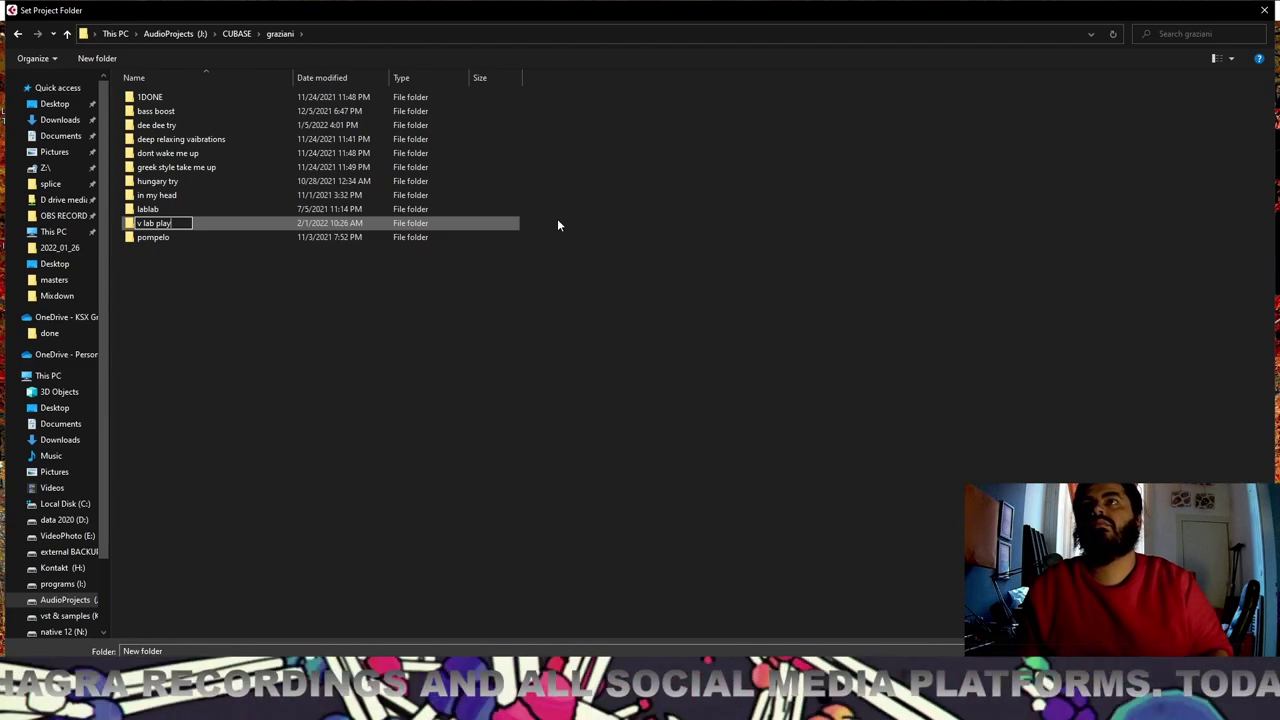
Name the new folder "v lab play" and set it as the project folder
key("Return")
key("Return")
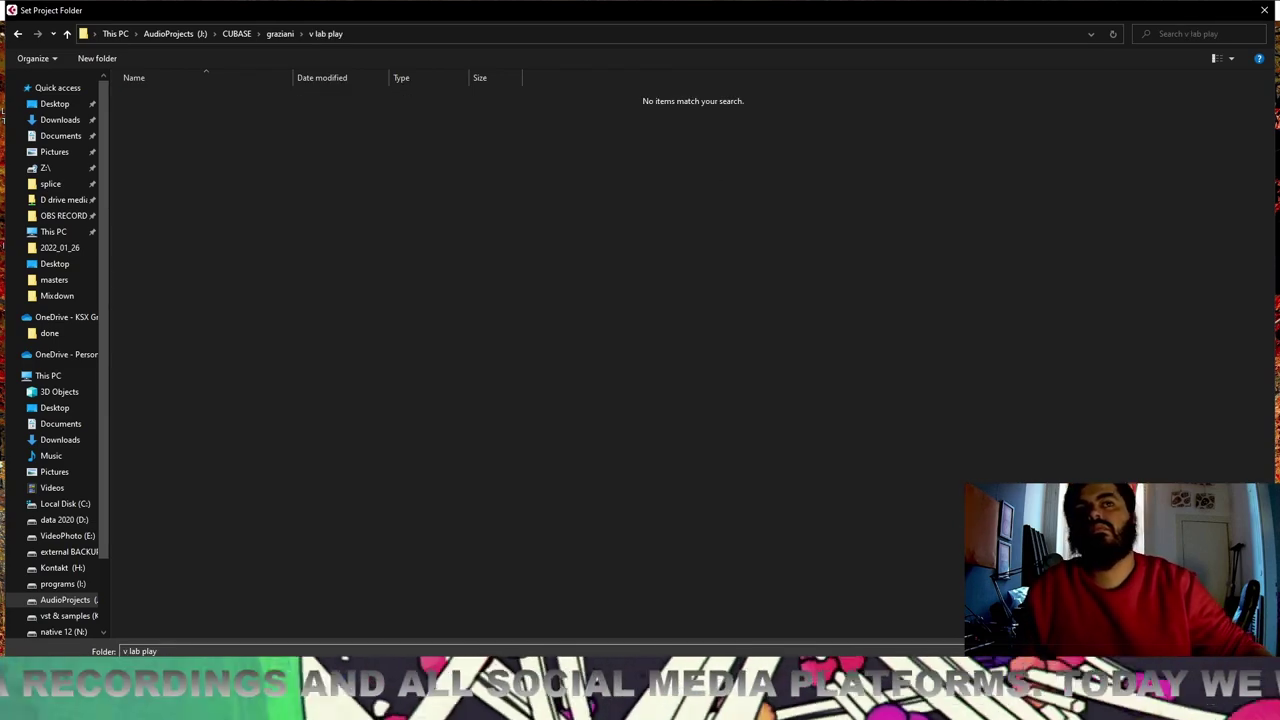
key("Return")
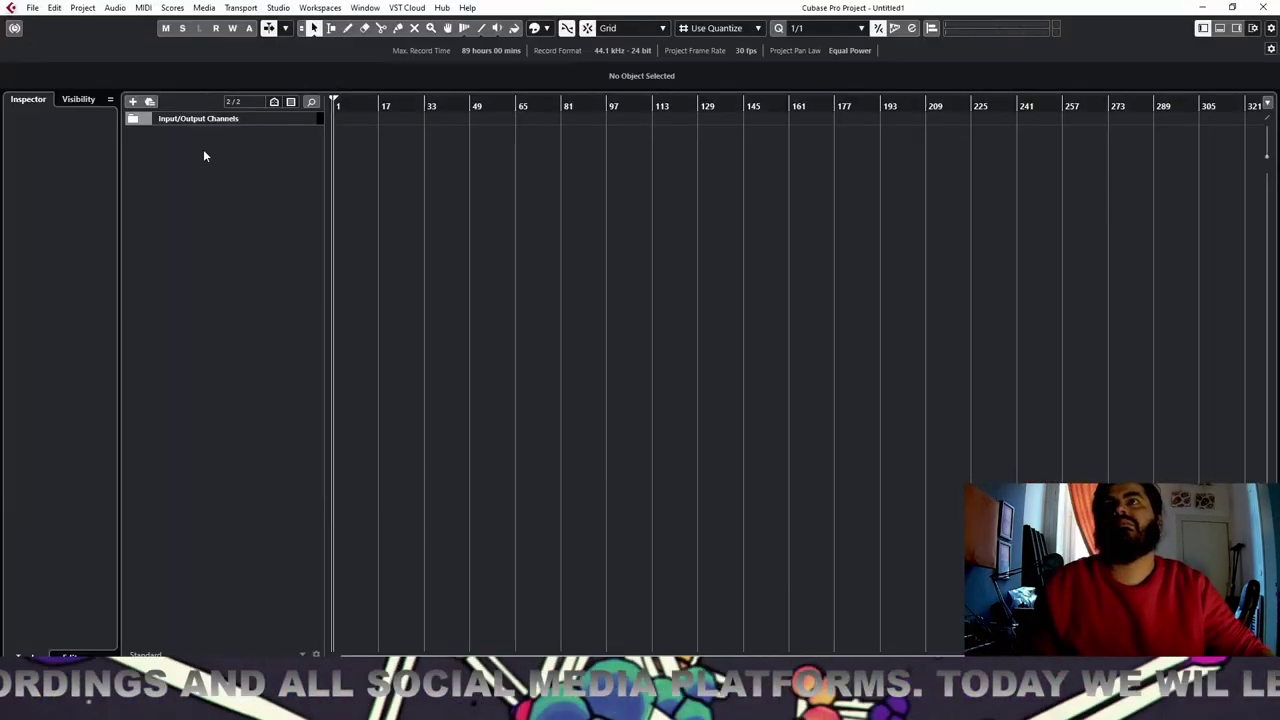
Add an instrument track that uses the Analog Lab V synth
right_click(204, 156)
left_click(283, 174)
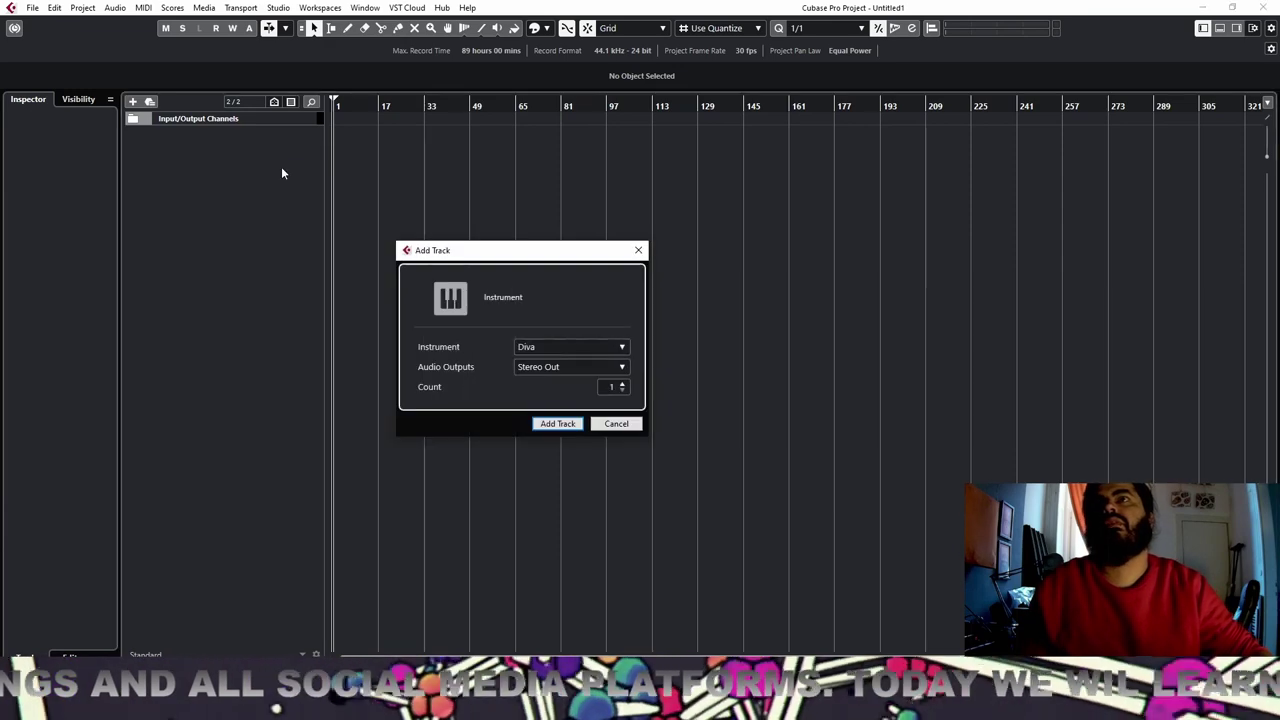
left_click(573, 347)
type("v lab")
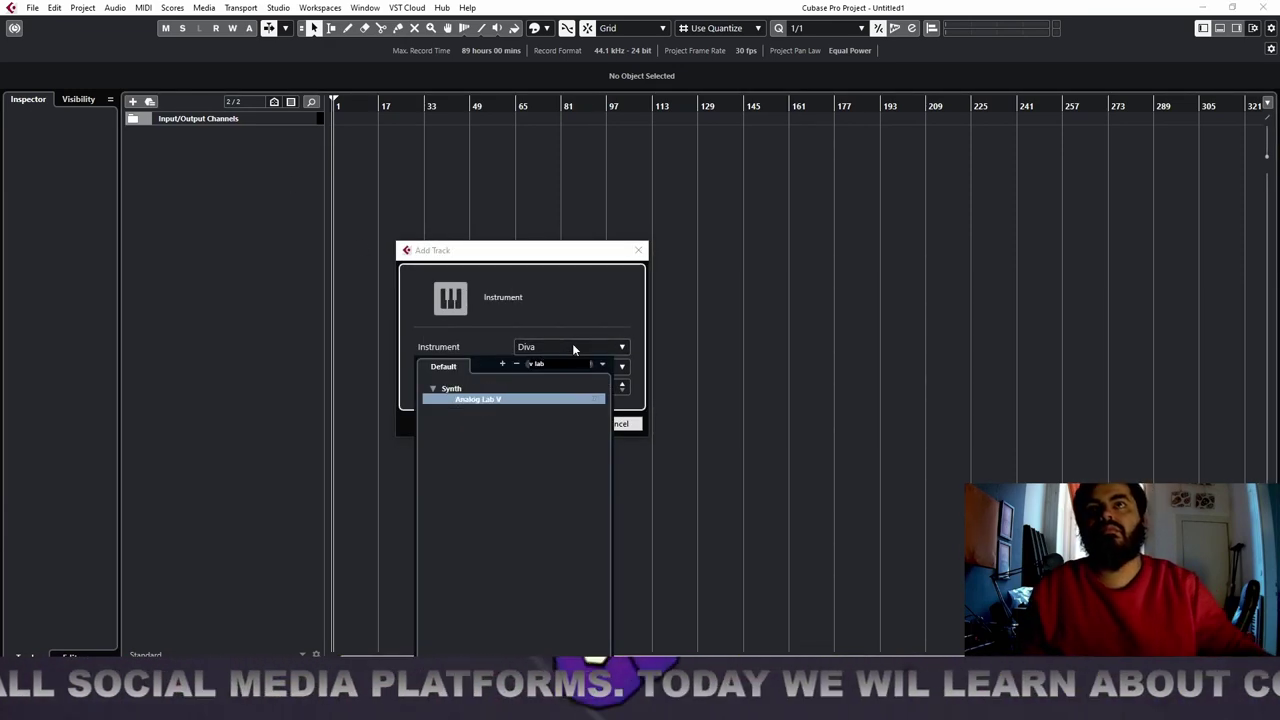
left_click(493, 400)
left_click(557, 423)
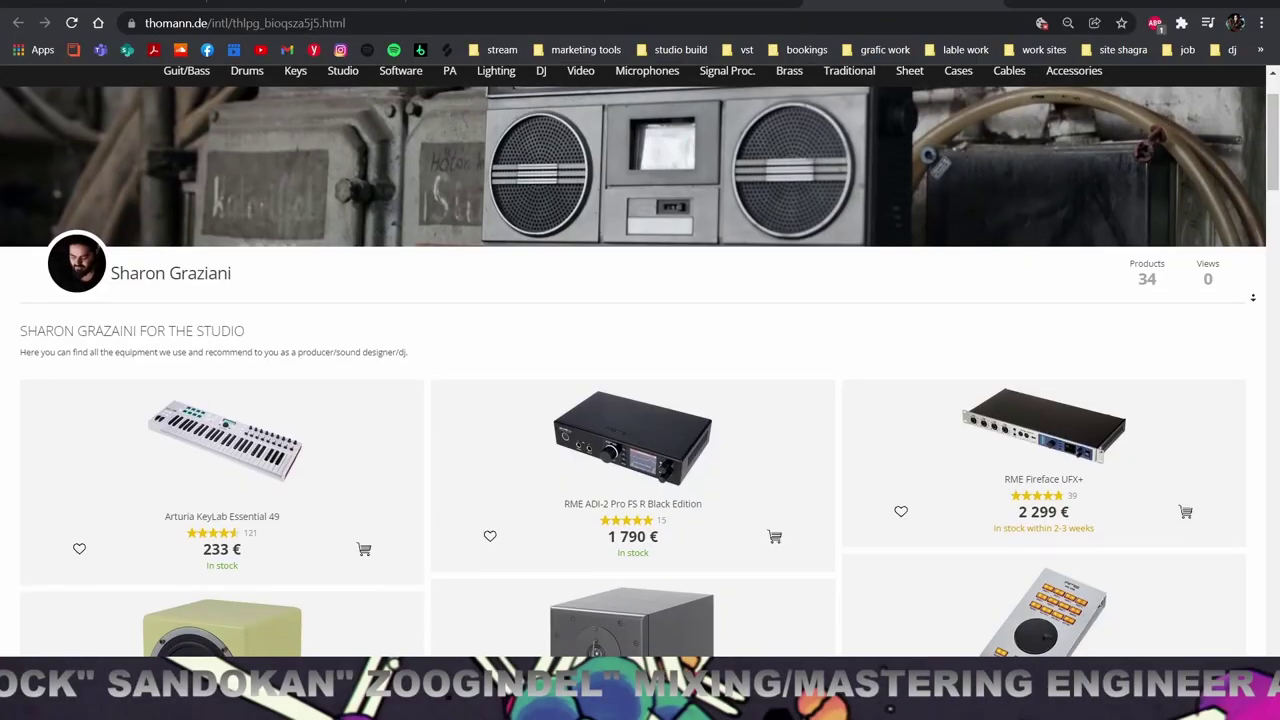
Look through the recommended studio equipment listed on the Thomann page
scroll(640, 400, "down", 1)
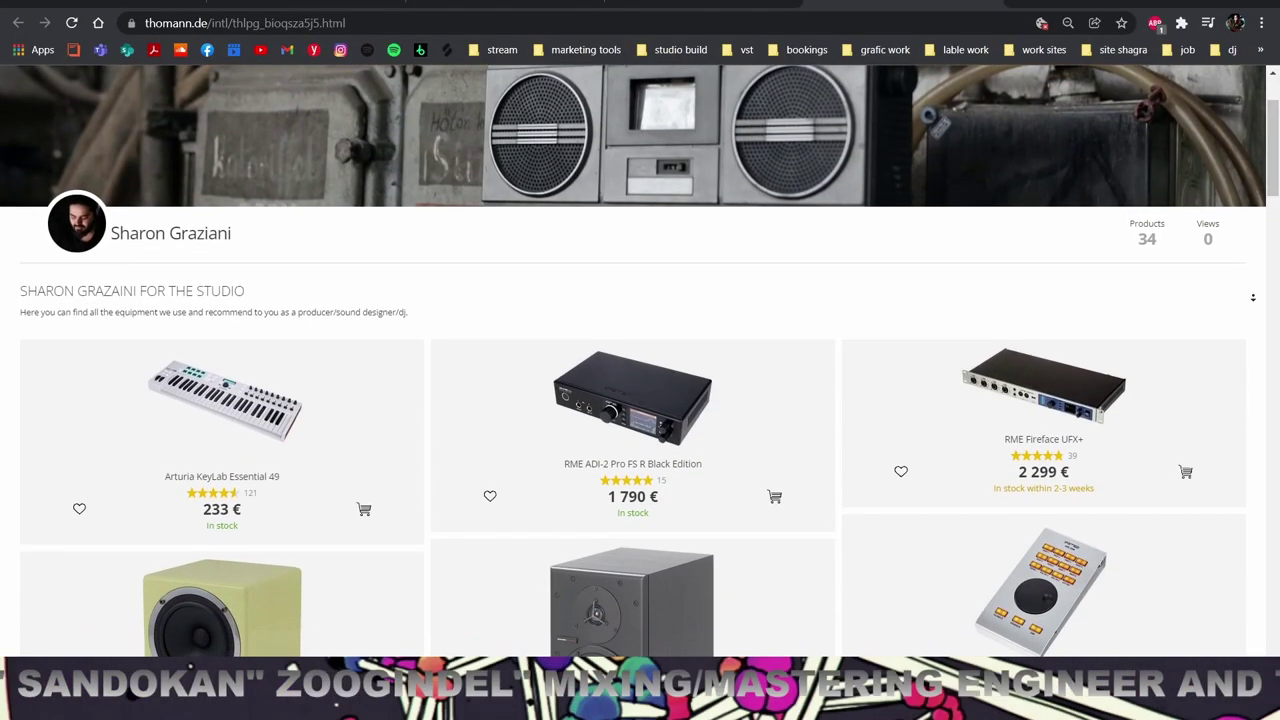
scroll(1253, 297, "down", 1)
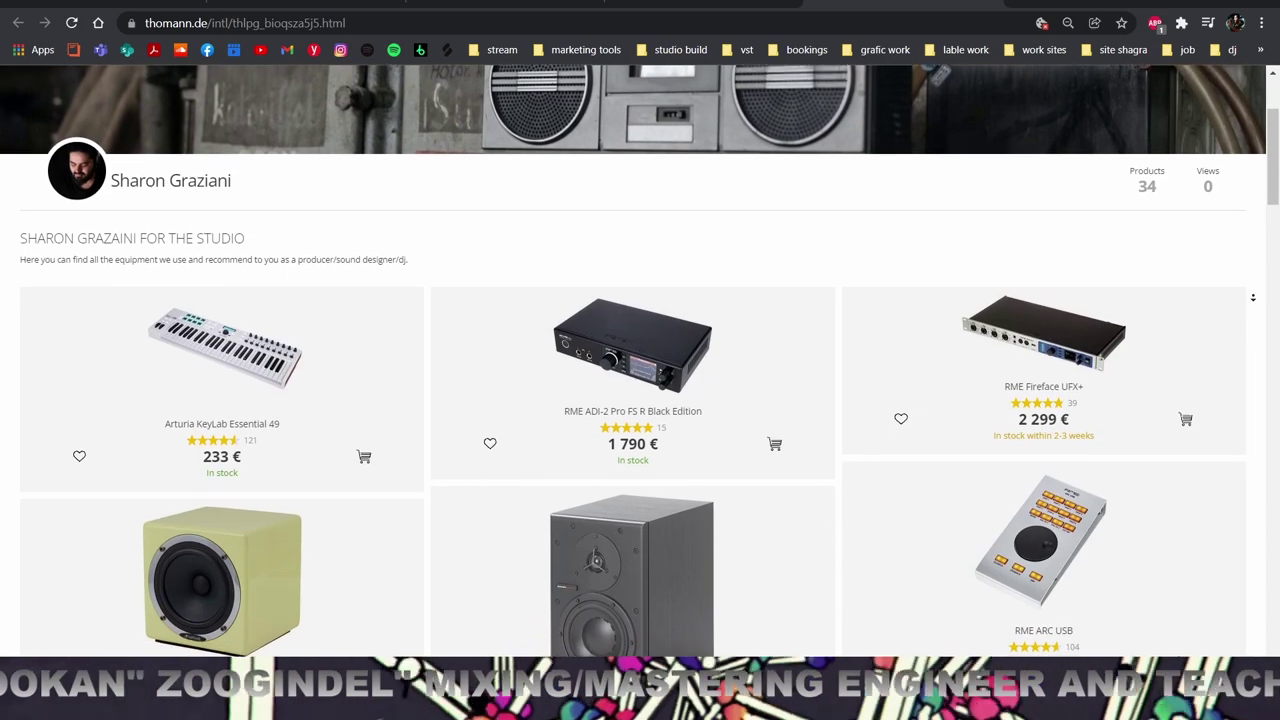
scroll(1253, 297, "down", 1)
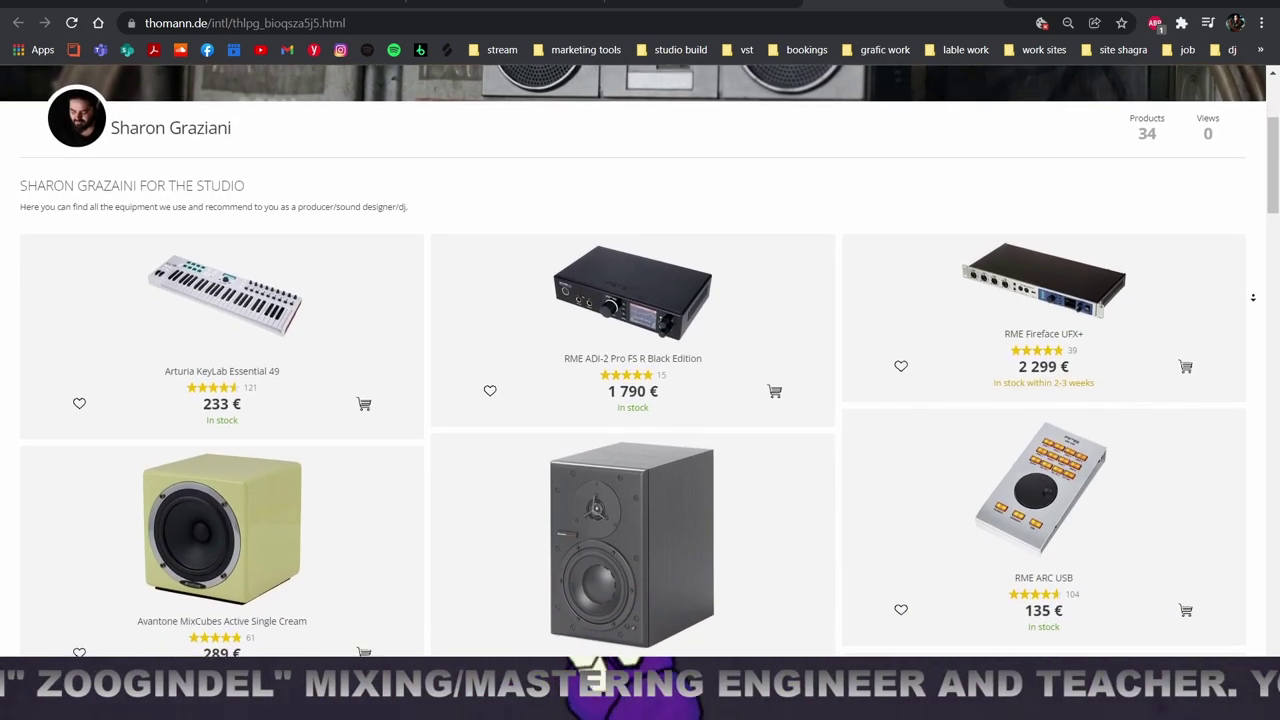
scroll(1253, 297, "down", 2)
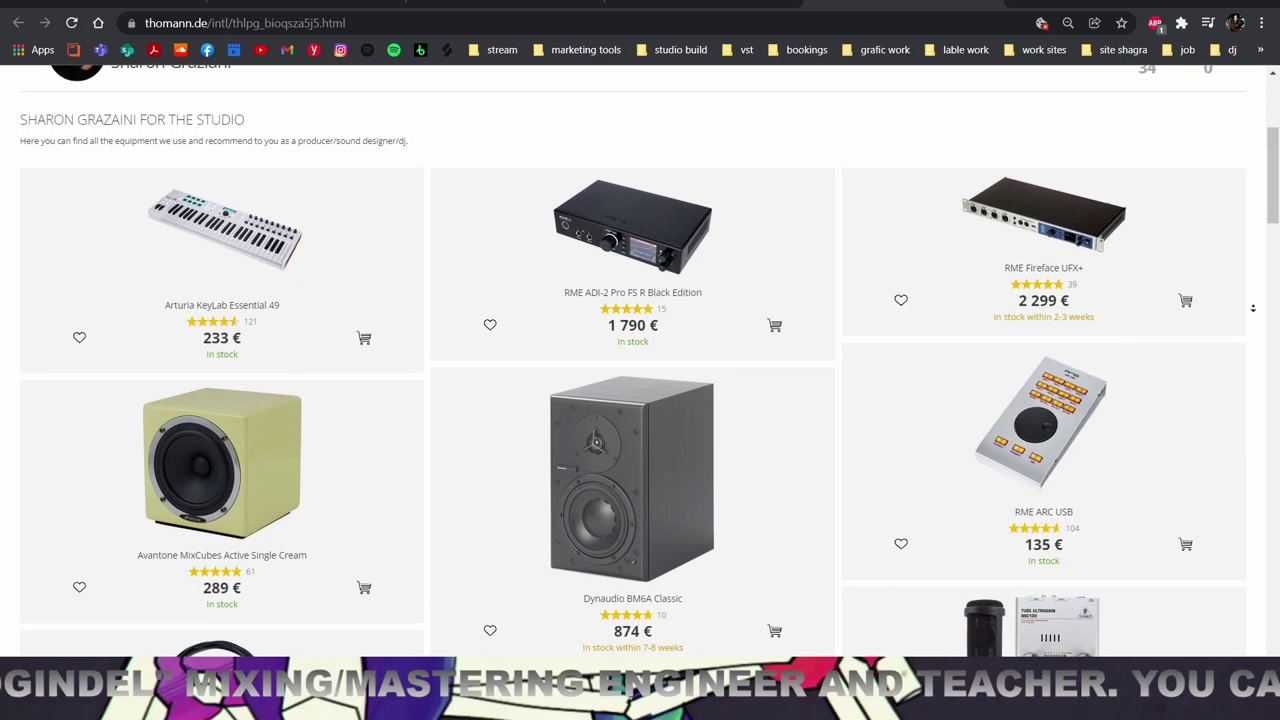
scroll(1253, 312, "down", 4)
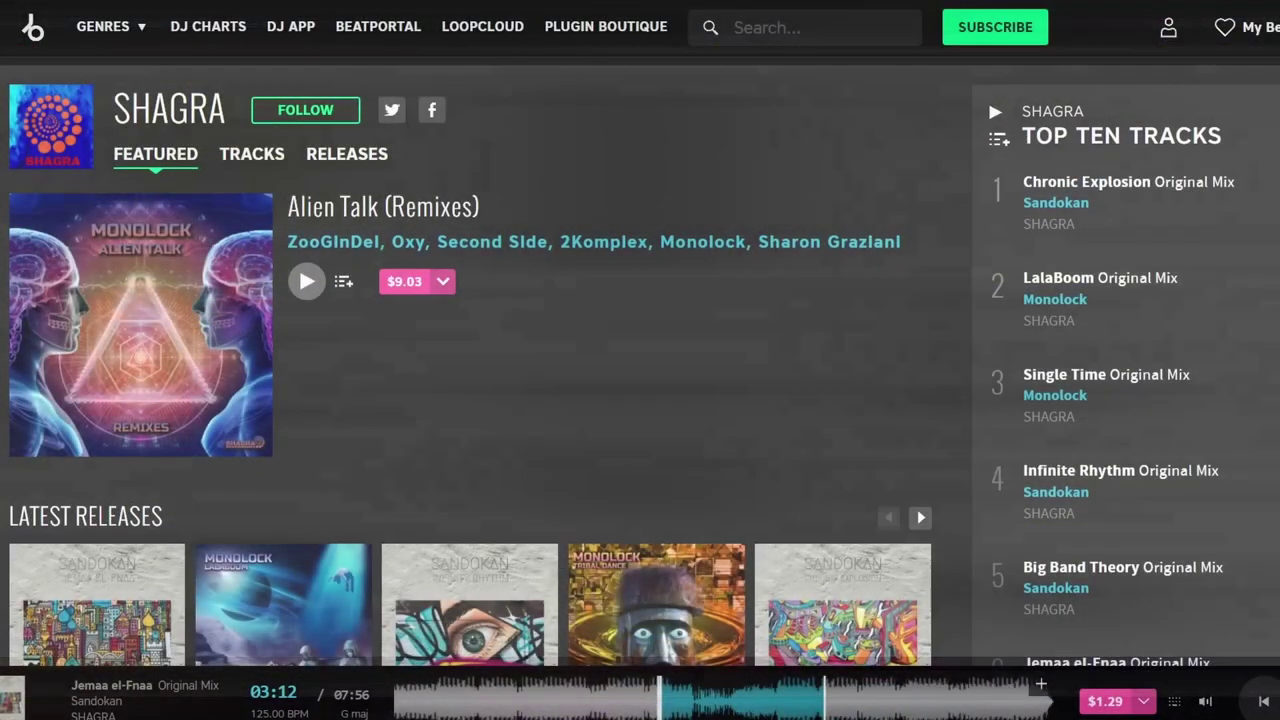
Look through the SHAGRA label's Beatport releases and the Facebook pages of the label and its artists
scroll(640, 390, "down", 2)
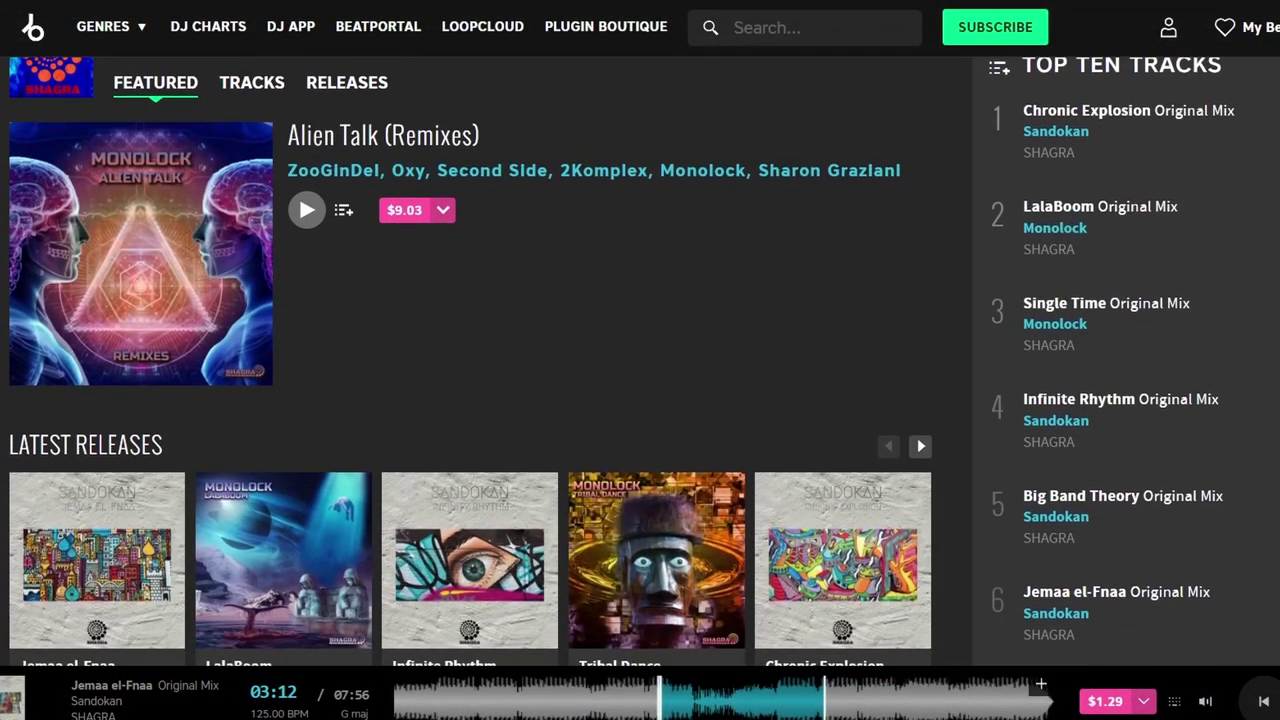
scroll(640, 390, "down", 3)
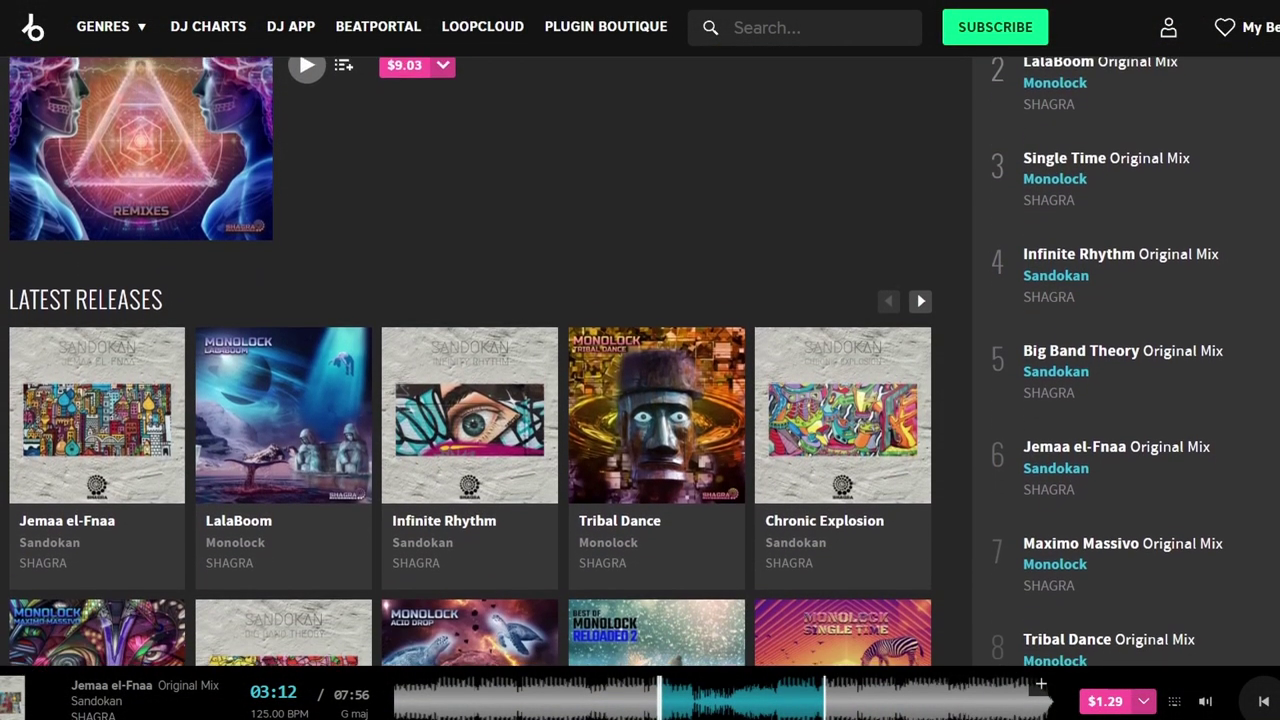
scroll(640, 390, "down", 1)
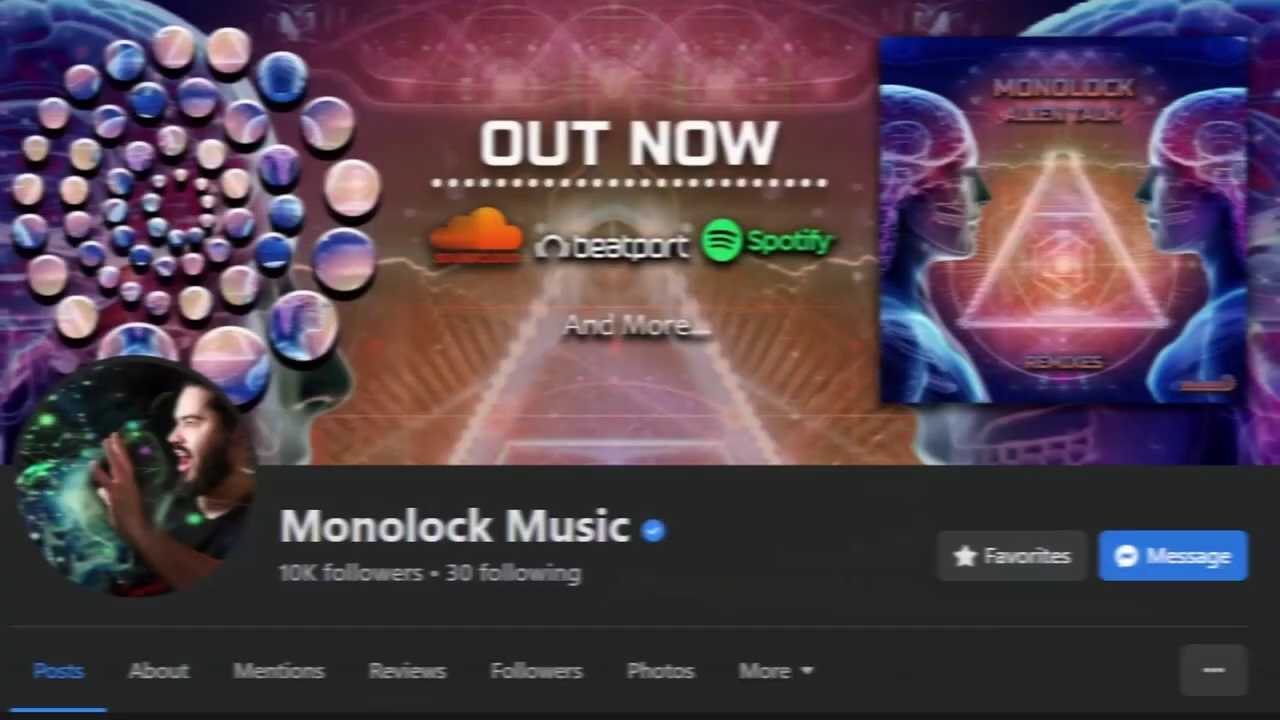
scroll(640, 390, "down", 6)
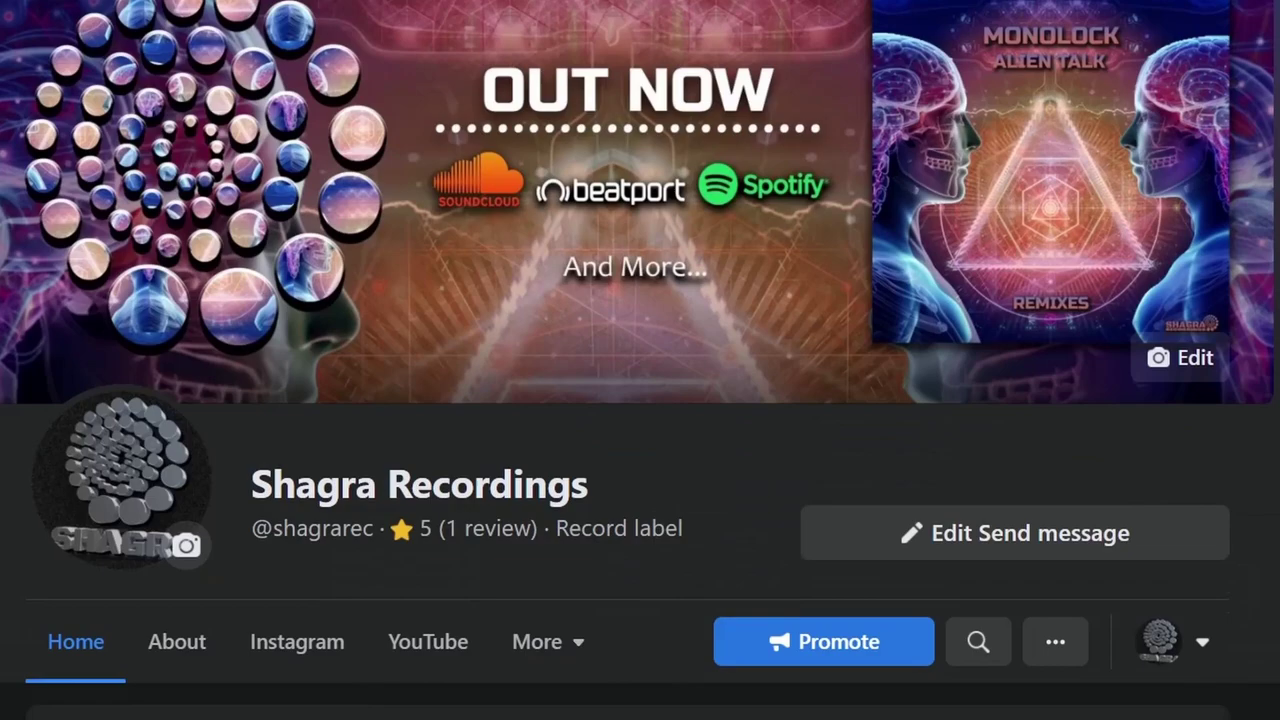
scroll(640, 390, "down", 2)
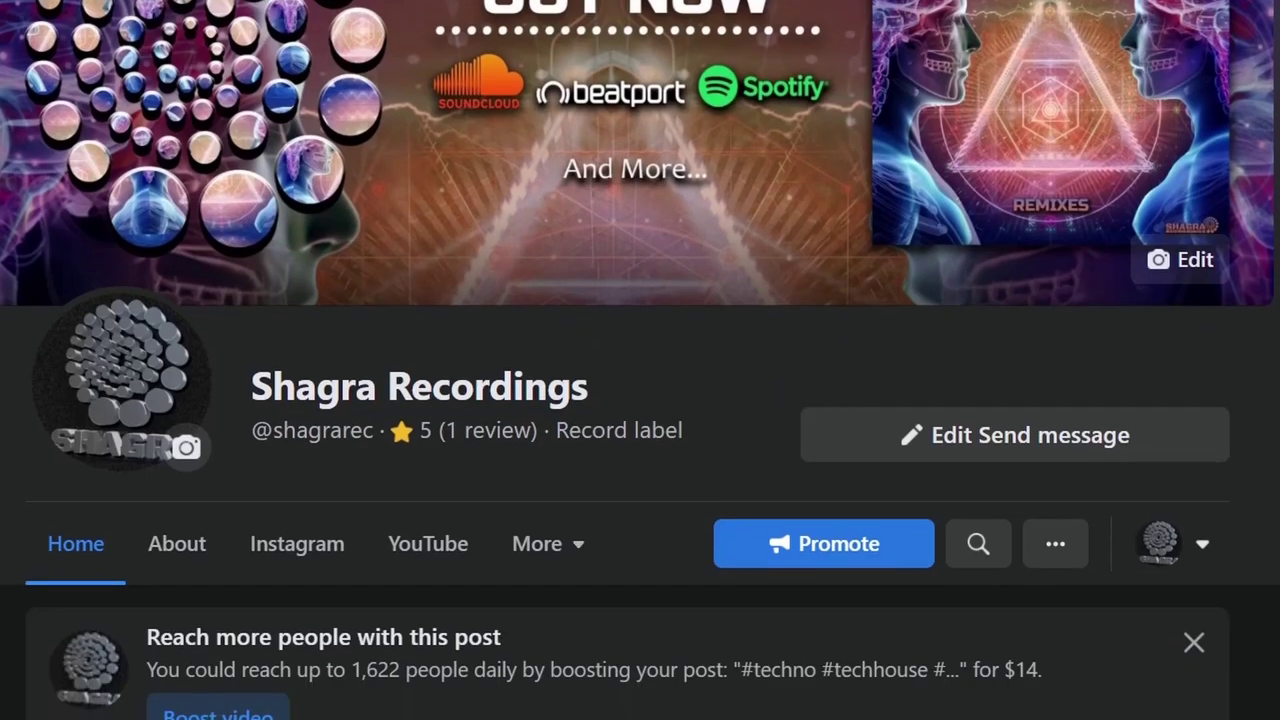
scroll(640, 390, "down", 2)
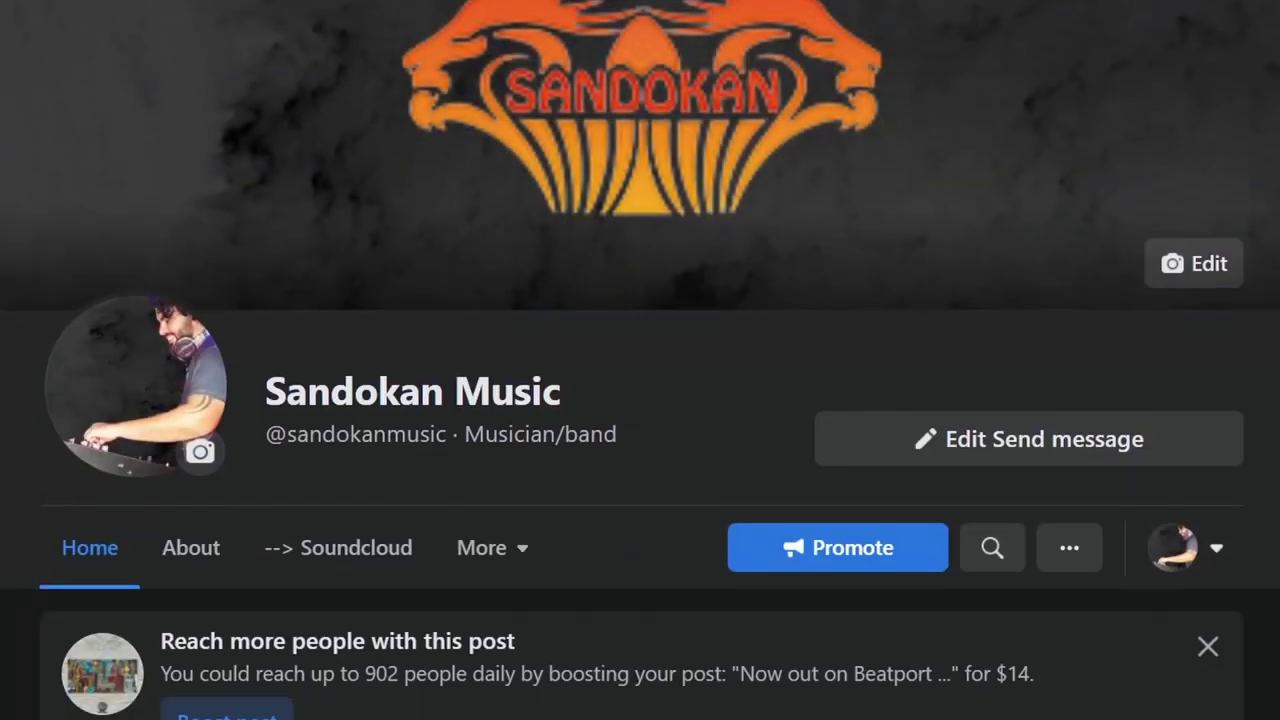
scroll(640, 390, "down", 2)
scroll(640, 390, "down", 3)
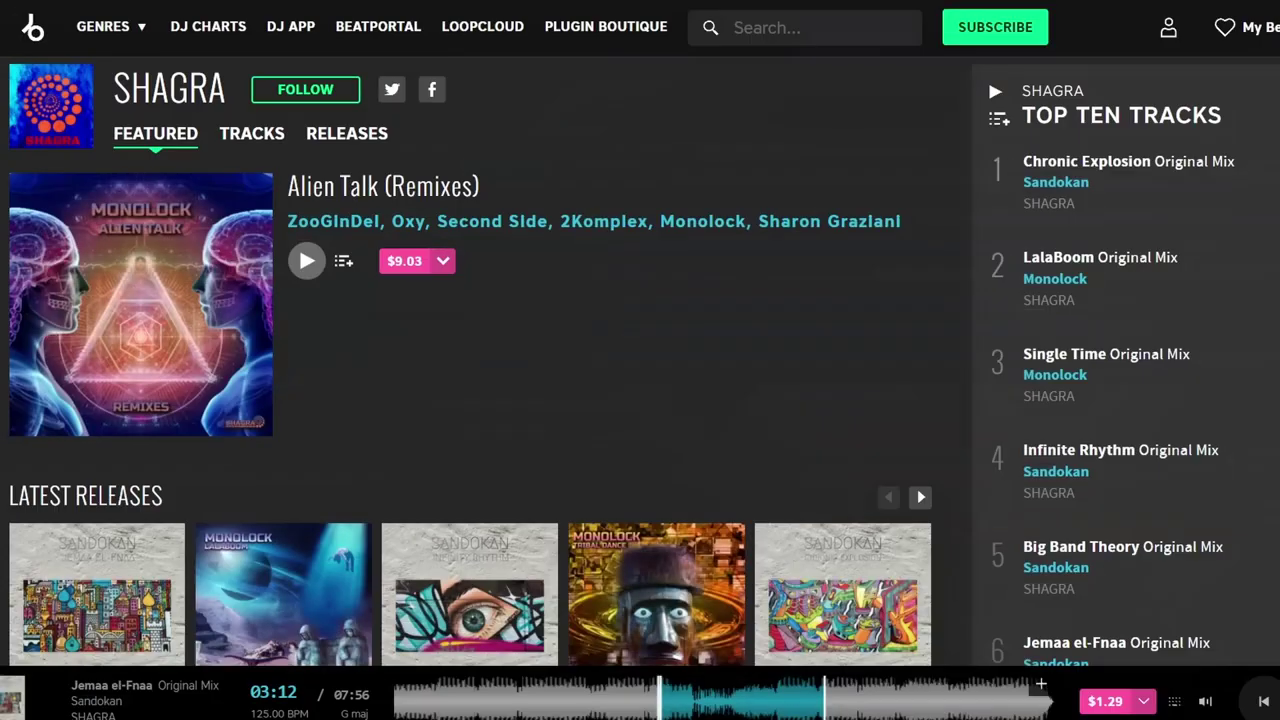
scroll(640, 390, "down", 1)
scroll(640, 390, "down", 3)
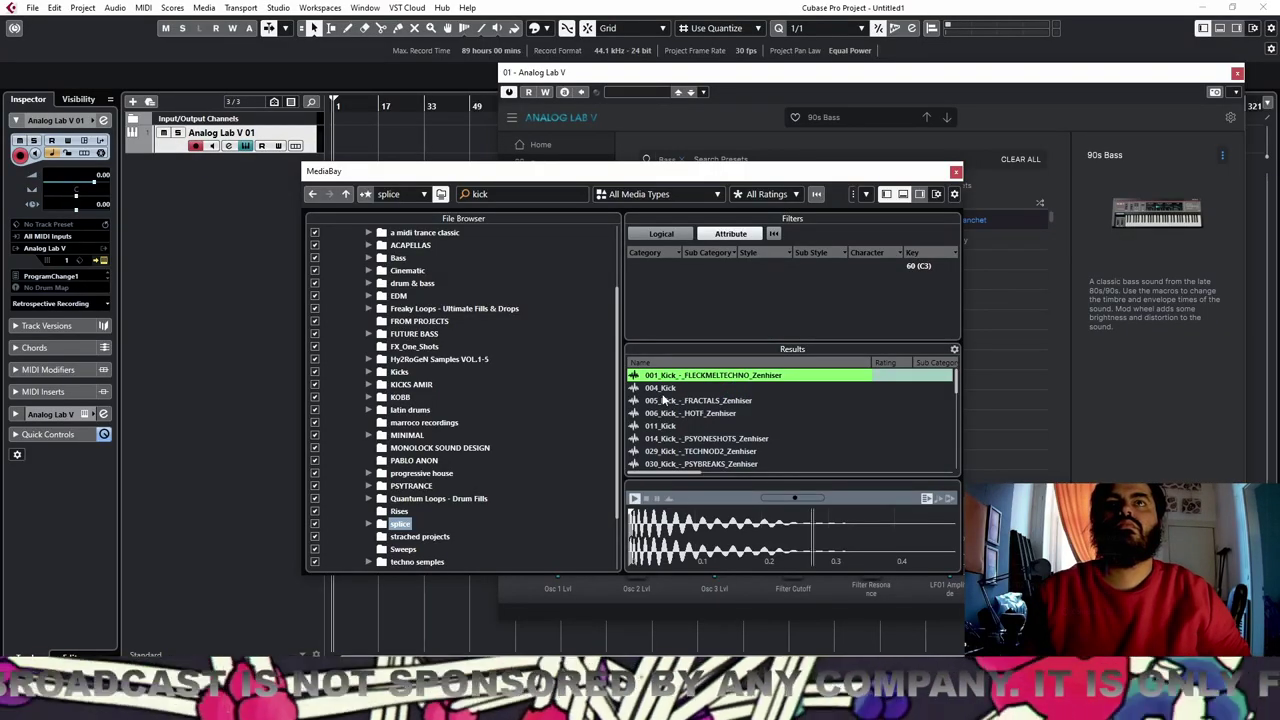
Audition the kick samples in the splice folder and pick RKU_MT_kick_one_shot_bass
left_click(667, 401)
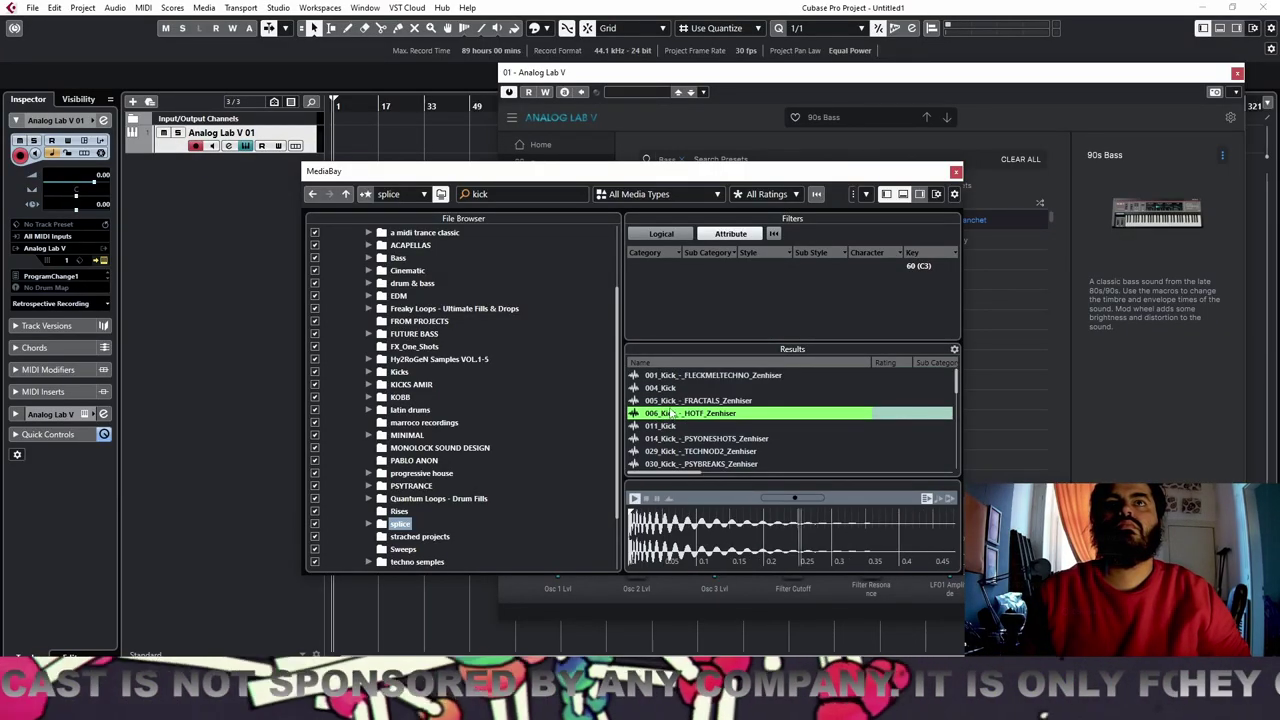
scroll(680, 440, "down", 10)
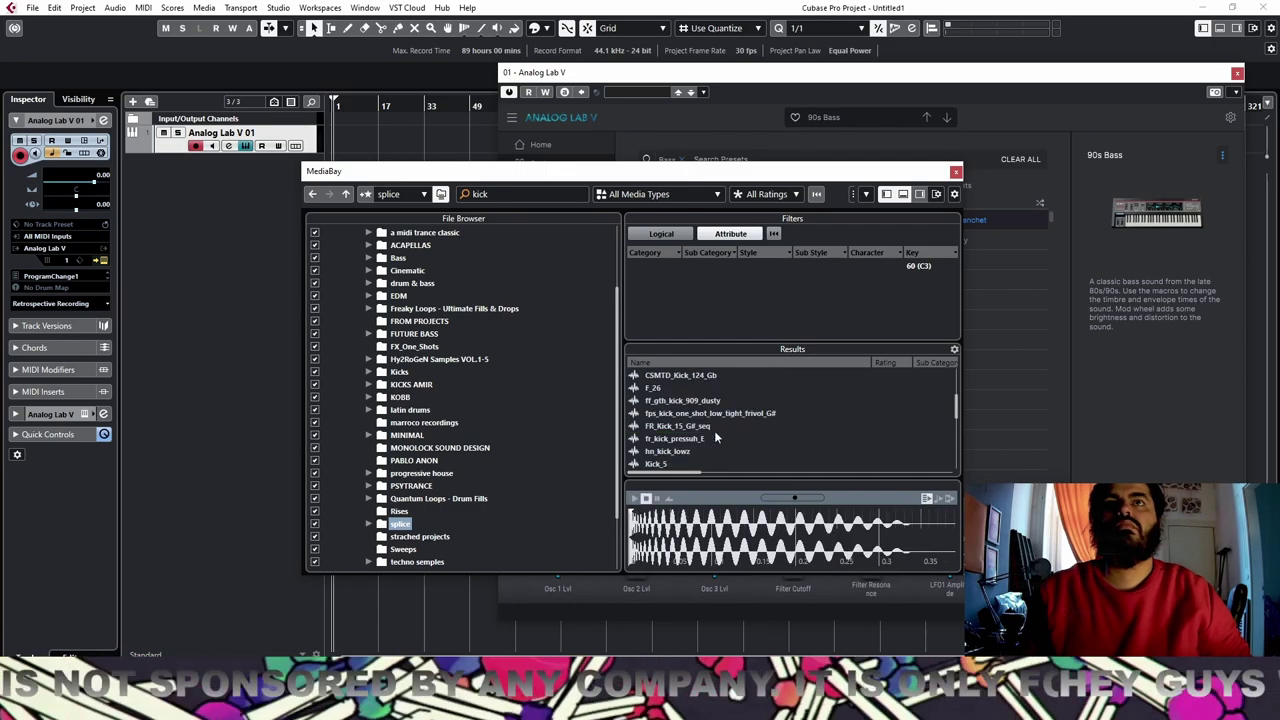
left_click(690, 463)
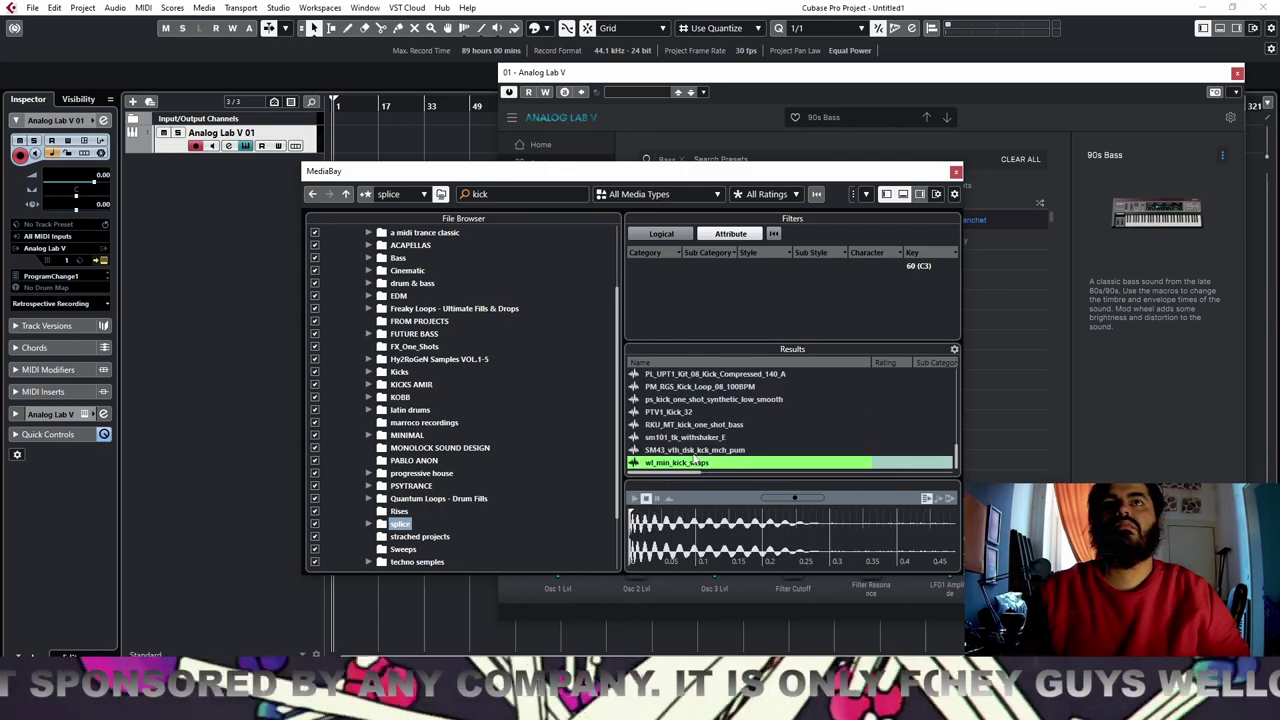
left_click(686, 450)
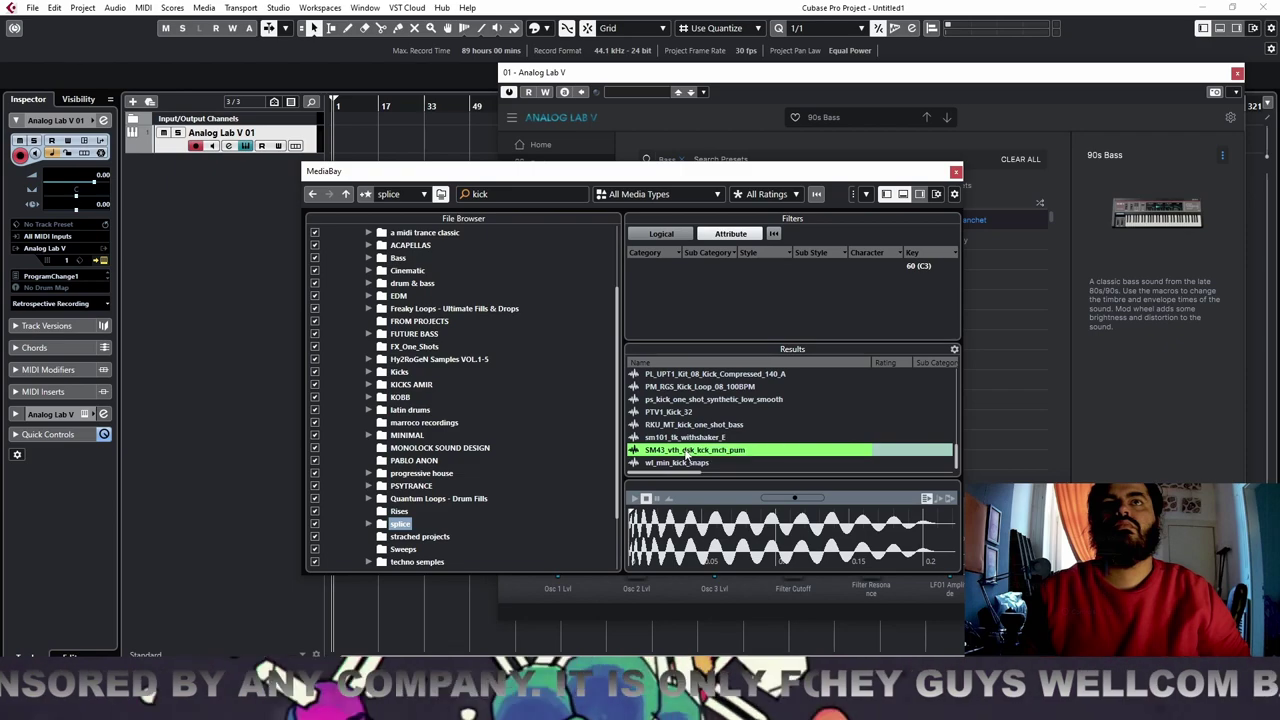
left_click(690, 438)
left_click(690, 450)
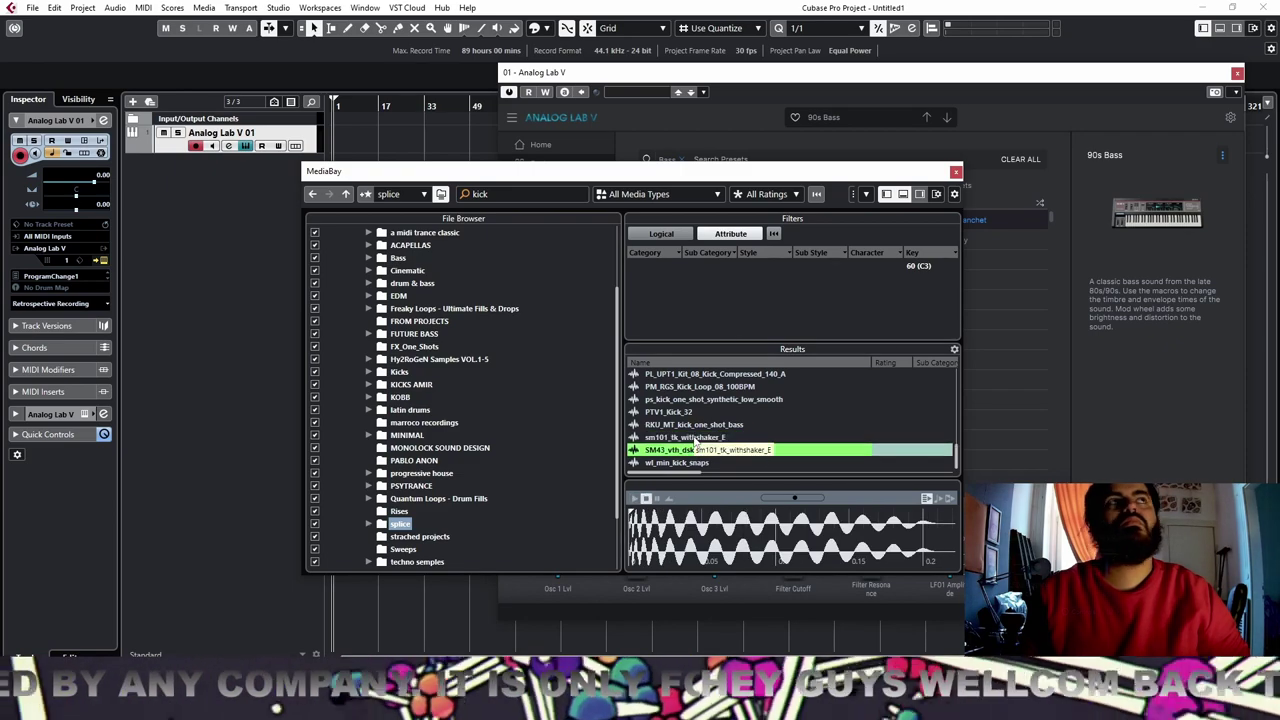
left_click(695, 440)
left_click(690, 450)
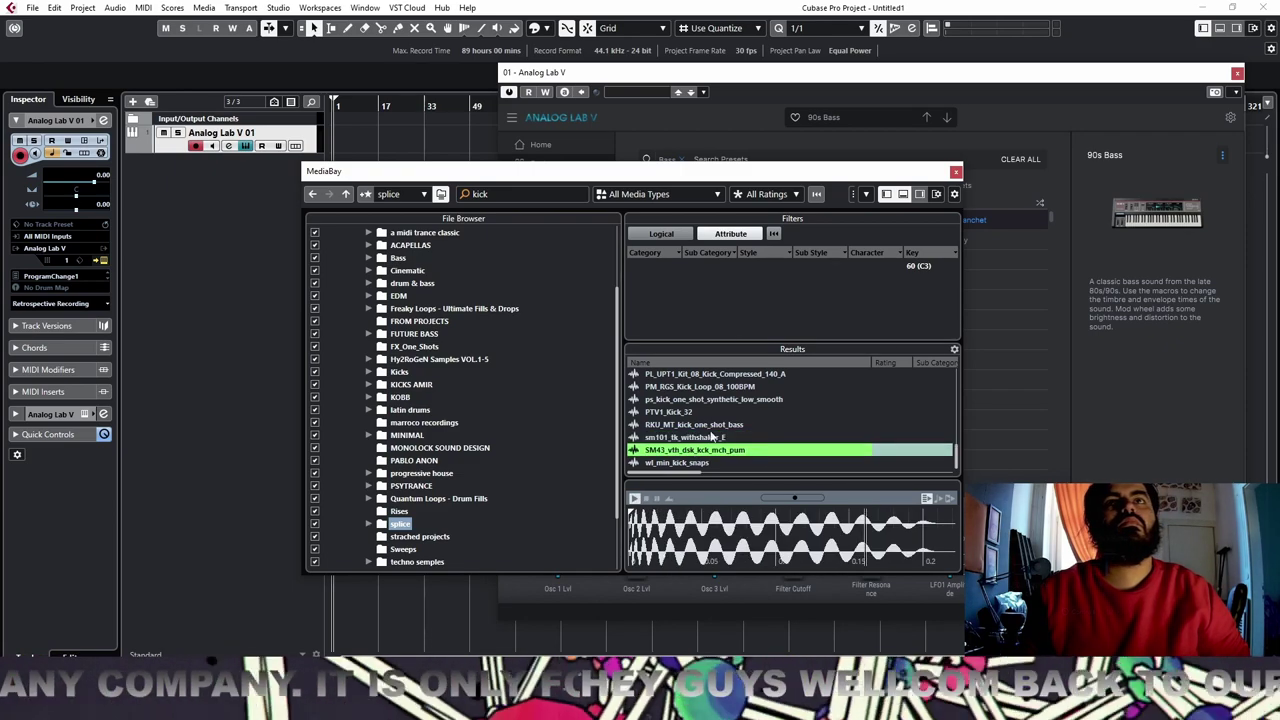
left_click(718, 426)
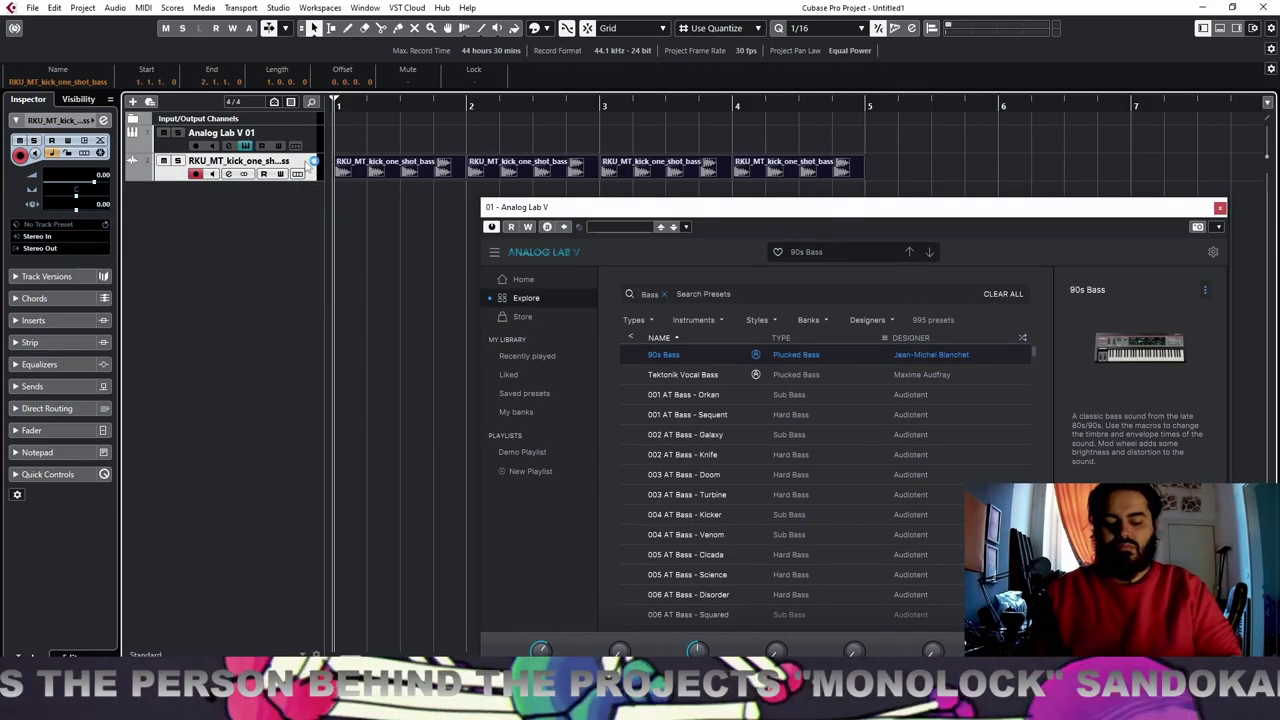
Play the four bars of kick events in a loop and switch to the DIGICheck Totalyser
key("shift+g")
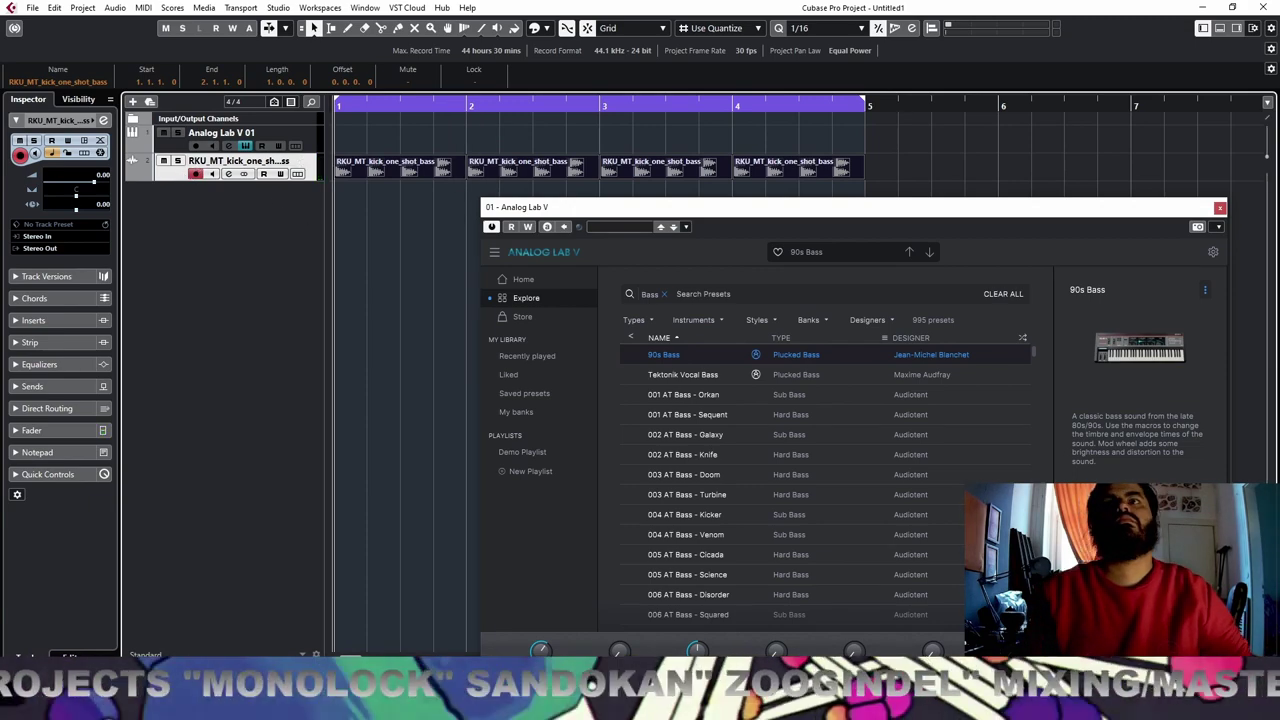
key("space")
key("alt+Tab")
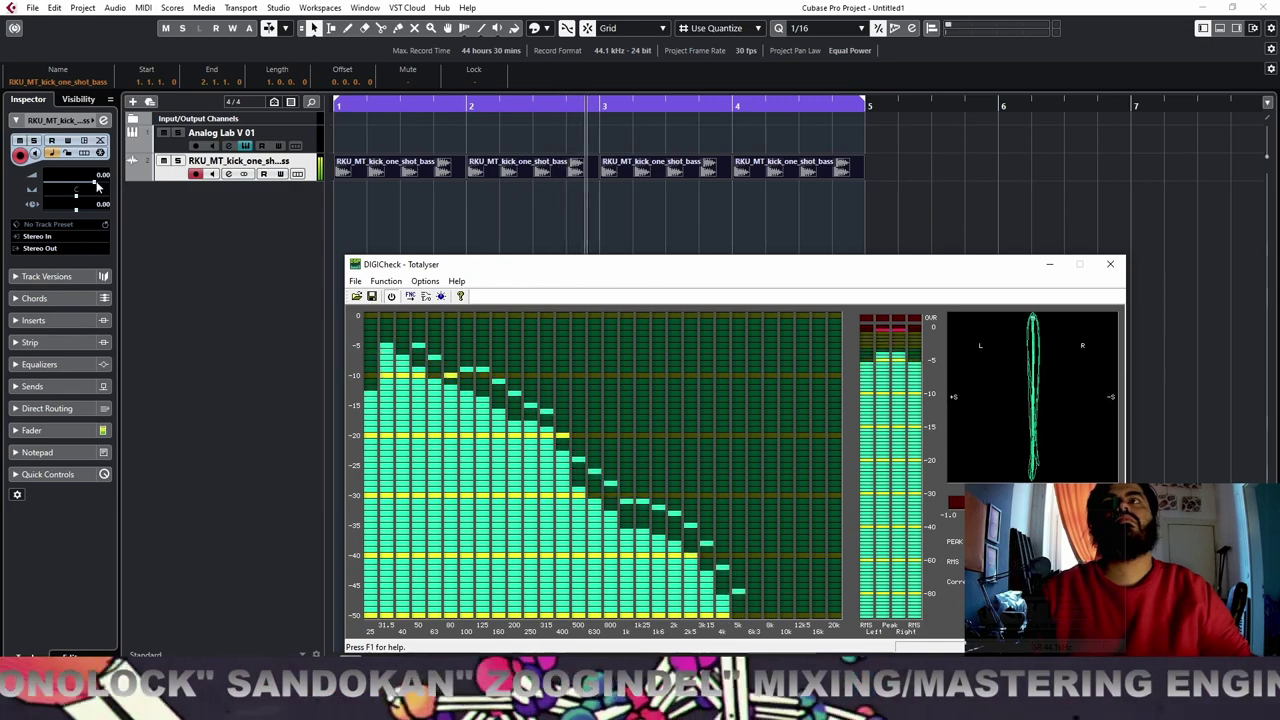
Lower the kick track's volume to -4.27 while checking the level meter, and close DIGICheck
scroll(98, 180, "down", 5)
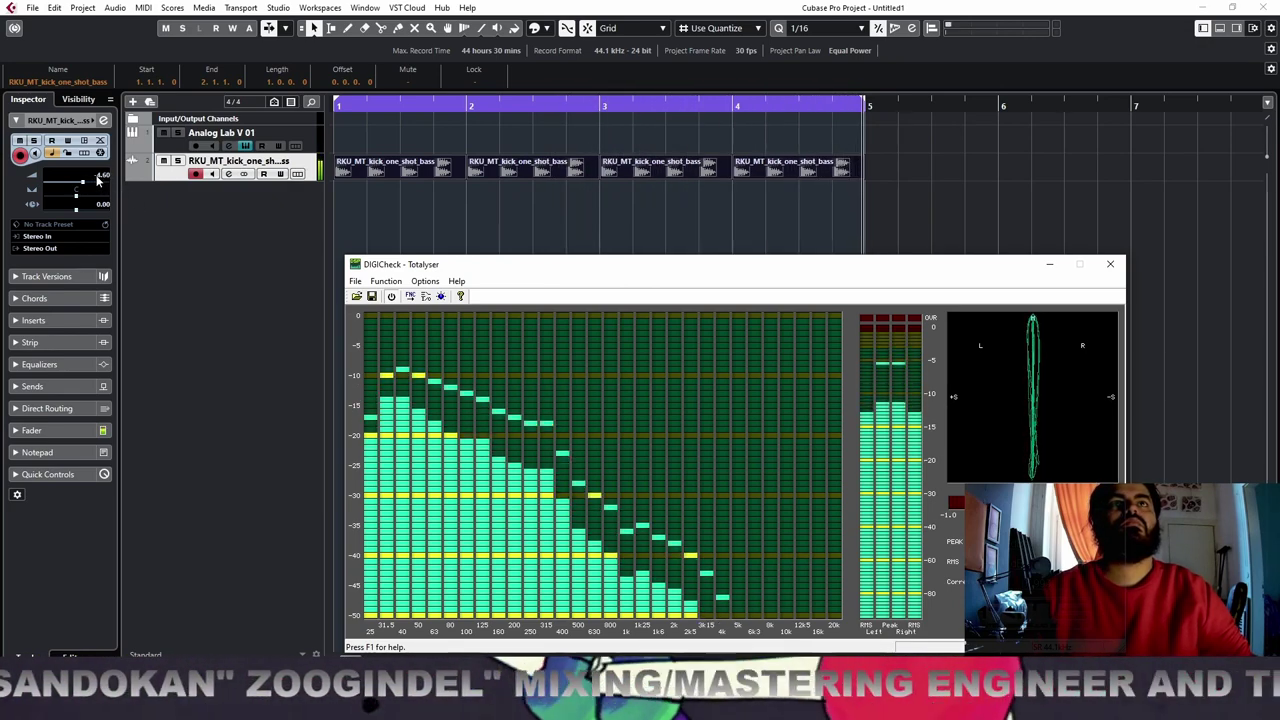
scroll(98, 180, "up", 1)
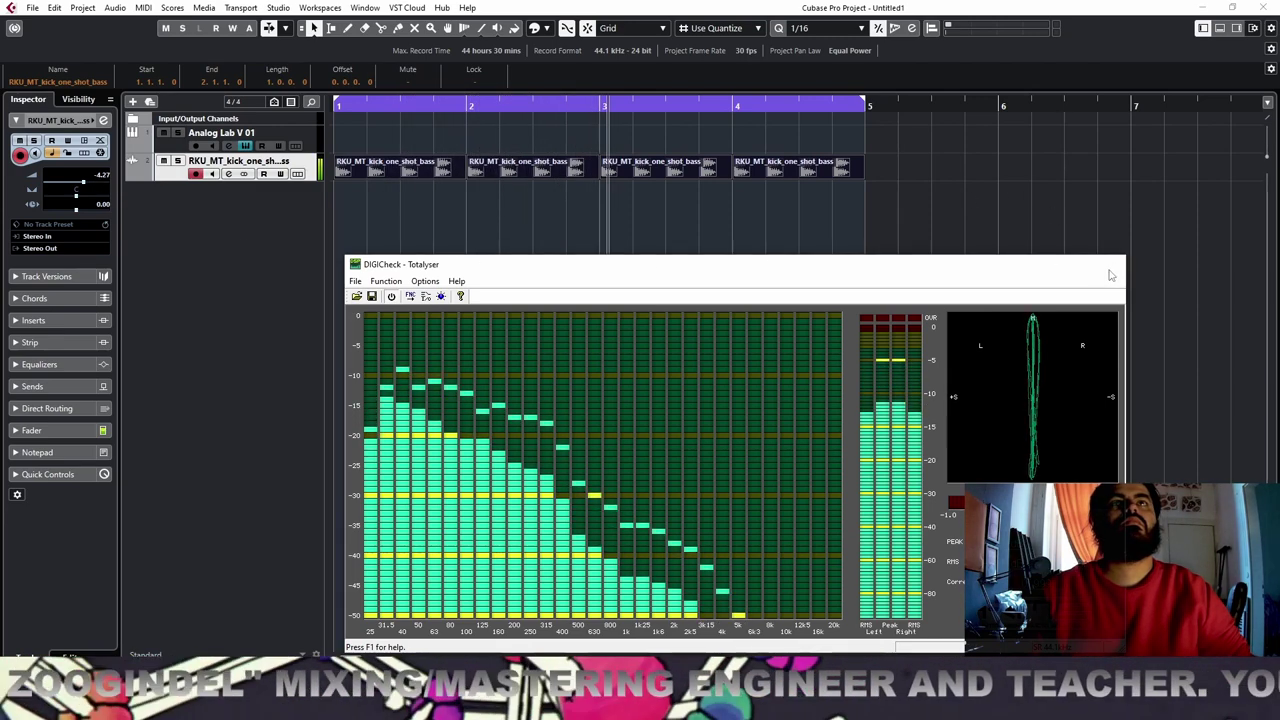
left_click(1109, 270)
Record a four-bar MIDI bass part on the Analog Lab V 01 track over the looped kick
left_click(246, 146)
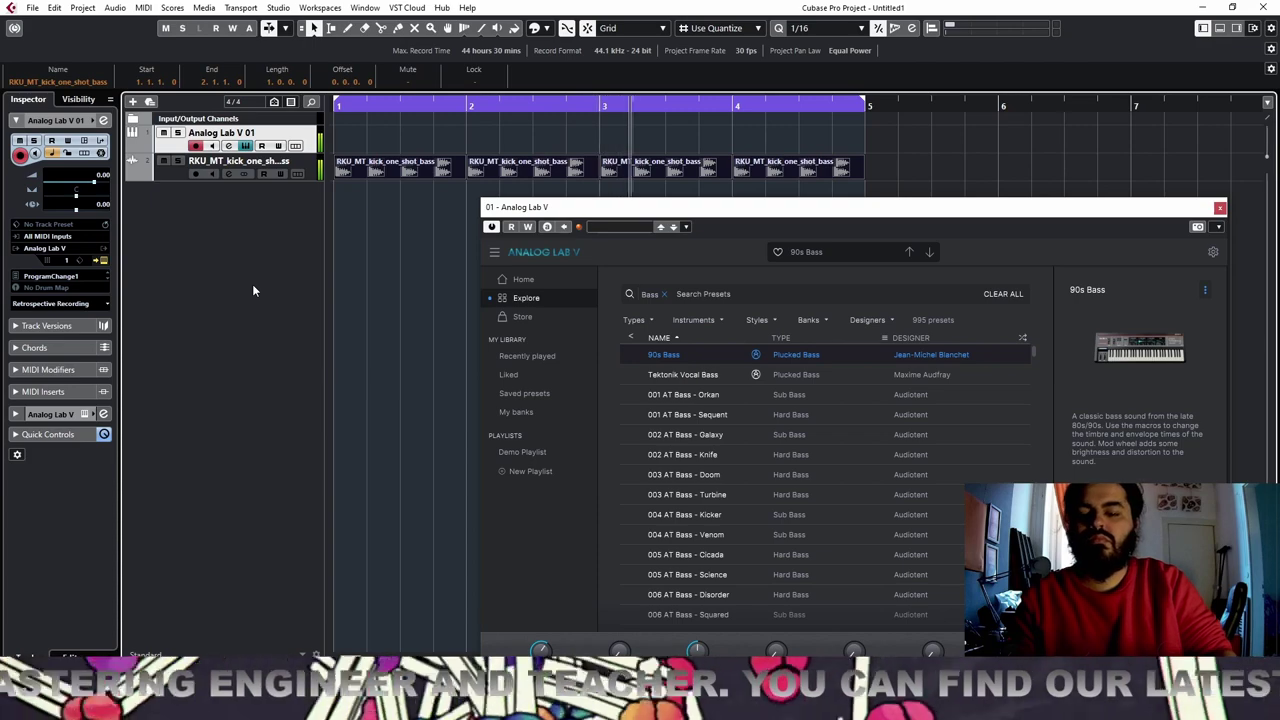
key("KP_Multiply")
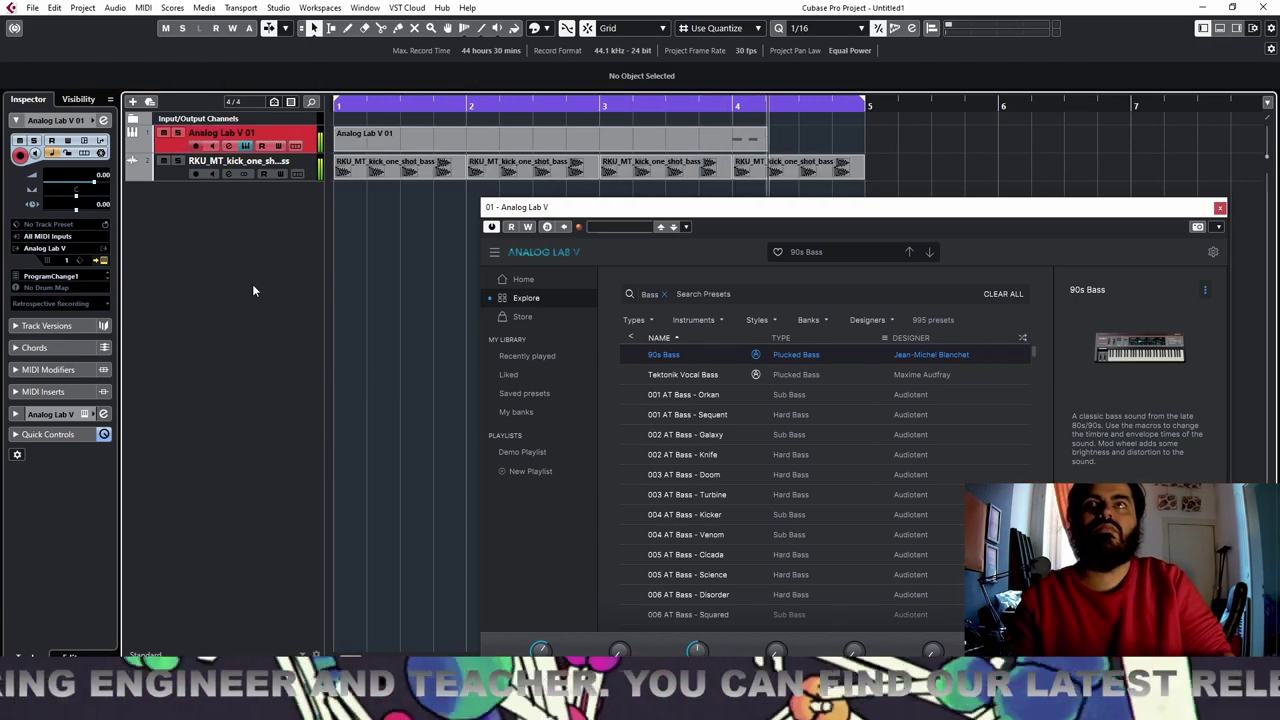
key("space")
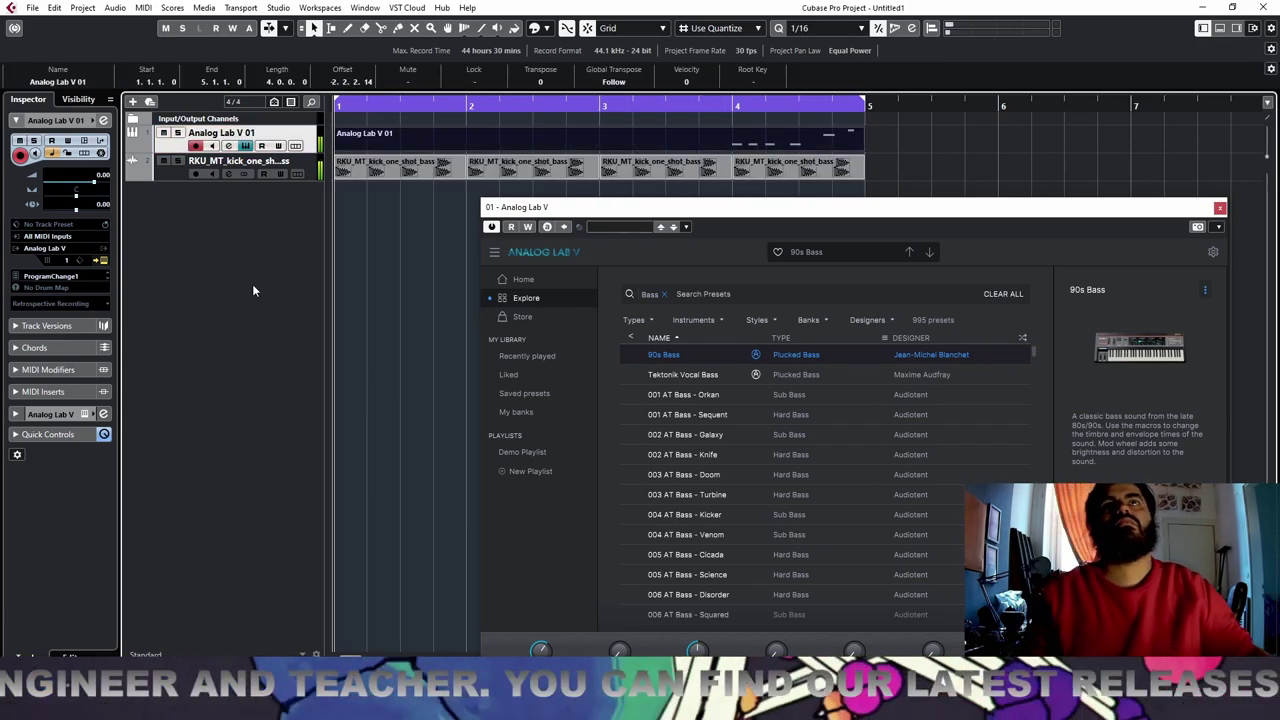
Open the recorded Analog Lab V 01 part in the key editor and transpose its opening bass notes to G2 during playback
double_click(397, 141)
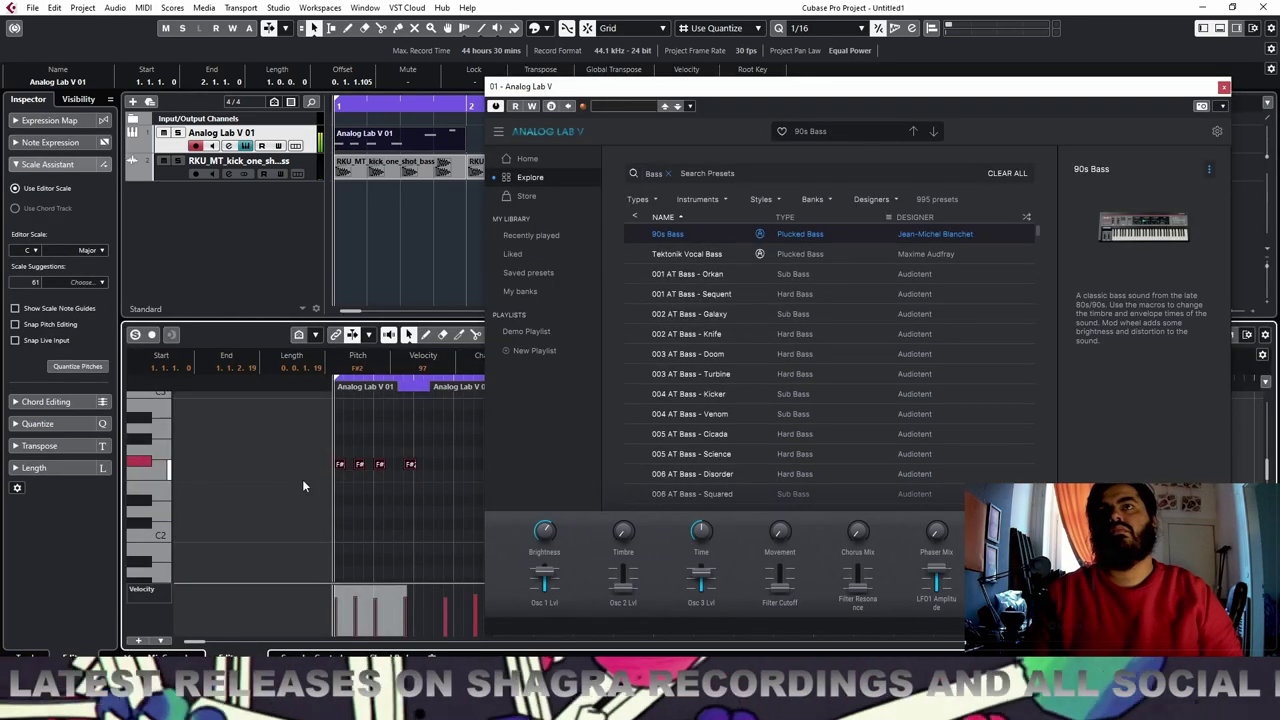
key("Up")
key("Up")
key("Up")
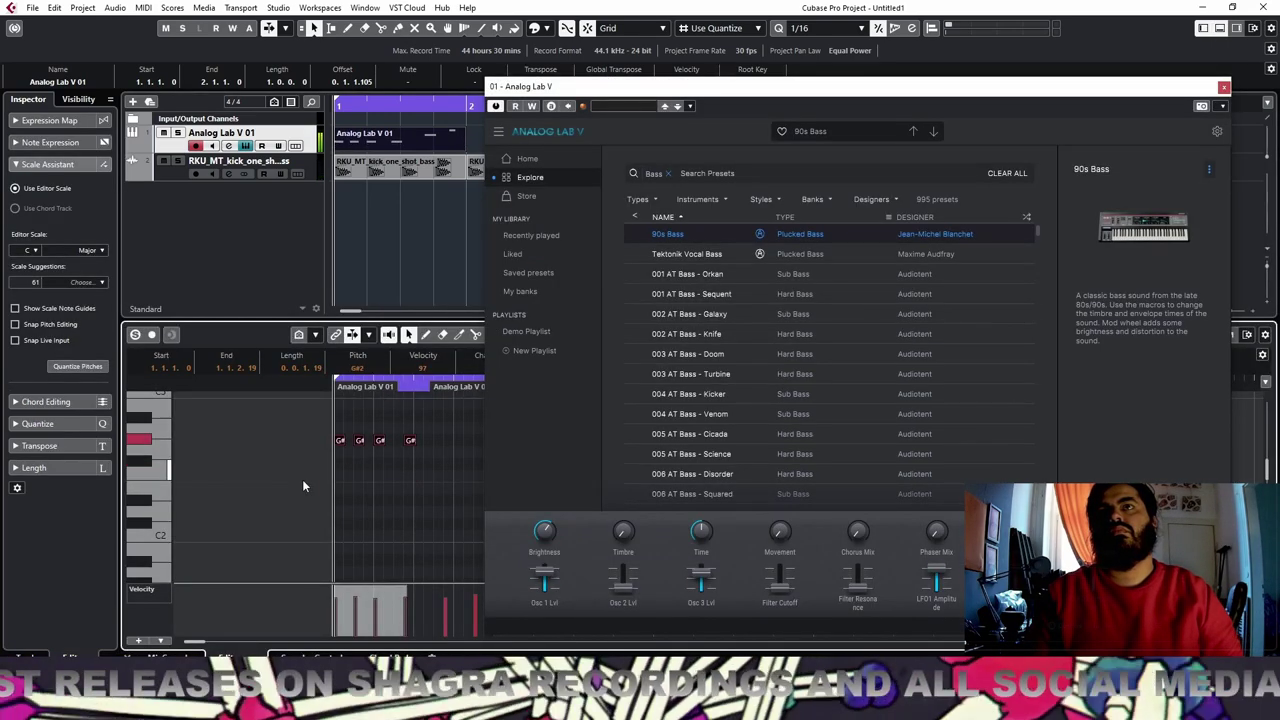
key("space")
key("Down")
key("Down")
key("Down")
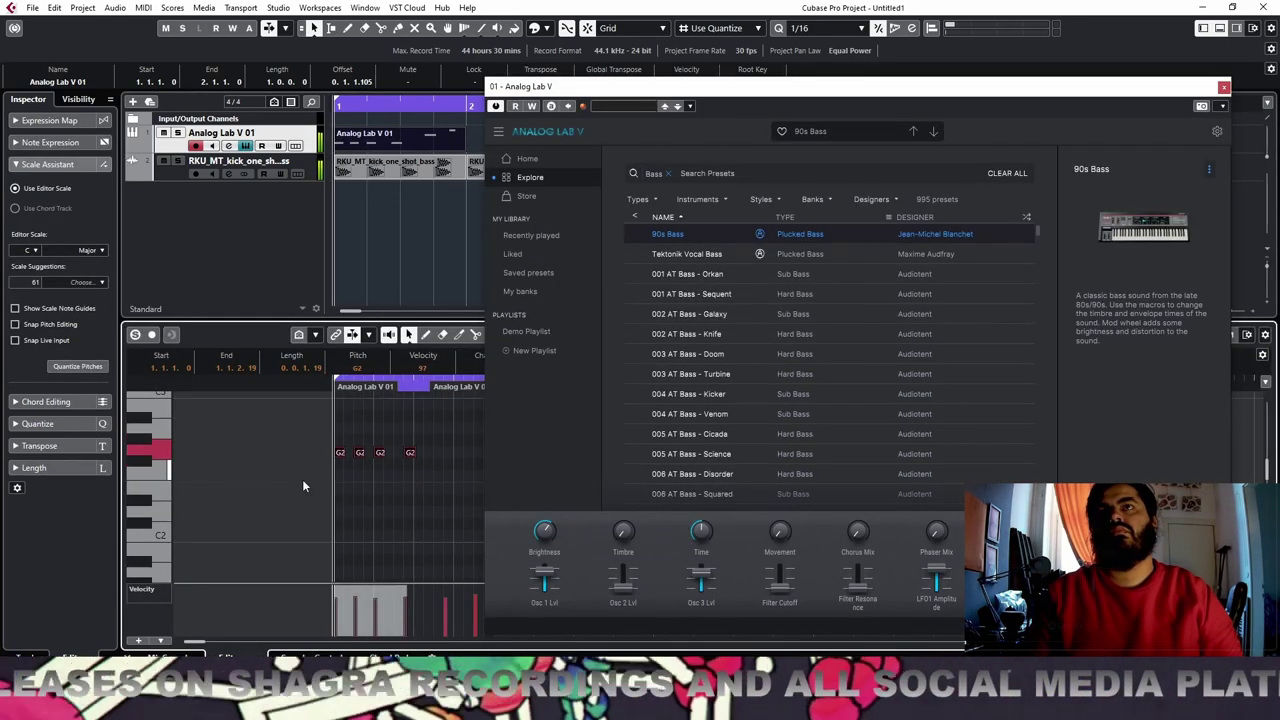
Transpose the four opening bass notes down to E2 and check them in playback
key("Up")
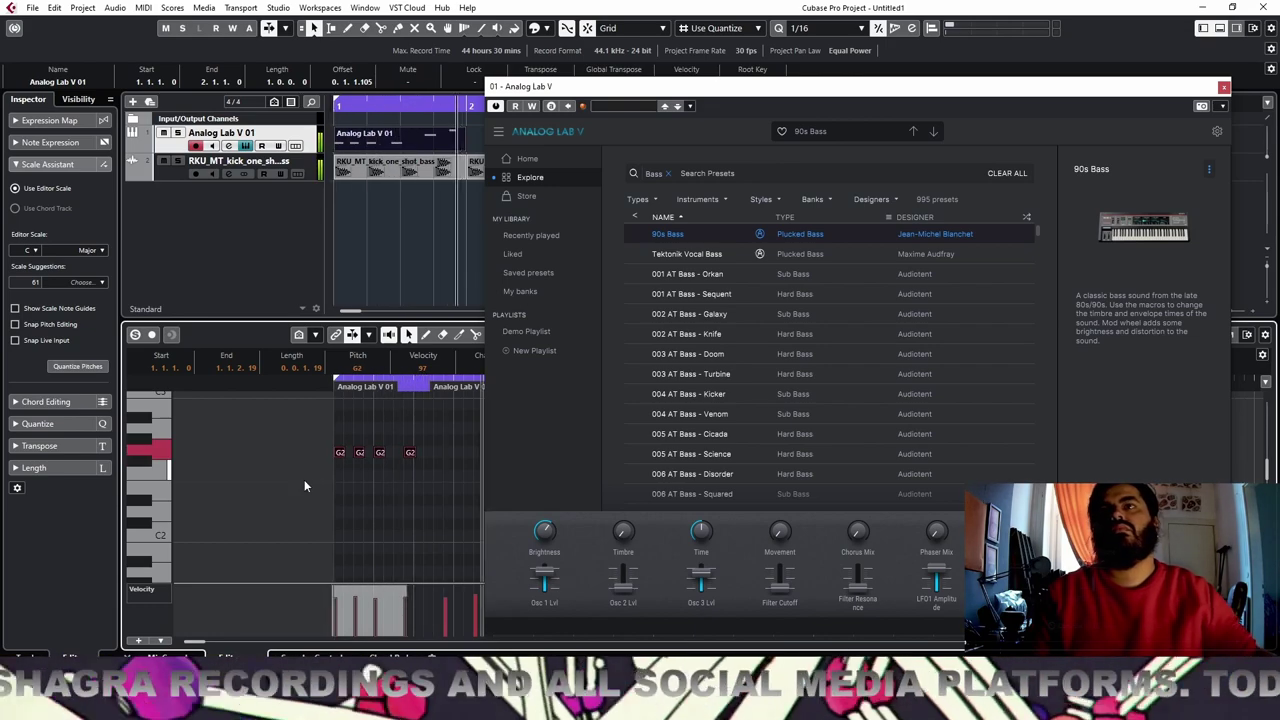
key("Down")
key("Down")
key("Down")
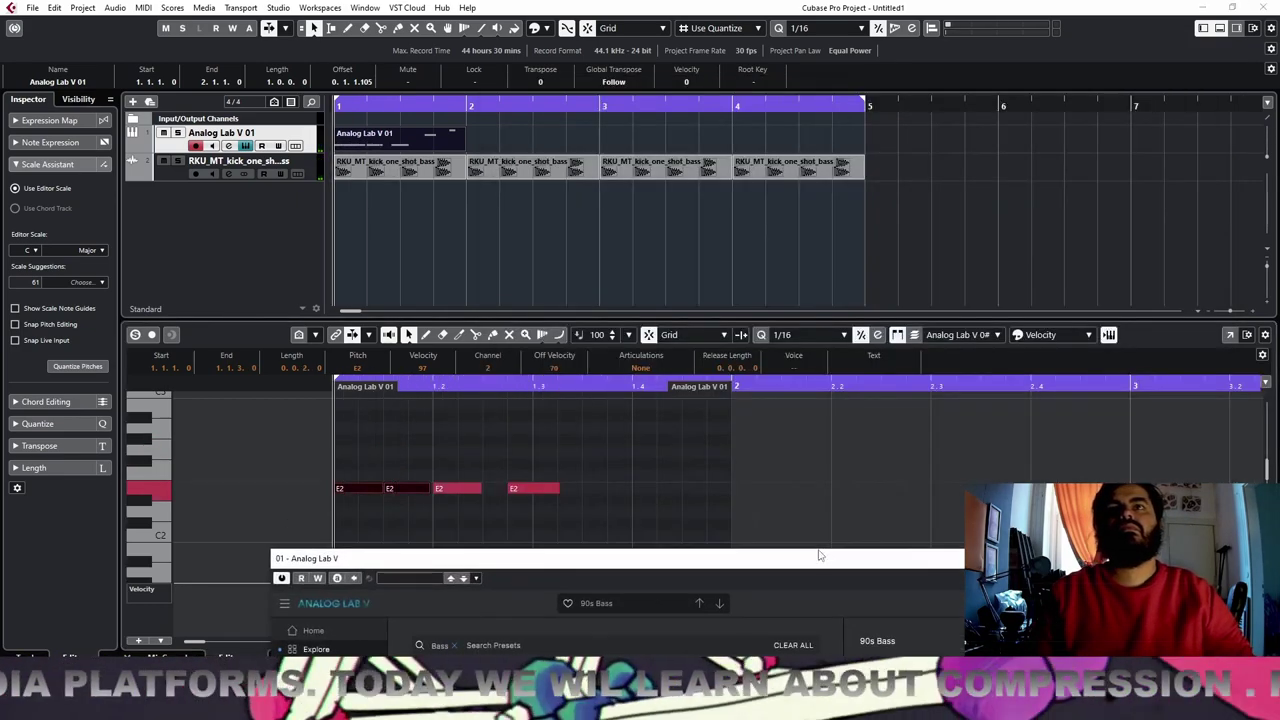
key("space")
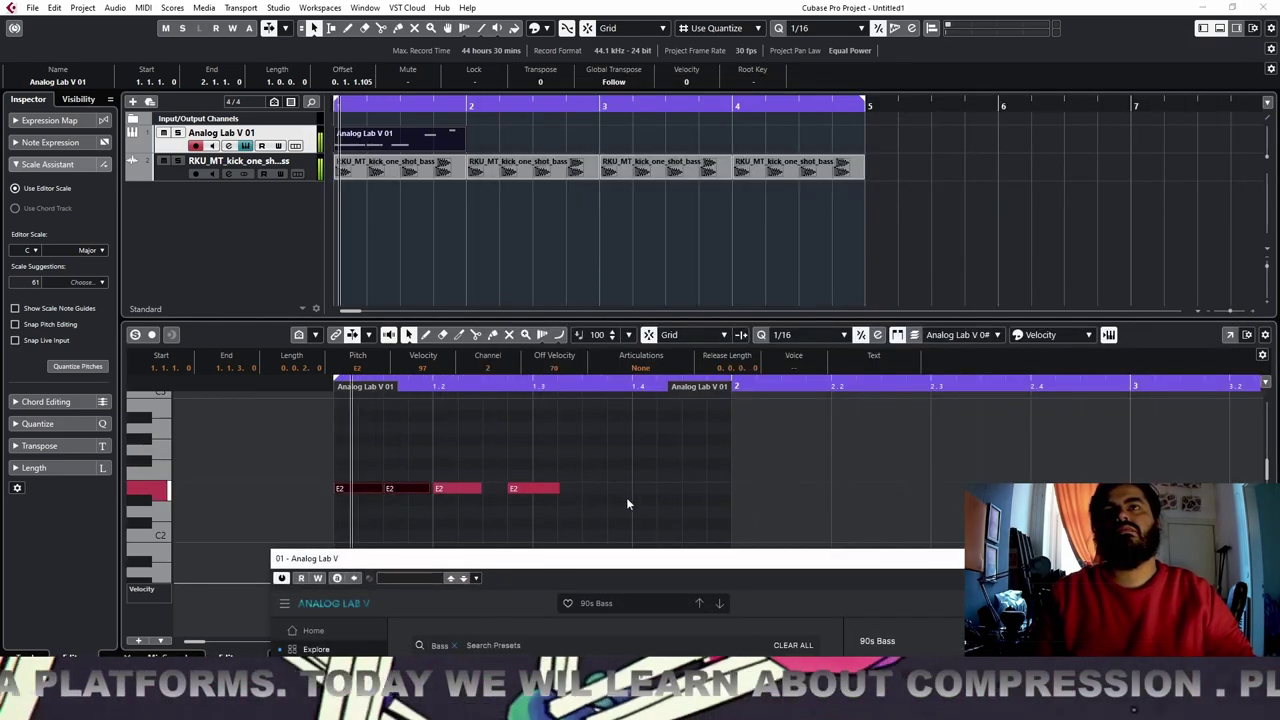
key("space")
Move the third and fourth E2 notes one sixteenth later and play the part
left_click_drag(612, 472, 436, 499)
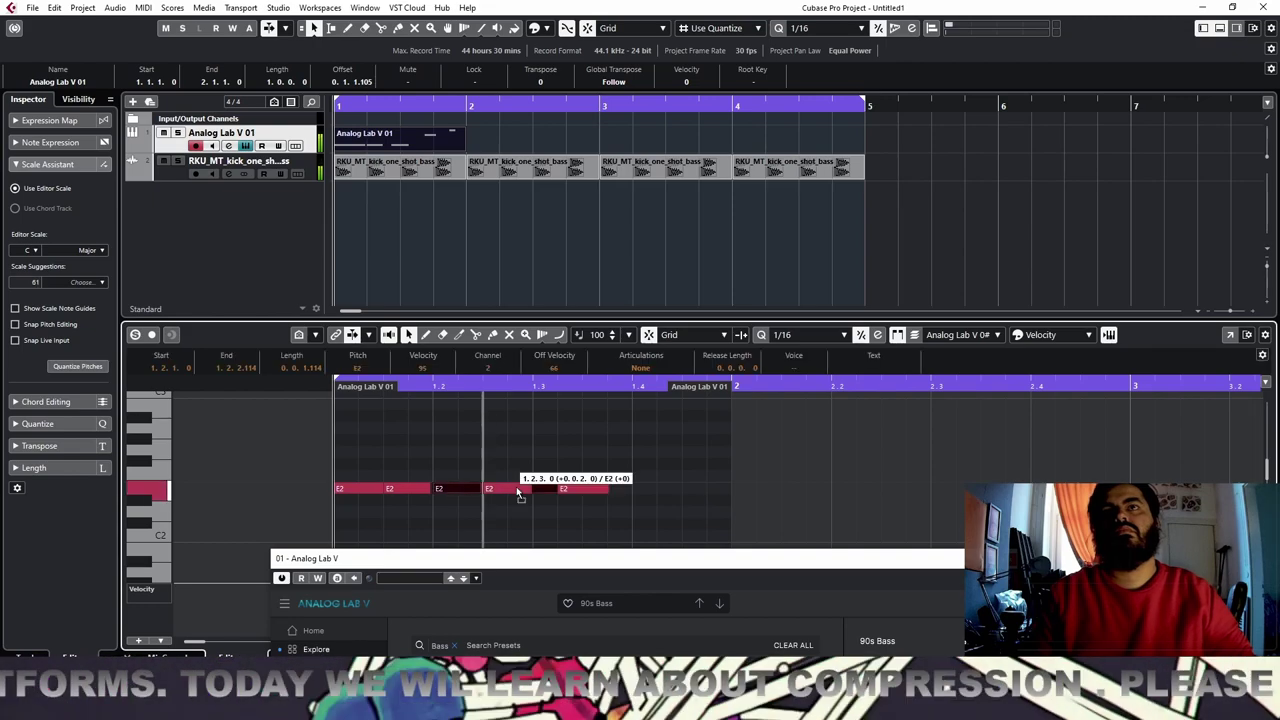
left_click_drag(519, 494, 519, 494)
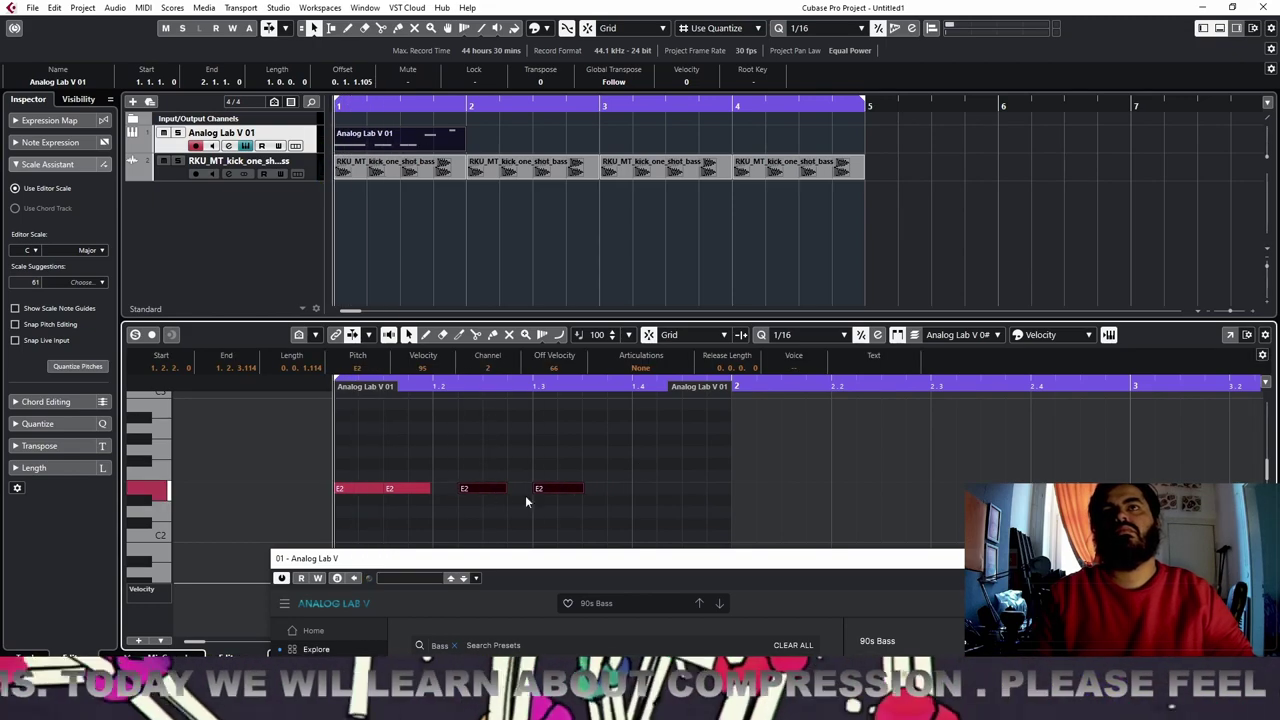
key("space")
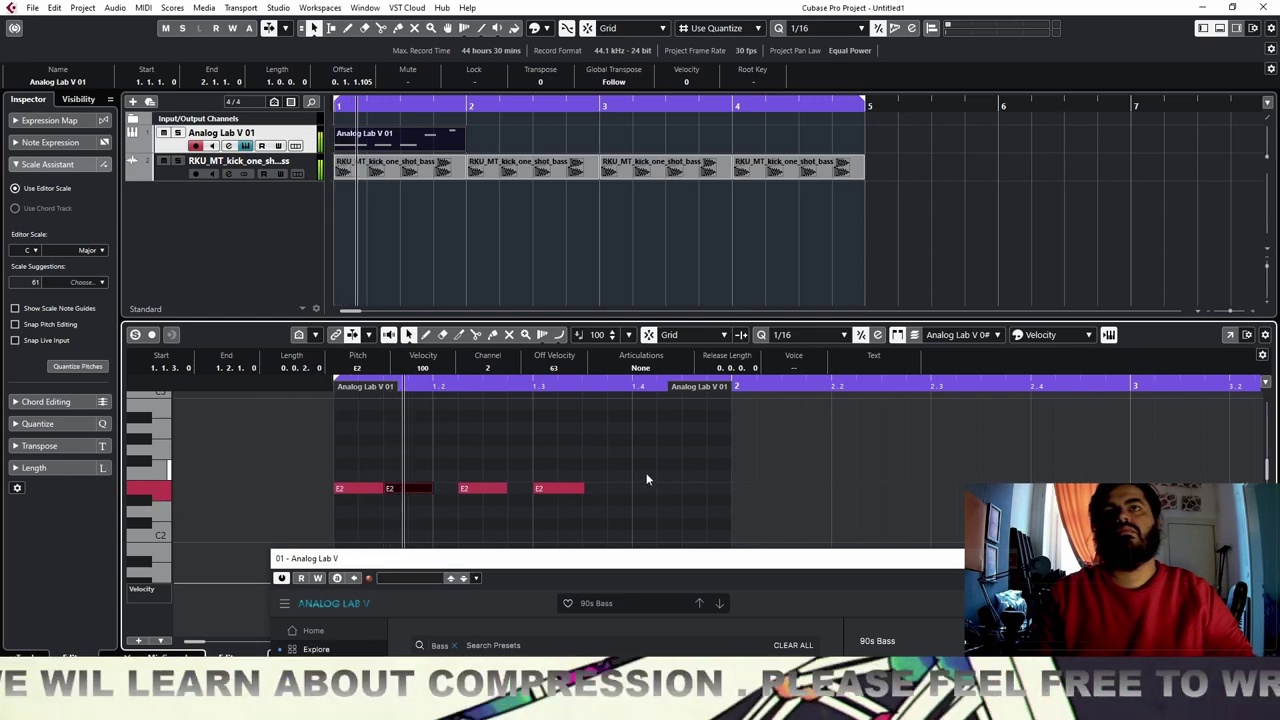
Lengthen the part's last note to the end of bar 1 and try it at B3, A3, G3 and E3 during playback
scroll(607, 506, "up", 5)
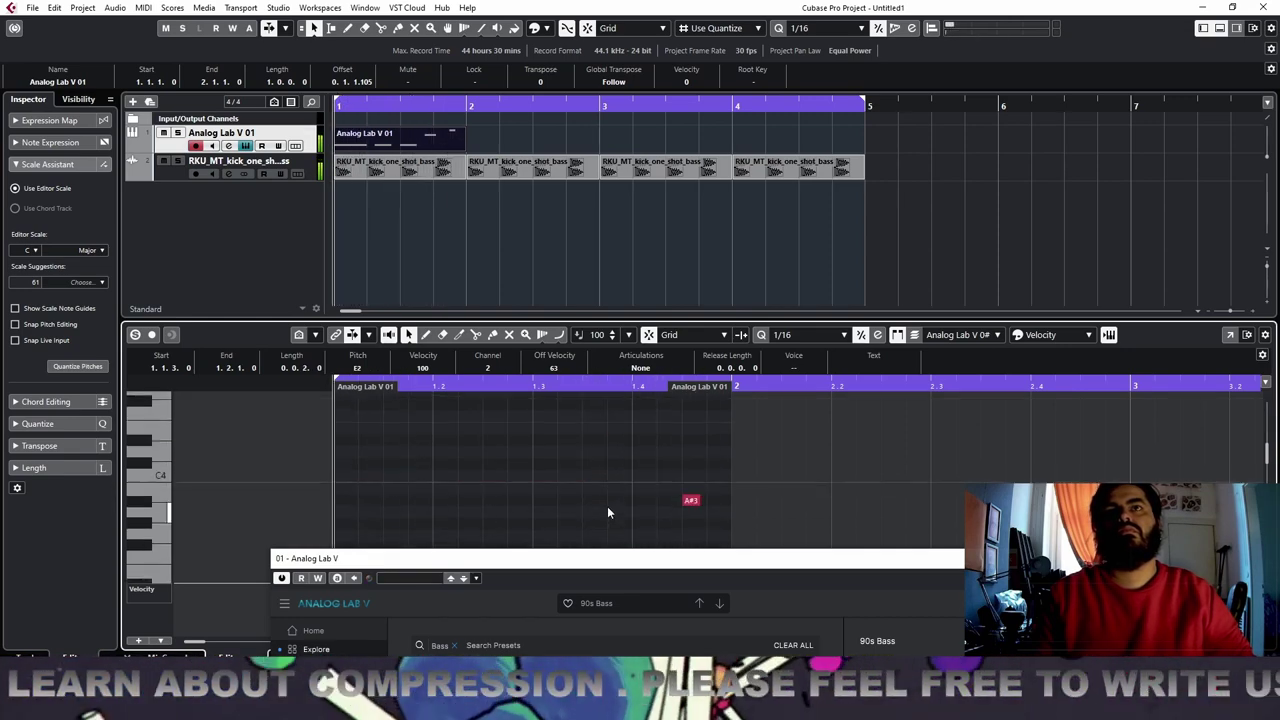
scroll(668, 495, "down", 4)
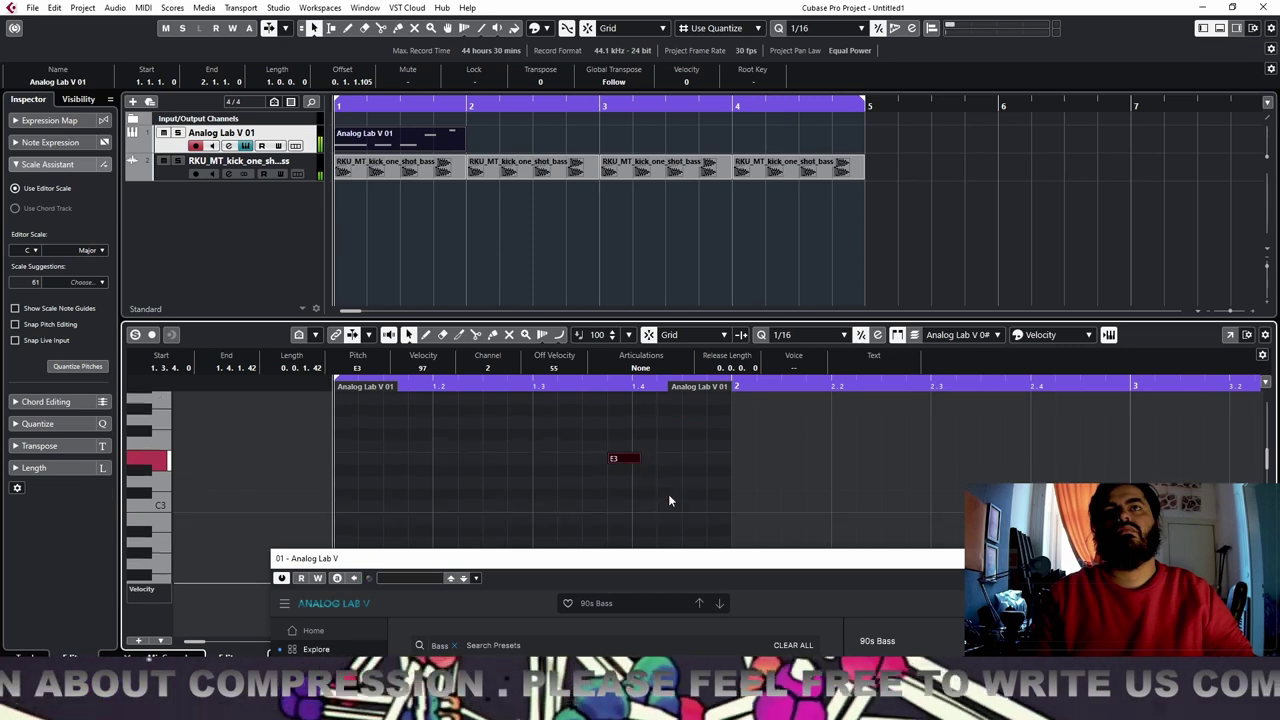
key("space")
scroll(670, 495, "up", 2)
scroll(671, 500, "up", 4)
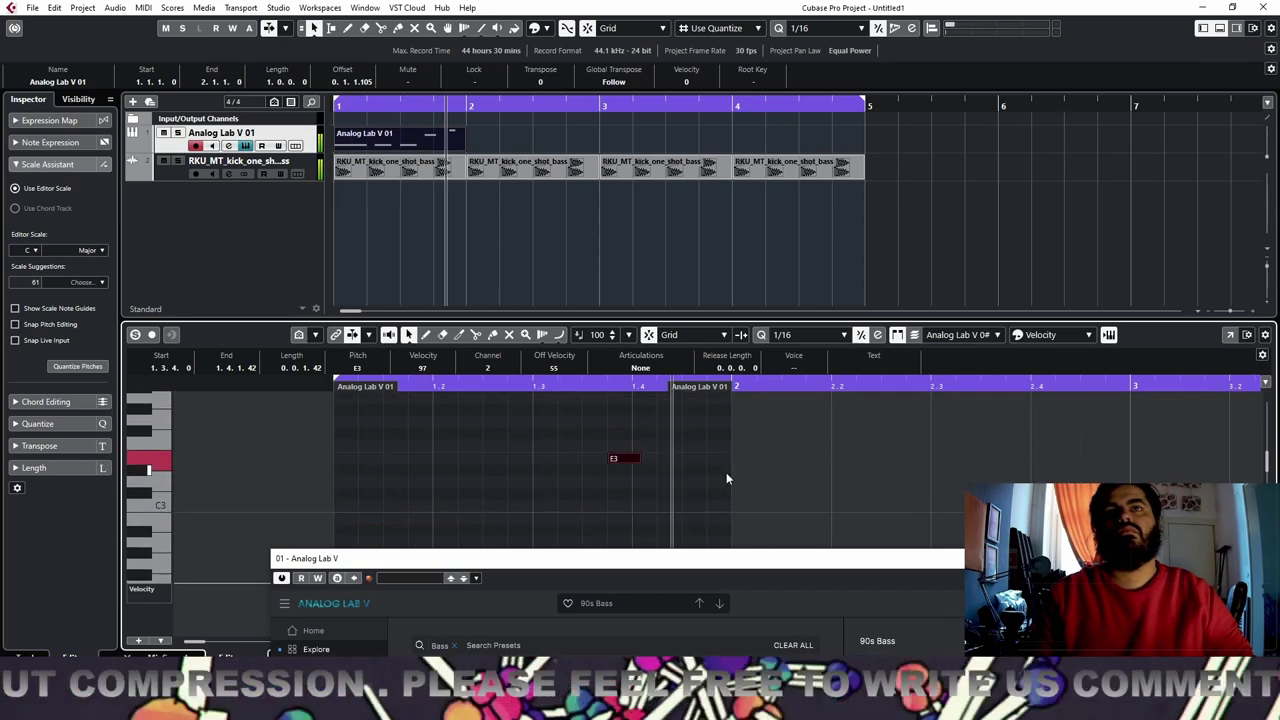
mouse_move(702, 463)
left_mouse_down()
mouse_move(726, 462)
mouse_move(704, 449)
left_mouse_up()
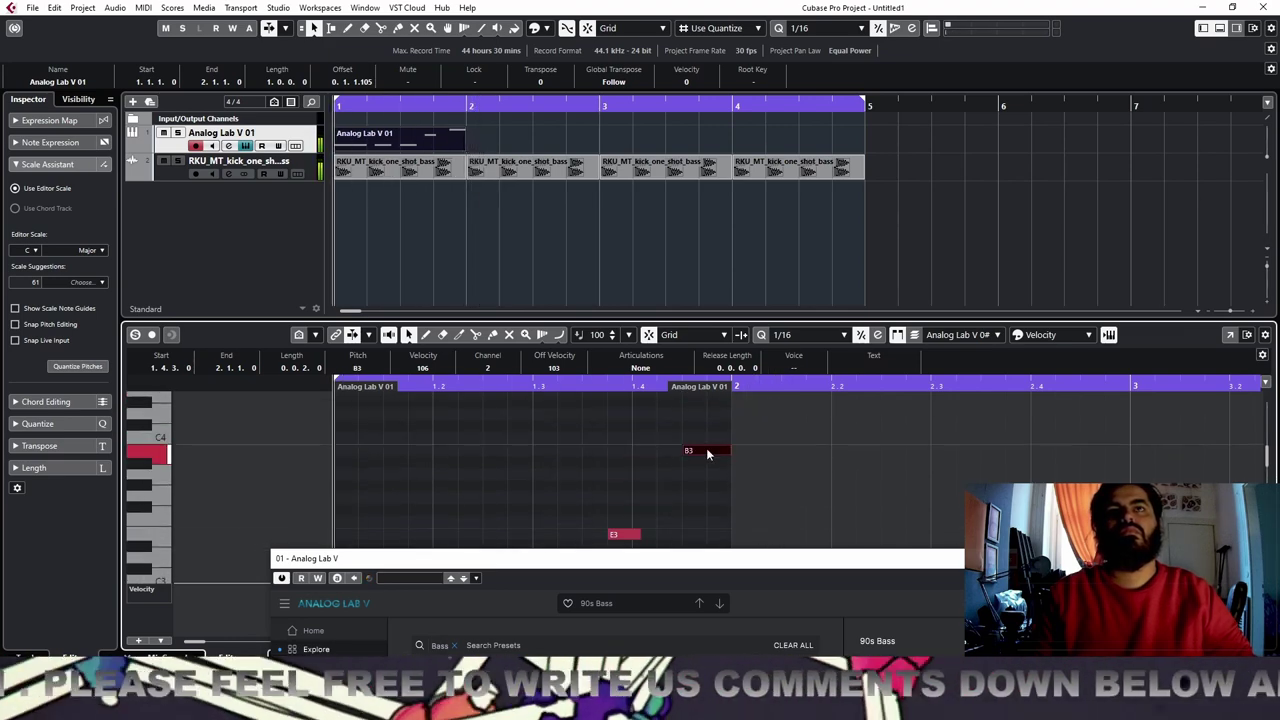
left_click_drag(710, 453, 709, 476)
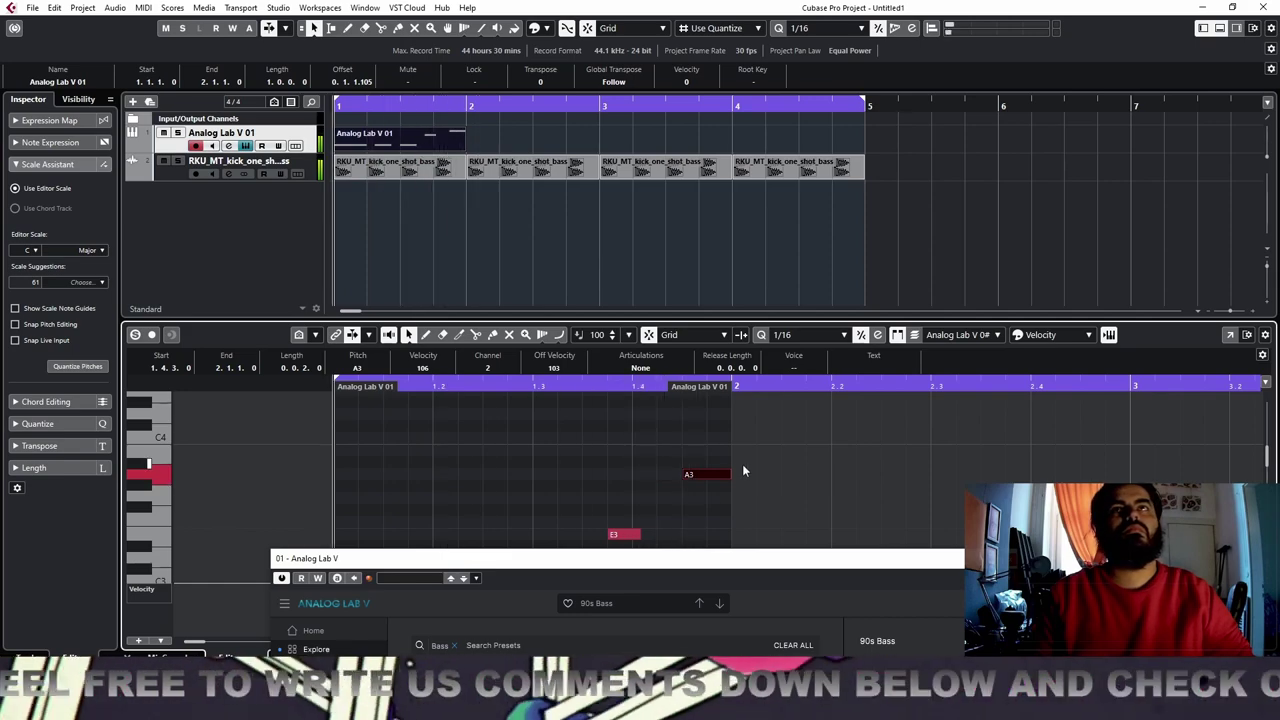
left_click_drag(710, 477, 708, 497)
scroll(846, 485, "down", 2)
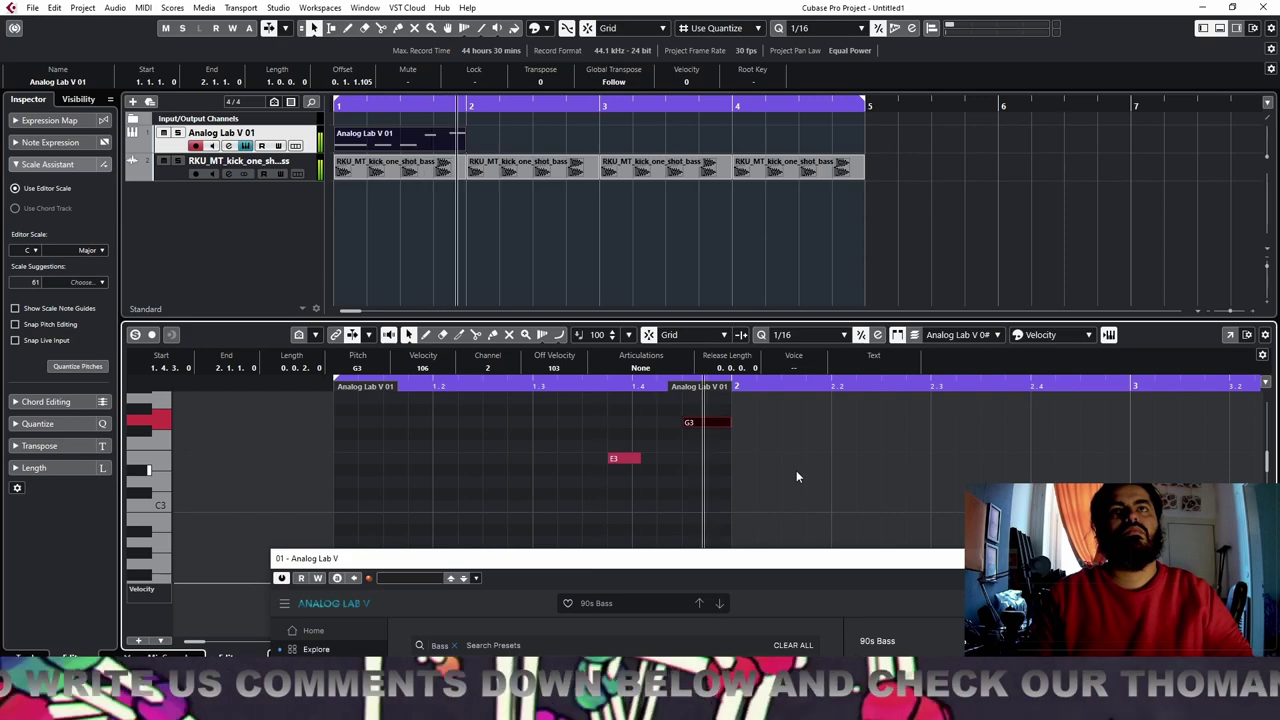
left_click_drag(700, 429, 702, 462)
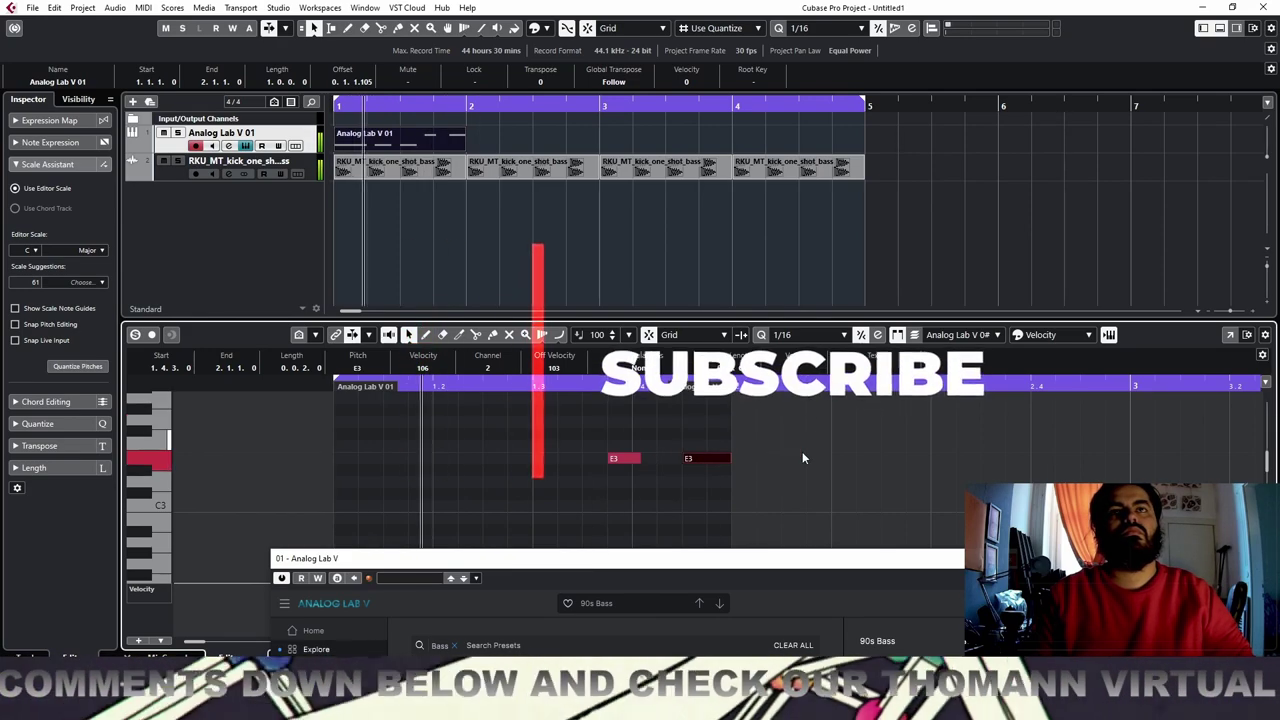
Raise the last bass note to A3, comparing it with B3 and A#3 during playback
left_click(710, 460)
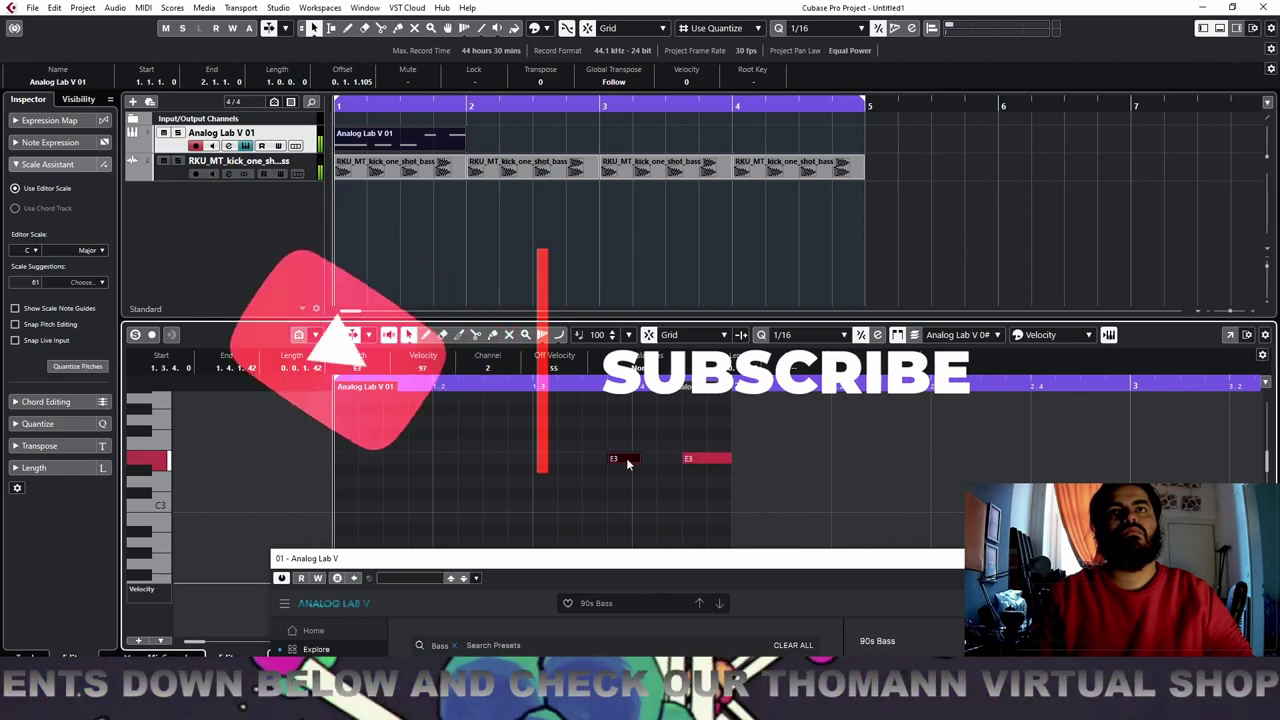
mouse_move(710, 461)
left_mouse_down()
mouse_move(709, 404)
mouse_move(710, 437)
left_mouse_up()
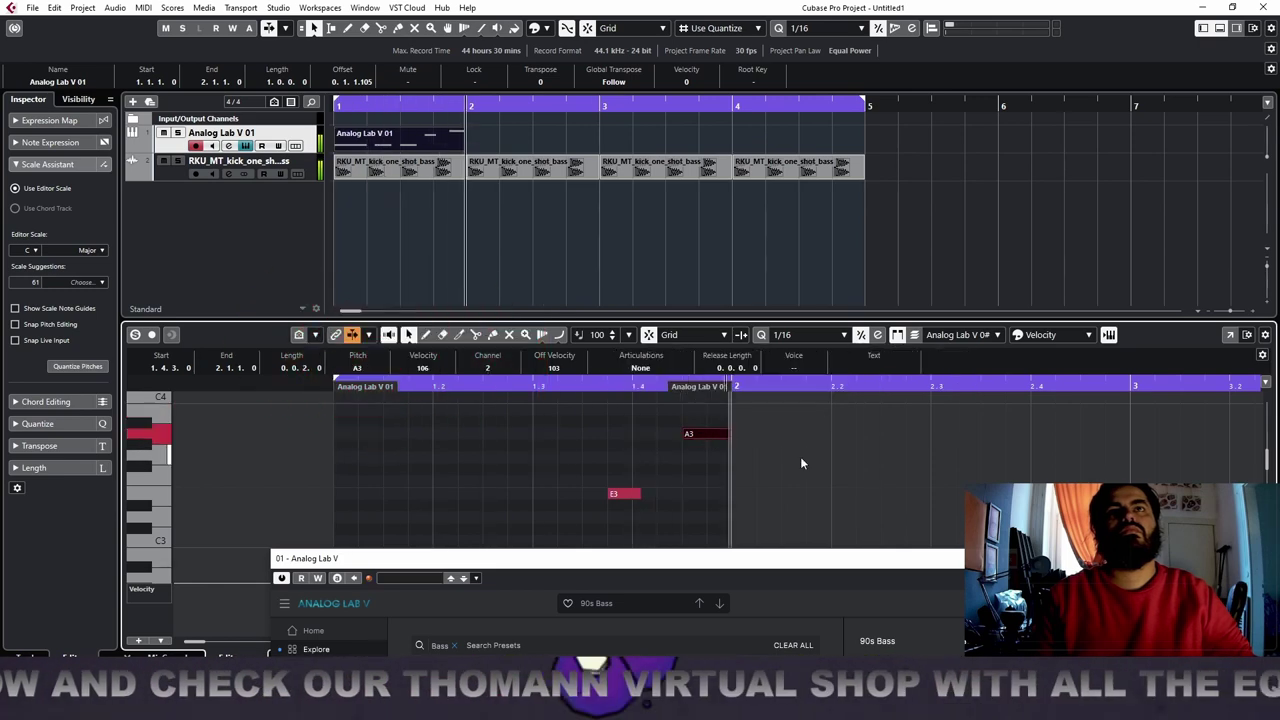
key("space")
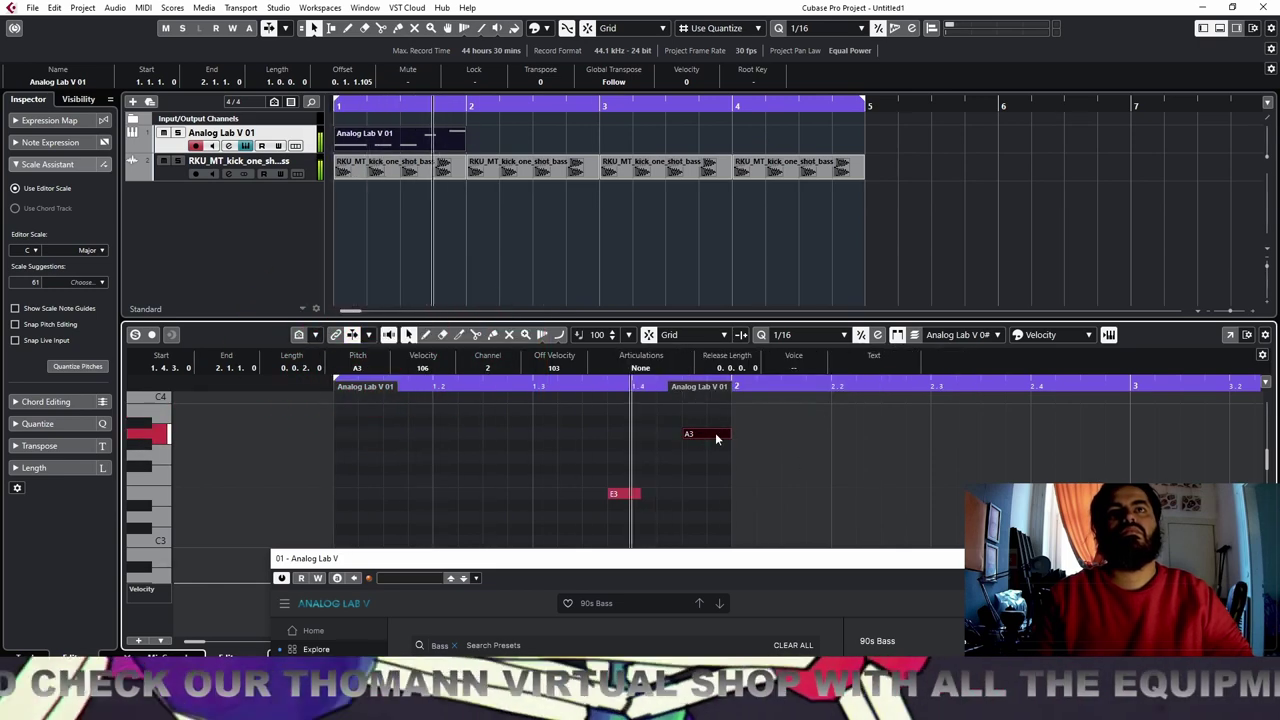
key("space")
left_click_drag(714, 437, 716, 415)
key("space")
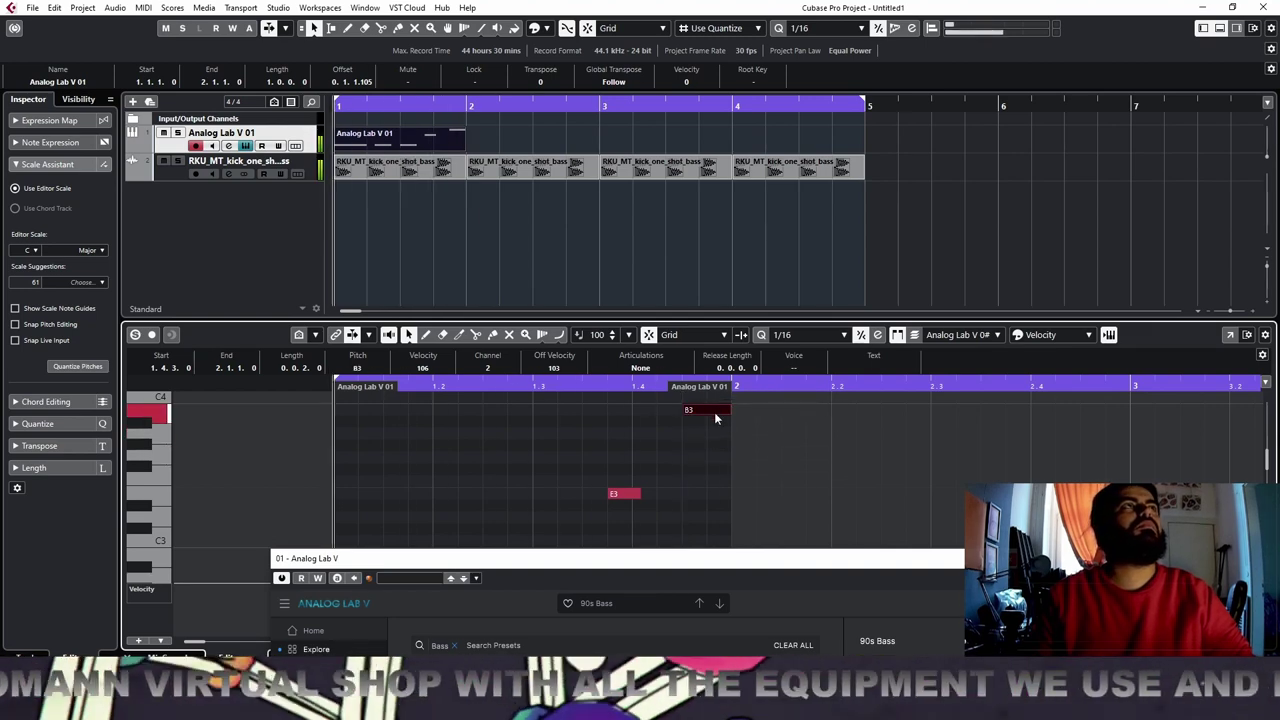
left_click_drag(714, 412, 714, 424)
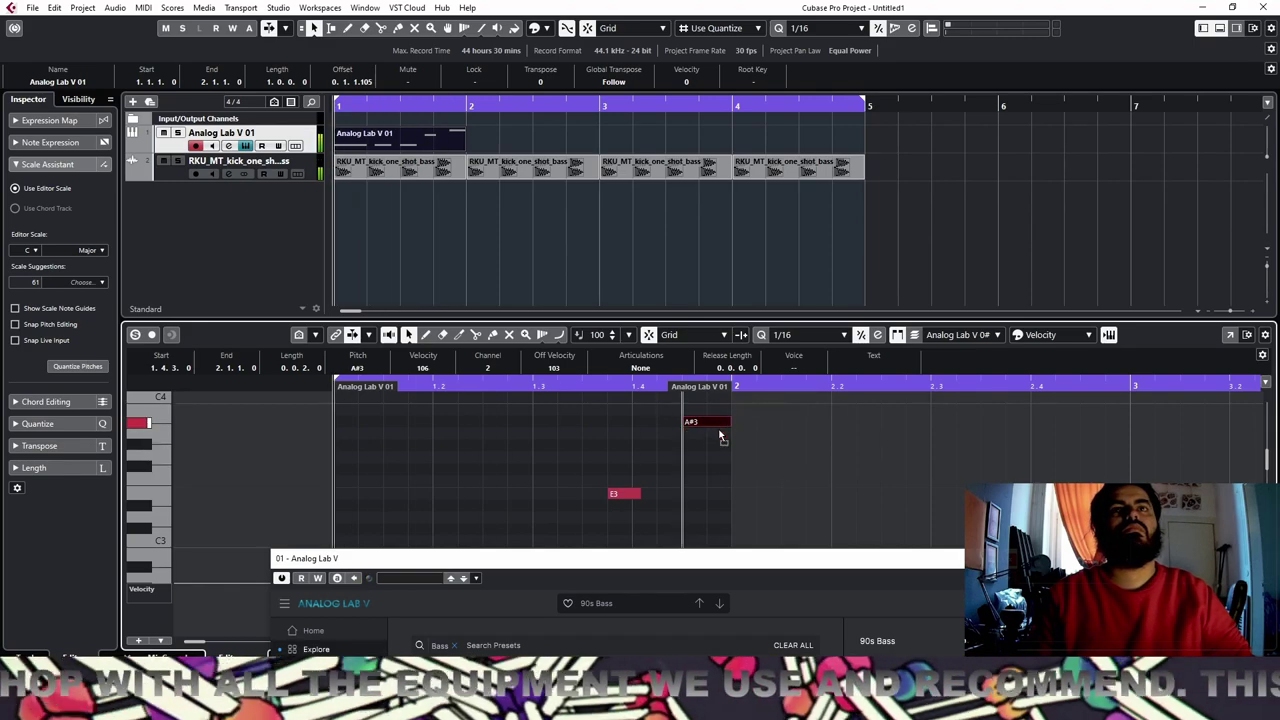
Audition the Analog Lab V bass presets from Tektonik Vocal Bass to 003 AT Bass - Doom over the looped part
left_click_drag(866, 558, 867, 288)
left_click(471, 454)
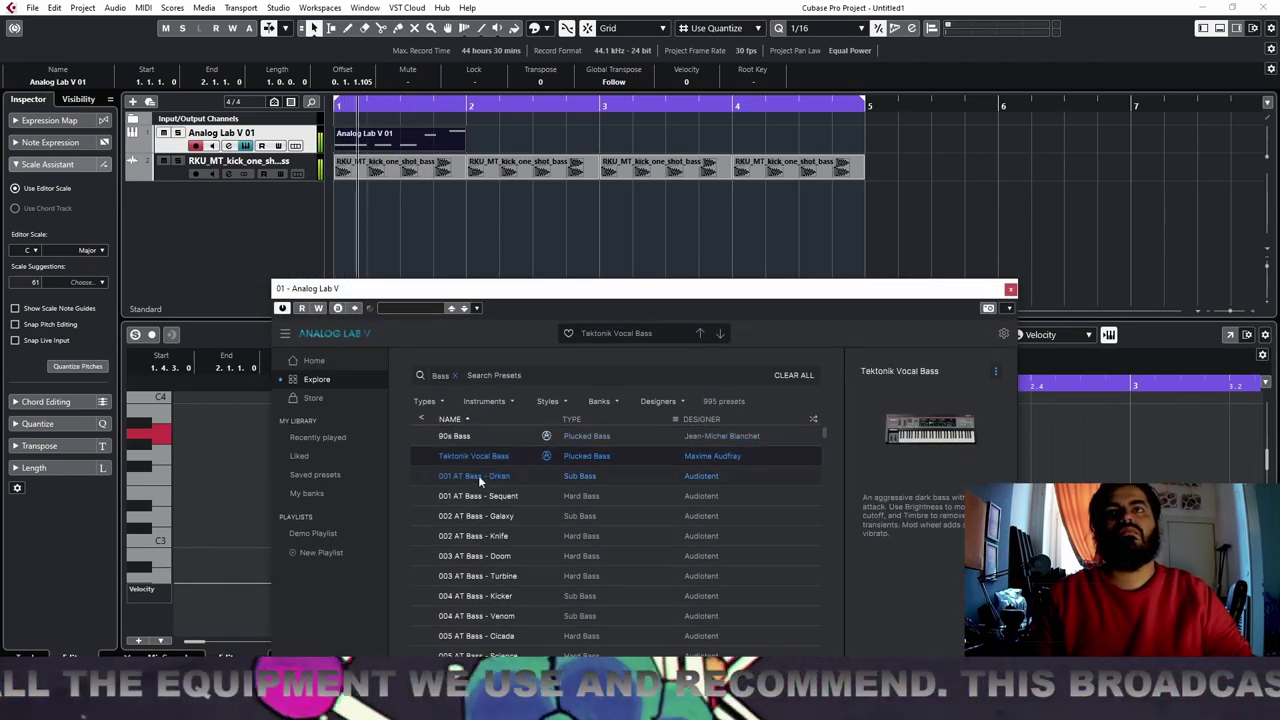
left_click(478, 476)
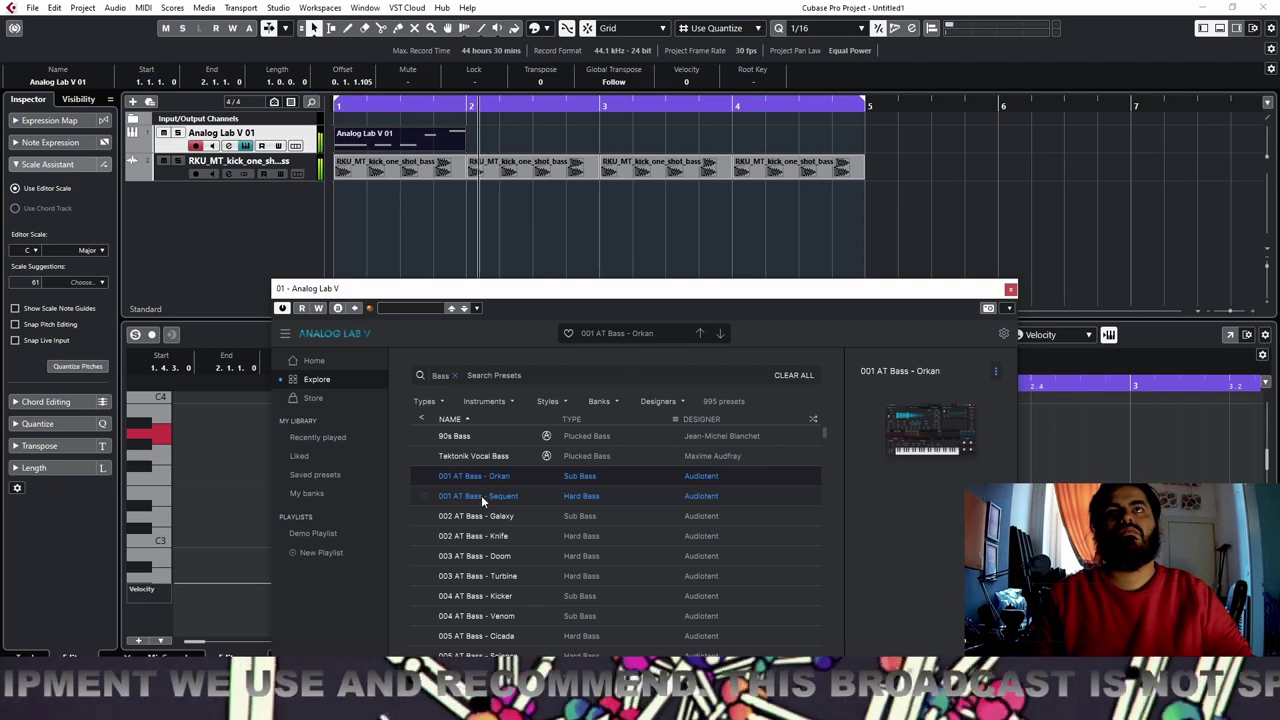
left_click(481, 497)
left_click(482, 515)
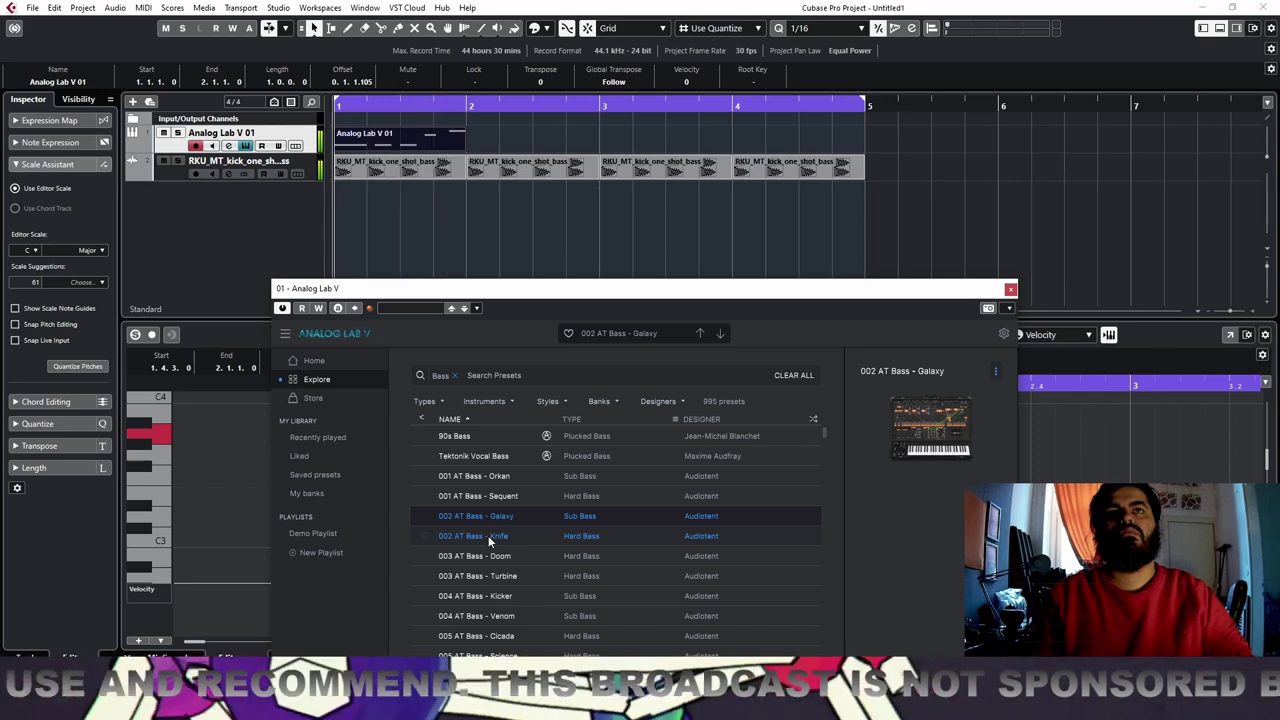
left_click(489, 536)
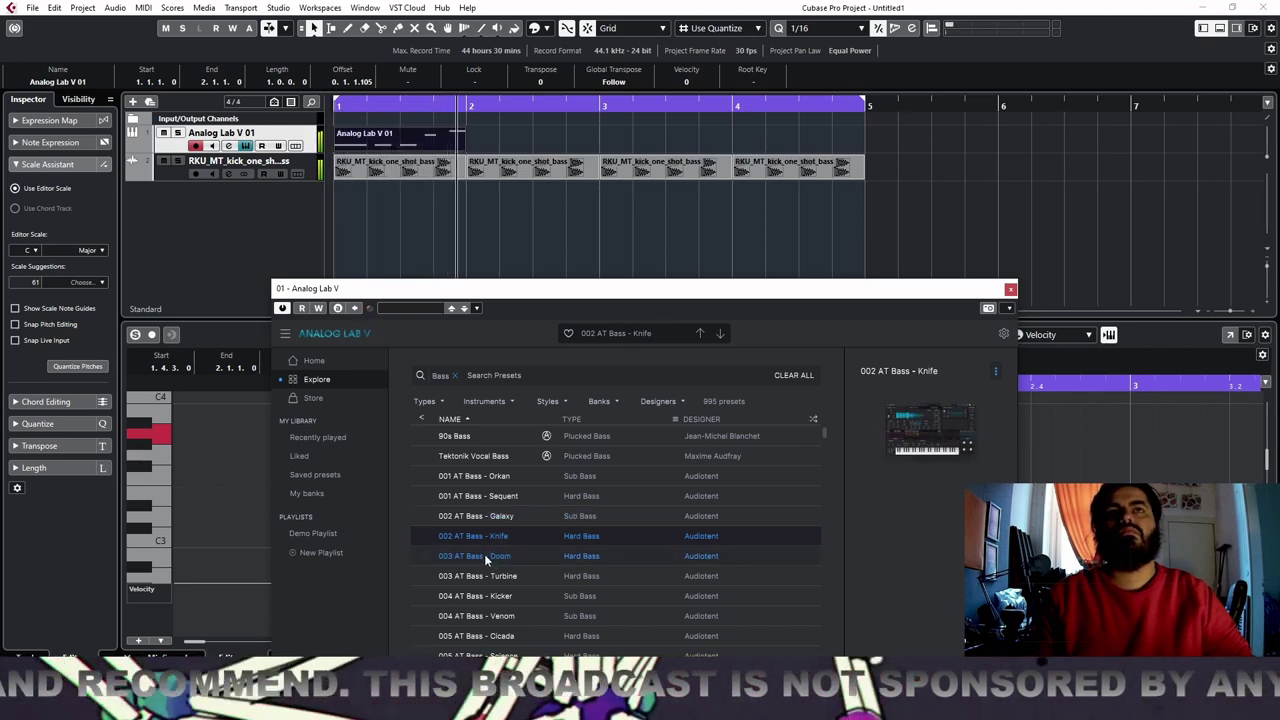
left_click(484, 555)
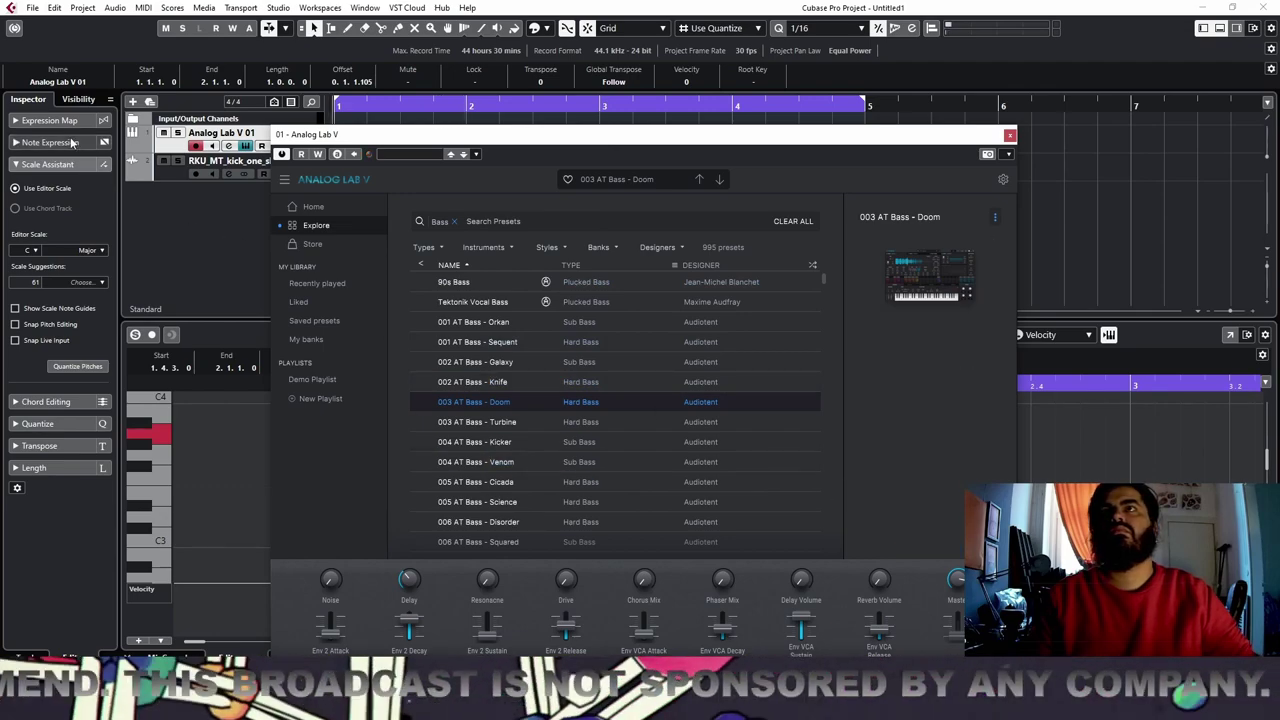
Lower the Analog Lab V 01 track's volume to -6.89 and advance the synth to the preset 006 AT Bass - Squared
left_click(165, 148)
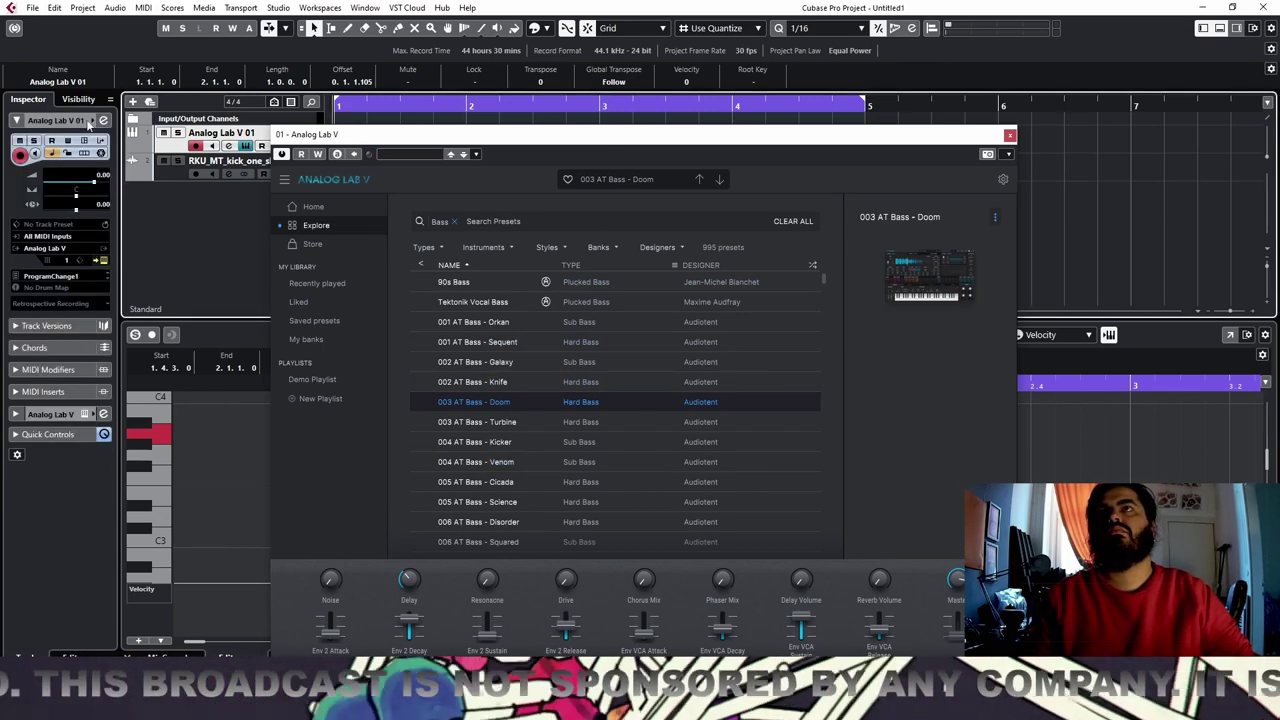
left_click(79, 182)
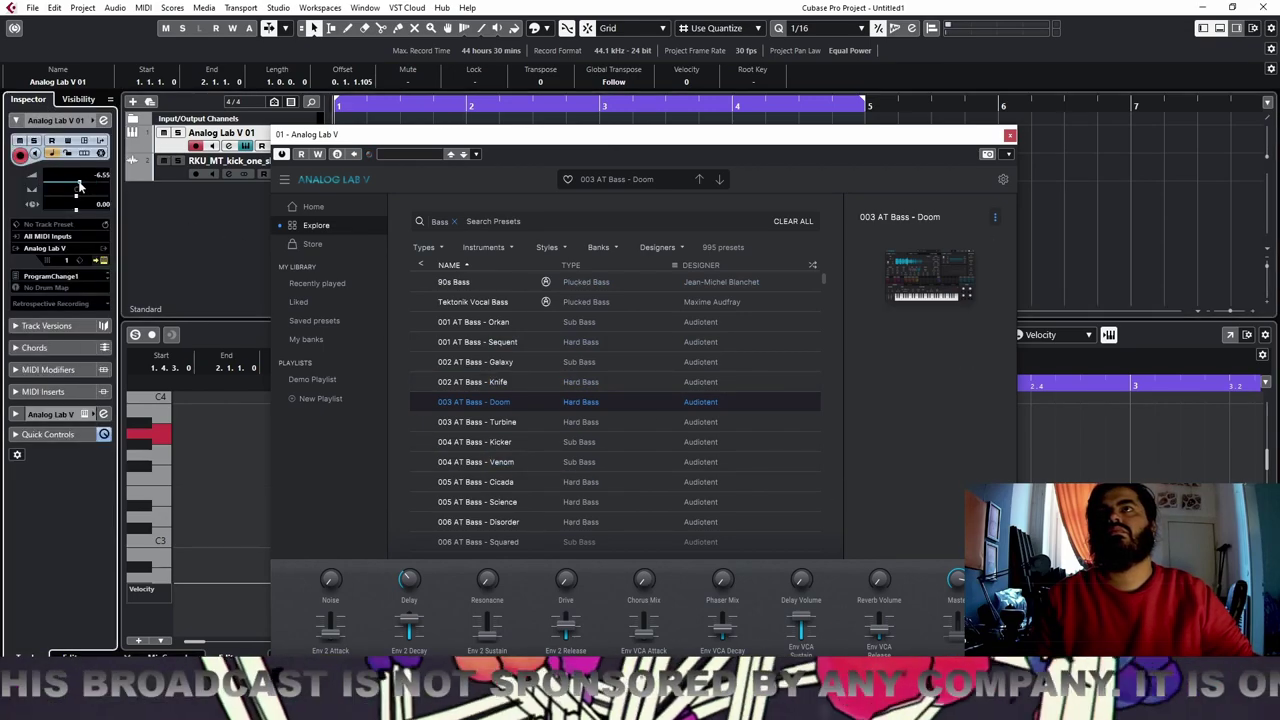
left_click(717, 182)
left_click(720, 182)
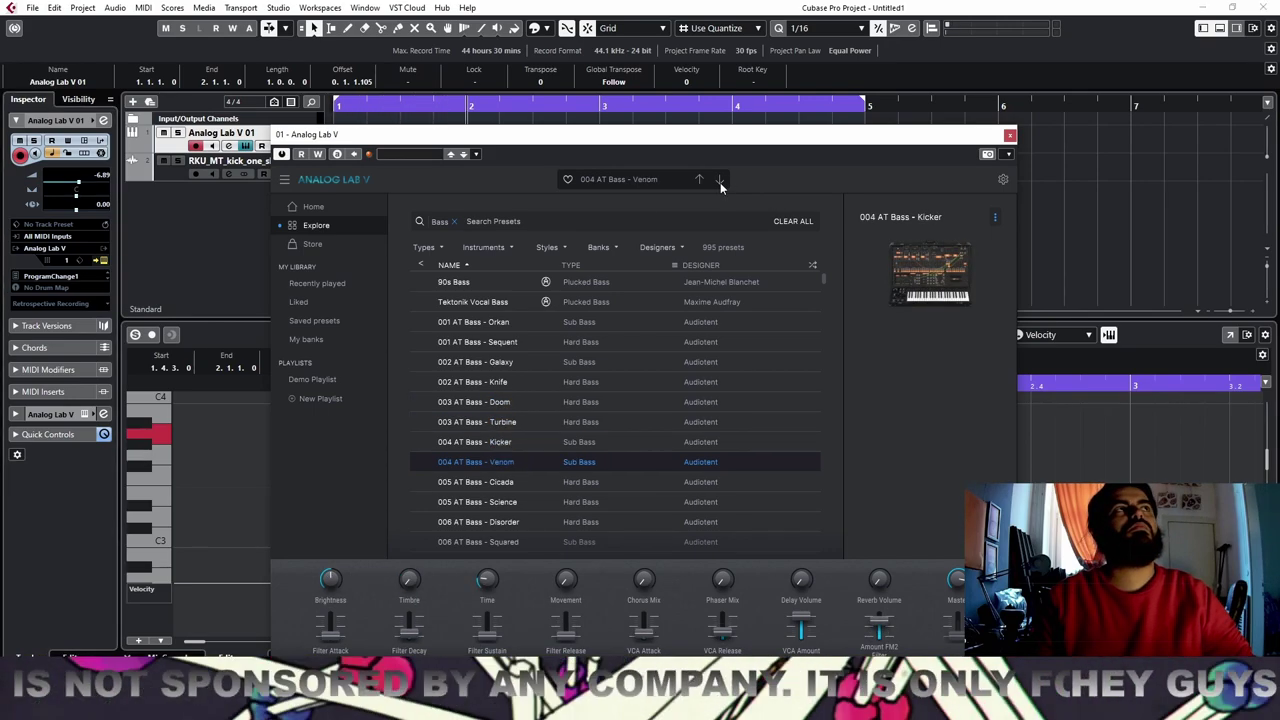
left_click(720, 182)
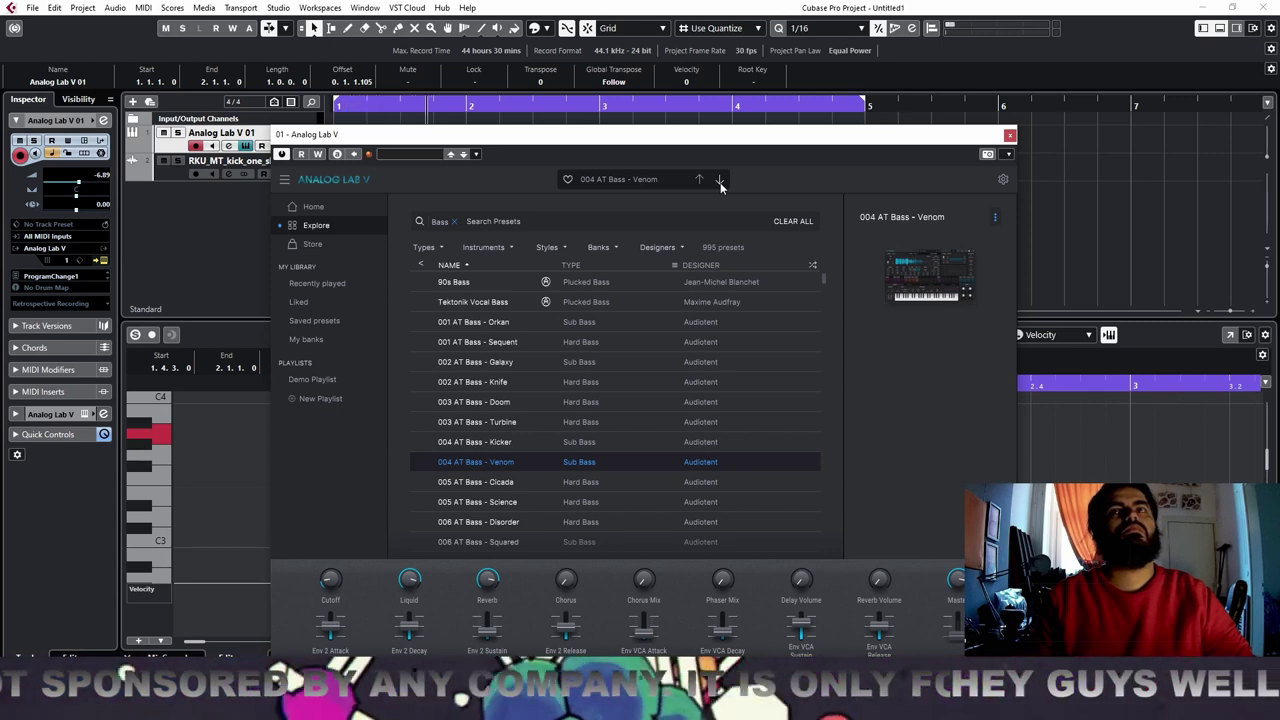
left_click(720, 182)
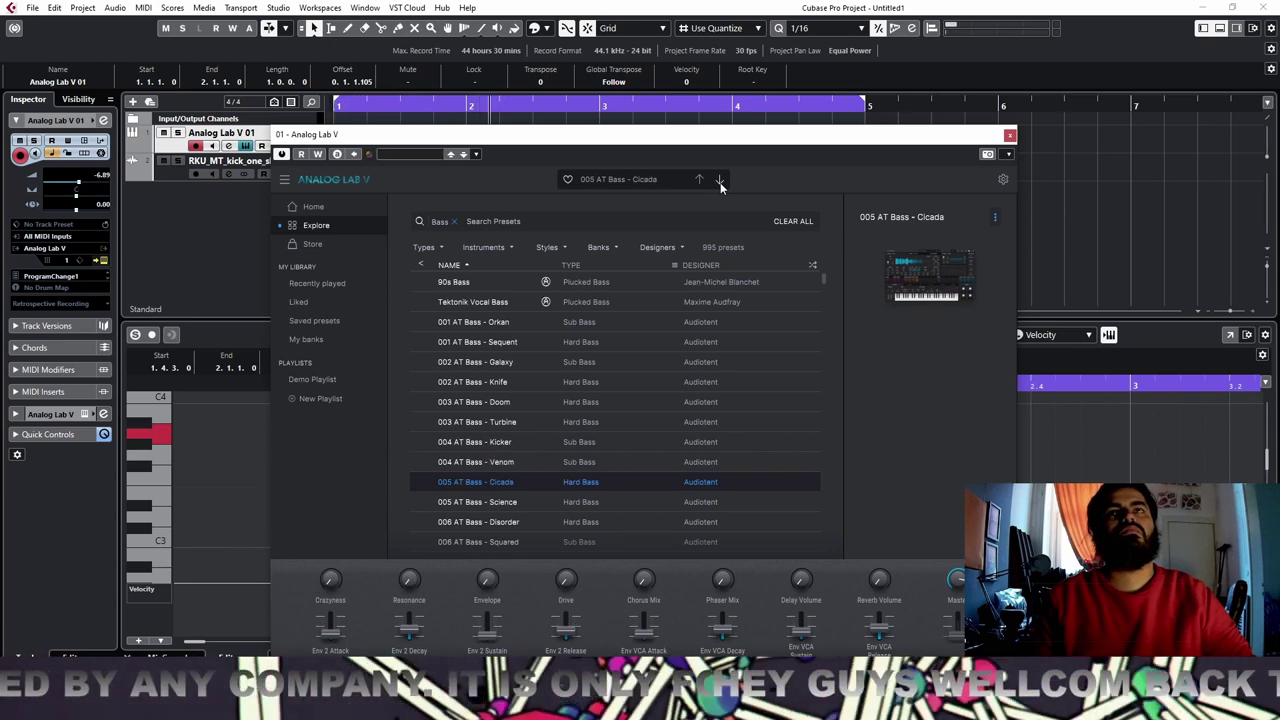
left_click(720, 182)
left_click(720, 182)
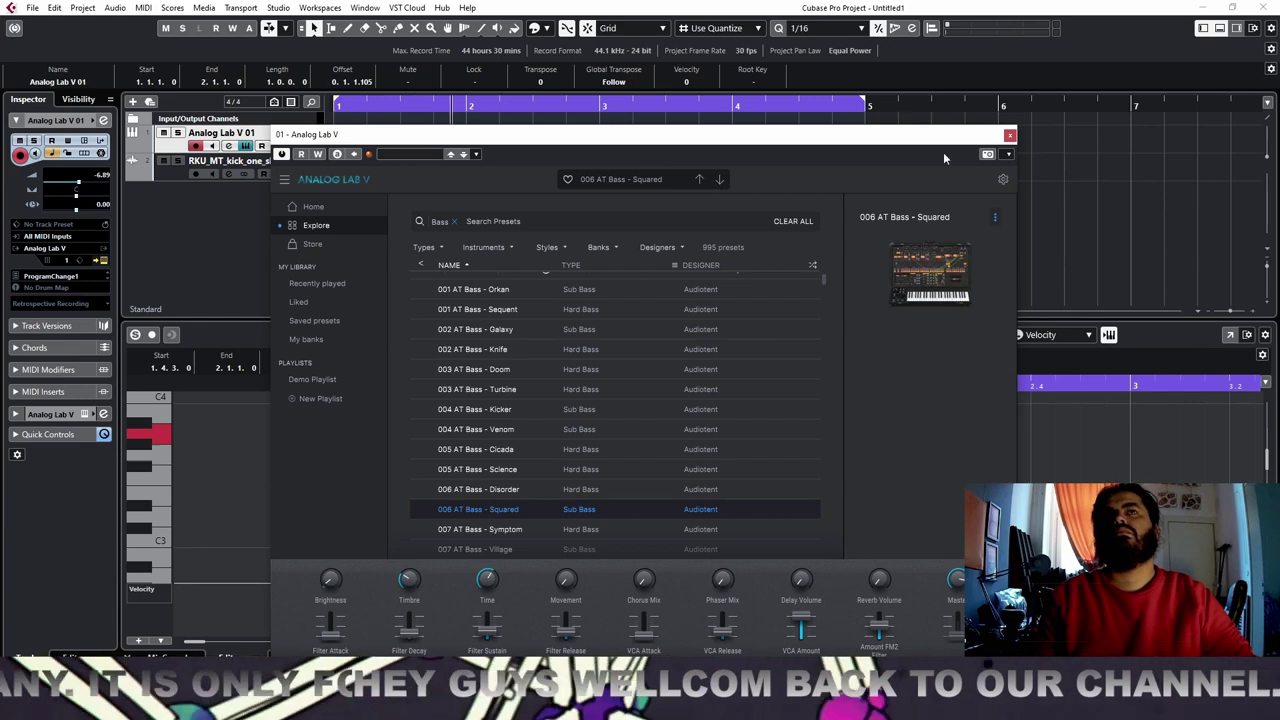
left_click(1009, 135)
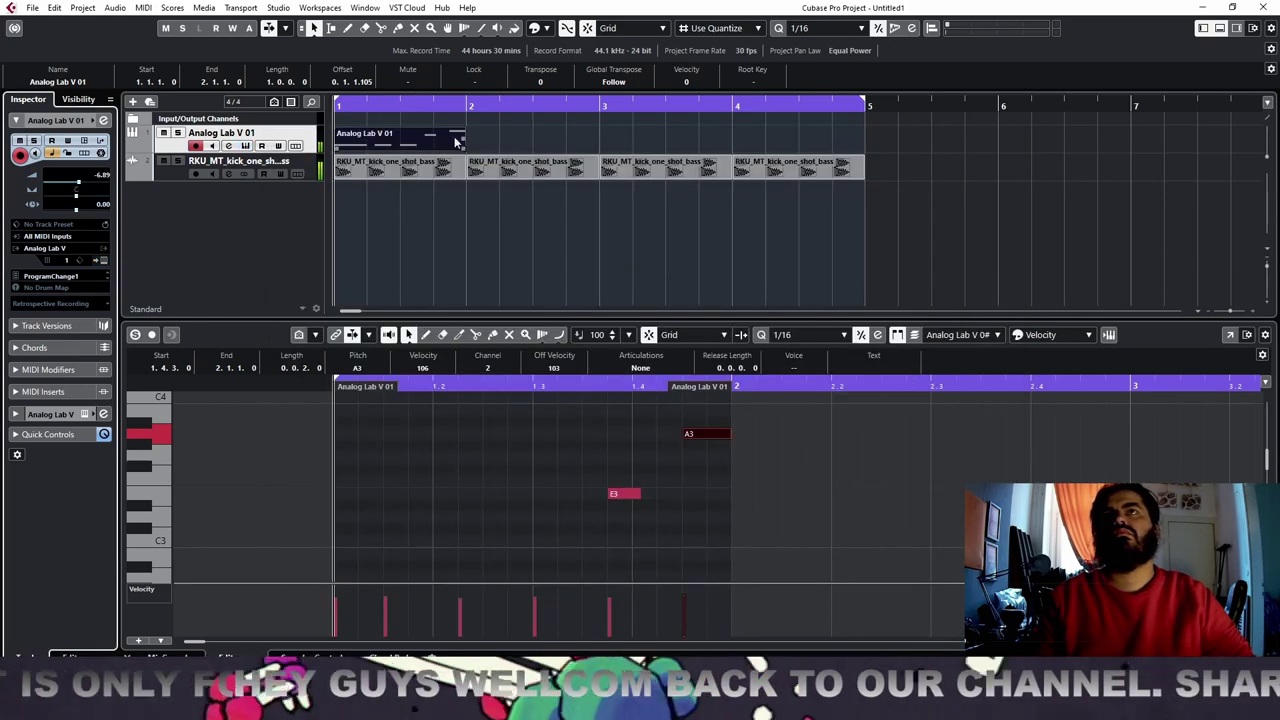
Duplicate the one-bar bass part three times to fill bars 2 to 4 and start playback
key("ctrl+d")
key("ctrl+d")
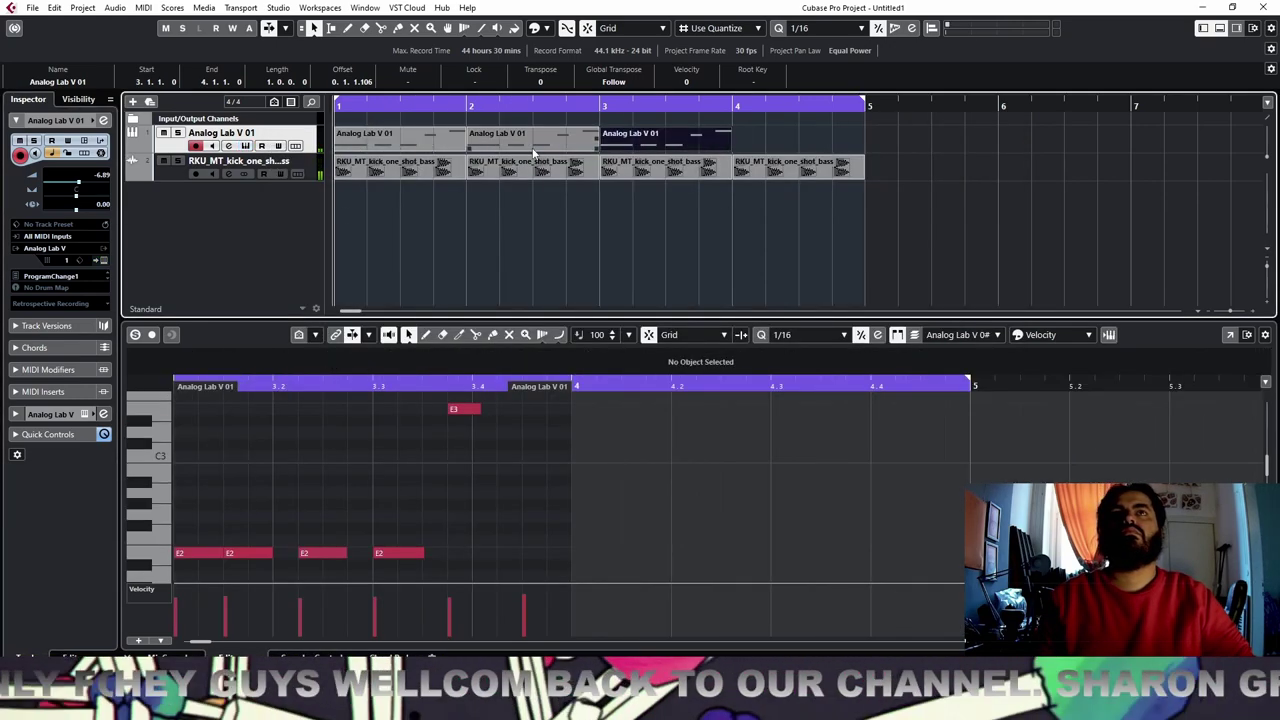
key("ctrl+d")
key("space")
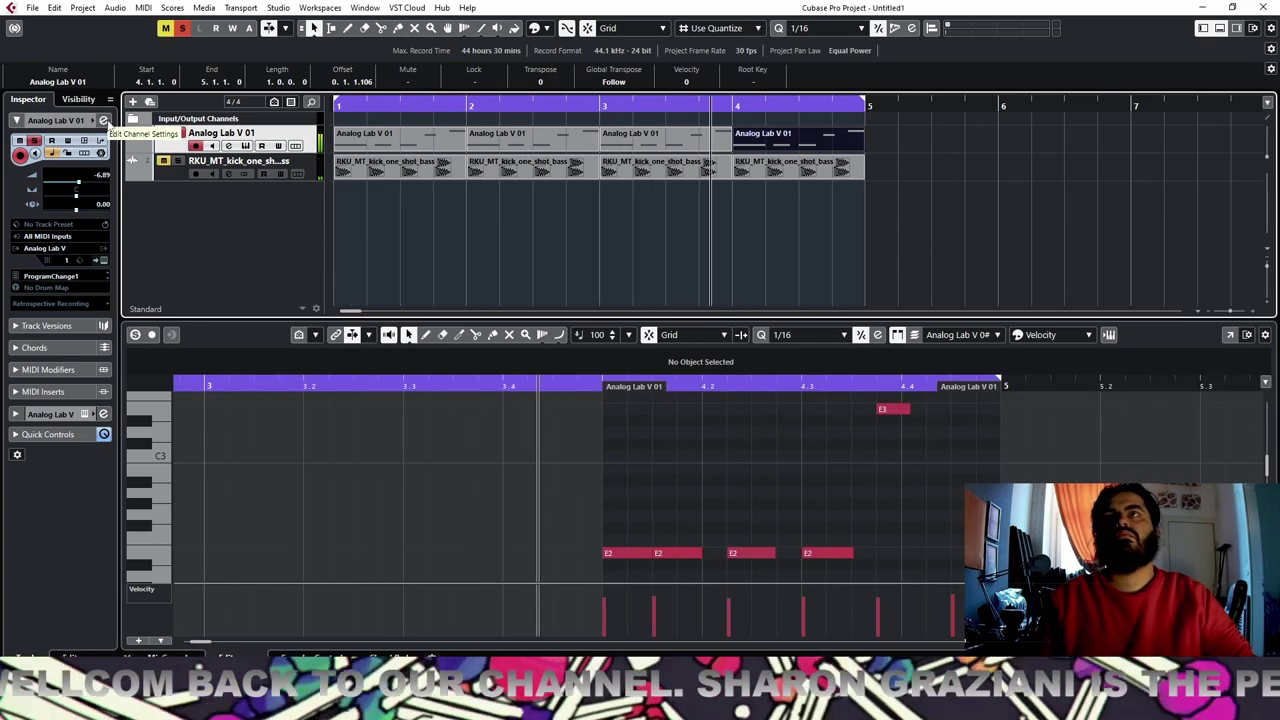
Open the Analog Lab V 01 channel settings and load the Frequency EQ in the first insert slot
left_click(104, 120)
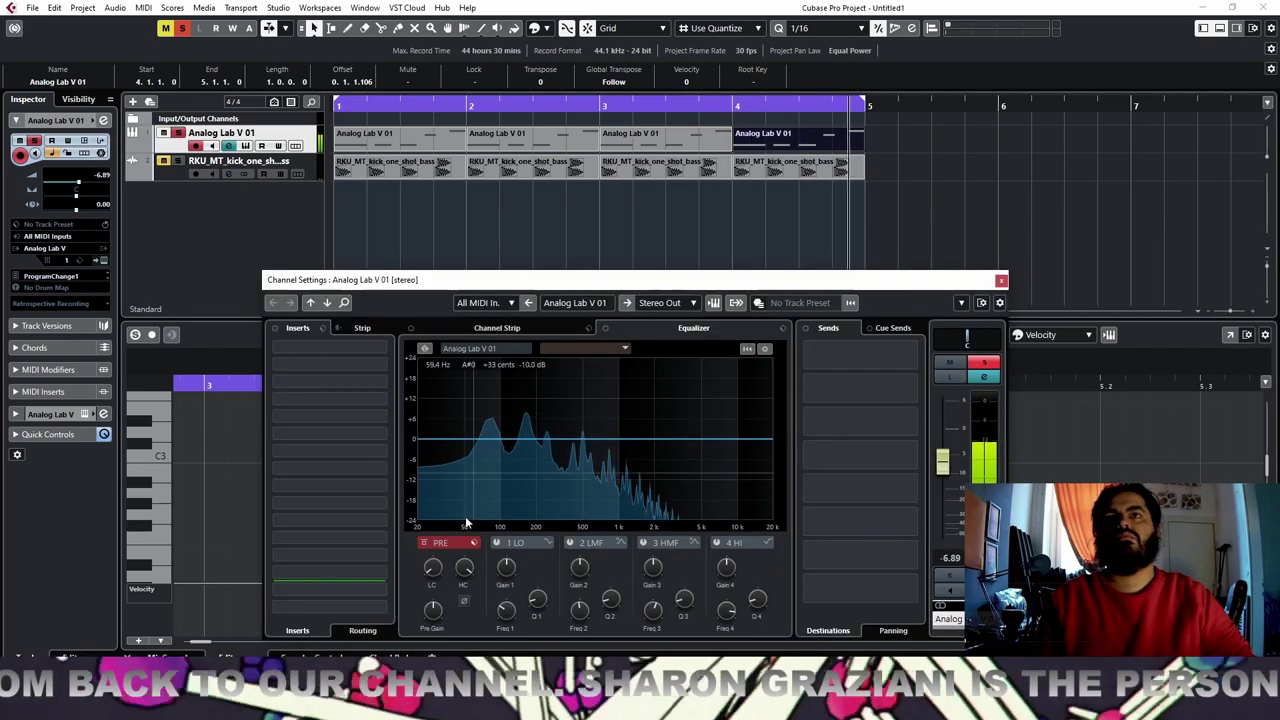
left_click(354, 349)
type("fre")
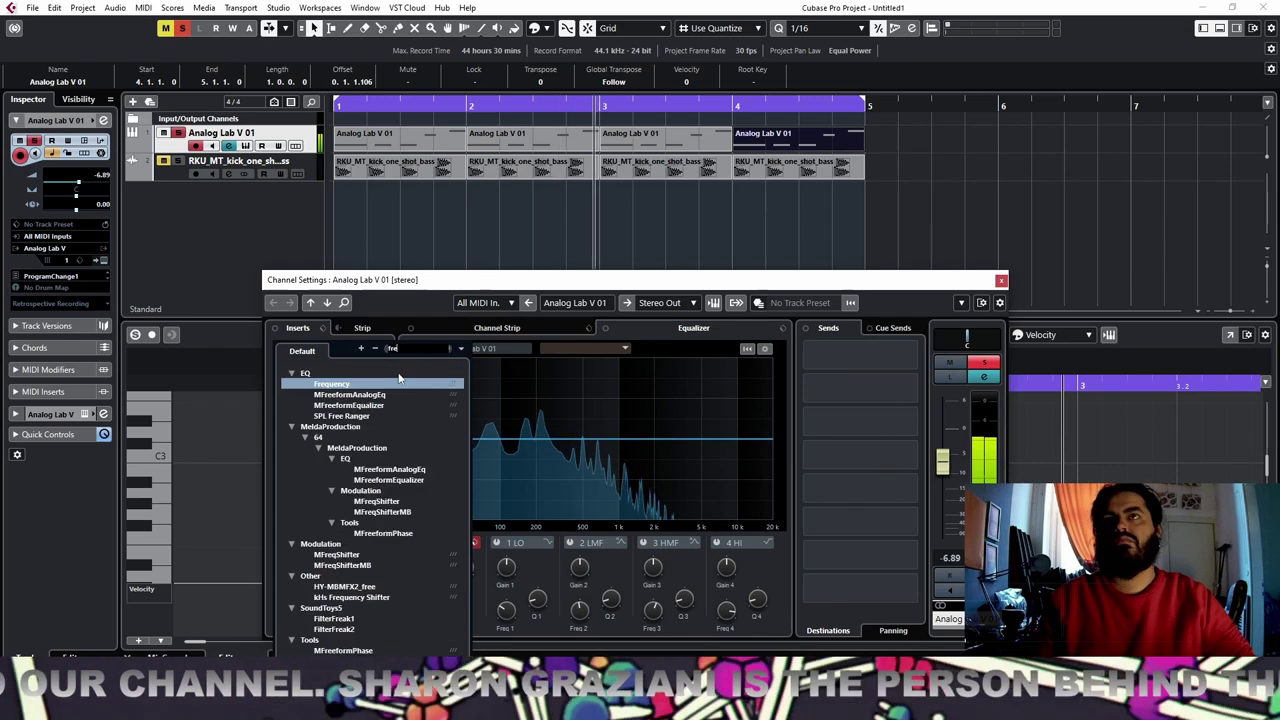
left_click(373, 385)
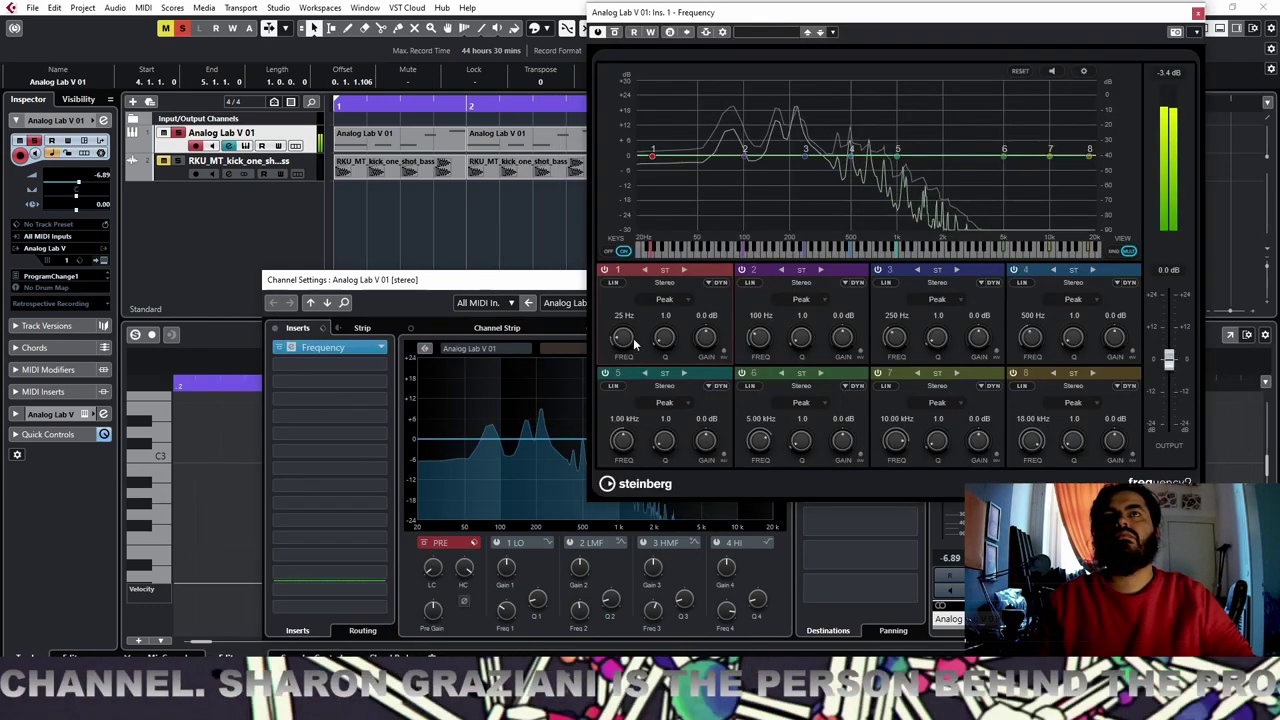
Set Frequency EQ band 1 to a Cut 48 low cut at 103 Hz, and close the plug-in and channel settings
left_click_drag(626, 330, 626, 324)
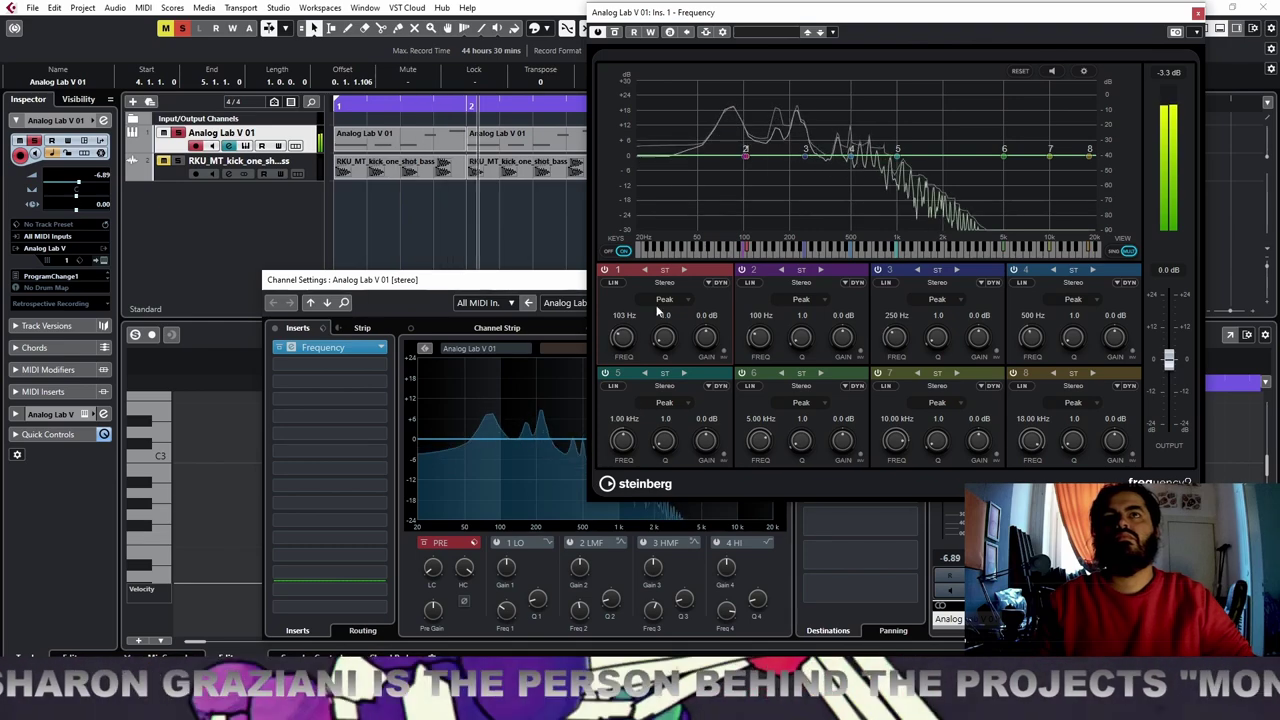
left_click(664, 299)
left_click(697, 359)
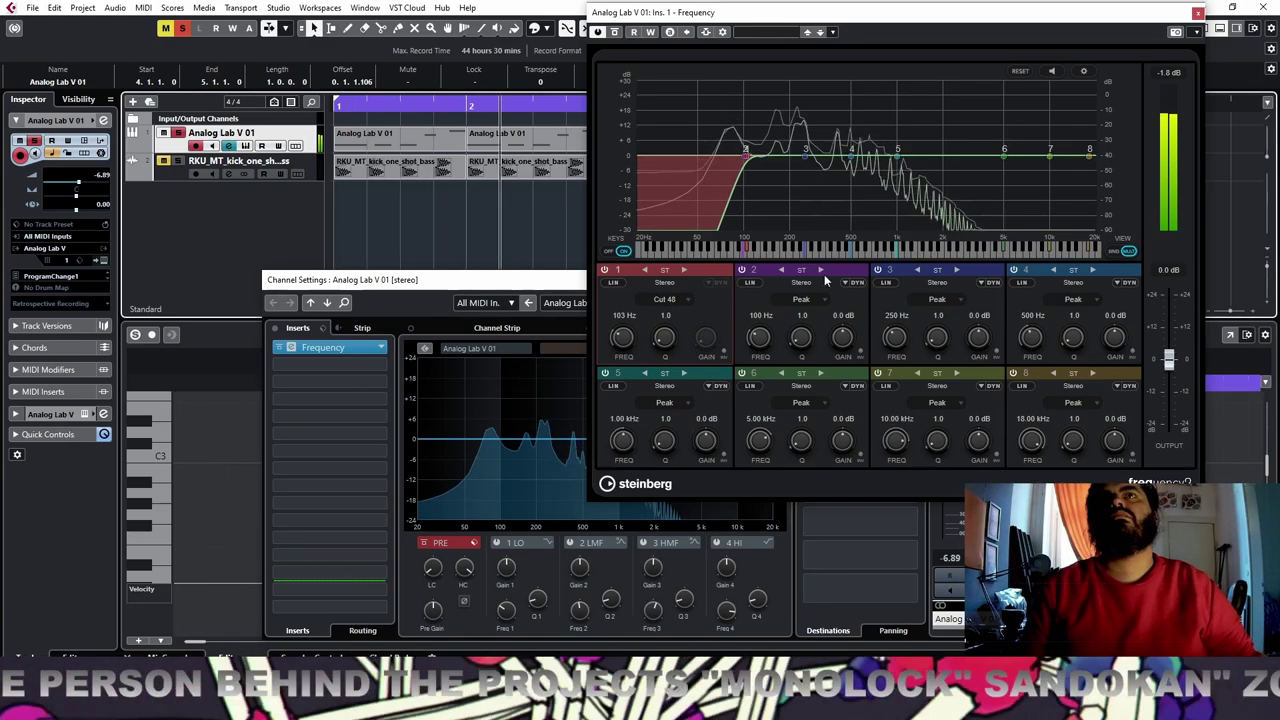
left_click(1198, 14)
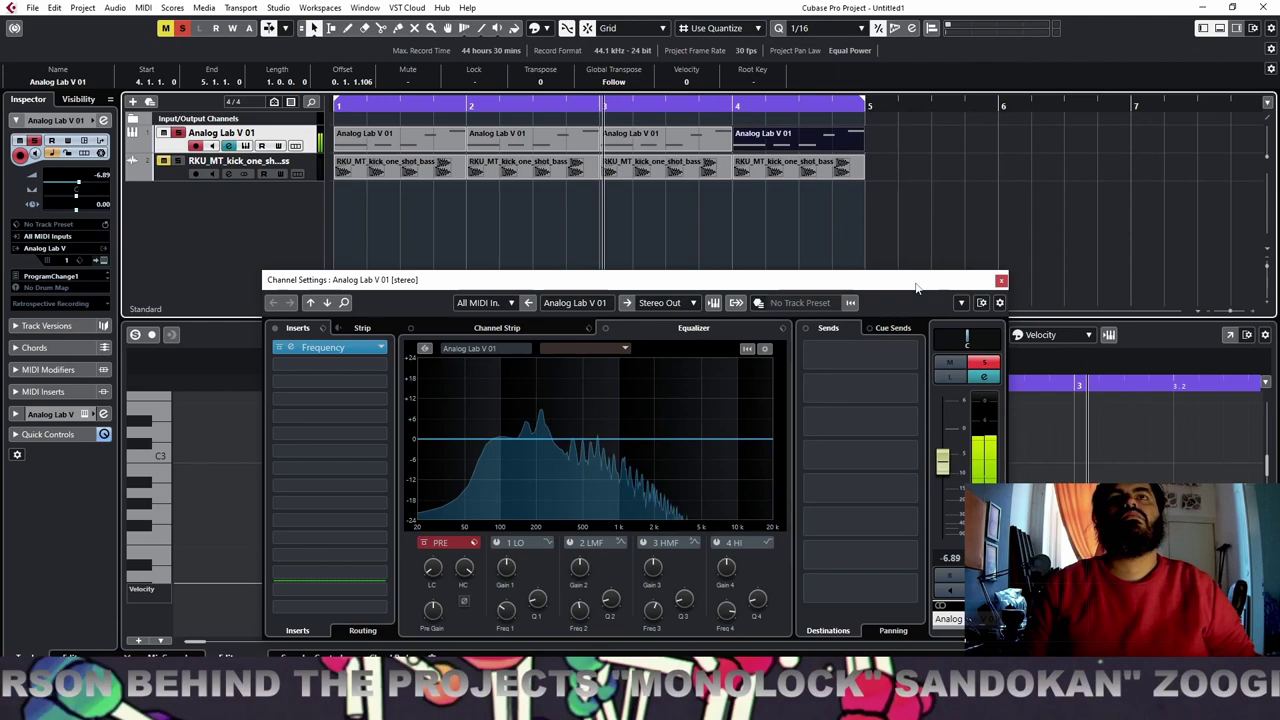
left_click(1000, 281)
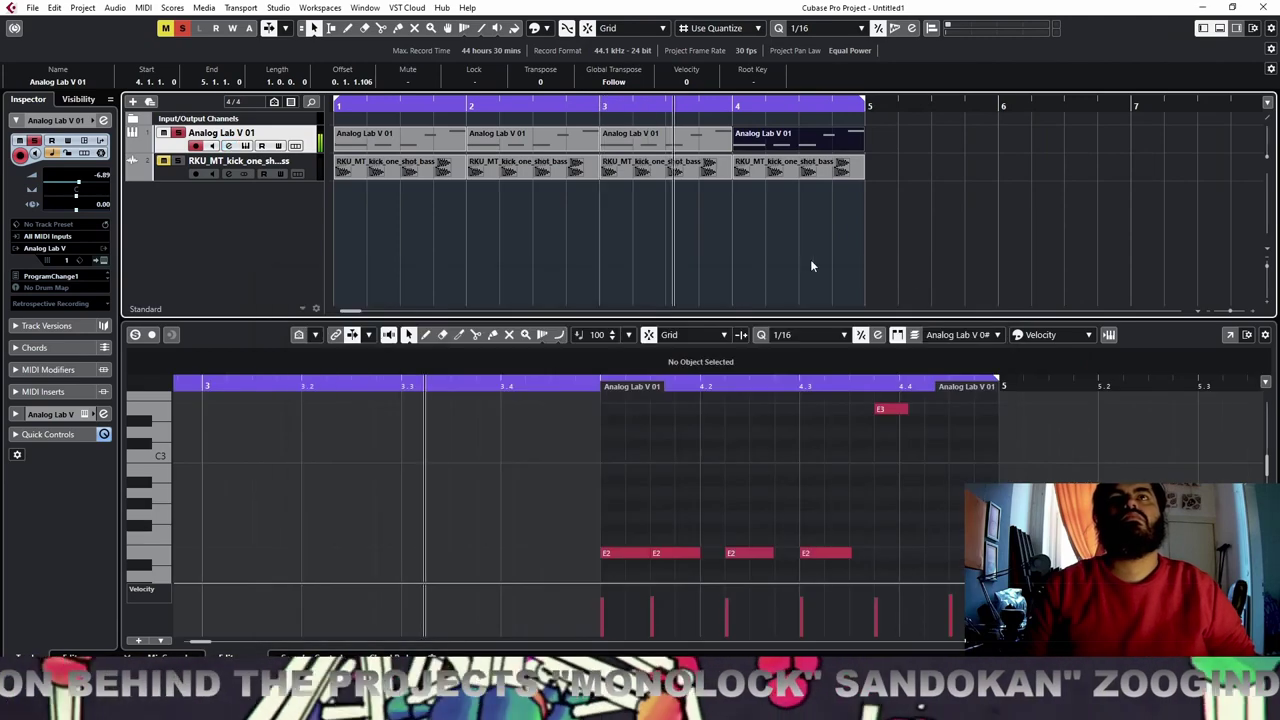
Turn Analog Lab V's Brightness and Timbre down to their minimum and close the instrument
left_click(245, 146)
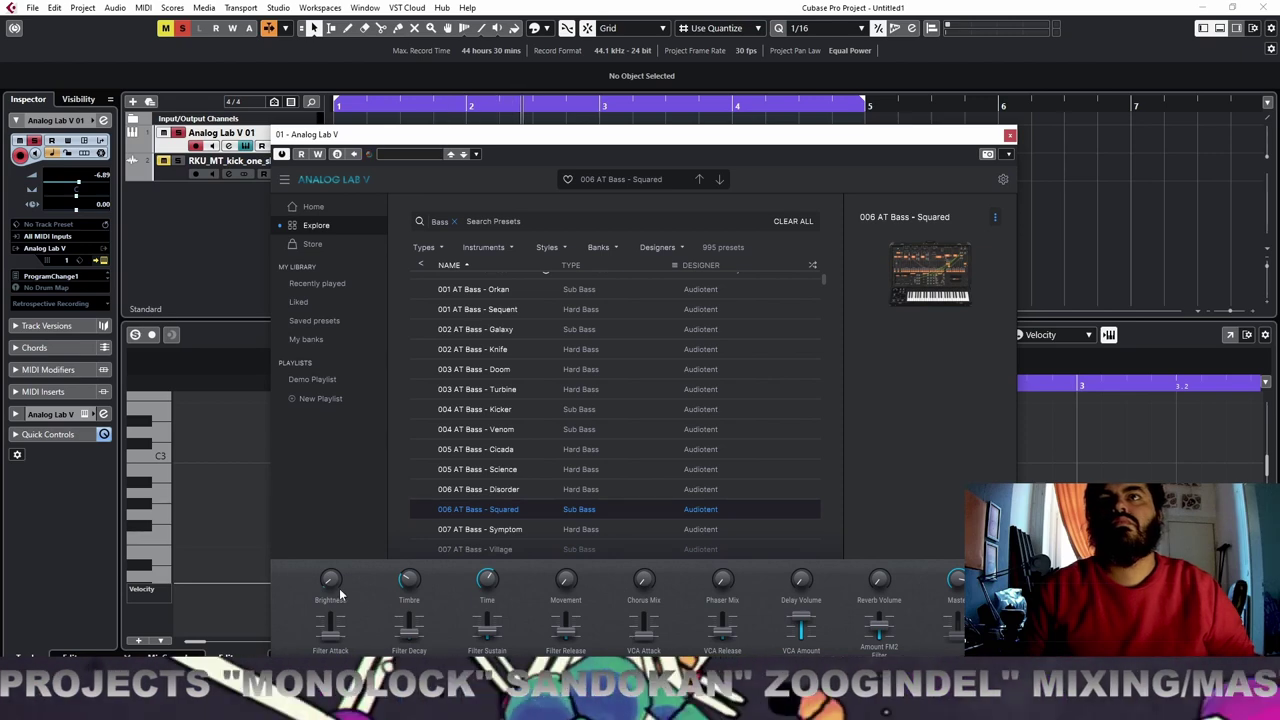
left_click_drag(333, 582, 333, 592)
left_click_drag(409, 581, 409, 602)
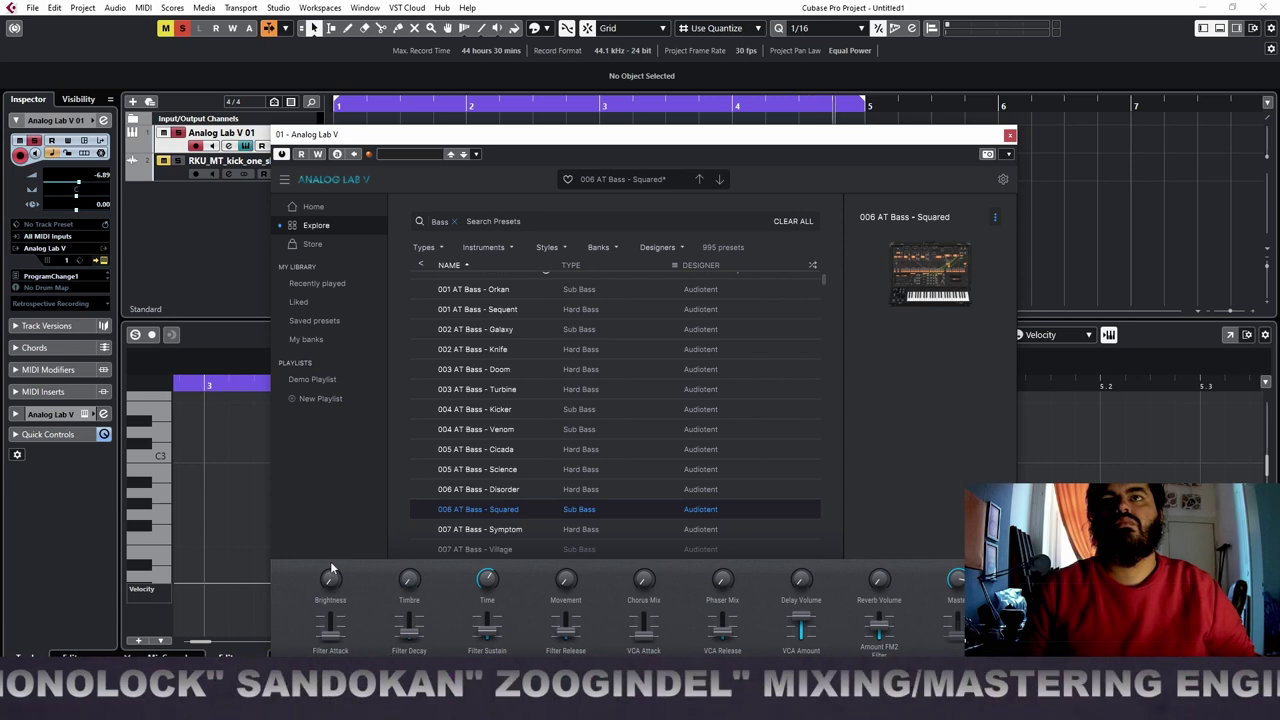
left_click(1010, 135)
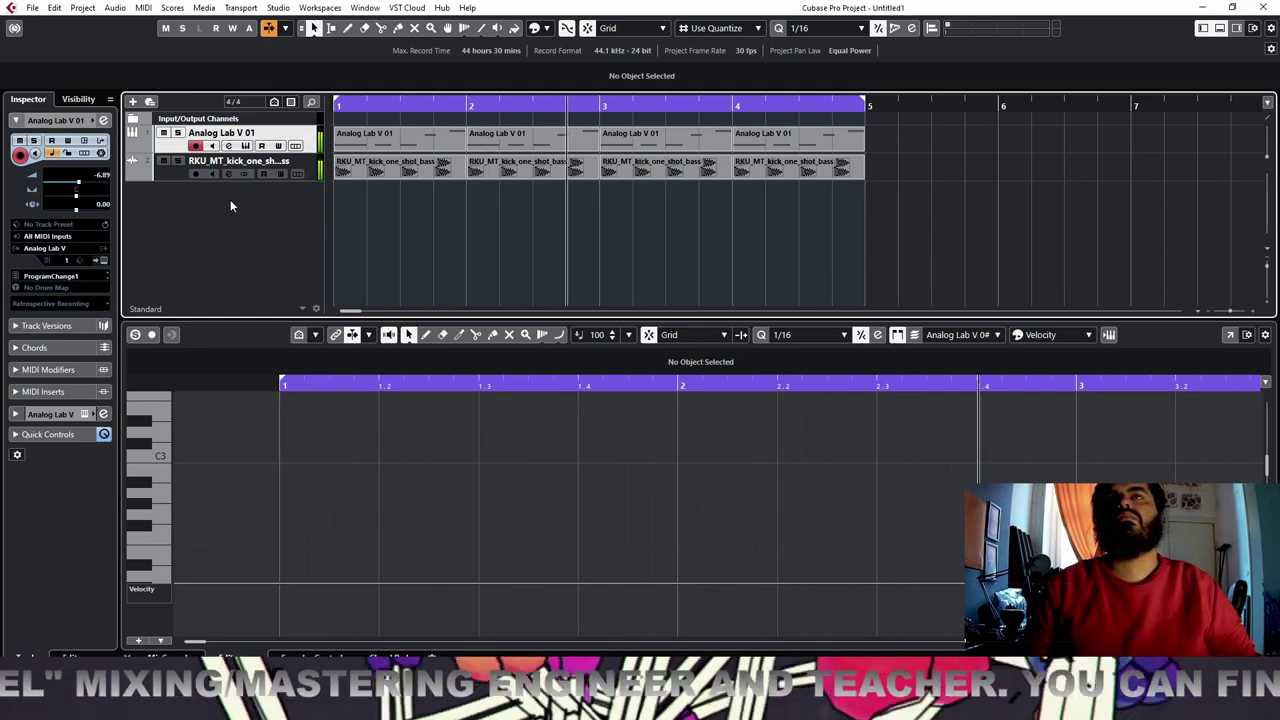
Hide the lower editor zone and reopen Analog Lab V while the loop plays
left_click(1220, 29)
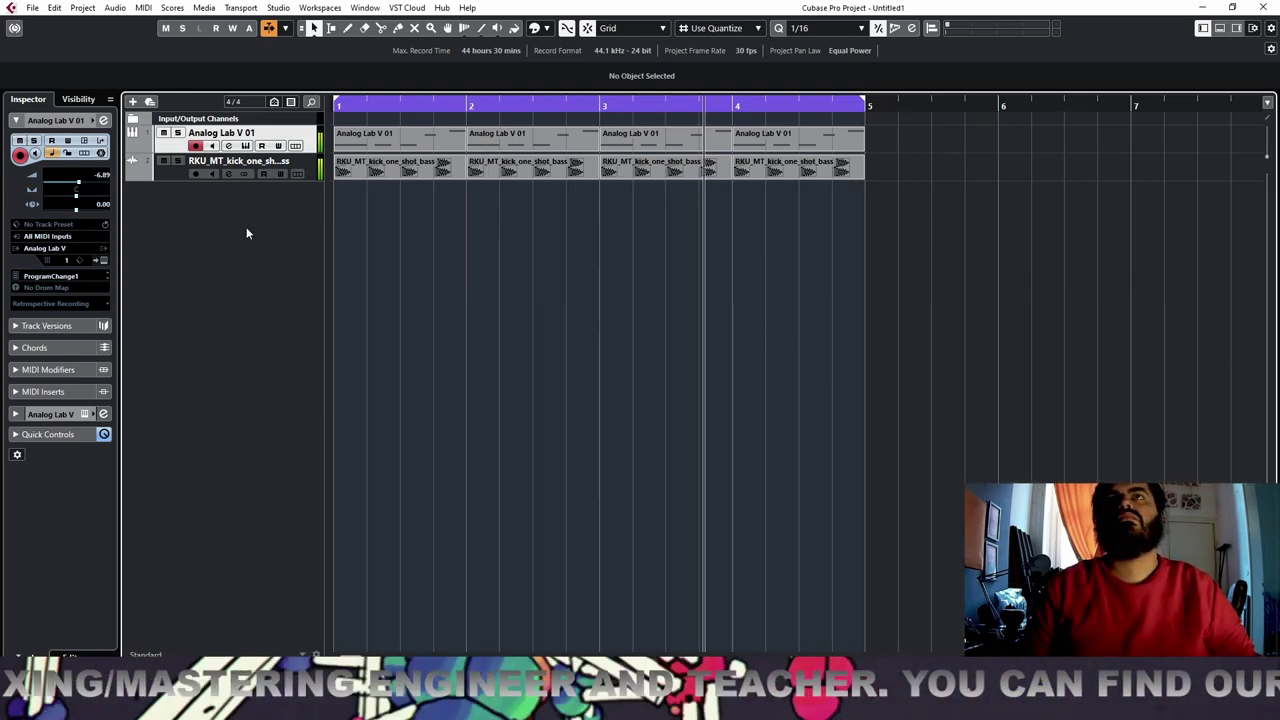
key("space")
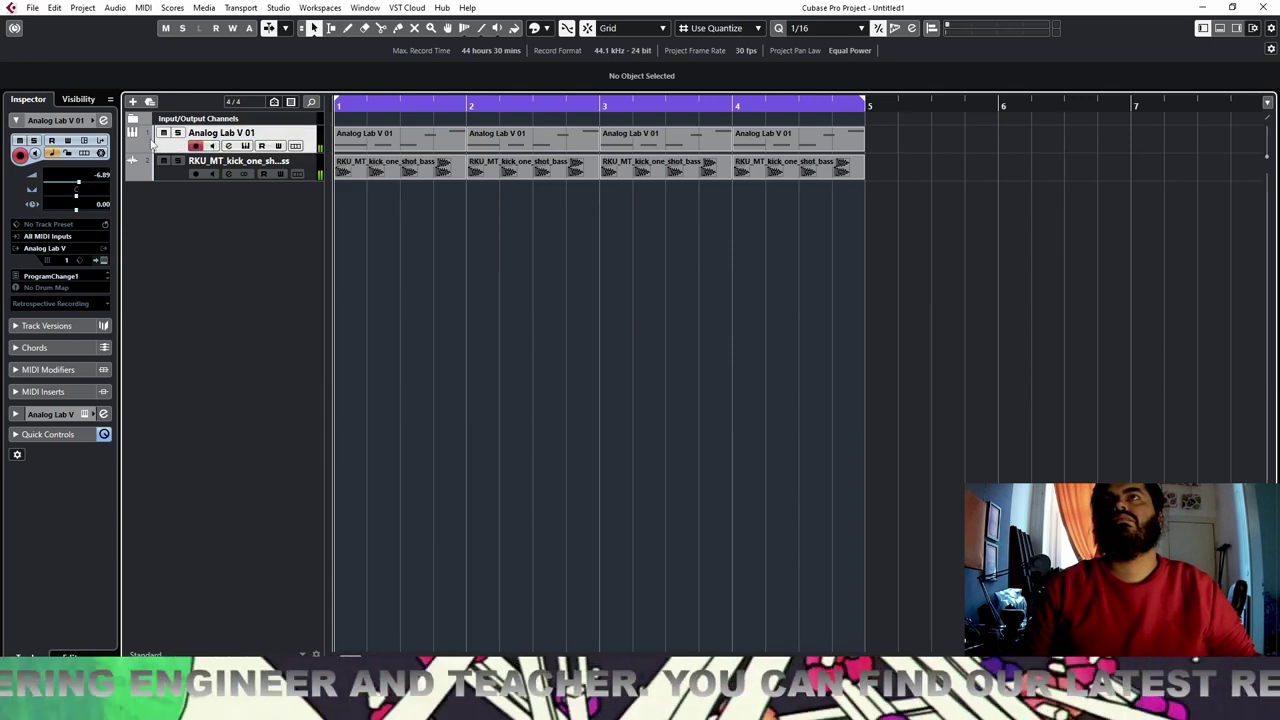
left_click(103, 261)
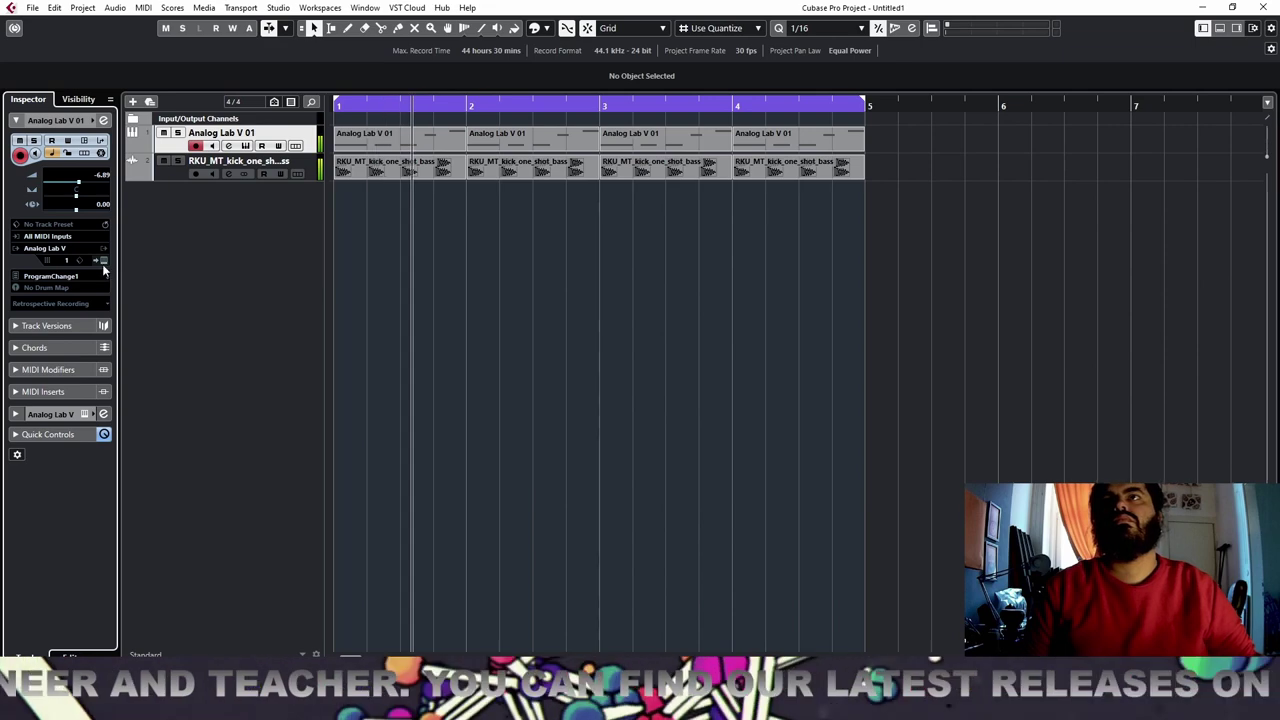
left_click(102, 260)
key("space")
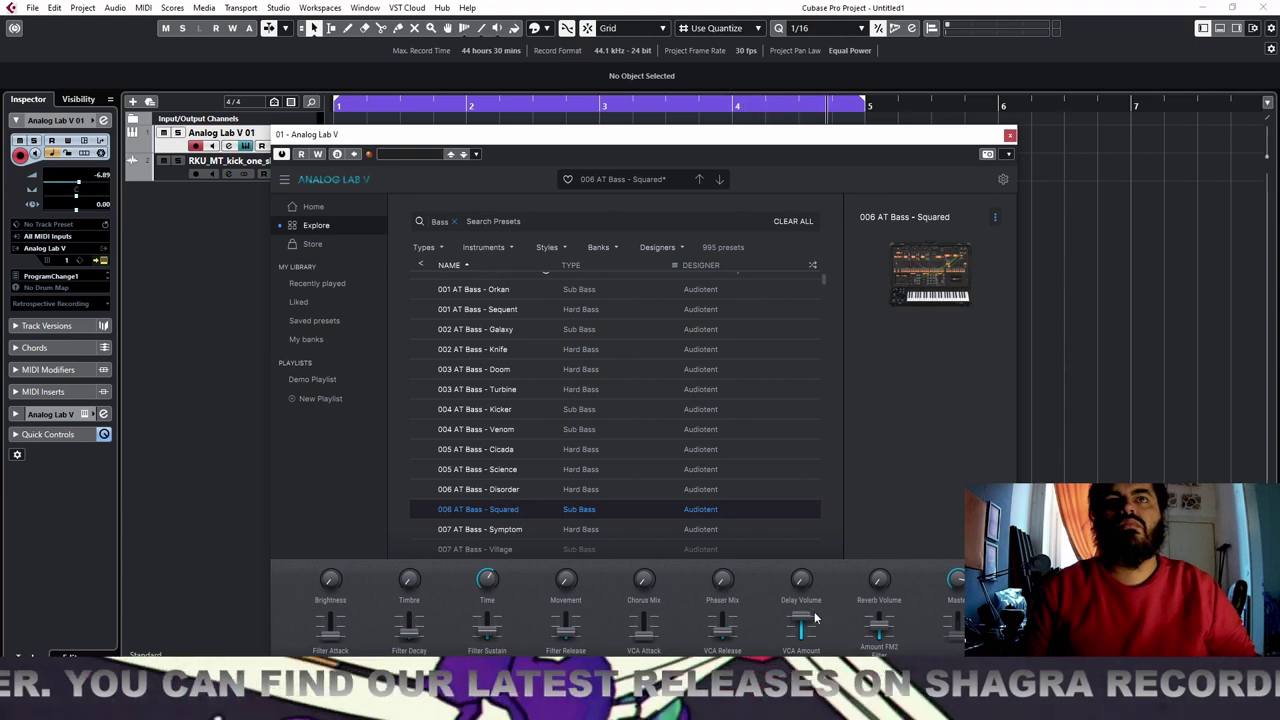
Lower Analog Lab V's Time and fine-tune its Timbre and Filter Decay controls, and close the instrument
left_click_drag(487, 580, 487, 633)
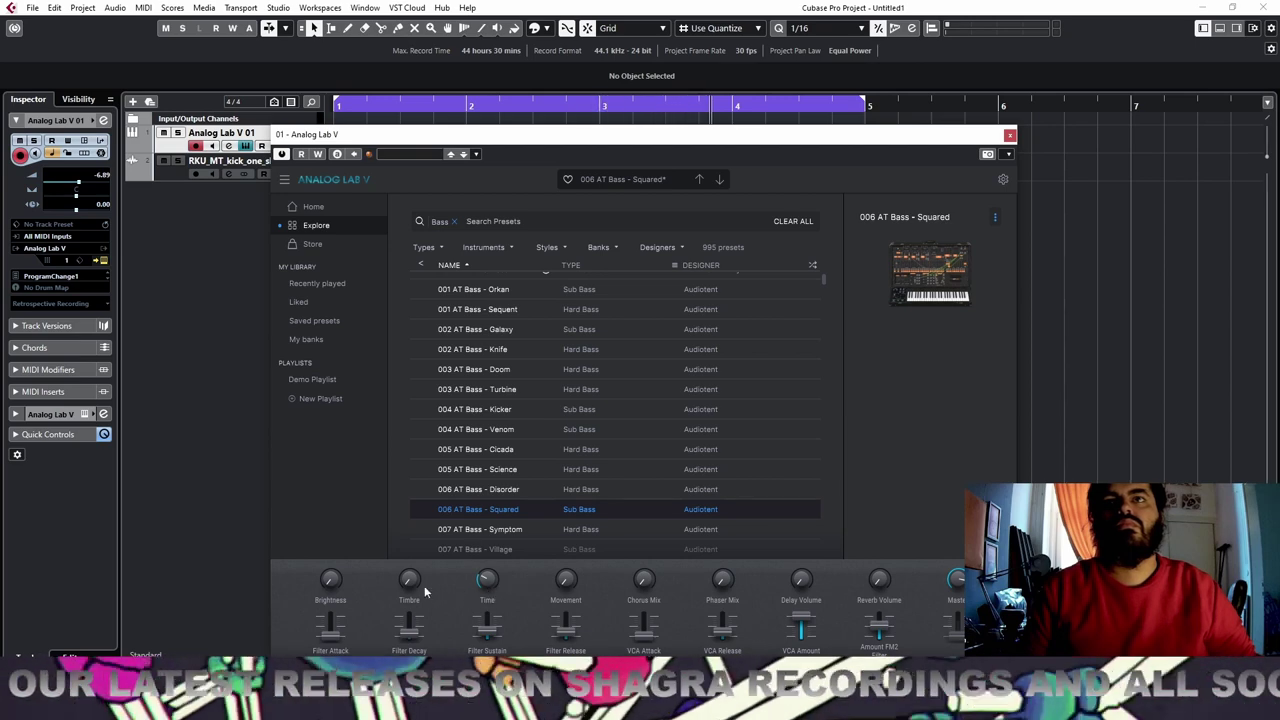
left_click_drag(410, 580, 410, 563)
mouse_move(487, 580)
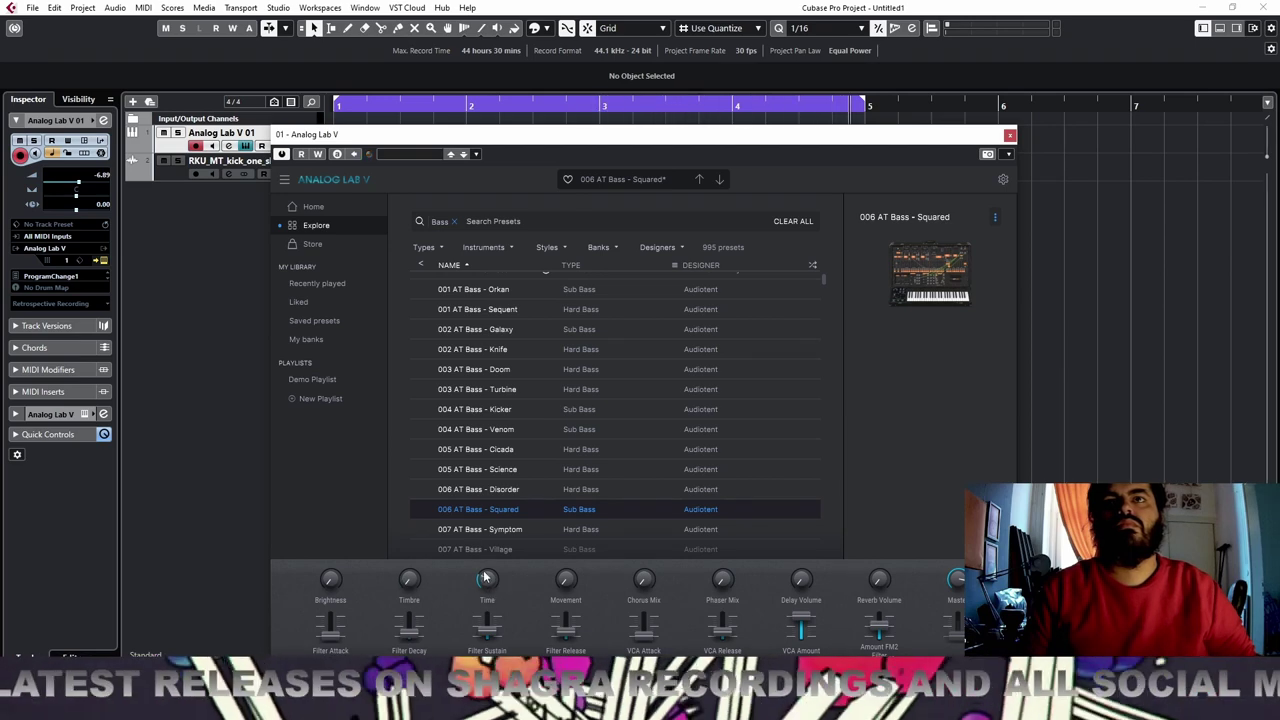
mouse_move(487, 628)
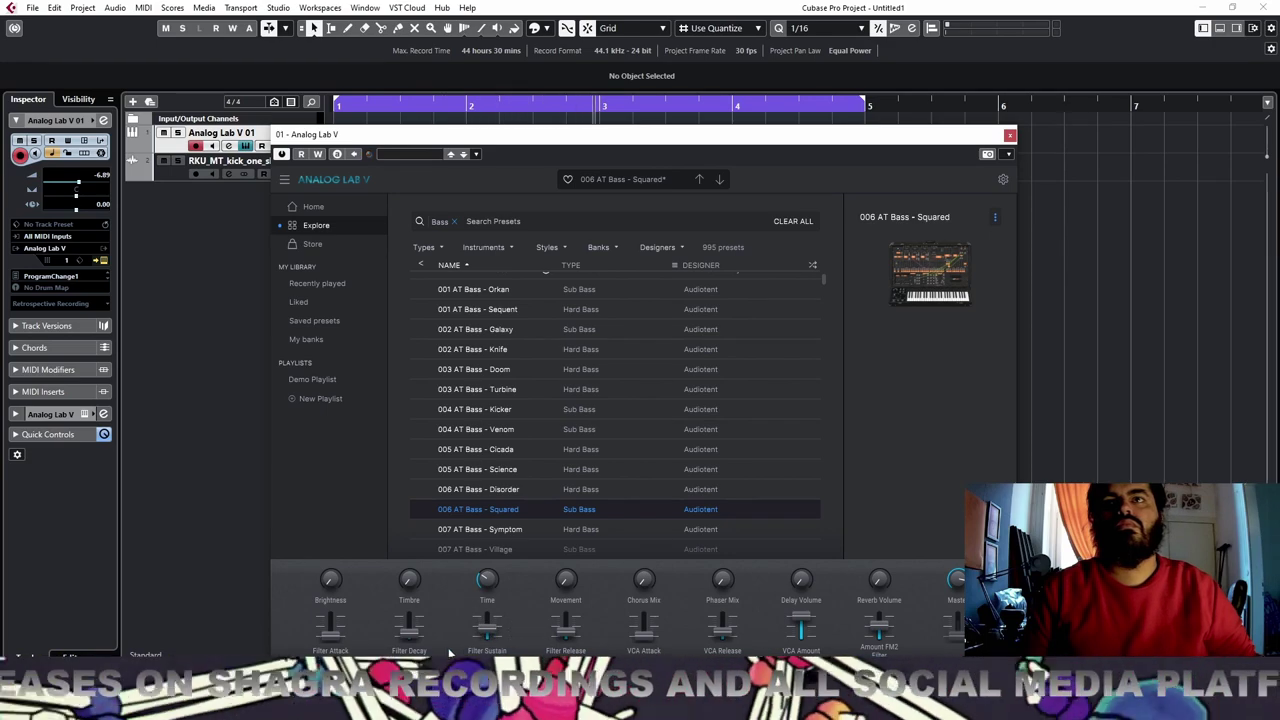
mouse_move(409, 628)
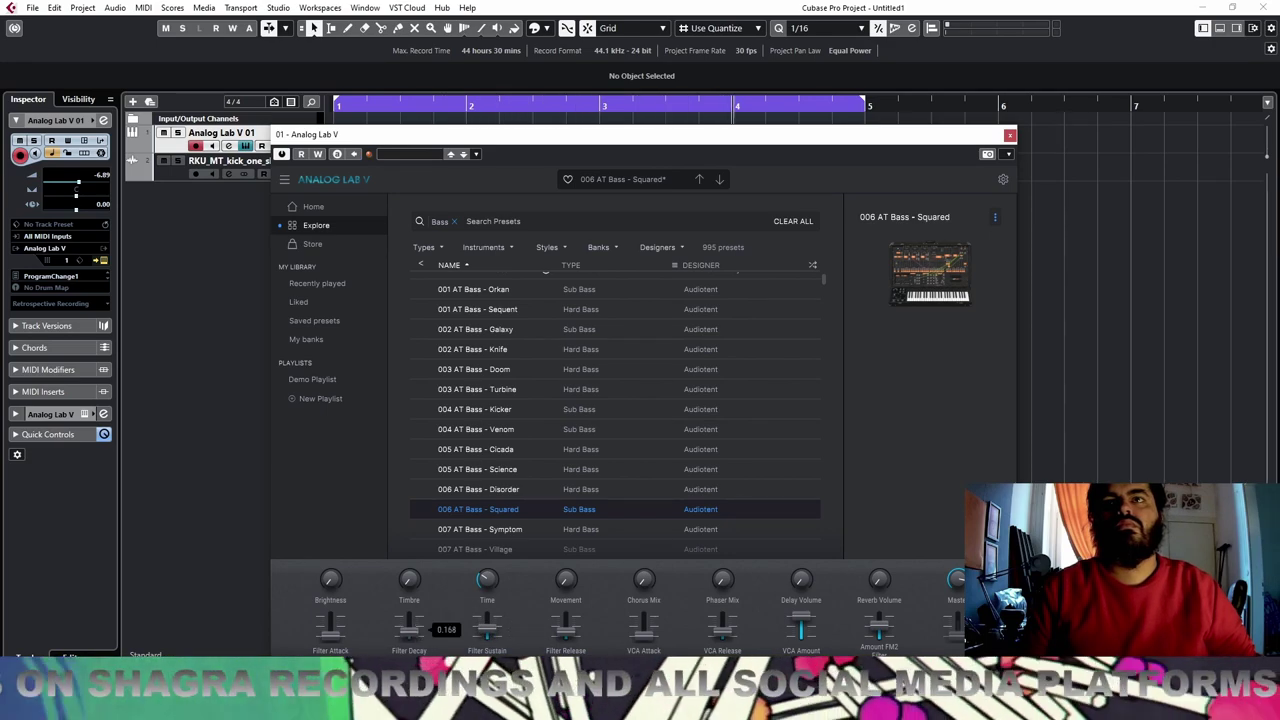
left_click_drag(409, 633, 409, 627)
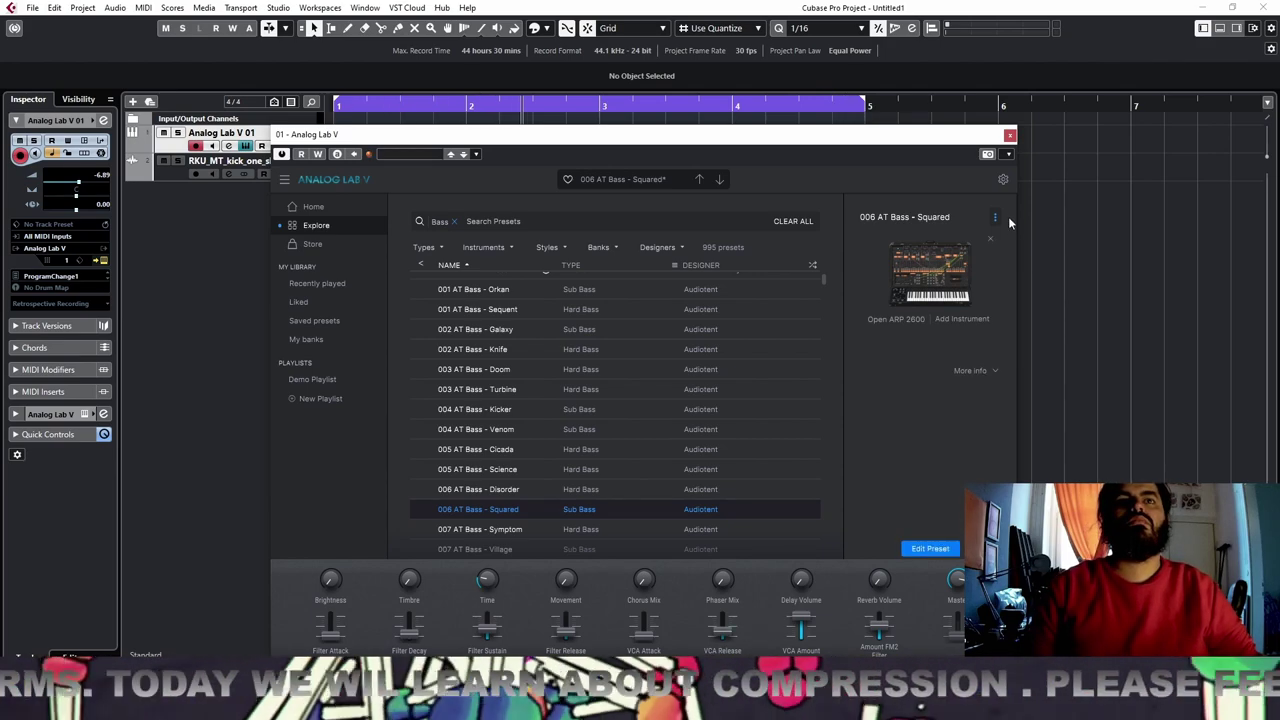
left_click(1010, 135)
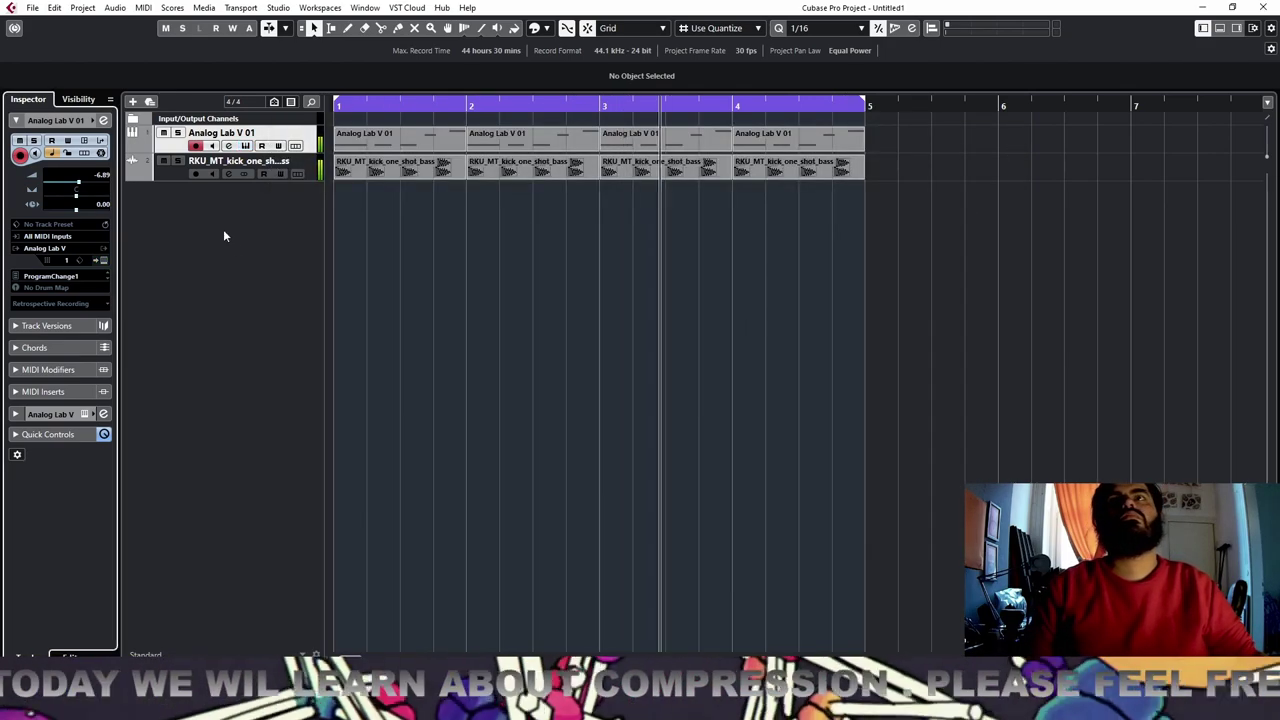
right_click(317, 145)
left_click(355, 176)
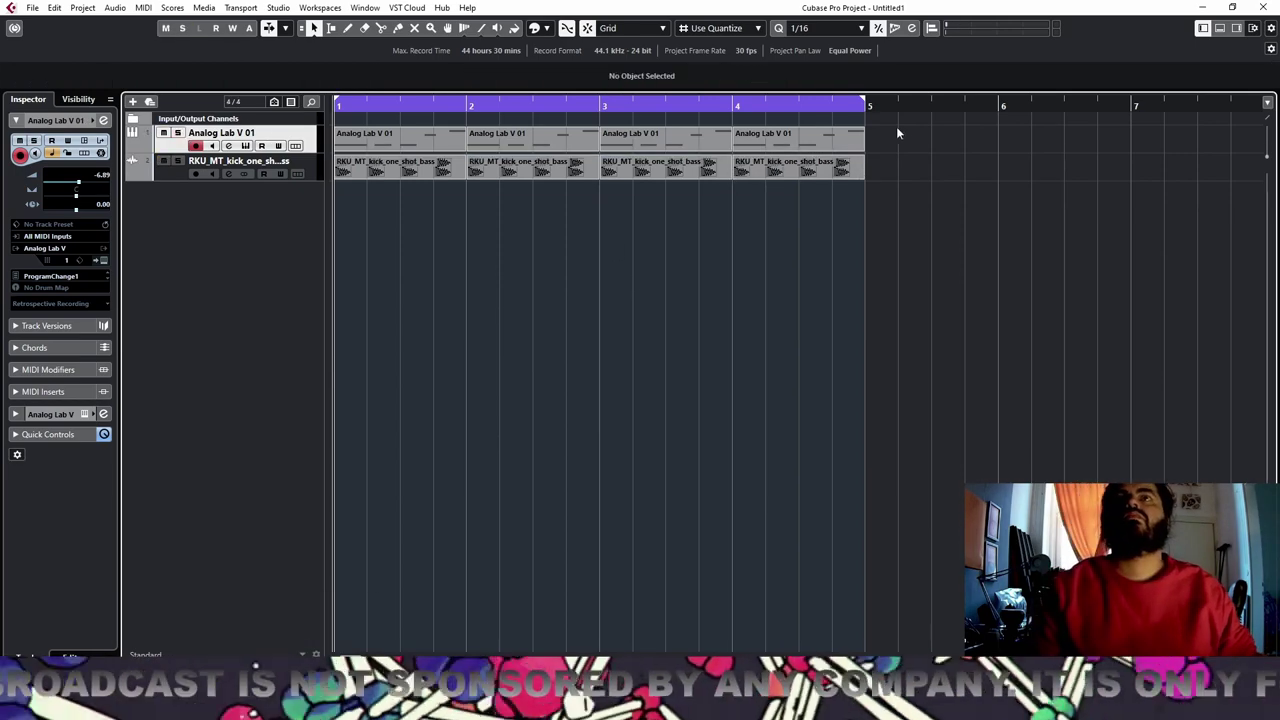
Duplicate the four bass parts into bars 5 to 8 and extend the loop range to bar 9
key("space")
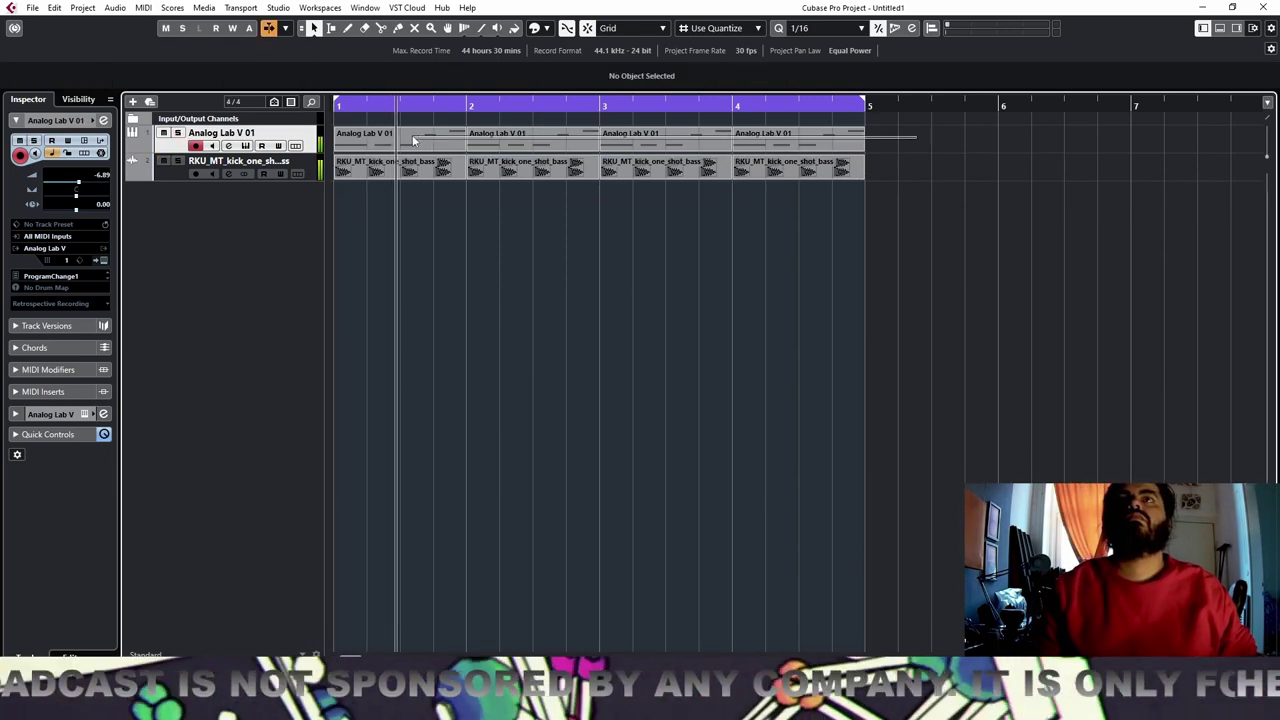
left_click(405, 145)
key("ctrl+d")
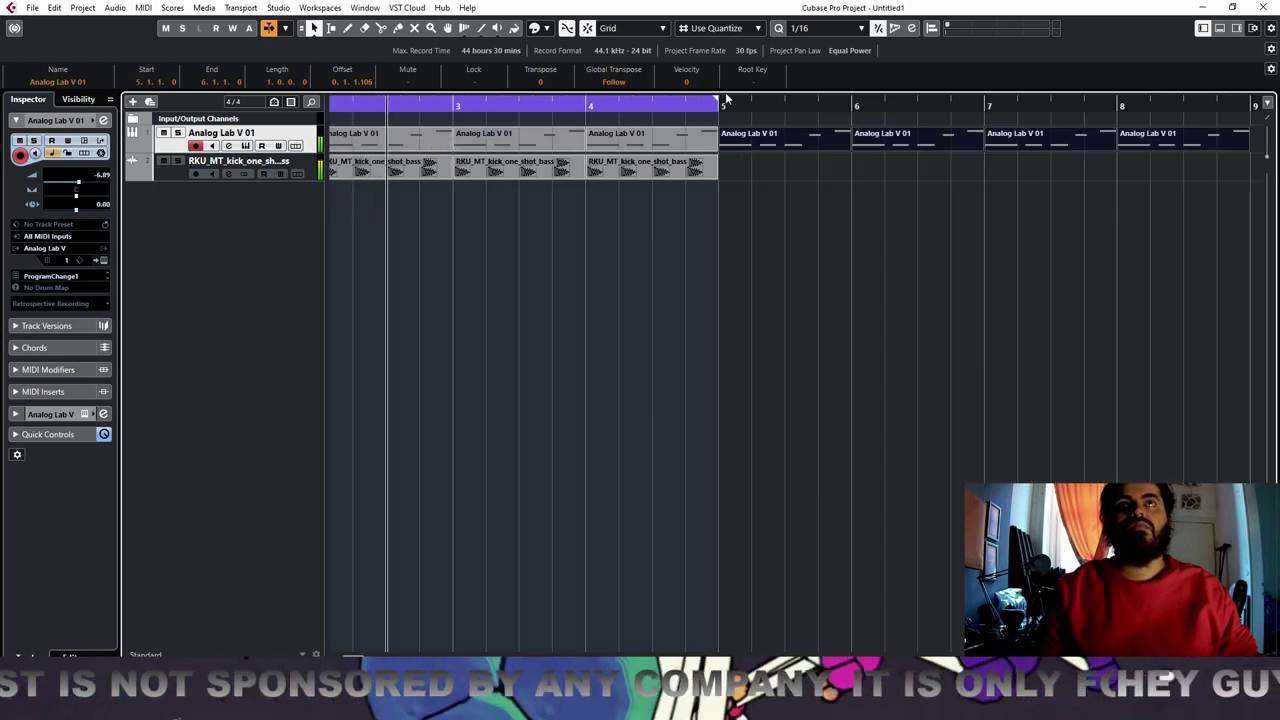
key("g")
key("g")
key("g")
key("g")
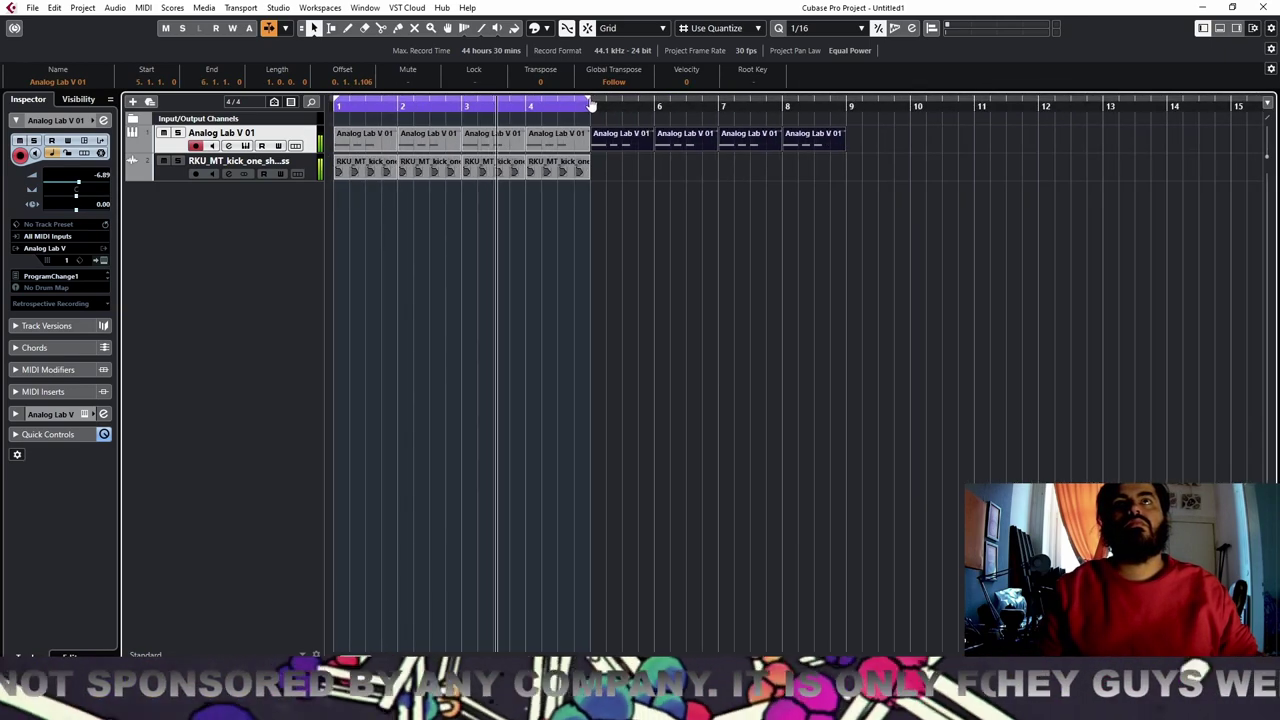
left_click_drag(590, 103, 846, 108)
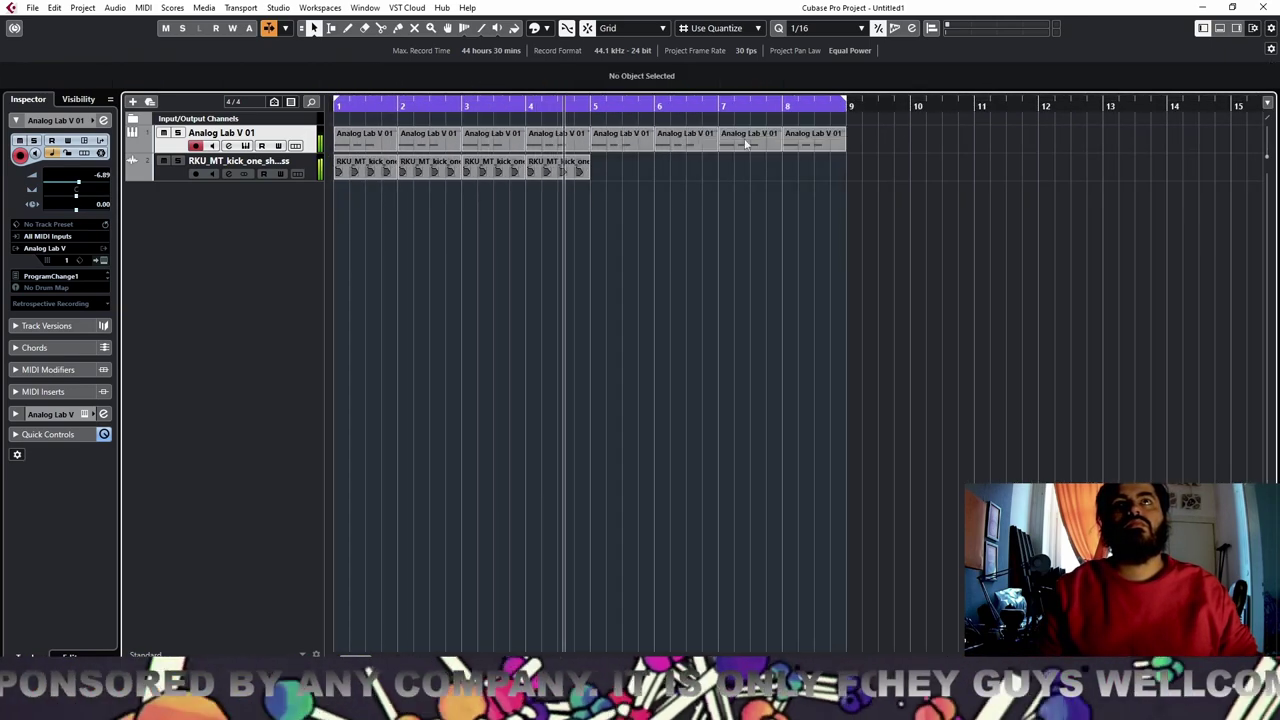
Enable automation read and write on Analog Lab V and show its Brightness lane rising from bar 5 to bar 9
left_click(365, 145)
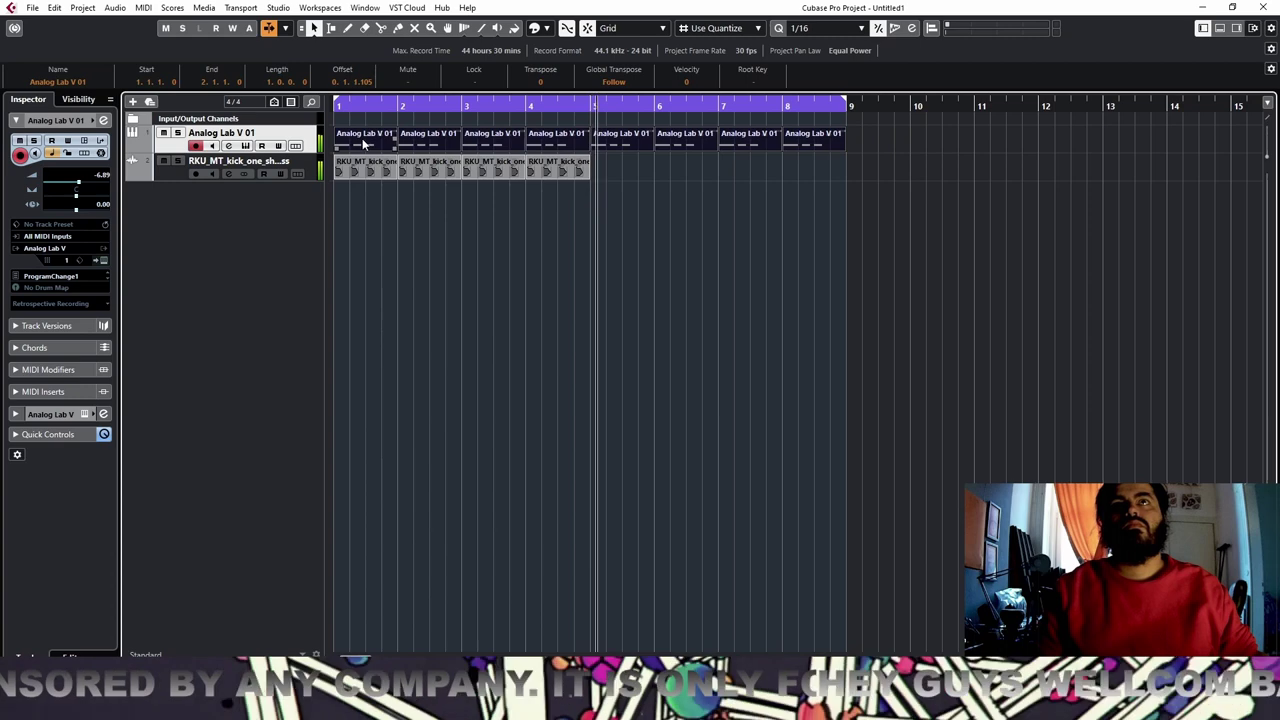
left_click(245, 146)
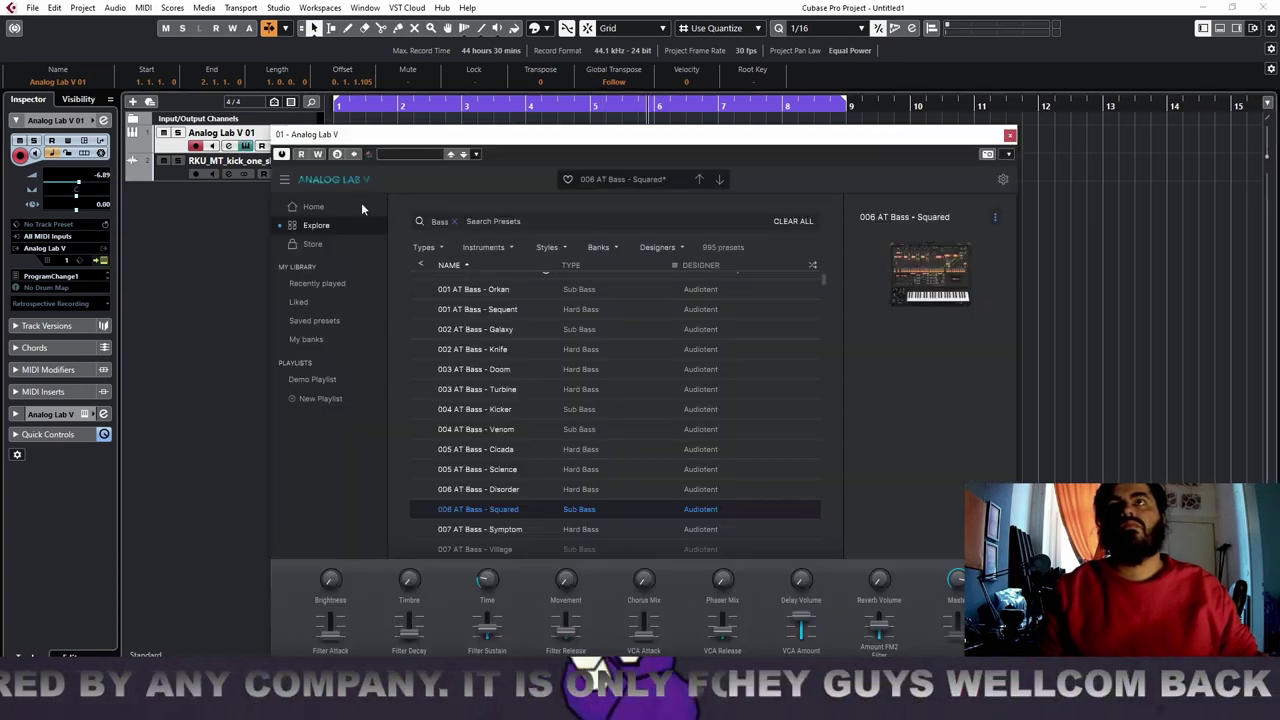
left_click(319, 154)
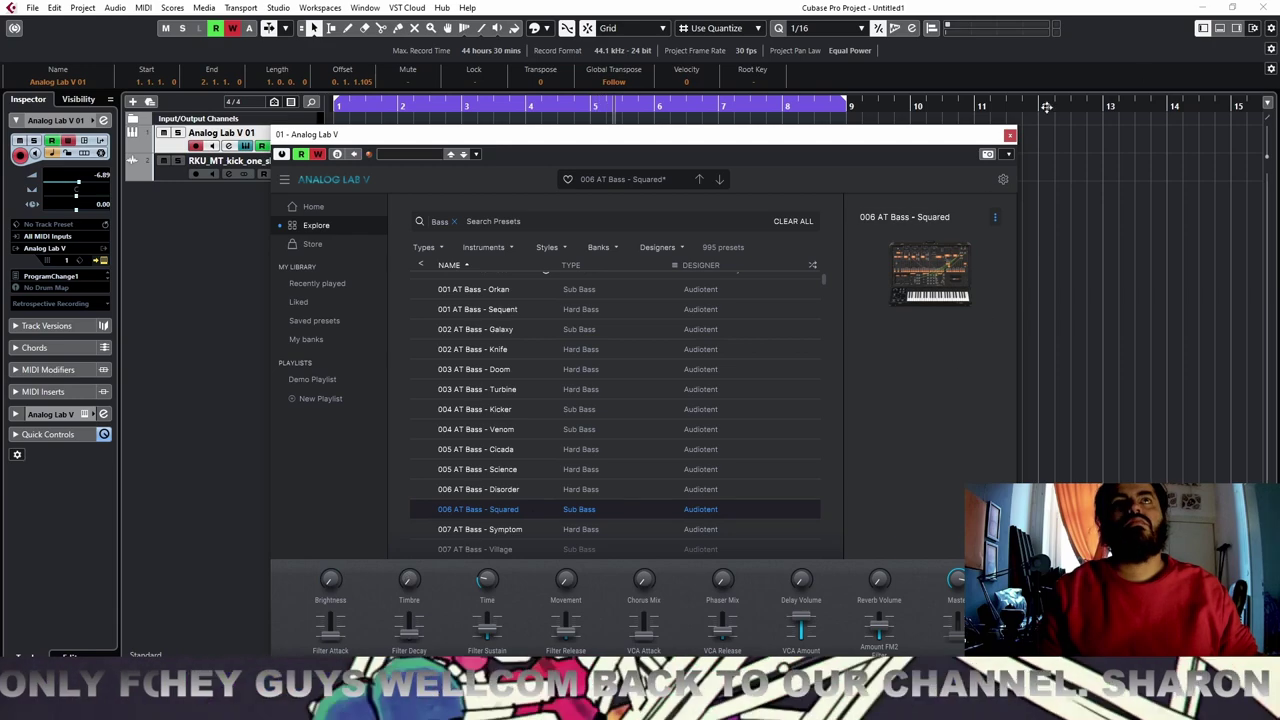
left_click(1010, 136)
left_click(131, 148)
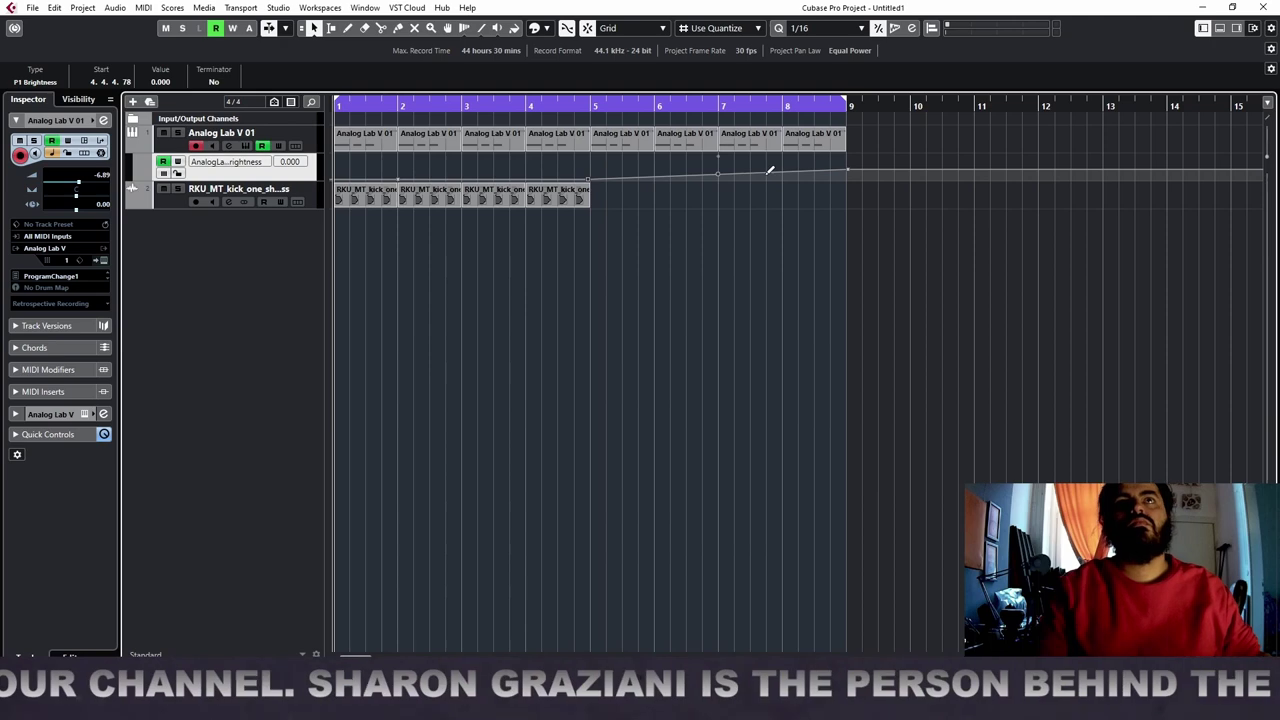
Enlarge the Brightness lane and bend the ramp from bar 5 into a curve ending at 0.413 at bar 9 during playback
key("space")
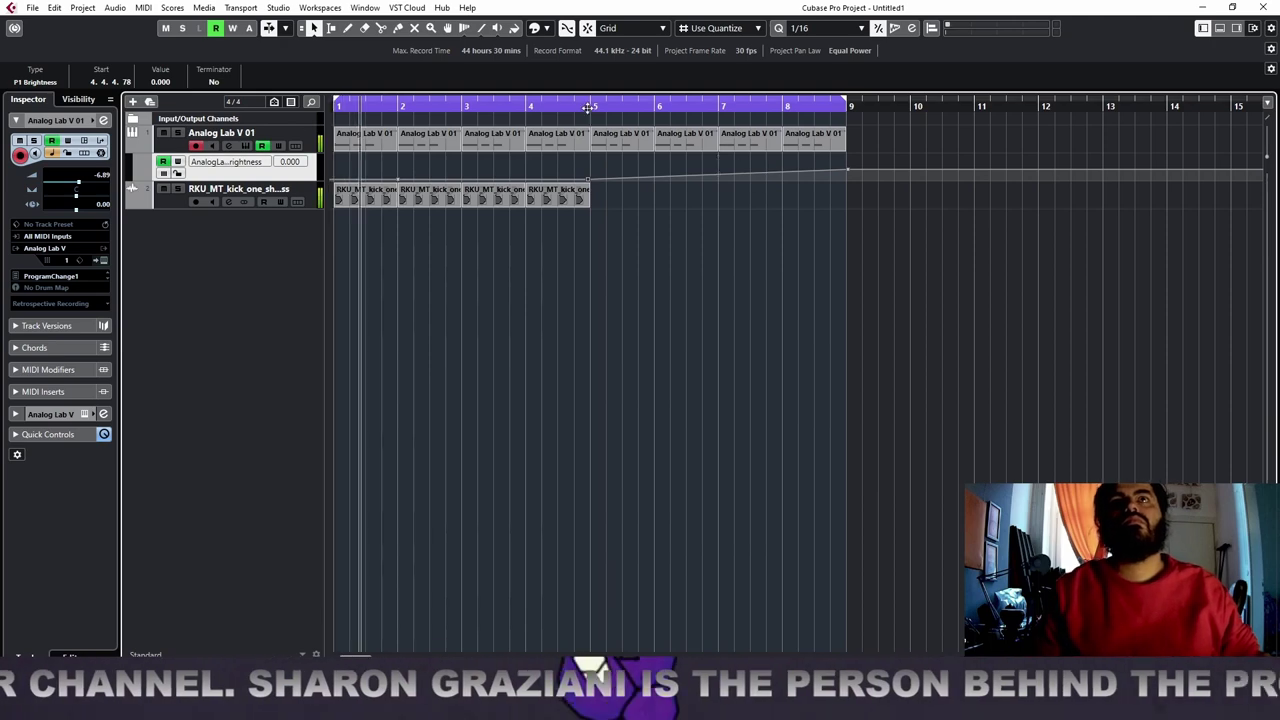
left_click_drag(242, 182, 291, 335)
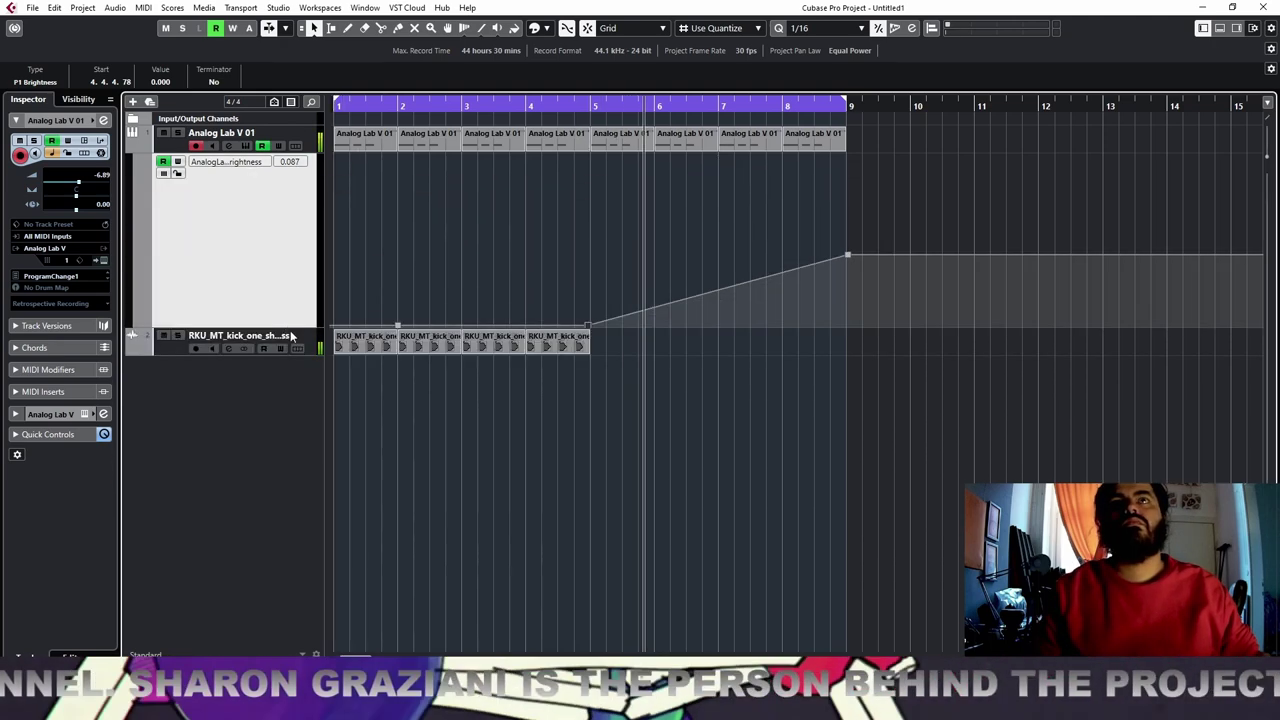
left_click(848, 256)
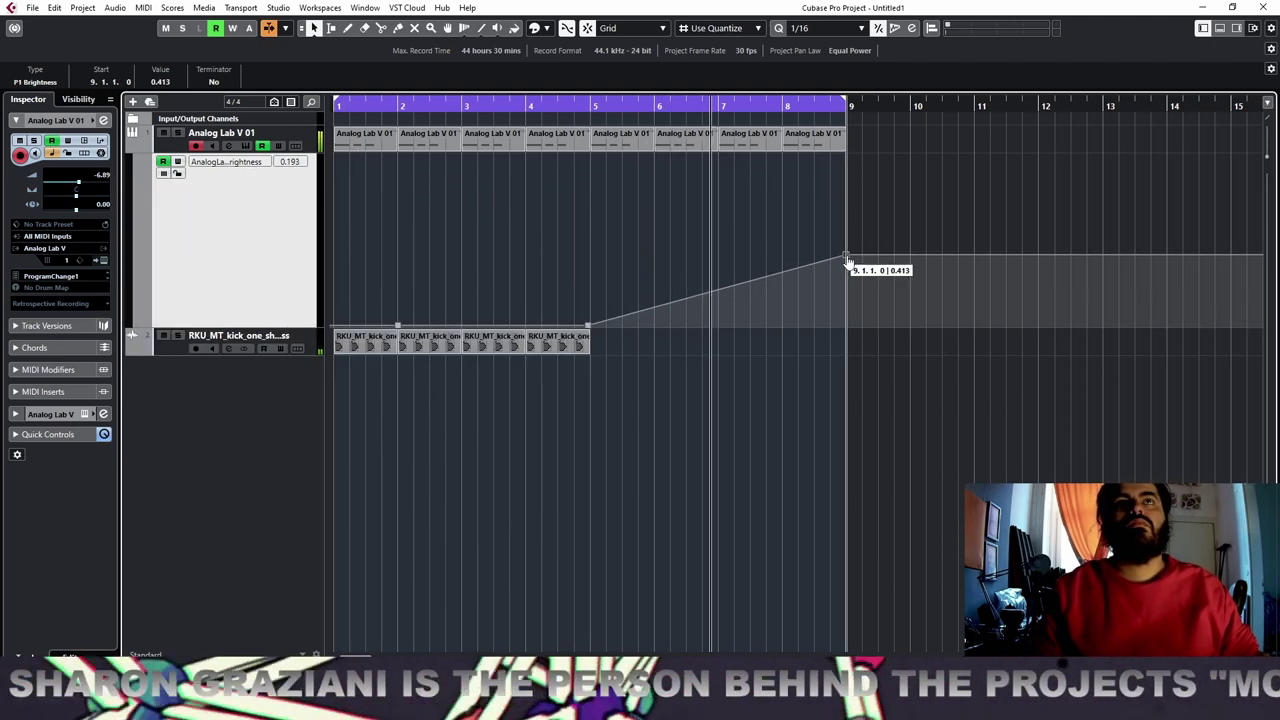
left_click_drag(716, 292, 720, 311)
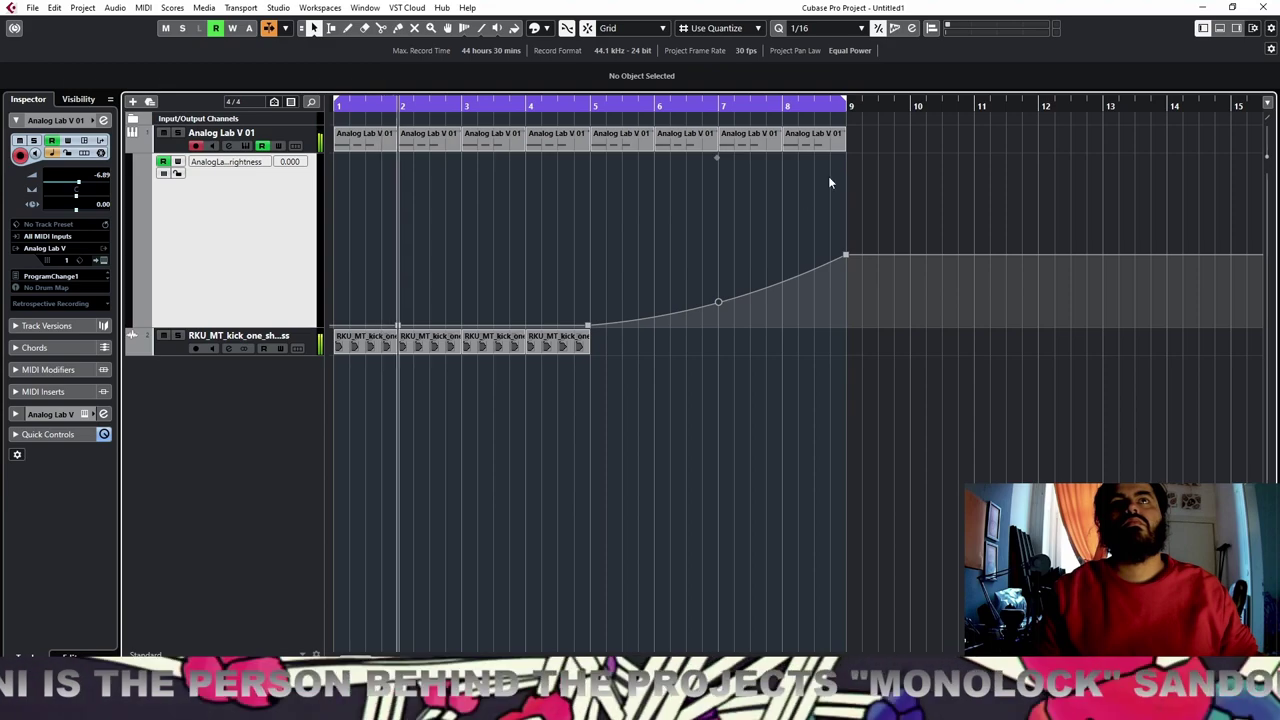
Solo the Analog Lab V 01 track and lower its volume to -16.9, checking the level in DIGICheck Totalyser
left_click(178, 133)
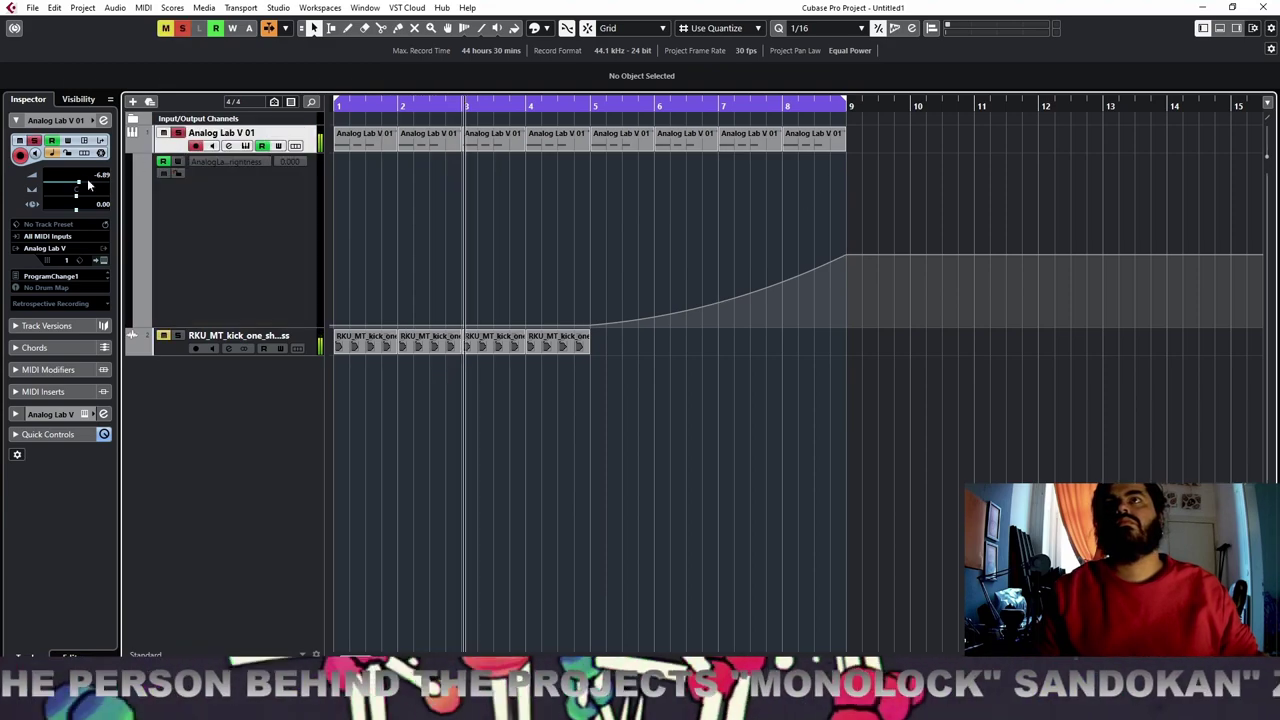
left_click_drag(78, 185, 71, 186)
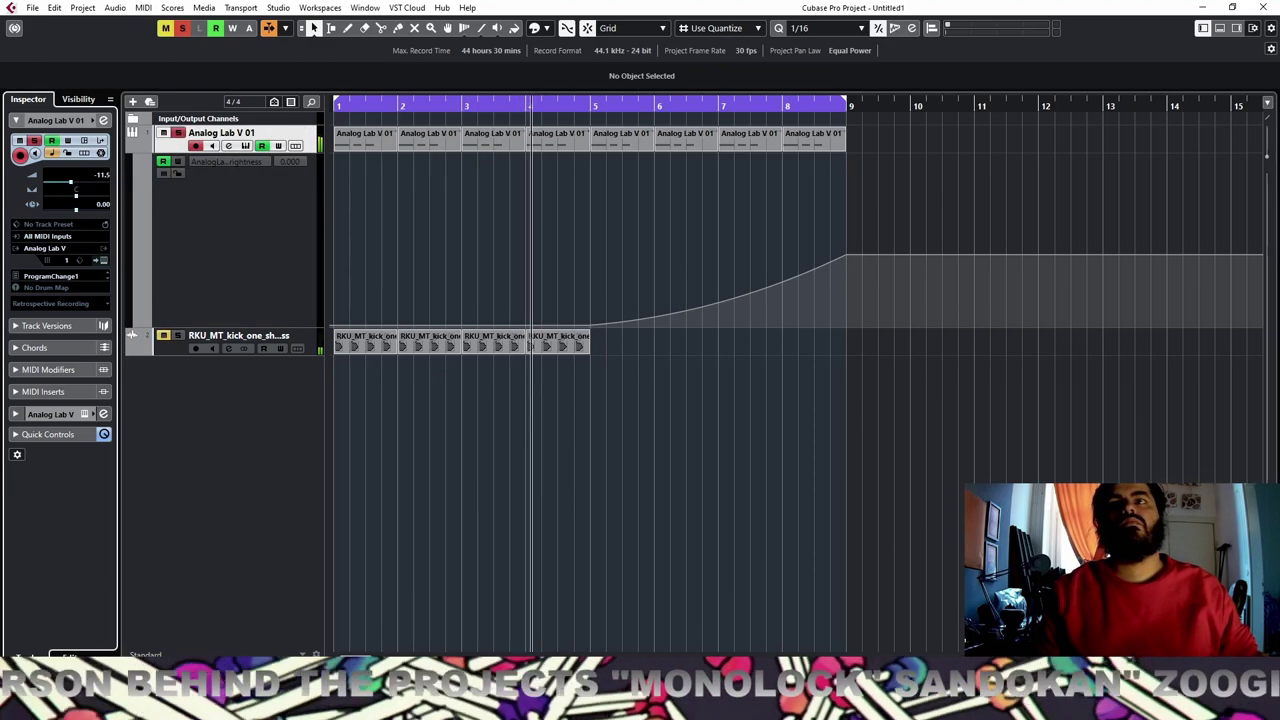
left_click(800, 707)
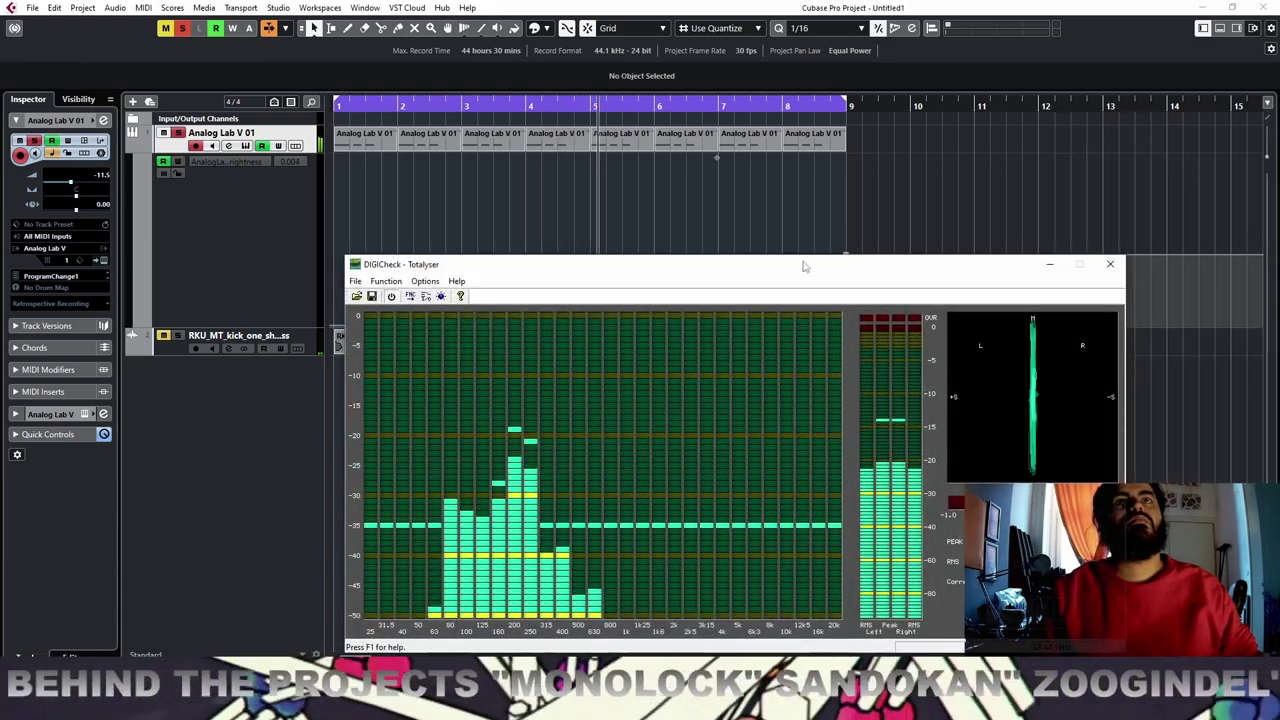
left_click(800, 707)
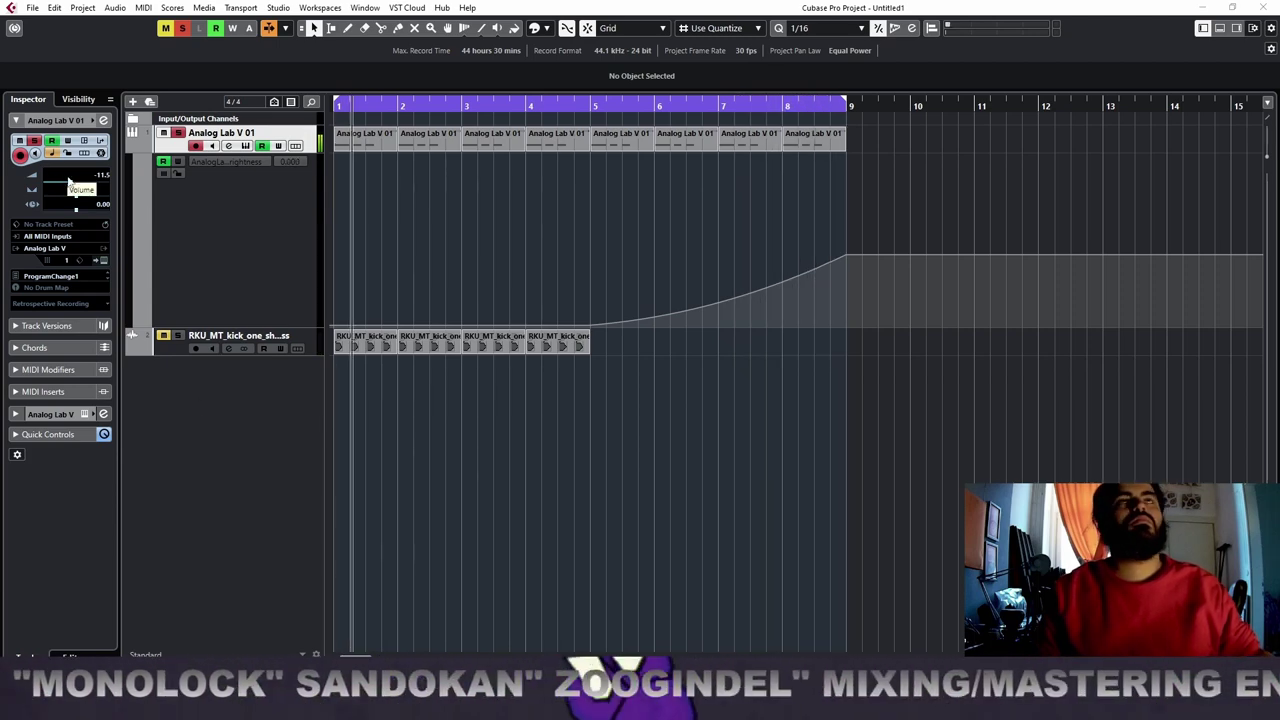
left_click(707, 107)
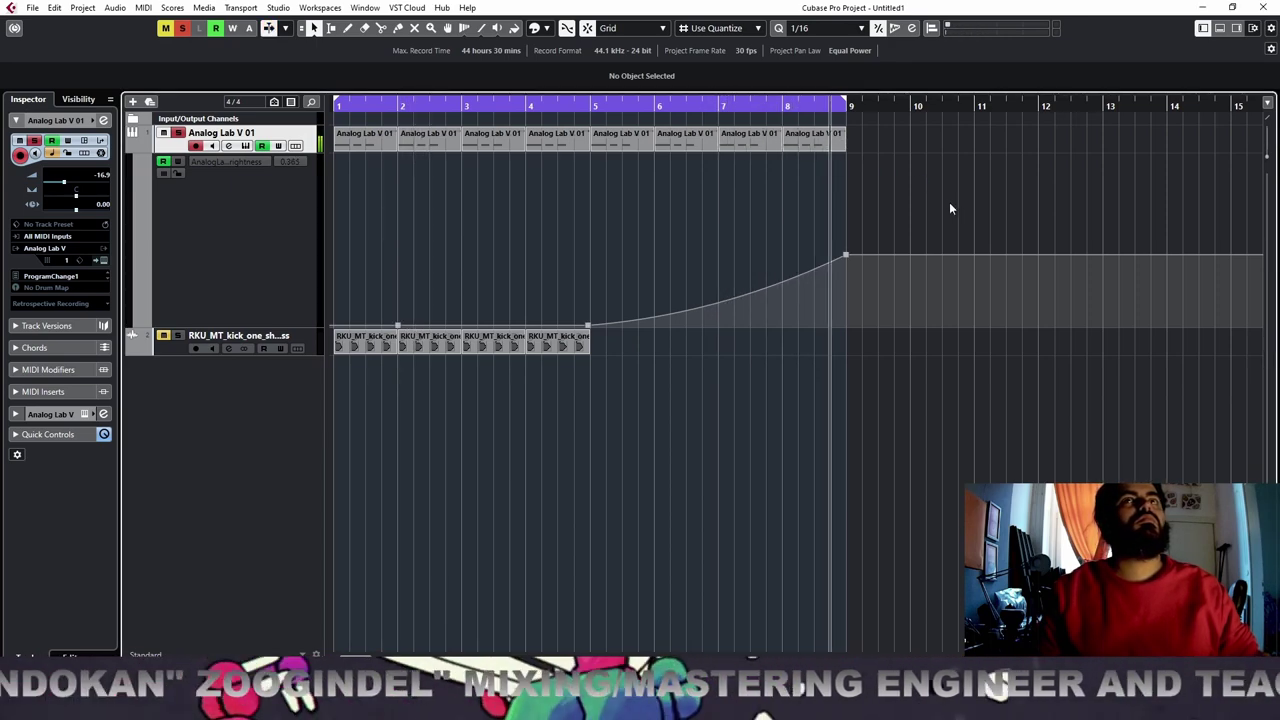
Duplicate the eight bass parts with their Brightness automation into bars 9 to 16 and render the bass to an audio track
key("space")
left_click_drag(944, 144, 314, 144)
key("ctrl+d")
key("g")
key("g")
key("g")
key("g")
key("g")
key("g")
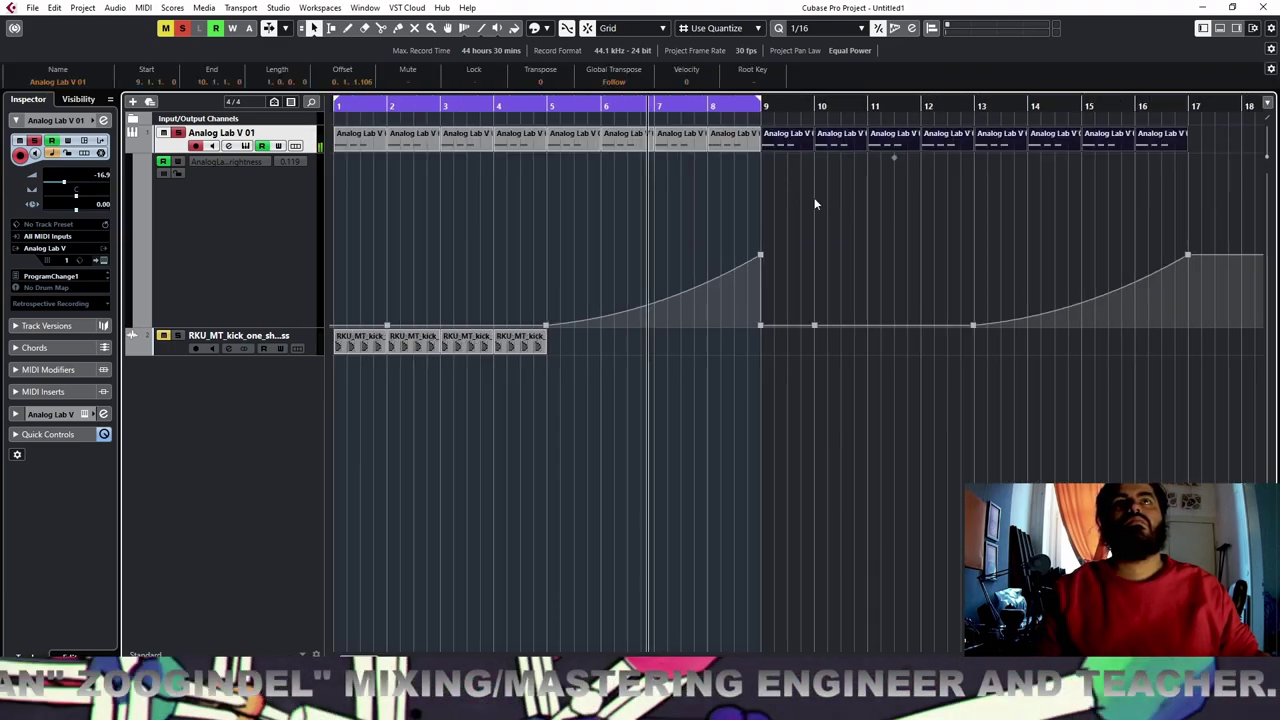
left_click_drag(790, 139, 508, 143)
left_click_drag(337, 145, 335, 138)
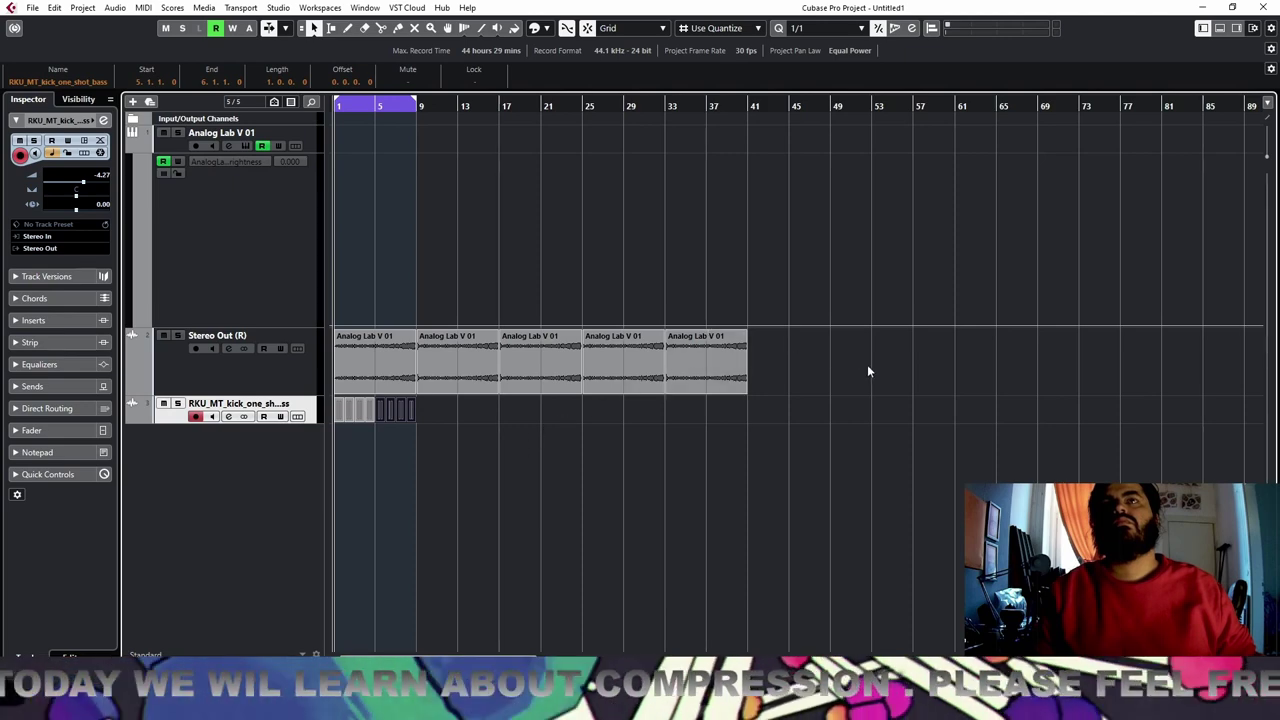
Duplicate the eight kick events into bars 9 to 16 and extend the loop range to bar 17
left_click_drag(432, 416, 338, 413)
key("ctrl+d")
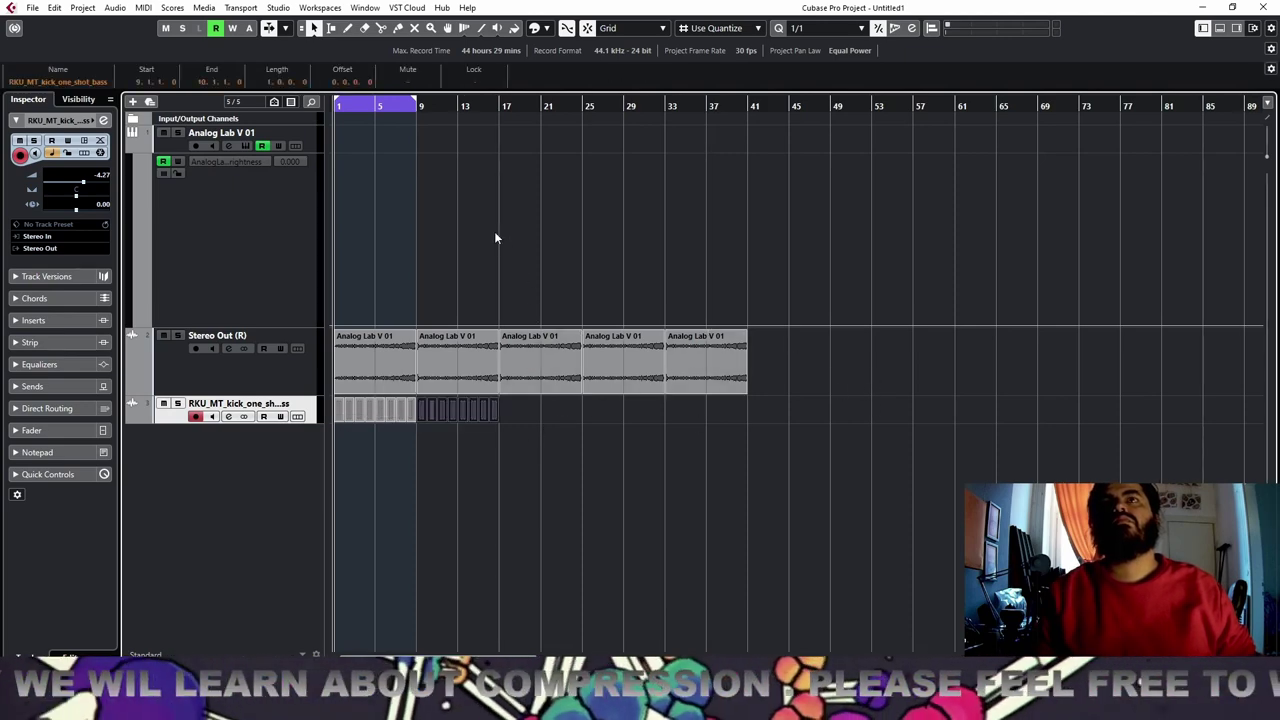
left_click_drag(416, 102, 429, 107)
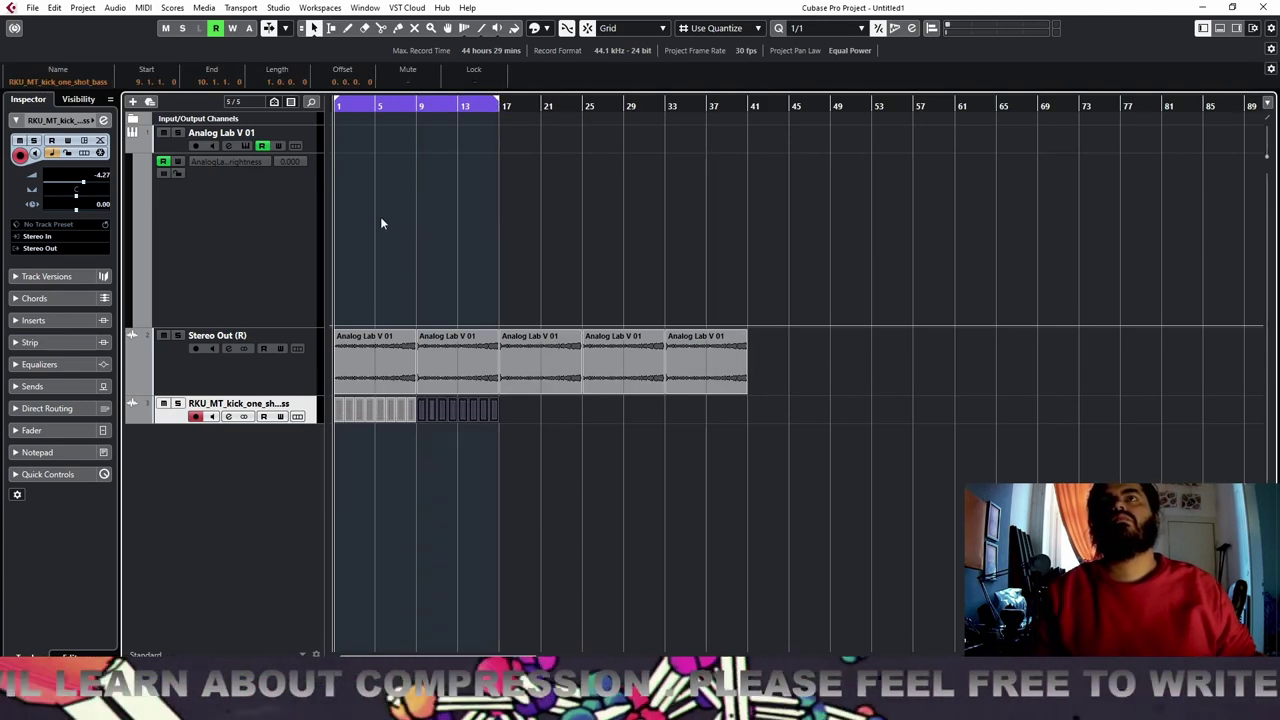
Load the 007 AT Bass - Symptom preset in Analog Lab V during playback and record a new MIDI part on its track
key("space")
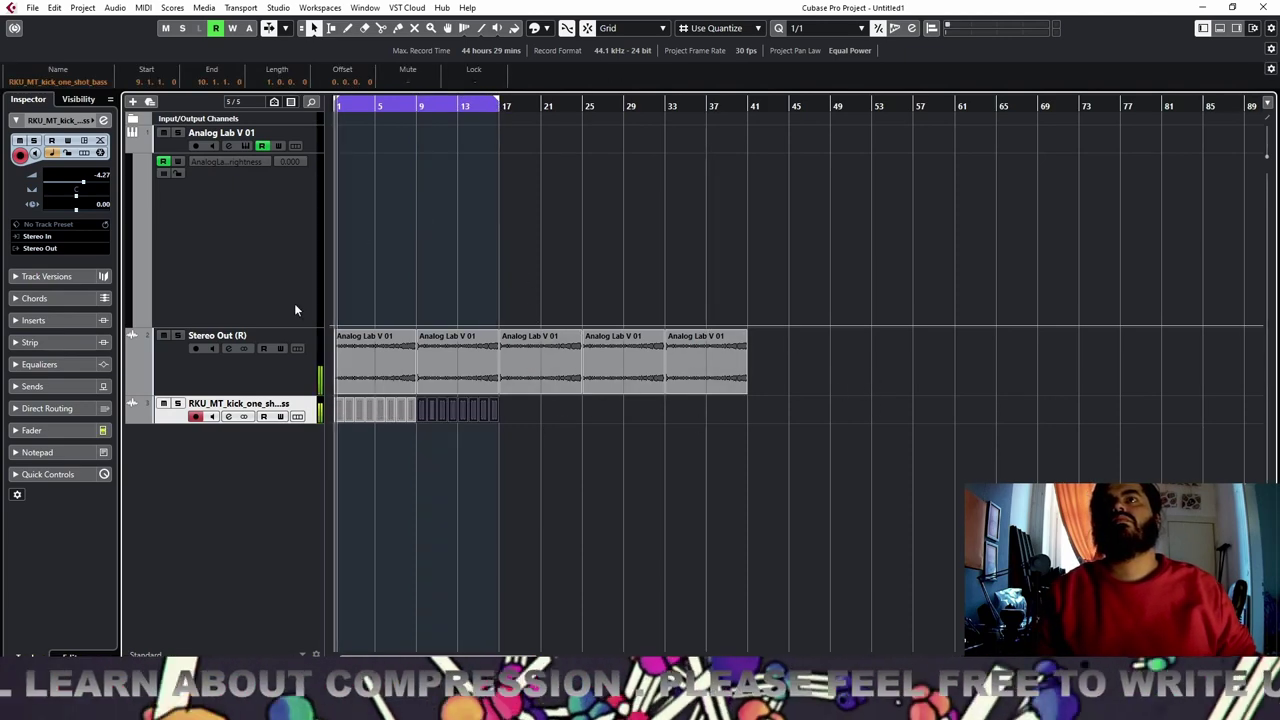
left_click(305, 134)
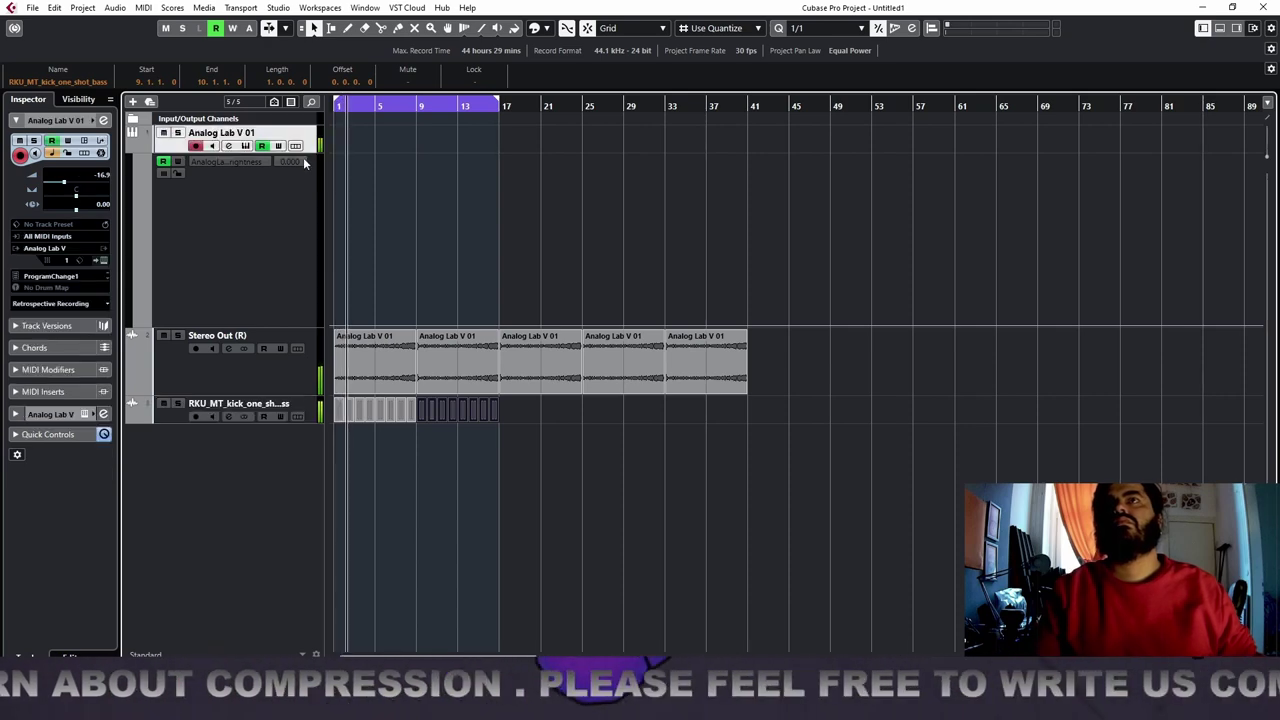
left_click(247, 146)
left_click(488, 529)
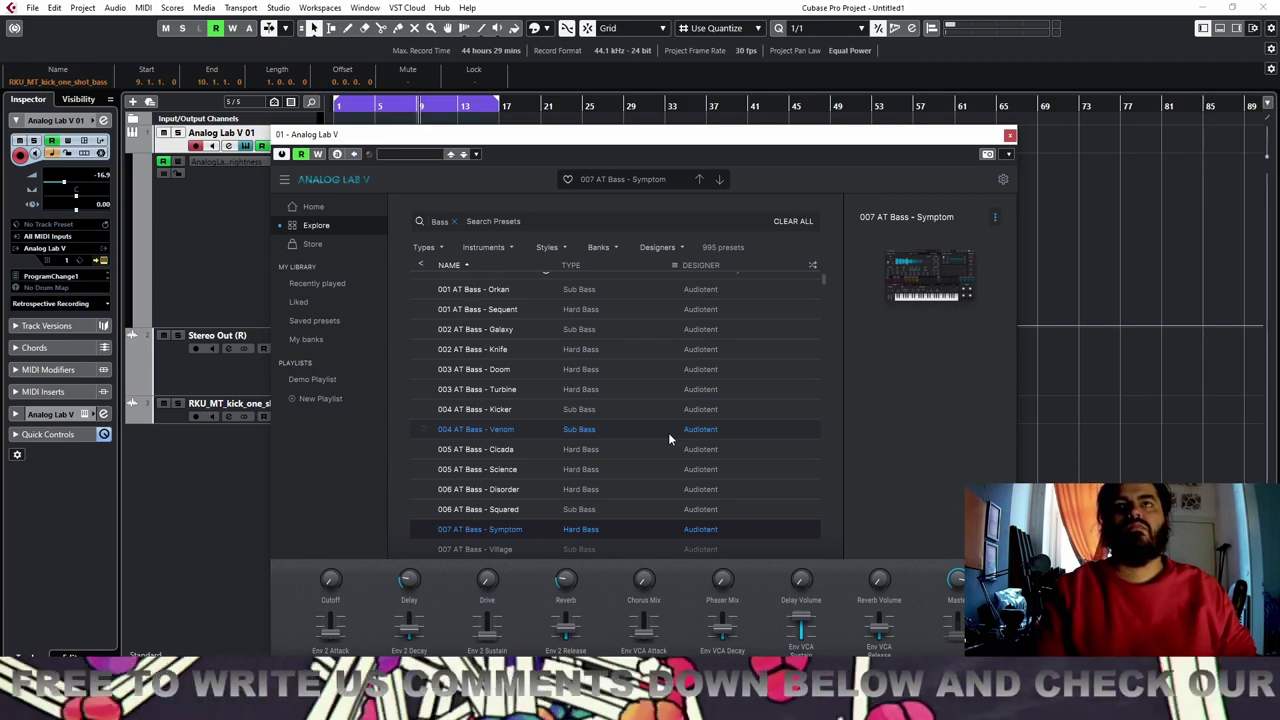
key("KP_Multiply")
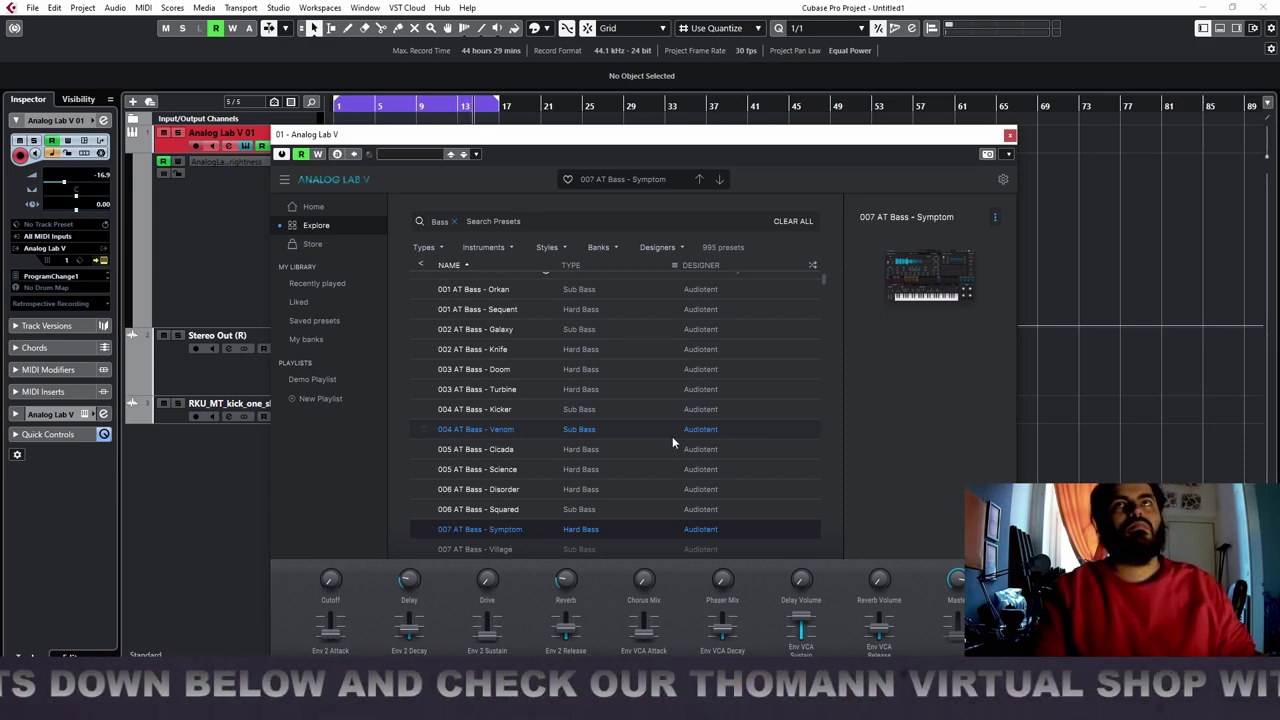
left_click(1009, 135)
Select the recorded Analog Lab V part and set the quantize value to 1/8
left_click(450, 140)
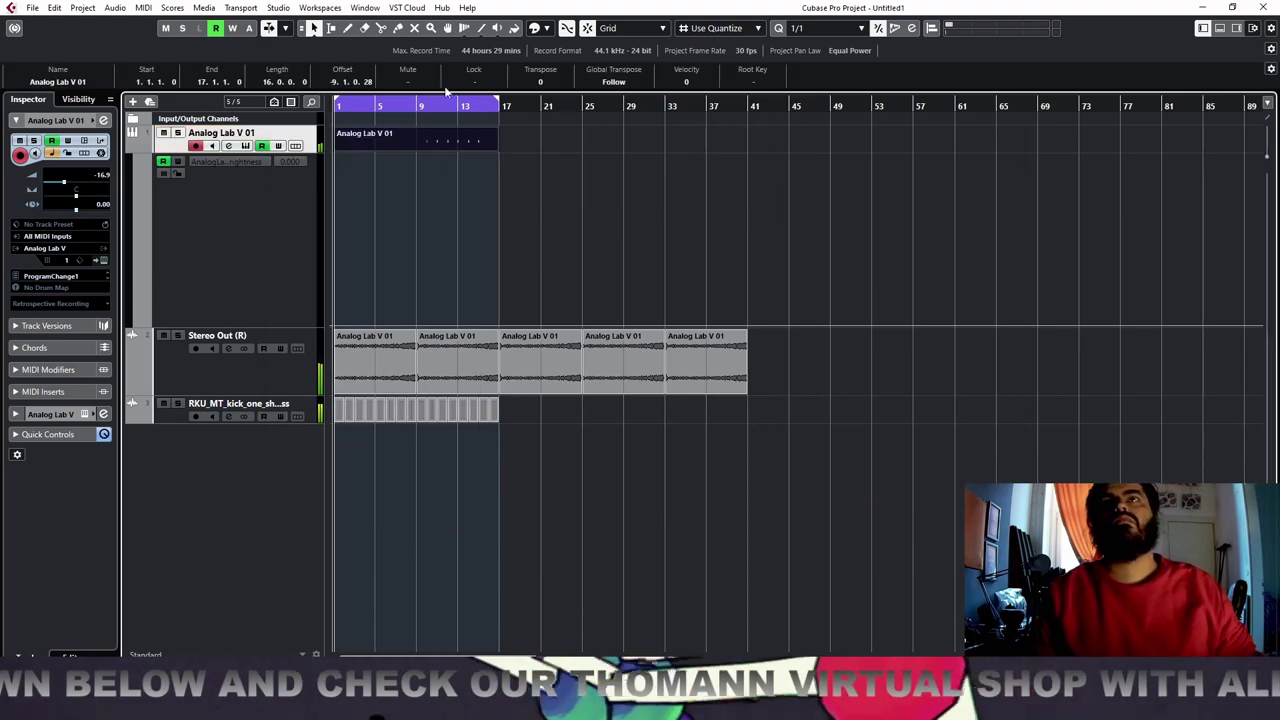
left_click(862, 28)
left_click(873, 106)
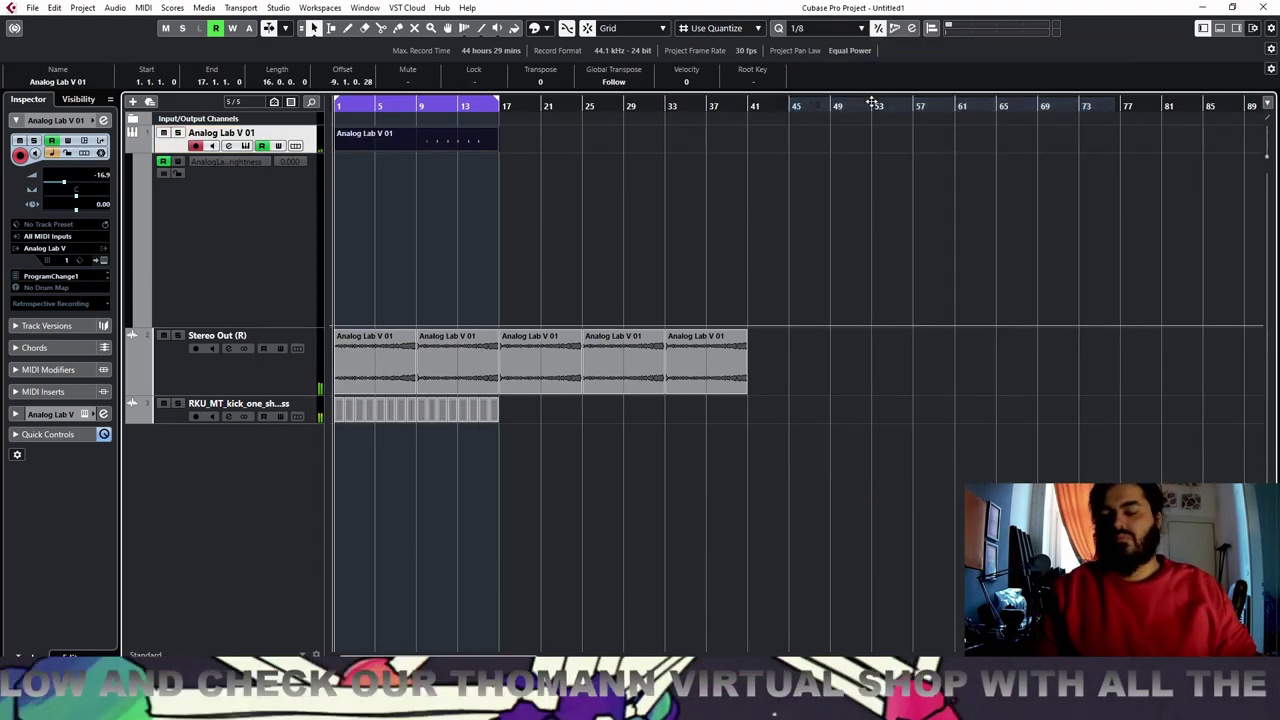
Split the recorded Analog Lab V part at bar 10 and delete the section before it
left_click_drag(421, 106, 486, 157)
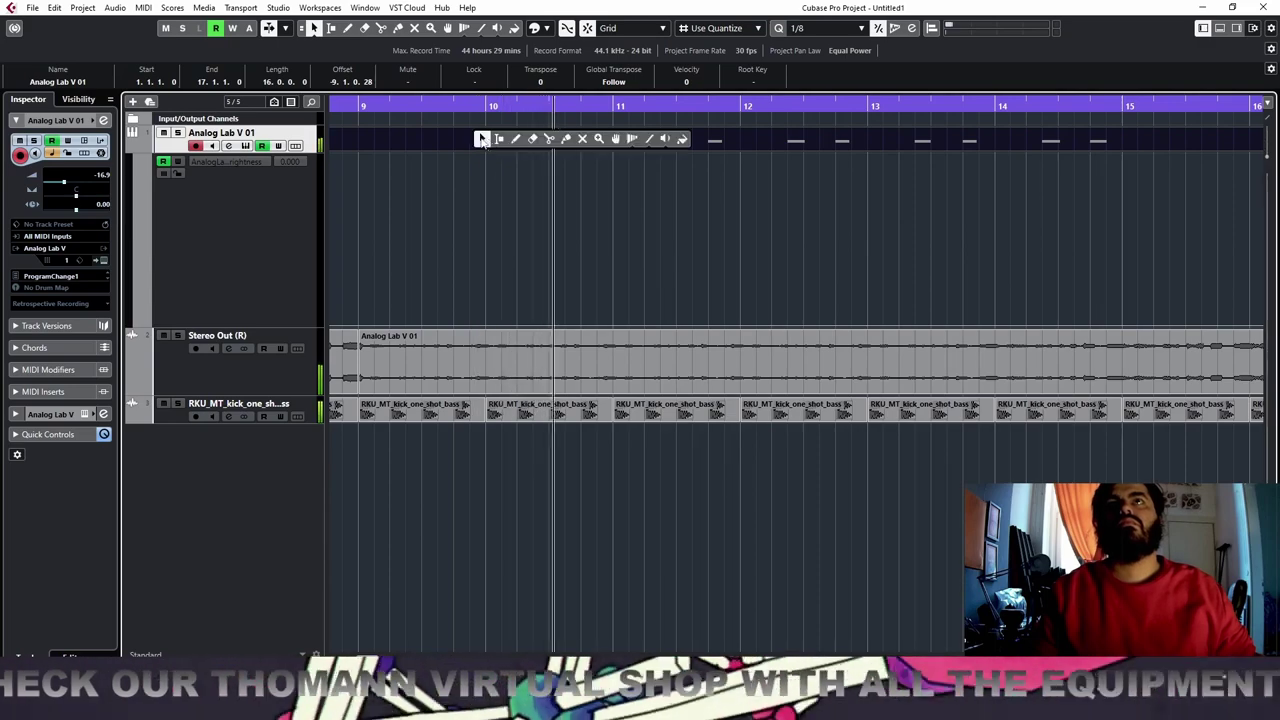
key("3")
left_click(492, 145)
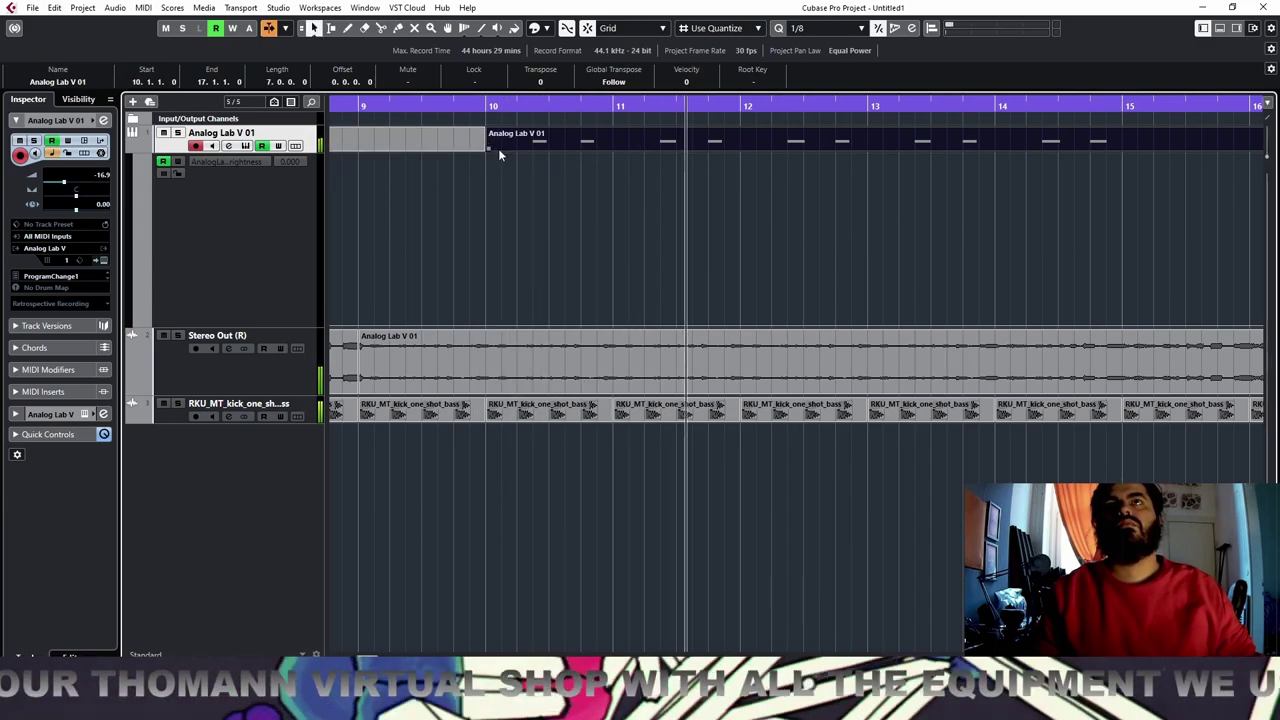
key("1")
key("h")
key("h")
key("h")
key("g")
key("g")
key("g")
key("g")
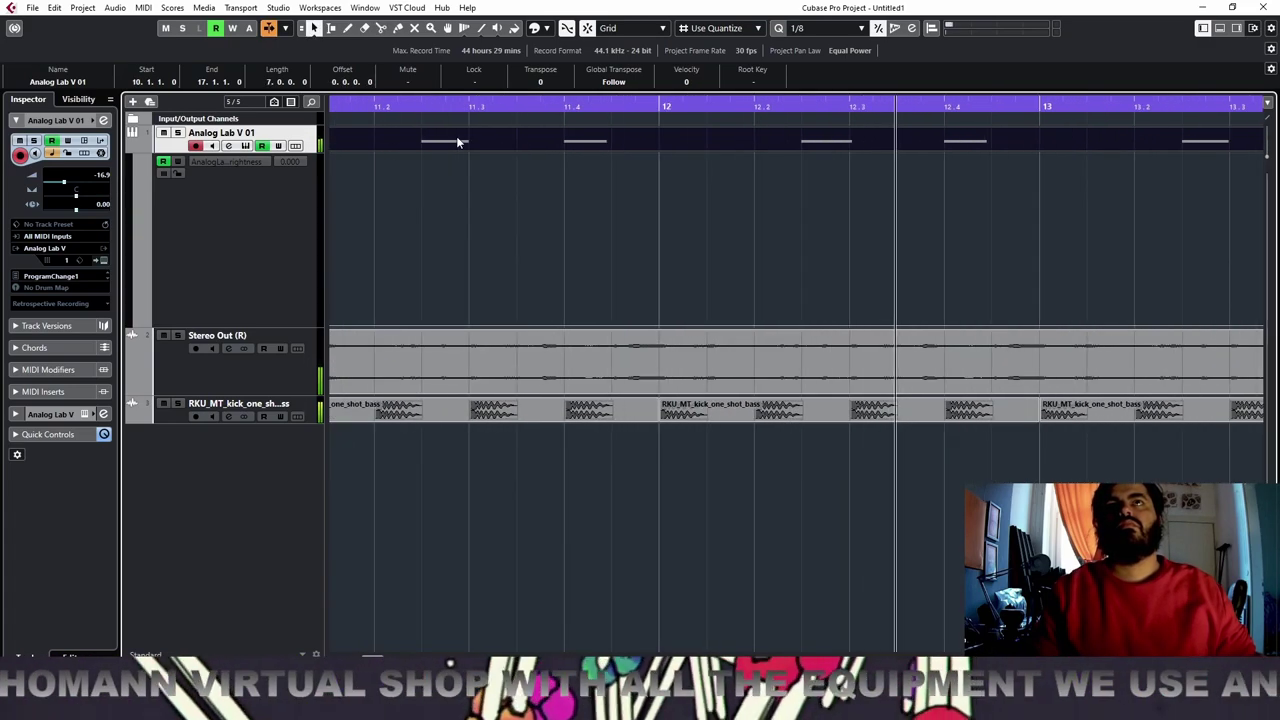
left_click(506, 140)
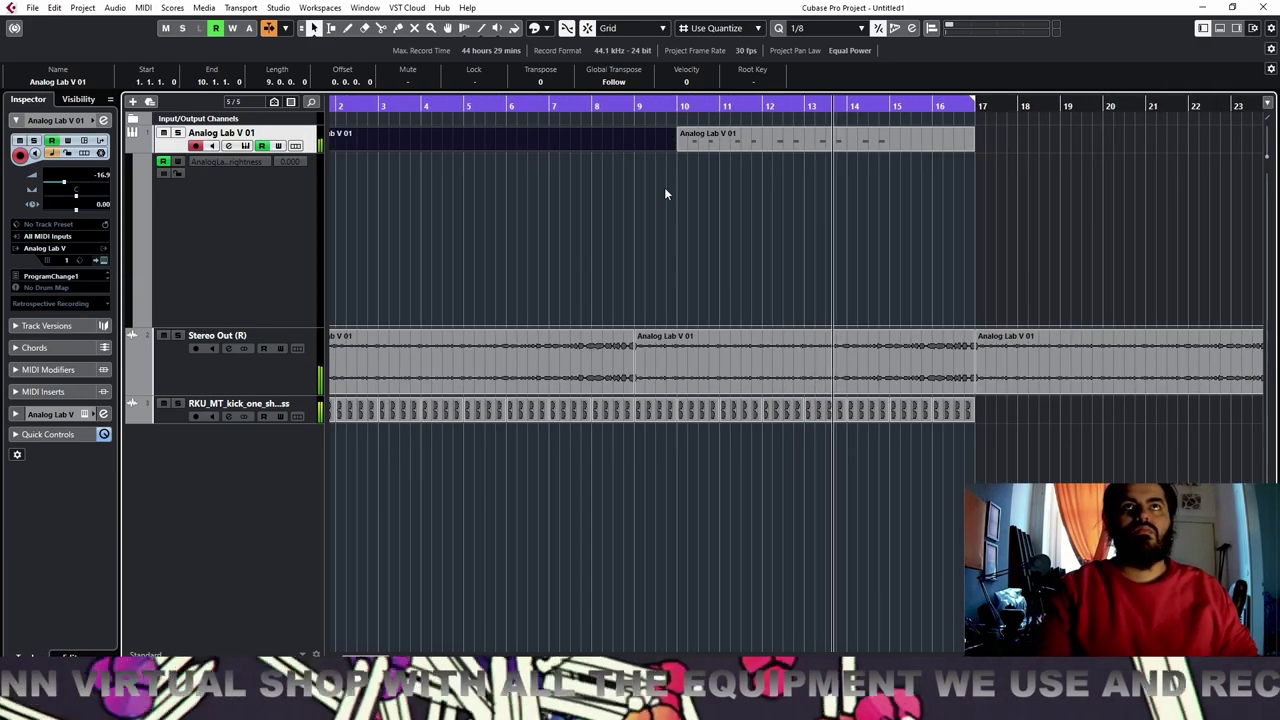
key("Delete")
key("g")
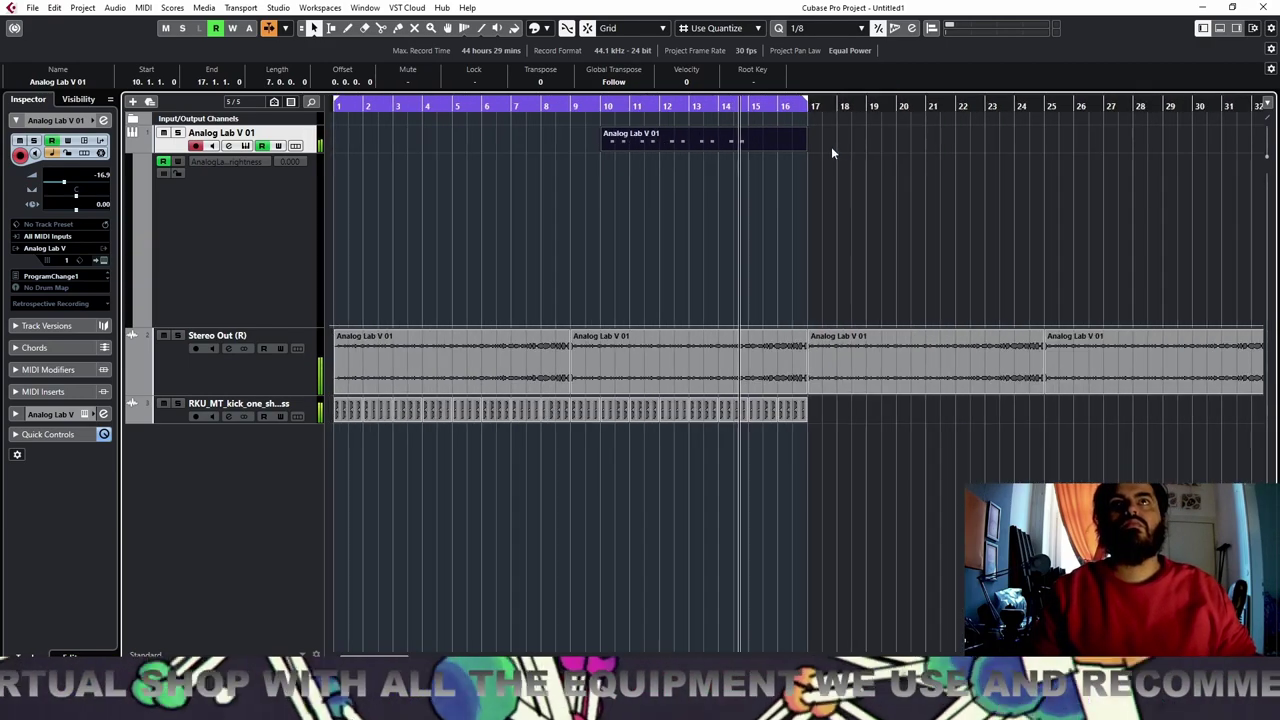
key("g")
key("g")
key("h")
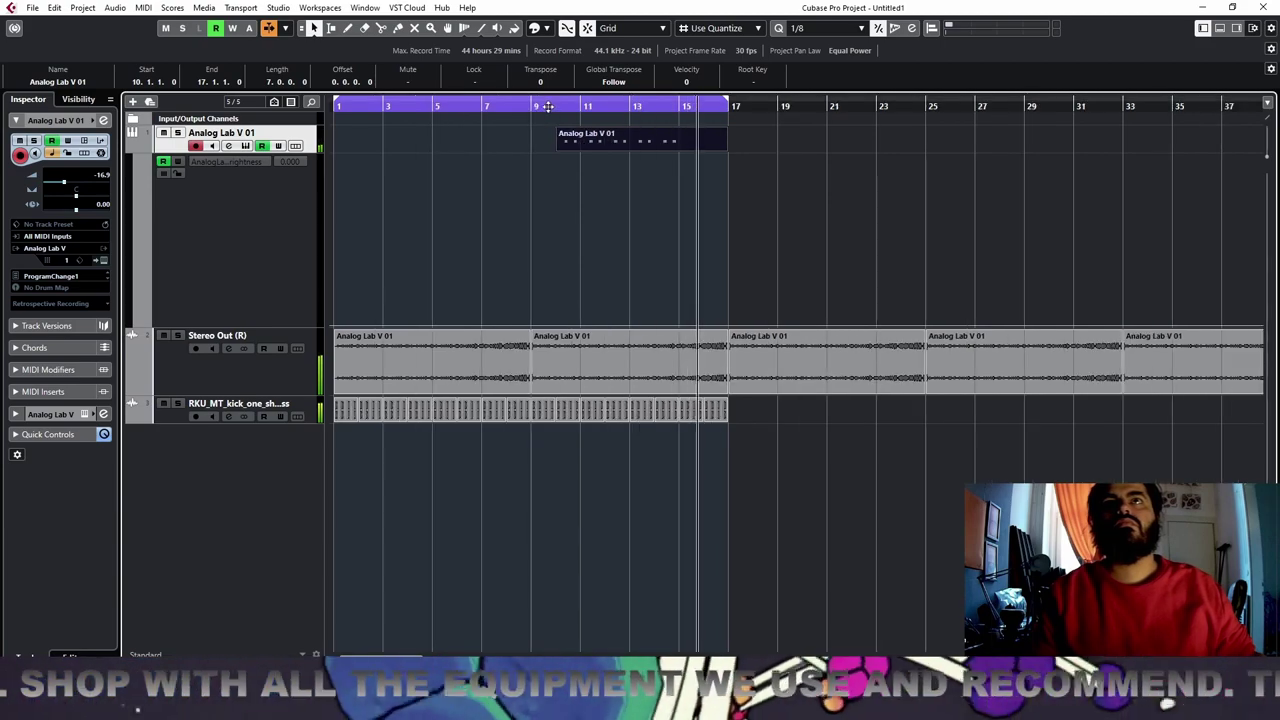
Split the remaining Analog Lab V part at bar 14 and delete the section after it
left_click_drag(548, 108, 551, 131)
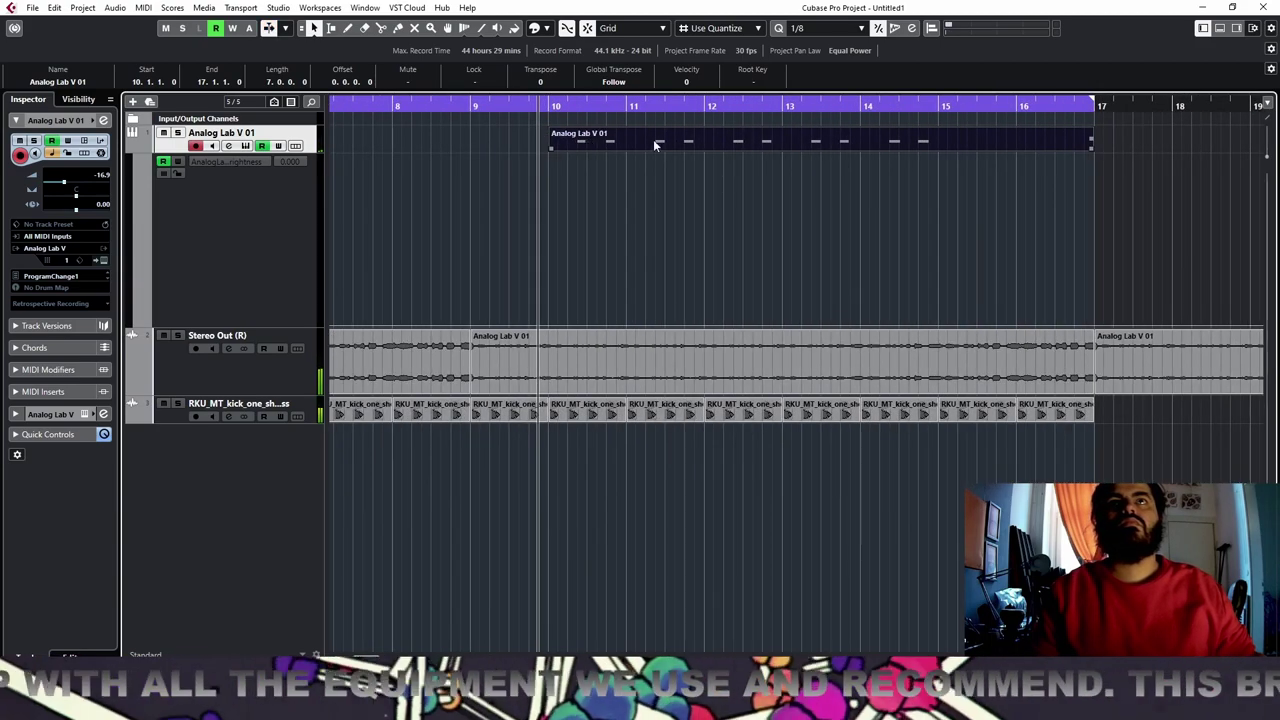
right_click(872, 140)
left_click(936, 137)
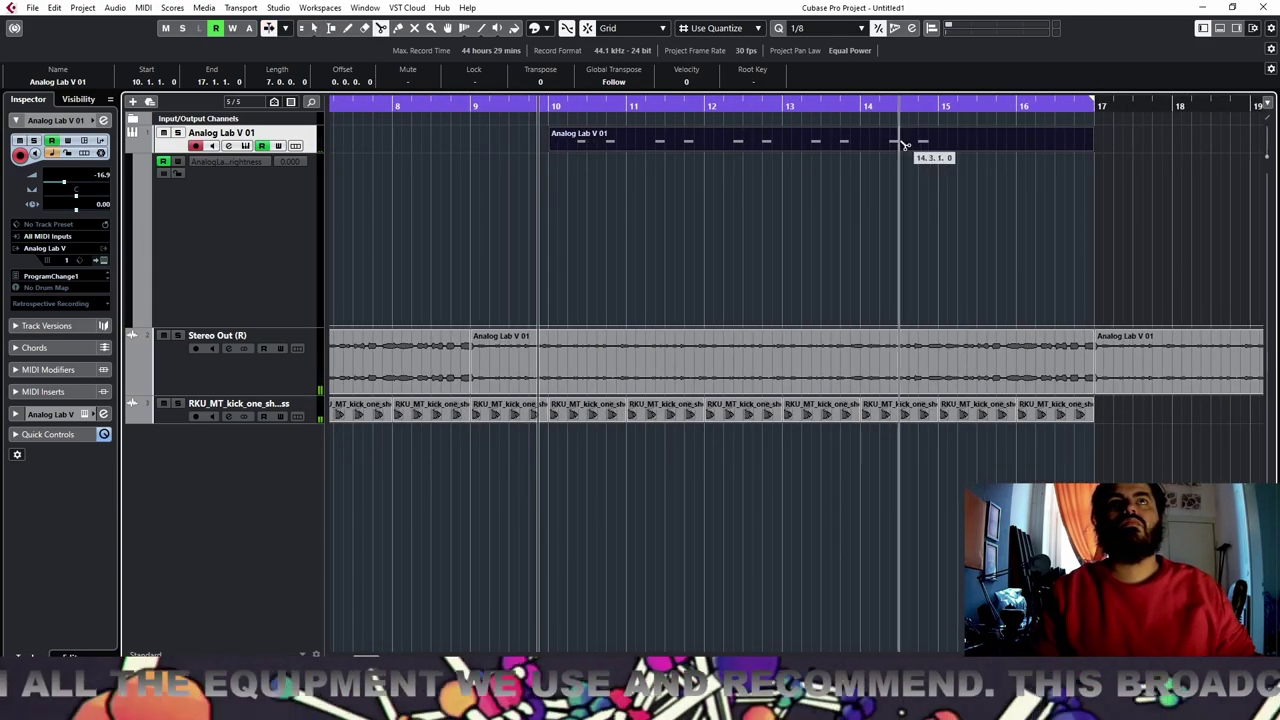
left_click(866, 142)
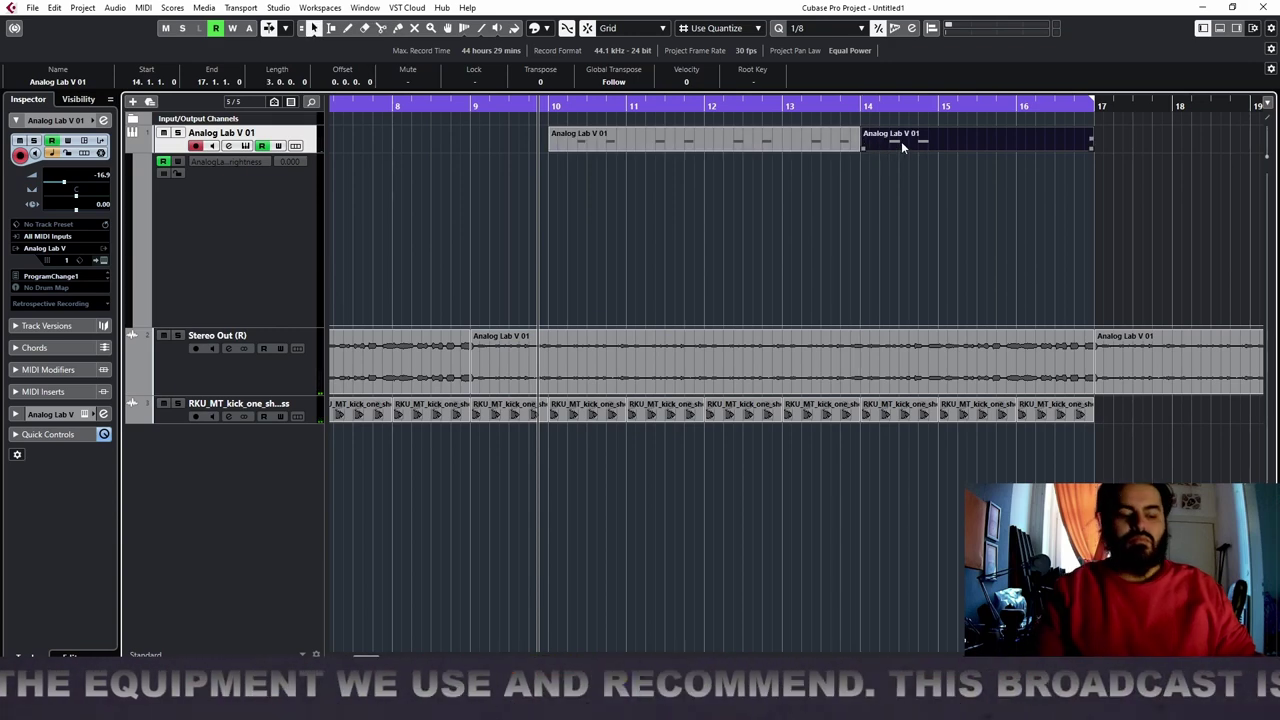
key("Delete")
Play back the four-bar Analog Lab V part, render it in place to a new audio track, and delete the MIDI part
key("space")
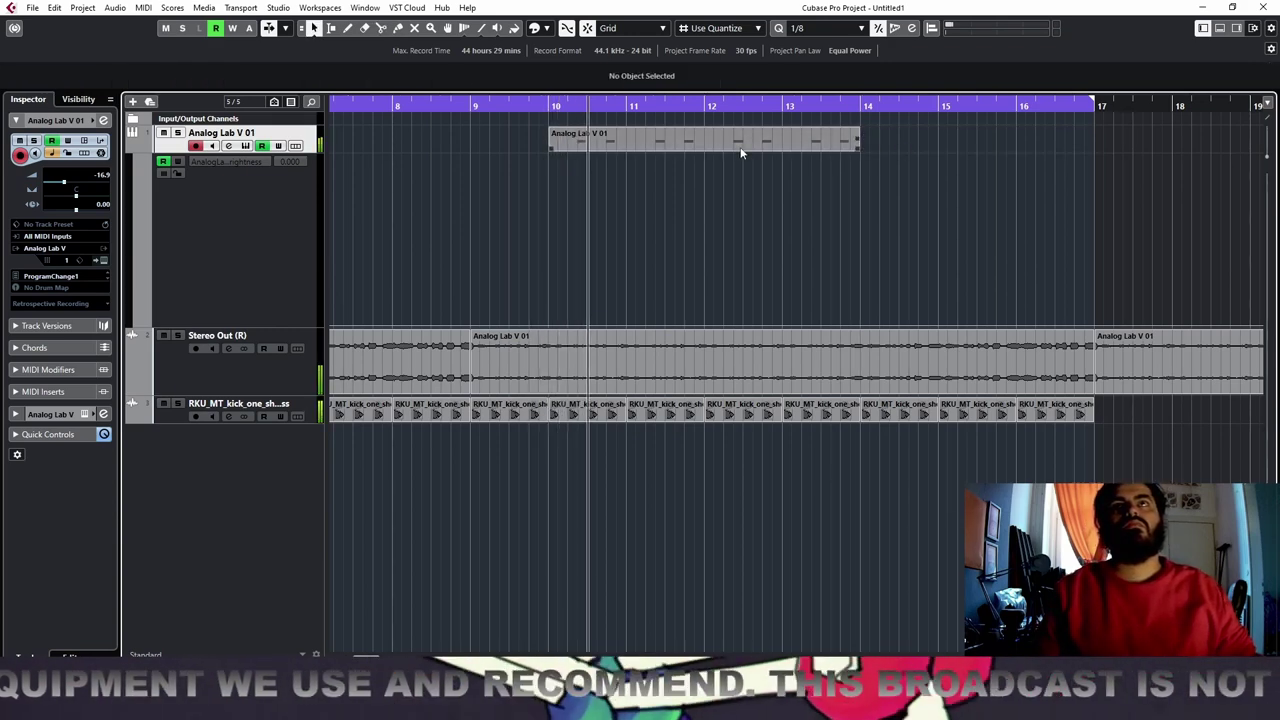
left_click(740, 149)
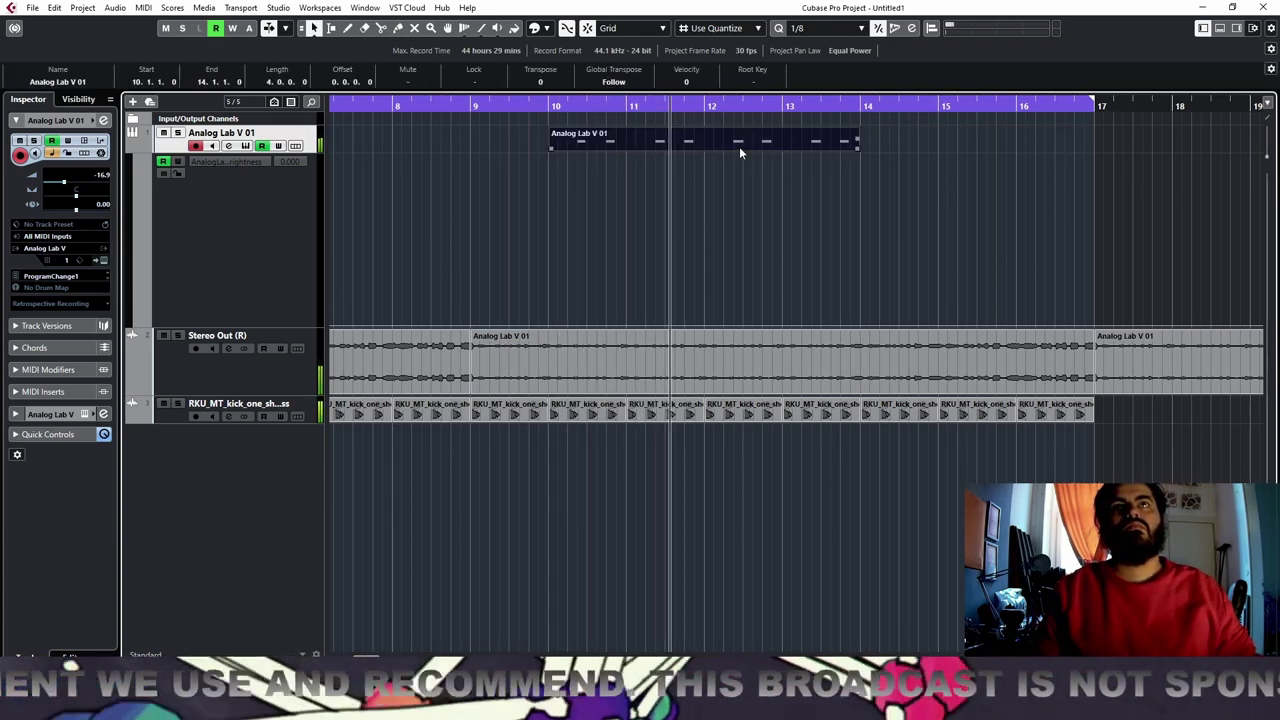
key("space")
key("alt+r")
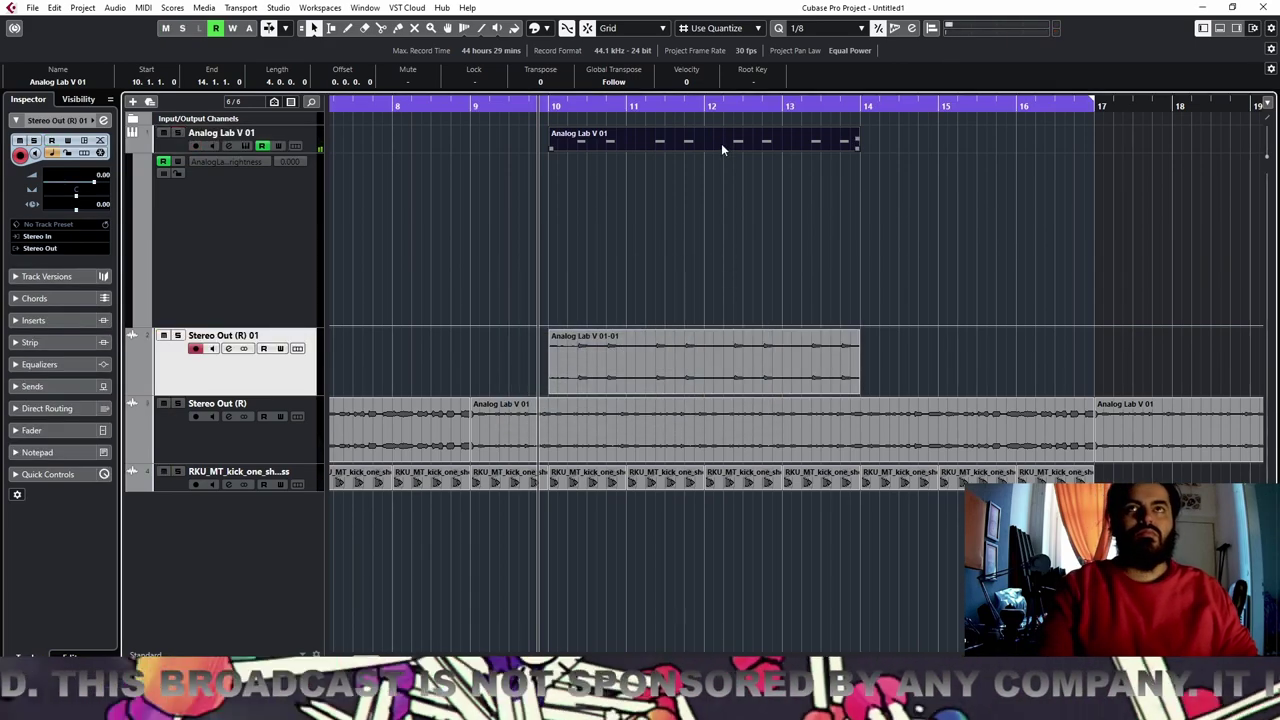
key("Delete")
Split the rendered audio event on the Stereo Out (R) 01 track at bar 12
right_click(702, 281)
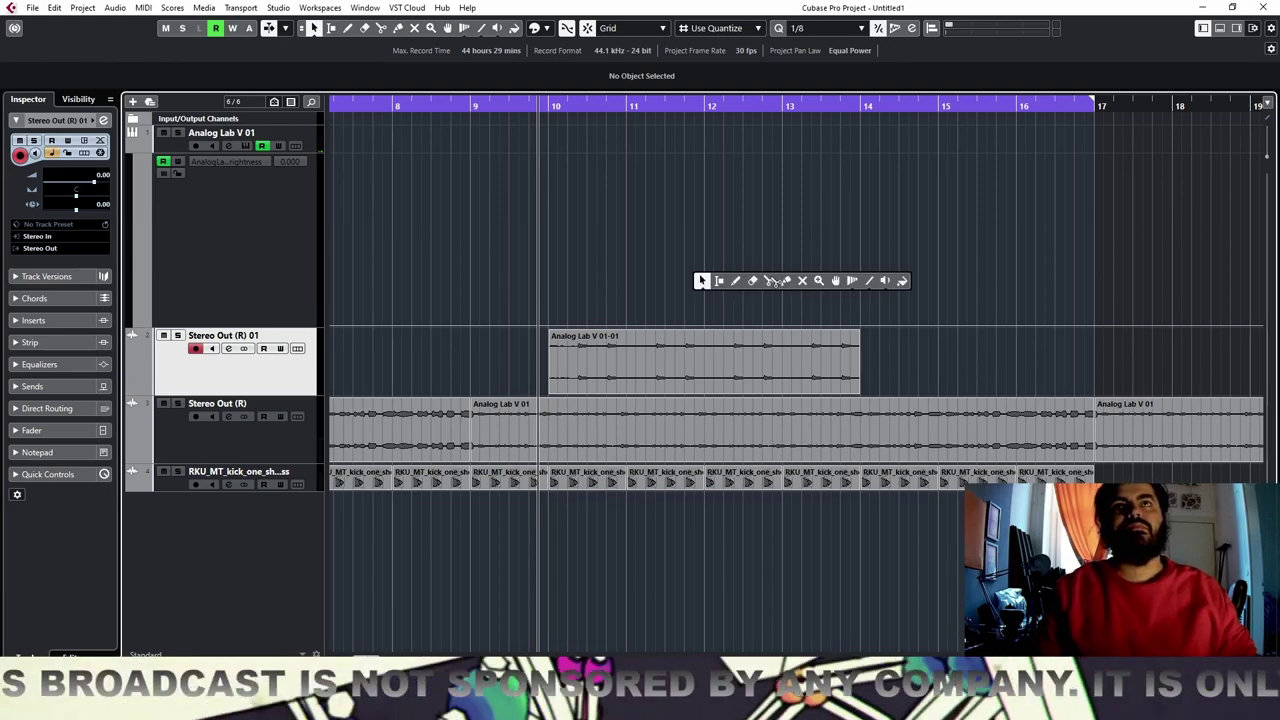
left_click(770, 281)
left_click(705, 372)
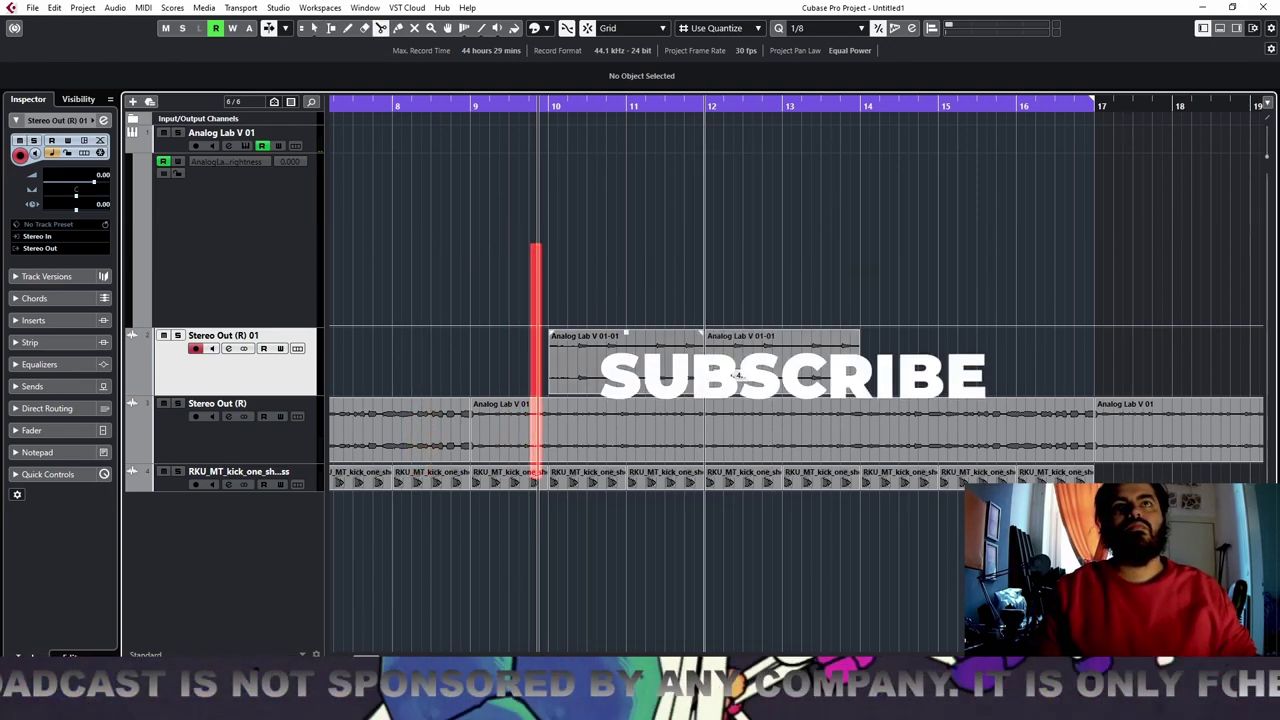
key("1")
key("g")
key("g")
key("g")
key("g")
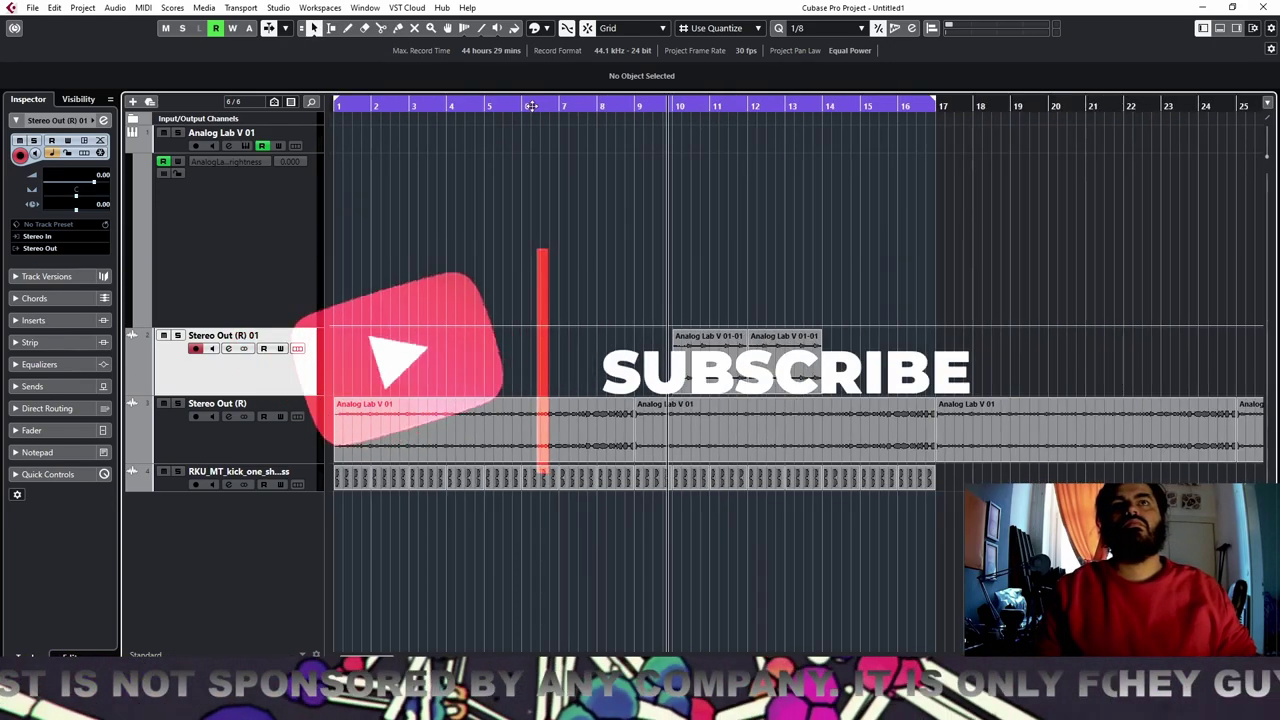
key("g")
Start playback from bar 1 and fade in the first Stereo Out (R) event over its full length to bar 9
left_click(337, 106)
key("space")
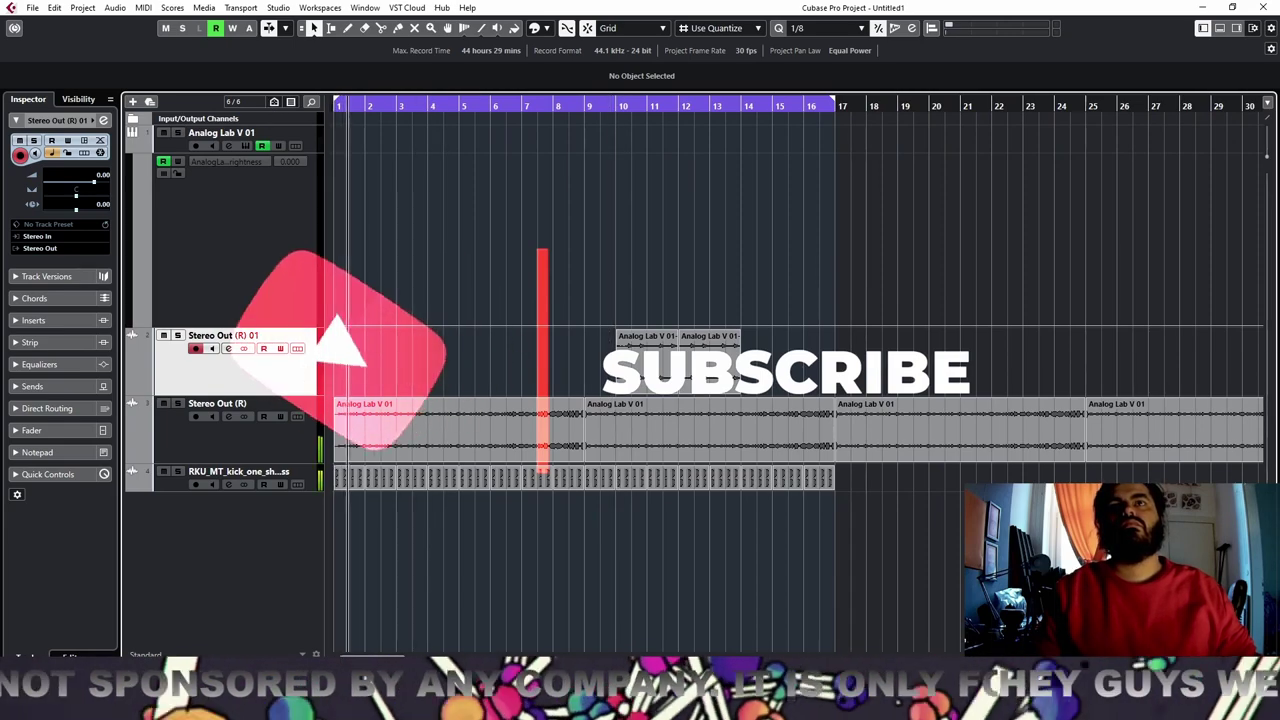
left_click(405, 412)
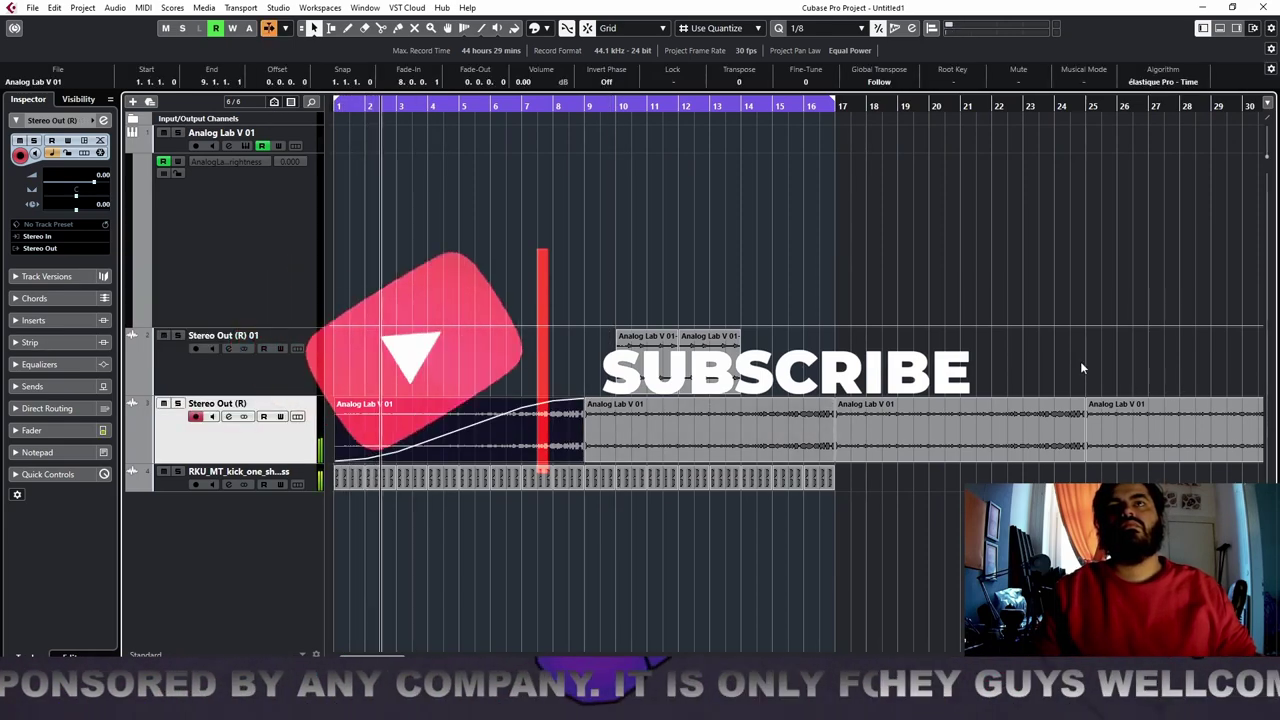
Move both Stereo Out (R) 01 events to start at bar 9 and duplicate them to fill up to bar 17
left_click(641, 374)
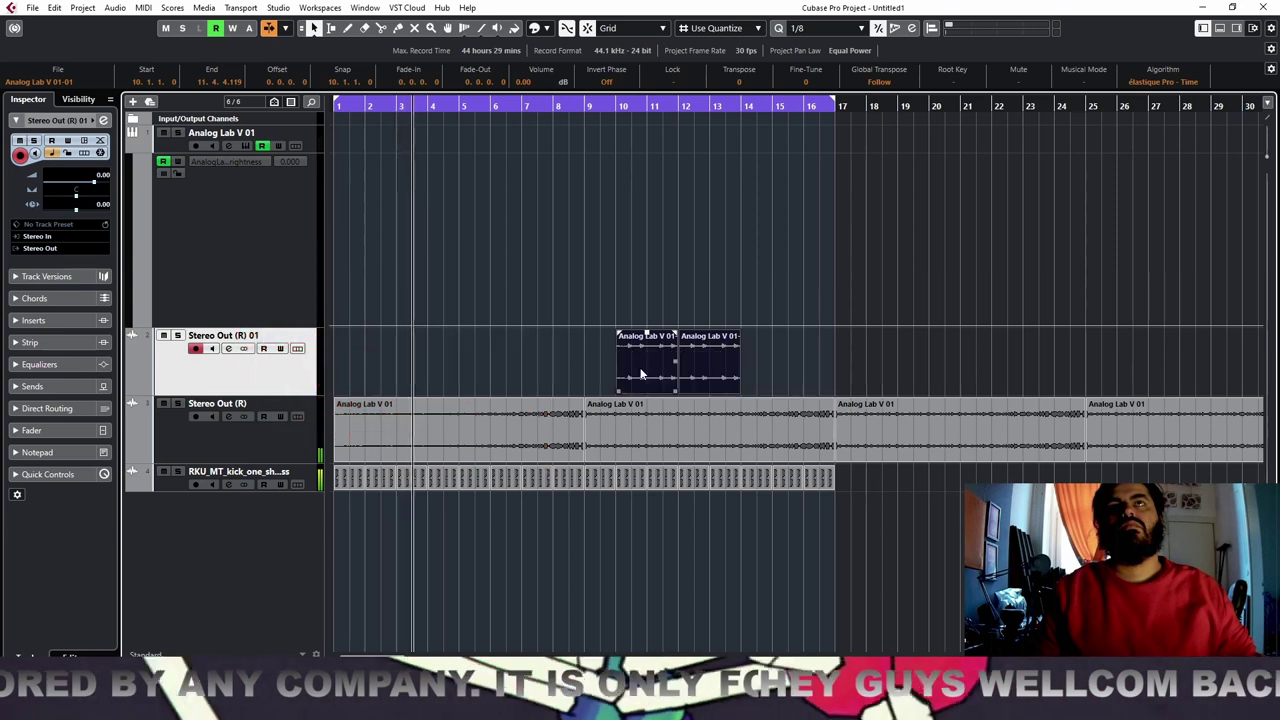
left_click_drag(641, 374, 610, 368)
left_click_drag(722, 367, 607, 374)
key("ctrl+d")
left_click(630, 362)
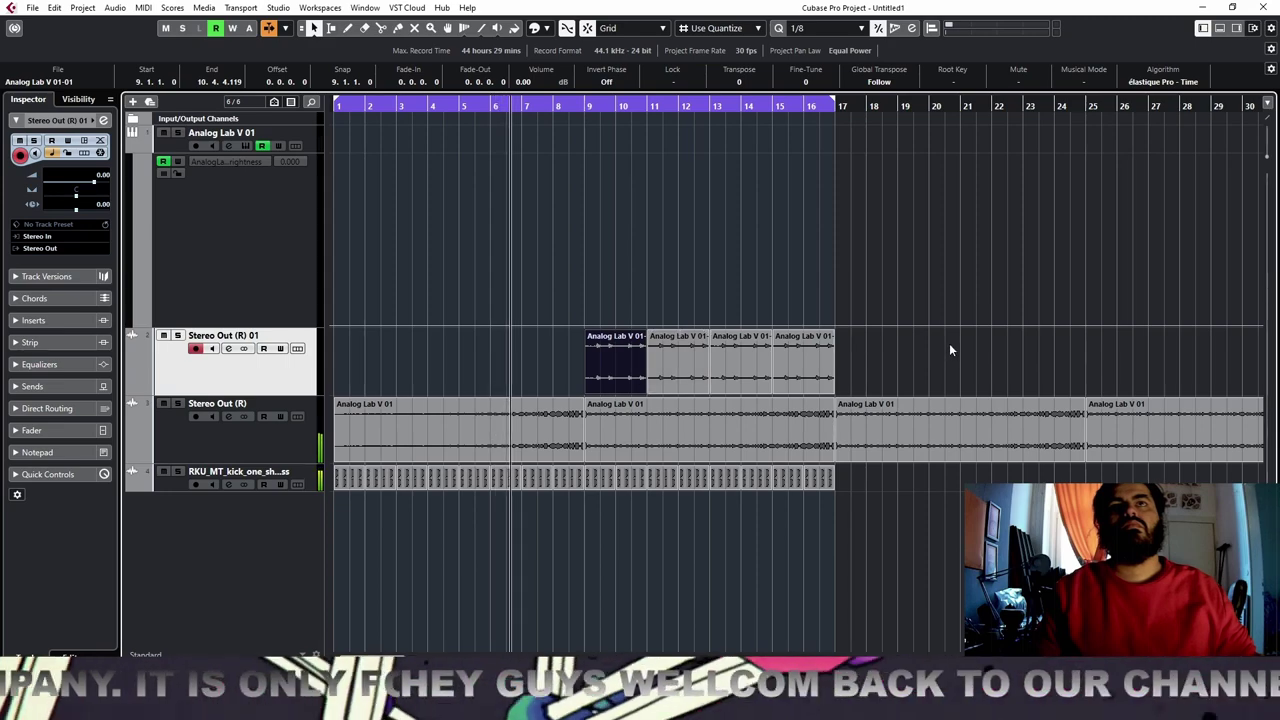
Lower the Stereo Out (R) track's volume to -4.60
left_click(278, 446)
left_click_drag(94, 182, 88, 179)
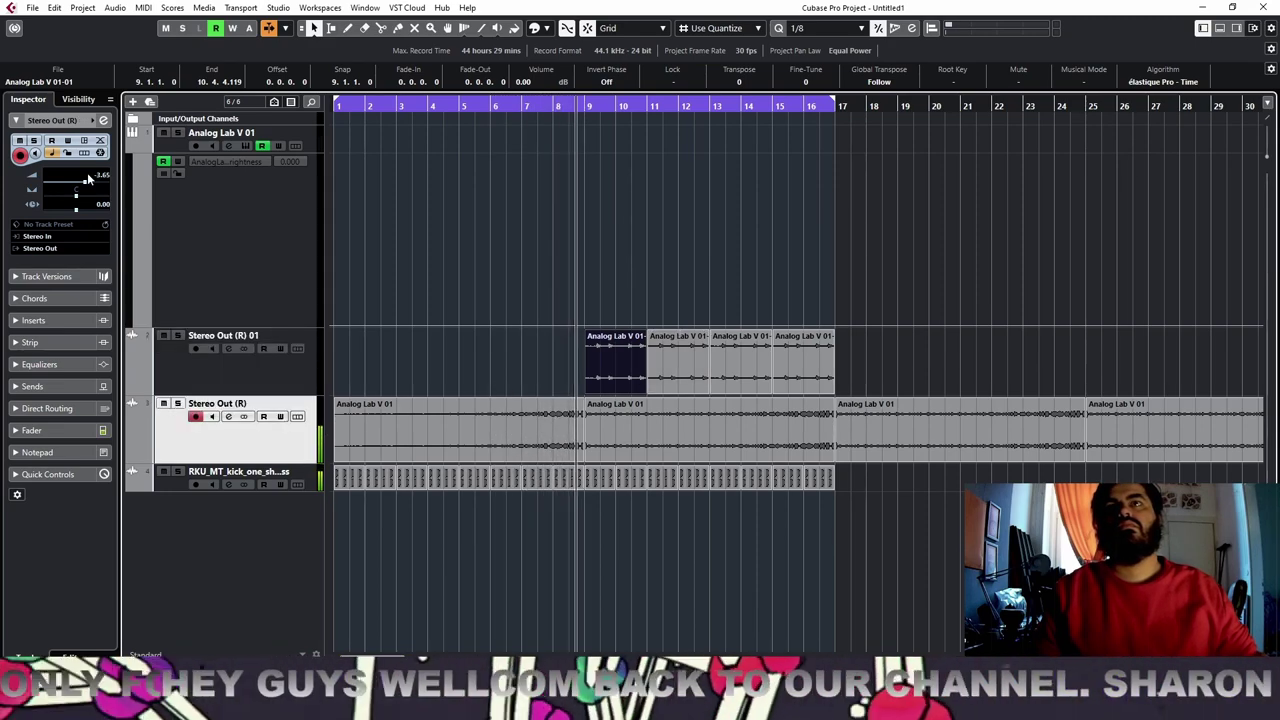
scroll(88, 179, "down", 2)
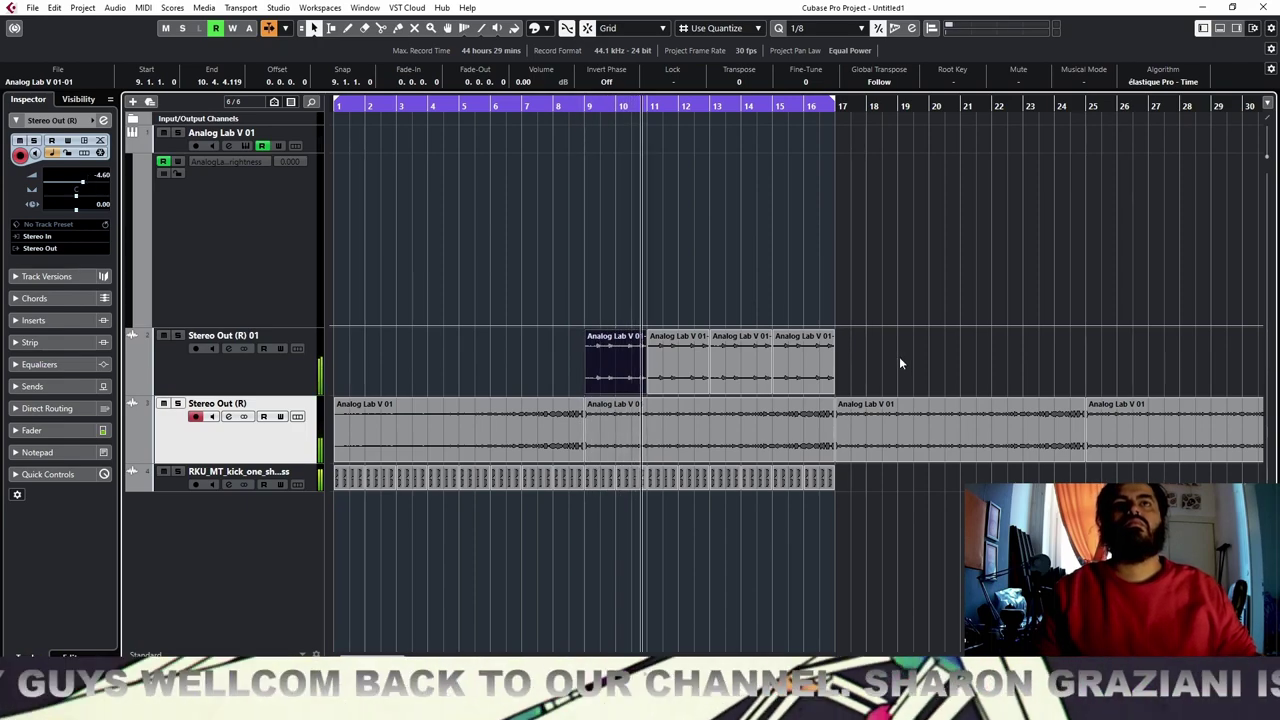
Duplicate the four Stereo Out (R) 01 events from bars 9 to 16 into bars 17 to 24
key("g")
left_click(675, 366)
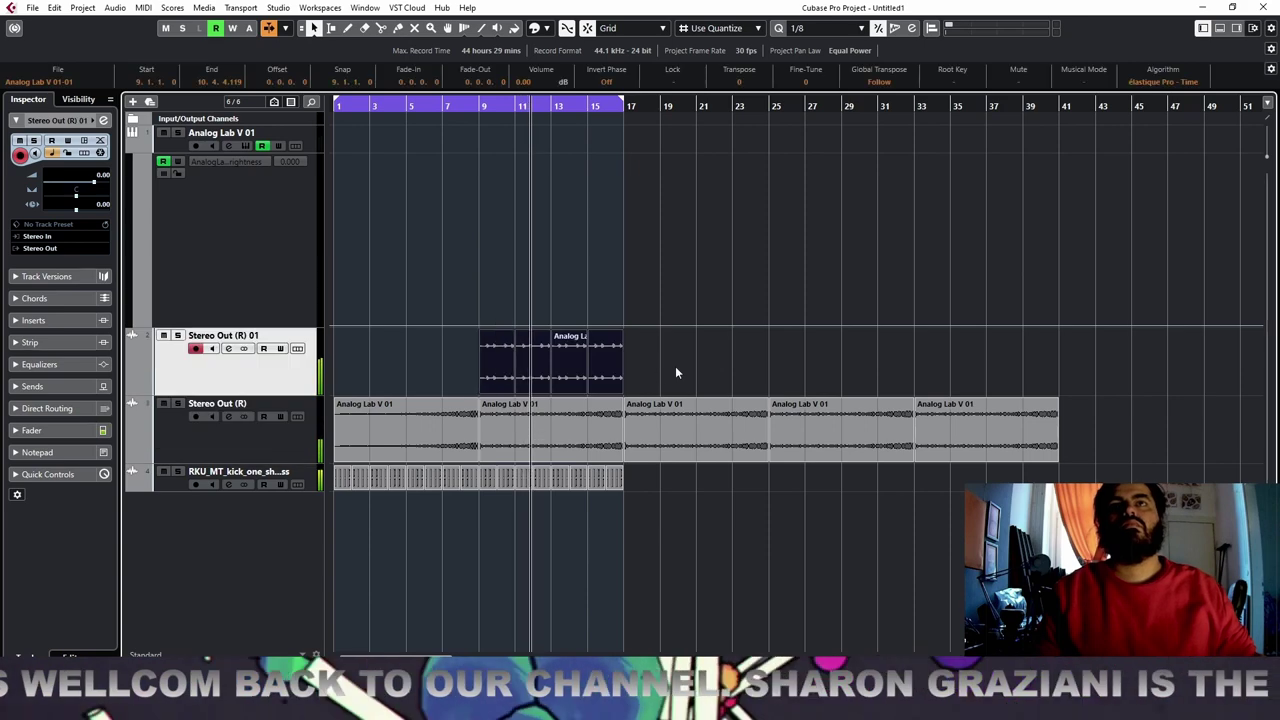
key("ctrl+d")
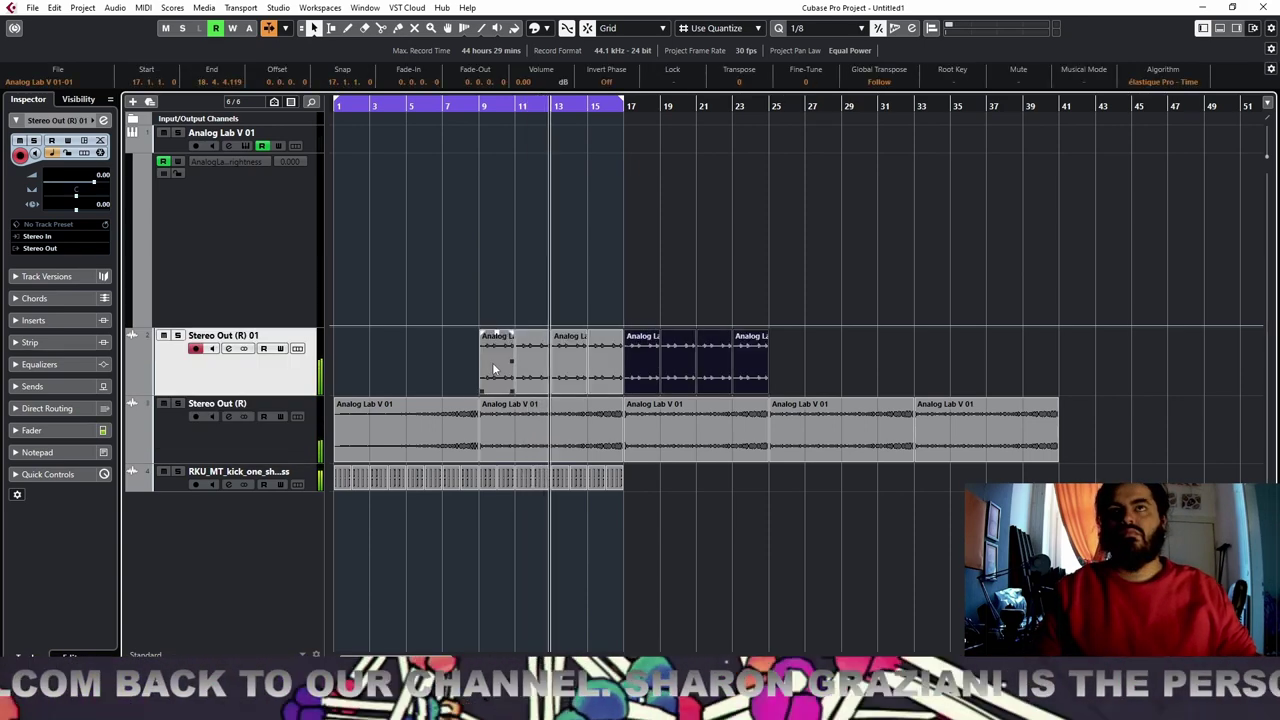
Bounce the Stereo Out (R) 01 events in bars 9 to 16 into one event and fade it in over its full length
left_click_drag(447, 362, 597, 365)
key("alt+b")
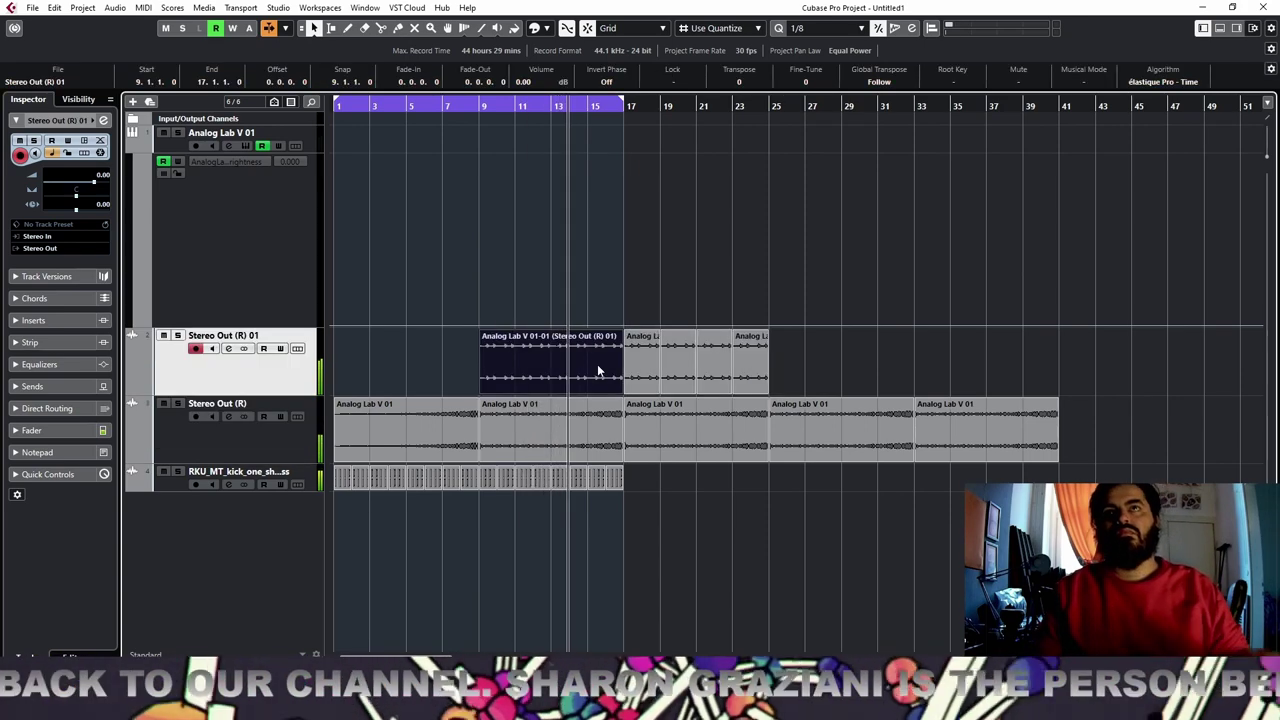
left_click_drag(482, 332, 983, 340)
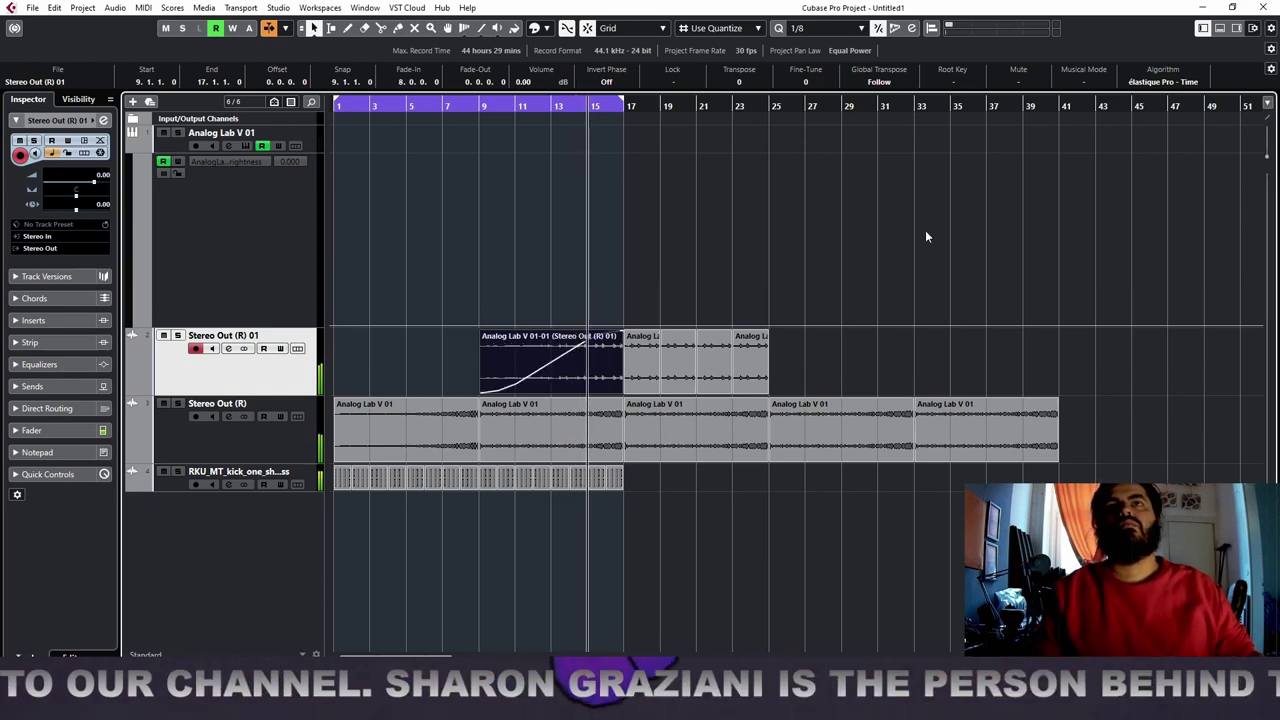
Extend the cycle range to about bar 42 and duplicate the Stereo Out (R) 01 events of bars 17 to 24 twice, filling through bar 40
left_click_drag(622, 101, 1081, 121)
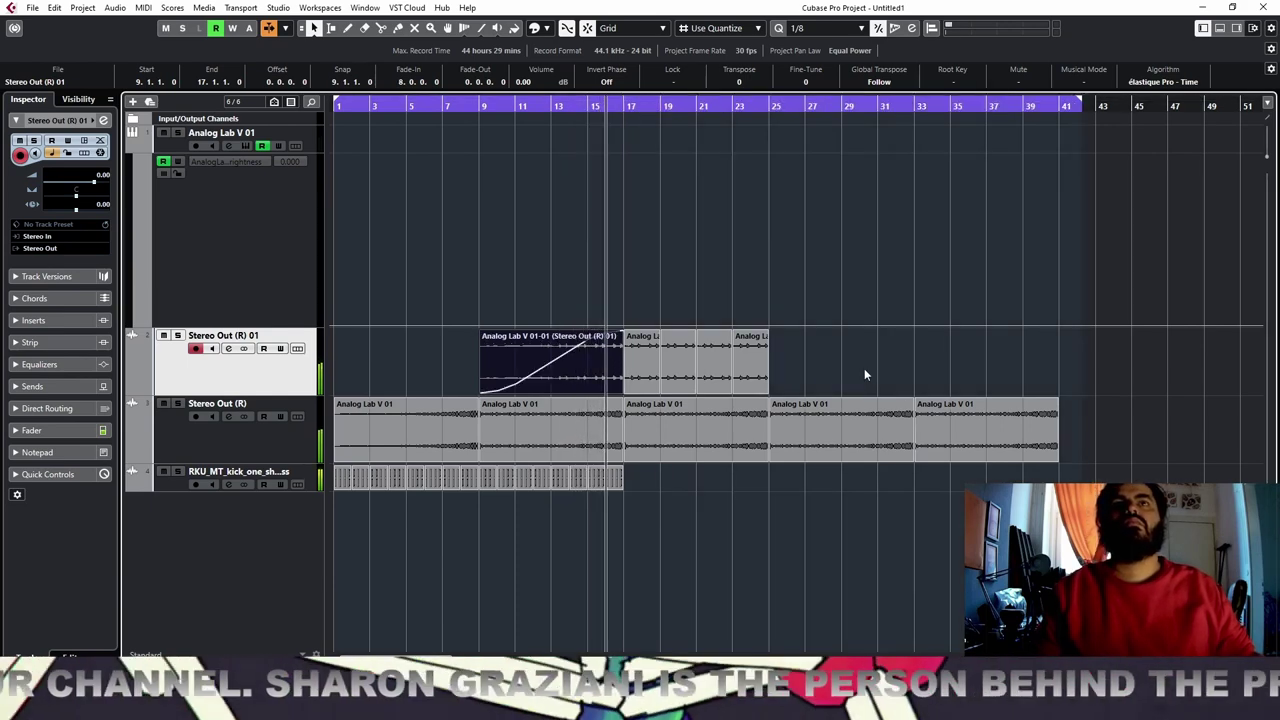
left_click_drag(864, 368, 640, 372)
key("ctrl+d")
key("ctrl+d")
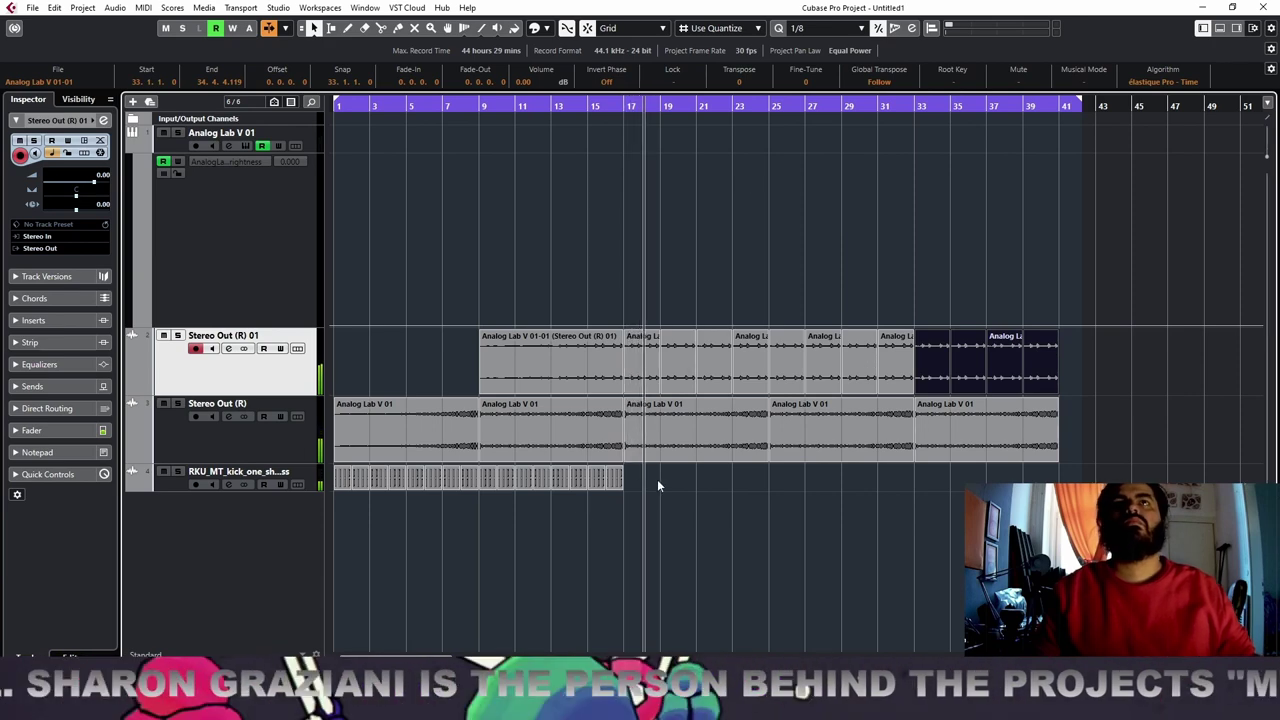
Duplicate the kick events of bars 9 to 16 into bars 17 to 24
left_click_drag(671, 479, 482, 490)
key("ctrl+d")
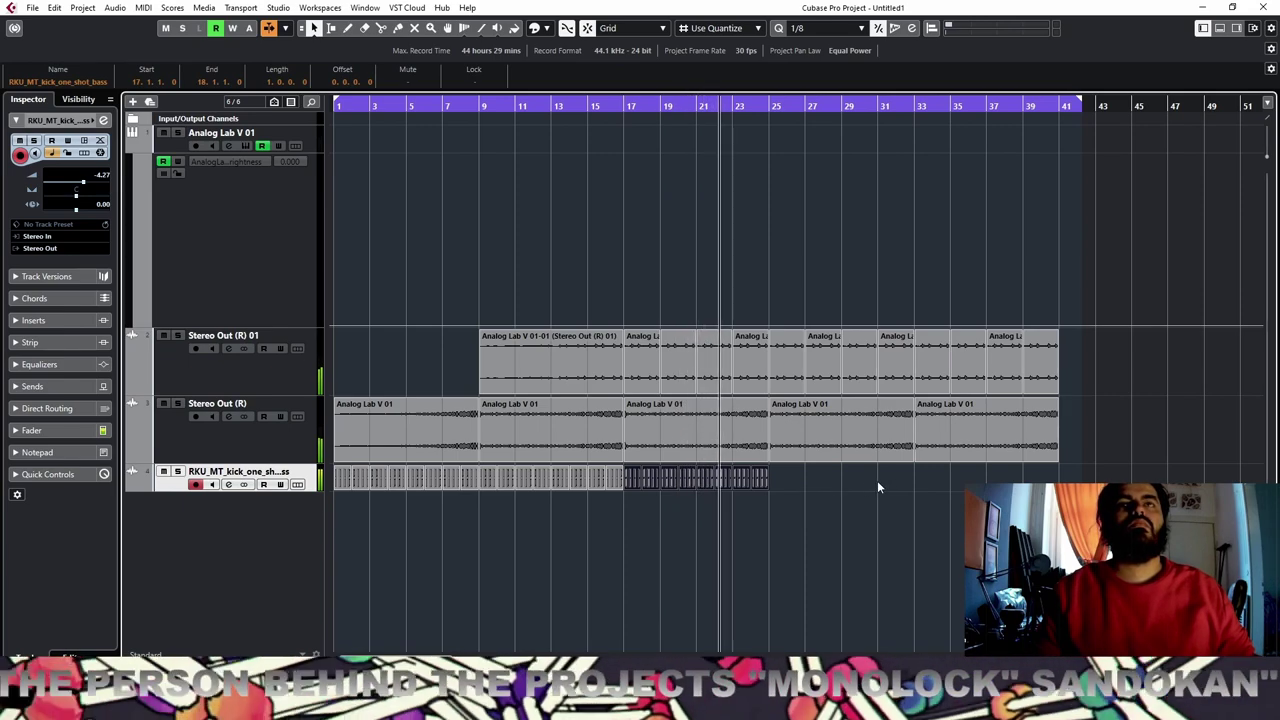
Copy the kick events of bars 17 to 24 to bars 33 to 40 and set the quantize preset to 1/1
key("g")
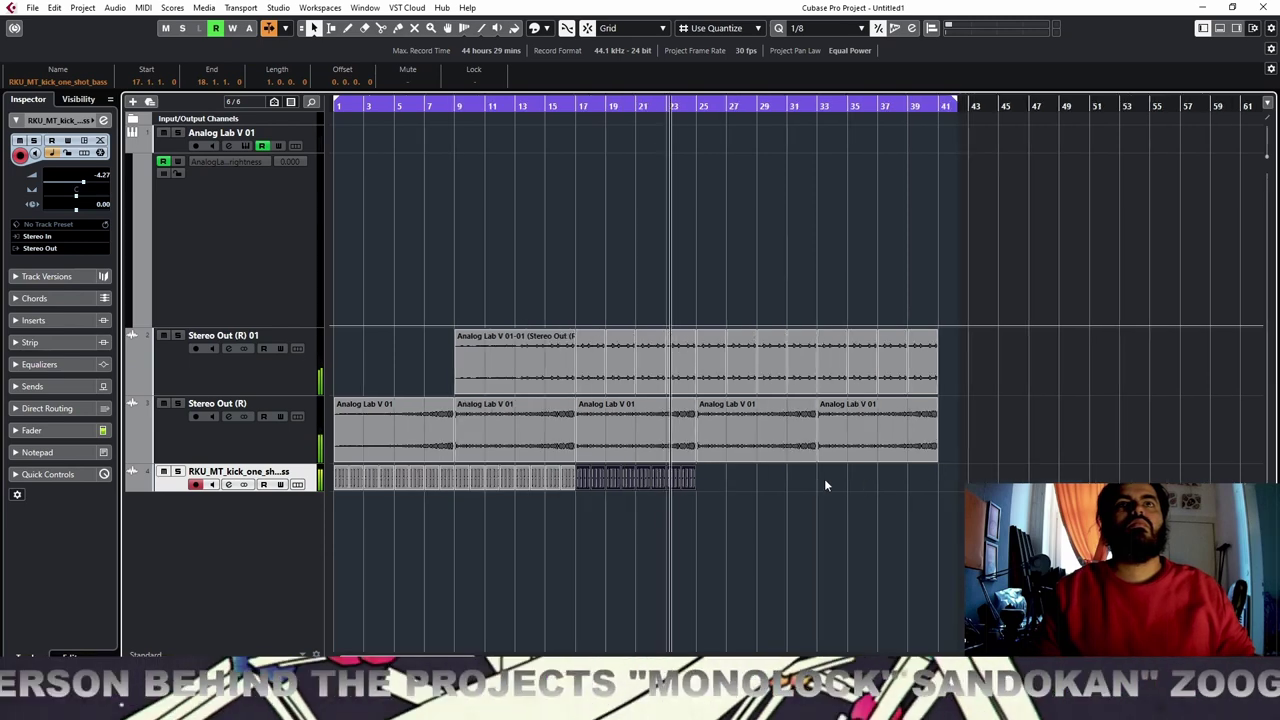
key("g")
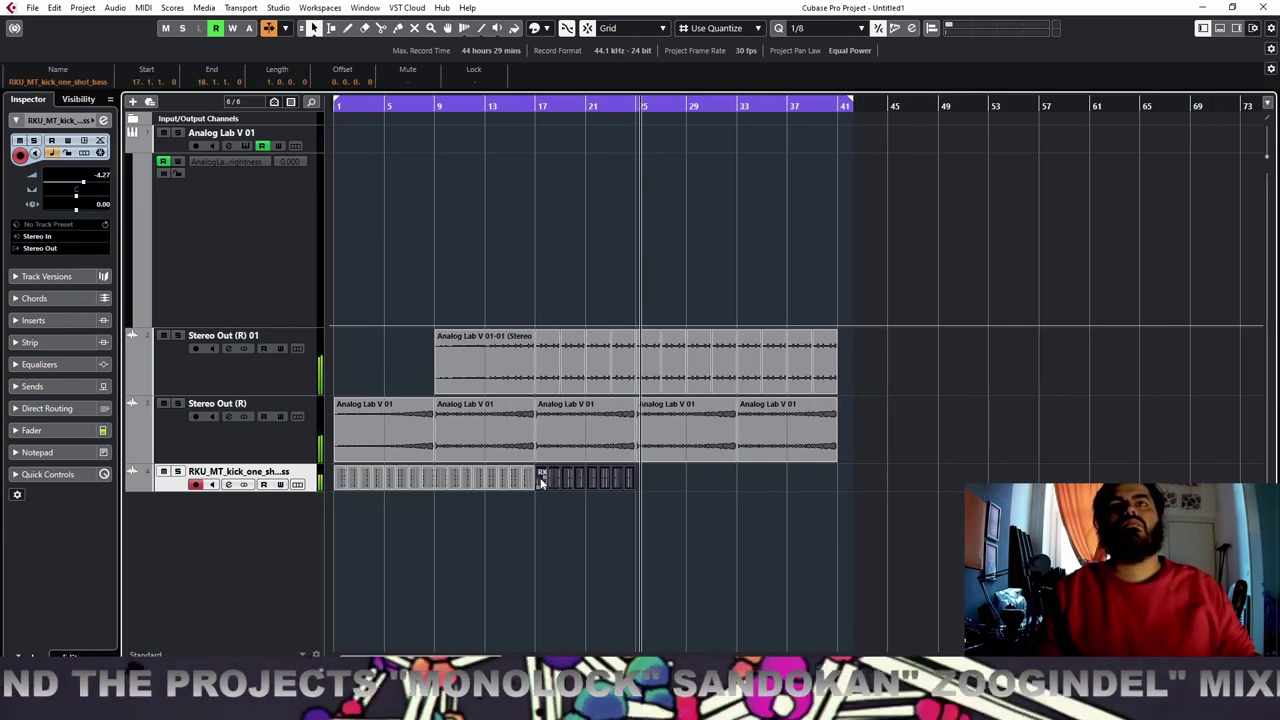
left_click_drag(541, 481, 742, 483)
left_click(816, 29)
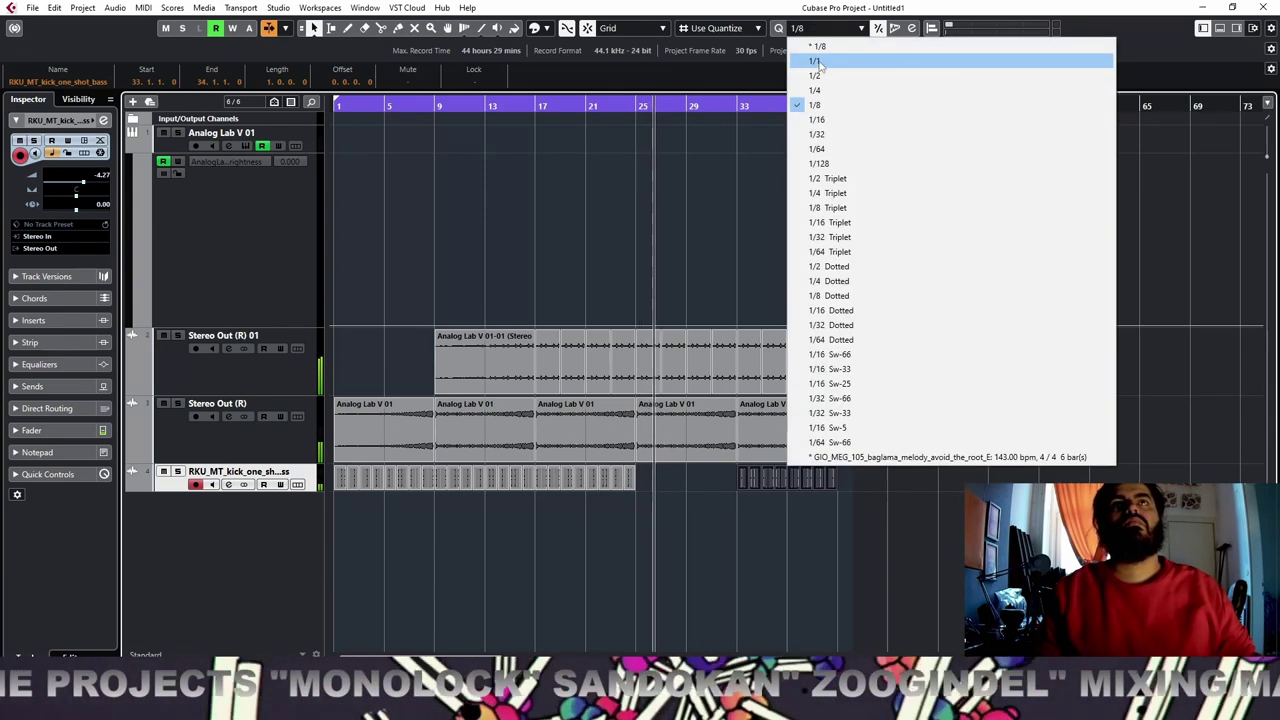
left_click(816, 61)
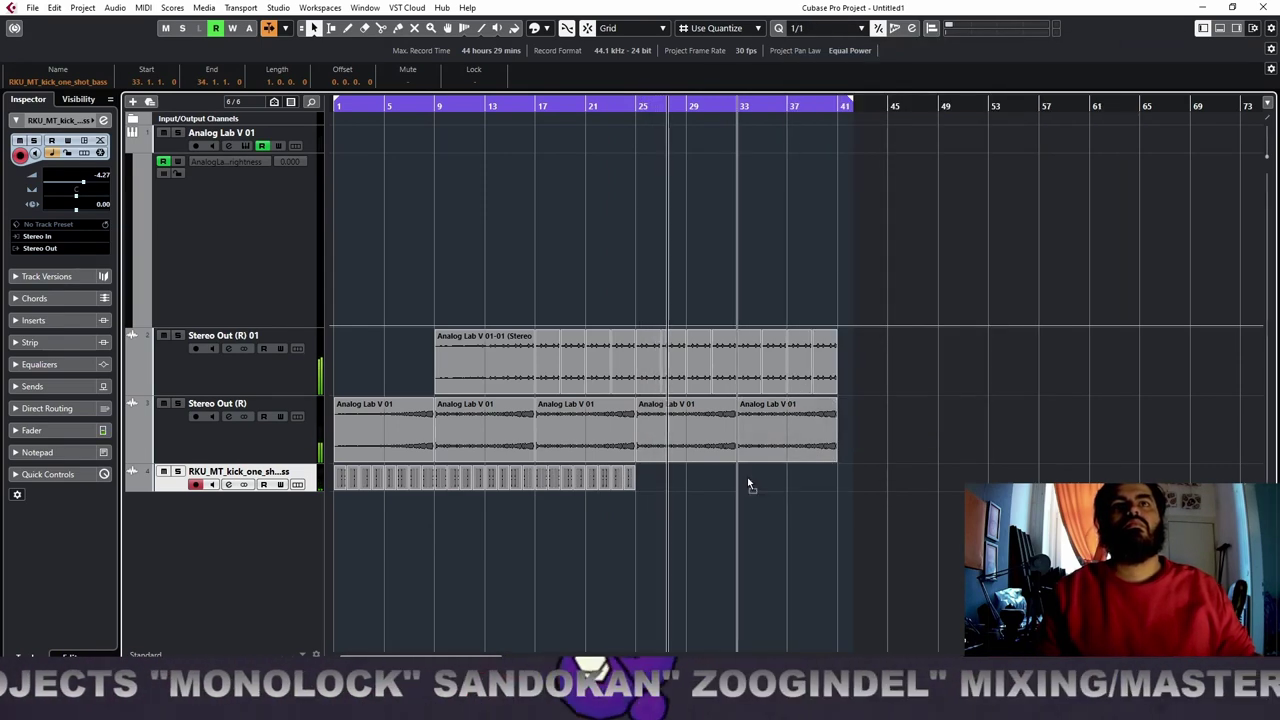
left_click_drag(748, 483, 748, 483)
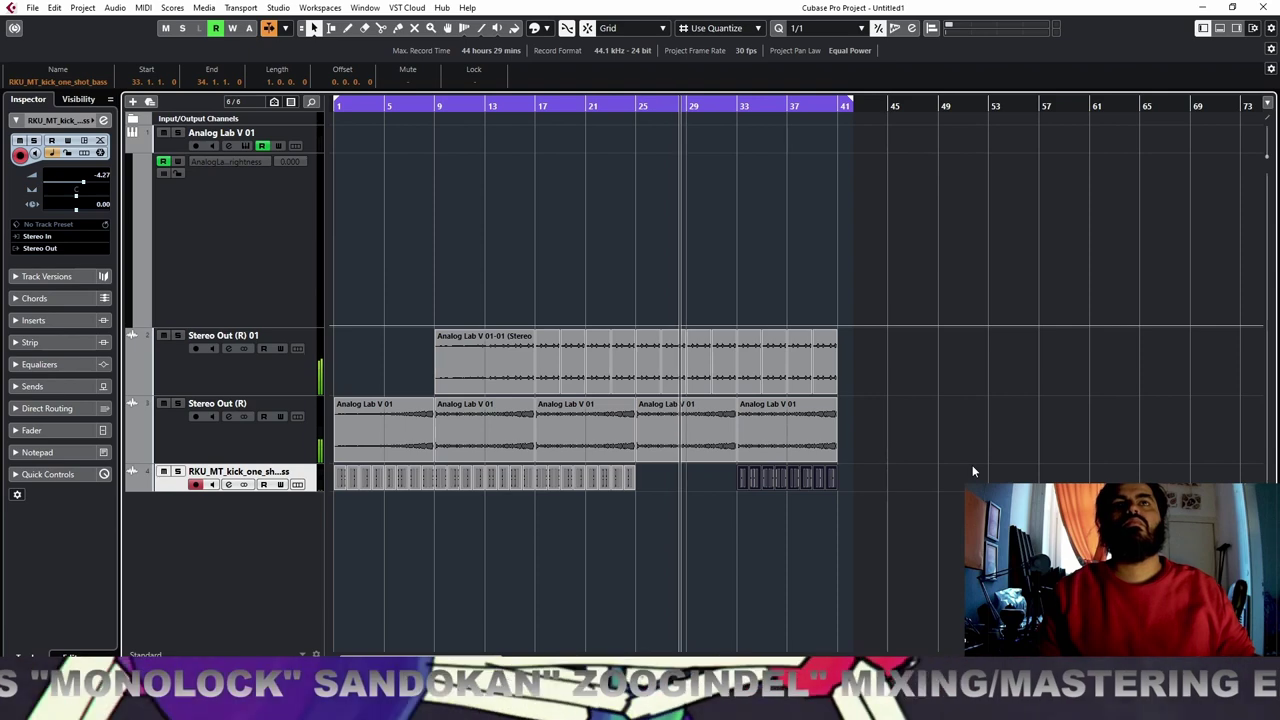
Duplicate the events of both Stereo Out tracks and the kick from bars 33 to 40 into bars 41 to 48
left_click_drag(910, 372, 749, 490)
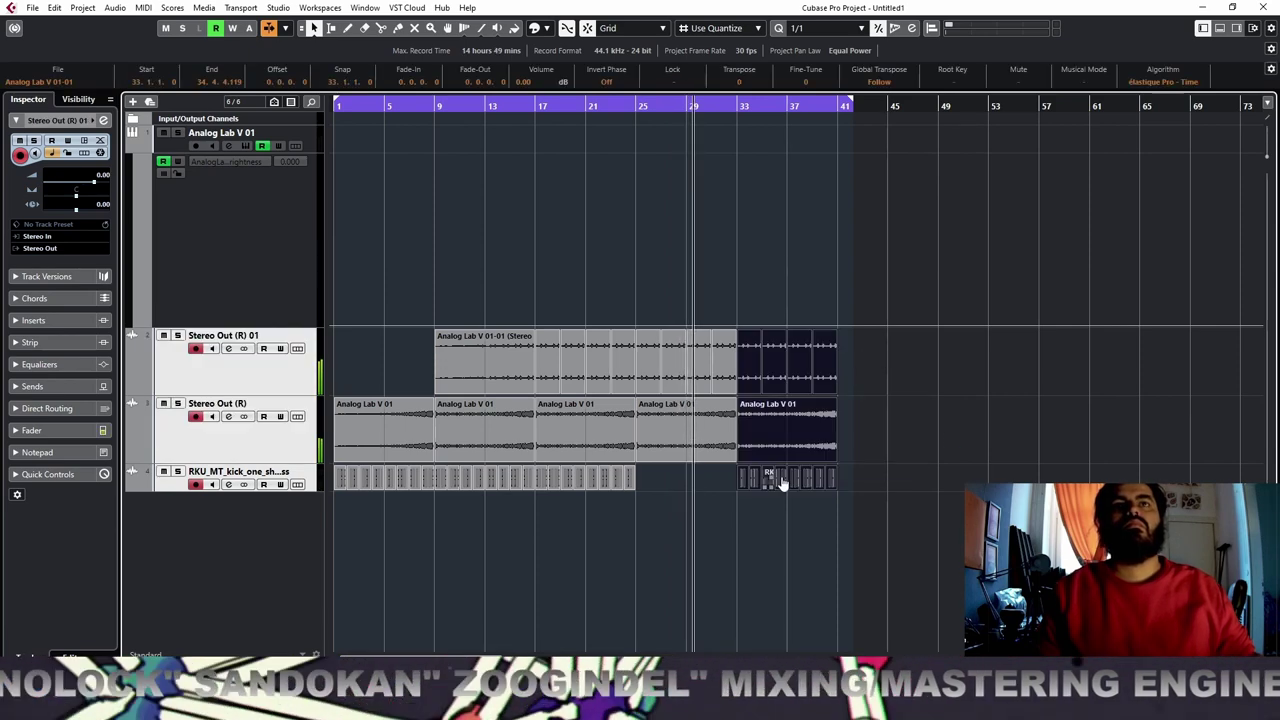
key("ctrl+d")
key("g")
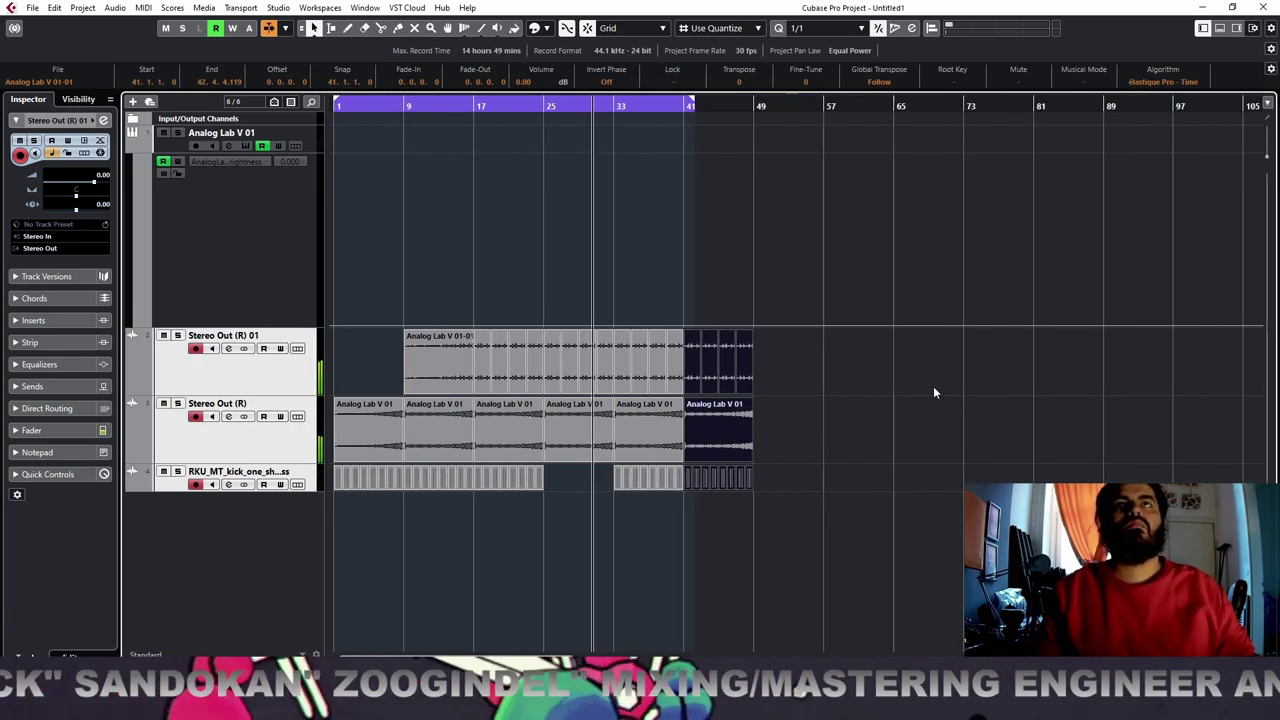
key("h")
key("h")
key("h")
key("h")
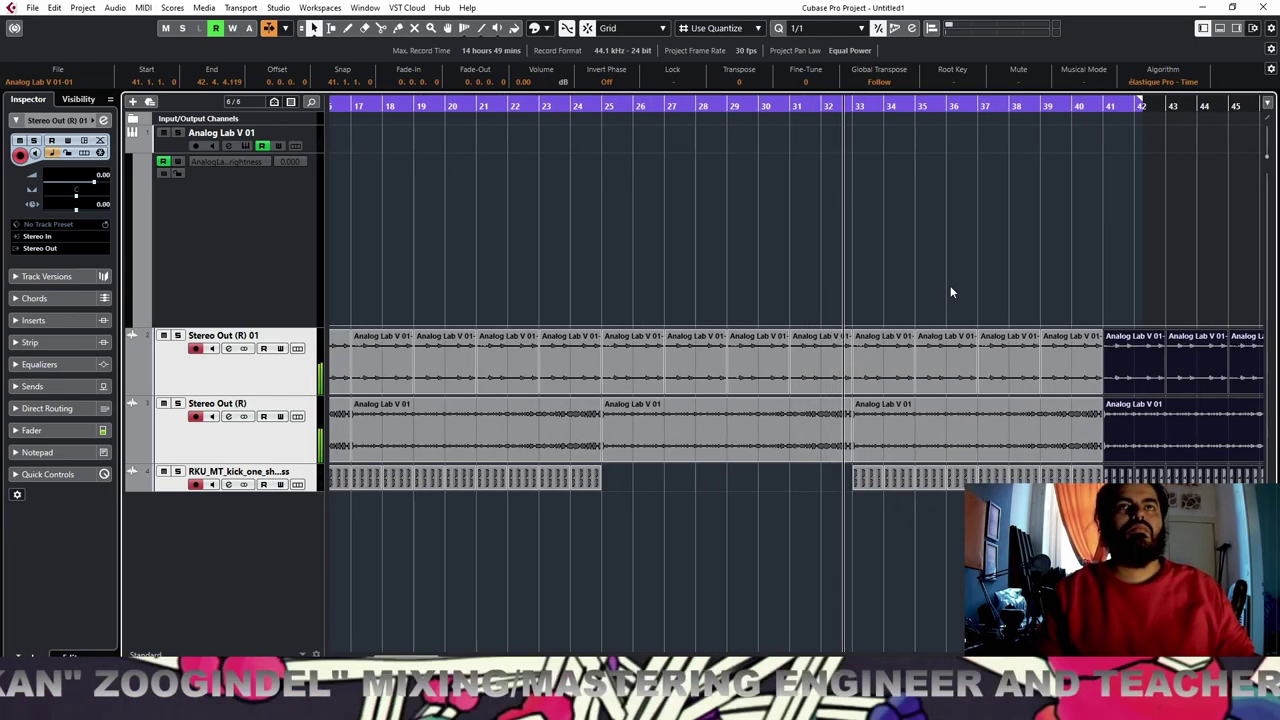
key("g")
key("g")
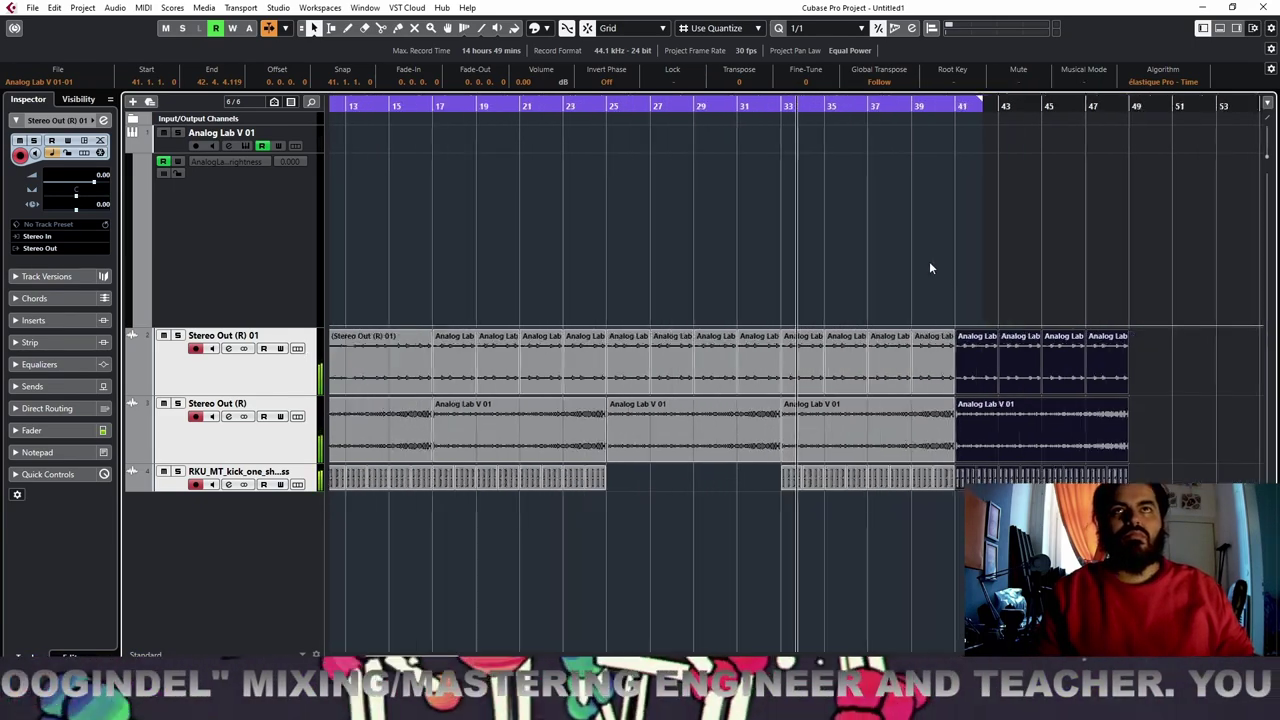
key("g")
key("g")
key("g")
key("g")
Load the 007 AT Bass - Village preset in the Analog Lab V 01 track's instrument
left_click(314, 143)
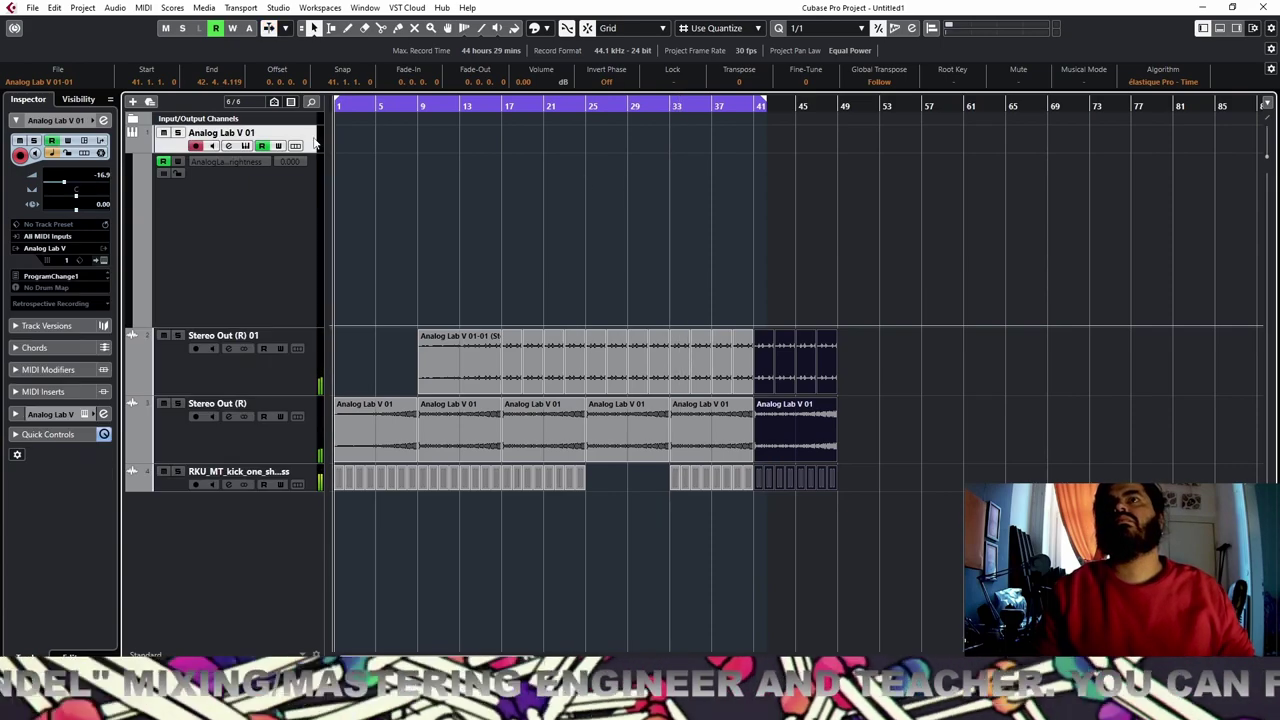
left_click(245, 146)
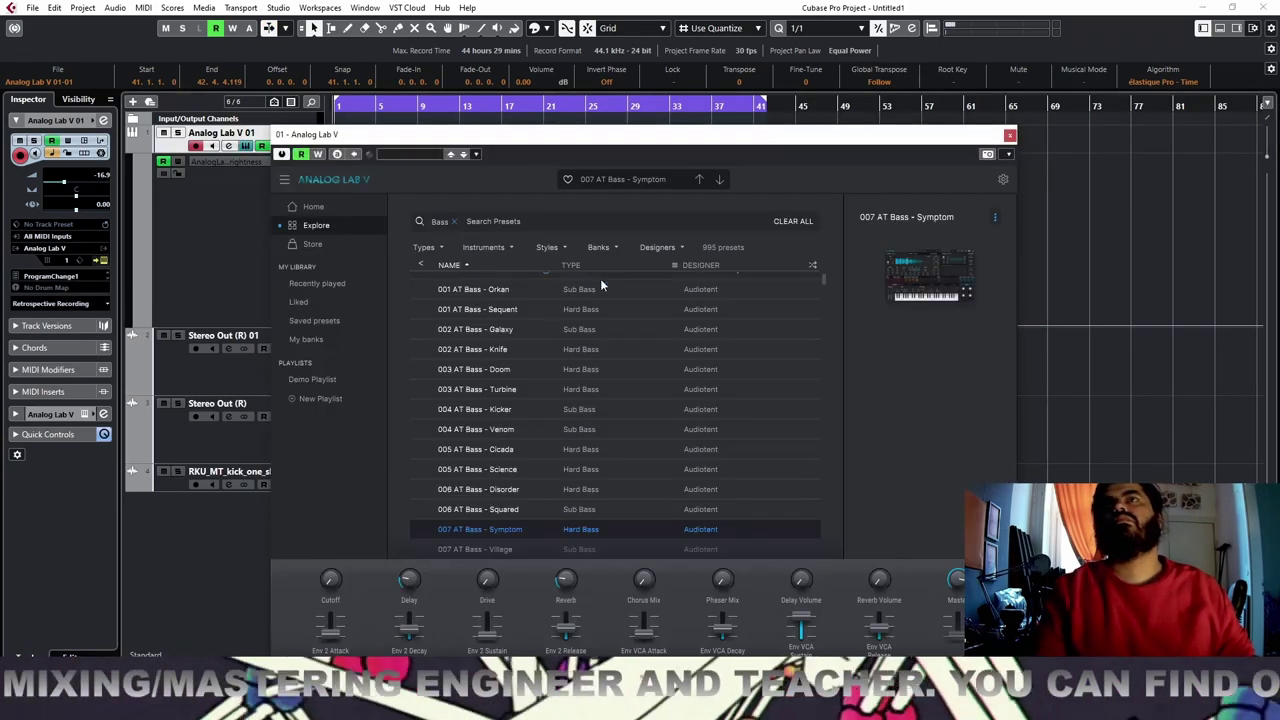
left_click(482, 549)
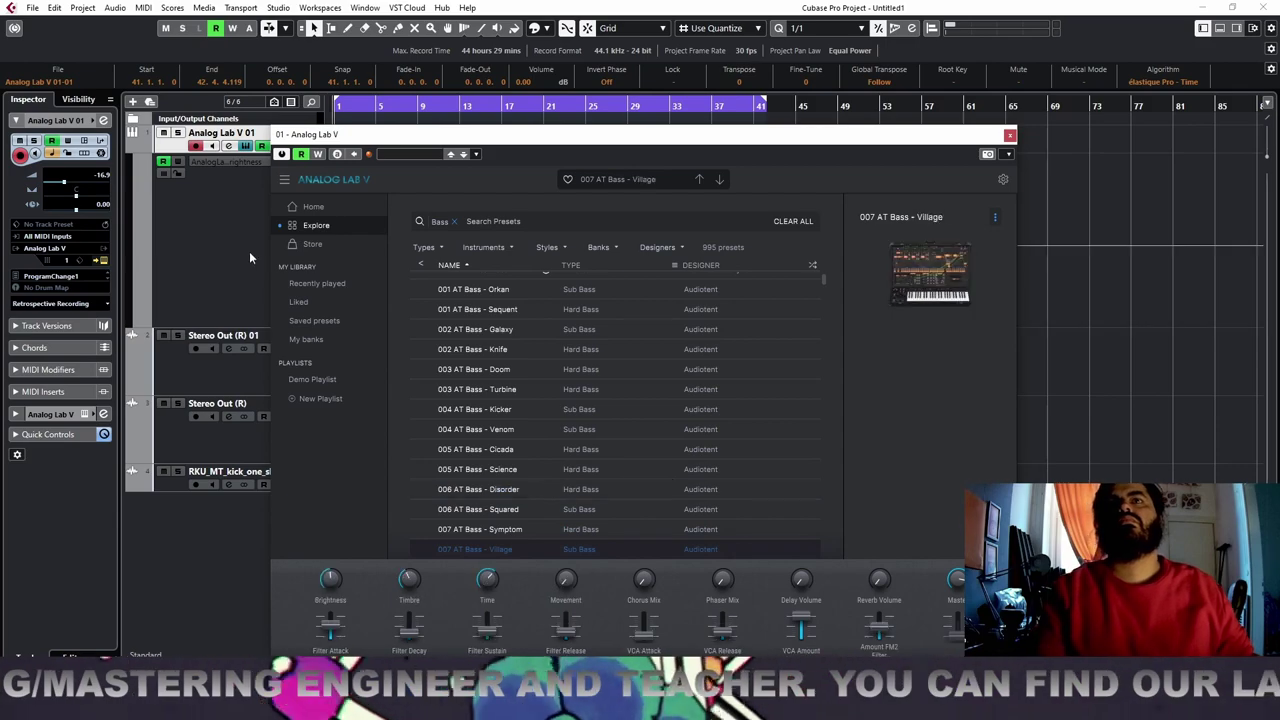
Bypass the Analog Lab V 01 track's audio inserts and check its channel settings
left_click(102, 262)
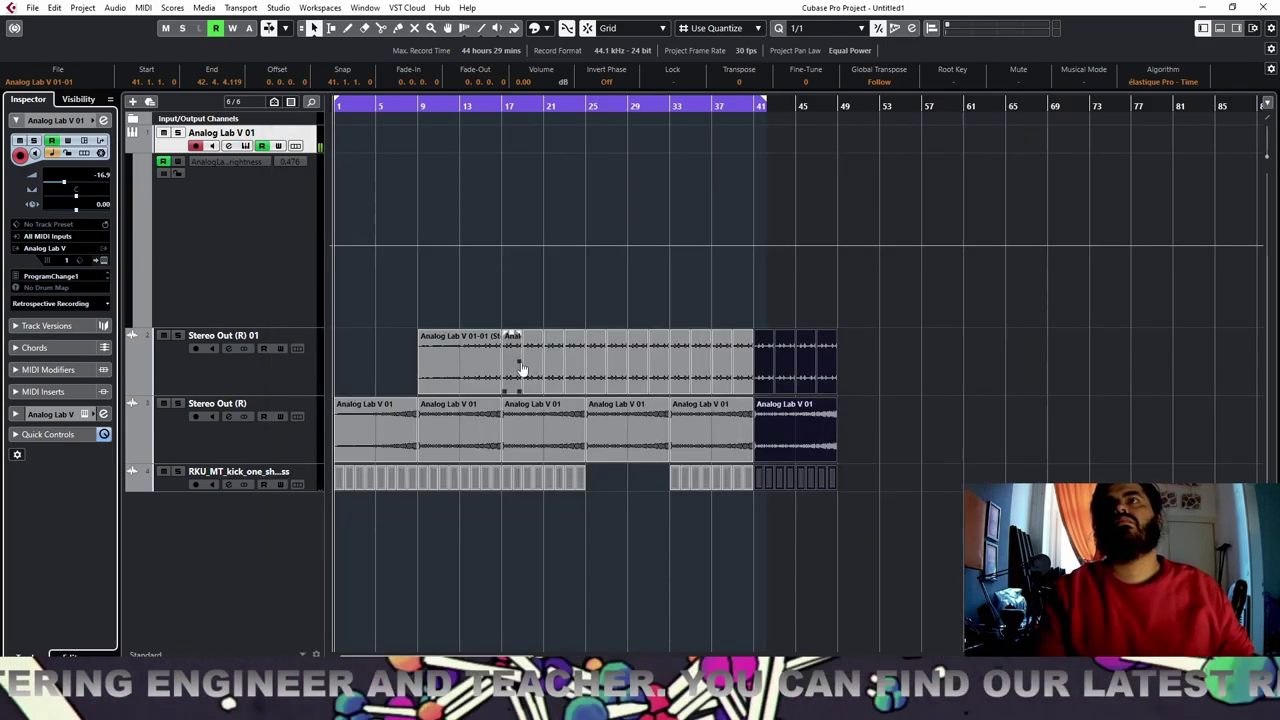
left_click(68, 415)
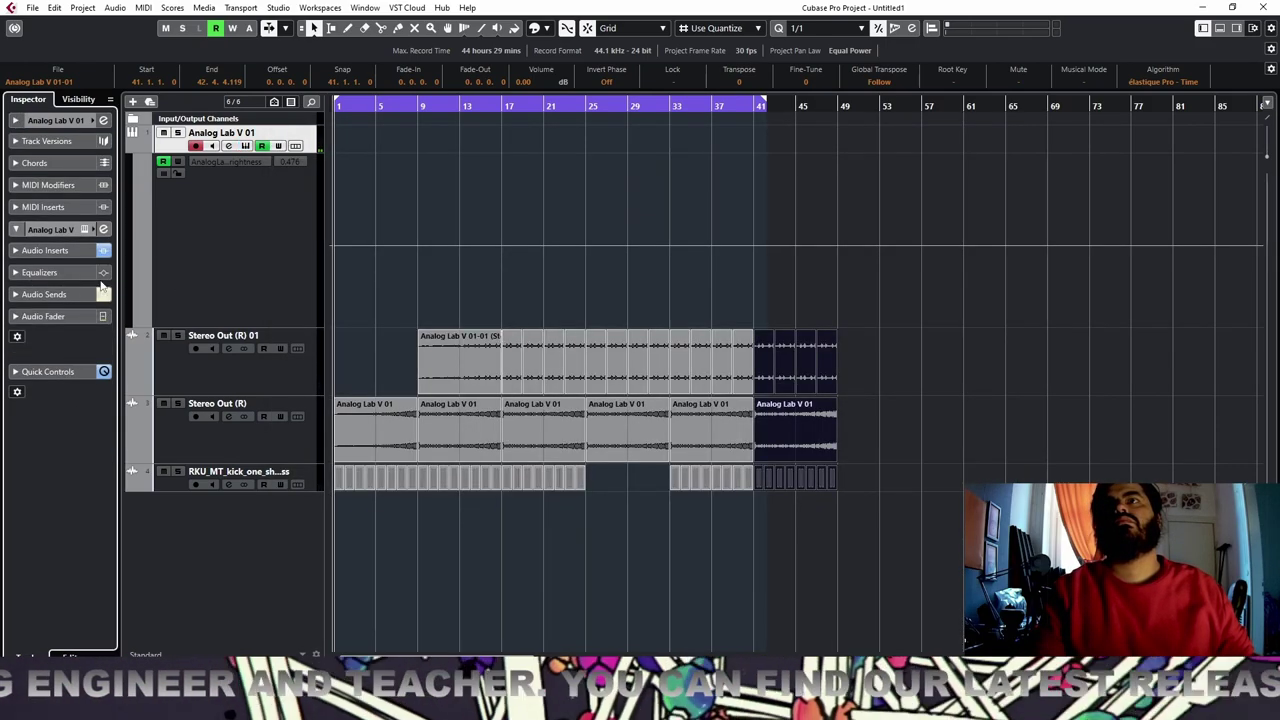
left_click(104, 120)
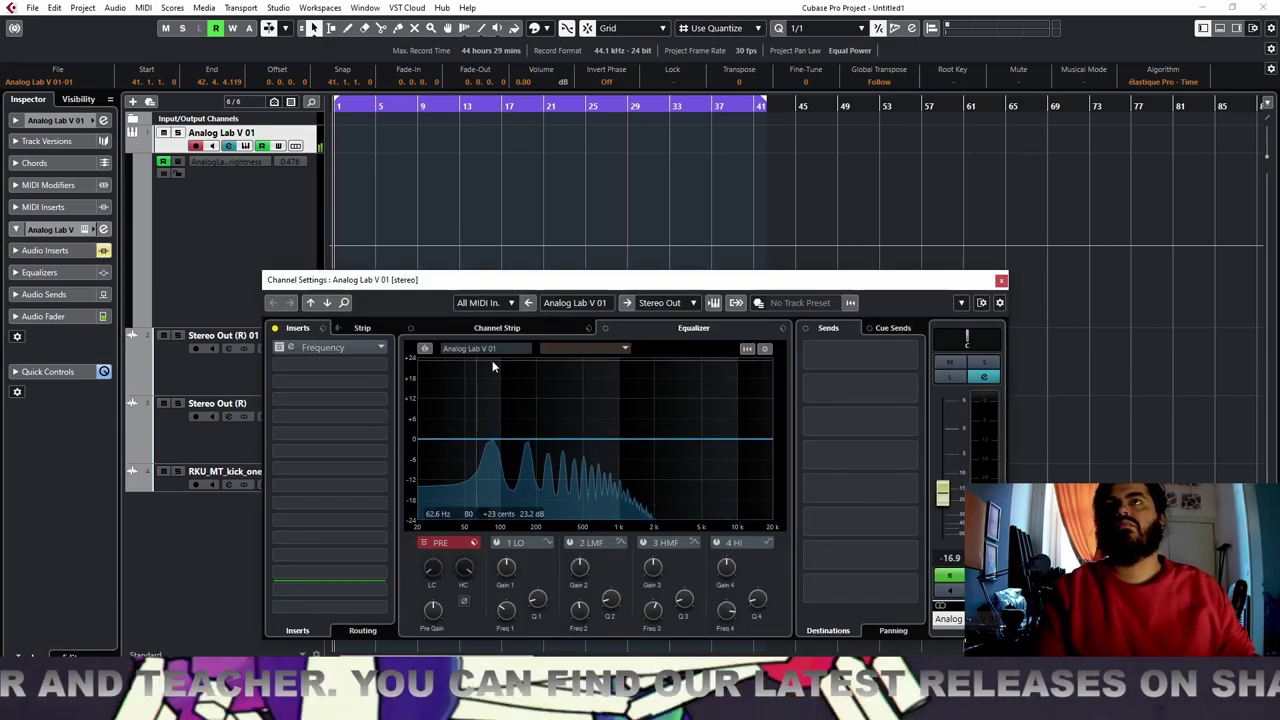
left_click(1001, 281)
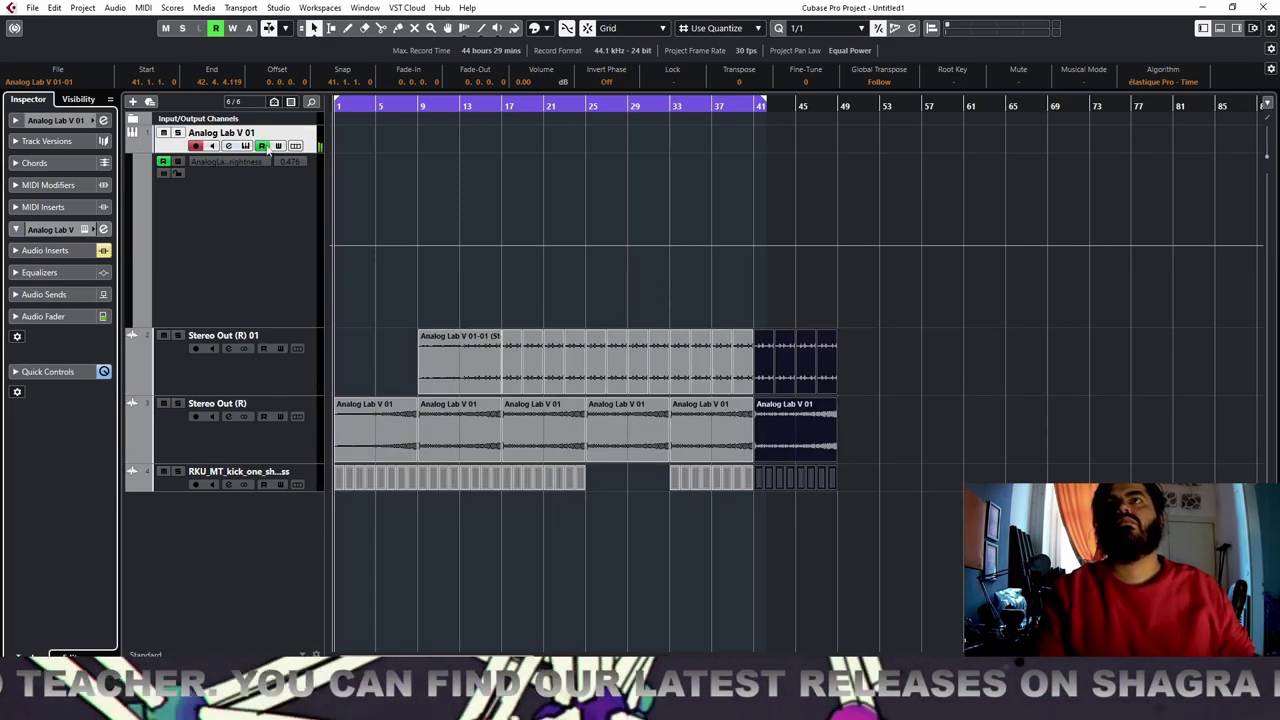
Step through the bass presets to load 01 Groove Bass and raise the Analog Lab V 01 track's volume to 2.67
left_click(246, 146)
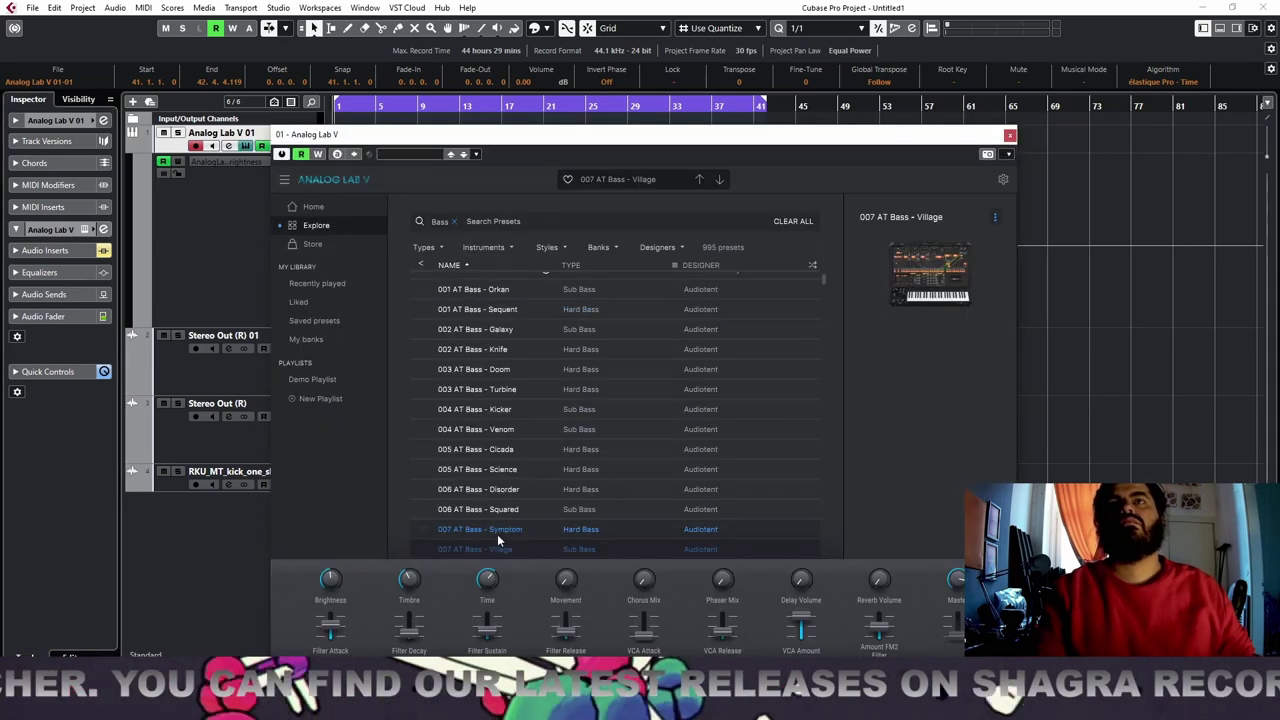
left_click(720, 182)
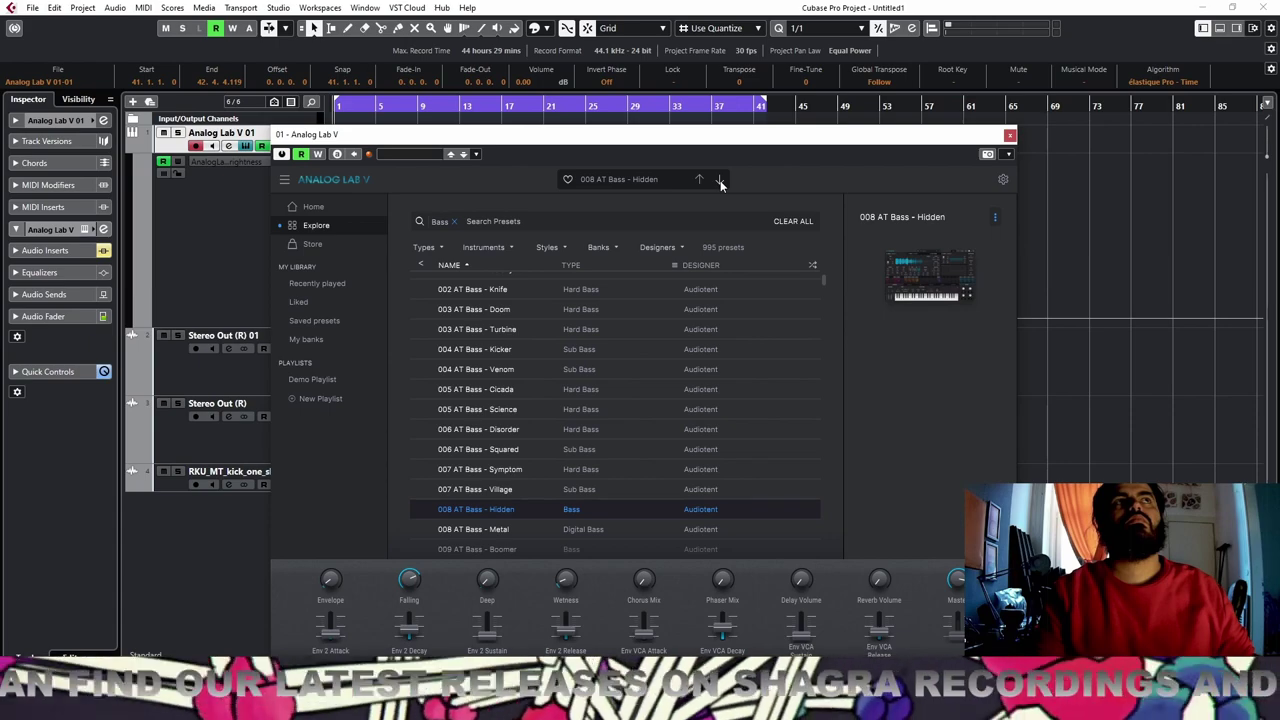
left_click(720, 182)
left_click(720, 182)
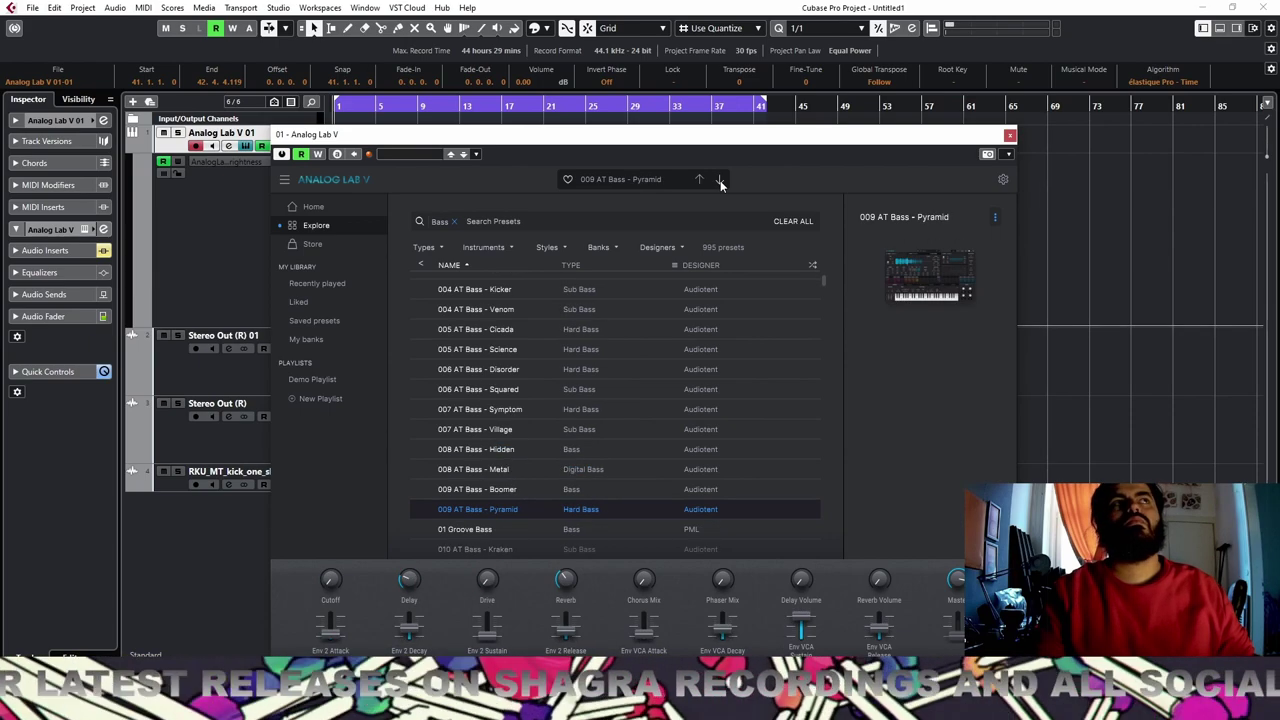
left_click(720, 182)
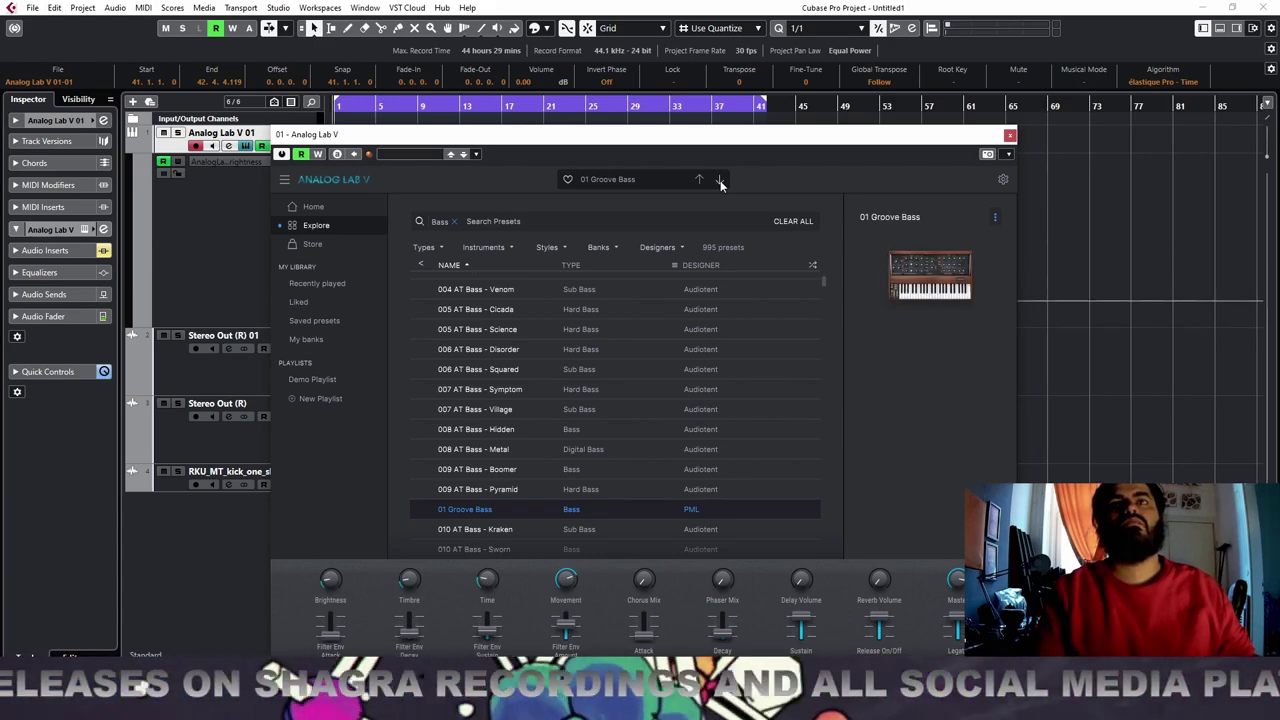
left_click(55, 120)
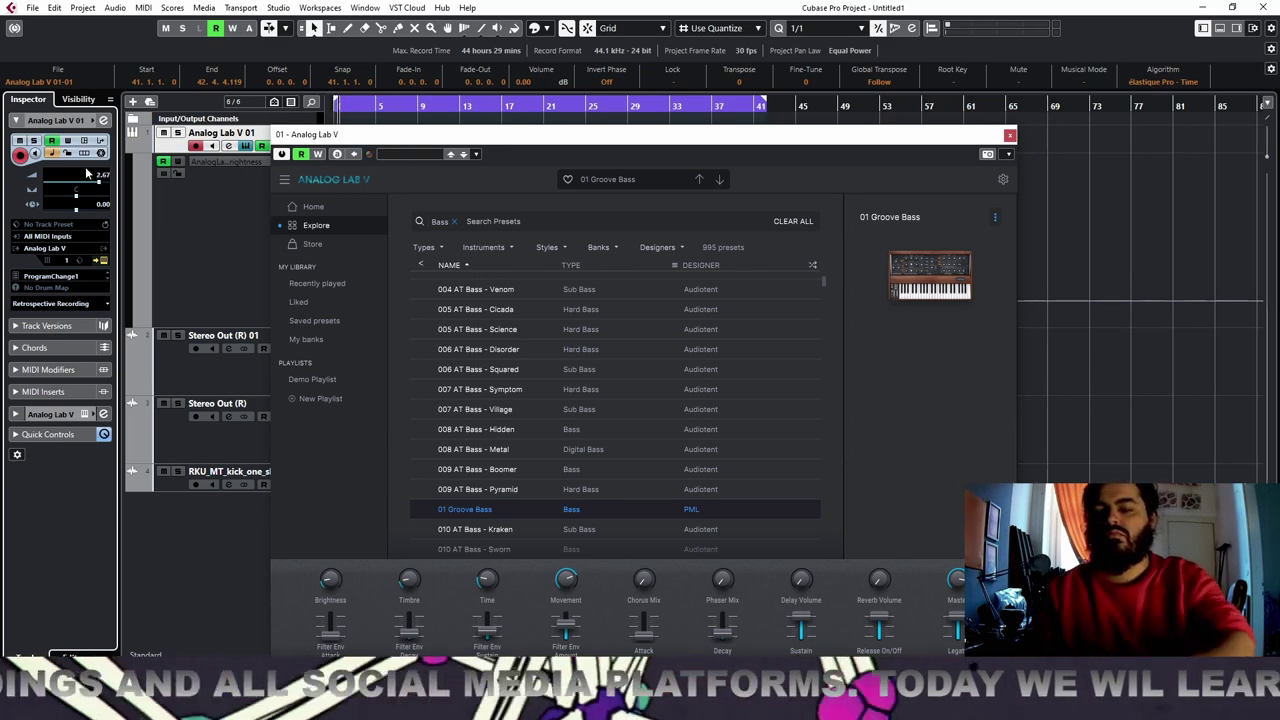
Record a MIDI bass part on the Analog Lab V 01 track from bar 1 and close the instrument window
key("KP_Multiply")
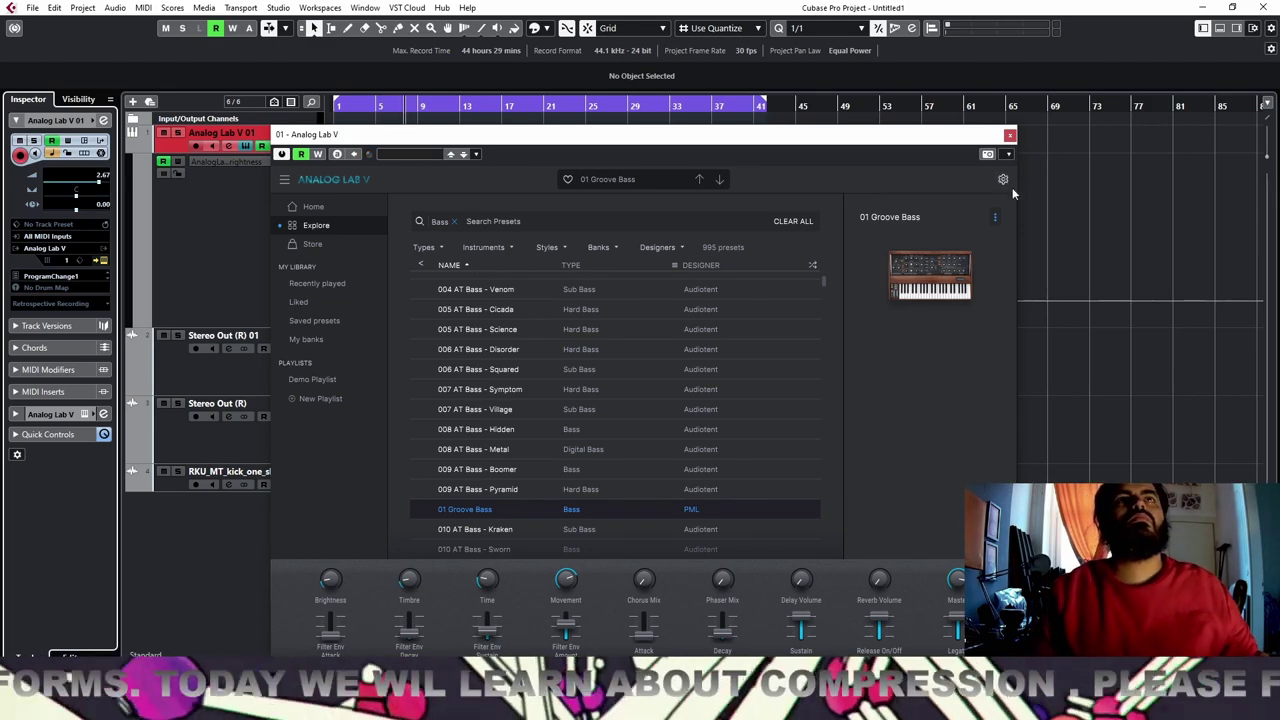
left_click(1010, 136)
key("space")
Set the quantize preset to 1/16 for the recorded Analog Lab V 01 part and audition it
left_click_drag(376, 106, 265, 148)
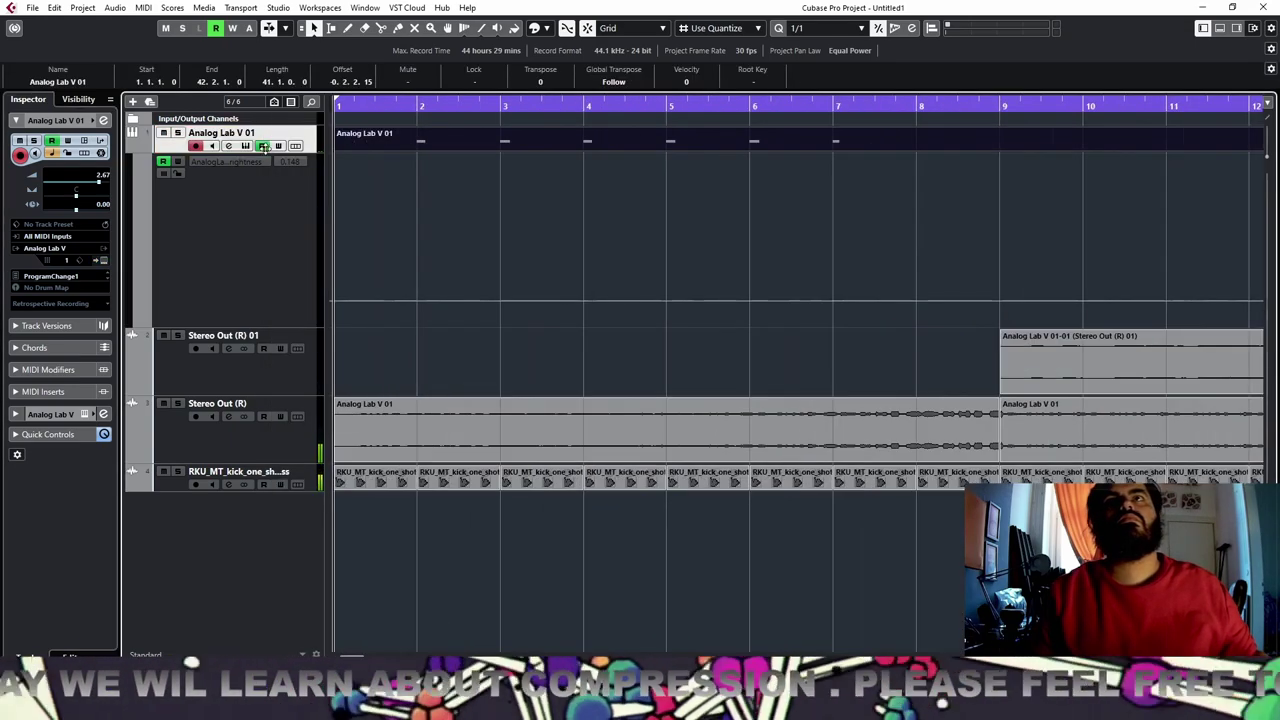
left_click(818, 28)
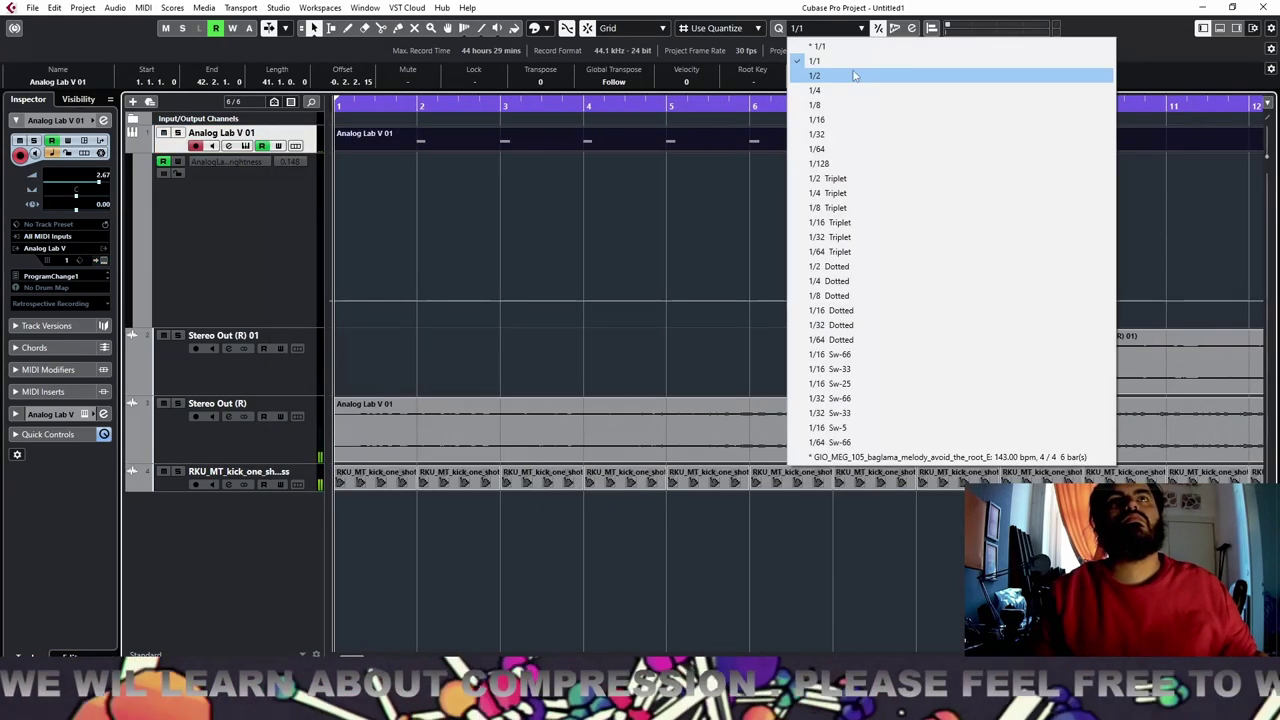
left_click(877, 118)
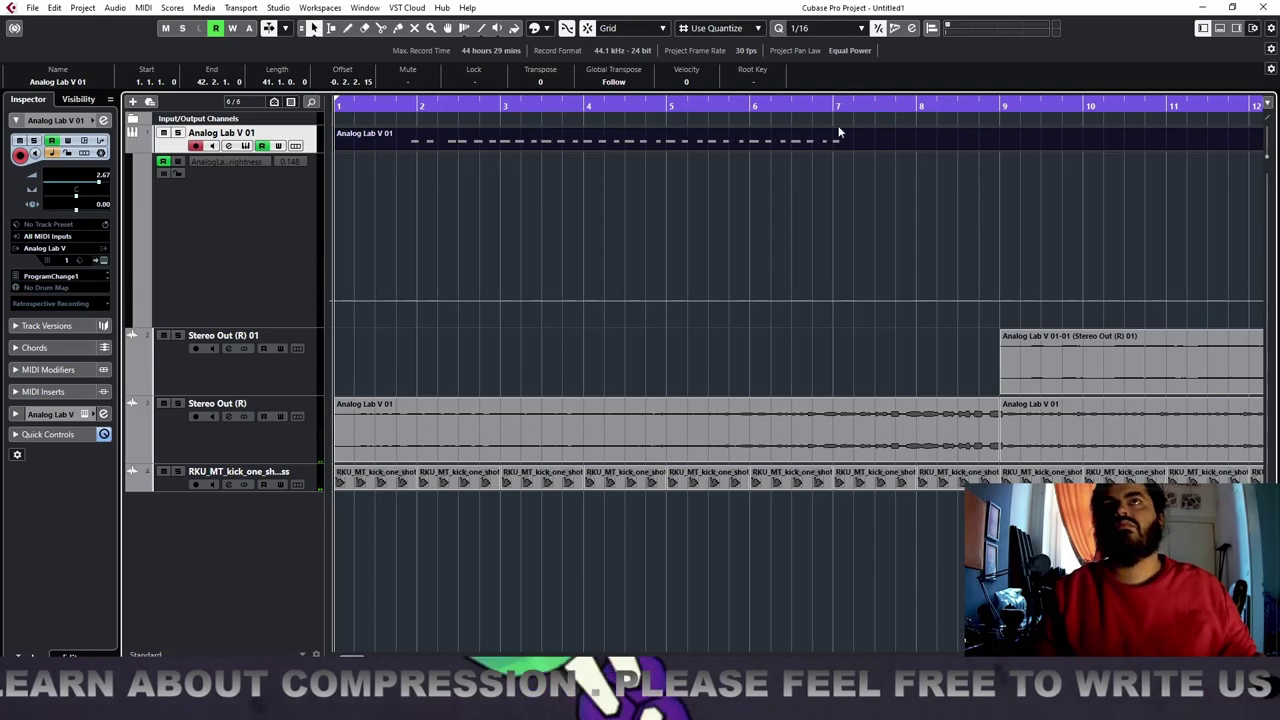
key("space")
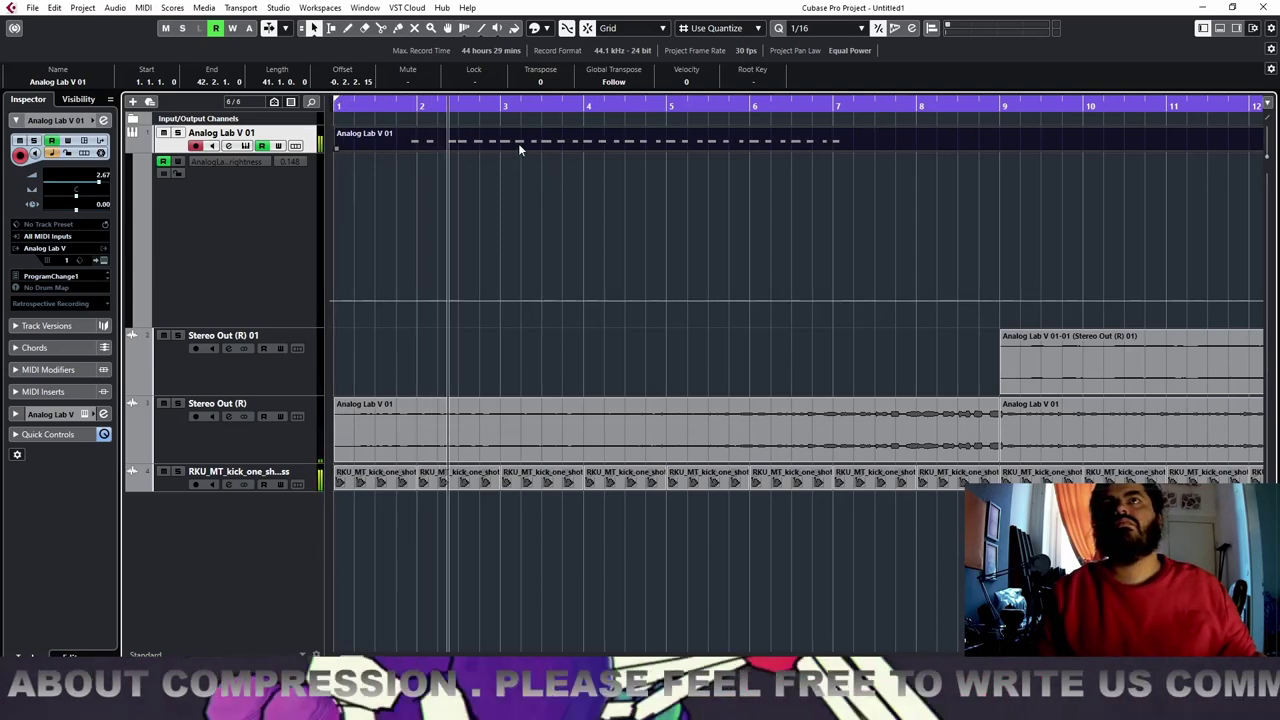
key("space")
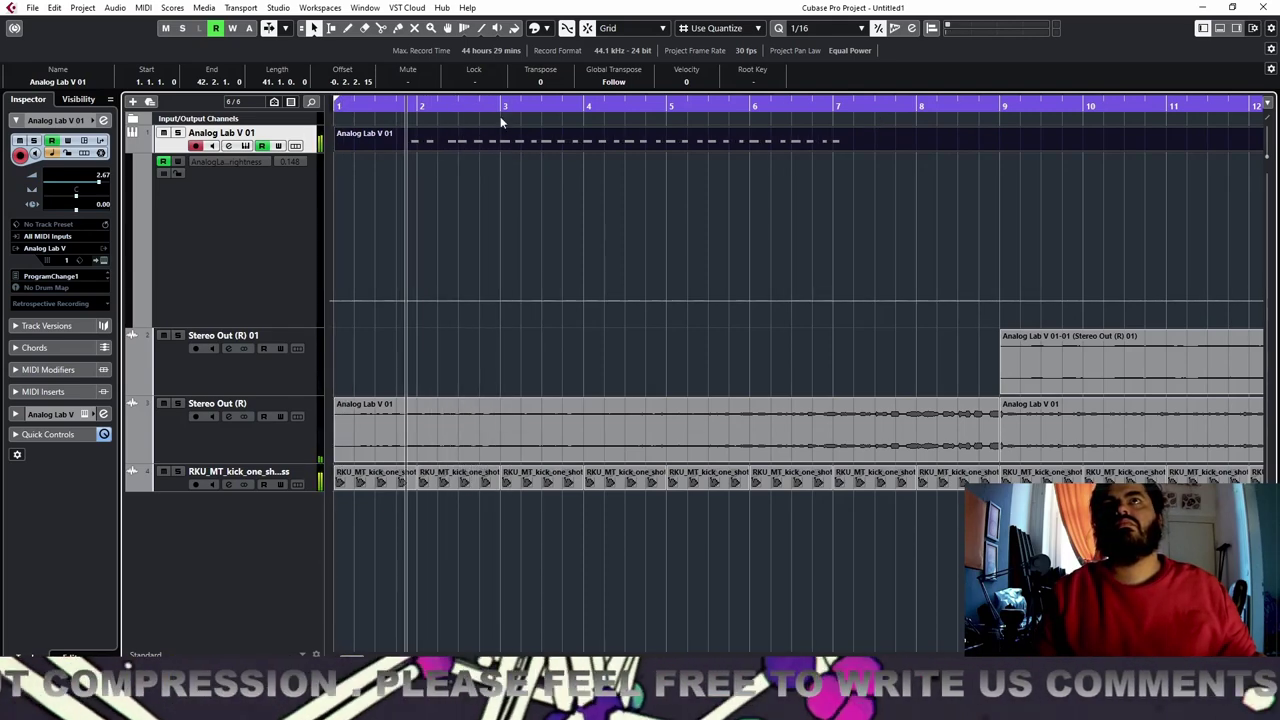
Split the Analog Lab V 01 part at bar 3 and delete the section before the split
left_click(493, 107)
right_click(480, 140)
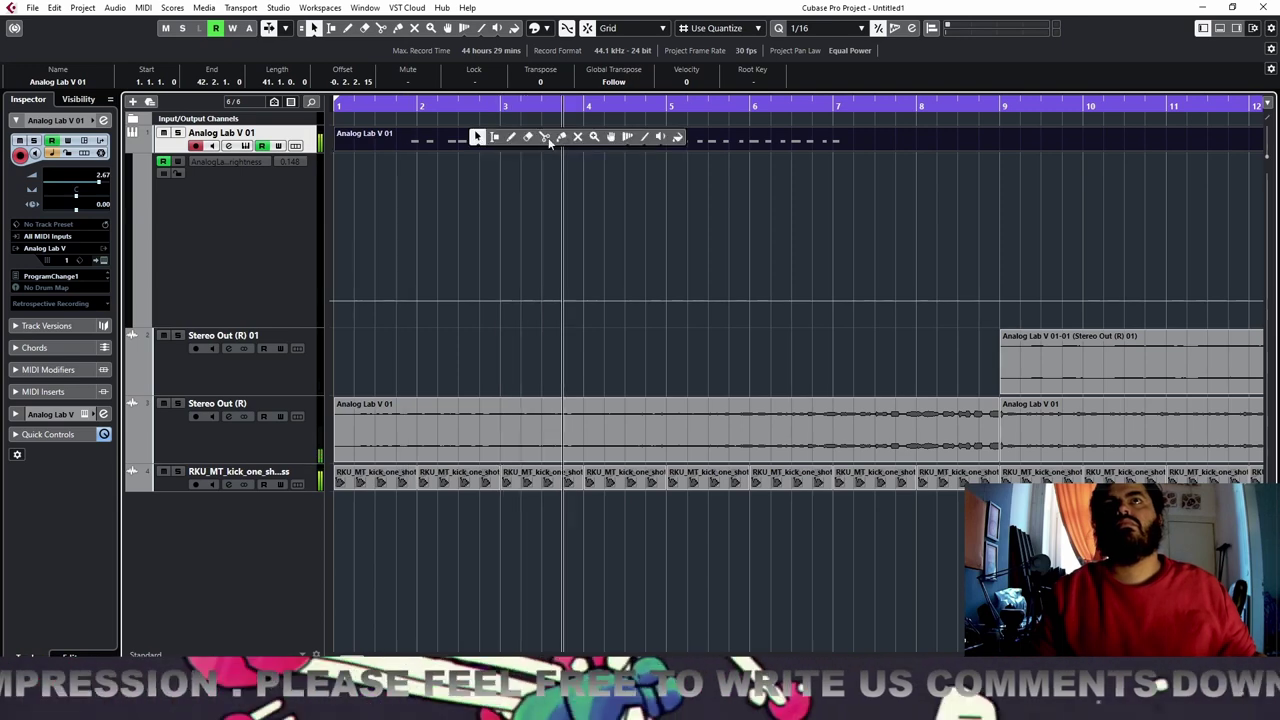
left_click(545, 137)
left_click(502, 142)
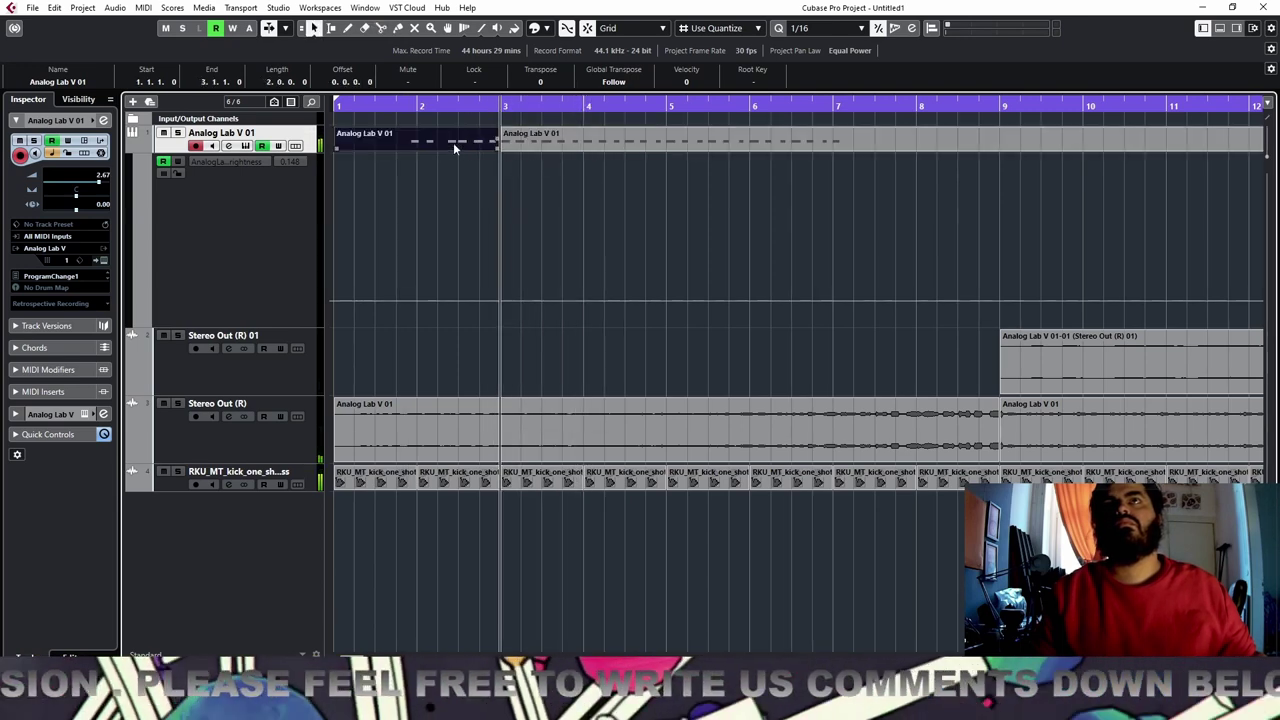
key("Delete")
Audition the remaining Analog Lab V 01 part that starts at bar 3 and delete it from the track
key("space")
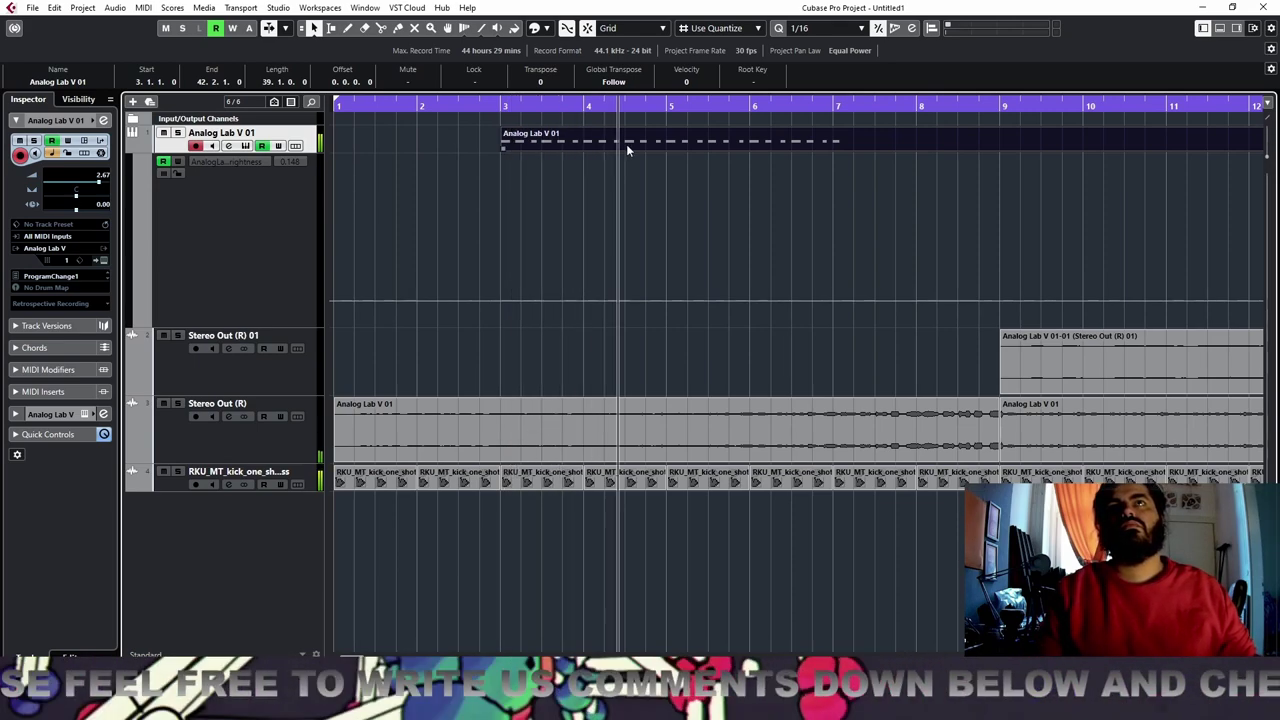
key("space")
key("Delete")
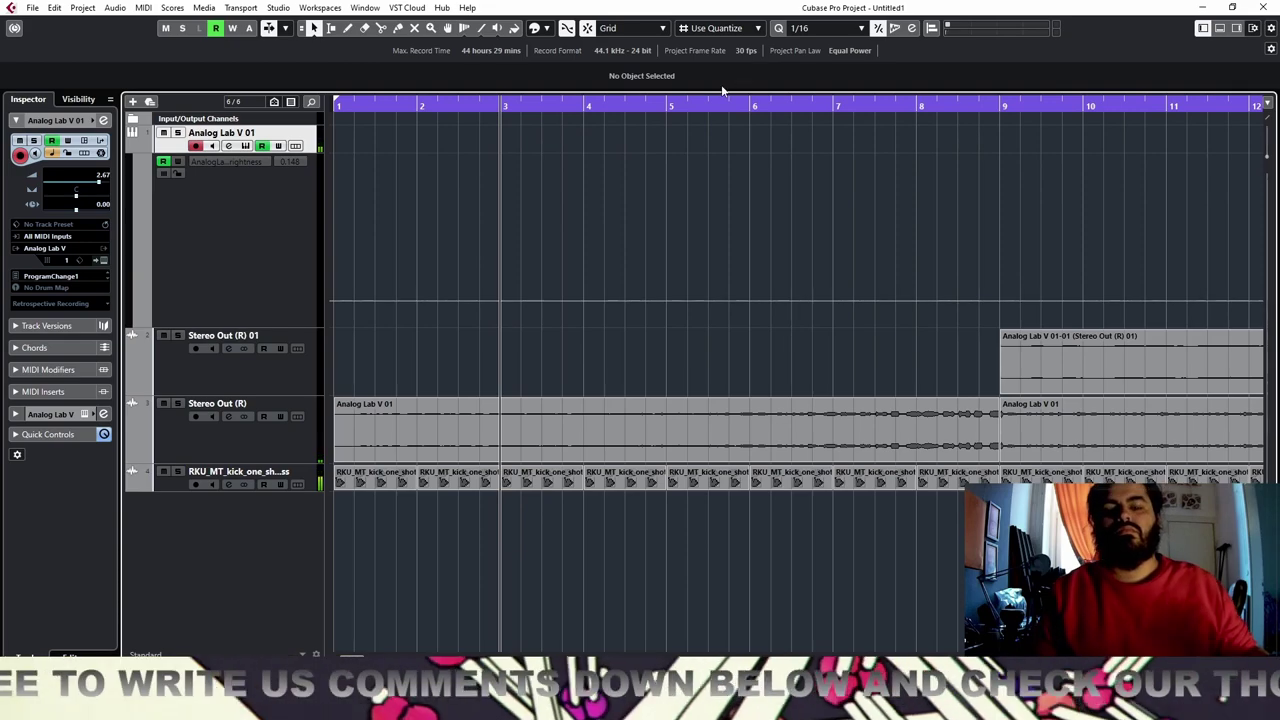
Record a new MIDI bass take on the Analog Lab V 01 track from bar 1 and audition it from bar 4
key("KP_Multiply")
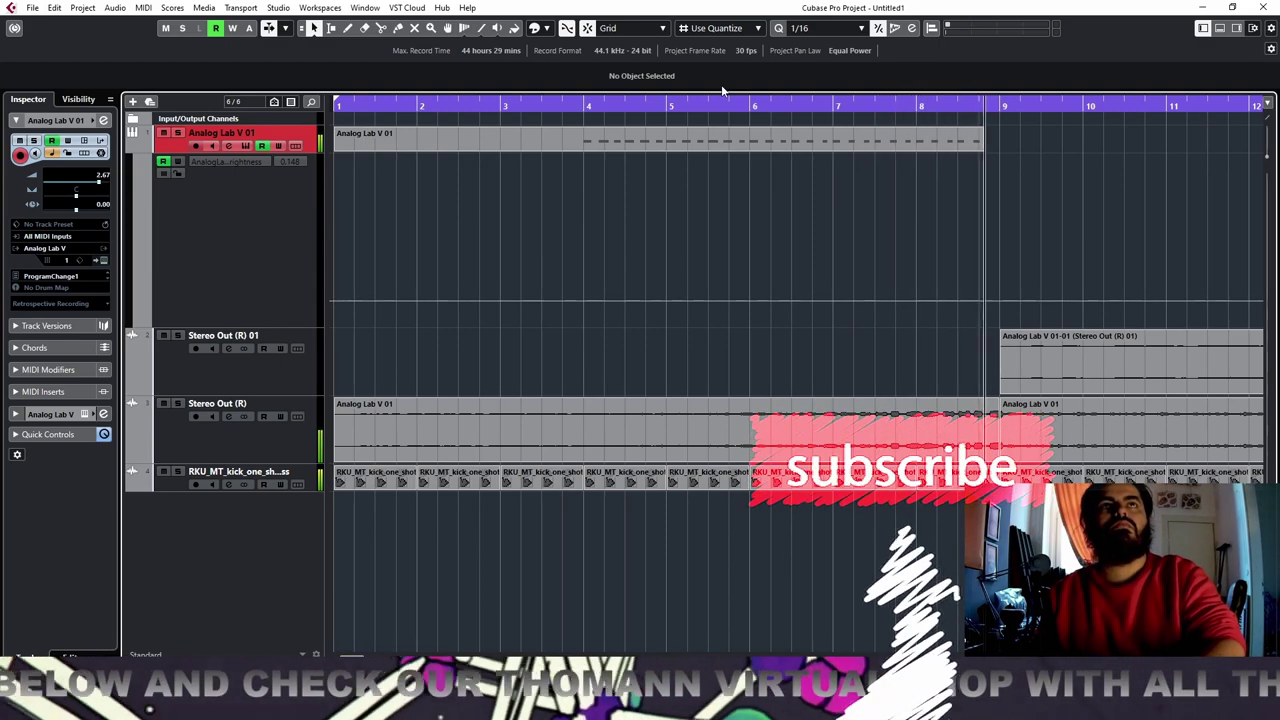
key("space")
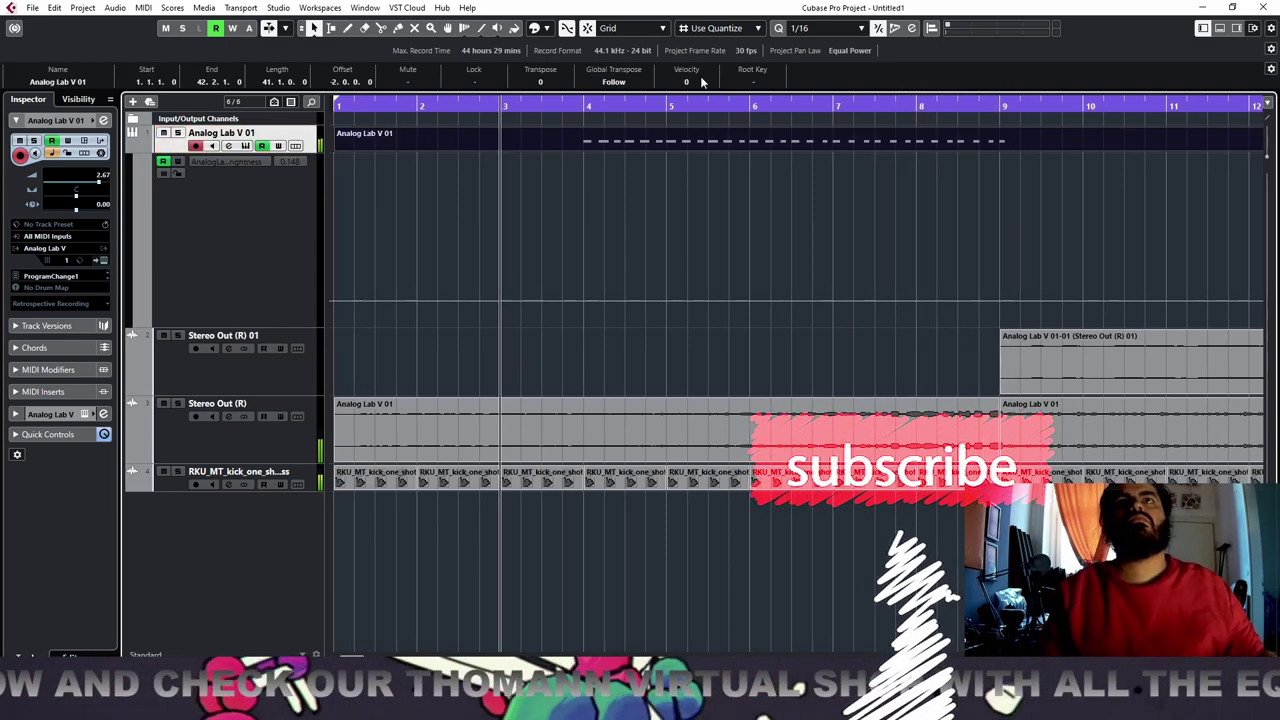
left_click(588, 105)
key("space")
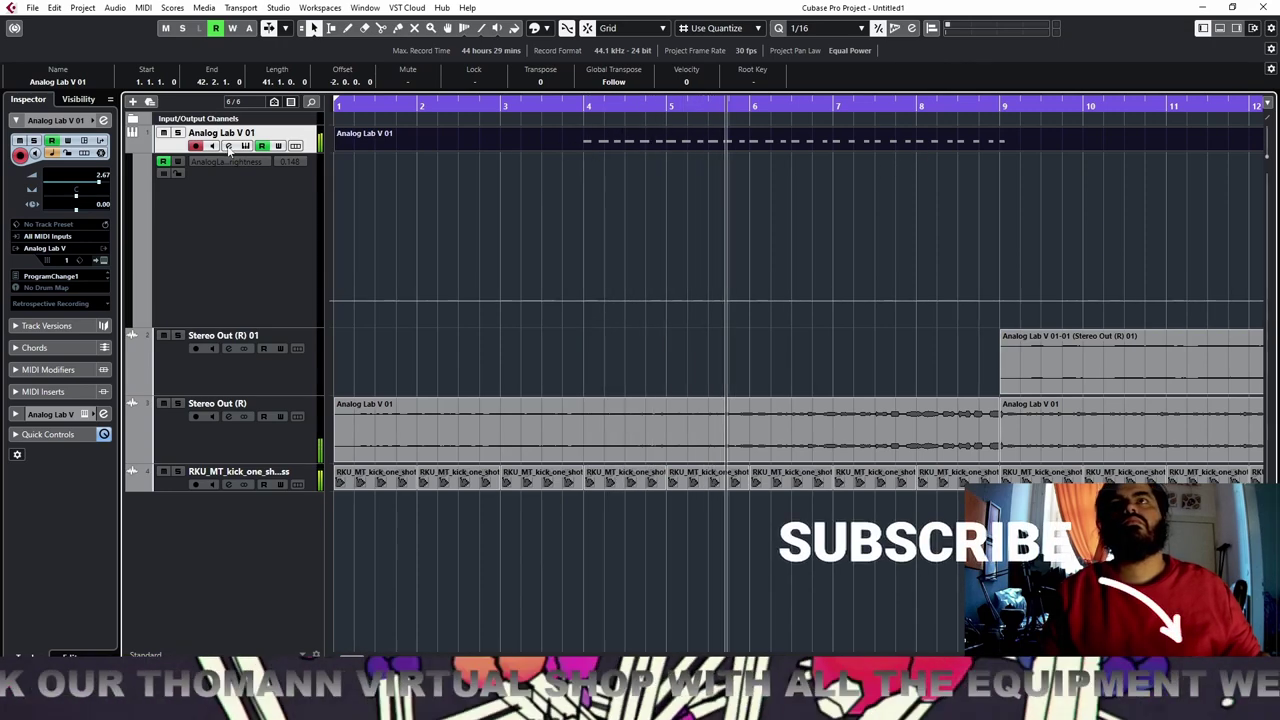
Split the Analog Lab V 01 part at bars 4 and 9 and delete the sections outside that range
right_click(561, 142)
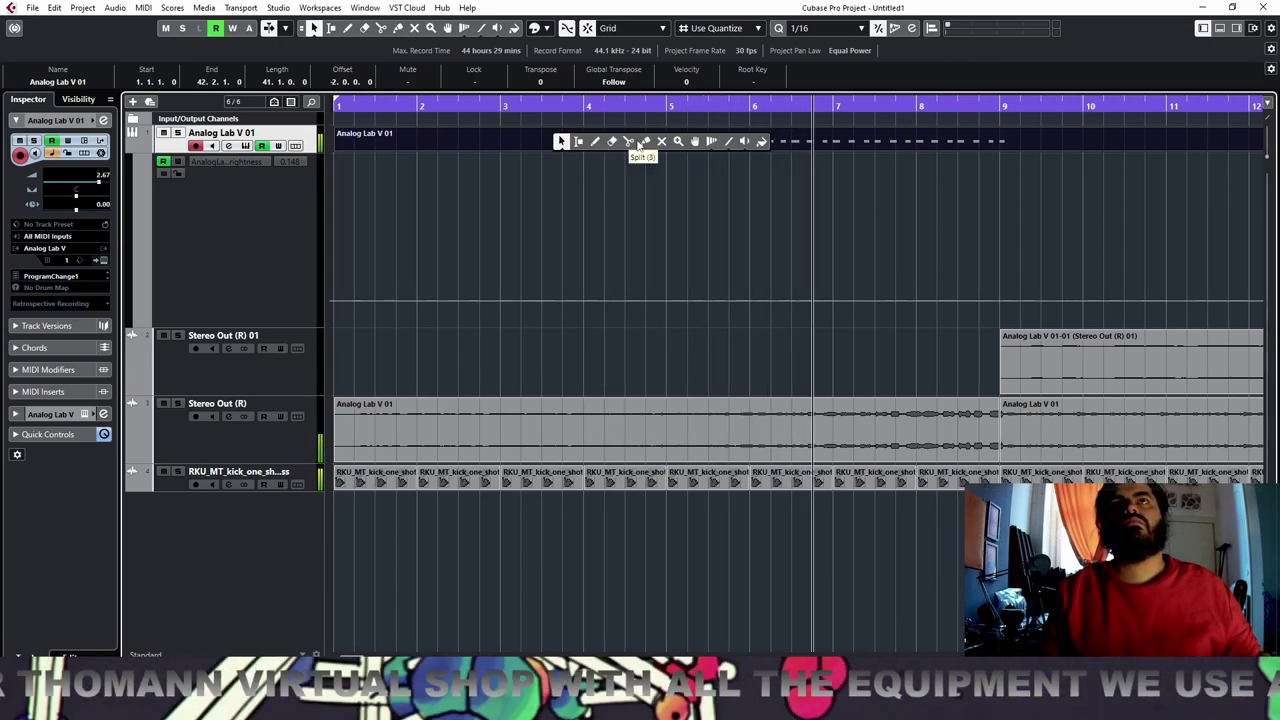
left_click(628, 142)
left_click(586, 143)
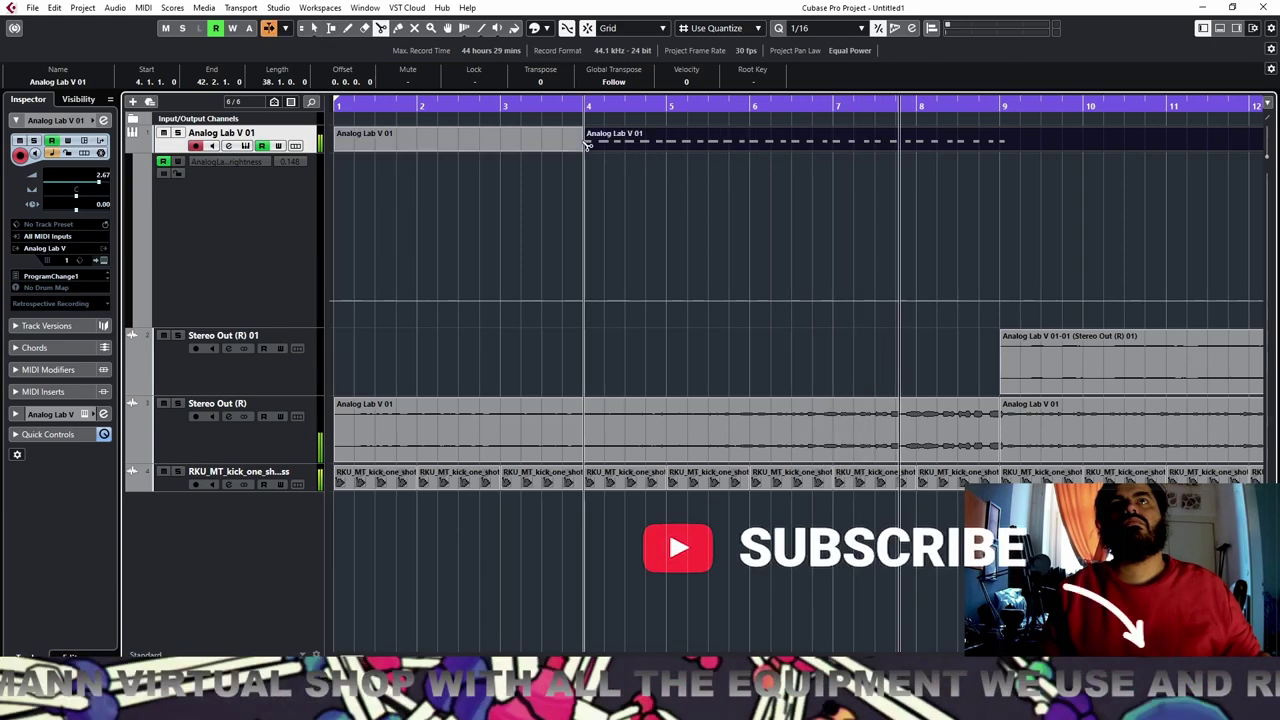
right_click(584, 143)
left_click(584, 143)
right_click(1001, 138)
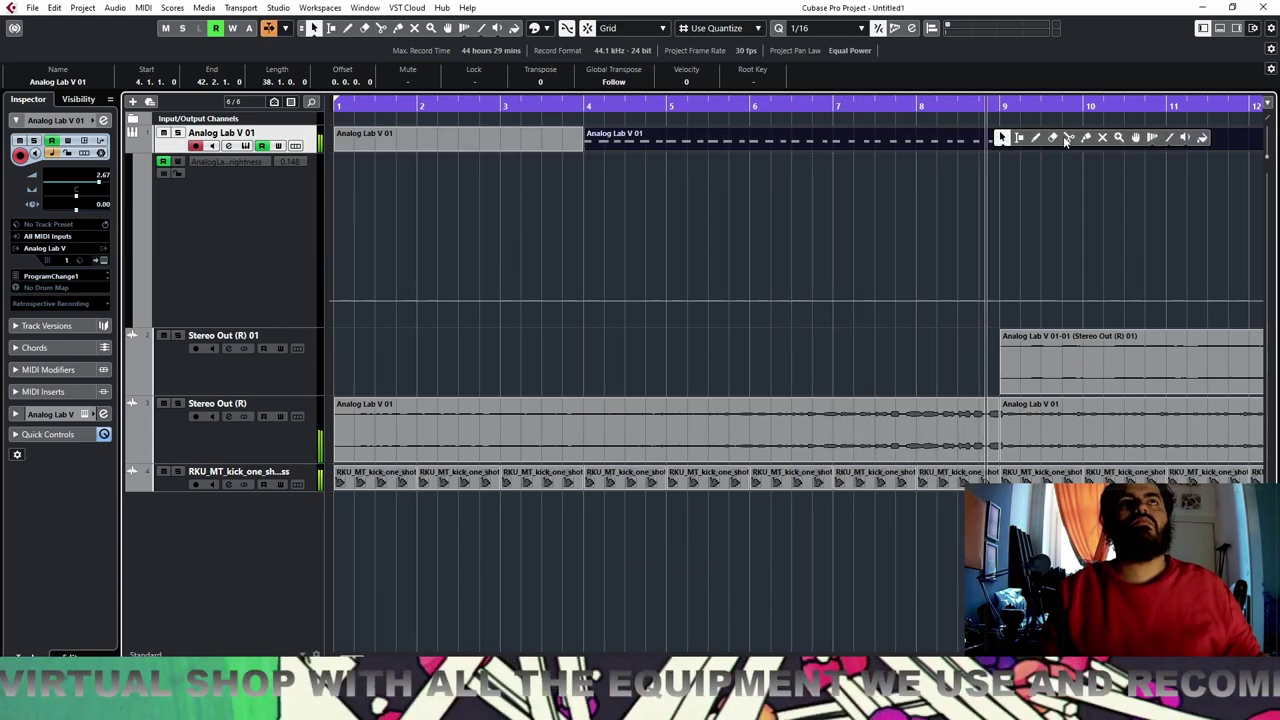
left_click(1036, 138)
left_click(1001, 145)
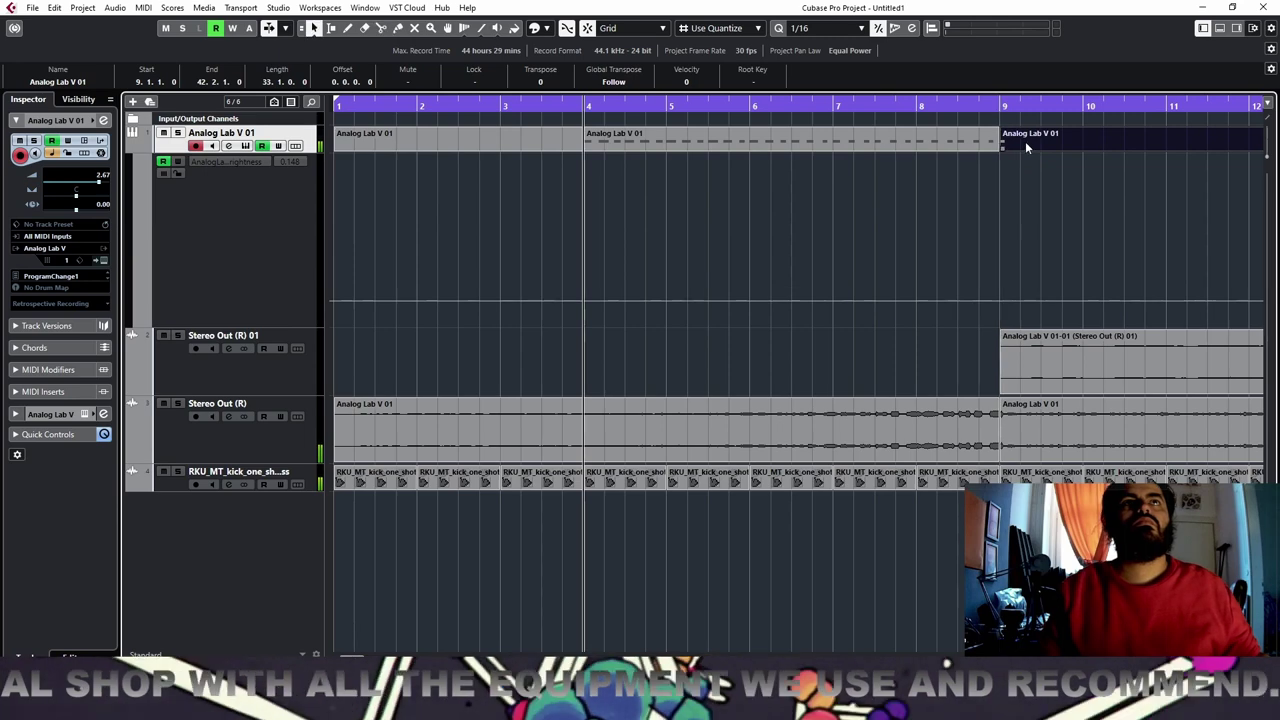
key("Delete")
left_click(512, 132)
key("Delete")
Split the remaining Analog Lab V 01 part at bar 8 and delete the section after the split
left_click(727, 146)
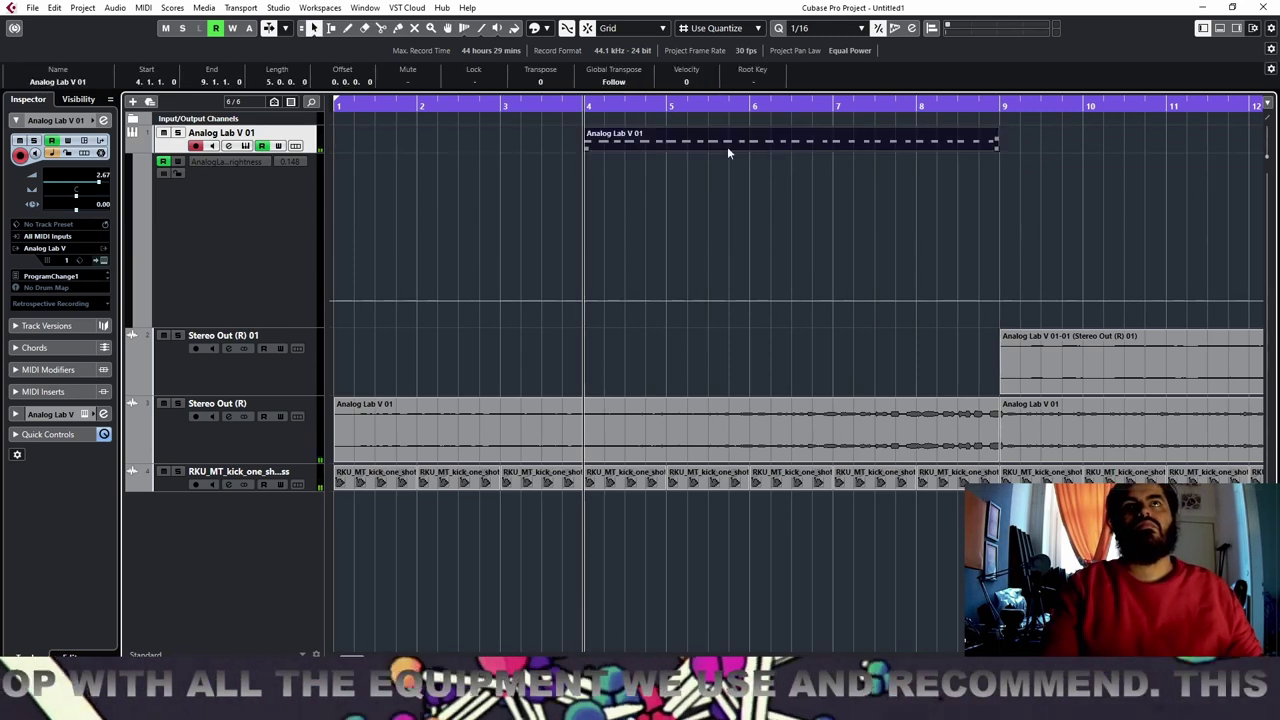
right_click(918, 142)
left_click(972, 143)
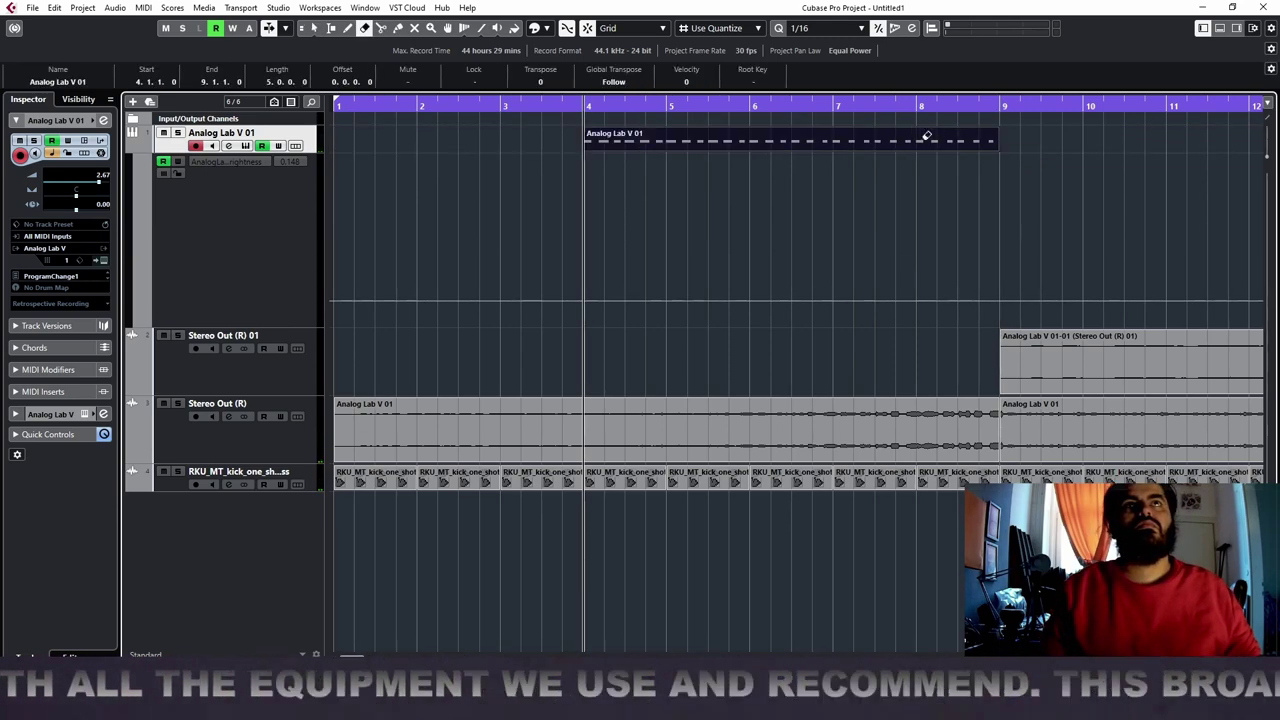
right_click(975, 144)
left_click(990, 145)
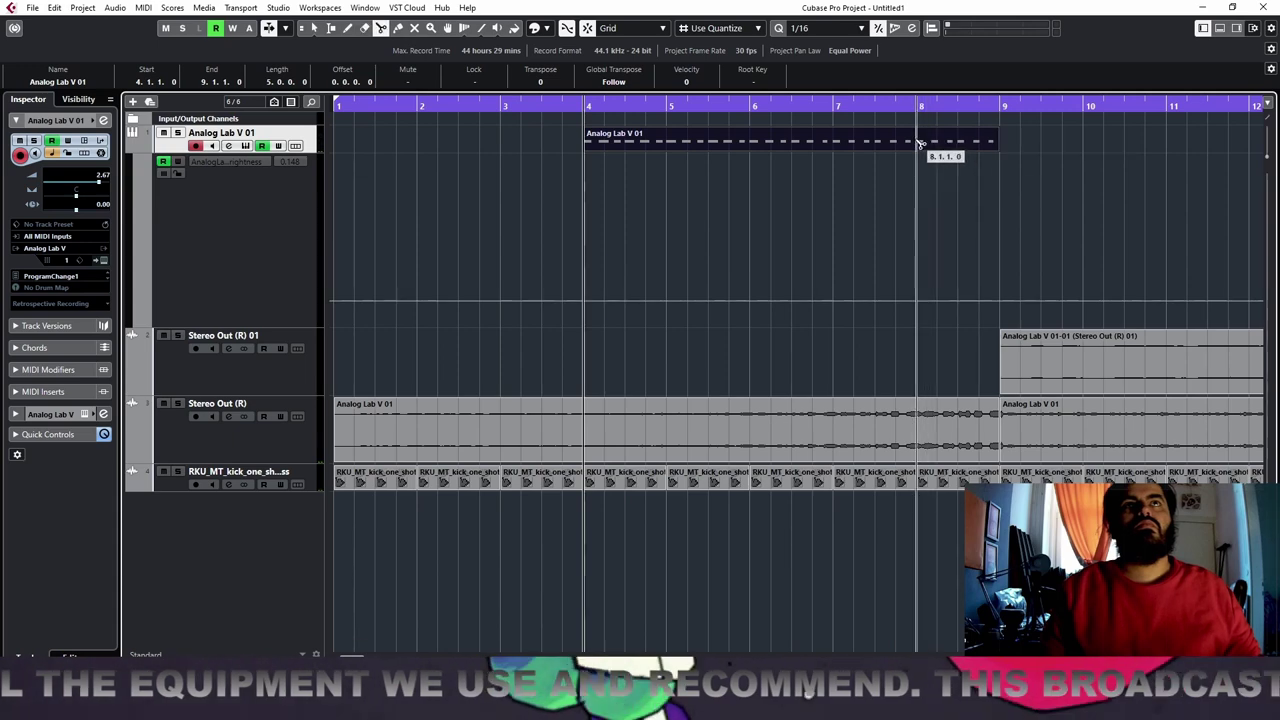
left_click(918, 145)
right_click(918, 145)
left_click(922, 143)
key("Delete")
Solo the Analog Lab V 01 track during playback, set its instrument's Timbre to 0.00 and lower the Brightness
key("s")
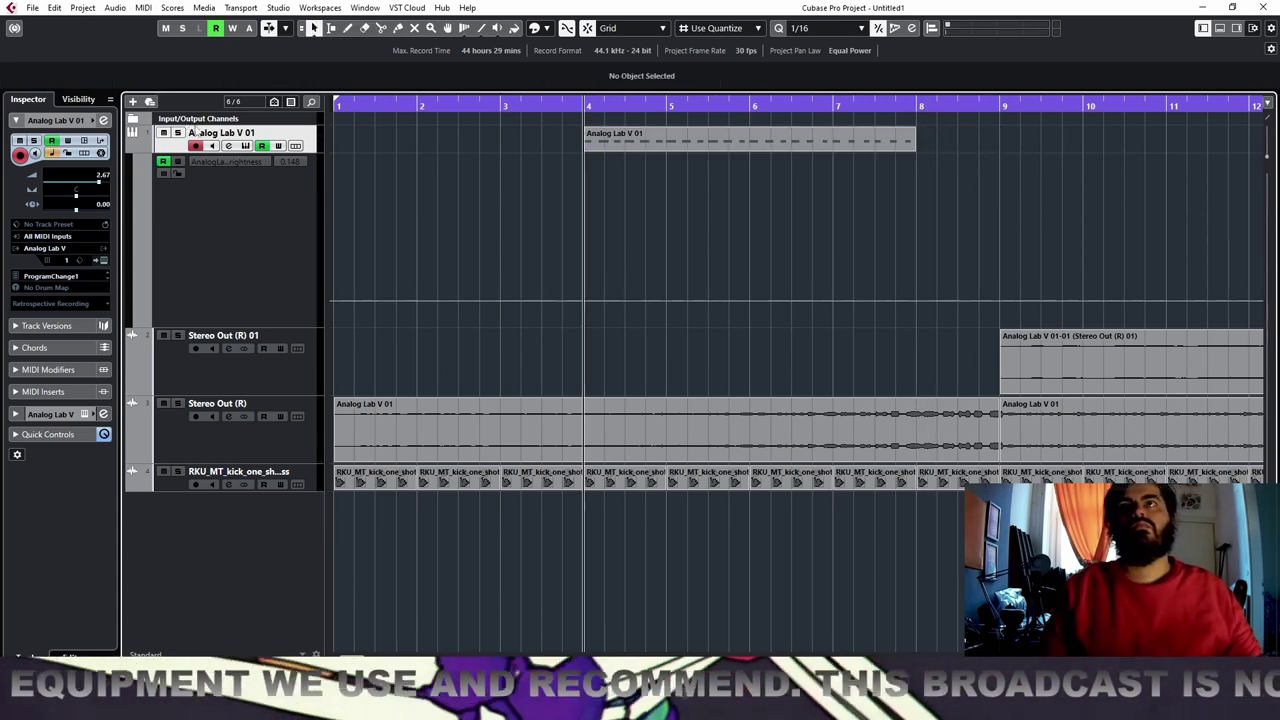
key("space")
left_click(103, 259)
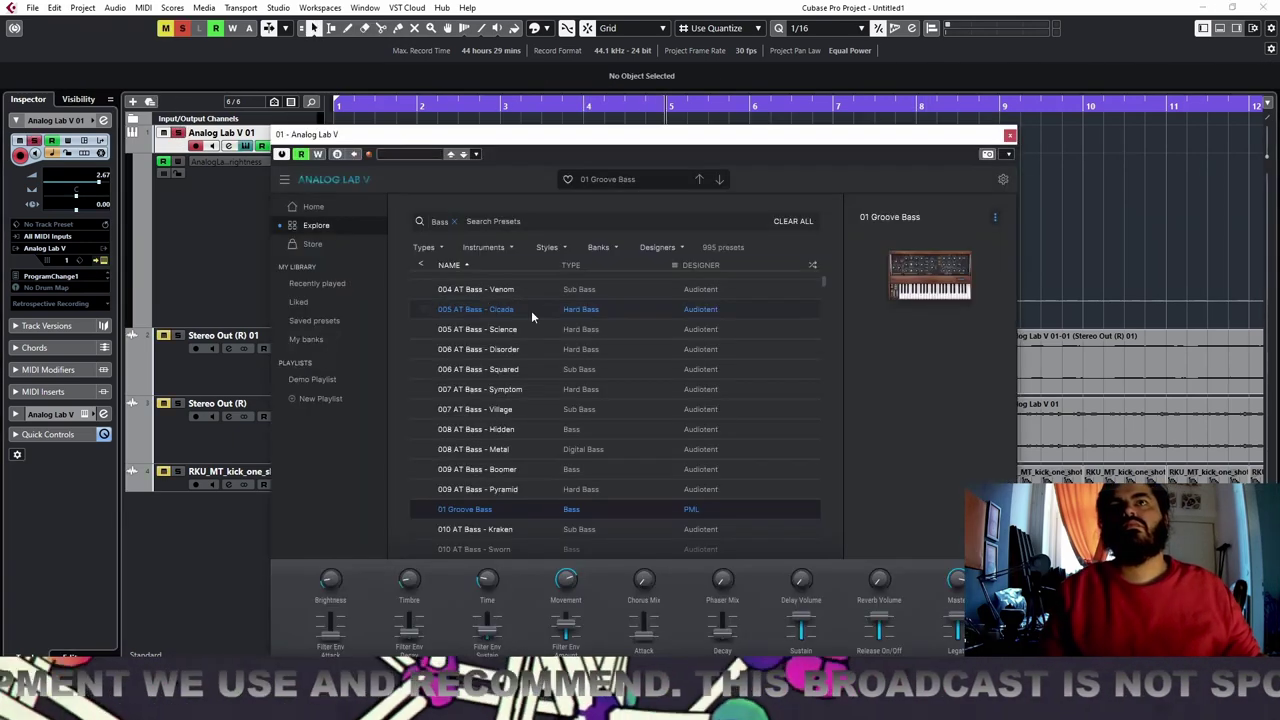
left_click_drag(409, 581, 409, 603)
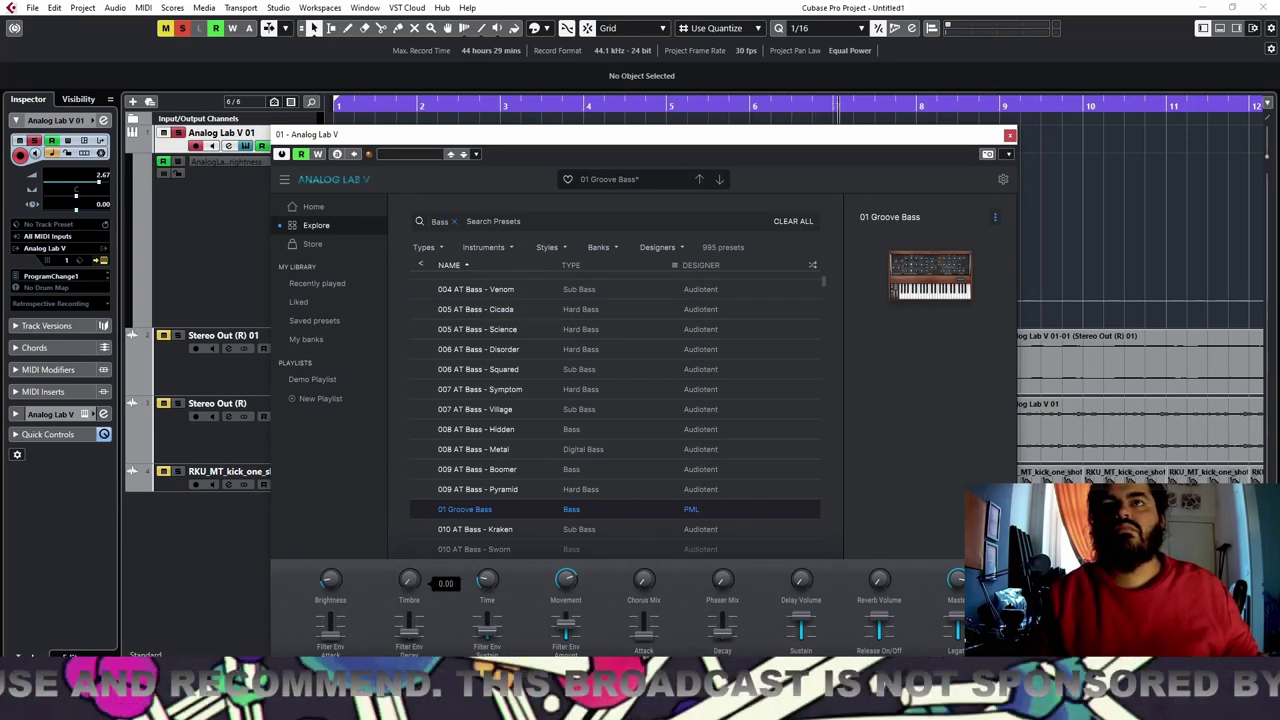
left_click_drag(331, 581, 331, 583)
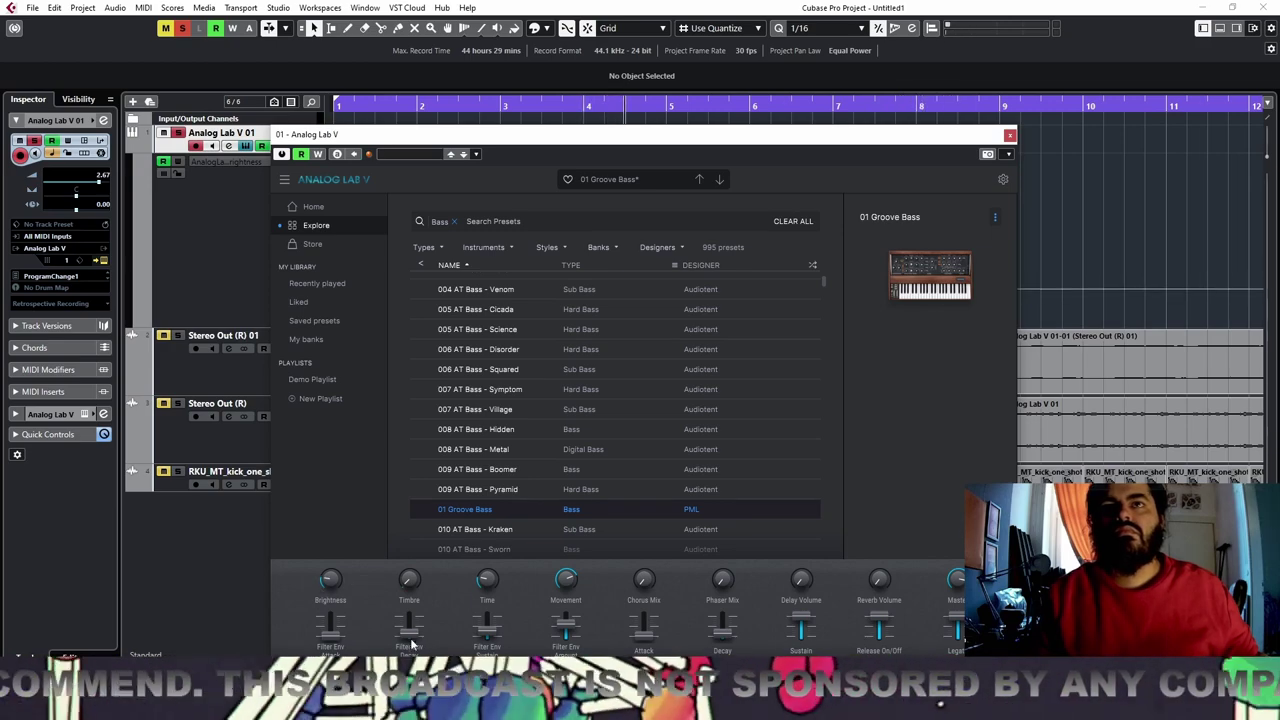
mouse_move(334, 585)
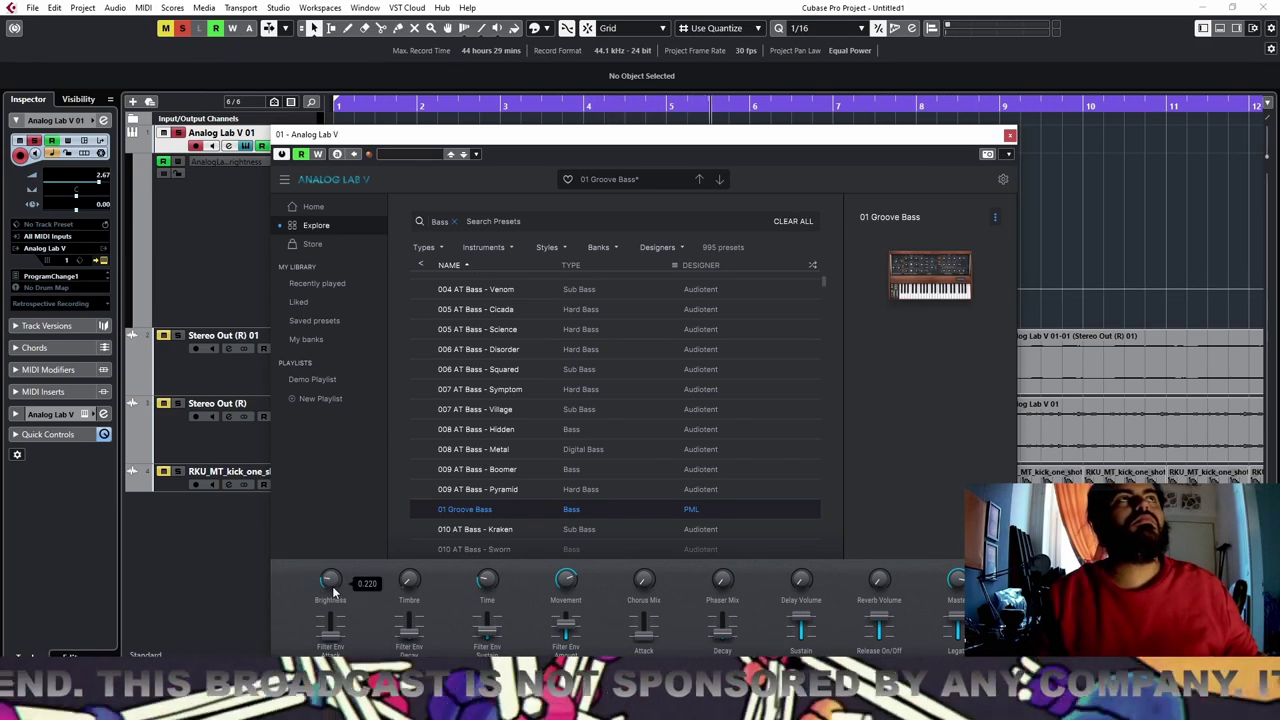
left_click_drag(334, 586, 334, 612)
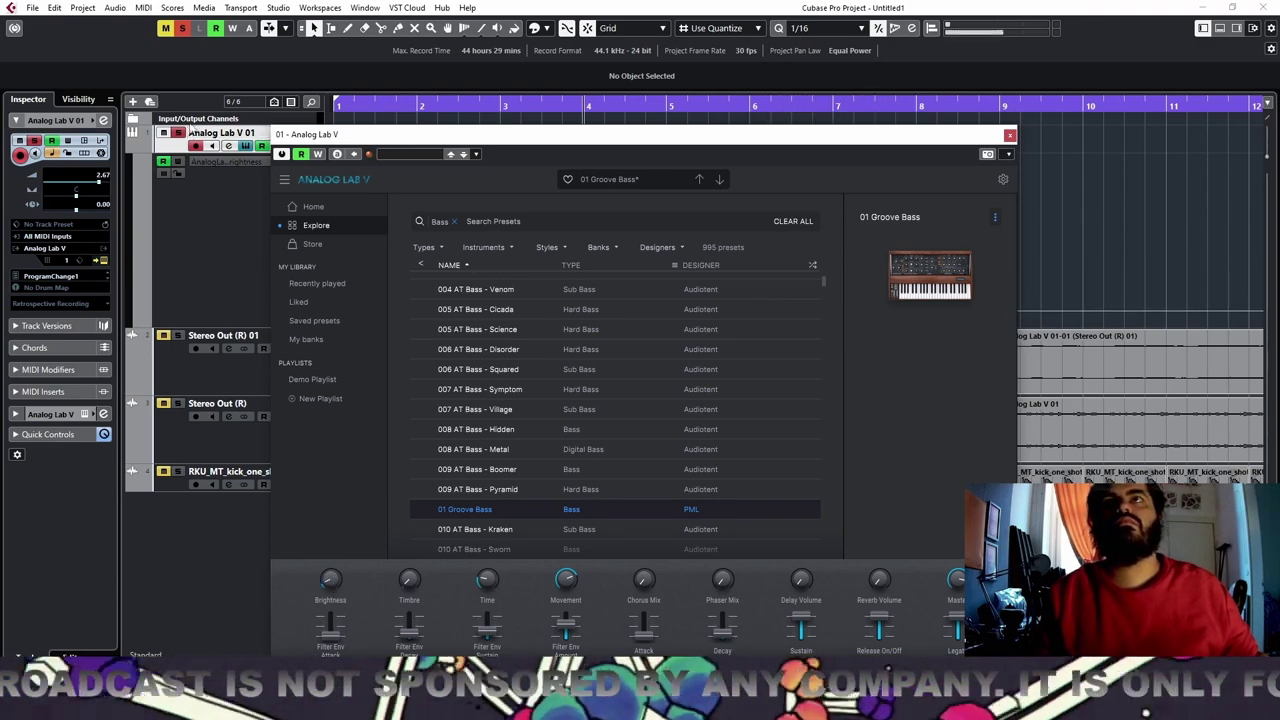
Set the Groove Bass Brightness to 0.116 and Decay to 0.160, then close the instrument window
mouse_move(897, 413)
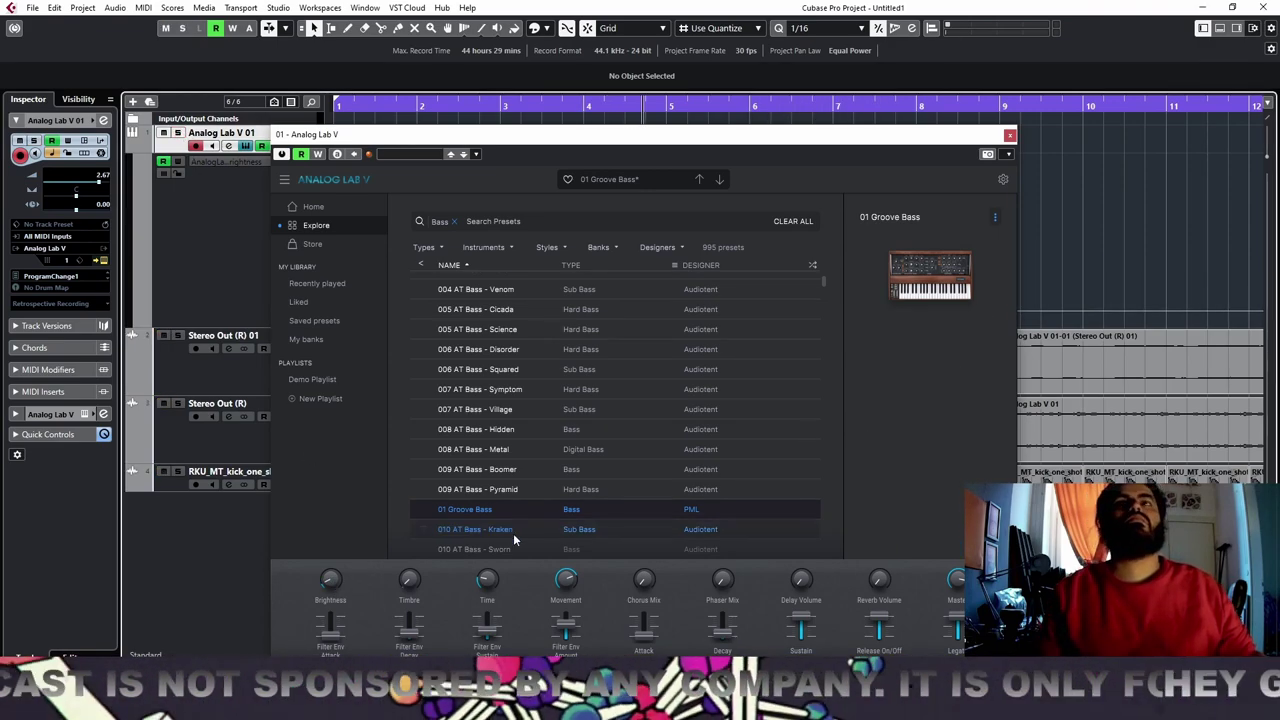
left_click_drag(330, 580, 330, 578)
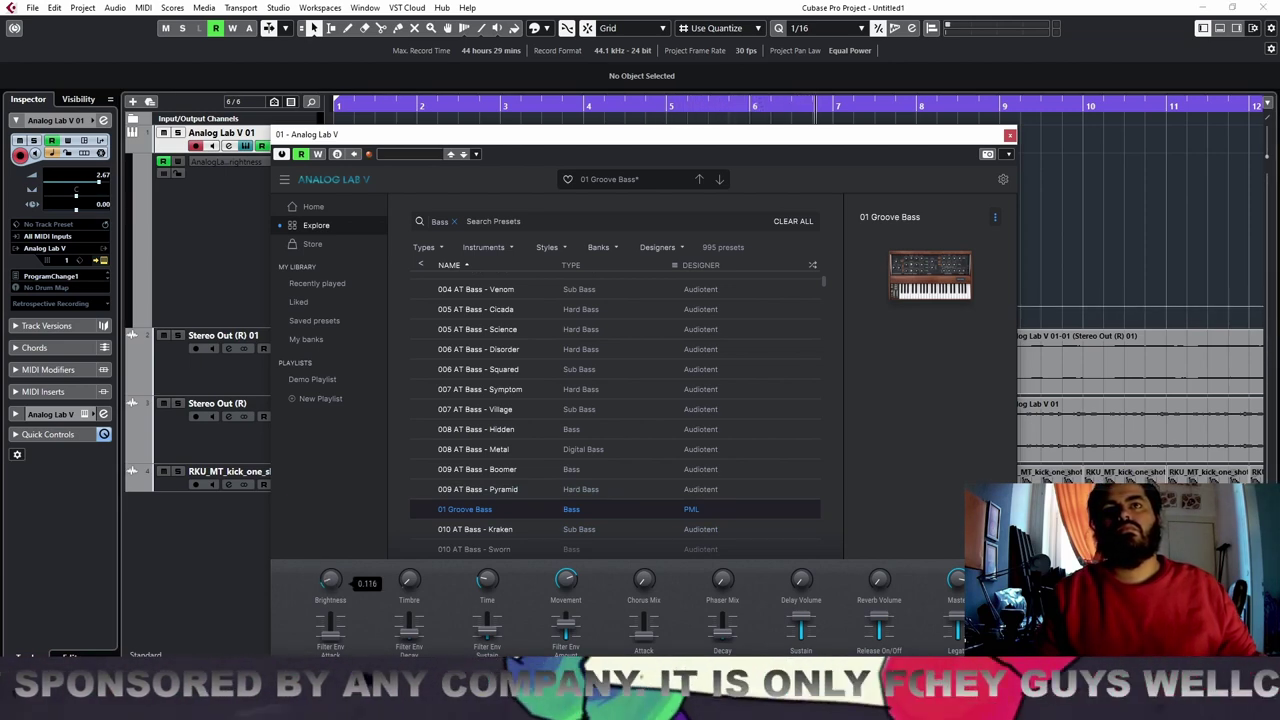
mouse_move(853, 510)
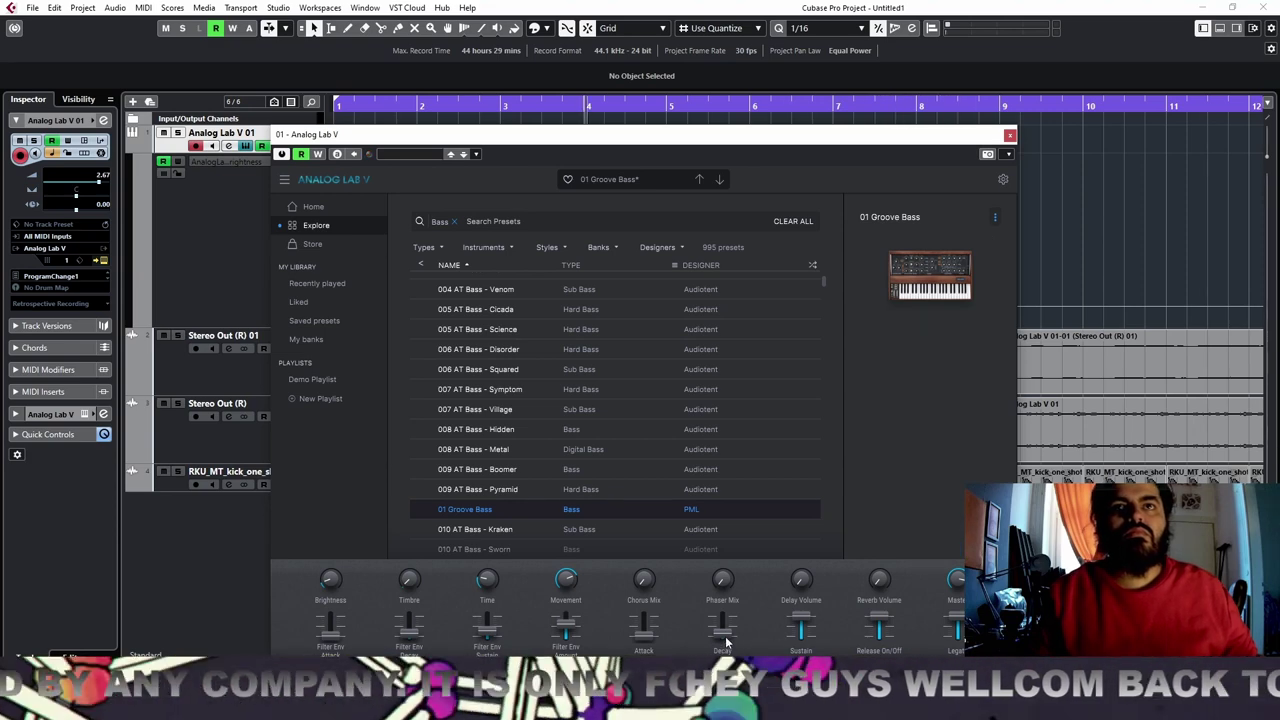
left_click_drag(723, 633, 722, 628)
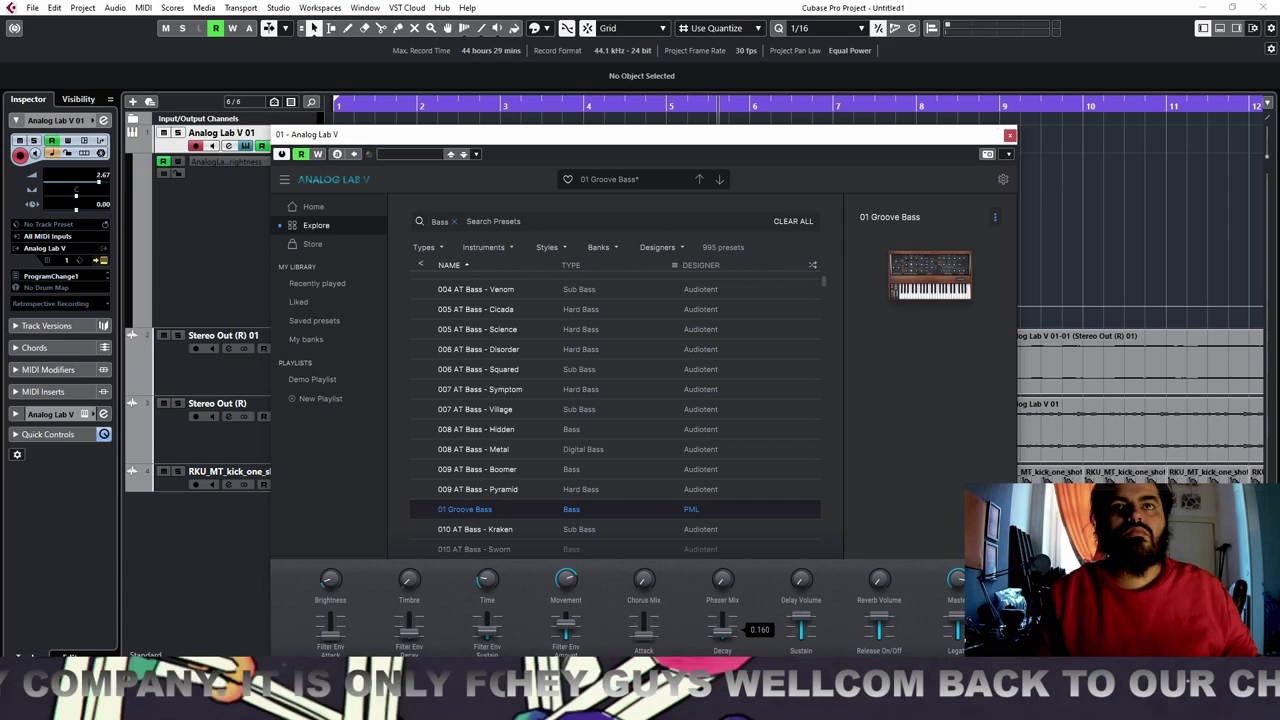
left_click(1010, 135)
Render the Analog Lab V 01 part from bar 4 to bar 8 in place as audio and audition the result soloed
left_click(703, 143)
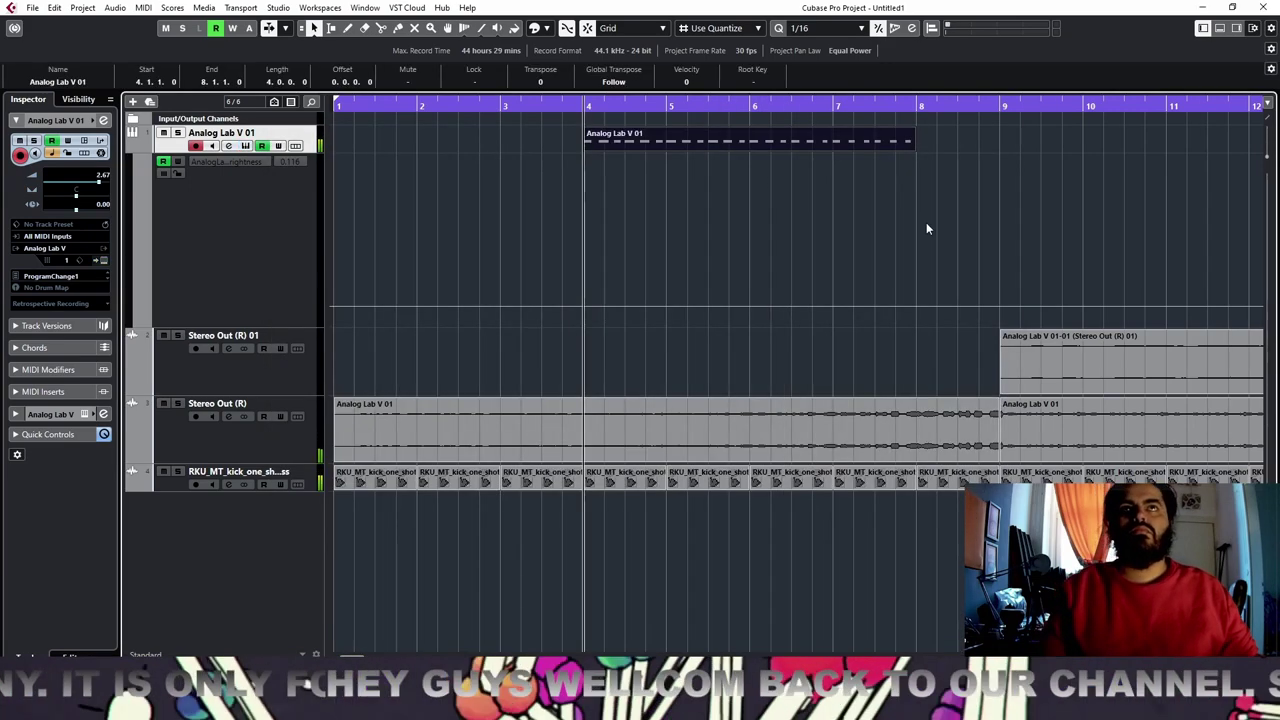
key("alt+r")
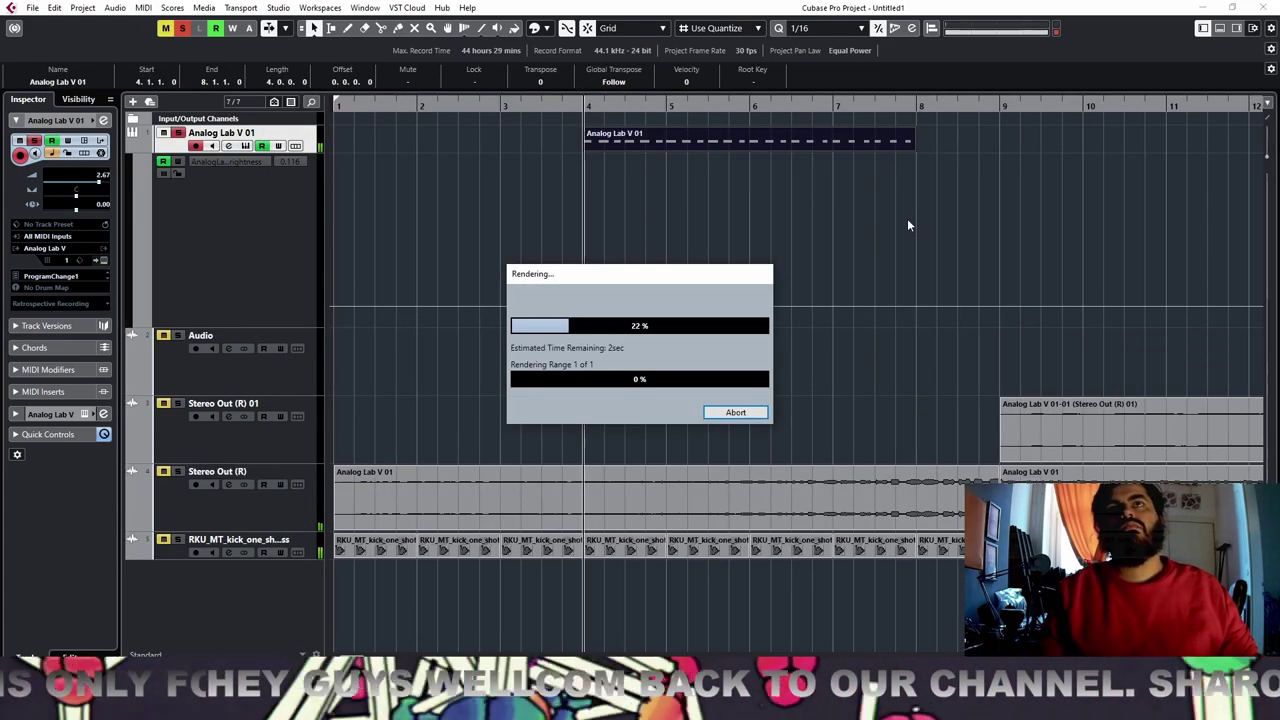
key("space")
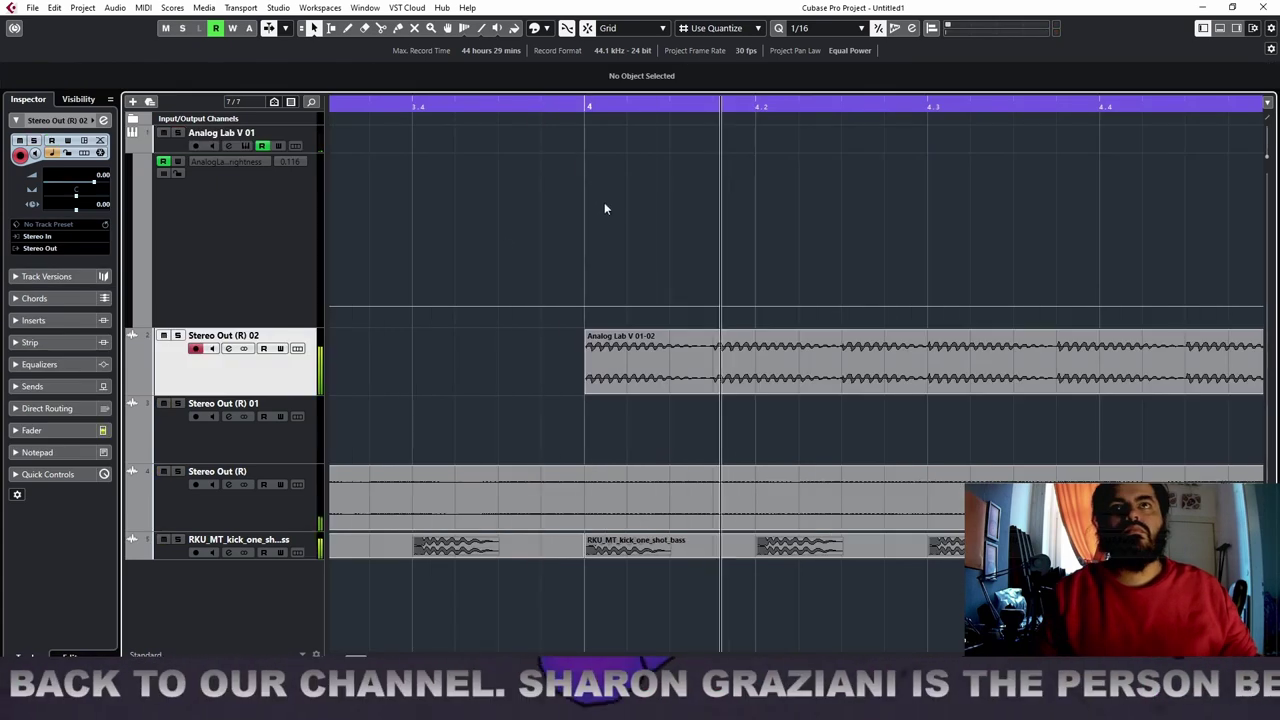
key("space")
key("space")
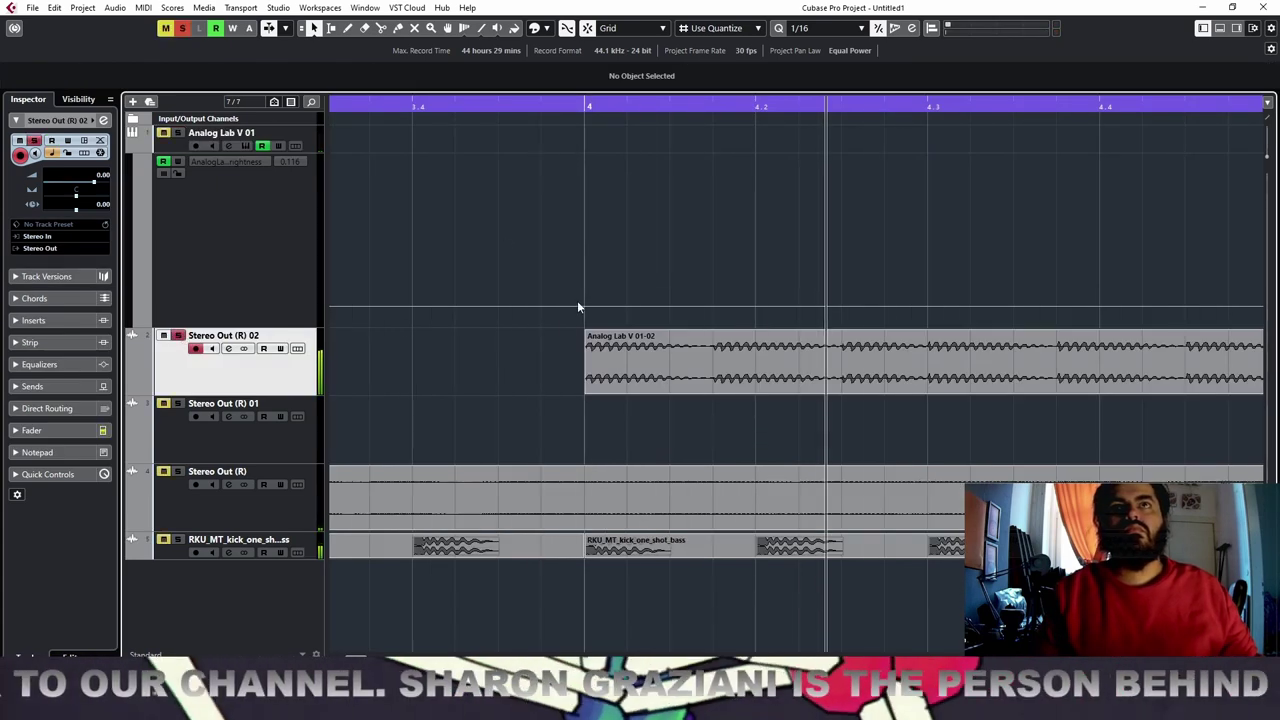
key("space")
key("space")
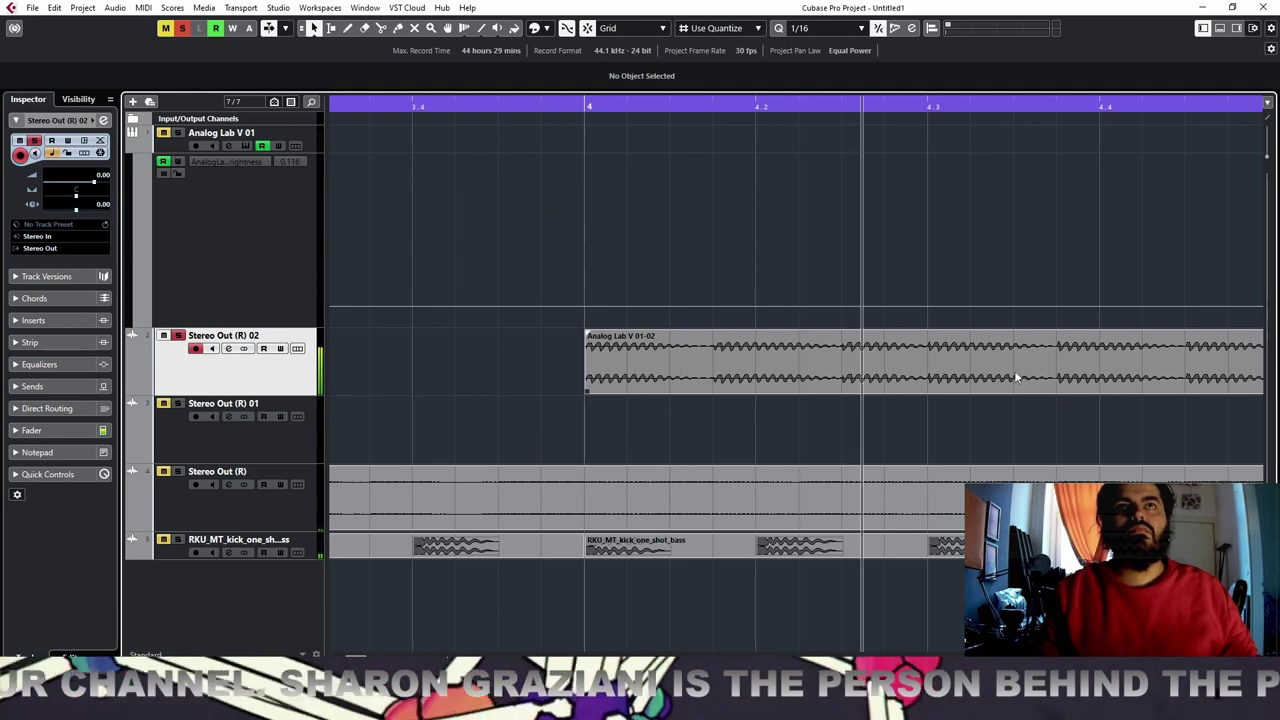
key("space")
Trim the start of the rendered Analog Lab V 01-02 clip to beat 4.3 and audition it from there
left_click_drag(586, 392, 922, 395)
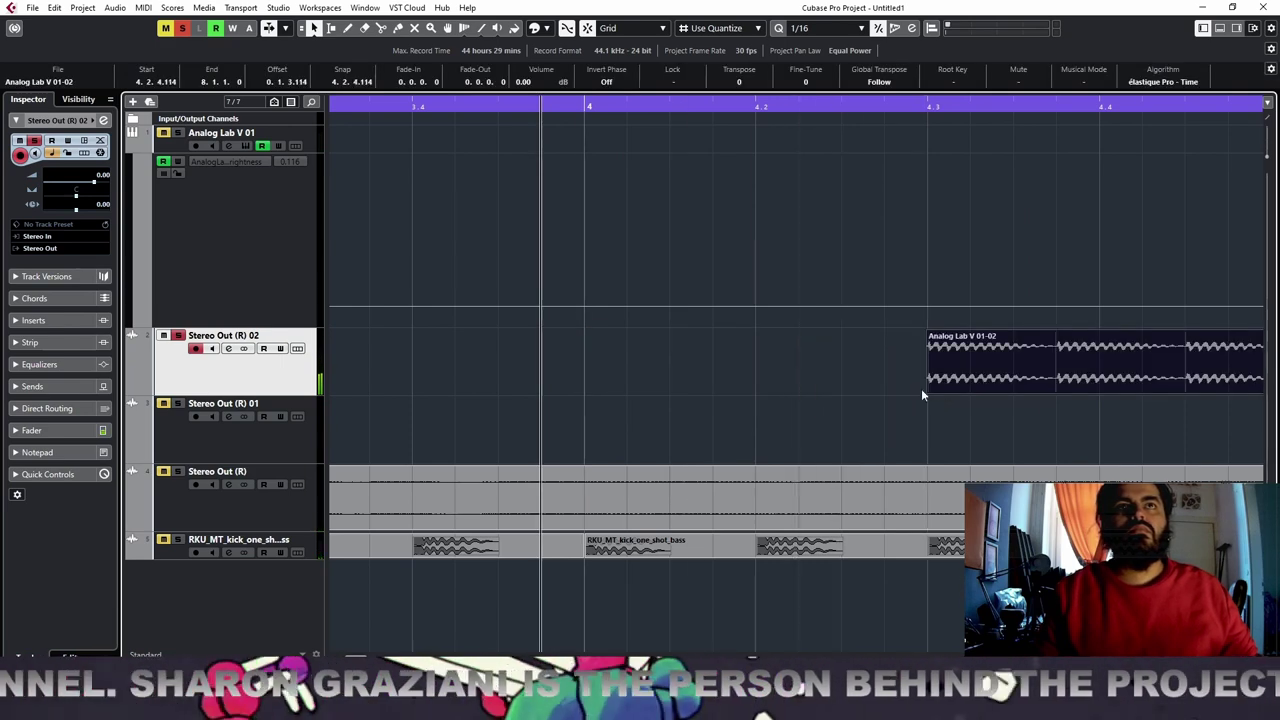
left_click(930, 107)
key("space")
key("space")
key("space")
key("space")
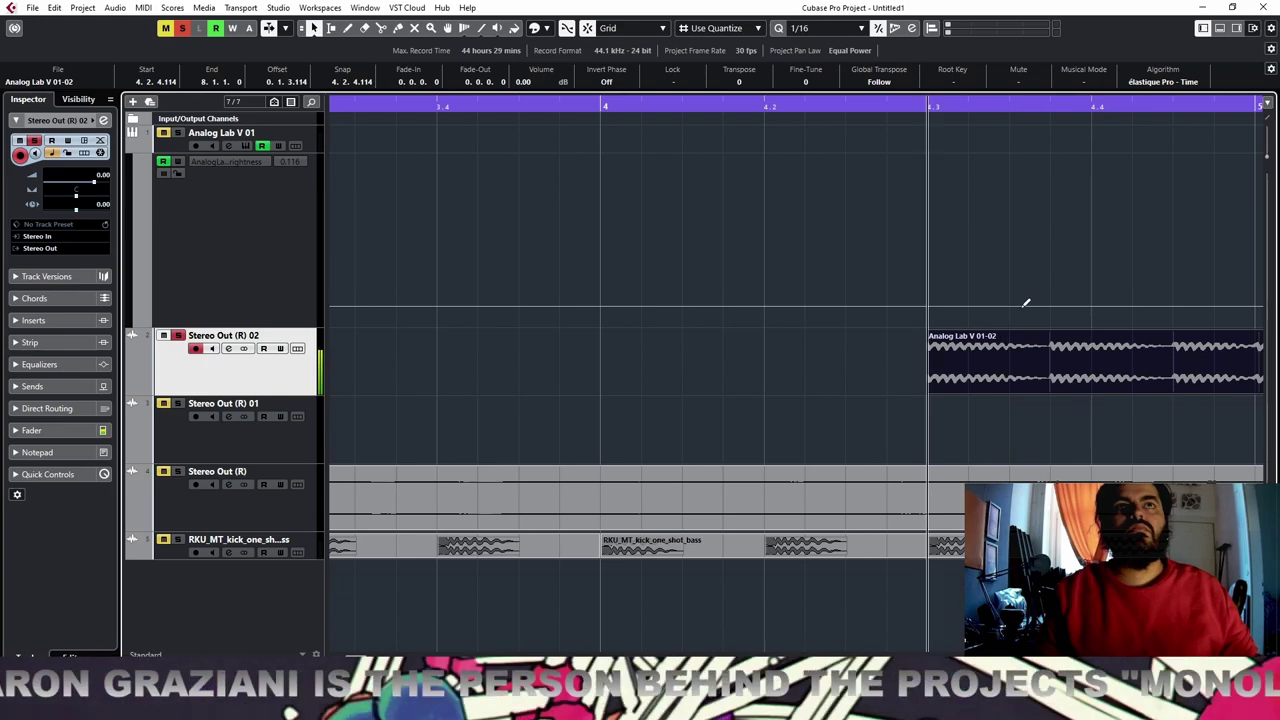
Split the Analog Lab V 01-02 clip after its first bass note and delete the remainder
right_click(1021, 306)
right_click(1015, 306)
left_click(1083, 306)
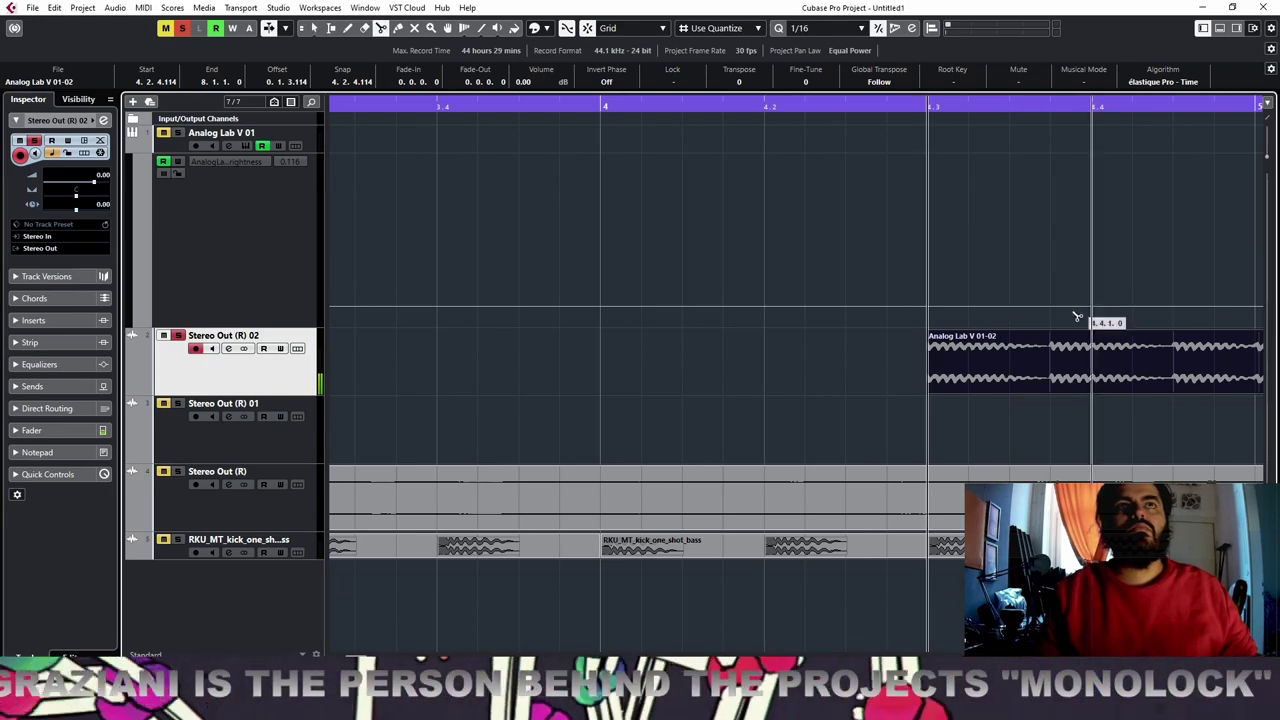
left_click(1047, 368)
key("Delete")
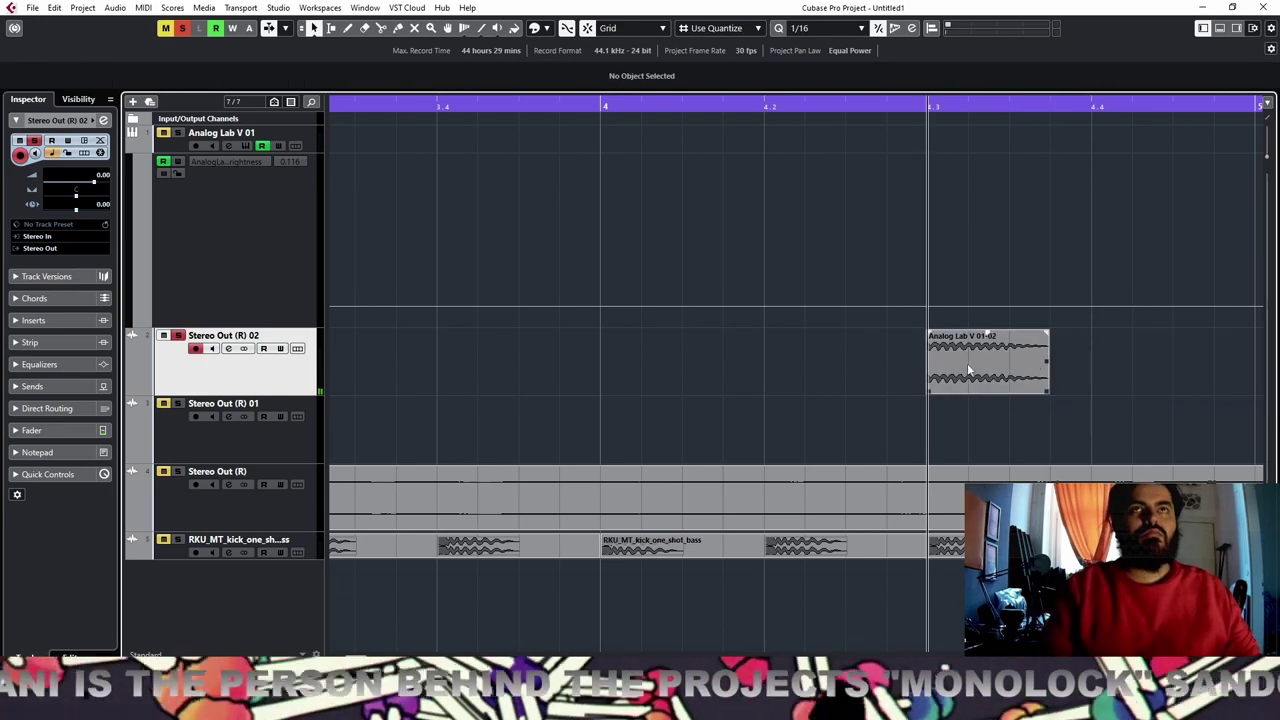
Move the single-note bass clip to bar 4, duplicate it twice and audition the pattern
left_click(586, 106)
left_click_drag(961, 358, 638, 351)
key("ctrl+d")
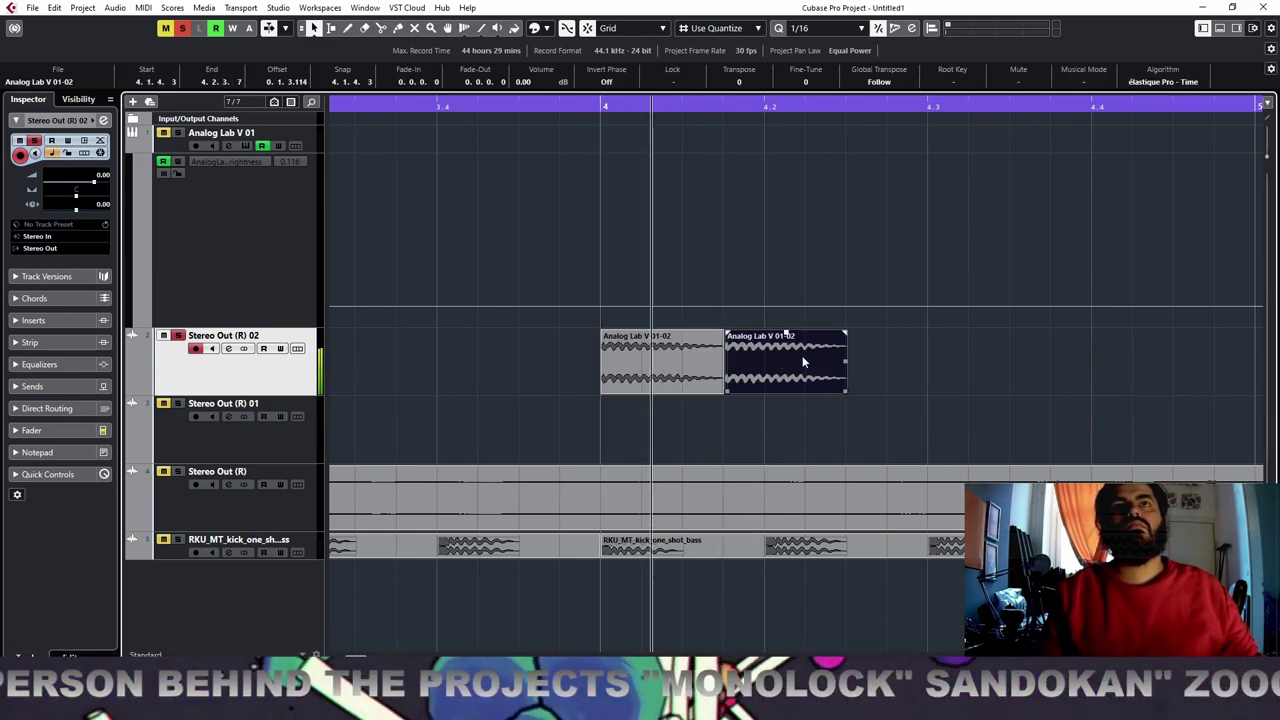
key("ctrl+d")
key("space")
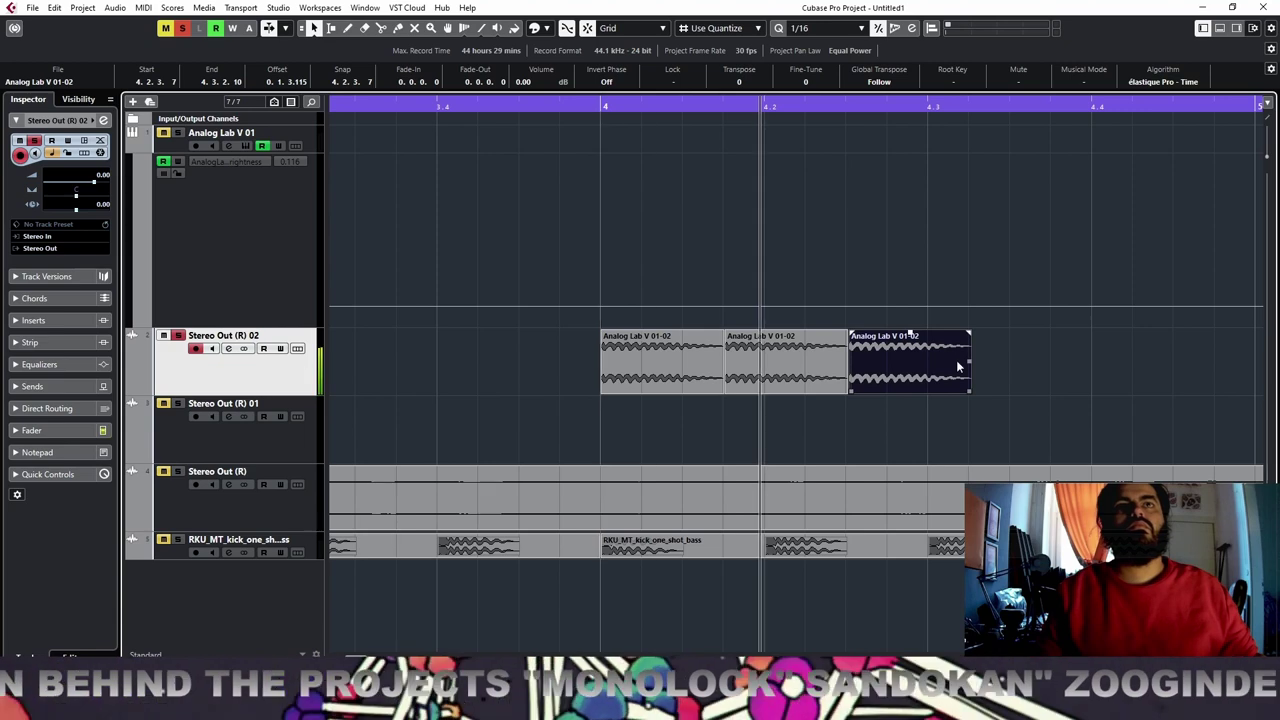
key("space")
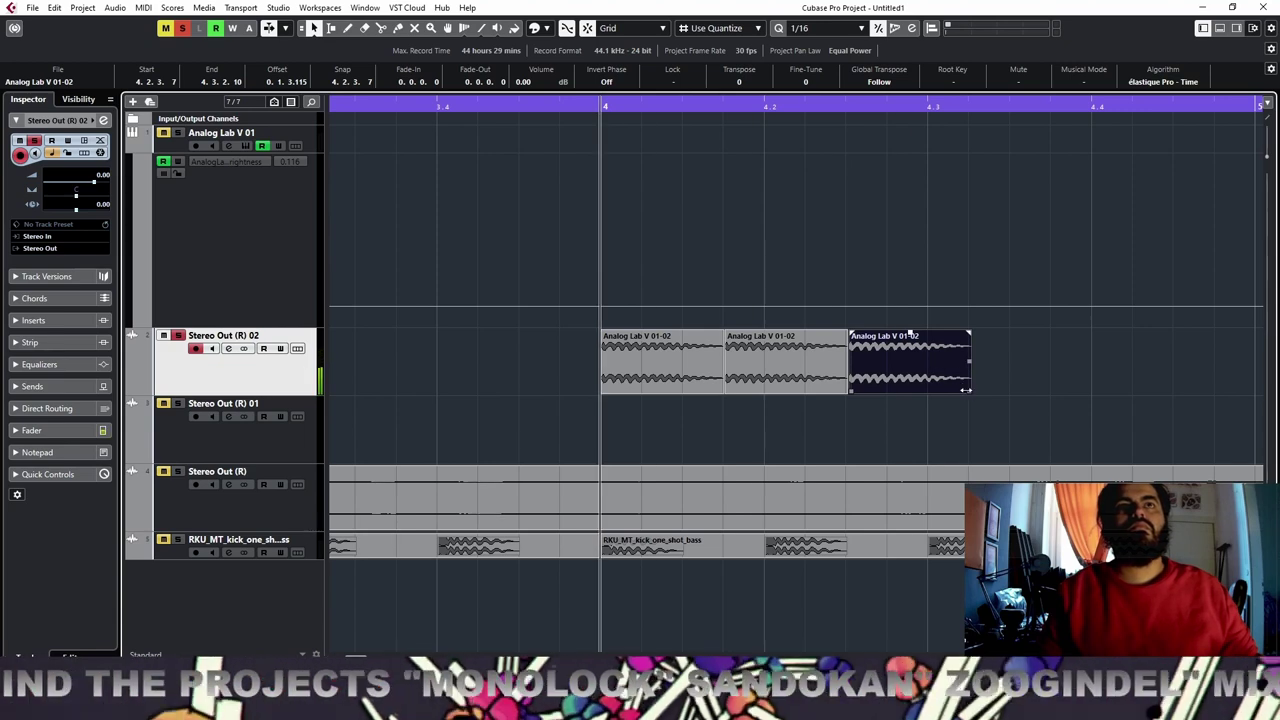
Shorten the third bass clip to end at about beat 4.3, duplicate it once and play the pattern
left_click_drag(966, 386, 920, 387)
key("ctrl+d")
key("space")
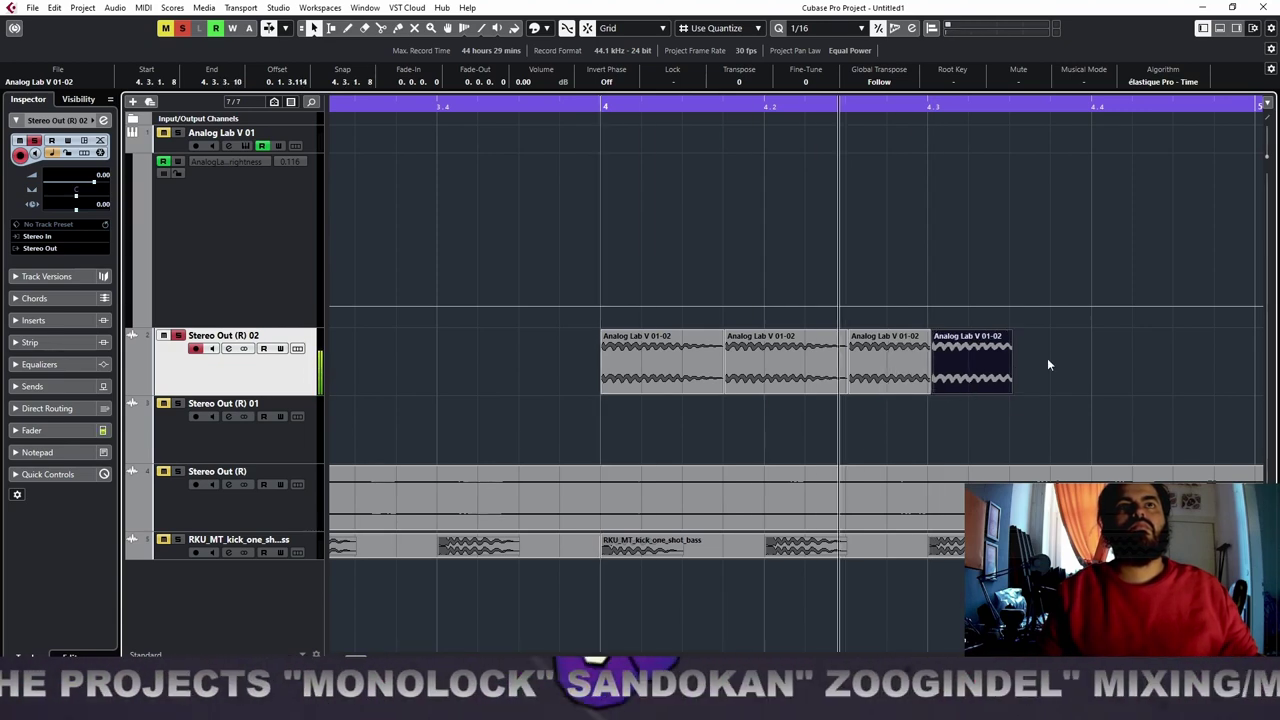
Try lengthening the fourth bass clip and shortening the second one to beat 4.2, audition the pattern and undo the edit
key("space")
left_click_drag(1007, 391, 1032, 391)
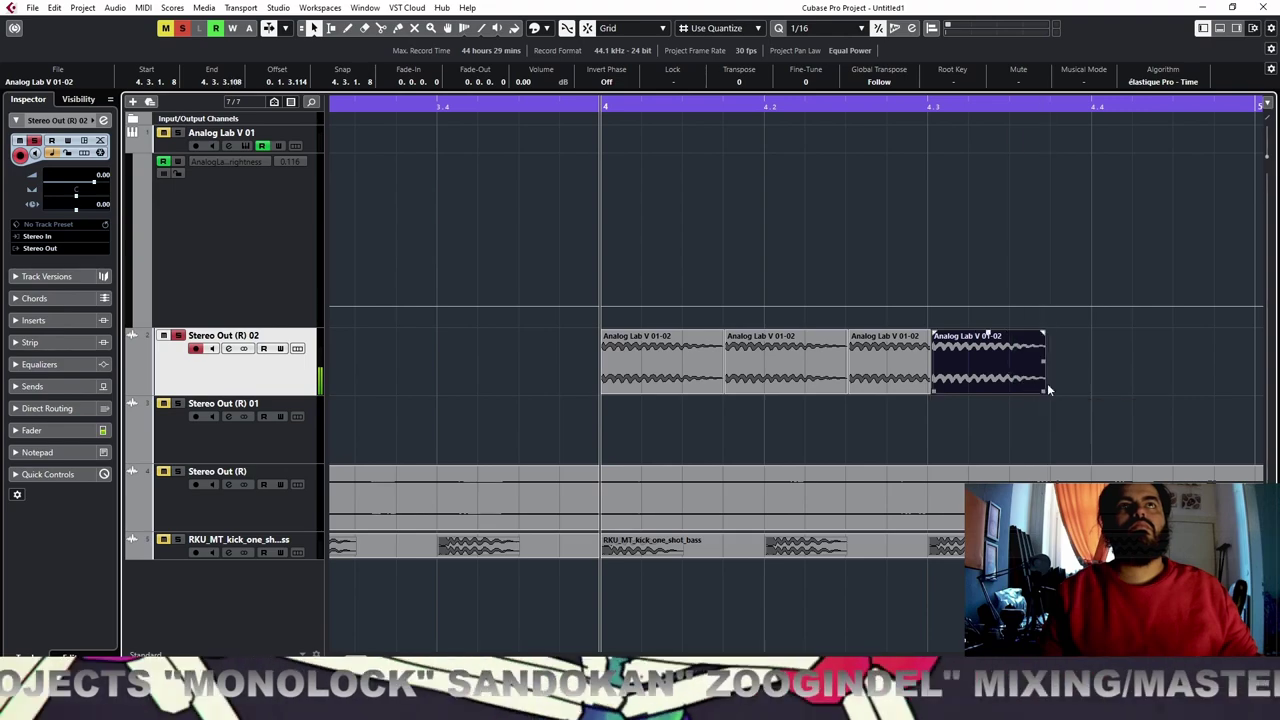
left_click(1048, 386)
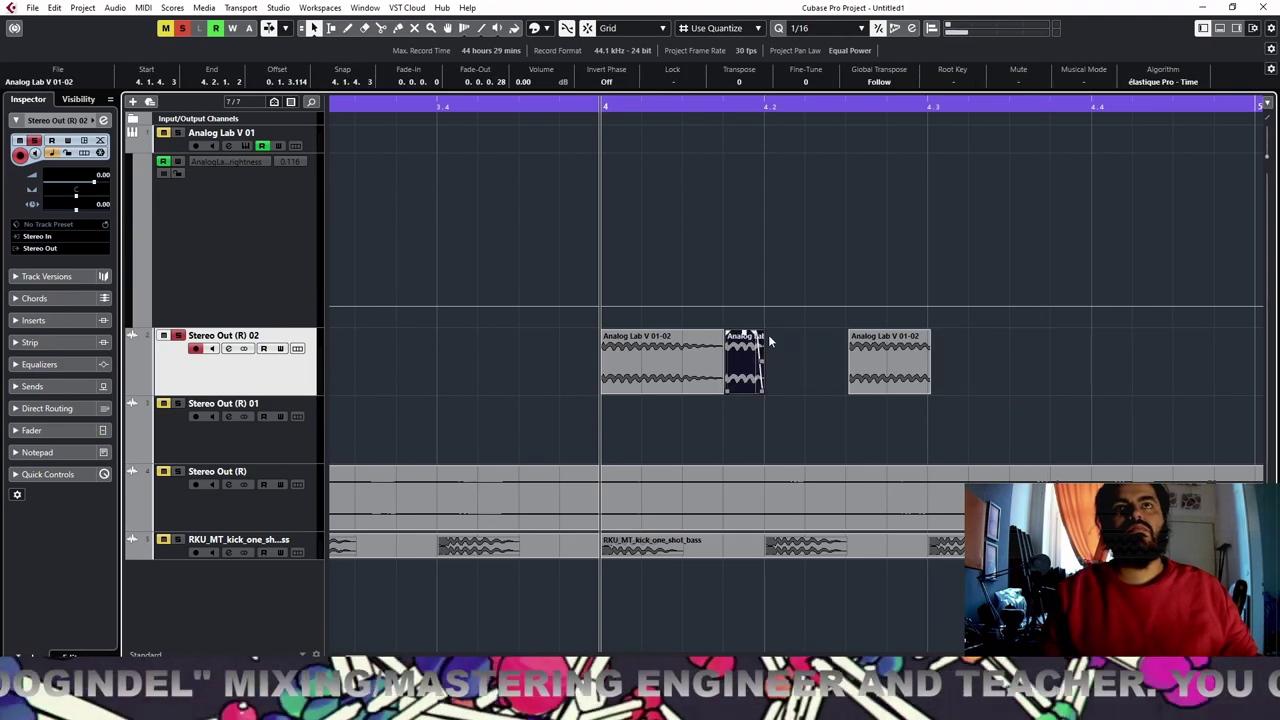
key("space")
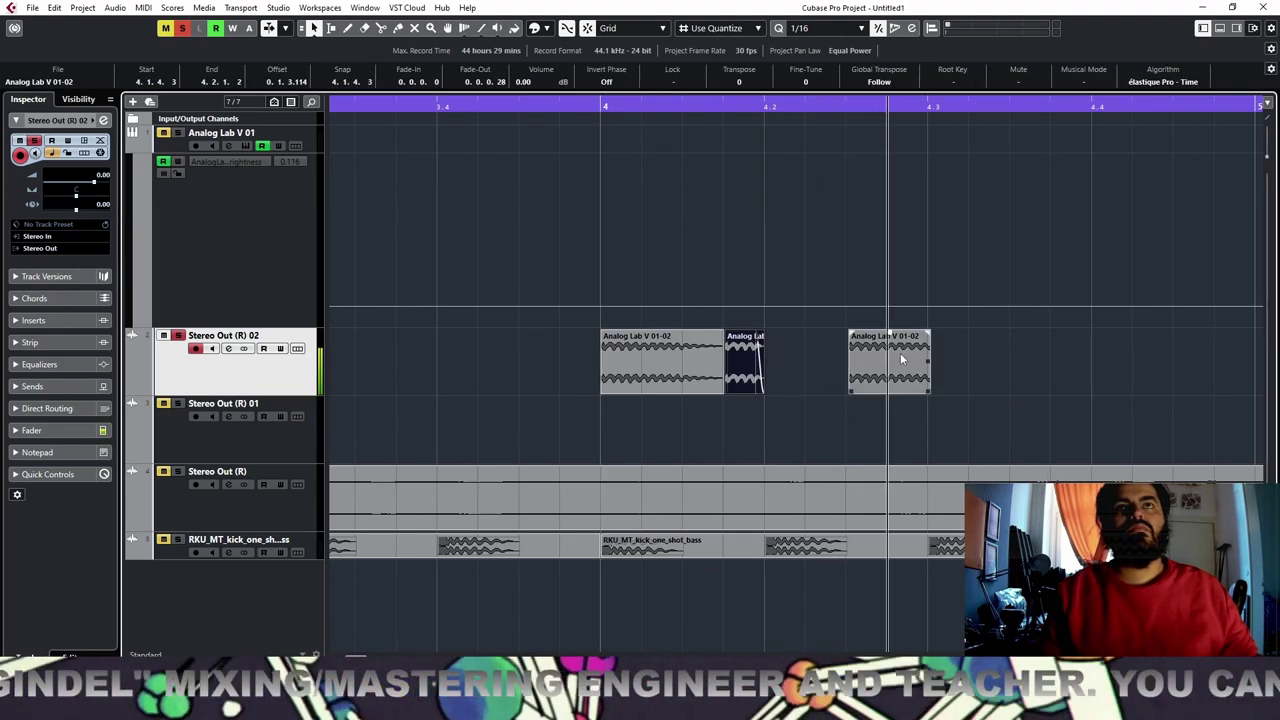
key("space")
key("ctrl+z")
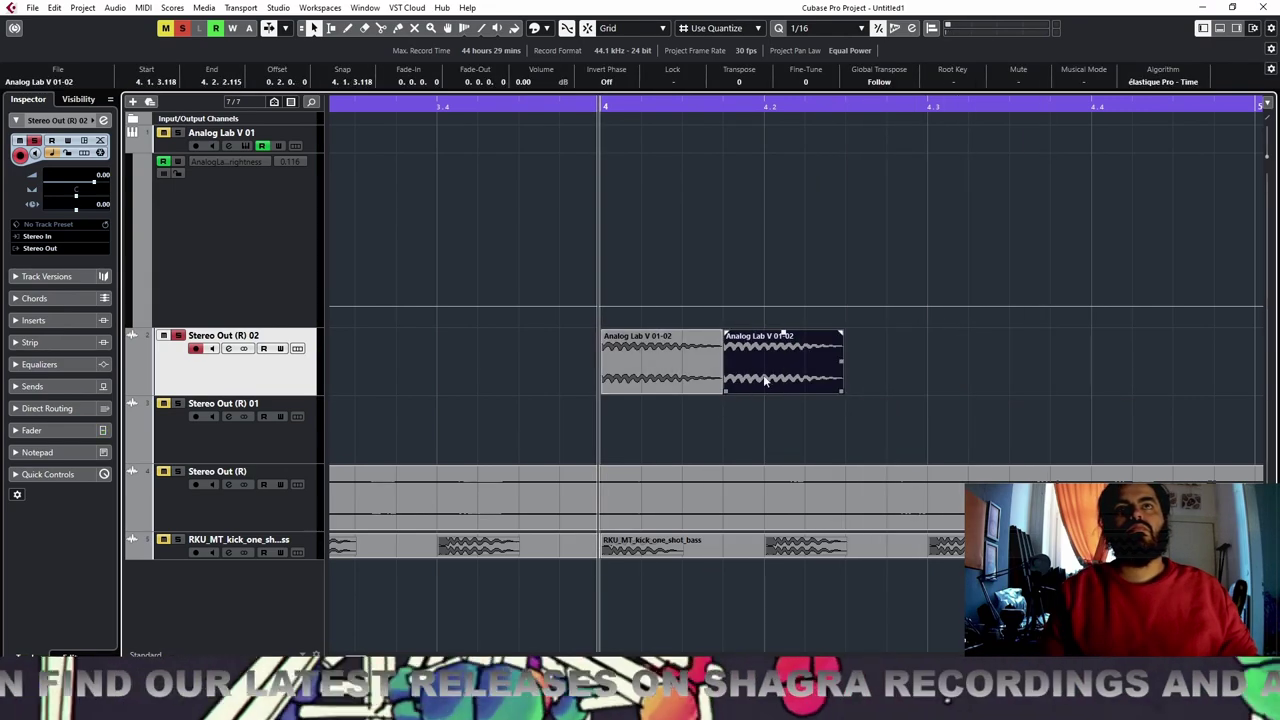
Add a third copy of the bass clip directly after the second one and audition the three-clip pattern
left_click_drag(765, 381, 894, 363)
key("space")
left_click(1067, 361)
key("space")
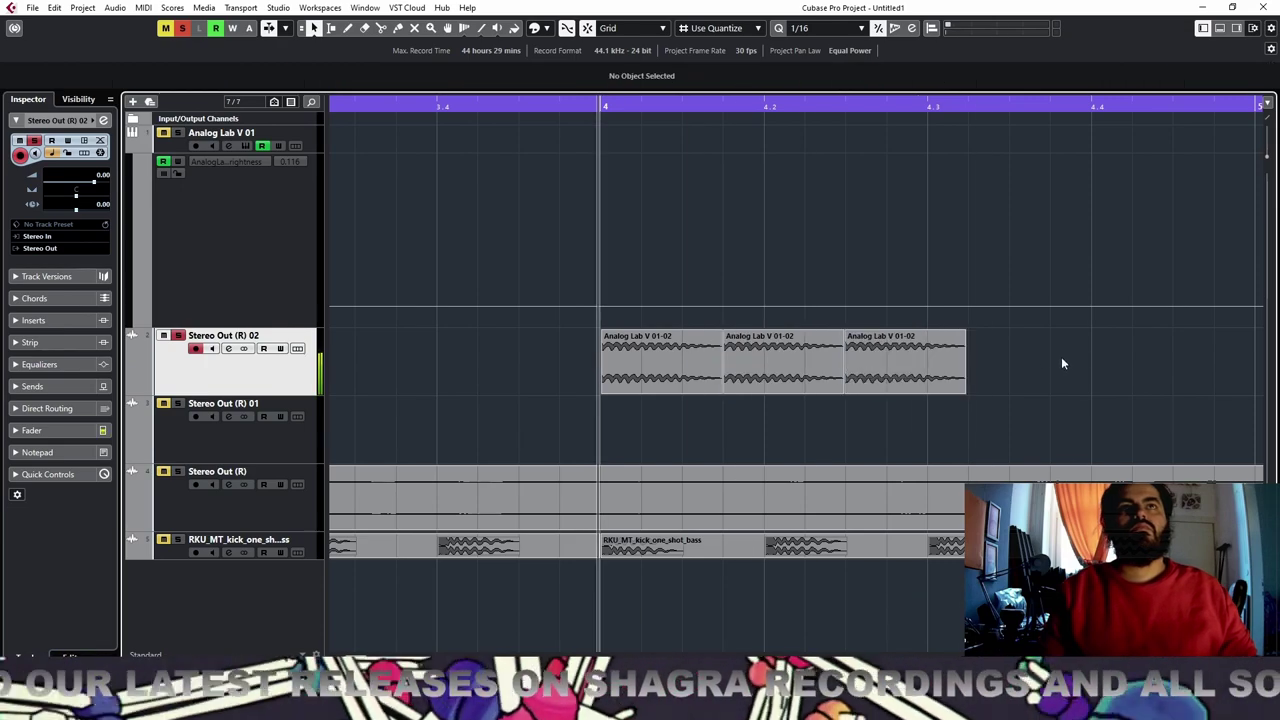
Try repeating the three-clip bass group three more times, play the repeats and undo the duplications
left_click_drag(1062, 359, 654, 383)
key("ctrl+d")
key("ctrl+d")
key("ctrl+d")
key("space")
scroll(650, 380, "down", 9)
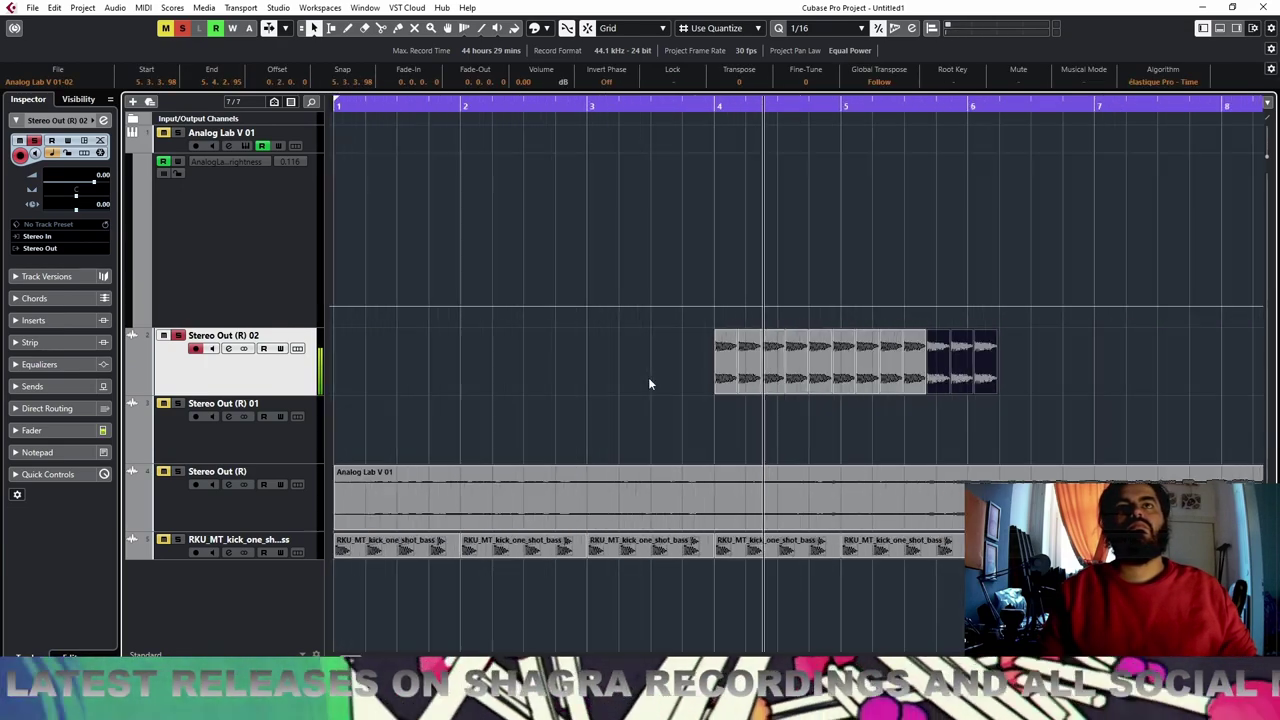
key("g")
key("space")
key("ctrl+z")
key("ctrl+z")
key("ctrl+z")
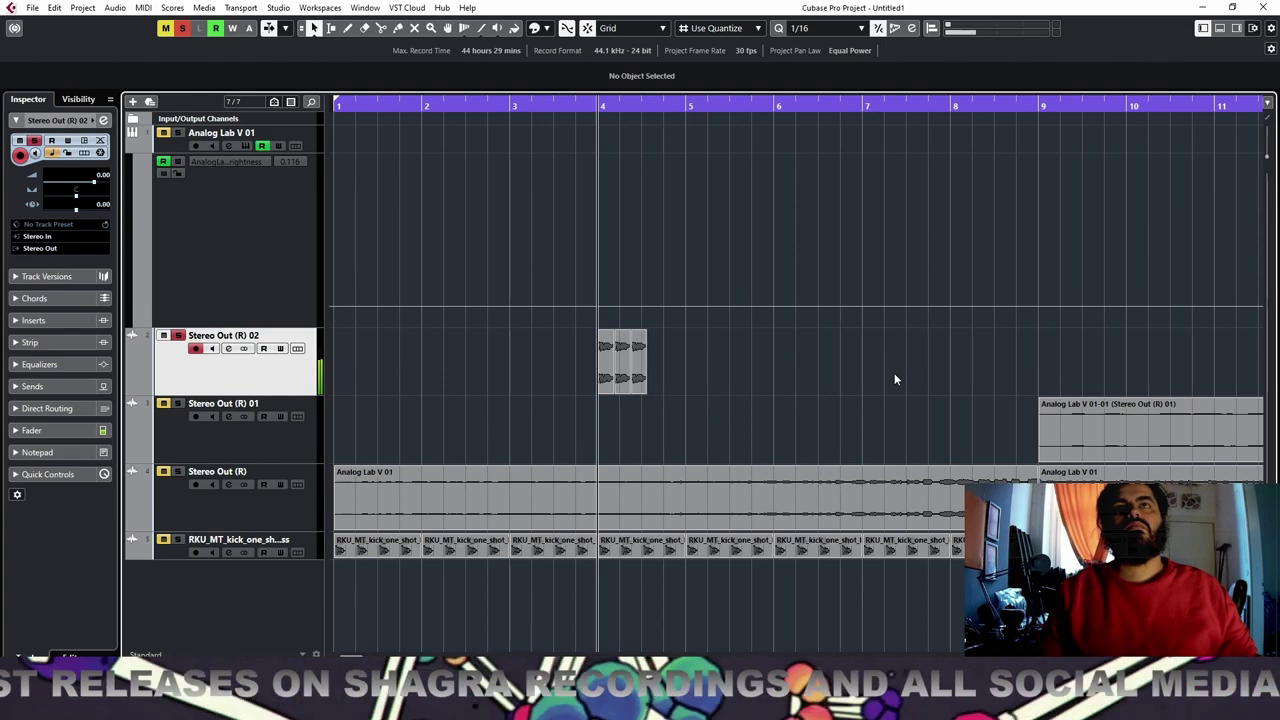
Audition the three-clip bass pattern and trim the third clip to end just before beat 4.3
key("space")
key("space")
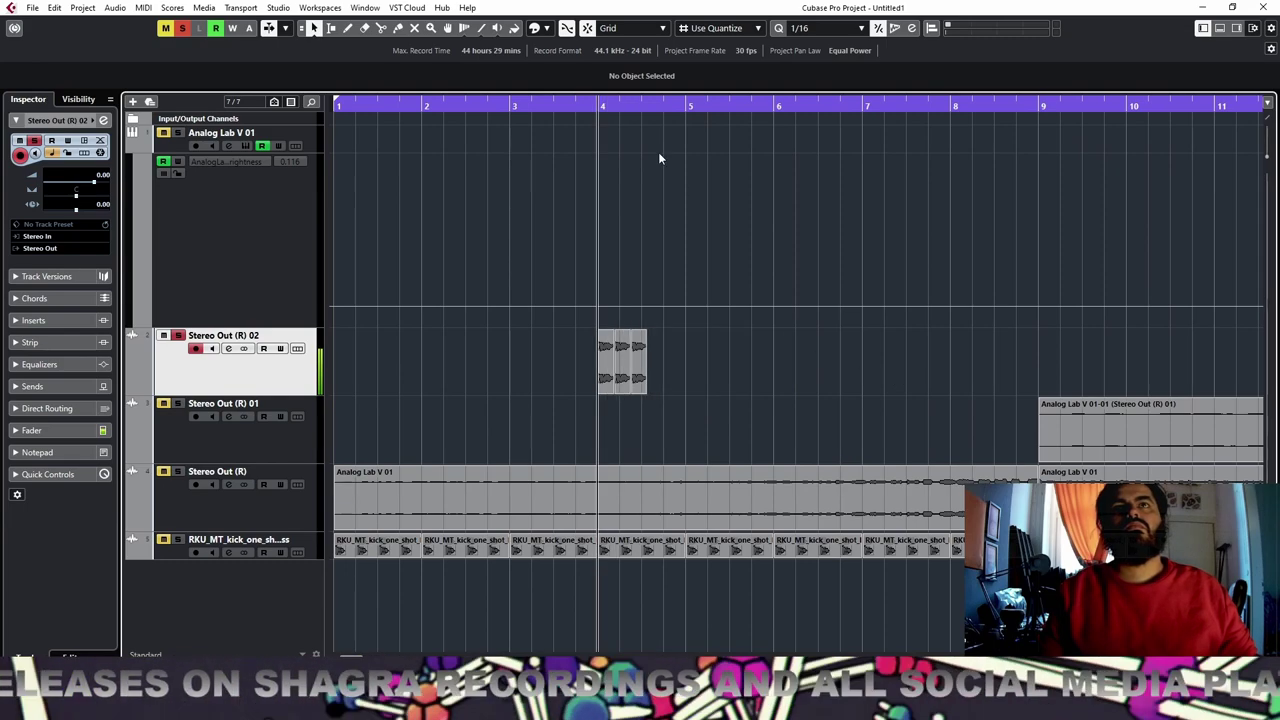
left_click(582, 111)
key("h")
key("h")
left_click(714, 388)
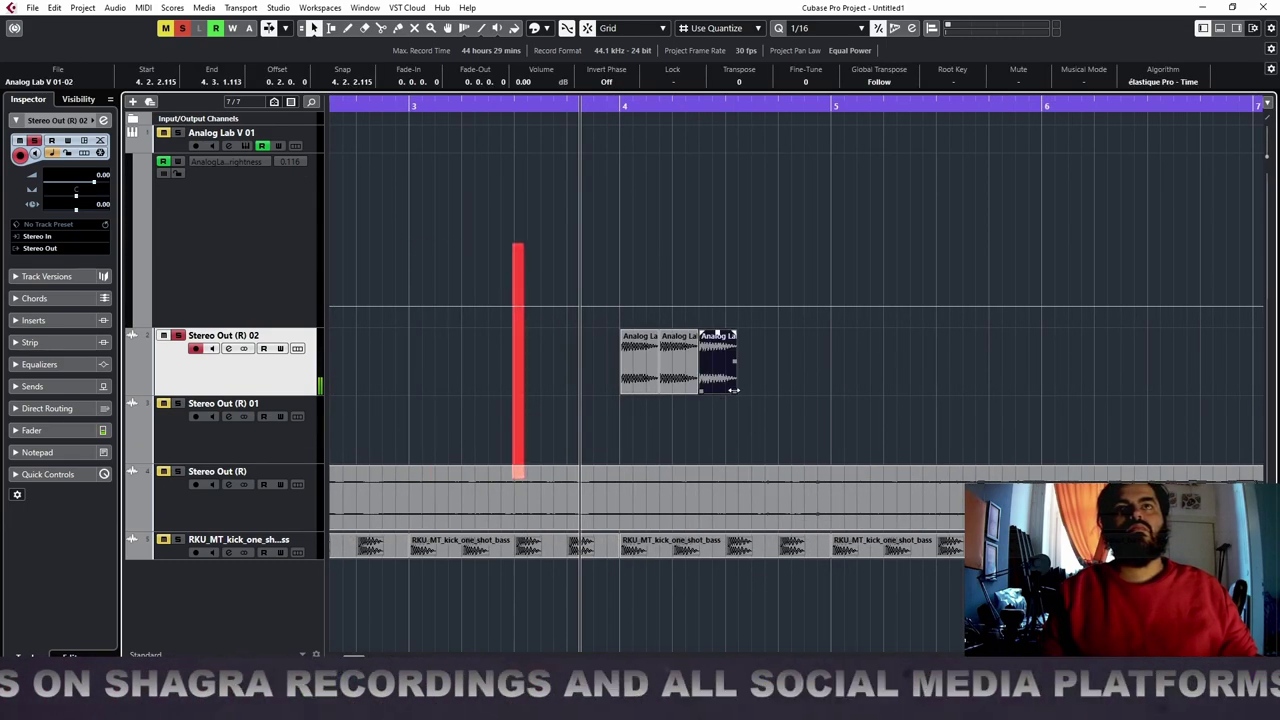
key("Delete")
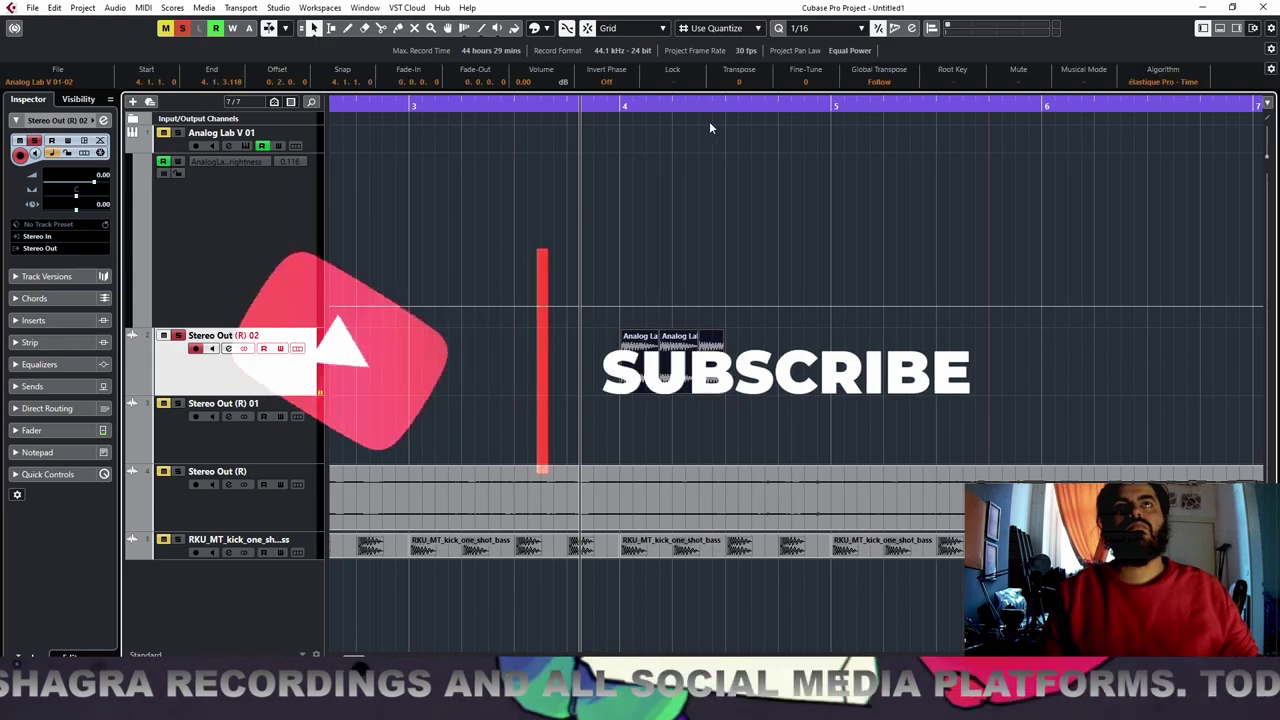
Check the third clip's waveform in the sample editor, then keep only the first bass clip with a 0.0.0.48 fade-out
left_click_drag(704, 106, 694, 136)
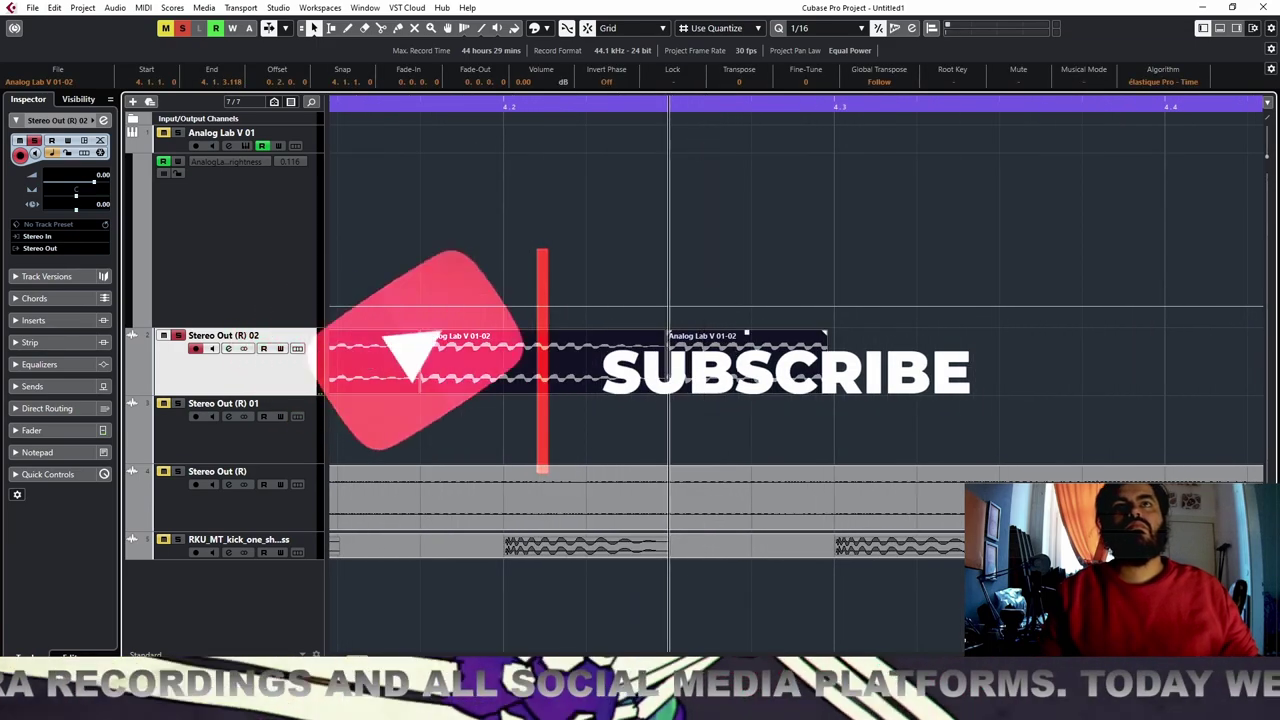
double_click(715, 373)
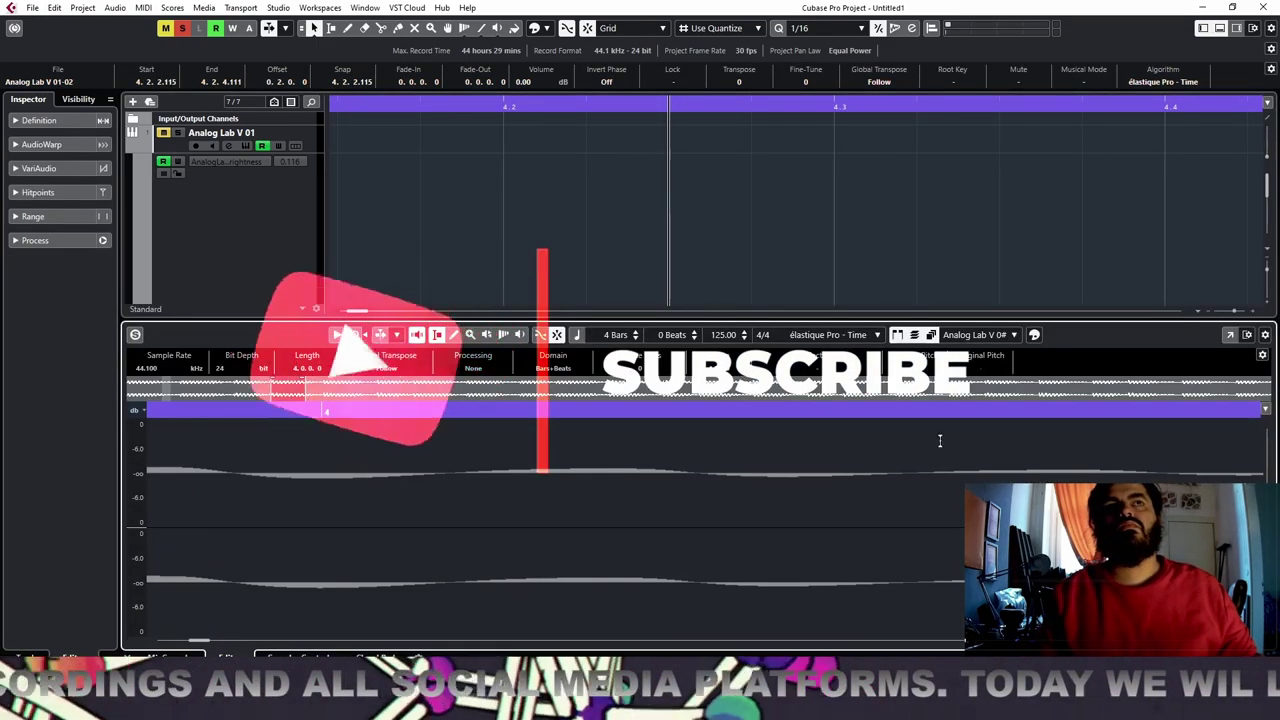
key("g")
key("g")
key("g")
key("g")
key("g")
key("g")
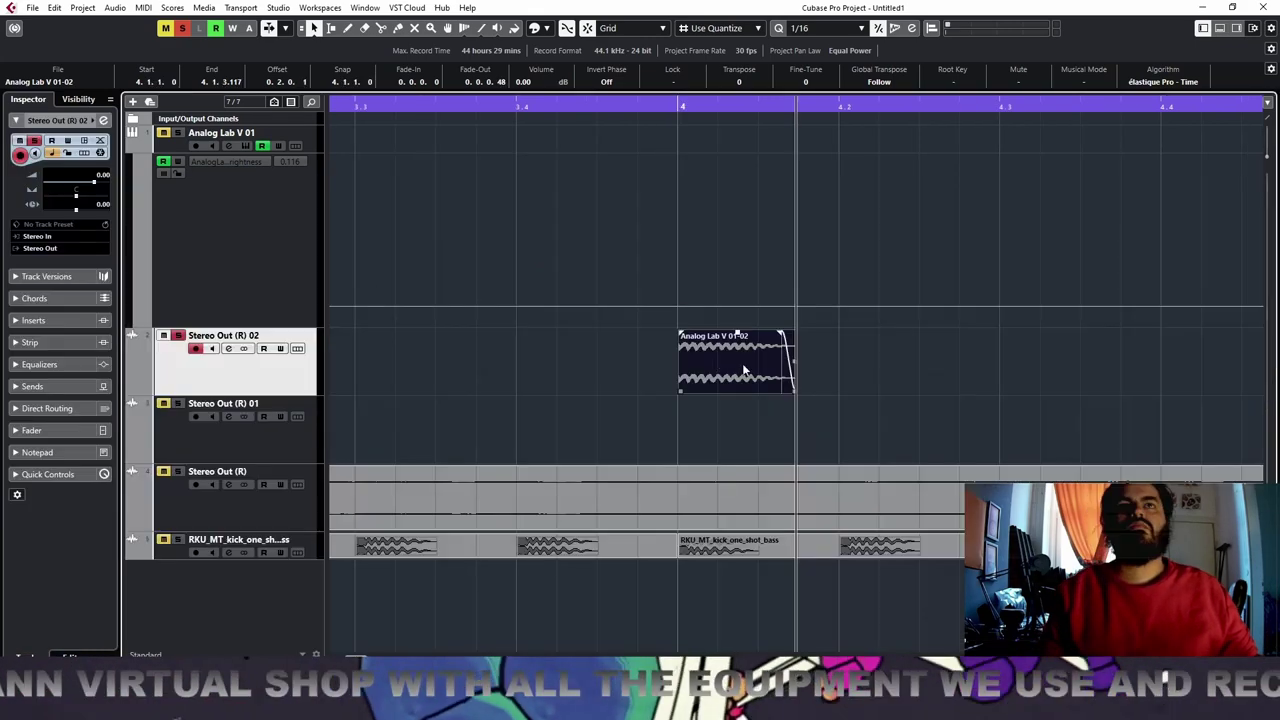
Duplicate the faded bass clip once and audition both clips from the start of bar 4
key("ctrl+d")
key("space")
key("space")
left_click_drag(976, 358, 603, 367)
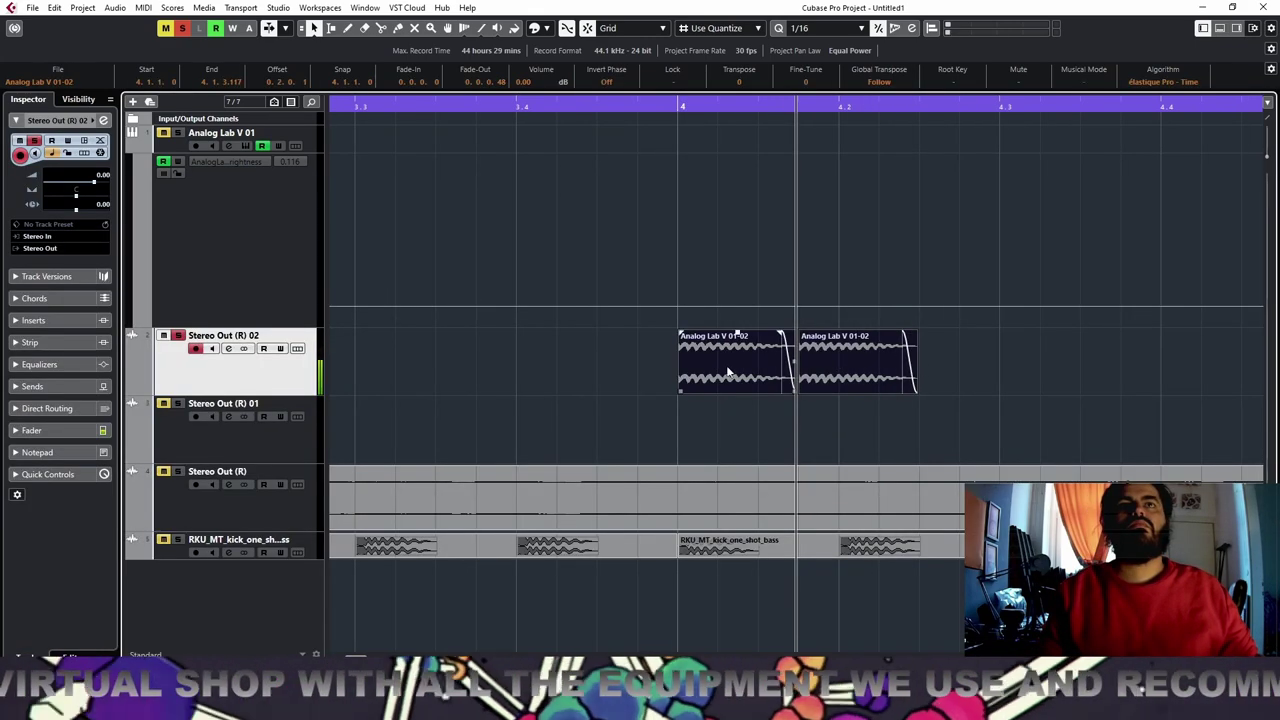
left_click(680, 106)
key("space")
key("space")
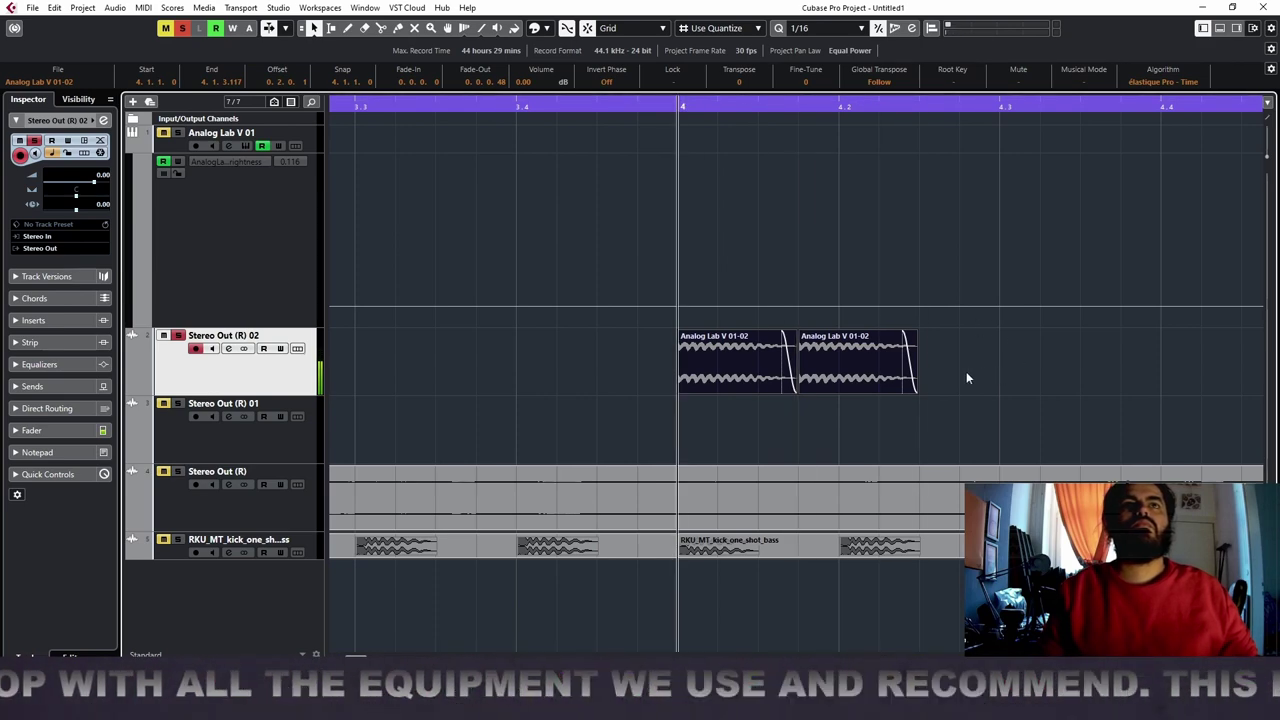
Duplicate the second bass clip and shorten the new third clip to end at about beat 4.3
left_click(837, 380)
key("ctrl+d")
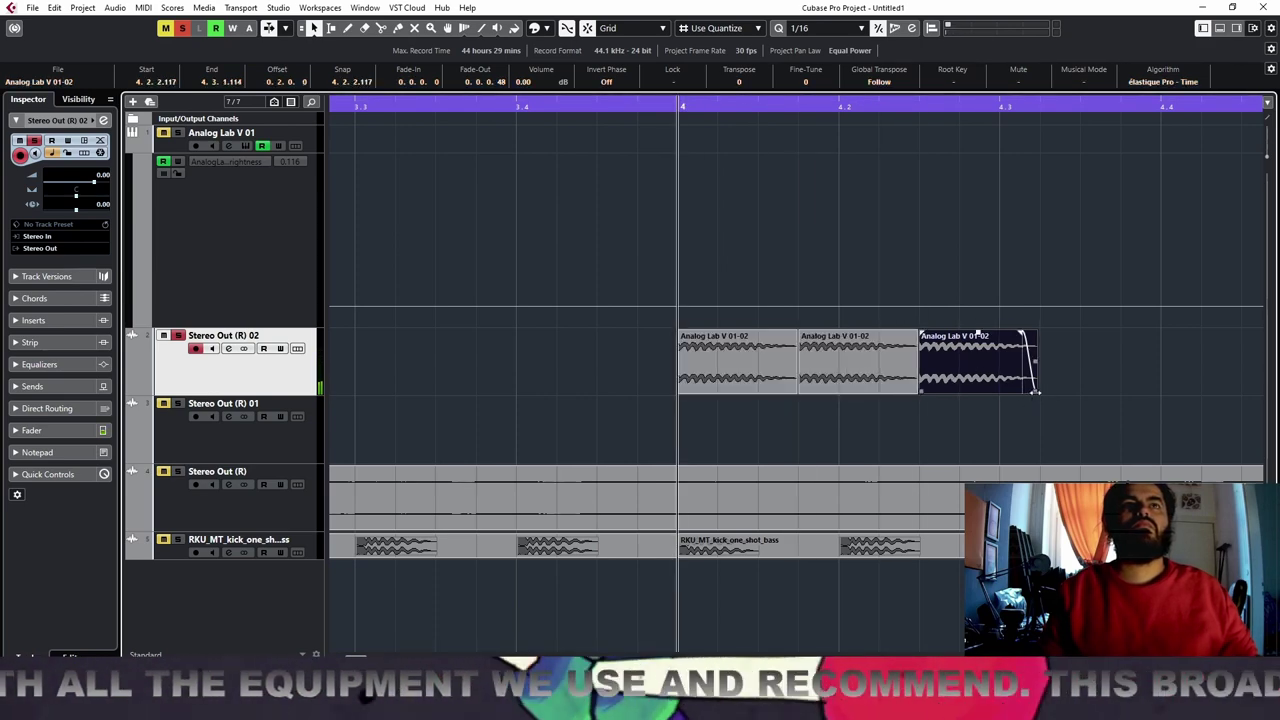
left_click_drag(1035, 392, 998, 391)
Duplicate the three-clip bass group, audition it and shift the copy slightly later to start at beat 4.3
left_click_drag(1114, 360, 692, 360)
key("ctrl+d")
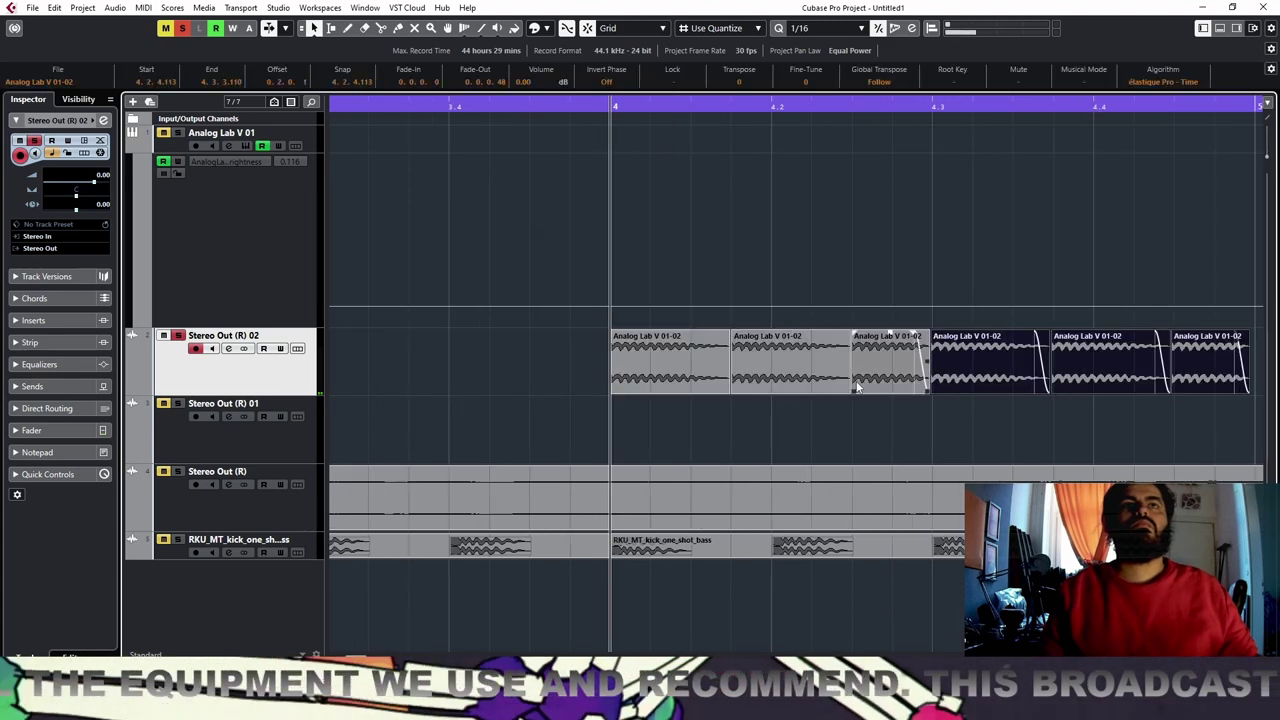
key("space")
key("space")
left_click_drag(1014, 363, 1018, 363)
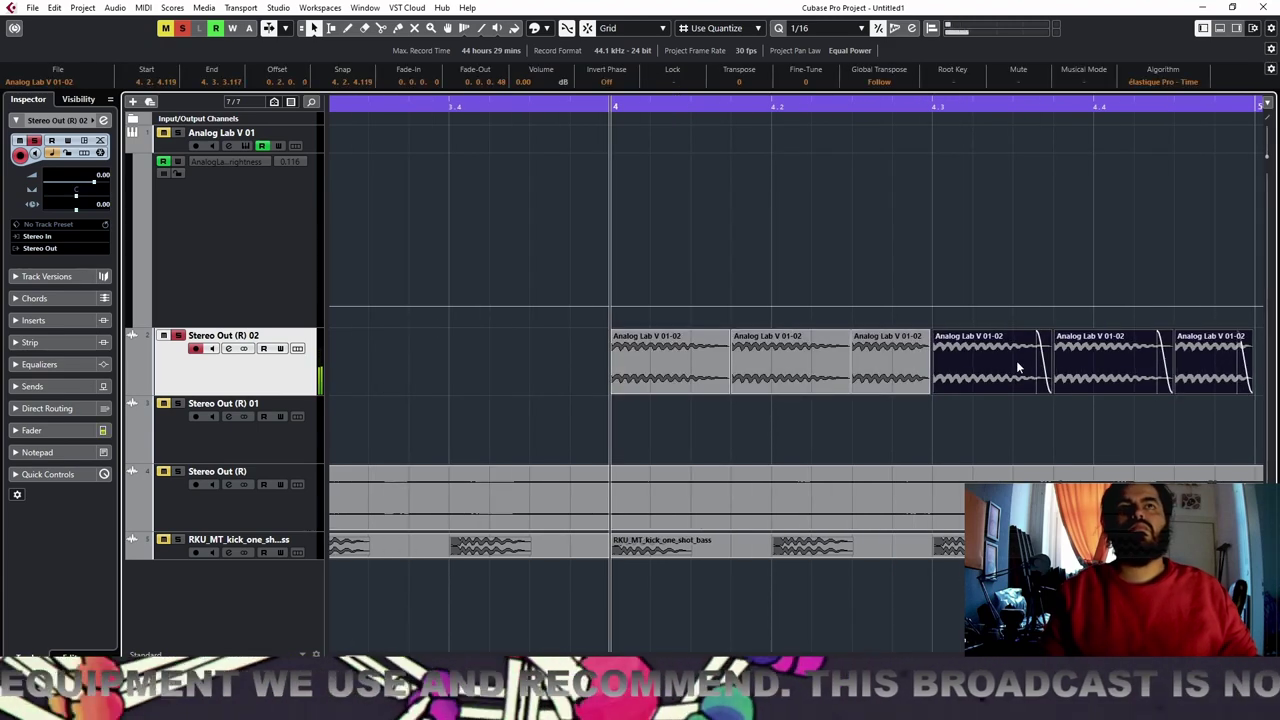
Audition the six-clip bass bar, combine it into a one-bar part and place four consecutive copies from bar 33
left_click_drag(601, 370, 1062, 373)
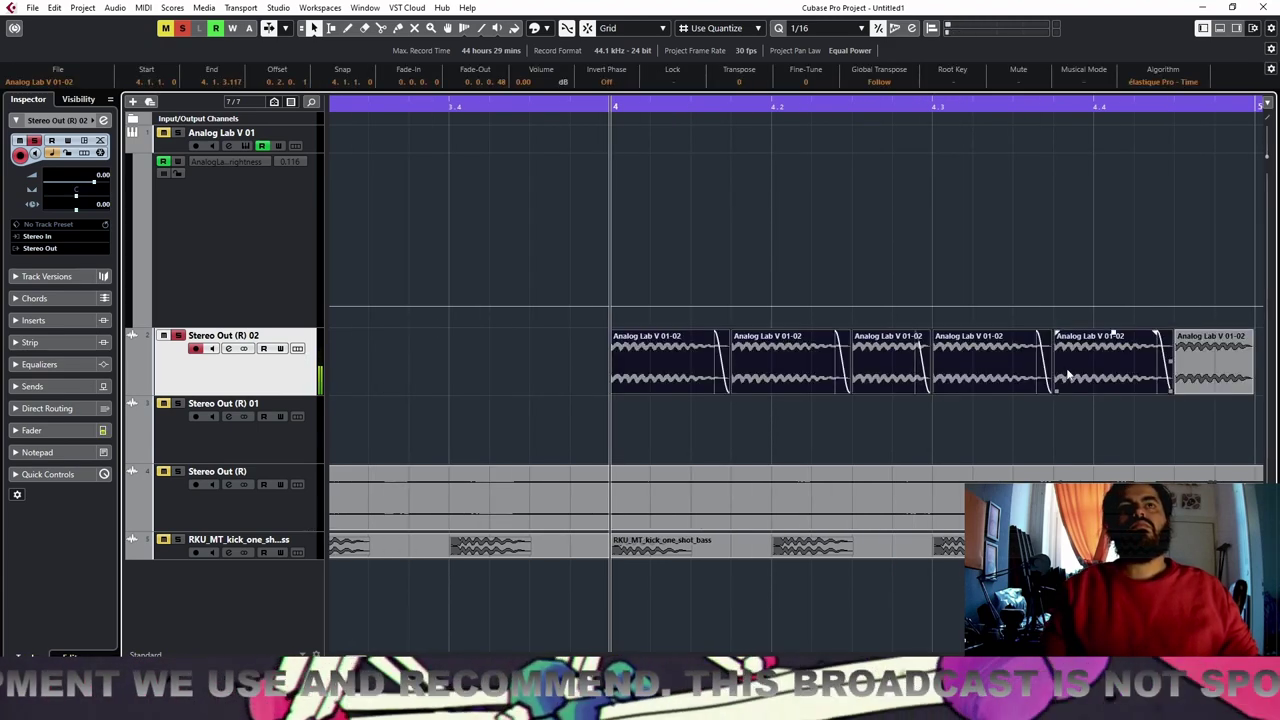
key("space")
key("g")
key("g")
key("g")
key("g")
key("g")
key("g")
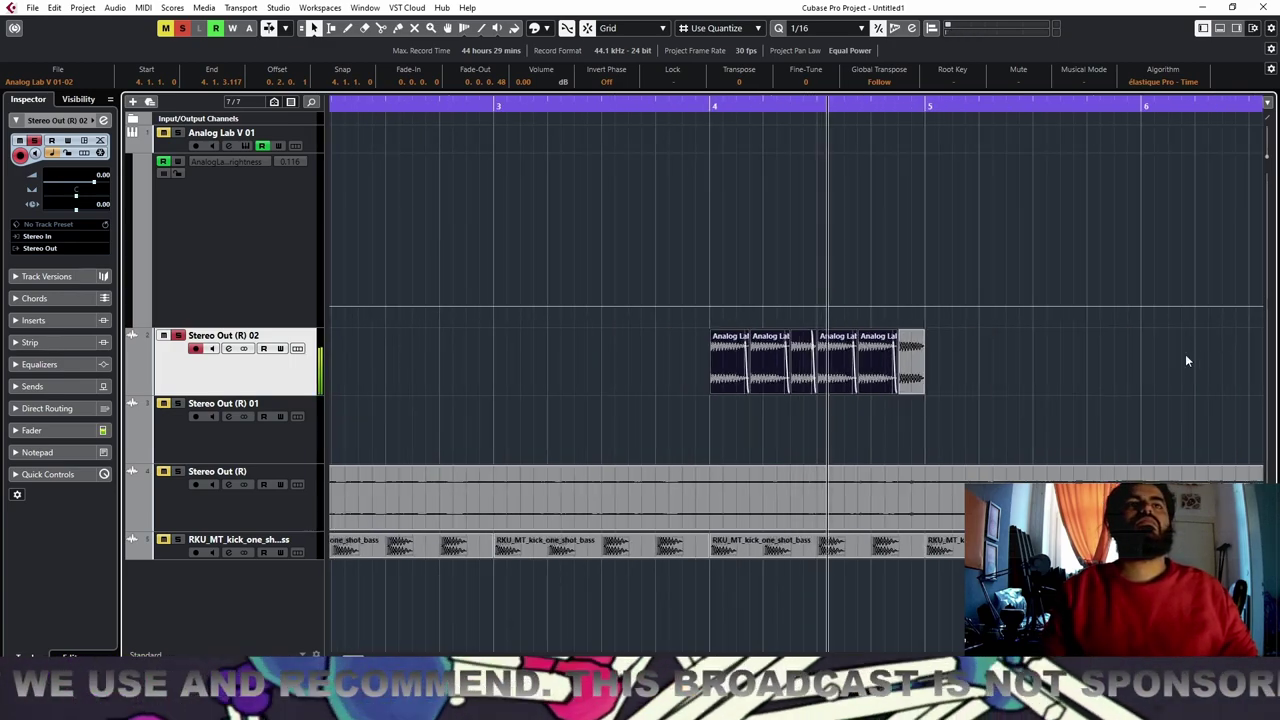
left_click_drag(991, 370, 580, 374)
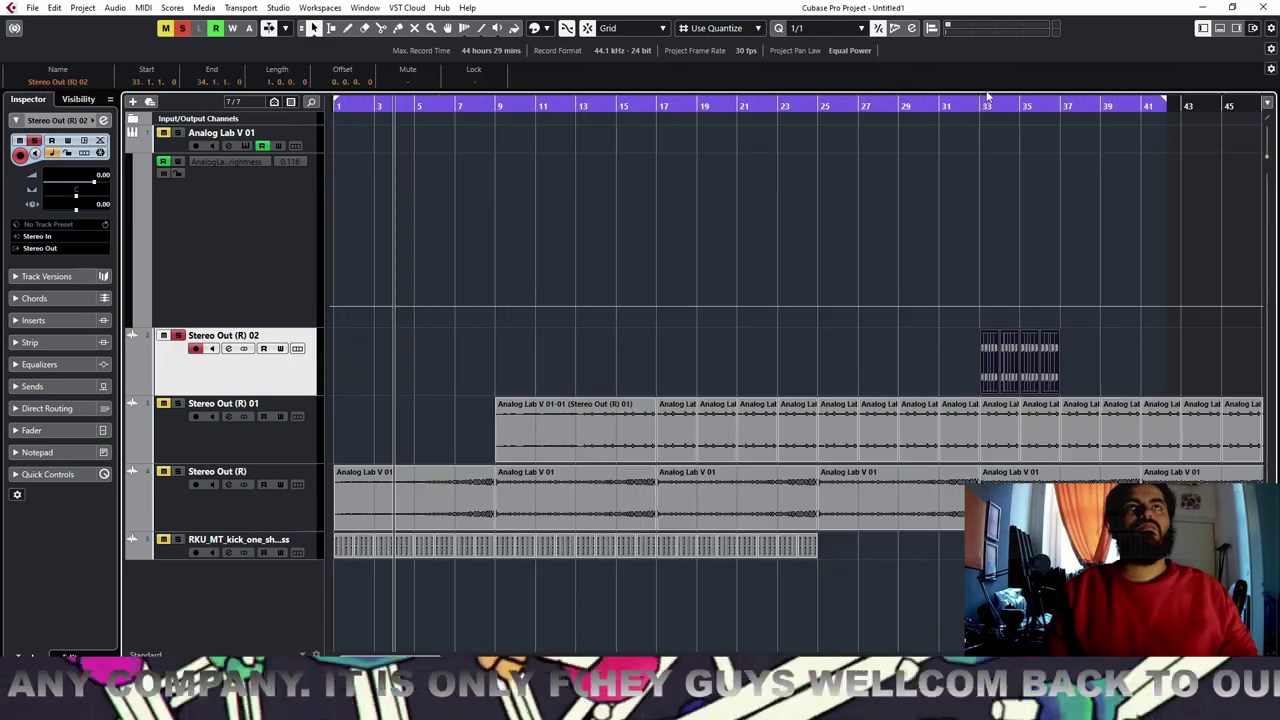
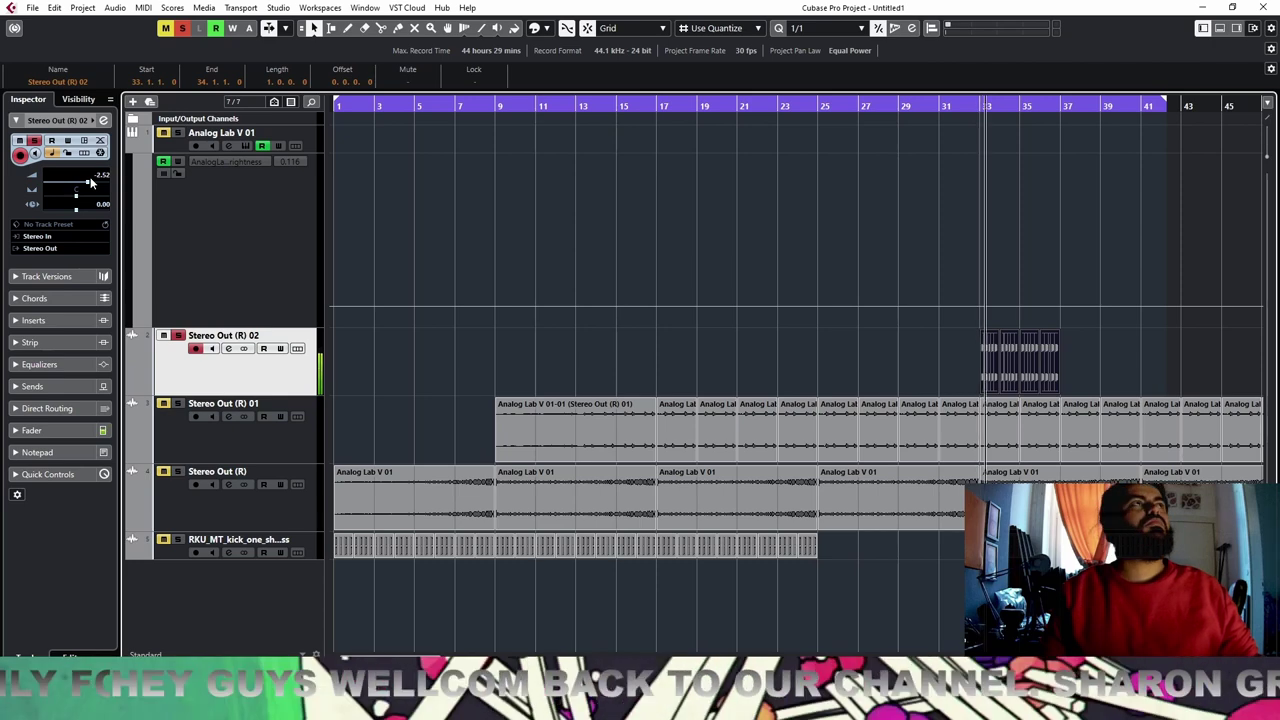
Set the Stereo Out (R) 02 volume to -2.00 and duplicate its four bass parts to bar 37
left_click(1030, 358)
key("ctrl+d")
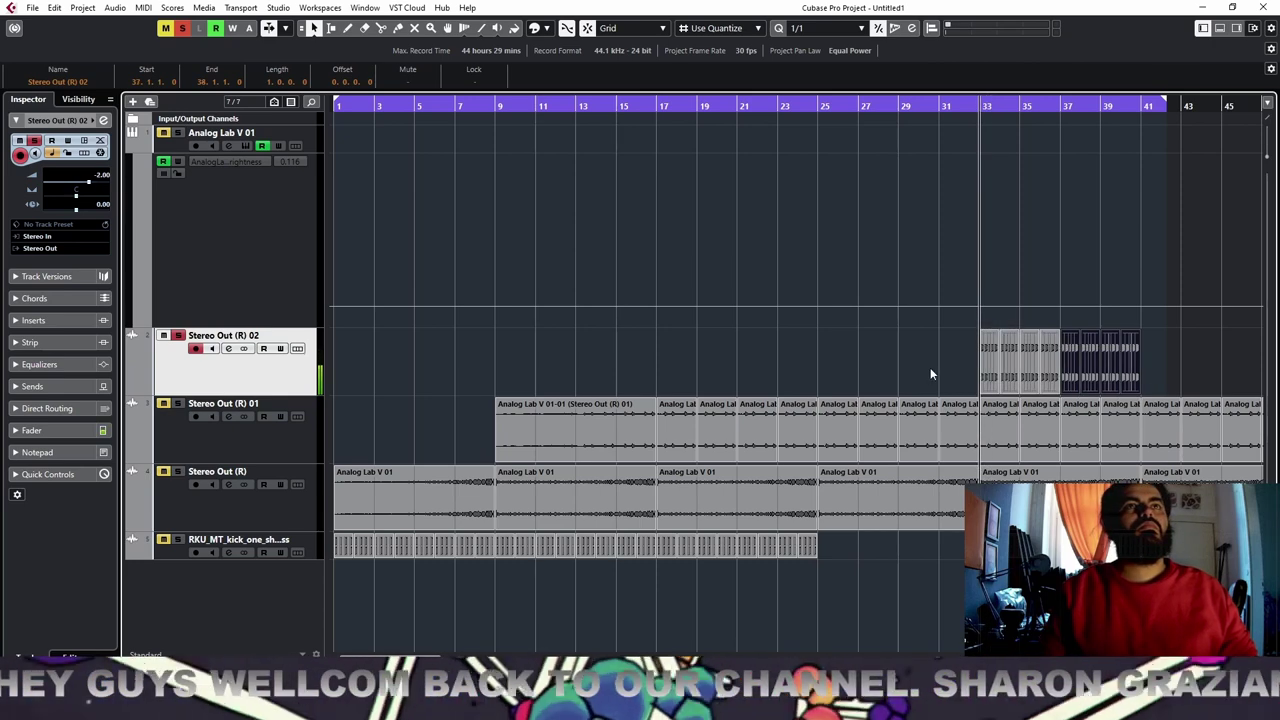
Unsolo the Stereo Out (R) 02 track and duplicate its eight bass parts to bar 41 while playing the full mix
left_click(178, 336)
key("g")
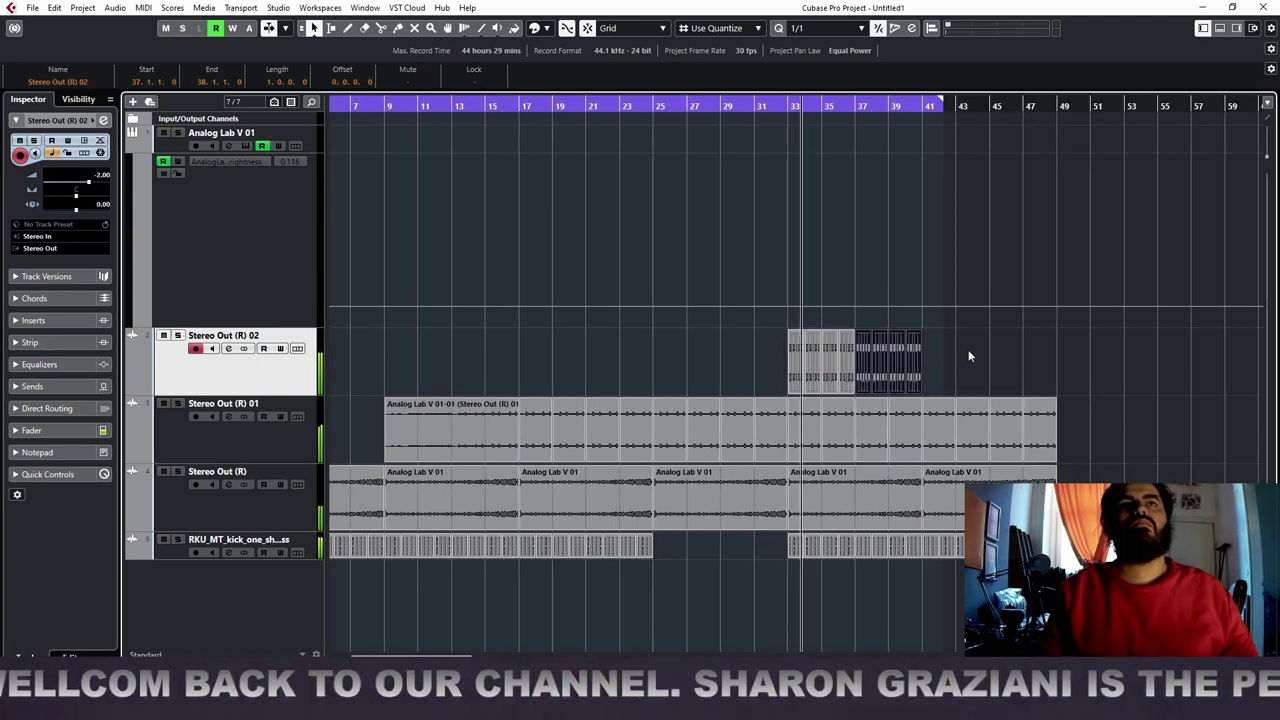
left_click_drag(968, 350, 776, 355)
key("ctrl+d")
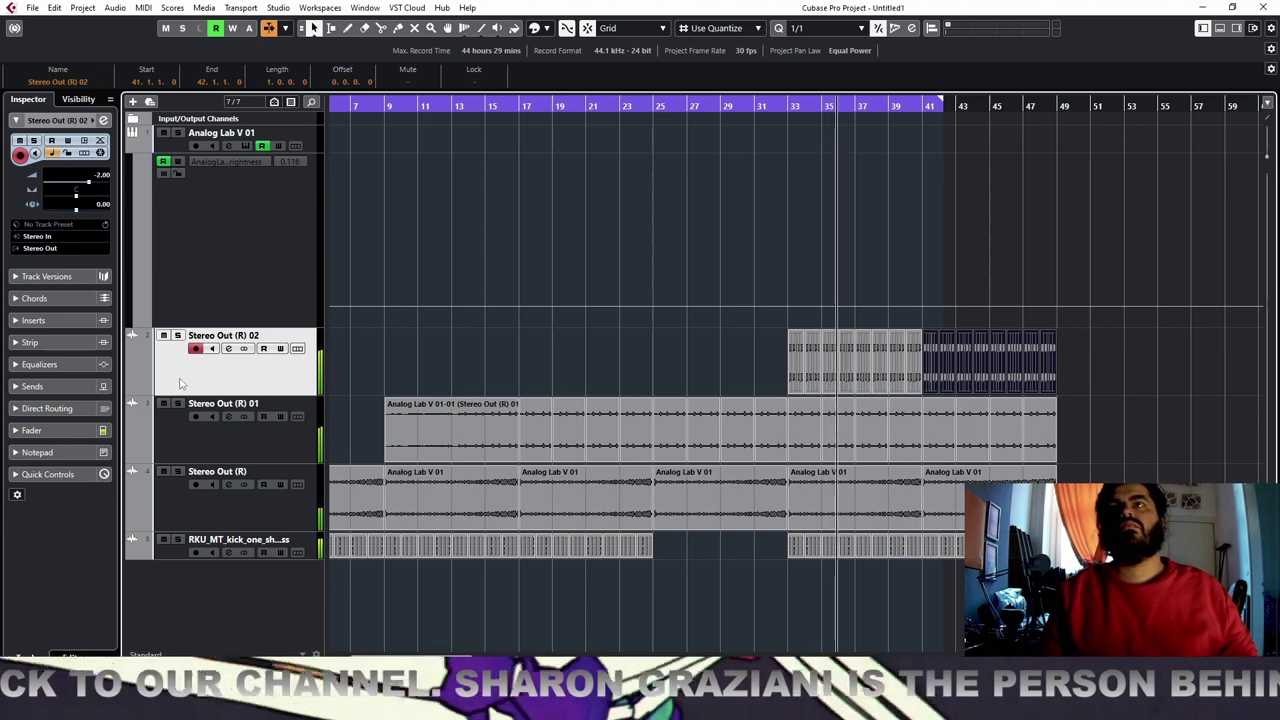
key("space")
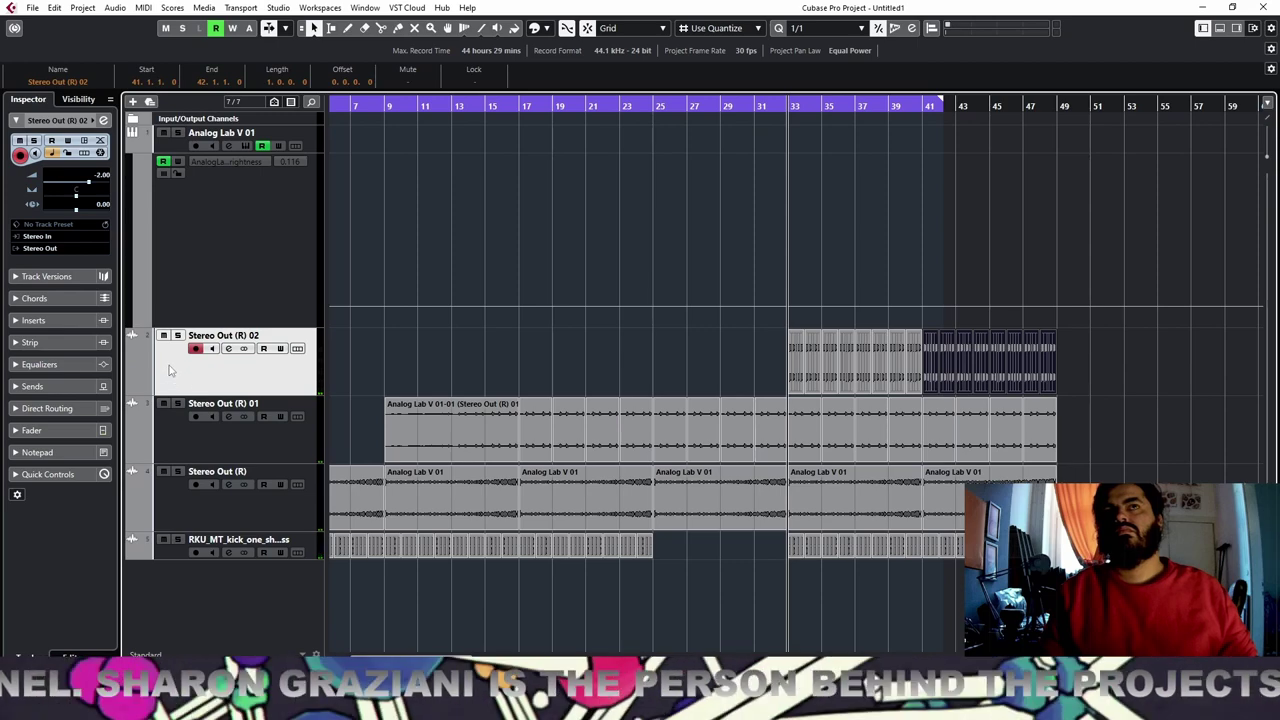
Add a sampler track named "click" below the Analog Lab V 01 track
left_click(131, 147)
right_click(168, 150)
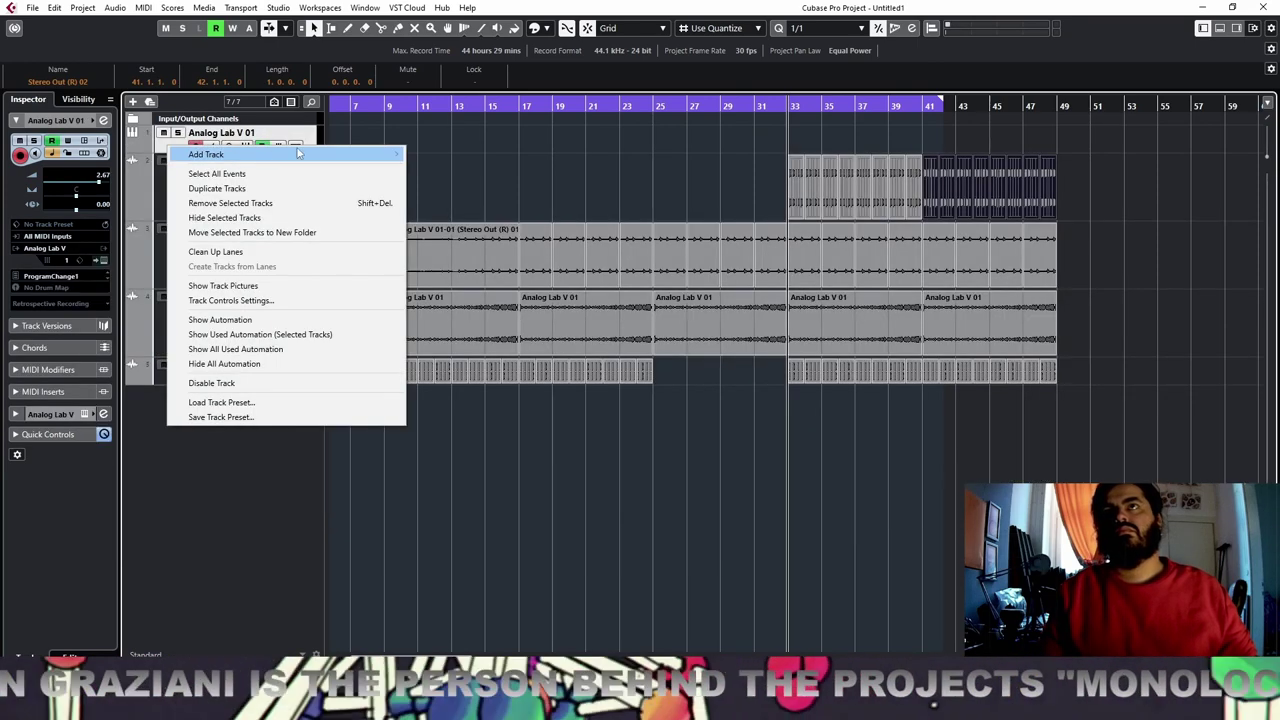
mouse_move(300, 154)
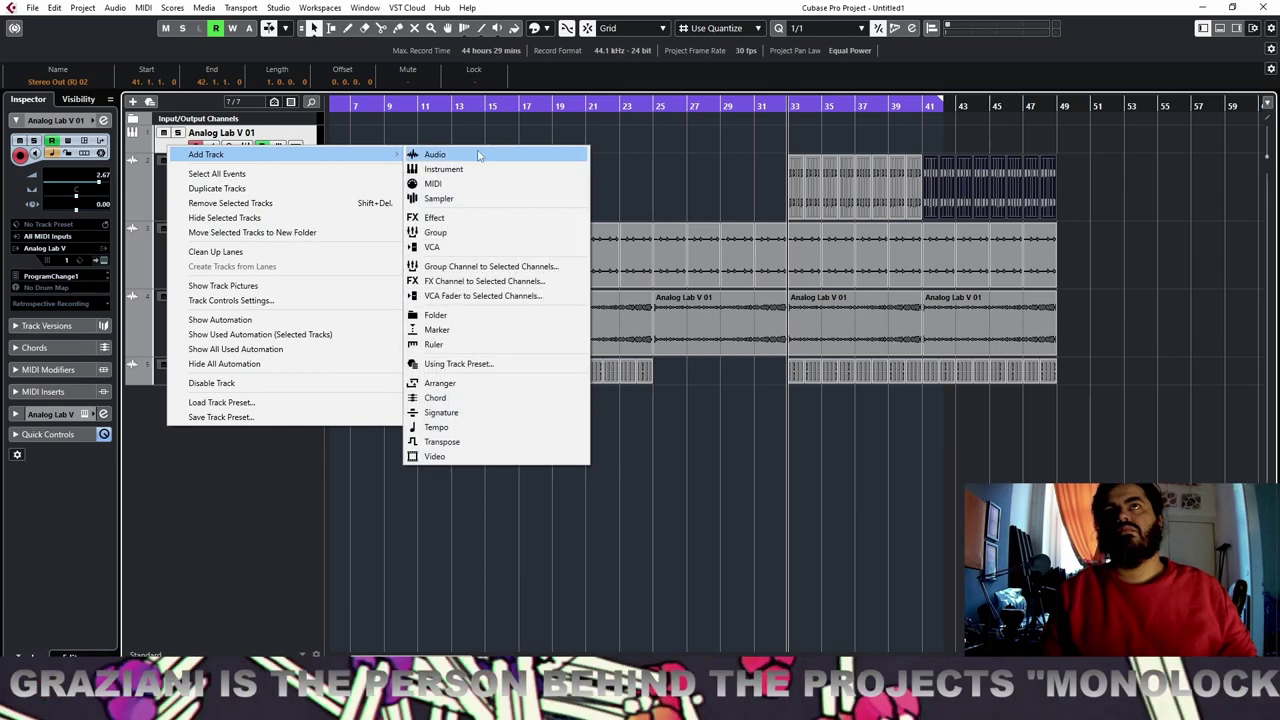
left_click(530, 200)
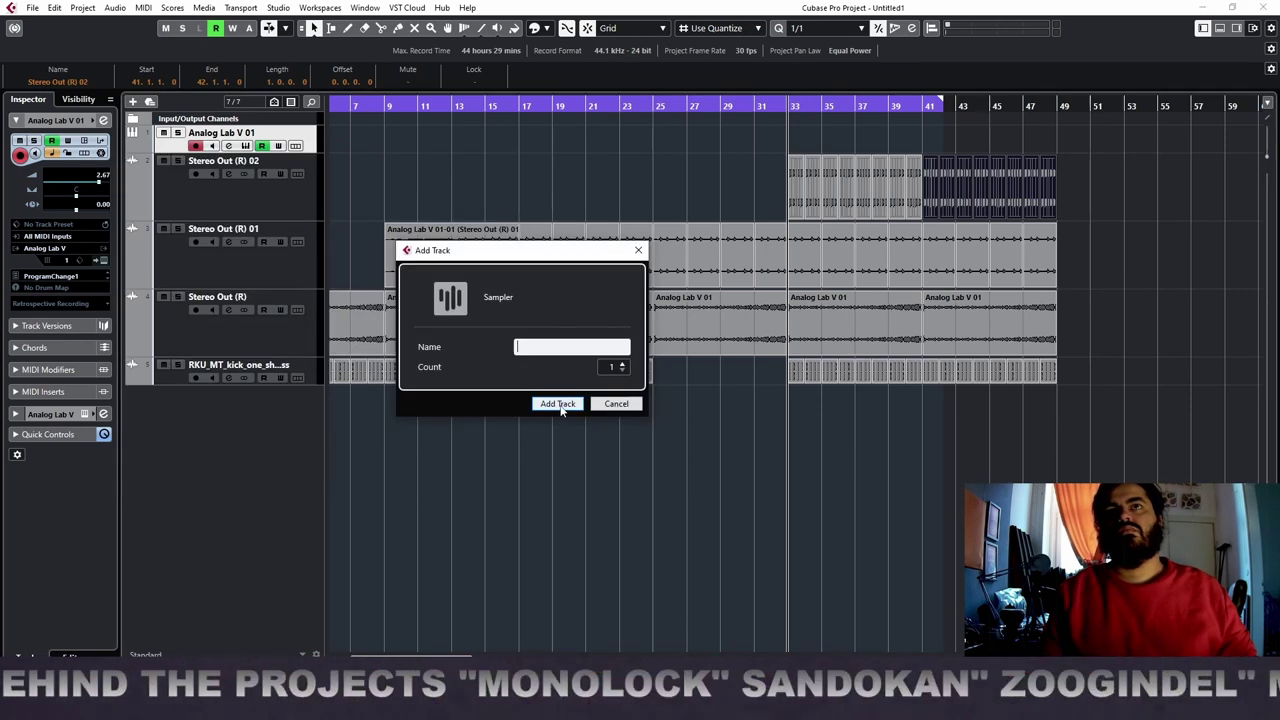
left_click(553, 347)
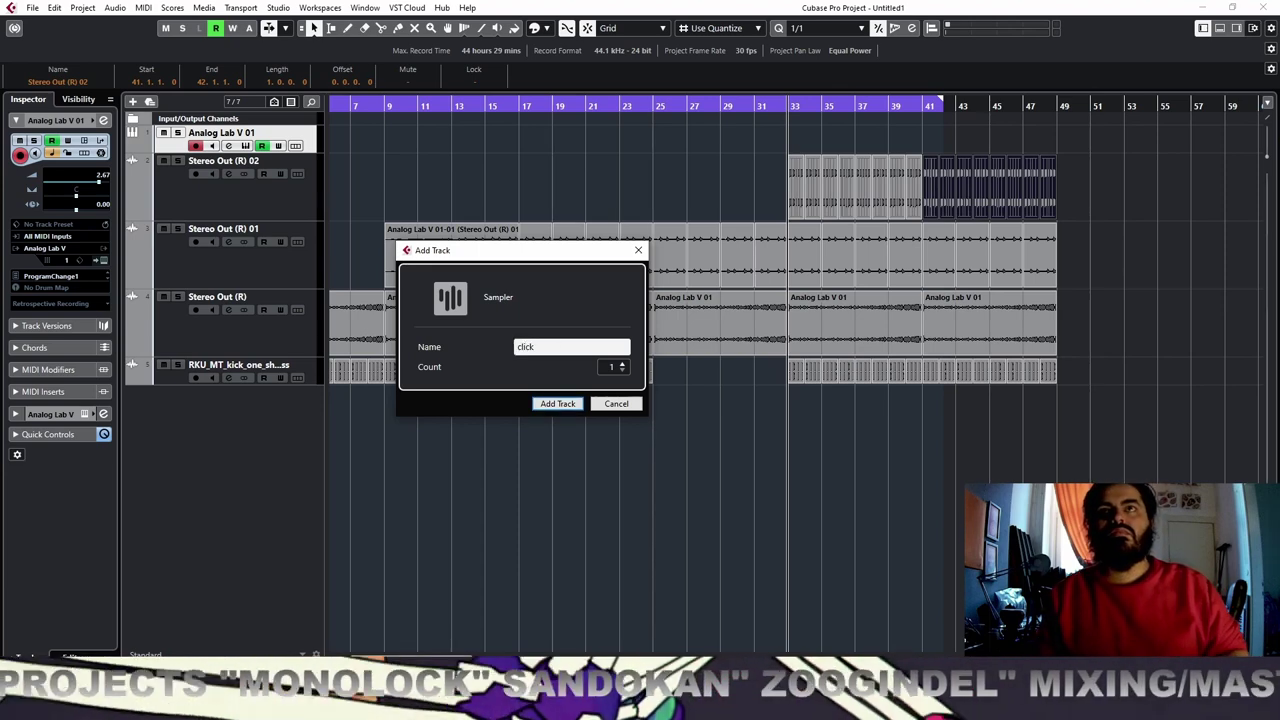
key("Return")
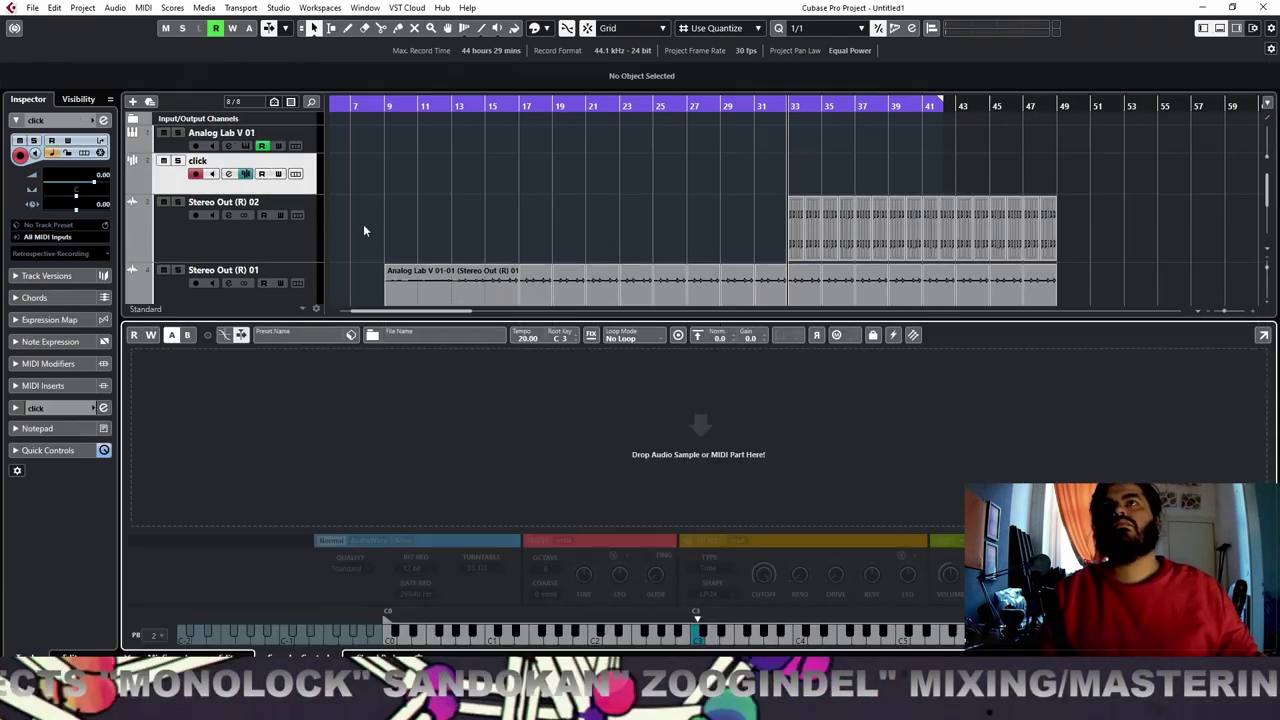
Search the whole samples folder in MediaBay for "close" to find closed hi-hat samples
key("F5")
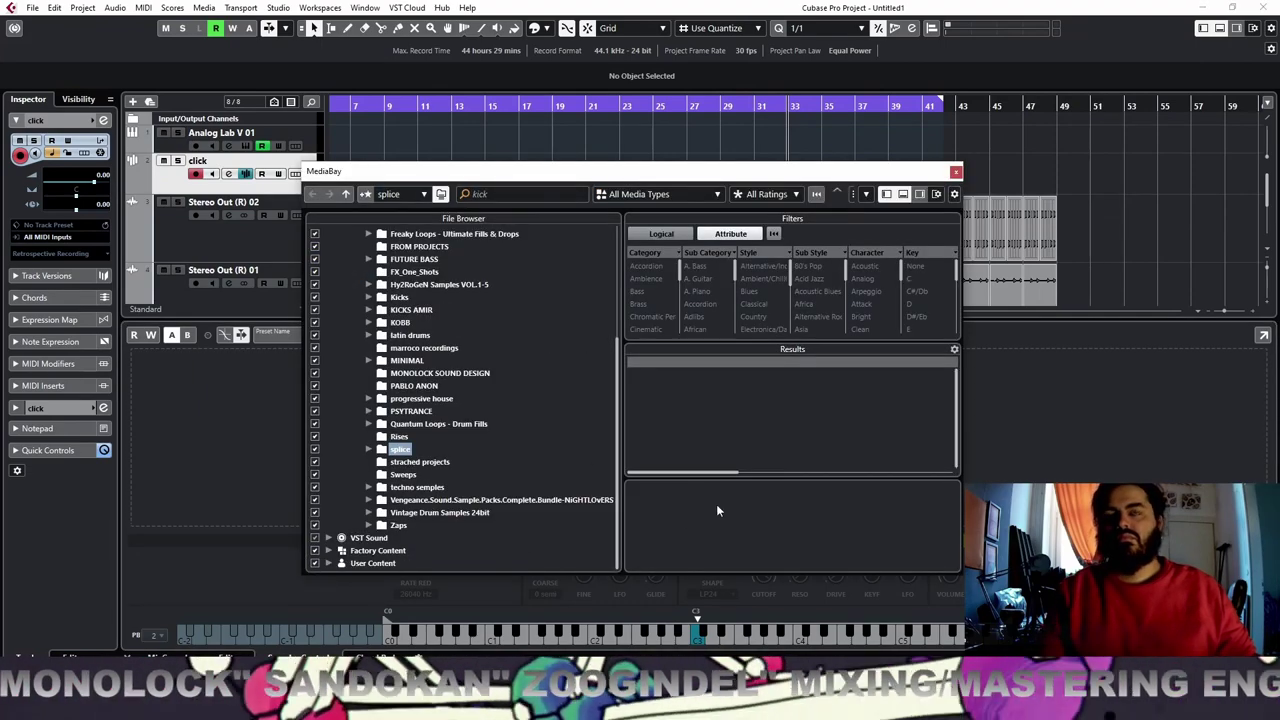
left_click(524, 194)
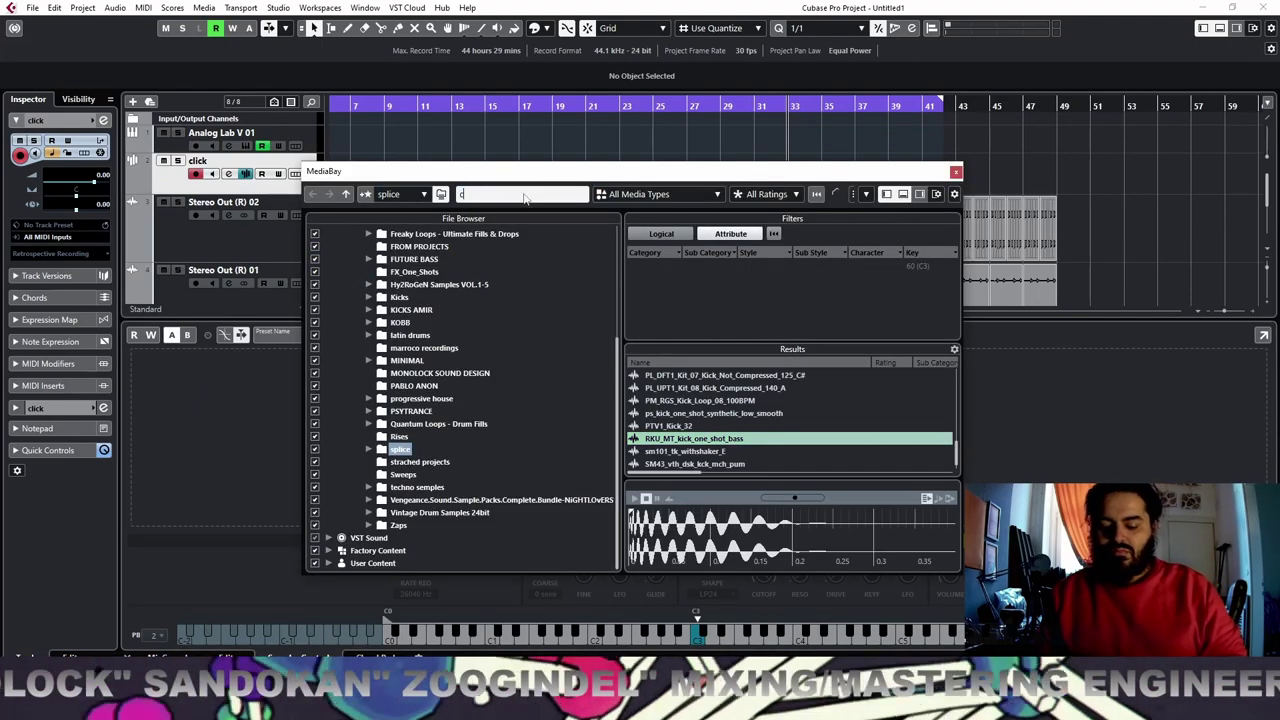
type("close")
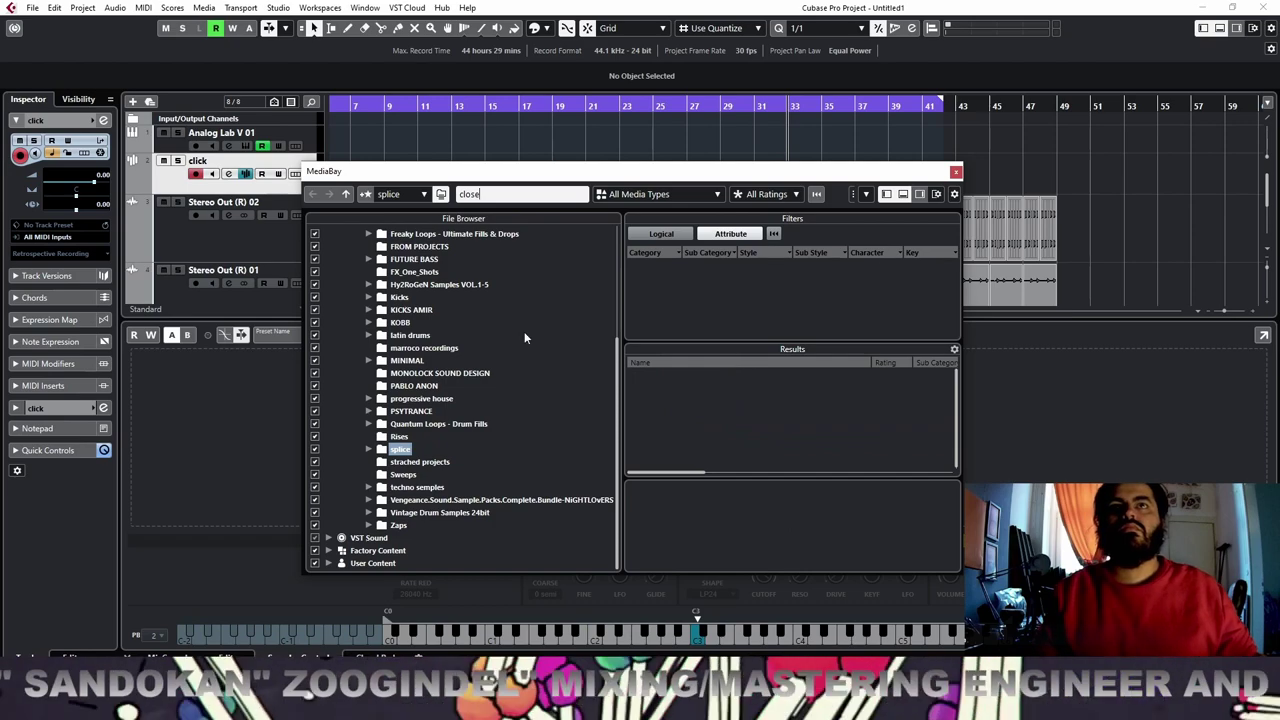
scroll(524, 331, "up", 5)
left_click(392, 259)
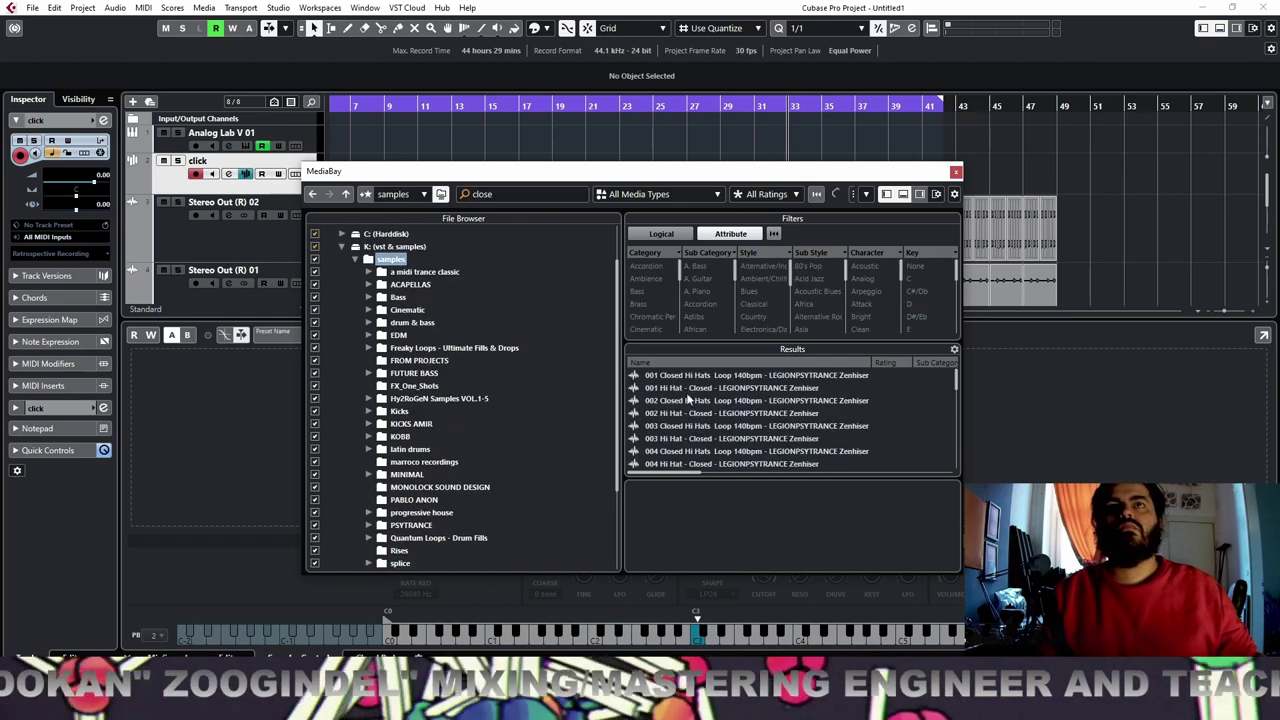
Load the sample "001 Hi Hat - Closed - LEGIONPSYTRANCE Zenhiser" into the click track's sampler and close MediaBay
left_click(690, 388)
left_click_drag(716, 393, 243, 443)
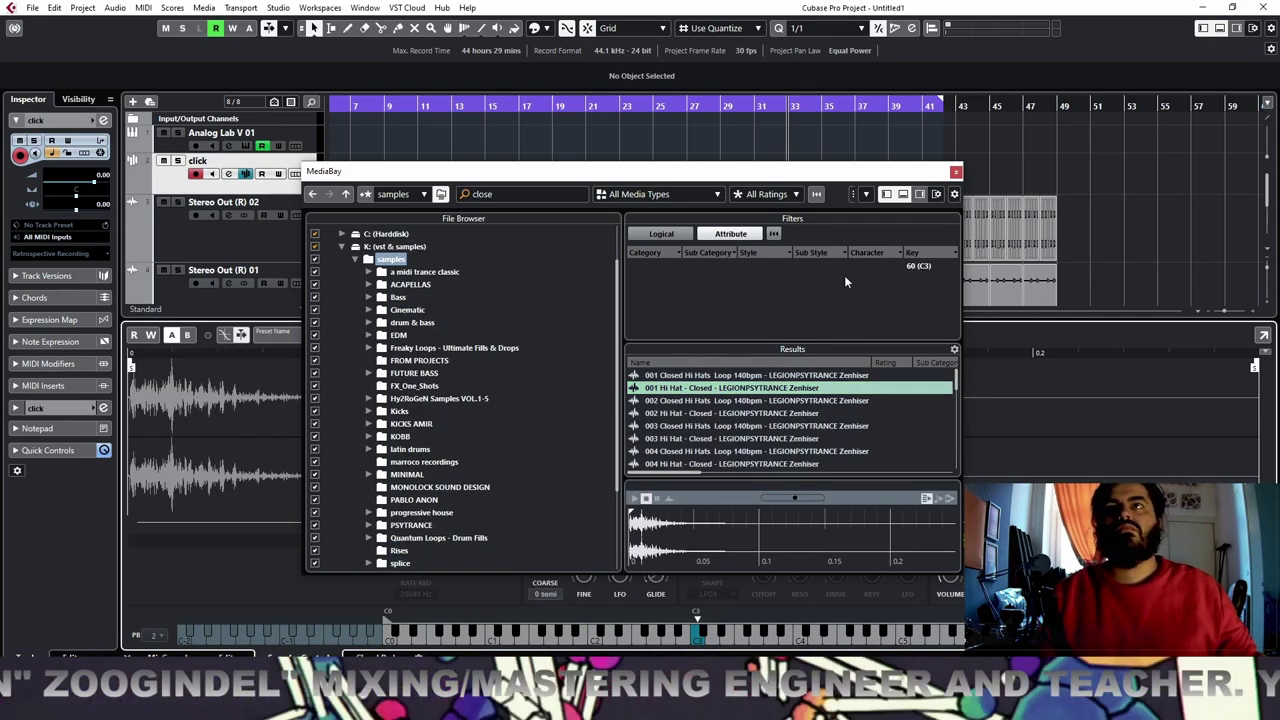
left_click(956, 171)
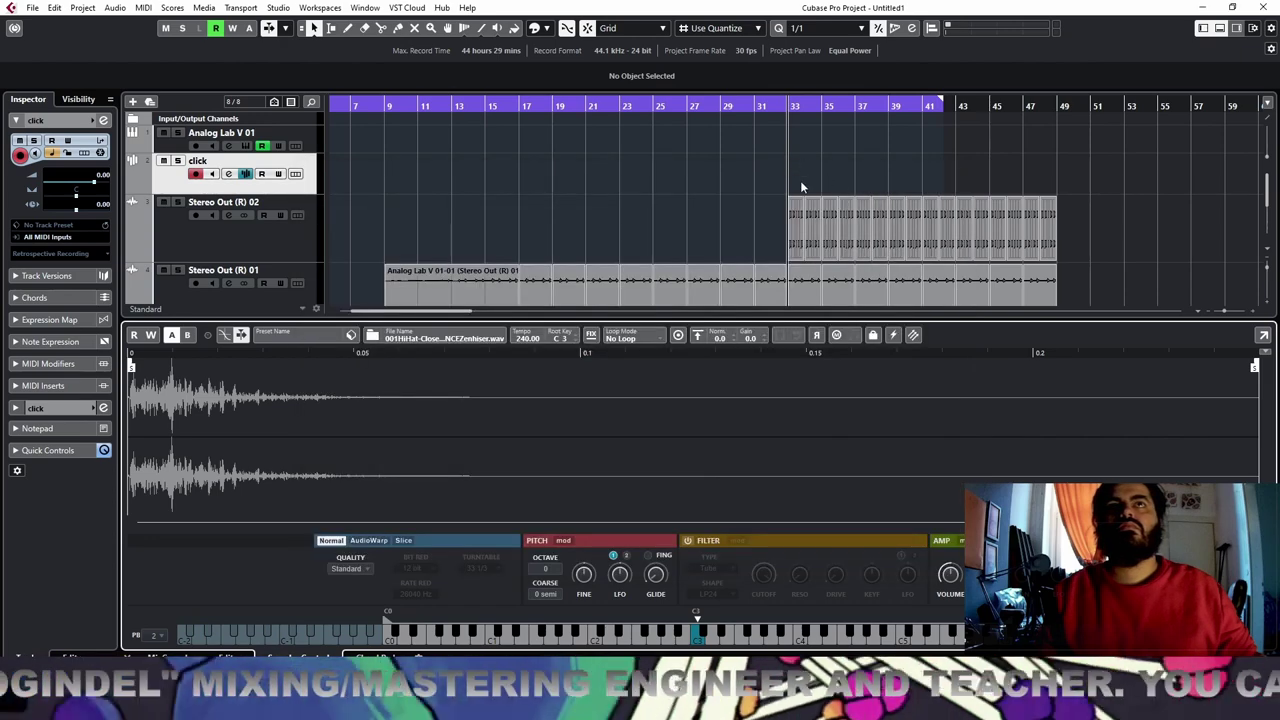
Split the click part at bars 33 and 34 and delete the pieces before and after that one bar
left_click_drag(790, 107, 762, 141)
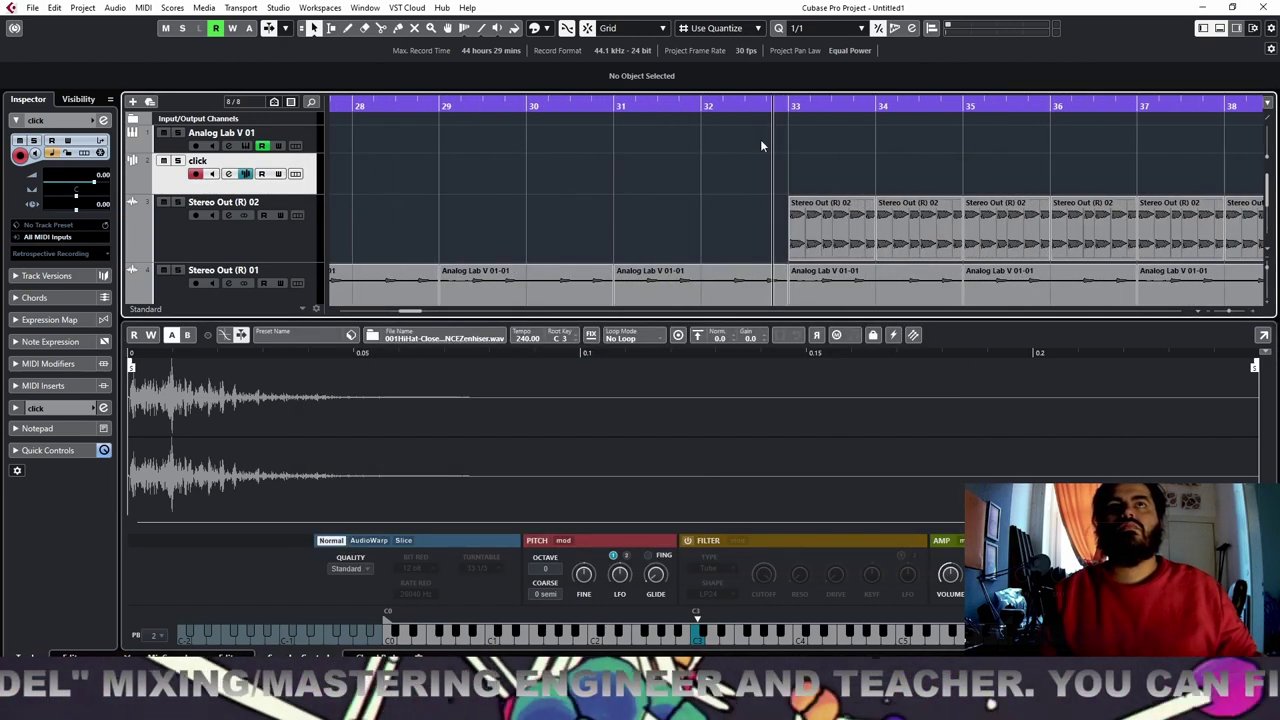
left_click(812, 178)
right_click(812, 175)
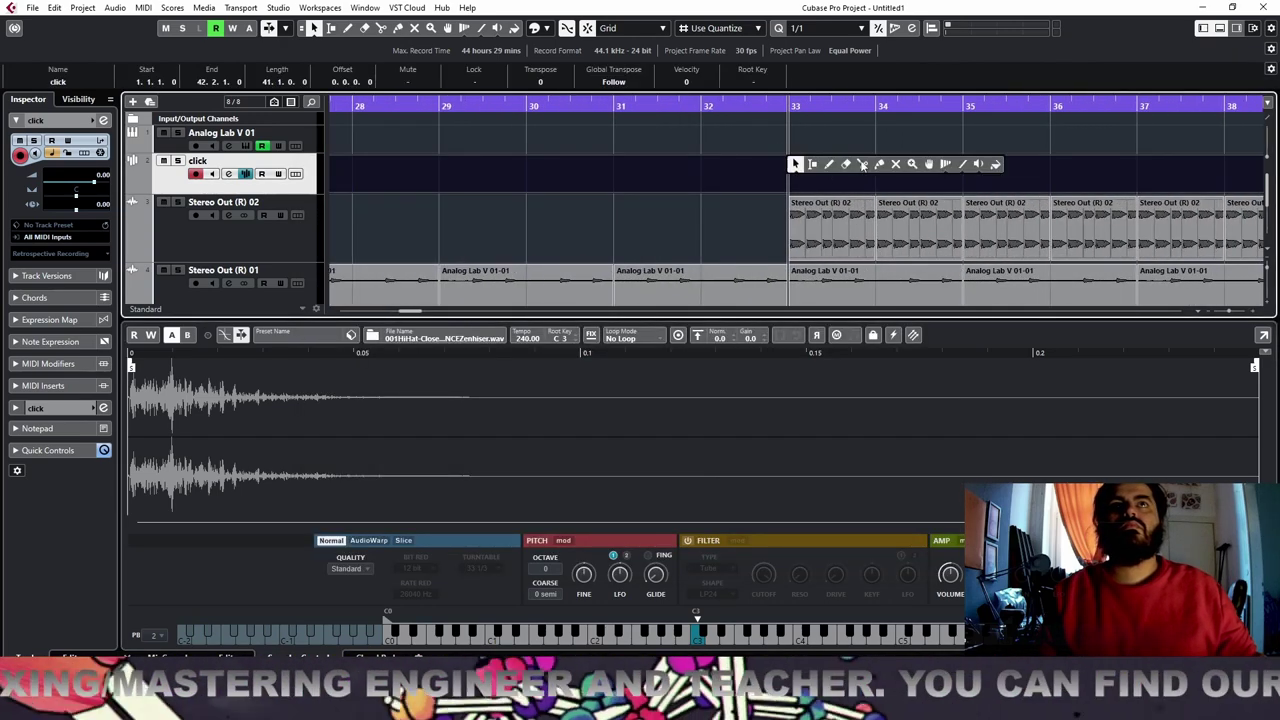
left_click(862, 164)
left_click(814, 190)
left_click(886, 190)
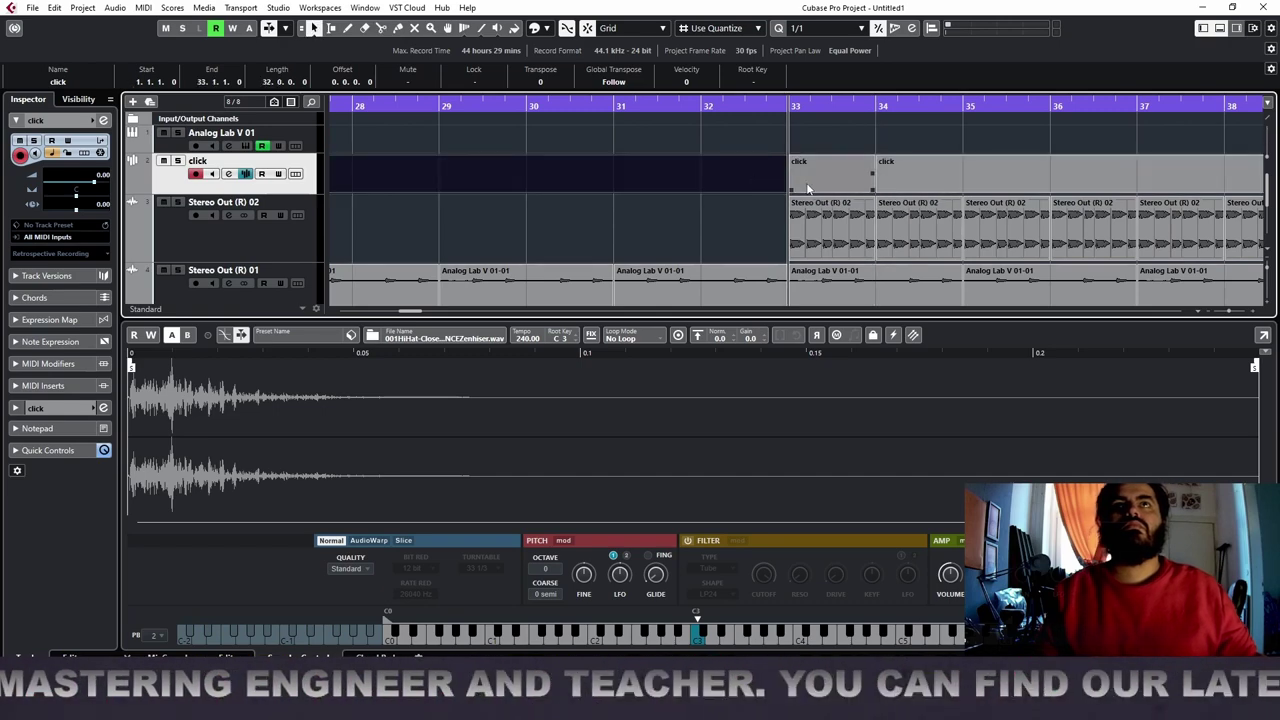
key("Delete")
left_click(898, 190)
key("Delete")
Open the one-bar click part for editing, set quantize to 1/4, and add a C3 note on each of its four beats
double_click(807, 177)
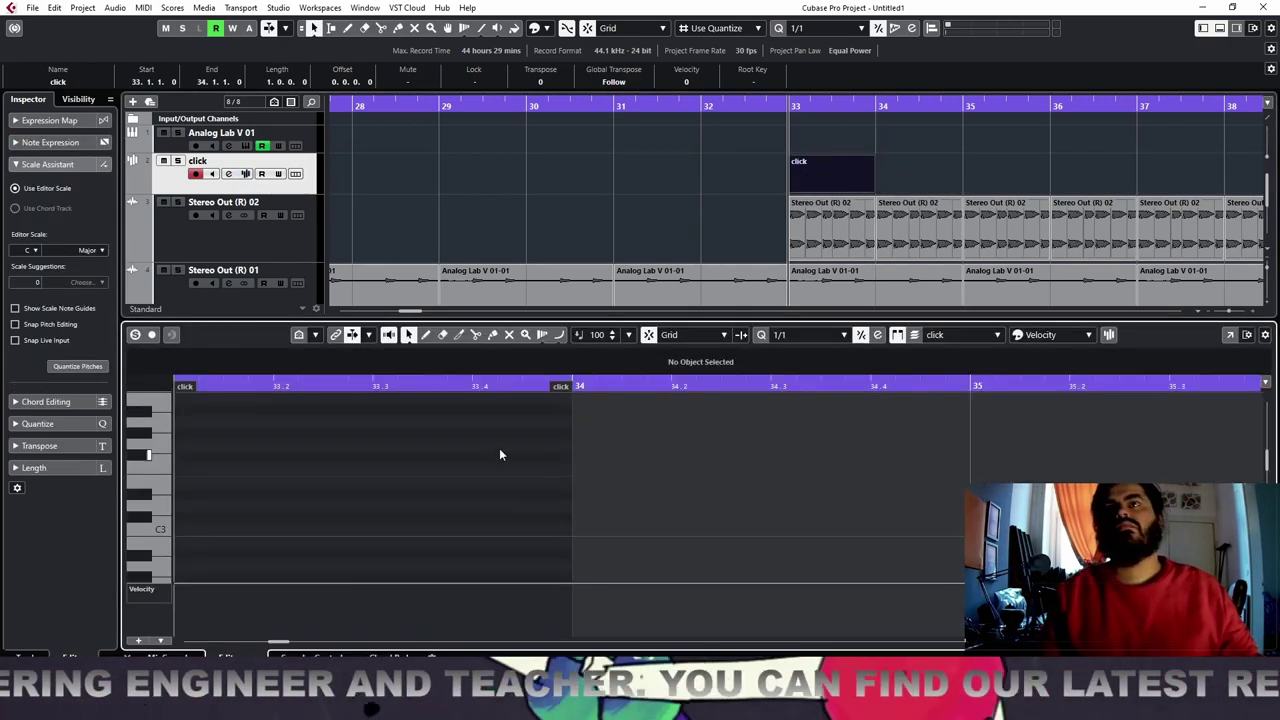
left_click(843, 335)
left_click(805, 302)
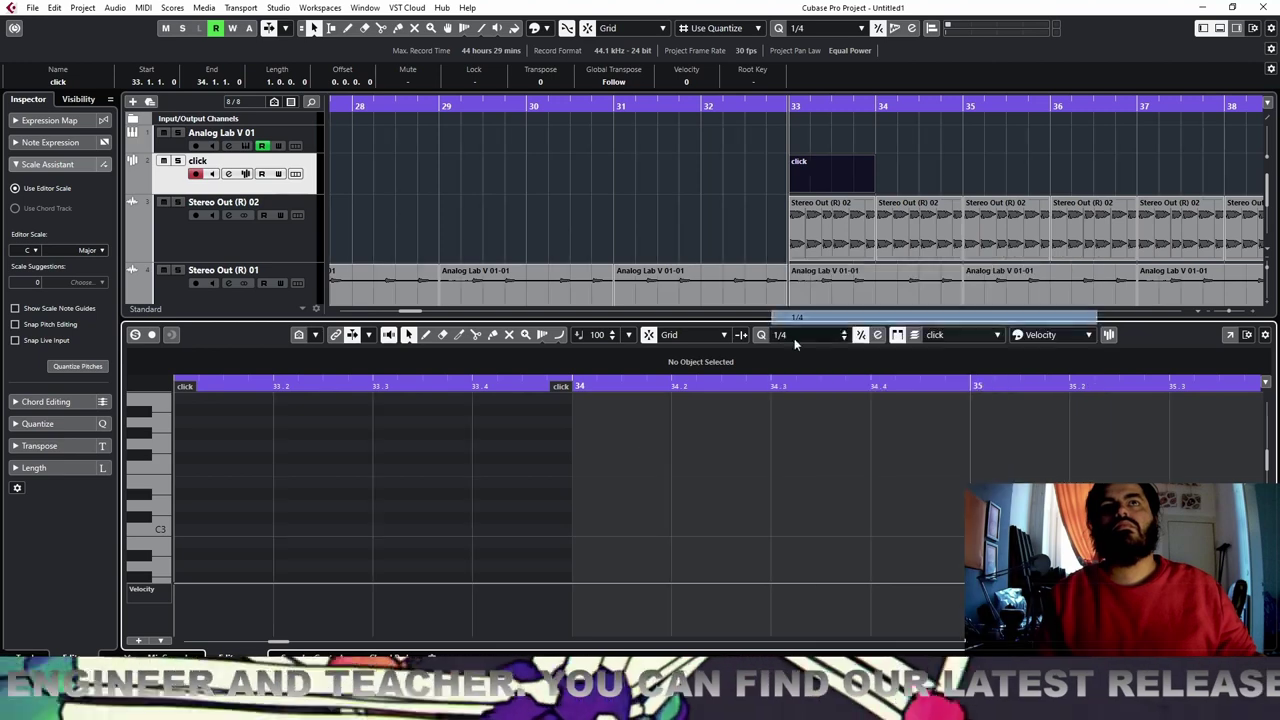
left_click(214, 537)
left_click(312, 532)
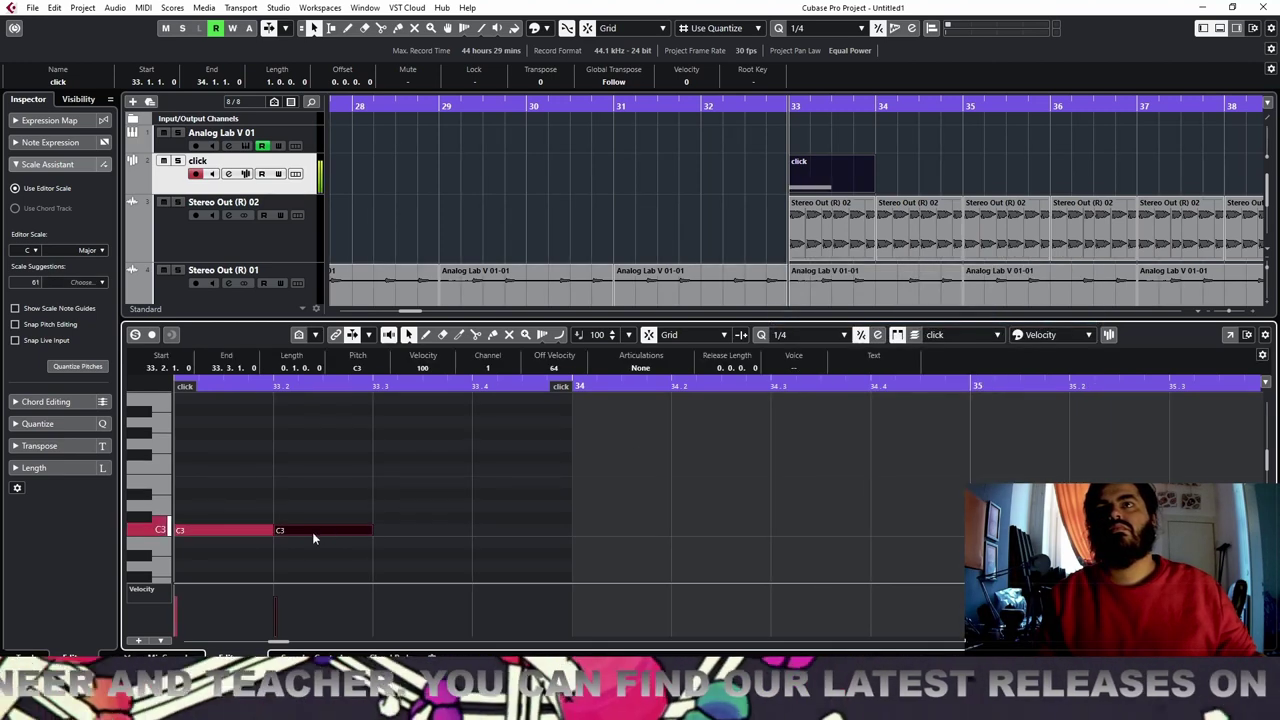
left_click(405, 532)
left_click(503, 537)
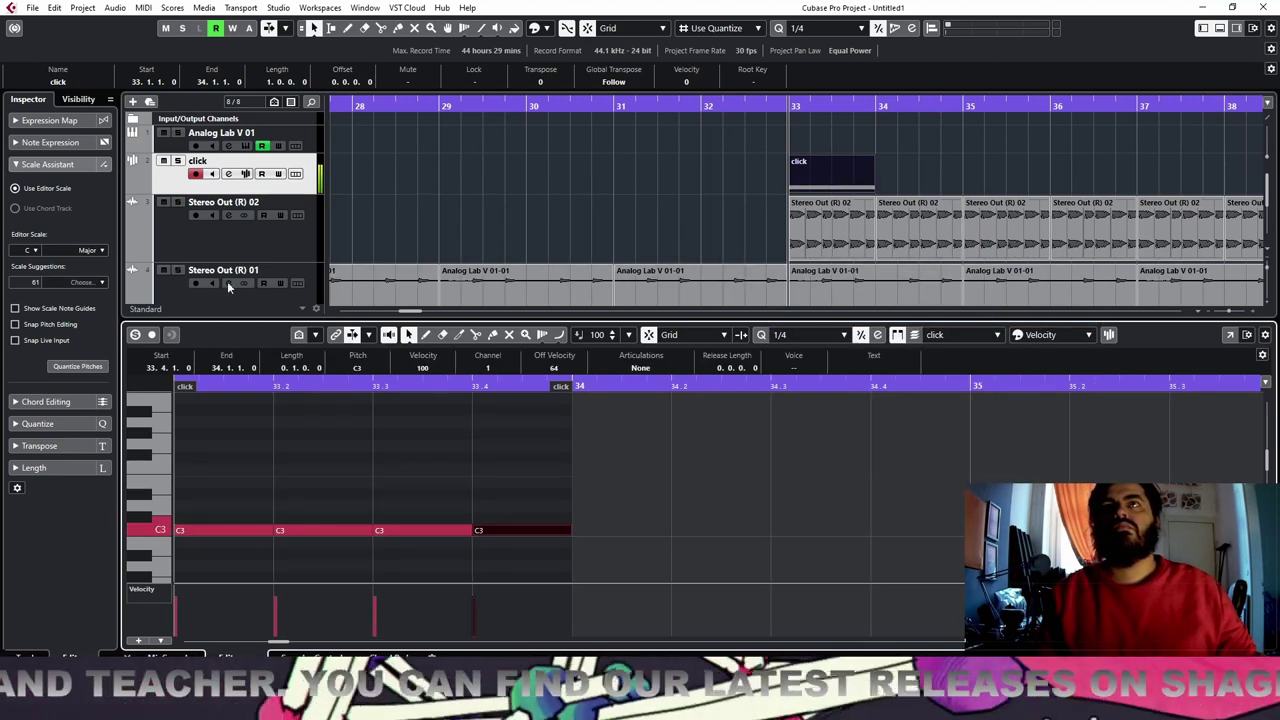
Shorten the hi-hat sample in the click sampler by moving its end to about 0.01 s, and play it back
left_click(245, 175)
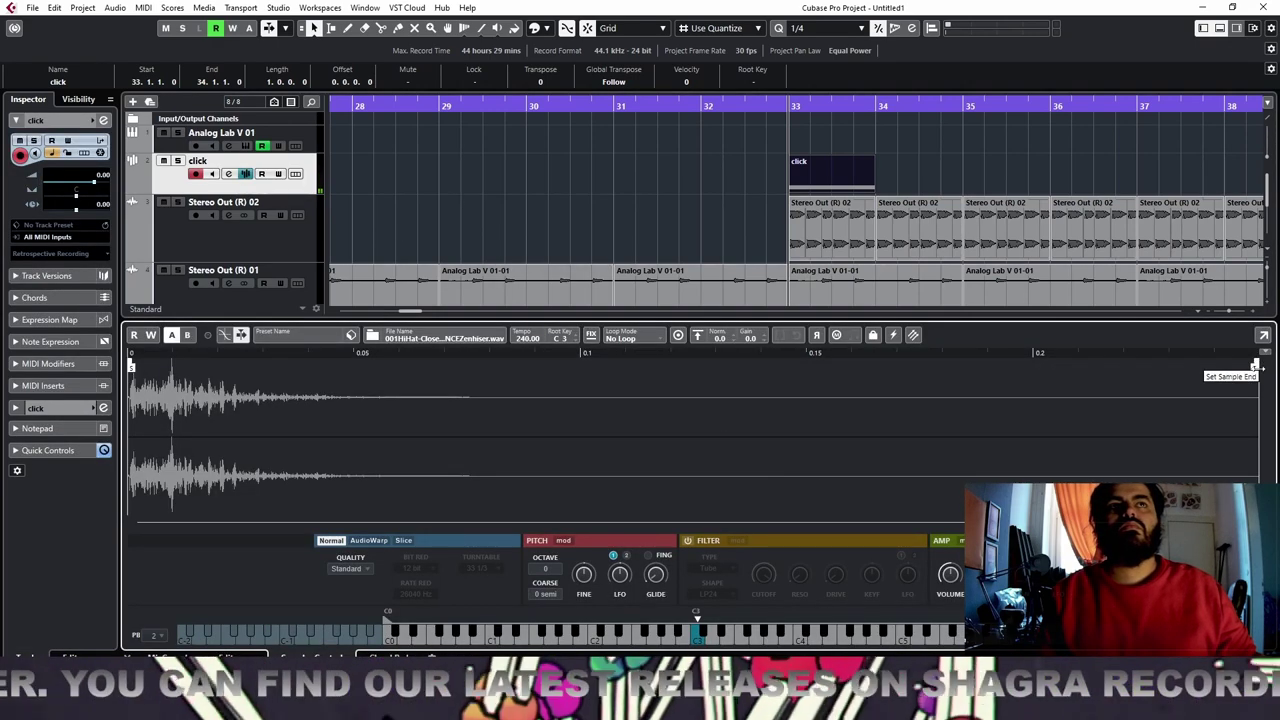
left_click_drag(1257, 367, 175, 362)
key("space")
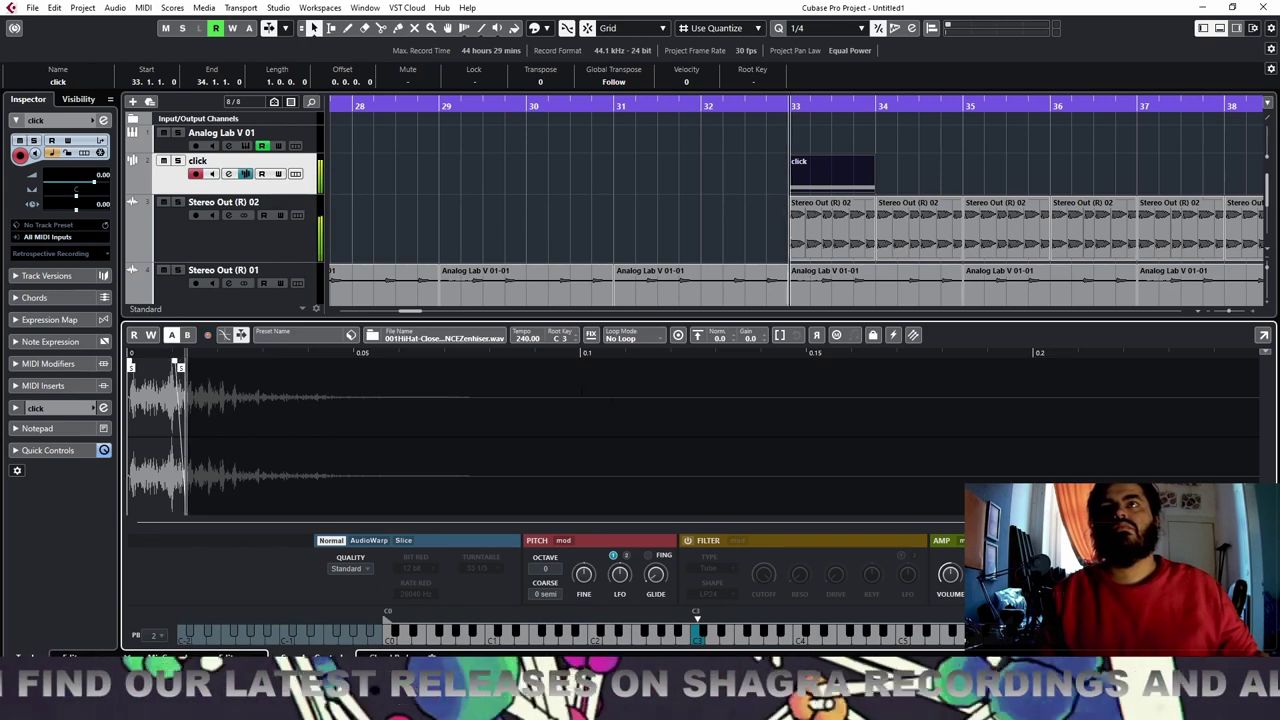
Route the click track's output to No Bus in the MixConsole, then close the mixer
left_click(169, 190)
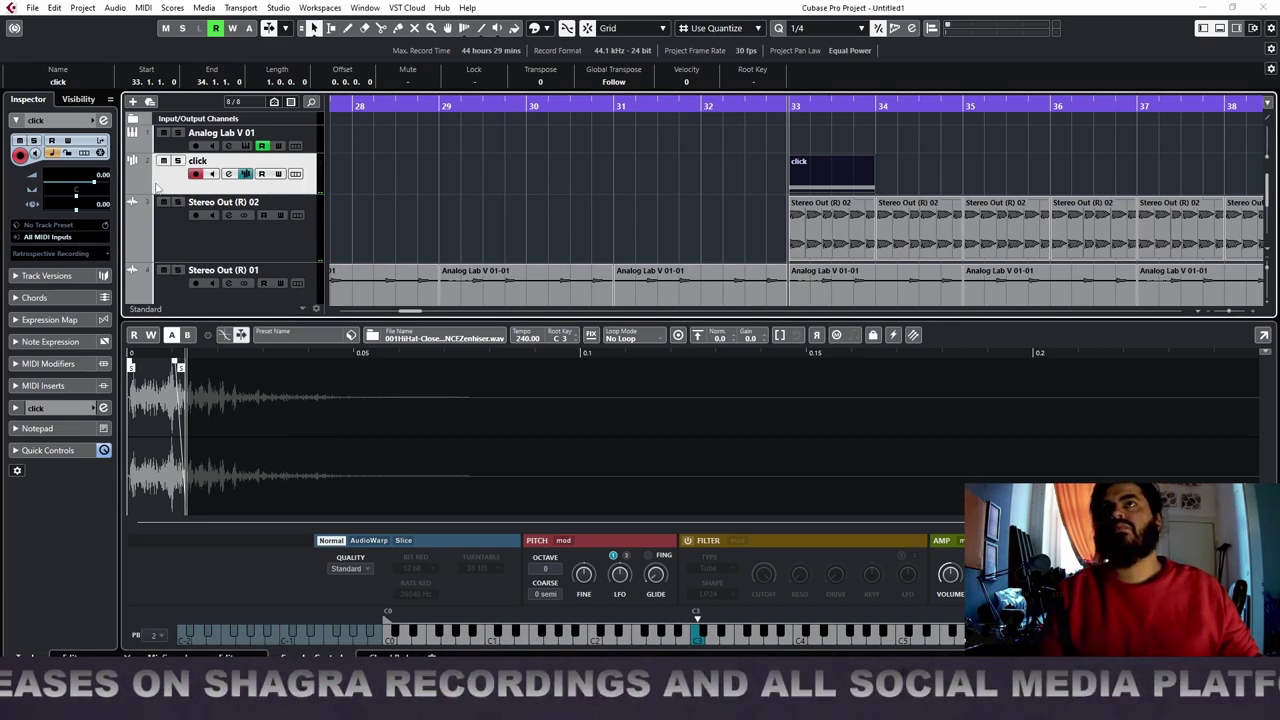
key("F3")
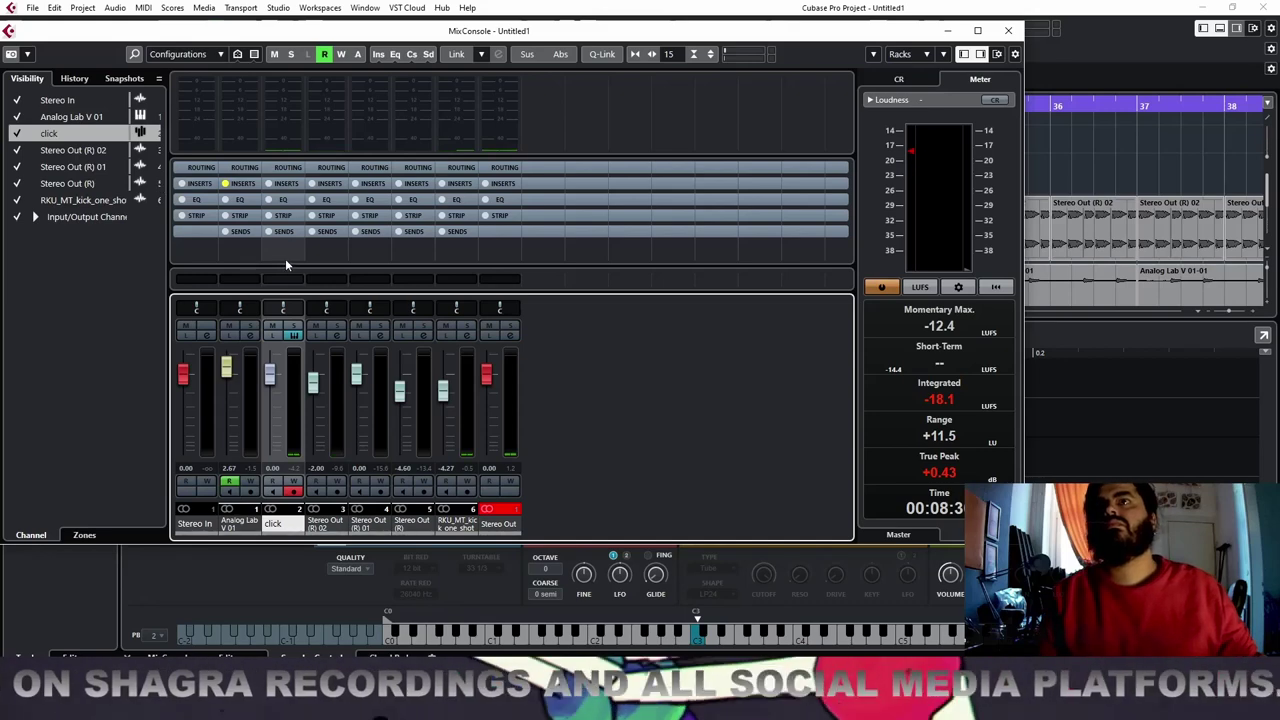
left_click(285, 169)
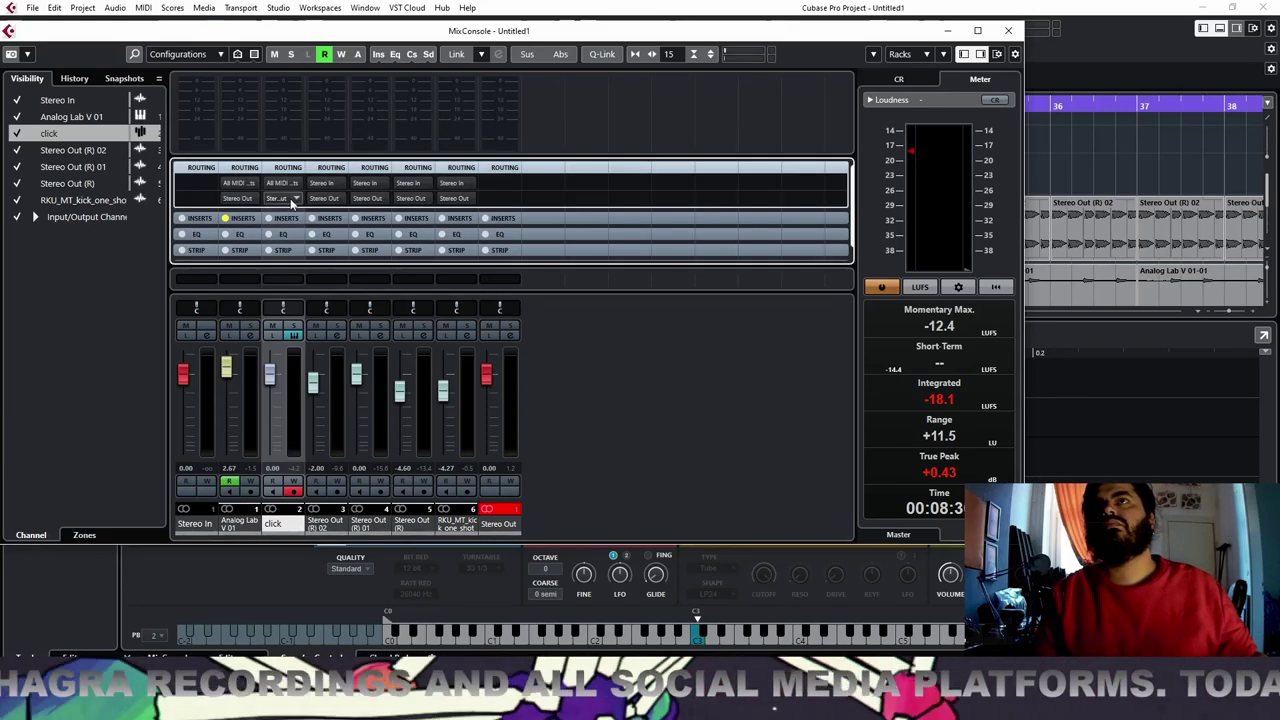
left_click(294, 200)
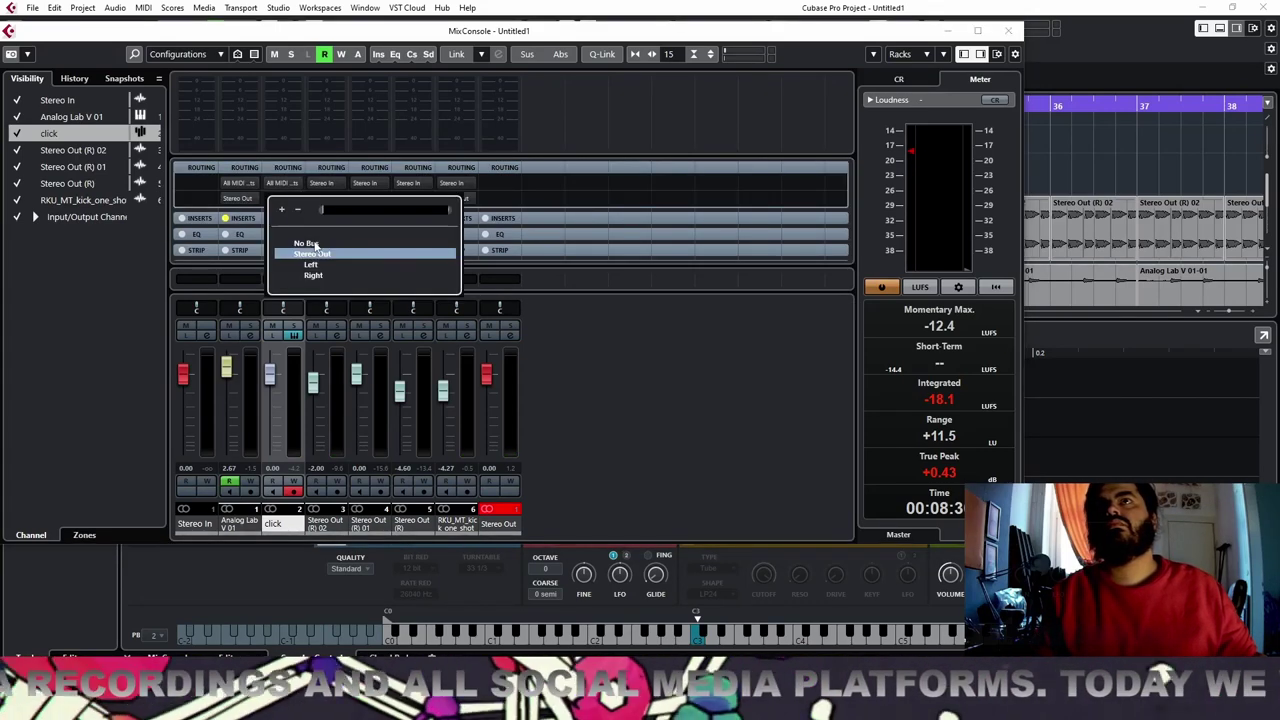
left_click(313, 244)
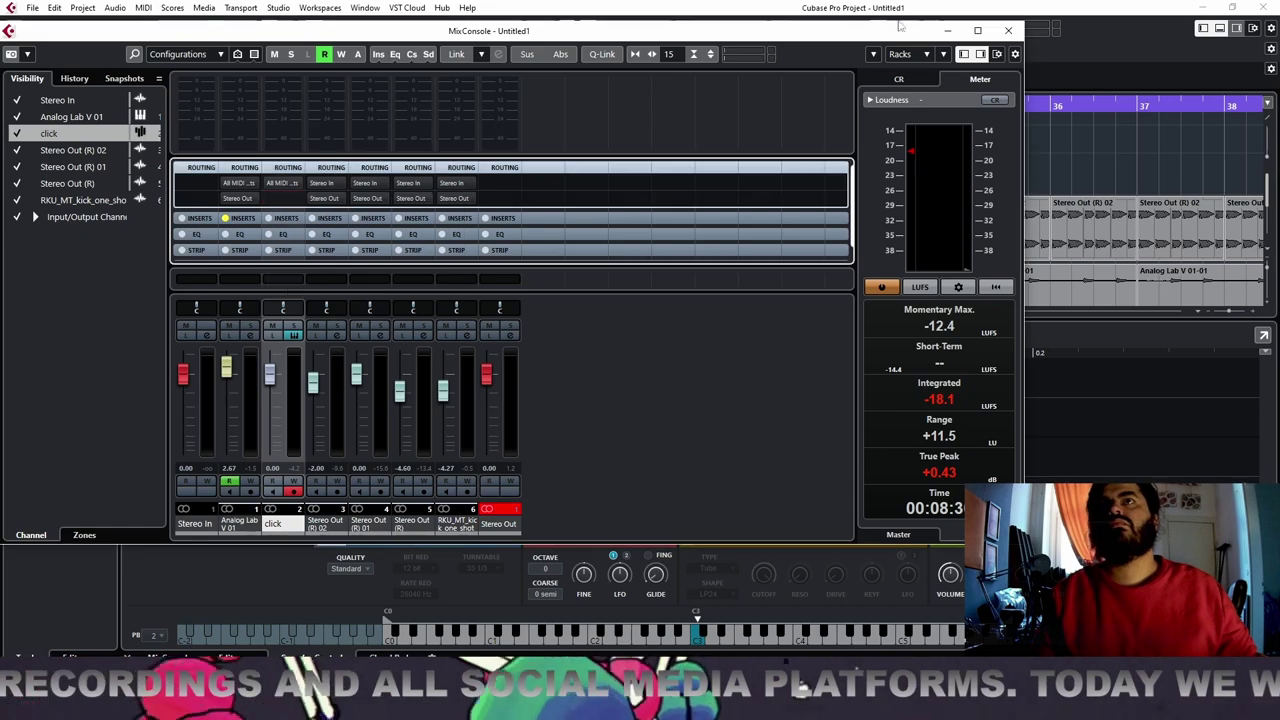
left_click(1010, 31)
Duplicate the one-bar click part repeatedly from bar 34 up to bar 49, matching the length of the bass parts
key("ctrl+d")
key("ctrl+d")
key("ctrl+d")
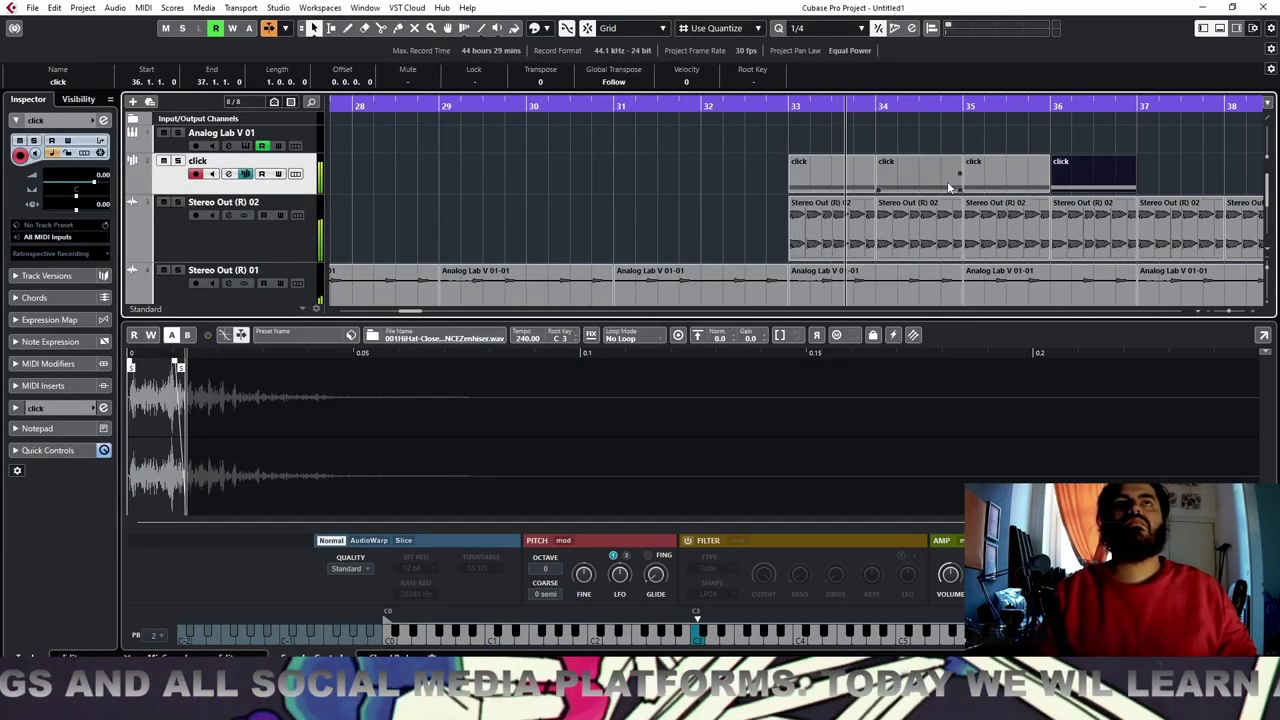
key("g")
key("g")
key("g")
key("g")
key("ctrl+d")
key("ctrl+d")
key("ctrl+d")
key("ctrl+d")
key("ctrl+d")
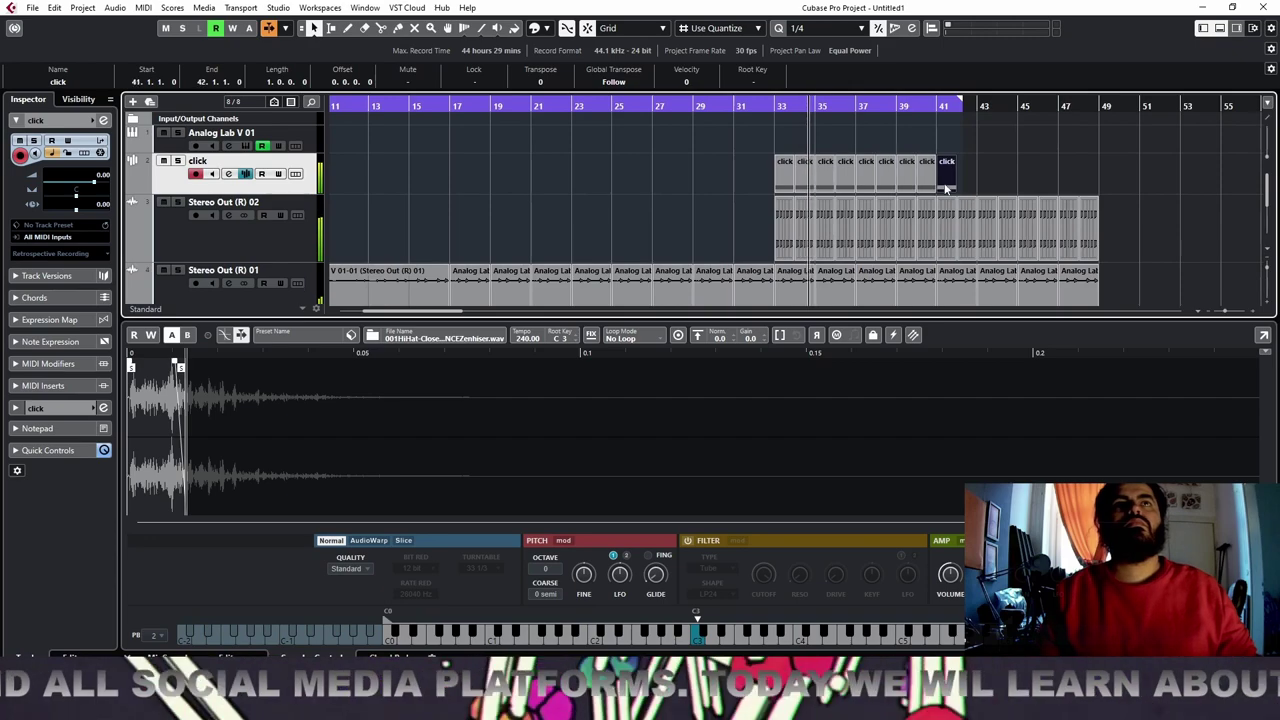
key("ctrl+d")
key("ctrl+d")
key("ctrl+d")
key("ctrl+d")
key("ctrl+d")
key("ctrl+d")
key("ctrl+d")
Insert the Compressor effect in the first insert slot of the Stereo Out (R) 02 track
left_click(274, 243)
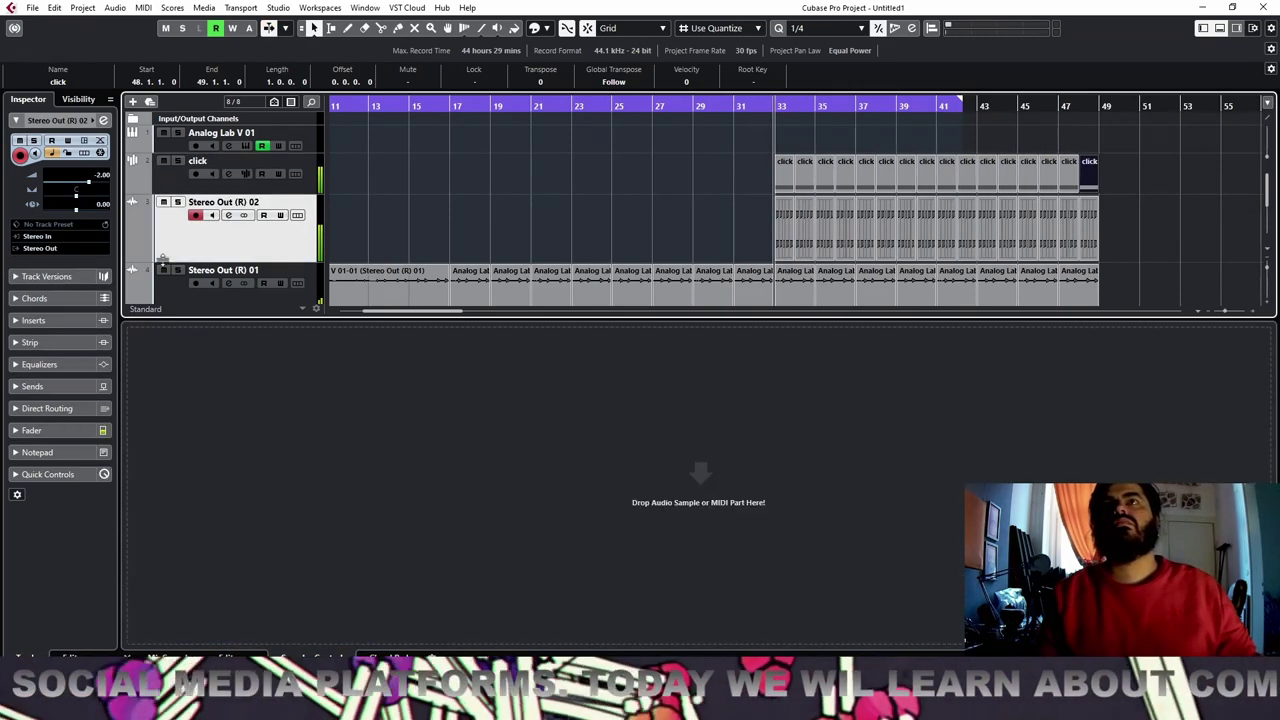
left_click(48, 322)
left_click(71, 211)
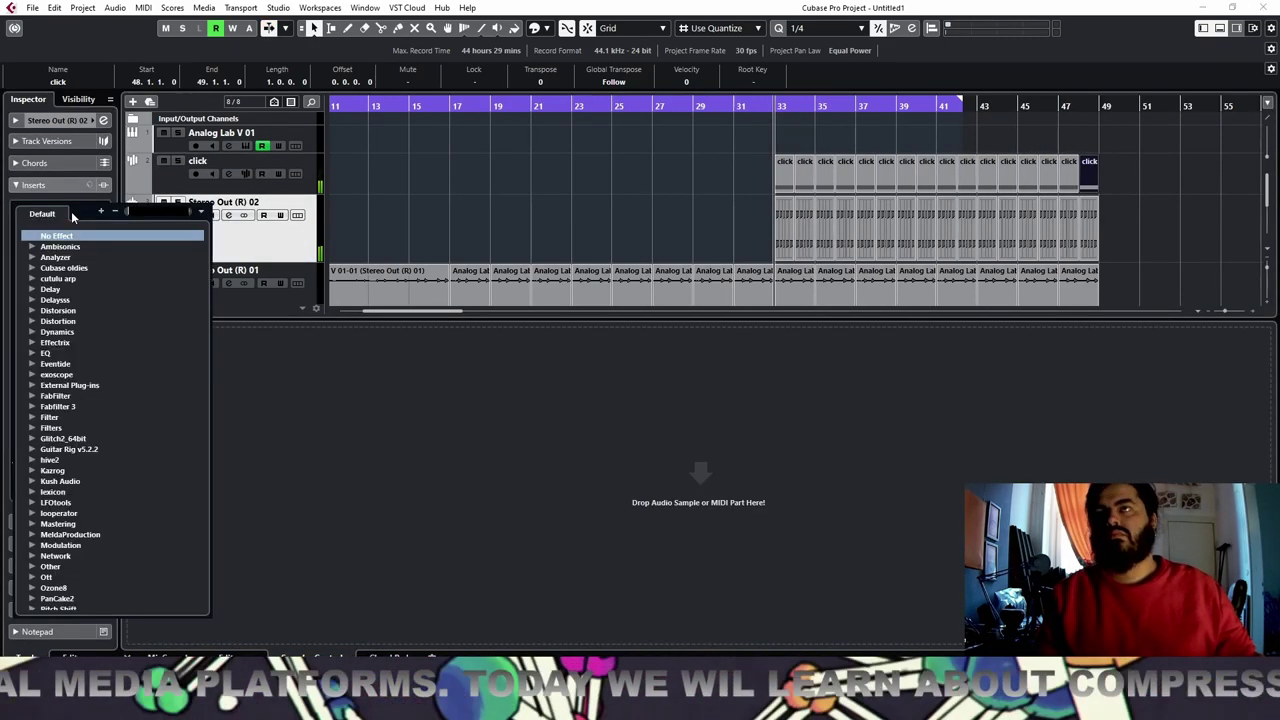
type("co")
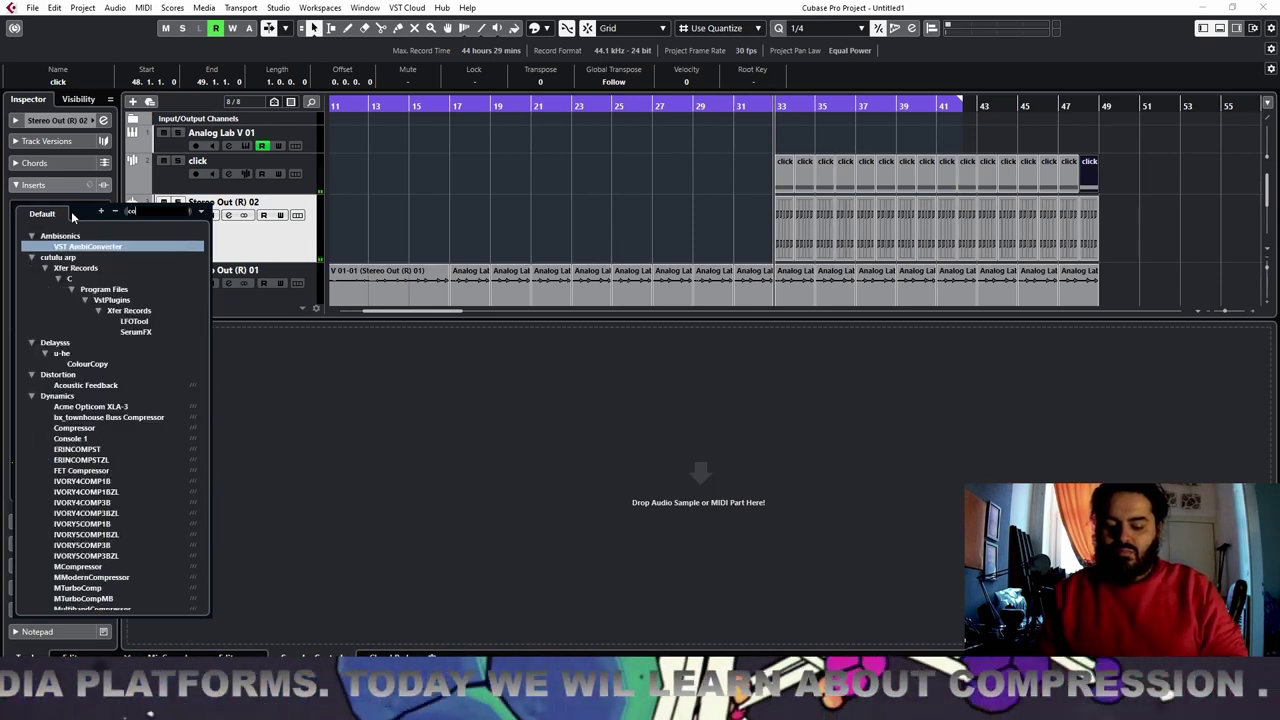
type("mpress")
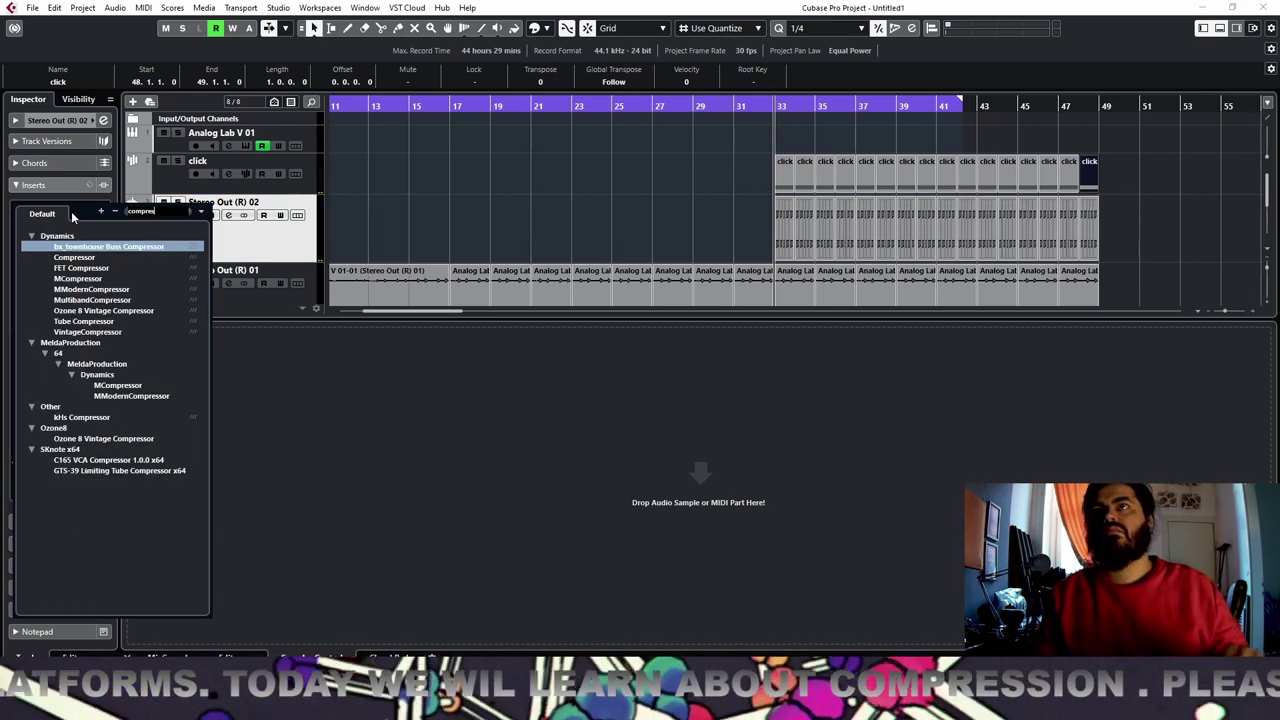
left_click(94, 257)
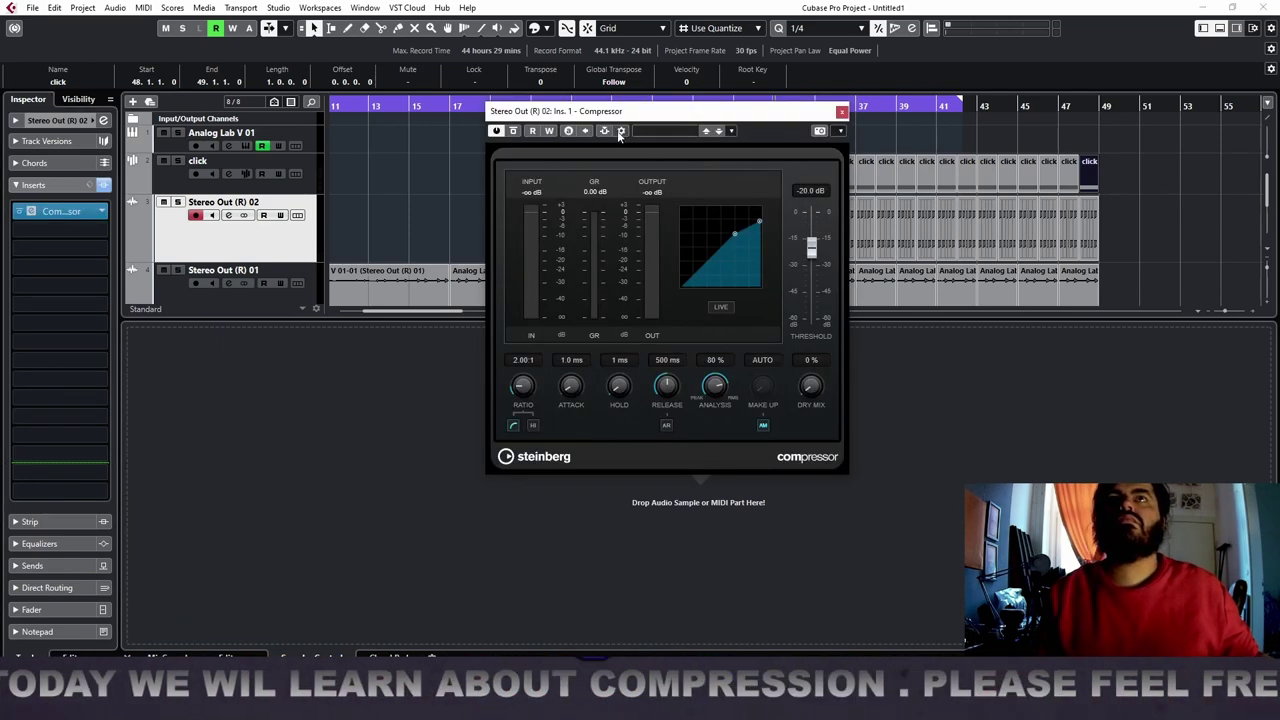
Add the click track as the compressor's side-chain source and close the side-chain routing
left_click(620, 131)
left_click(783, 269)
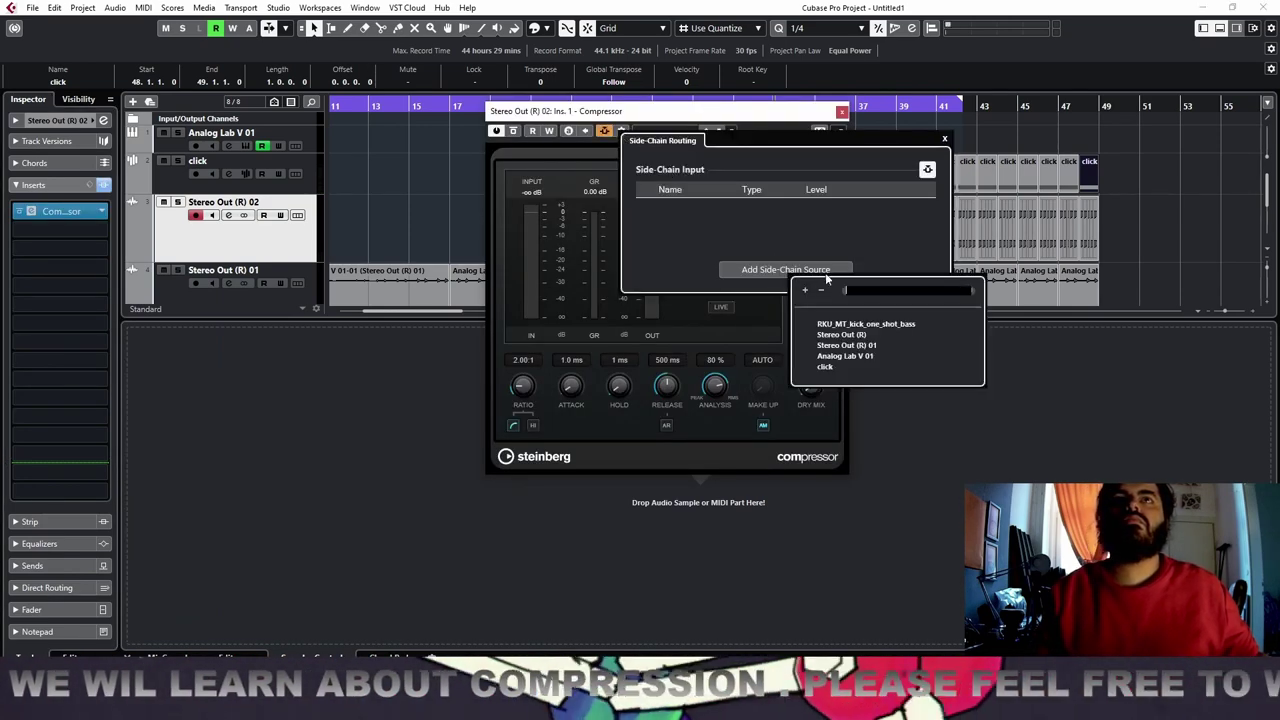
left_click(825, 366)
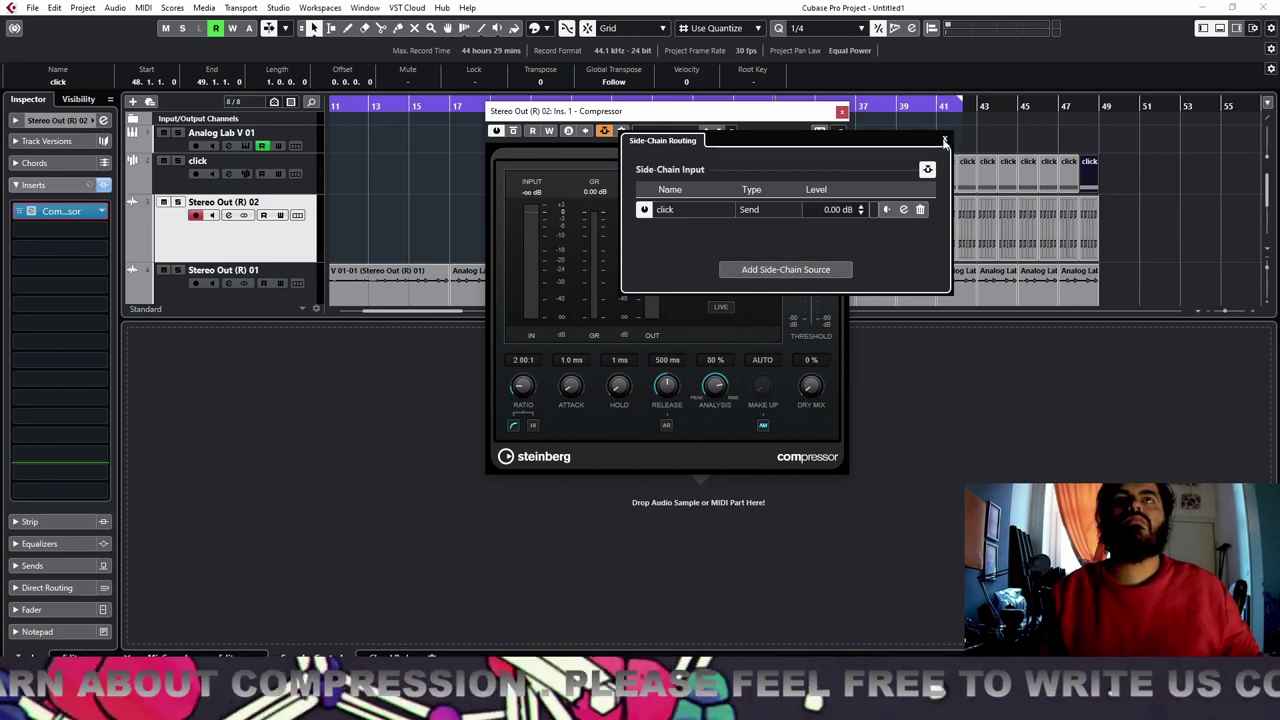
left_click(944, 141)
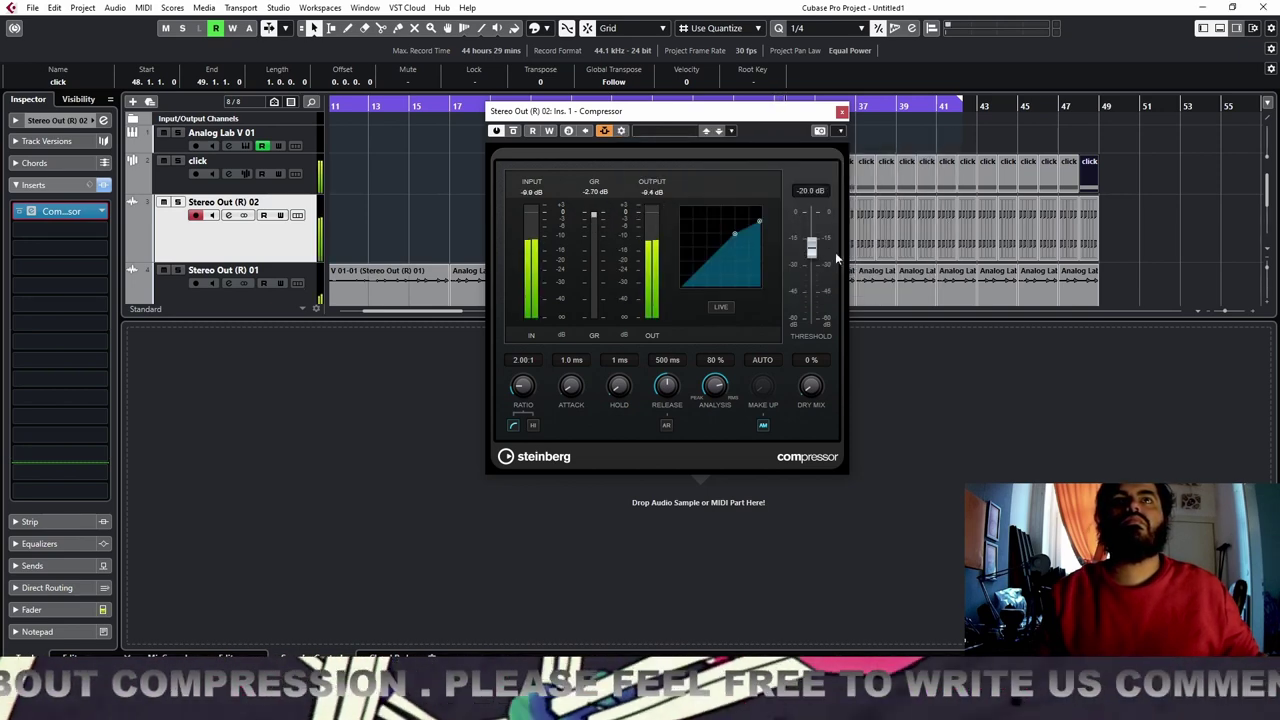
Set the compressor's release to 10 ms and its threshold to -37.1 dB
left_click_drag(813, 265, 812, 309)
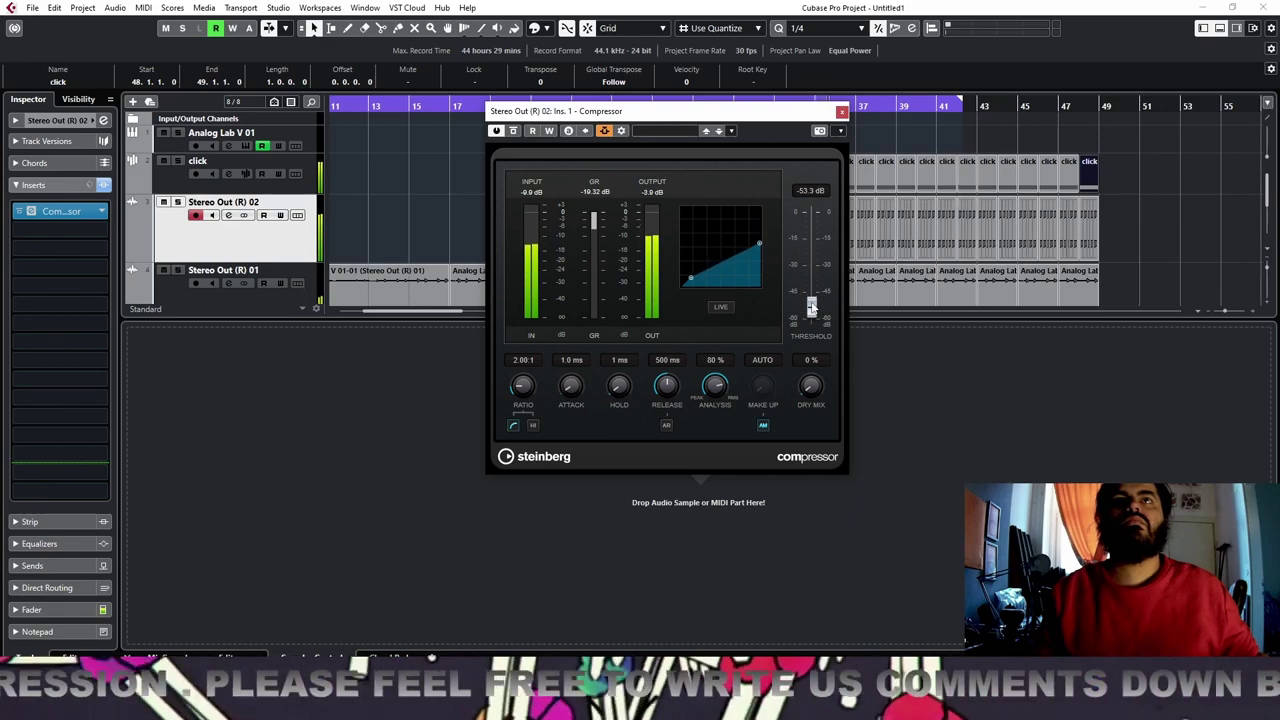
left_click_drag(667, 398, 667, 420)
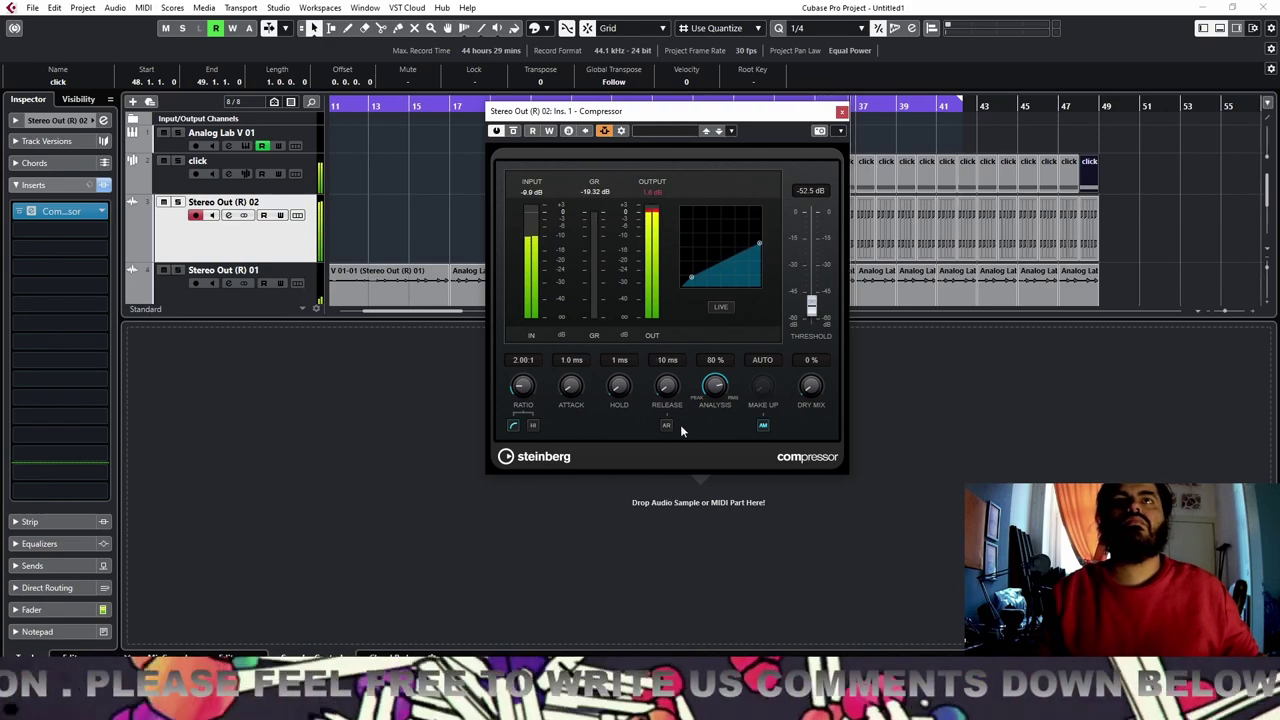
left_click_drag(812, 305, 815, 289)
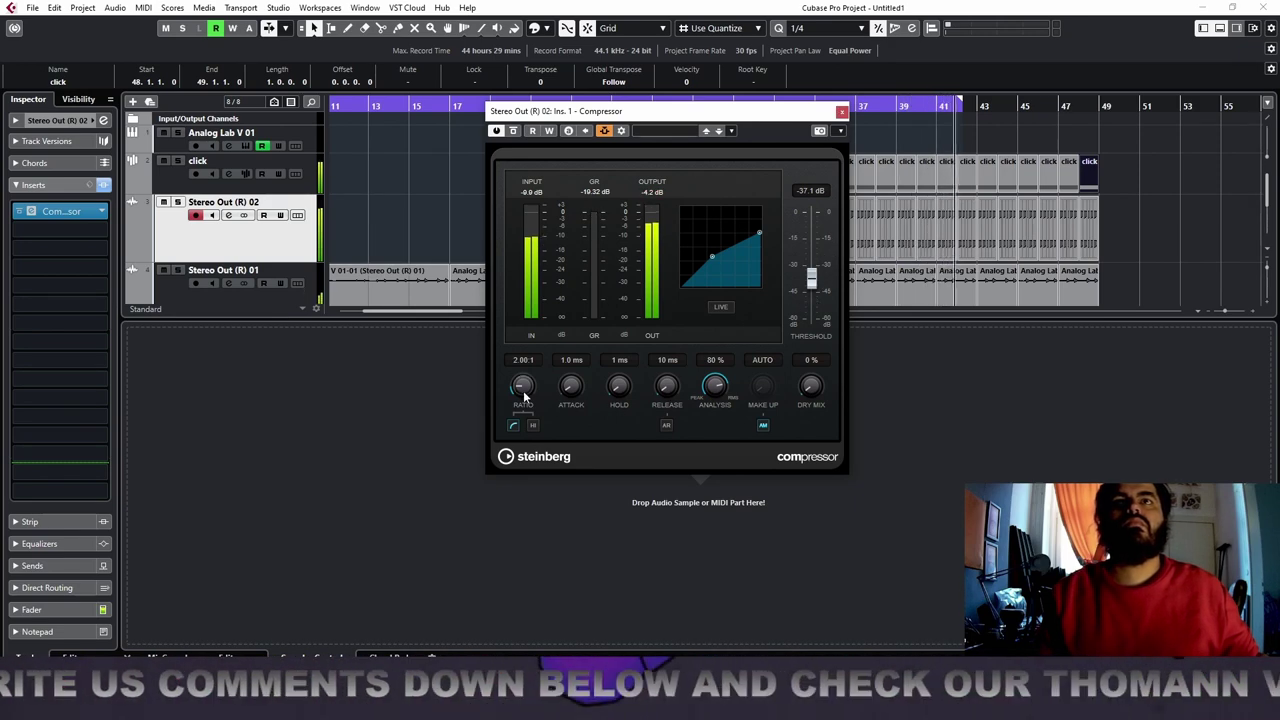
Set the compressor's ratio to 4.07:1 and threshold to -33.8 dB, with automatic make-up gain turned off
left_click_drag(523, 390, 530, 366)
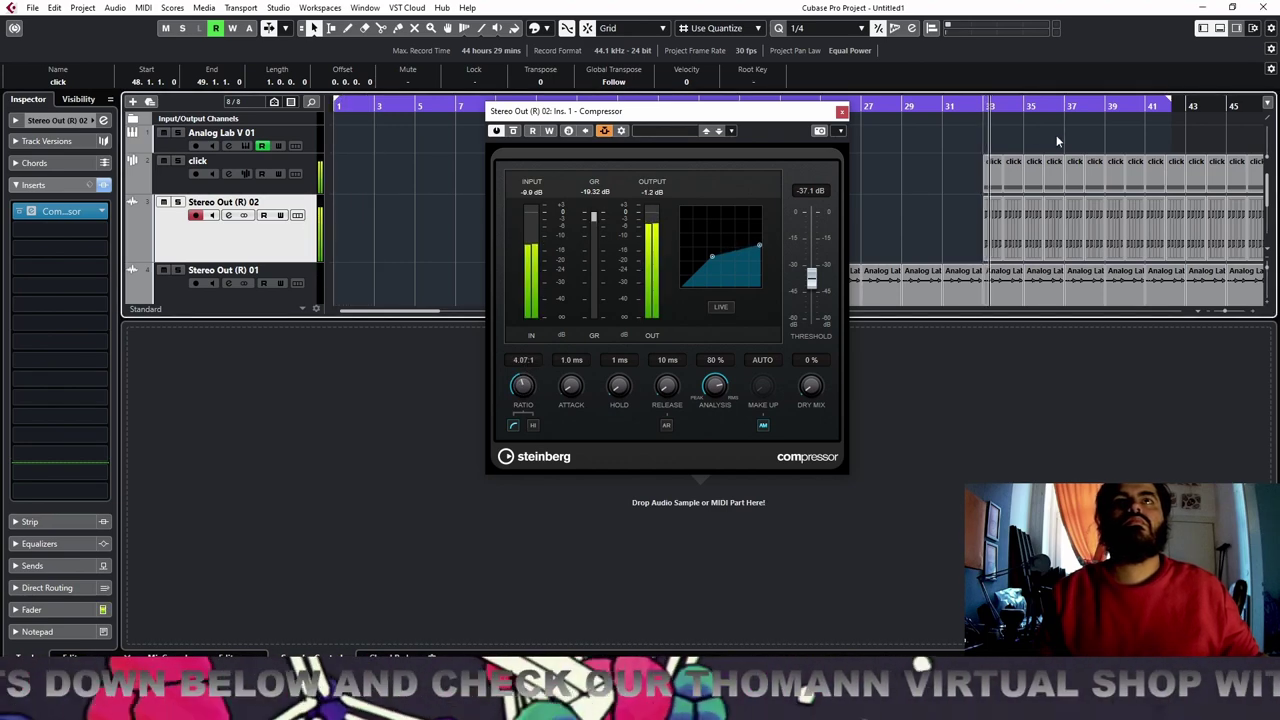
left_click_drag(812, 283, 812, 270)
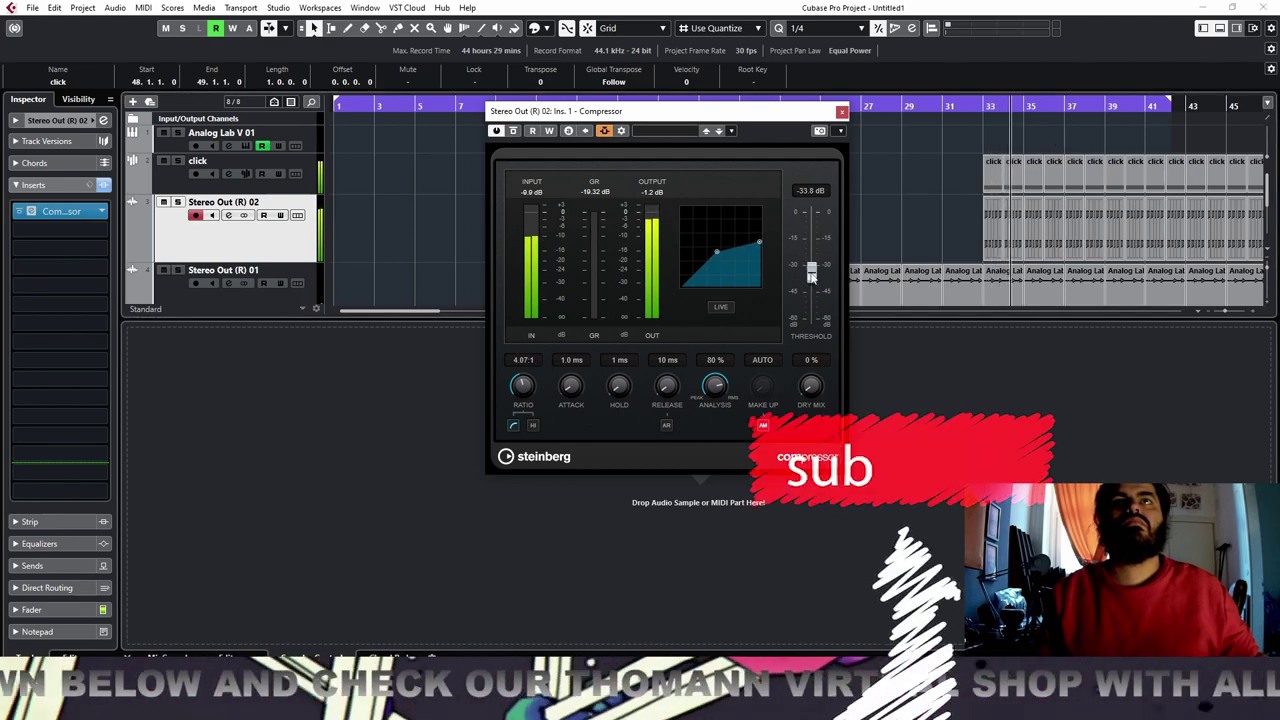
left_click(763, 424)
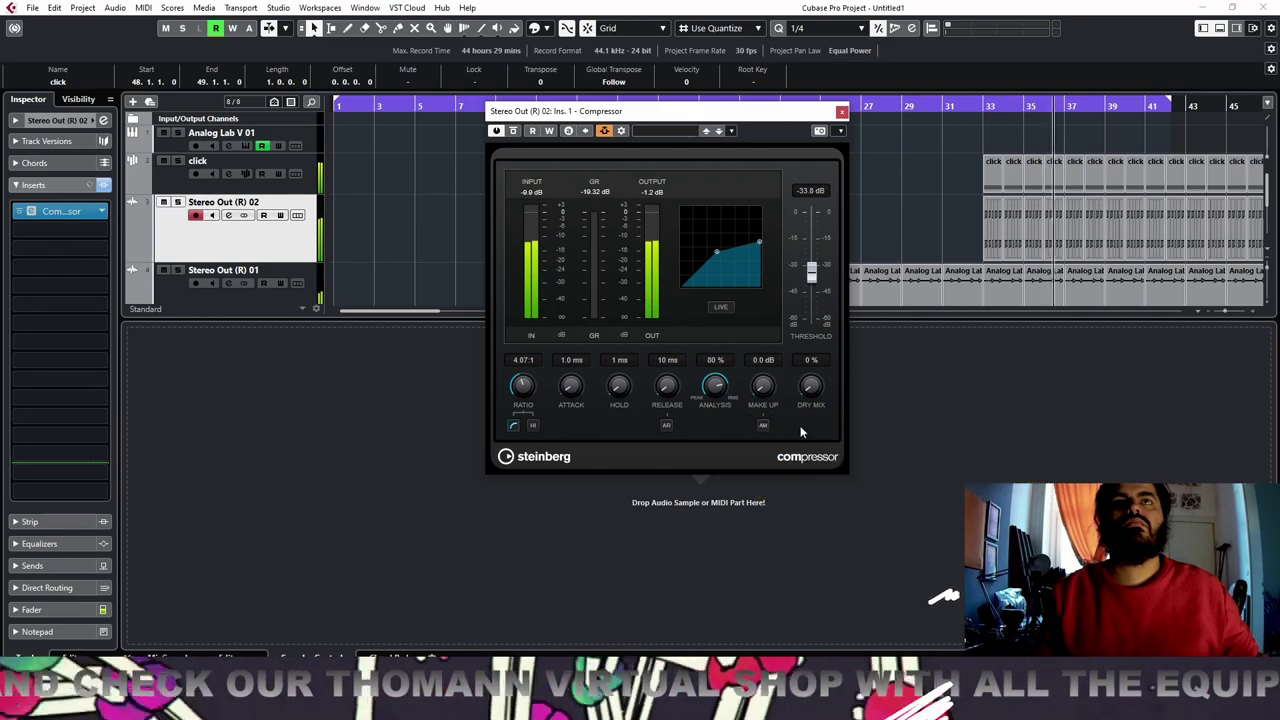
Compare the bass with the compressor bypassed and active, and lower the threshold to -47.2 dB
left_click(513, 131)
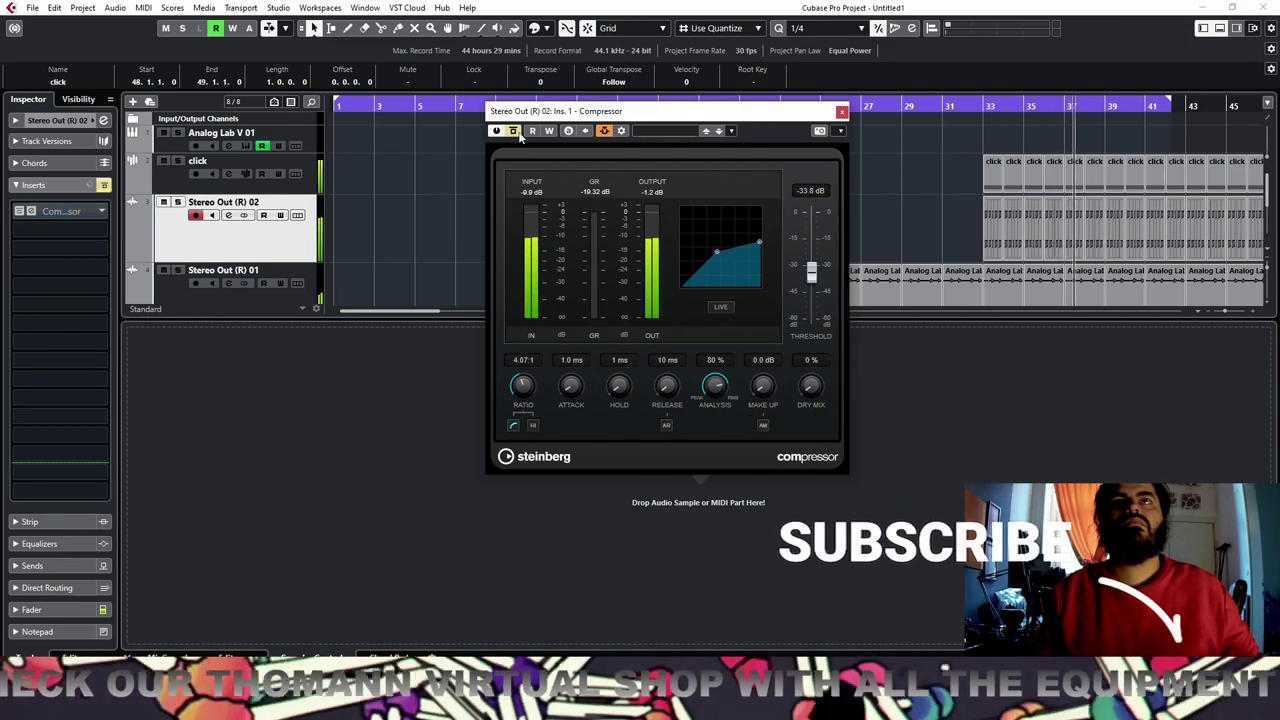
left_click(513, 131)
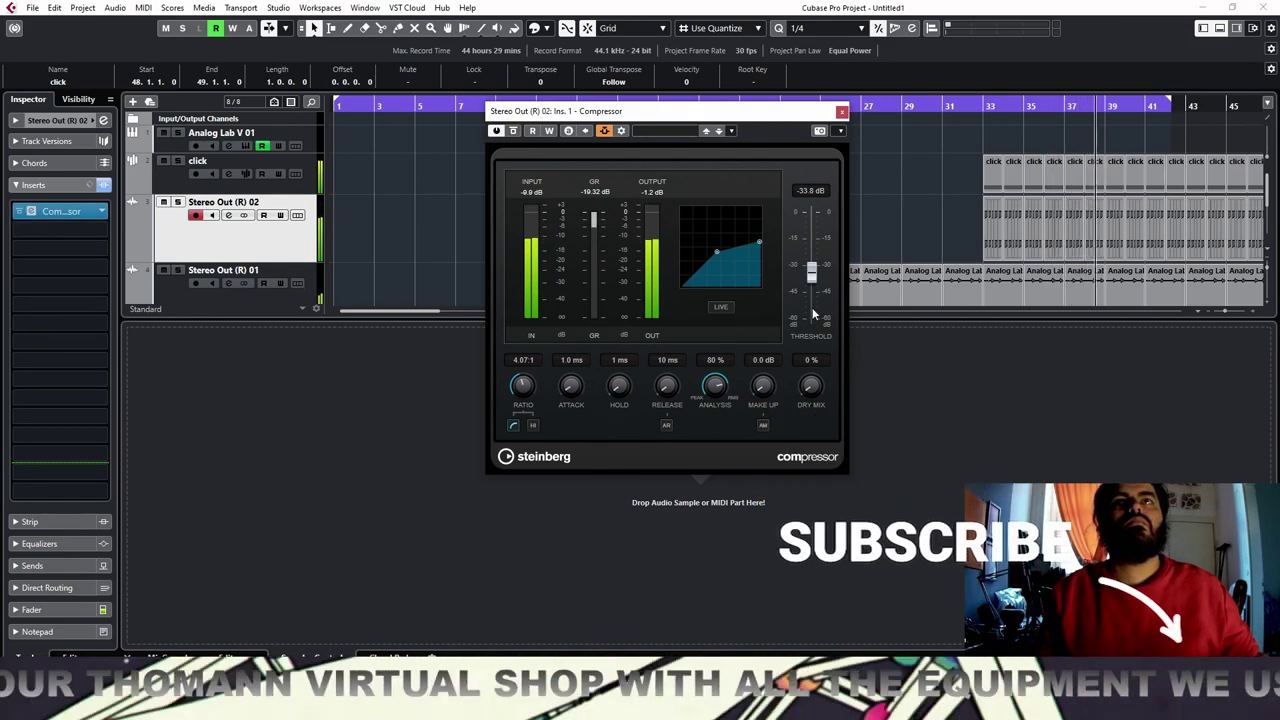
left_click_drag(811, 270, 811, 293)
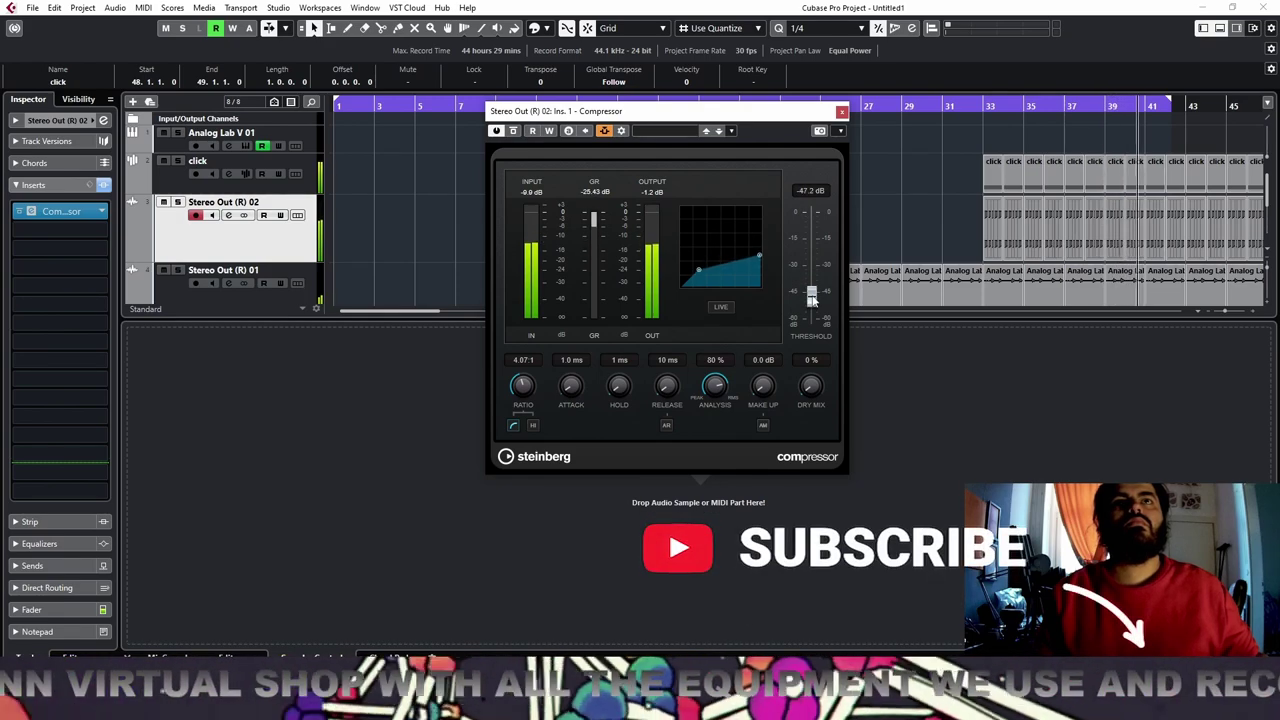
Close the compressor, extend the cycle range to the end of the clips at bar 49, and hide the lower zone
left_click(842, 112)
key("g")
key("g")
key("g")
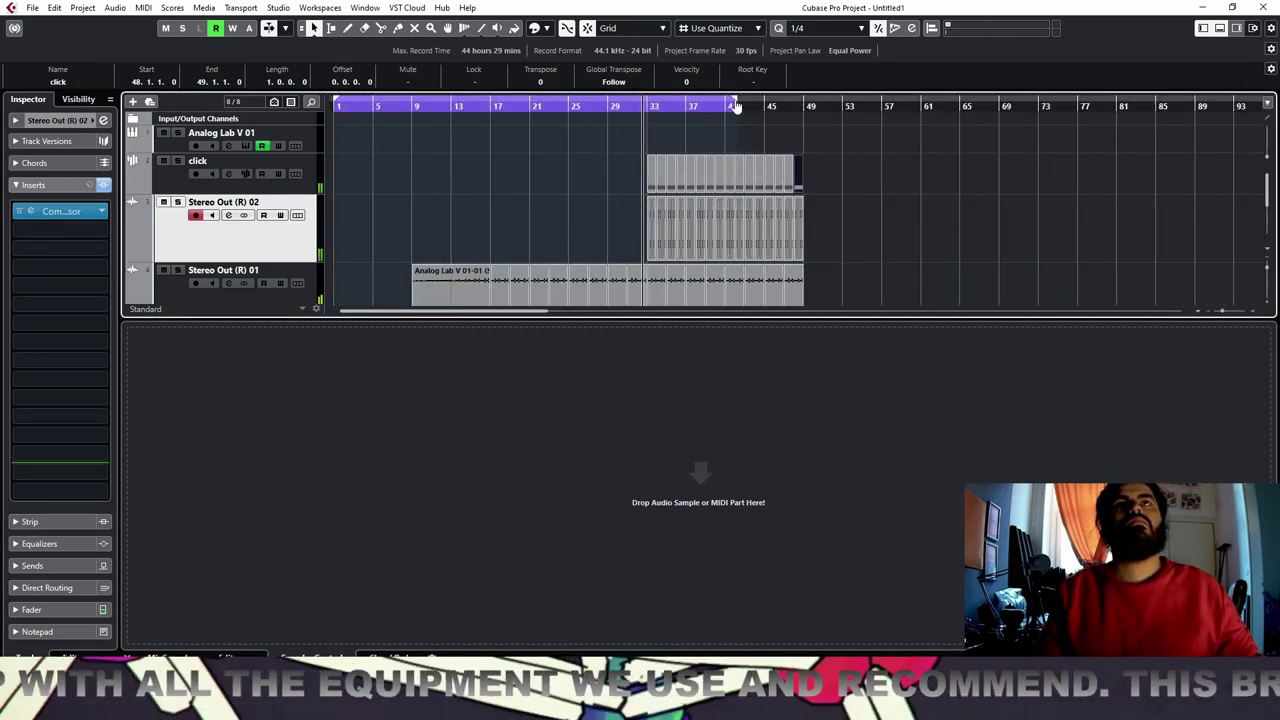
left_click_drag(733, 103, 803, 103)
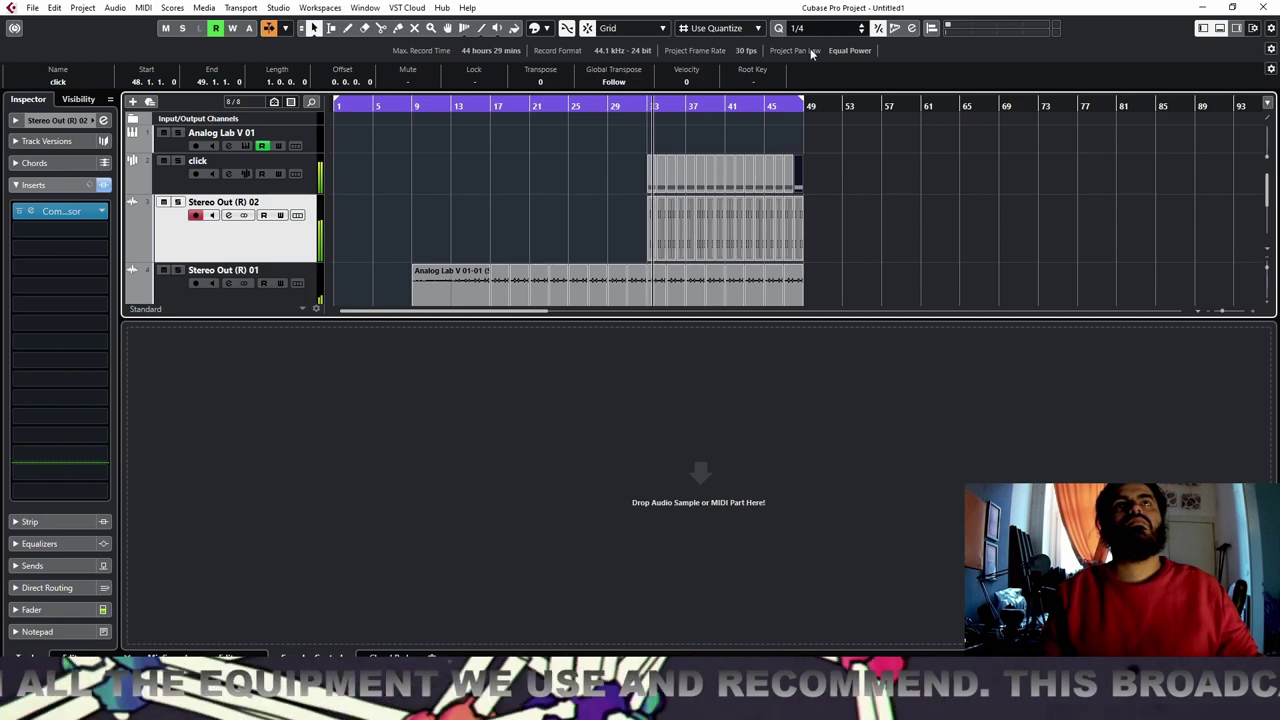
left_click(1219, 28)
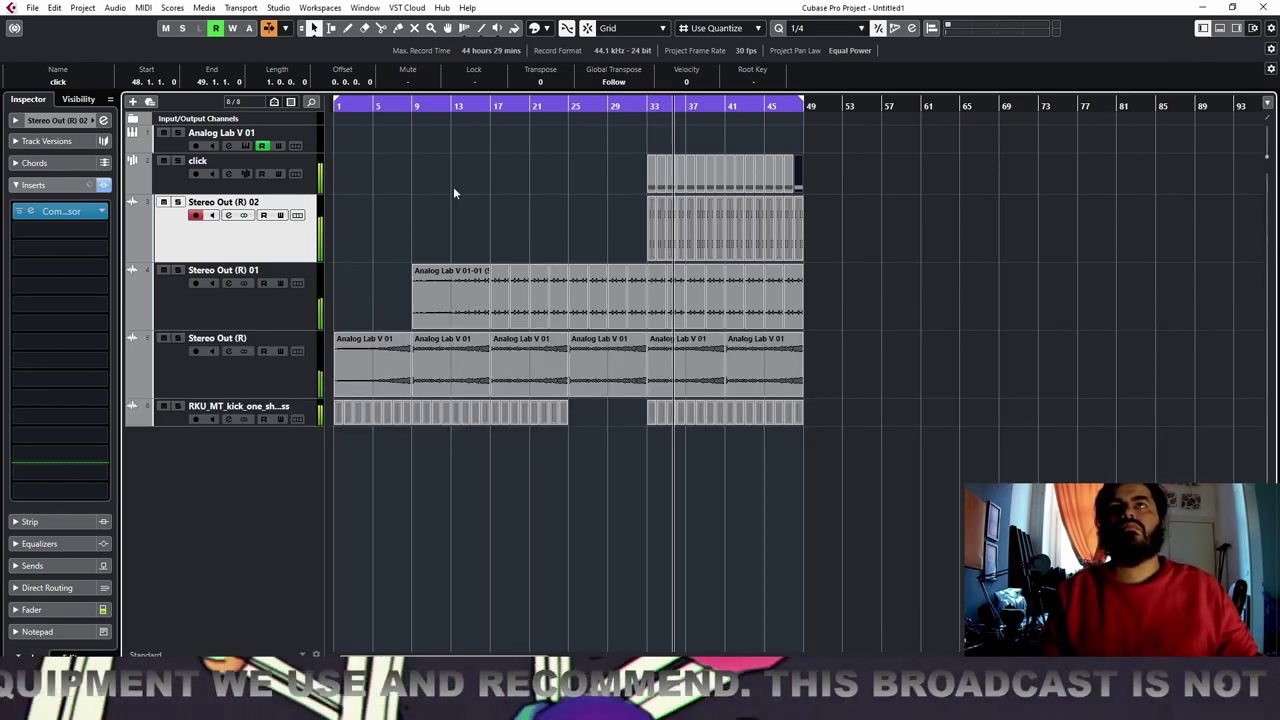
Open the MediaBay and search the samples folder for "clap"
key("F5")
left_click(512, 195)
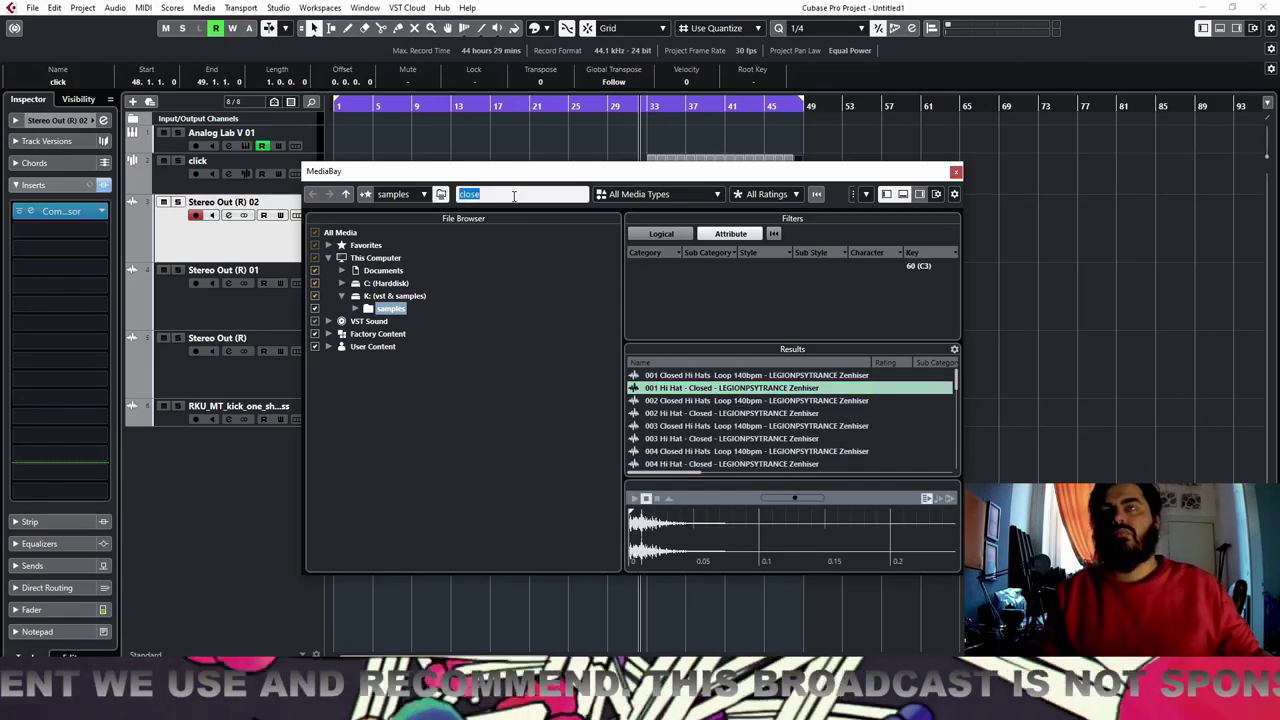
type("clap")
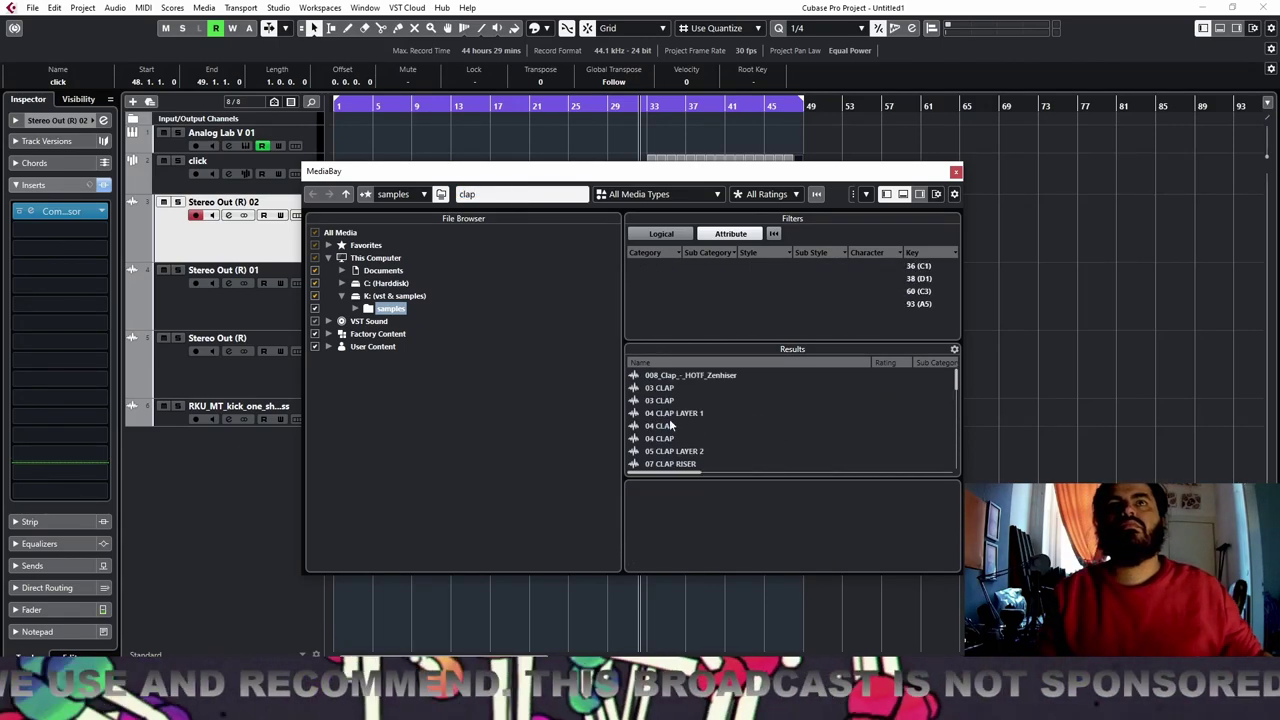
Audition clap samples throughout the search results, including CPT_clap3 and CPT_clap4
left_click(674, 417)
key("Up")
left_click(688, 429)
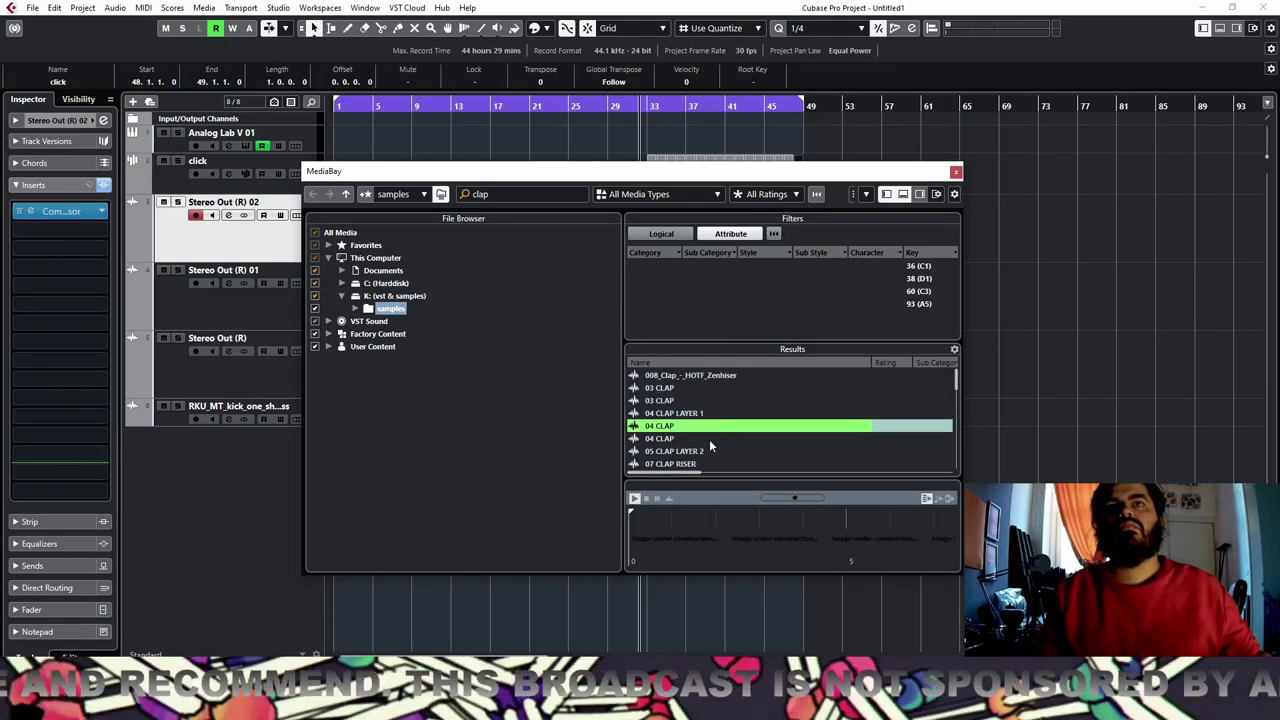
scroll(705, 440, "down", 3)
left_click(710, 440)
scroll(700, 441, "down", 3)
left_click(676, 438)
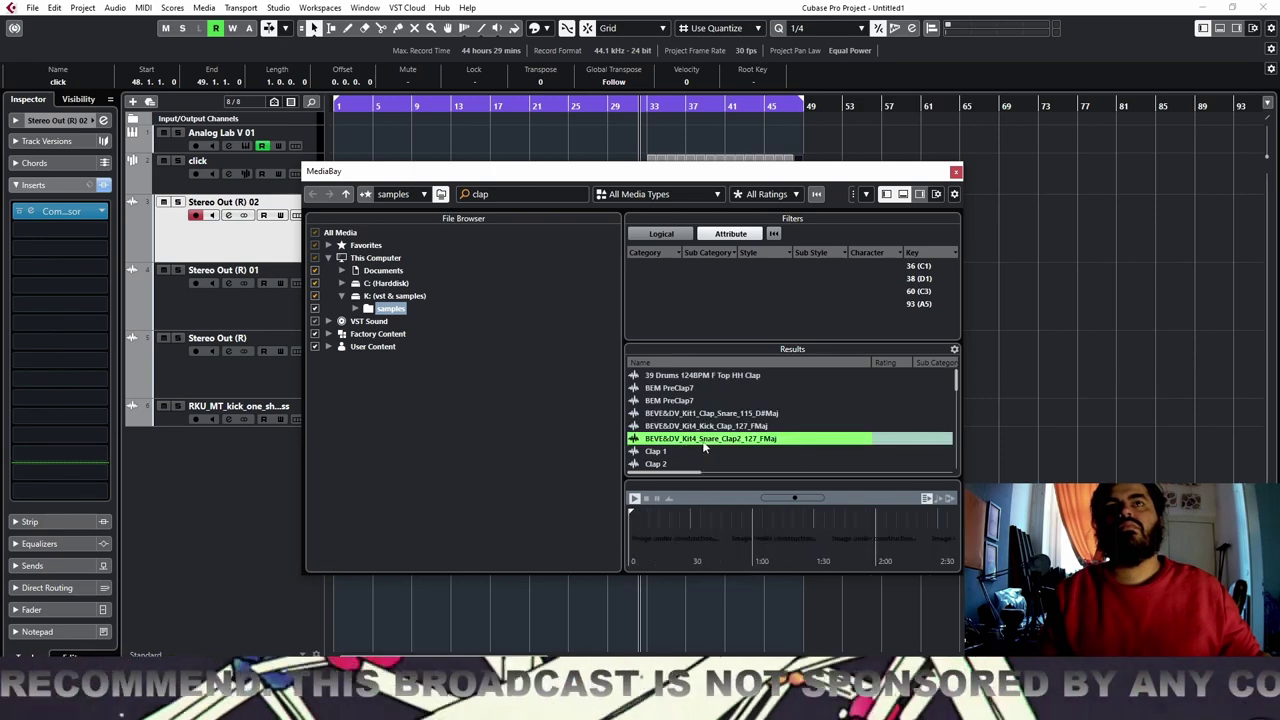
key("Down")
scroll(674, 420, "down", 3)
left_click(673, 418)
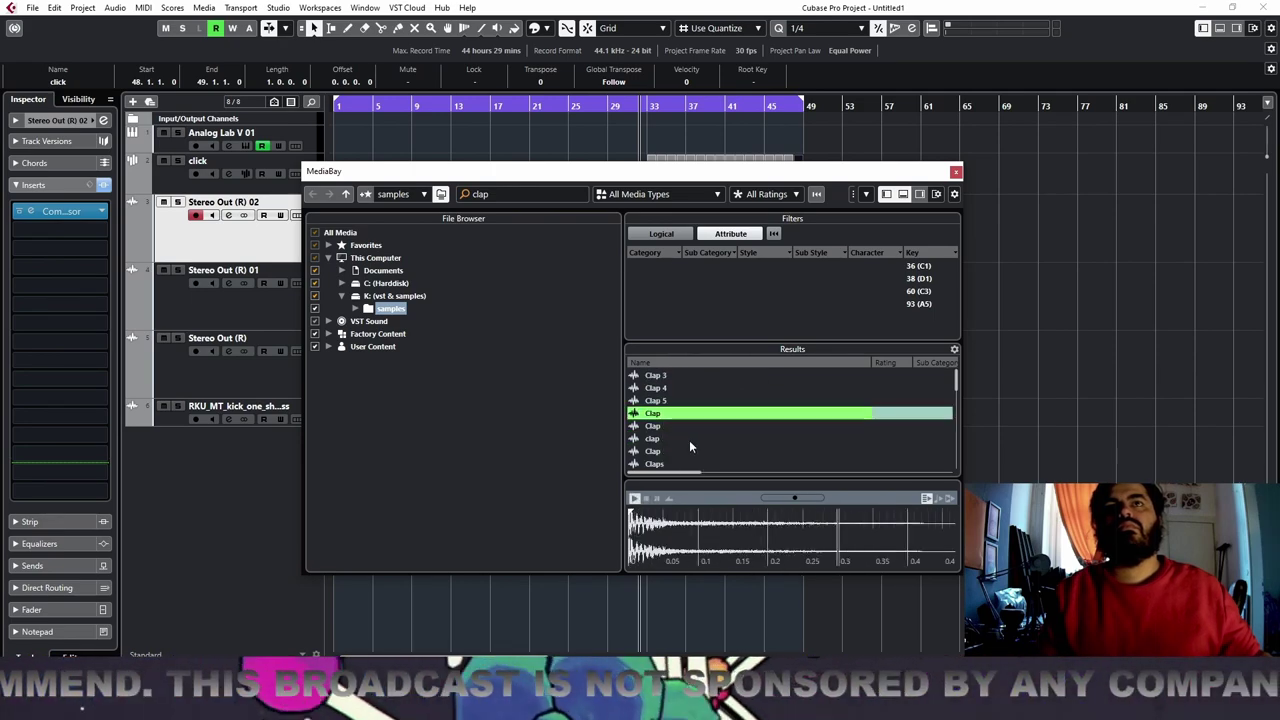
scroll(689, 440, "down", 2)
left_click(704, 429)
left_click(660, 438)
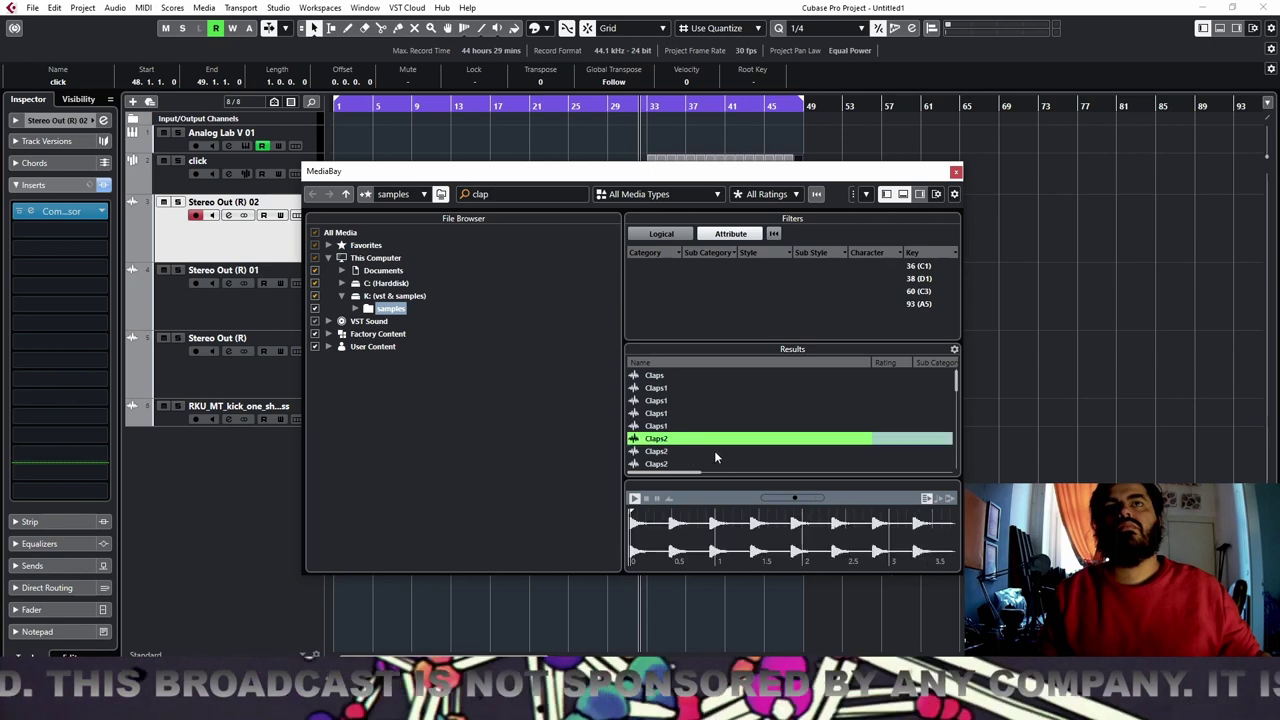
scroll(714, 450, "down", 3)
left_click(730, 440)
left_click(670, 453)
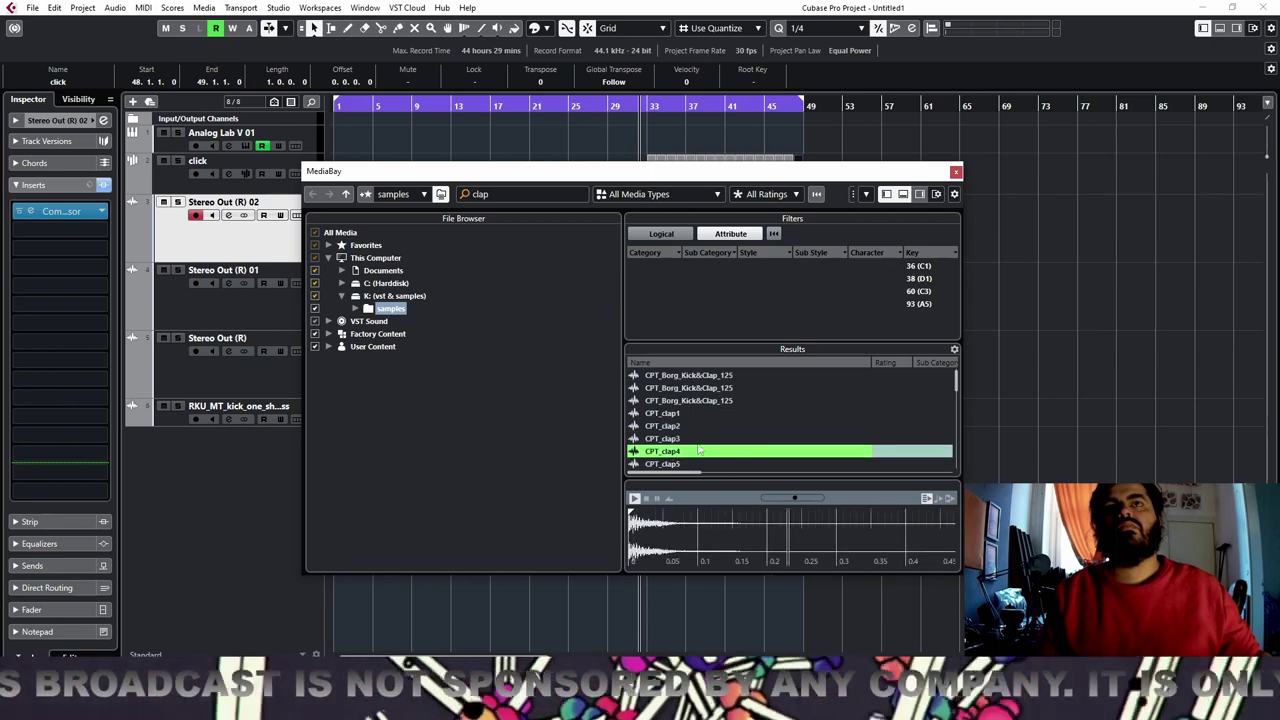
key("Up")
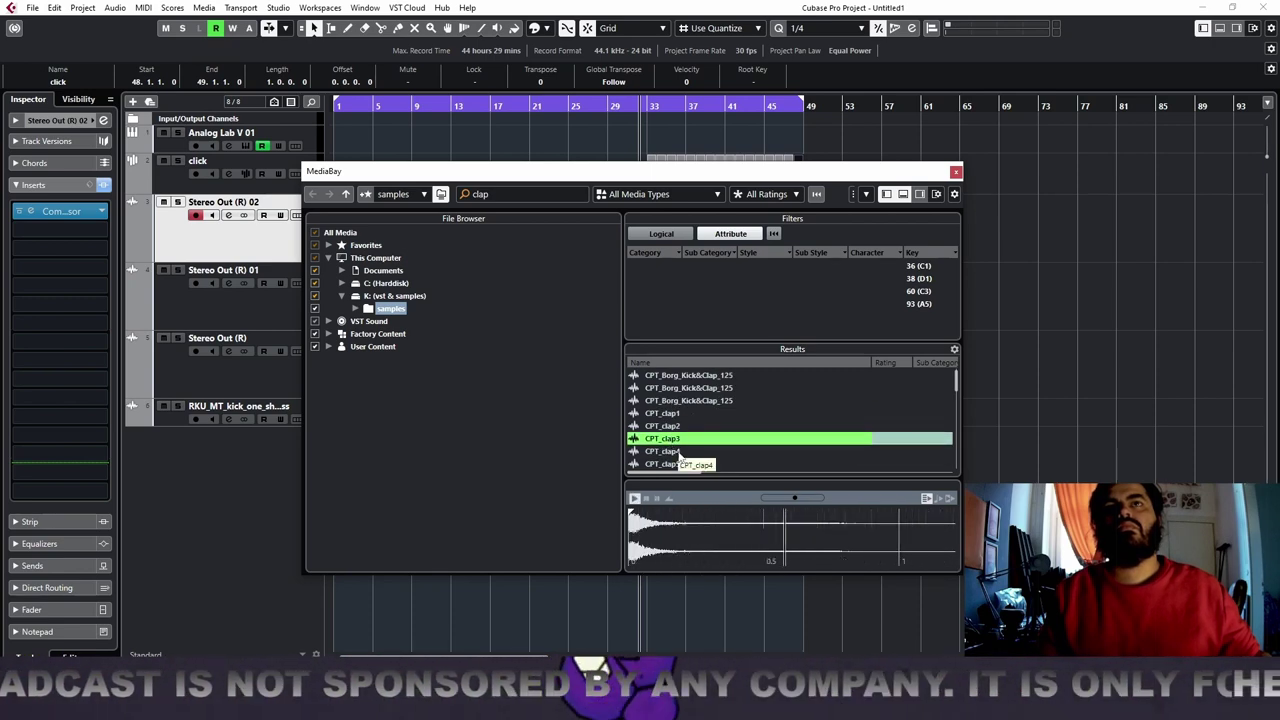
Insert the samples CPT_clap3 and CPT_clap4 on different new tracks below the kick and close the MediaBay
left_click(678, 453, "ctrl")
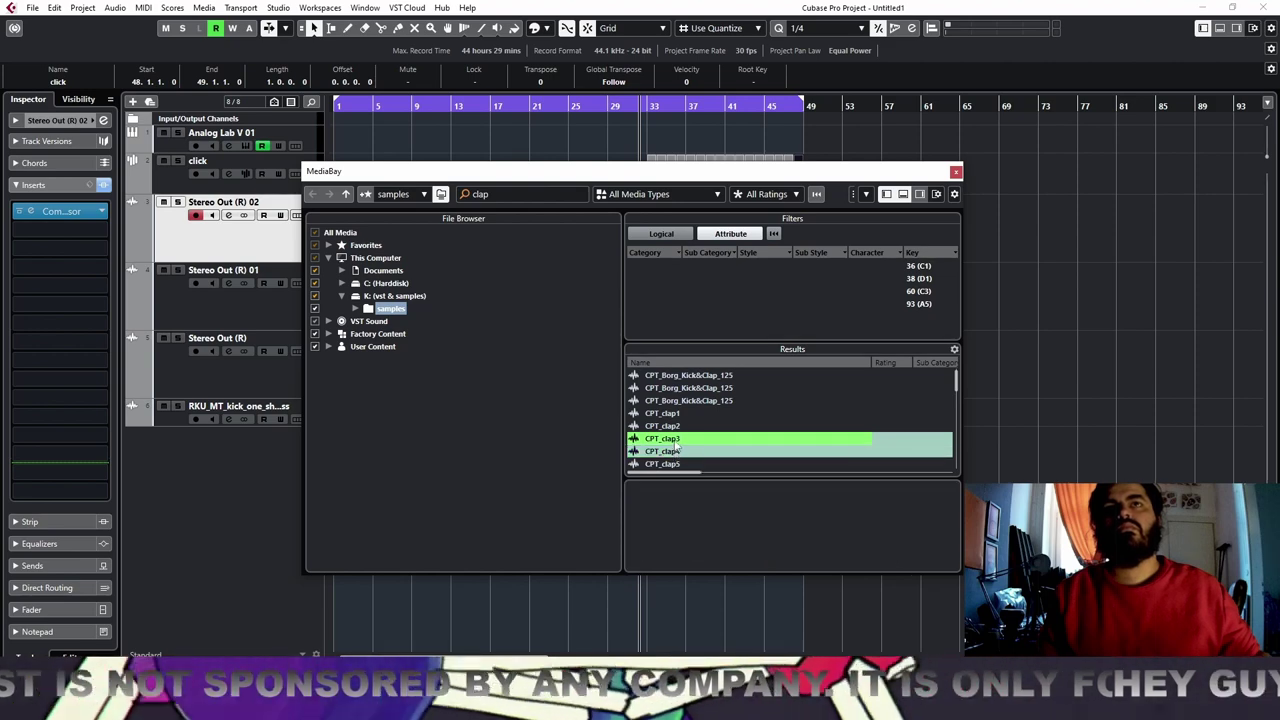
left_click_drag(175, 437, 175, 437)
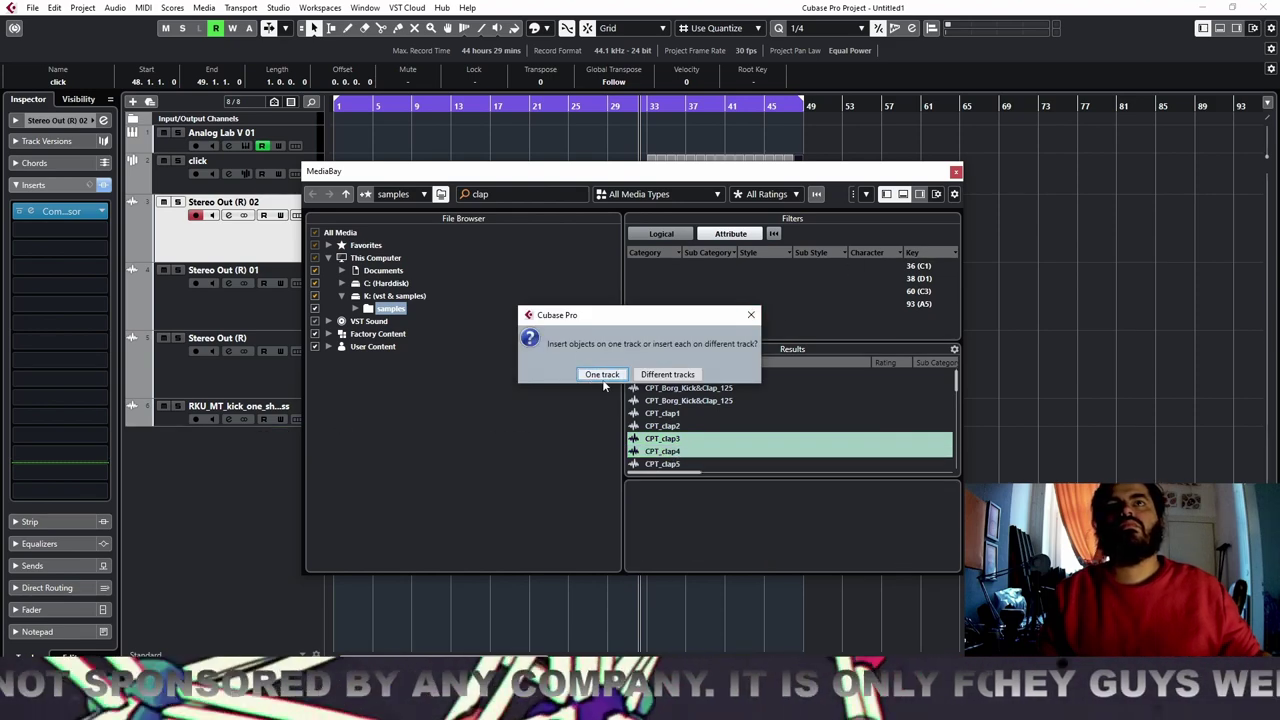
left_click(657, 376)
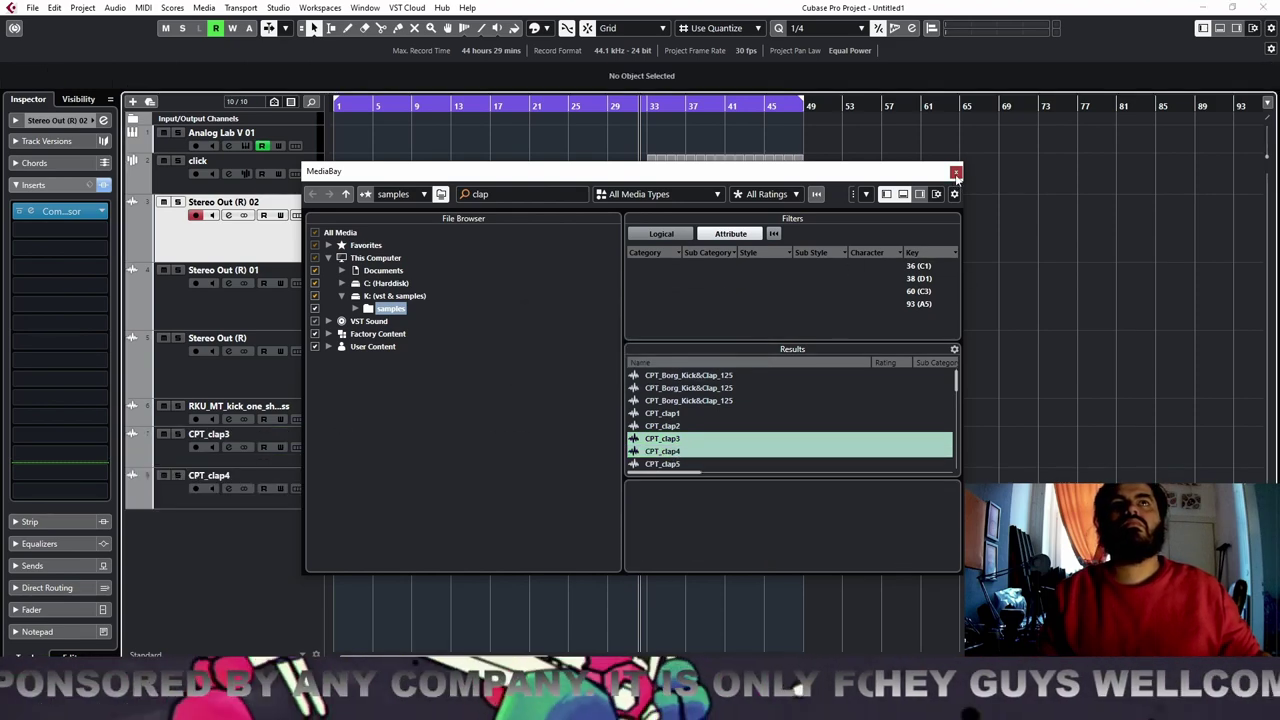
left_click(956, 172)
Move the CPT_clap3 event to the start of bar 33 and audition it with both clap tracks soloed
left_click_drag(625, 108, 684, 138)
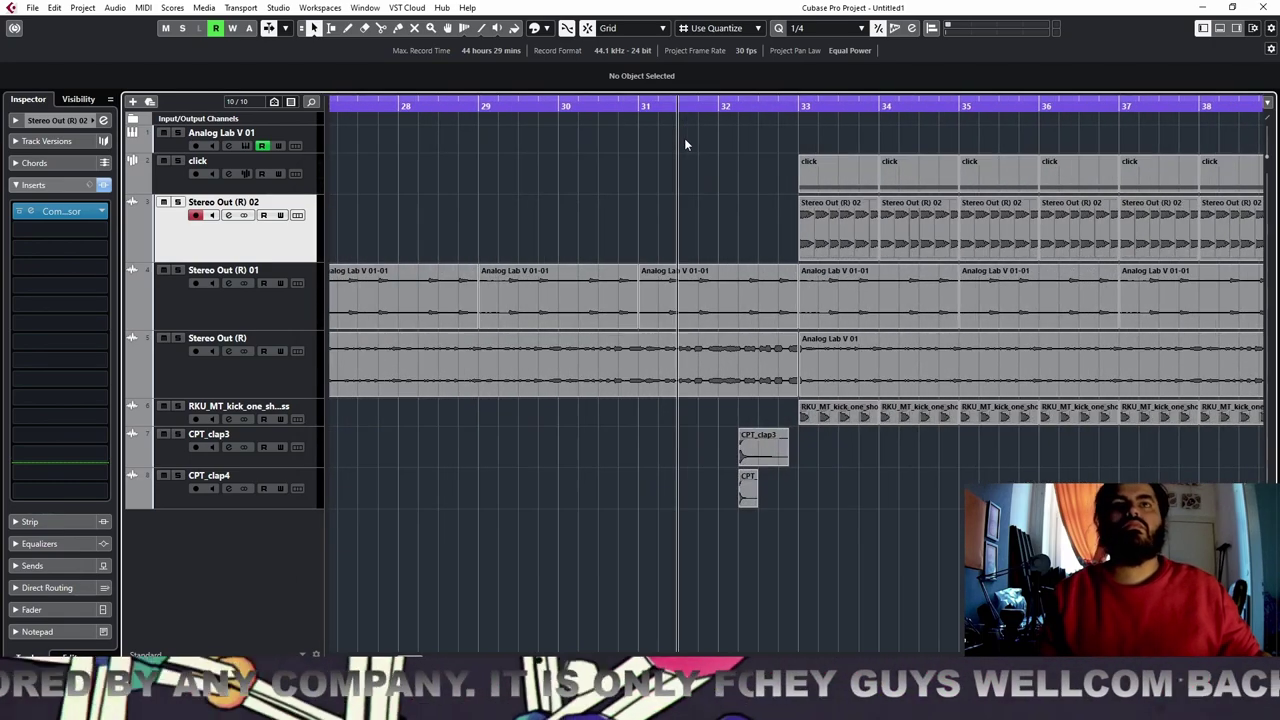
left_click_drag(741, 449, 801, 453)
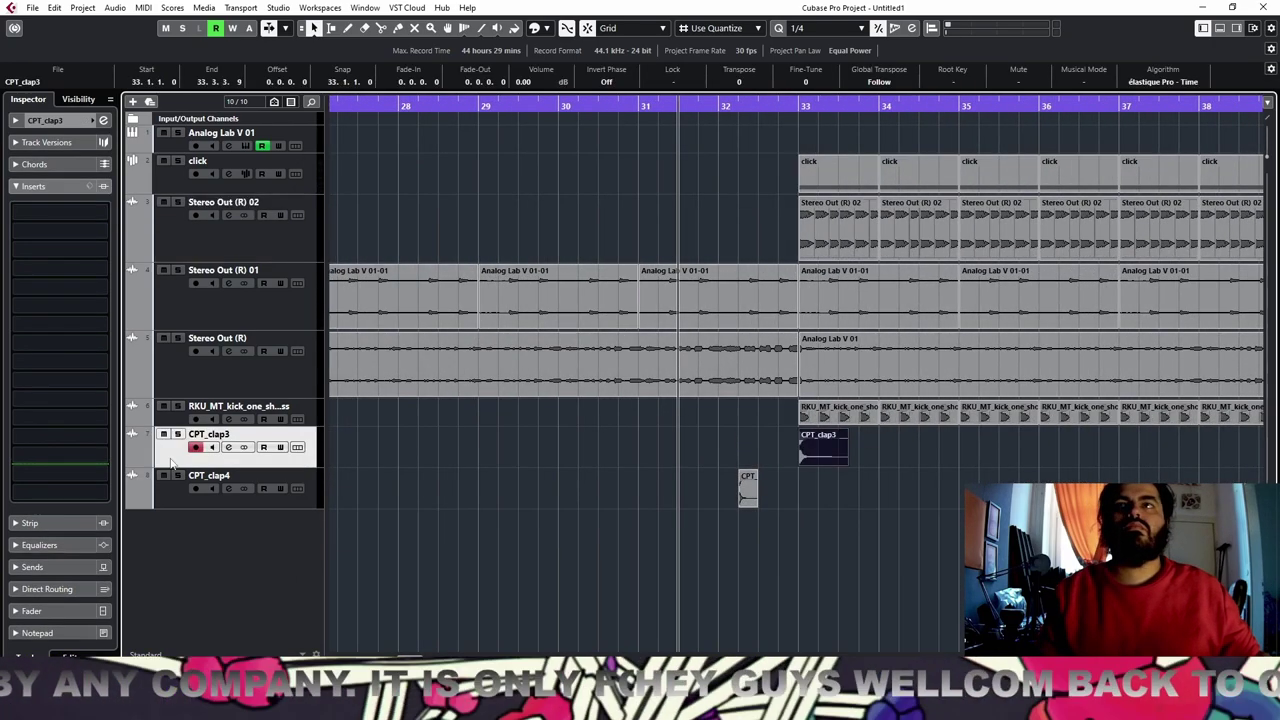
left_click(177, 434)
left_click(178, 478)
key("space")
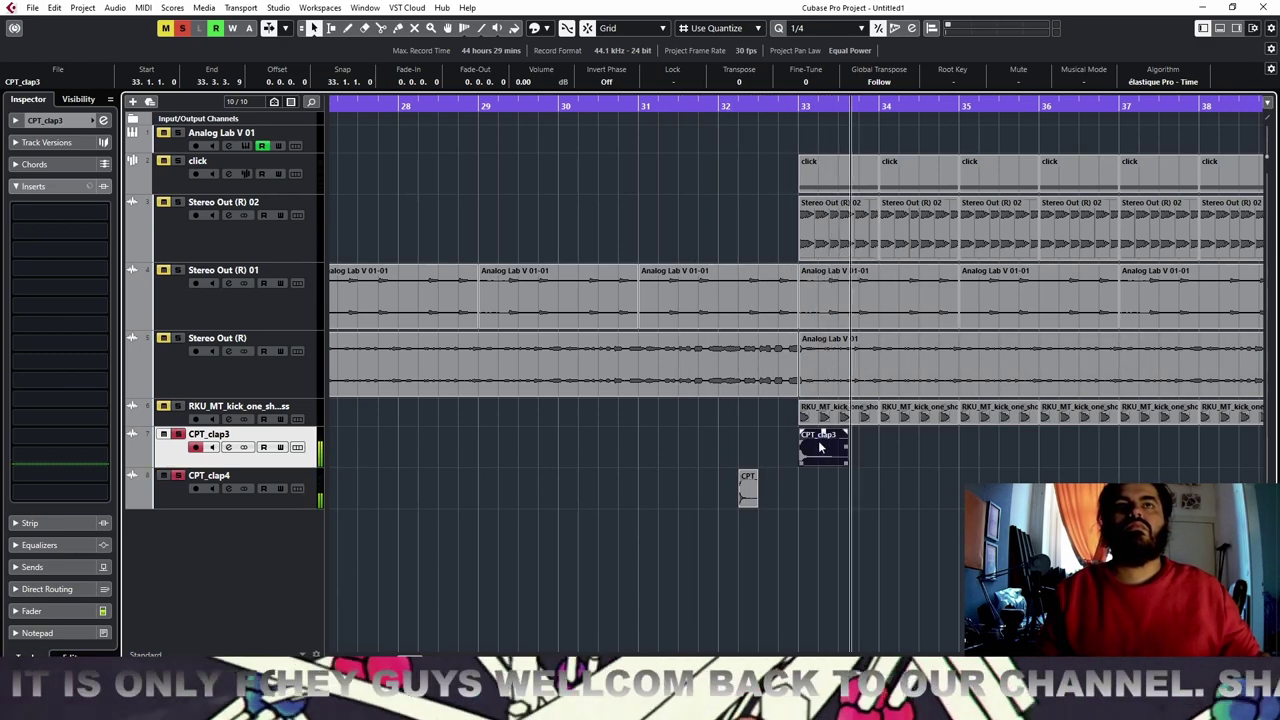
key("space")
Place one-beat CPT_clap3 events on beats 2 and 4 of bar 33, and move the CPT_clap4 event to 31.4.1
left_click_drag(822, 455, 859, 449)
left_click_drag(748, 491, 717, 483)
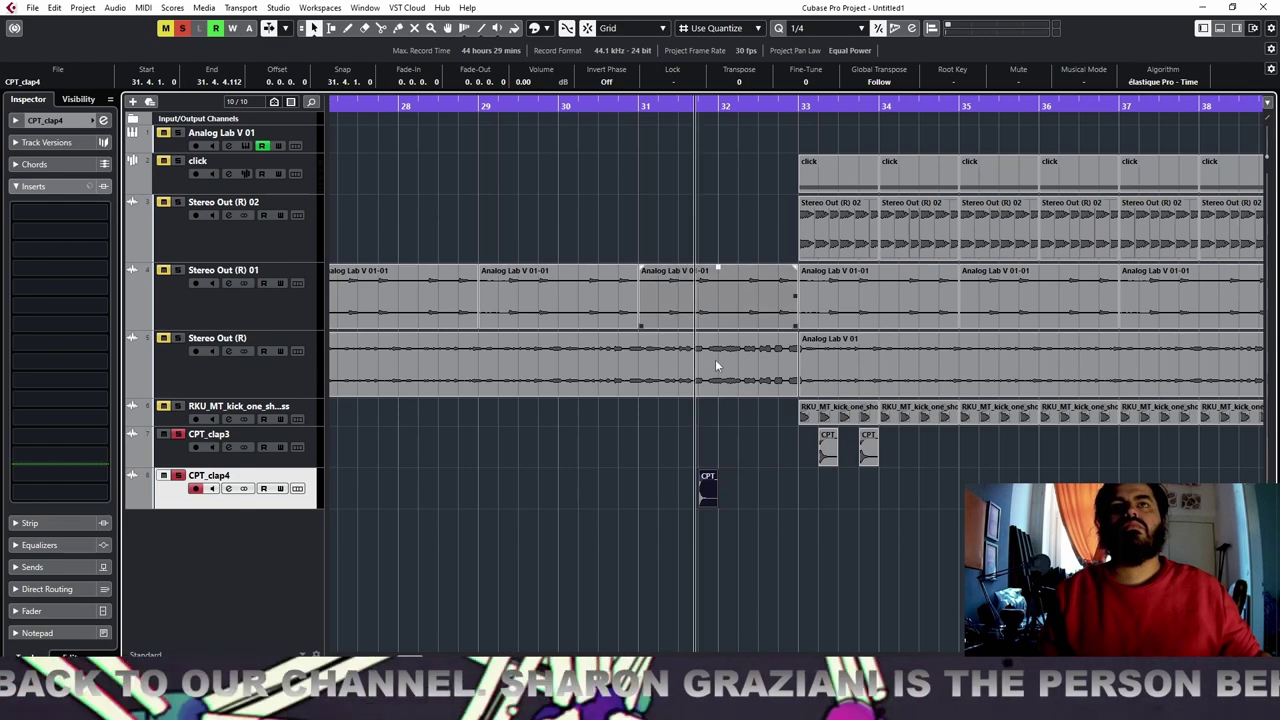
key("space")
Set the quantize grid to 1/16, trim the CPT_clap4 event to one sixteenth and repeat it to fill beat 31.4
left_click_drag(687, 107, 687, 200)
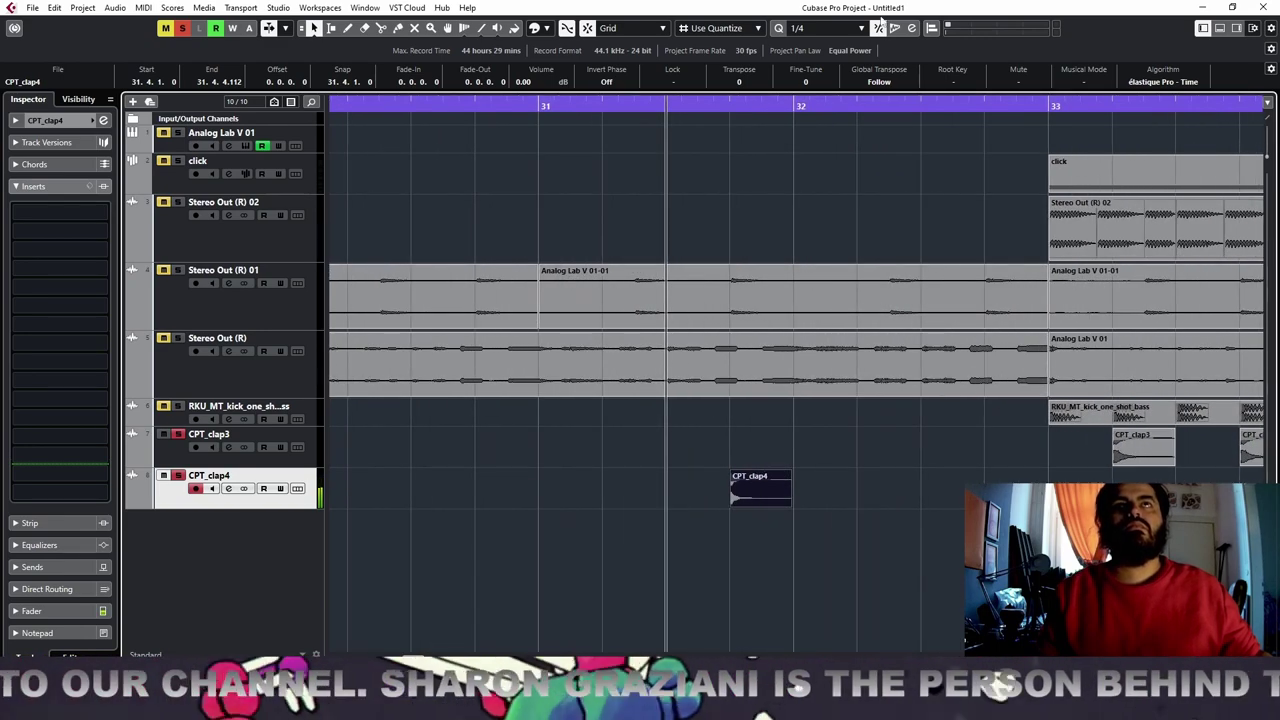
left_click(809, 30)
left_click(822, 128)
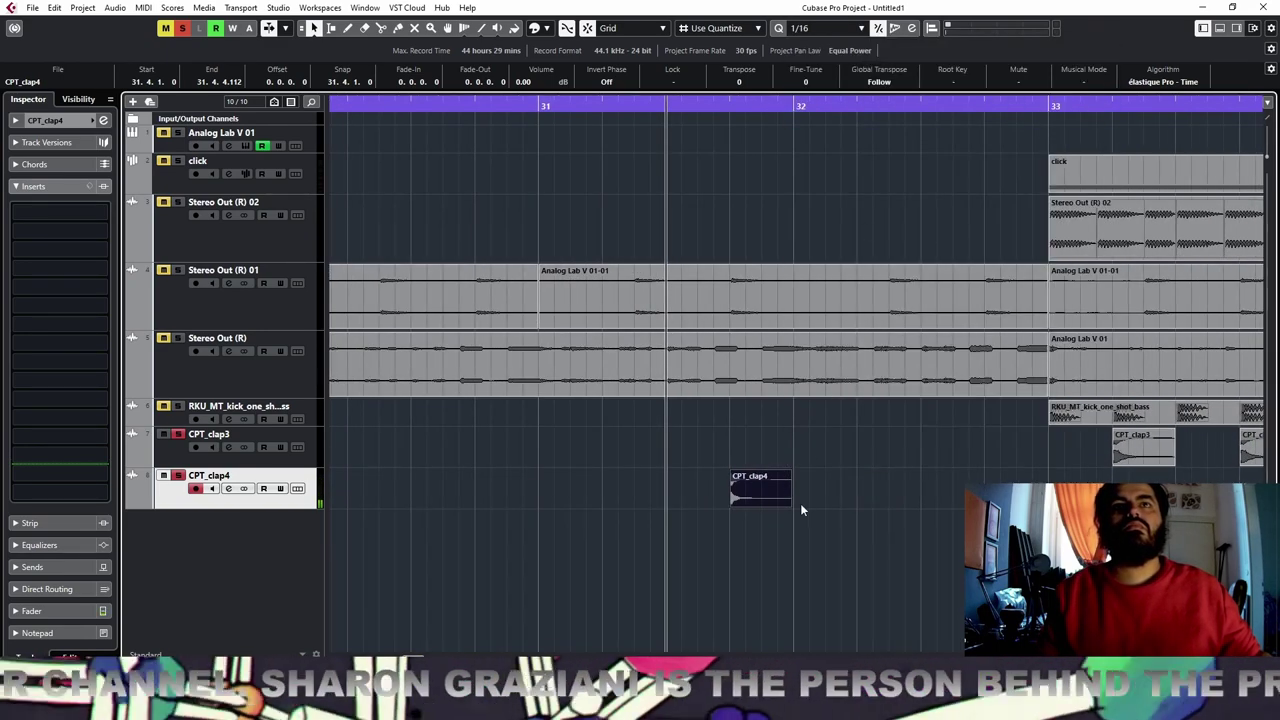
left_click_drag(788, 501, 832, 486)
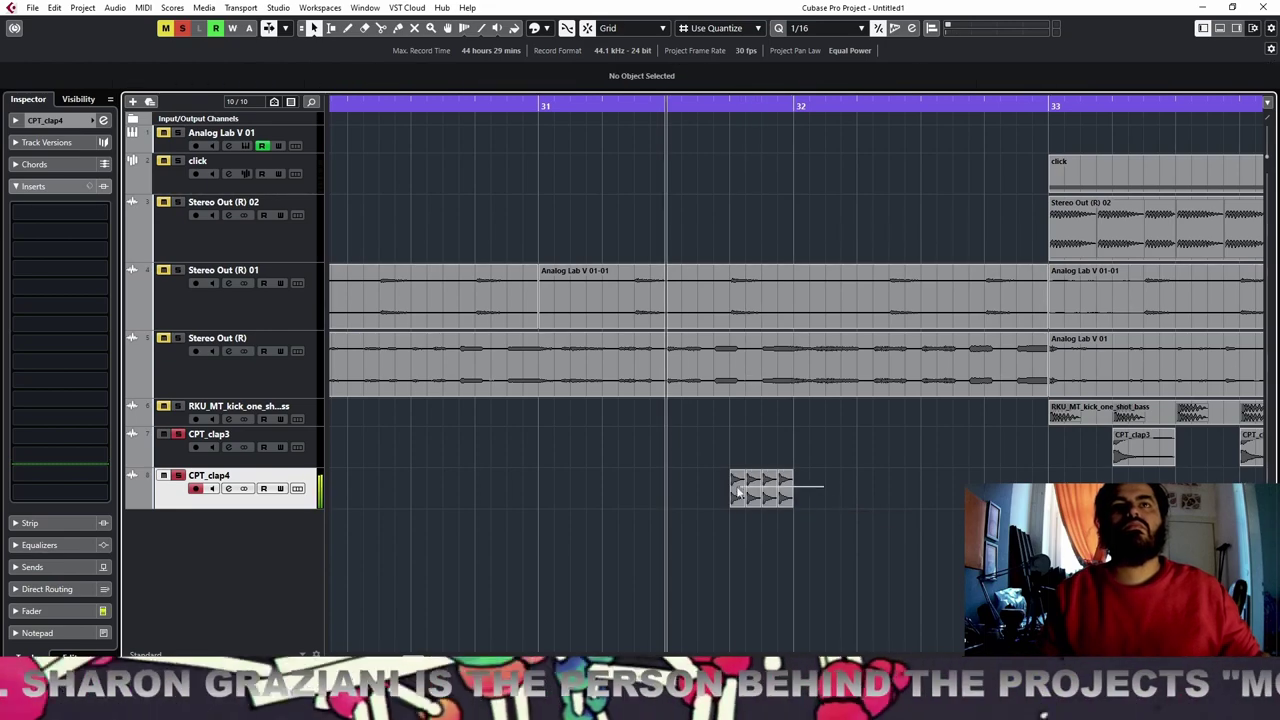
left_click(735, 490)
left_click(851, 475)
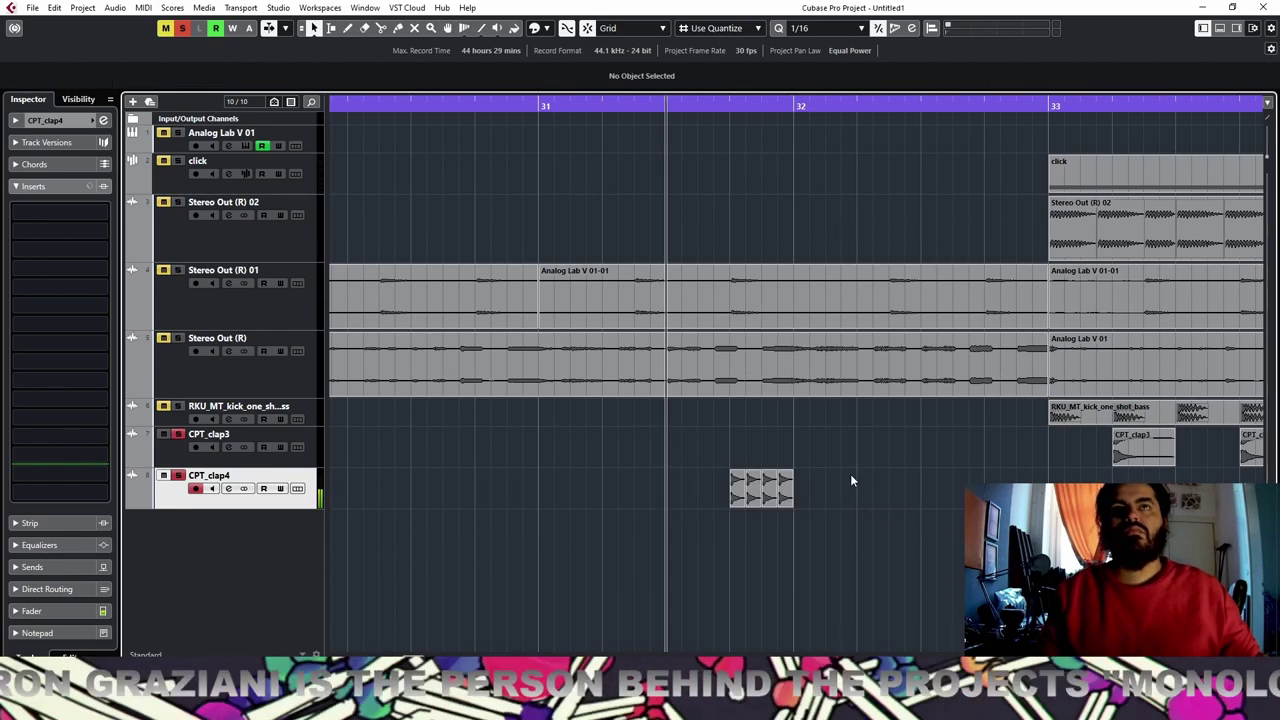
Set the first CPT_clap4 event's volume to -13 dB and the third one's to -5 dB
left_click_drag(730, 106, 736, 190)
left_click(770, 483)
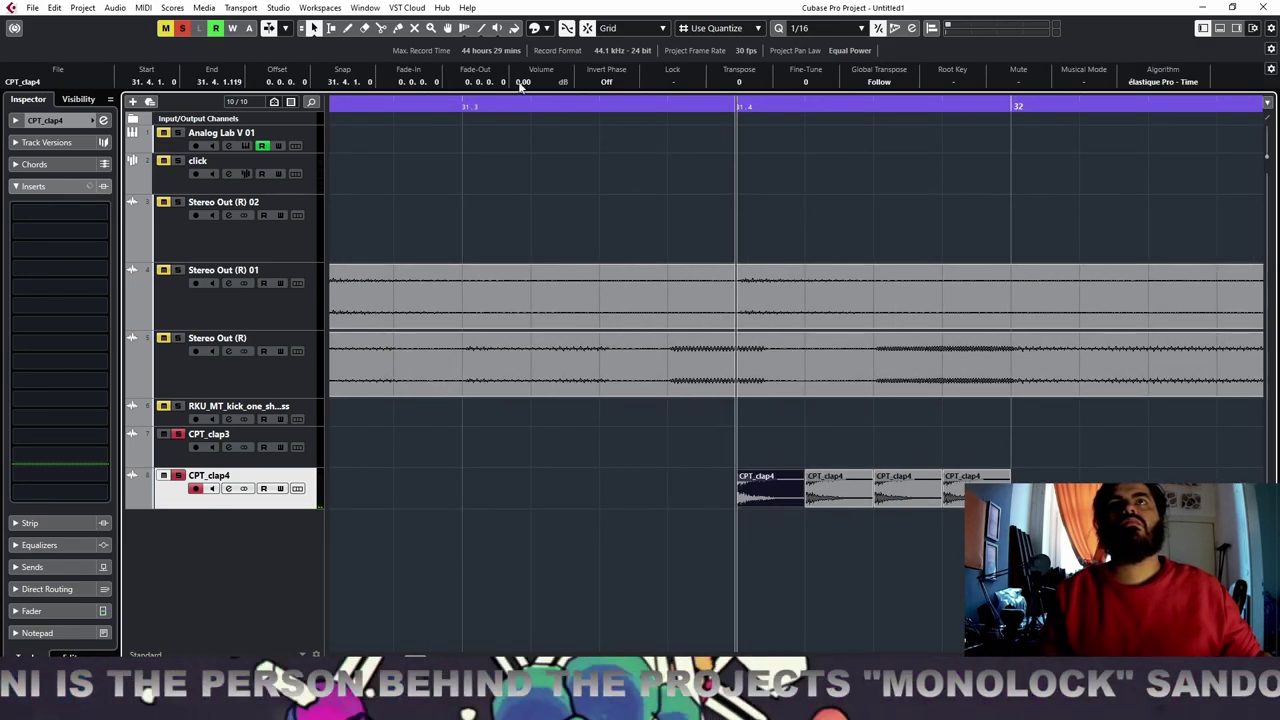
scroll(522, 87, "up", 1)
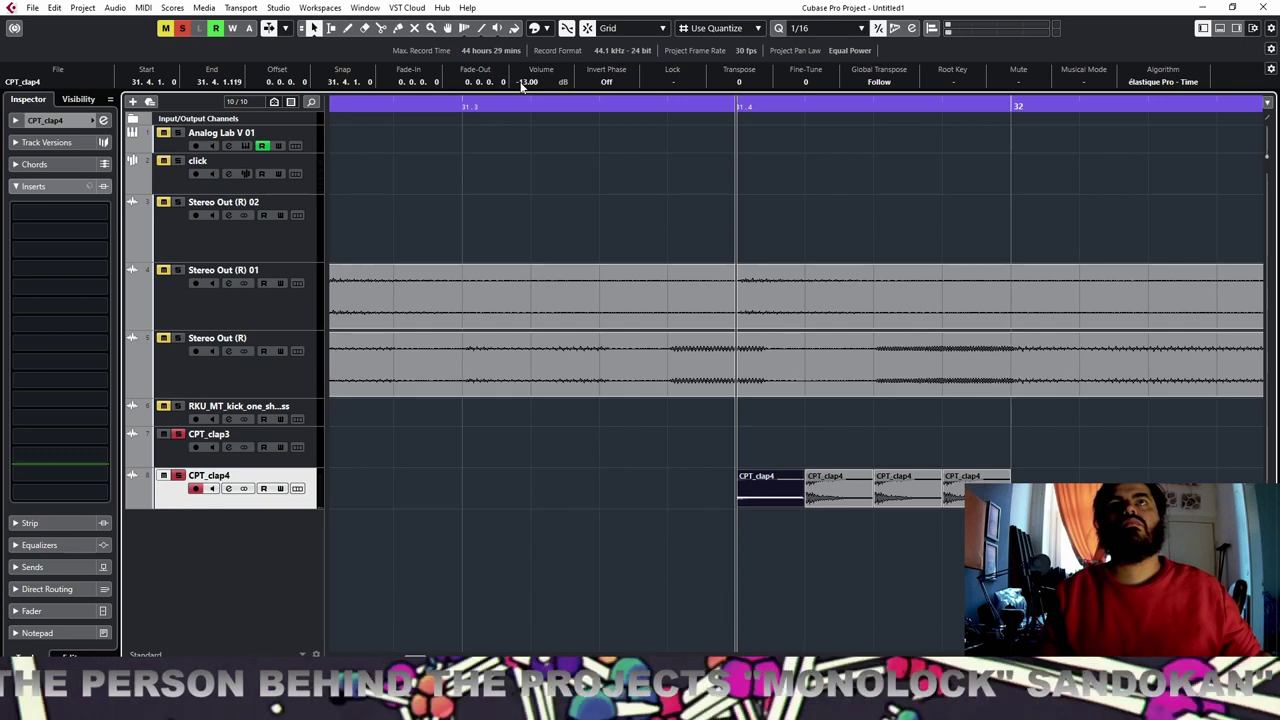
key("space")
key("space")
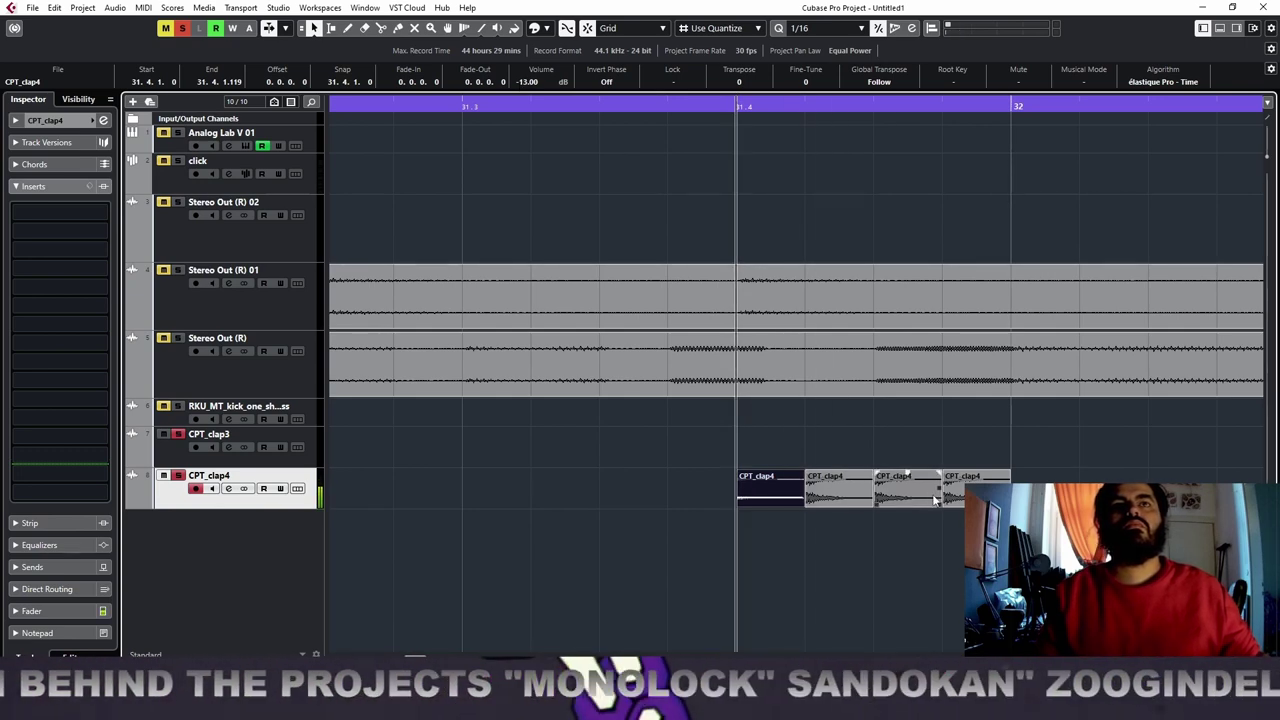
left_click(901, 491)
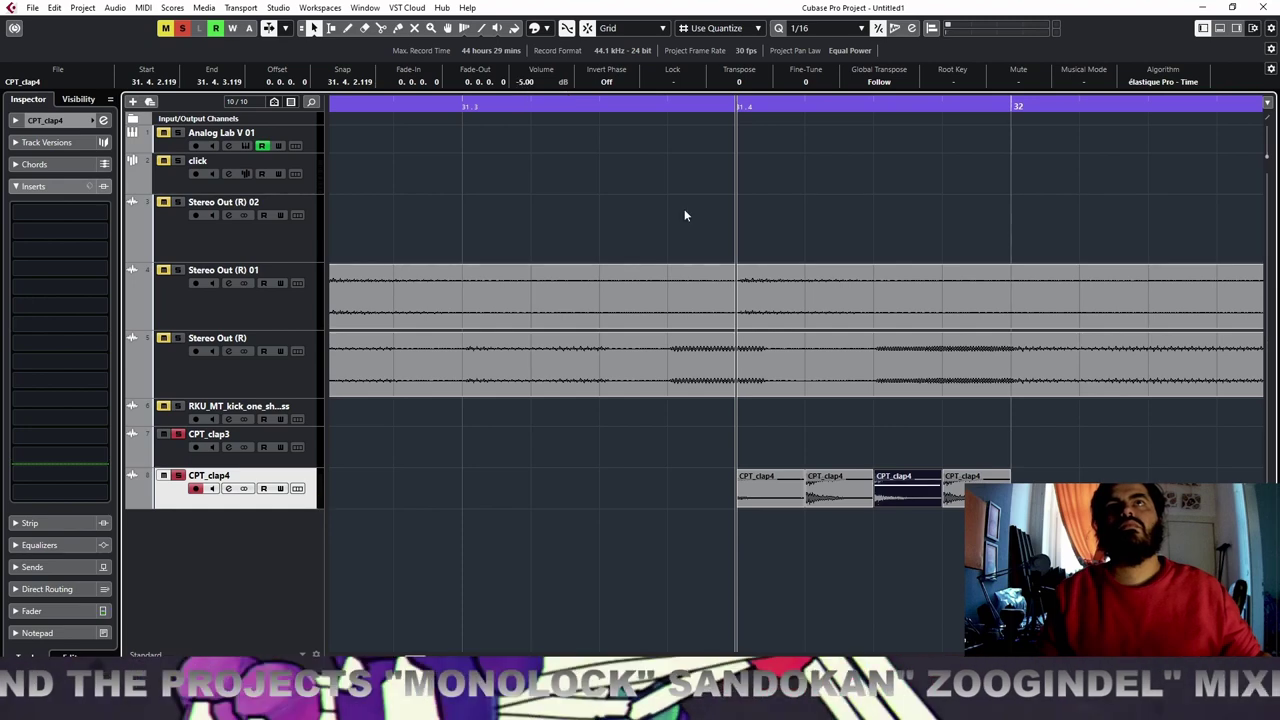
Apply a low-cut filter at about 770 Hz on the CPT_clap4 channel and lower its fader to -14.4 dB
left_click(703, 490)
left_click_drag(703, 490, 702, 492)
key("g")
key("g")
key("g")
key("g")
key("g")
key("g")
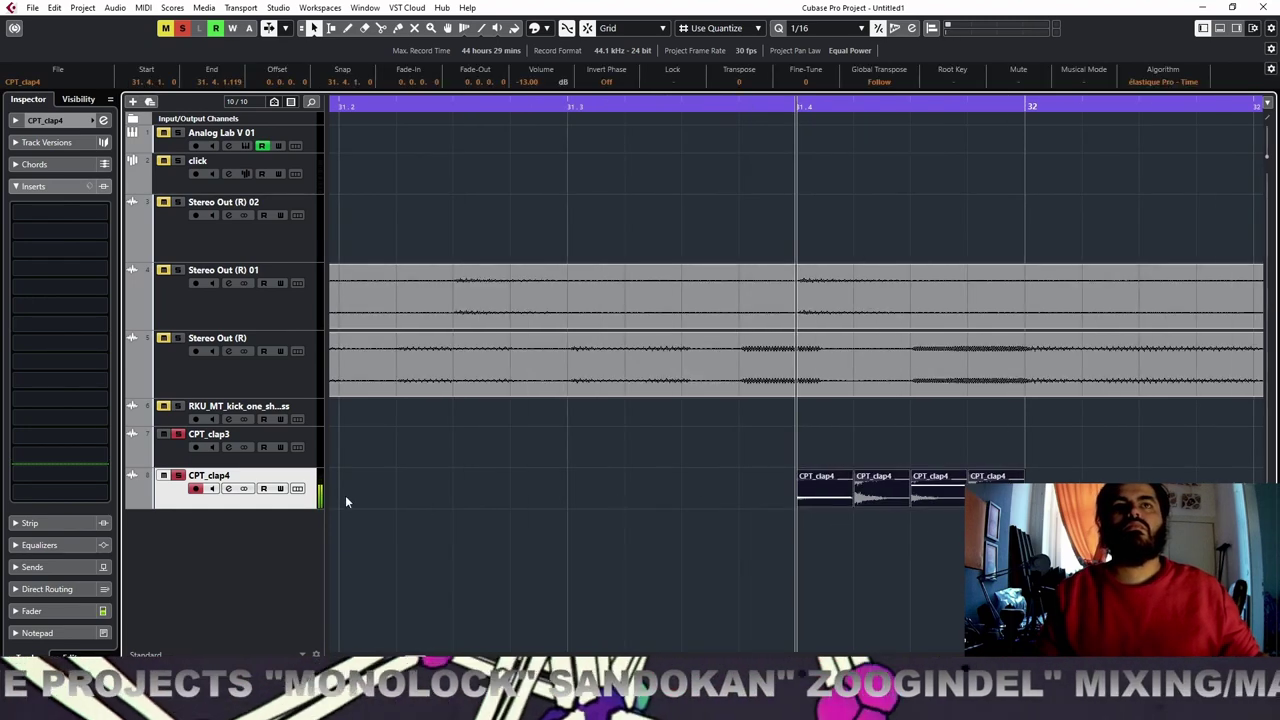
left_click(102, 120)
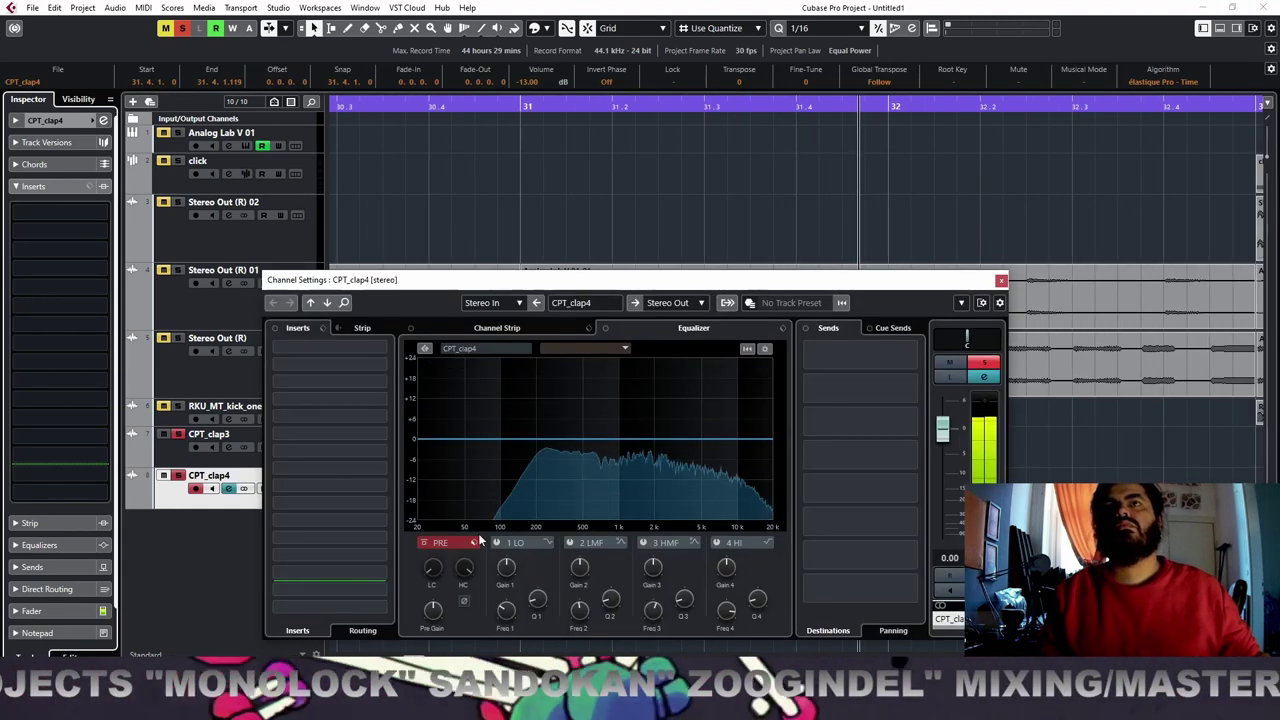
left_click(422, 556)
left_click_drag(432, 567, 447, 530)
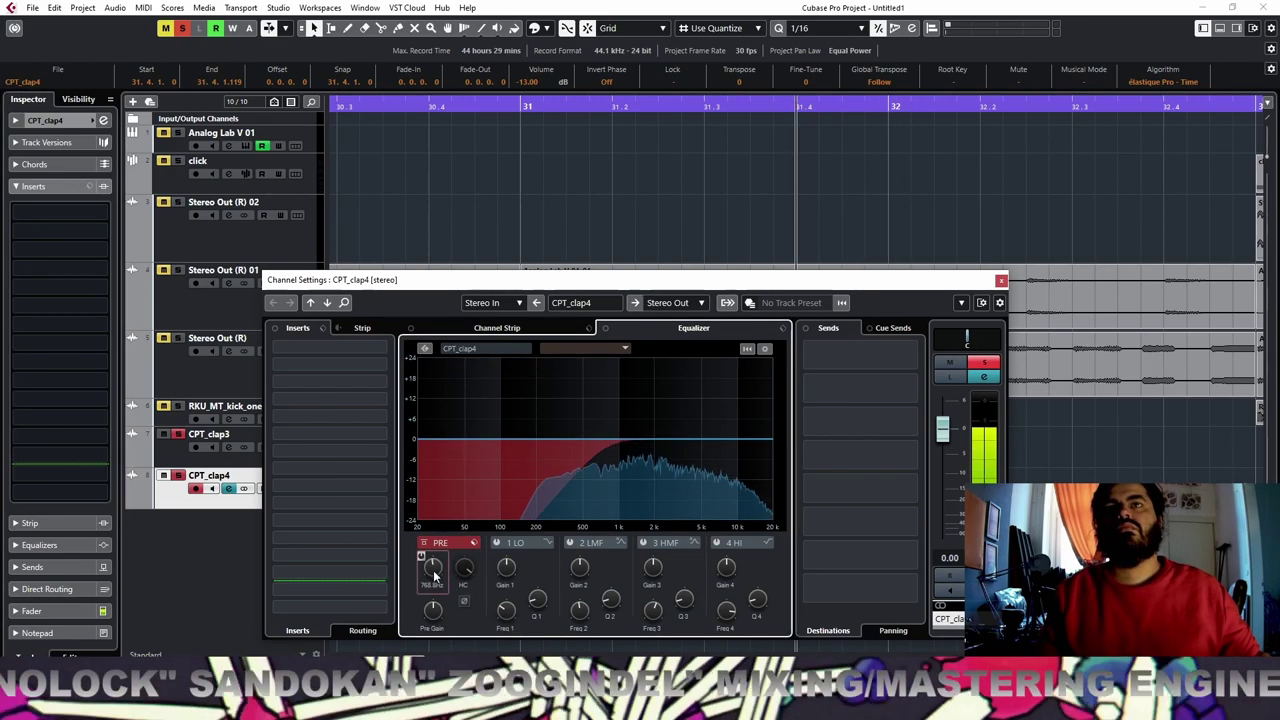
left_click_drag(944, 437, 946, 497)
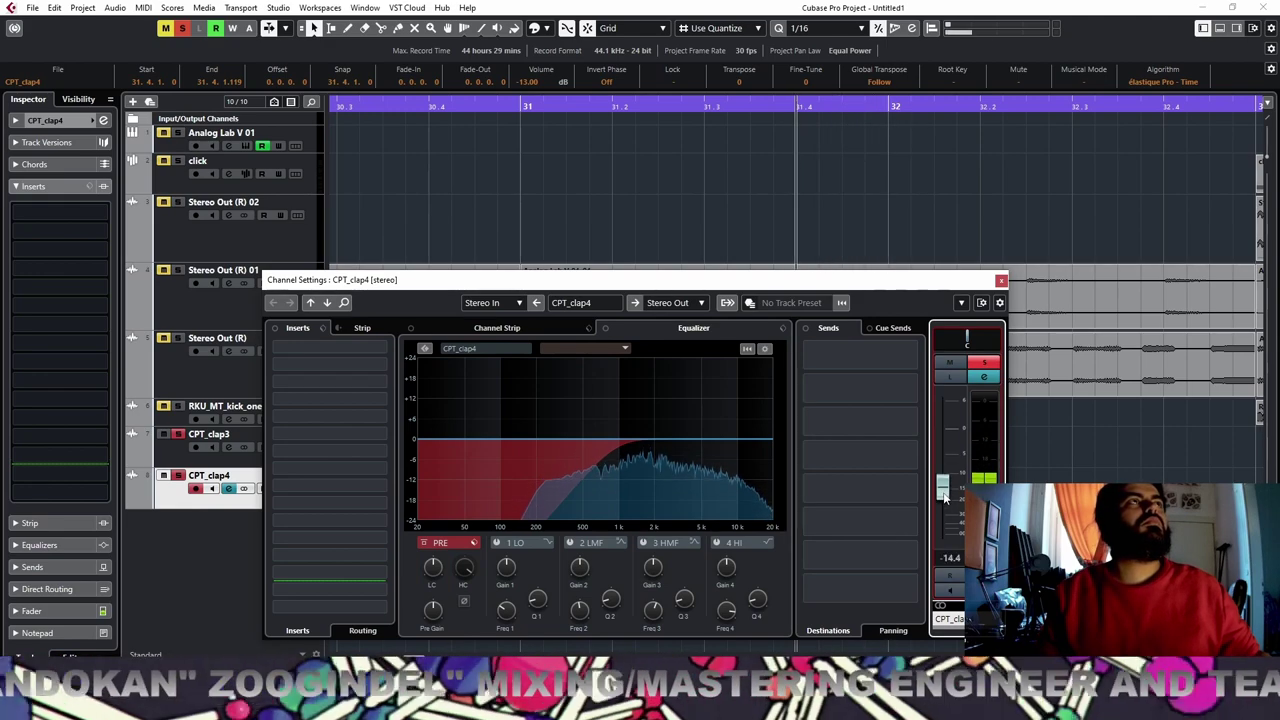
left_click(1001, 281)
Move the four CPT_clap4 events to the start of bar 32 and duplicate them three times to fill the bar
key("g")
key("g")
key("g")
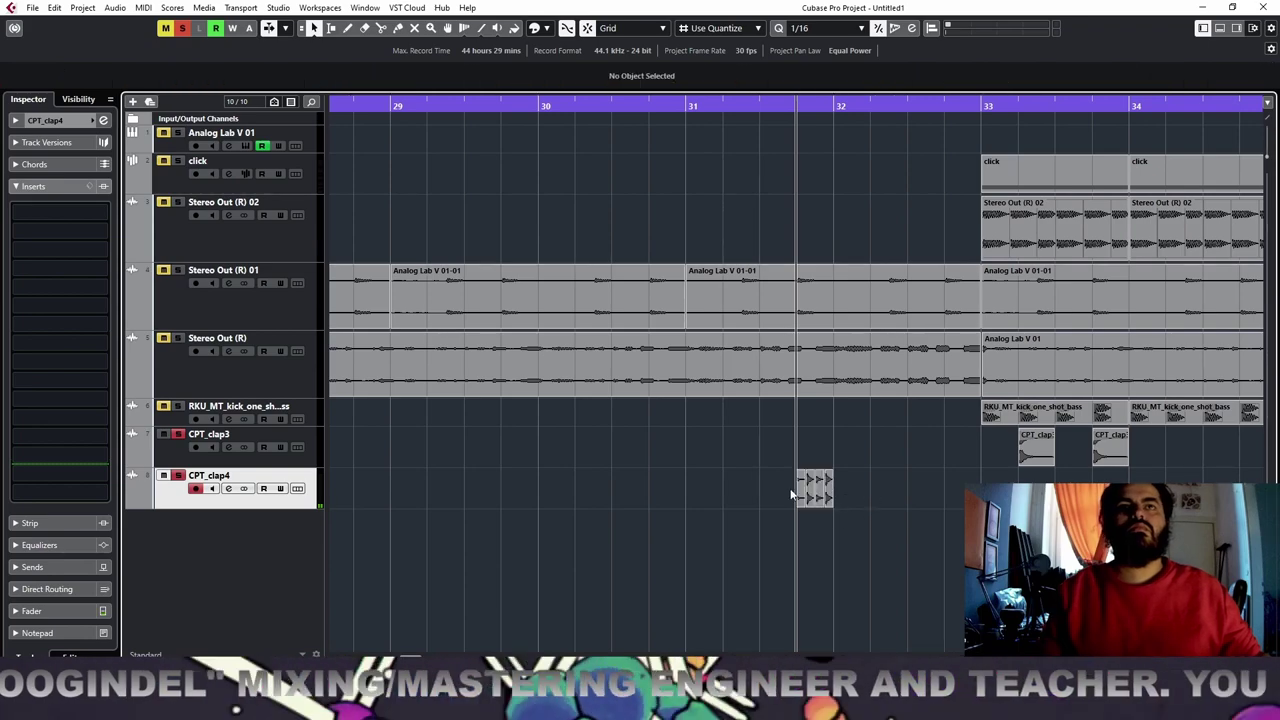
left_click_drag(800, 489, 837, 490)
key("ctrl+d")
key("ctrl+d")
key("ctrl+d")
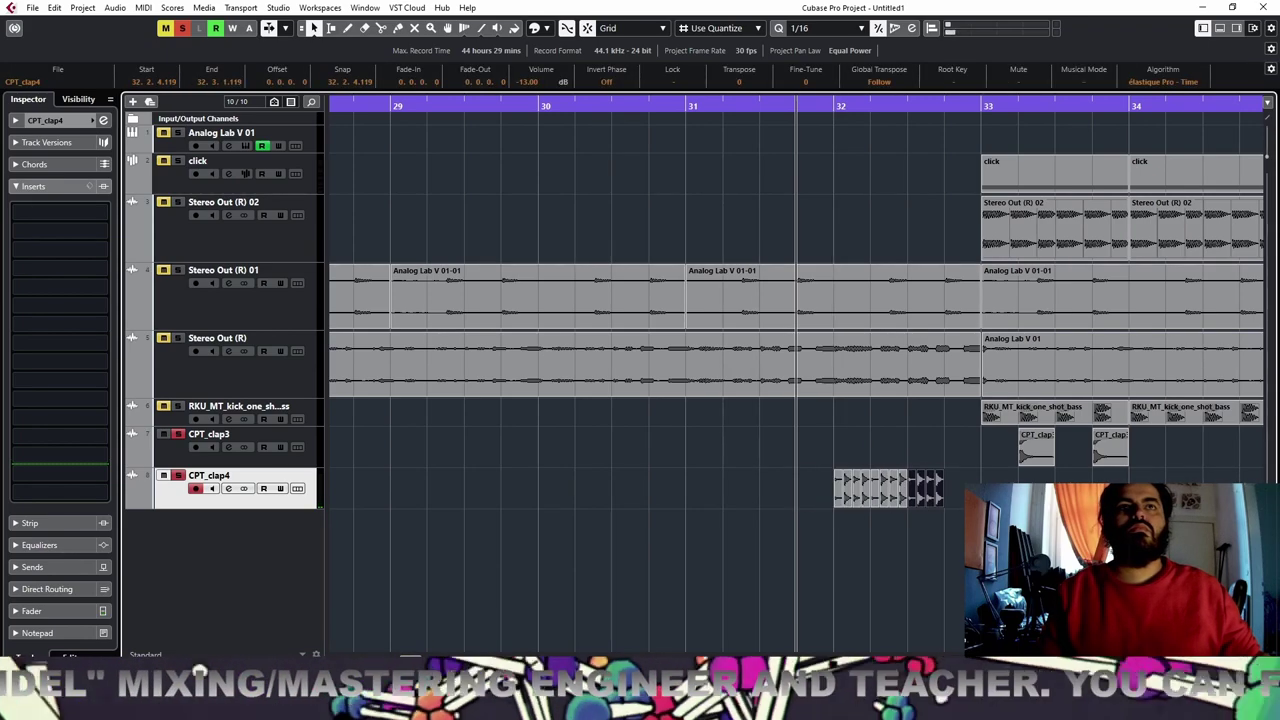
Combine all CPT_clap4 events in bar 32 into one part and move it to the start of bar 33
left_click_drag(985, 492, 690, 508)
key("ctrl+g")
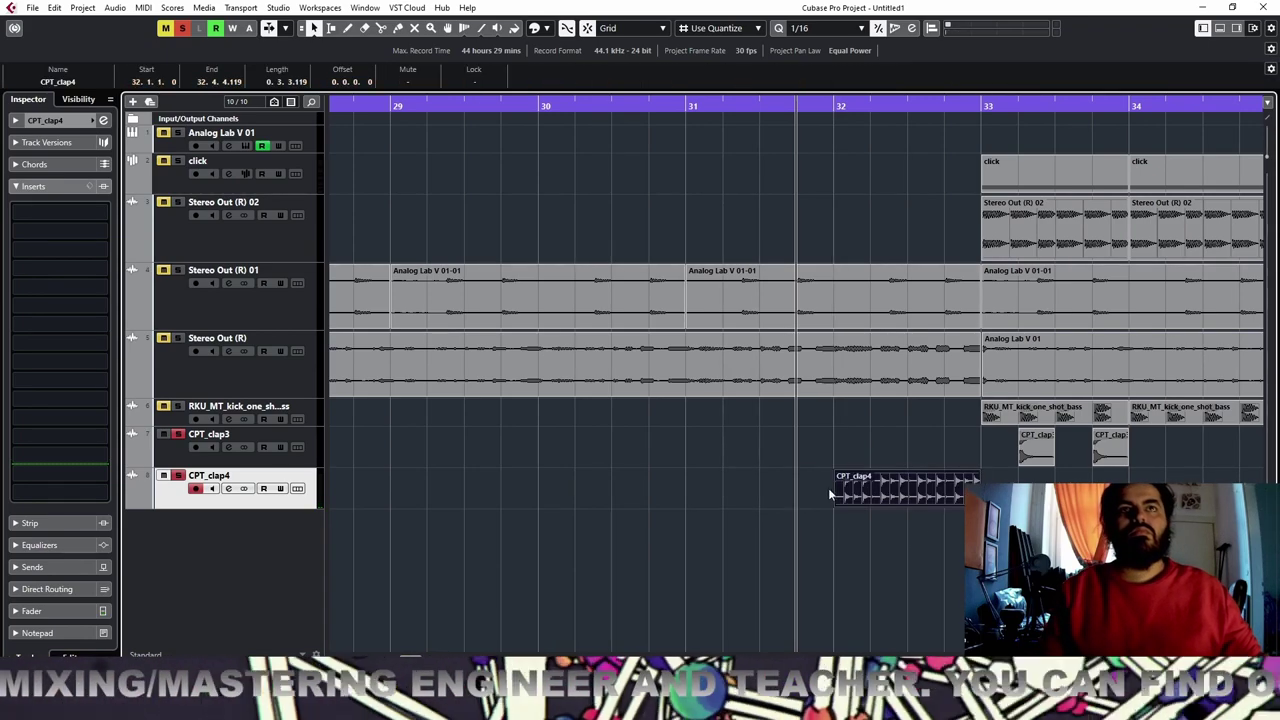
left_click_drag(846, 494, 993, 494)
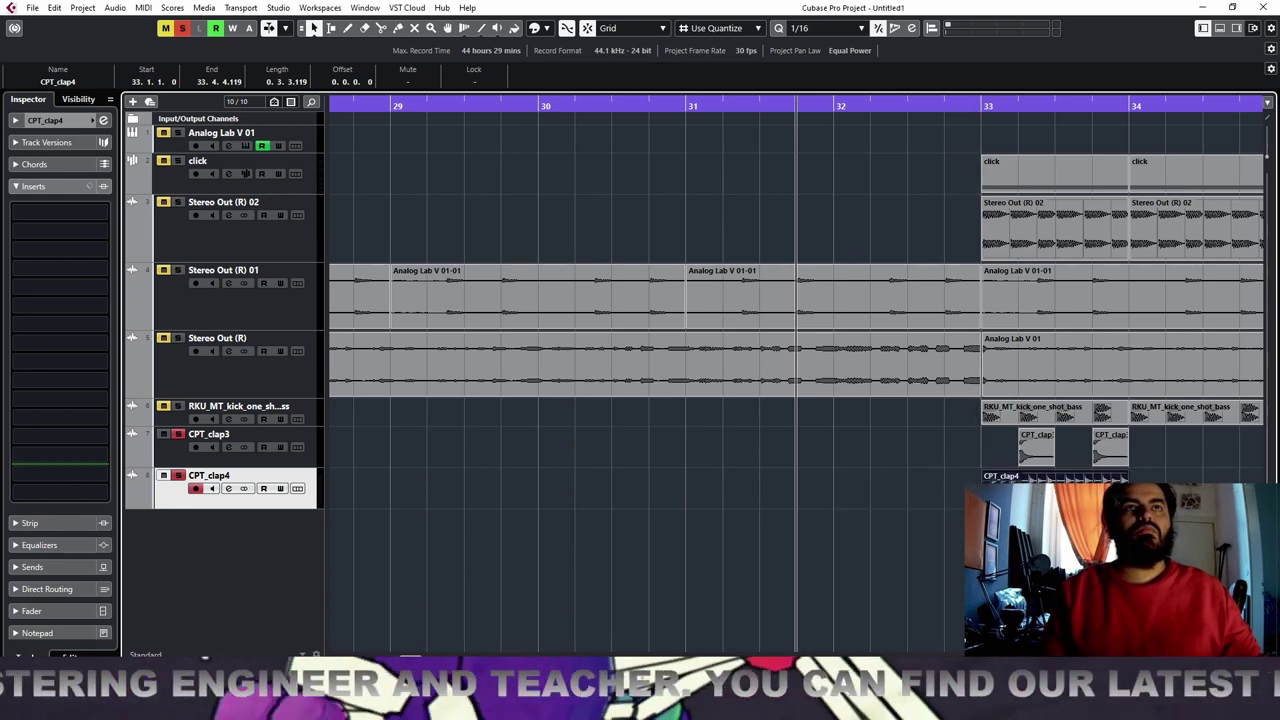
Deactivate all solos and play the full arrangement with the claps
left_click(182, 28)
key("space")
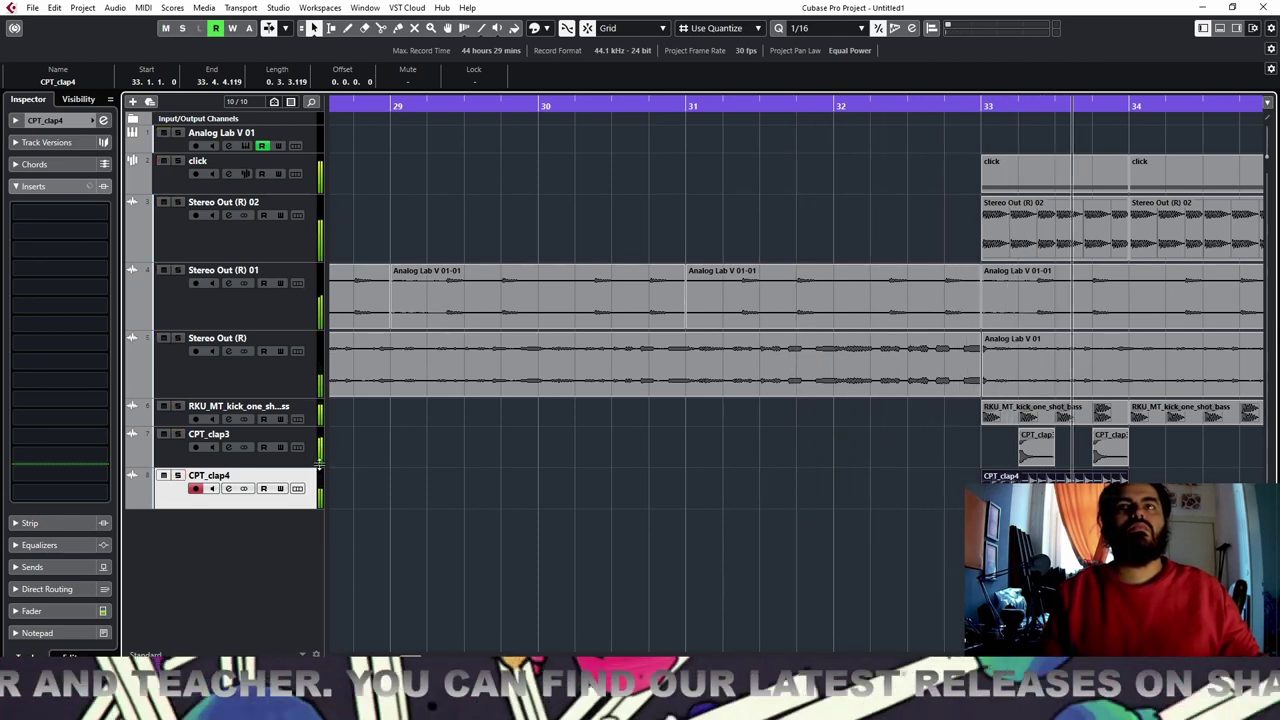
Solo the CPT_clap3 track and lower its volume to -9.59 dB while listening from bar 33
key("space")
left_click(179, 435)
left_click(174, 459)
left_click(48, 121)
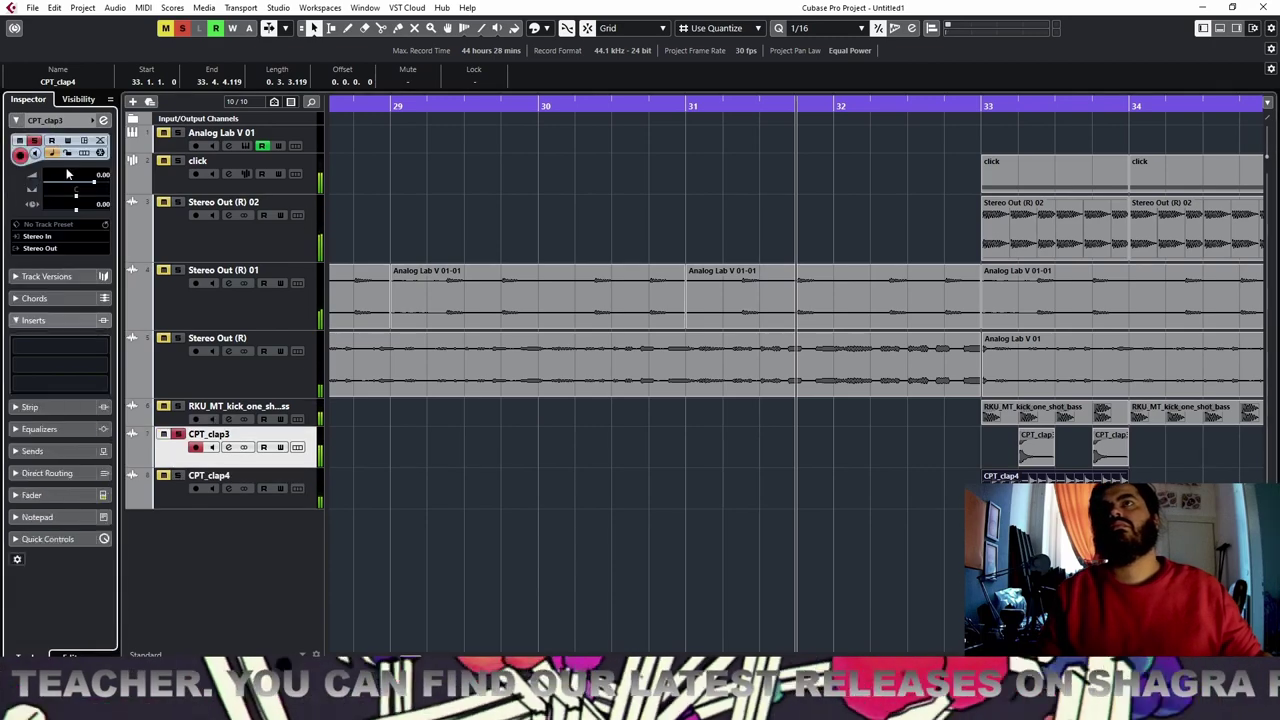
key("space")
key("space")
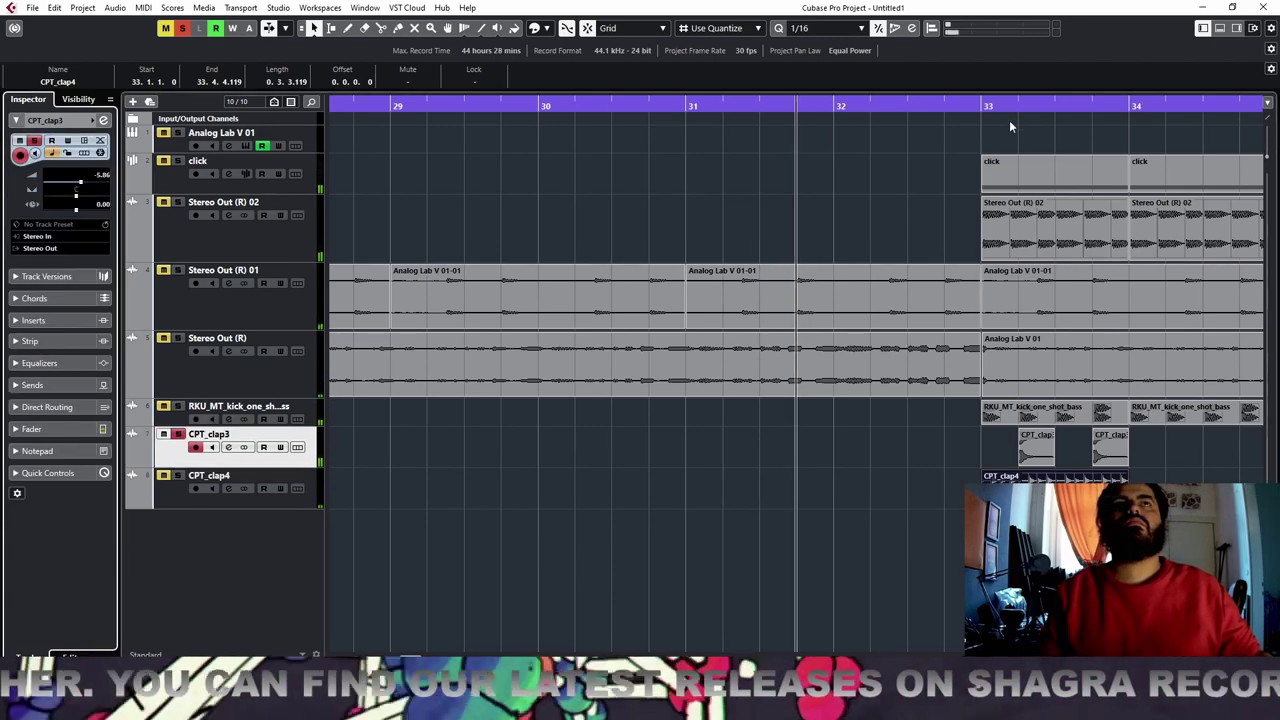
left_click_drag(1009, 107, 1010, 101)
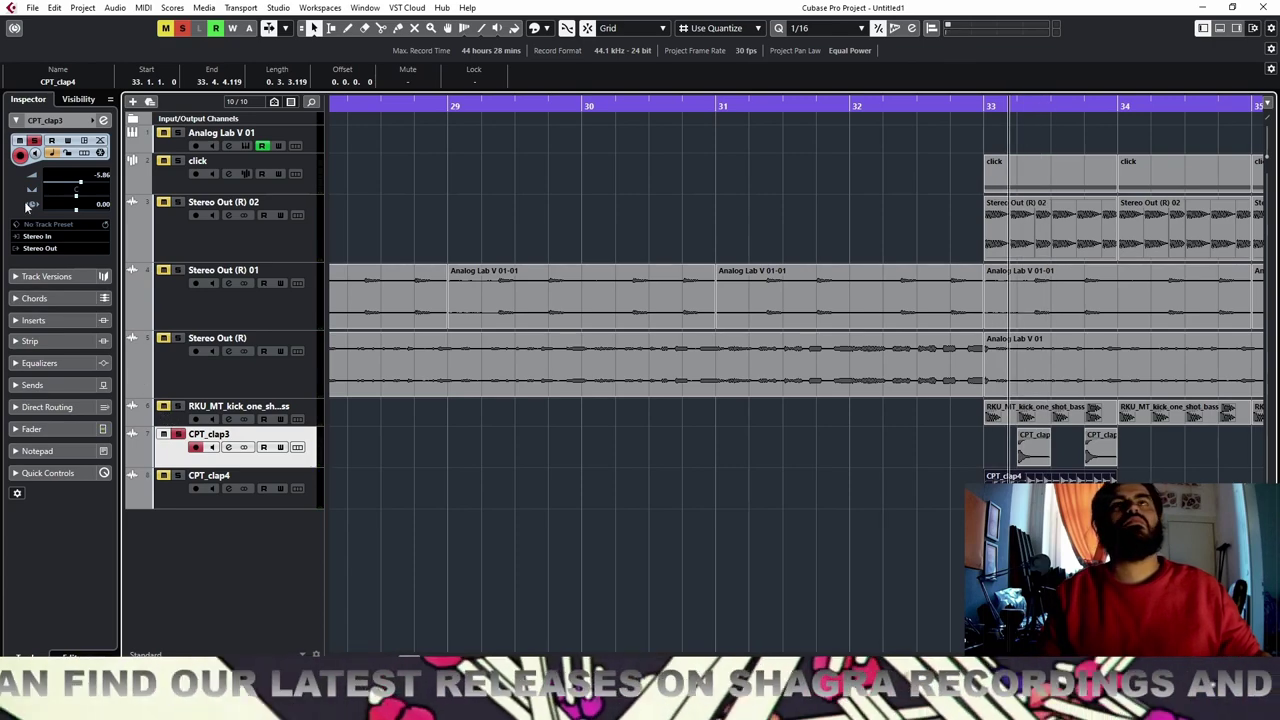
scroll(91, 184, "down", 3)
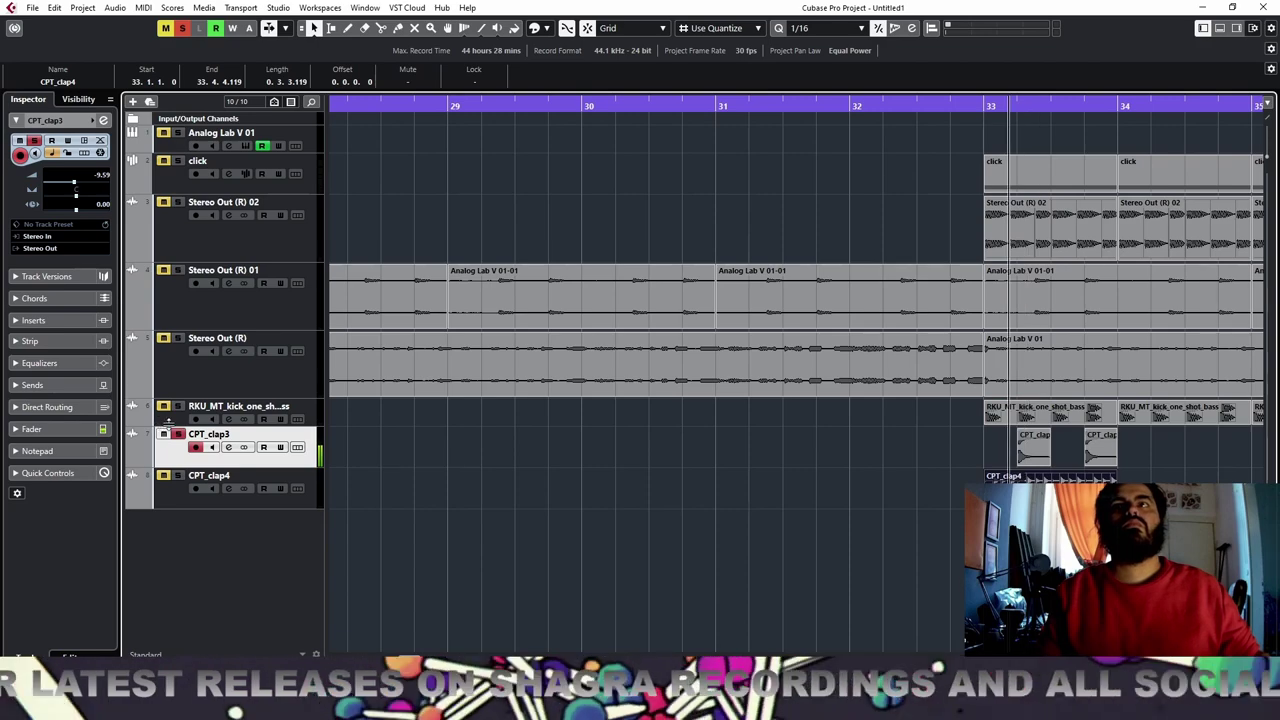
Shorten the second CPT_clap3 event in bar 33 to half its length, duplicate it right behind, and set the copy's volume to -10 dB
key("space")
key("h")
key("h")
key("h")
key("h")
key("h")
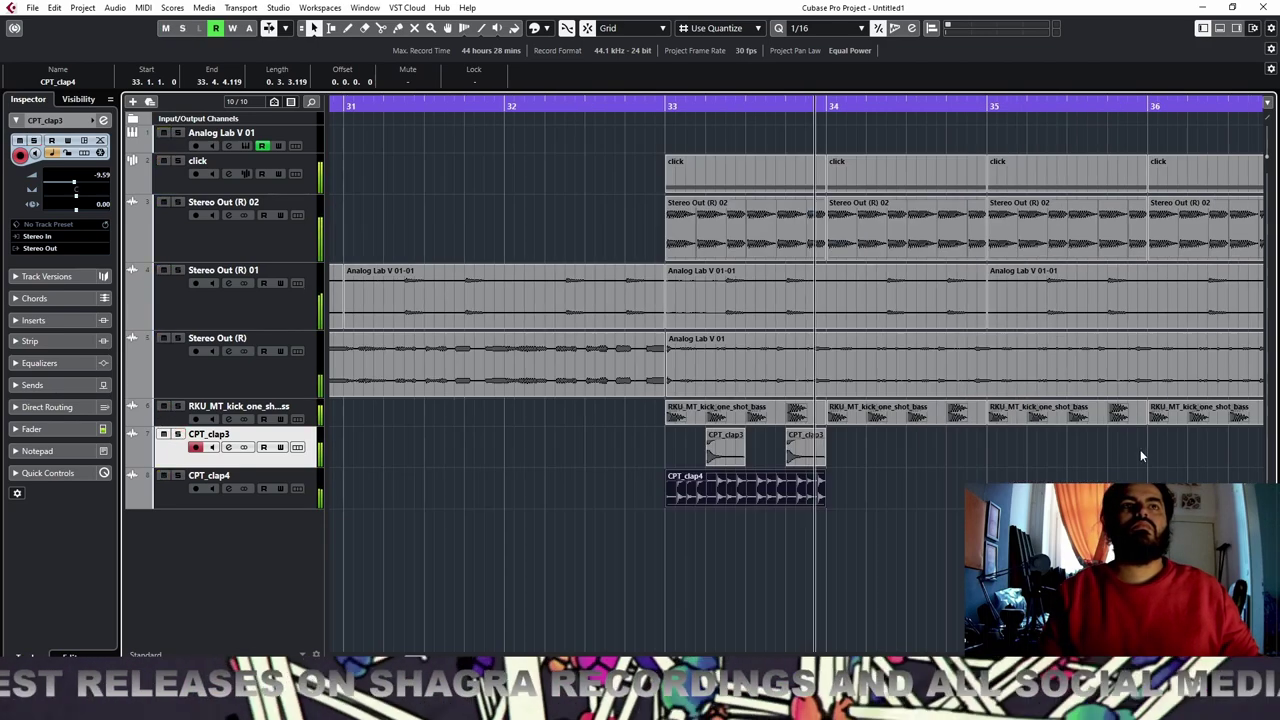
key("space")
left_click(711, 461)
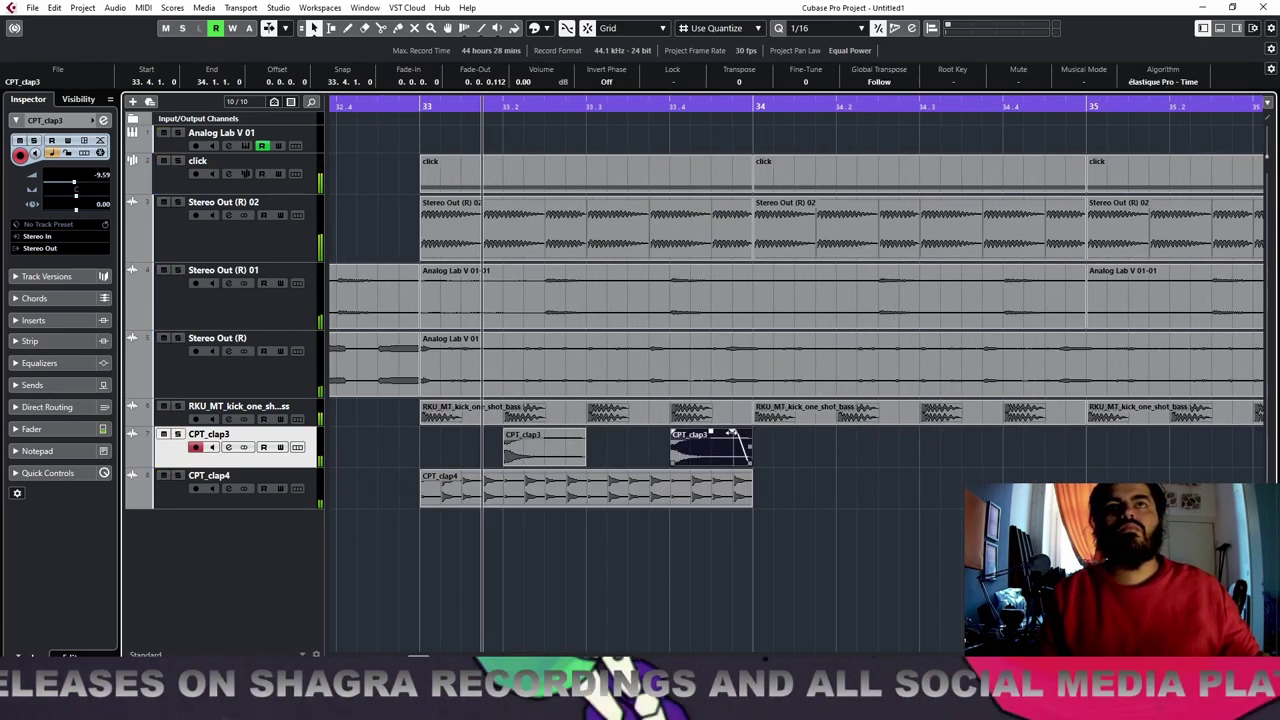
left_click_drag(749, 462, 710, 462)
key("ctrl+d")
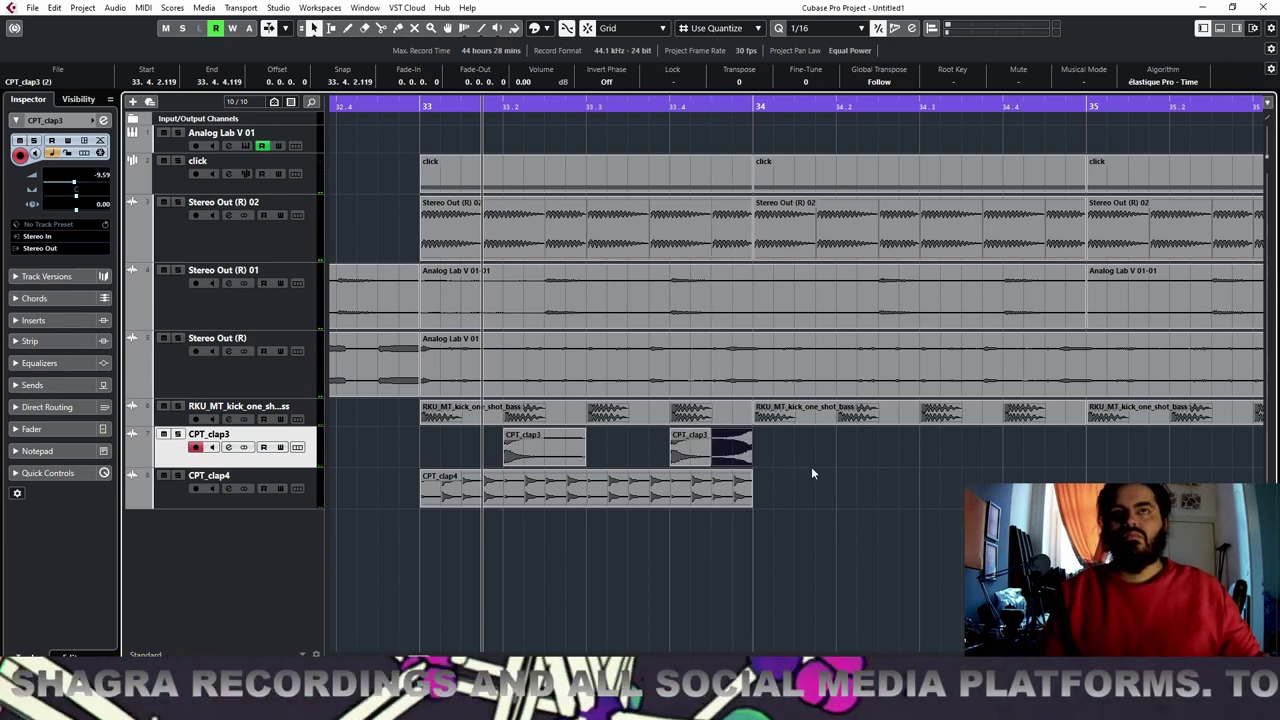
left_click(727, 441)
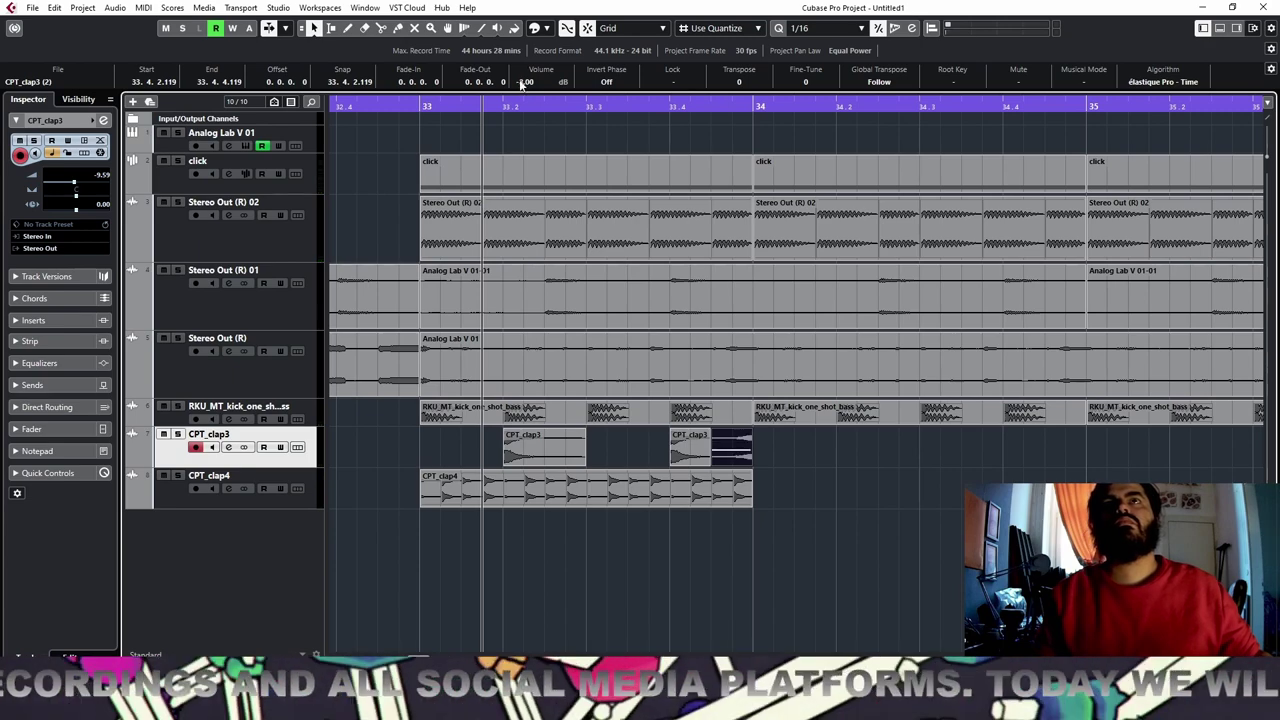
key("space")
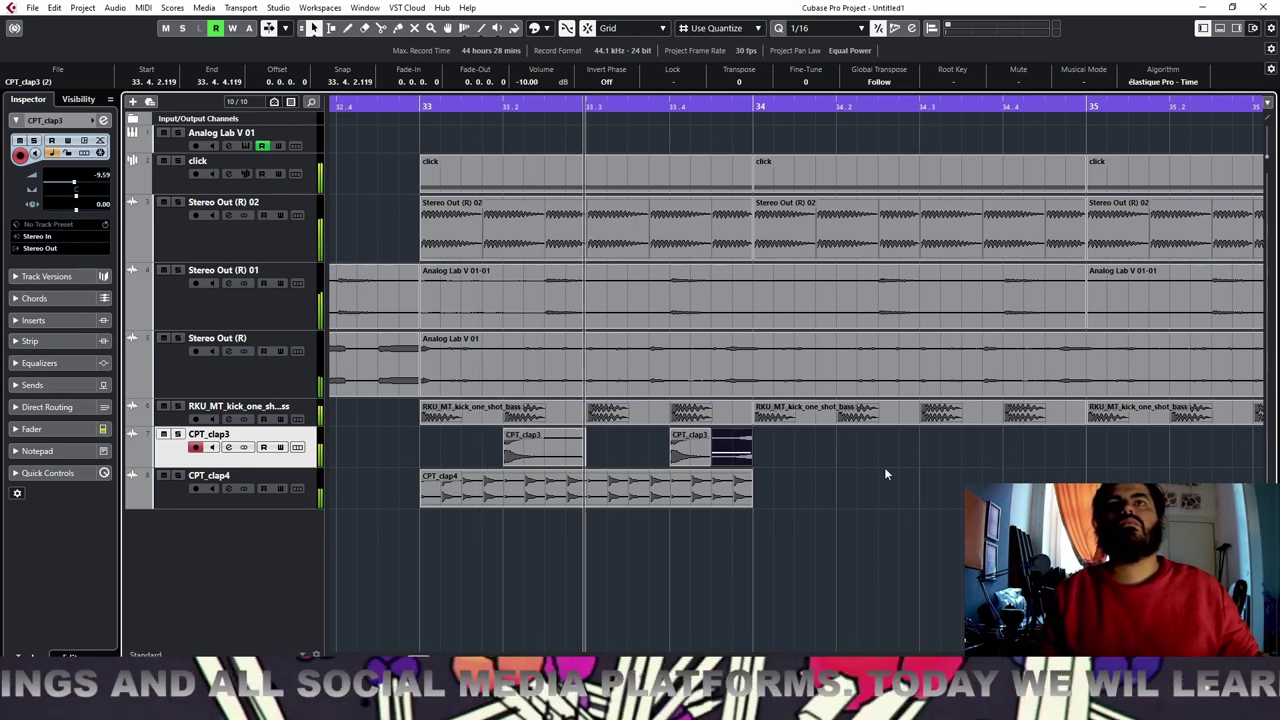
Duplicate all CPT_clap3 and CPT_clap4 events of bar 33 three times to fill bars 34 to 36
key("space")
left_click_drag(842, 455, 411, 508)
key("ctrl+d")
key("ctrl+d")
key("ctrl+d")
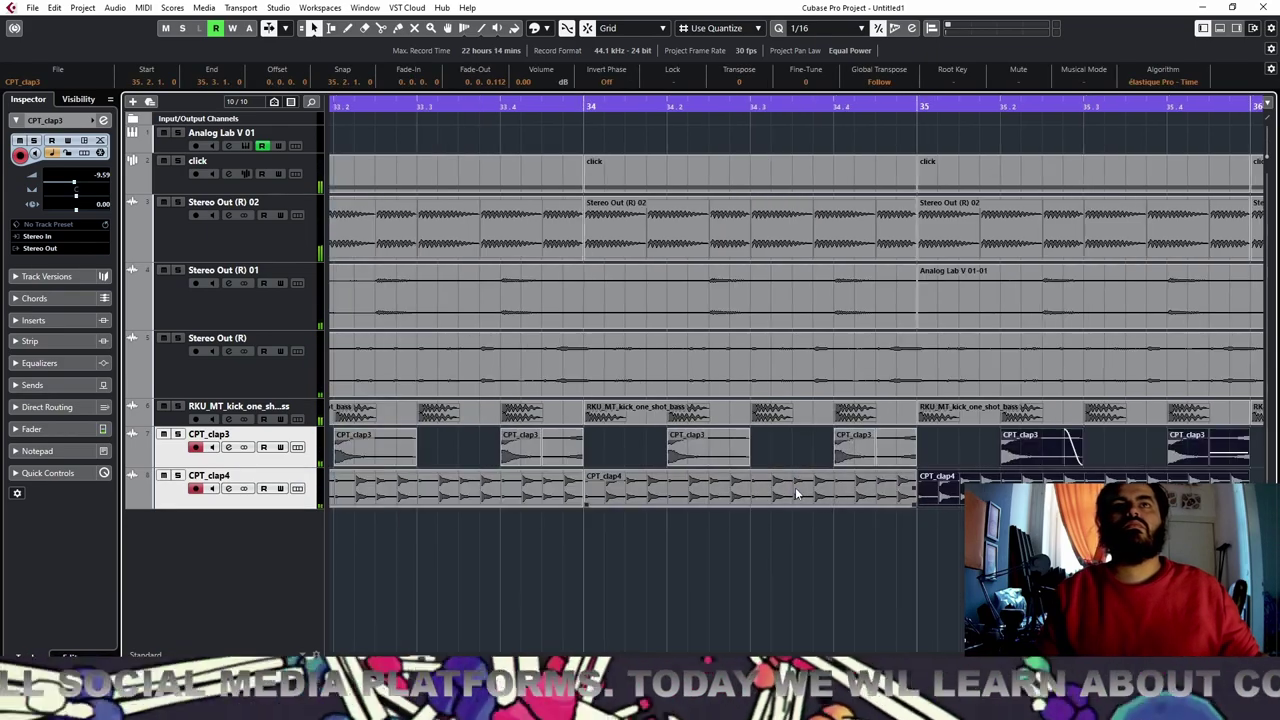
Play the full arrangement from bar 33 to check the duplicated clap pattern
key("g")
key("g")
key("g")
key("g")
key("space")
key("g")
key("g")
key("g")
key("g")
key("g")
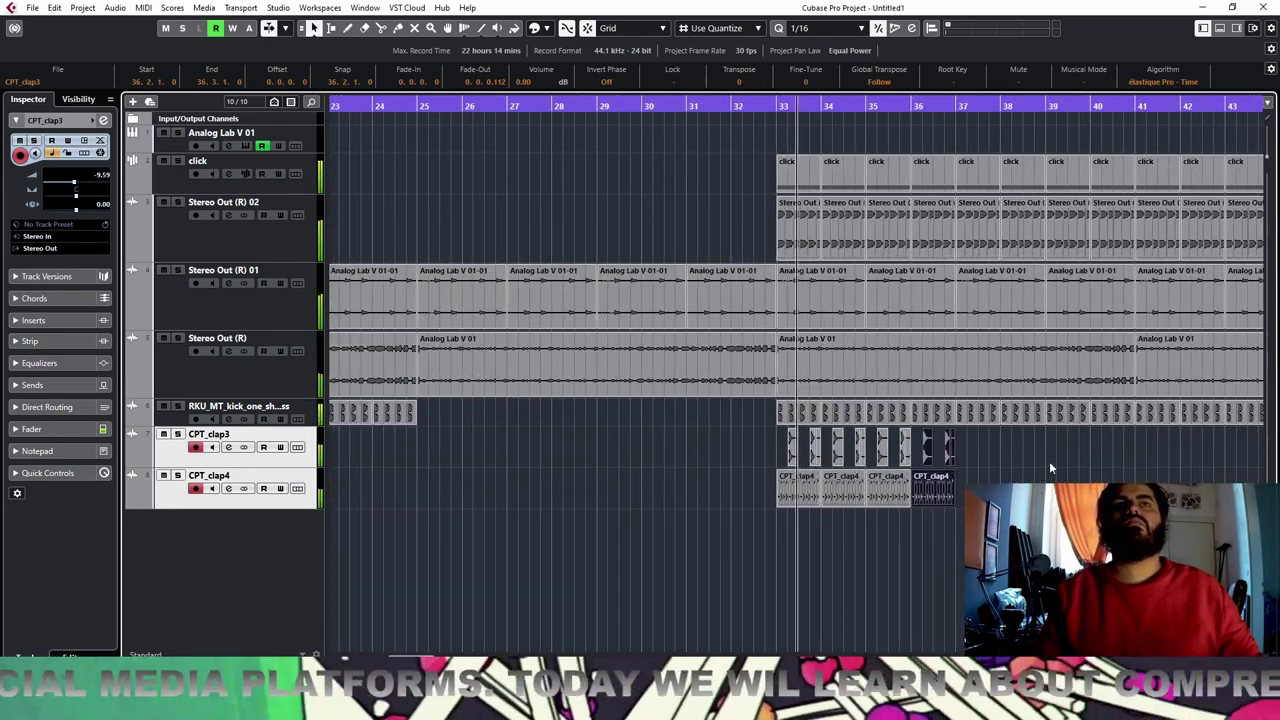
Lower the CPT_clap3 track's volume to -15.8 dB and replay the arrangement from bar 33
left_click_drag(944, 446, 662, 502)
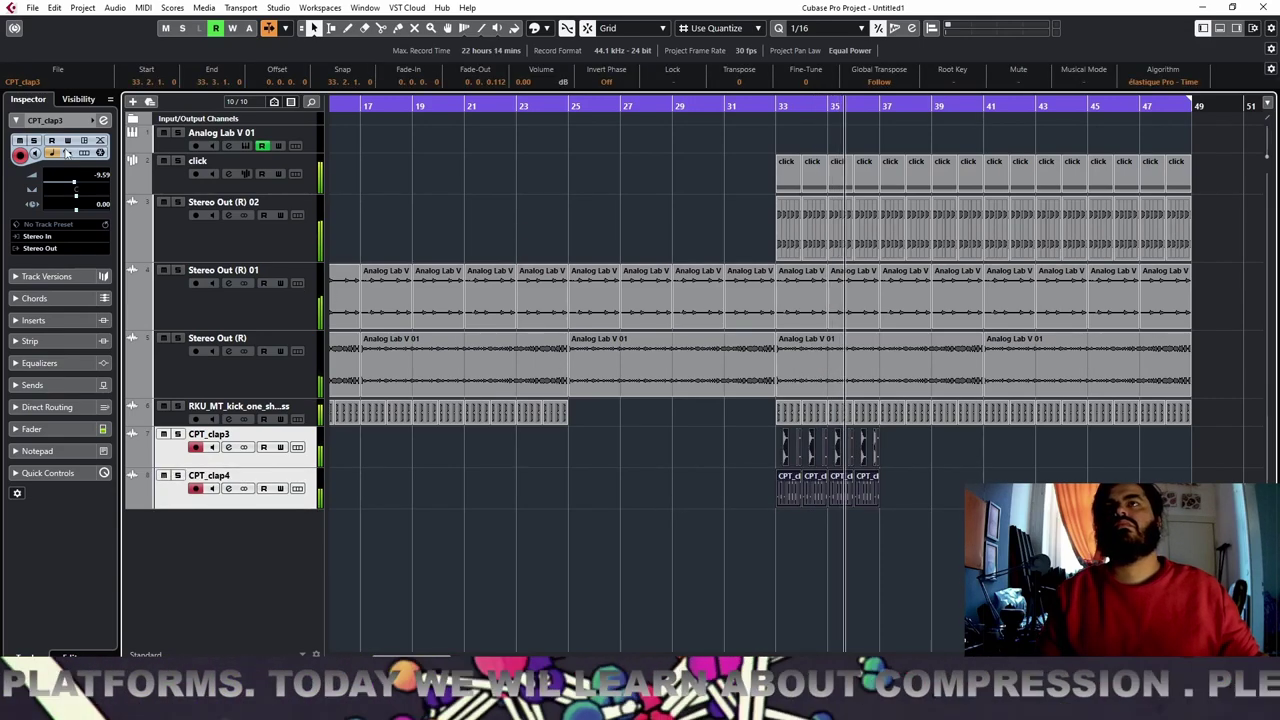
scroll(82, 176, "down", 5)
scroll(82, 176, "down", 2)
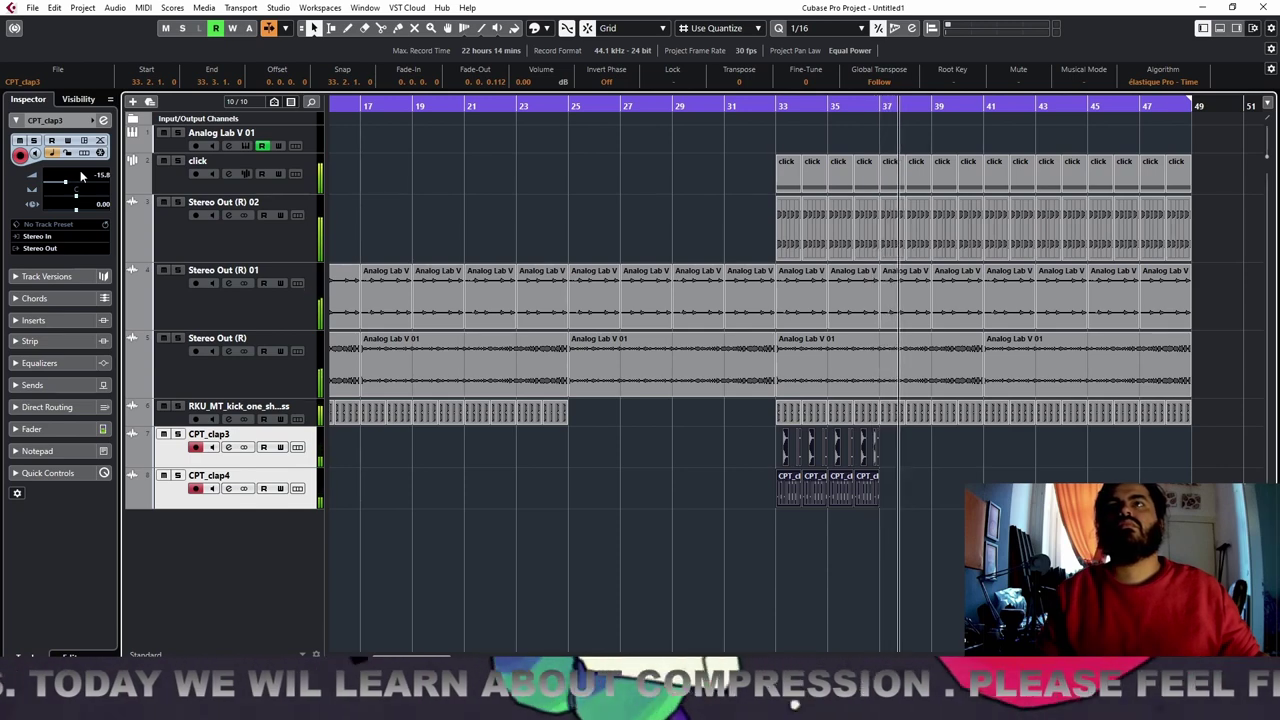
key("space")
key("space")
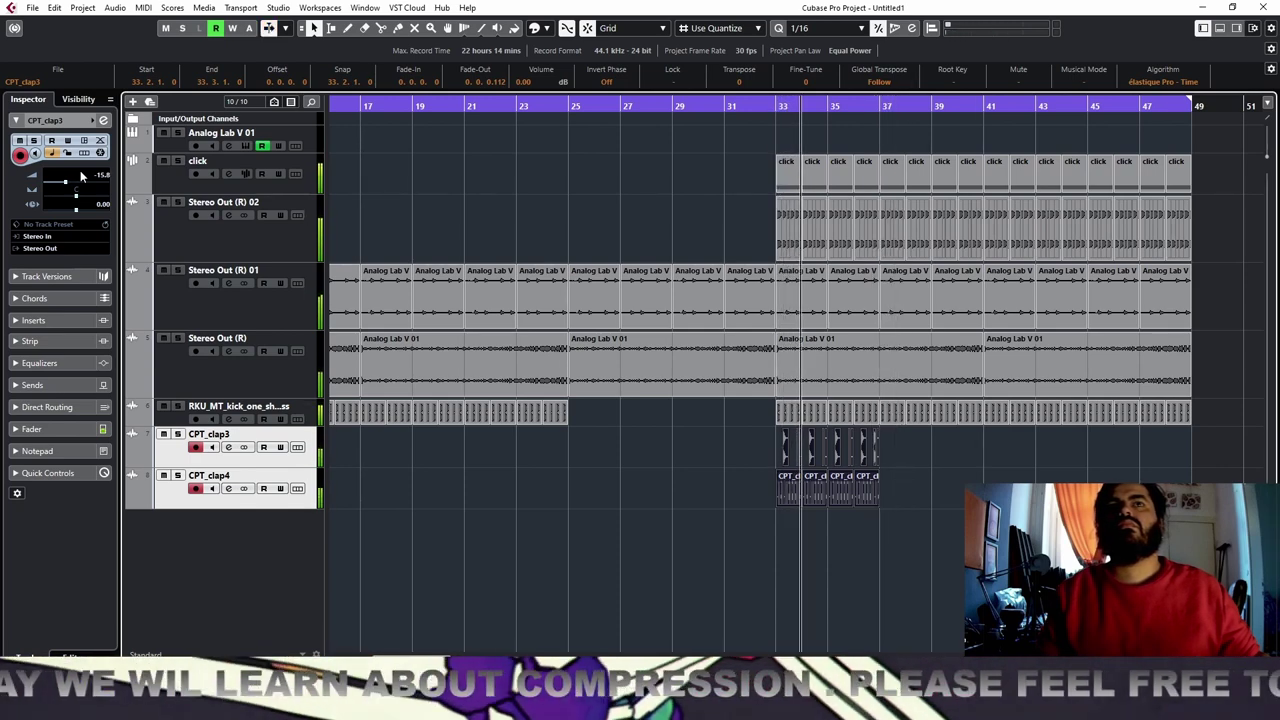
left_click(170, 451)
key("space")
key("space")
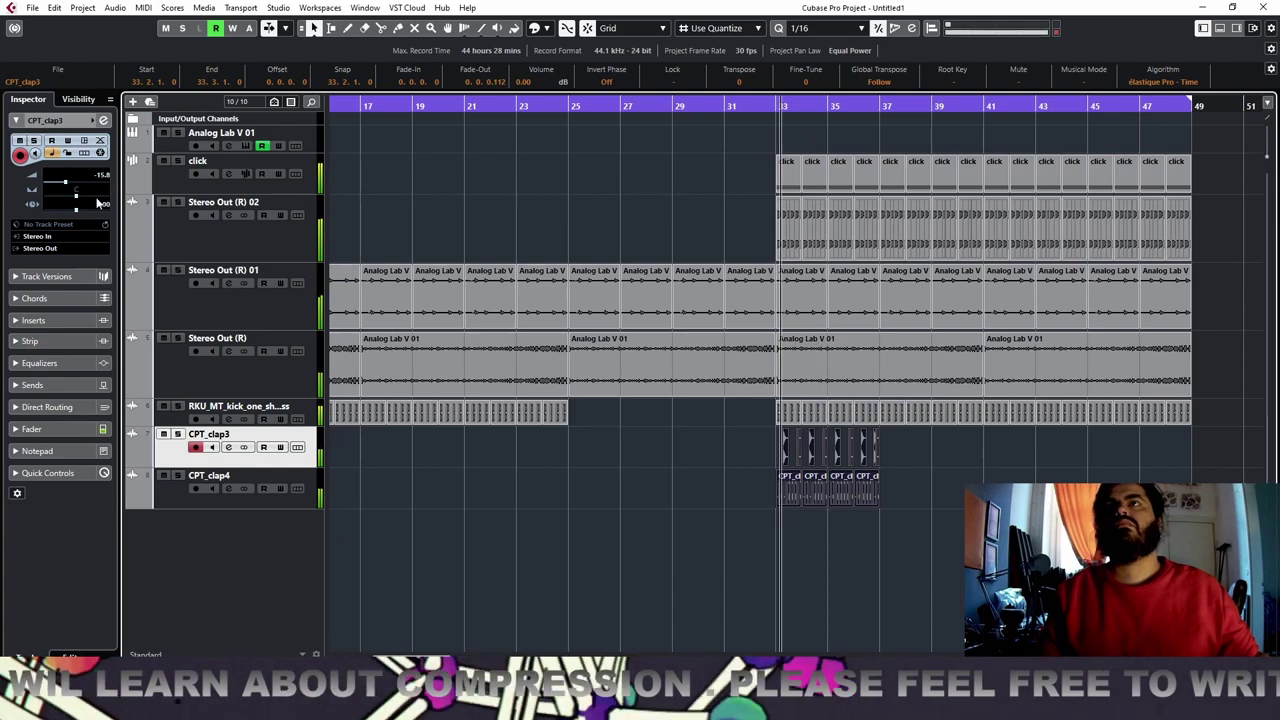
Raise the CPT_clap3 volume to -9.59 dB and lower CPT_clap4 to -19.5 dB, soloing each clap track to check it
scroll(83, 184, "up", 5)
left_click(178, 435)
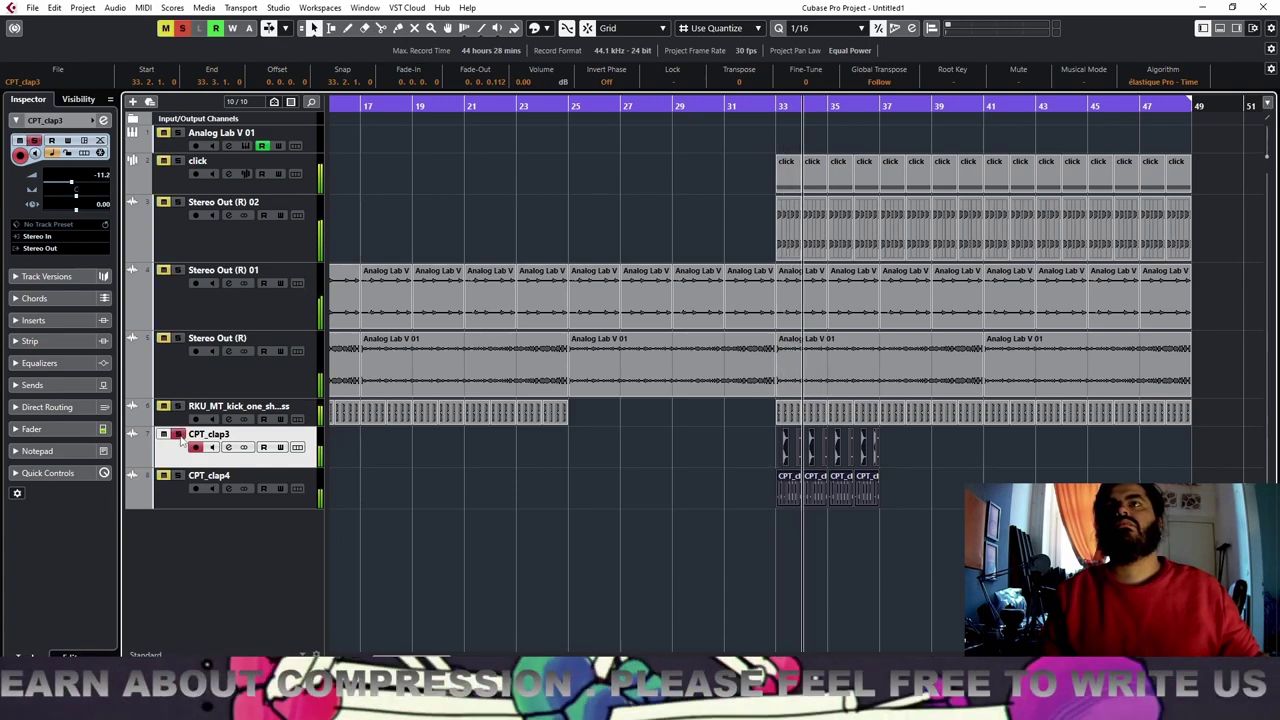
scroll(84, 184, "up", 2)
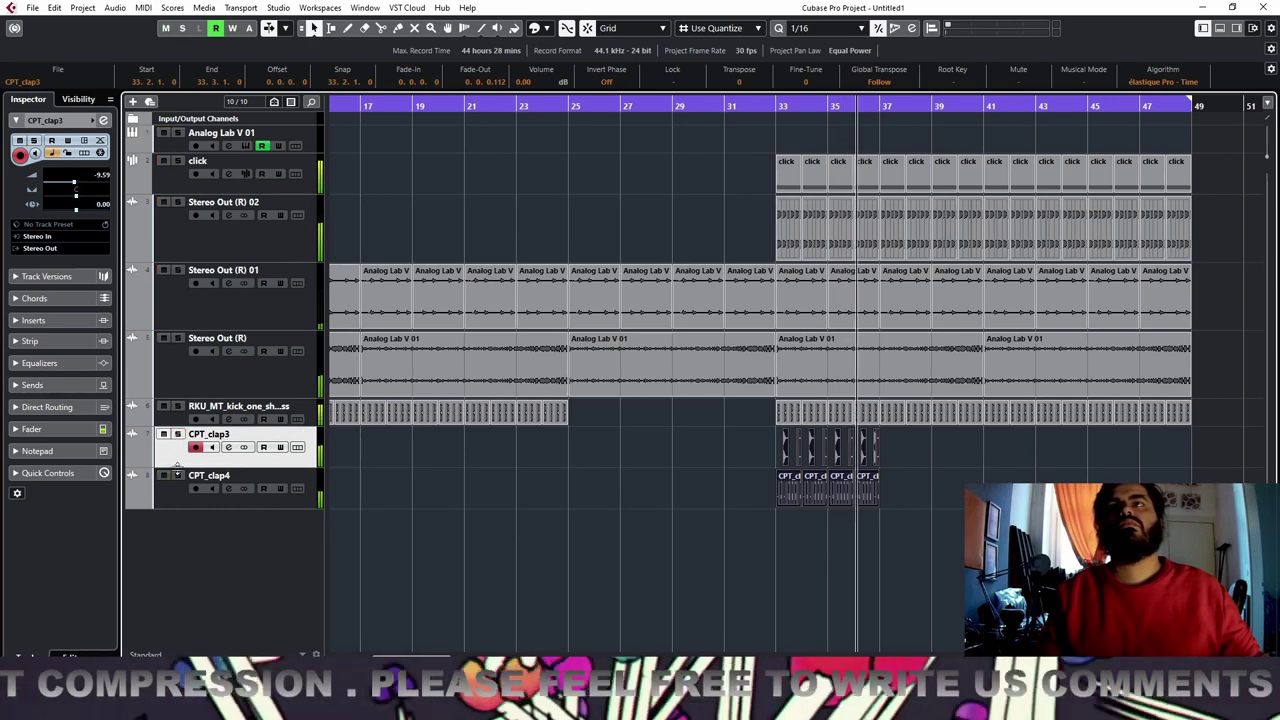
left_click(180, 484)
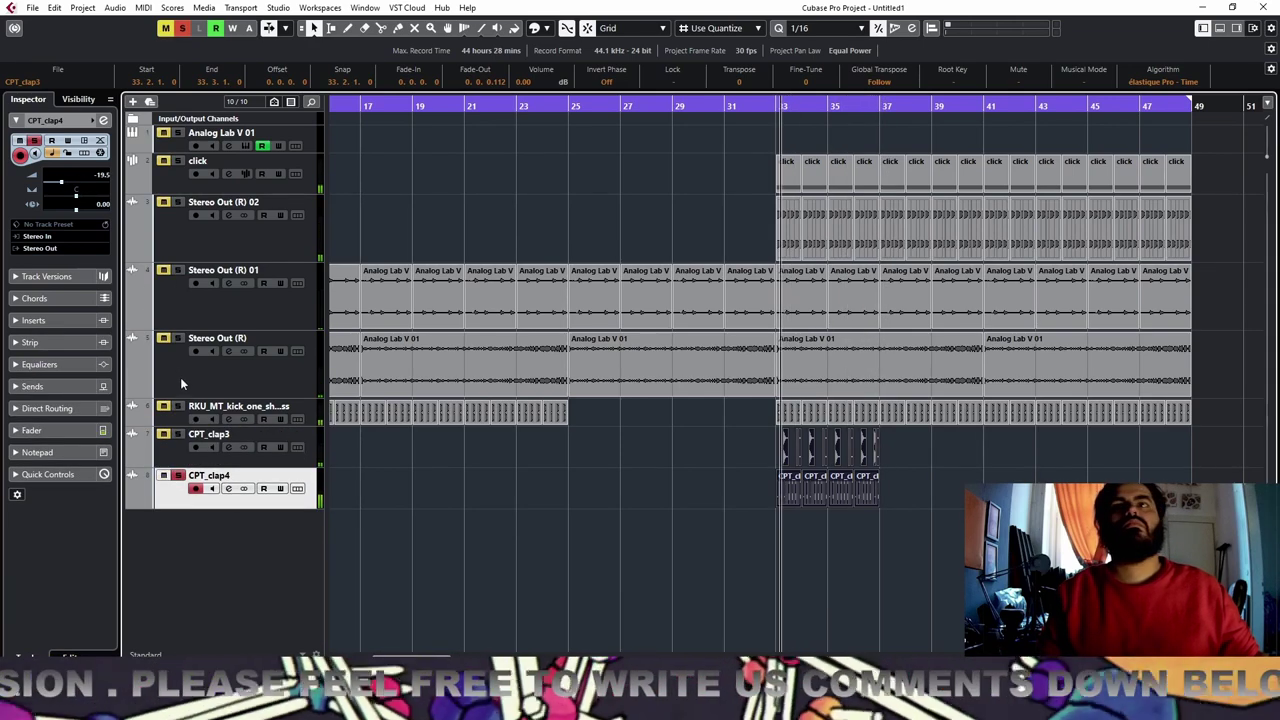
left_click(181, 474)
Combine the CPT_clap3 events in bars 33 to 36 into a single part
left_click_drag(1014, 455, 578, 525)
key("ctrl+j")
left_click(811, 457)
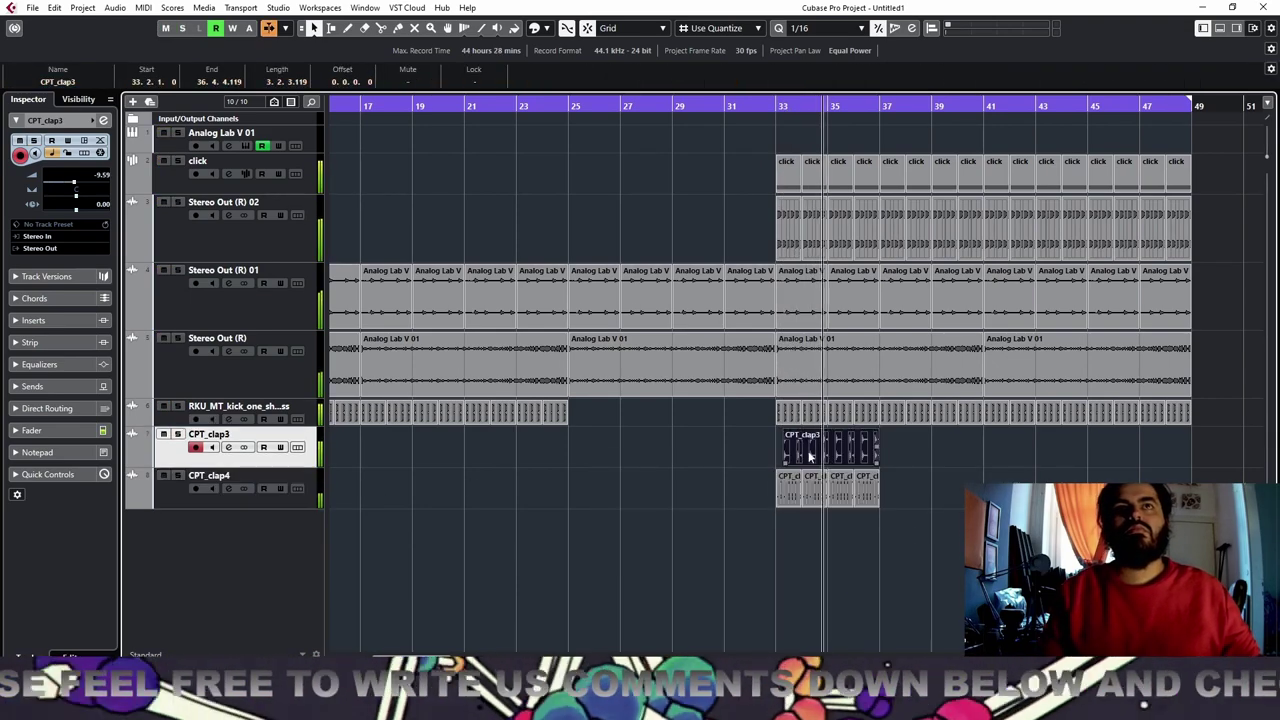
Set the quantize grid to 1/1 and adjust the start of the CPT_clap3 event to bar 33
left_click_drag(784, 461, 777, 461)
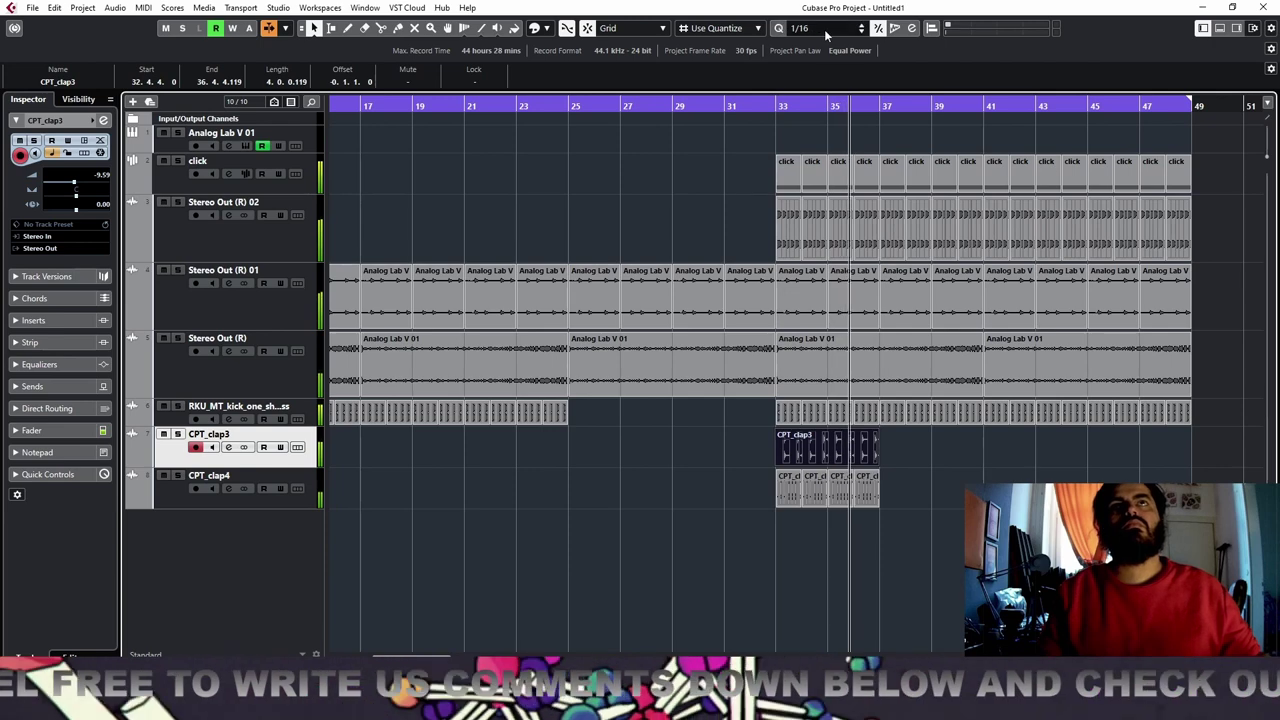
left_click(815, 28)
left_click(823, 62)
left_click_drag(777, 461, 782, 461)
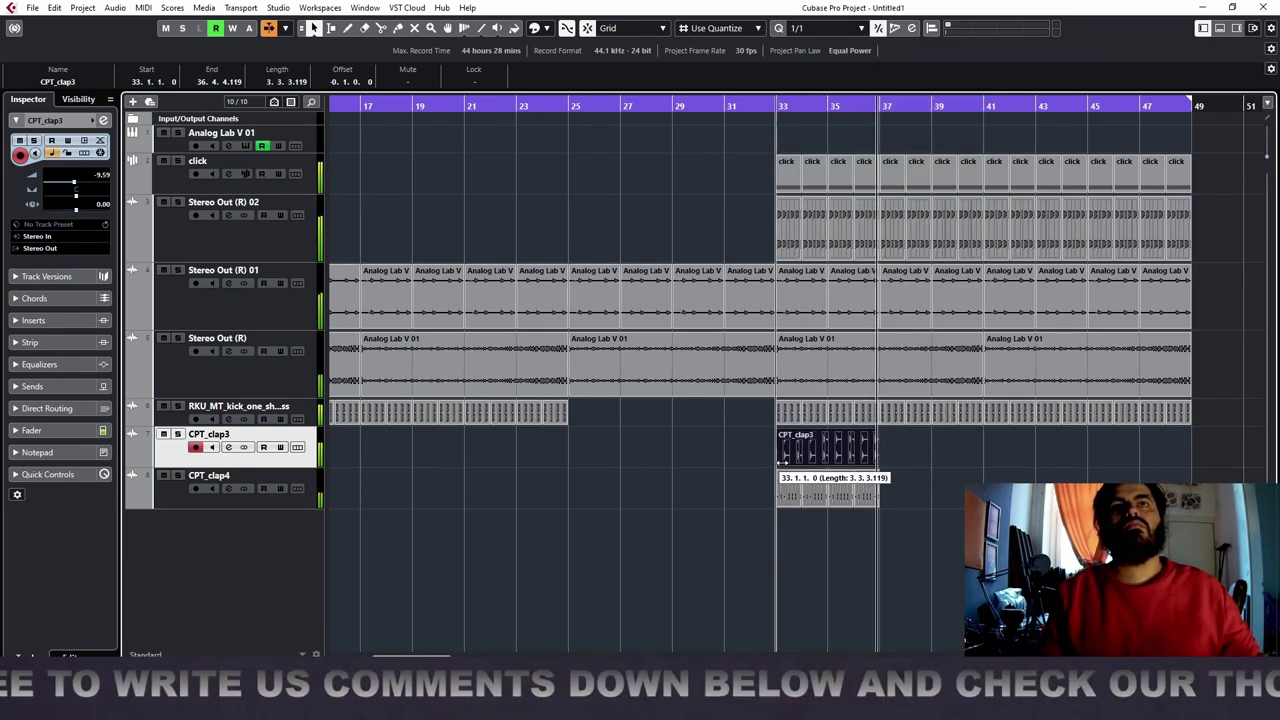
Duplicate the CPT_clap3 and CPT_clap4 events at bar 33 three times so they fill the arrangement up to bar 49
left_click_drag(876, 463, 716, 495)
key("ctrl+d")
key("ctrl+d")
key("ctrl+d")
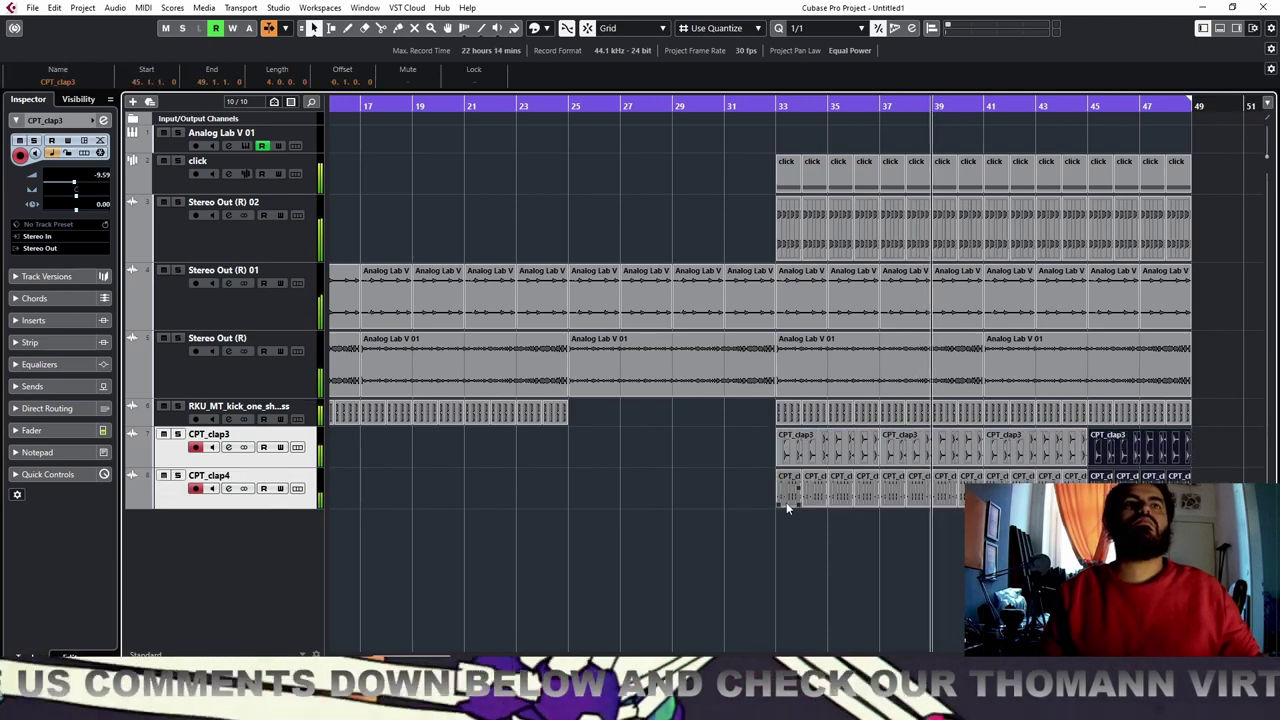
Solo the CPT_clap4 track and load StereoDelay in its first insert slot
key("g")
key("g")
key("g")
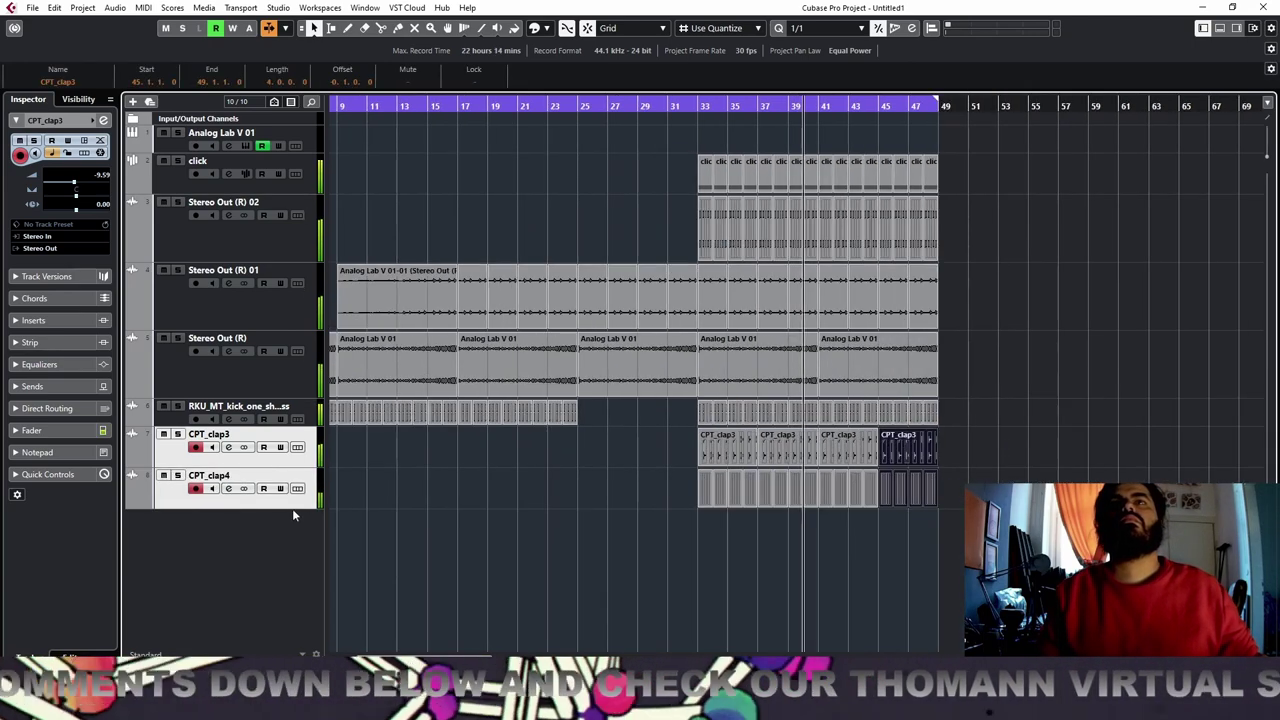
left_click(178, 475)
left_click(59, 320)
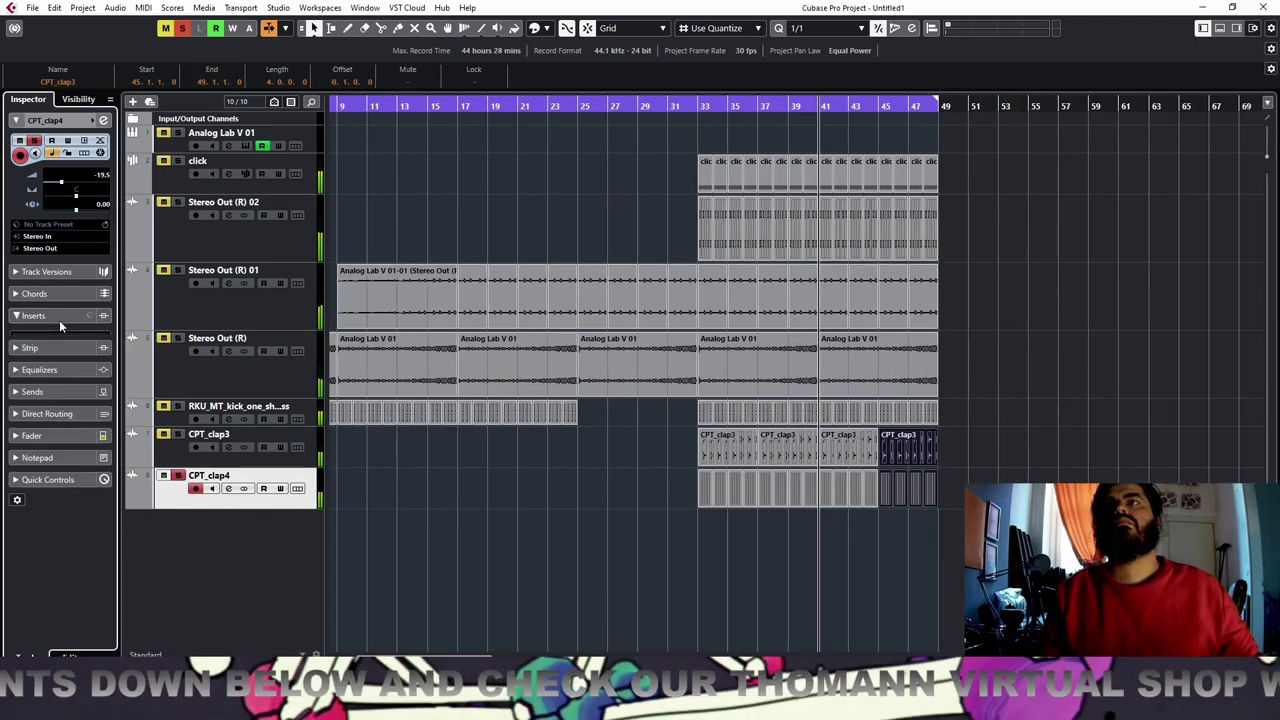
left_click(77, 215)
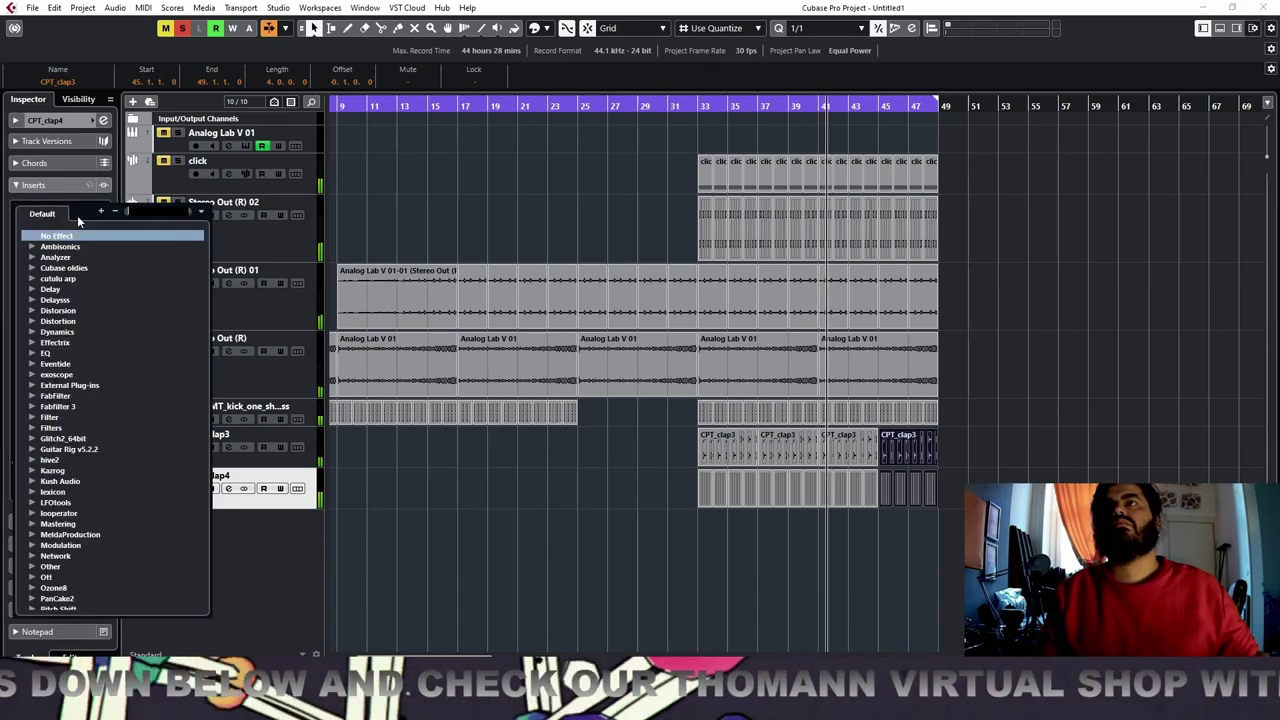
left_click(31, 289)
left_click(75, 407)
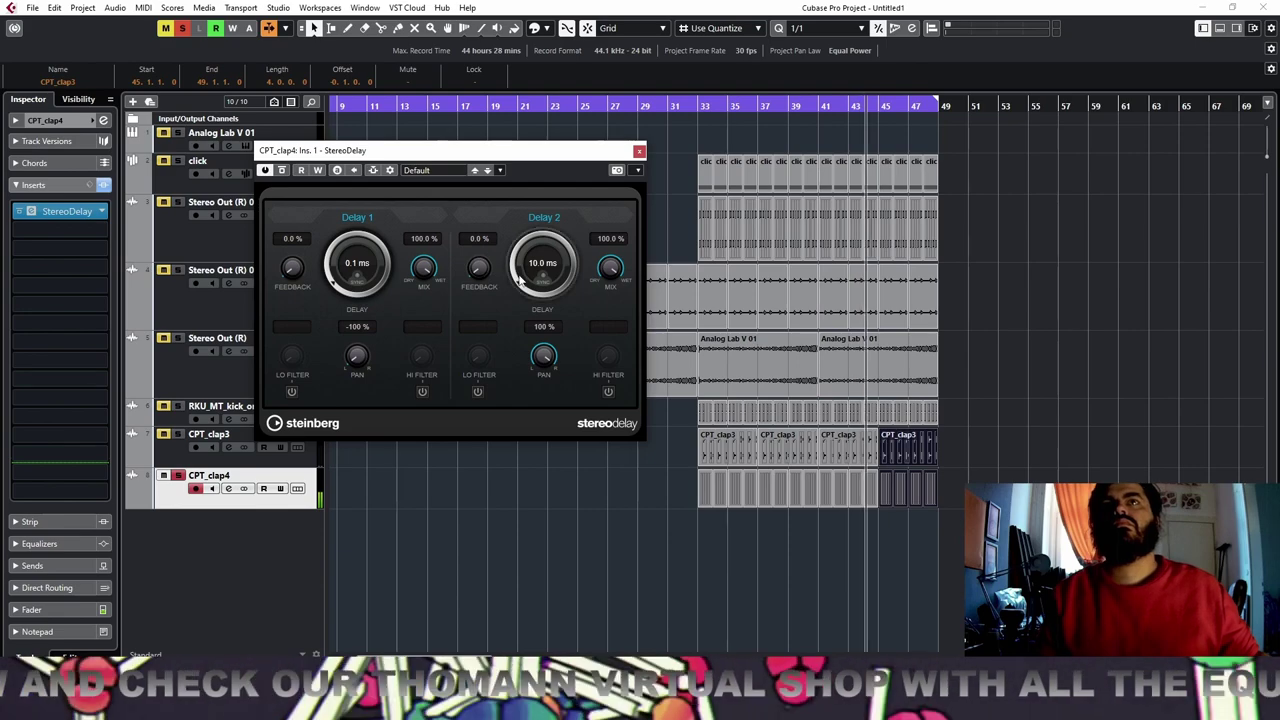
Set Delay 1 to 25 ms panned -74 % and Delay 2 to 0.1 ms panned 67 % in StereoDelay
left_click_drag(519, 281, 514, 288)
double_click(353, 266)
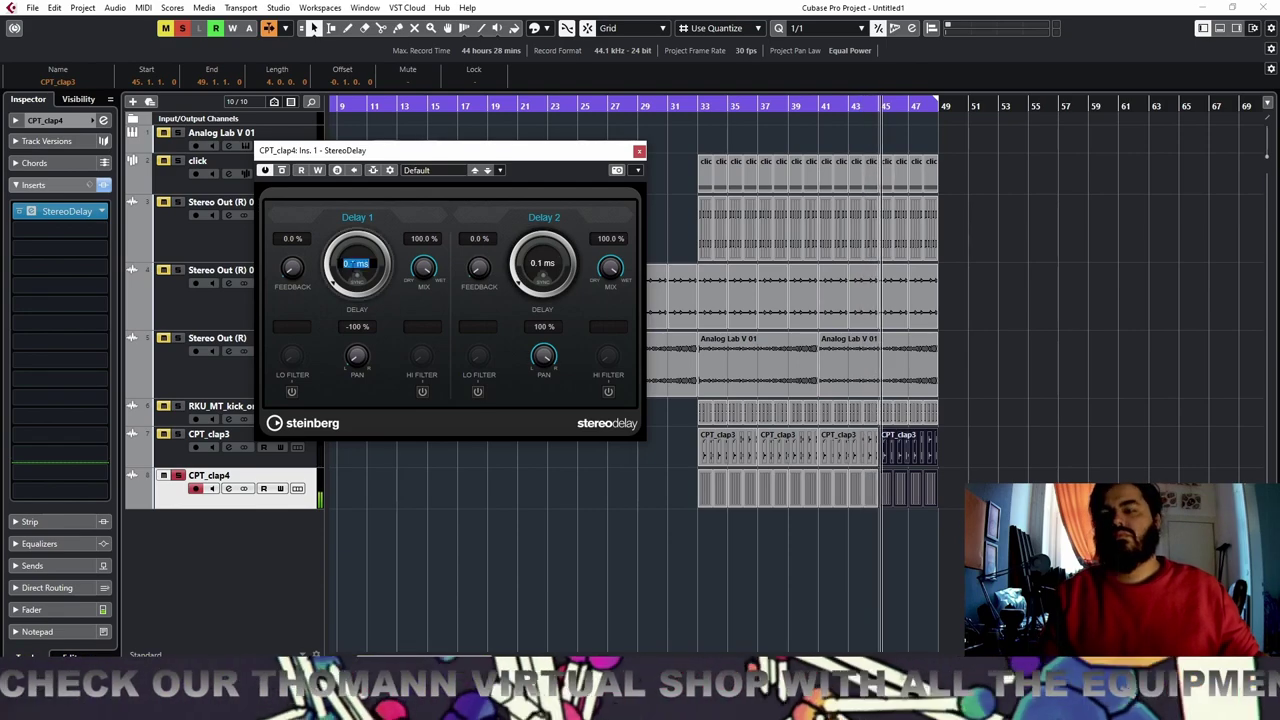
type("25")
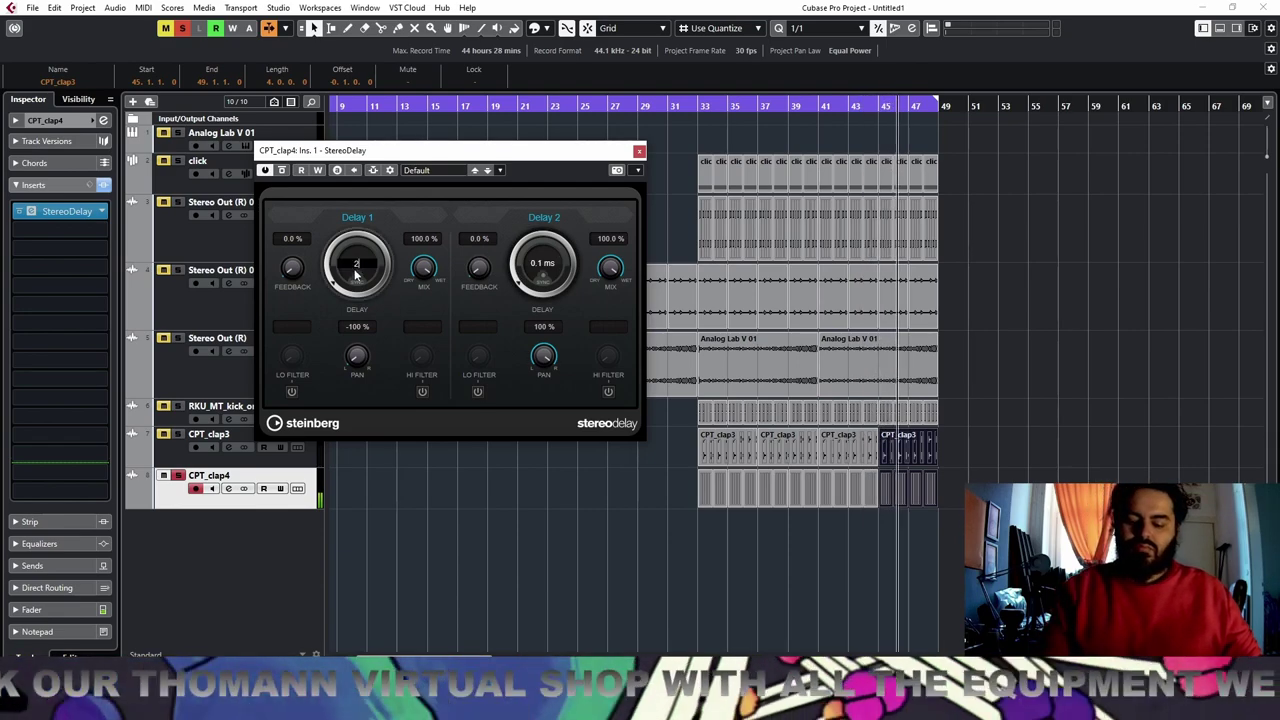
key("Return")
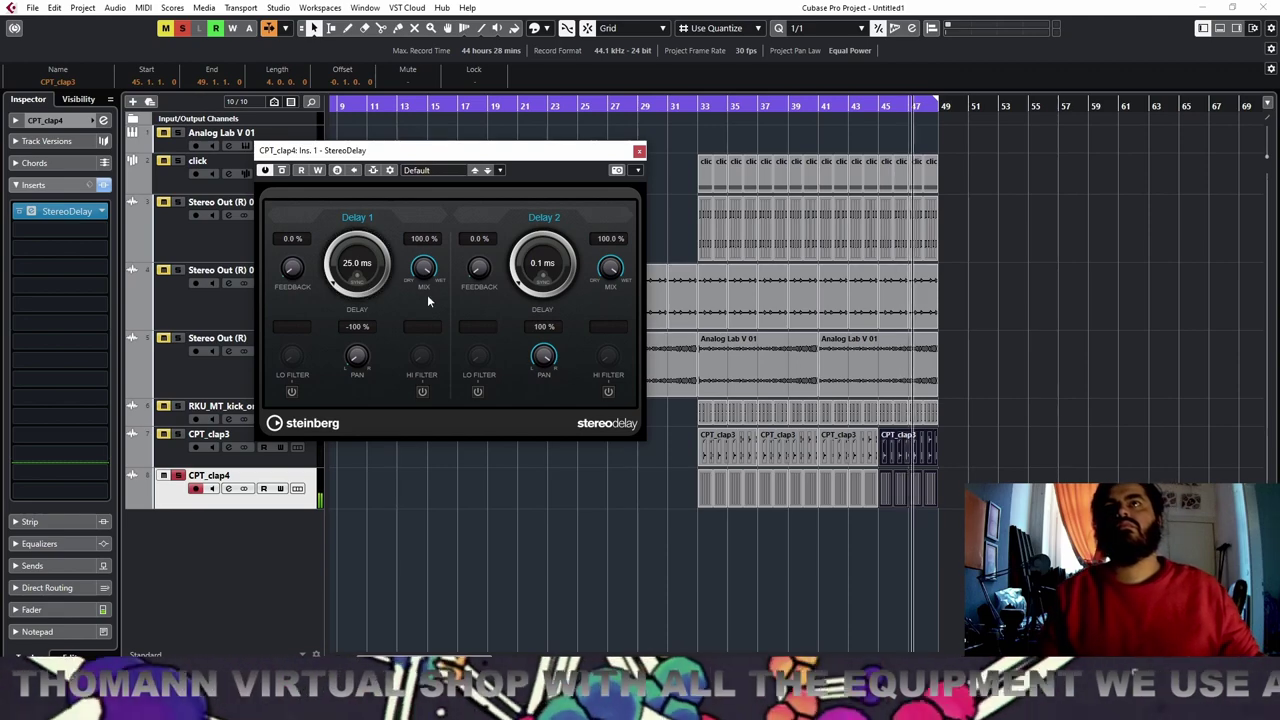
left_click_drag(360, 365, 358, 338)
left_click_drag(543, 356, 542, 378)
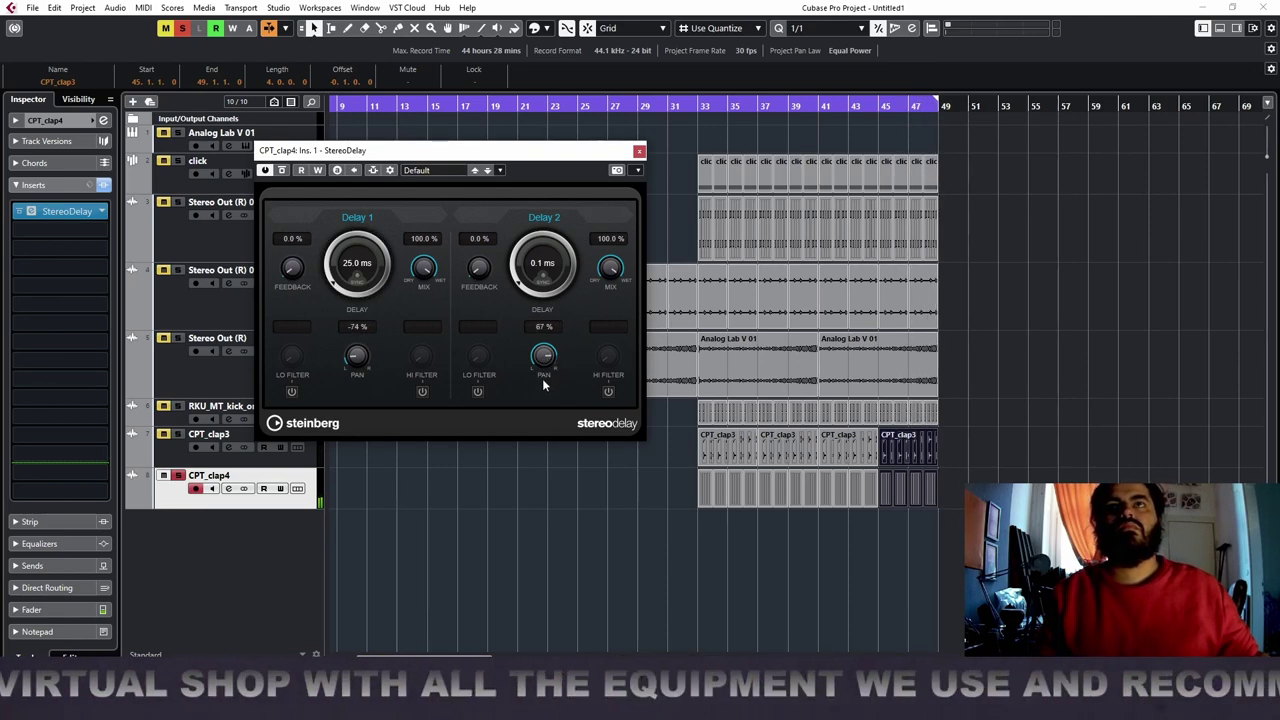
Lower the CPT_clap4 volume to about -25, unsolo the track and close the StereoDelay window
left_click(74, 123)
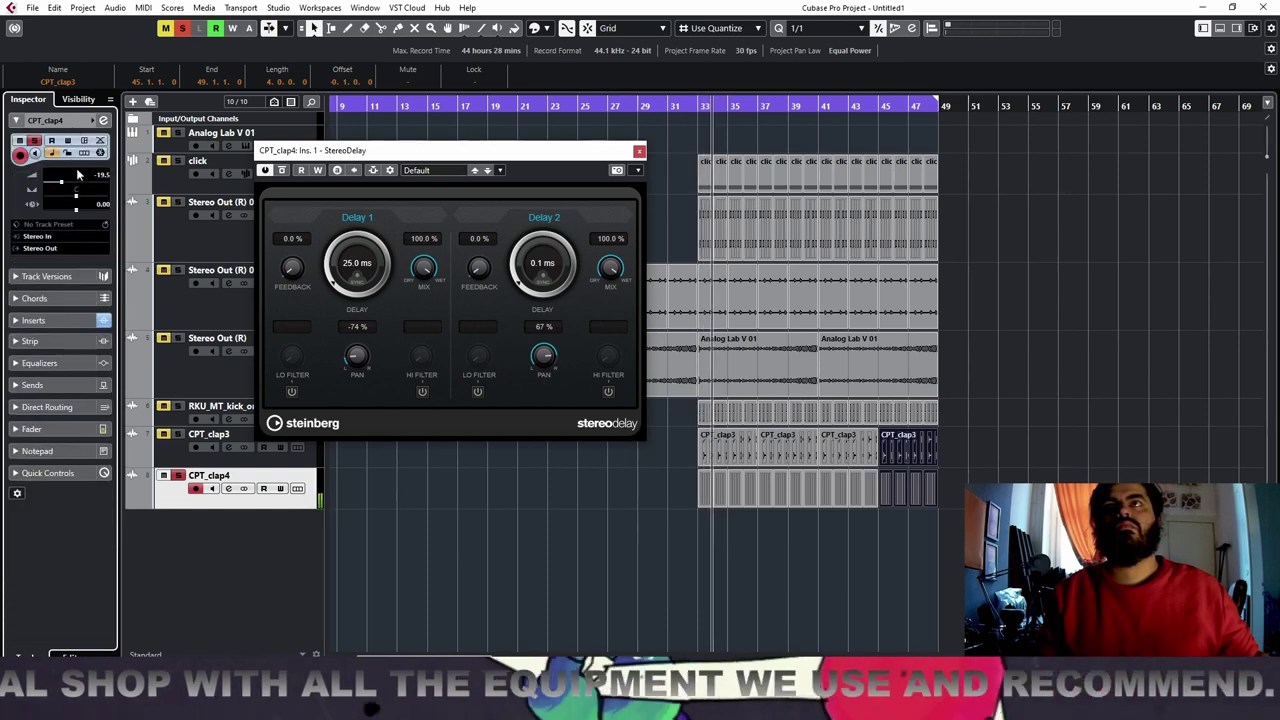
key("space")
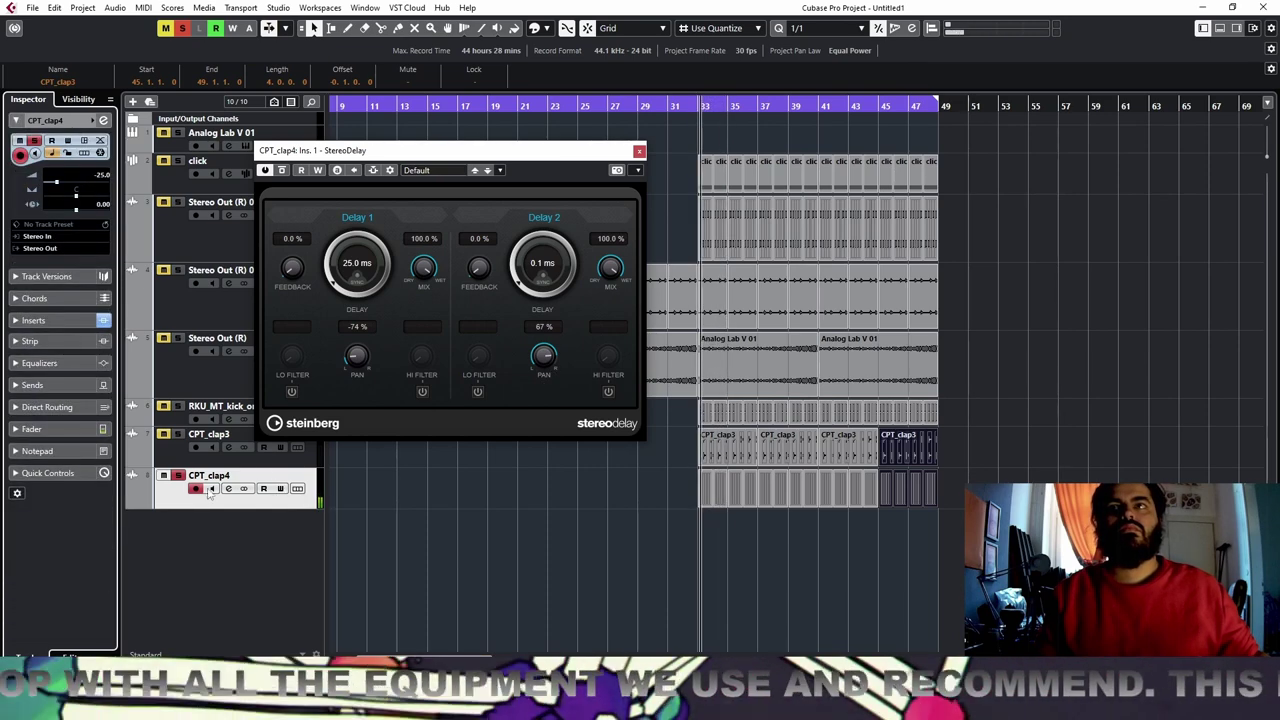
left_click(178, 476)
left_click(639, 150)
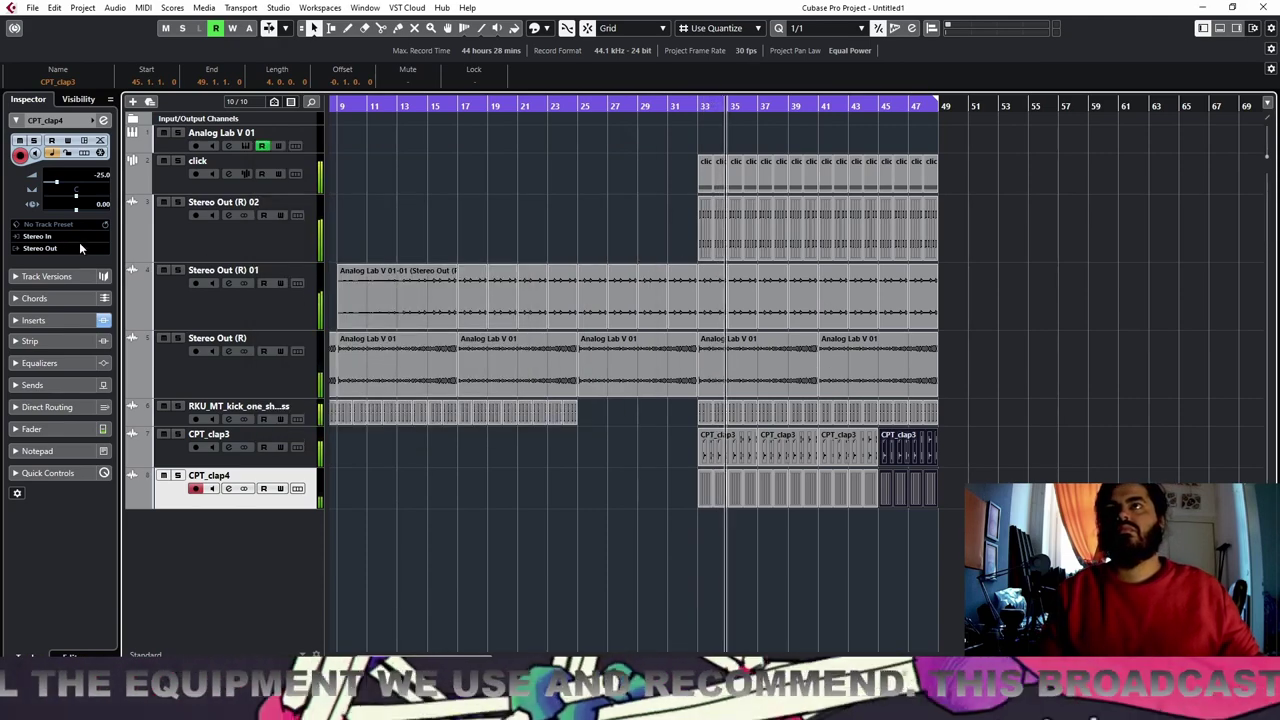
Reopen StereoDelay on CPT_clap4 and set Delay 1 to 10 ms
left_click(33, 320)
left_click(63, 212)
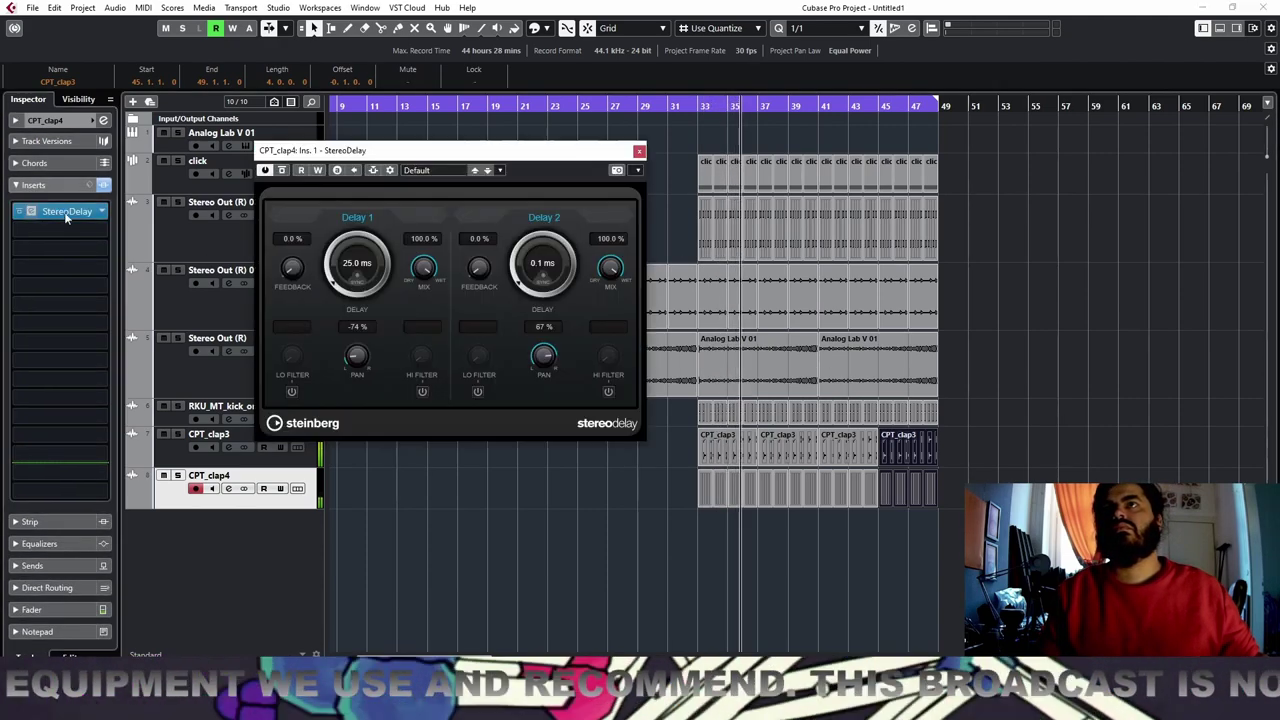
double_click(358, 262)
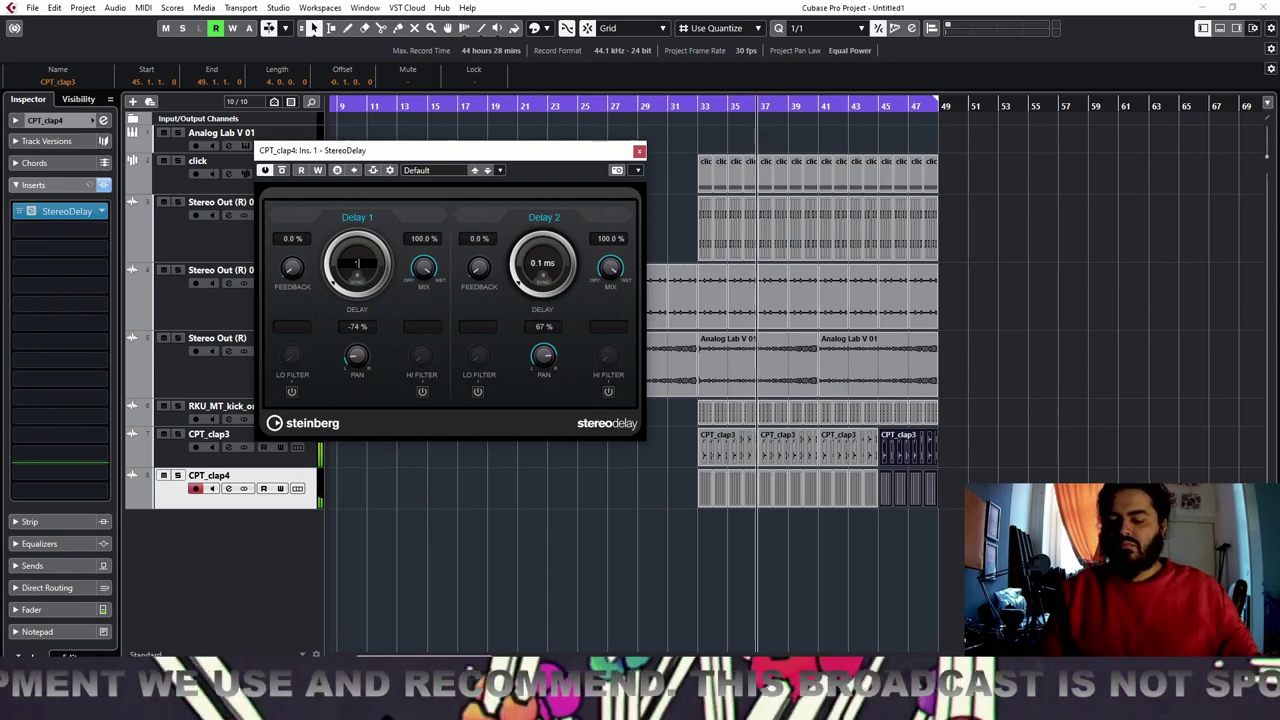
type("10")
key("Return")
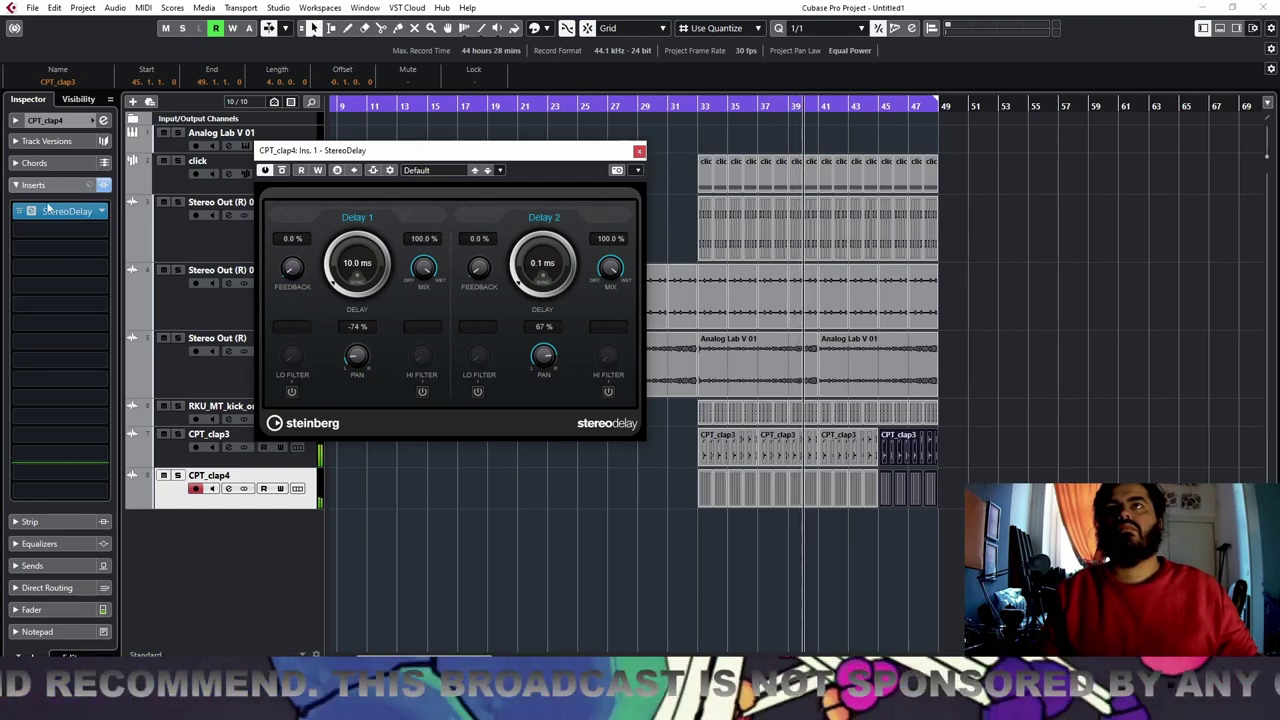
Compare the clap with StereoDelay bypassed and active, and narrow the delay pans to -49 % and 49 %
left_click(20, 214)
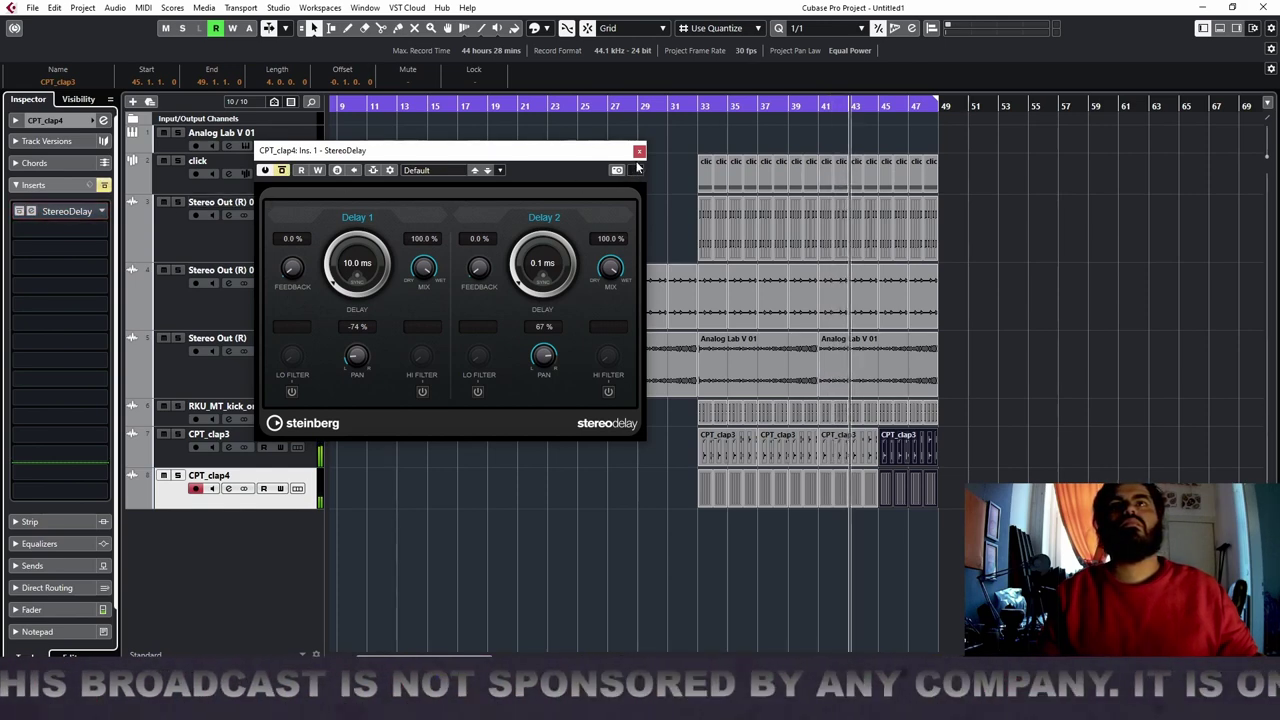
left_click(281, 170)
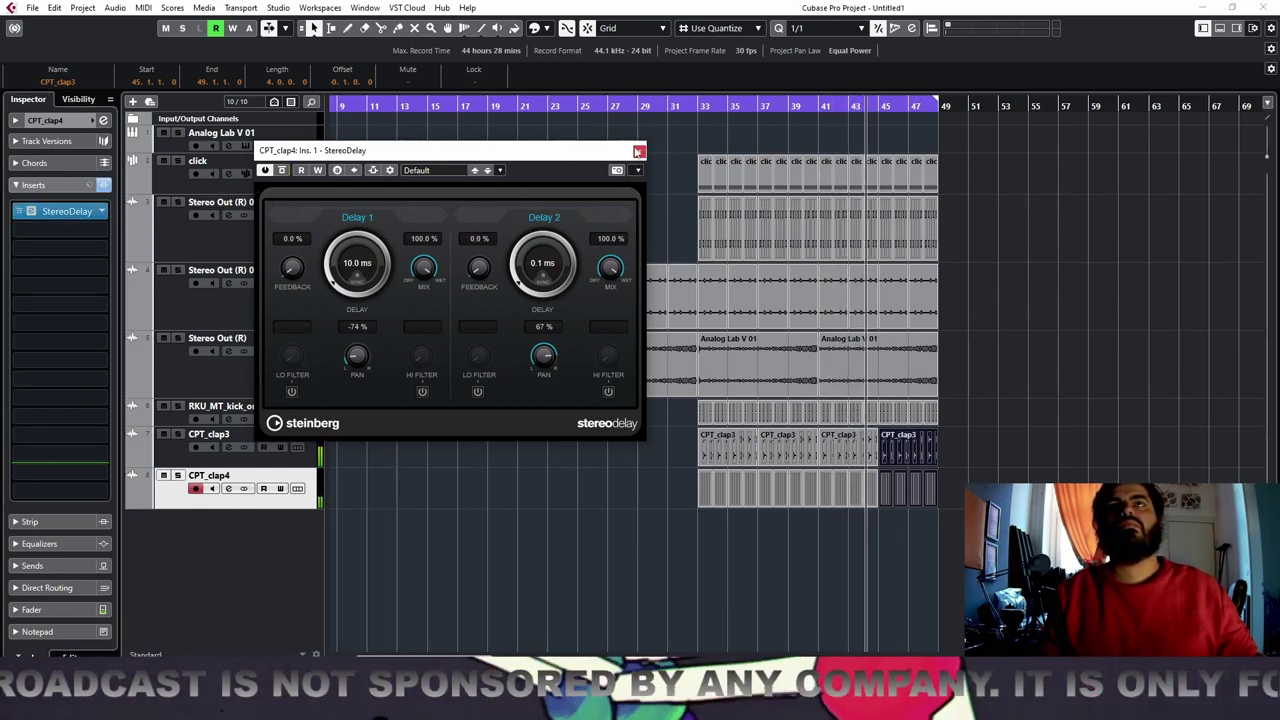
left_click_drag(352, 361, 359, 343)
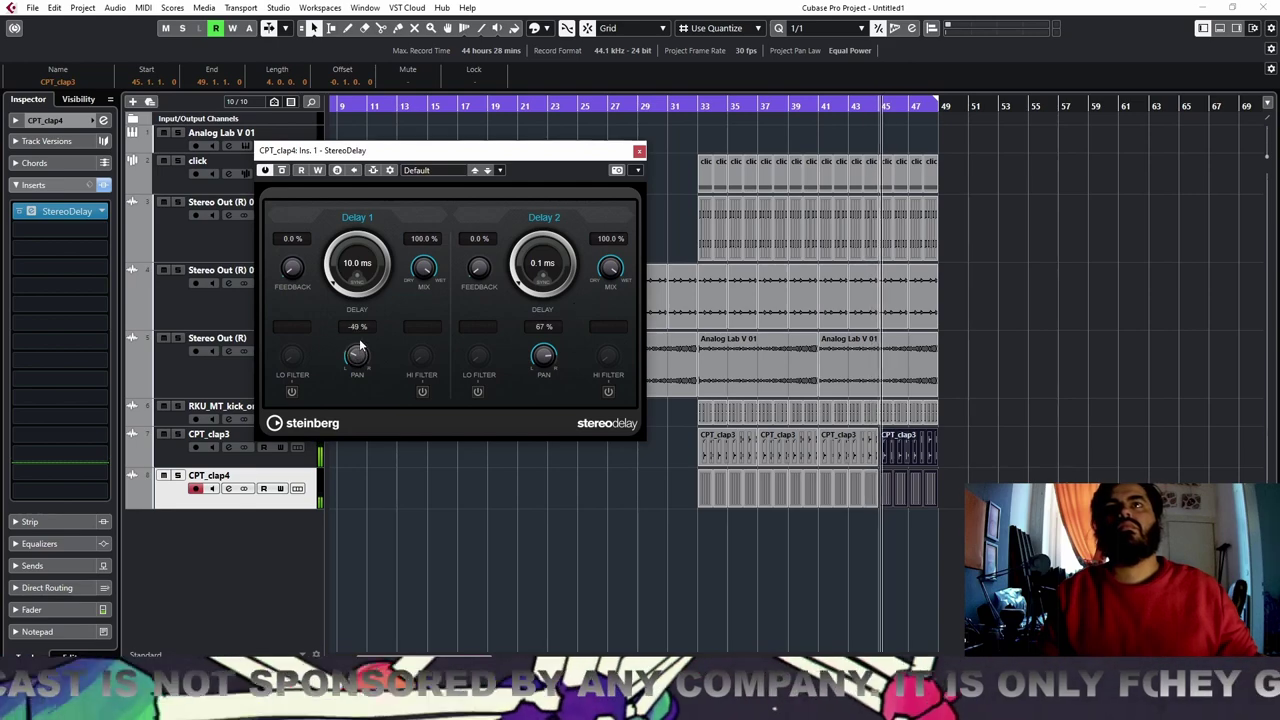
left_click_drag(540, 363, 542, 379)
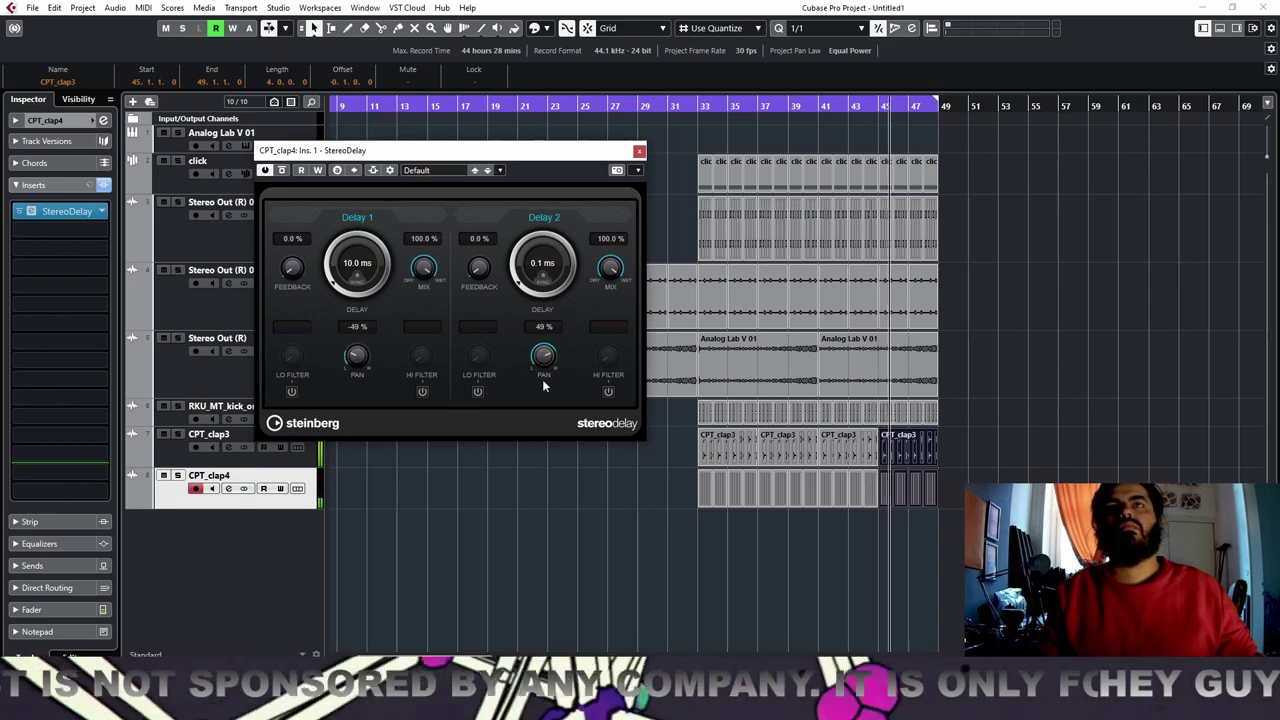
left_click(639, 151)
Search the samples folder in MediaBay for "close 909" and audition Closed Hihat 1, PTV1_CLS_HiHat_17 and PTV1_CLS_HiHat_21
key("KP_Subtract")
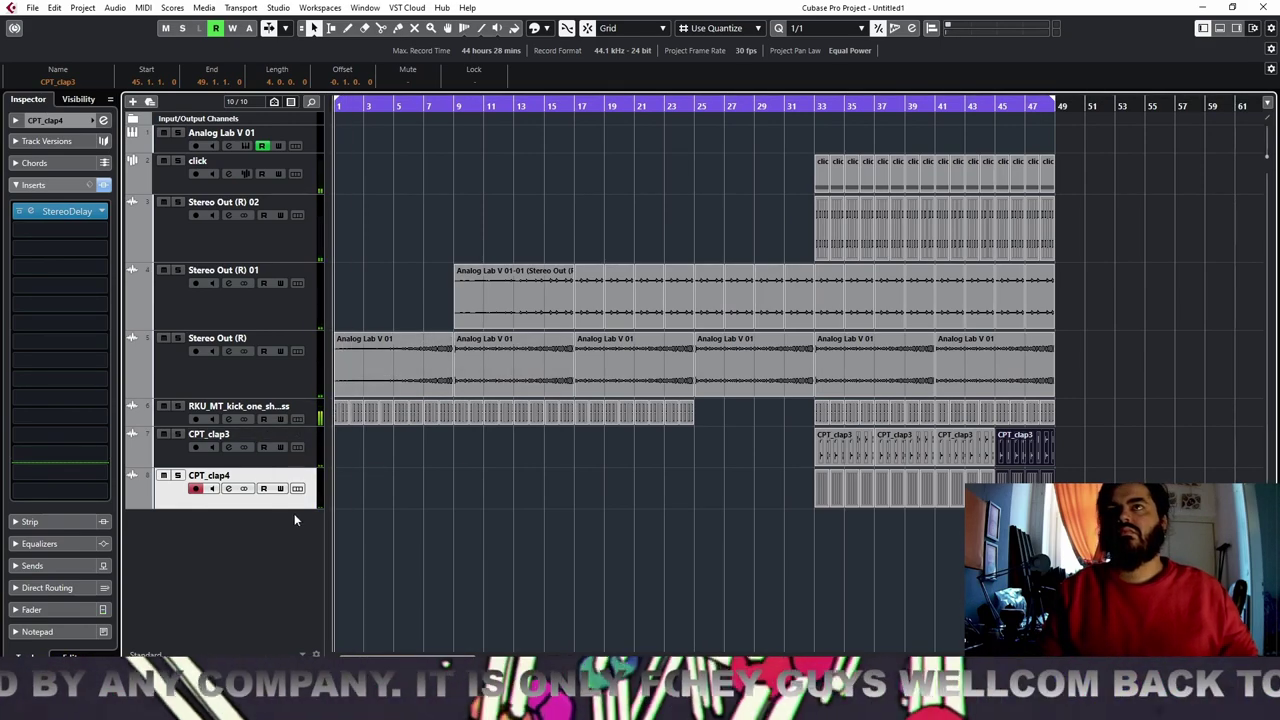
key("F5")
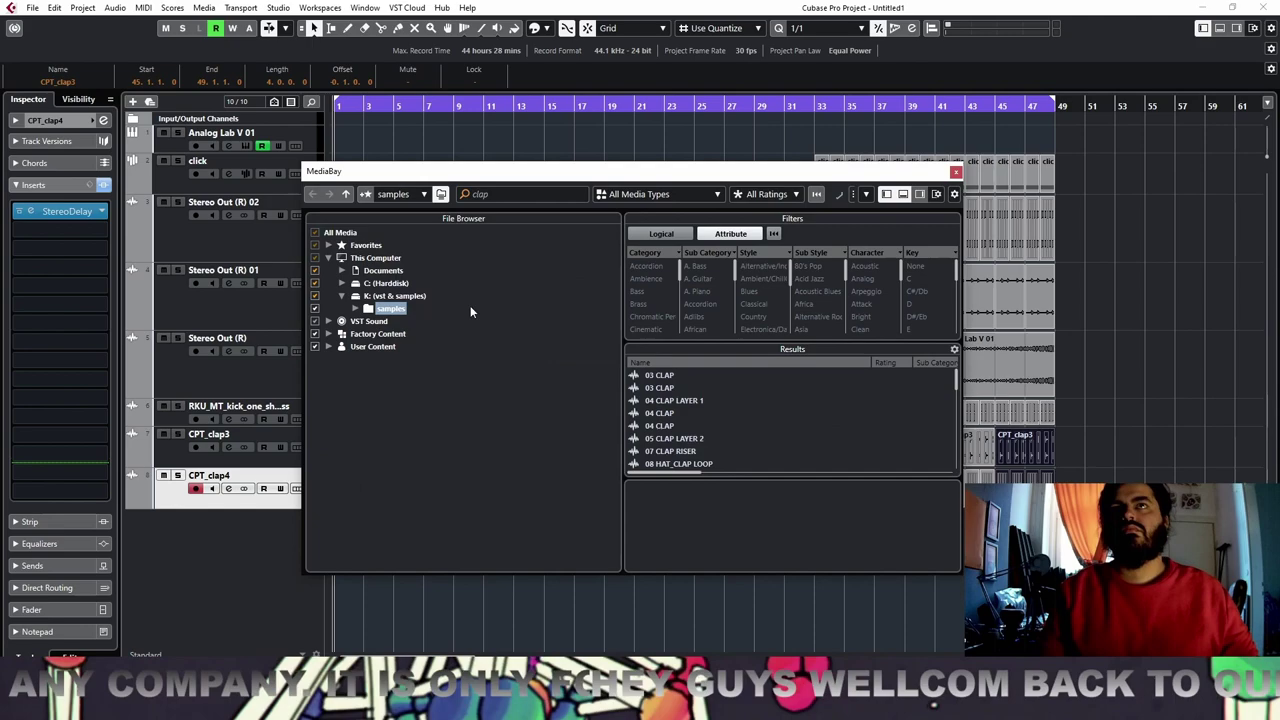
left_click(514, 194)
type("c")
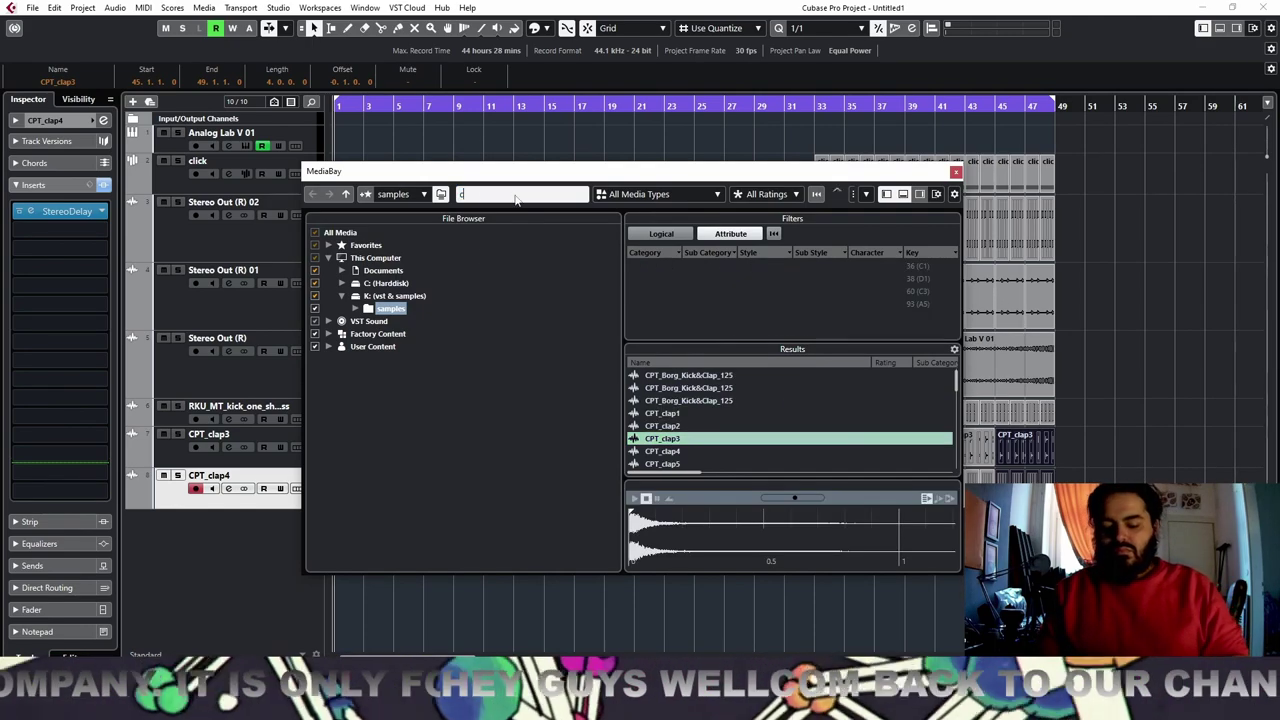
type("lose 909")
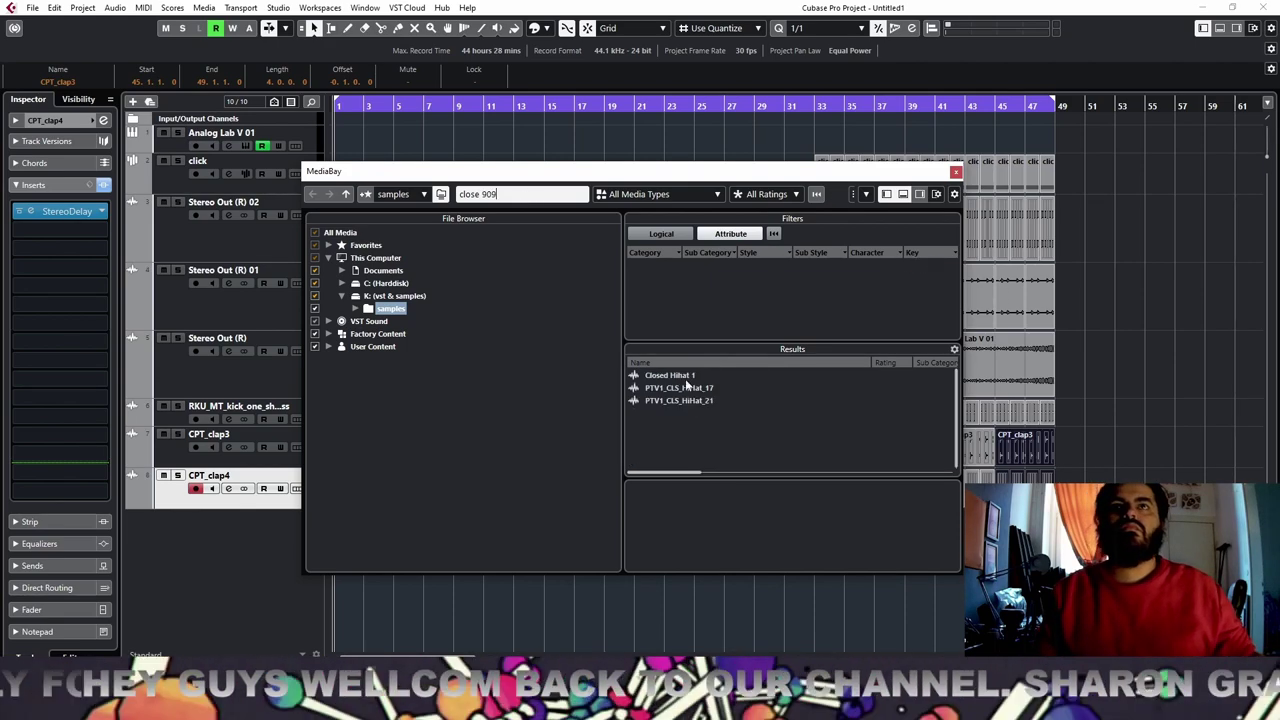
left_click(686, 378)
left_click(692, 388)
left_click(705, 401)
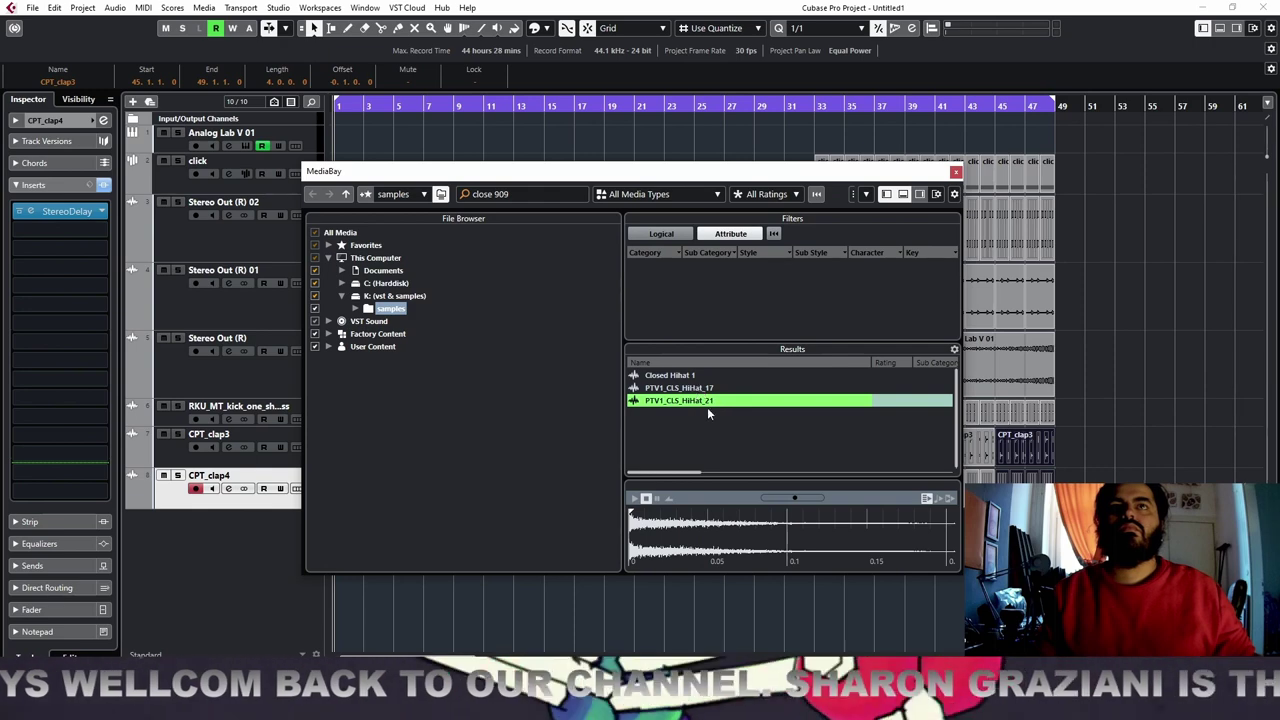
Broaden the sample search to "909" and audition several results, including PTV1_CLS_HiHat_21 and FL_140BPM_STM_KIT_06_909 Crash
left_click(491, 195)
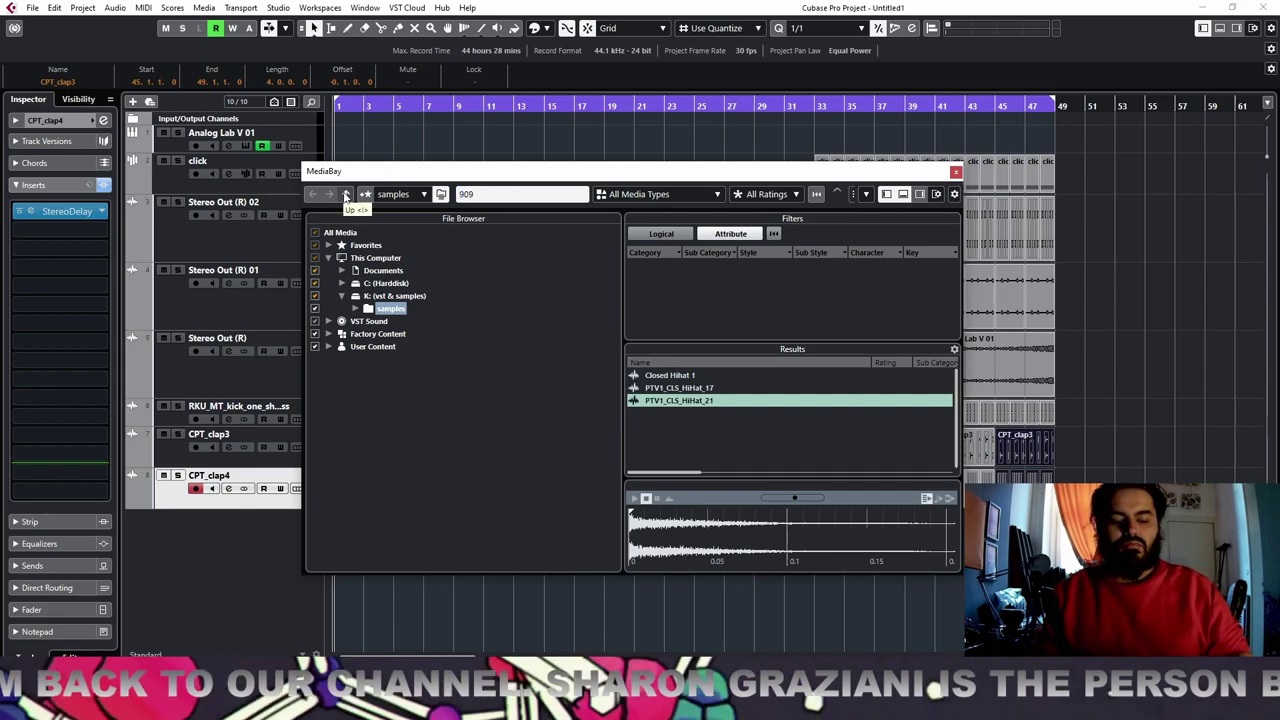
left_click(690, 388)
left_click(683, 440)
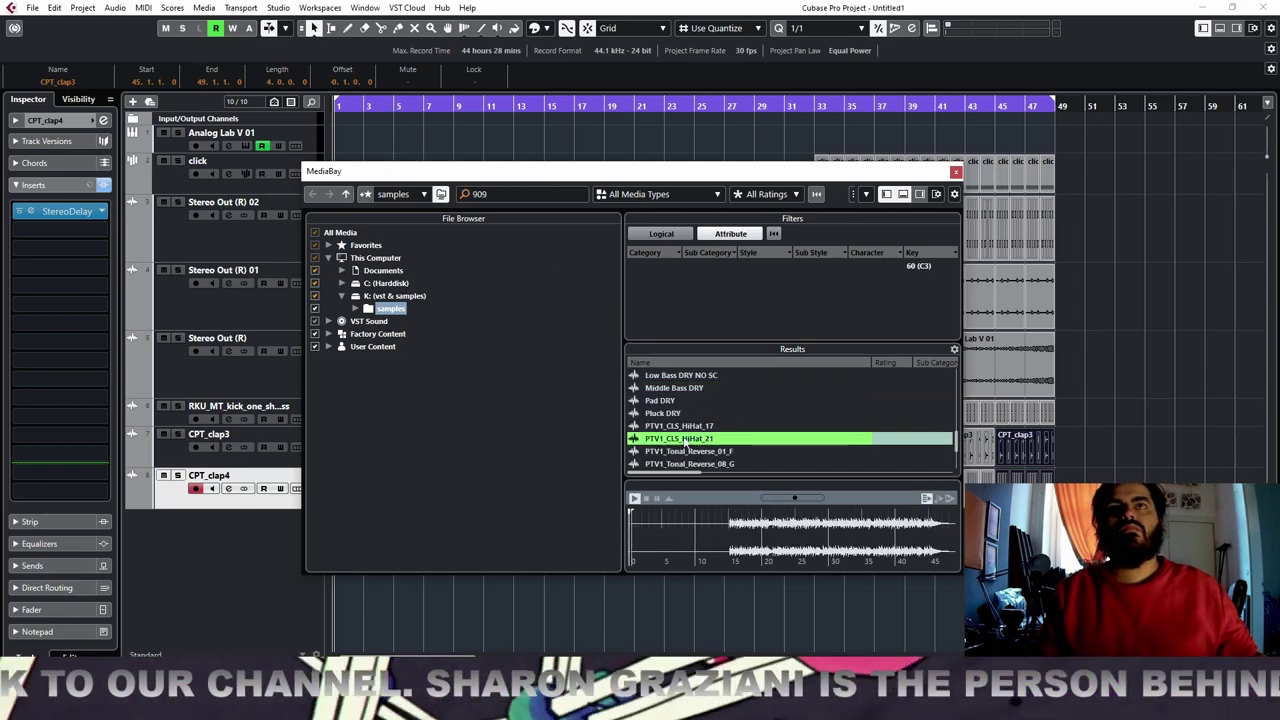
scroll(799, 439, "down", 10)
left_click(738, 428)
scroll(730, 421, "up", 6)
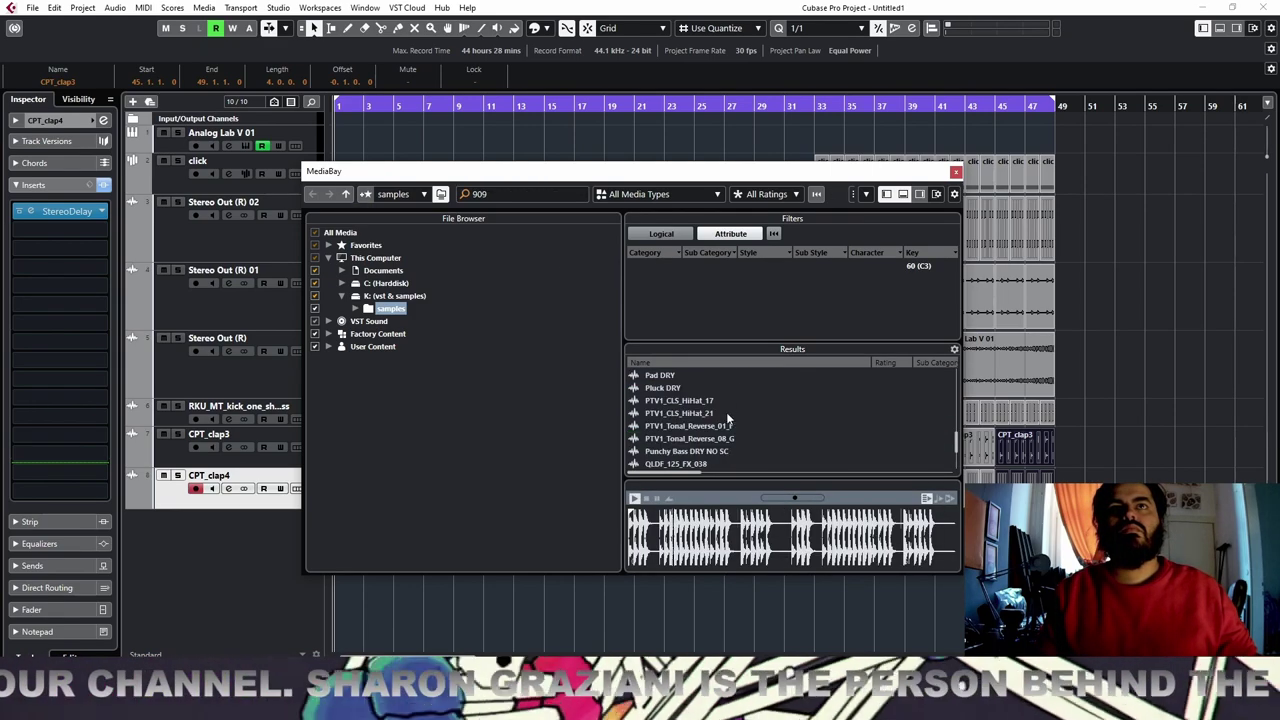
left_click(727, 402)
scroll(727, 424, "up", 5)
left_click(727, 403)
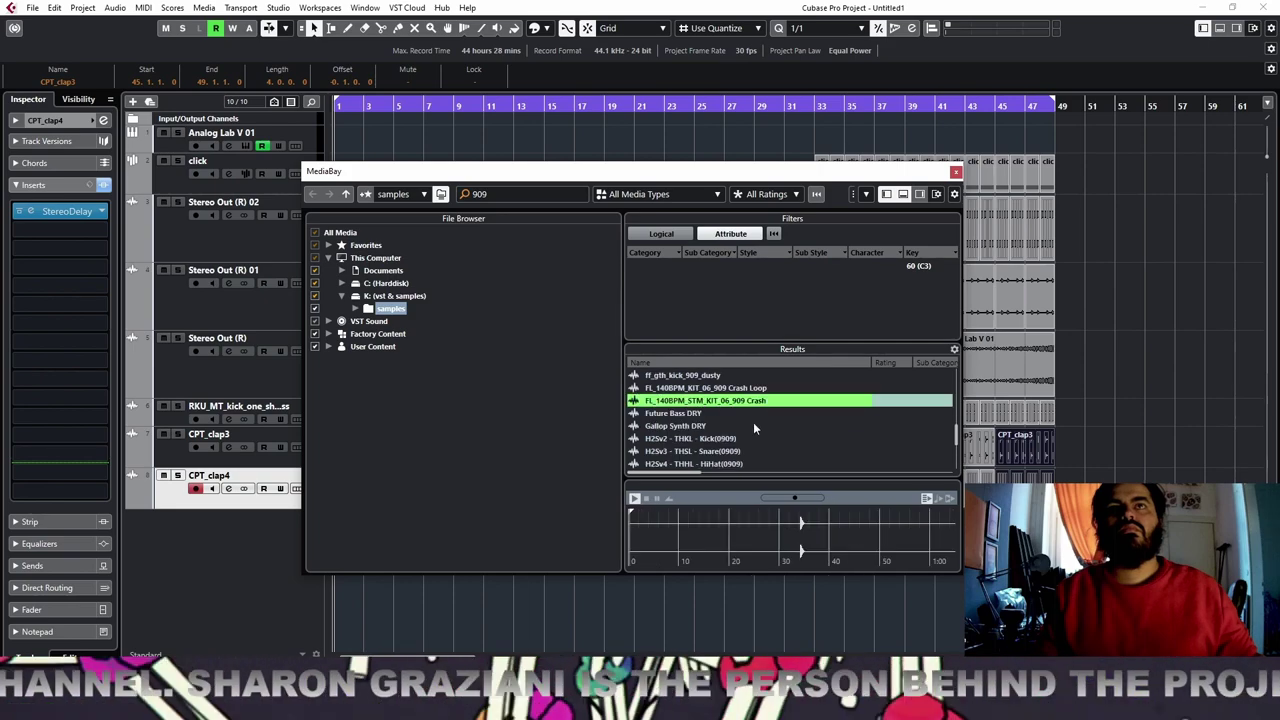
Audition the DS19909 tom samples and the DS20909 clap, crash and hat samples to choose a closed hi-hat
scroll(735, 415, "up", 5)
left_click(726, 391)
left_click(732, 412)
scroll(720, 415, "up", 3)
left_click(708, 414)
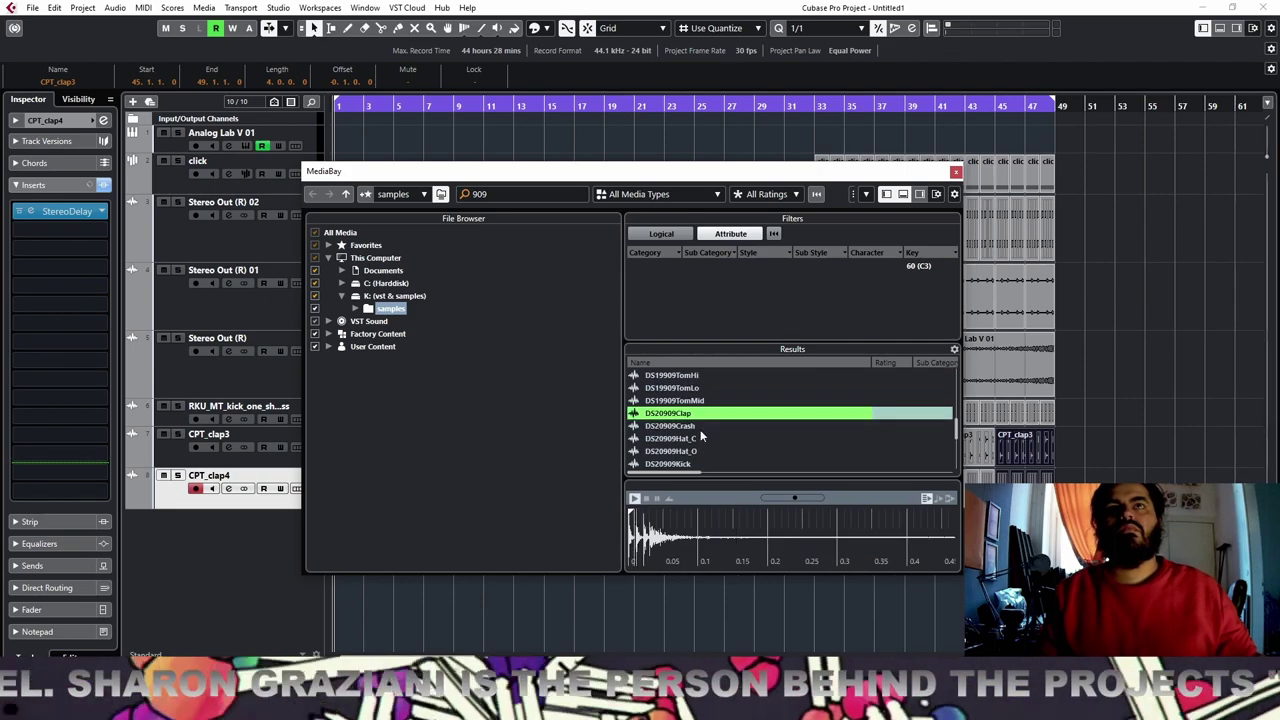
left_click(682, 430)
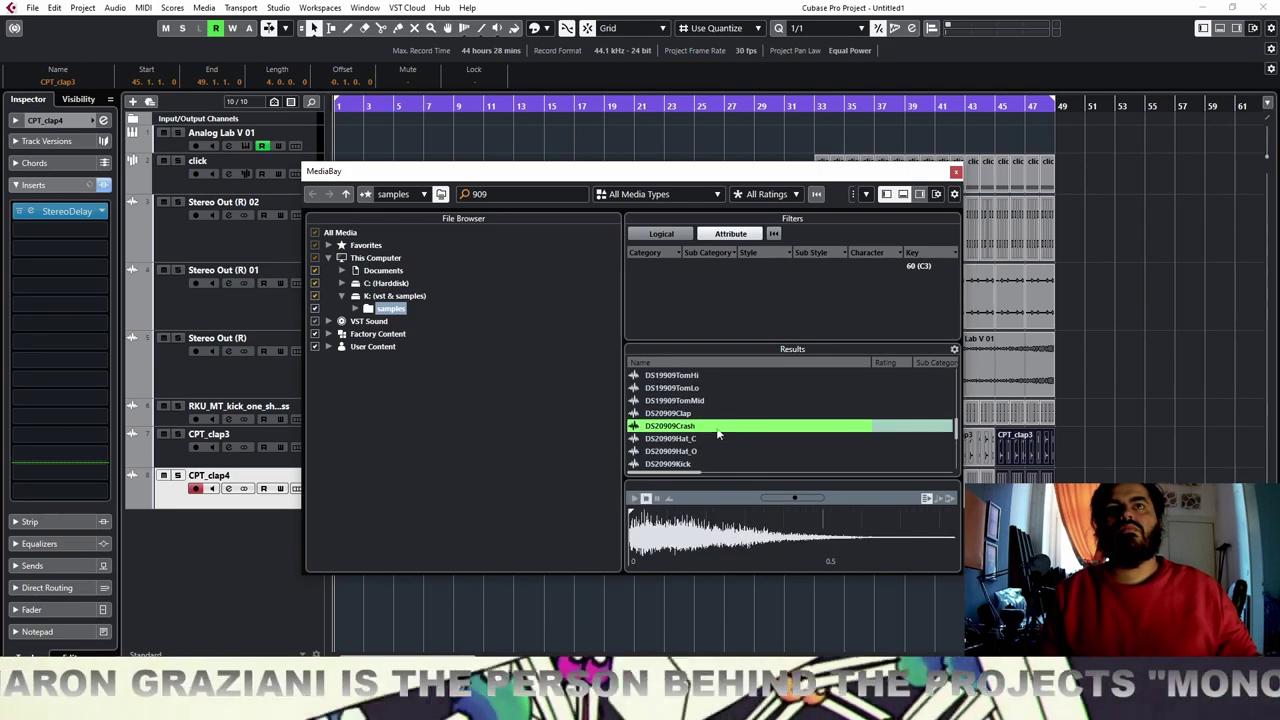
left_click(721, 401)
left_click(699, 388)
left_click(699, 377)
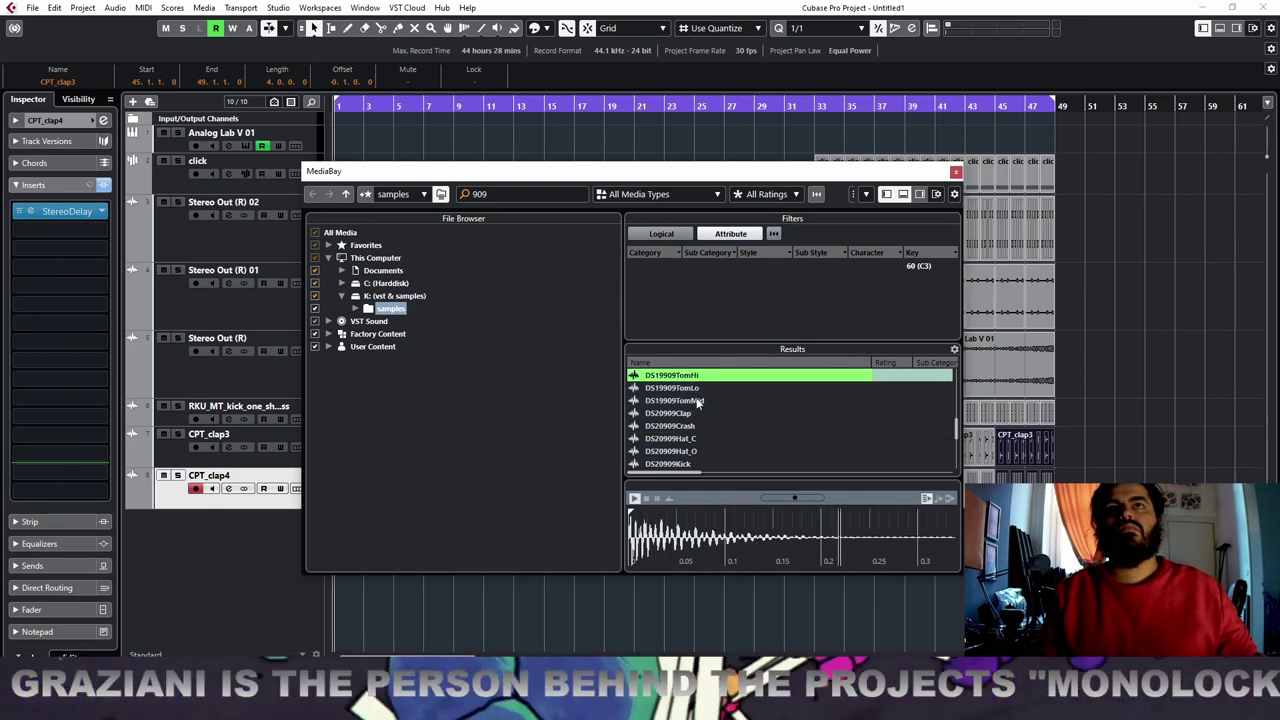
left_click(678, 428)
left_click(720, 438)
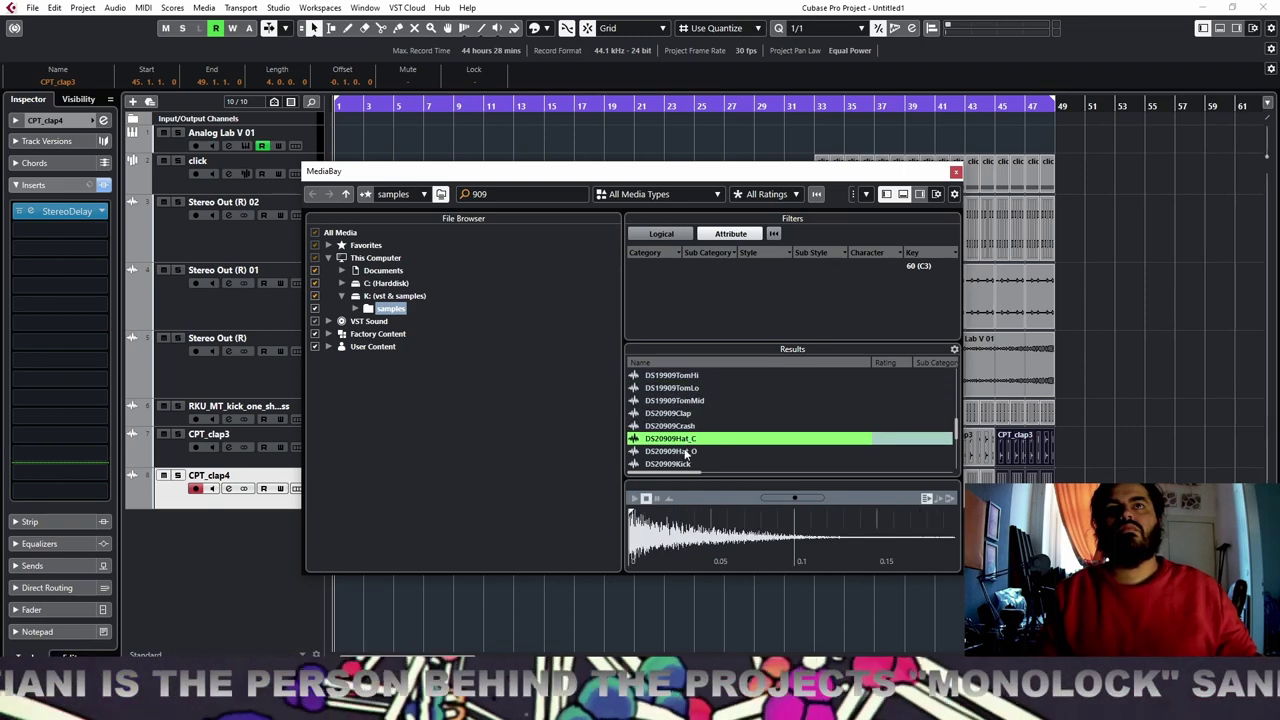
left_click(701, 449)
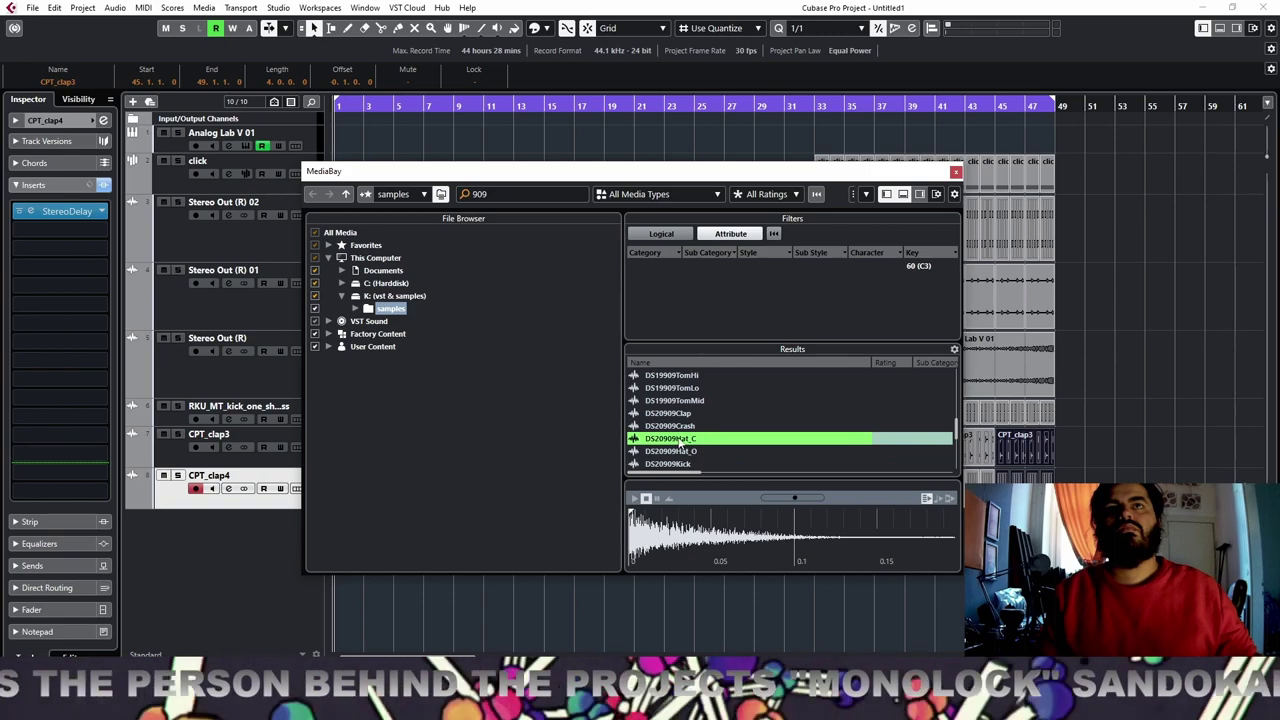
Place the DS20909Hat_C sample on a new track at bar 1, leave MediaBay, and select its event
left_click_drag(680, 442, 202, 532)
key("F5")
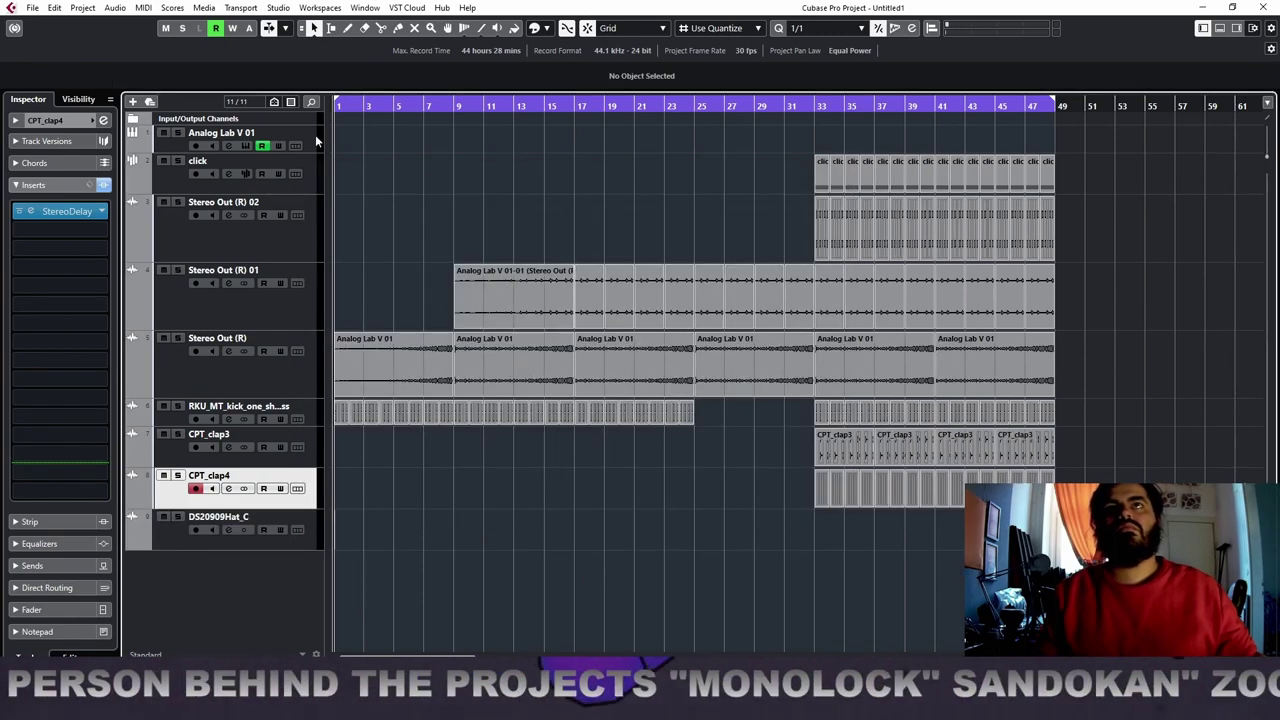
left_click_drag(358, 110, 138, 319)
left_click(365, 543)
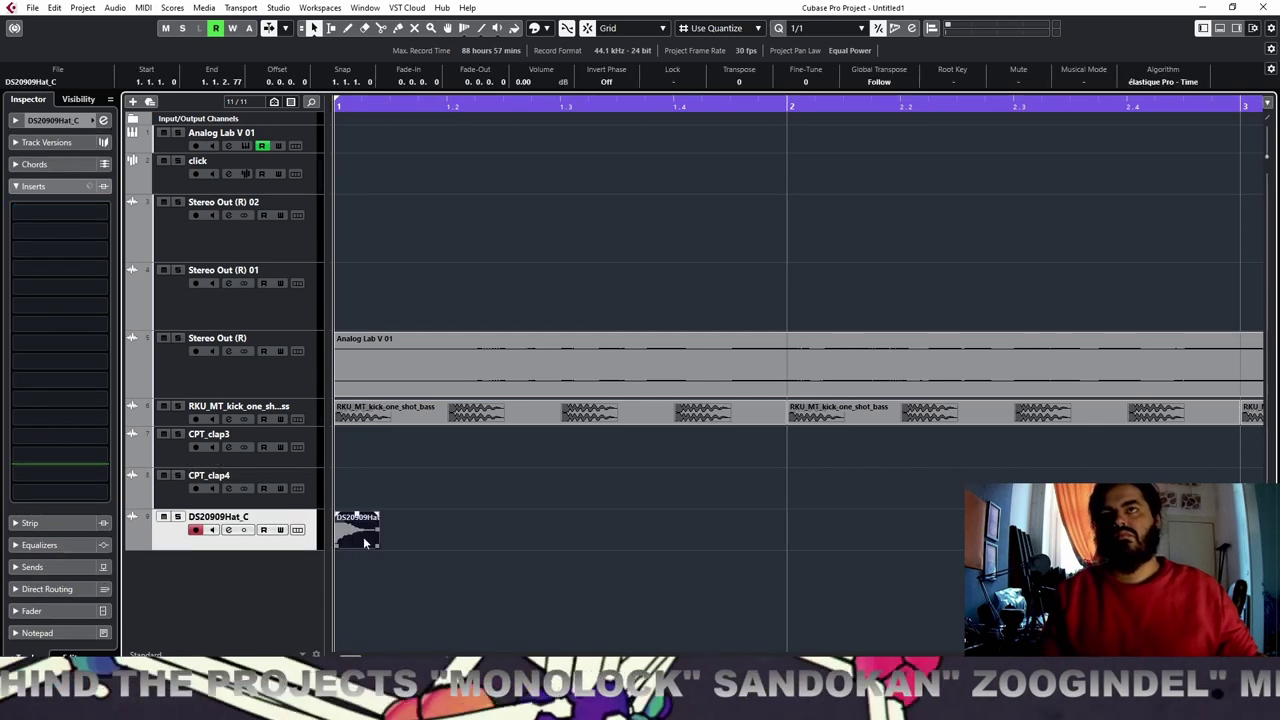
Render the hat event in place to a new audio track and remove the original DS20909Hat_C track
key("ctrl+r")
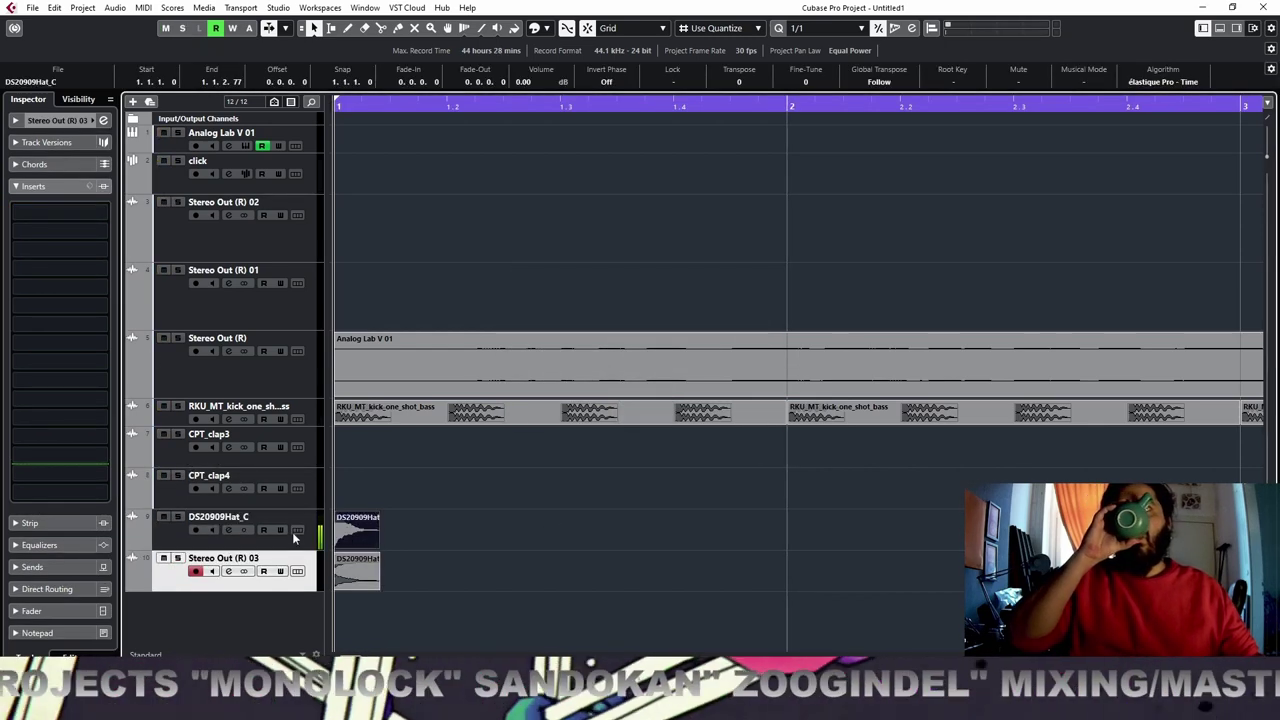
right_click(160, 540)
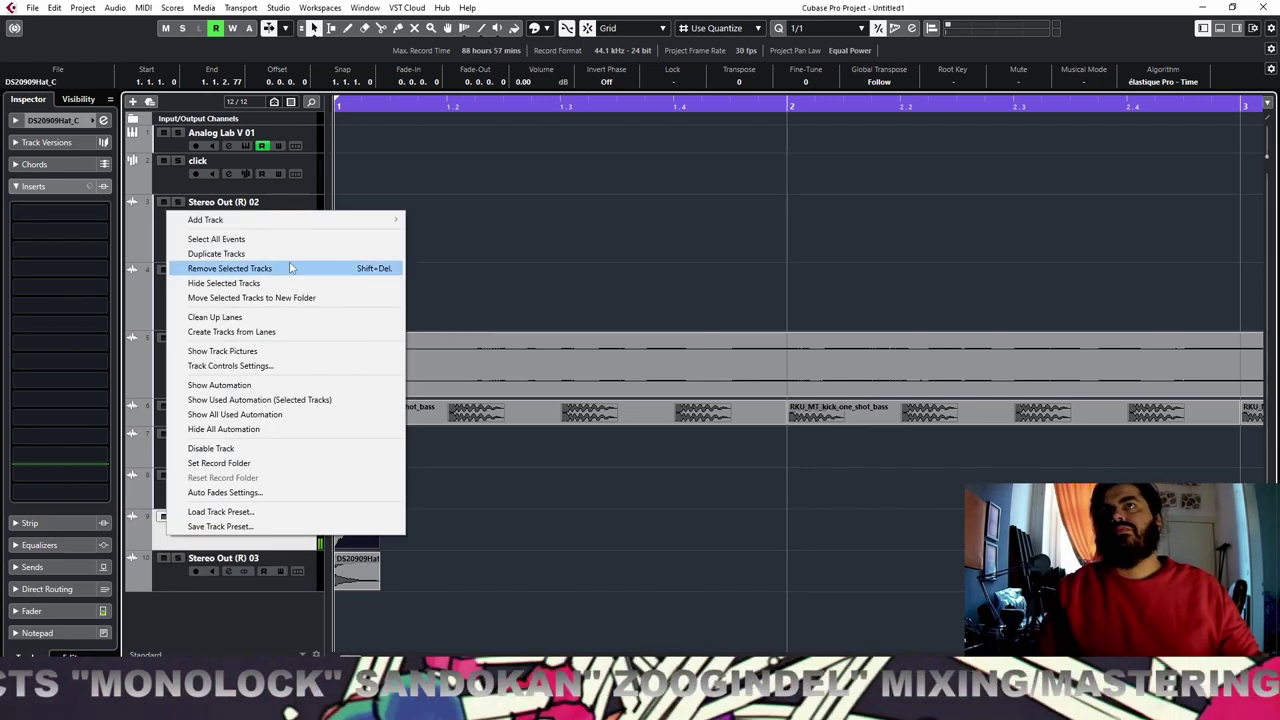
left_click(290, 268)
Rename the rendered hat track CLOSE HH
left_click(230, 517)
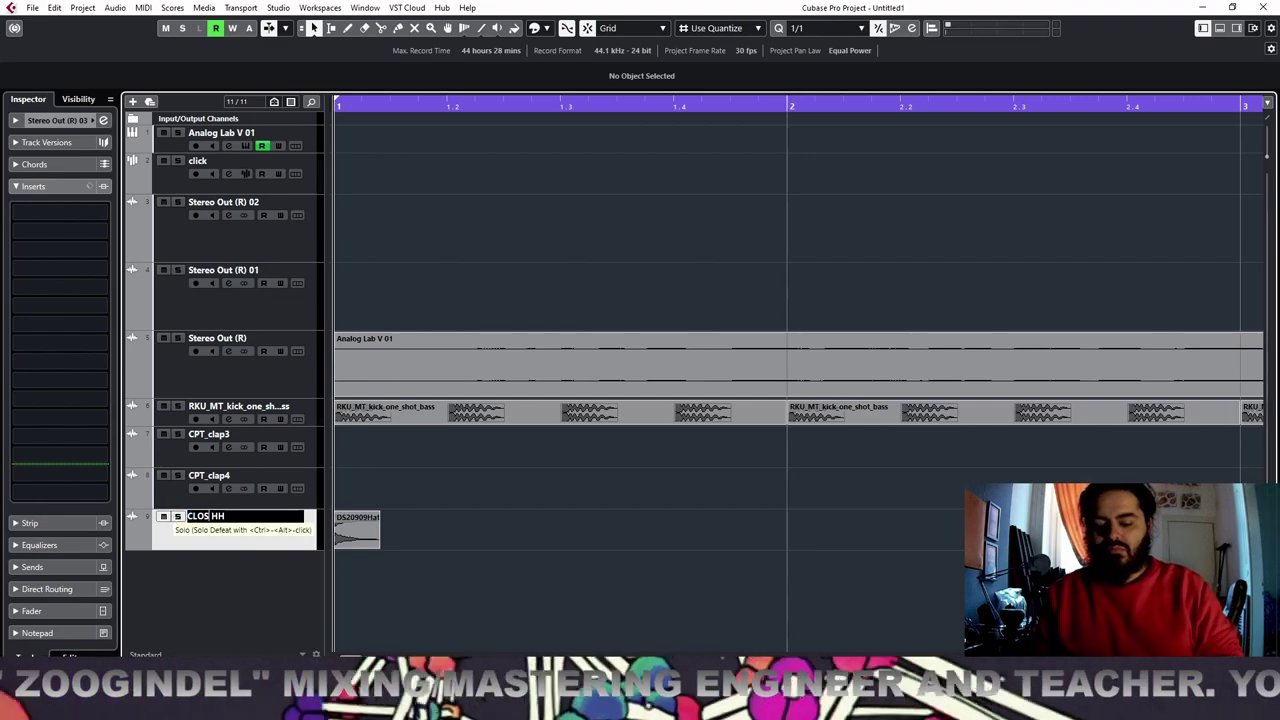
key("space")
key("space")
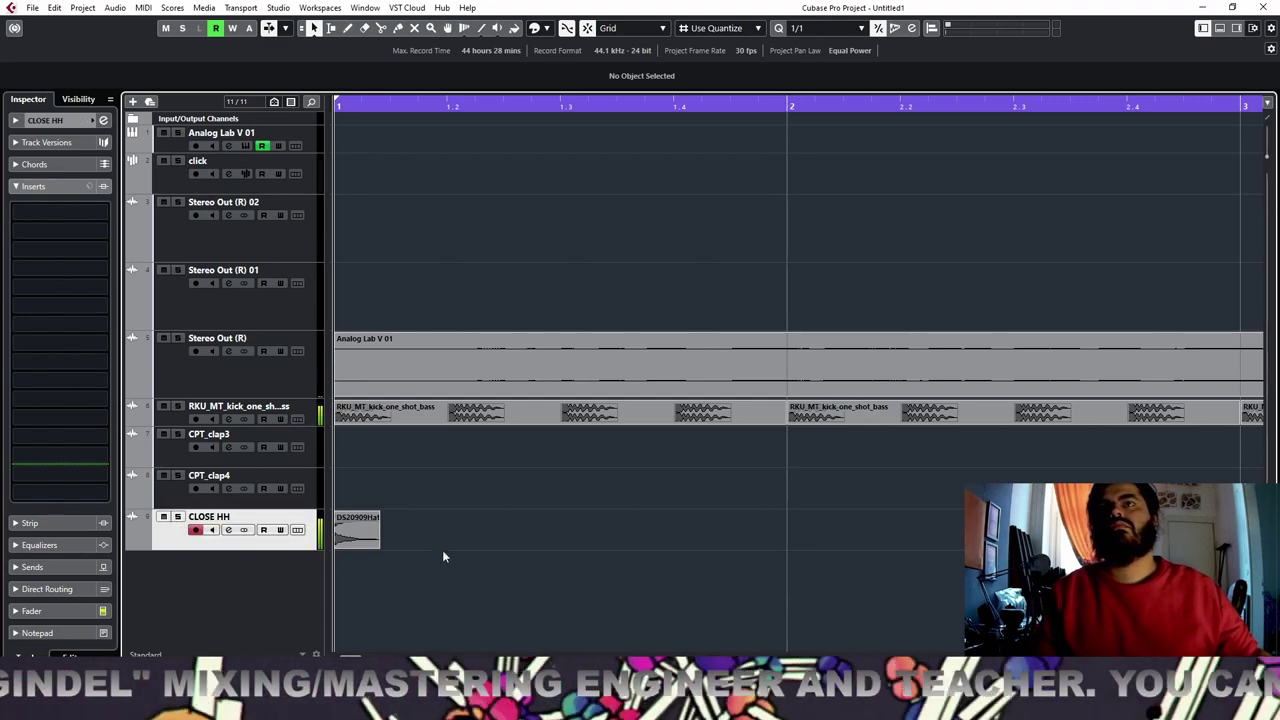
Using a 1/16 grid, move the hat to the first off-beat of bar 1 and add a duplicate right after it, transposed -1
left_click(818, 28)
left_click(810, 118)
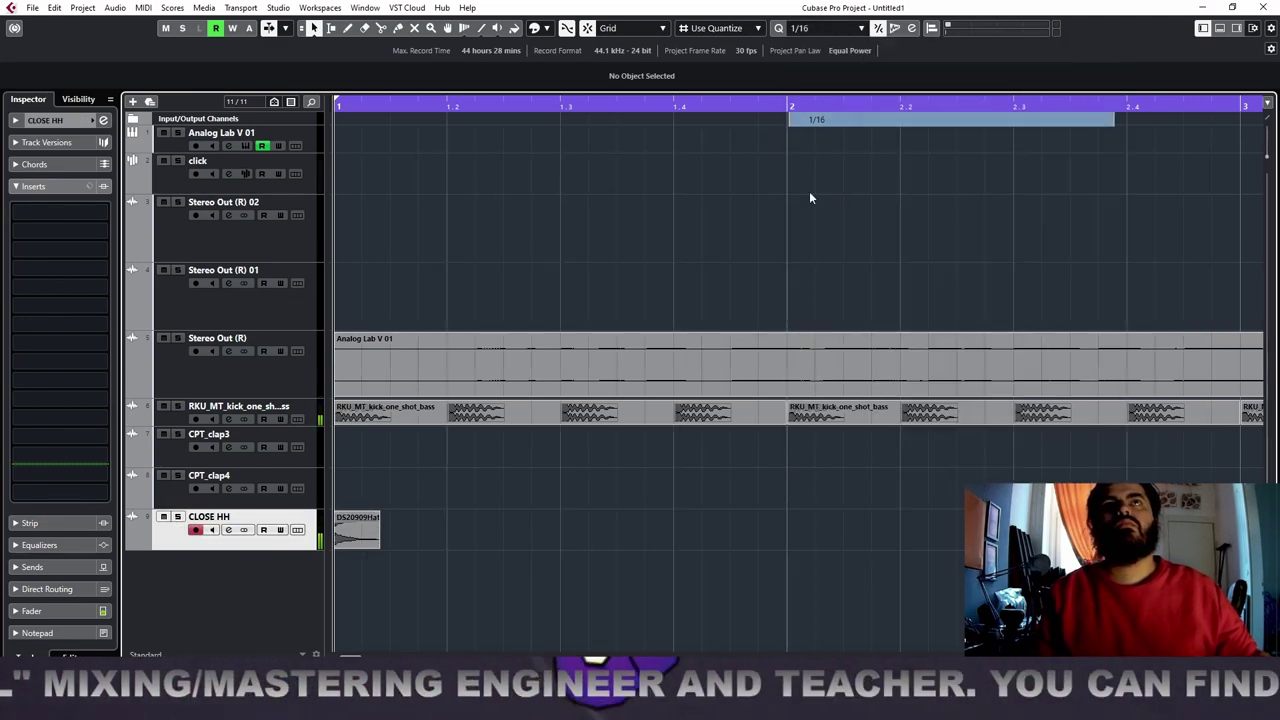
left_click_drag(345, 538, 418, 540)
key("ctrl+d")
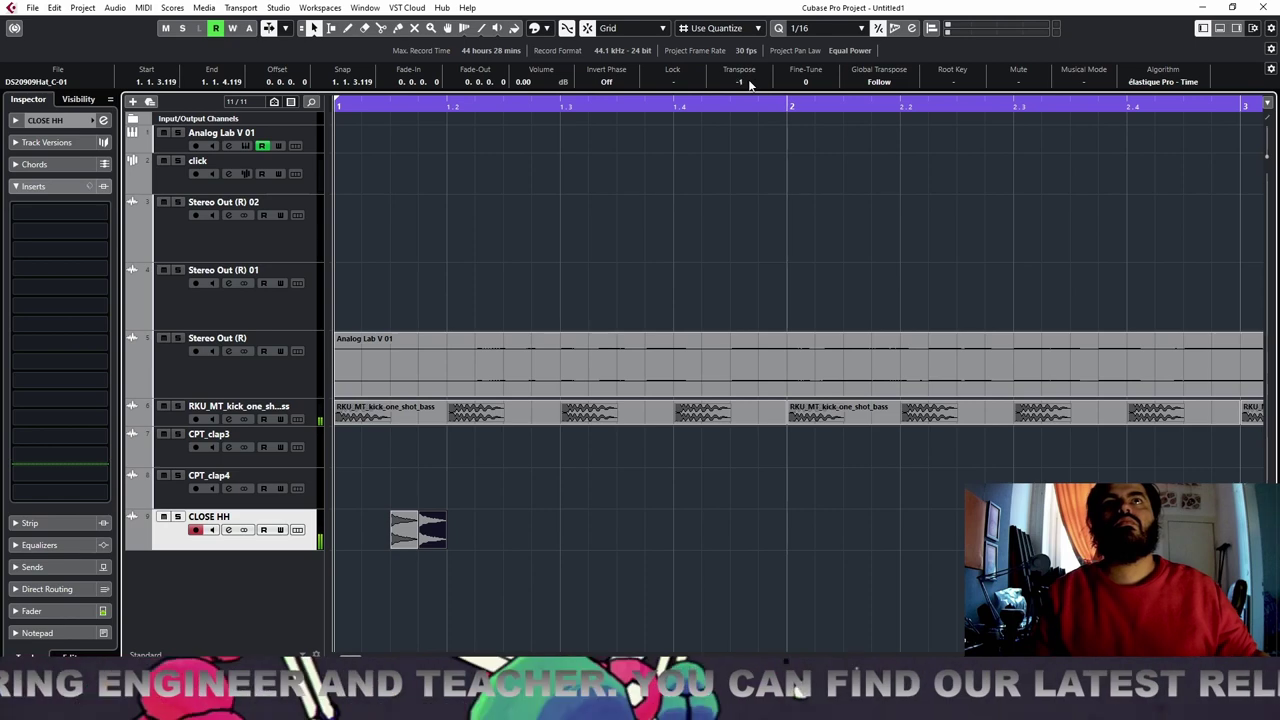
Lower the duplicated hat event's volume to -20 dB
left_click(430, 536)
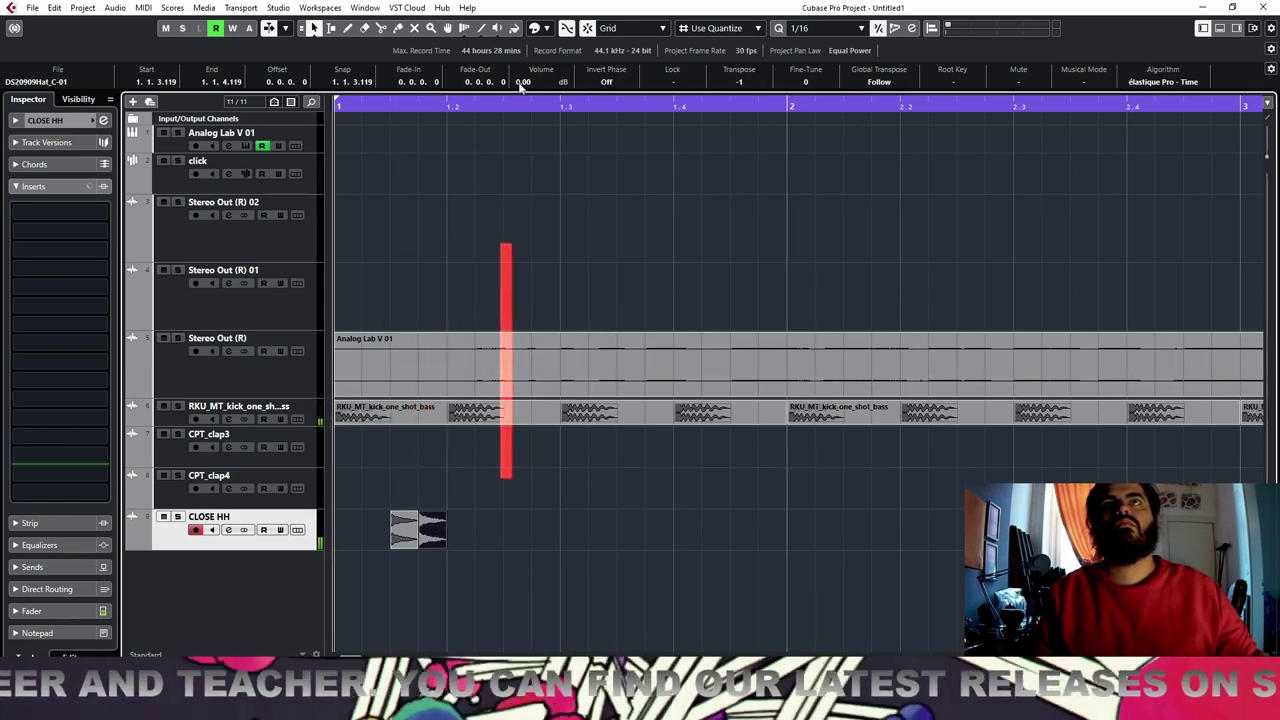
scroll(521, 86, "down", 6)
scroll(522, 82, "down", 4)
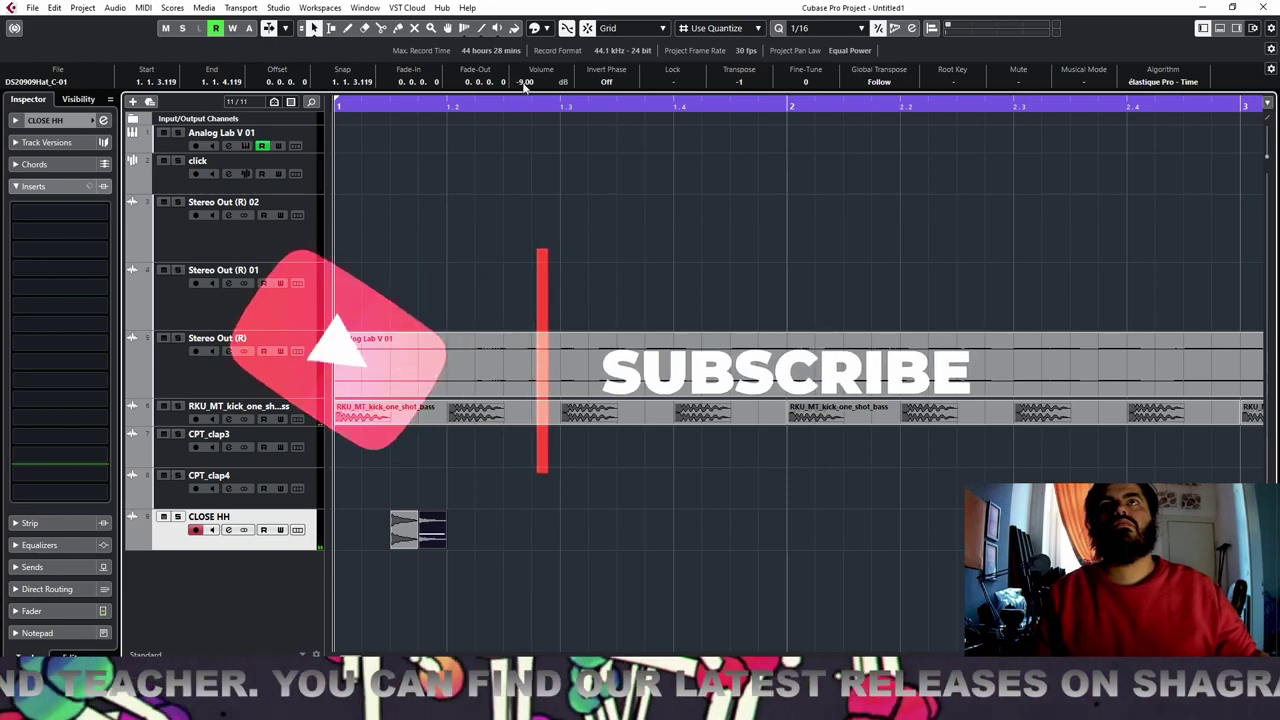
key("space")
scroll(523, 82, "down", 7)
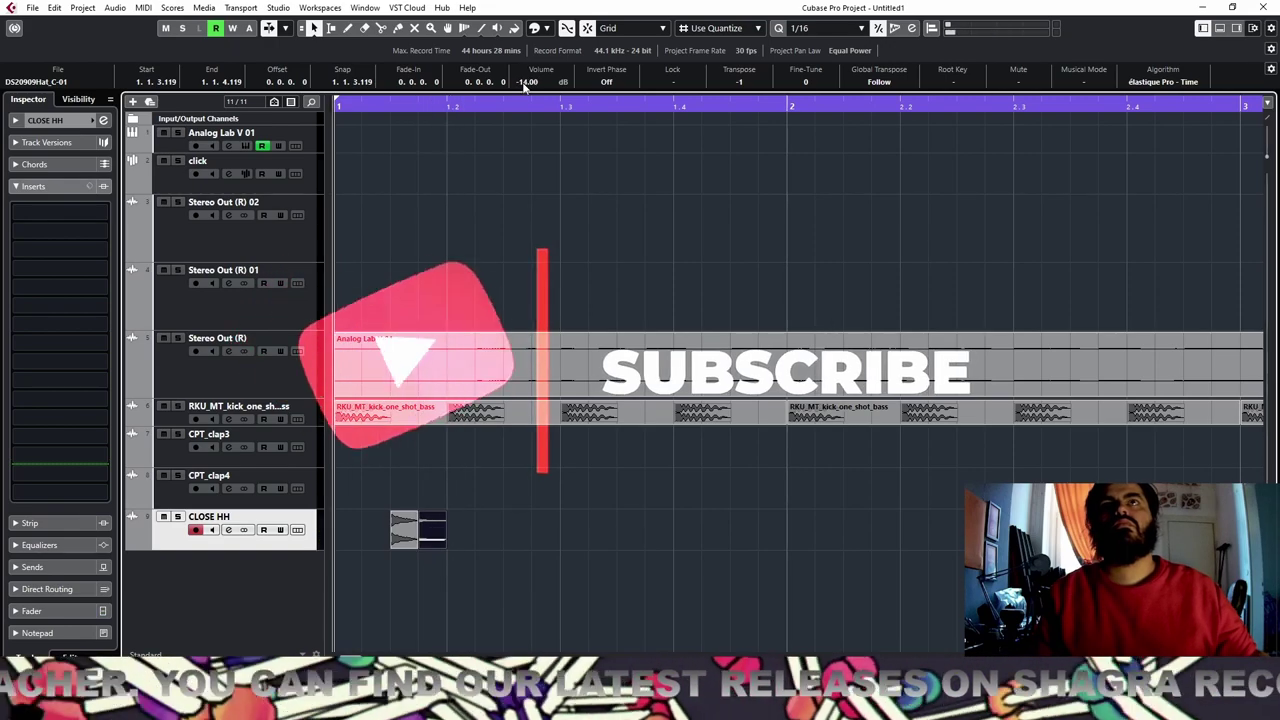
scroll(523, 82, "down", 3)
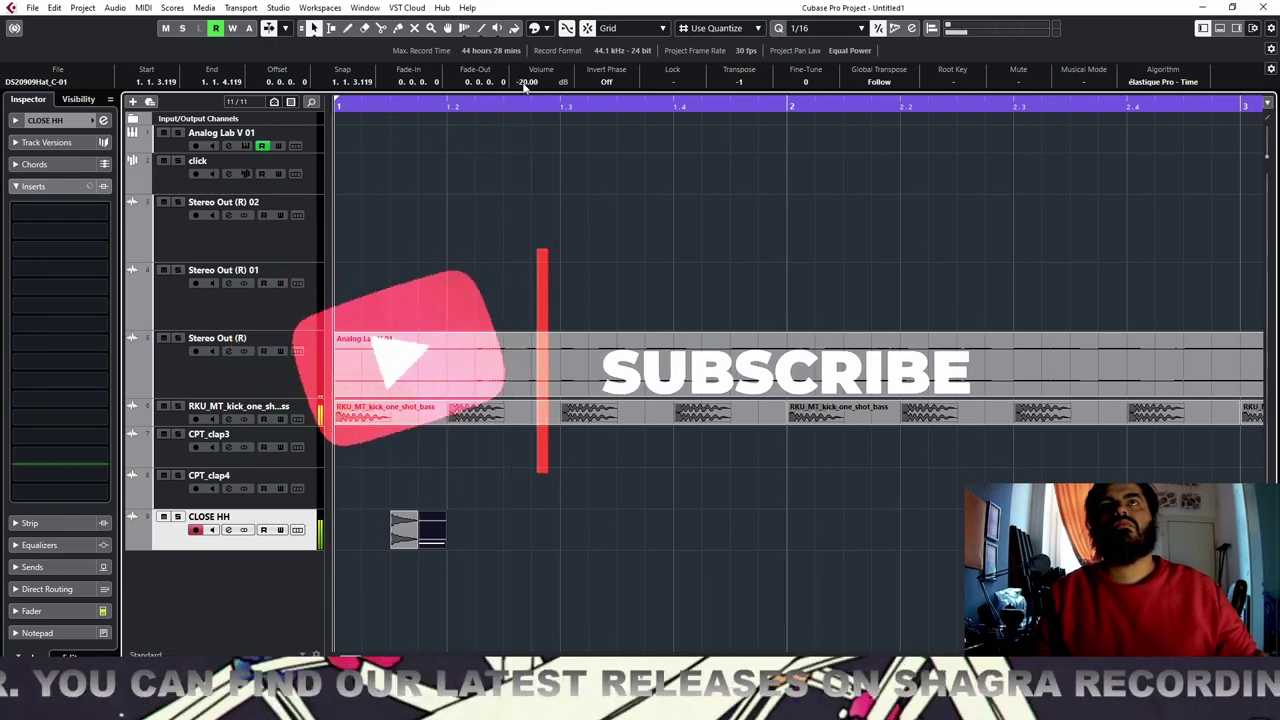
Lower the CLOSE HH track level to -14.1 dB, soloing the track while judging it
left_click(81, 120)
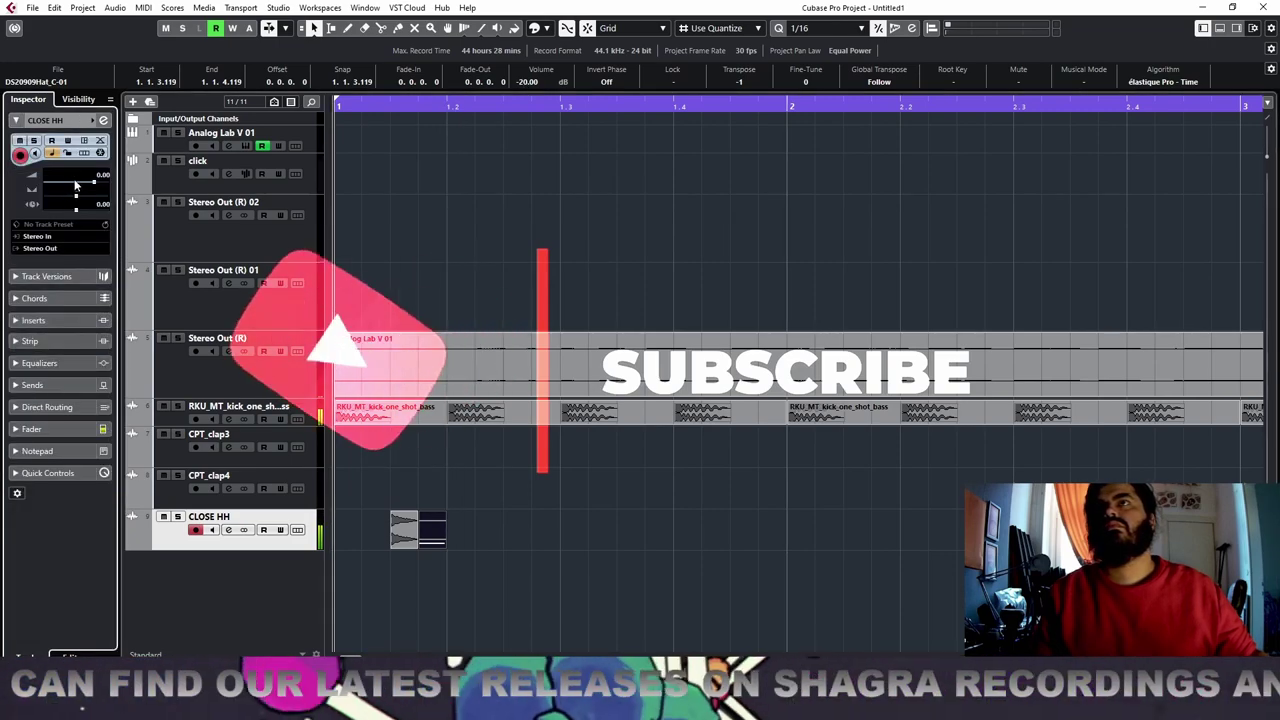
left_click(178, 517)
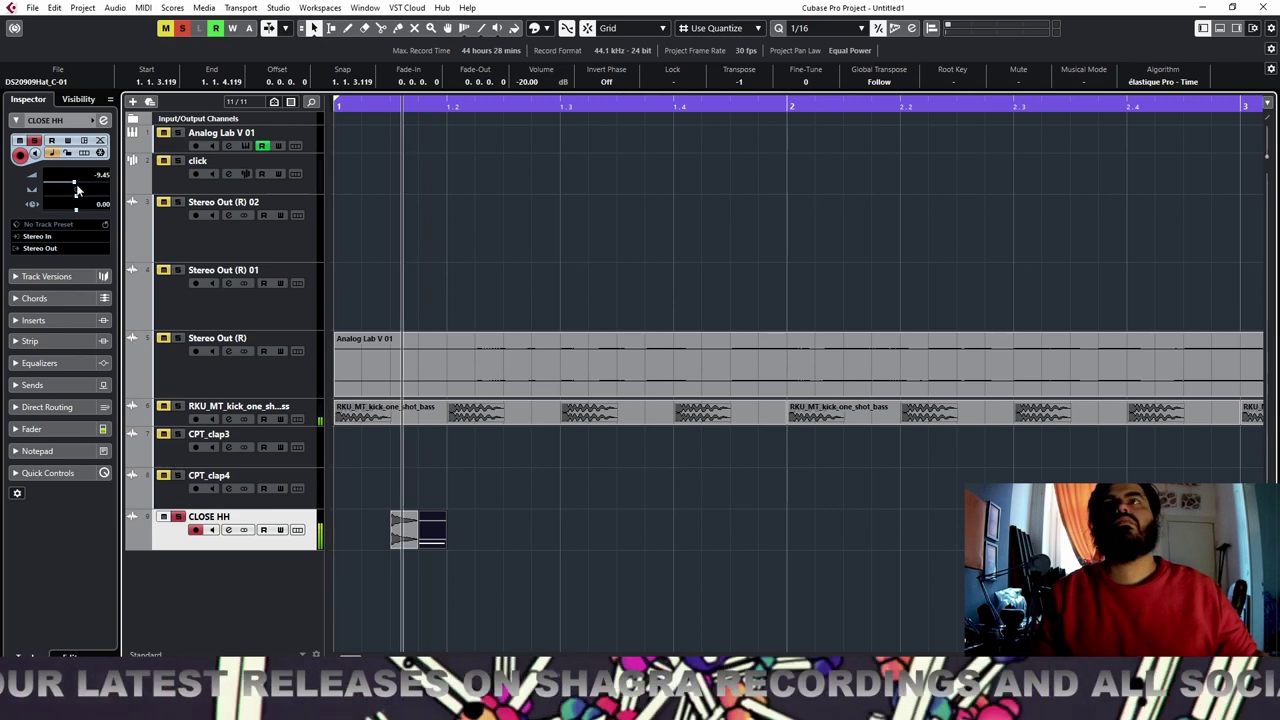
scroll(81, 181, "down", 3)
scroll(80, 176, "down", 4)
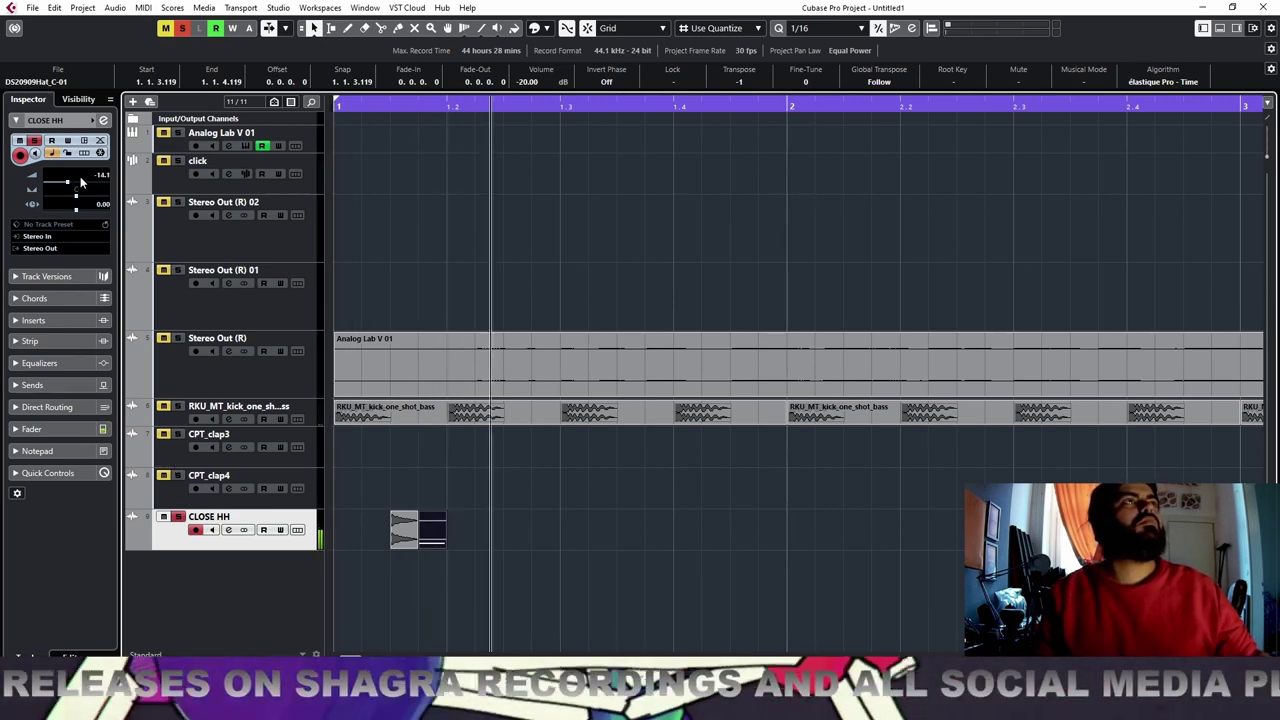
left_click(177, 517)
Copy the pair of hats to the off-beats of the remaining three beats in bar 1
left_click_drag(556, 546, 517, 535)
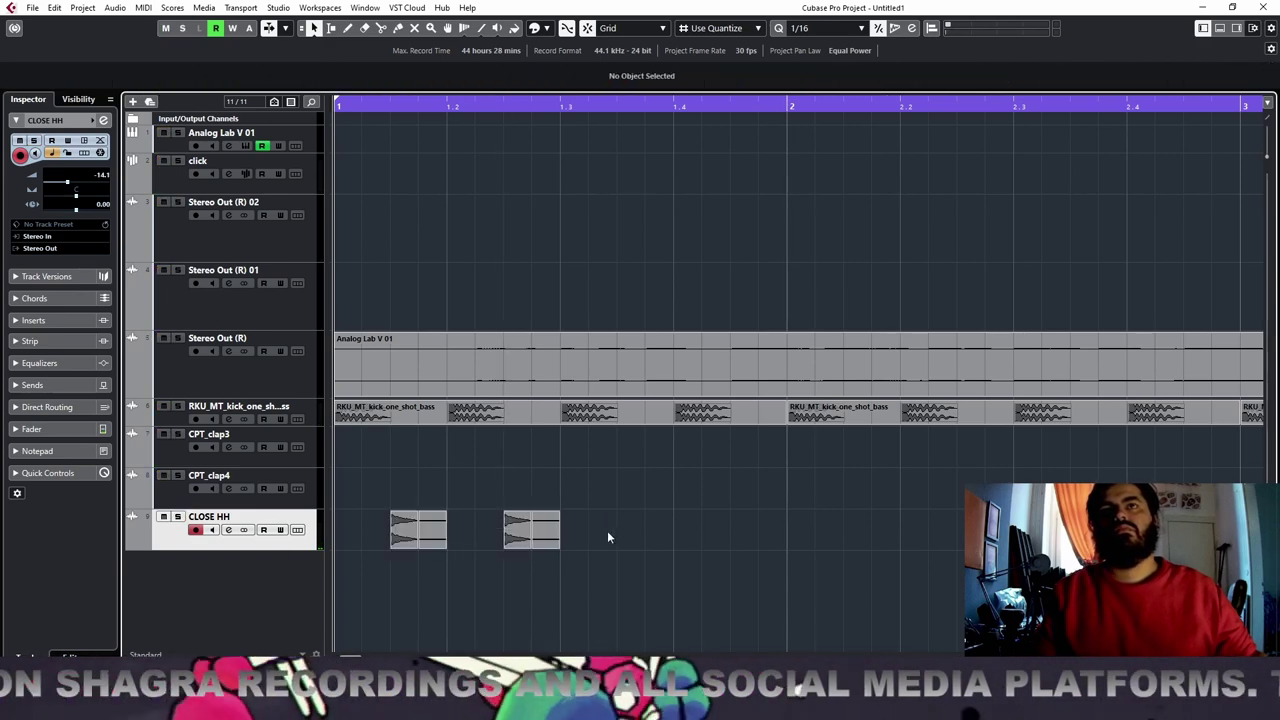
left_click_drag(412, 534, 630, 538)
left_click_drag(956, 540, 212, 547)
right_click(146, 560)
left_click(200, 405)
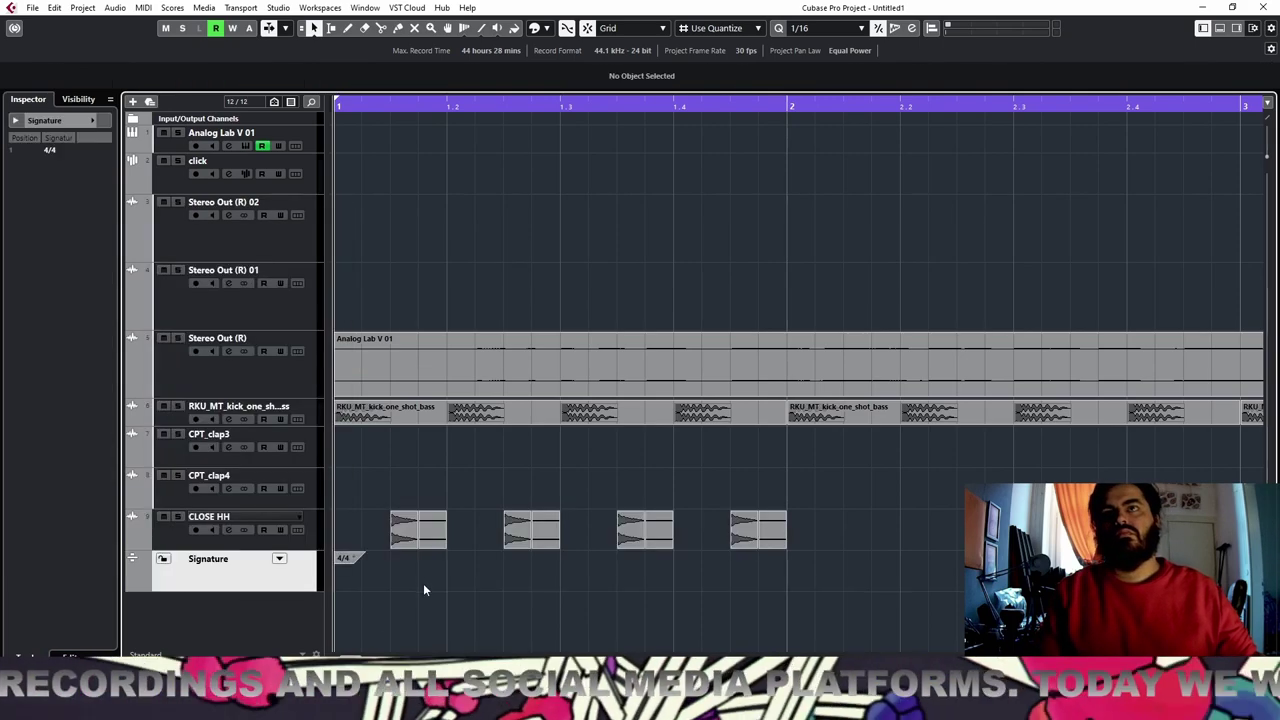
key("ctrl+z")
Combine the bar 1 hats into a single part and duplicate it through the end of bar 4
left_click_drag(843, 509, 336, 545)
key("ctrl+d")
key("ctrl+d")
key("ctrl+d")
Play back the hats and duplicate the four one-bar parts to fill bars 5 to 8
key("space")
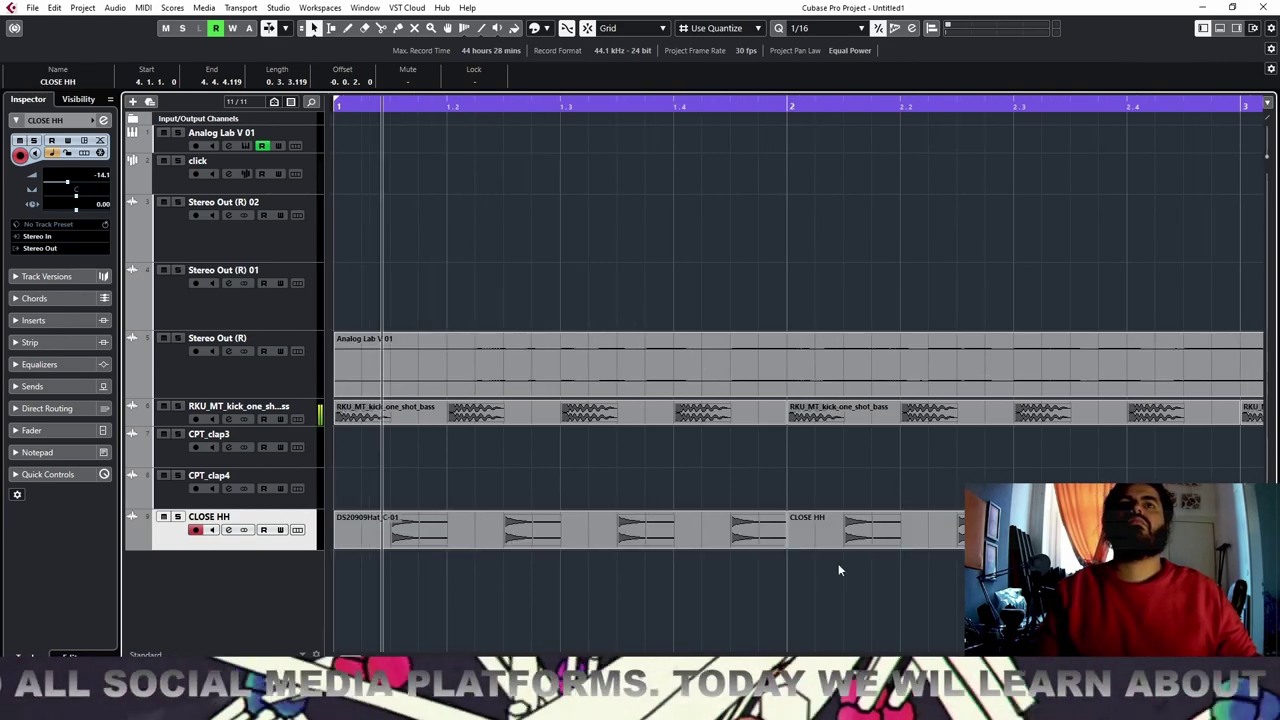
key("g")
key("g")
key("g")
key("g")
key("g")
key("g")
left_click_drag(957, 549, 346, 524)
key("g")
key("g")
key("g")
key("g")
key("g")
key("g")
key("ctrl+d")
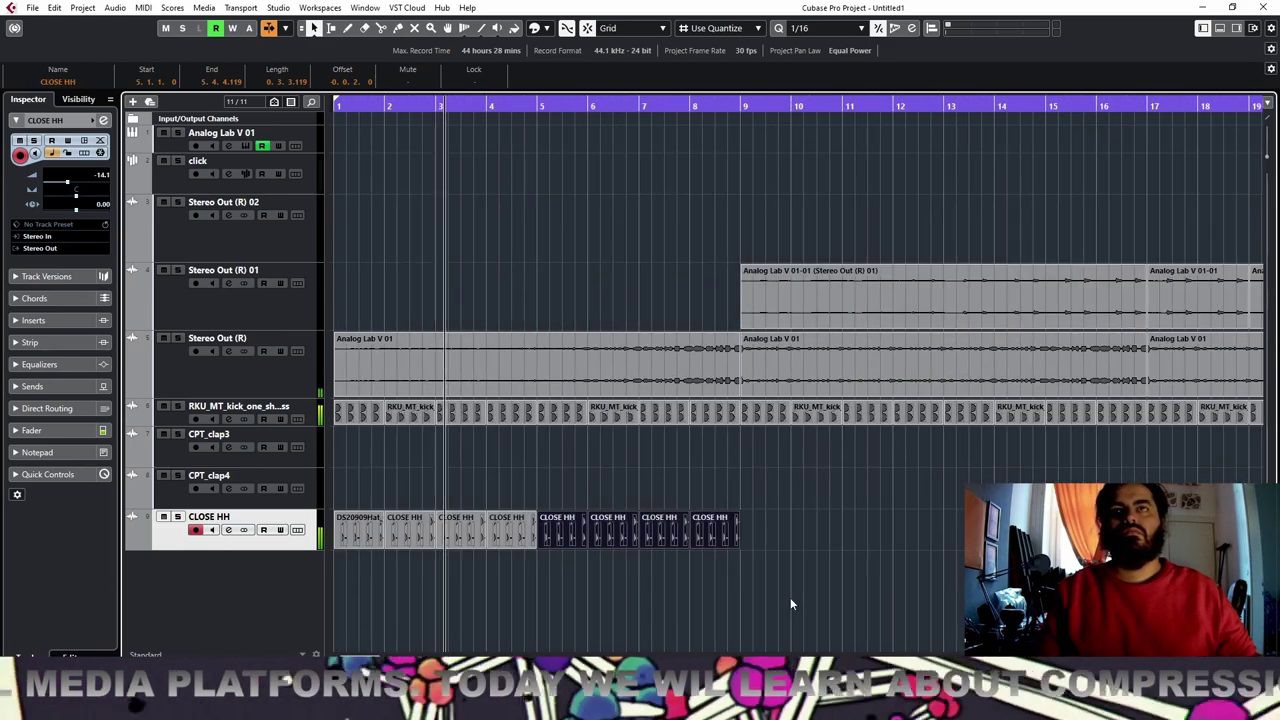
Duplicate the eight-bar hat pattern repeatedly until the CLOSE HH track is filled through bar 48
left_click_drag(794, 539, 320, 530)
key("g")
key("g")
key("g")
key("g")
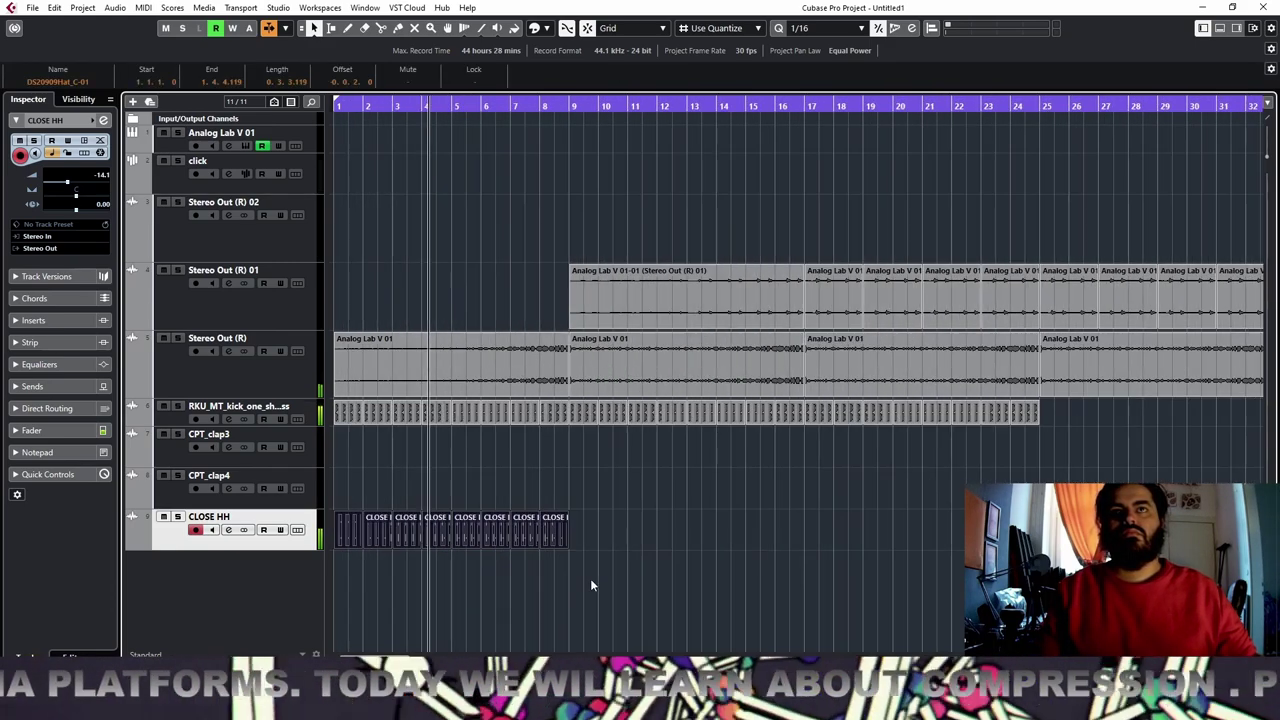
key("ctrl+d")
key("ctrl+d")
key("g")
key("g")
key("ctrl+d")
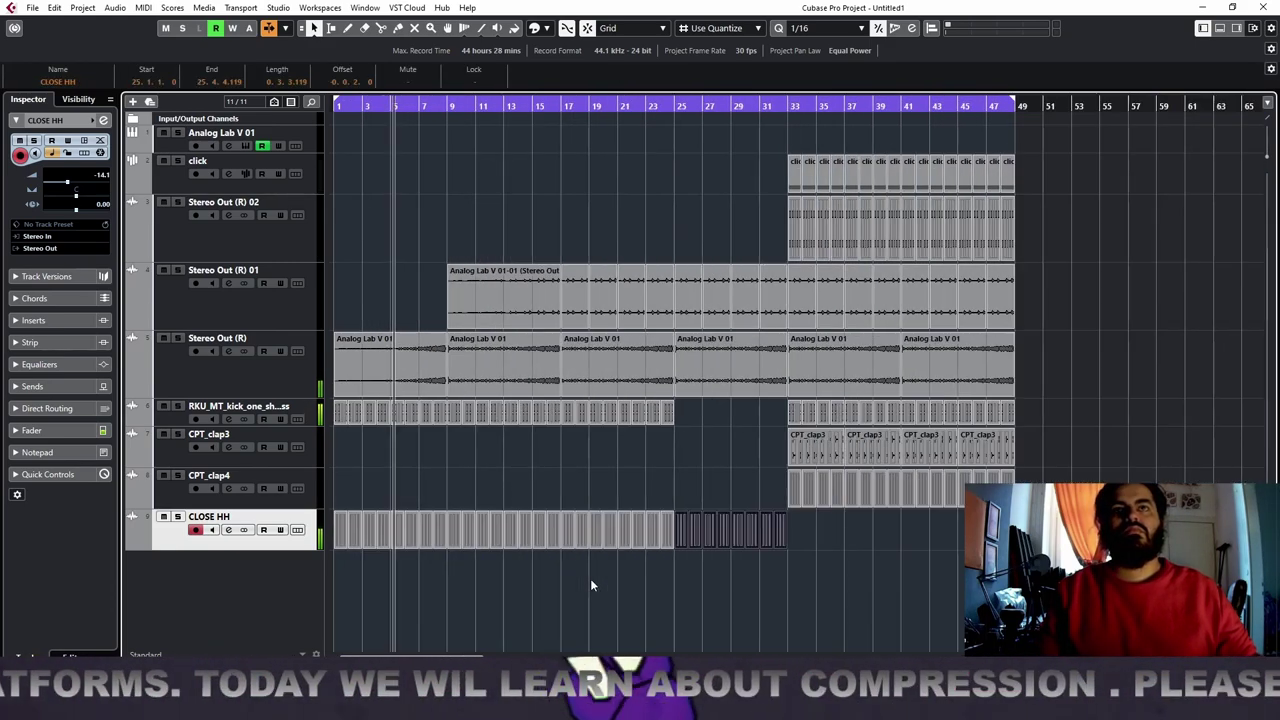
key("ctrl+d")
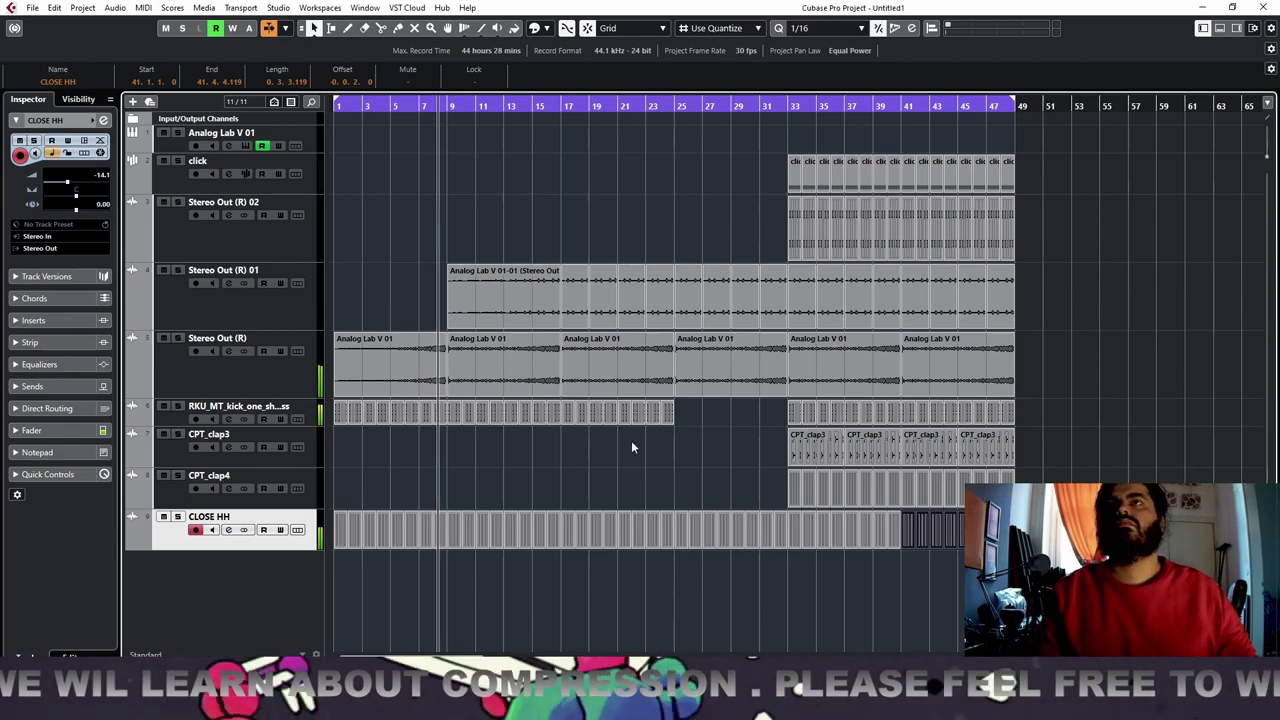
Open the Analog Lab V instrument on its track and load the Blue Strings preset from the Pad type
left_click(170, 150)
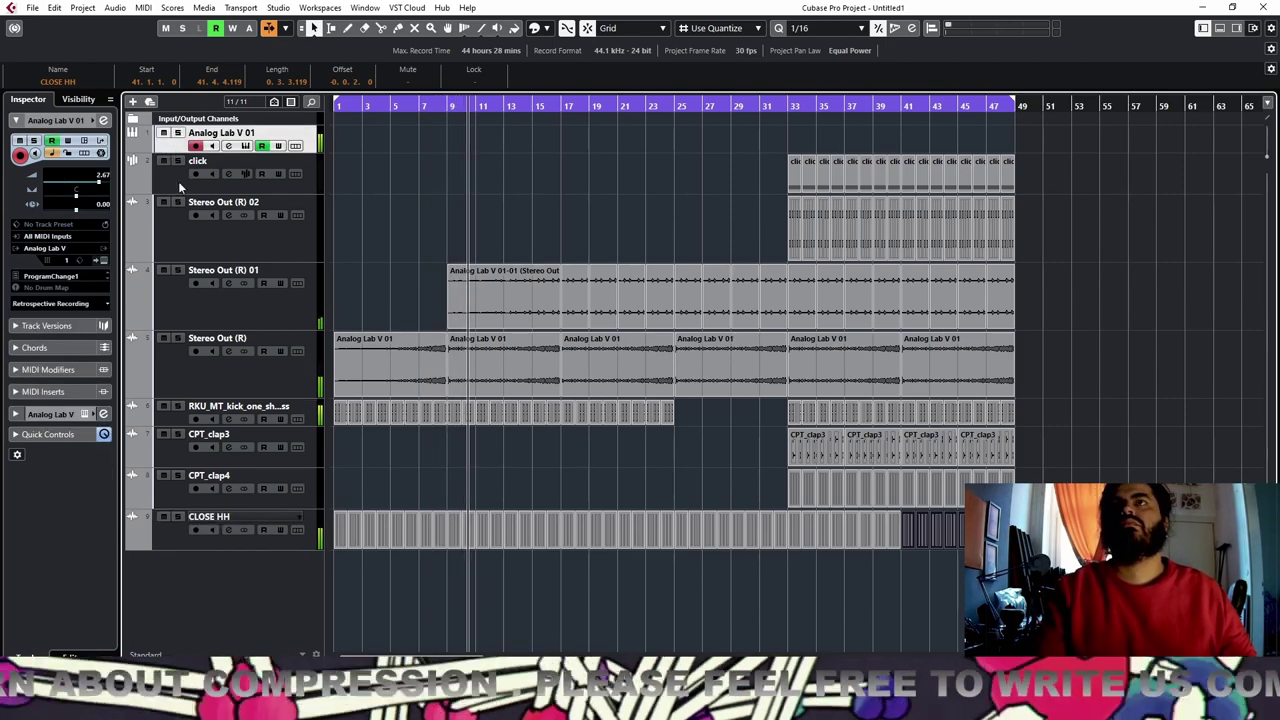
left_click(104, 261)
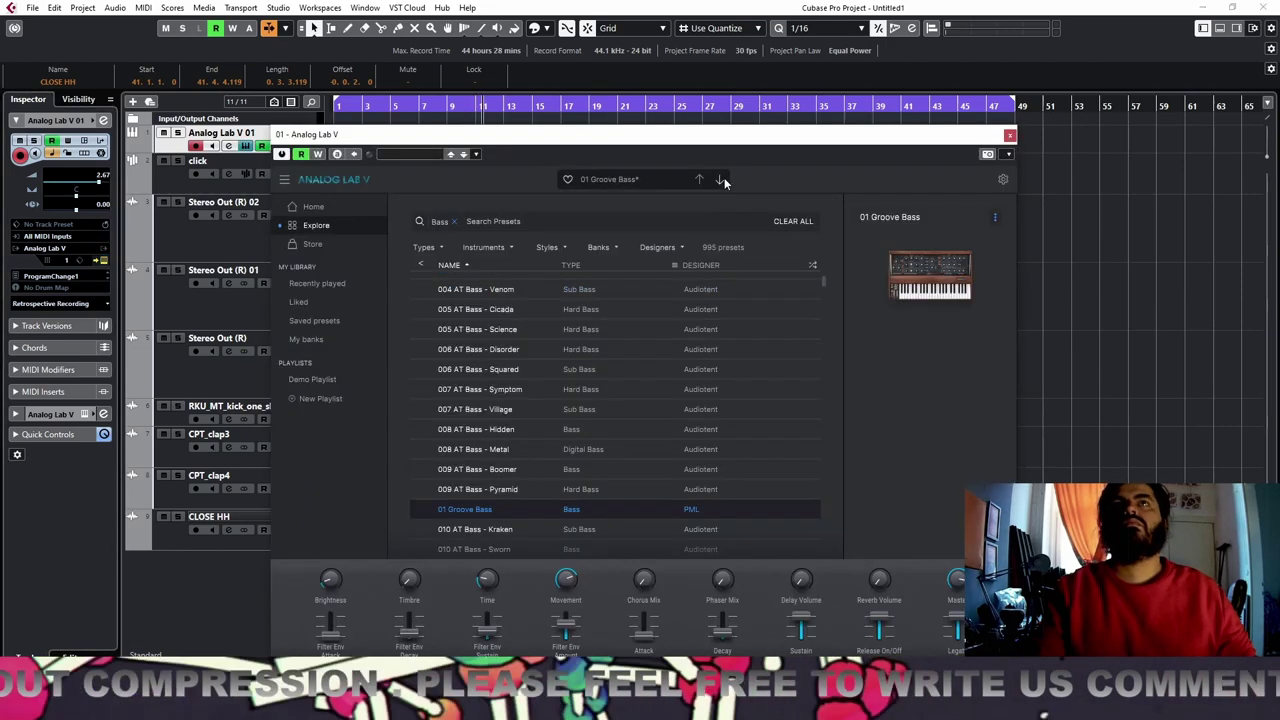
left_click(720, 179)
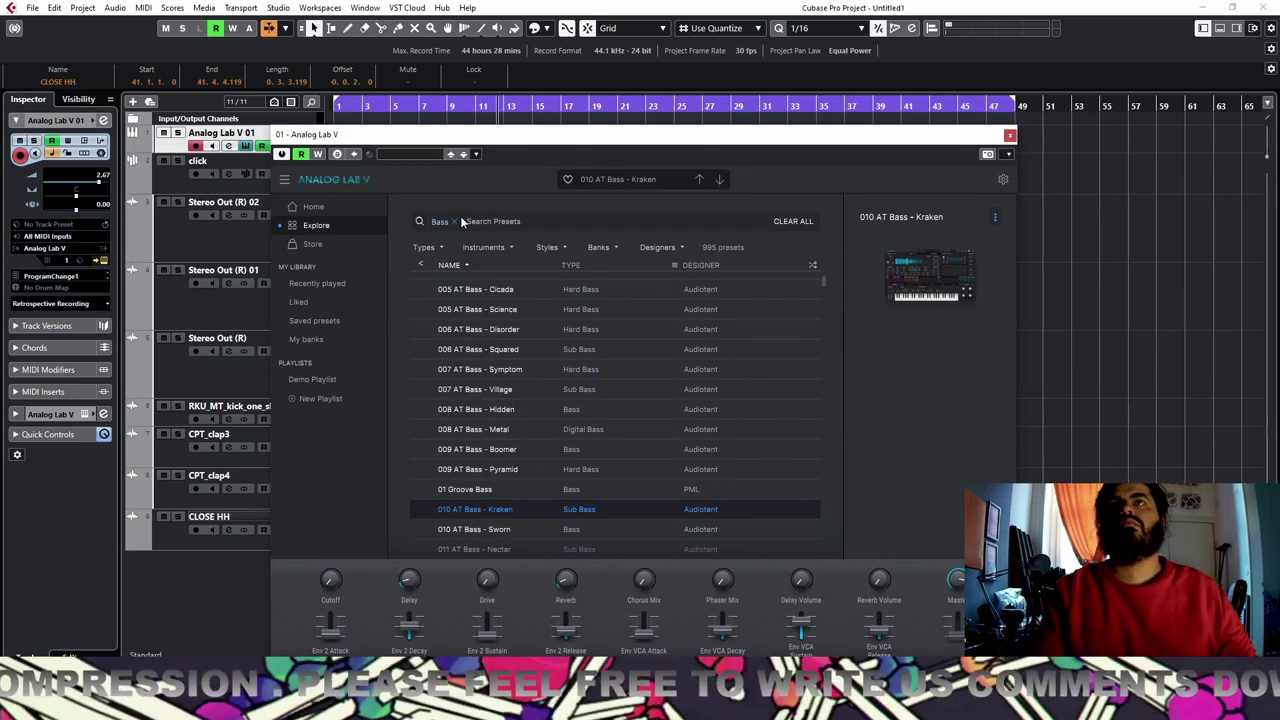
left_click(321, 224)
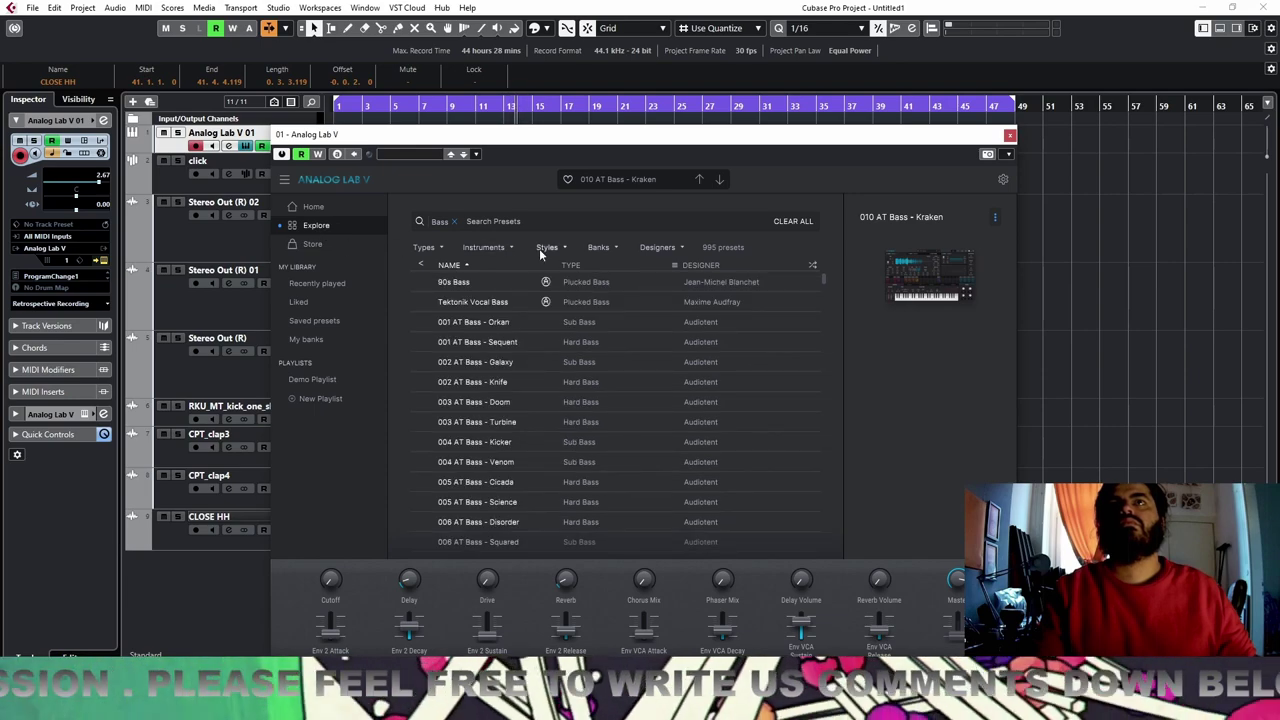
left_click(310, 207)
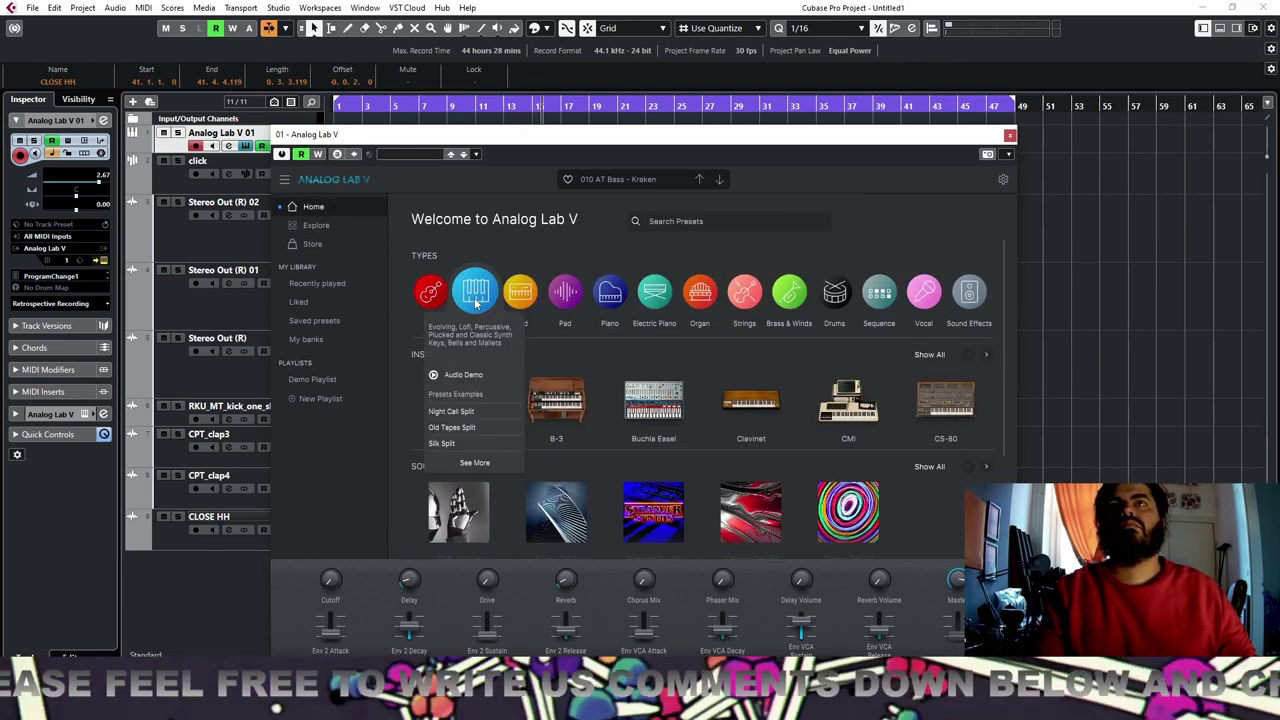
left_click(585, 340)
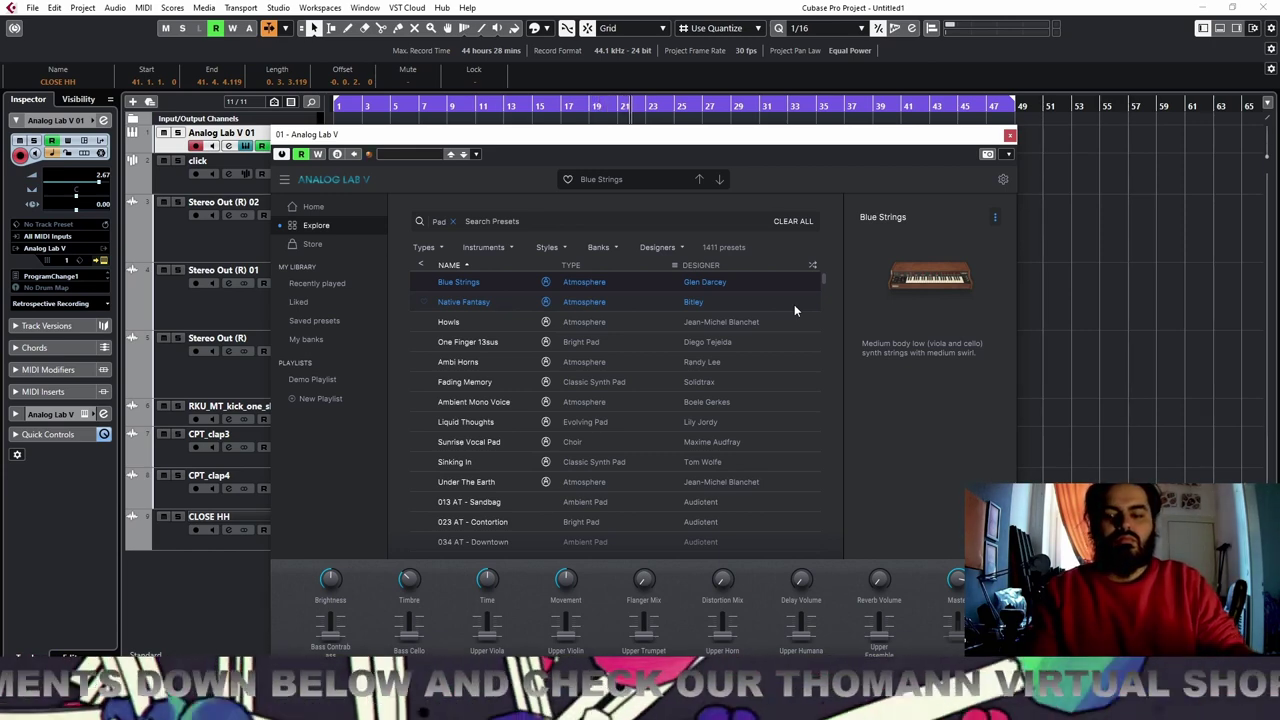
Record a held chord of E2, E4, G4 and B4 around bar 23 on the Analog Lab V 01 track
key("KP_Multiply")
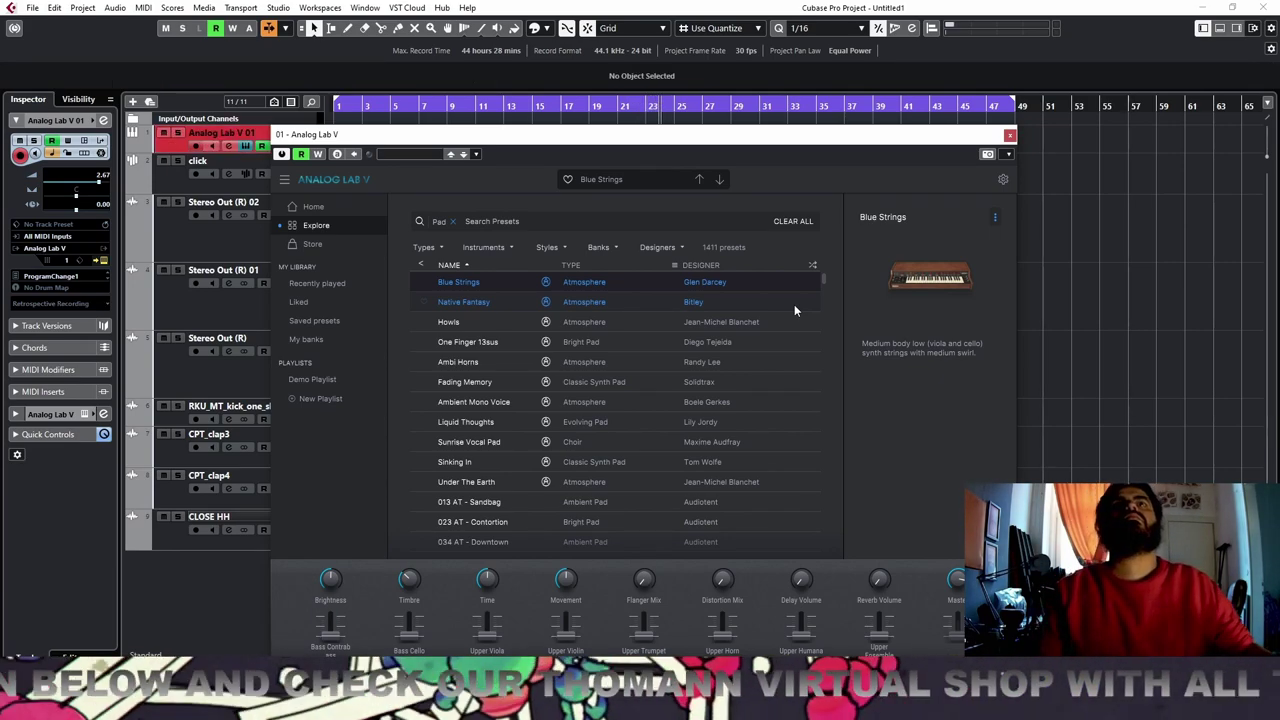
left_click(1009, 135)
left_click(646, 130)
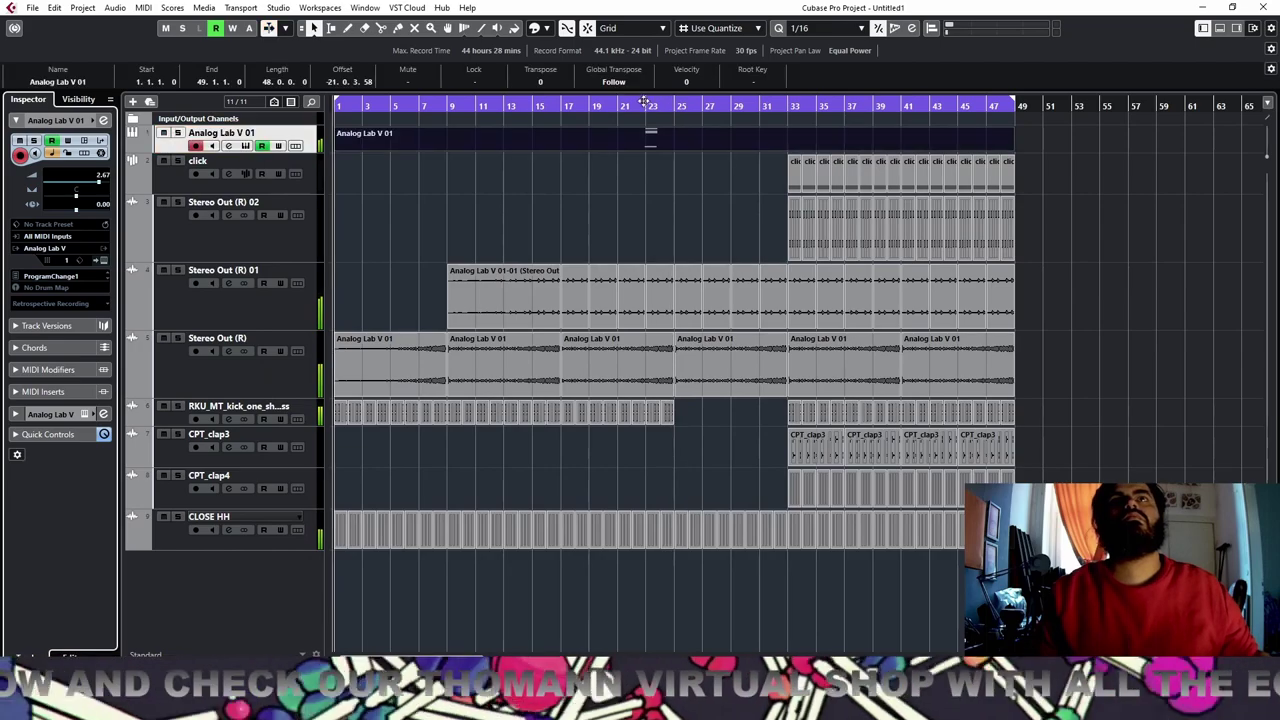
Open the recorded chord part for note editing, move the low E2 note to the start of bar 23, and check the other notes
key("h")
key("h")
key("h")
key("h")
key("h")
key("h")
key("h")
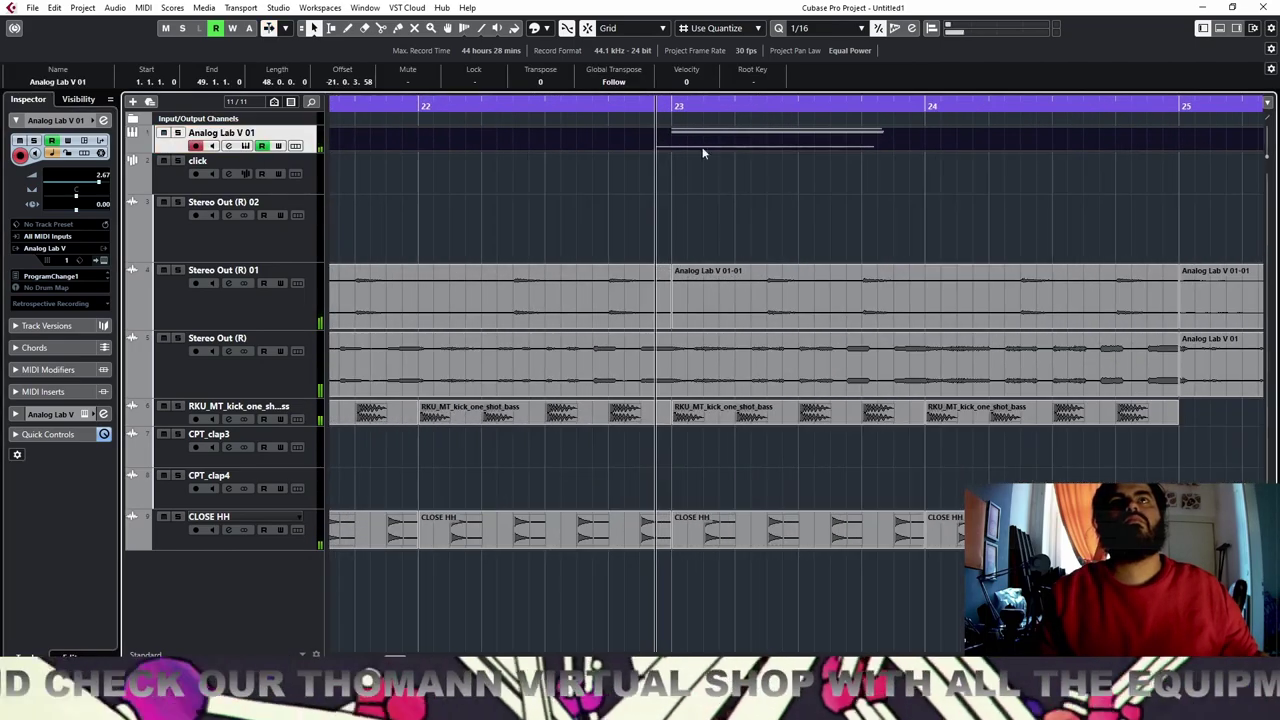
double_click(710, 147)
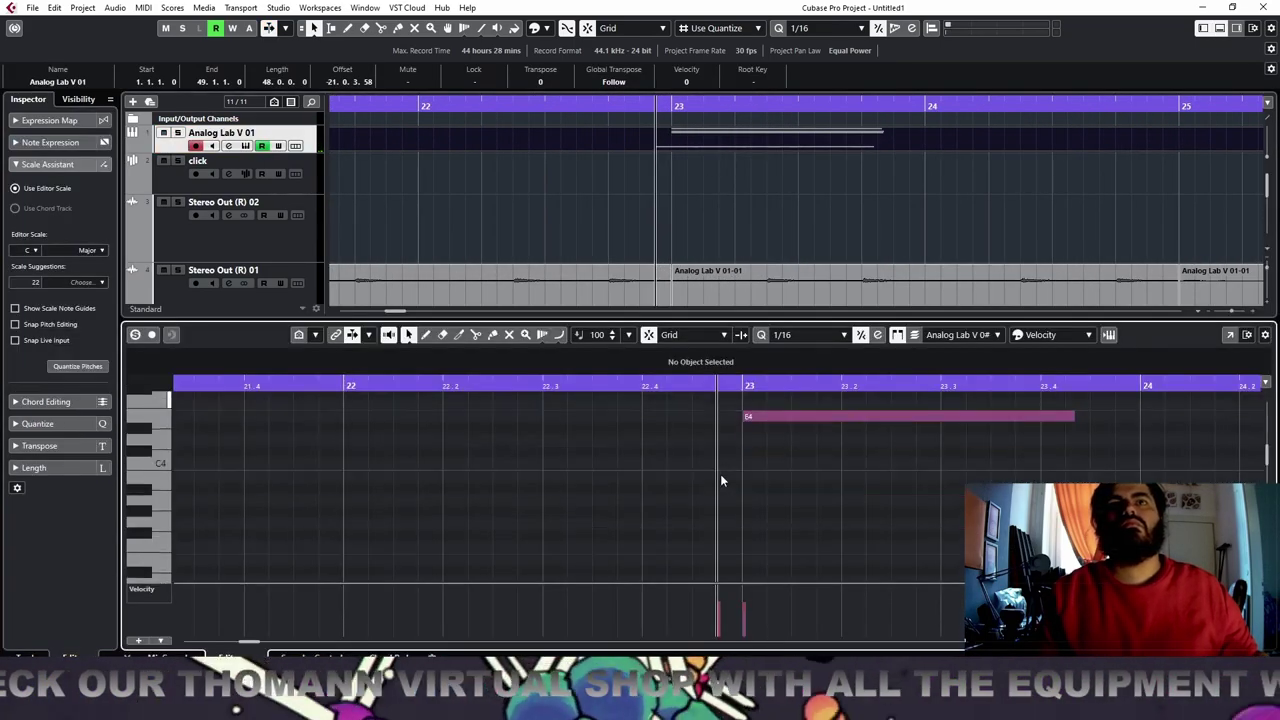
scroll(795, 473, "up", 1)
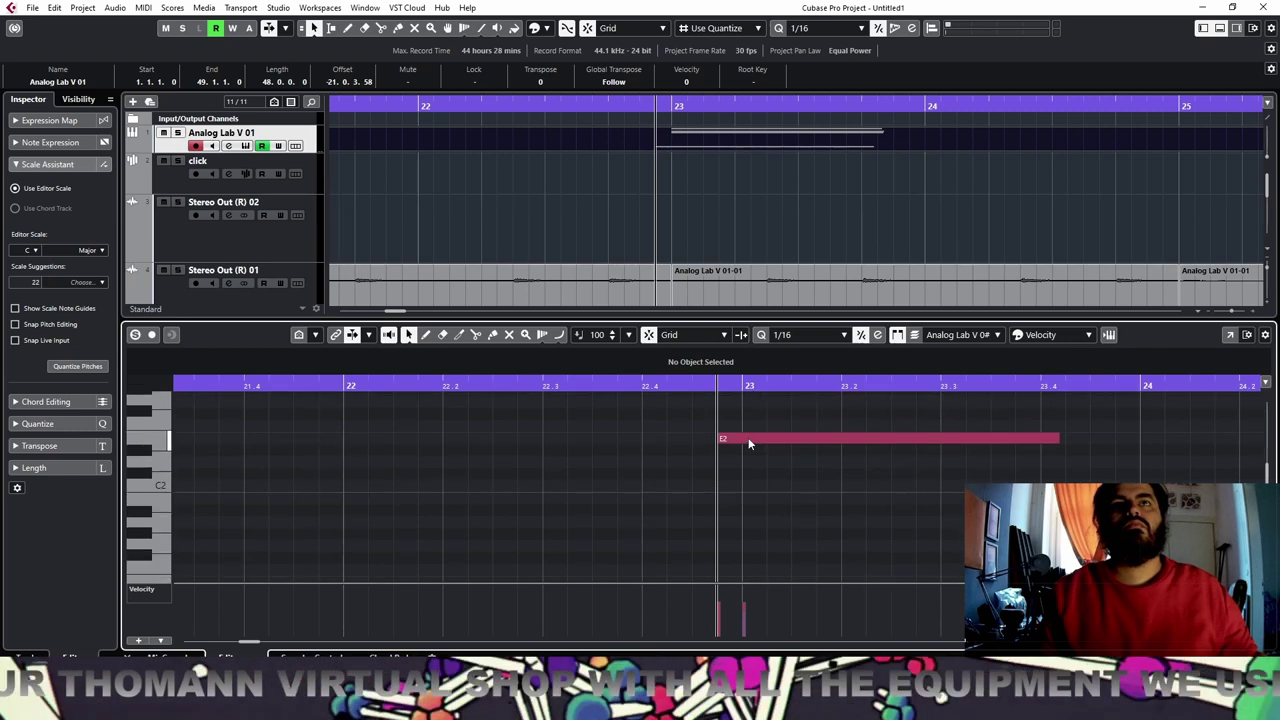
left_click_drag(748, 437, 776, 440)
scroll(889, 491, "up", 11)
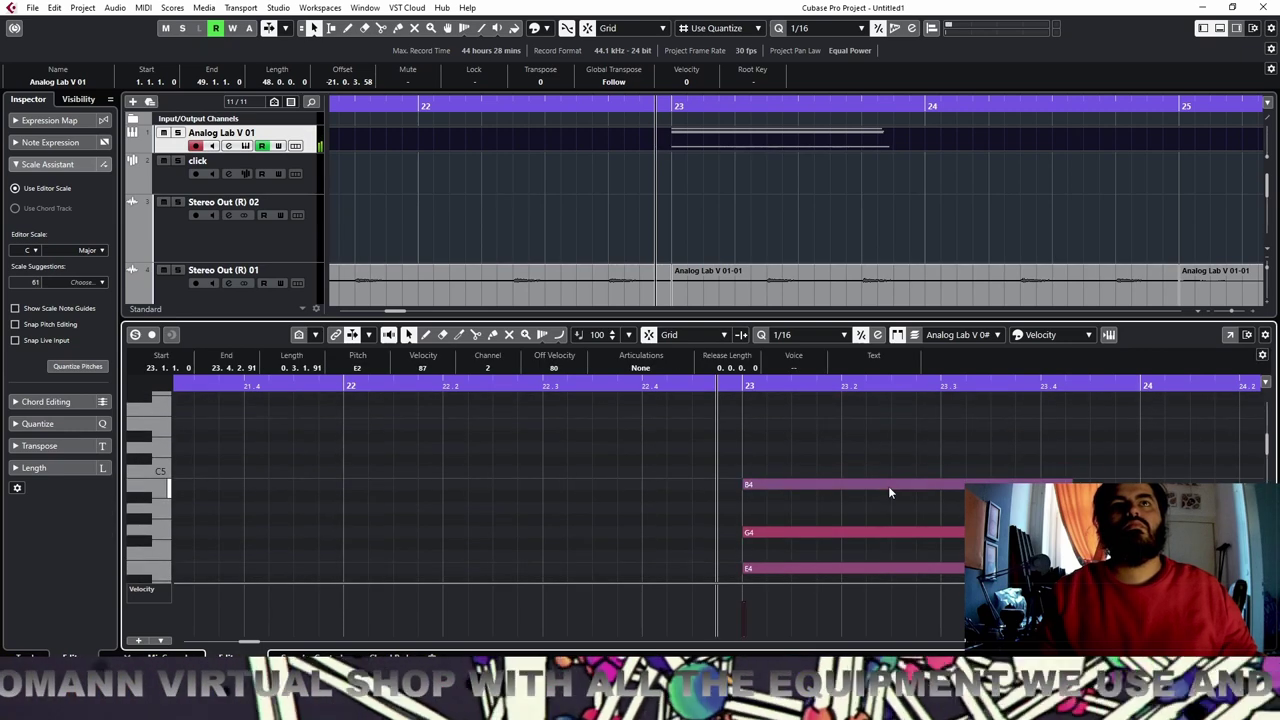
scroll(889, 491, "down", 3)
scroll(889, 491, "down", 6)
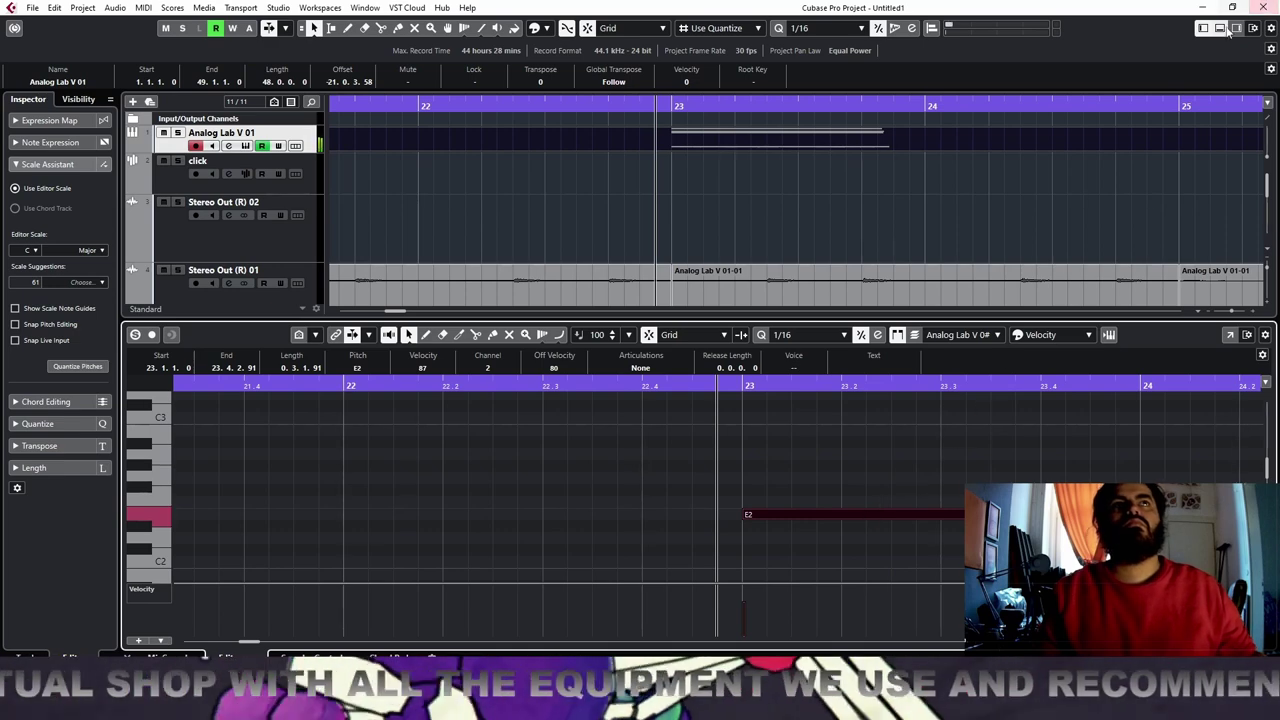
Raise the chord's low E2 note by one octave to E3 and play the chord back
key("shift+Up")
key("space")
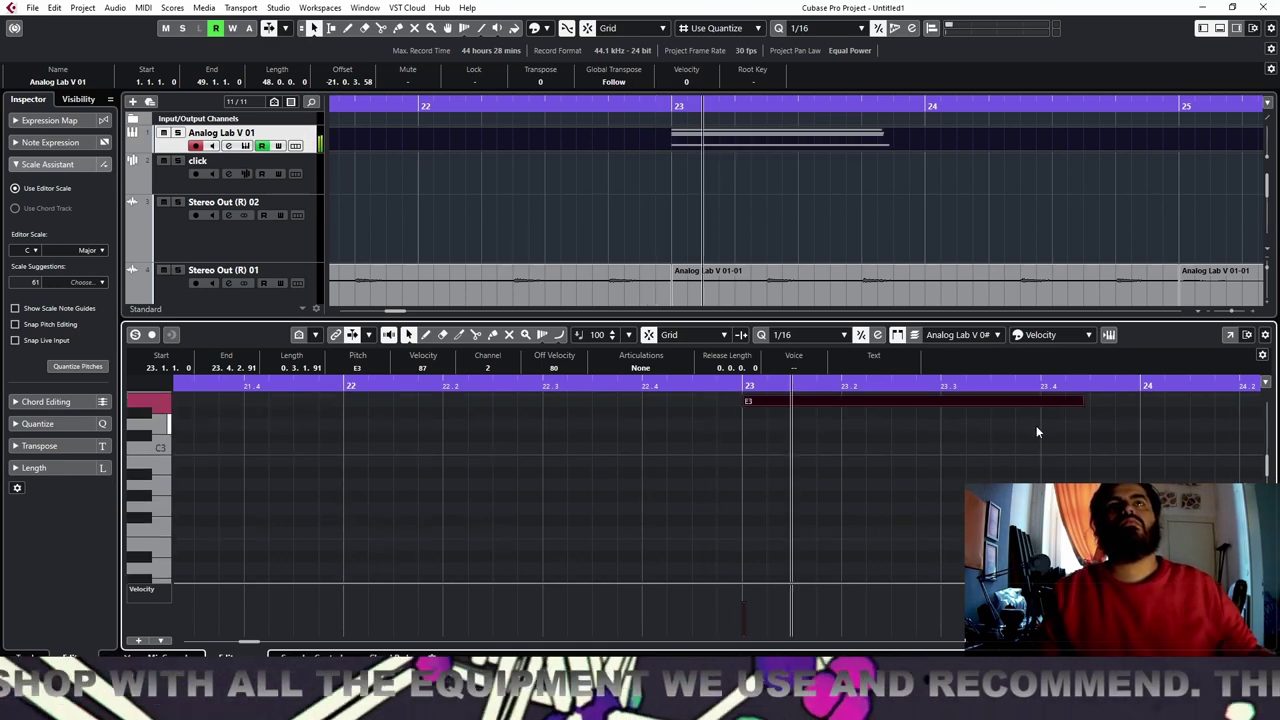
Solo the Analog Lab V 01 track, set its volume to -5.50, and listen to the chord
left_click(178, 134)
left_click(80, 183)
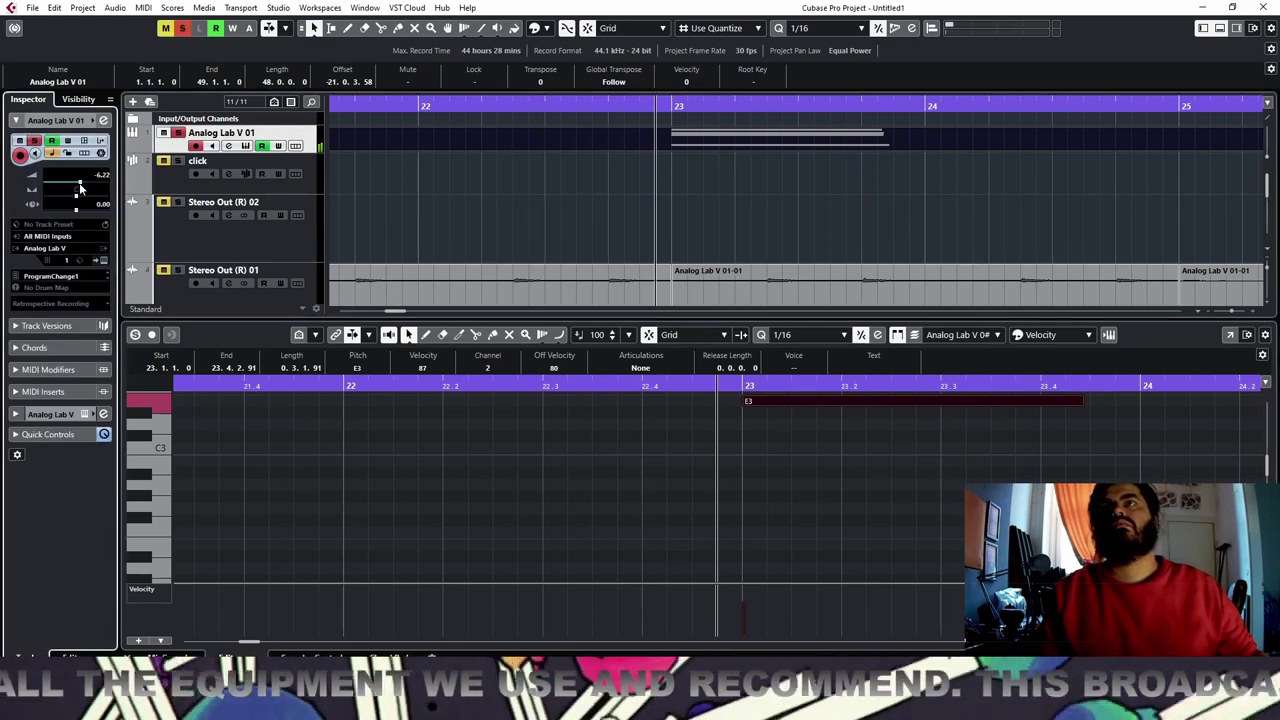
key("space")
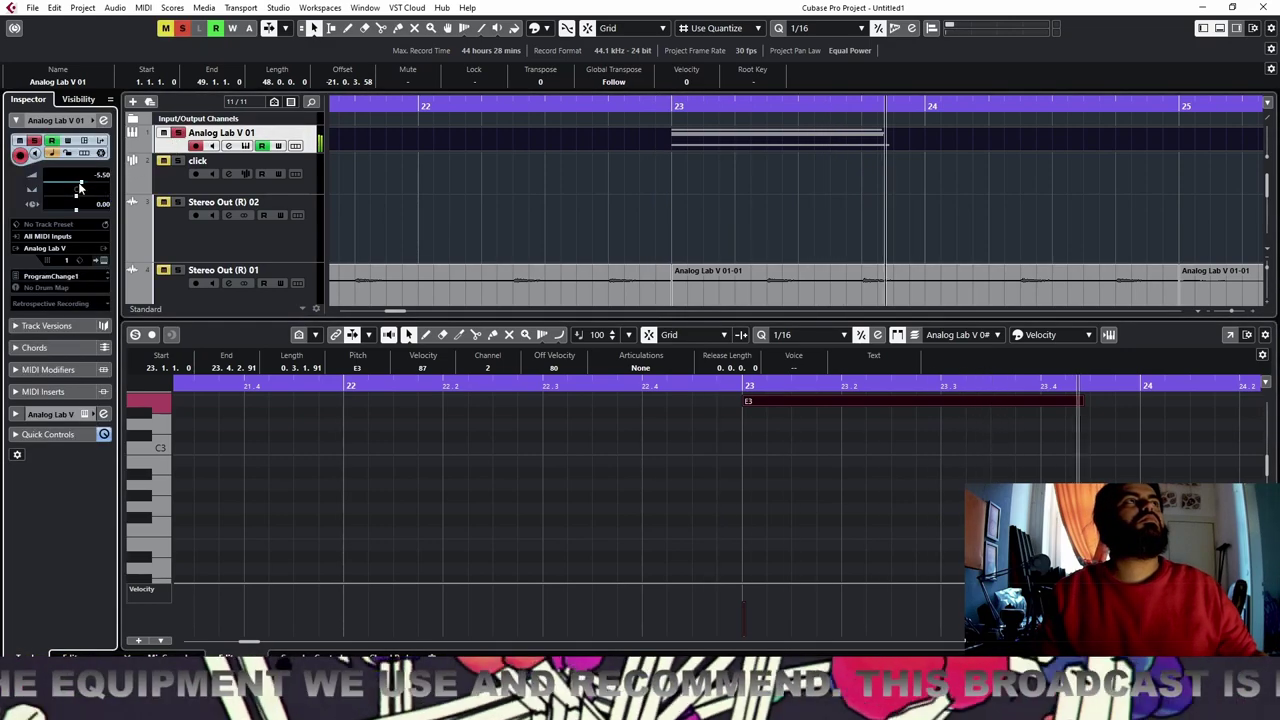
key("space")
Enlarge the Analog Lab V 01 track and lengthen its four chord notes in the note editor so the low E3 ends at bar 24
double_click(855, 140)
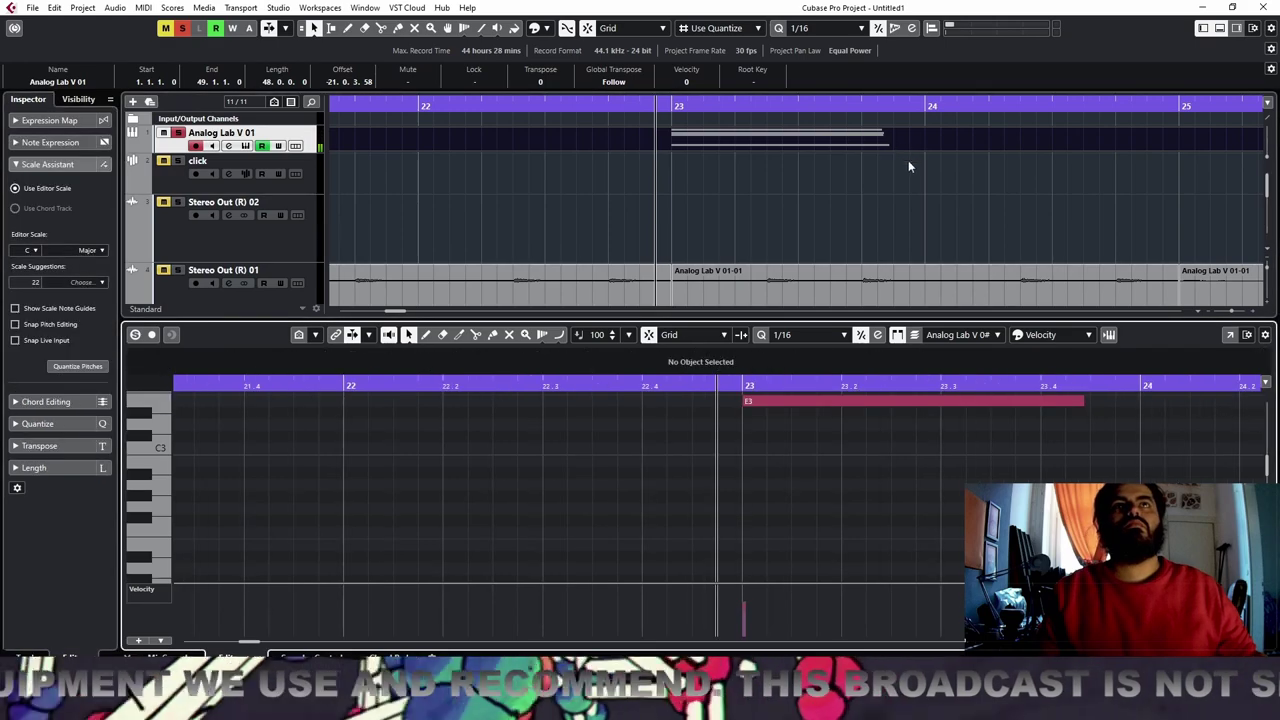
left_click(1229, 28)
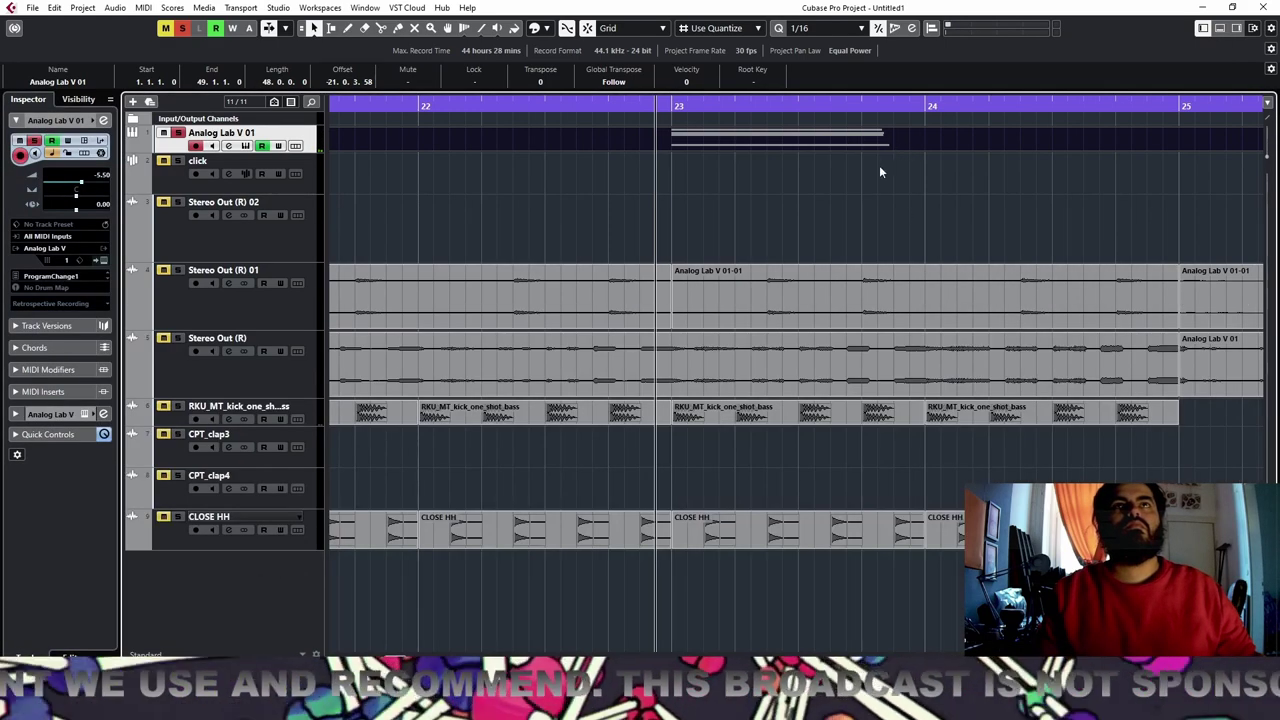
left_click_drag(230, 153, 222, 338)
double_click(870, 288)
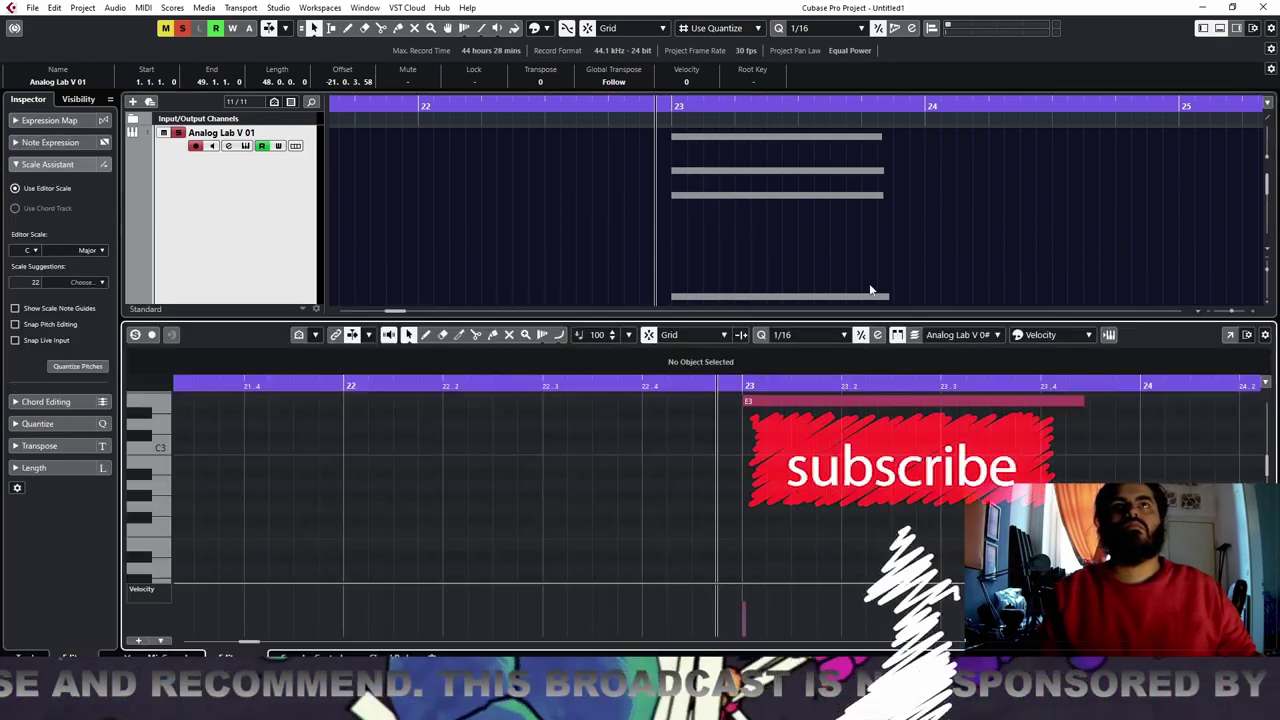
left_click(1230, 335)
left_click_drag(948, 223, 884, 456)
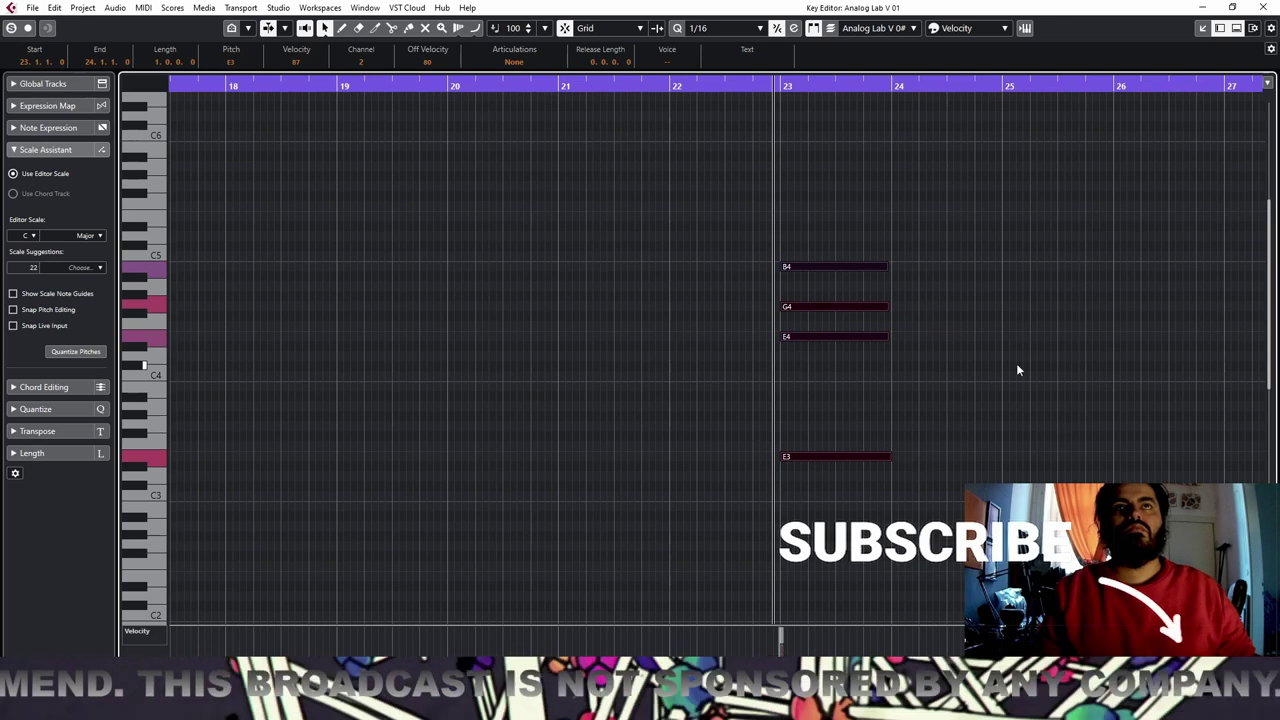
left_click(1264, 8)
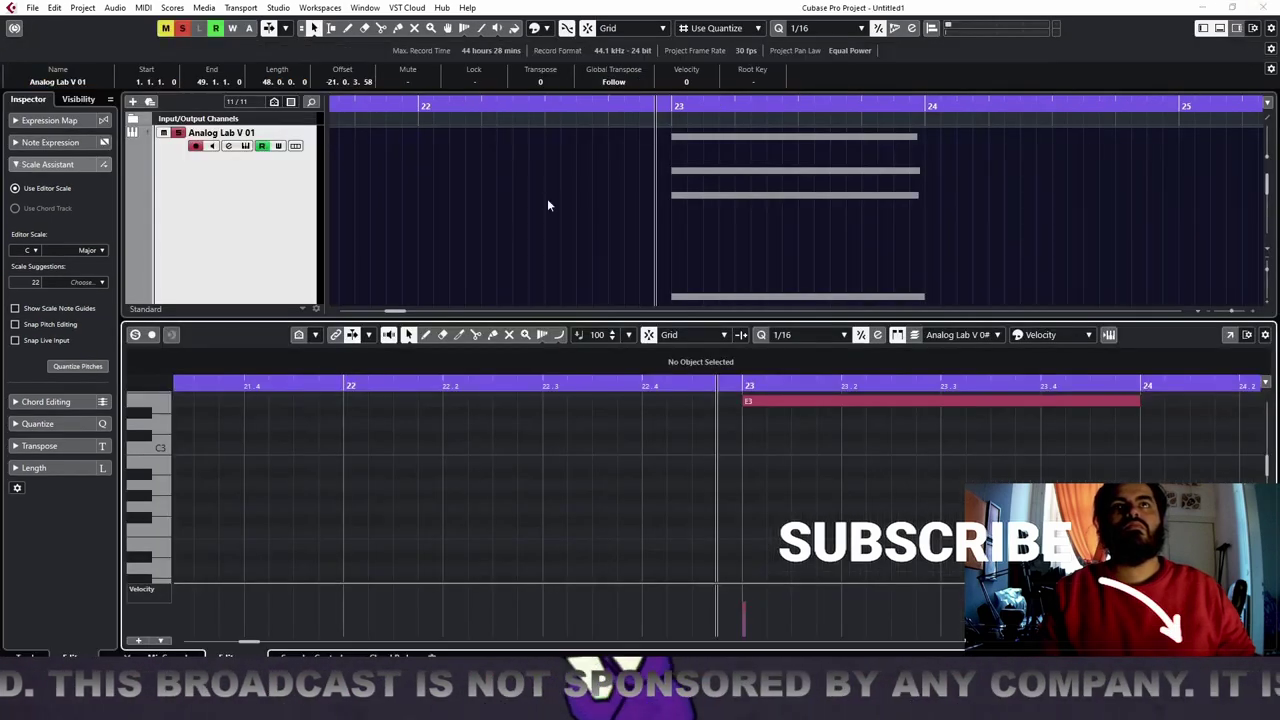
left_click(1220, 28)
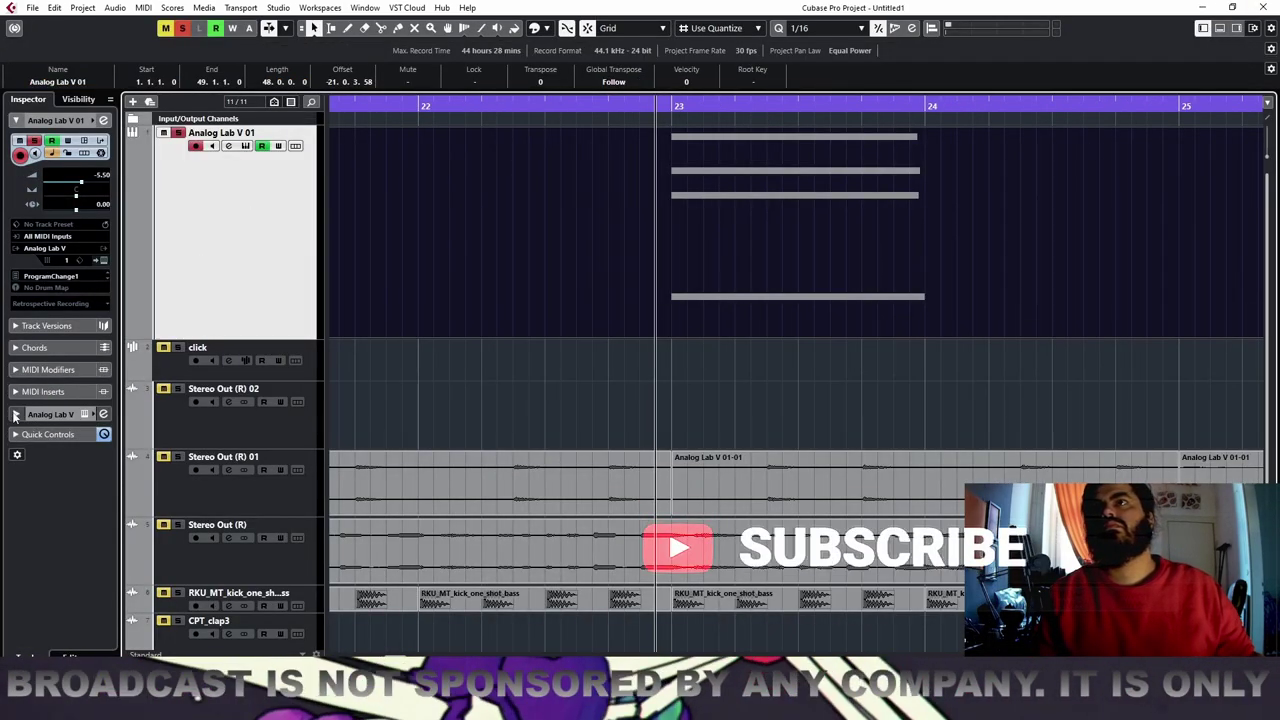
Insert the REVelation reverb in the second audio insert slot of the Analog Lab V 01 track
left_click(49, 415)
left_click(45, 251)
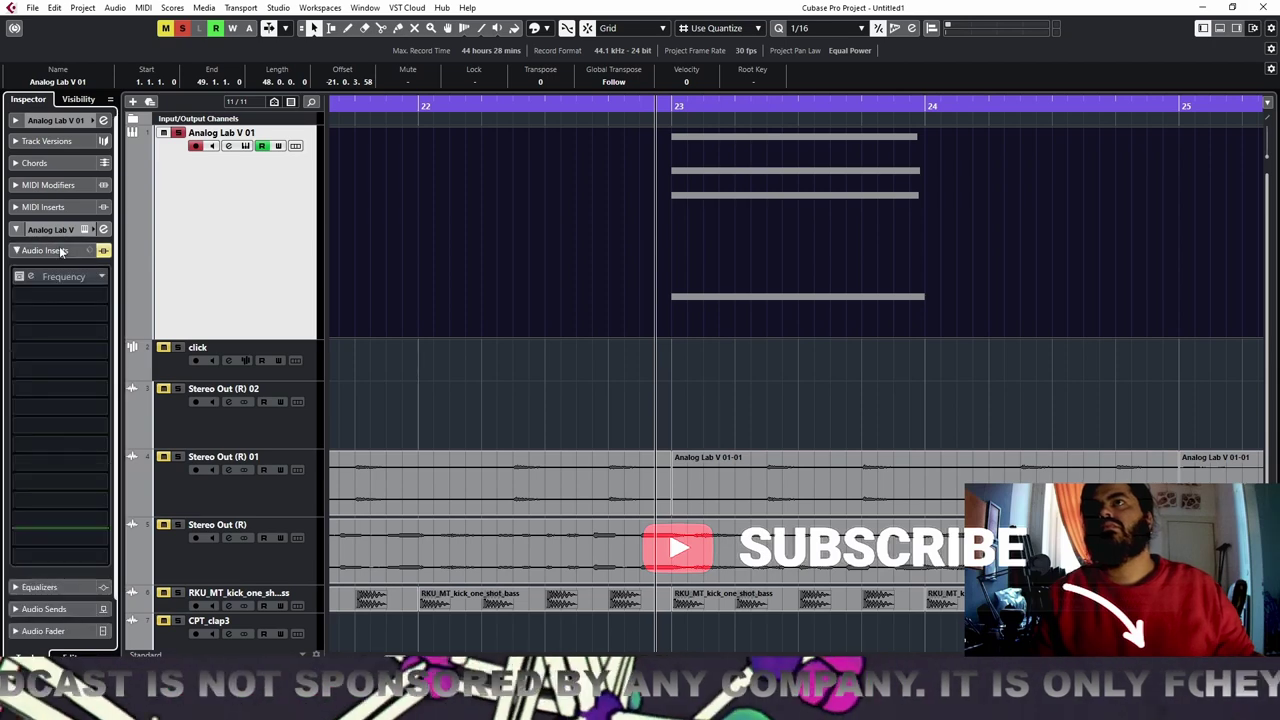
left_click(86, 296)
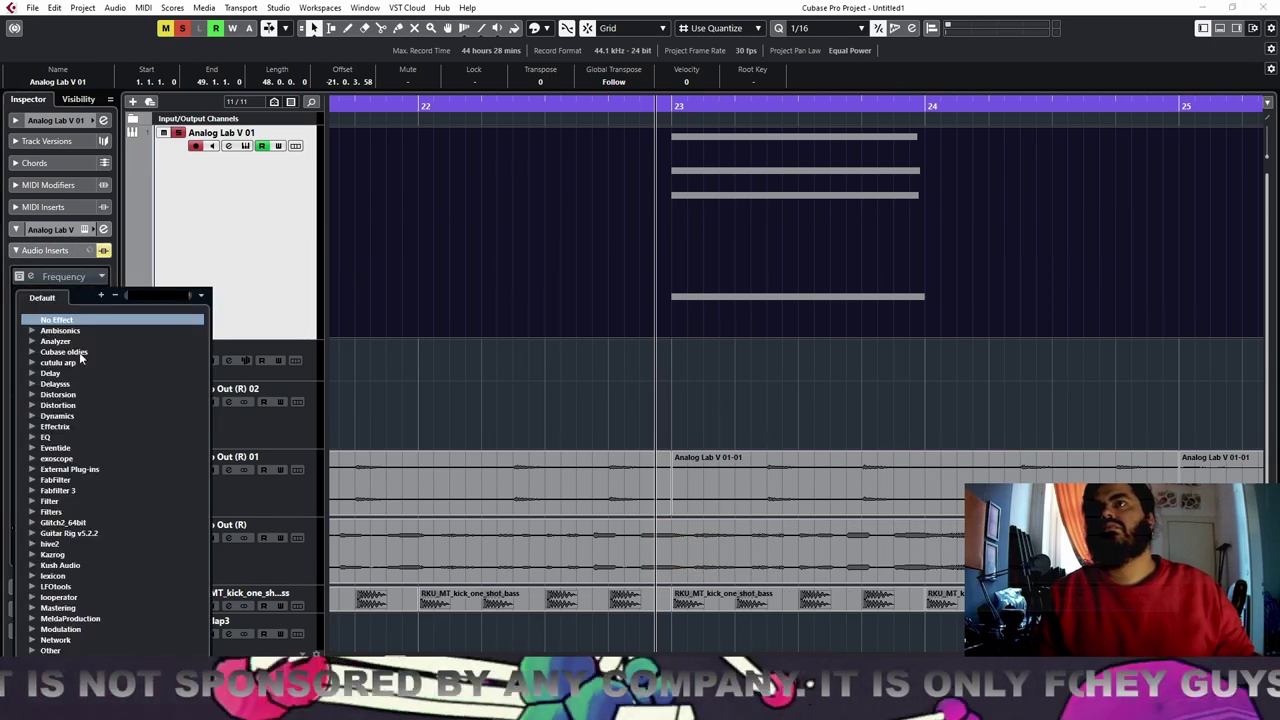
scroll(57, 548, "down", 5)
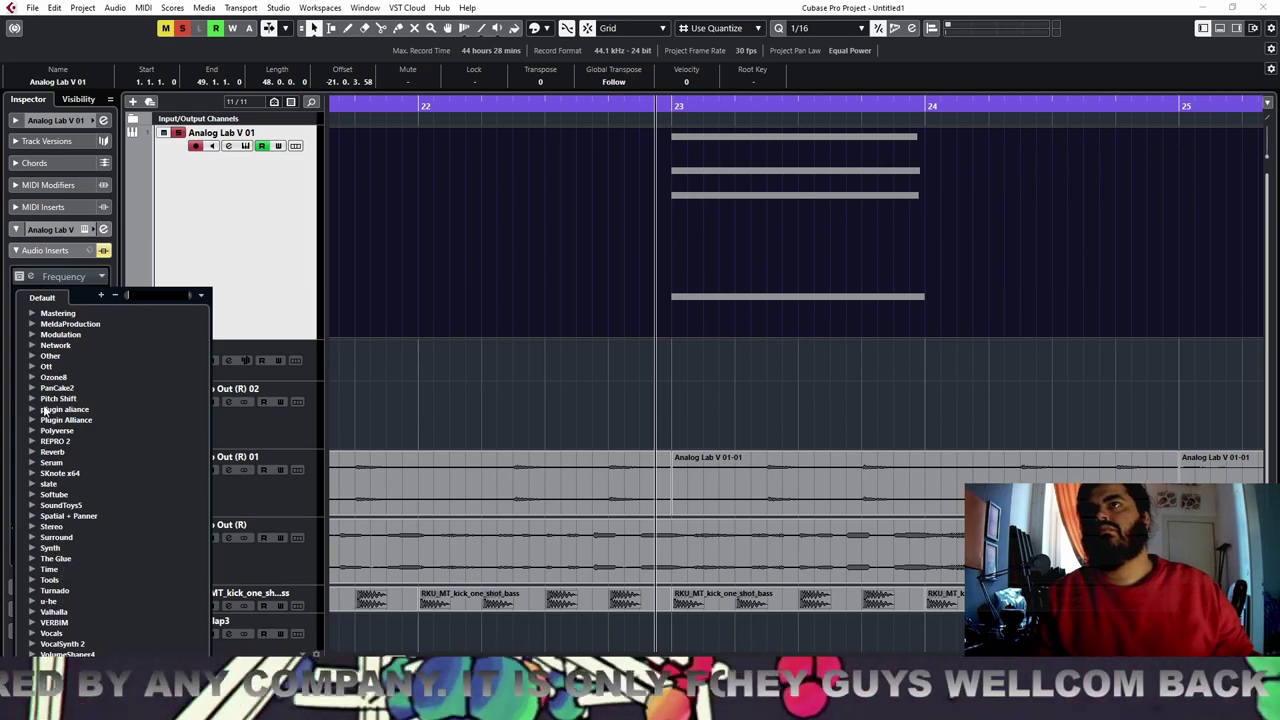
scroll(43, 400, "up", 6)
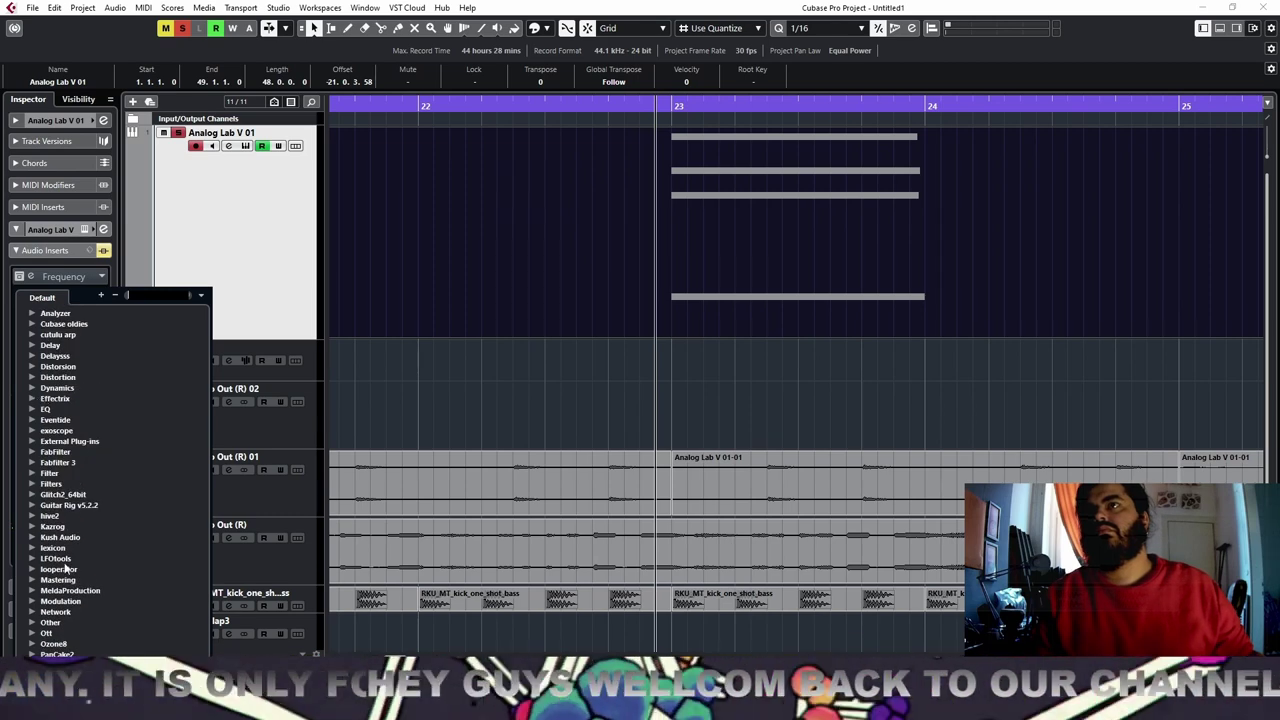
scroll(57, 568, "down", 6)
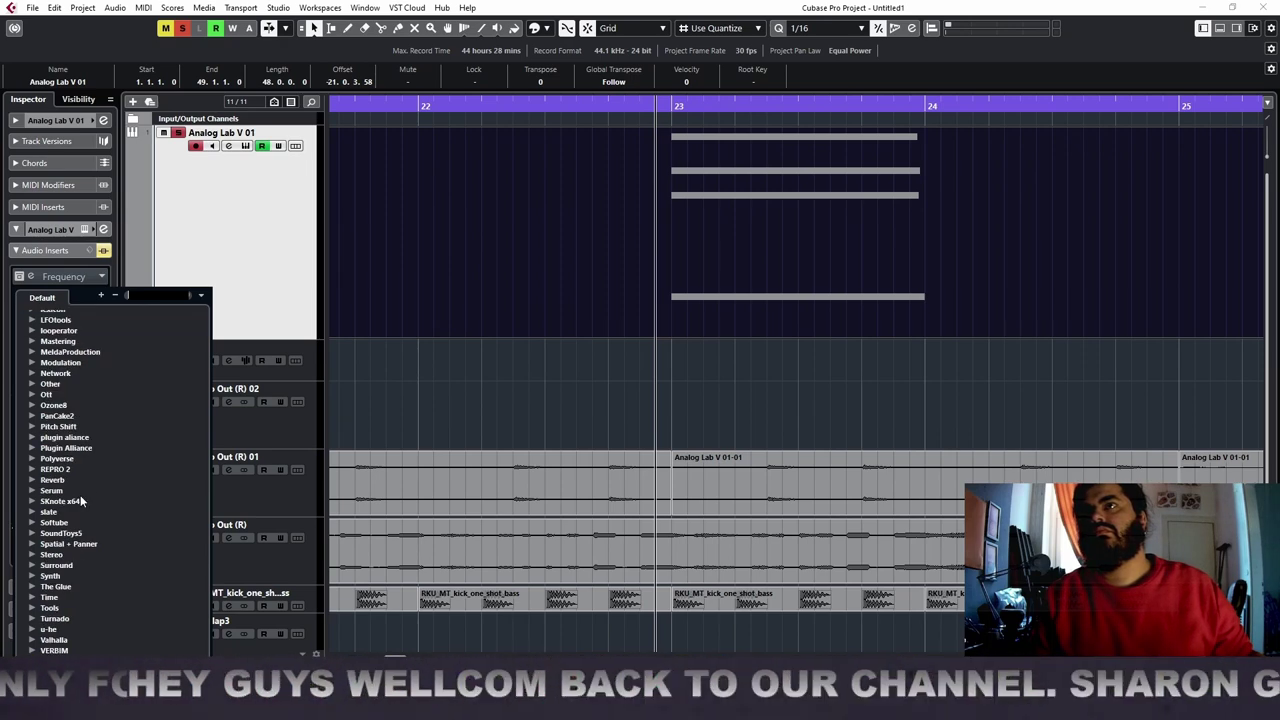
scroll(81, 500, "down", 1)
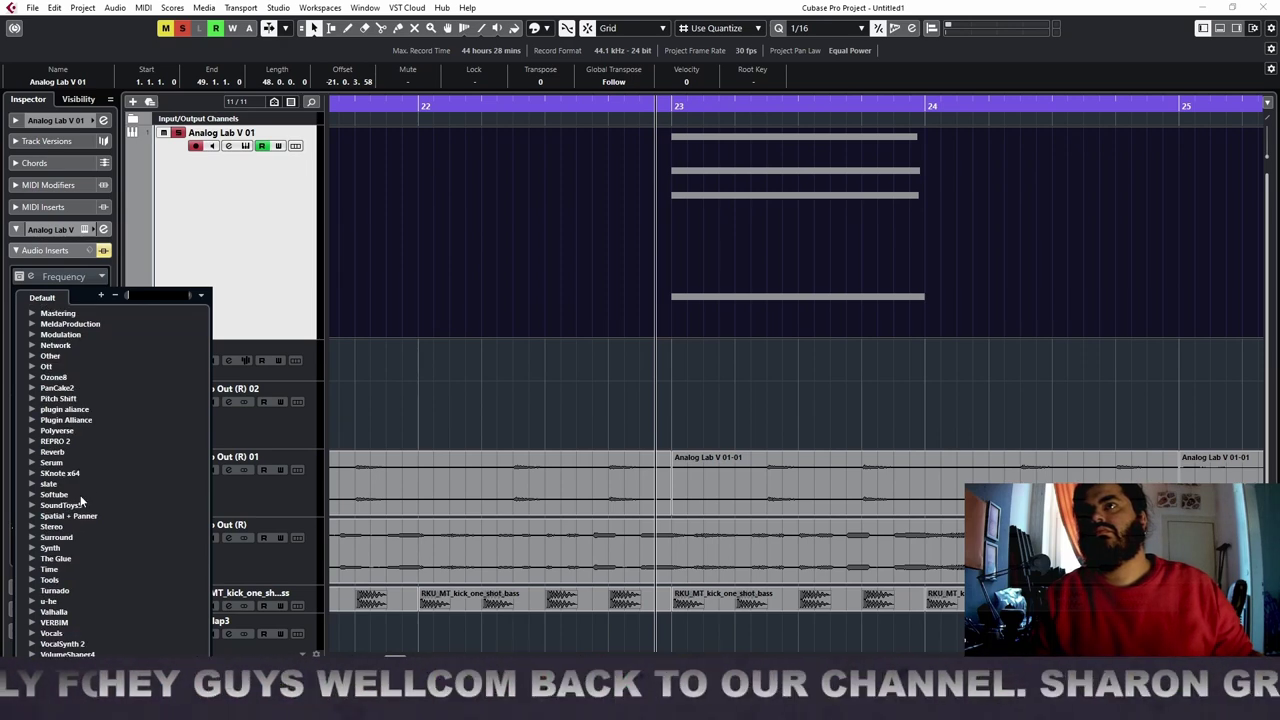
left_click(32, 623)
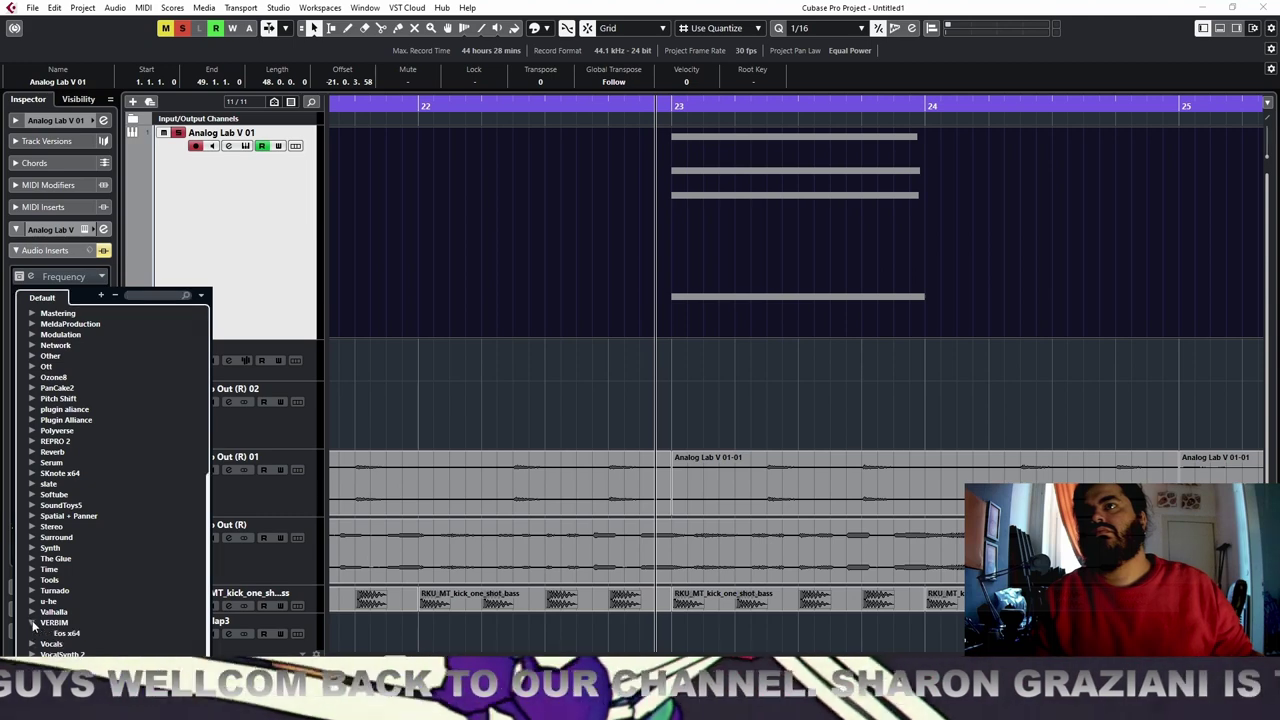
left_click(32, 623)
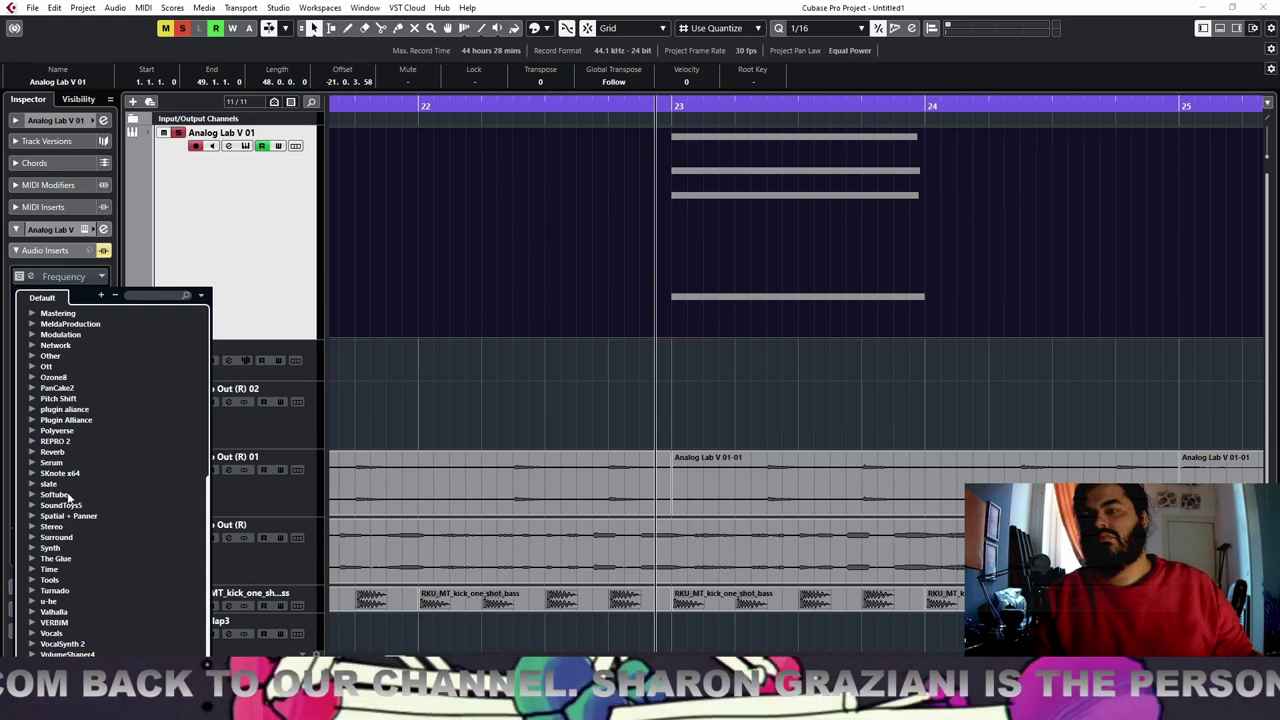
left_click(32, 452)
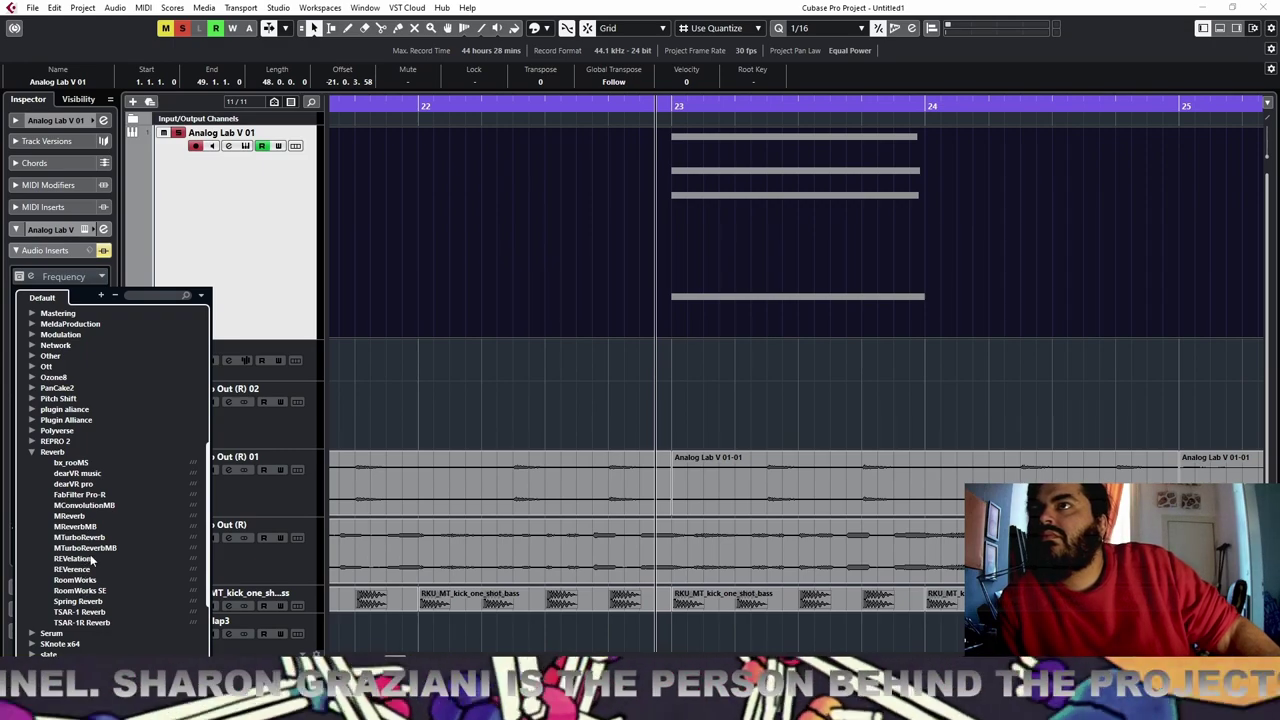
left_click(84, 559)
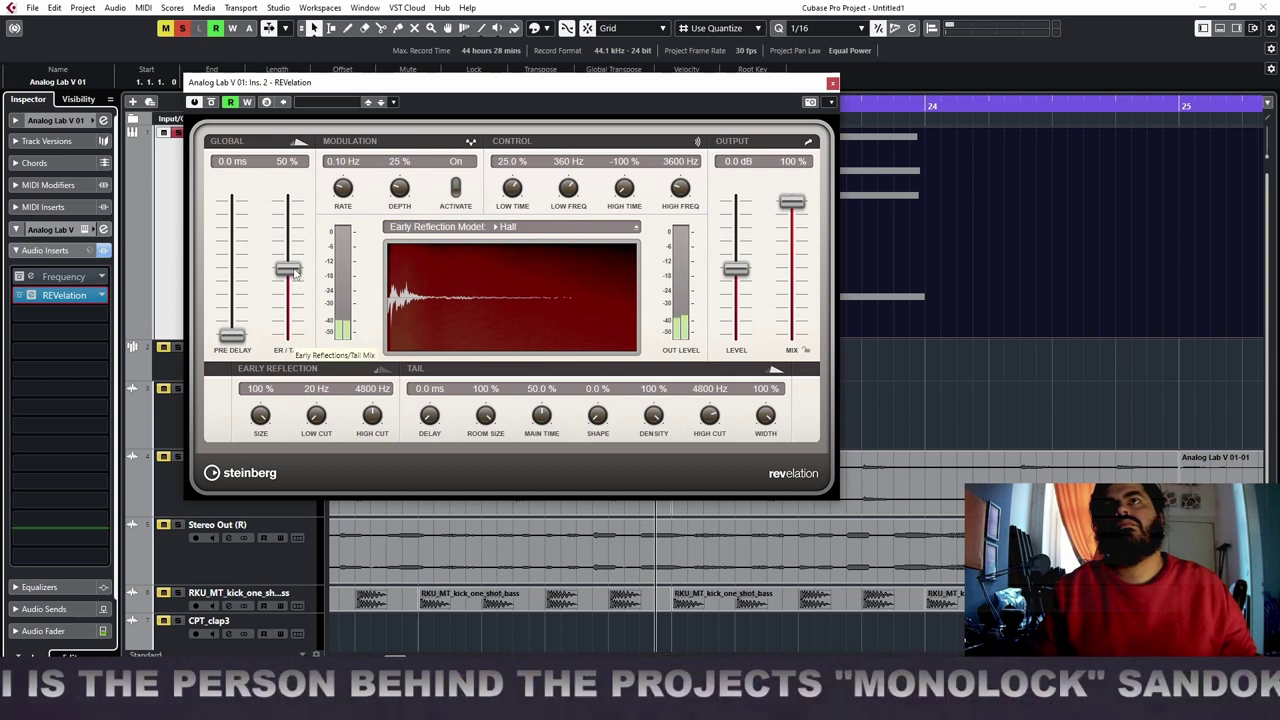
Set REVelation's ER/Tail mix to 100% and its early reflection High Cut to 20000 Hz, and close the plug-in
left_click_drag(295, 232, 300, 196)
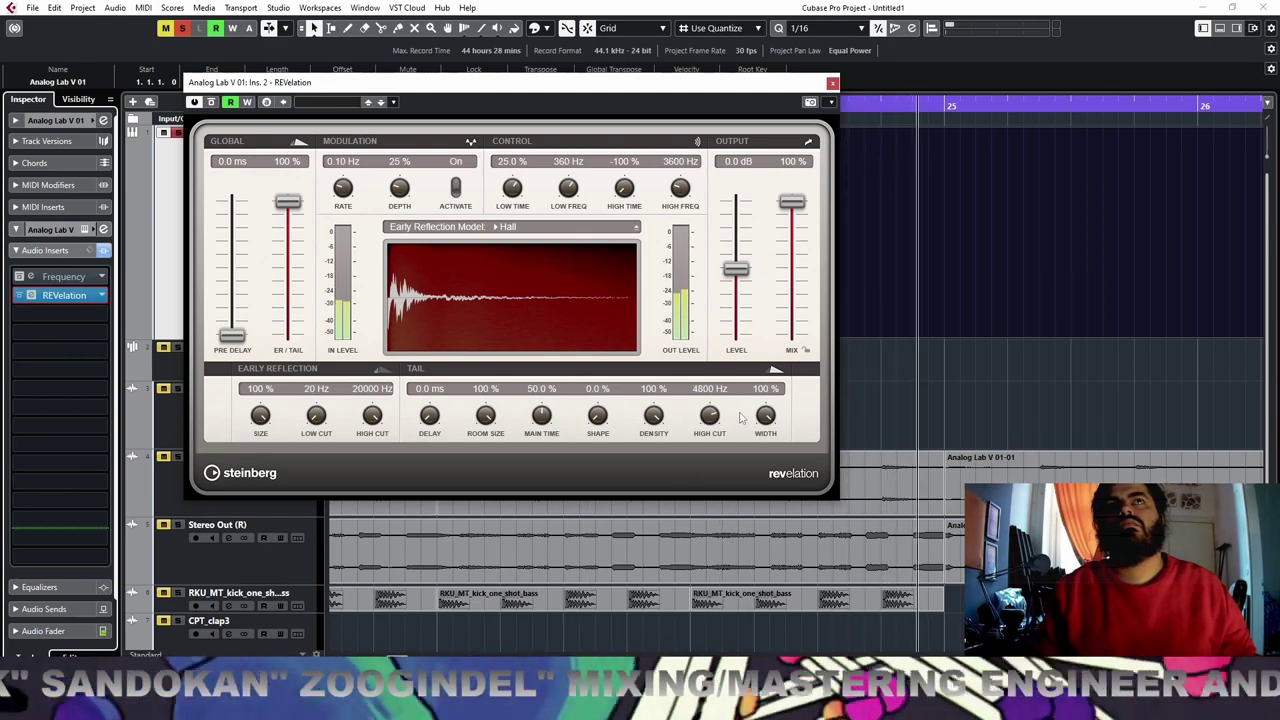
left_click(832, 83)
key("space")
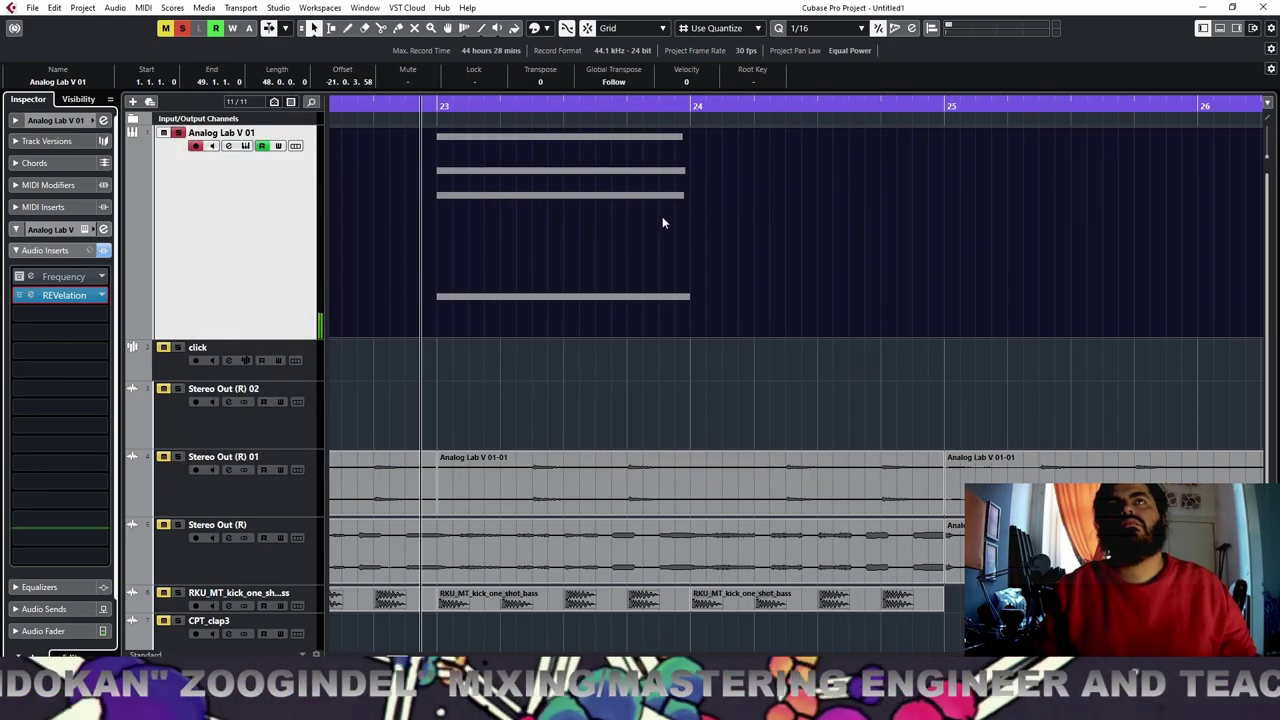
Set the grid quantize to 1/1 and split the Analog Lab V 01 part at bar 23
key("g")
key("g")
key("g")
key("g")
key("g")
key("g")
key("g")
key("g")
key("g")
key("g")
key("g")
key("g")
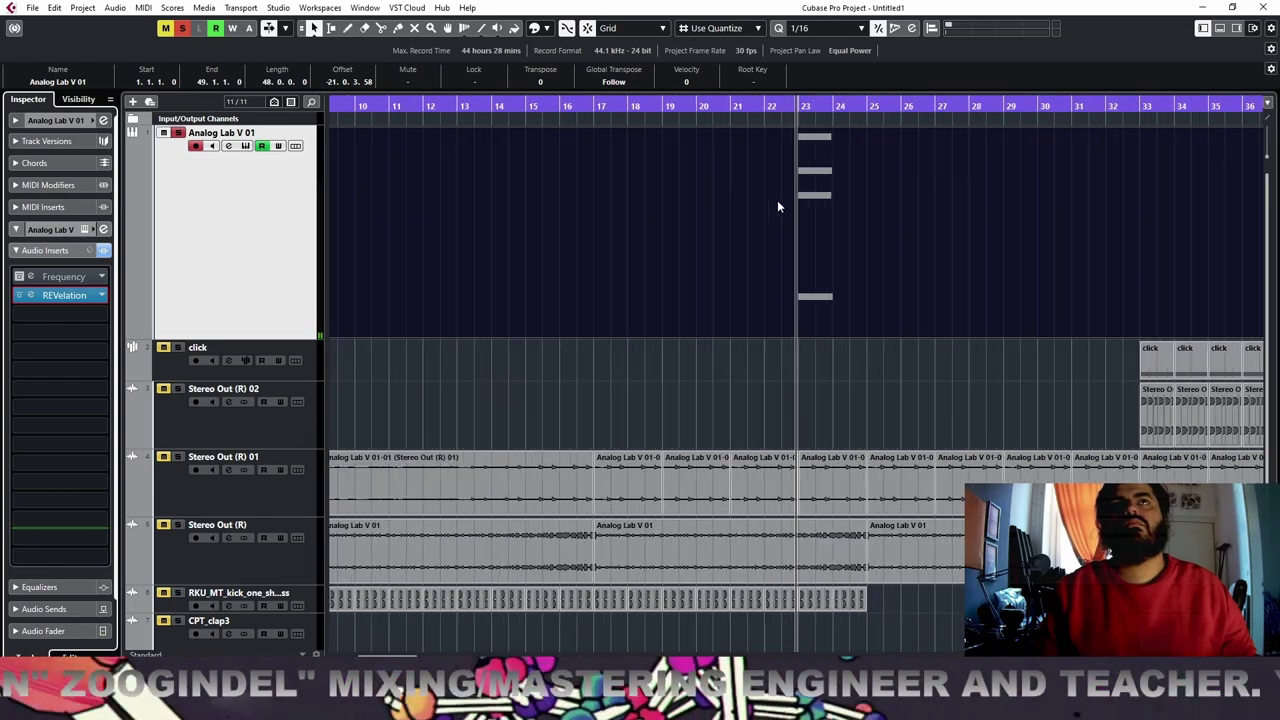
right_click(771, 202)
left_click(838, 198)
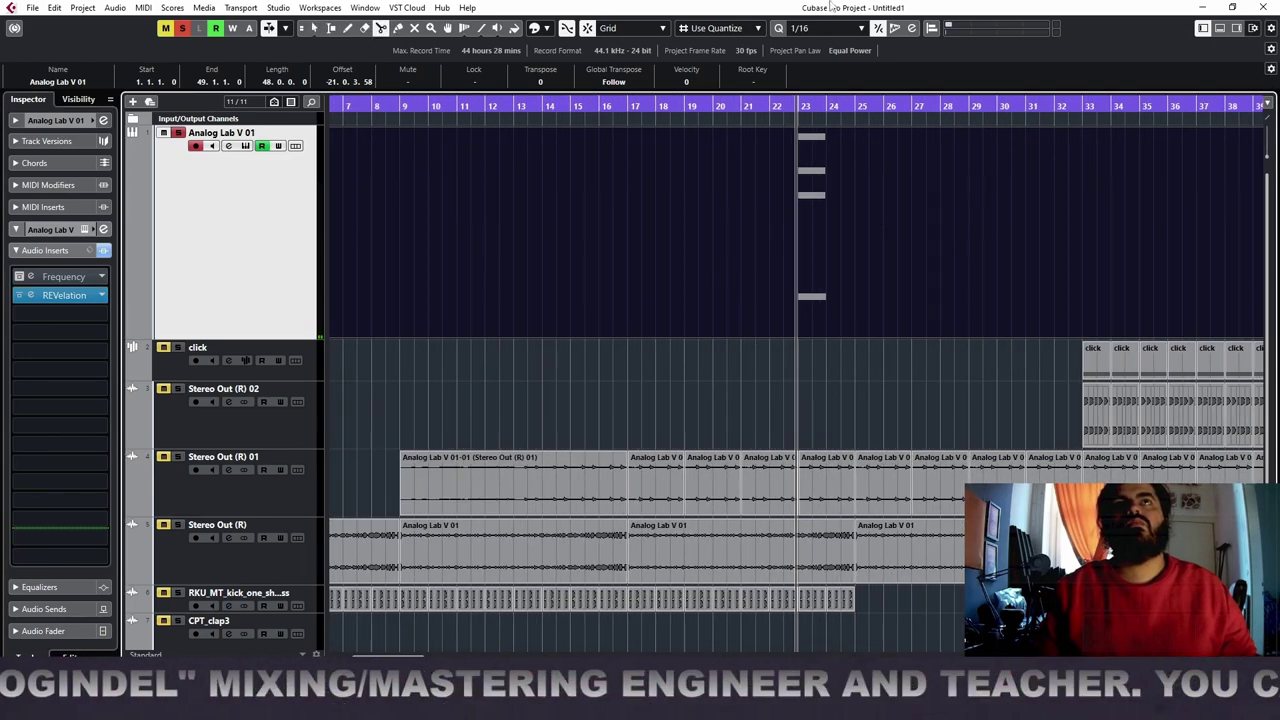
left_click(825, 28)
left_click(830, 72)
left_click(795, 234)
right_click(795, 234)
left_click(794, 231)
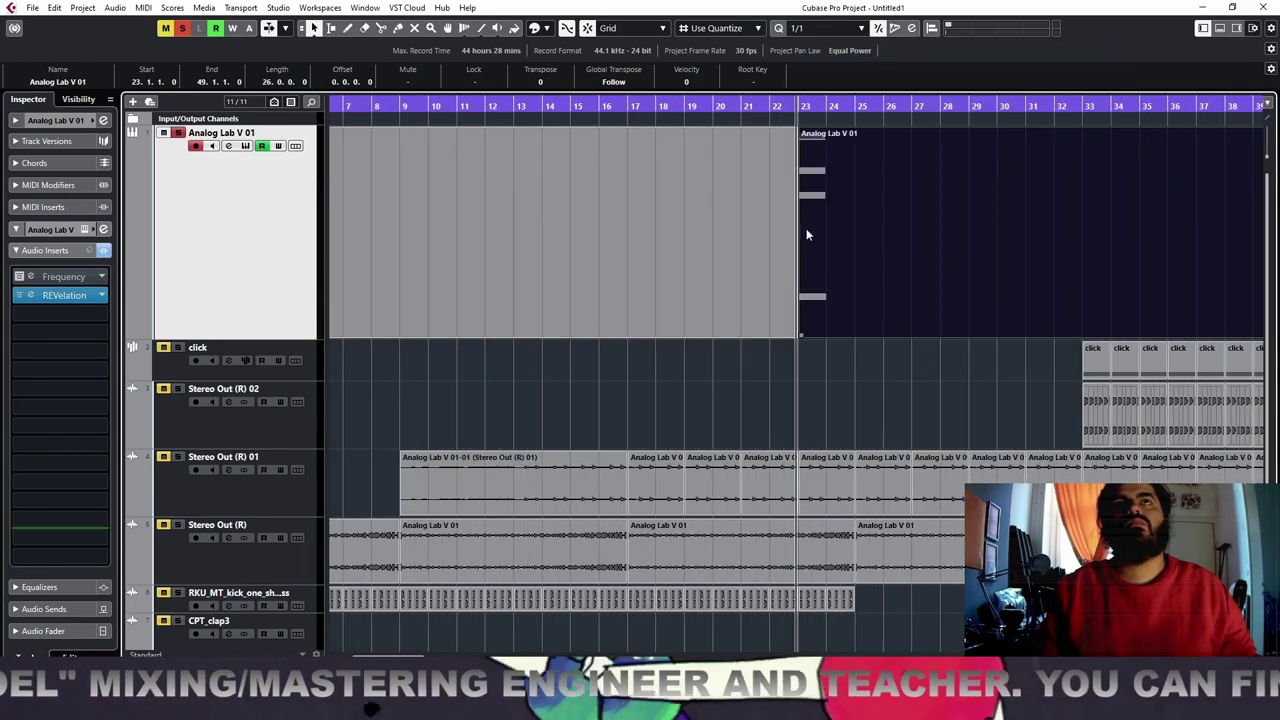
Split the Analog Lab V 01 part again at bar 27
right_click(867, 220)
left_click(932, 217)
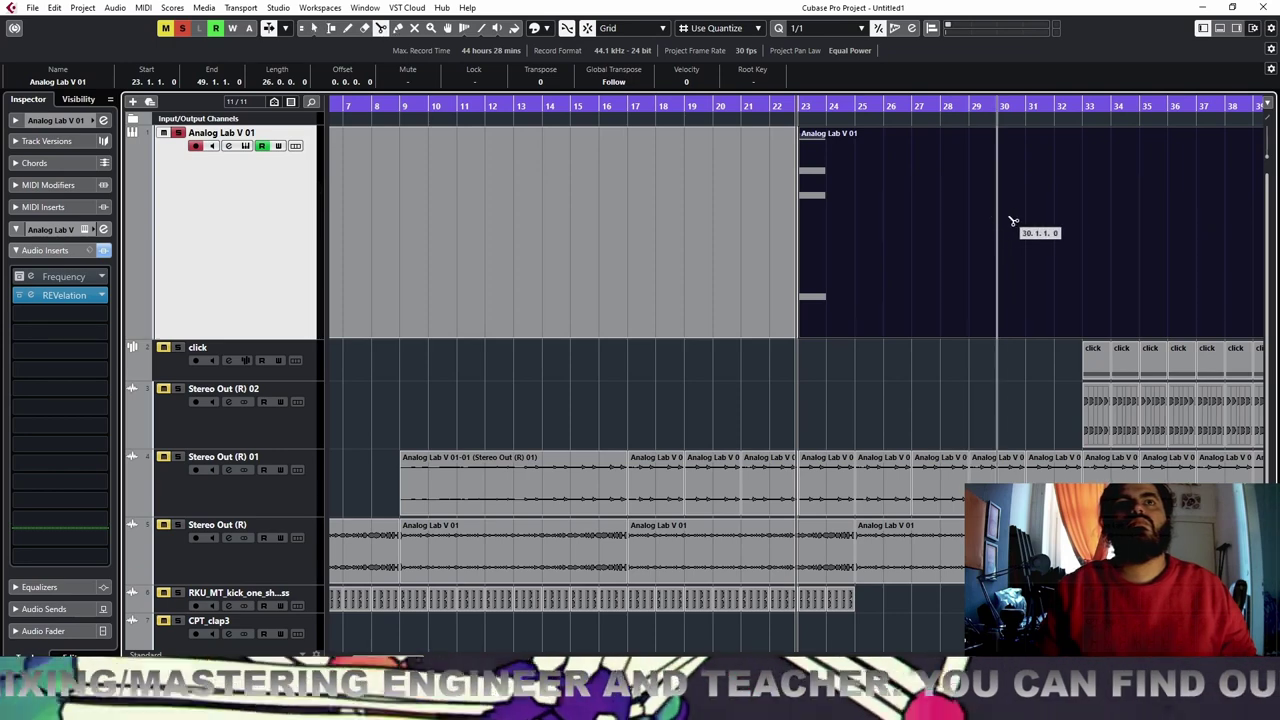
key("g")
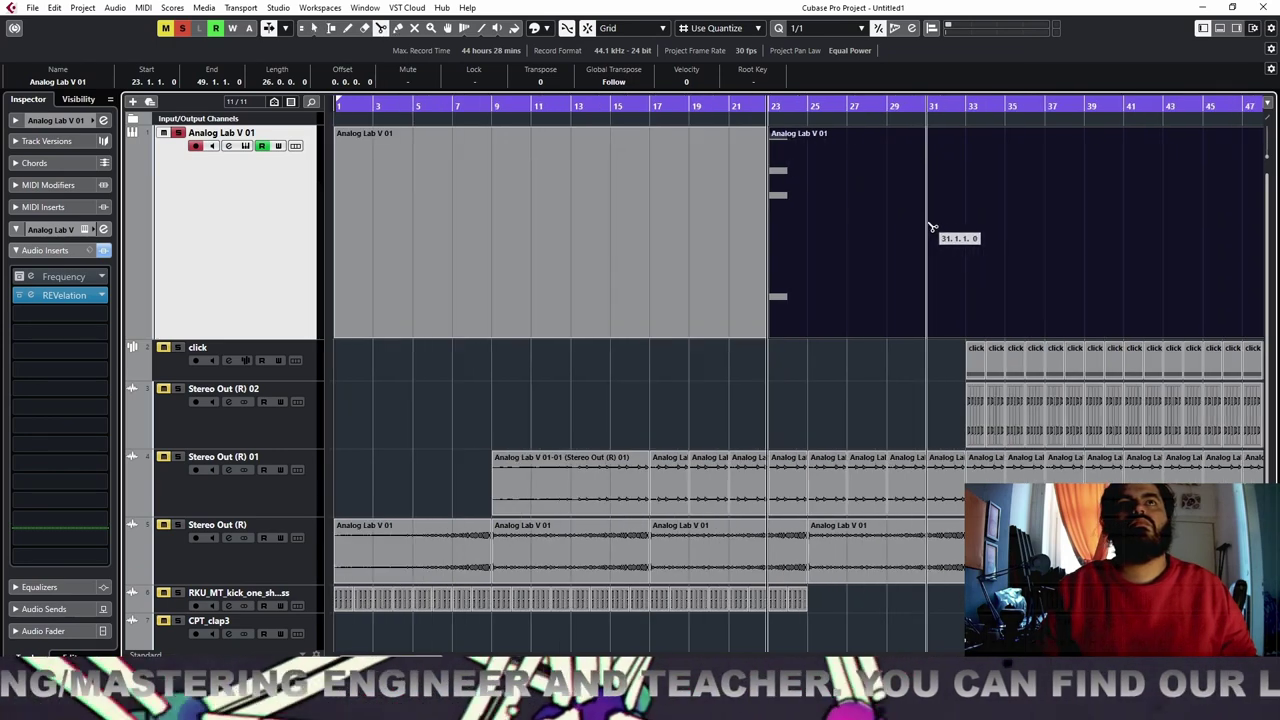
left_click(848, 228)
right_click(848, 228)
left_click(847, 226)
Delete the empty Analog Lab V 01 parts before bar 23 and after bar 27, and play back the remaining chord part
left_click(669, 232)
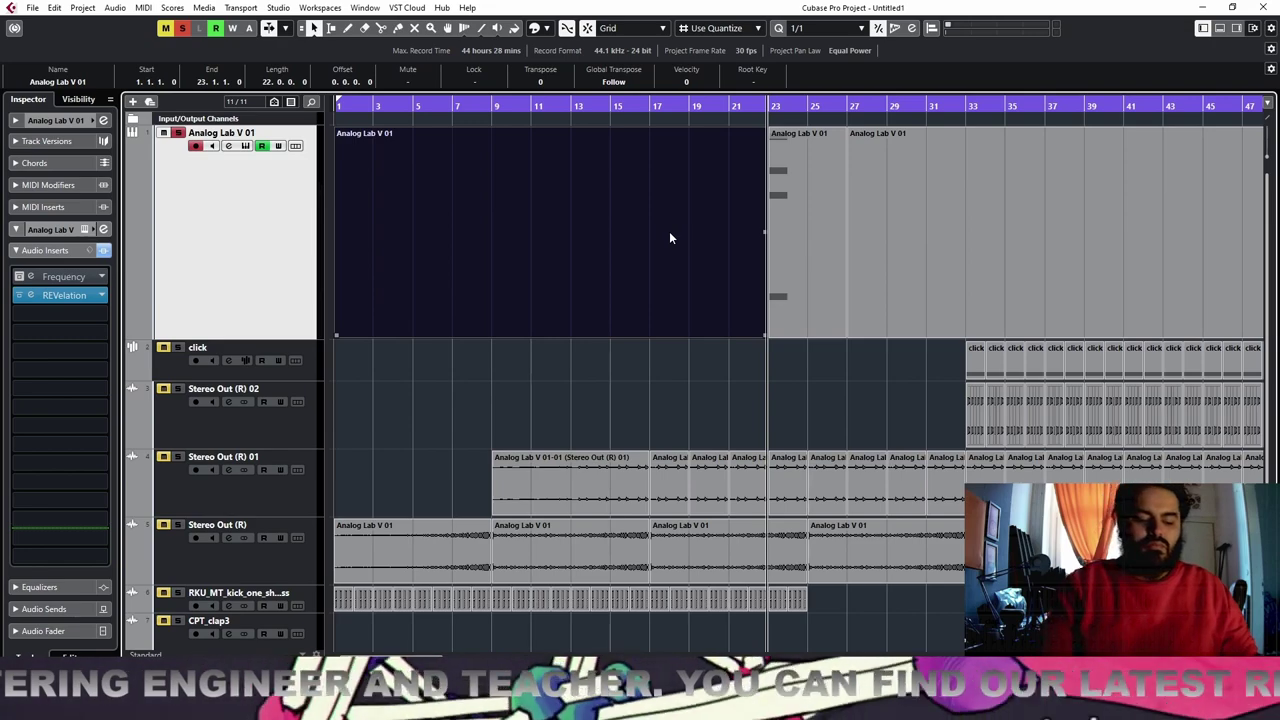
key("Delete")
left_click(966, 219)
key("Delete")
key("space")
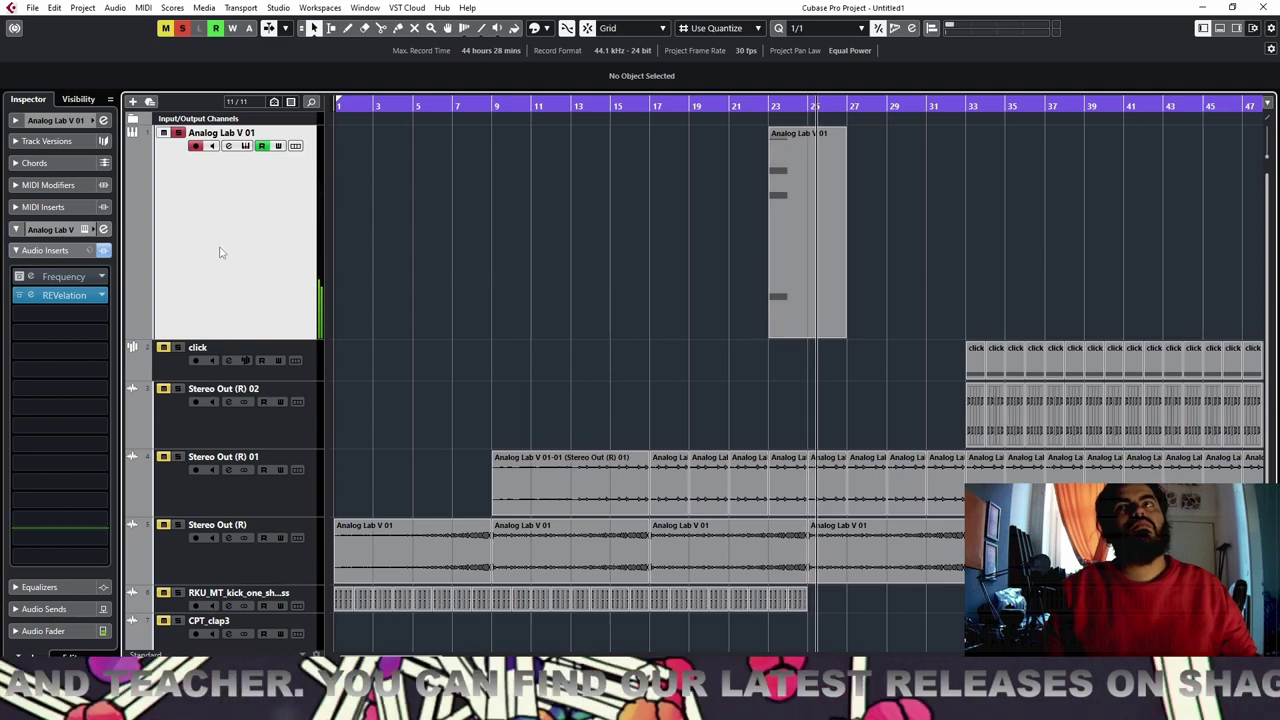
key("space")
In REVelation, set High Time to 100%, High Freq to 20000 Hz and modulation Depth to 50%, keeping the Hall early reflection model
left_click(83, 298)
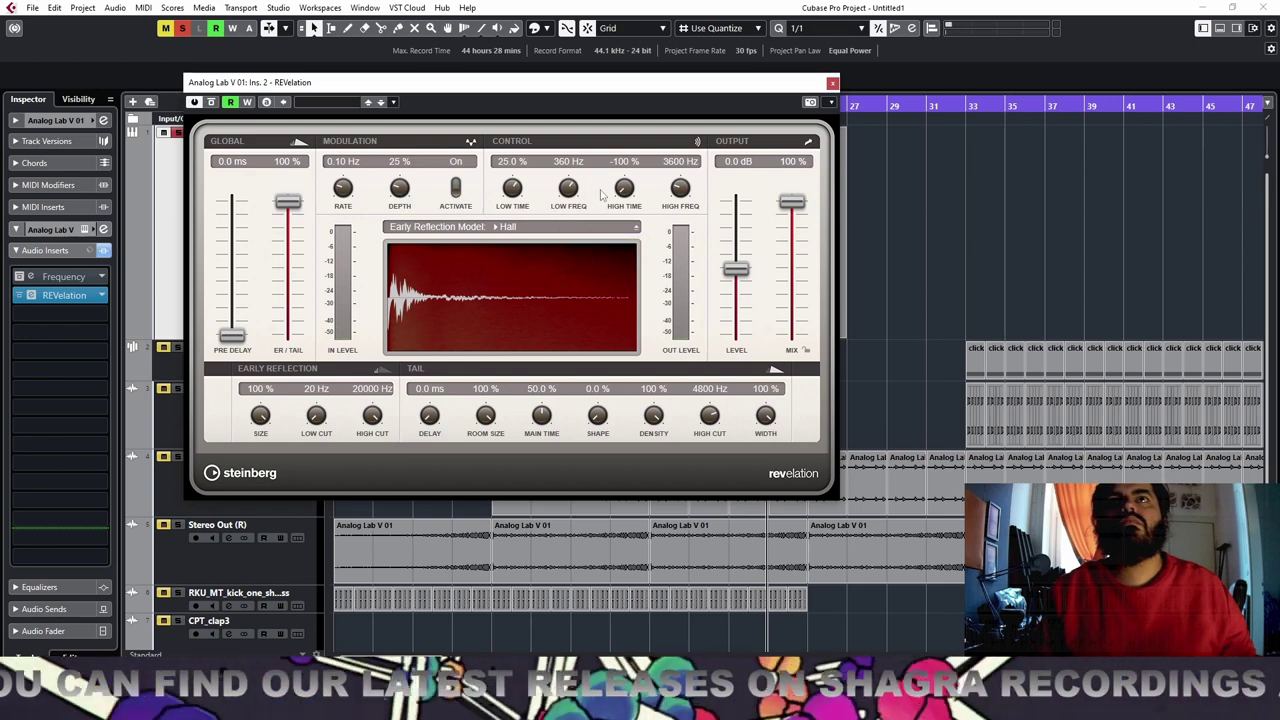
left_click_drag(630, 194, 632, 195)
key("space")
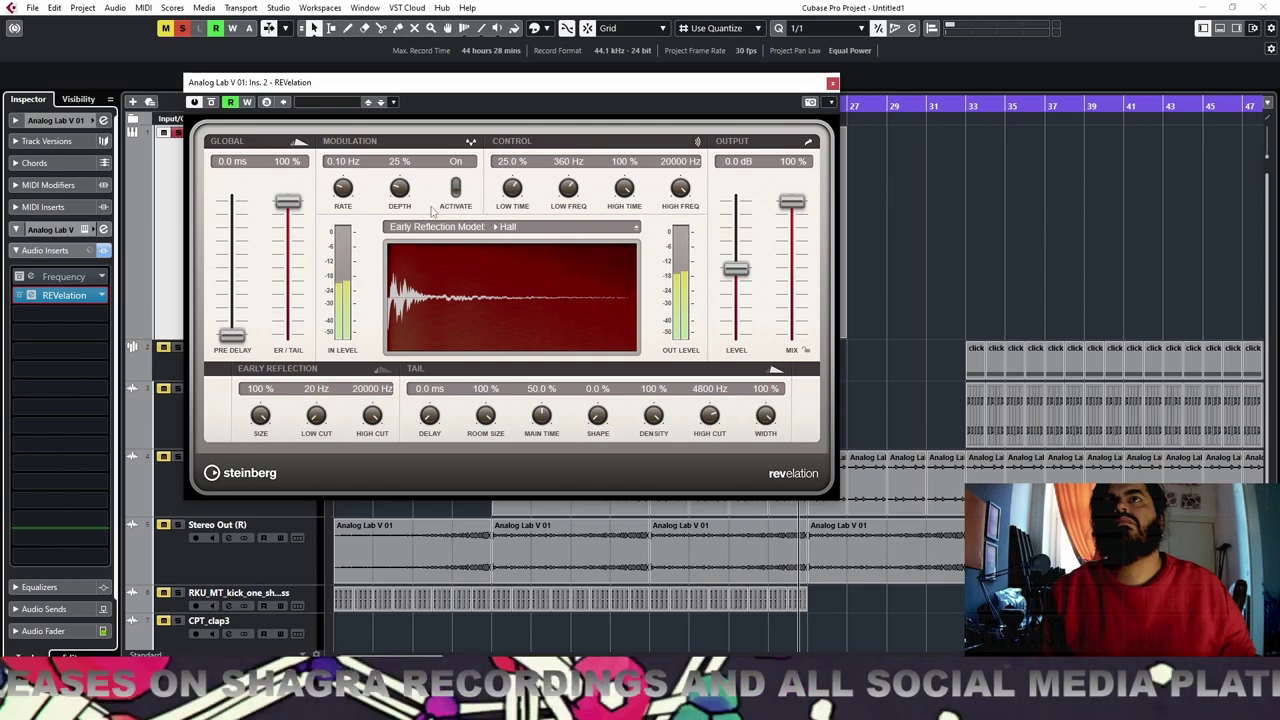
left_click_drag(402, 192, 404, 161)
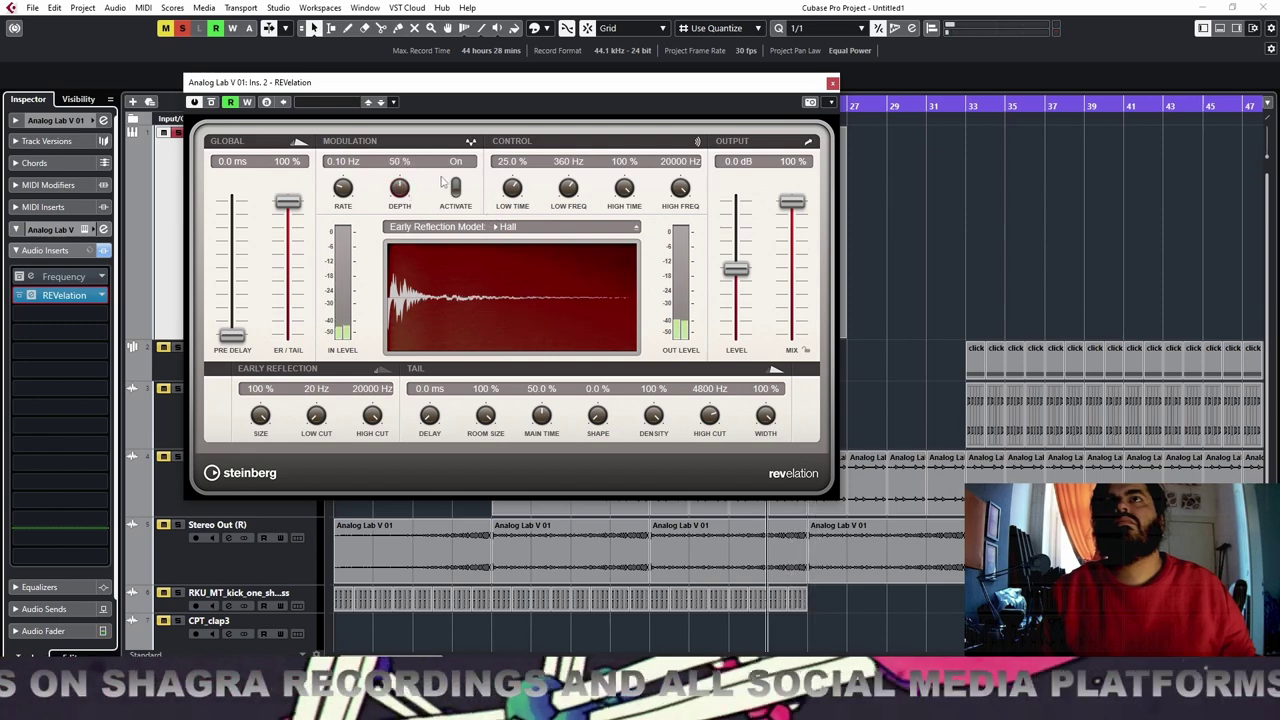
left_click(551, 231)
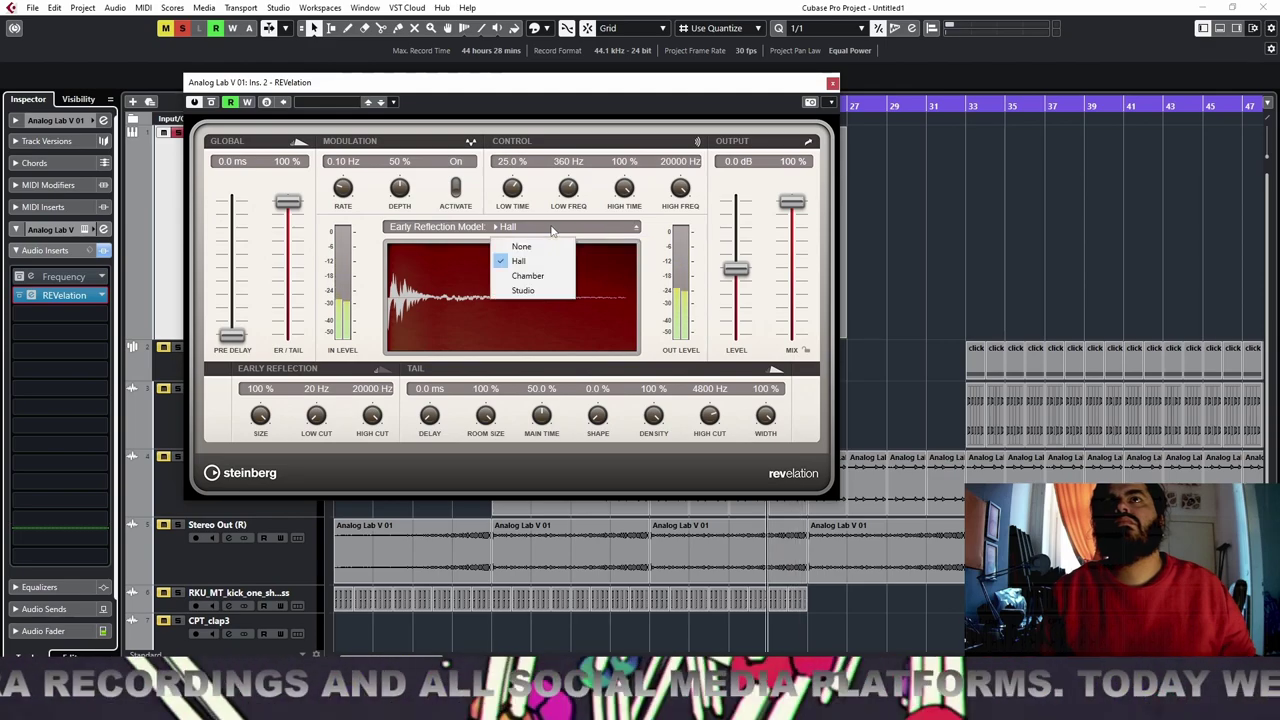
left_click(651, 212)
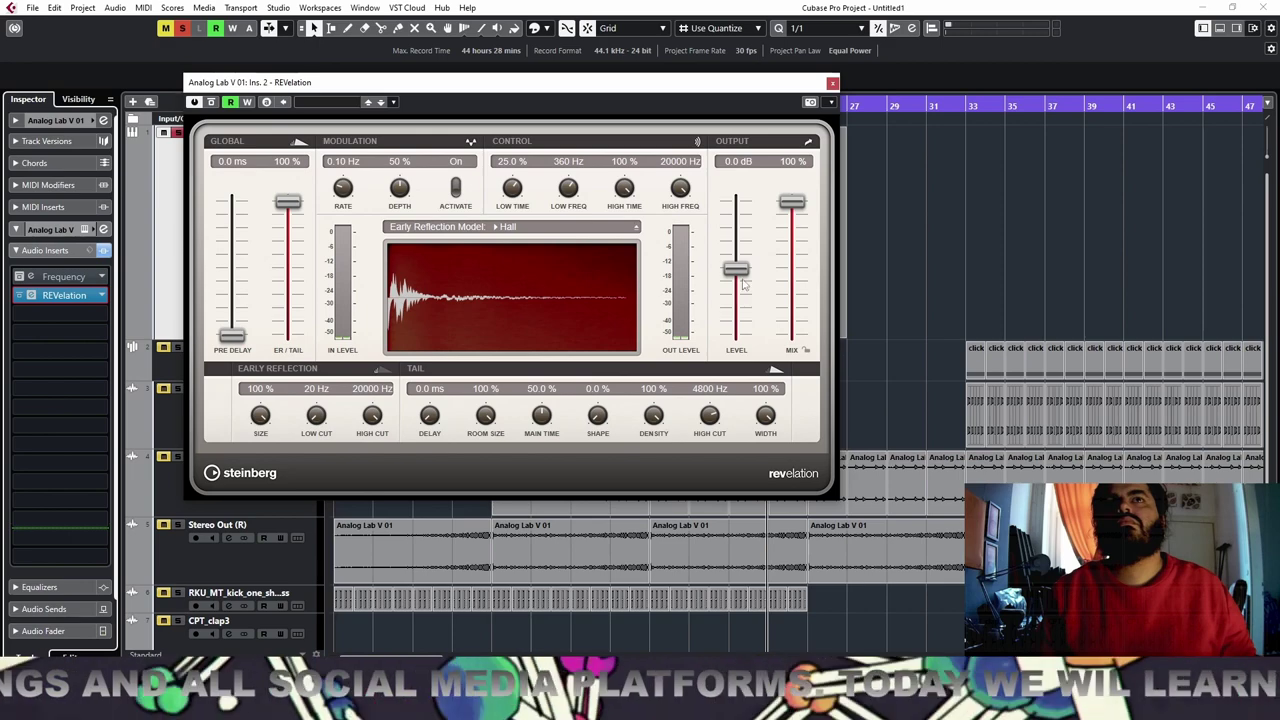
Set the reverb tail's Shape to 49%, try an output level of 5.4 dB, and reset that level to 0.0 dB
left_click_drag(737, 244, 737, 239)
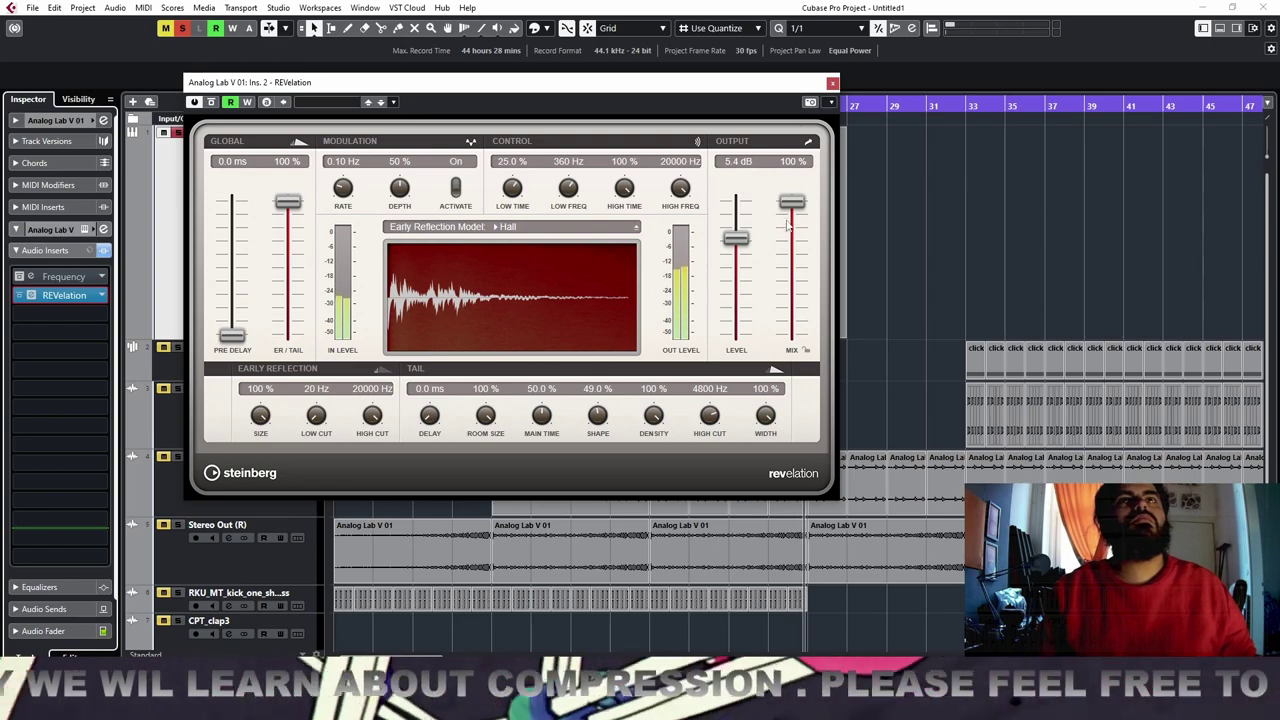
left_click(739, 243, "ctrl")
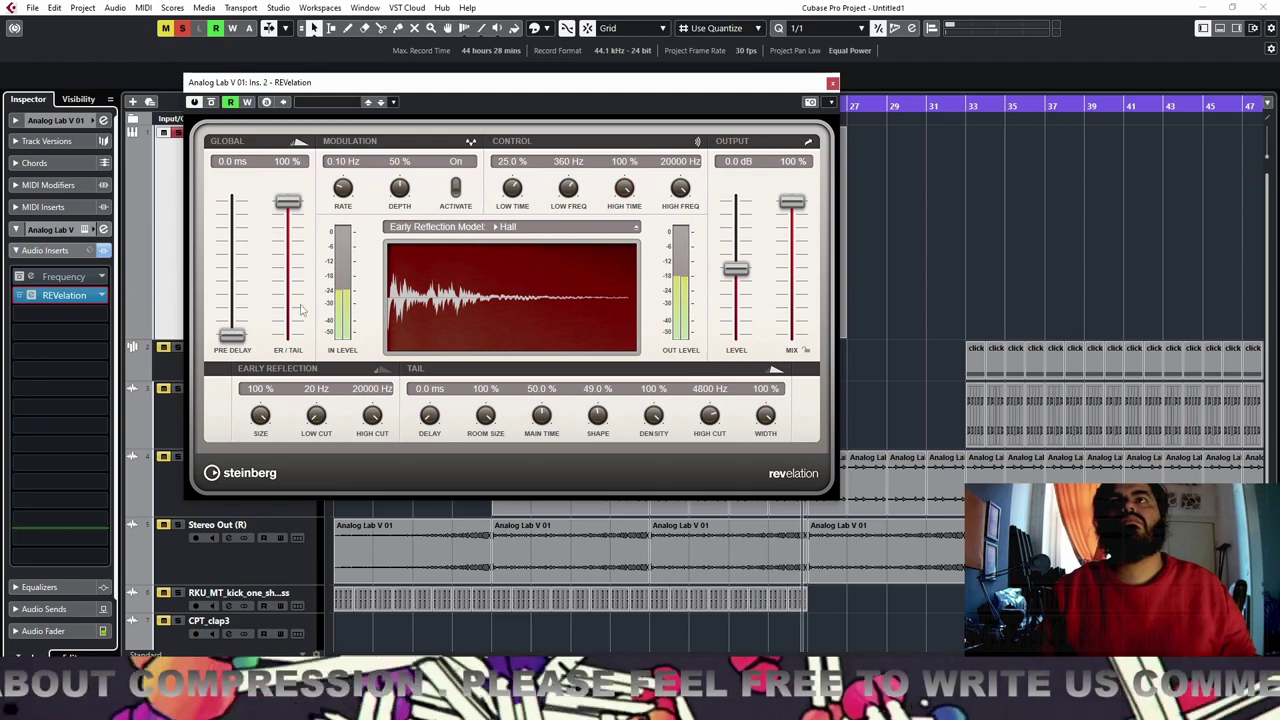
In REVelation, set Pre Delay to 149.3 ms, try a tail Delay and reset it to 0.0 ms, and adjust the tail's Main Time
left_click_drag(238, 335, 232, 296)
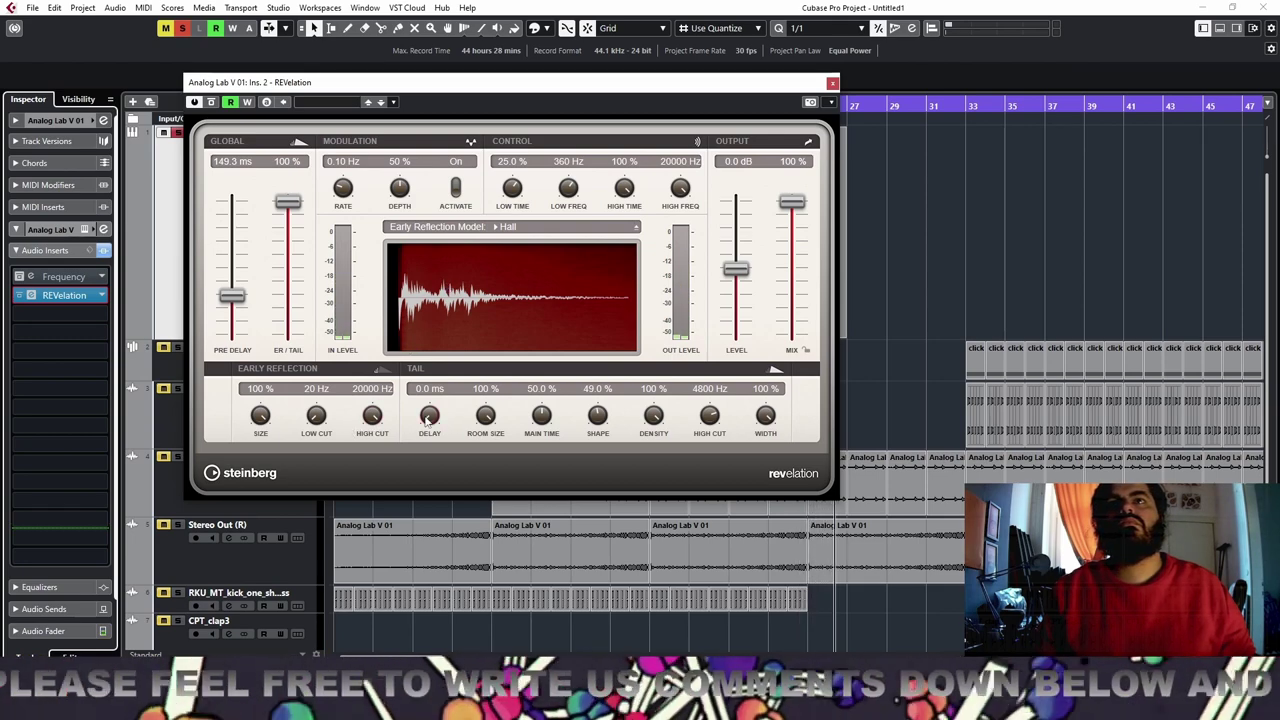
left_click_drag(436, 380, 436, 377)
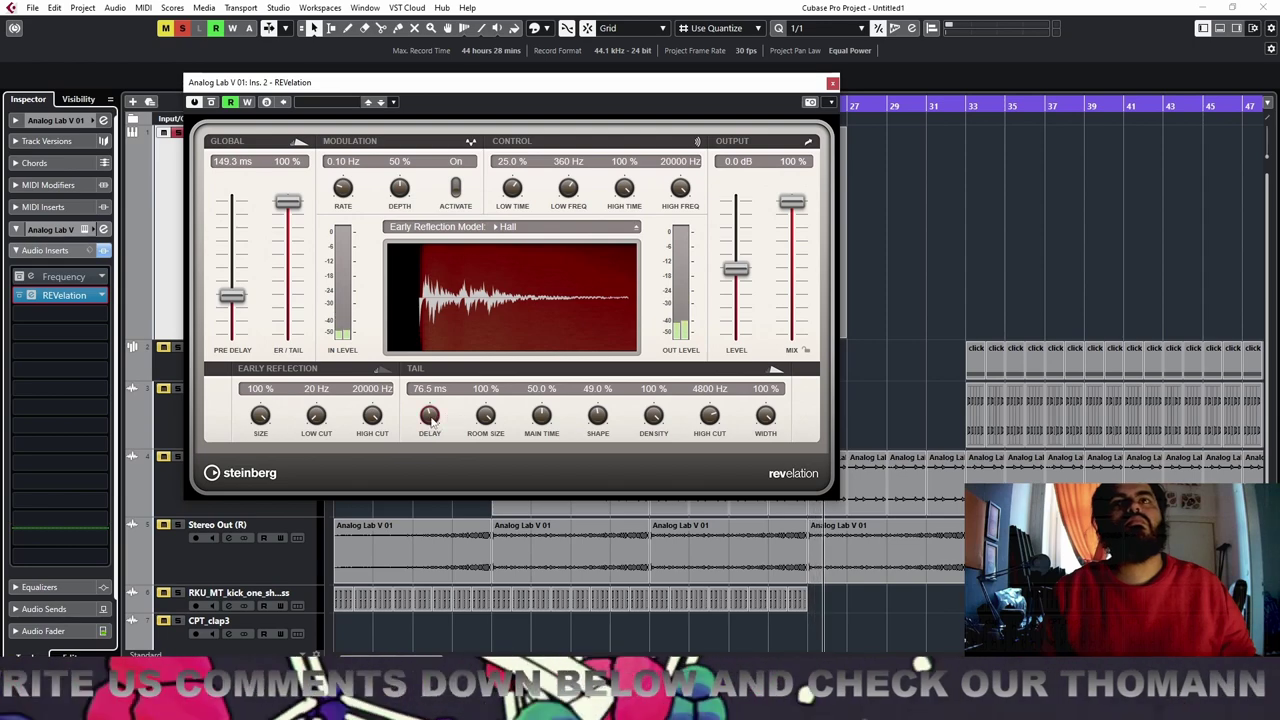
left_click_drag(432, 420, 431, 512)
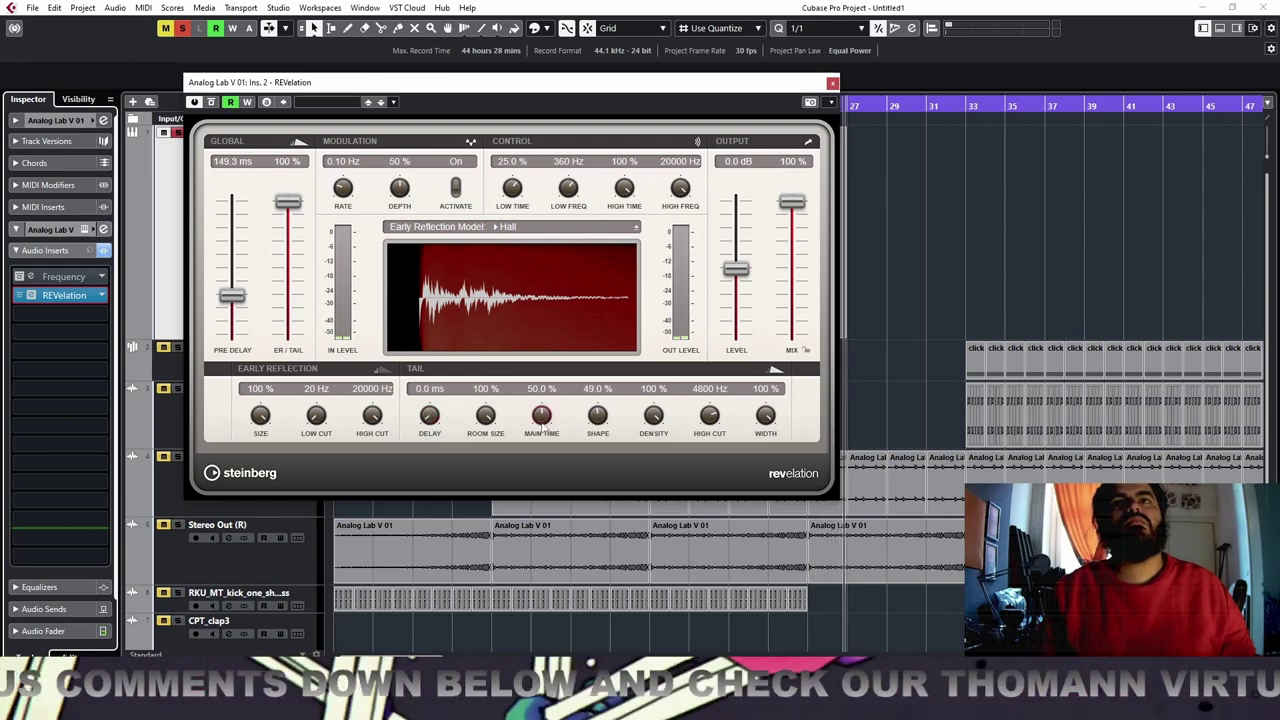
left_click_drag(544, 418, 549, 366)
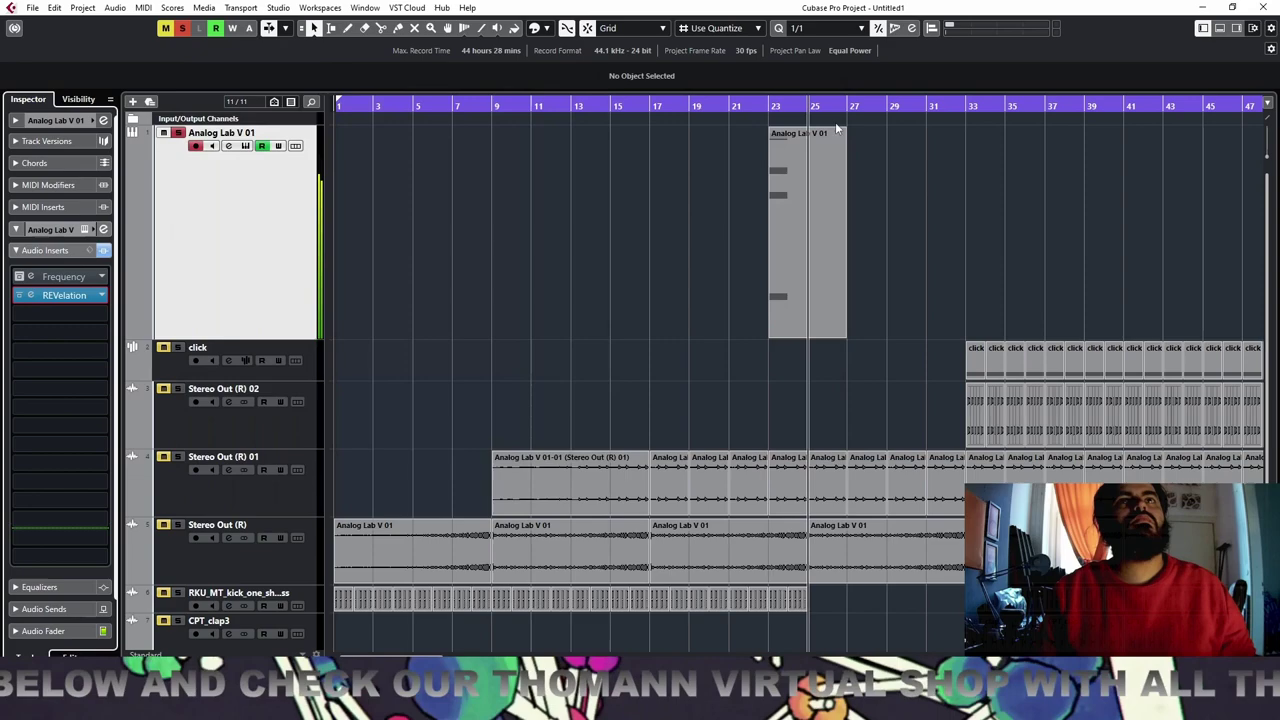
left_click(833, 84)
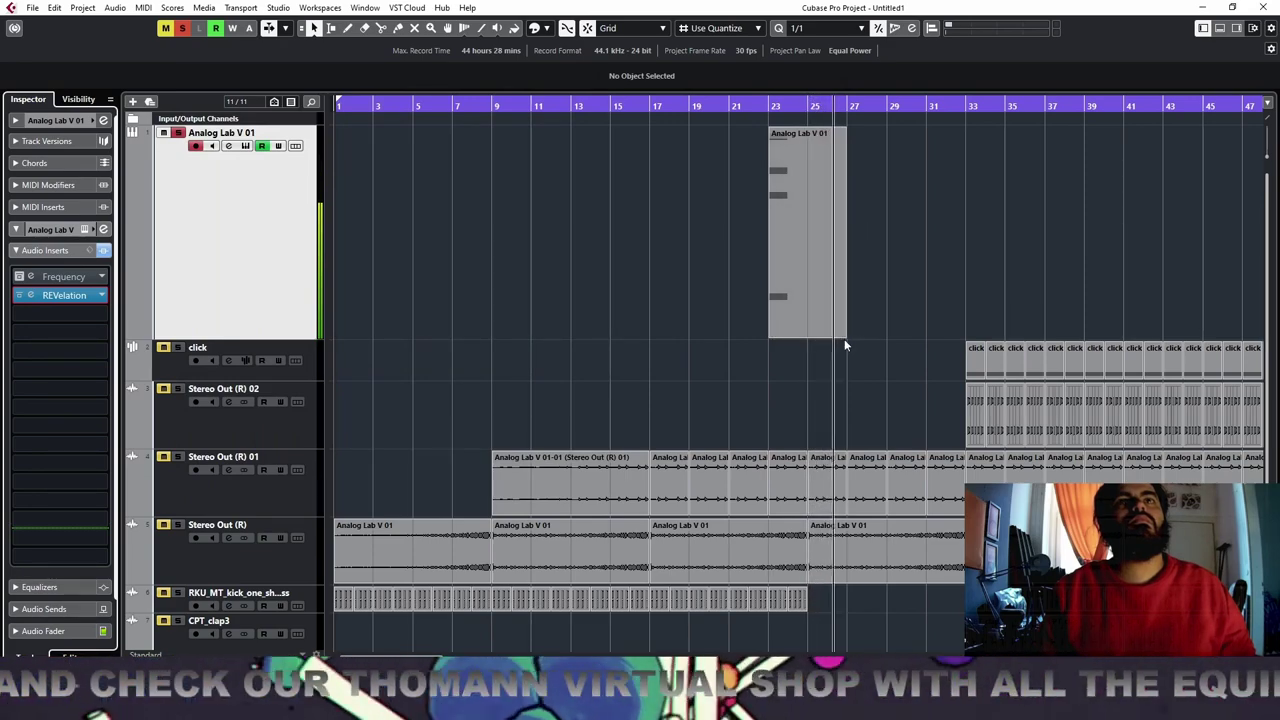
Extend the Analog Lab V 01 chord part to bar 31, render it in place to audio, and delete the original MIDI part
left_click_drag(845, 342, 925, 343)
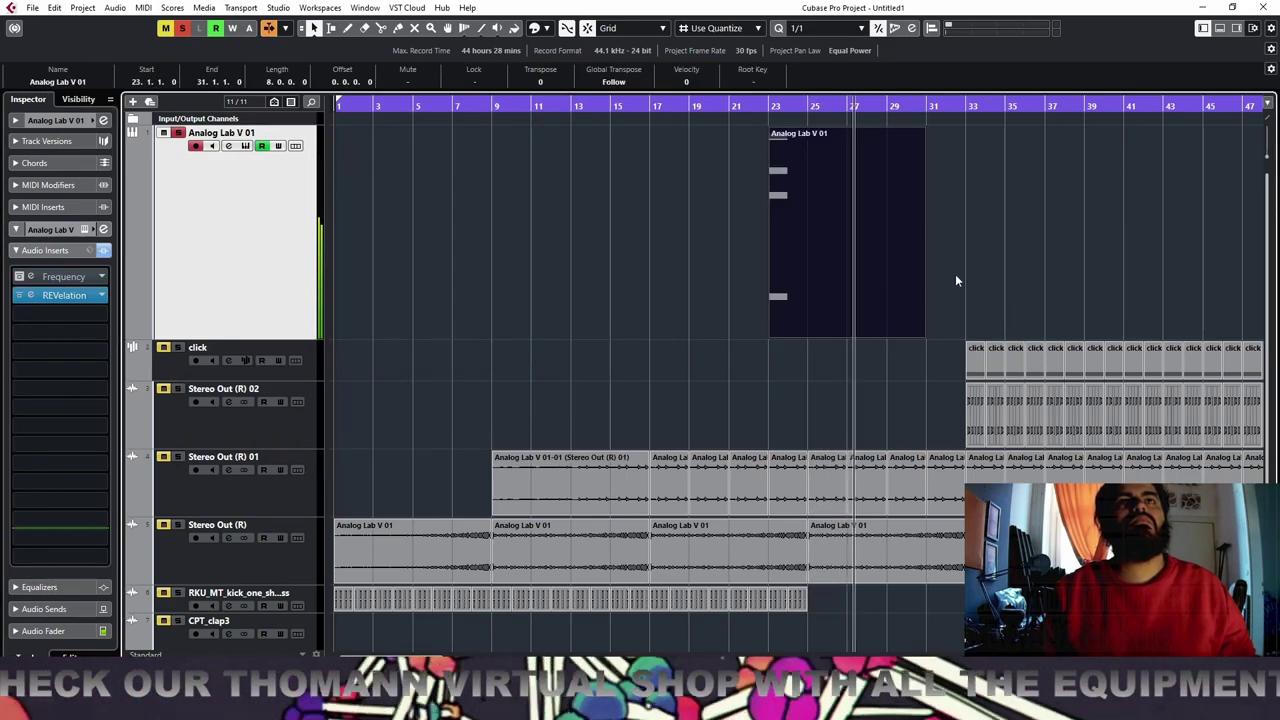
key("alt+r")
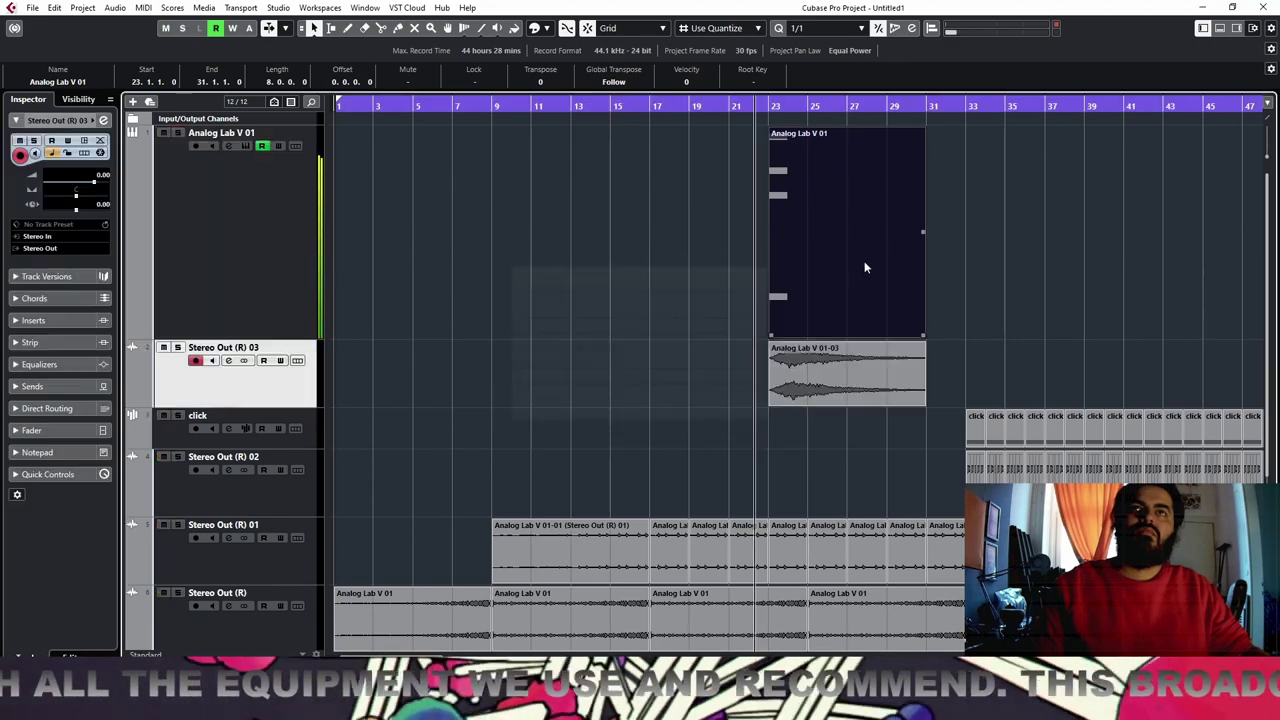
key("Delete")
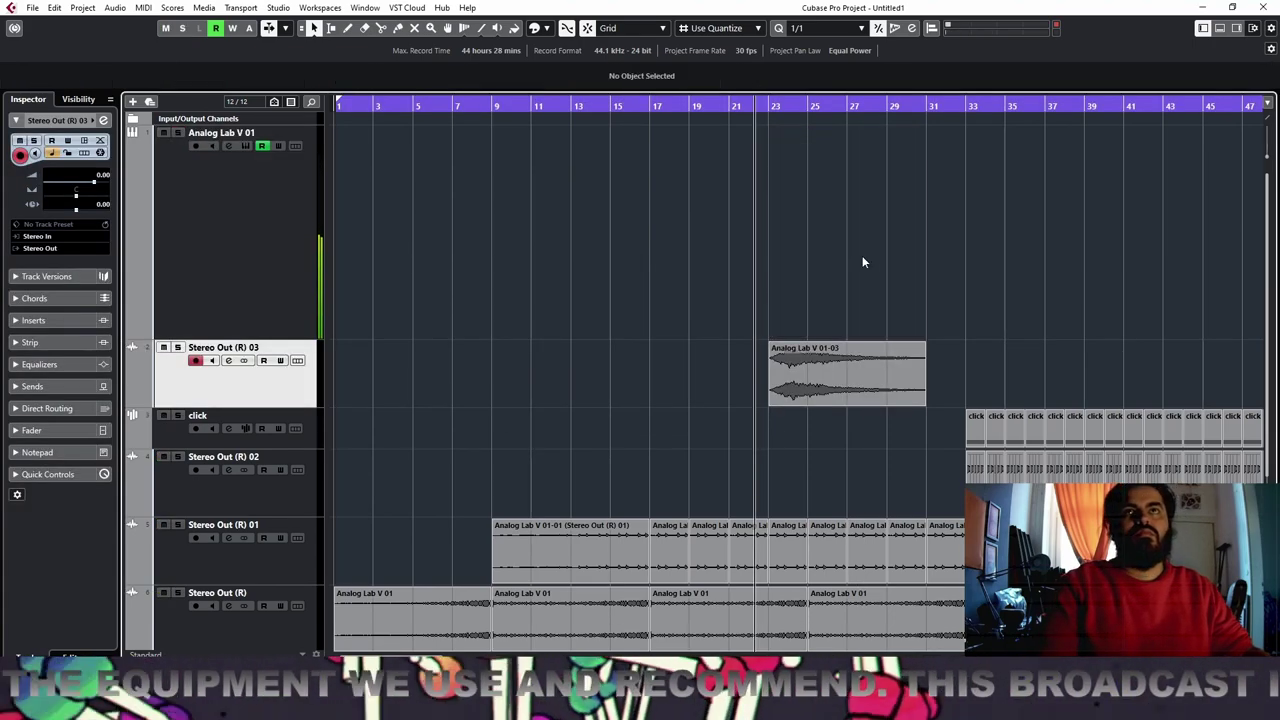
Trim the rendered Analog Lab V 01-03 audio event's start to bar 24 and move the event to bar 25
left_click(840, 368)
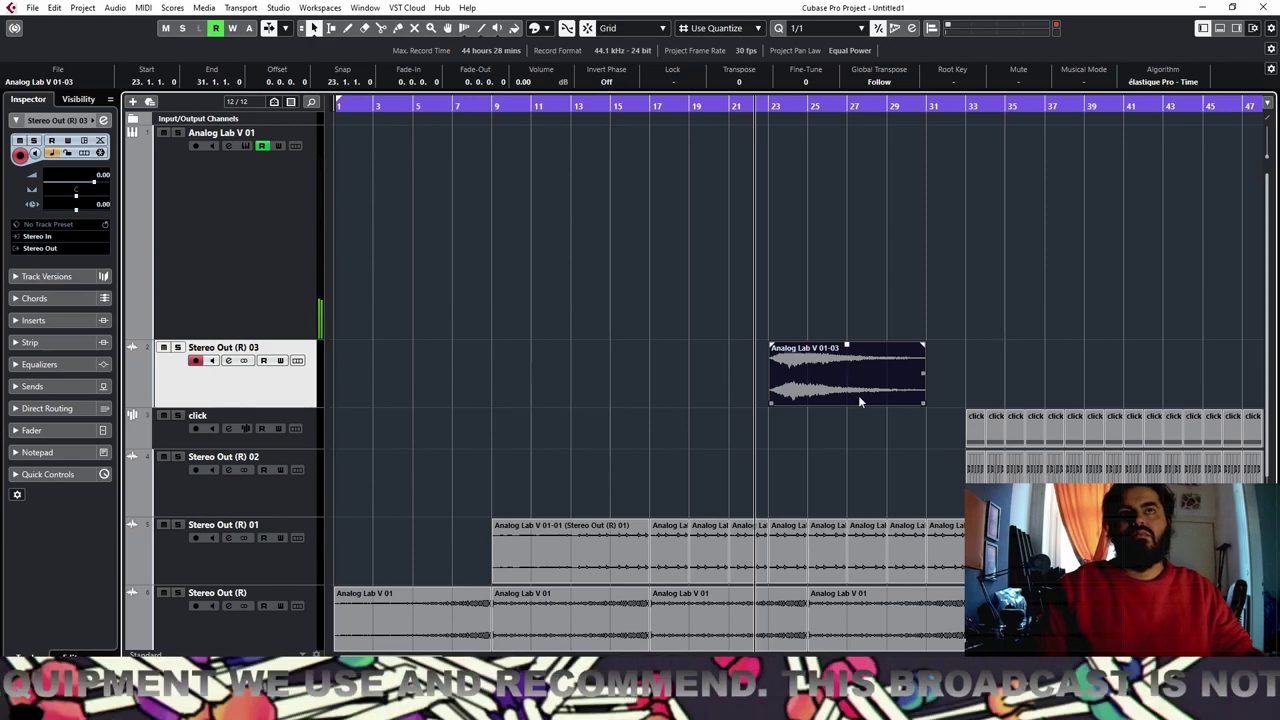
left_click_drag(764, 108, 766, 137)
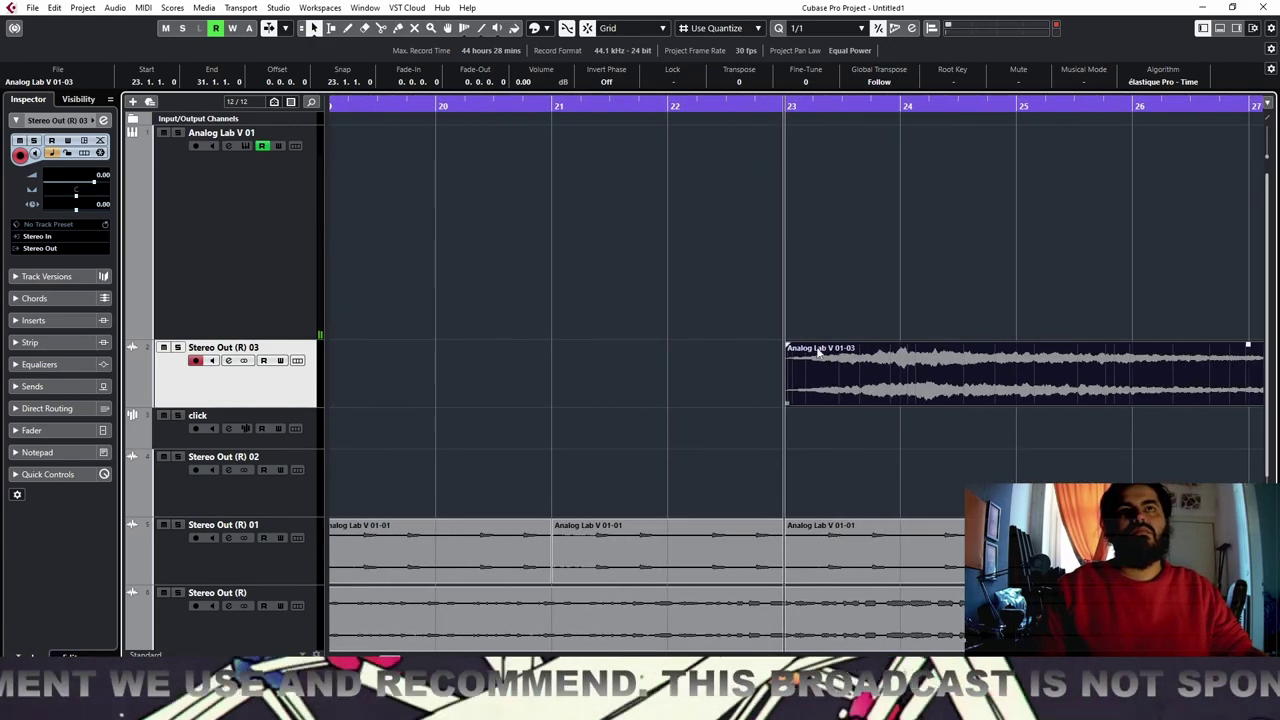
left_click_drag(790, 402, 896, 396)
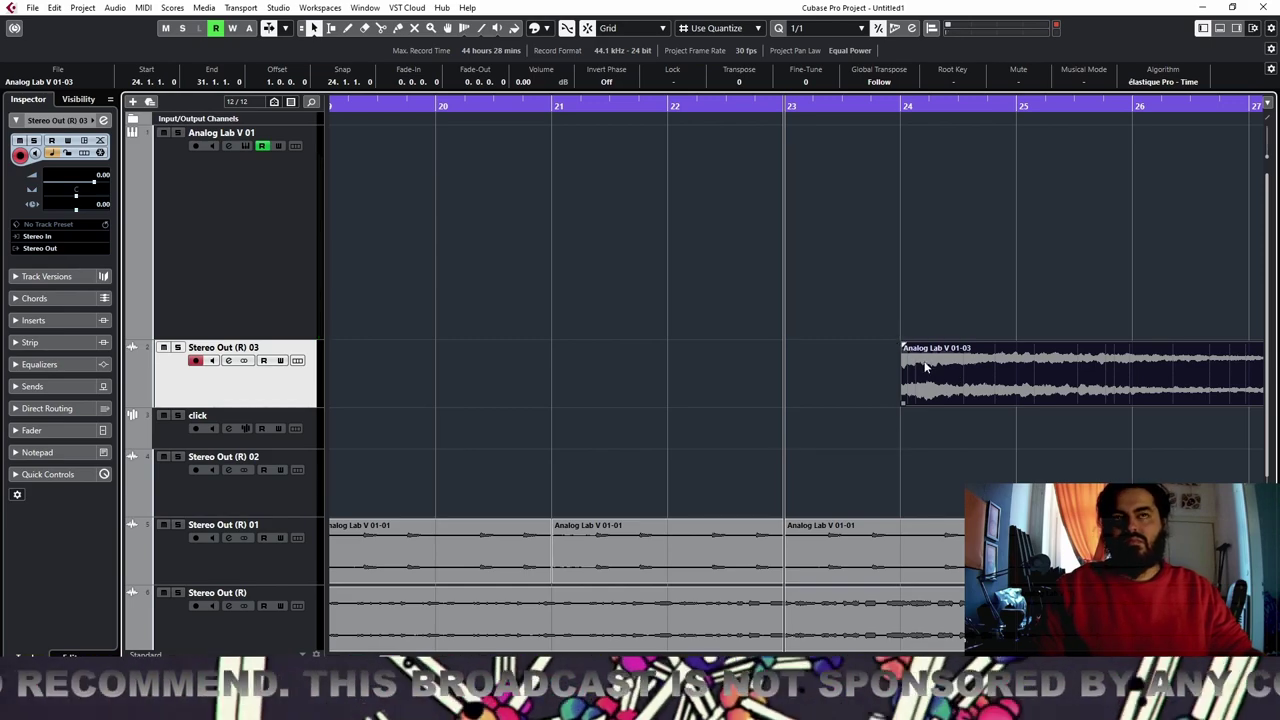
key("g")
key("g")
key("g")
key("g")
key("g")
key("g")
key("g")
key("g")
key("g")
key("g")
key("g")
key("g")
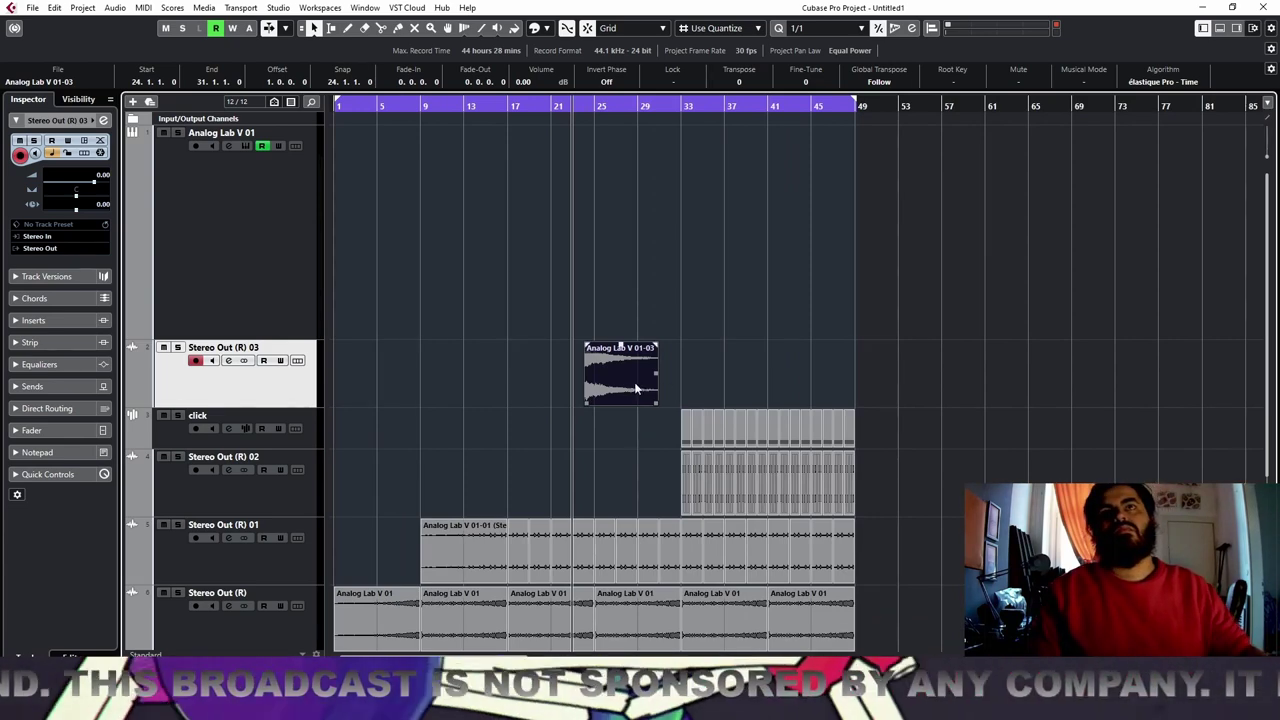
left_click_drag(631, 385, 648, 397)
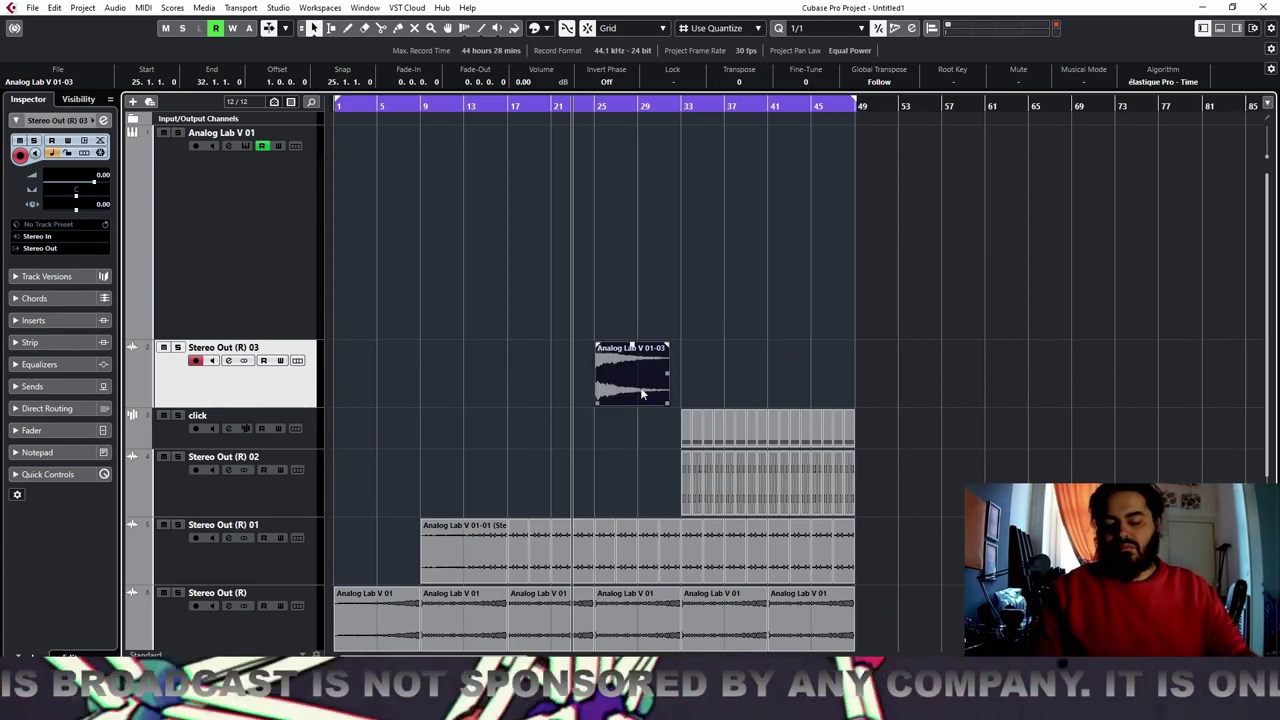
Bounce the trimmed pad event to a new audio file, then reverse it and place it from bar 26 to bar 33
key("ctrl+b")
key("Return")
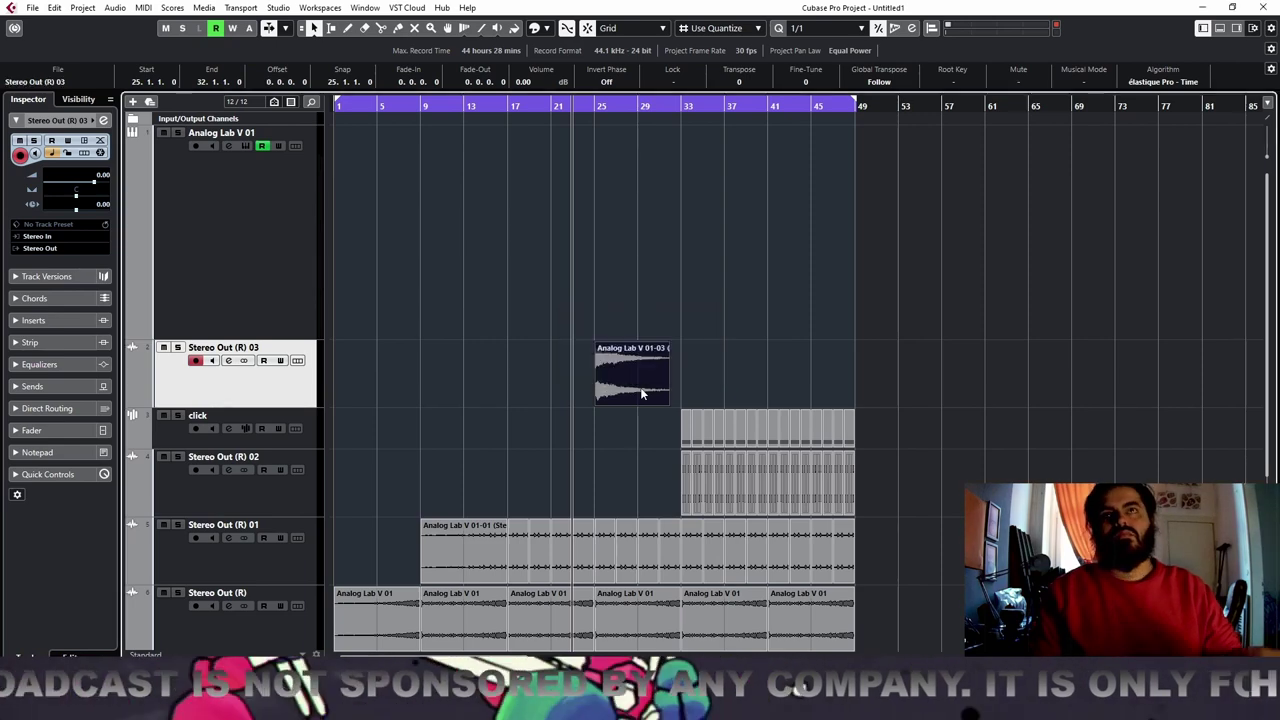
left_click_drag(640, 390, 651, 390)
key("space")
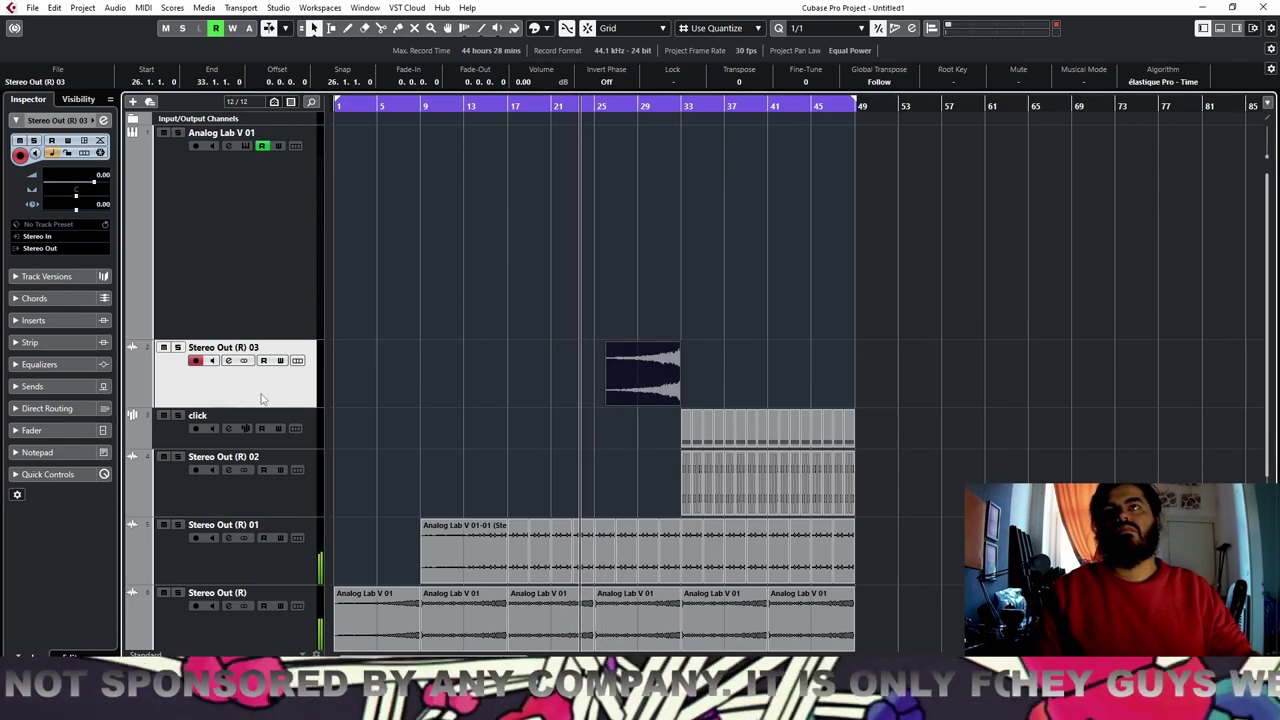
Lower the Stereo Out (R) 03 track's volume to -17.4 dB while playing back the reversed pad leading into bar 33
left_click(72, 182)
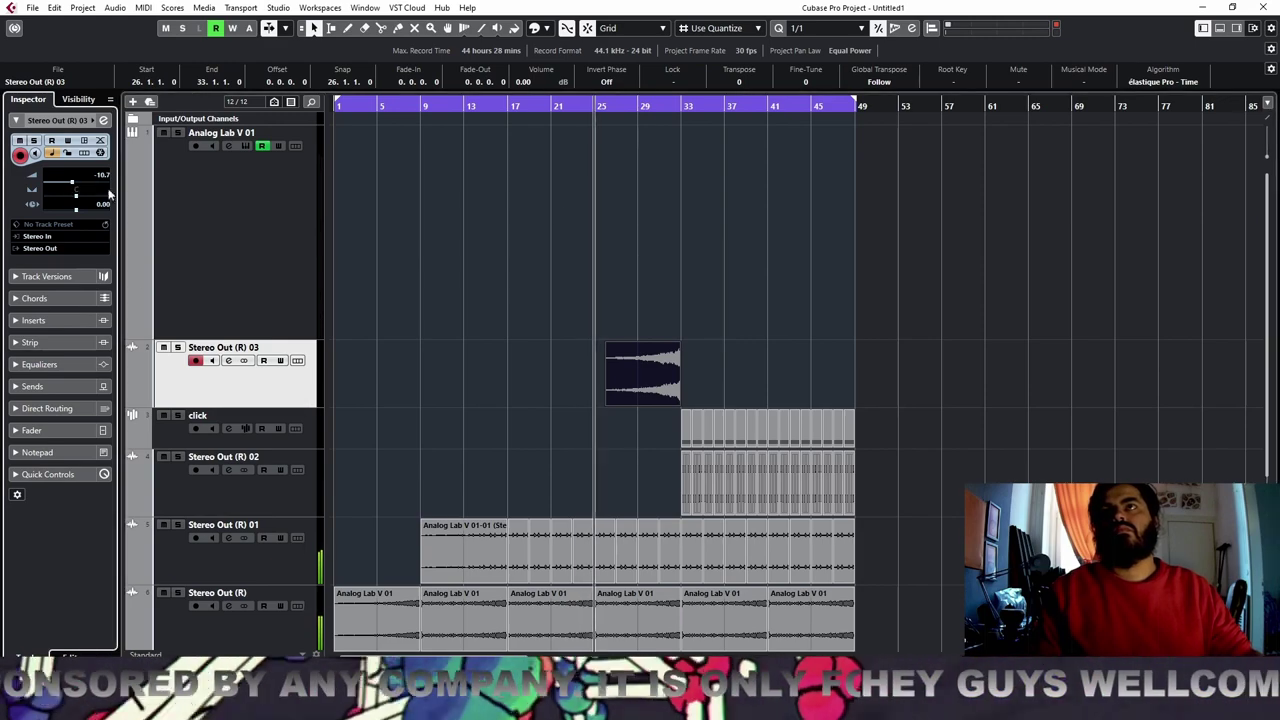
left_click(653, 105)
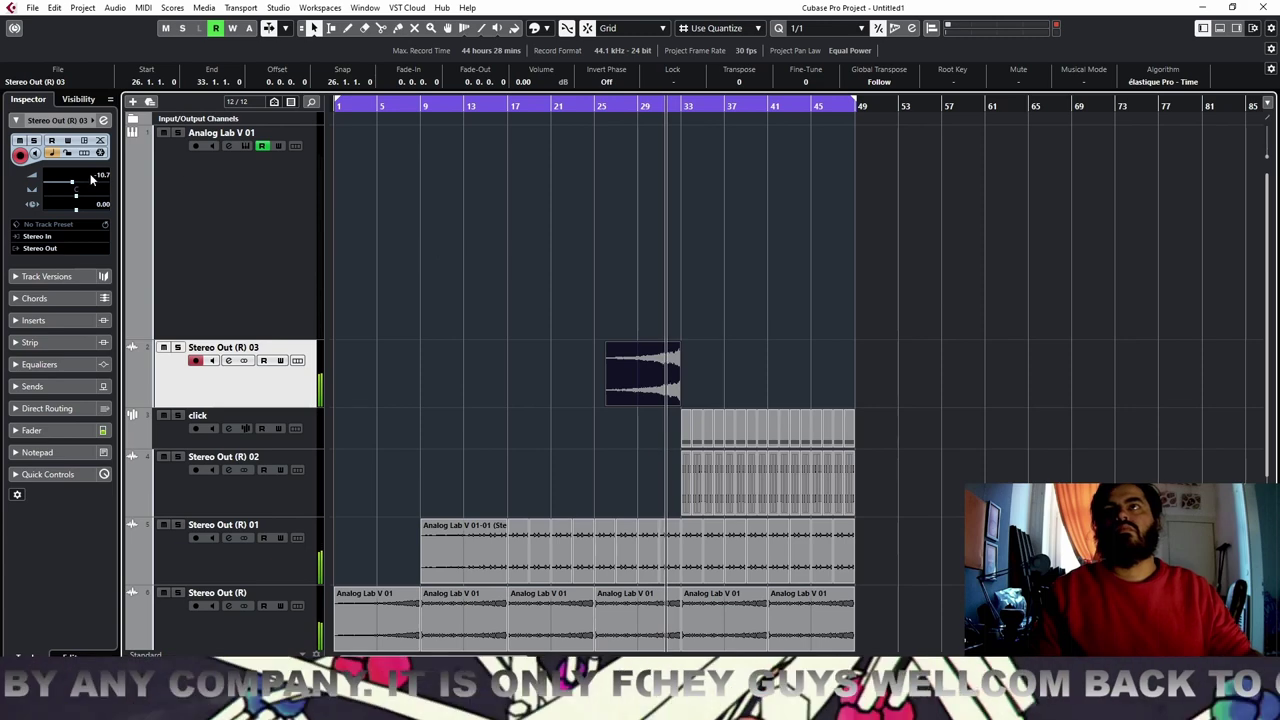
scroll(92, 179, "down", 3)
scroll(91, 178, "down", 4)
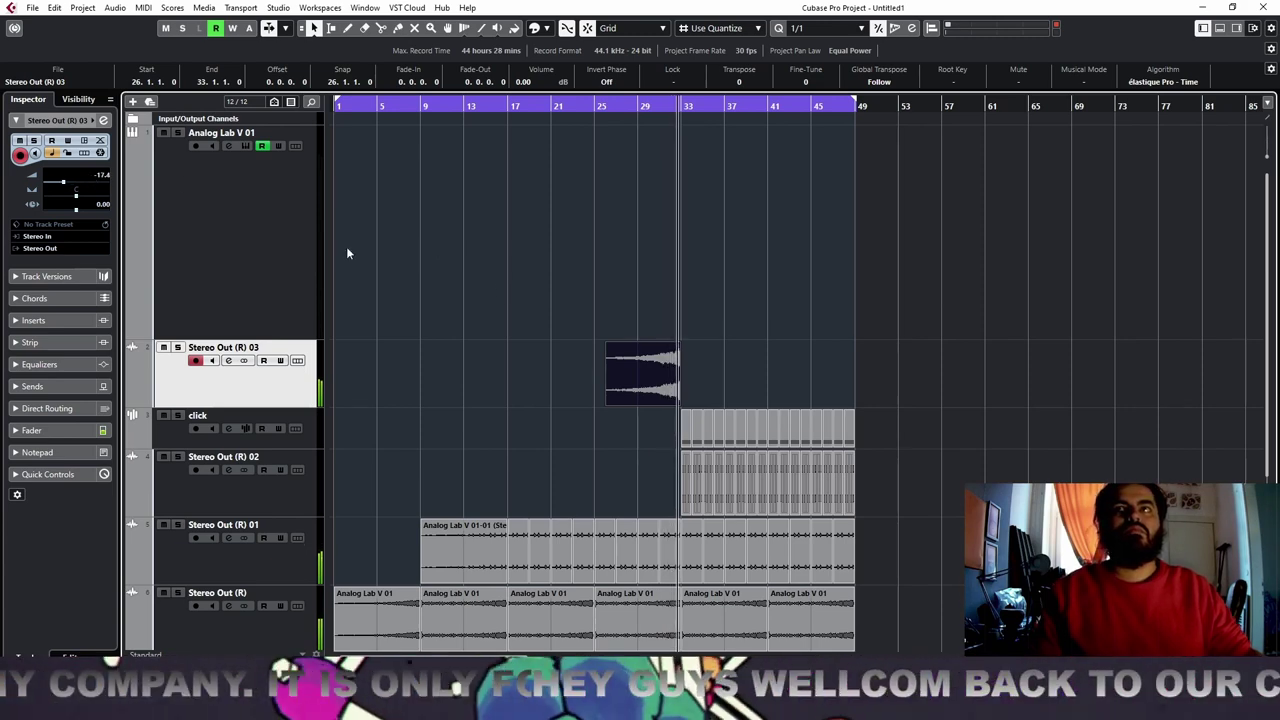
left_click(648, 106)
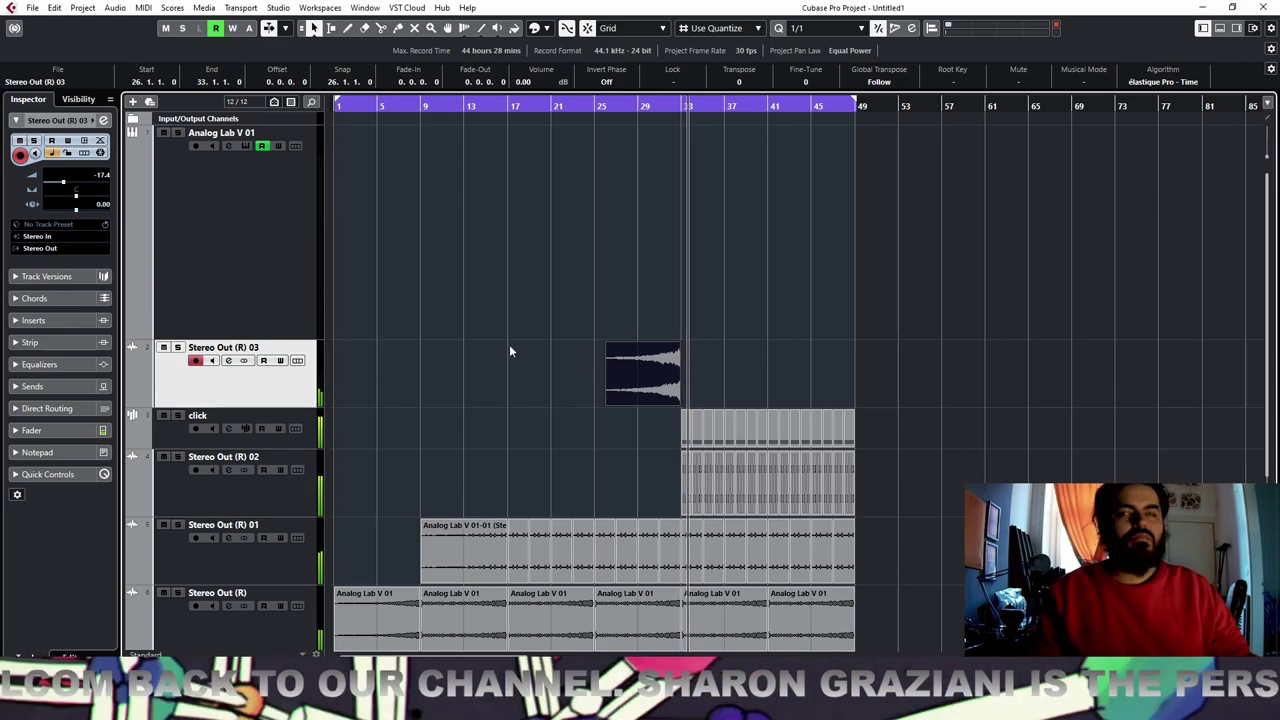
Insert the RoomWorks reverb as the first insert effect on the Stereo Out (R) 03 track
left_click(60, 319)
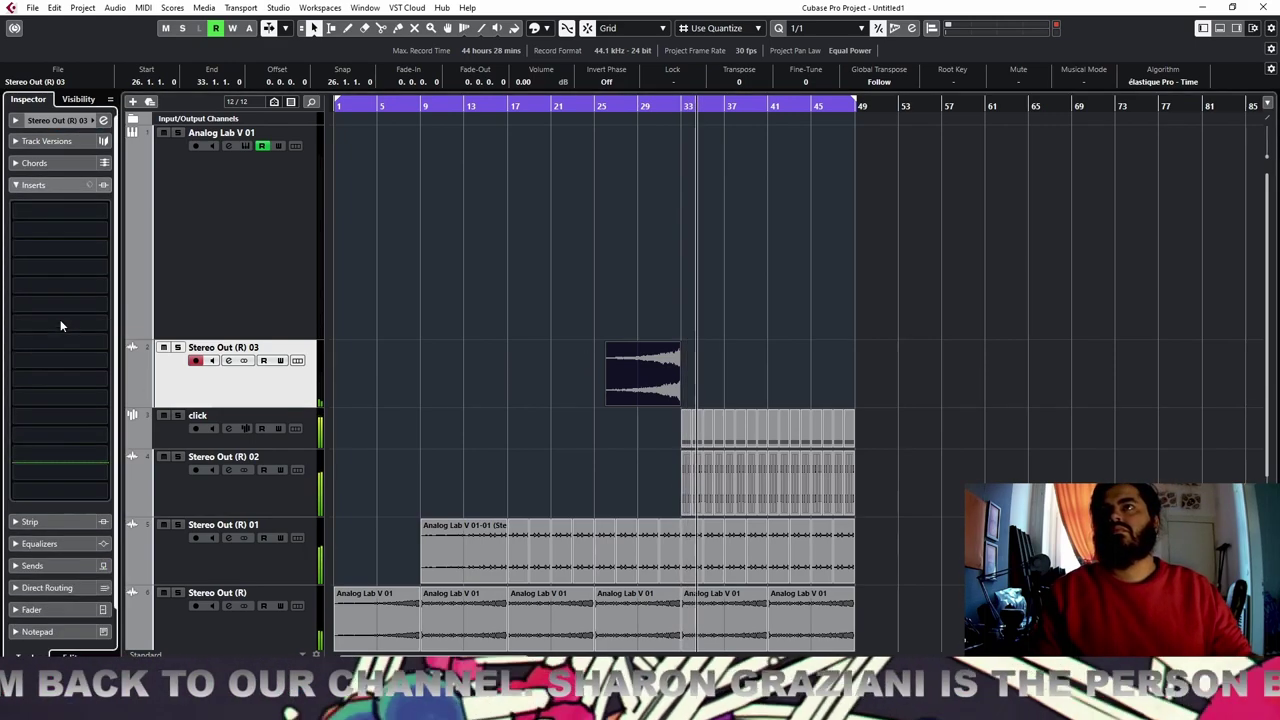
left_click(69, 215)
type("ROOM")
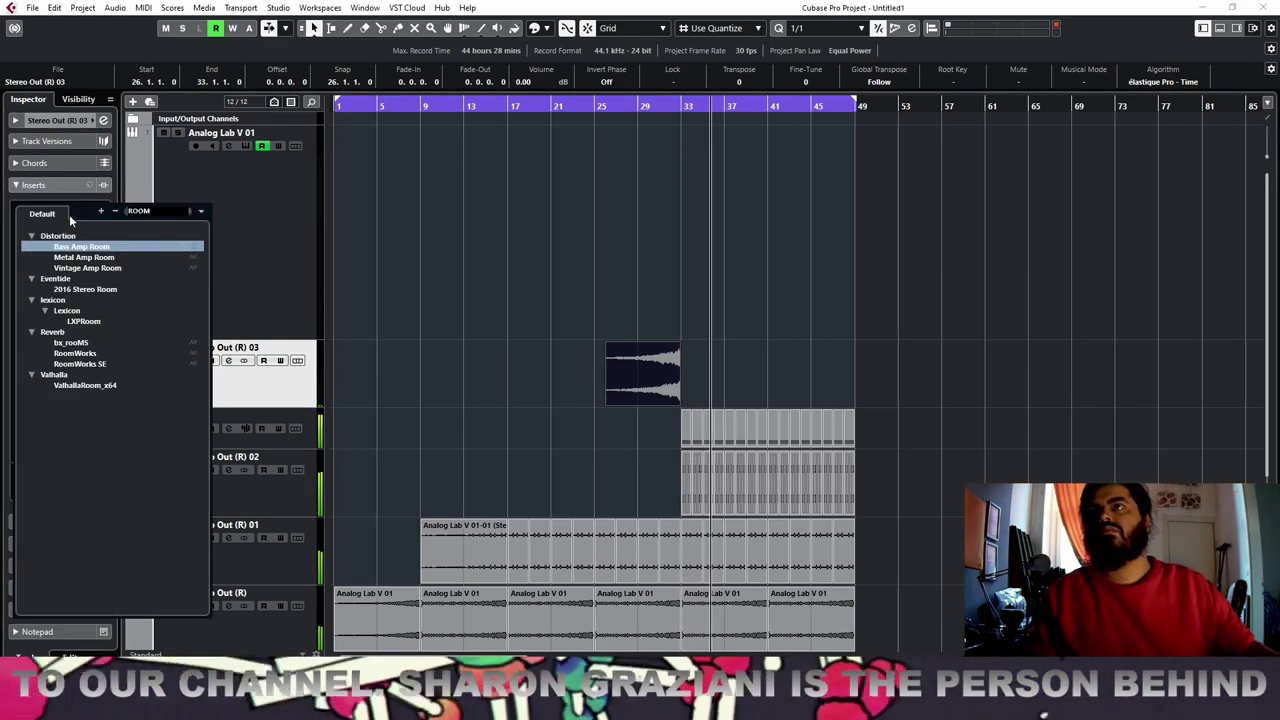
left_click(117, 352)
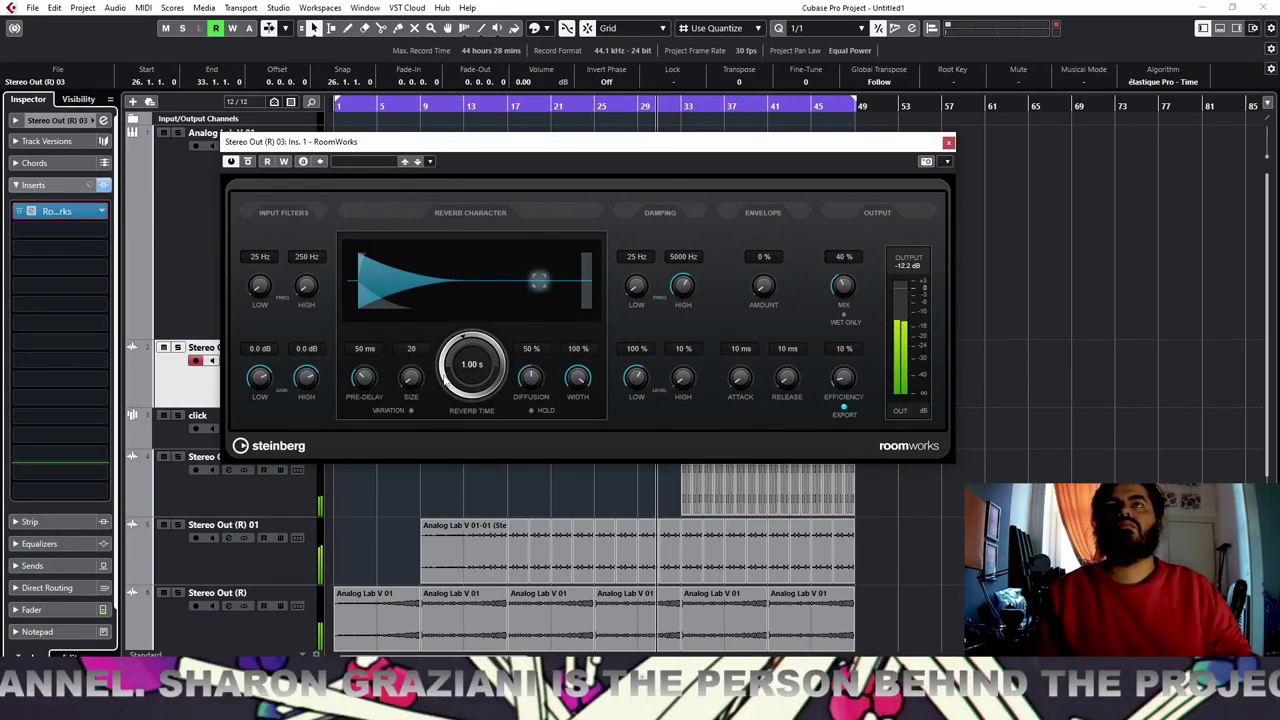
In RoomWorks, set the mix to 34% and the reverb time to 5.46 s after trying 20.00 s
left_click_drag(447, 378, 470, 140)
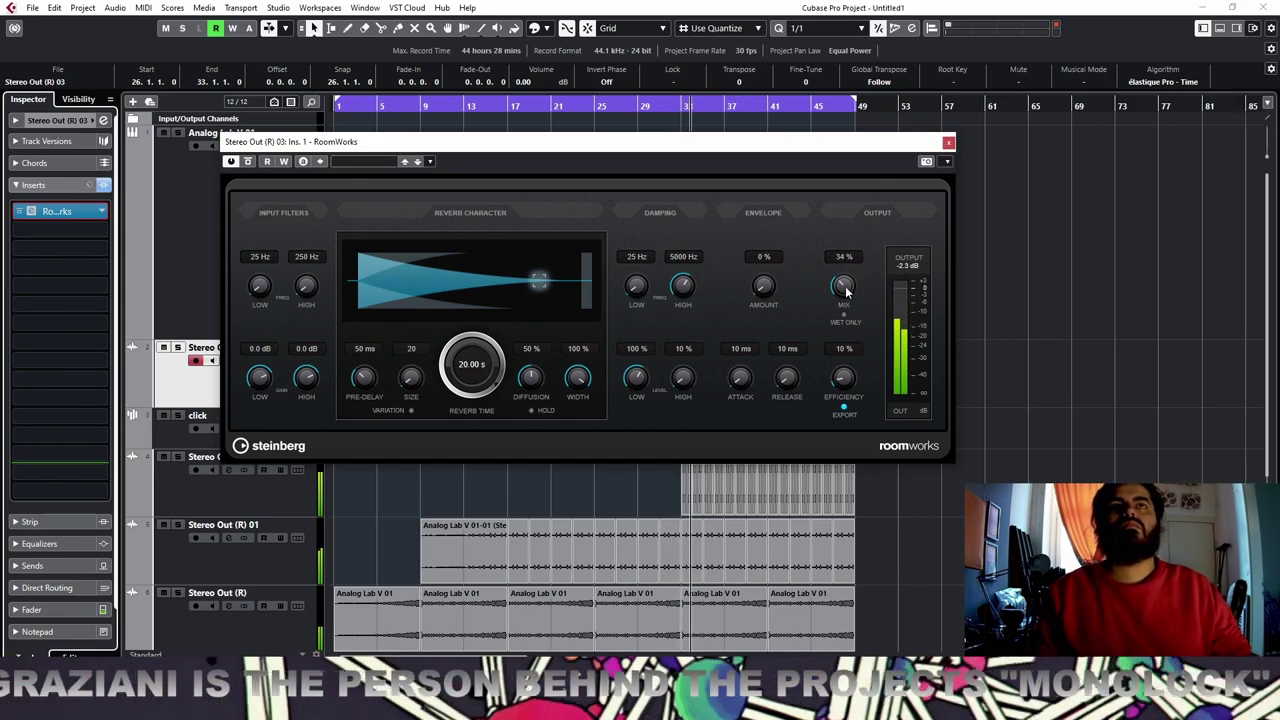
left_click_drag(444, 367, 442, 412)
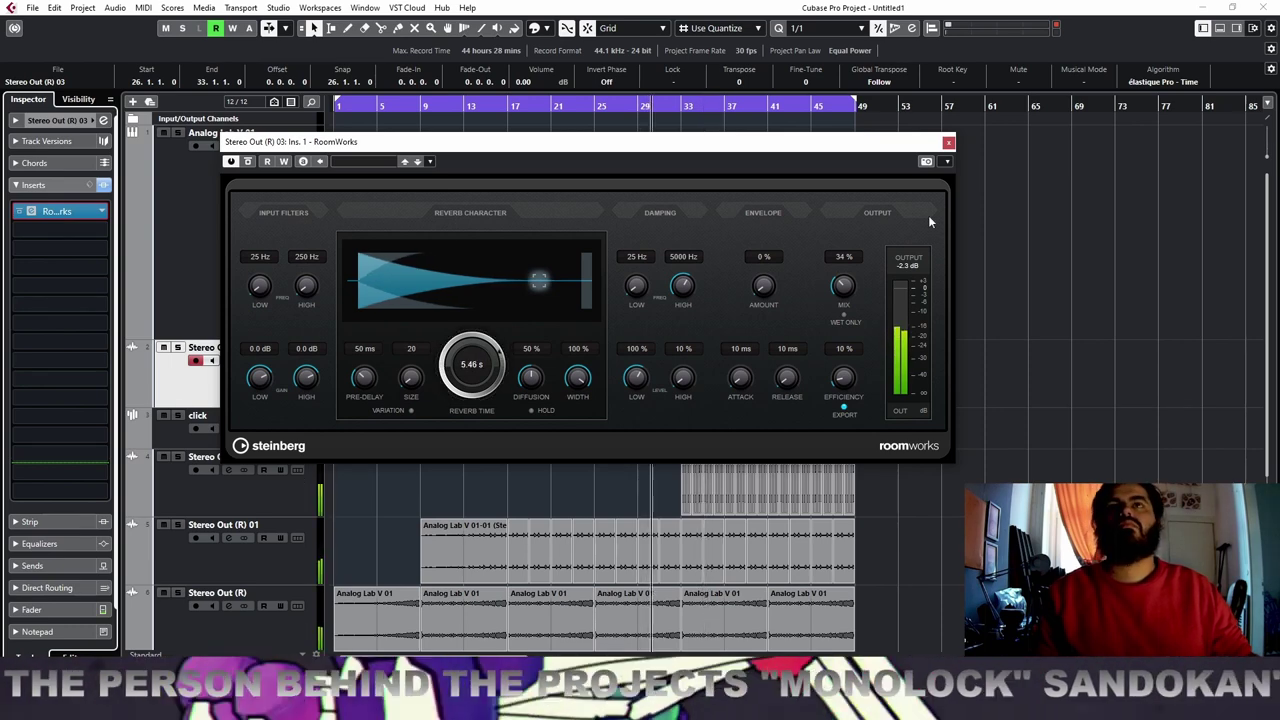
left_click(948, 143)
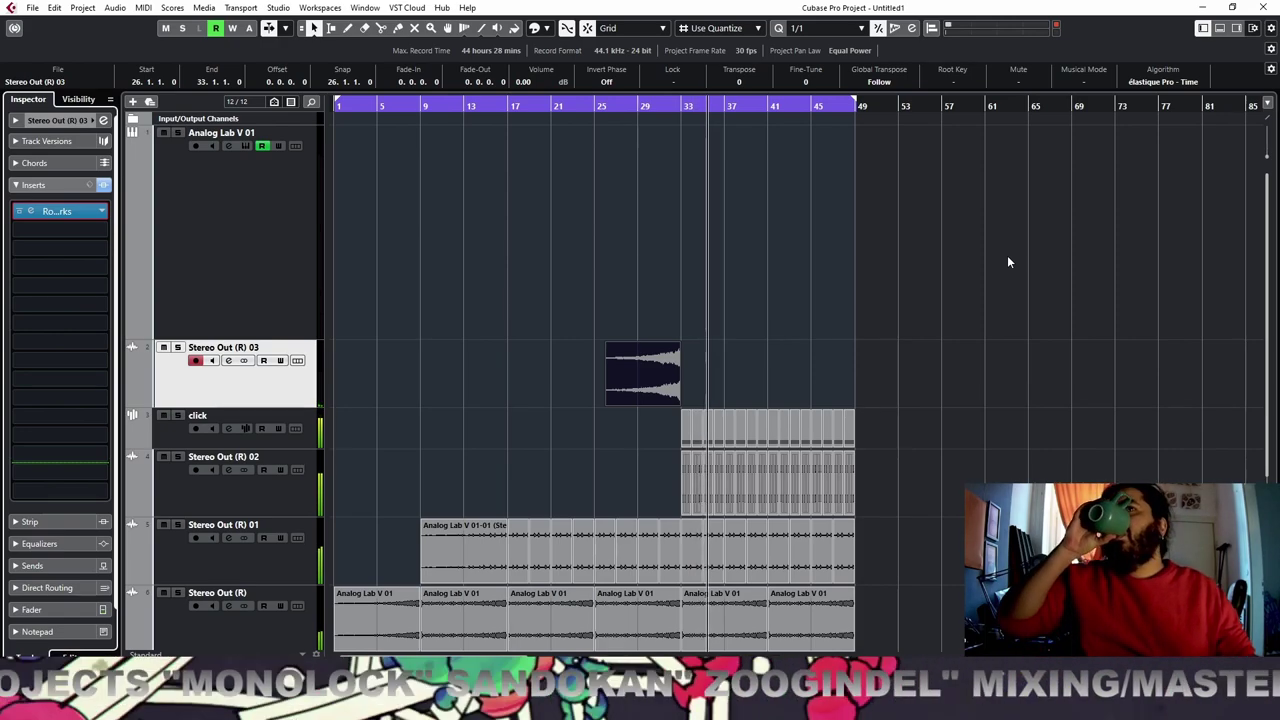
Move the click track to the top of the track list and play the arrangement from the beginning
left_click(172, 430)
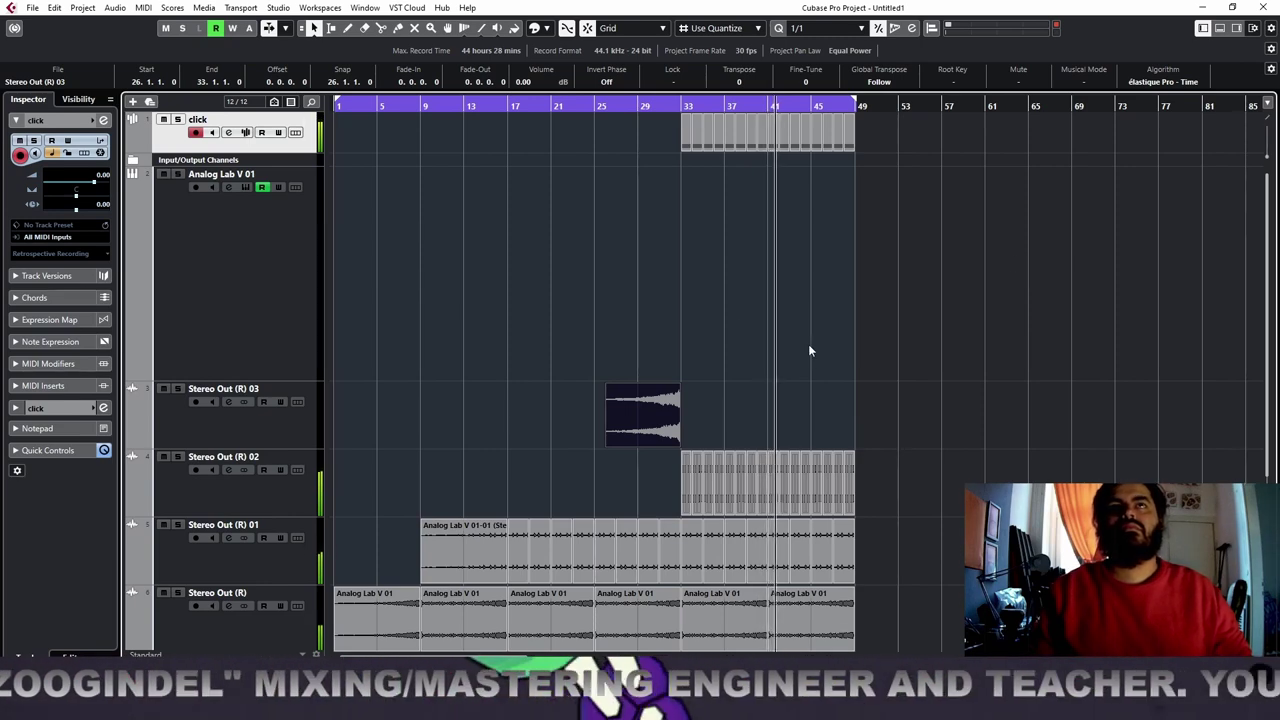
scroll(680, 277, "down", 3)
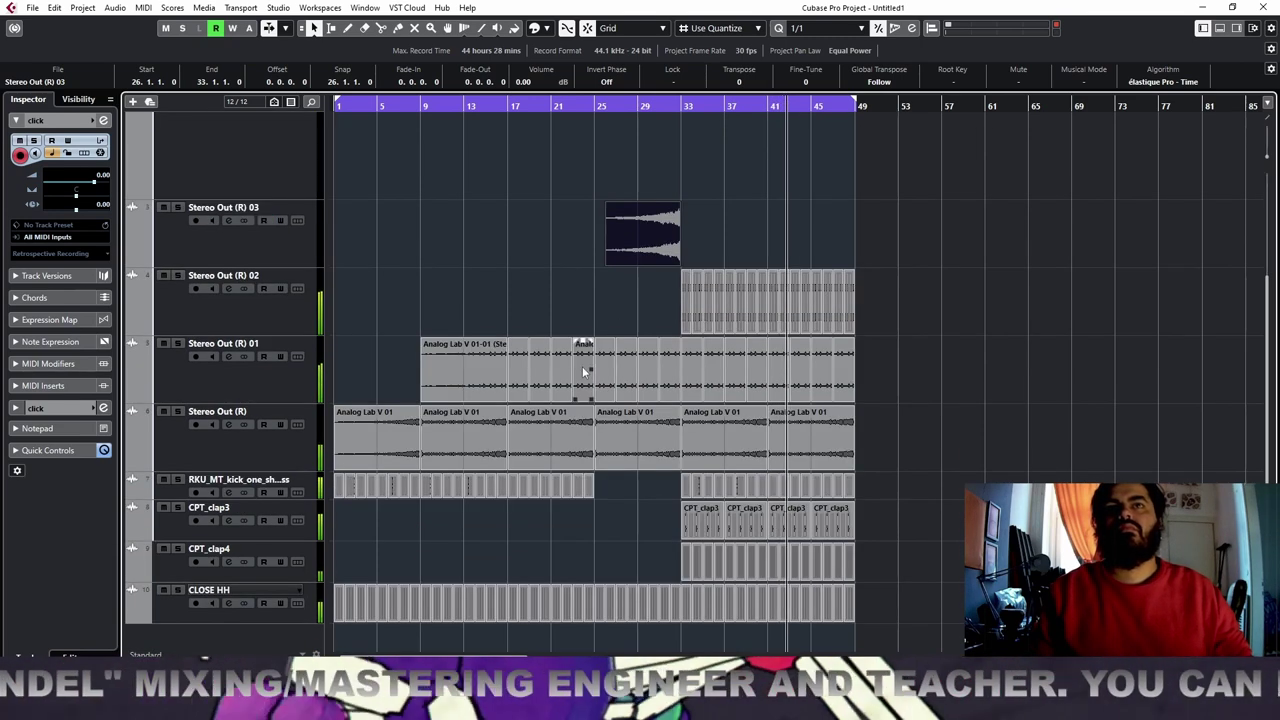
key("g")
key("g")
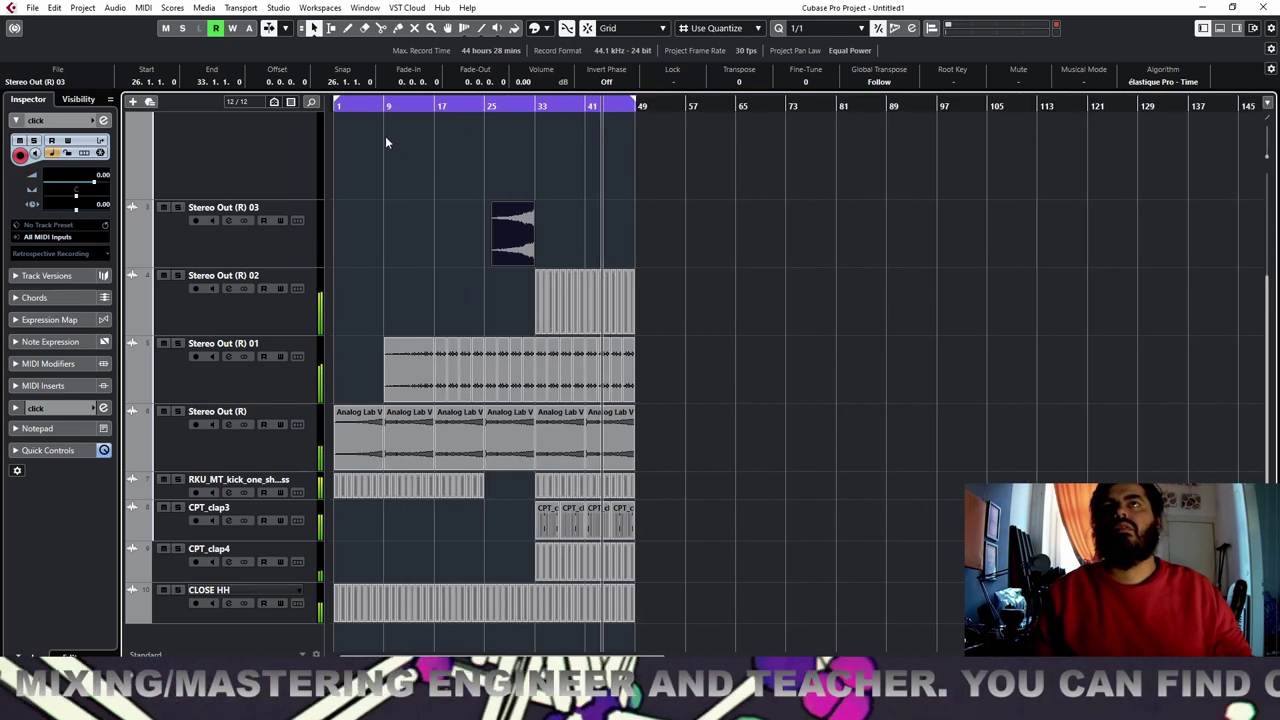
key("space")
scroll(351, 262, "up", 3)
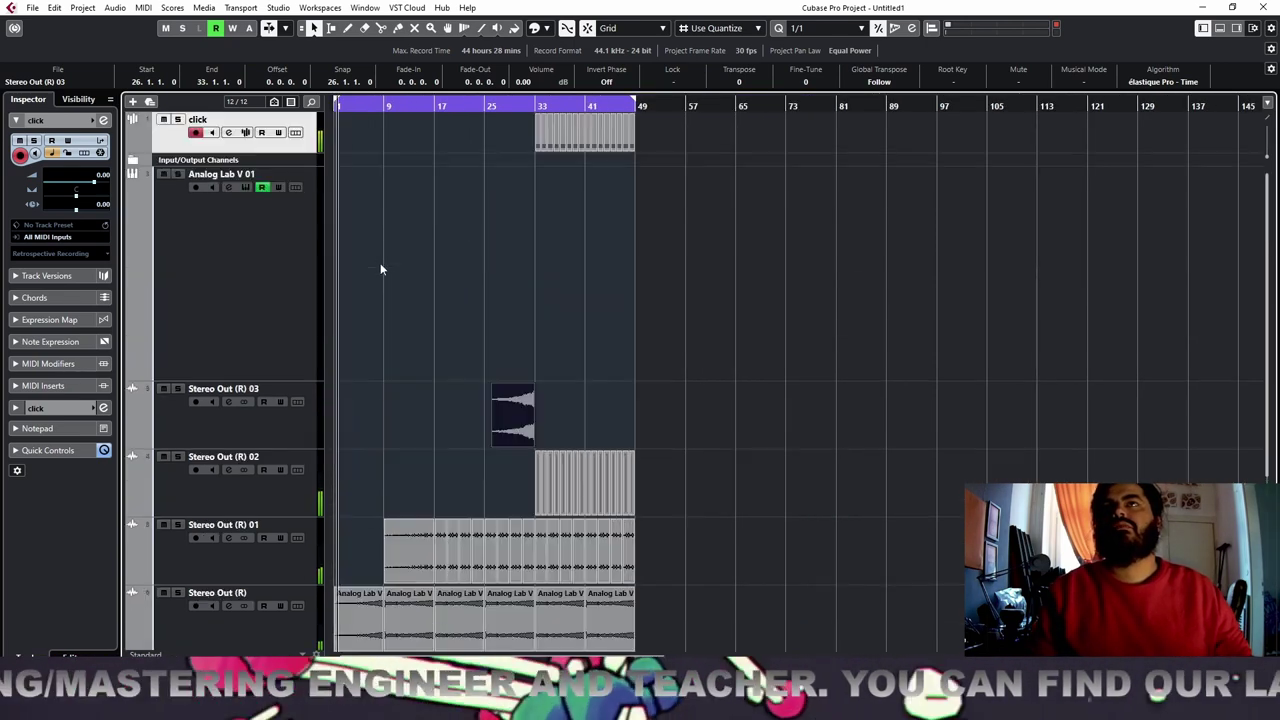
Bypass the audio inserts on the Analog Lab V 01 track and open its Analog Lab V instrument
left_click(267, 269)
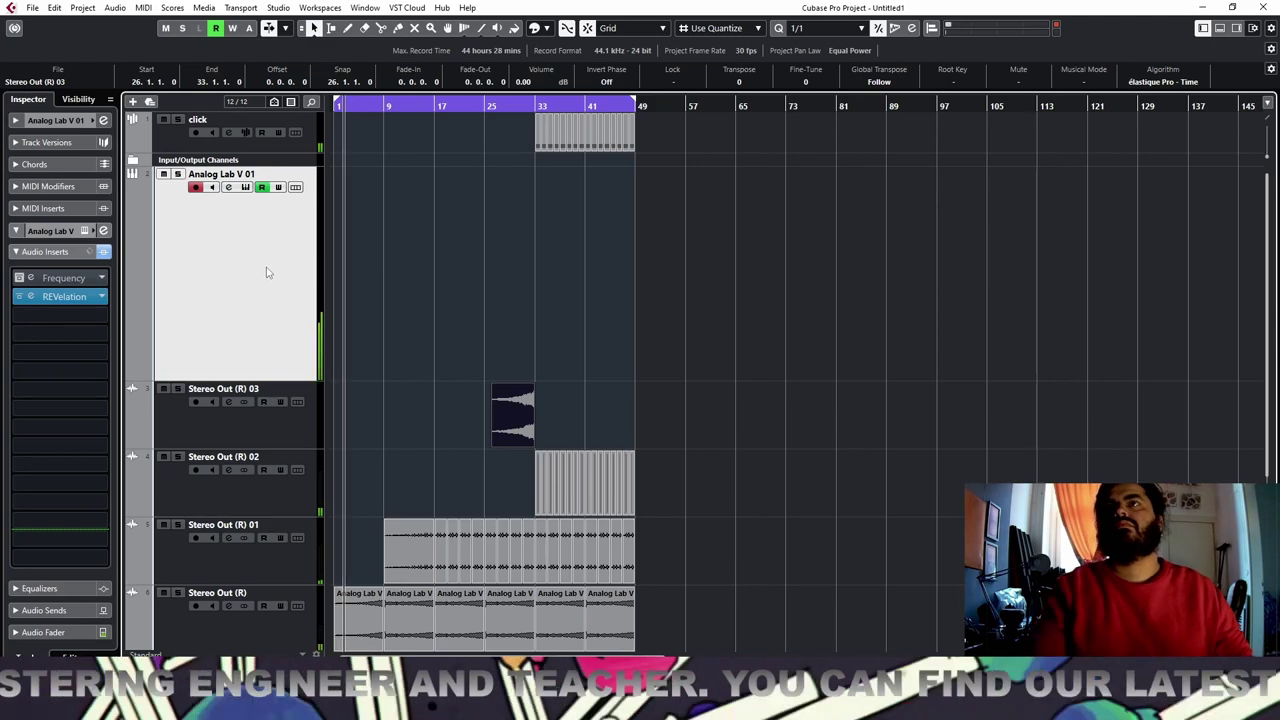
left_click(30, 296)
left_click(86, 231)
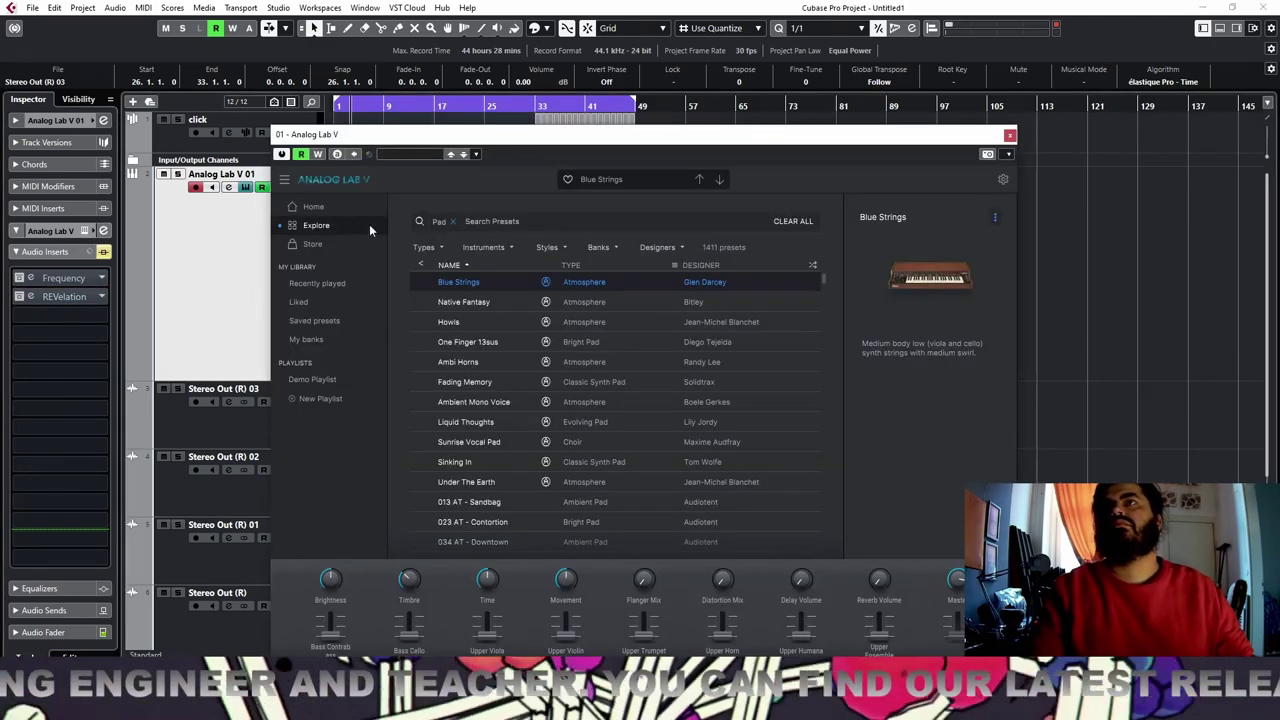
Browse the Drums presets in Analog Lab V and audition Trap Duo and the sounds from Tuned Beefy Kick to 606 Subtle Kit
left_click(310, 206)
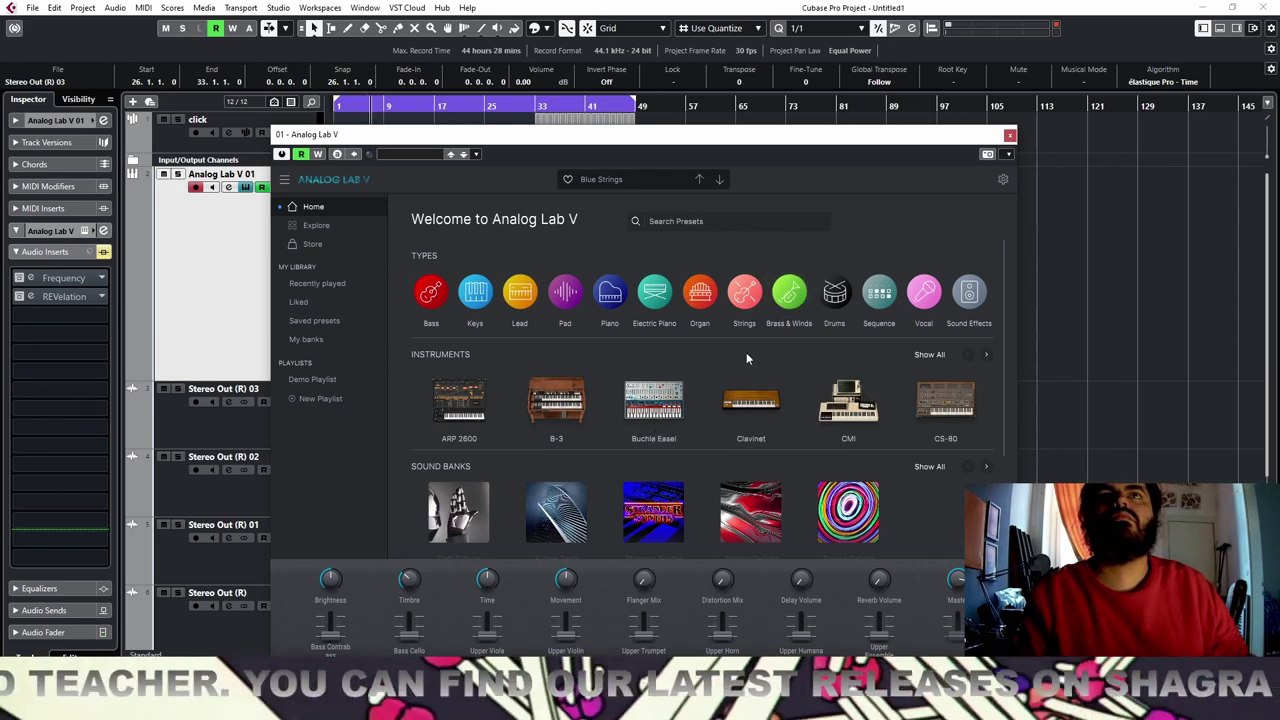
left_click(834, 292)
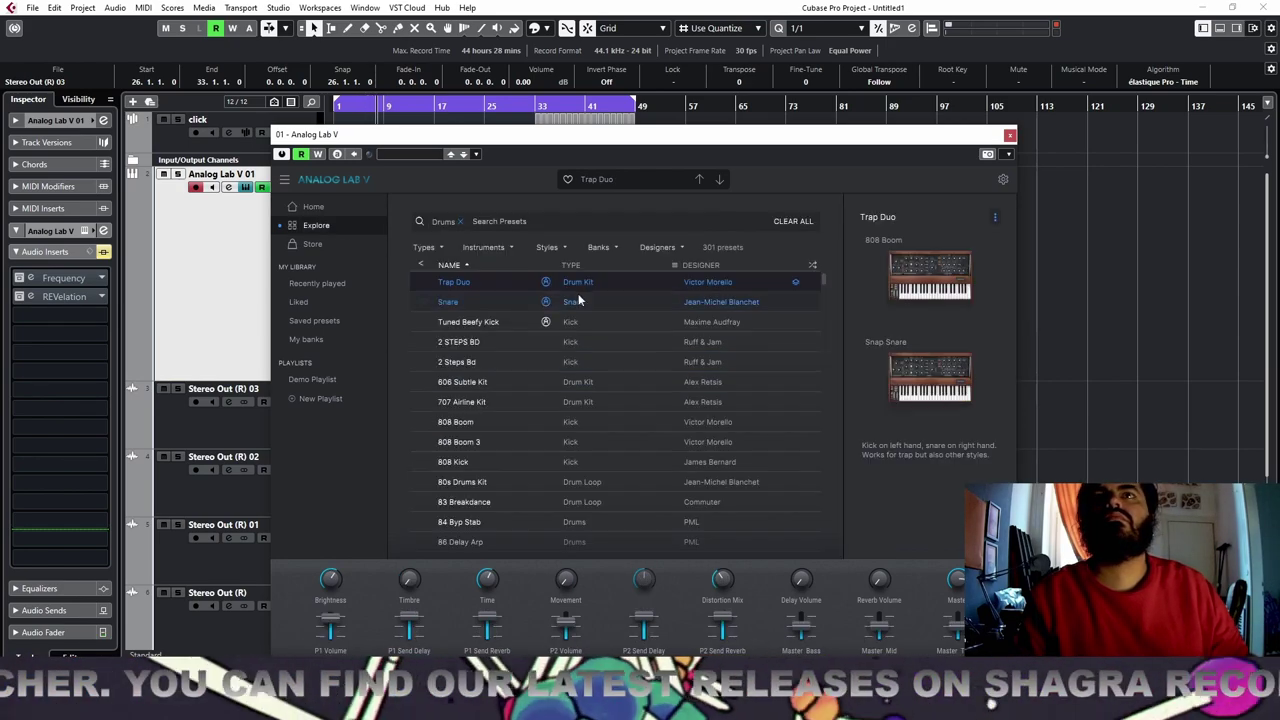
left_click(471, 321)
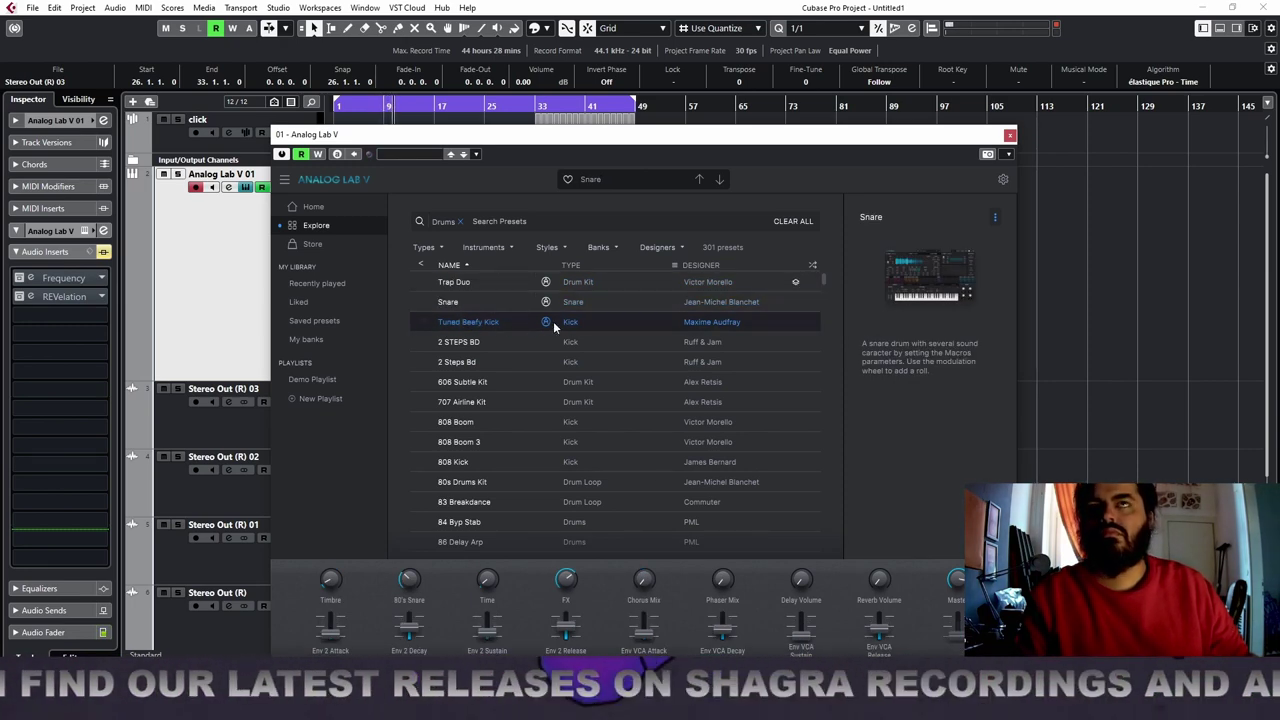
left_click(466, 342)
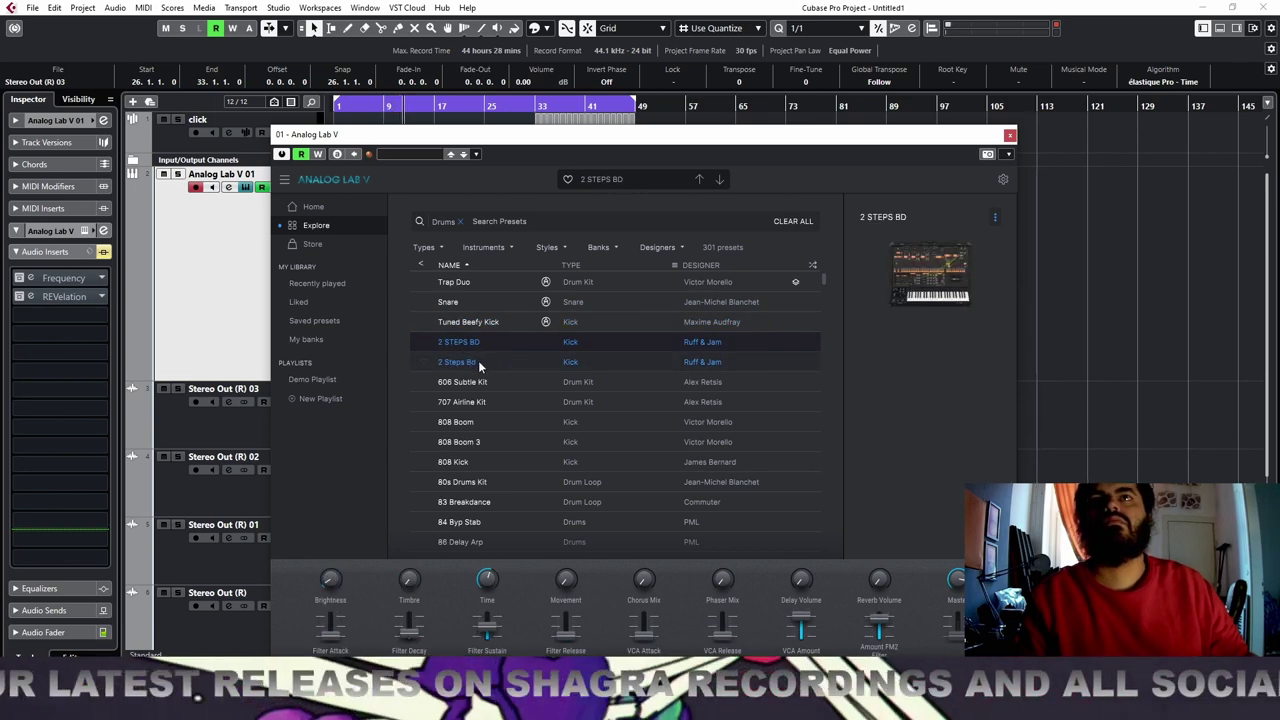
left_click(478, 363)
left_click(486, 382)
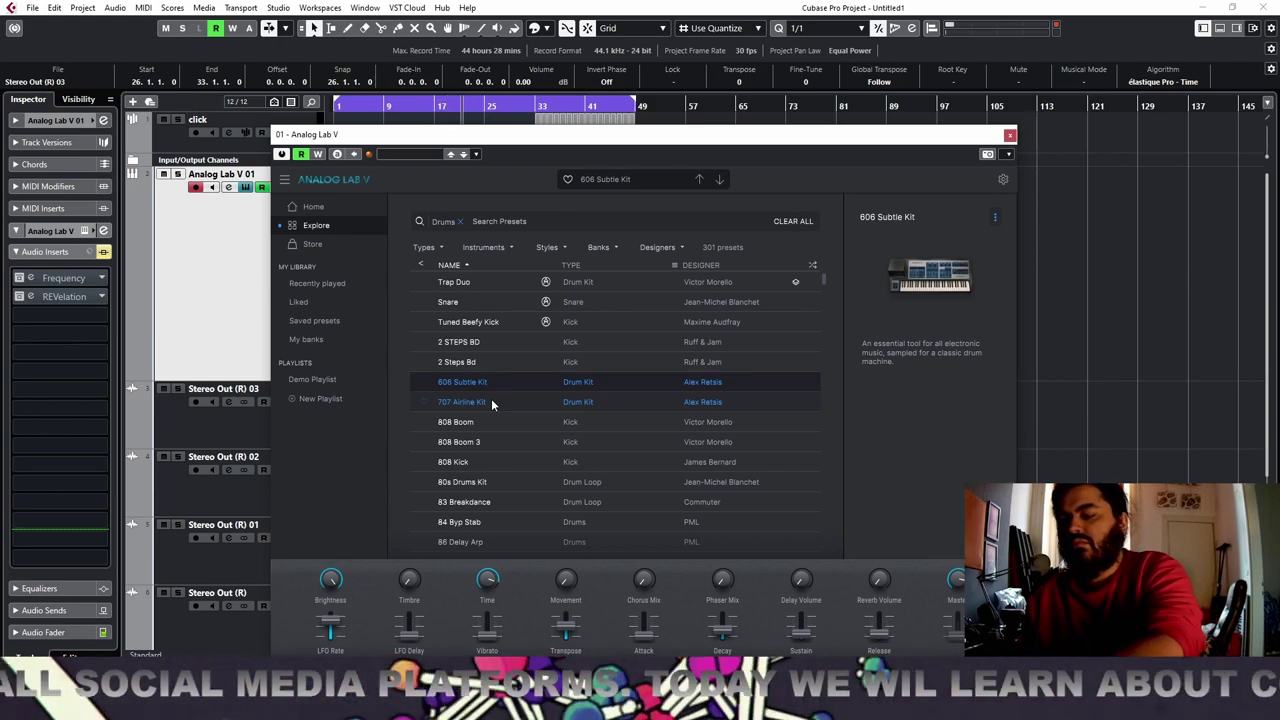
Audition the drum presets from 808 Boom through 84 Byp Stab
left_click(470, 422)
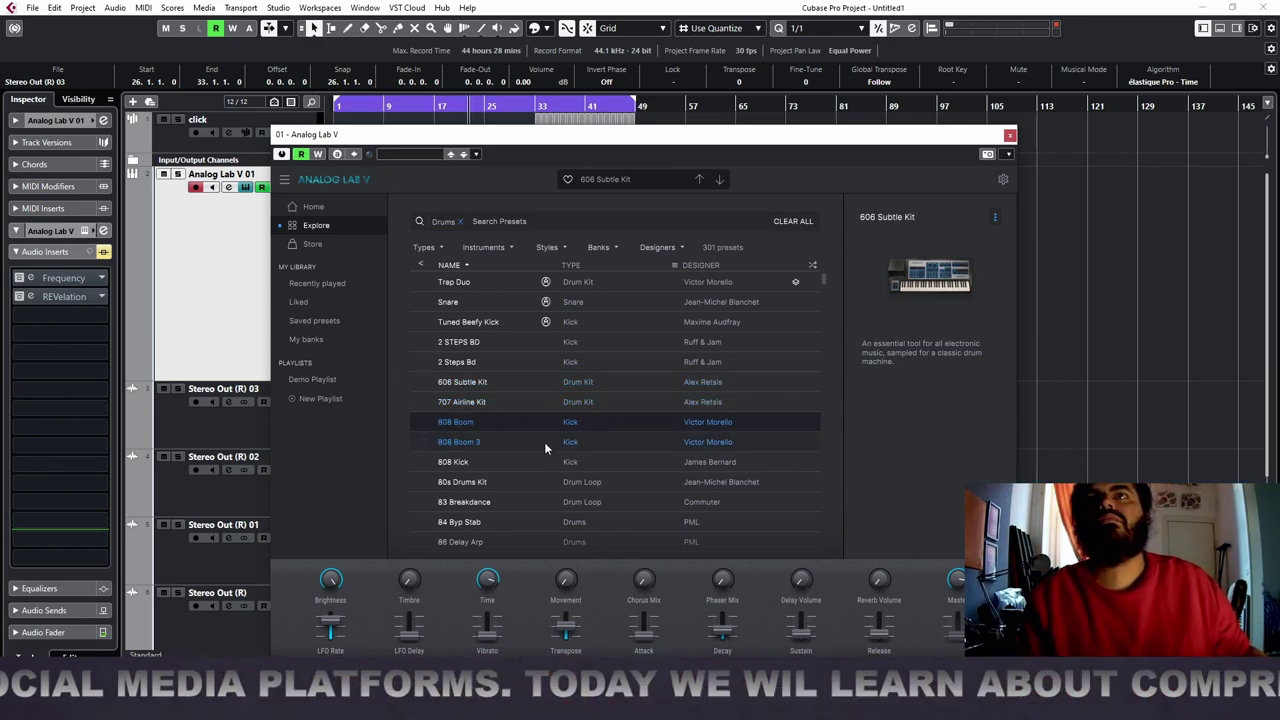
left_click(496, 441)
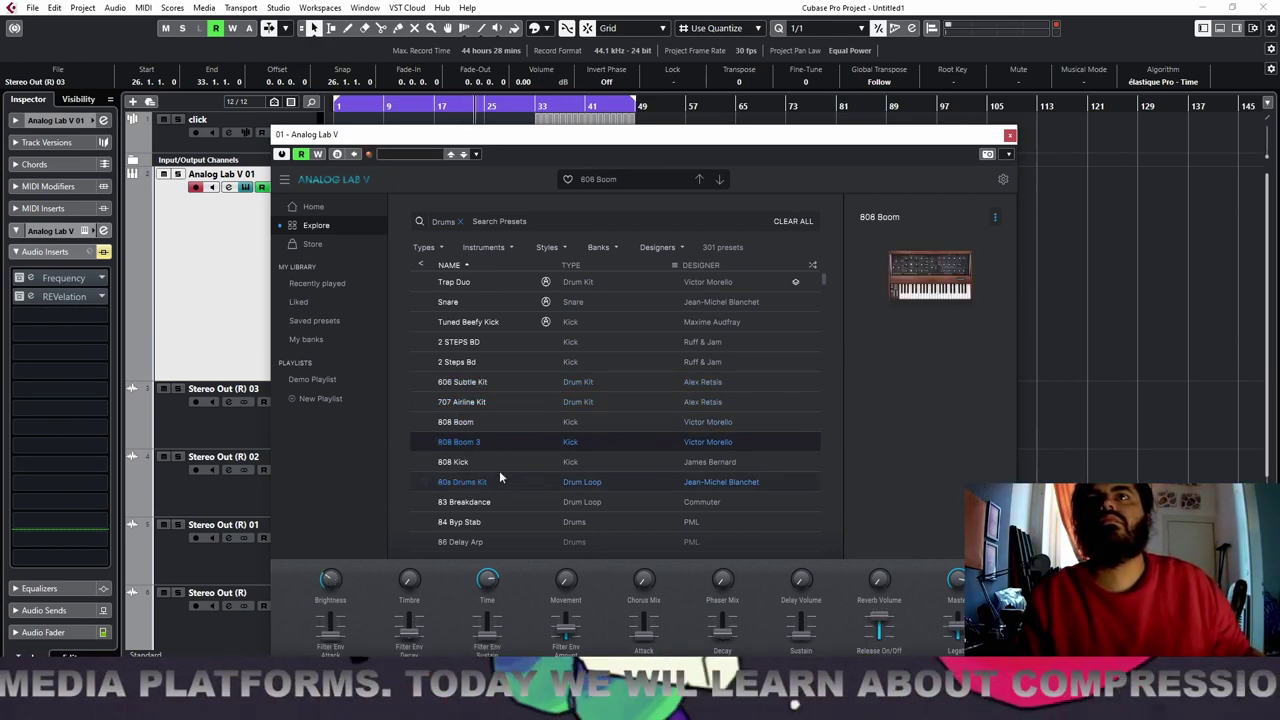
left_click(503, 463)
left_click(494, 482)
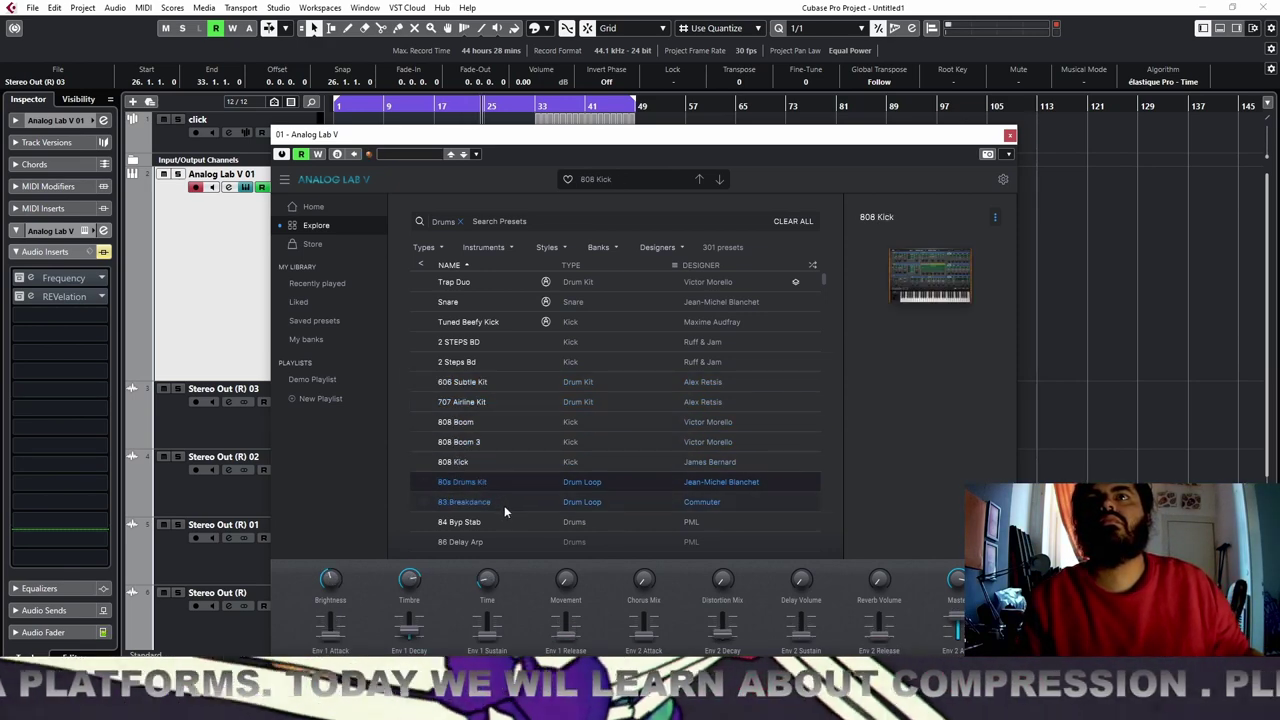
left_click(496, 502)
left_click(499, 522)
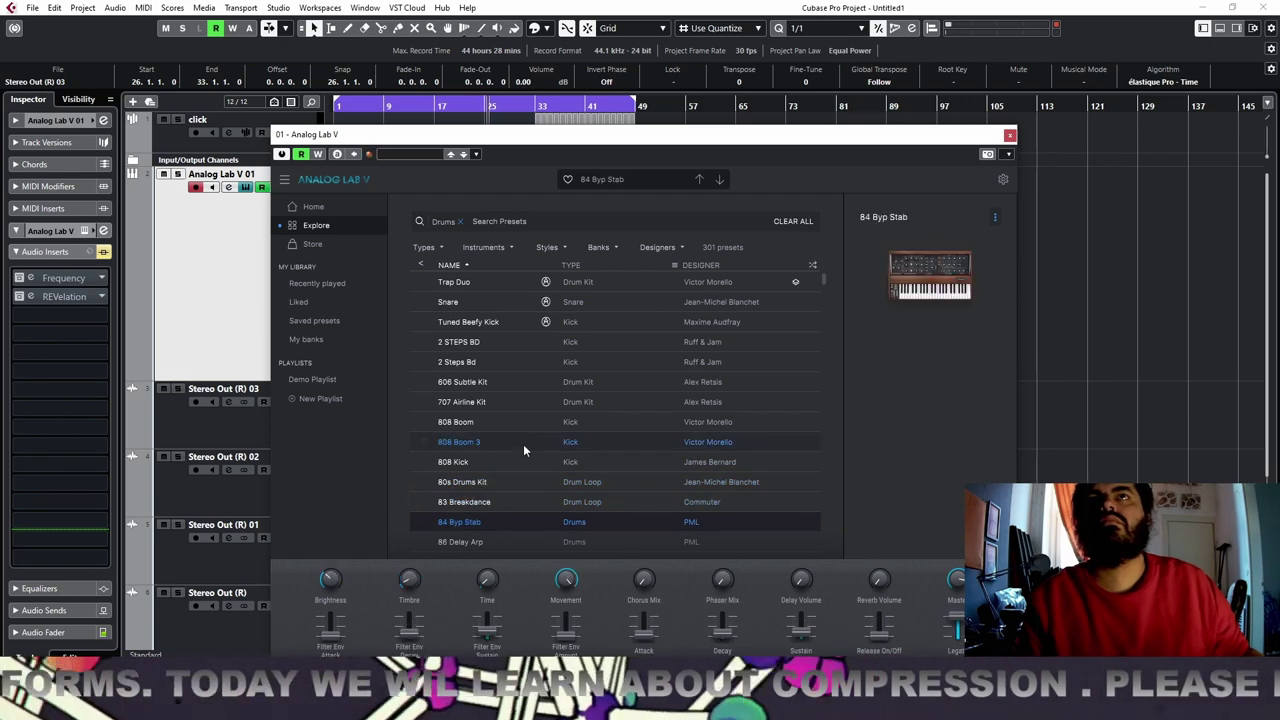
Compare the 83 Breakdance and 80s Drums Kit loops and try the 86 Delay Arp preset
left_click(555, 507)
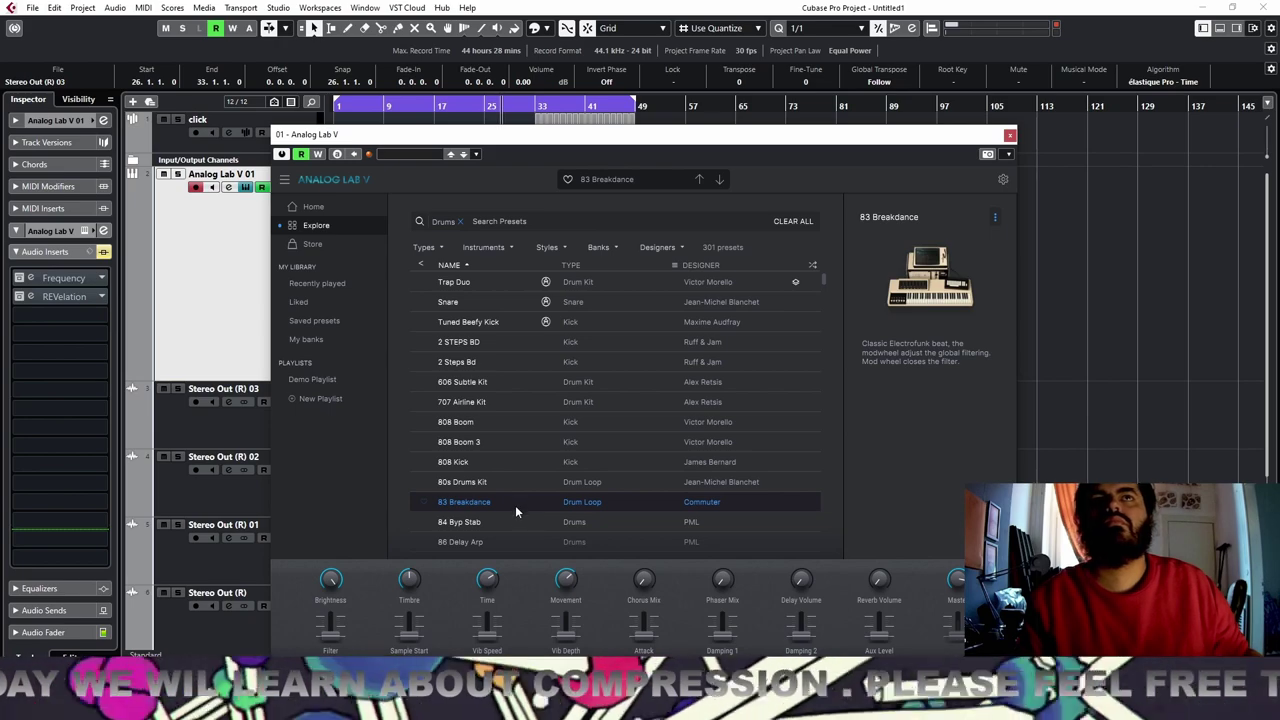
left_click(485, 481)
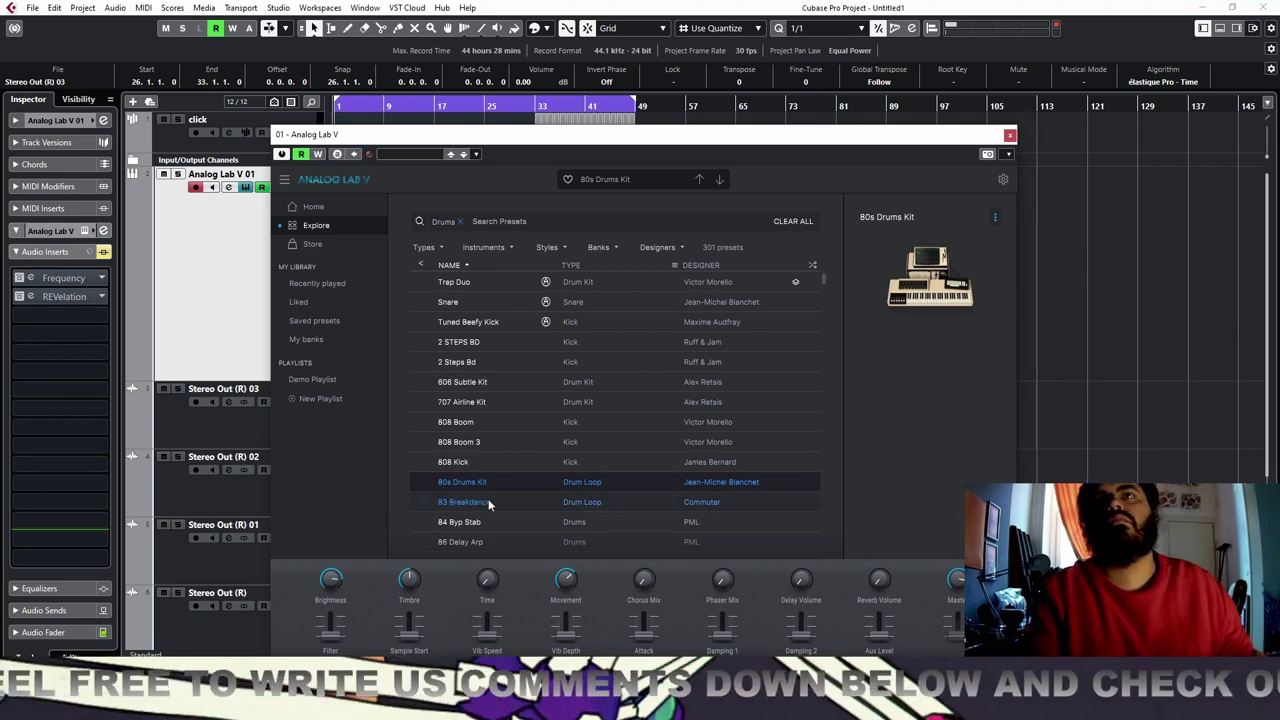
left_click(484, 502)
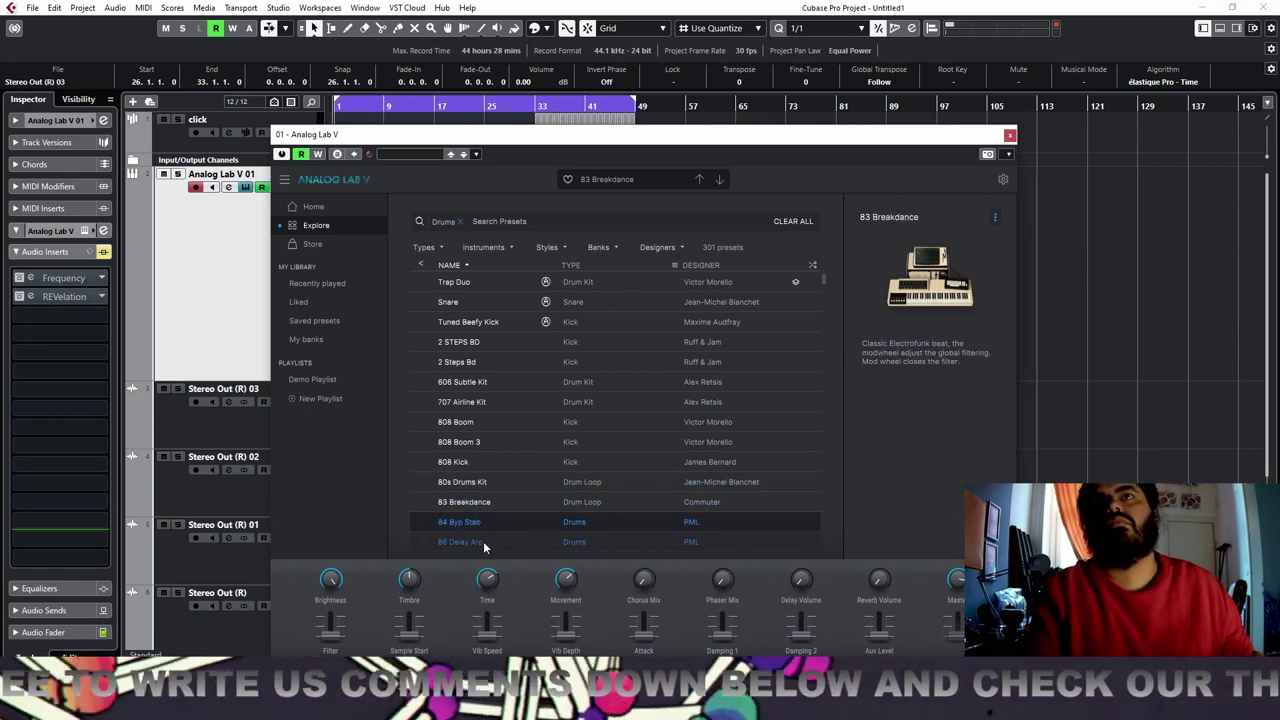
left_click(485, 542)
scroll(560, 505, "down", 2)
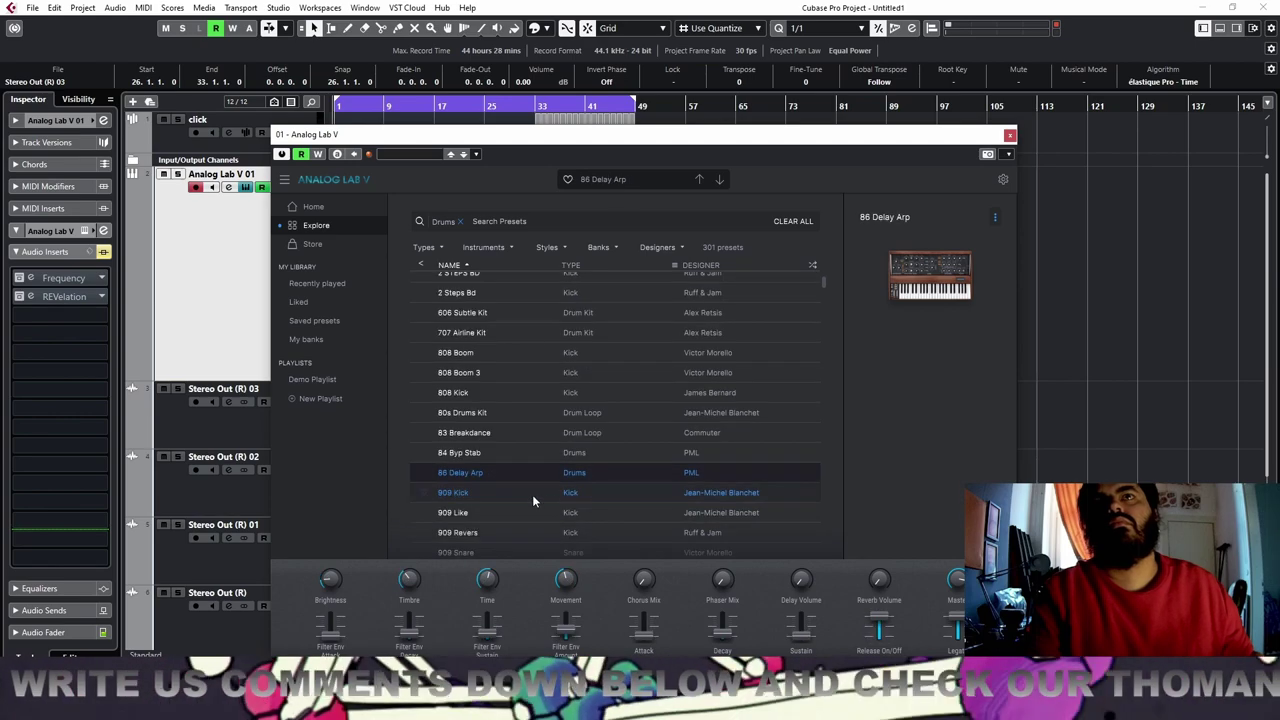
Audition the 909 Kick, 909 Like and 909 Revers presets
left_click(466, 493)
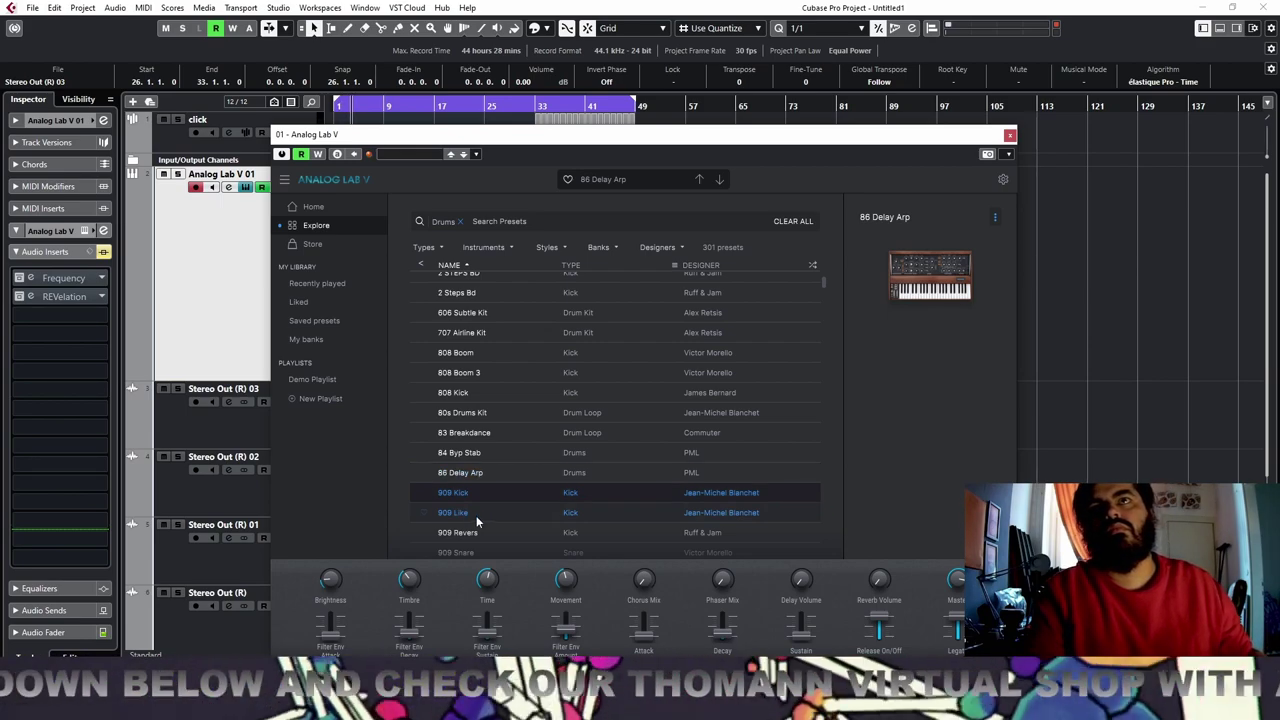
left_click(505, 513)
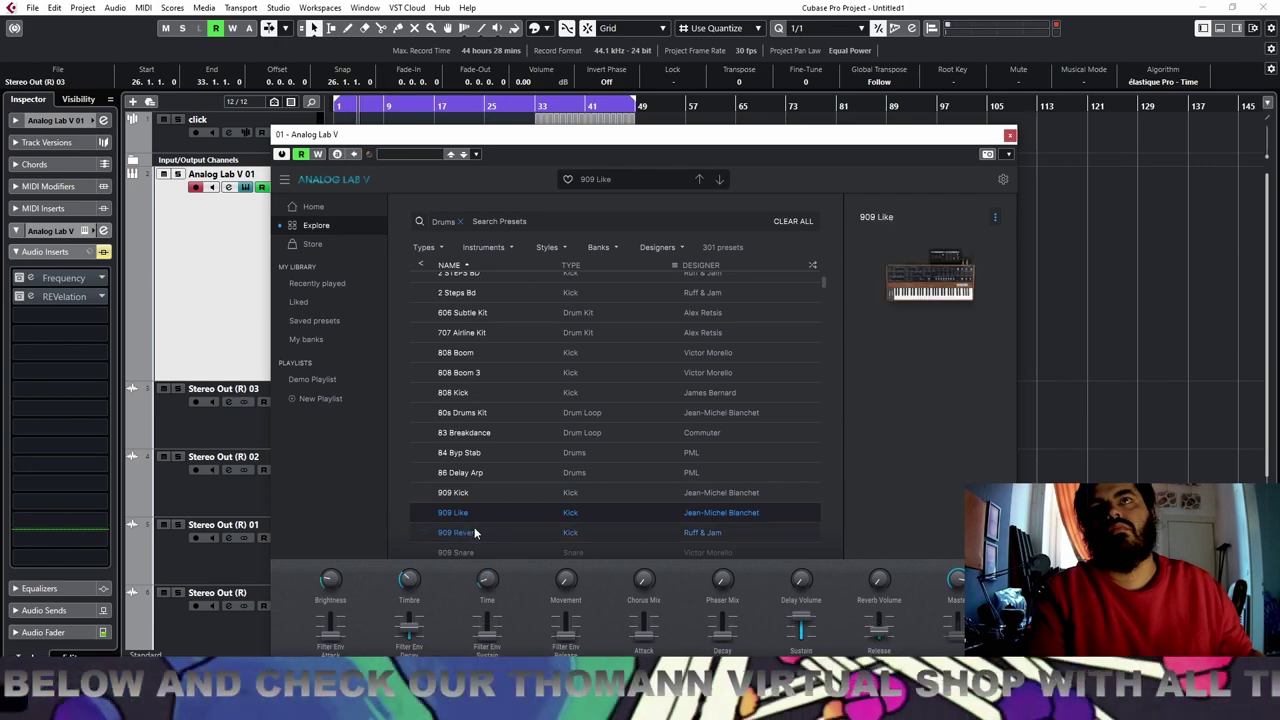
left_click(477, 530)
Load the Synthwave Split preset from the Lead type in Analog Lab V and close the instrument window
left_click(312, 207)
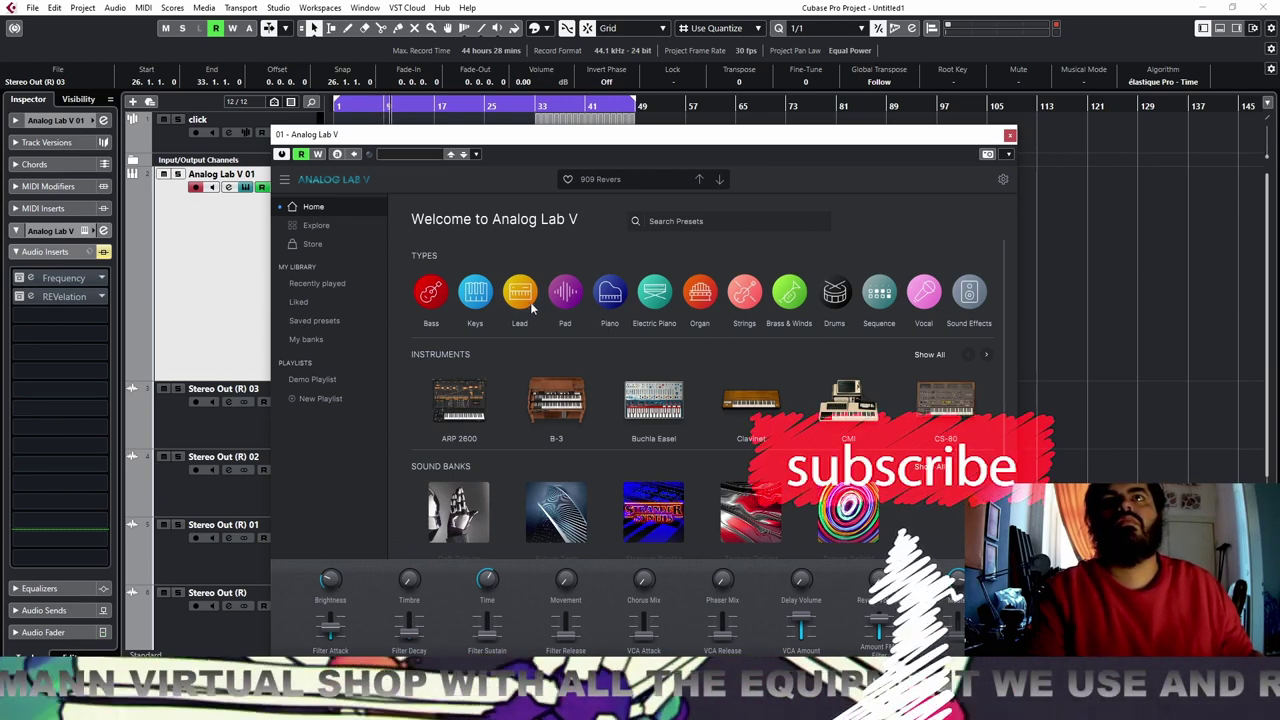
mouse_move(520, 297)
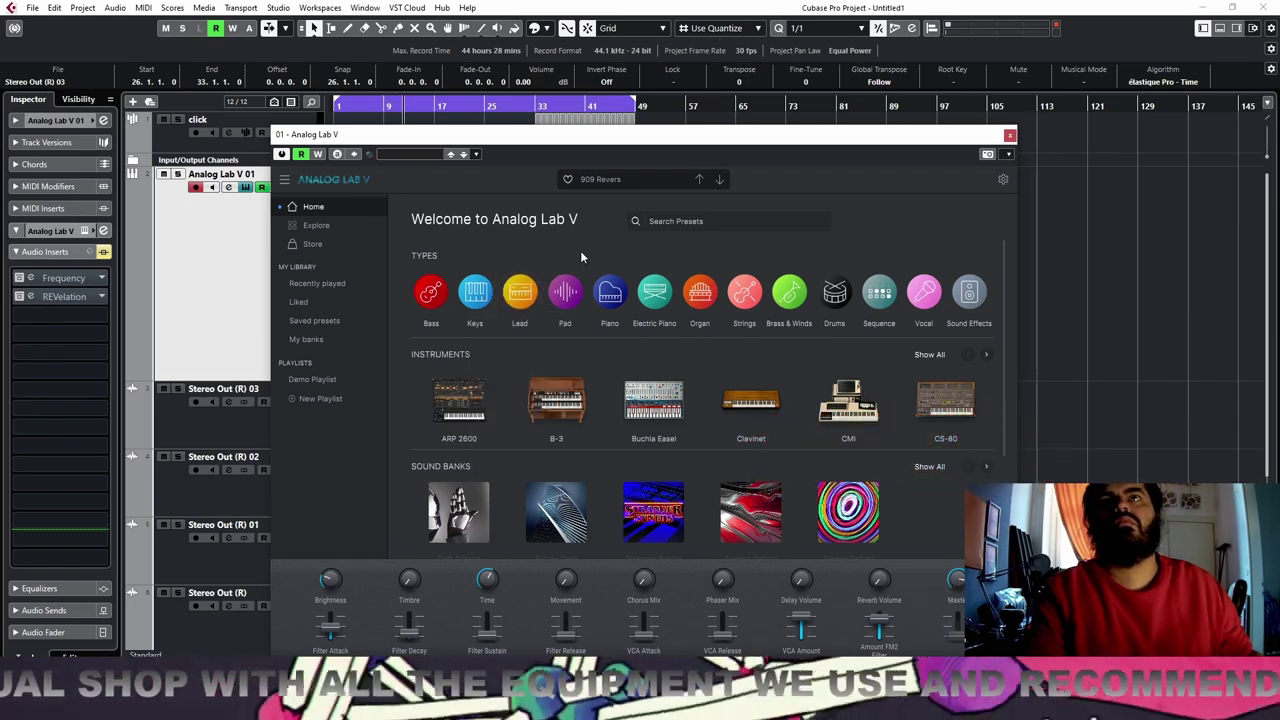
left_click(528, 292)
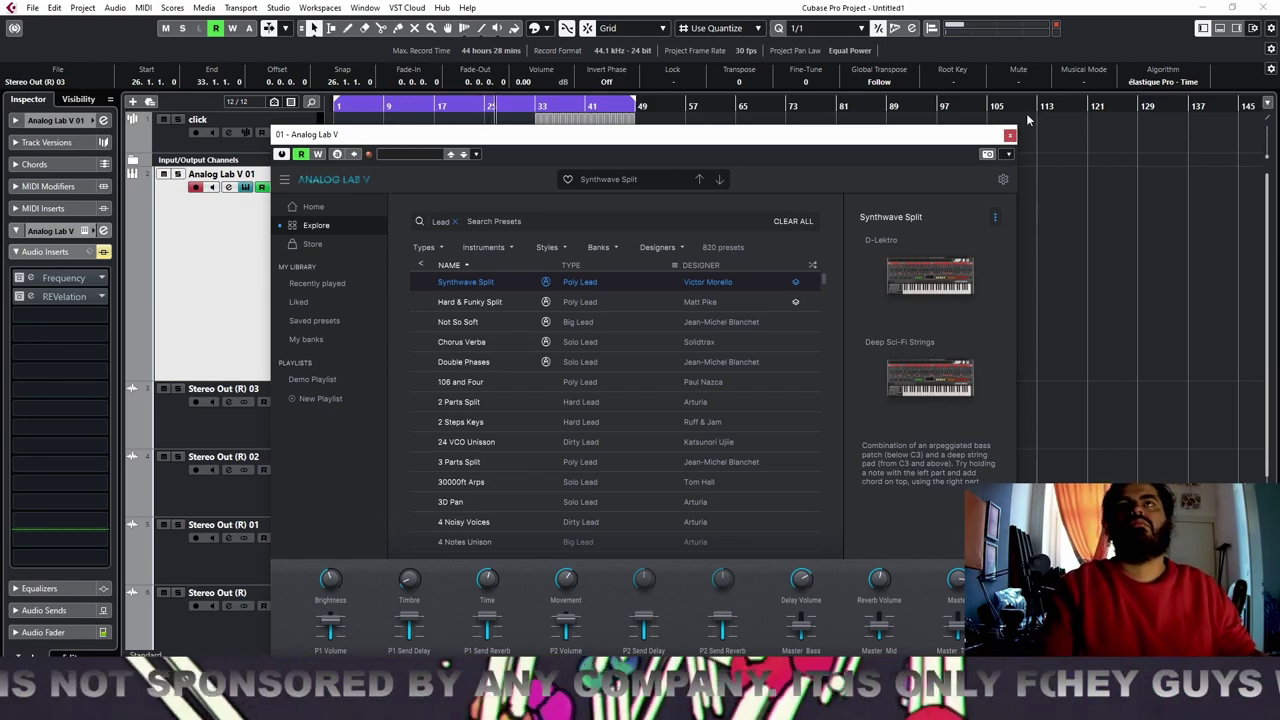
left_click(1010, 136)
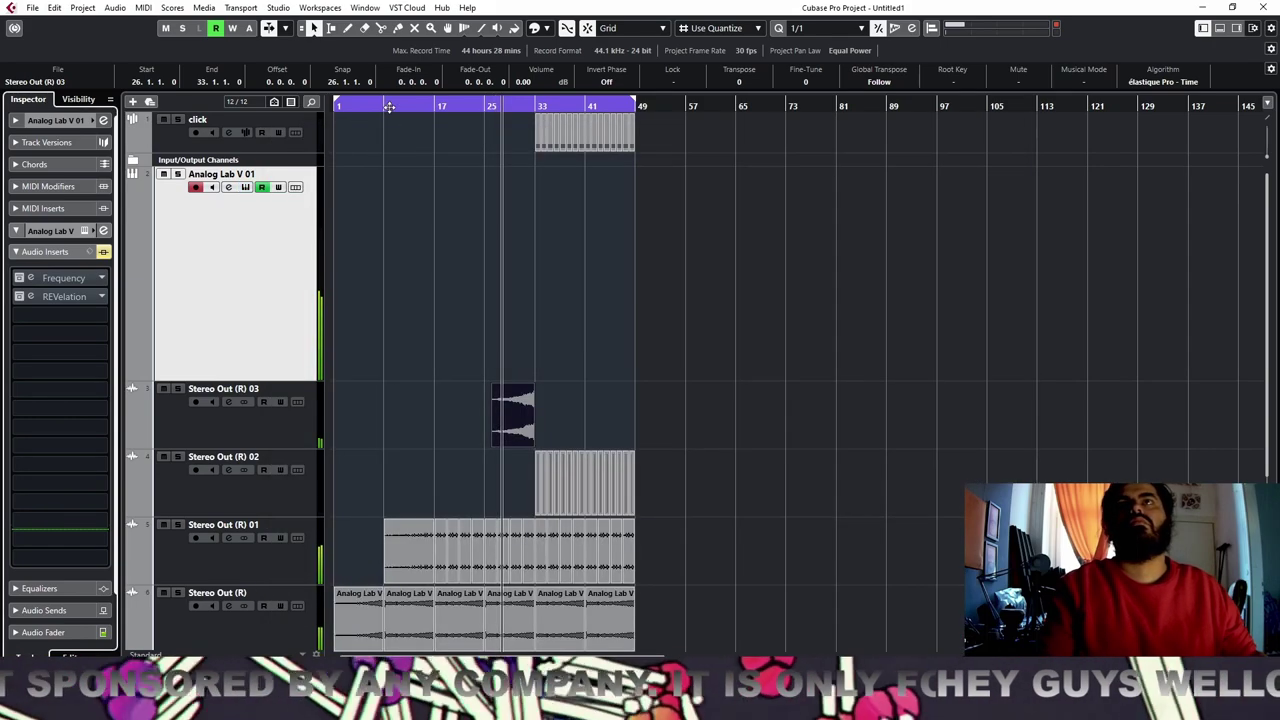
Record a MIDI part about 16 bars long from bar 1 on the Analog Lab V 01 track, quantize it to 1/8 and play it back
left_click(231, 226)
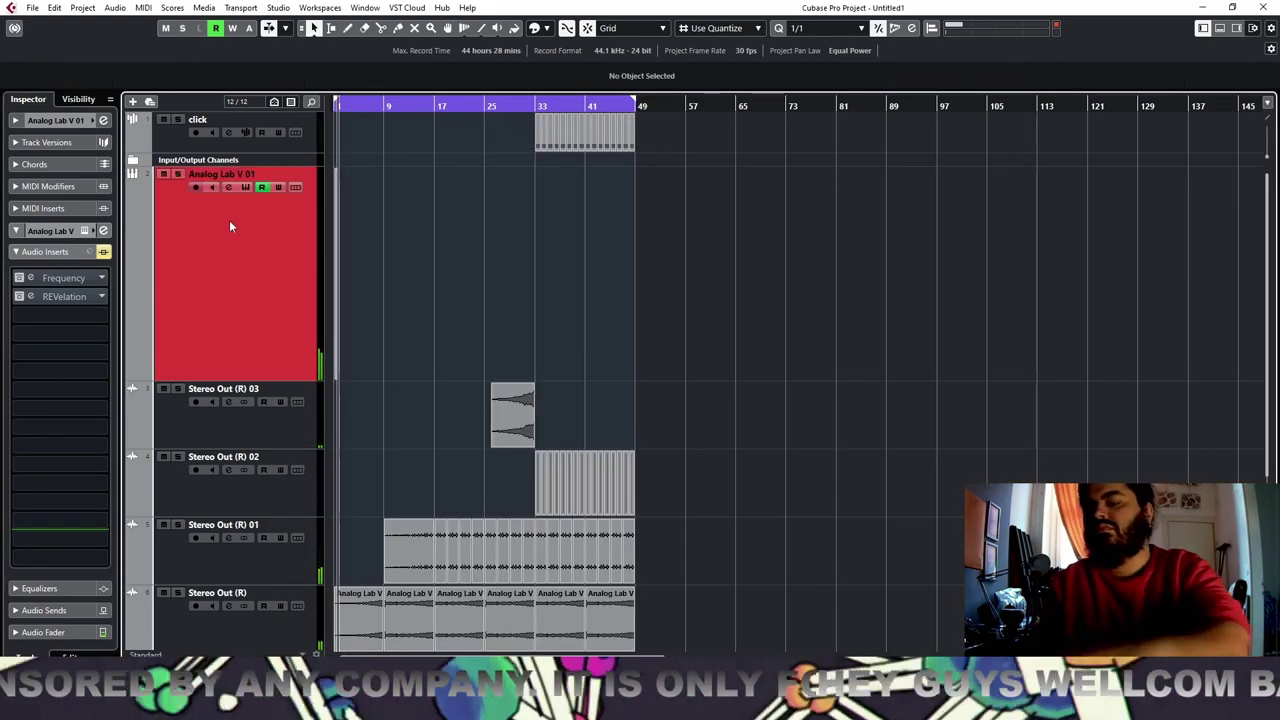
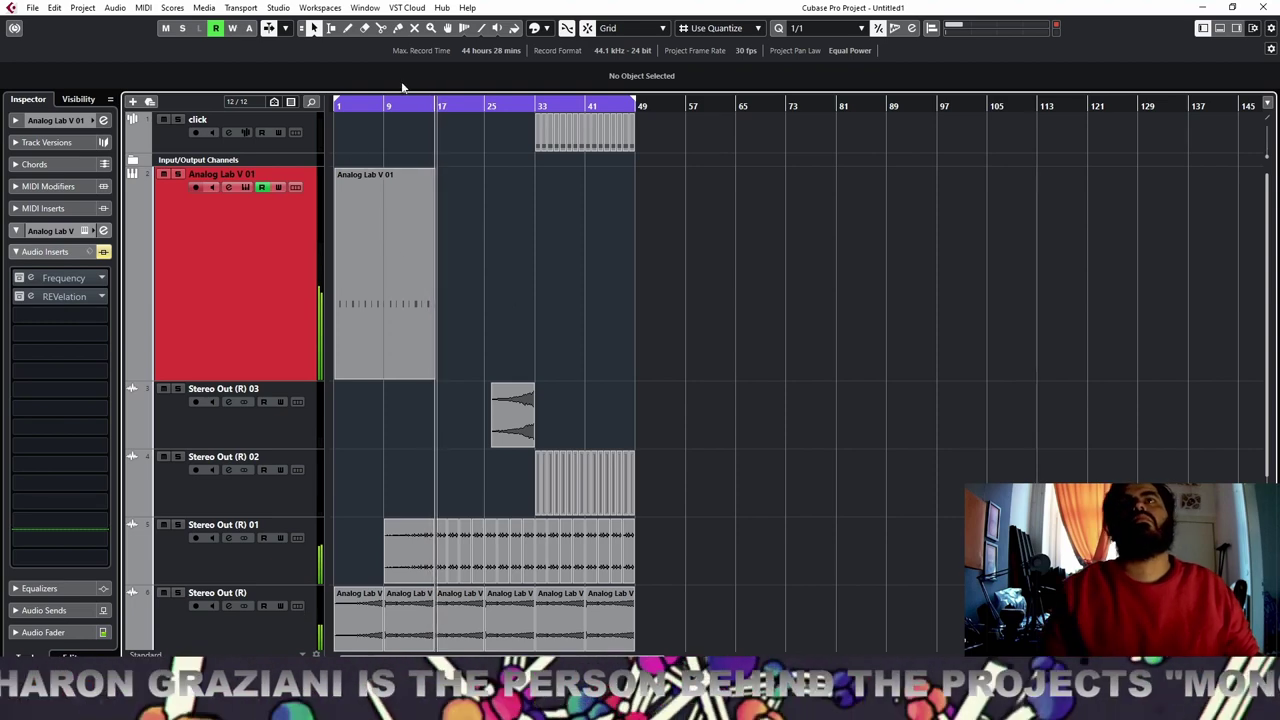
key("space")
key("h")
key("h")
key("h")
key("h")
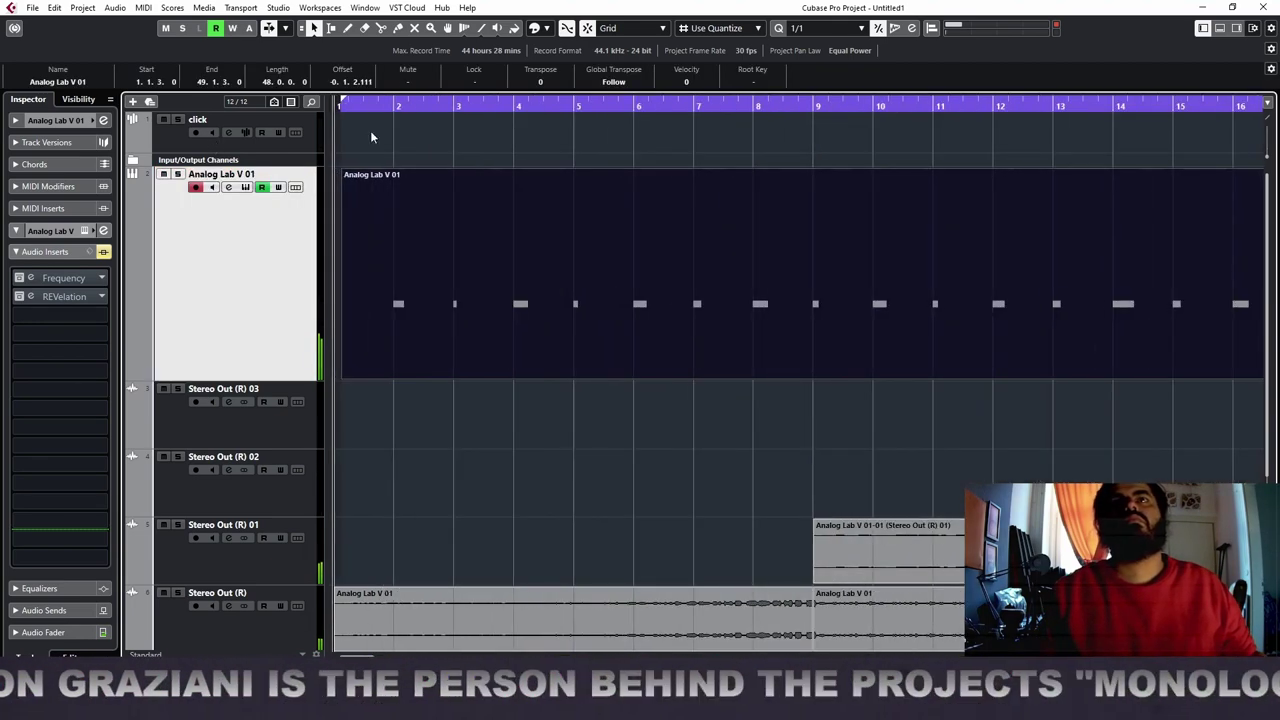
left_click(820, 28)
left_click(855, 104)
key("q")
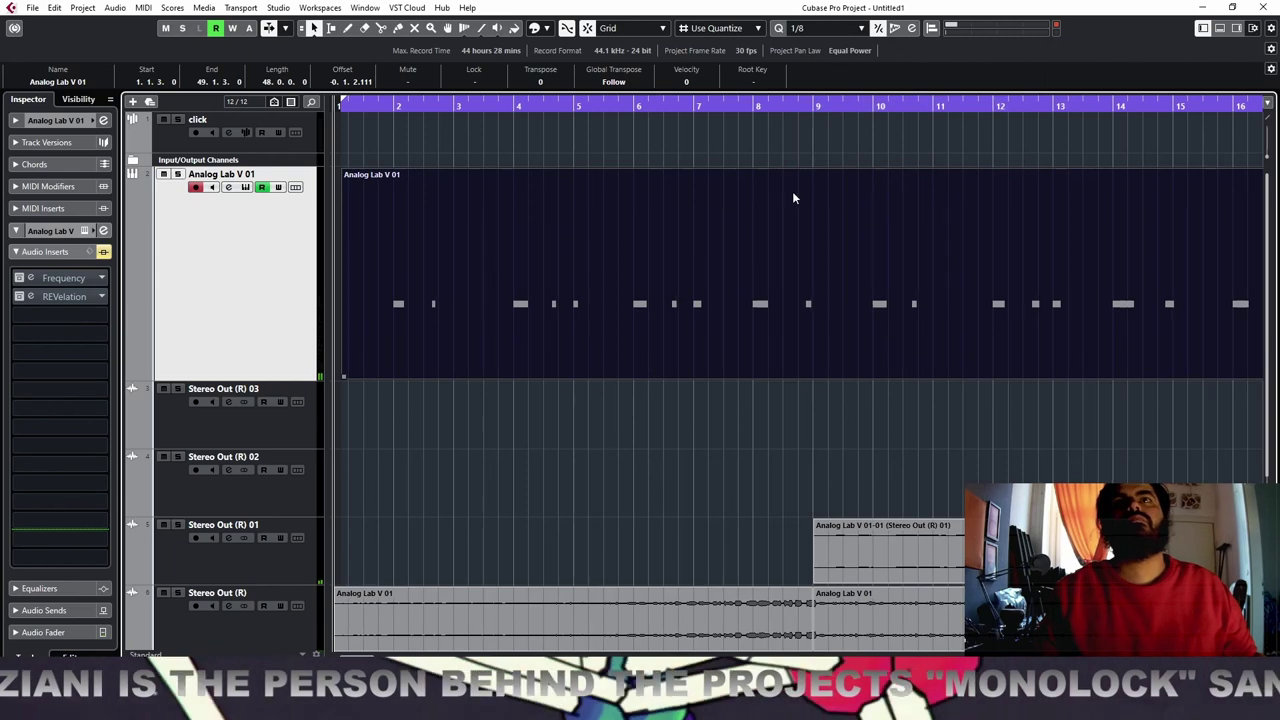
key("space")
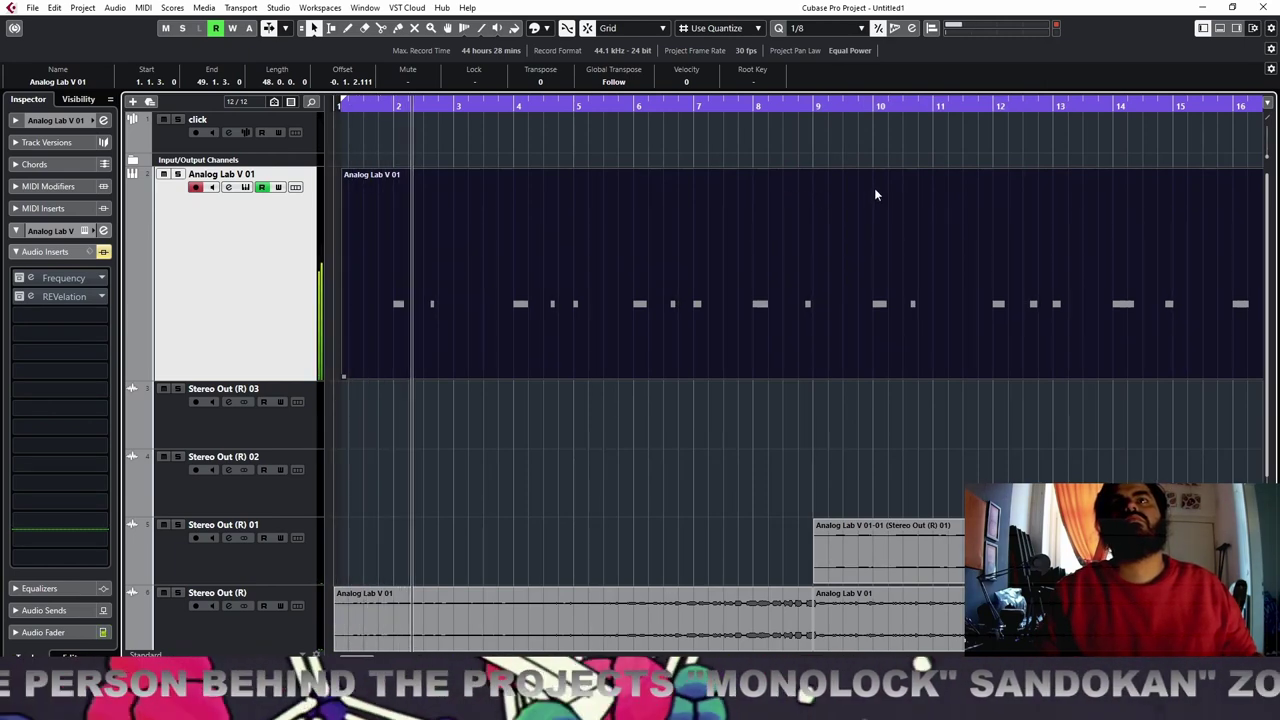
Split the recorded Analog Lab V 01 part at bar 17
key("g")
key("g")
key("g")
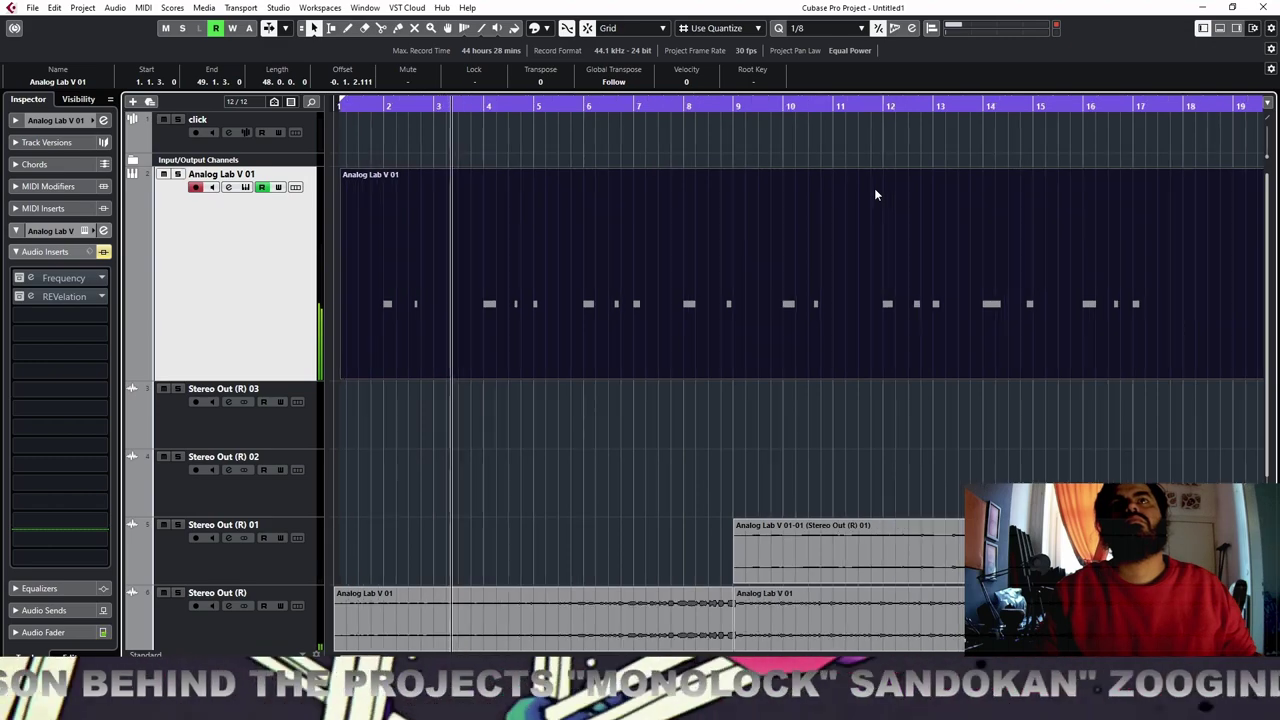
key("g")
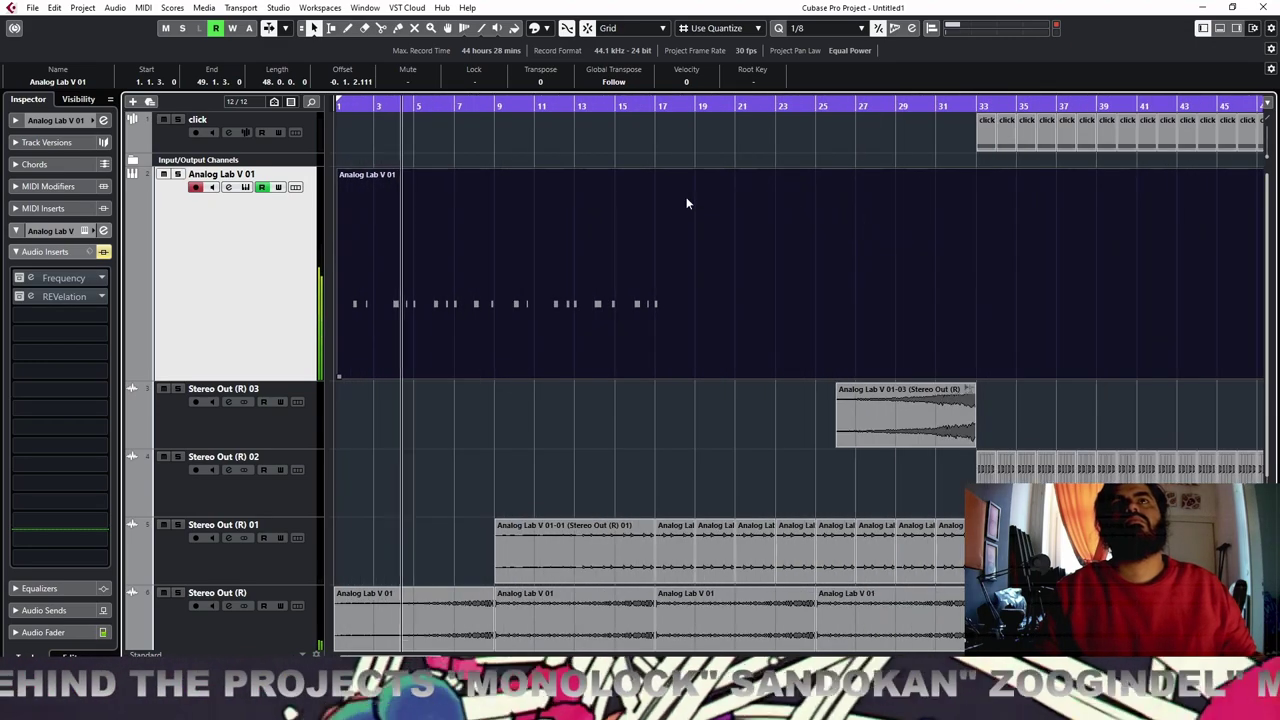
key("g")
right_click(603, 189)
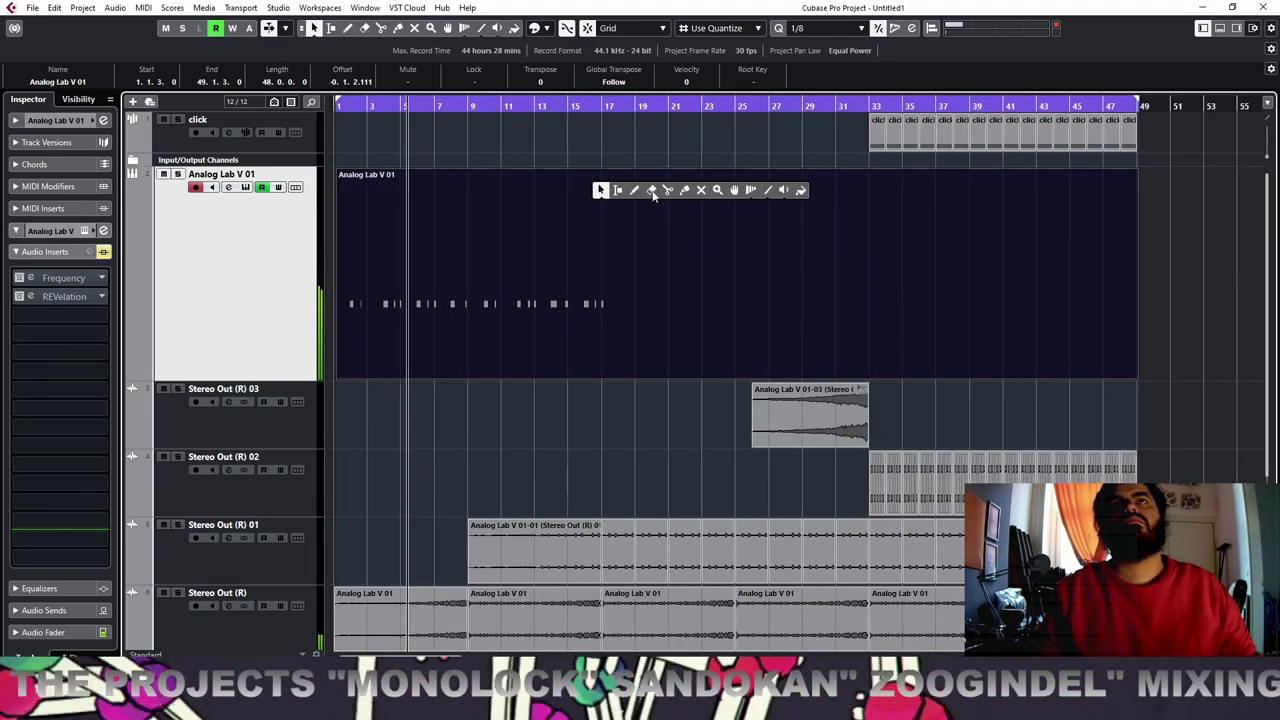
left_click(668, 192)
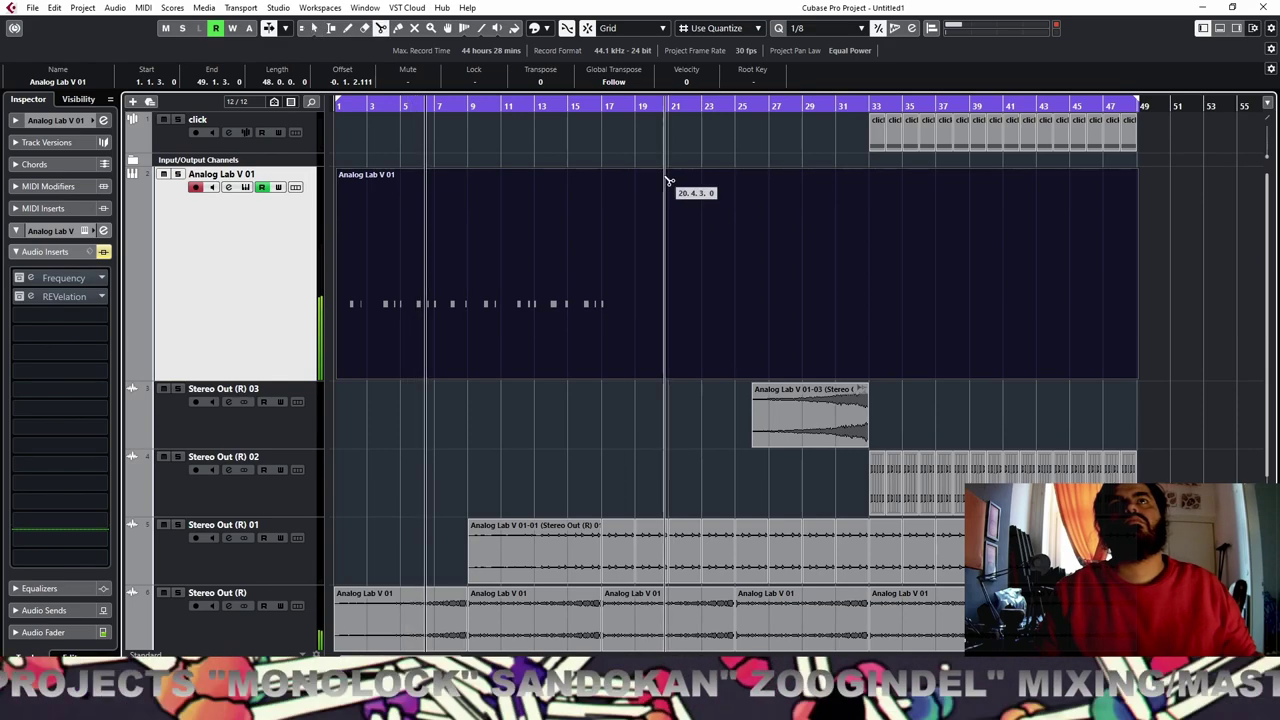
key("h")
key("h")
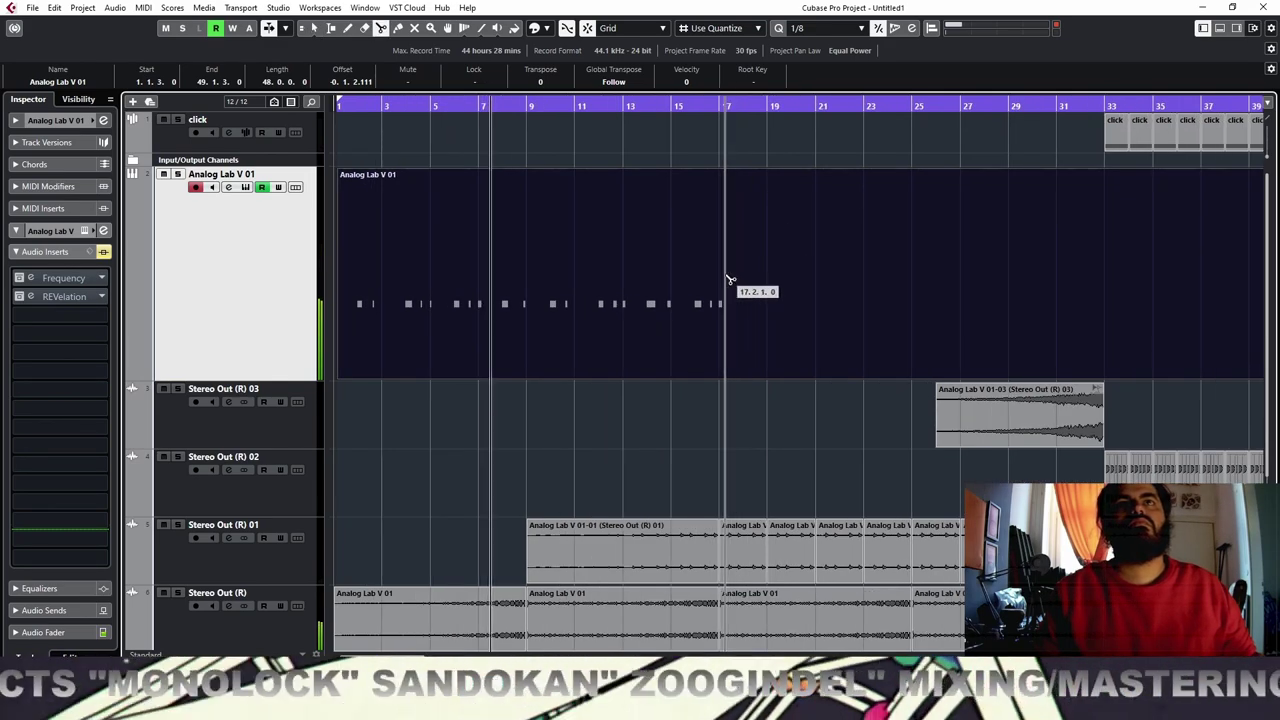
key("h")
left_click(795, 280)
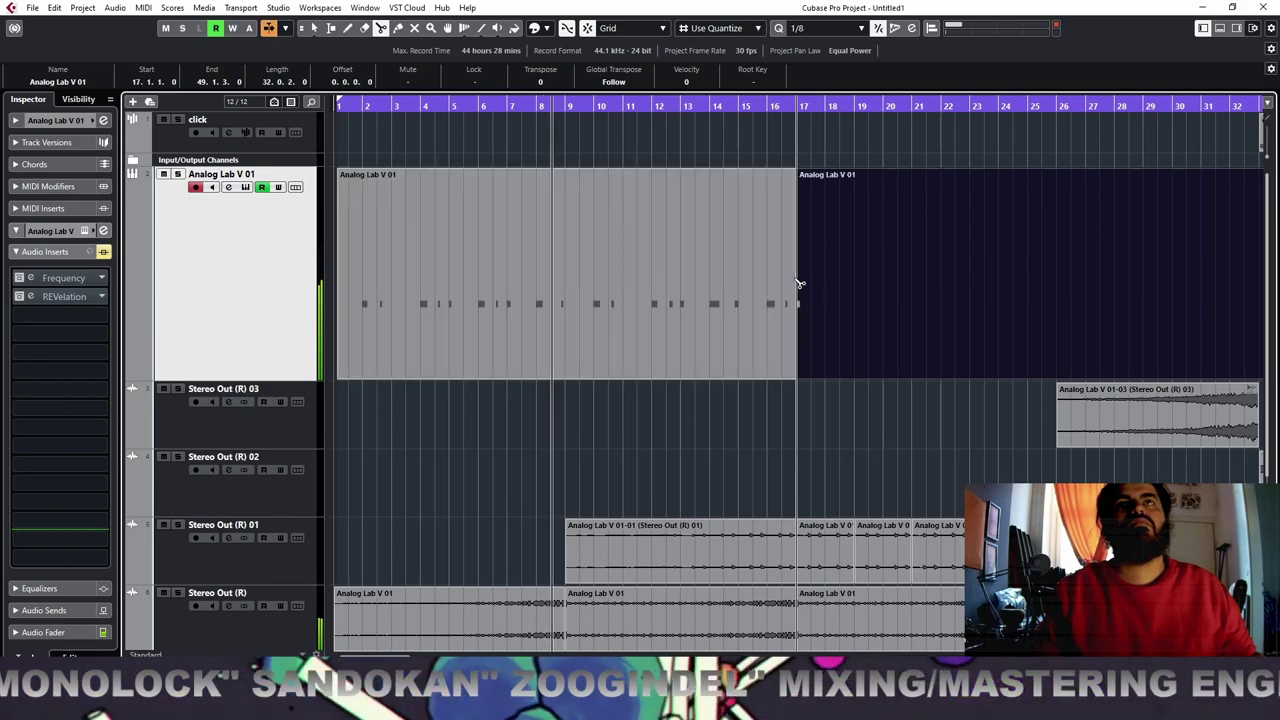
Delete the section of the Analog Lab V 01 part after bar 17
key("g")
key("1")
key("g")
key("g")
key("g")
key("g")
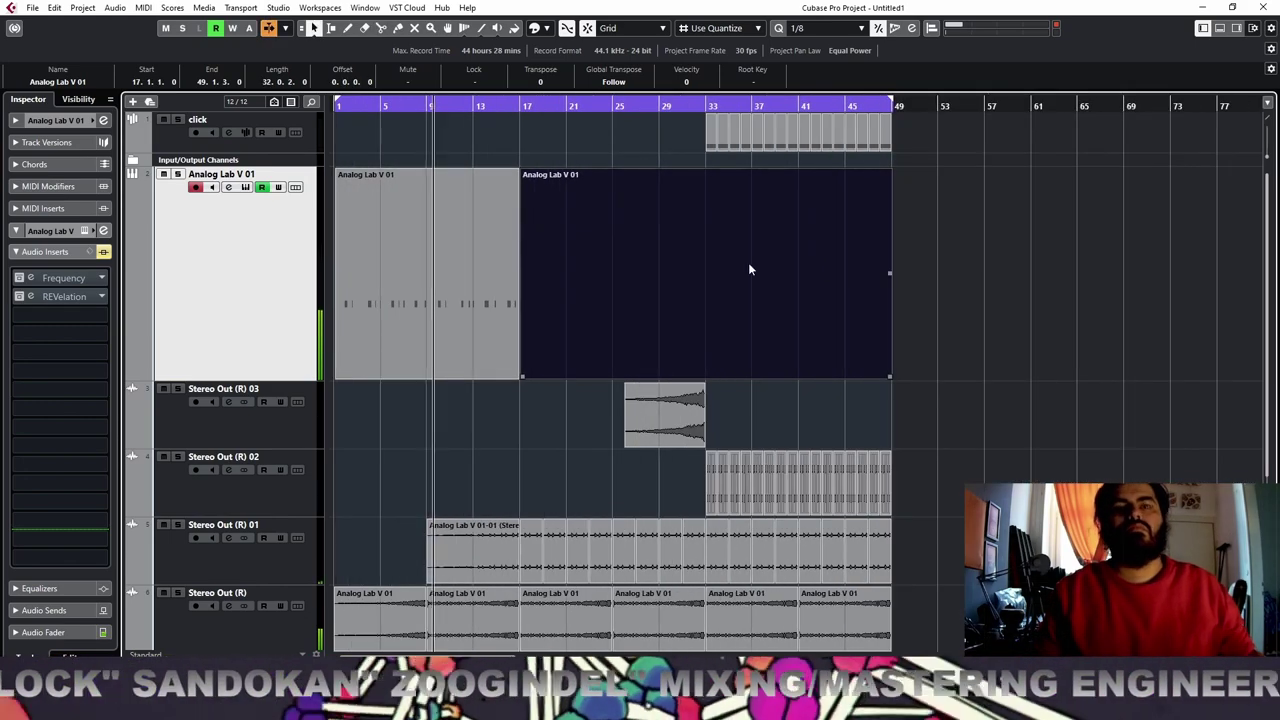
key("Delete")
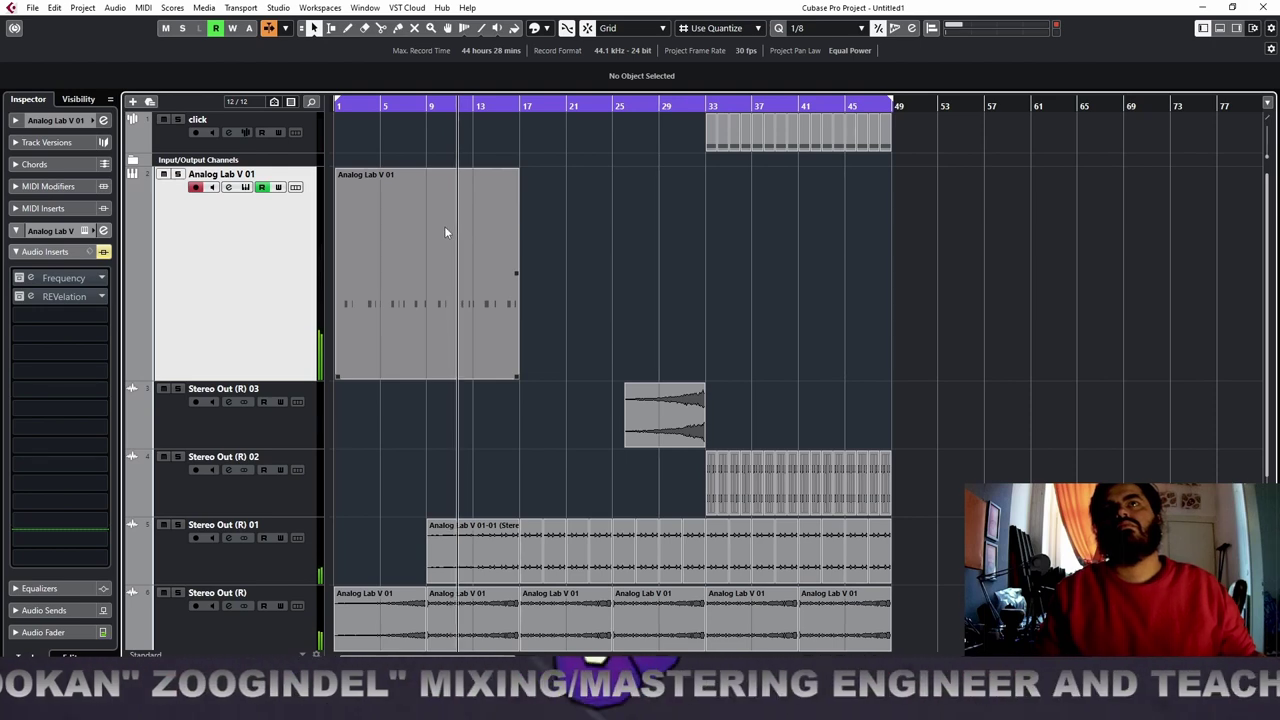
Solo the Analog Lab V 01 track and reactivate its Frequency insert
left_click(178, 174)
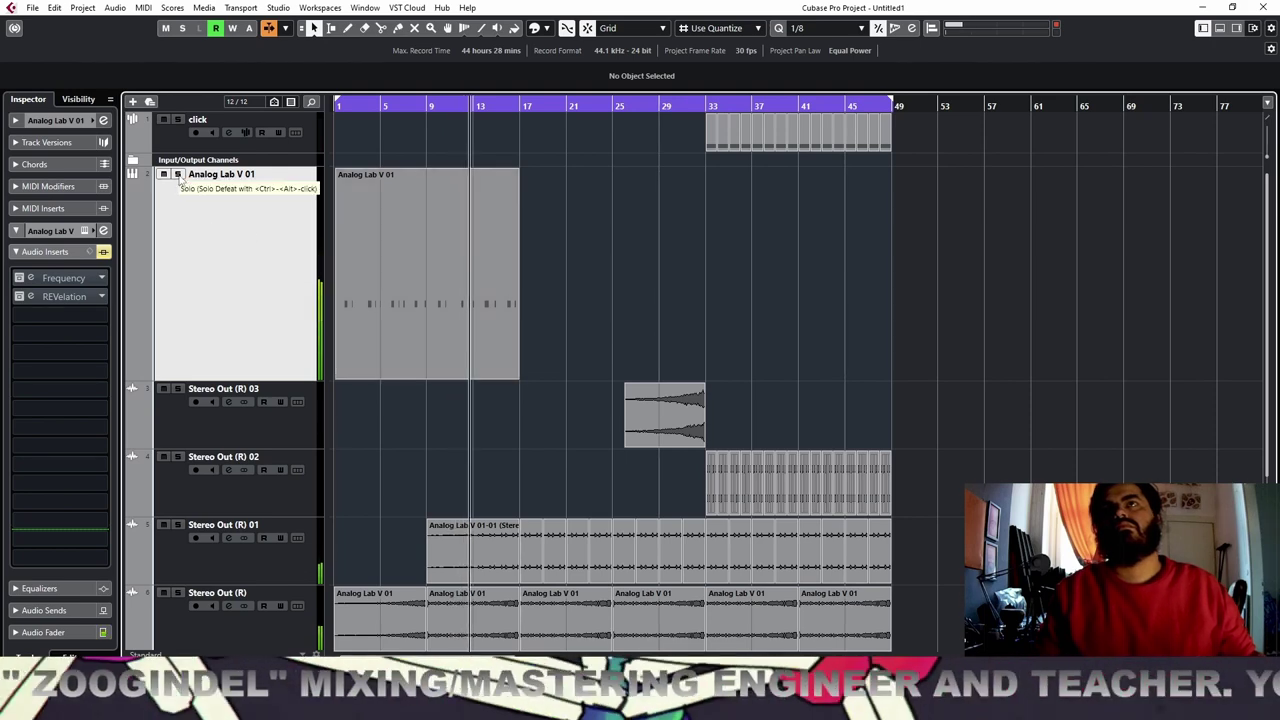
left_click(31, 280)
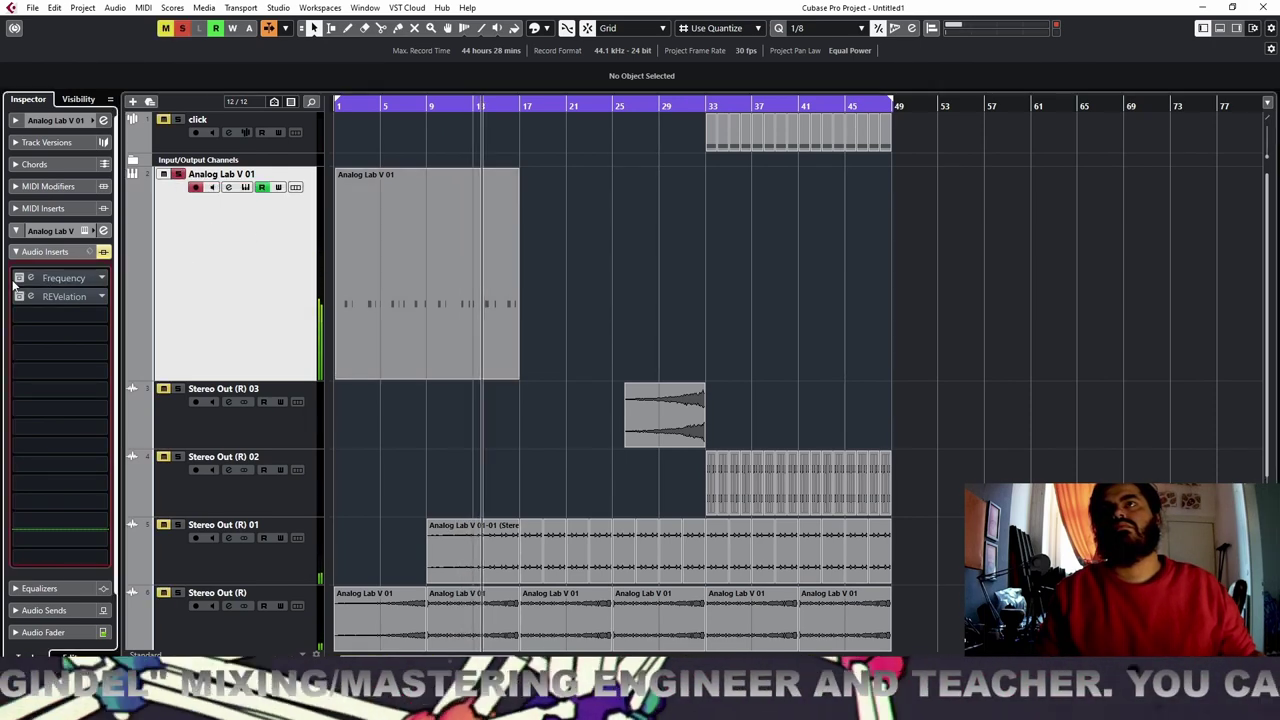
left_click(31, 280)
left_click(18, 280)
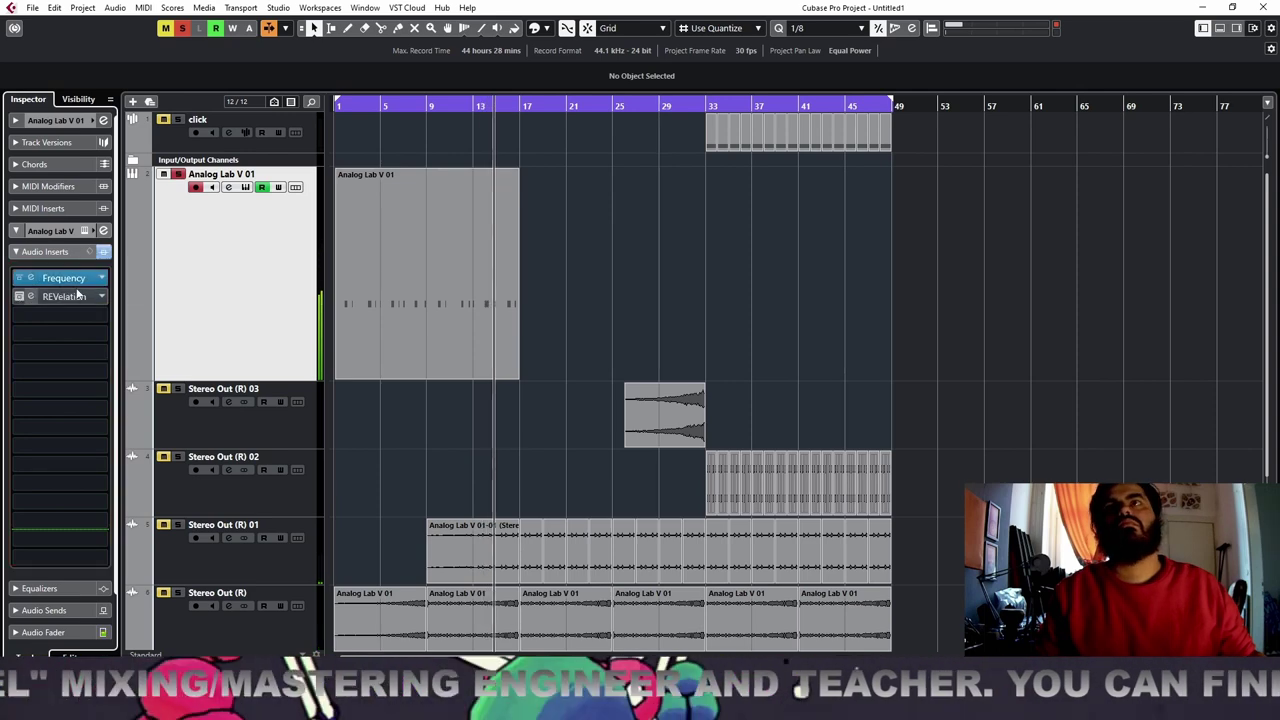
Play the soloed Analog Lab V 01 part and raise the Delay Volume of its Synthwave Split preset slightly
key("space")
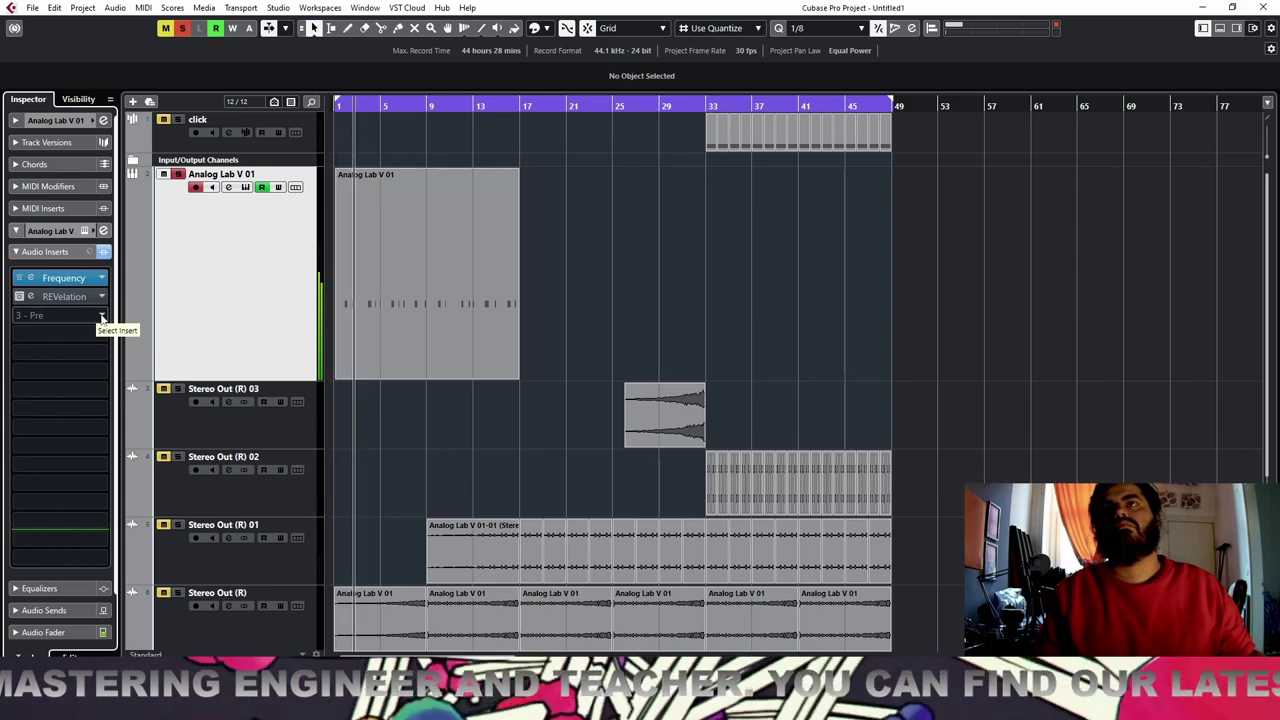
left_click(86, 231)
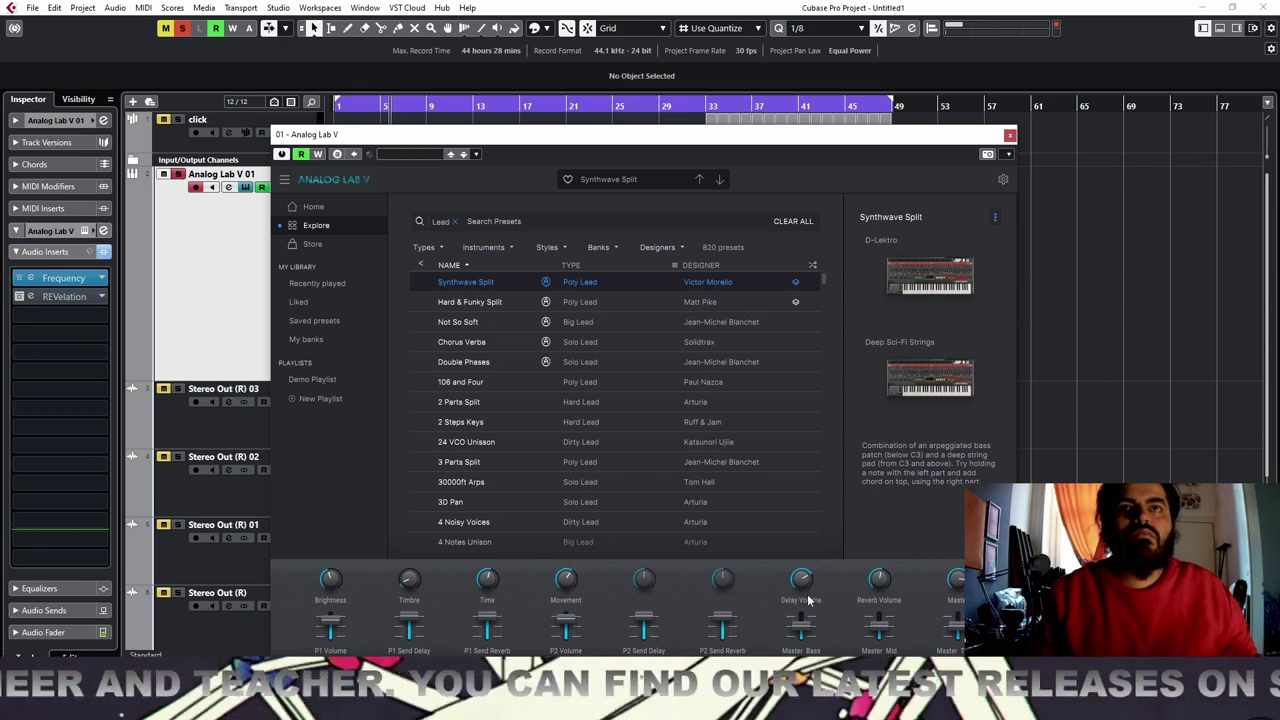
mouse_move(803, 588)
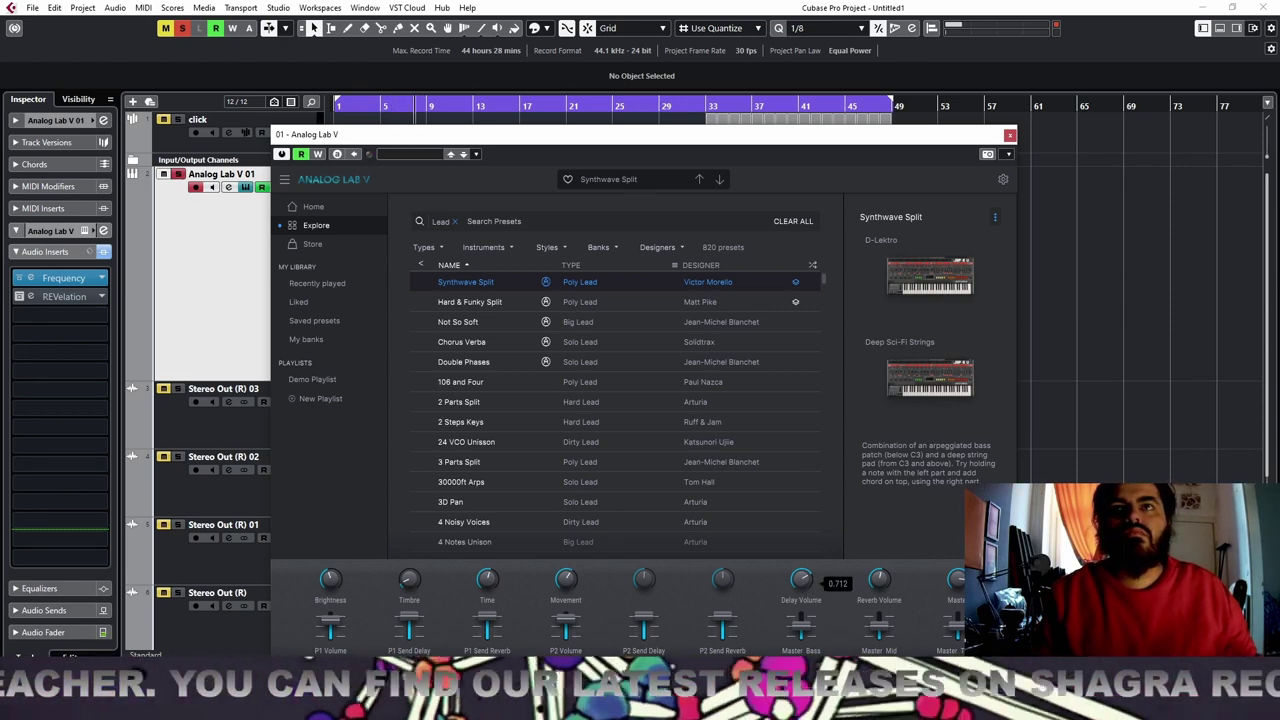
left_click_drag(805, 588, 809, 588)
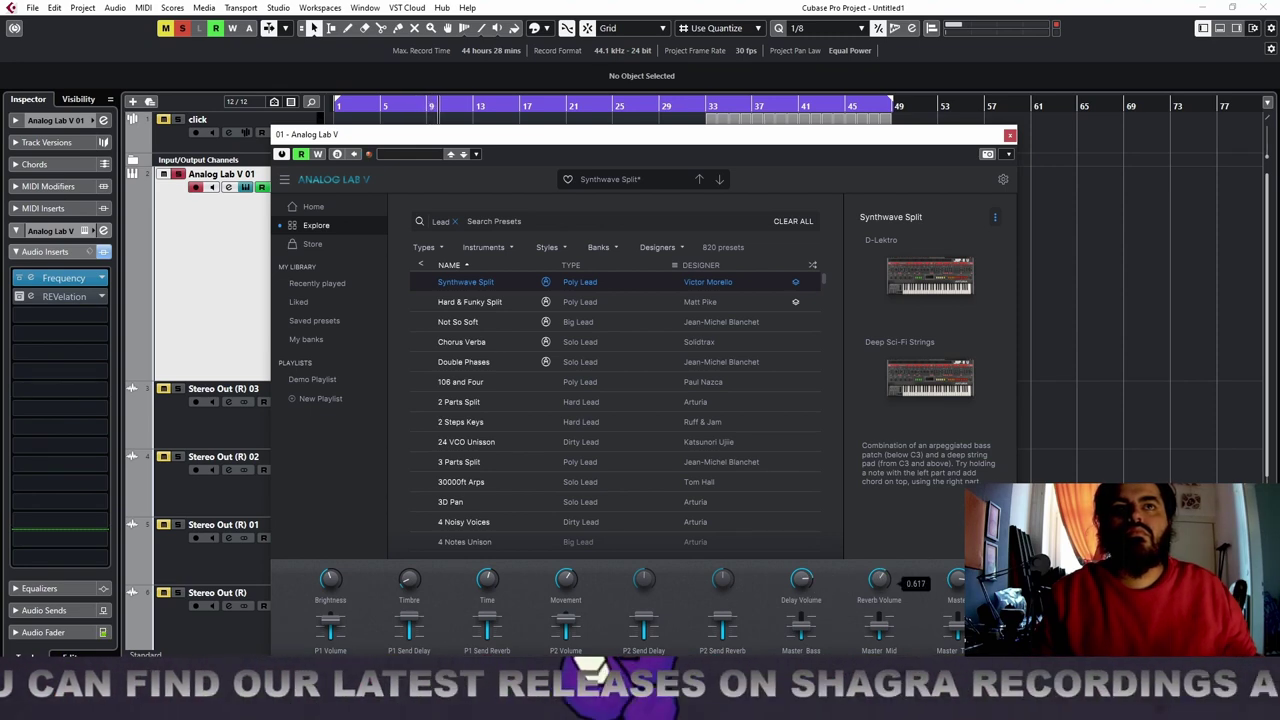
left_click(1010, 134)
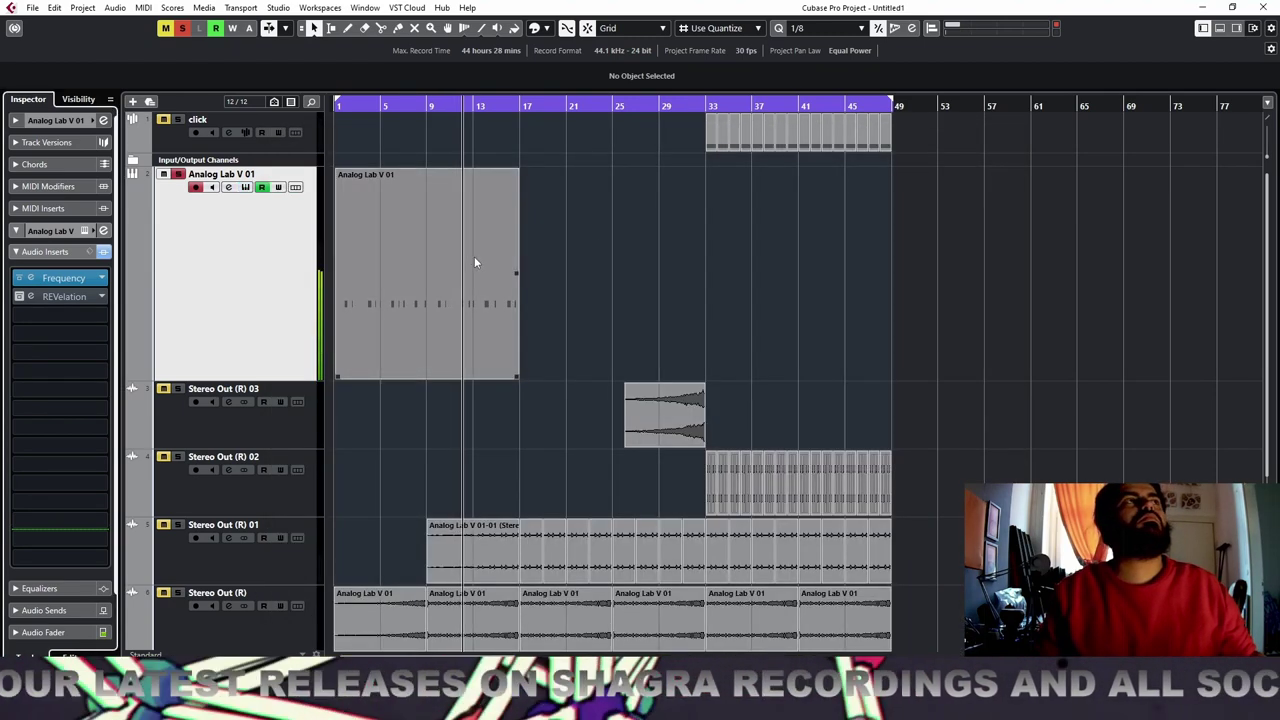
Render the Analog Lab V 01 part to a new audio track and delete the original MIDI part
key("space")
left_click(54, 121)
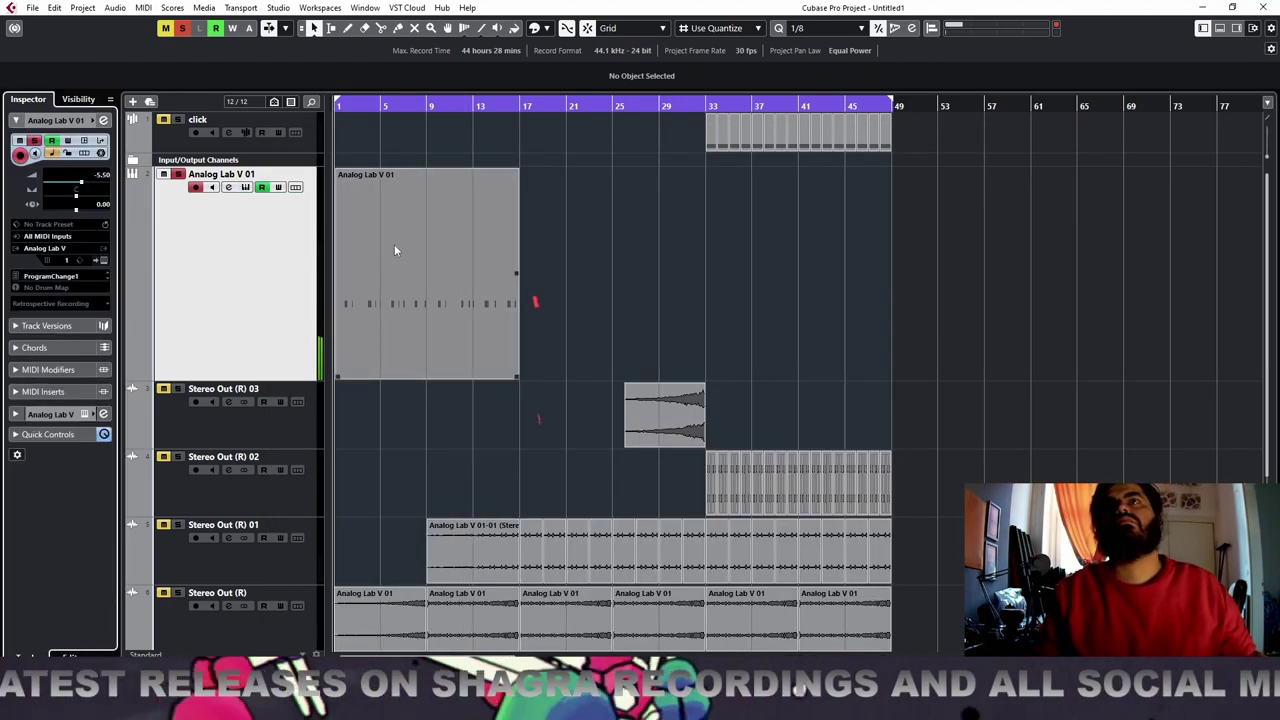
left_click(396, 248)
key("alt+r")
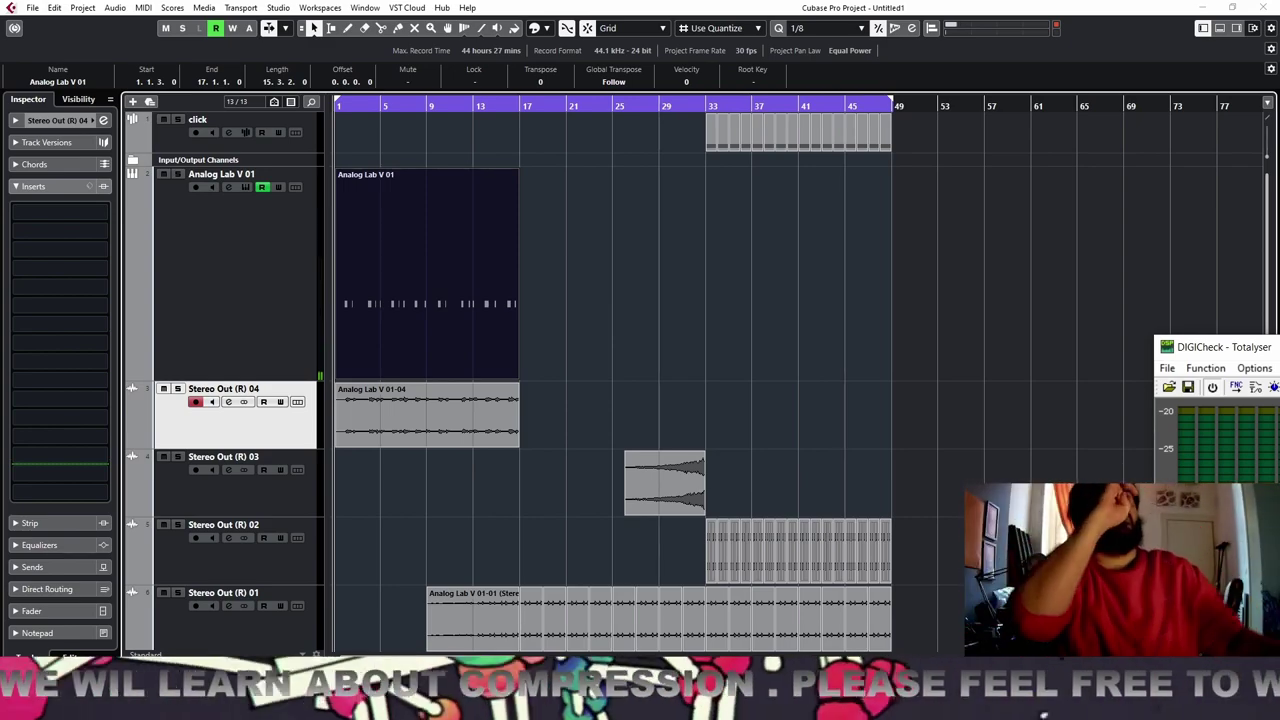
left_click_drag(1198, 347, 1279, 325)
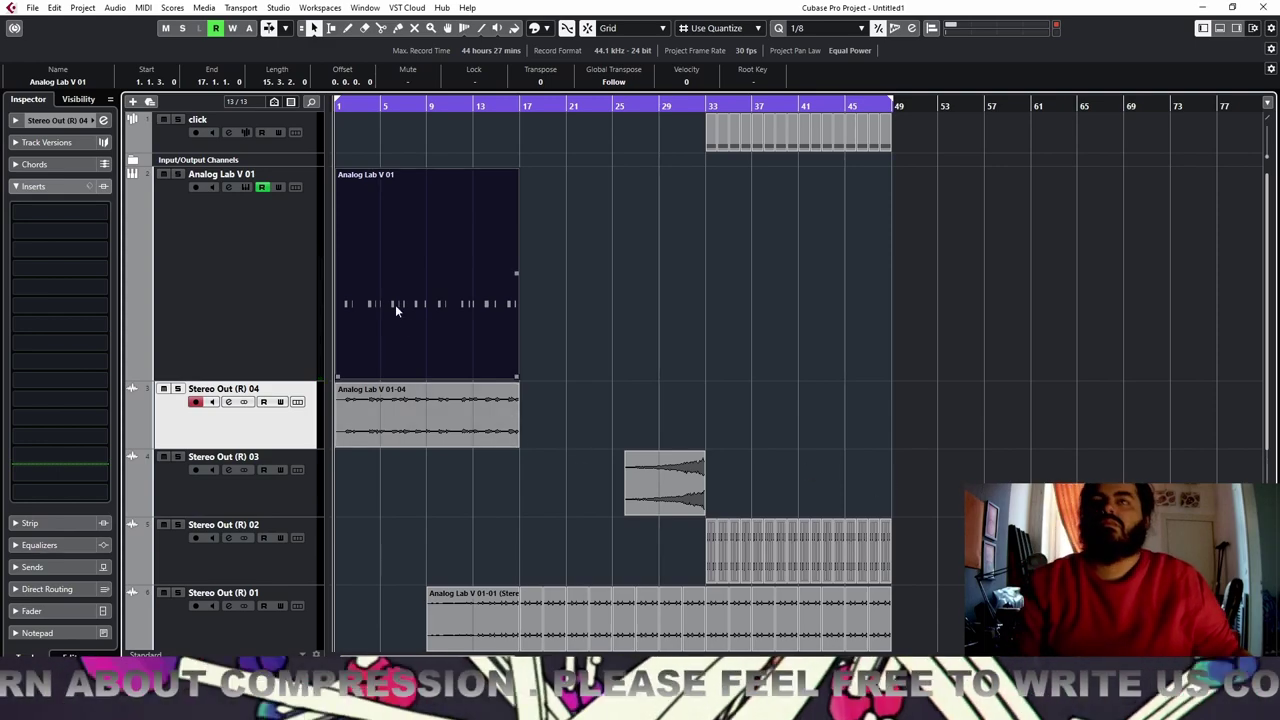
key("Delete")
Move the rendered audio event to bar 17 and set the quantize preset to 1/1
left_click_drag(374, 423, 630, 420)
left_click(820, 26)
left_click(800, 47)
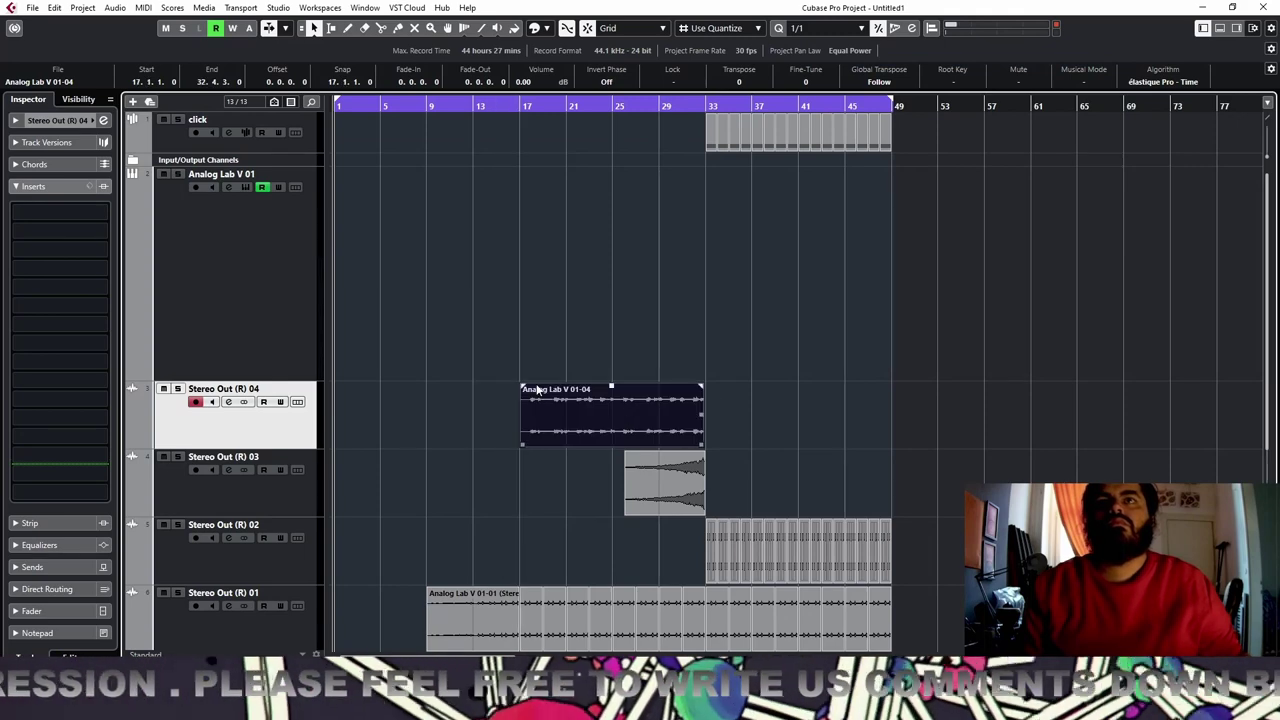
Fade in the rendered event over about seven bars and play it back from bar 17
left_click_drag(522, 387, 612, 394)
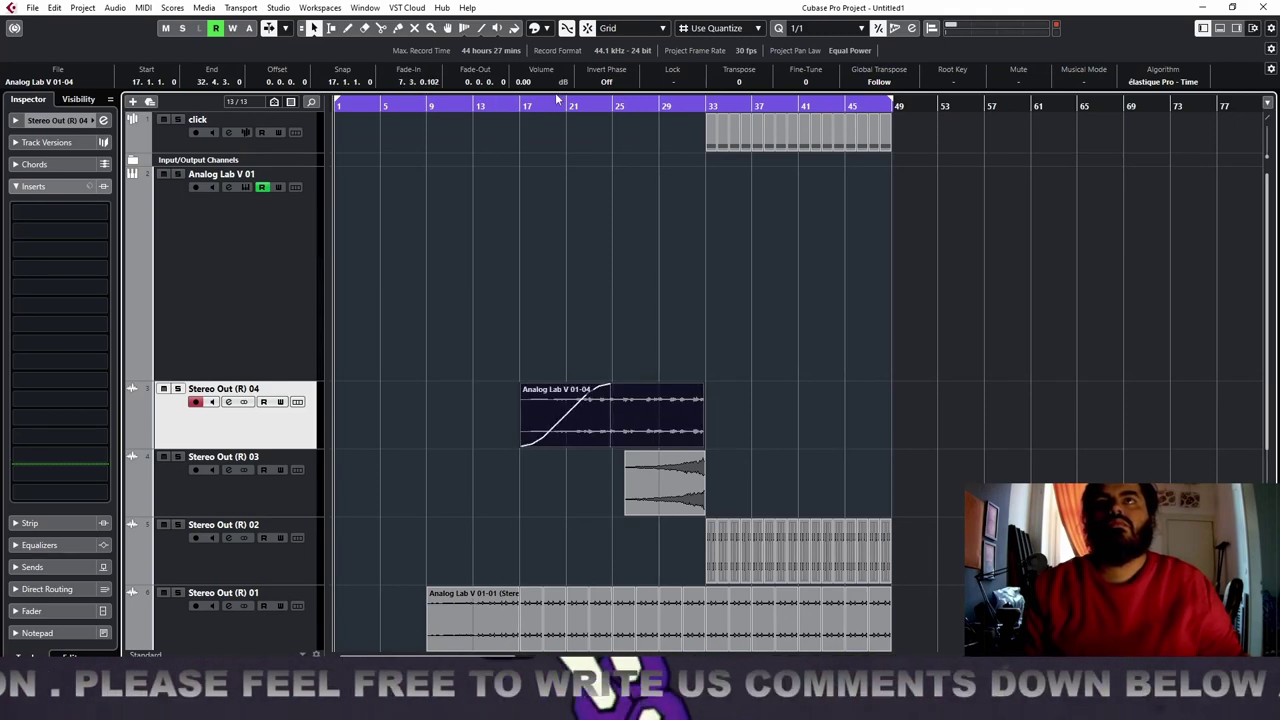
left_click(517, 105)
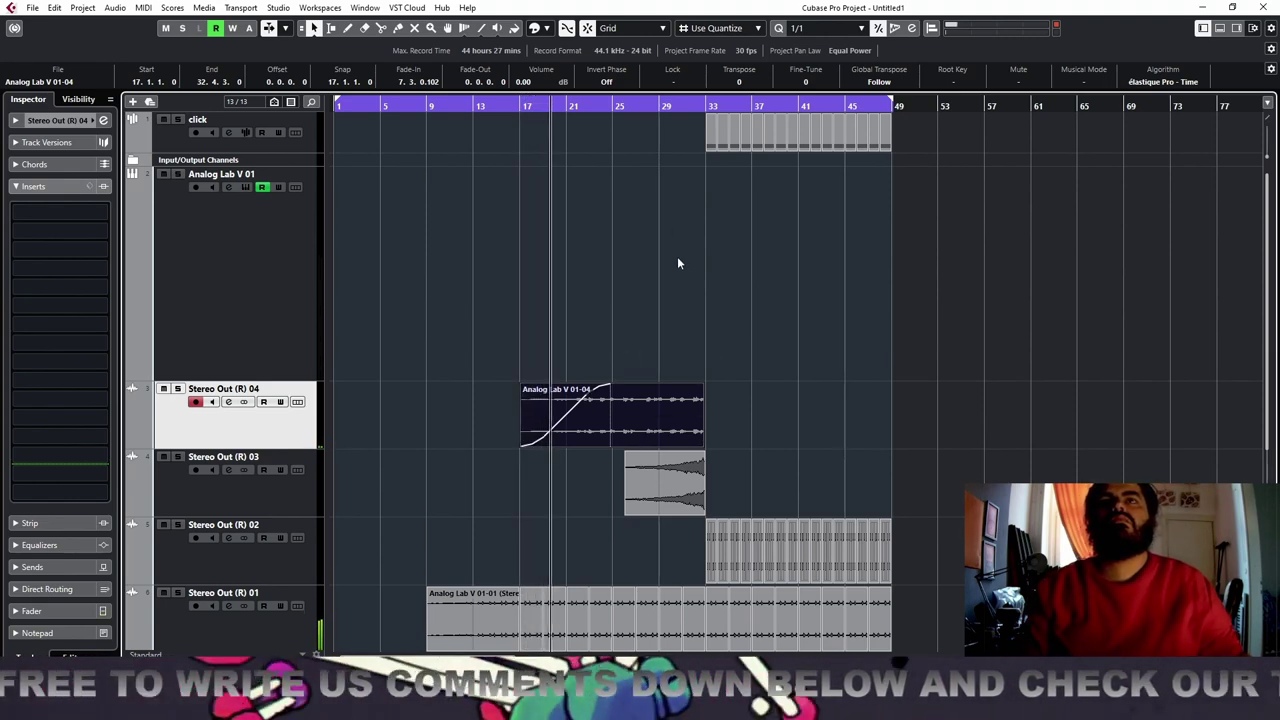
key("h")
key("h")
key("h")
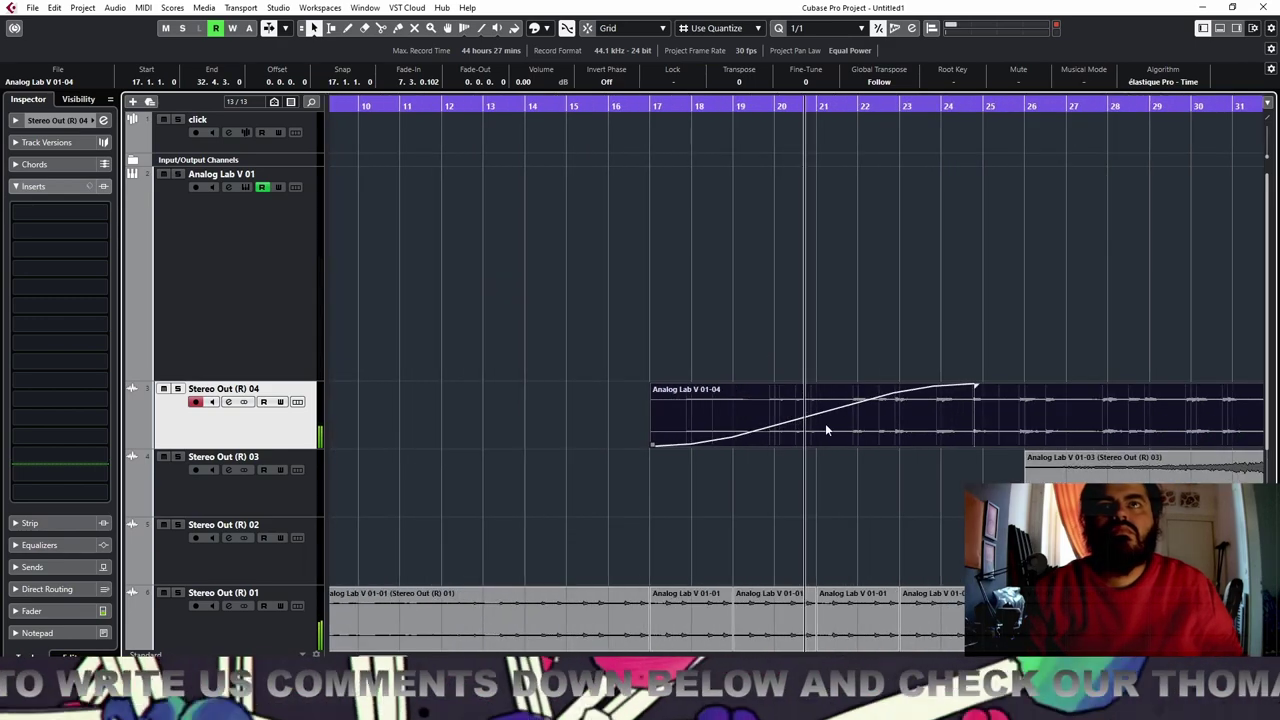
Undo the fade-in and the moves of the rendered event back to its original position near bar 1
key("g")
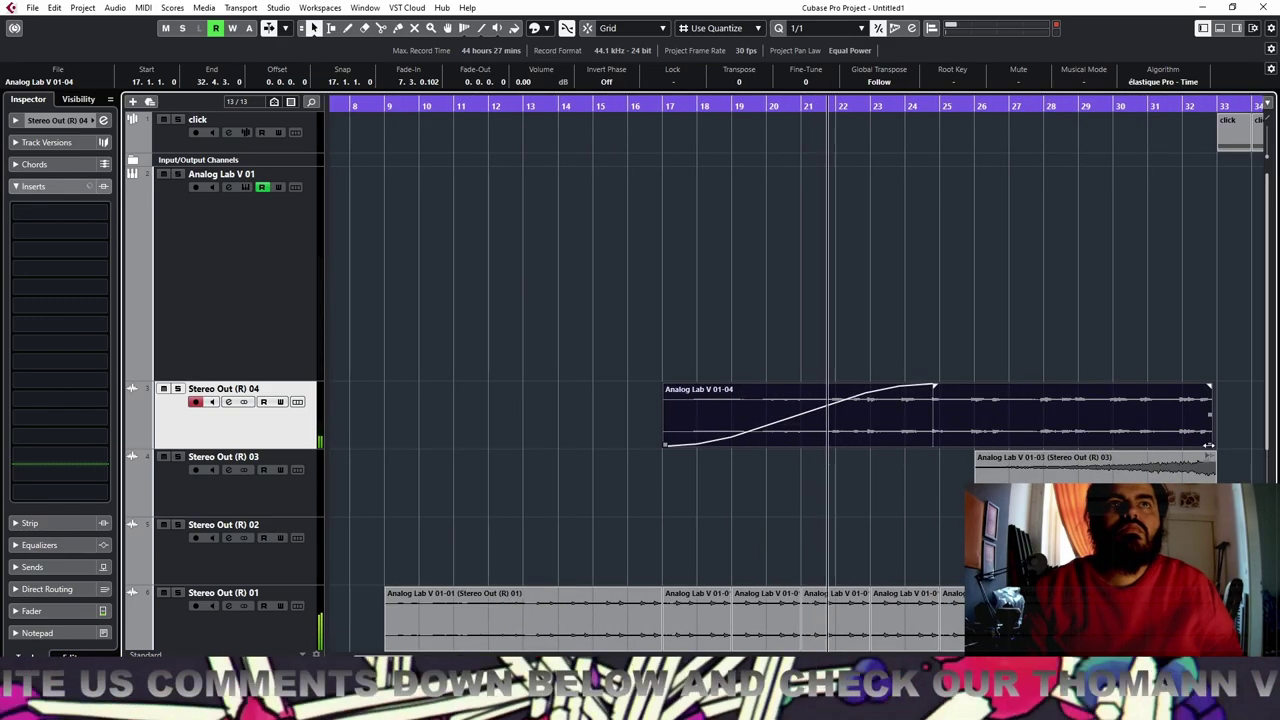
left_click_drag(1208, 445, 1012, 437)
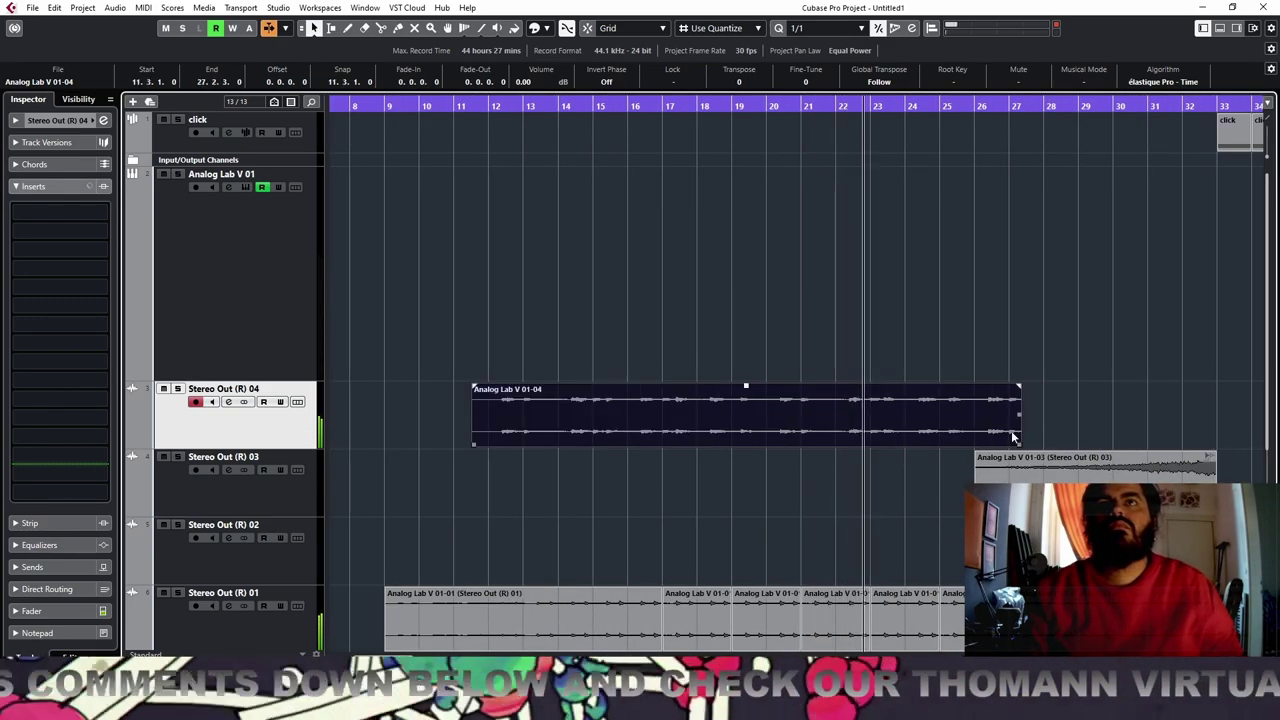
key("ctrl+z")
key("g")
key("g")
key("g")
key("g")
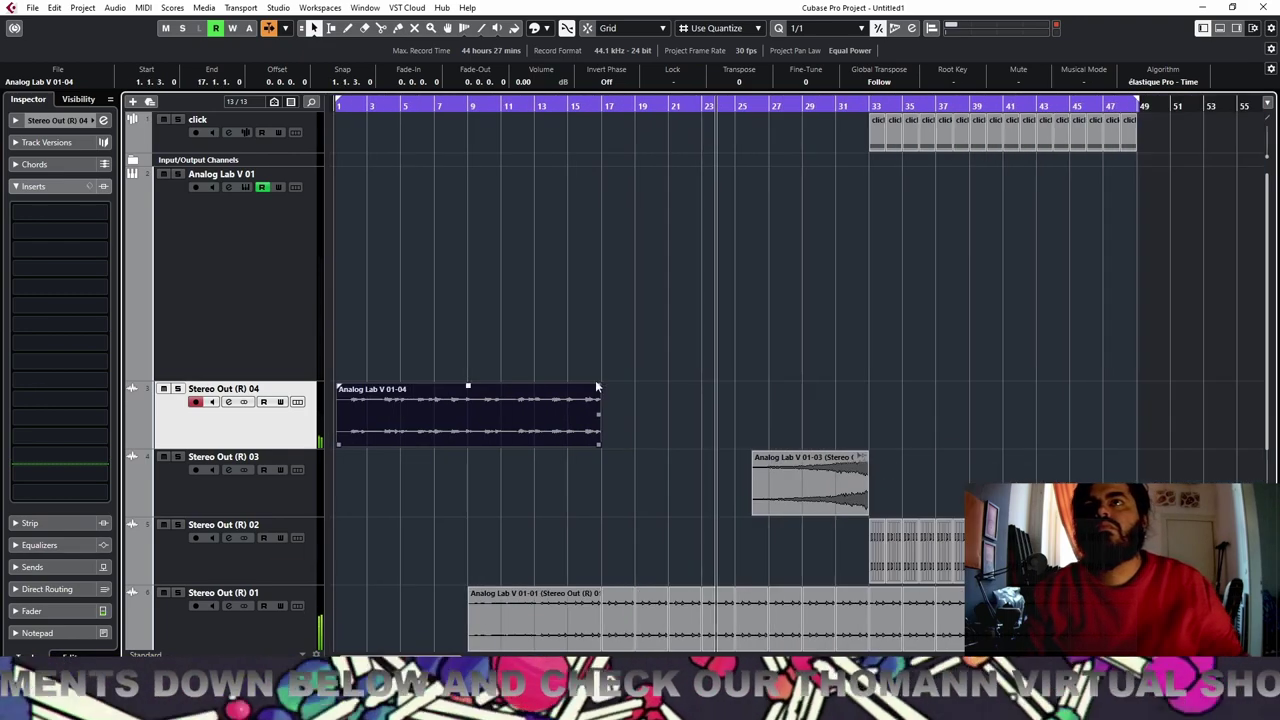
Extend the start of the rendered event back to bar 1 for a full 16-bar length
left_click_drag(336, 105, 287, 150)
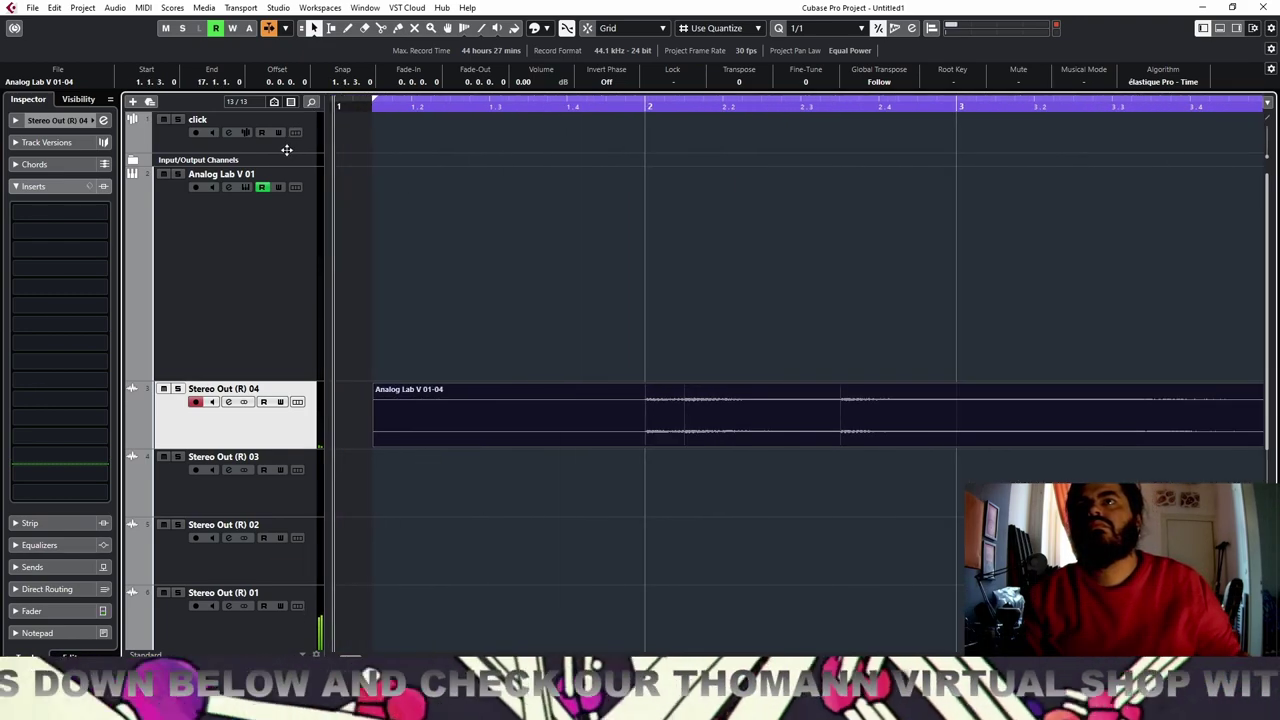
key("g")
key("g")
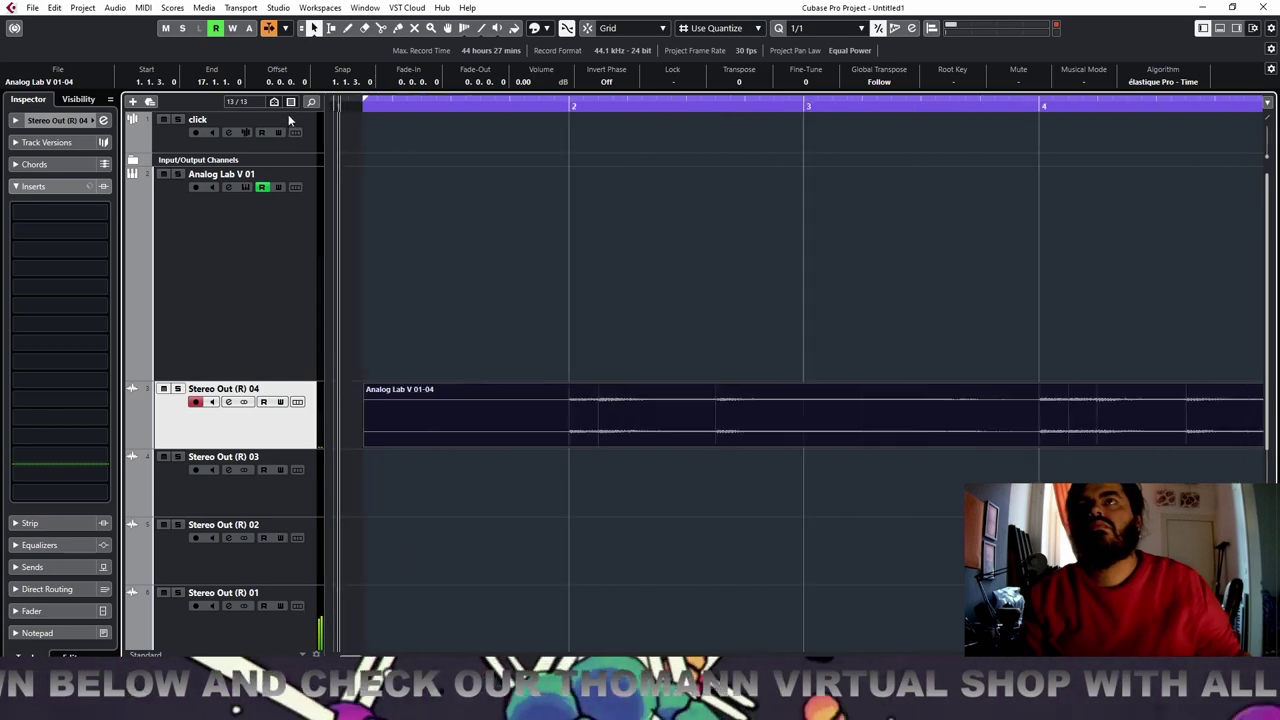
left_click(618, 428)
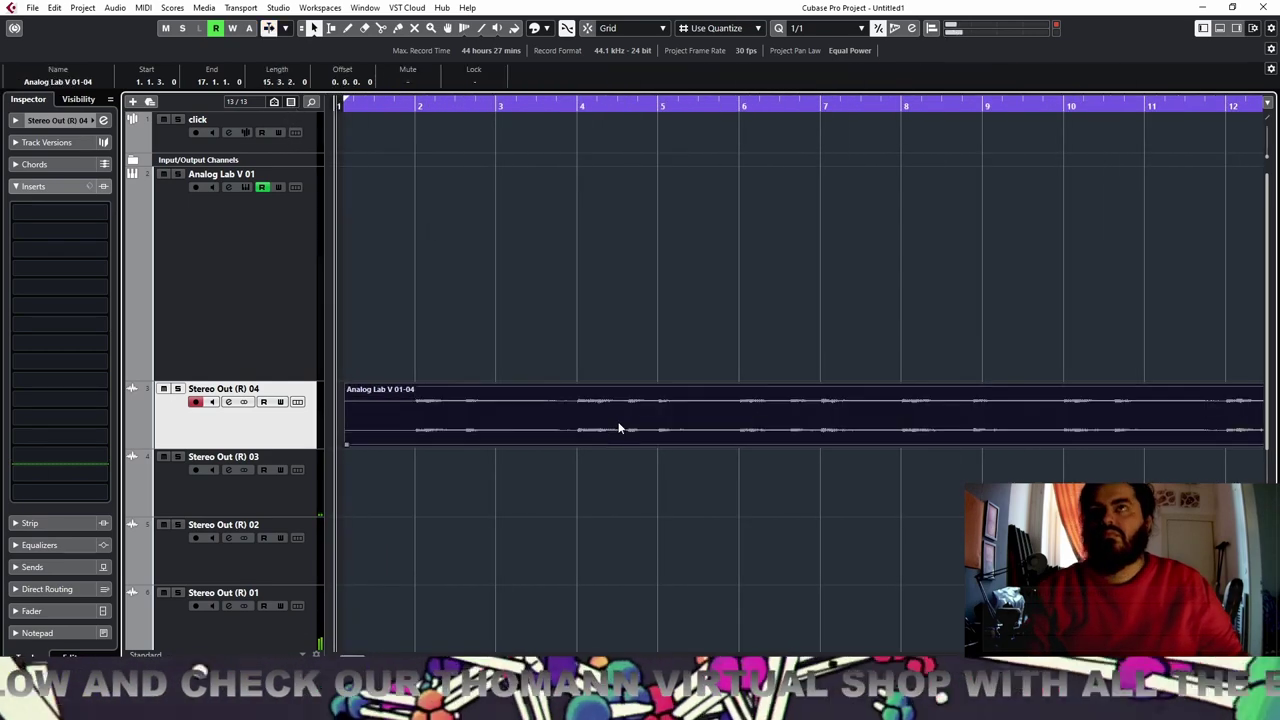
left_click_drag(350, 442, 372, 450)
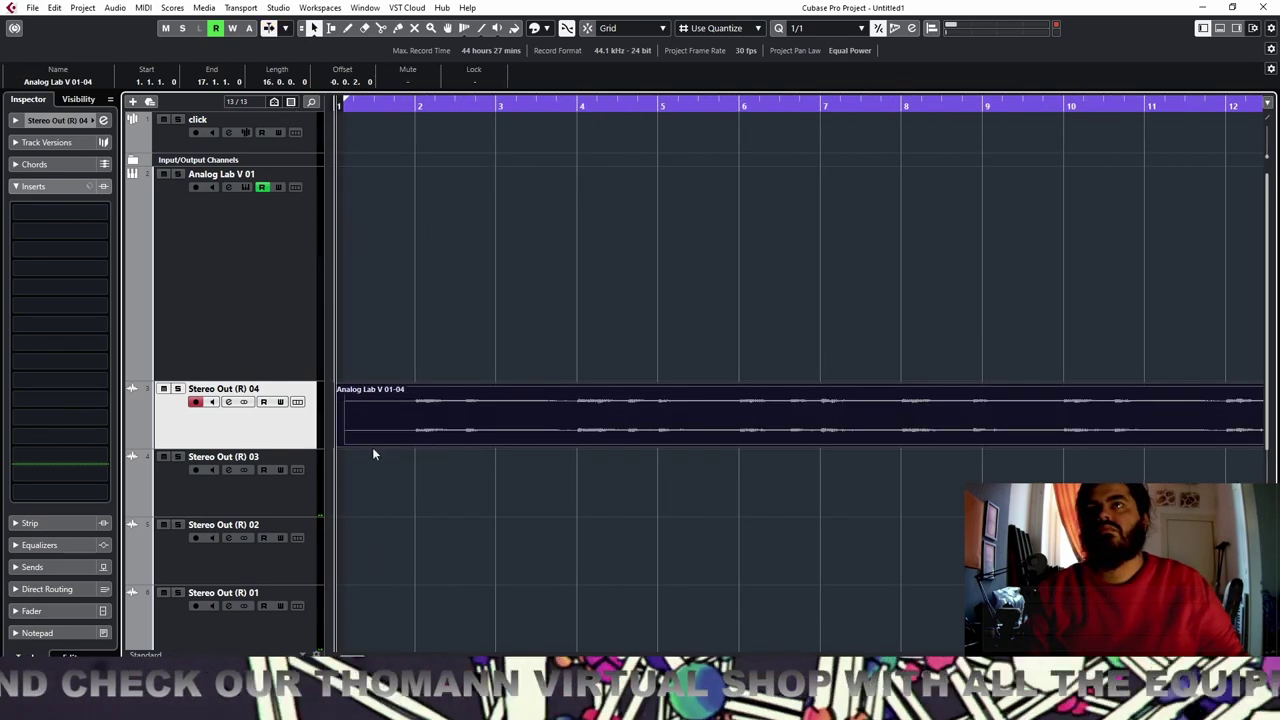
Bounce the extended 16-bar event into a new audio file, replacing the original event
key("g")
key("g")
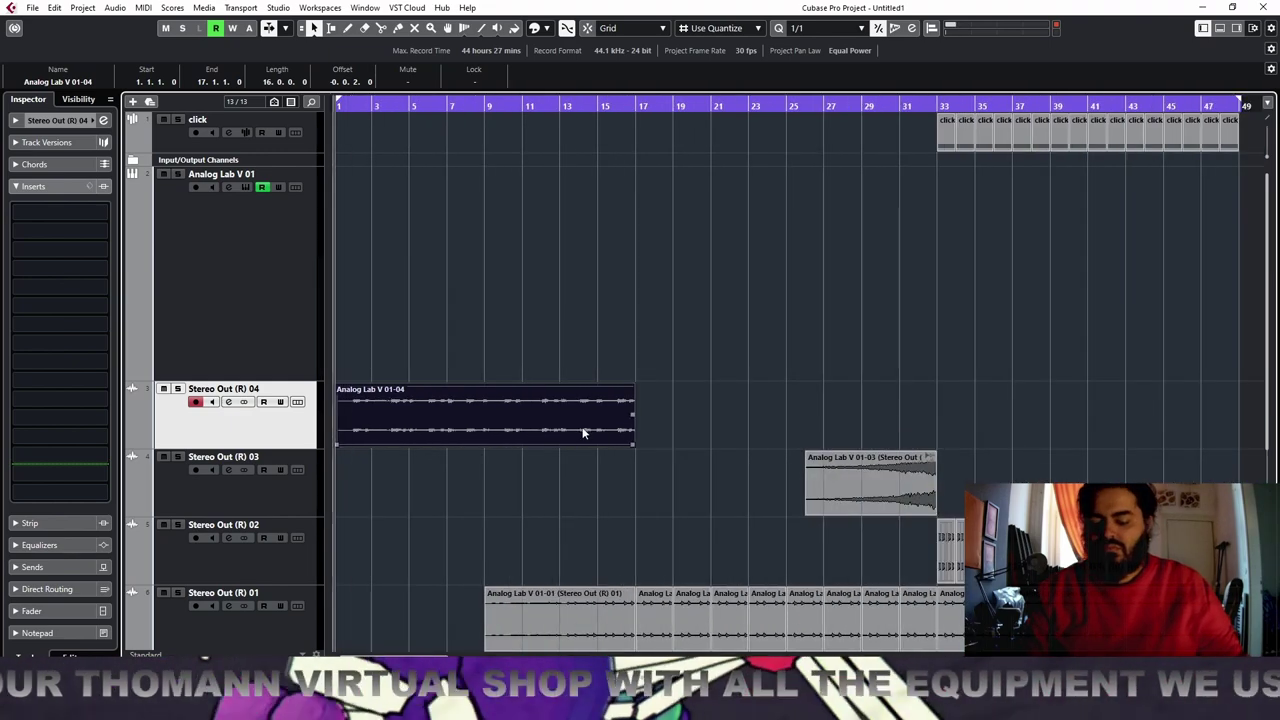
key("b")
key("Return")
Move the bounced event to bar 17, fade it in over about 13 bars and play from there
left_click_drag(557, 417, 856, 423)
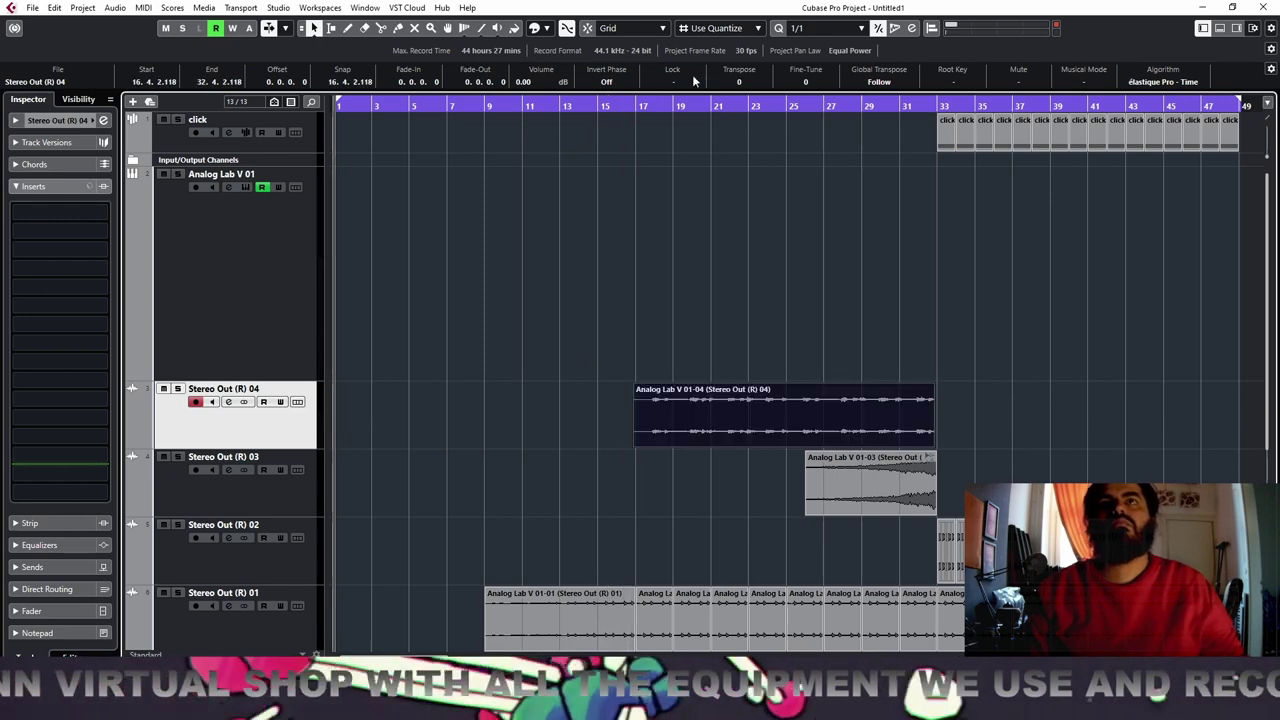
mouse_move(698, 425)
left_mouse_down()
mouse_move(676, 421)
mouse_move(803, 390)
mouse_move(898, 402)
left_mouse_up()
left_click(636, 107)
key("space")
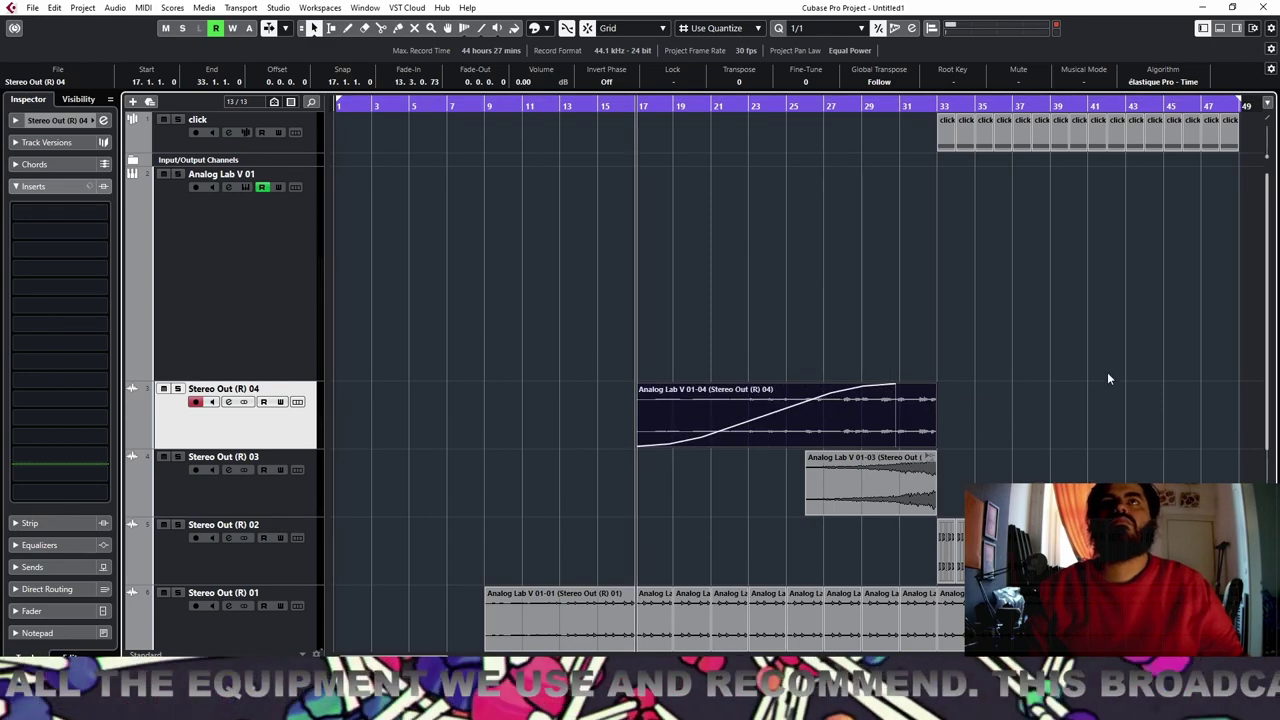
left_click(1017, 436)
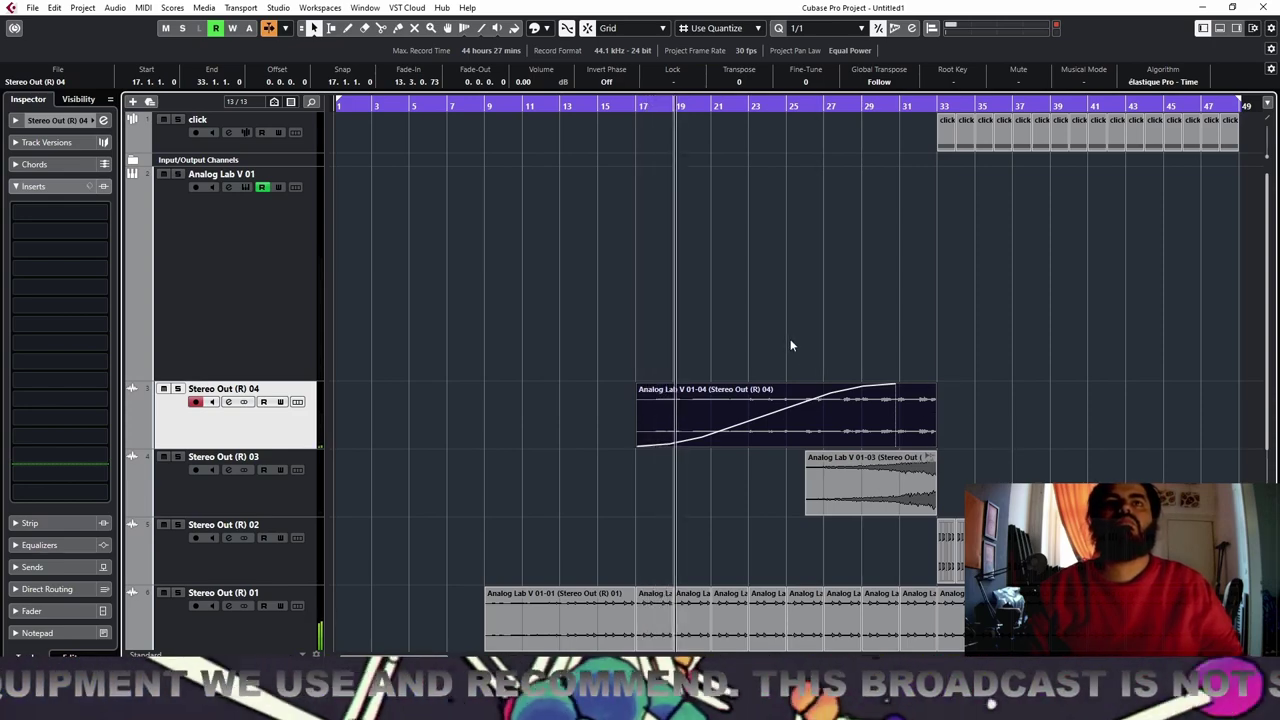
Duplicate the faded event to bar 33 and split the copy at bar 41
key("ctrl+d")
right_click(1098, 372)
left_click(1092, 352)
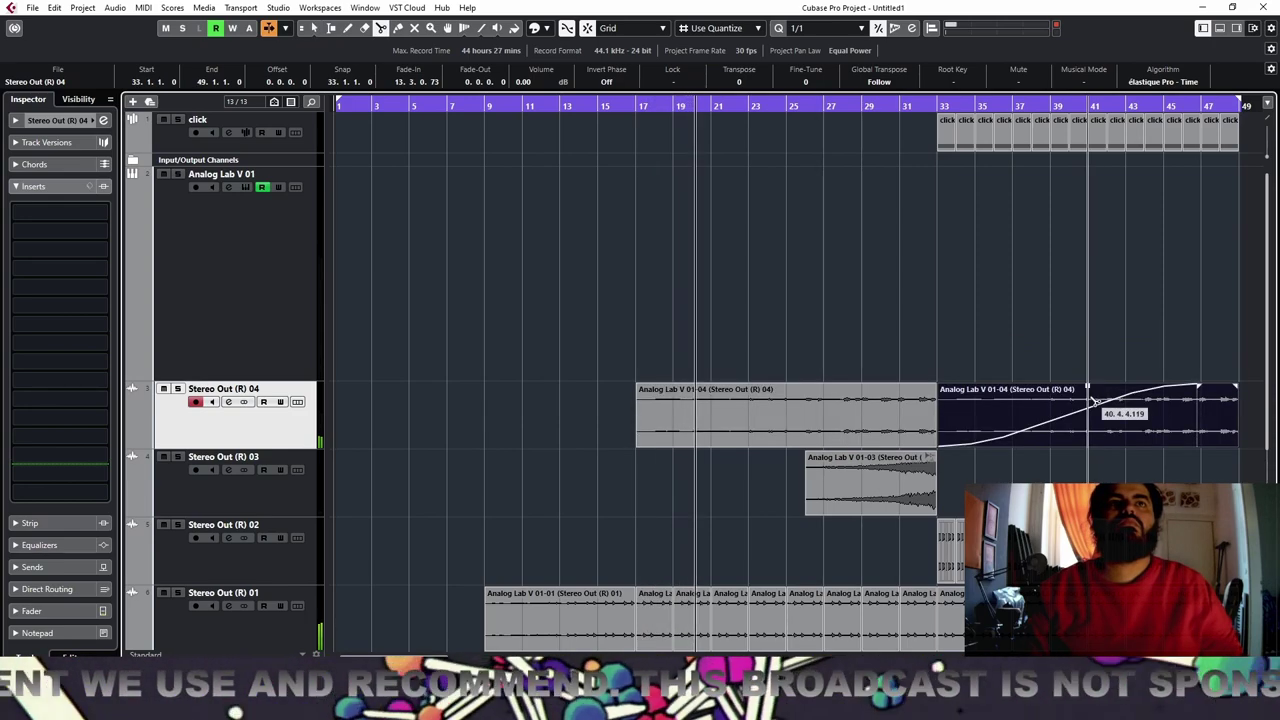
left_click(1089, 397)
Delete the first half of the split copy and move the remaining half to bar 33
key("1")
left_click(1038, 411)
key("Delete")
left_click(1177, 429)
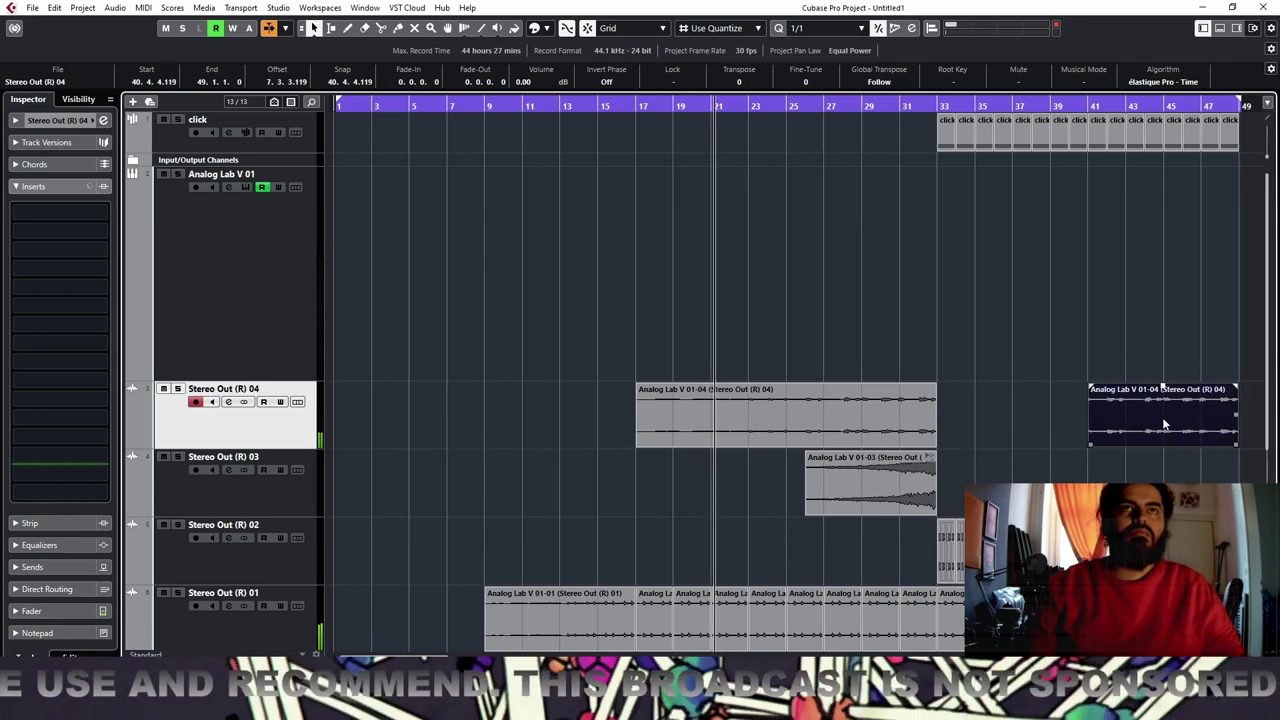
left_click_drag(1163, 424, 1015, 423)
Duplicate the eight-bar event so the copy starts at bar 41
key("ctrl+d")
key("g")
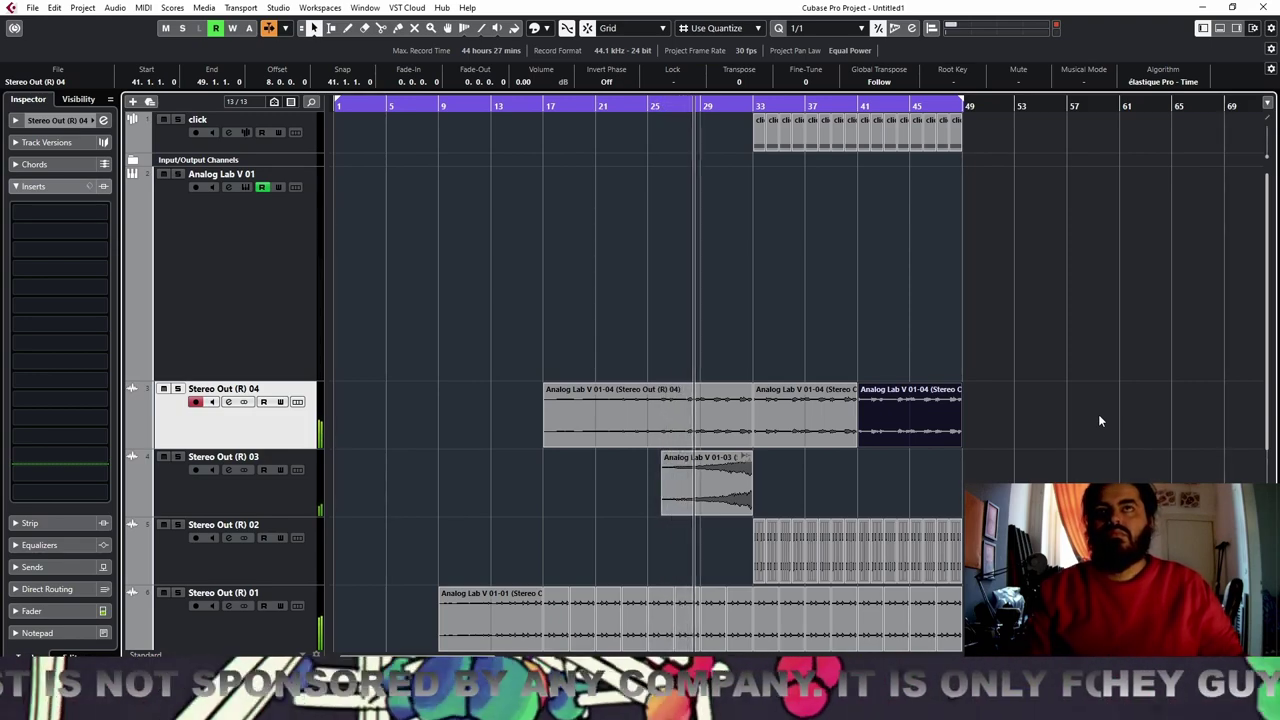
Solo the Stereo Out (R) 04 track, enable the low-cut filter in its channel EQ and raise its cutoff frequency
left_click(211, 502)
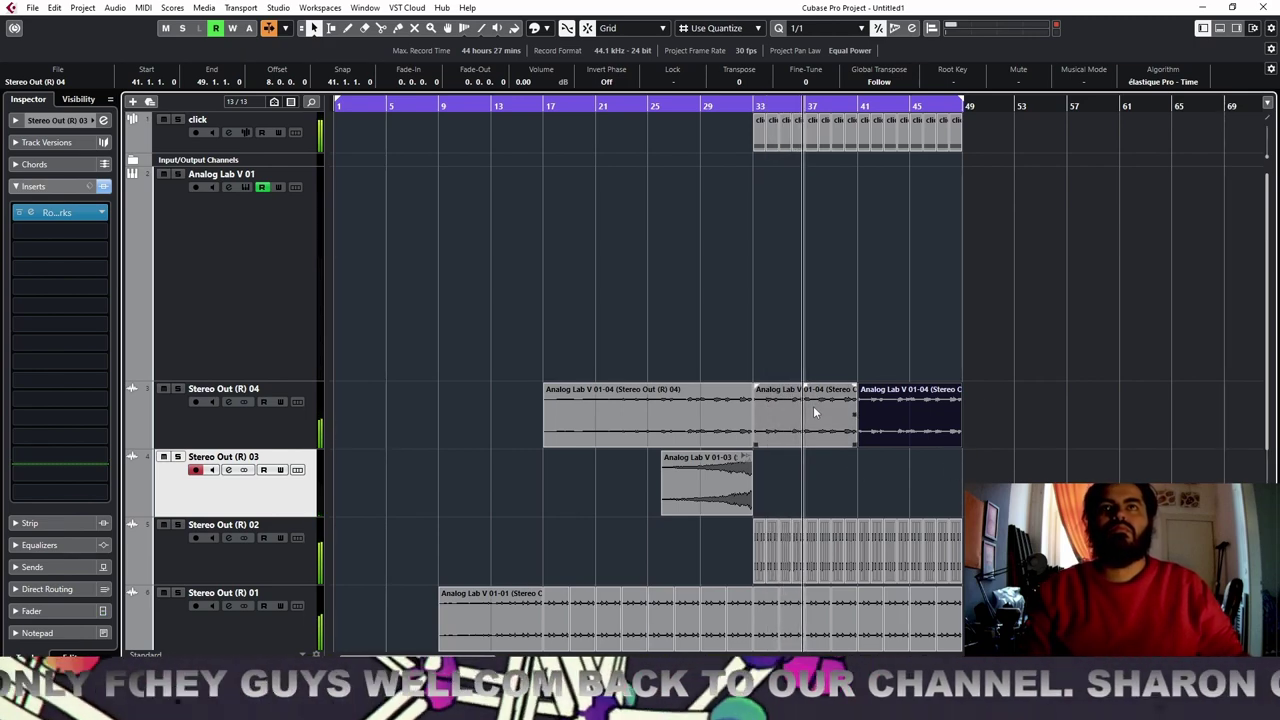
left_click(176, 389)
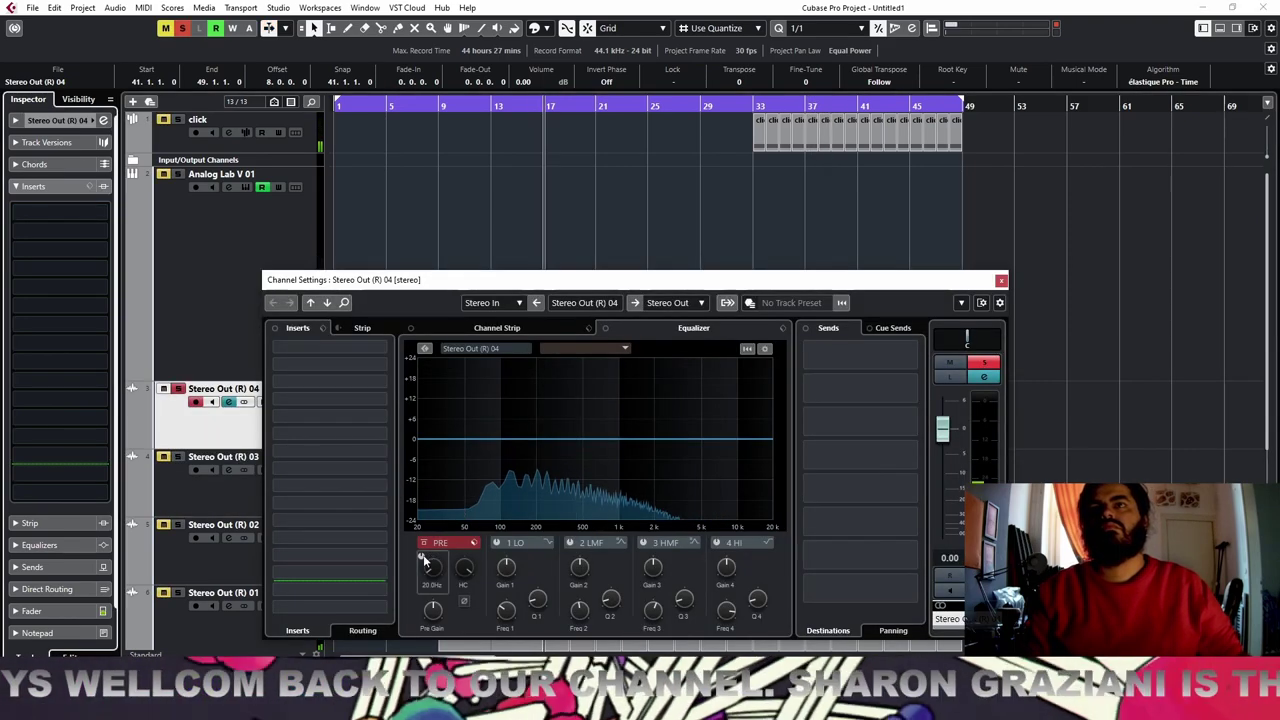
left_click(421, 556)
left_click_drag(433, 566, 444, 528)
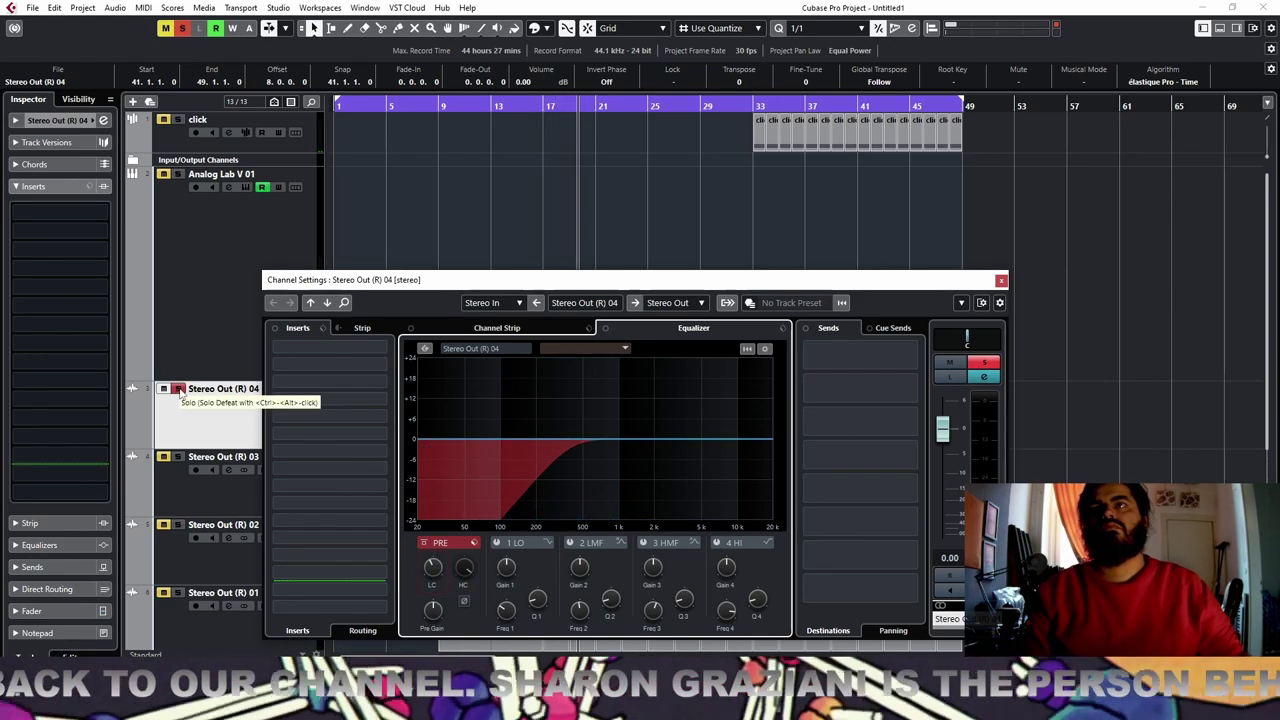
Unsolo Stereo Out (R) 04, close its channel settings and play the full mix from just before bar 33
left_click(654, 106)
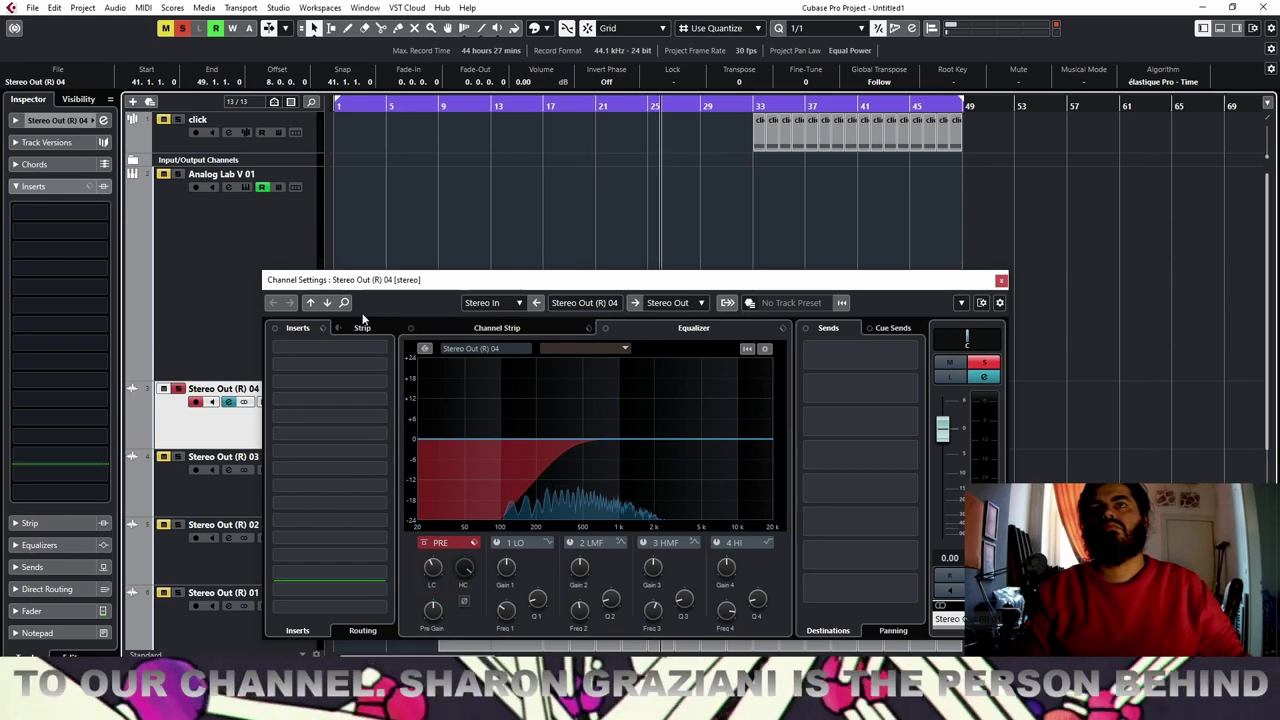
left_click(164, 388)
left_click(164, 388)
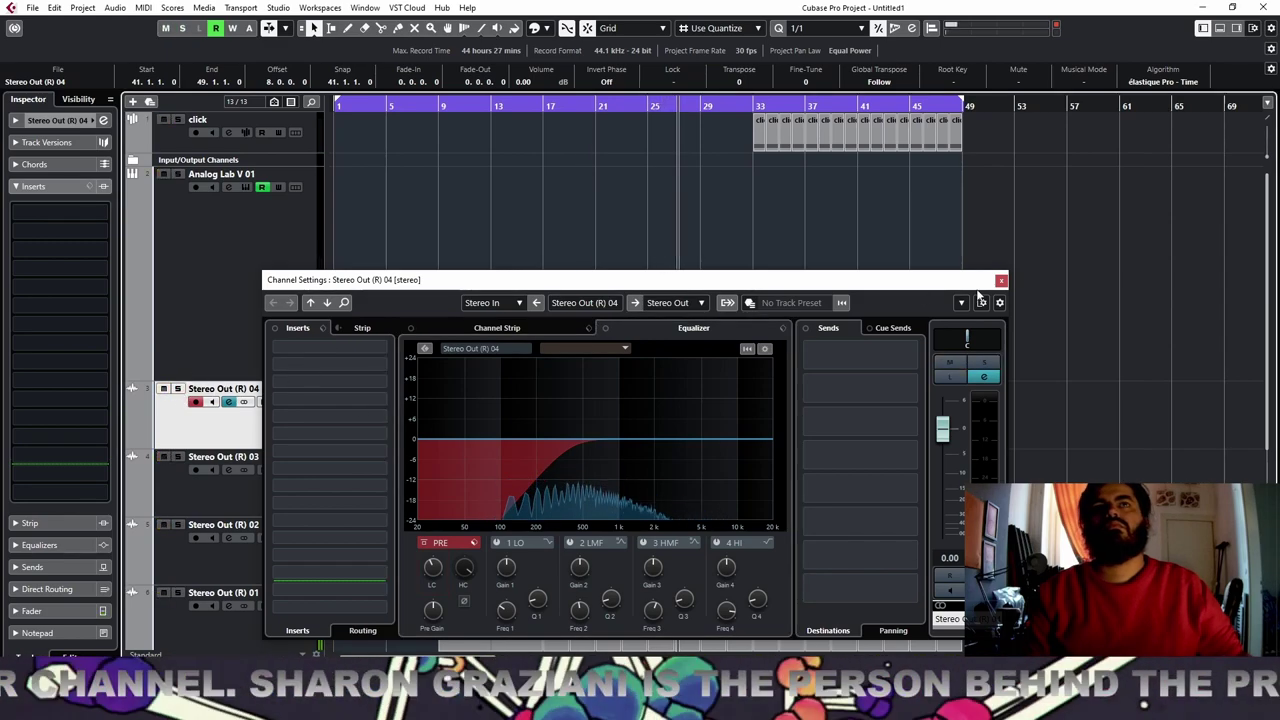
left_click(1001, 280)
left_click(742, 105)
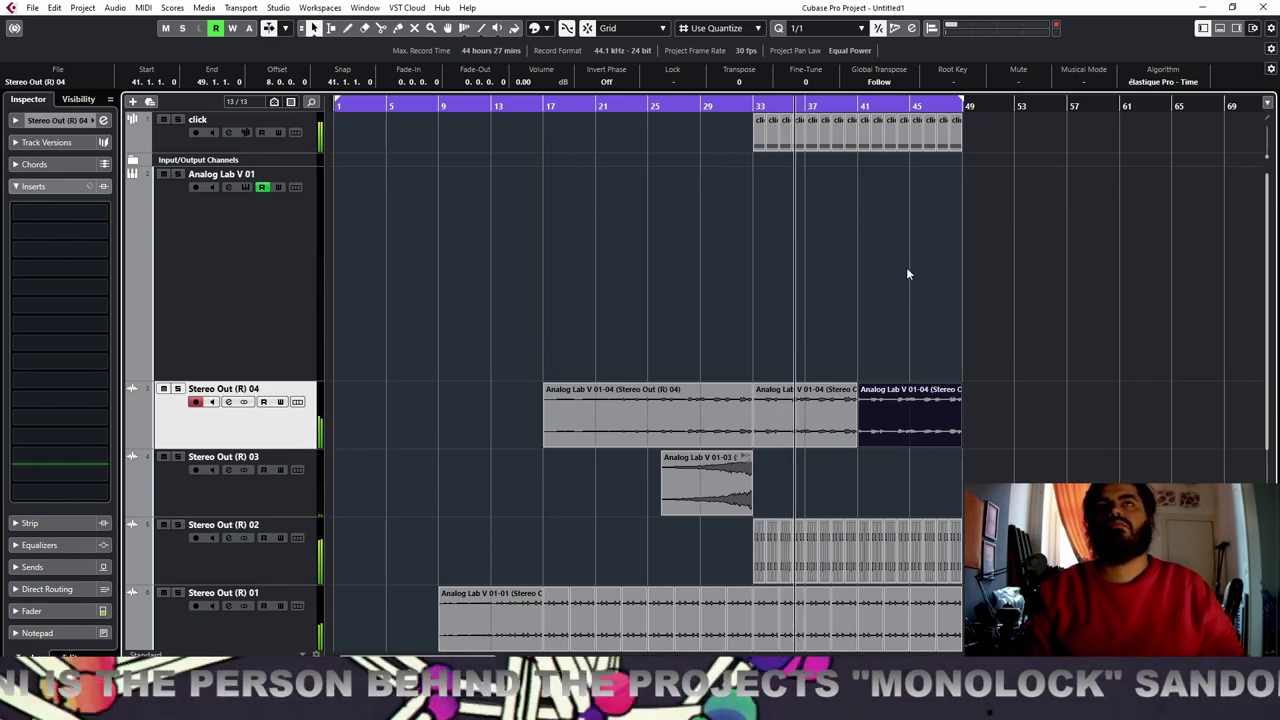
Solo the RKU_MT_kick_one_shot_bass track and rename it KICK
scroll(992, 280, "down", 5)
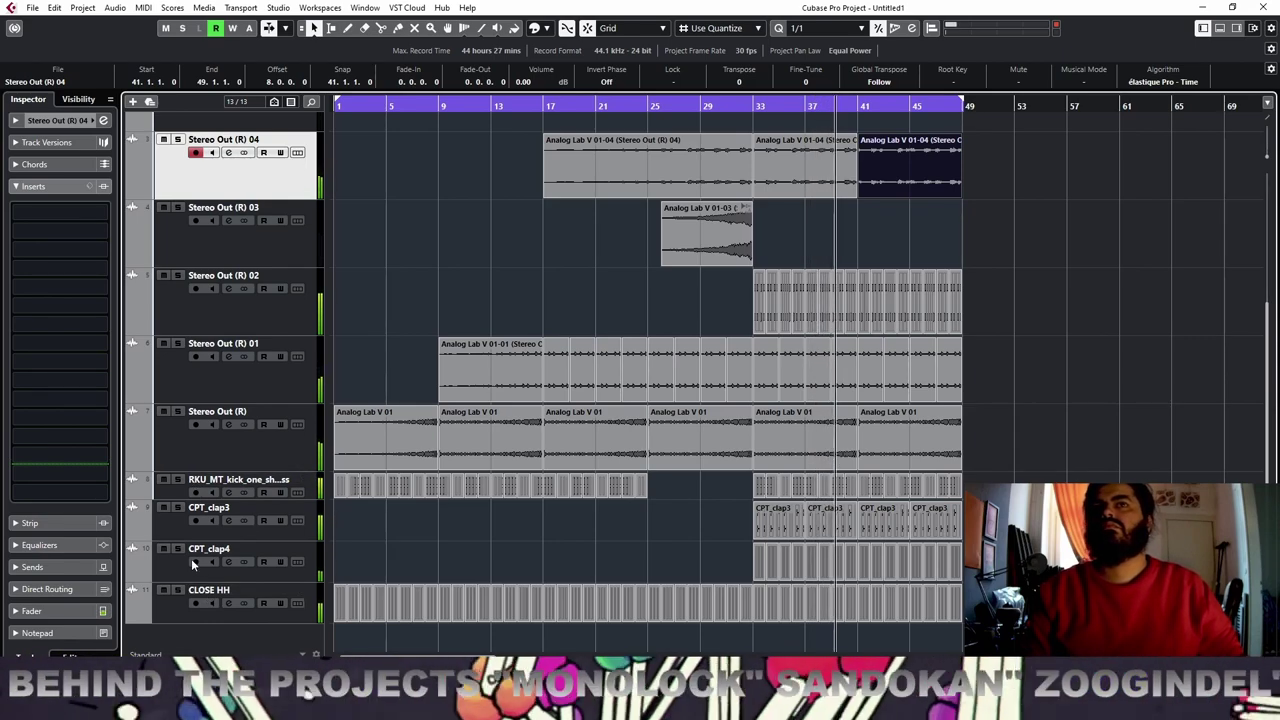
left_click(177, 479)
double_click(230, 479)
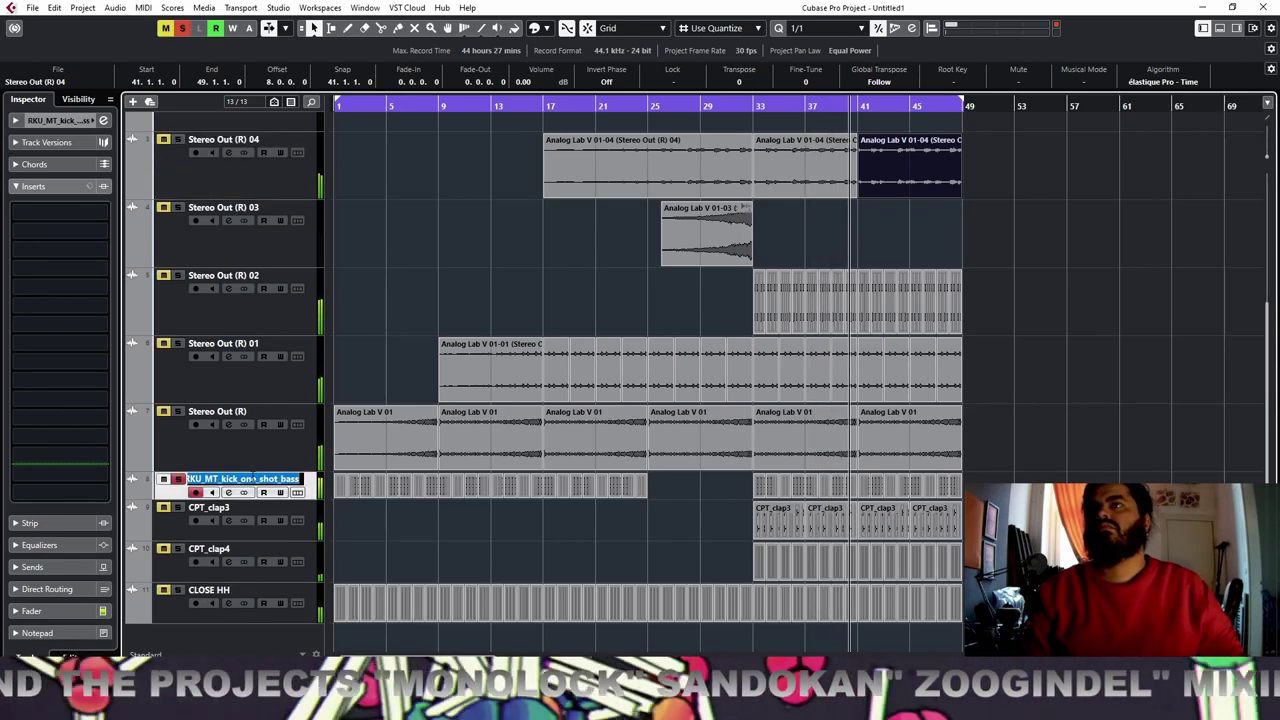
type("Ki")
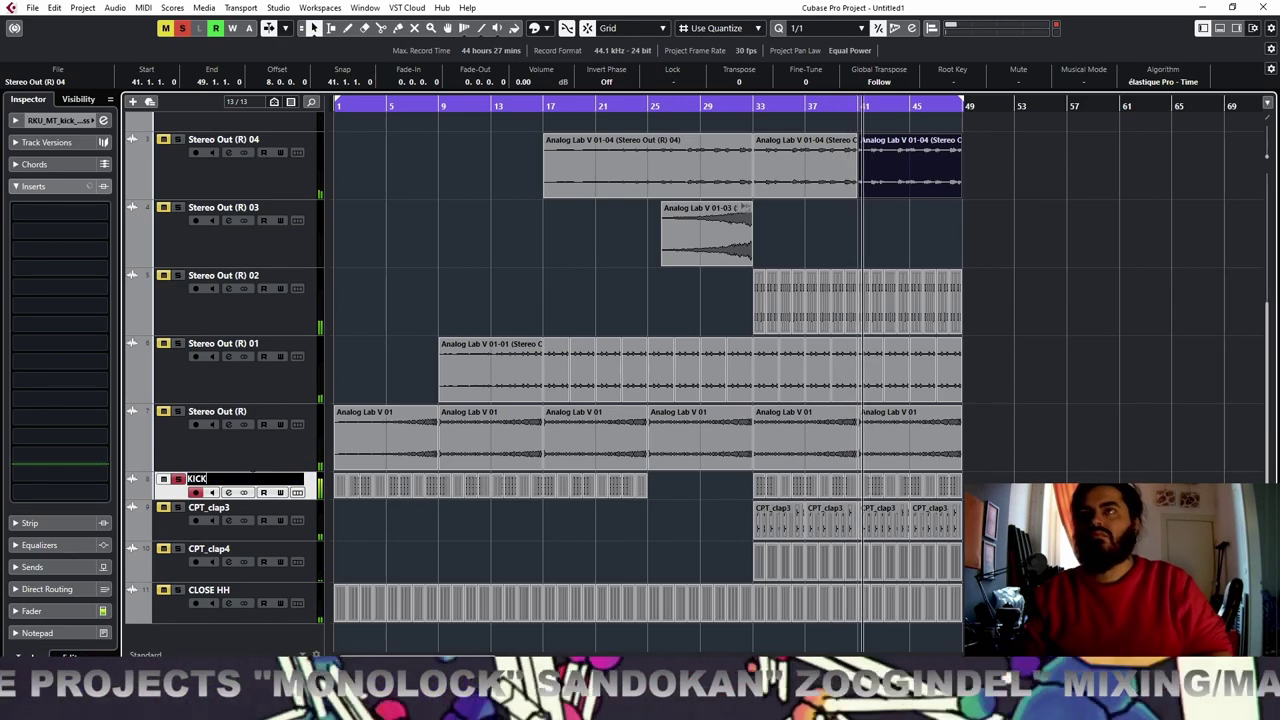
key("Return")
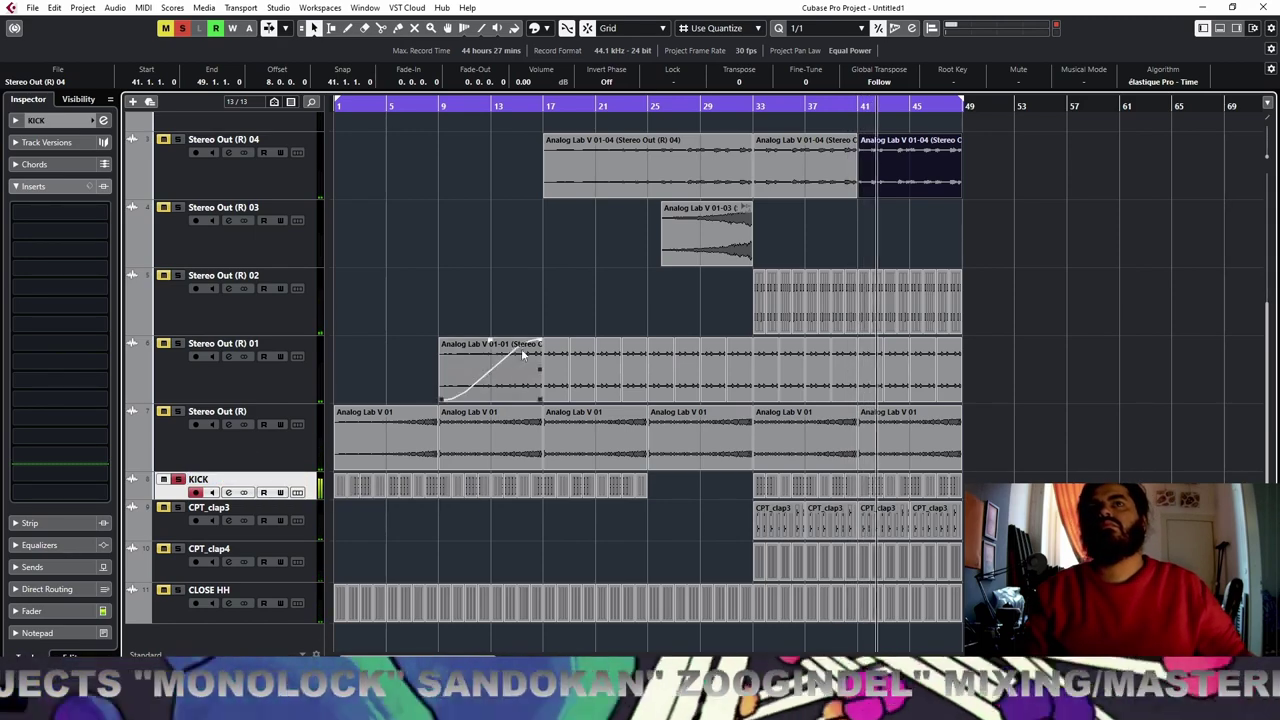
Solo the Stereo Out (R) 02 track, rename it BASS and move the KICK track directly above it
double_click(229, 277)
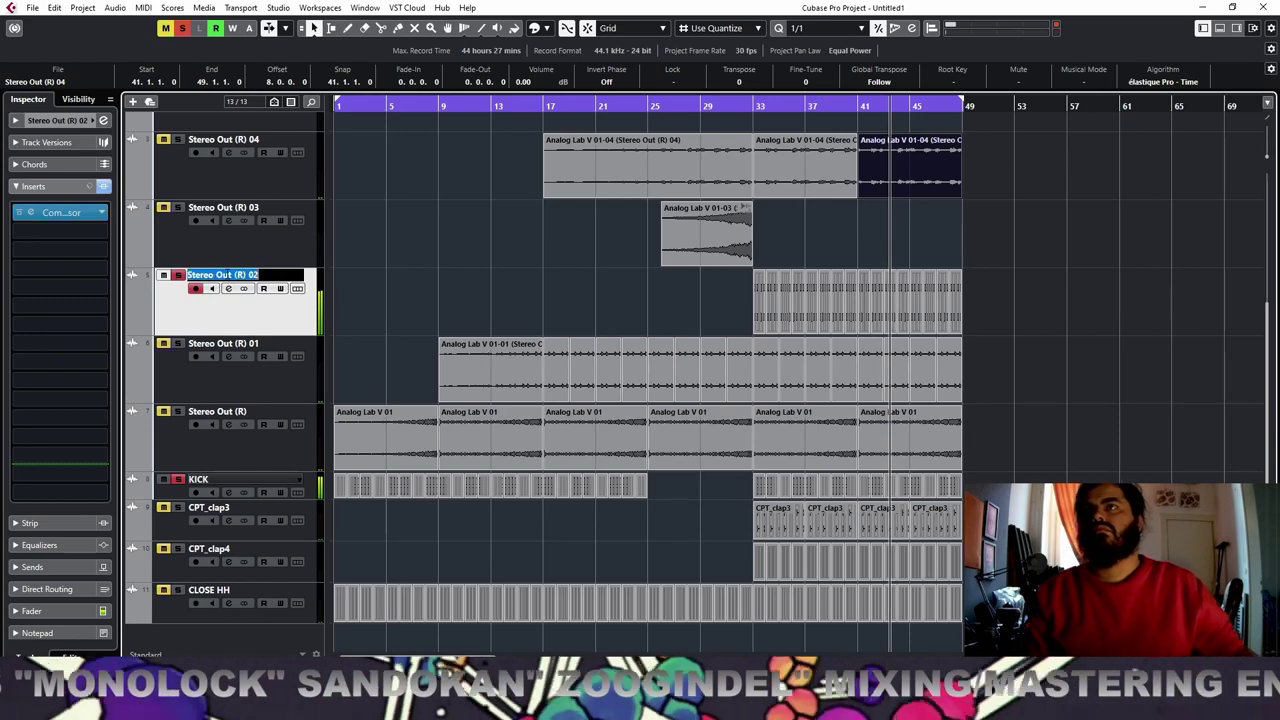
type("BASS")
key("Return")
right_click(227, 277)
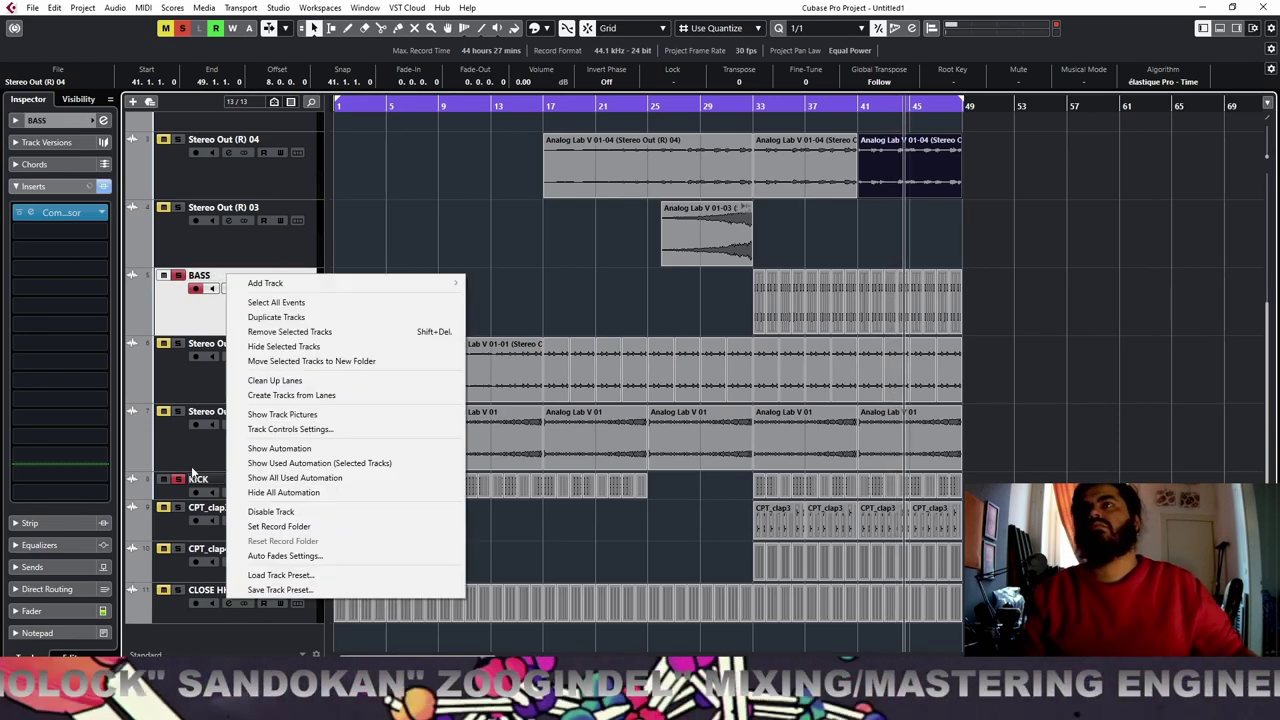
left_click(172, 497)
left_click_drag(180, 500, 209, 300)
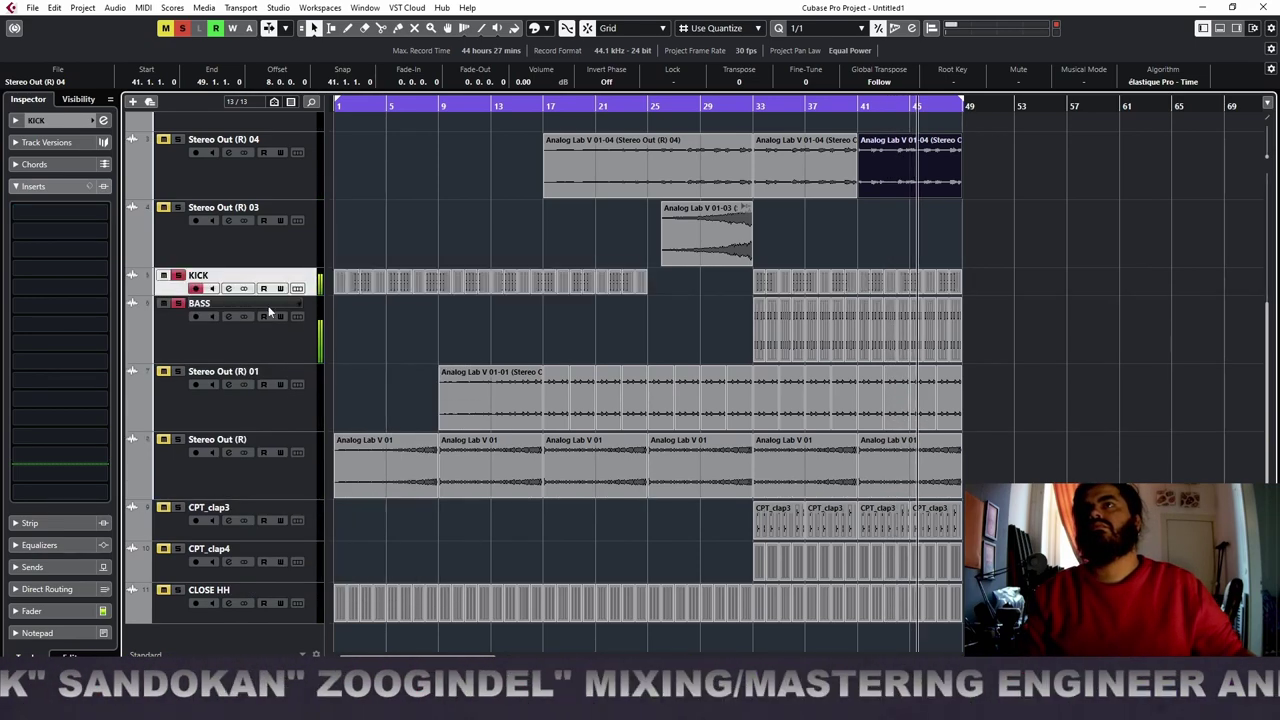
left_click(265, 337, "ctrl")
left_click(545, 30)
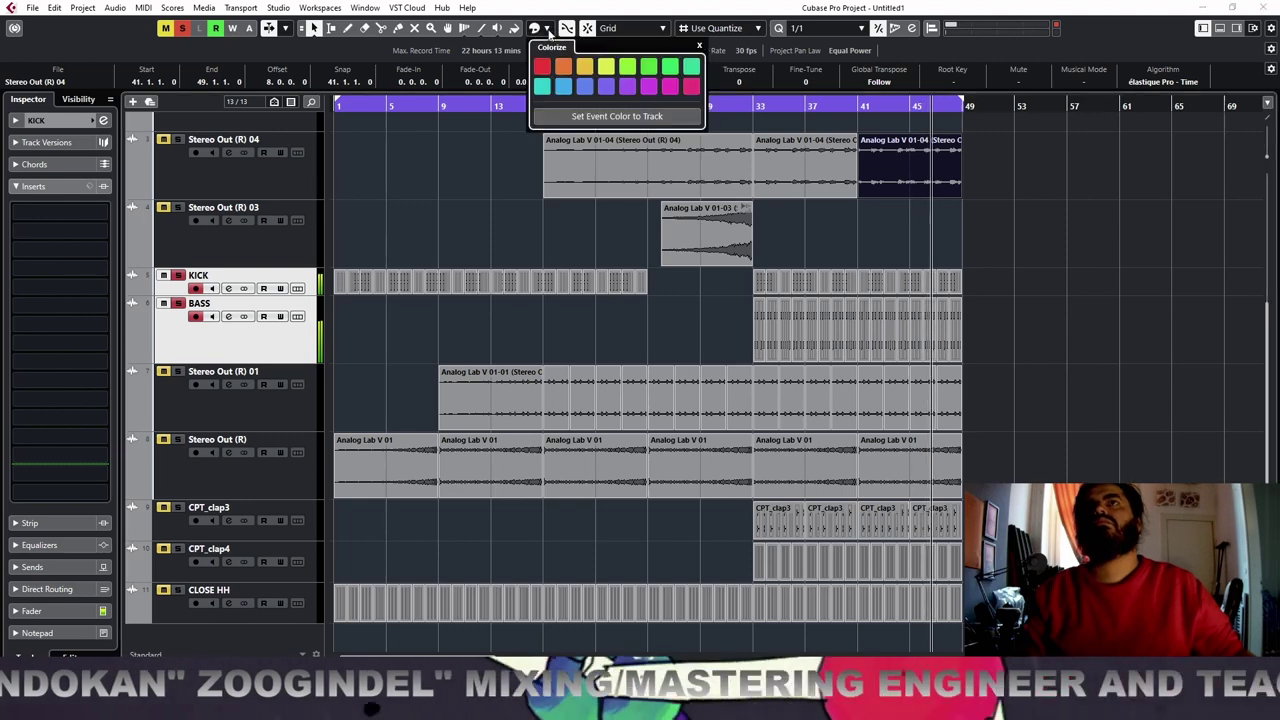
left_click(390, 342)
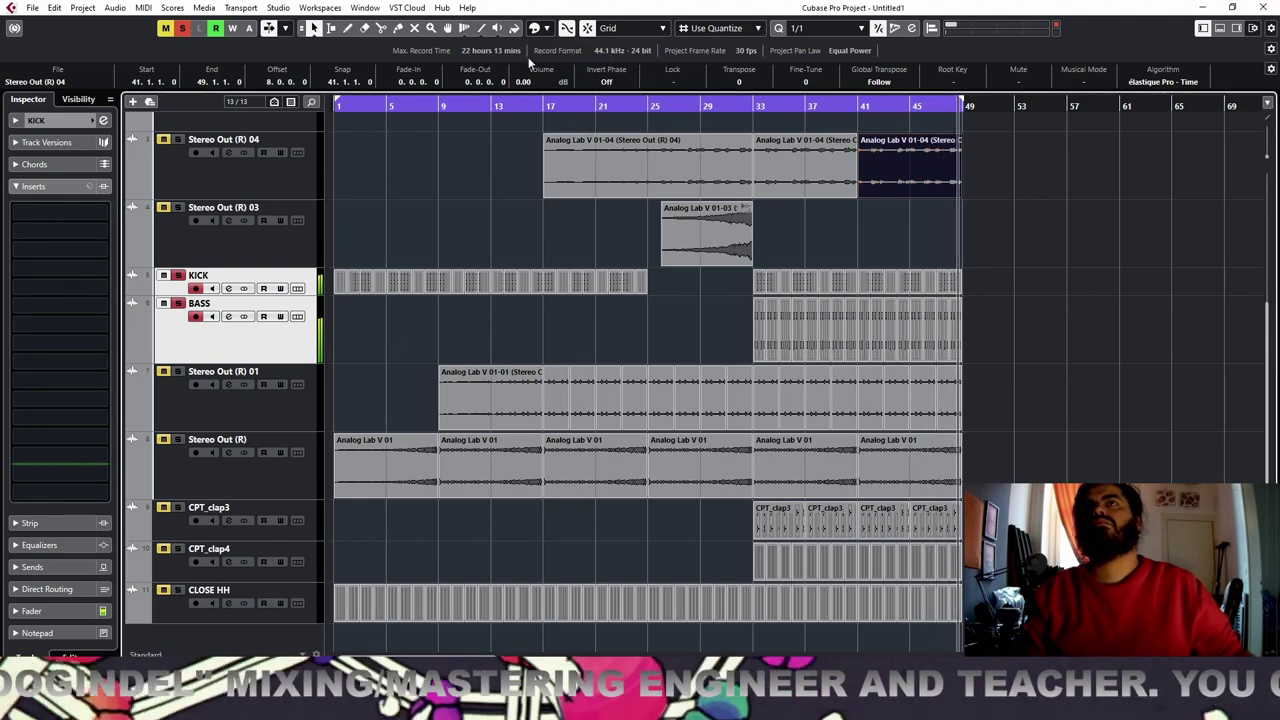
double_click(453, 313)
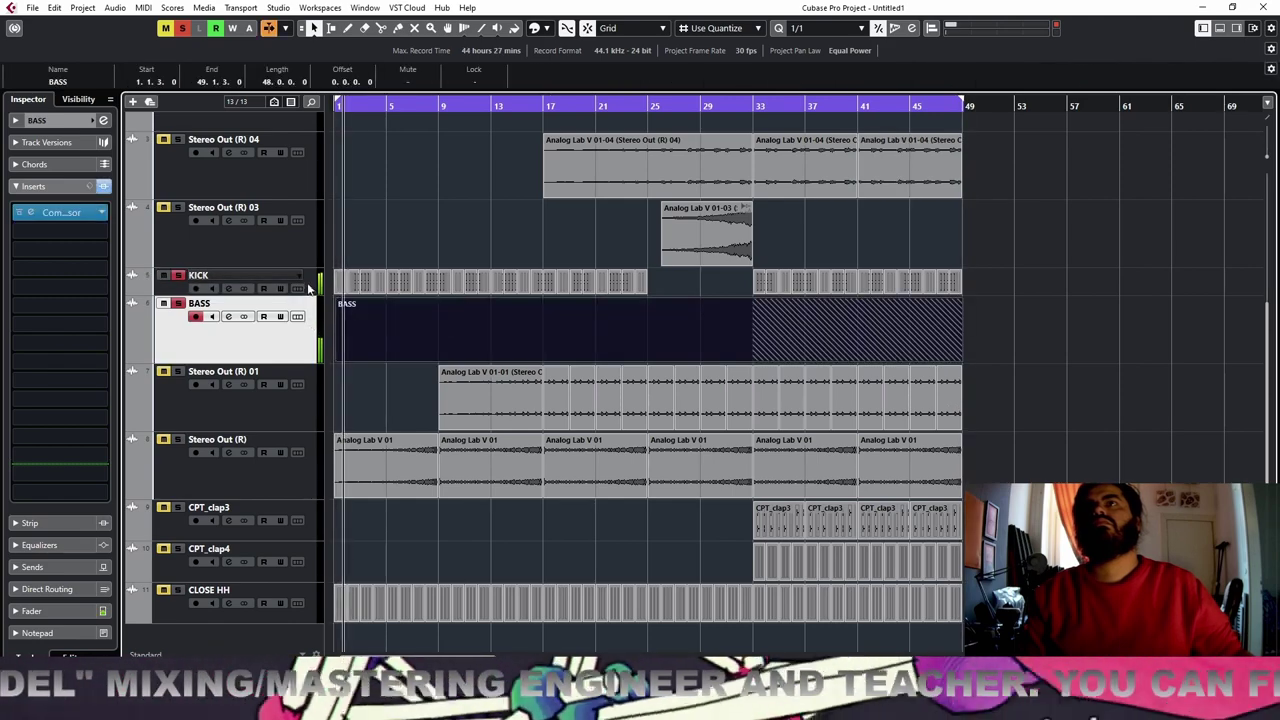
key("Delete")
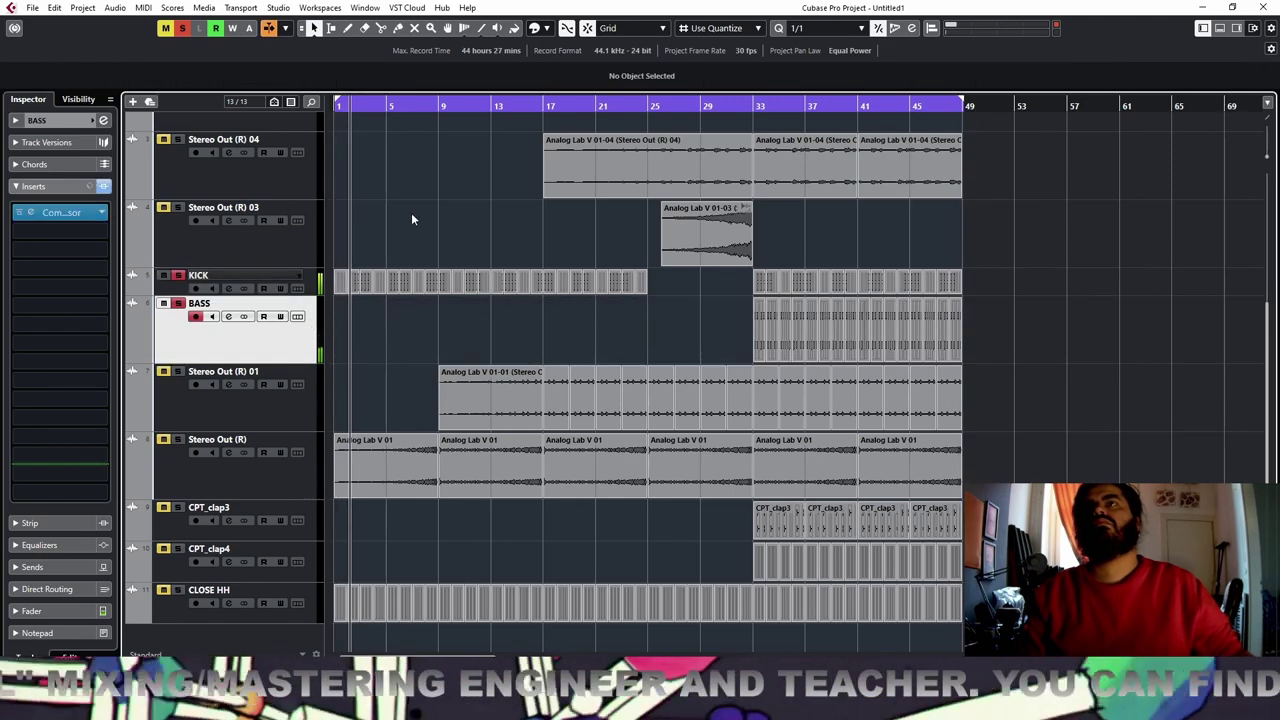
Select the KICK and BASS tracks together and colour them orange
left_click(313, 288)
left_click(557, 28)
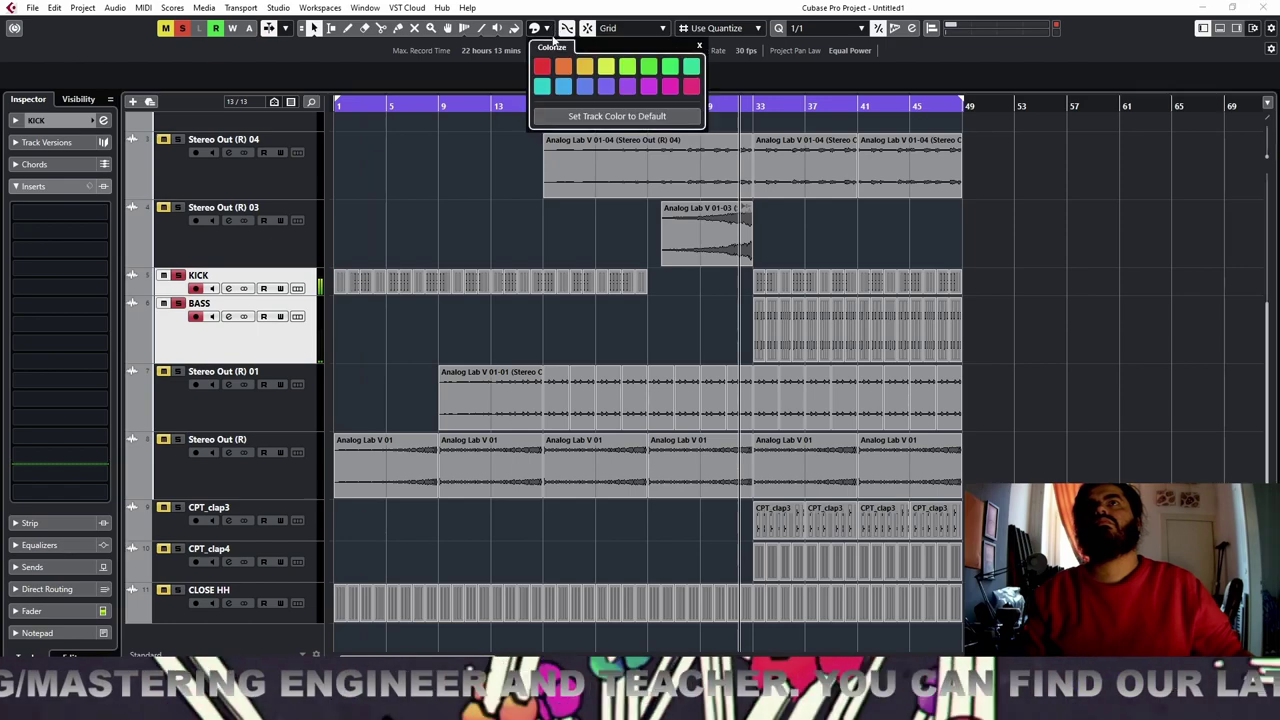
left_click(564, 66)
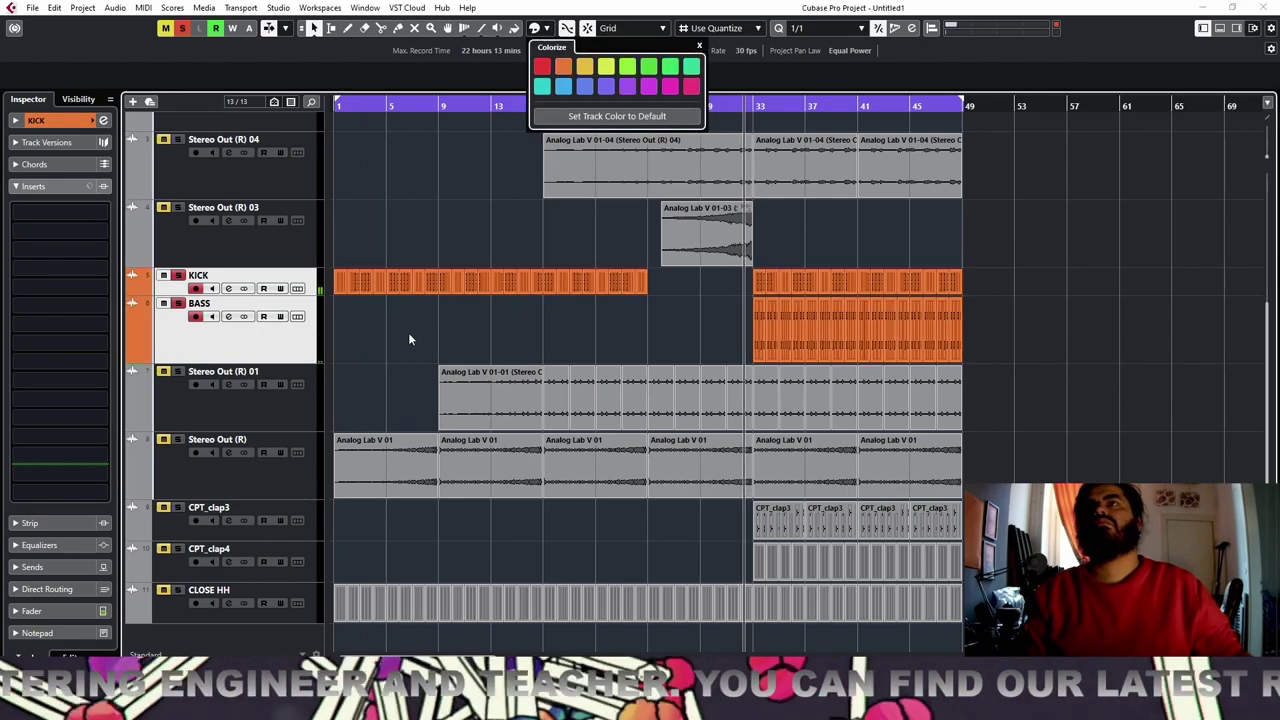
left_click(184, 236)
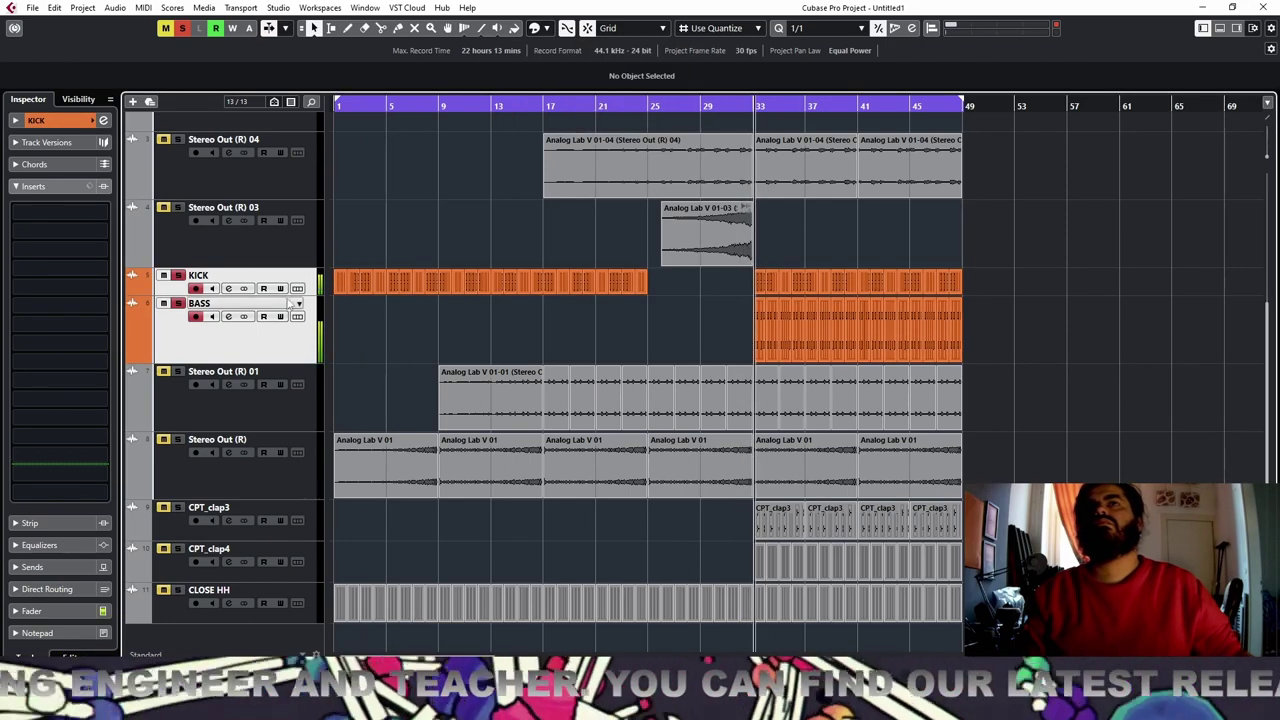
Clear all solos and move the KICK and BASS tracks above Stereo Out (R) 04
left_click(179, 373)
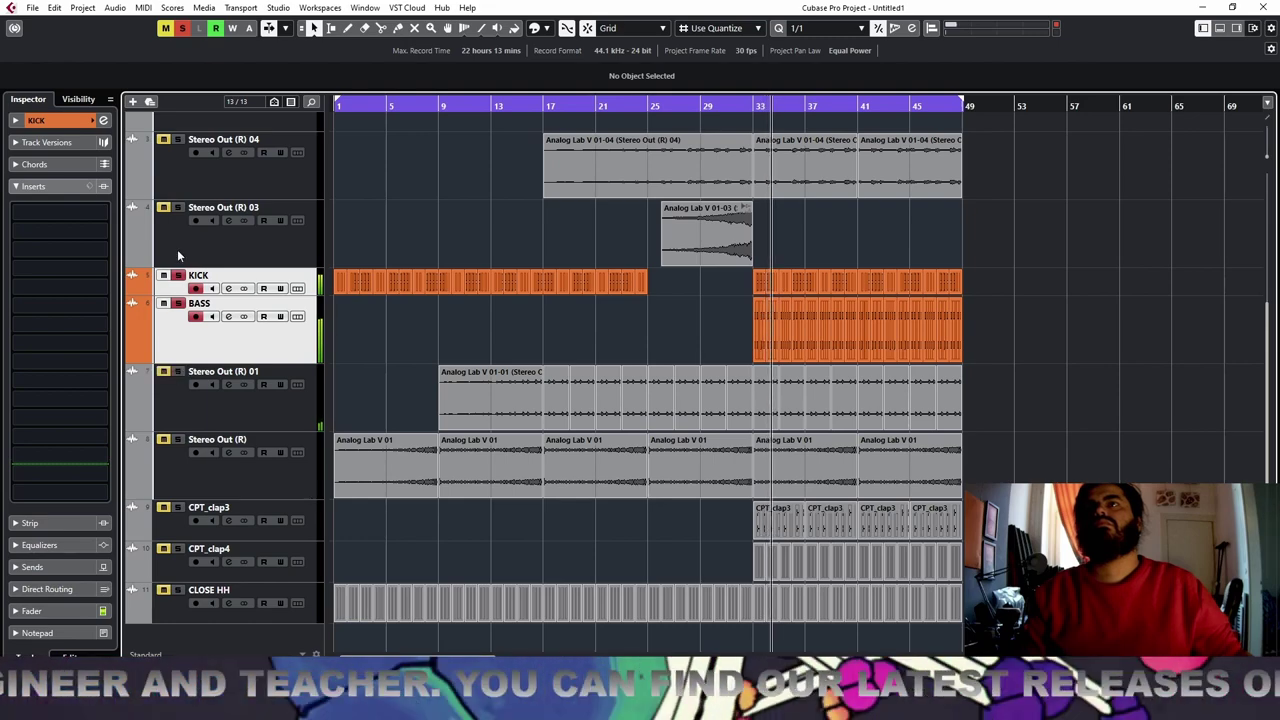
left_click(182, 28)
scroll(286, 390, "up", 3)
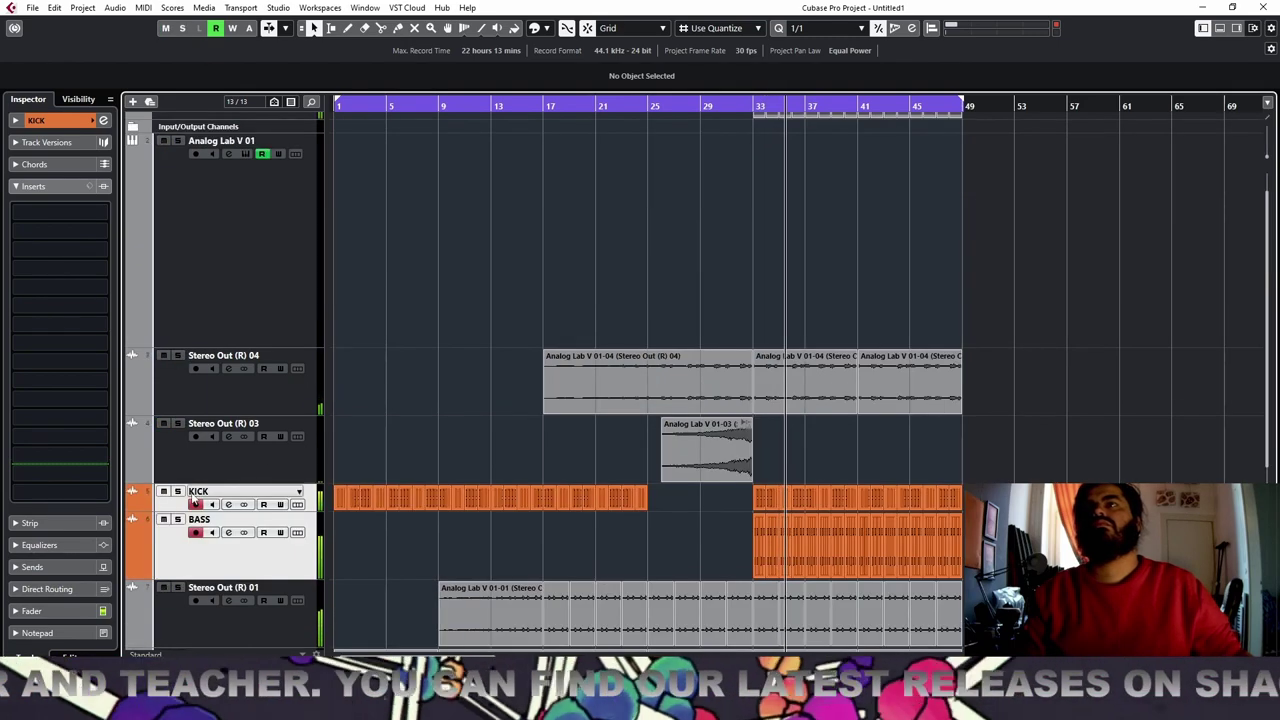
left_click_drag(234, 249, 320, 358)
Solo the two clap tracks, renaming CPT_clap3 as CLAP and CPT_clap4 as CLAP ROLL
scroll(476, 310, "down", 4)
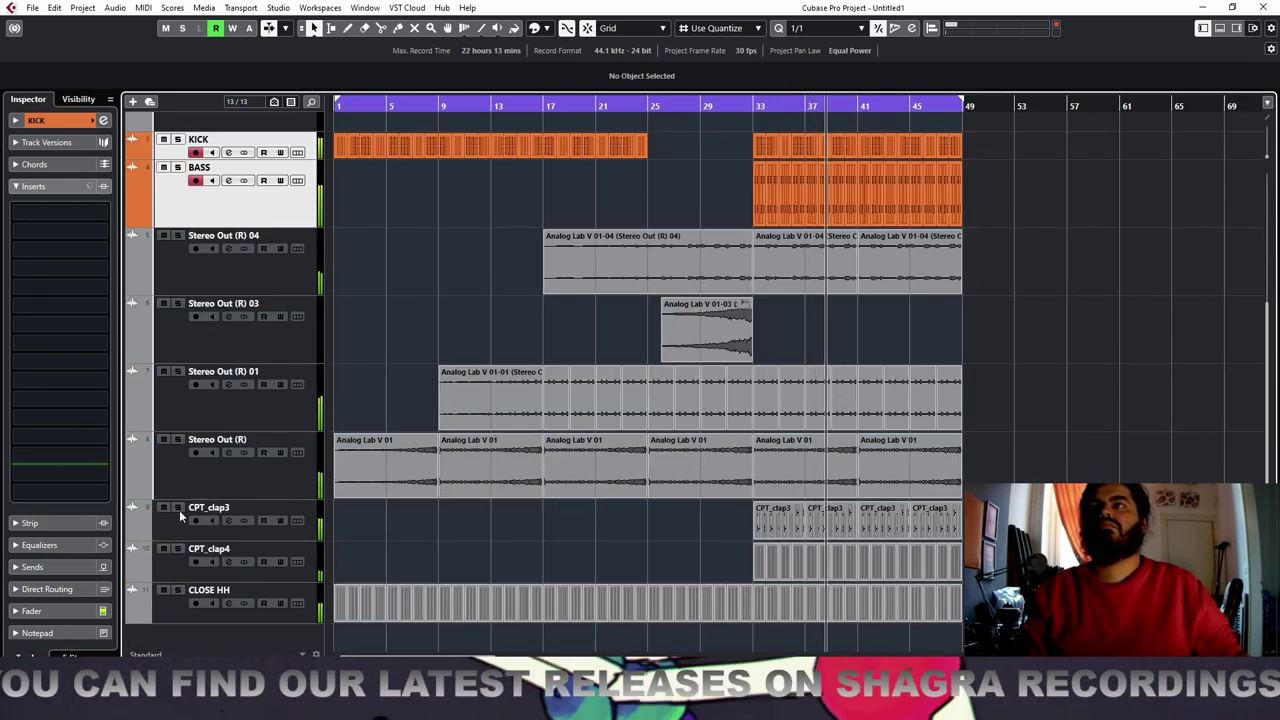
double_click(208, 507)
type("CLAP")
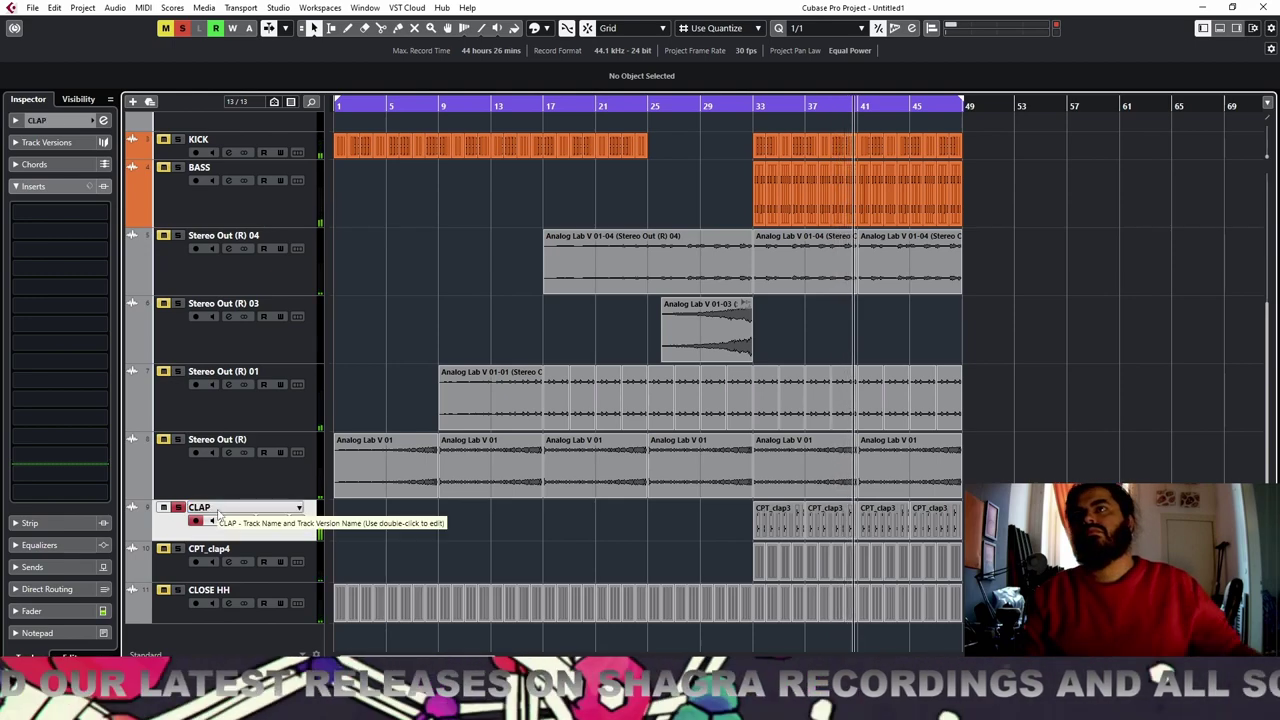
key("Return")
double_click(222, 550)
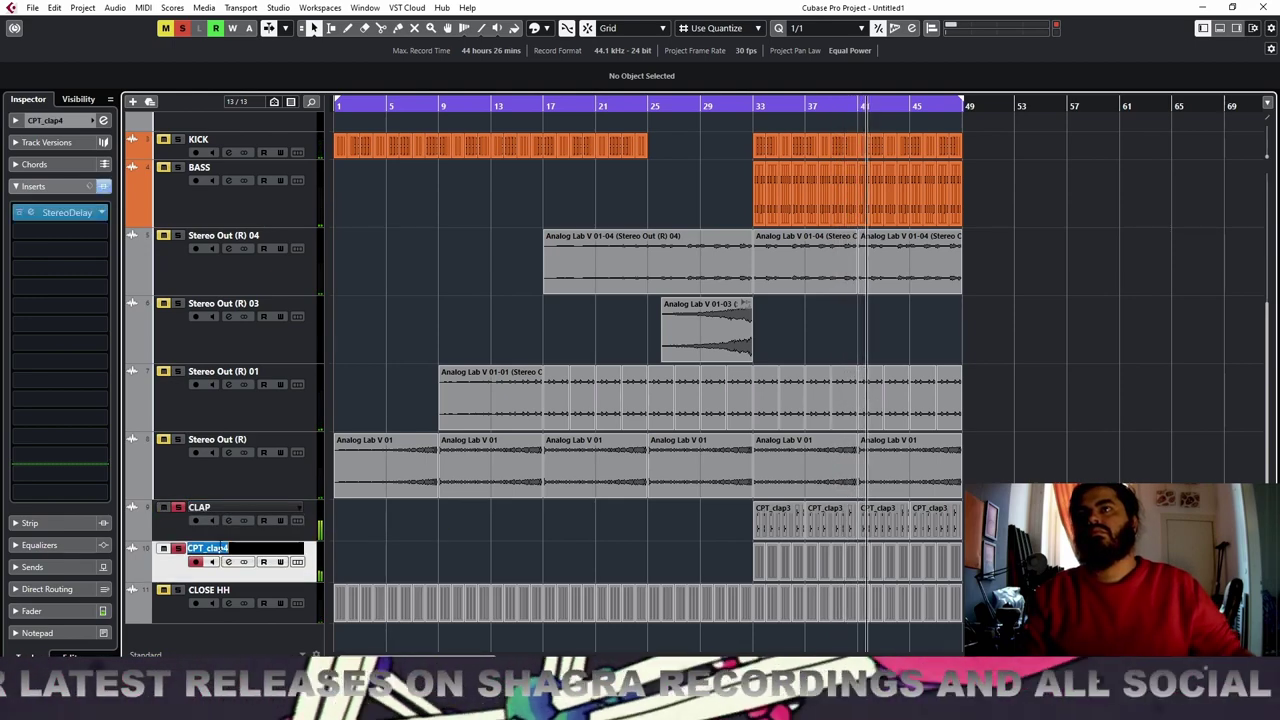
type("CLAP ROLL")
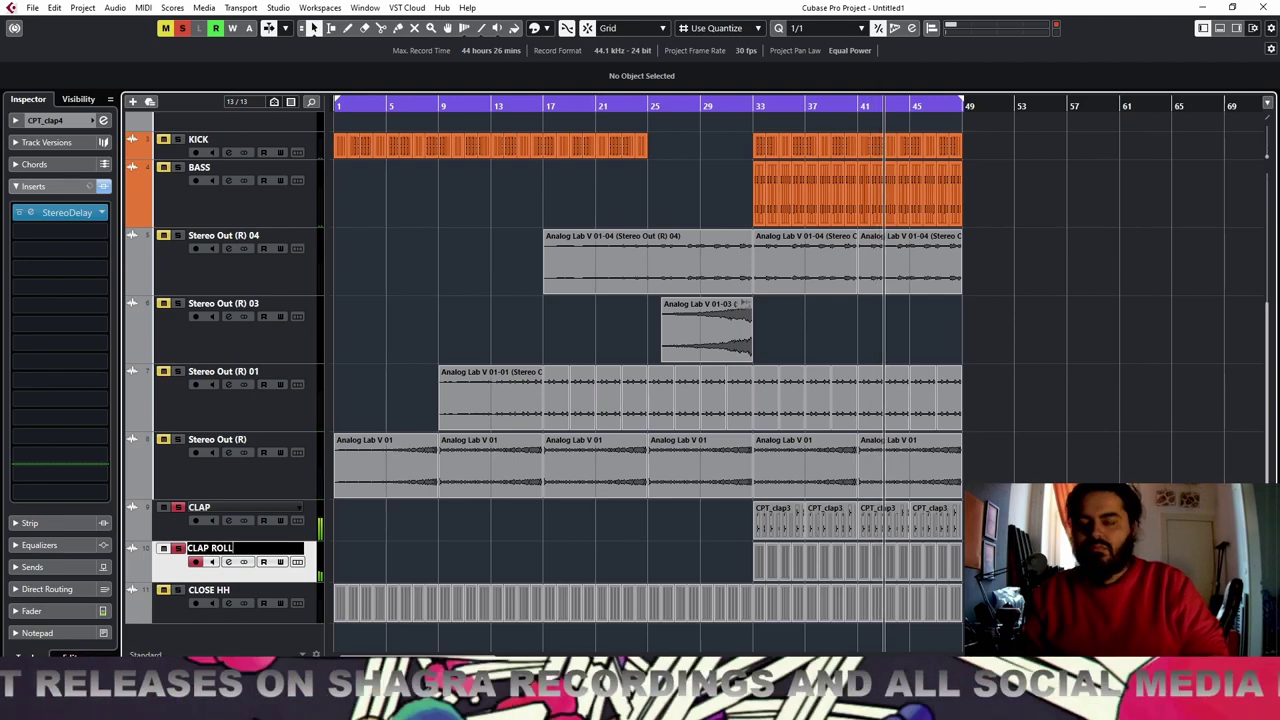
key("Return")
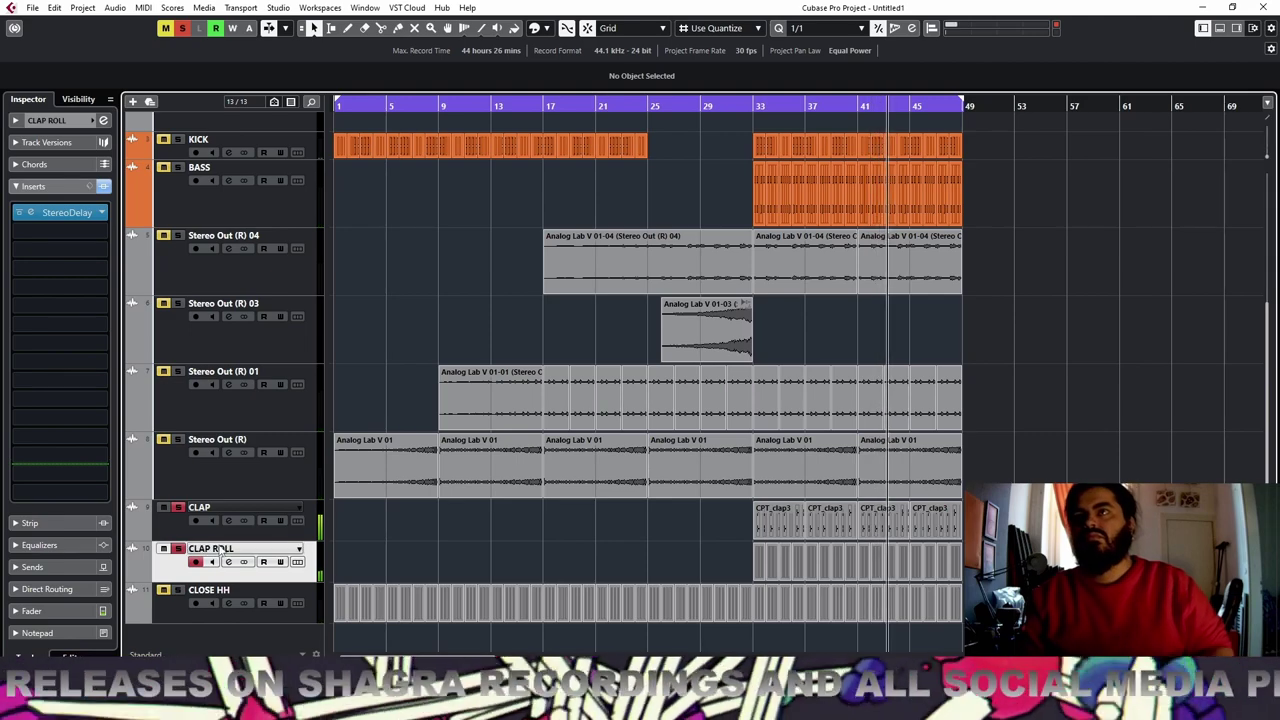
Solo the CLOSE HH and Stereo Out (R) tracks and rename Stereo Out (R) as MID BASS
left_click(183, 596)
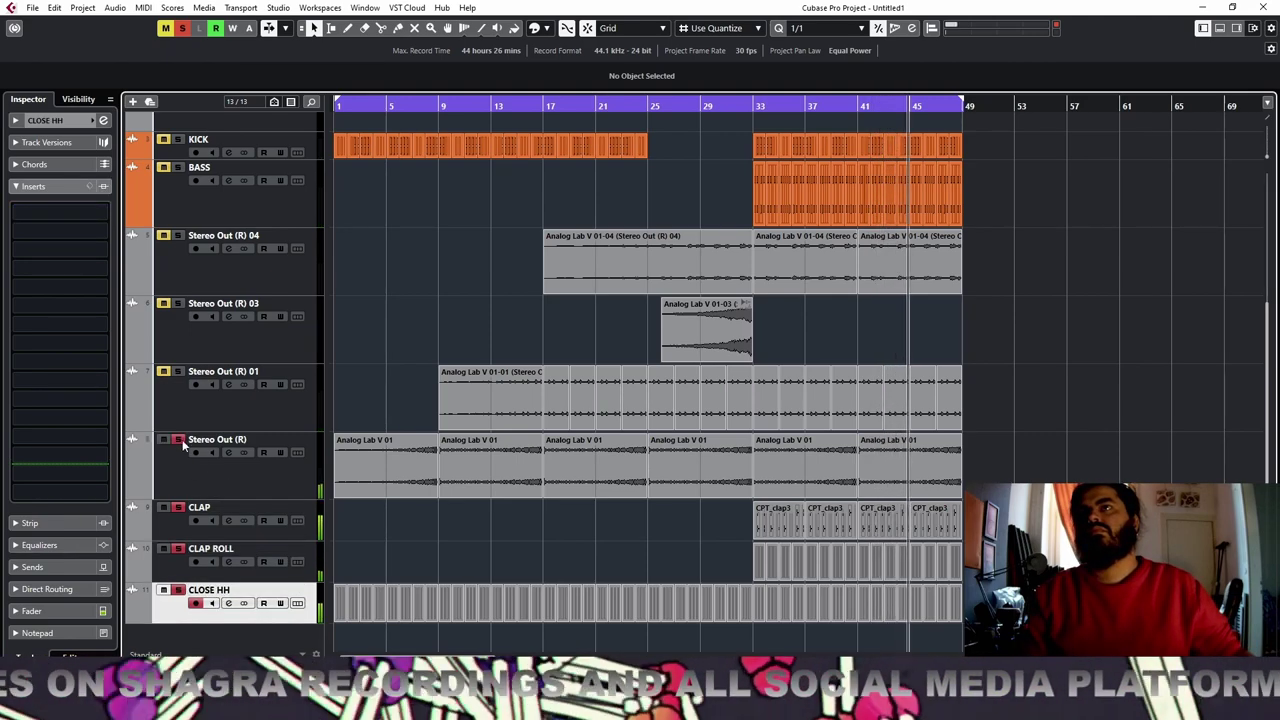
double_click(186, 442)
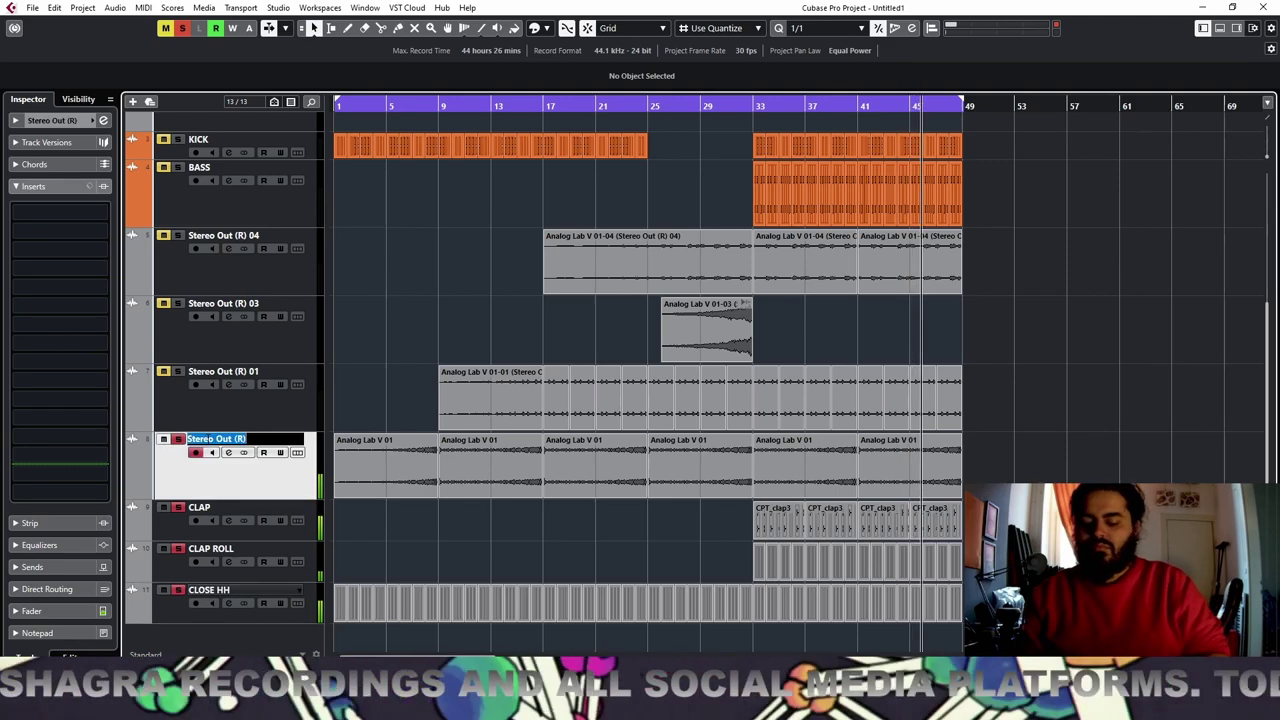
type("MID ")
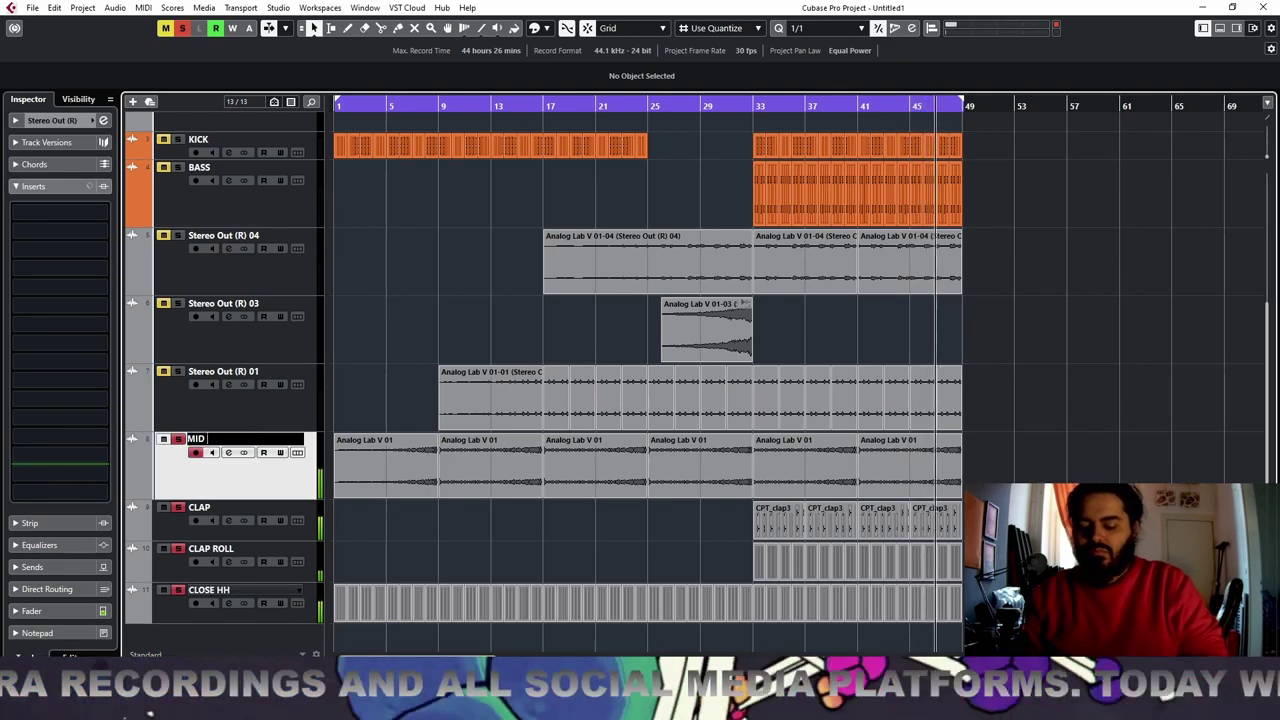
type("BASS")
key("Return")
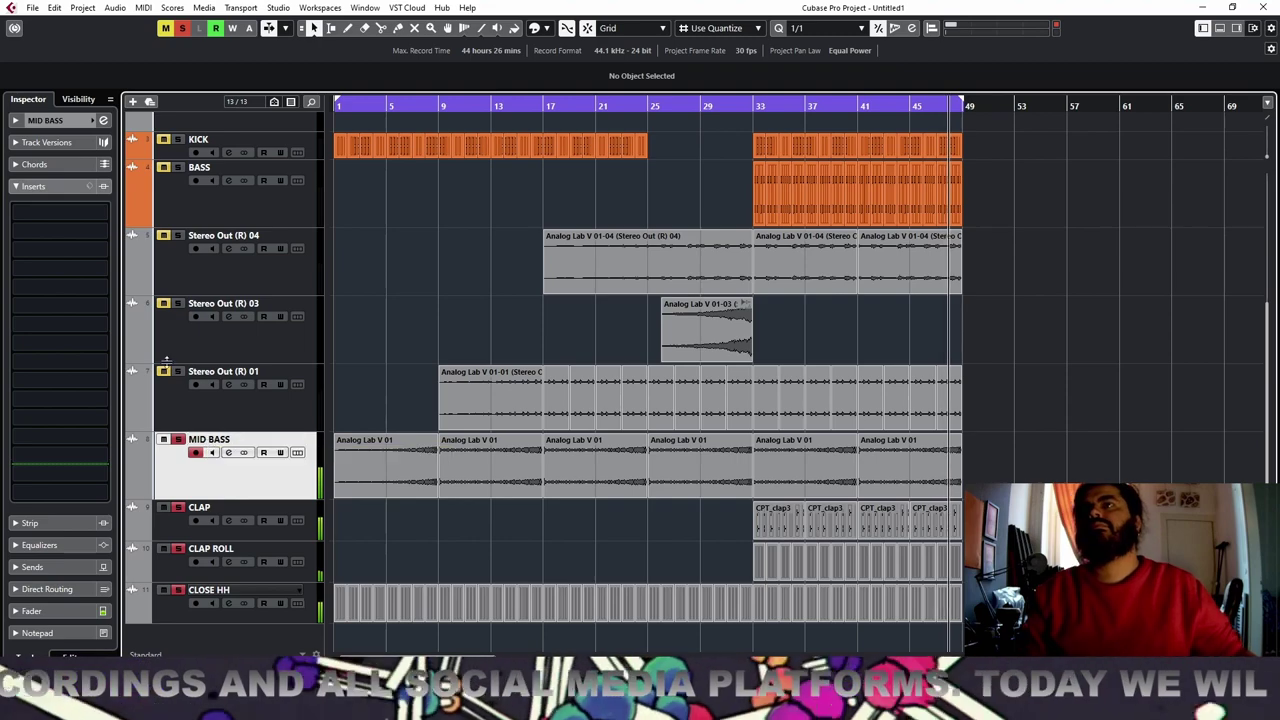
Solo Stereo Out (R) 01 and Stereo Out (R) 03 and rename them CORD and PAD LIFT respectively
double_click(200, 372)
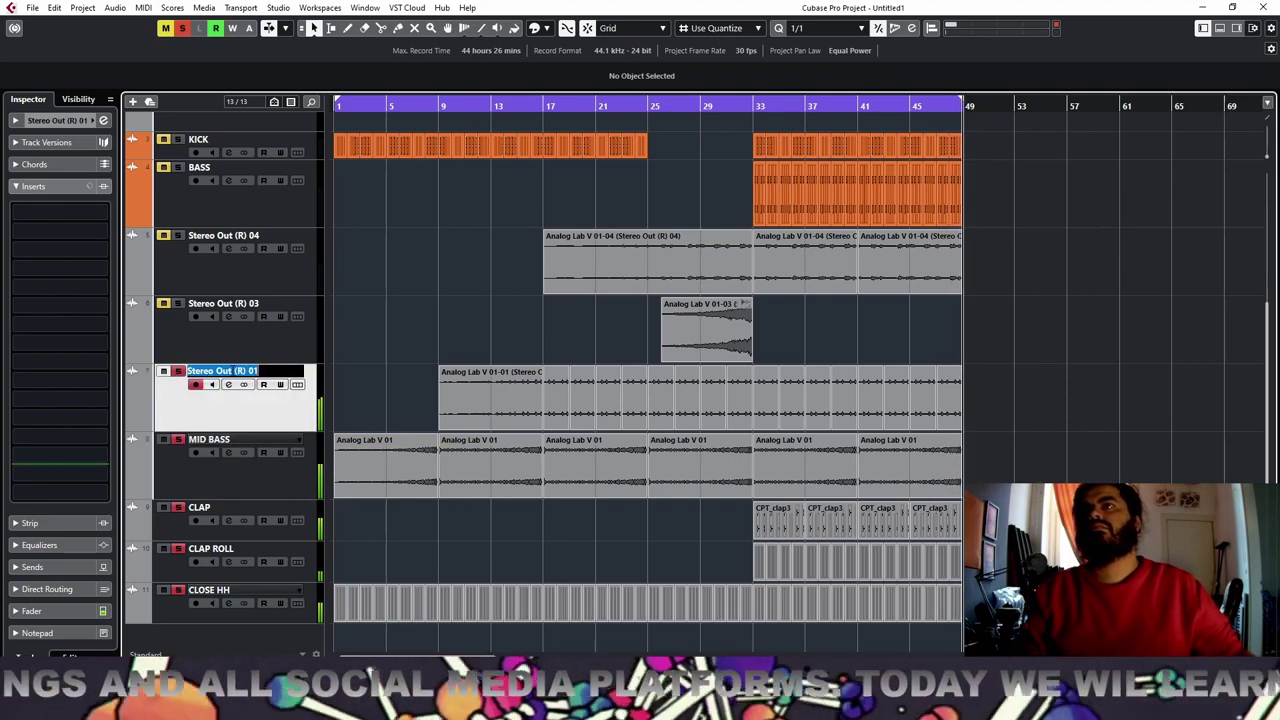
key("Return")
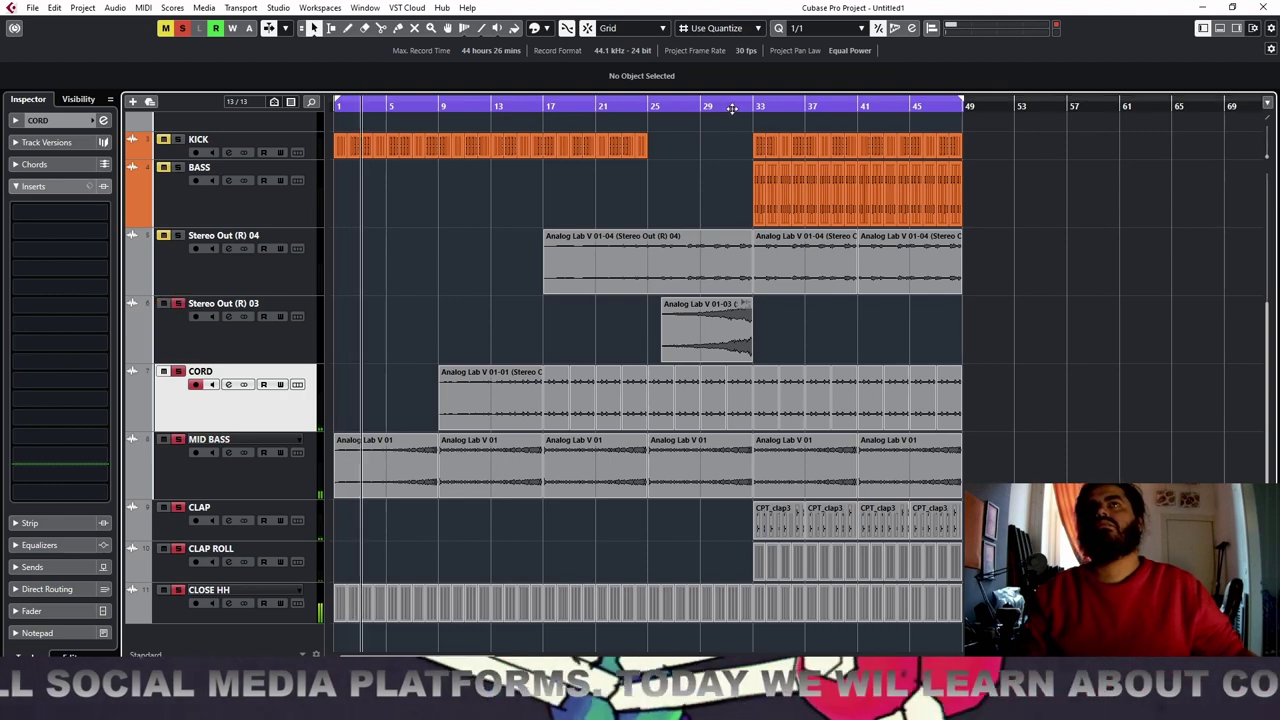
double_click(214, 304)
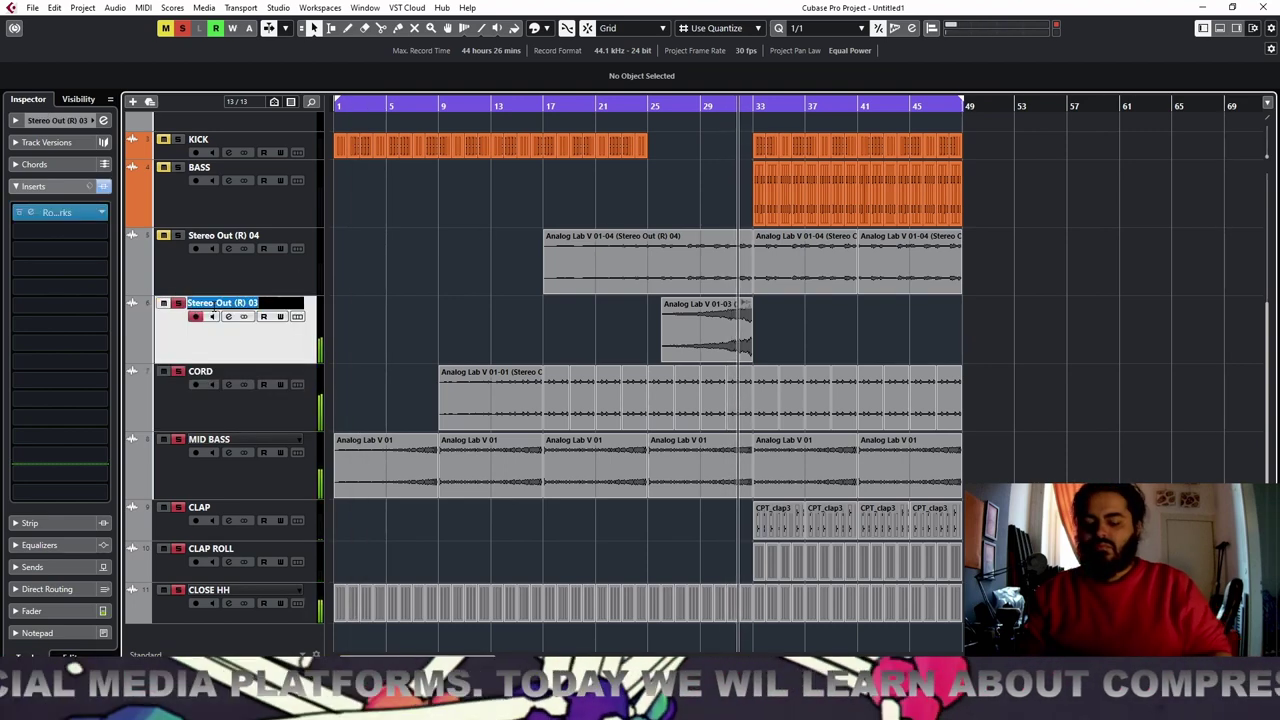
type("PAD")
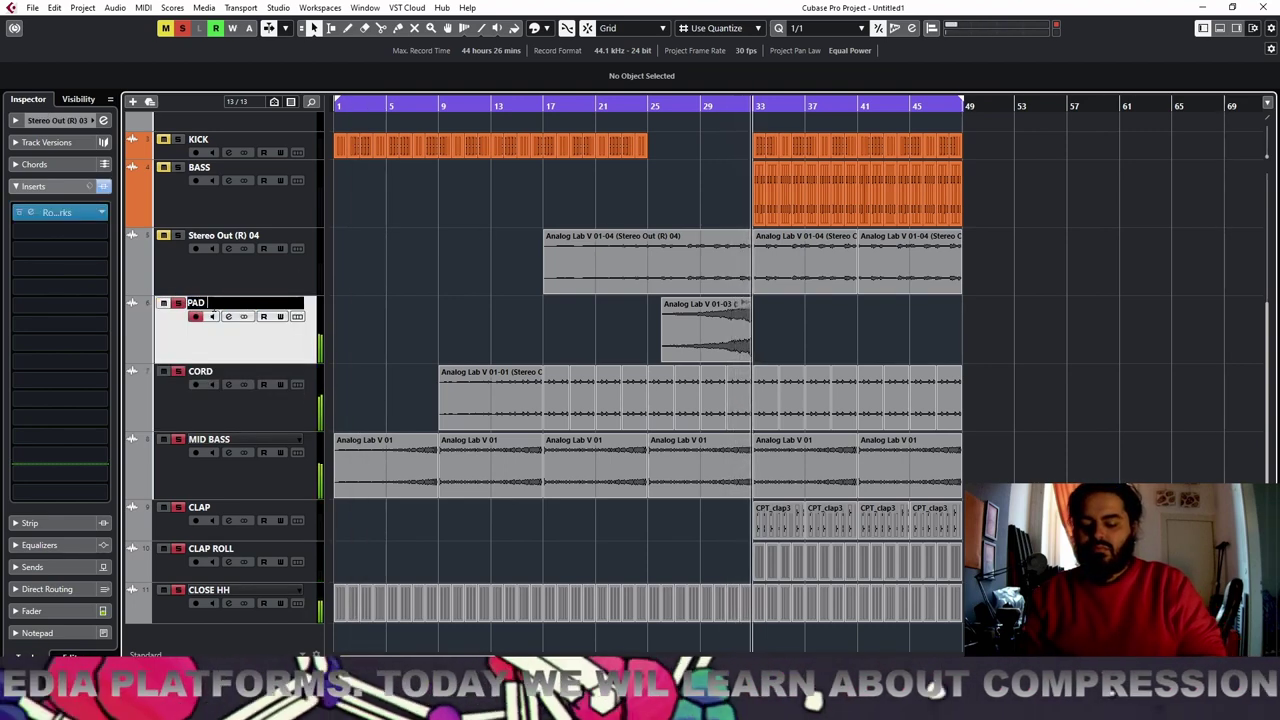
type(" LIFT")
key("Return")
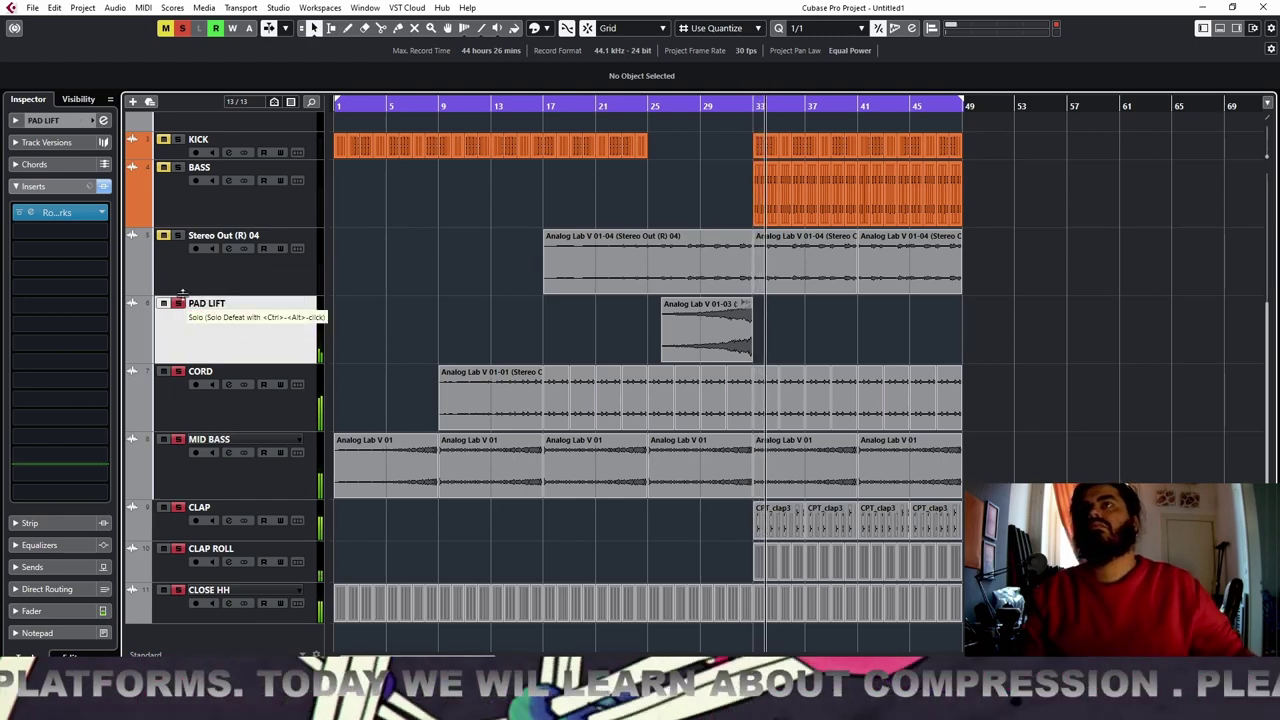
Solo the Stereo Out (R) 04 track and rename it LEAD JUMP
double_click(293, 240)
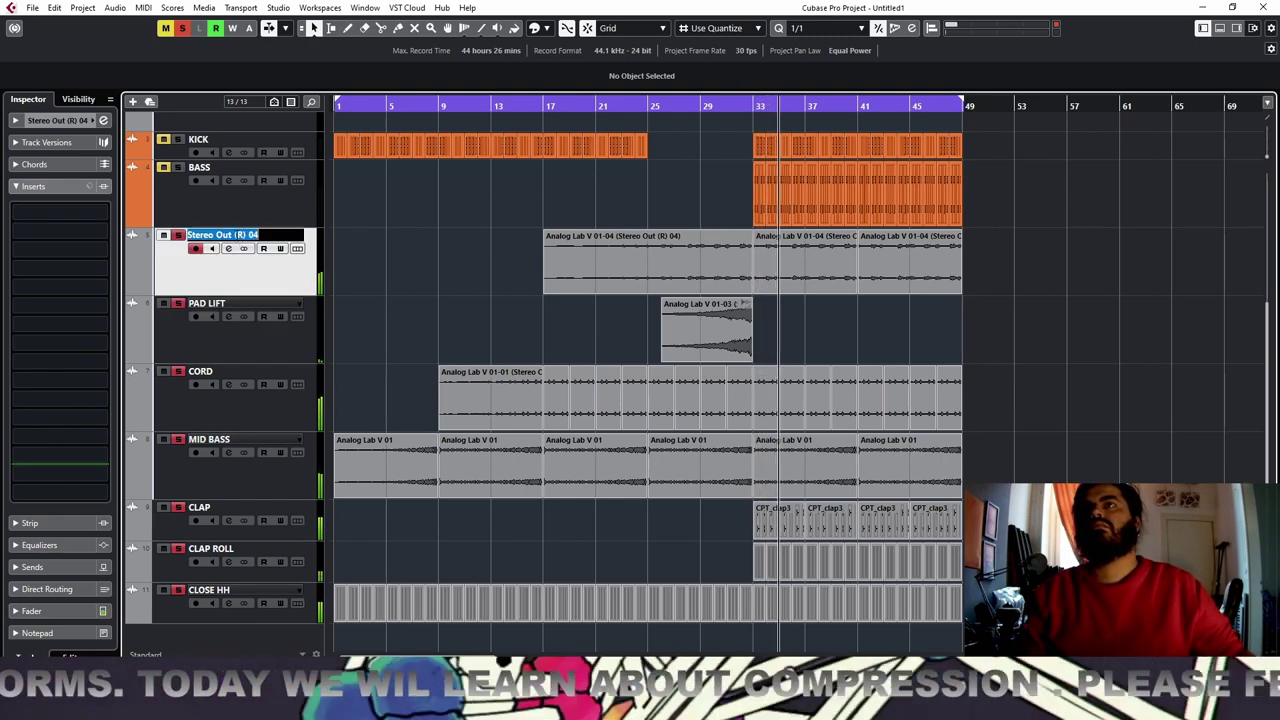
type("LEAD")
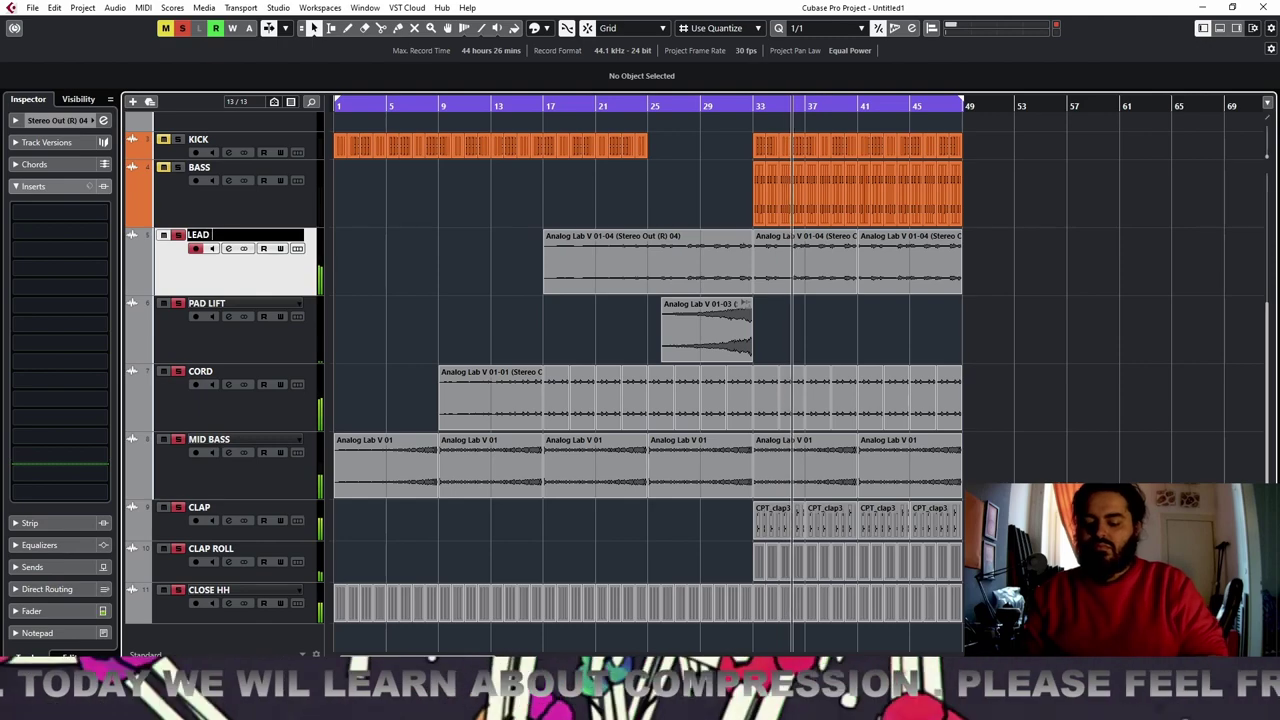
type(" JUMP")
key("Return")
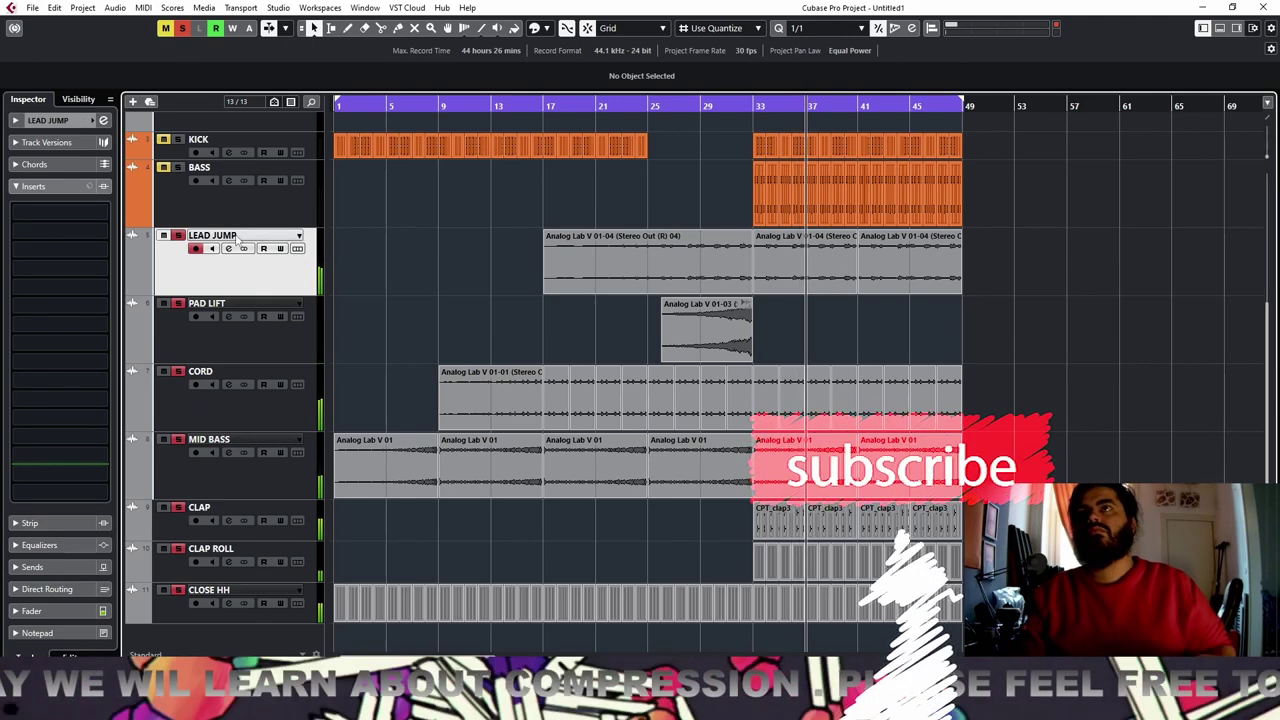
Clear all mutes and solos and play the full mix from bar 25
left_click(165, 27)
left_click(182, 27)
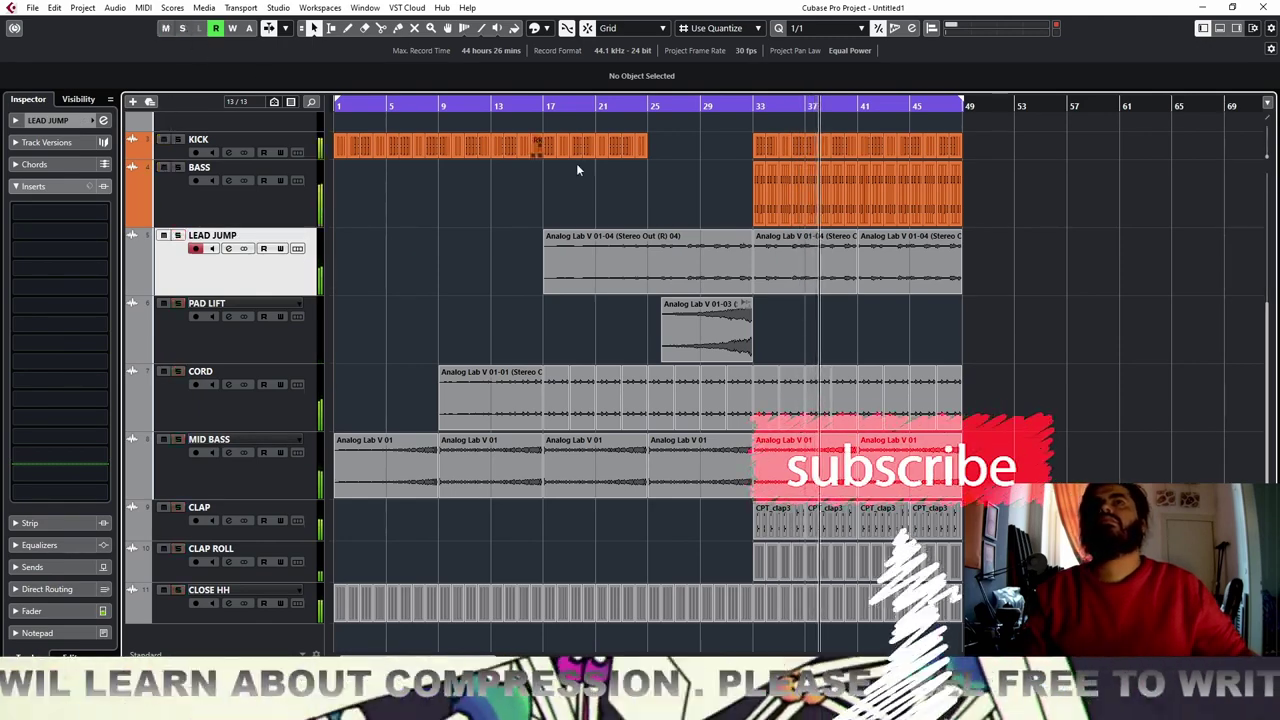
left_click(645, 105)
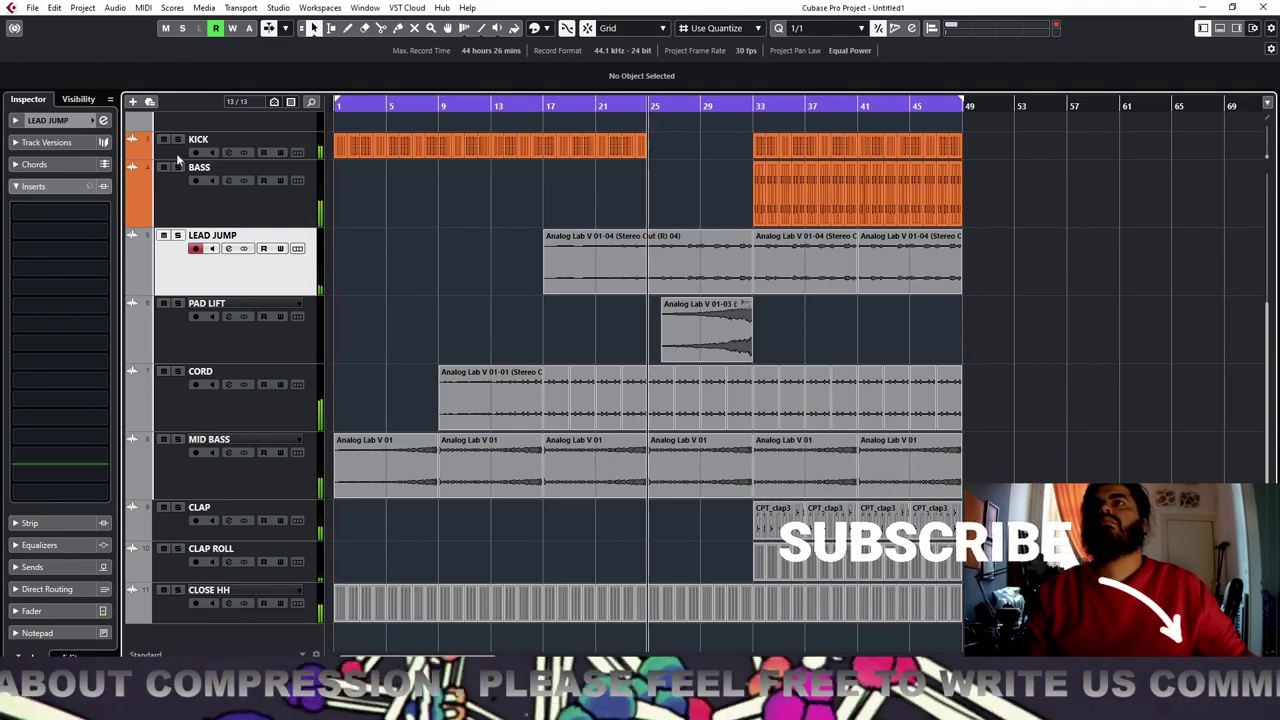
Duplicate the KICK track with its events and rename the copy KICK CUT
right_click(177, 158)
left_click(285, 200)
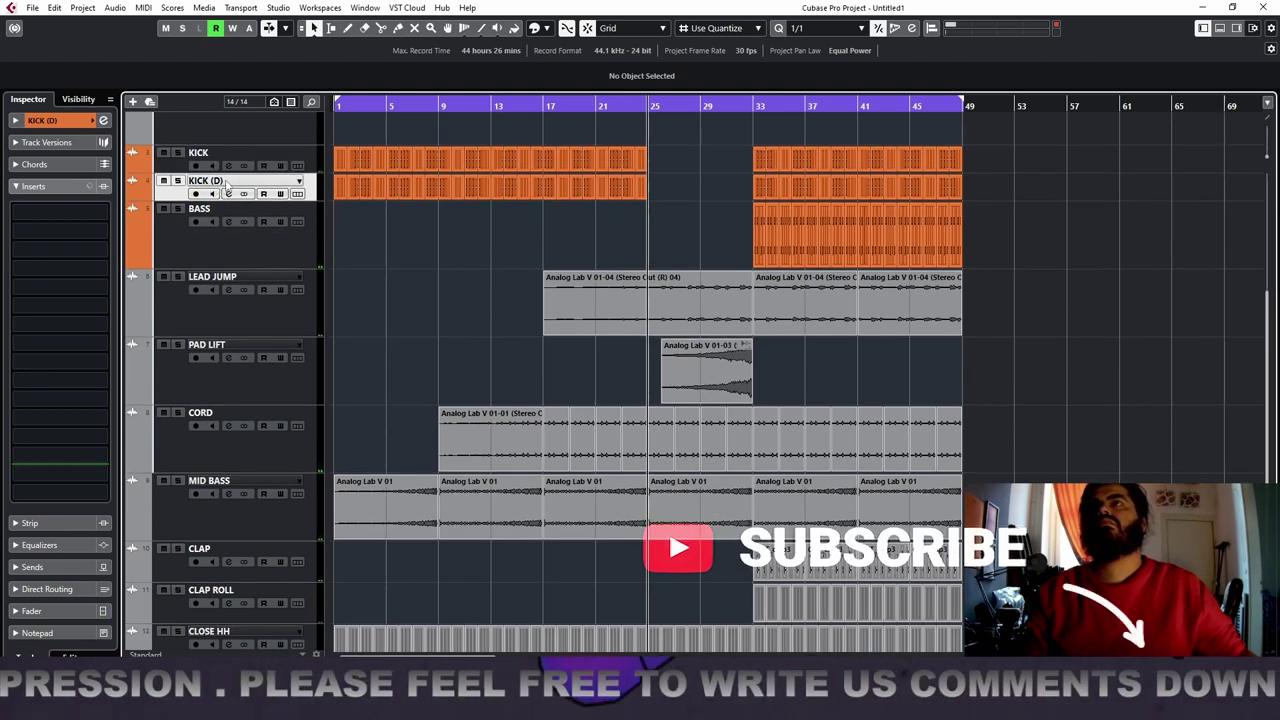
left_click_drag(209, 180, 246, 180)
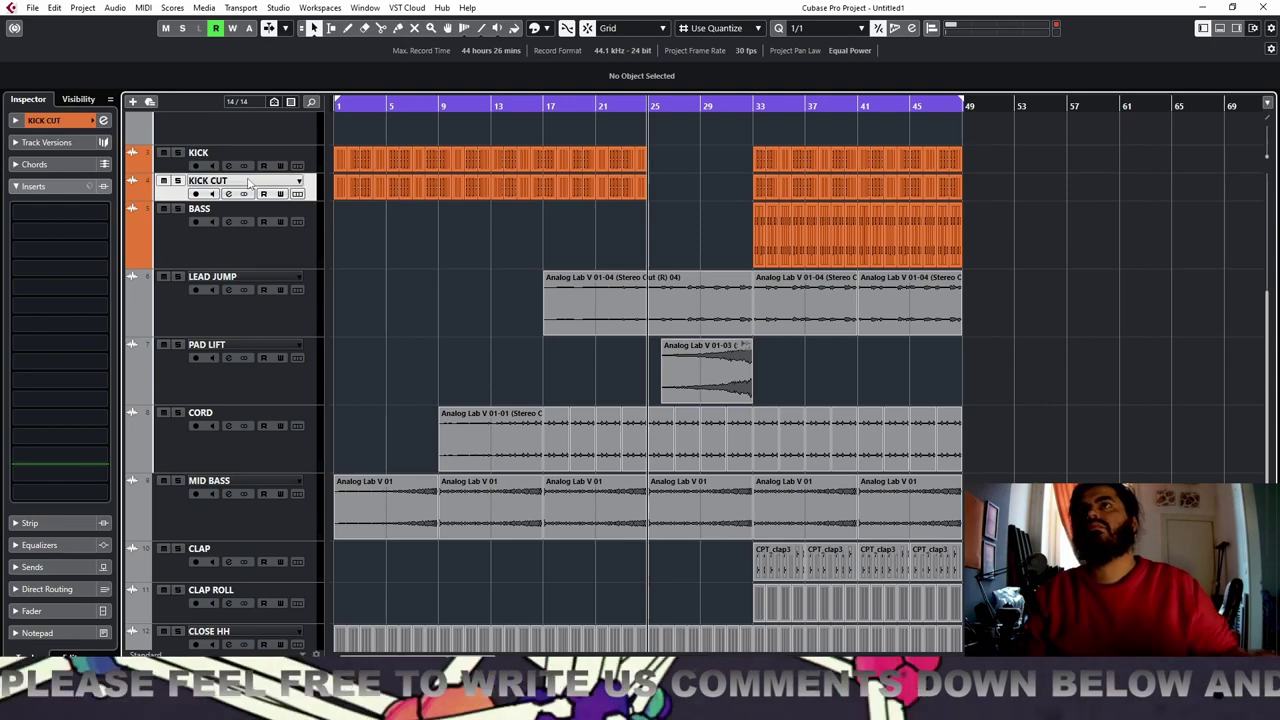
Enable an 80.2 Hz low-cut filter in the KICK CUT channel's equalizer pre section
left_click(102, 120)
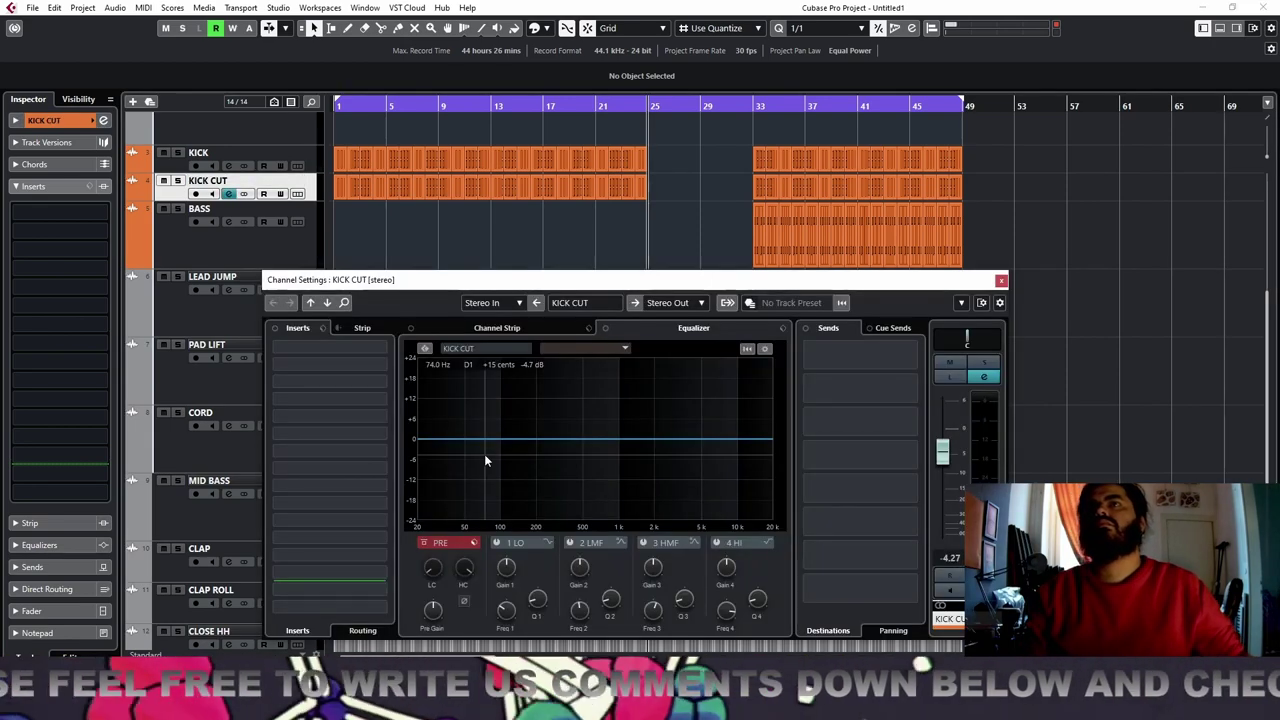
left_click(430, 565)
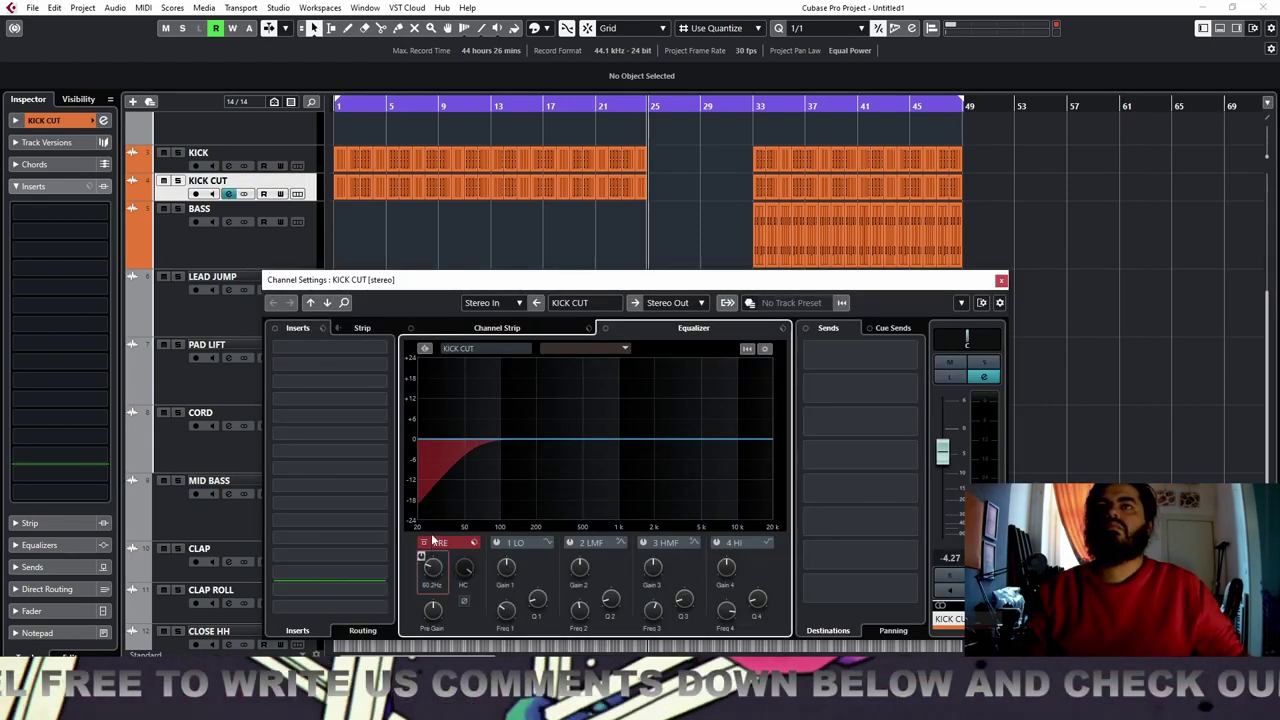
left_click(1001, 281)
Clear all events from the KICK CUT track and move the KICK events of bars 1 to 17 onto it
left_click_drag(1030, 194, 335, 188)
key("Delete")
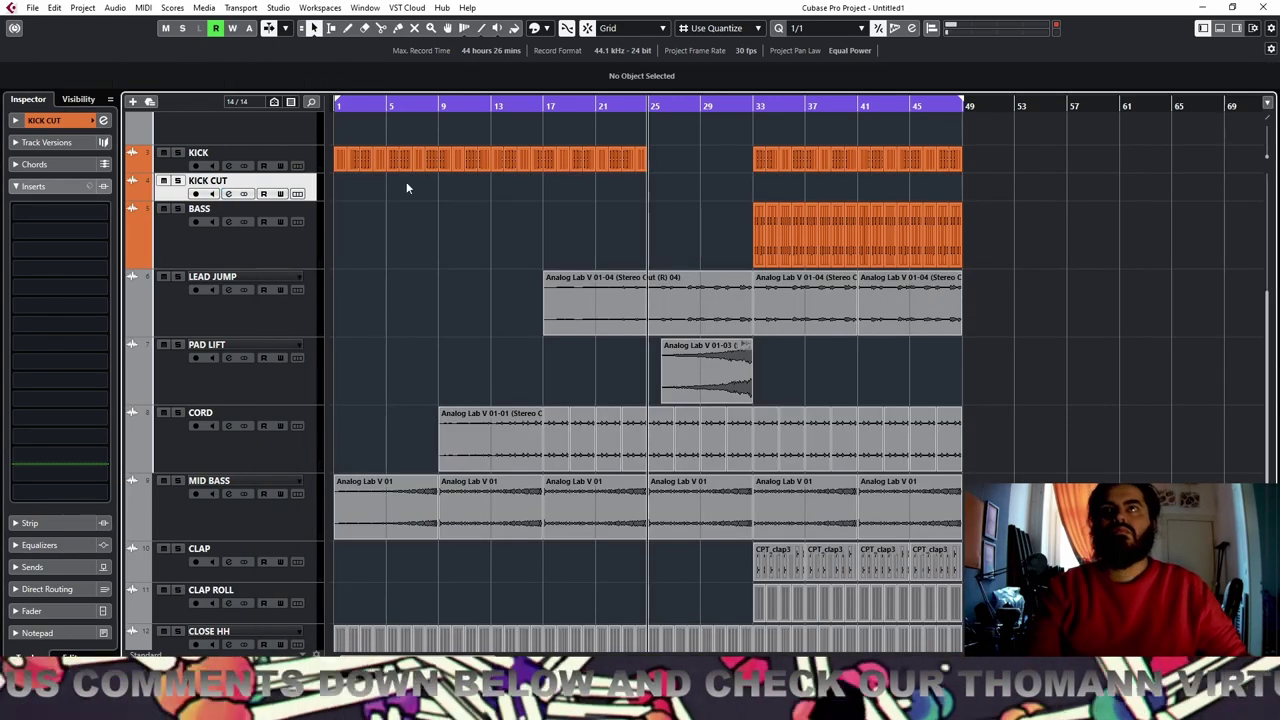
left_click_drag(537, 130, 328, 183)
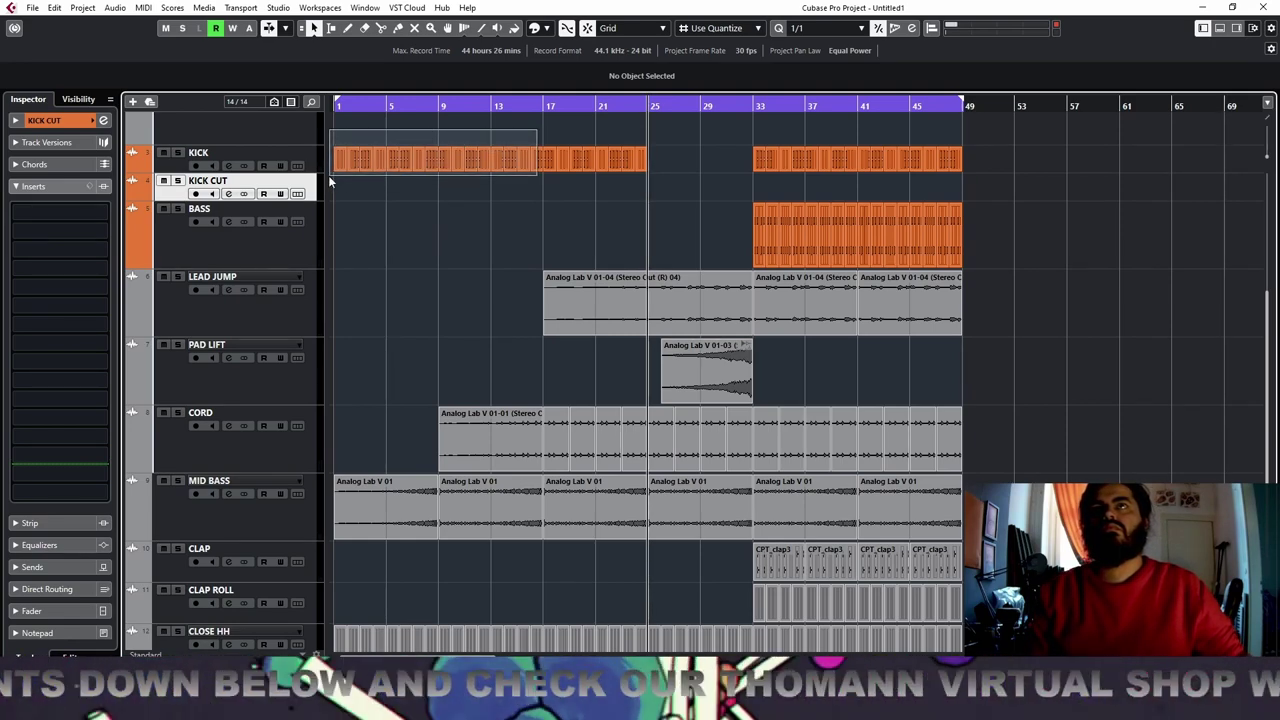
mouse_move(330, 181)
left_mouse_down()
mouse_move(340, 162)
mouse_move(336, 185)
left_mouse_up()
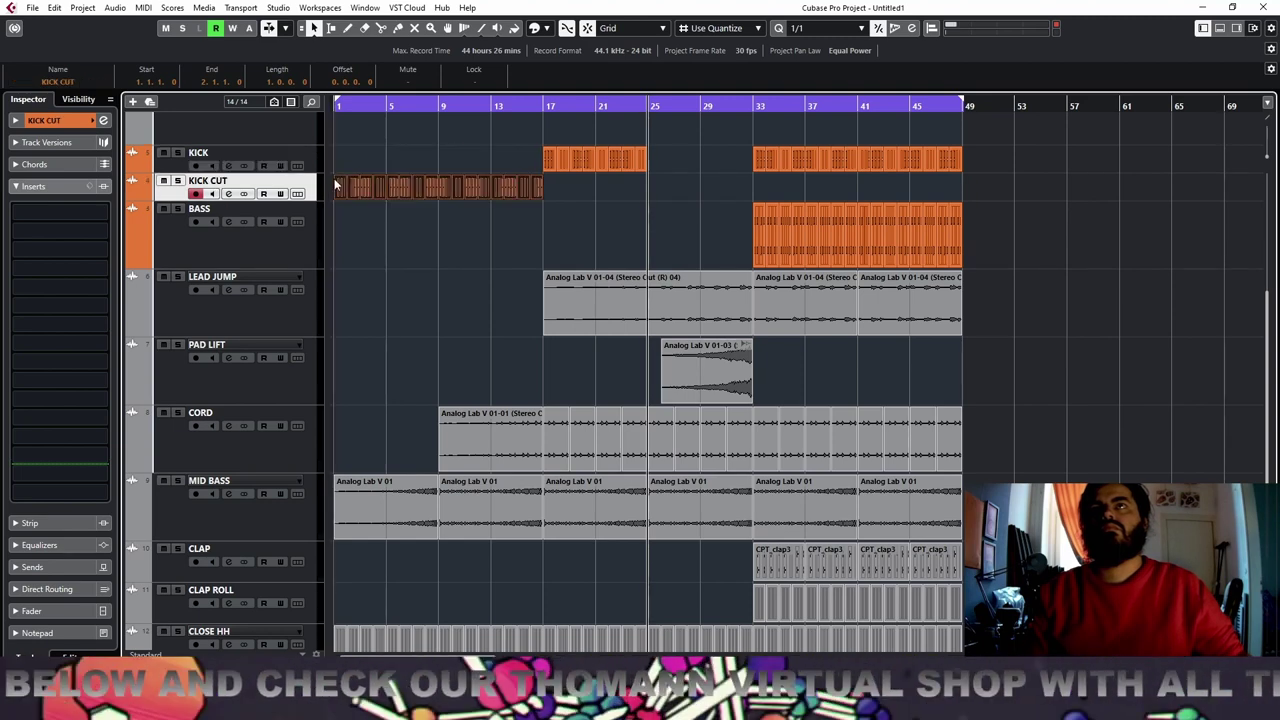
Copy eight bars of KICK CUT events to bar 25 and delete the copied events from bar 31 to 33
left_click(368, 110)
left_click_drag(570, 184, 652, 186)
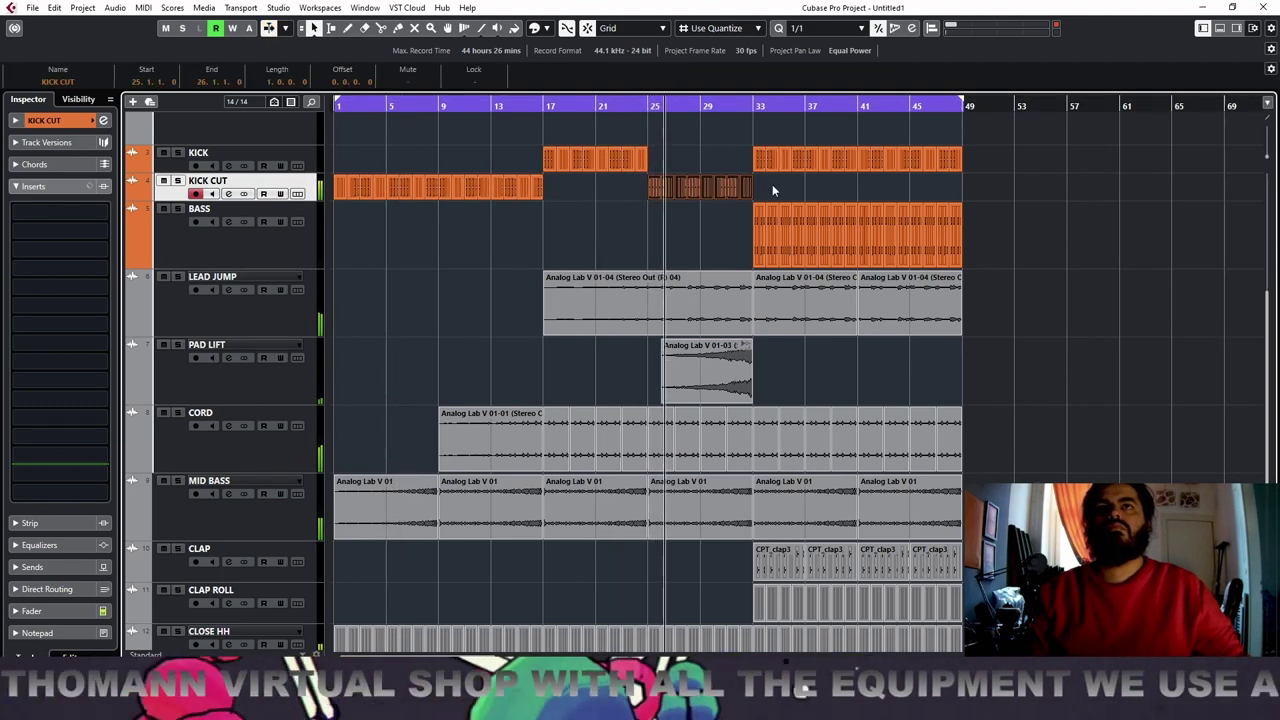
left_click_drag(772, 186, 728, 194)
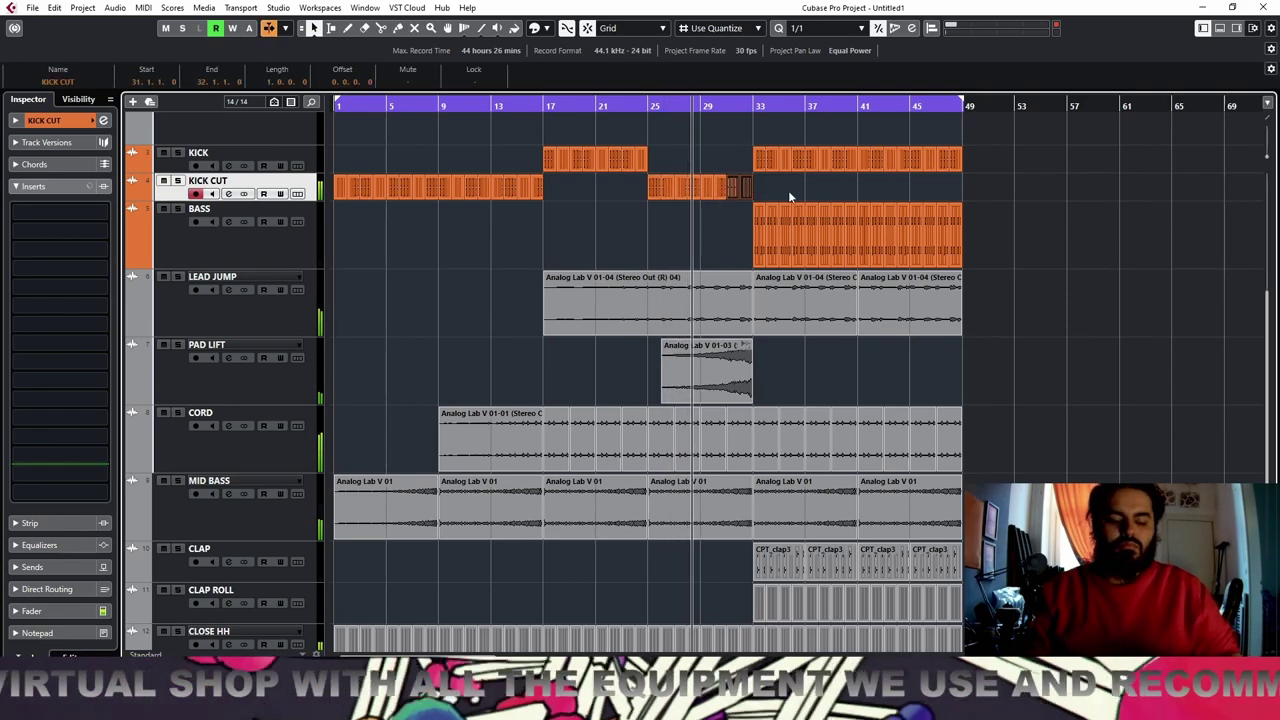
key("Delete")
Move the KICK CUT events between bars 9 and 17 back to the KICK track and play the mix from bar 25
left_click_drag(583, 187, 445, 158)
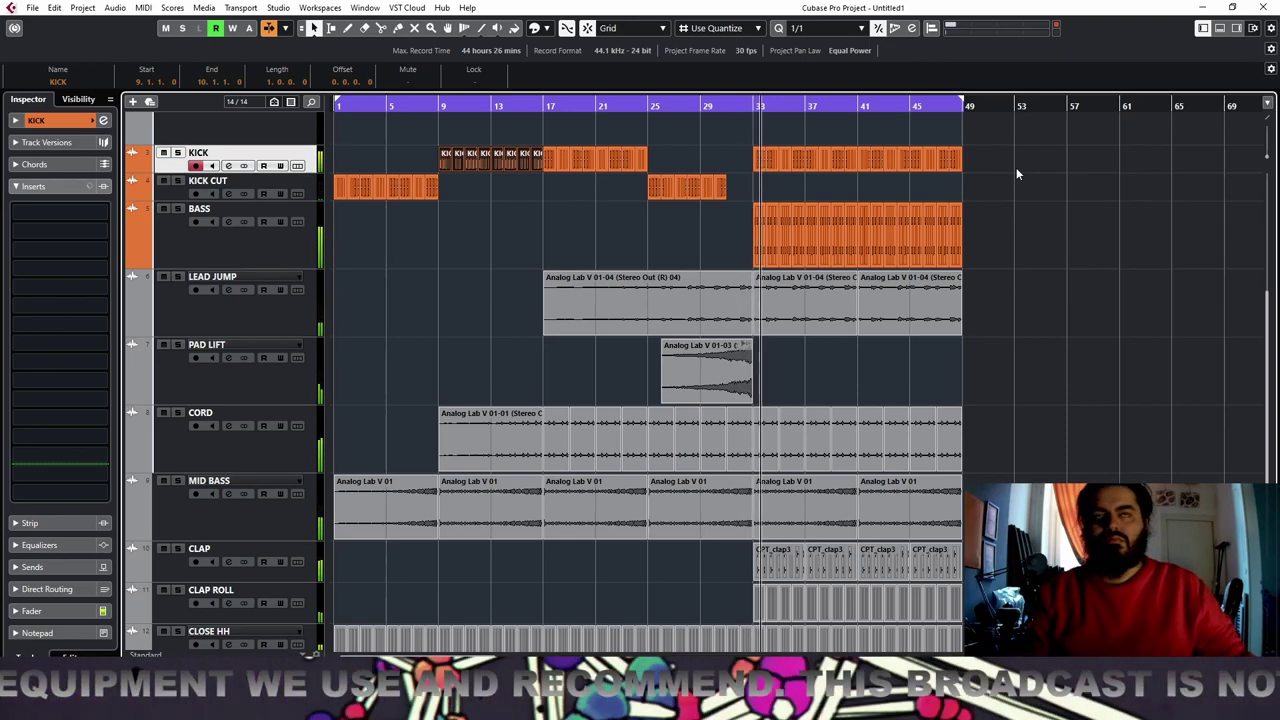
key("space")
scroll(732, 230, "down", 1)
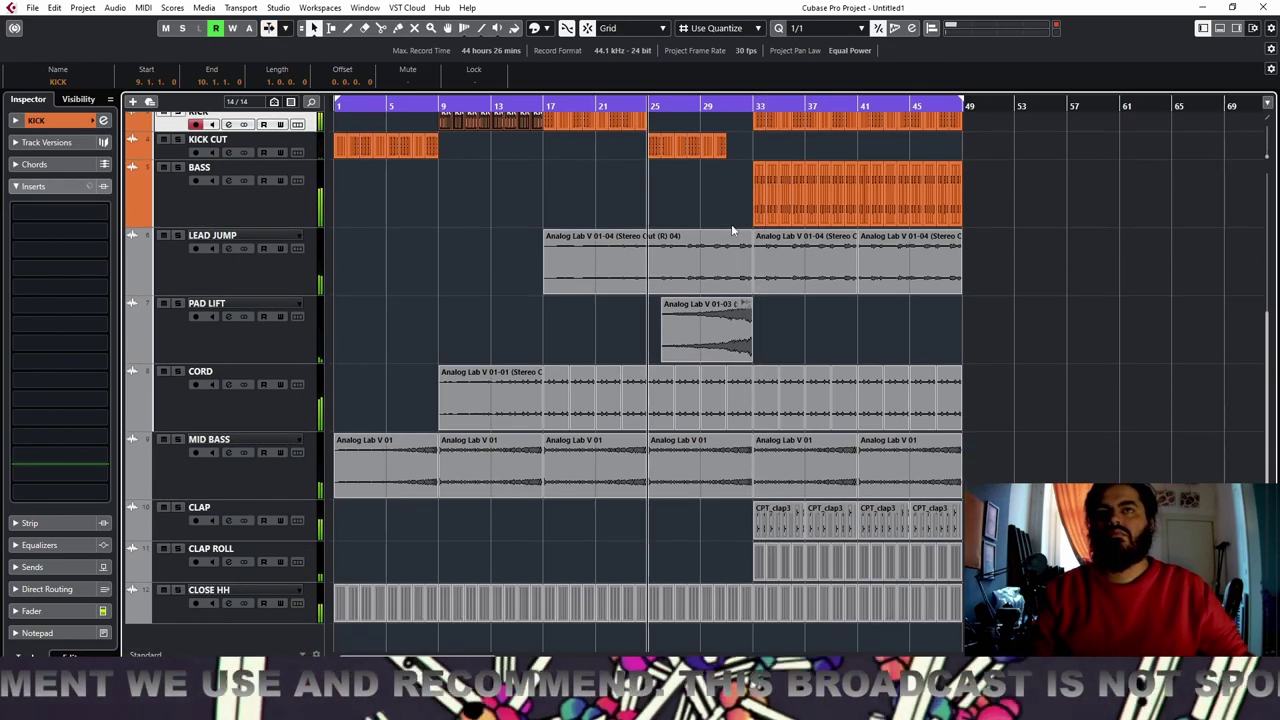
Open MediaBay and audition the DS20909 and DS21909 drum hits among the 909 search results
key("F5")
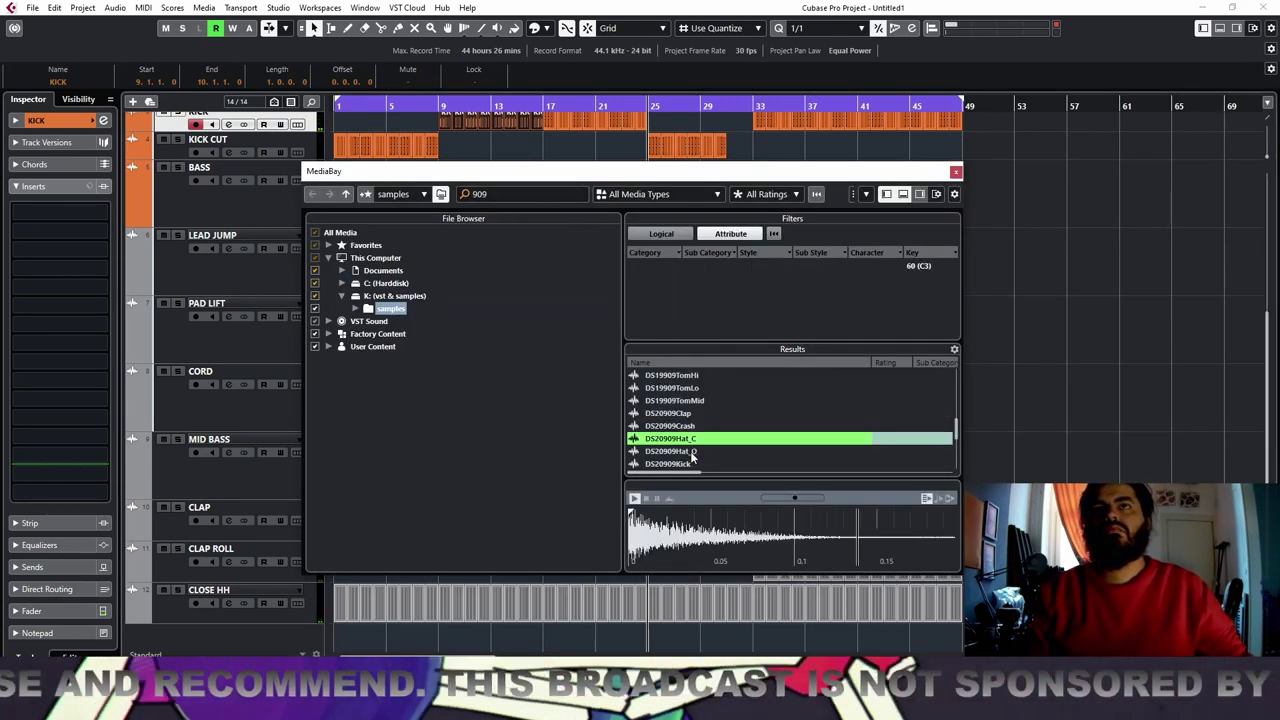
left_click(693, 453)
left_click(714, 403)
scroll(712, 408, "down", 4)
left_click(701, 416)
left_click(708, 443)
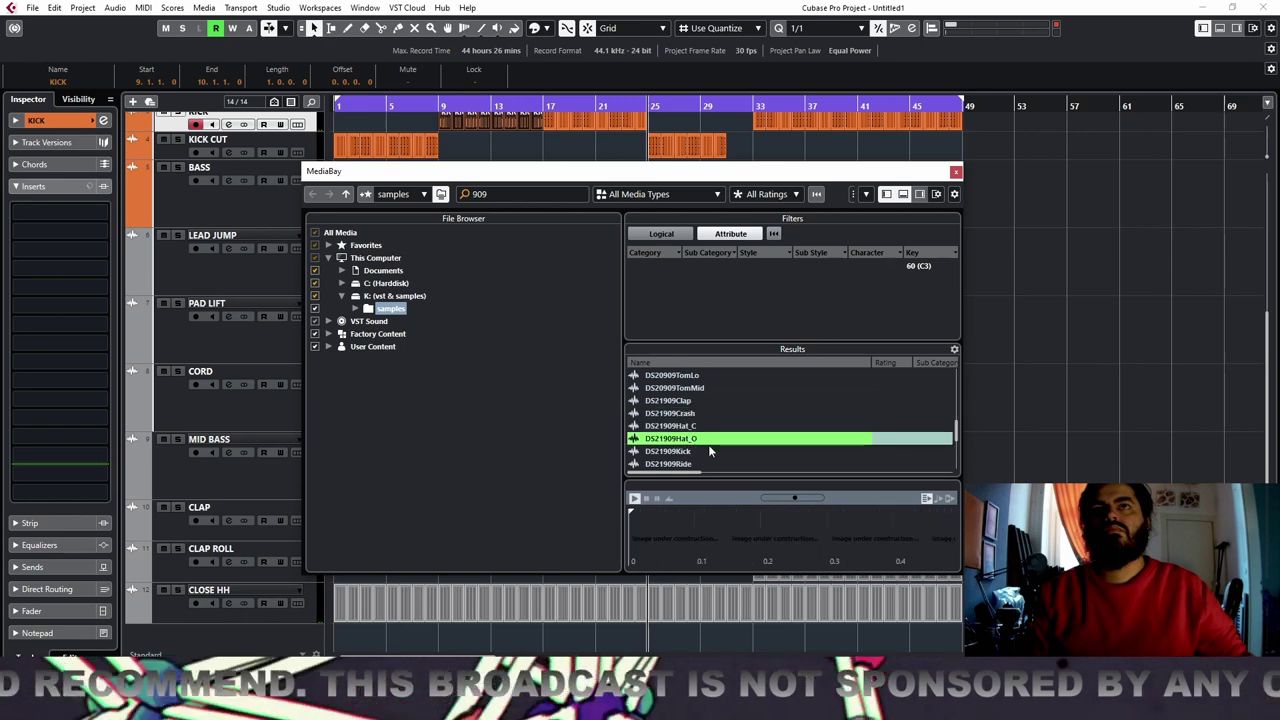
scroll(704, 432, "down", 1)
left_click(697, 417)
scroll(706, 422, "down", 3)
left_click(707, 418)
left_click(705, 430)
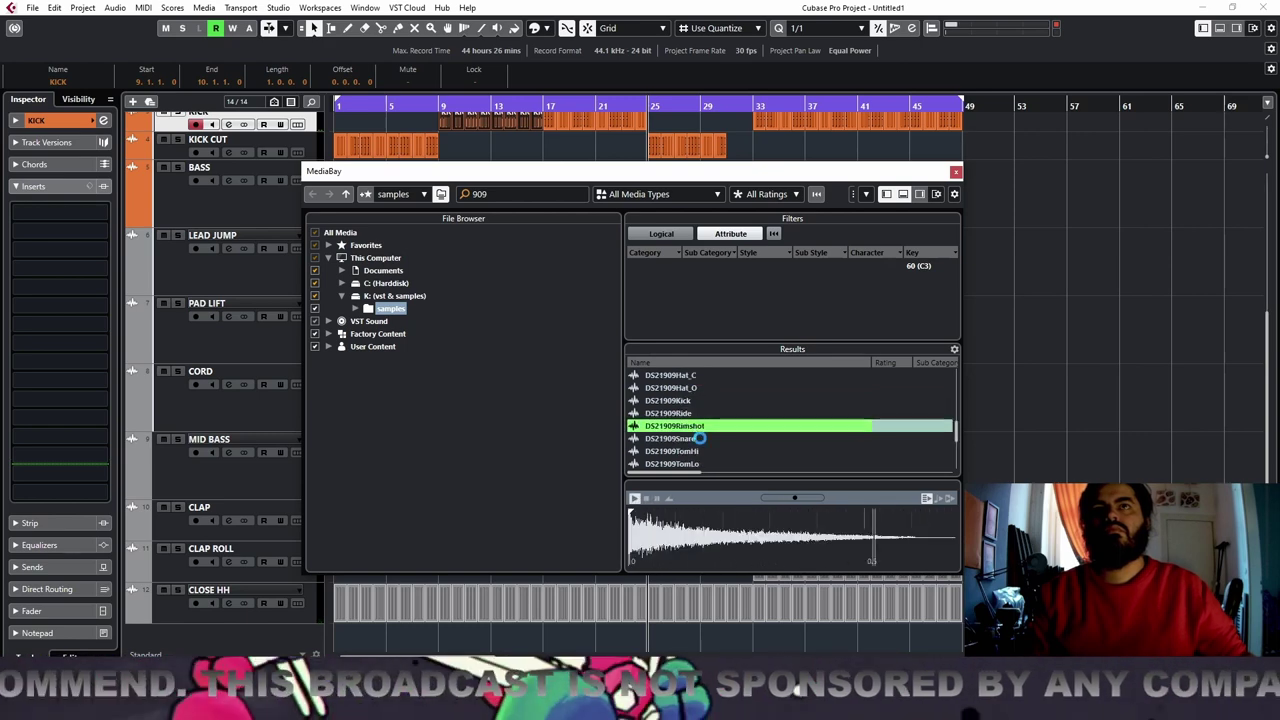
Audition the 909 samples from the DS21909 snare through the DS22909 kit to the 909 Crash Loop
key("Down")
key("Down")
key("Down")
key("Down")
key("Down")
key("Down")
key("Down")
key("Down")
key("Down")
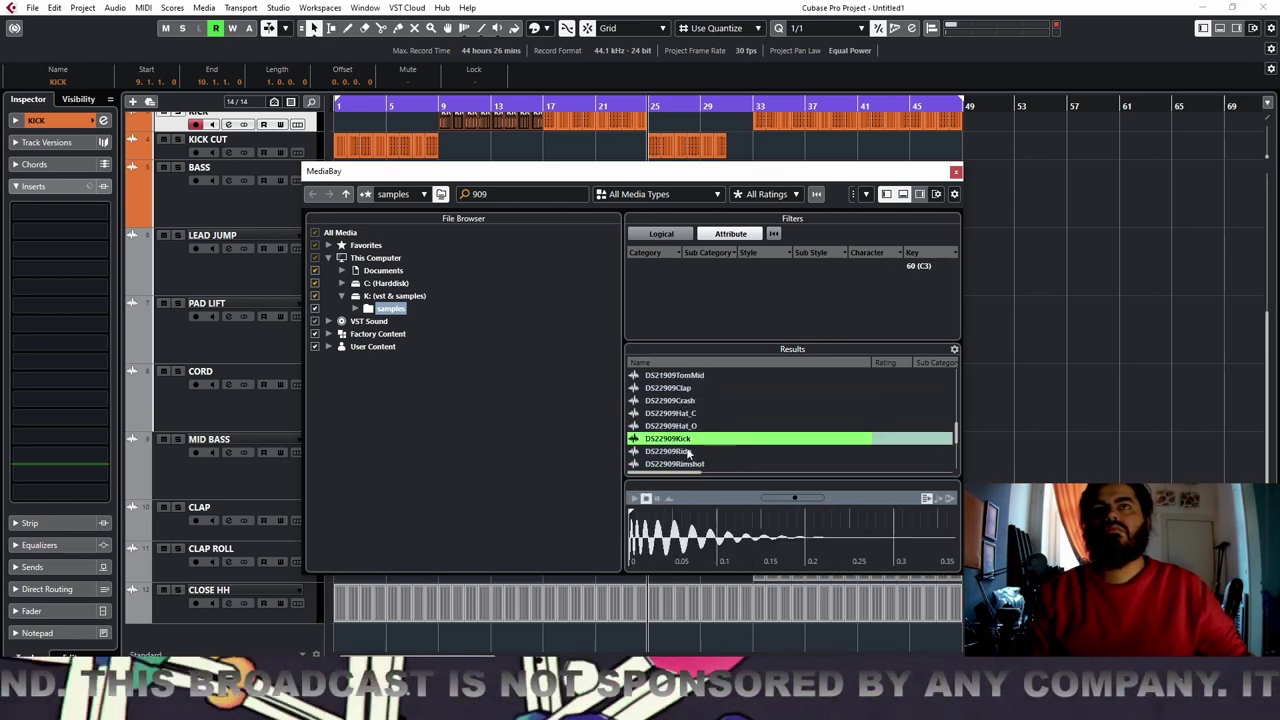
key("Down")
scroll(708, 421, "down", 2)
key("Down")
key("Down")
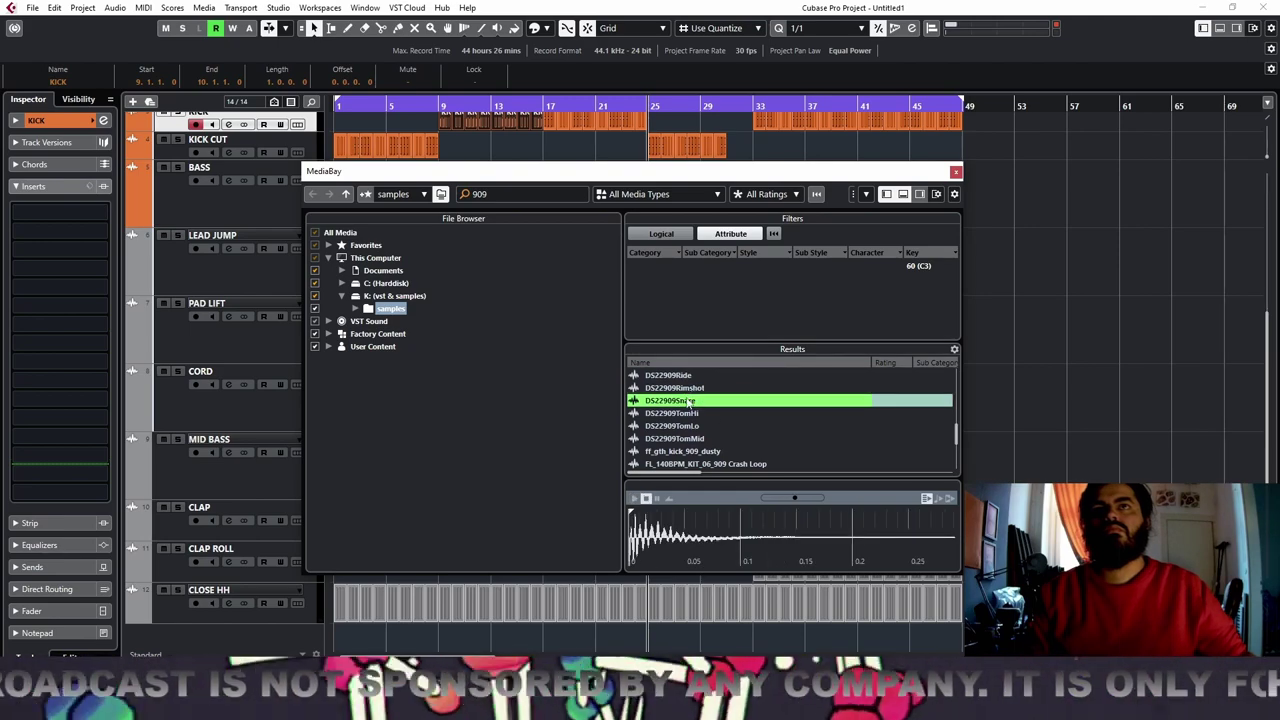
key("Down")
key("Up")
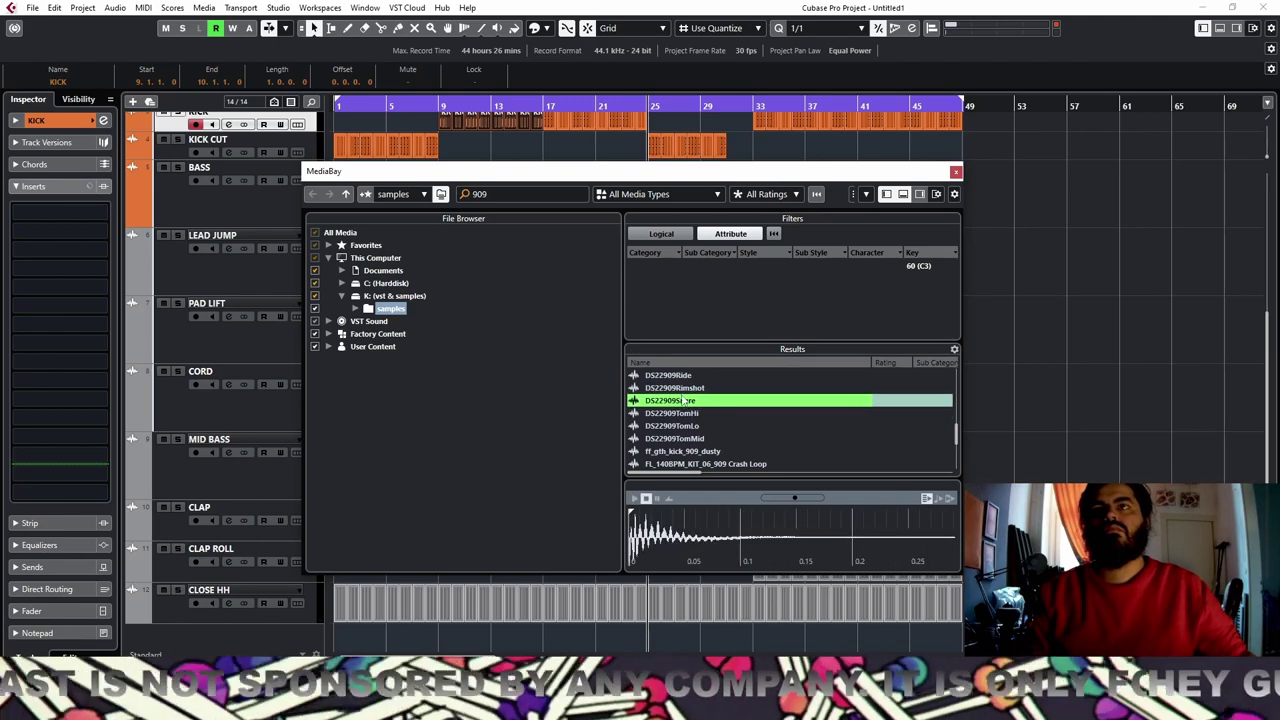
key("Down")
key("Down")
key("Down")
key("Down")
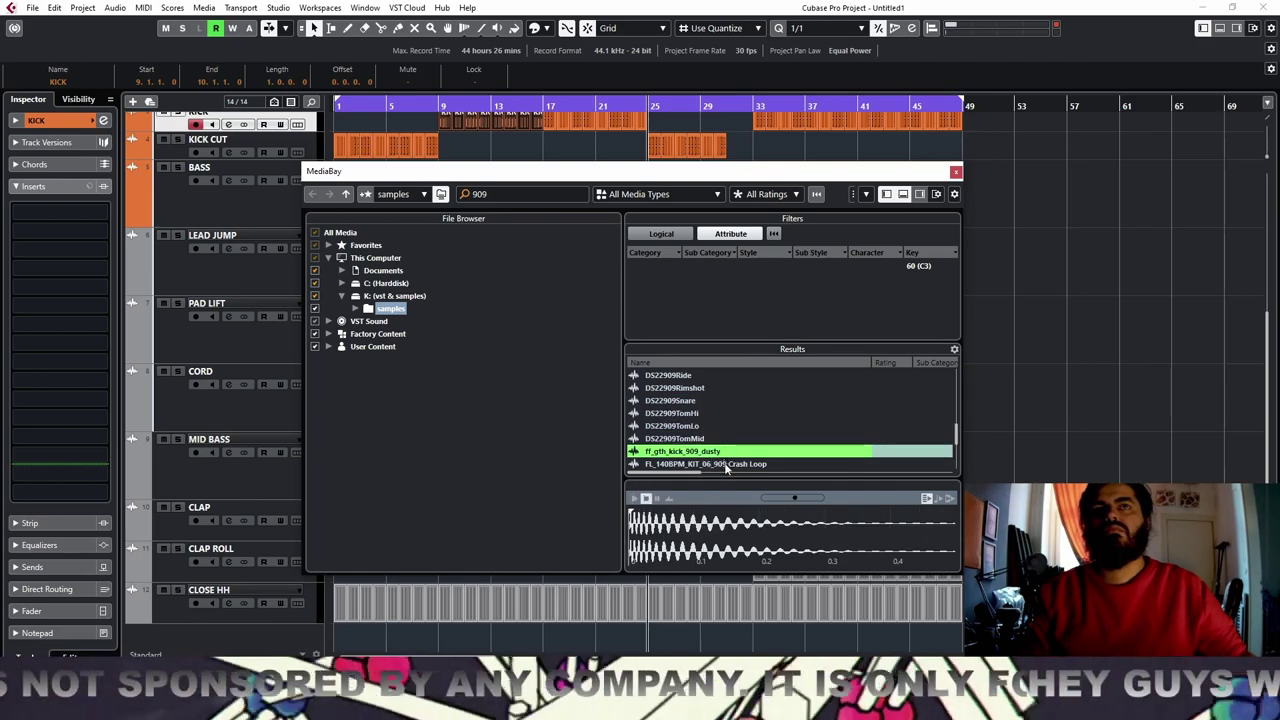
left_click(727, 466)
Return to the start of the 909 results and audition from 004 Snare 1 to 02 Synth 126BPM A Chord Low
scroll(750, 433, "up", 2)
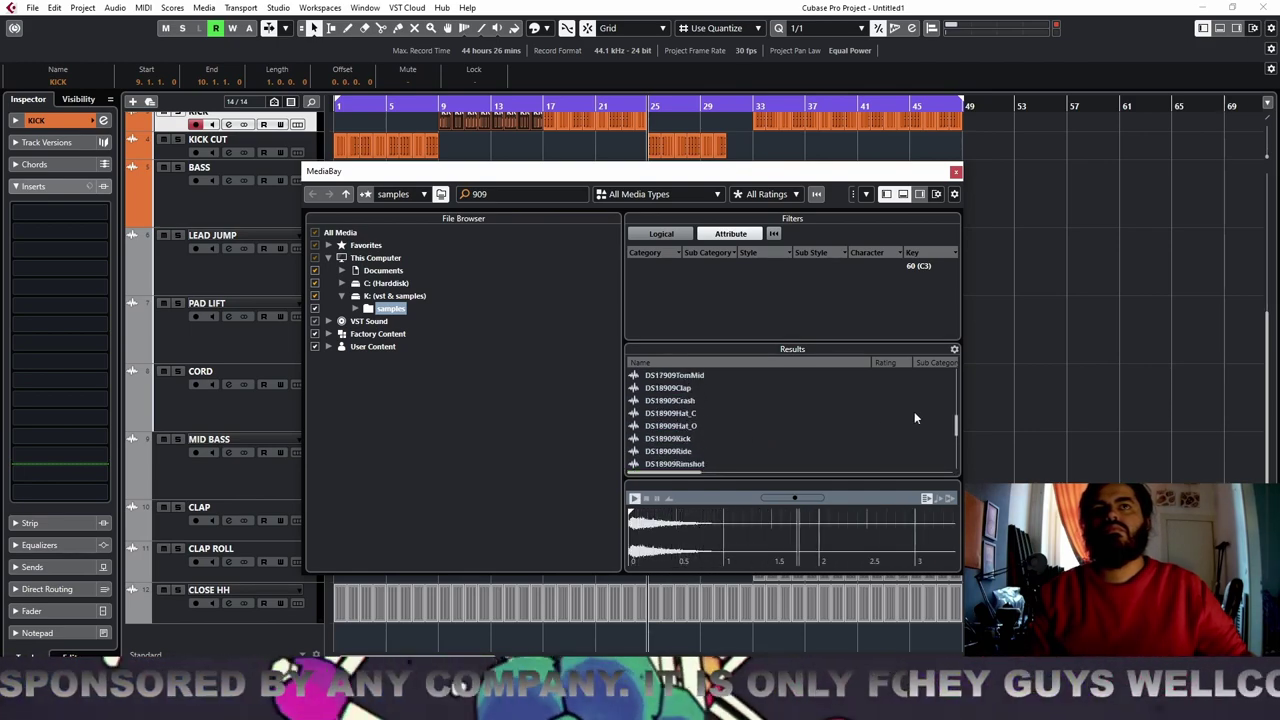
left_click_drag(952, 427, 969, 335)
key("Down")
key("Down")
key("Down")
key("Down")
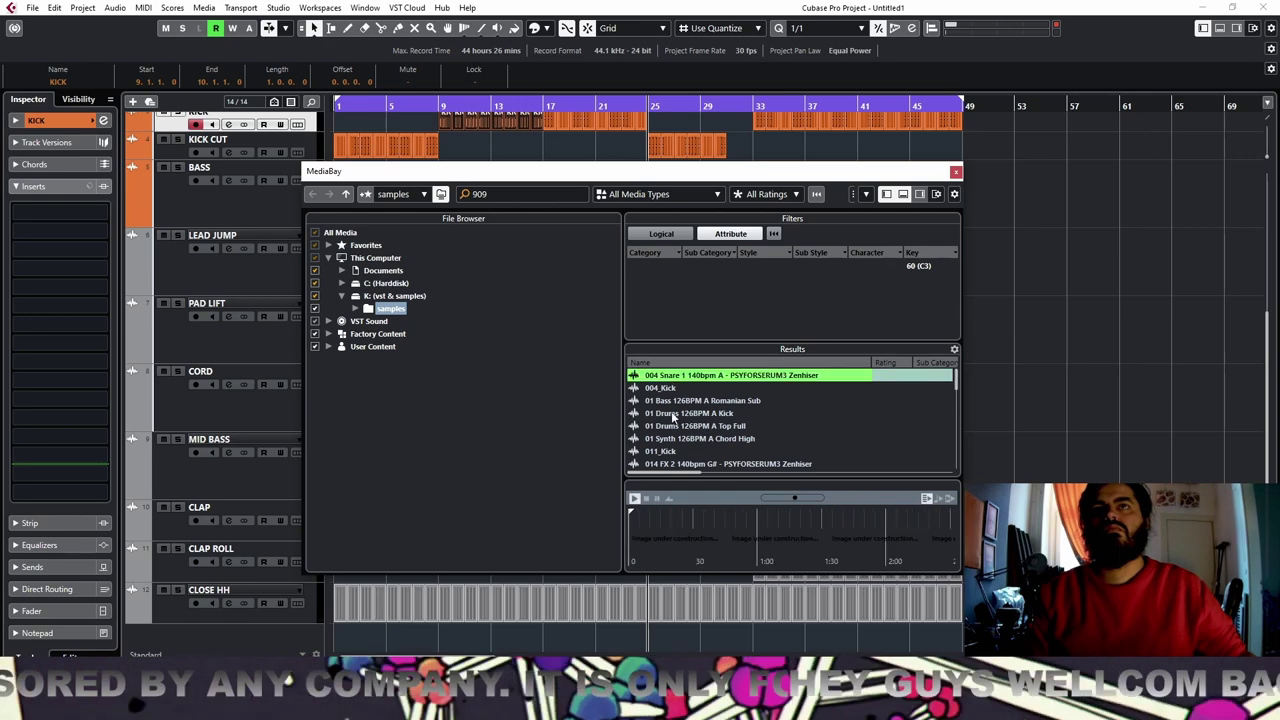
key("Down")
key("Down")
key("Down")
key("Down")
key("Down")
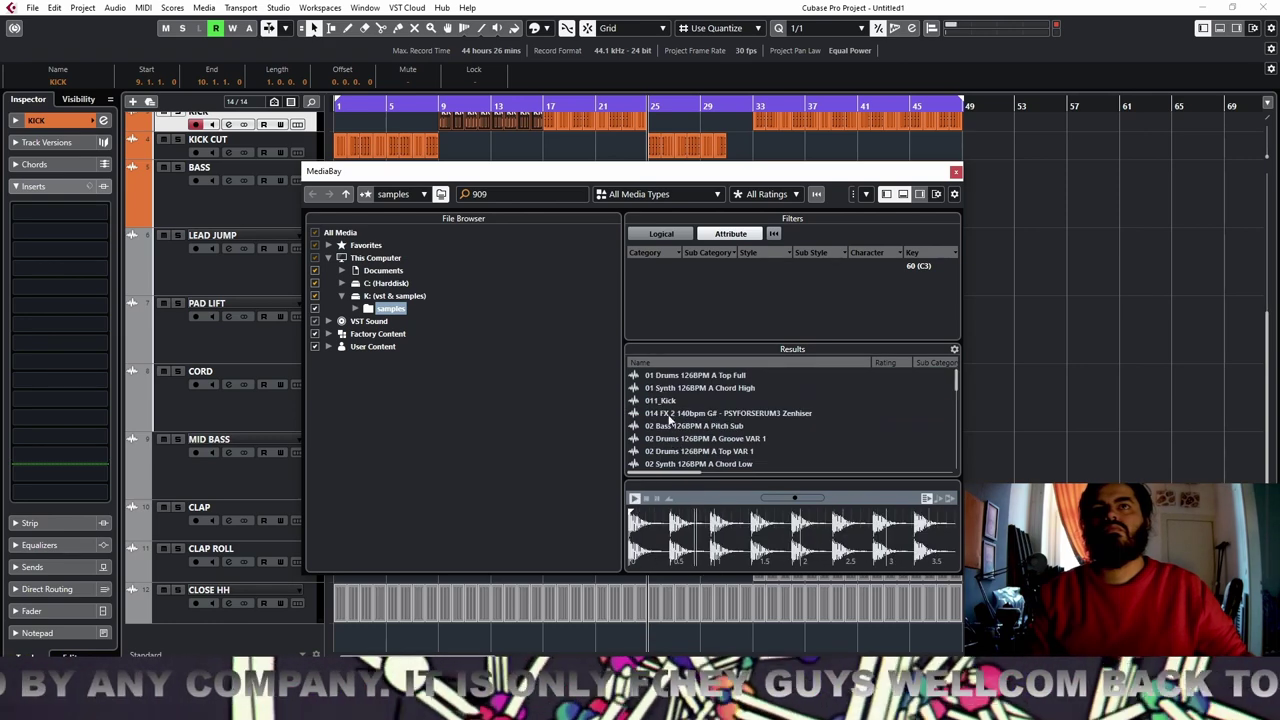
key("Down")
key("Down")
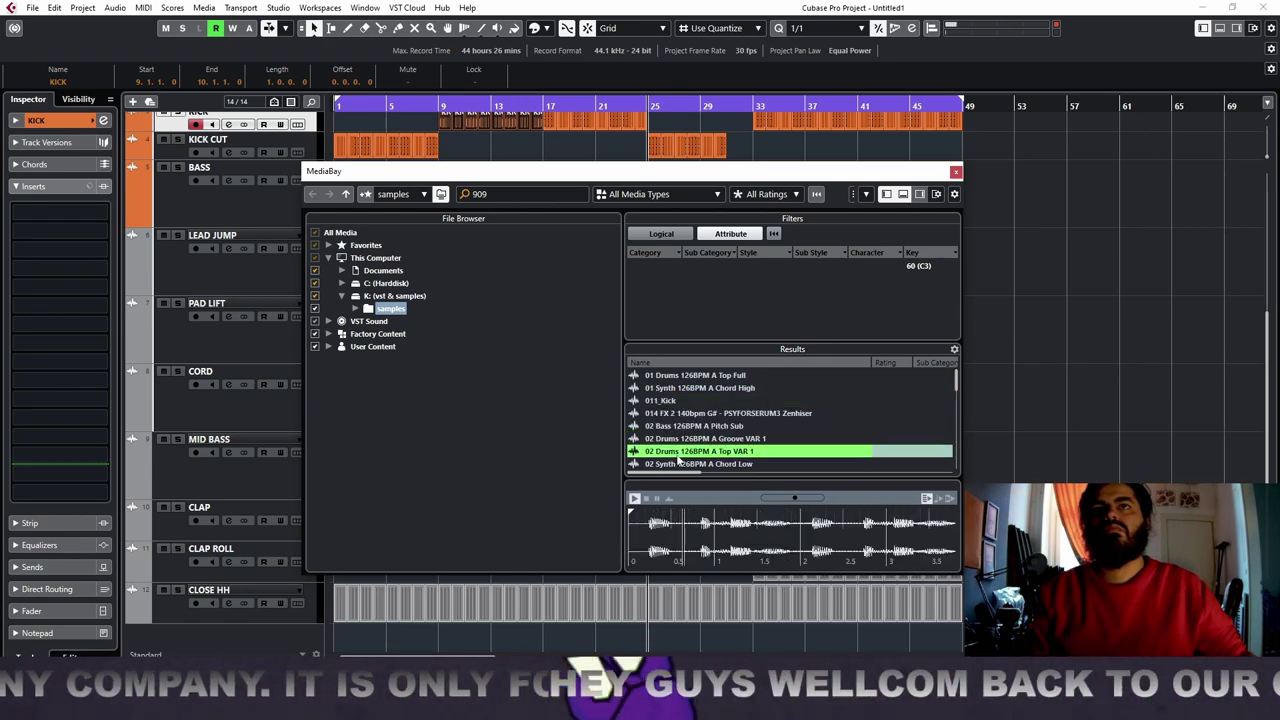
scroll(730, 465, "down", 2)
key("Down")
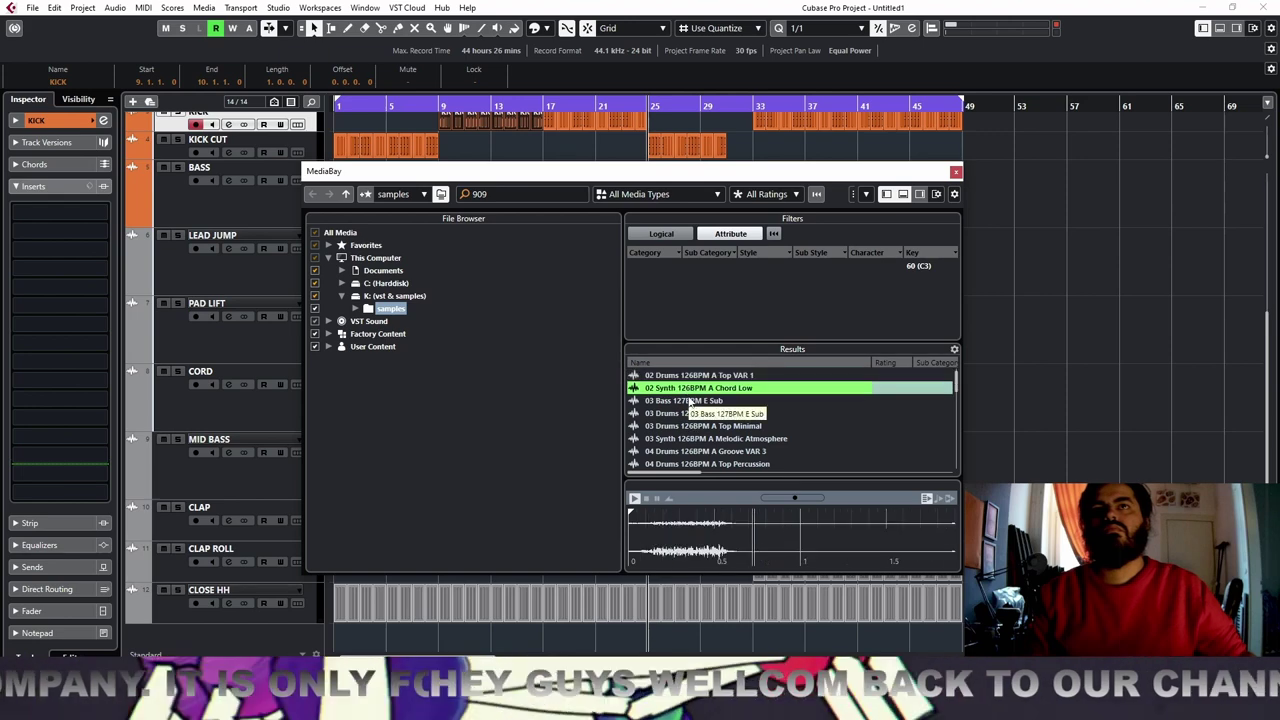
Audition the 126BPM loops from 02 Drums A Top VAR 1 to 05 Drums A Kick
left_click(690, 377)
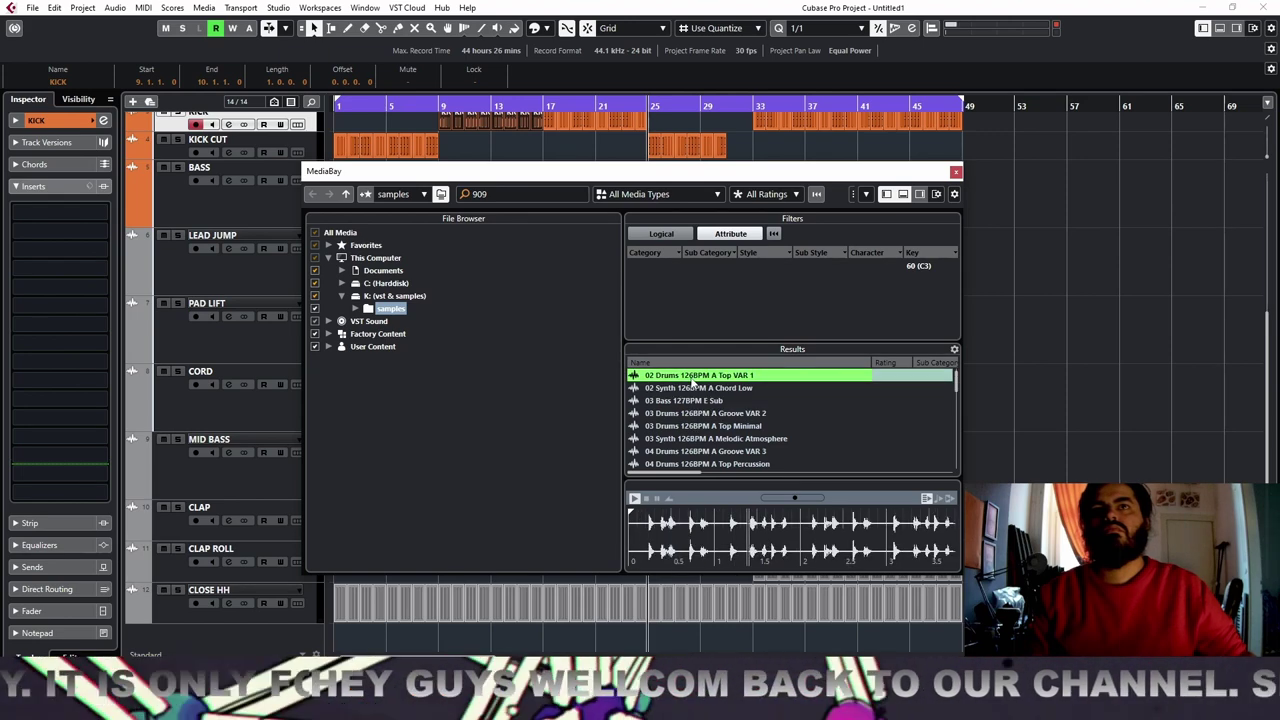
left_click(689, 398)
left_click(698, 413)
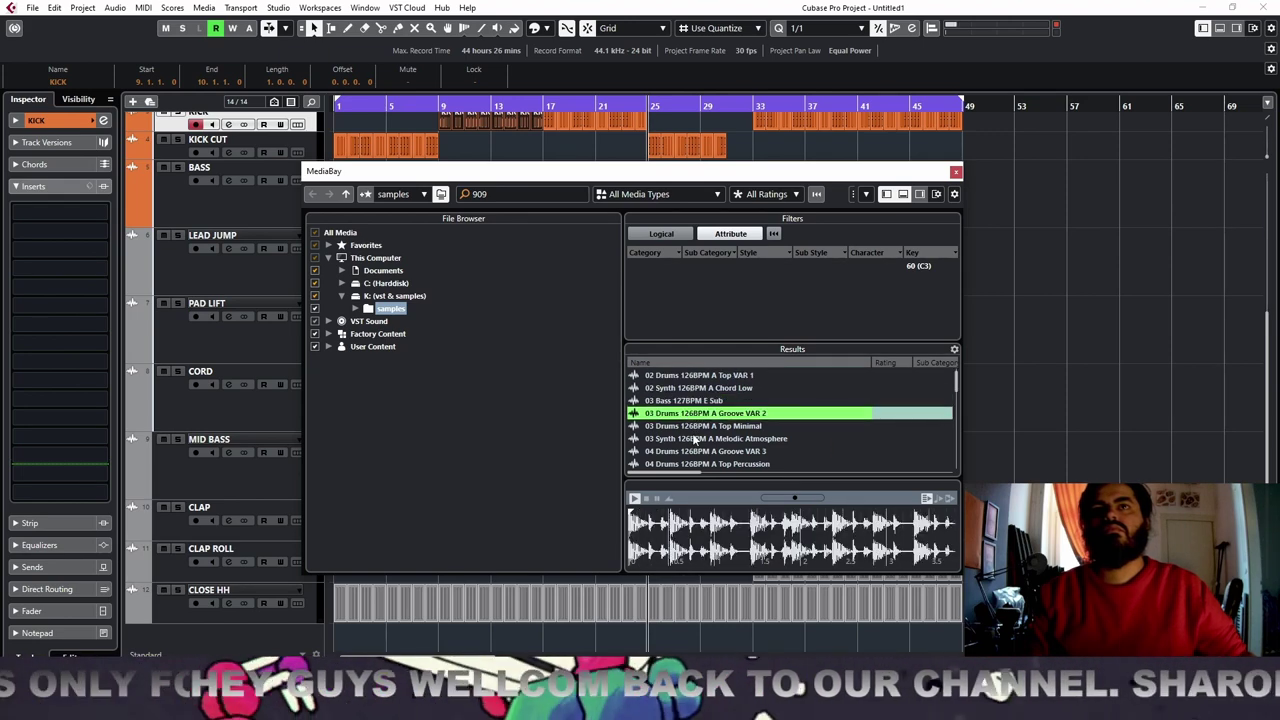
left_click(696, 438)
scroll(700, 455, "down", 1)
left_click(690, 427)
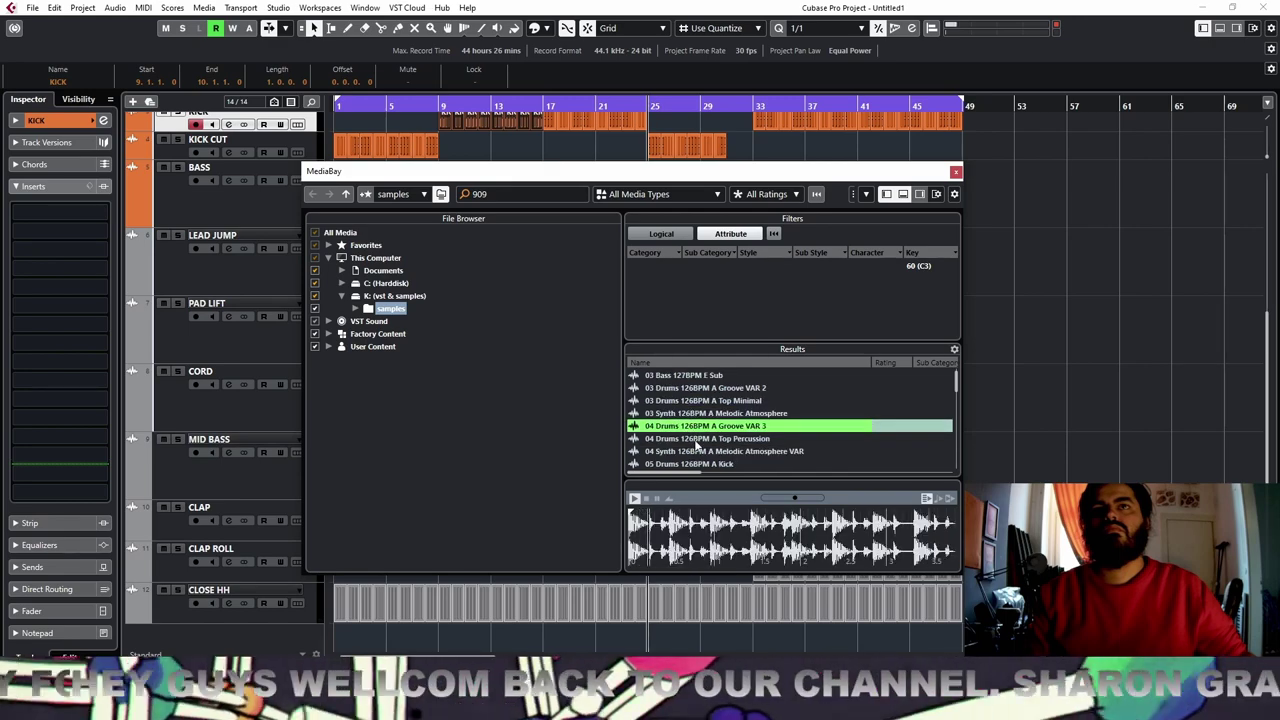
left_click(693, 440)
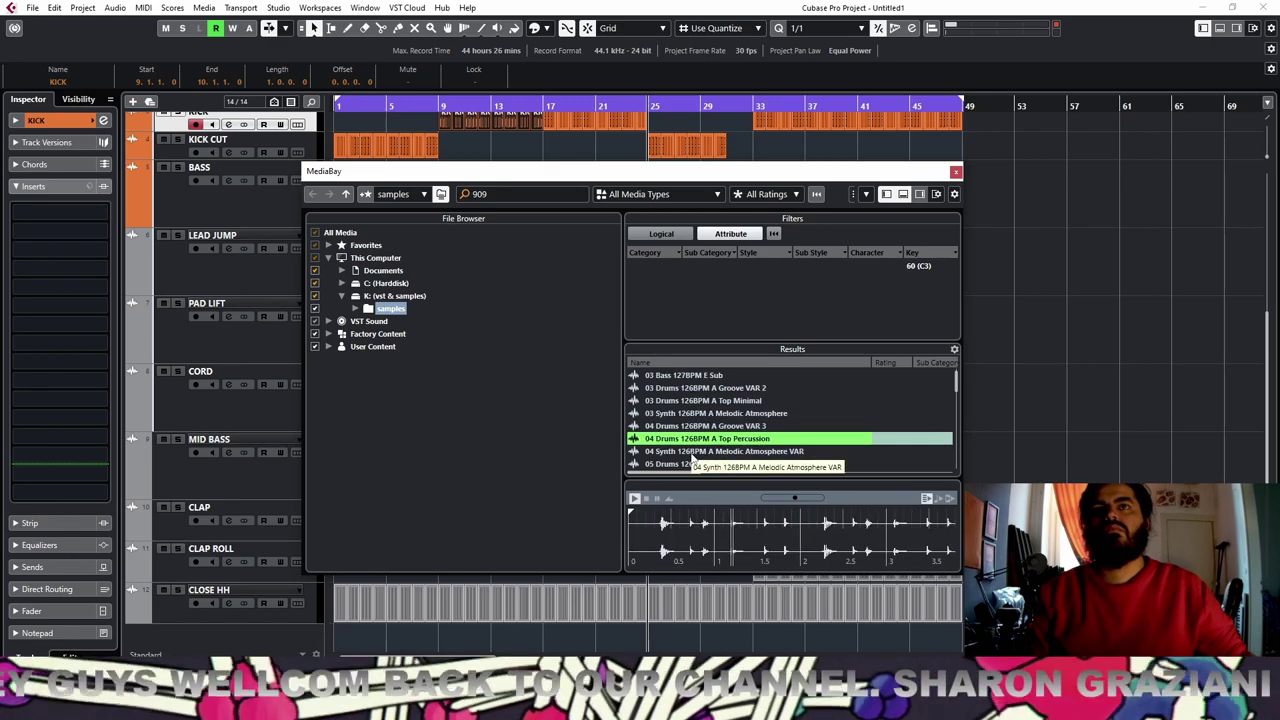
left_click(693, 452)
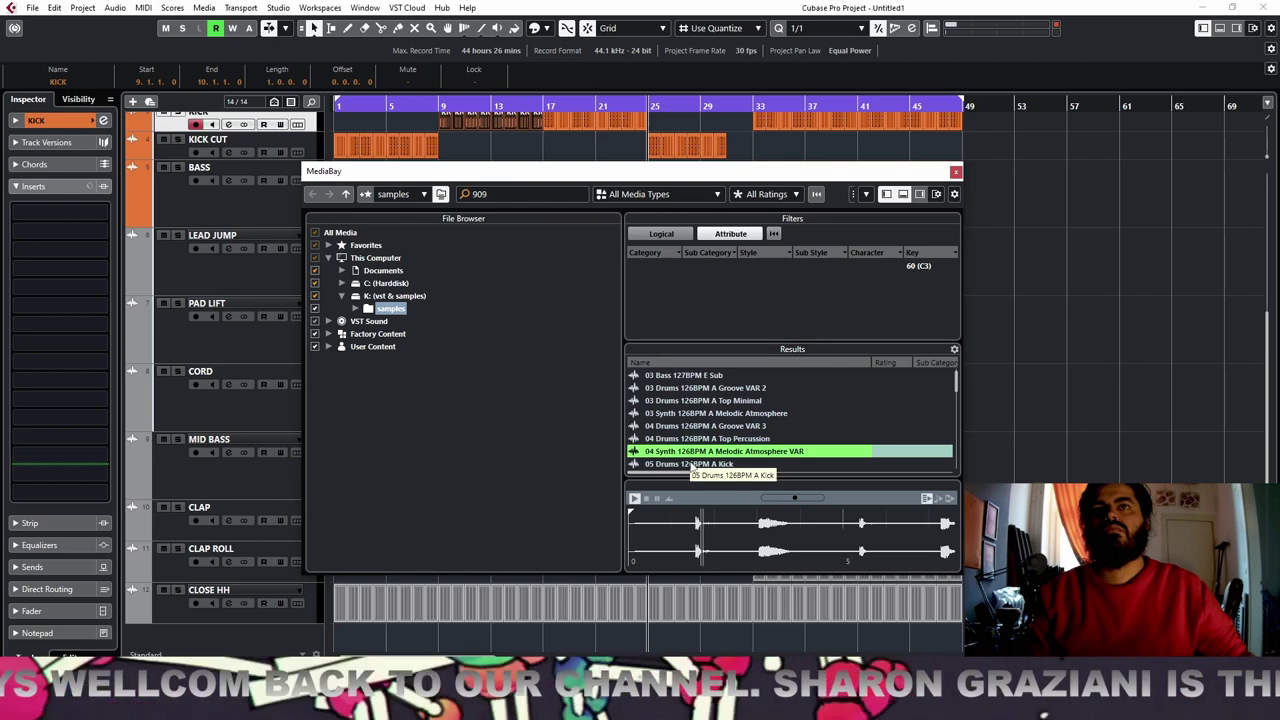
left_click(690, 464)
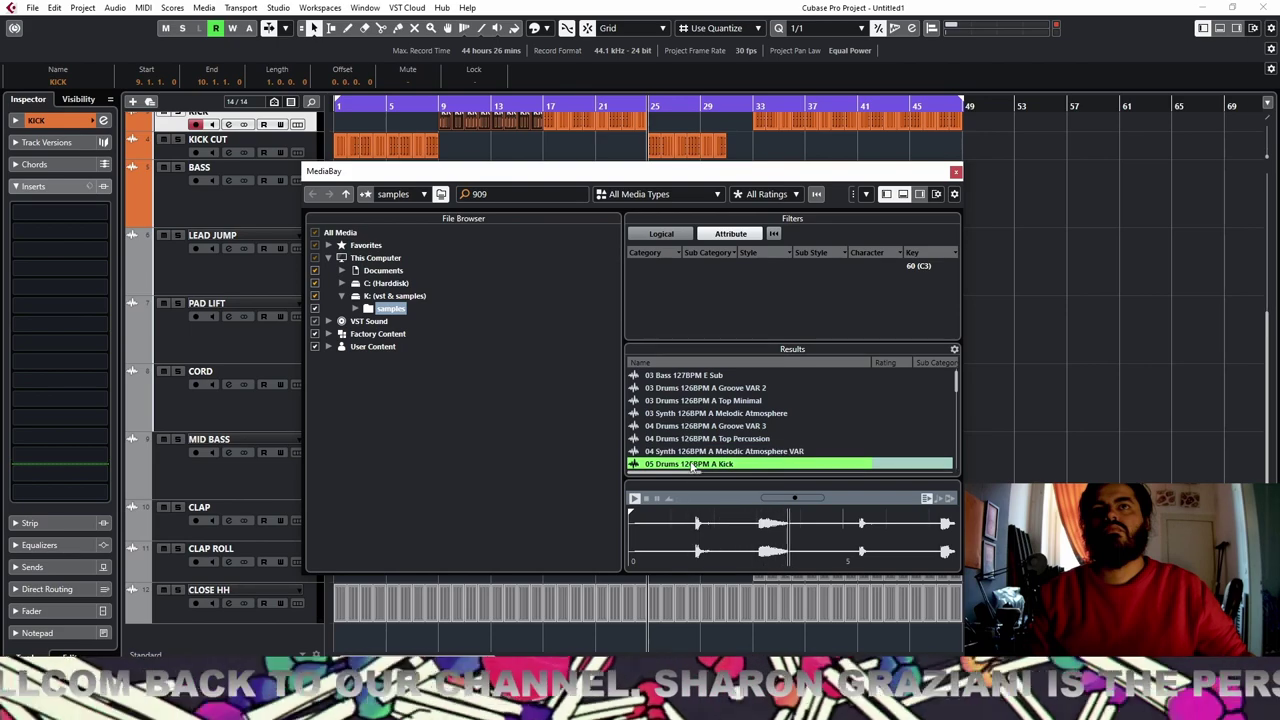
Audition the loops from 05 Drums 126BPM A Top High to 07 Drums 126BPM A Kick VAR 1
scroll(714, 427, "down", 1)
left_click(708, 427)
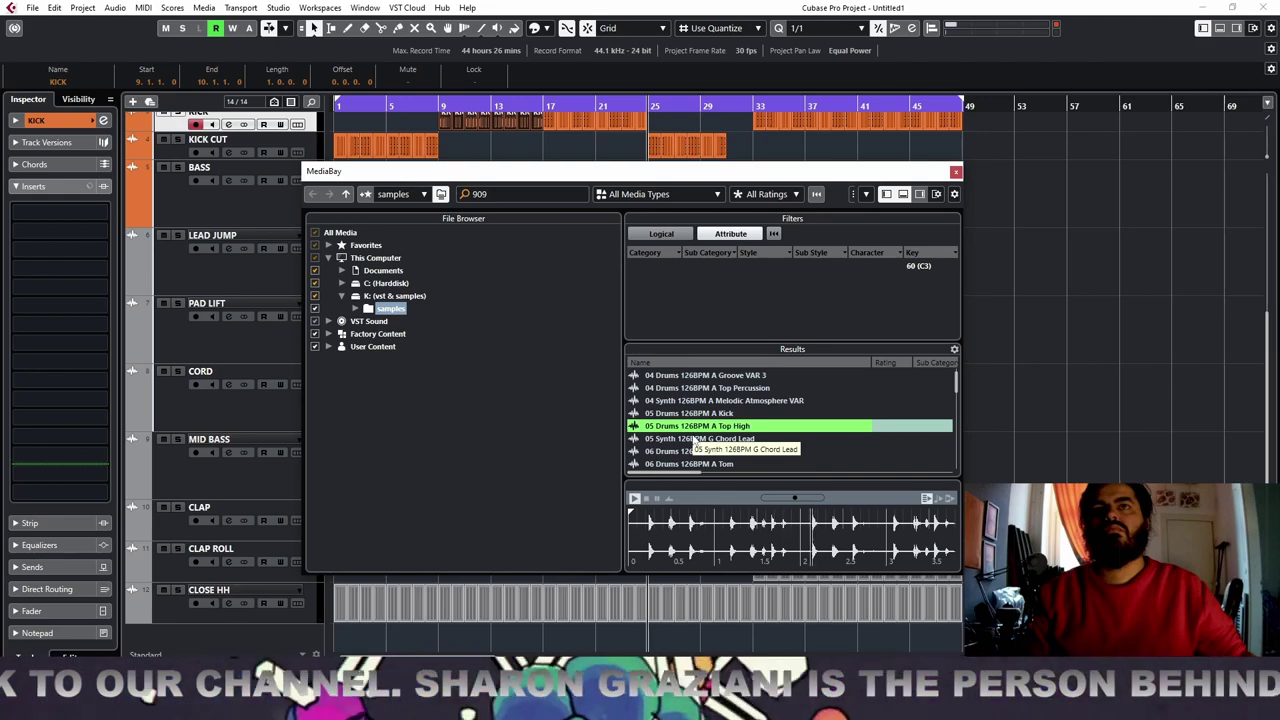
left_click(695, 438)
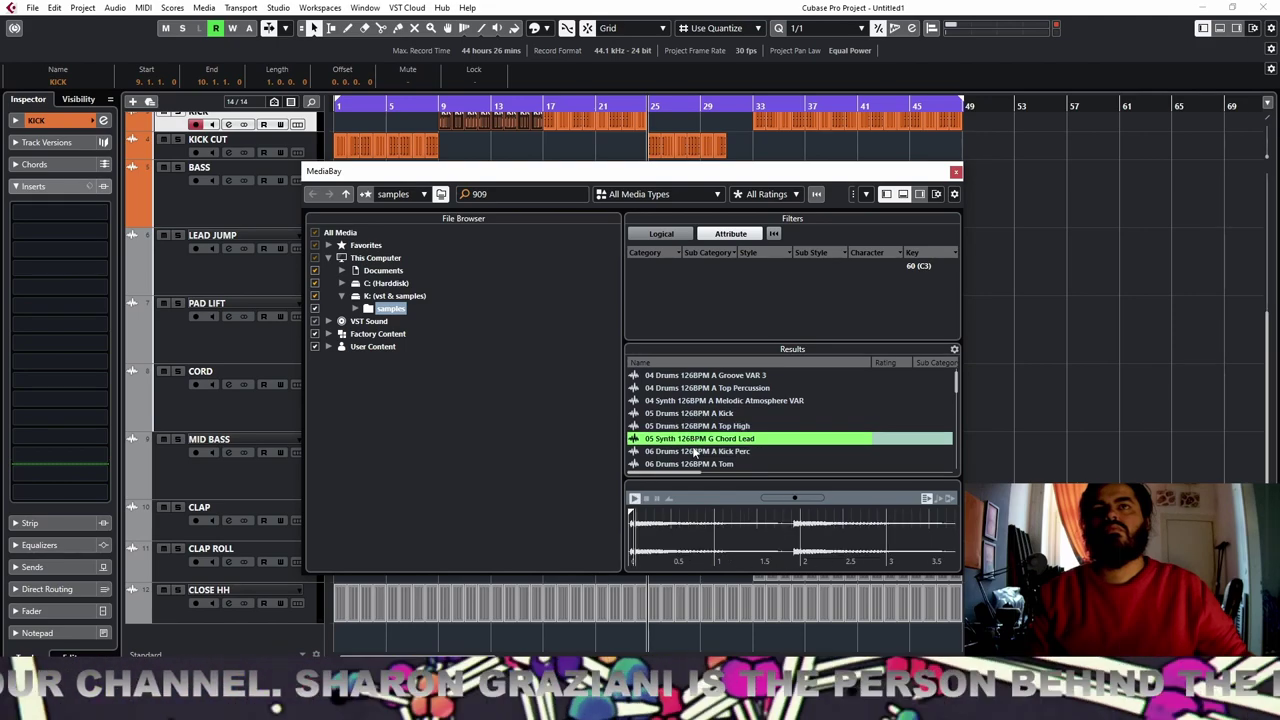
left_click(697, 451)
scroll(737, 420, "down", 1)
left_click(700, 413)
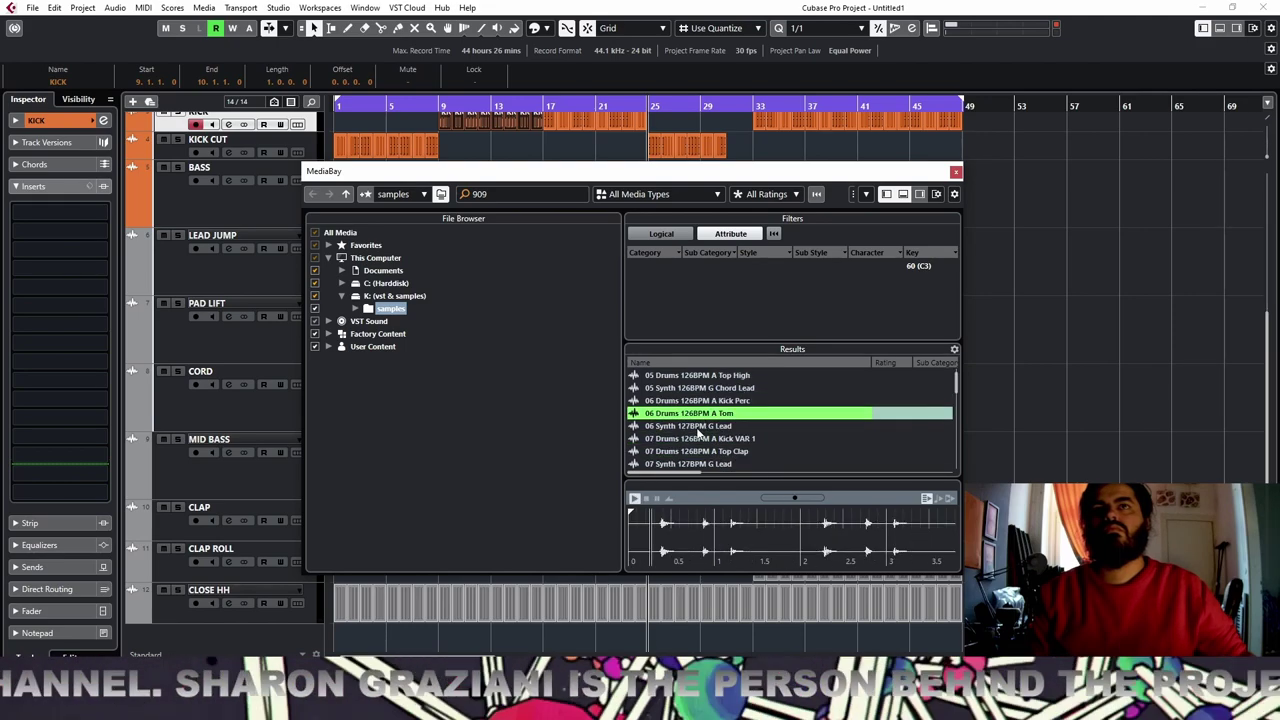
left_click(698, 430)
left_click(697, 441)
scroll(697, 438, "down", 1)
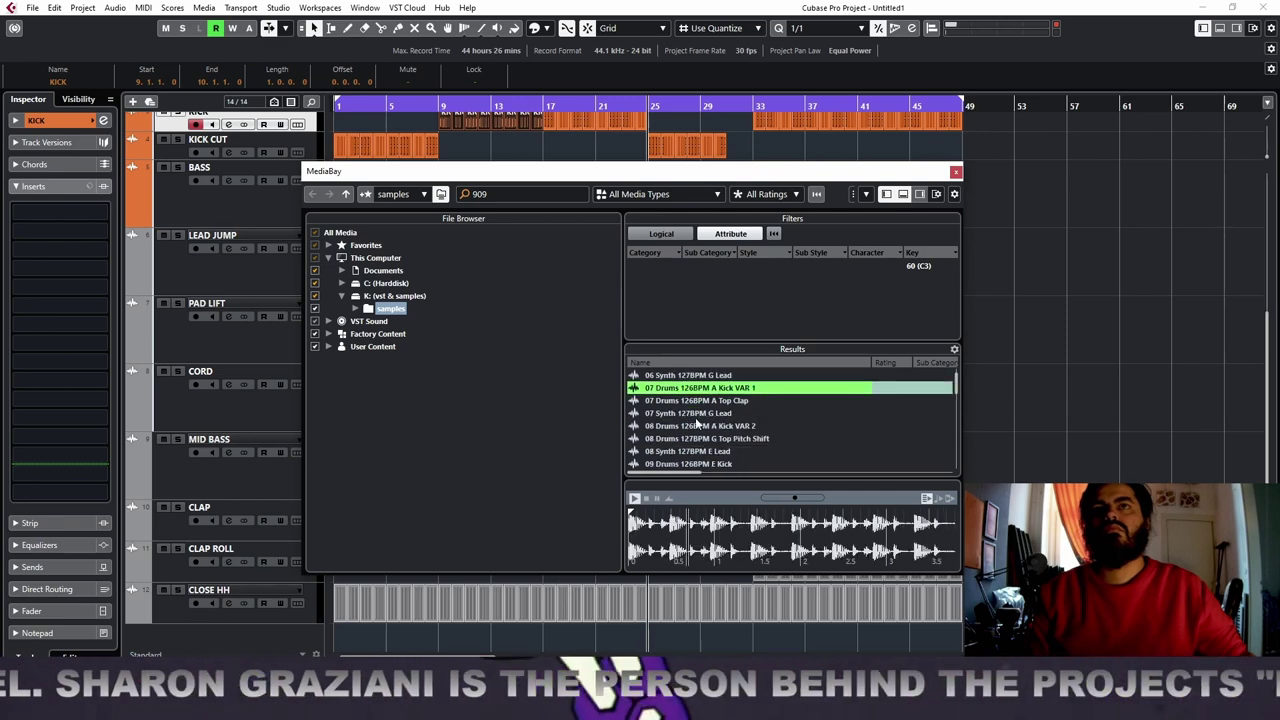
Audition selected results from 07 Drums 126BPM A Top Clap through the 127BPM drum loops to 909bass11
left_click(693, 404)
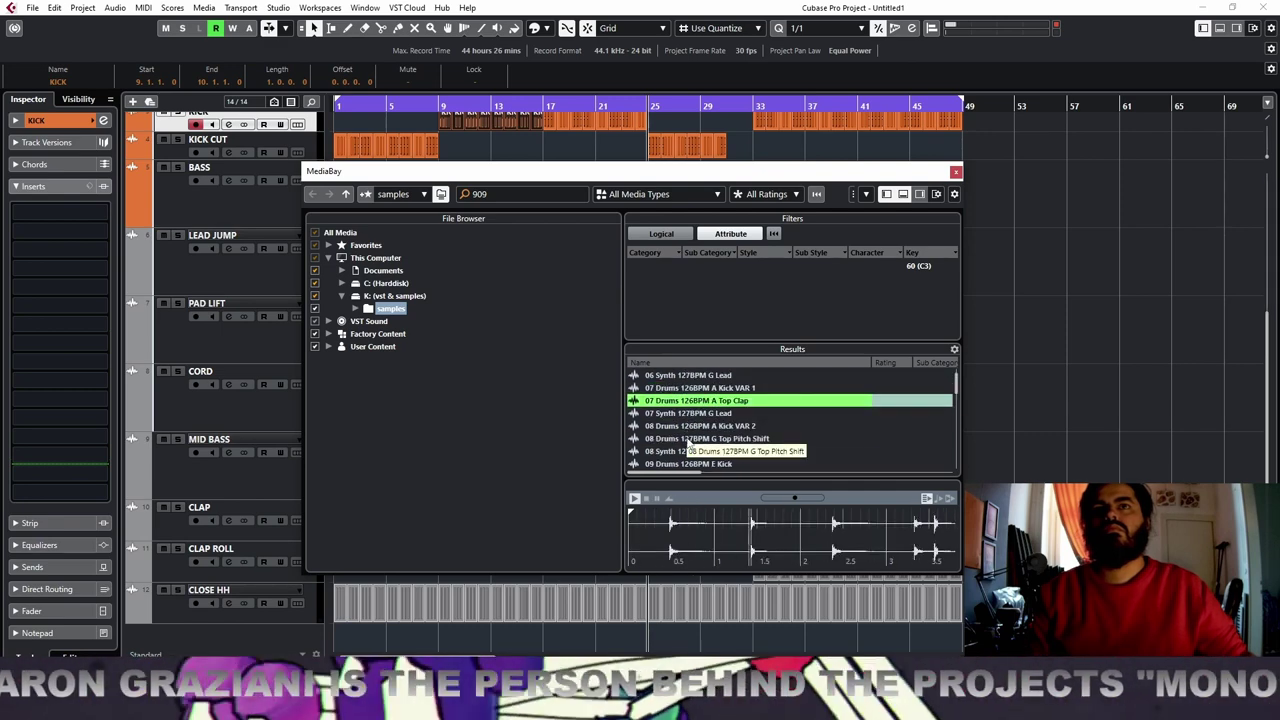
left_click(688, 441)
scroll(690, 441, "down", 2)
left_click(706, 427)
scroll(714, 436, "down", 3)
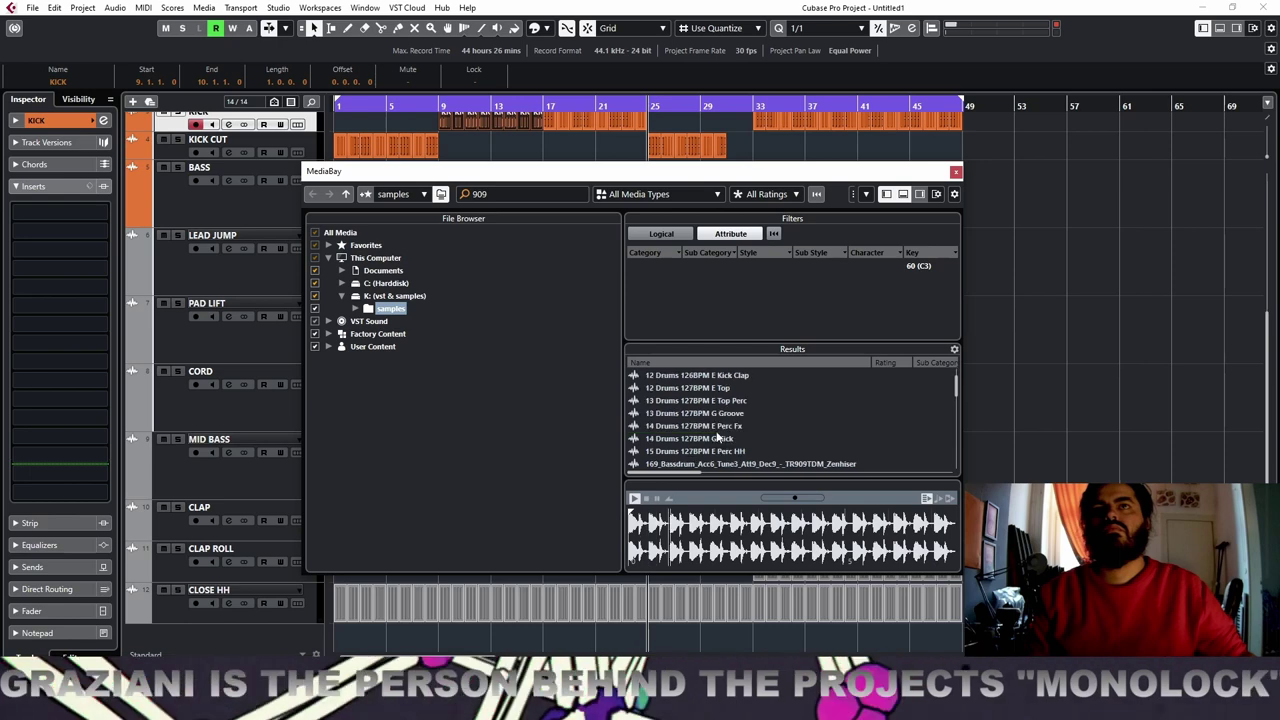
left_click(731, 415)
scroll(742, 428, "down", 2)
left_click(704, 403)
Audition 909bass1, 909bass10, 909bass4 and the Bluezone-Cimpact-sound-130 samples
scroll(686, 402, "up", 1)
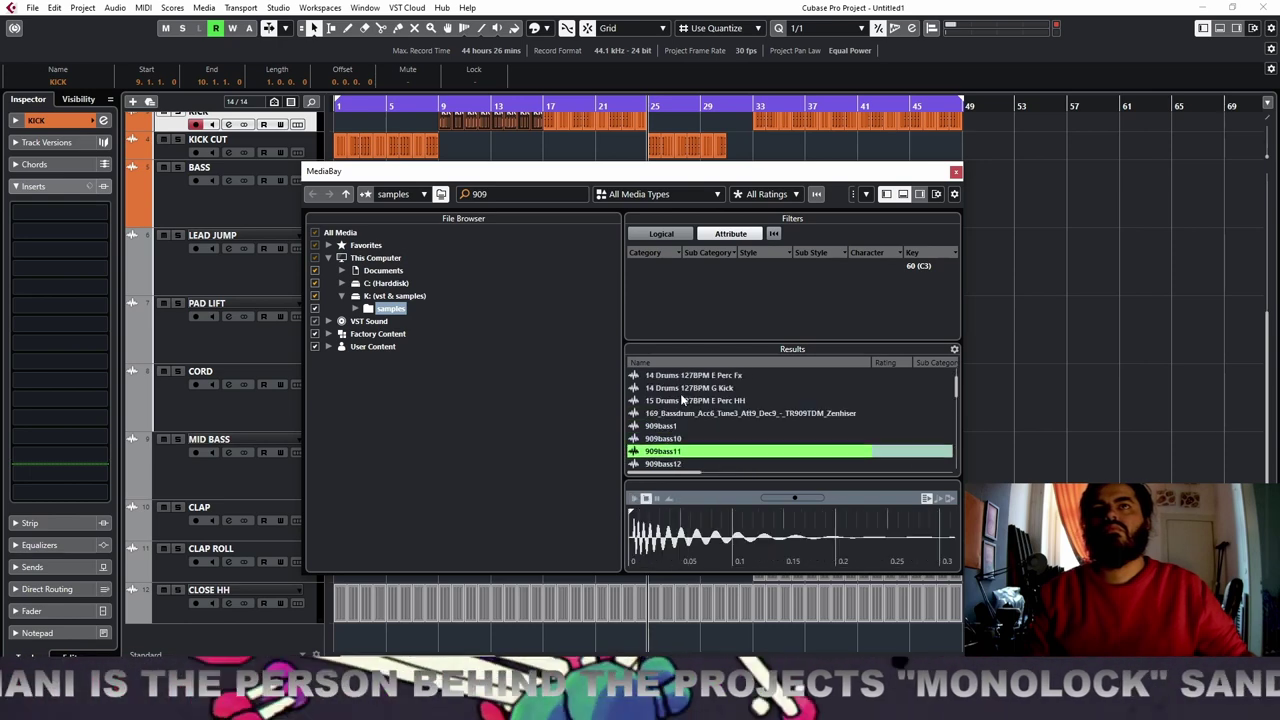
left_click(677, 427)
left_click(680, 440)
scroll(700, 430, "down", 3)
left_click(671, 429)
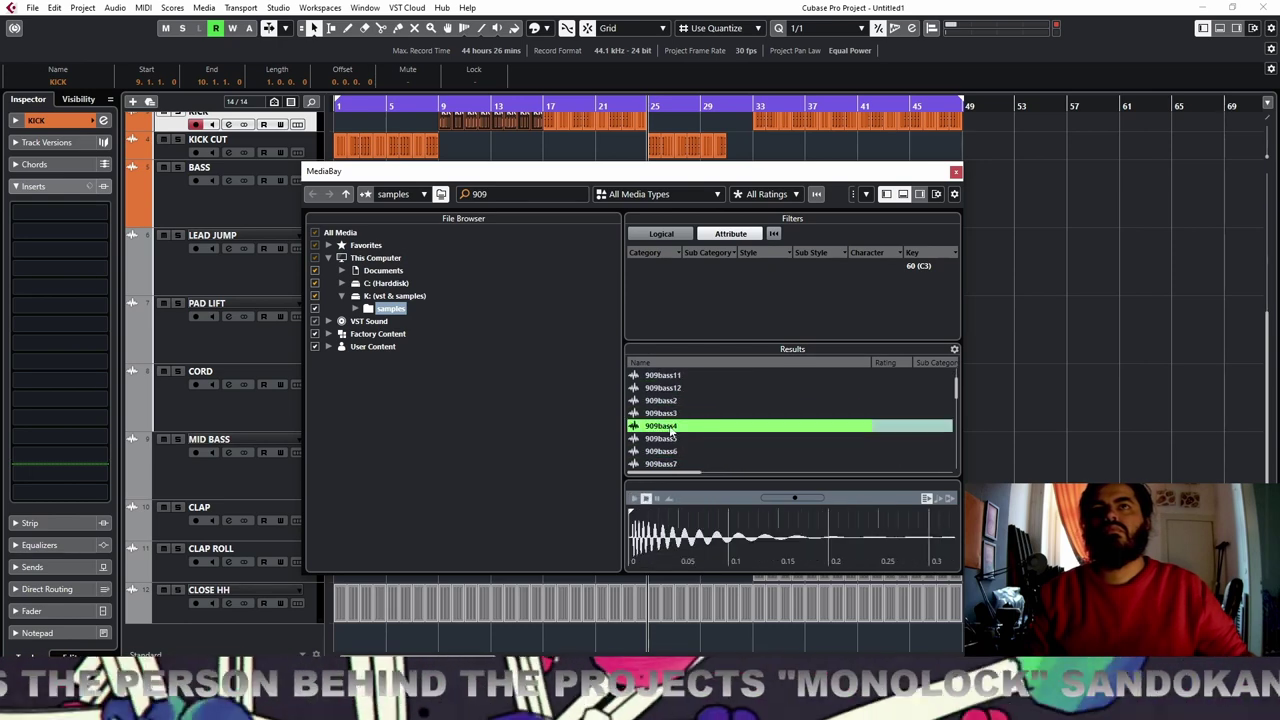
scroll(720, 420, "down", 2)
left_click(700, 426)
left_click(789, 438)
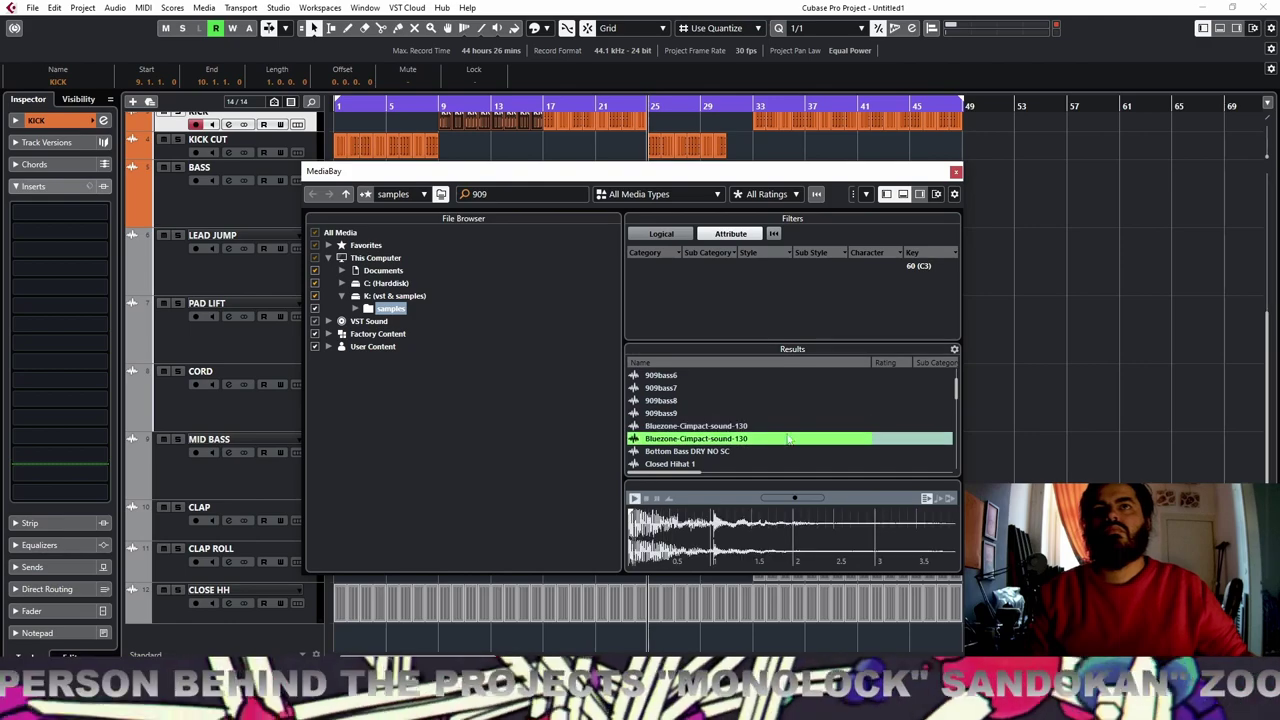
Audition the results from Bottom Bass DRY NO SC through Closed Hihat 1 to DS00909Clap
scroll(738, 416, "down", 2)
left_click(700, 400)
left_click(680, 413)
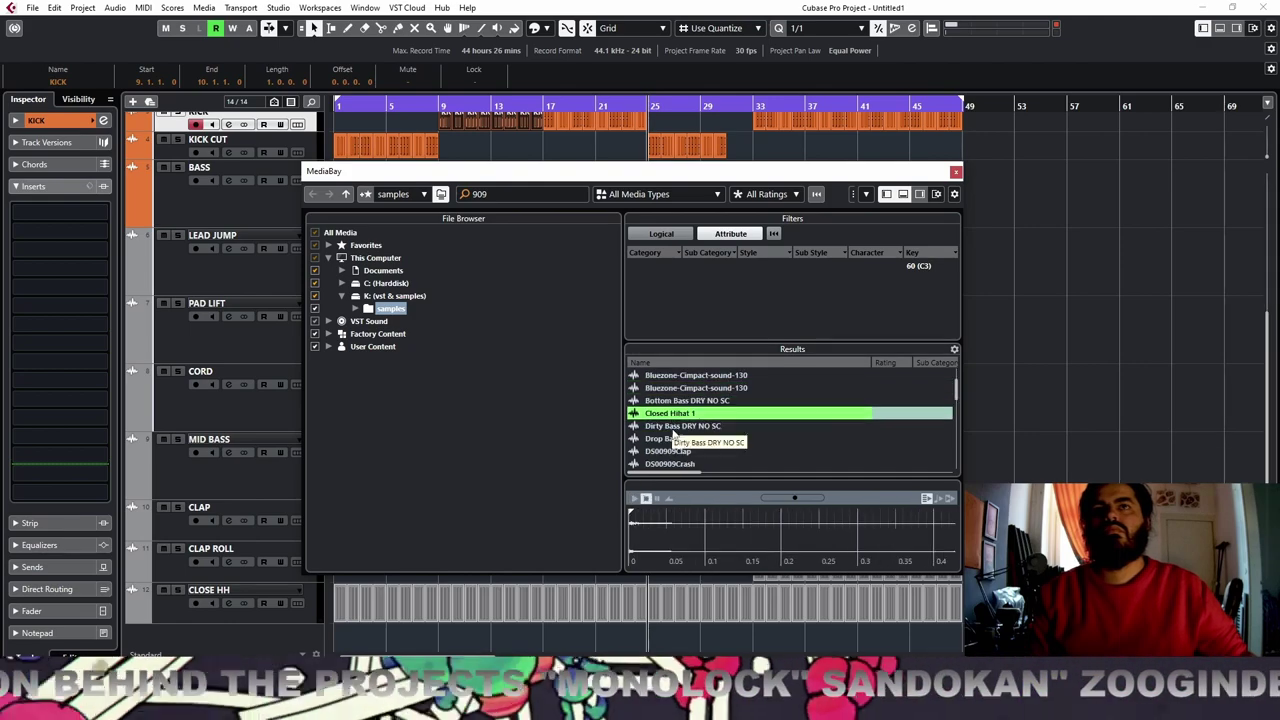
left_click(675, 426)
left_click(680, 438)
left_click(700, 451)
scroll(755, 424, "down", 2)
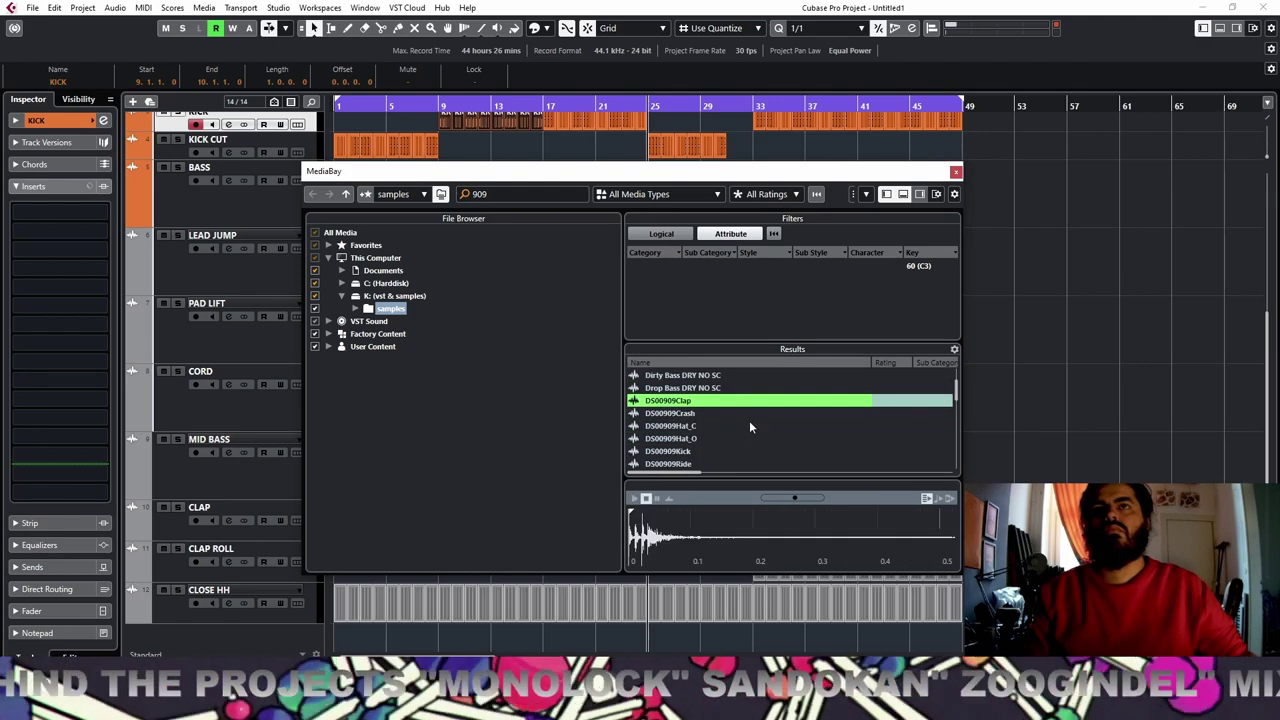
Audition the DS00909 crash and hi-hats, and add DS00909Hat_O to the project on a new track below CLOSE HH
left_click(740, 413)
left_click(728, 426)
left_click(716, 439)
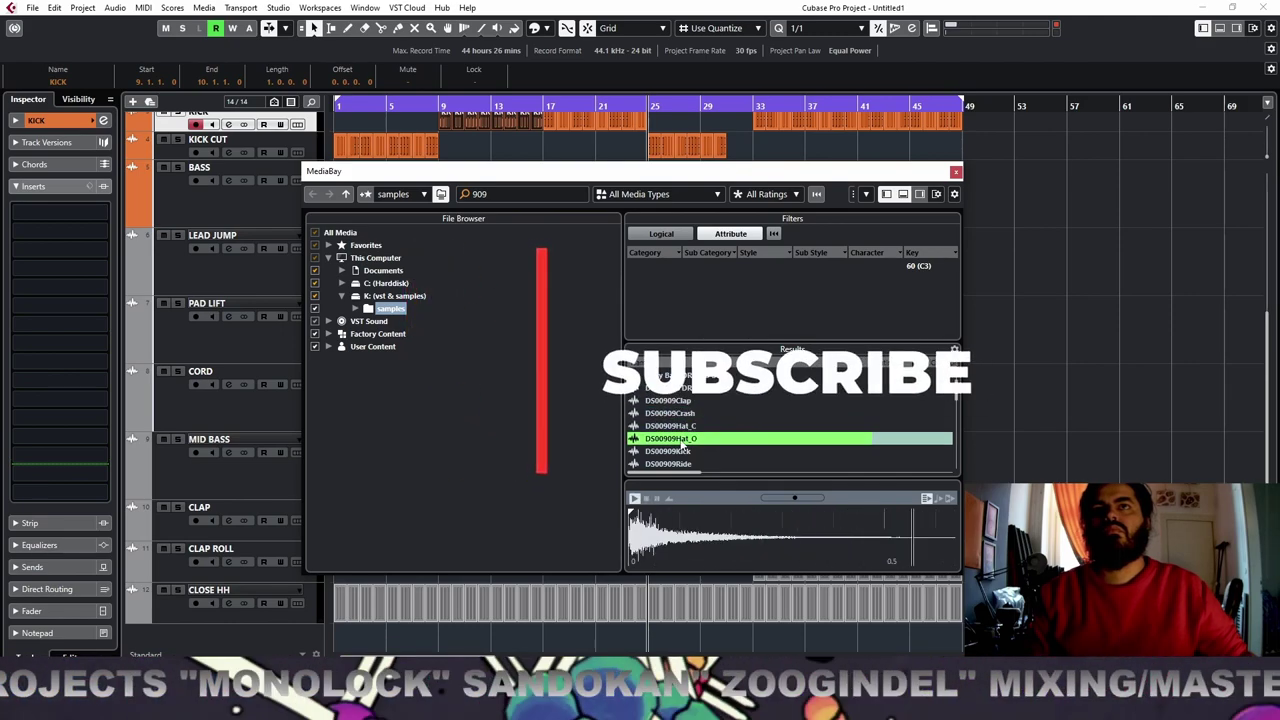
left_click_drag(681, 441, 233, 646)
Audition the DS00909 kick, ride and rimshot, insert DS00909Snare on a new track and close MediaBay
left_click(684, 454)
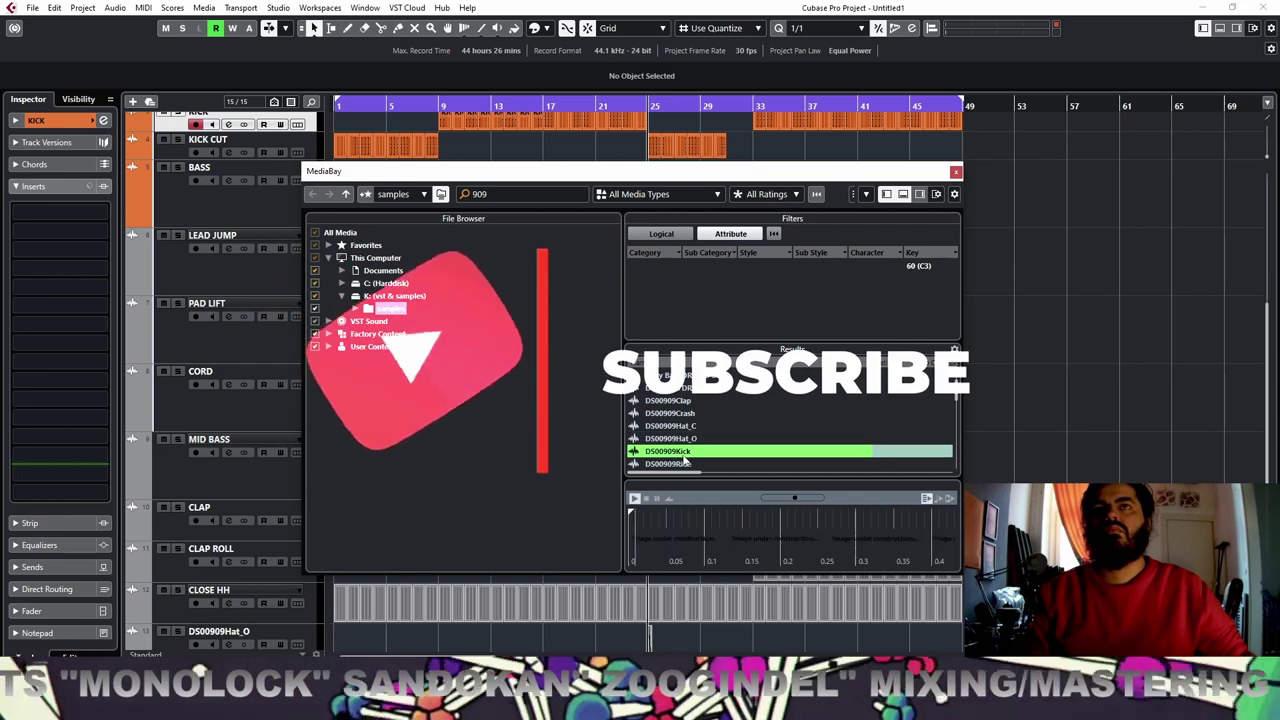
scroll(720, 449, "down", 1)
left_click(681, 415)
left_click(694, 427)
left_click(700, 439)
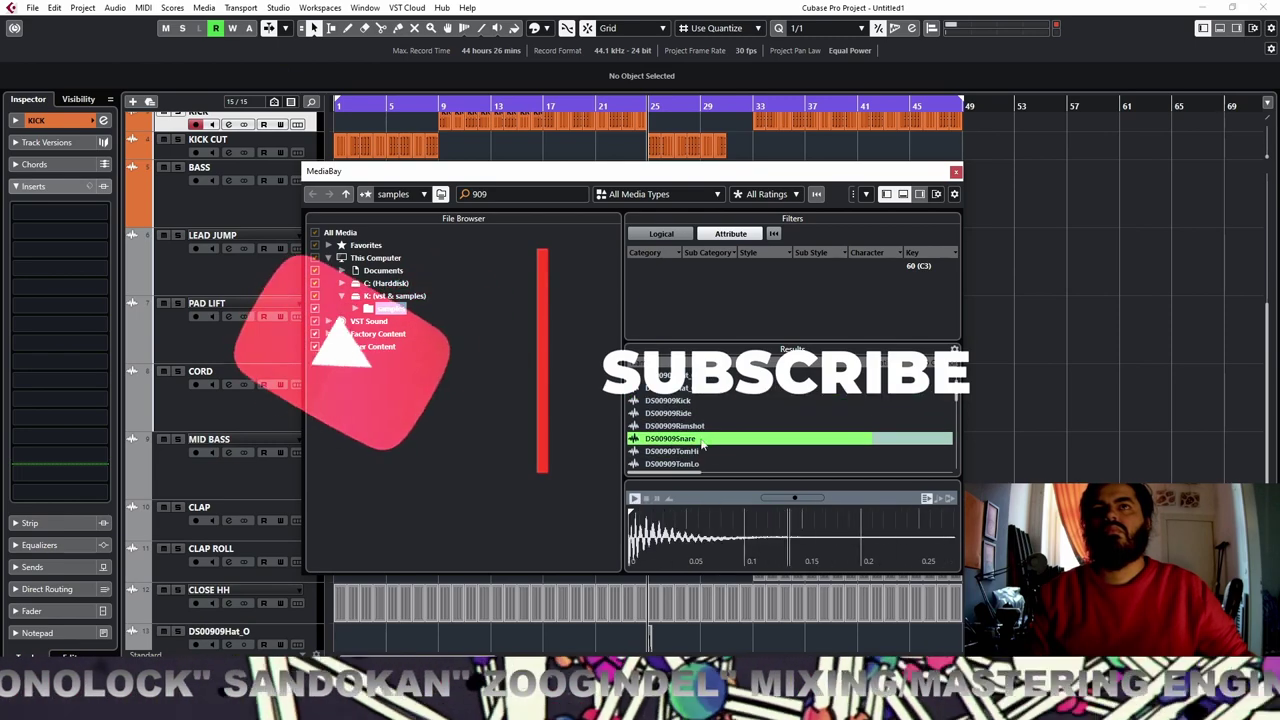
double_click(700, 439)
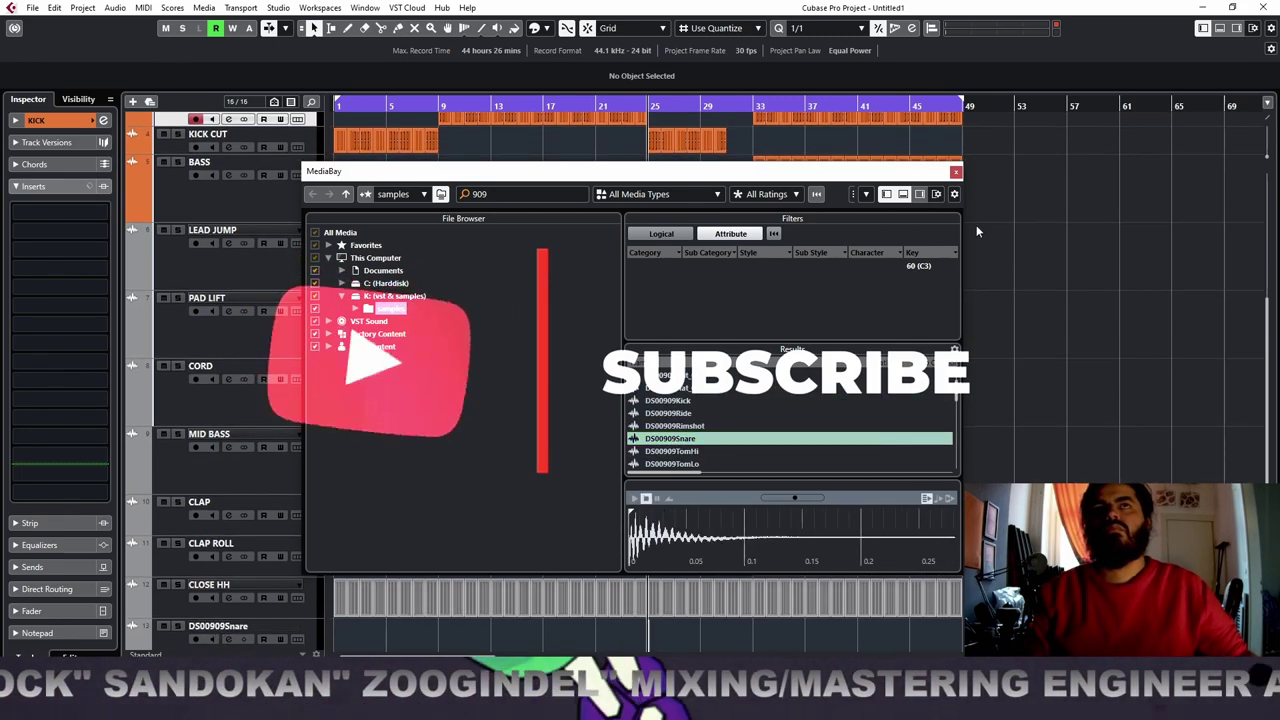
left_click(956, 172)
Select the DS00909Snare and DS00909Hat_O events at bar 25 and render both in place to new audio tracks
scroll(560, 481, "down", 3)
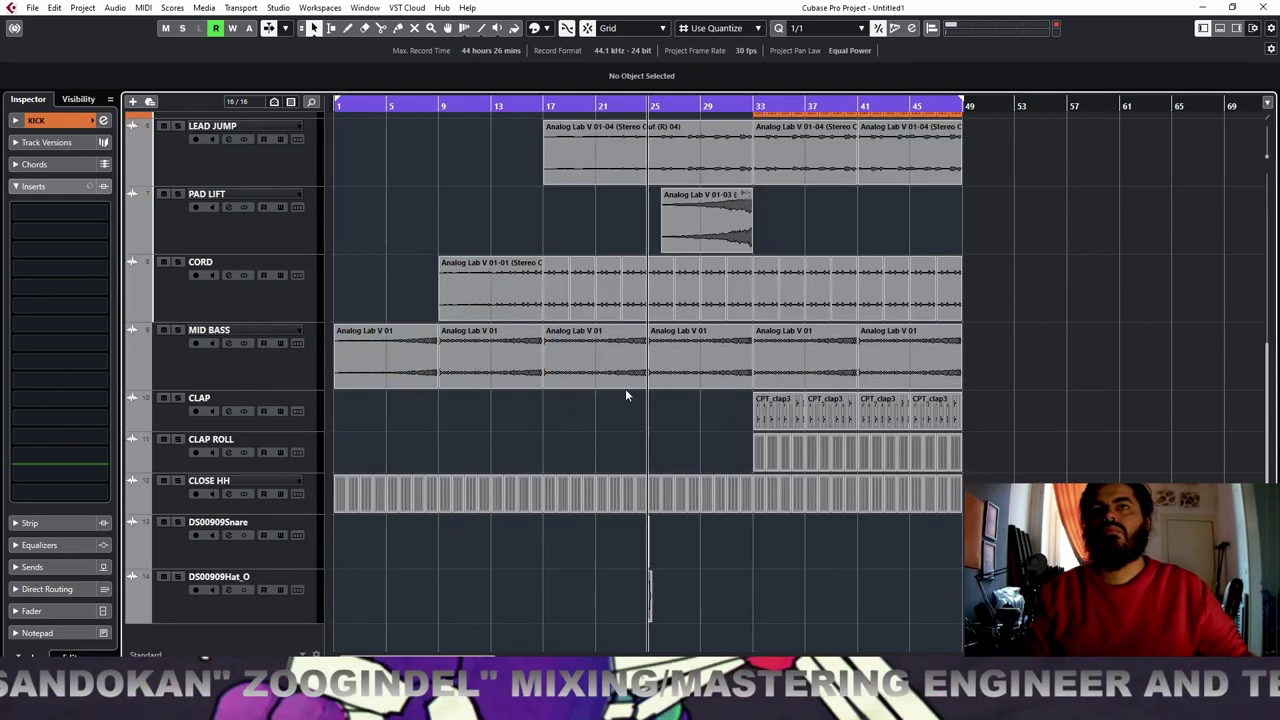
left_click_drag(652, 107, 648, 162)
left_click_drag(656, 567, 521, 608)
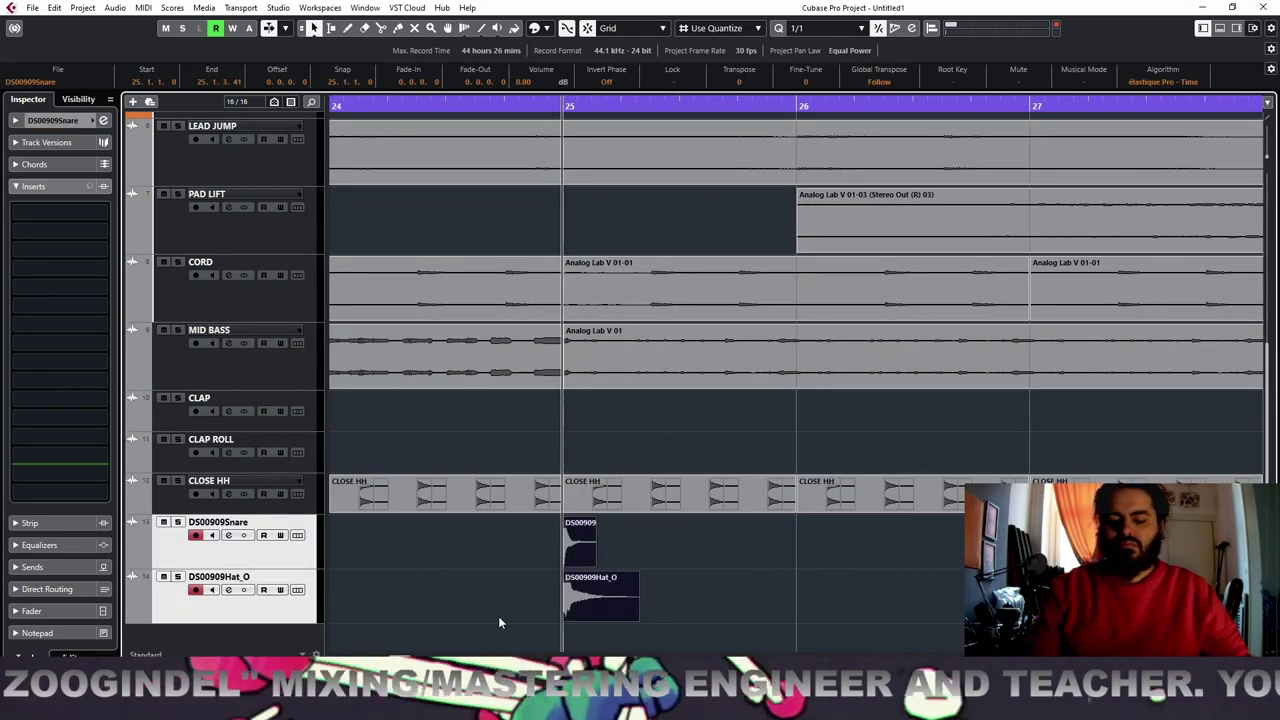
key("alt+r")
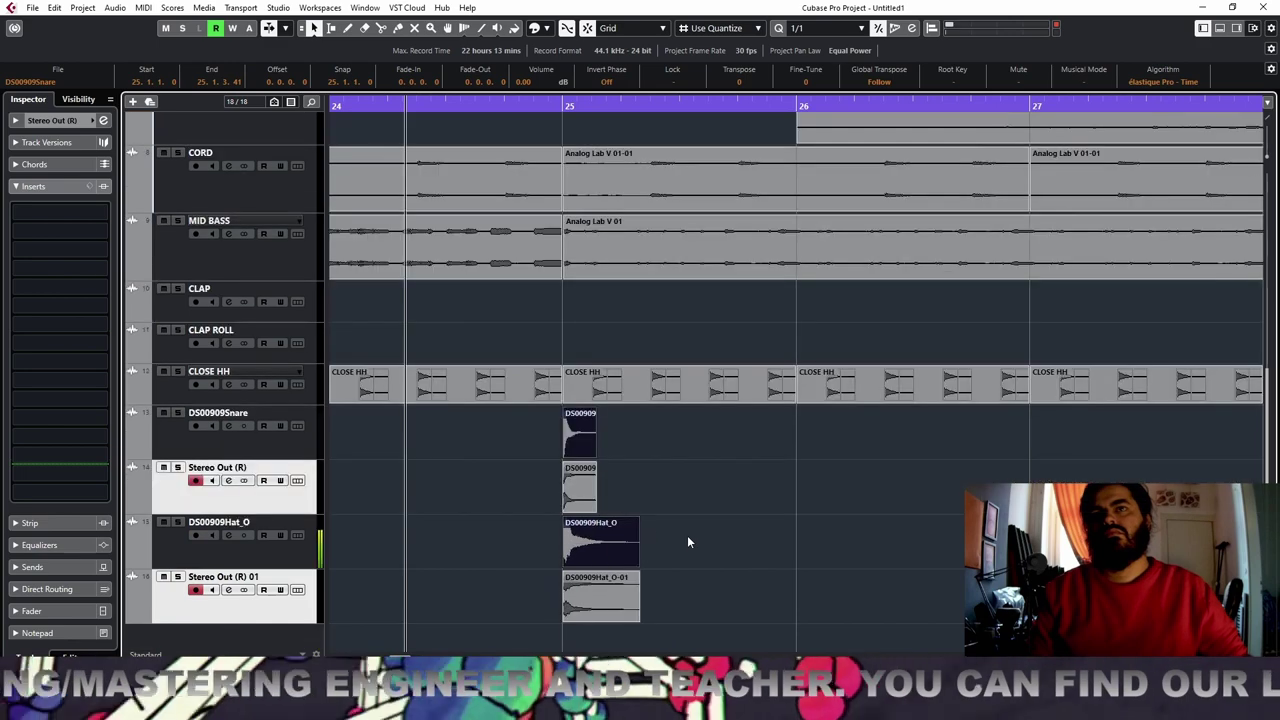
Remove the original DS00909Snare and DS00909Hat_O tracks, keeping the two rendered tracks
left_click(308, 446)
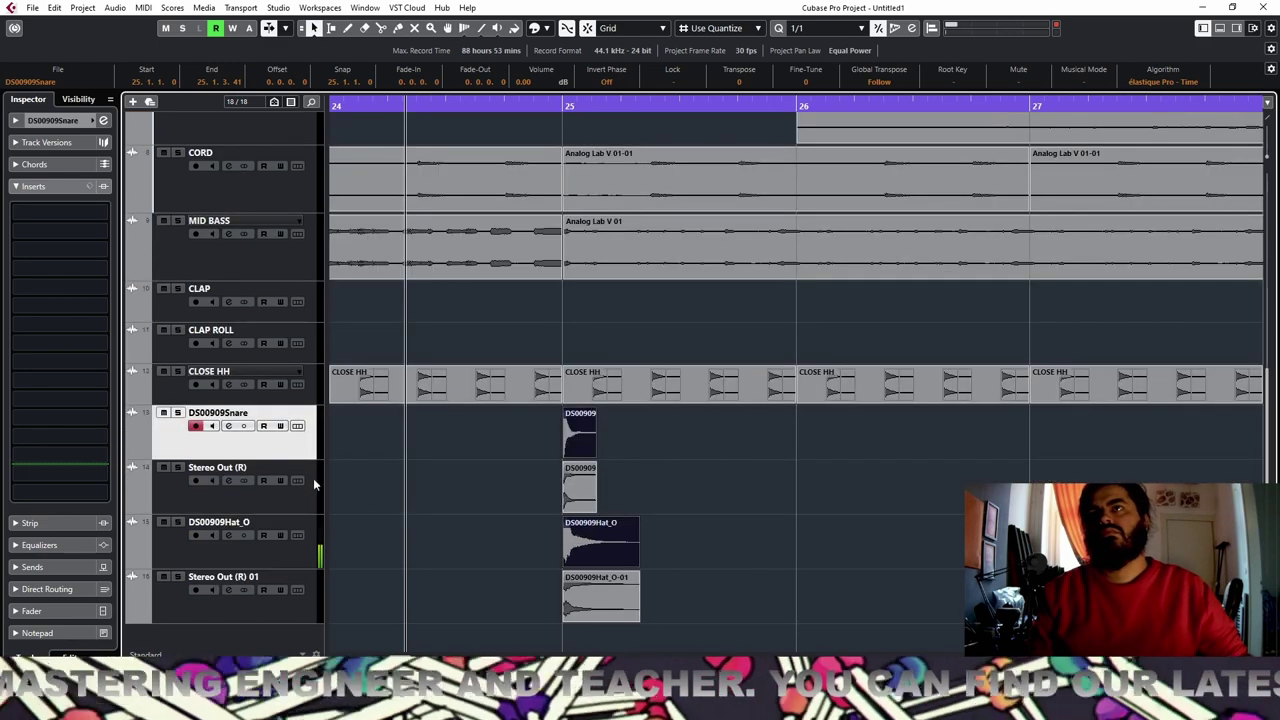
left_click(302, 553, "shift")
right_click(302, 555)
left_click(177, 503)
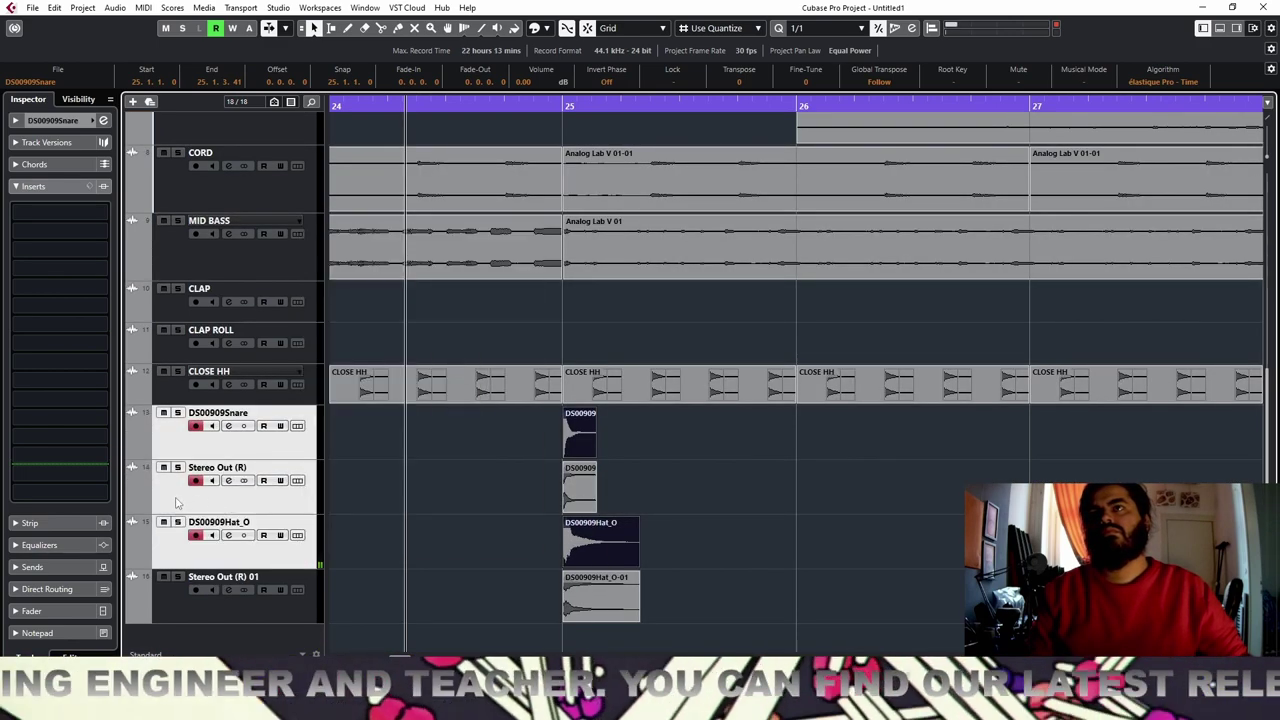
left_click(176, 503, "ctrl")
right_click(286, 560)
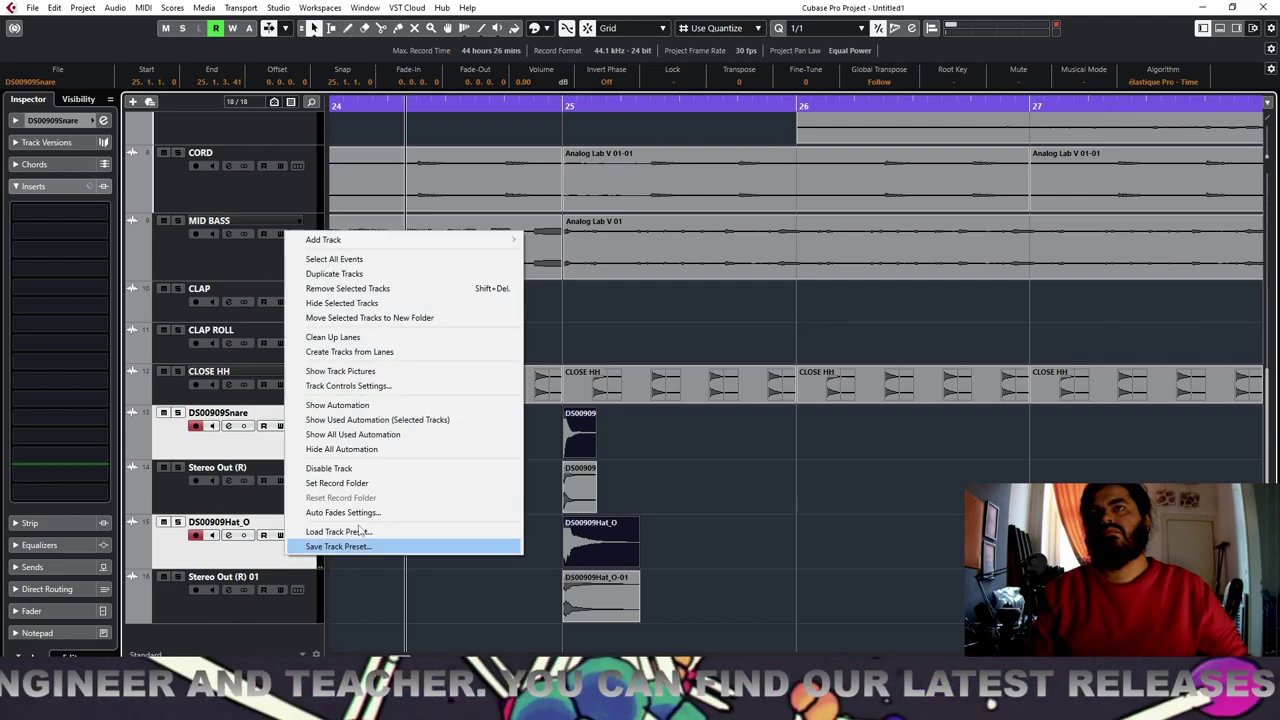
left_click(415, 288)
key("shift+Delete")
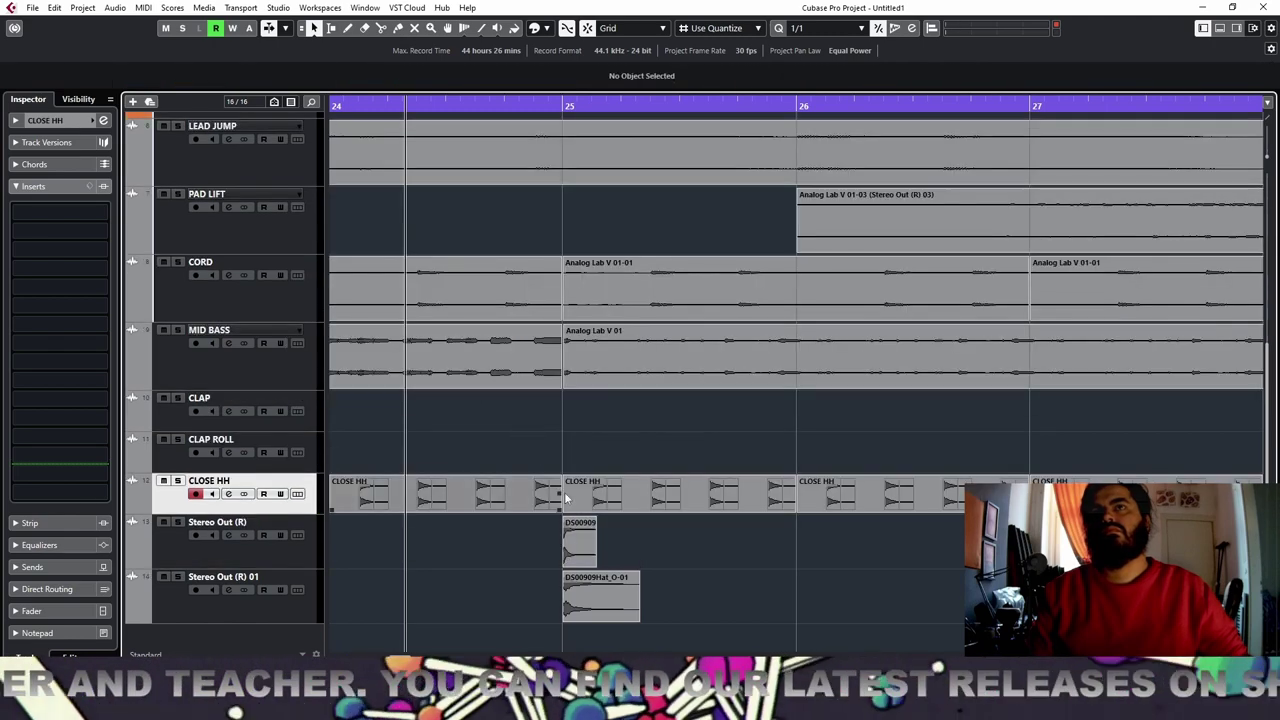
Rename the rendered open-hat track OPEN HH and the rendered snare track SNARE ROLL
double_click(210, 577)
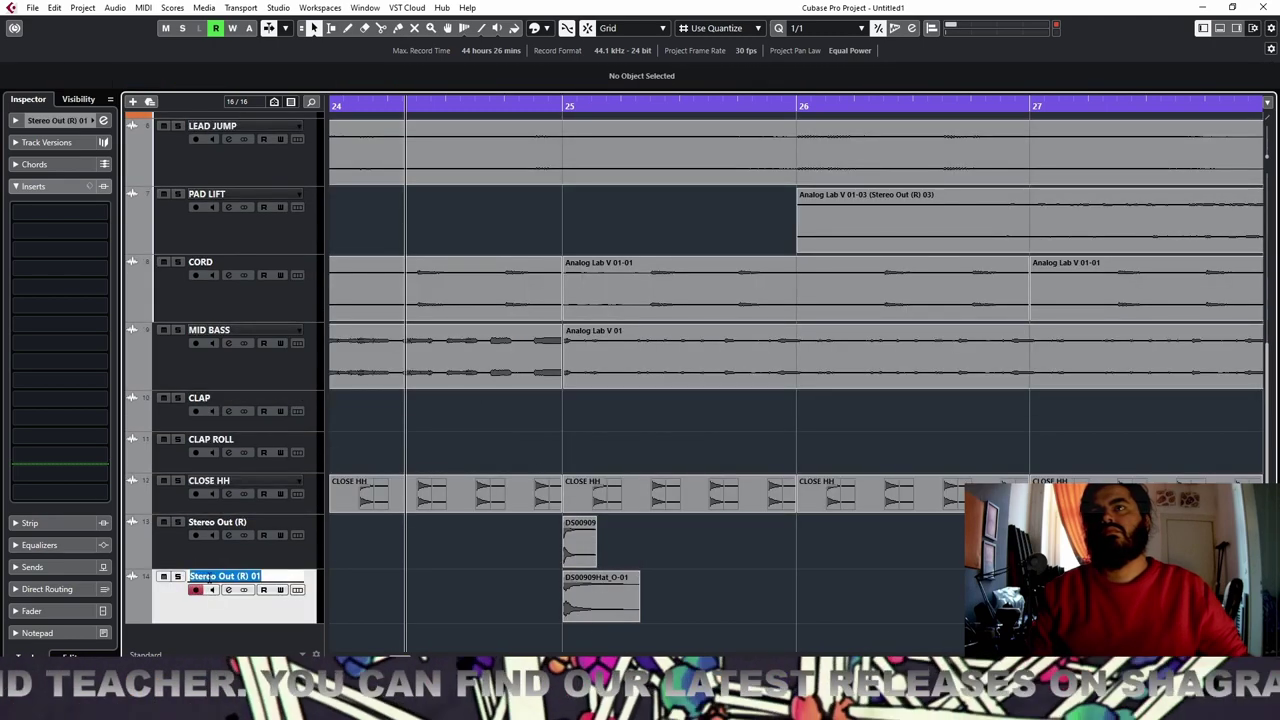
type("OPEN HH")
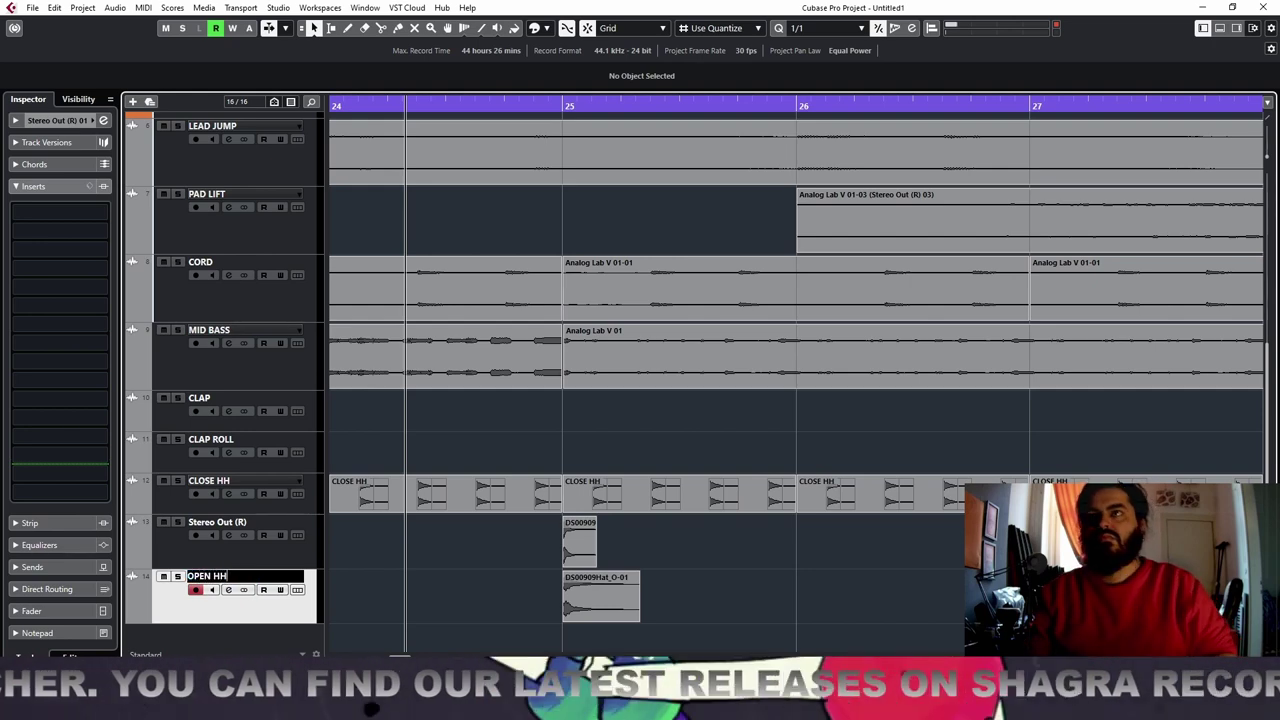
key("Return")
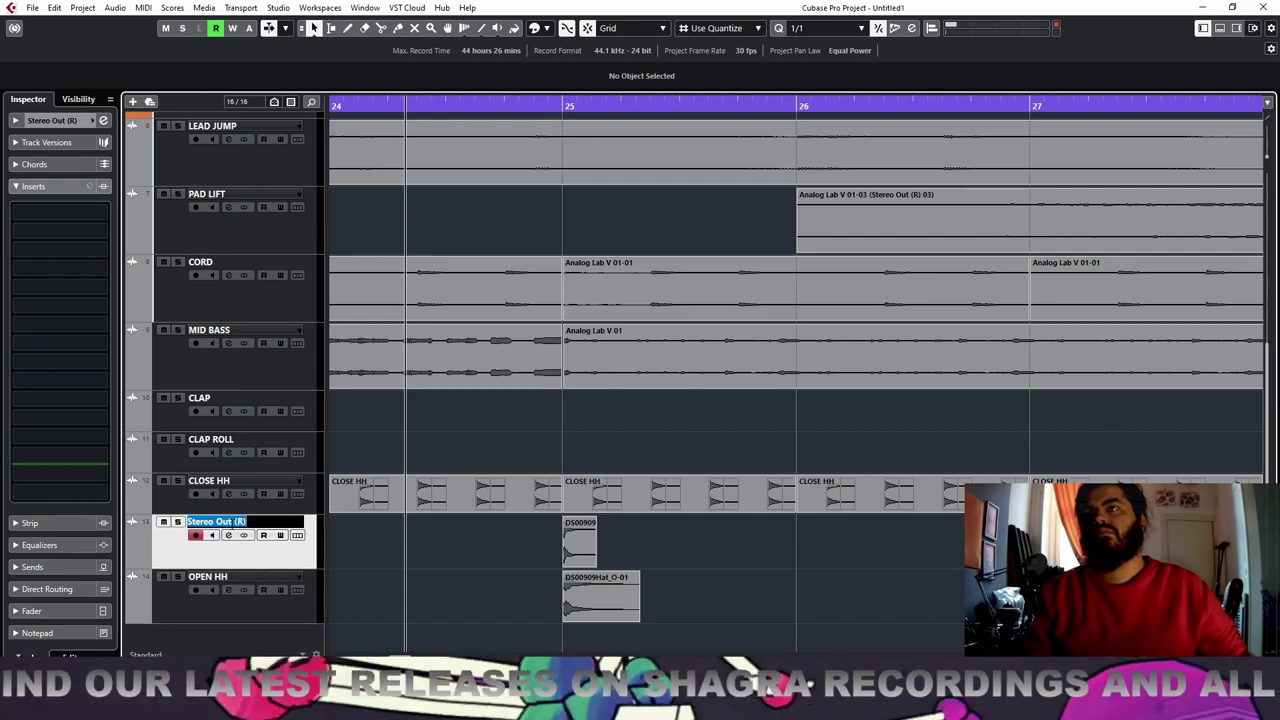
key("shift+Tab")
type("SNARE ROLL")
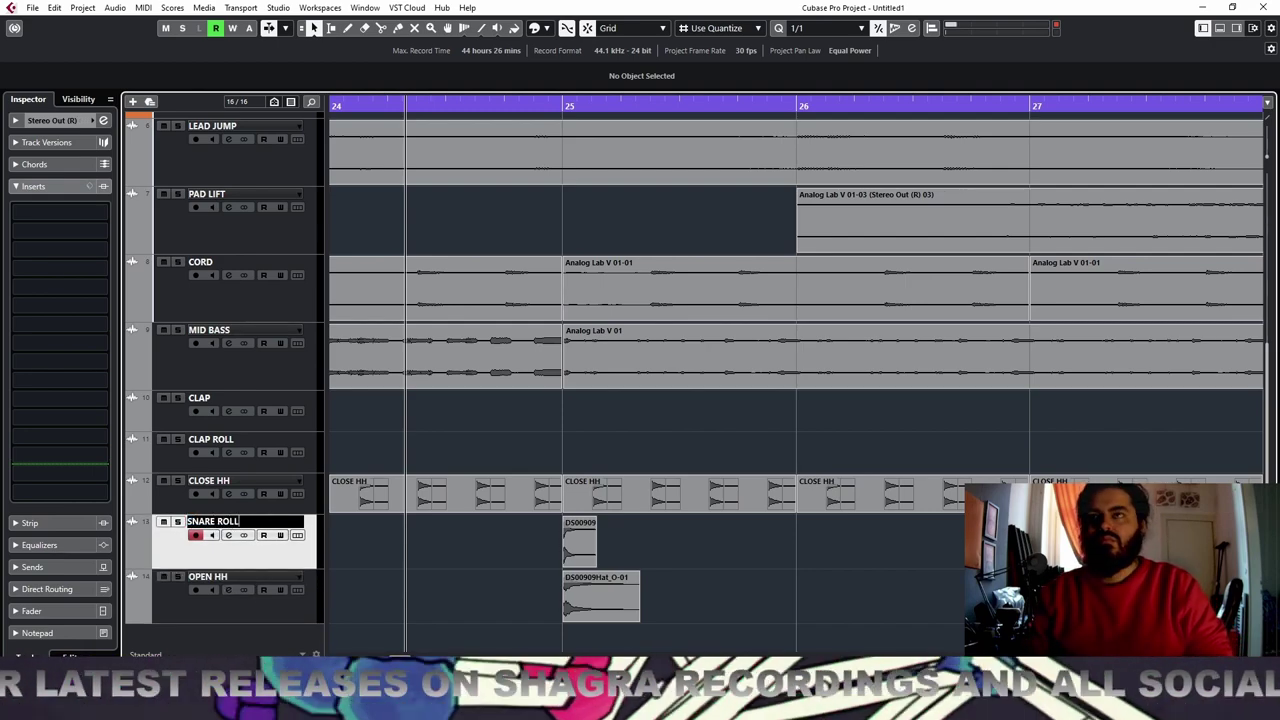
key("Return")
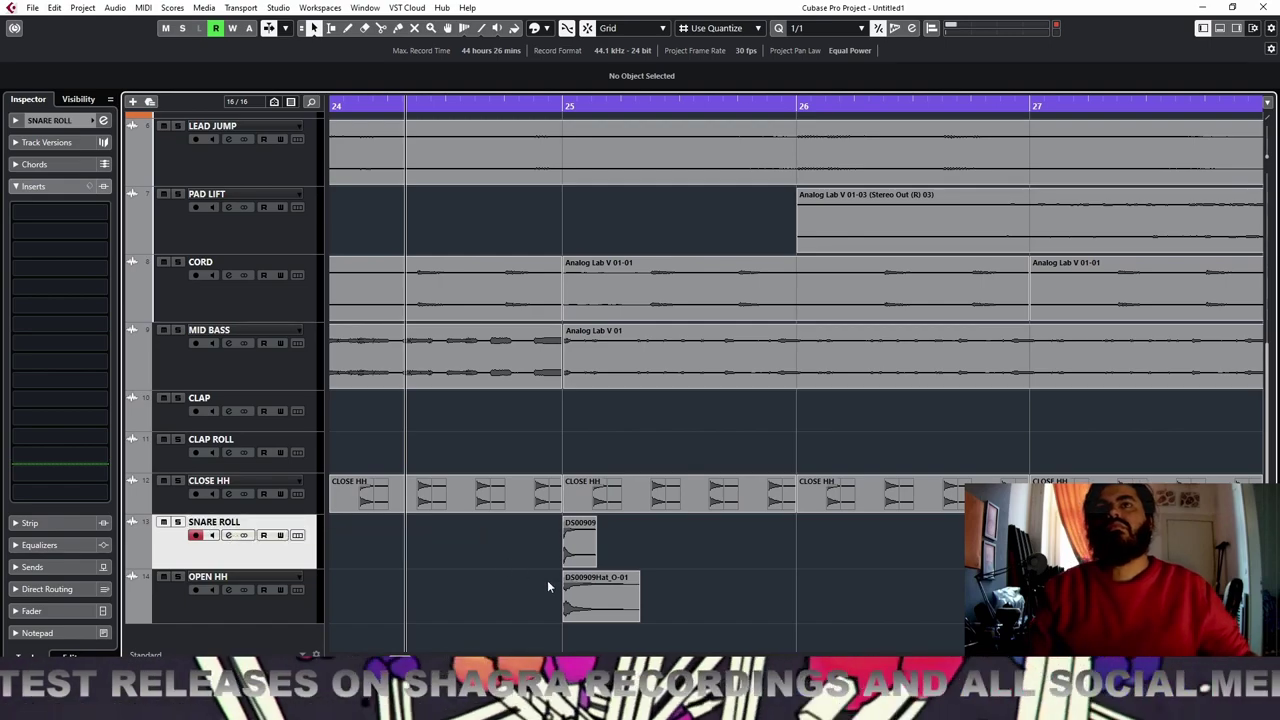
Move the open hi-hat hit on the OPEN HH track out of the arrangement to bar 54
scroll(650, 585, "left", 3)
key("g")
key("g")
key("g")
key("g")
key("g")
key("g")
key("g")
key("g")
key("g")
key("g")
key("g")
key("g")
key("g")
key("g")
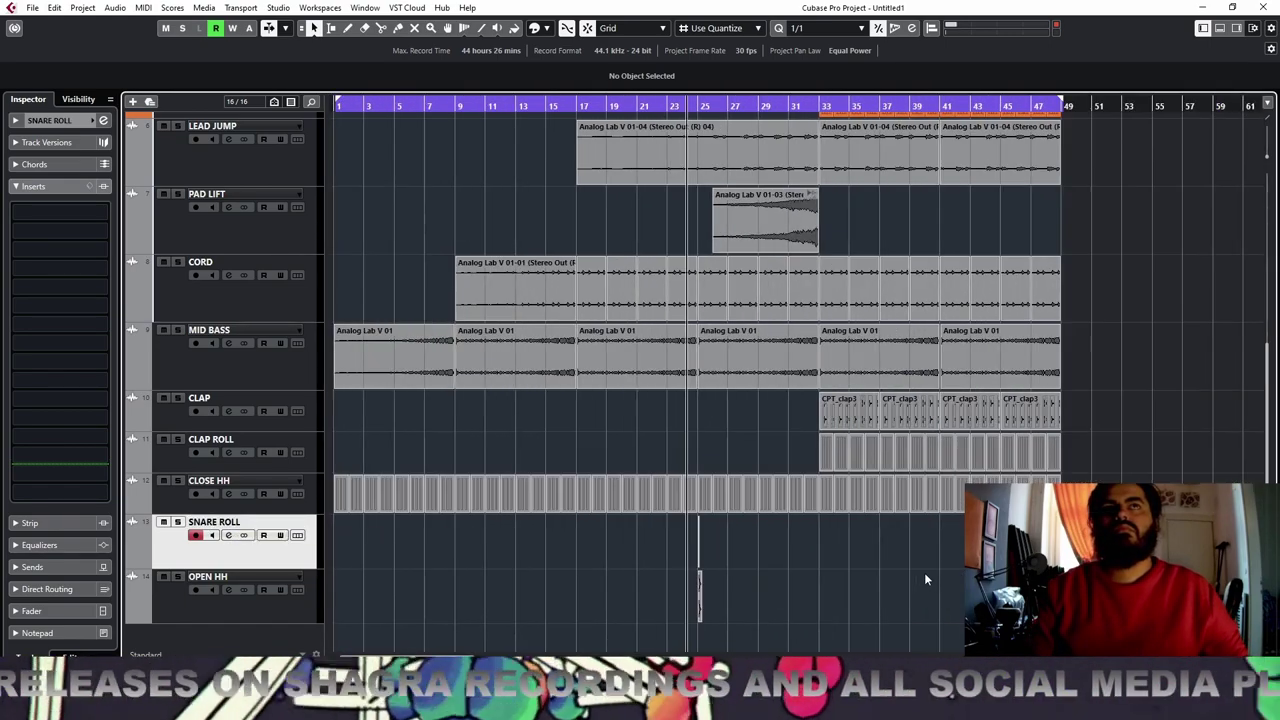
left_click_drag(899, 571, 699, 598)
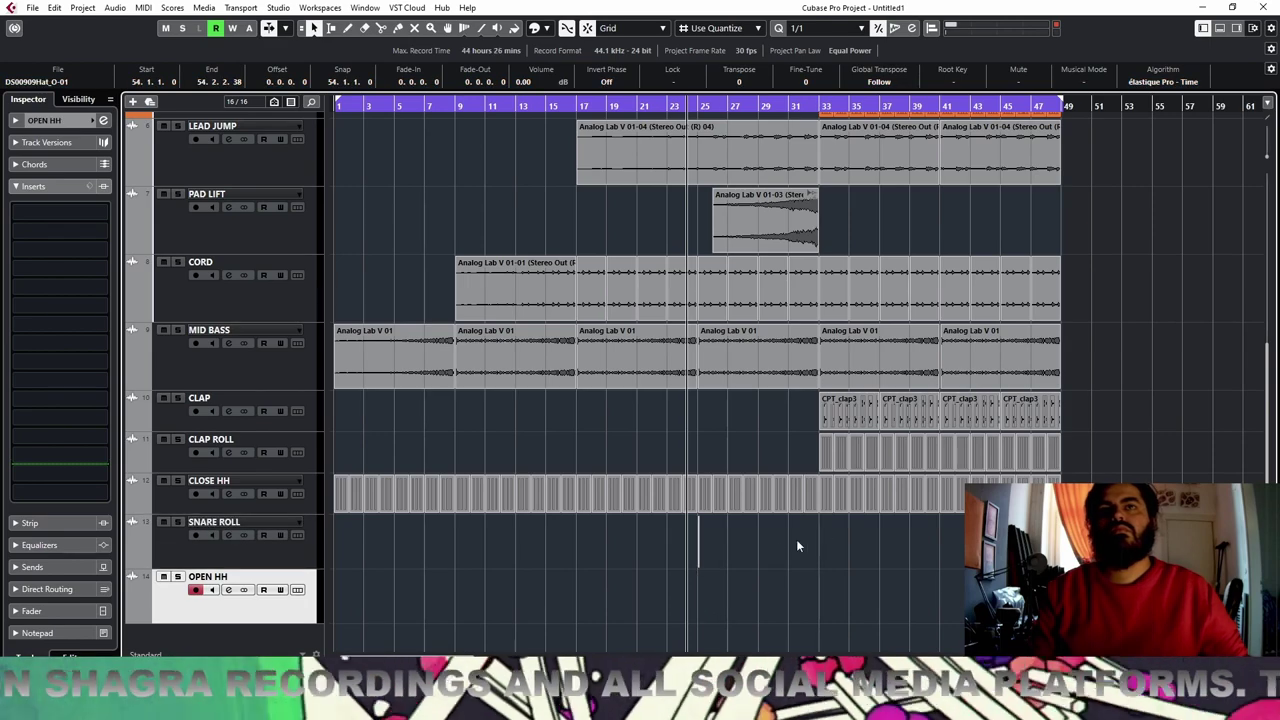
key("Delete")
Move the snare hit on the SNARE ROLL track to the start of bar 29 and play from there
left_click_drag(761, 541, 785, 554)
left_click_drag(760, 106, 752, 138)
key("space")
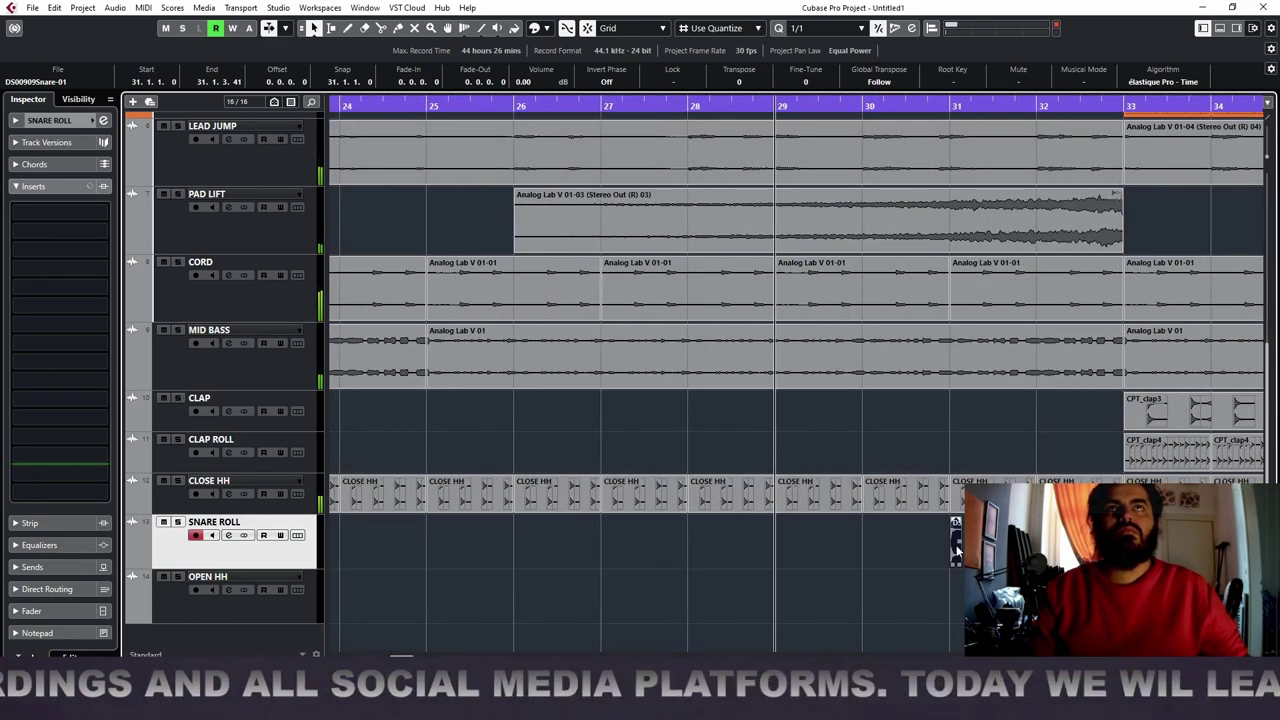
left_click_drag(955, 548, 808, 557)
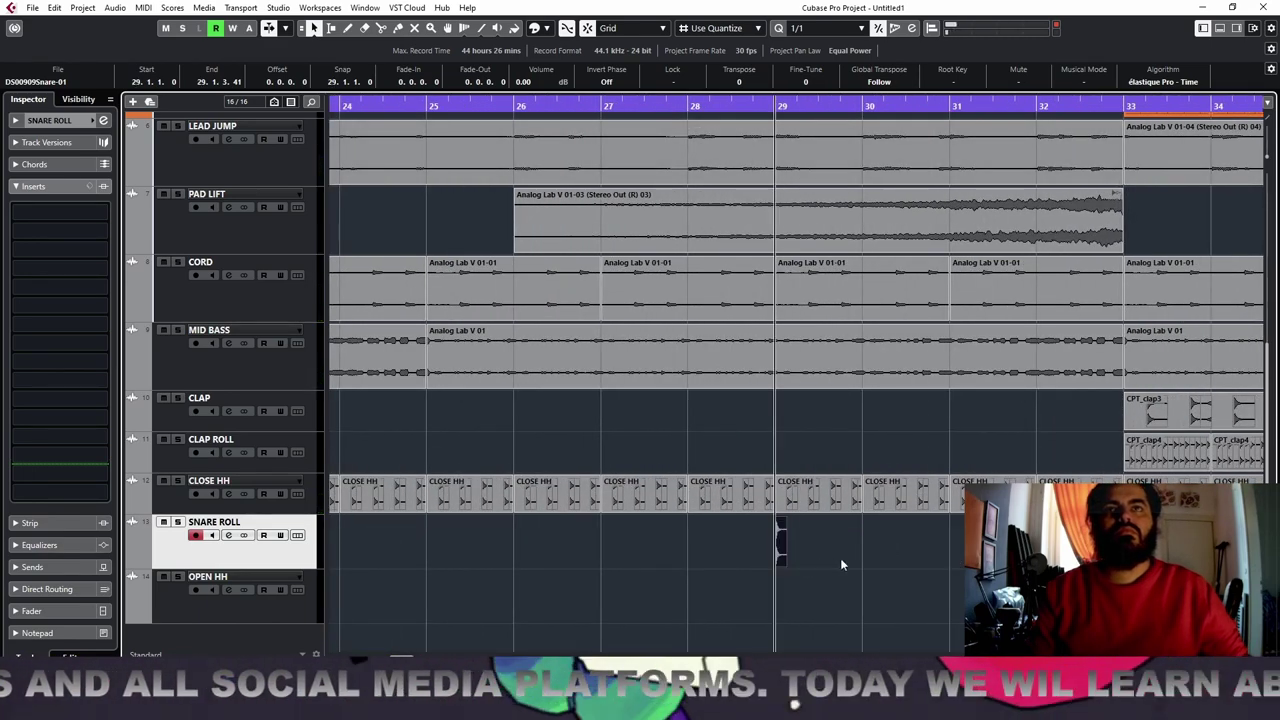
Using a 1/16 quantize grid, trim the end of the bar 29 snare hit to an eighth note and duplicate it twice
left_click(818, 28)
left_click(846, 121)
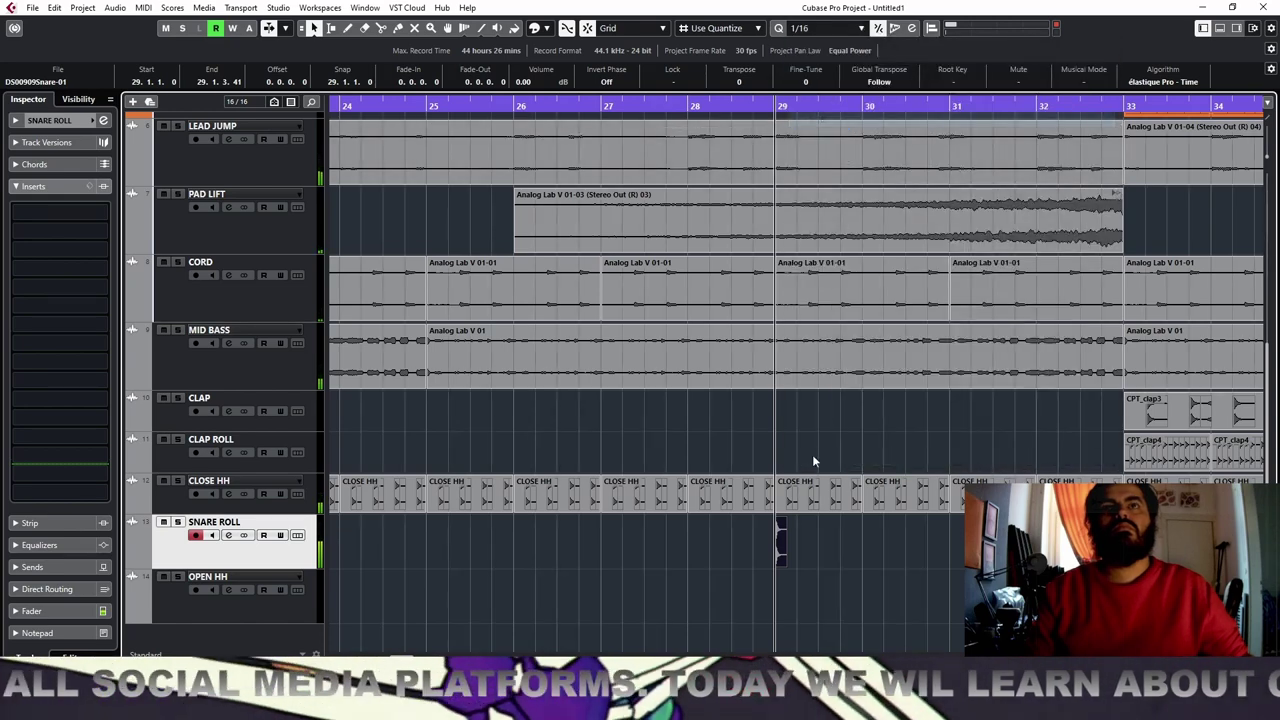
key("h")
key("h")
key("h")
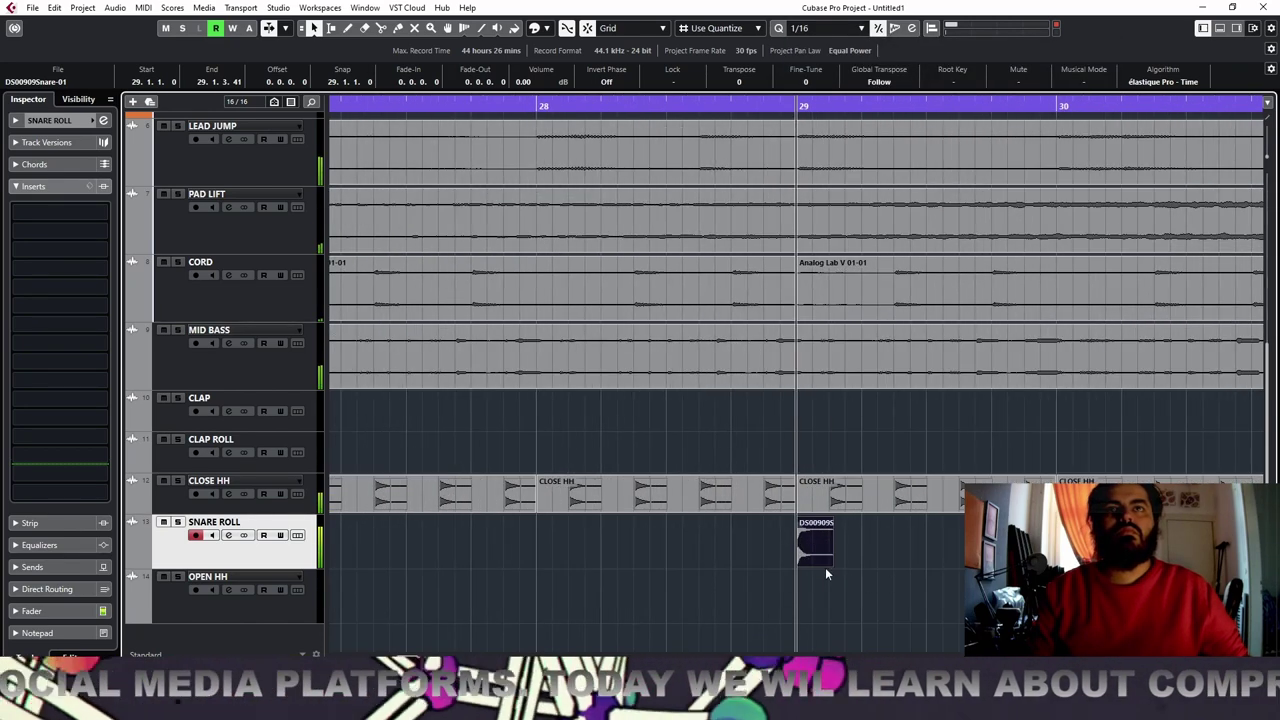
left_click_drag(831, 564, 827, 564)
key("ctrl+d")
key("ctrl+d")
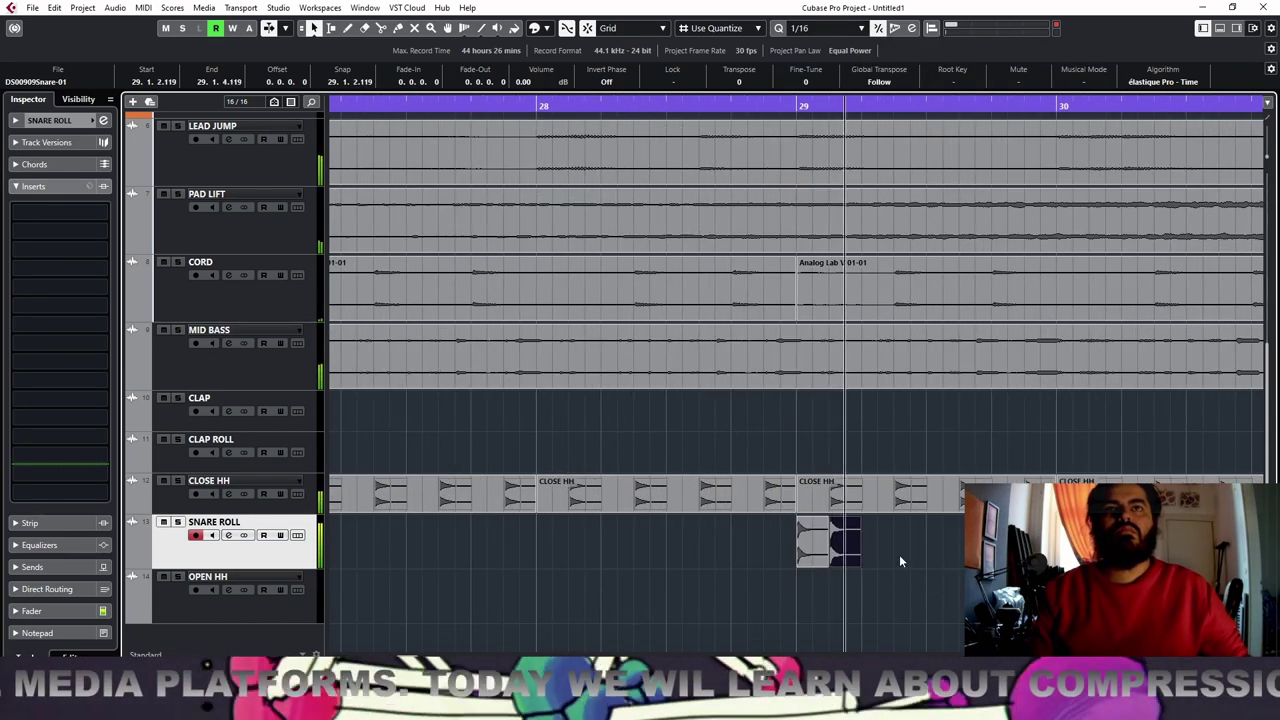
key("space")
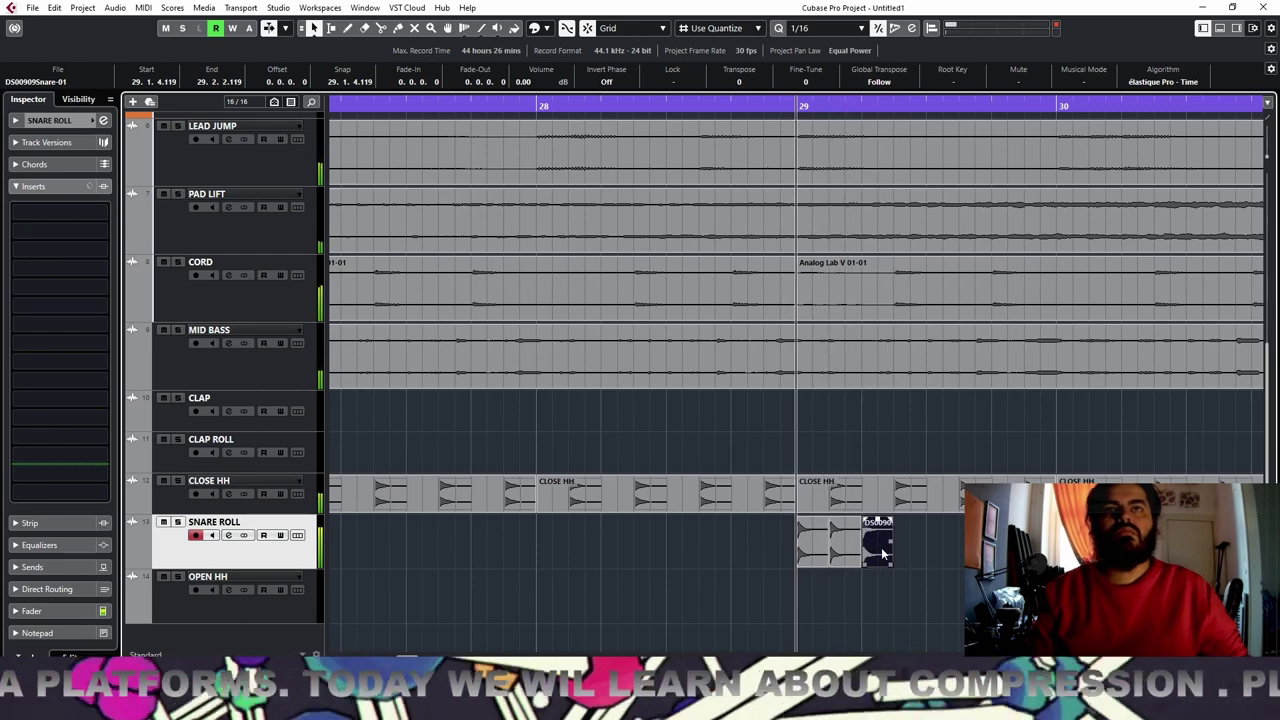
Move the third SNARE ROLL hit to 29.2.2, add copies at 29.2.4 and 29.3.3, and play the pattern
left_click_drag(884, 550, 901, 552)
key("space")
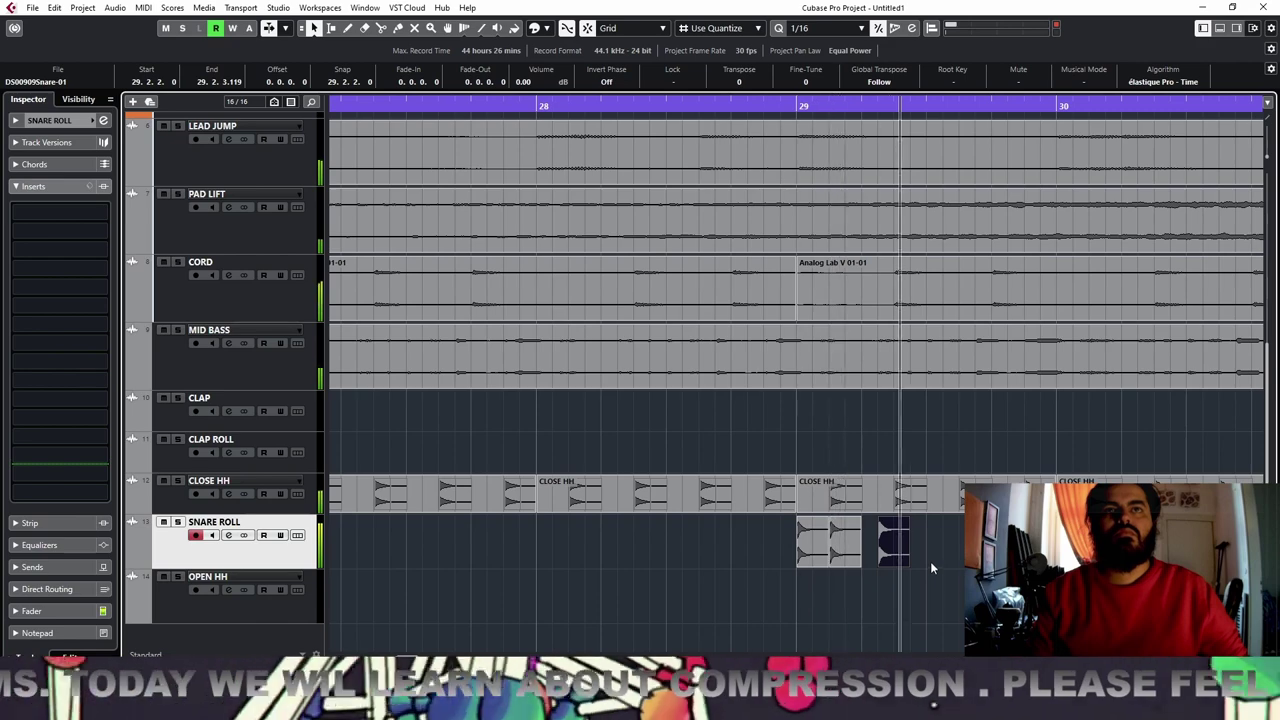
key("ctrl+d")
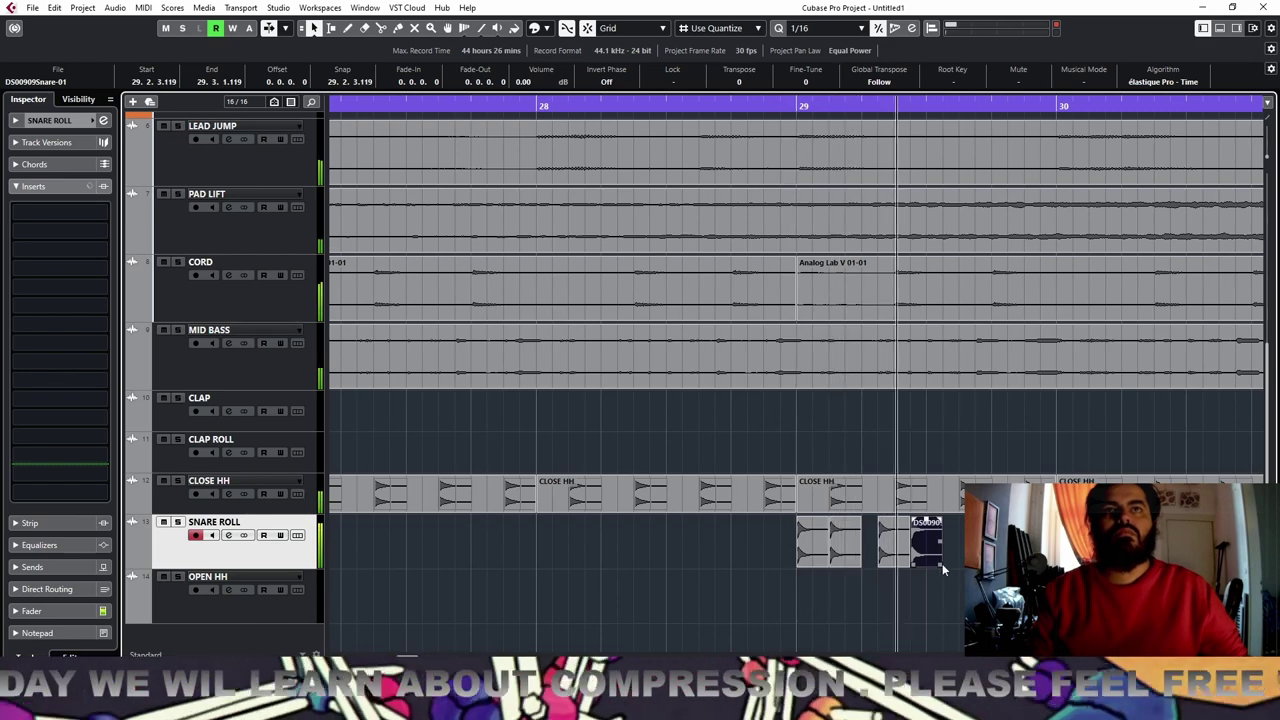
mouse_move(952, 561)
left_mouse_down()
mouse_move(888, 559)
mouse_move(955, 558)
left_mouse_up()
key("space")
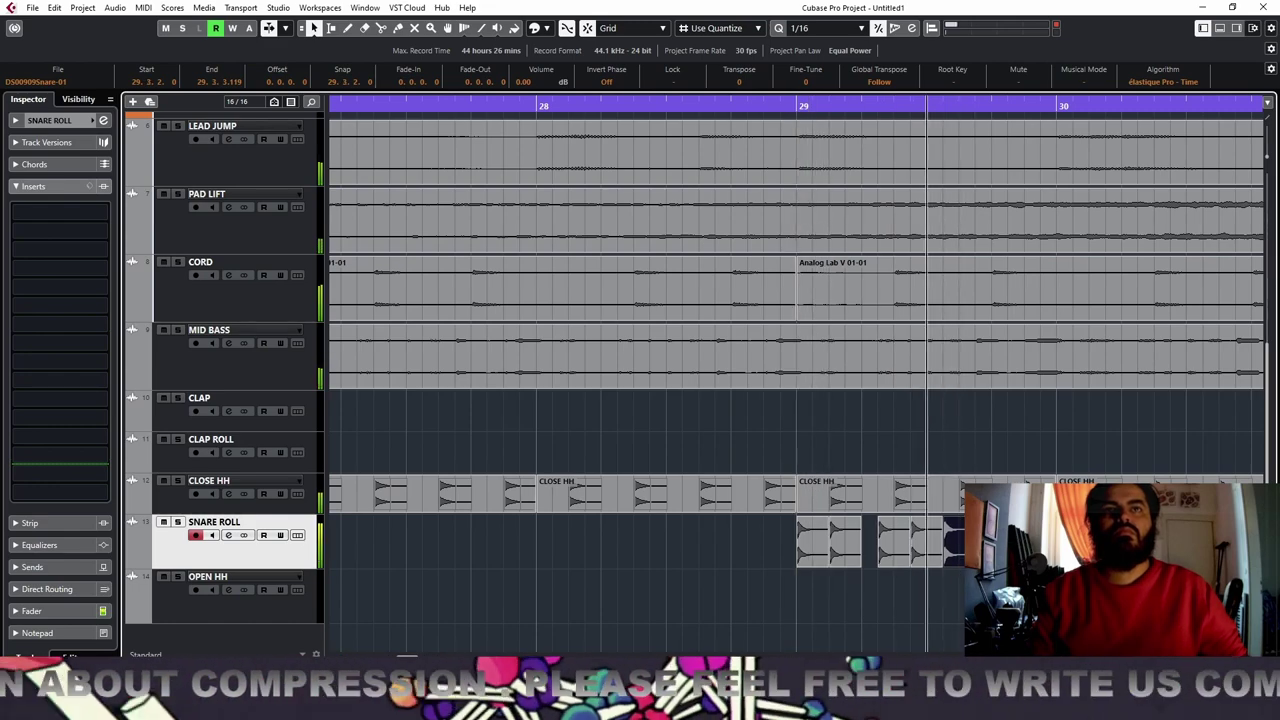
key("space")
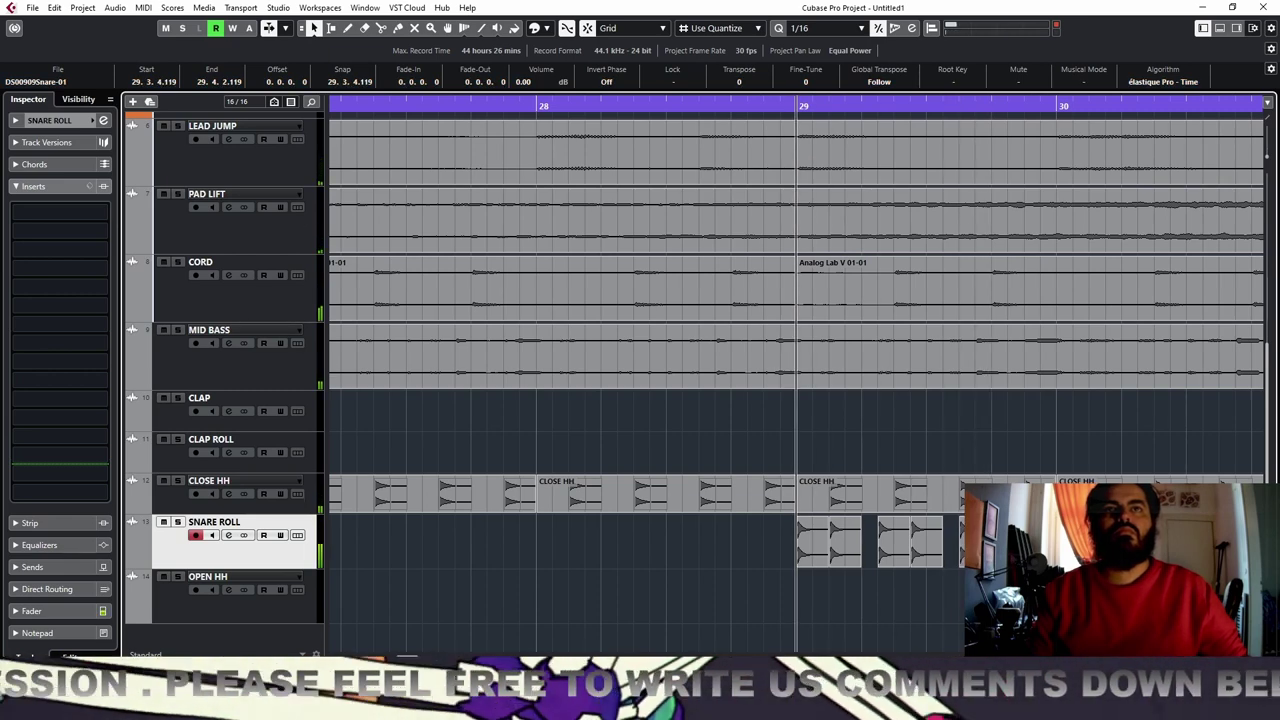
Complete the last beat of bar 29 on the SNARE ROLL track with snare hits at 29.4.1 and 29.4.3
key("Delete")
key("space")
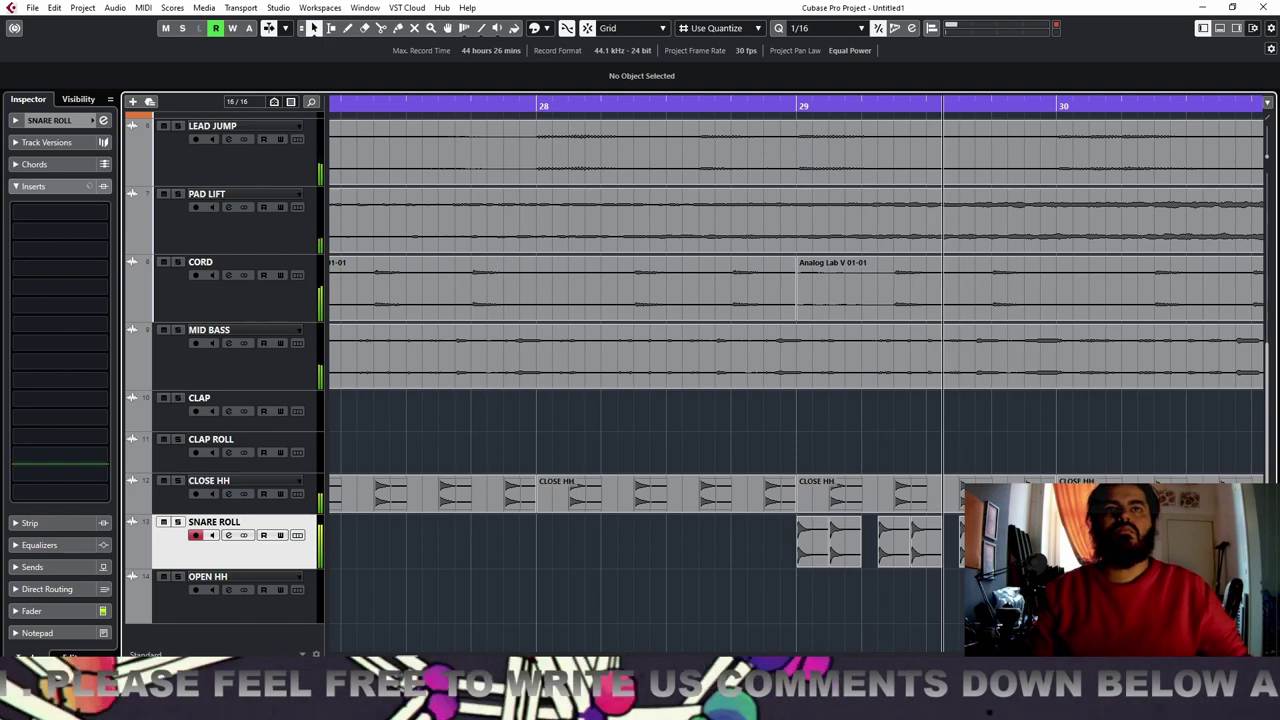
left_click(975, 542)
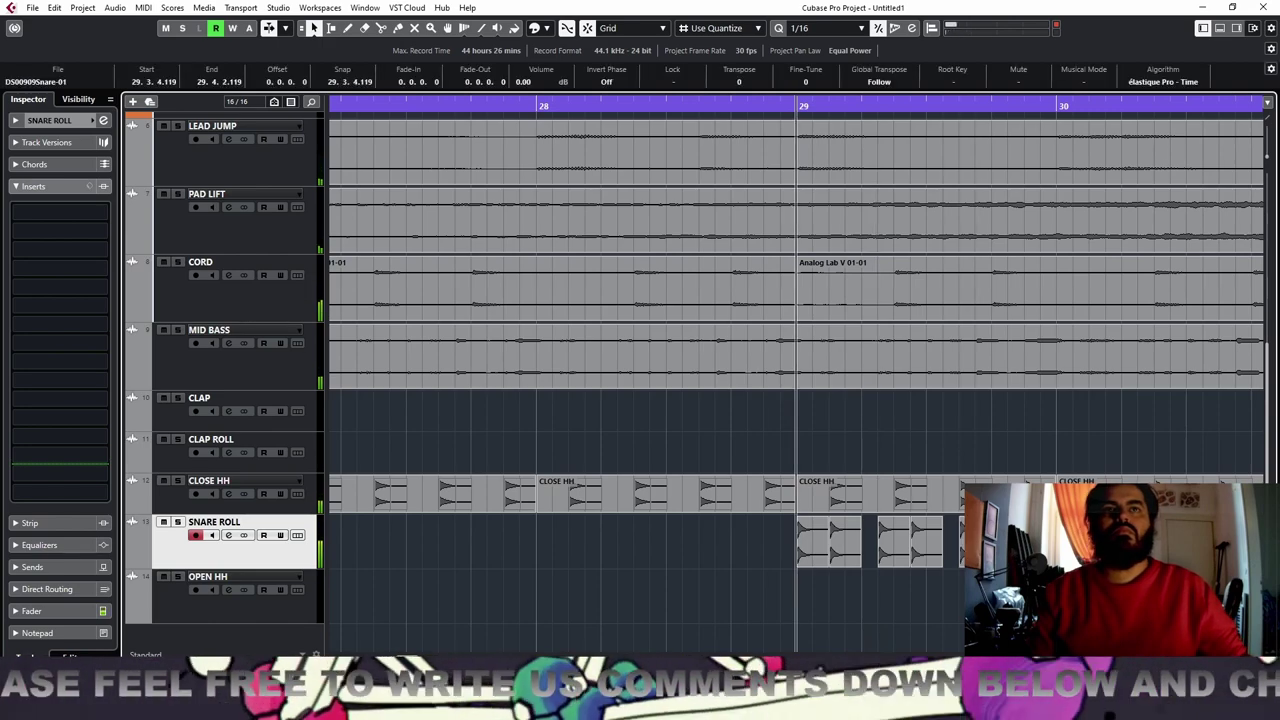
left_click_drag(1010, 545, 1042, 545)
key("space")
key("g")
key("g")
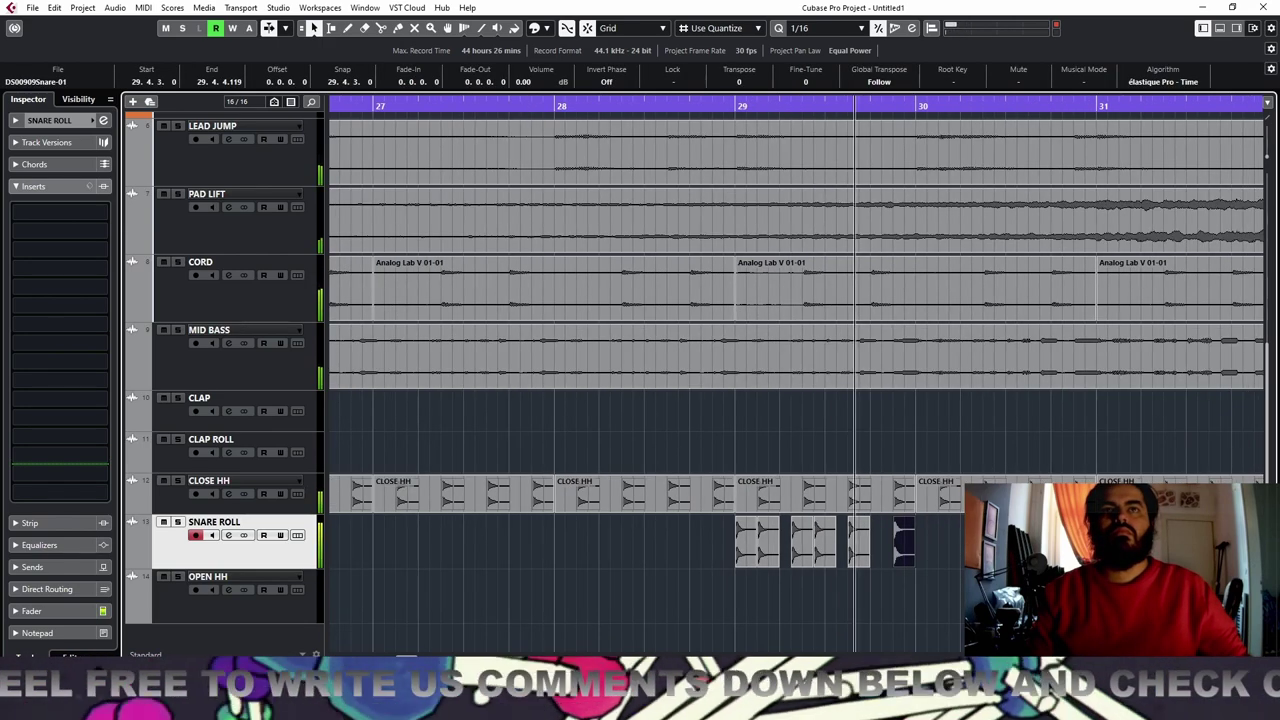
left_click_drag(942, 549, 884, 552)
key("ctrl+d")
key("space")
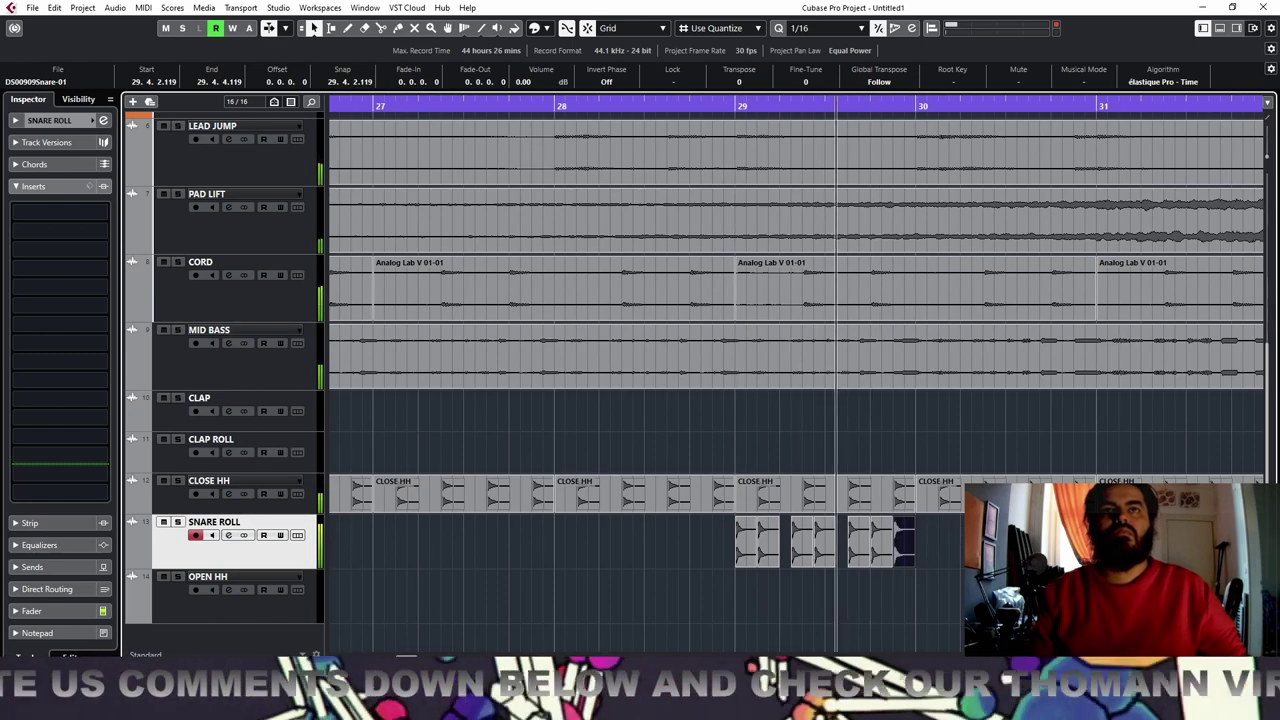
Duplicate all of bar 29's snare hits on the SNARE ROLL track into bar 30 and play them back
key("space")
left_click_drag(933, 538, 706, 548)
key("ctrl+d")
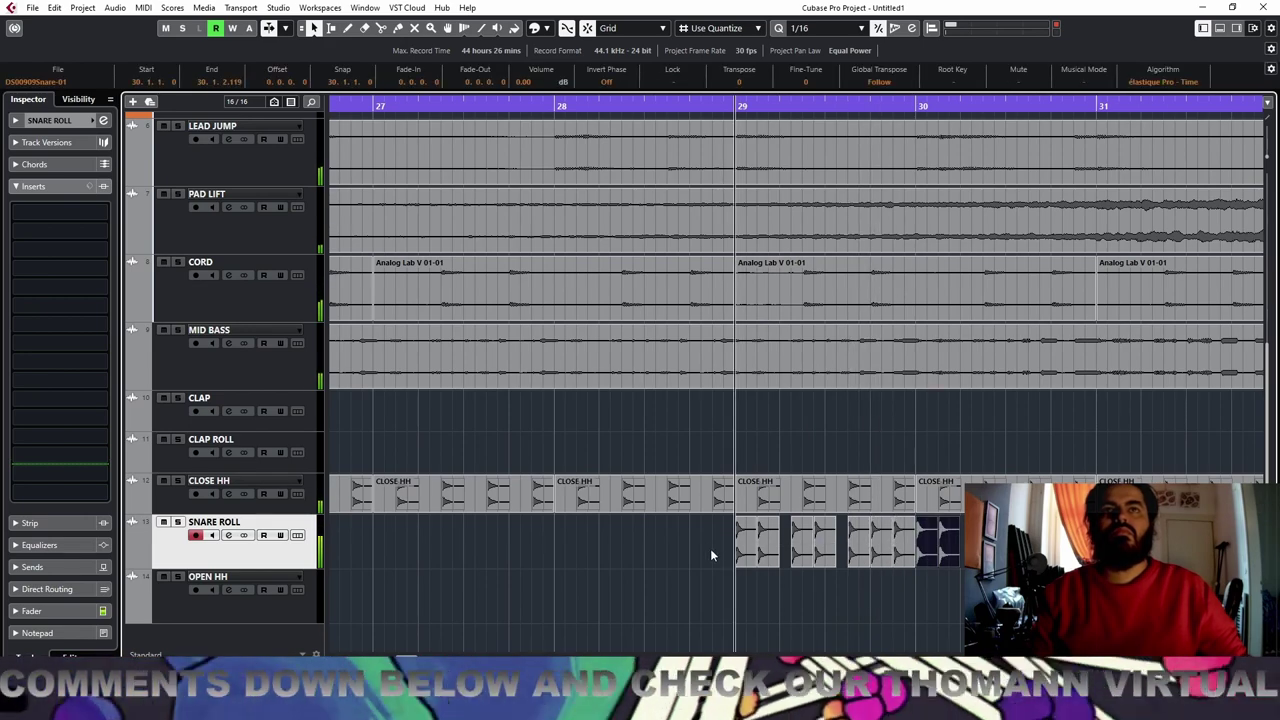
key("space")
key("space")
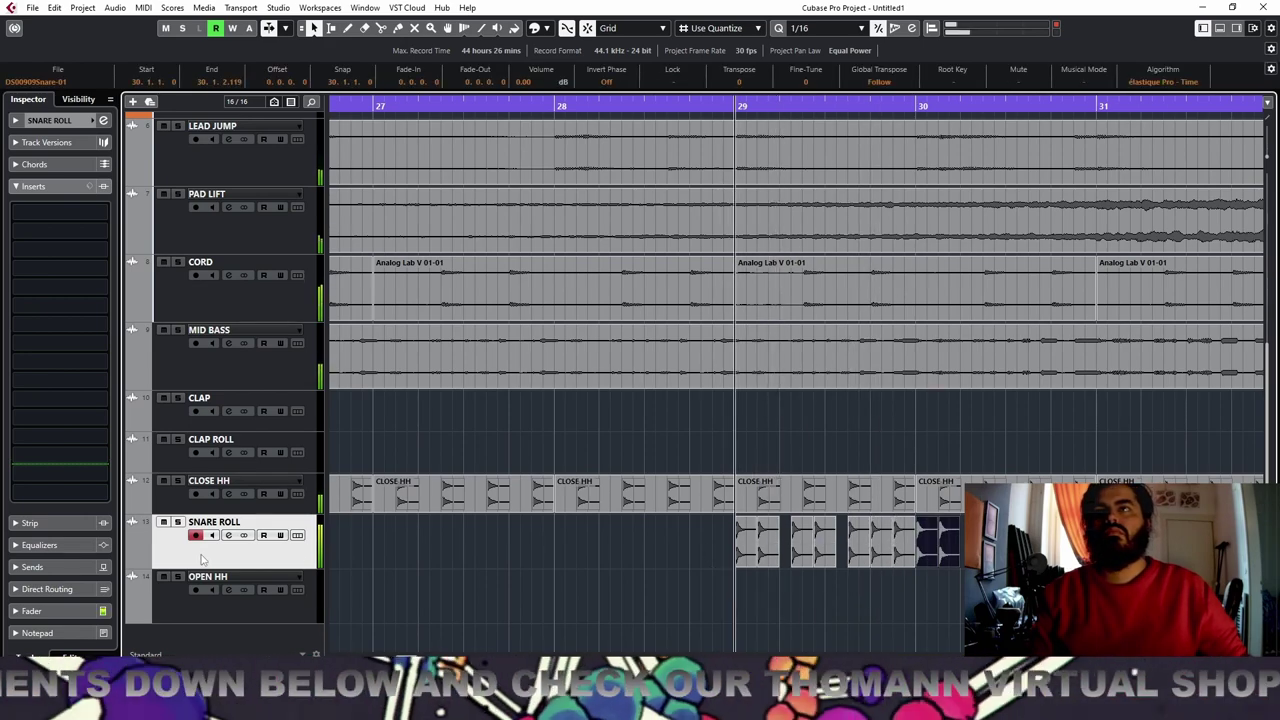
Duplicate the SNARE ROLL track and delete every hit on the copy except the first one at bar 29
right_click(201, 230)
left_click(285, 272)
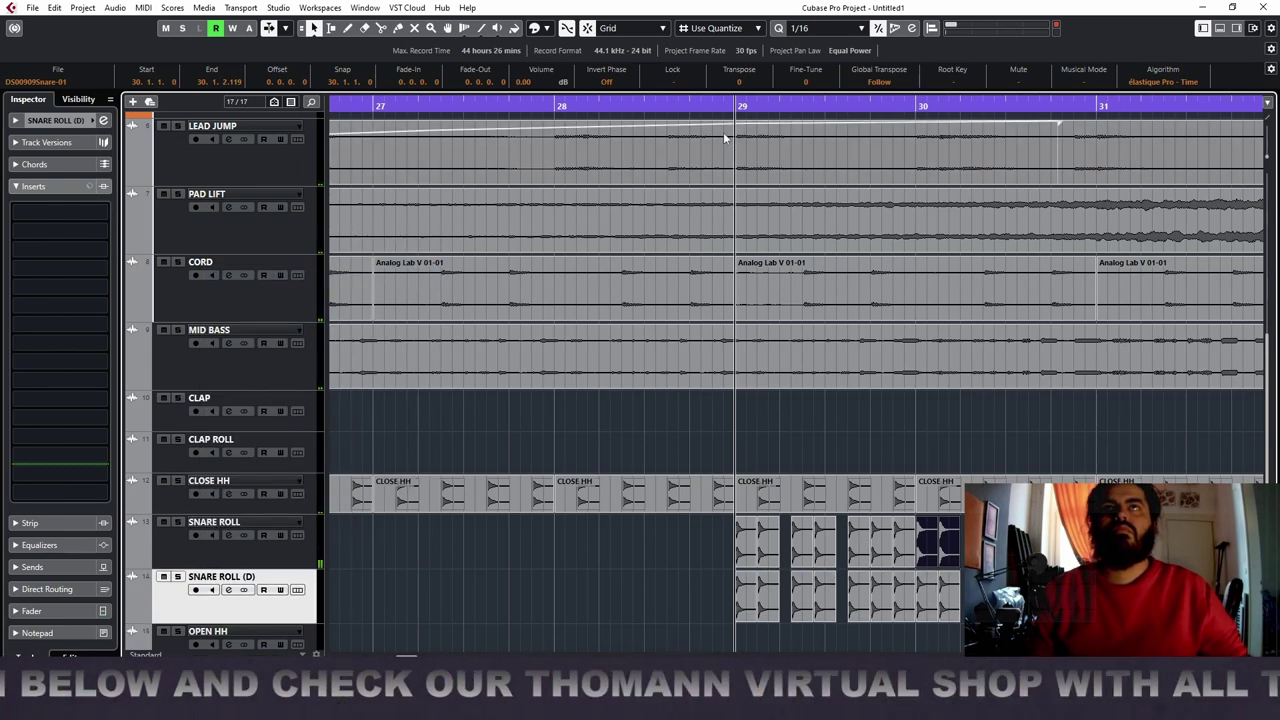
left_click_drag(722, 105, 729, 142)
scroll(822, 232, "down", 1)
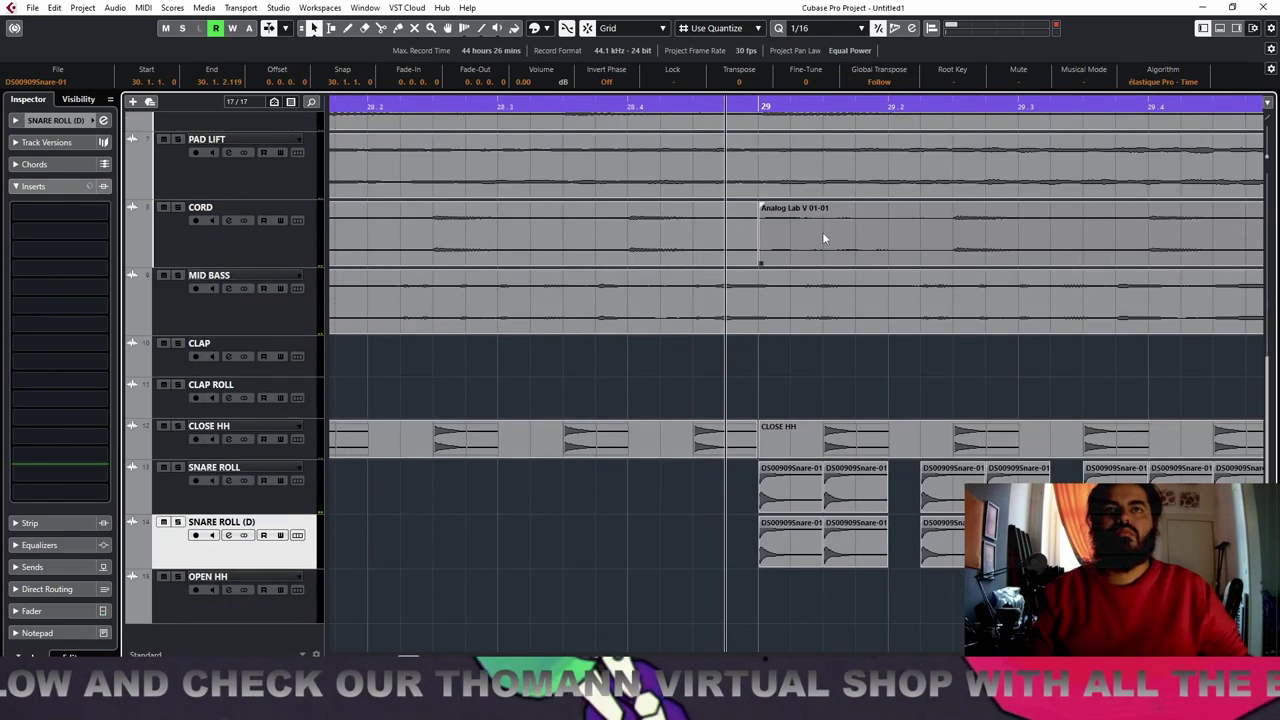
left_click(815, 537)
scroll(835, 559, "down", 4)
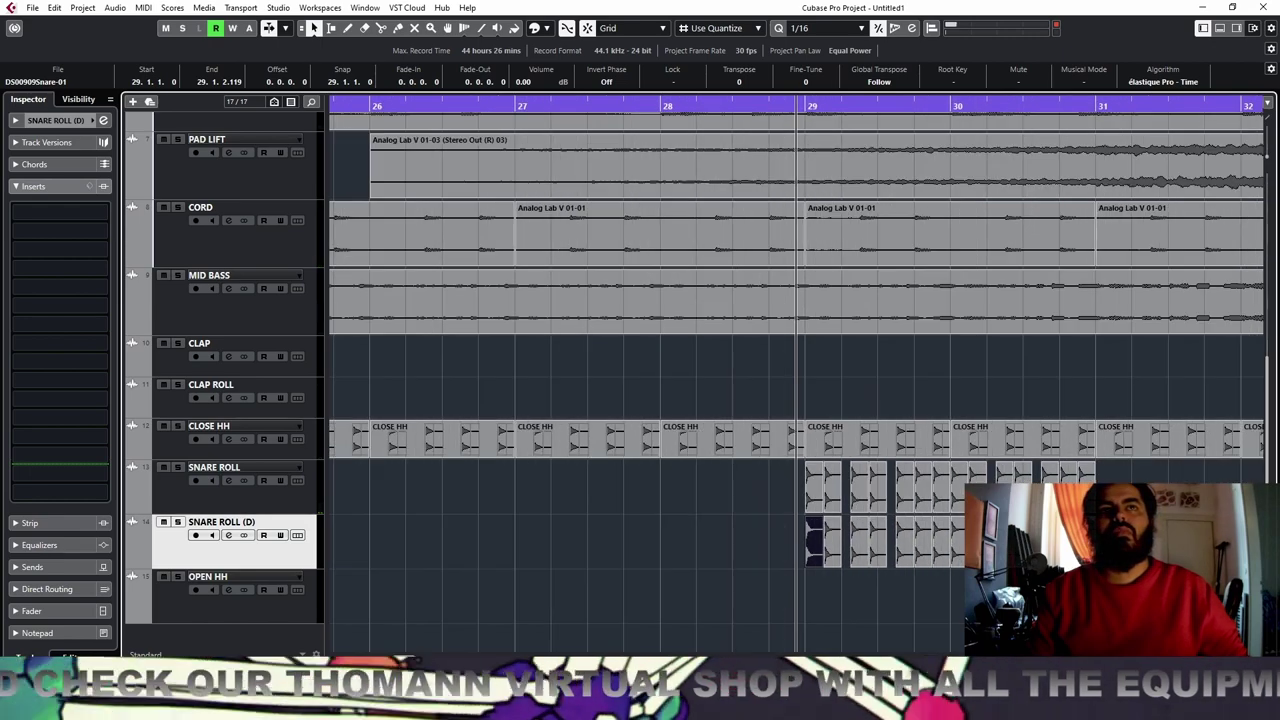
left_click_drag(1112, 542, 882, 556)
scroll(835, 555, "up", 4)
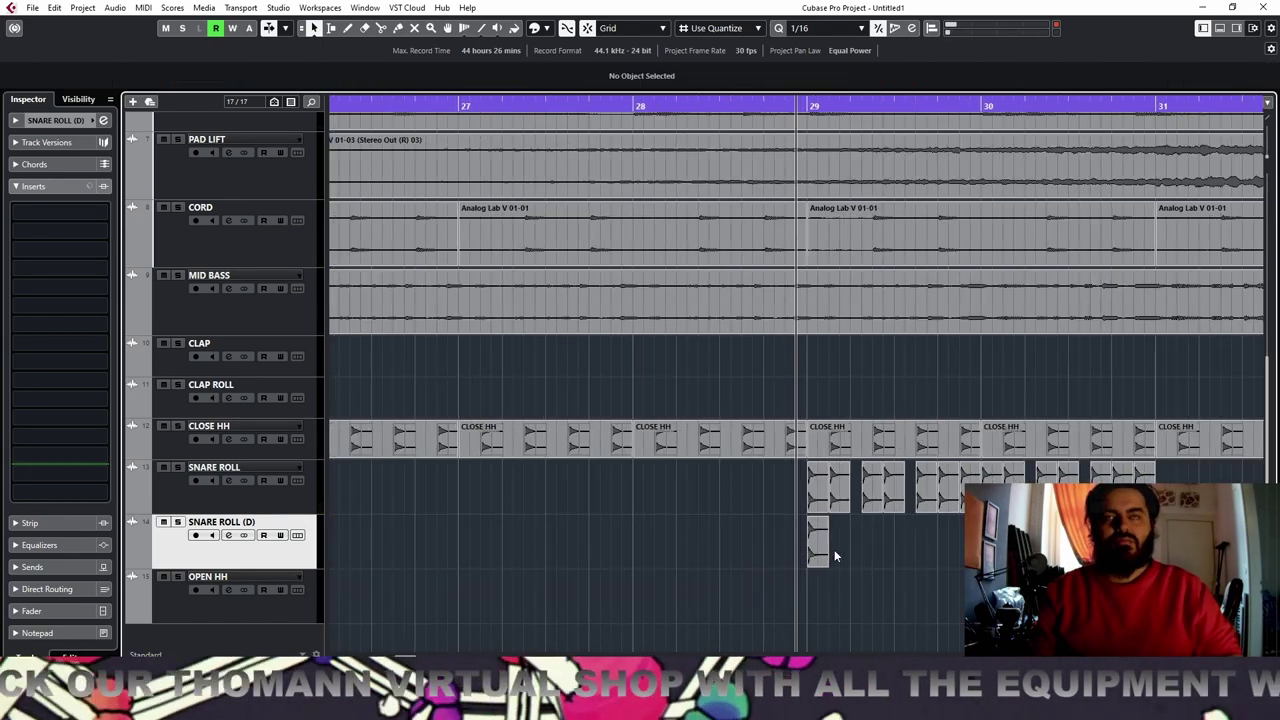
Move the SNARE ROLL (D) hit to 29.1.2, add copies at 29.1.4, 29.2.3 and 29.3.1, and play the result
left_click_drag(850, 548, 877, 548)
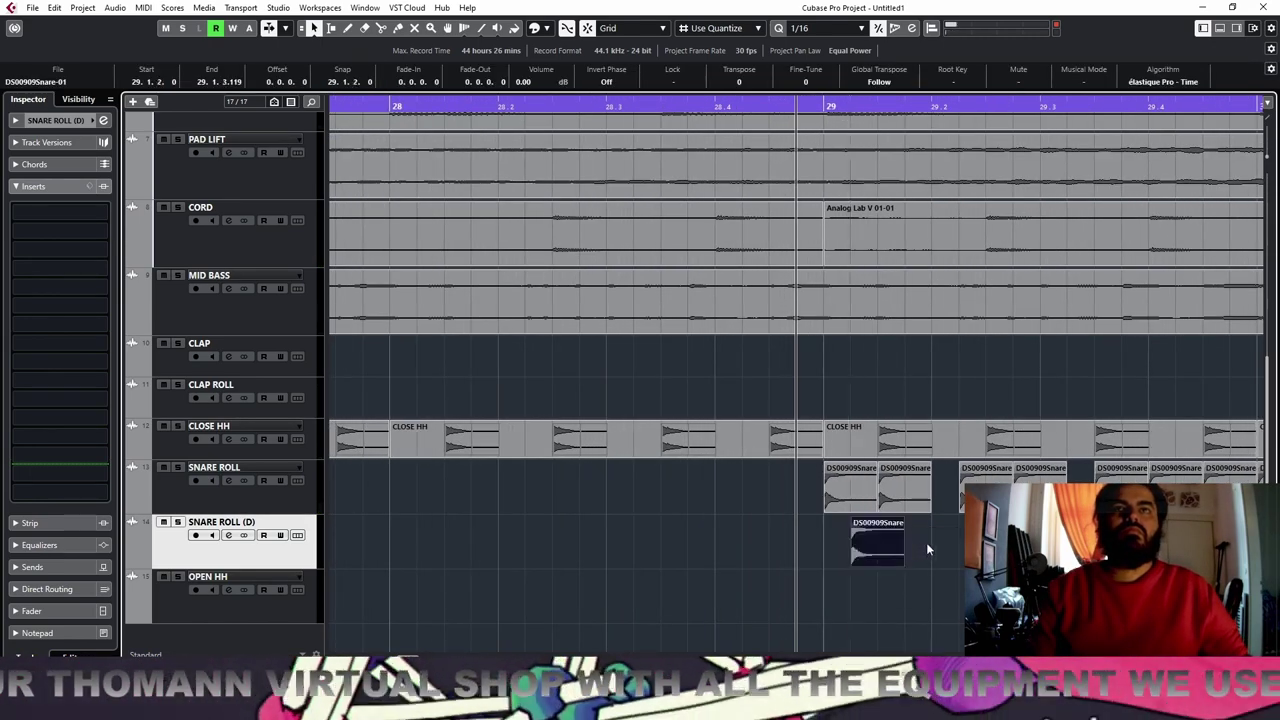
key("ctrl+d")
key("ctrl+d")
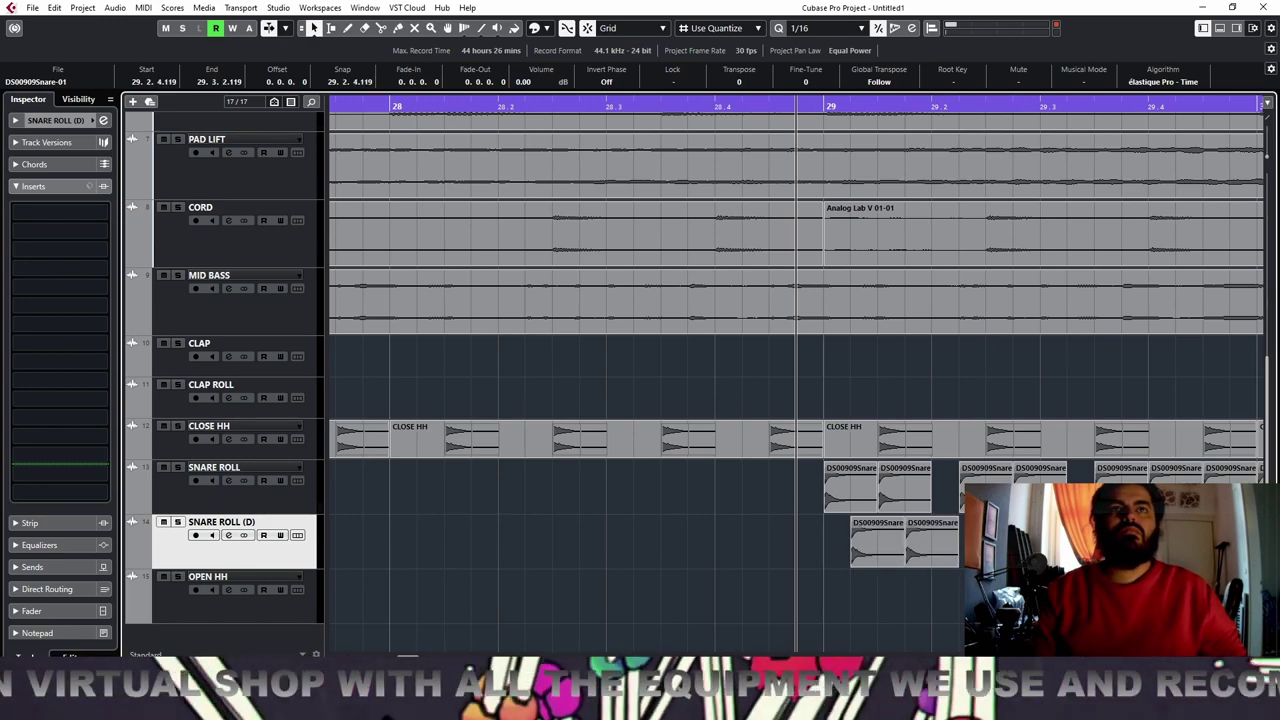
key("space")
key("g")
key("g")
key("g")
key("g")
key("space")
key("space")
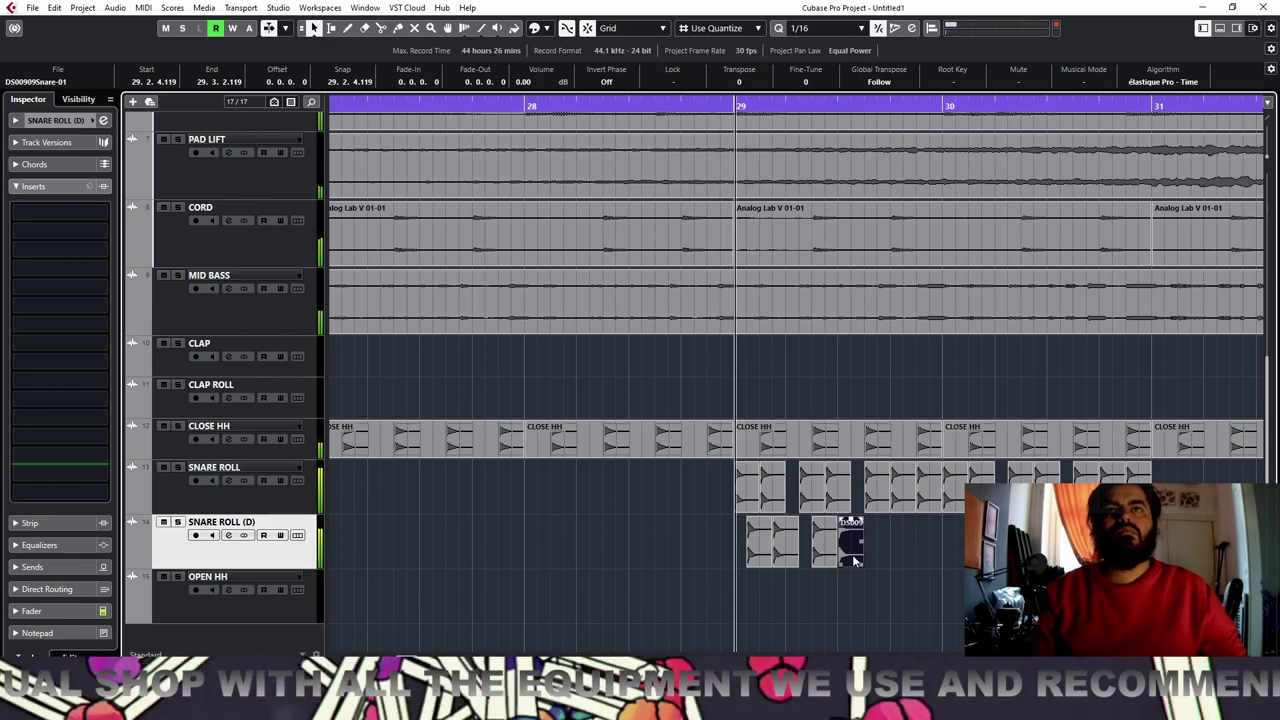
scroll(855, 562, "up", 3)
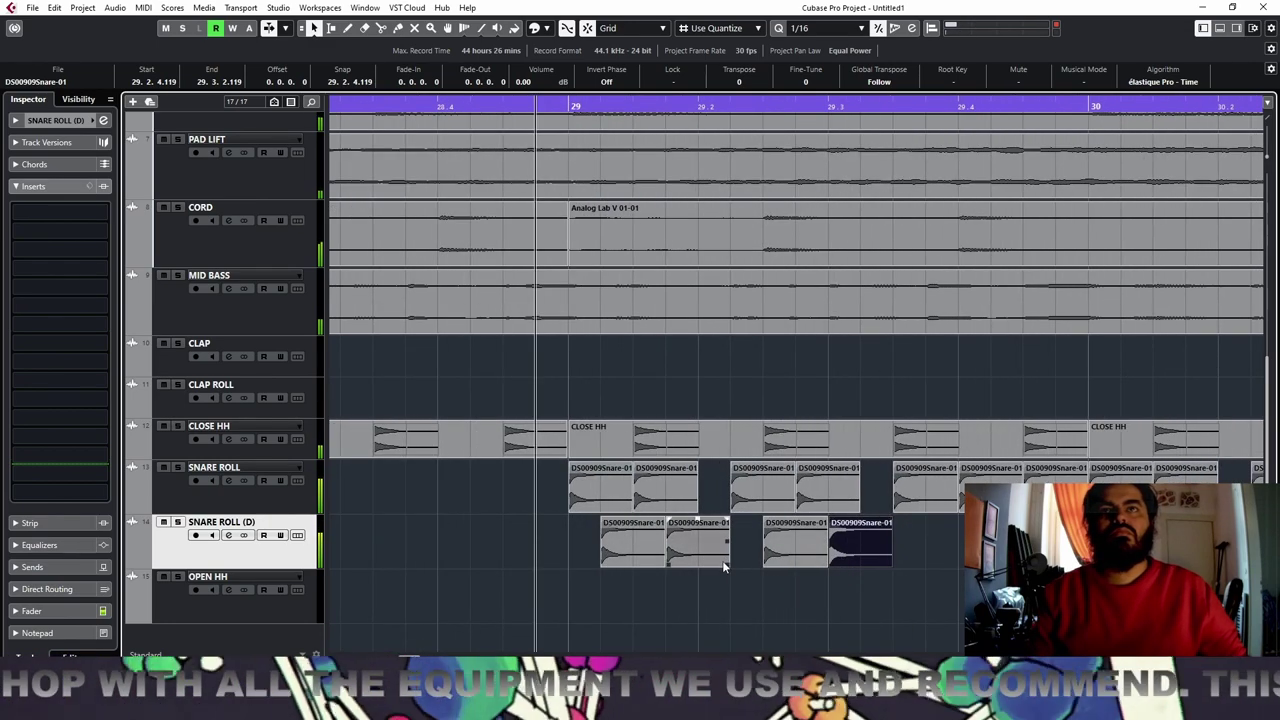
Insert an extra snare hit at 29.2.1 on the SNARE ROLL (D) track, overlapping the hit before it, and play it
mouse_move(727, 565)
left_mouse_down()
mouse_move(699, 566)
mouse_move(742, 566)
left_mouse_up()
key("ctrl+d")
key("space")
key("space")
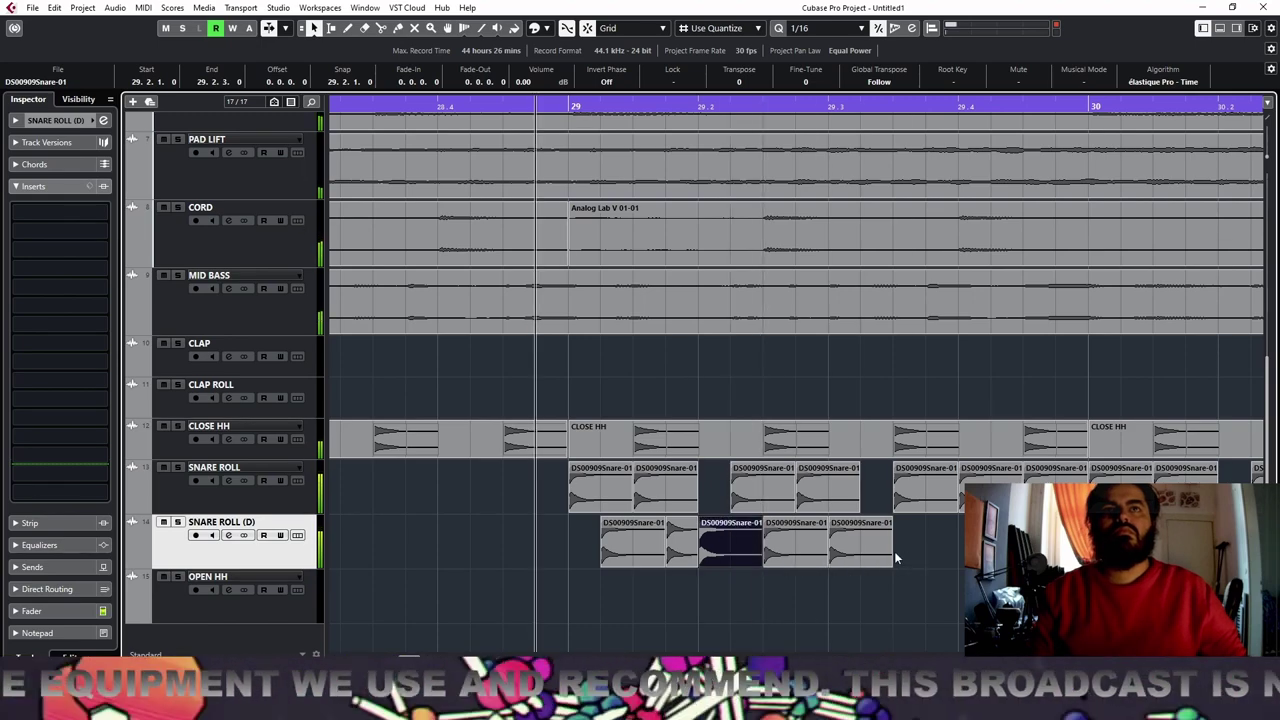
Fill the rest of bar 29 on SNARE ROLL (D) with hits at 29.3.2, 29.3.4, 29.4.2 and 29.4.4, and select them all
left_click_drag(886, 566, 562, 555)
key("g")
key("g")
key("g")
key("g")
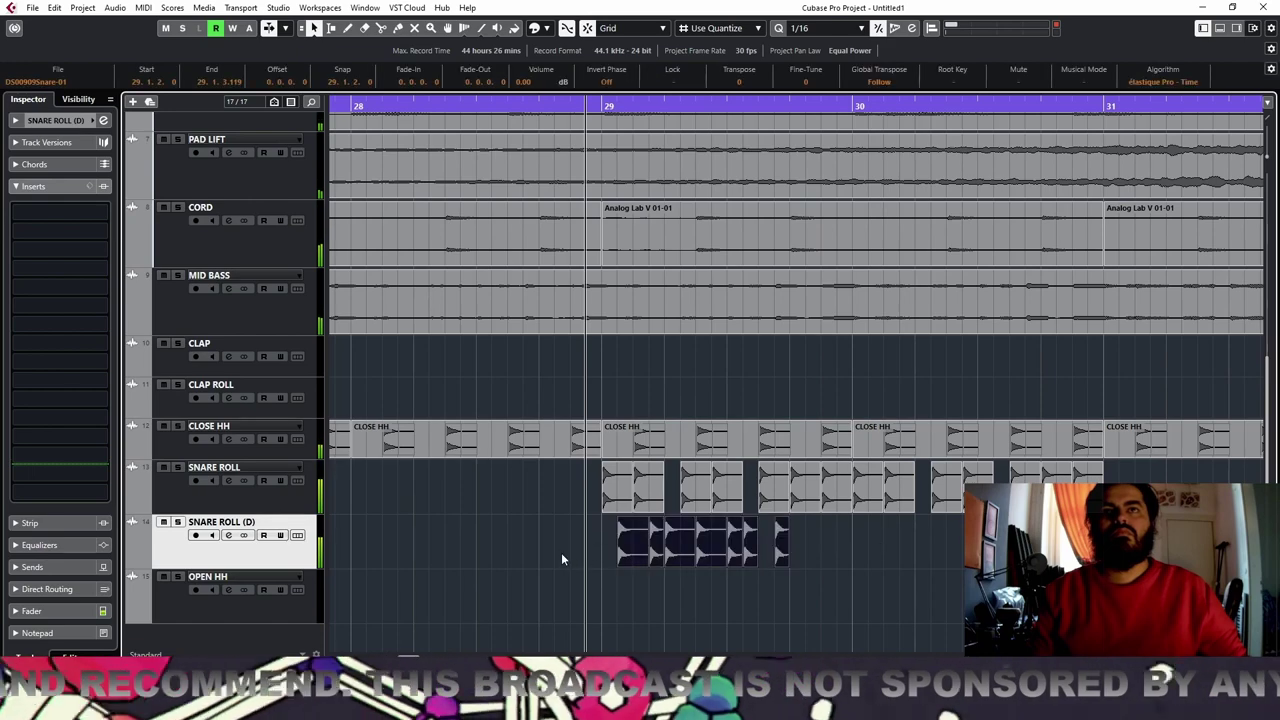
left_click(784, 556, "ctrl")
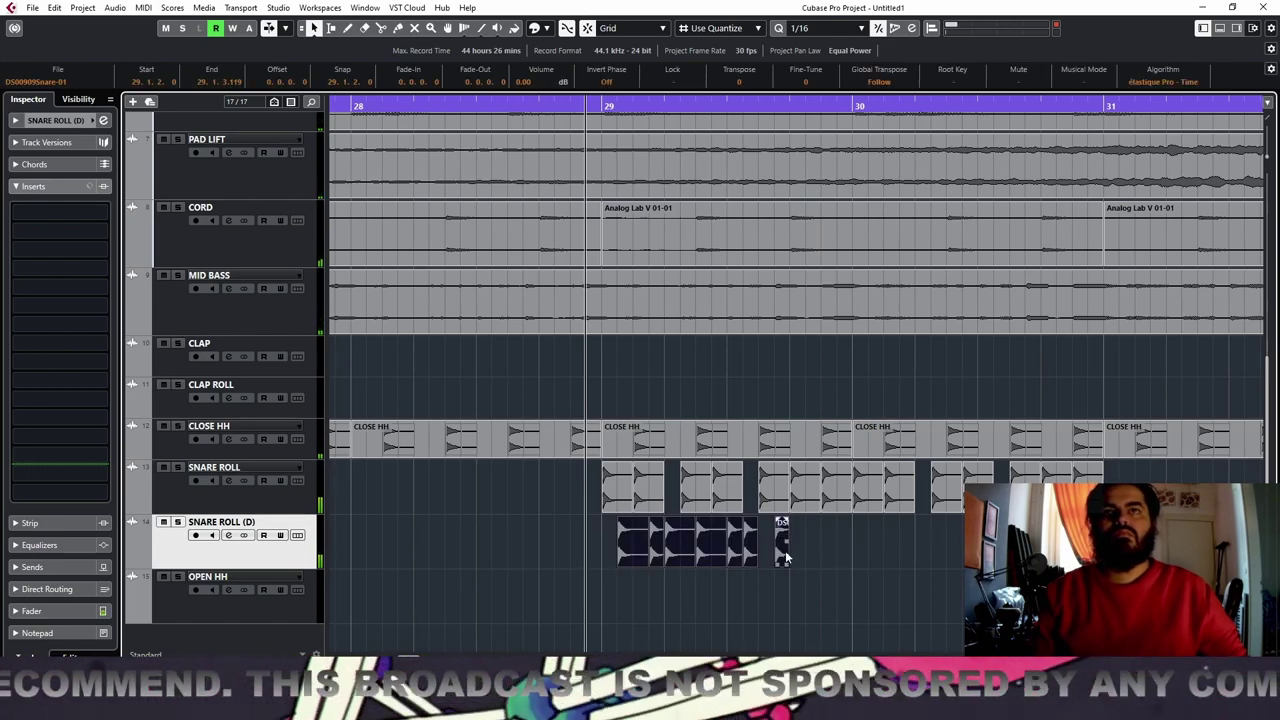
left_click_drag(784, 556, 814, 554)
key("ctrl+z")
left_click_drag(722, 556, 458, 562)
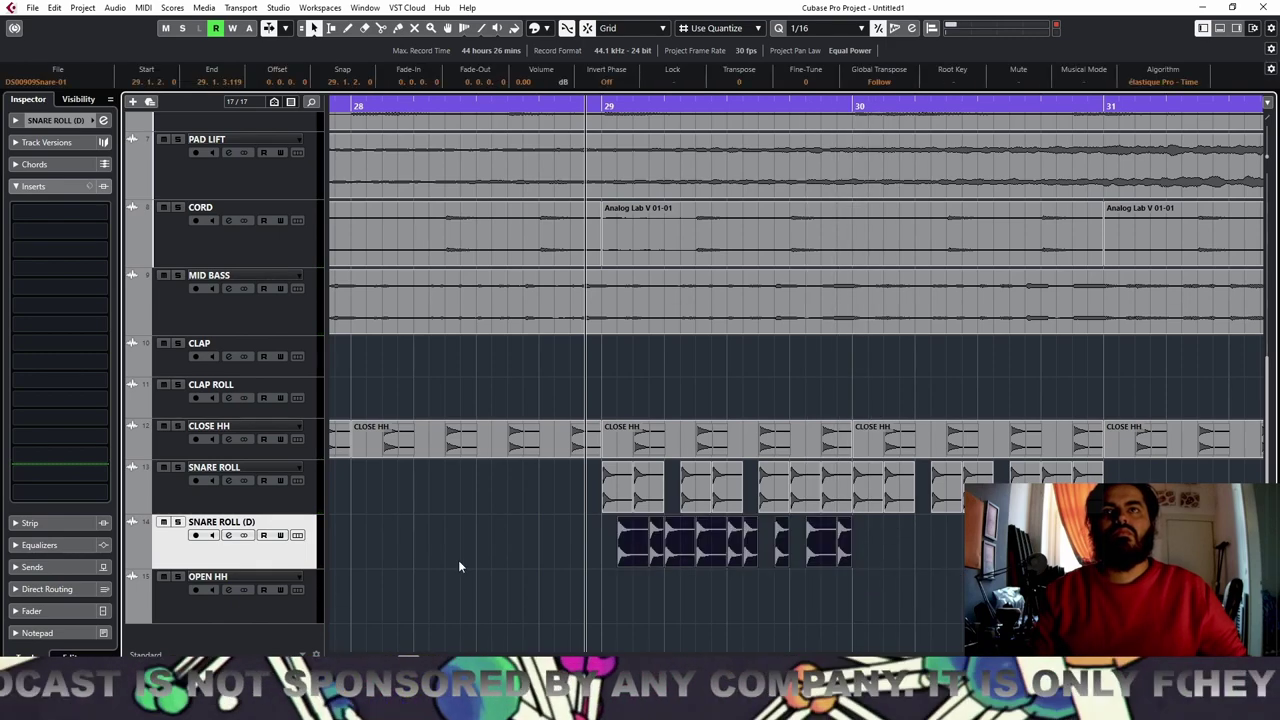
Combine the SNARE ROLL (D) hits into one audio part and extend its start to the beginning of bar 29
key("ctrl+j")
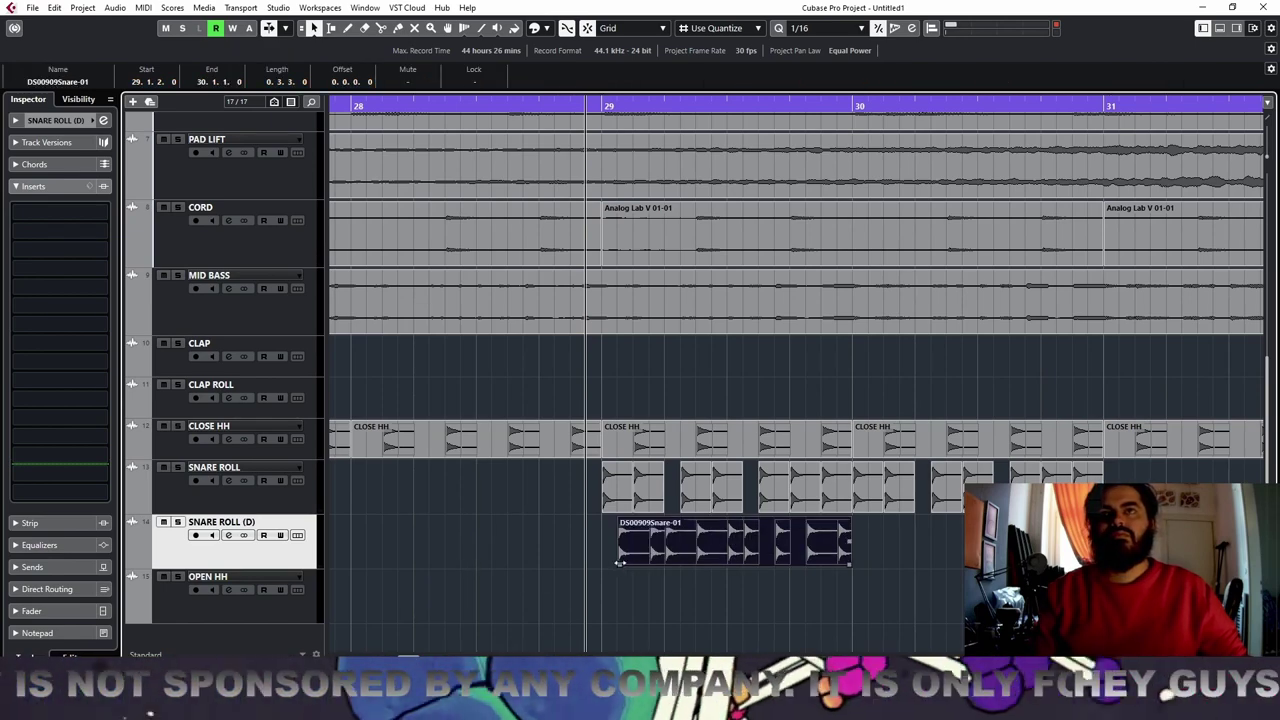
left_click_drag(619, 562, 604, 563)
key("g")
key("g")
key("g")
key("g")
key("g")
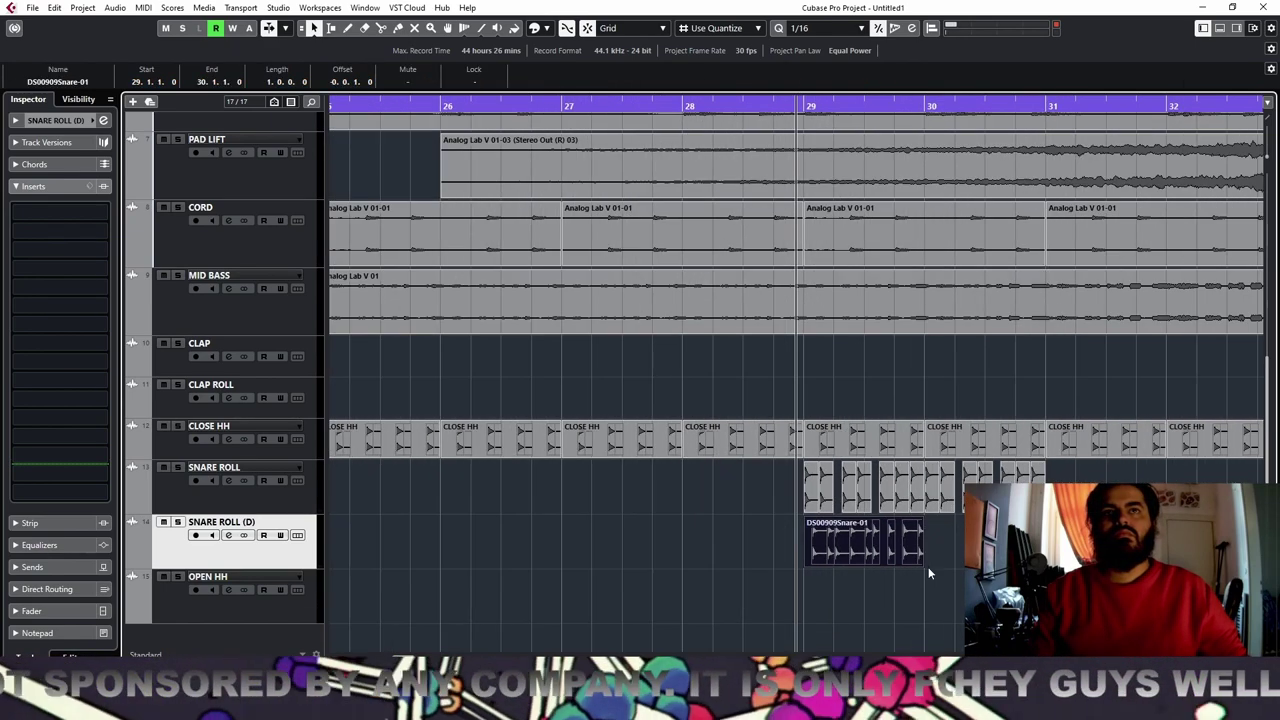
Duplicate the two-bar pattern of bars 29 and 30 on the SNARE ROLL track into bars 31 and 32
key("g")
key("g")
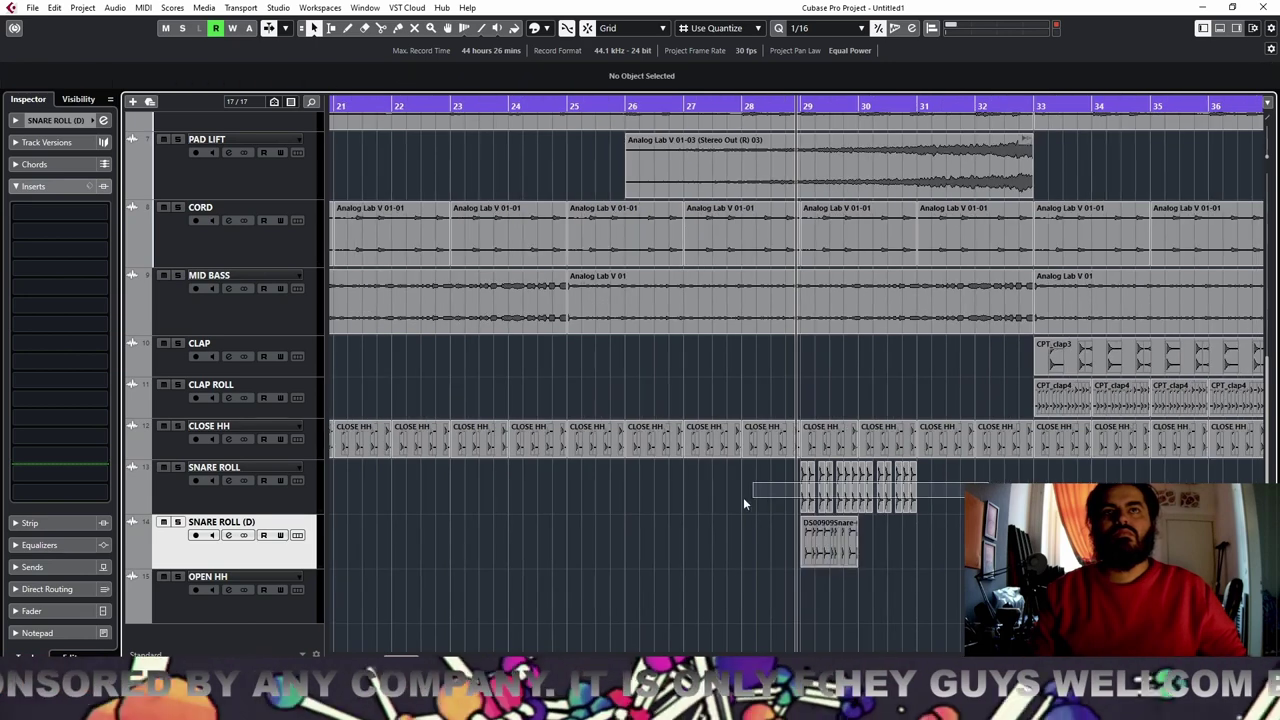
left_click(860, 500)
left_click_drag(1050, 499, 755, 503)
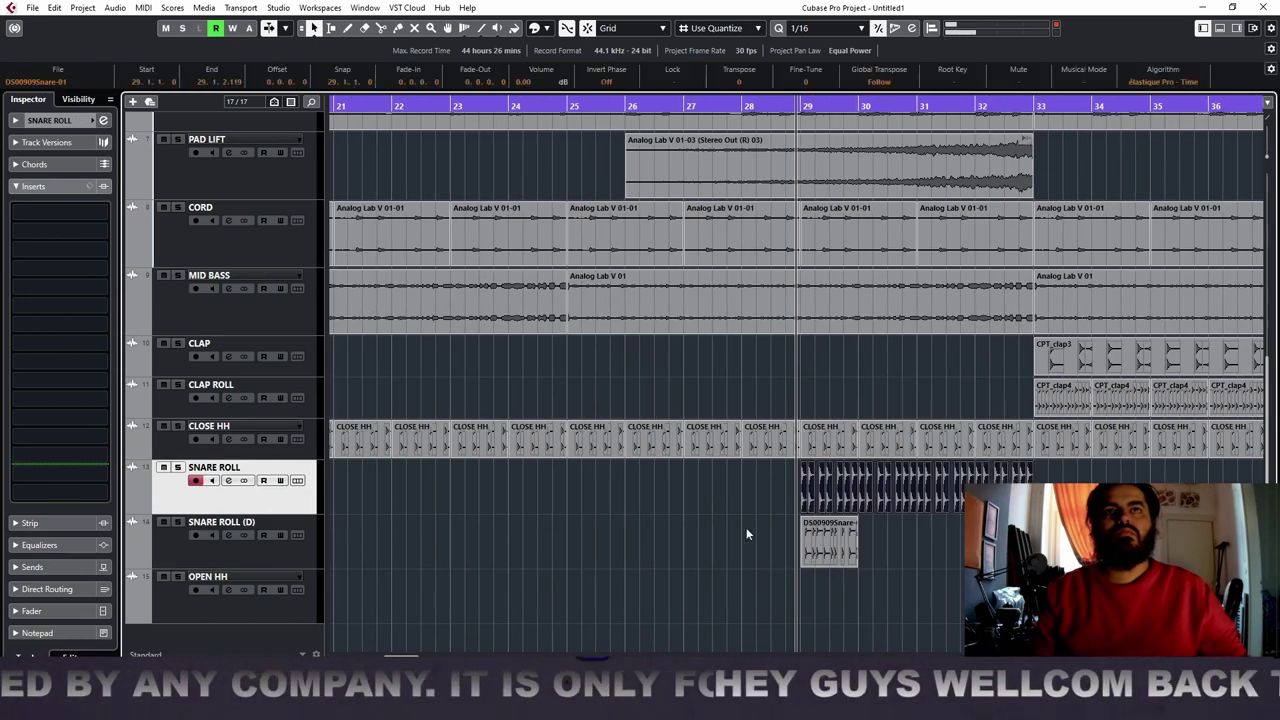
Duplicate the one-bar SNARE ROLL (D) part three times up to bar 33 and play the layered roll
left_click(830, 545)
key("ctrl+d")
key("ctrl+d")
key("ctrl+d")
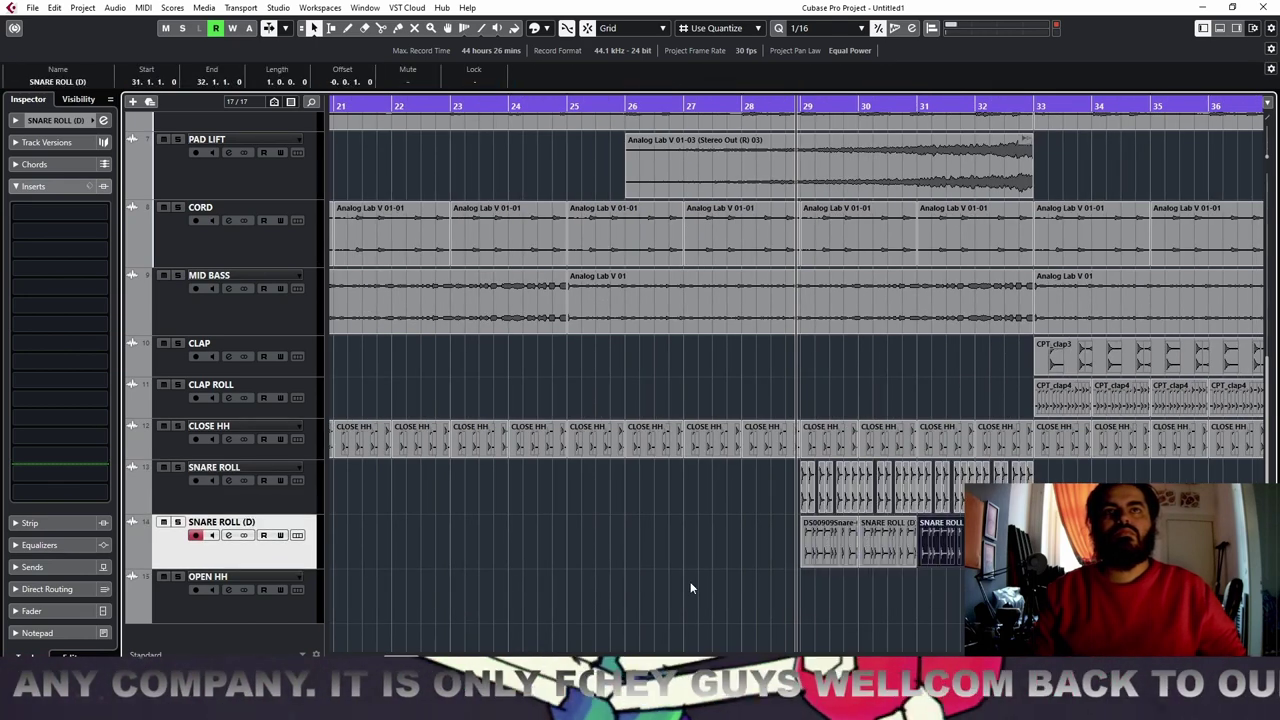
key("space")
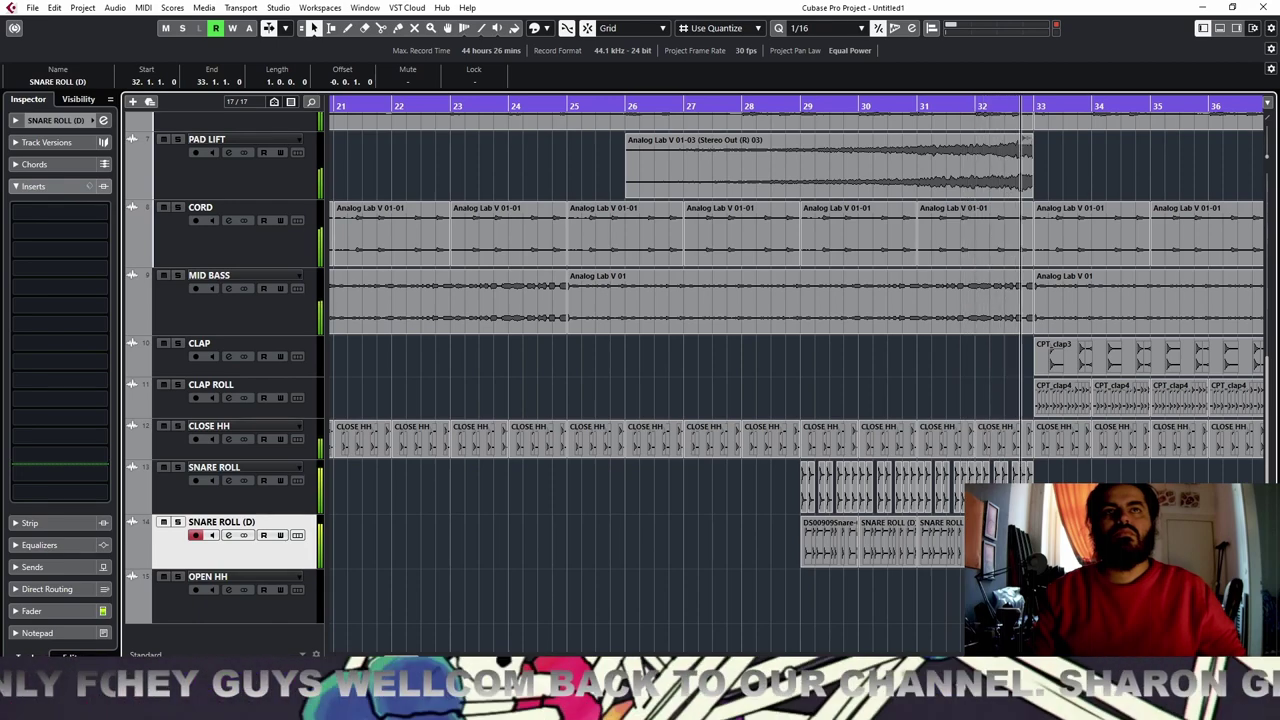
Add a four-bar fade-in to the SNARE ROLL (D) event and set the snare roll volume to -7 dB
key("space")
left_click(865, 558)
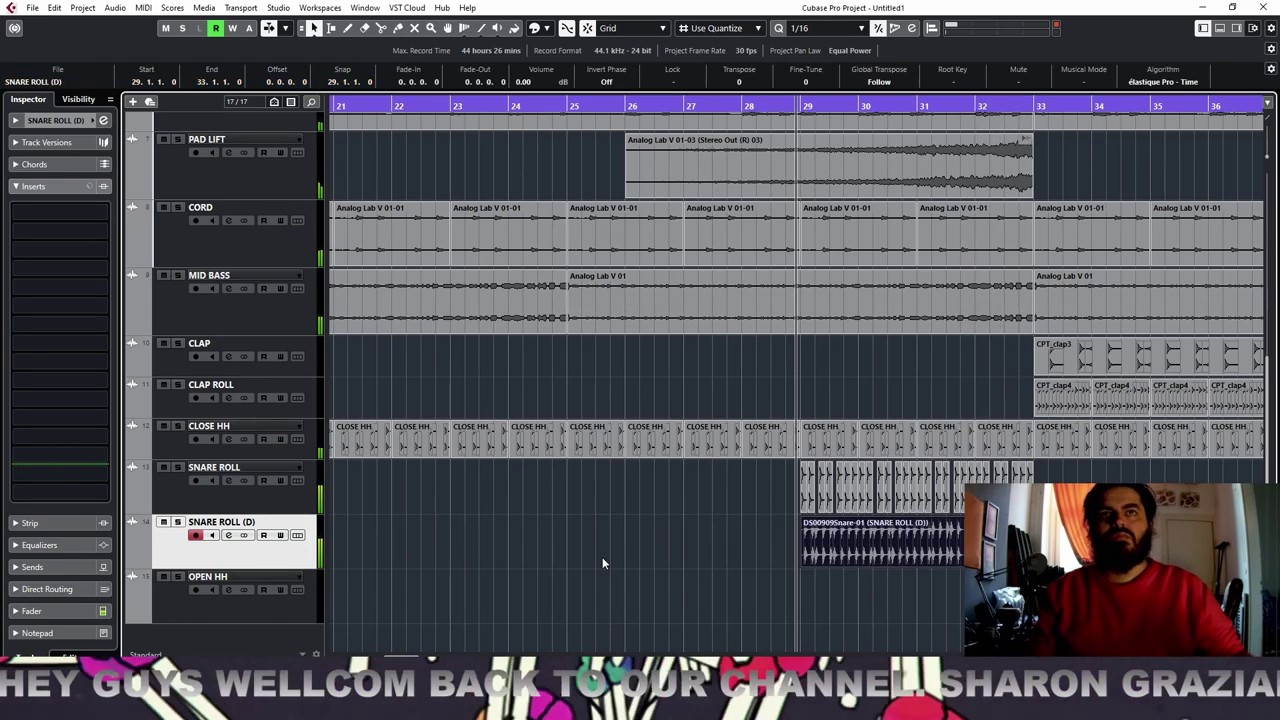
left_click_drag(802, 521, 970, 522)
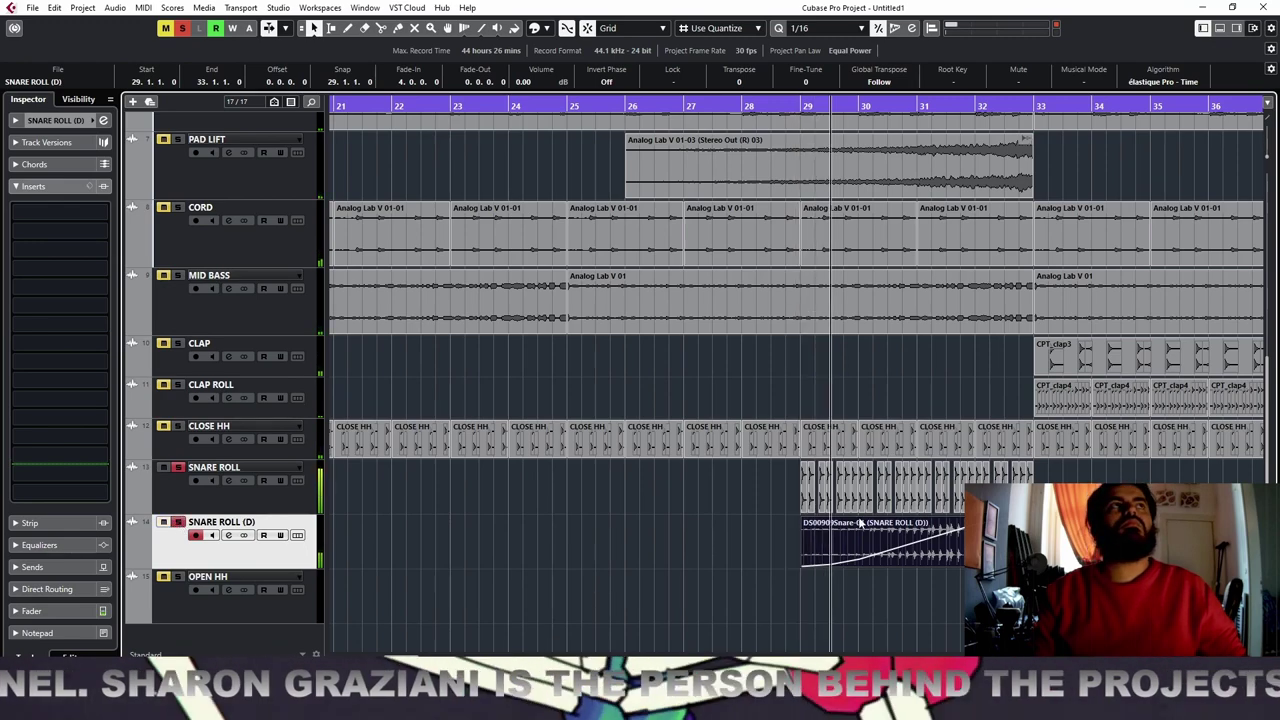
left_click_drag(1068, 496, 492, 556)
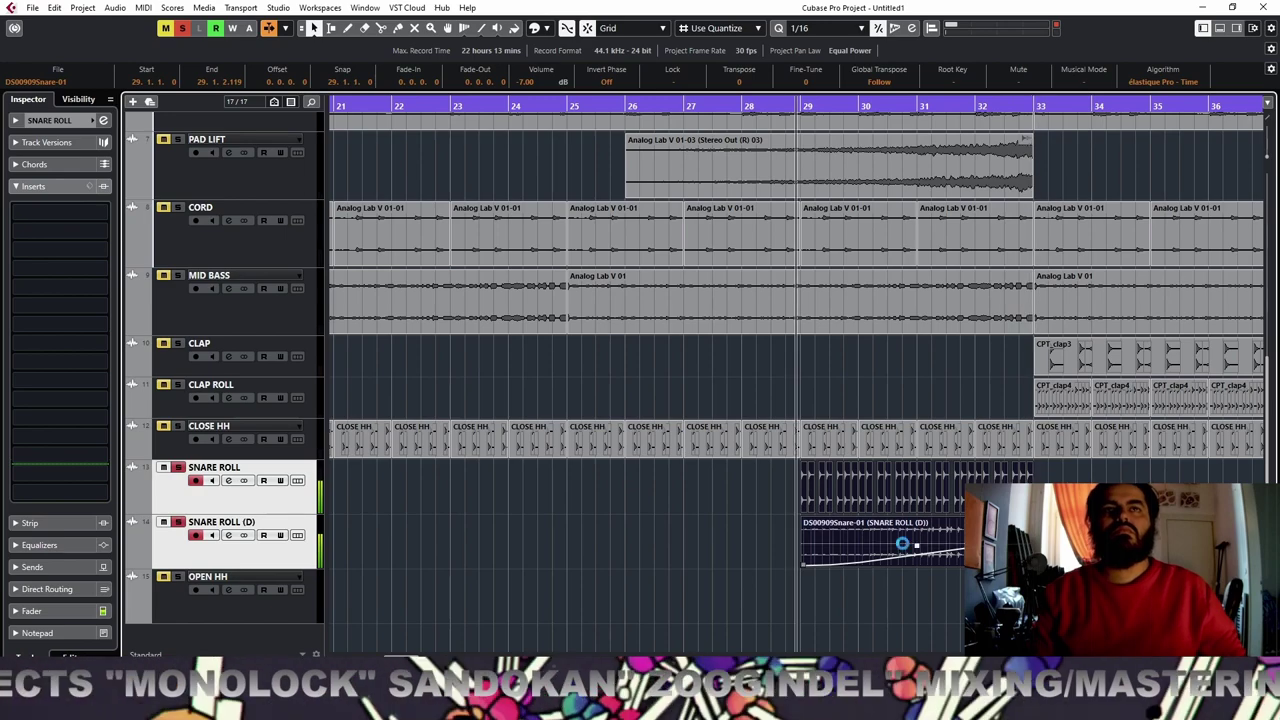
Render the snare roll to a new audio track and disable the original SNARE ROLL and SNARE ROLL (D) tracks
left_click(919, 549)
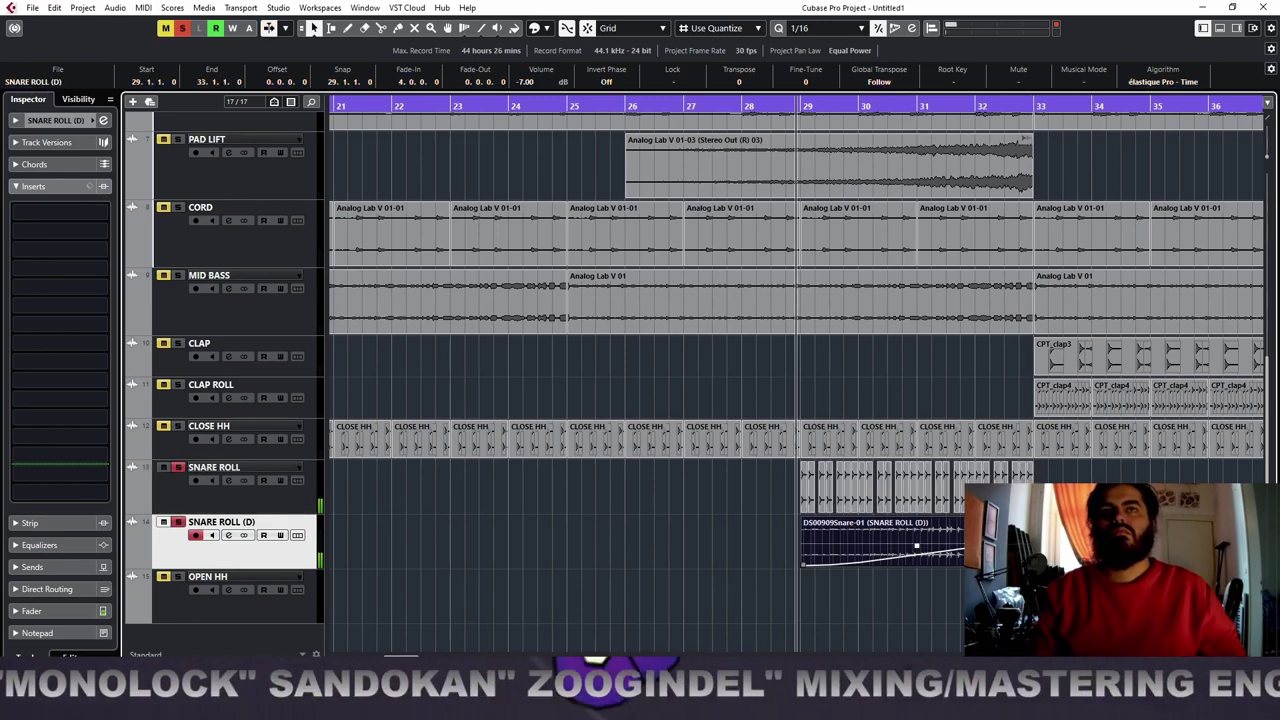
key("alt+r")
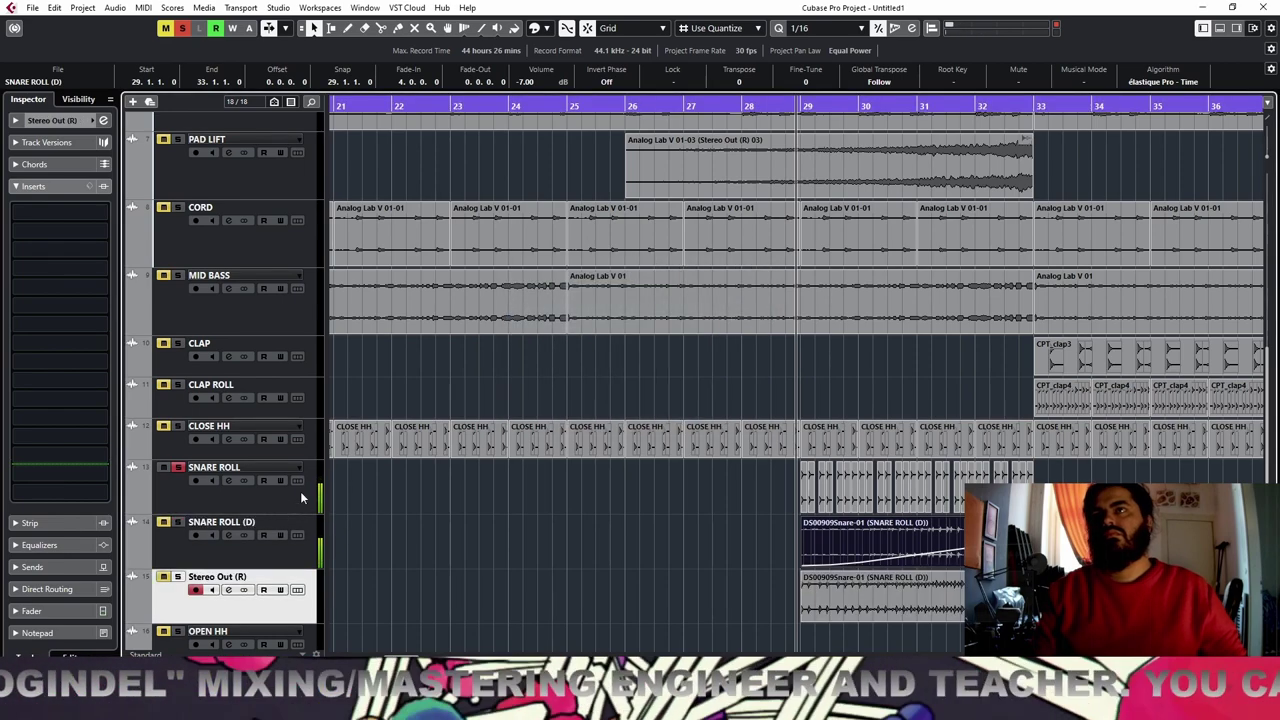
left_click(304, 503)
left_click(302, 545, "ctrl")
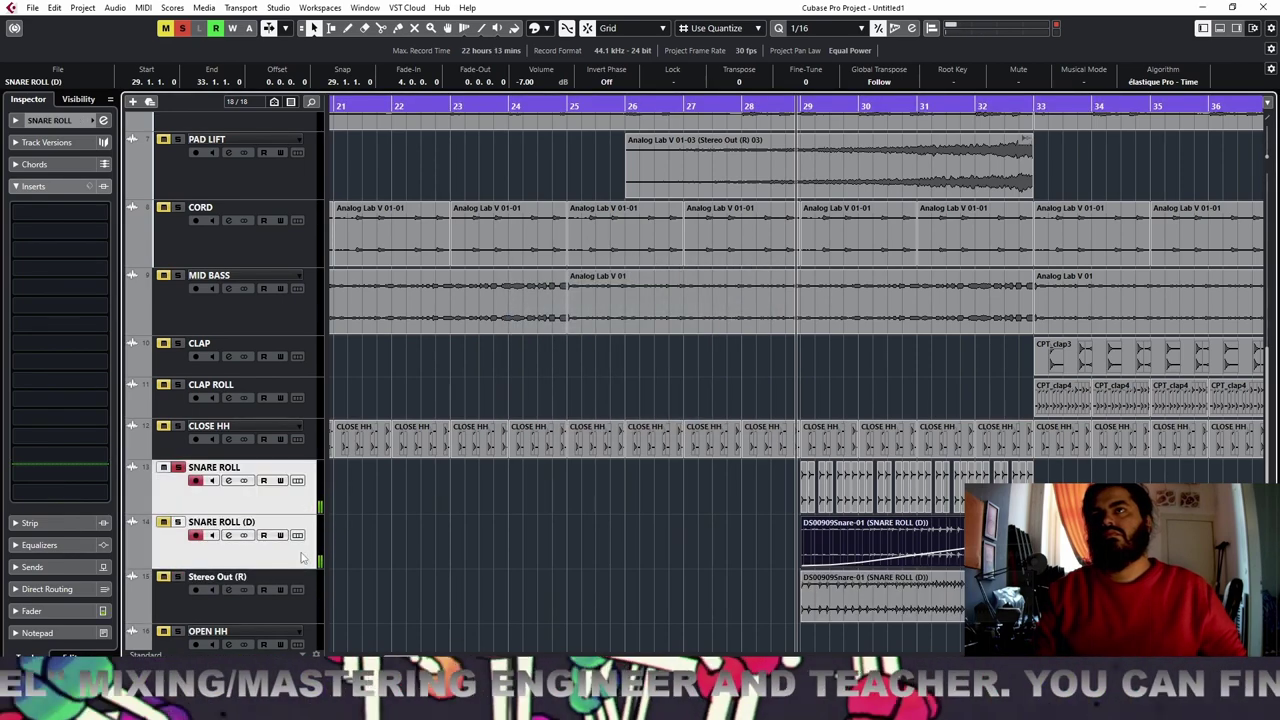
right_click(302, 550)
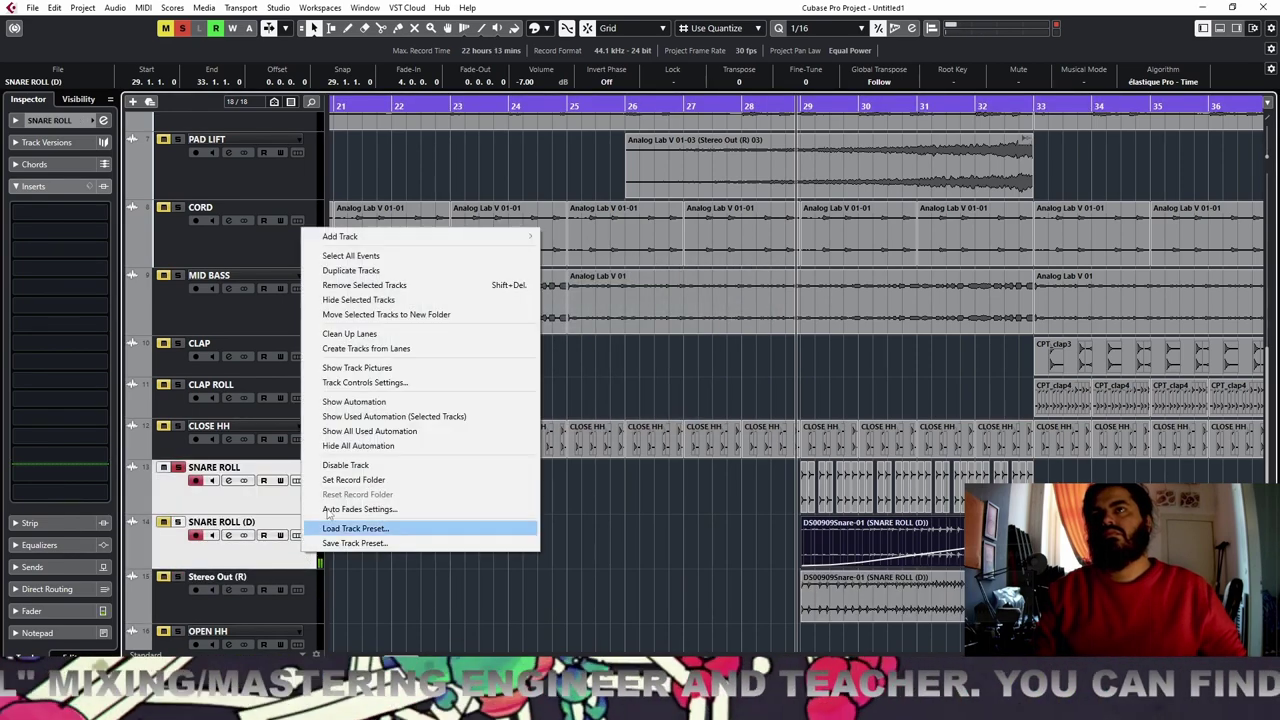
left_click(417, 466)
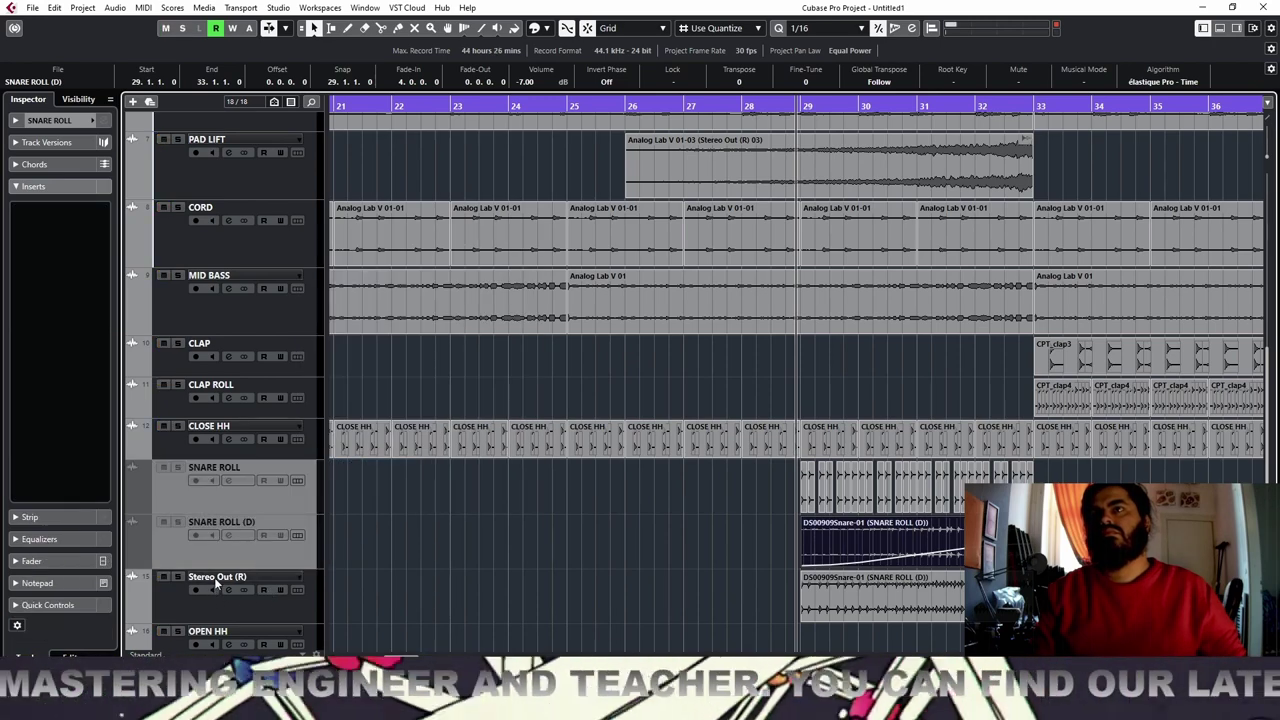
Rename the rendered track SNARE ROLL and load the Frequency equalizer in its first insert slot
double_click(214, 577)
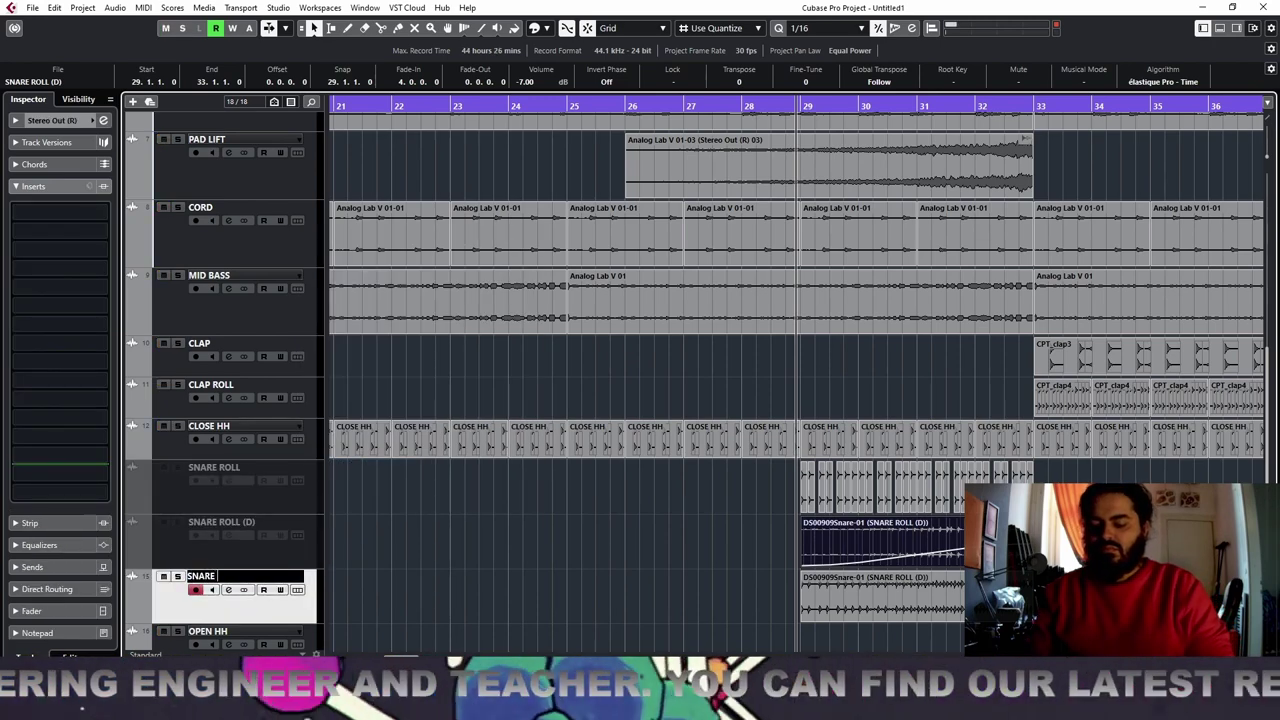
key("Return")
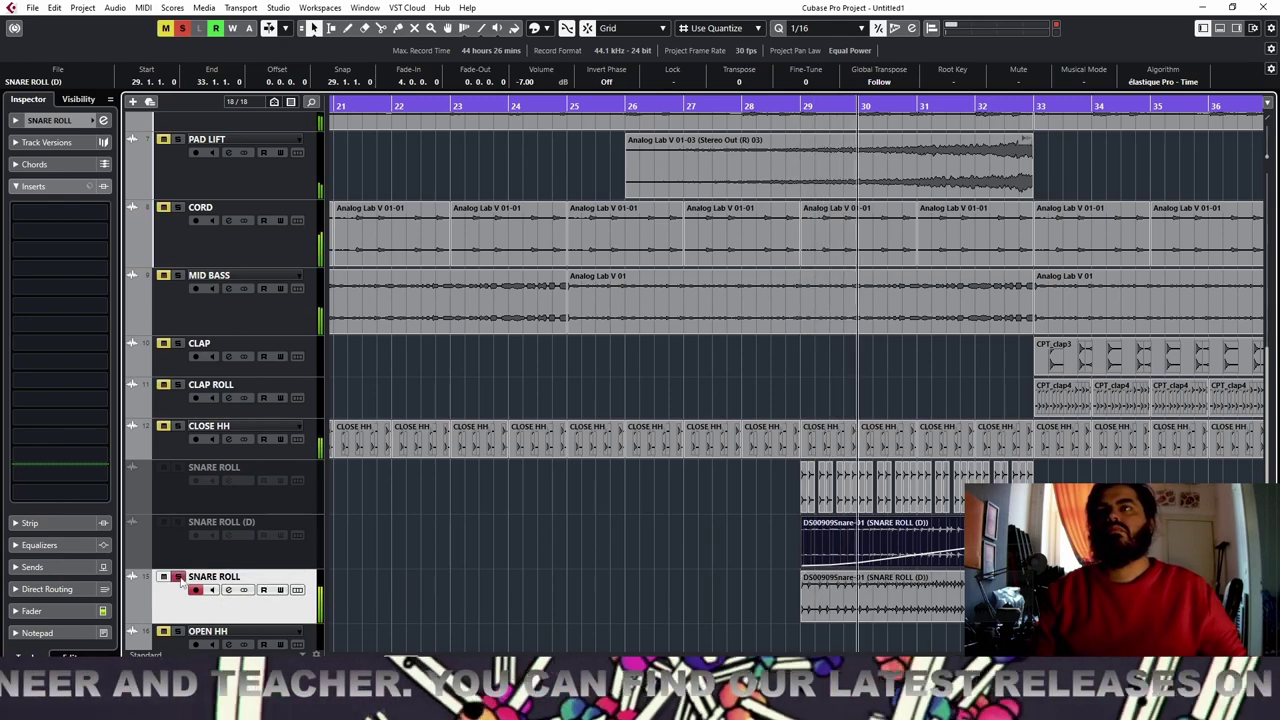
left_click(228, 589)
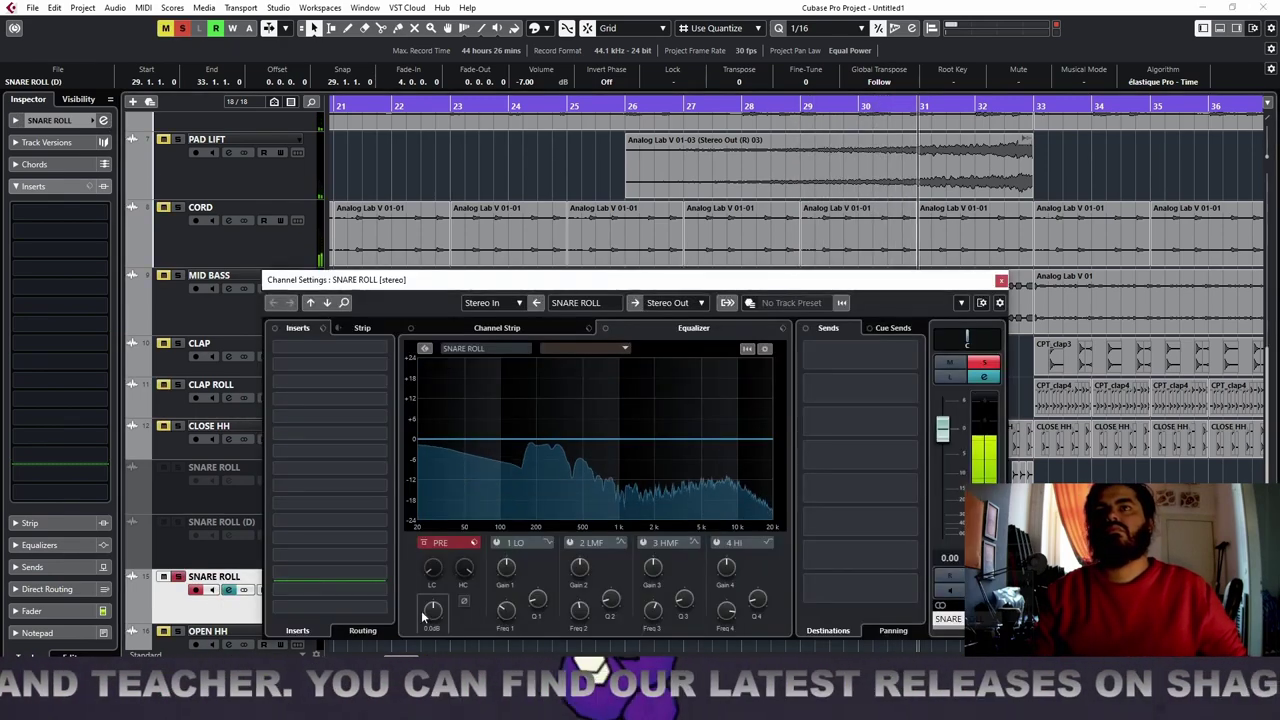
left_click(350, 349)
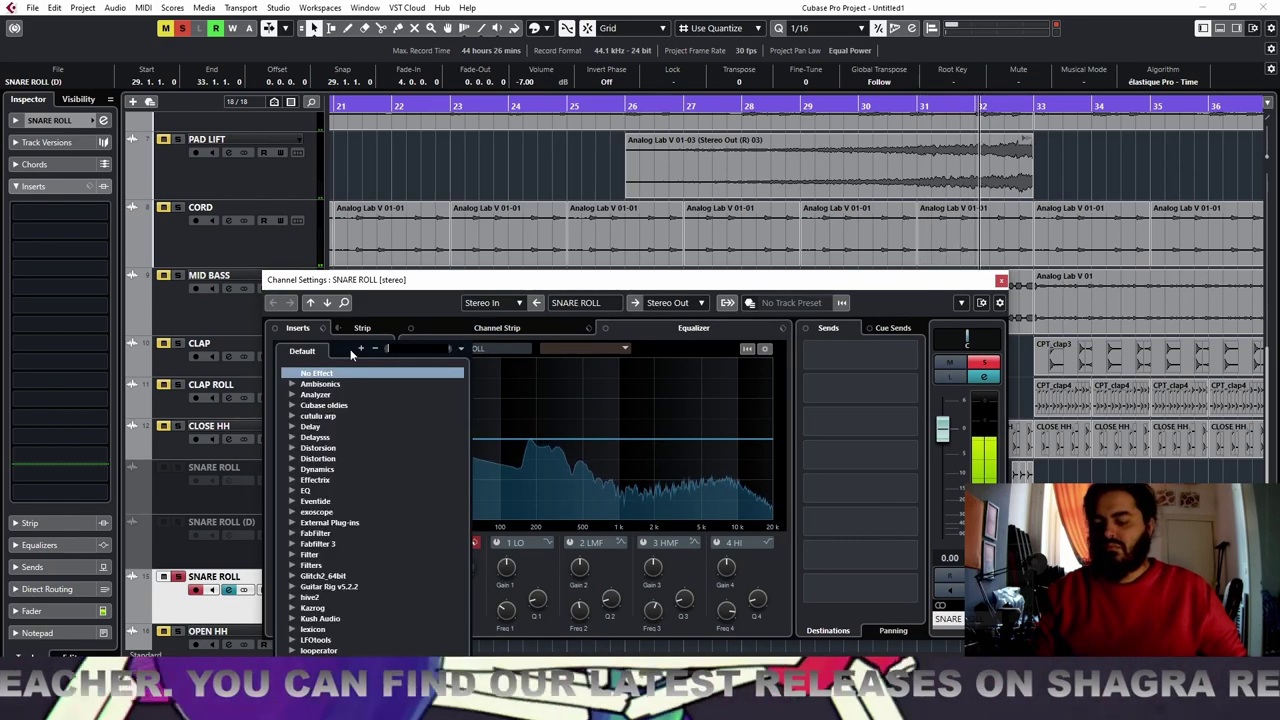
type("FRE")
left_click(361, 387)
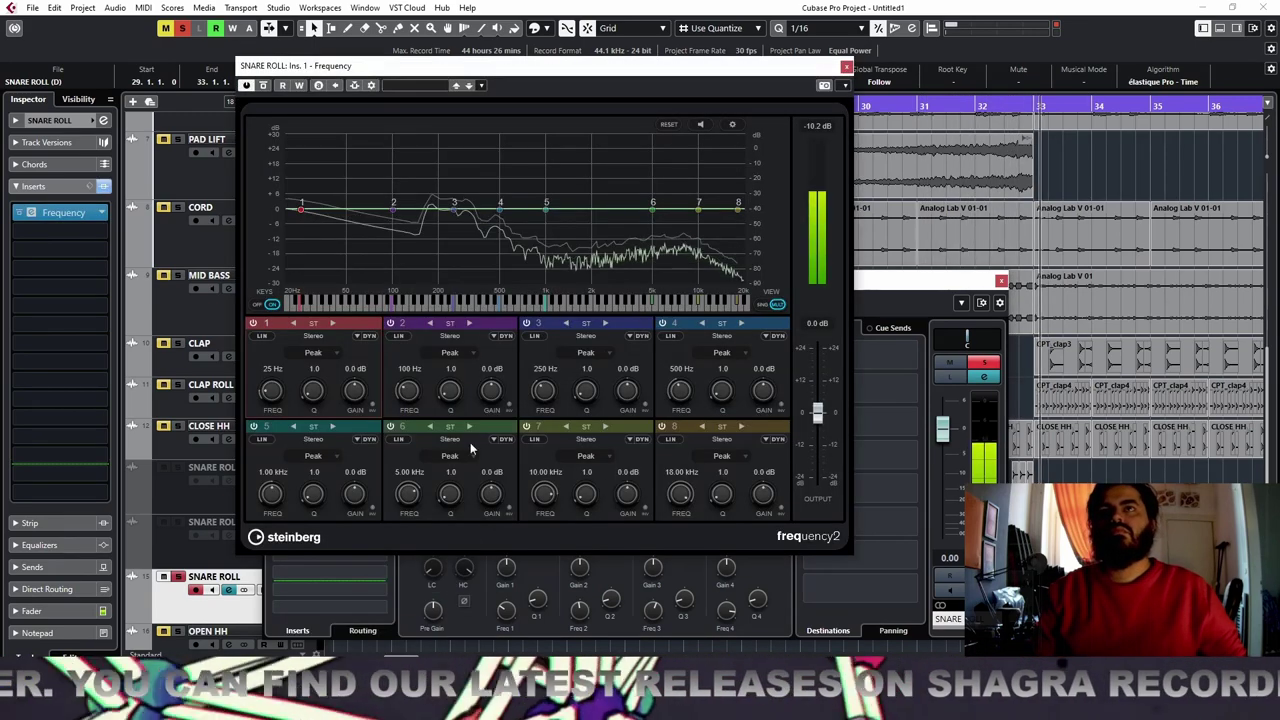
Set band 1 of the snare roll equalizer to Cut 48 at 149 Hz
left_click(313, 352)
left_click(355, 412)
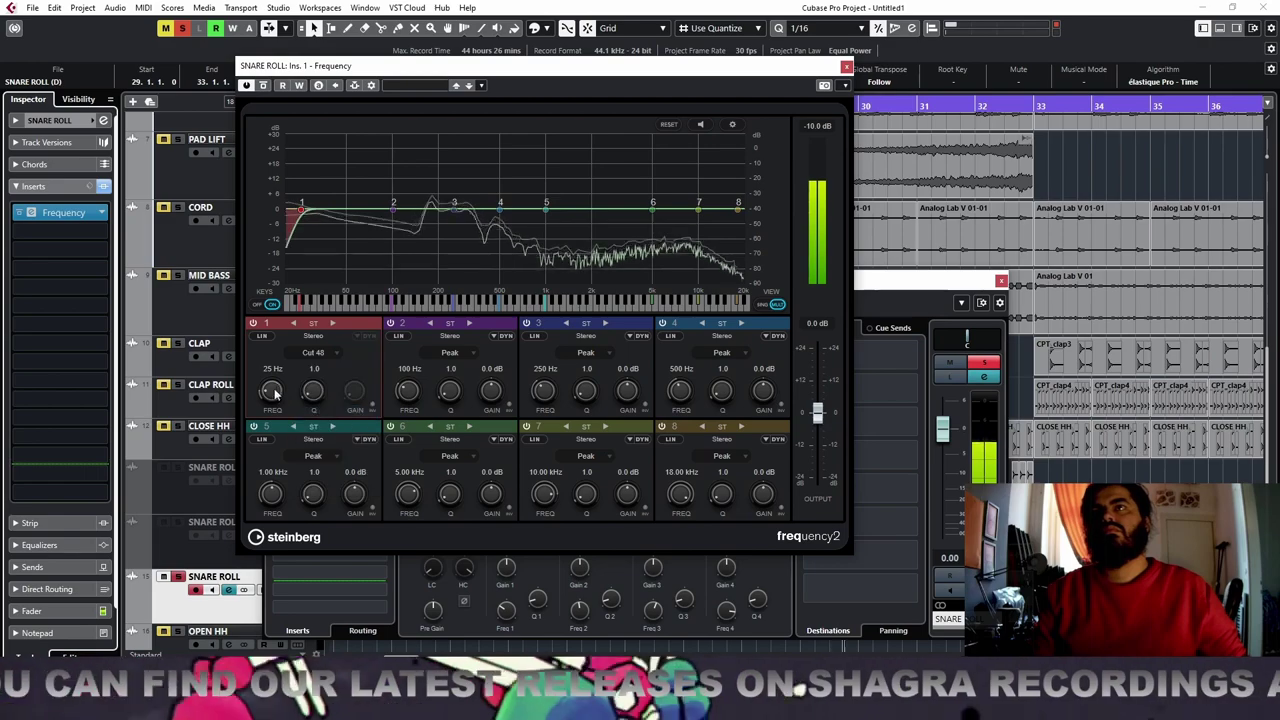
left_click_drag(275, 391, 266, 362)
scroll(266, 368, "up", 3)
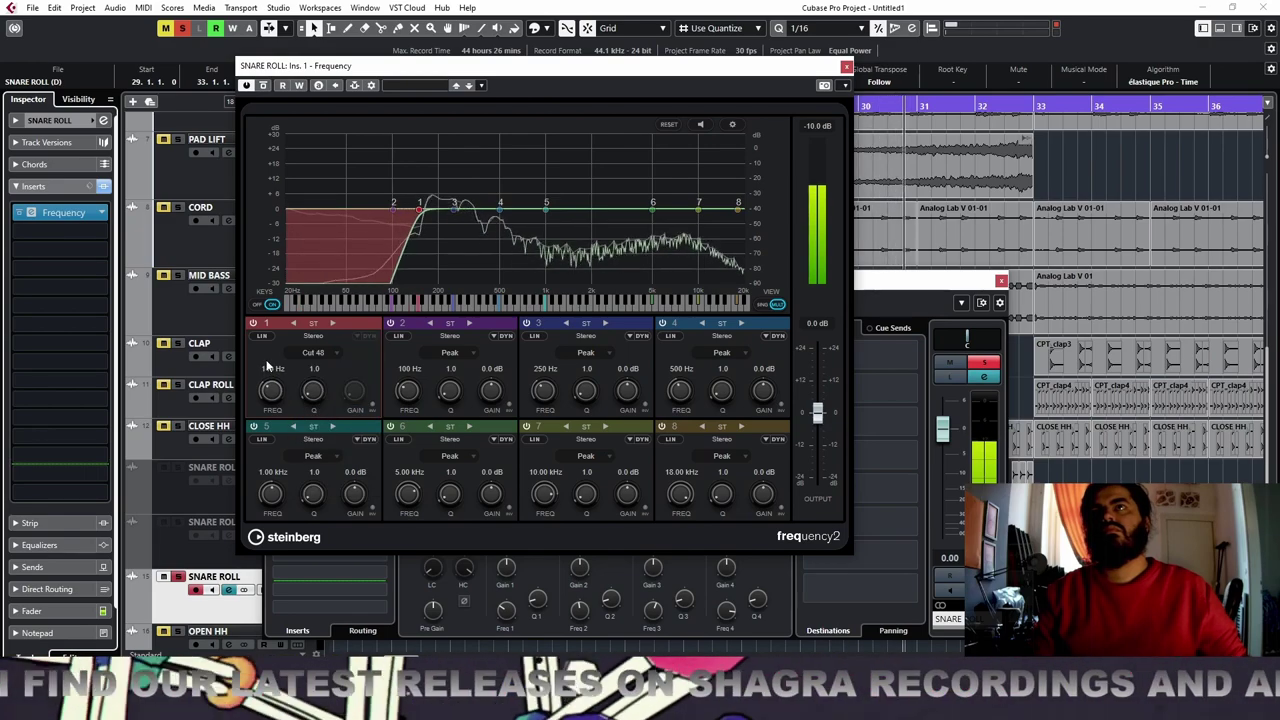
Lower band 2 of the snare roll equalizer to -5 dB at about 195 Hz, and clear the solo on all tracks
left_click_drag(393, 203, 438, 223)
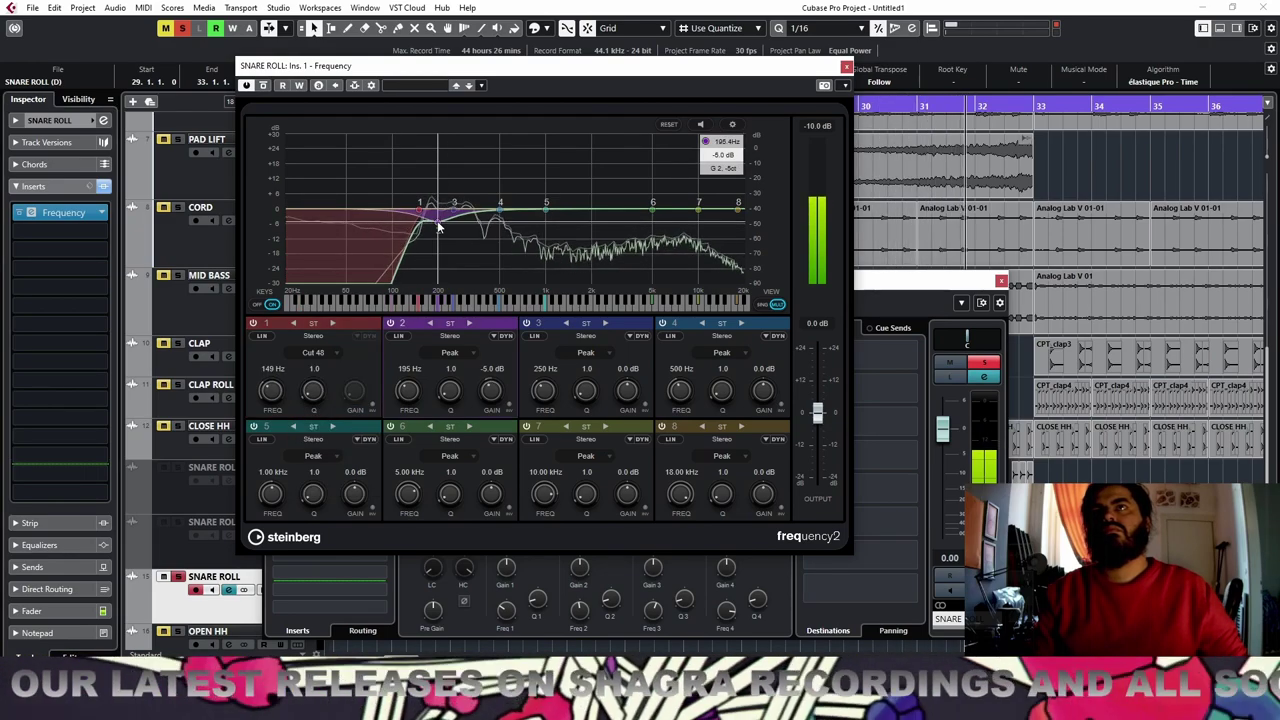
left_click(847, 67)
left_click(1001, 280)
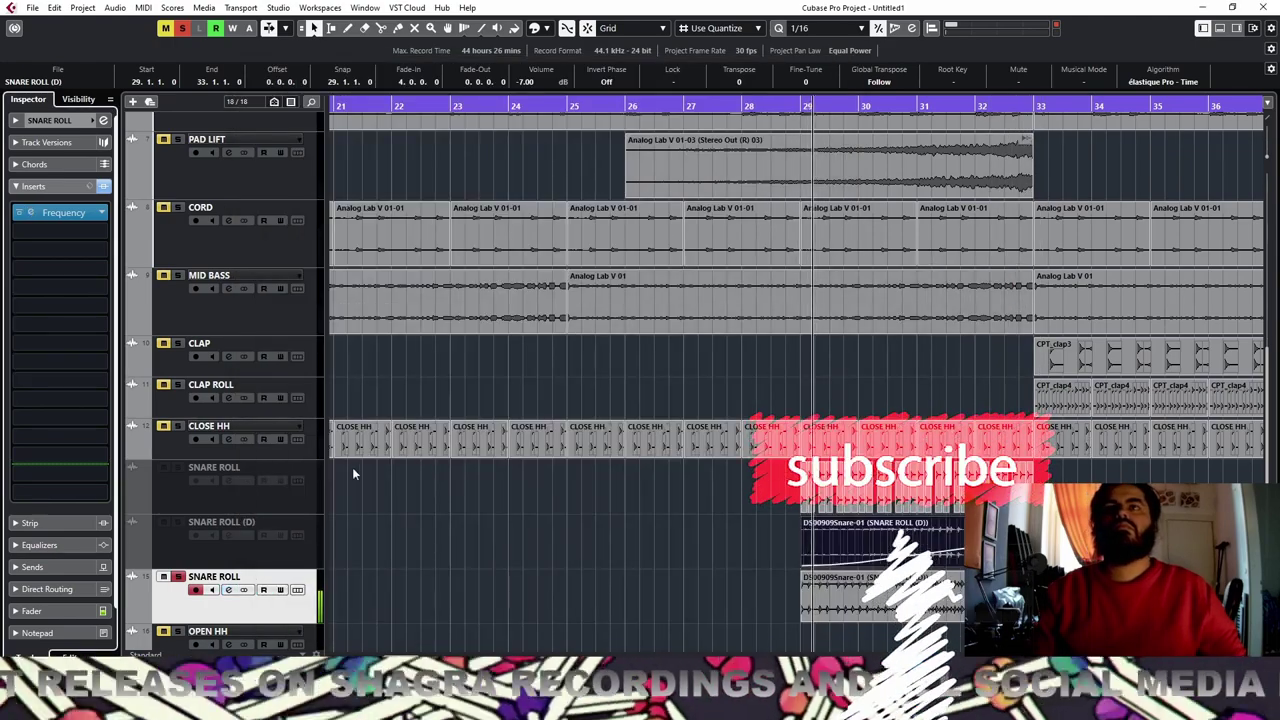
left_click(181, 30)
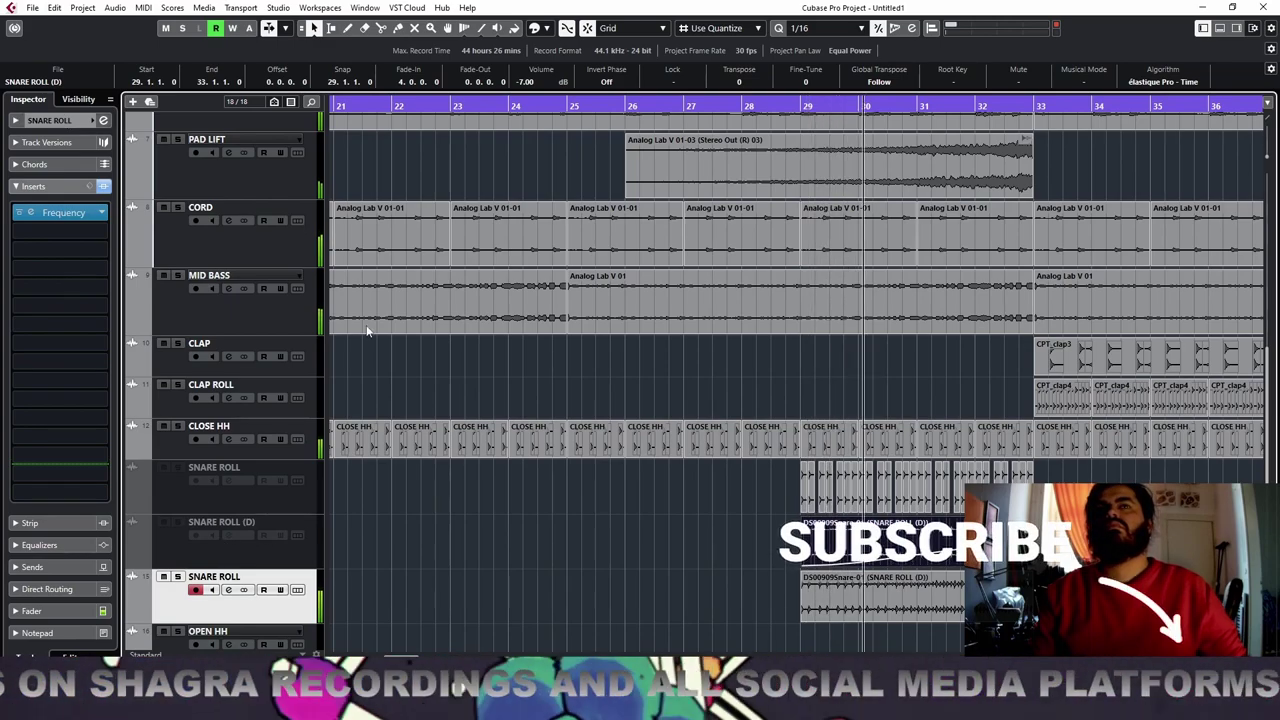
Delete the BASS events from bar 34 to bar 48, keeping only the one at bar 33
key("g")
key("g")
key("g")
key("g")
key("g")
key("g")
key("g")
key("g")
key("g")
key("g")
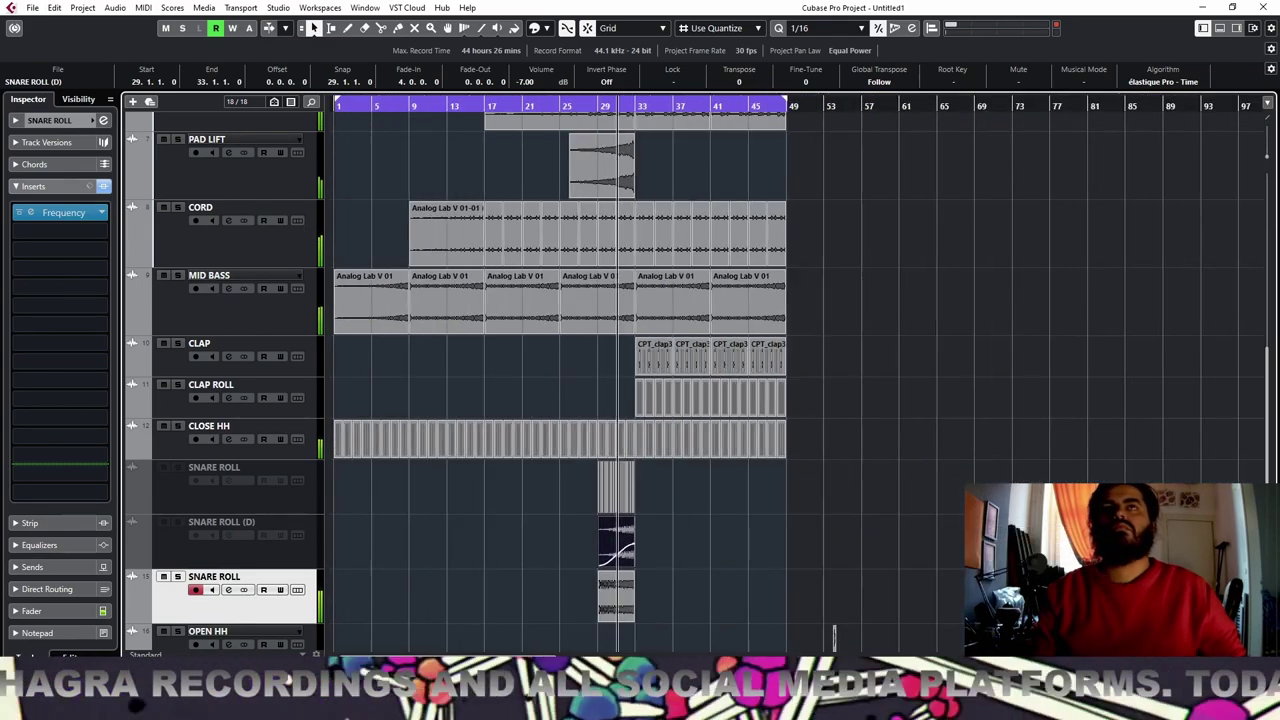
scroll(916, 478, "up", 5)
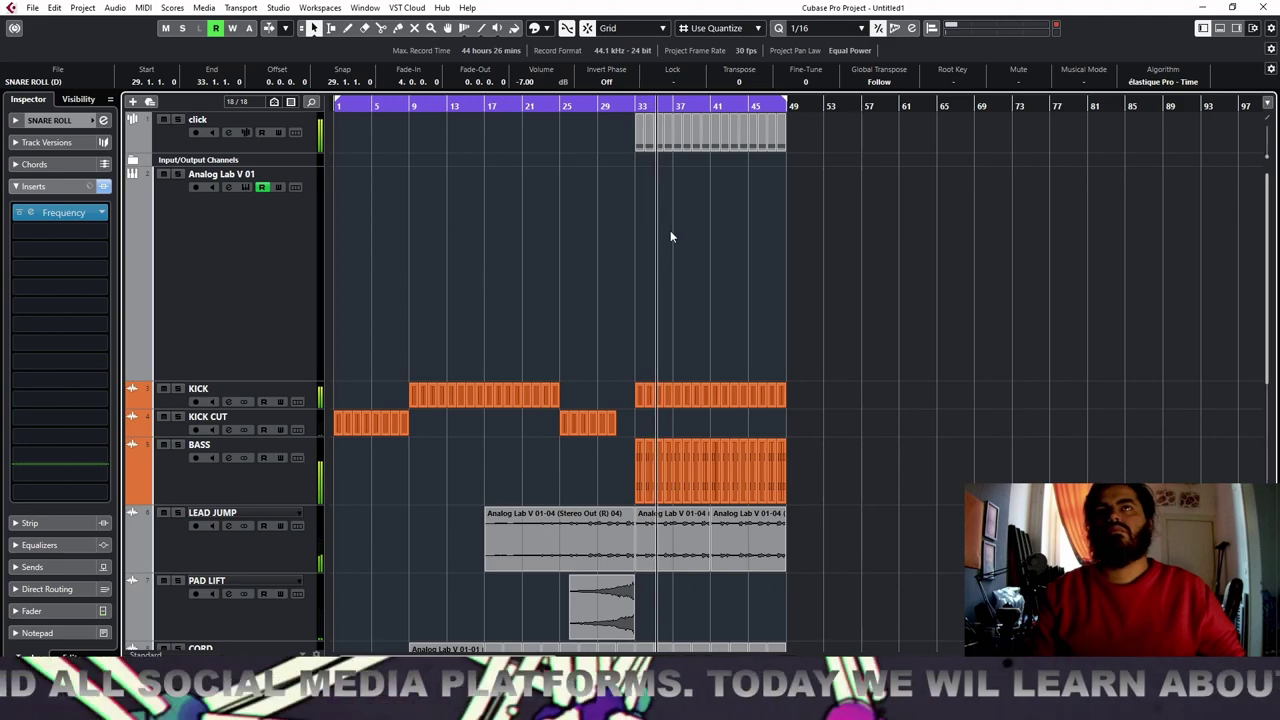
scroll(659, 209, "down", 5)
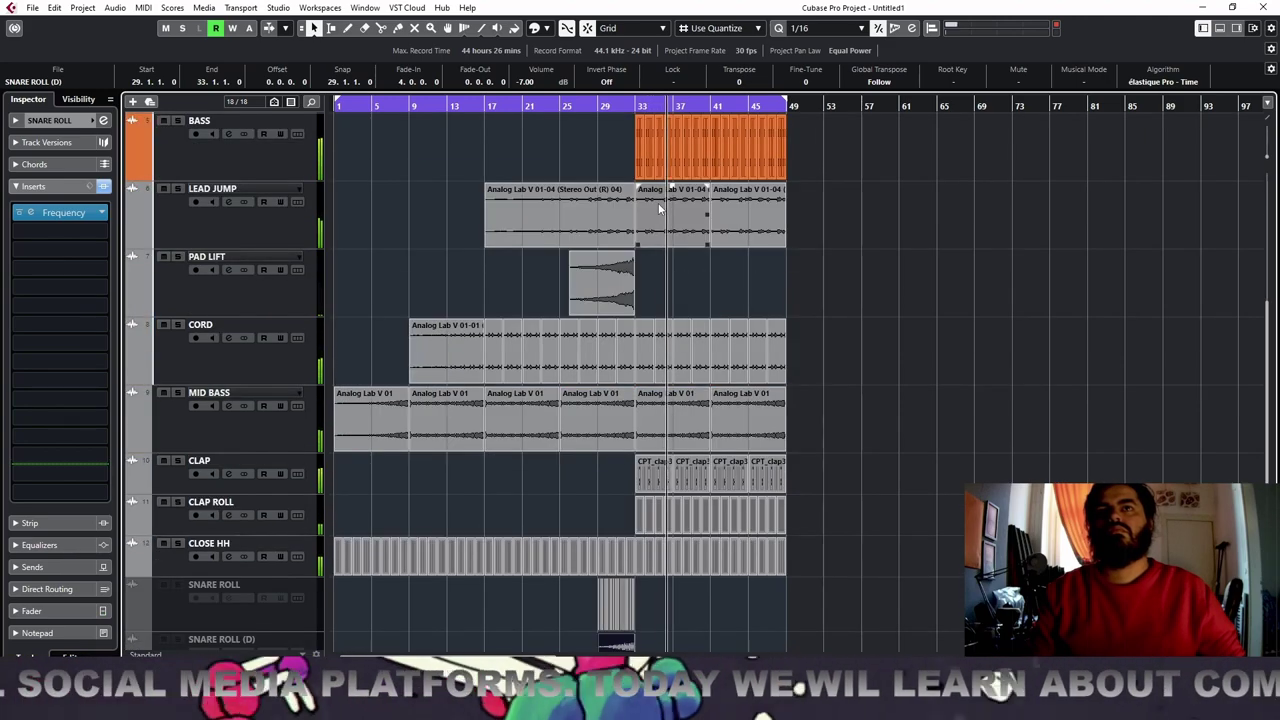
left_click_drag(633, 110, 637, 137)
scroll(870, 290, "up", 3)
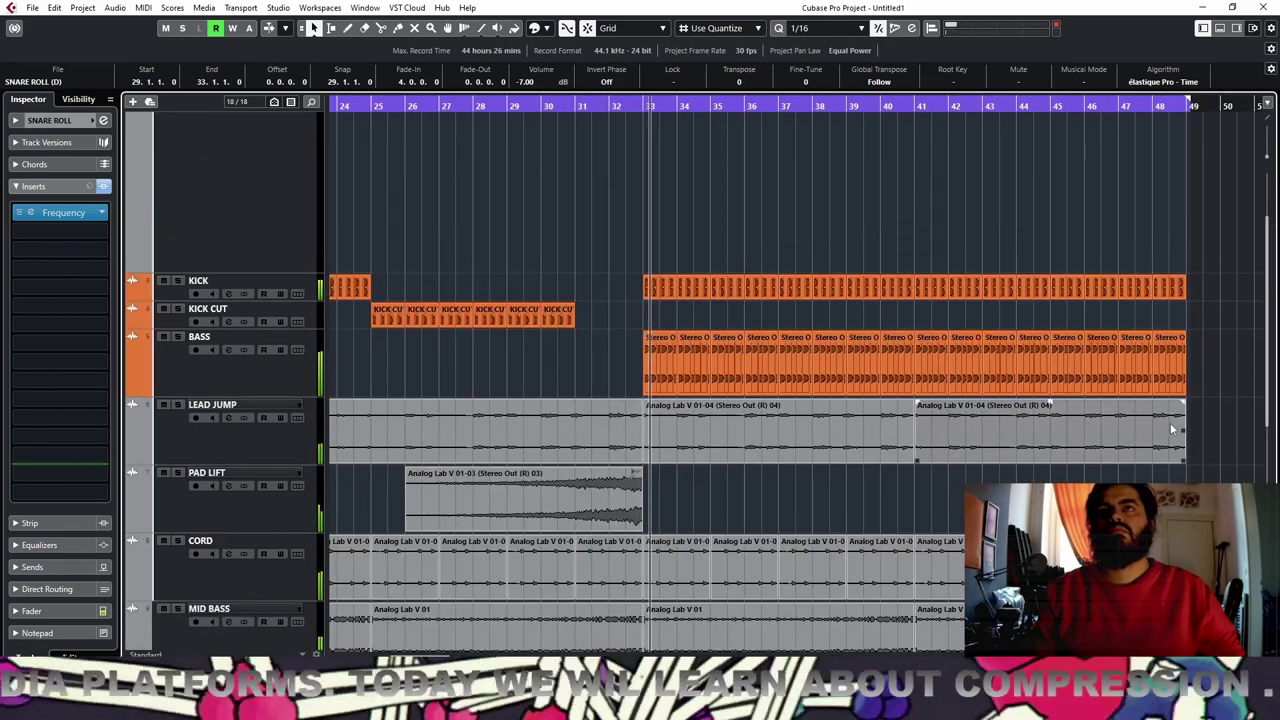
left_click_drag(1245, 397, 702, 366)
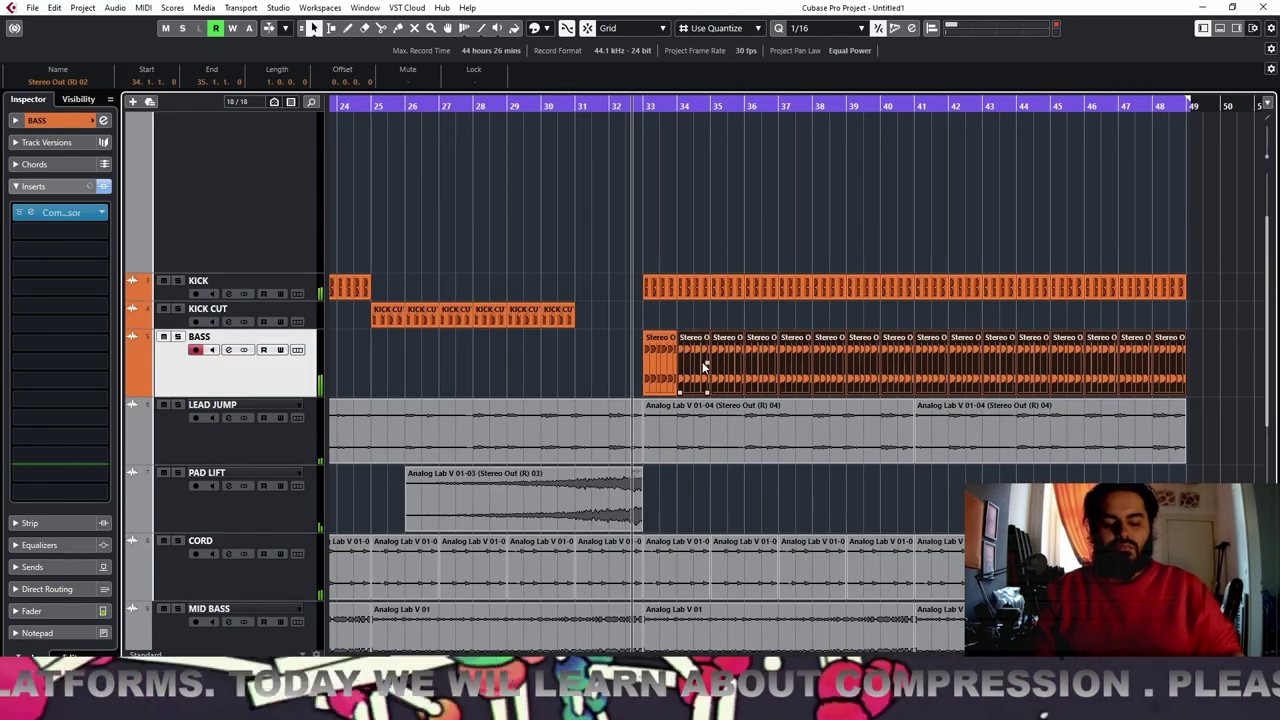
key("Delete")
Open the remaining BASS part at bar 33 for editing its individual notes
key("h")
key("h")
key("h")
key("h")
key("h")
key("h")
key("h")
key("h")
key("h")
key("h")
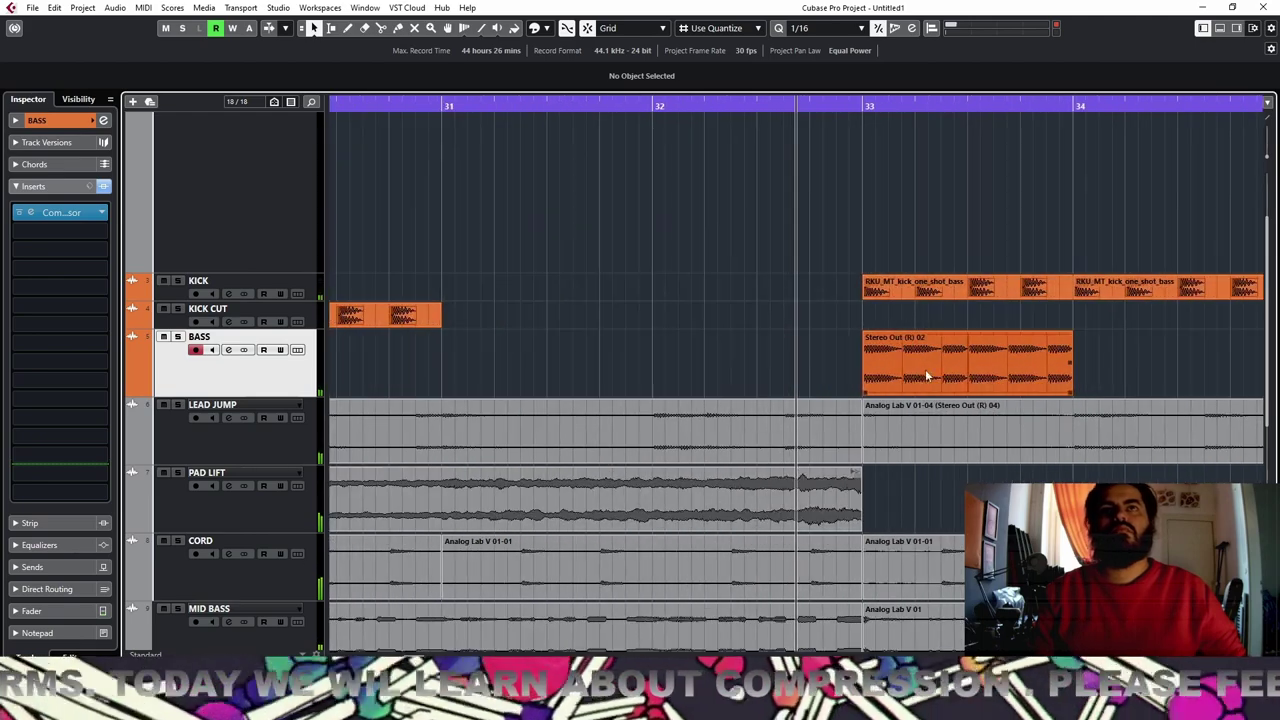
double_click(922, 373)
key("space")
key("g")
key("space")
key("g")
key("g")
key("g")
key("g")
key("g")
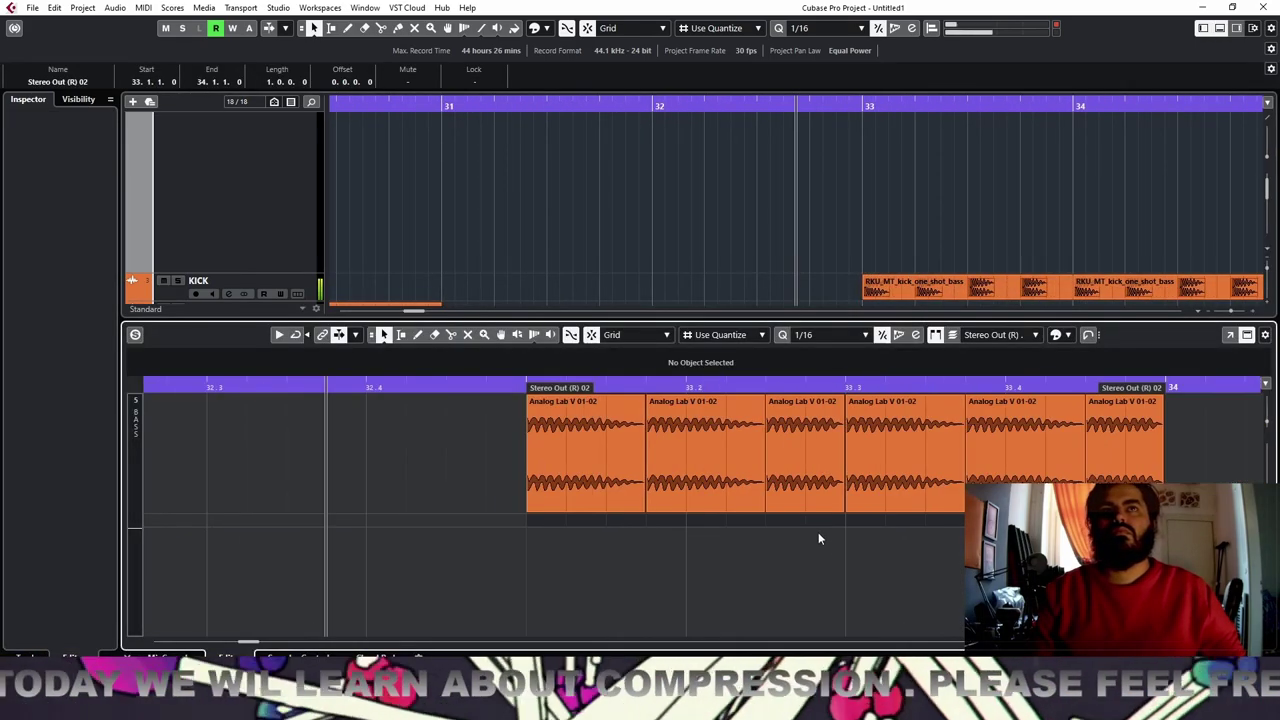
Move the second bass note to 33.1.3 and trim its end to just before 33.2
left_click(604, 487)
key("space")
key("space")
mouse_move(642, 509)
left_mouse_down()
mouse_move(603, 508)
mouse_move(628, 500)
left_mouse_up()
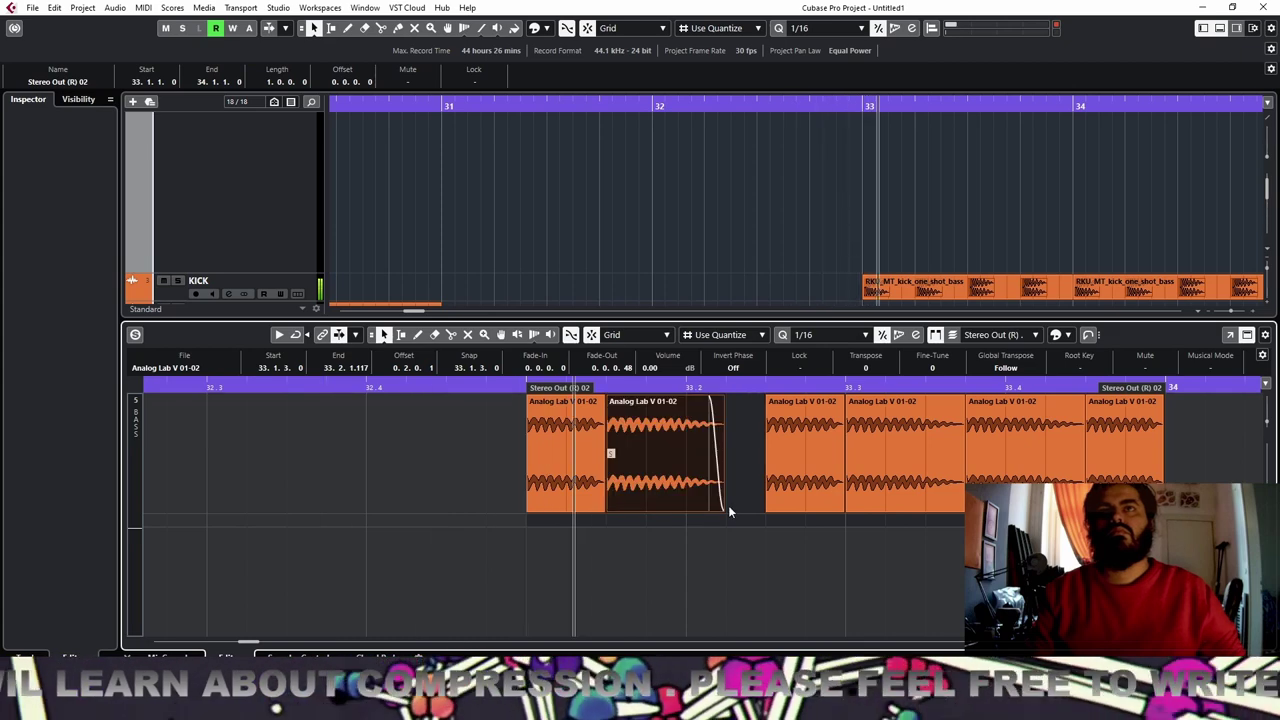
left_click_drag(724, 510, 686, 510)
Move the third bass note to 33.2.2 and extend its end to the note starting at 33.3
left_click(812, 488)
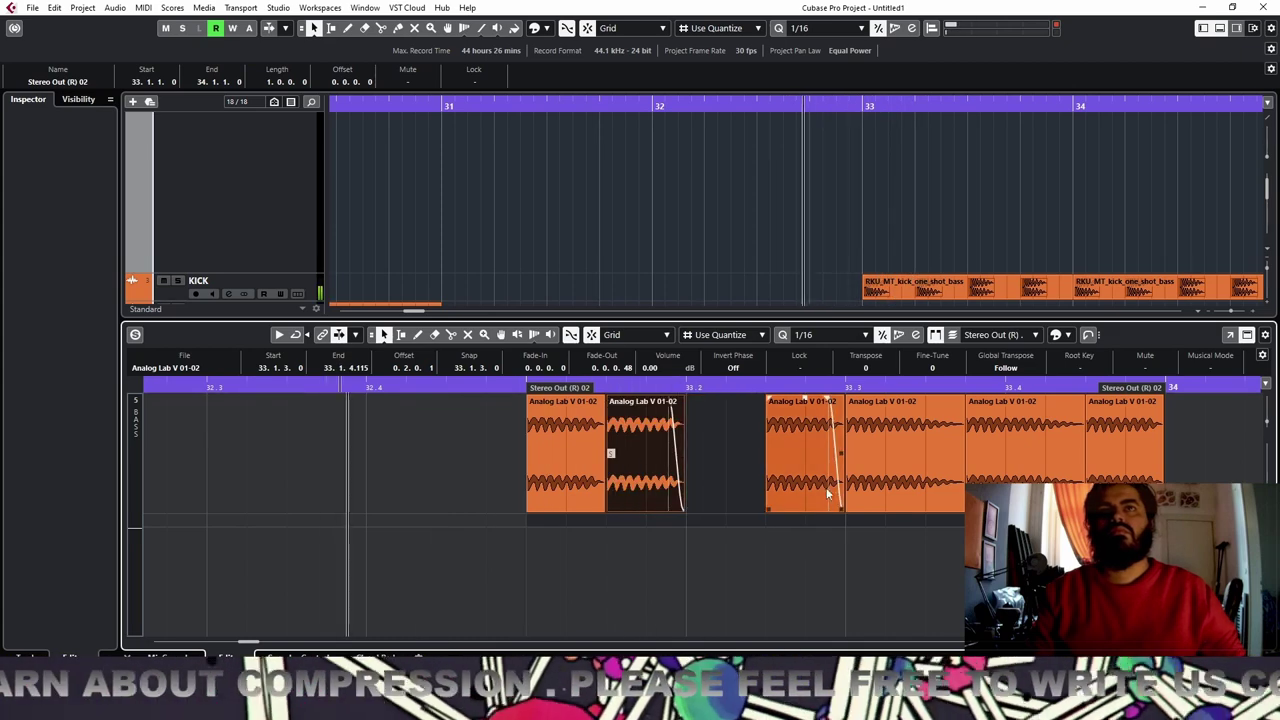
left_click_drag(839, 500, 801, 502)
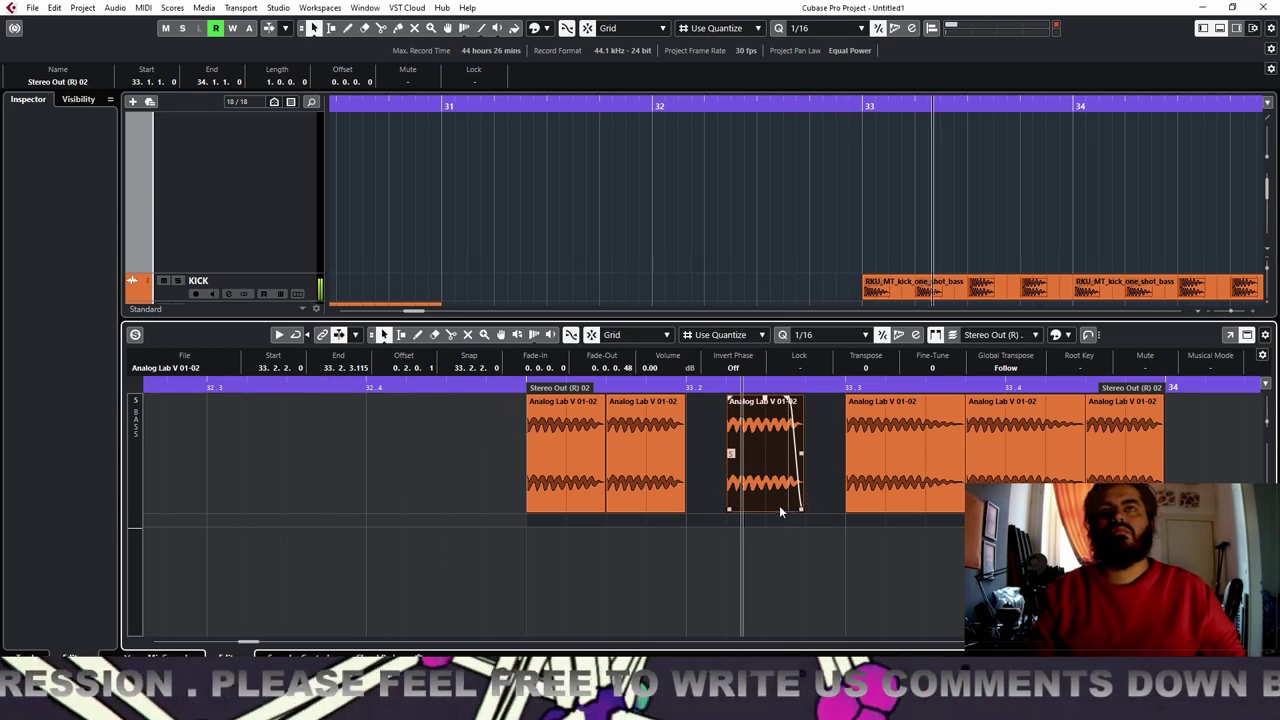
left_click_drag(800, 509, 845, 510)
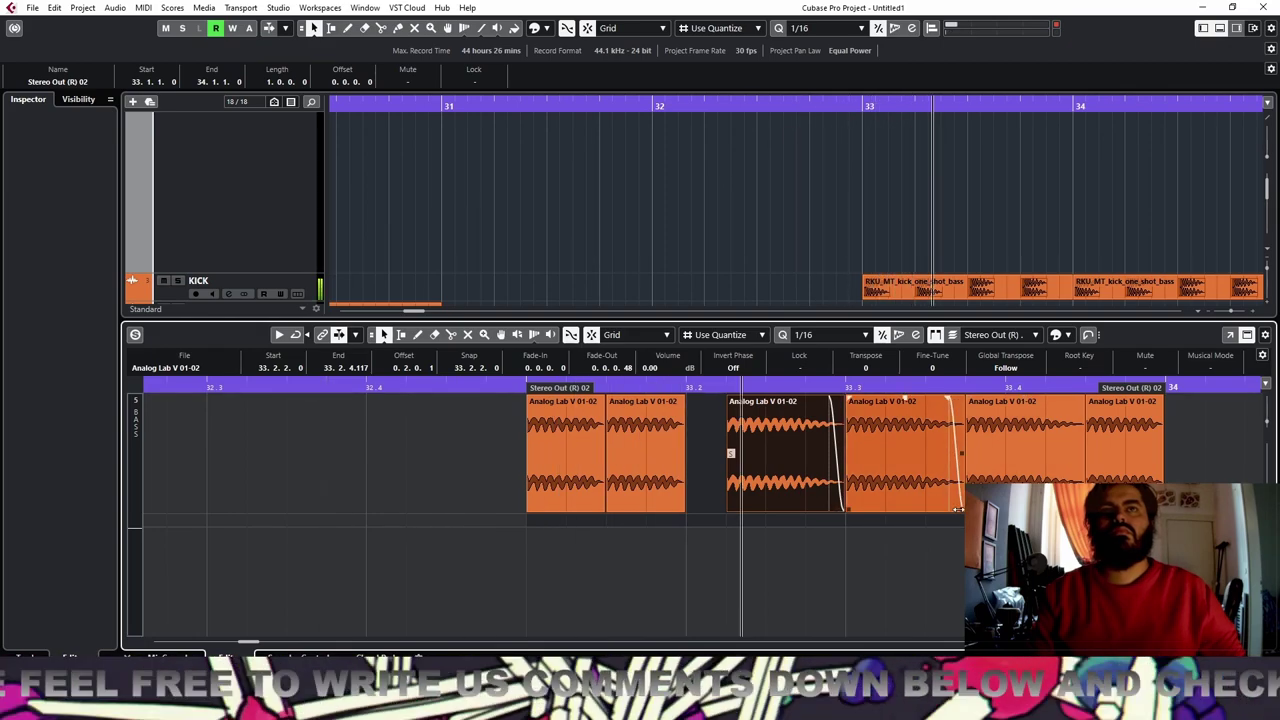
left_click(1025, 402)
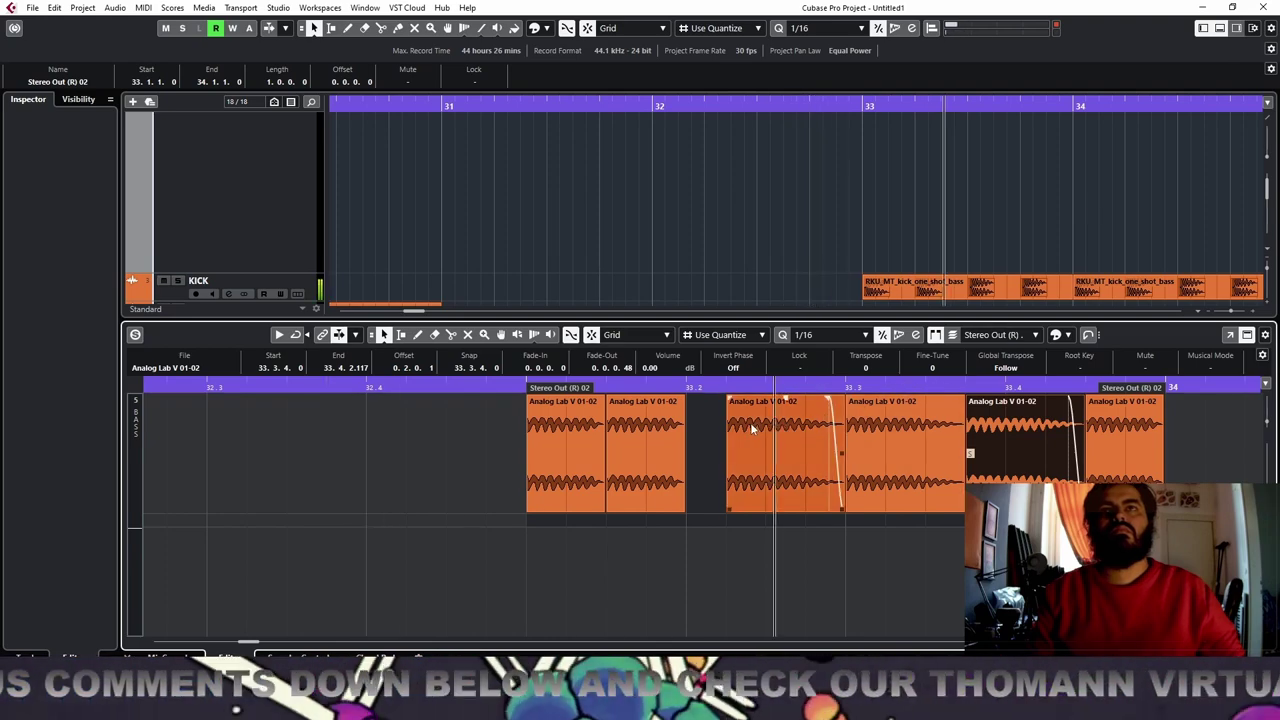
Set the threshold of the BASS track's compressor to -37.1 dB while listening to the playback
scroll(1027, 224, "down", 3)
left_click(184, 224)
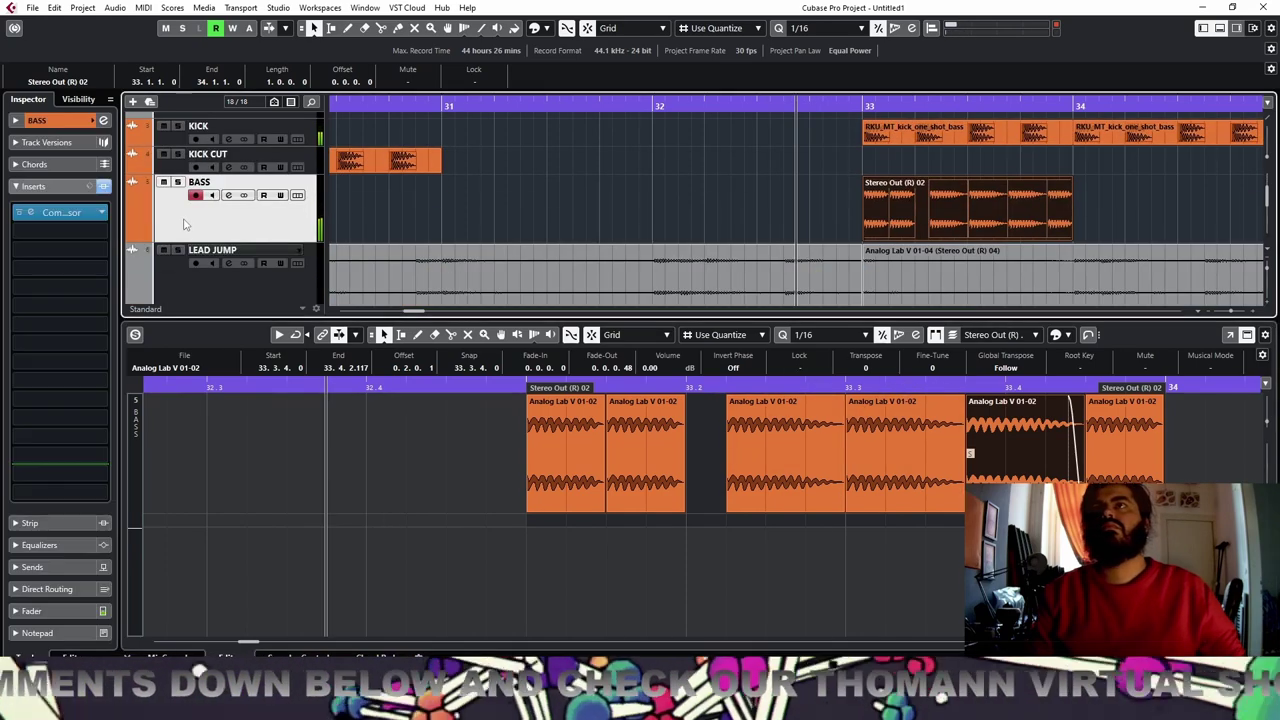
left_click(55, 214)
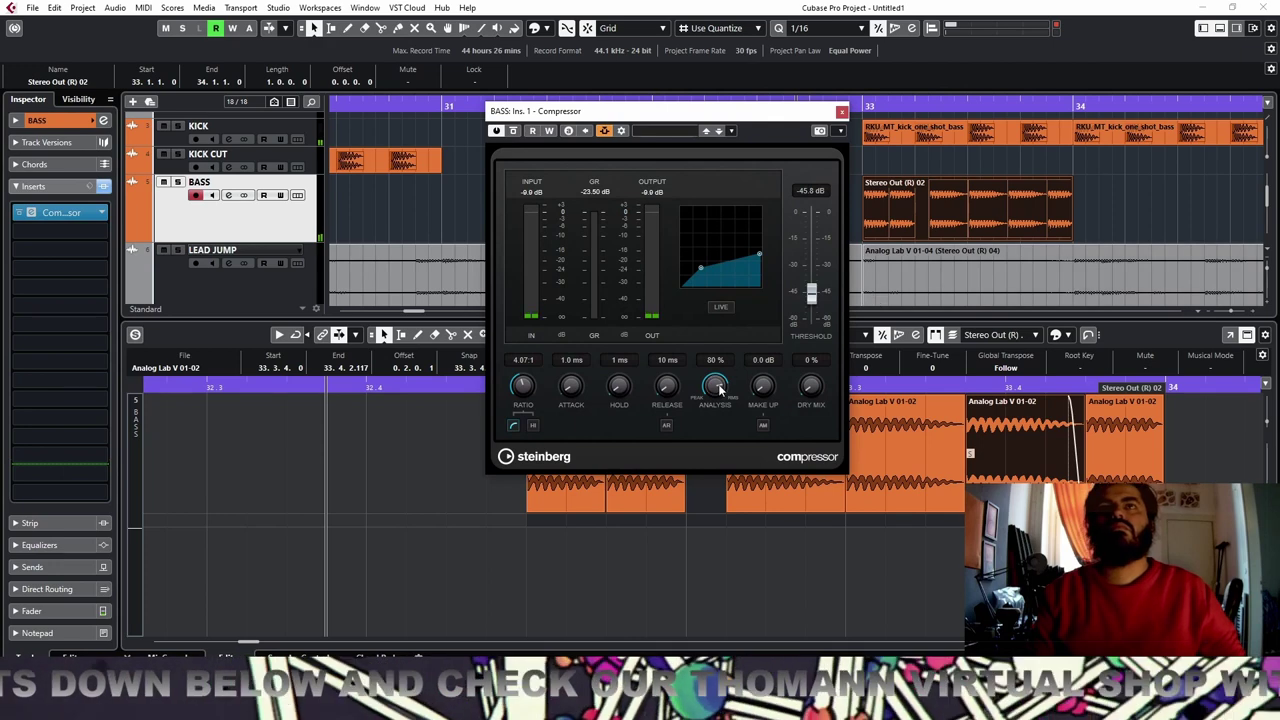
key("space")
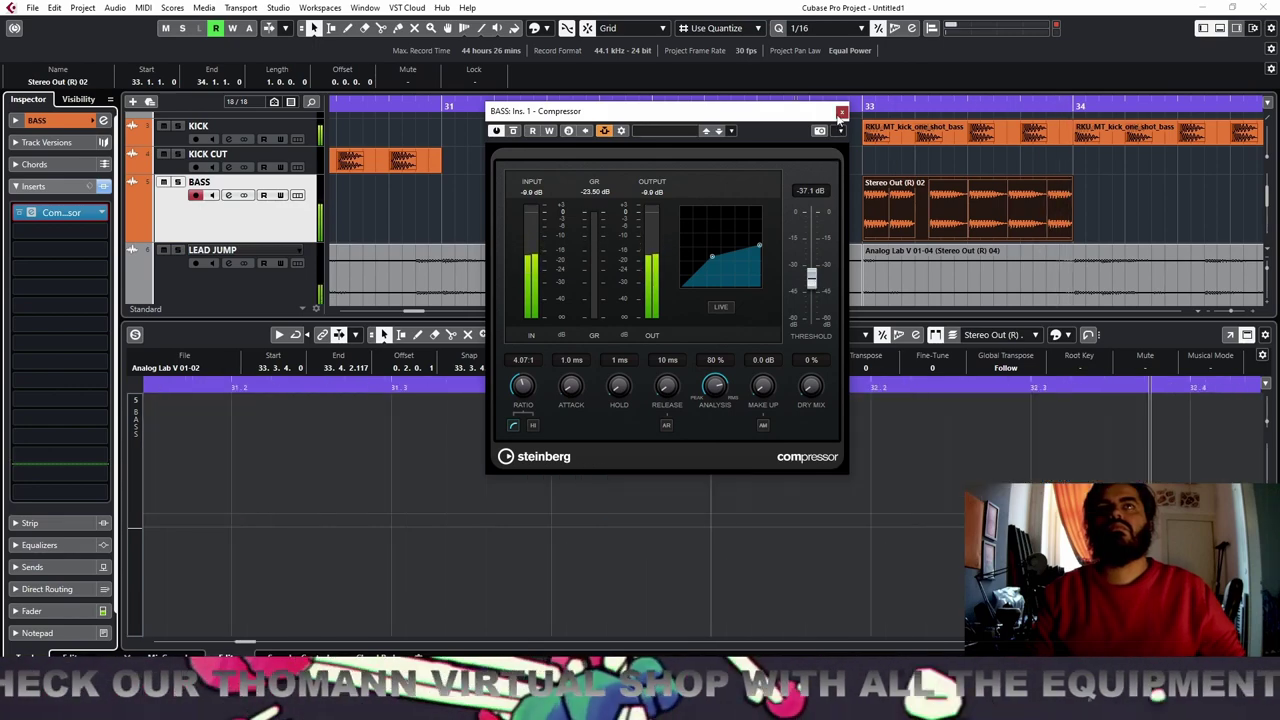
left_click(842, 111)
Close the part editor and duplicate the edited BASS part three times, filling bars 34 to 36
left_click(1220, 28)
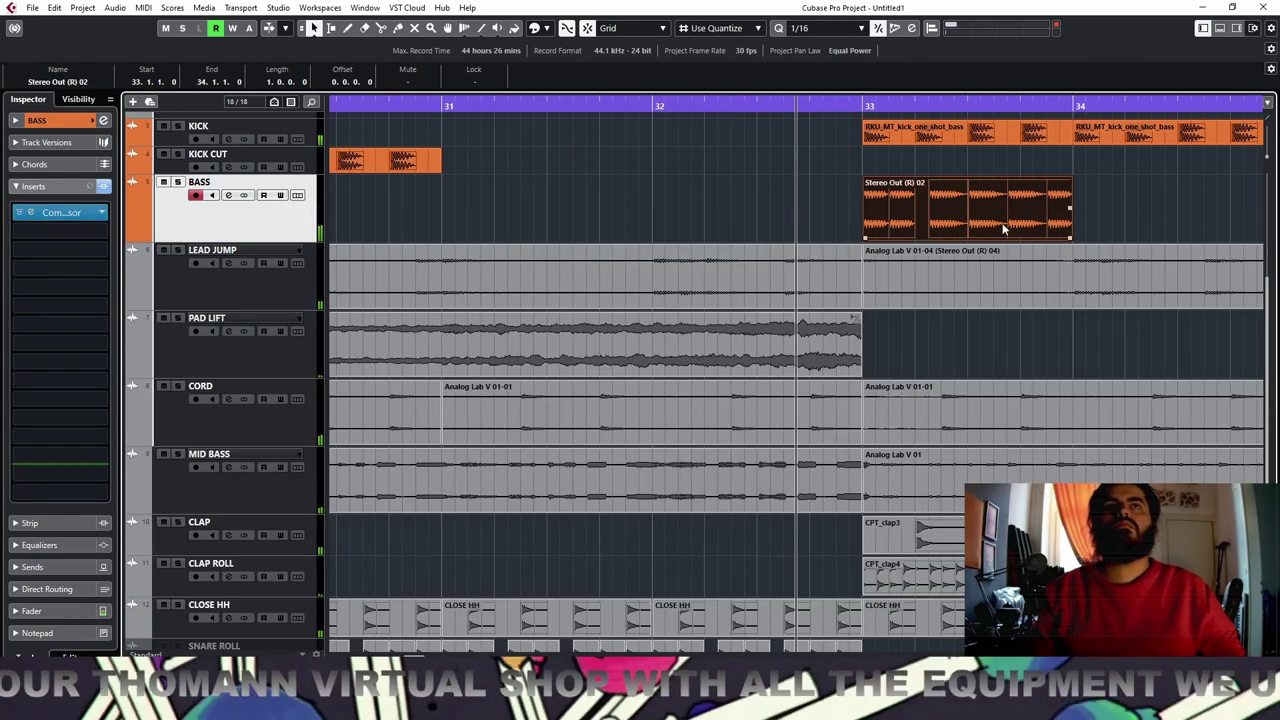
key("ctrl+d")
key("ctrl+d")
key("ctrl+d")
key("g")
key("g")
key("g")
key("g")
key("g")
key("g")
key("g")
key("g")
key("g")
key("g")
key("g")
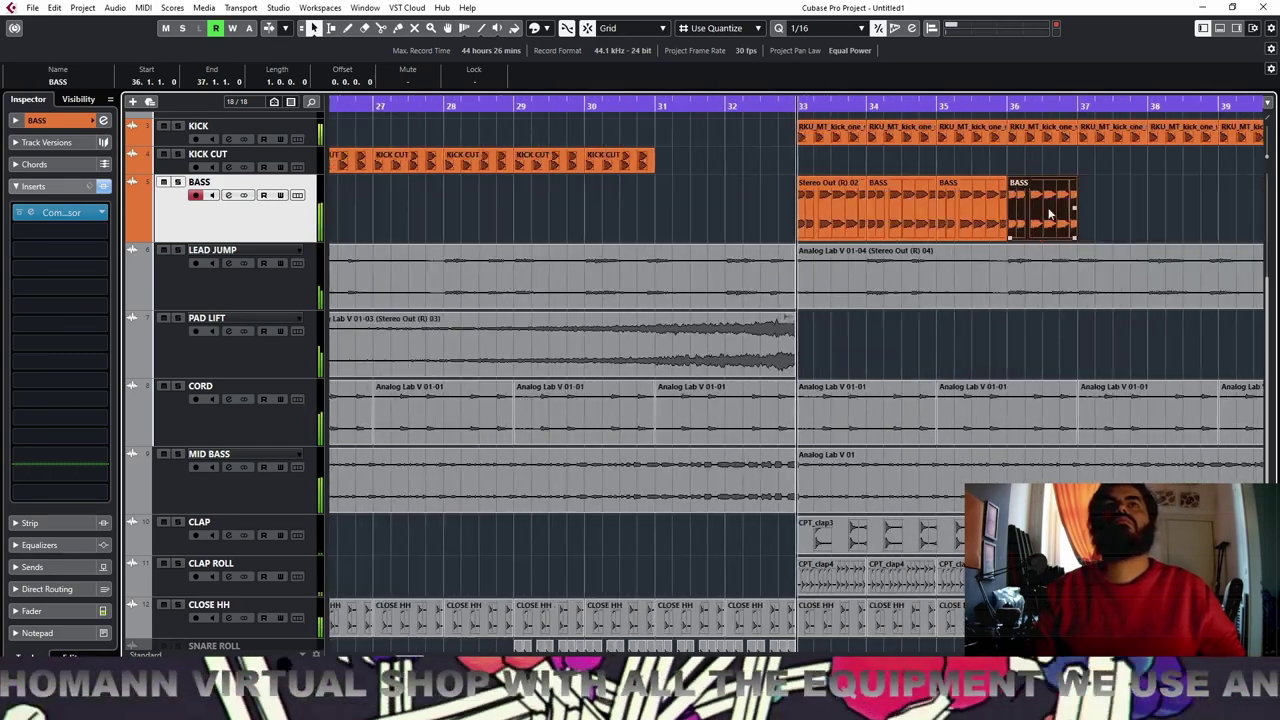
Duplicate the BASS part repeatedly until the track is filled through bar 48
key("ctrl+d")
key("ctrl+d")
key("ctrl+d")
key("ctrl+d")
key("ctrl+d")
key("ctrl+d")
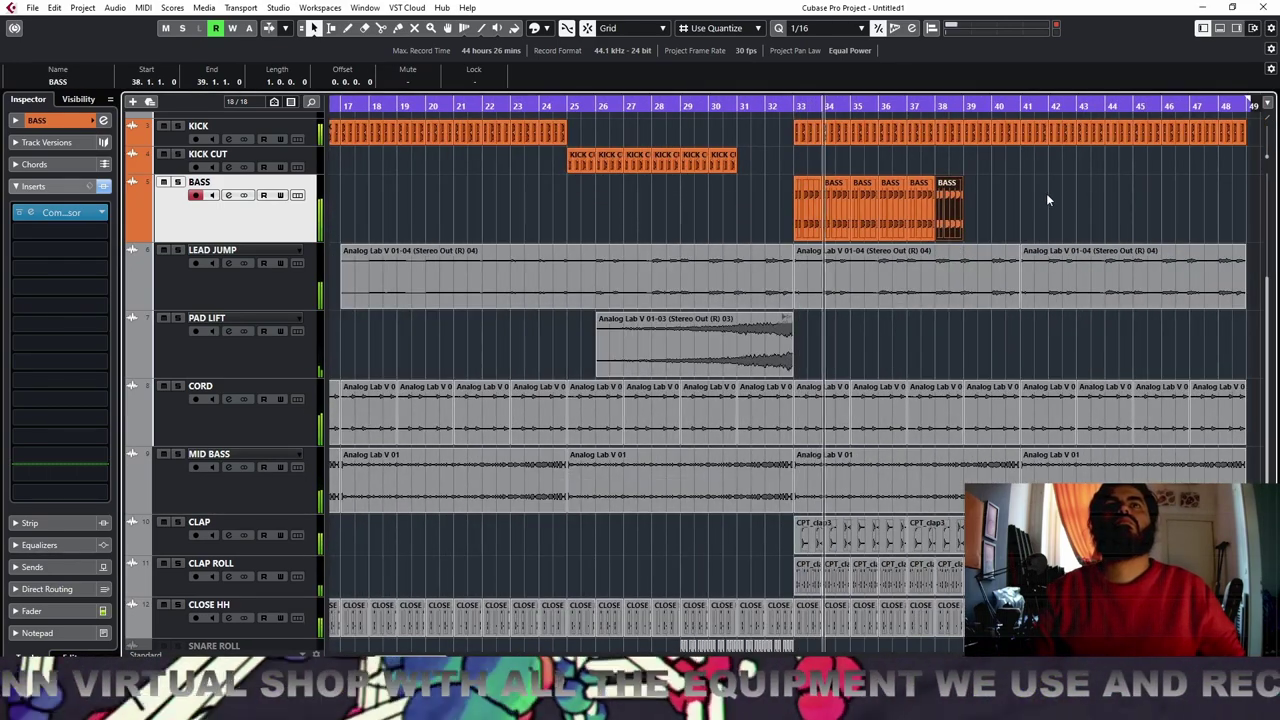
key("g")
key("ctrl+d")
key("ctrl+d")
key("ctrl+d")
key("ctrl+d")
key("ctrl+d")
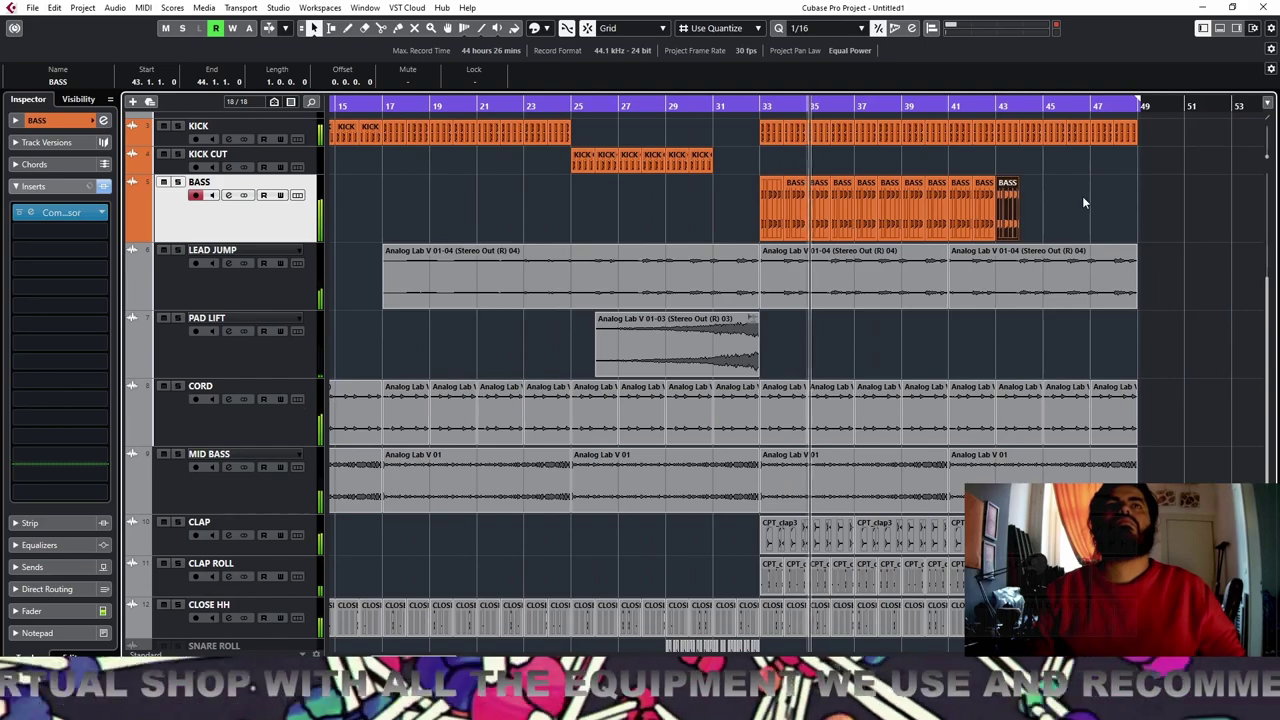
key("ctrl+d")
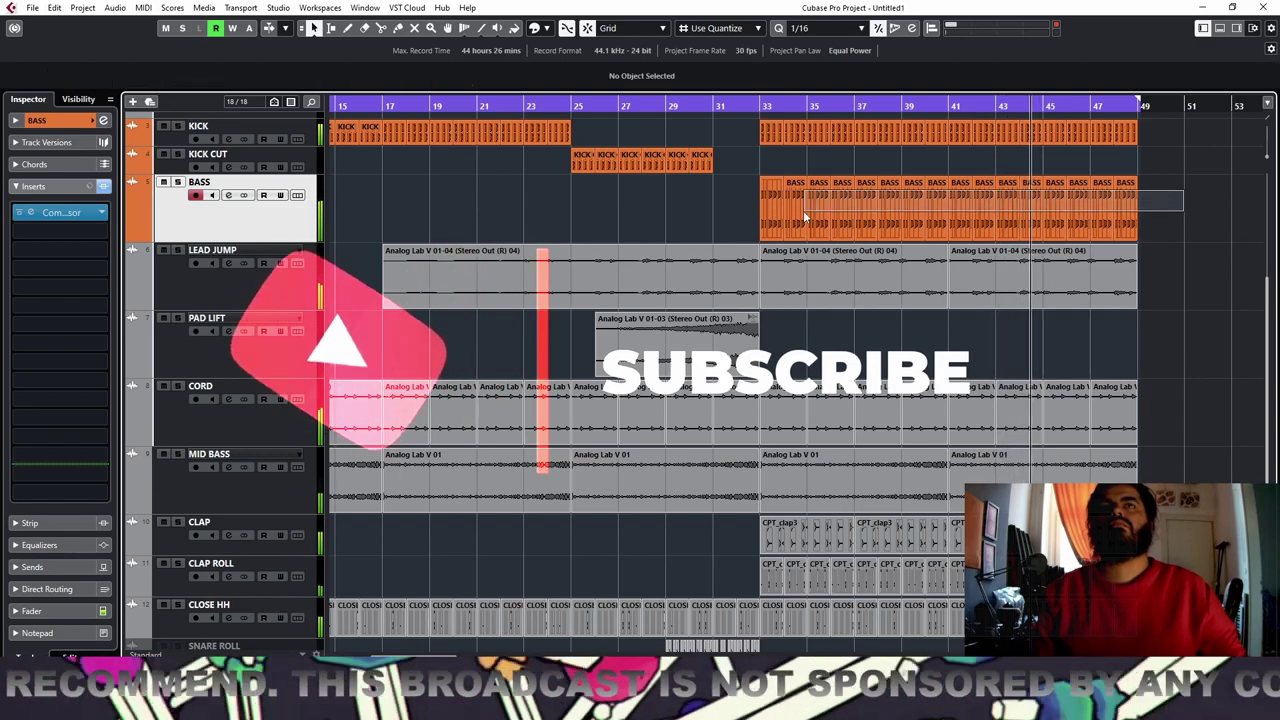
Delete all BASS copies after bar 33 and open the remaining one-bar part for editing
left_click(803, 212)
key("Delete")
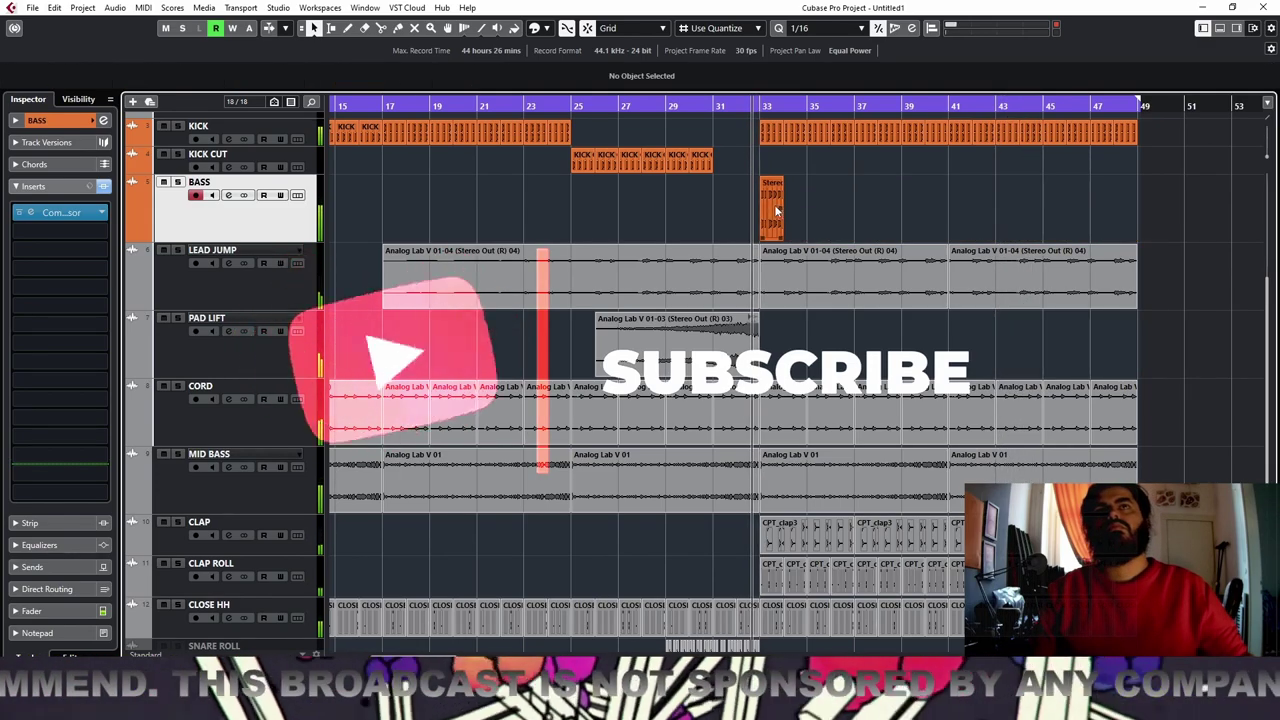
double_click(776, 211)
scroll(690, 452, "up", 4)
scroll(714, 453, "left", 4)
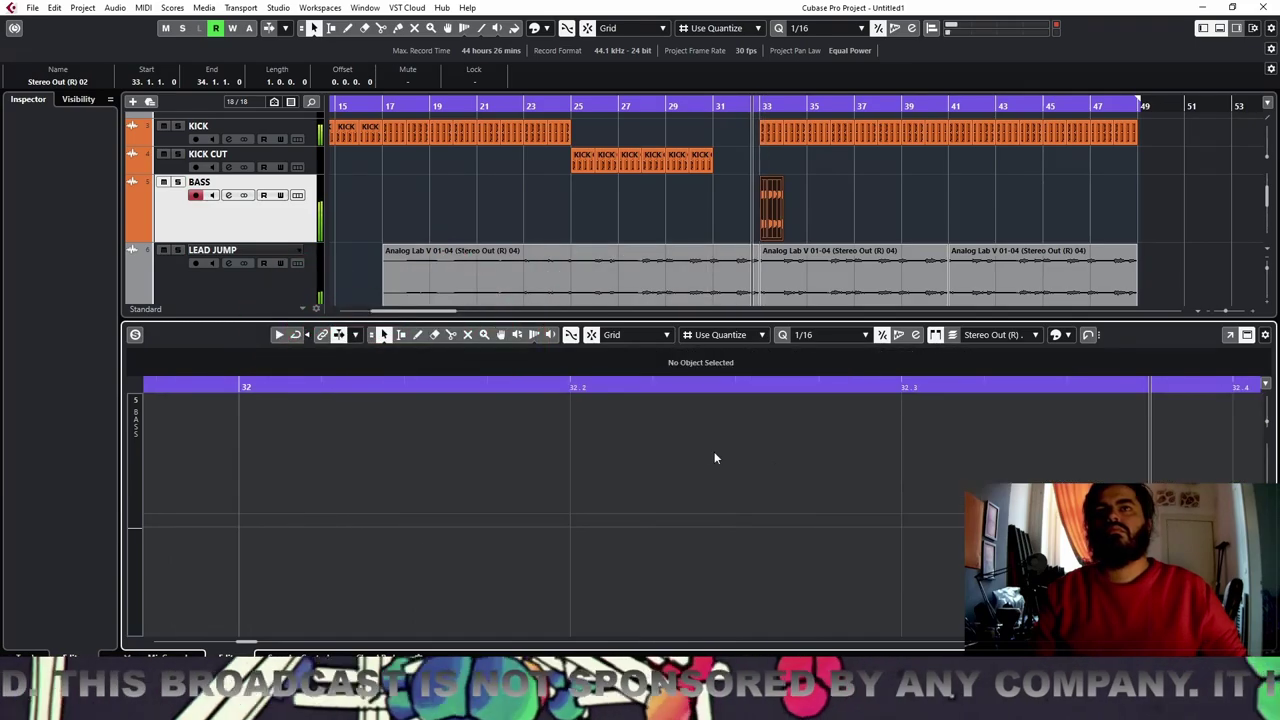
scroll(780, 463, "right", 3)
scroll(872, 457, "down", 3)
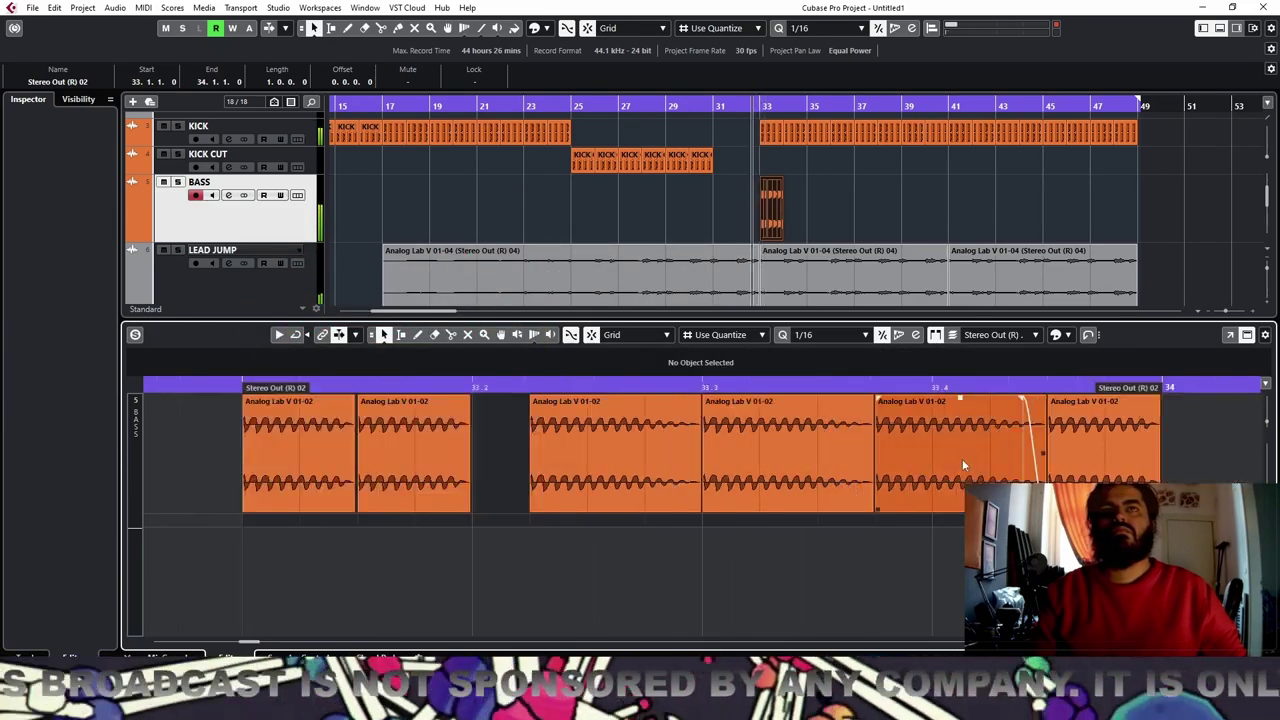
Shift the last four bass notes so that the group starts at 33.2.3
left_click_drag(1151, 438, 648, 473)
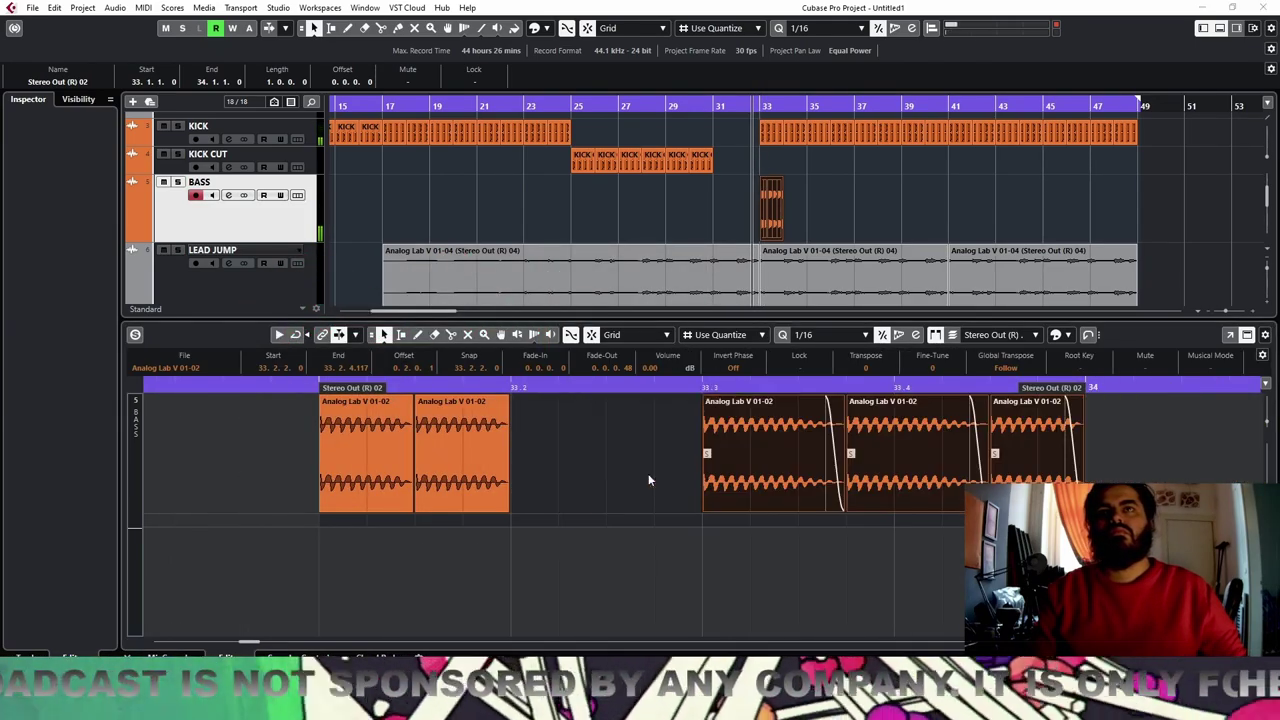
left_click(669, 384)
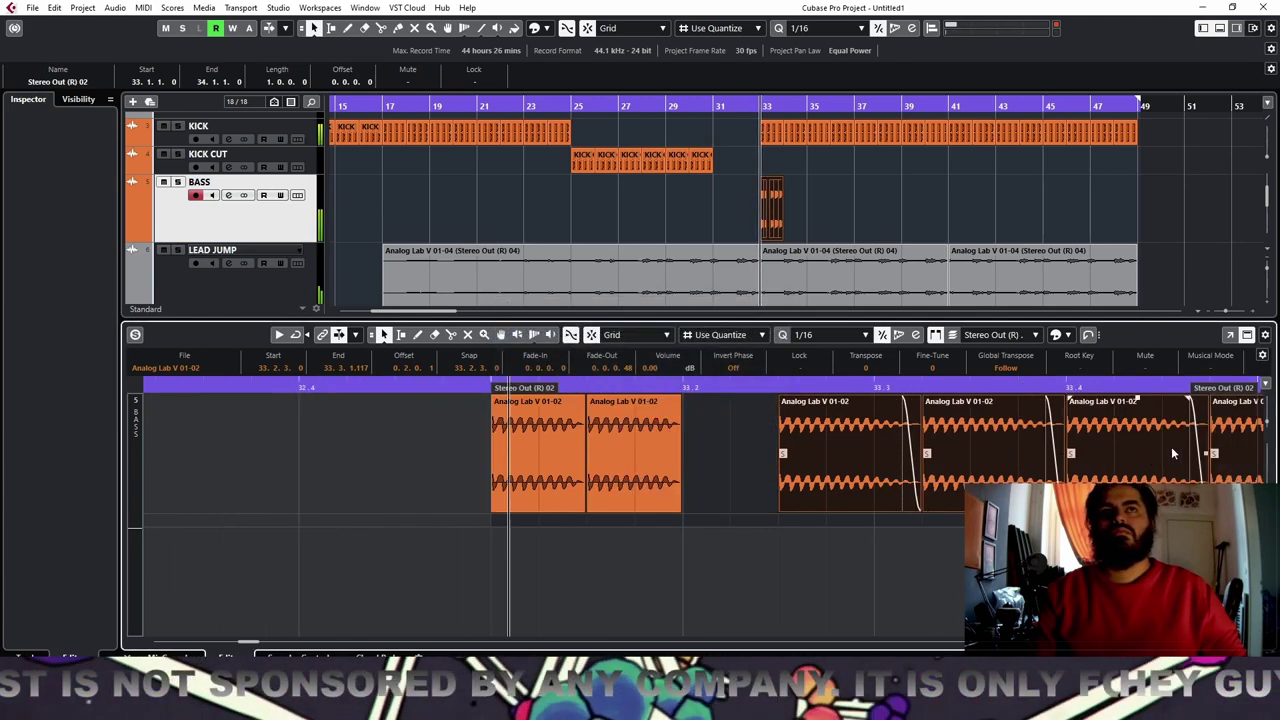
scroll(1171, 446, "down", 3)
Delete the last four bass notes, leaving only the first two notes in the part
left_click_drag(1140, 437, 778, 454)
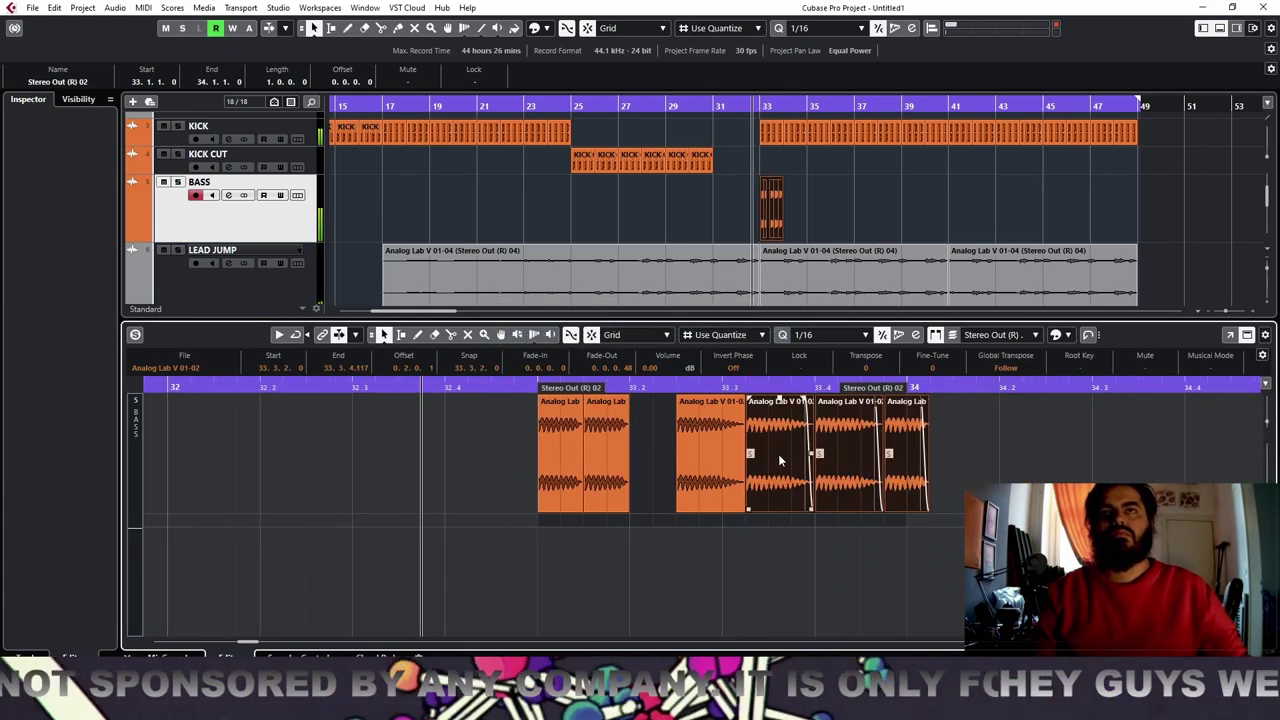
key("Delete")
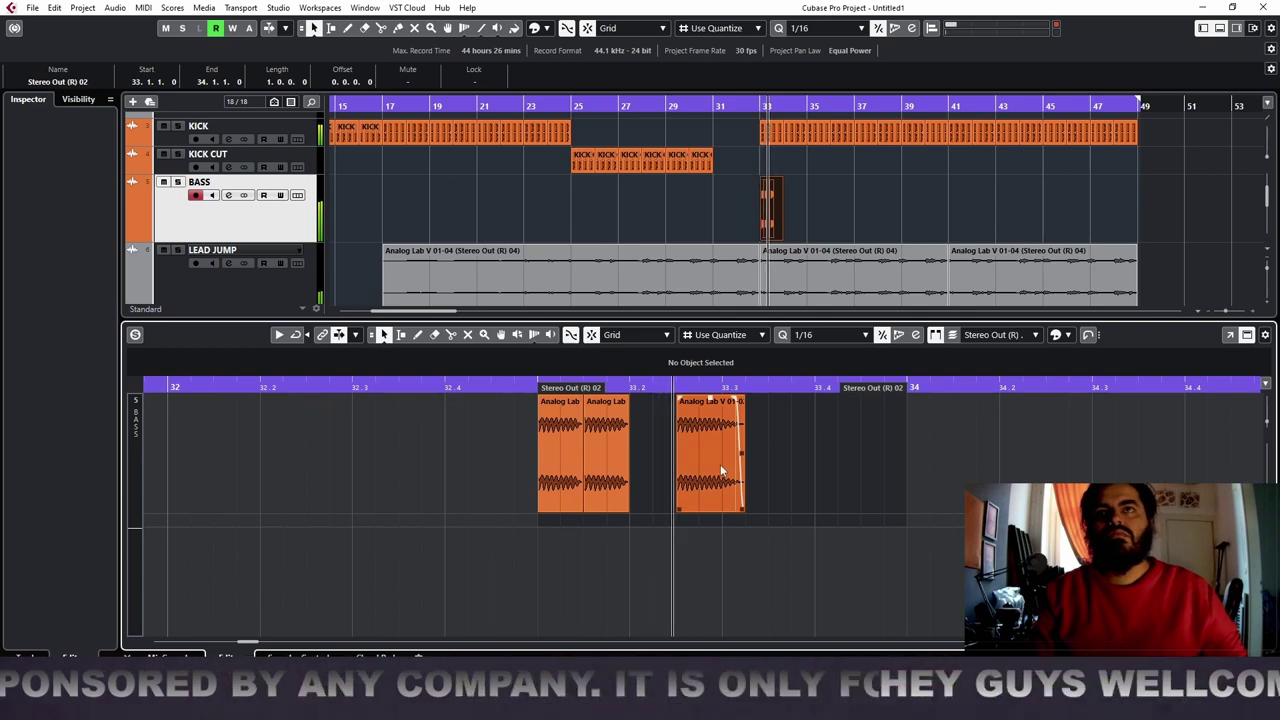
key("space")
mouse_move(670, 383)
left_mouse_down()
mouse_move(678, 430)
mouse_move(679, 392)
left_mouse_up()
left_click(714, 436)
key("Delete")
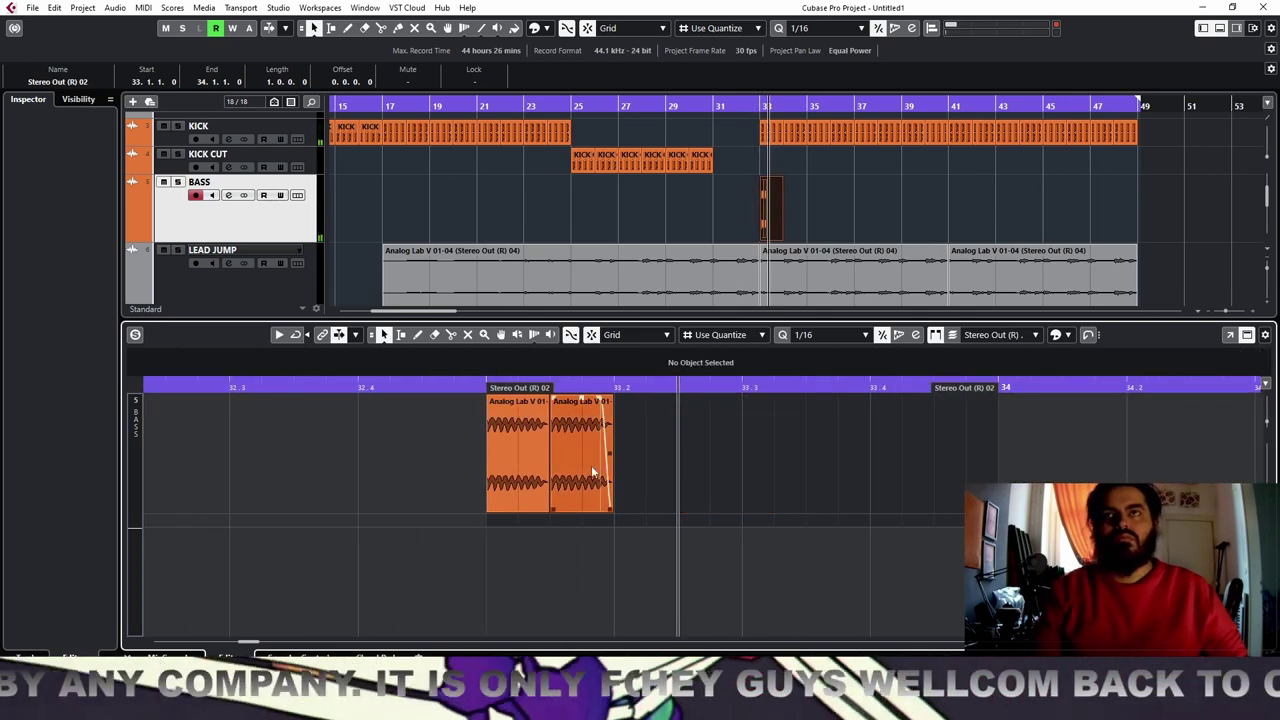
Copy the second bass note to 33.2.3 and play the pattern back
left_click_drag(575, 467, 690, 460)
key("space")
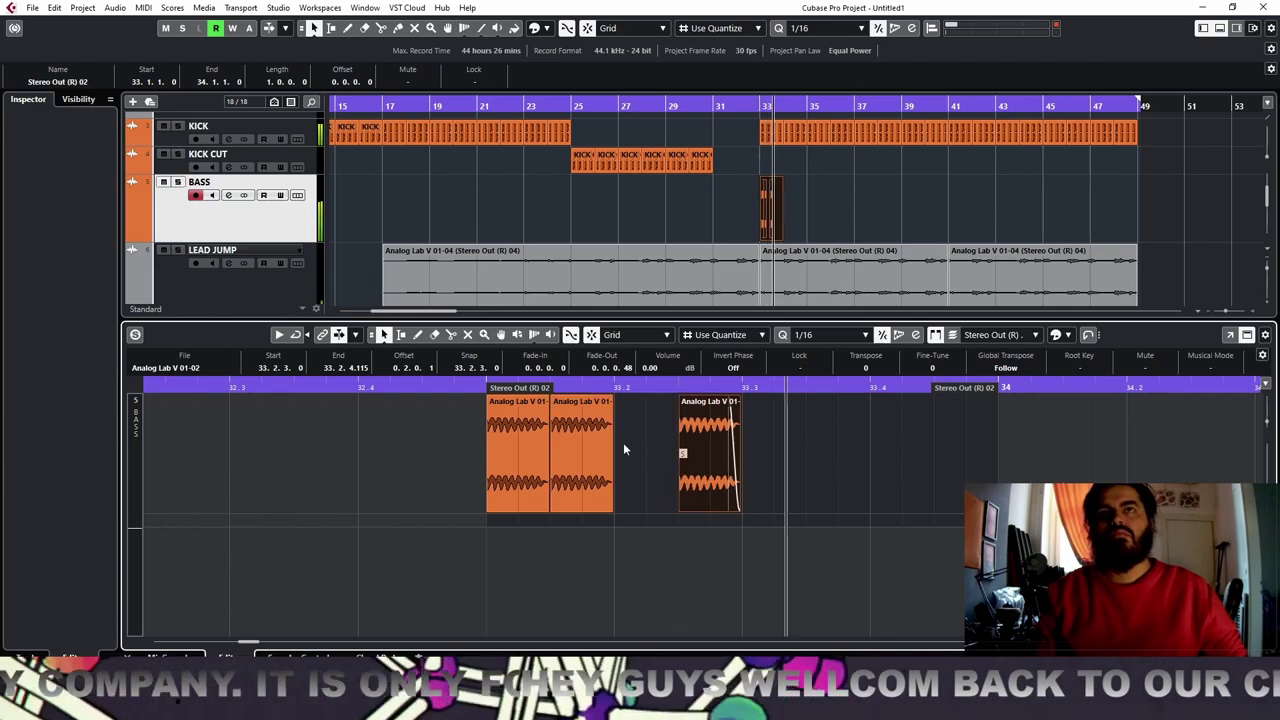
key("space")
left_click_drag(462, 386, 462, 394)
key("space")
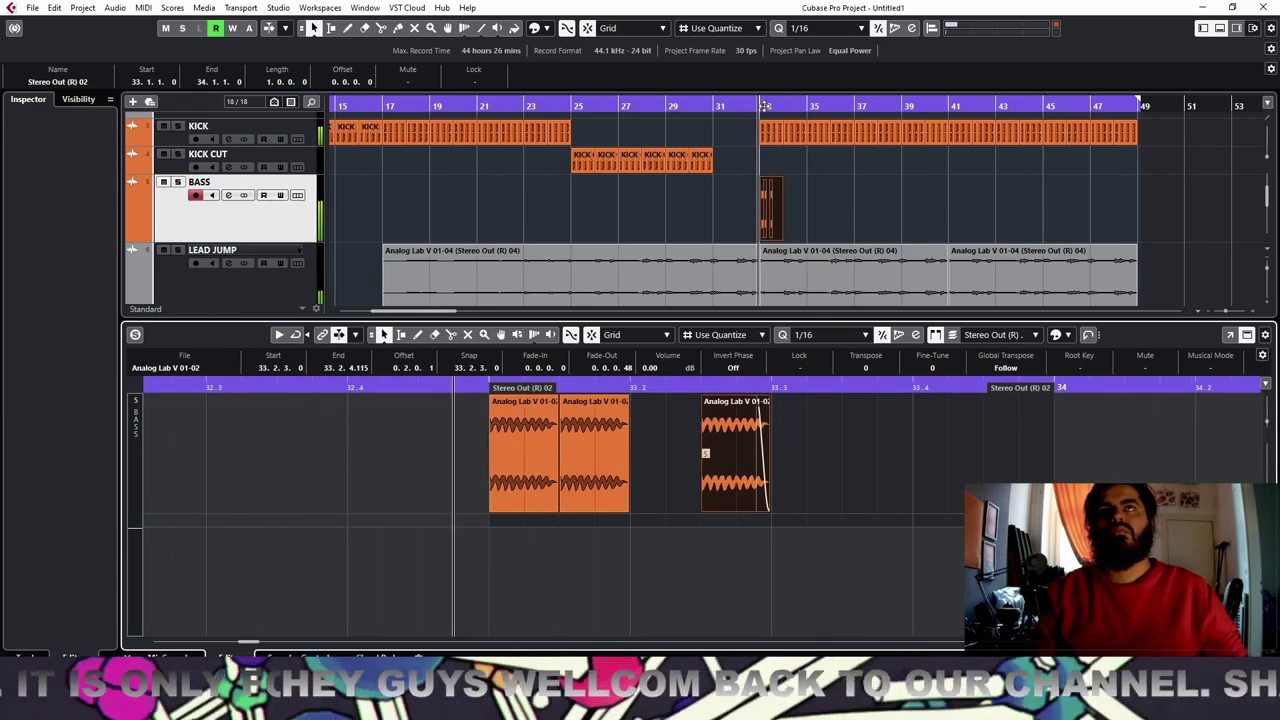
Move the copied third bass note to 33.2.2 and listen to its timing against the kick
left_click_drag(764, 106, 742, 138)
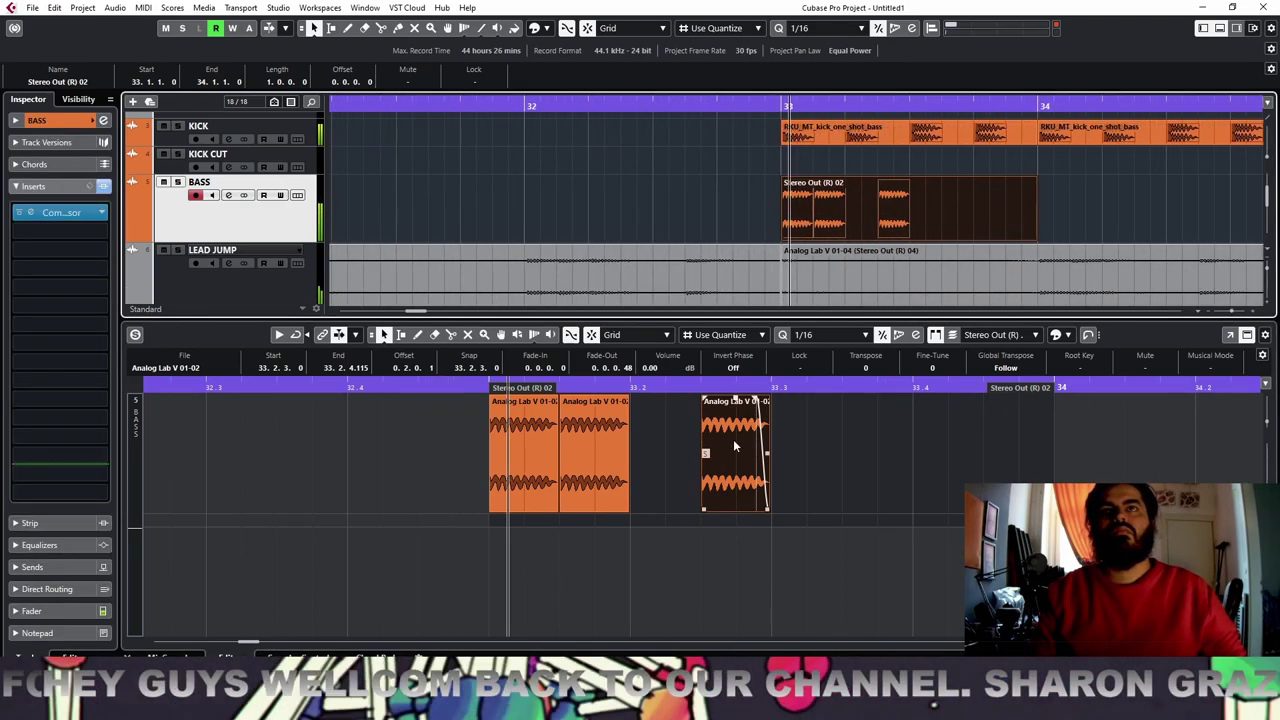
left_click_drag(734, 446, 698, 446)
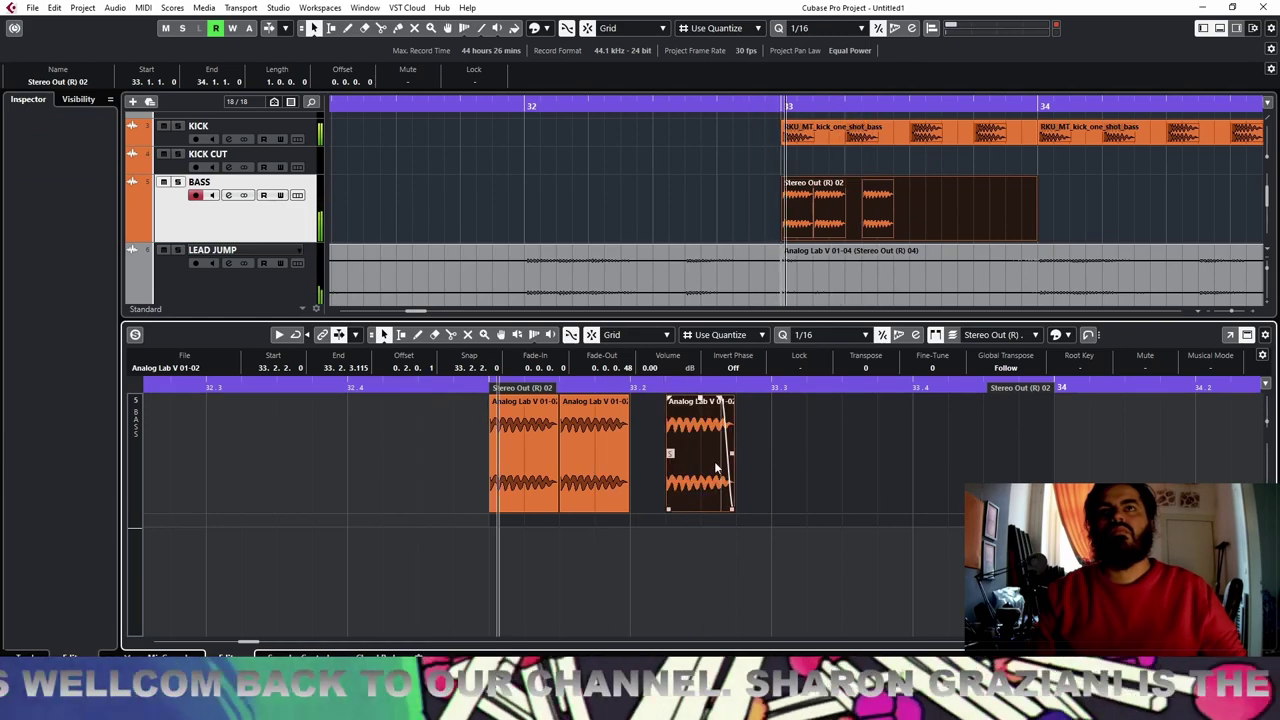
mouse_move(714, 461)
left_mouse_down()
mouse_move(678, 461)
mouse_move(708, 460)
left_mouse_up()
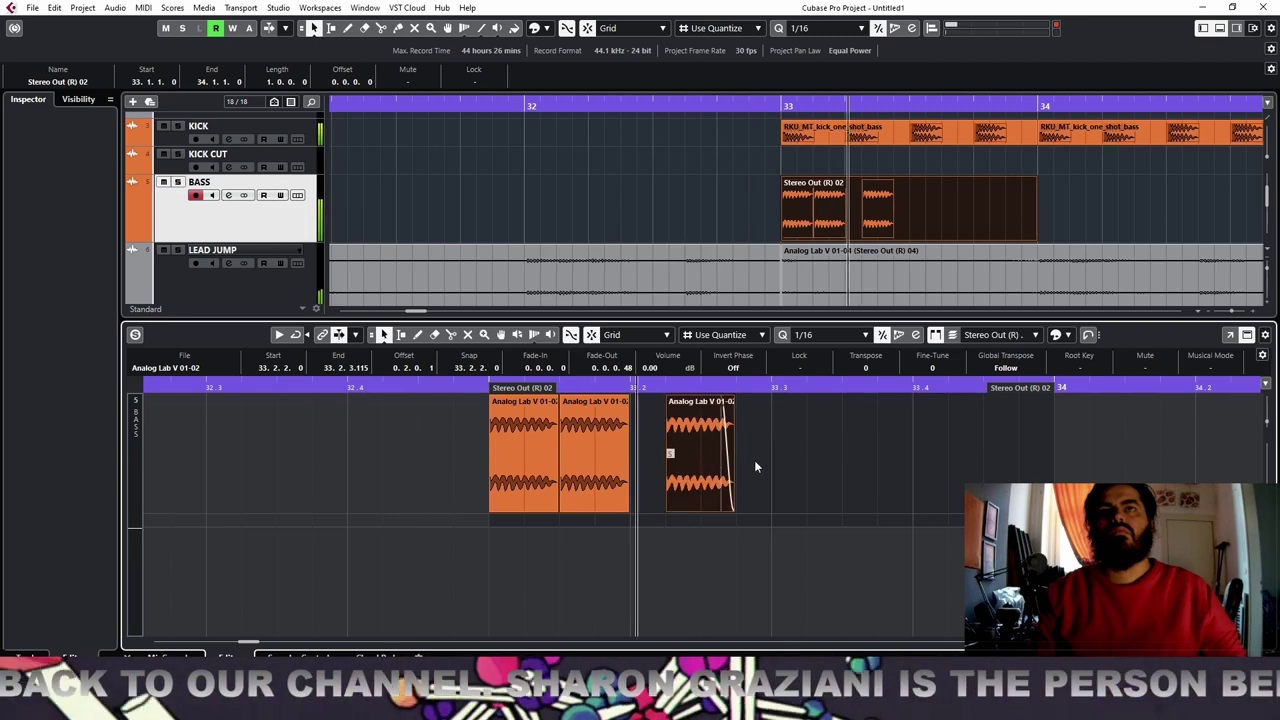
key("space")
Duplicate the third bass note, place the copy at 33.3.1 and play the pattern
key("ctrl+d")
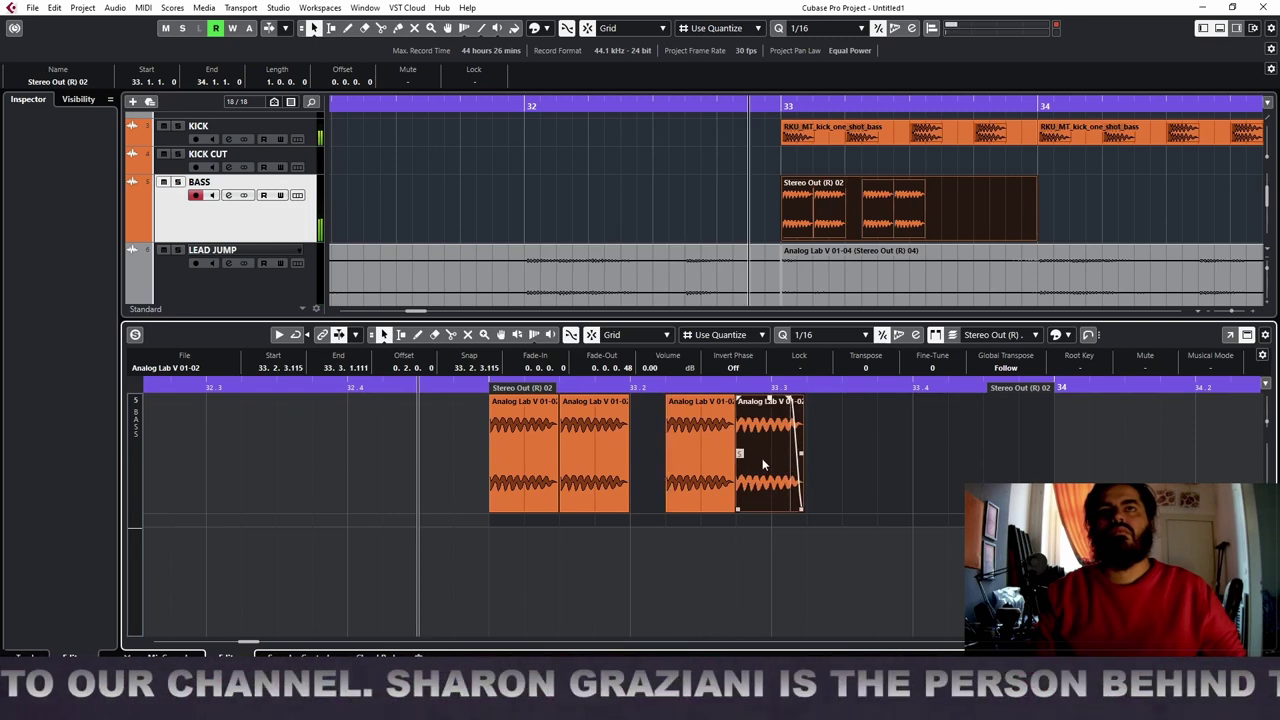
key("space")
key("space")
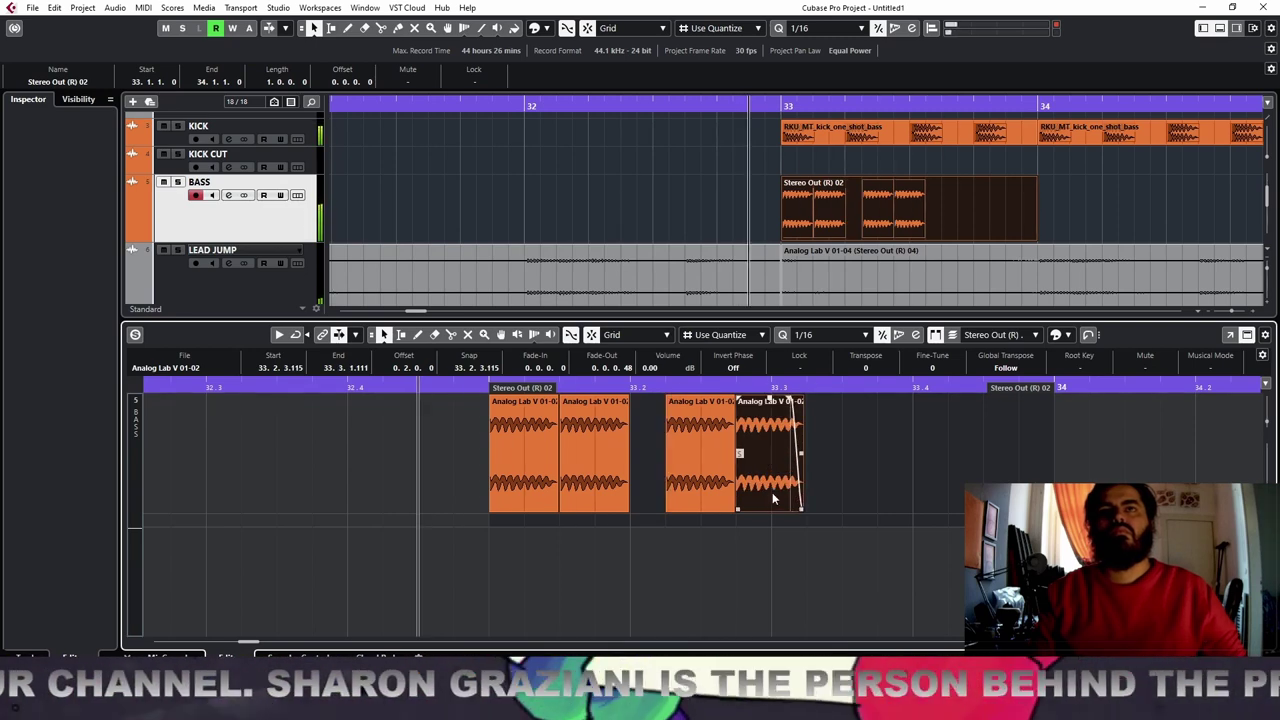
left_click_drag(772, 495, 809, 493)
key("space")
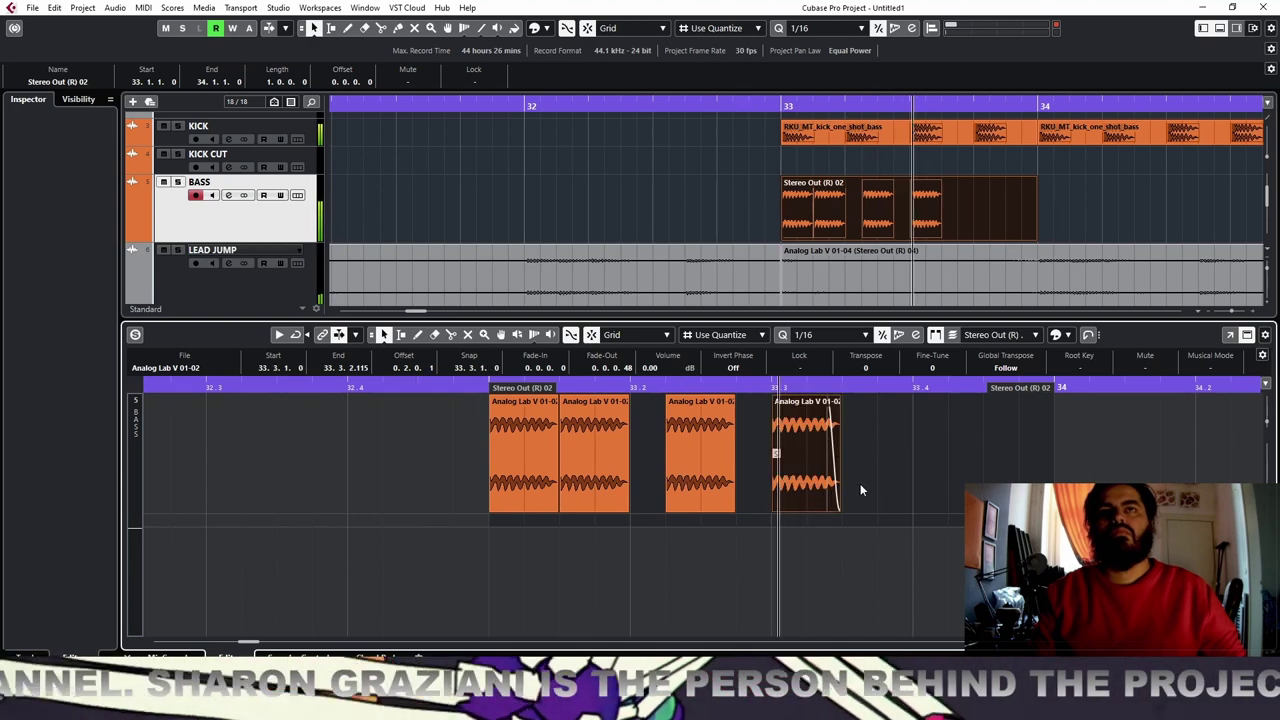
Duplicate the bass note at 33.3.1, place the copy at 33.3.4 and play the pattern
key("space")
key("ctrl+d")
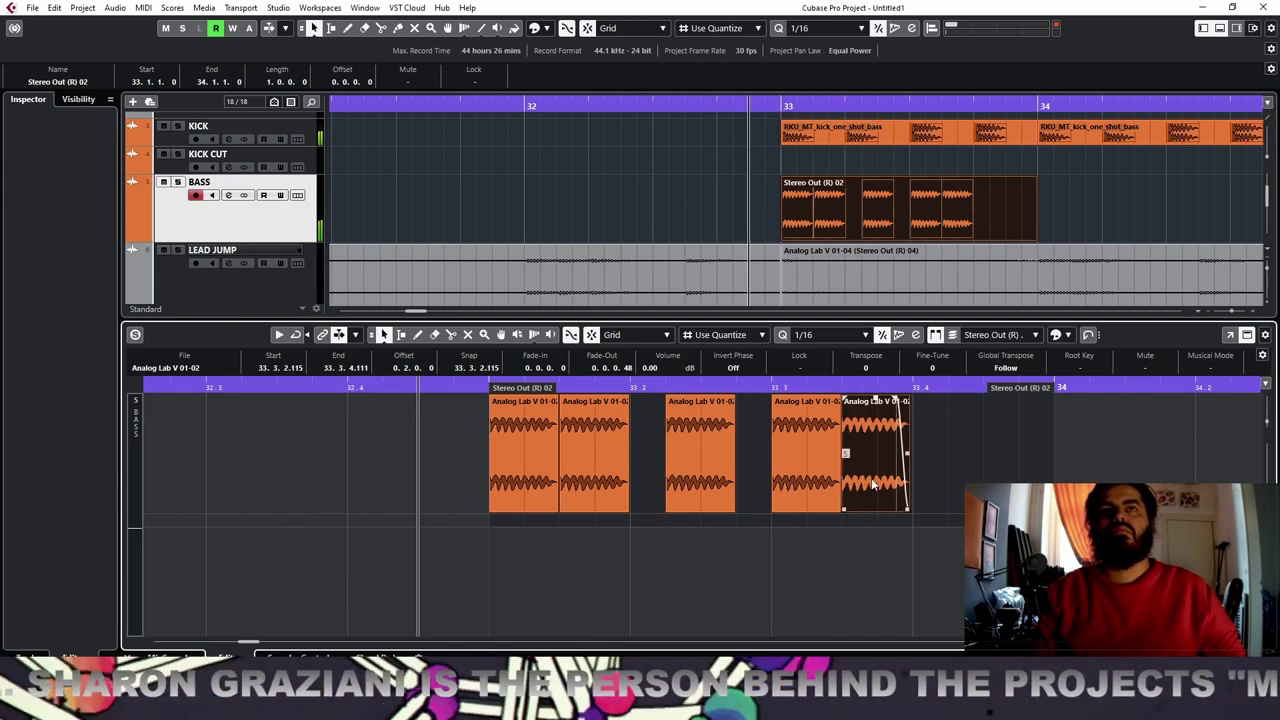
left_click_drag(872, 485, 907, 485)
key("space")
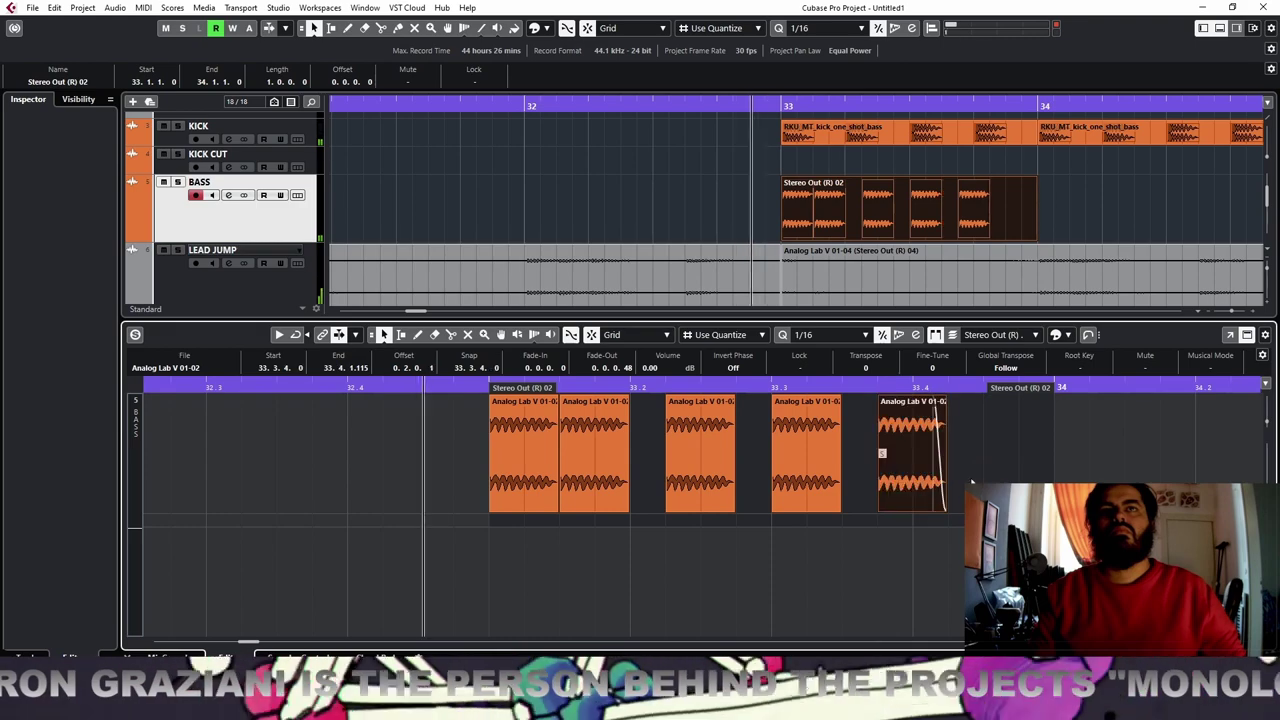
Duplicate the bass note at 33.3.4, place the copy at 33.4.3 and play the pattern
key("space")
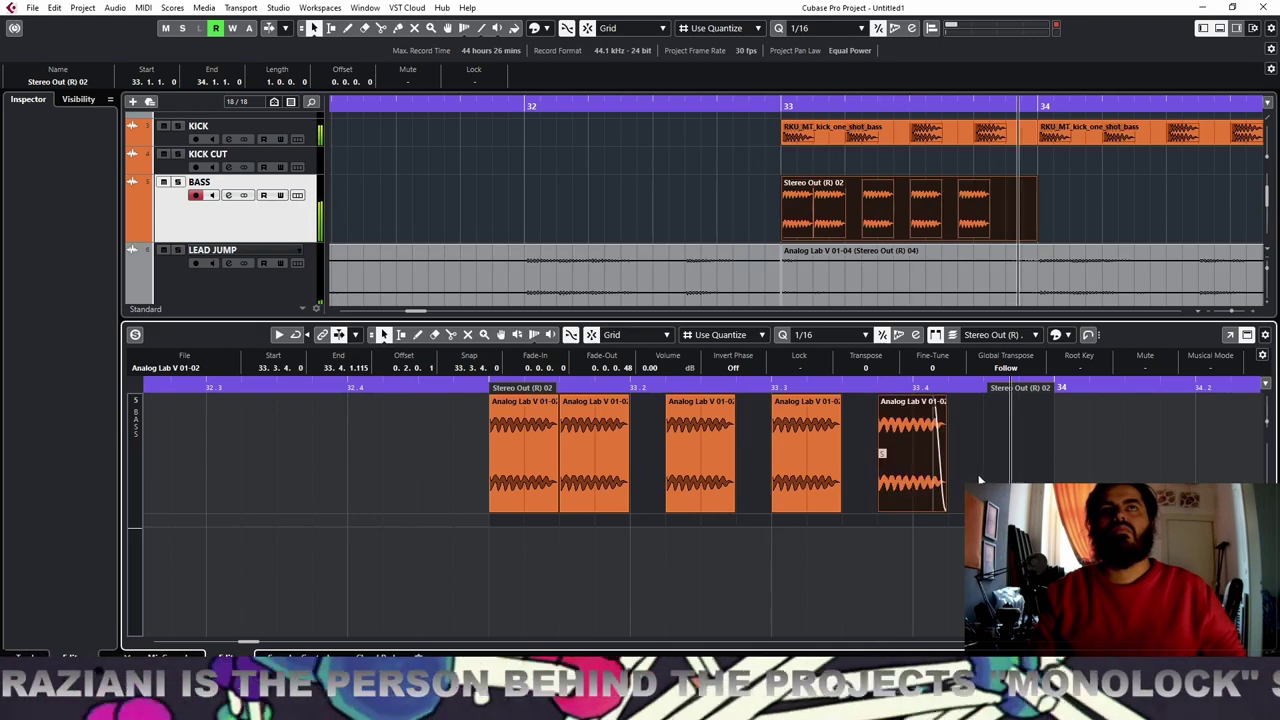
key("ctrl+d")
left_click_drag(974, 460, 1014, 462)
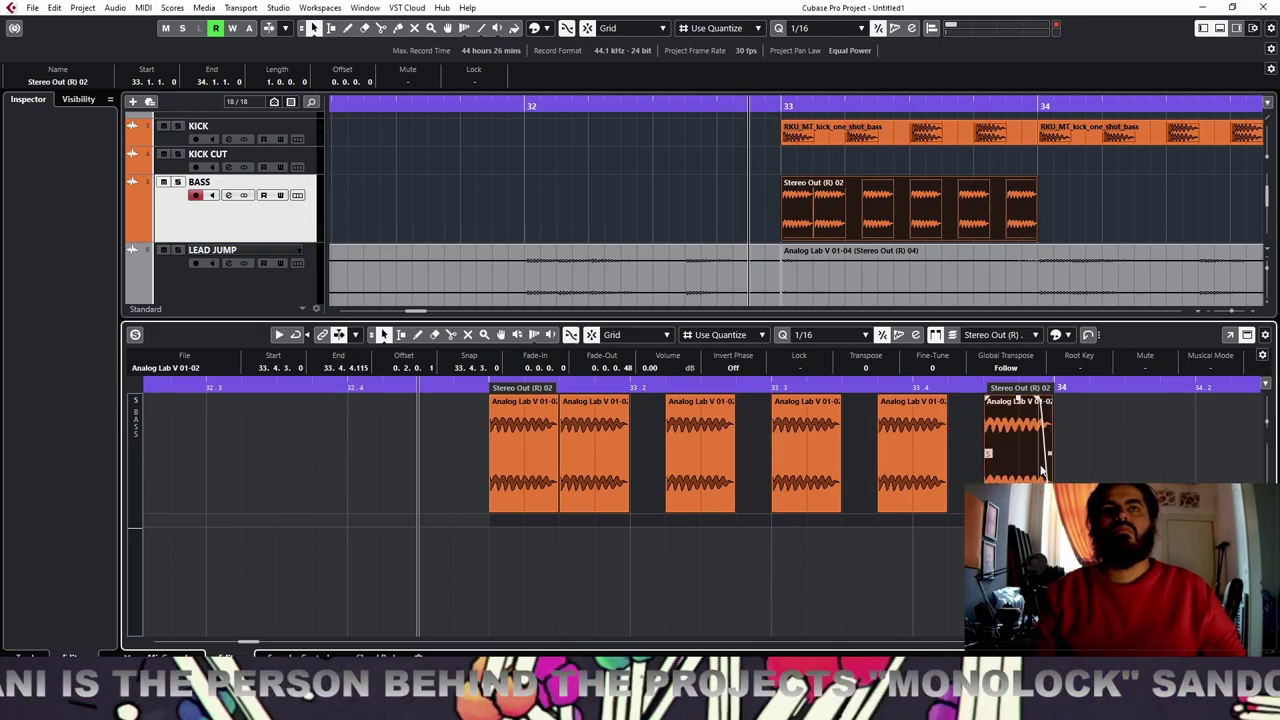
key("space")
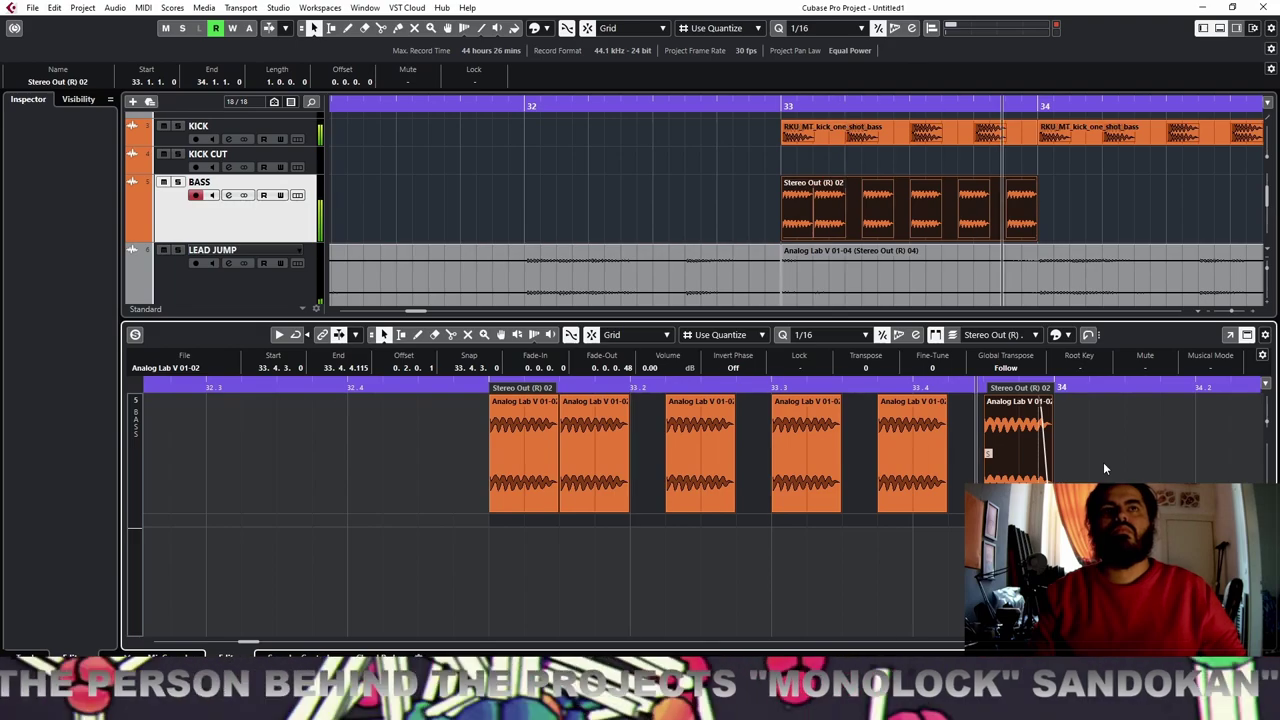
Duplicate the reworked BASS part three times to fill bars 34 to 36 and start playback
key("space")
left_click(772, 216)
left_click_drag(772, 217, 719, 220)
key("ctrl+d")
key("ctrl+d")
key("ctrl+d")
key("space")
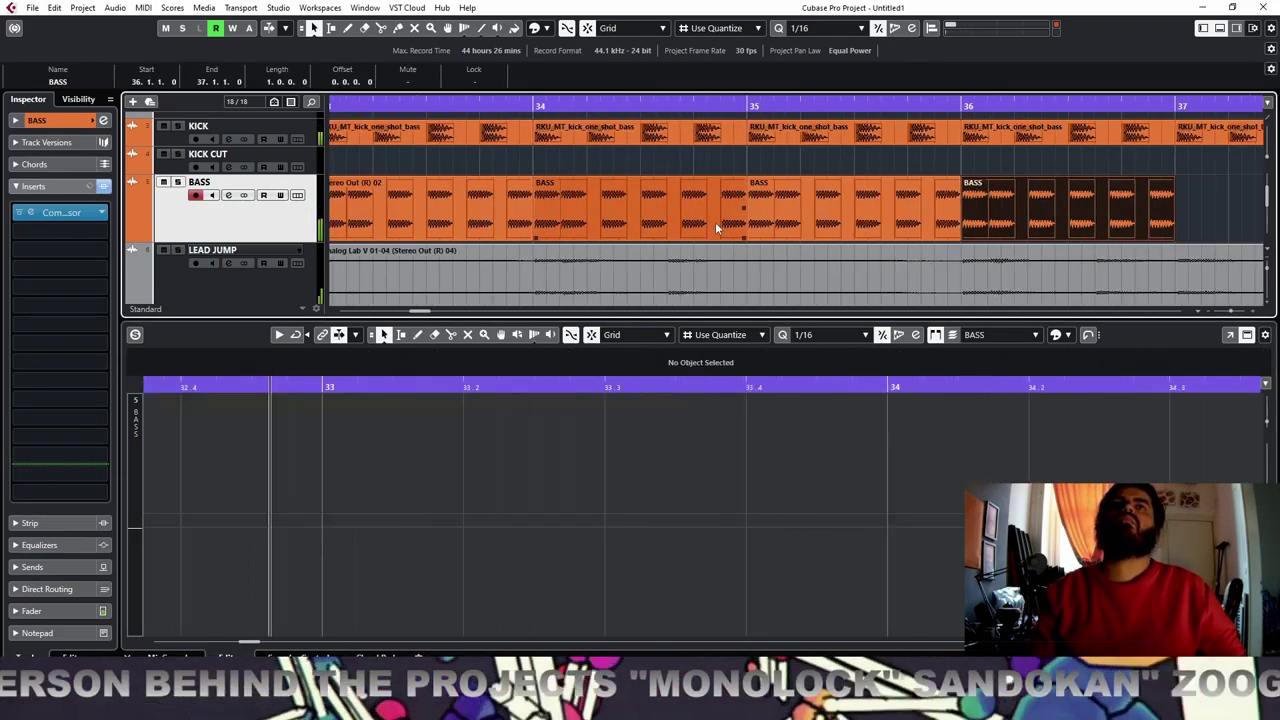
Continue duplicating the BASS part through bar 48 and hide the part editor
key("g")
key("g")
key("g")
key("g")
key("g")
key("g")
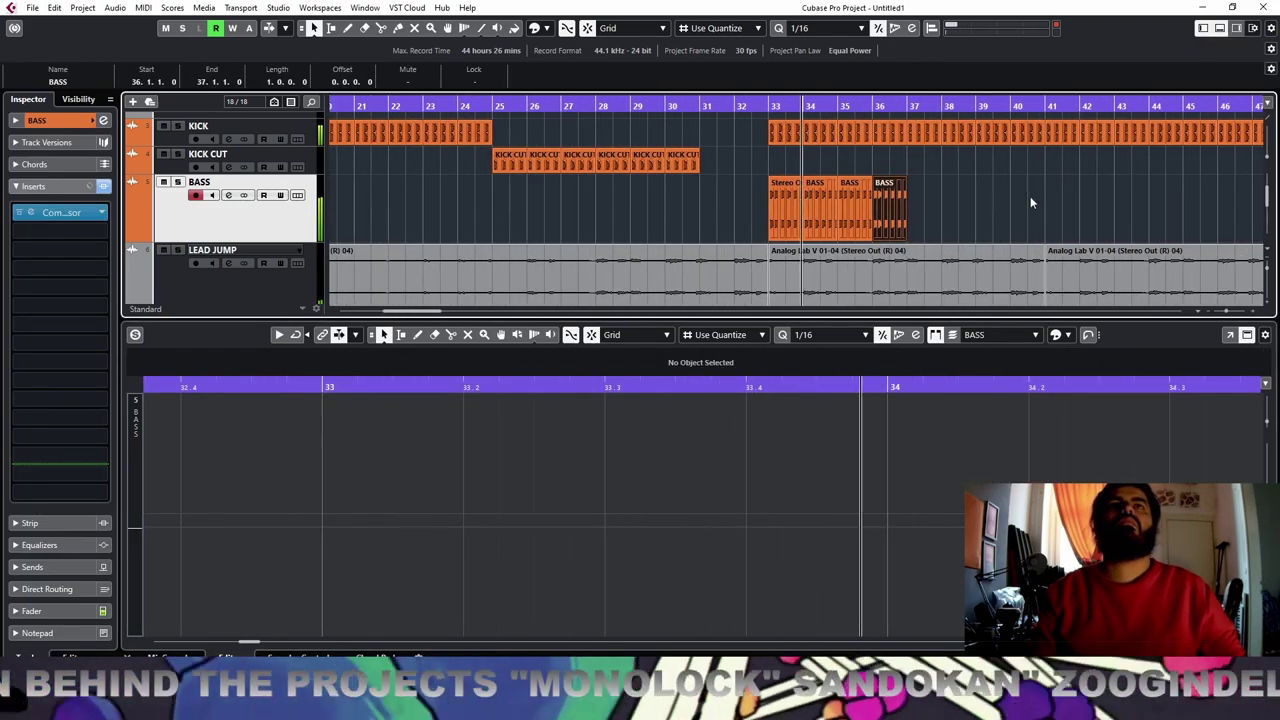
key("ctrl+d")
key("ctrl+d")
key("ctrl+d")
key("ctrl+d")
key("ctrl+d")
key("ctrl+d")
key("ctrl+d")
key("ctrl+d")
key("ctrl+d")
key("ctrl+d")
key("ctrl+d")
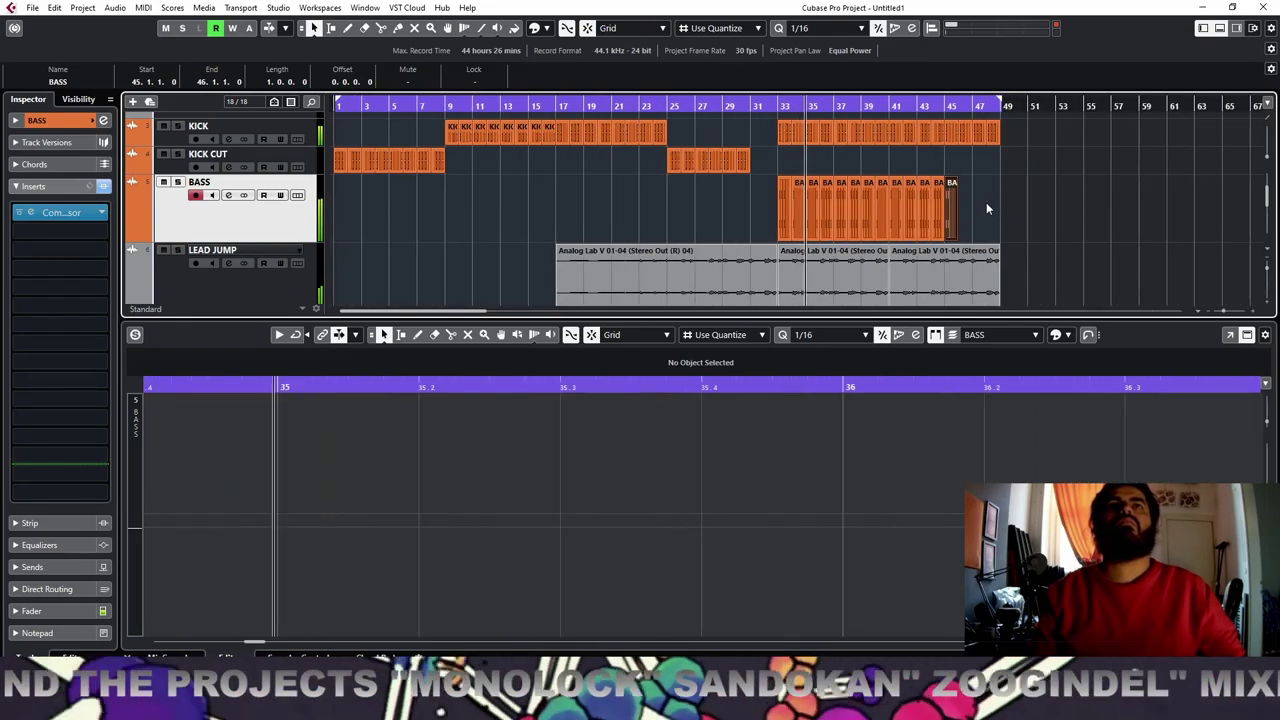
left_click(1221, 29)
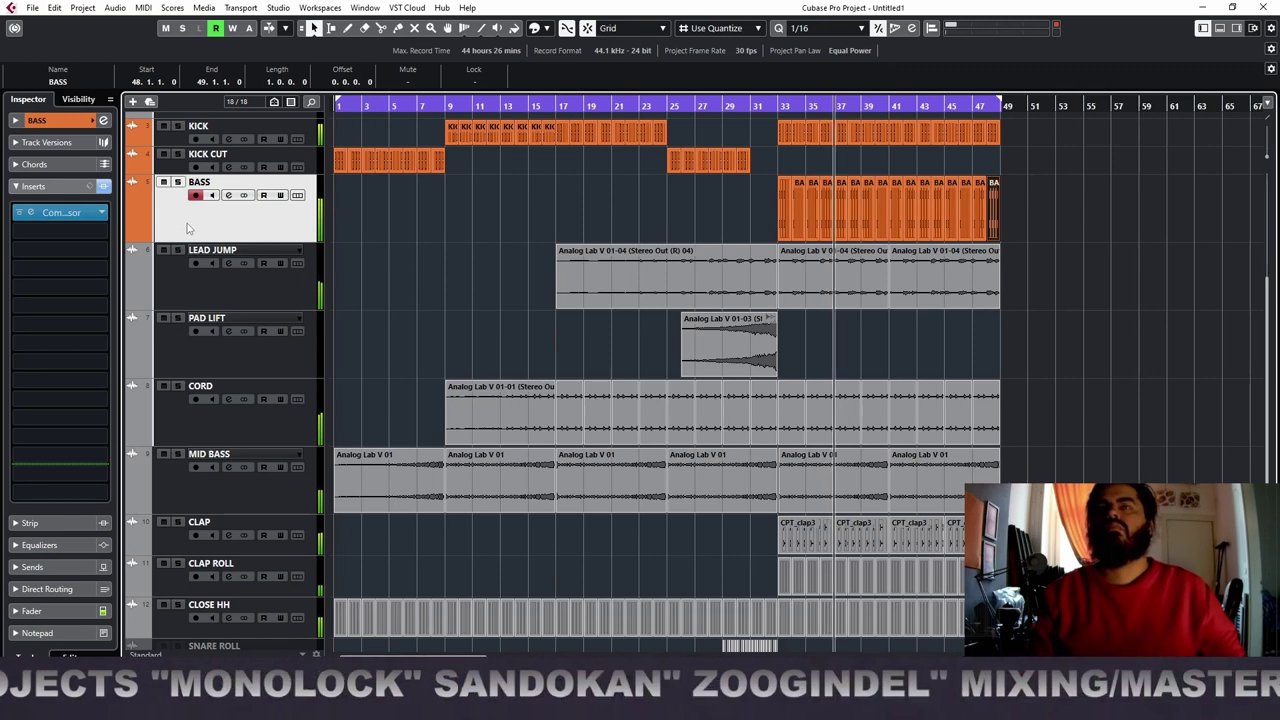
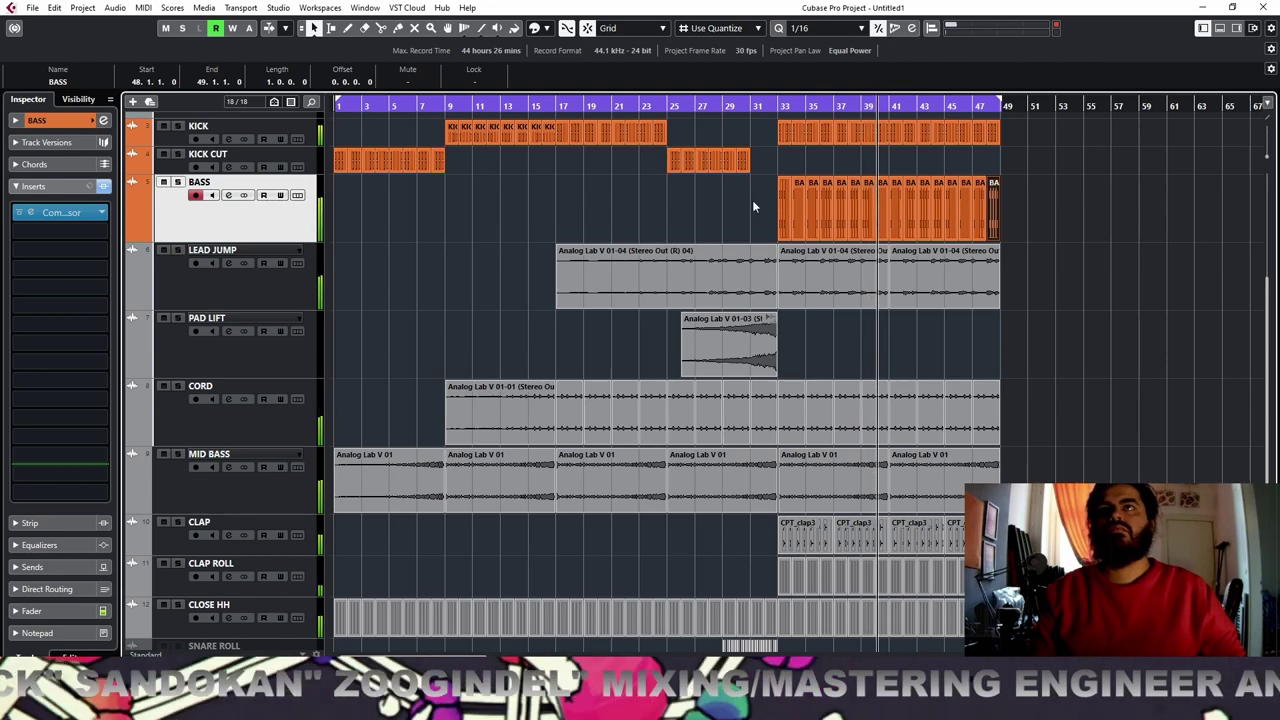
Solo the BASS track and set its compressor's attack to 0.1 ms and analysis to 55 % during playback
left_click(178, 182)
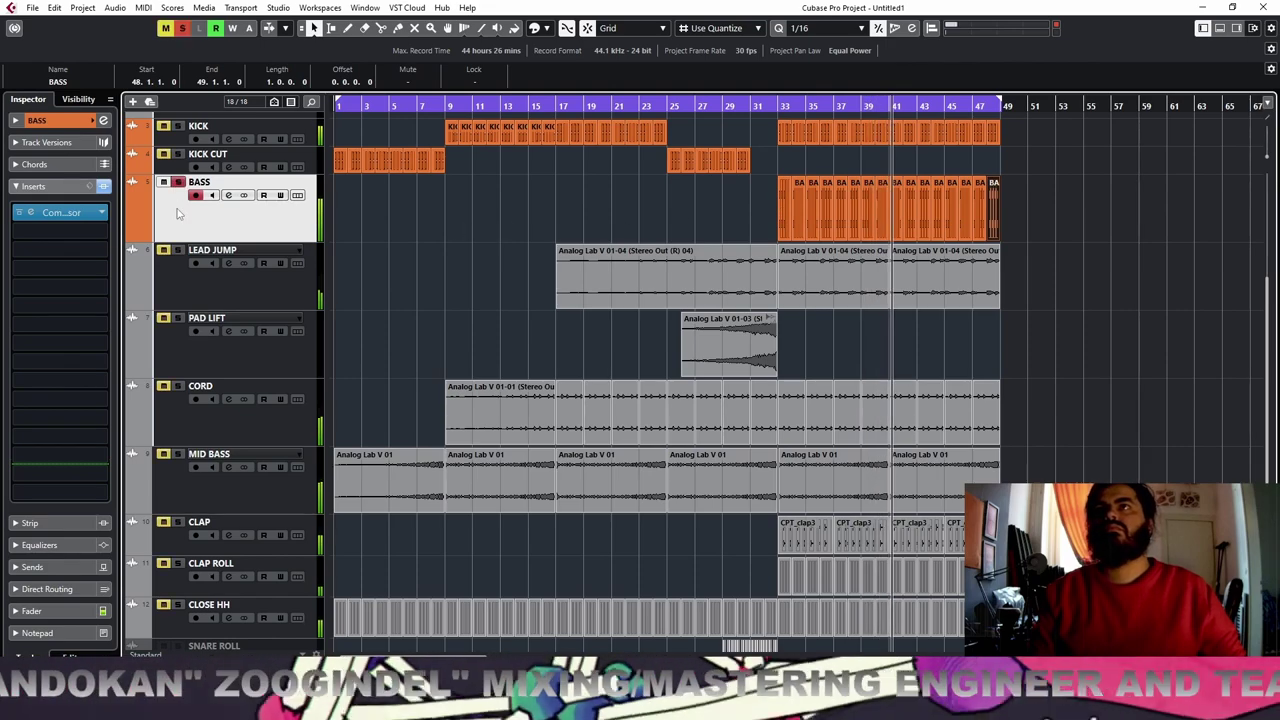
left_click(62, 212)
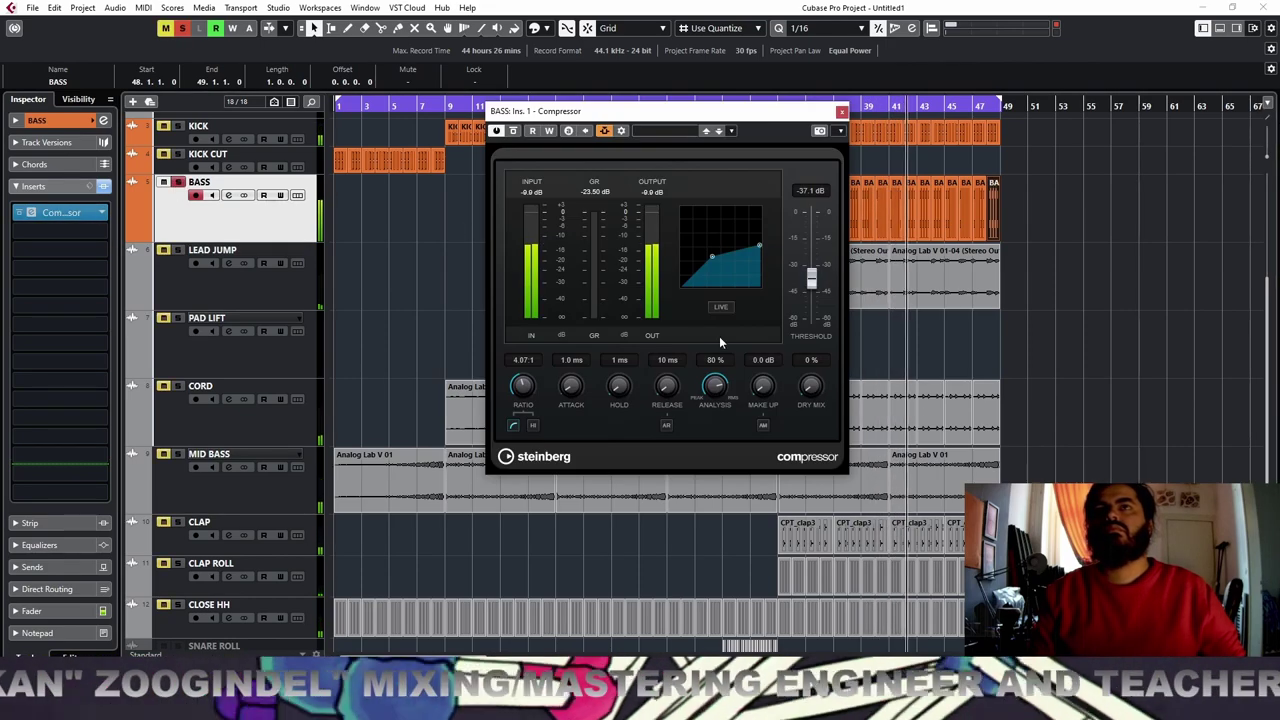
mouse_move(571, 380)
left_mouse_down()
mouse_move(571, 396)
mouse_move(573, 364)
left_mouse_up()
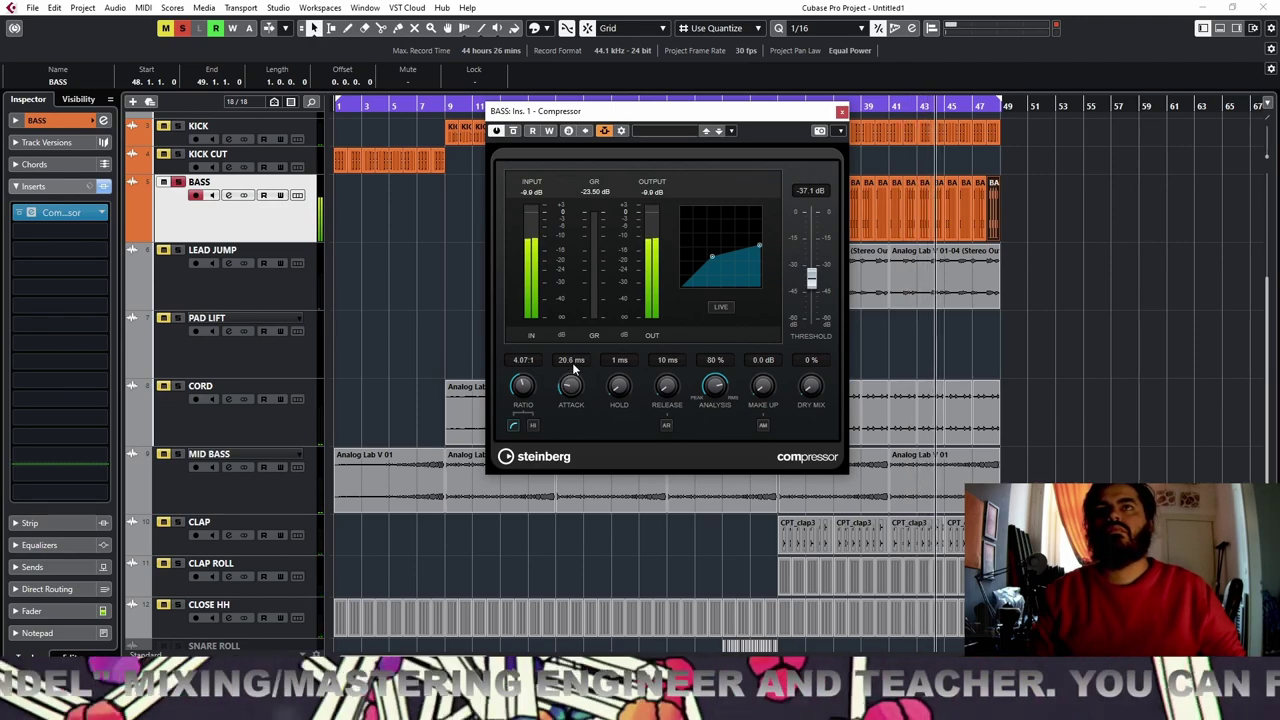
key("space")
scroll(258, 241, "up", 3)
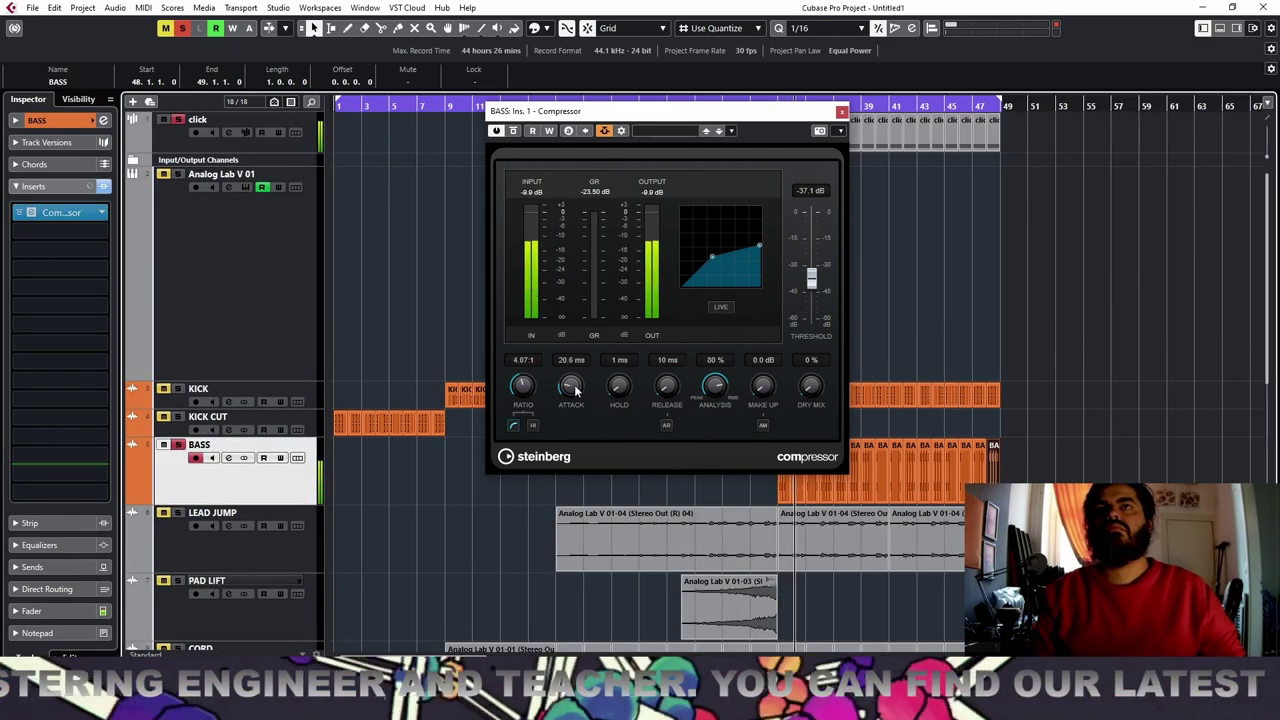
left_click_drag(575, 390, 606, 472)
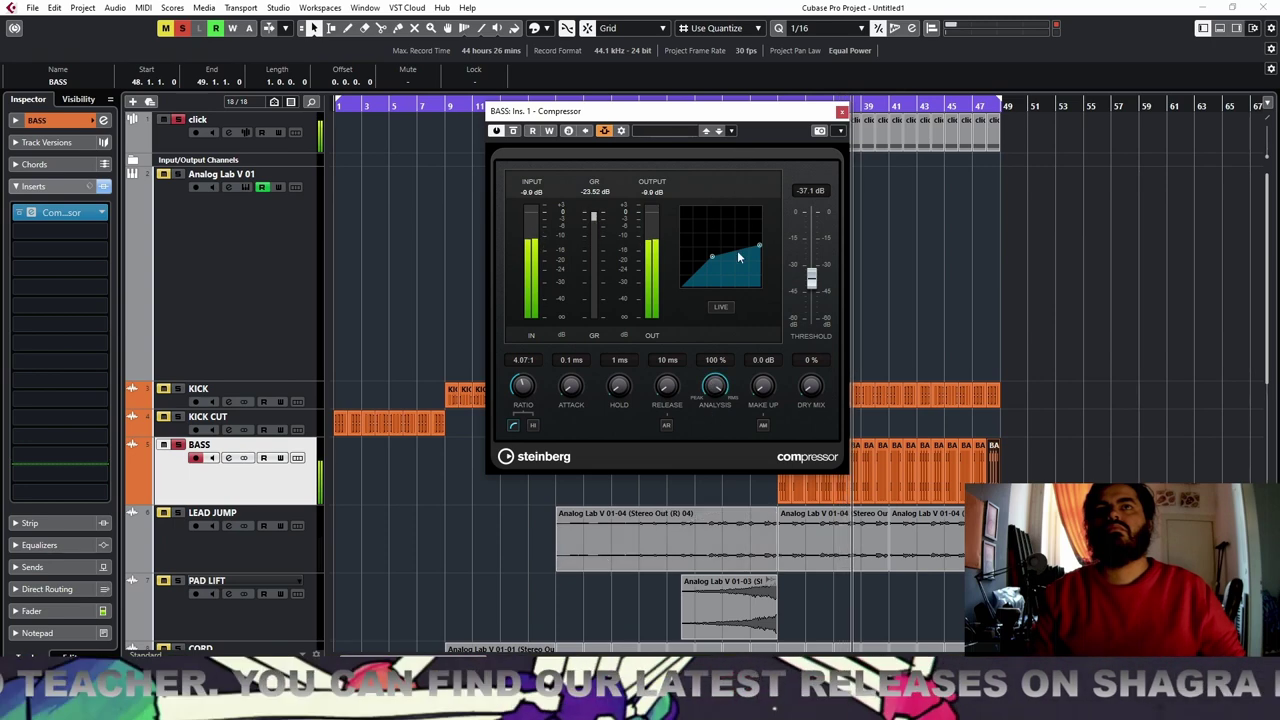
left_click_drag(729, 372, 707, 432)
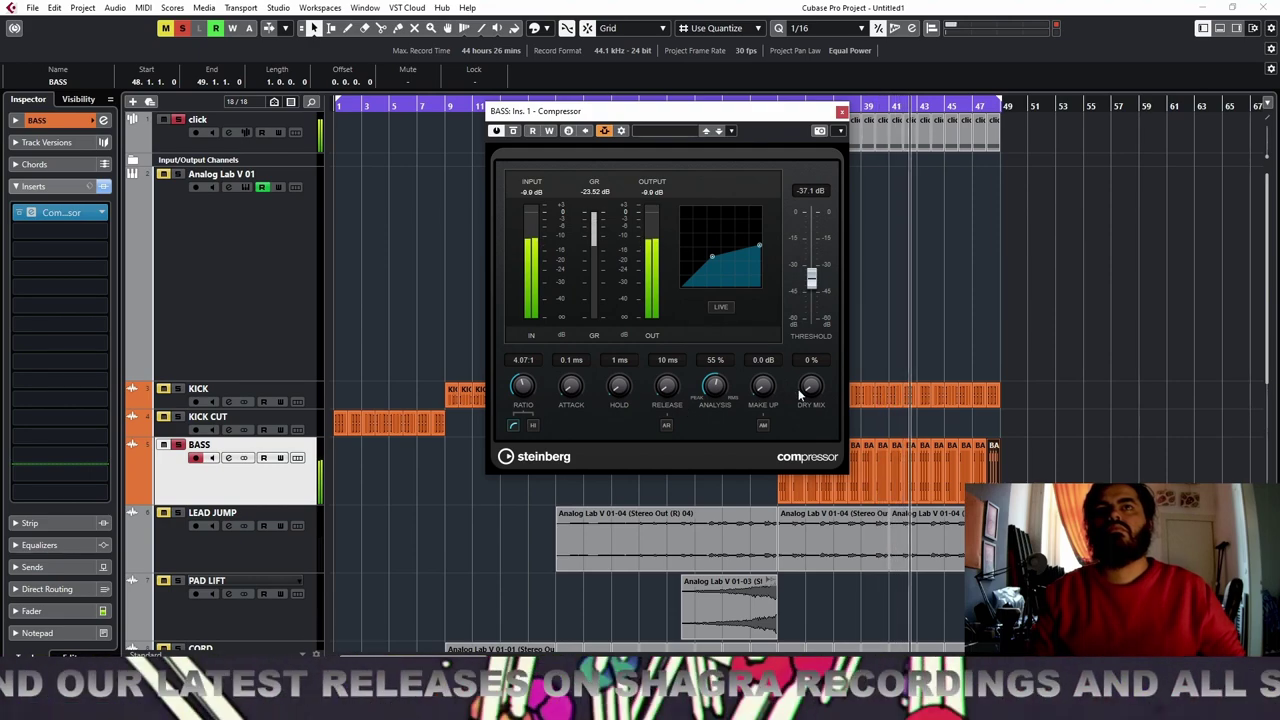
Set the BASS compressor's release to 99 ms and attack to 5.6 ms, and close its window
left_click_drag(672, 397, 671, 390)
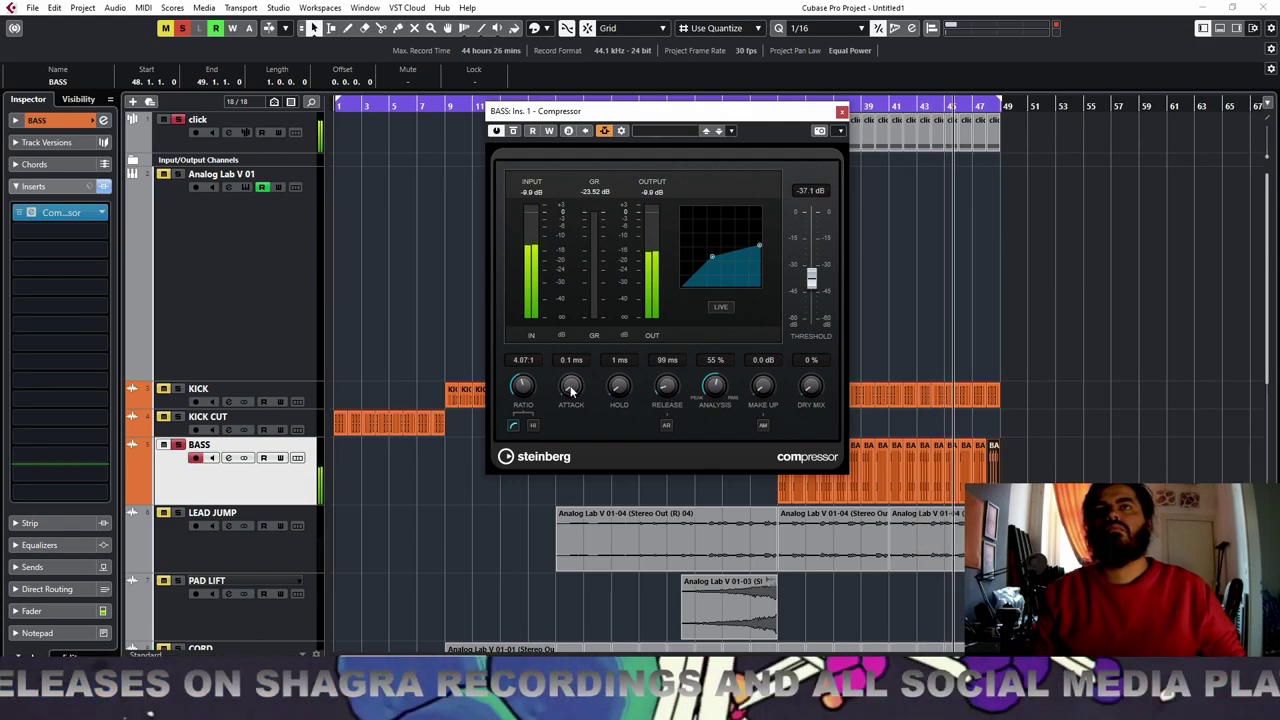
left_click_drag(569, 390, 570, 387)
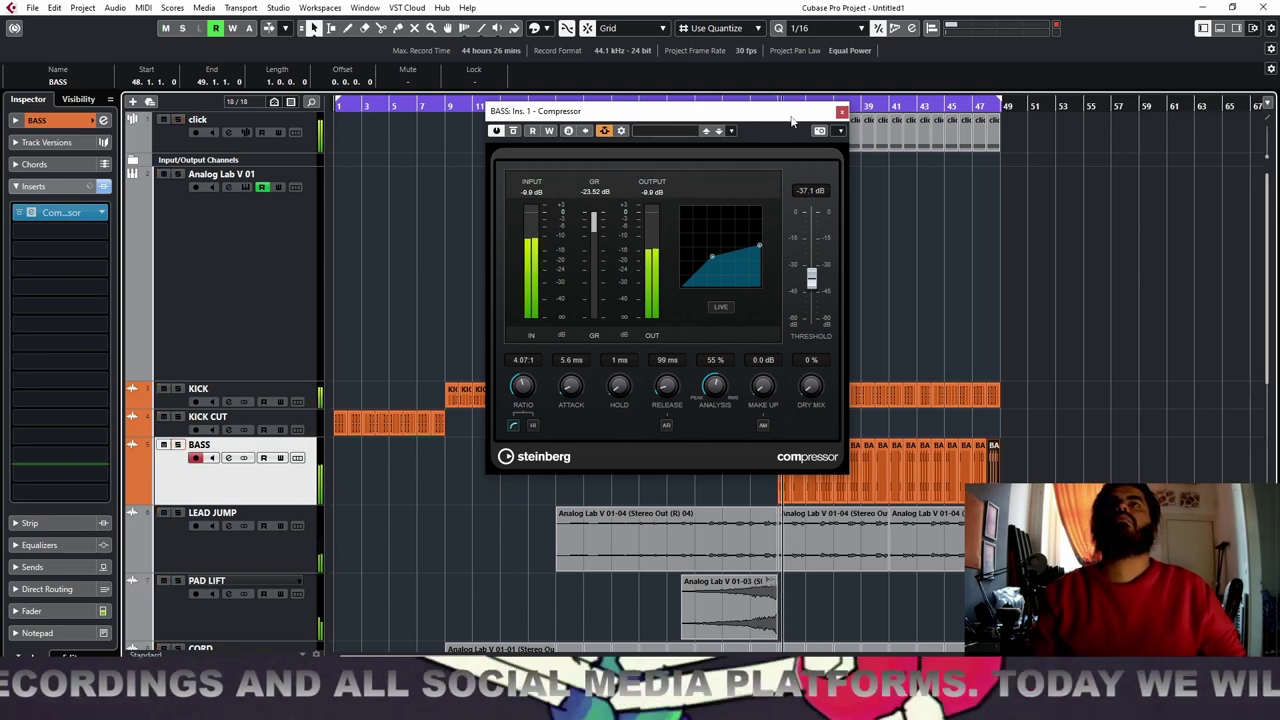
left_click(842, 112)
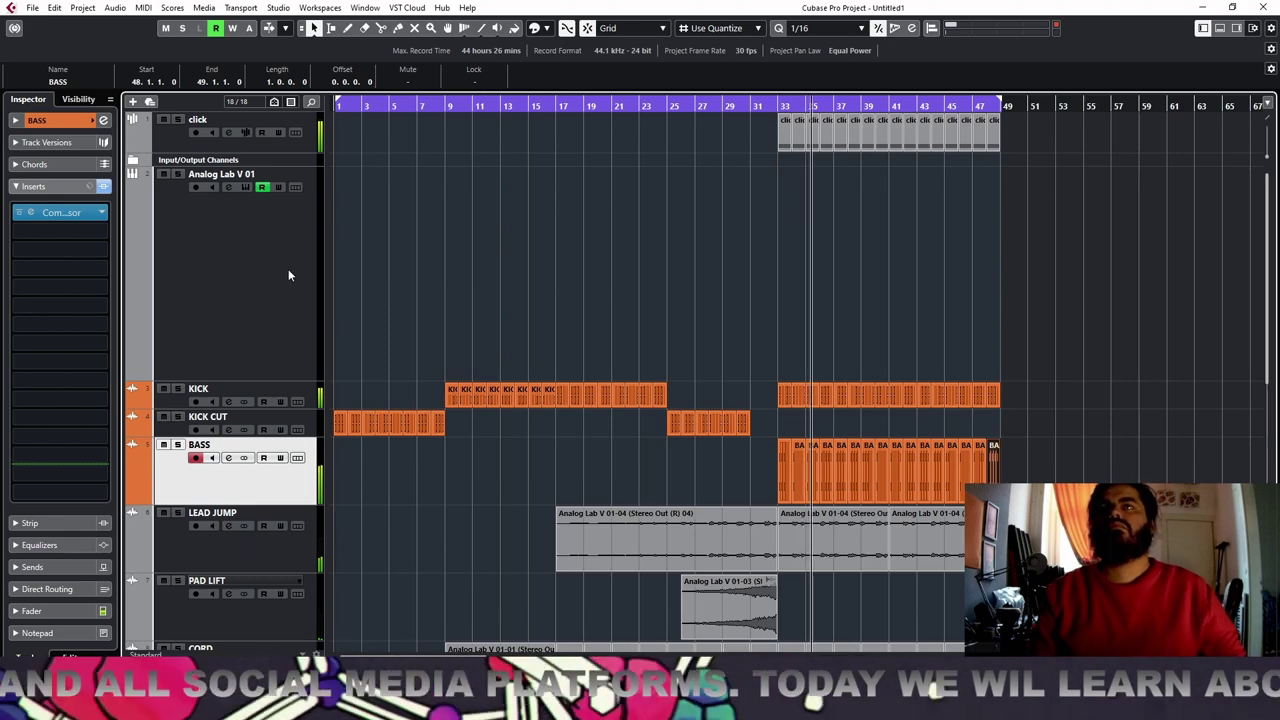
Open the MediaBay, clear the search text and filter the samples folder by key E
scroll(288, 269, "down", 3)
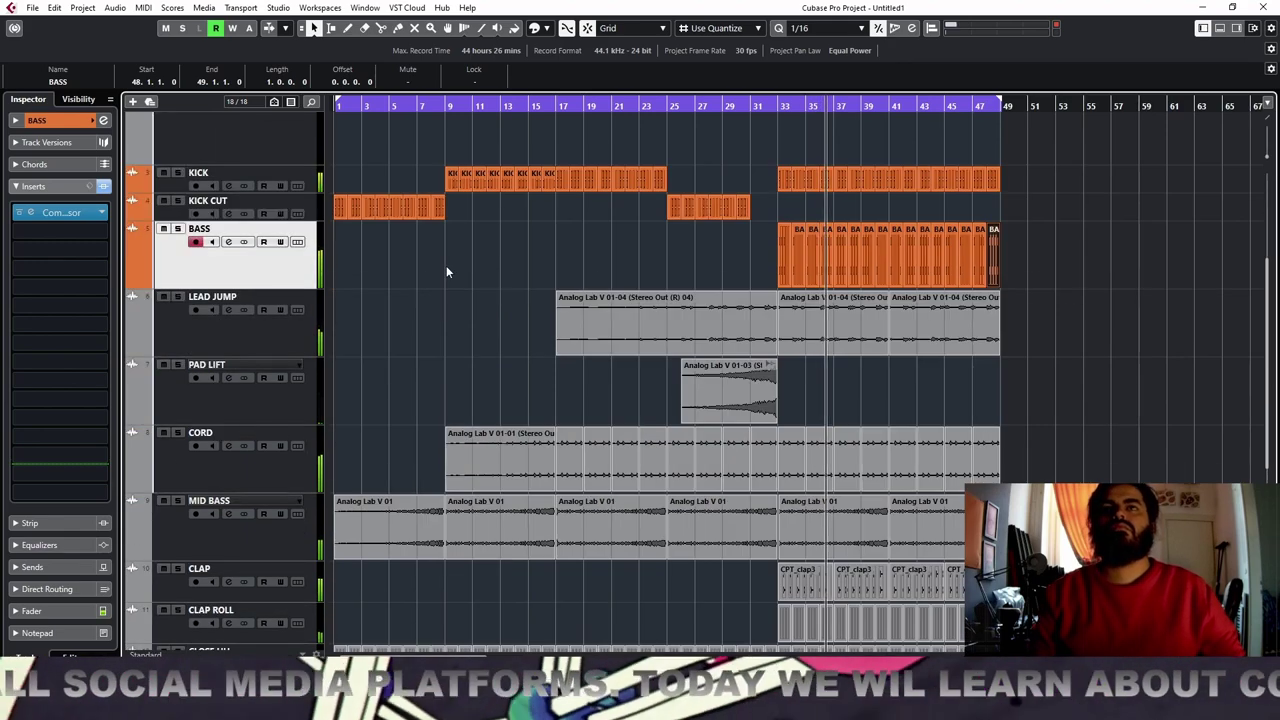
scroll(446, 269, "down", 4)
key("space")
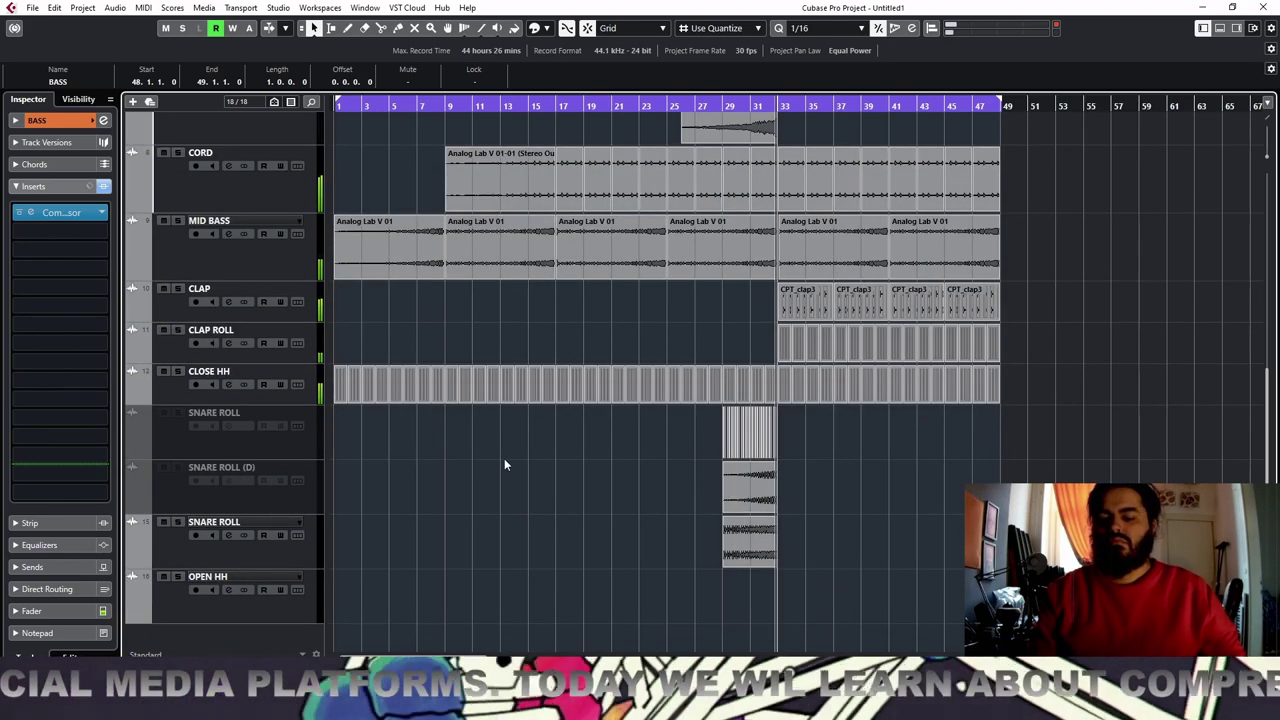
key("F5")
left_click(510, 194)
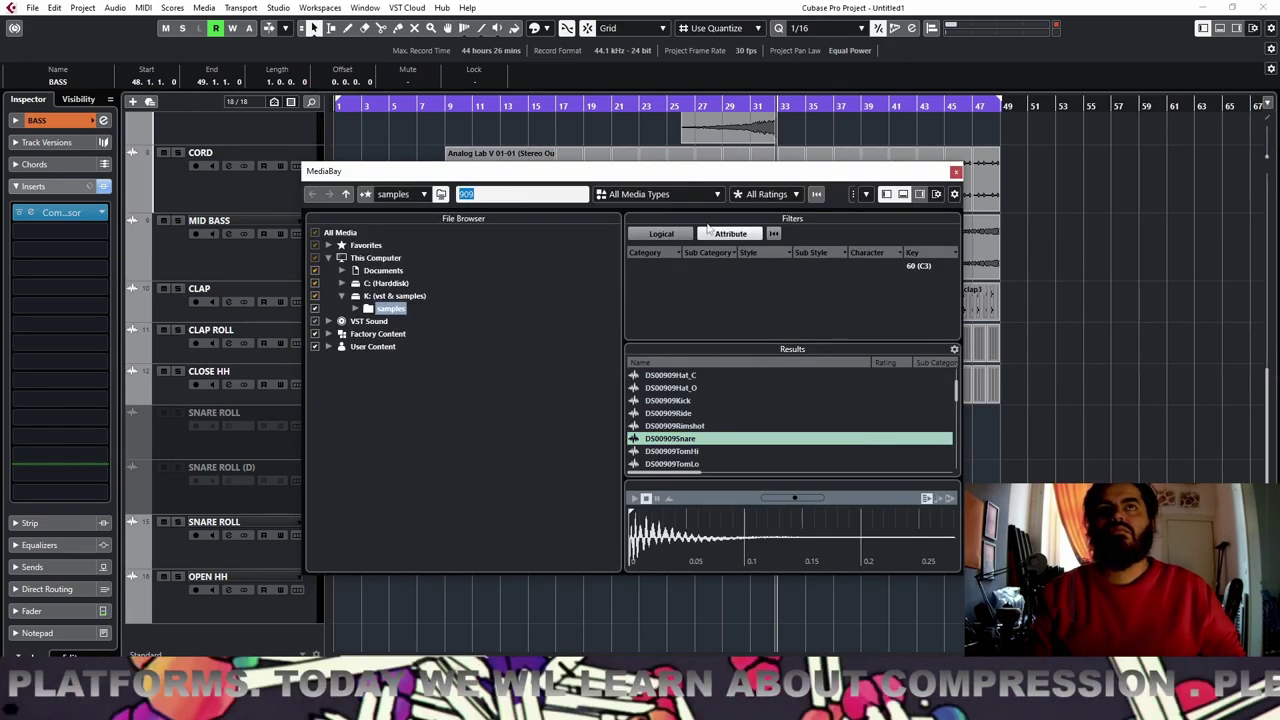
key("BackSpace")
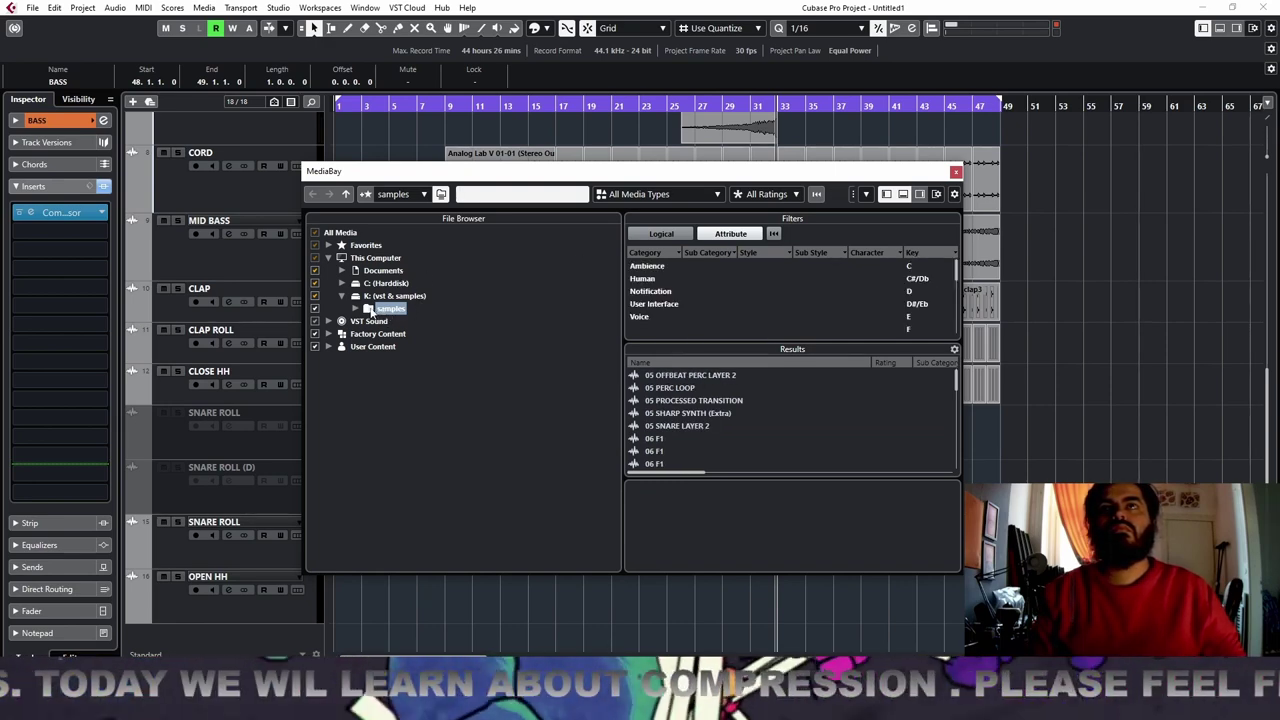
left_click(911, 318)
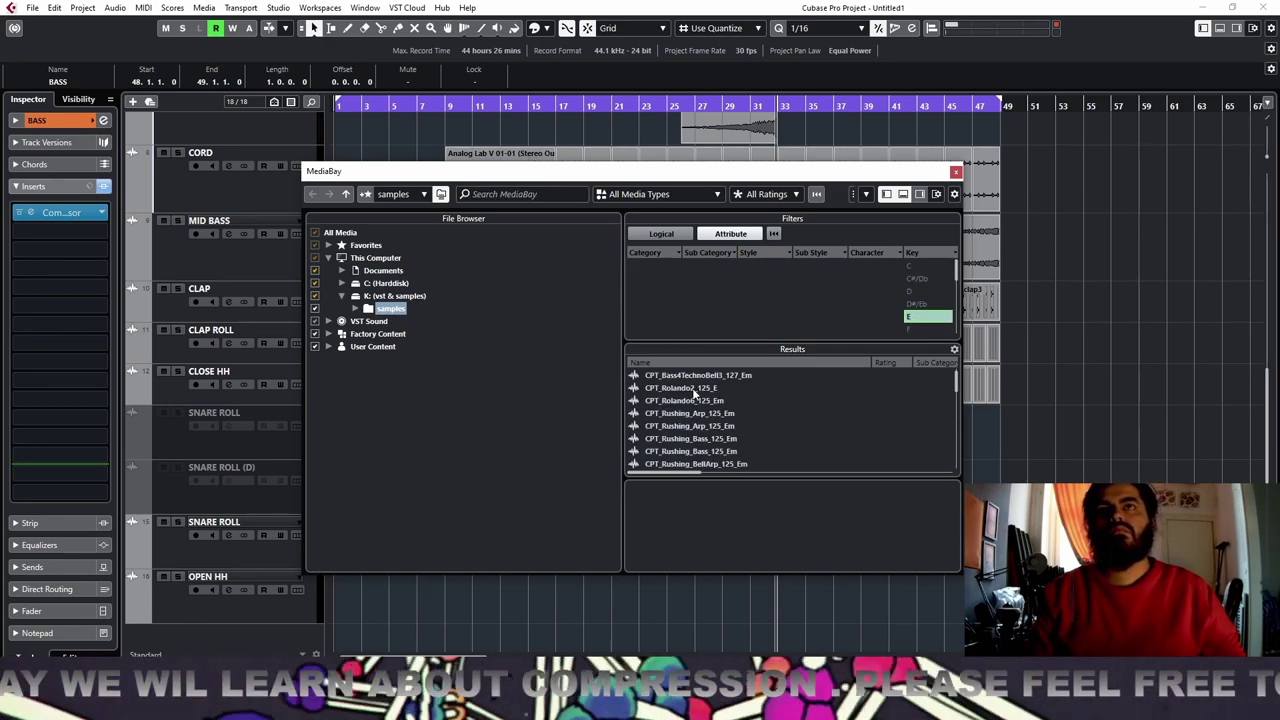
Audition the CPT samples in key E, including the Rushing strings, the TechnoBell loops and CPT_VitalBass2_127_E
left_click(690, 378)
left_click(685, 427)
scroll(776, 421, "down", 3)
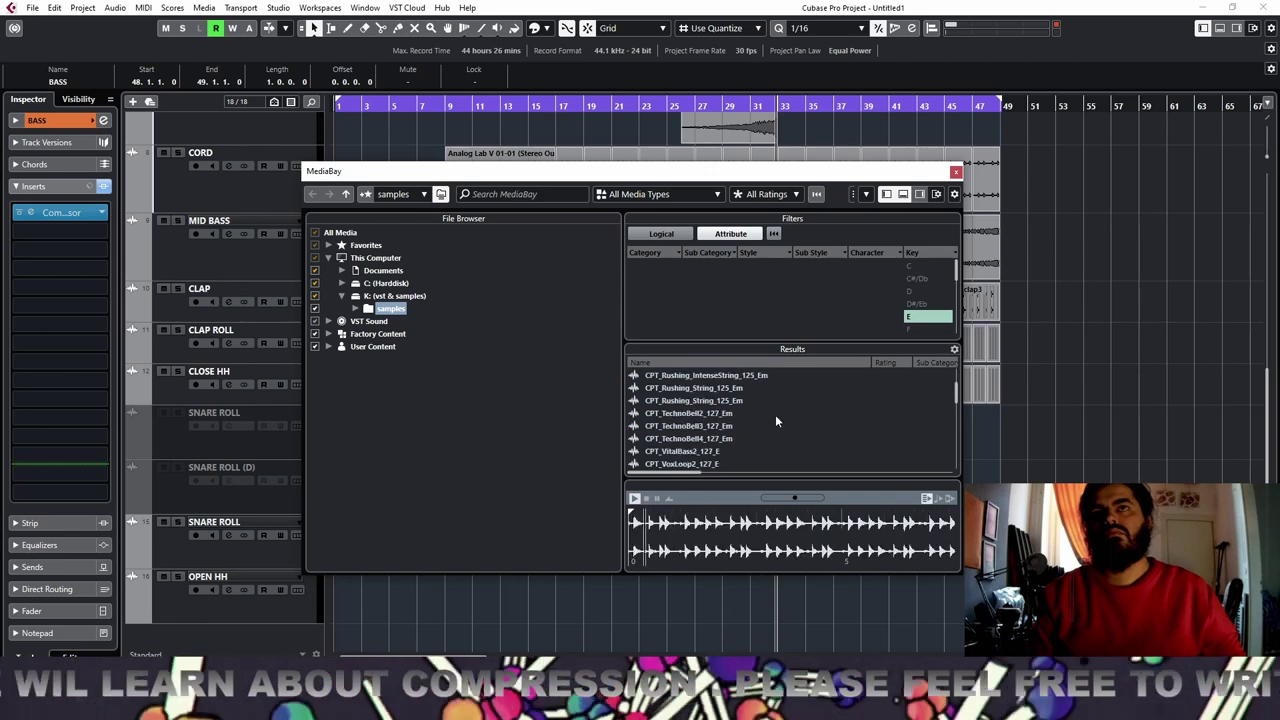
left_click(716, 415)
scroll(710, 420, "down", 1)
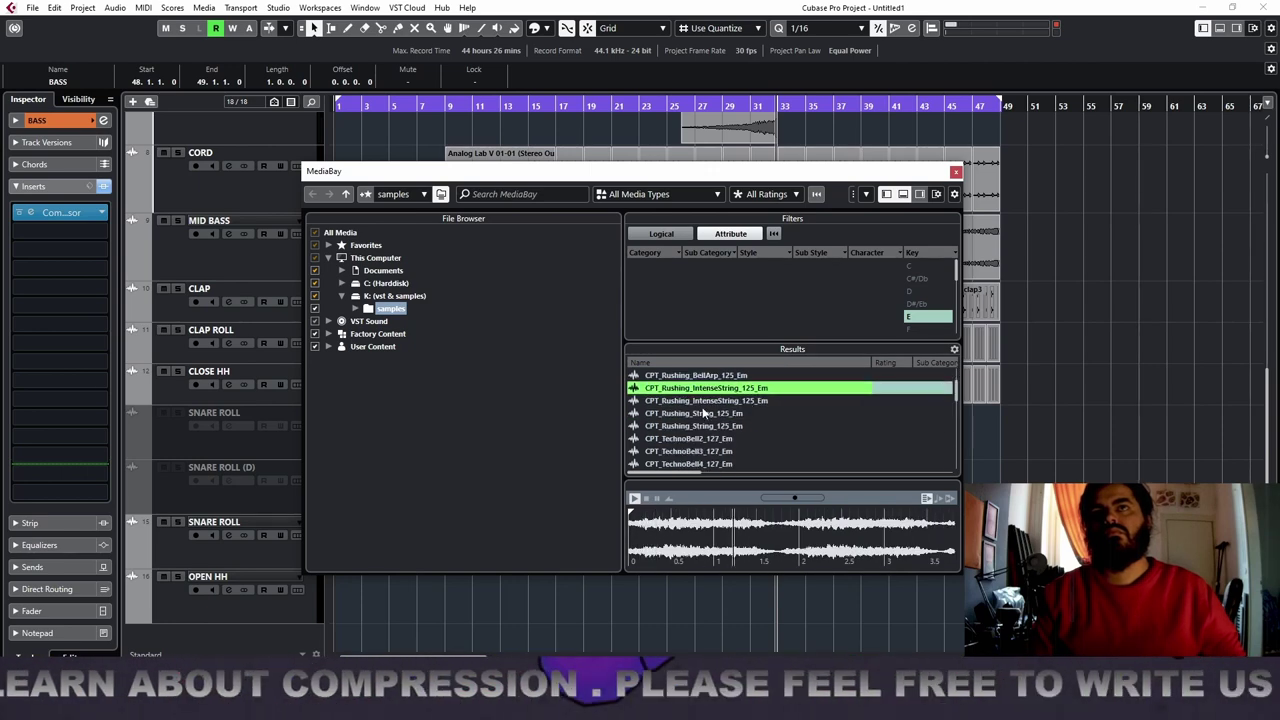
key("Down")
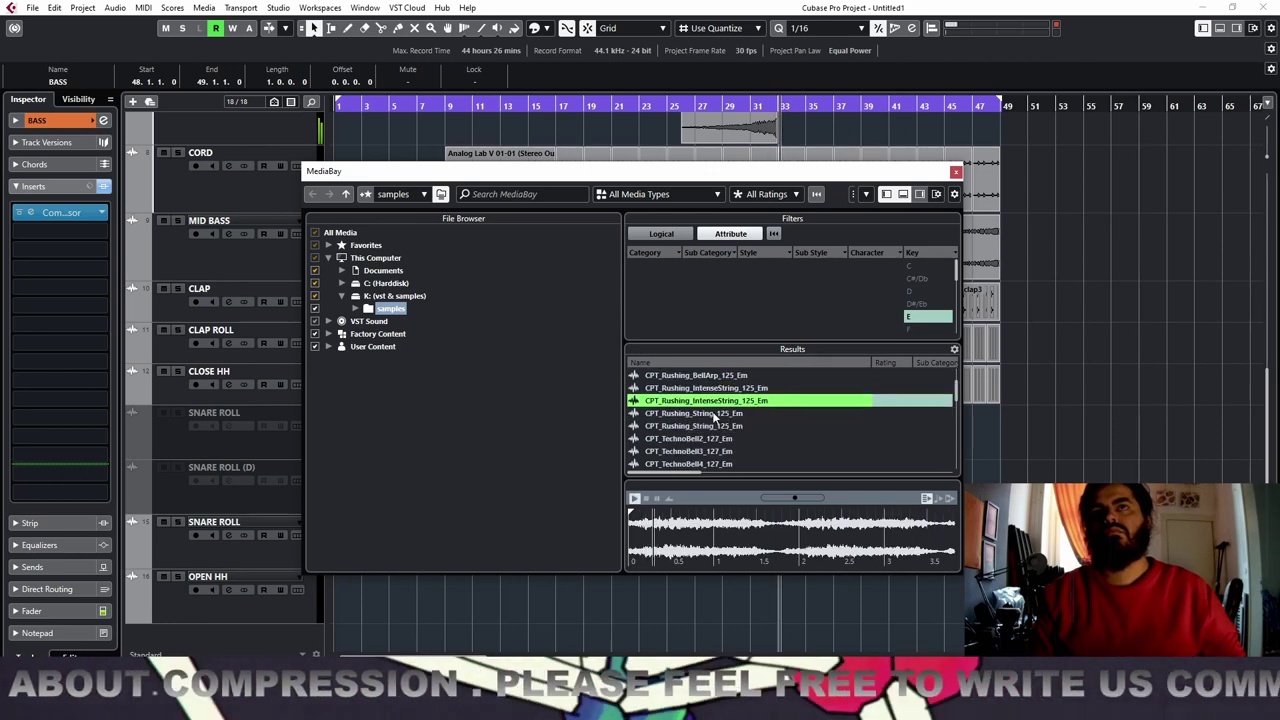
left_click(698, 388)
left_click(696, 413)
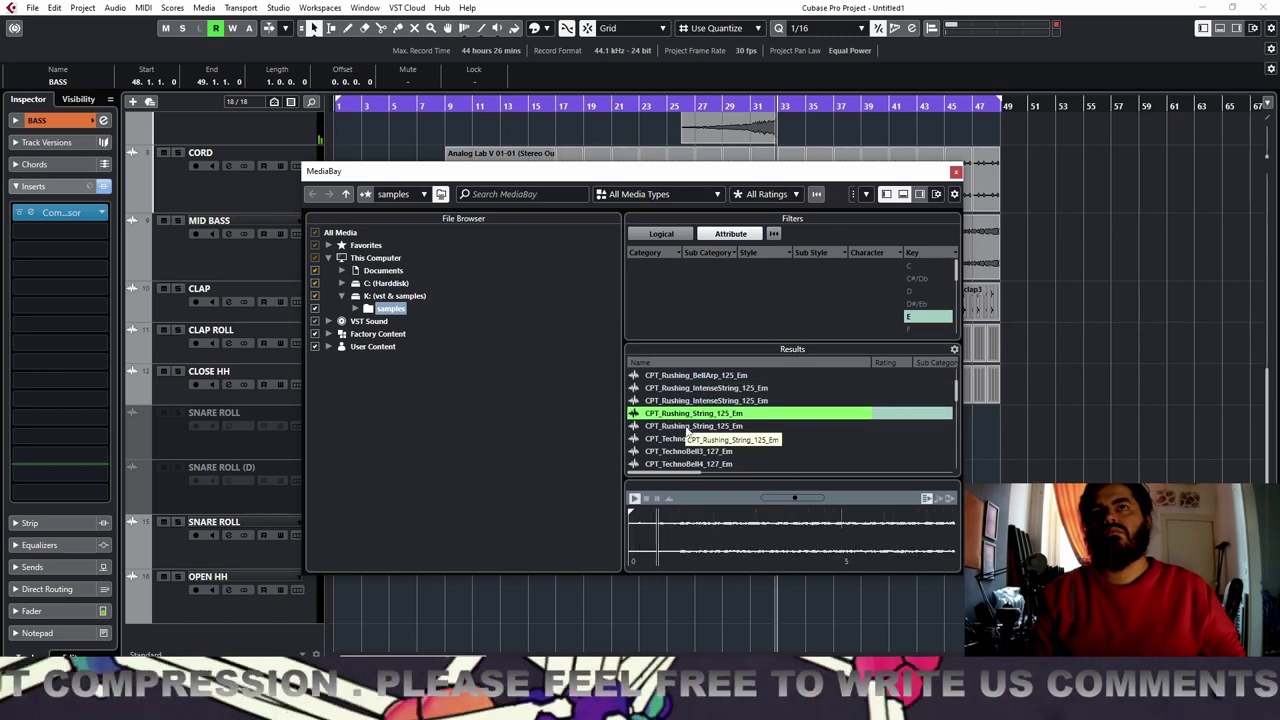
left_click(687, 428)
left_click(700, 437)
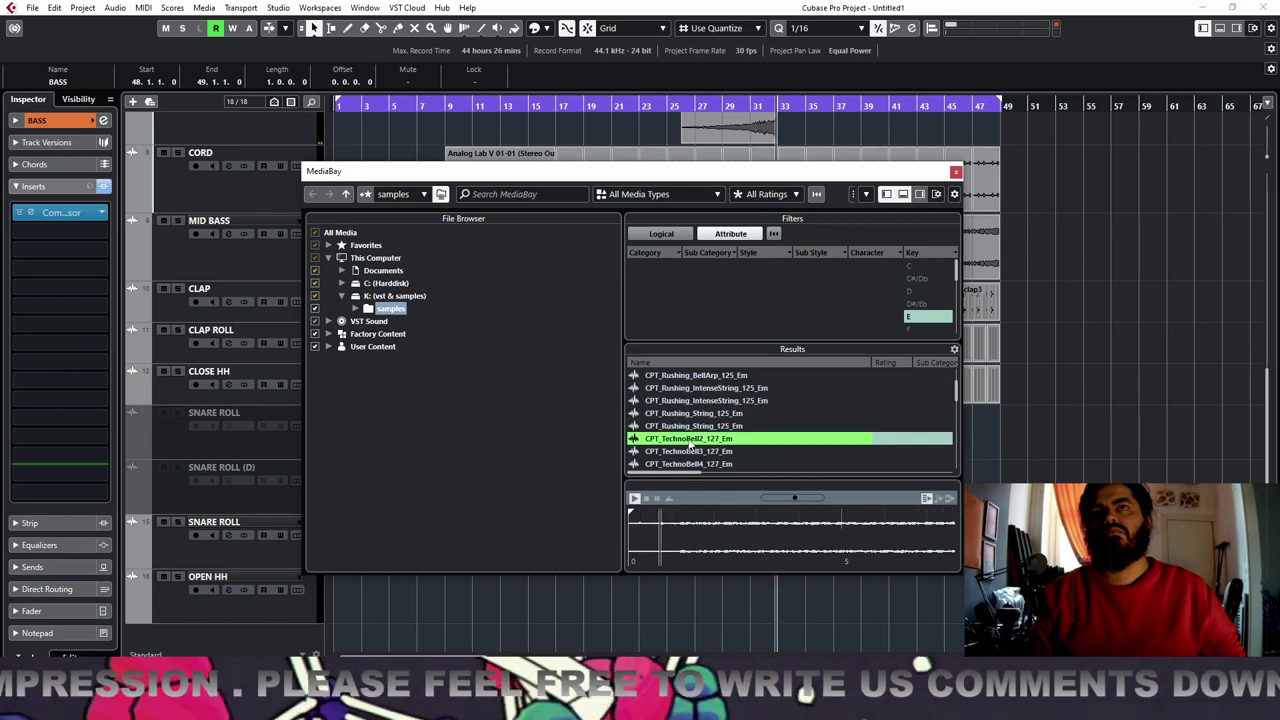
left_click(699, 450)
scroll(750, 434, "down", 1)
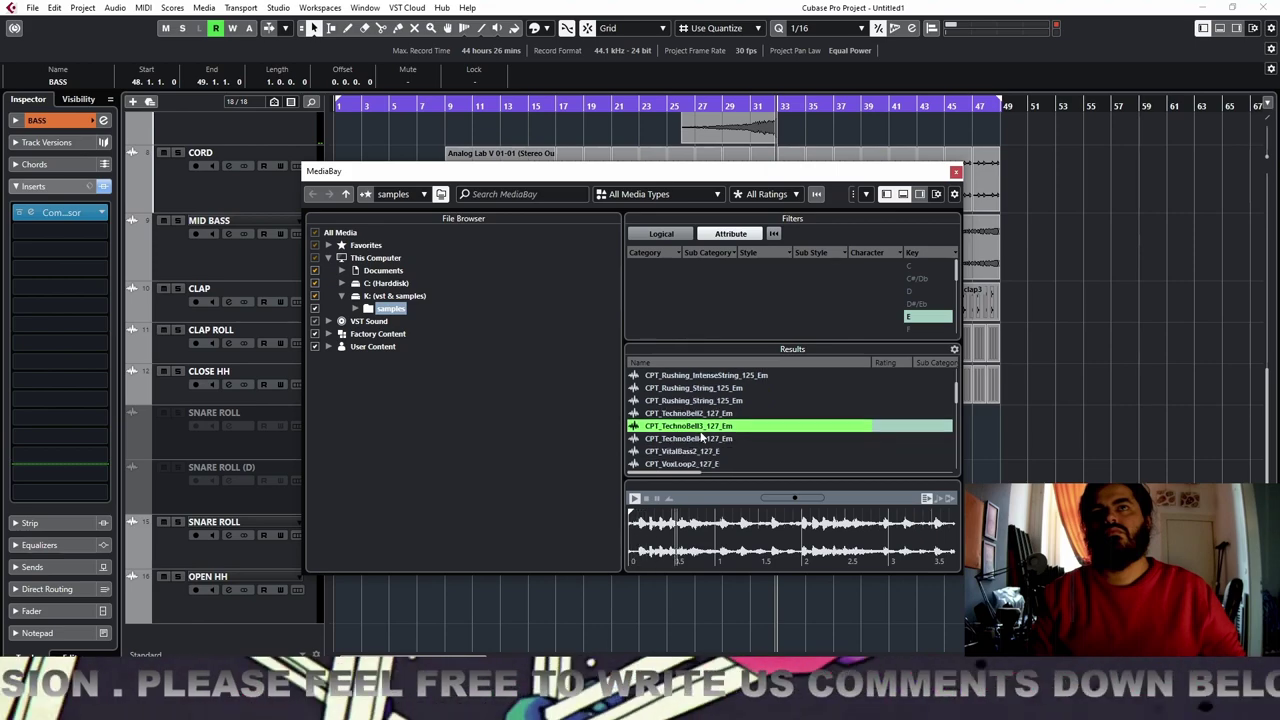
left_click(699, 439)
left_click(688, 452)
Audition Driveby_Chord_E_PL, the Ending_Chords samples and the pattern loops further down the list
scroll(737, 447, "down", 4)
left_click(713, 427)
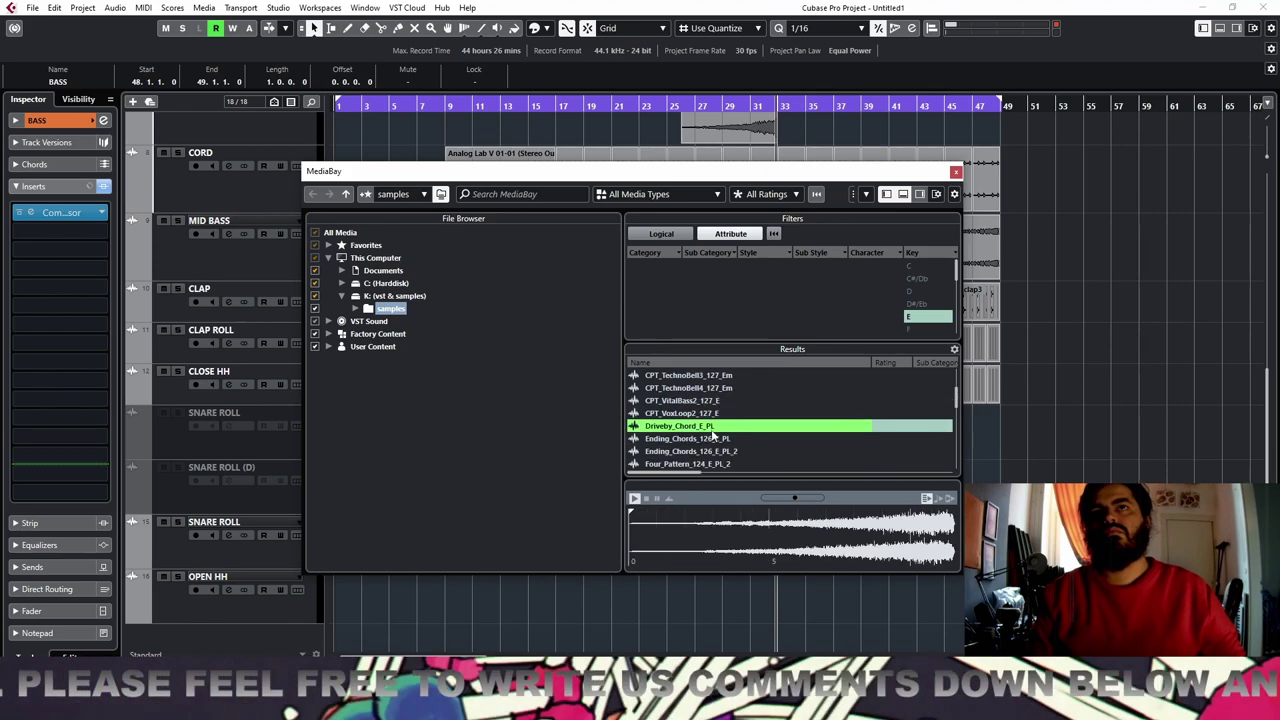
left_click(704, 440)
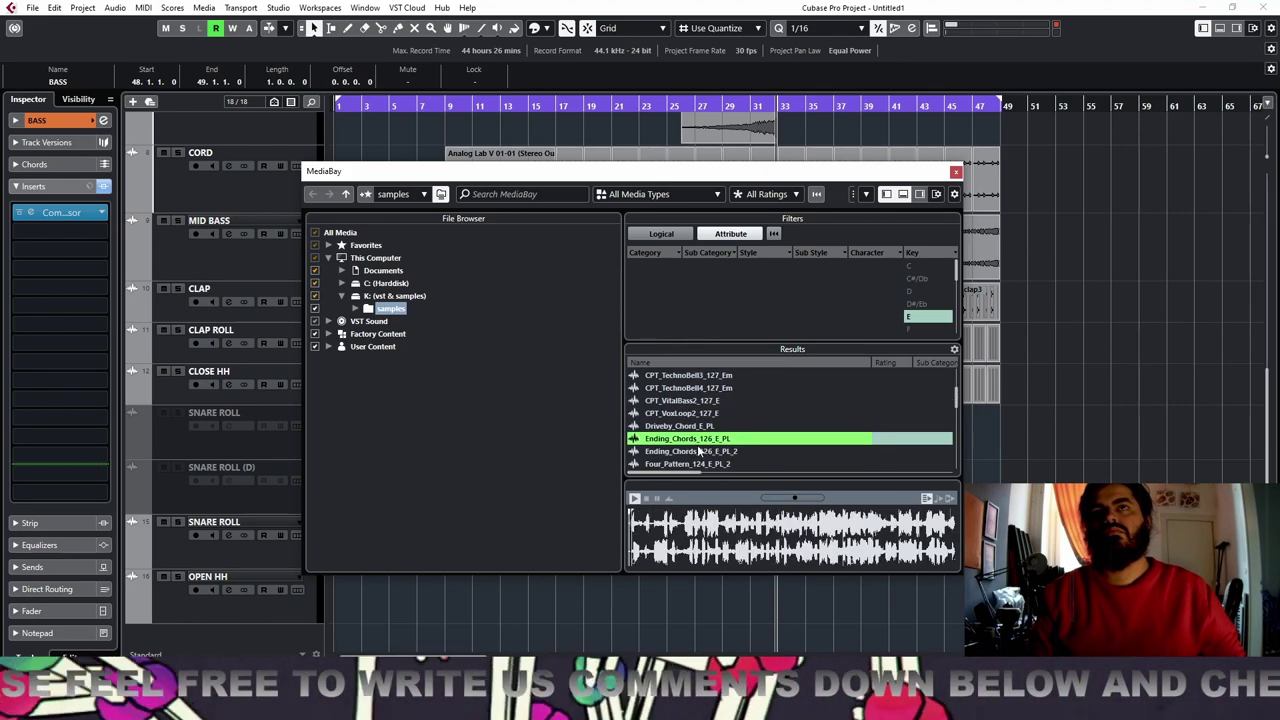
left_click(697, 452)
scroll(695, 450, "down", 2)
left_click(690, 439)
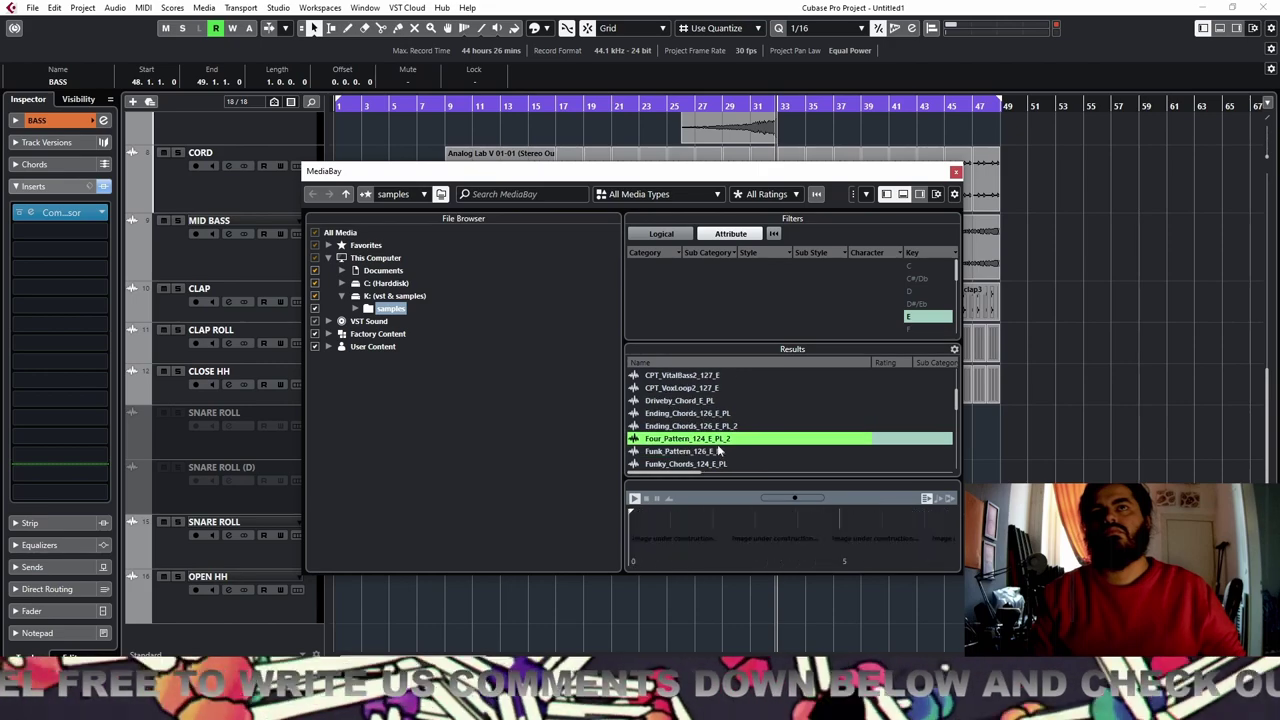
left_click(686, 452)
scroll(700, 440, "down", 5)
left_click(742, 416)
scroll(742, 418, "down", 2)
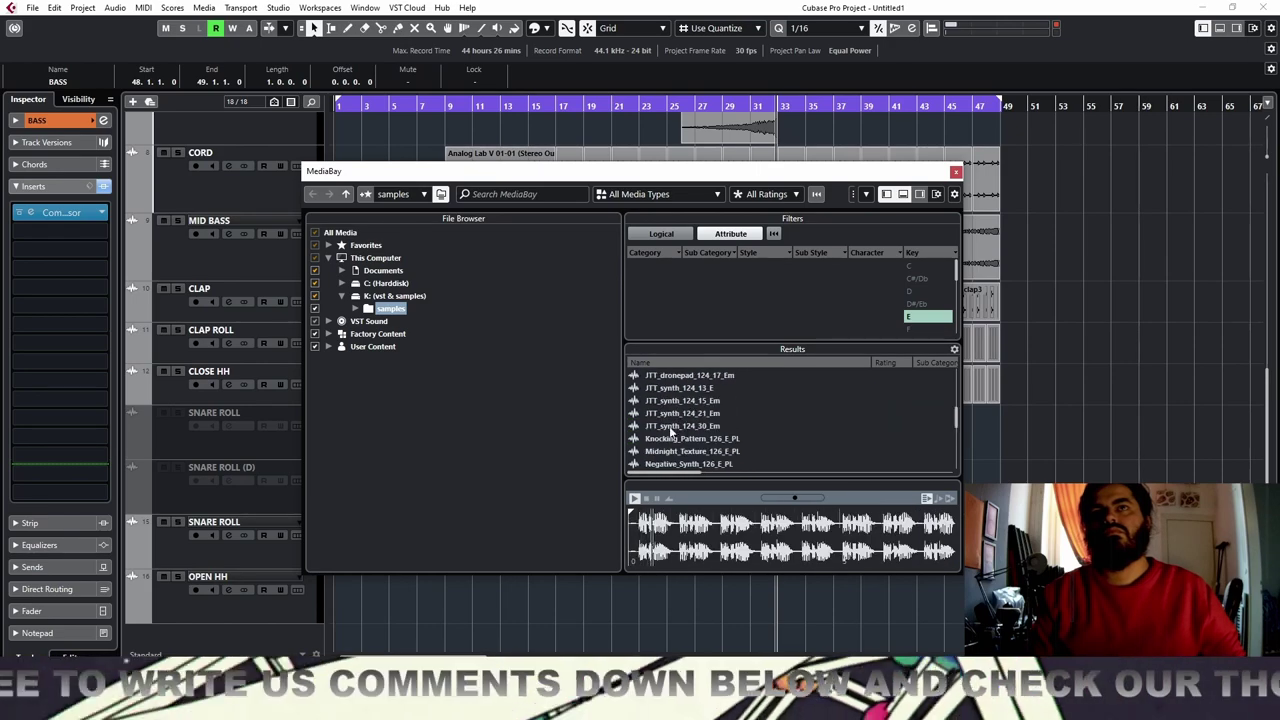
Audition the JTT_synth_124 samples numbered 30, 21, 13 and 15
left_click(758, 427)
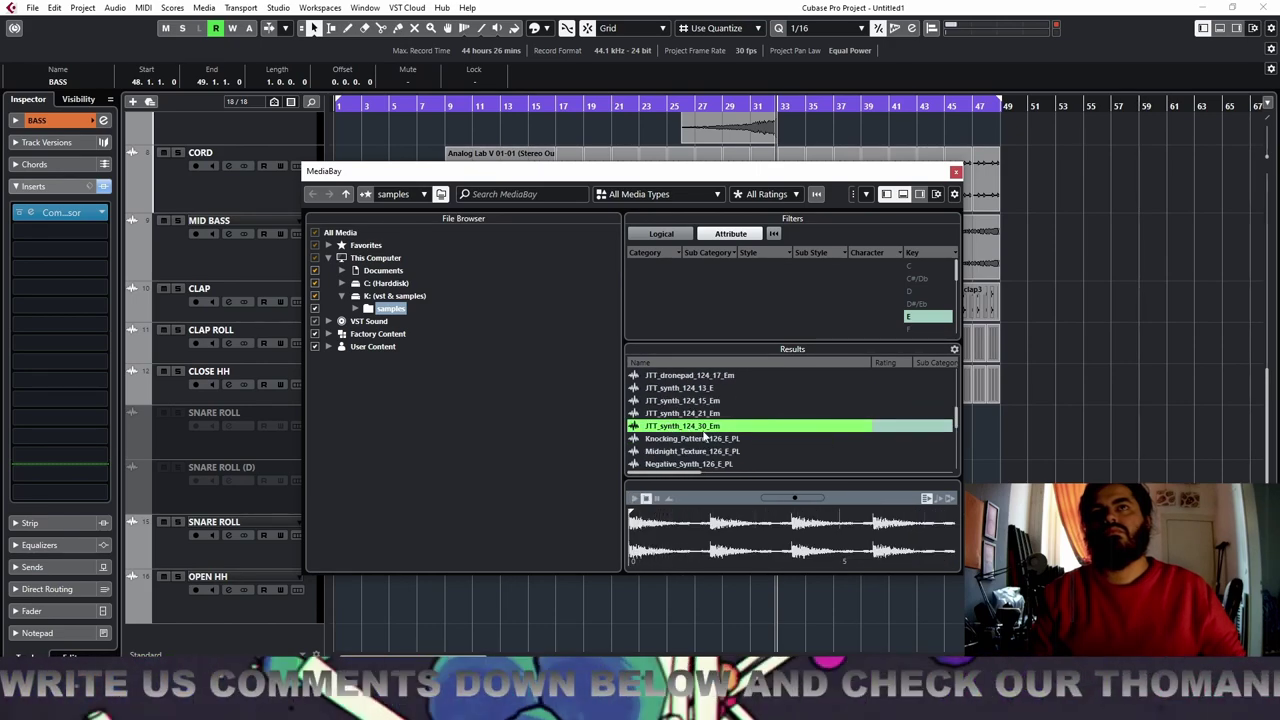
key("Up")
key("Up")
key("Up")
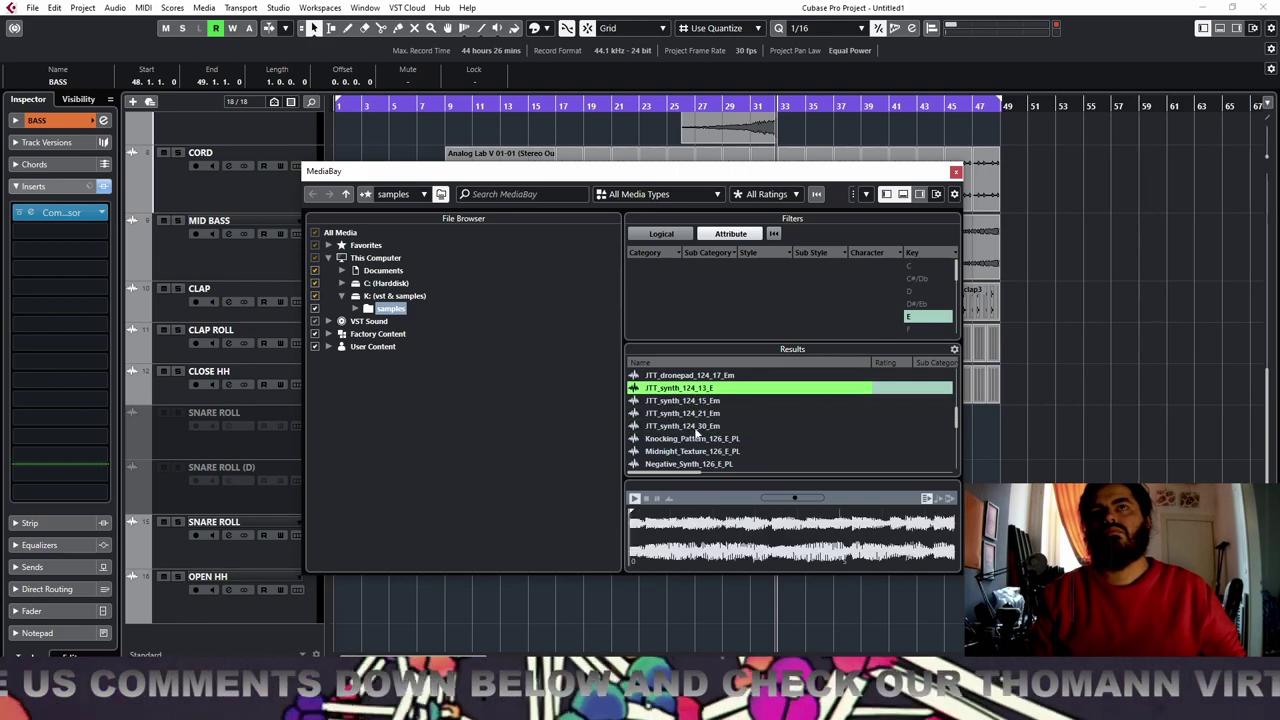
key("Down")
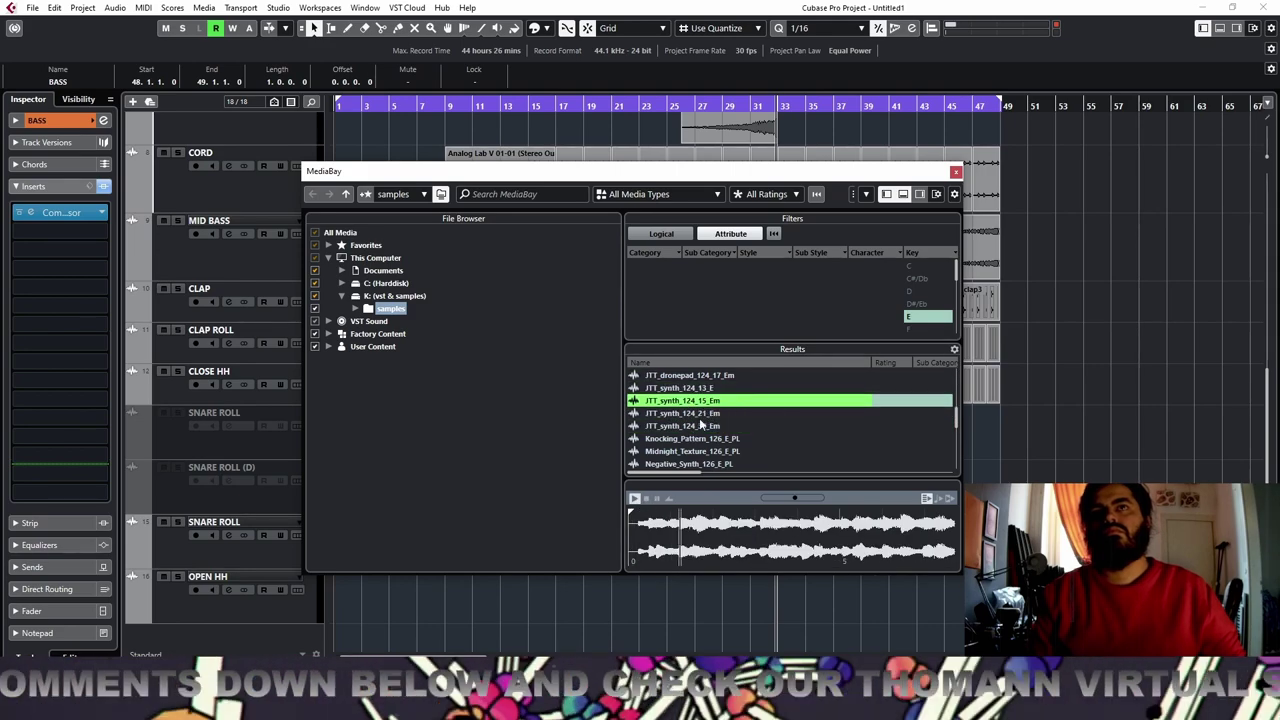
Preview Knocking_Pattern_126_E_PL and Midnight_Texture_126_E_PL, add the latter as a new track above the active SNARE ROLL track and close the MediaBay
left_click(705, 451)
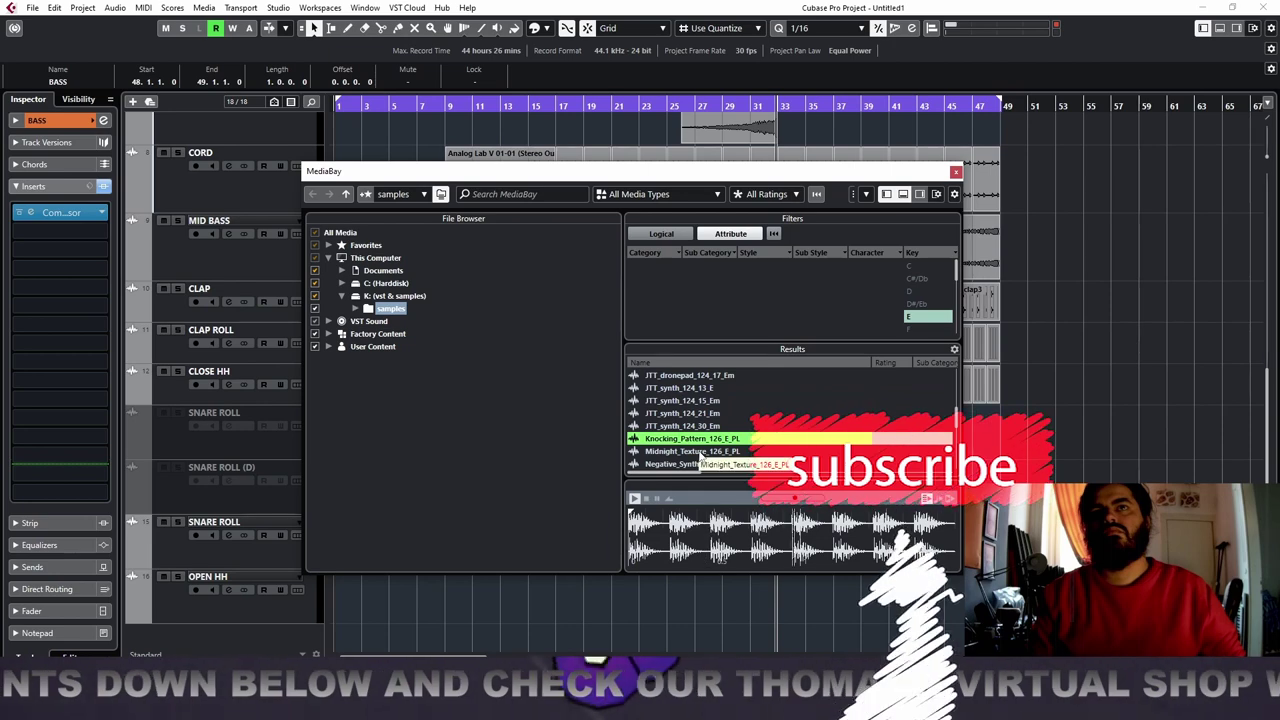
scroll(745, 461, "down", 1)
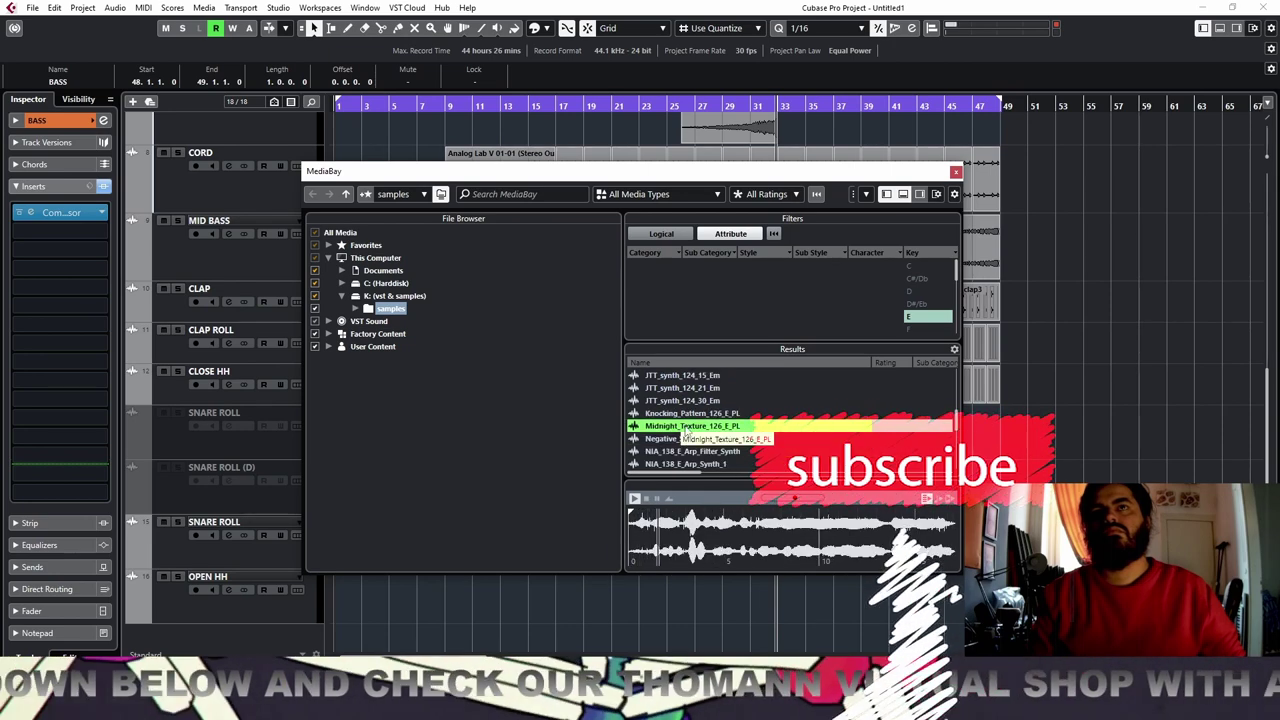
left_click_drag(686, 432, 200, 528)
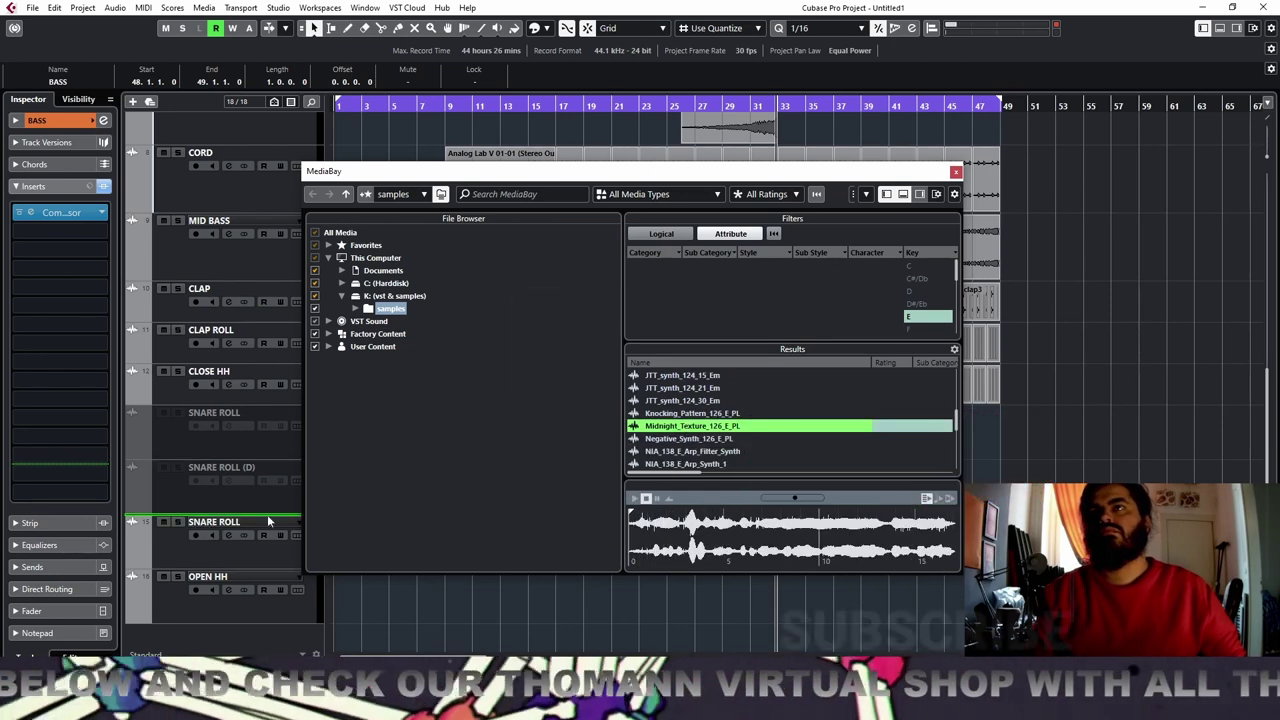
left_click(956, 172)
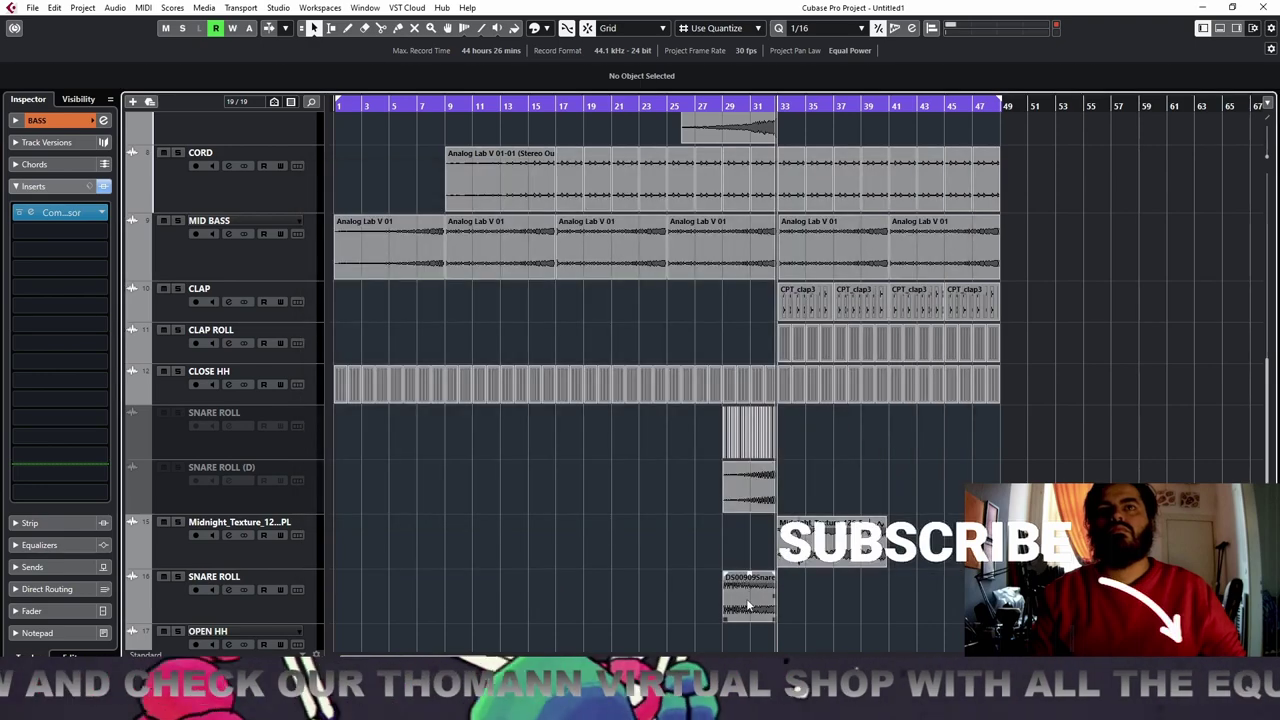
Select the SNARE ROLL event at bar 29 and play the build-up from about bar 31
left_click(748, 604)
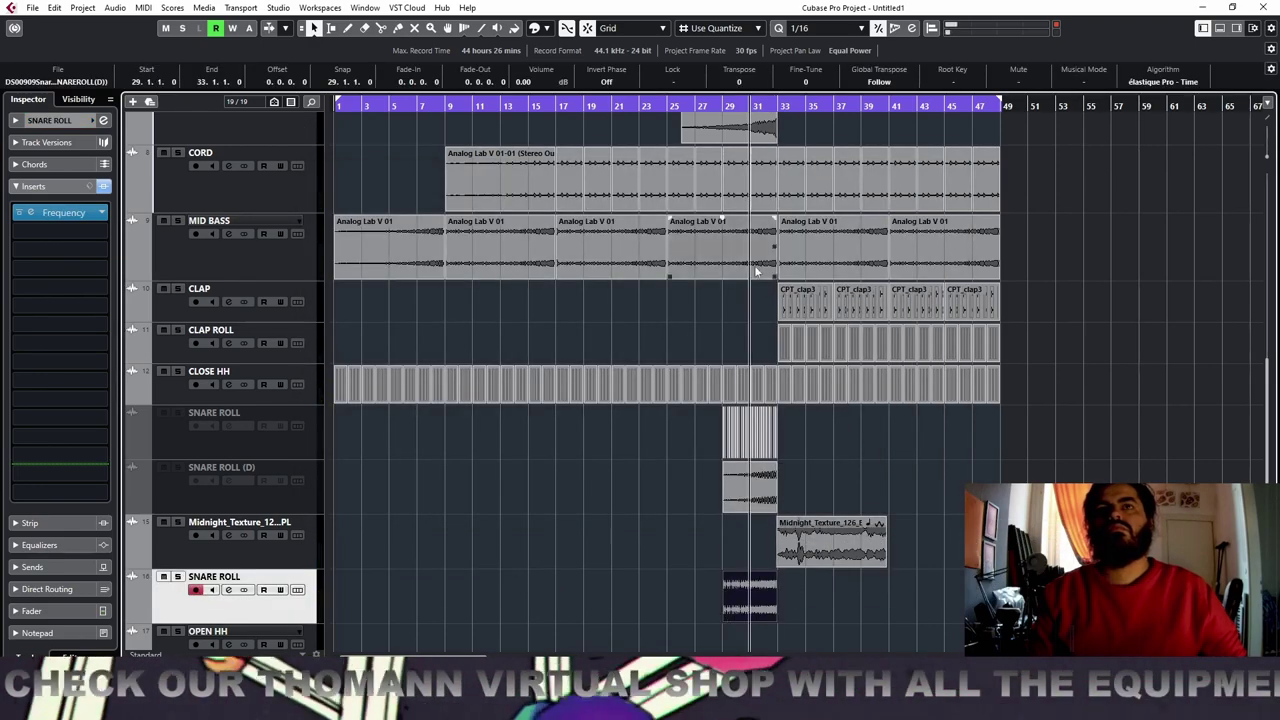
key("space")
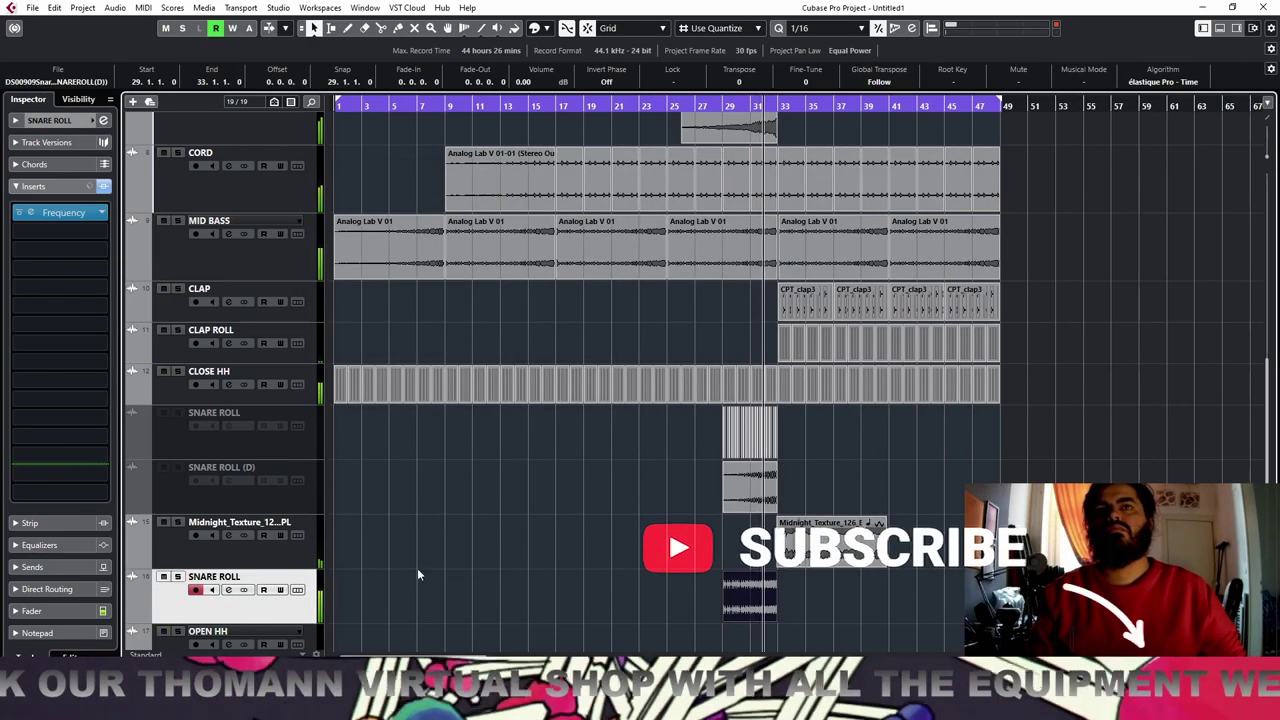
key("space")
Transpose the Midnight_Texture event by 12 semitones and play the section from bar 33
left_click(830, 547)
left_click(777, 104)
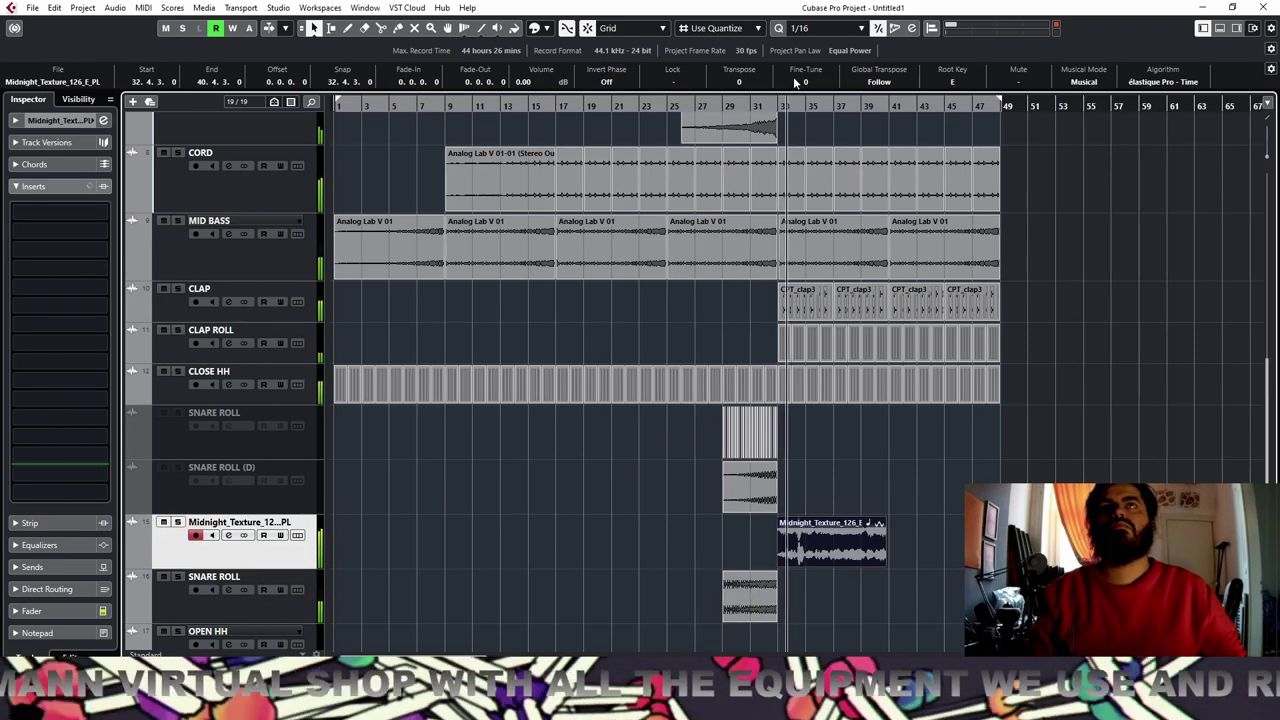
key("space")
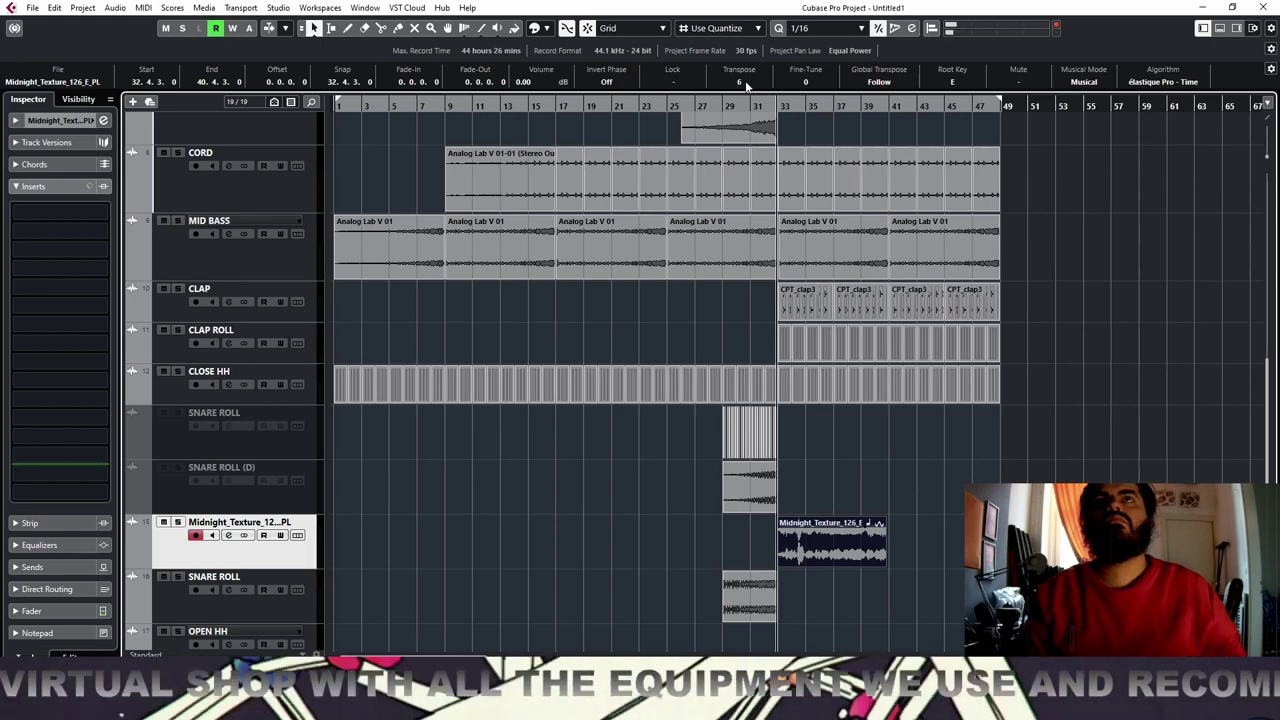
scroll(746, 86, "up", 6)
key("space")
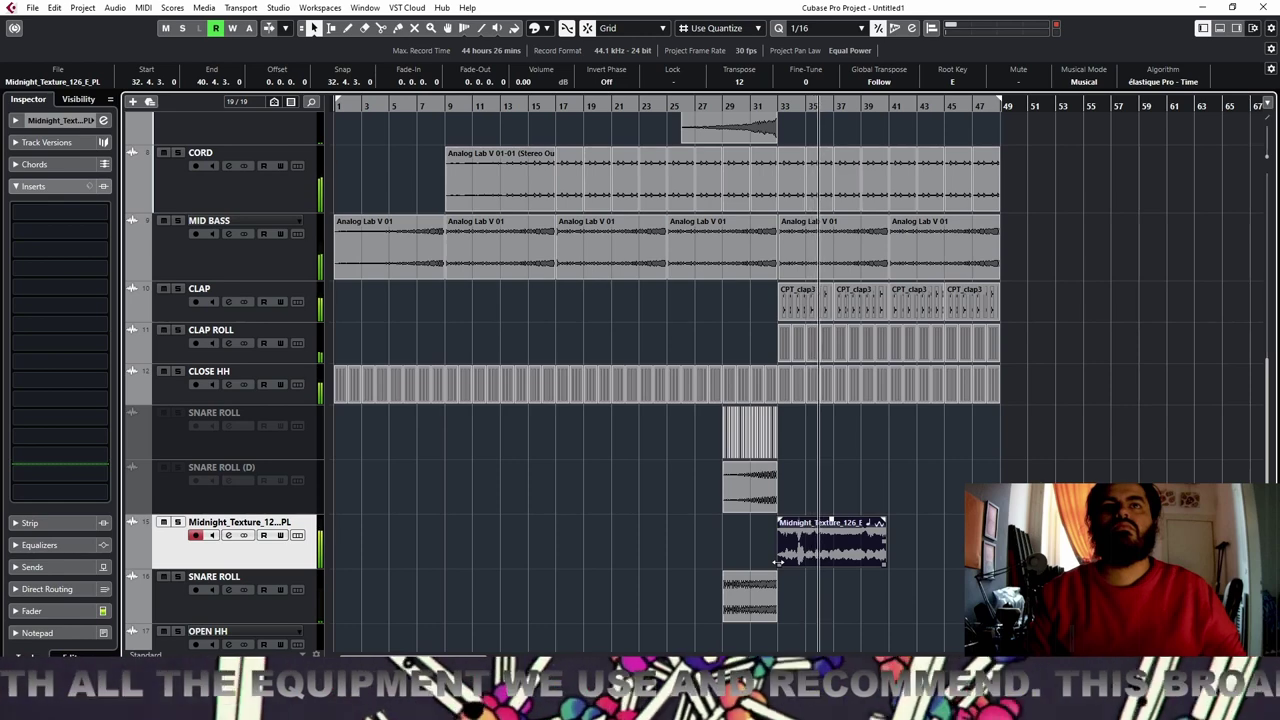
Trim the start of the Midnight_Texture event to 37.1.1.0
left_click_drag(777, 562, 836, 562)
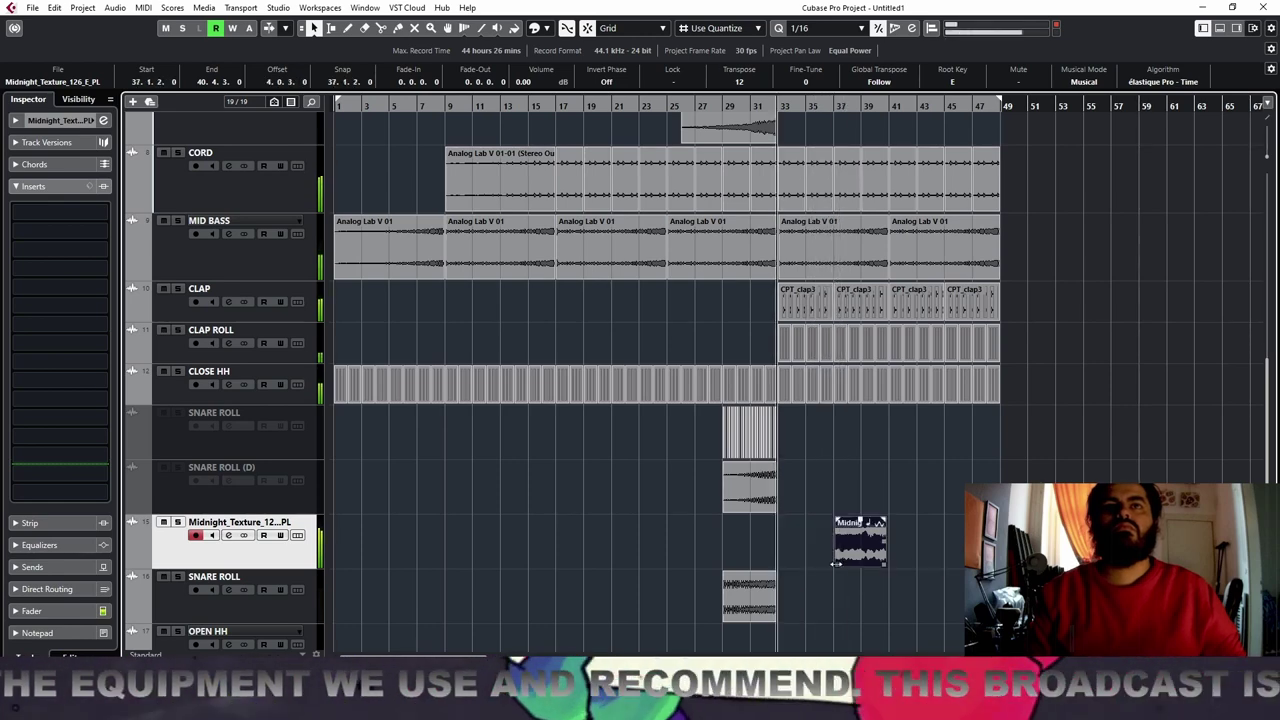
left_click(834, 106)
key("h")
key("h")
key("h")
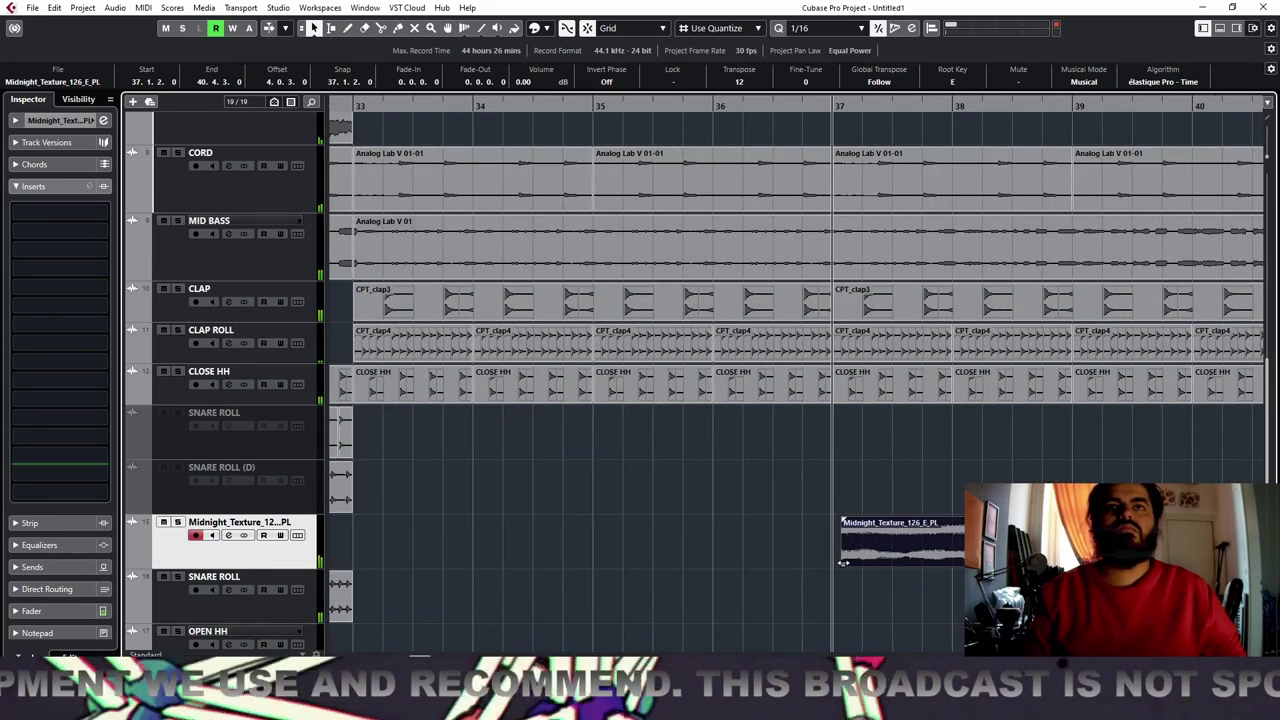
left_click_drag(843, 562, 831, 563)
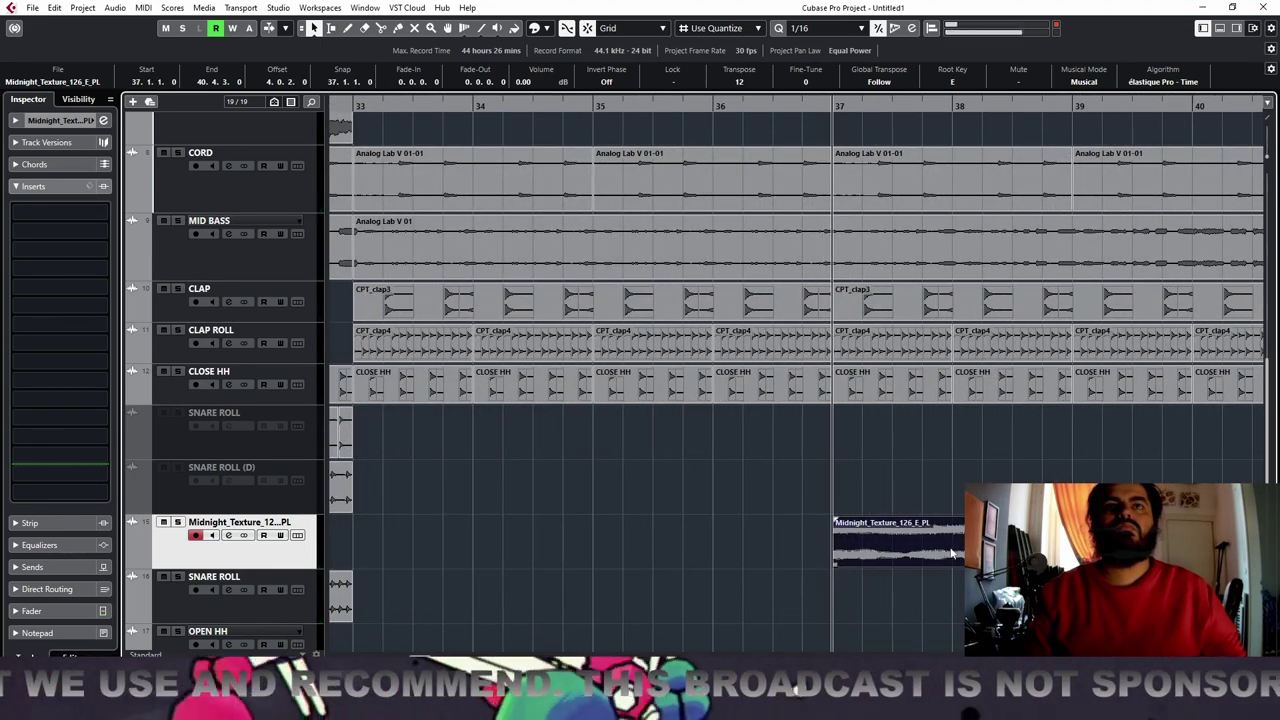
Split the Midnight_Texture event at bar 38, delete the part after the cut and select the remaining one-bar event
key("3")
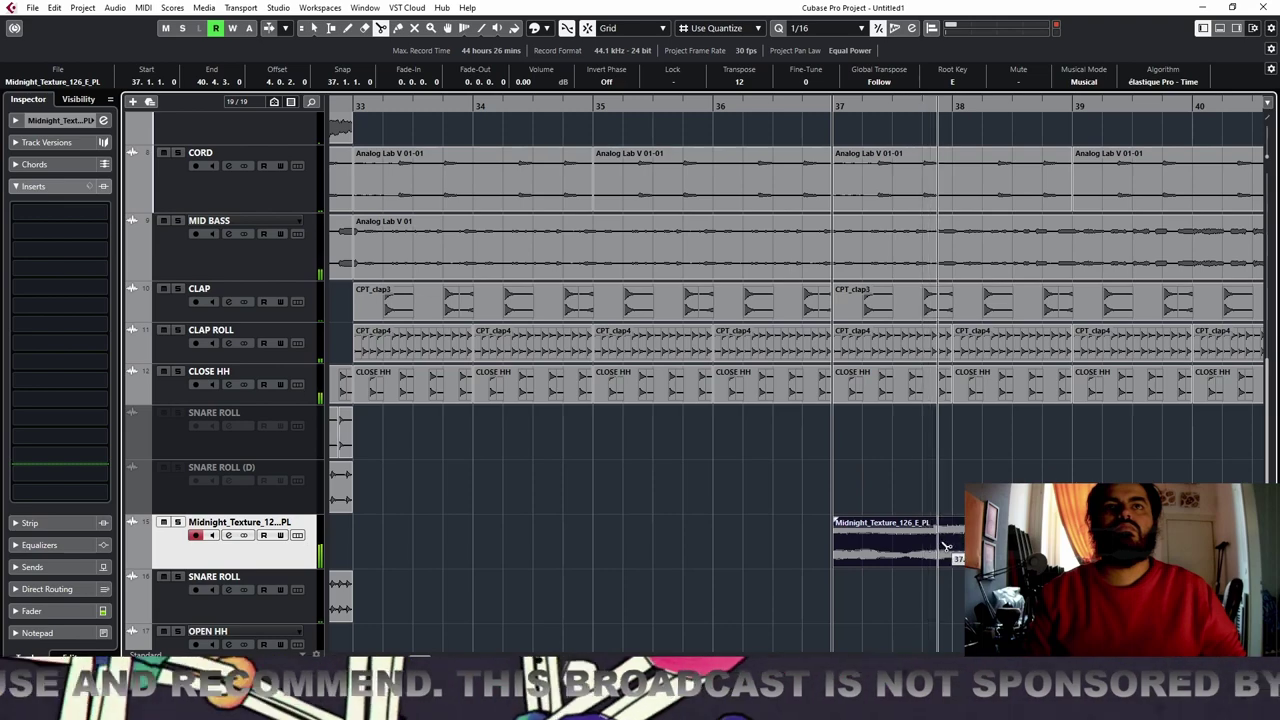
left_click(952, 547)
key("Delete")
key("1")
left_click(912, 559)
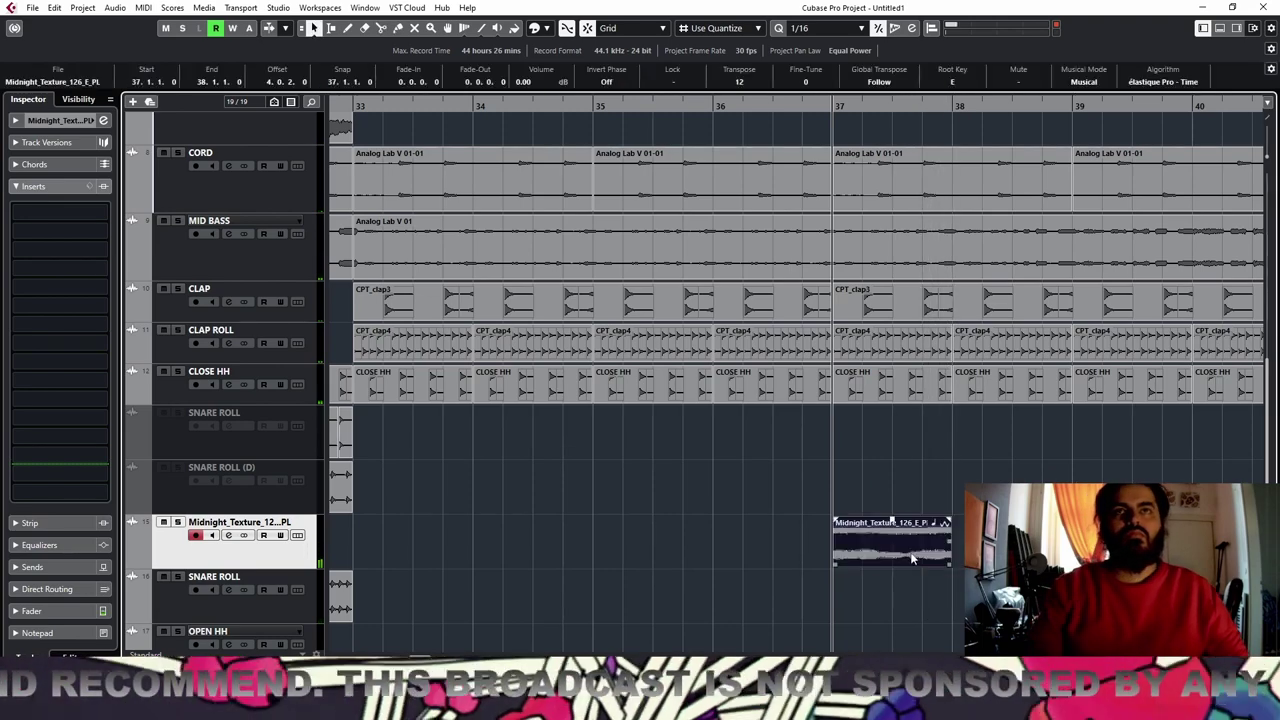
Lower the Midnight_Texture track volume to -15.5 while playing the section from bar 37
left_click(62, 119)
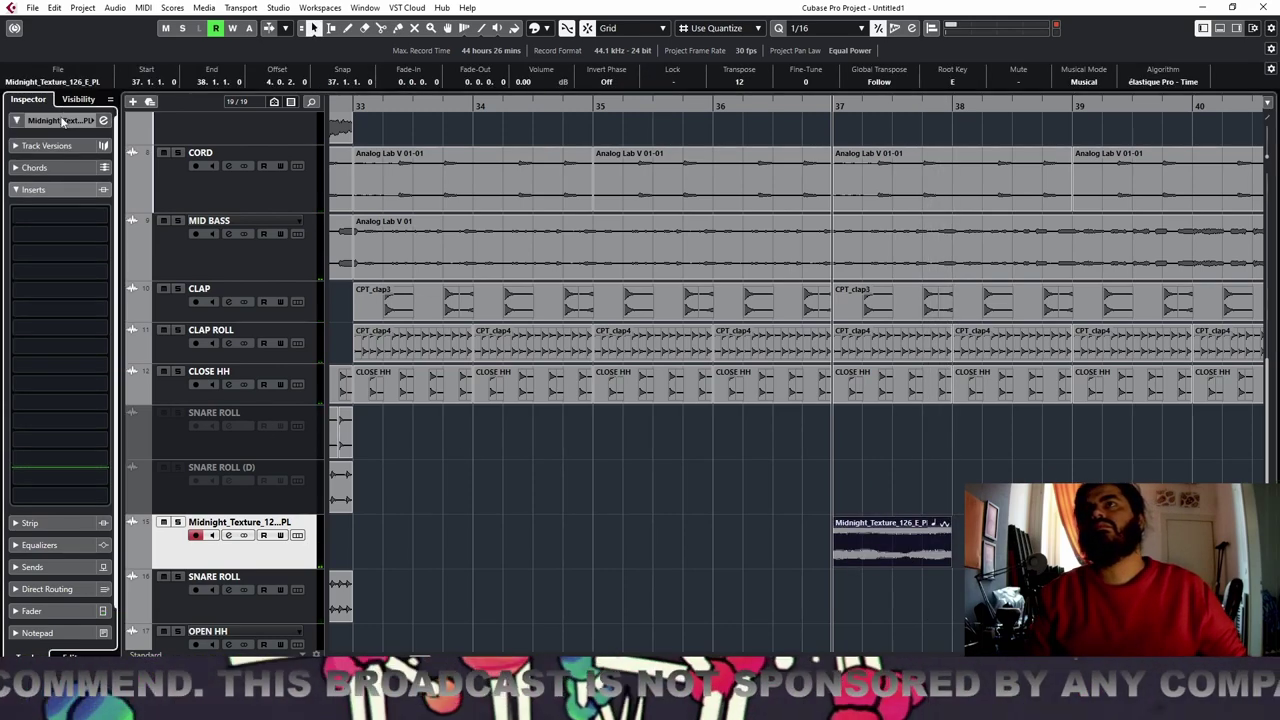
key("space")
left_click_drag(70, 184, 66, 184)
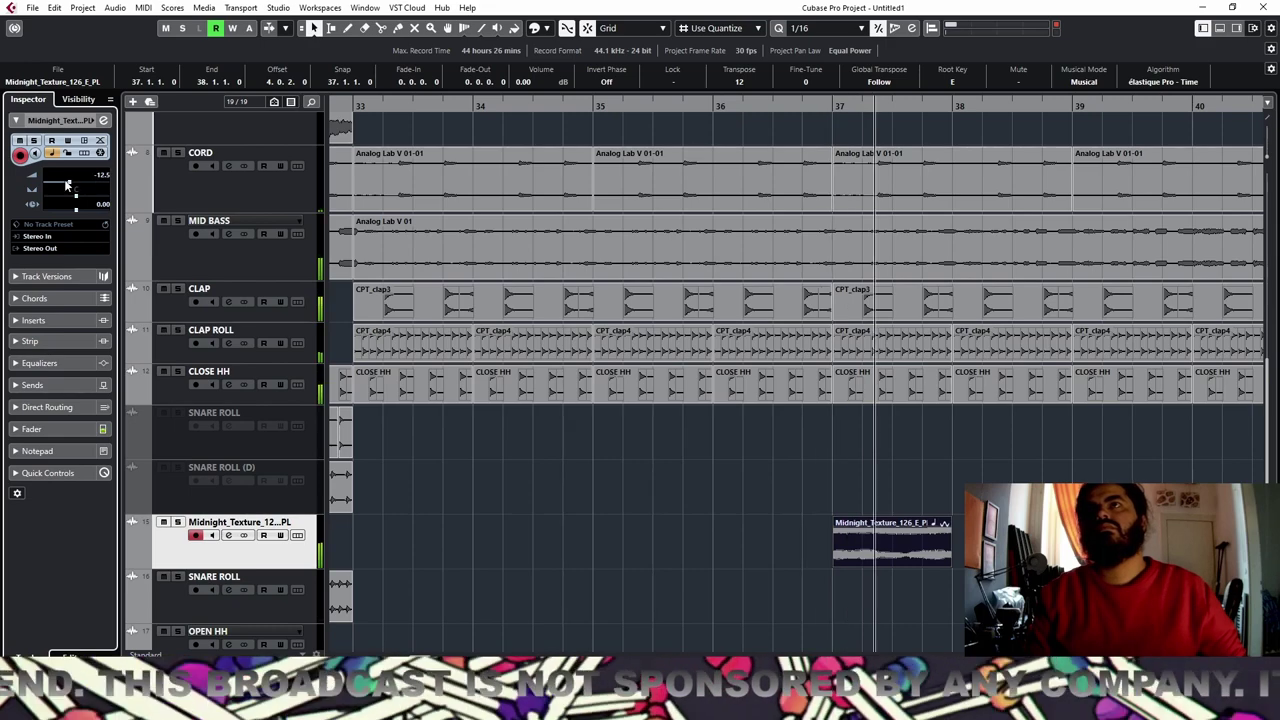
key("space")
key("space")
key("space")
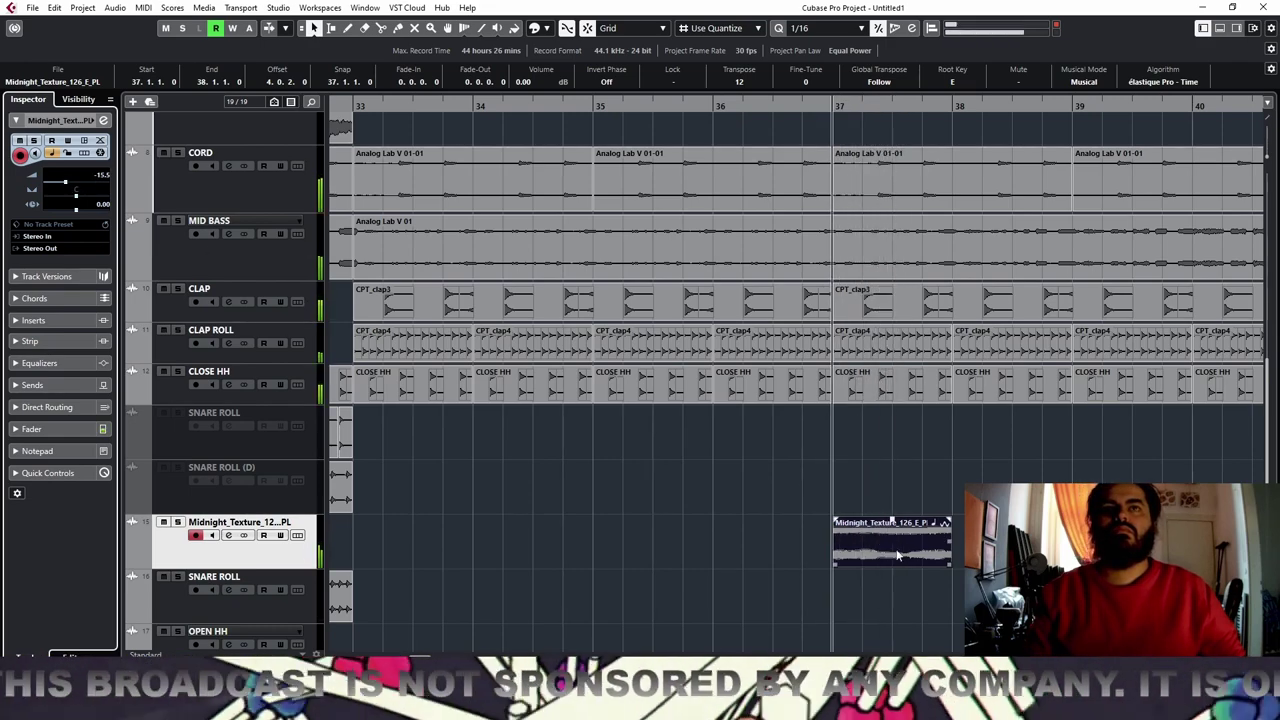
right_click(849, 487)
left_click(916, 487)
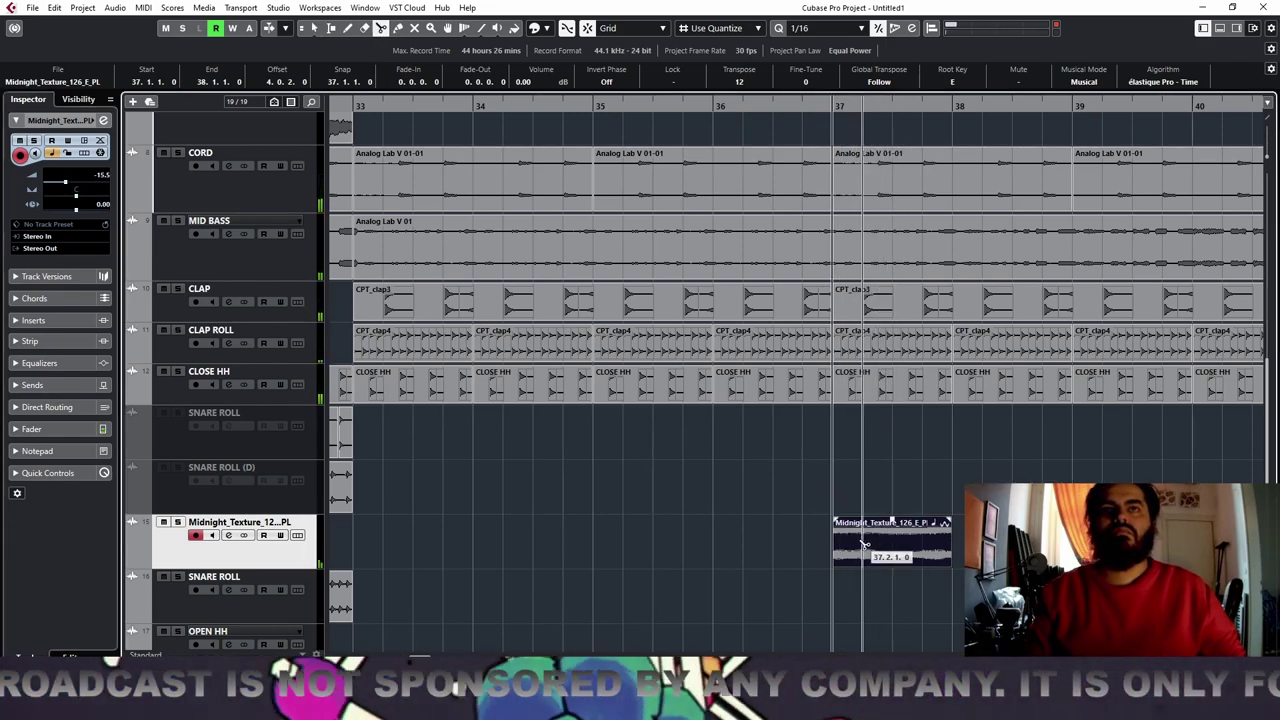
left_click(862, 542)
right_click(862, 542)
key("ctrl+z")
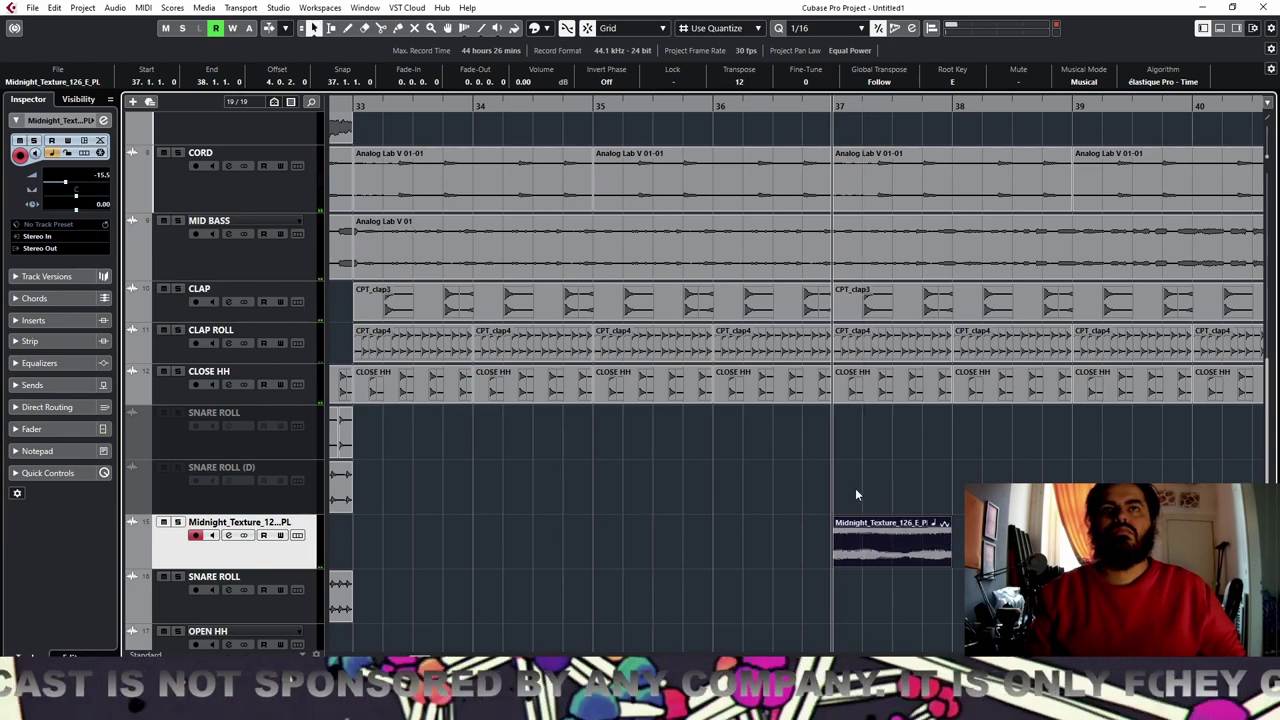
Split the one-bar Midnight_Texture event into four equal one-beat slices and fade in all slices over their full length
right_click(855, 488)
left_click(924, 491)
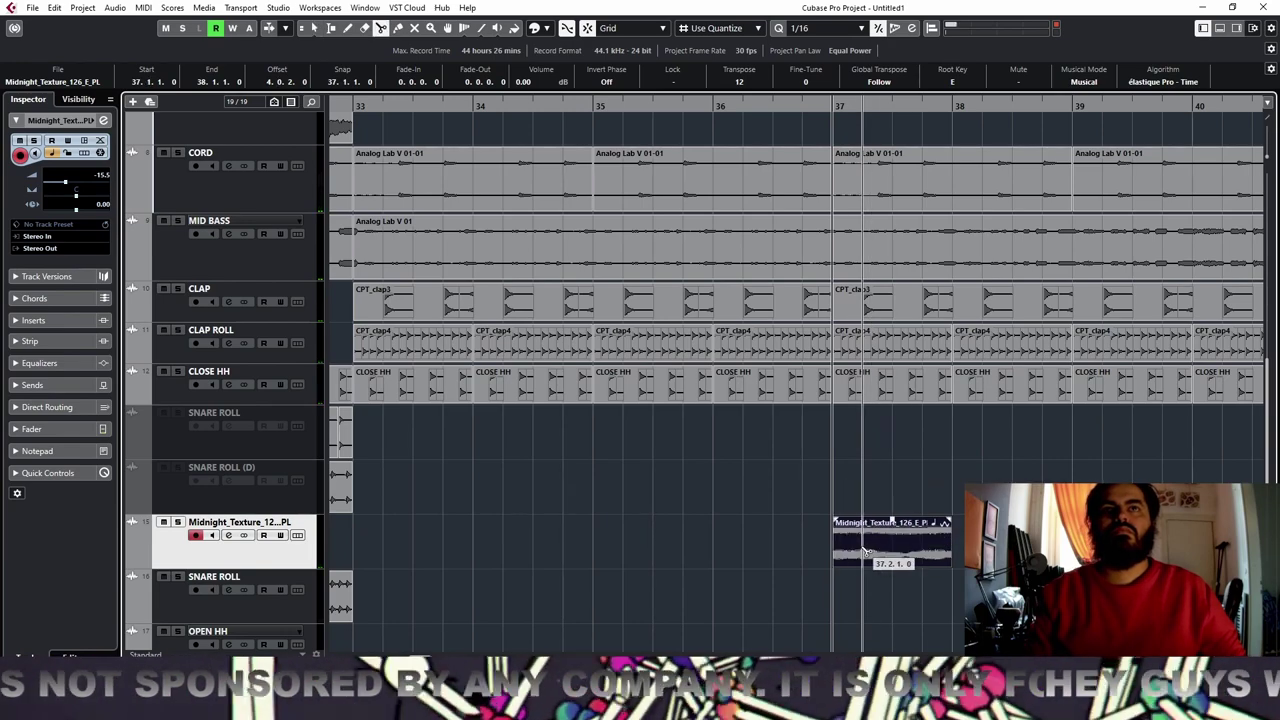
left_click(863, 546, "alt")
right_click(863, 546, "alt")
left_click(960, 581)
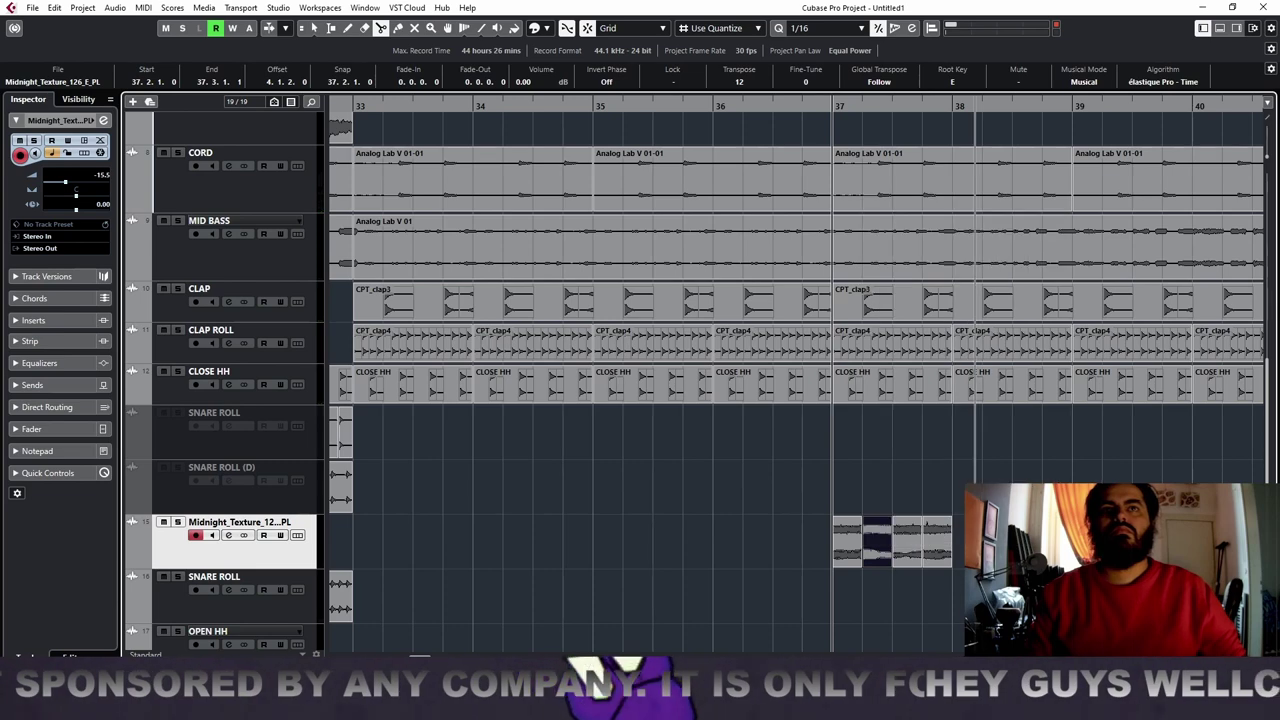
left_click_drag(975, 590, 765, 547)
left_click_drag(833, 520, 863, 521)
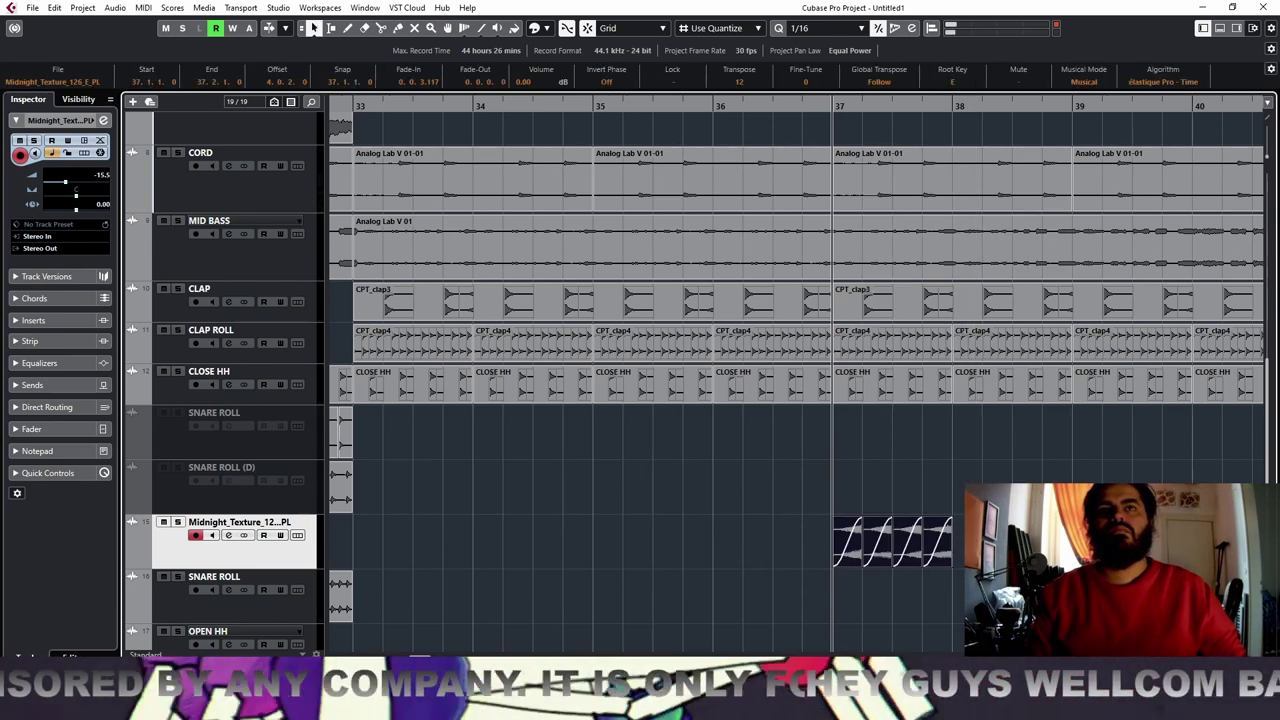
Play the sliced texture from bar 37 and lower its track volume to -17.8
key("space")
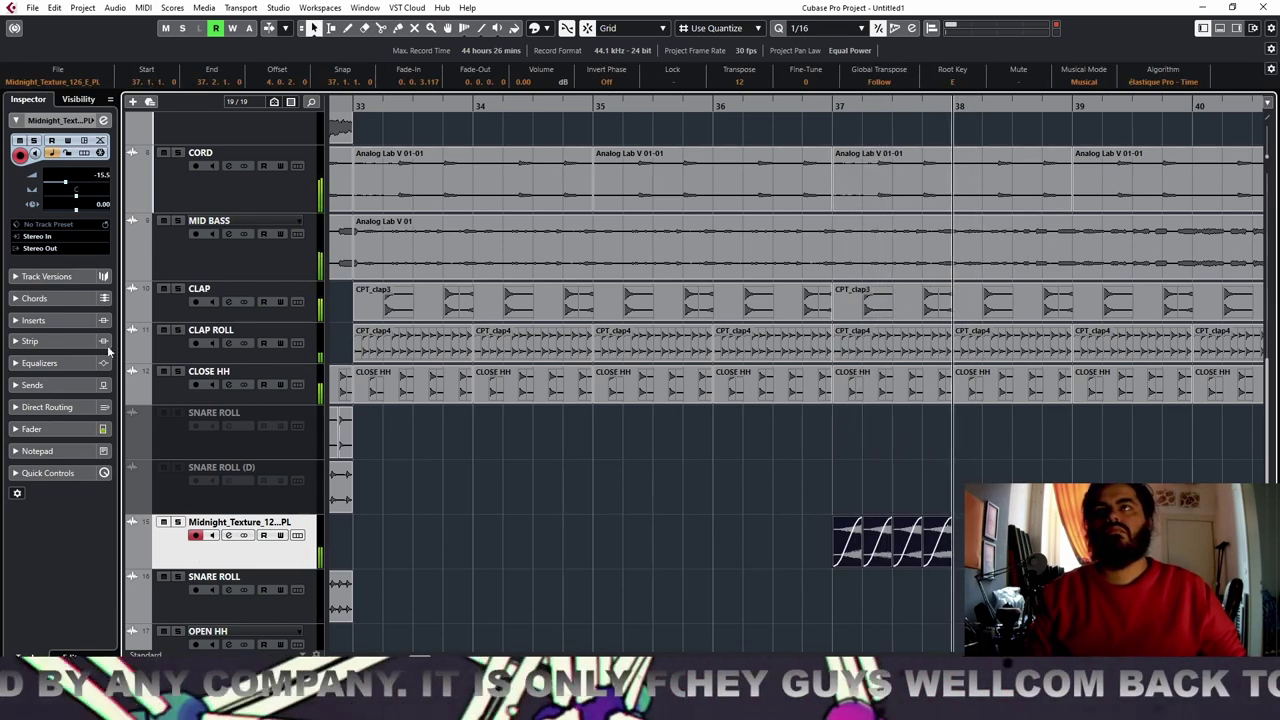
key("space")
scroll(86, 182, "down", 3)
key("space")
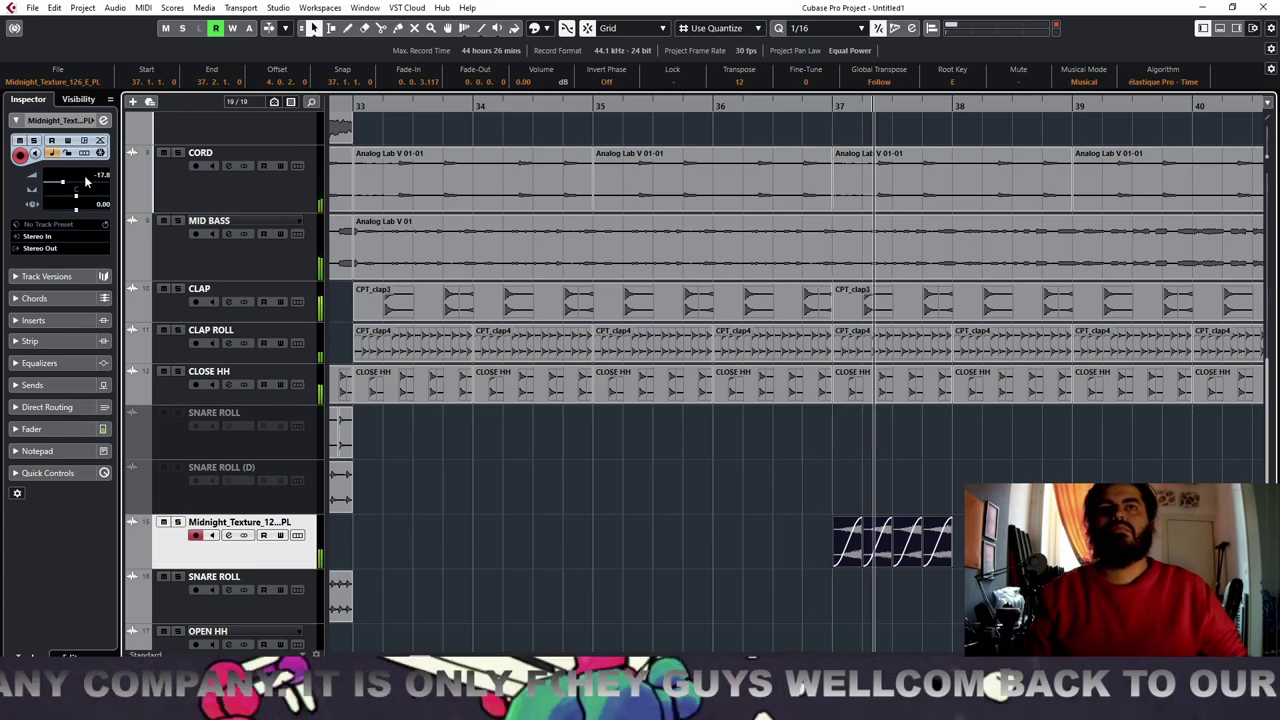
key("space")
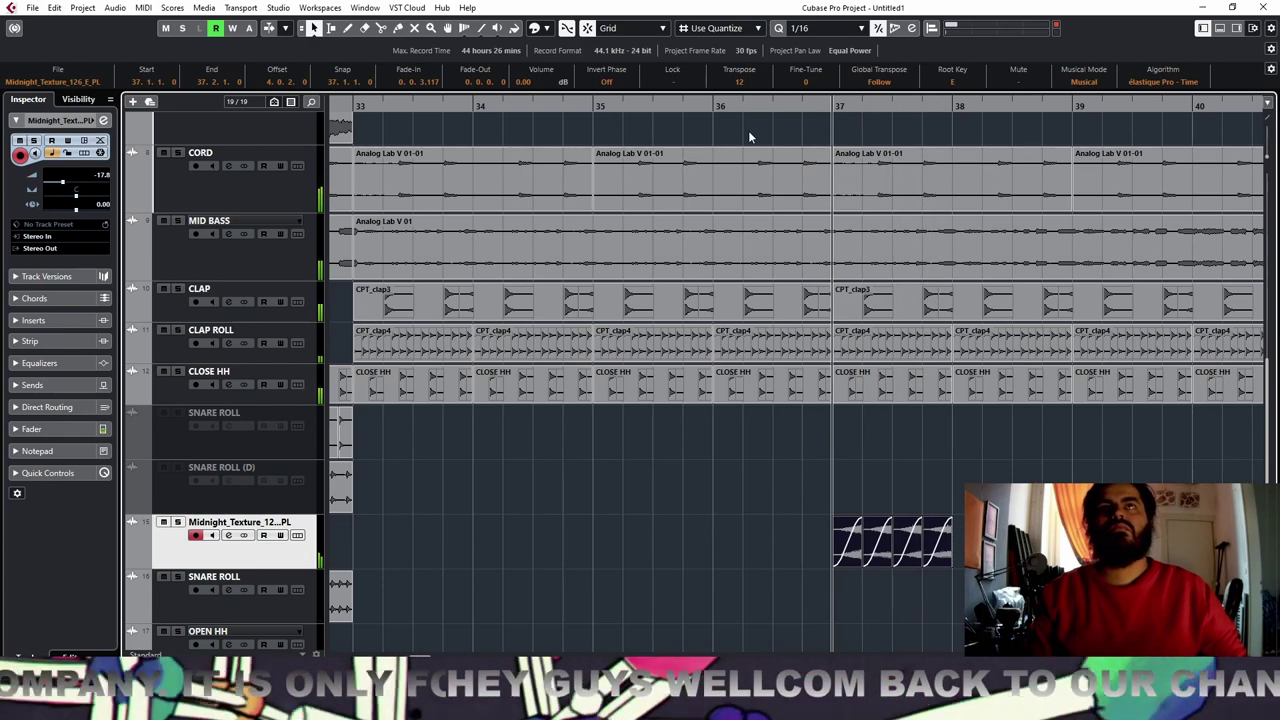
Audition the four texture slices transposed by 19, 24 and 18 semitones, and return the transposition to 12
key("space")
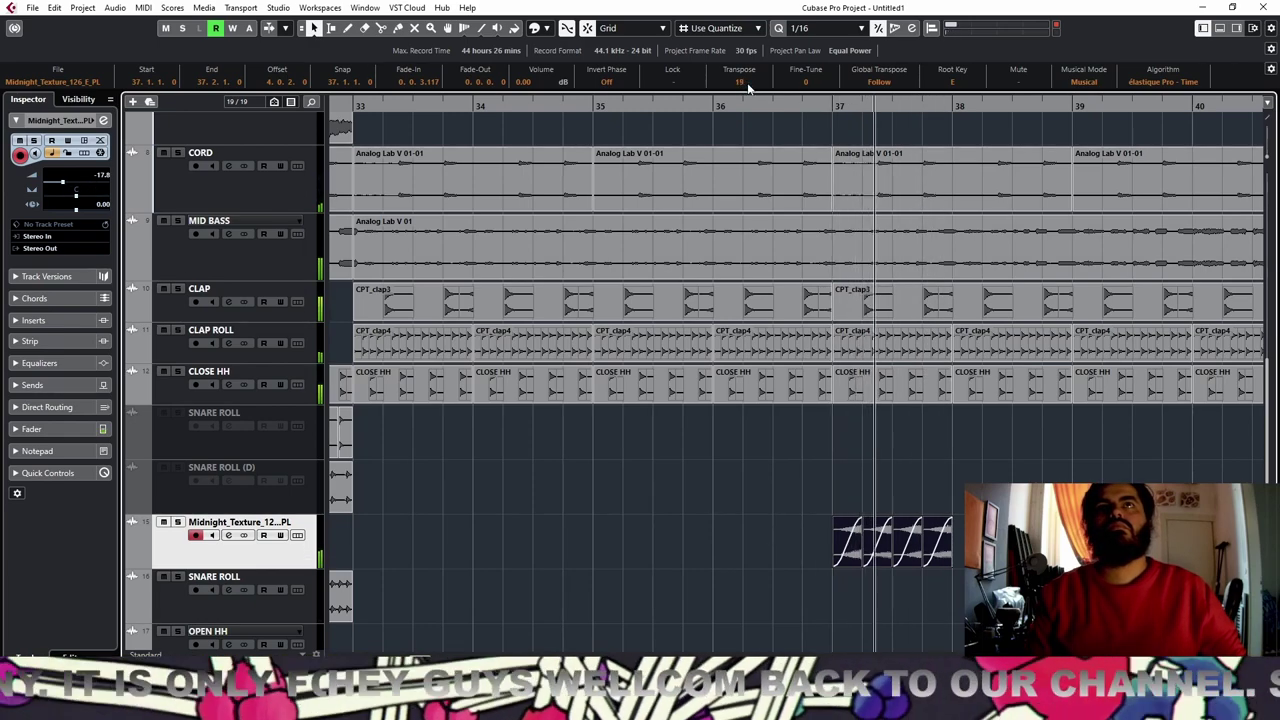
key("space")
key("space")
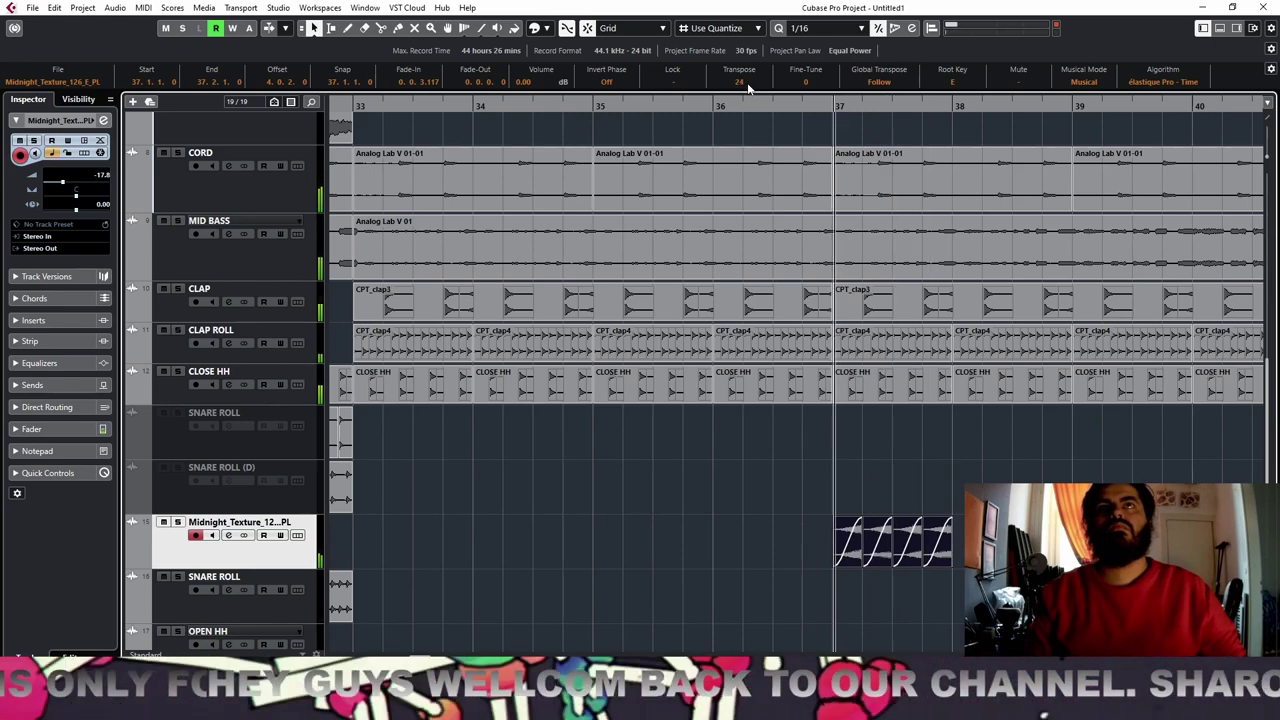
key("space")
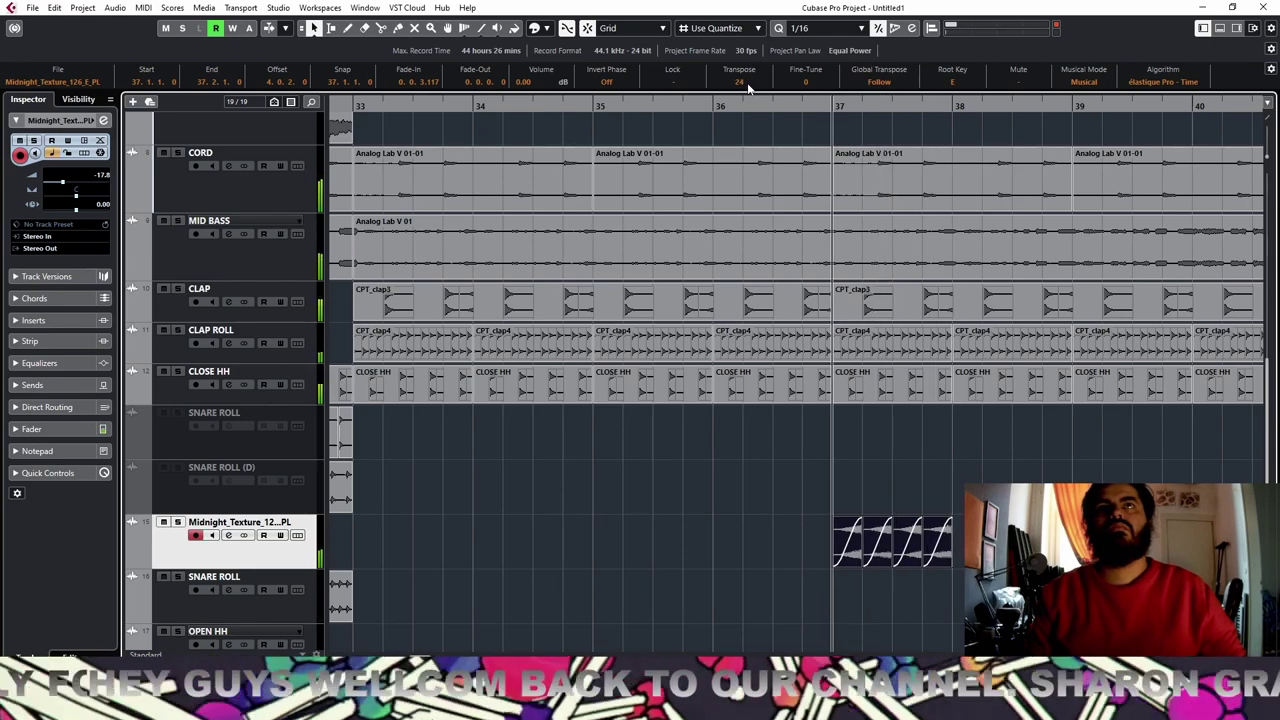
key("space")
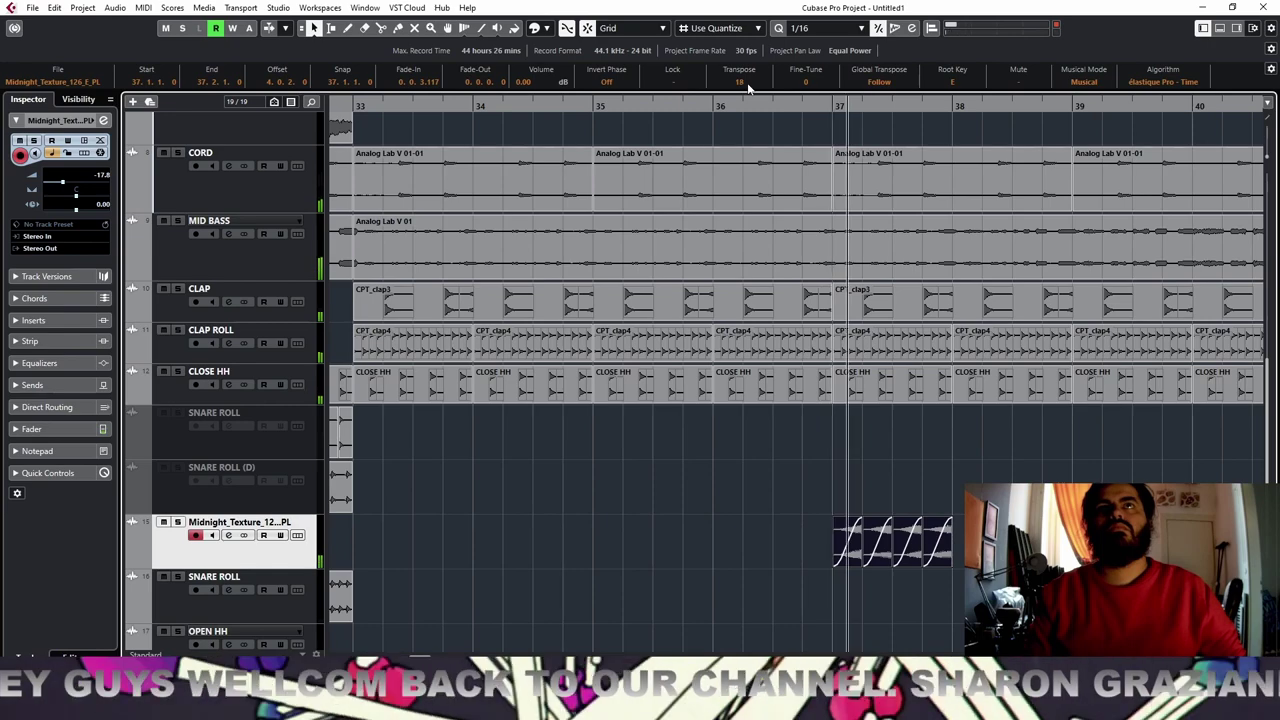
scroll(748, 89, "down", 2)
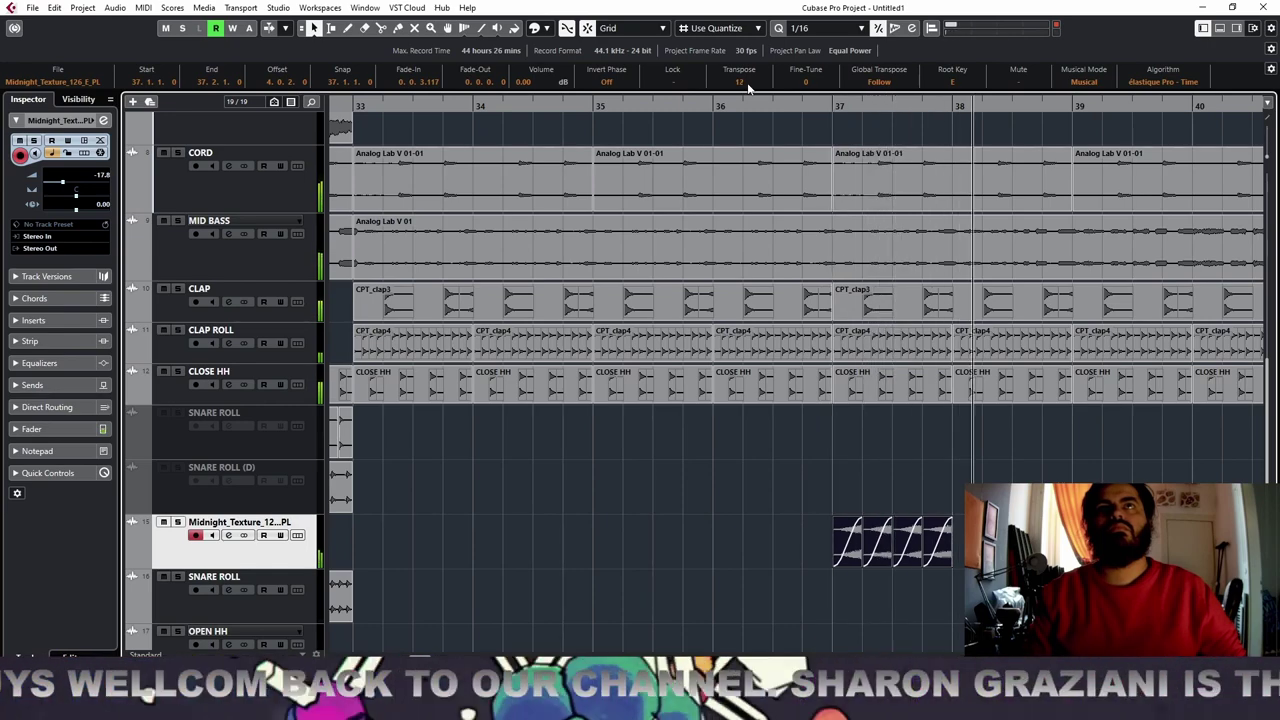
key("space")
key("space")
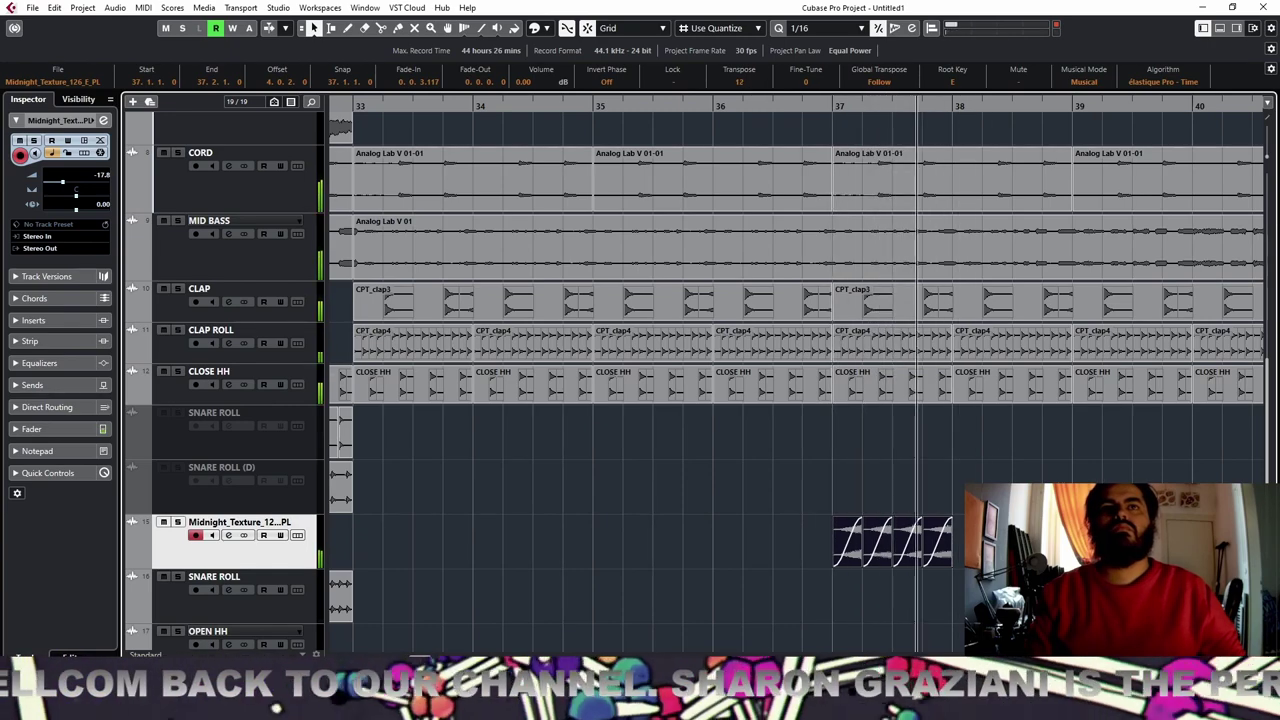
Bounce the four texture slices at bar 37 into a single one-bar audio event and play it
key("space")
key("b")
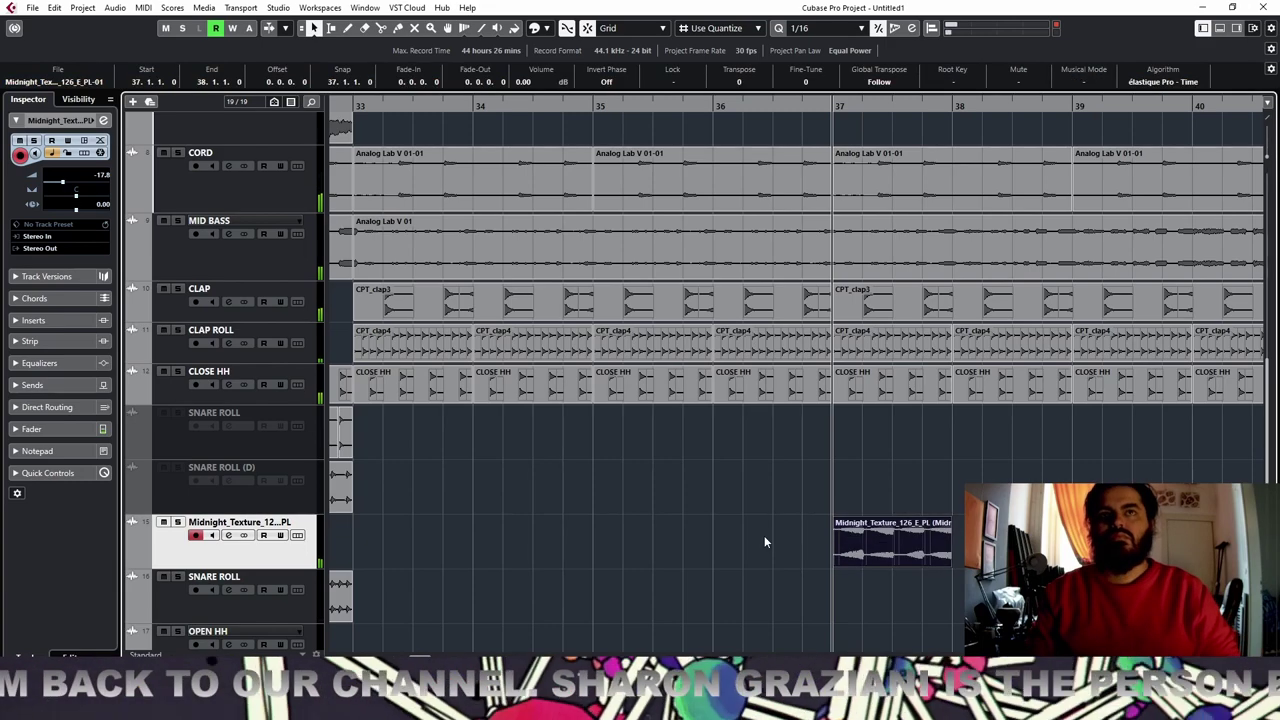
key("g")
key("space")
Duplicate the bounced one-bar texture event back to back from bar 38 up to bar 49
key("ctrl+d")
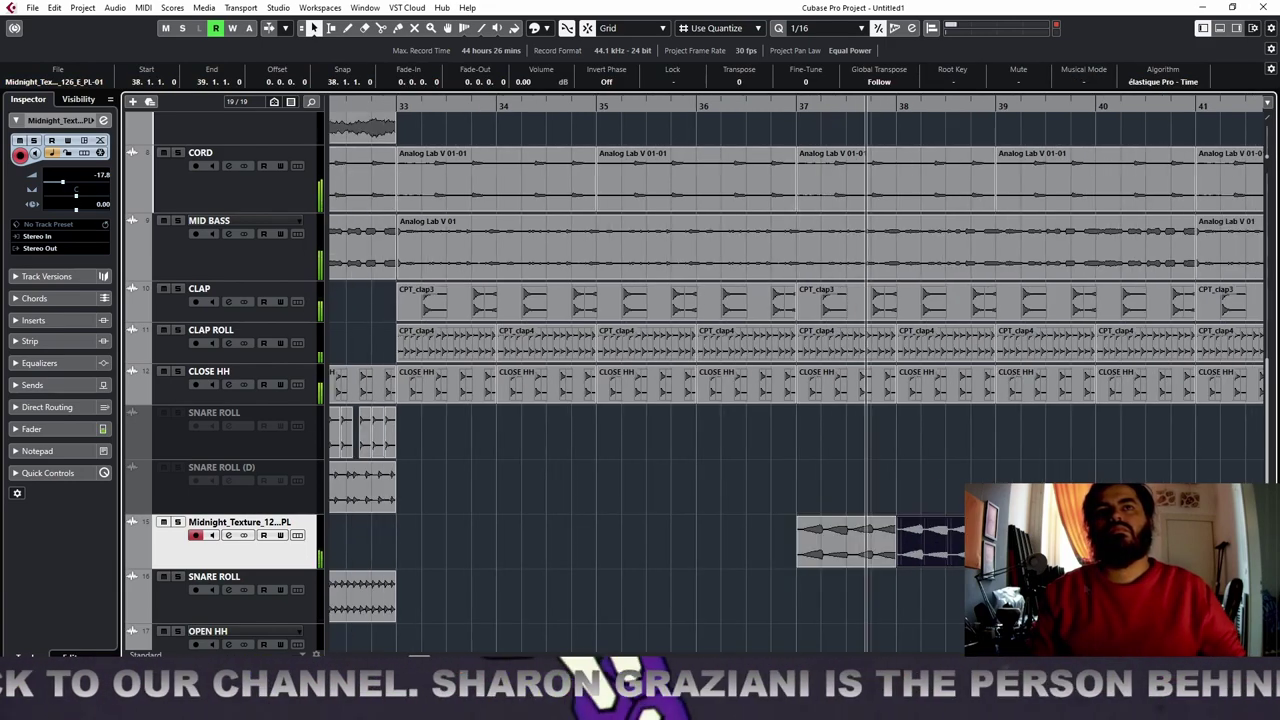
key("g")
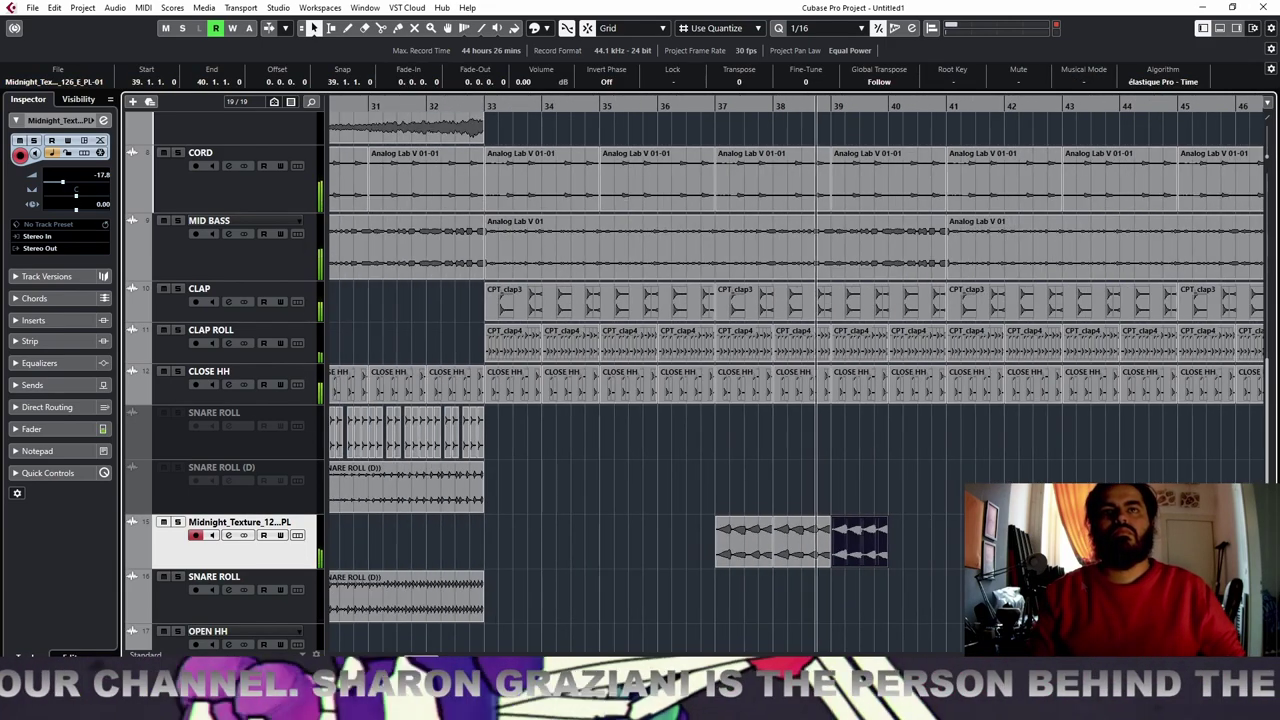
key("ctrl+d")
key("ctrl+d")
key("ctrl+d")
key("ctrl+d")
key("ctrl+d")
key("g")
key("g")
key("g")
key("ctrl+d")
key("ctrl+d")
key("ctrl+d")
key("ctrl+d")
key("ctrl+d")
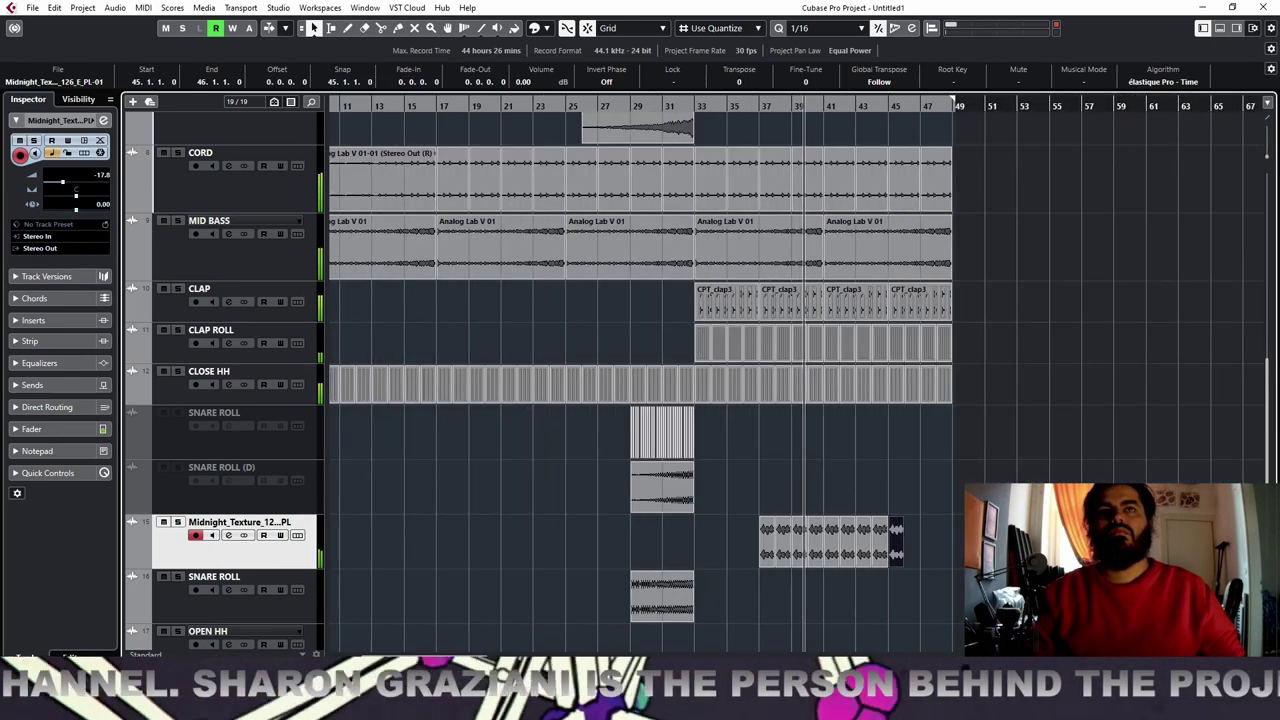
Select all the one-bar texture copies, move them to start at bar 1 and play from the beginning
left_click(648, 544)
left_click_drag(648, 540, 647, 542)
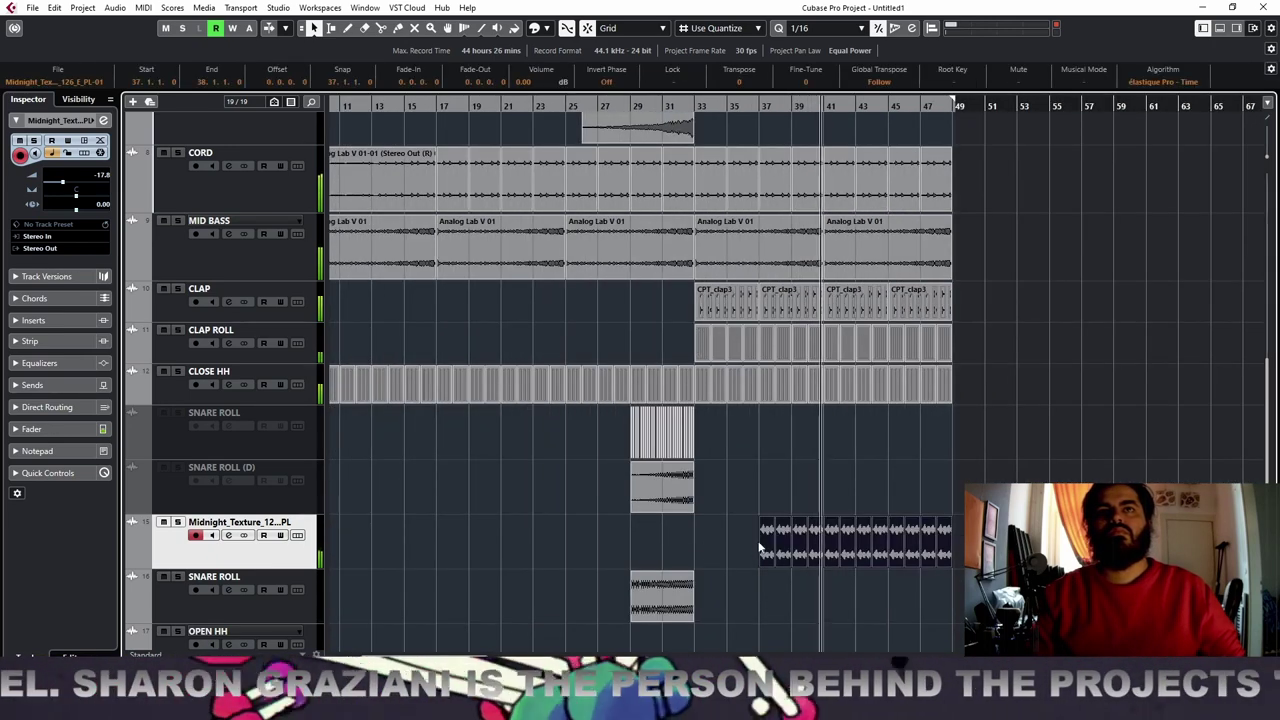
left_click_drag(764, 546, 335, 541)
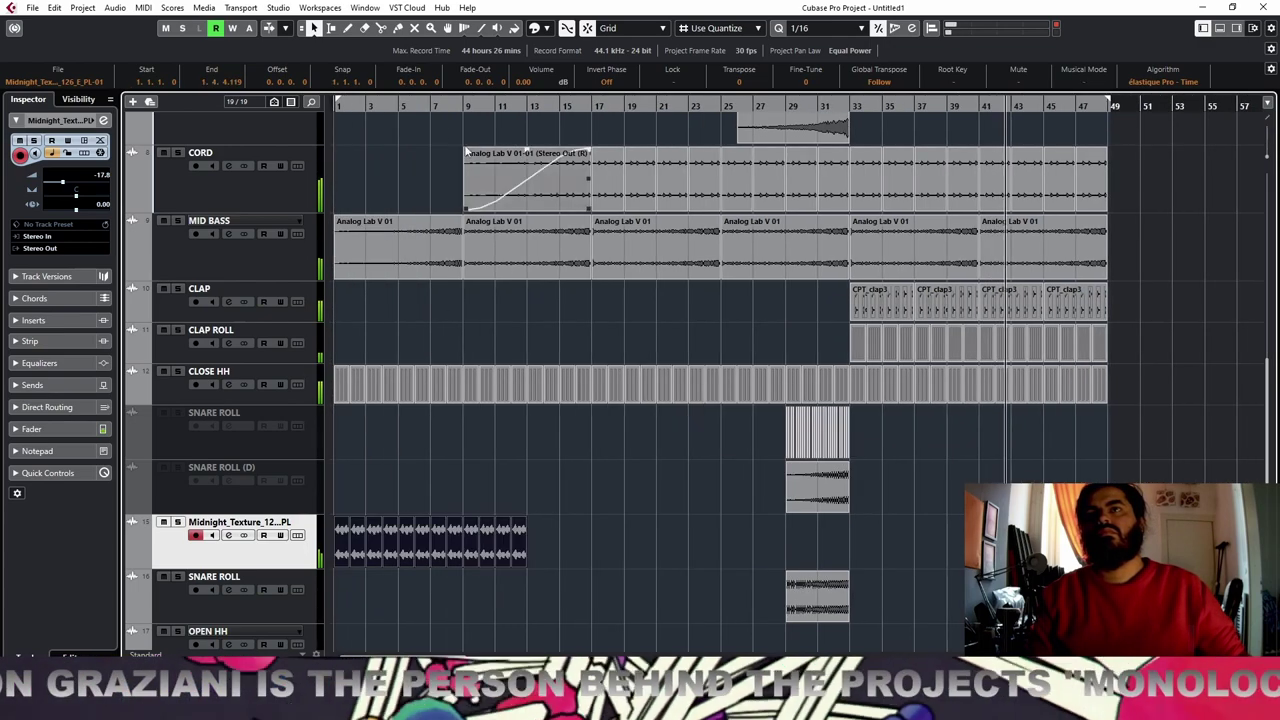
left_click(337, 106)
Select the texture copies at the start of the track and duplicate the block until it reaches bar 49
left_click_drag(568, 539, 354, 545)
left_click(354, 545)
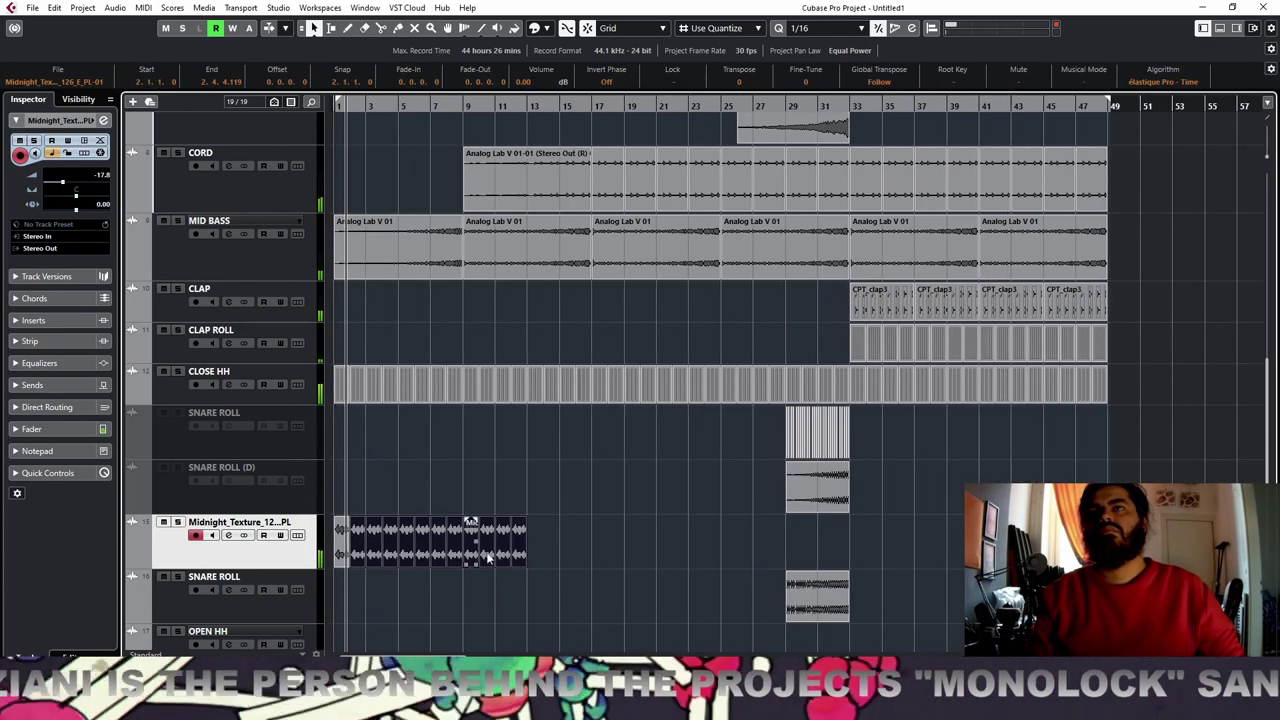
key("ctrl+d")
key("ctrl+d")
key("g")
key("g")
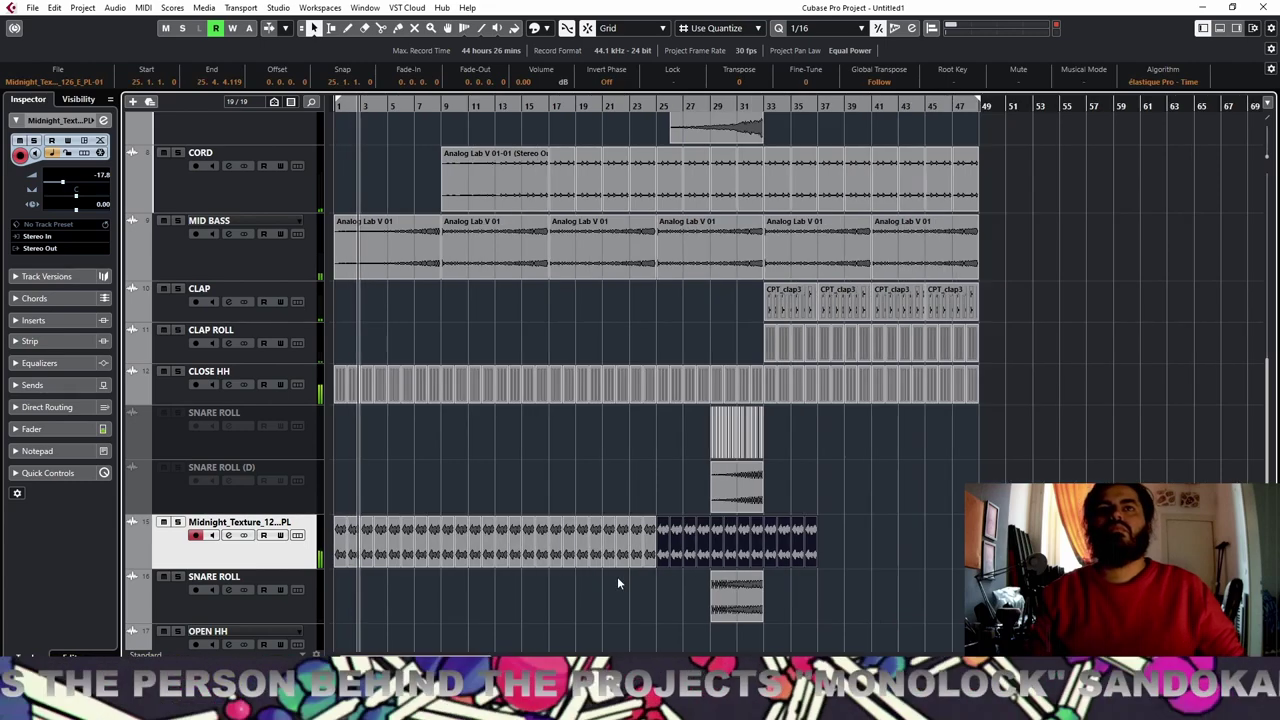
Solo the Midnight_Texture track and load the Frequency EQ in the first insert slot of its channel
left_click(177, 522)
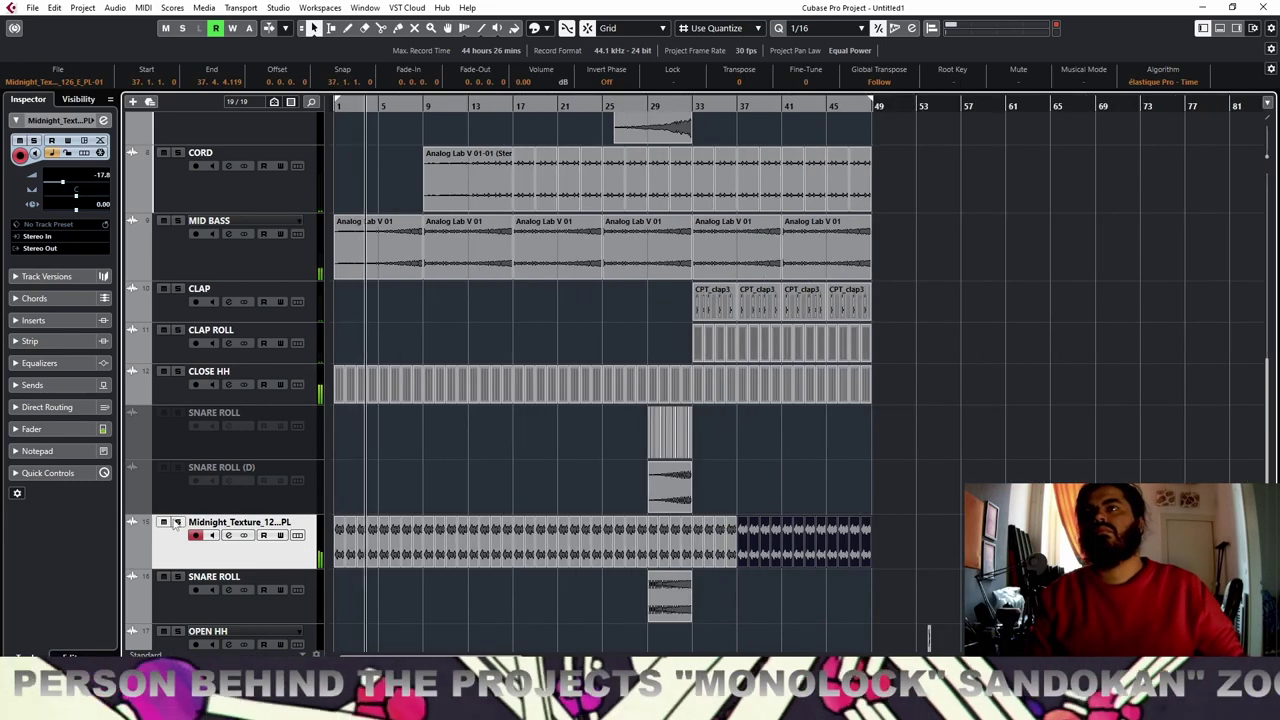
left_click(65, 322)
left_click(103, 121)
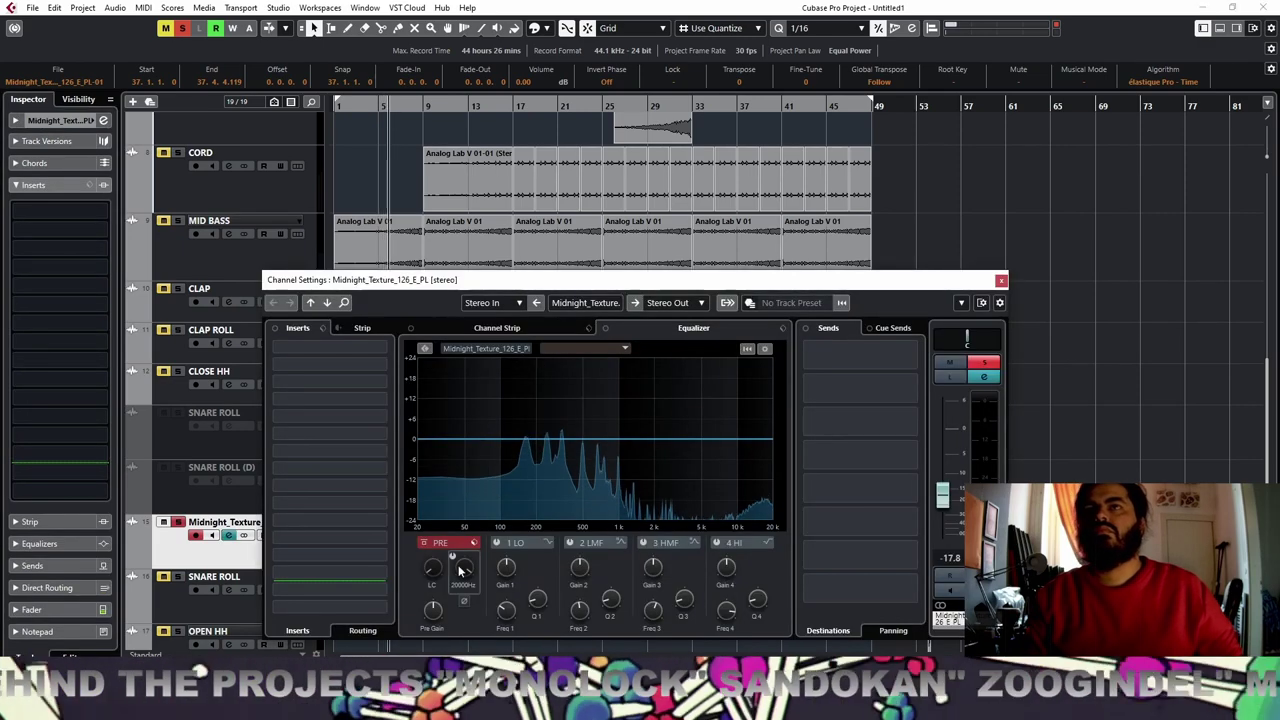
left_click(340, 347)
type("fre")
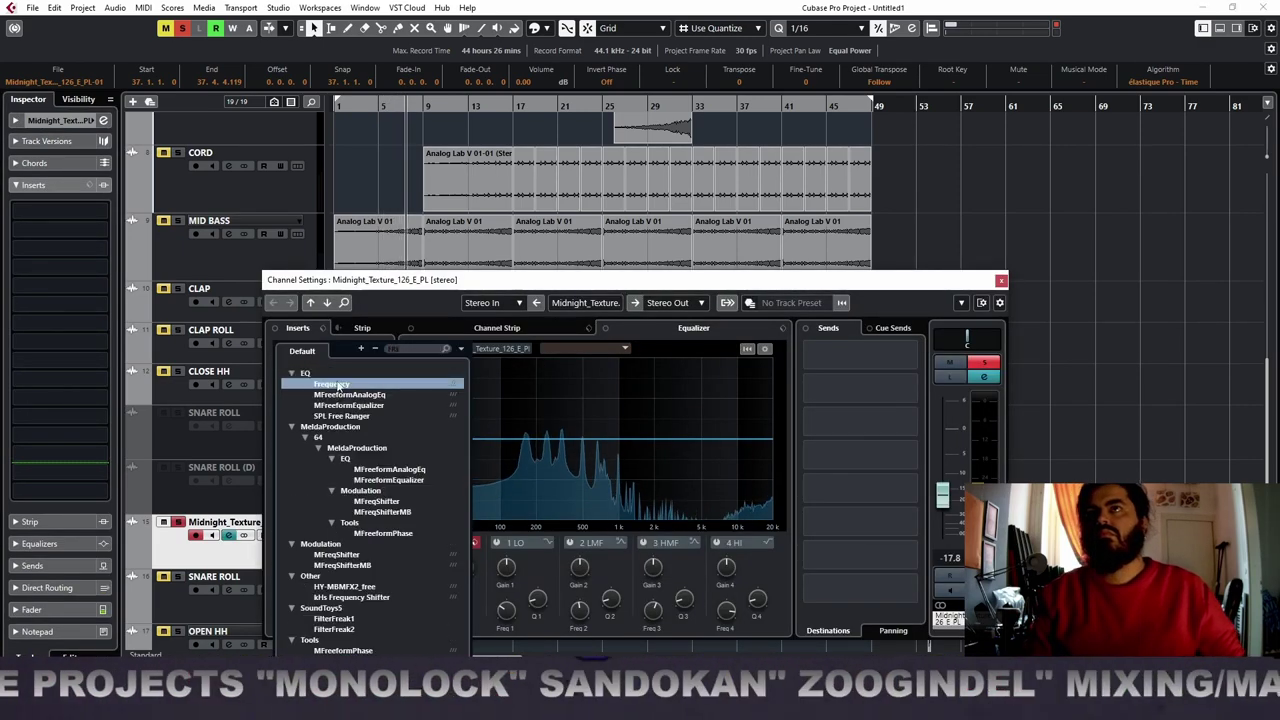
left_click(341, 384)
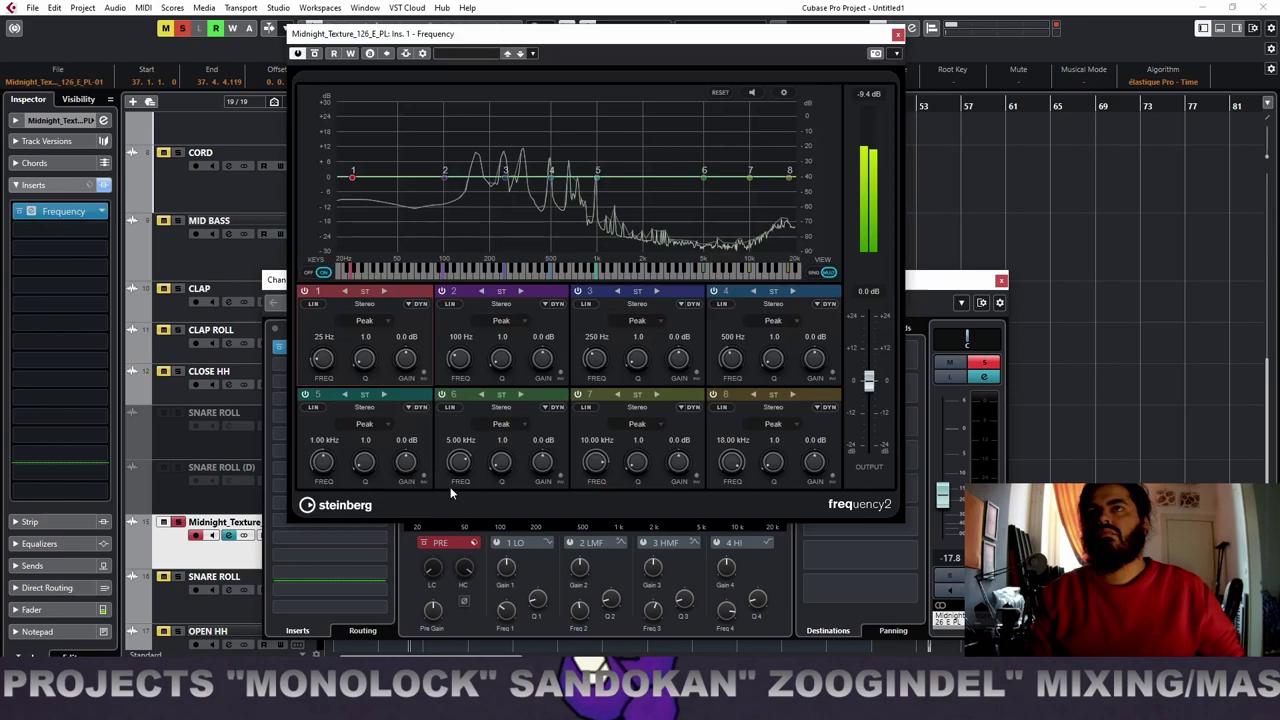
Set EQ band 1 to Cut 48 at 224 Hz and band 2 to a -4.8 dB peak at 269 Hz
left_click(364, 320)
left_click(372, 380)
left_click_drag(322, 360, 327, 337)
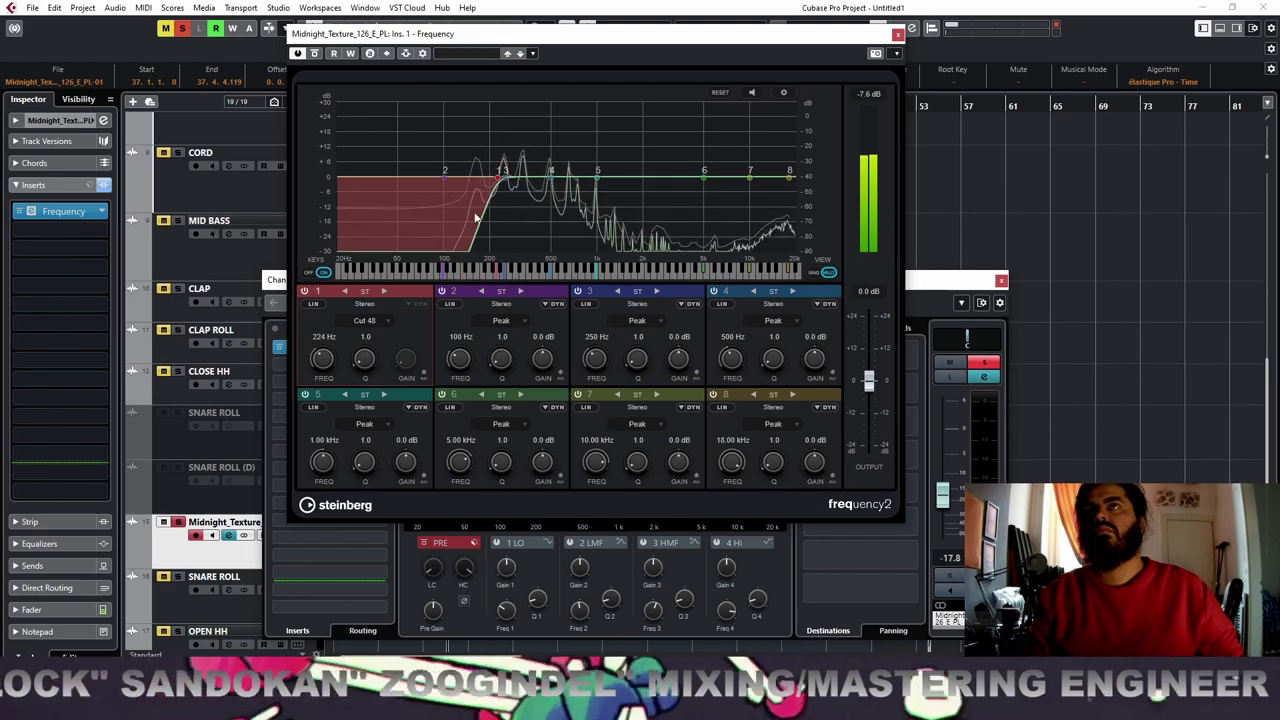
left_click_drag(446, 176, 511, 196)
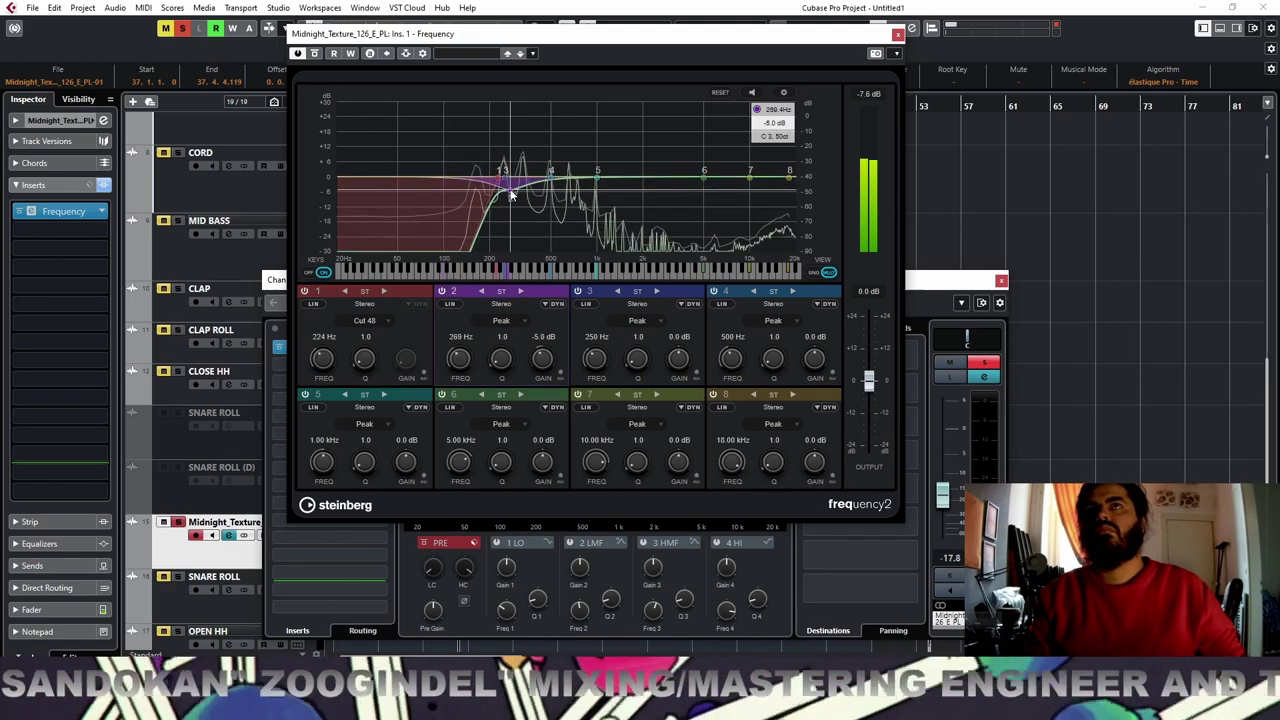
Set EQ band 8 to Cut 48 at 1.10 kHz and close the Frequency window
left_click(775, 424)
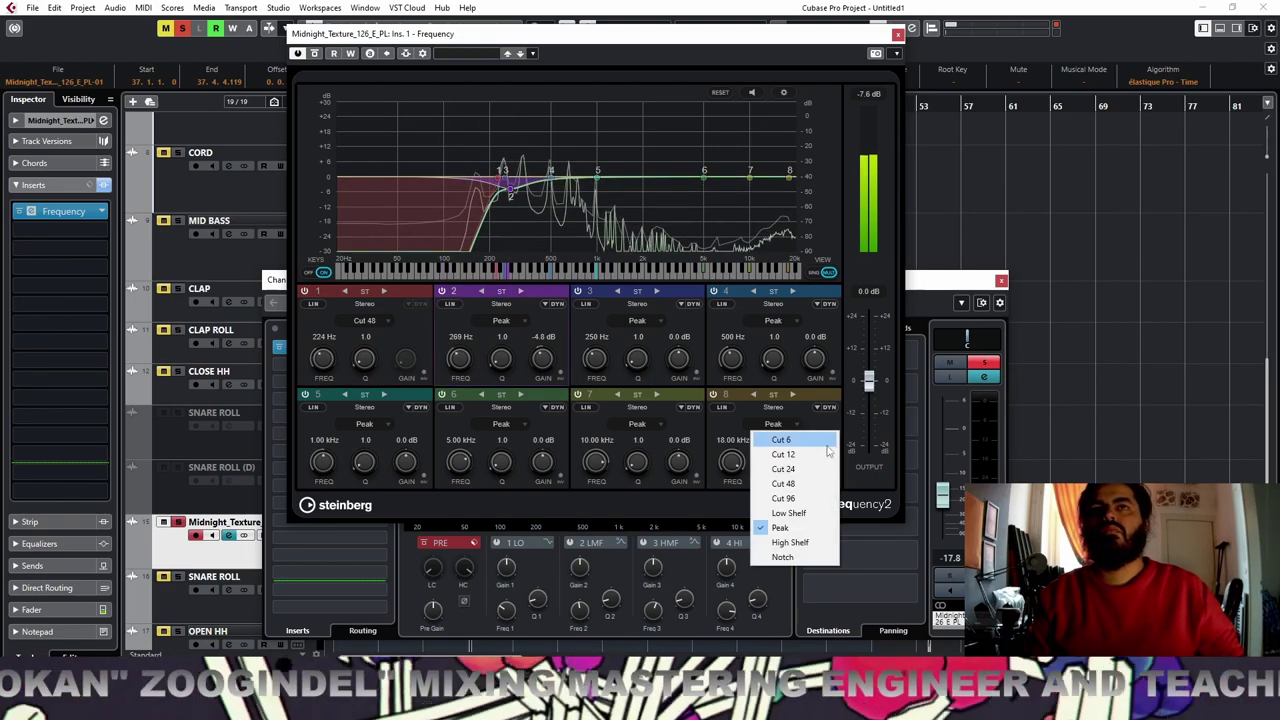
left_click(814, 484)
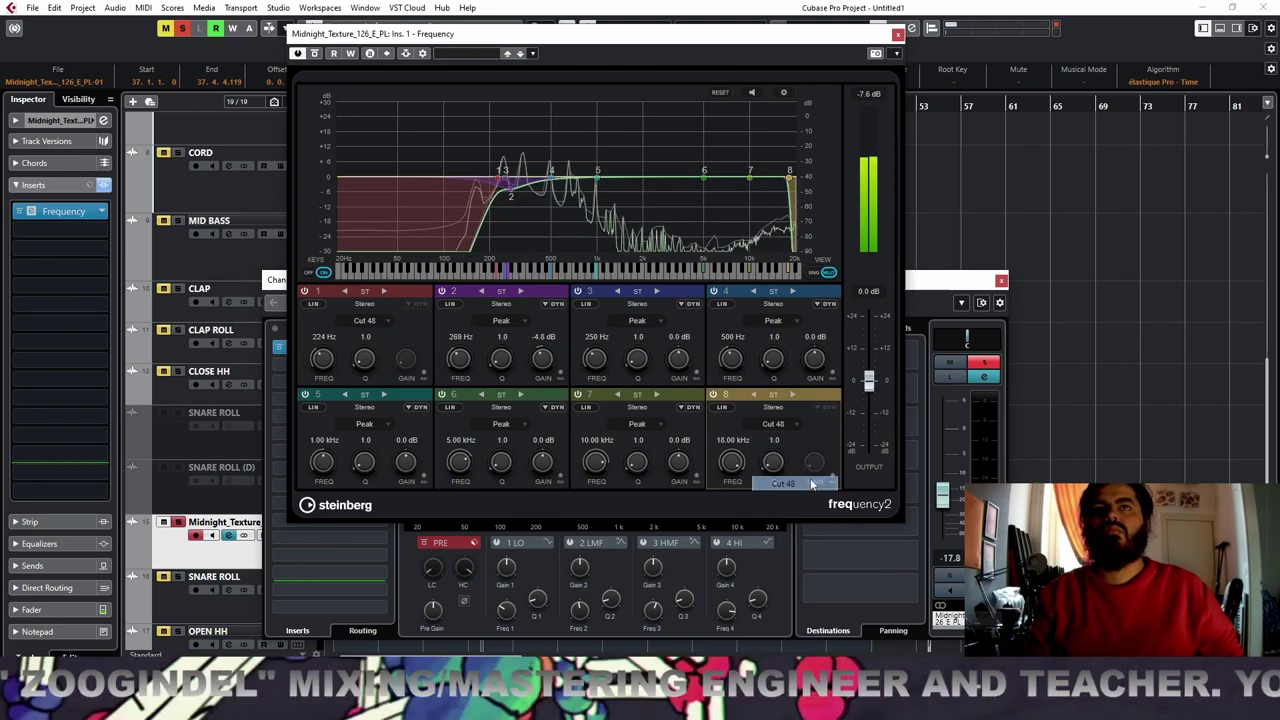
left_click_drag(731, 463, 733, 529)
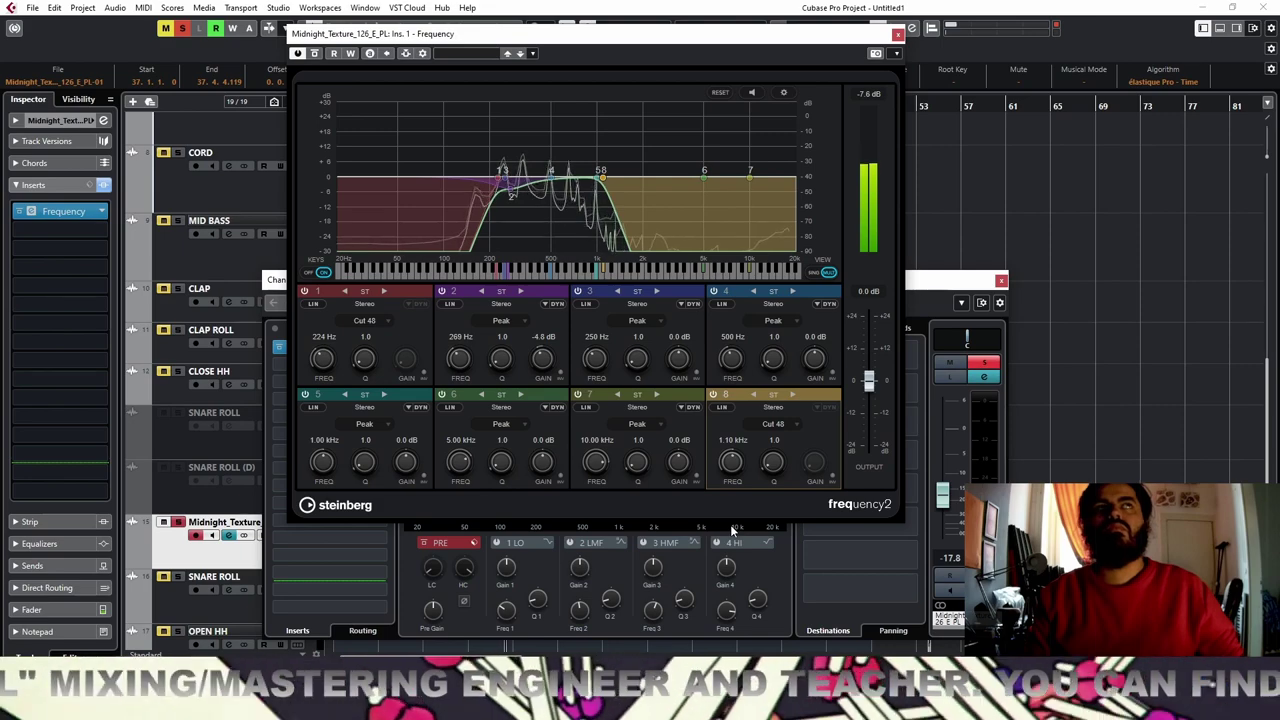
left_click(898, 35)
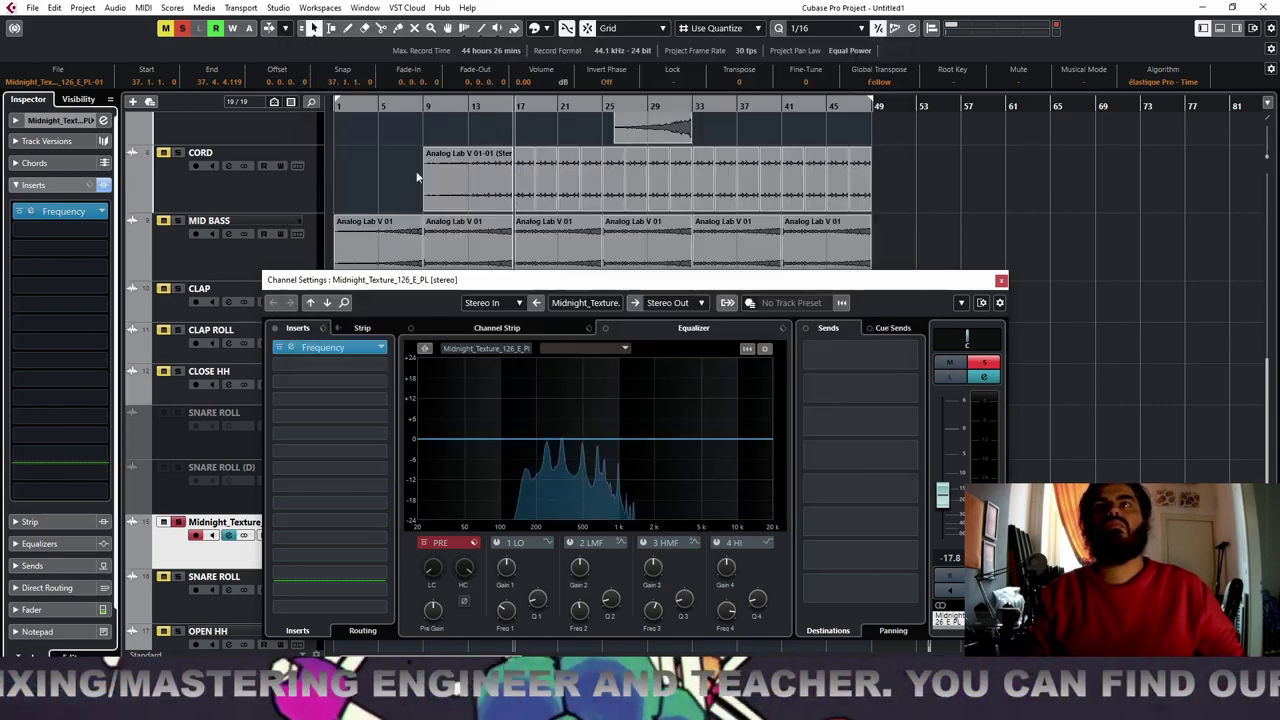
Load RoomWorks in the texture track's second insert slot with 0 ms pre-delay, 1.74 s reverb time and 25% mix
left_click(101, 233)
type("ROOM")
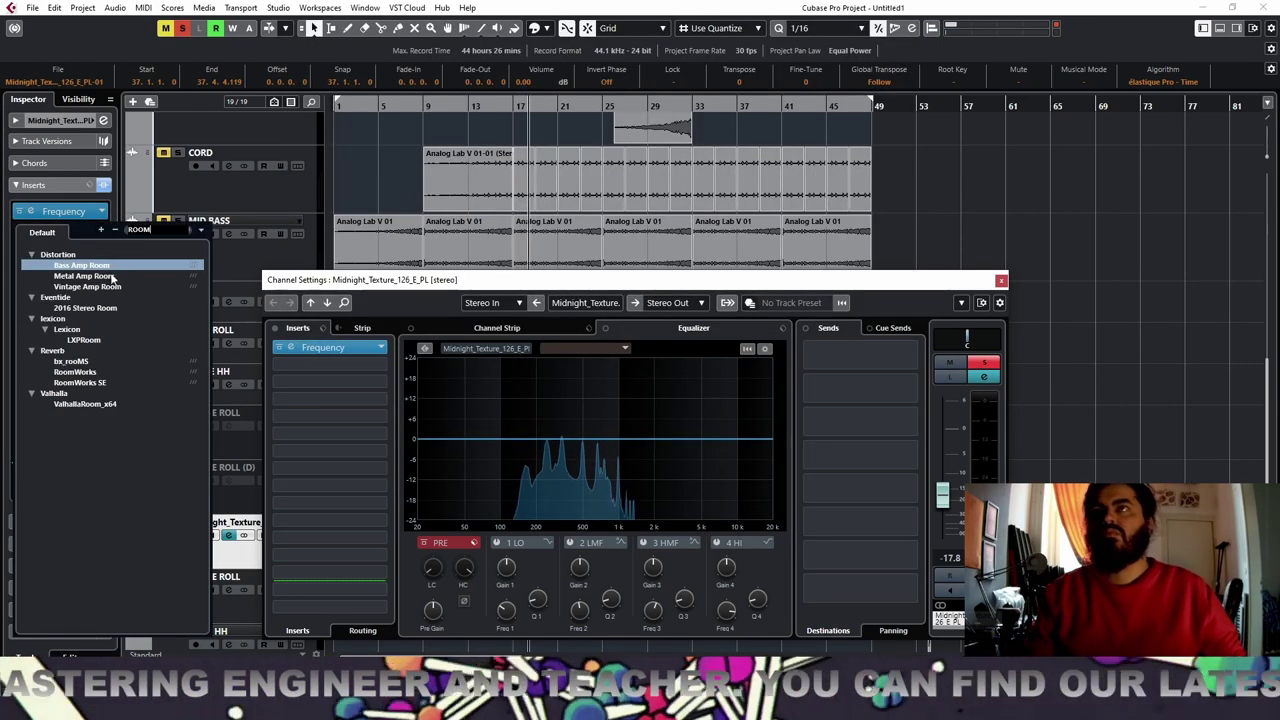
left_click(86, 371)
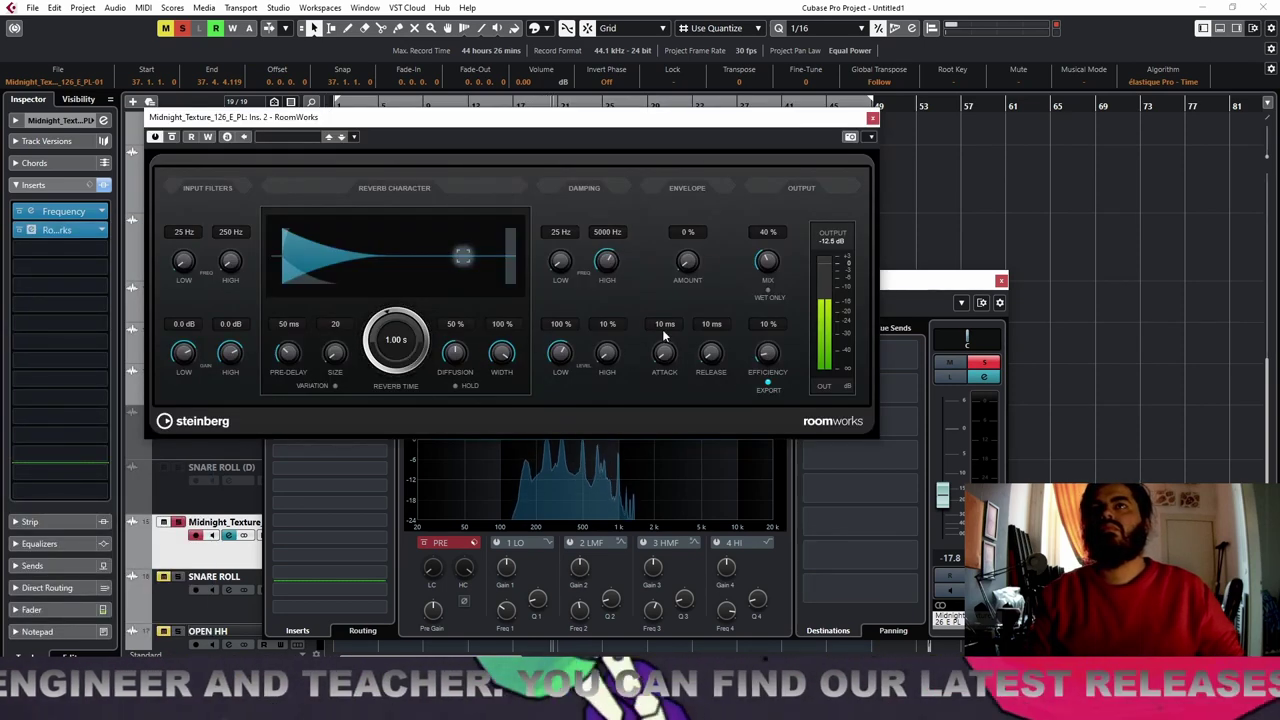
left_click_drag(318, 387, 345, 573)
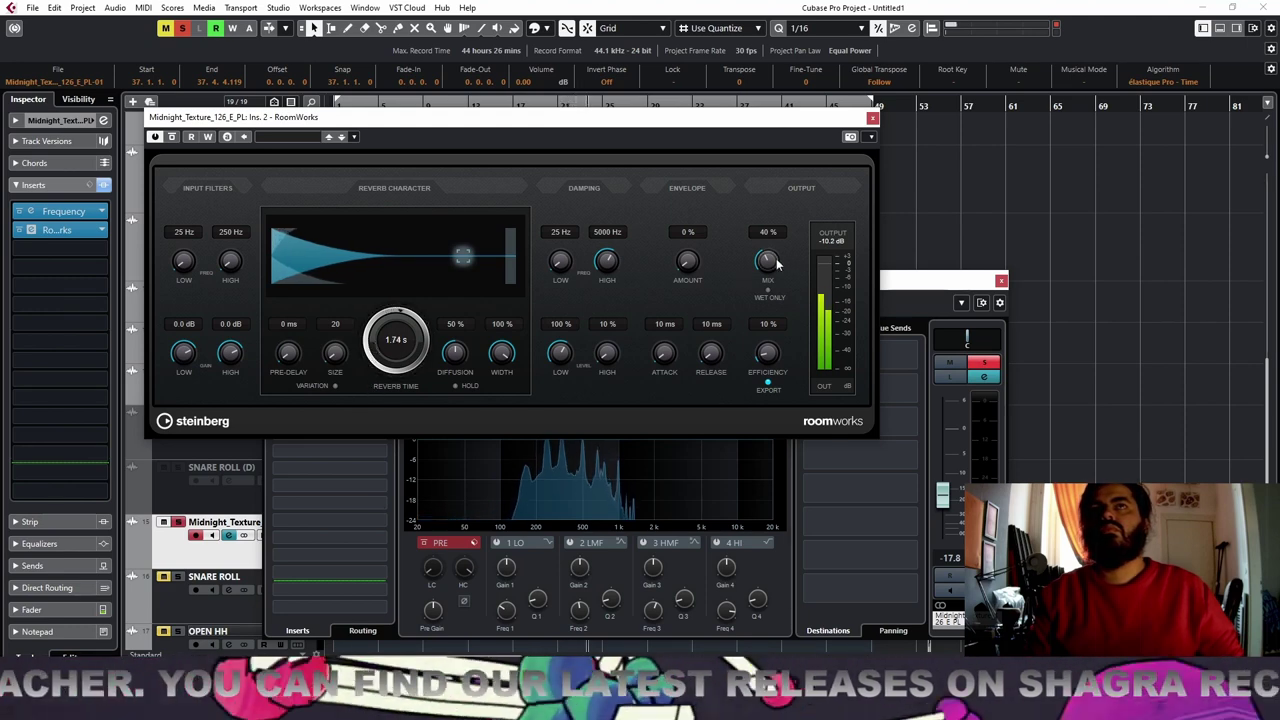
left_click_drag(770, 274, 768, 276)
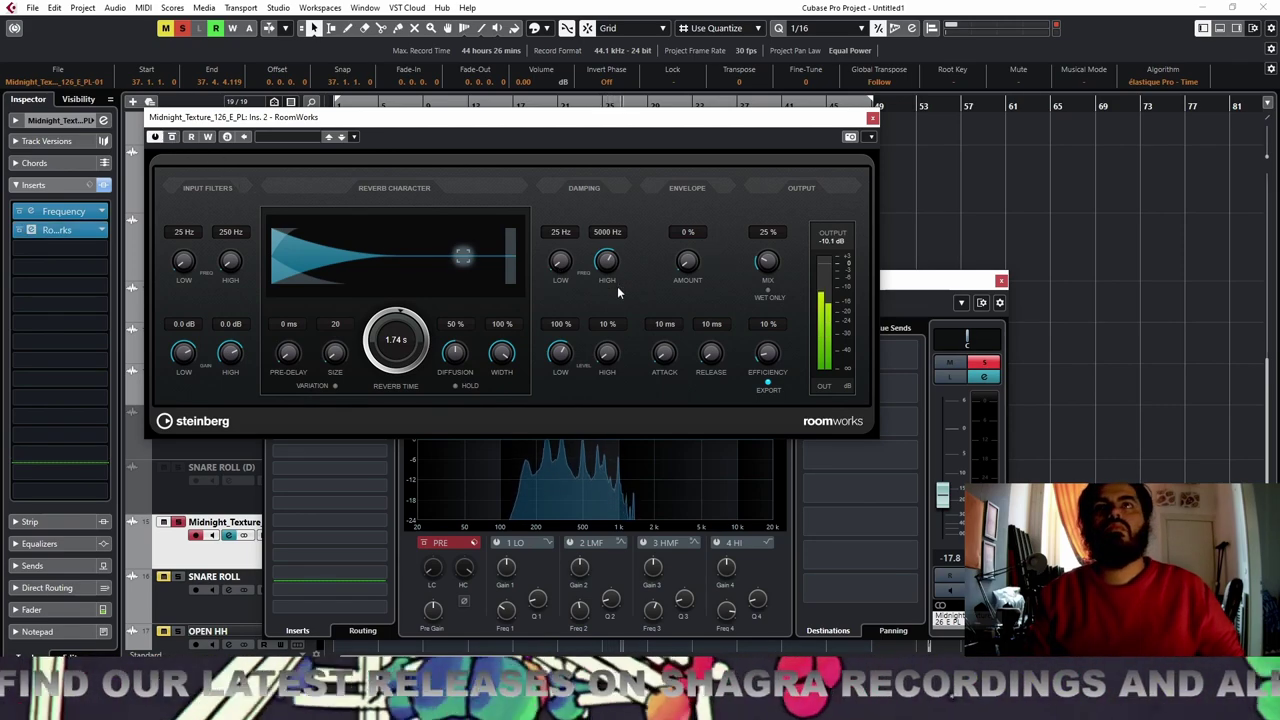
Set RoomWorks damping low level to 10%, input filters to 600 Hz at -13.0 dB and 1096 Hz at 6.0 dB, and close the plug-in and channel windows
left_click_drag(561, 226, 560, 275)
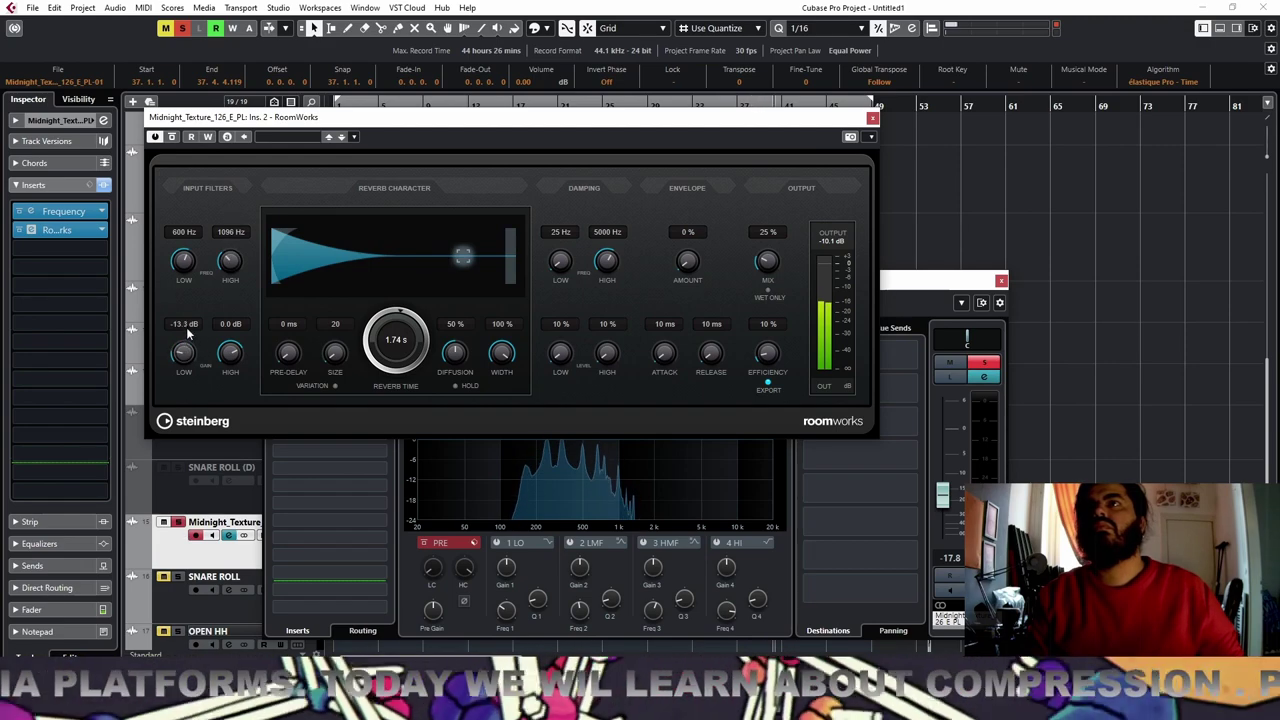
left_click_drag(231, 352, 237, 280)
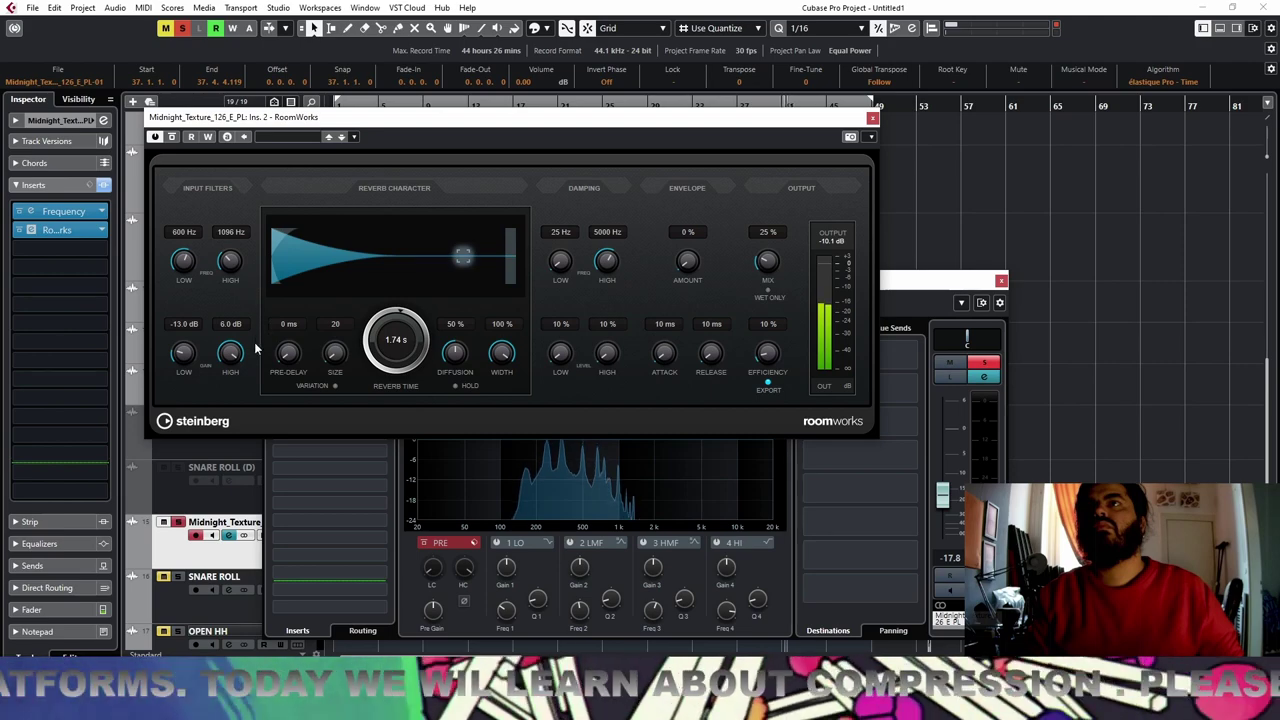
left_click(872, 118)
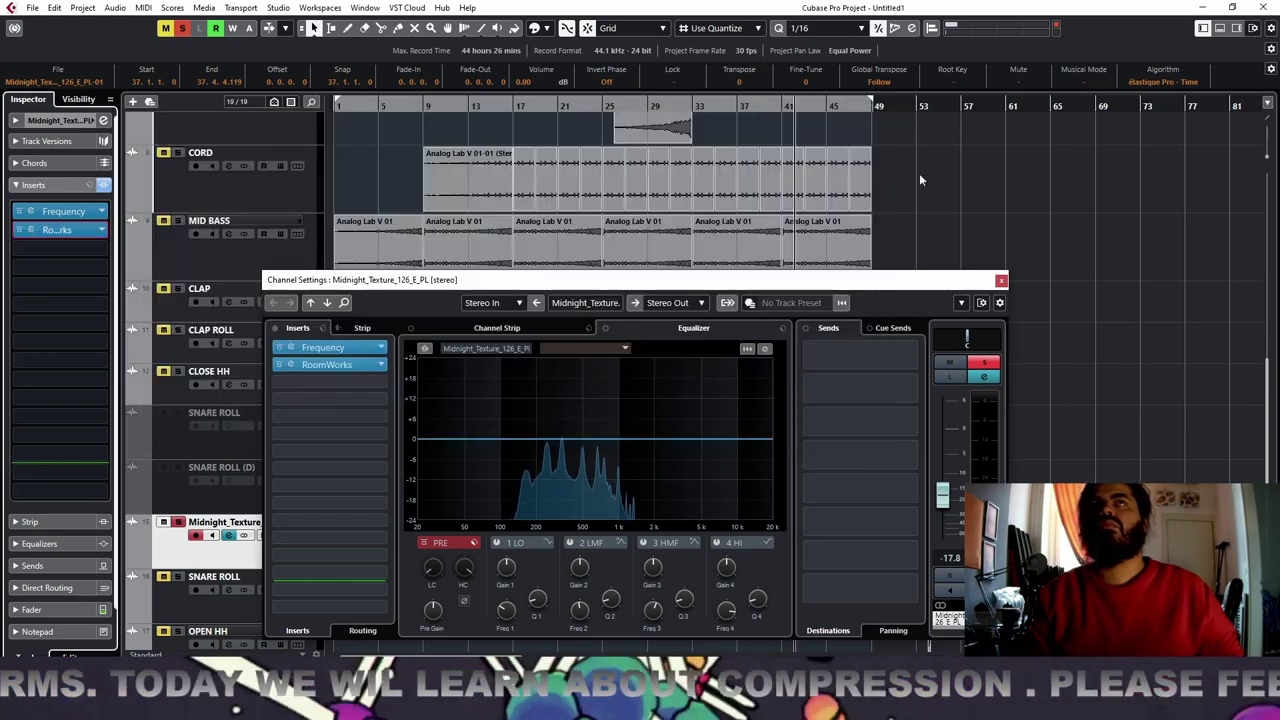
left_click(1001, 281)
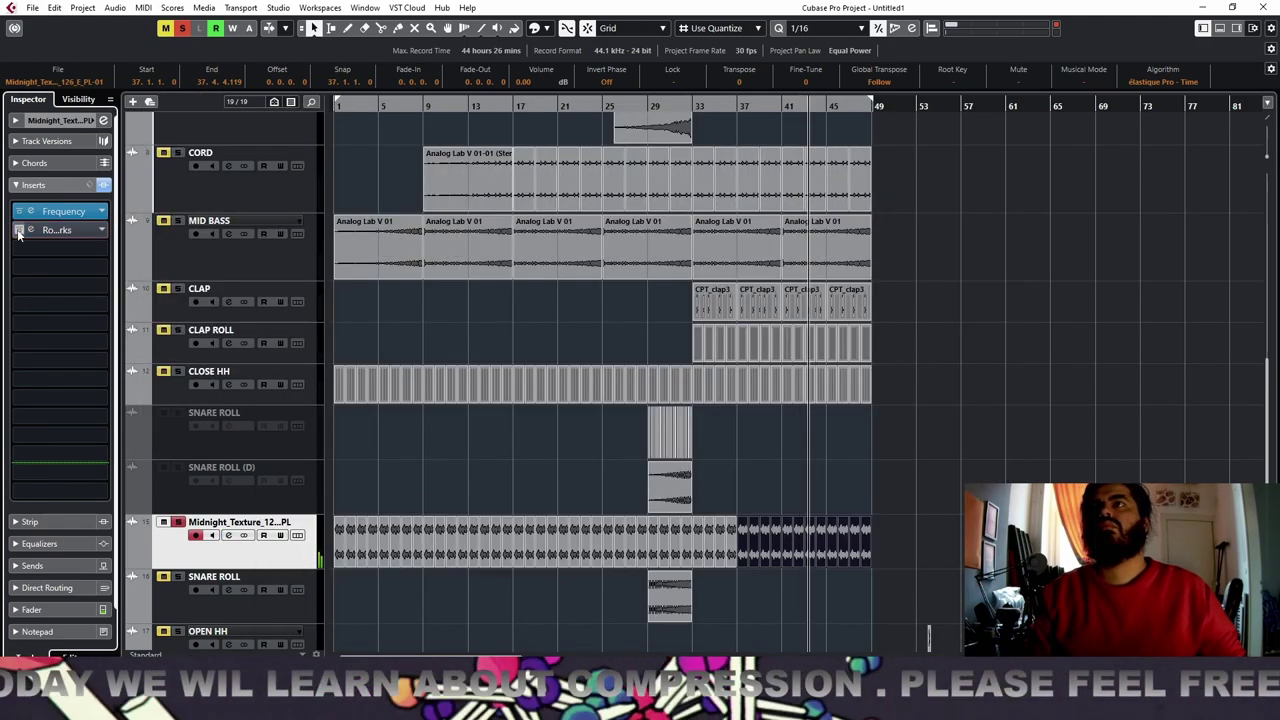
Deactivate all solo states and play the full arrangement from bar 1
left_click(340, 106)
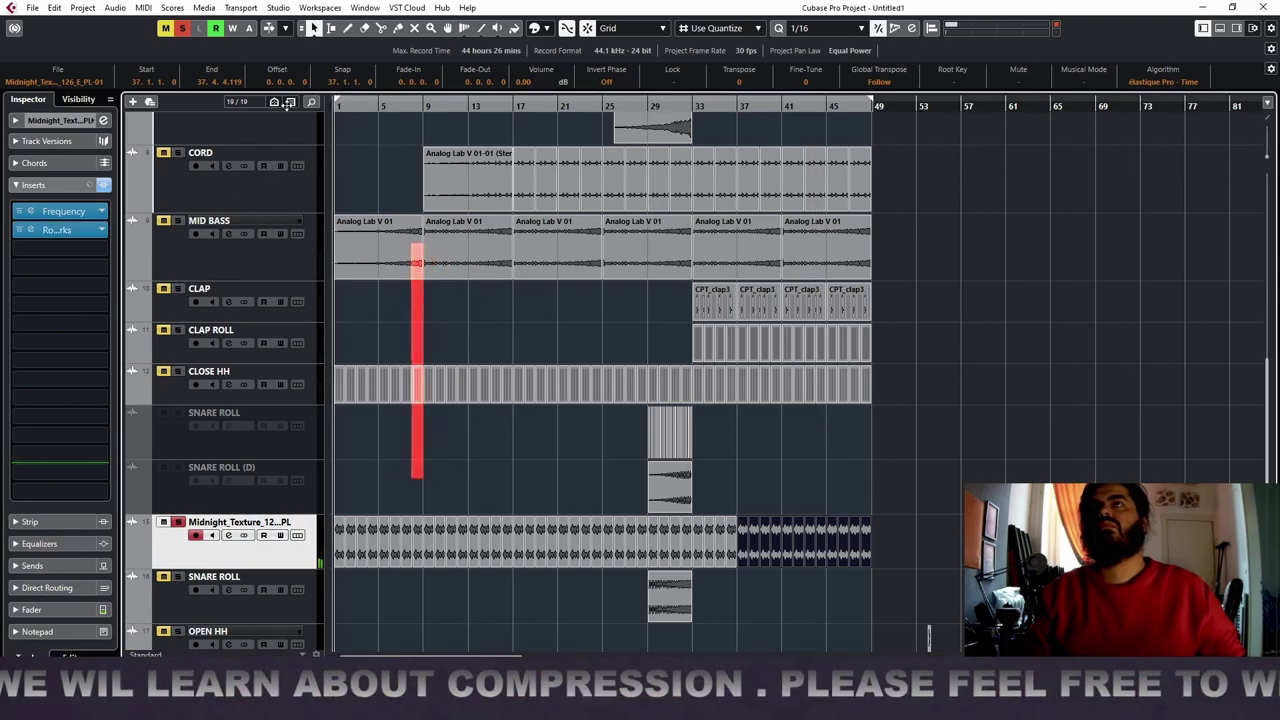
left_click(182, 29)
key("space")
Set the texture track's volume to -21.1 dB and rename the track UNDER
left_click(90, 121)
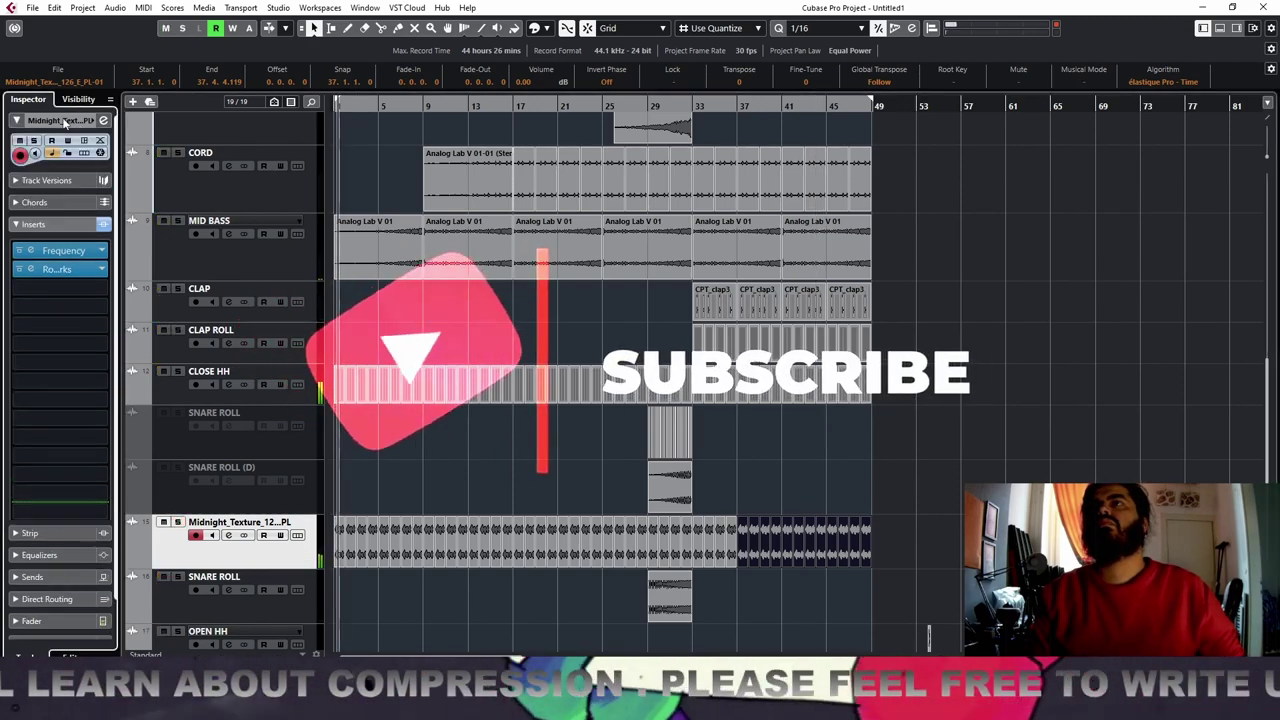
scroll(87, 177, "down", 2)
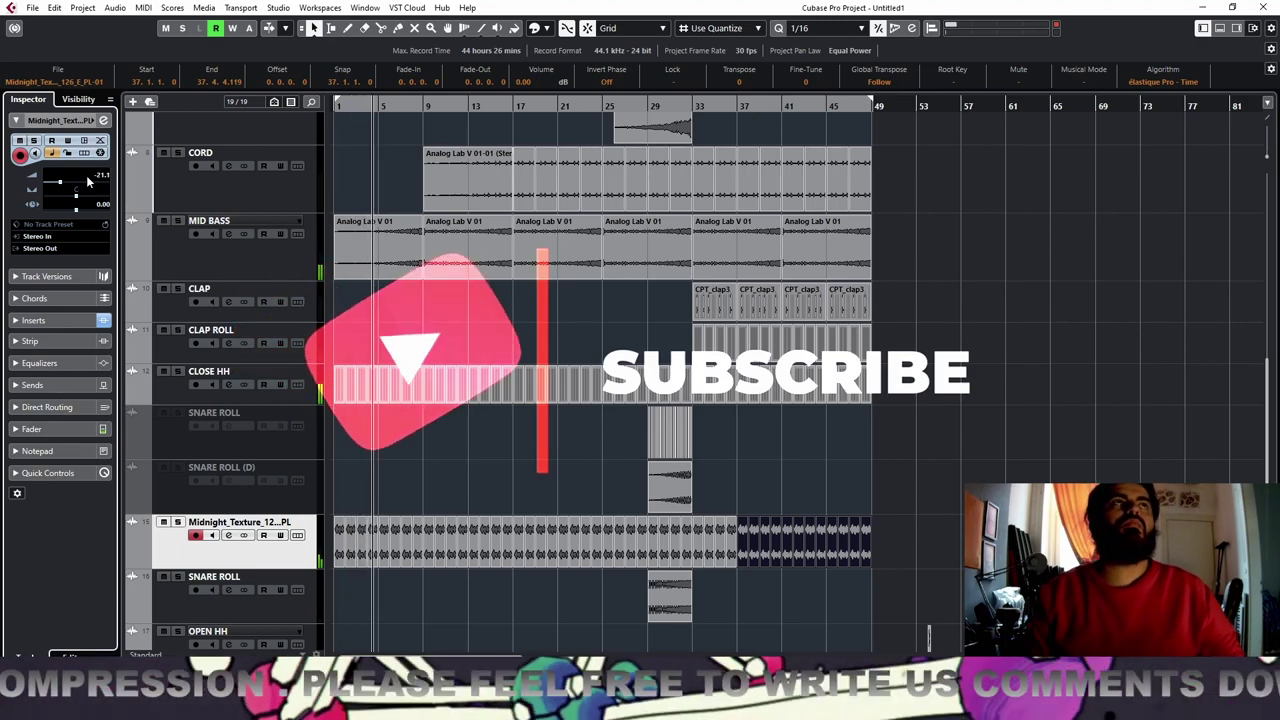
scroll(87, 181, "up", 1)
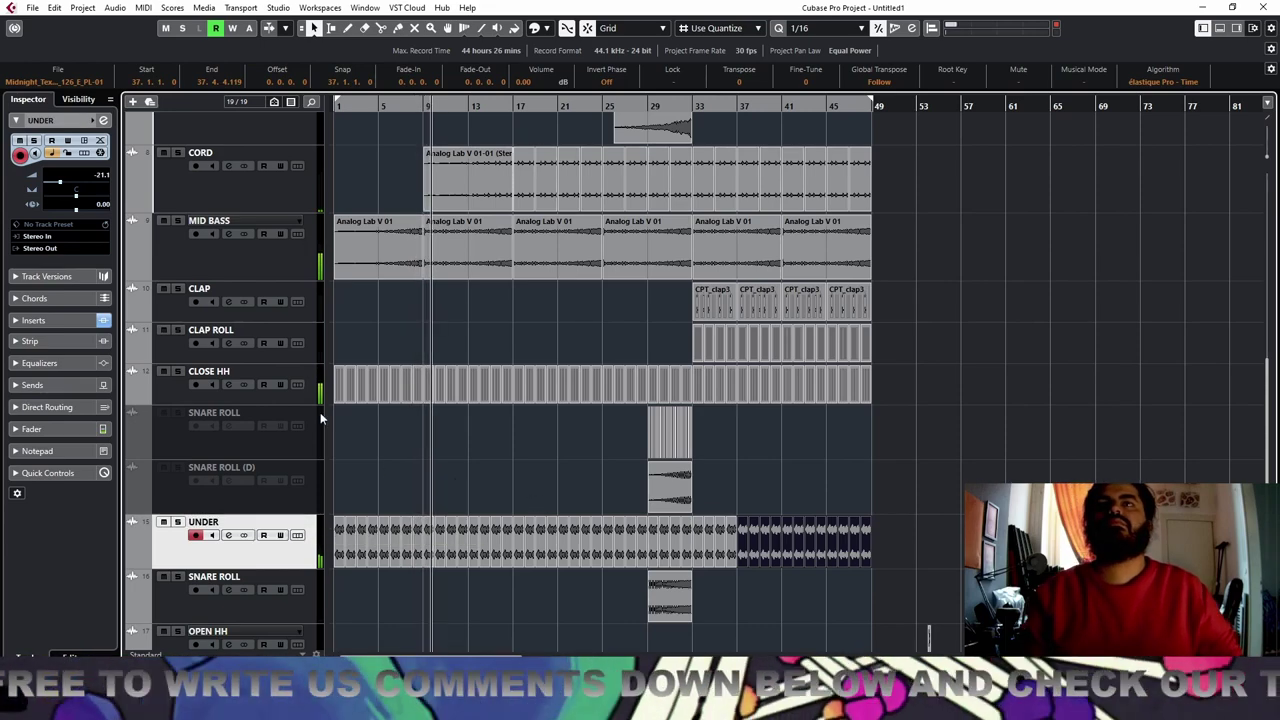
Load the Wider plug-in in the UNDER track's third insert slot, set its width to 44% and close it
left_click(82, 319)
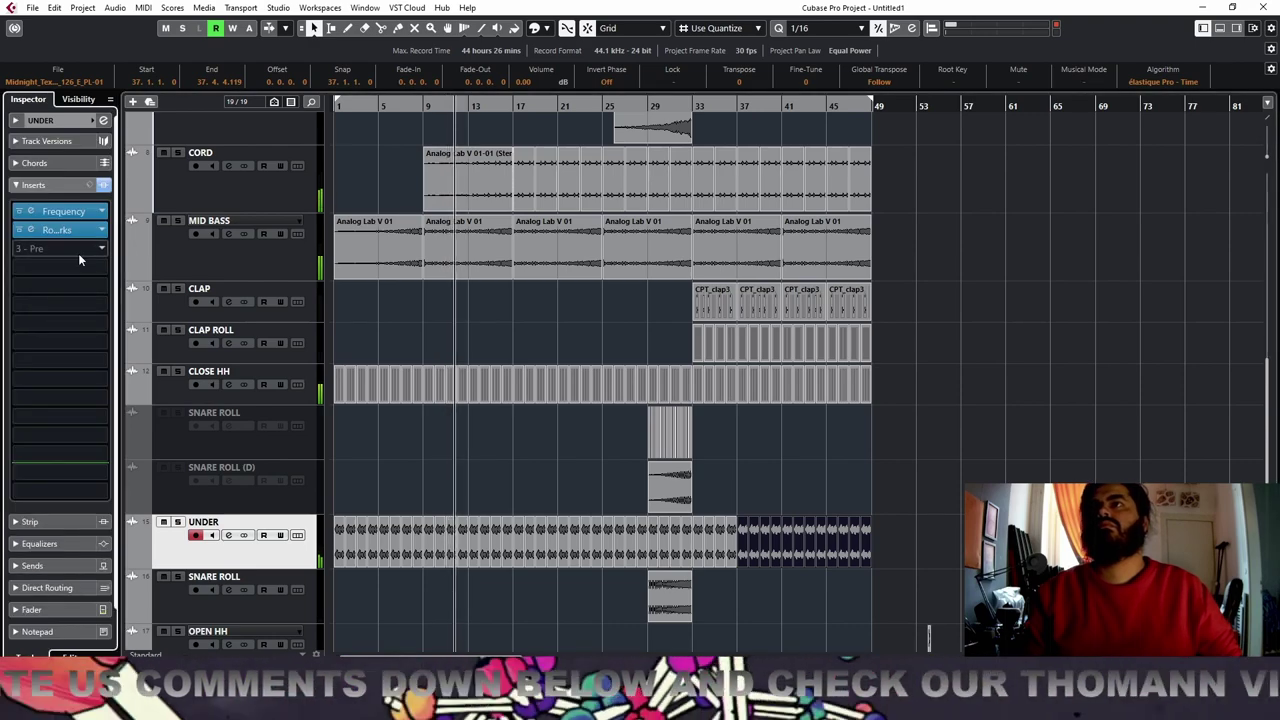
left_click(80, 249)
type("WIDE")
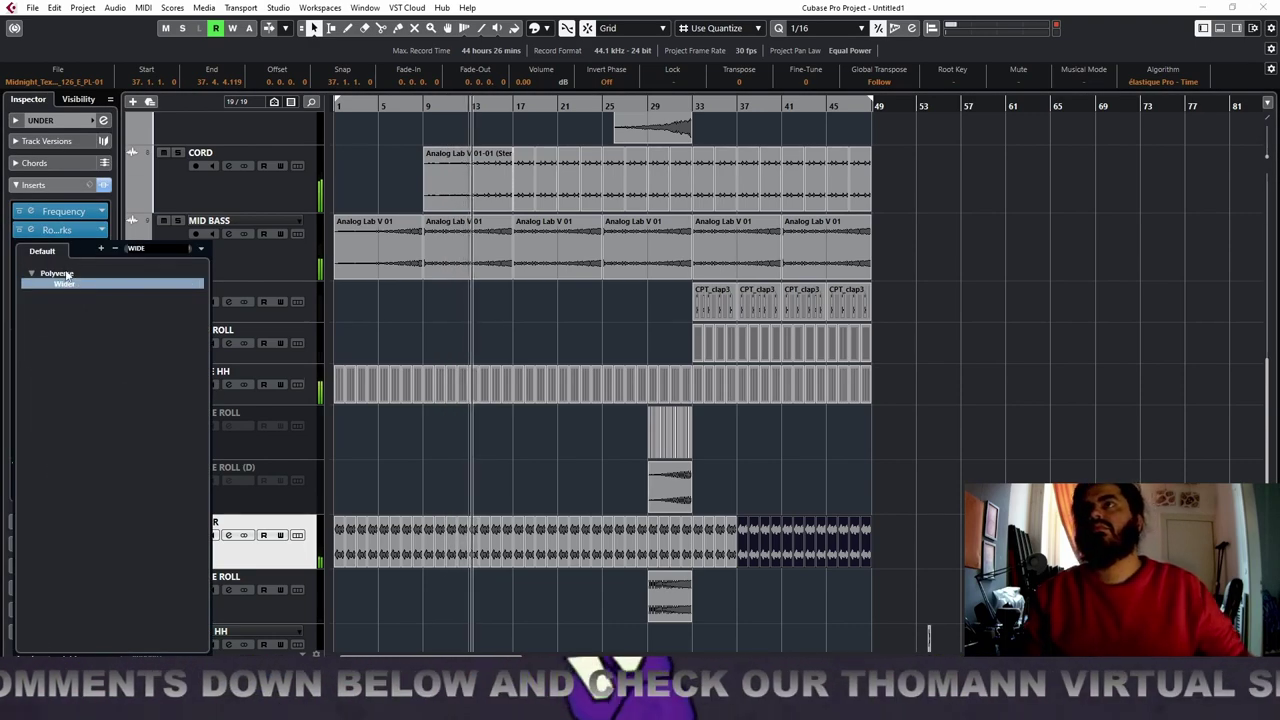
left_click(65, 284)
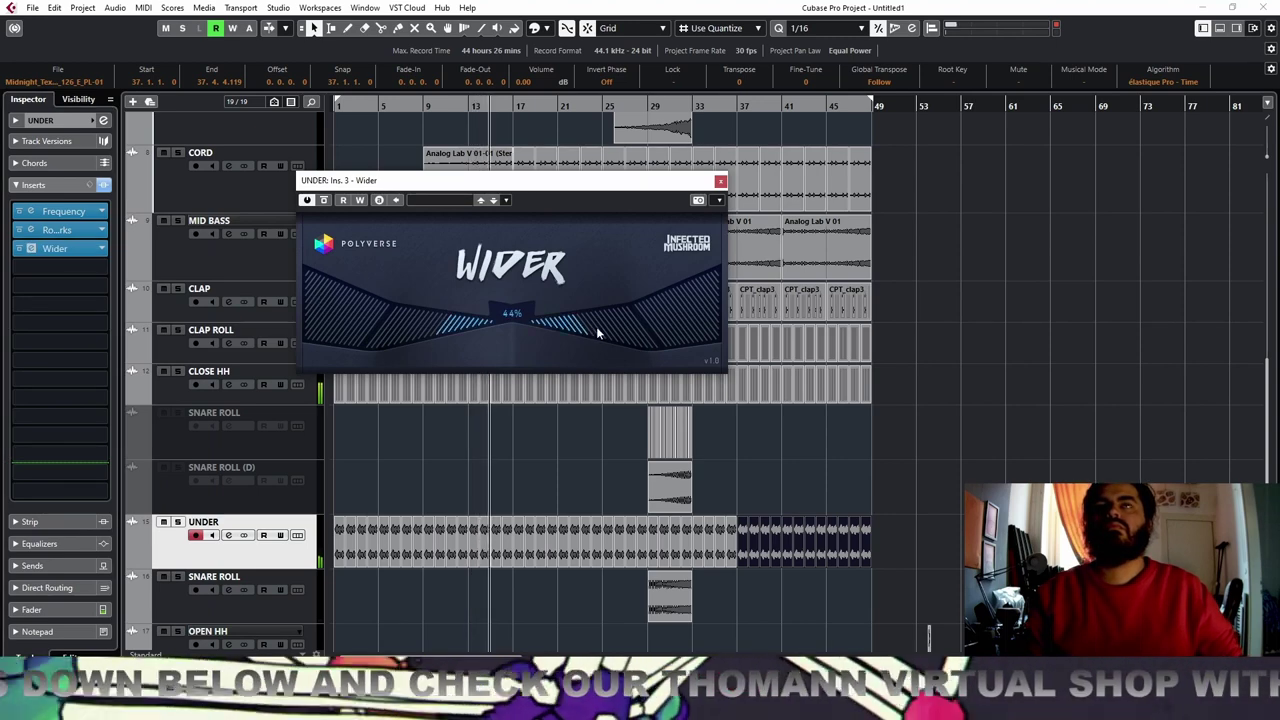
left_click(720, 182)
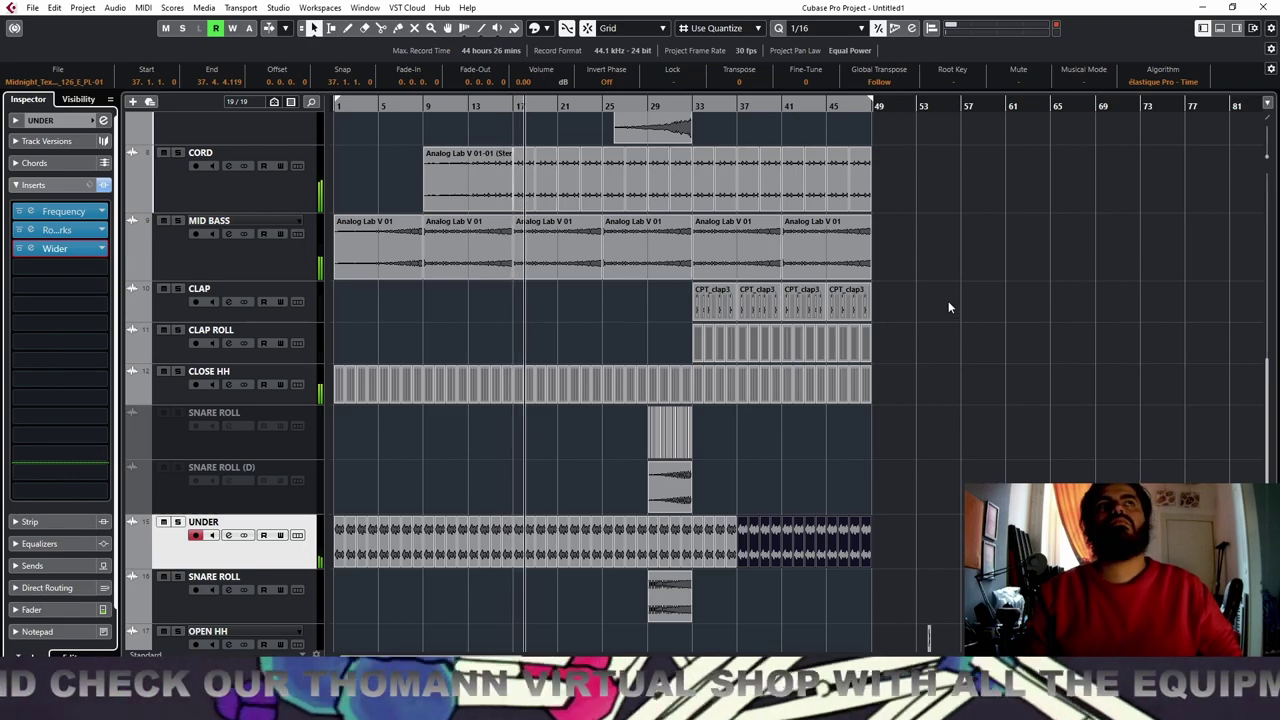
Select the two disabled tracks SNARE ROLL and SNARE ROLL (D) and move them above the KICK track near the top of the track list
scroll(949, 308, "up", 4)
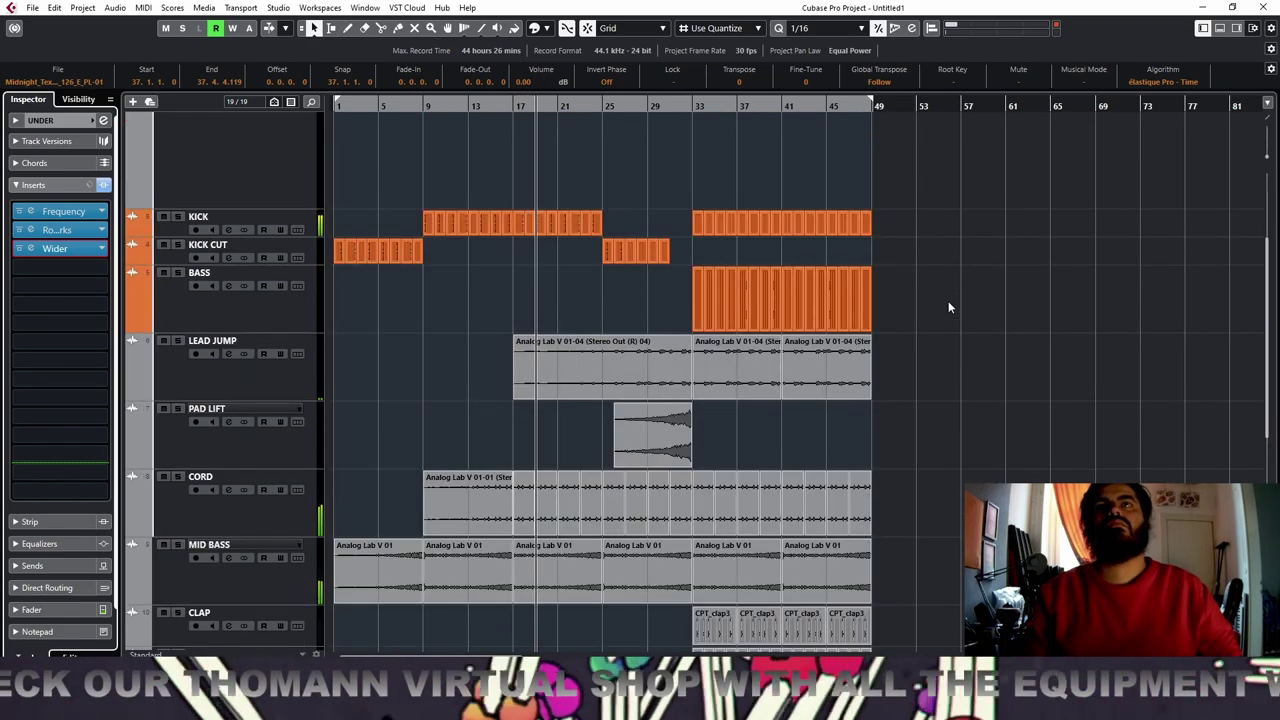
scroll(949, 308, "down", 5)
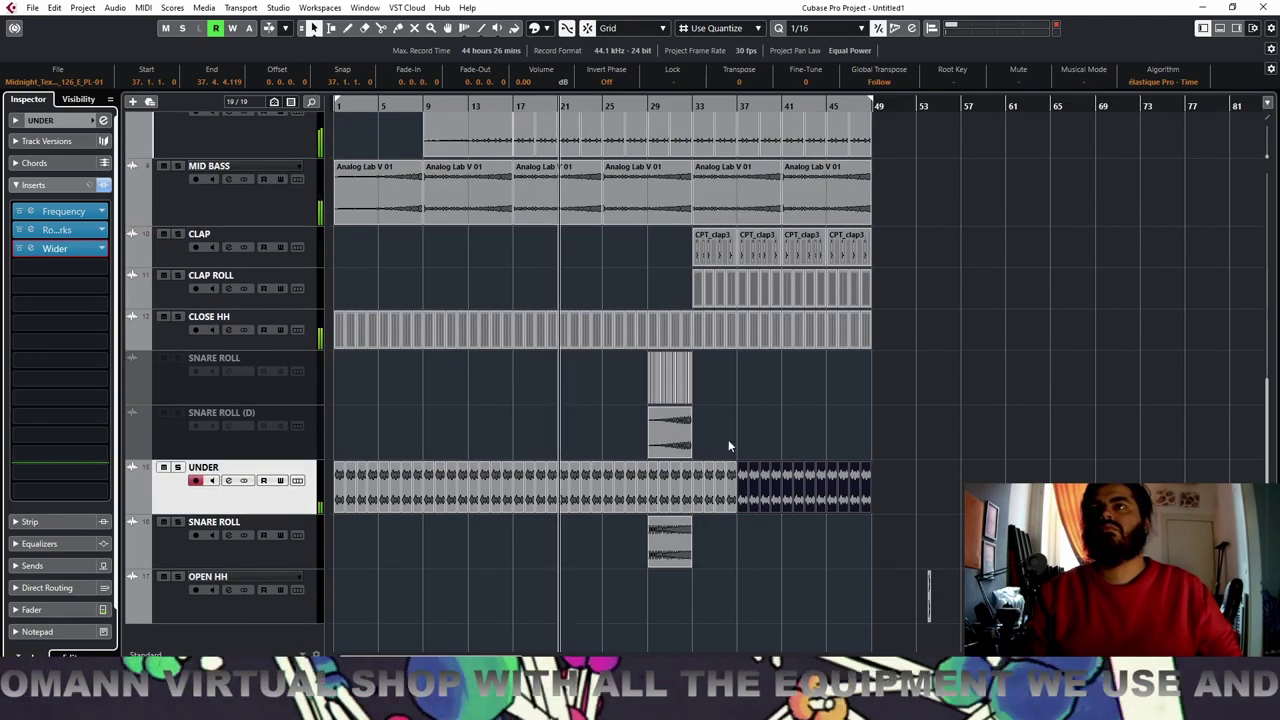
left_click(305, 388)
left_click(310, 447, "shift")
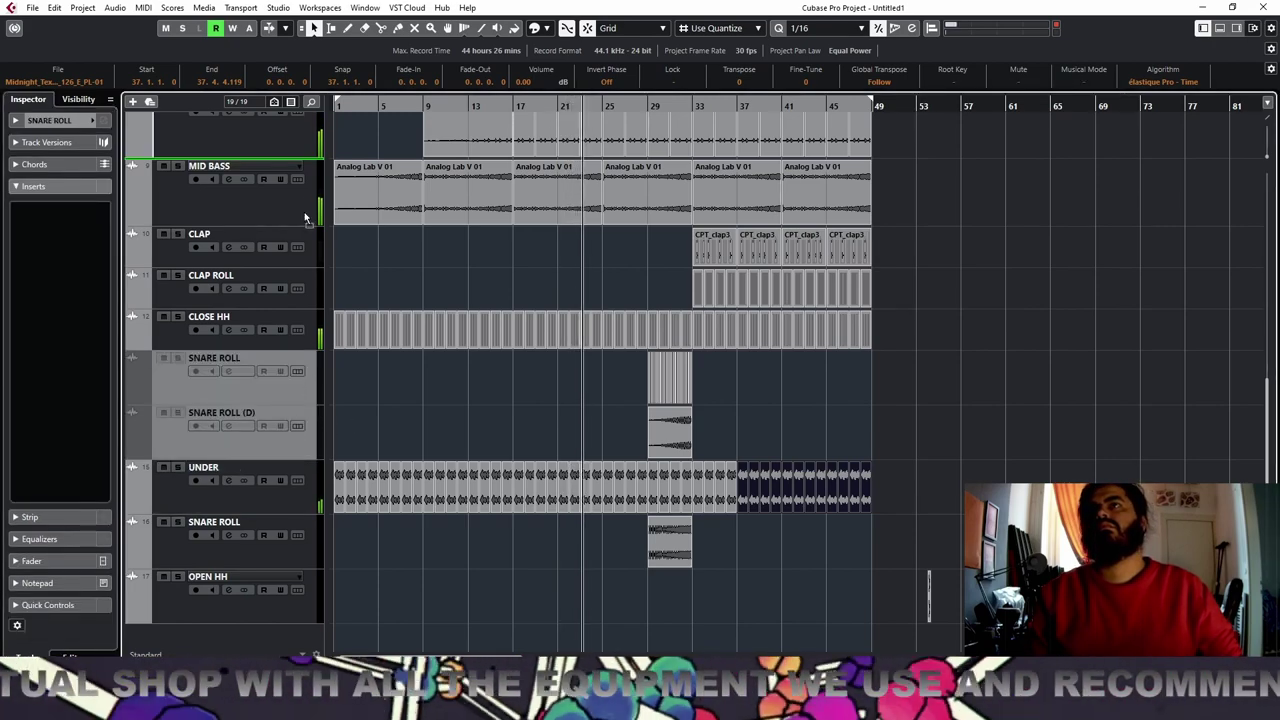
scroll(313, 119, "up", 5)
scroll(313, 119, "up", 4)
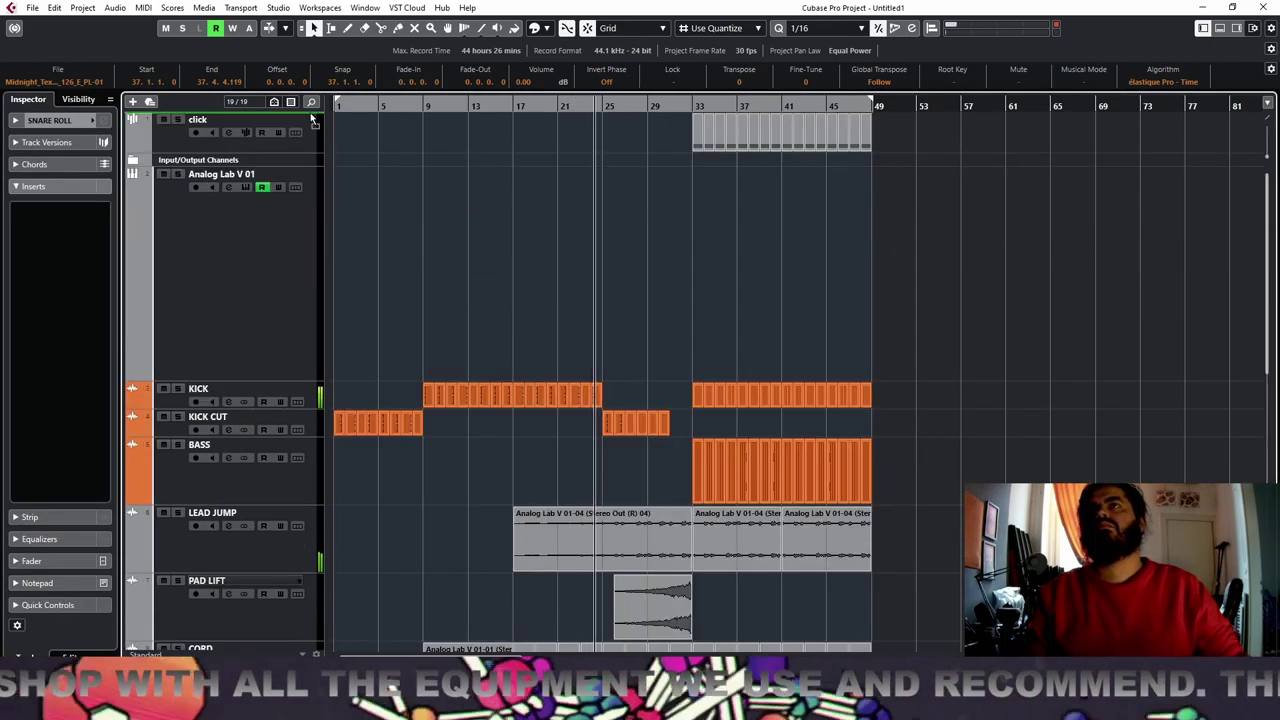
scroll(950, 342, "down", 6)
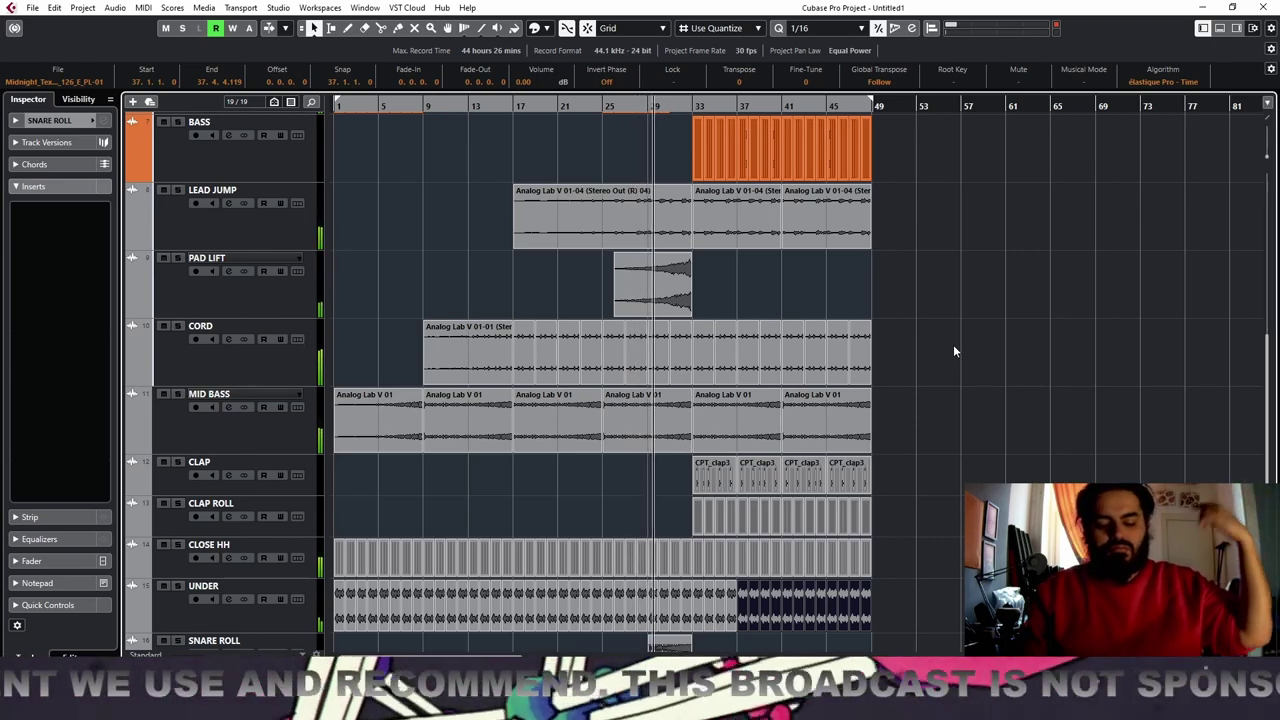
key("h")
key("h")
key("h")
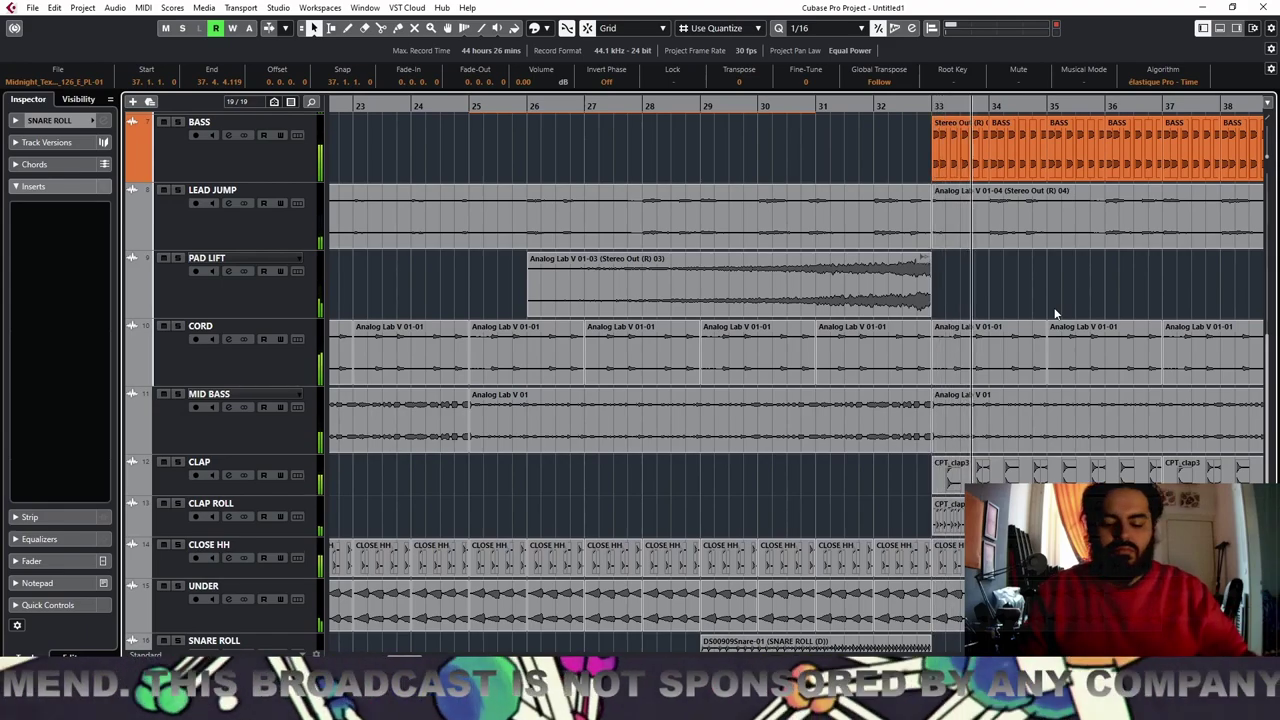
key("g")
key("g")
key("g")
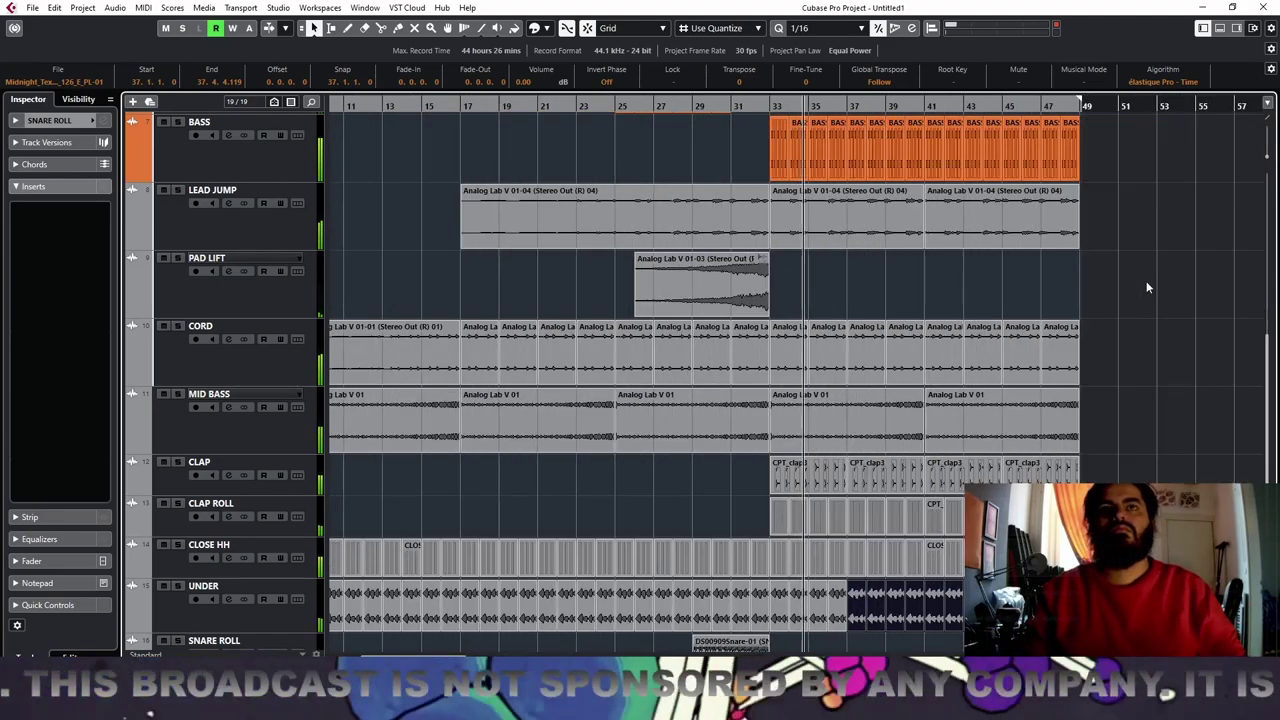
key("g")
key("g")
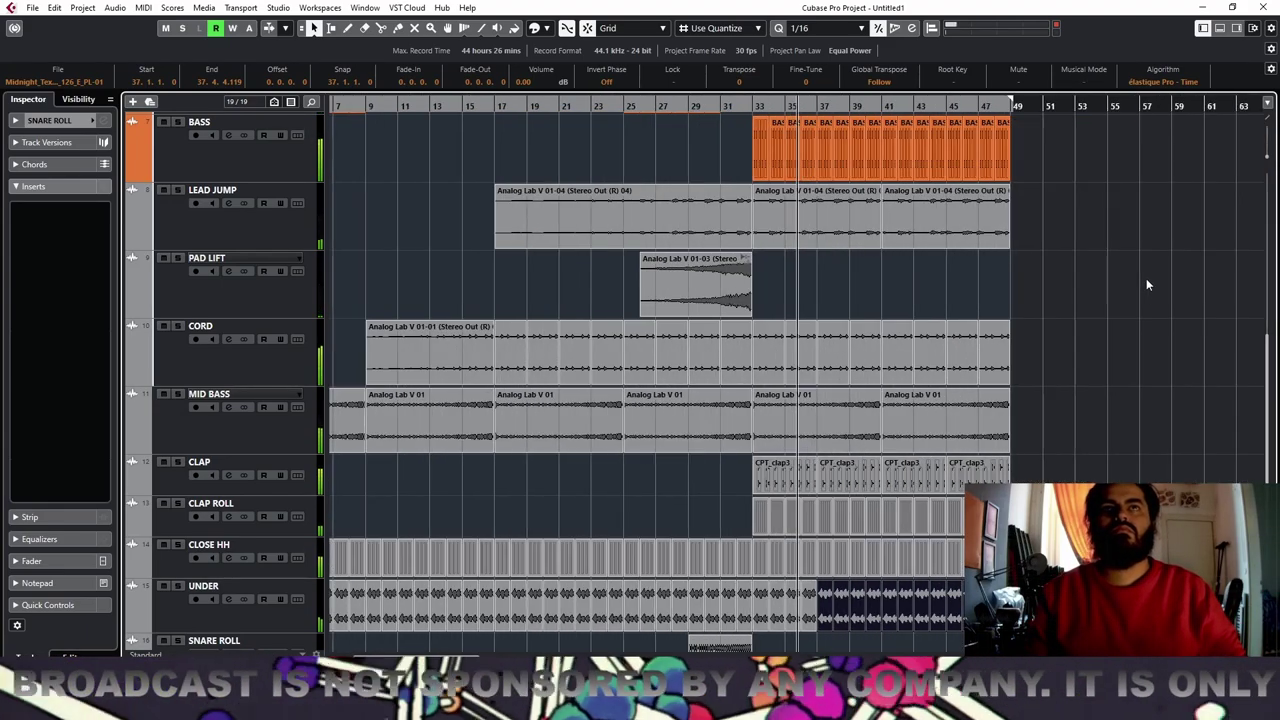
scroll(1047, 283, "down", 2)
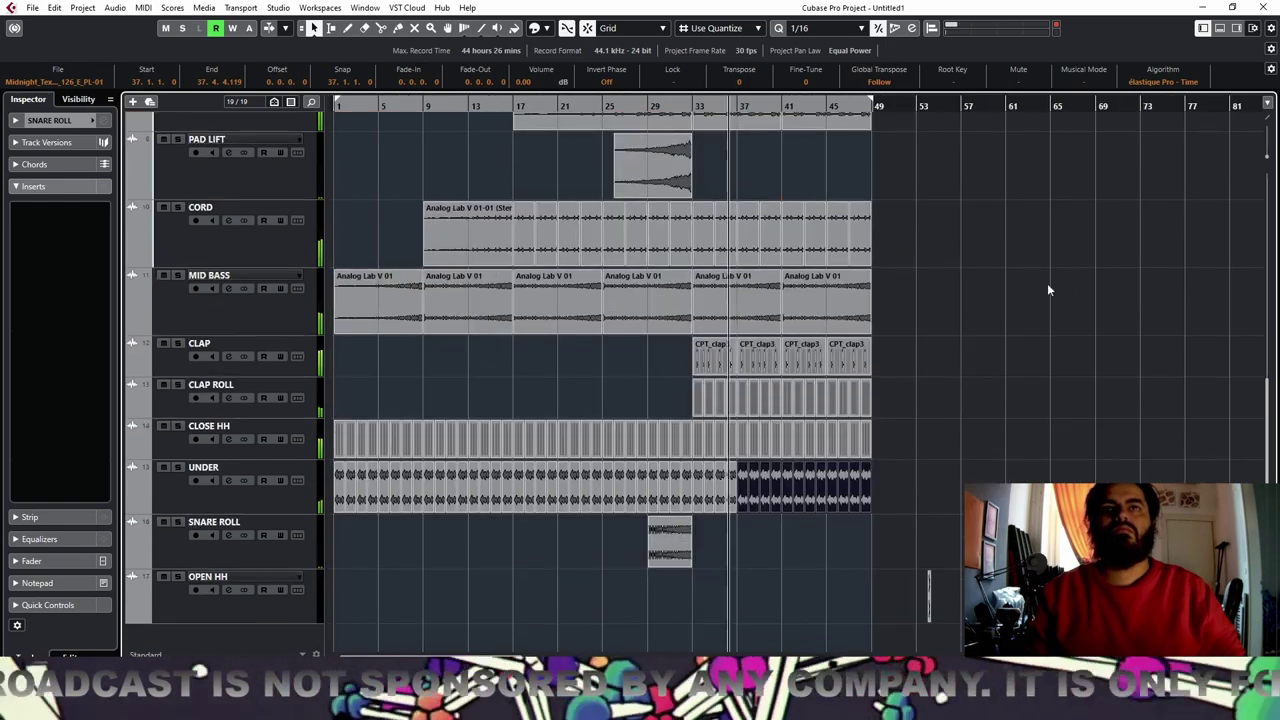
Place the open hat event on the OPEN HH track at 41.1.3 and trim it to end at 41.2.1
left_click(929, 598)
key("h")
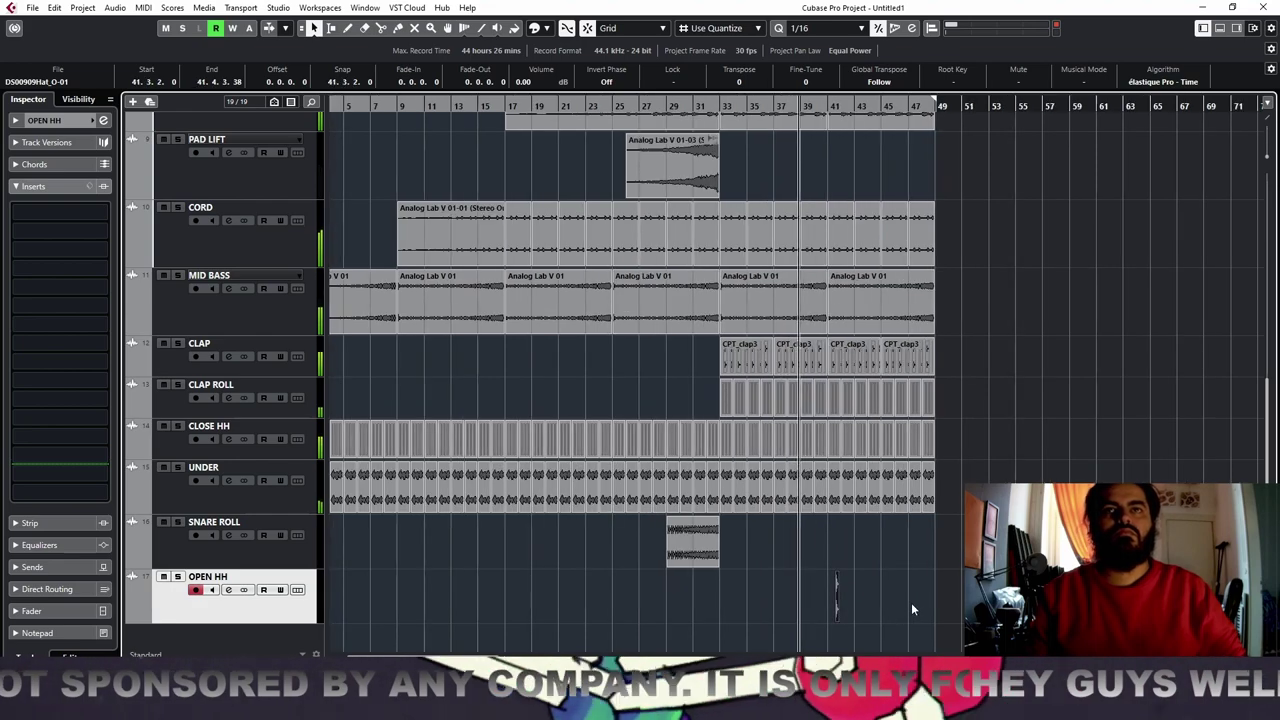
key("h")
key("h")
key("h")
key("h")
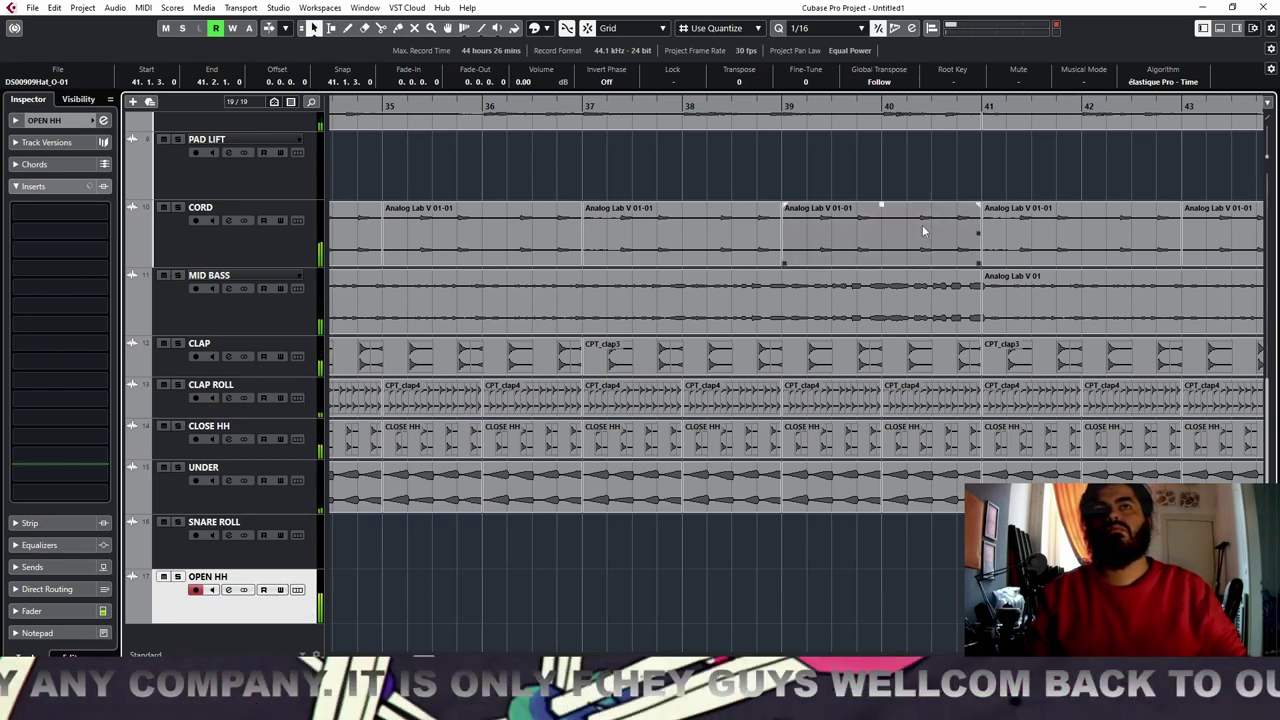
key("h")
key("h")
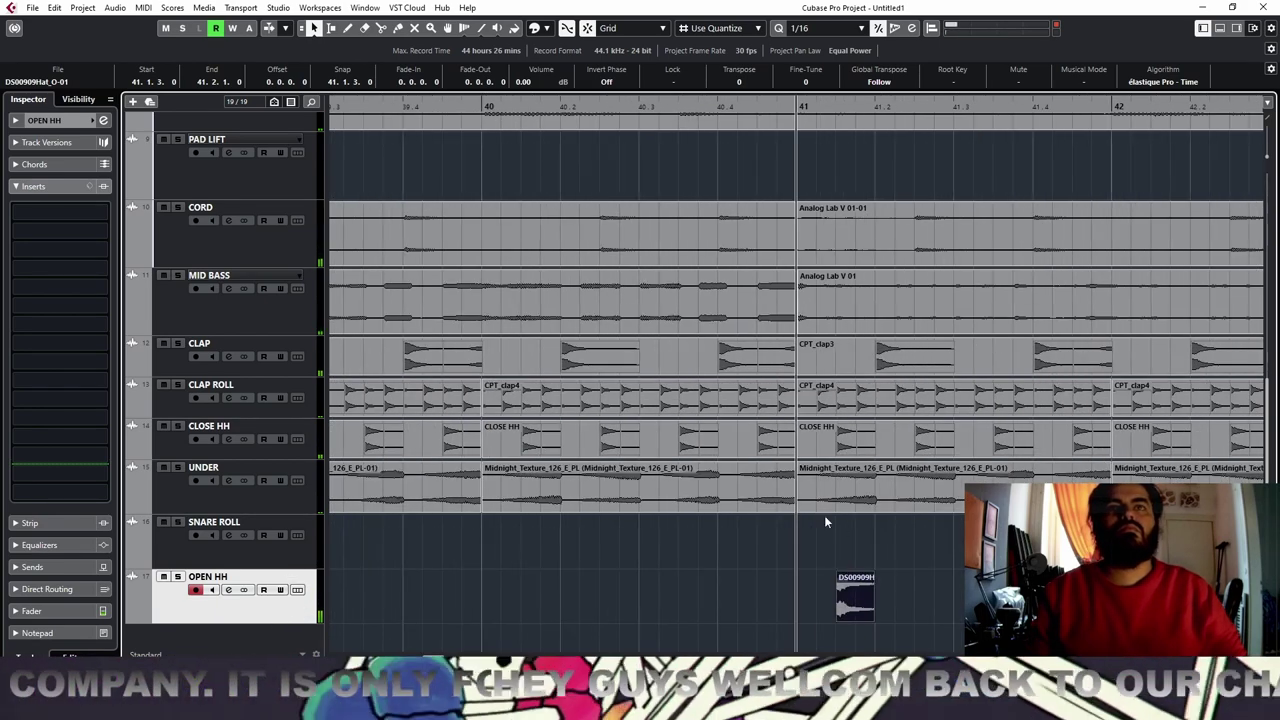
Add a 0.0.0.53 fade-out to the open hat event and copy it onto each off-beat of bar 41
left_click_drag(855, 598, 1014, 598)
key("g")
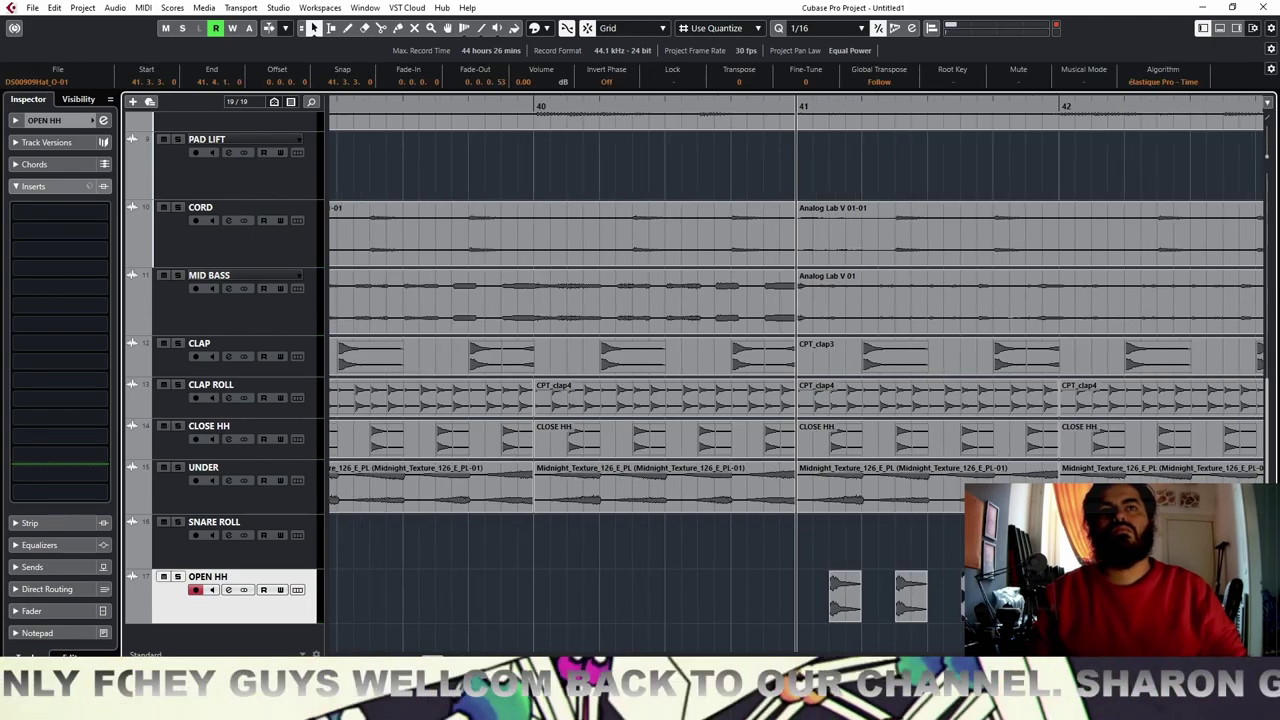
key("g")
Solo the OPEN HH track, play it back and set its volume to -8.12 dB
key("s")
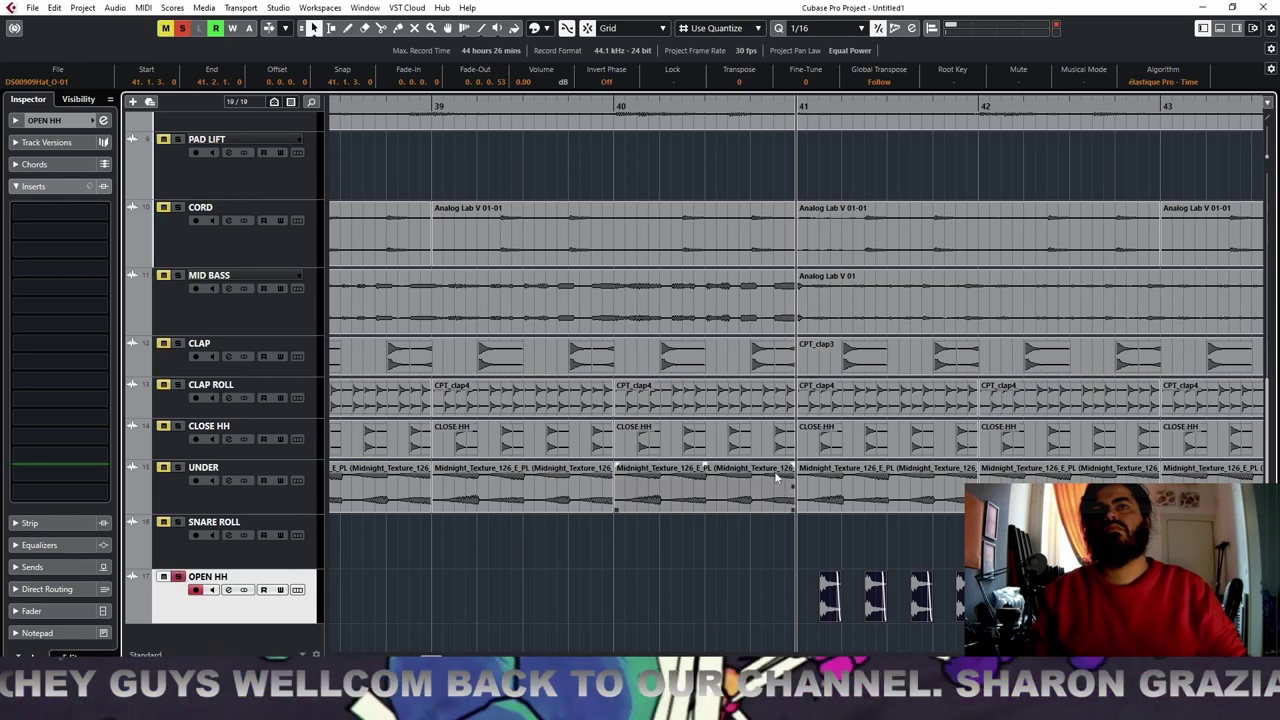
key("space")
key("space")
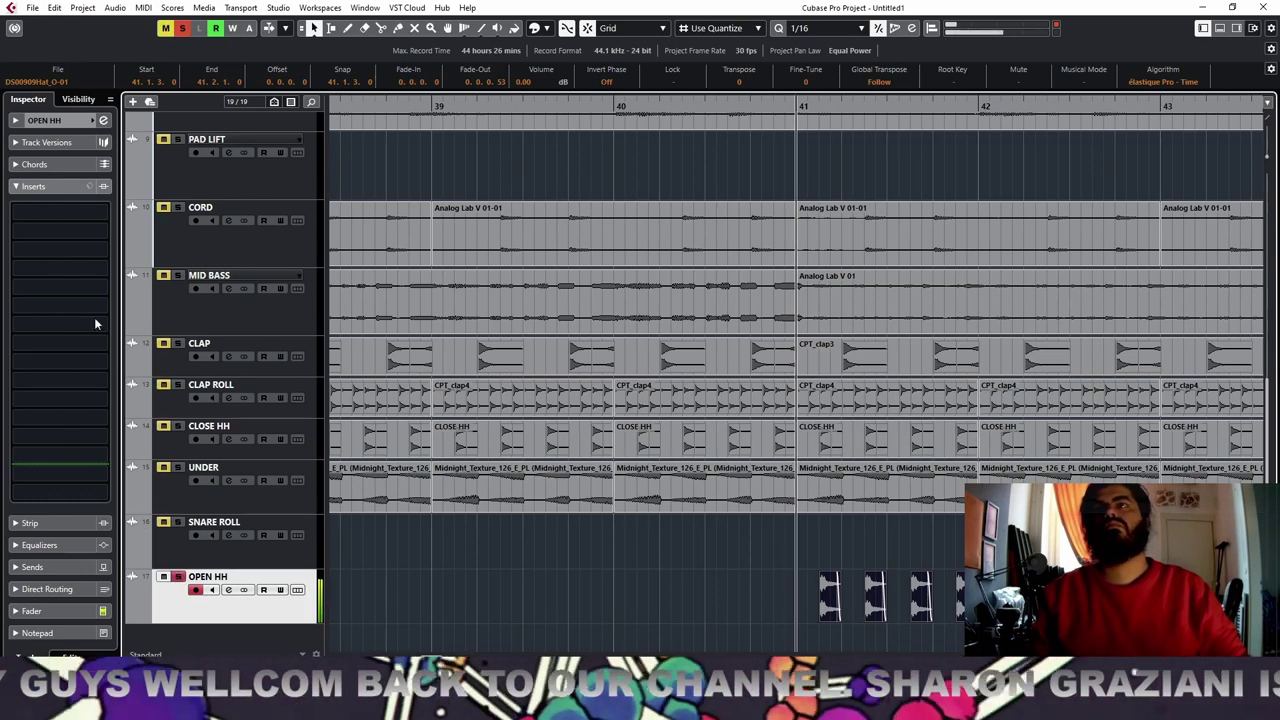
left_click(60, 121)
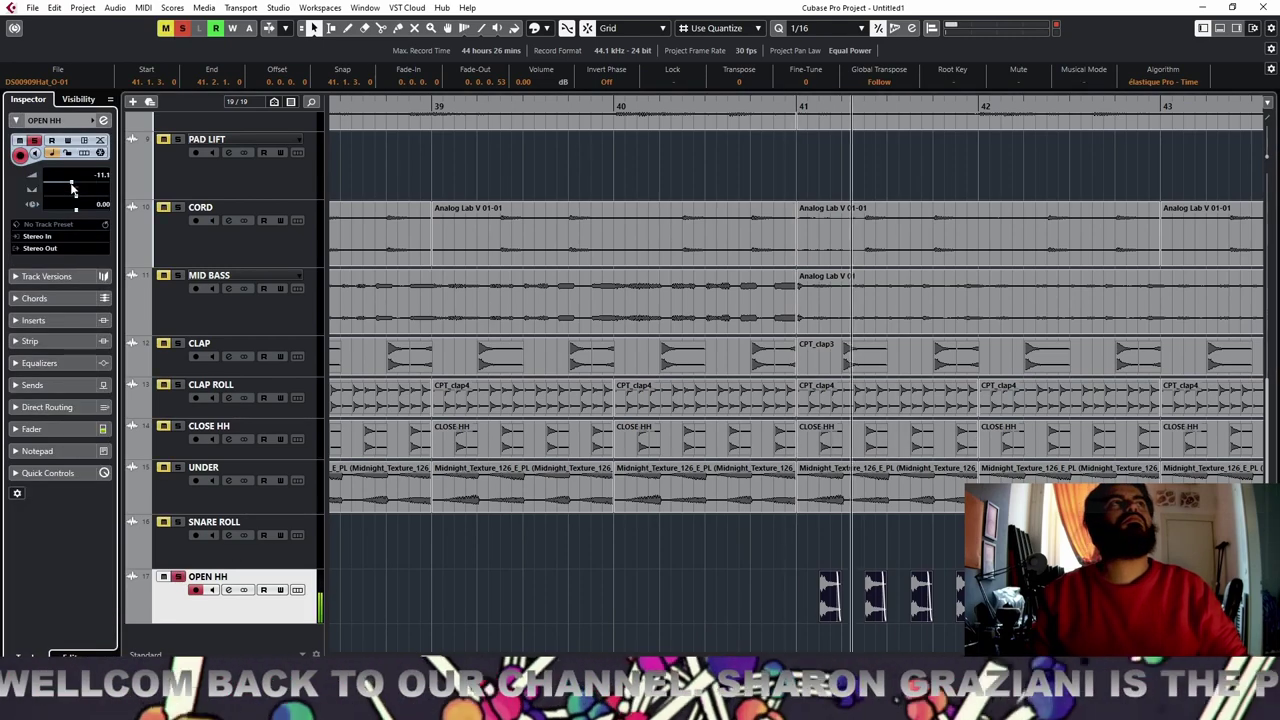
left_click_drag(72, 188, 76, 203)
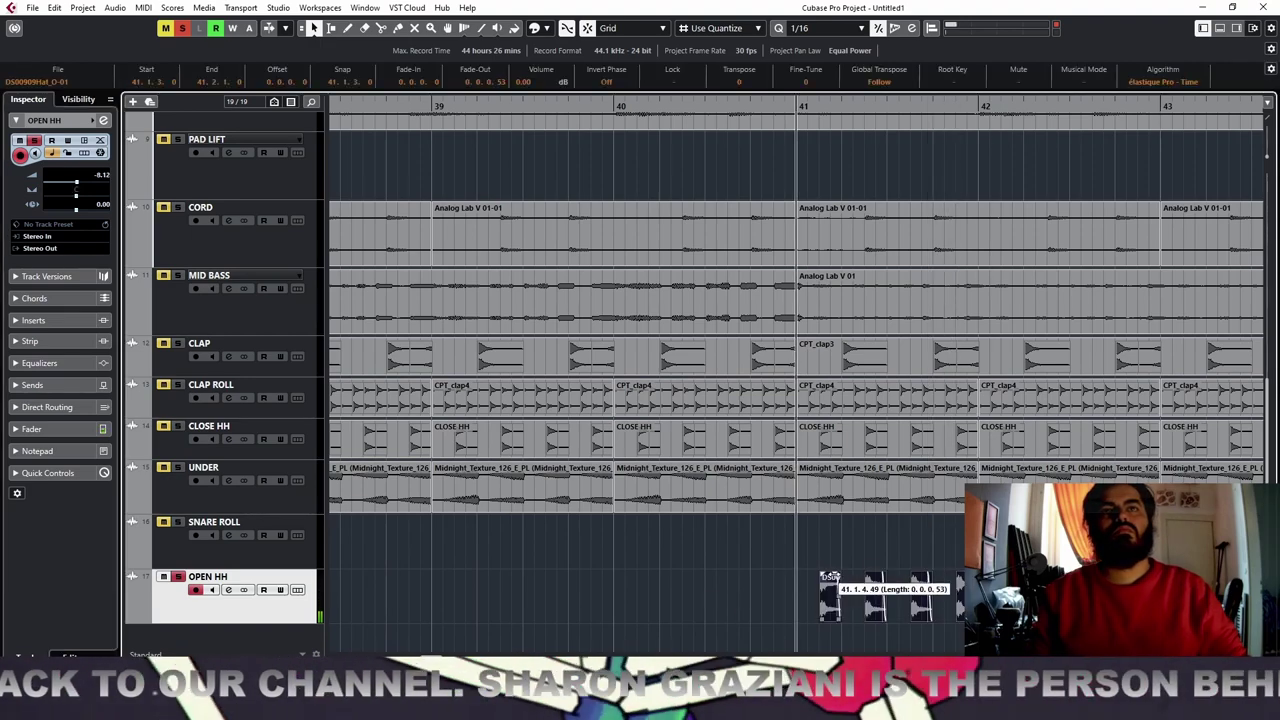
Join the open hat events of bar 41 into a one-bar part at 41.1.1 and duplicate it through bar 45
left_click_drag(985, 636, 801, 620)
key("ctrl+j")
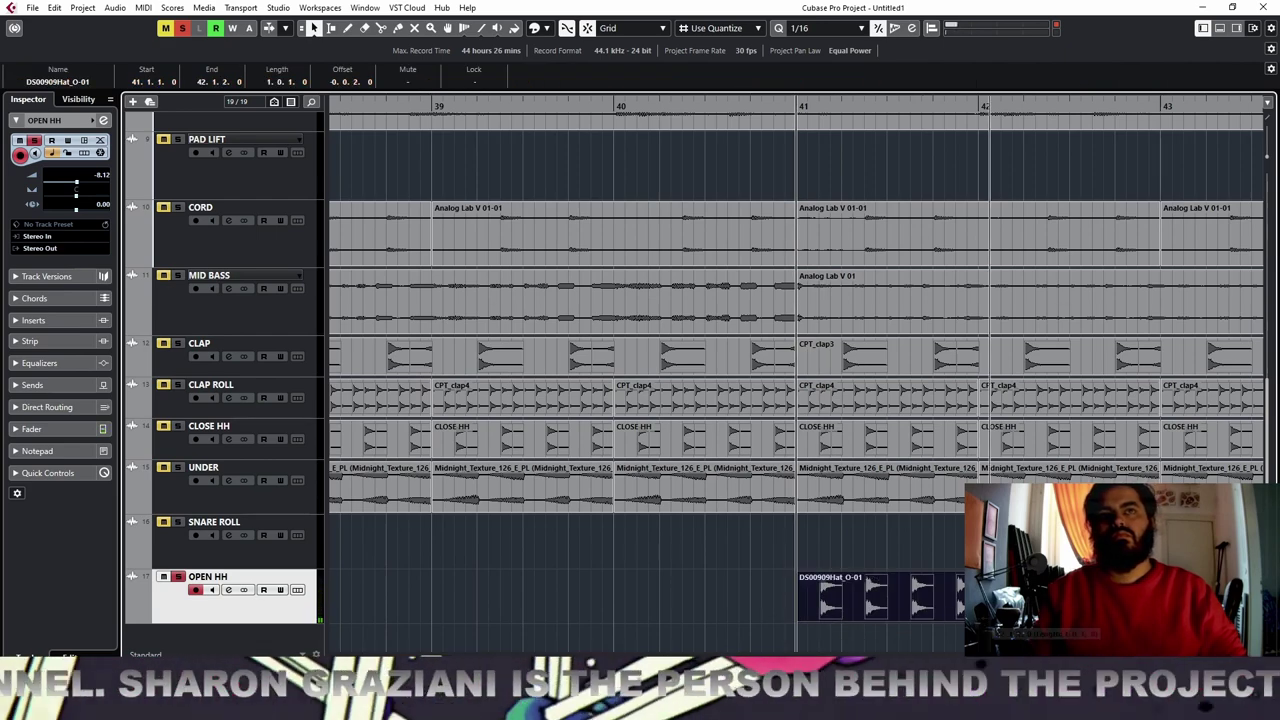
key("ctrl+d")
key("ctrl+d")
key("ctrl+d")
key("ctrl+d")
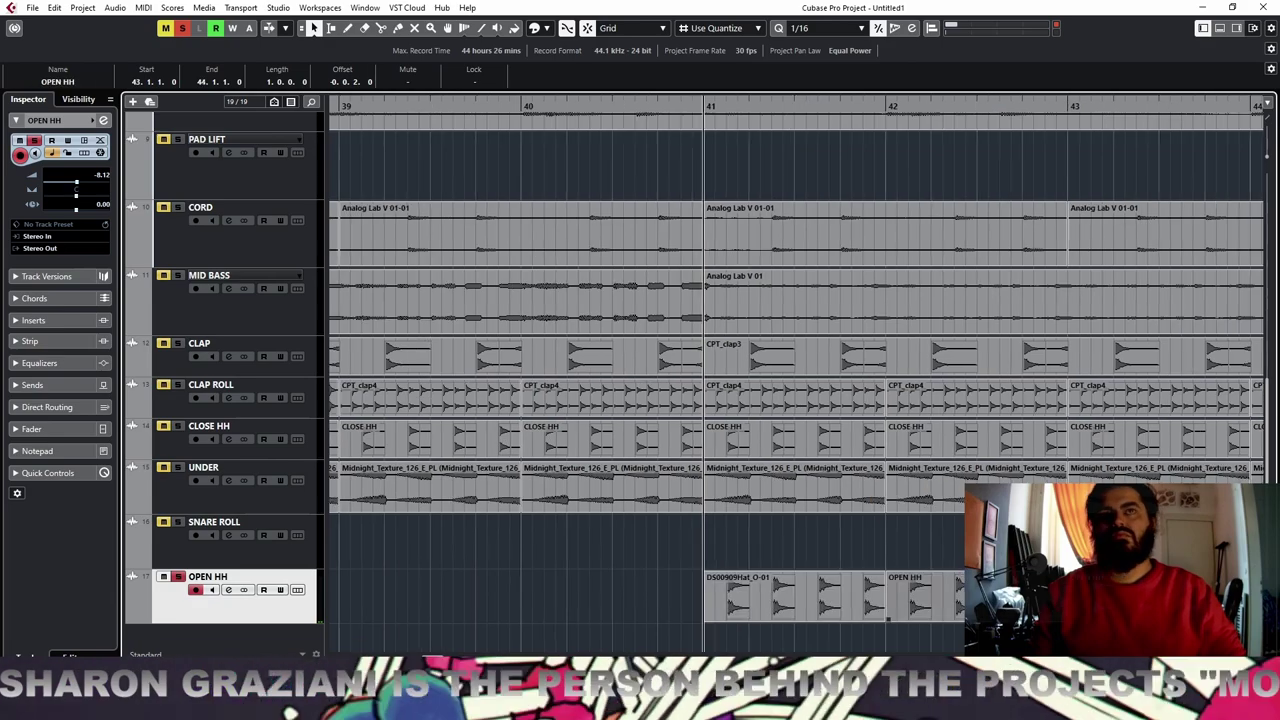
Unsolo the OPEN HH track during playback and duplicate its one-bar part on through bar 48
key("space")
key("g")
key("g")
key("g")
key("g")
key("g")
key("g")
key("g")
key("g")
key("g")
left_click(180, 578)
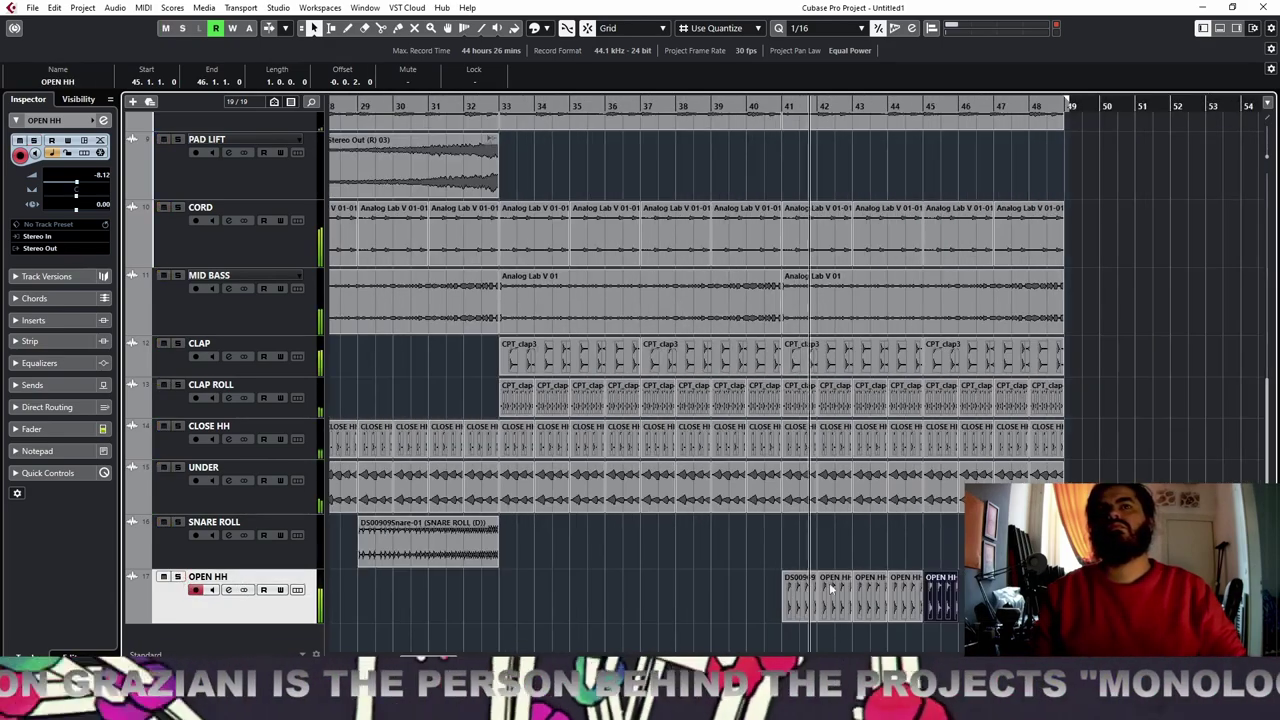
key("ctrl+d")
key("ctrl+d")
key("ctrl+d")
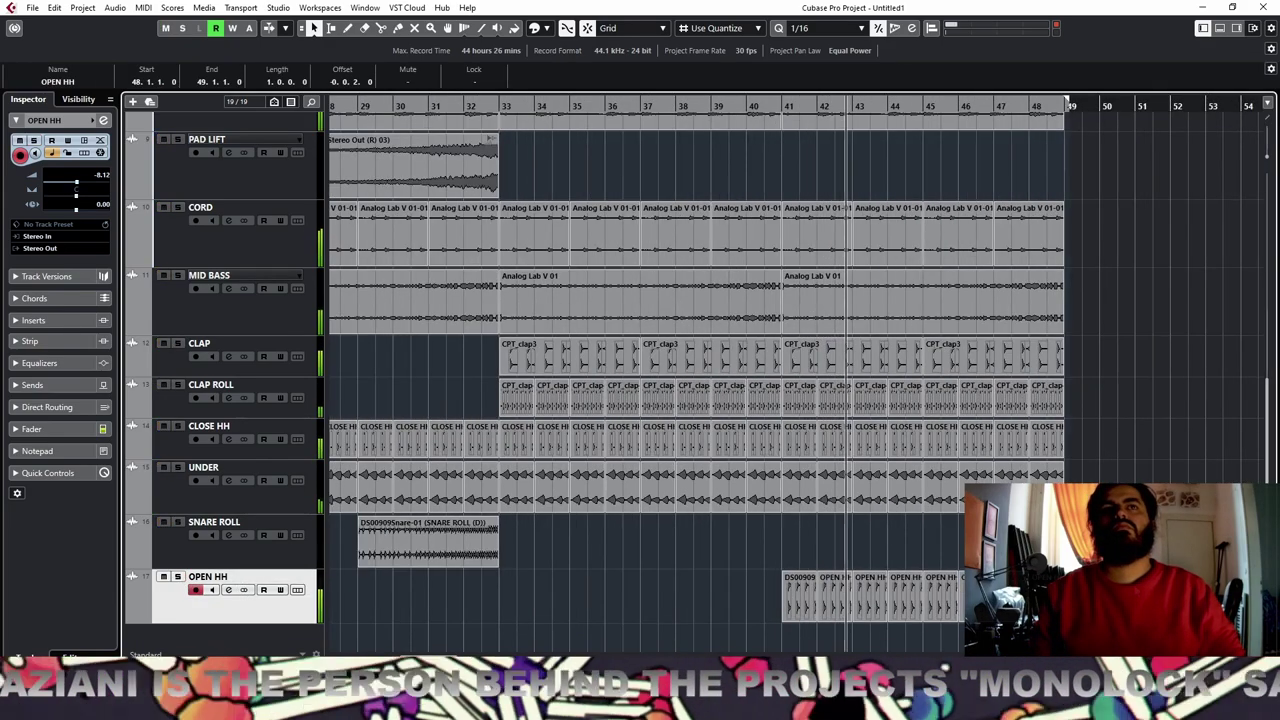
Move the KICK parts of bars 47 and 48 onto the KICK CUT track, starting exactly at 47.1.1
key("g")
key("g")
key("g")
key("g")
scroll(797, 380, "up", 4)
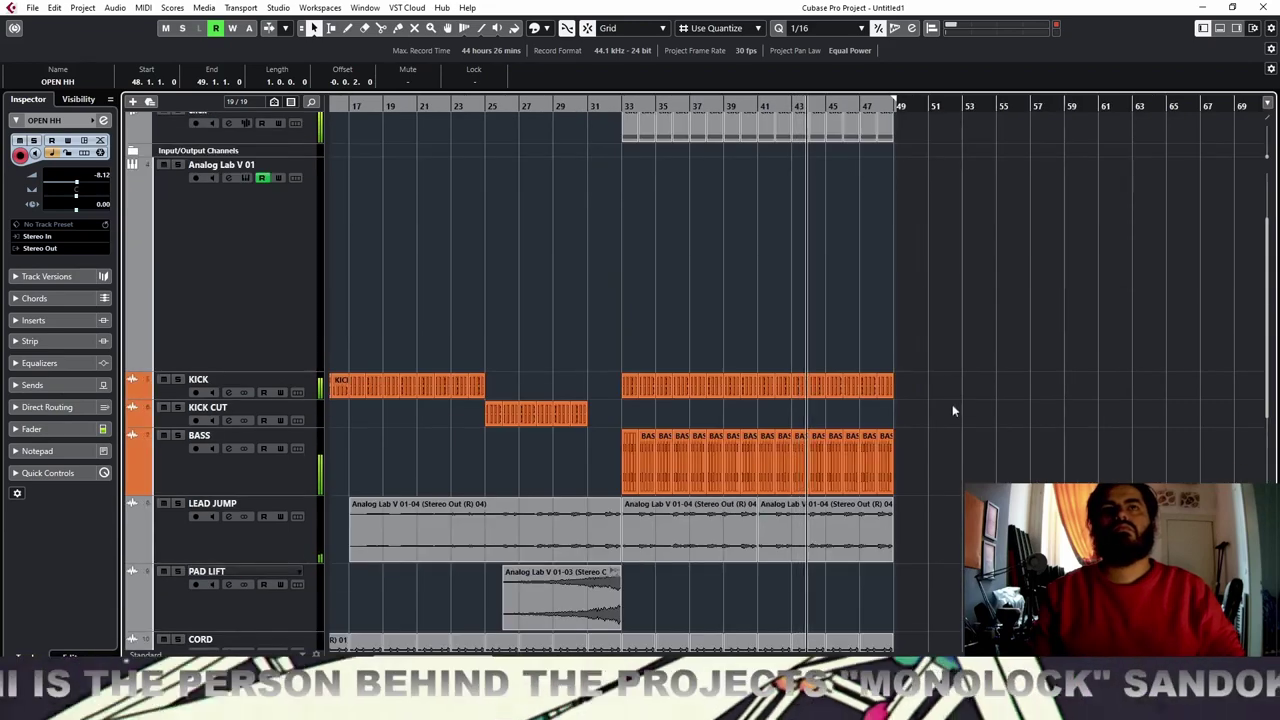
key("h")
left_click_drag(973, 387, 831, 390)
left_click_drag(924, 382, 872, 414)
key("g")
key("h")
key("h")
key("h")
key("h")
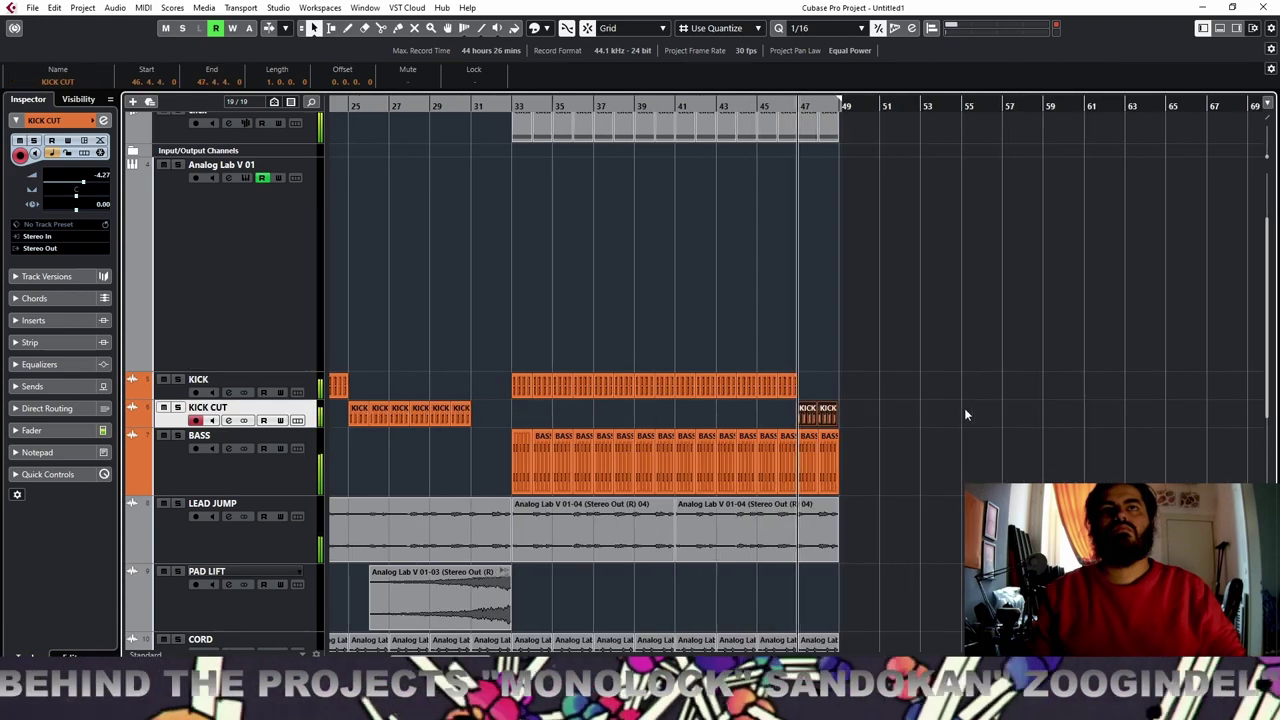
left_click_drag(957, 411, 792, 416)
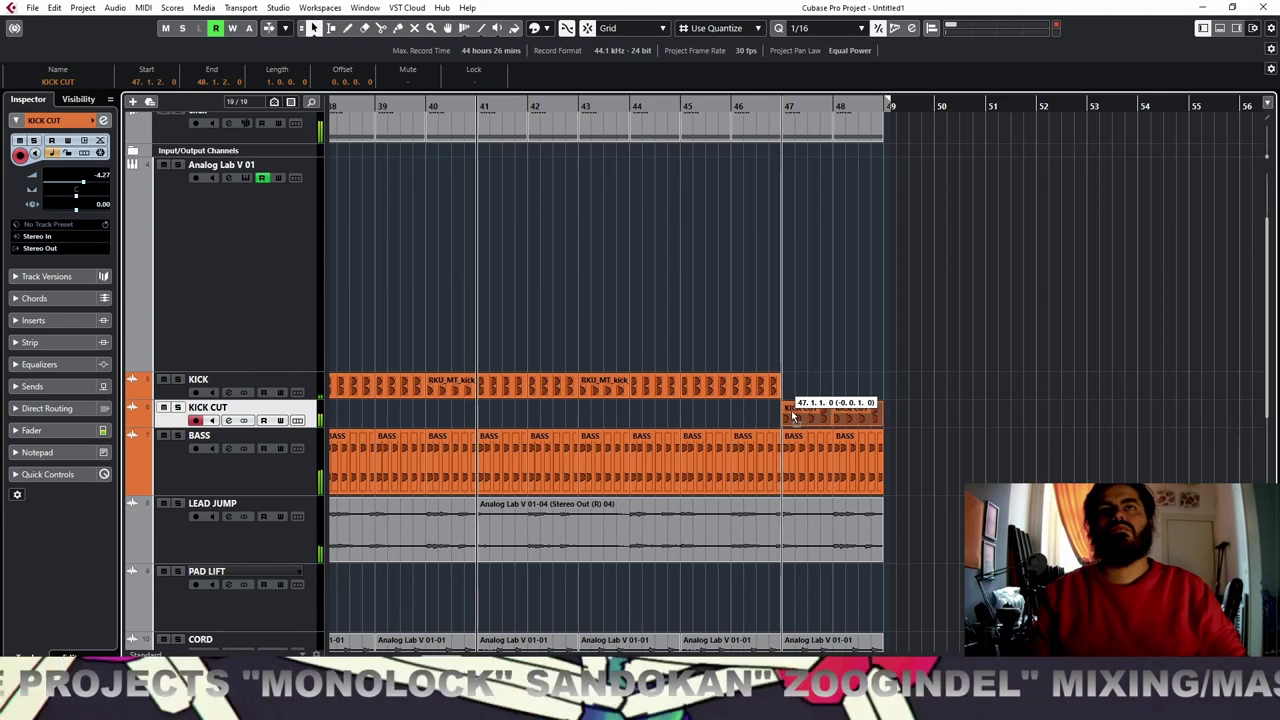
Select the parts in bars 33 to 48 from the KICK track down to OPEN HH and duplicate them from bar 49
key("g")
key("g")
key("g")
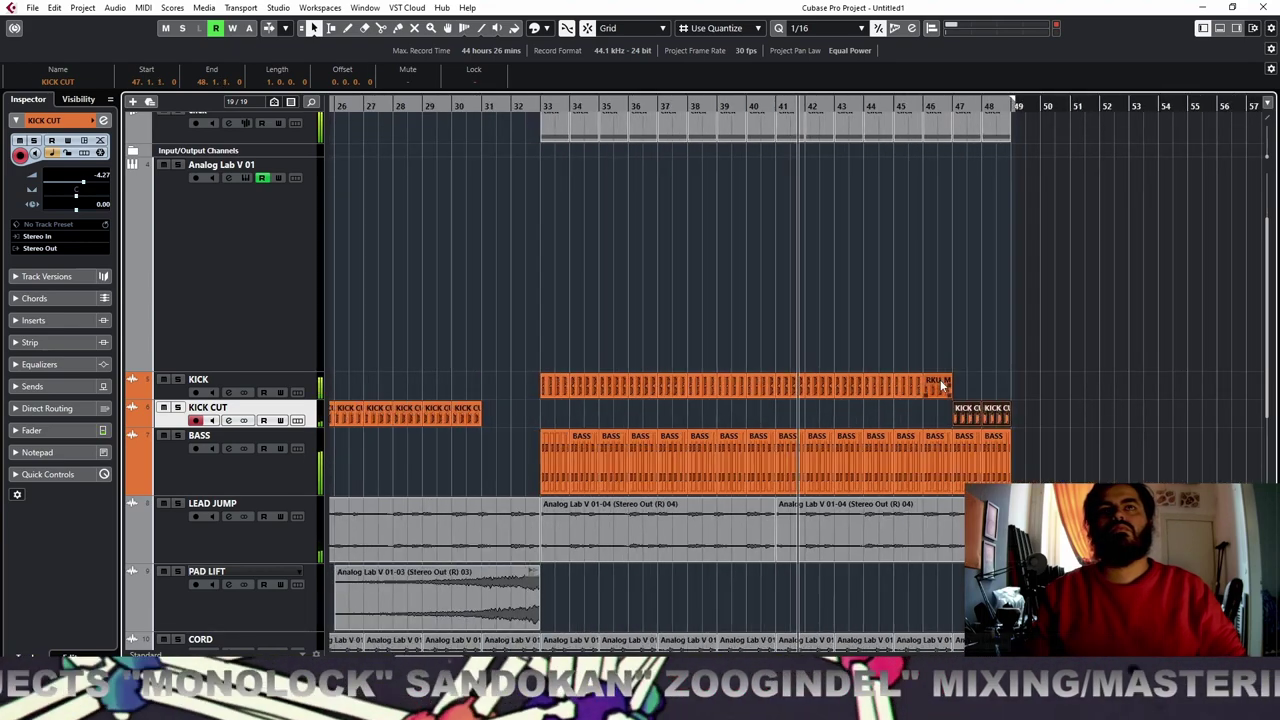
scroll(992, 365, "down", 2)
scroll(992, 361, "down", 2)
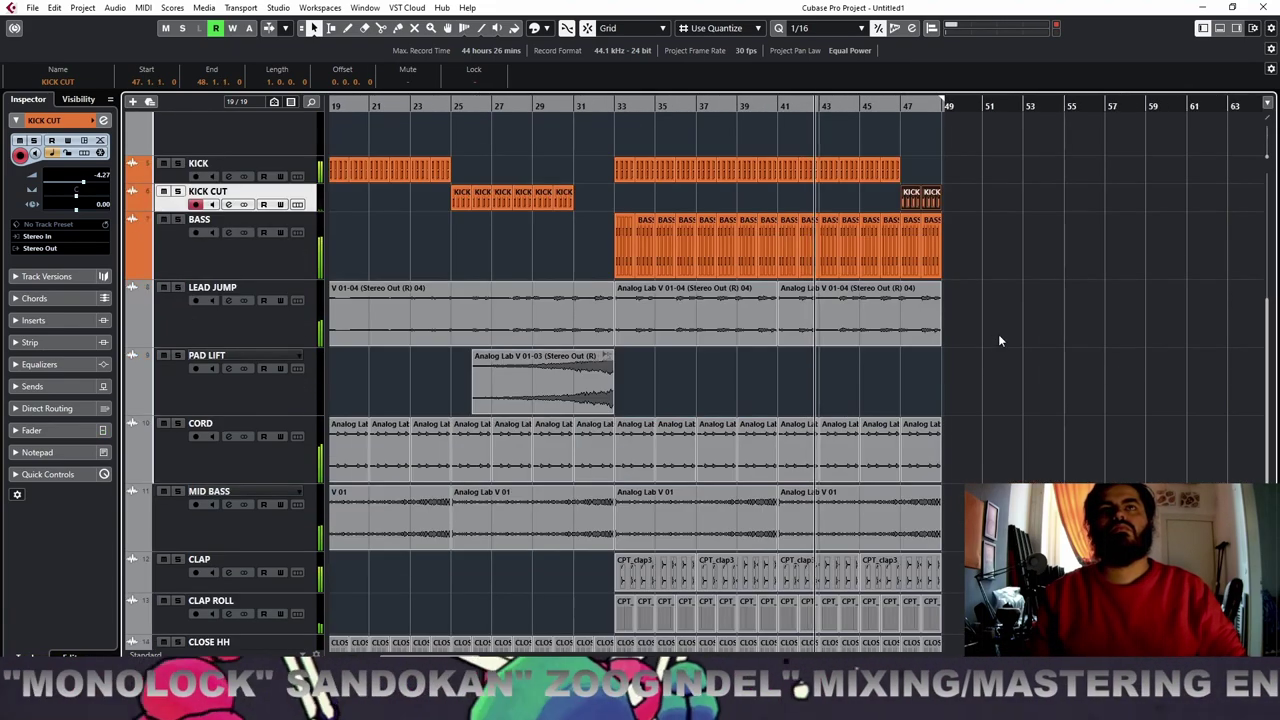
scroll(1000, 320, "up", 2)
left_click_drag(1010, 268, 623, 632)
key("ctrl+d")
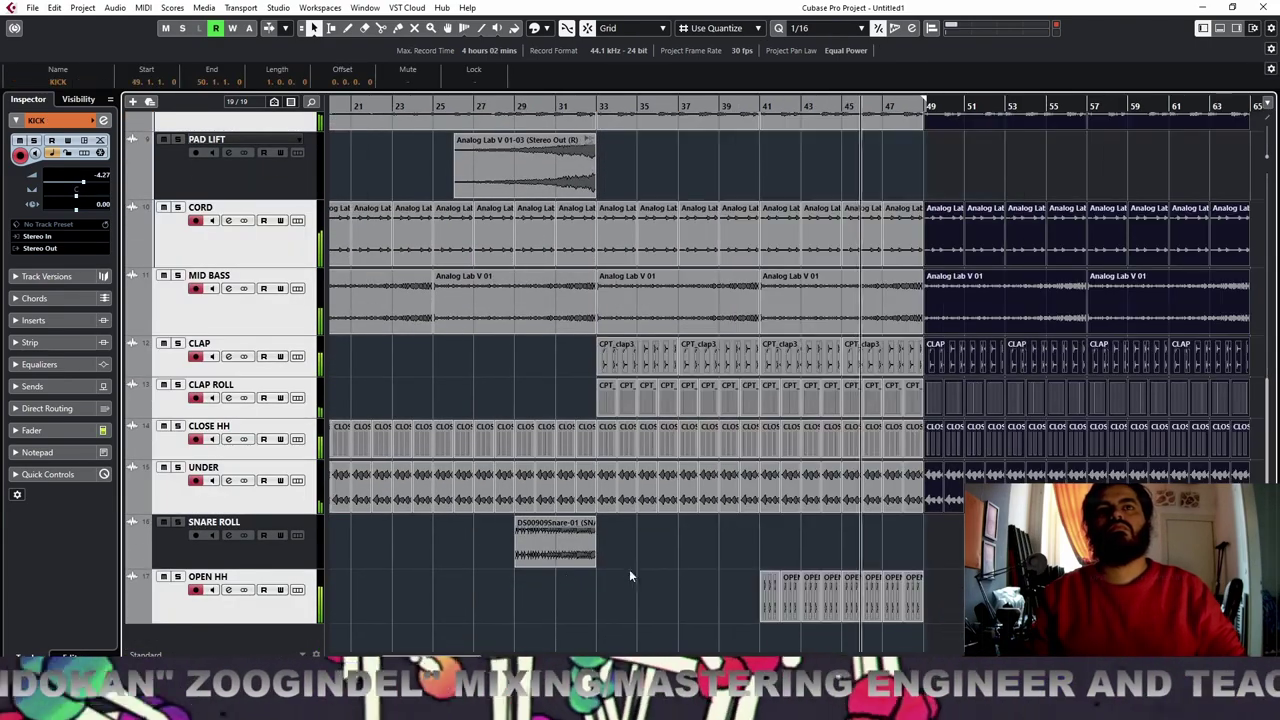
Copy the SNARE ROLL event from bar 29 to 45.1.1 and give the copy a fade-in of 3.0.3.16
left_click(571, 556)
left_click_drag(571, 556, 893, 541)
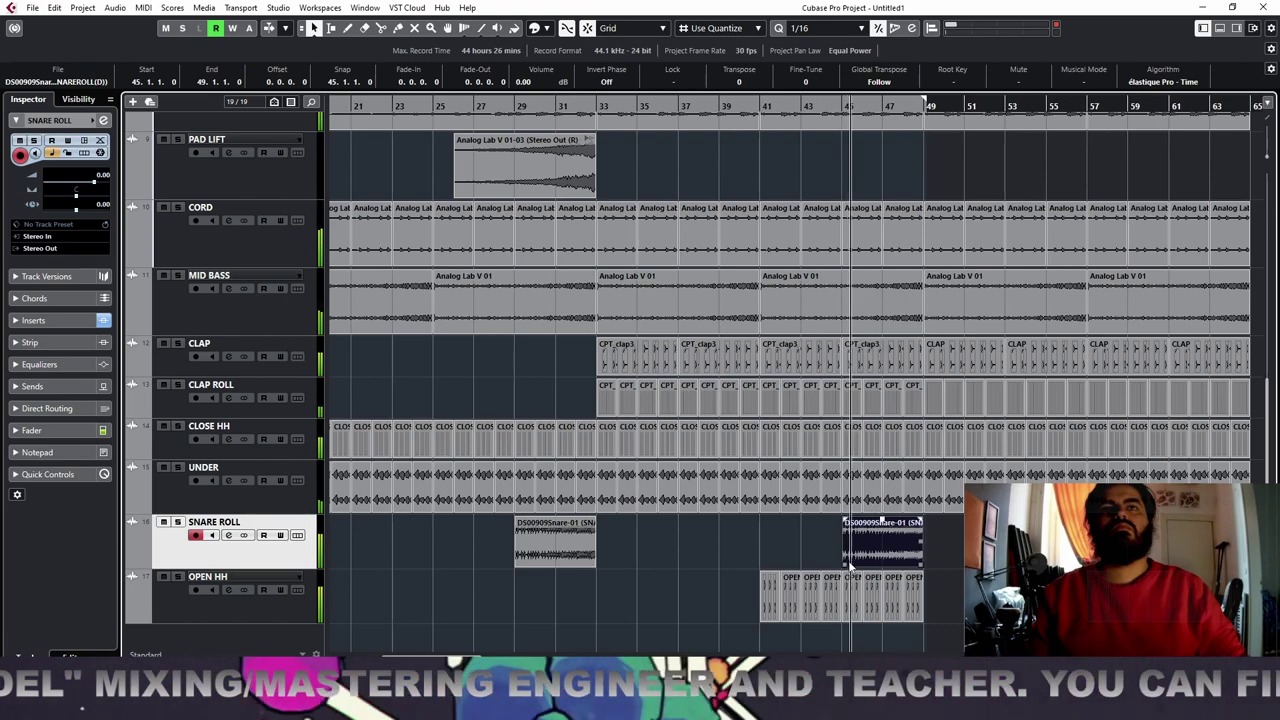
left_click_drag(846, 521, 893, 523)
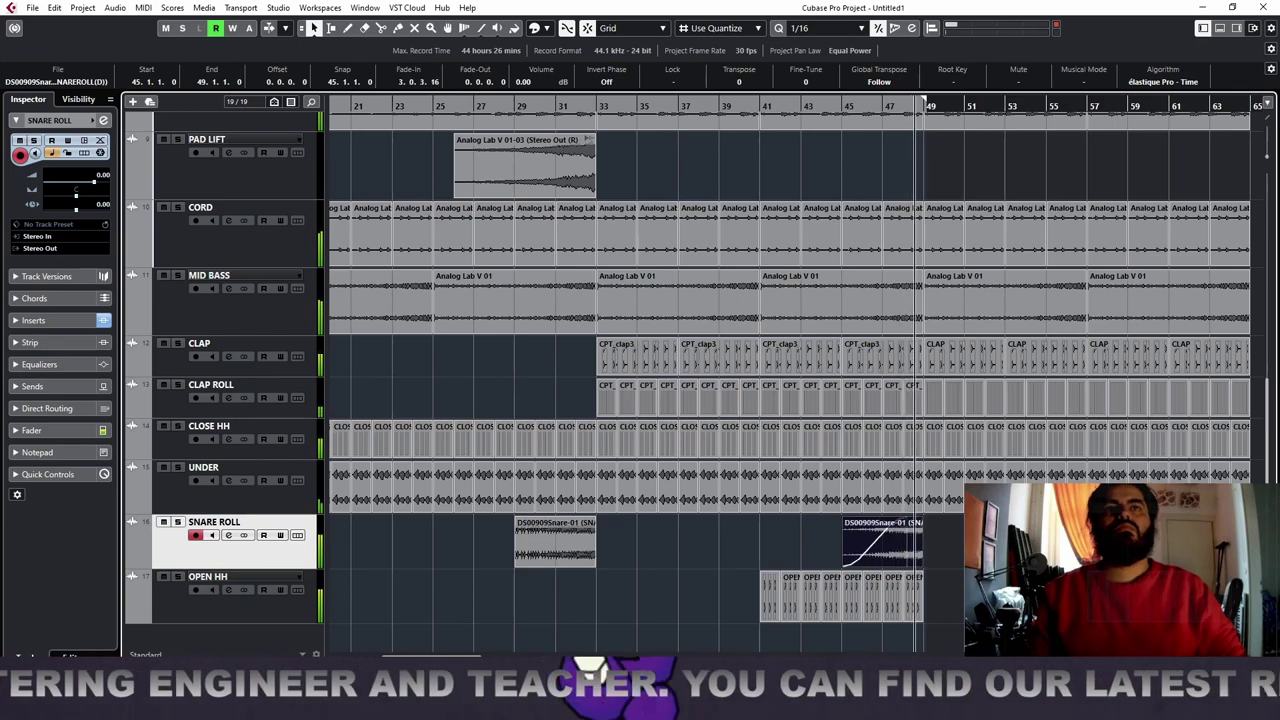
Copy eight OPEN HH parts into the gap at bars 49 to 56, aligning the first one at 49.1.1
key("g")
key("g")
key("g")
key("g")
key("g")
key("h")
left_click_drag(985, 578, 798, 593)
left_click(868, 592)
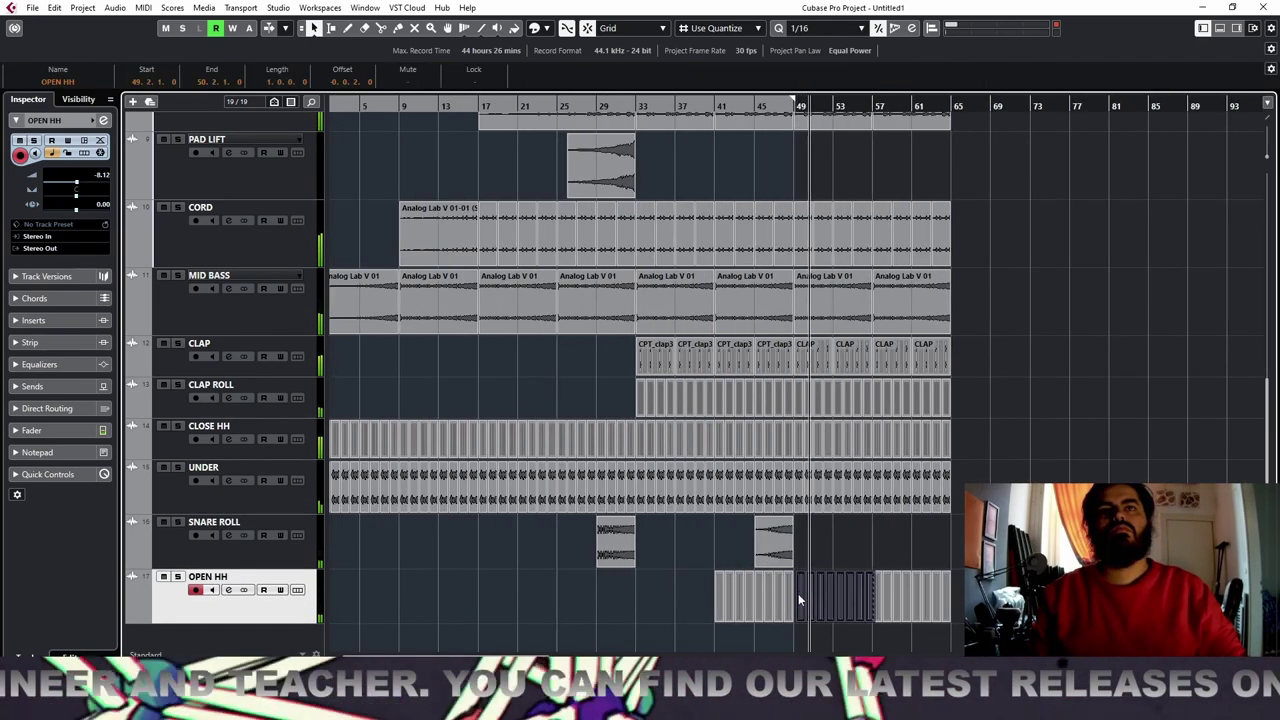
left_click_drag(785, 106, 758, 183)
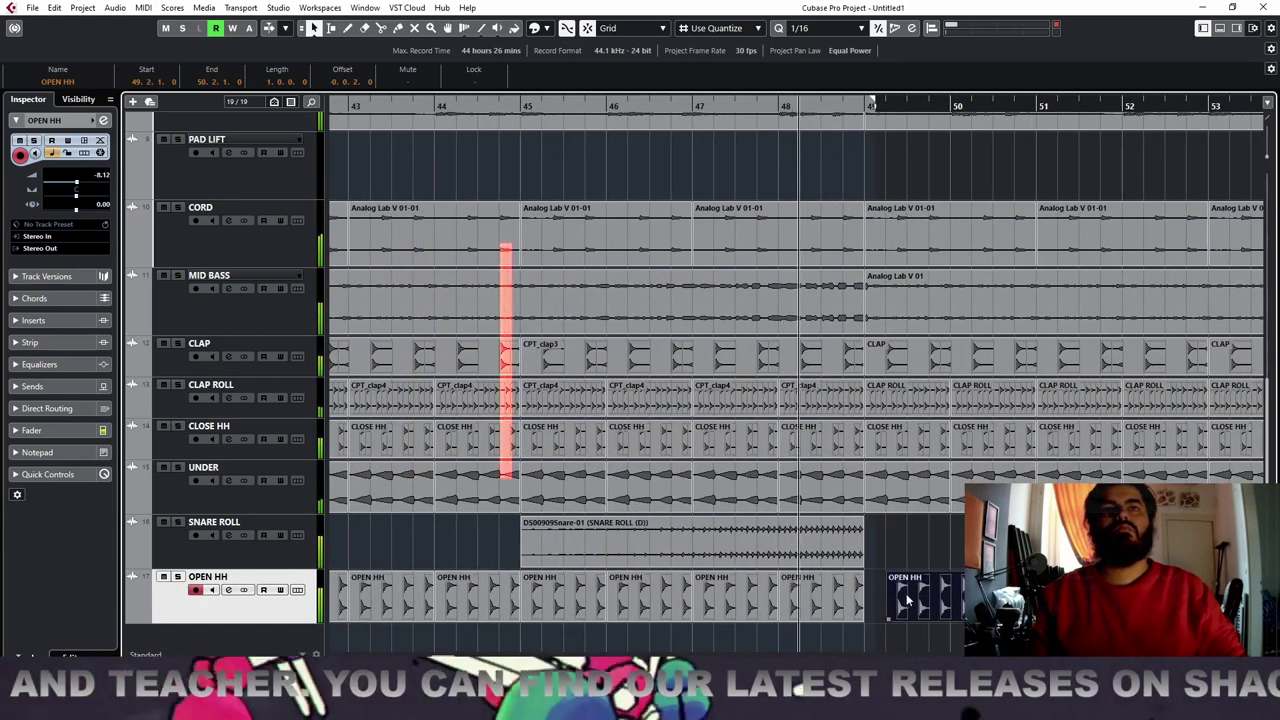
left_click_drag(905, 597, 895, 597)
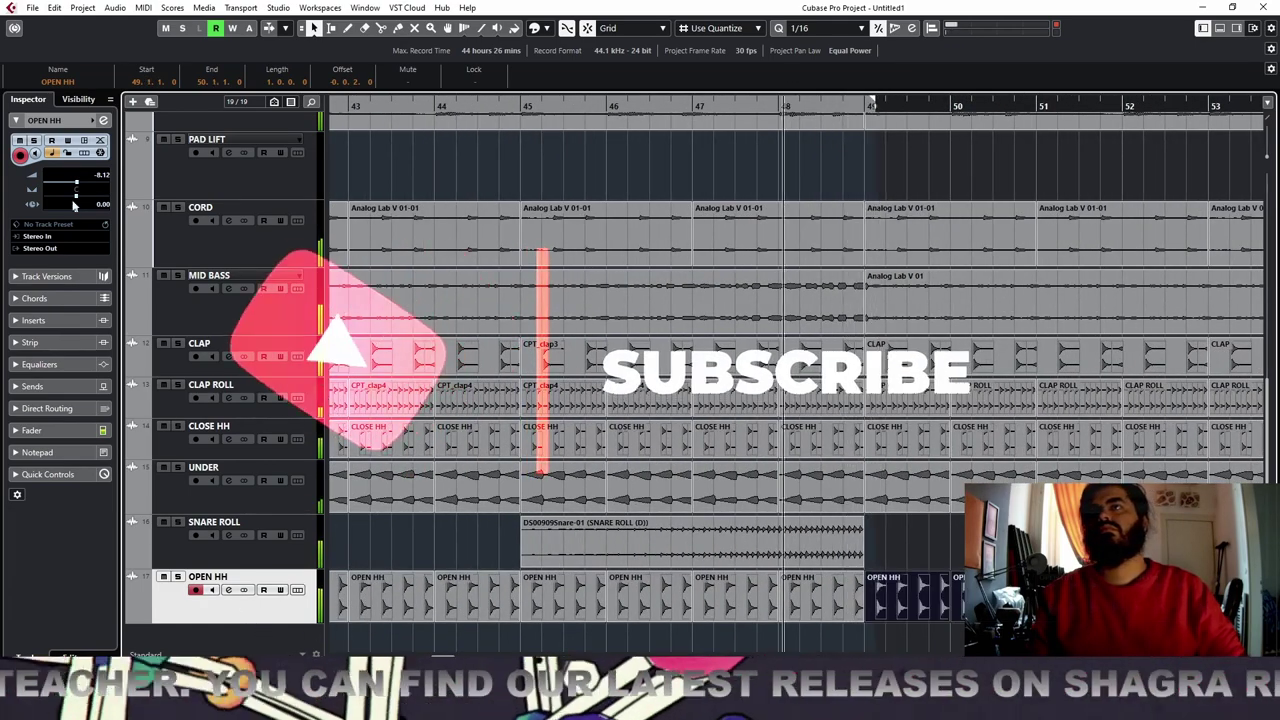
Set the OPEN HH track volume to -9.18 dB and move the track above SNARE ROLL
scroll(84, 178, "down", 3)
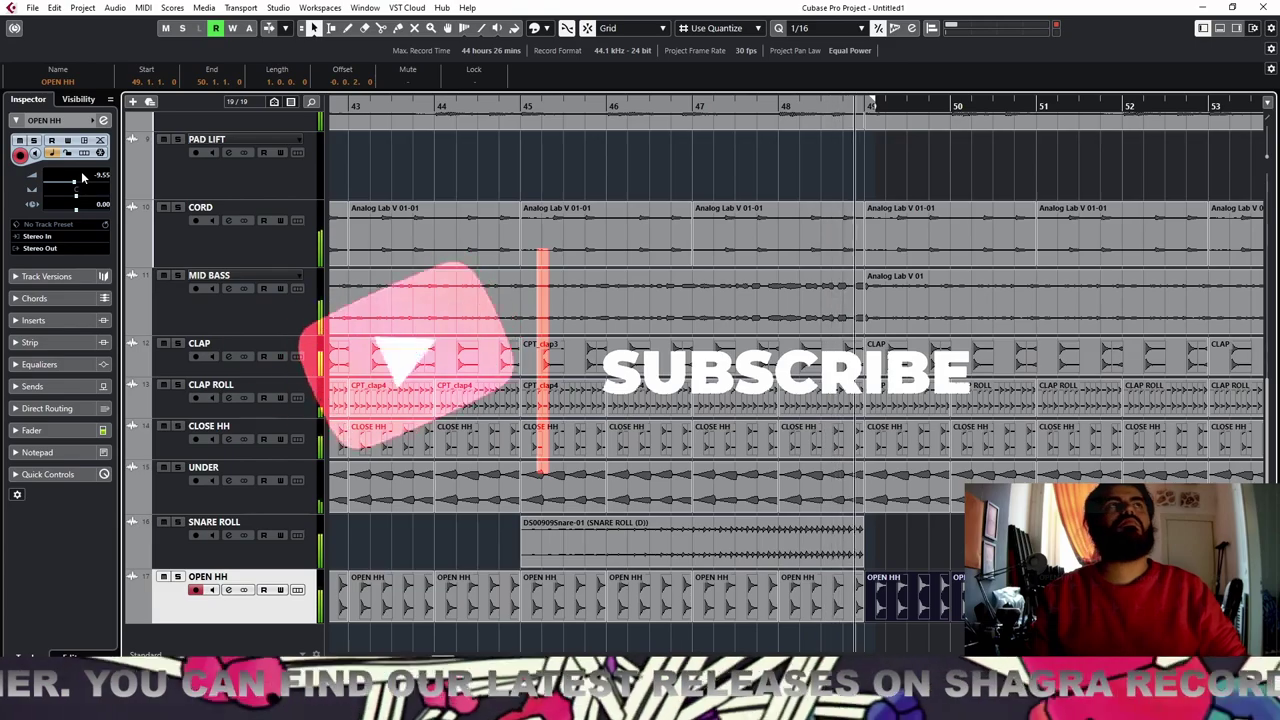
scroll(84, 178, "up", 1)
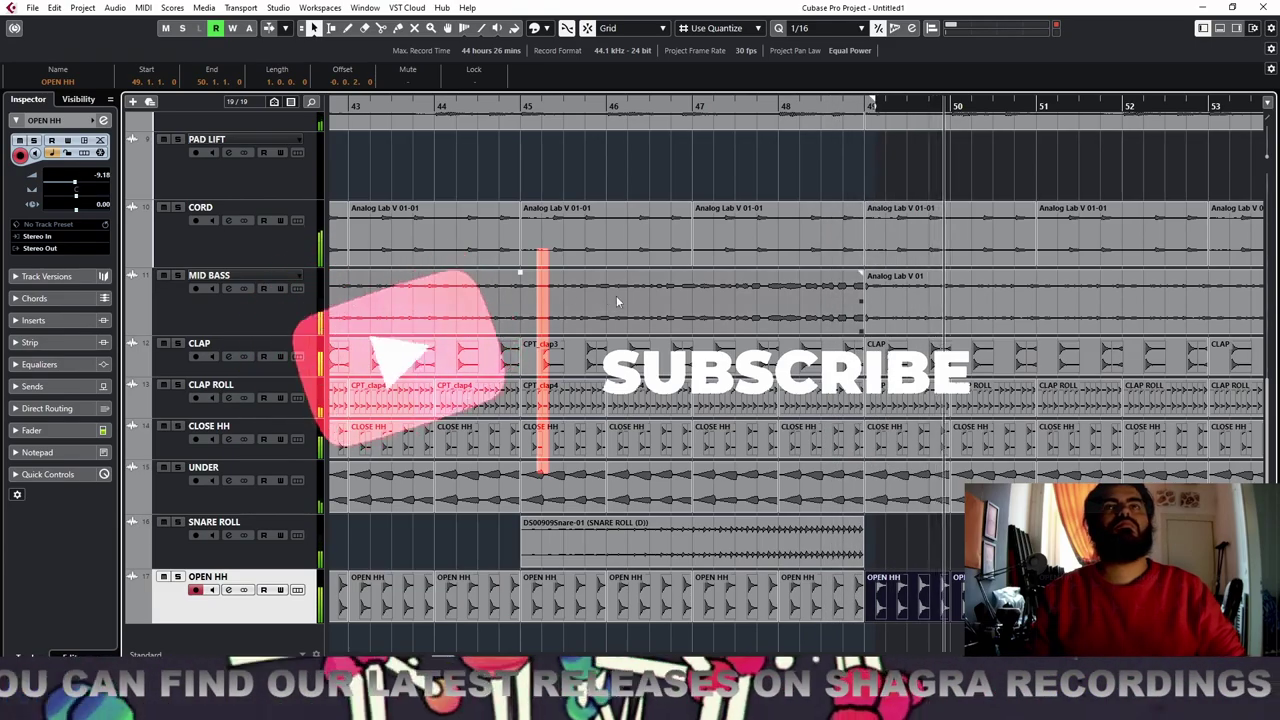
key("g")
key("g")
key("g")
key("g")
key("g")
key("g")
key("g")
key("g")
key("g")
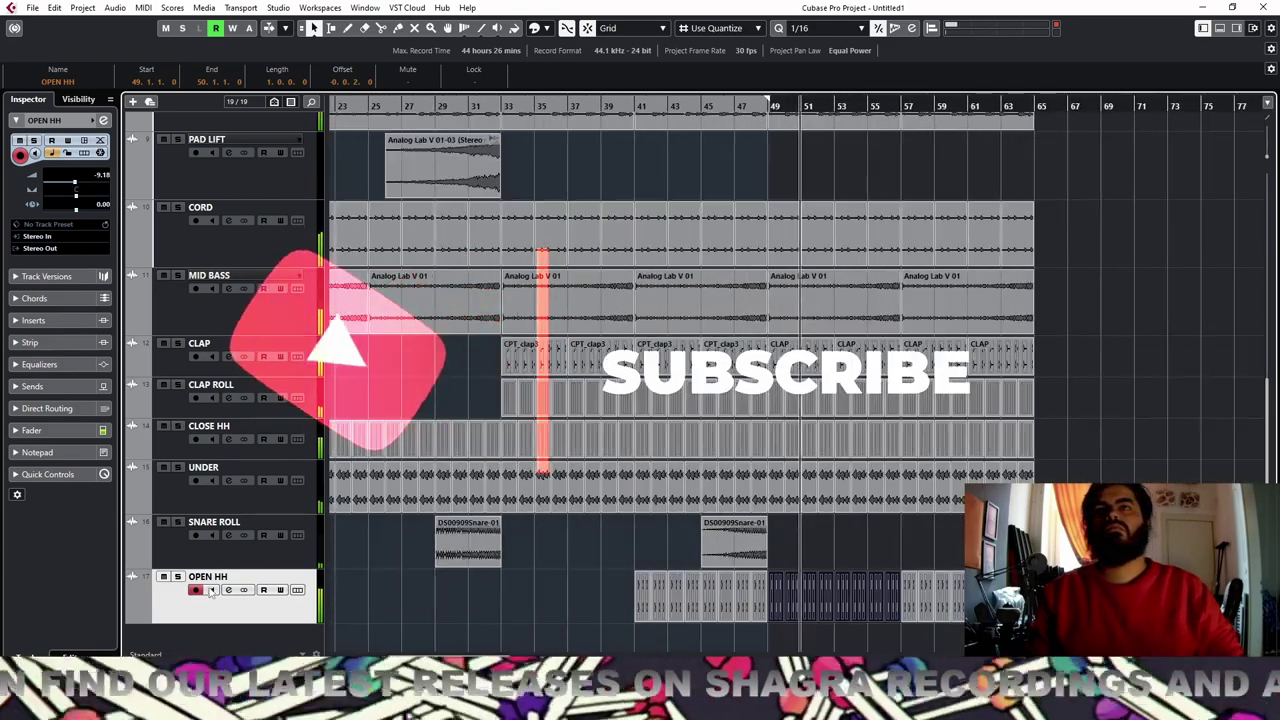
left_click_drag(210, 585, 212, 528)
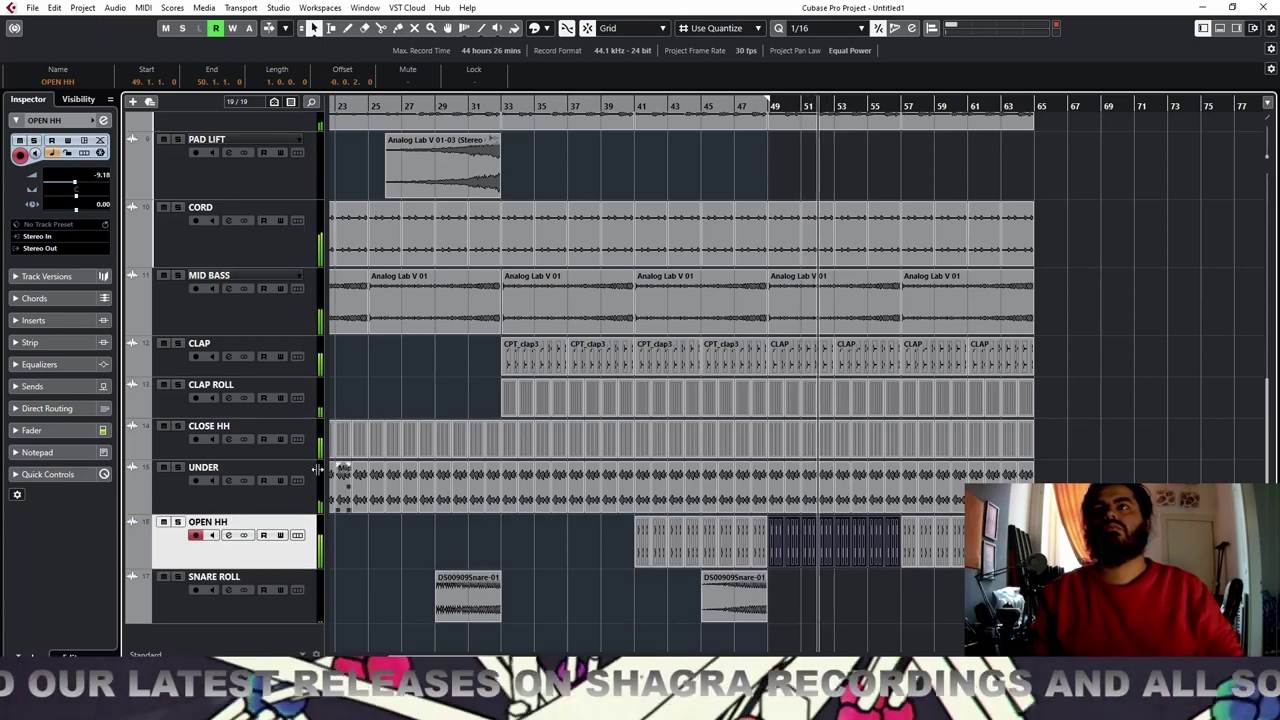
Reorder the tracks so OPEN HH and SNARE ROLL follow CLOSE HH and UNDER sits directly above CLAP
left_click(309, 358)
left_click(309, 476, "shift")
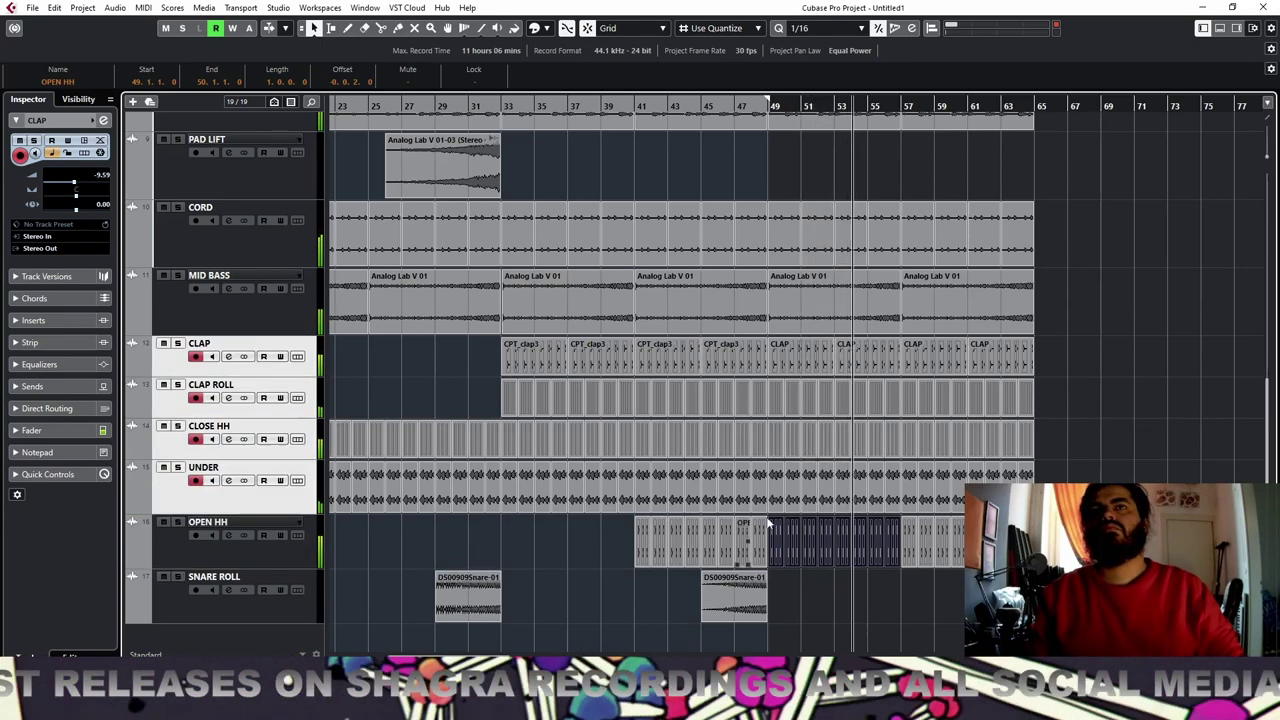
left_click(855, 629)
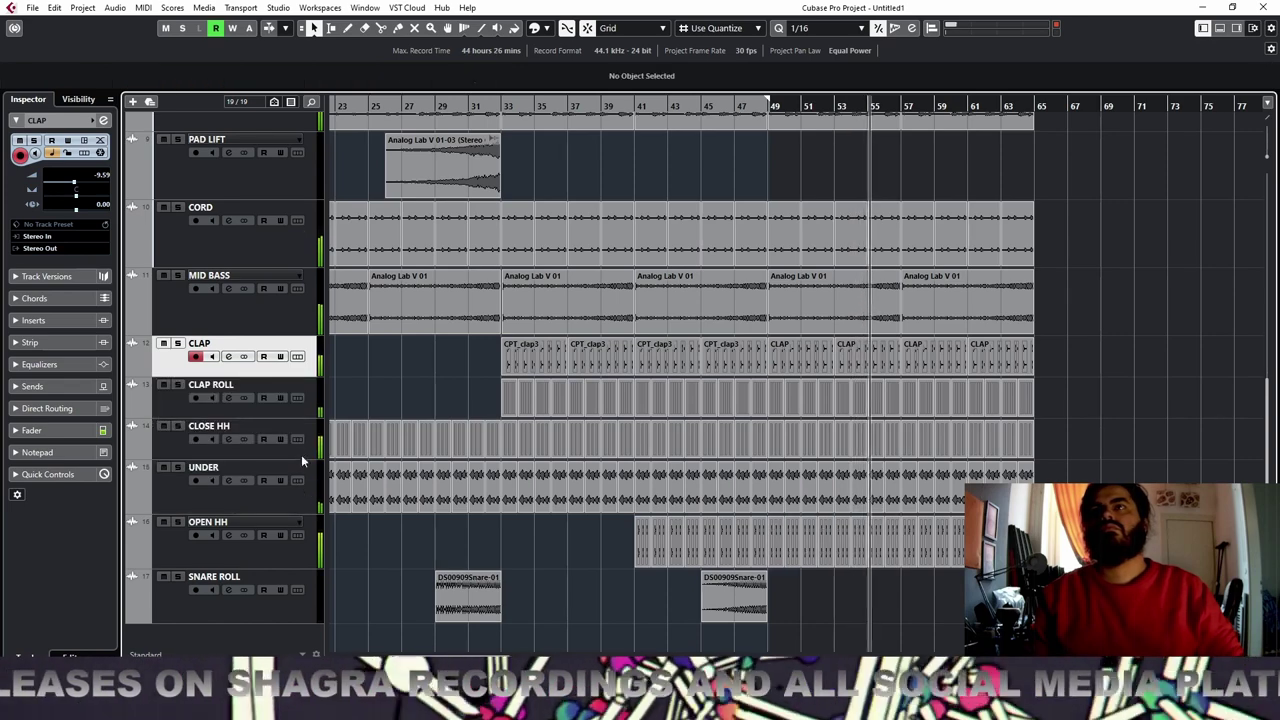
left_click(301, 537)
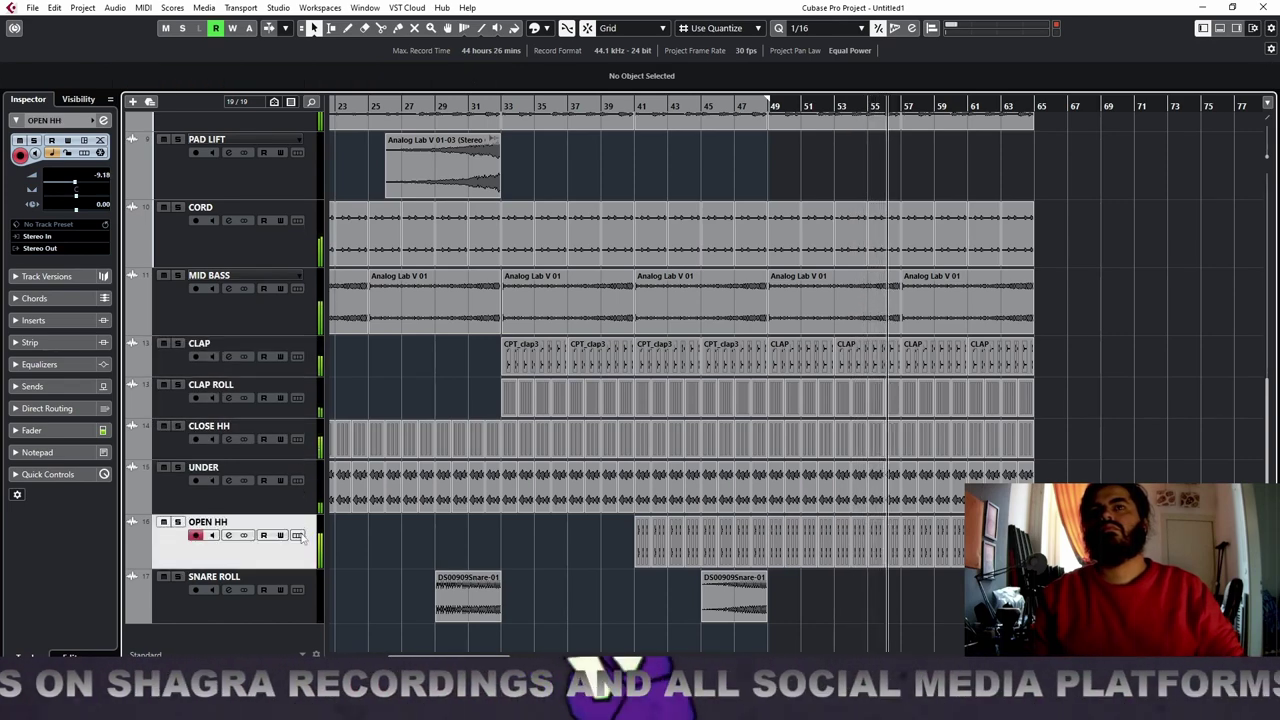
left_click_drag(302, 541, 319, 483)
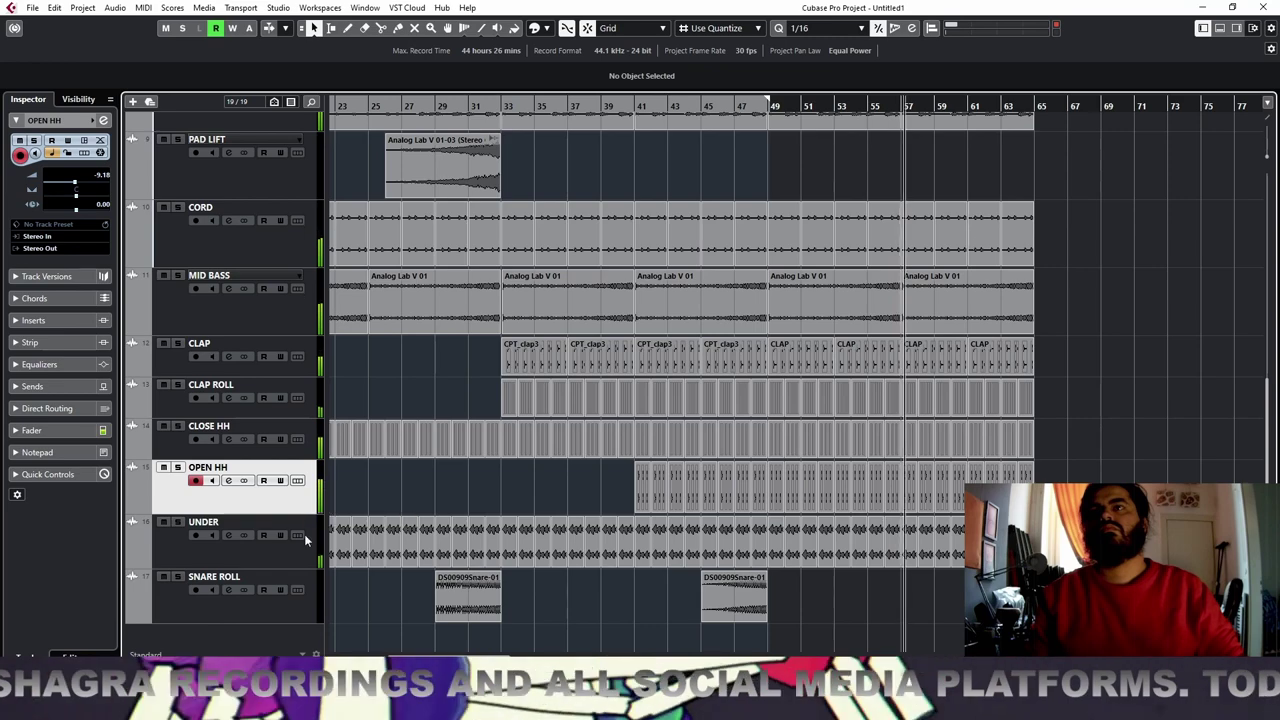
left_click_drag(305, 600, 318, 558)
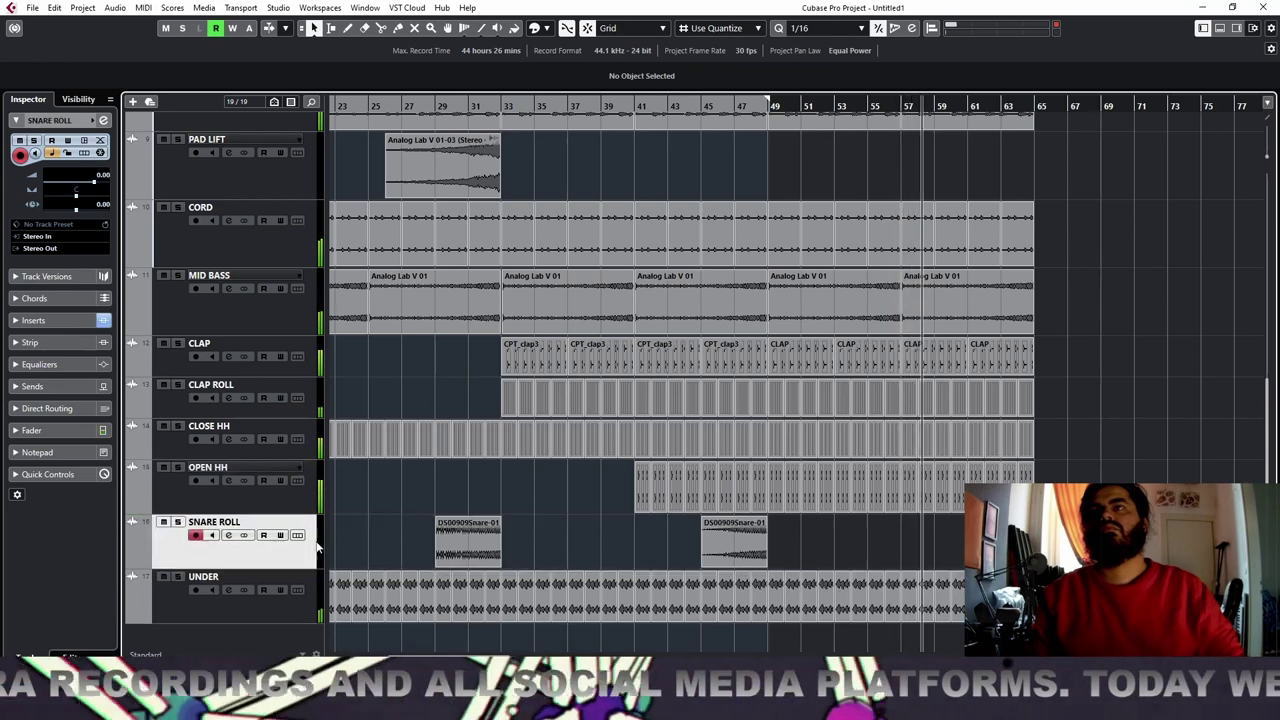
left_click_drag(306, 610, 310, 338)
Select the tracks from CLAP to SNARE ROLL and colour them yellow
left_click(311, 417)
left_click(306, 608, "shift")
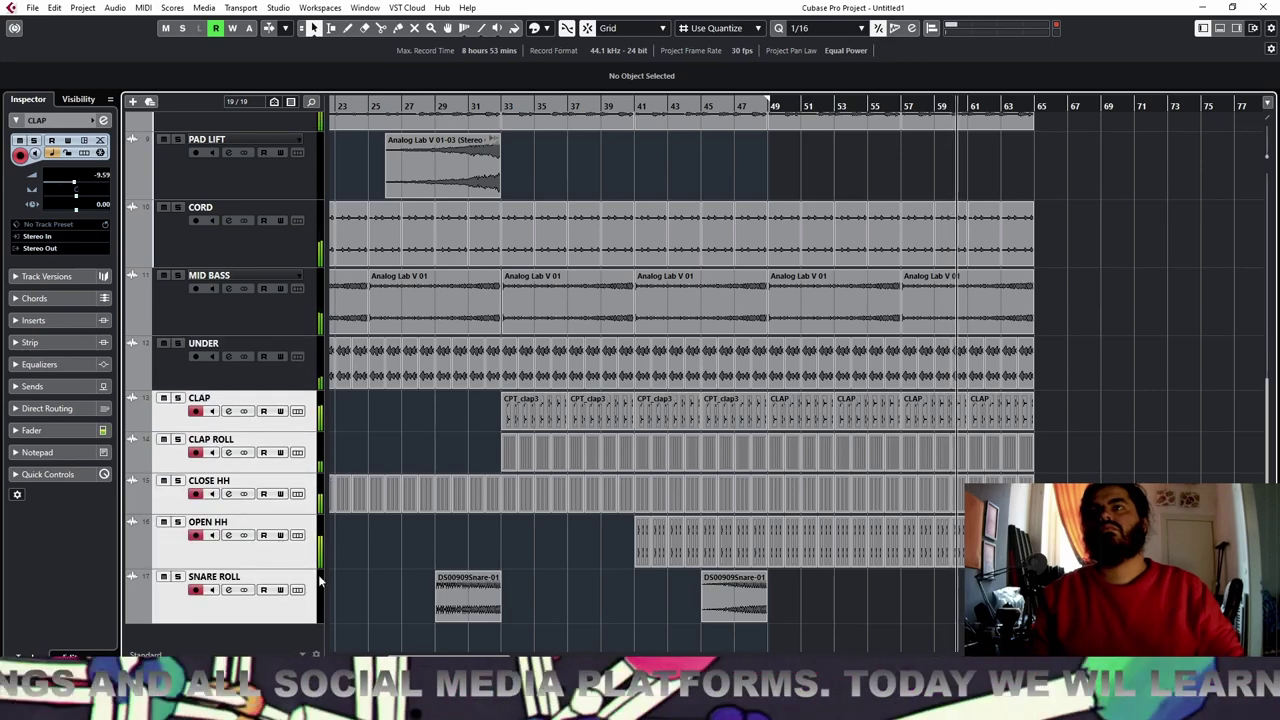
left_click(584, 66)
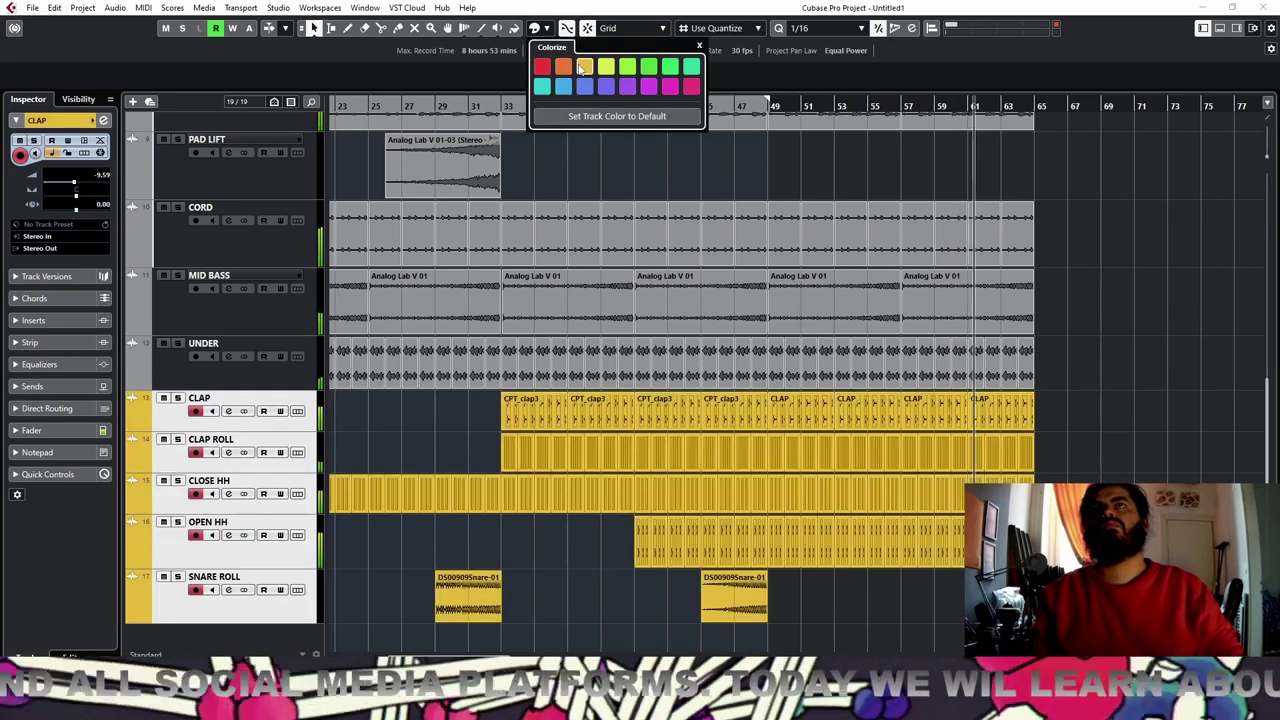
Move the KICK parts of bars 61 and 62 onto the KICK CUT track and set the quantize preset to 1/1
key("g")
key("g")
key("g")
key("g")
key("g")
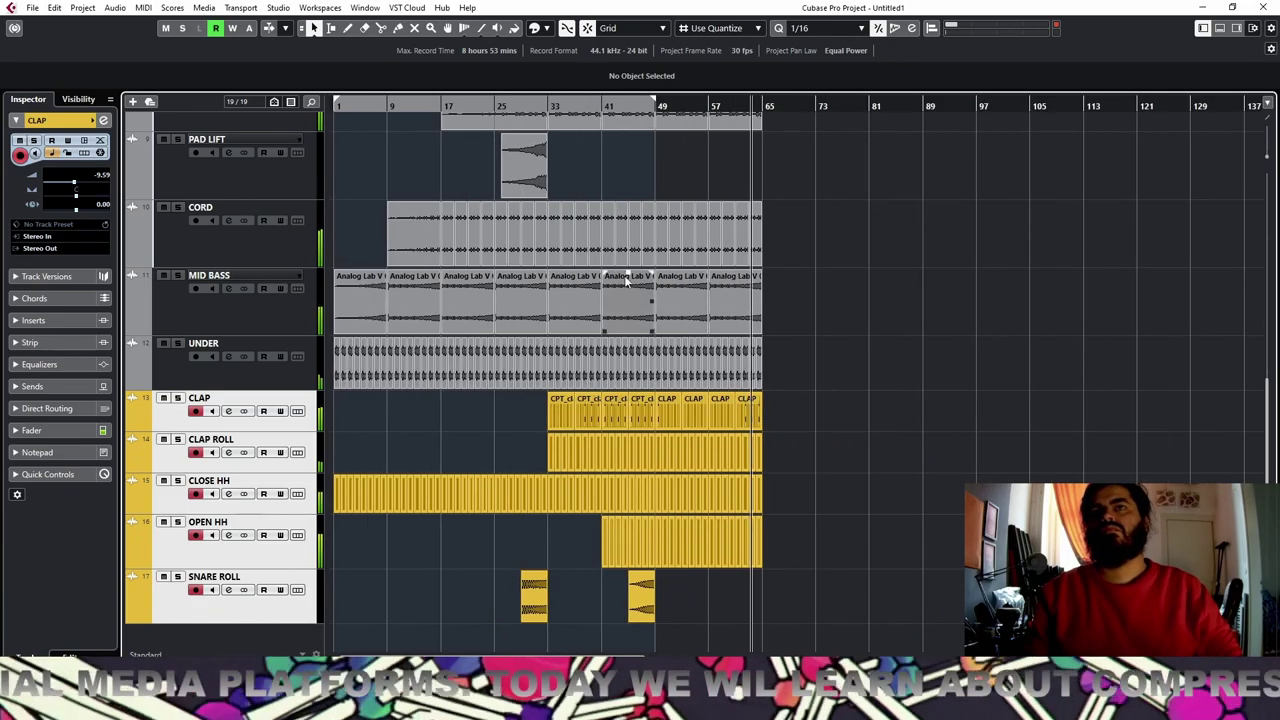
scroll(850, 182, "up", 5)
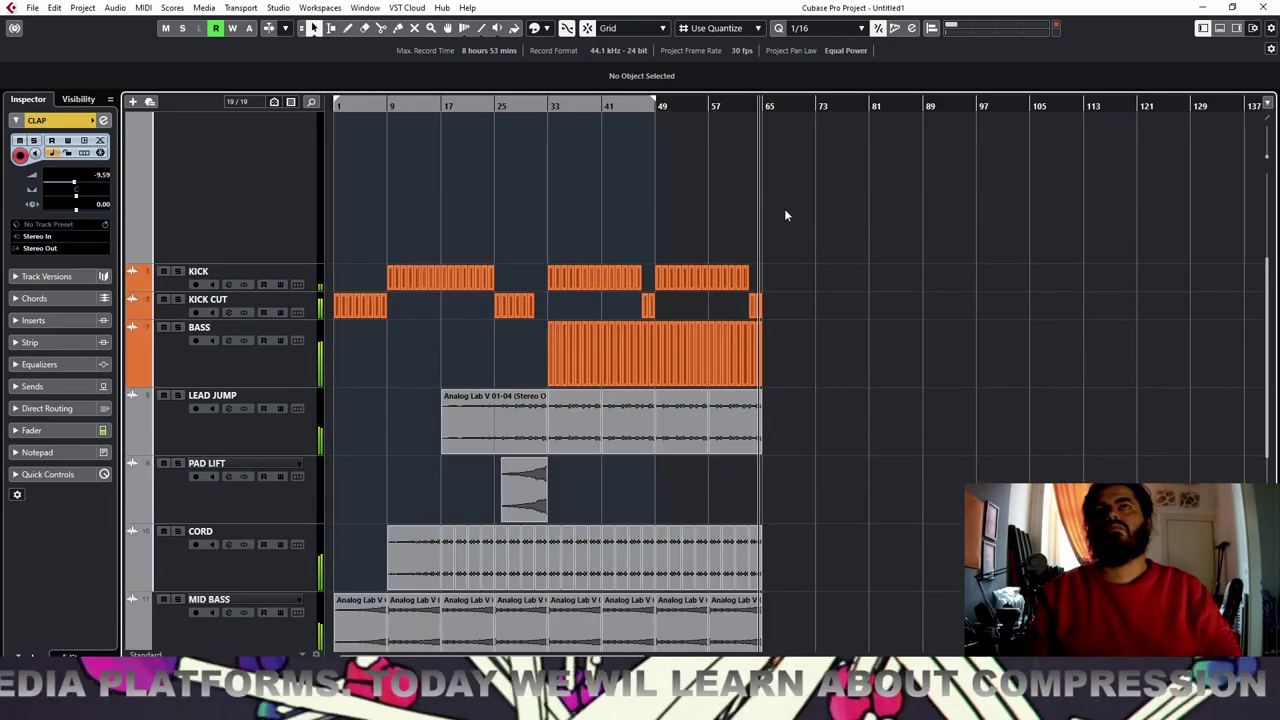
scroll(842, 220, "up", 3)
left_click_drag(875, 248, 811, 304)
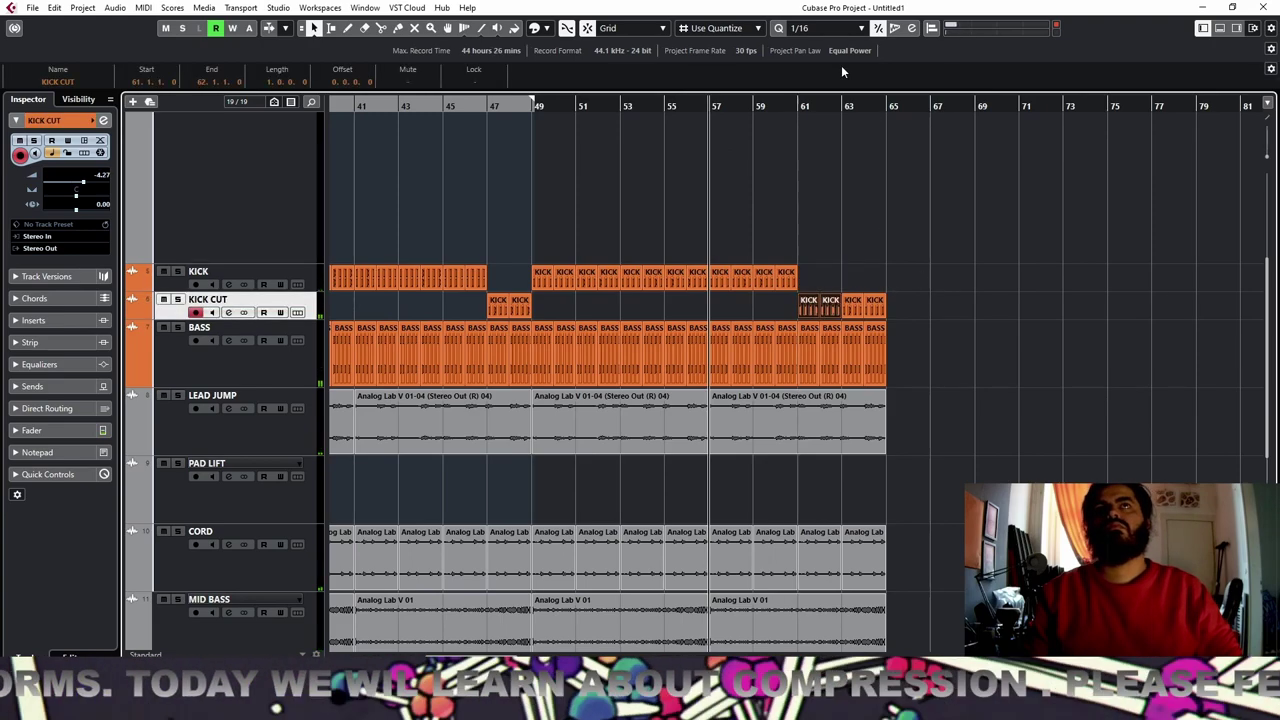
left_click(822, 28)
left_click(812, 45)
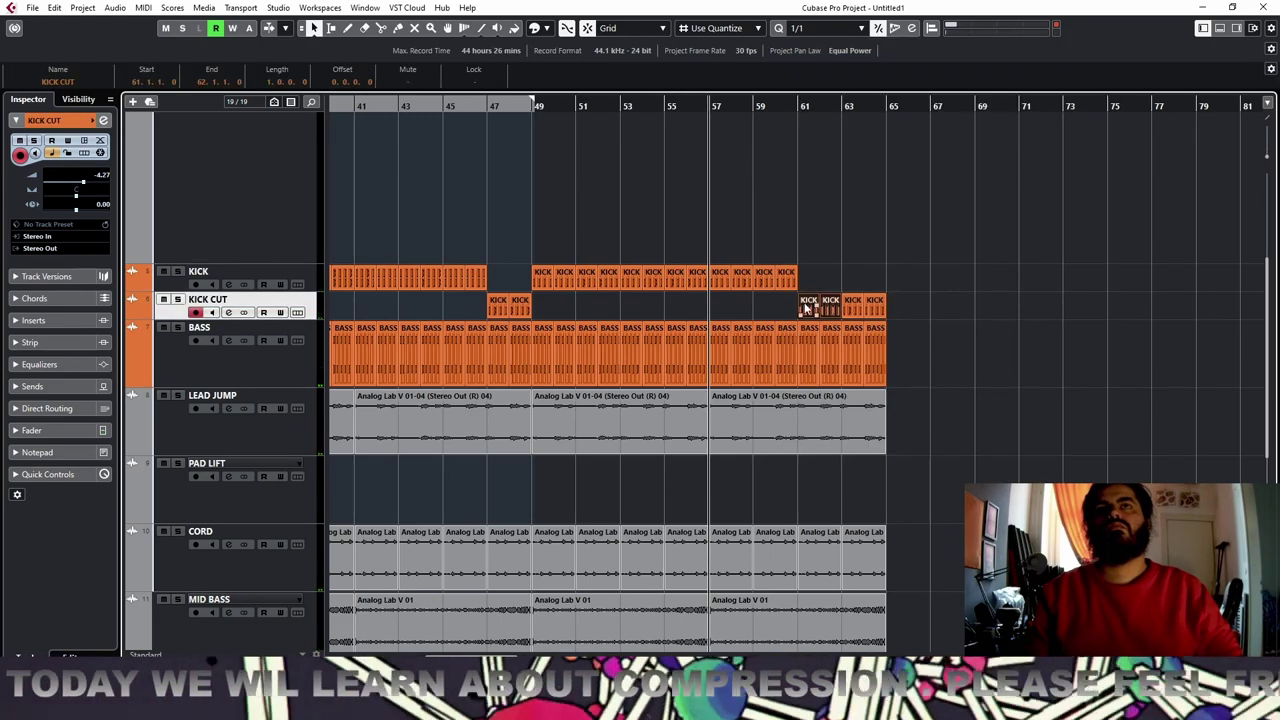
left_click_drag(806, 307, 812, 300)
Play back the arrangement and restart the playback position from bar 33
key("space")
key("g")
key("g")
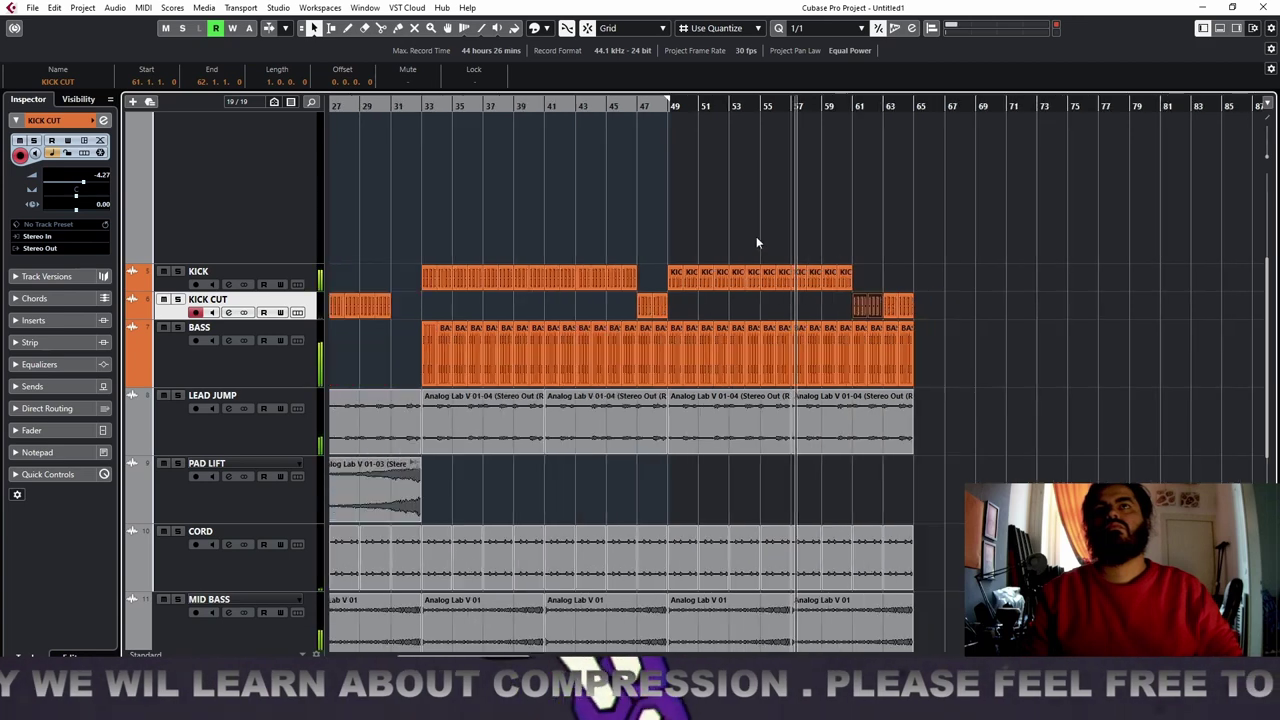
key("g")
left_click(583, 108)
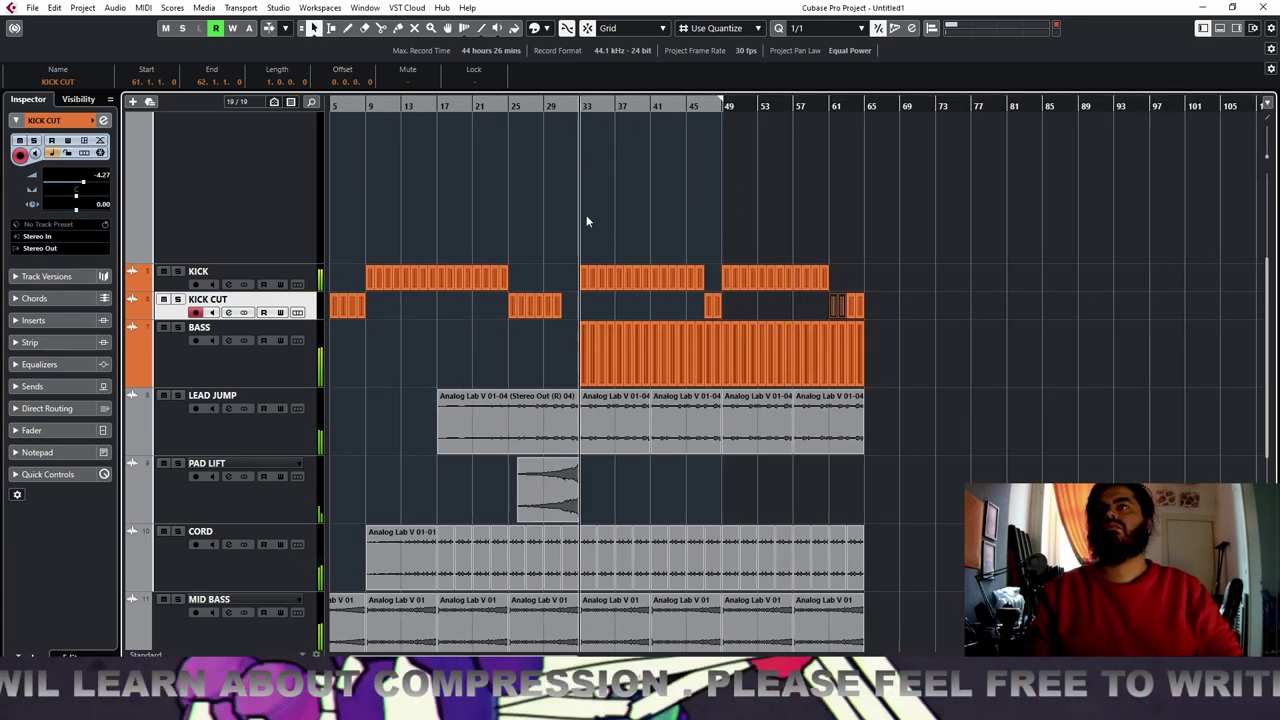
Select the Analog Lab V 01 track, audition it with the arrangement, and open its instrument editor
scroll(586, 221, "down", 1)
scroll(280, 238, "up", 4)
left_click(232, 369)
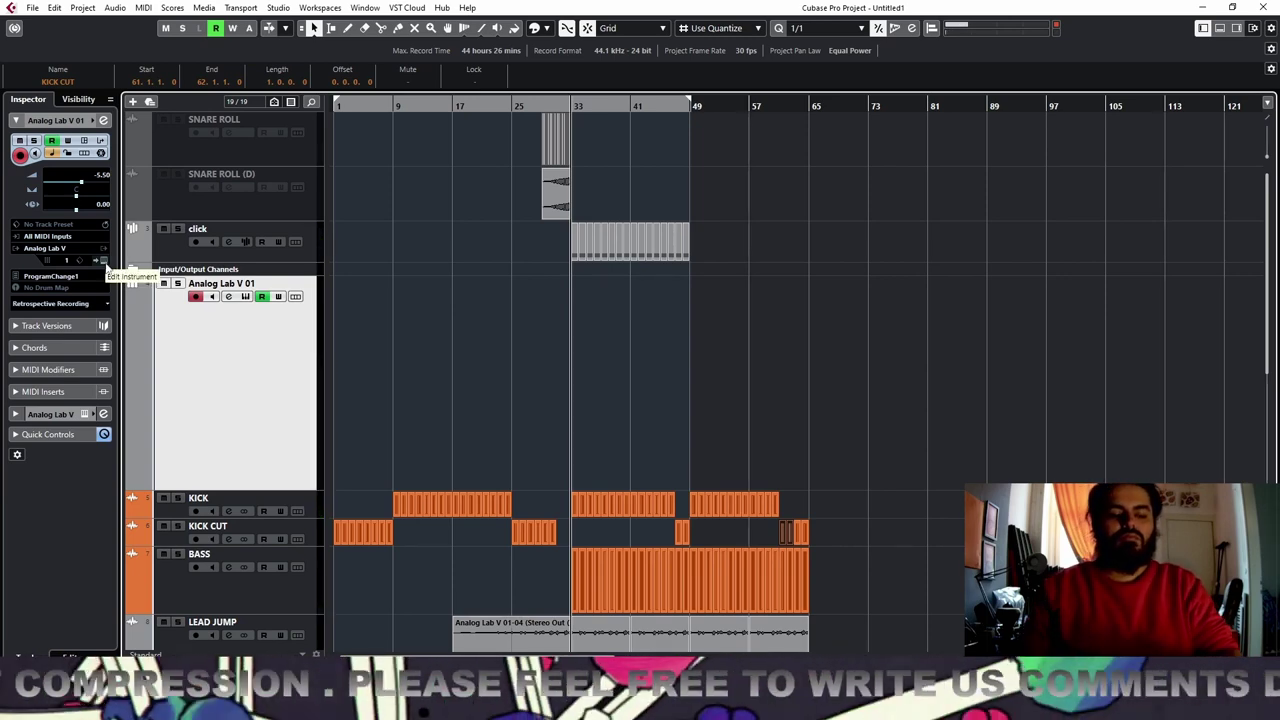
key("space")
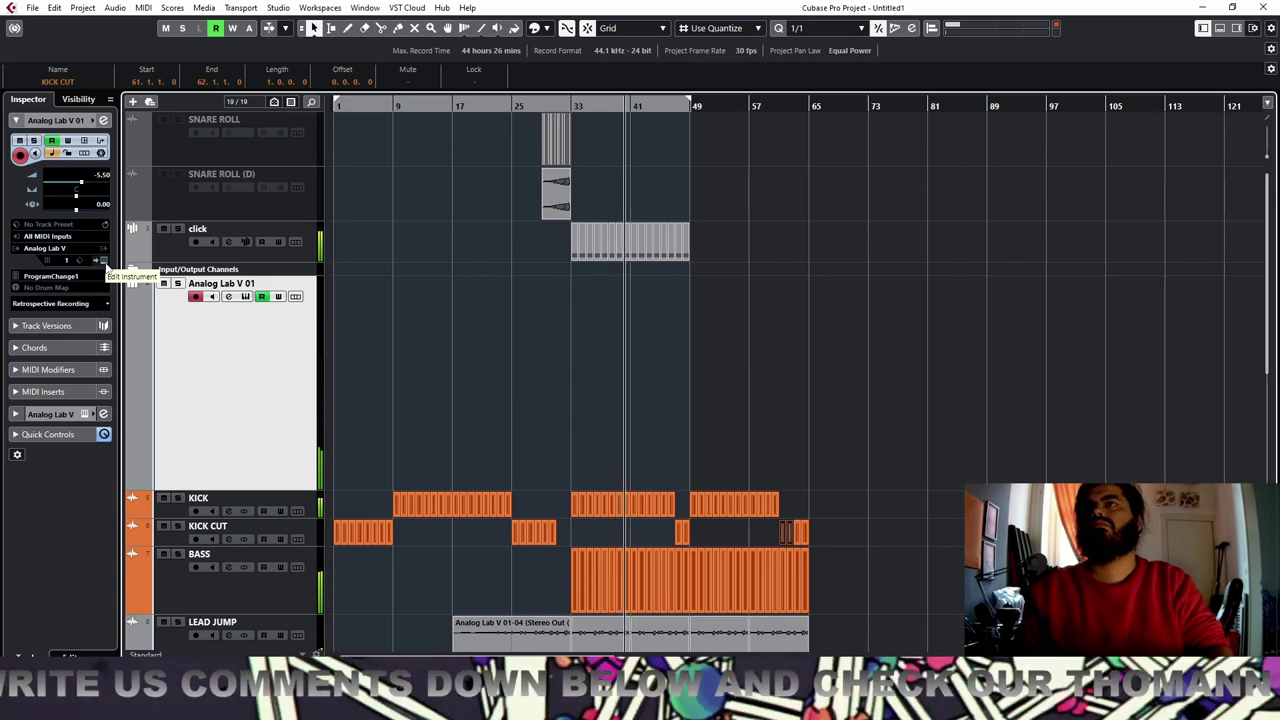
key("space")
left_click(295, 296)
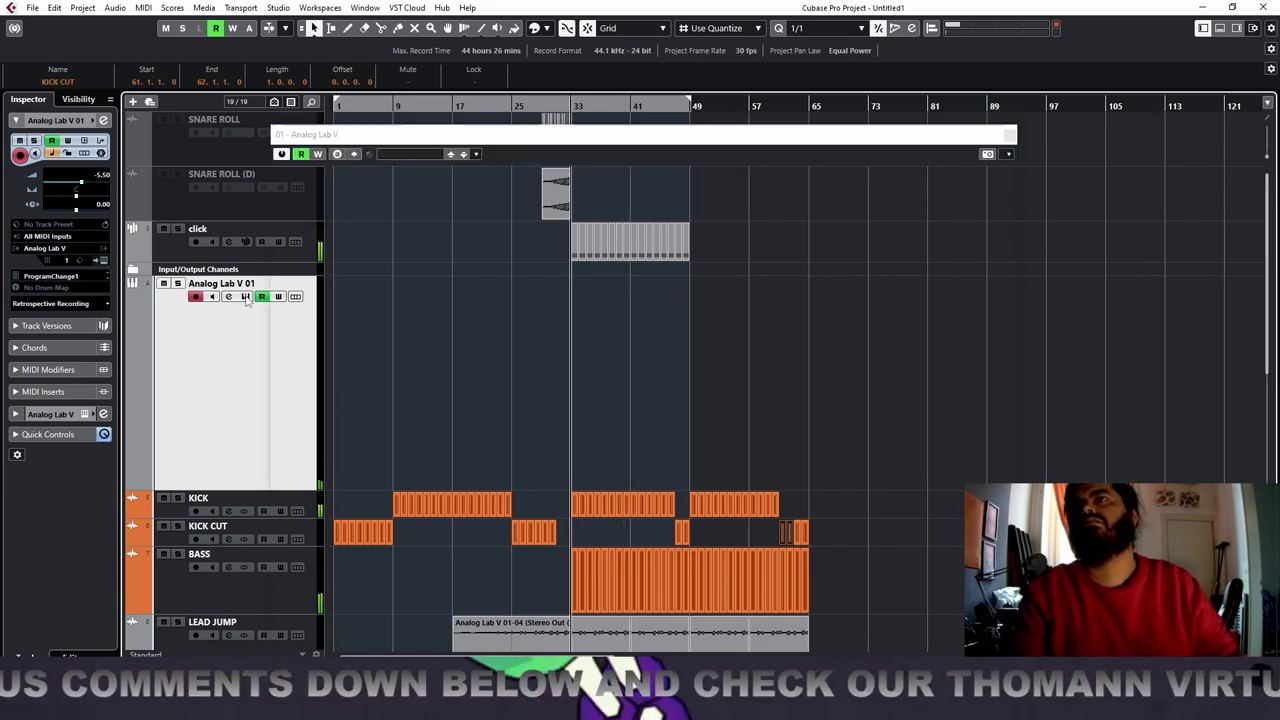
Audition the Analog Lab V lead presets one by one from Hard & Funky Split through 3 Parts Split
left_click(721, 181)
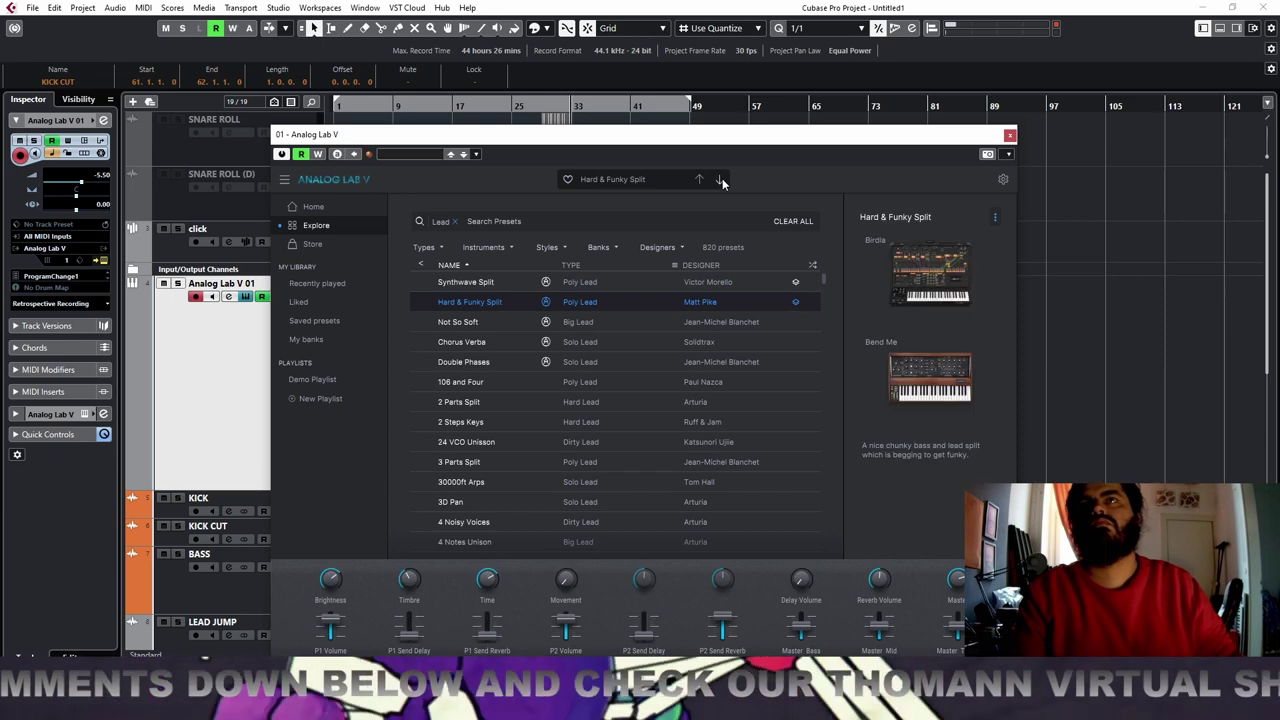
left_click(721, 181)
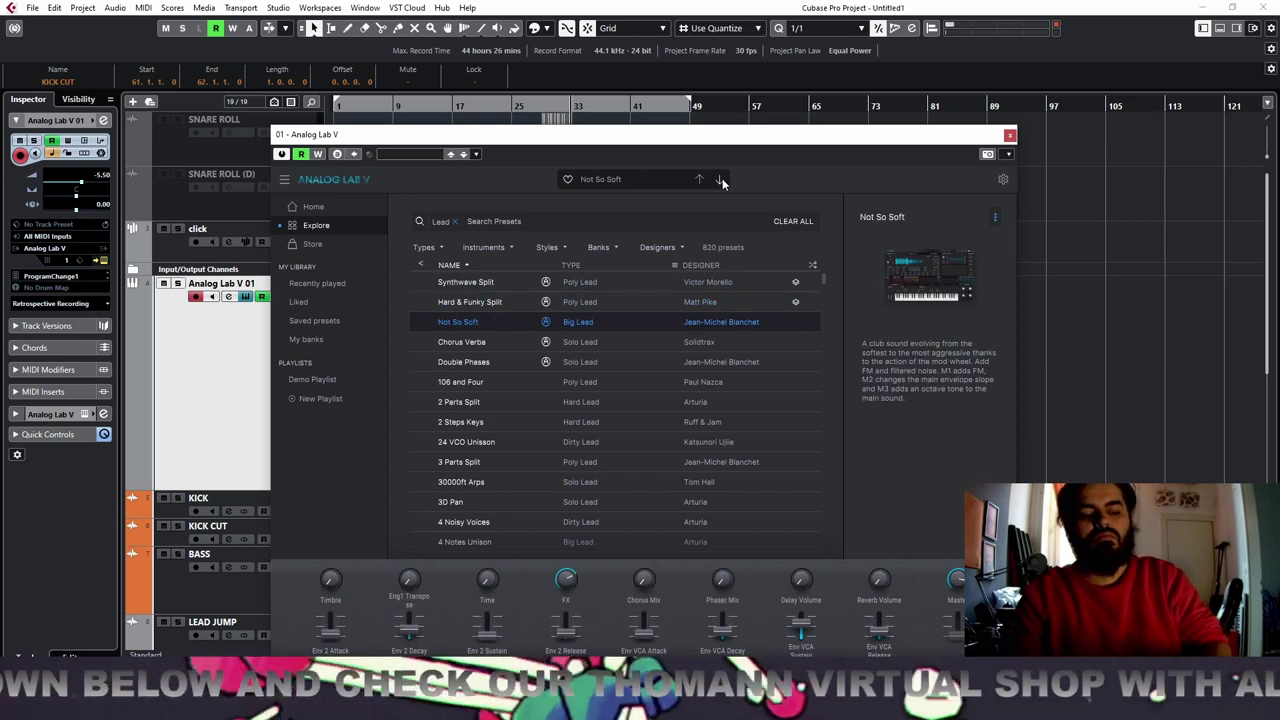
left_click(722, 181)
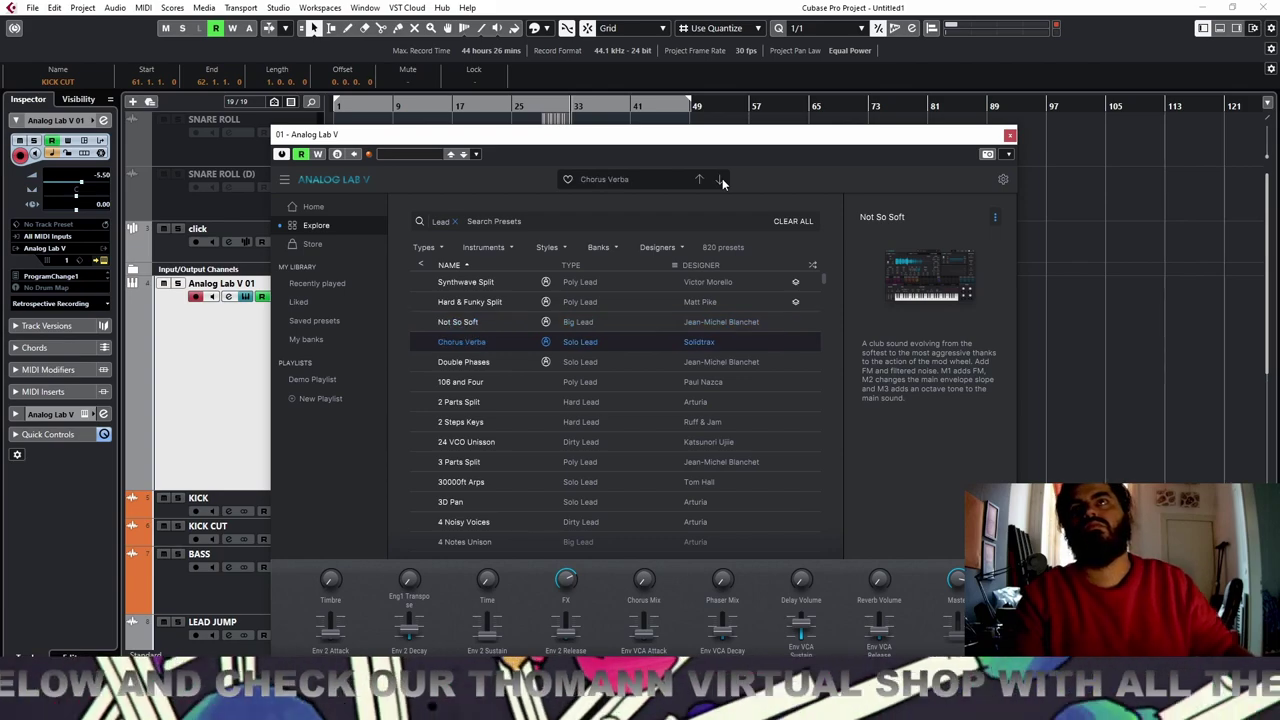
left_click(722, 181)
left_click(722, 181)
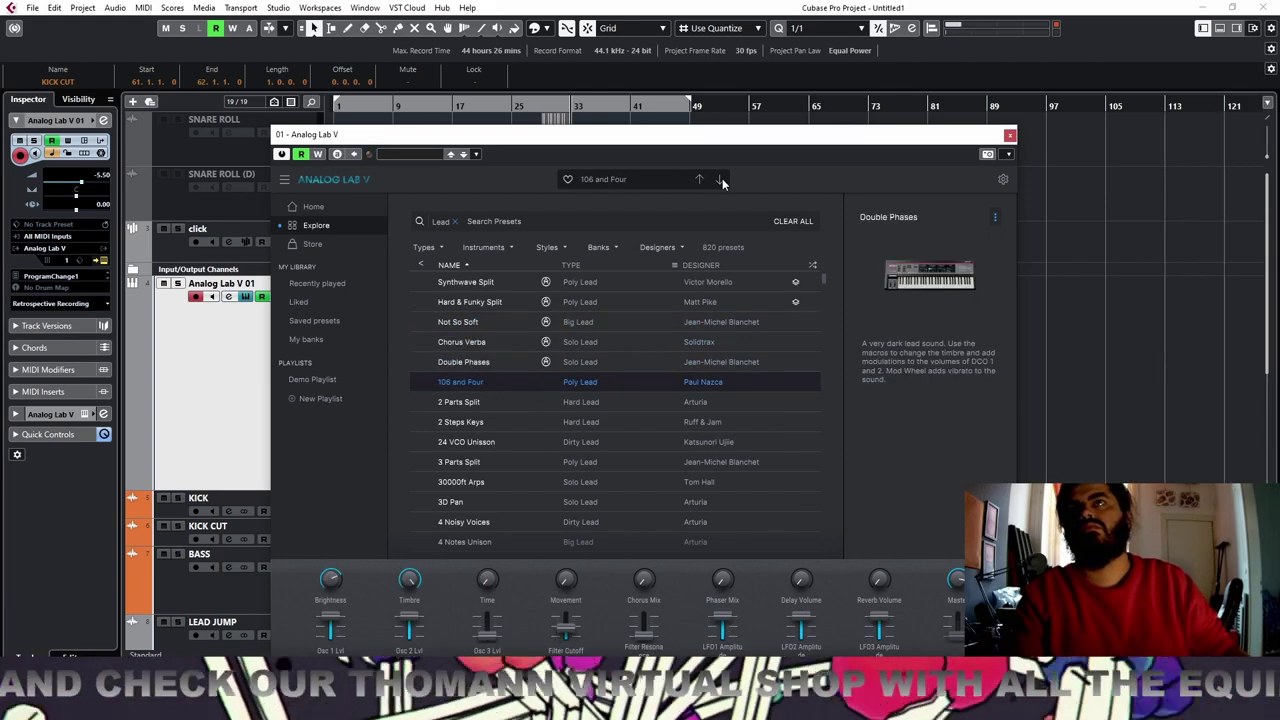
left_click(722, 181)
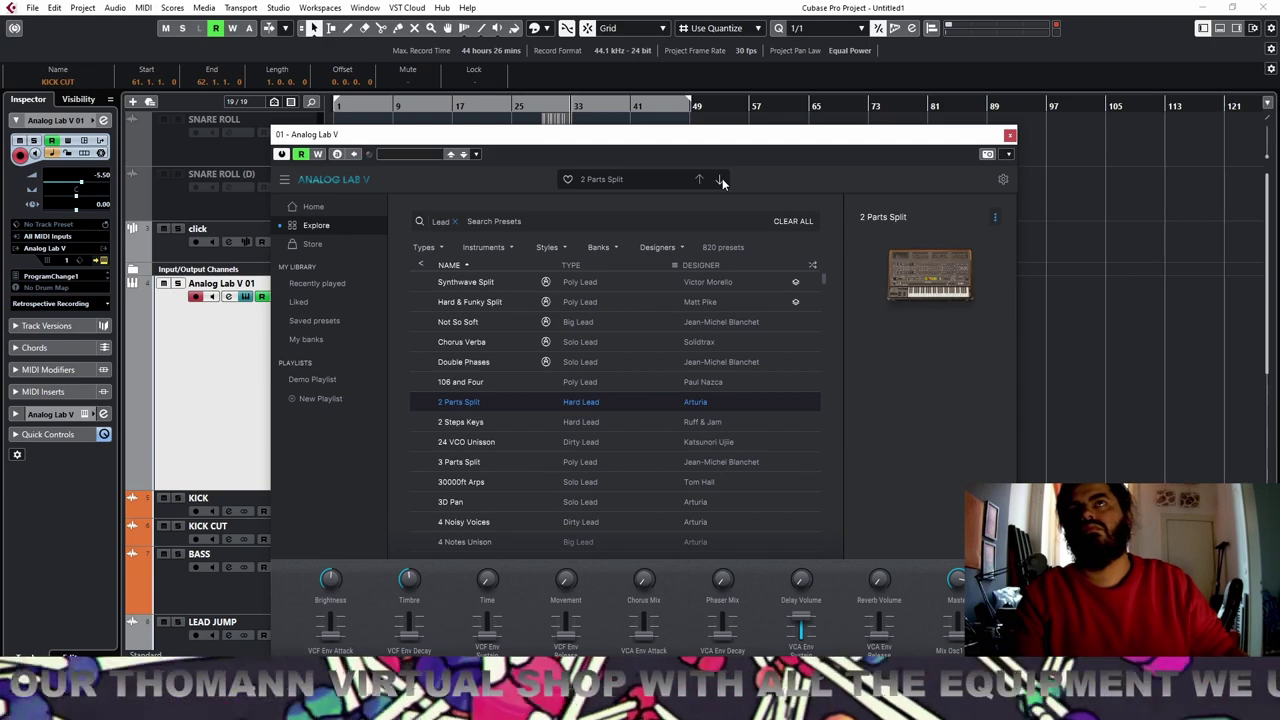
left_click(722, 181)
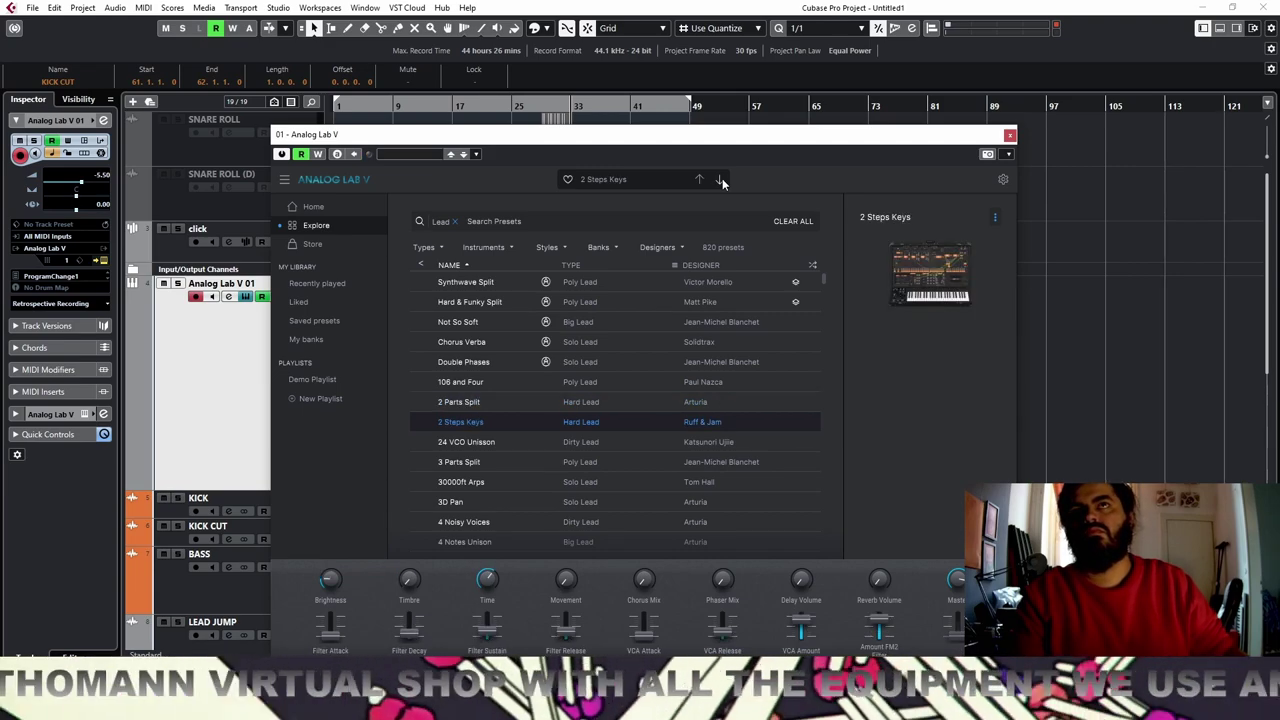
left_click(722, 181)
left_click(722, 181)
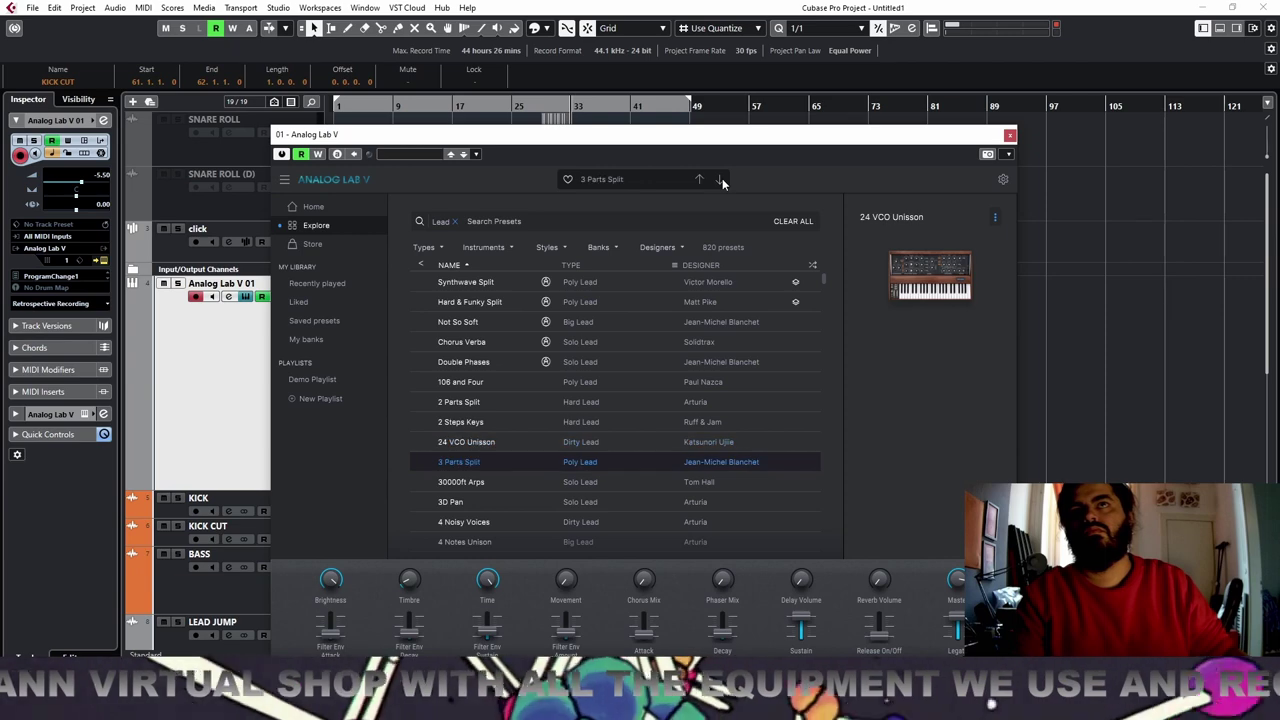
Return to the 24 VCO Unisson preset and try lower and higher Brightness settings on it
left_click(699, 179)
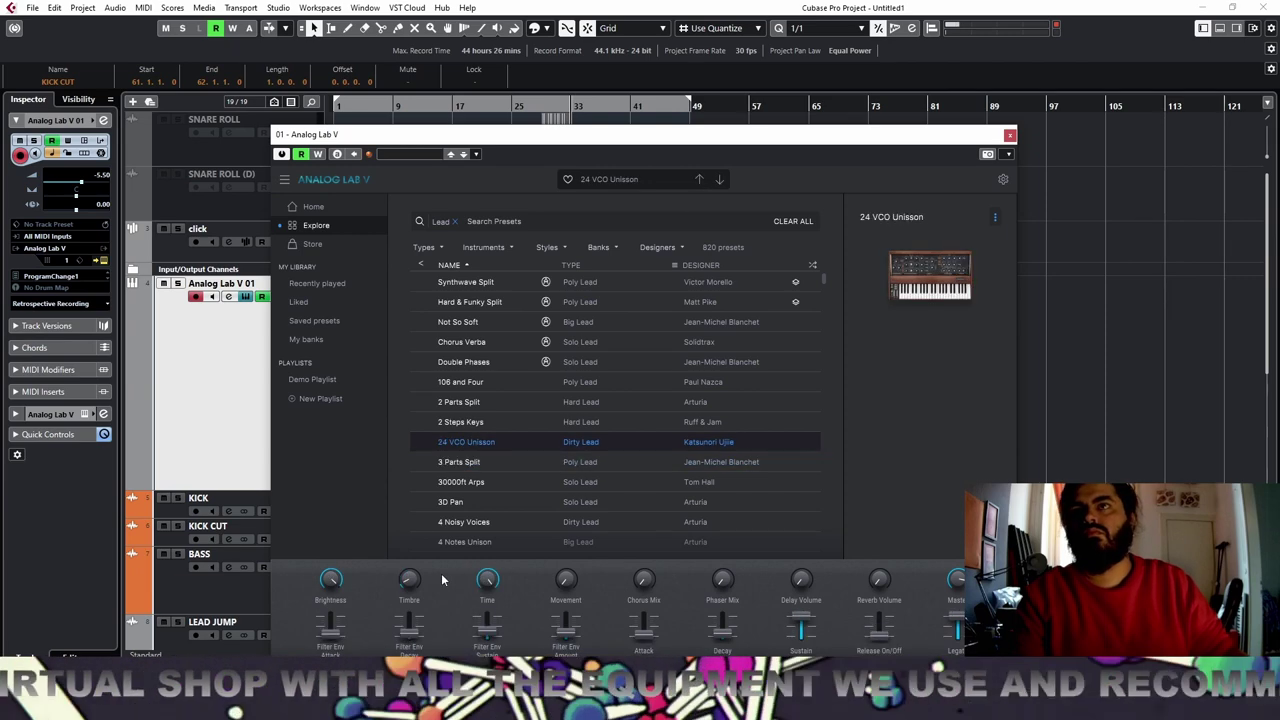
left_click_drag(330, 583, 330, 640)
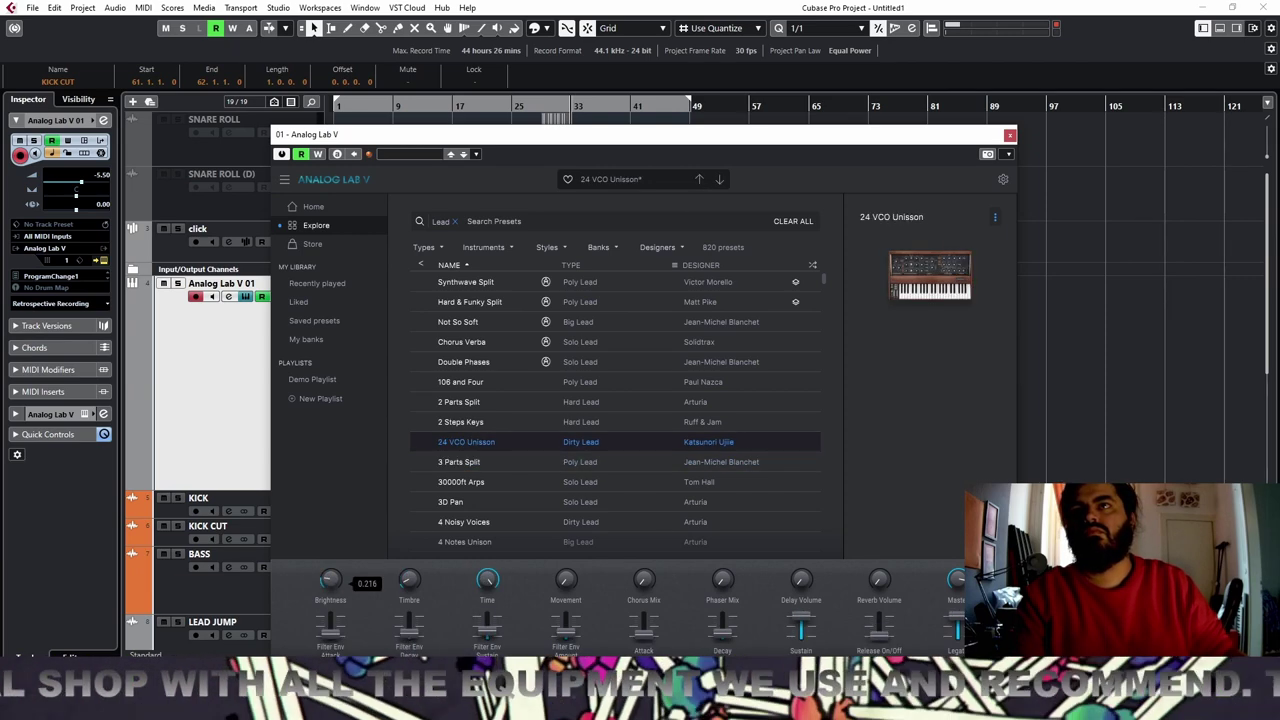
left_click_drag(330, 580, 330, 533)
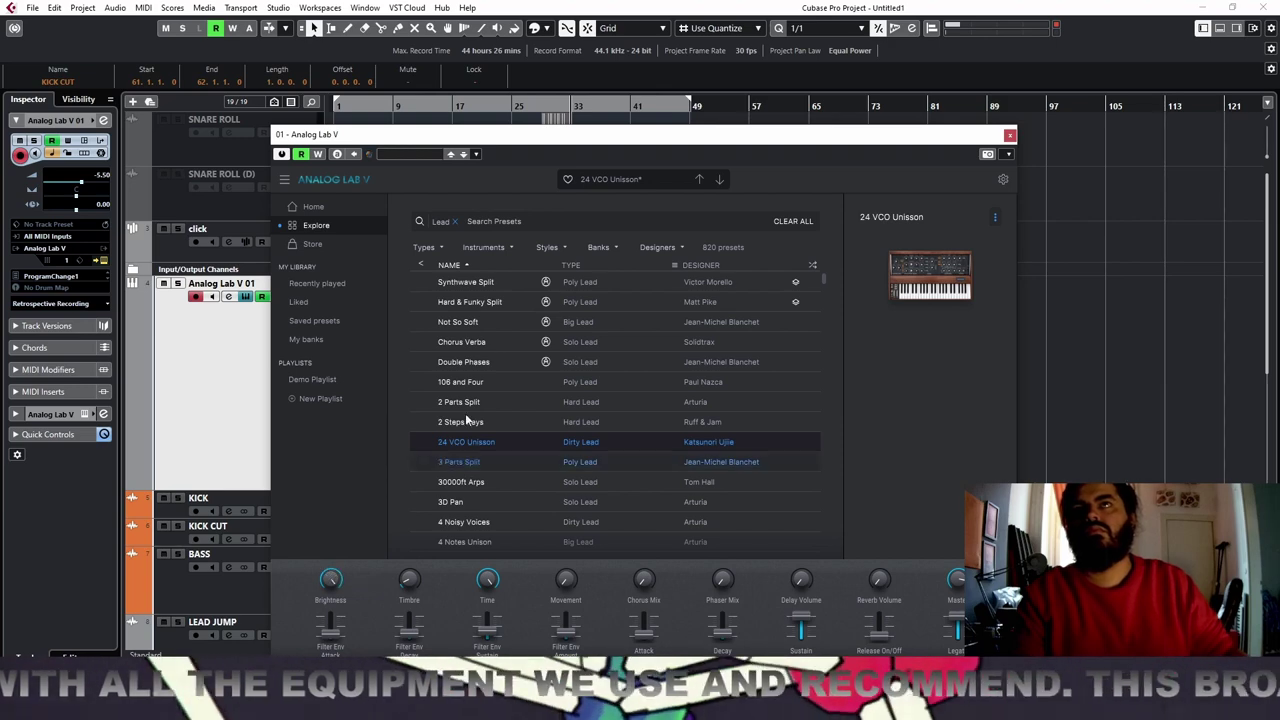
Continue auditioning the lead presets from 3 Parts Split to 4 Noisy Voices
left_click(720, 180)
left_click(720, 181)
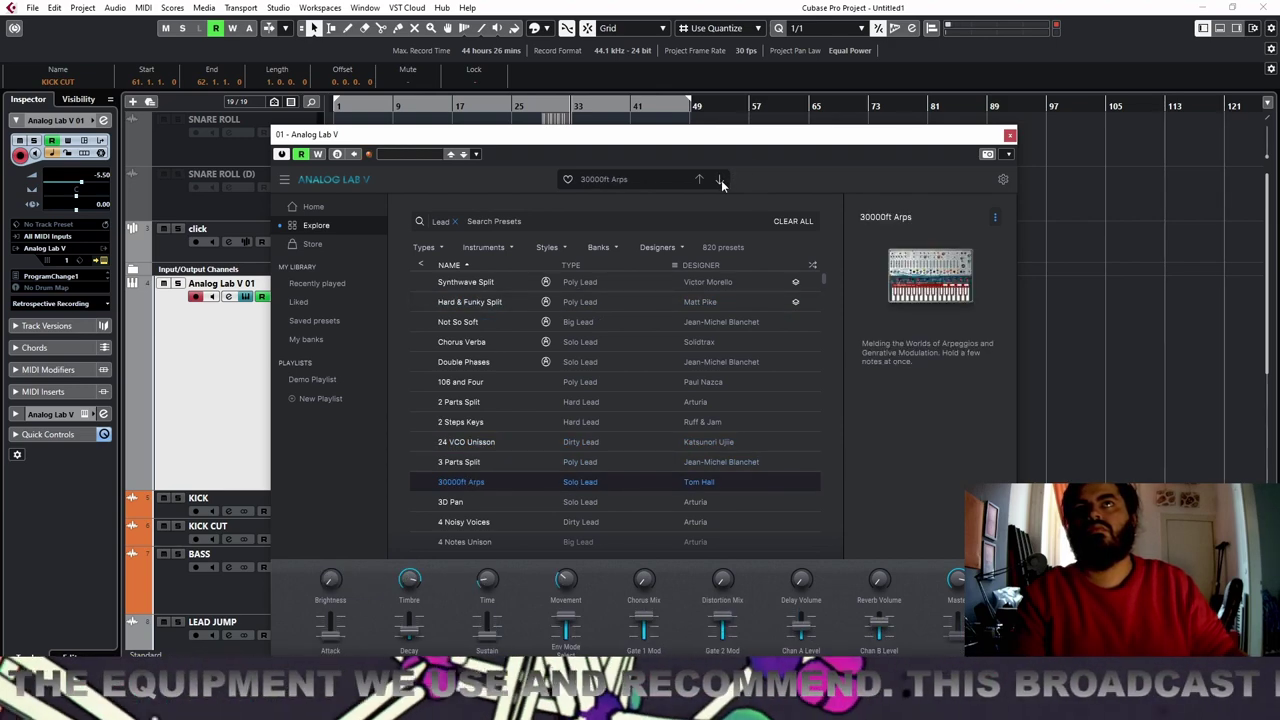
left_click(720, 181)
left_click(720, 181)
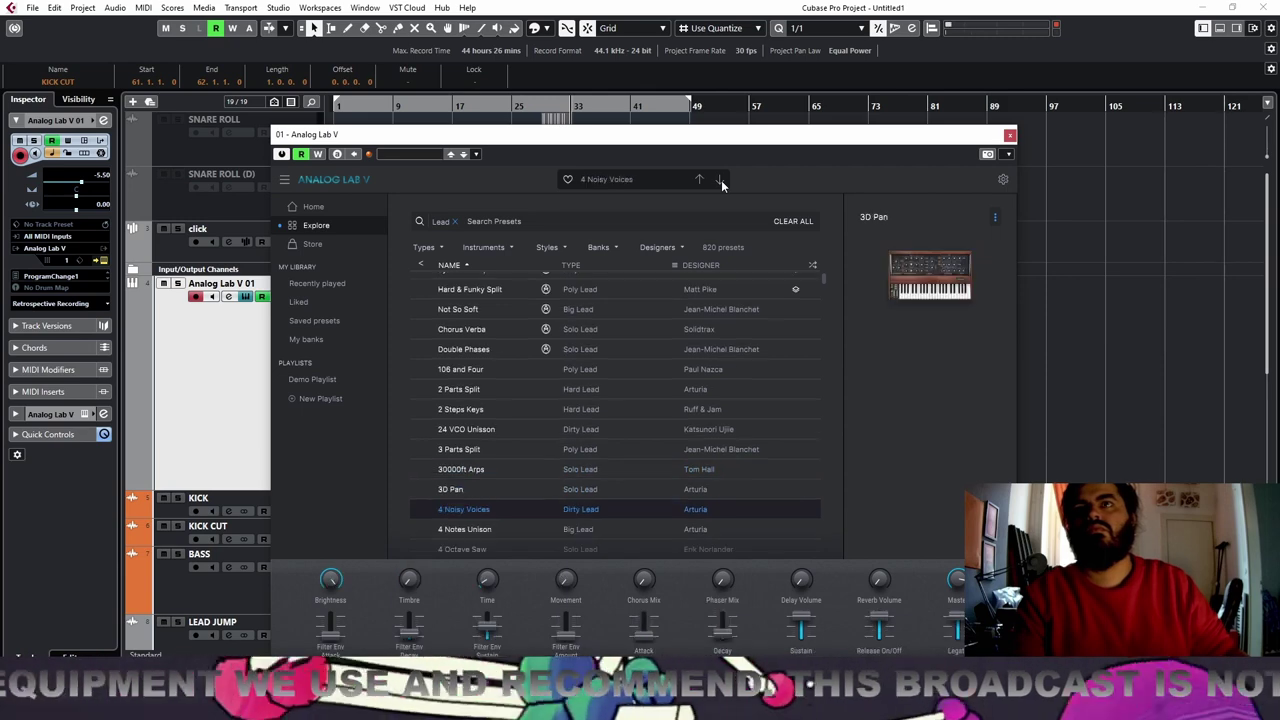
Show the Analog Lab V audio inserts, then load the 4 Notes Unison preset and lower its Brightness to 0.392
left_click(55, 413)
left_click(50, 250)
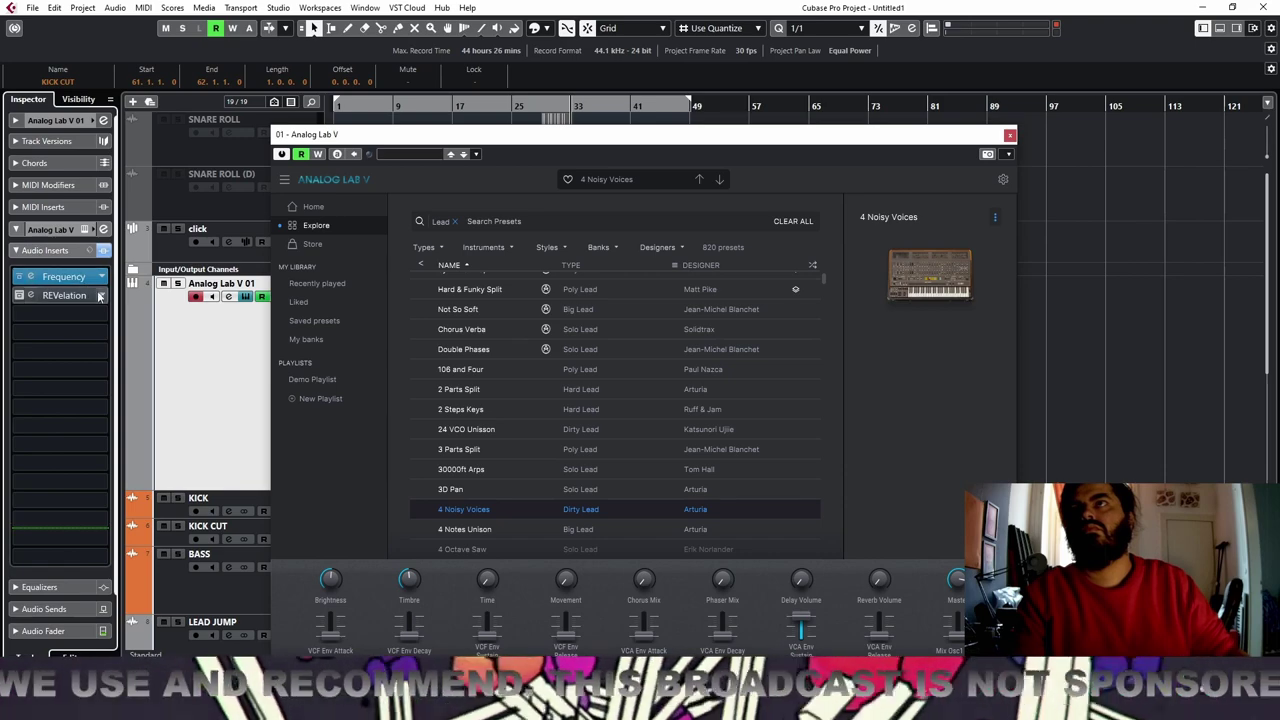
left_click(720, 181)
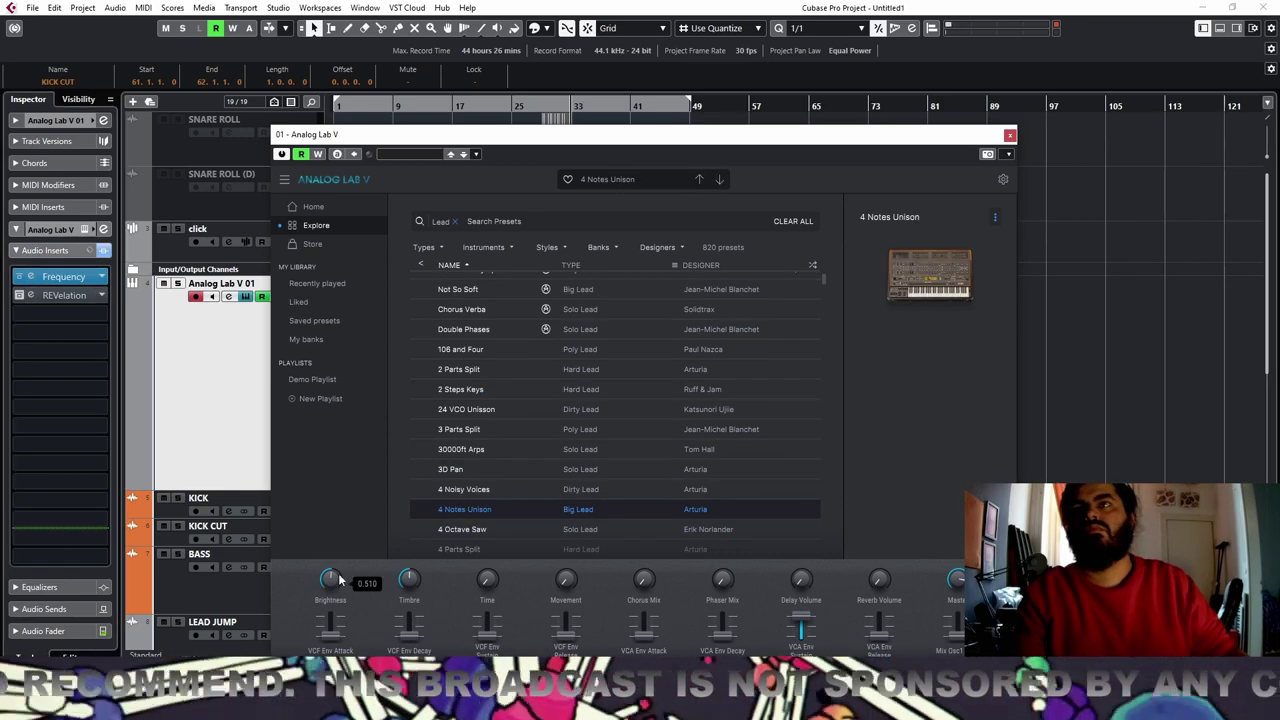
left_click_drag(332, 580, 332, 574)
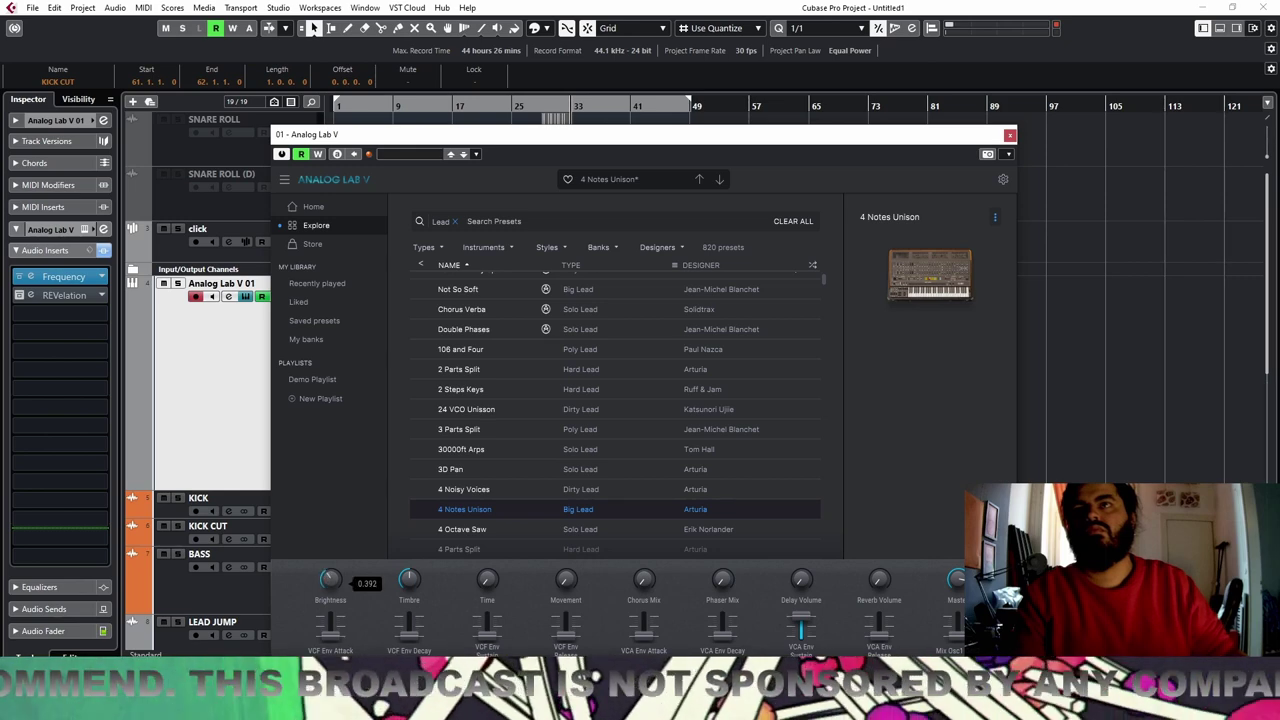
Audition the lead presets from 4 Octave Saw to 5th Slide, comparing 4 Octave Saw with 4 Parts Split
left_click(720, 180)
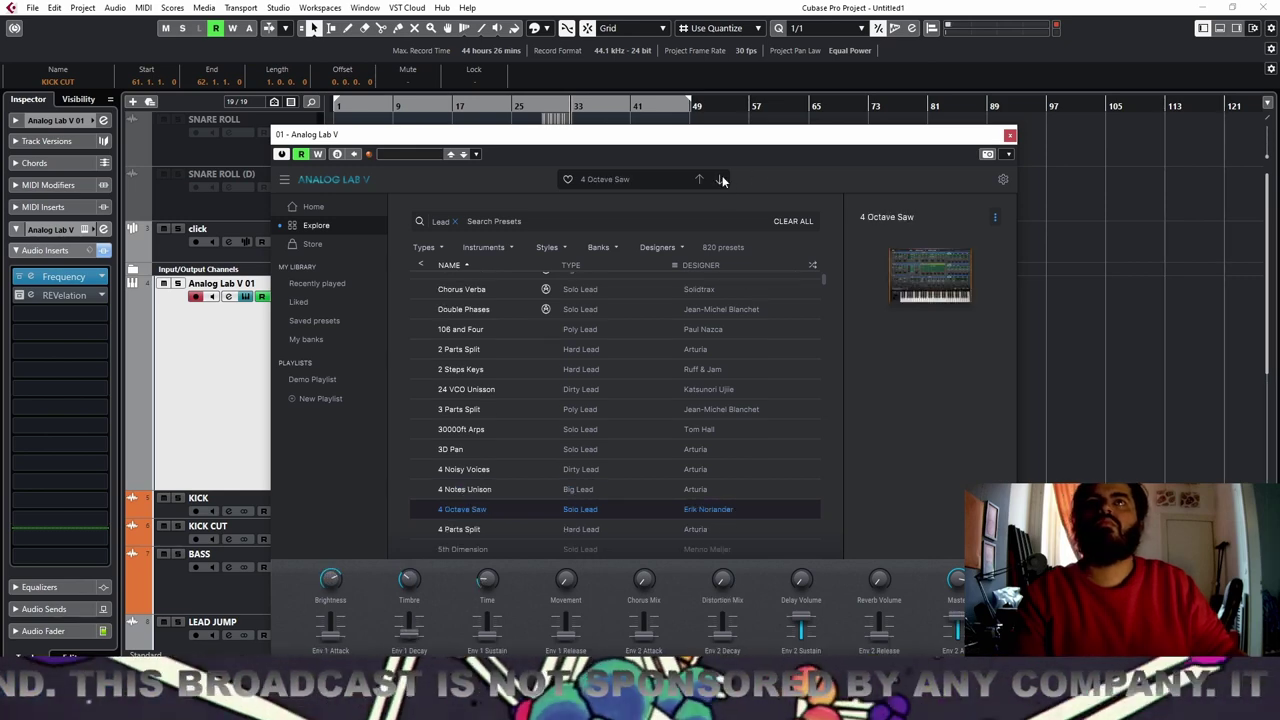
left_click(721, 180)
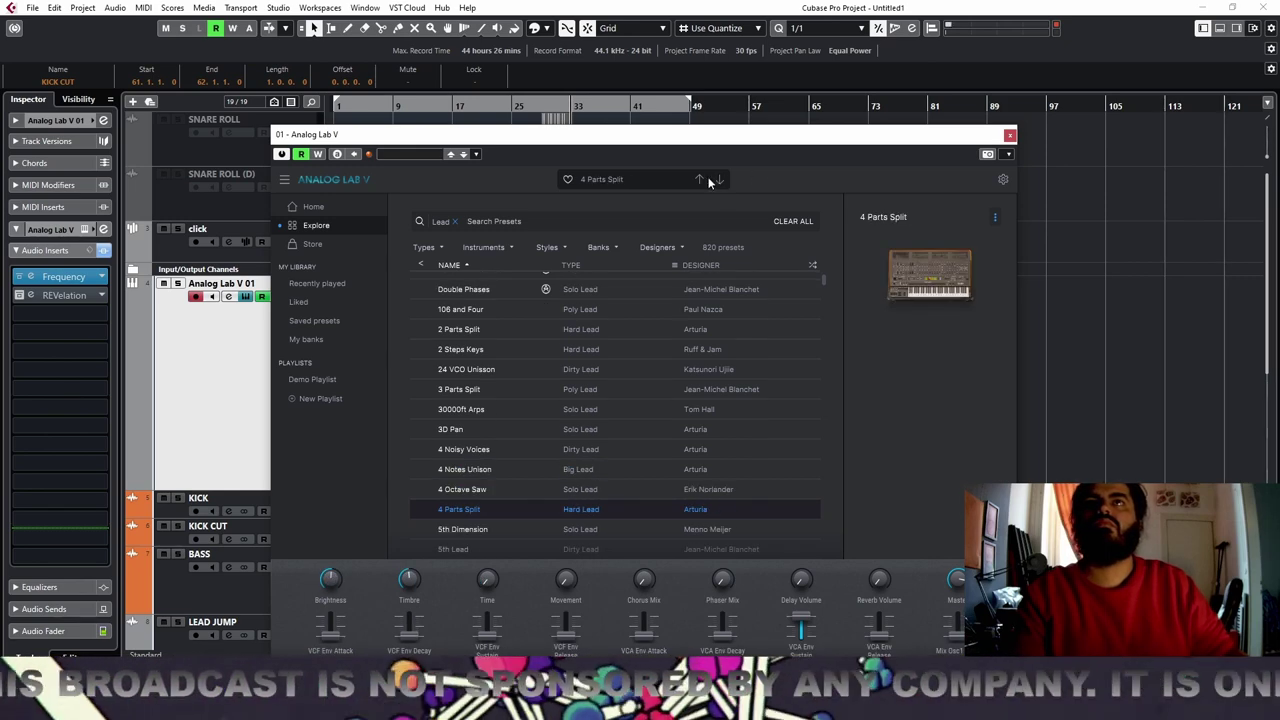
left_click(698, 180)
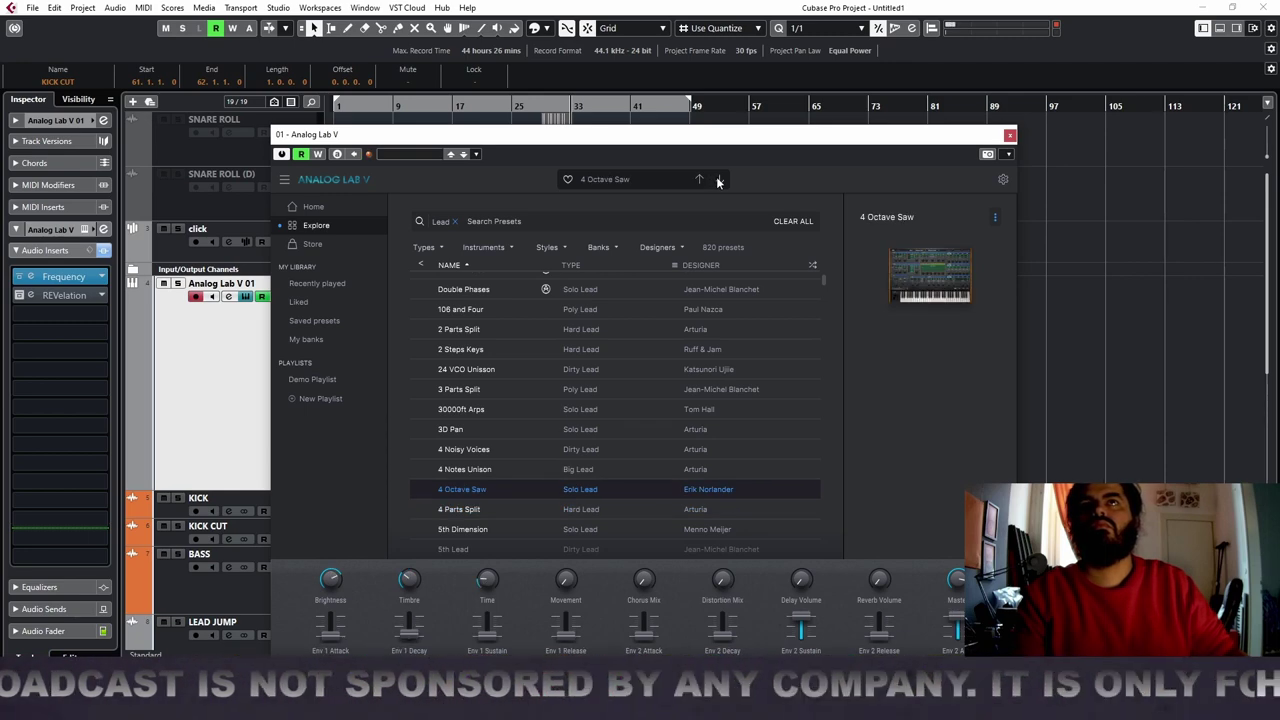
left_click(720, 180)
left_click(720, 180)
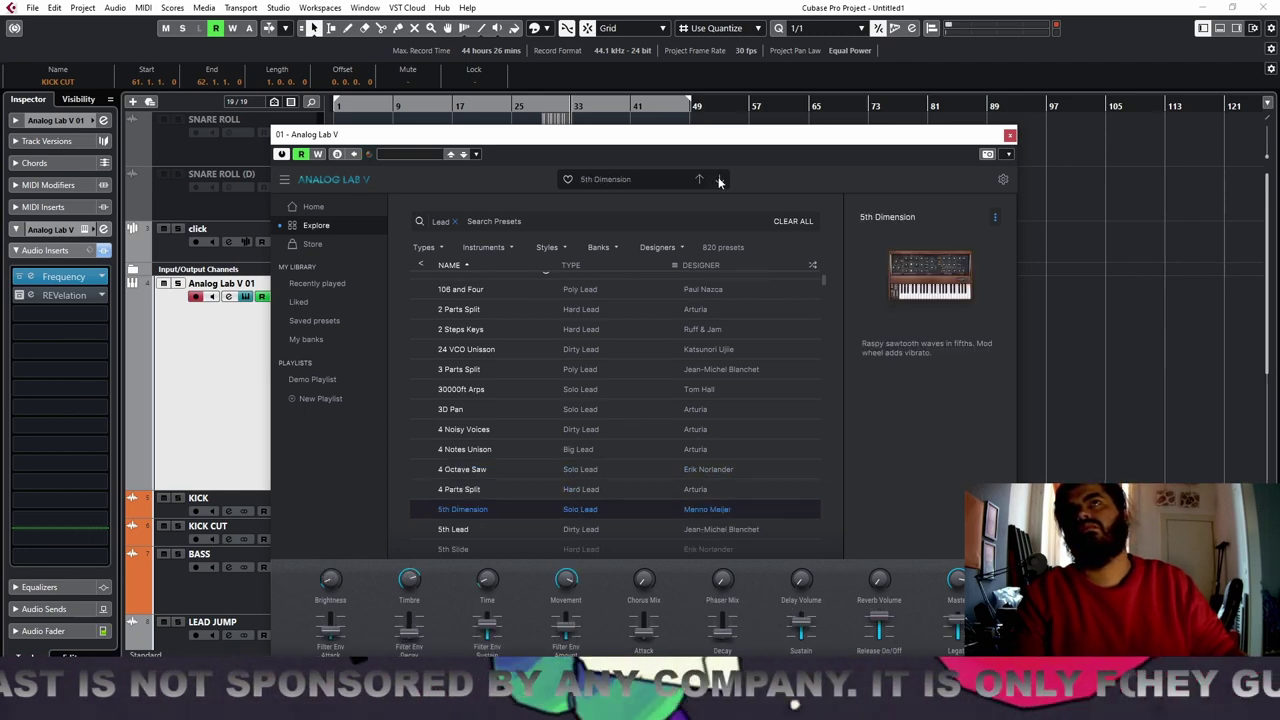
left_click(720, 180)
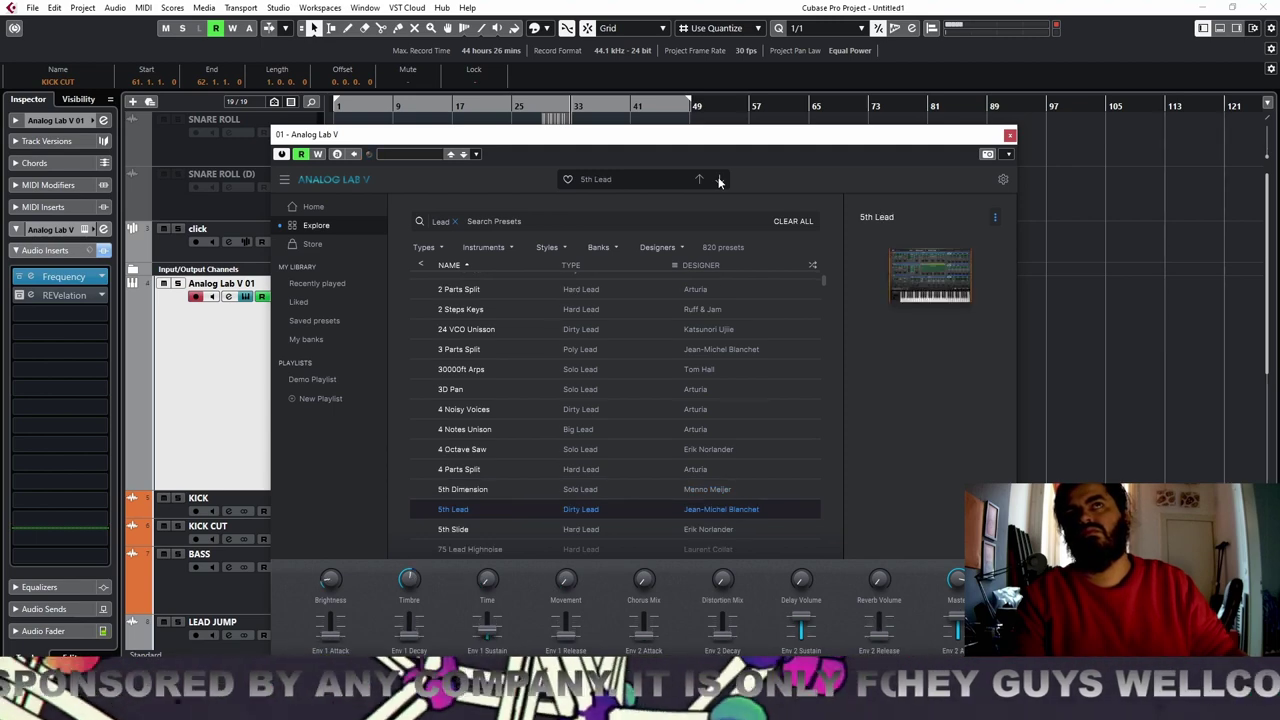
left_click(720, 180)
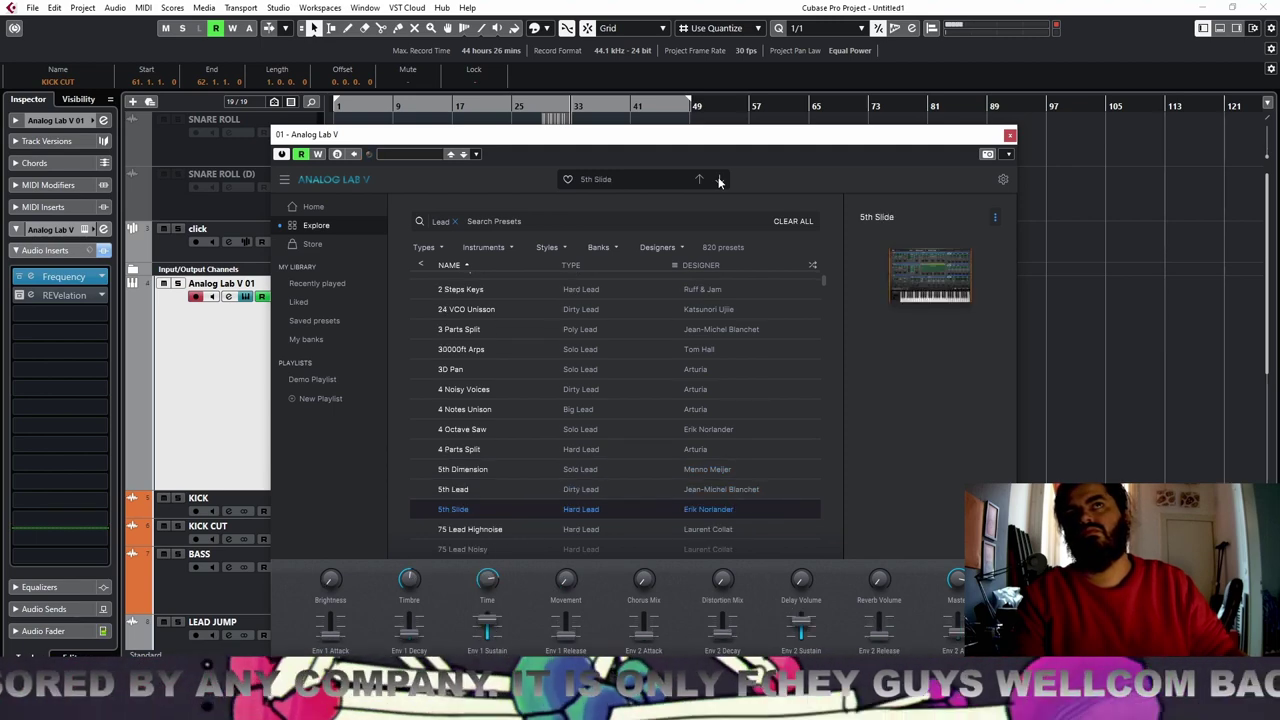
Step on through the lead presets to A Virus Among and lower its Brightness
left_click(720, 180)
left_click(720, 180)
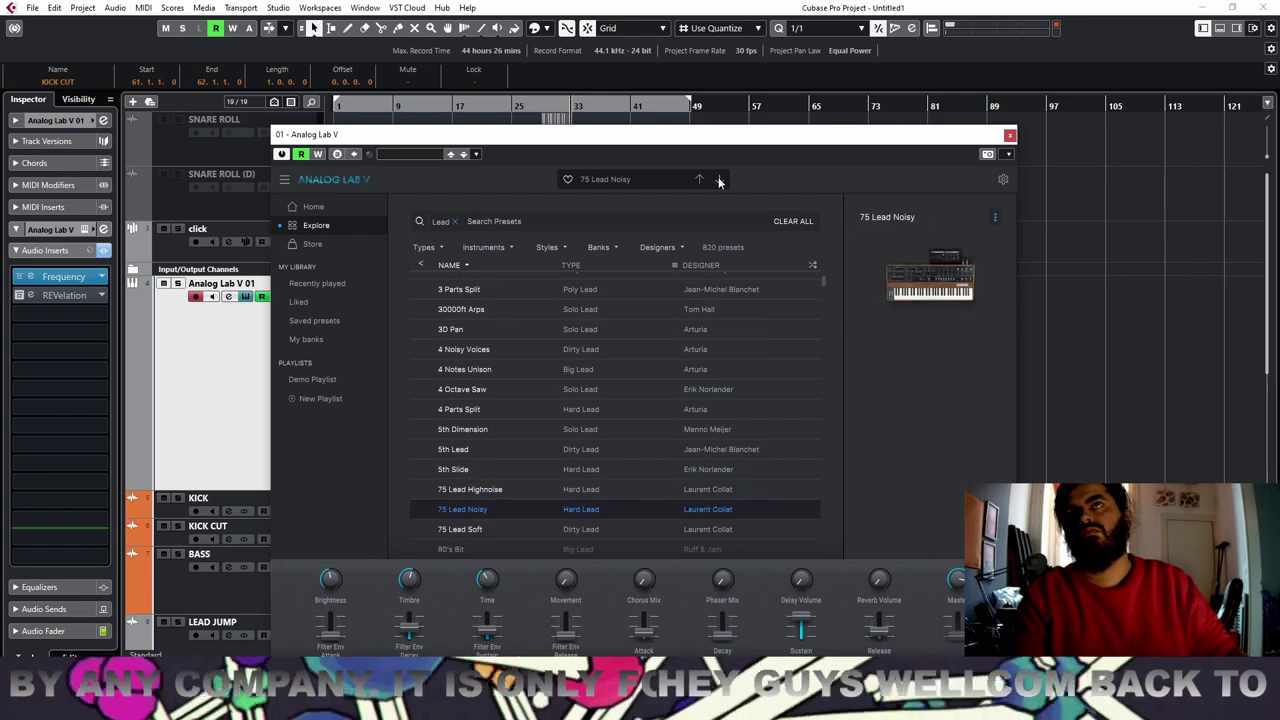
left_click(720, 180)
left_click(720, 180)
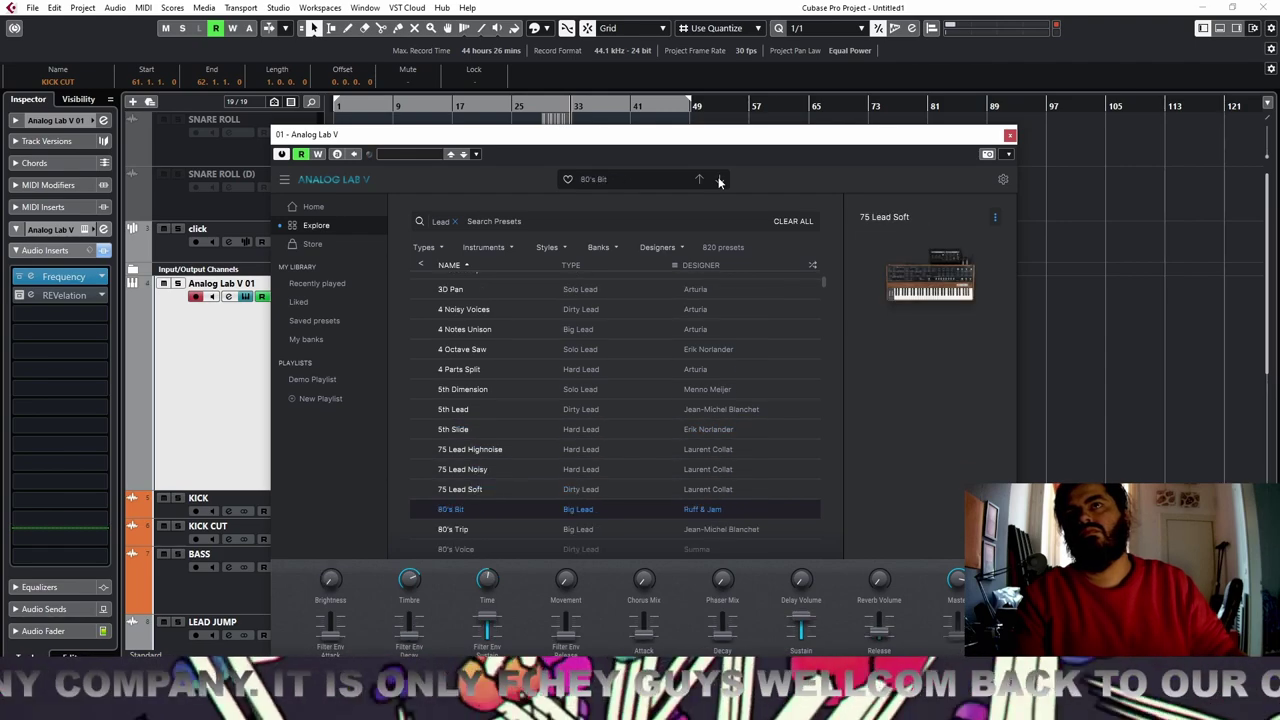
left_click(720, 180)
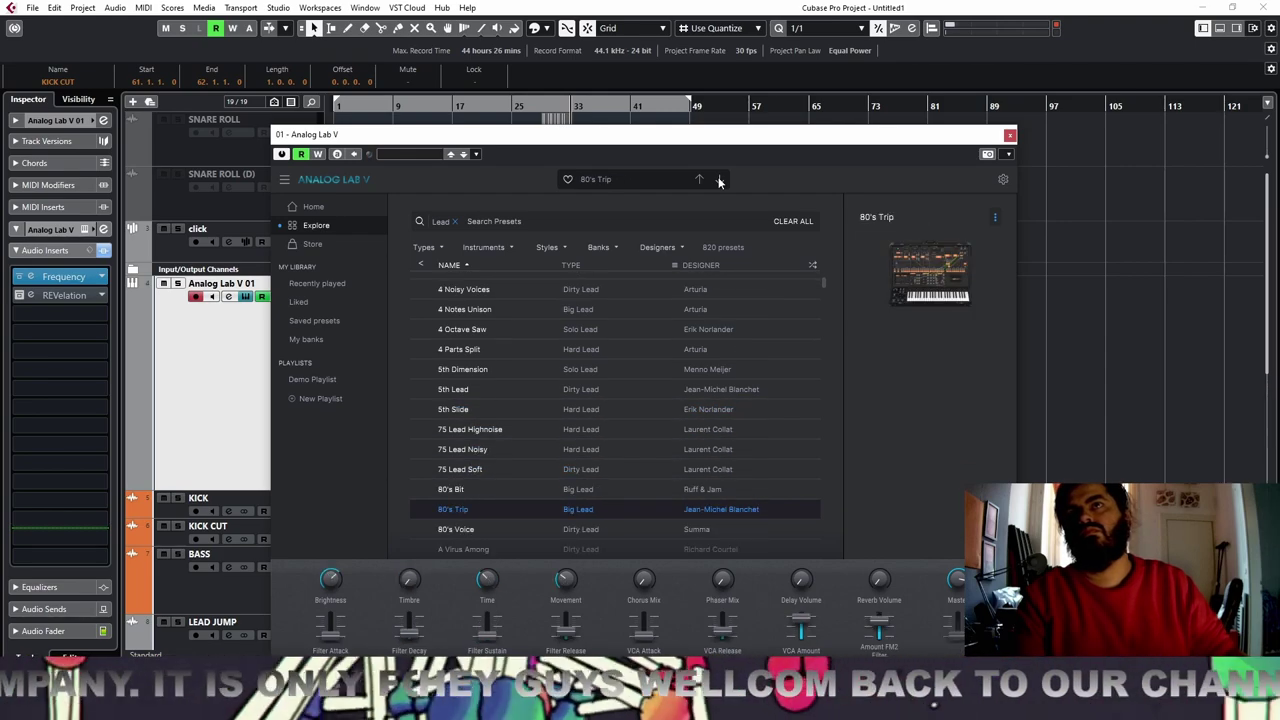
left_click(720, 180)
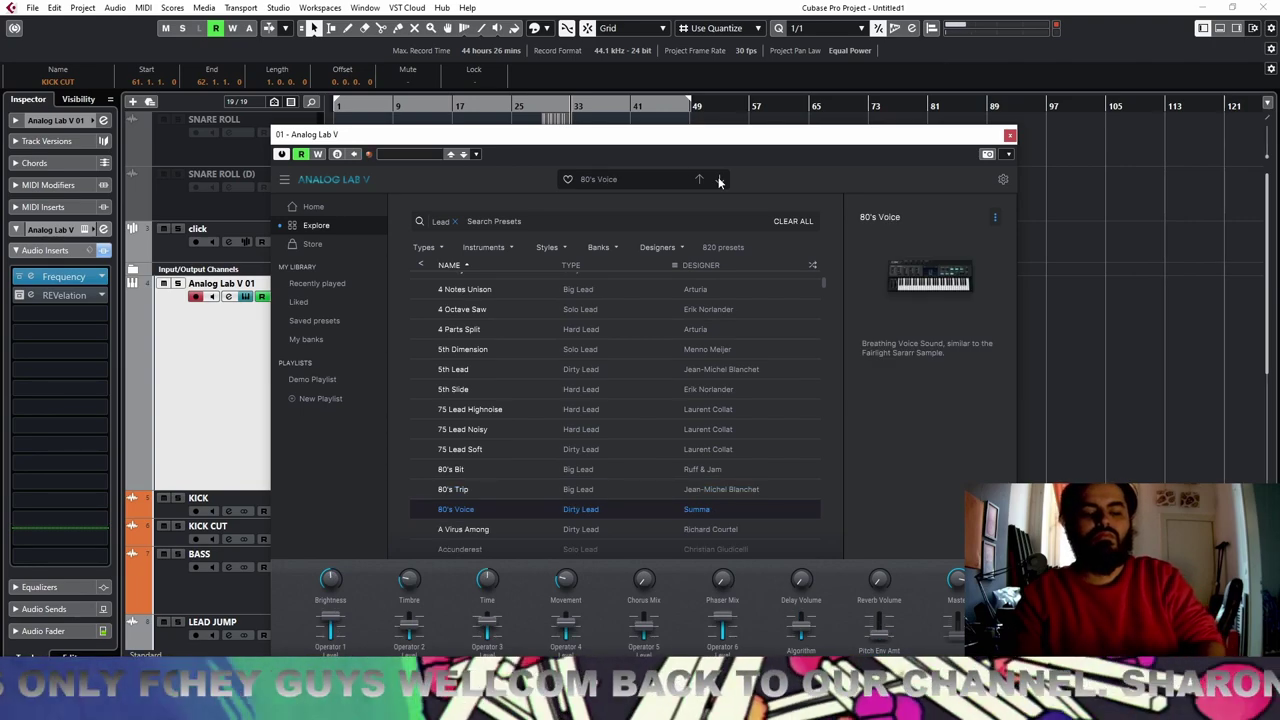
left_click(720, 180)
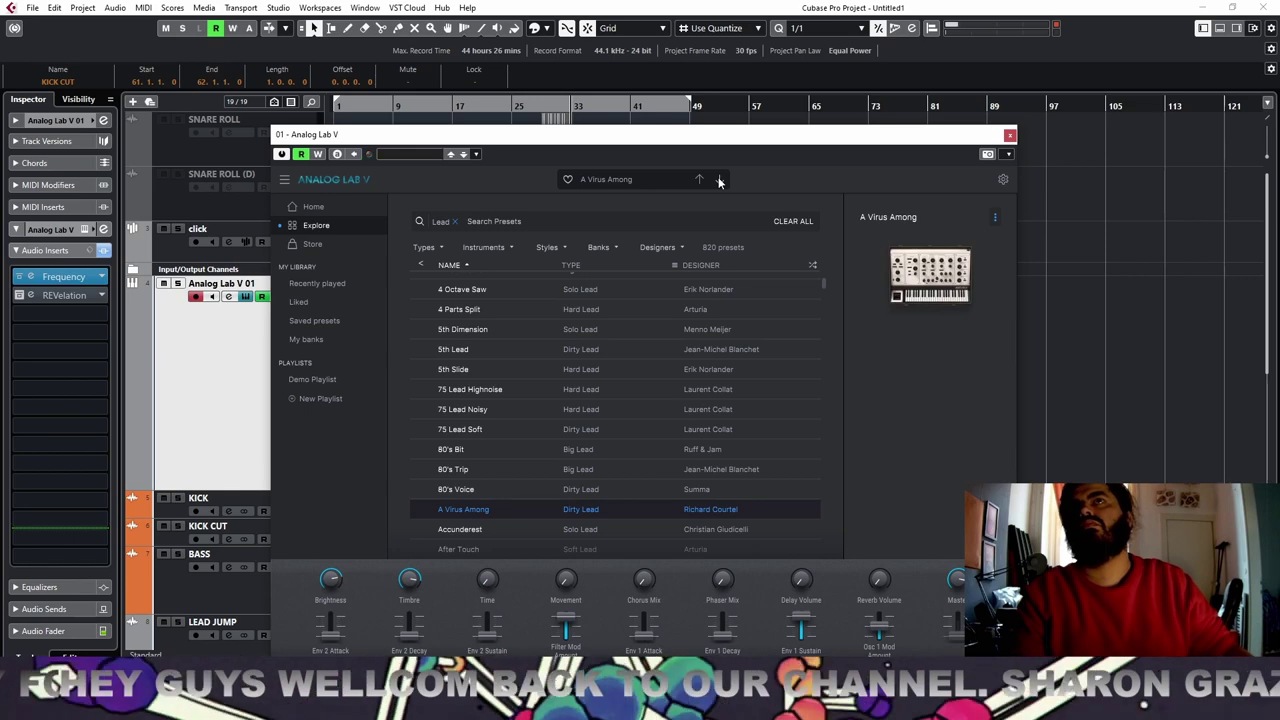
left_click_drag(328, 590, 328, 600)
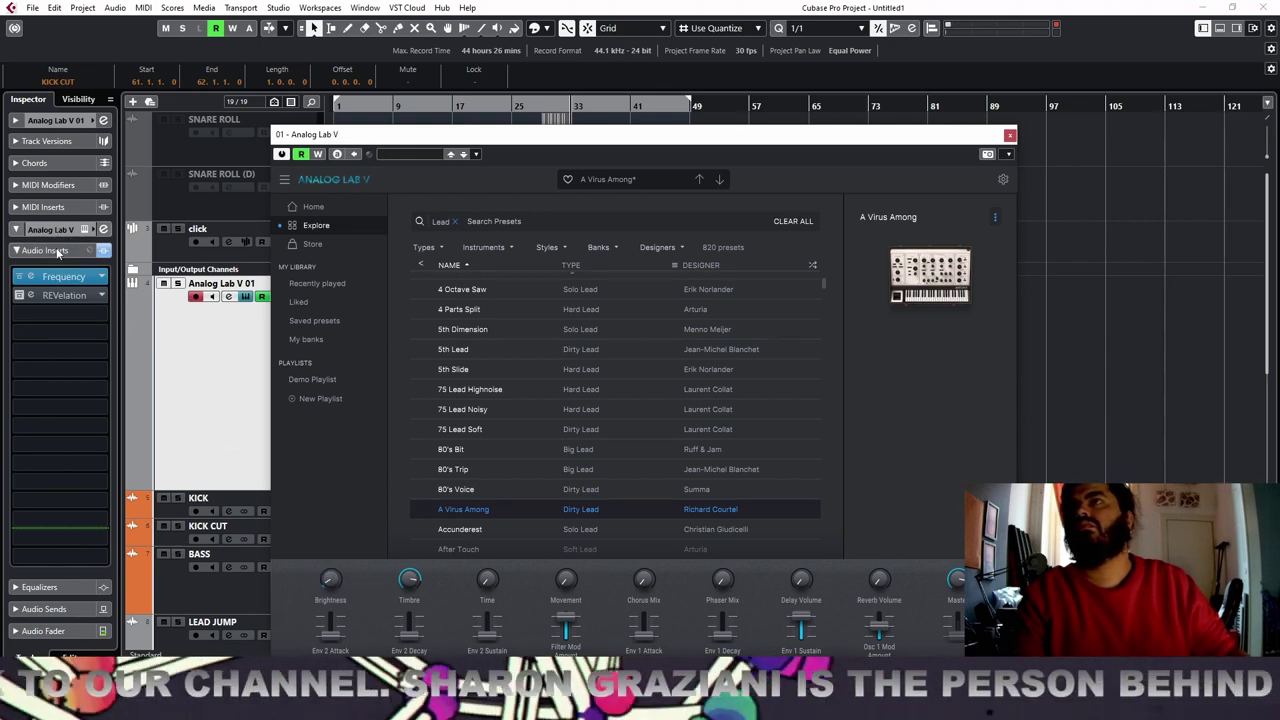
Add StepDesigner to the first MIDI insert slot of the Analog Lab V 01 track
left_click(55, 120)
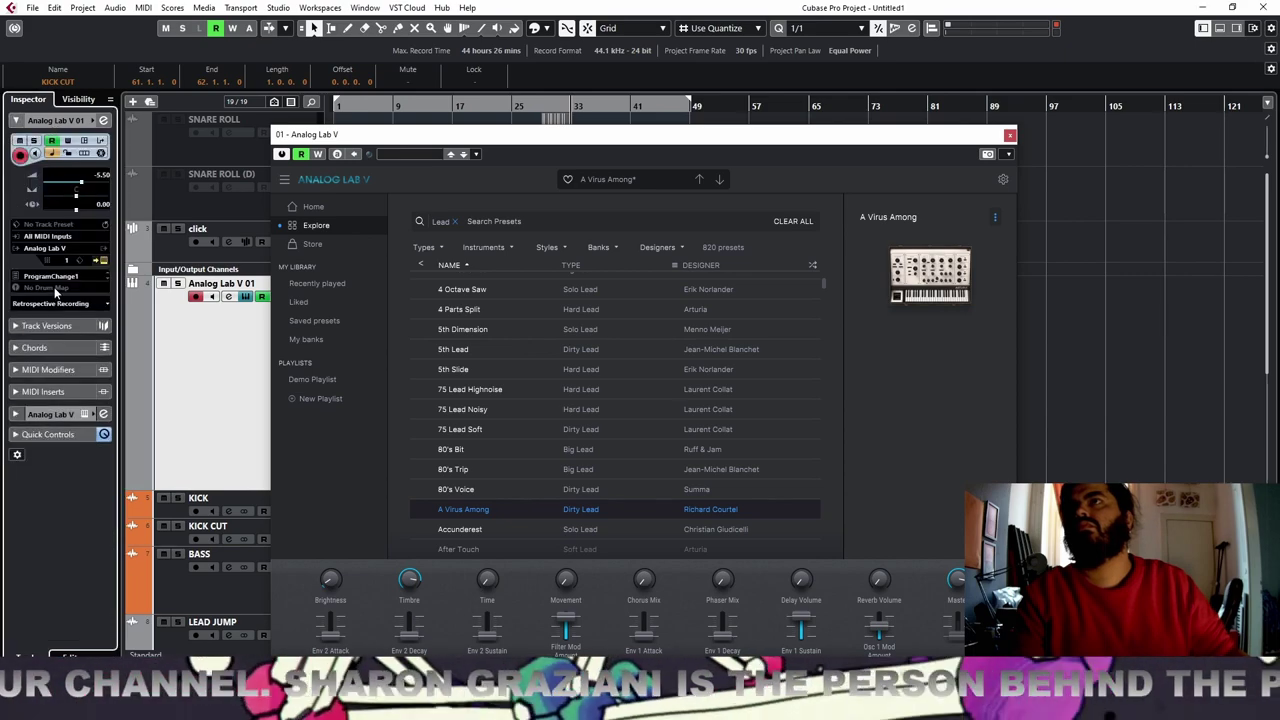
left_click(52, 392)
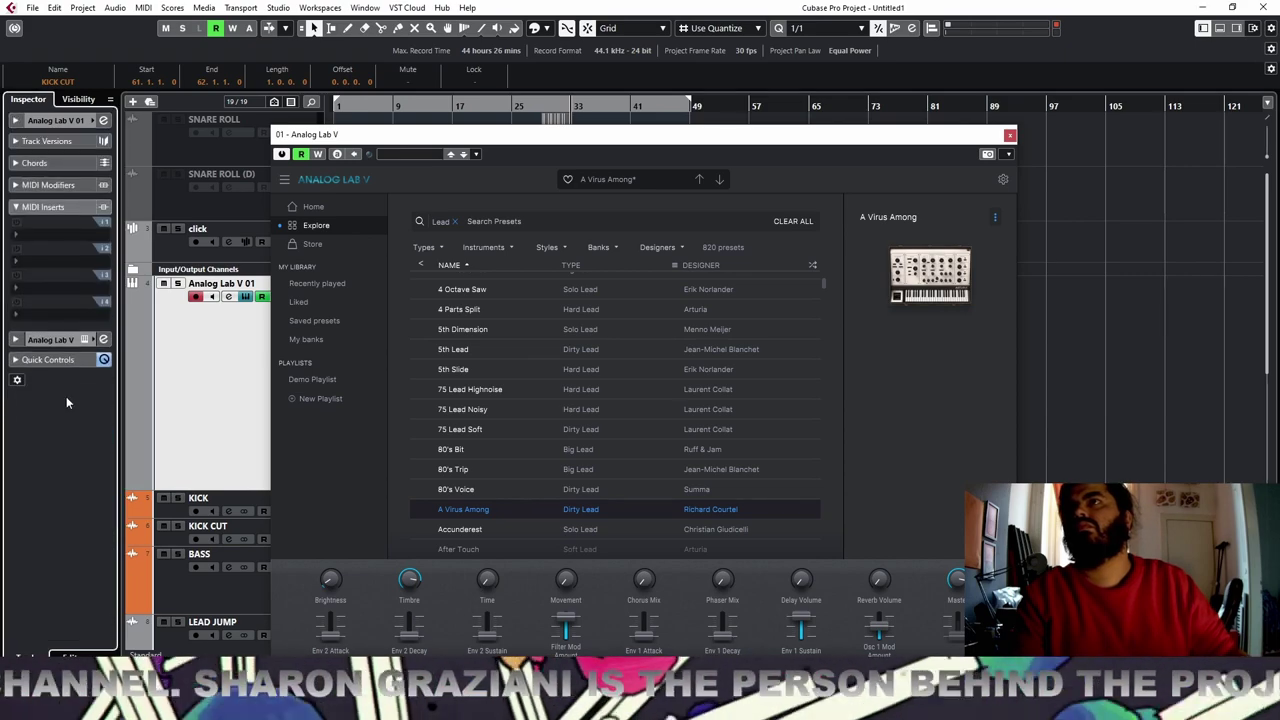
left_click(48, 243)
left_click(52, 486)
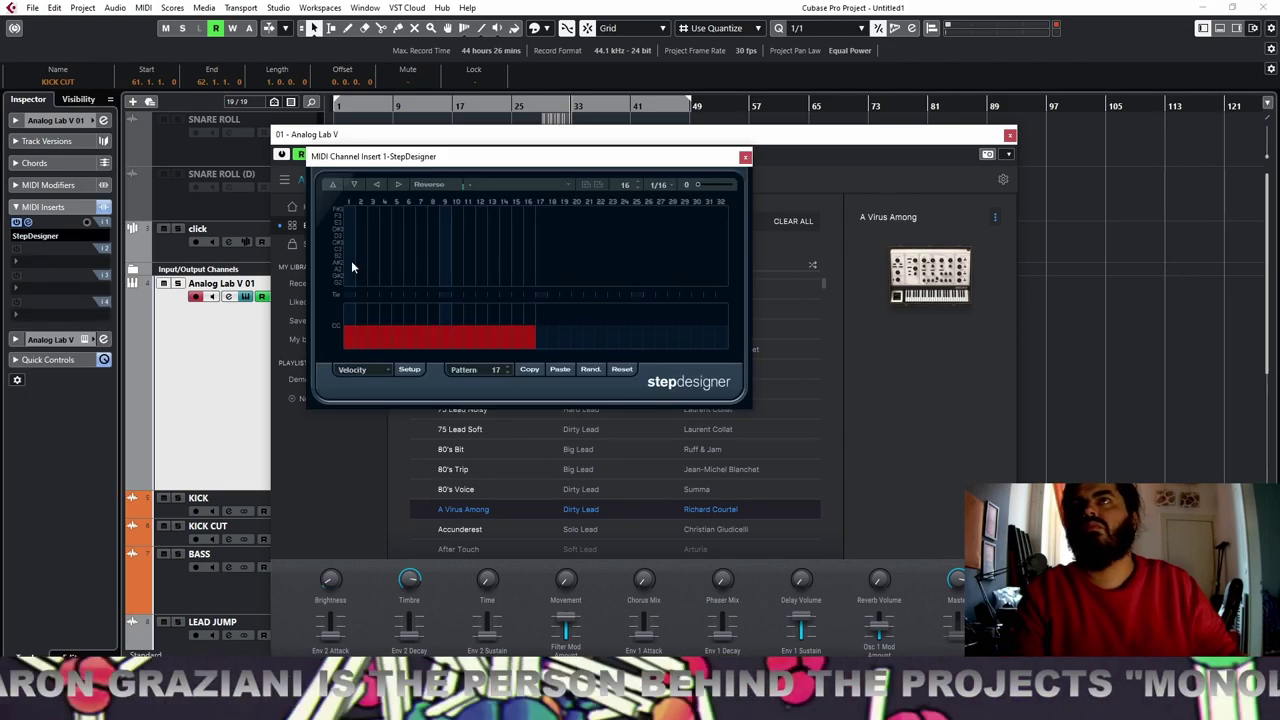
Program notes on steps 1 to 3 of StepDesigner pattern 17, with E2 on steps 1 and 3, and shorten the pattern to 5 steps
left_click_drag(350, 222, 367, 224)
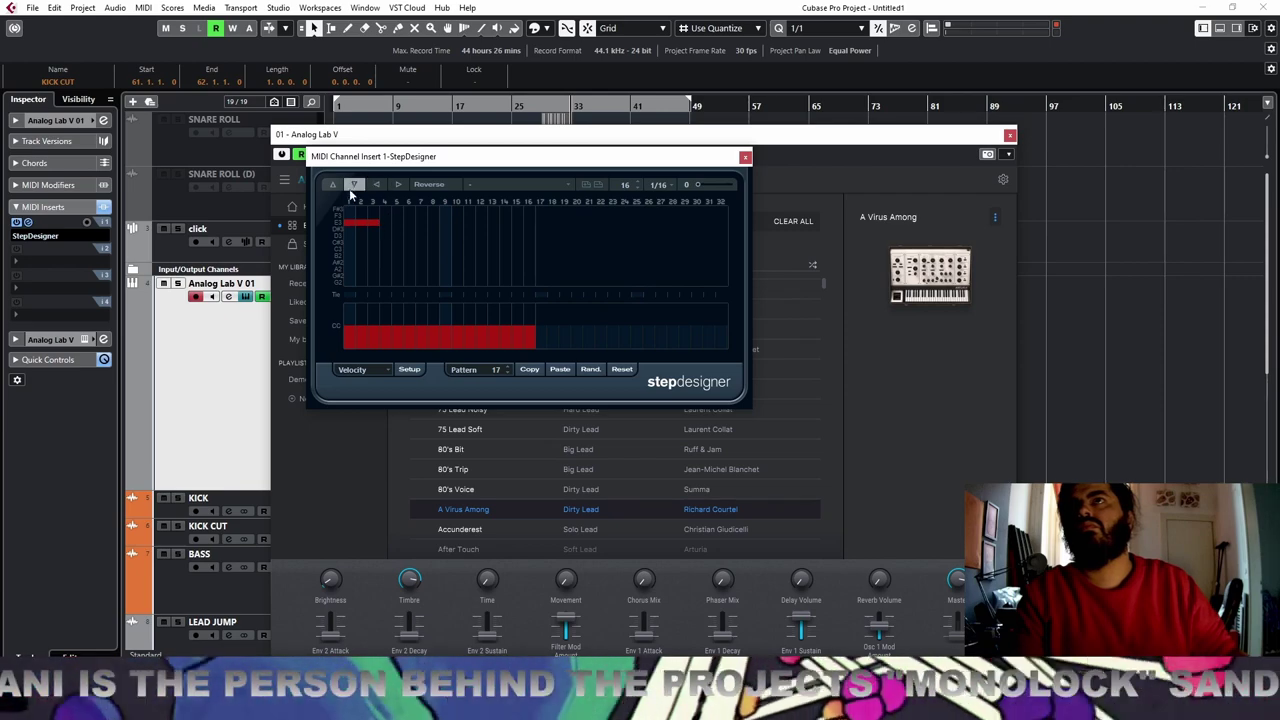
left_click(354, 186)
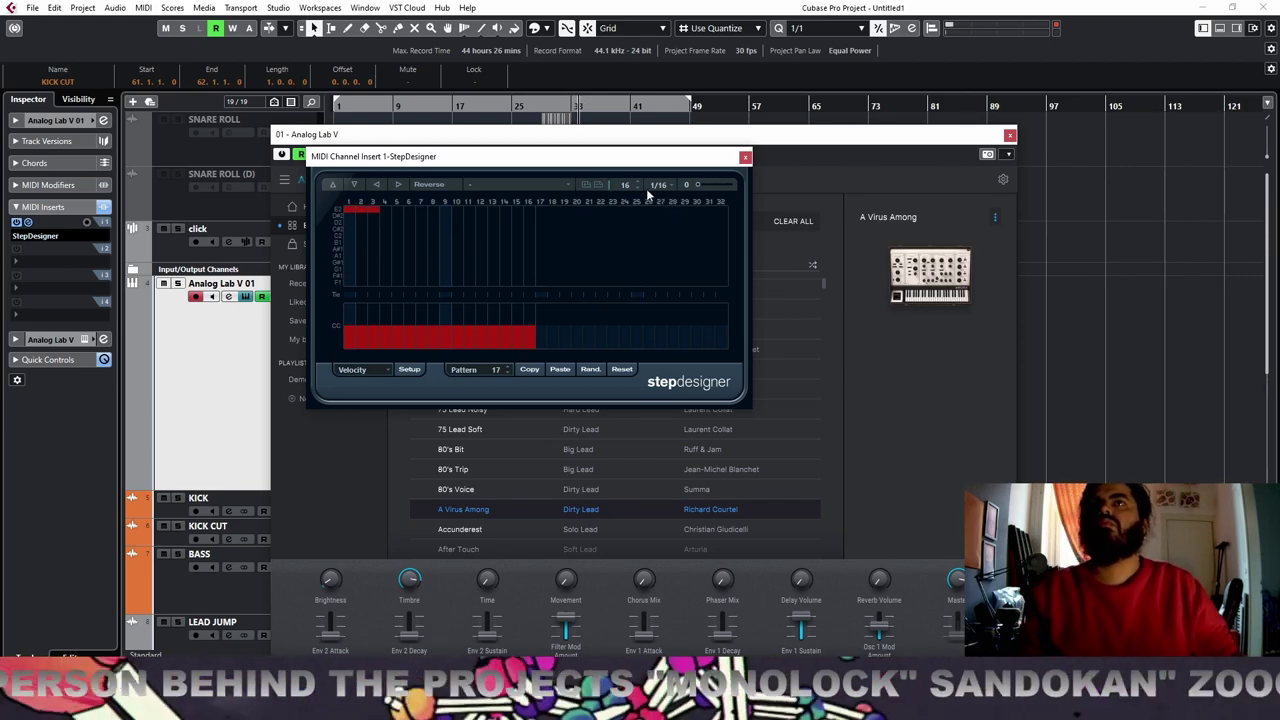
scroll(636, 188, "down", 6)
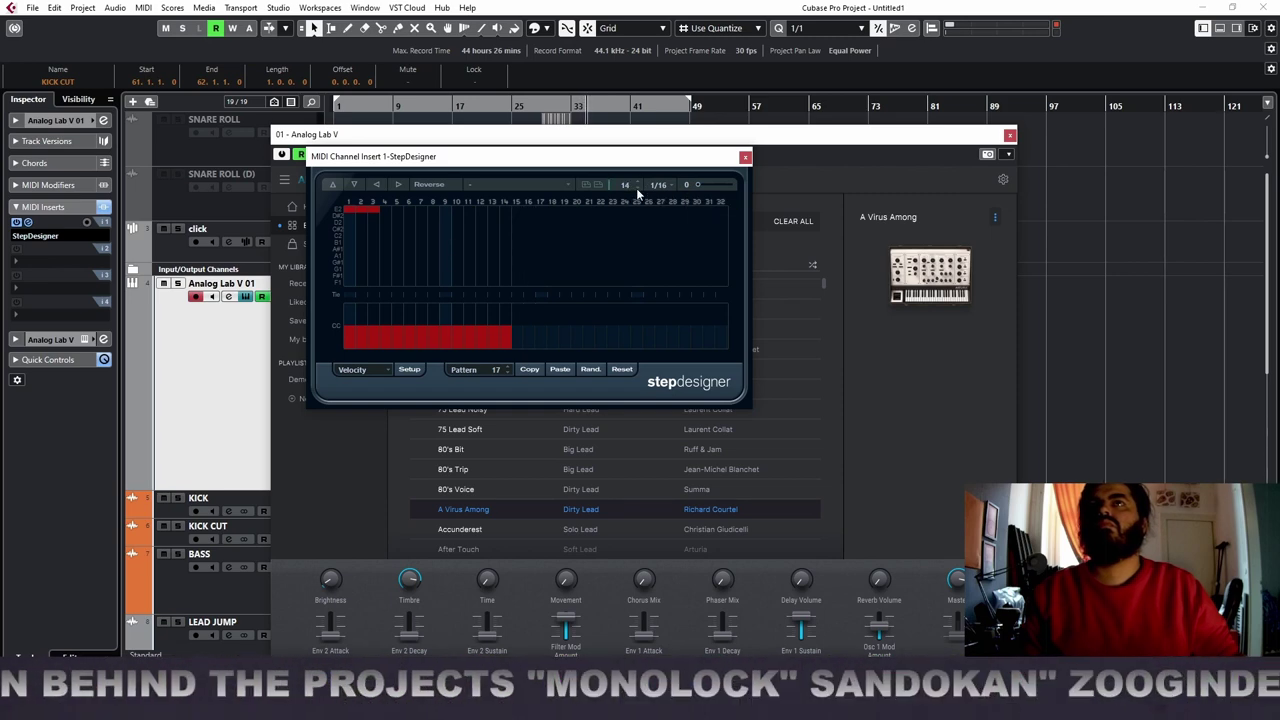
scroll(636, 188, "down", 5)
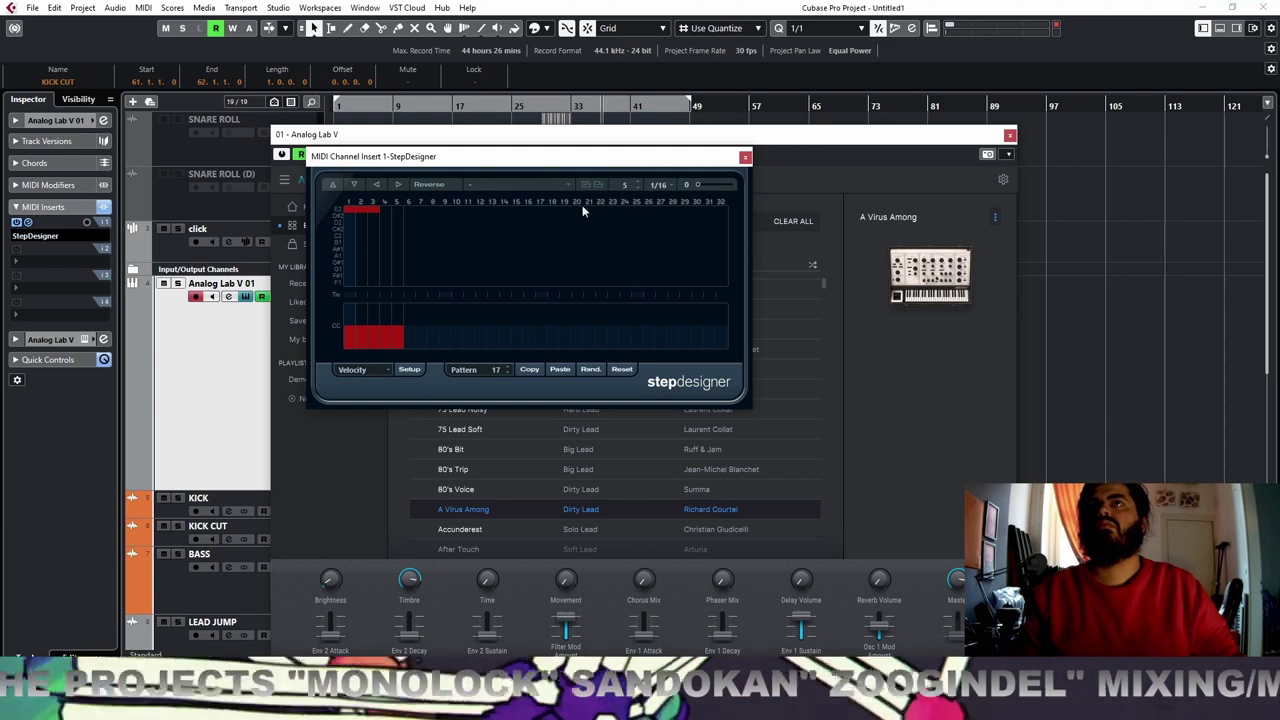
scroll(427, 269, "up", 5)
scroll(400, 280, "up", 3)
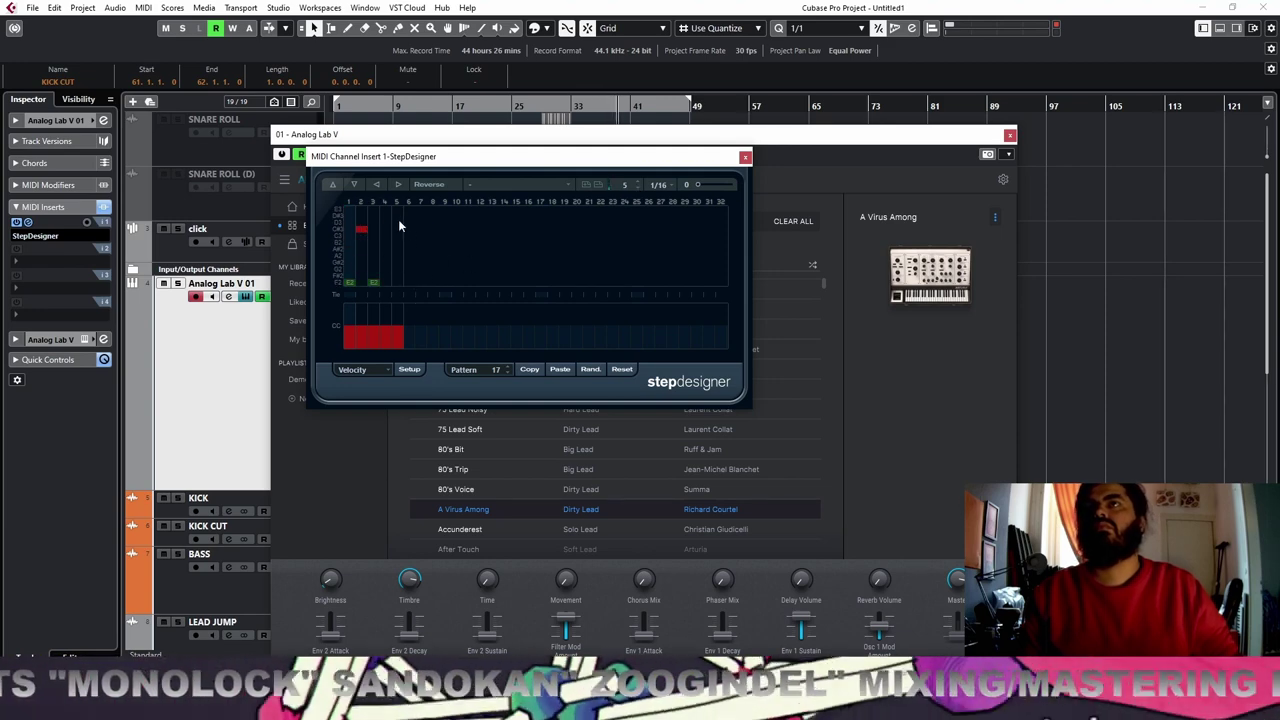
left_click(355, 186)
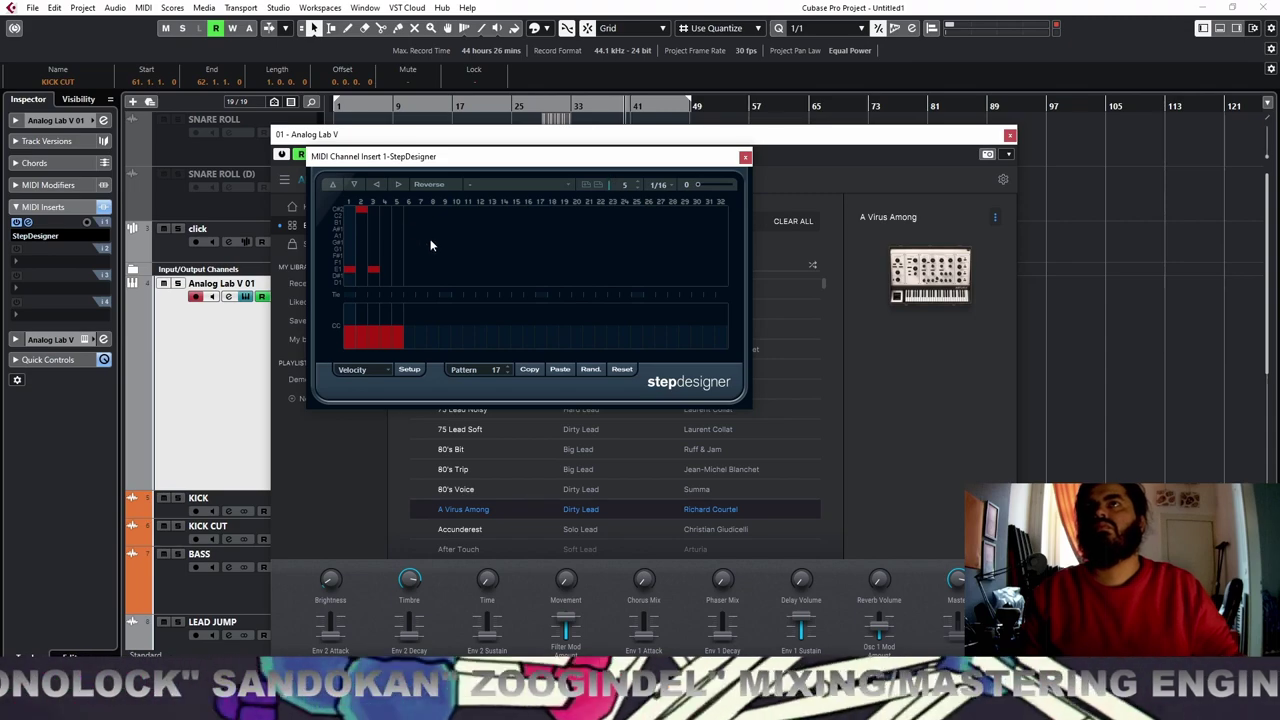
With the Analog Lab V 01 track temporarily soloed, put G2 on step 2 and B2 on step 4 of the pattern
left_click(195, 297)
left_click(362, 221)
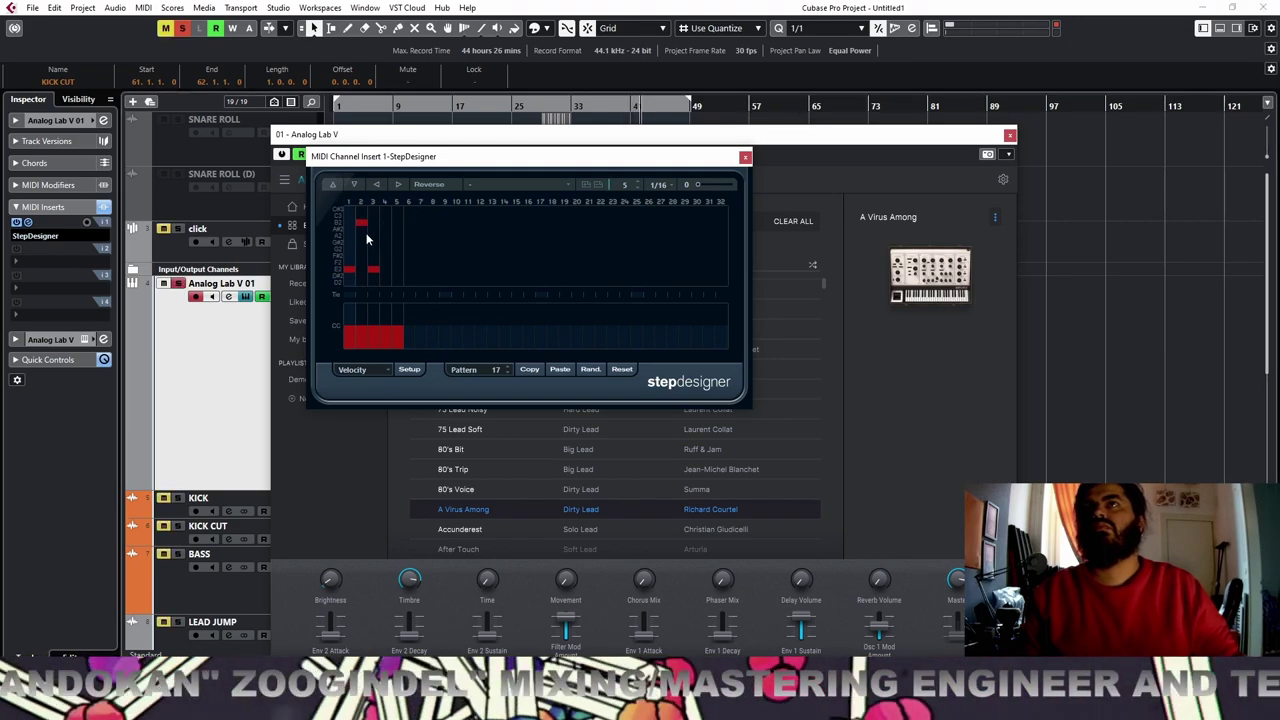
left_click(364, 237)
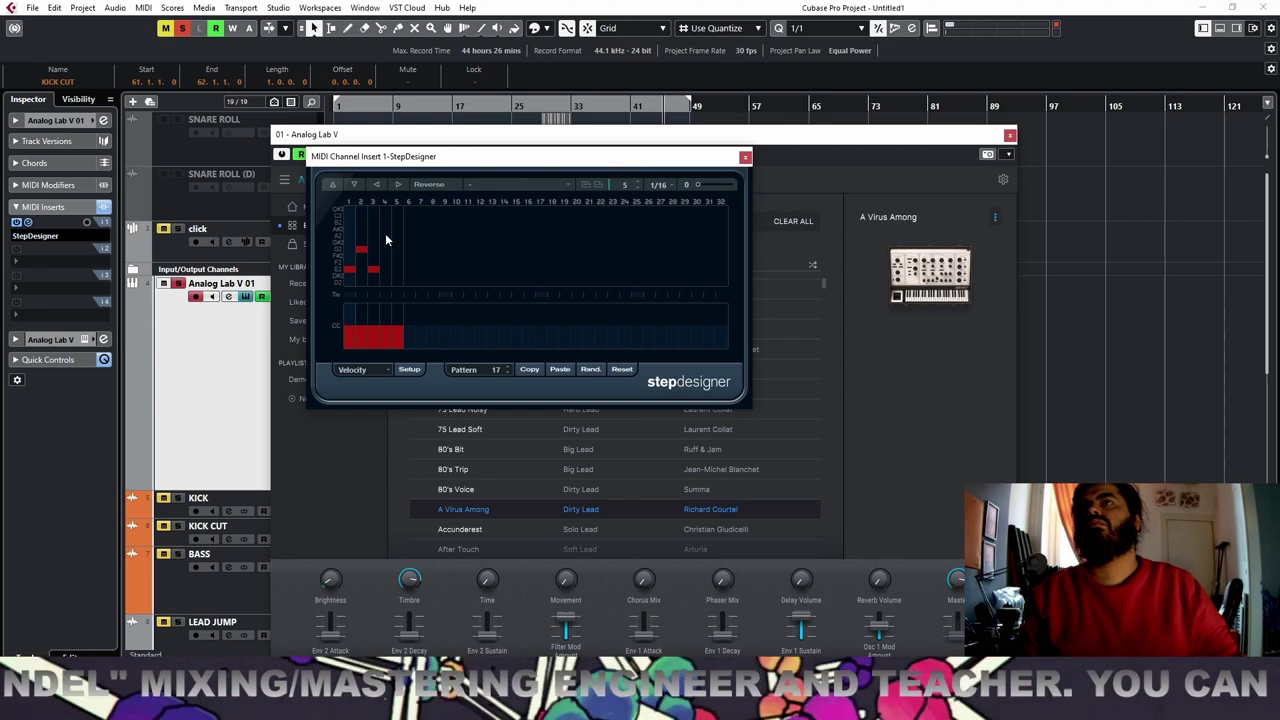
left_click(385, 223)
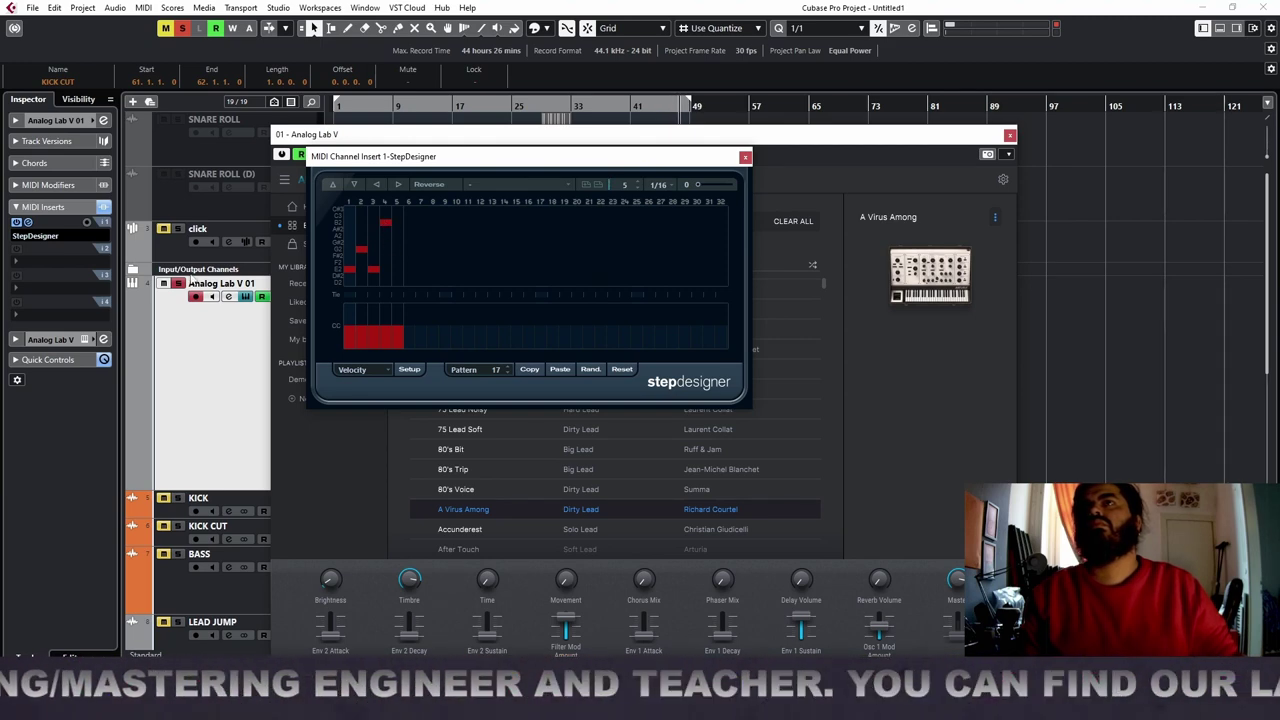
left_click(179, 284)
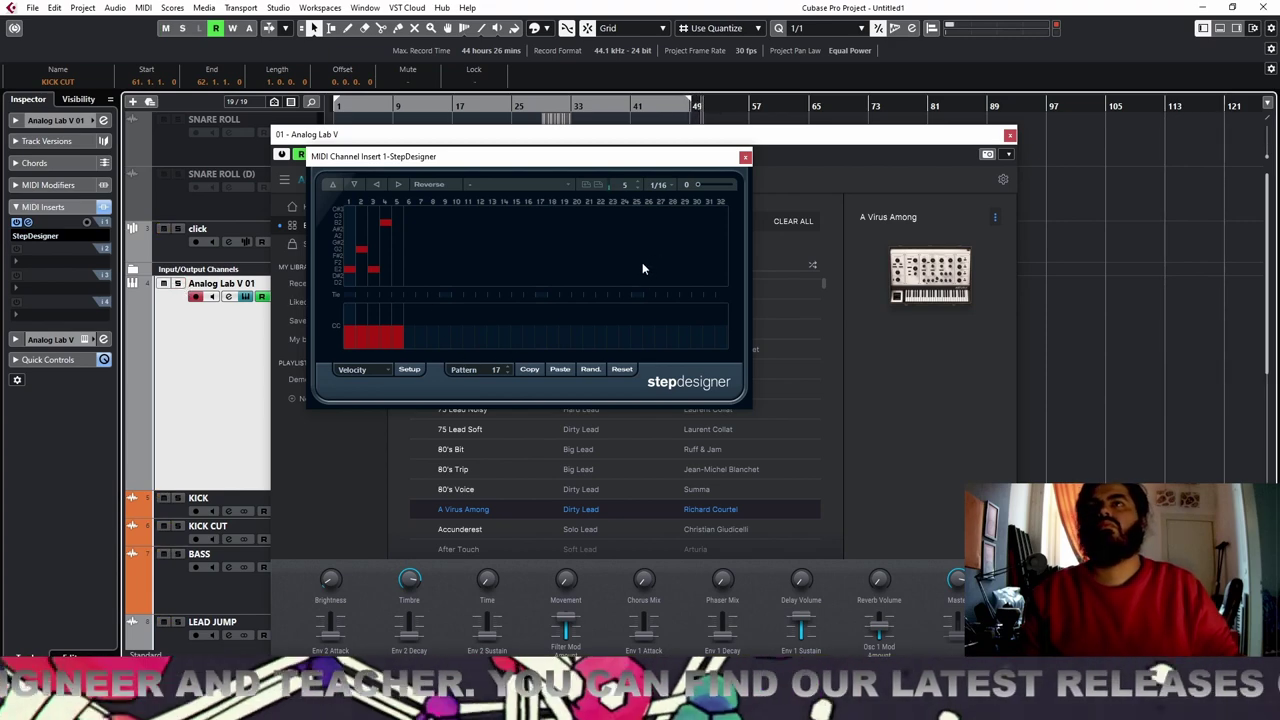
Try StepDesigner pattern lengths of 4 and 3 steps, and set the length to 6
left_click(529, 369)
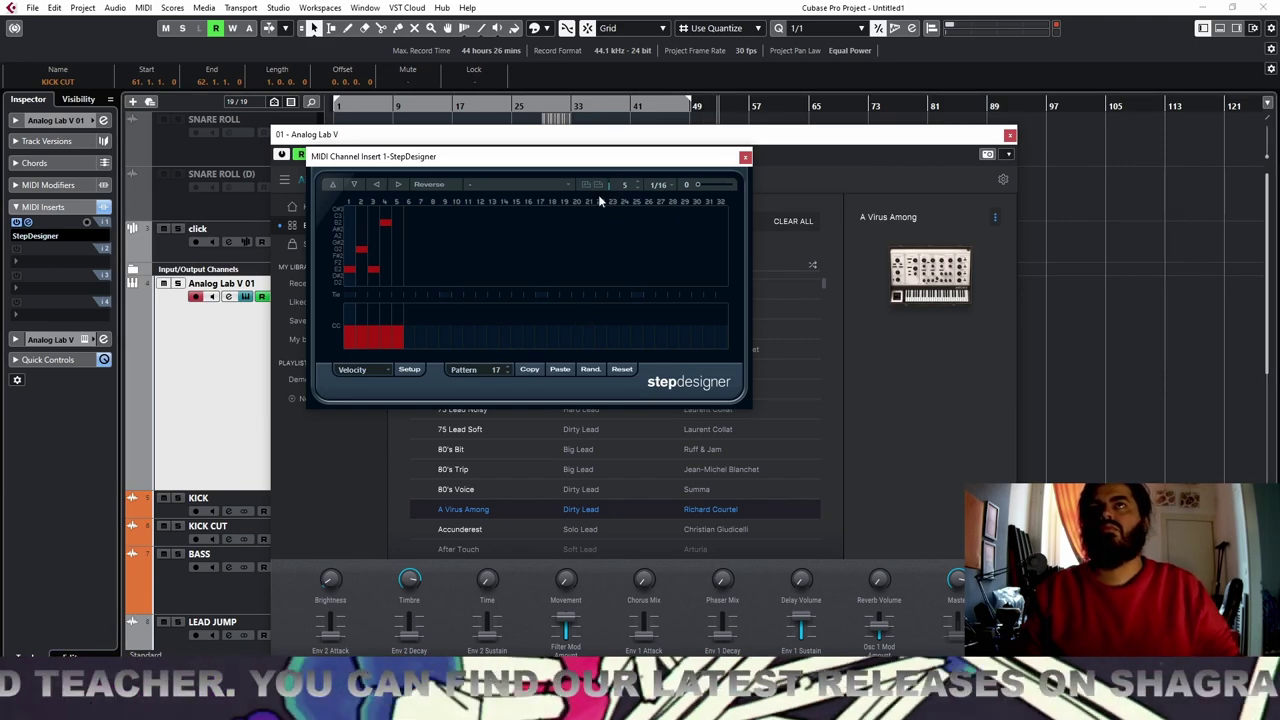
left_click(636, 188)
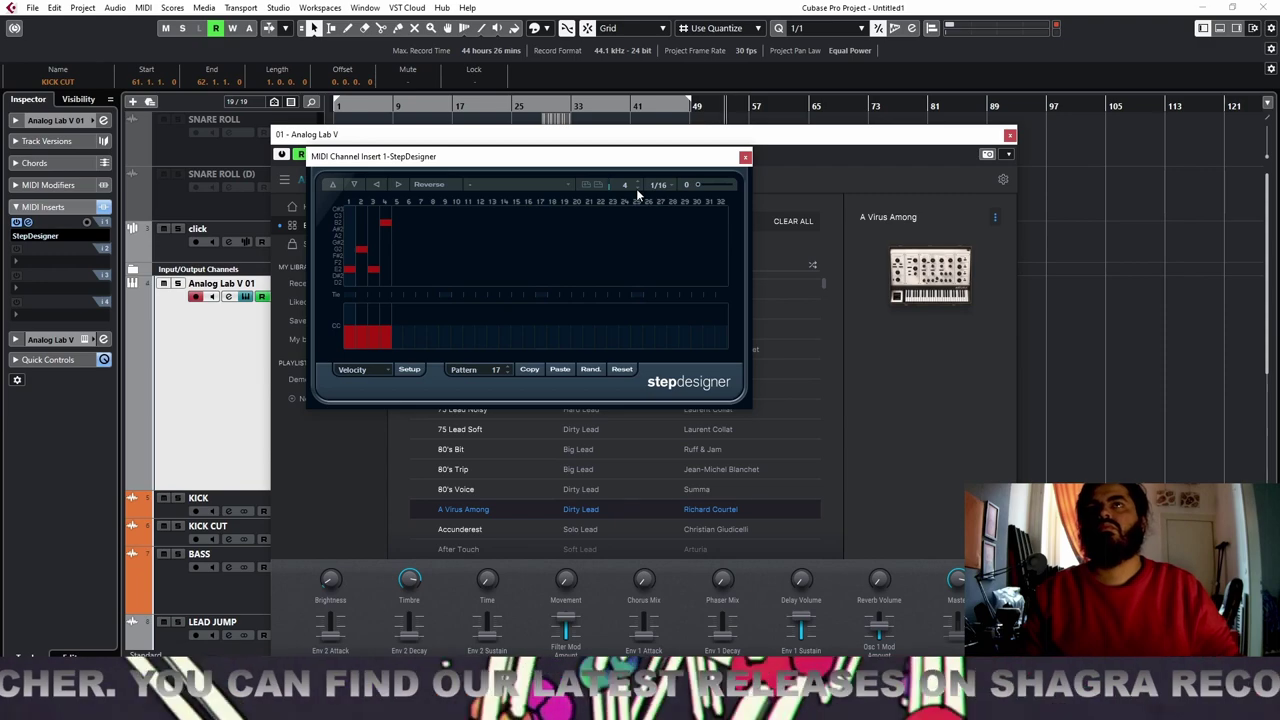
left_click(636, 188)
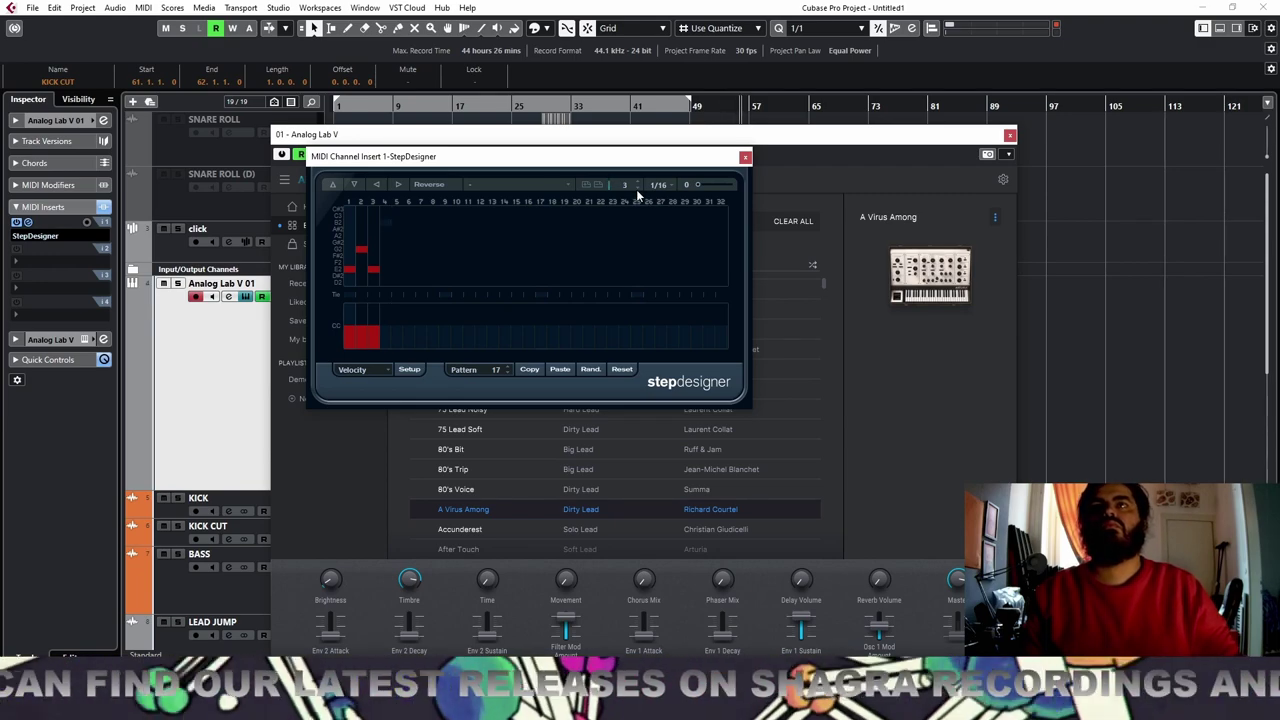
scroll(636, 189, "up", 2)
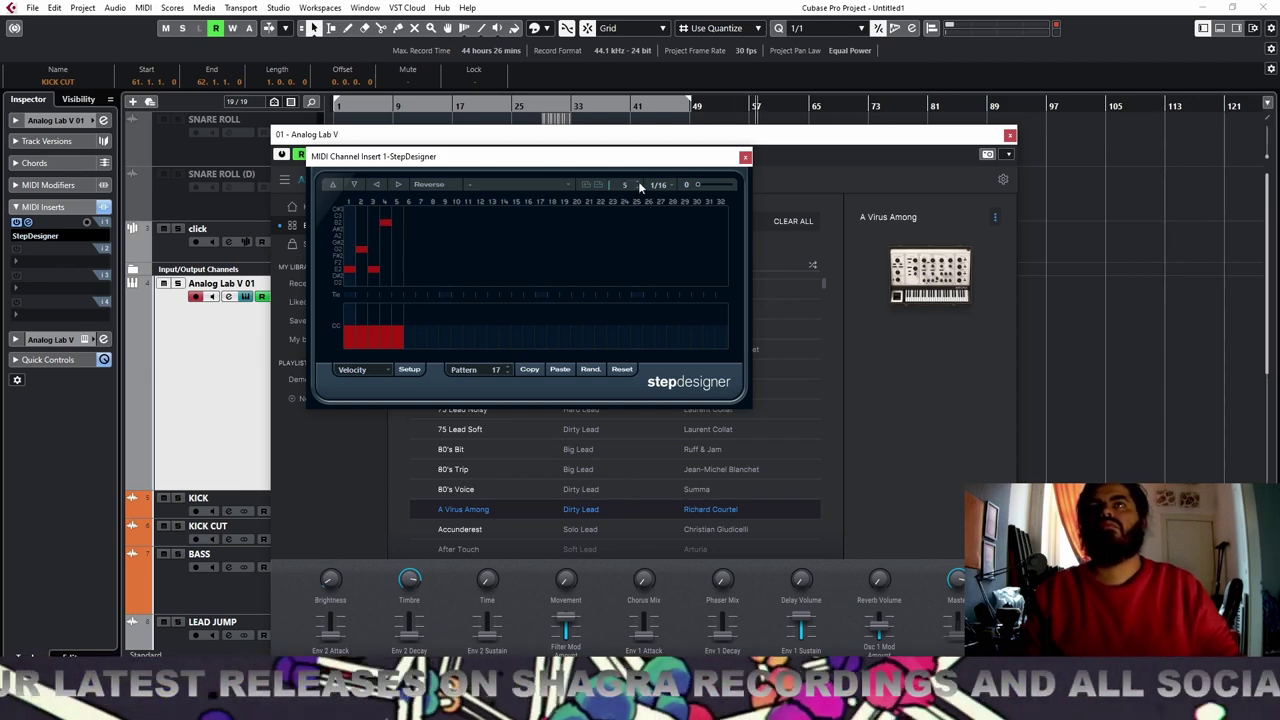
scroll(638, 183, "up", 1)
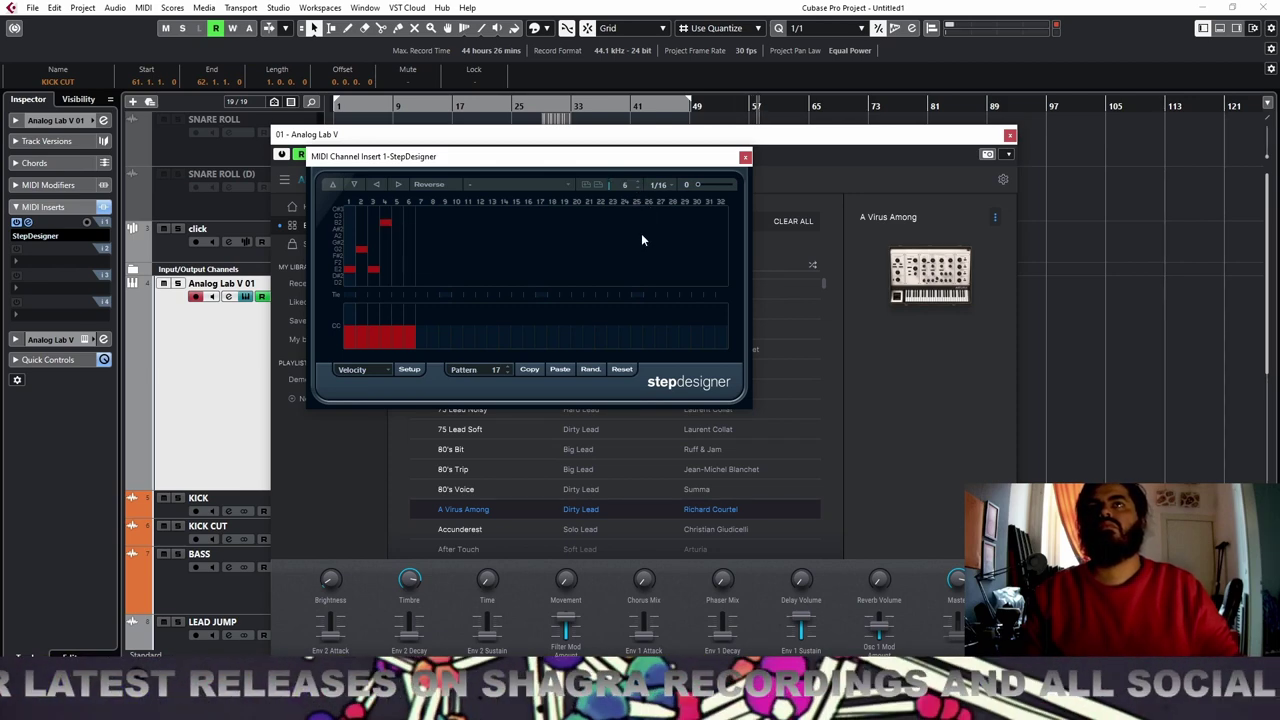
Try G2, E2 and C#2 on step 6 before settling on D2, and put E2 on step 5
left_click(410, 250)
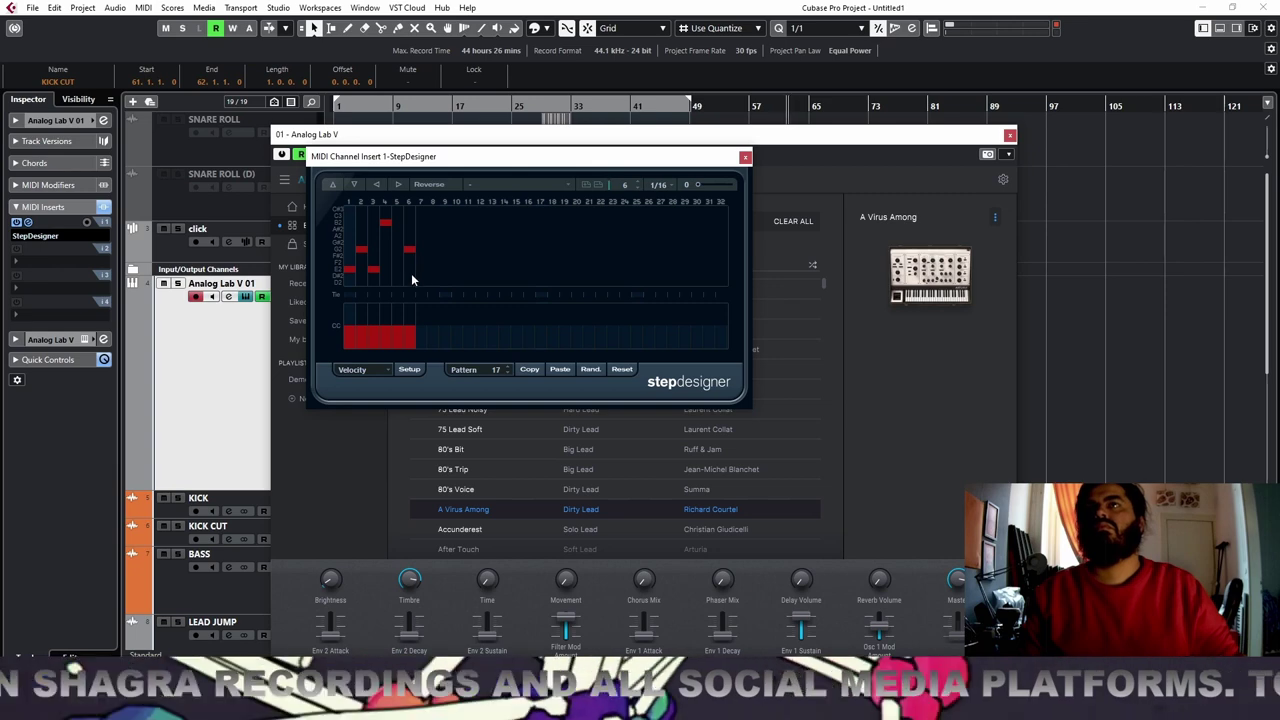
left_click(411, 269)
scroll(448, 256, "down", 1)
scroll(407, 268, "down", 1)
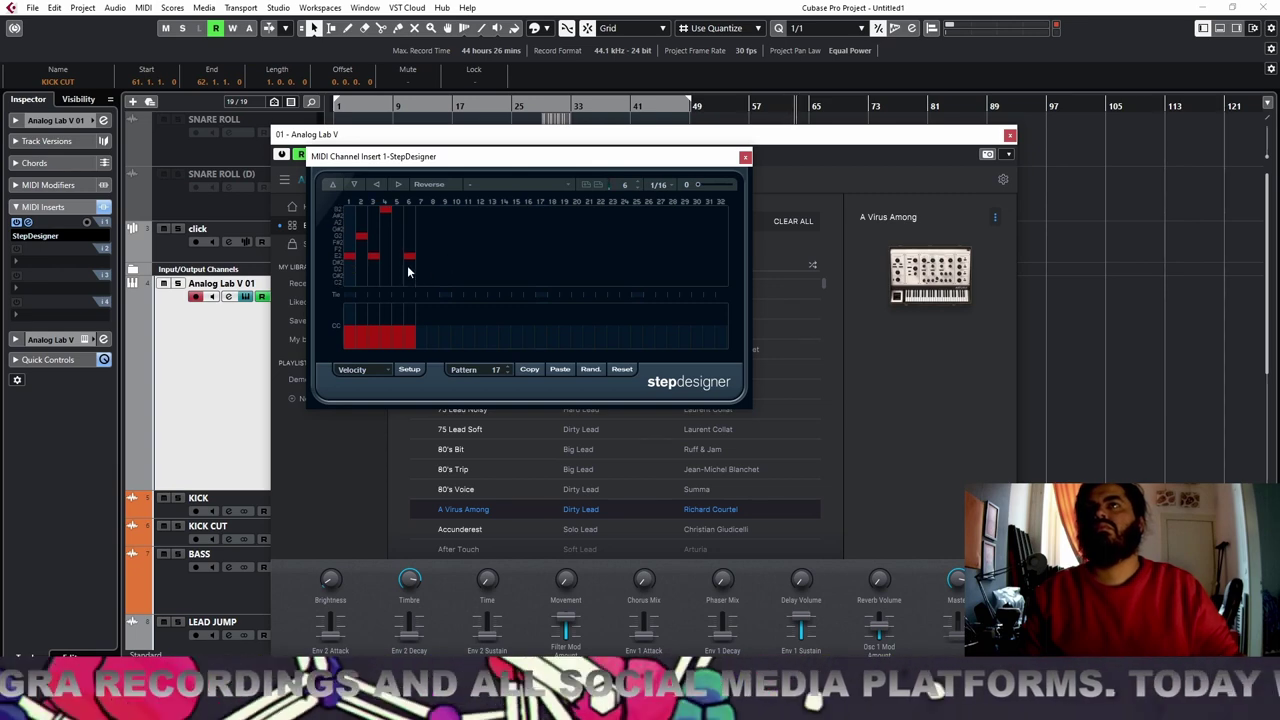
left_click(408, 270)
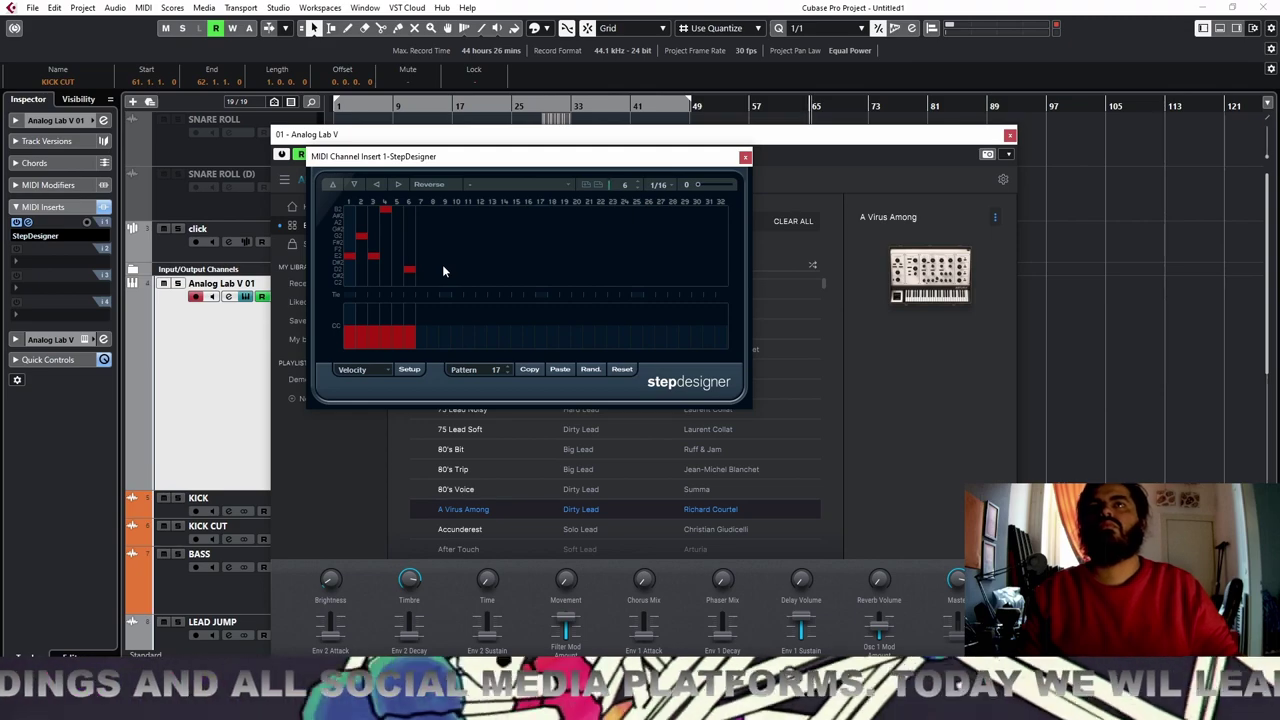
left_click(409, 277)
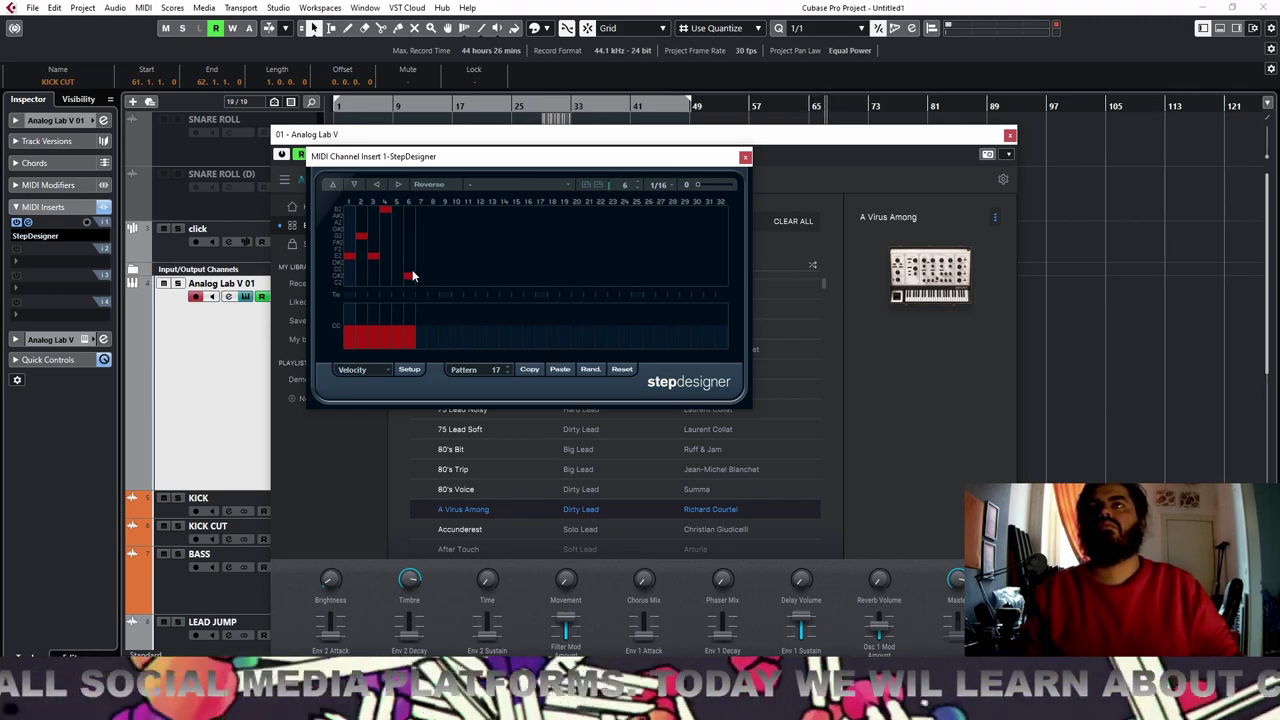
left_click(409, 270)
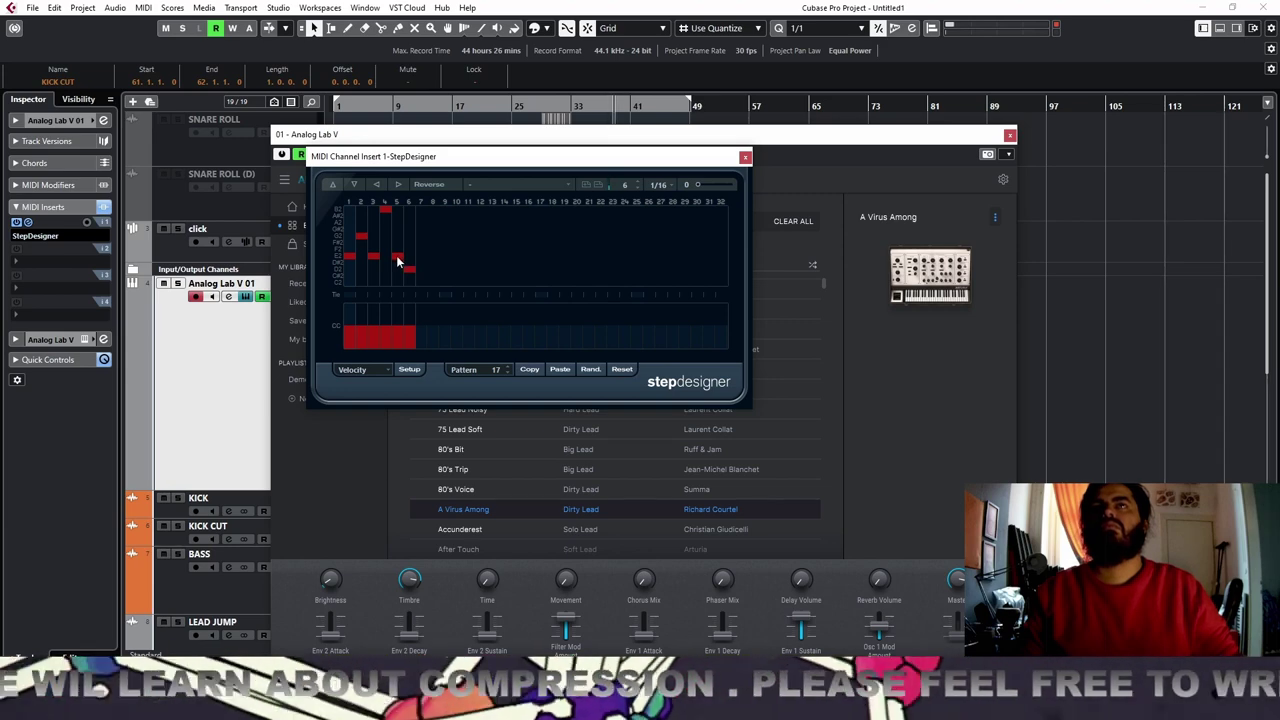
Close StepDesigner and, with the Analog Lab V 01 track soloed, step past Accunderest to the After Touch lead preset
left_click(745, 157)
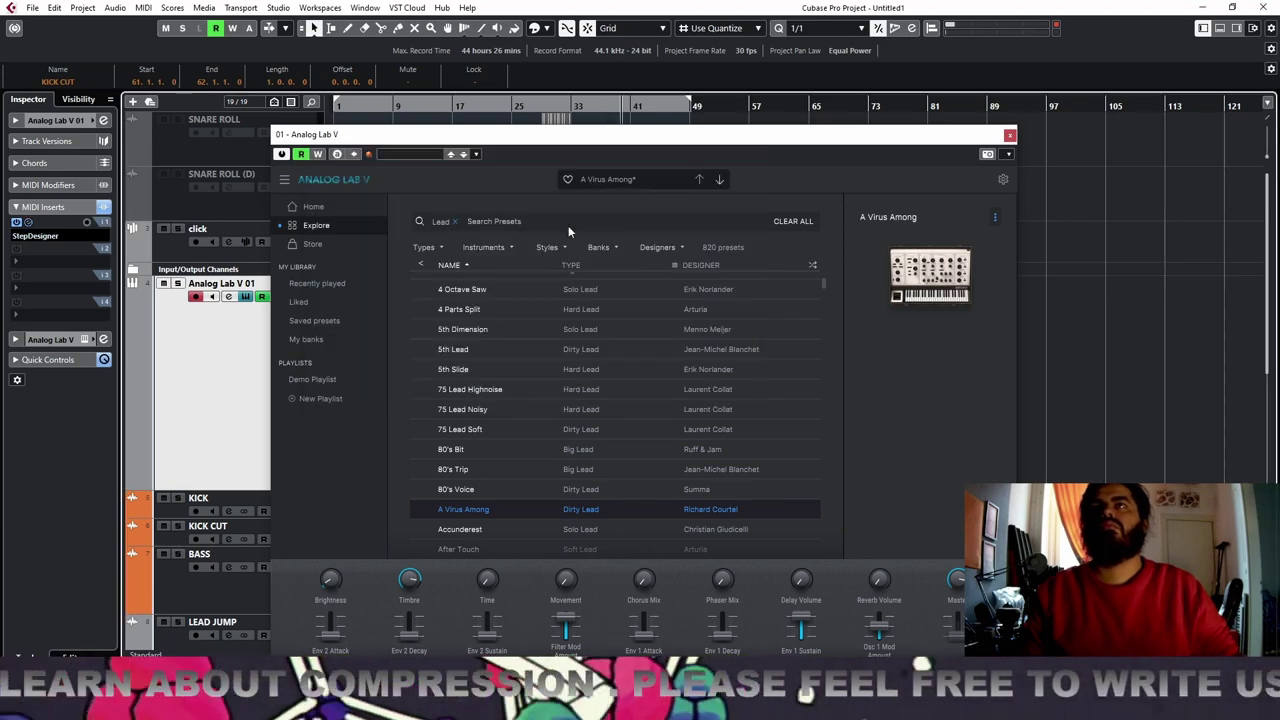
left_click(178, 284)
left_click(721, 180)
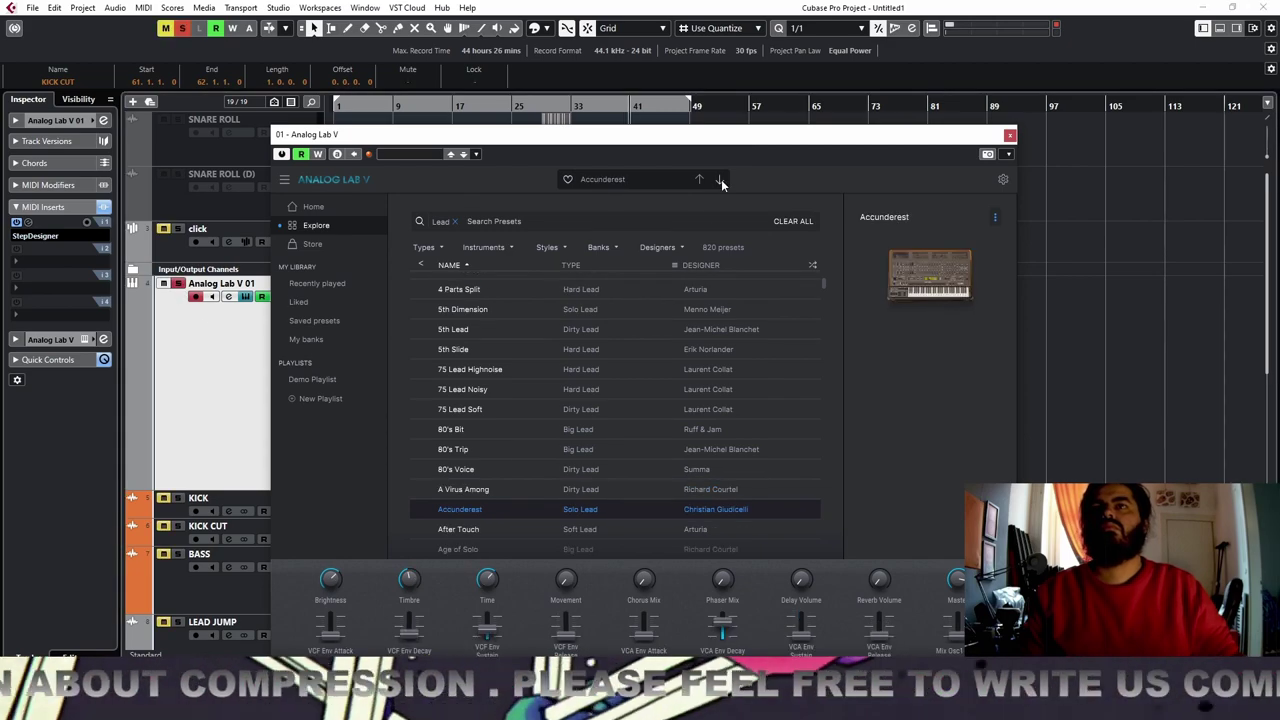
mouse_move(332, 580)
left_mouse_down()
mouse_move(332, 635)
mouse_move(331, 556)
left_mouse_up()
left_click(721, 179)
Unsolo the track, play from bar 33, and raise After Touch's Delay Volume to 0.736 and its Brightness slightly
left_click(178, 283)
left_click(573, 105)
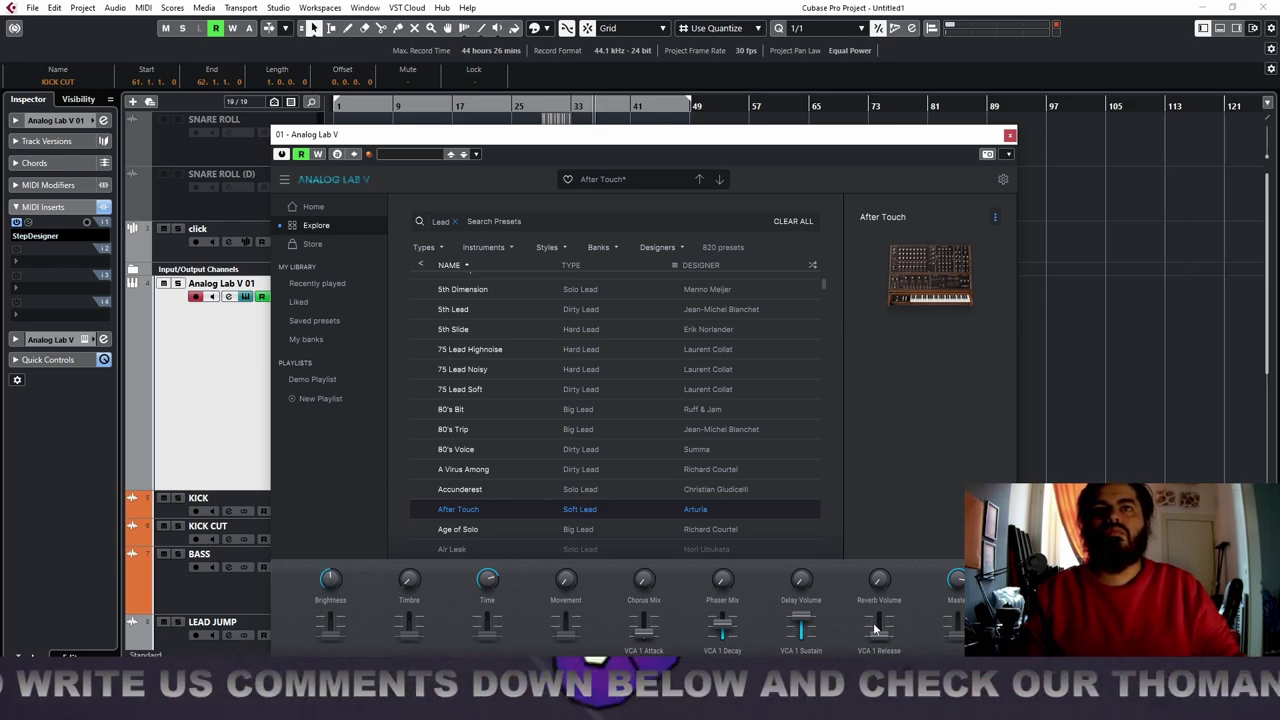
left_click_drag(801, 580, 801, 553)
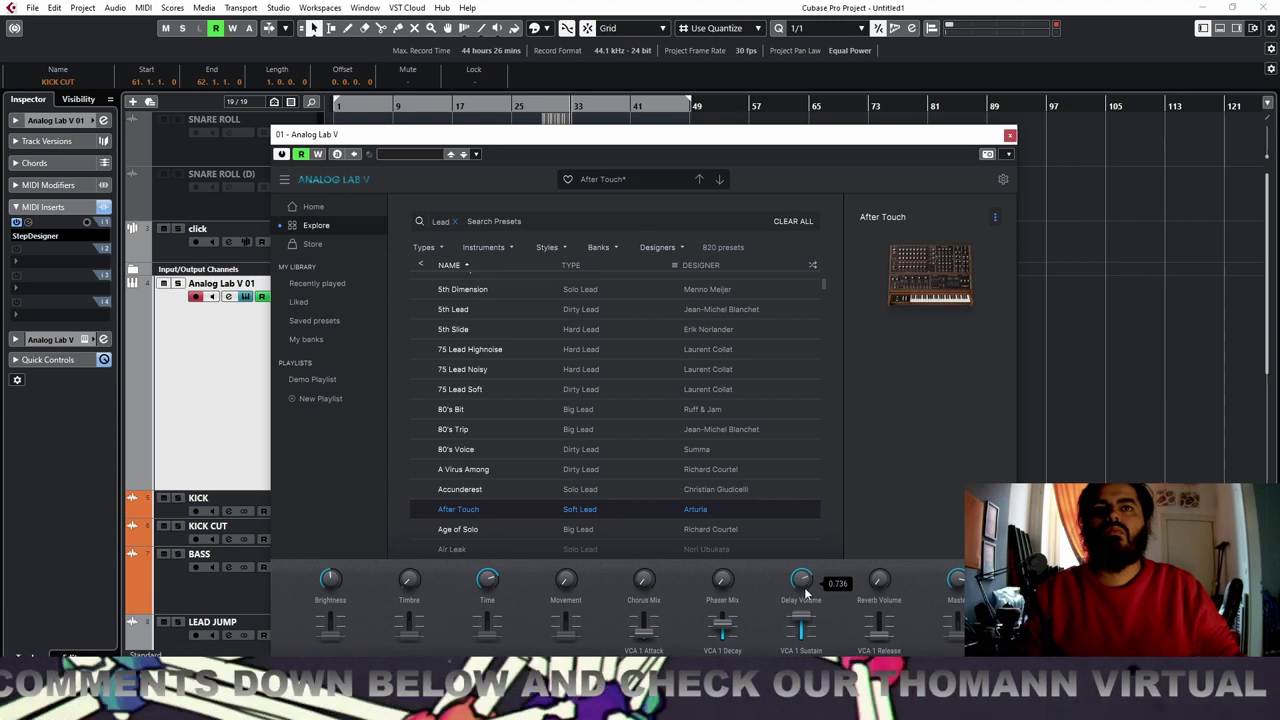
mouse_move(332, 580)
left_mouse_down()
mouse_move(332, 602)
mouse_move(332, 575)
left_mouse_up()
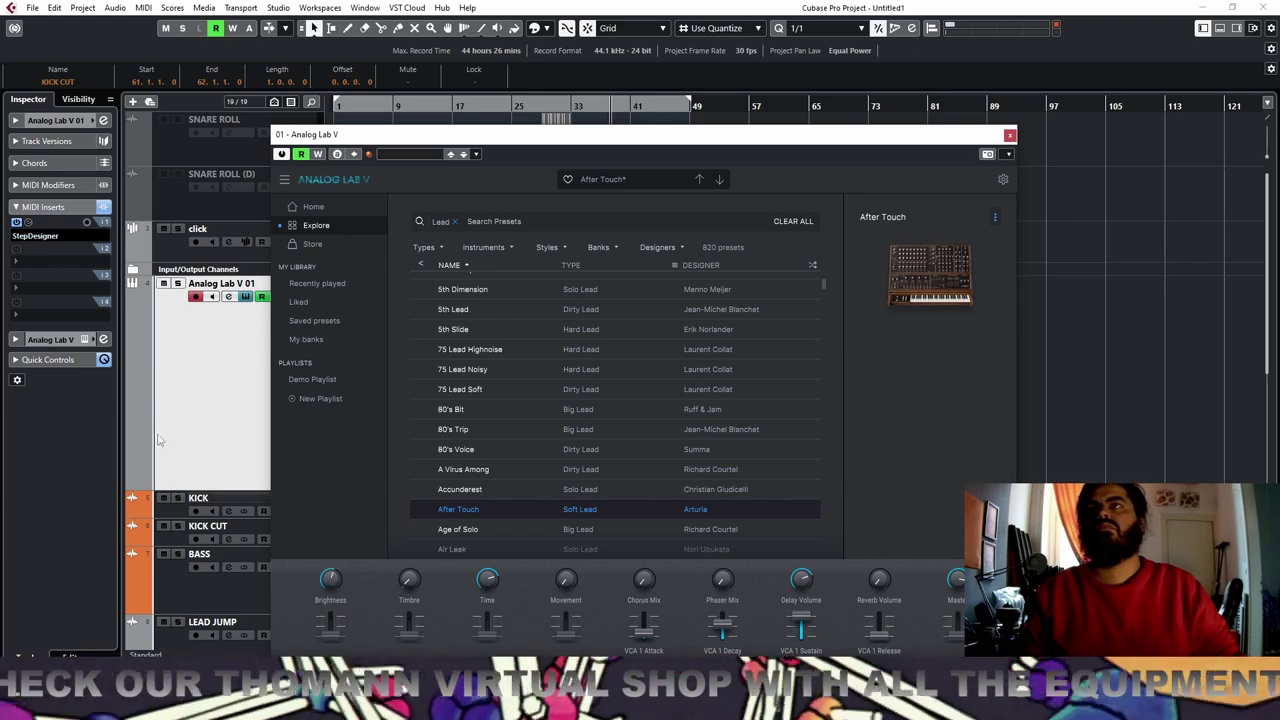
Reopen StepDesigner, copy pattern 17 and paste it into patterns 13 and 15
left_click(29, 223)
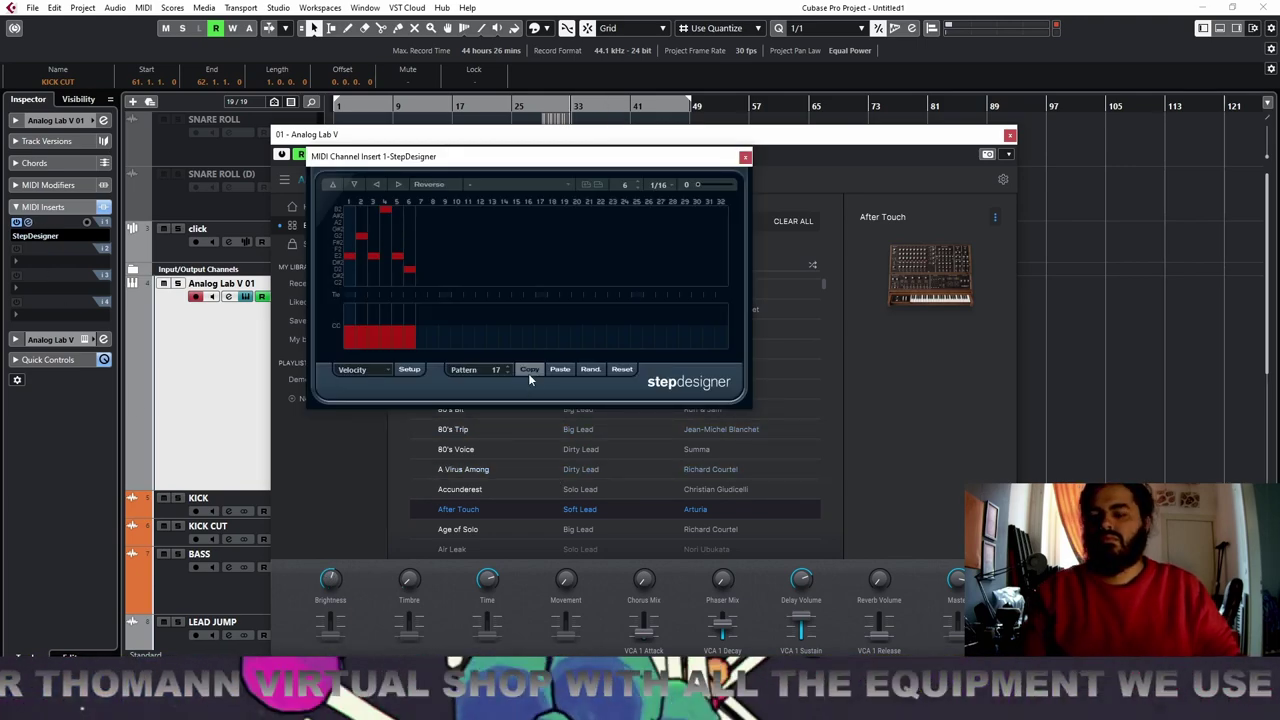
left_click(561, 370)
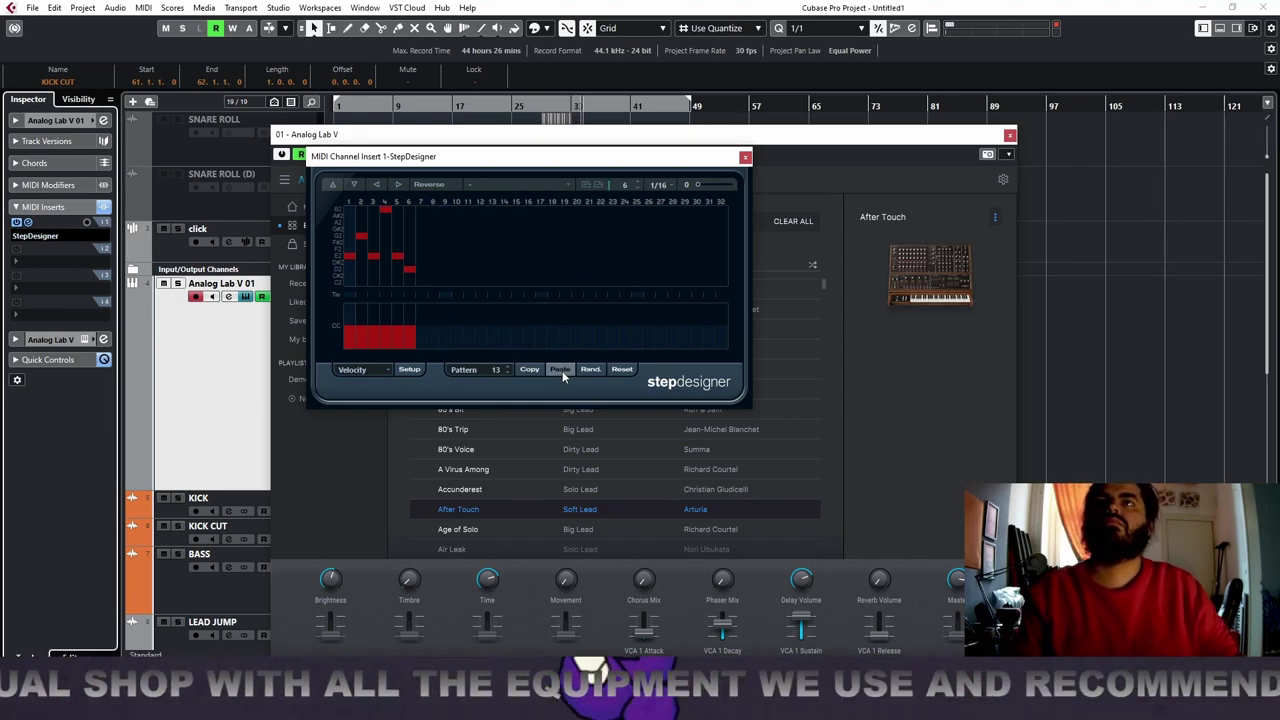
left_click(509, 369)
left_click(509, 369)
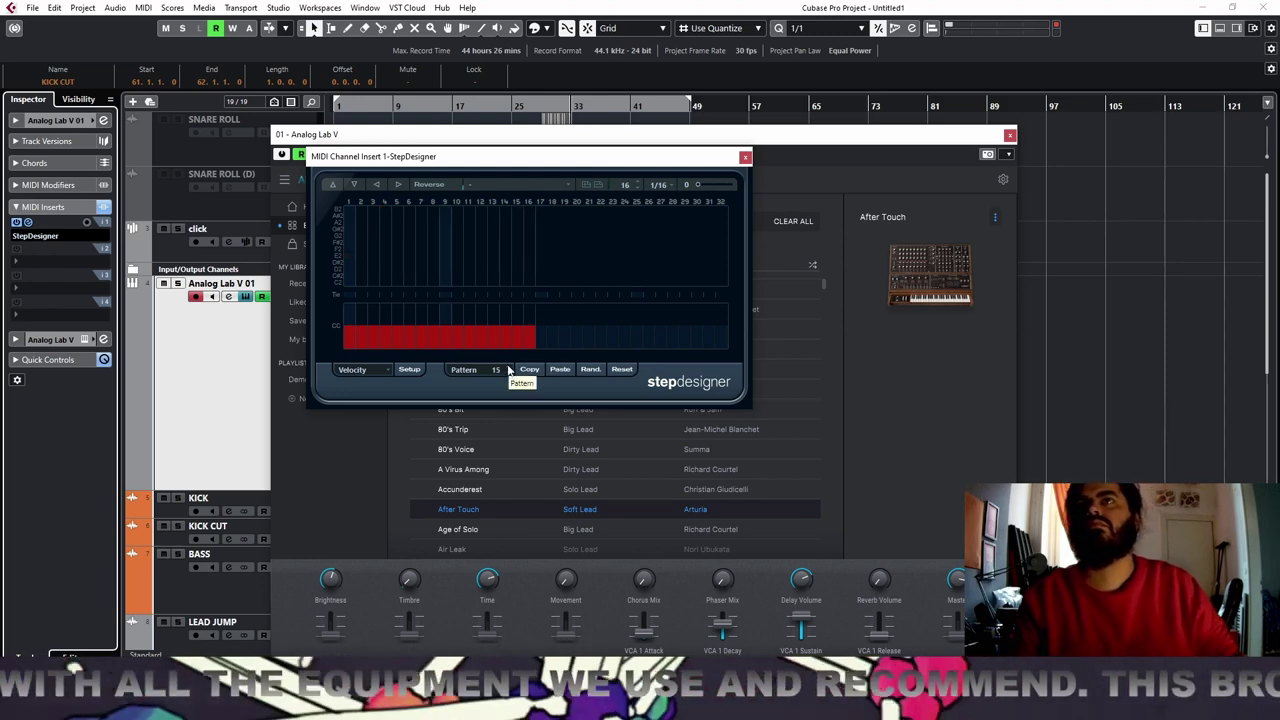
left_click(559, 370)
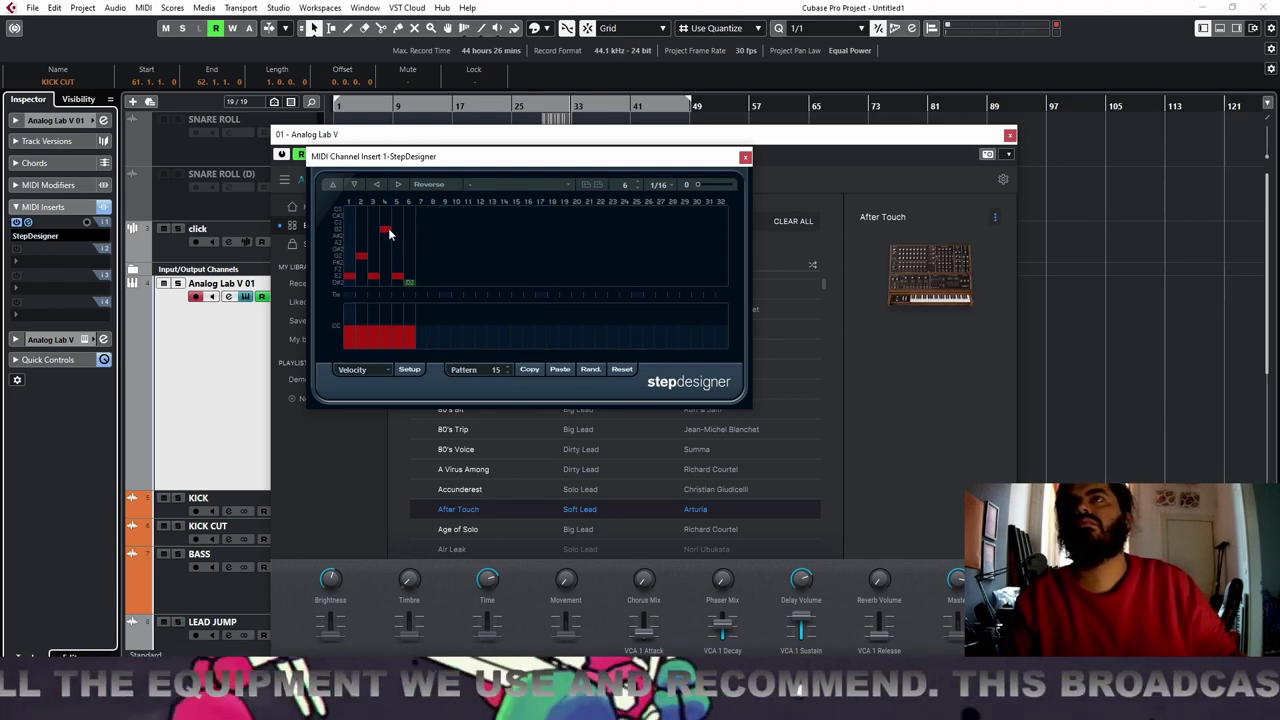
Raise the step 4 note of pattern 15 to D3 and close the StepDesigner and Analog Lab V windows
left_click(387, 223)
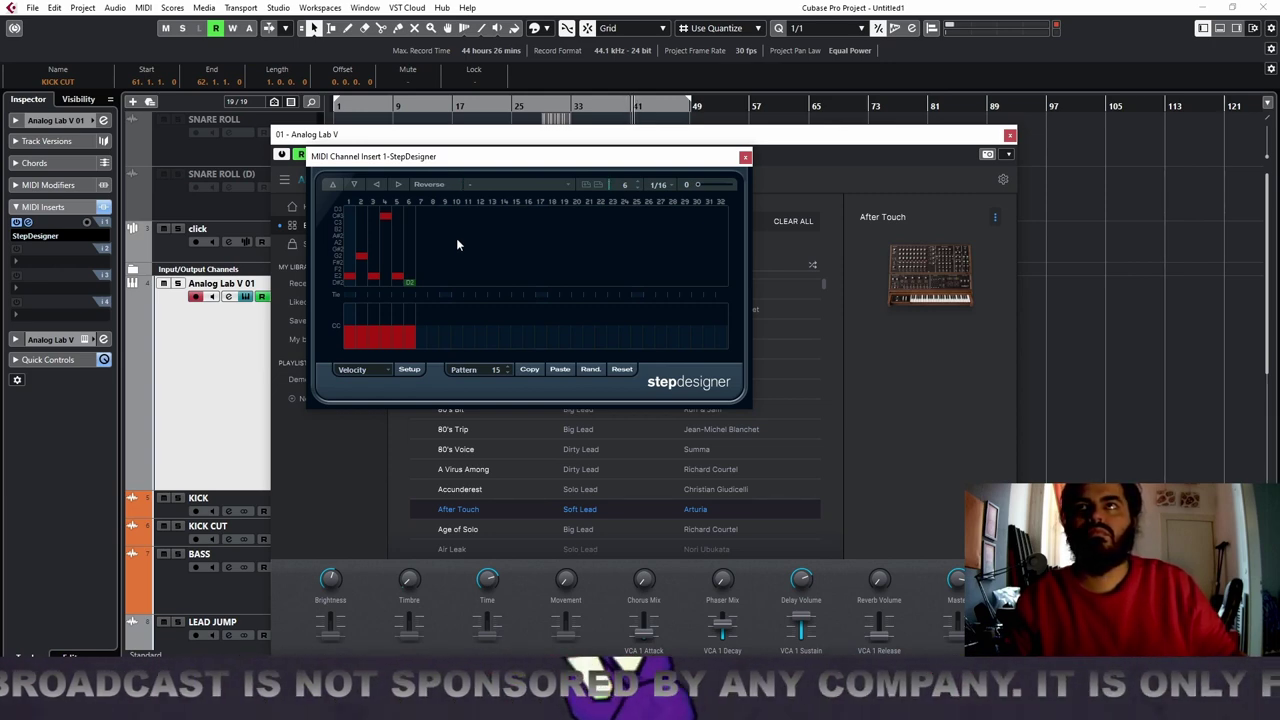
scroll(415, 230, "up", 2)
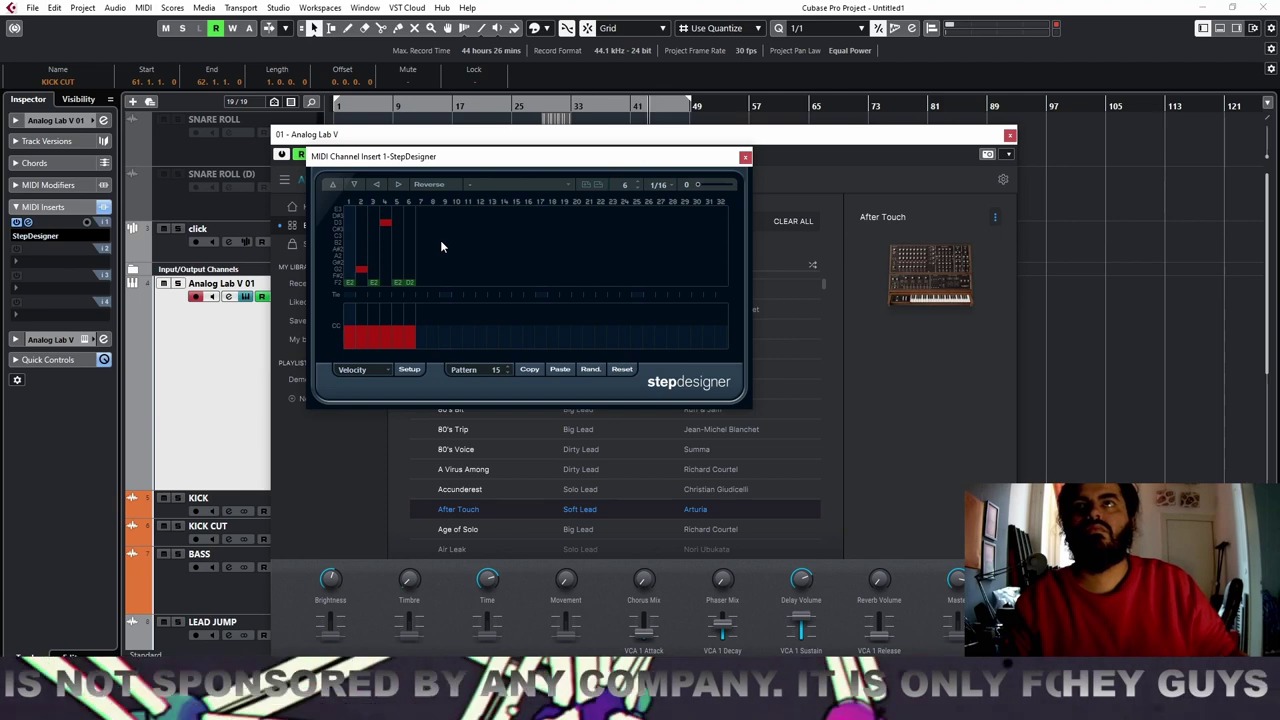
left_click(745, 157)
left_click(1010, 134)
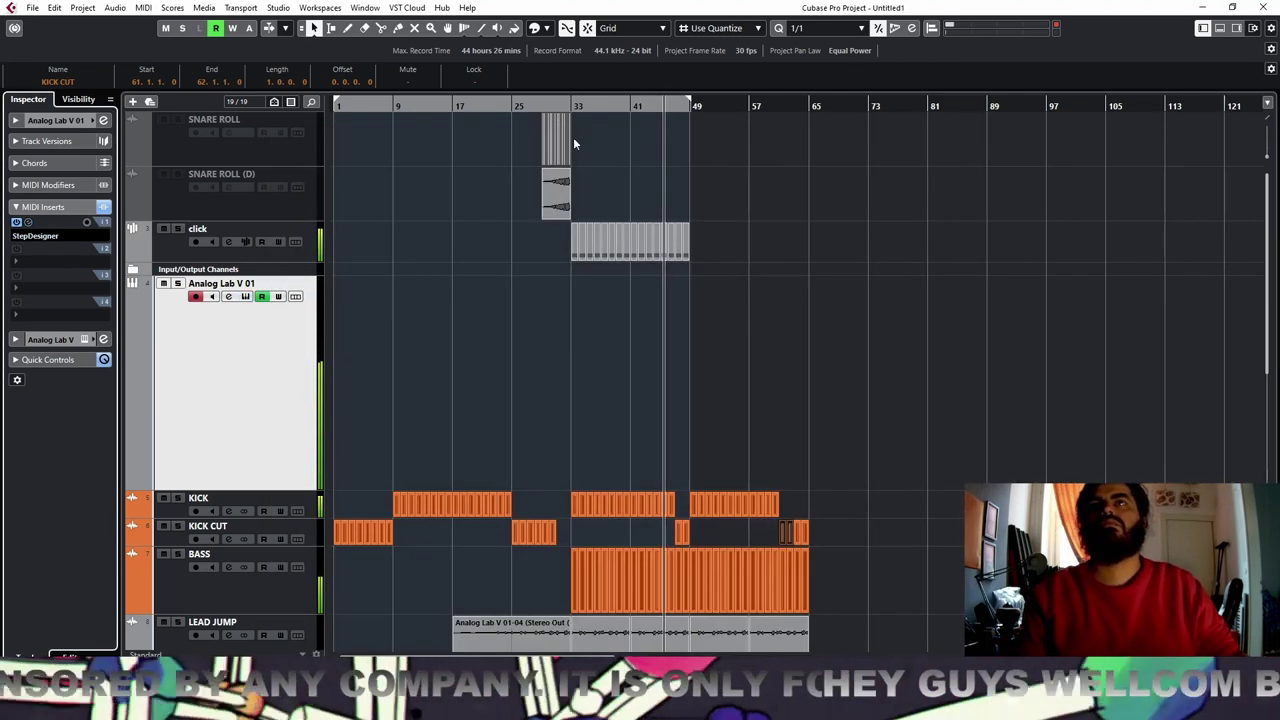
Audition the arrangement with the new lead from bar 33 and again from about bar 47
left_click(568, 107)
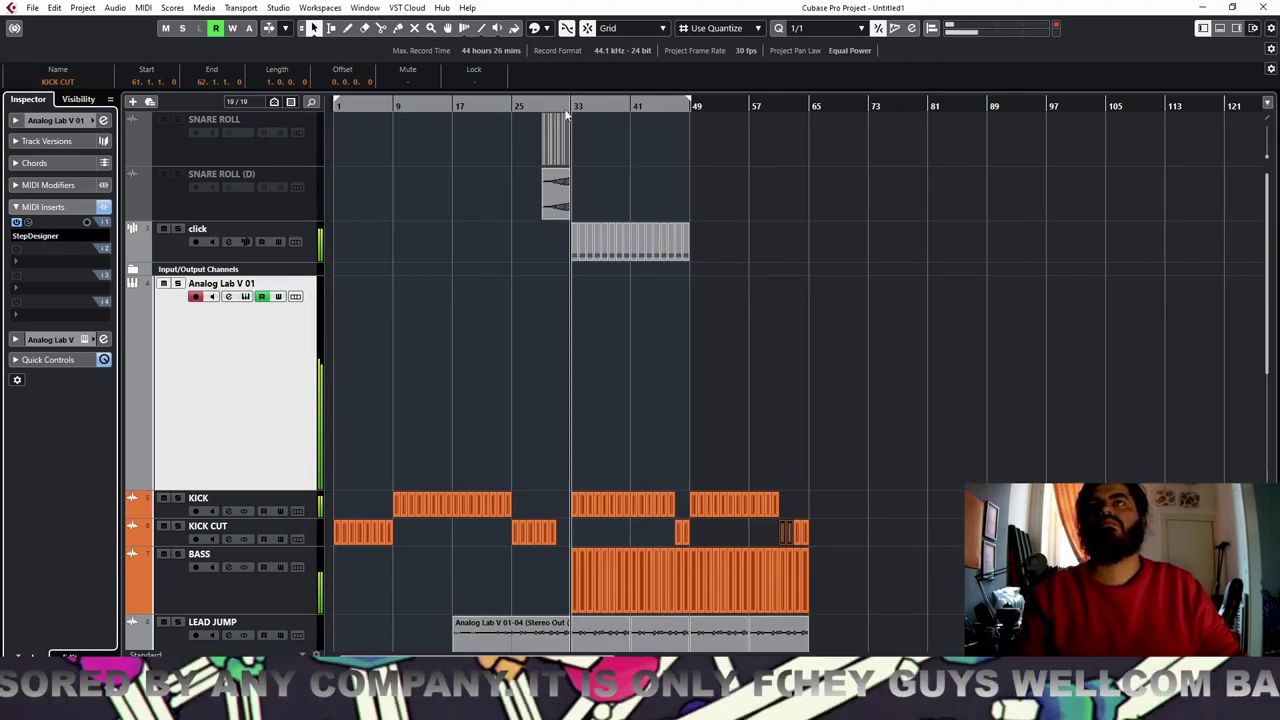
left_click(673, 106)
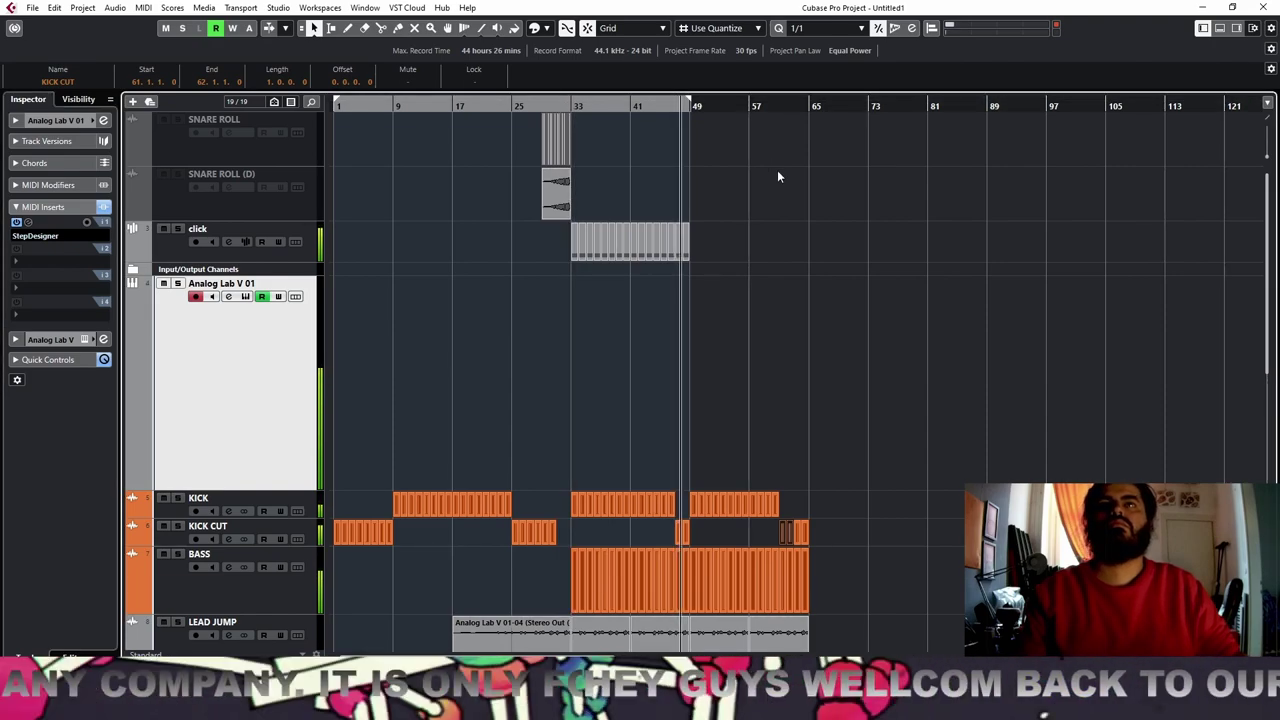
key("space")
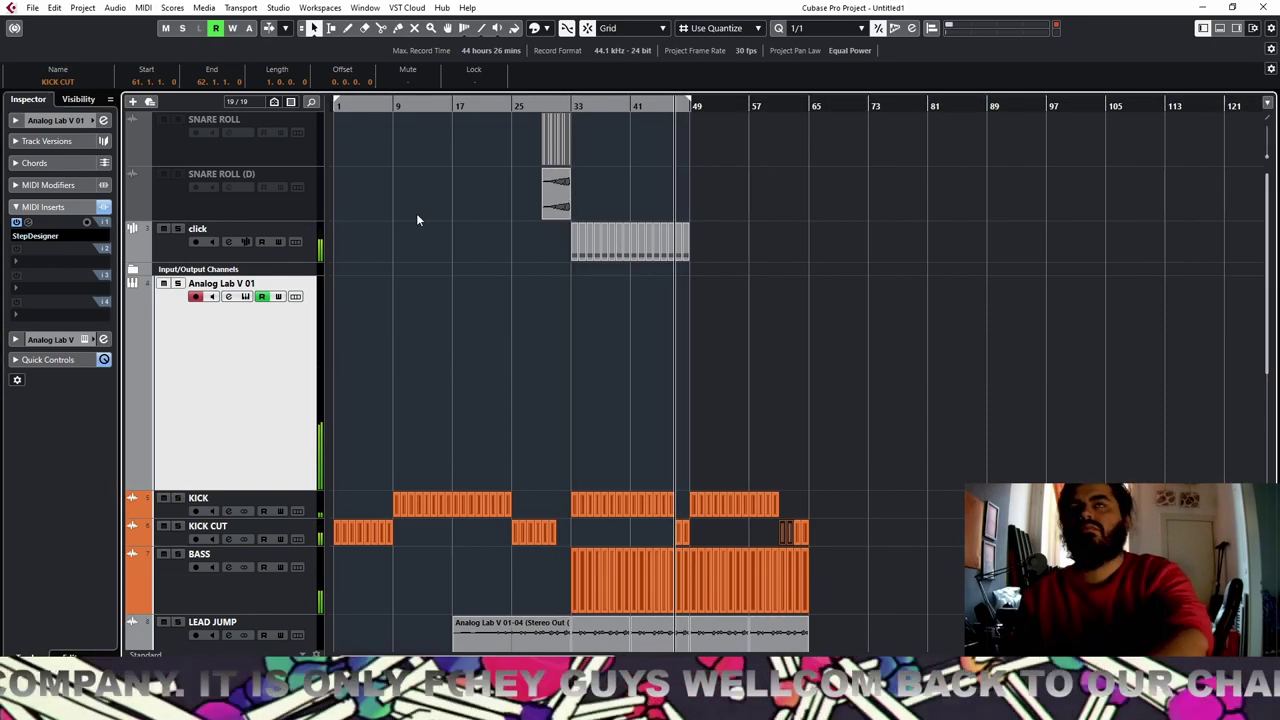
Record the pattern-switching notes on the Analog Lab V 01 track from bar 47 to bar 60
key("KP_Multiply")
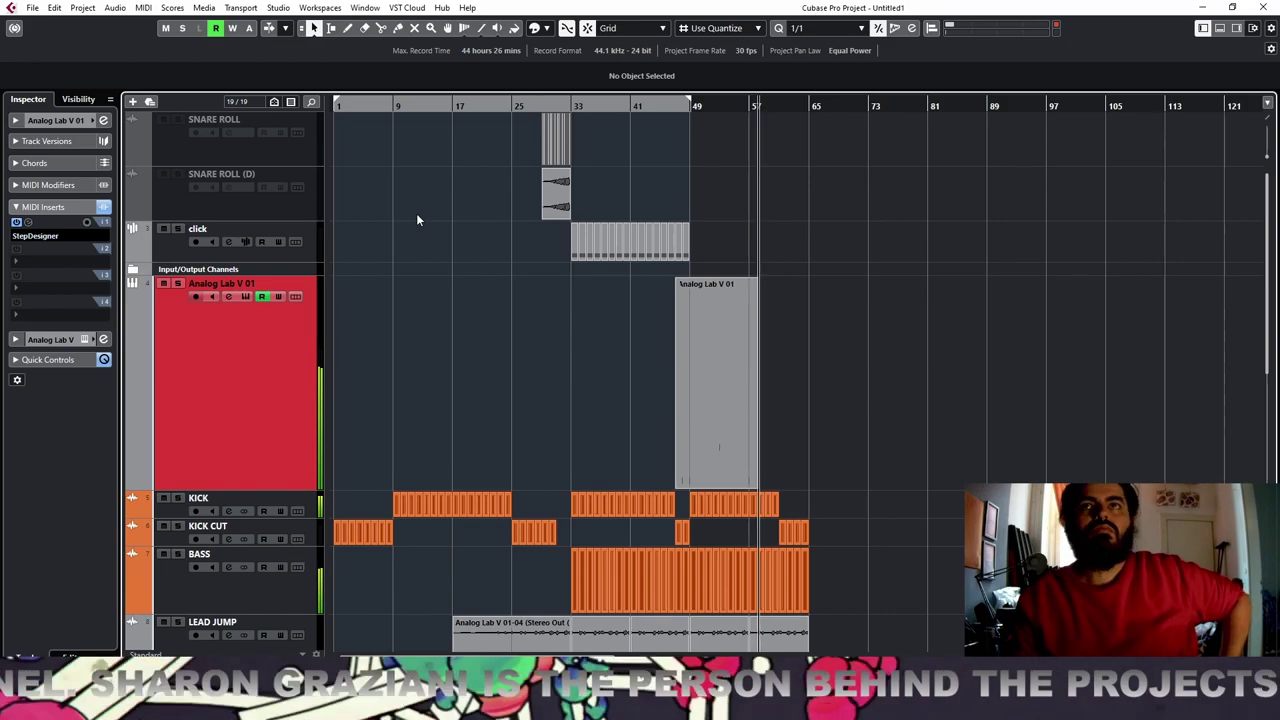
key("space")
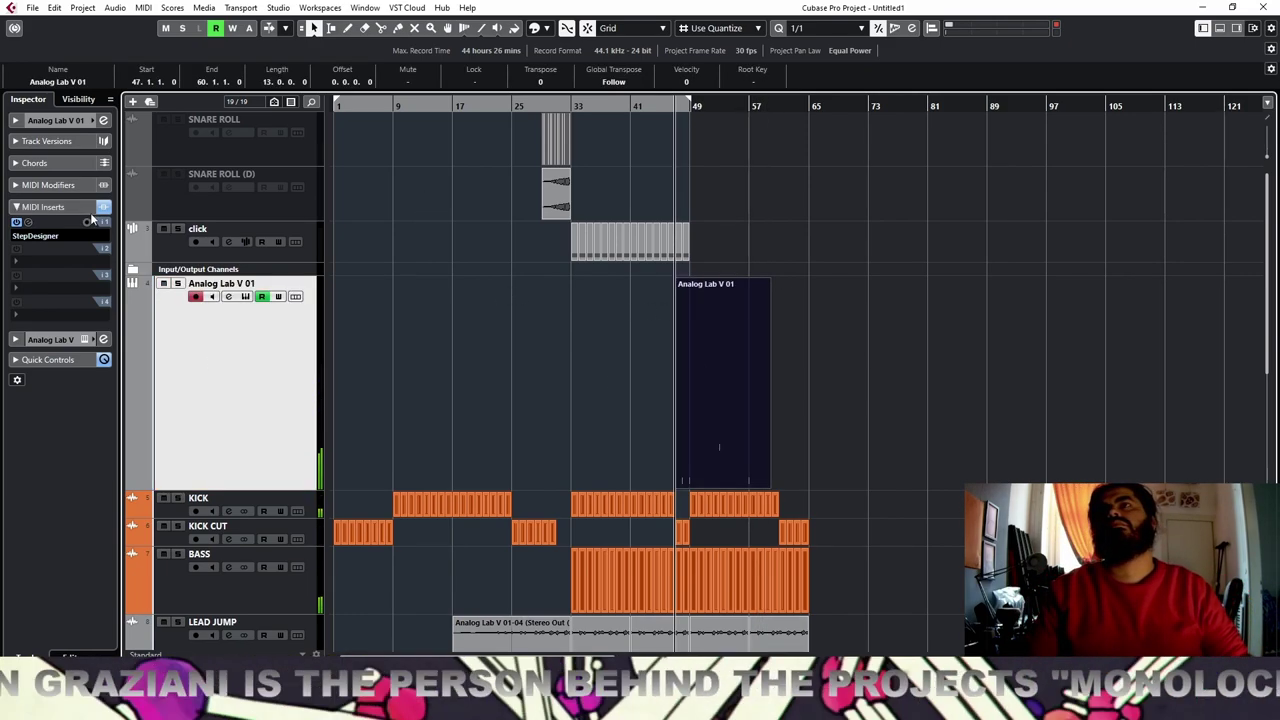
In StepDesigner, lower the step 4 note to C#3 while playing the arrangement from about bar 35, and close the window
left_click(29, 223)
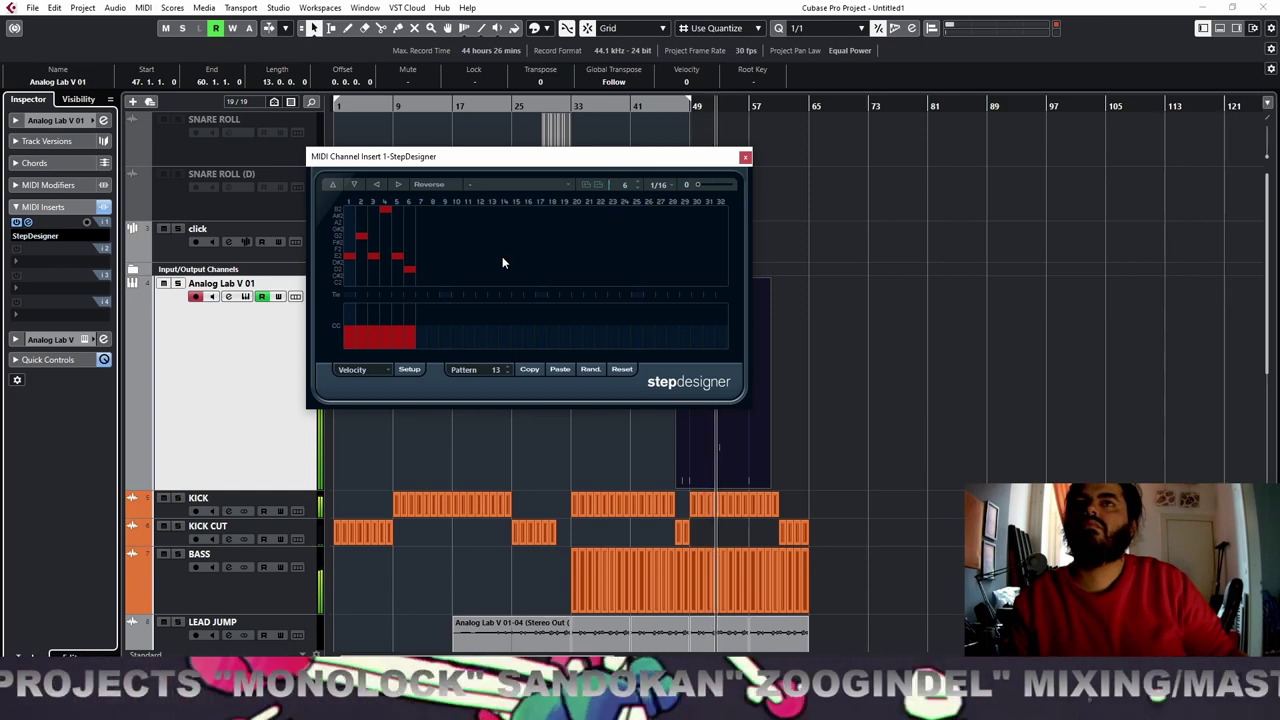
scroll(502, 262, "up", 4)
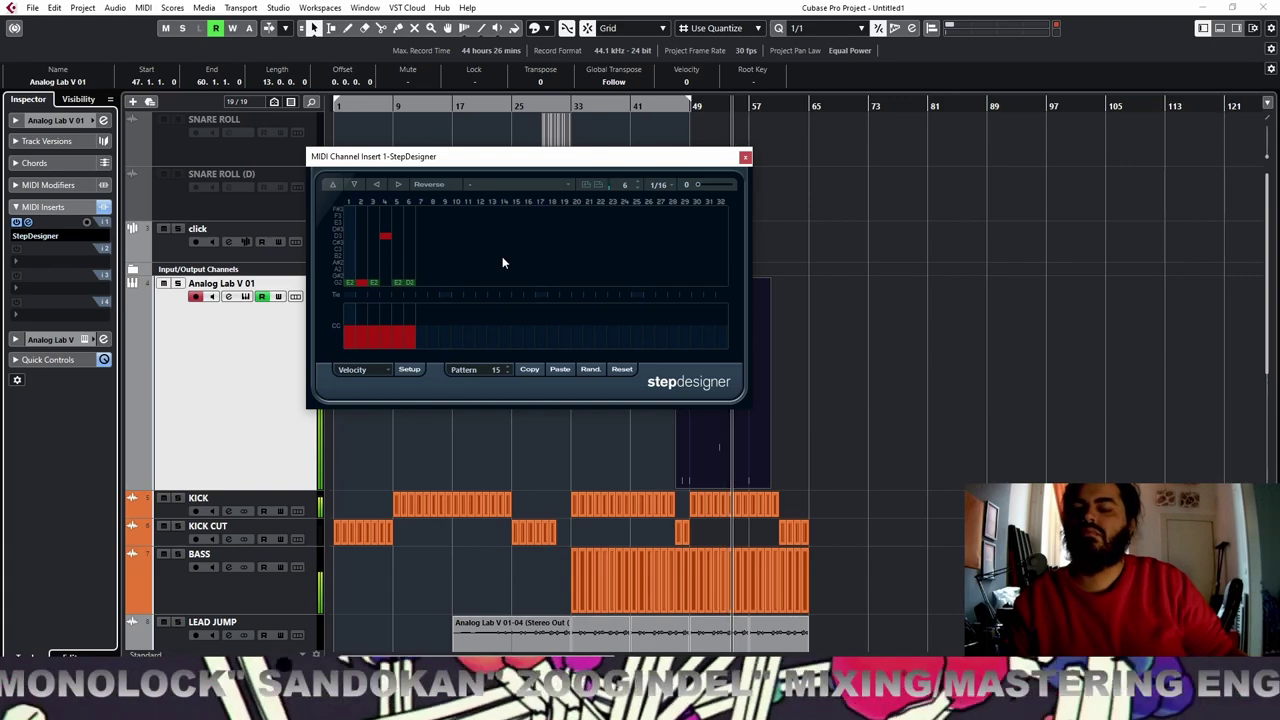
left_click(386, 256)
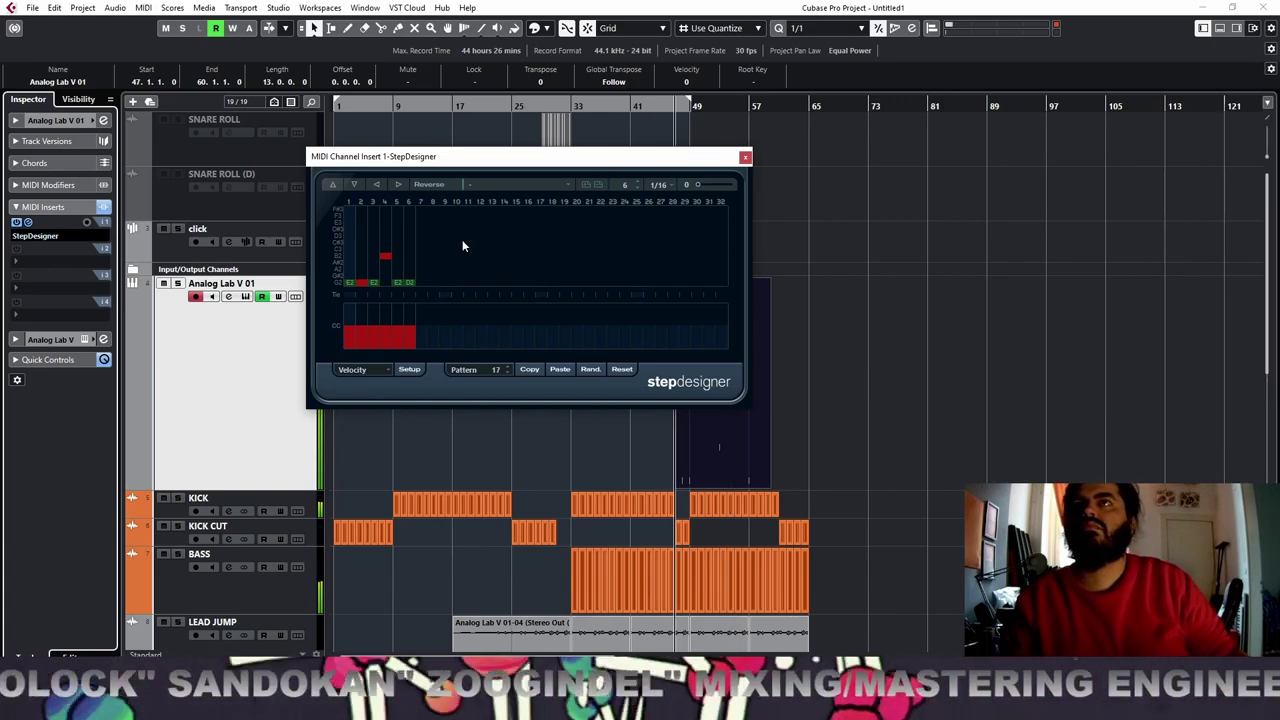
left_click(385, 257)
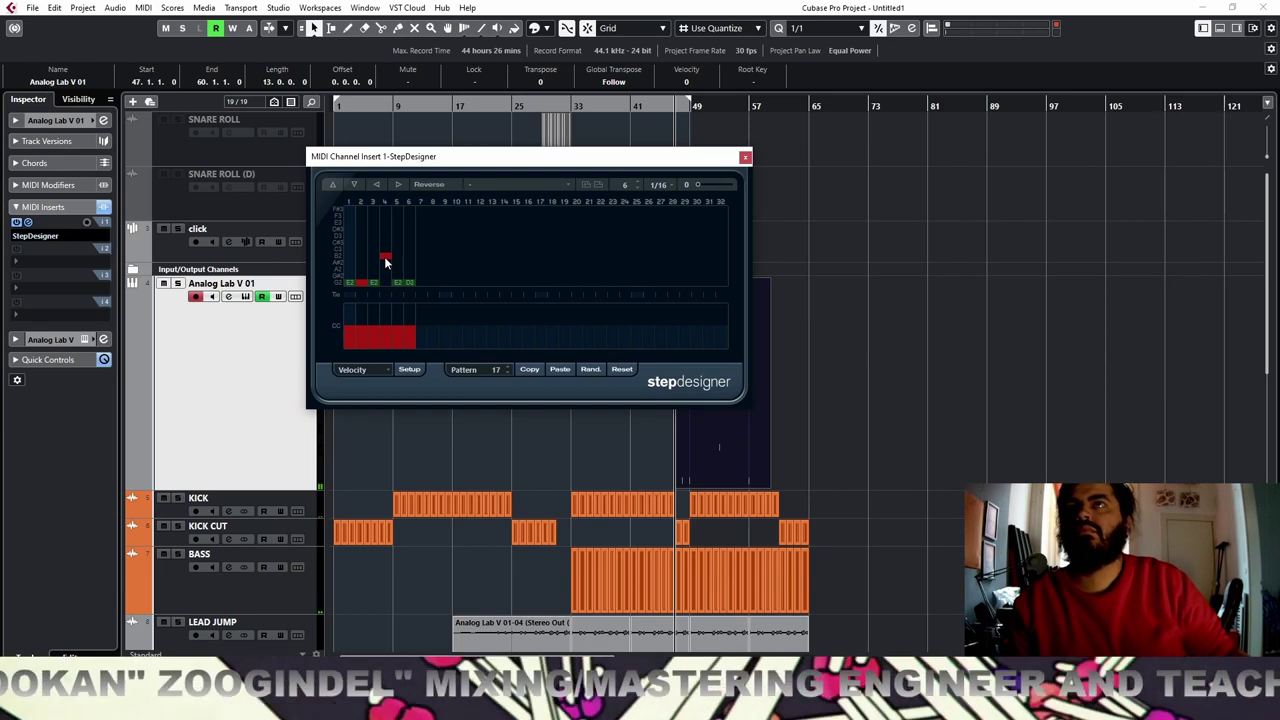
left_click(584, 106)
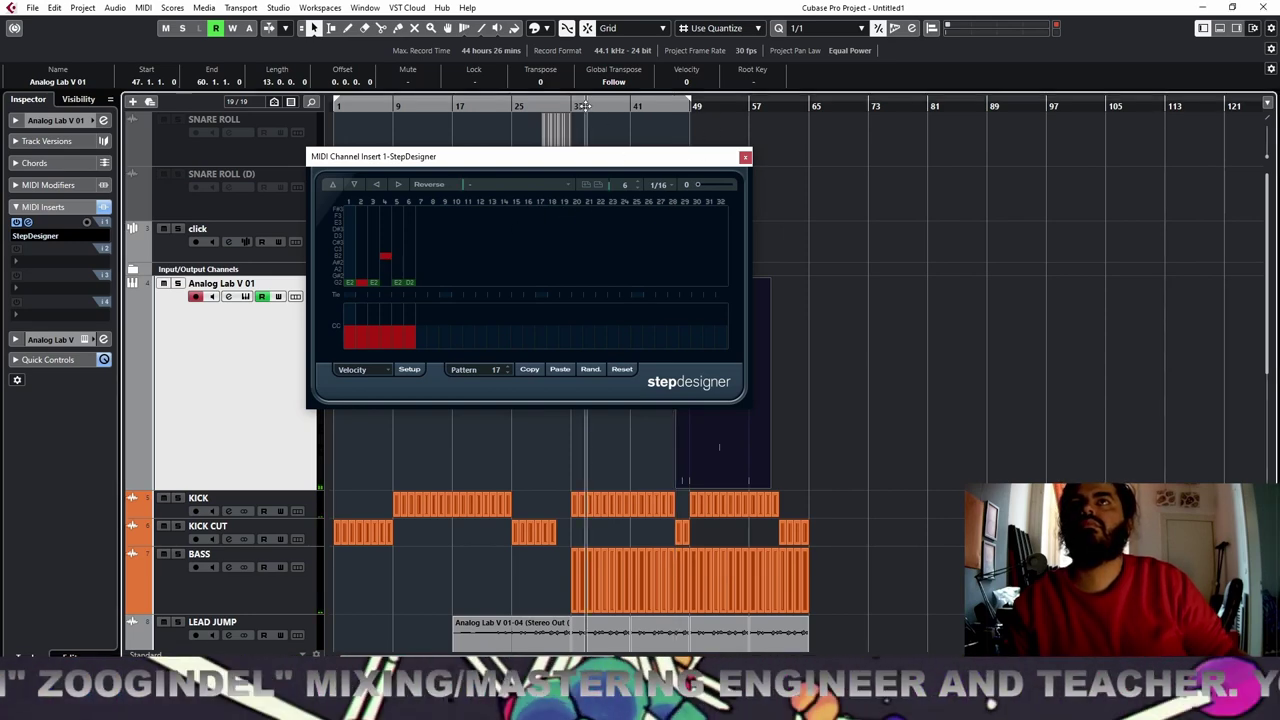
key("space")
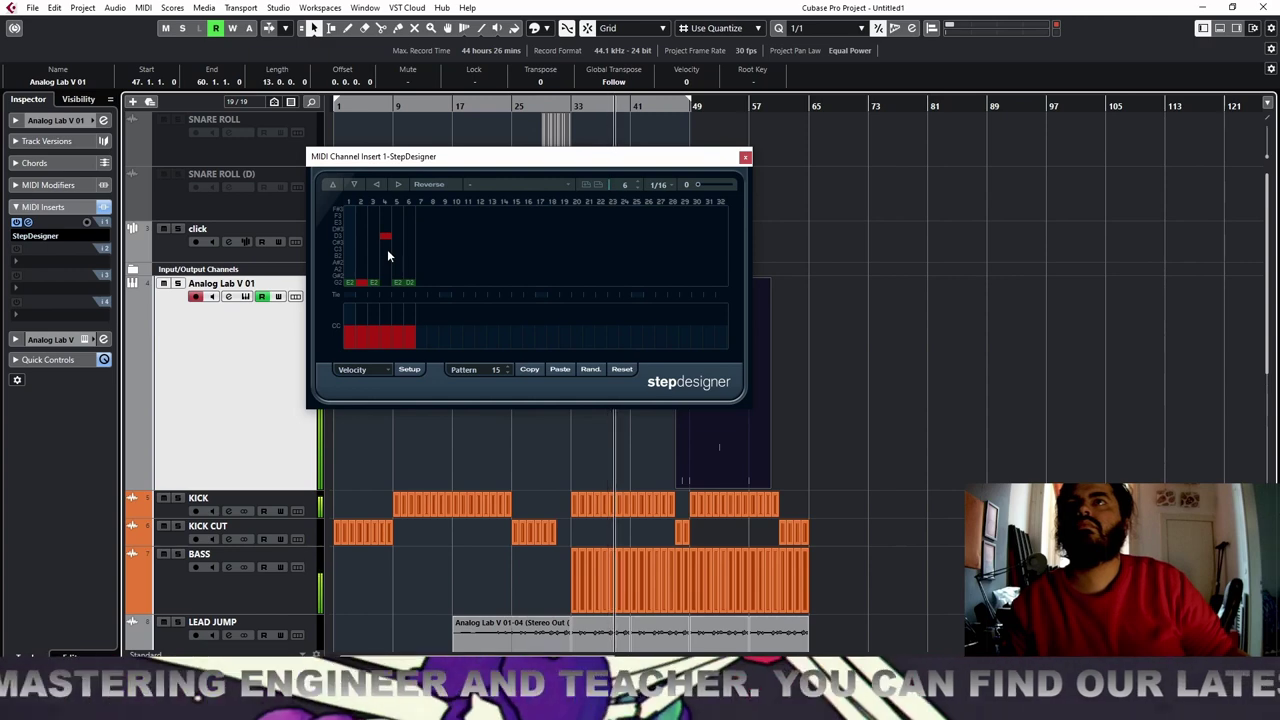
left_click_drag(385, 238, 386, 244)
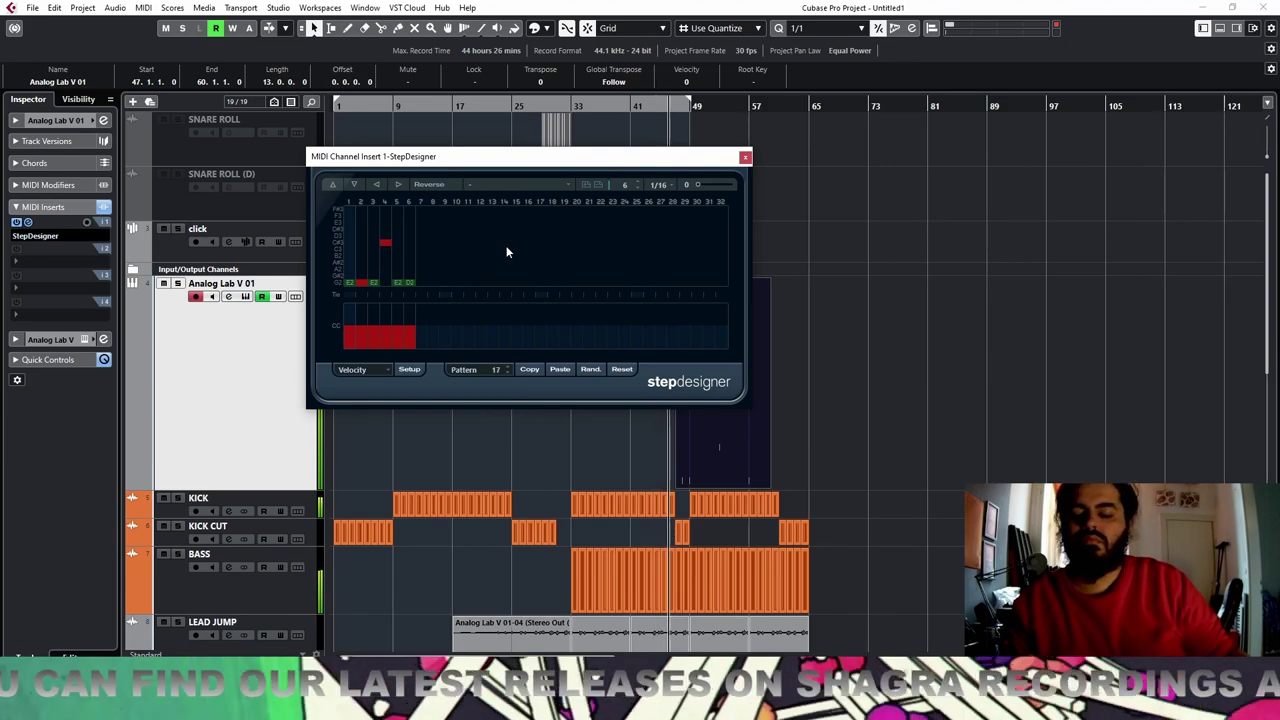
left_click(745, 158)
Open the recorded Analog Lab V 01 part for note editing around bars 49 to 60 and stop playback
left_click_drag(714, 108, 732, 132)
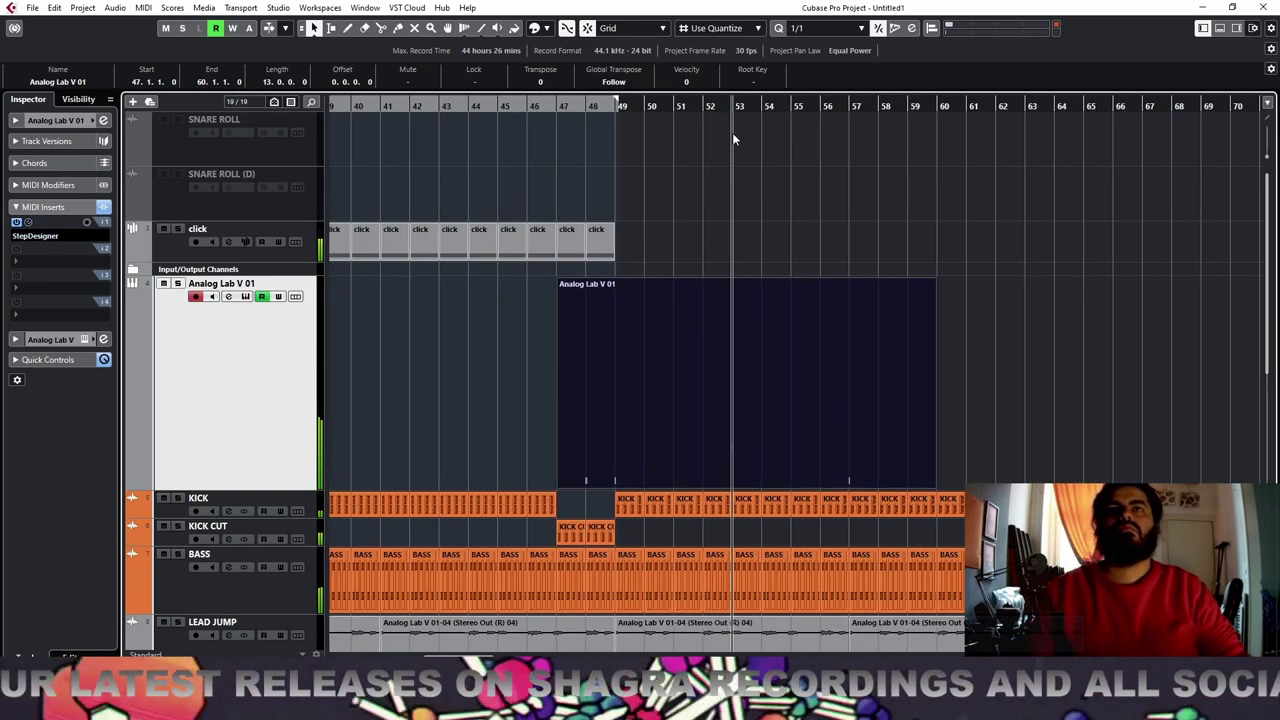
double_click(808, 339)
key("g")
key("g")
key("g")
key("g")
key("g")
key("g")
key("g")
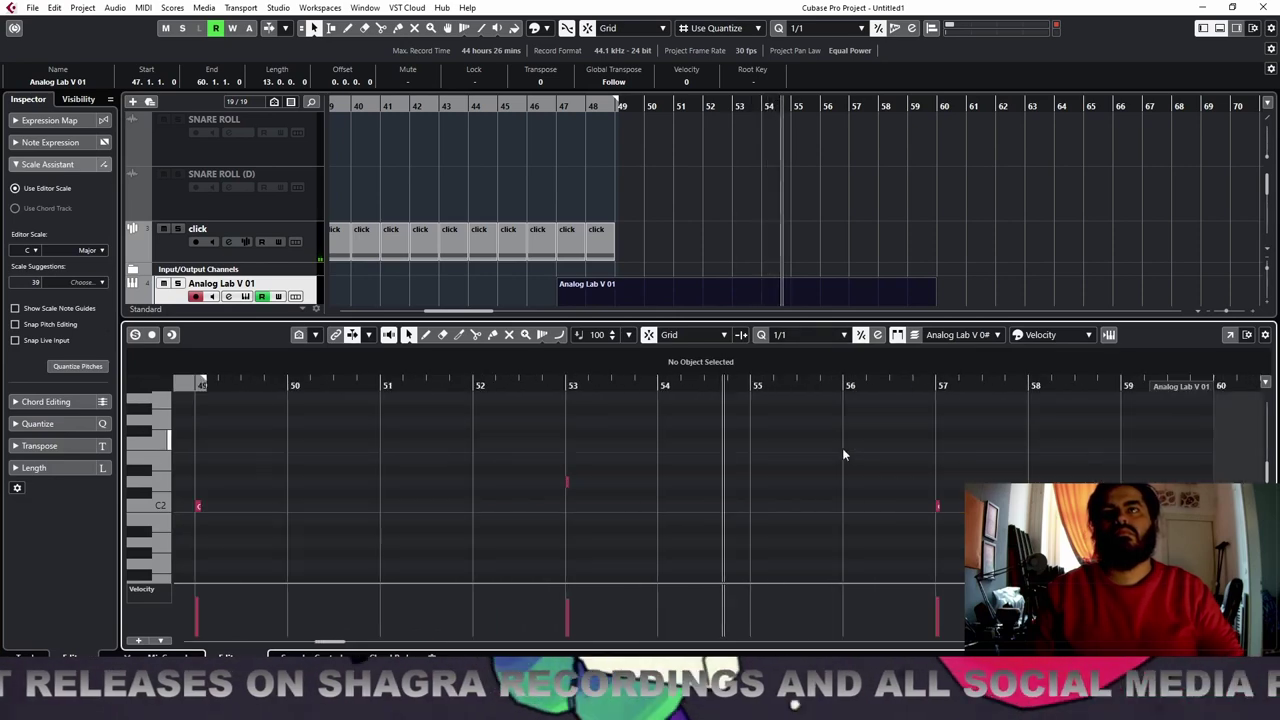
key("space")
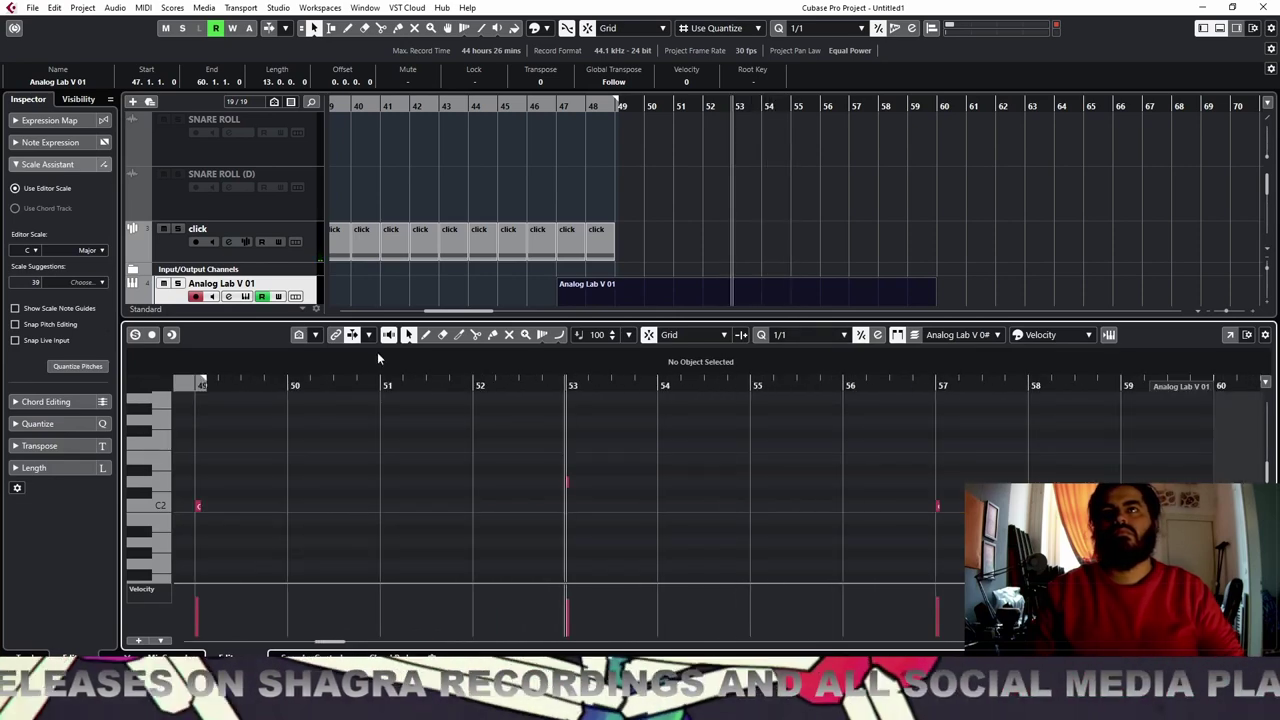
Set the quantize grid to 1/8 and add an eighth-long E2 note at bar 55 of the part
left_click(781, 336)
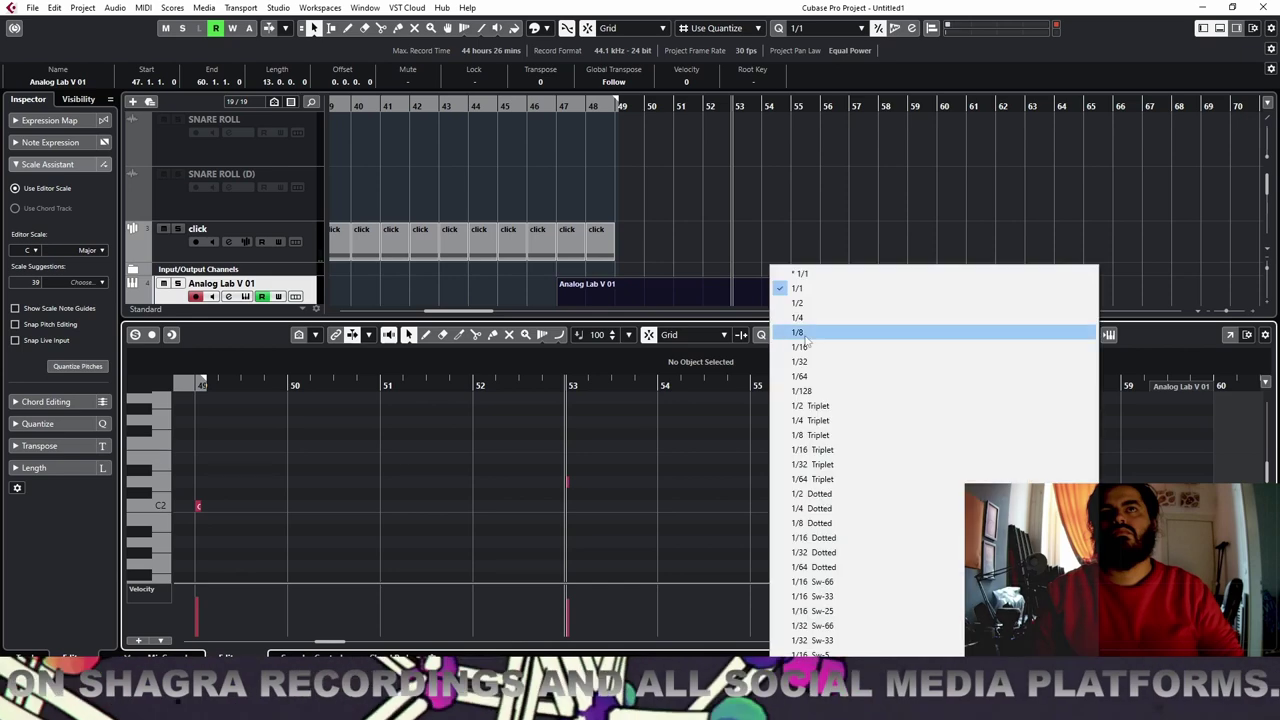
left_click(828, 332)
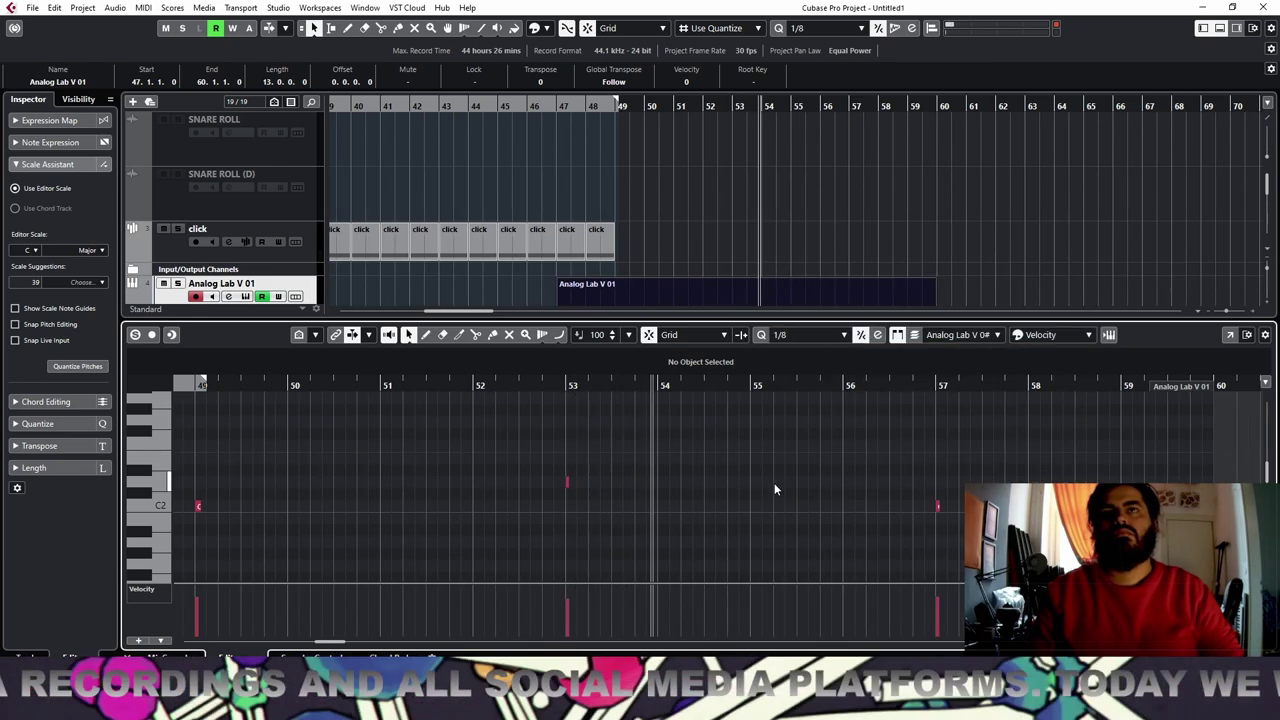
key("h")
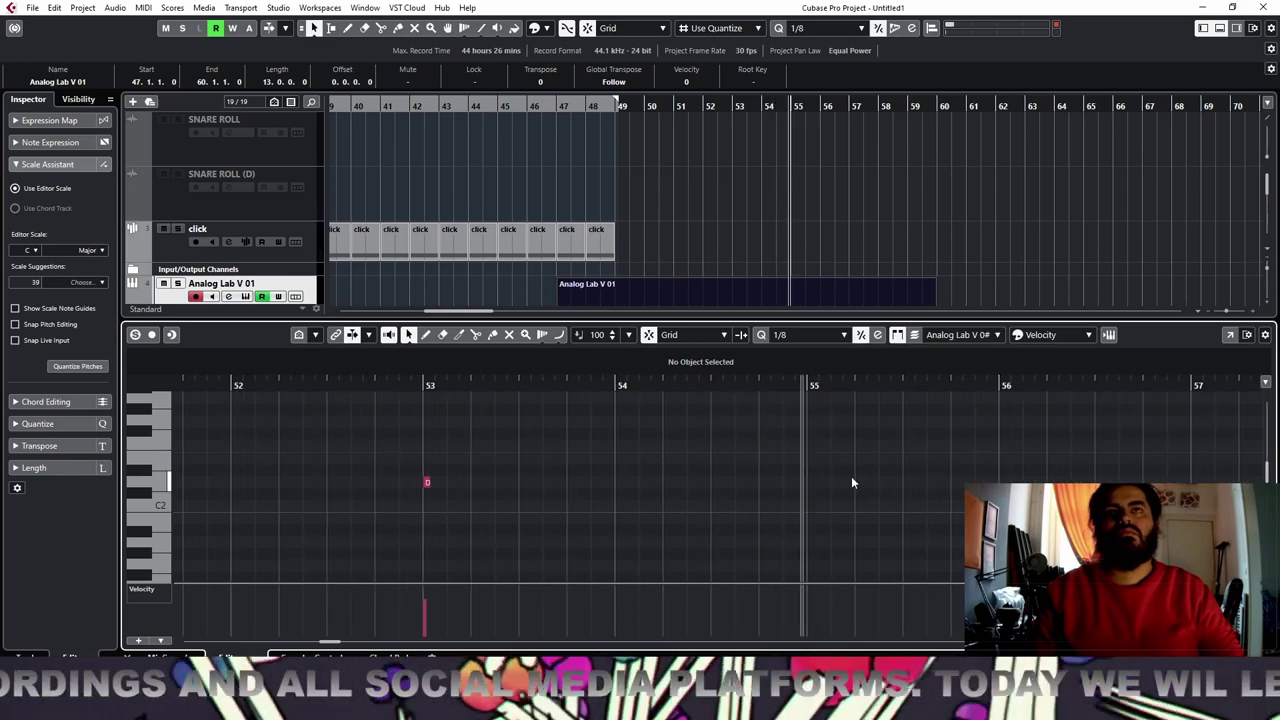
key("space")
key("h")
left_click(816, 470)
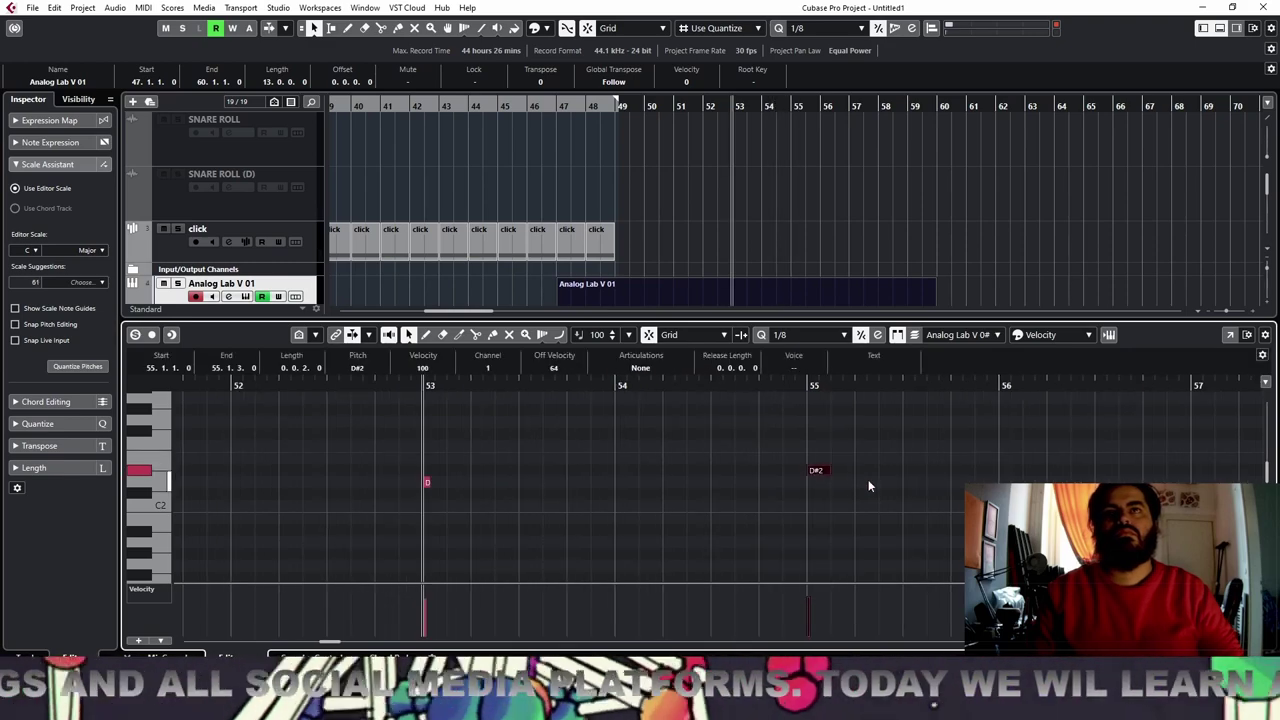
left_click_drag(818, 470, 821, 459)
Play the part from bar 53 with the added note and close the note editor
key("space")
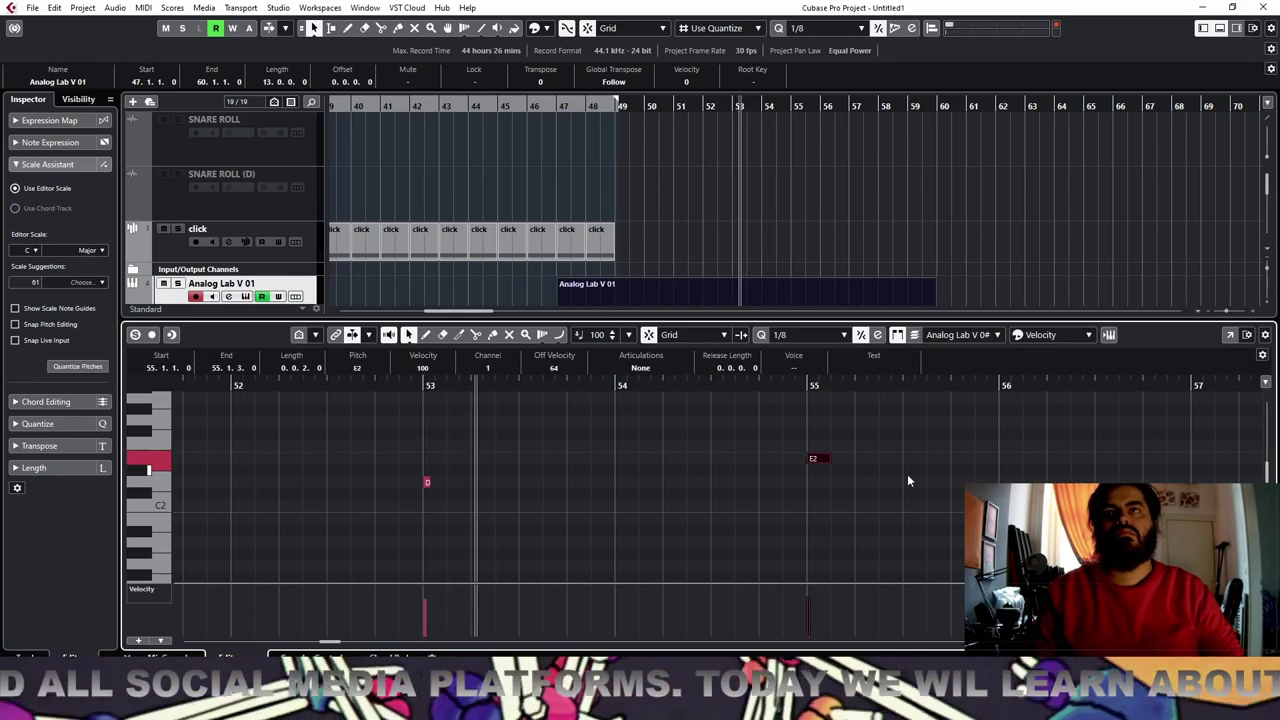
key("g")
key("g")
key("g")
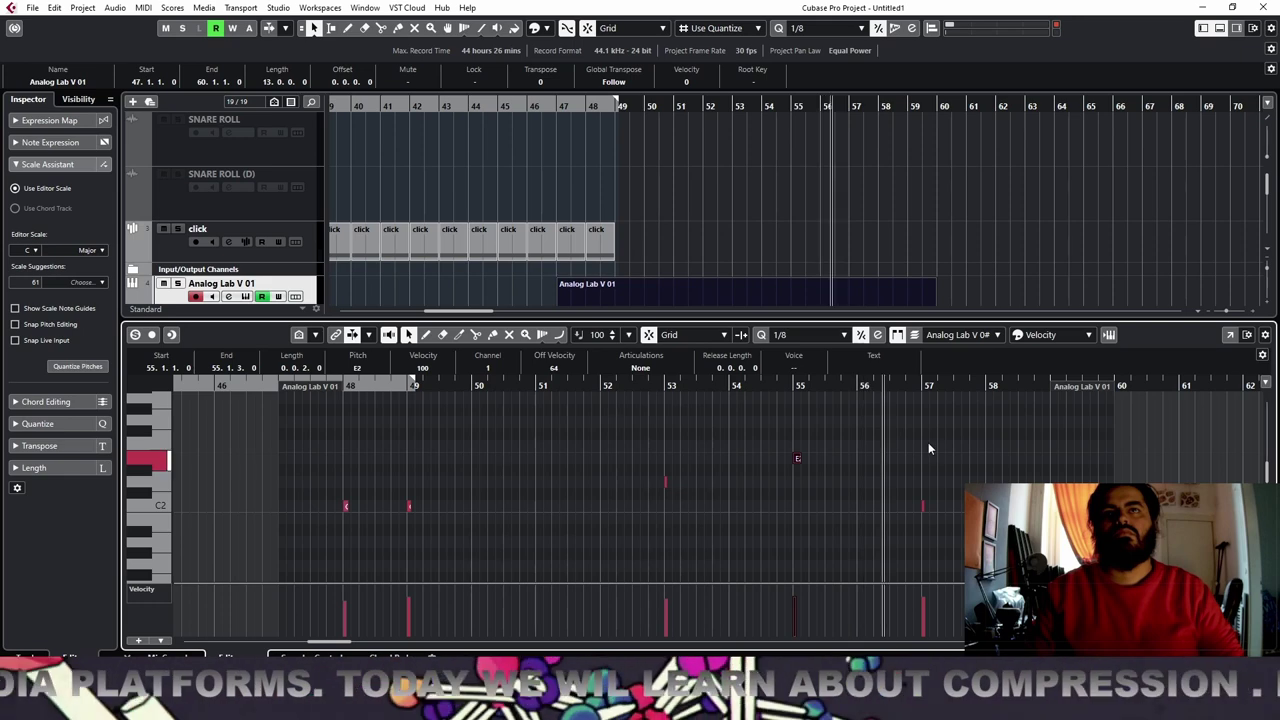
left_click(1220, 28)
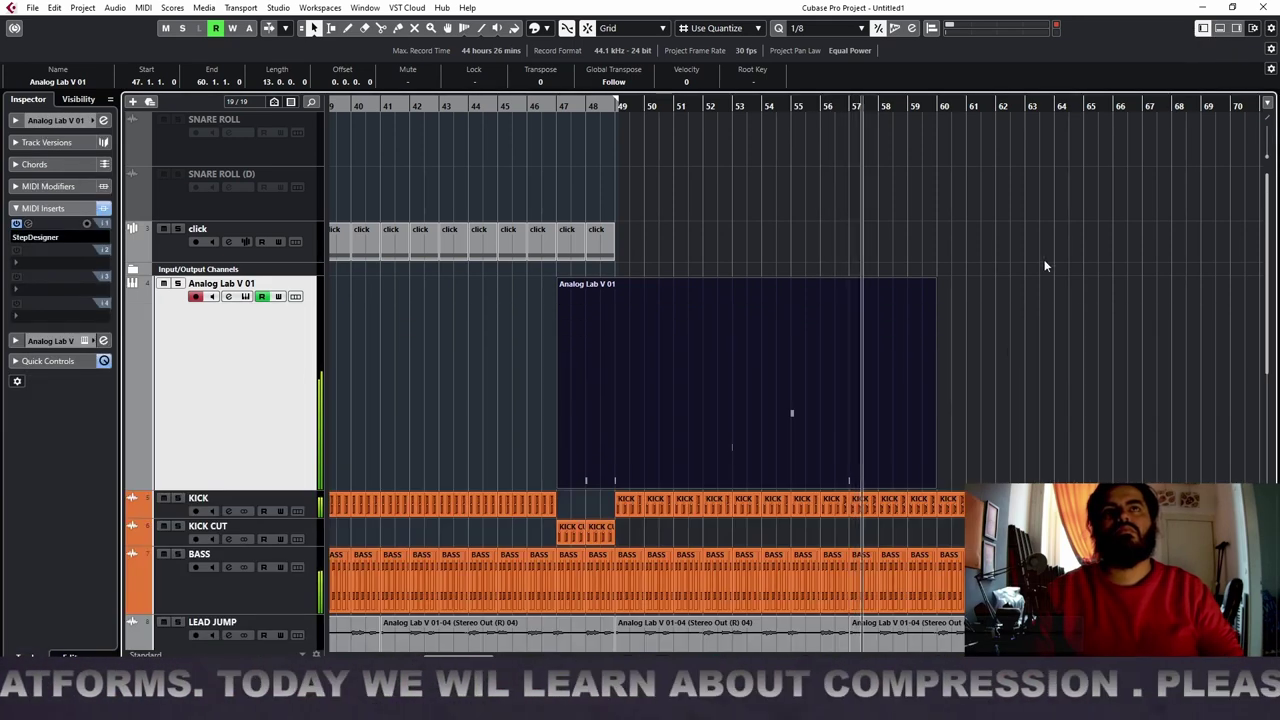
Extend the Analog Lab V 01 part to bar 65 and stop playback
left_click_drag(934, 476, 1082, 476)
key("g")
key("g")
key("g")
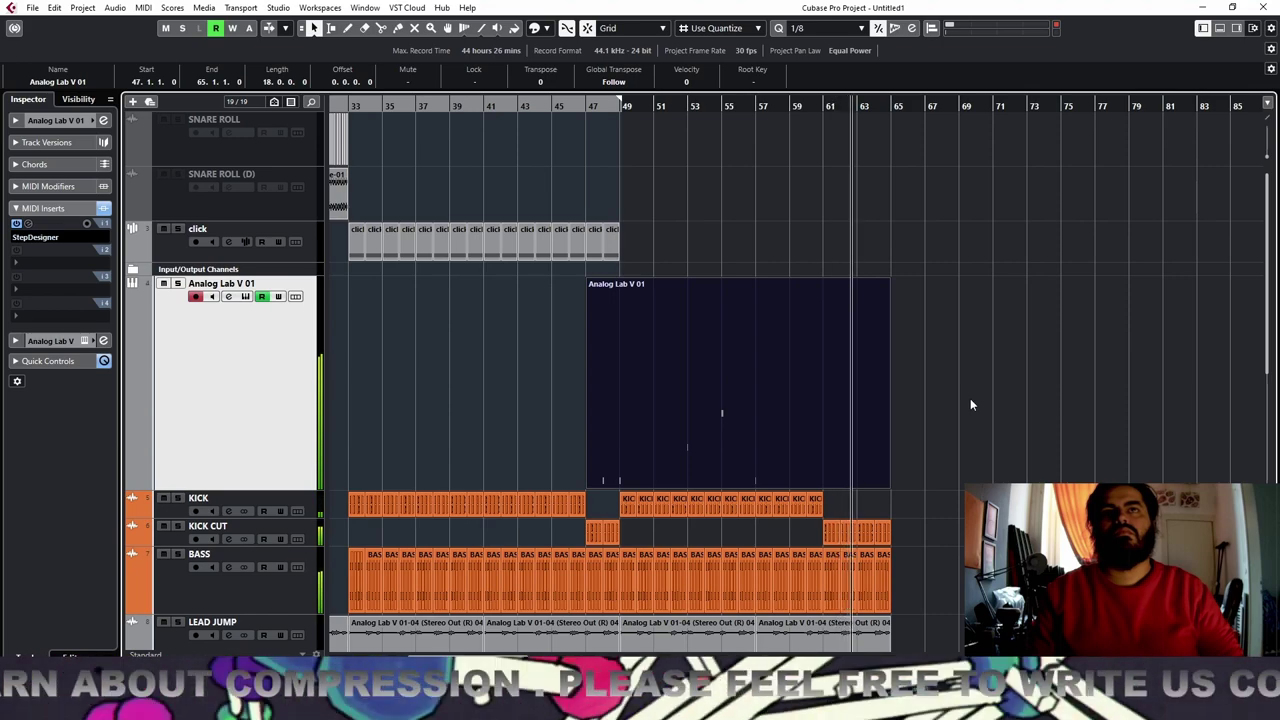
key("space")
Set the quantize grid to 1/1 and split the Analog Lab V 01 part at bar 53
right_click(712, 358)
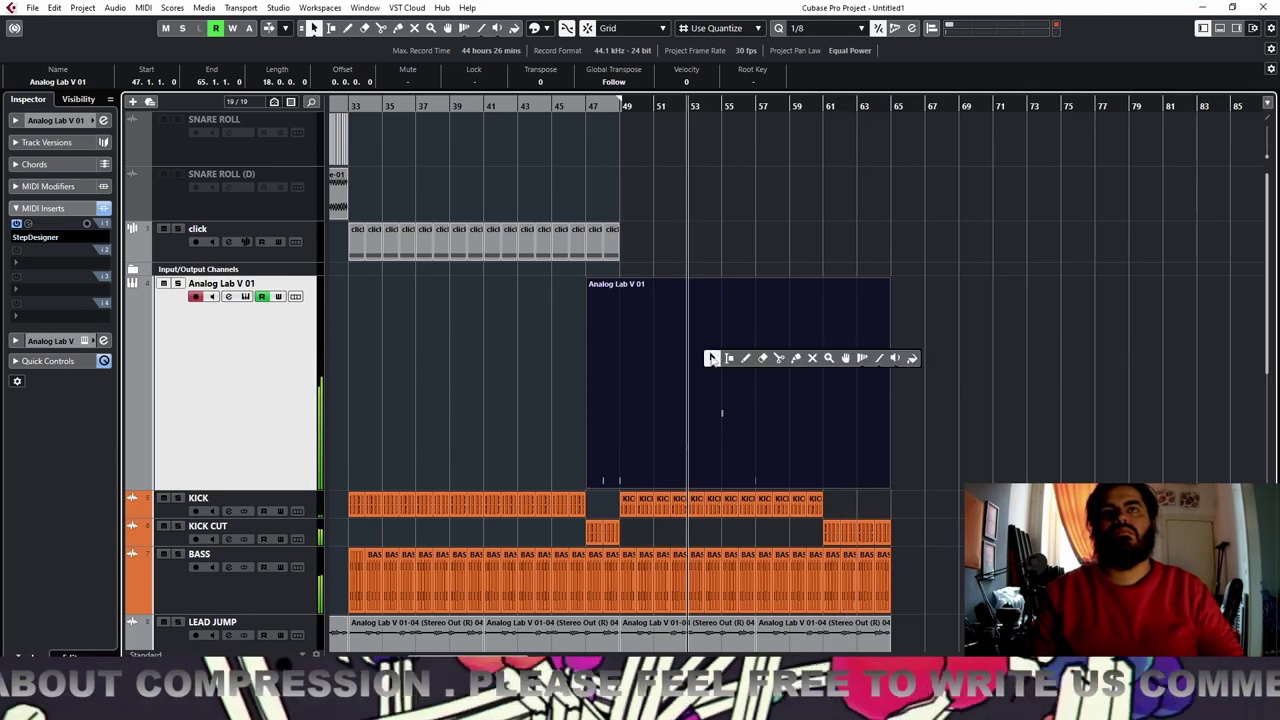
left_click(780, 358)
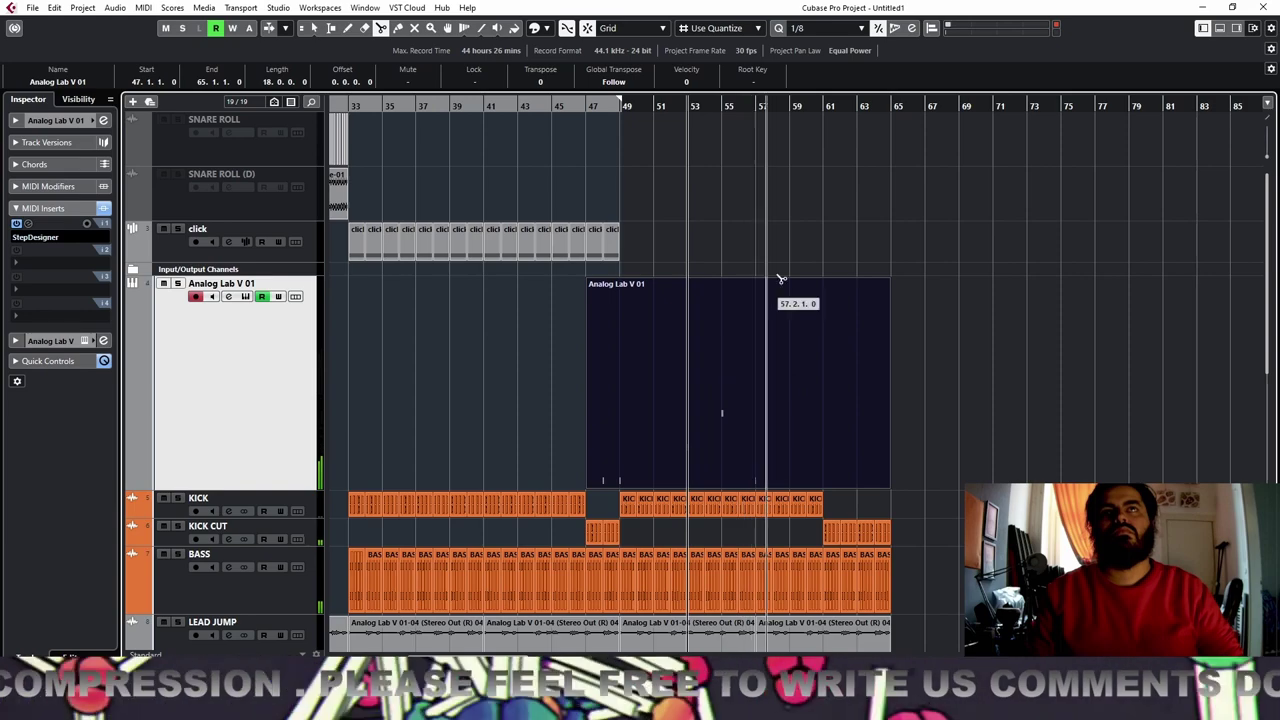
left_click(826, 30)
left_click(818, 45)
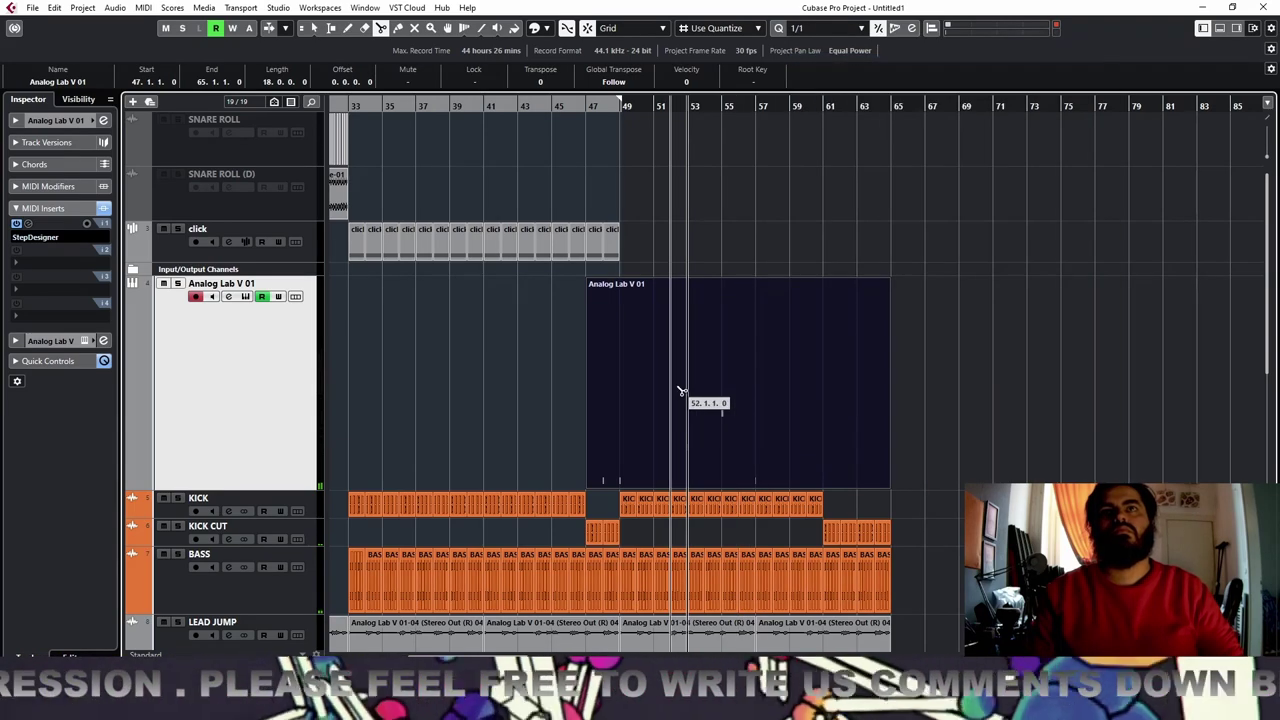
left_click(694, 393)
Shorten the second Analog Lab V 01 part to end at bar 61 and duplicate it directly behind
key("1")
left_click_drag(887, 485, 821, 486)
key("ctrl+d")
key("space")
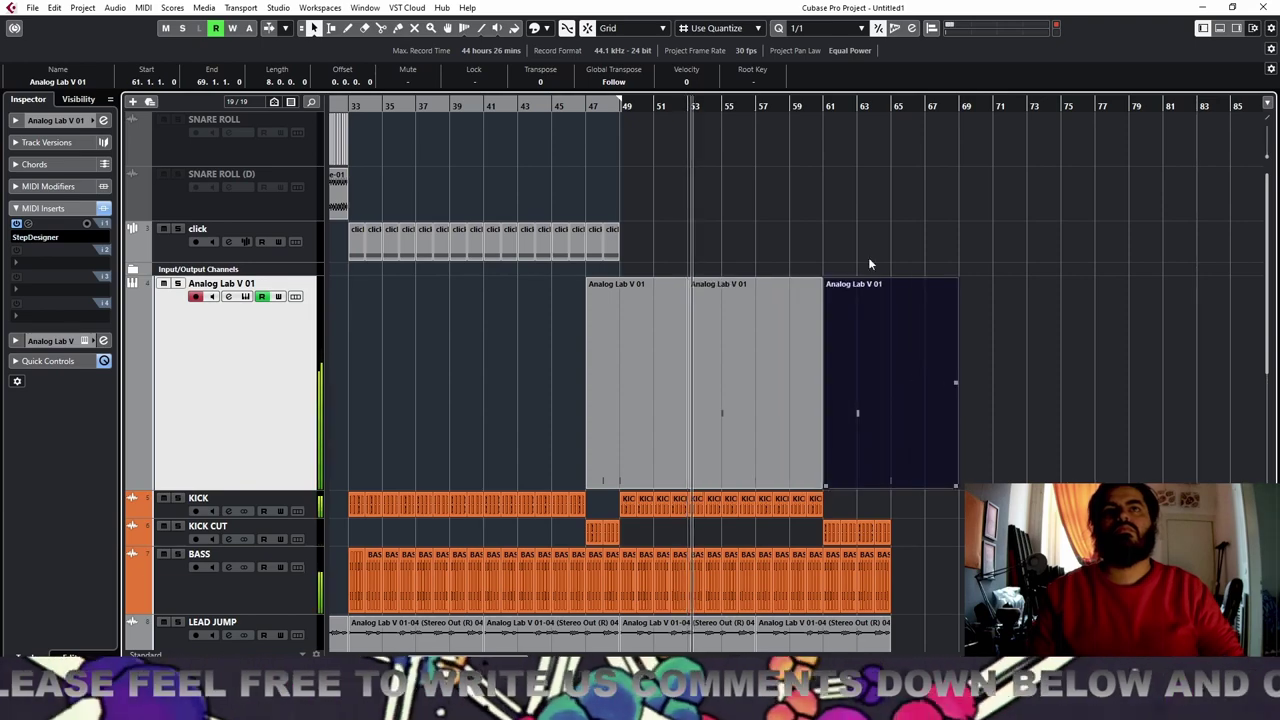
Audition the lead from about bars 60 and 55, and extend the duplicated part to bar 79
left_click(808, 108)
key("space")
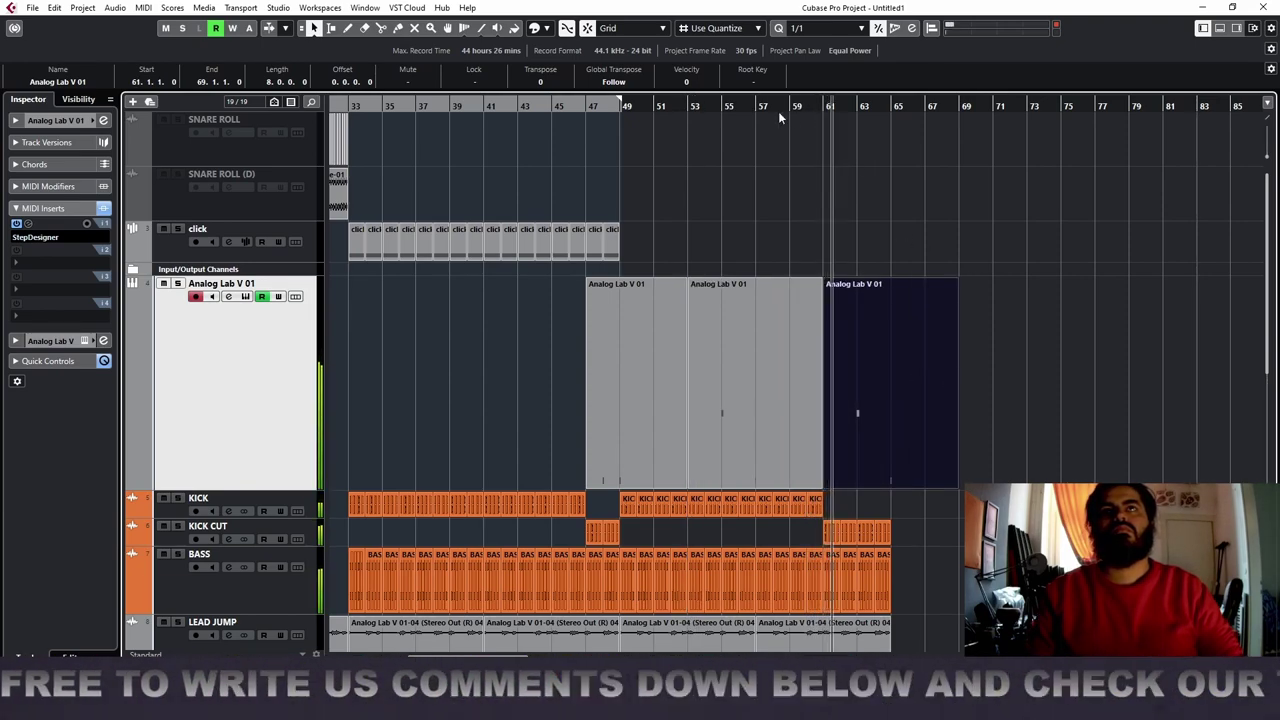
left_click(721, 106)
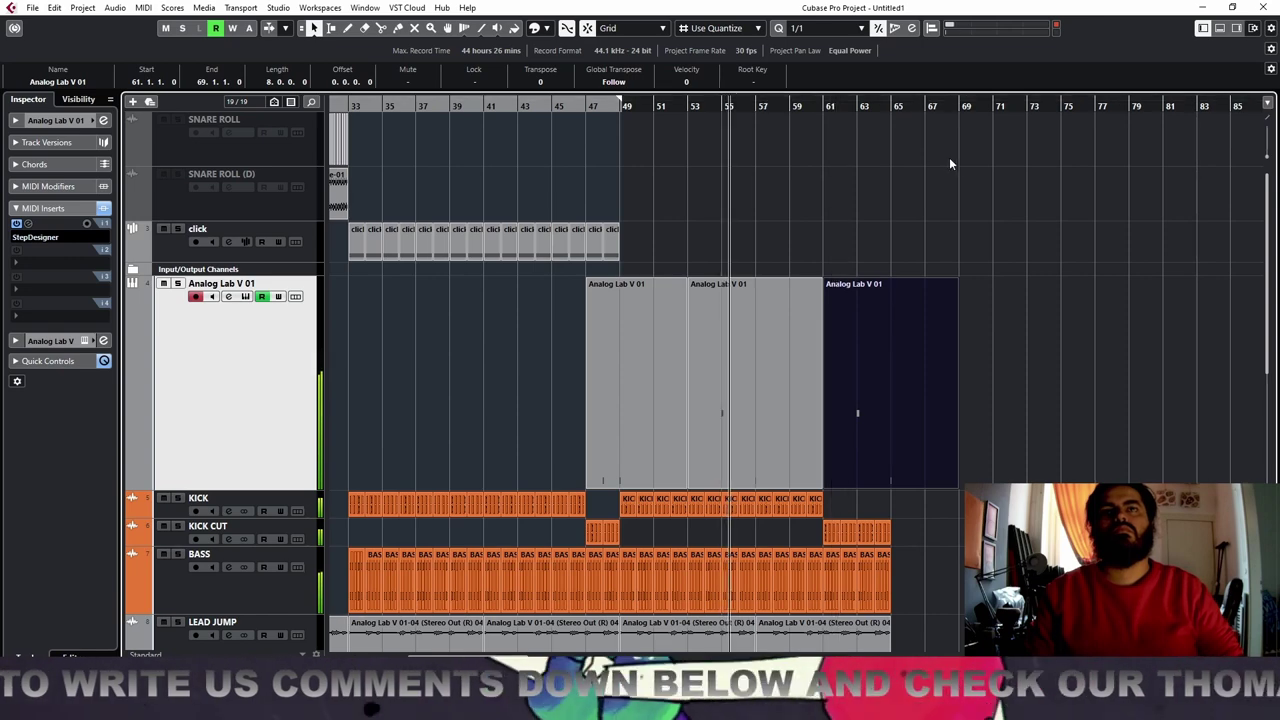
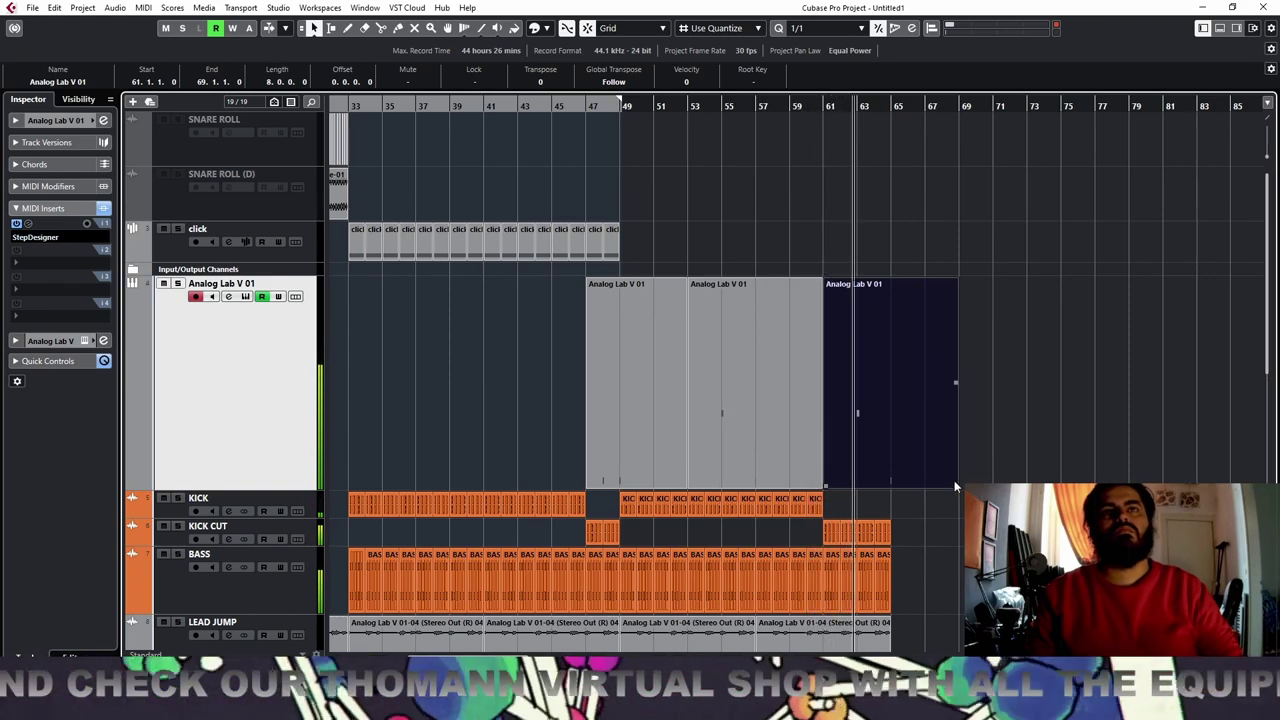
left_click_drag(955, 482, 1118, 474)
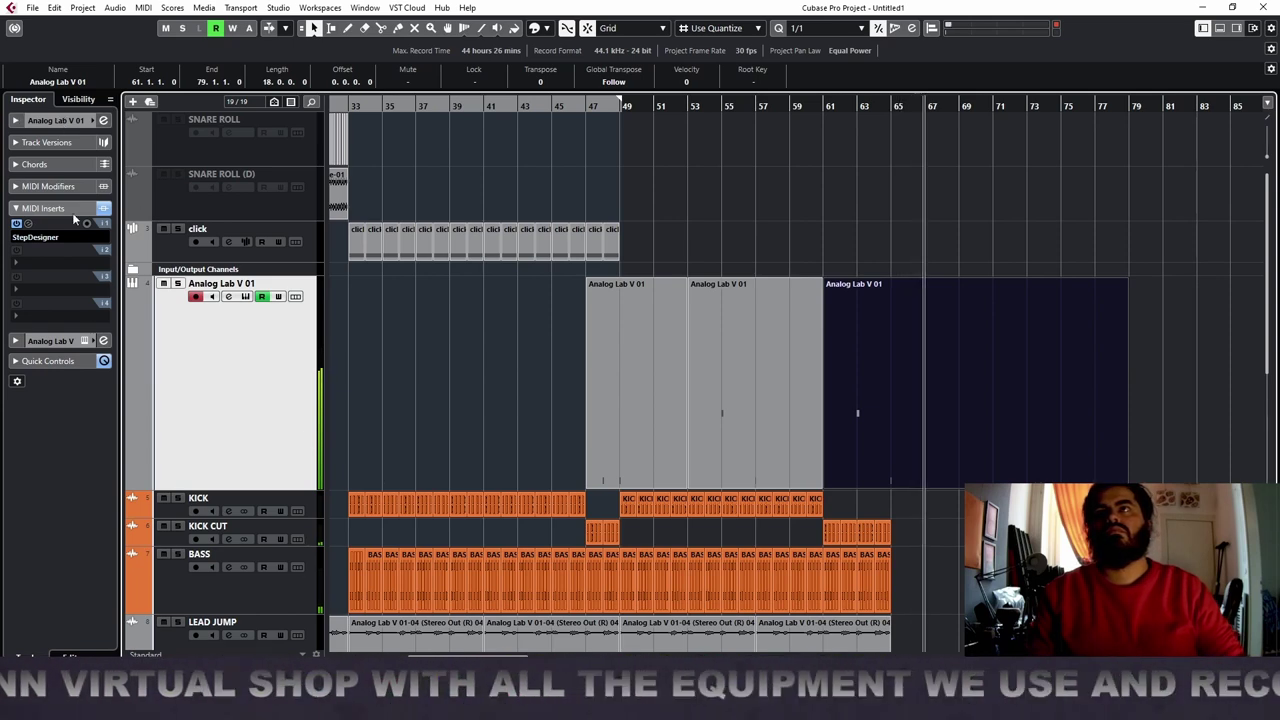
Open Analog Lab V and lower the Time and Brightness of the After Touch preset
left_click(85, 342)
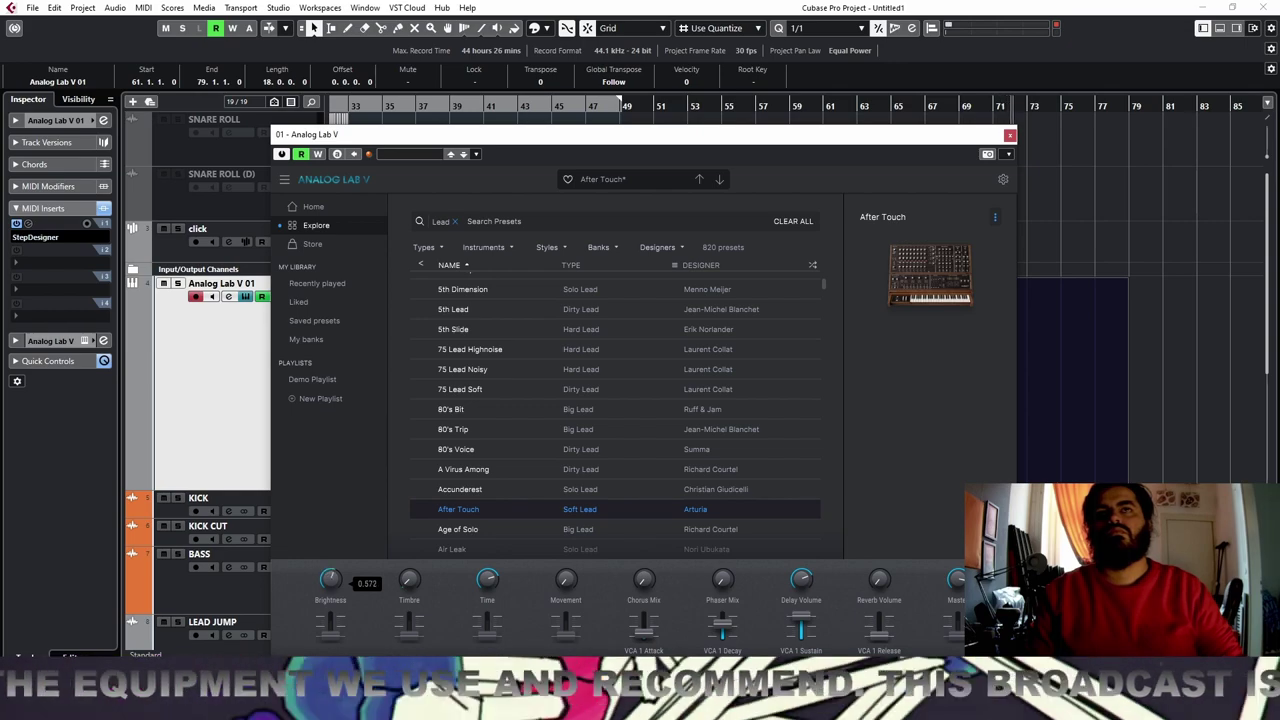
left_click_drag(492, 592, 492, 645)
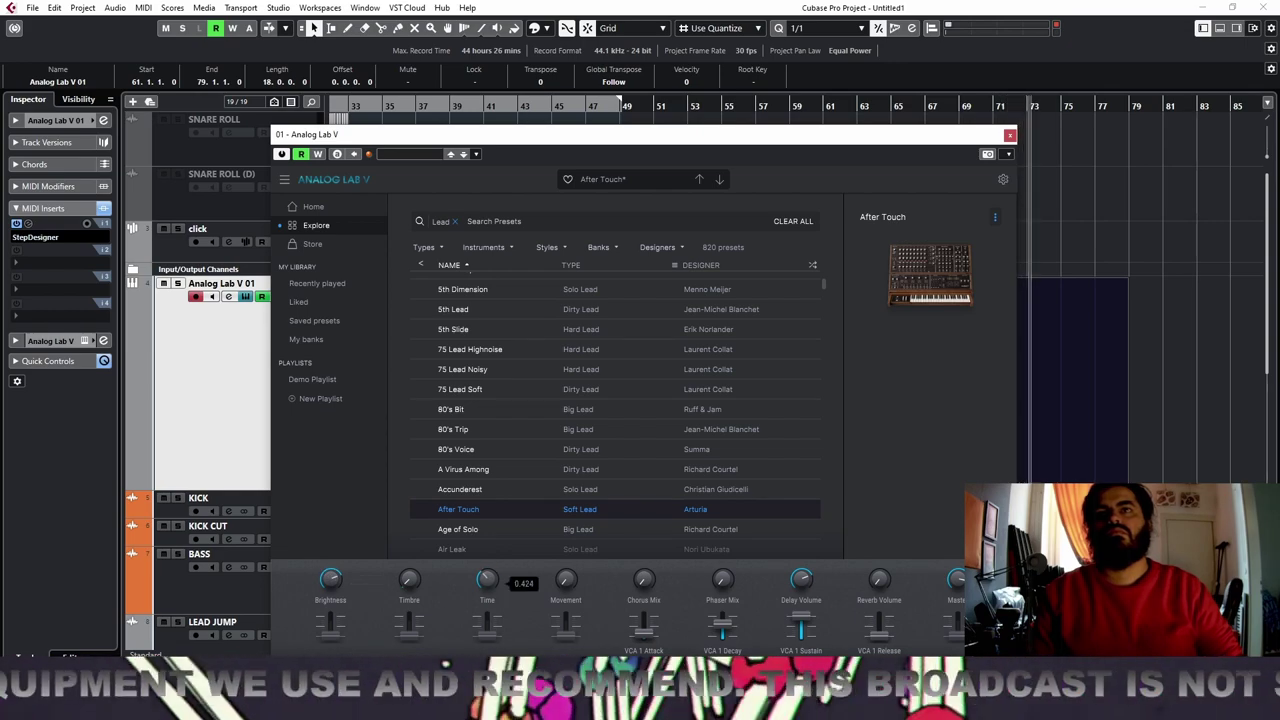
left_click_drag(342, 577, 342, 645)
Try successive lead presets during playback, from Age of Solo through Alien Lip and Analog Flutio to Analog Section
left_click(472, 534)
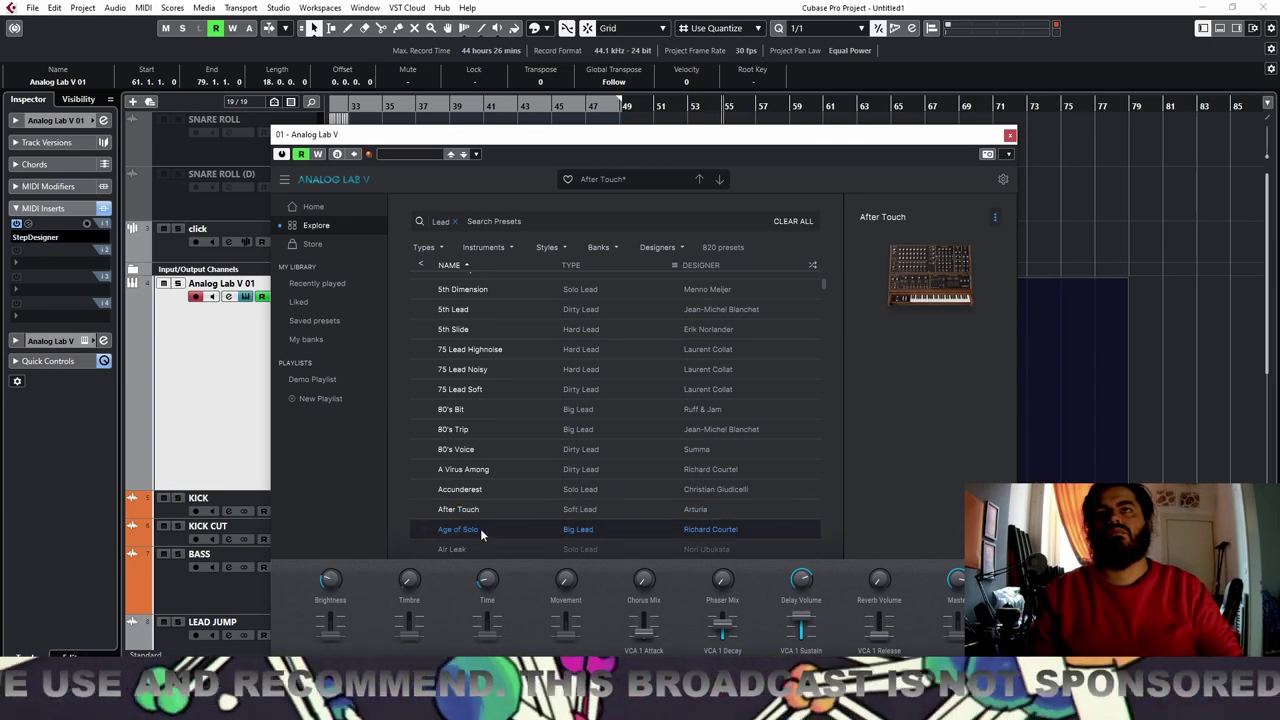
left_click(721, 180)
left_click(721, 180)
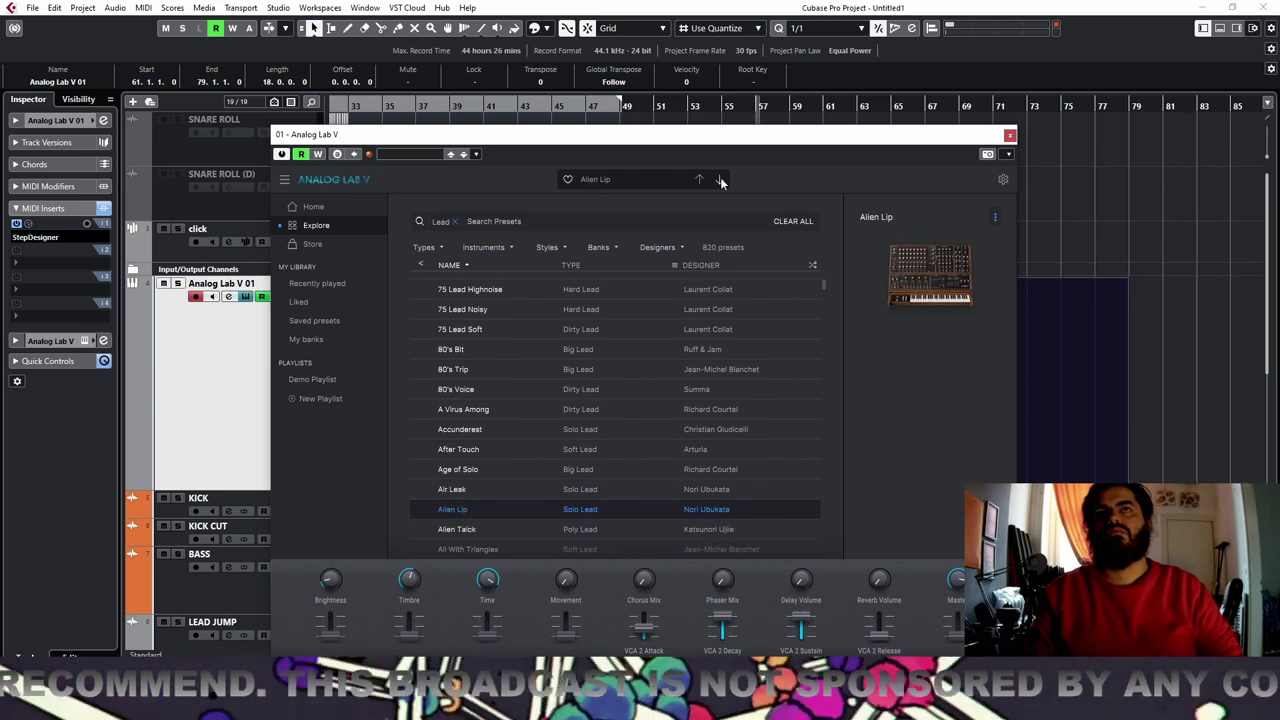
left_click(721, 180)
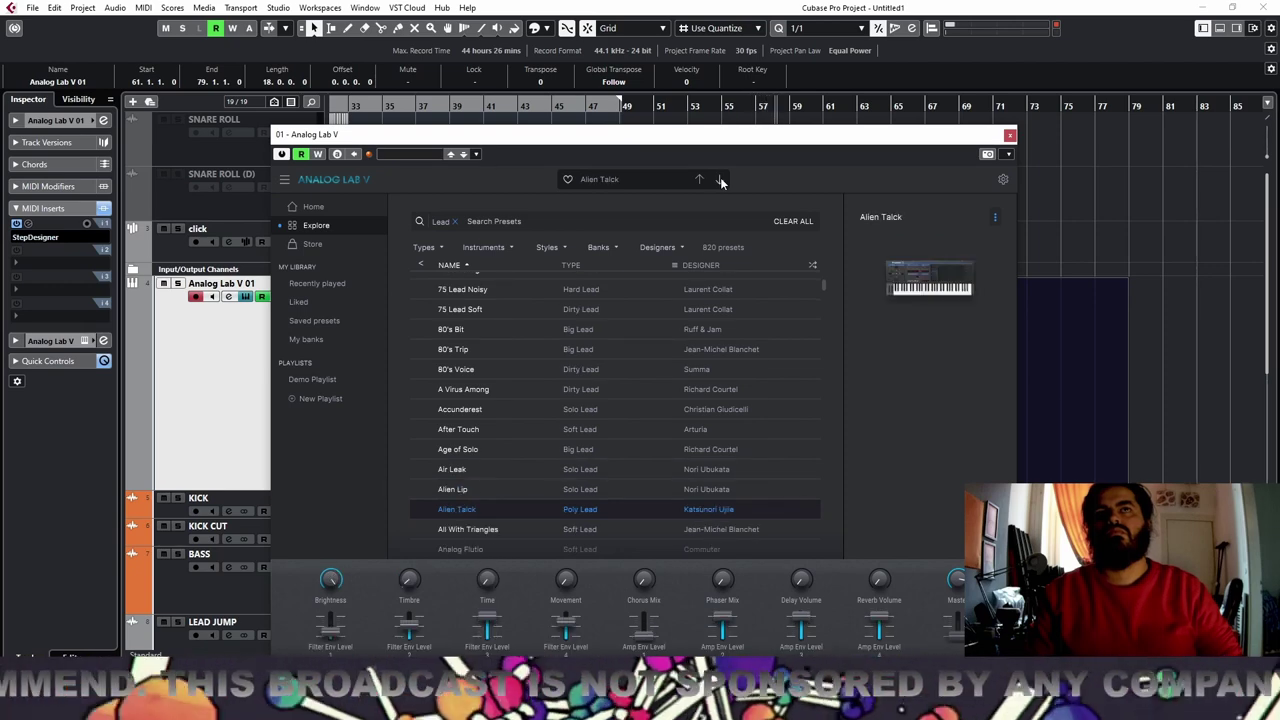
left_click(721, 180)
left_click(721, 180)
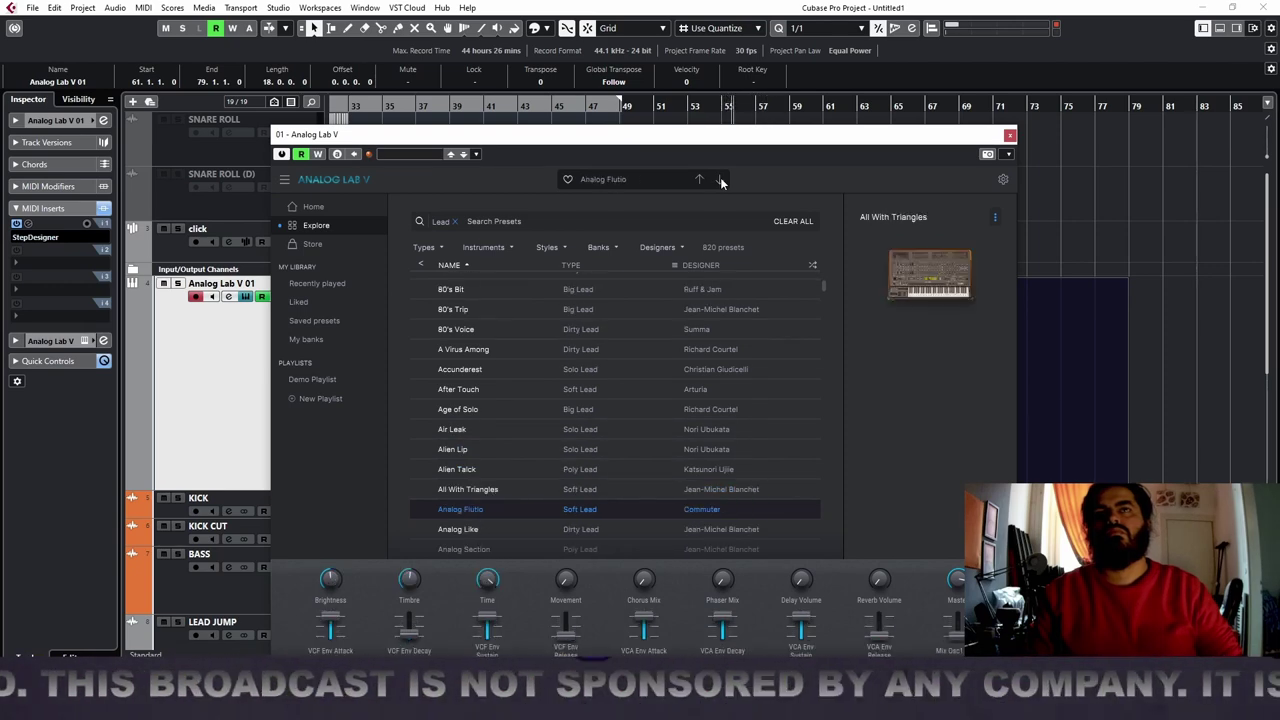
left_click(721, 180)
left_click(721, 180)
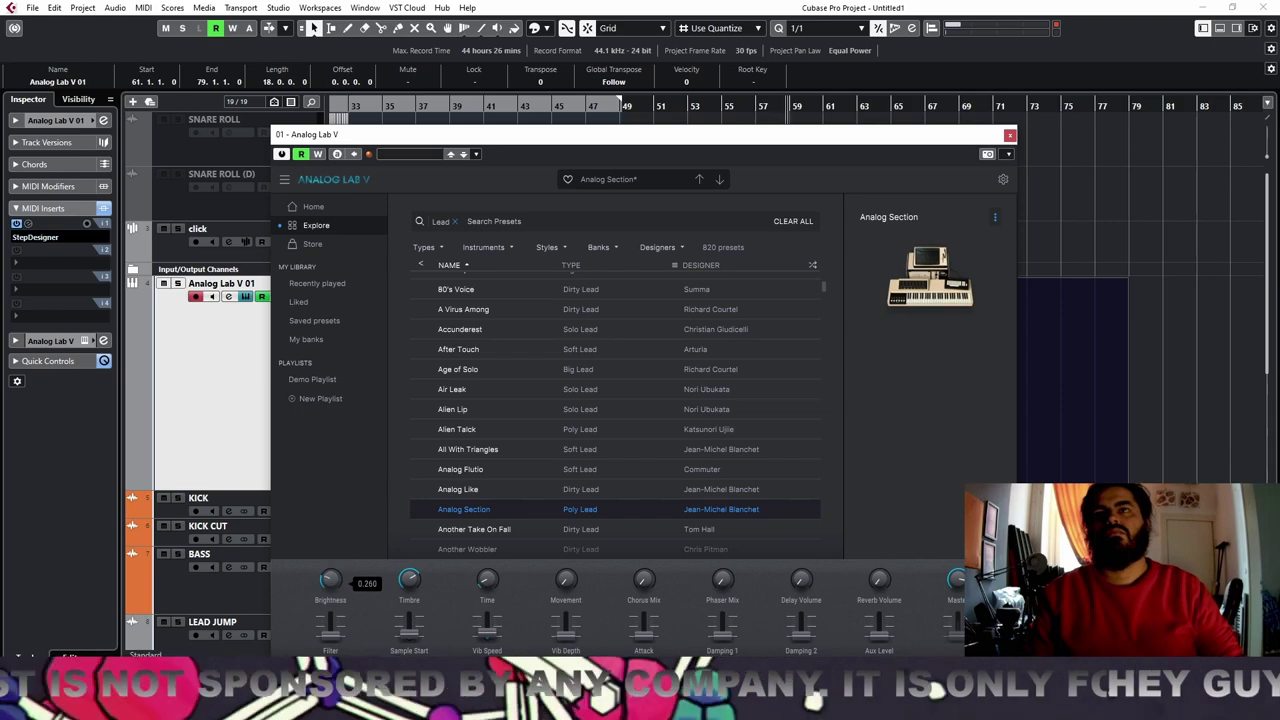
Solo the Analog Lab V 01 track and set the Analog Section preset's Timbre to about 0.852
left_click(178, 283)
left_click_drag(416, 578, 416, 520)
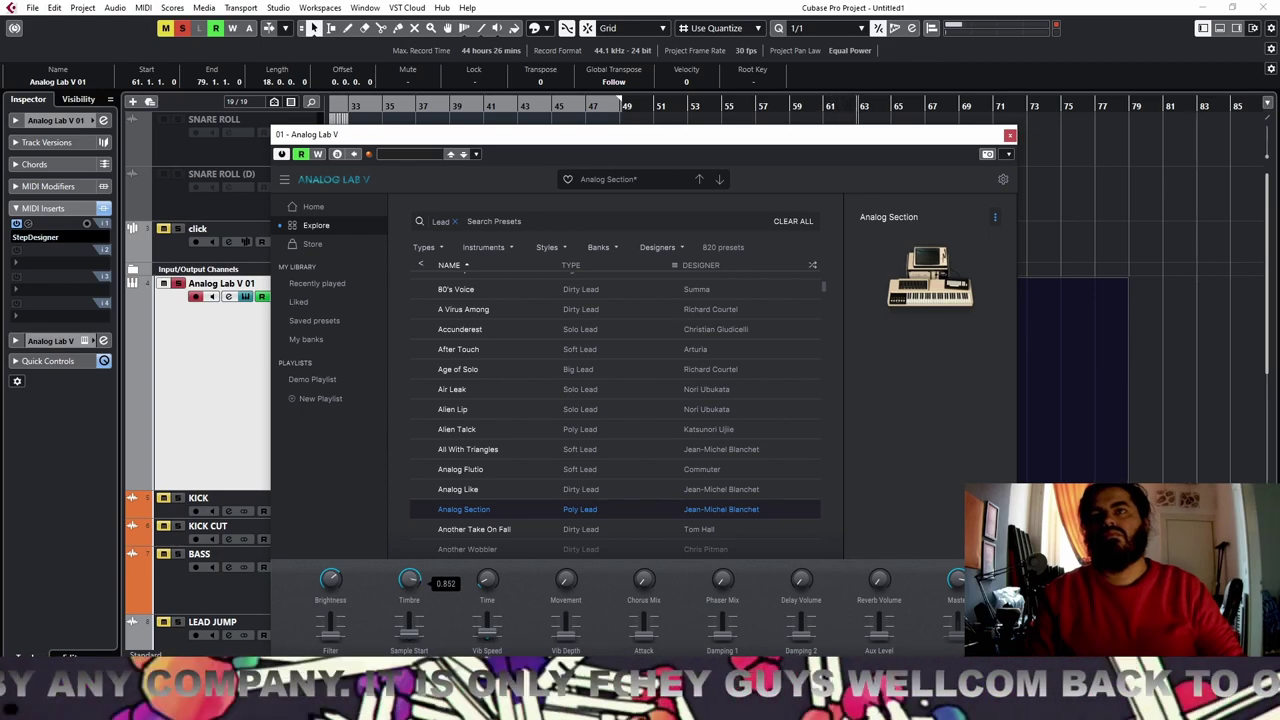
Audition successive lead presets during playback, from Another Take On Fall through Anthem, Arpegiat and Aryan Glade to Assless Synth
left_click(719, 180)
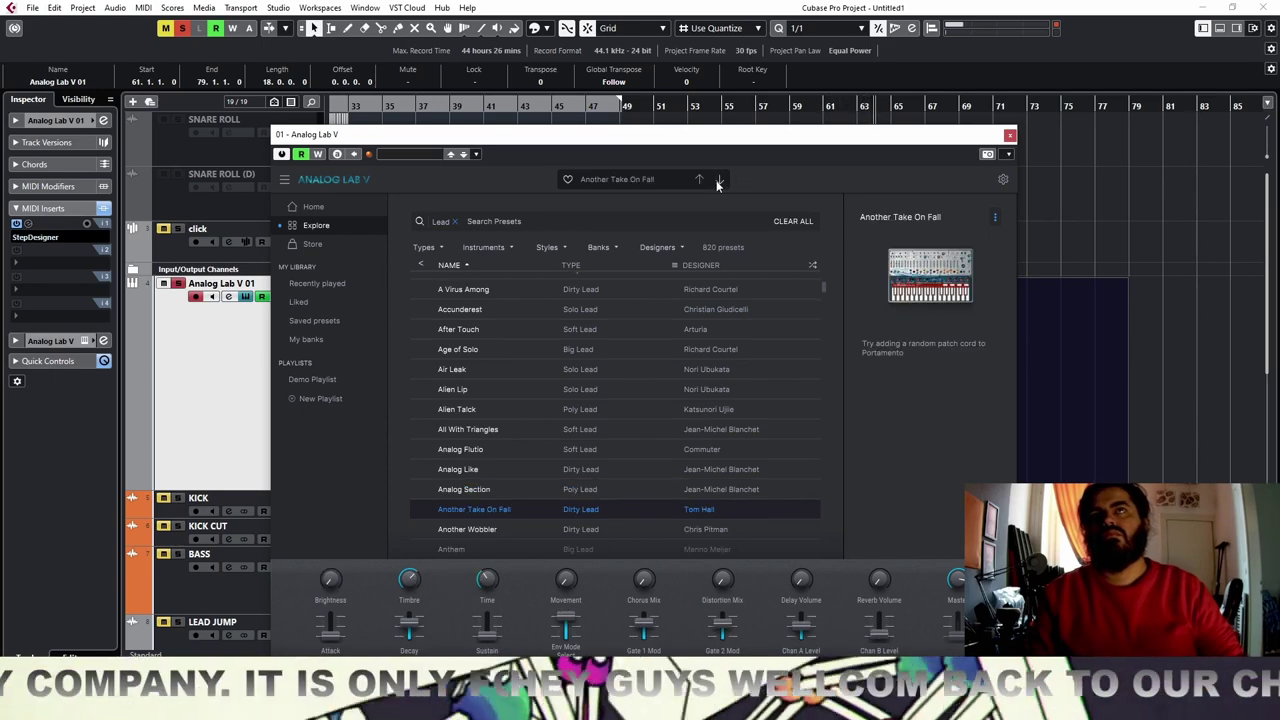
left_click(719, 180)
left_click(719, 180)
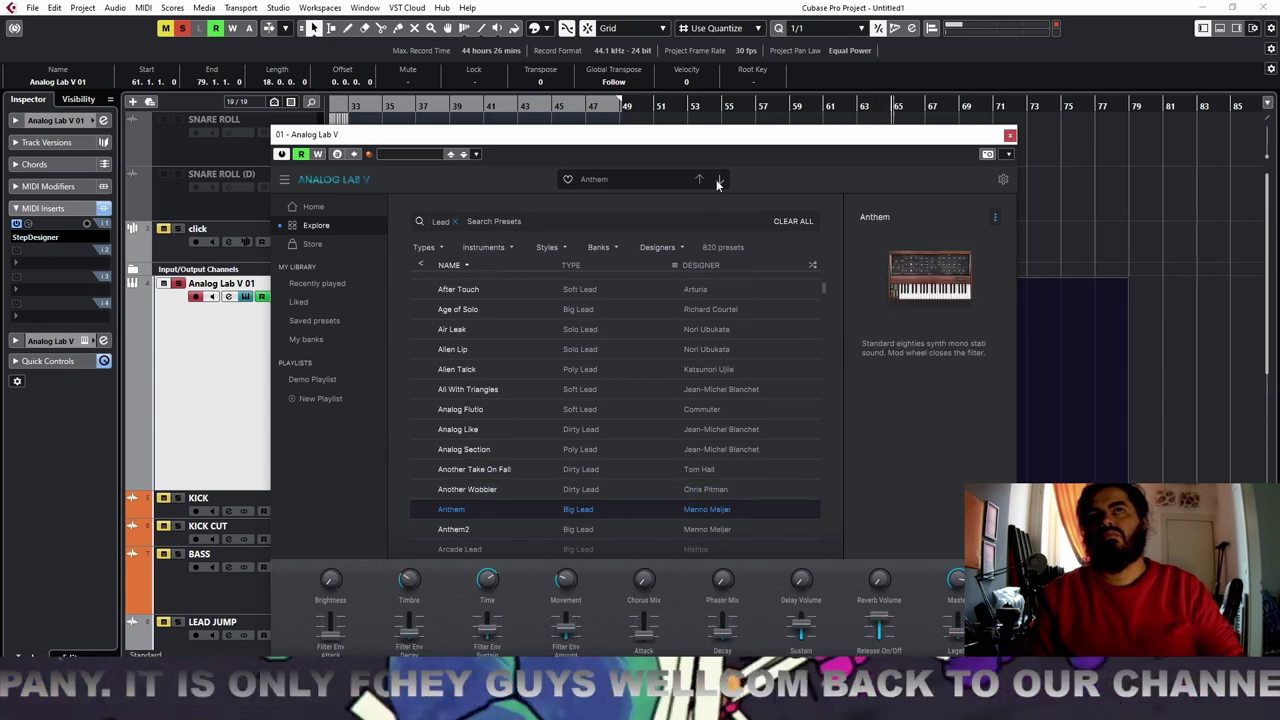
left_click(719, 180)
left_click(719, 180)
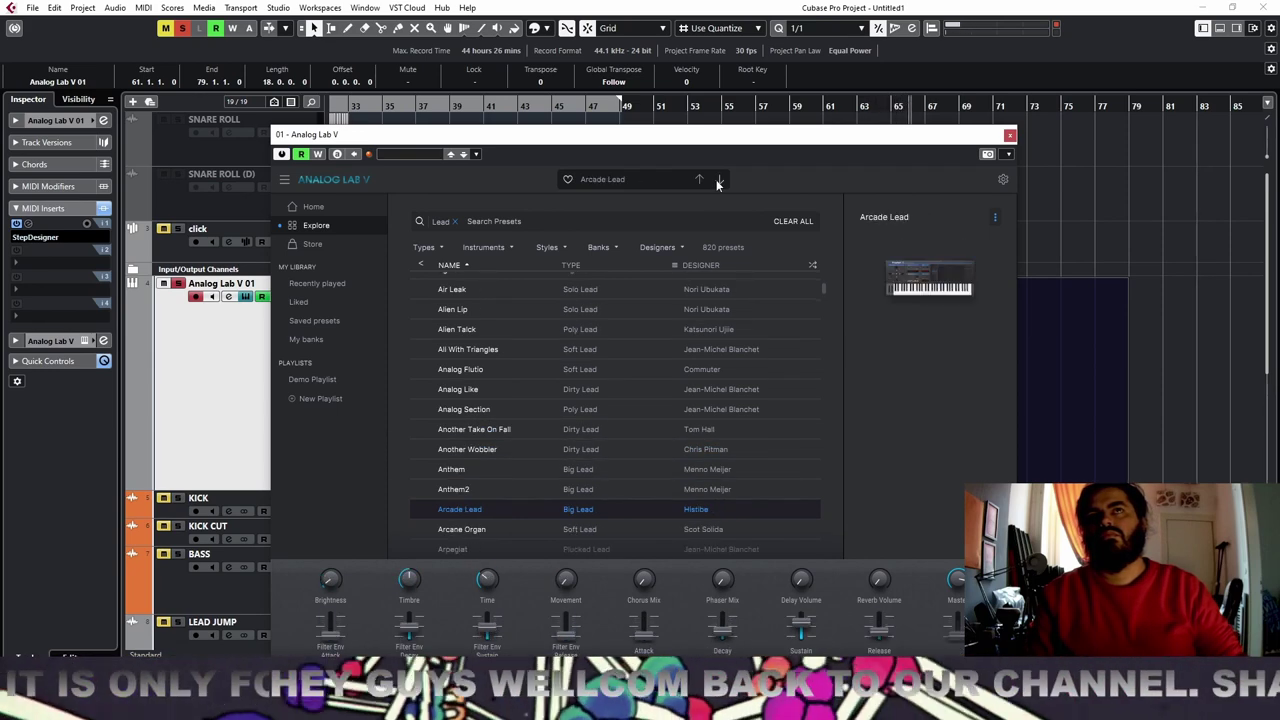
left_click(719, 180)
left_click(719, 180)
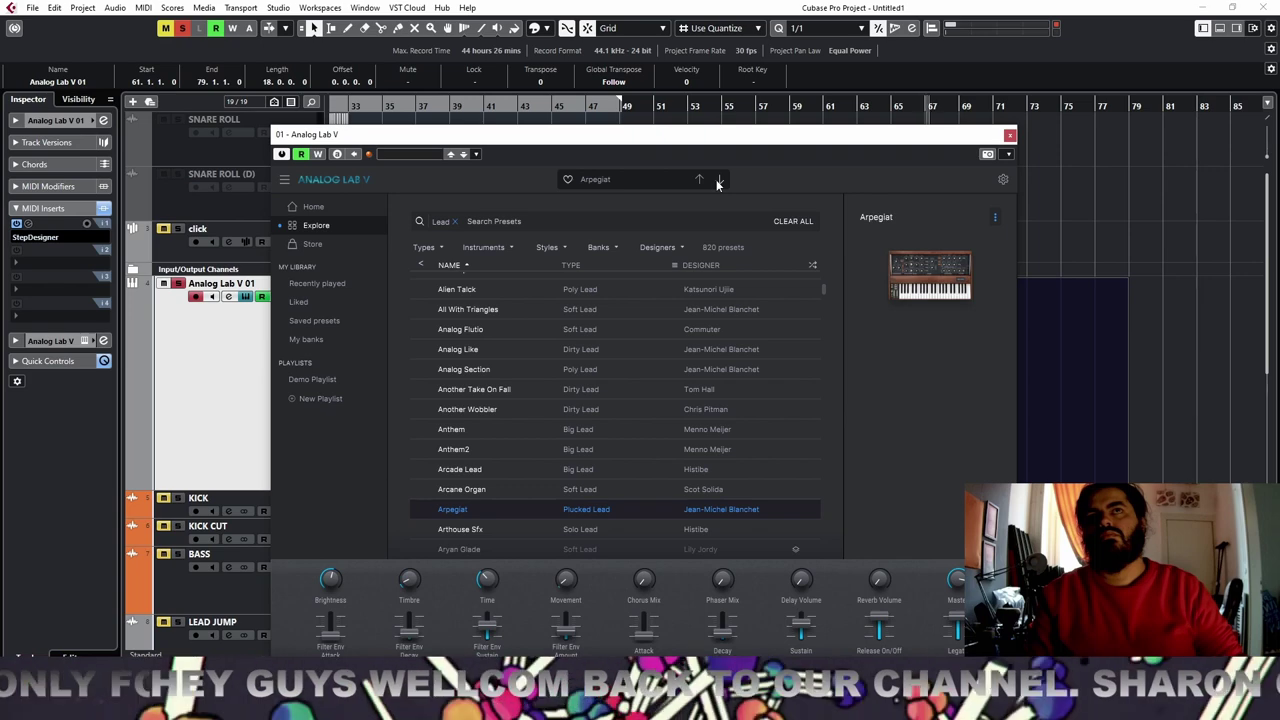
left_click(719, 180)
left_click(719, 180)
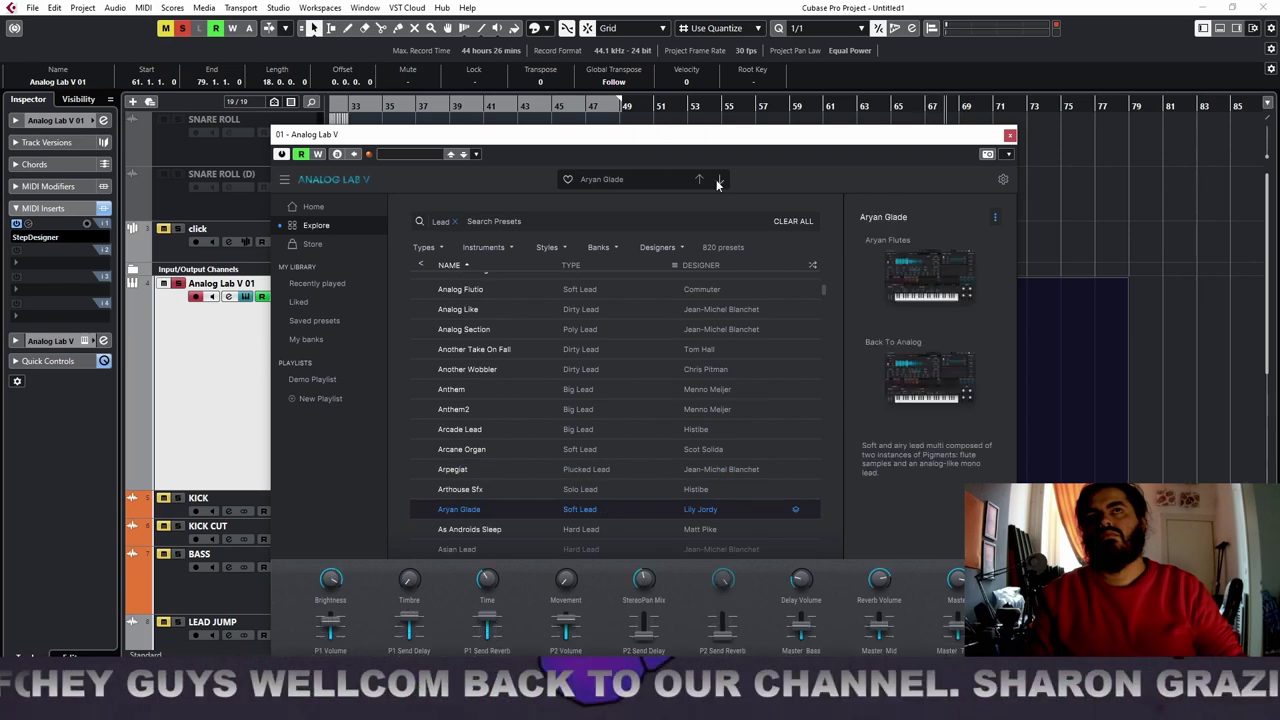
left_click(719, 180)
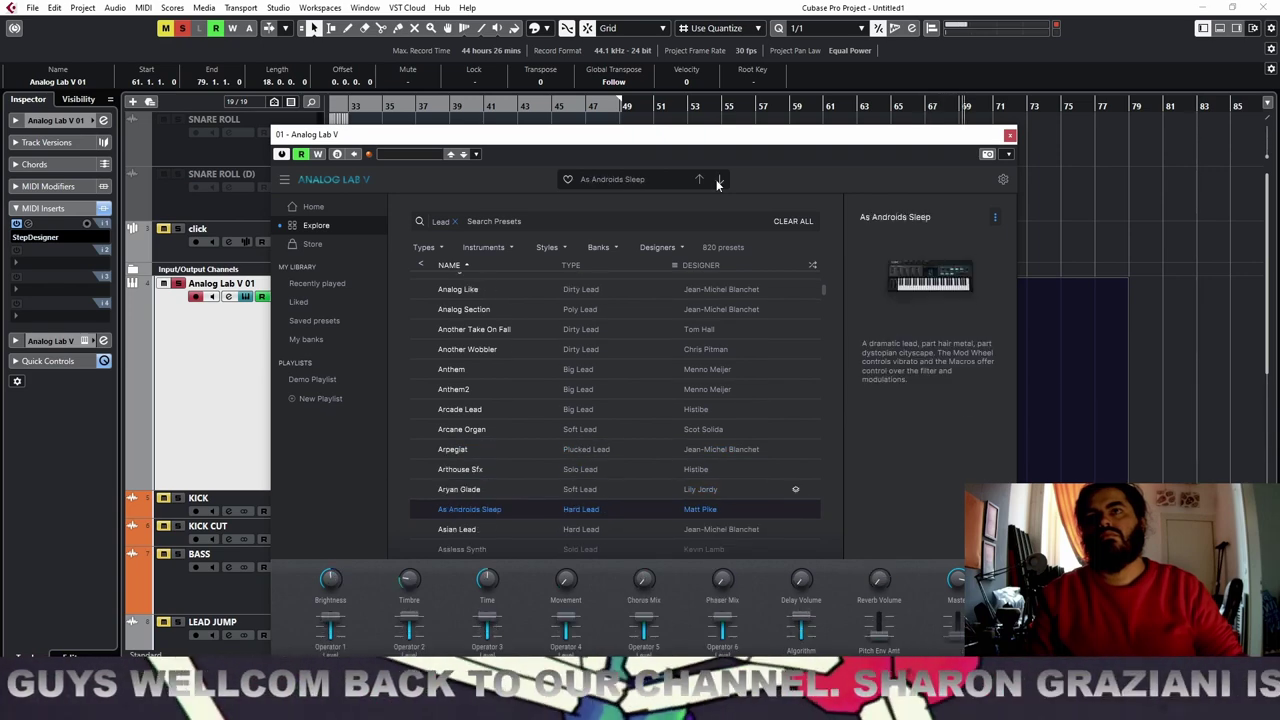
left_click(719, 180)
left_click(719, 180)
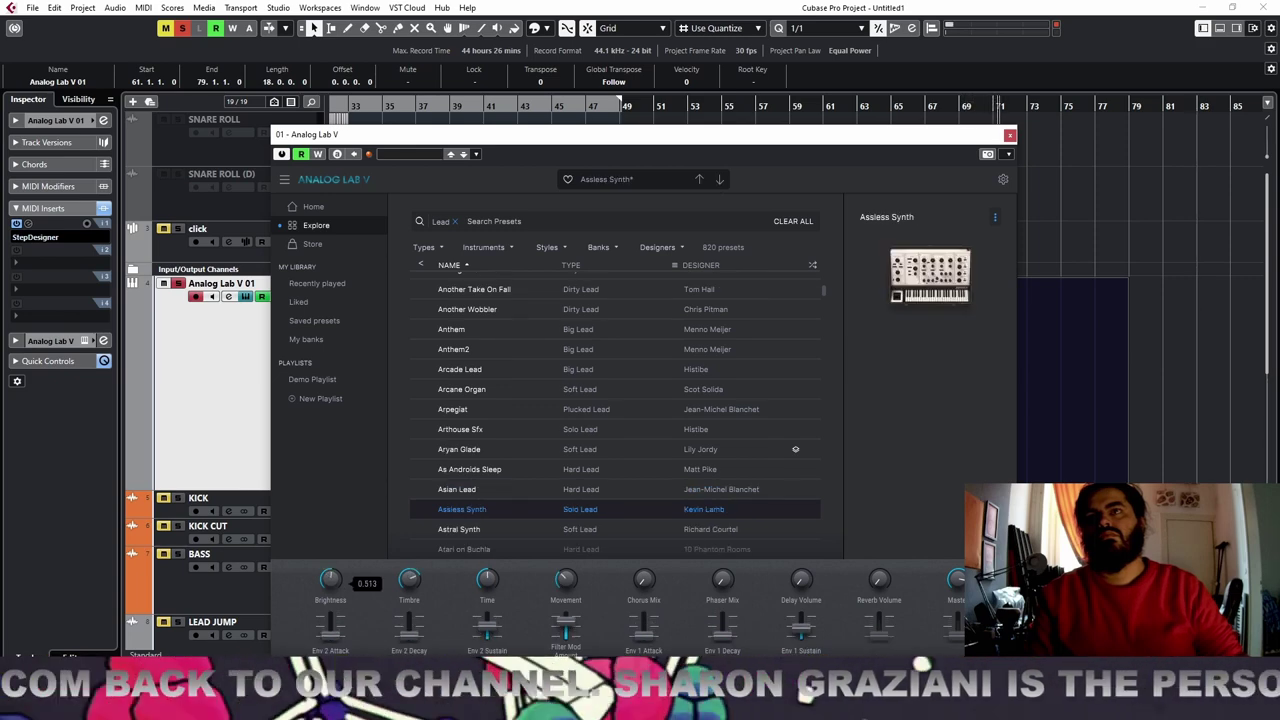
Lower the Brightness of the Assless Synth preset, unsolo the track to hear it in the mix, and close Analog Lab V
left_click_drag(330, 579, 330, 604)
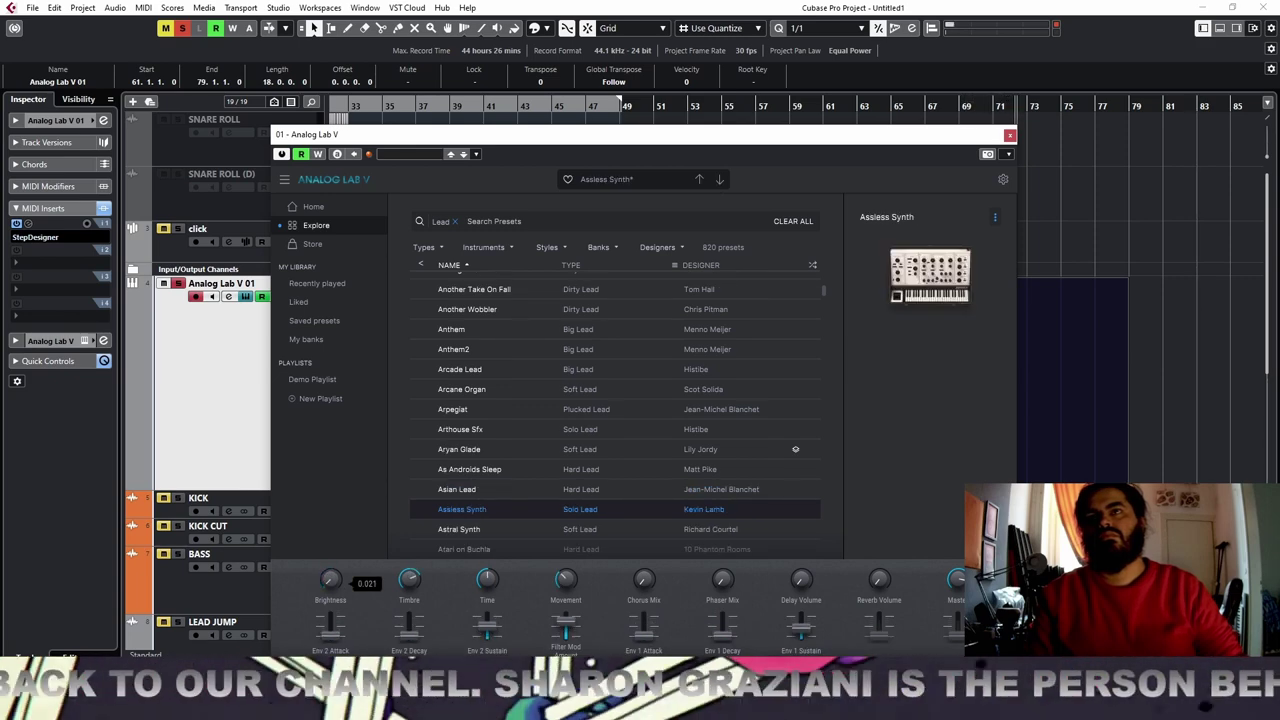
left_click(178, 284)
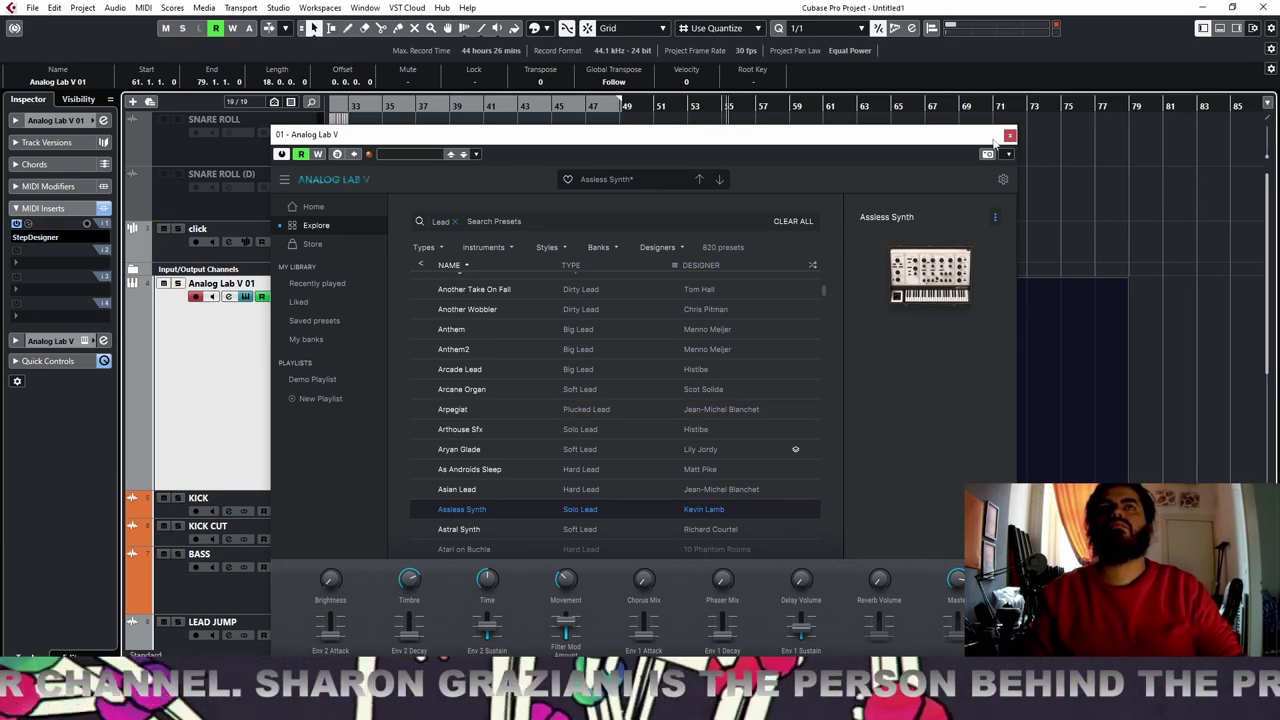
left_click(1009, 135)
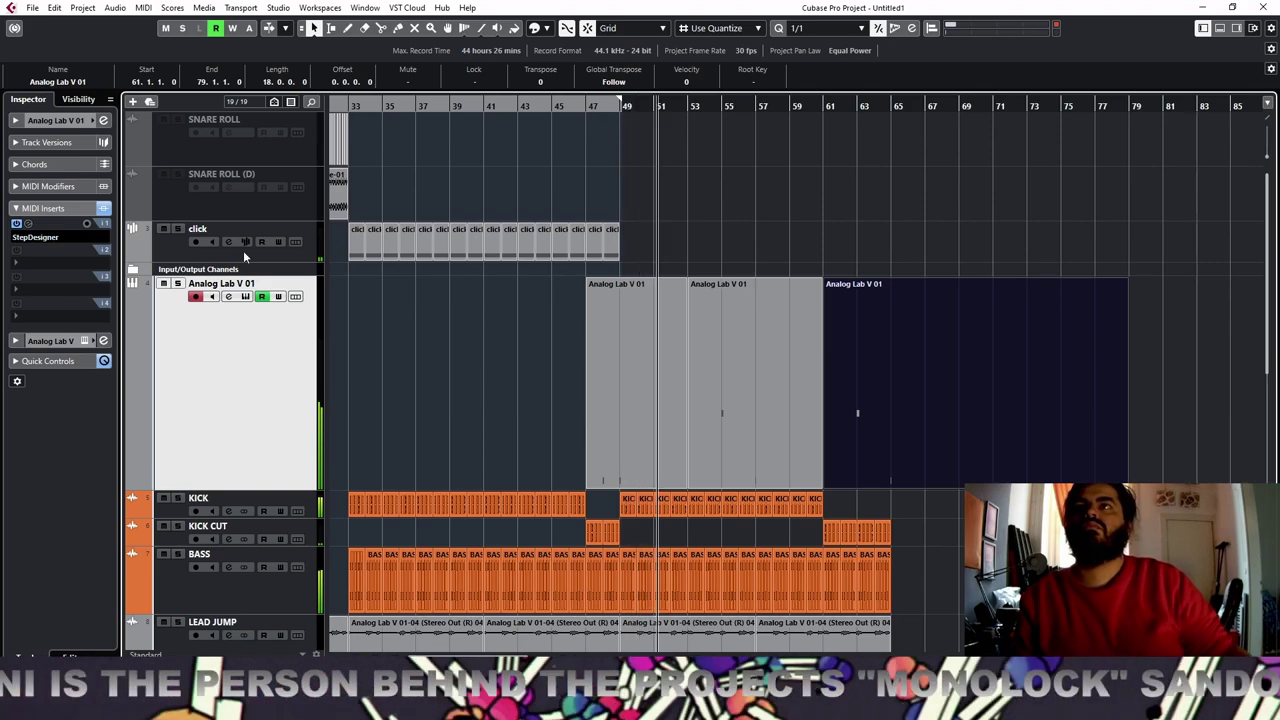
Solo the Analog Lab V 01 track and reopen its Analog Lab V instrument
left_click(178, 284)
left_click(71, 123)
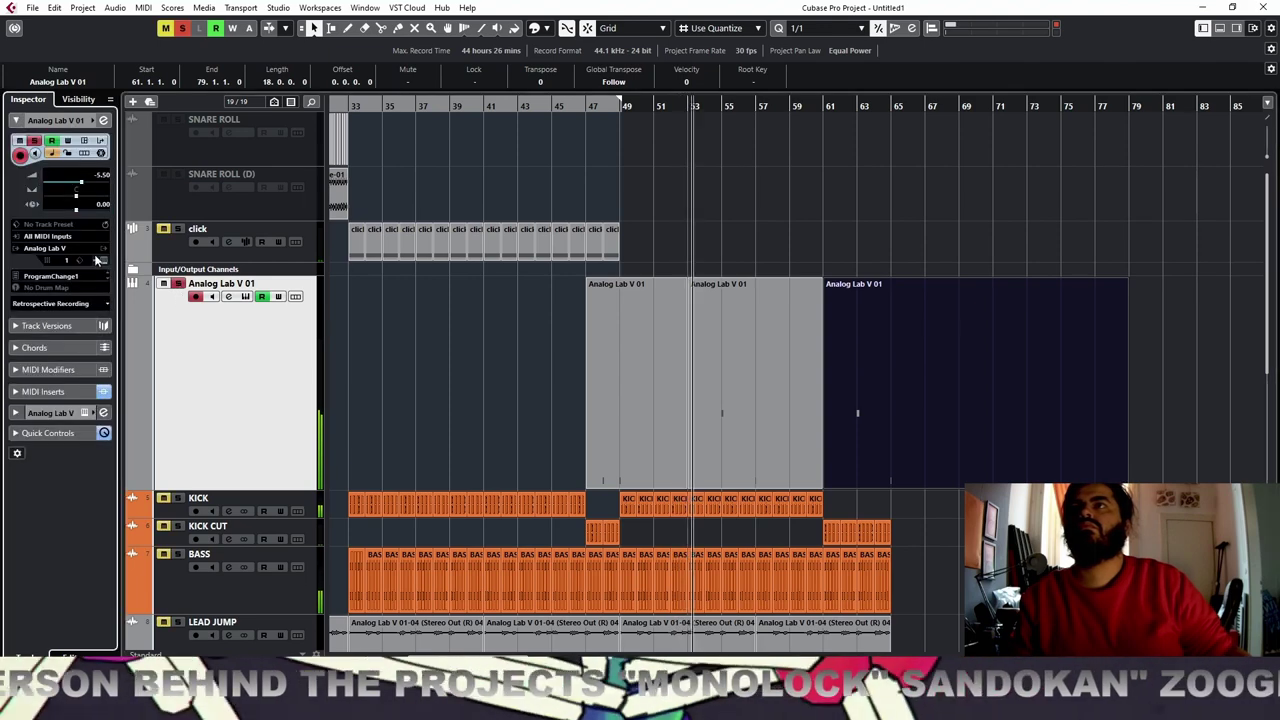
left_click(99, 261)
Audition the following lead presets during playback, from Astral Synth through Back To Analog and Bass Talk To Me to Bees
left_click(721, 180)
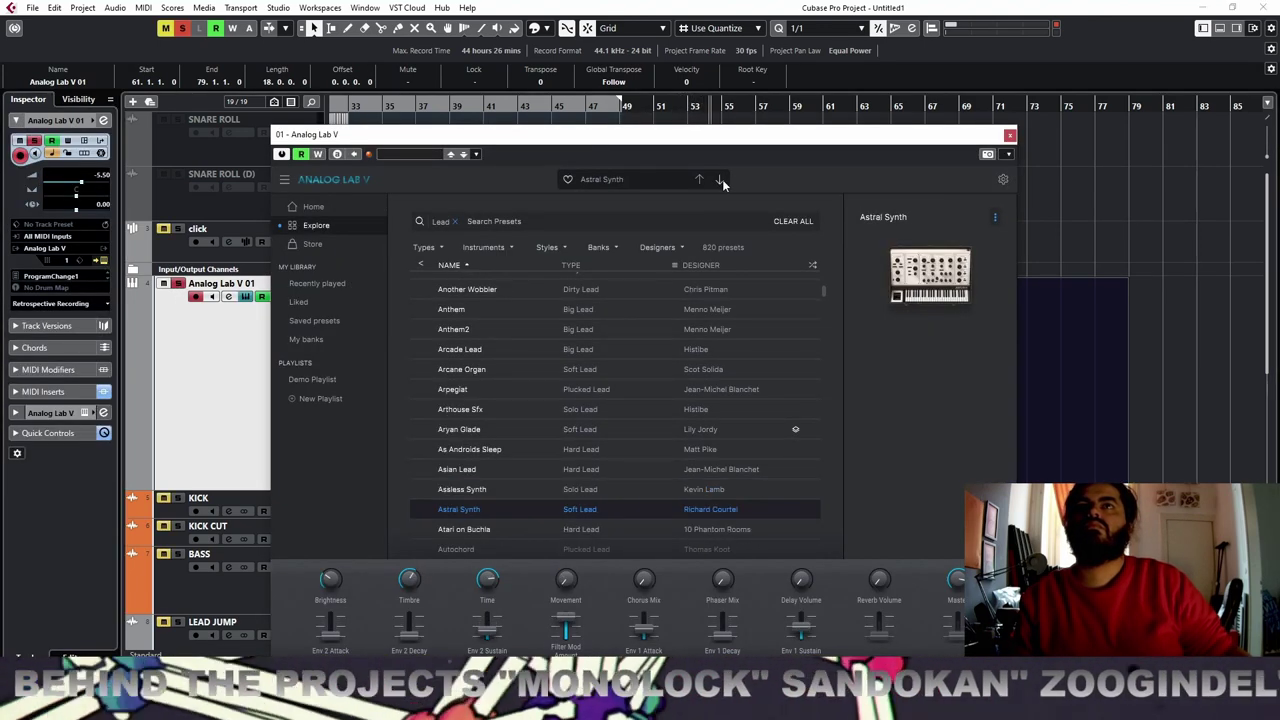
left_click(721, 180)
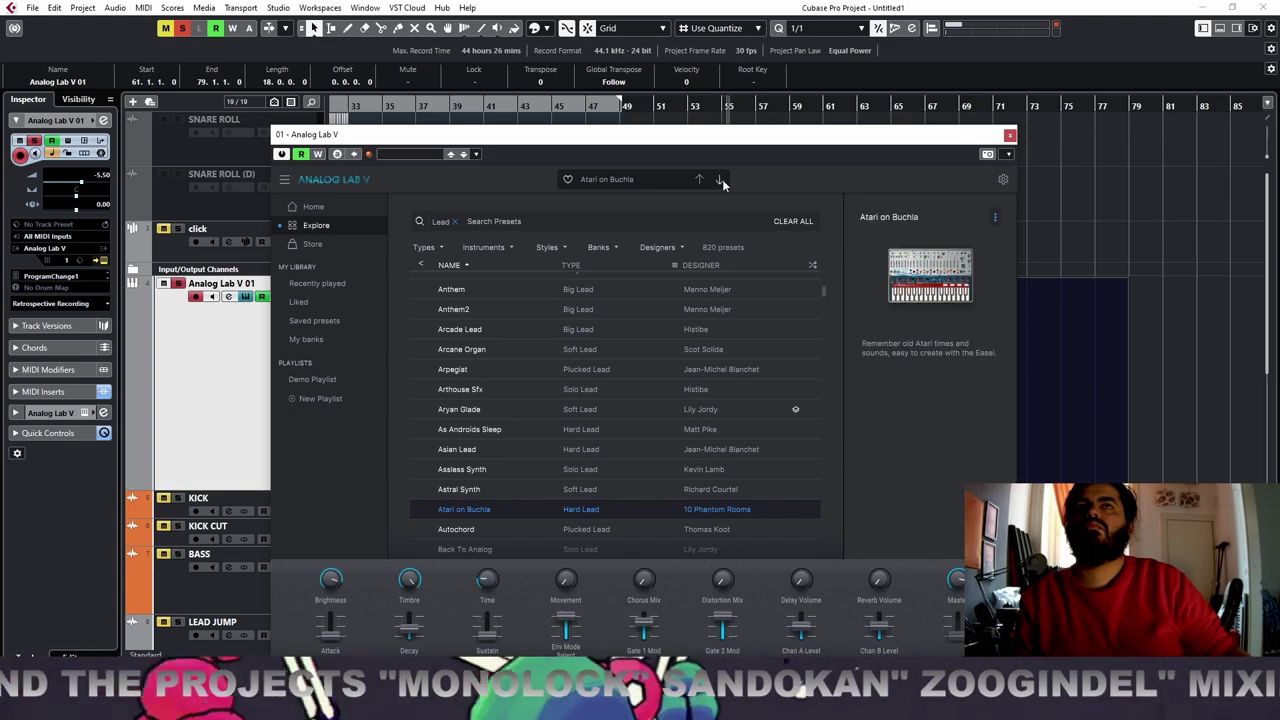
left_click(721, 180)
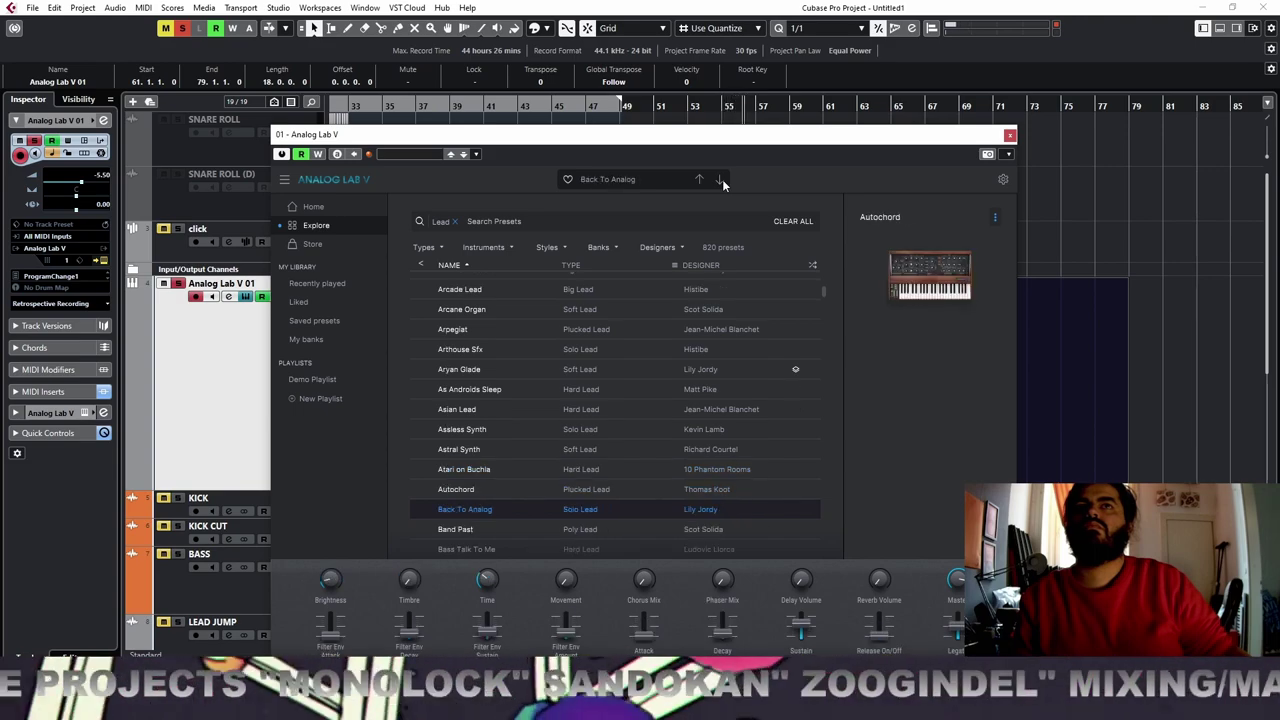
left_click(721, 180)
left_click(721, 180)
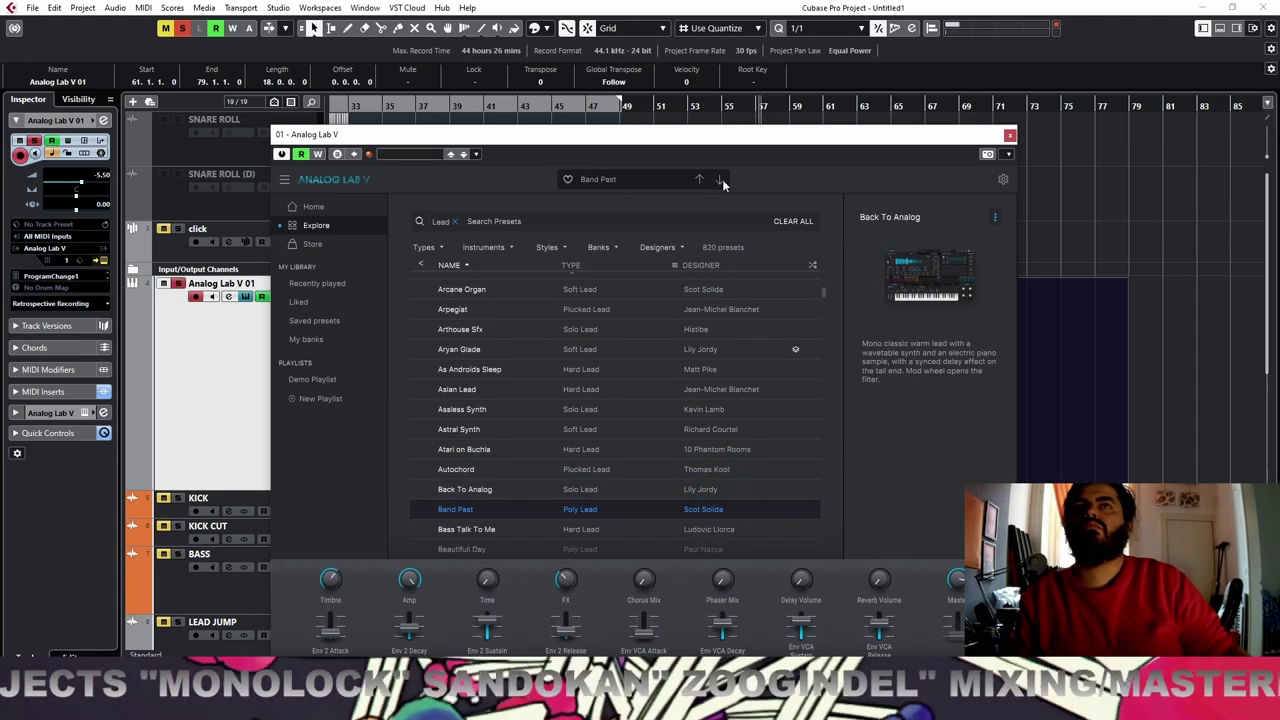
left_click(721, 180)
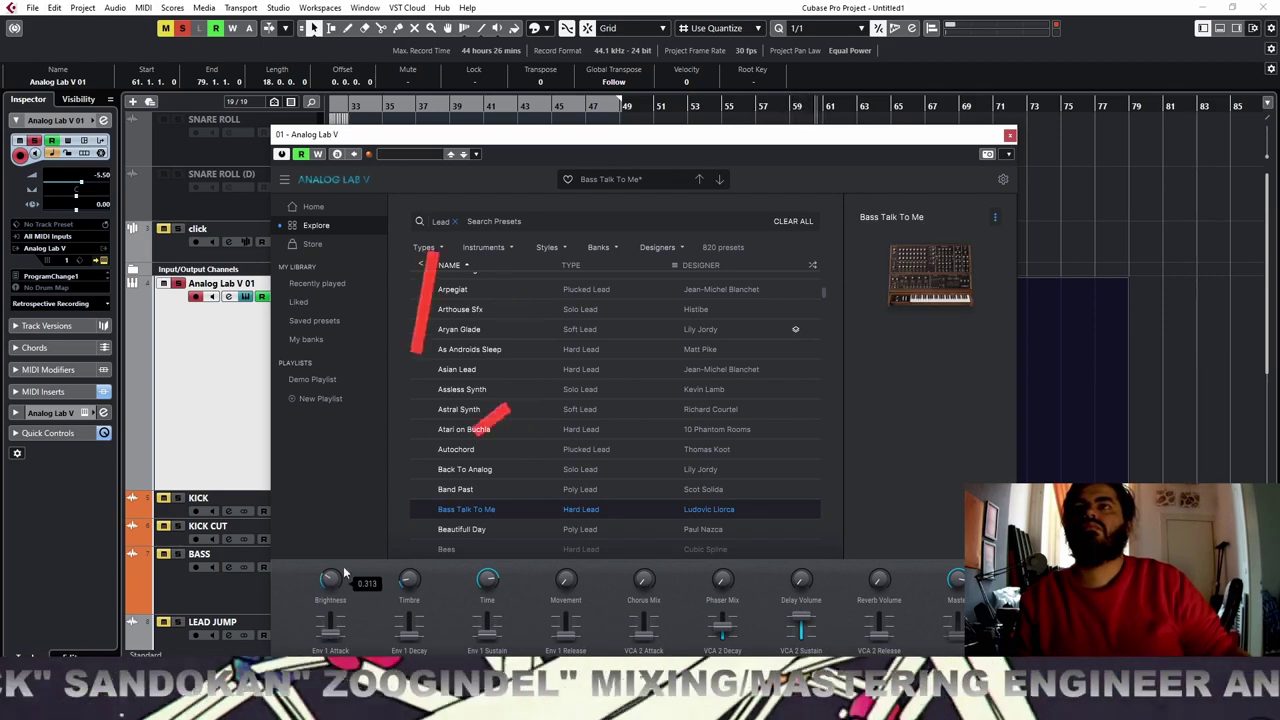
left_click(721, 180)
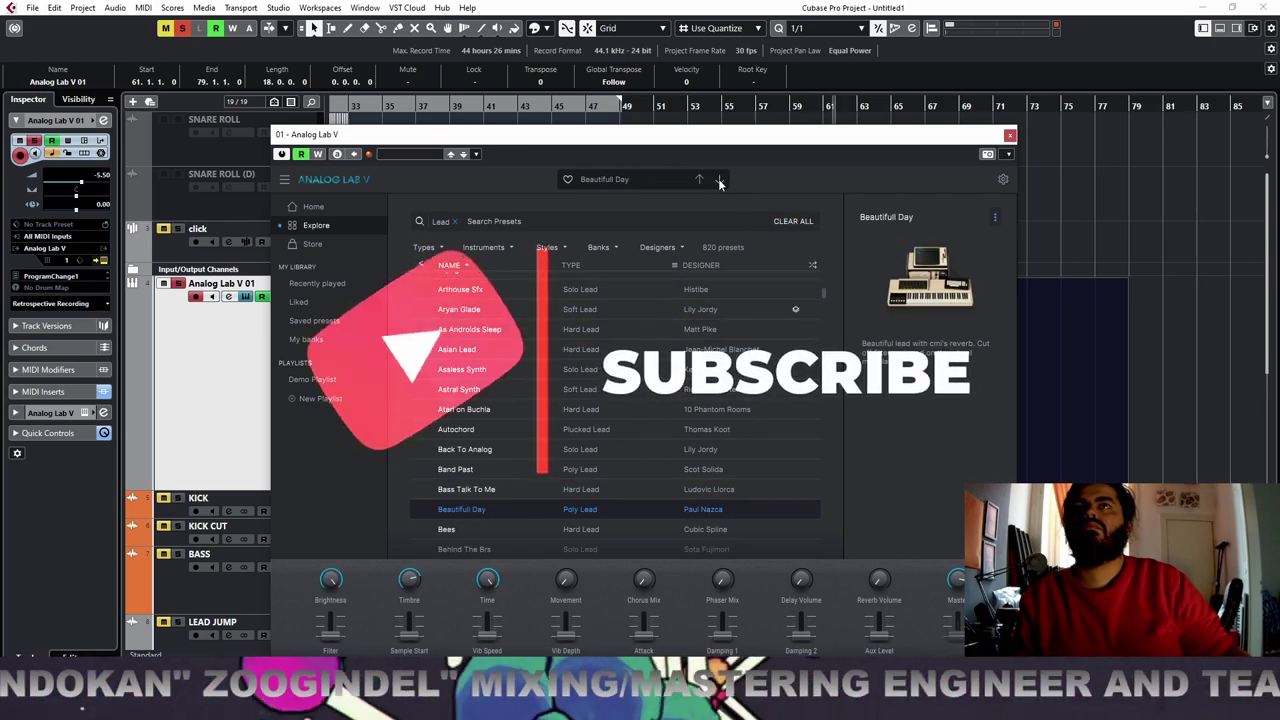
left_click(721, 180)
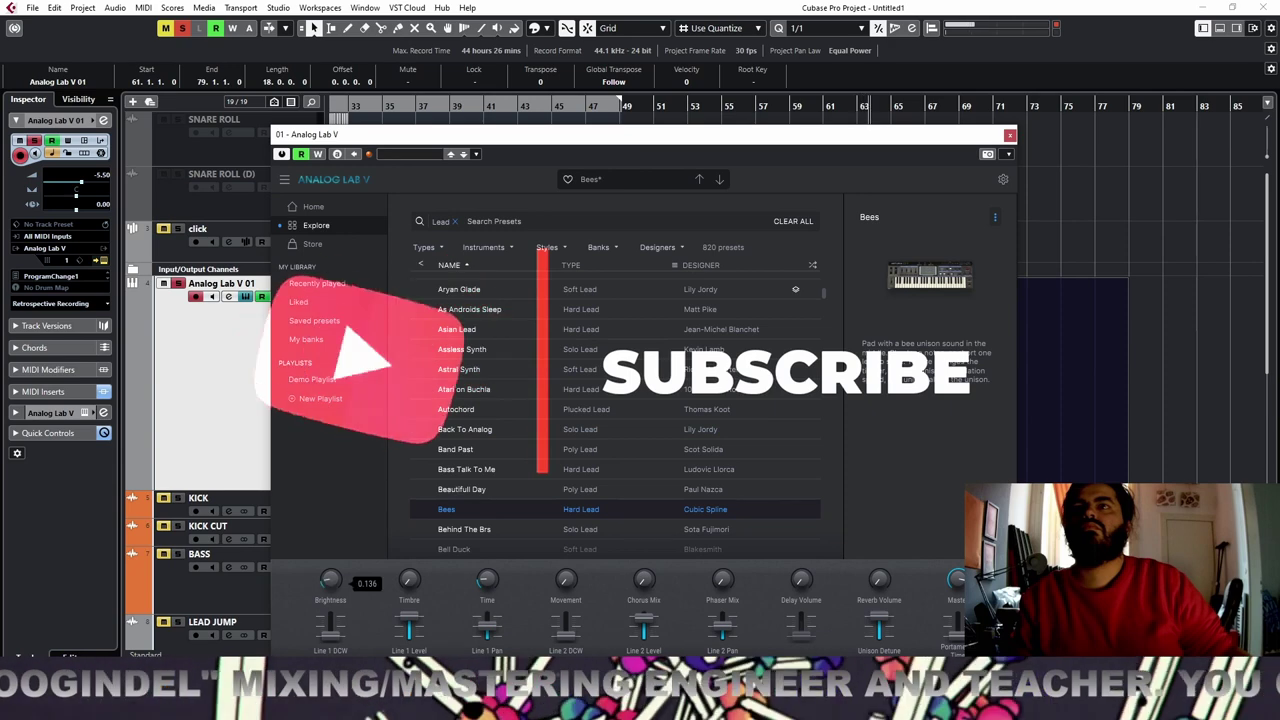
Vary the Brightness of the Bees preset and unsolo the lead track to hear it in the mix
left_click_drag(330, 579, 330, 568)
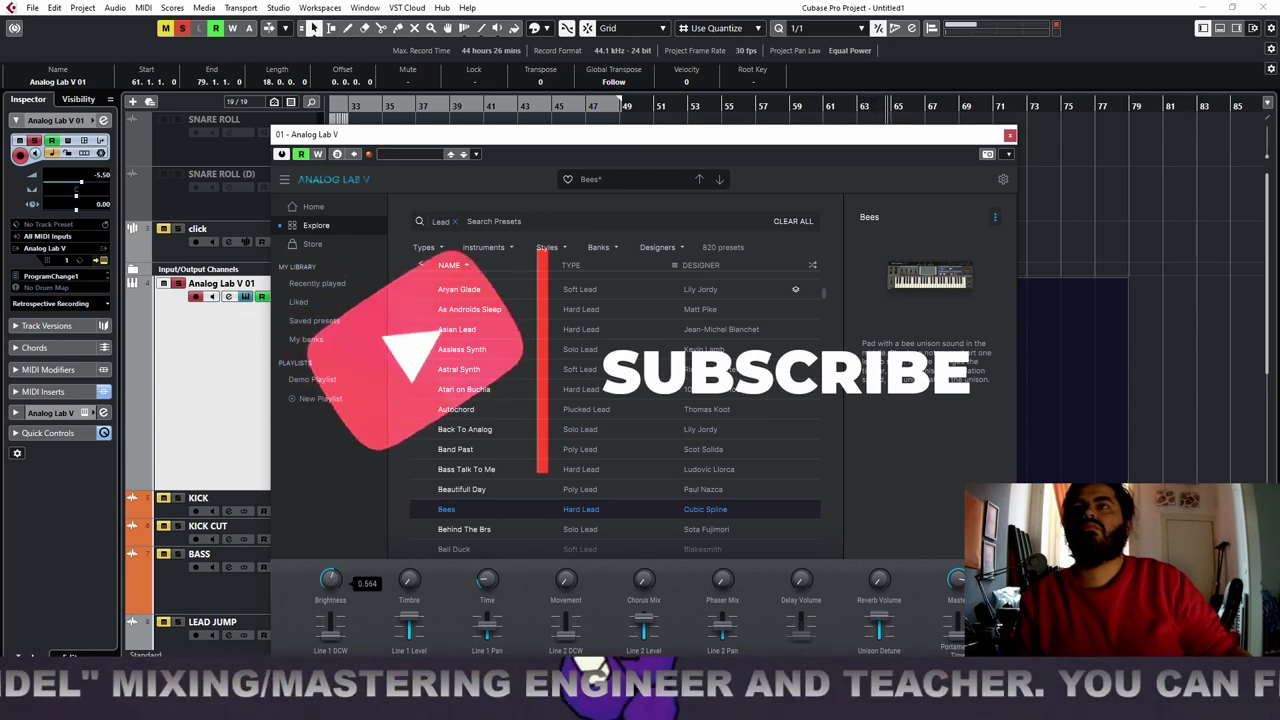
left_click(176, 284)
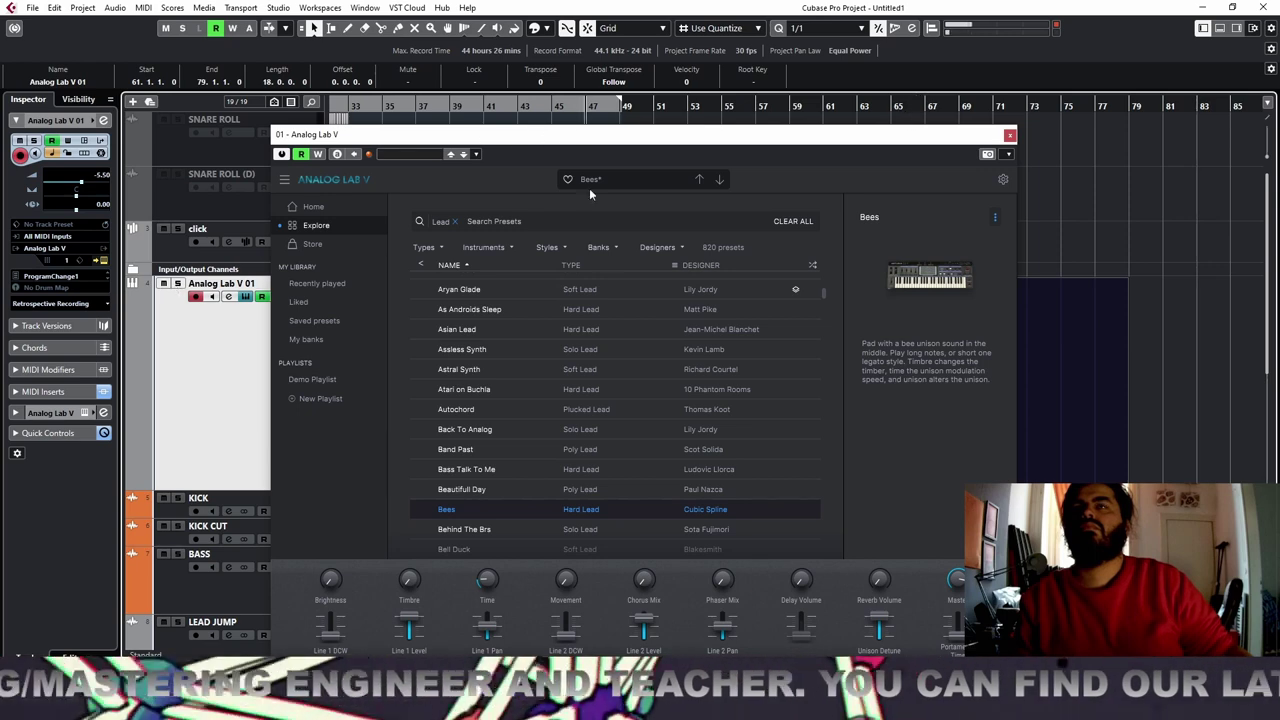
Solo the lead track again and audition the presets Behind The Brs, Bell Duck and Belles lies
left_click(177, 284)
left_click(720, 179)
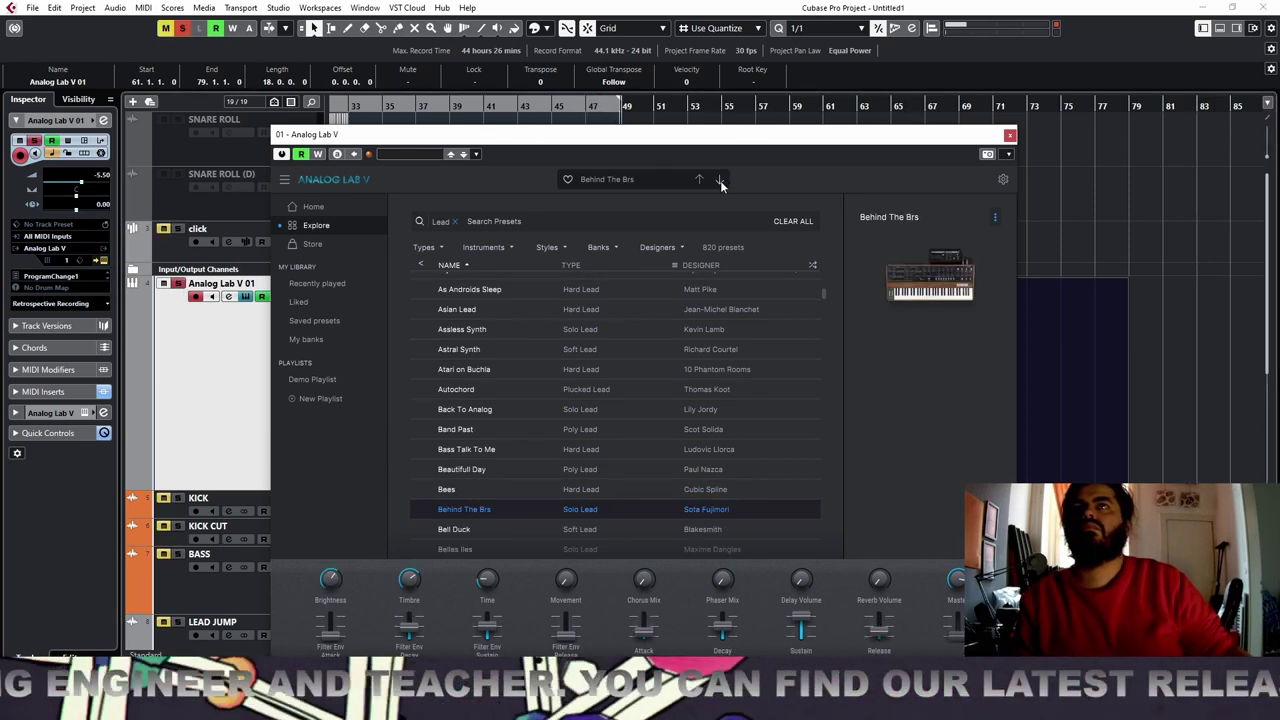
left_click(720, 180)
left_click(720, 180)
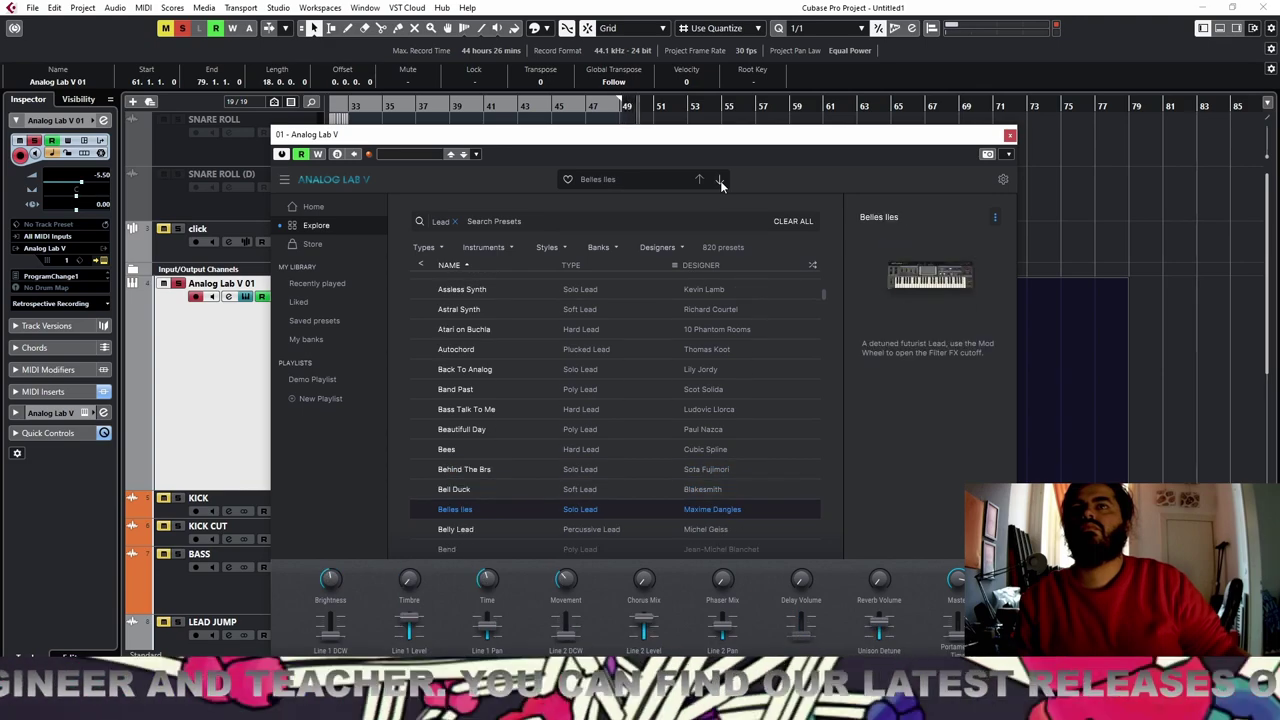
Audition the Analog Lab V lead presets one after another and stay on Bi Mask
left_click(720, 180)
left_click(720, 180)
left_click(720, 180)
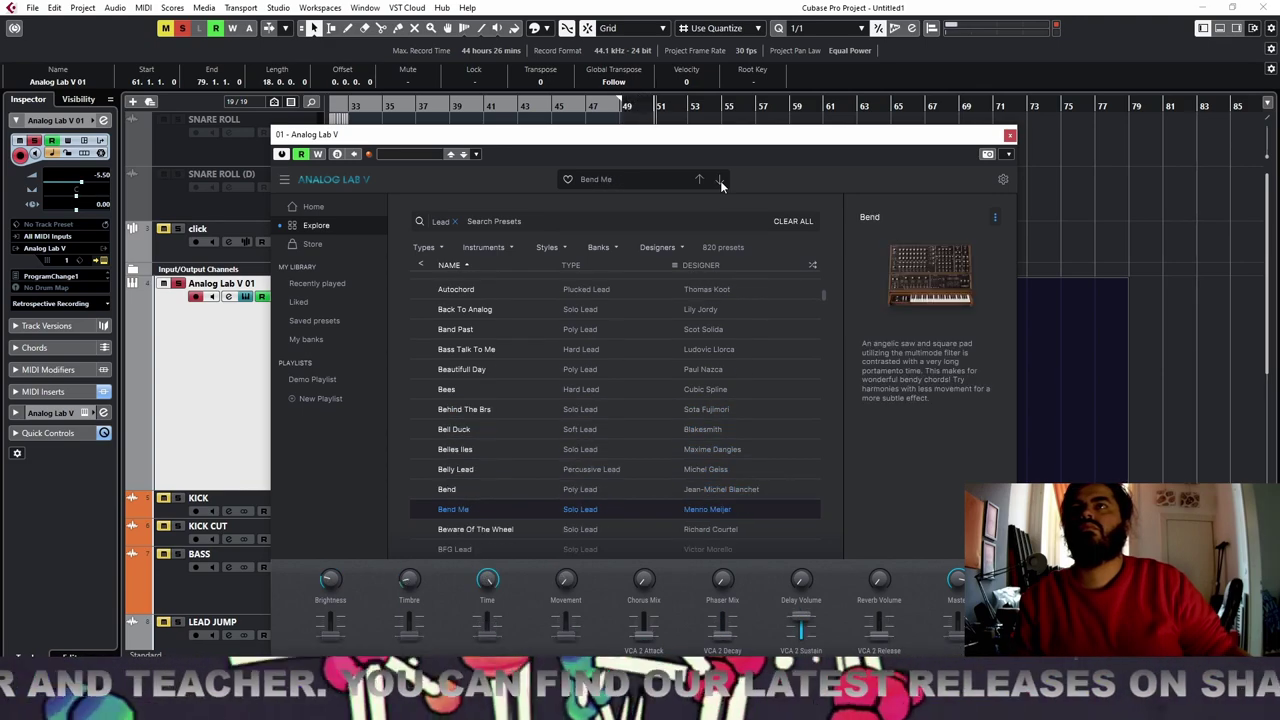
left_click(720, 180)
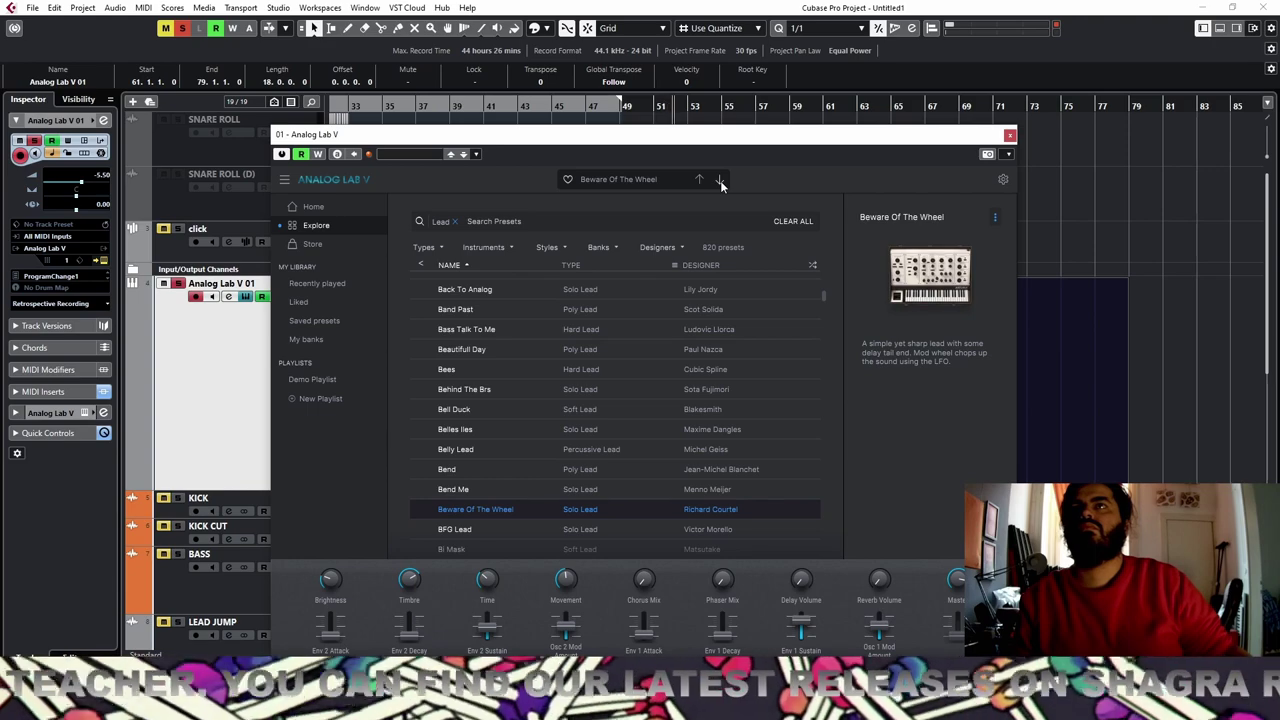
left_click(720, 180)
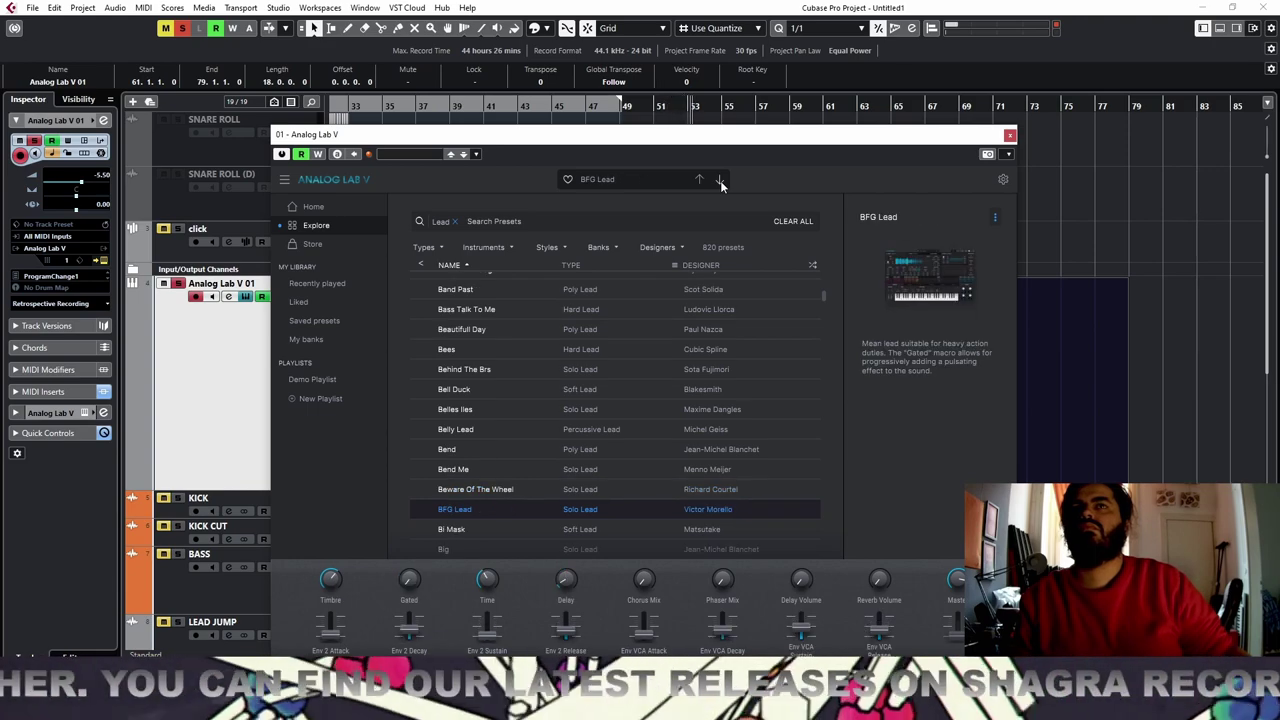
left_click(720, 180)
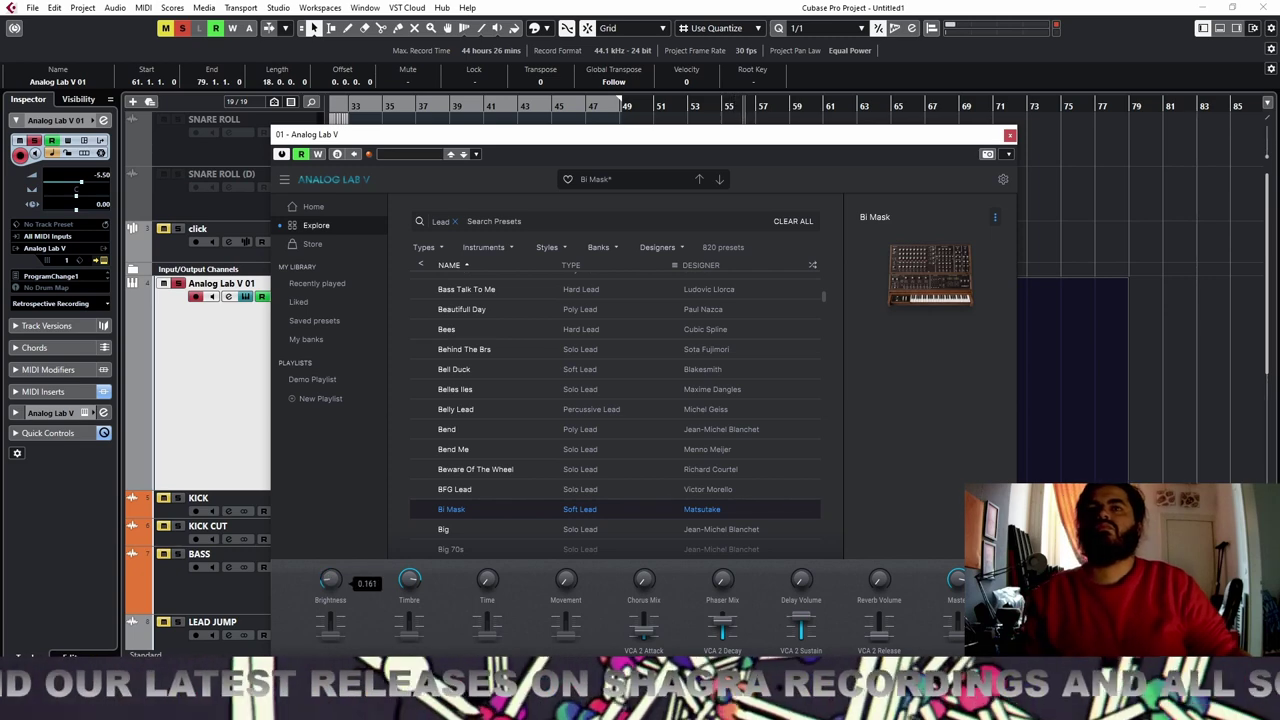
Turn off solo on the Analog Lab V 01 track and play the arrangement from bar 61 with the instrument window closed
left_click(178, 284)
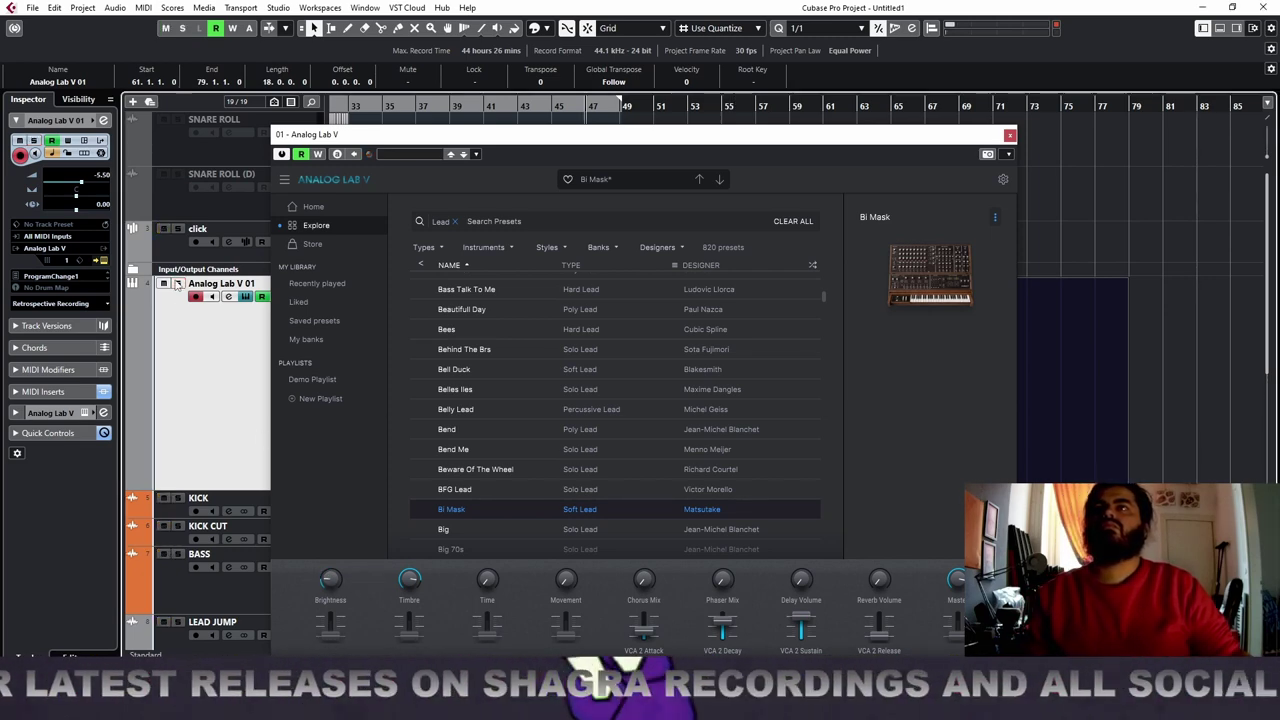
left_click_drag(922, 142, 760, 463)
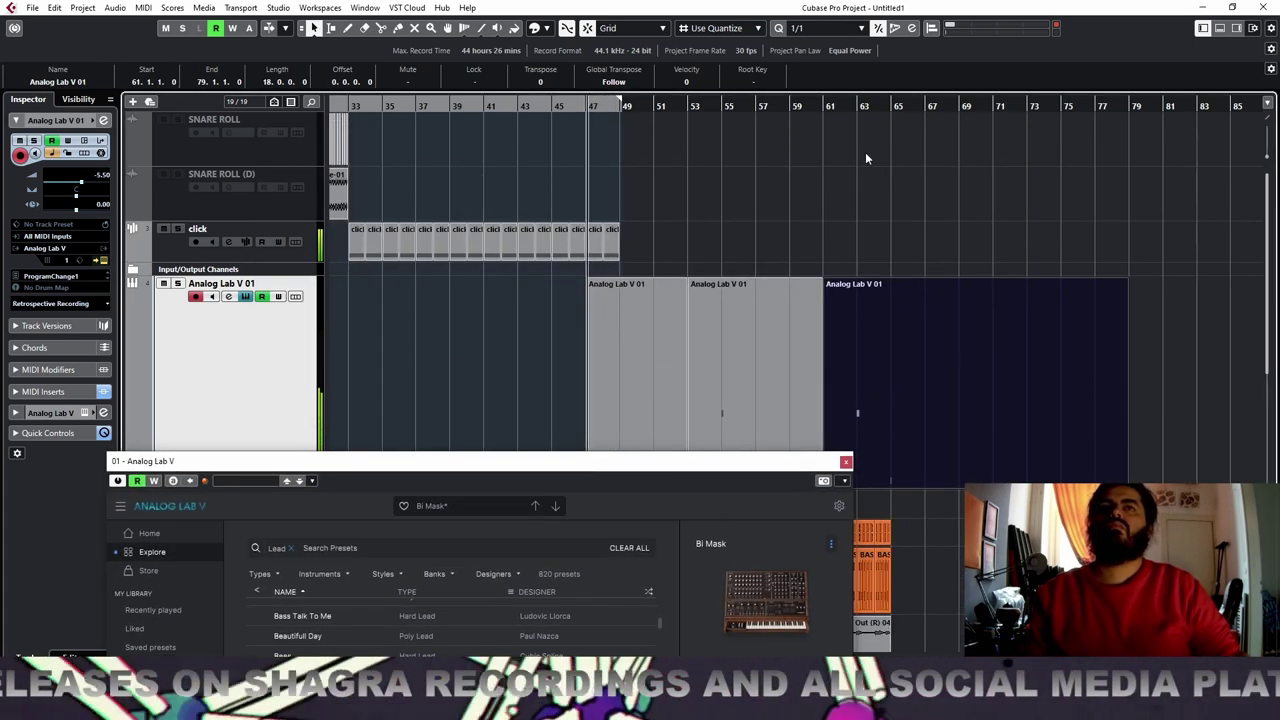
left_click(825, 104)
key("space")
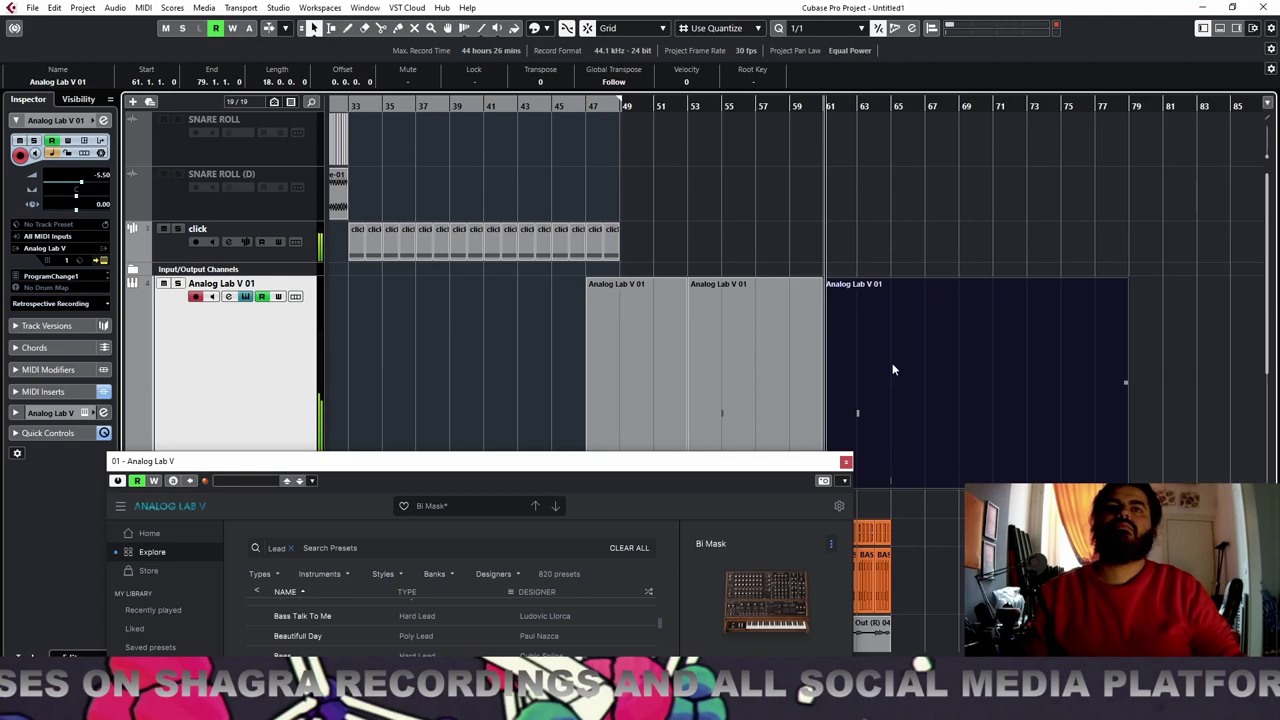
left_click(846, 461)
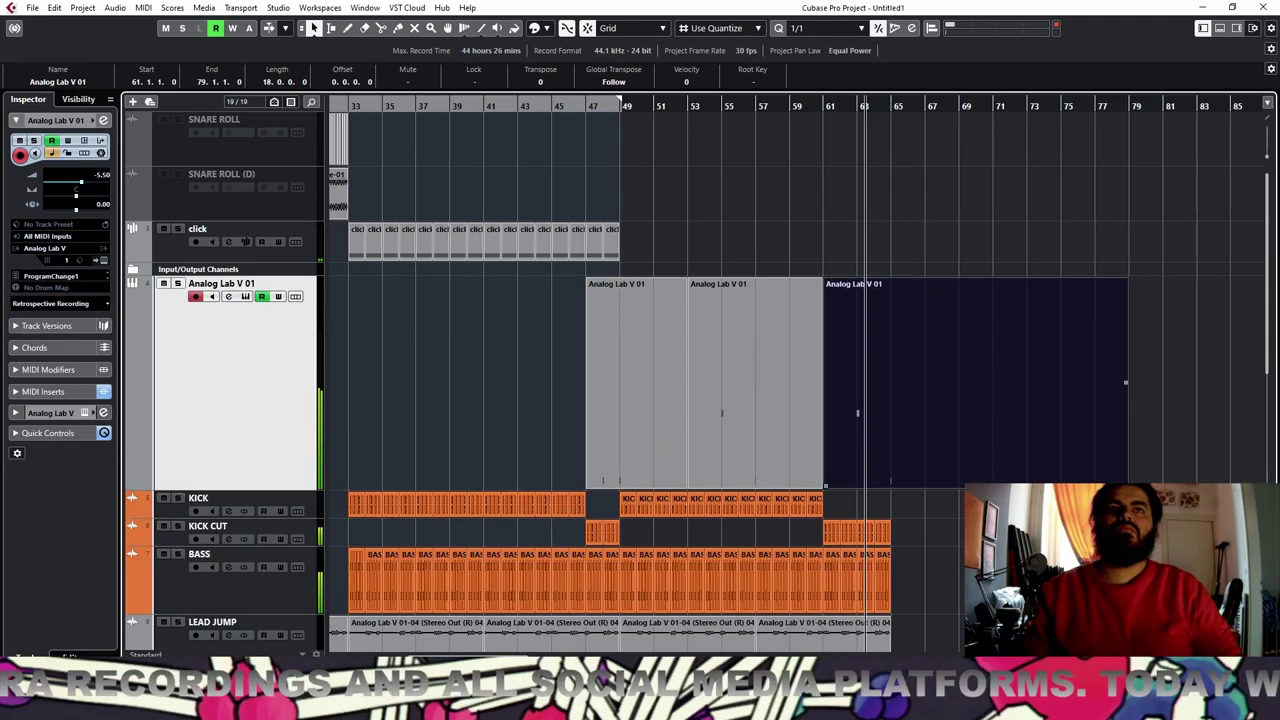
Shorten the last Analog Lab V 01 part to end at bar 69 and duplicate it directly behind
left_click_drag(1126, 383, 957, 383)
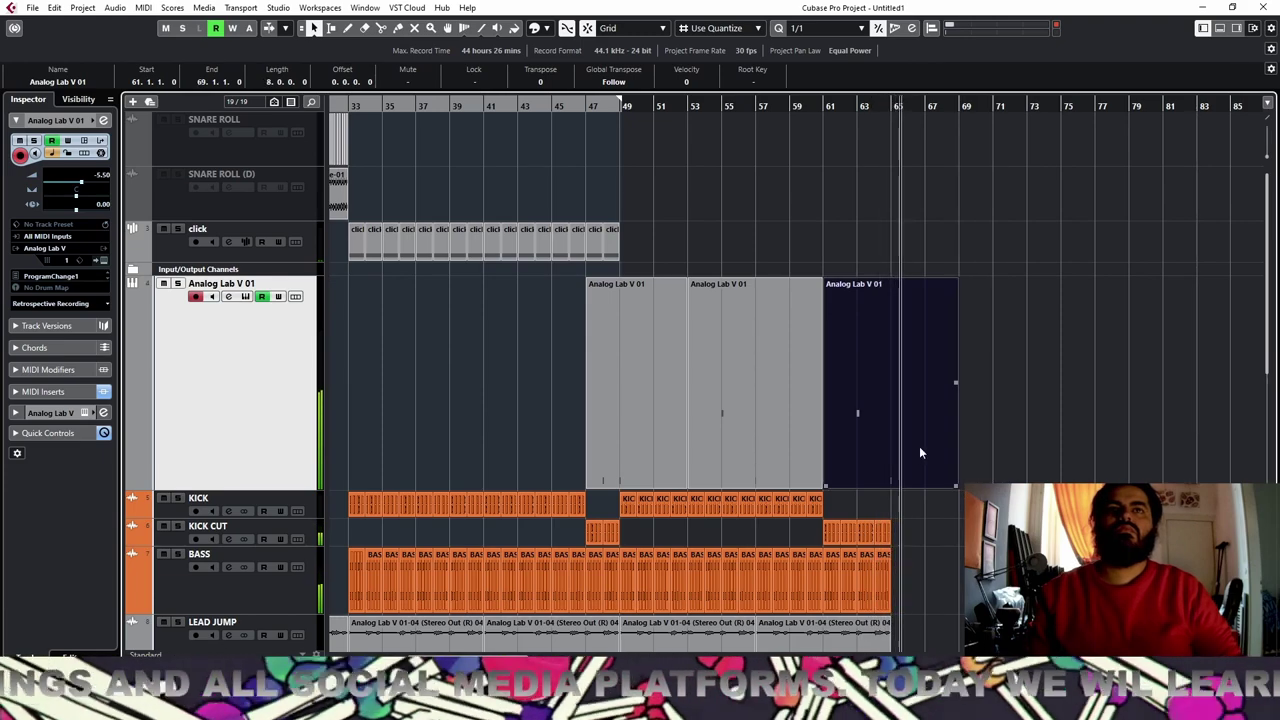
key("ctrl+d")
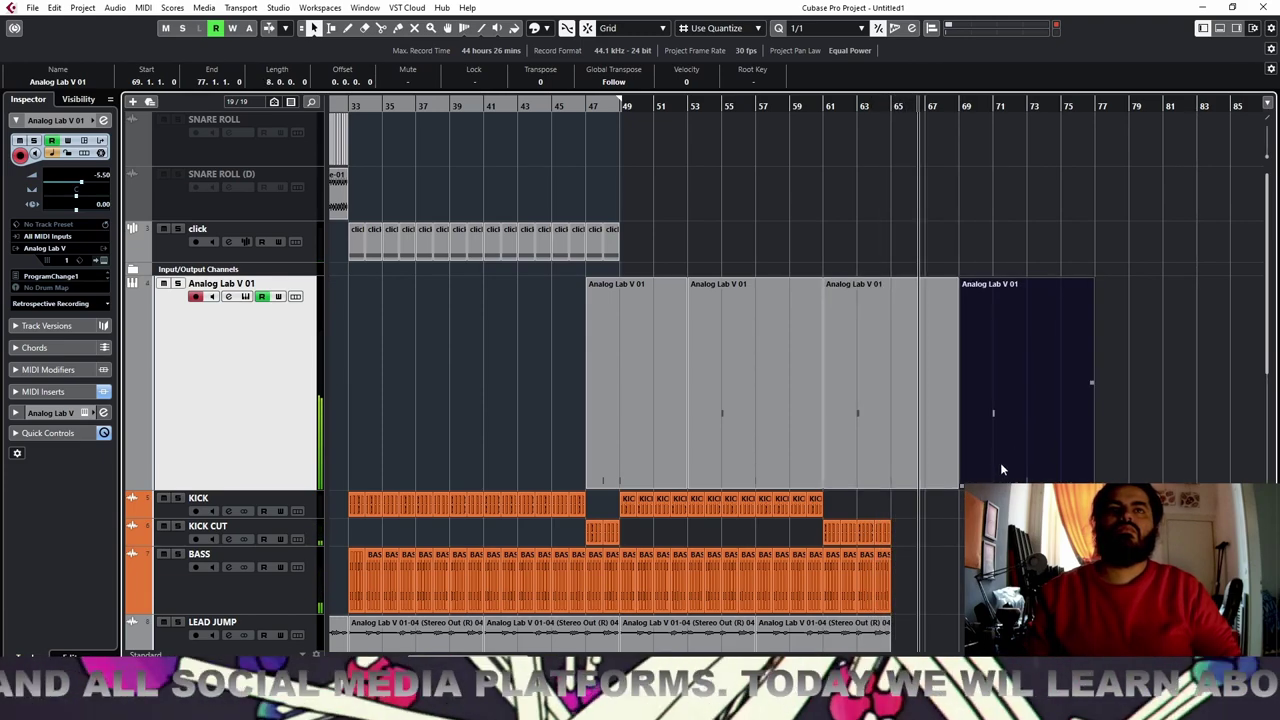
Move all four Analog Lab V 01 parts together so that the first one starts at bar 51
key("g")
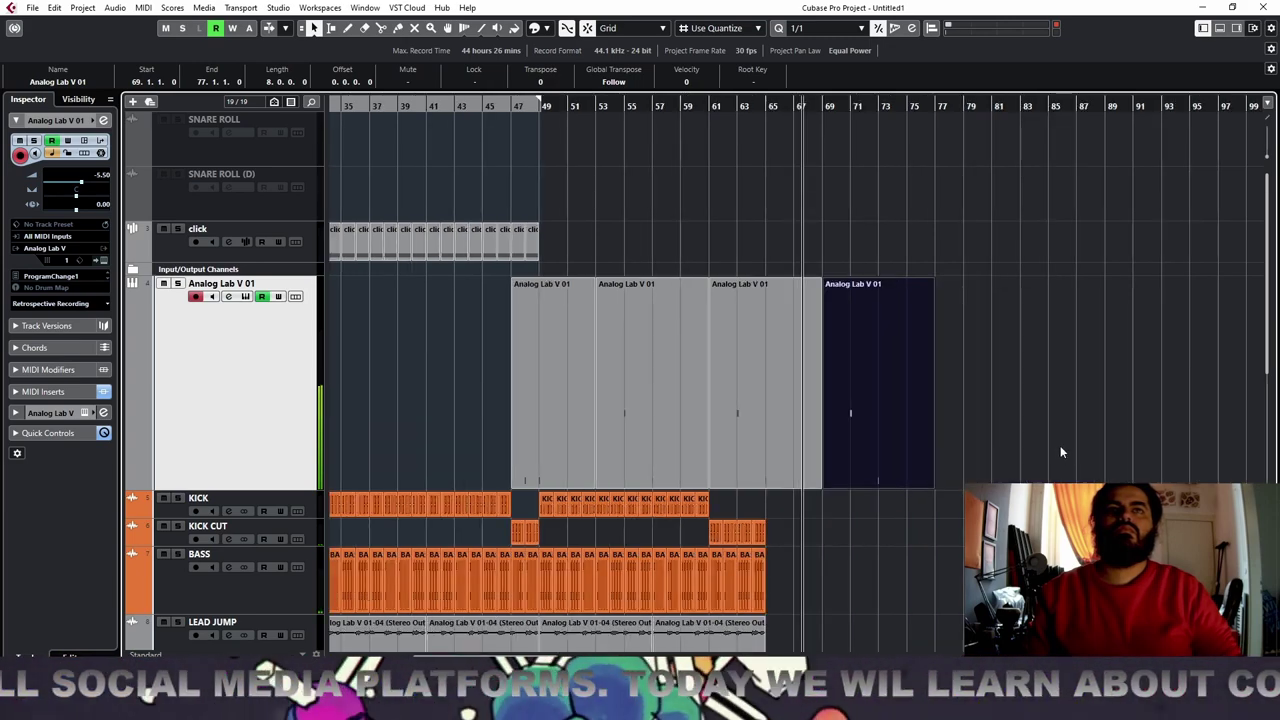
key("g")
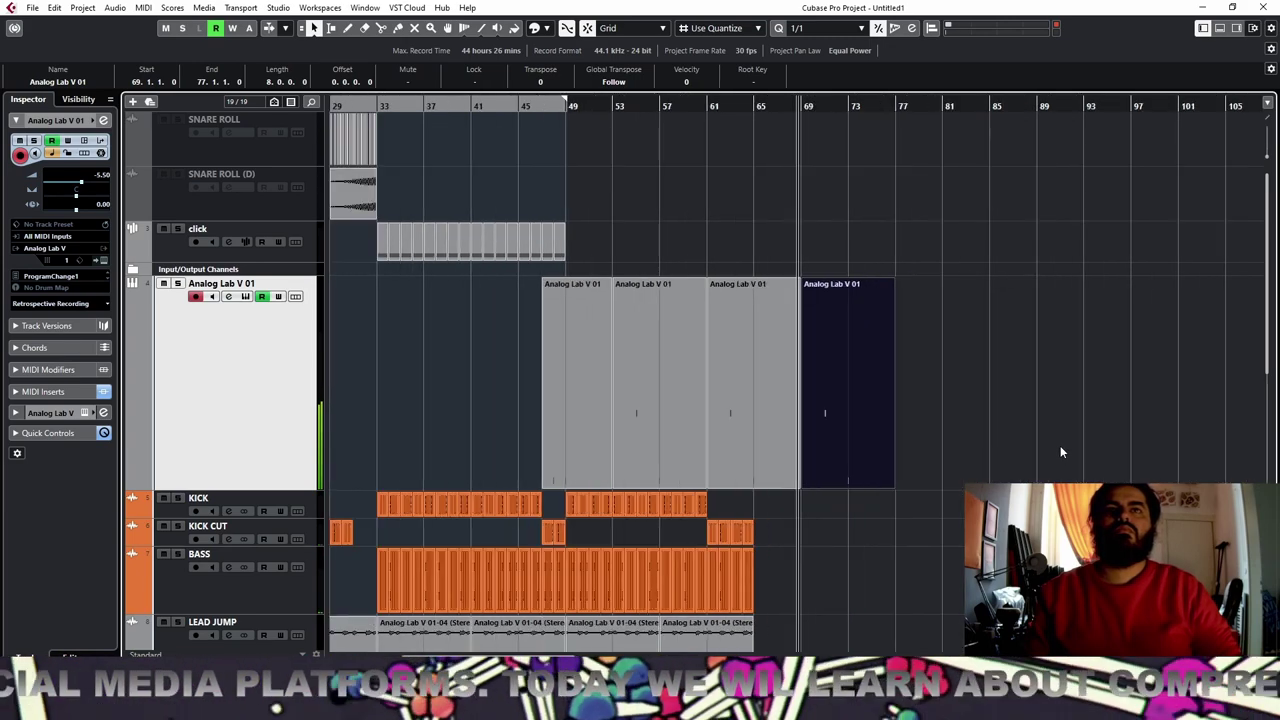
scroll(1018, 443, "down", 3)
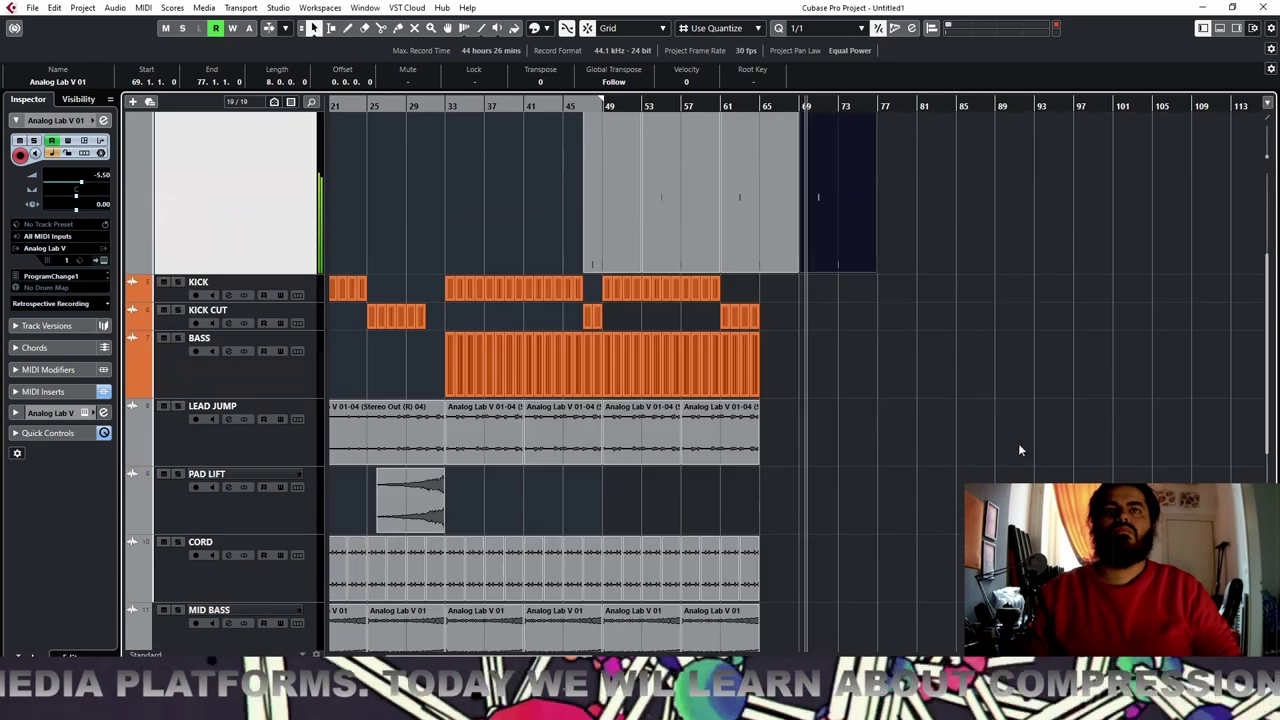
key("g")
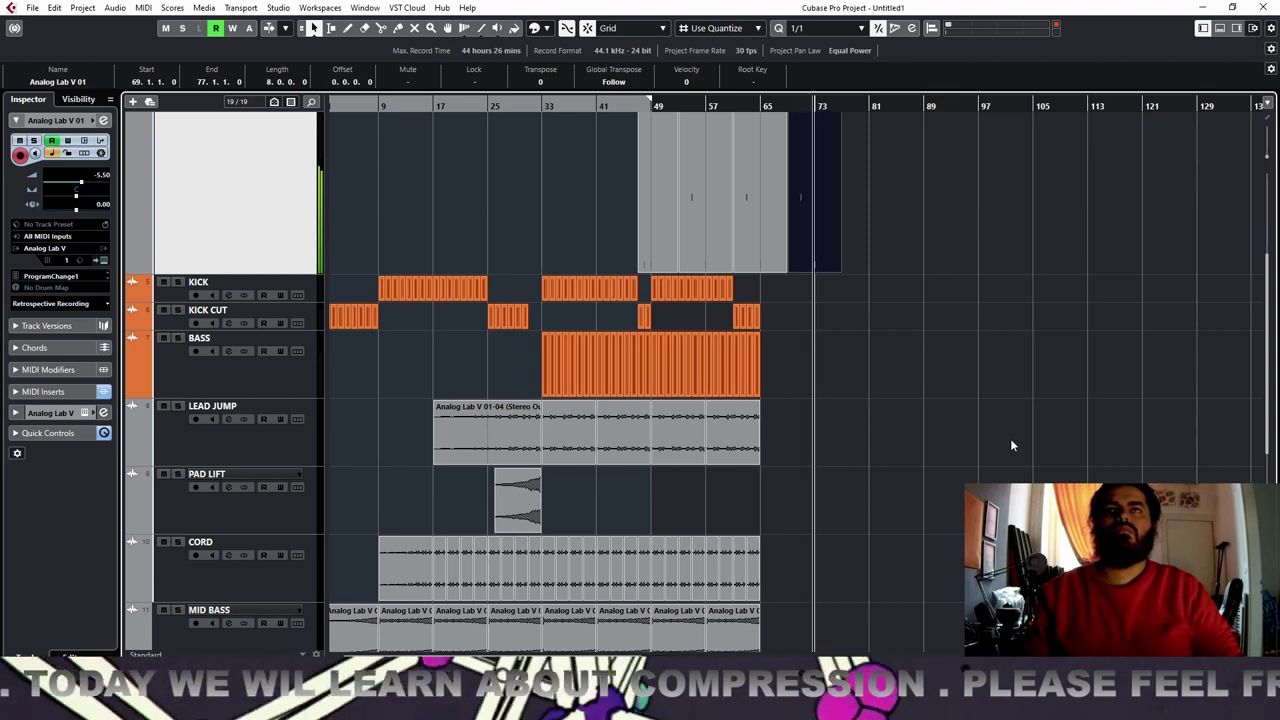
key("h")
key("h")
key("h")
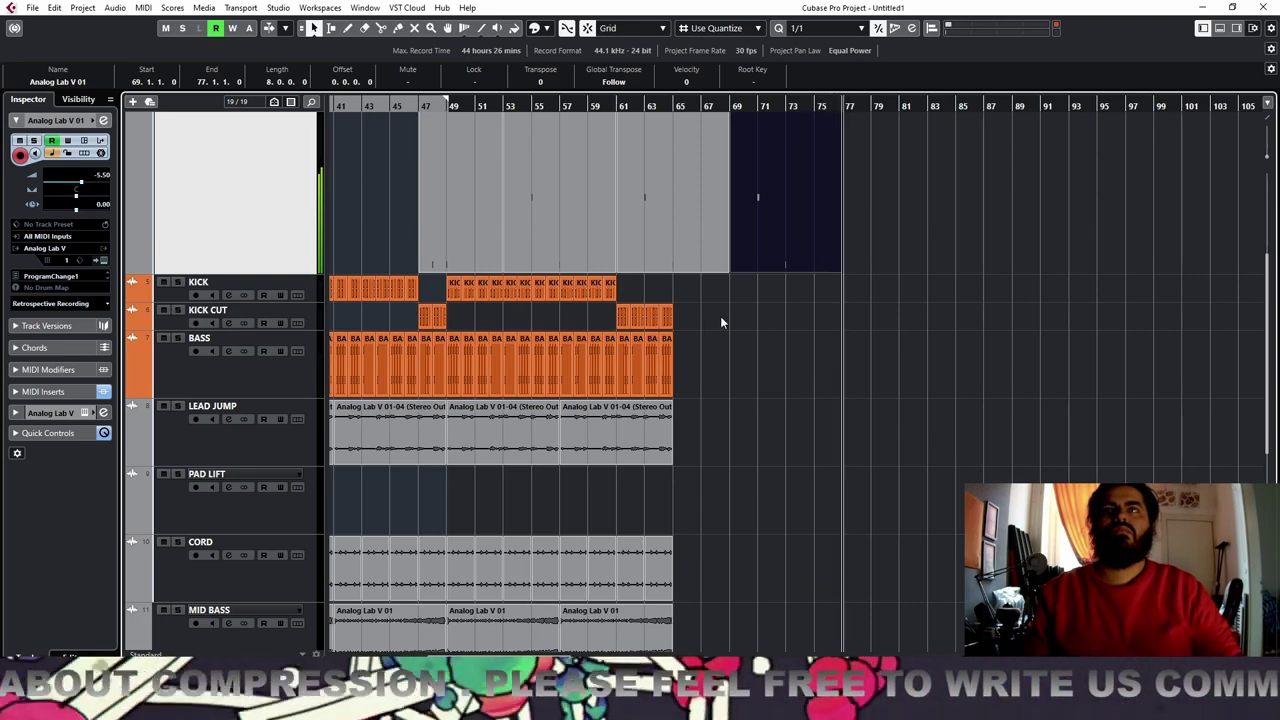
left_click_drag(894, 213, 461, 222)
scroll(461, 300, "up", 3)
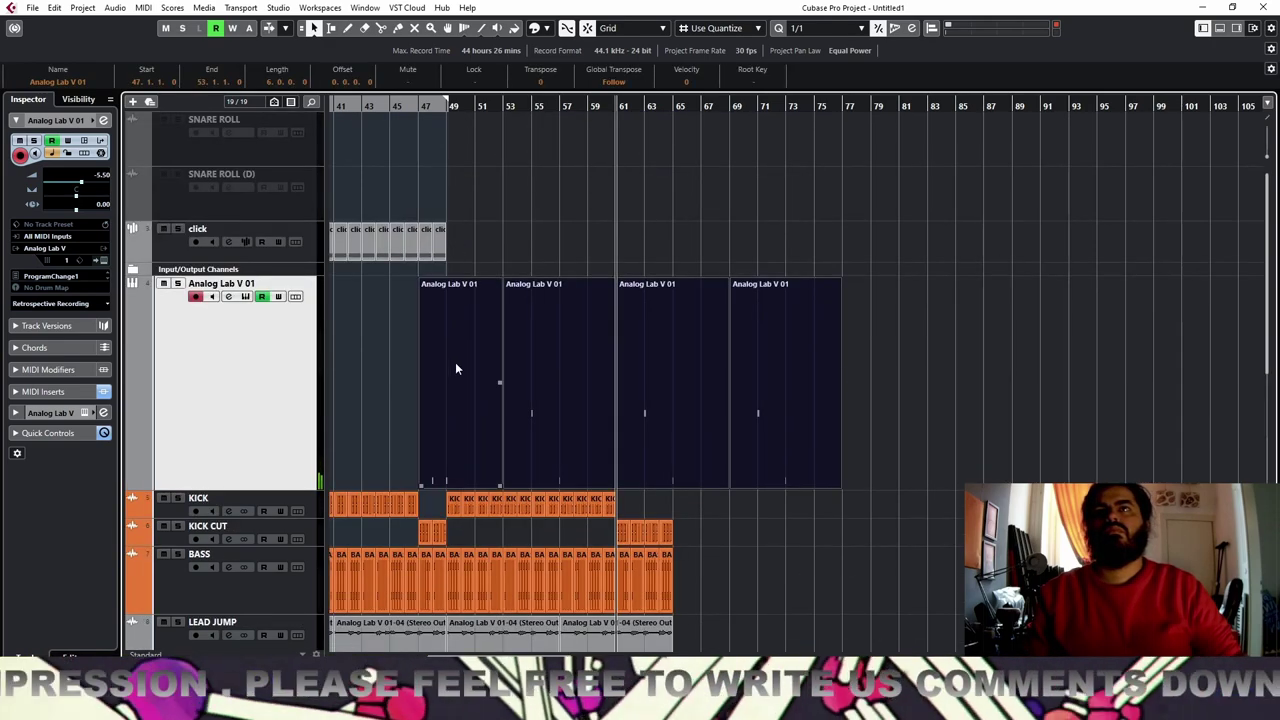
left_click_drag(455, 369, 516, 364)
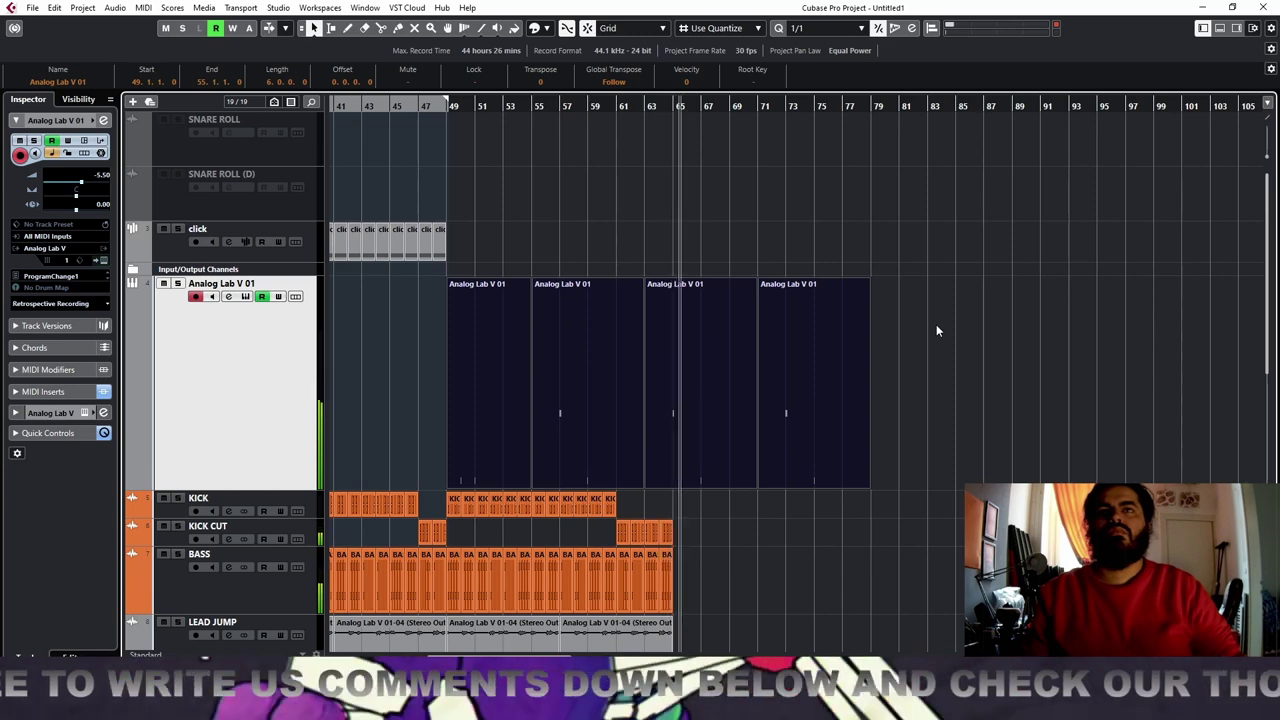
left_click_drag(936, 330, 492, 399)
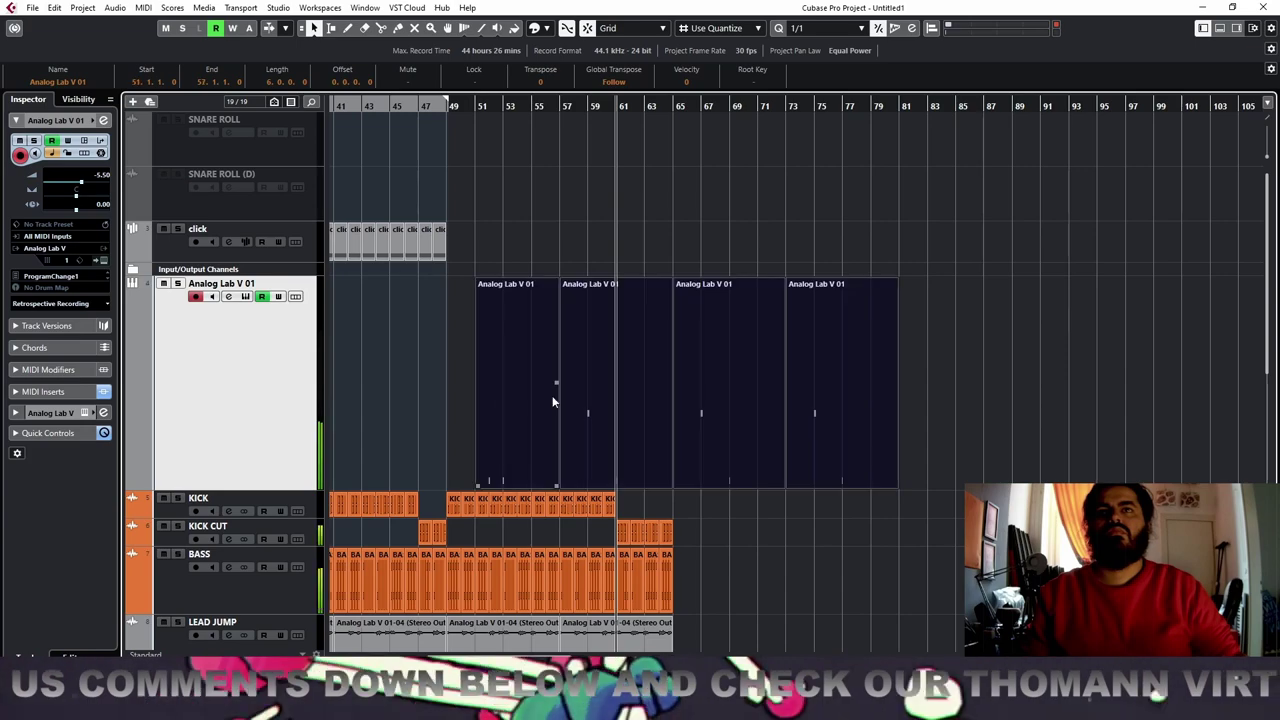
Extend the start of the first Analog Lab V 01 part back to bar 49 and play from that bar
left_click(481, 449)
left_click_drag(479, 484, 448, 484)
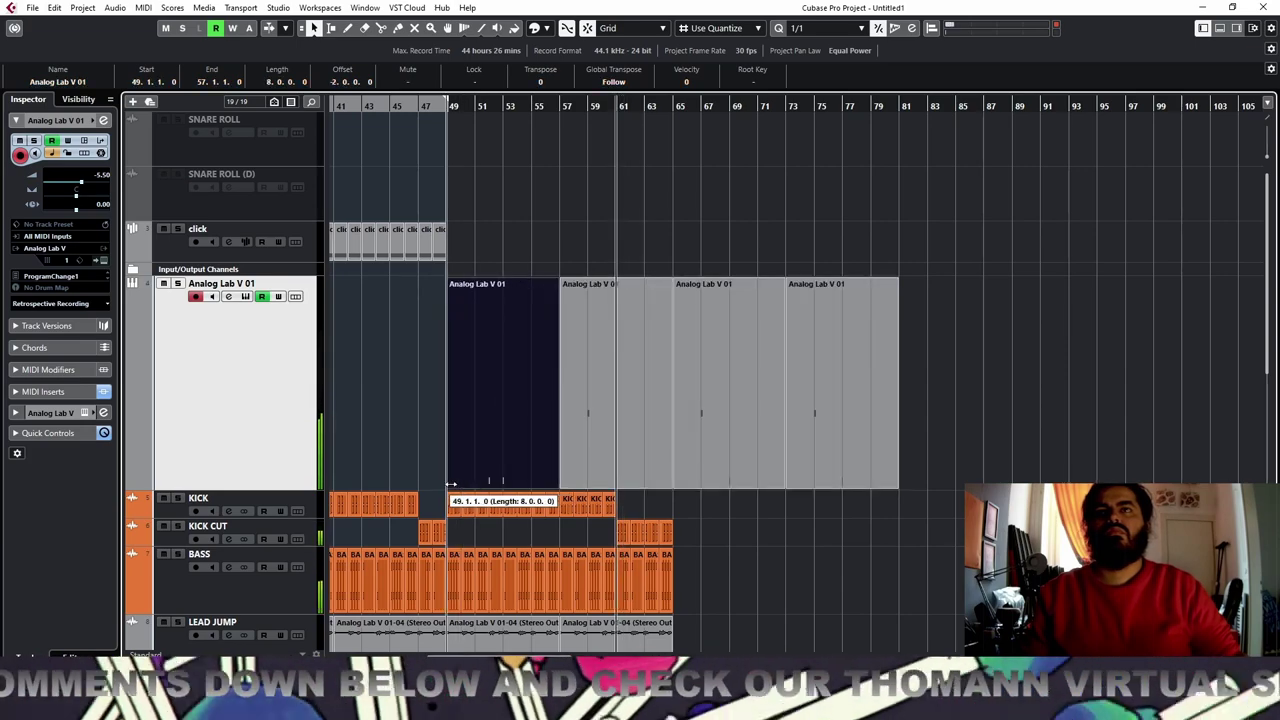
left_click(447, 106)
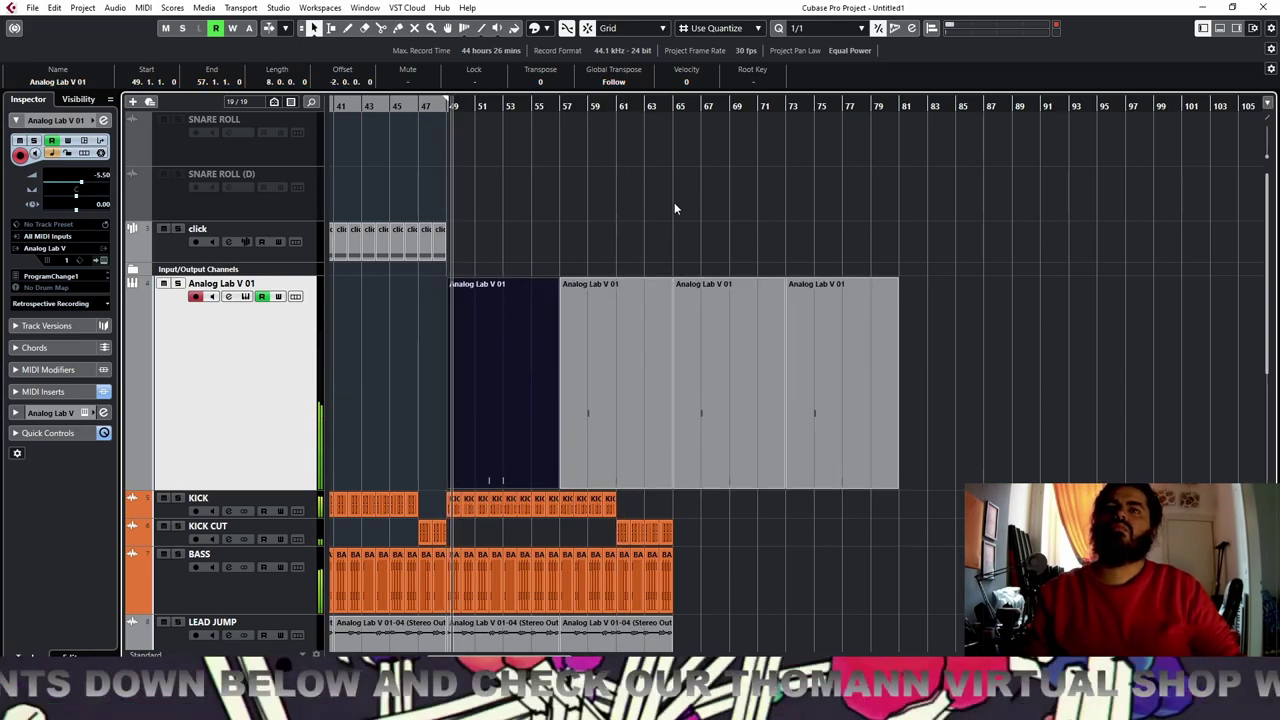
Save the project as SHMOR in the v lab play folder
key("g")
key("g")
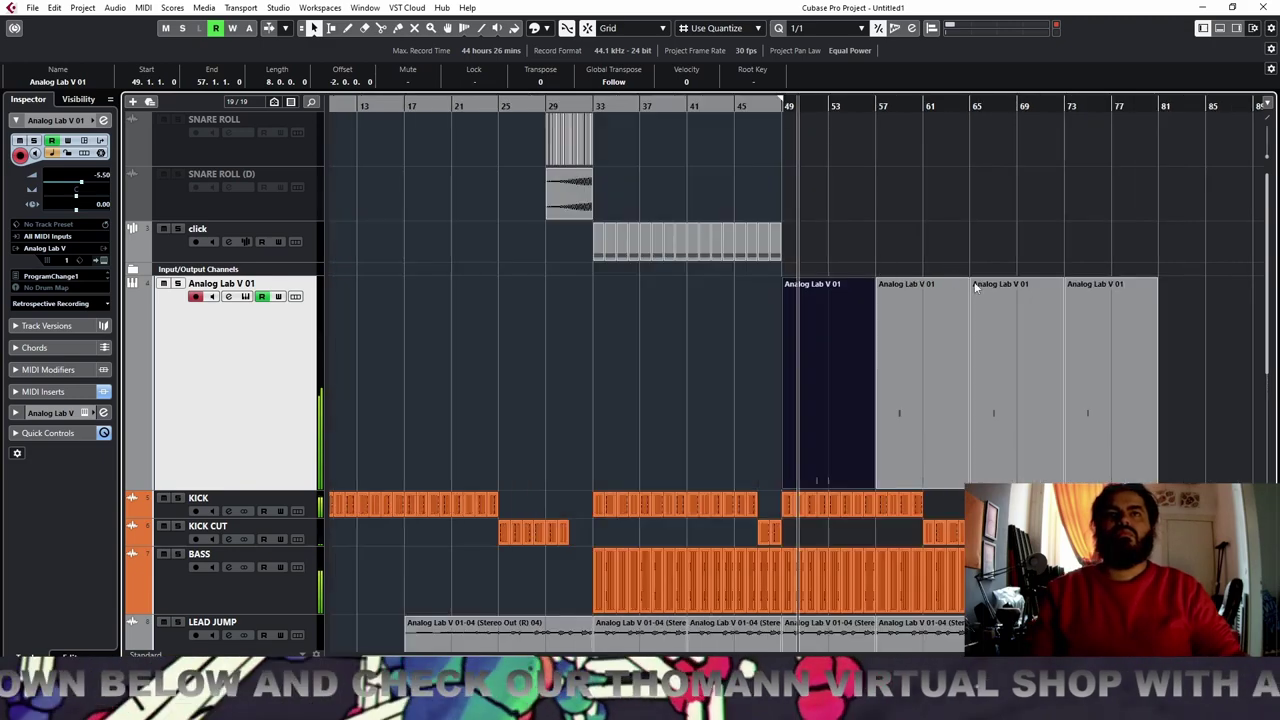
key("g")
key("g")
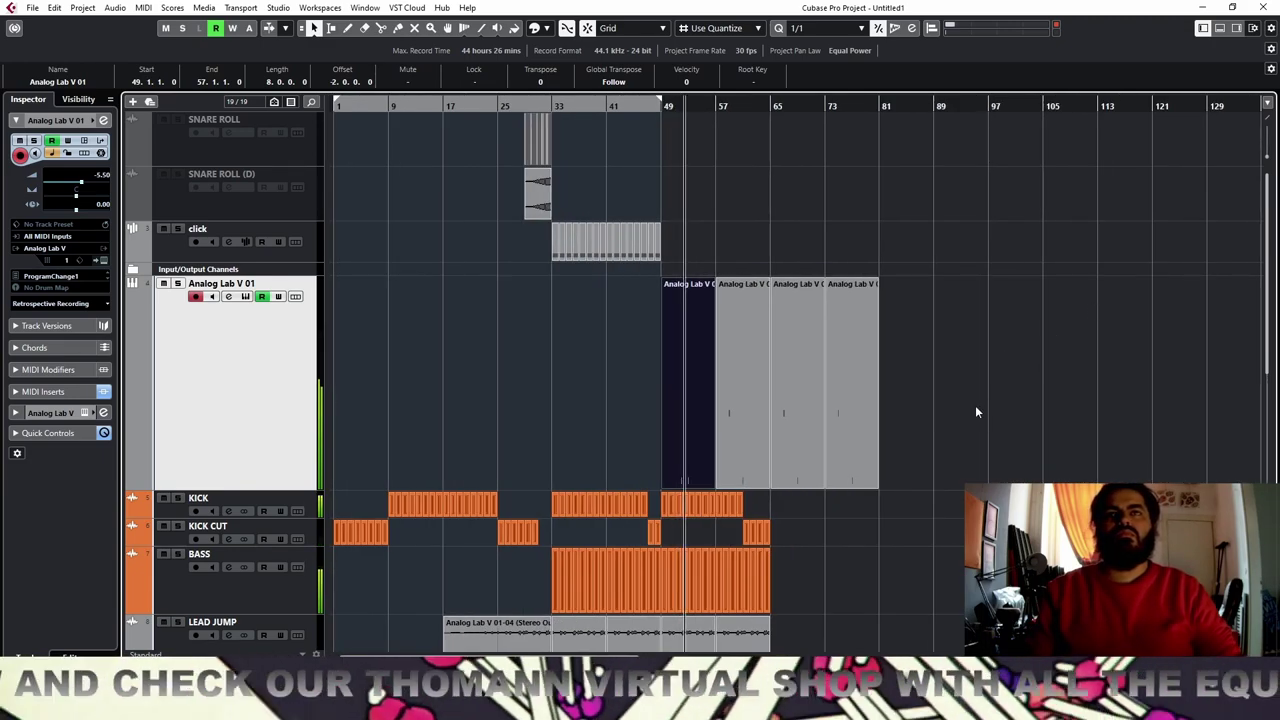
key("ctrl+s")
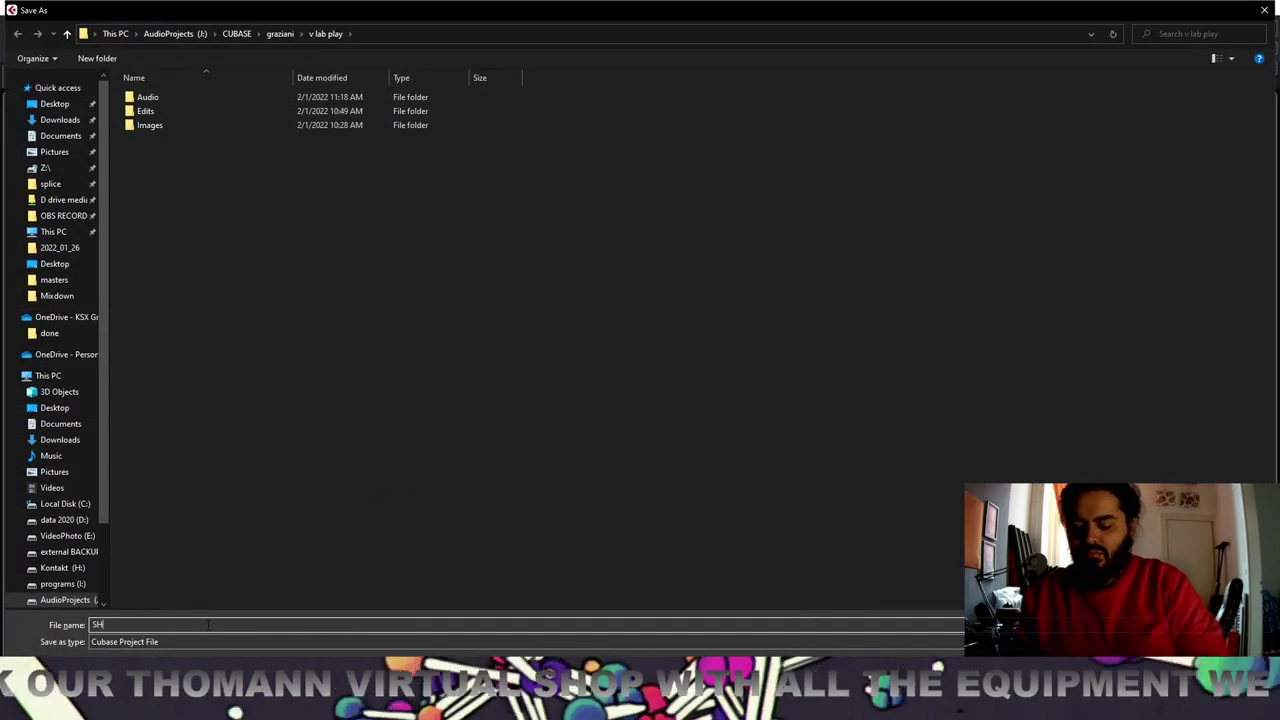
key("Return")
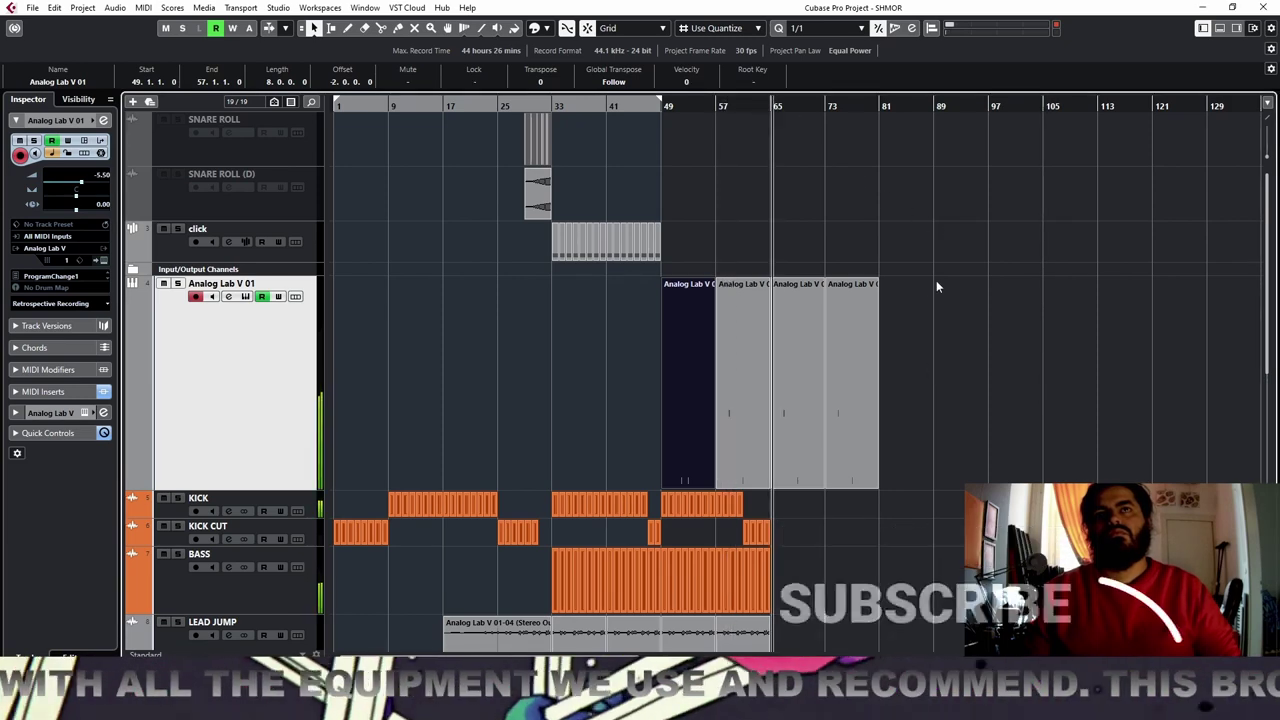
Duplicate the last KICK CUT and BASS events so that both tracks run until bar 73
scroll(934, 287, "down", 5)
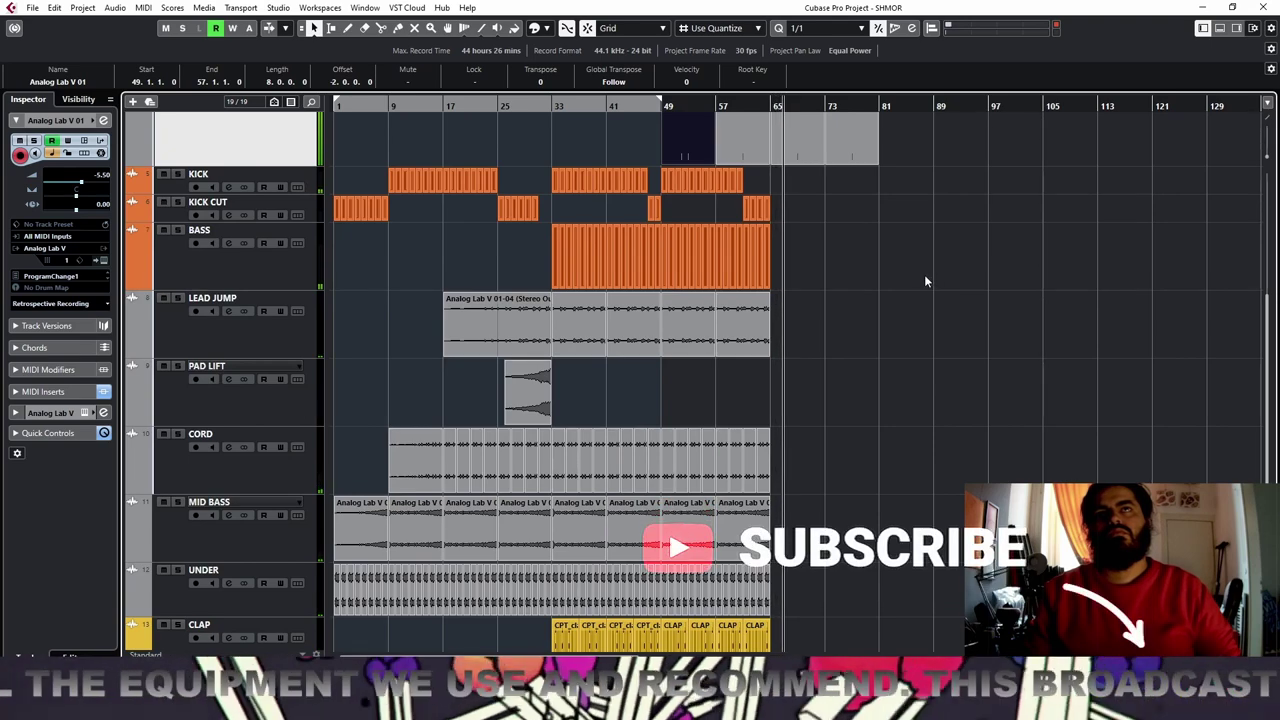
left_click_drag(808, 215, 747, 211)
key("ctrl+d")
key("ctrl+d")
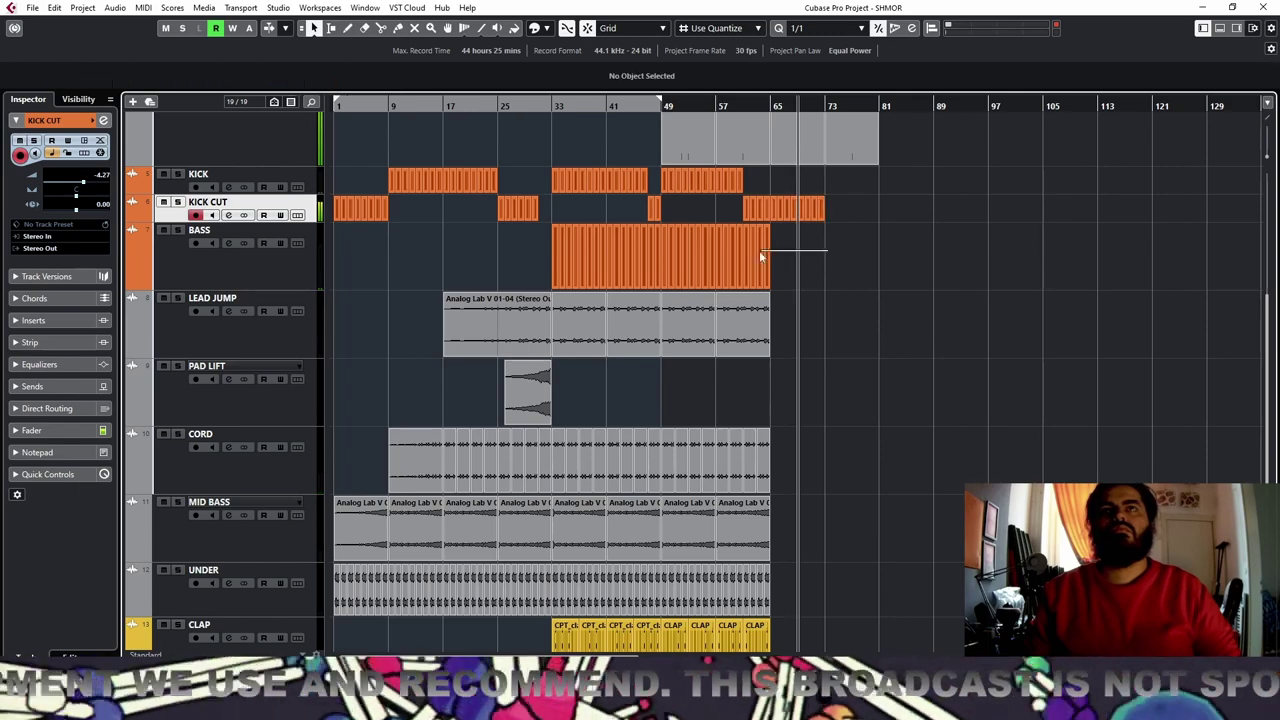
left_click(736, 259)
key("ctrl+d")
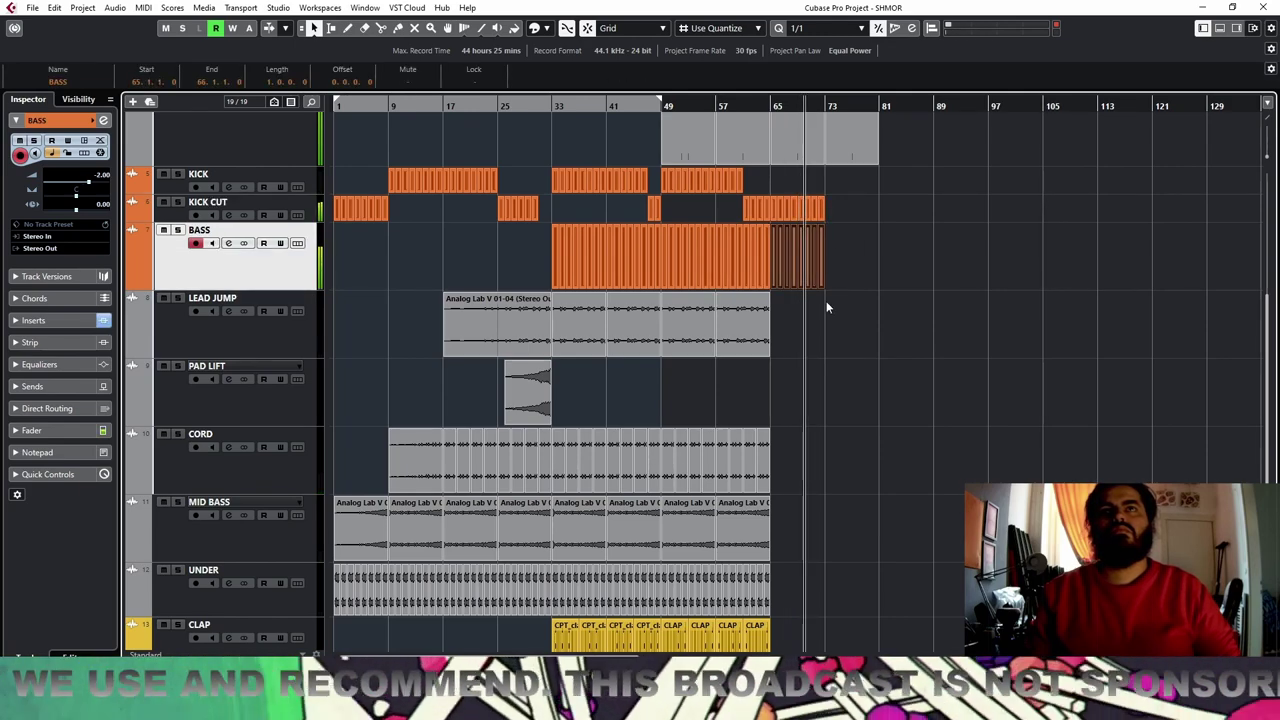
Duplicate the last LEAD JUMP events up to bar 81 and copy the PAD LIFT clip to bar 58
left_click_drag(823, 304, 704, 328)
key("ctrl+d")
left_click_drag(525, 405, 742, 410)
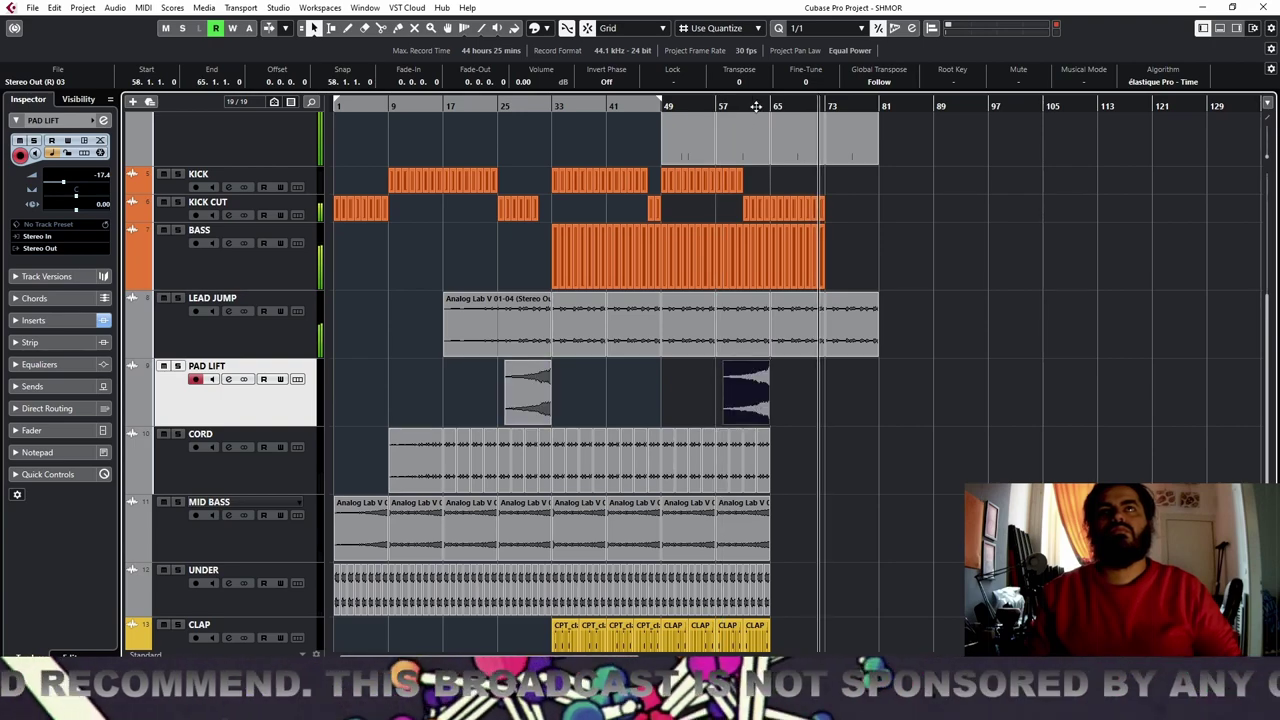
Duplicate the CORD, MID BASS and UNDER events of bars 49 to 65 so they continue to bar 81
left_click_drag(795, 448, 663, 612)
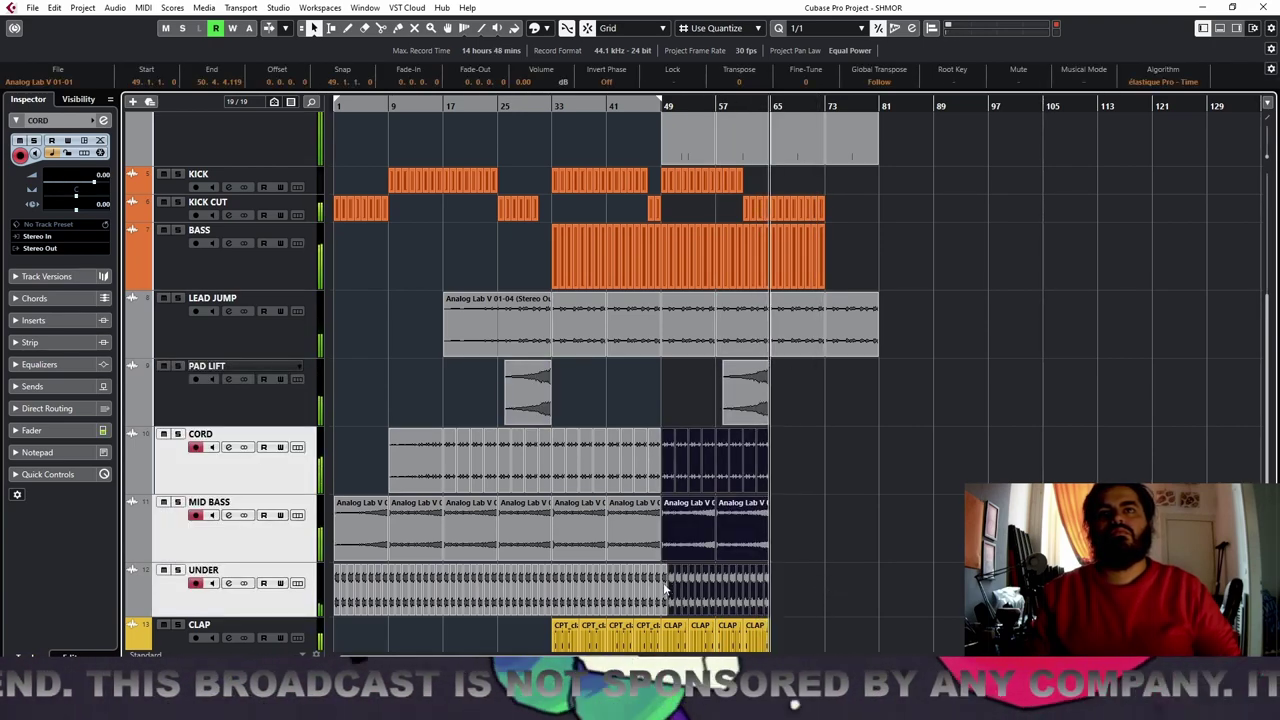
key("ctrl+d")
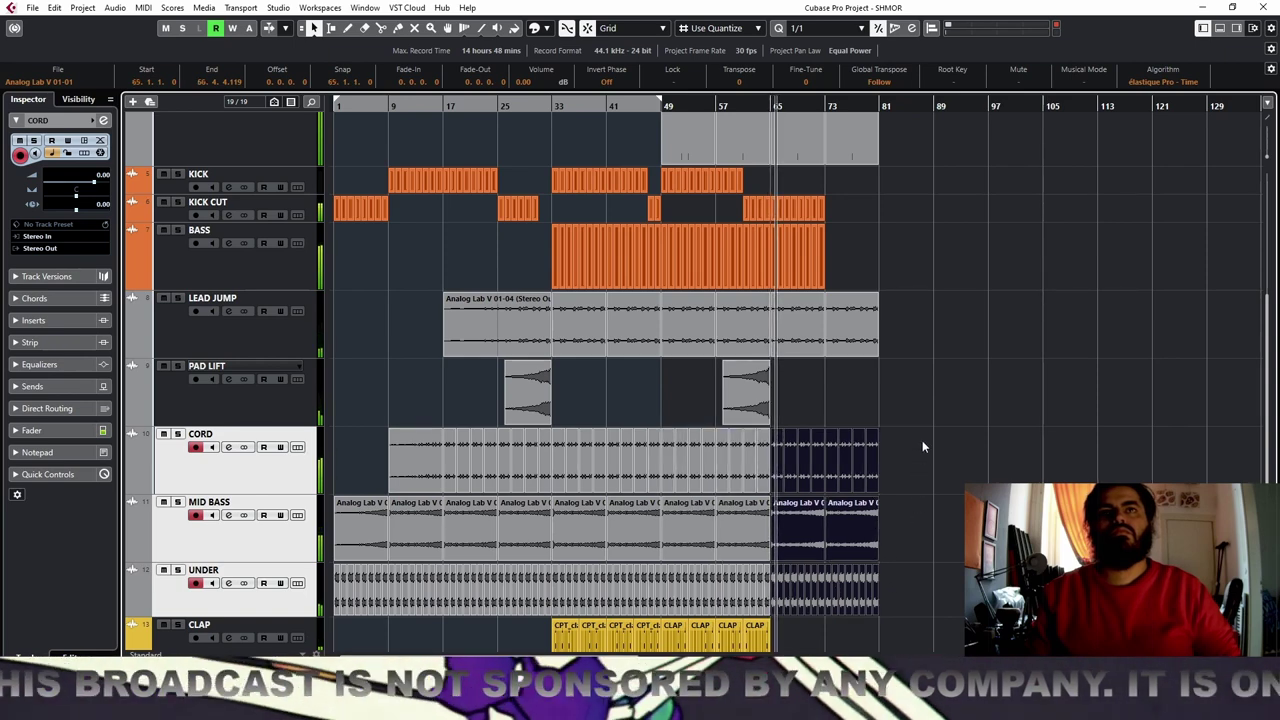
Bounce the CORD, MID BASS and UNDER events after bar 65 into one clip per track and fade them out over their full length
left_click(927, 484)
left_click_drag(918, 448, 779, 600)
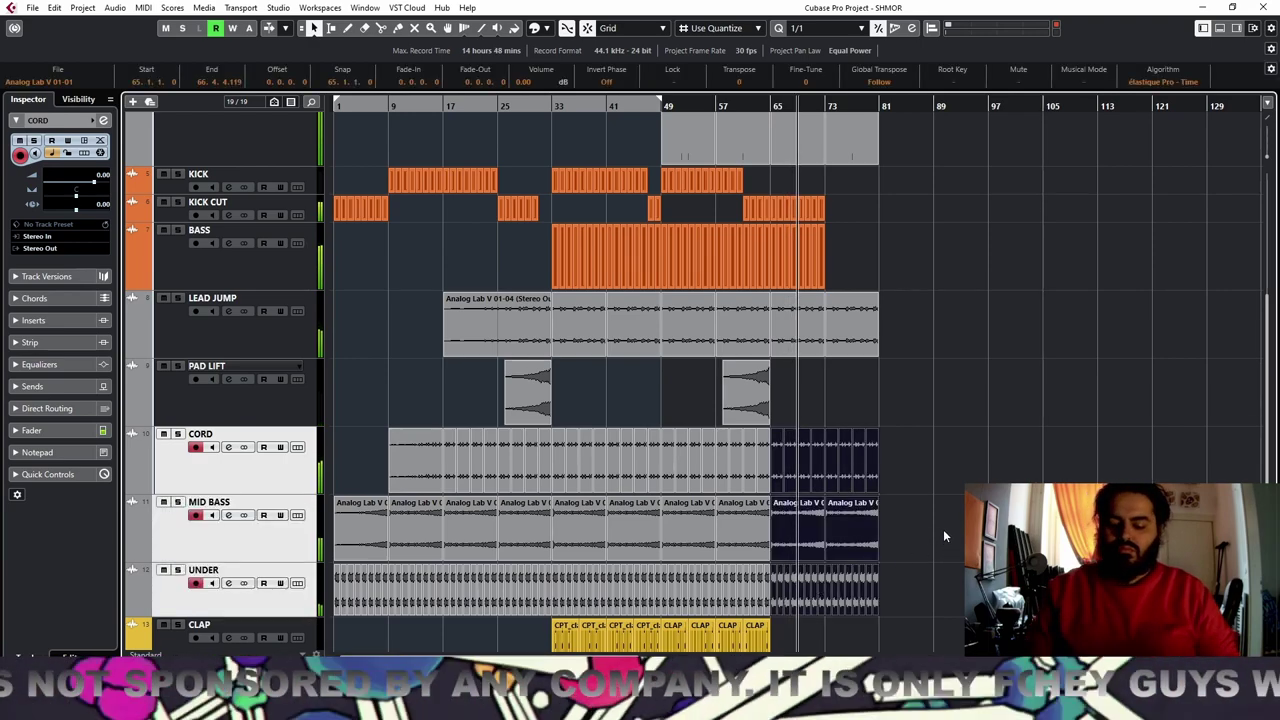
key("ctrl+j")
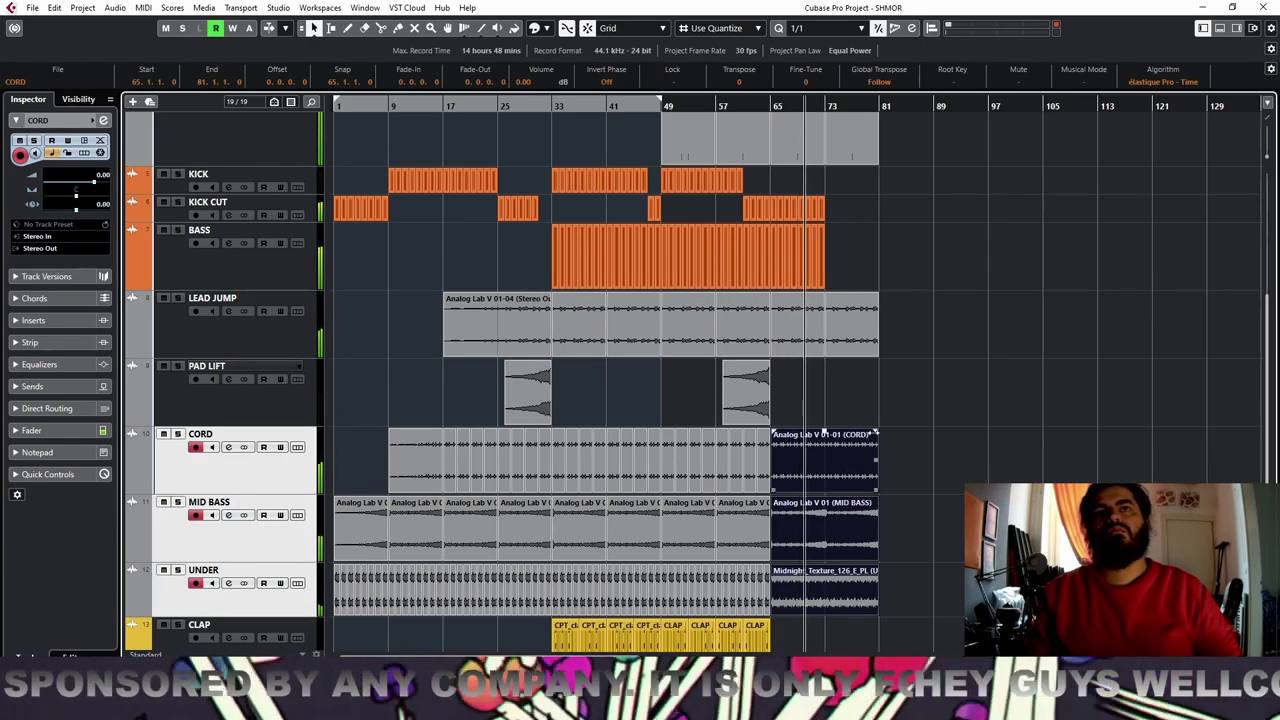
left_click_drag(877, 432, 594, 455)
Duplicate the CLAP, CLAP ROLL, CLOSE HH and OPEN HH events of bars 49 to 65 so they continue to bar 81
scroll(894, 456, "down", 4)
left_click_drag(858, 430, 668, 571)
key("ctrl+d")
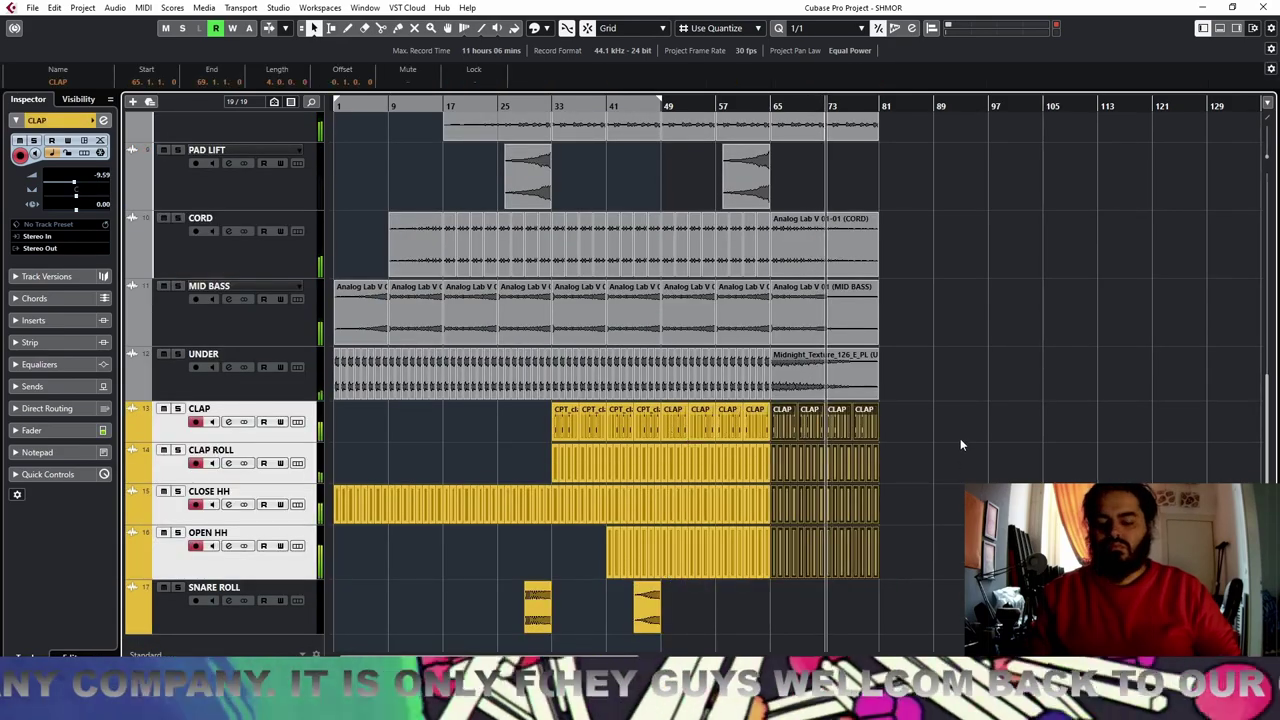
Bounce the duplicated clap and hi-hat events into one clip per track and give them a 16-bar fade-out
key("ctrl+b")
key("Return")
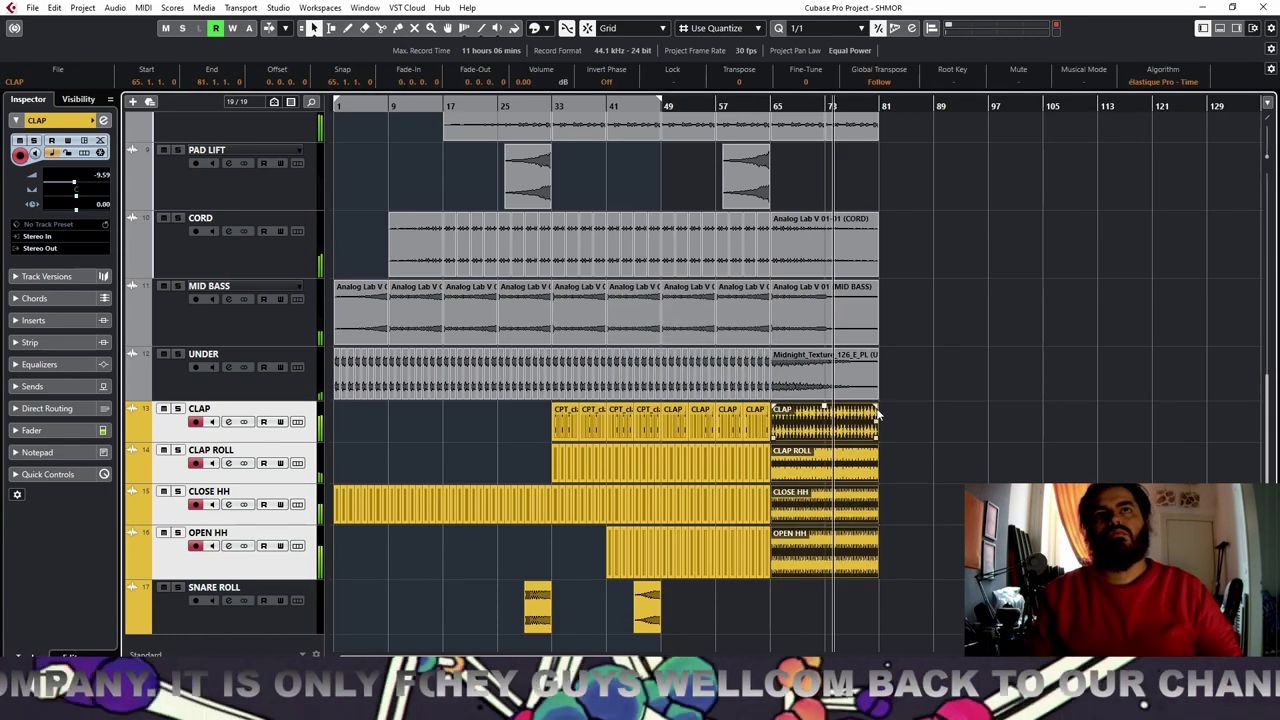
left_click_drag(877, 407, 771, 412)
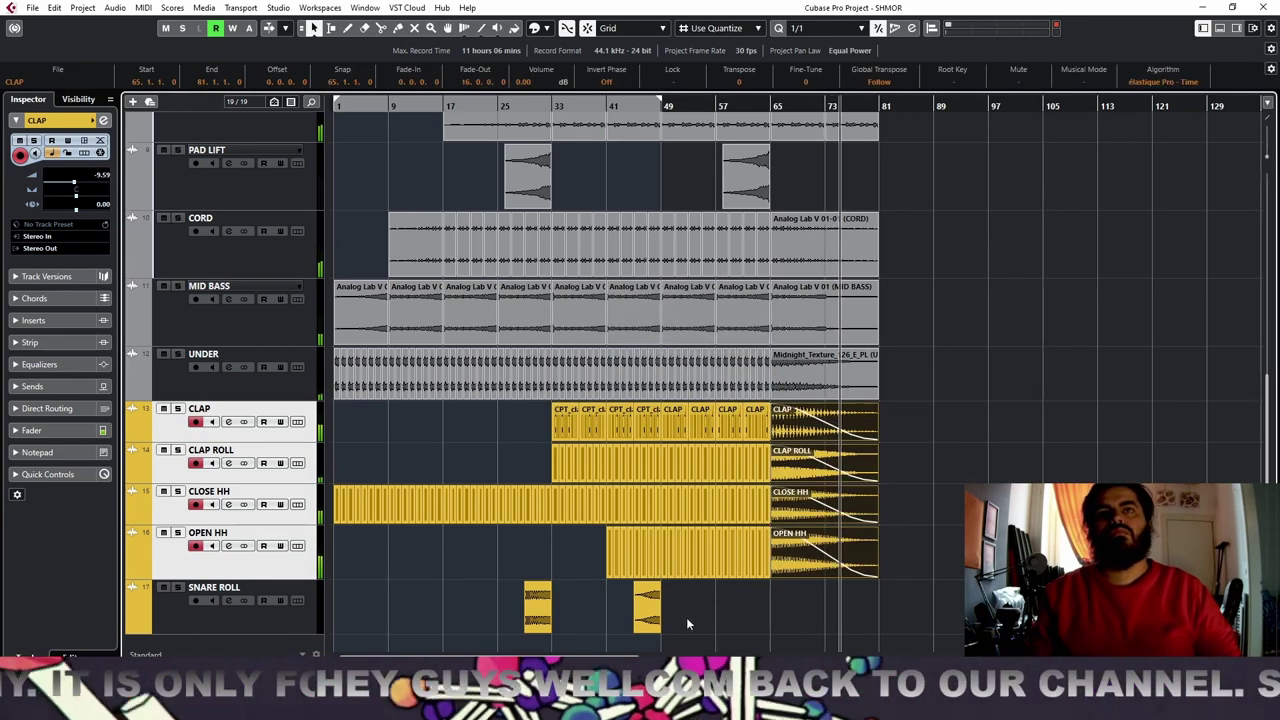
Copy the SNARE ROLL event that ends at bar 49 so the copy runs from bar 77 to 81
left_click(537, 618)
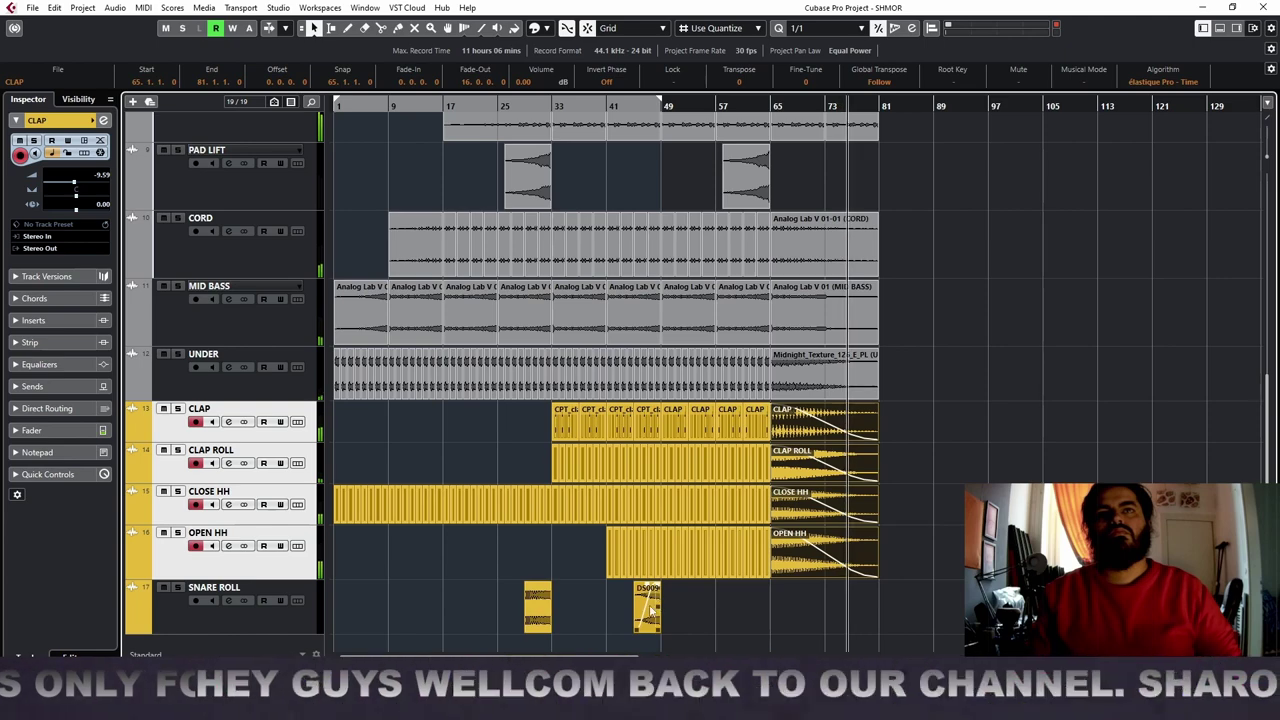
left_click_drag(646, 606, 873, 604)
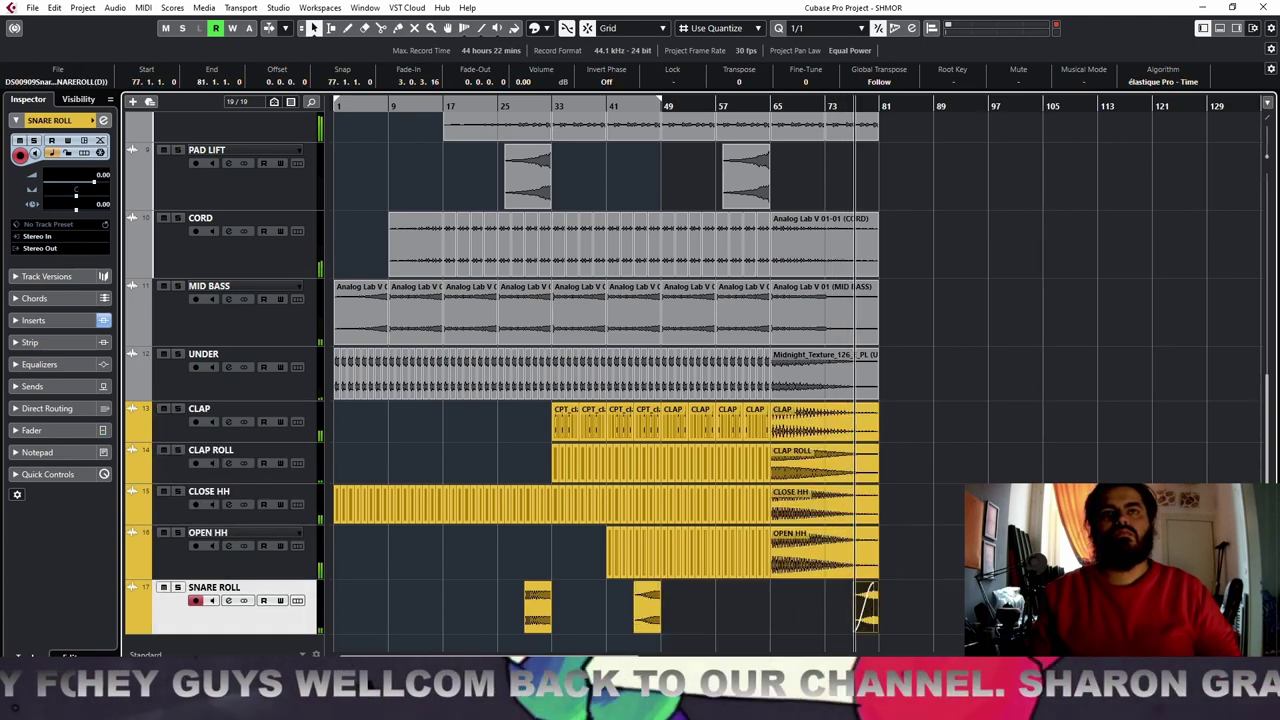
Copy the KICK, KICK CUT and BASS events of bars 49 to 73 so the copies start at bar 81
scroll(873, 604, "up", 4)
scroll(606, 375, "up", 4)
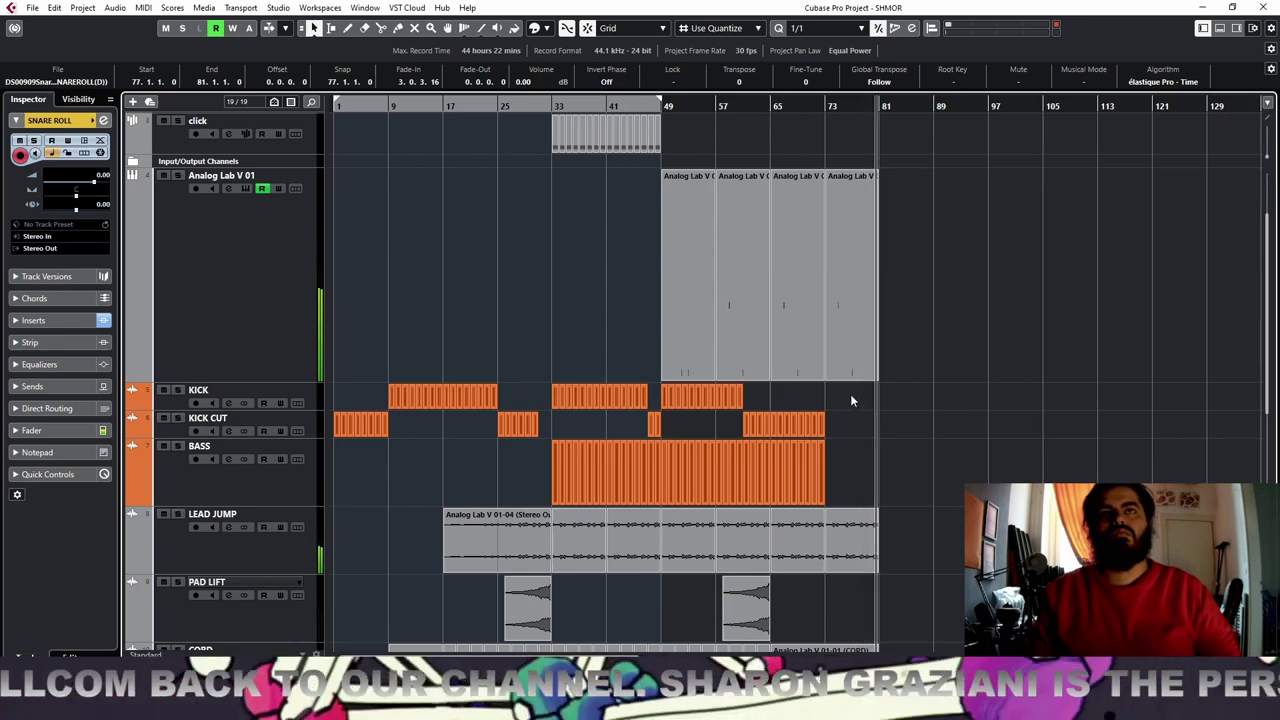
left_click_drag(850, 396, 883, 472)
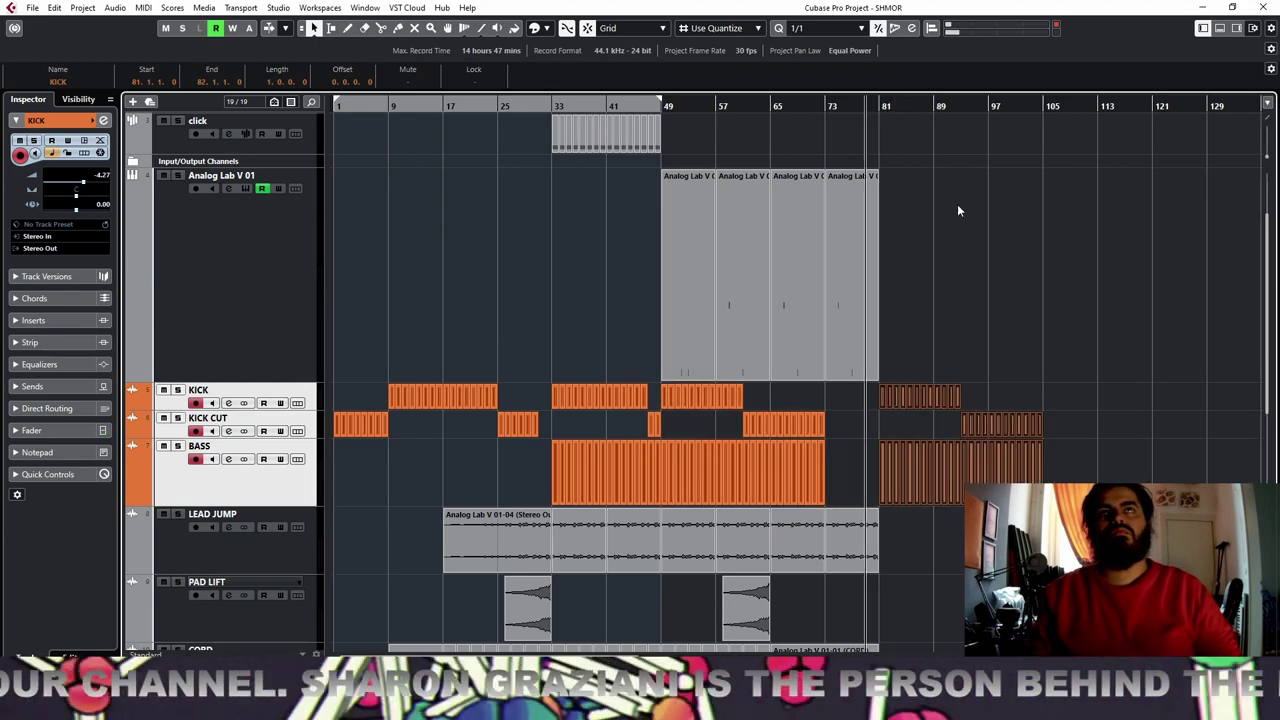
scroll(1008, 262, "down", 5)
scroll(1004, 265, "up", 8)
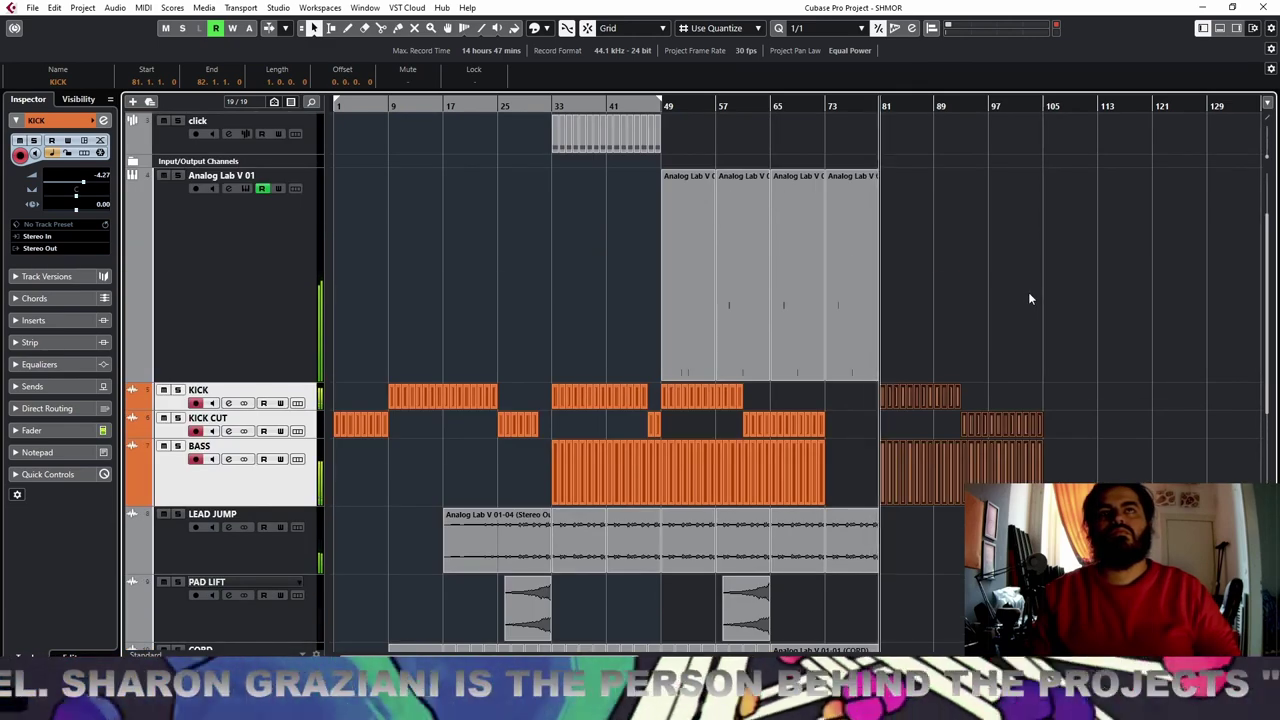
Play from bar 49, open the Analog Lab V instrument of the Analog Lab V 01 track and try out its Brightness
left_click(658, 106)
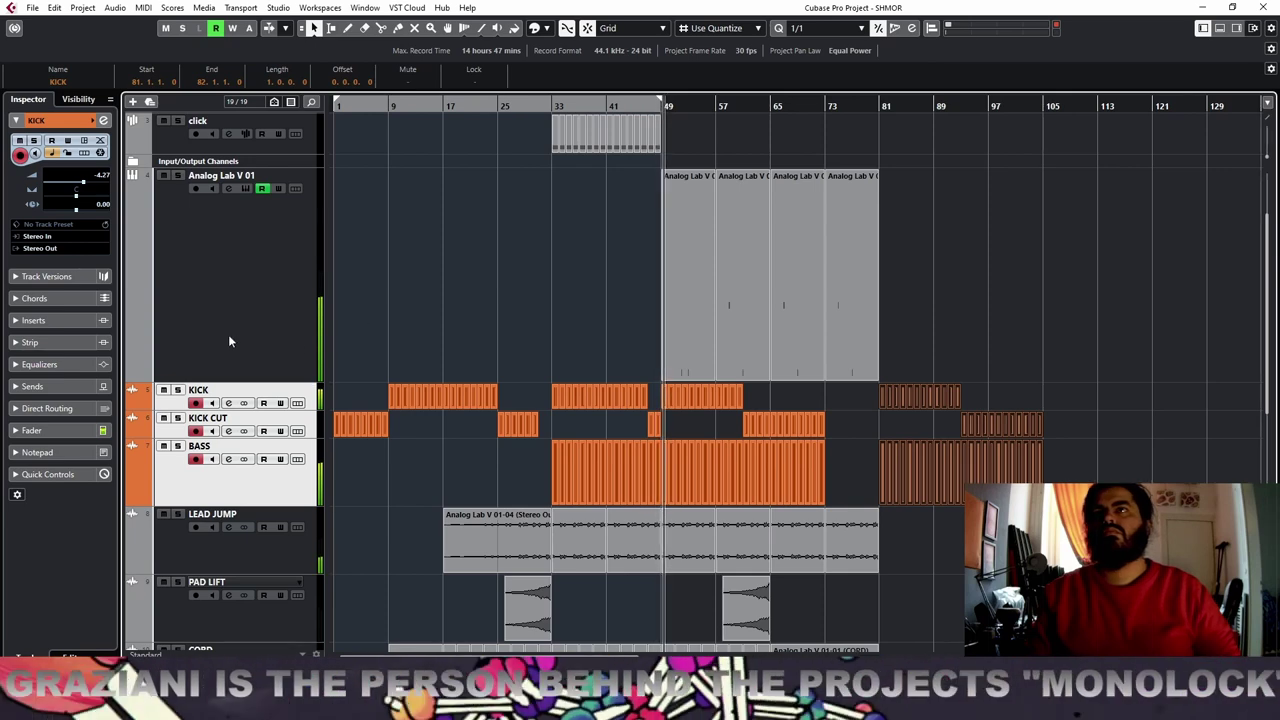
left_click(228, 334)
left_click(61, 390)
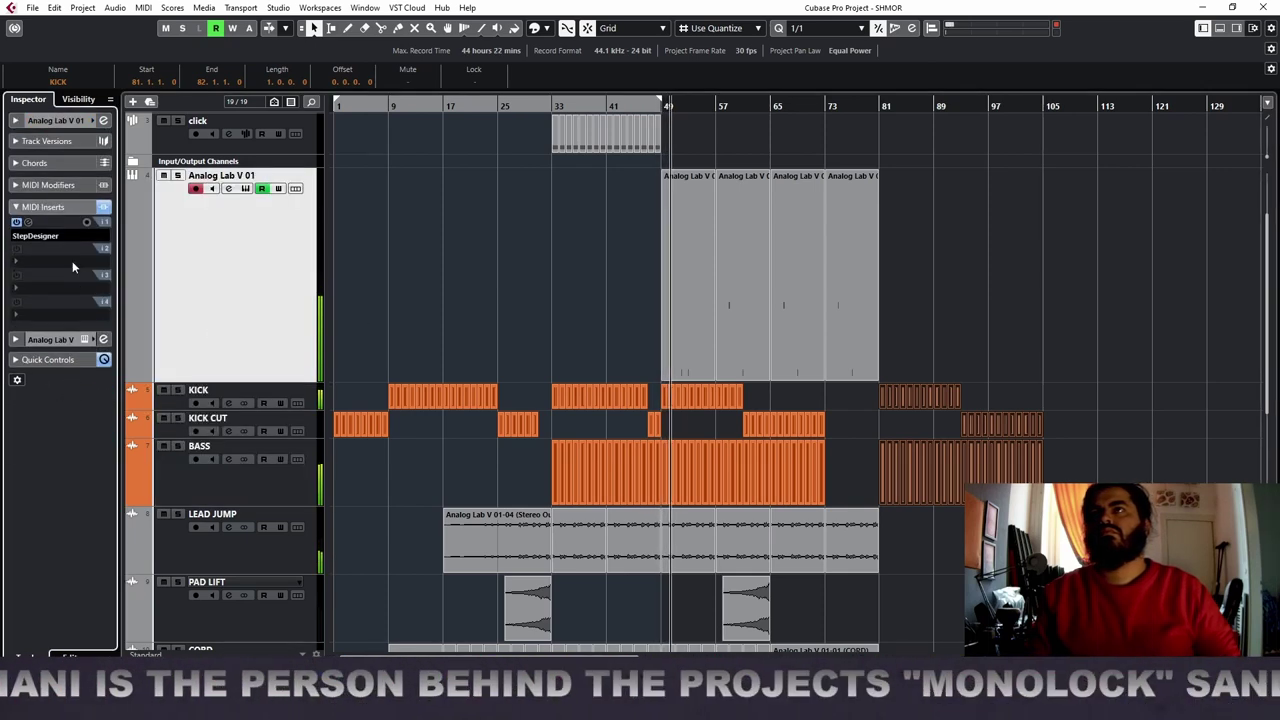
left_click(85, 340)
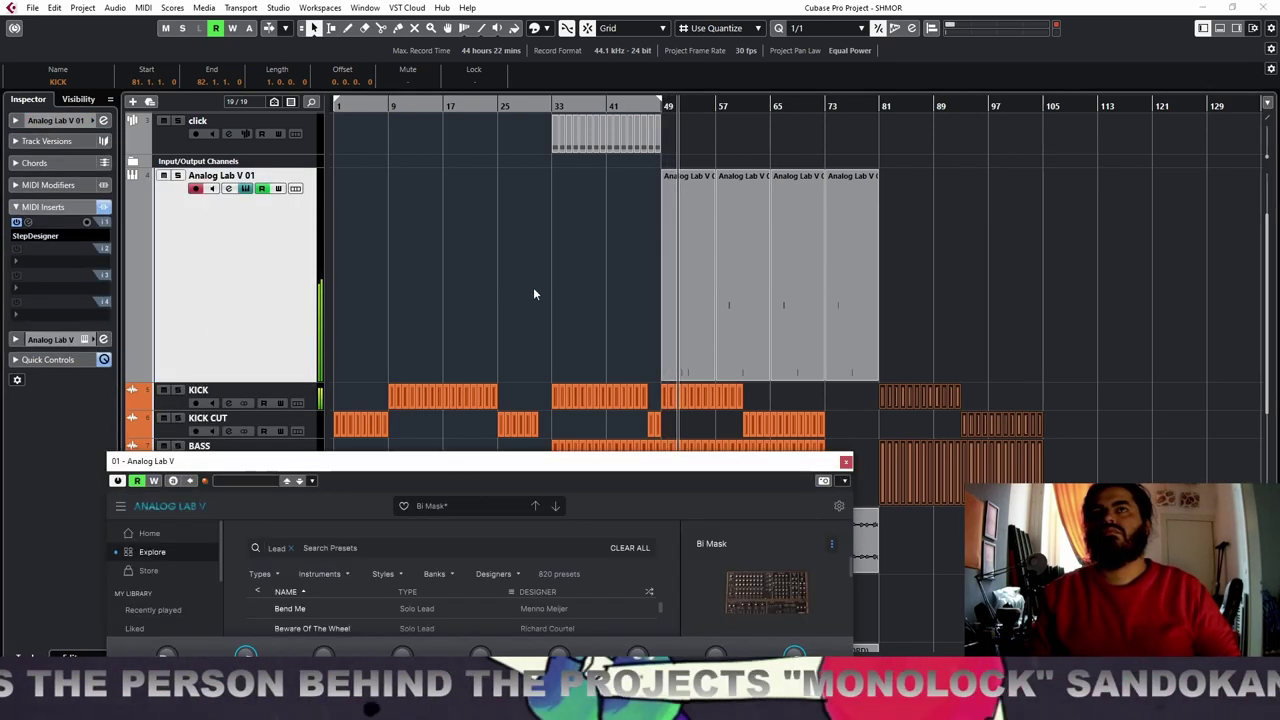
left_click_drag(222, 478, 320, 300)
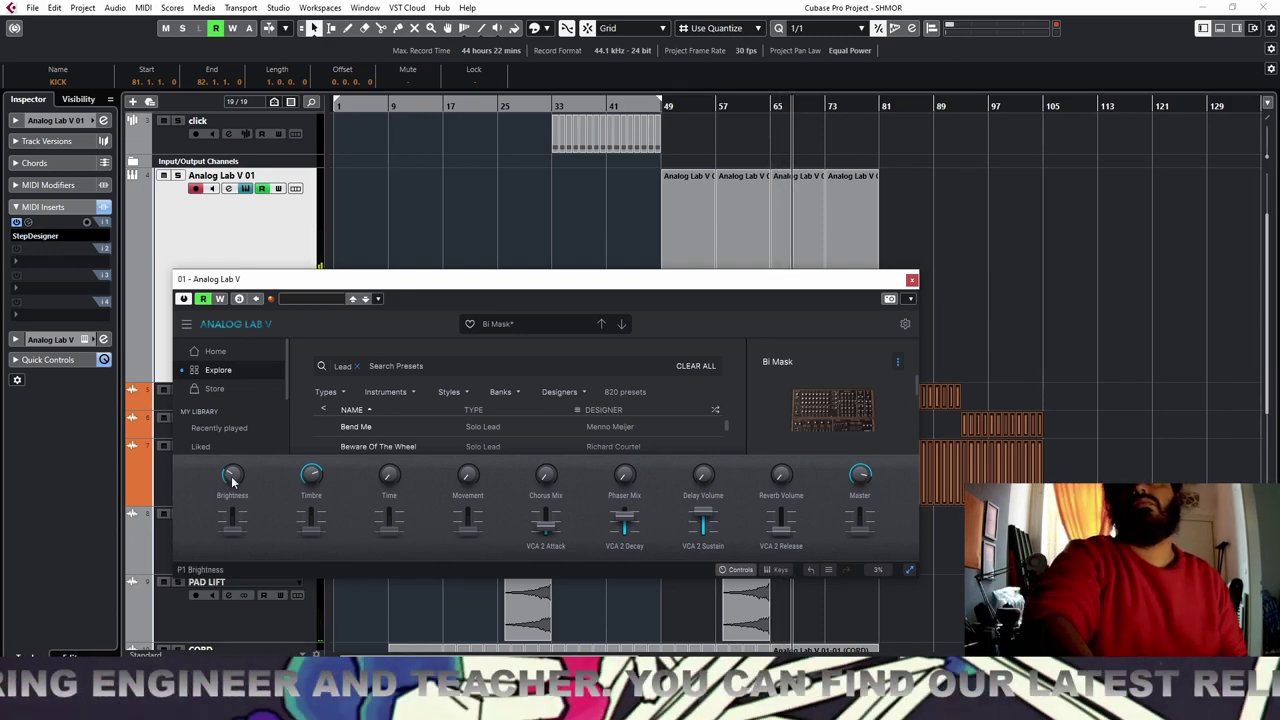
mouse_move(236, 477)
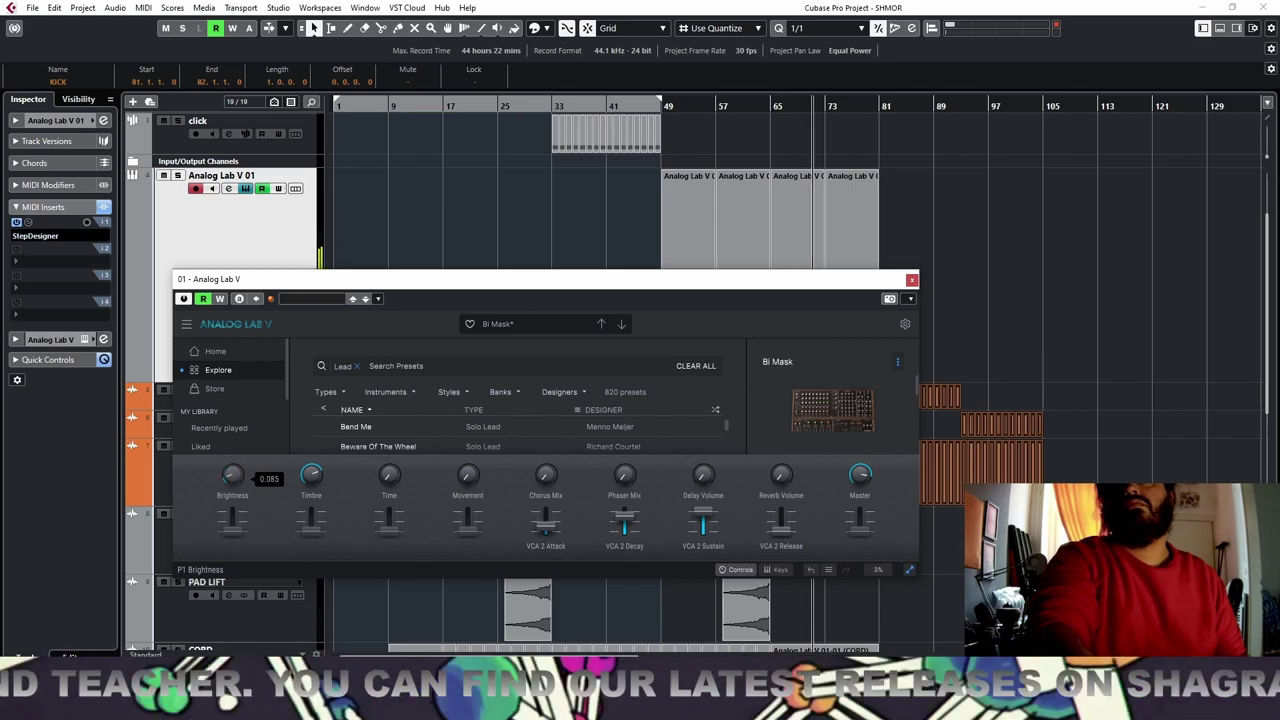
Enlarge and reposition the Analog Lab V window so the Lead preset list and all macro controls are in view
left_click_drag(503, 278, 518, 158)
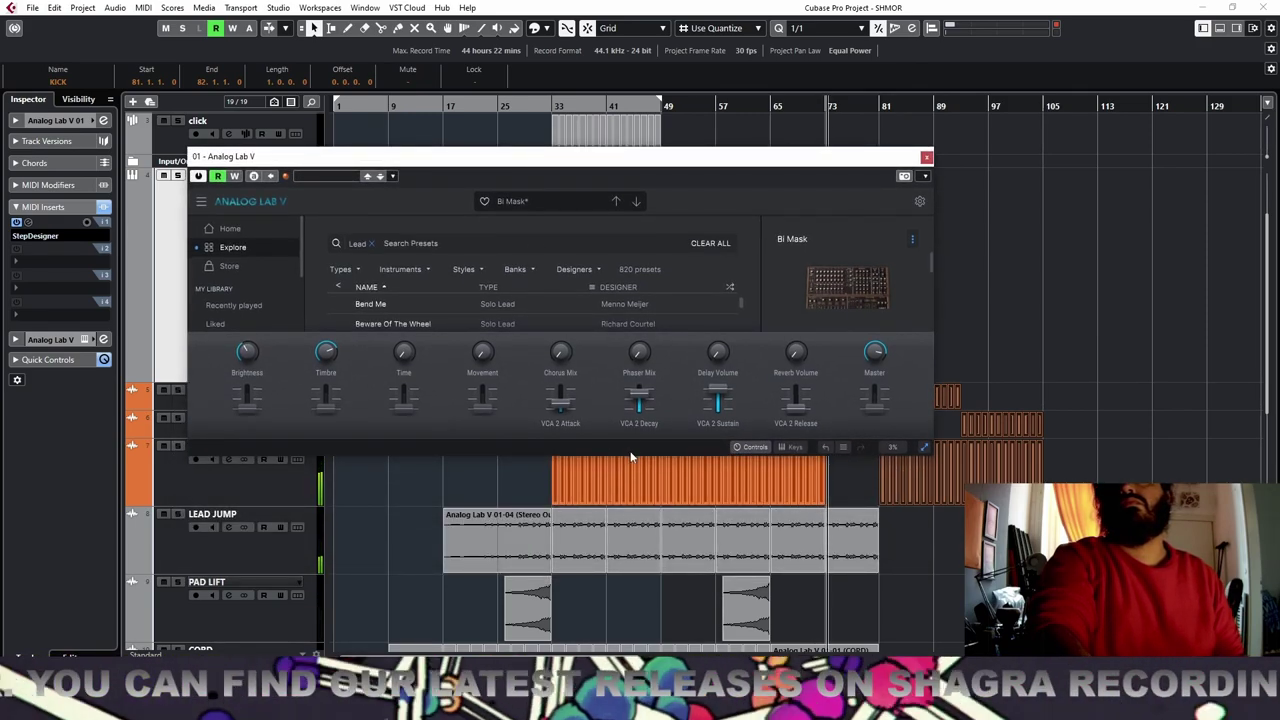
left_click(747, 449)
left_click(747, 449)
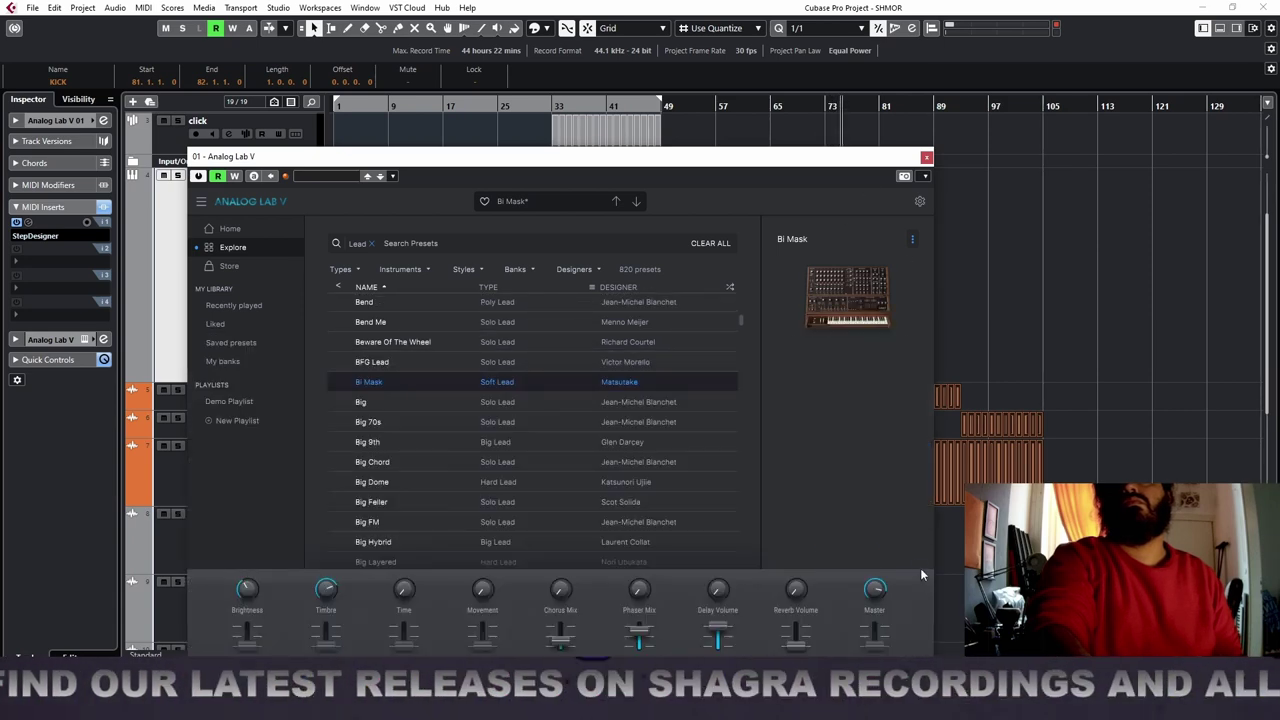
left_click_drag(707, 148, 742, 103)
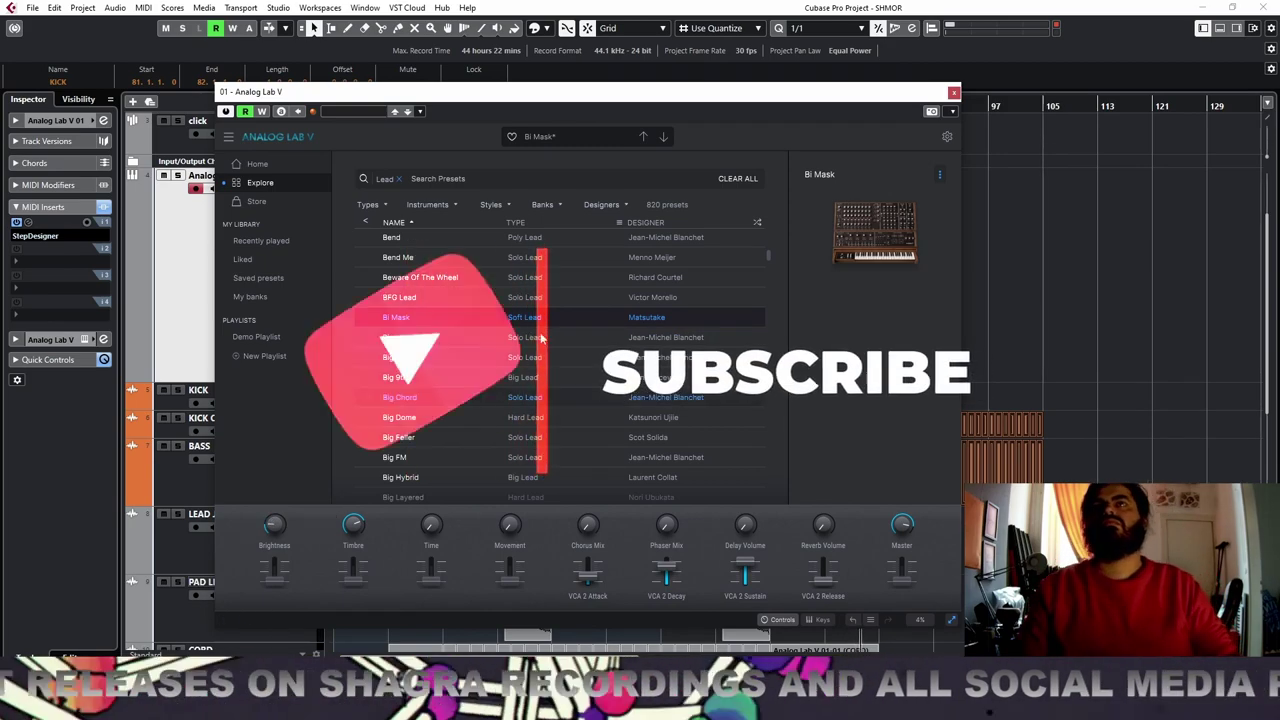
Audition the Lead presets that follow Bi Mask one after another and load Big Wobblead
left_click(666, 140)
left_click(666, 140)
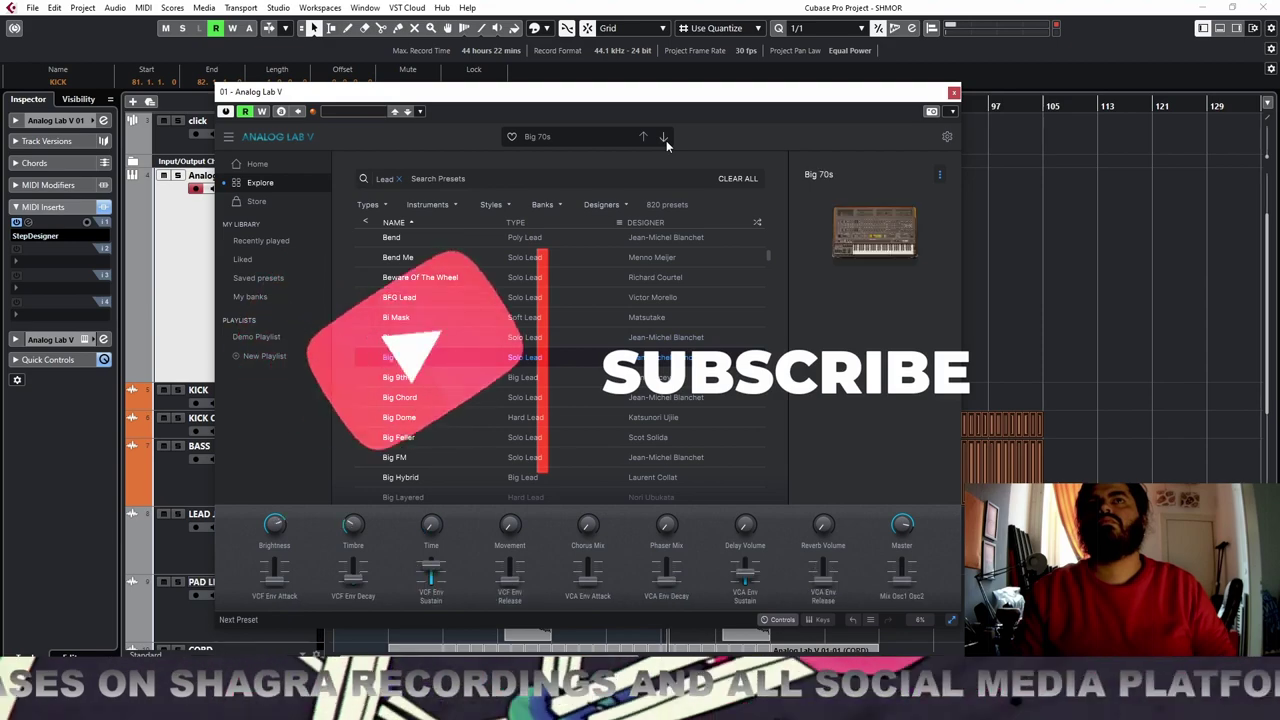
left_click(666, 140)
left_click(665, 140)
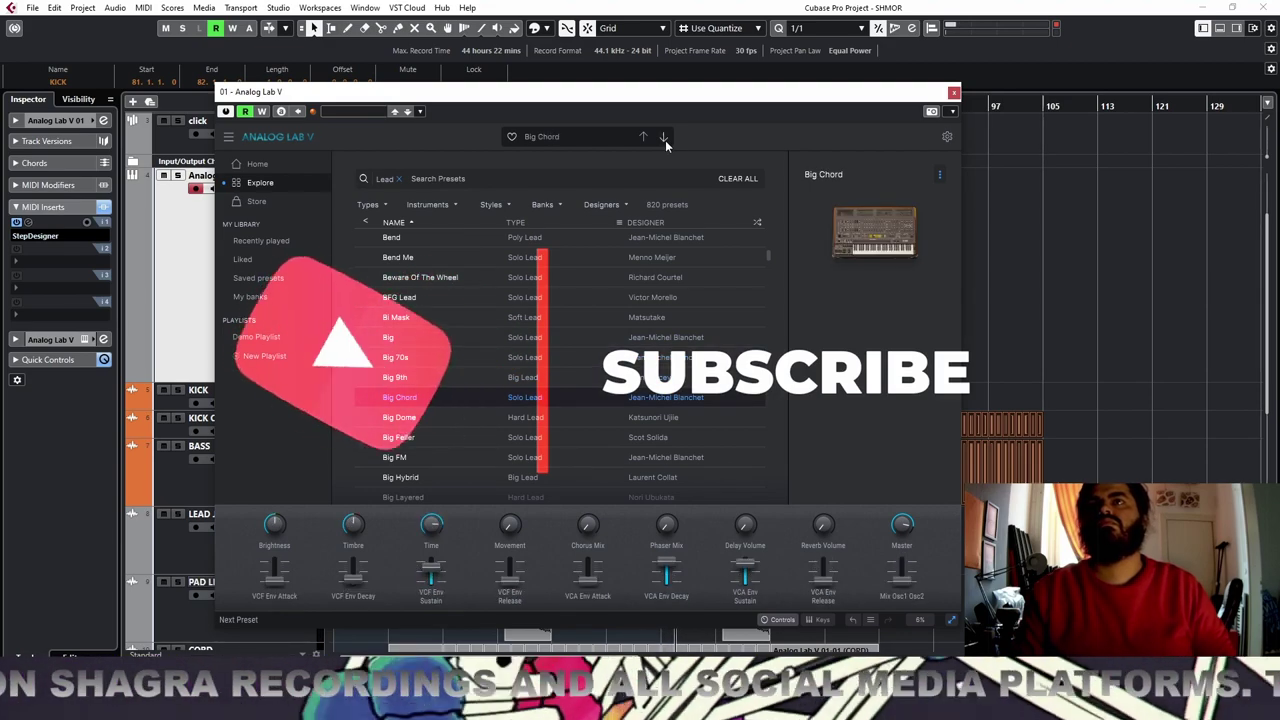
left_click(665, 140)
left_click(664, 141)
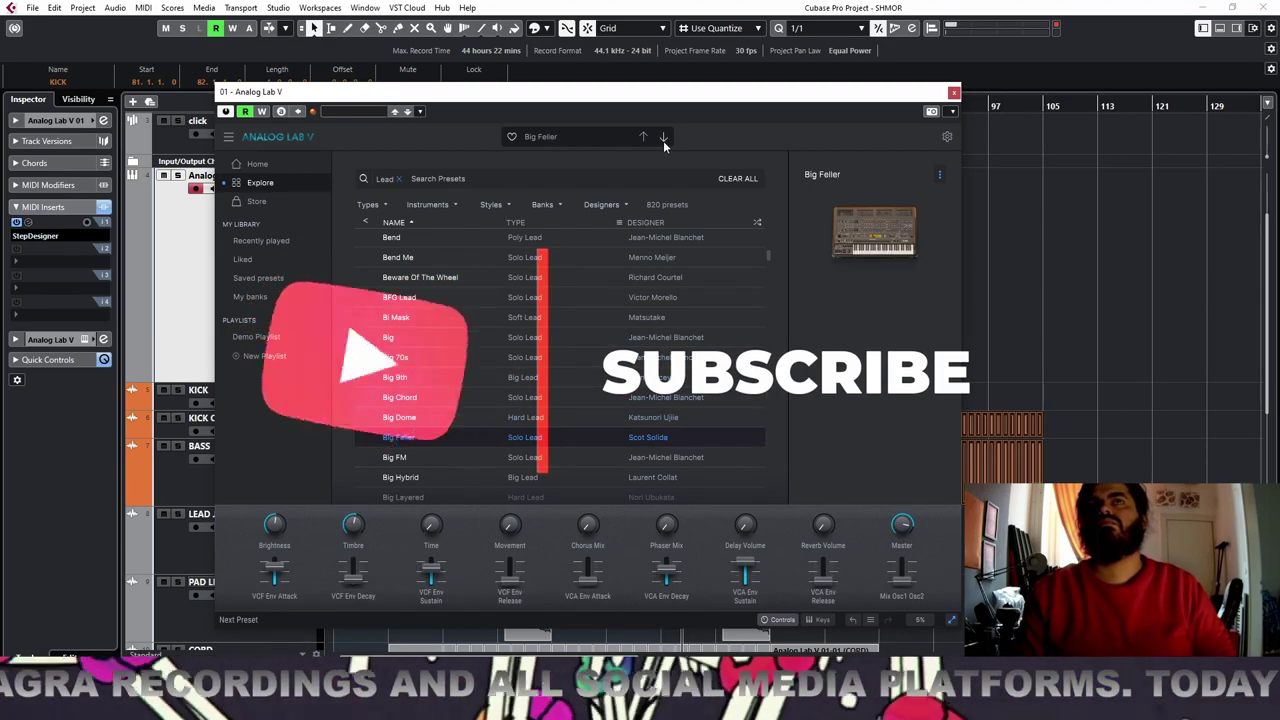
left_click(664, 140)
left_click(664, 140)
left_click(664, 140)
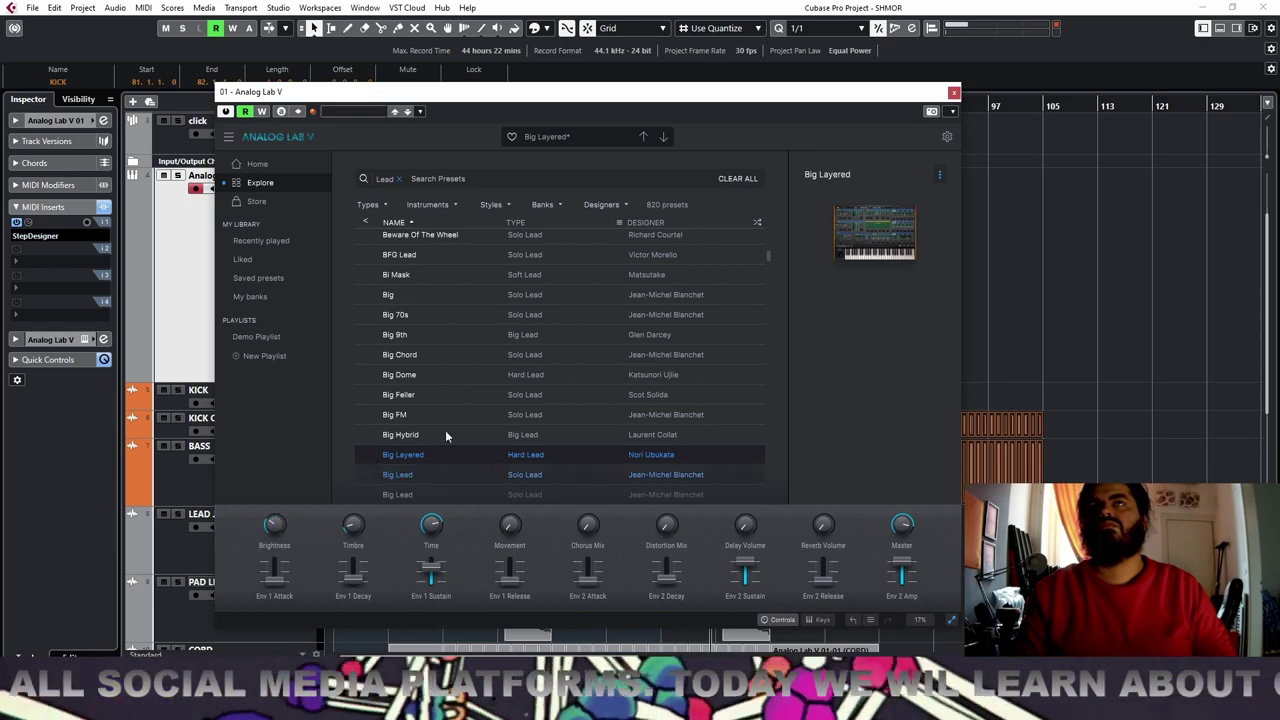
left_click(664, 139)
left_click(663, 139)
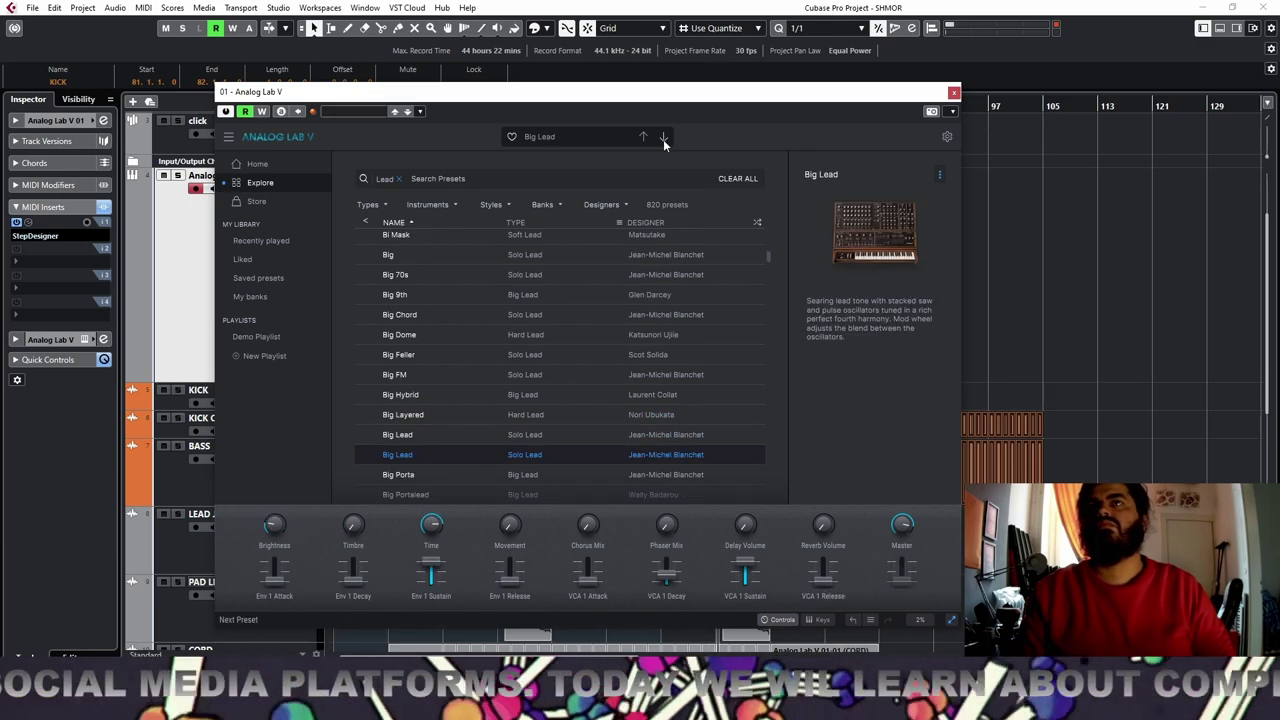
left_click(663, 139)
left_click(663, 139)
left_click(663, 139)
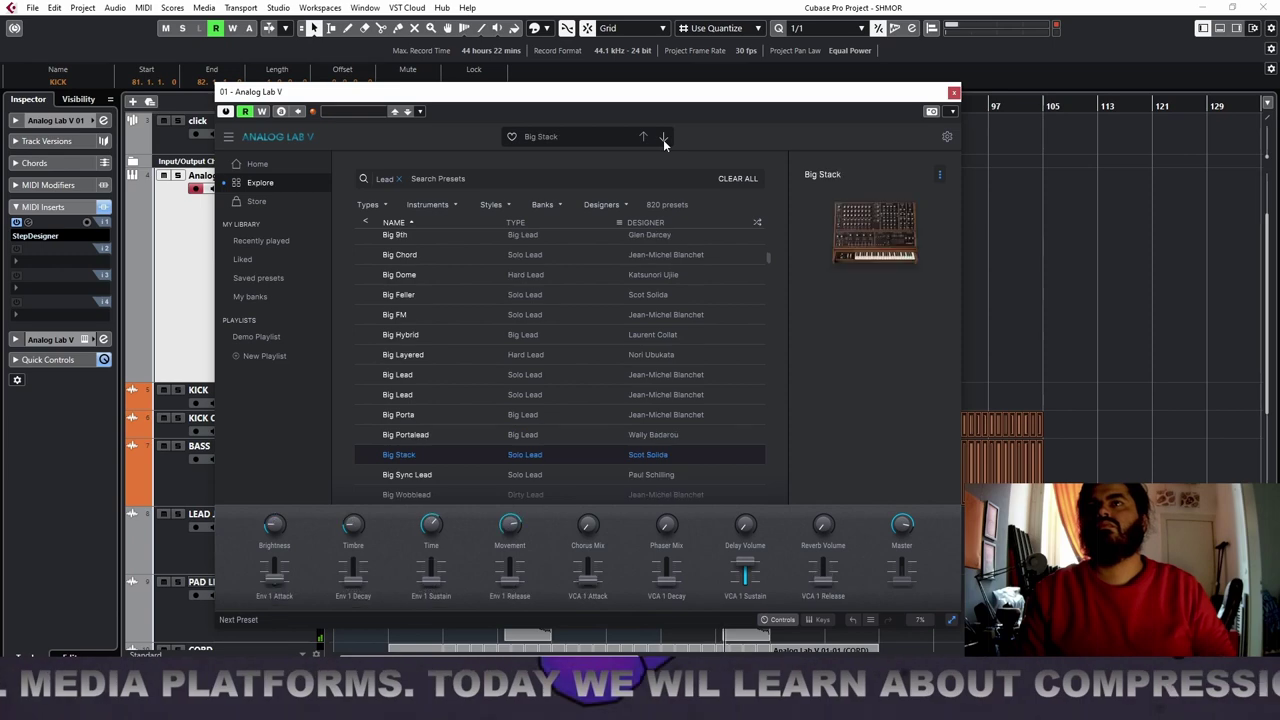
left_click(663, 139)
left_click(663, 139)
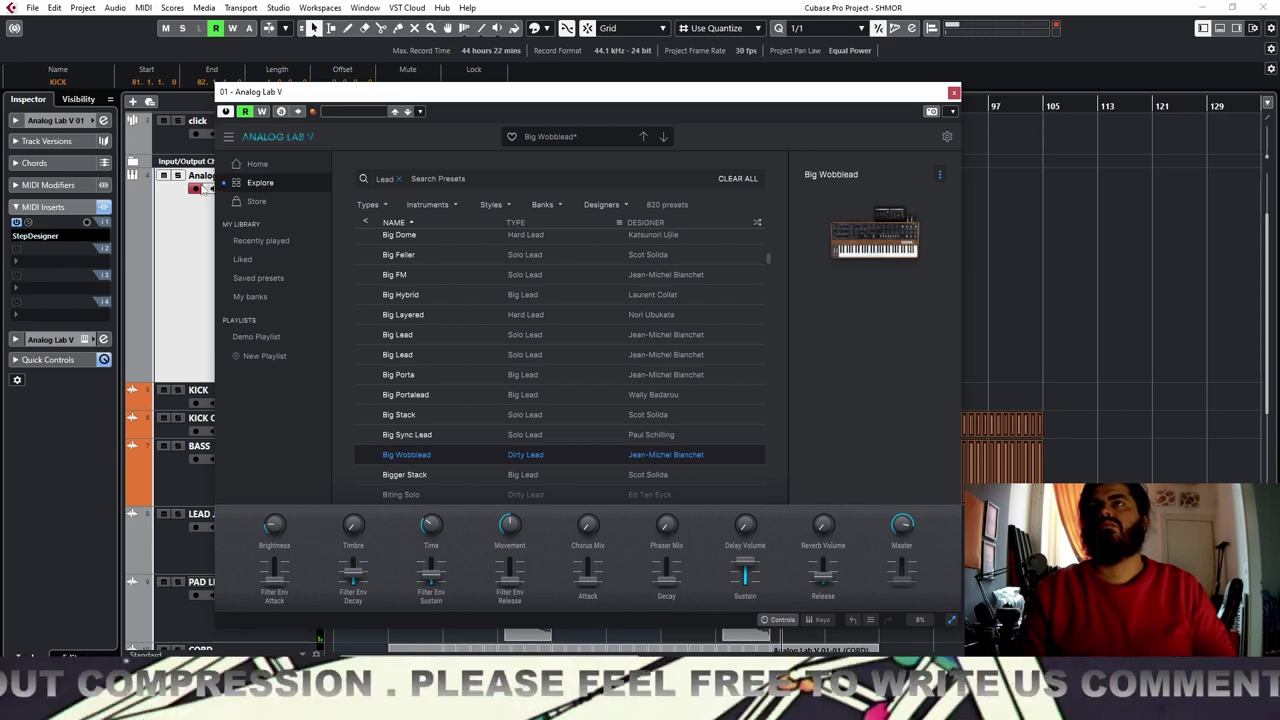
With the Analog Lab V 01 track soloed, raise Chorus Mix, set Brightness to about 0.276 and Filter Env Decay to about 0.332
left_click(178, 176)
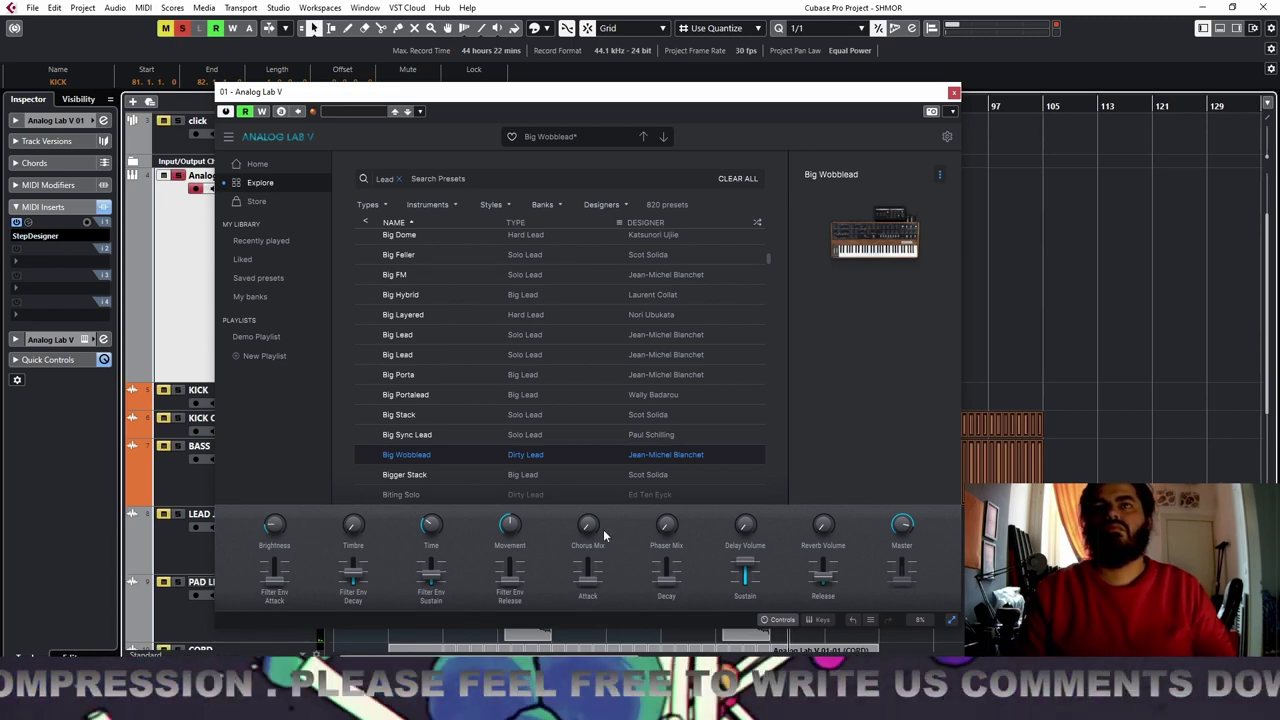
left_click_drag(590, 526, 590, 497)
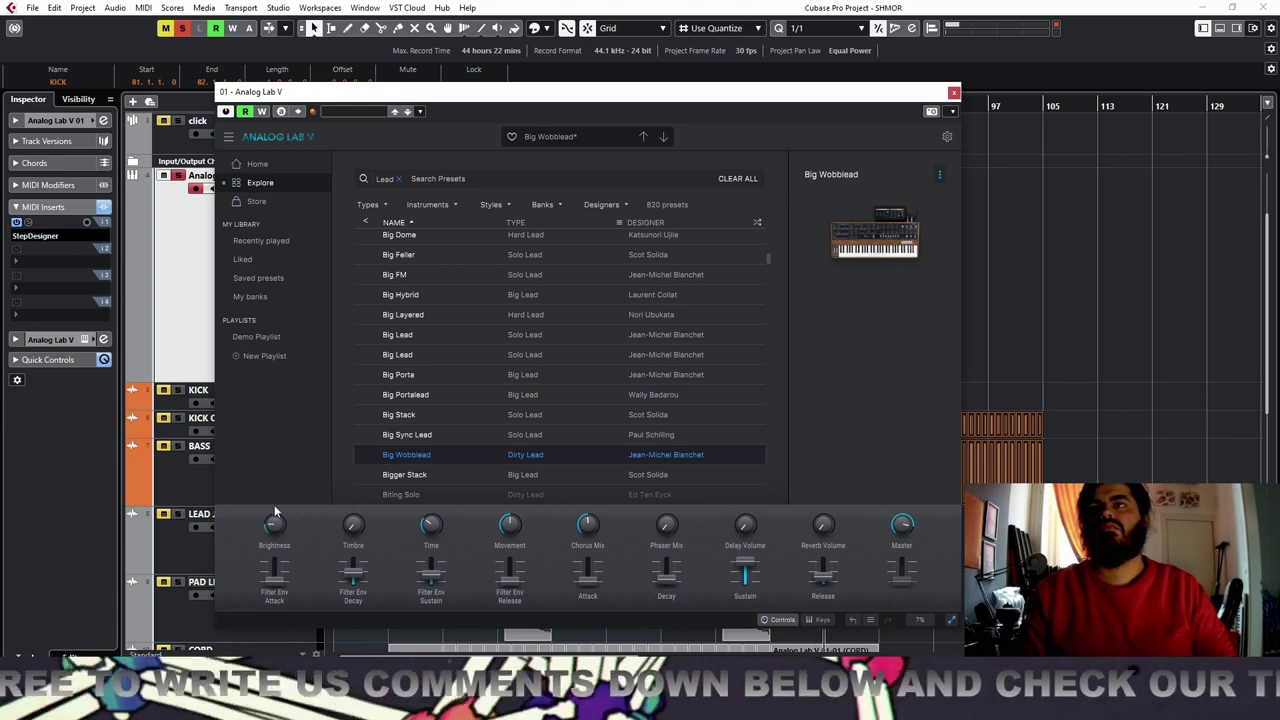
left_click_drag(276, 521, 276, 424)
left_click_drag(348, 529, 353, 580)
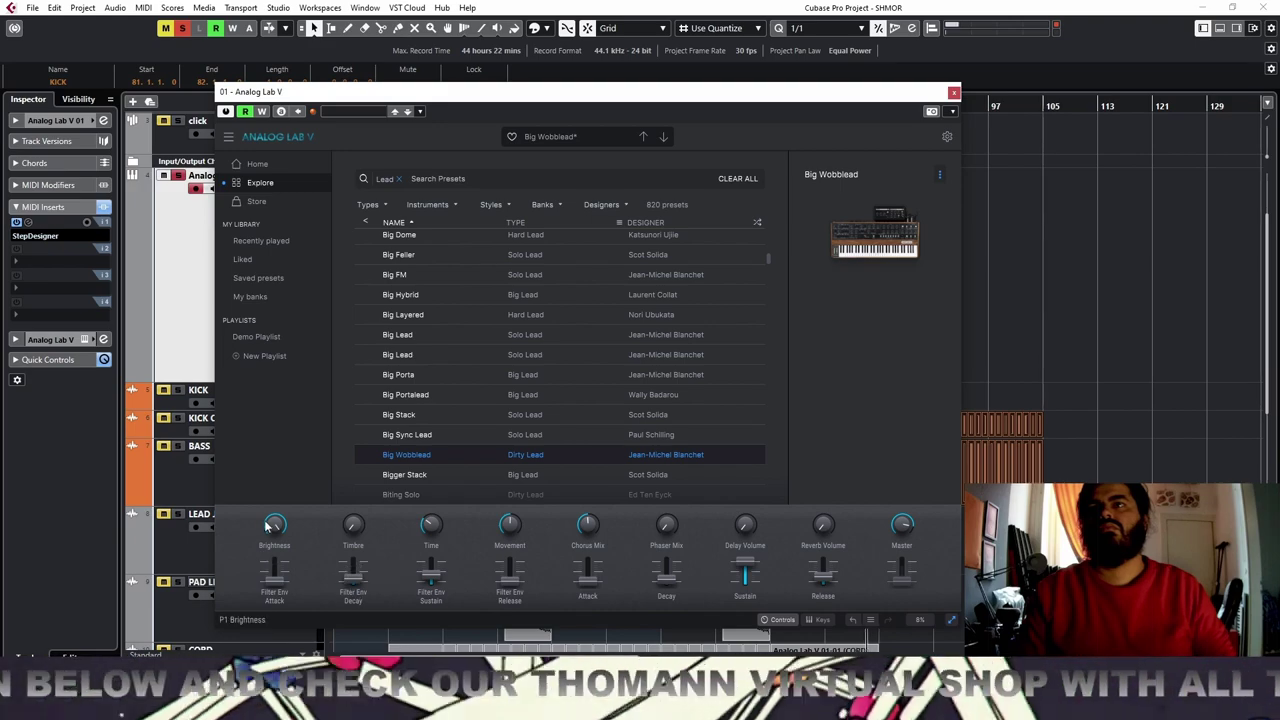
left_click_drag(269, 526, 269, 598)
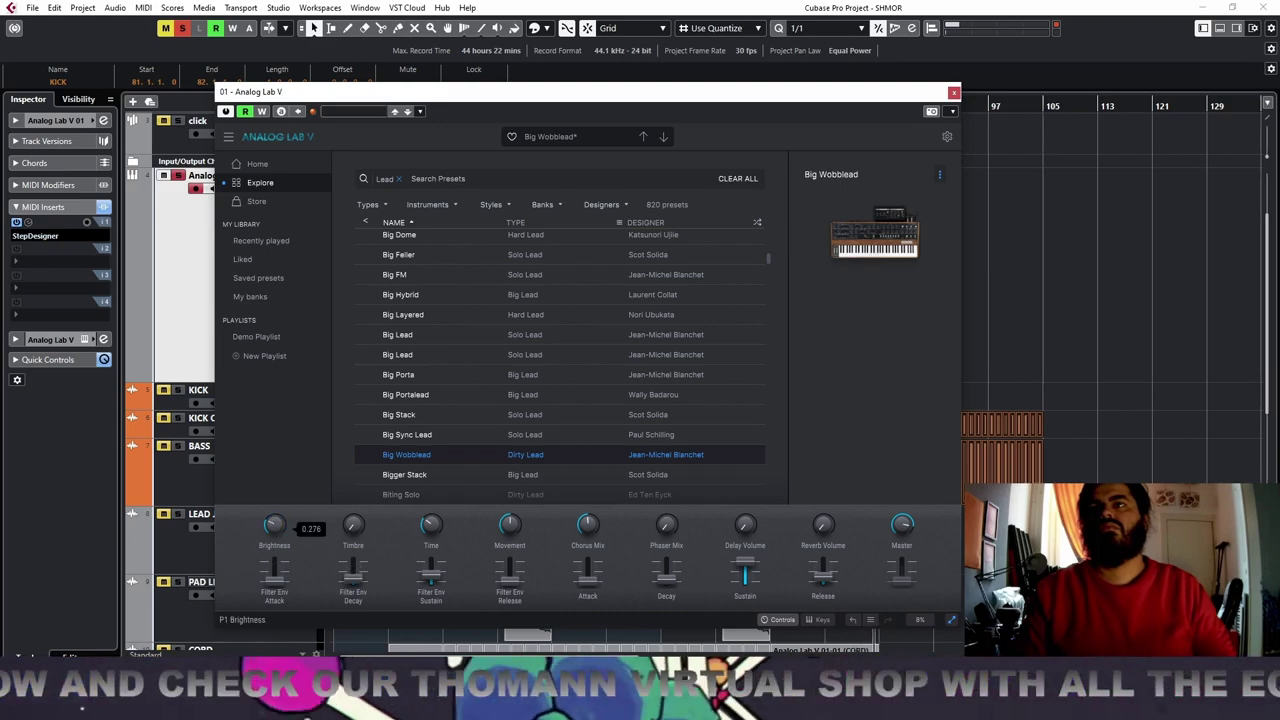
left_click_drag(353, 577, 353, 574)
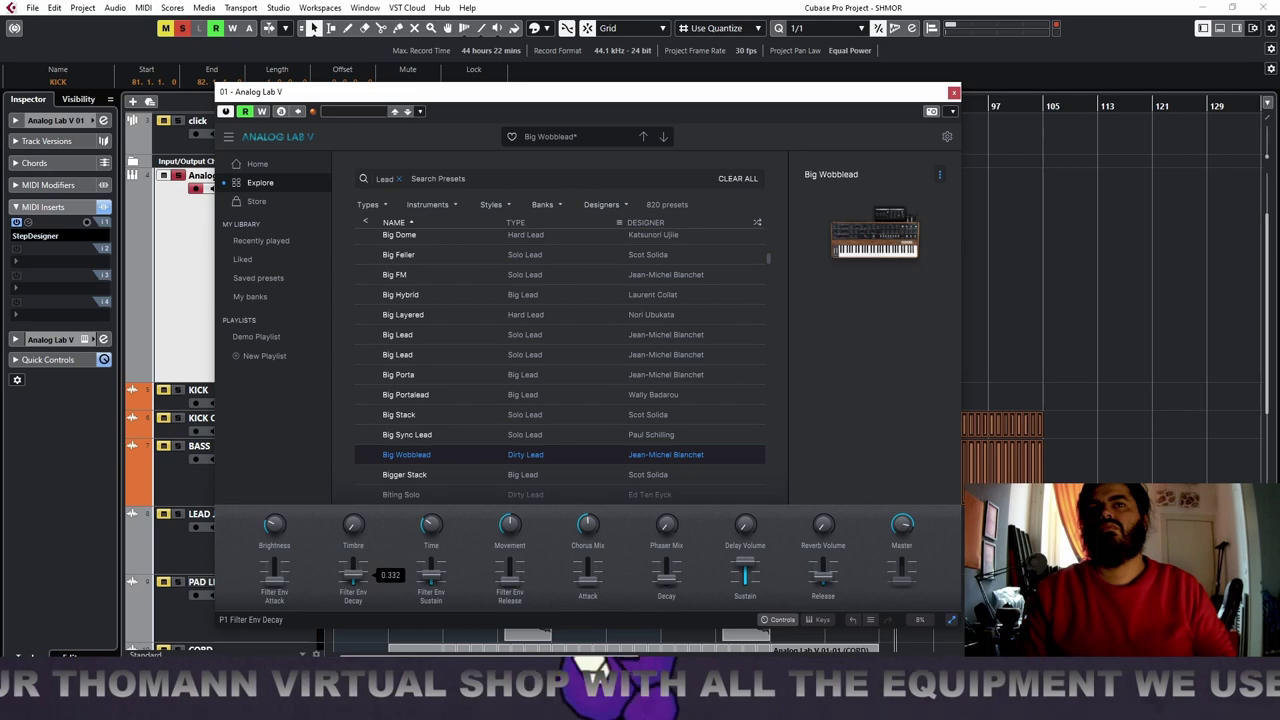
Unsolo the Analog Lab V 01 track and lower the lead's Brightness while it plays with the full mix
left_click(178, 175)
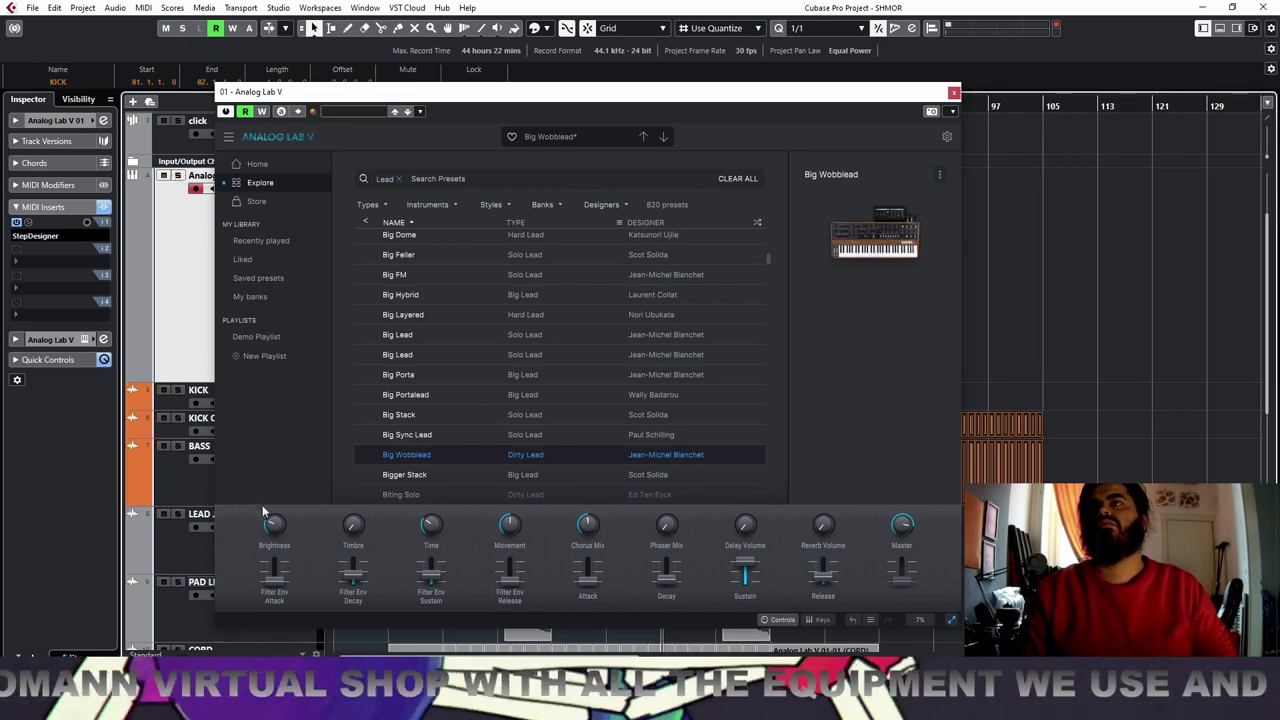
left_click_drag(273, 525, 273, 515)
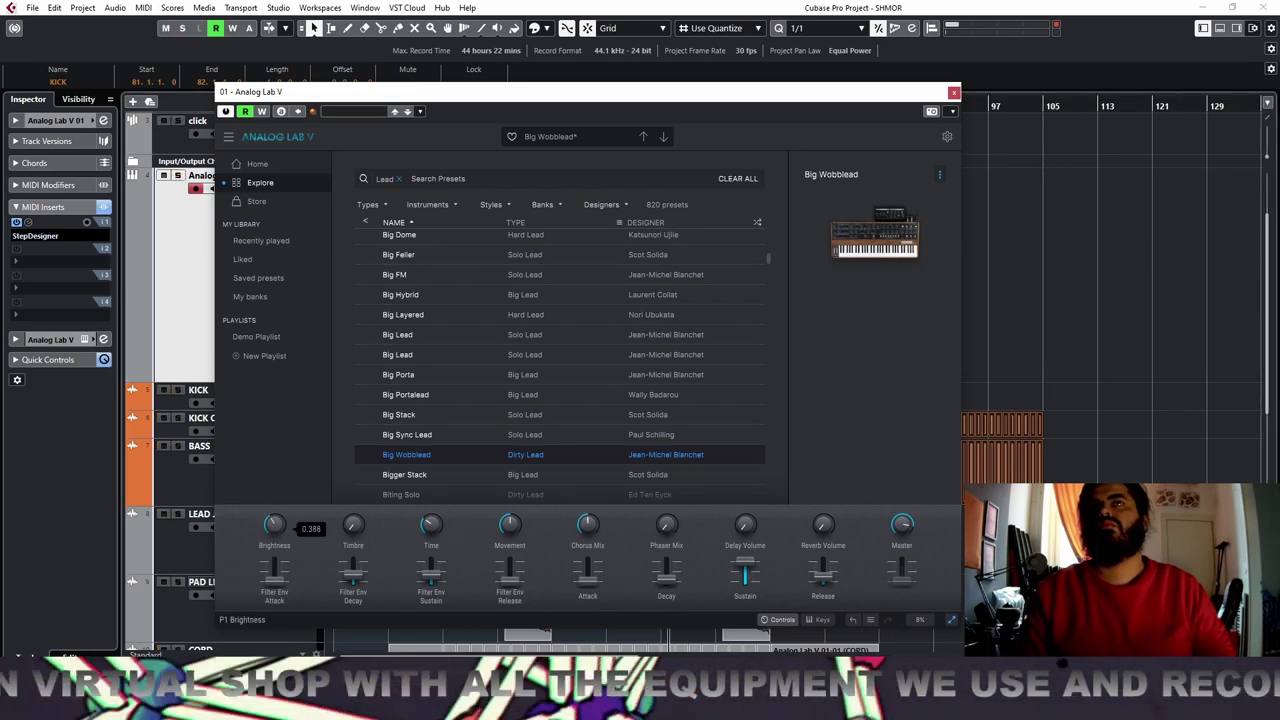
mouse_move(274, 528)
left_mouse_down()
mouse_move(274, 514)
mouse_move(274, 535)
left_mouse_up()
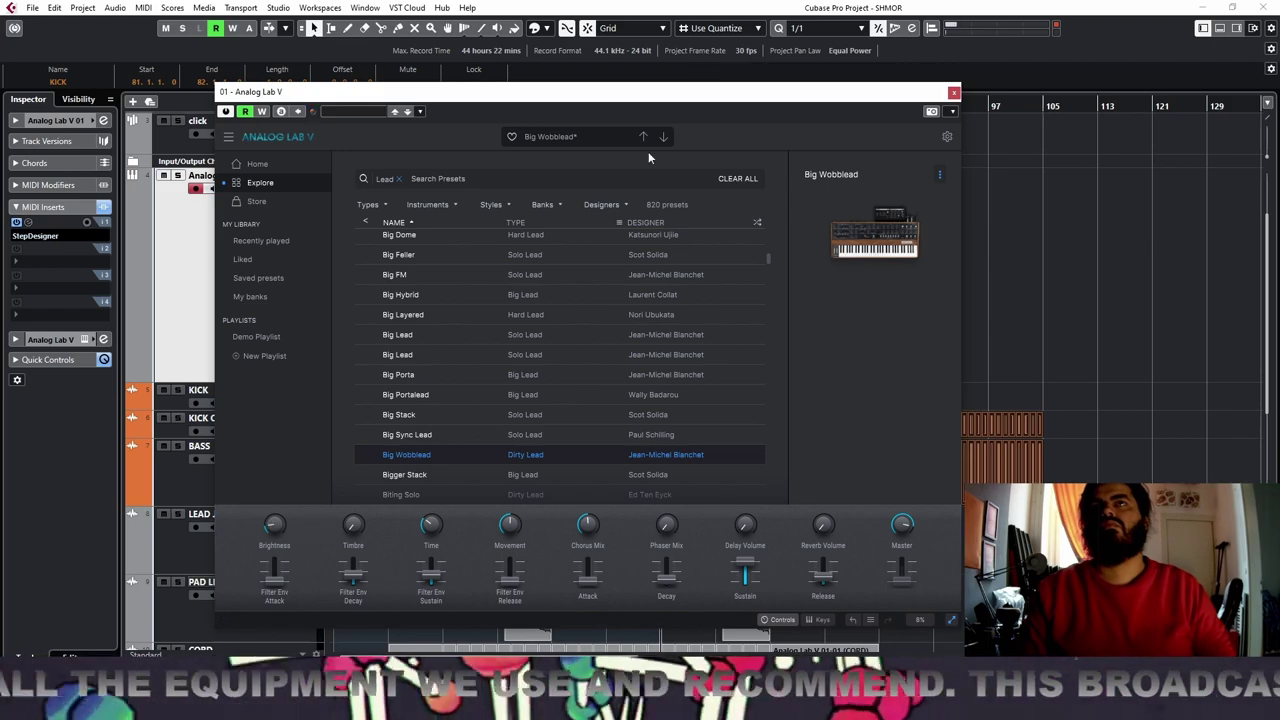
Enable automation writing for the Analog Lab V instrument and move its window so the Brightness control is within reach
left_click_drag(676, 92, 786, 592)
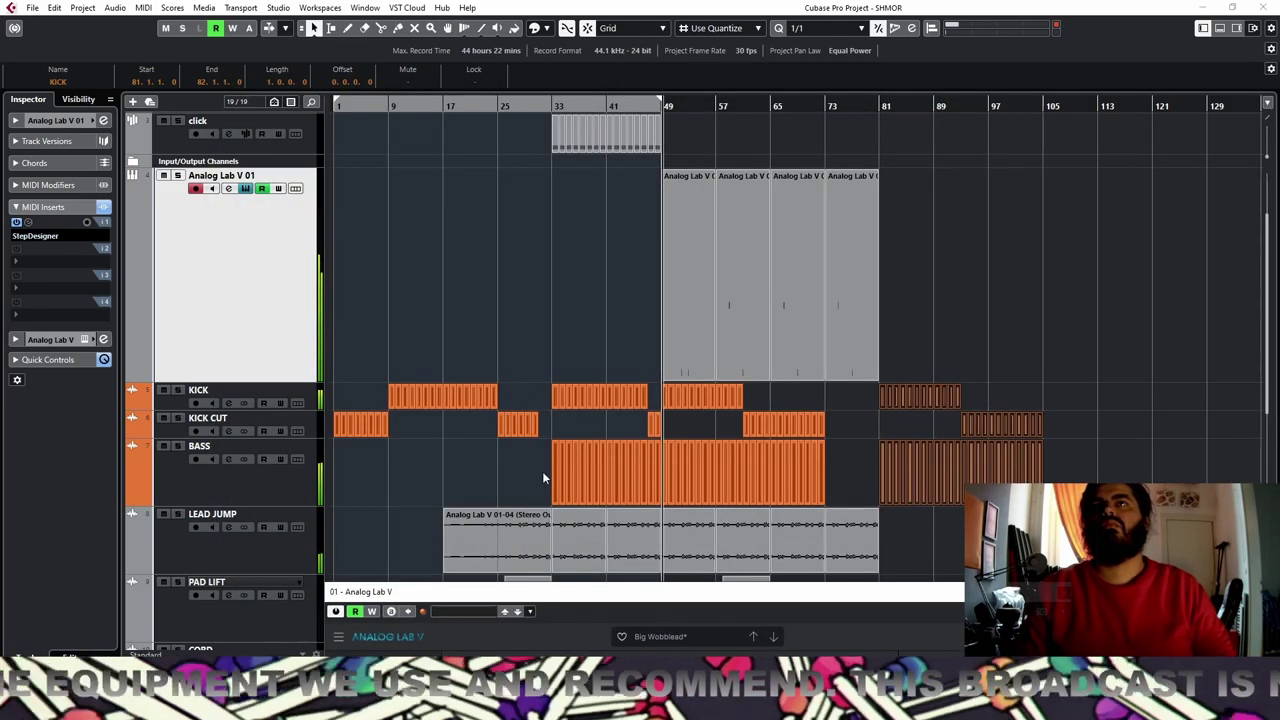
left_click_drag(492, 592, 451, 362)
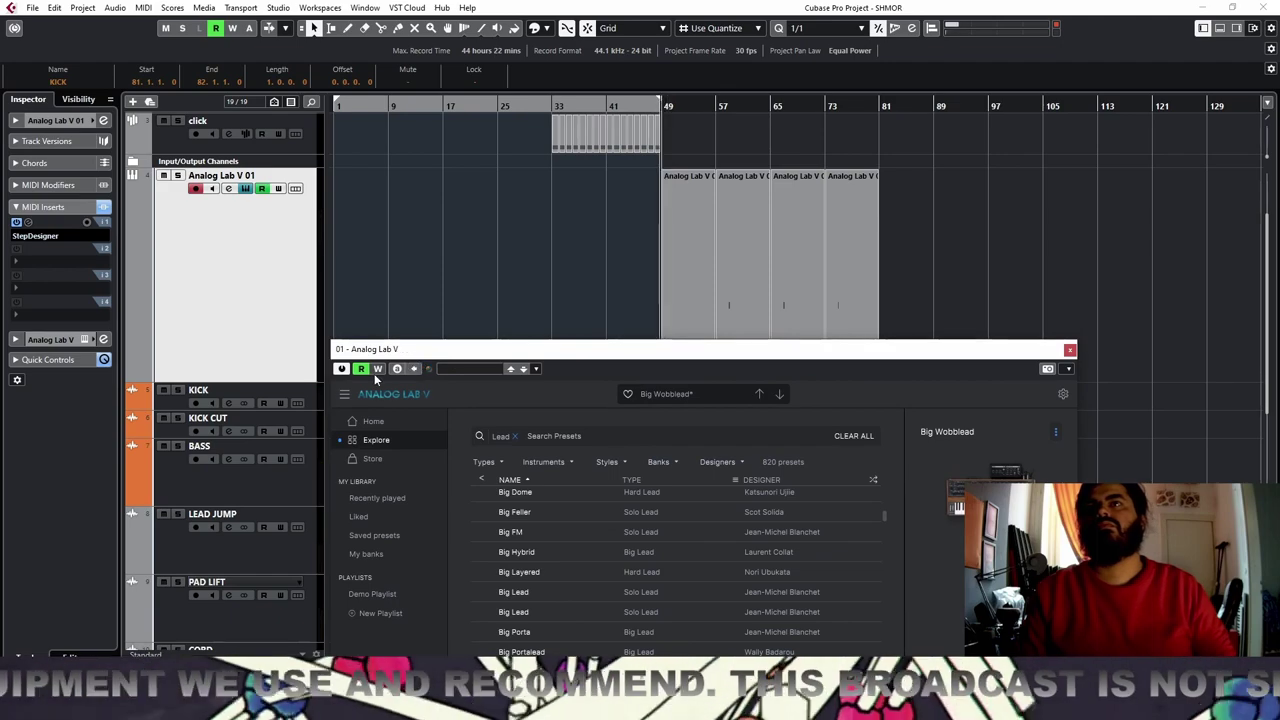
left_click_drag(539, 352, 521, 132)
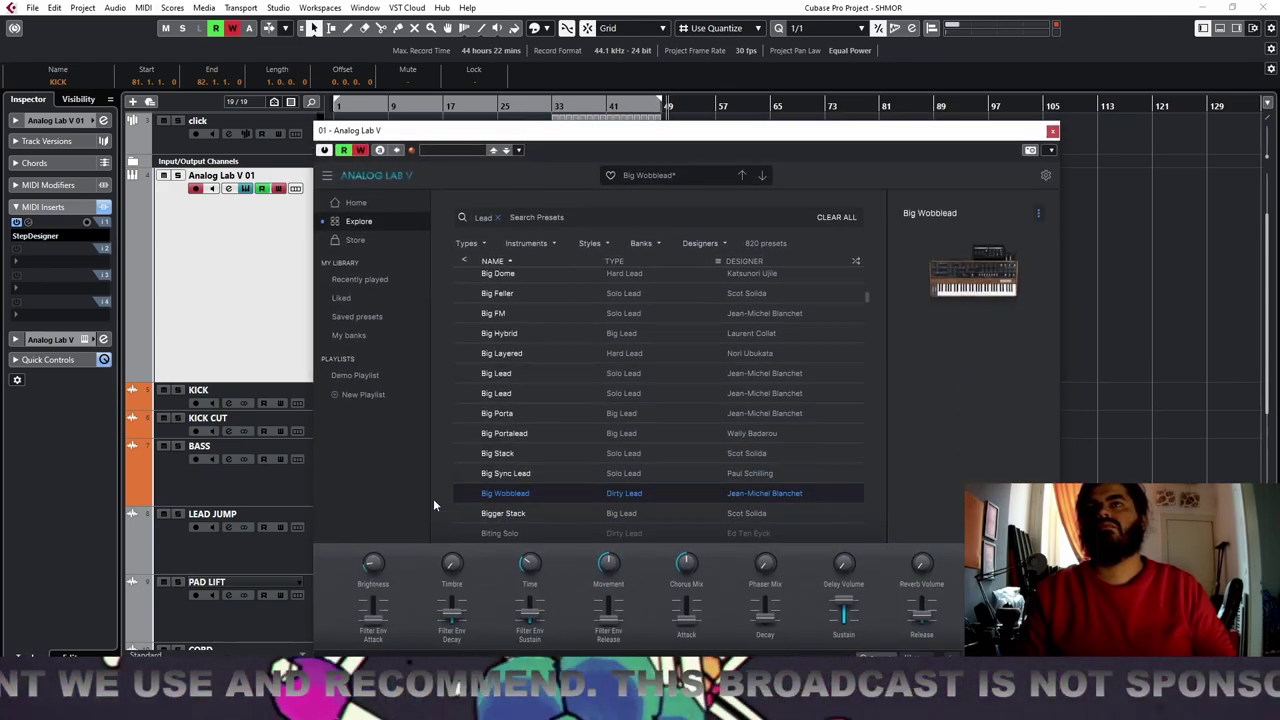
Record Brightness automation for the Big Wobblead lead during playback, sweeping between about 0.136 and 0.604, and close the instrument window
mouse_move(372, 566)
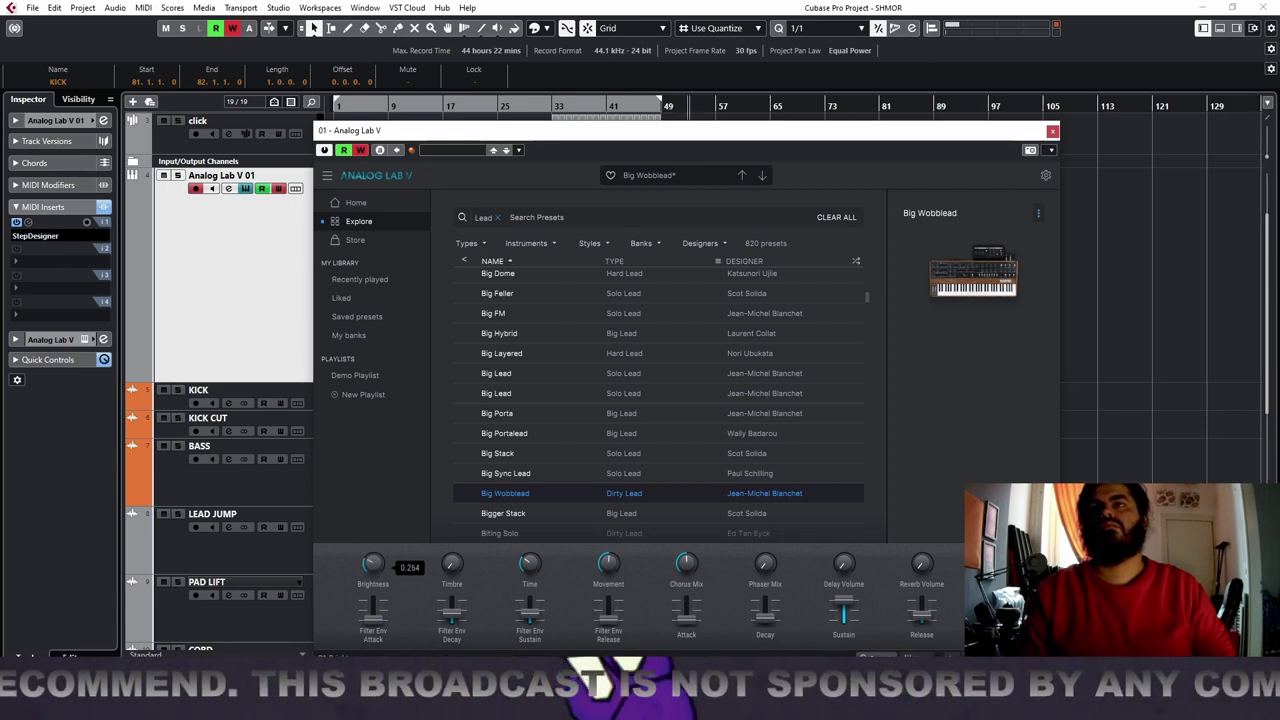
left_click_drag(373, 564, 373, 554)
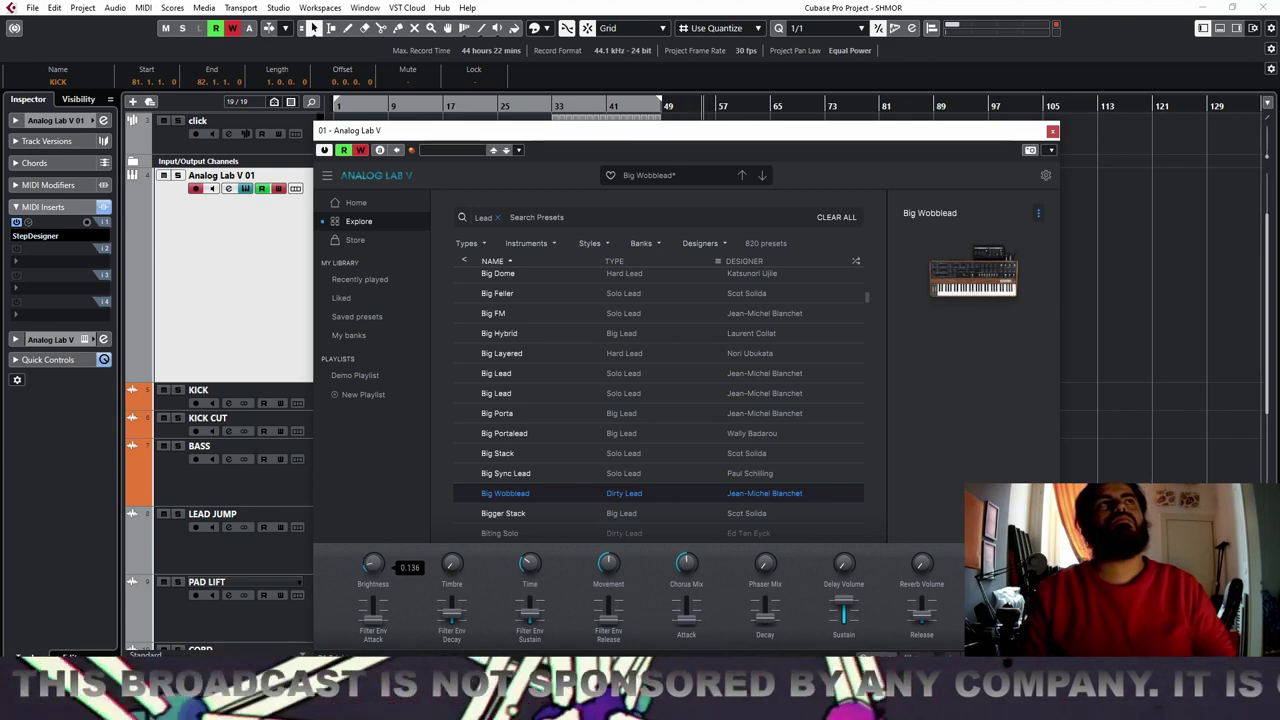
left_click_drag(373, 564, 373, 482)
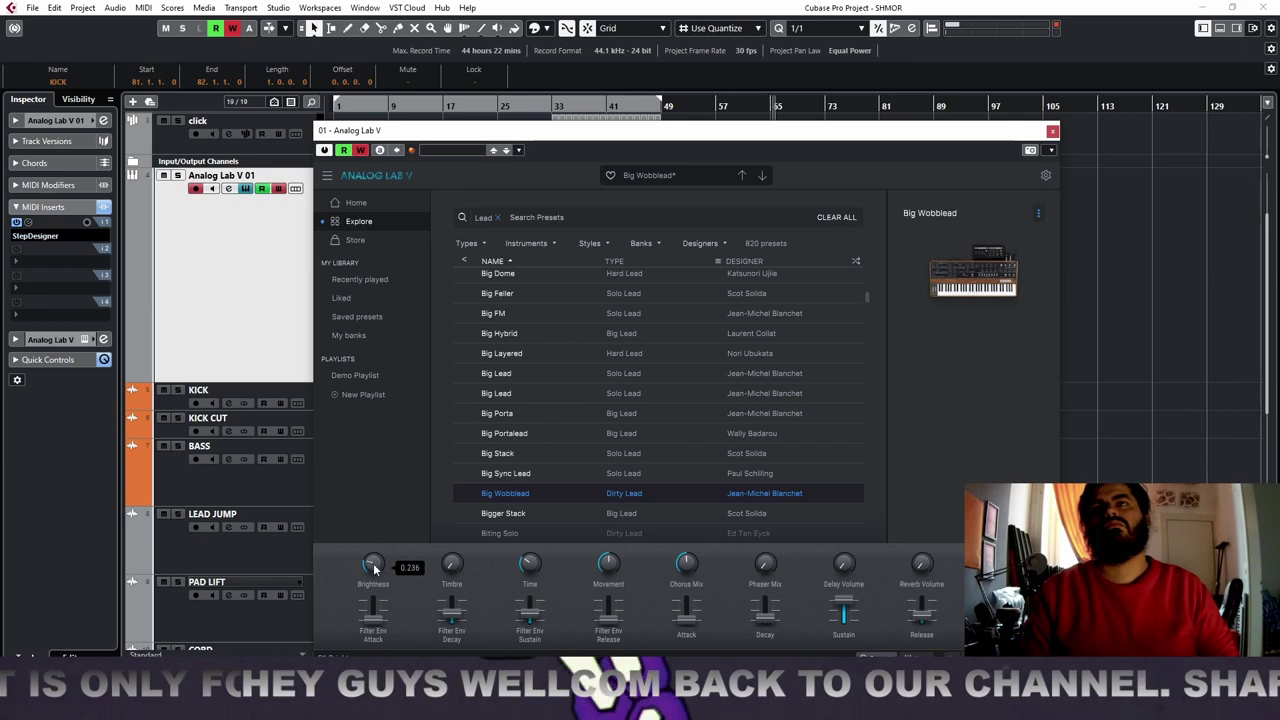
left_click_drag(374, 565, 375, 572)
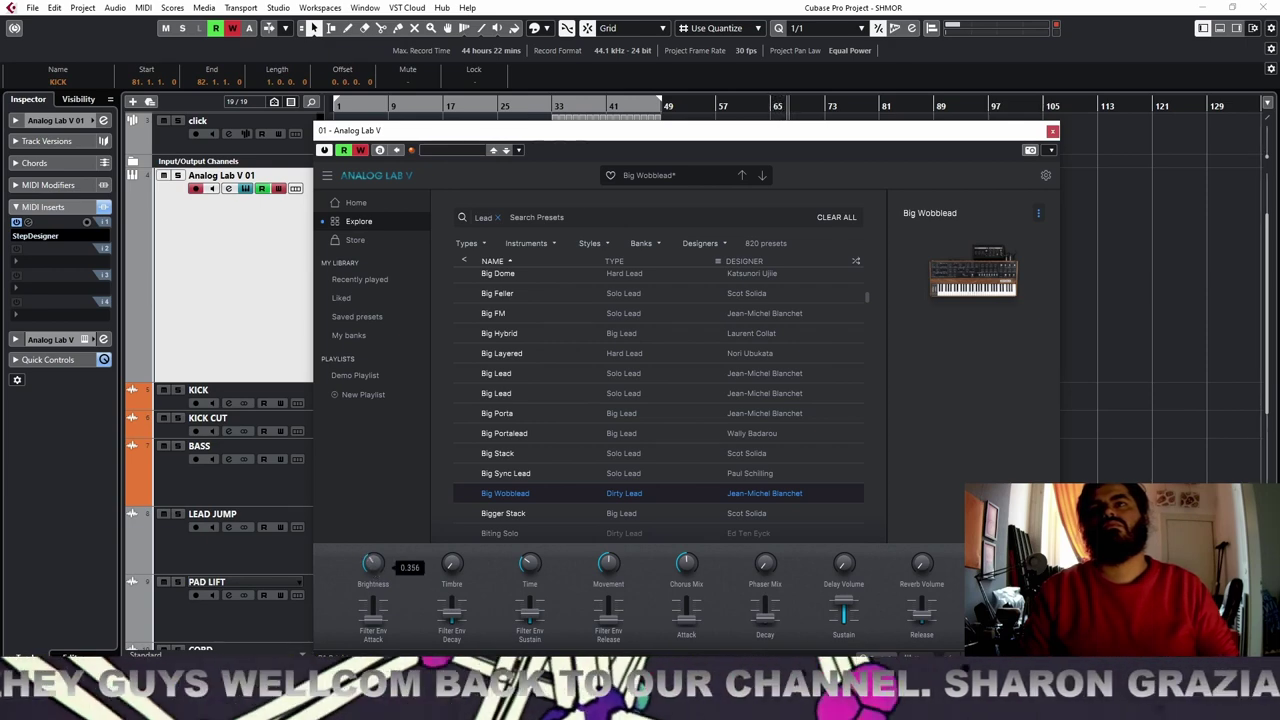
left_click_drag(373, 564, 368, 519)
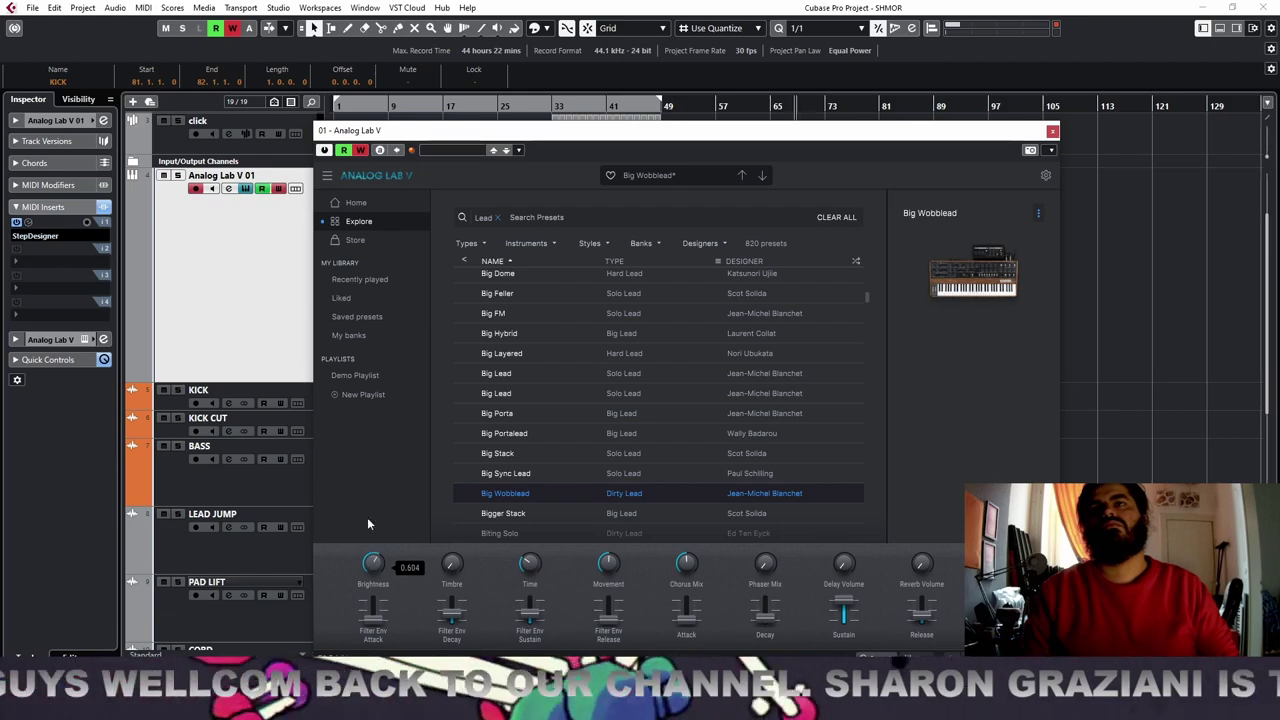
mouse_move(373, 564)
left_mouse_down()
mouse_move(373, 539)
mouse_move(373, 580)
left_mouse_up()
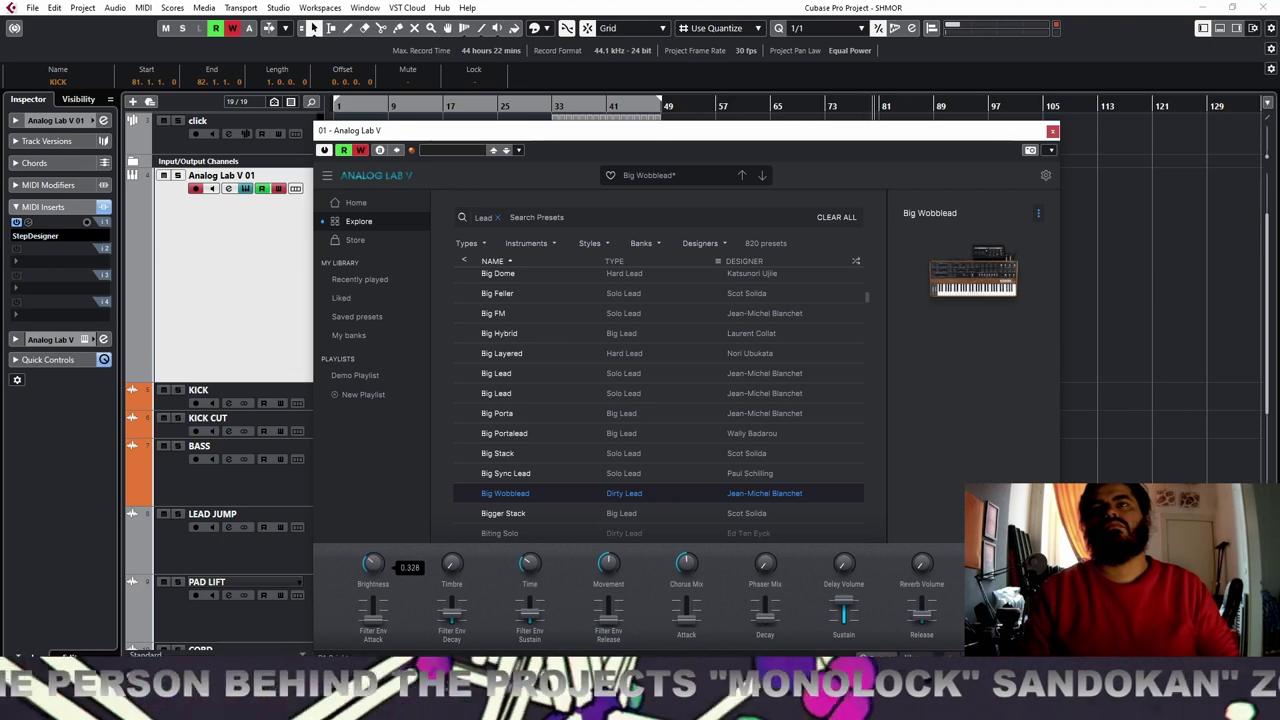
left_click(1052, 131)
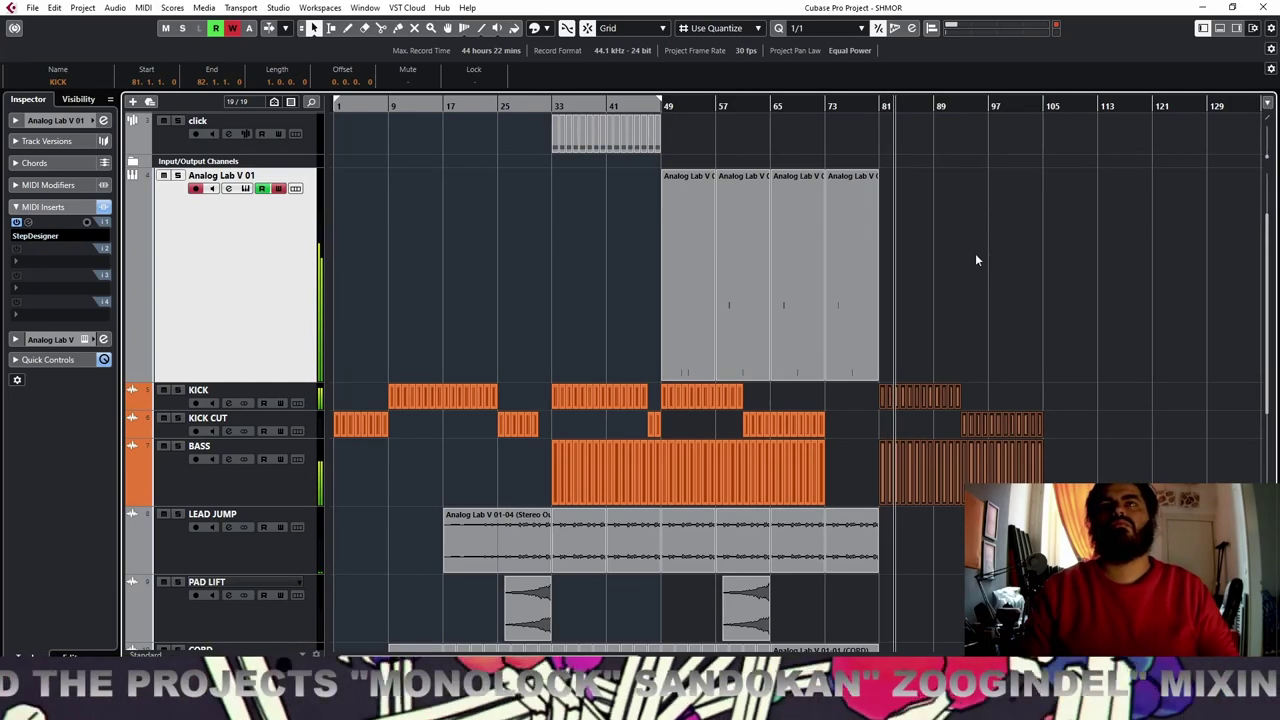
key("space")
Glue the four Analog Lab V 01 events between bars 49 and 81 into one event
left_click_drag(978, 256, 626, 266)
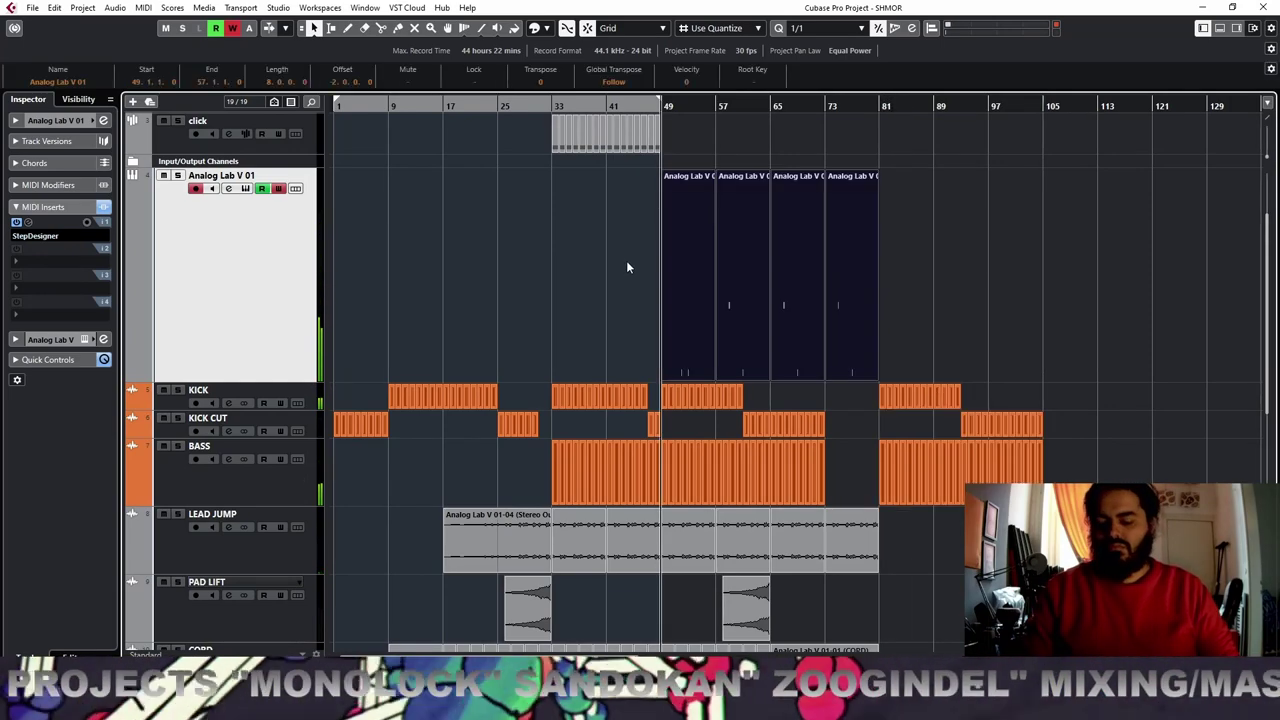
right_click(601, 244)
left_click(680, 242)
left_click(683, 236)
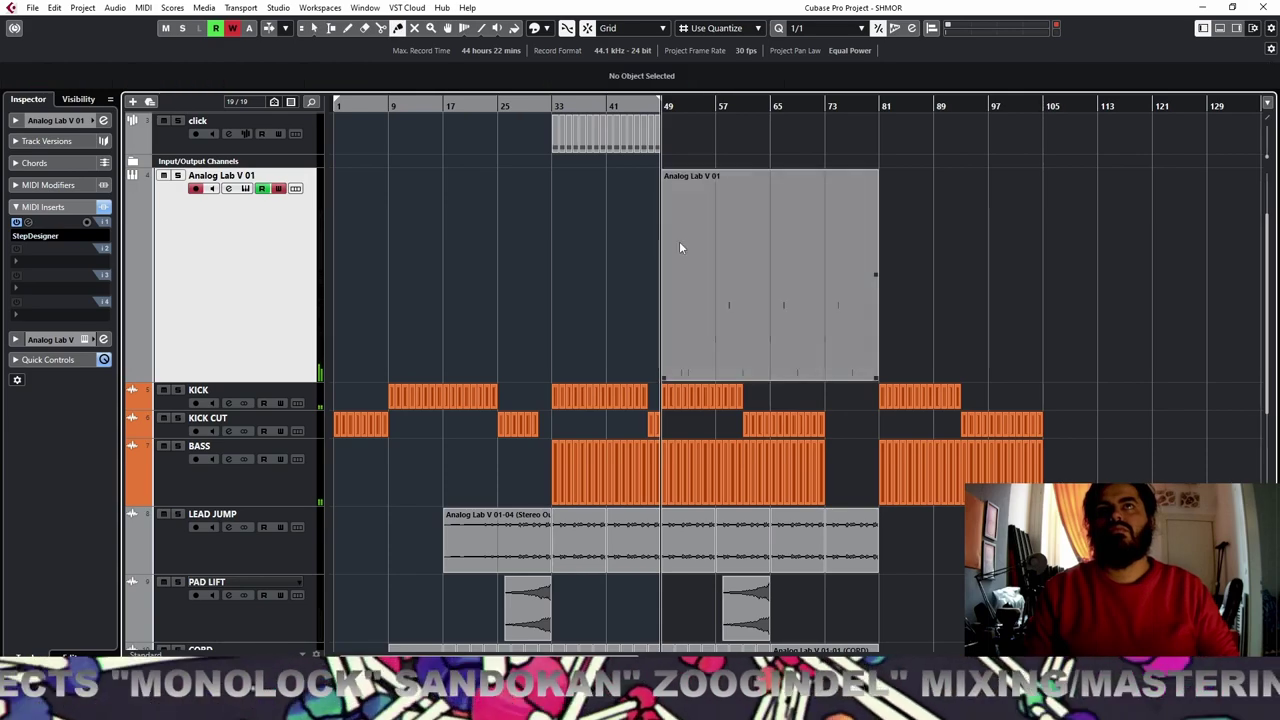
key("1")
Extend the glued Analog Lab V 01 event to bar 85 and render it in place as audio
left_click_drag(880, 385, 904, 385)
key("alt+r")
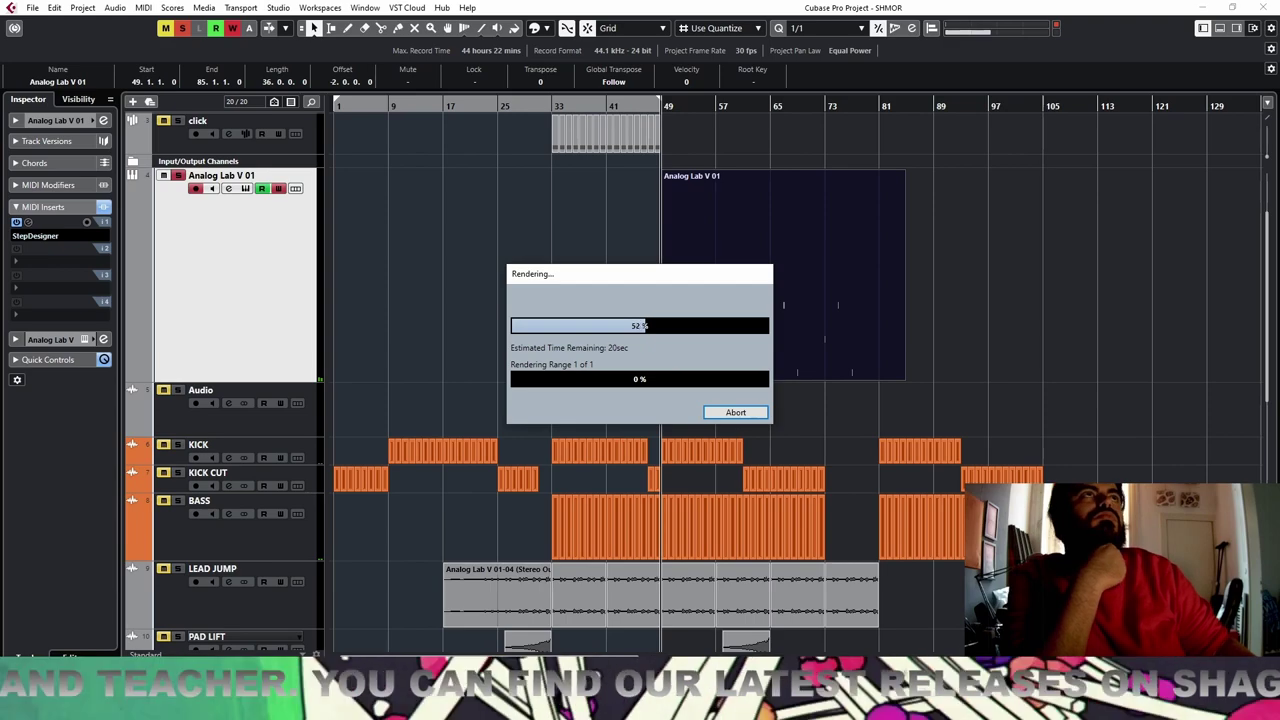
left_click_drag(1279, 235, 1279, 208)
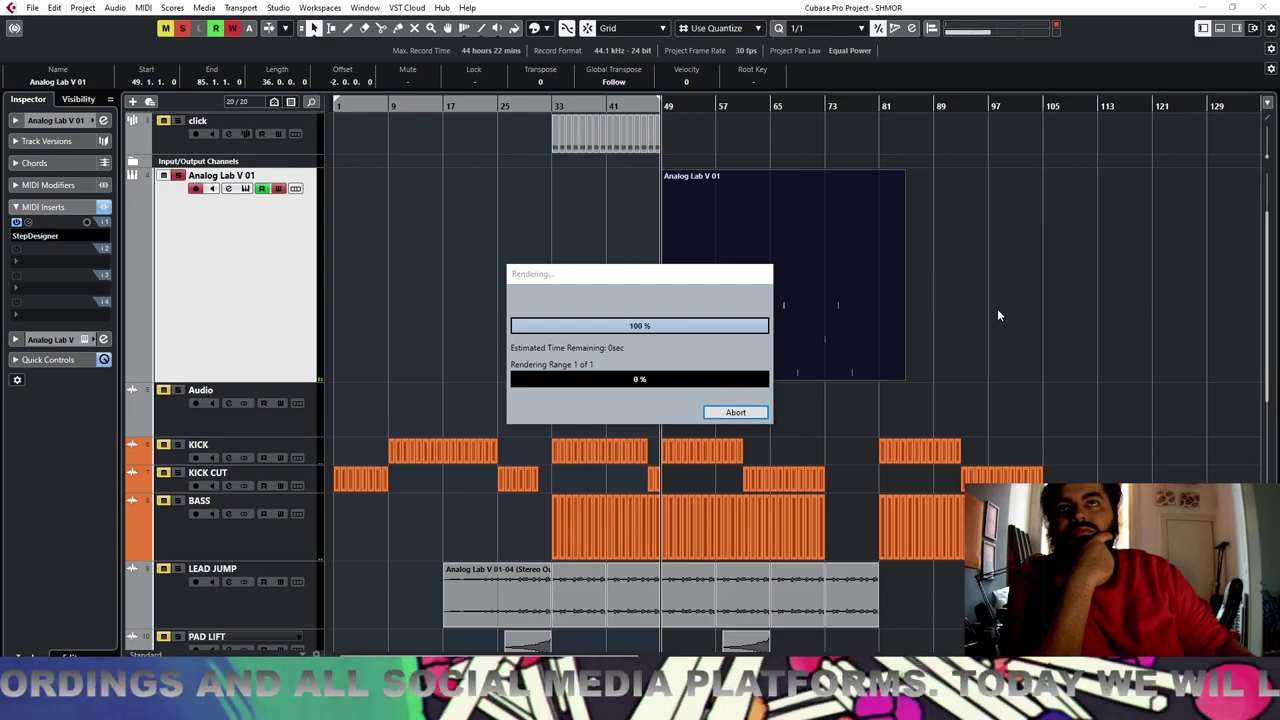
Solo the rendered Analog Lab audio track and insert DaTube on it with Drive at 79%
left_click(177, 390)
left_click(279, 189)
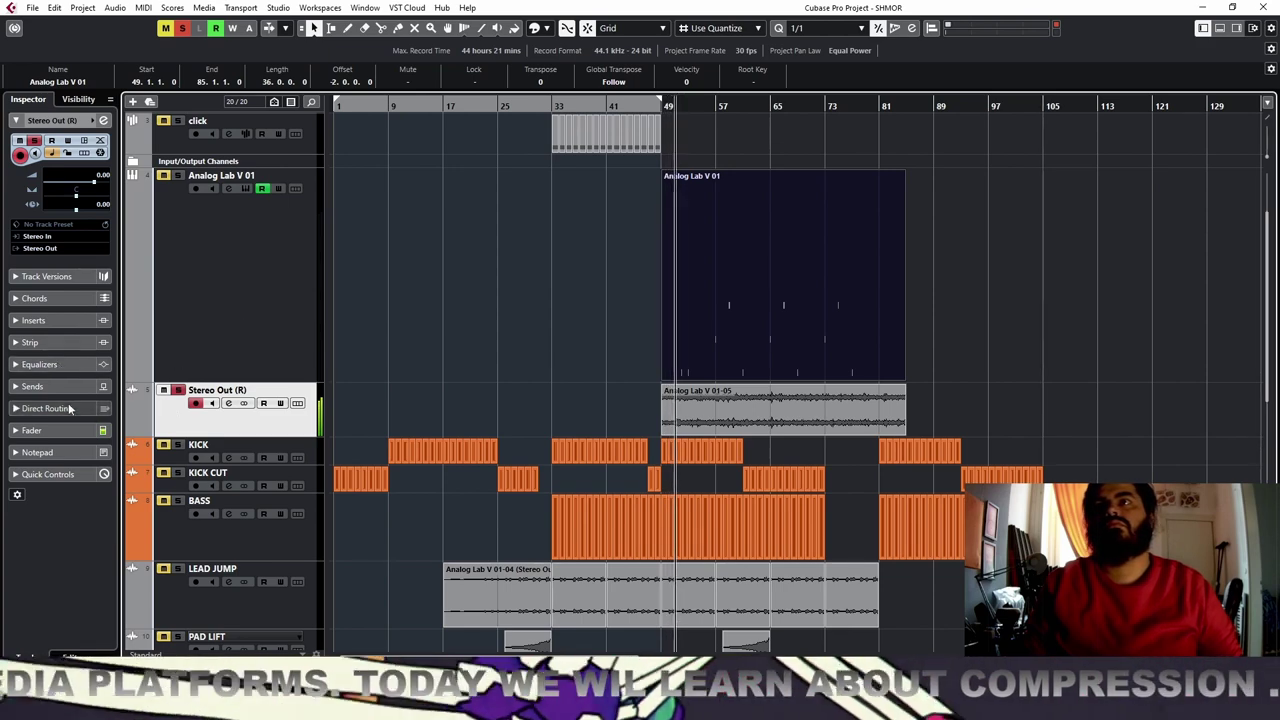
left_click(53, 322)
left_click(88, 213)
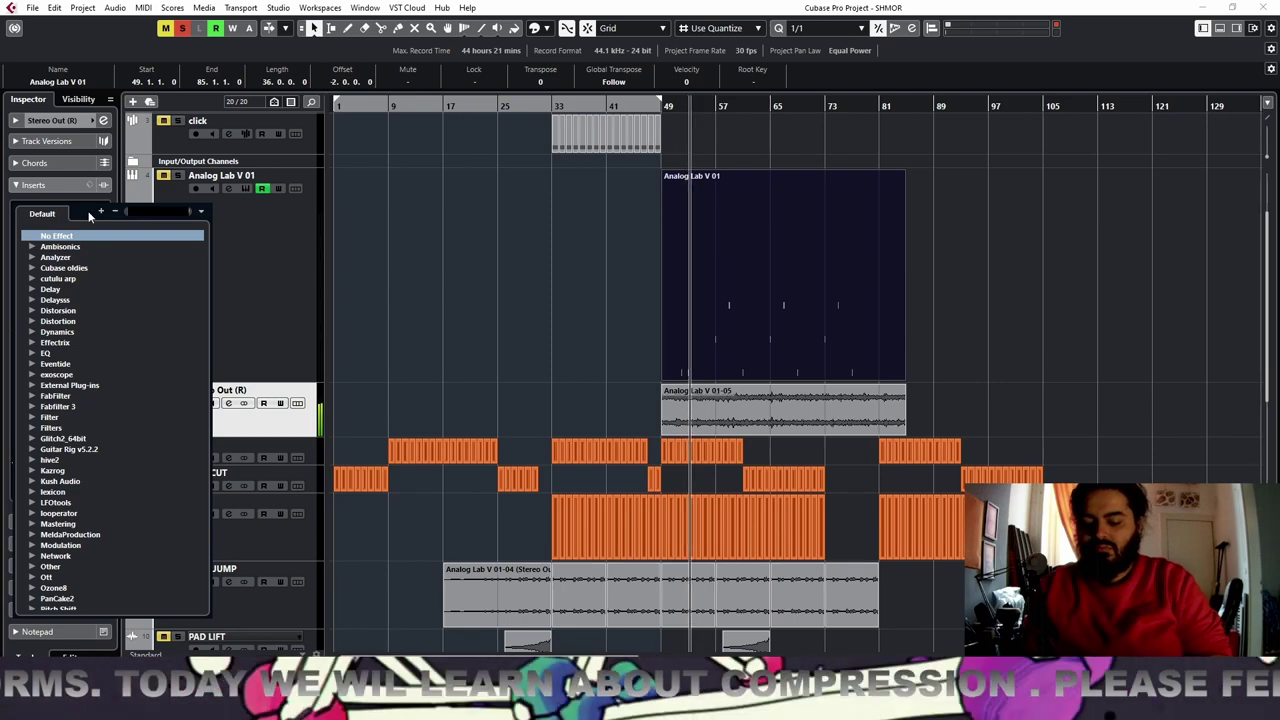
type("da")
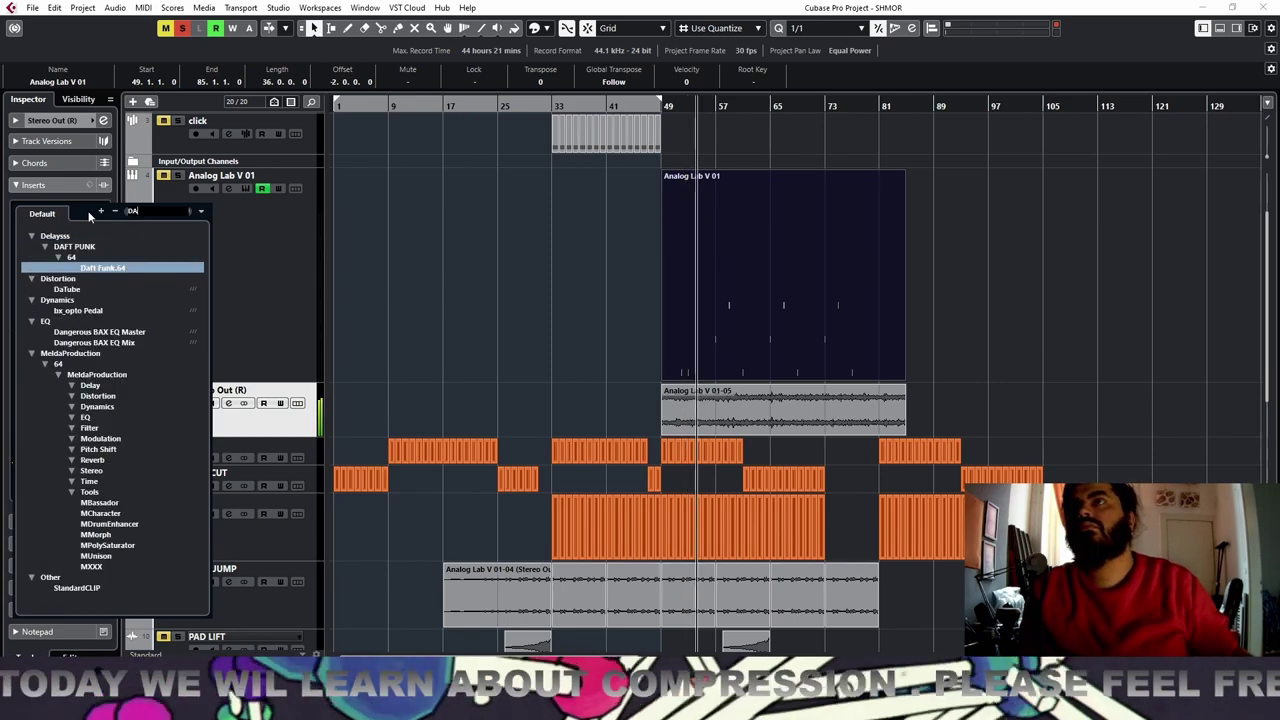
type(" t")
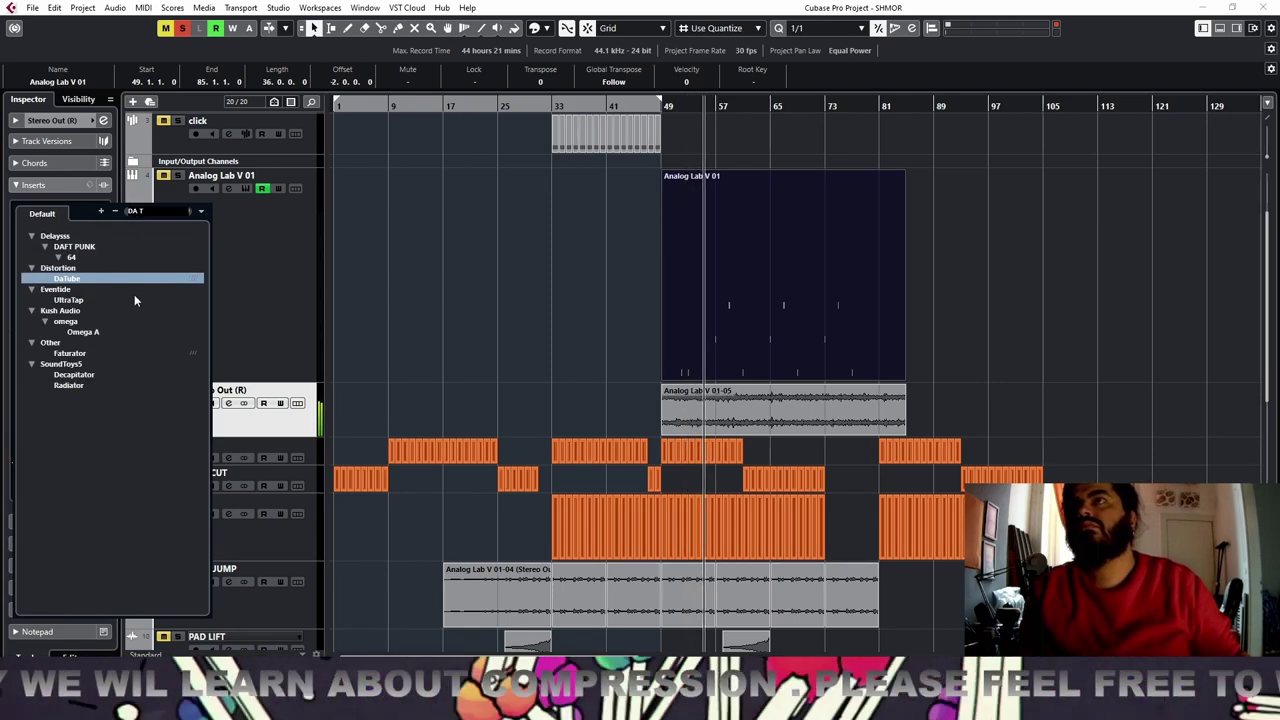
left_click(99, 278)
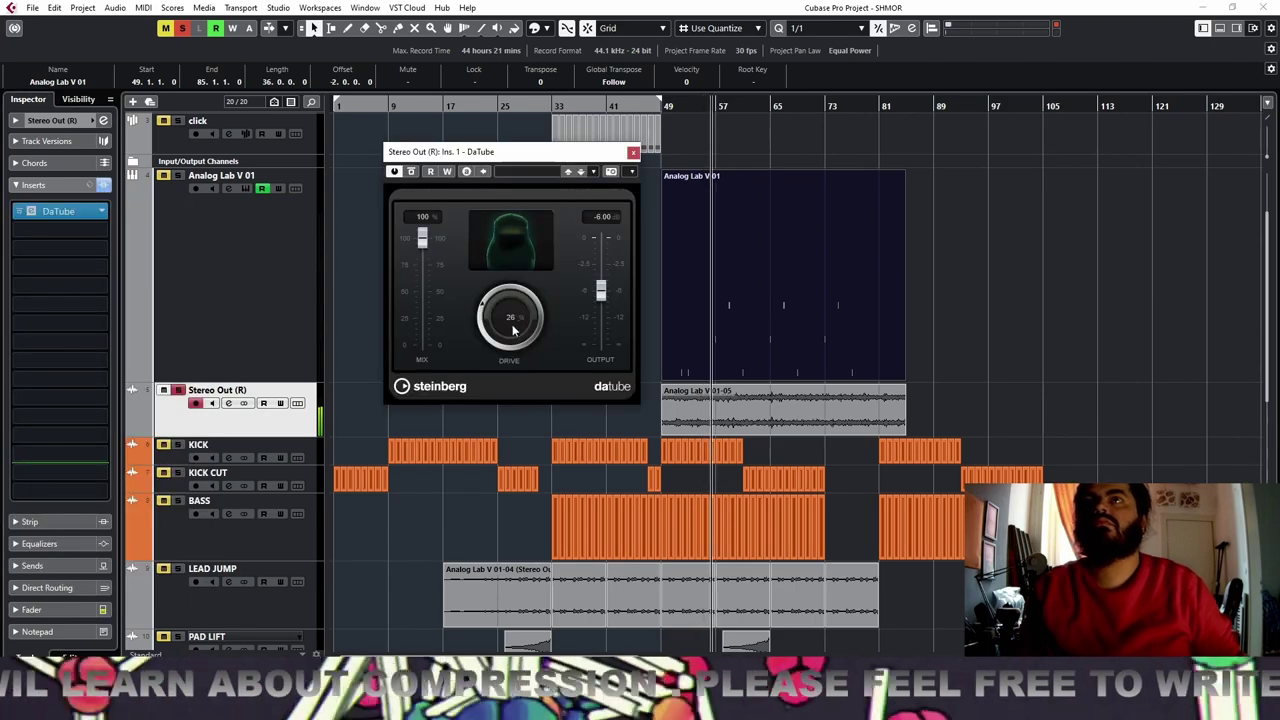
left_click_drag(499, 163, 473, 254)
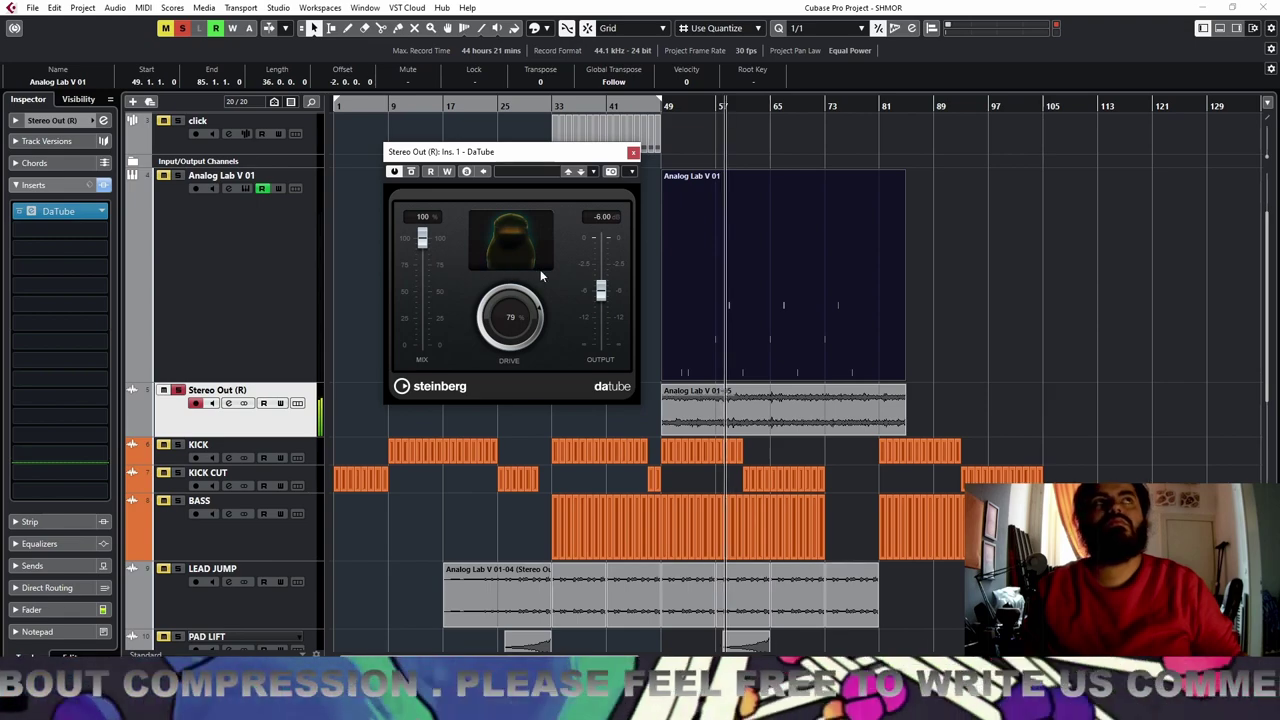
Insert the Frequency EQ after DaTube and set band 1 to Cut 48 at 103 Hz
left_click(84, 231)
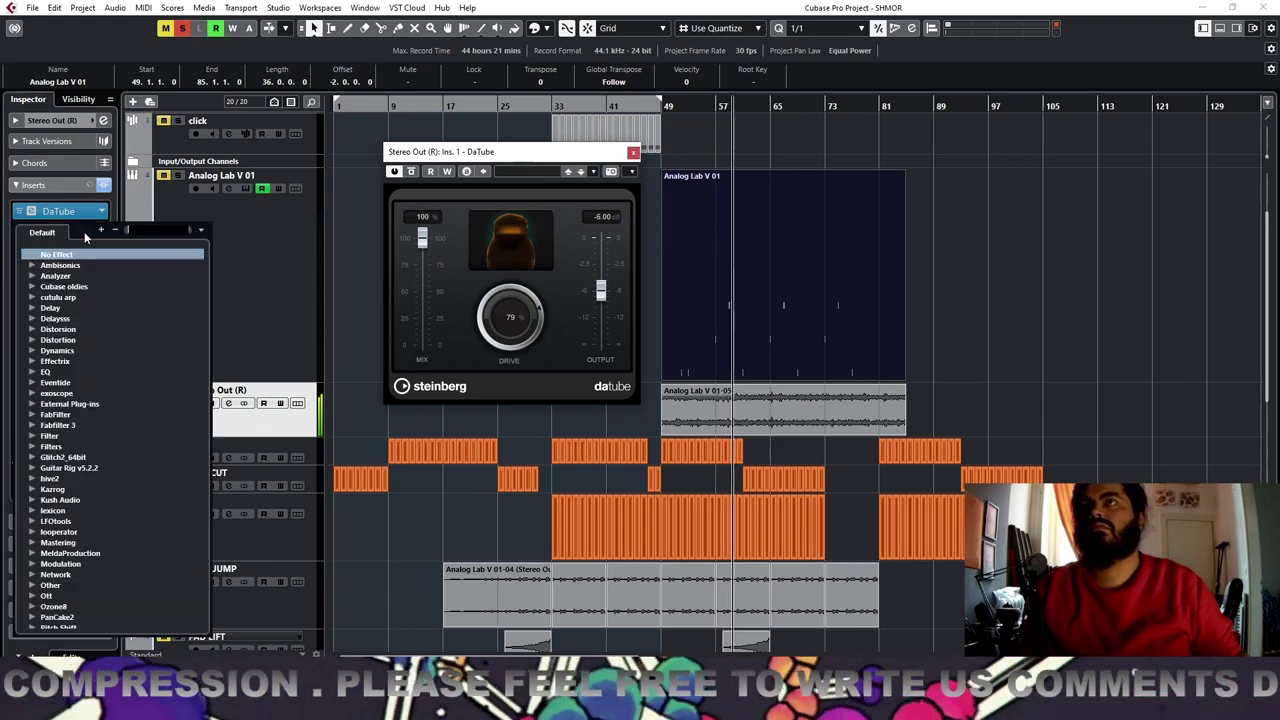
type("FRE")
left_click(97, 263)
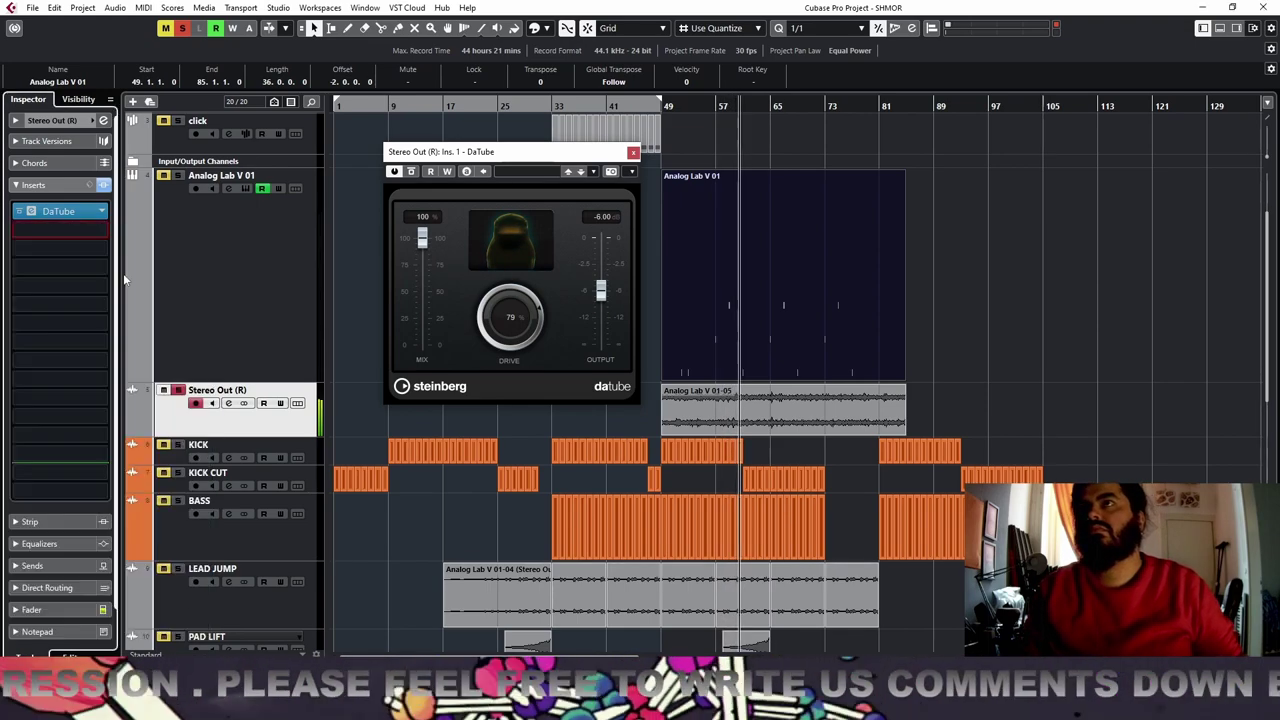
left_click(588, 382)
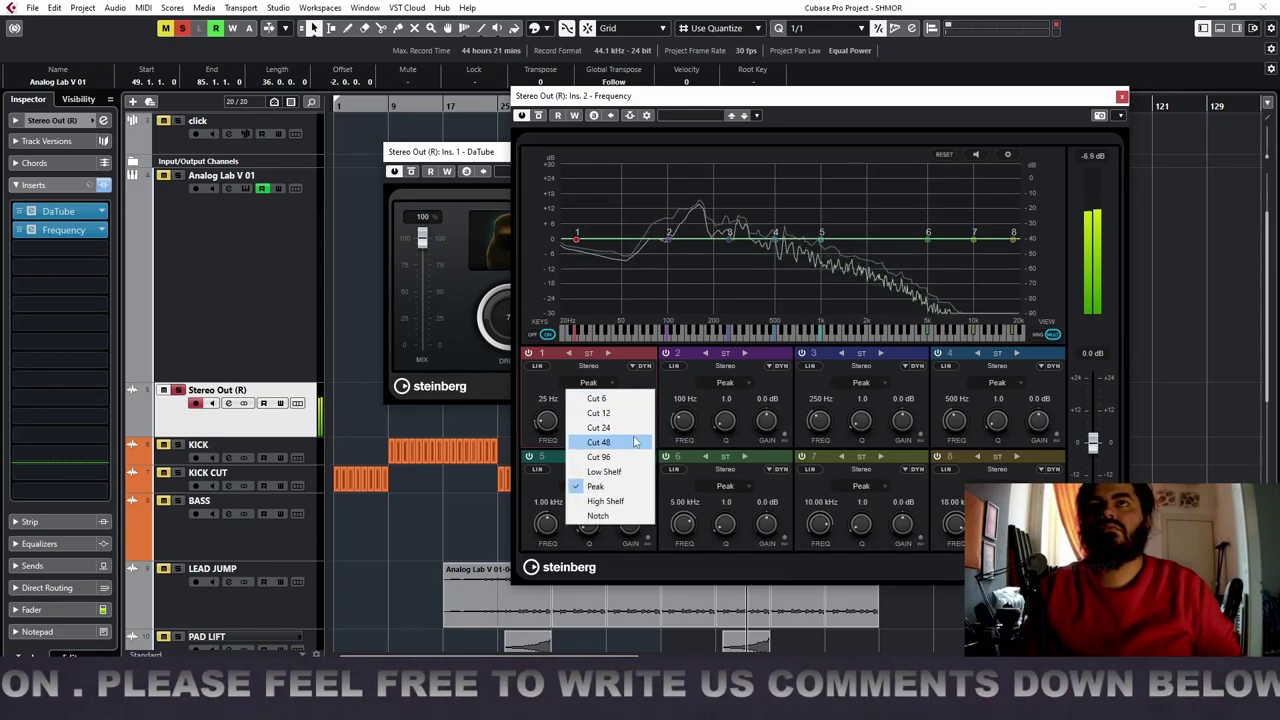
left_click(600, 443)
left_click_drag(548, 424, 553, 394)
Set Frequency band 2 to a Low Shelf at 244 Hz with a gain of -5.8 dB
left_click(725, 382)
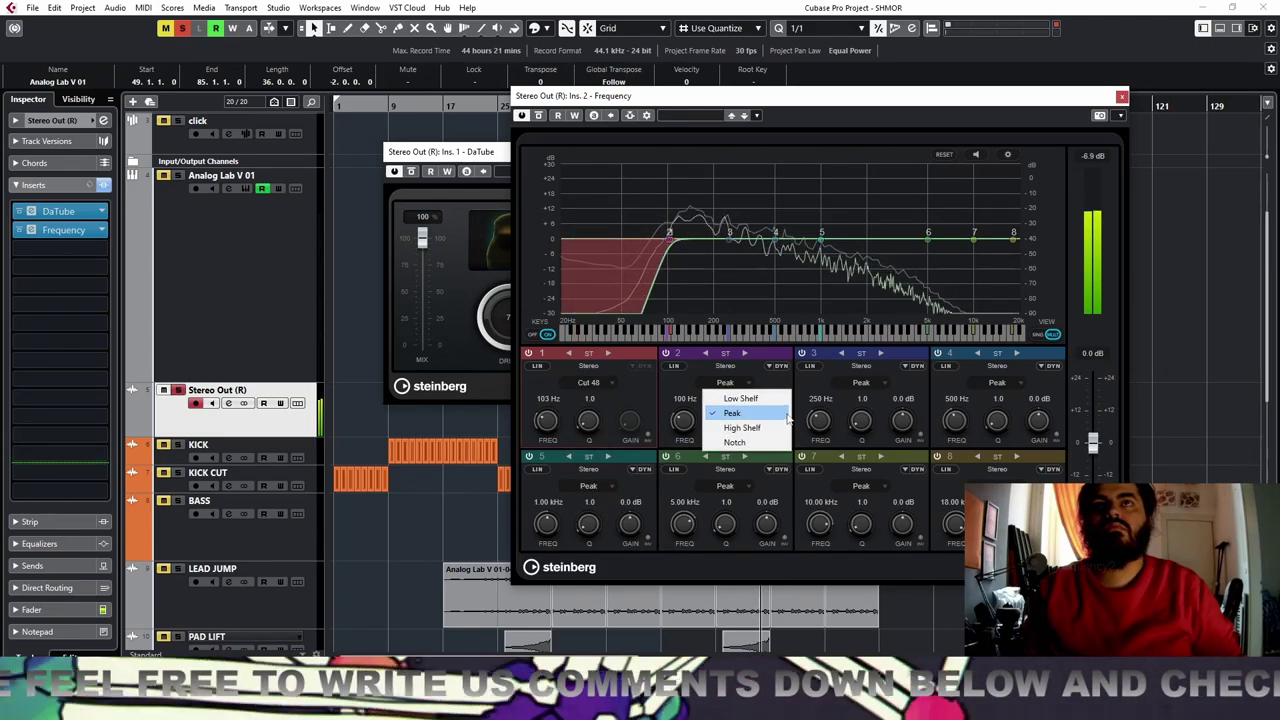
left_click(728, 396)
left_click_drag(685, 424, 686, 410)
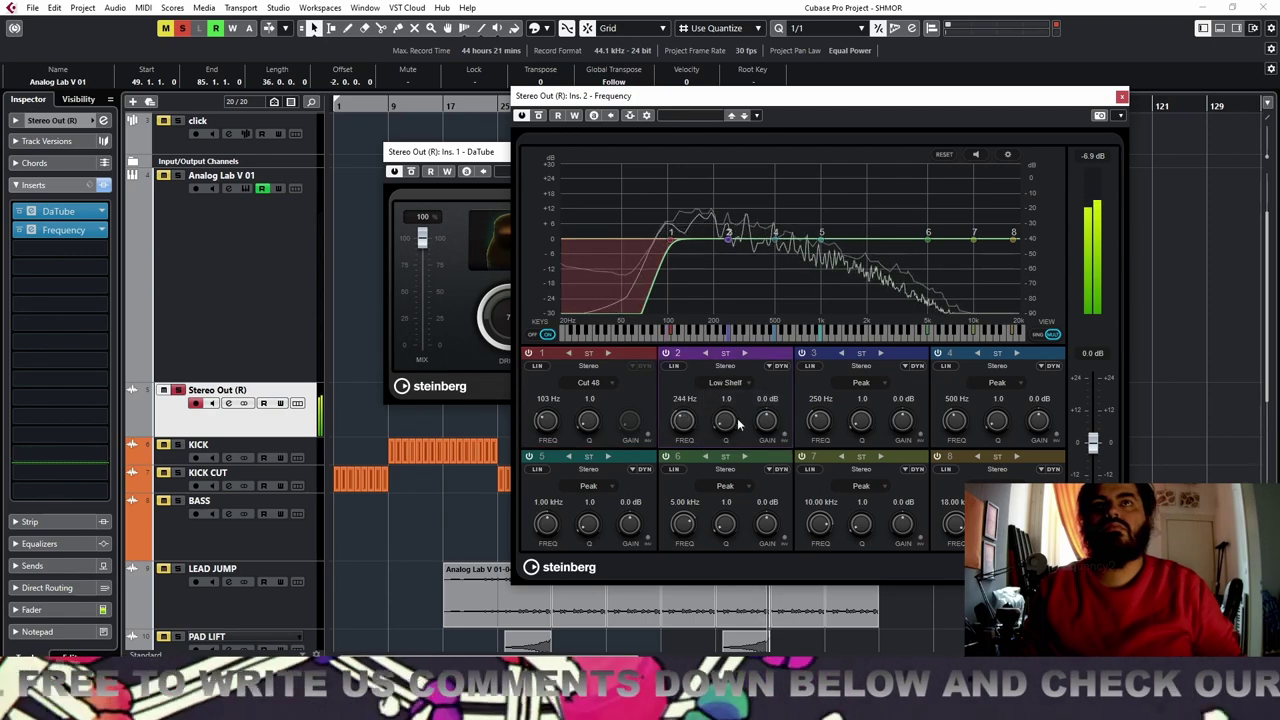
mouse_move(766, 422)
left_mouse_down()
mouse_move(765, 447)
mouse_move(765, 428)
left_mouse_up()
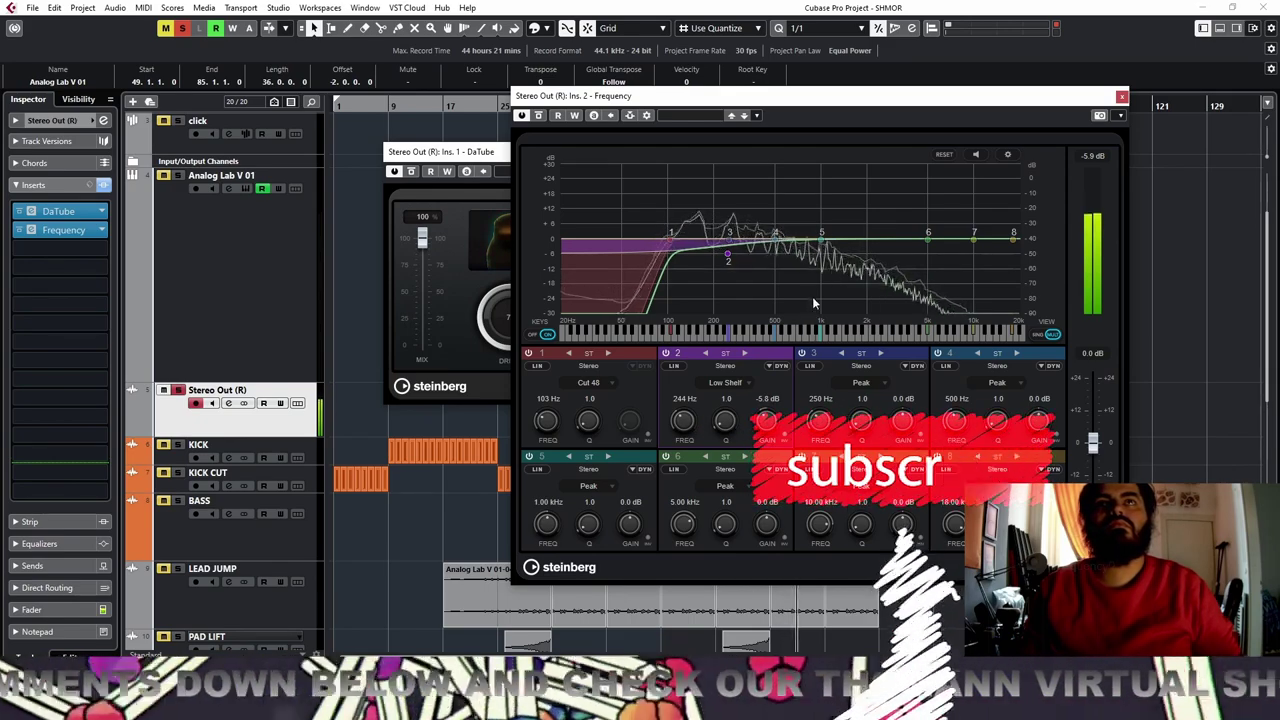
Compare the rendered lead in the full mix, then cut its channel EQ about 3.5 dB at 151 Hz and lower its fader to -1.77 dB
left_click(178, 390)
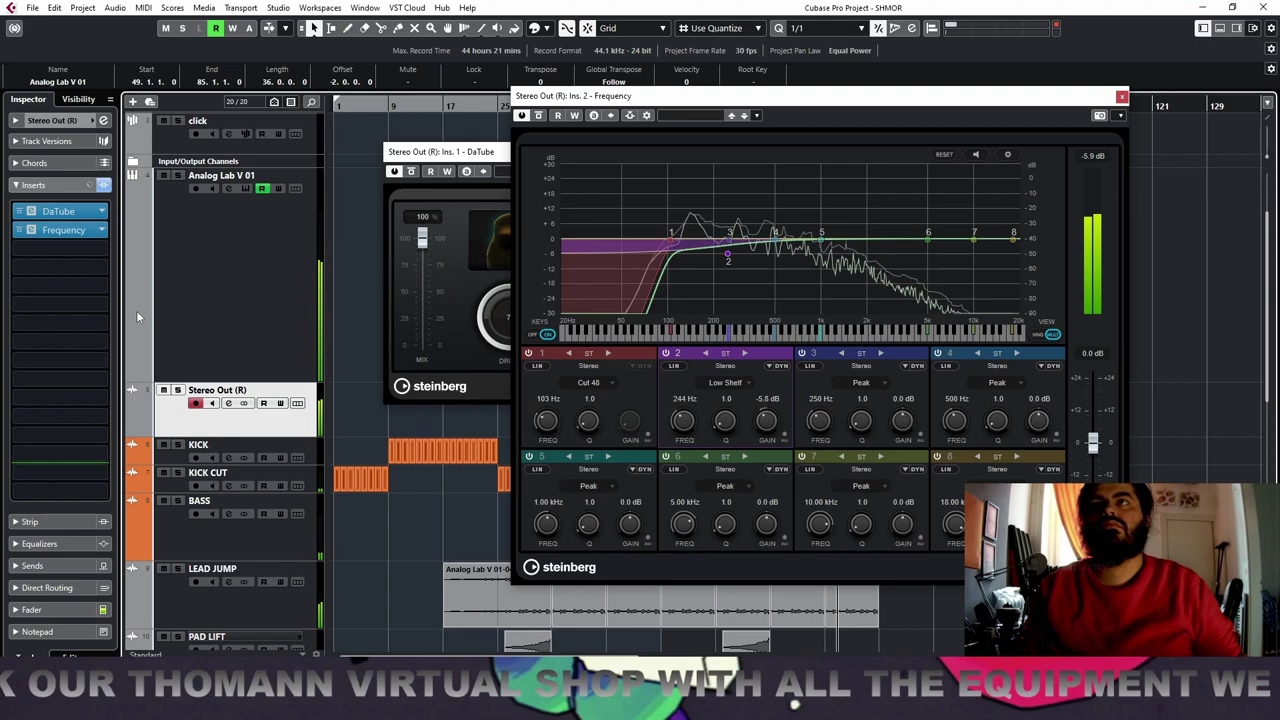
left_click(178, 390)
left_click(103, 121)
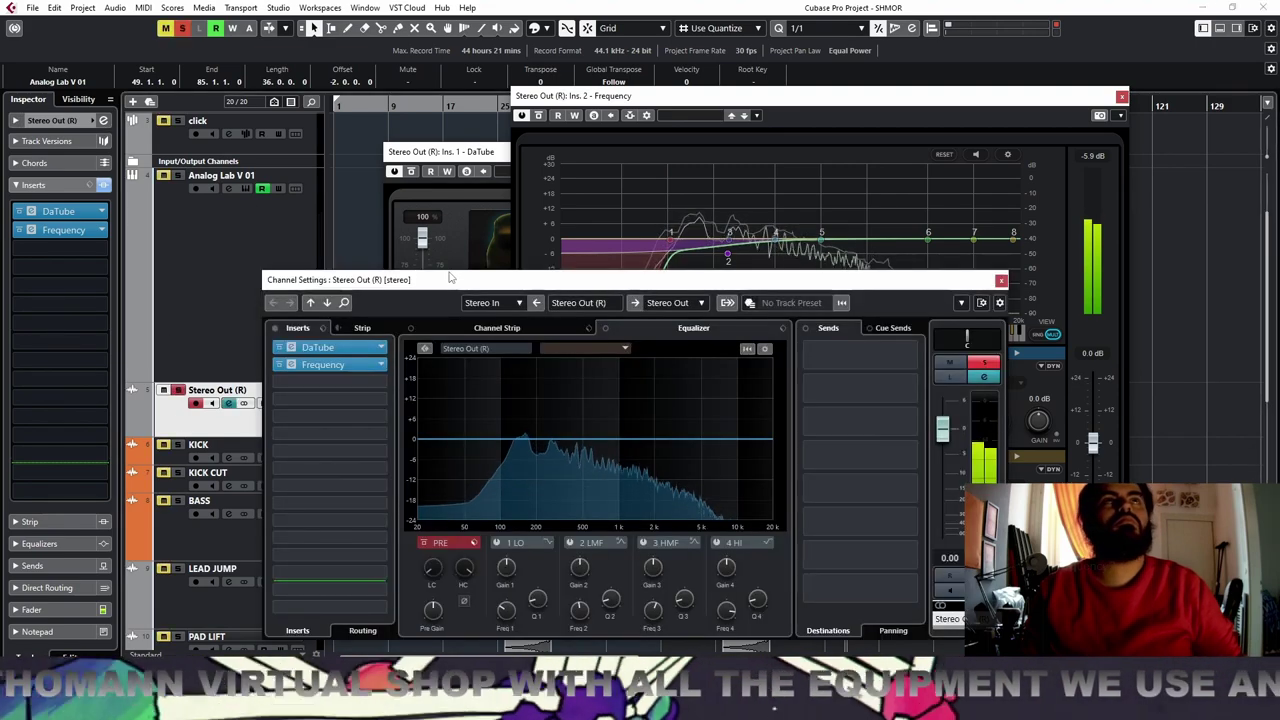
left_click_drag(519, 446, 521, 451)
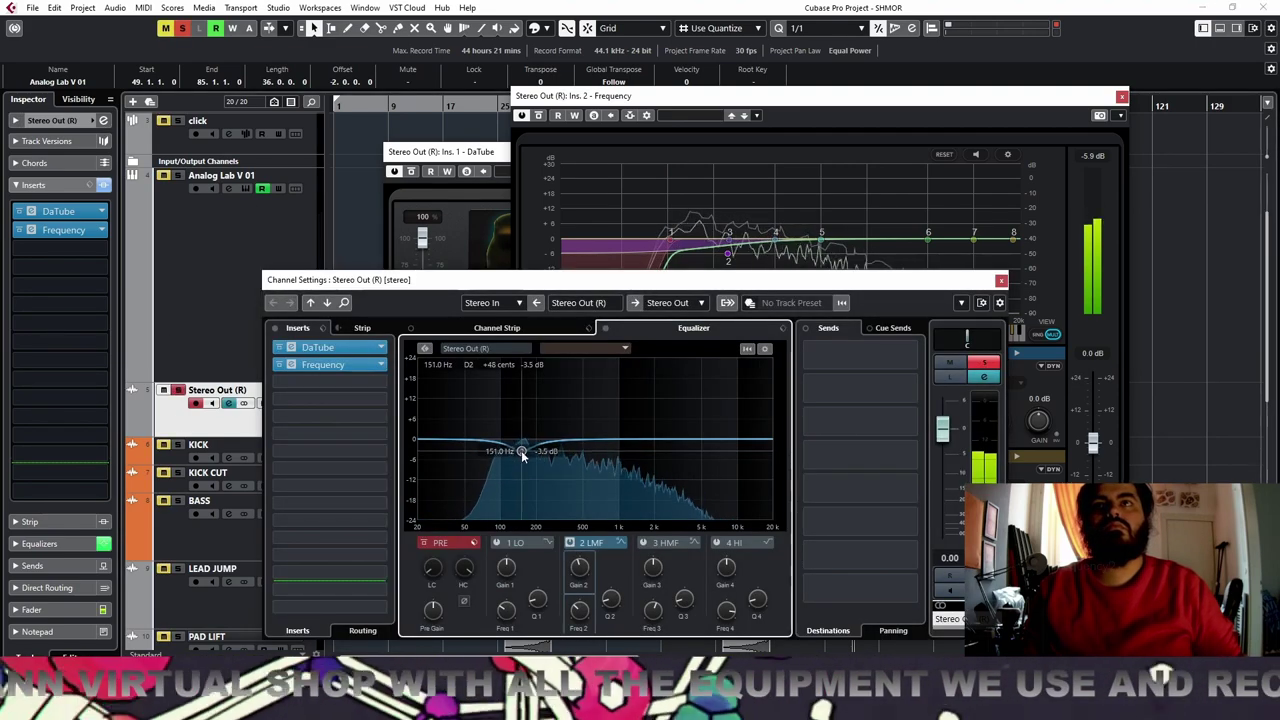
left_click_drag(946, 437, 946, 447)
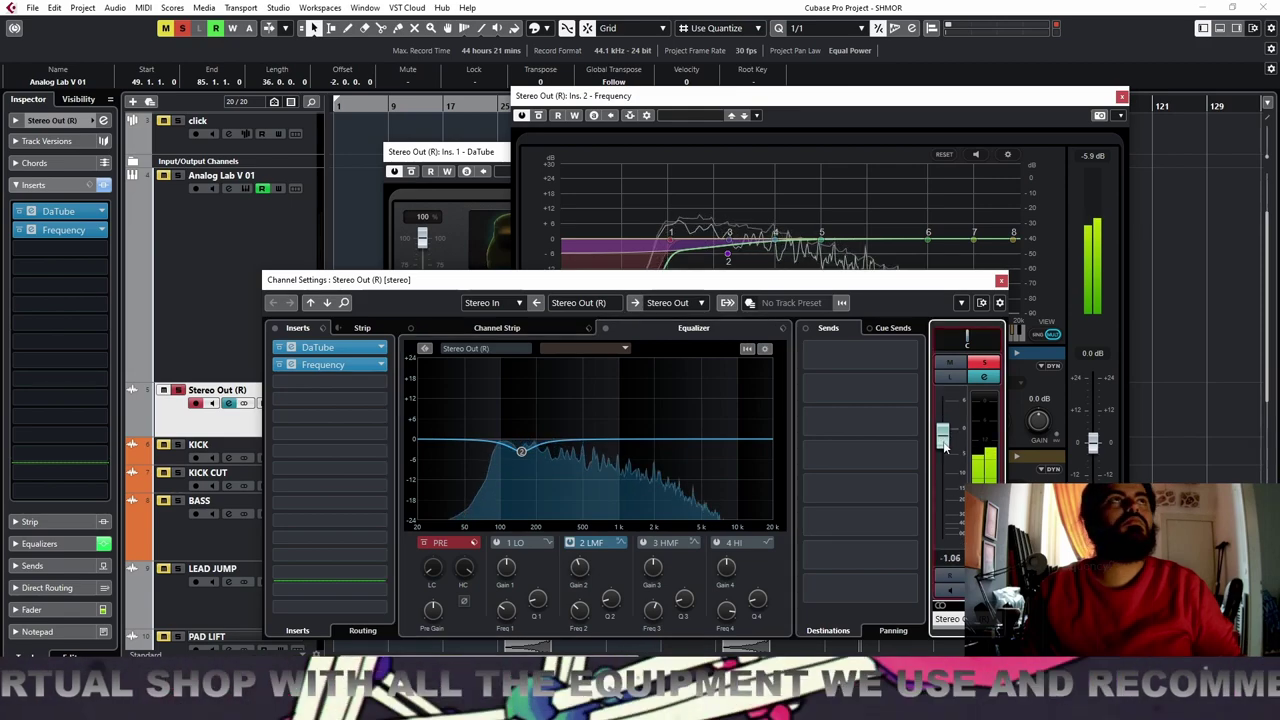
Insert RoomWorks on the rendered lead with Mix at 18%, then clear all solos and close the reverb, Frequency and channel settings windows
left_click(324, 396)
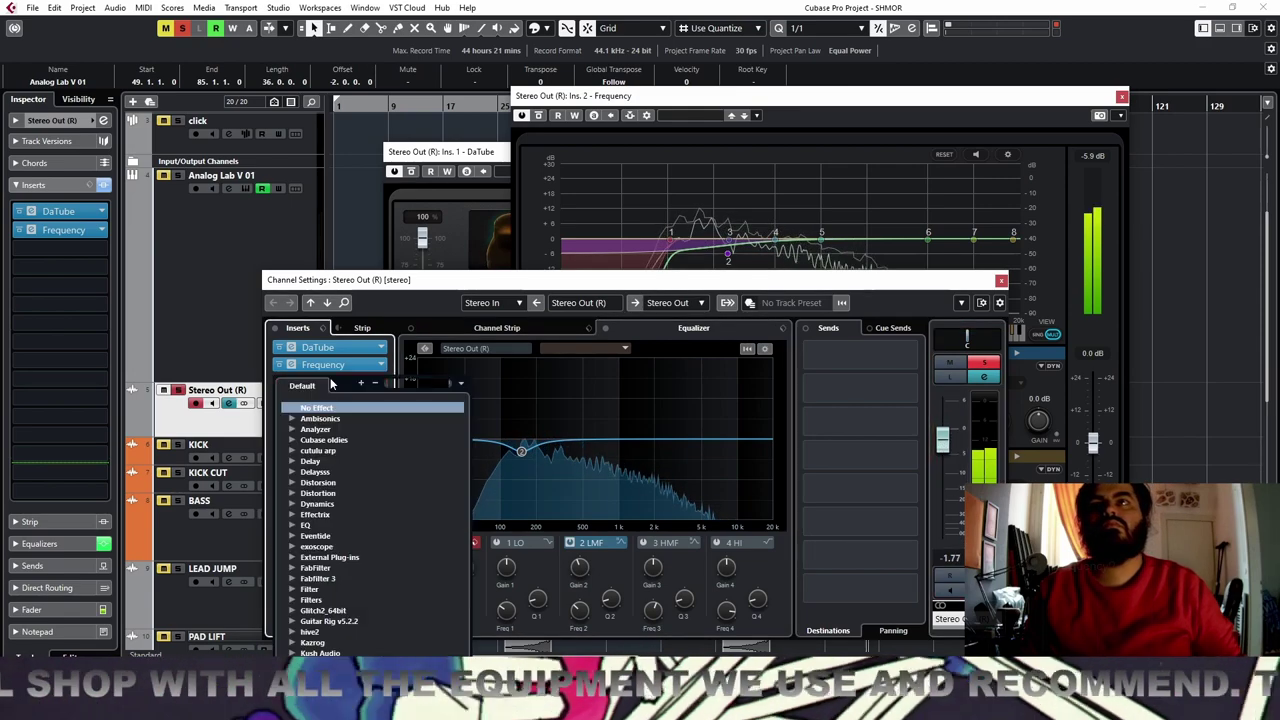
type("ROOM")
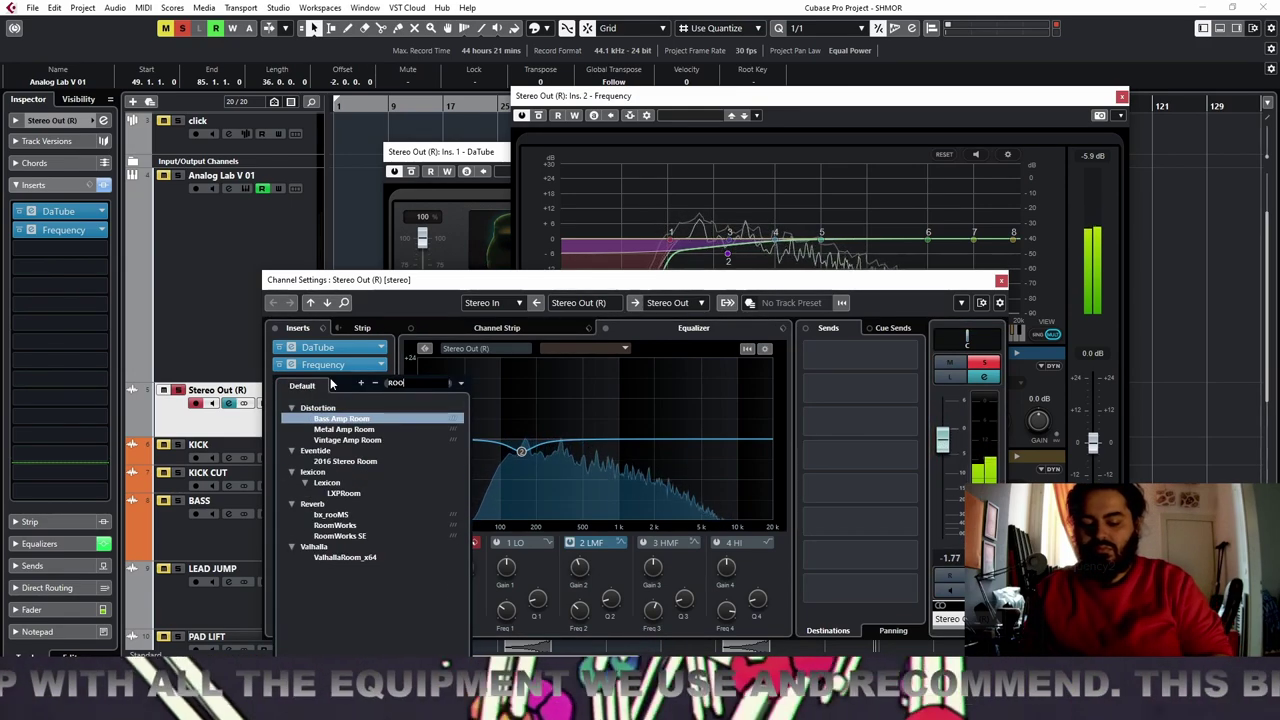
left_click(348, 526)
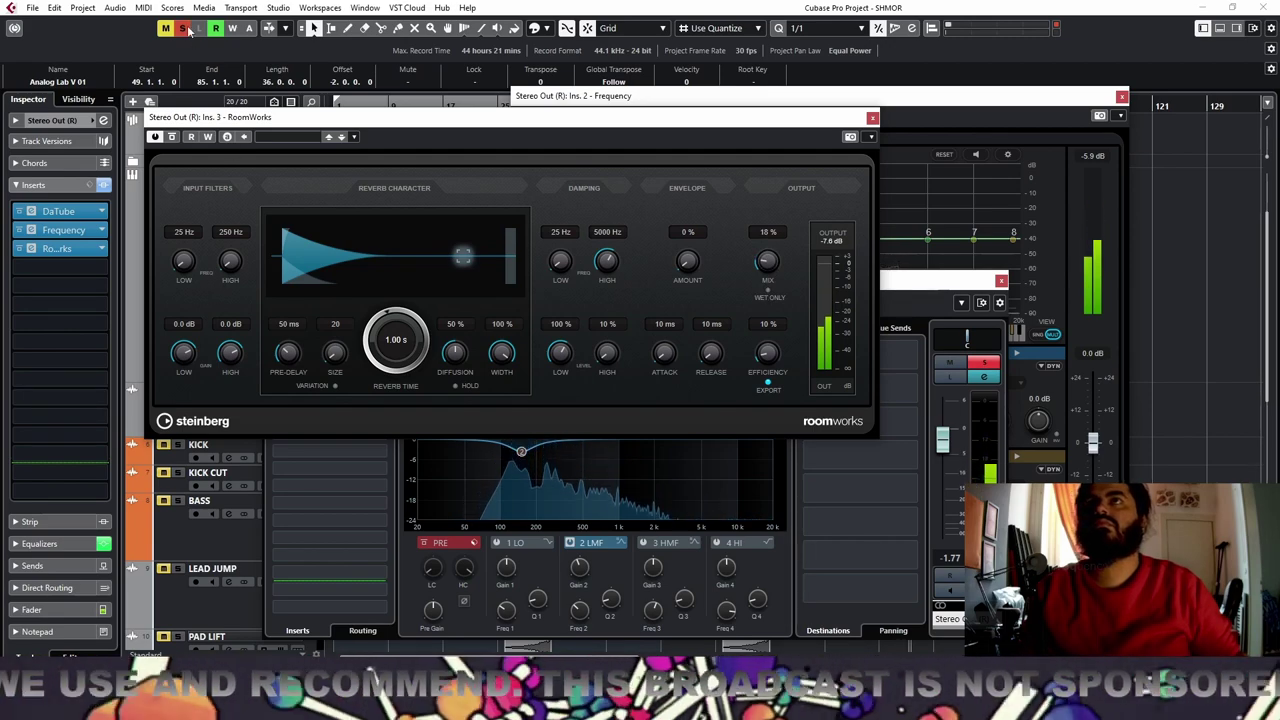
left_click(183, 28)
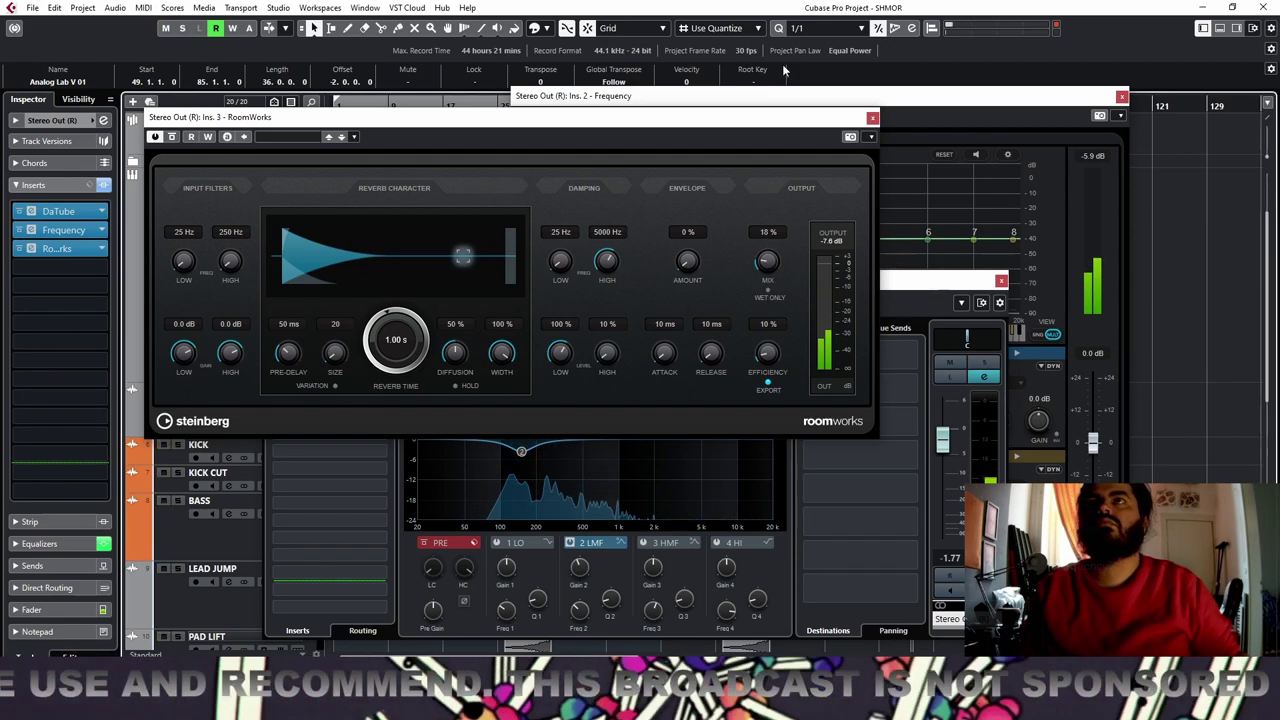
left_click(872, 118)
left_click(1122, 96)
left_click(1002, 281)
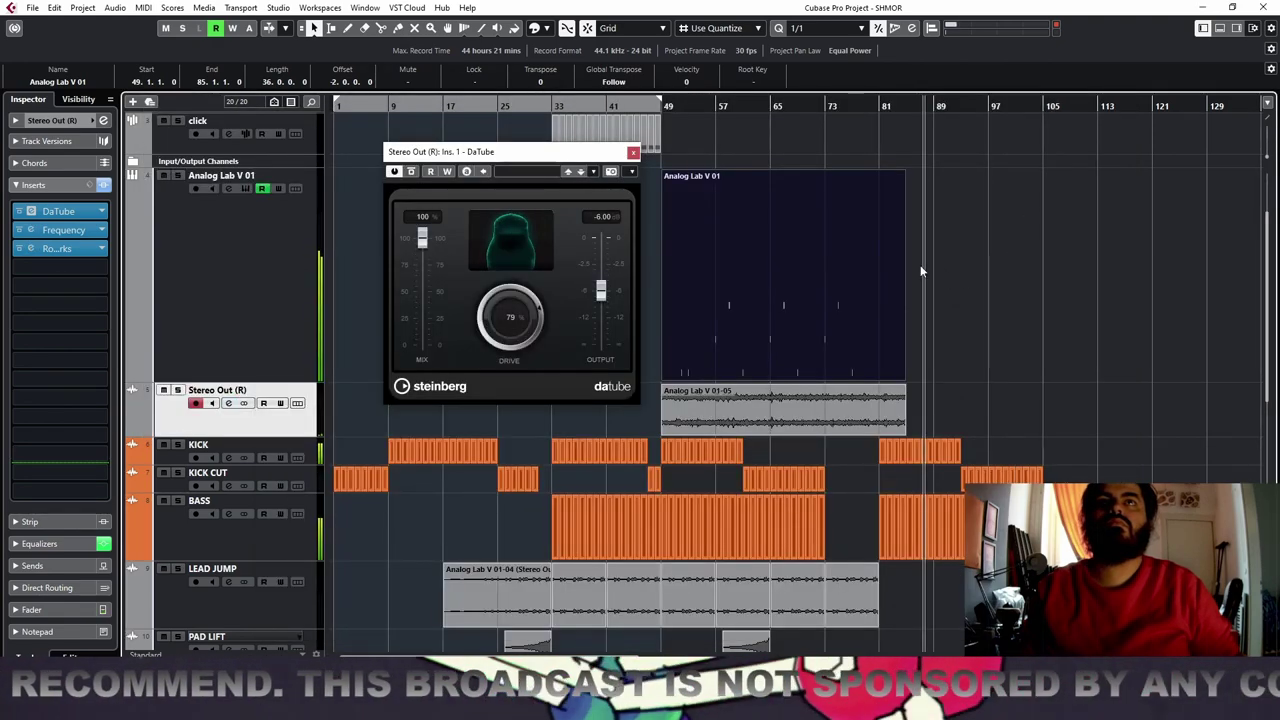
Trim the rendered lead's audio event to end at bar 81, close DaTube, and mute the original Analog Lab V 01 track
left_click(845, 110)
left_click_drag(906, 430, 872, 388)
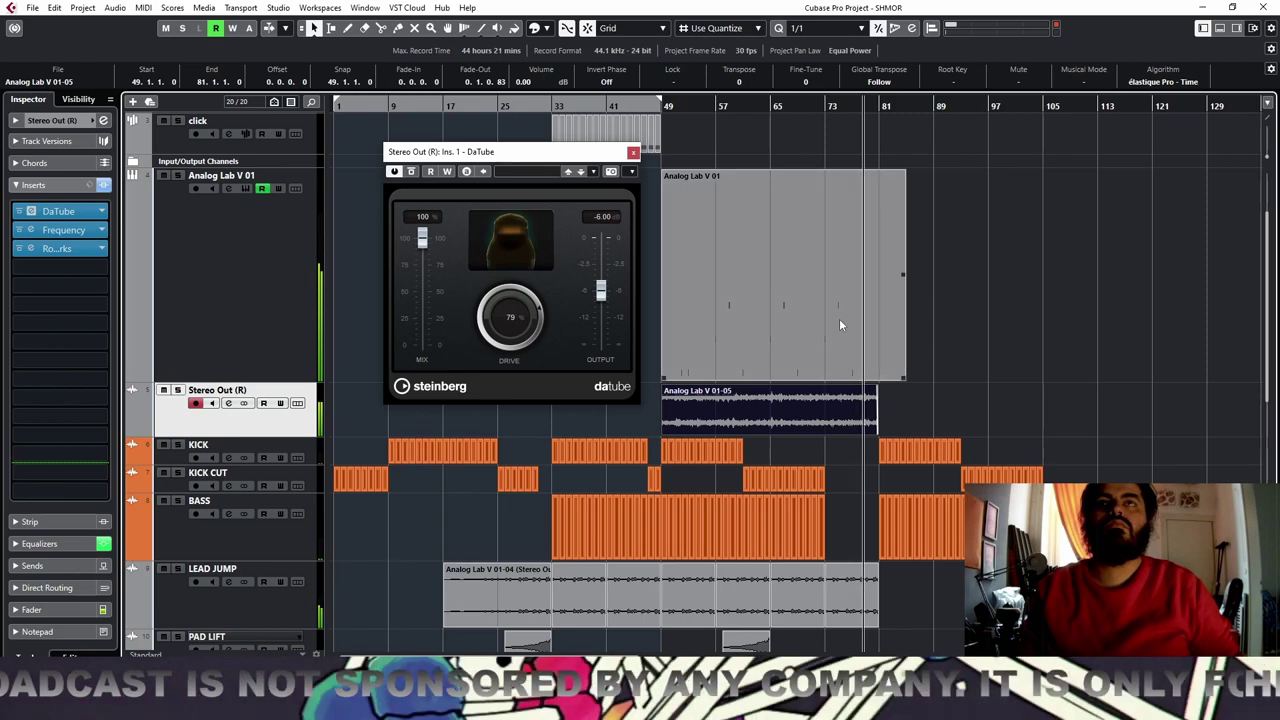
left_click(633, 152)
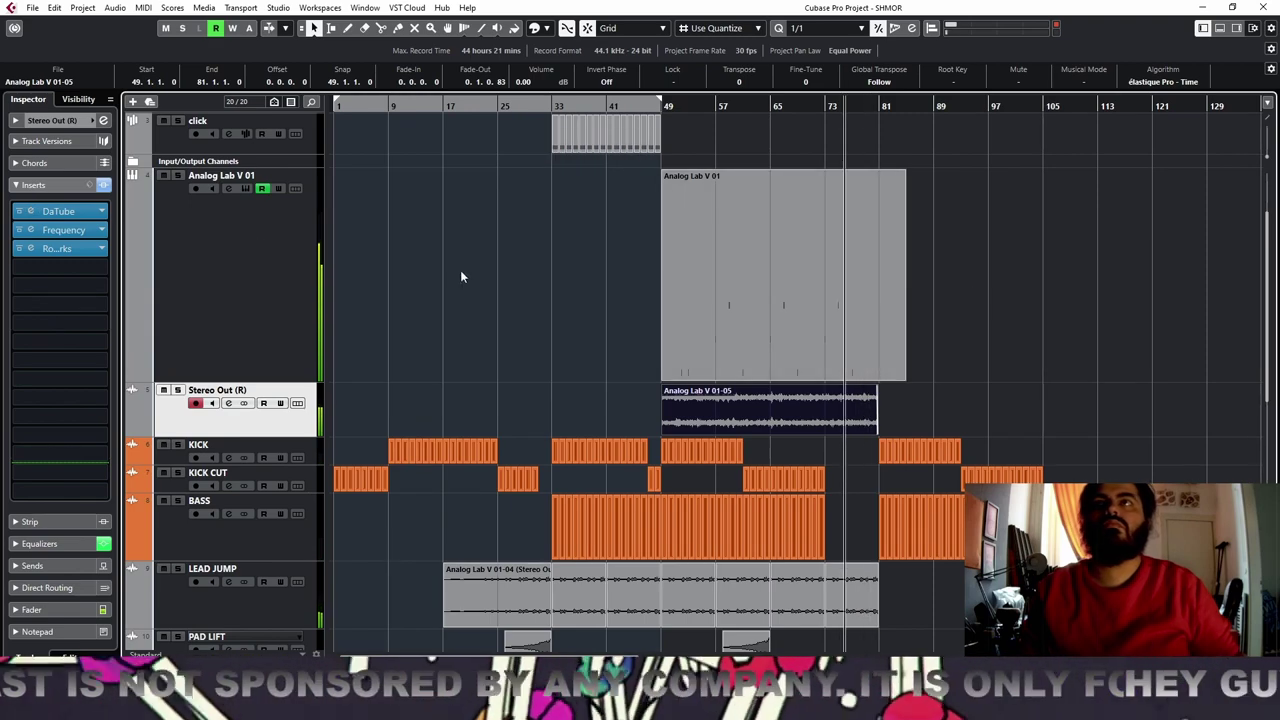
left_click(857, 262)
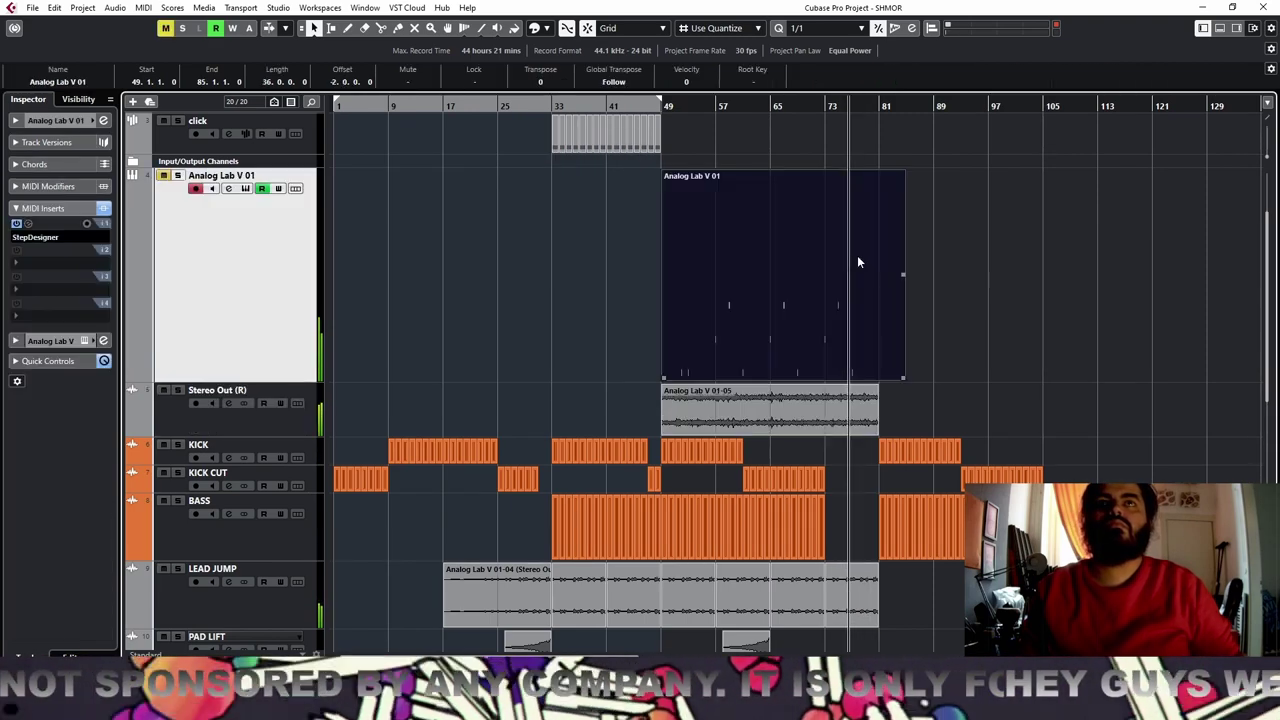
Delete the original Analog Lab V 01 MIDI part and audition the transition into bar 81 from about bar 78
key("Delete")
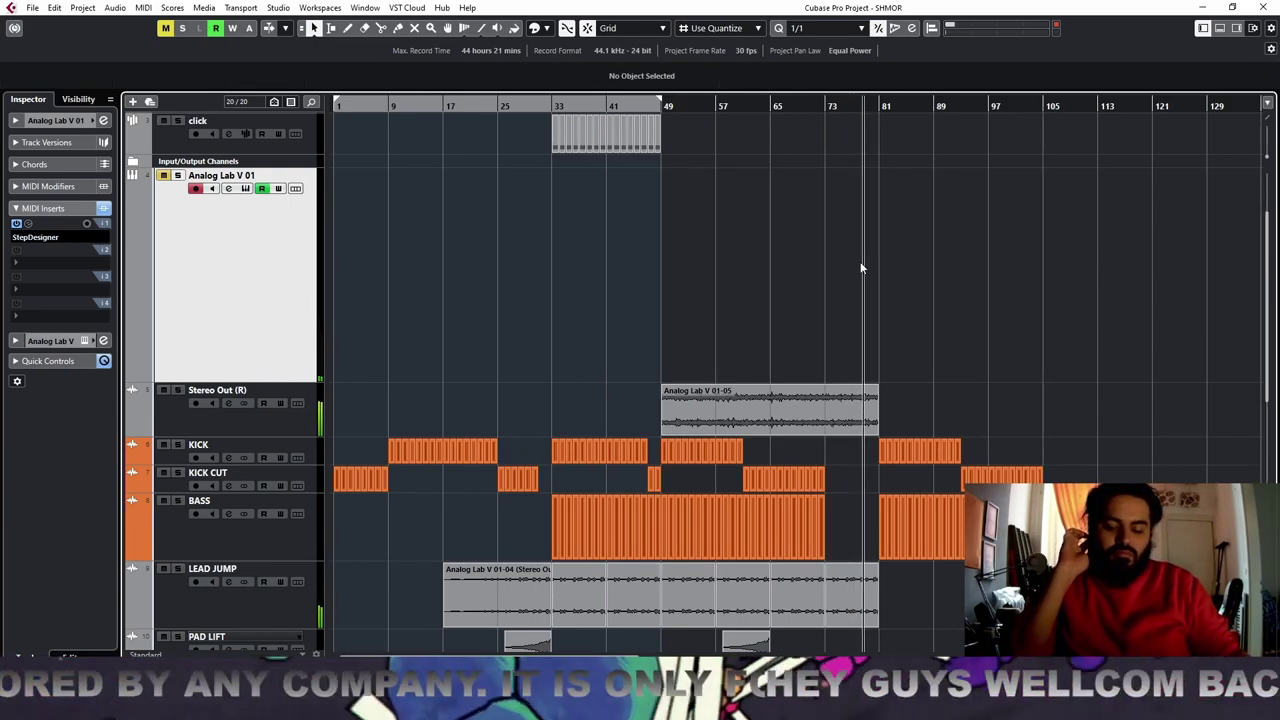
key("h")
key("h")
key("h")
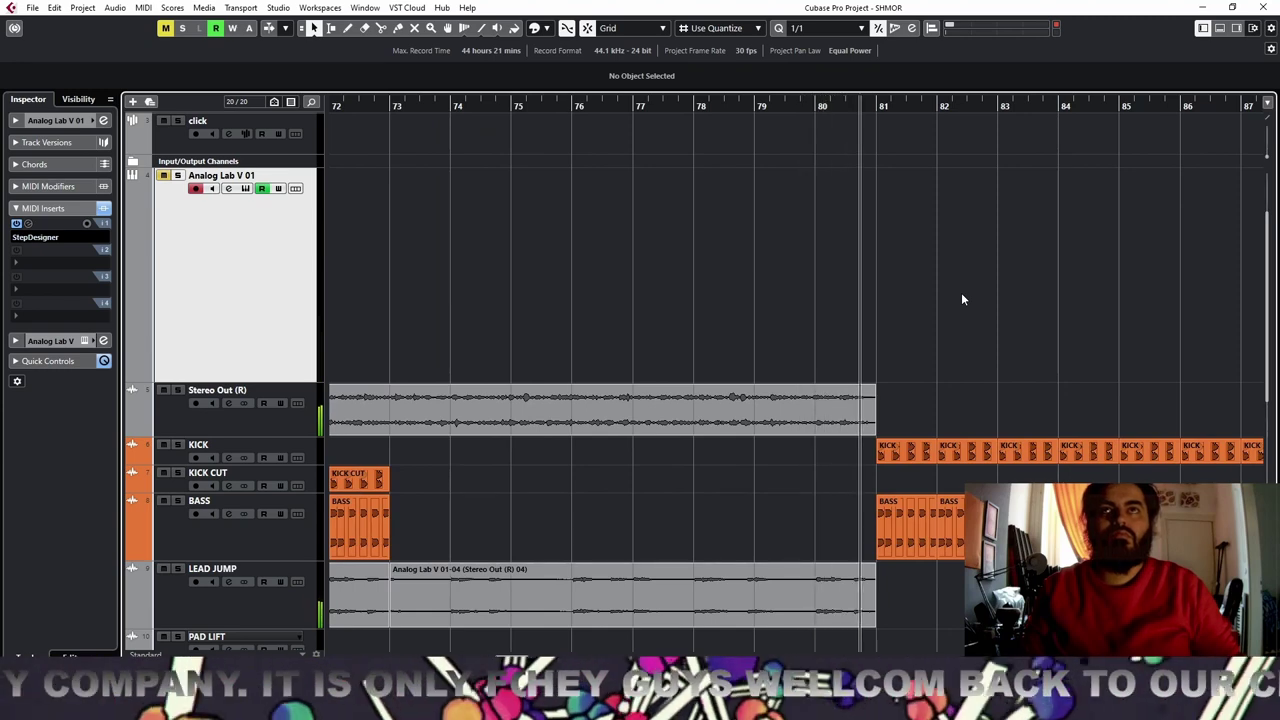
left_click(706, 106)
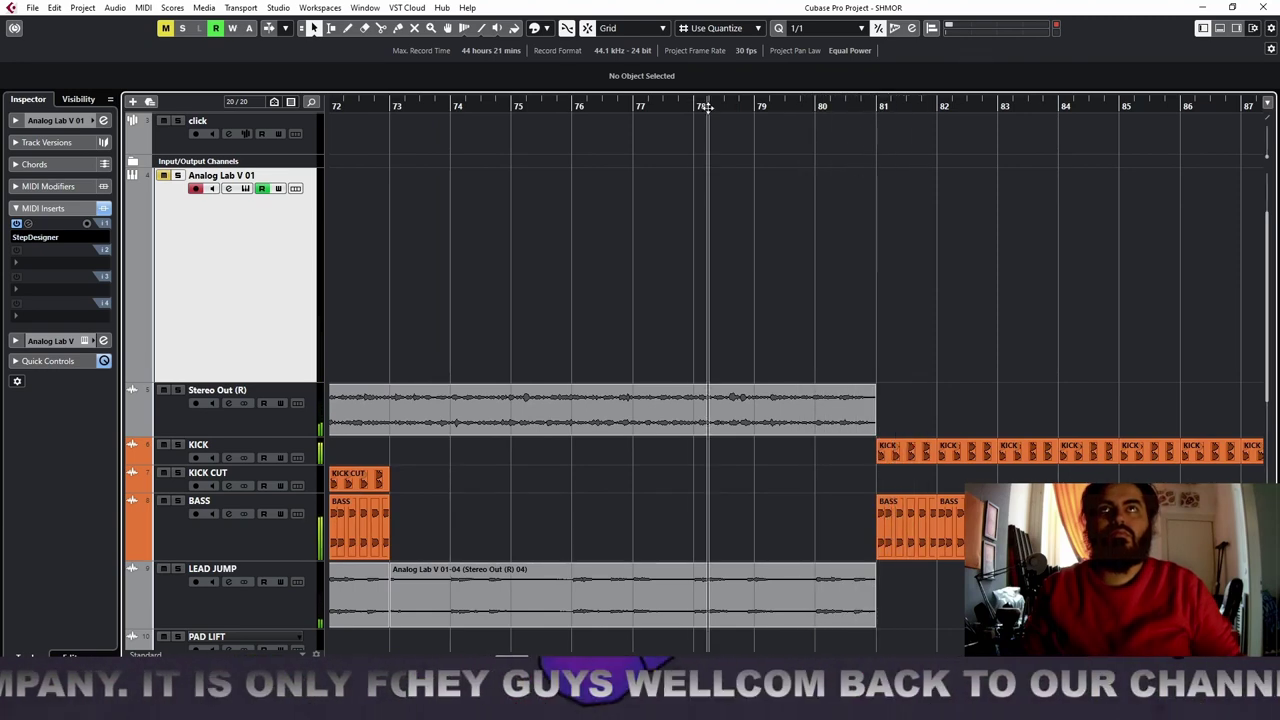
Extend the rendered lead's audio event to bar 85, split it at bar 81, and remove the fade-out from the new piece
left_click_drag(874, 432, 1133, 427)
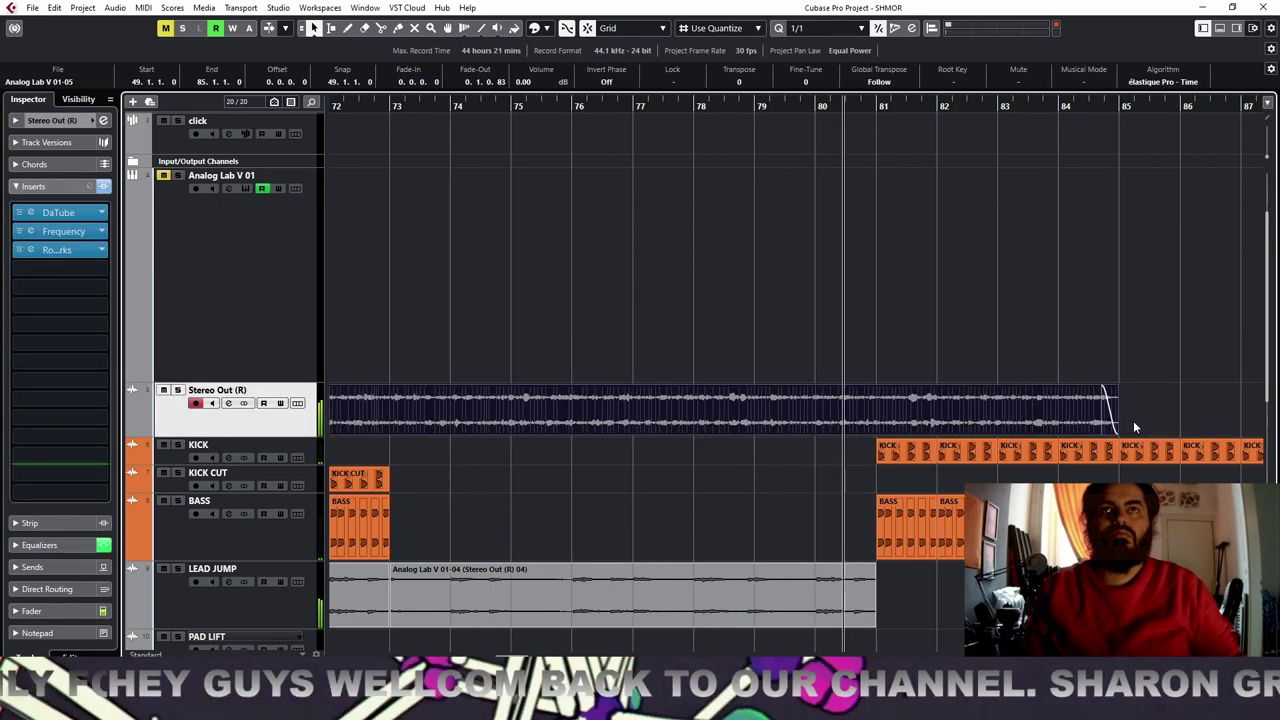
right_click(803, 347)
left_click(871, 348)
left_click(890, 395)
right_click(890, 397)
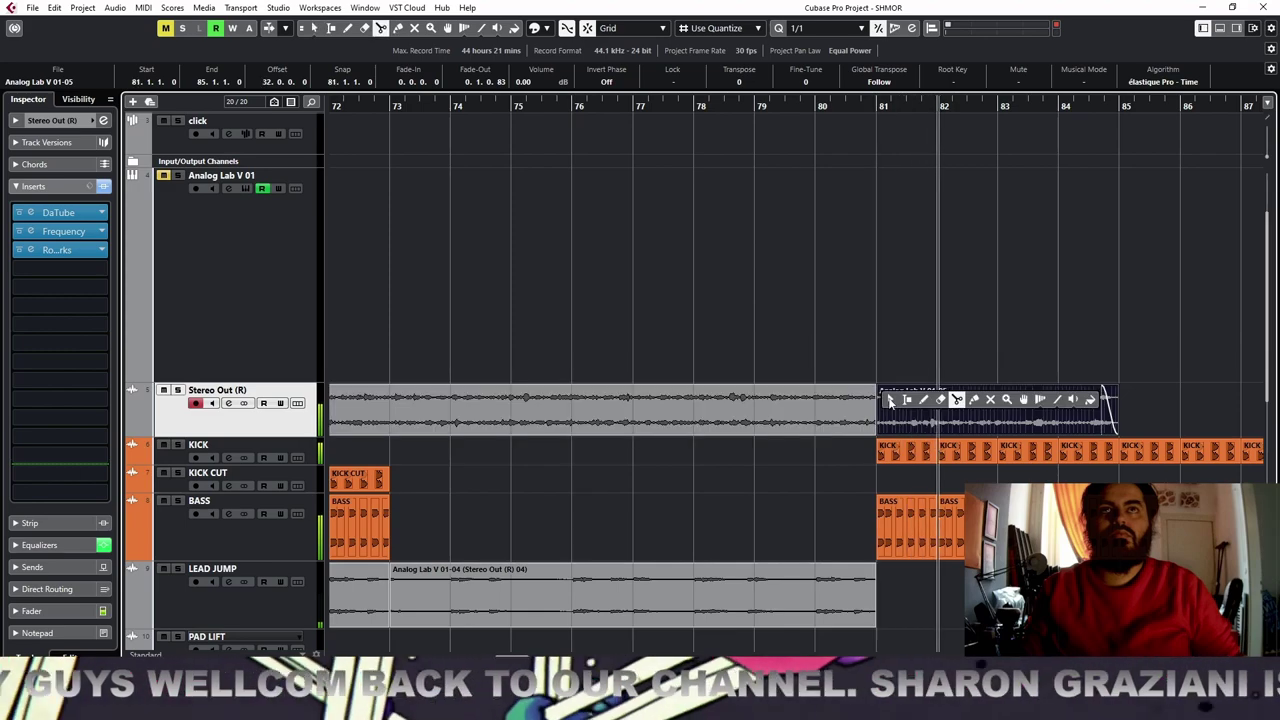
left_click(890, 397)
left_click_drag(1099, 387, 1175, 384)
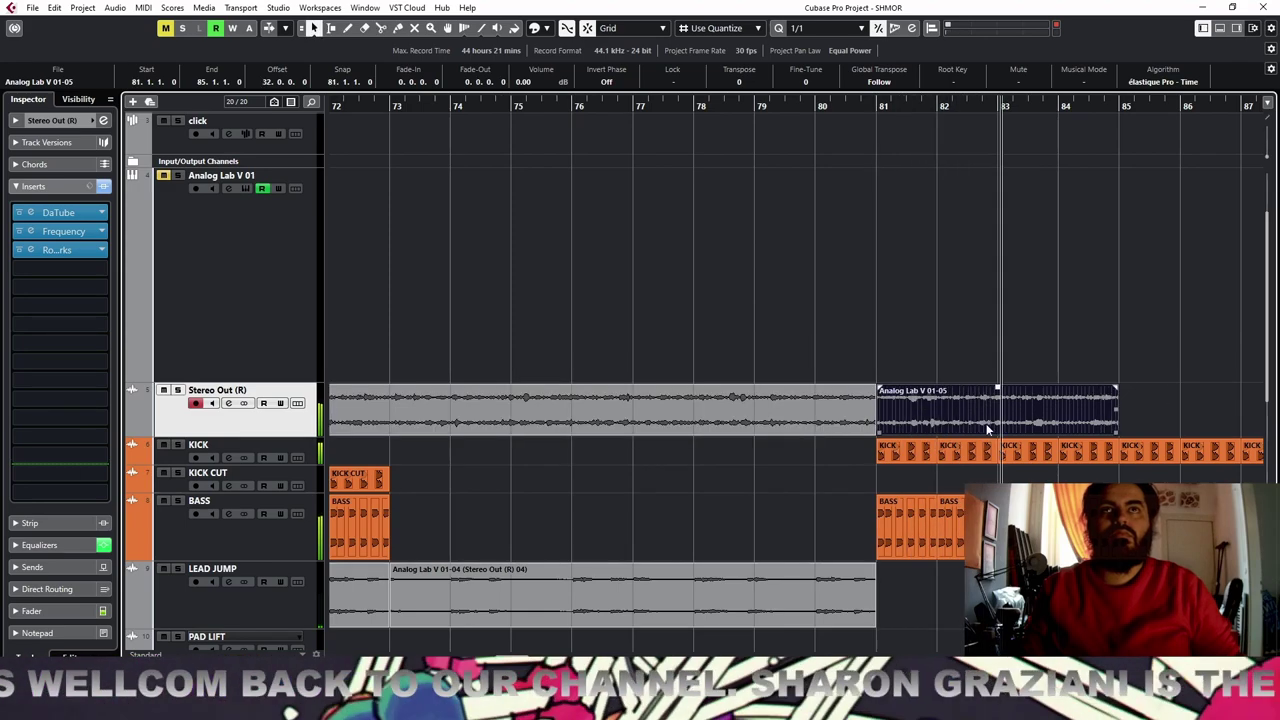
Duplicate the split lead piece from bar 85 to 89, then delete both lead pieces after bar 81
key("g")
key("g")
key("g")
key("g")
key("g")
key("g")
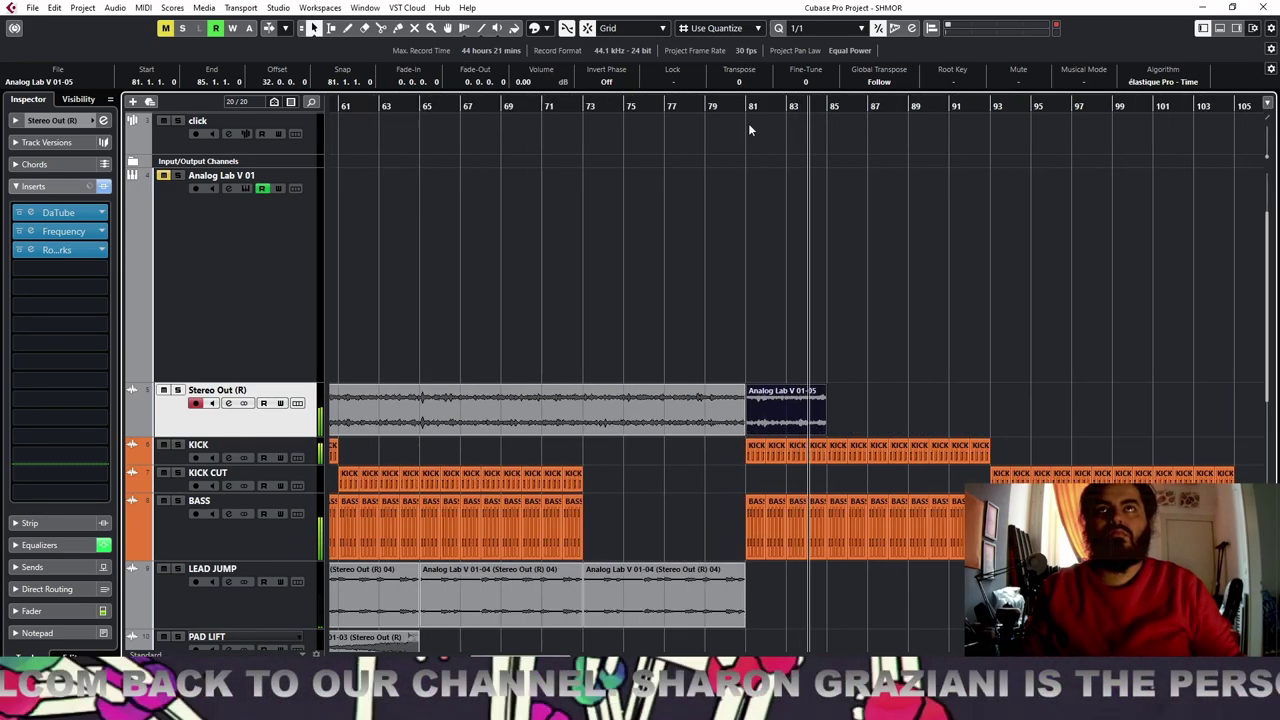
key("ctrl+d")
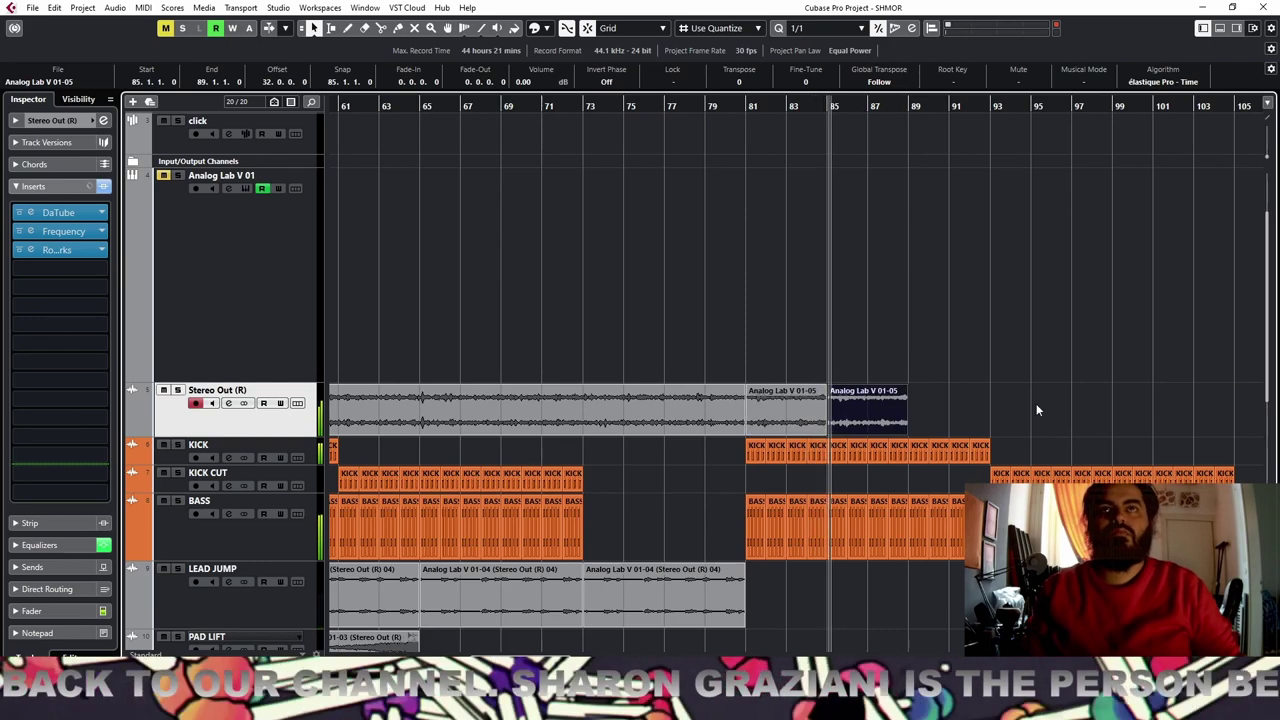
left_click_drag(1013, 410, 803, 416)
key("Delete")
key("g")
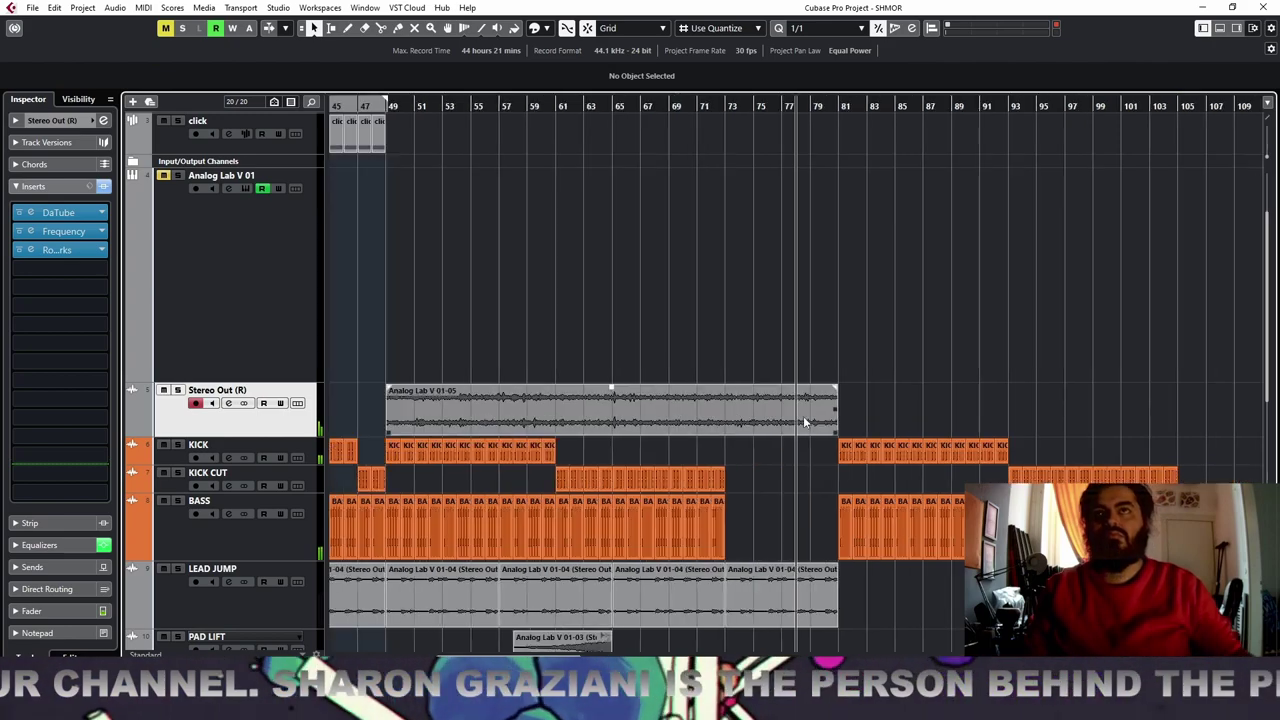
key("g")
Solo the rendered lead while playing from bar 49, then enable Frequency band 8 and lower its cutoff to 183 Hz
left_click(458, 107)
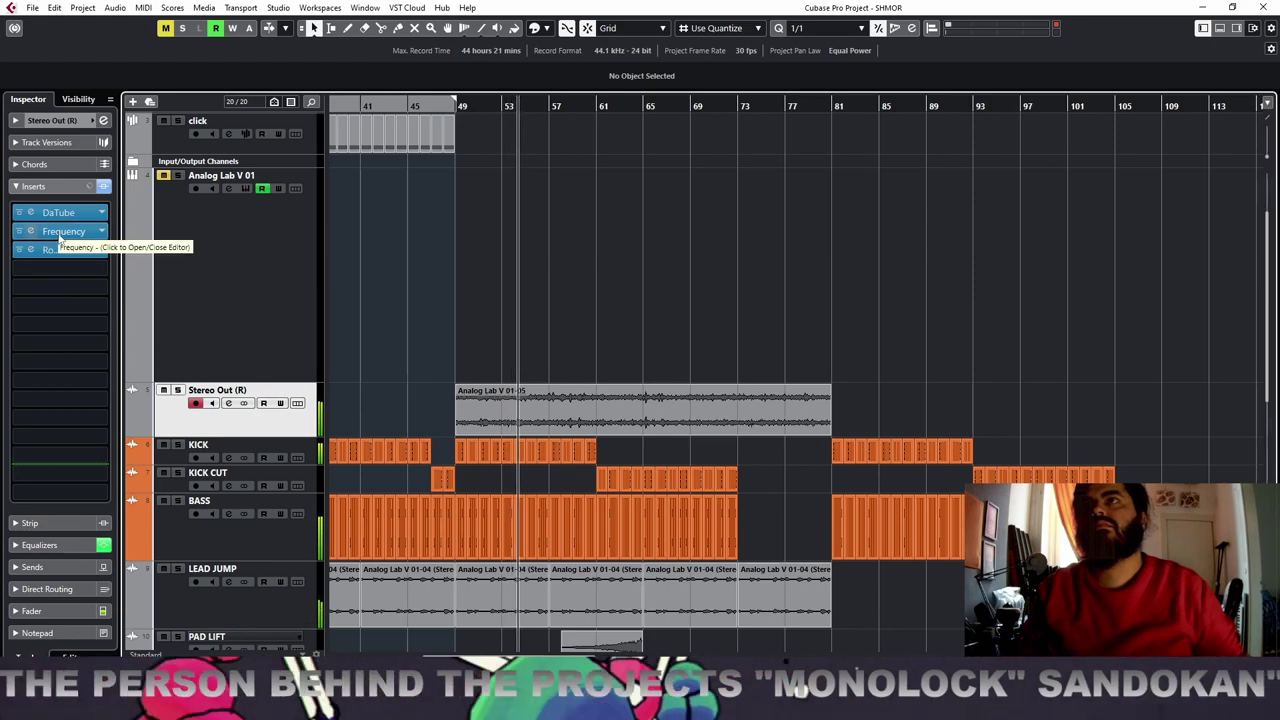
key("s")
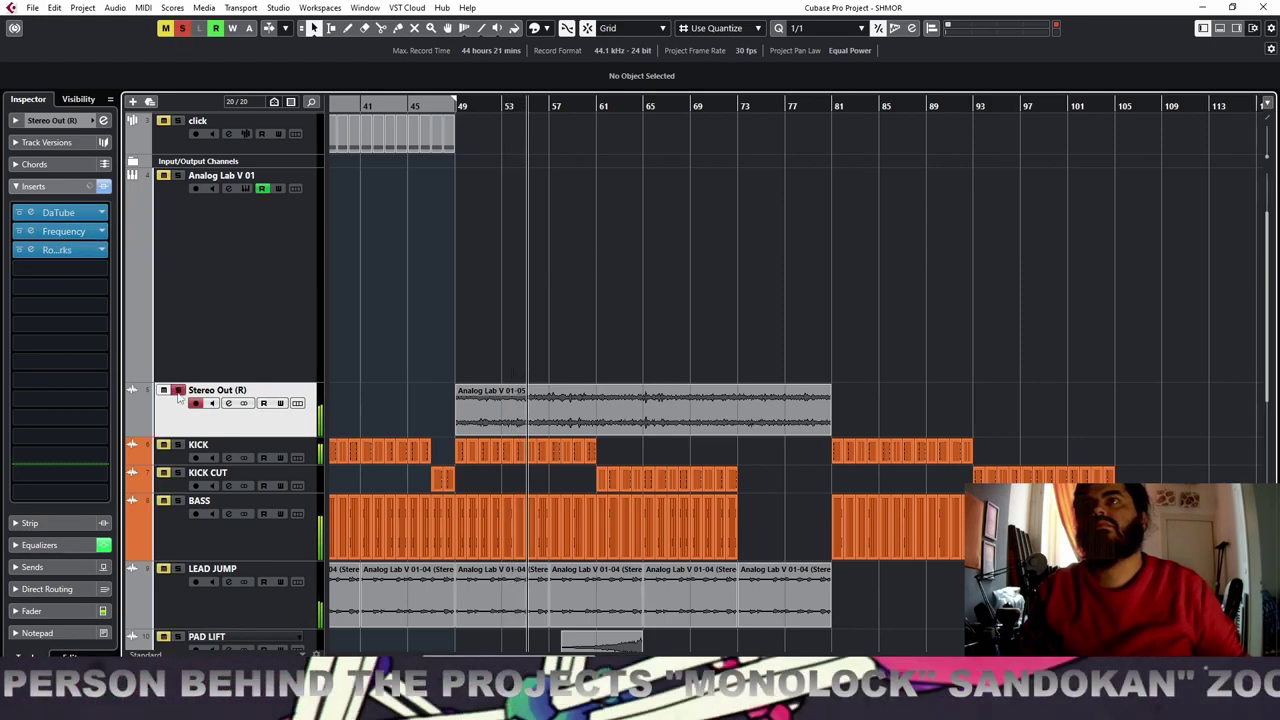
left_click(69, 234)
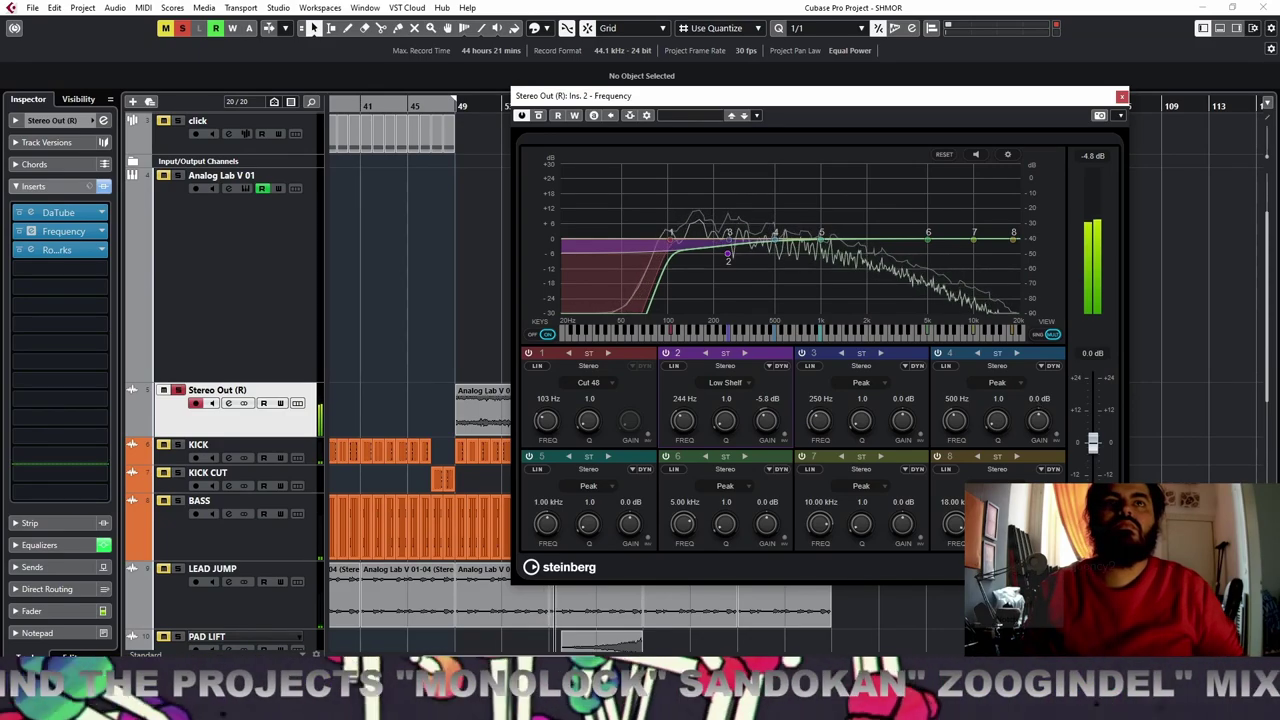
left_click(1000, 556)
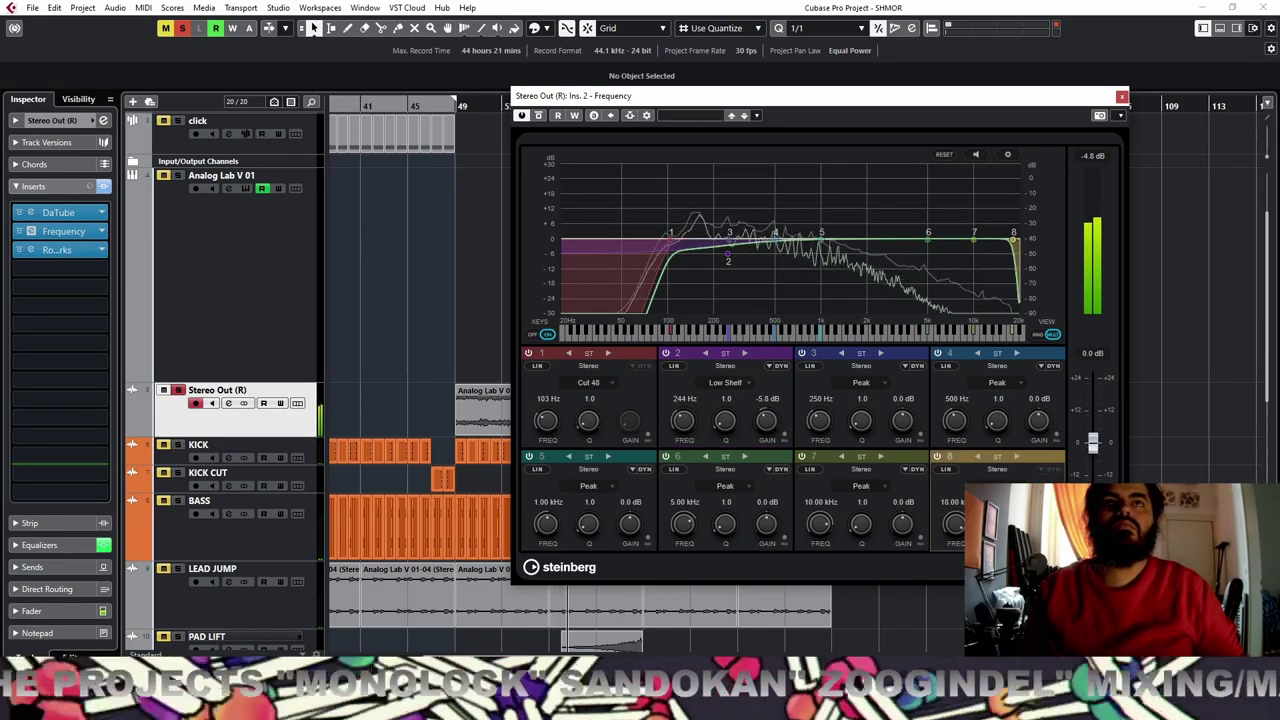
left_click_drag(954, 524, 949, 594)
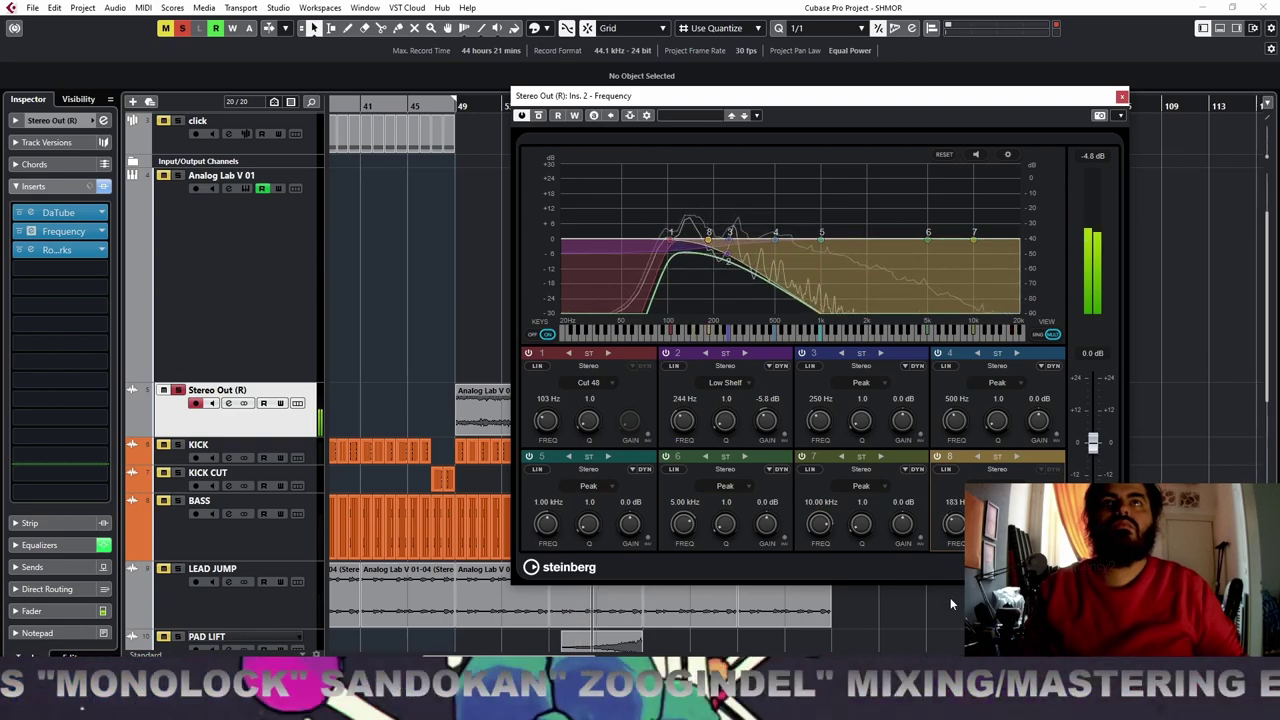
Write automation of Frequency band 8's cutoff sweeping up from 183 Hz to 20 kHz at bar 49, then close the equalizer and stop playback
key("space")
left_click(574, 116)
key("space")
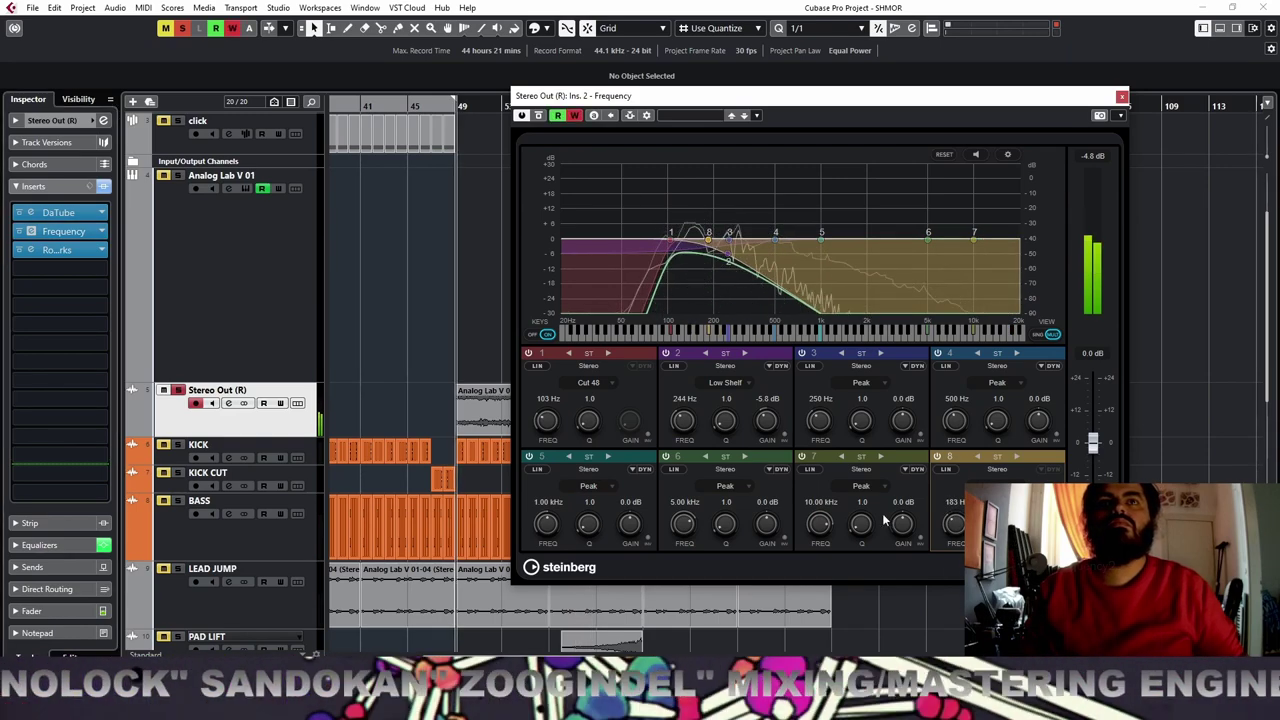
left_click_drag(951, 534, 969, 394)
left_click(1122, 97)
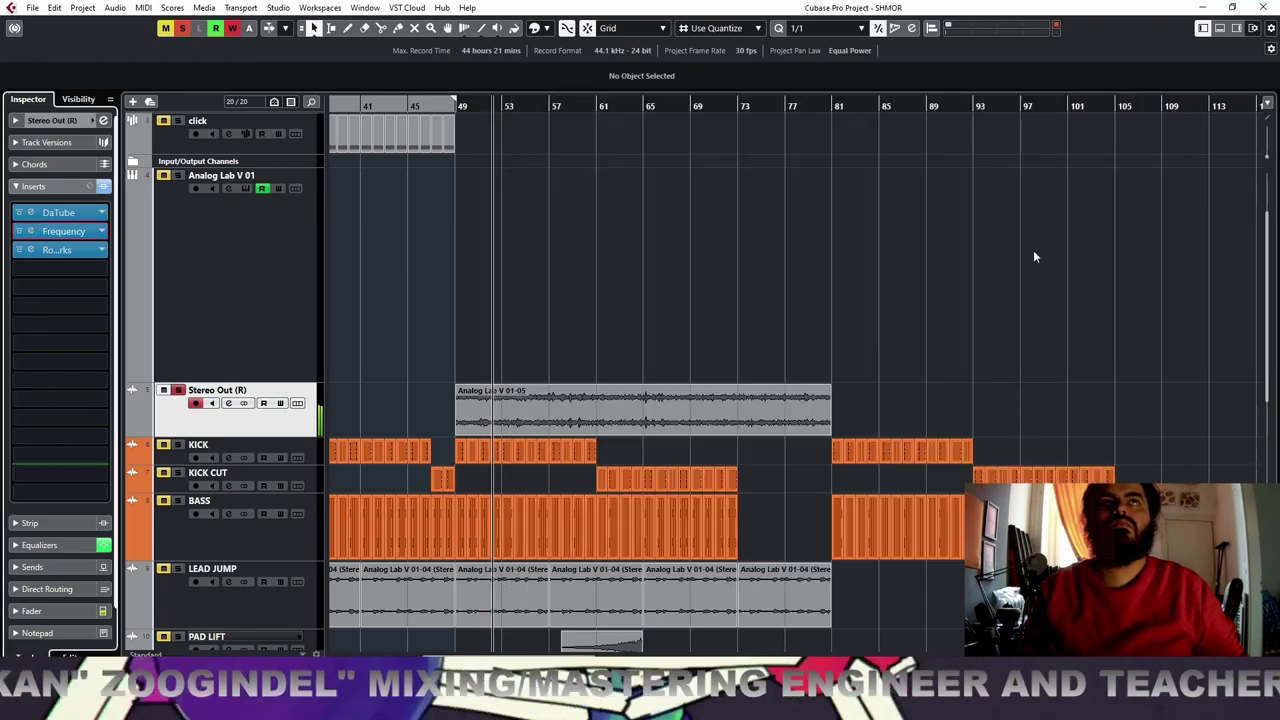
key("space")
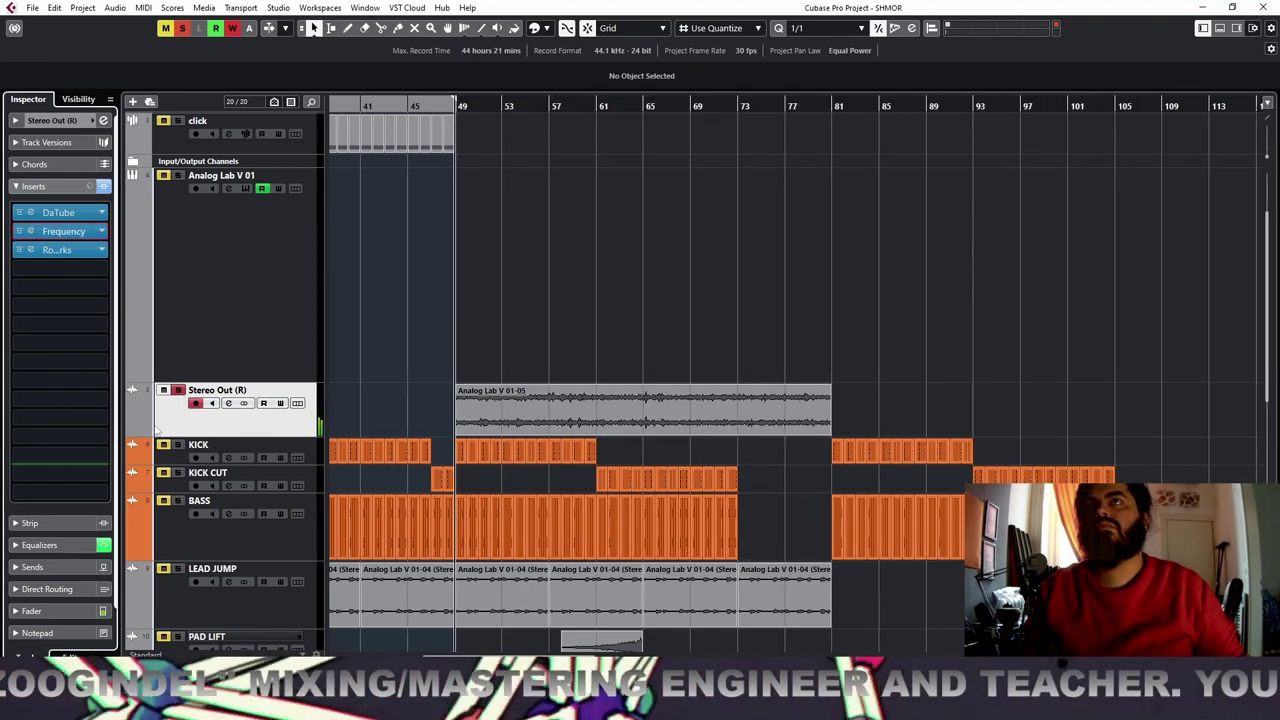
Turn off automation writing and show the Frequency band 8 EQ8Freq automation lane beneath the rendered lead
left_click(131, 430)
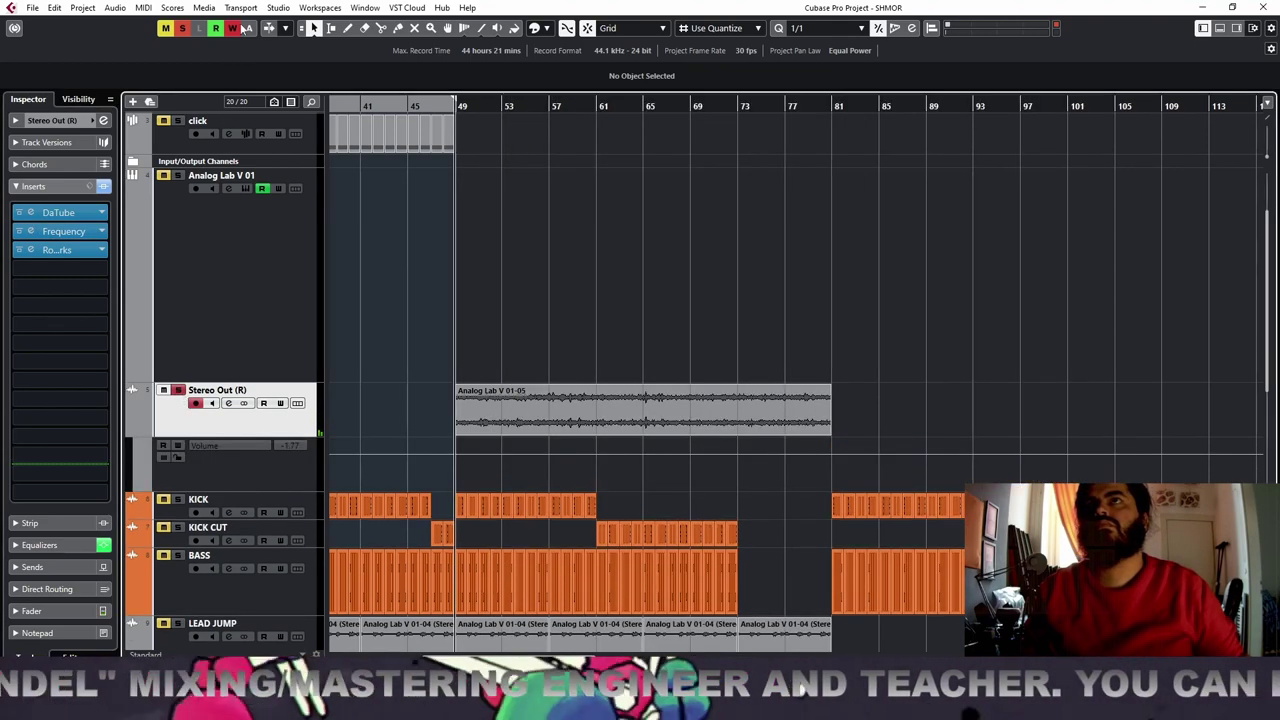
left_click(249, 444)
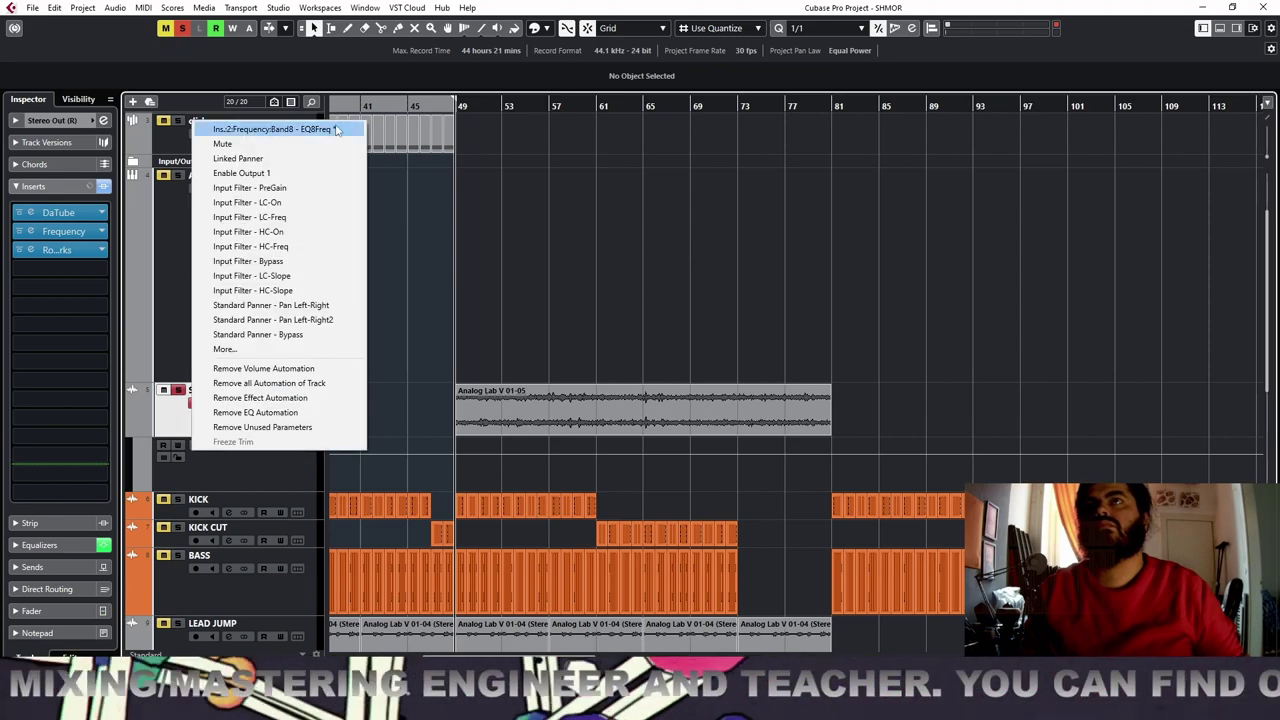
left_click(255, 126)
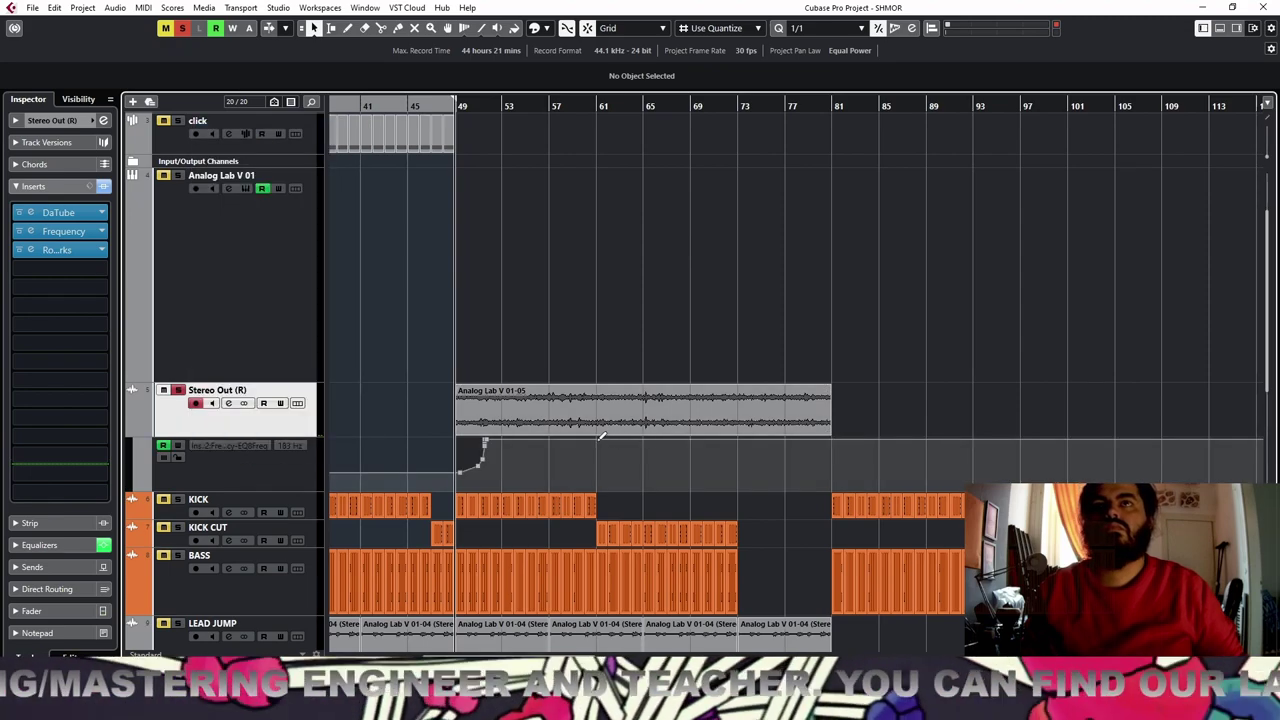
Reshape the cutoff automation into a curved rise from 183 Hz near bar 49 to 20 kHz at bar 61, deleting the intermediate points
left_click(599, 439)
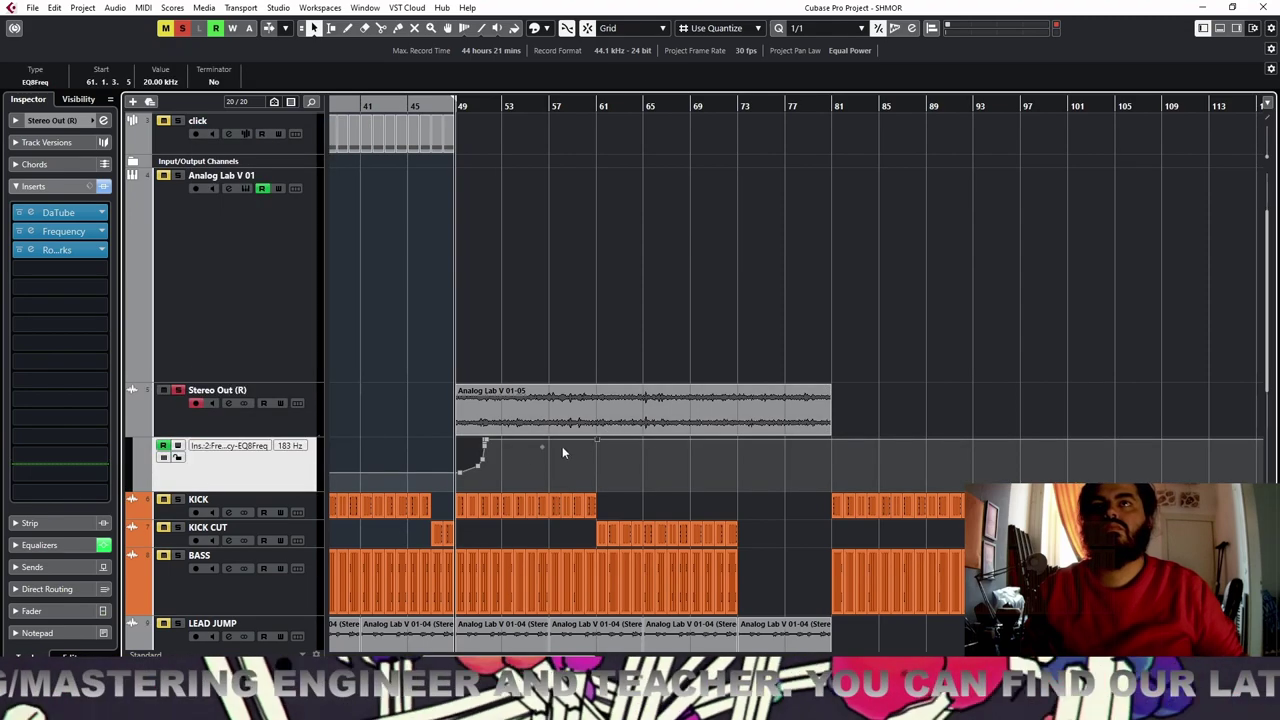
left_click(468, 472)
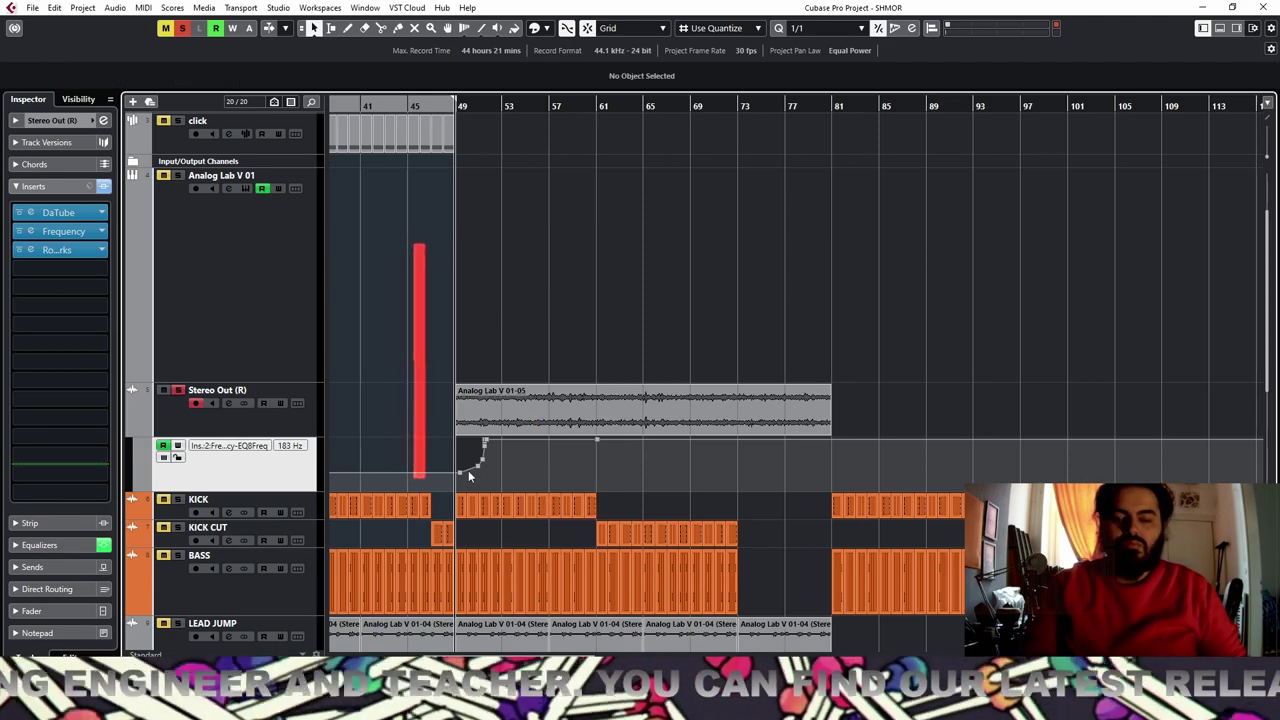
left_click_drag(470, 476, 487, 444)
key("Delete")
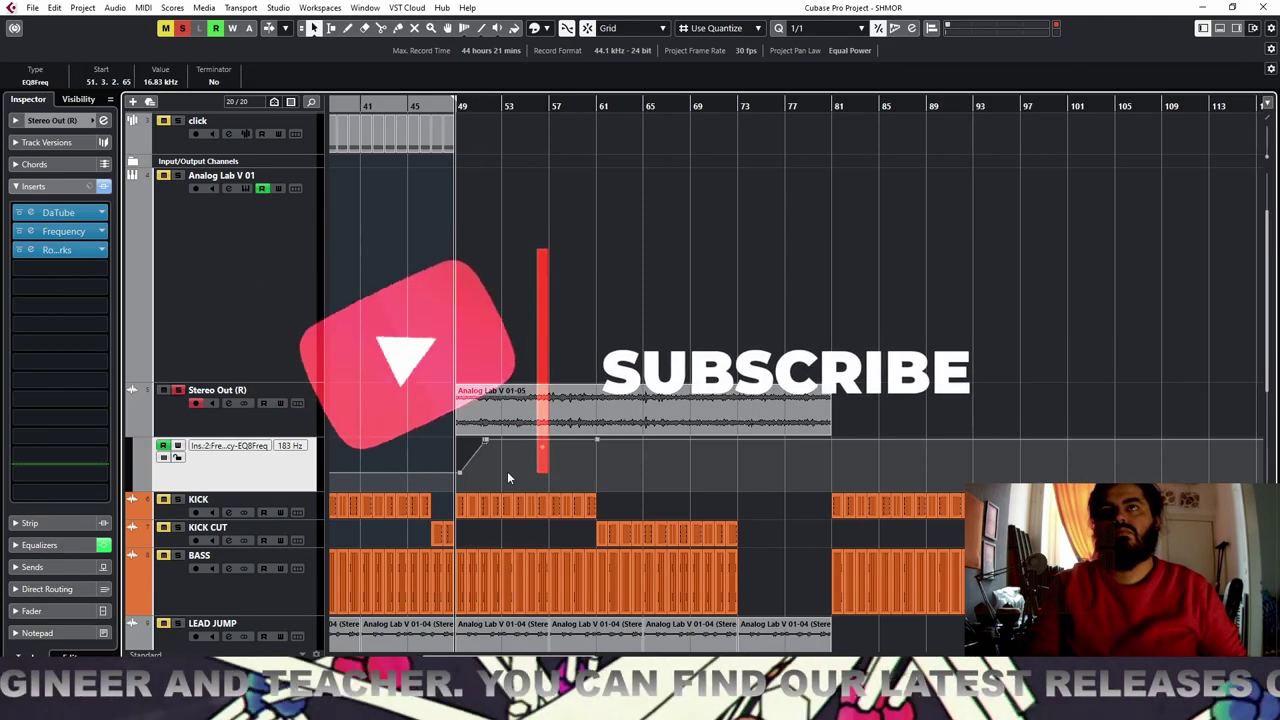
key("Delete")
key("Delete")
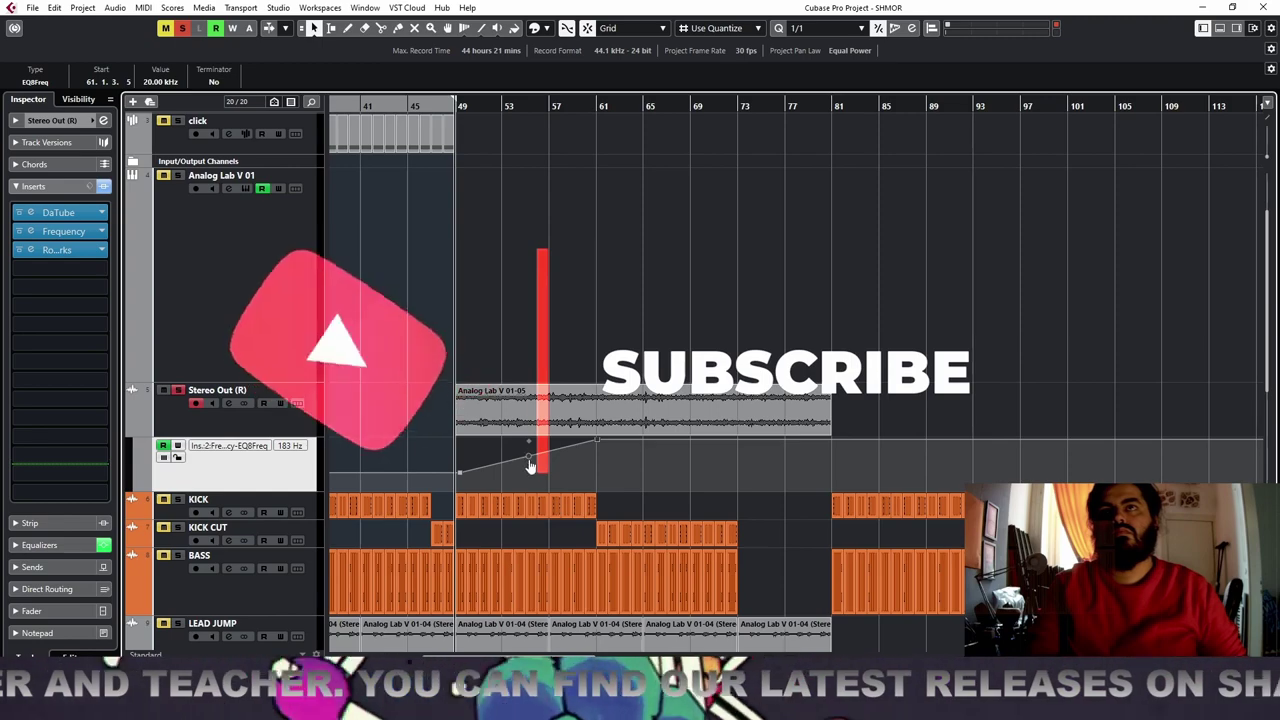
left_click_drag(529, 458, 532, 469)
key("space")
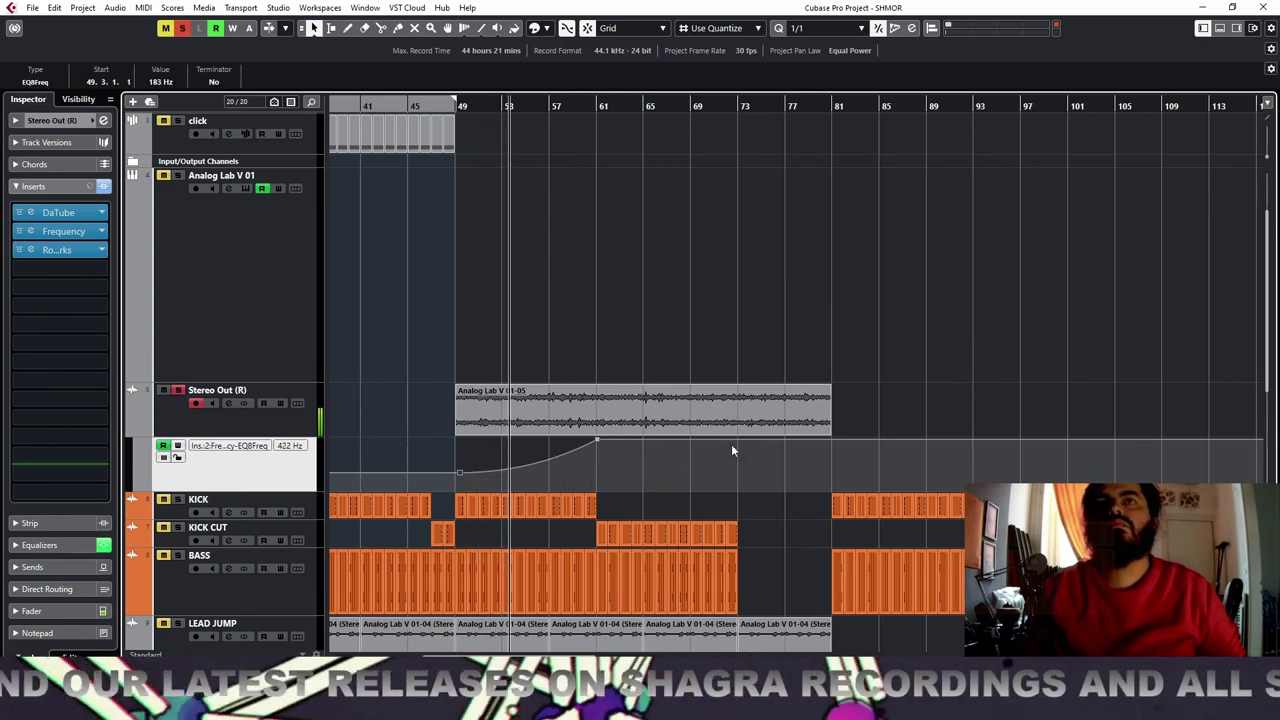
Add a sudden drop in the cutoff automation at bar 73 with the value 180 Hz, and play back the transition
left_click_drag(740, 440, 742, 474)
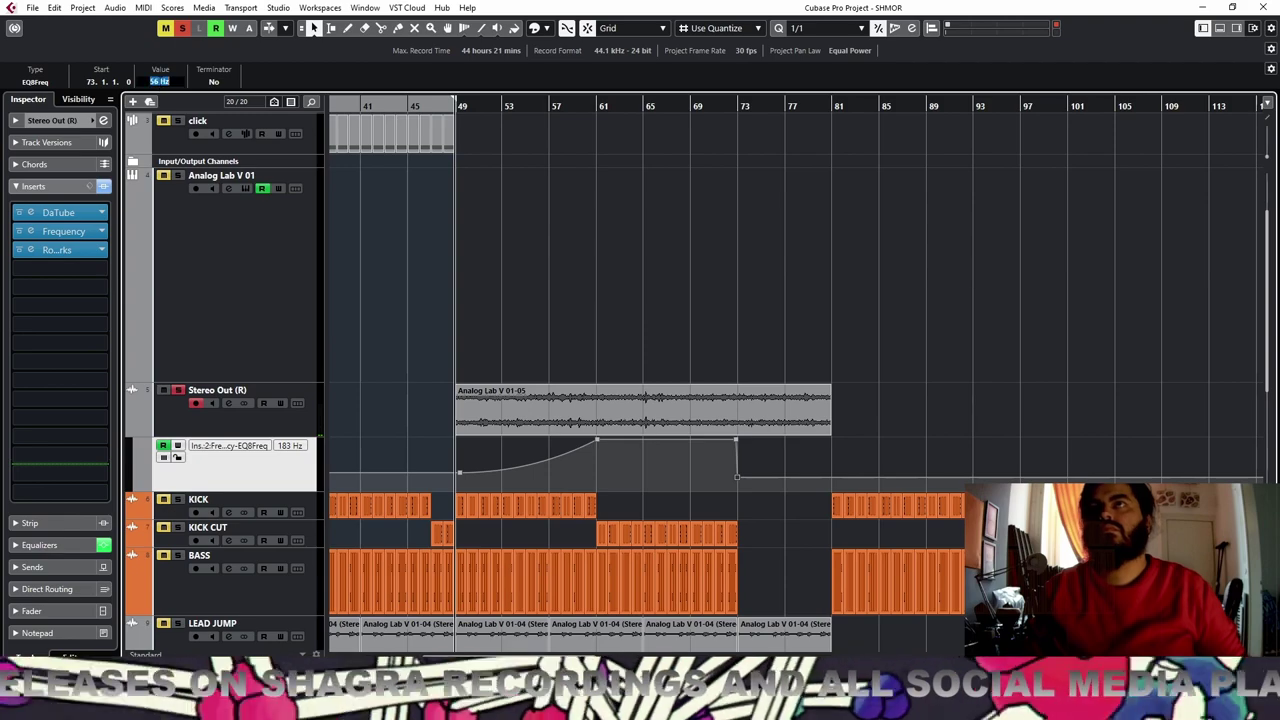
left_click(160, 81)
type("180")
key("Return")
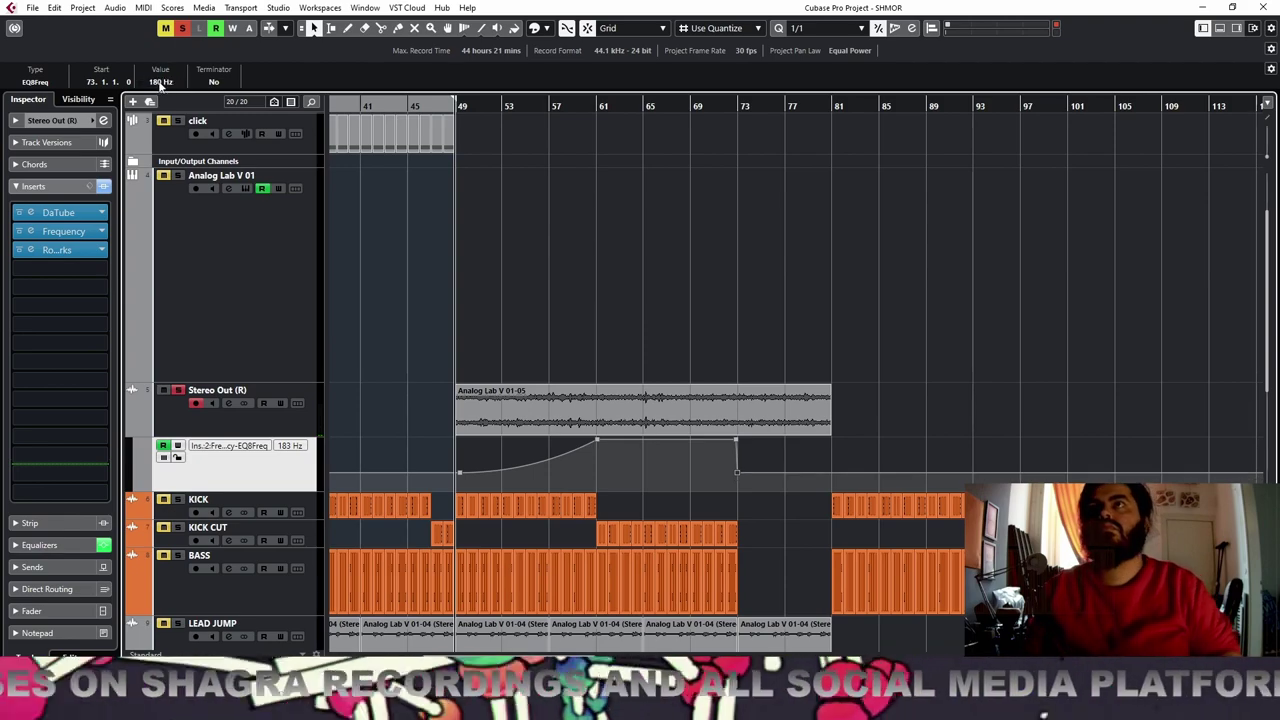
left_click_drag(729, 103, 702, 138)
key("space")
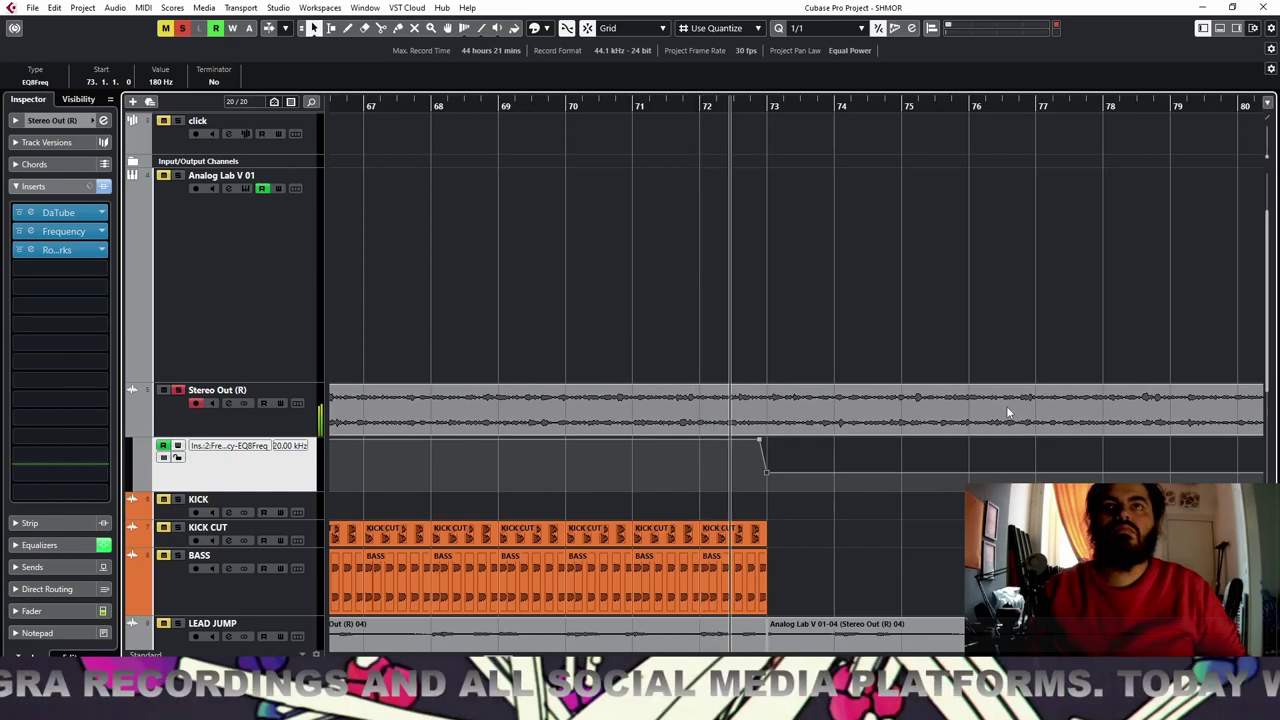
Ramp the cutoff automation from bar 73 up to 20 kHz at bar 81 and replay the section
key("g")
key("g")
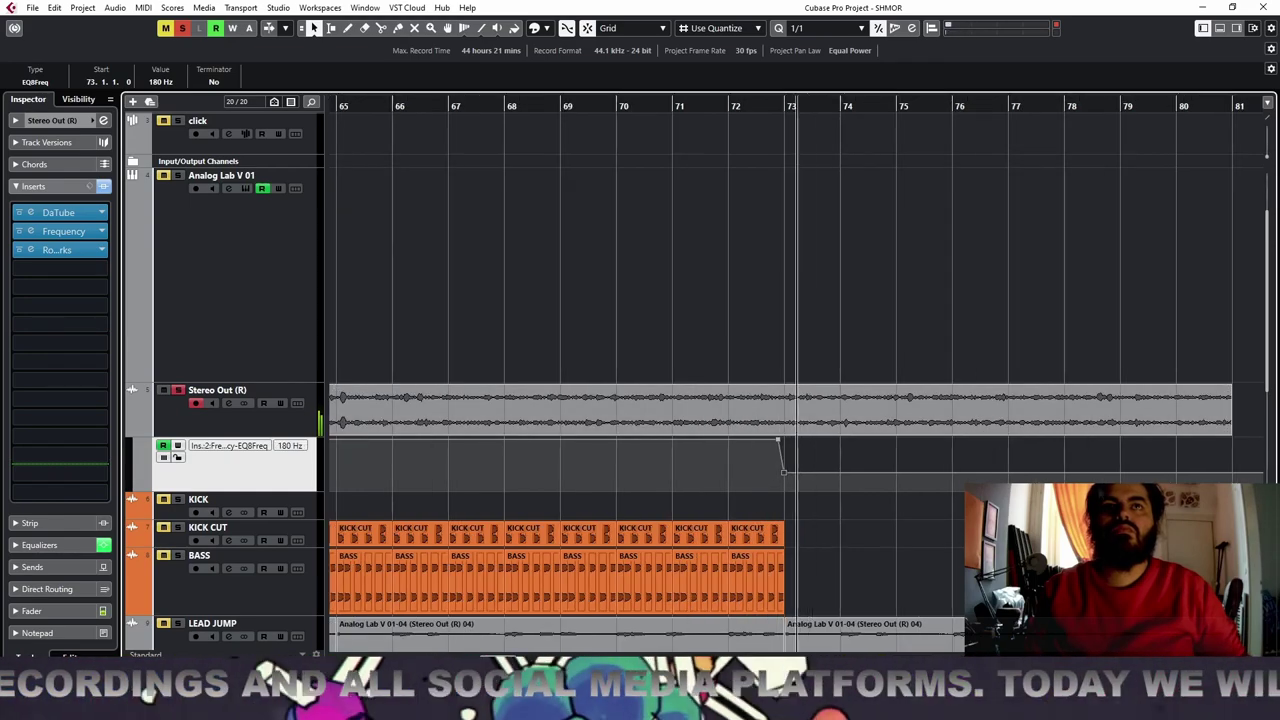
left_click_drag(967, 472, 962, 436)
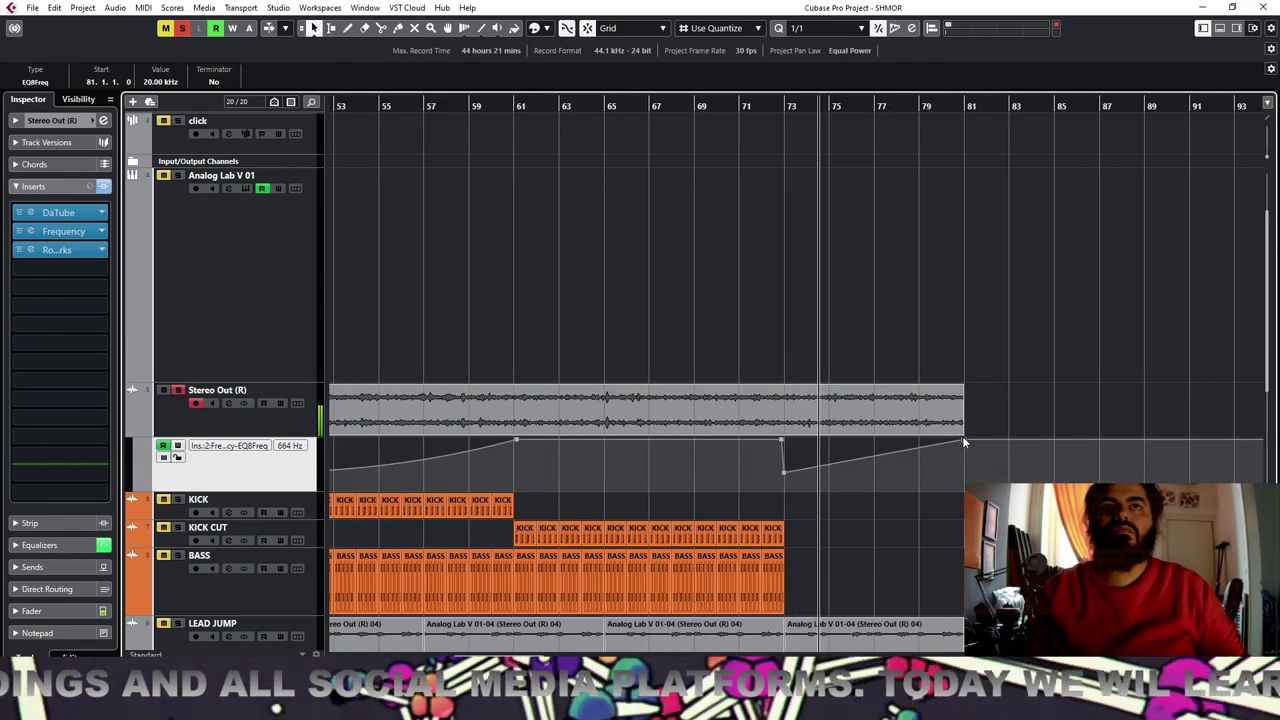
key("space")
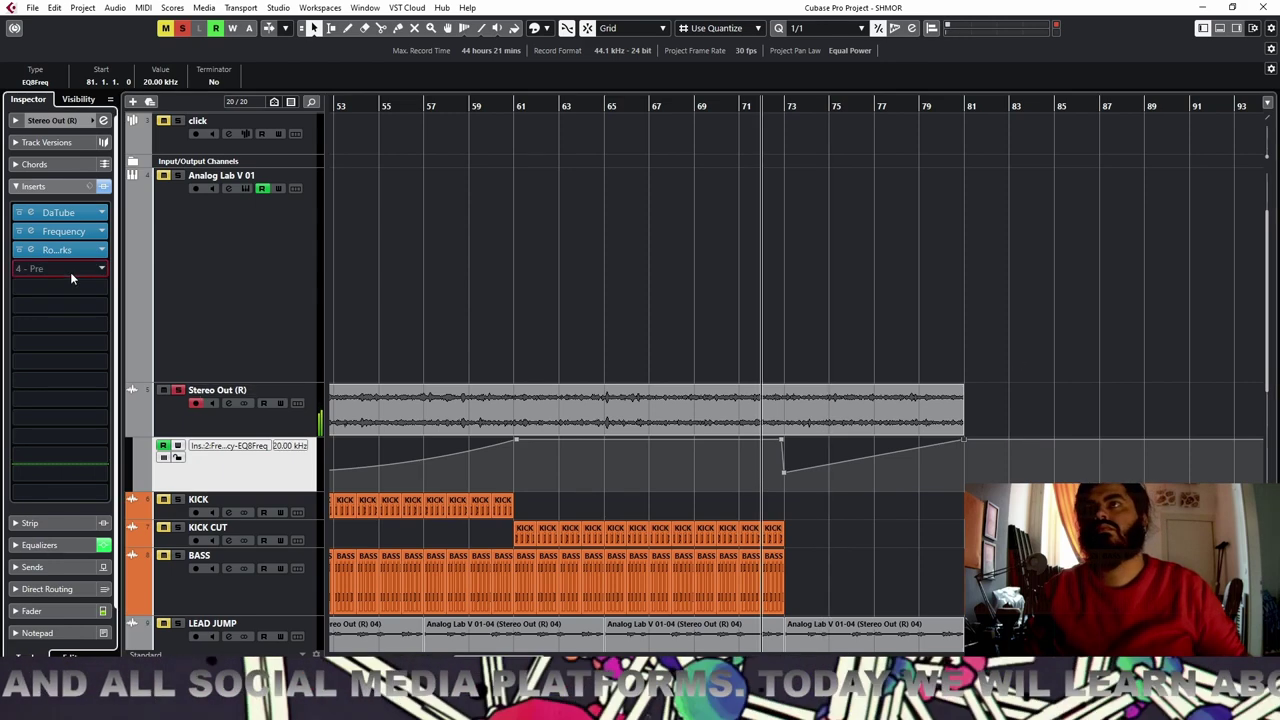
Insert PingPongDelay in the rendered lead's fourth insert slot and set its delay time to 1/8
left_click(70, 270)
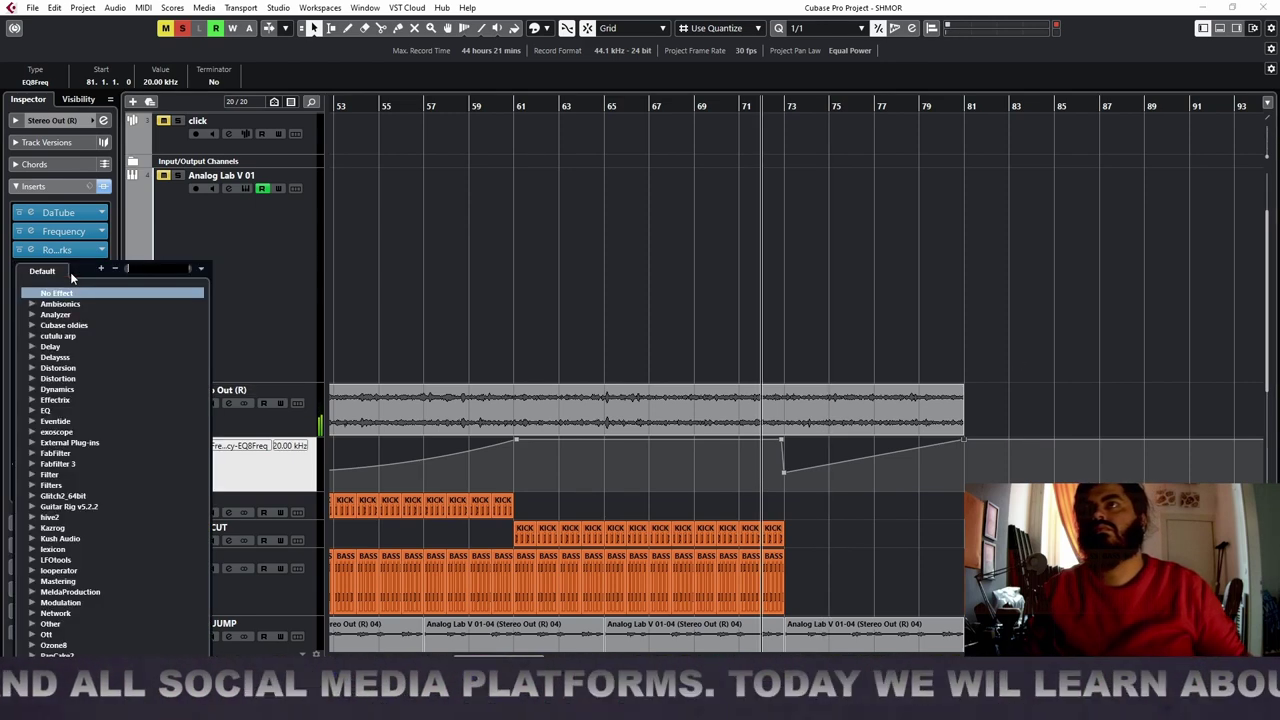
left_click(32, 347)
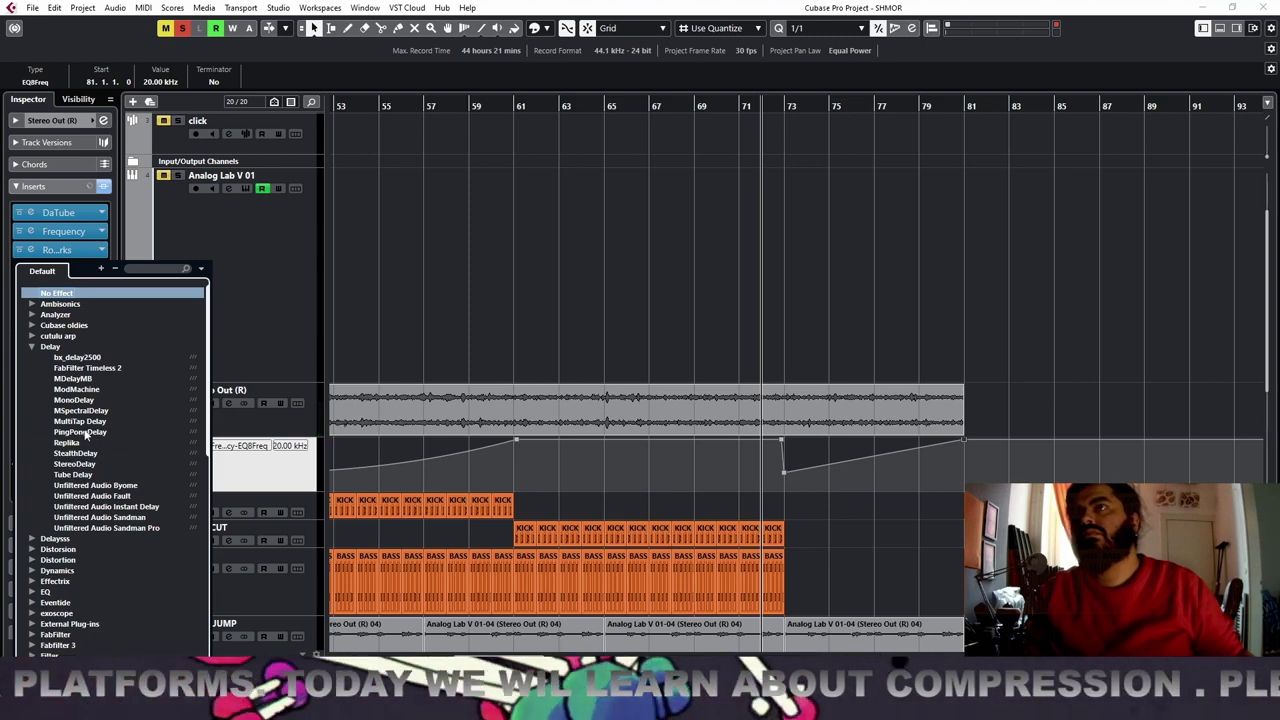
left_click(80, 432)
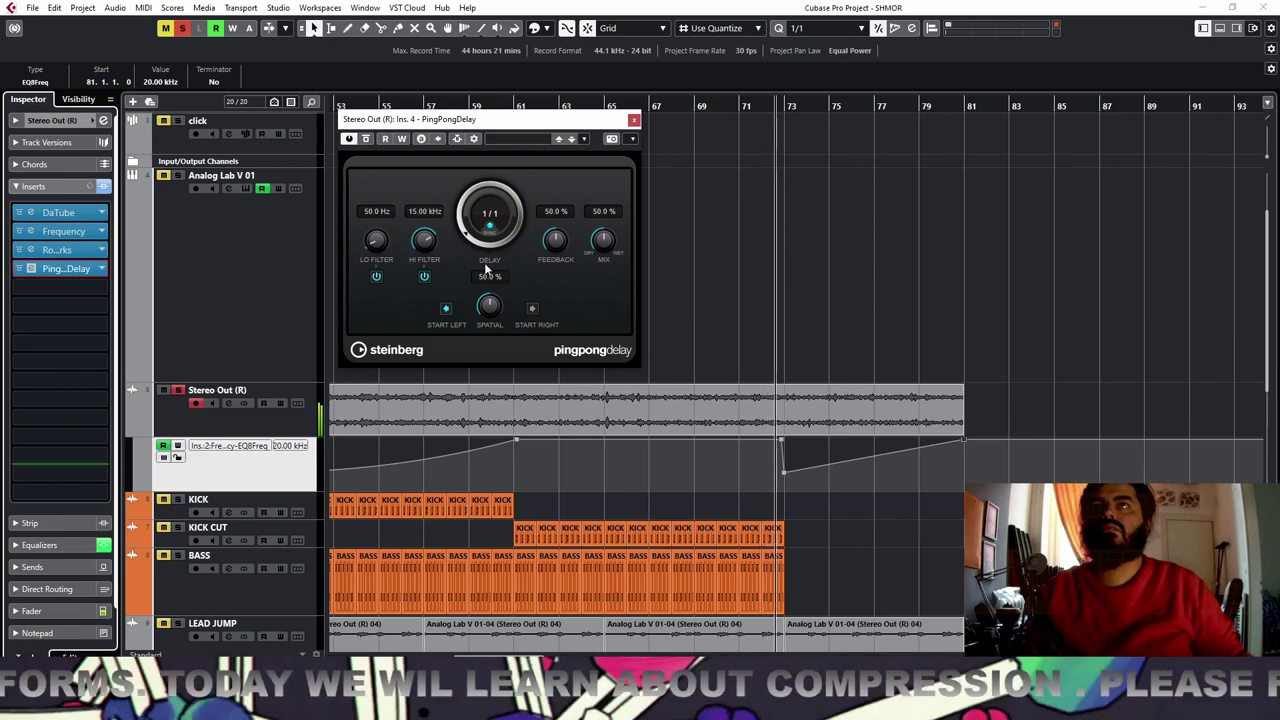
left_click_drag(465, 234, 461, 204)
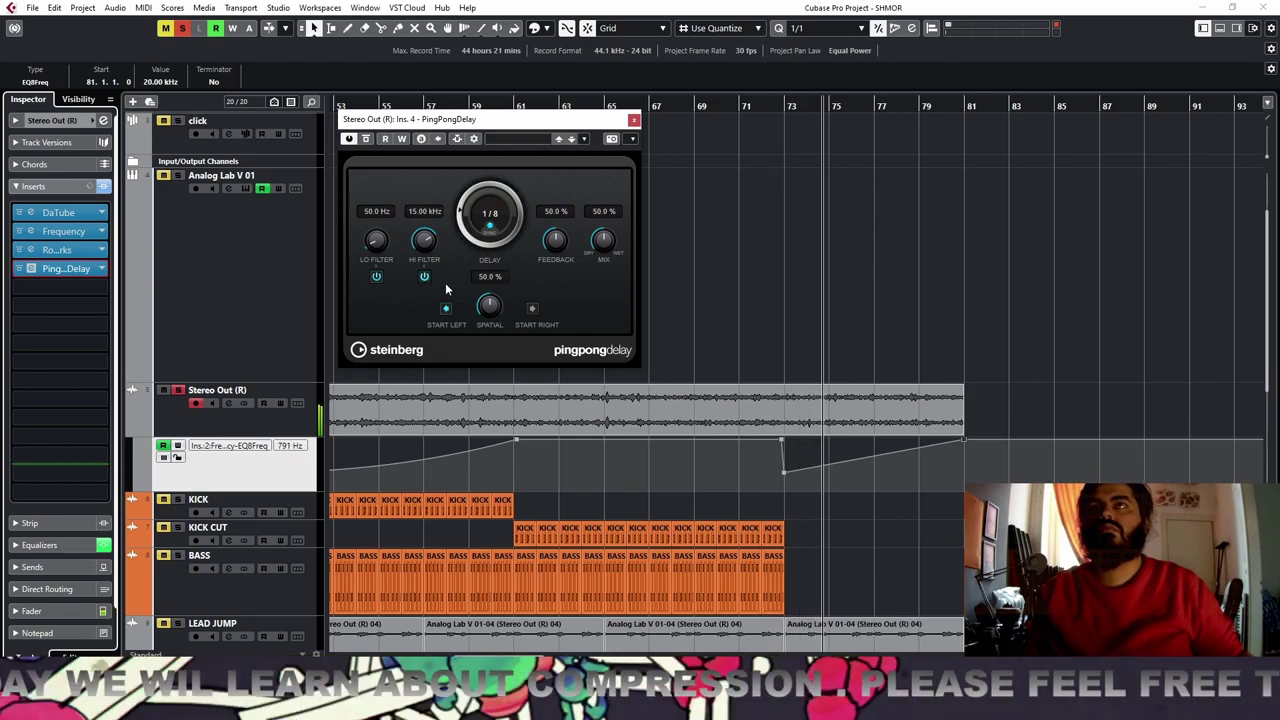
Set PingPongDelay to start right with 100% spatial and a 247.5 Hz low filter, then unsolo the lead
left_click(532, 309)
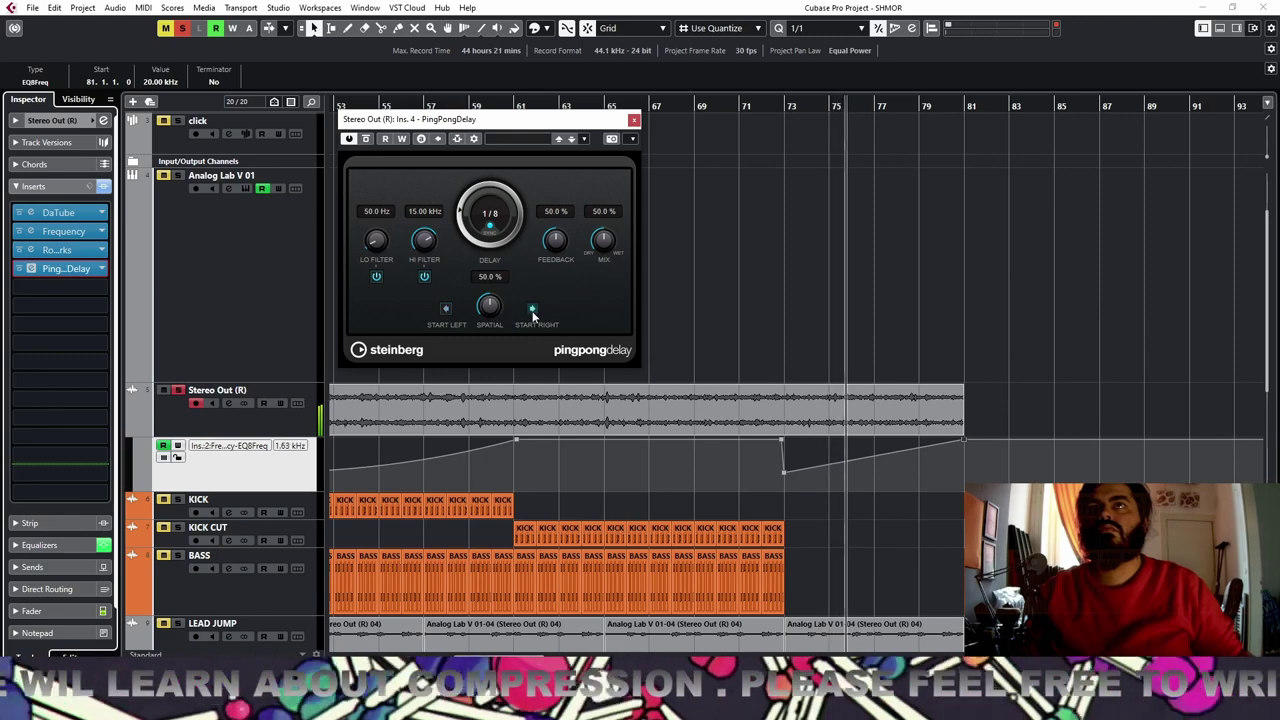
left_click_drag(489, 306, 481, 199)
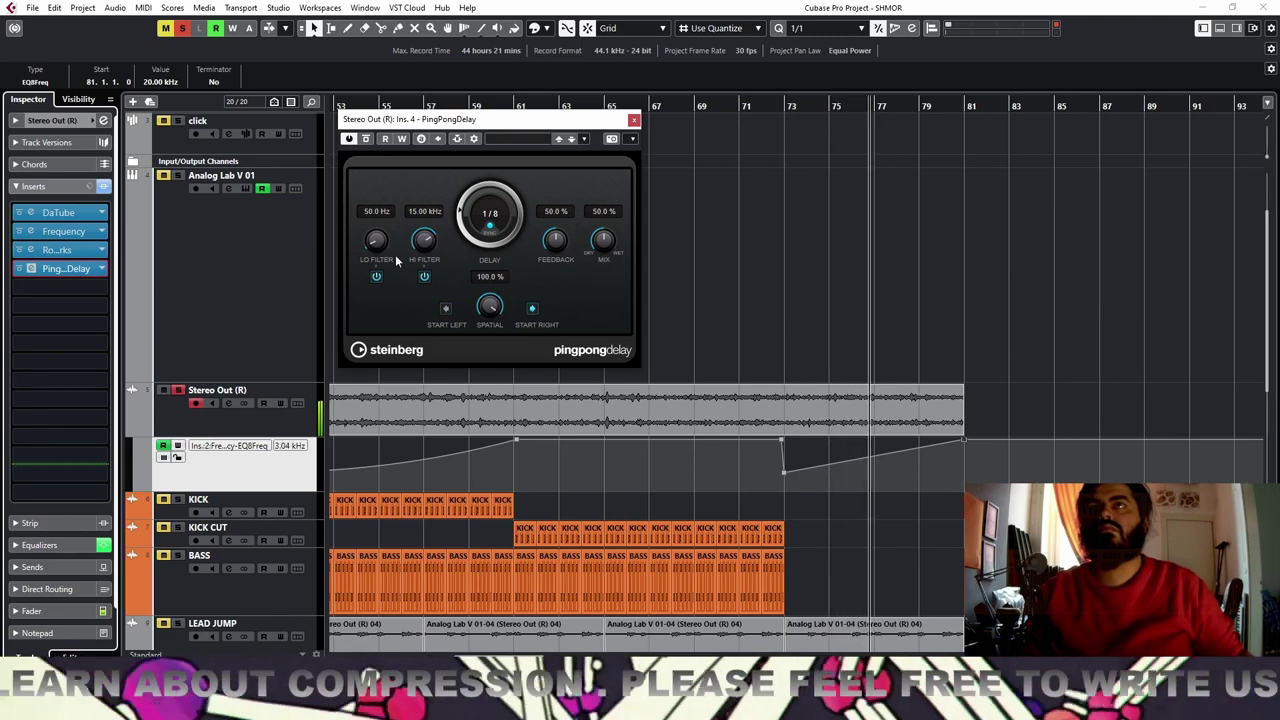
mouse_move(376, 242)
left_mouse_down()
mouse_move(379, 224)
mouse_move(377, 250)
left_mouse_up()
left_click(182, 28)
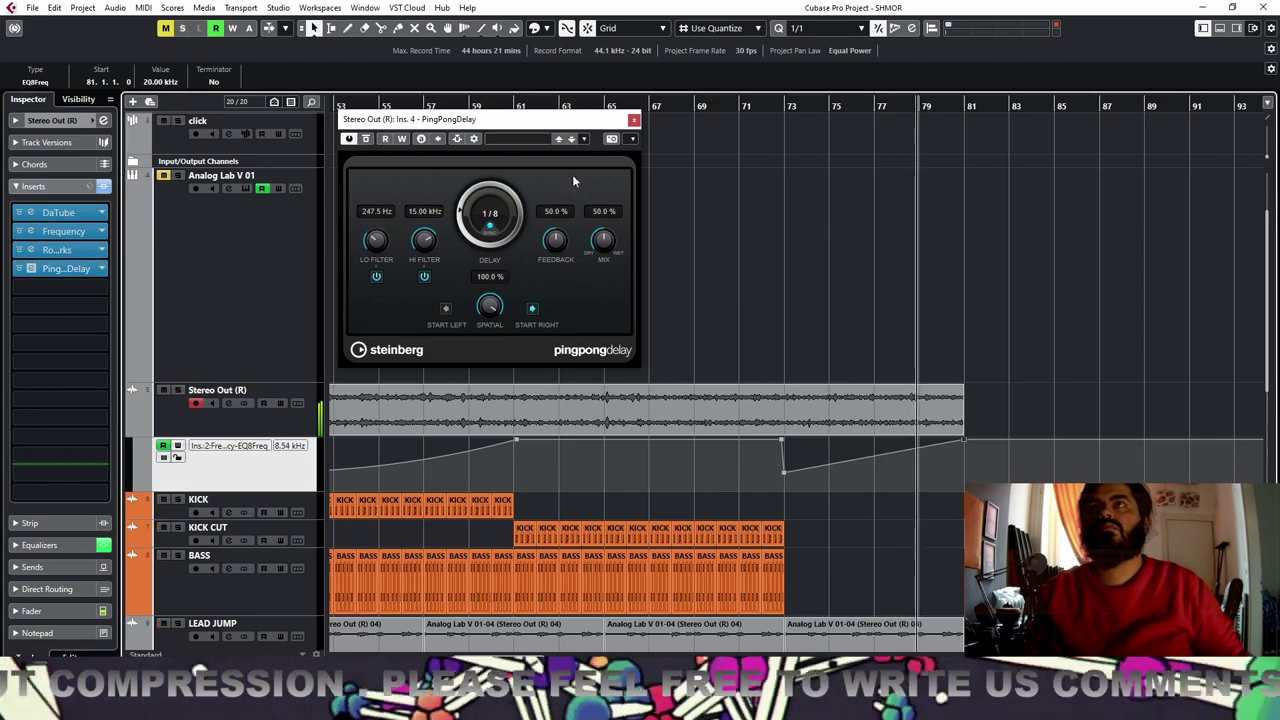
left_click(633, 119)
Raise the PingPongDelay feedback to 80% and lower its mix to 19% while playing back the arrangement
key("g")
key("g")
key("g")
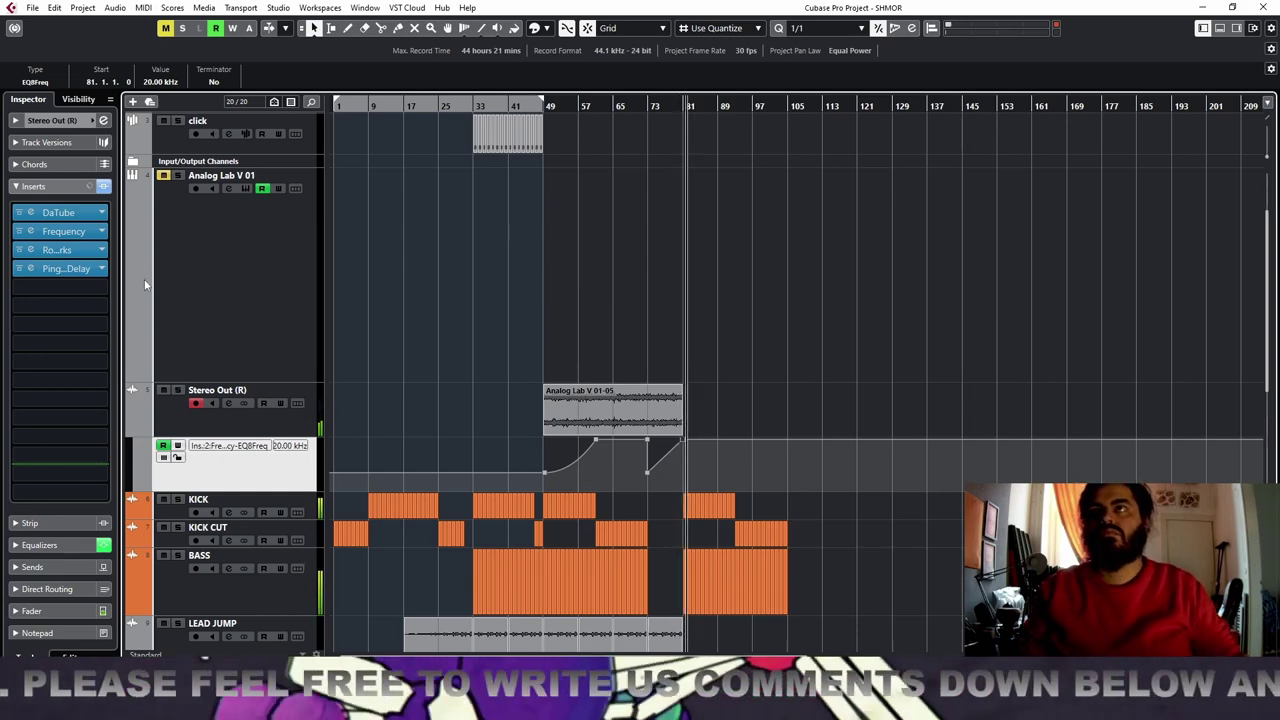
left_click(31, 268)
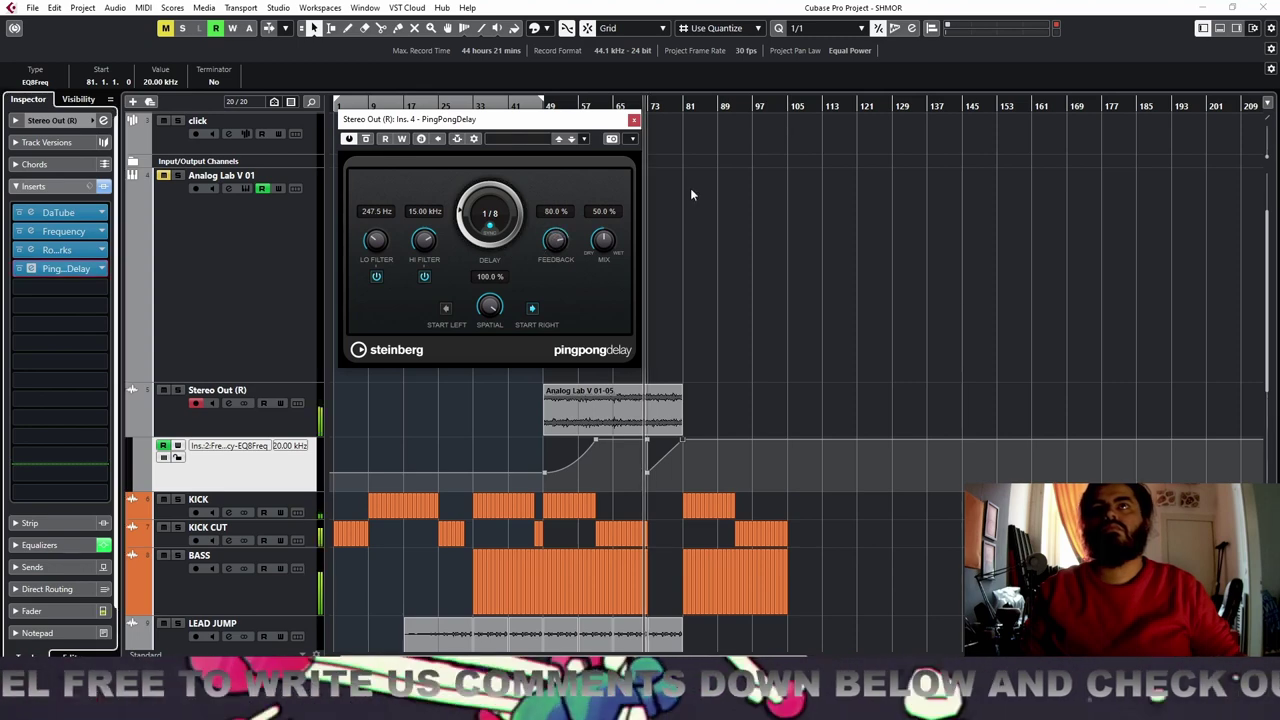
left_click_drag(601, 274, 600, 278)
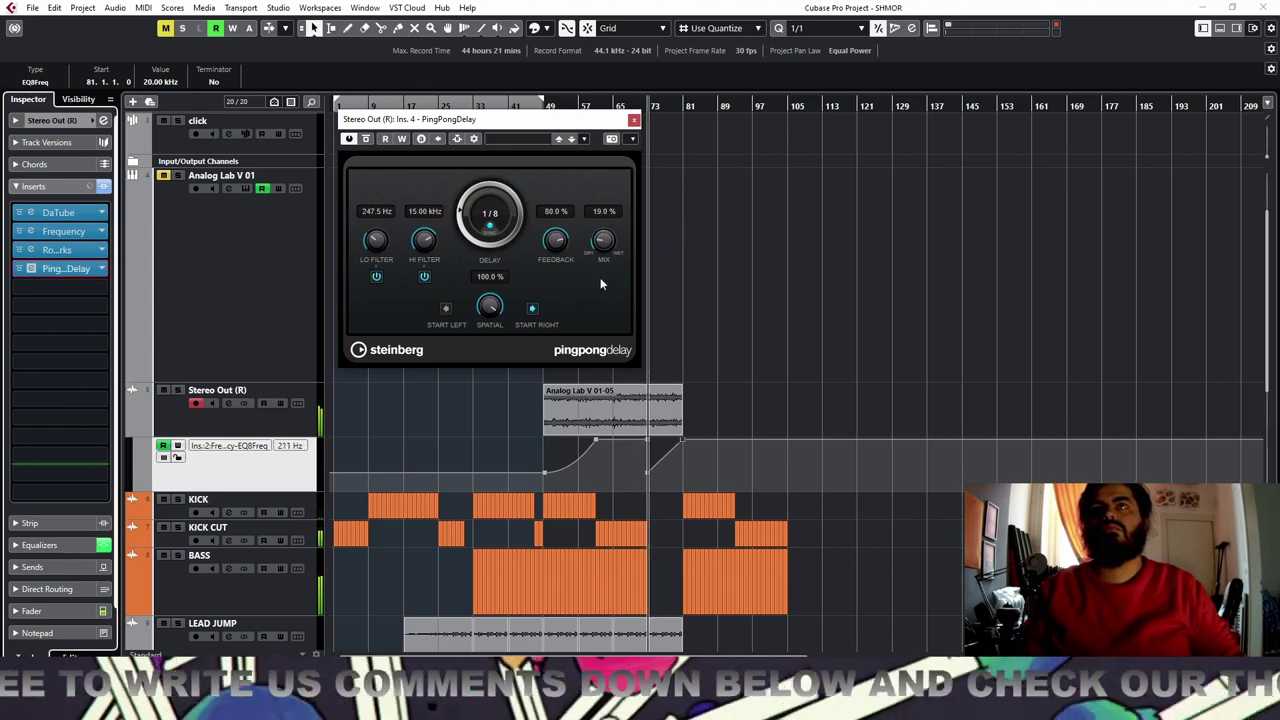
key("space")
key("space")
Turn on automation writing for PingPongDelay and record a rise in its mix up to 52.5% near bar 51
left_click_drag(527, 125, 543, 162)
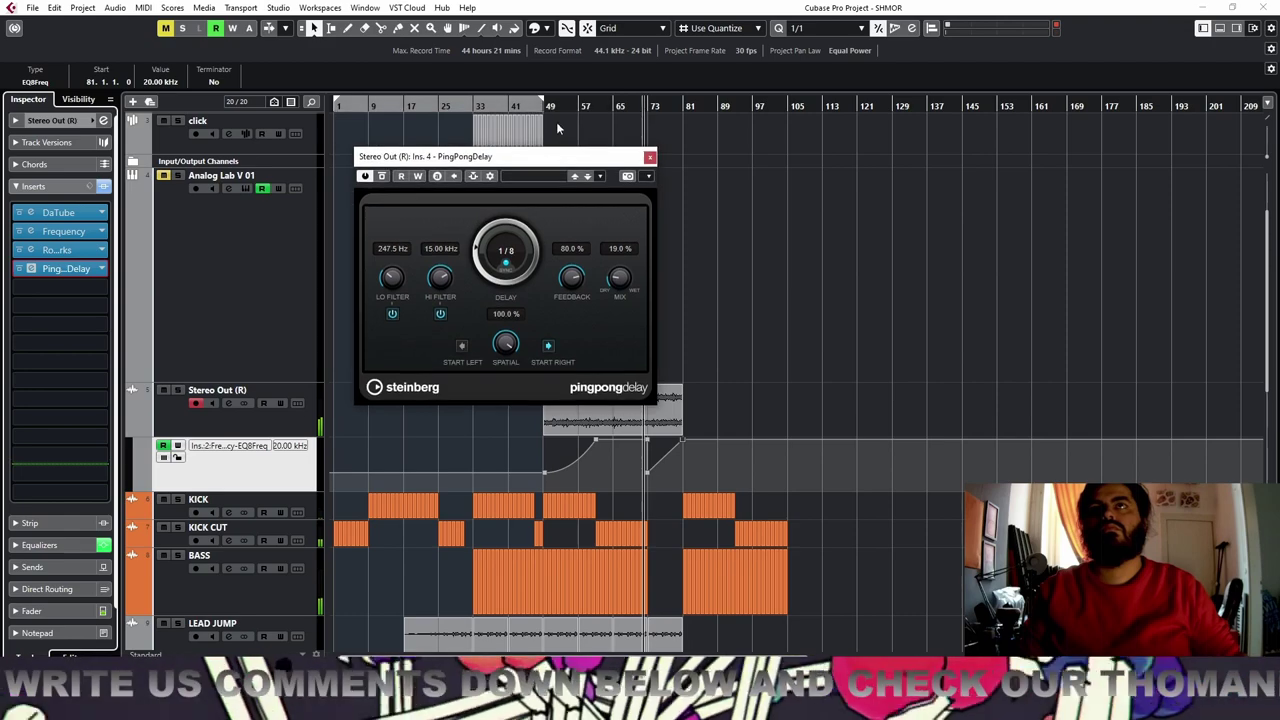
left_click(420, 177)
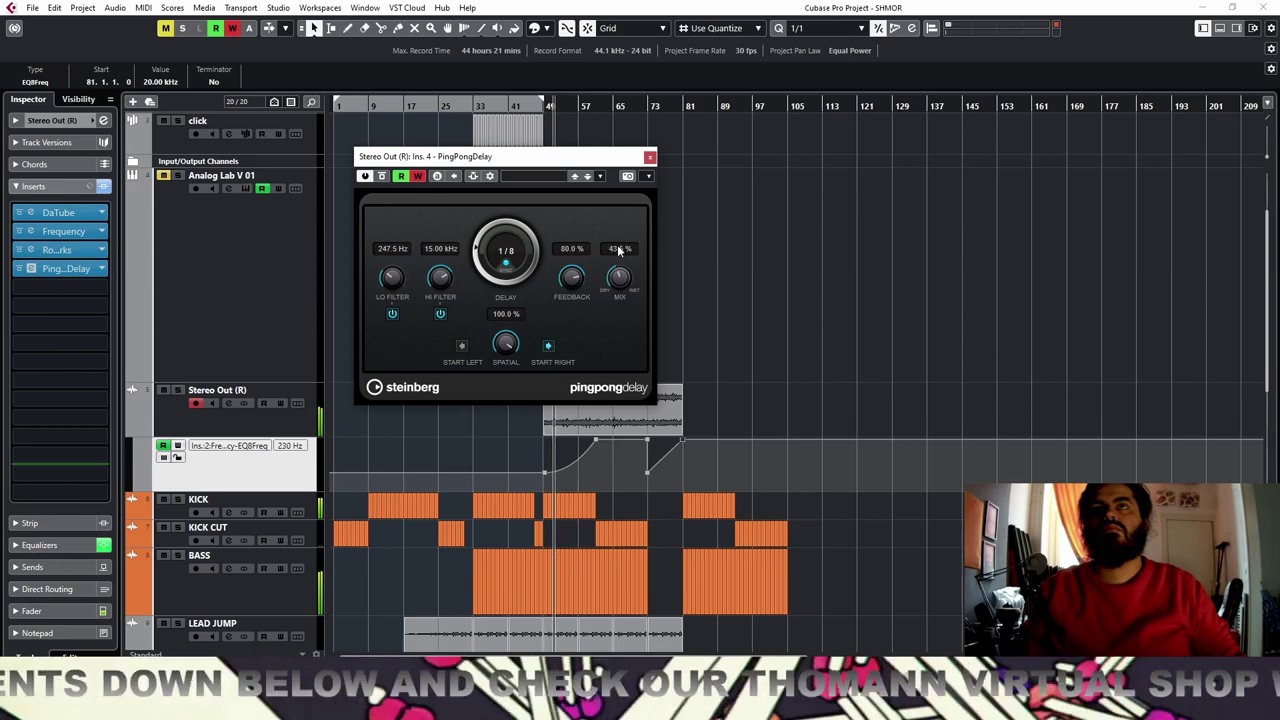
left_click(650, 157)
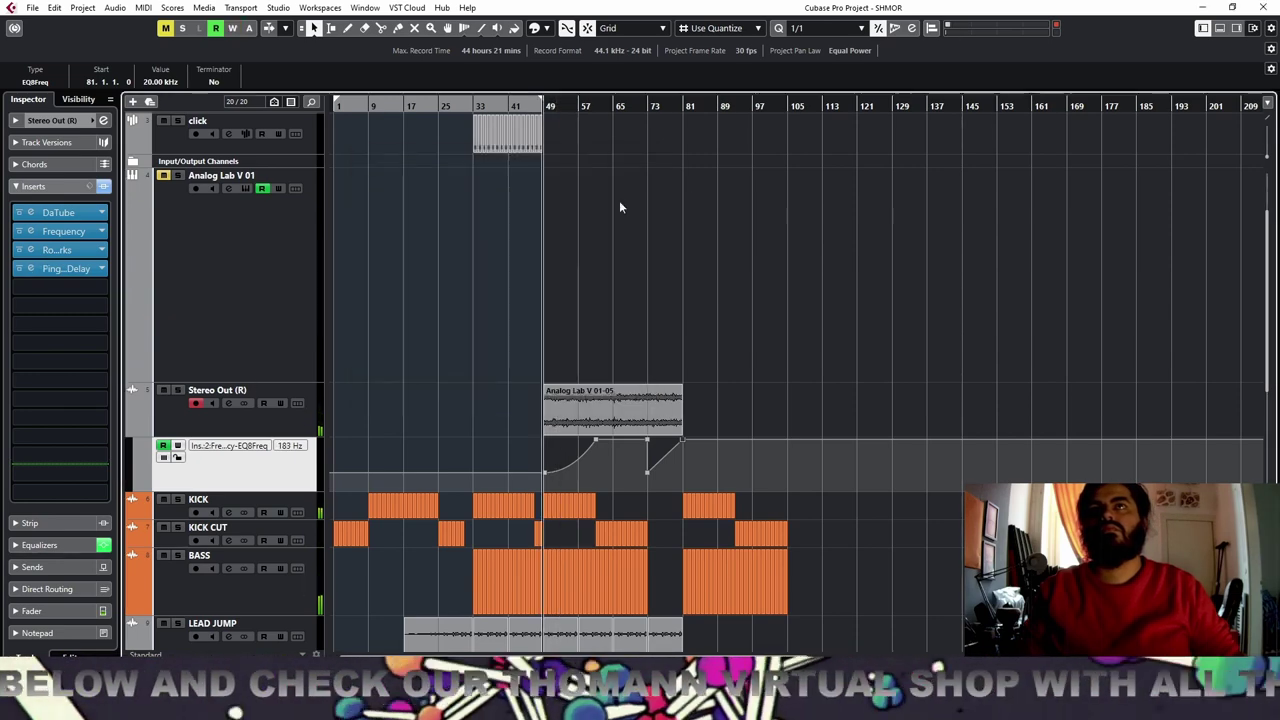
Show the delay mix automation, add a 52.5% point near bar 81 and delete the recorded intermediate points after bar 51
left_click(139, 487)
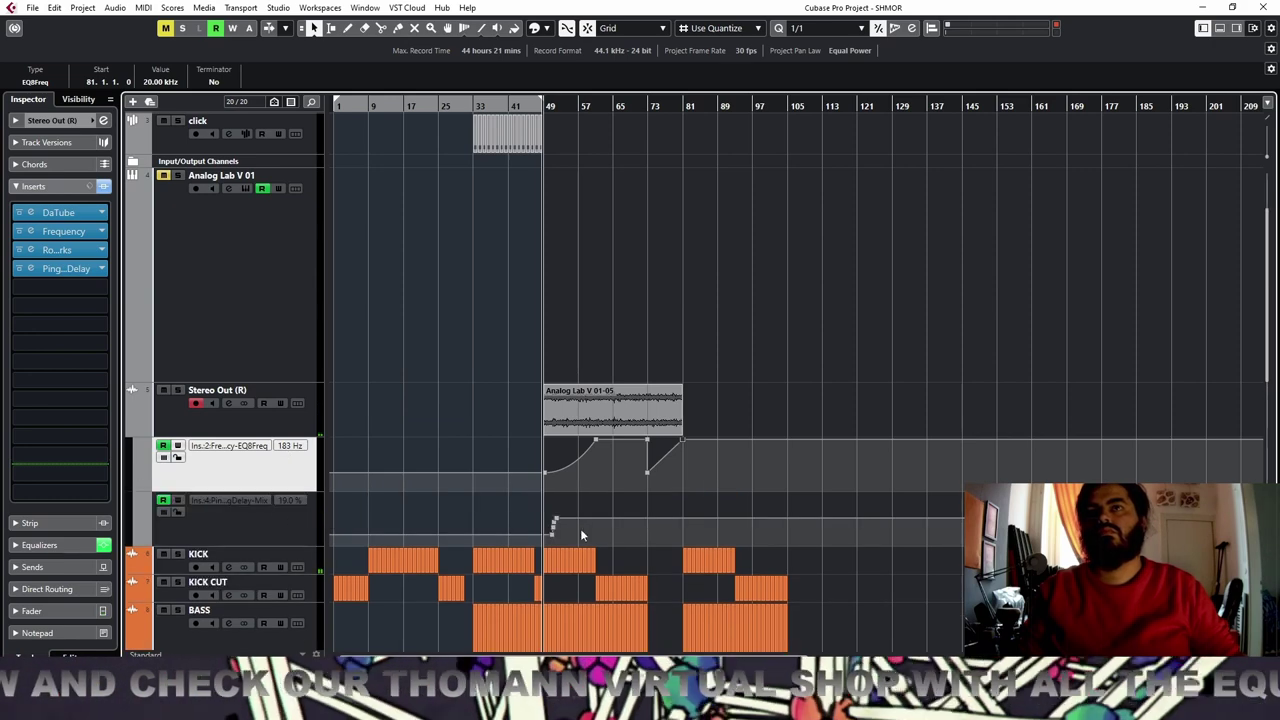
left_click(686, 516)
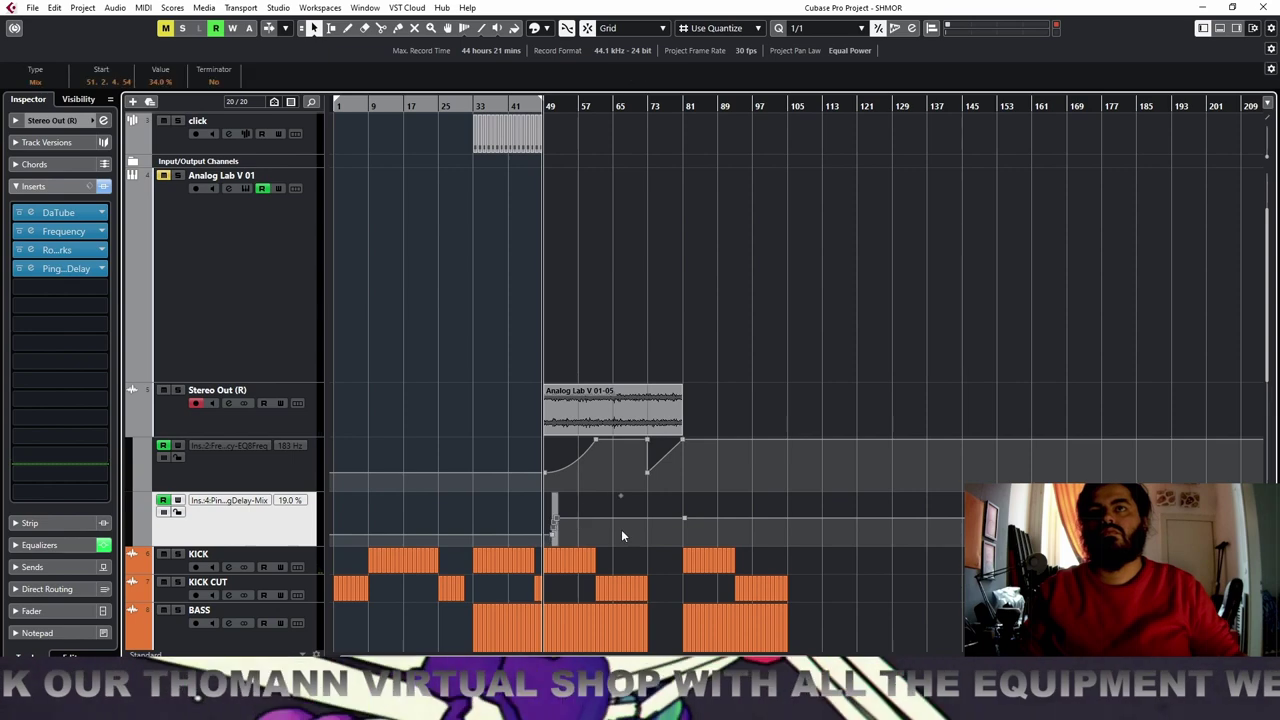
key("Delete")
Reshape the delay mix automation with a 17% point at bar 73, so it stays low before ramping up to bar 81
key("g")
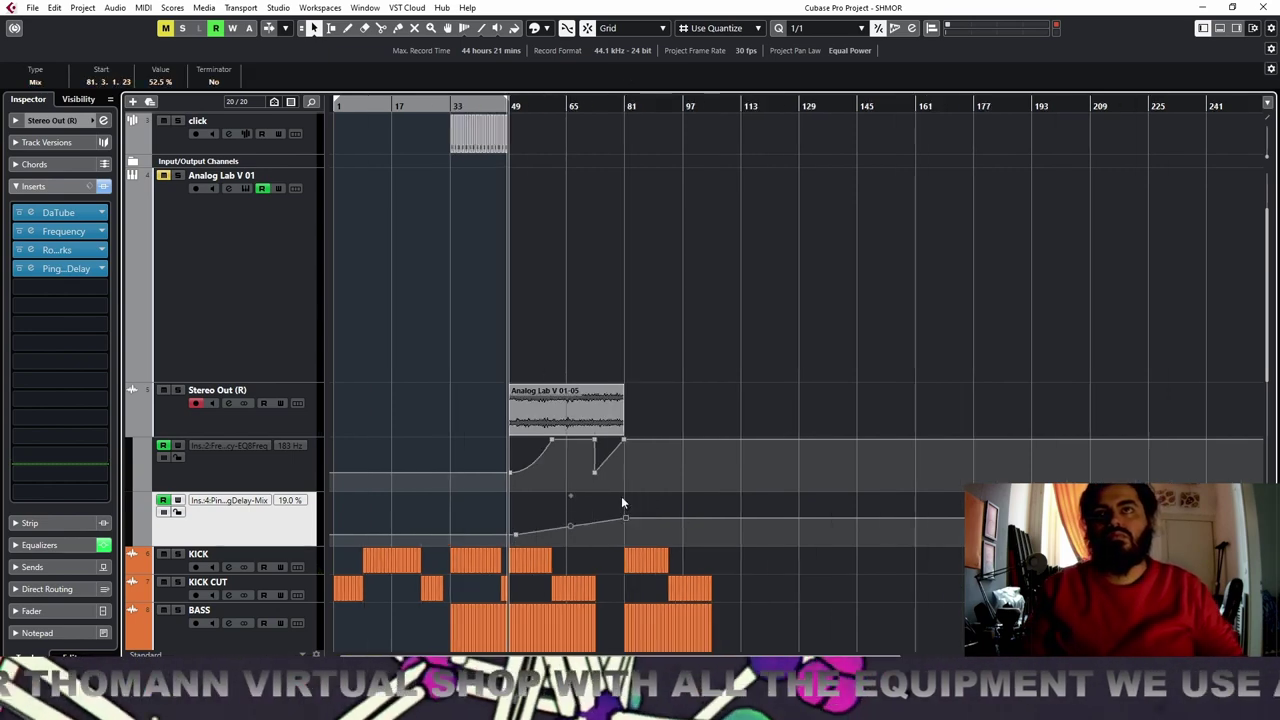
key("g")
key("h")
key("h")
key("h")
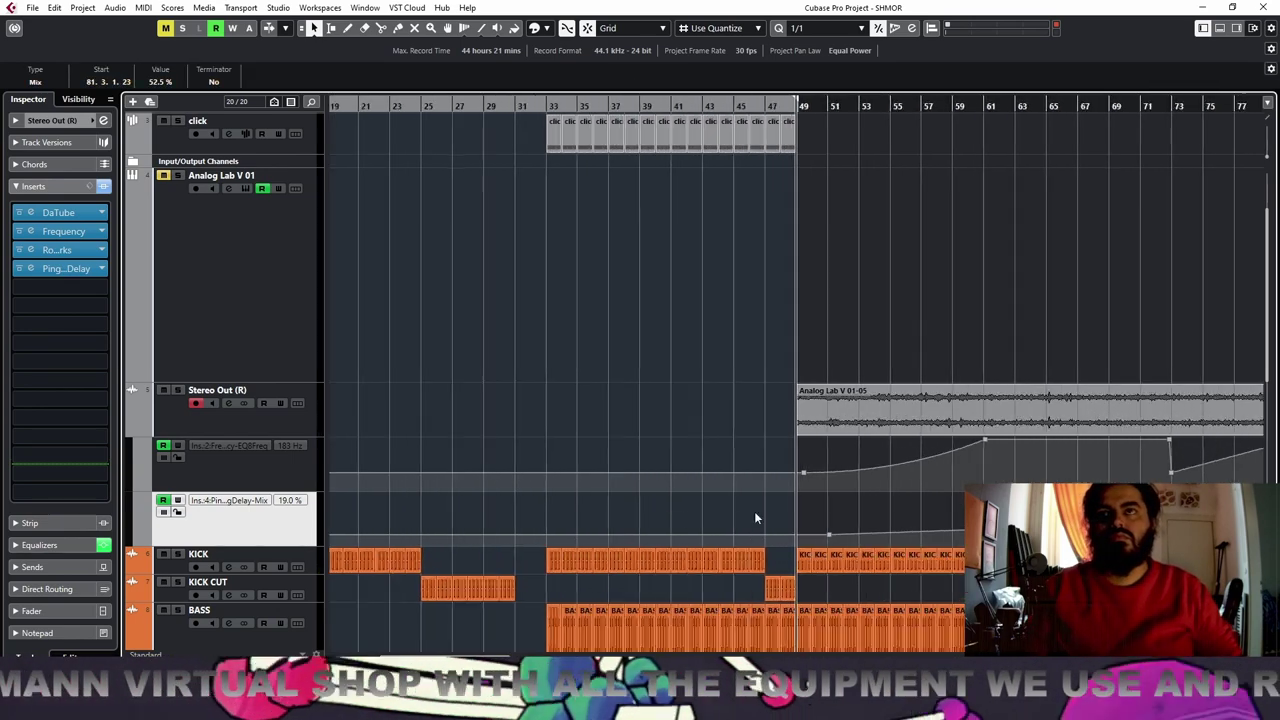
left_click(845, 534)
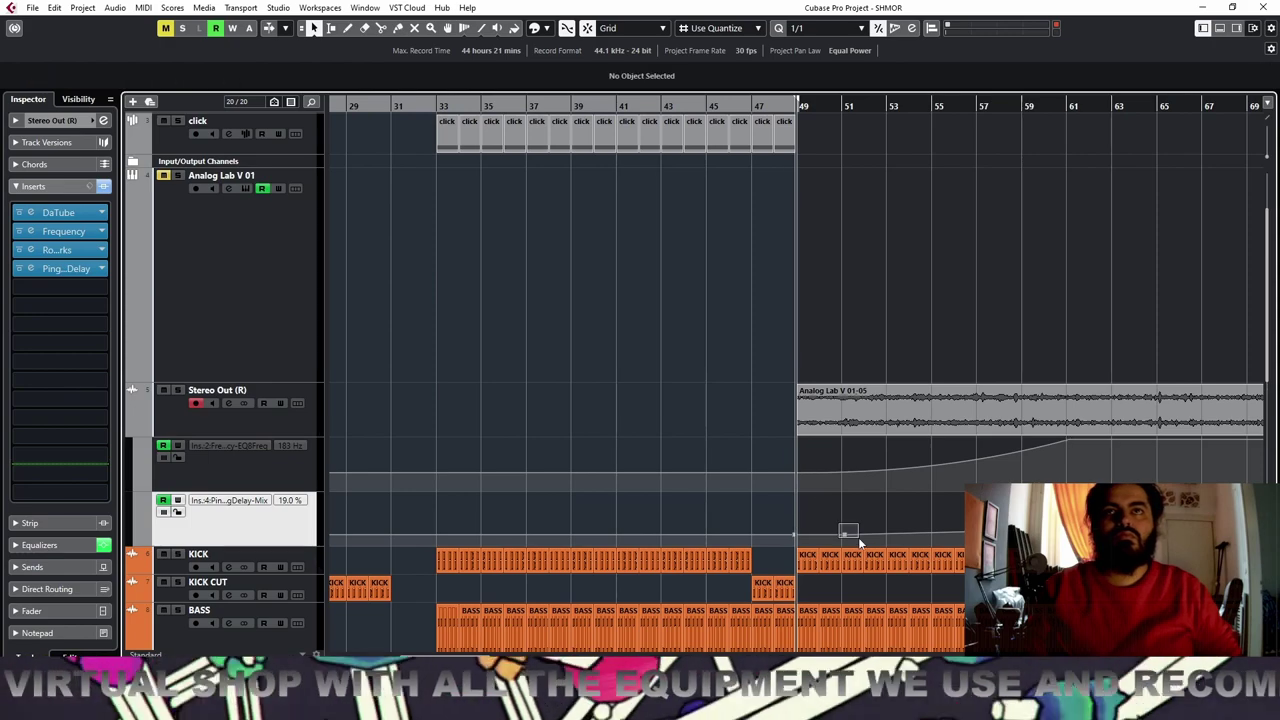
key("g")
key("g")
key("g")
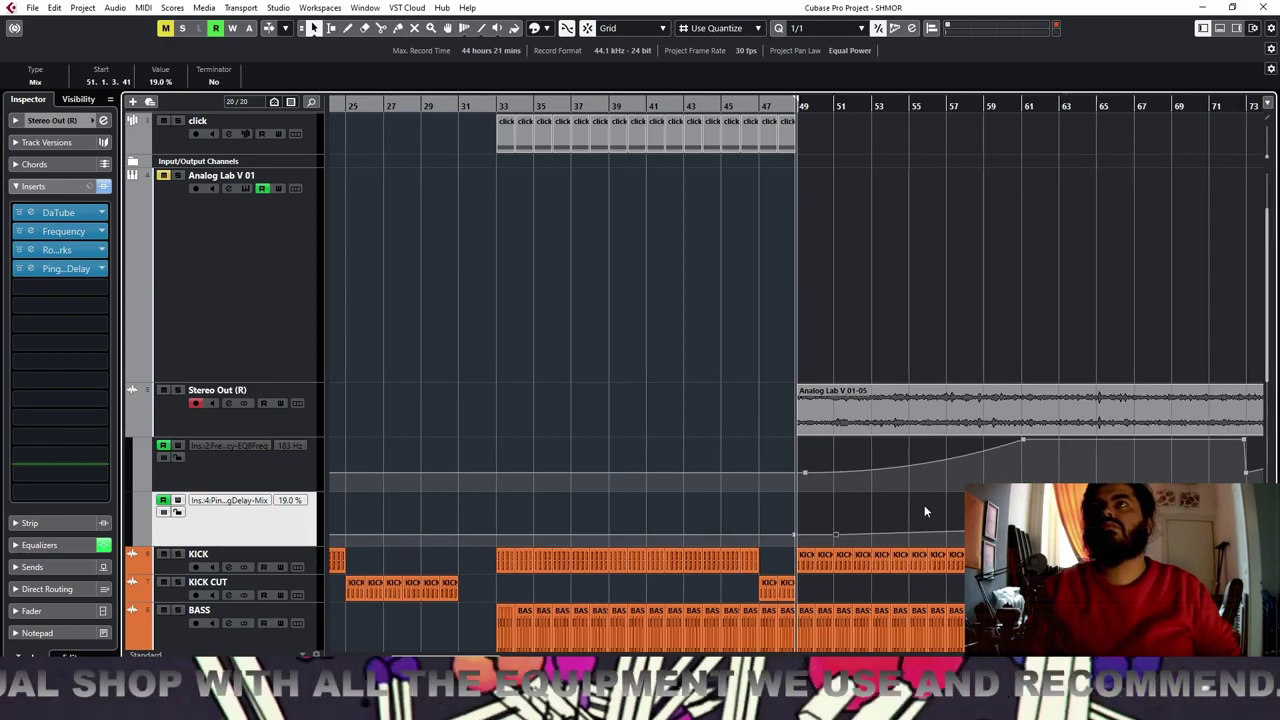
left_click_drag(825, 526, 877, 535)
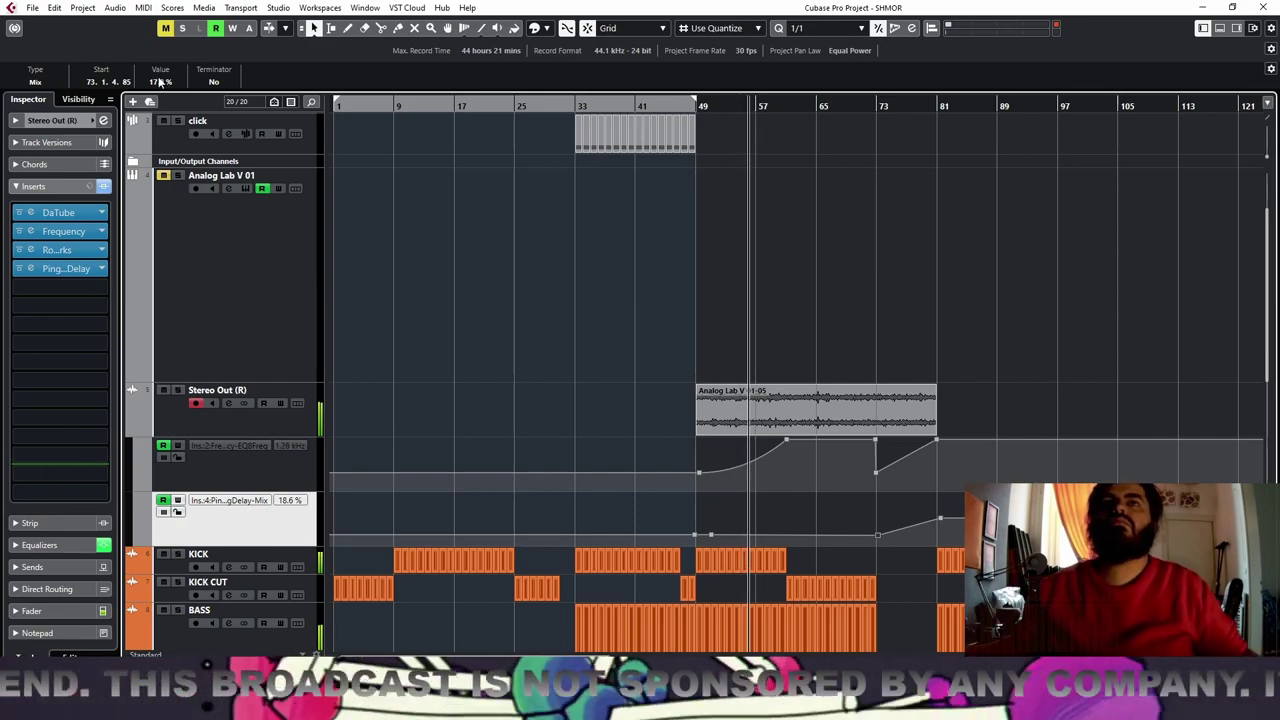
Solo the rendered lead, move PingPongDelay to its fifth insert slot and insert Compressor in the fourth
left_click(177, 391)
left_click(177, 412)
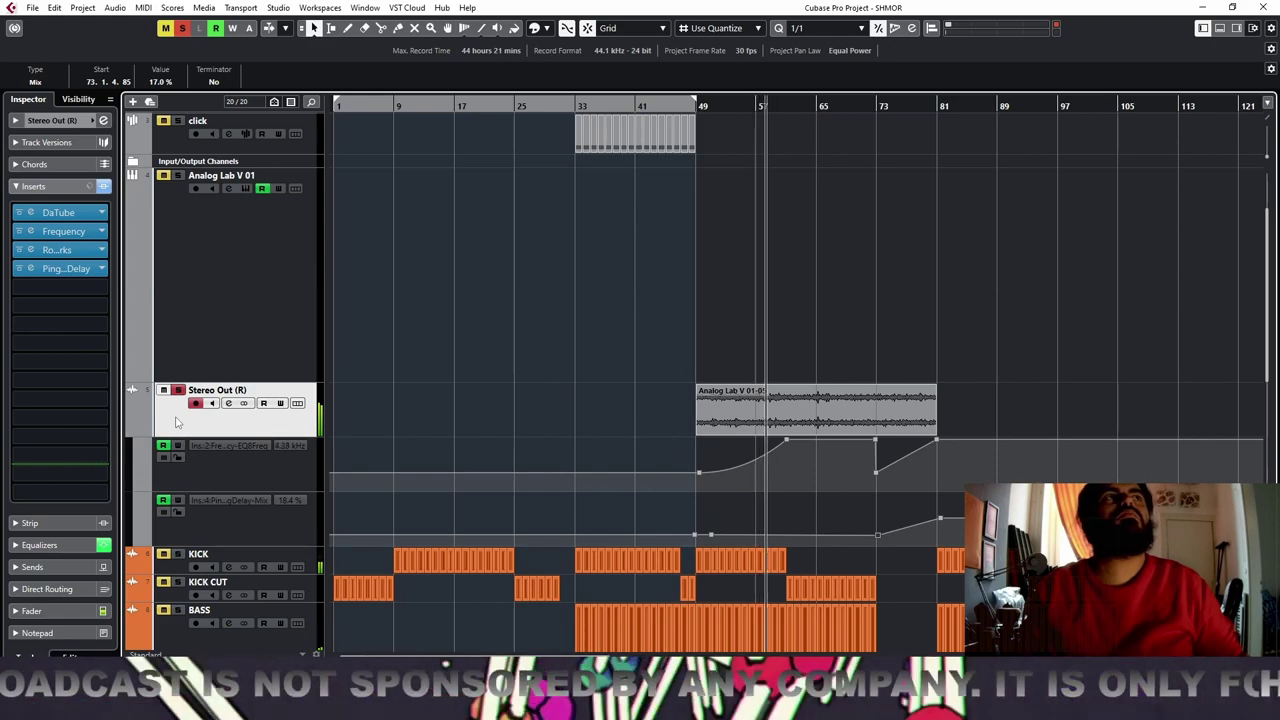
left_click(103, 120)
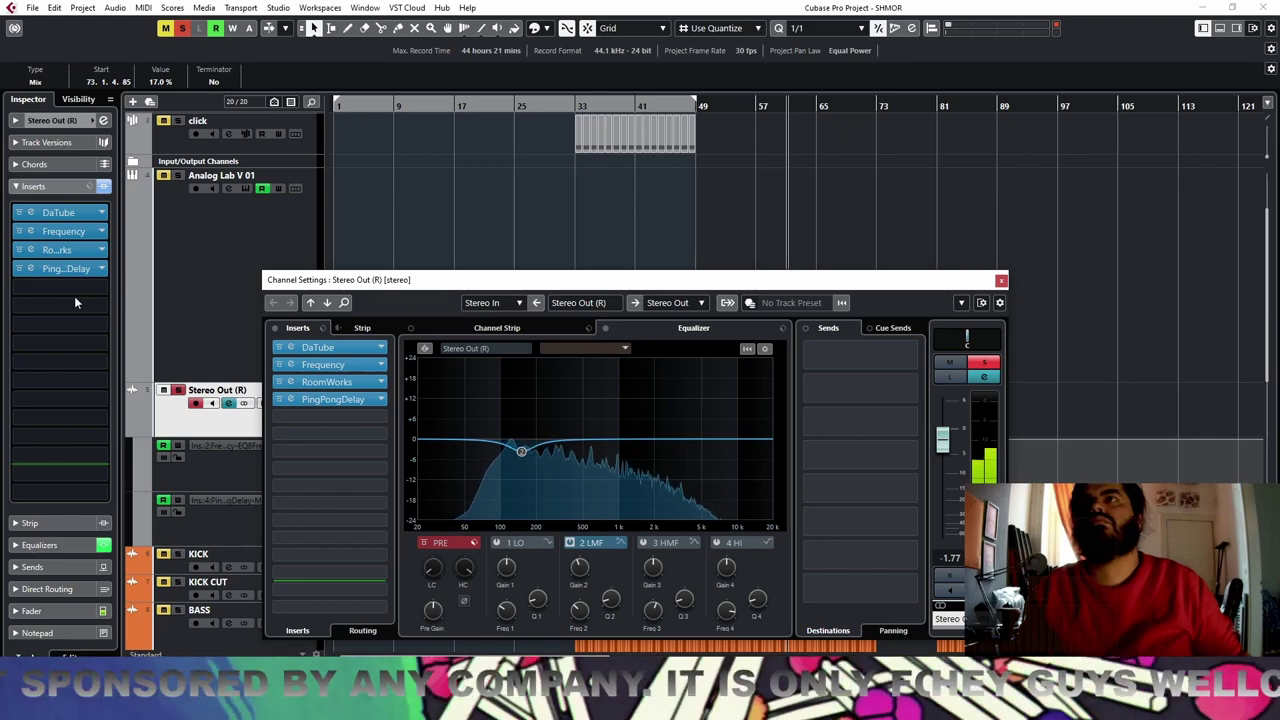
left_click_drag(74, 268, 74, 289)
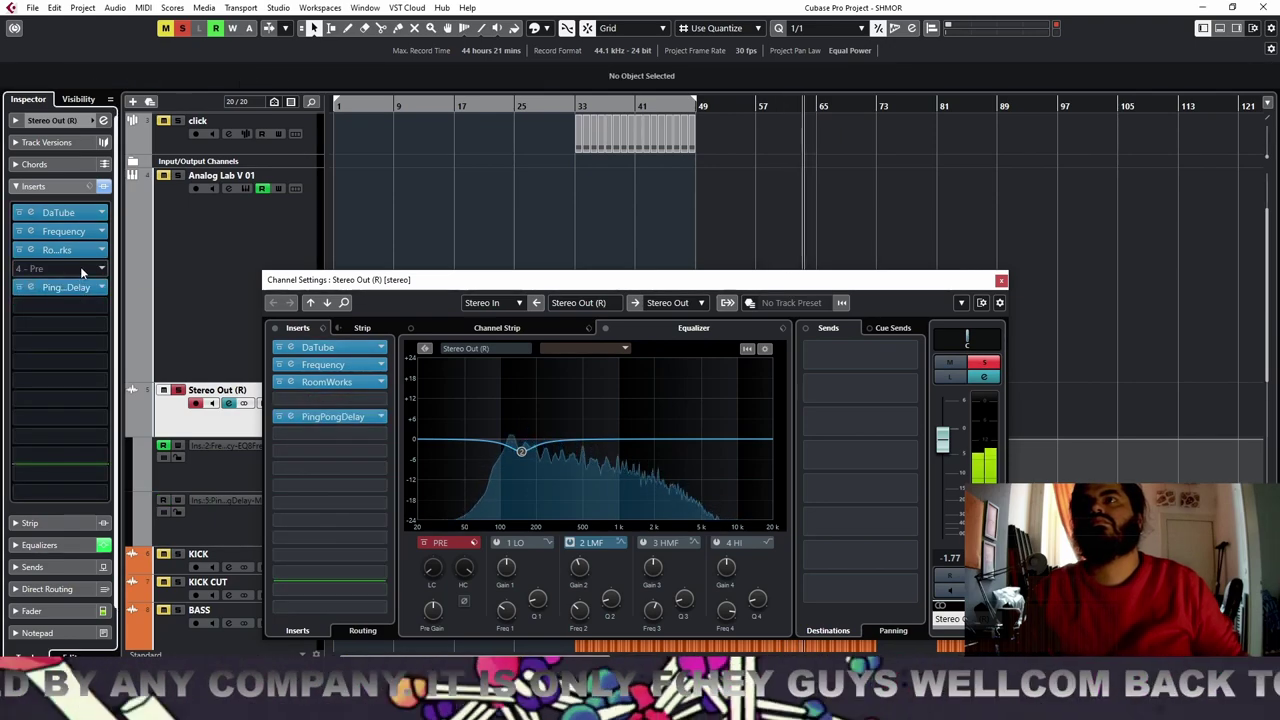
left_click(80, 267)
type("COMP")
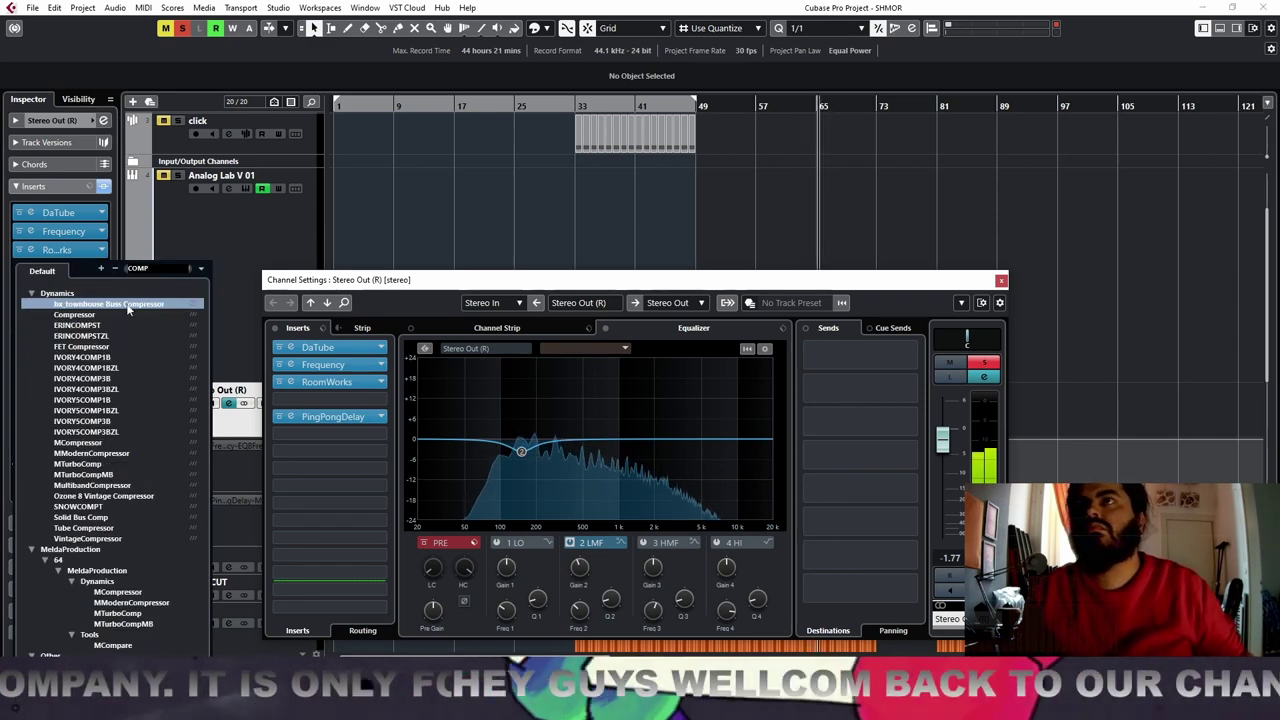
left_click(74, 314)
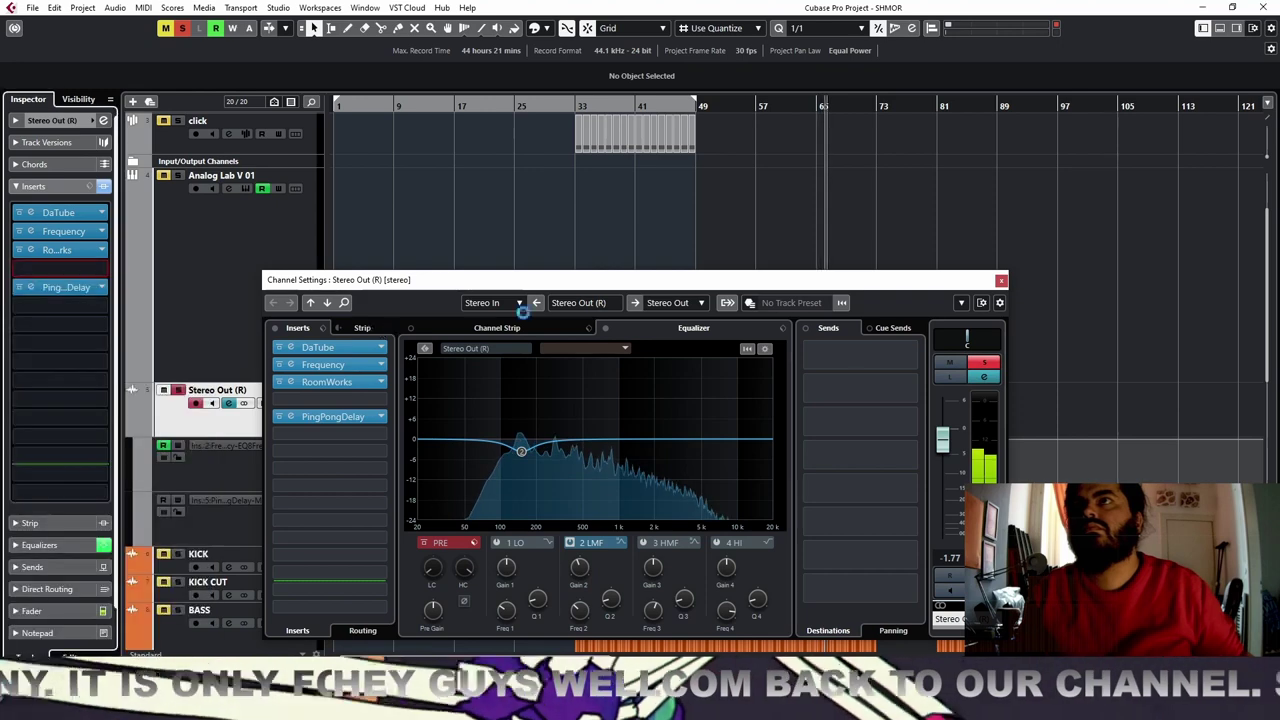
Activate the compressor's side-chain with the click track as source, and reopen the compressor
left_click(369, 140)
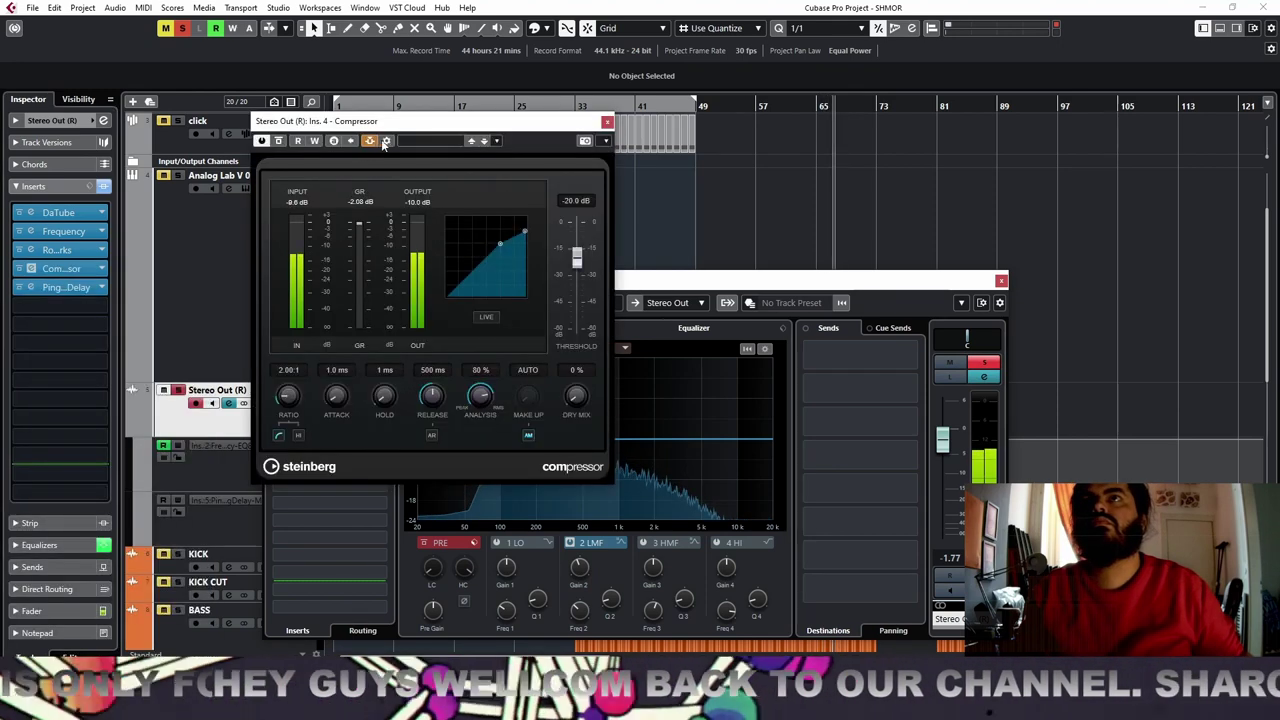
left_click(560, 281)
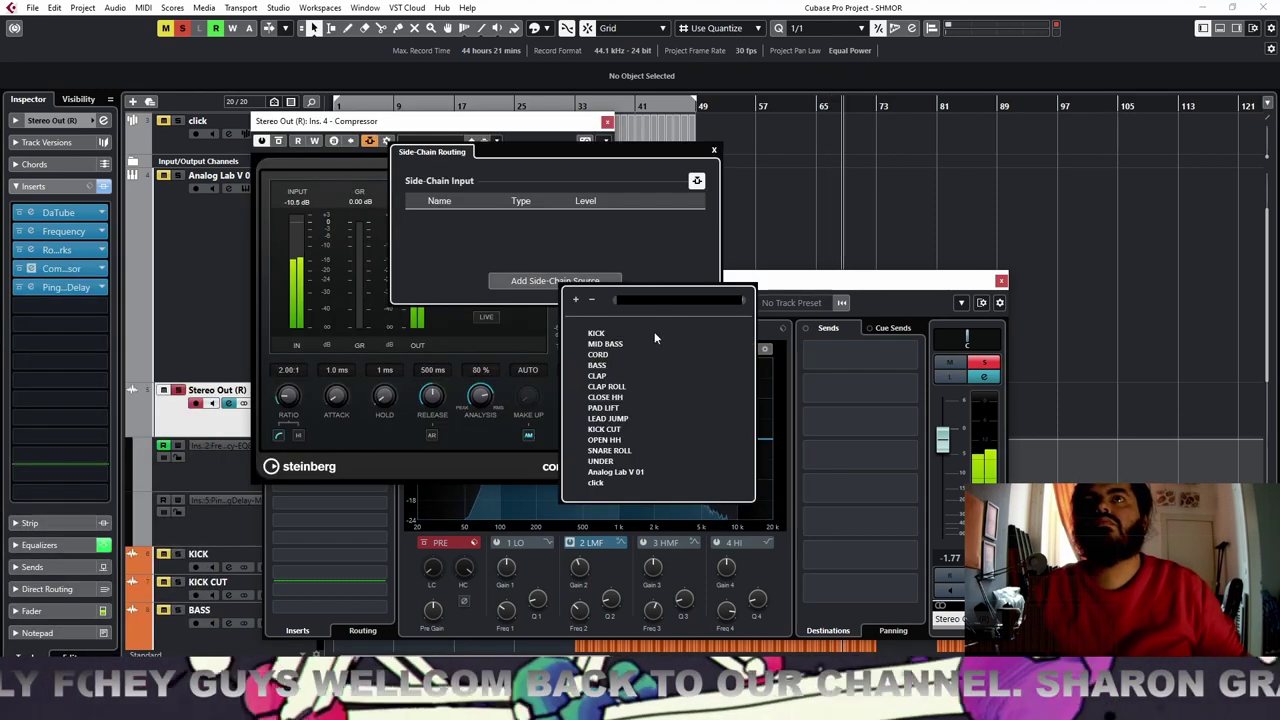
left_click(603, 482)
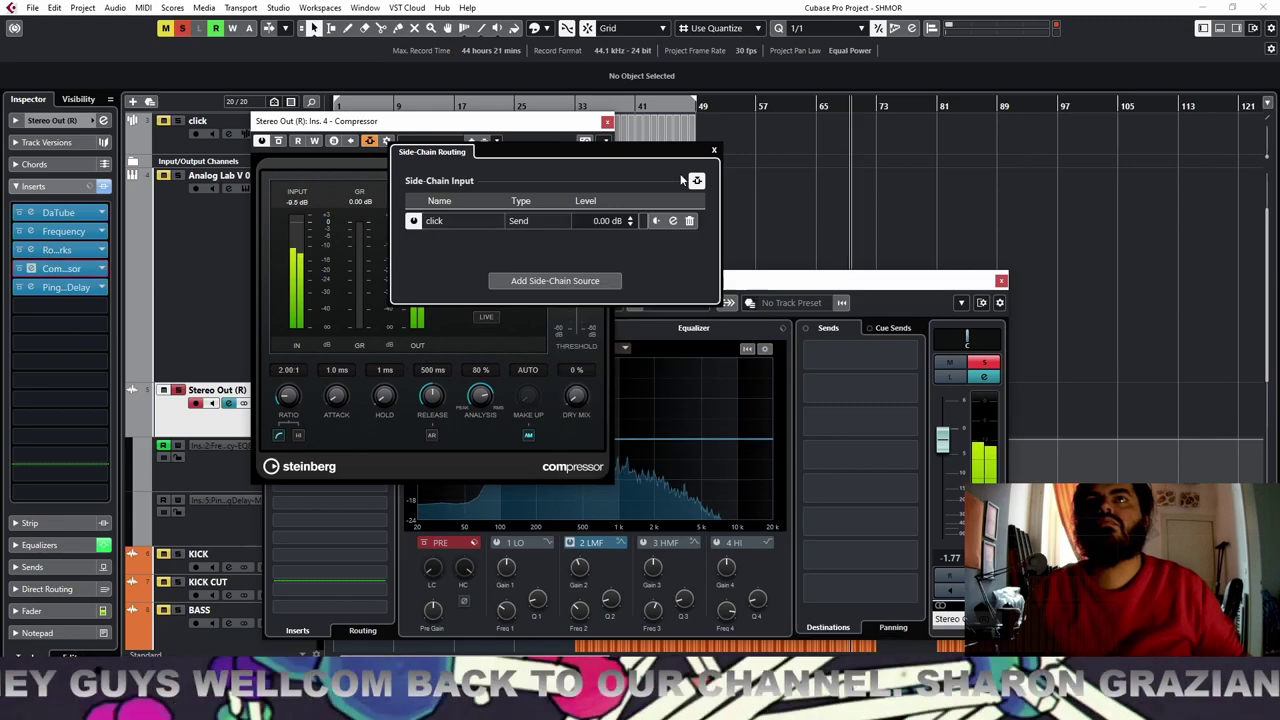
left_click(714, 151)
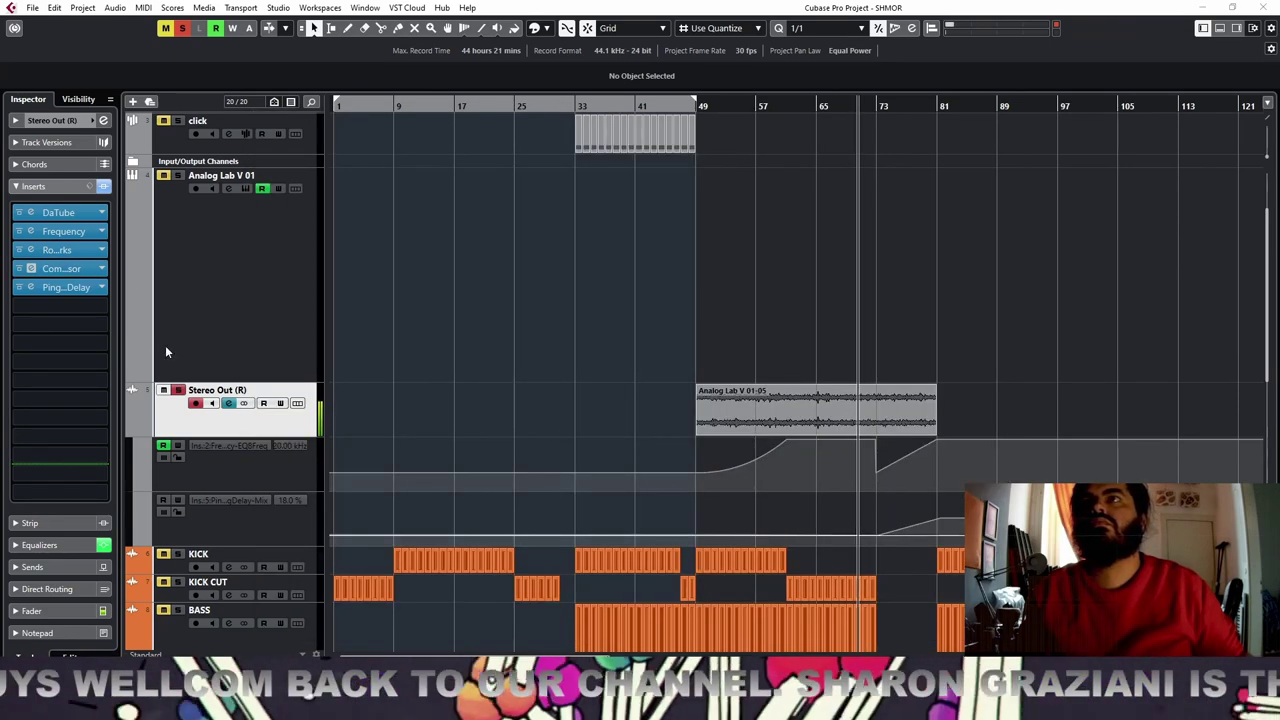
left_click(66, 268)
left_click(66, 268)
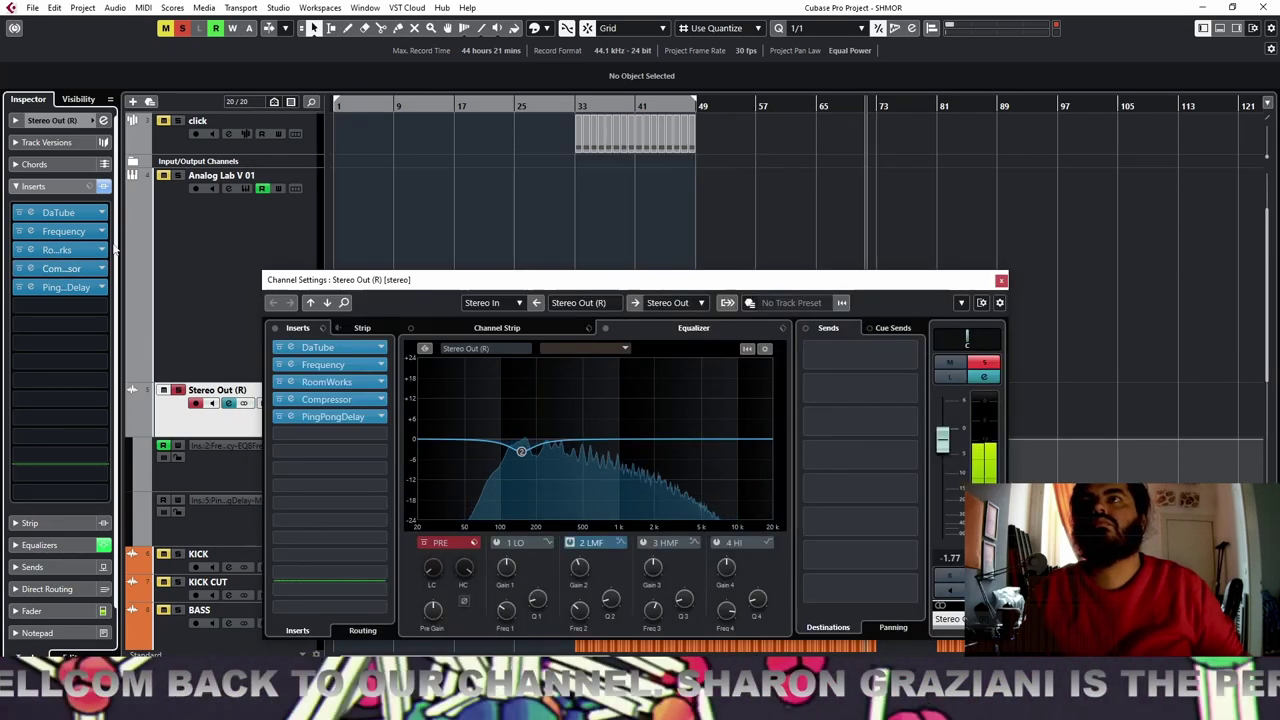
left_click(63, 270)
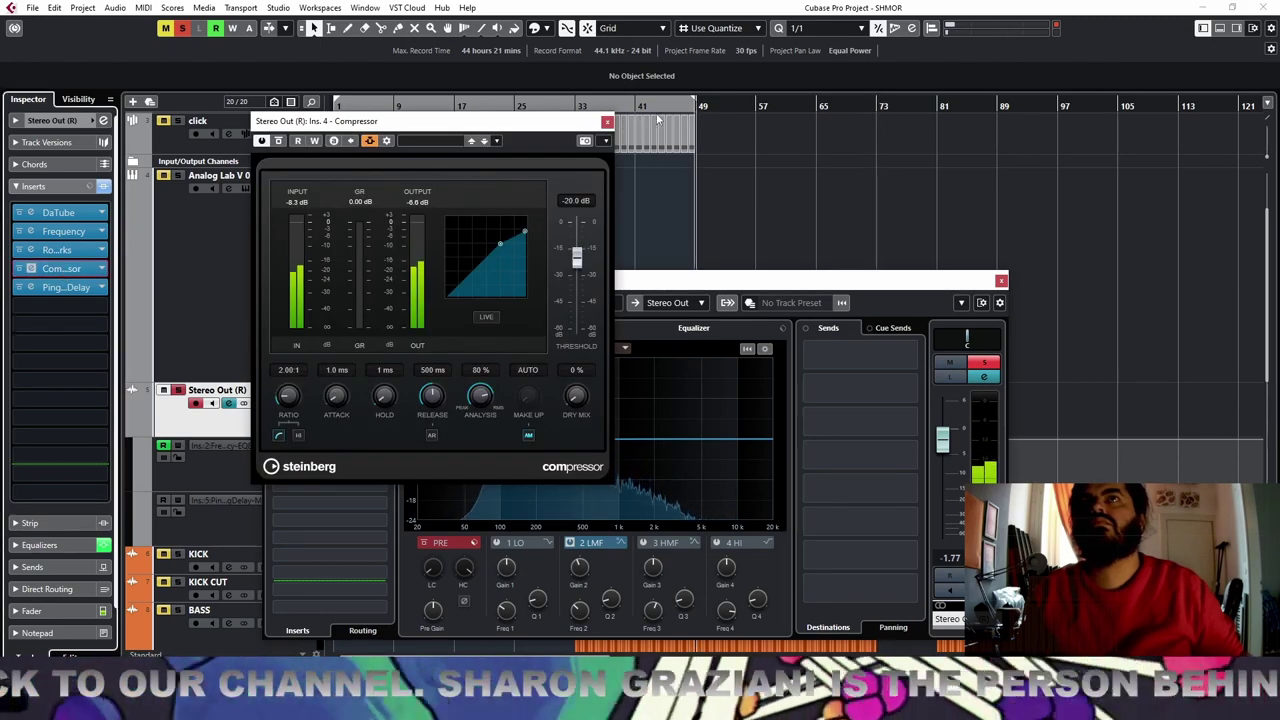
Duplicate the last eight click events repeatedly so the click track runs from bar 49 to bar 121
left_click_drag(716, 136, 642, 148)
key("ctrl+d")
key("ctrl+d")
key("ctrl+d")
key("ctrl+d")
key("ctrl+d")
key("ctrl+d")
key("ctrl+d")
key("ctrl+d")
key("ctrl+d")
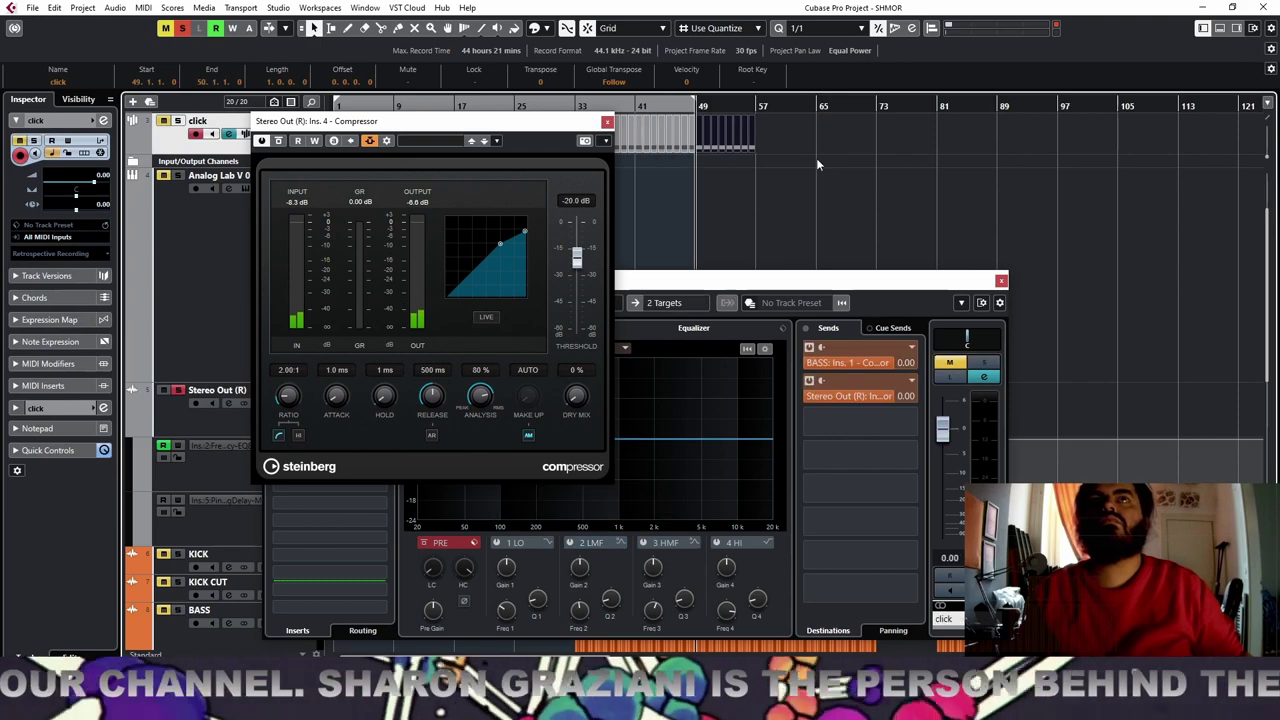
key("g")
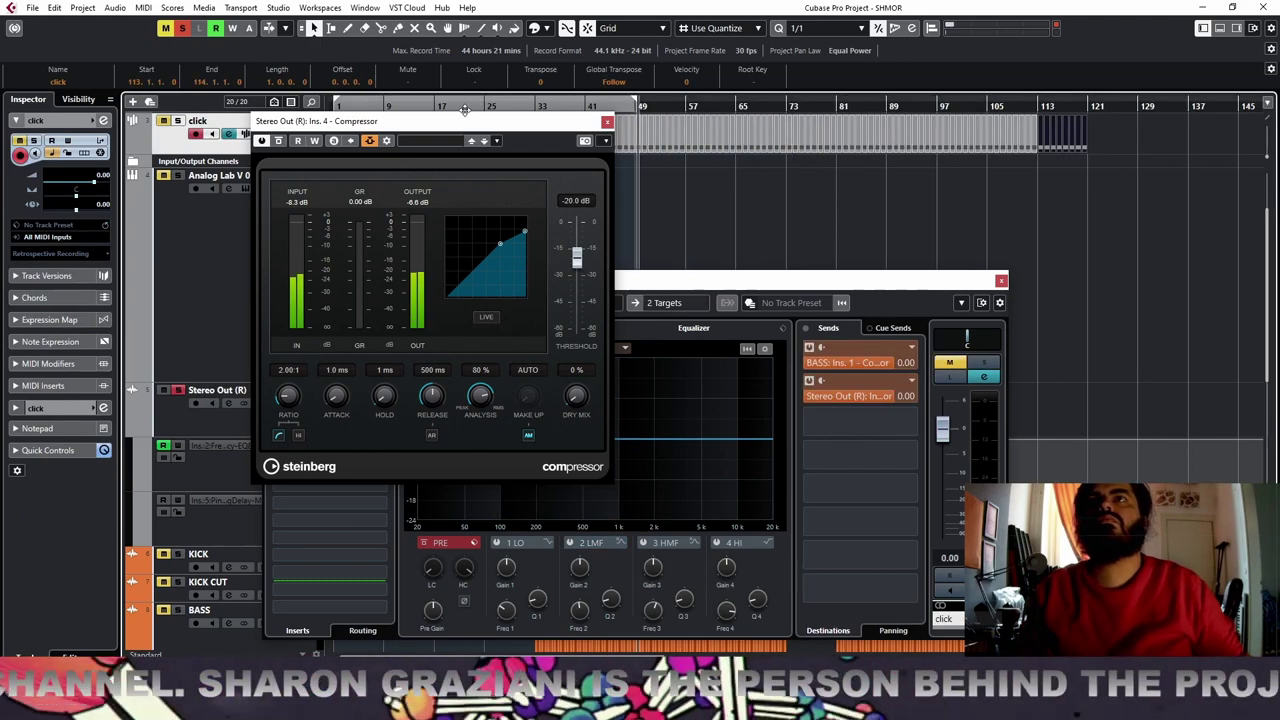
Glue all click events from bar 33 to bar 121 into one part
left_click_drag(465, 127, 614, 198)
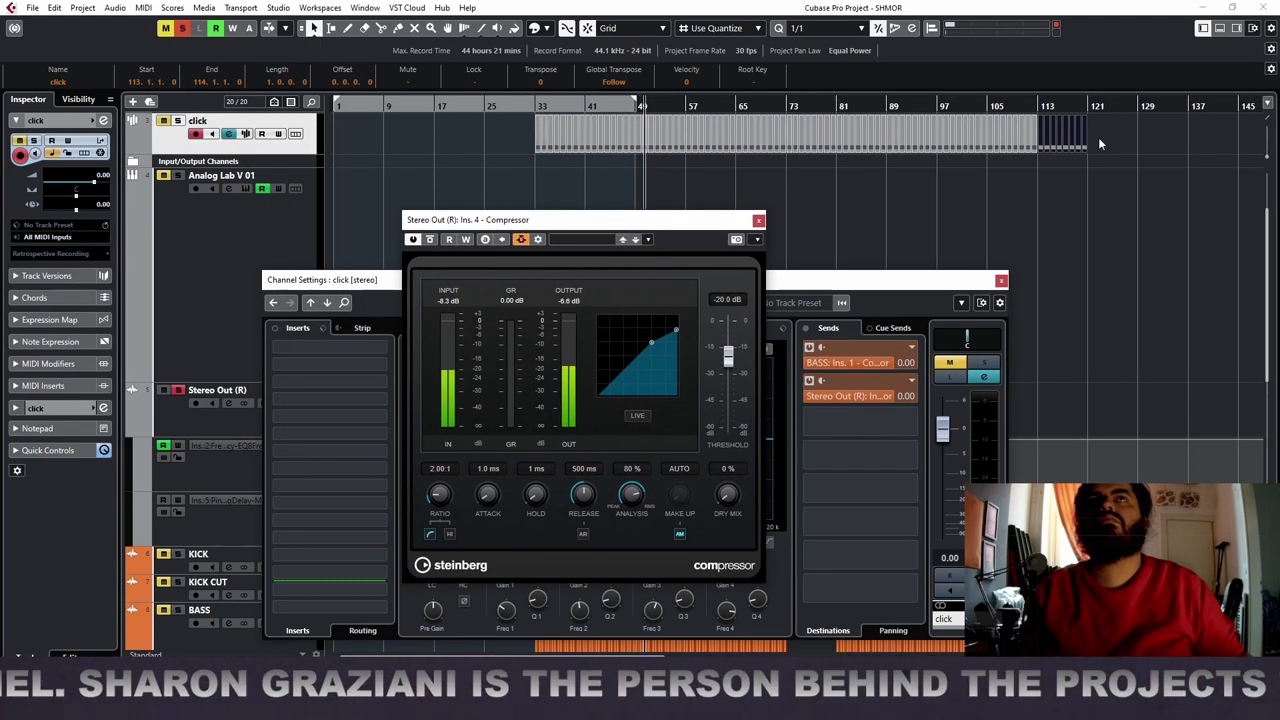
left_click_drag(1112, 142, 602, 154)
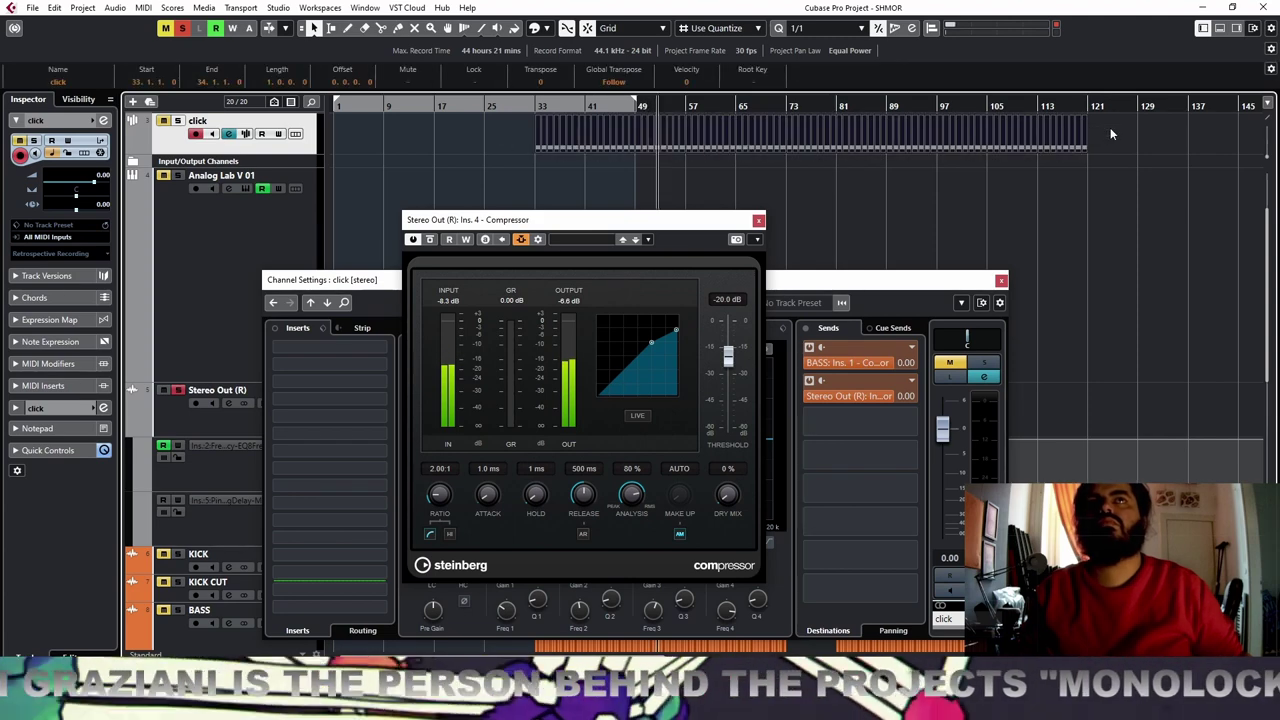
right_click(474, 150)
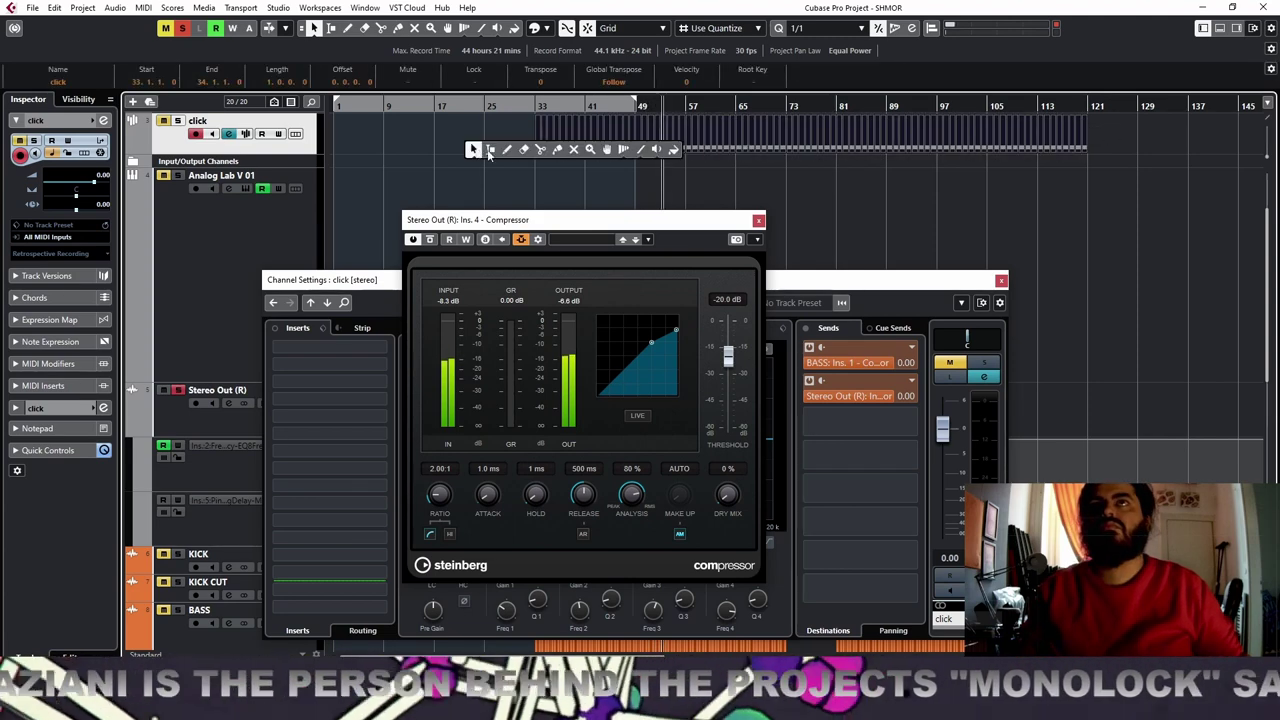
left_click(557, 150)
Split the glued click part into equal 8-bar parts and select the four parts from bar 33 to bar 65
right_click(561, 161)
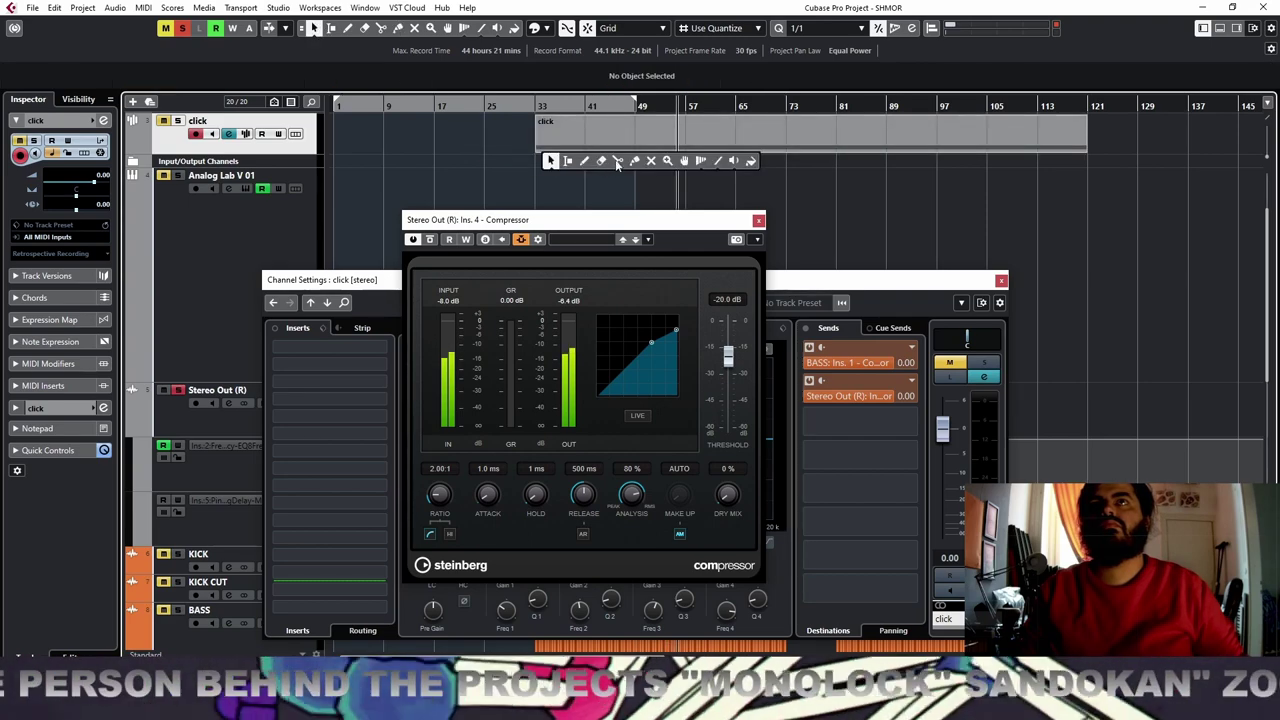
left_click(617, 161)
left_click(588, 145, "alt")
key("1")
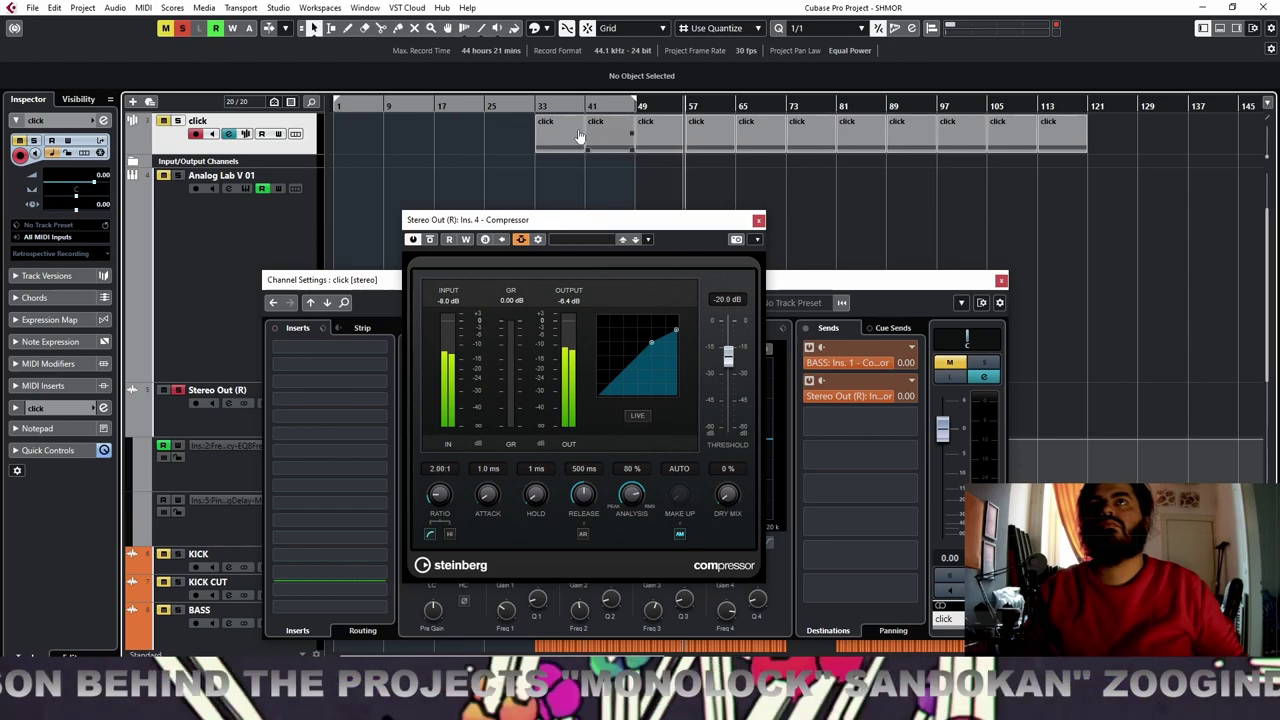
left_click_drag(714, 134, 714, 136)
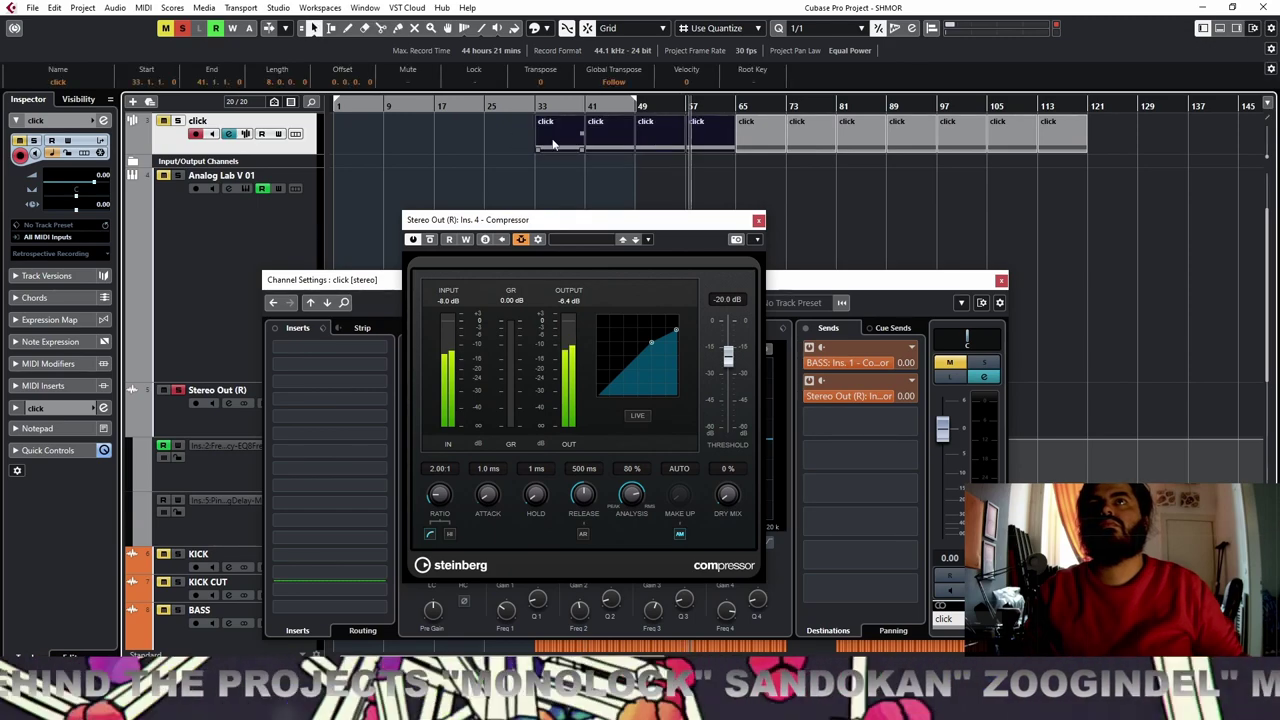
Copy the four selected click parts to bars 1–33 and unmute the click track
left_click_drag(553, 143, 350, 143)
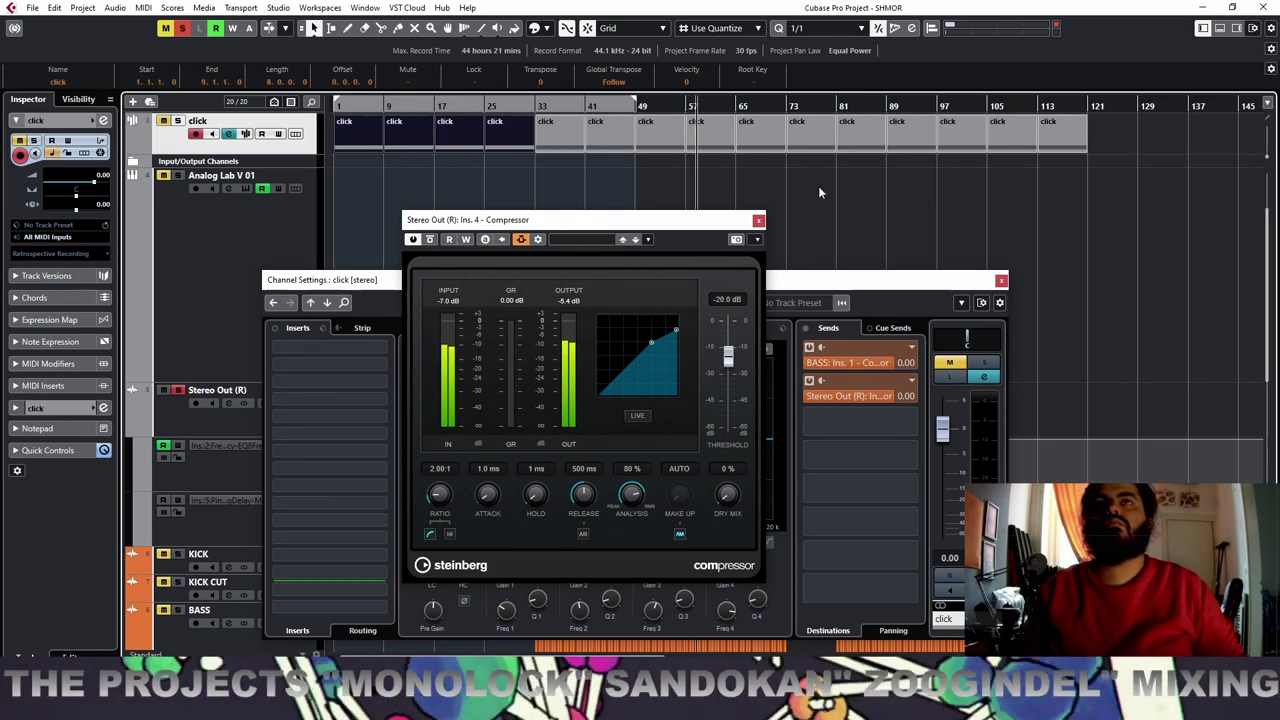
left_click(164, 121)
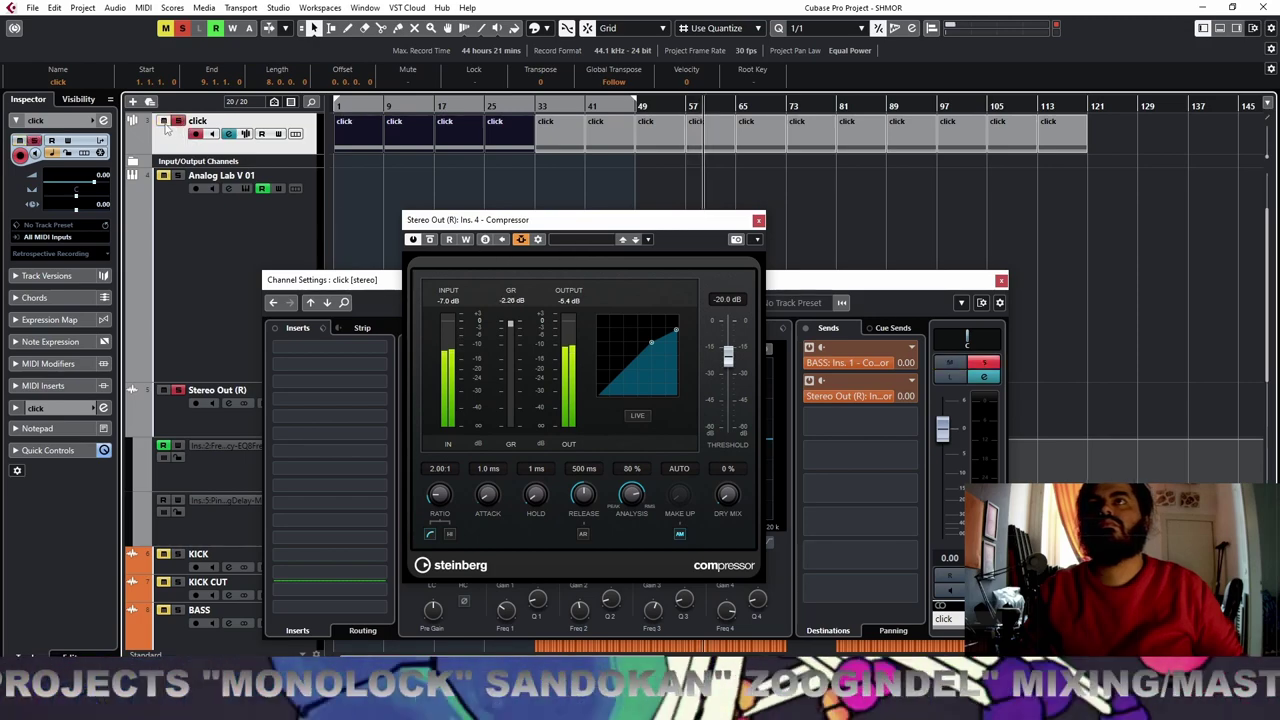
Lower the compressor's threshold to -30.4 dB, clear all soloed tracks and close the open plug-in and channel windows
left_click_drag(735, 371, 729, 383)
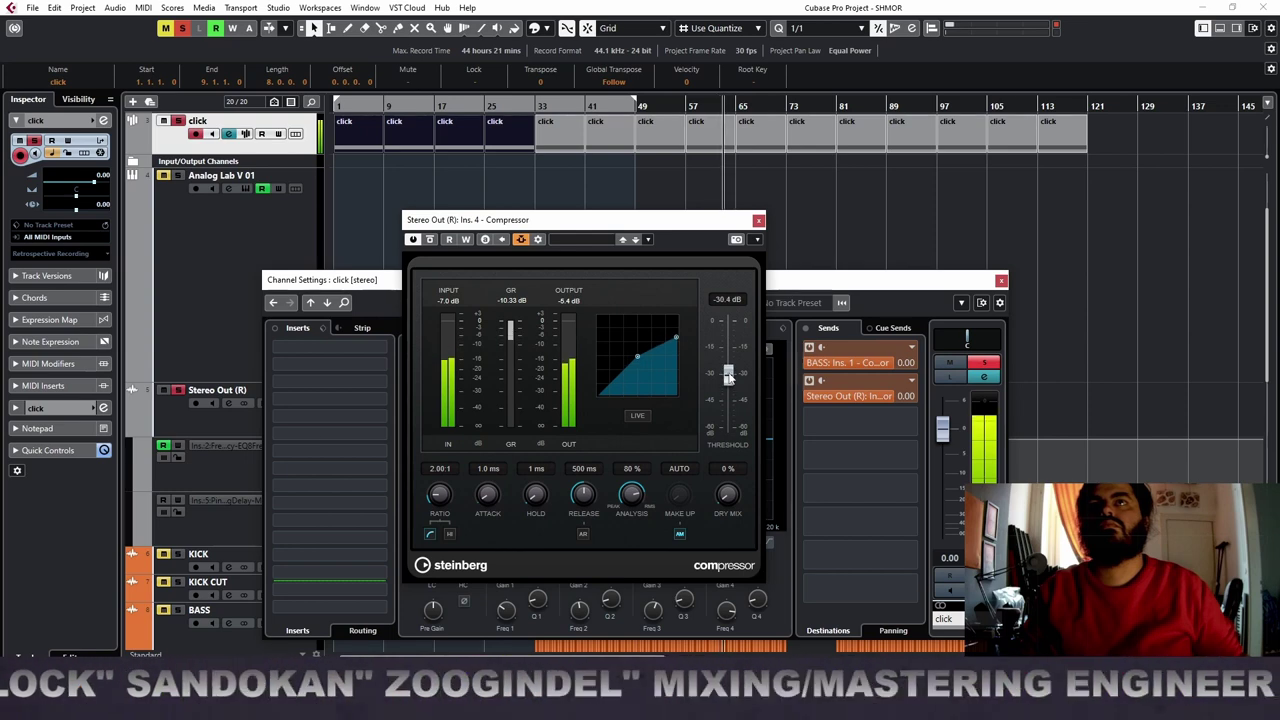
left_click(183, 30)
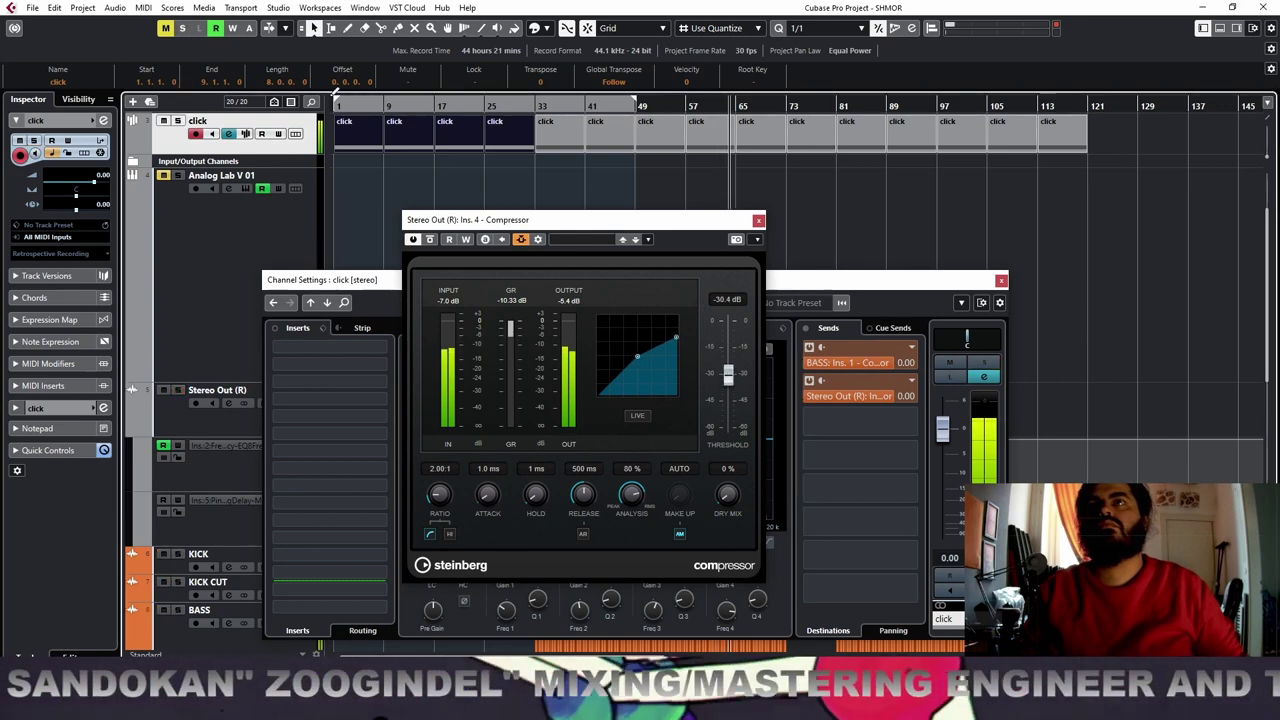
left_click(759, 221)
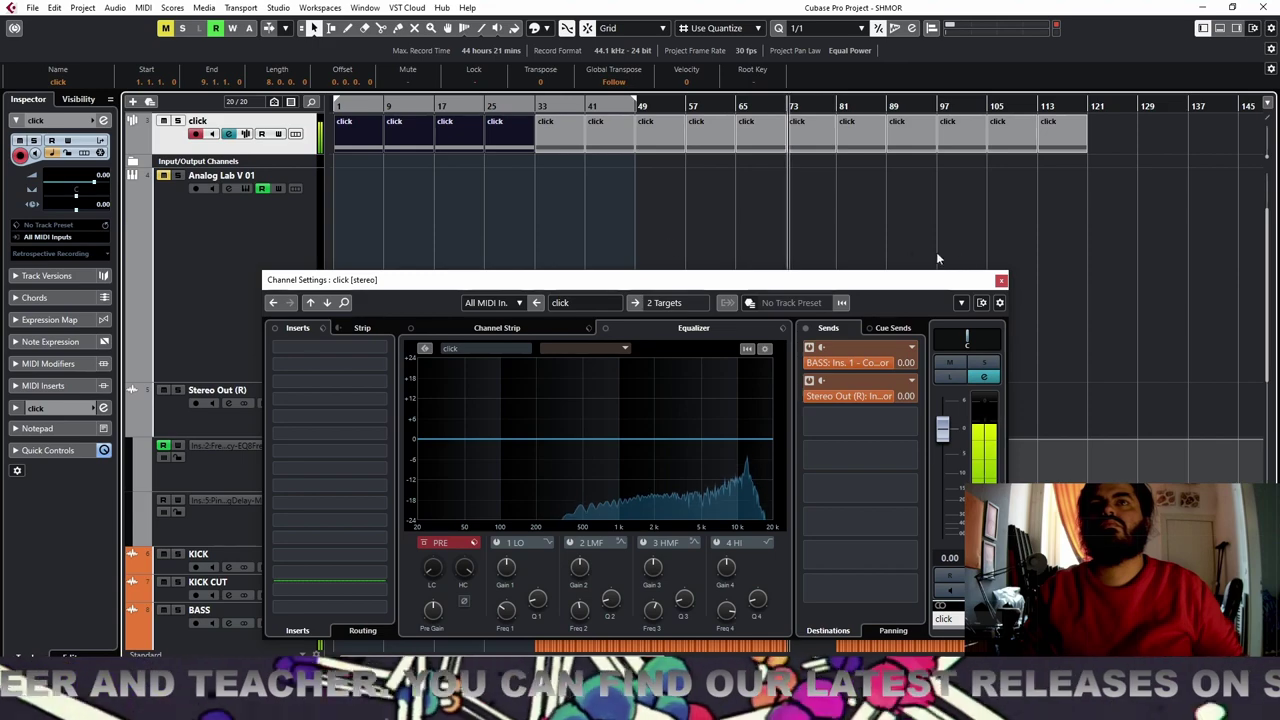
left_click(1001, 280)
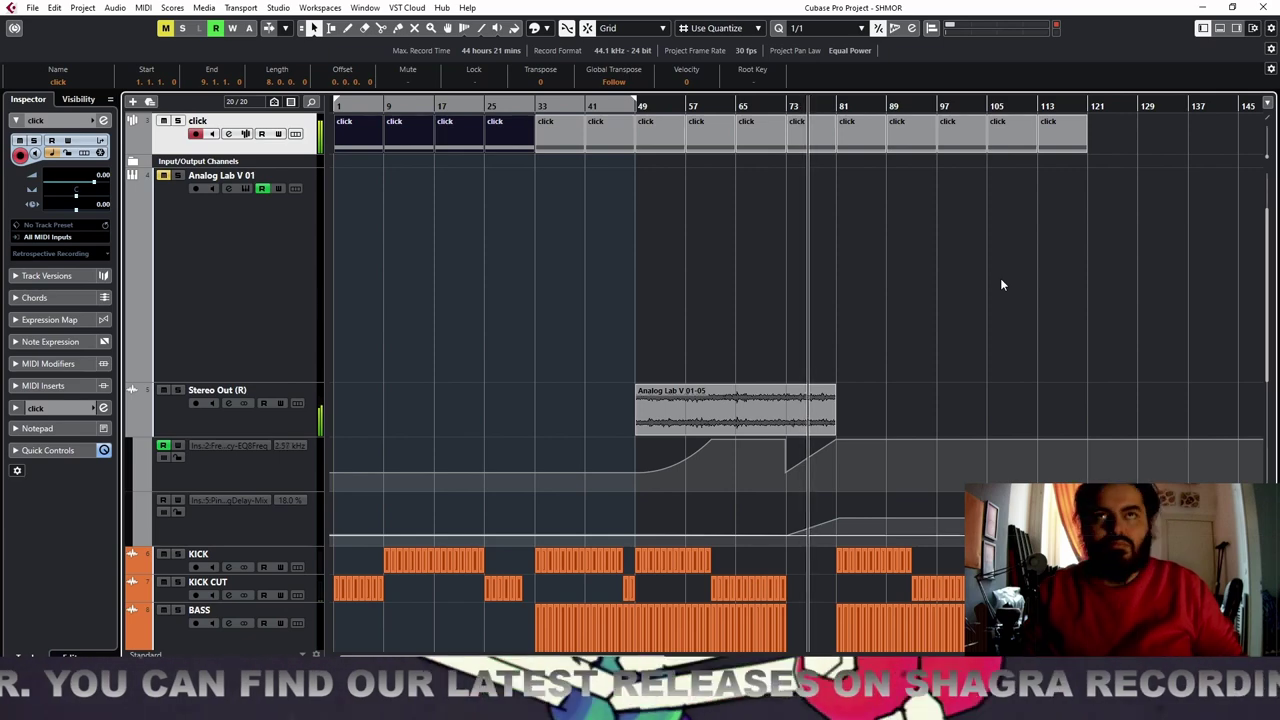
Add a fade-out across the last LEAD JUMP event, from bar 73 to bar 81
scroll(932, 320, "down", 10)
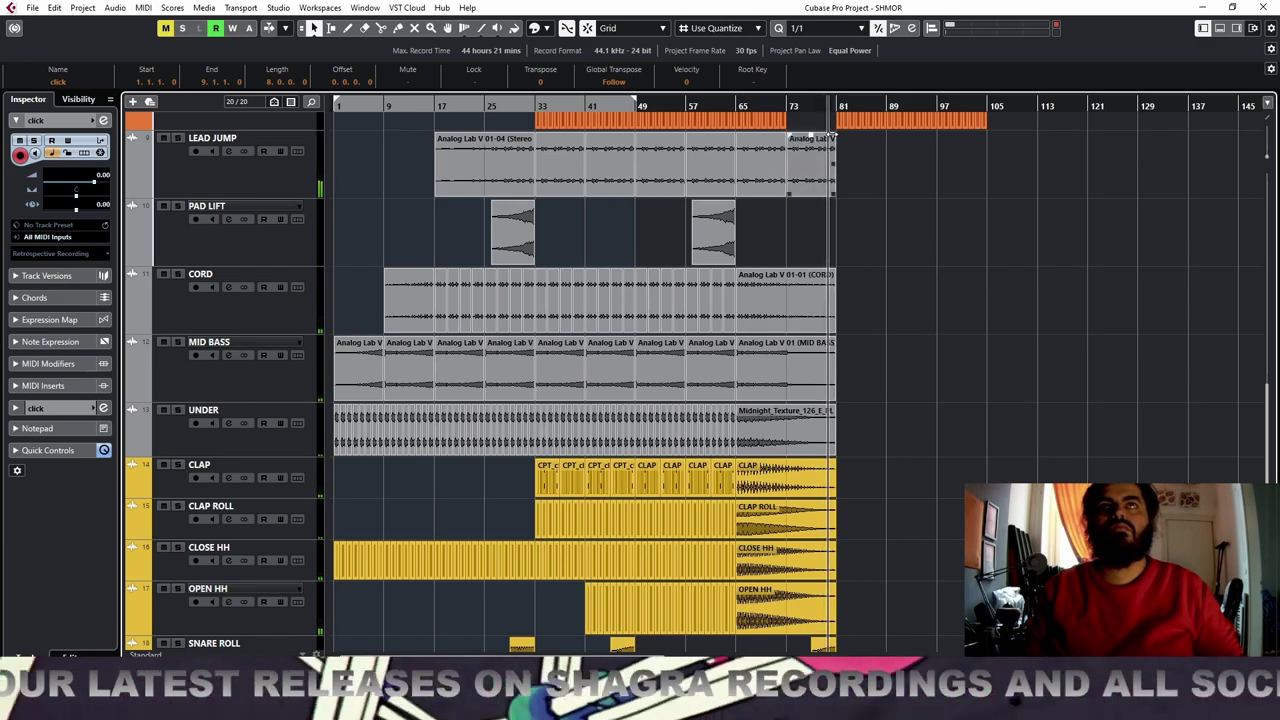
left_click_drag(832, 136, 788, 138)
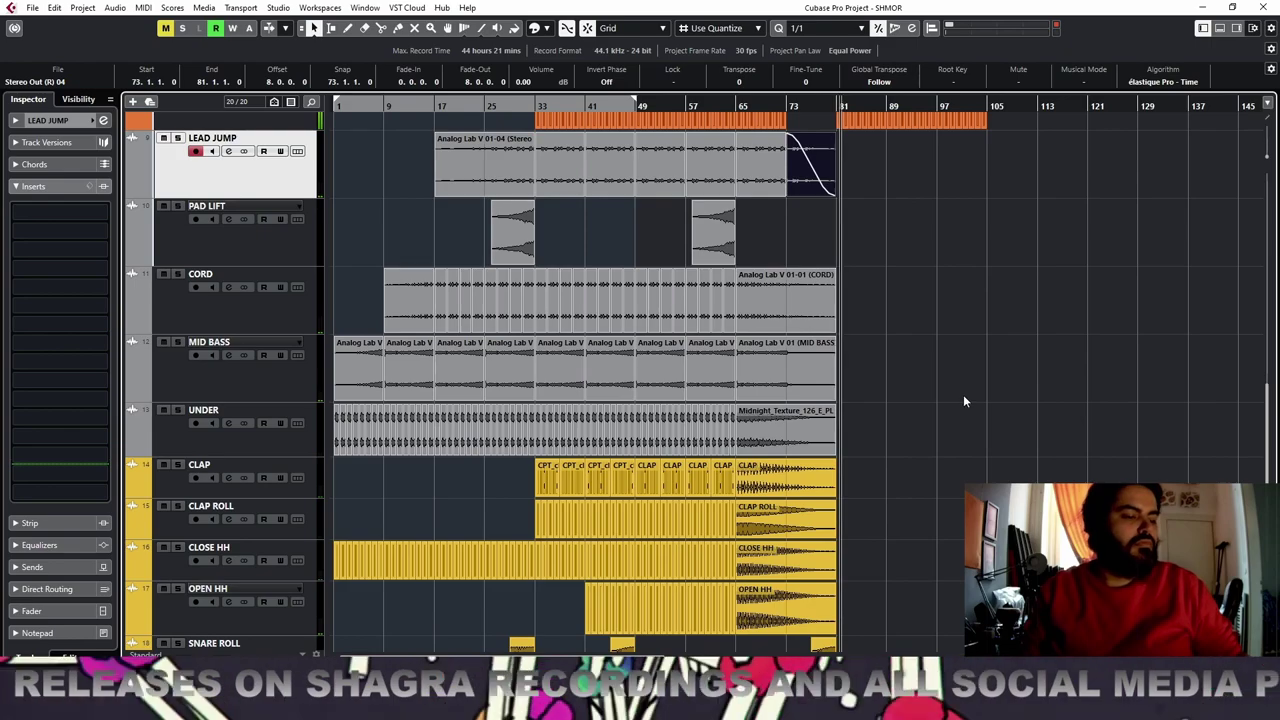
scroll(960, 392, "up", 5)
scroll(960, 392, "down", 5)
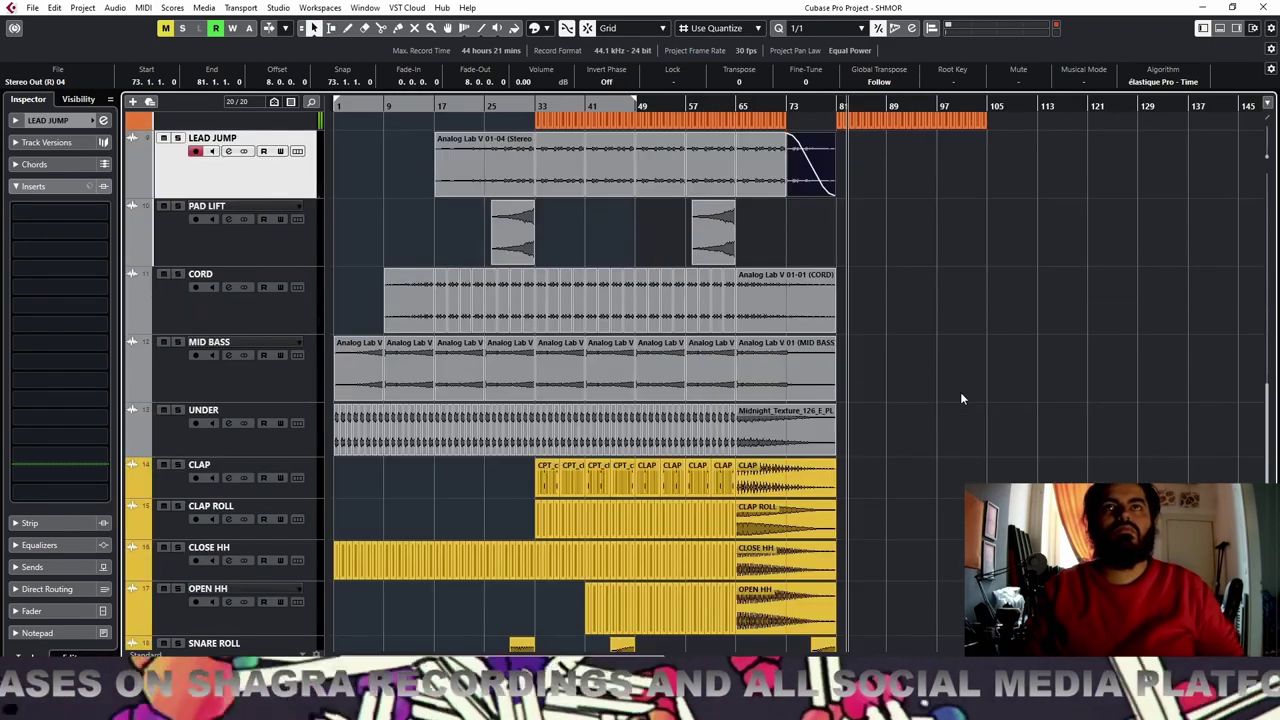
scroll(962, 398, "down", 1)
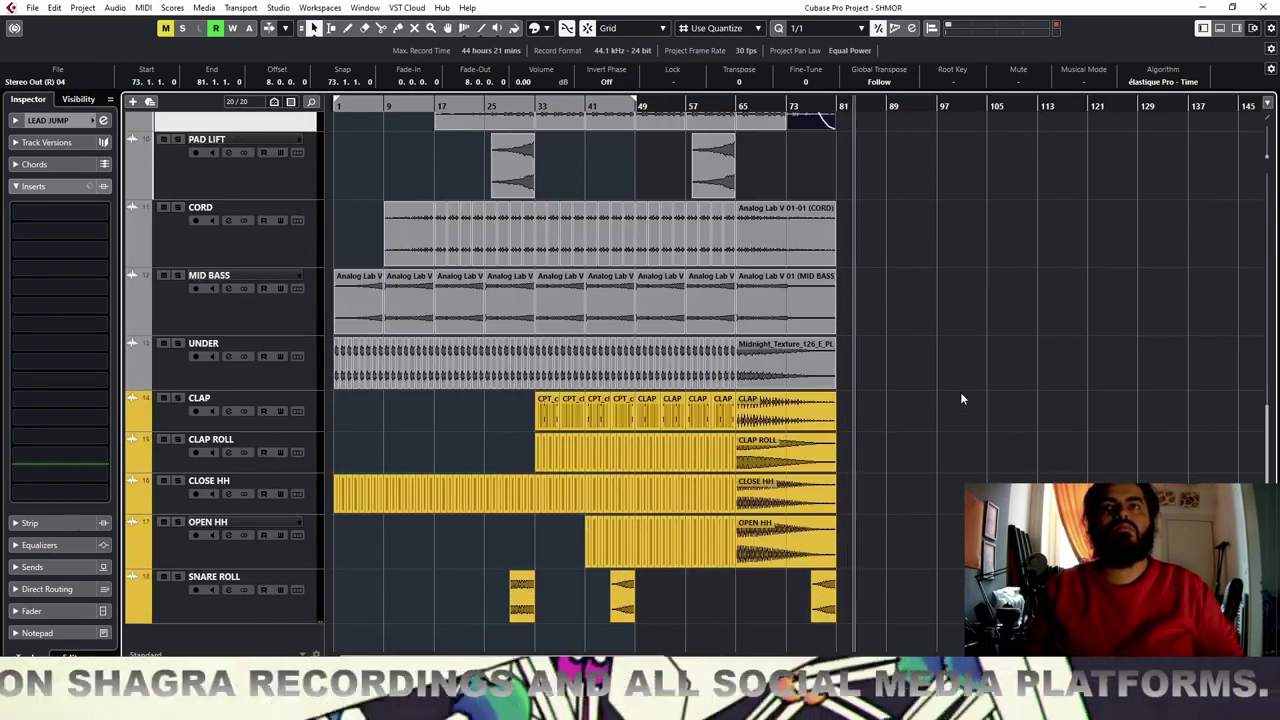
scroll(960, 392, "up", 5)
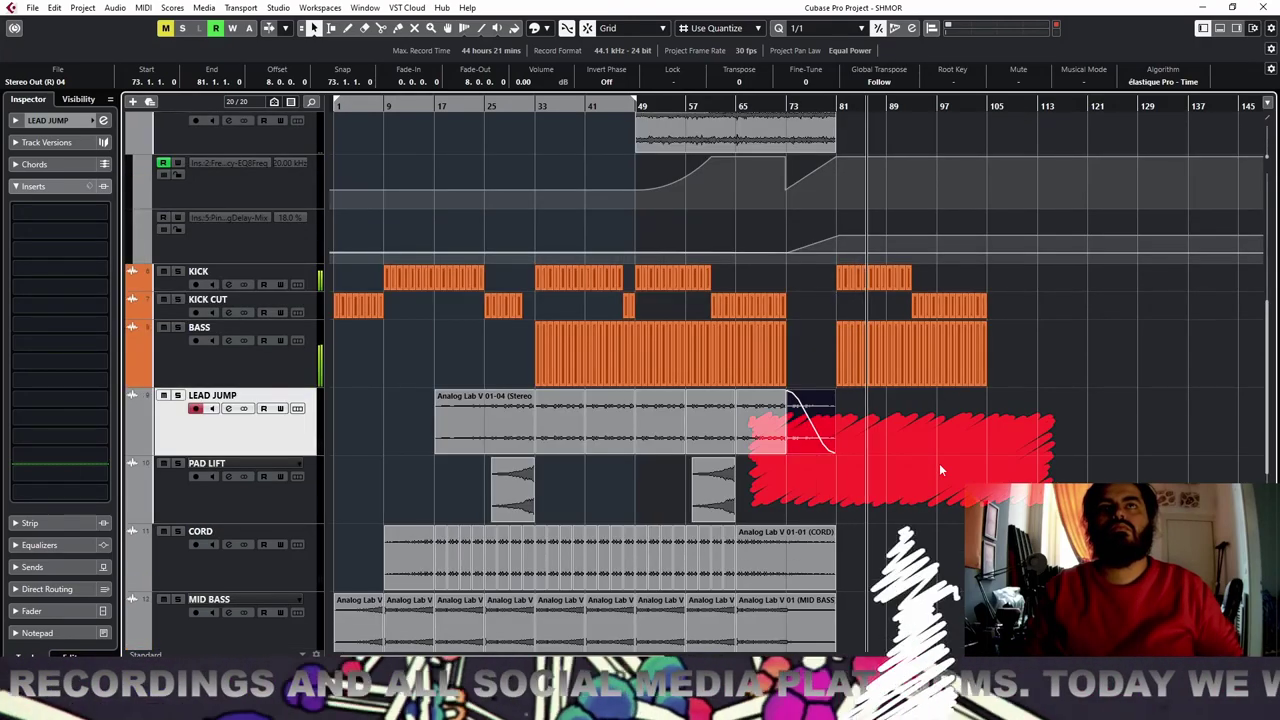
Copy the CLAP, CLAP ROLL, CLOSE HH and OPEN HH events from bars 57–65 to bar 81
left_click(412, 107)
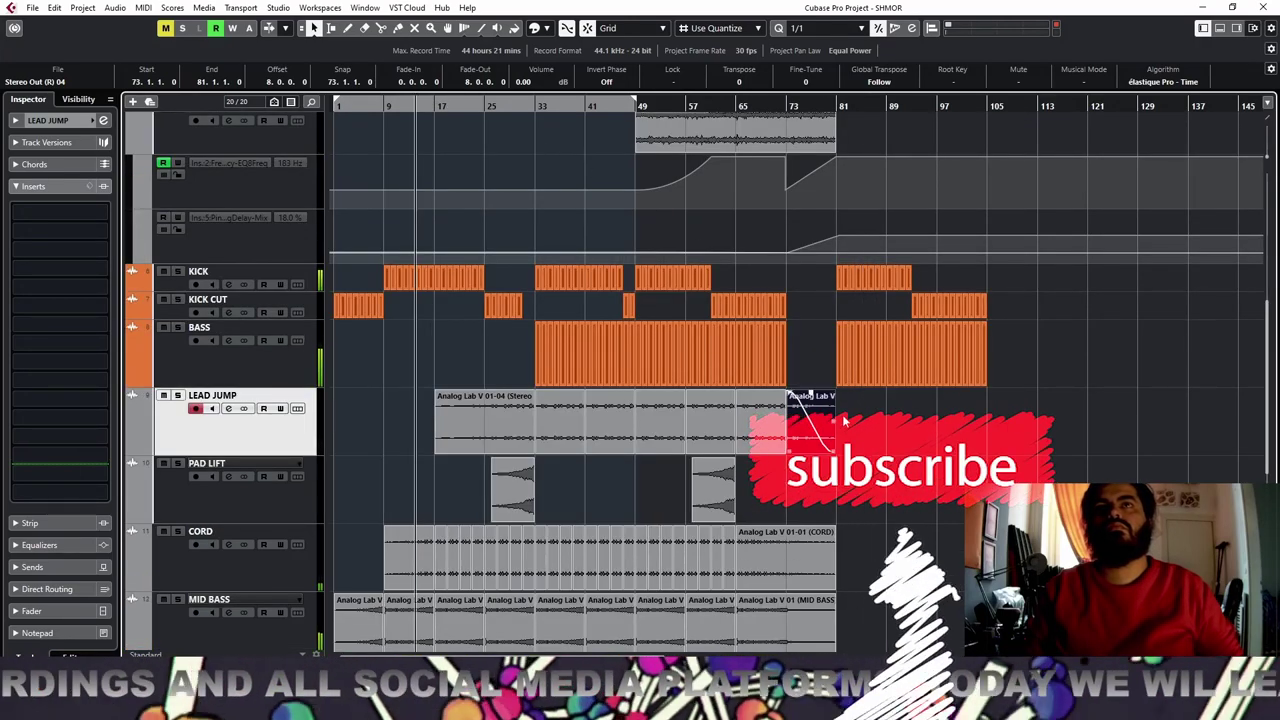
scroll(845, 422, "down", 5)
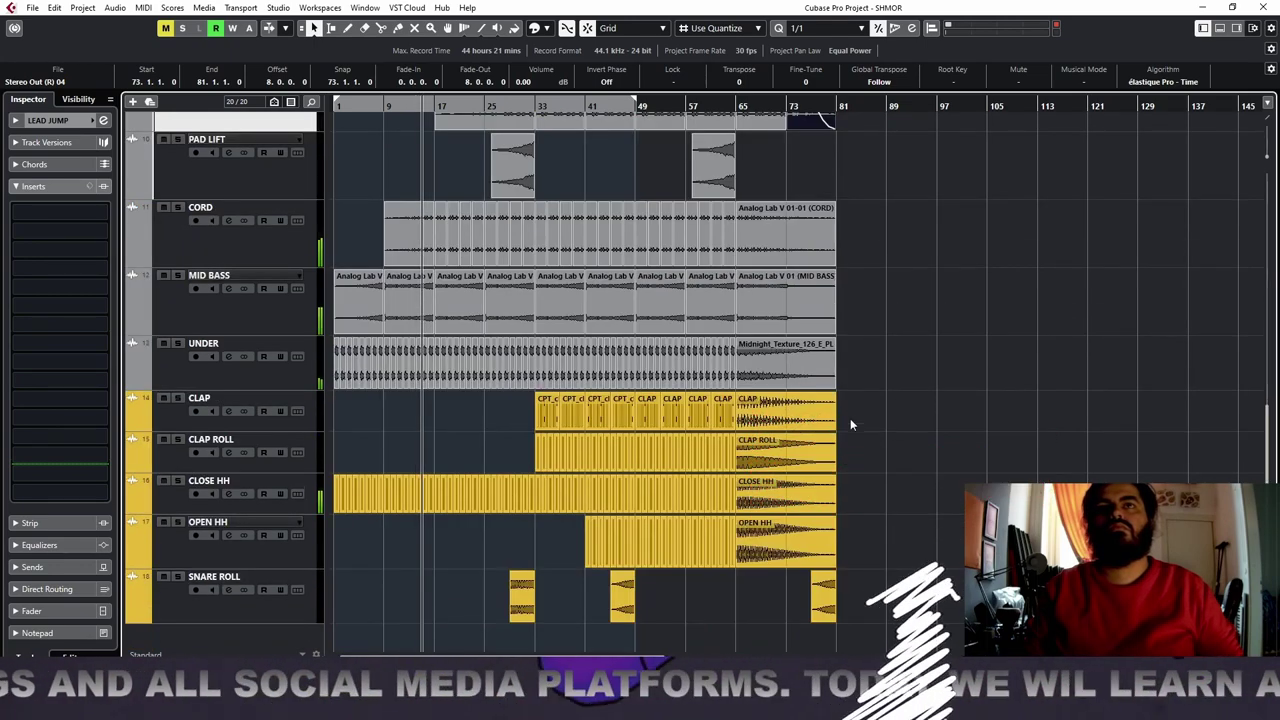
left_click(823, 107)
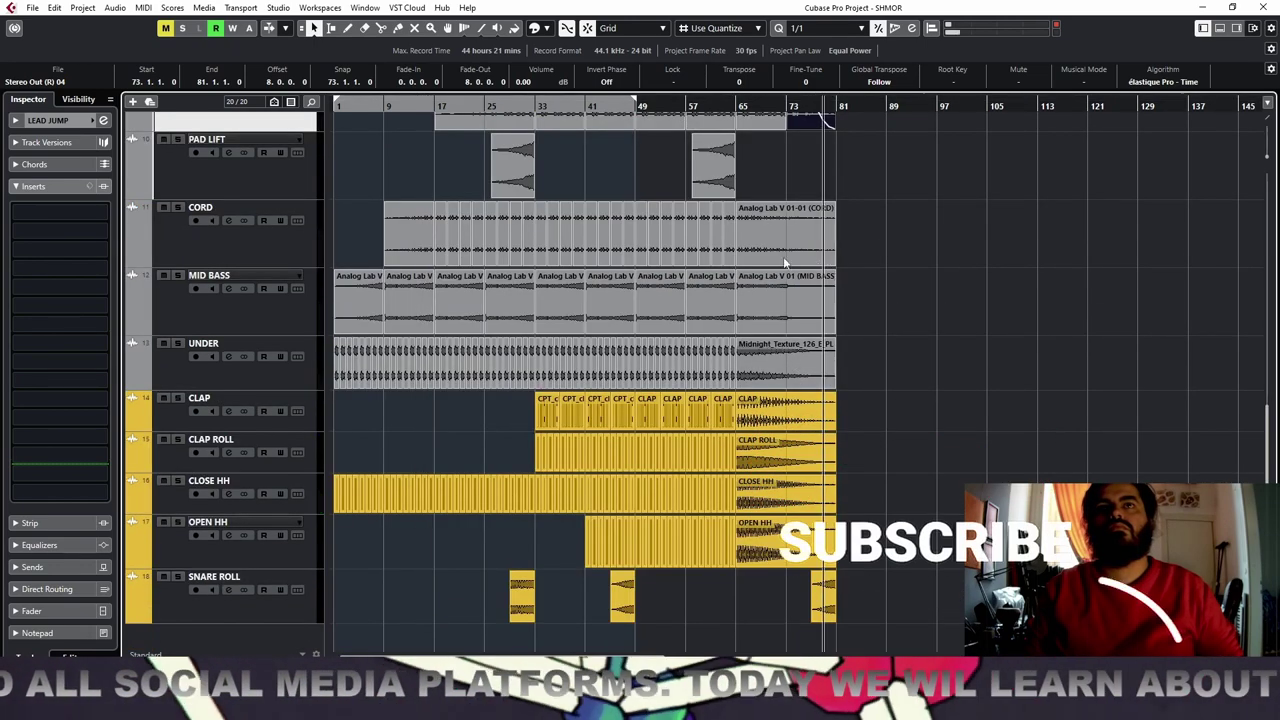
key("space")
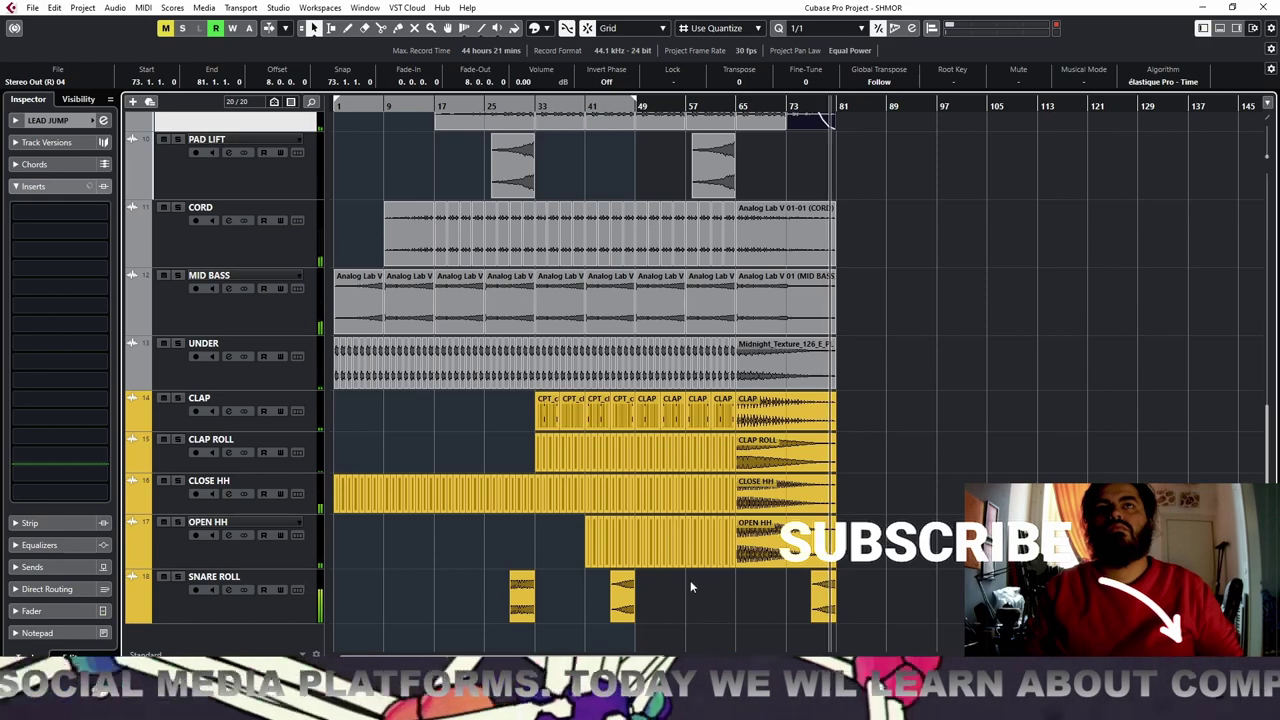
key("h")
key("h")
key("h")
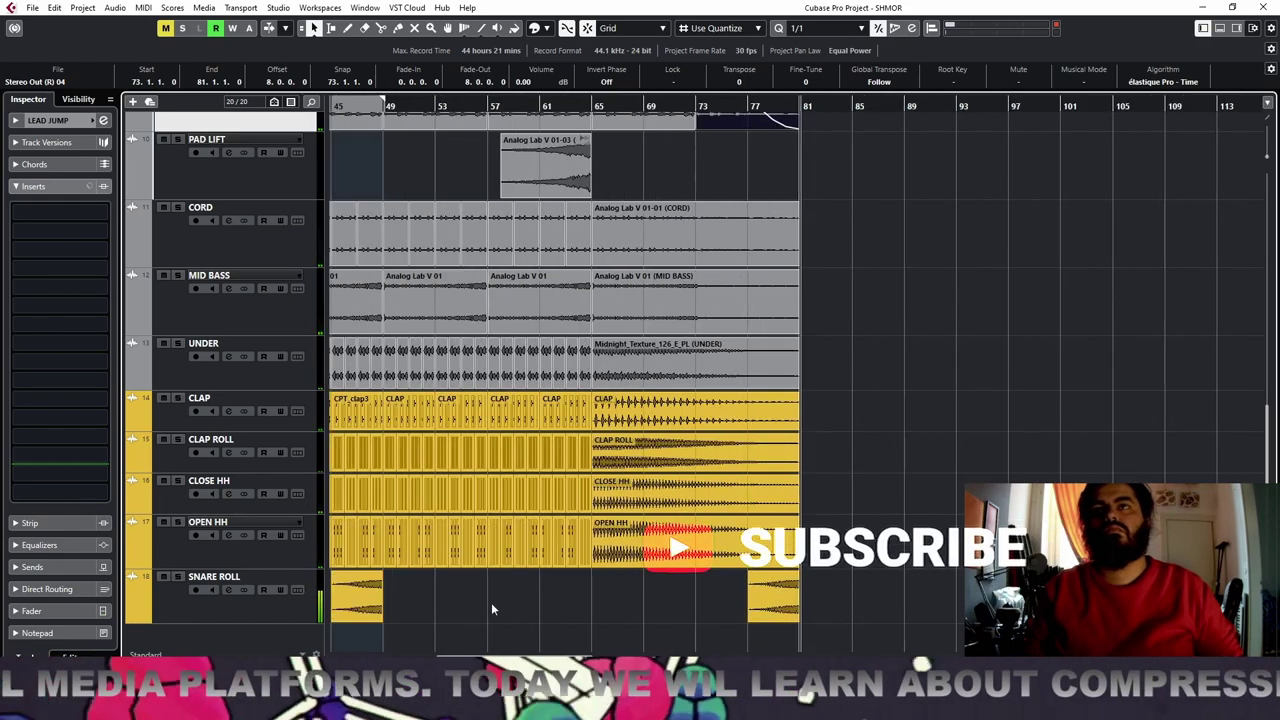
key("space")
left_click_drag(492, 587, 590, 416)
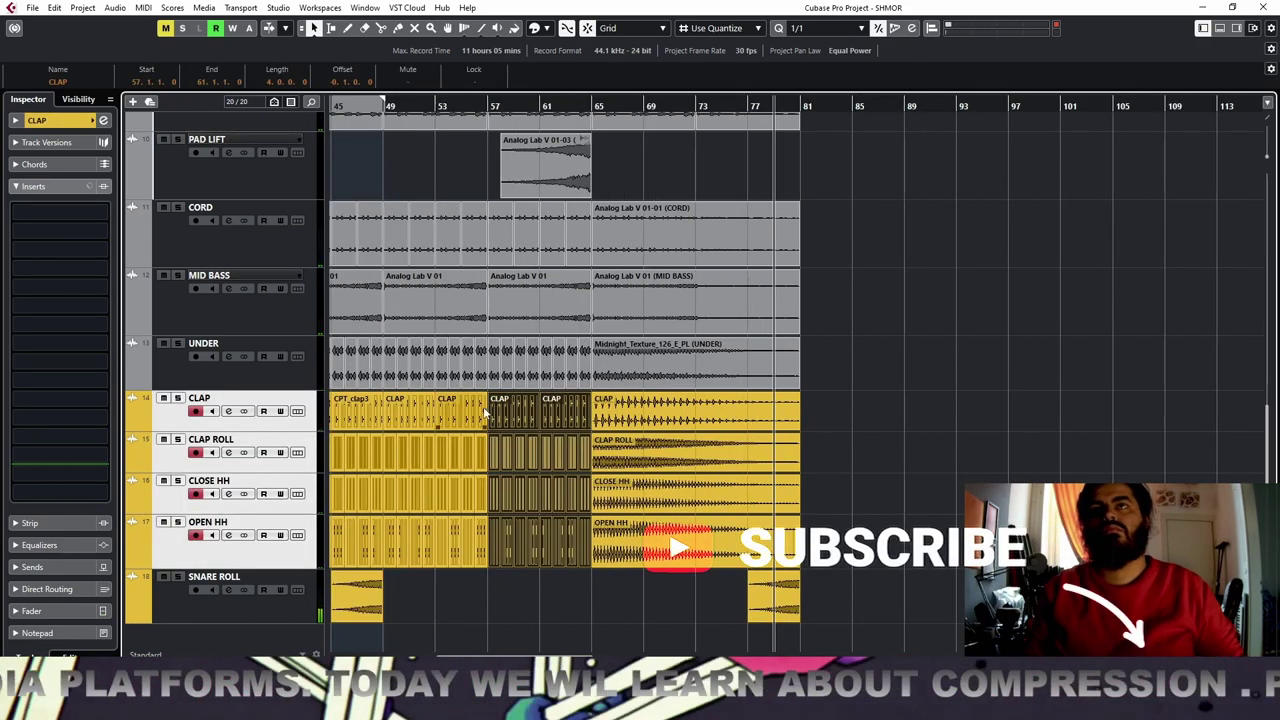
left_click_drag(486, 412, 811, 427)
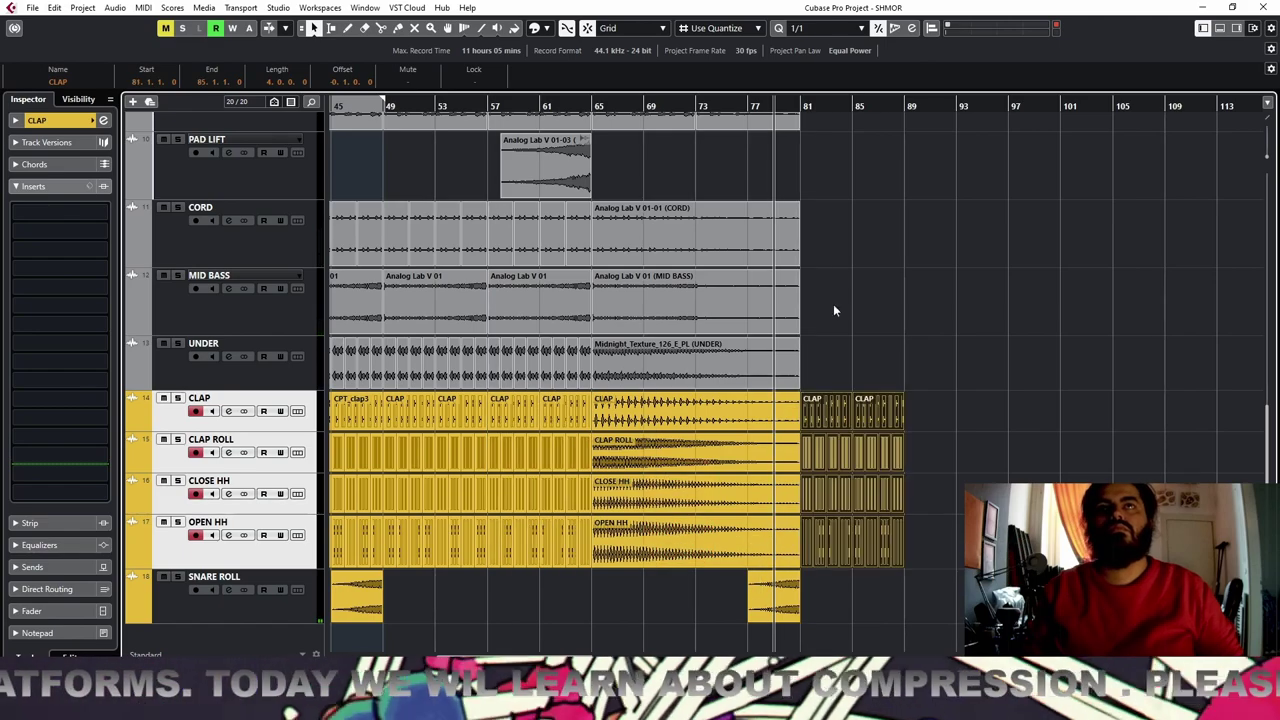
Duplicate the copied percussion block up to bar 113 and delete the OPEN HH copies from bar 81 onward
key("ctrl+d")
key("g")
key("g")
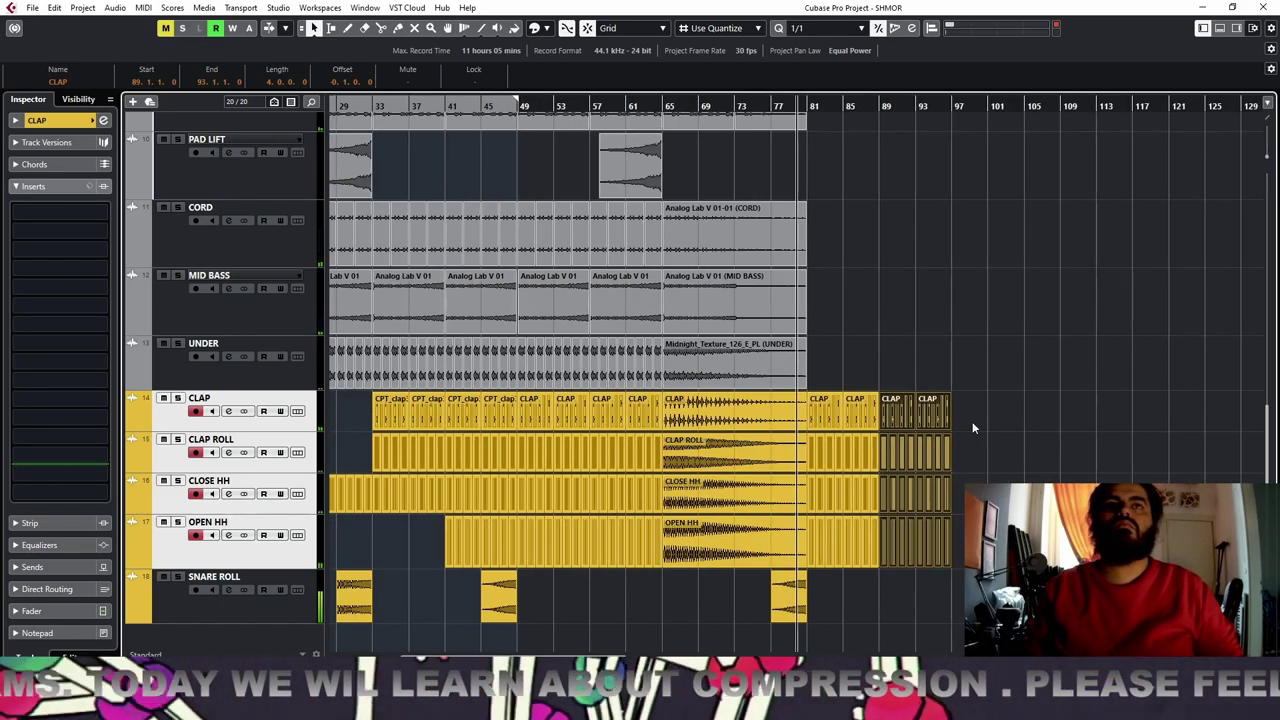
key("g")
key("ctrl+d")
key("ctrl+d")
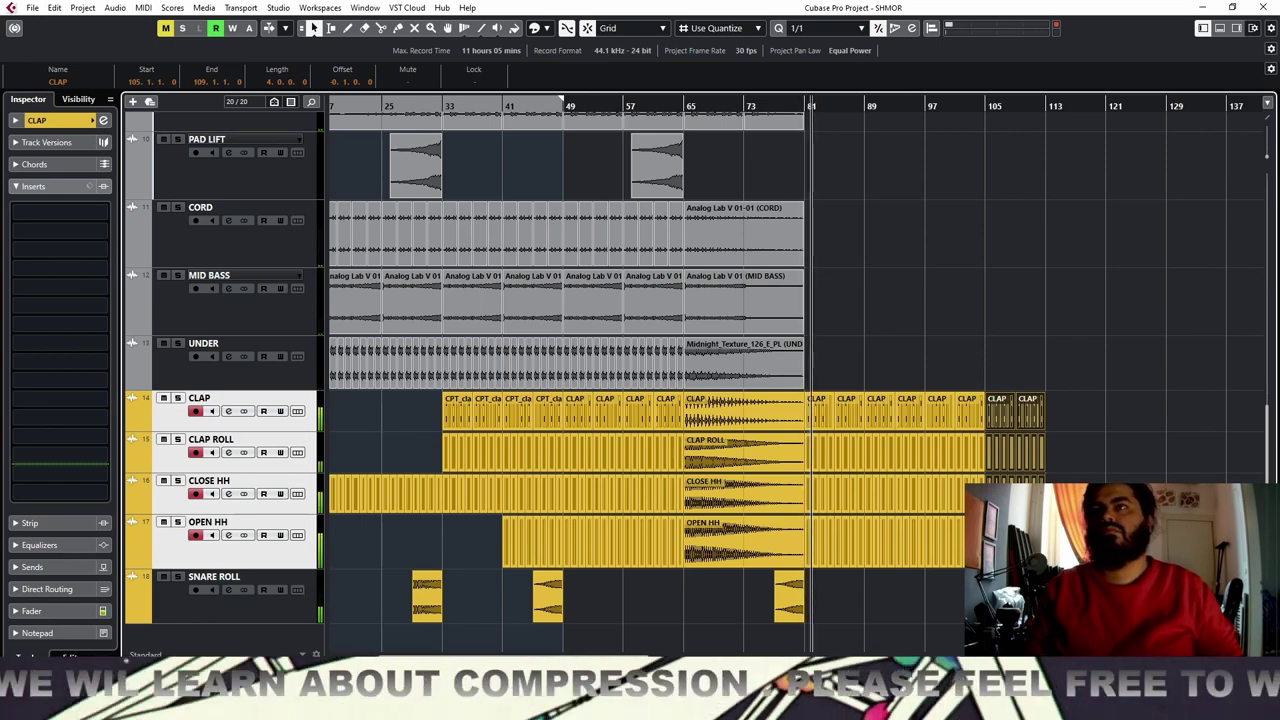
left_click(806, 544)
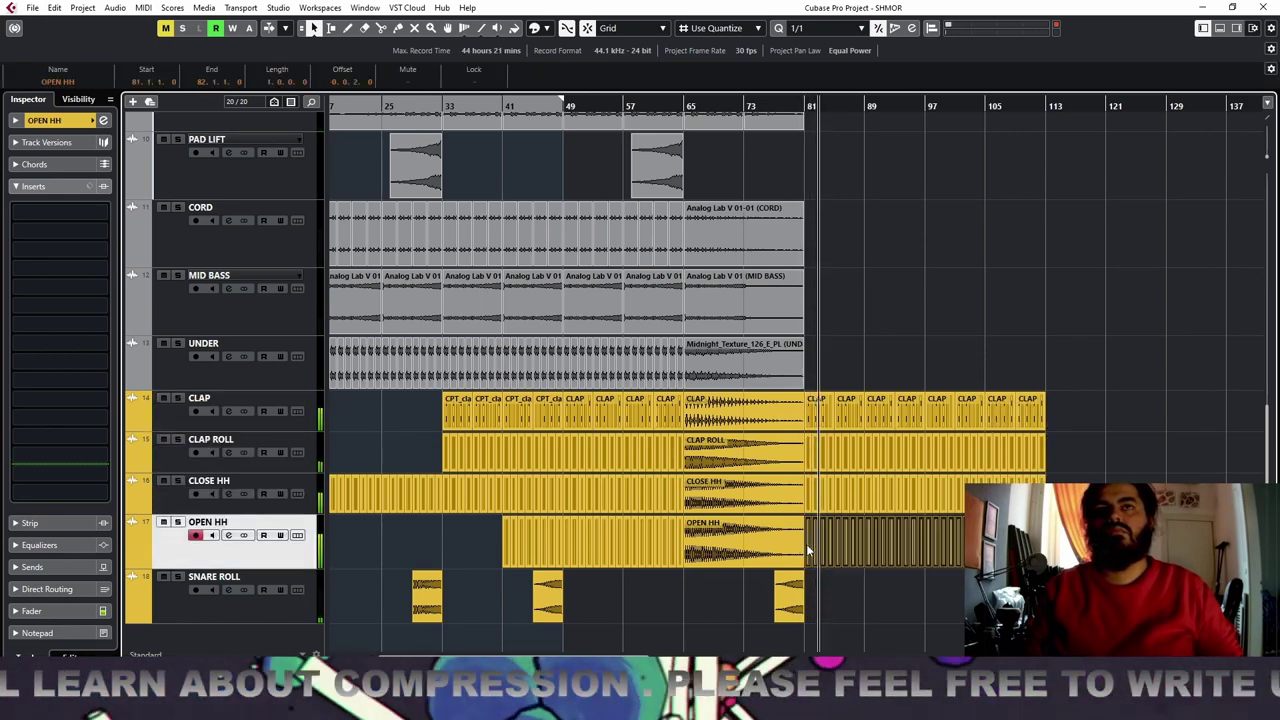
key("Delete")
Bypass the StepDesigner MIDI insert on the Analog Lab V 01 track and unmute the track
scroll(1014, 216, "up", 5)
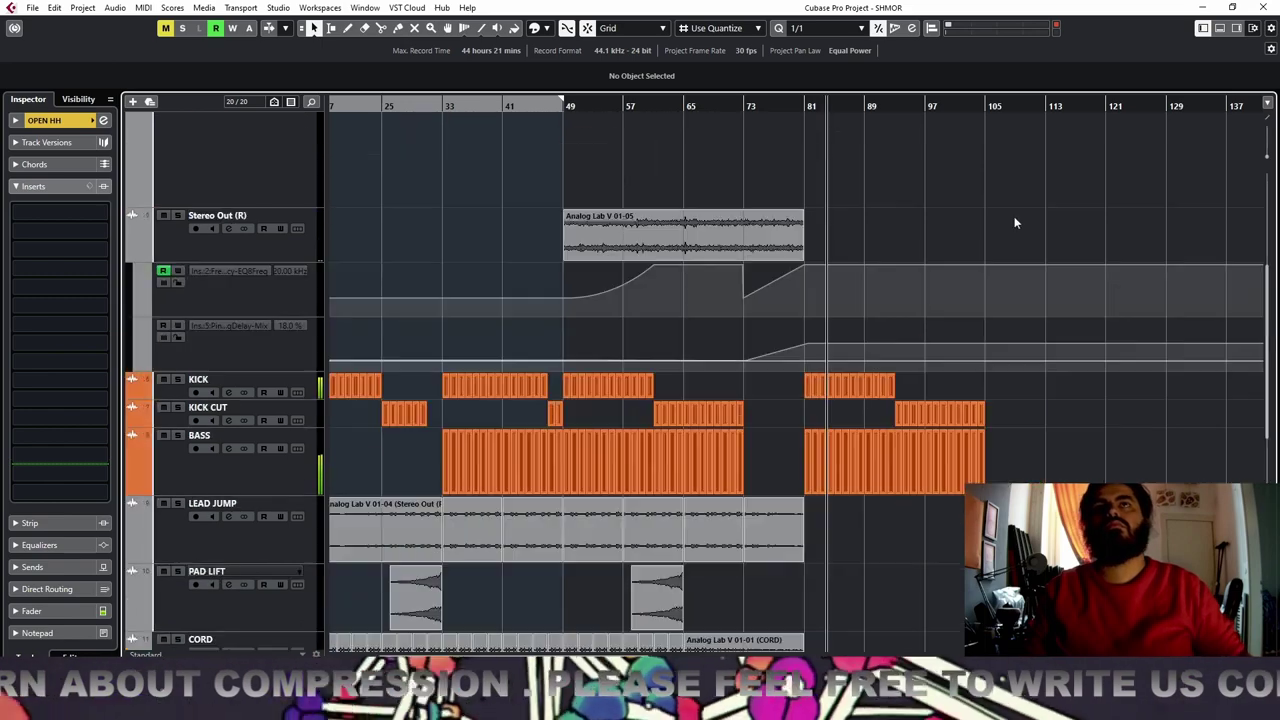
scroll(1014, 216, "up", 5)
scroll(826, 194, "down", 6)
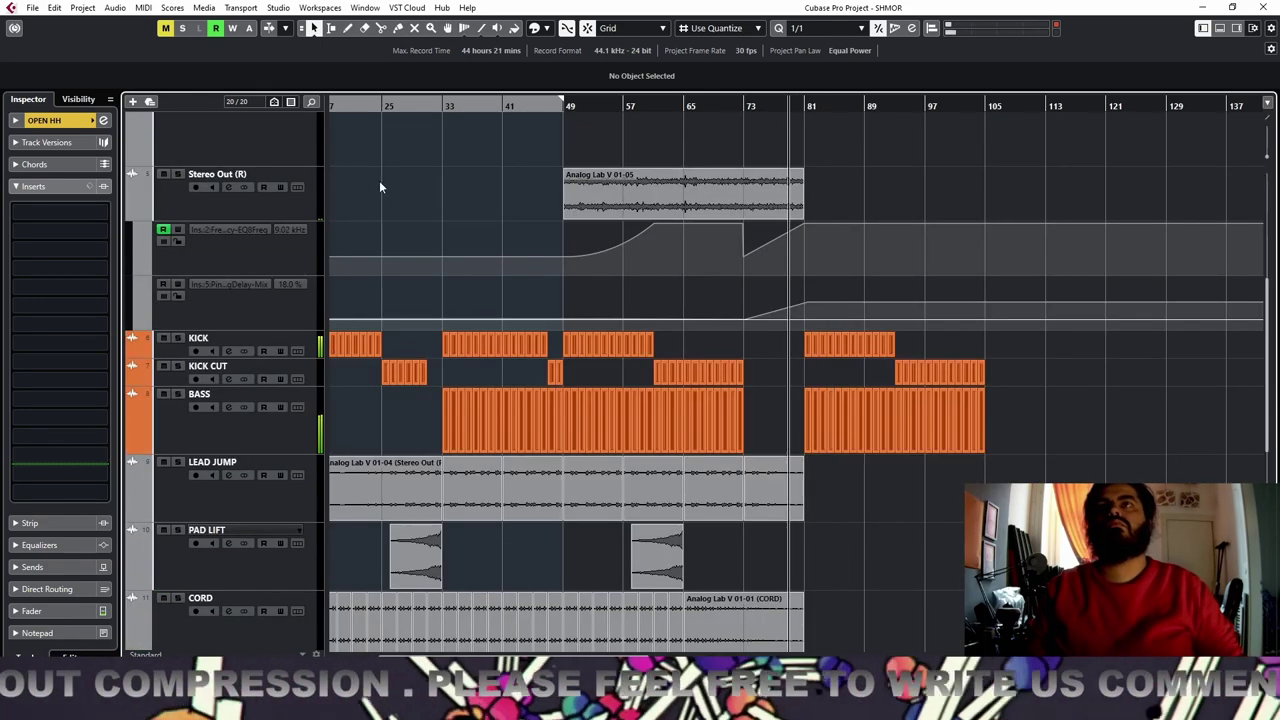
scroll(380, 187, "up", 5)
left_click(233, 381)
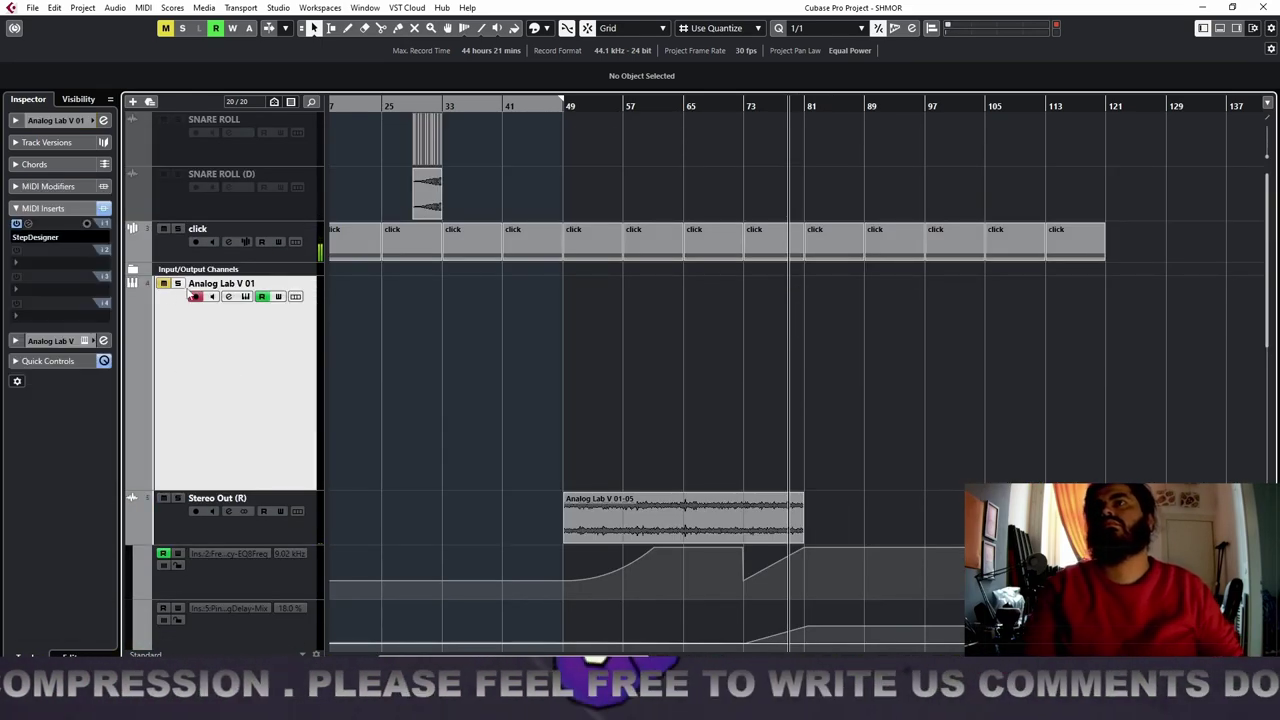
left_click(17, 225)
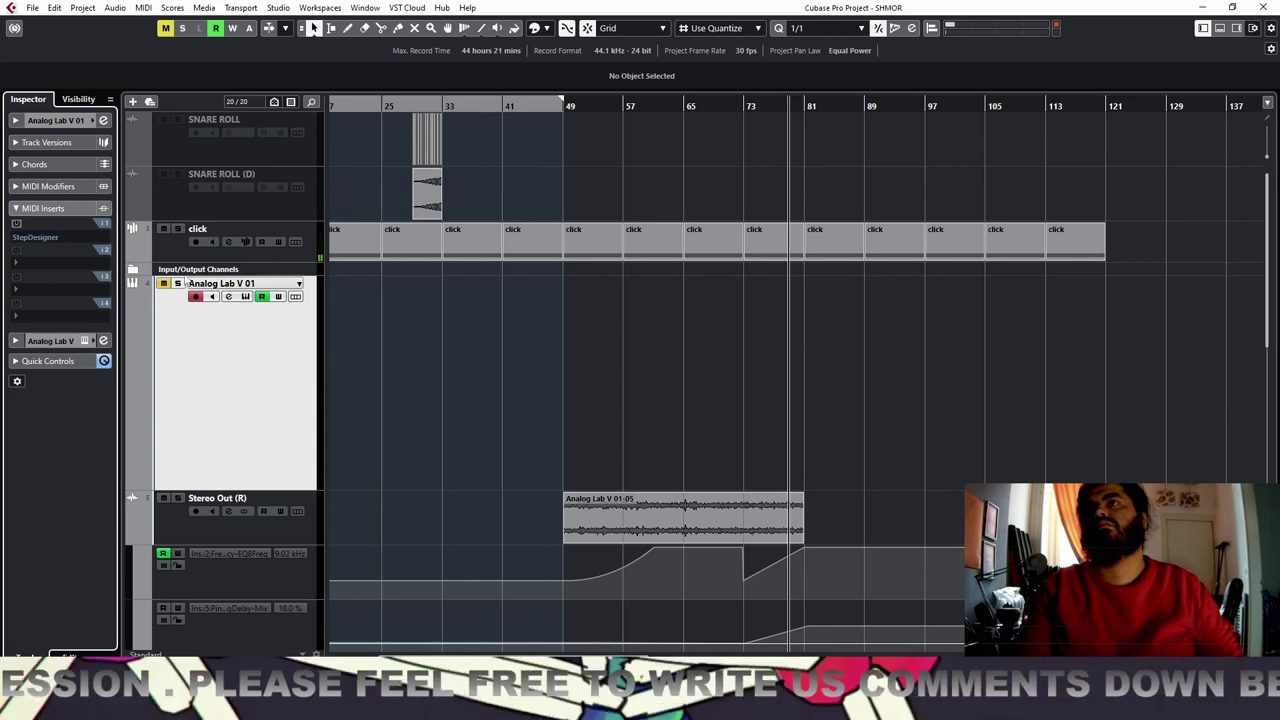
left_click(164, 284)
Open the Analog Lab V instrument and audition its lead presets from Bigger Stack through Boo Baa Bass
left_click(63, 121)
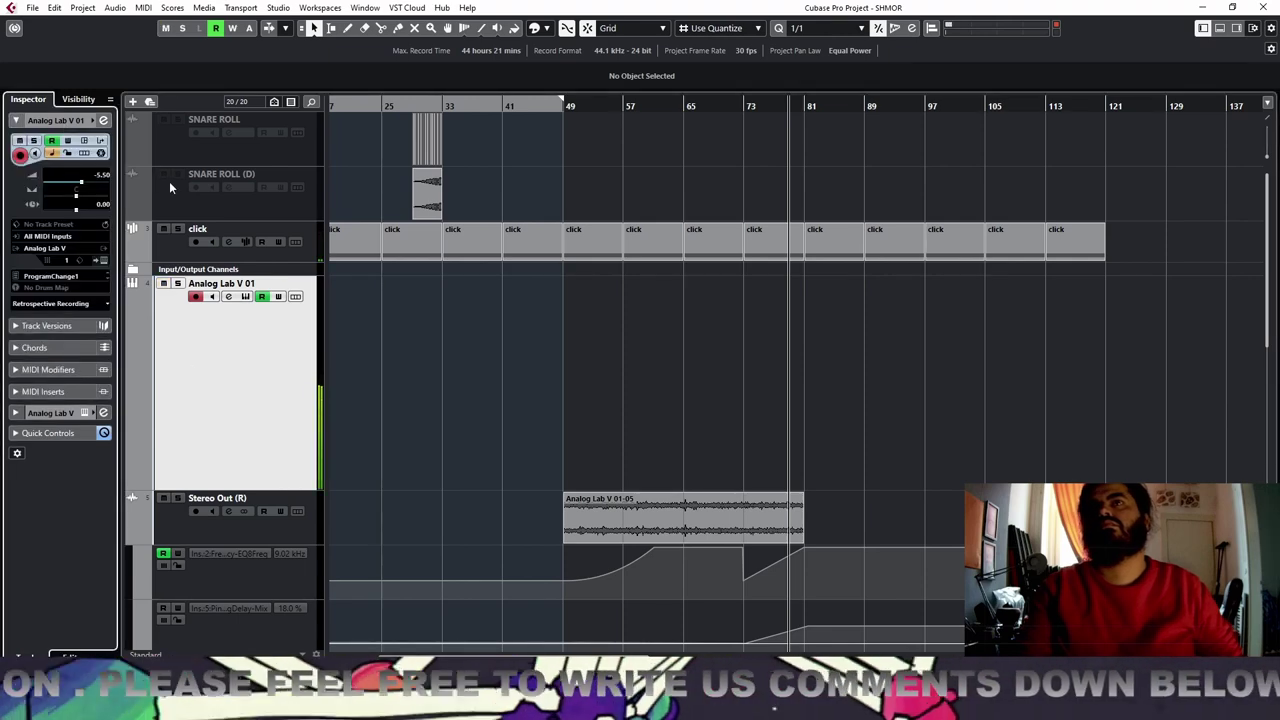
left_click(105, 260)
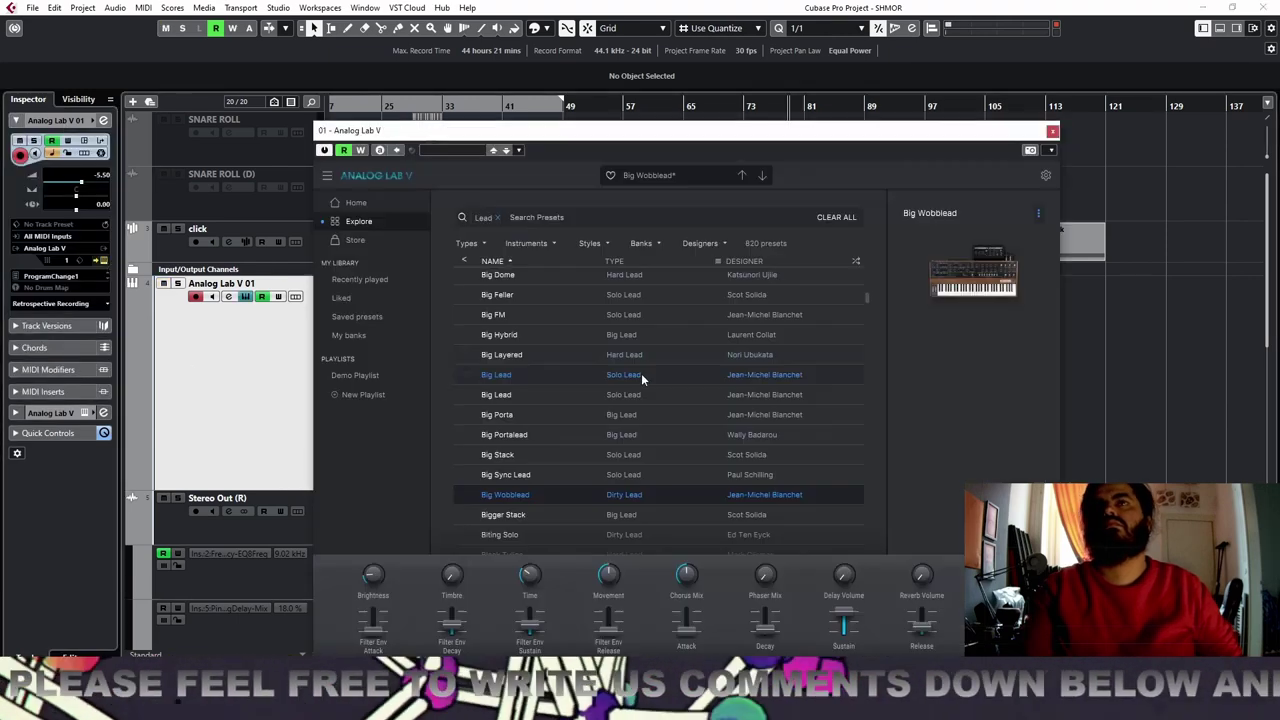
left_click(530, 516)
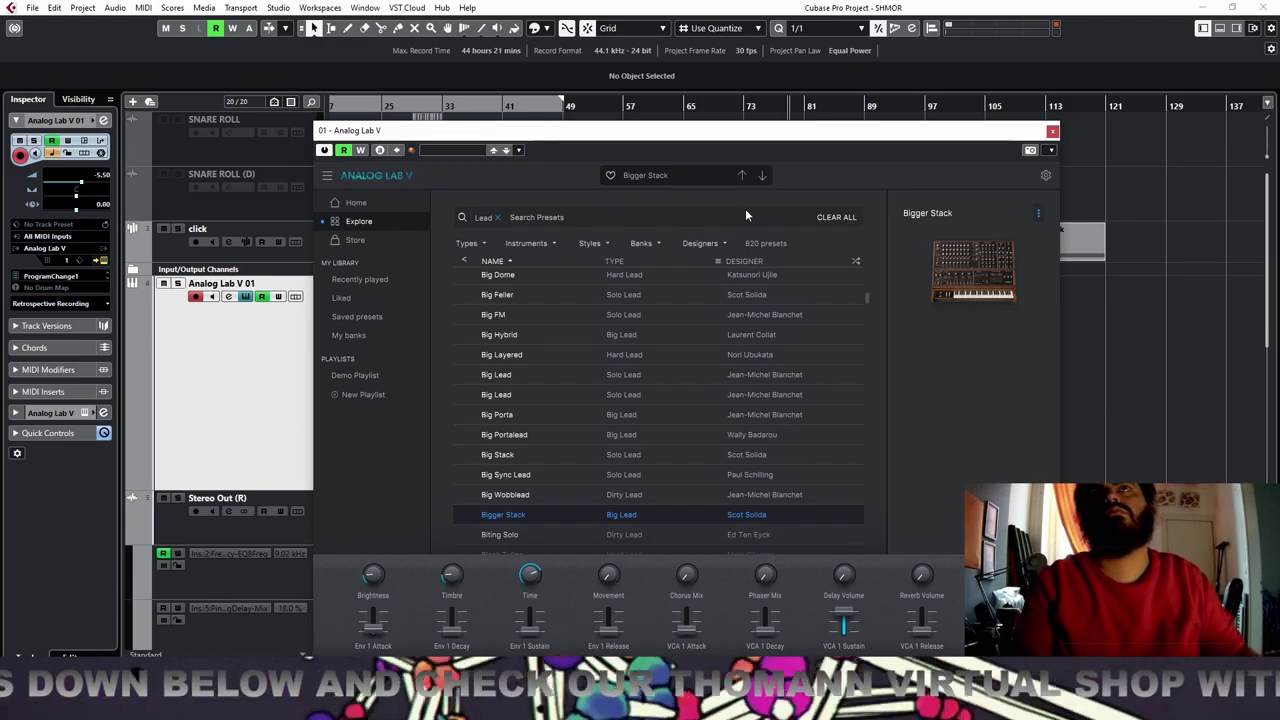
left_click(762, 176)
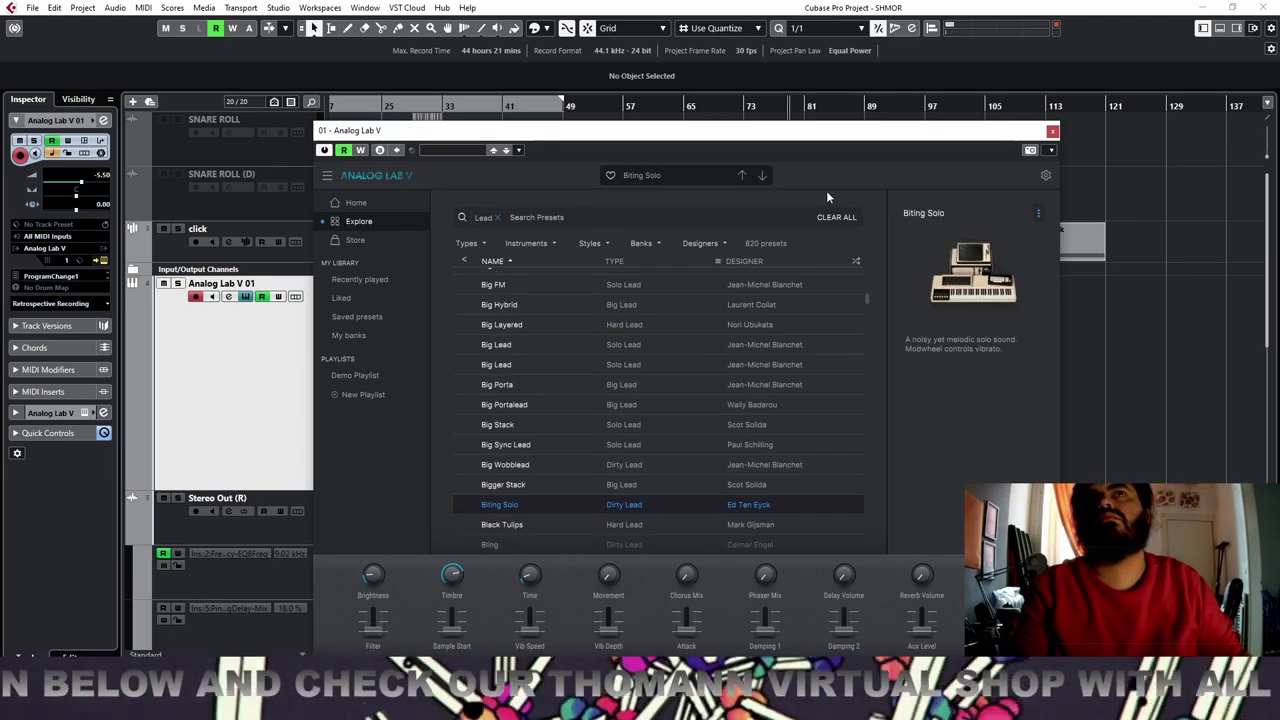
left_click(763, 176)
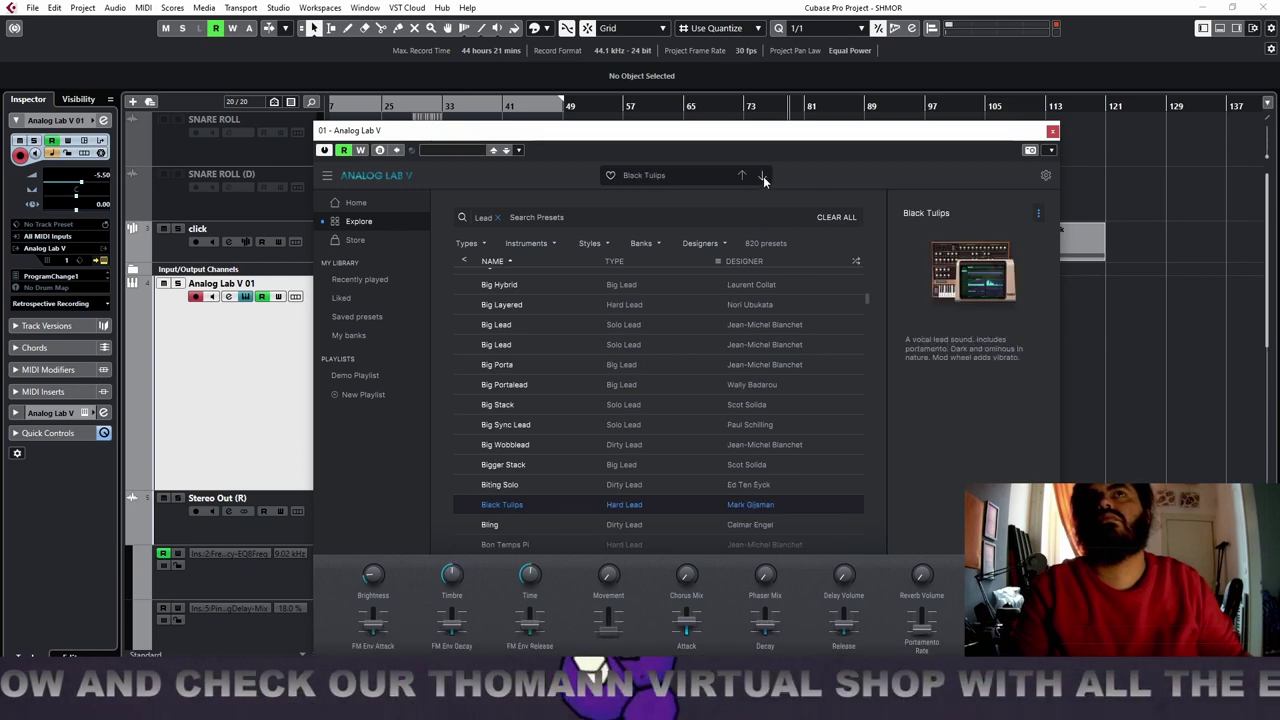
left_click(763, 177)
left_click(763, 177)
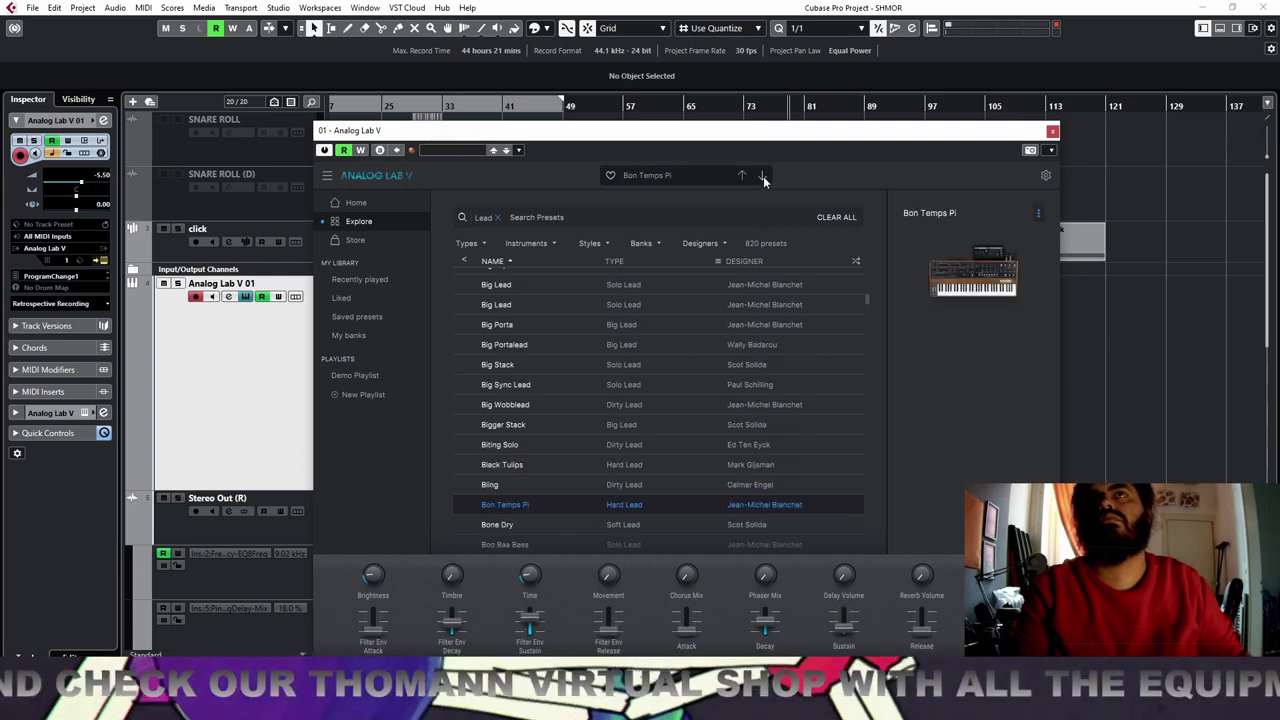
left_click(763, 177)
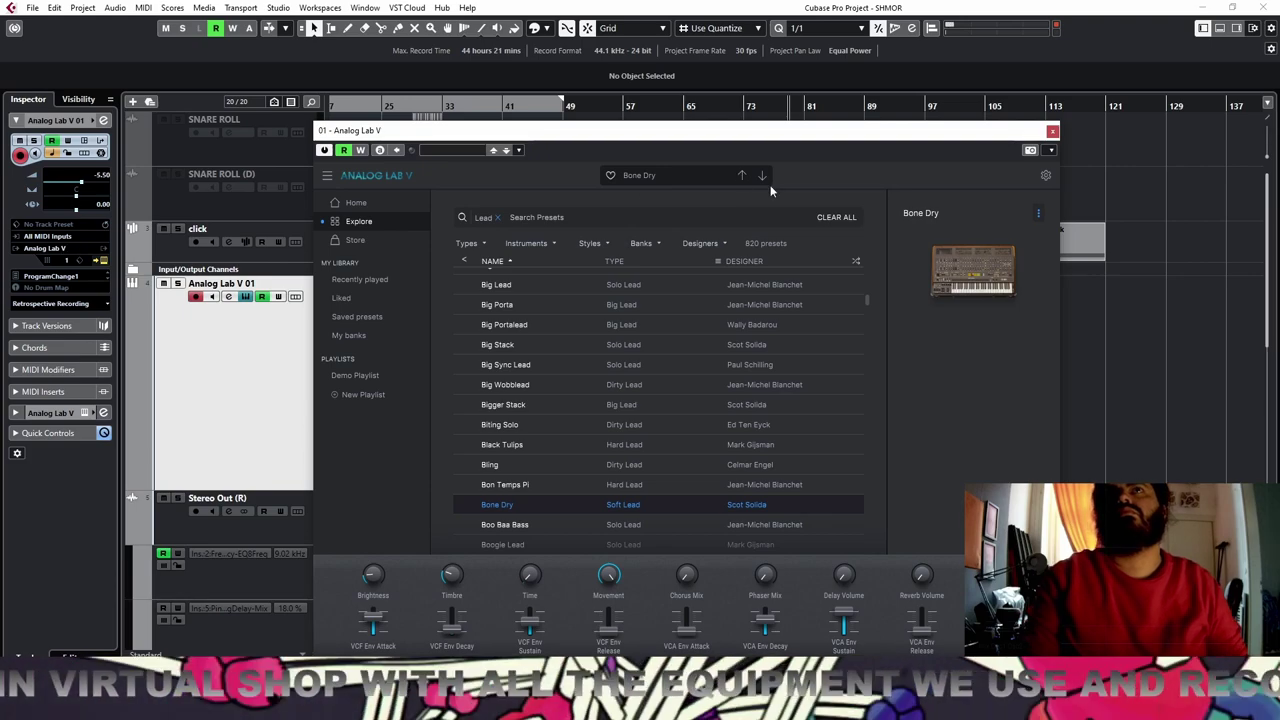
left_click(762, 177)
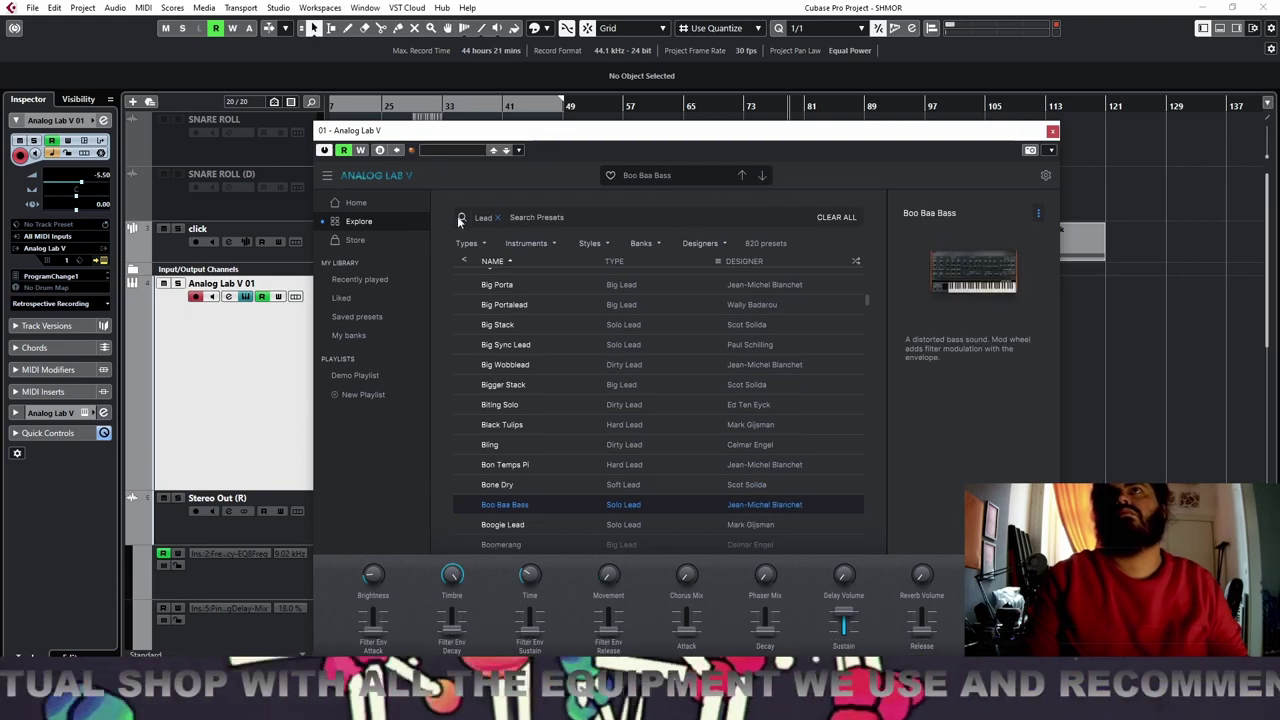
Load Strawberry Flutes from the Brass & Winds presets and expand the Analog Lab V channel settings for the selected track
left_click(369, 204)
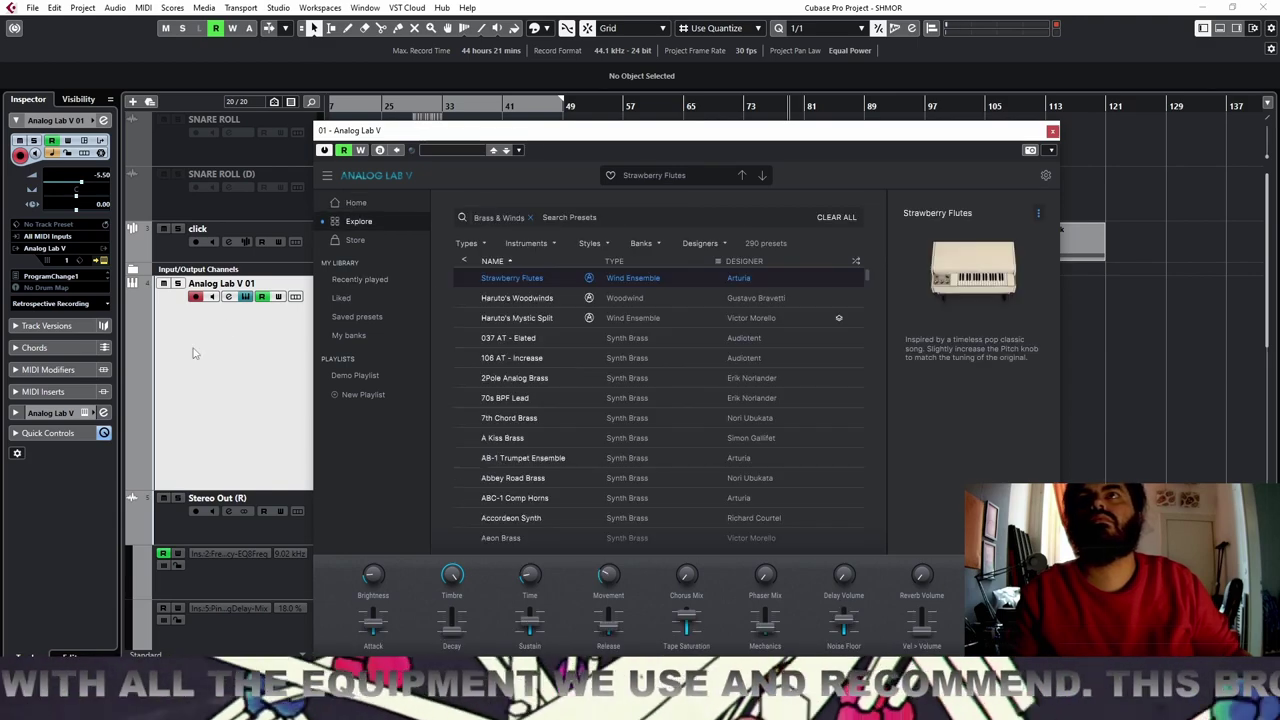
left_click(194, 354)
left_click(56, 412)
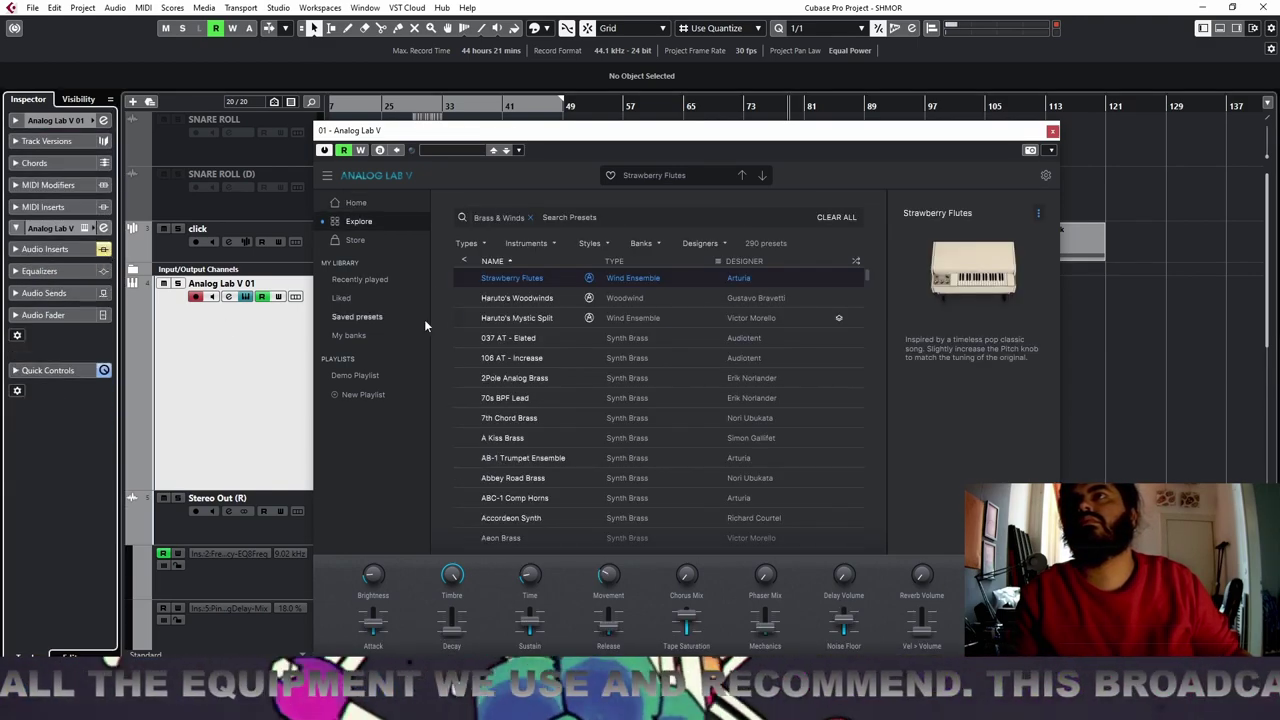
Audition the Brass & Winds presets one after another from Haruto's Woodwinds through Baritone Sax
left_click(762, 177)
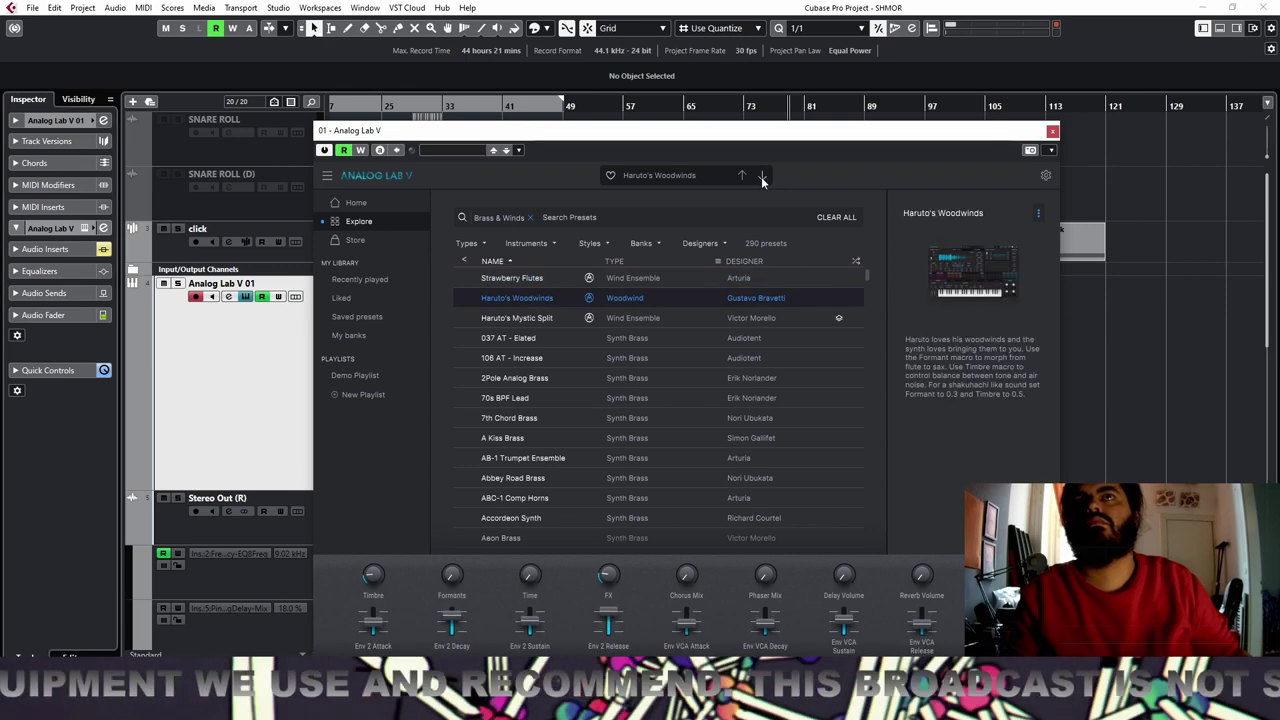
left_click(762, 177)
left_click(762, 177)
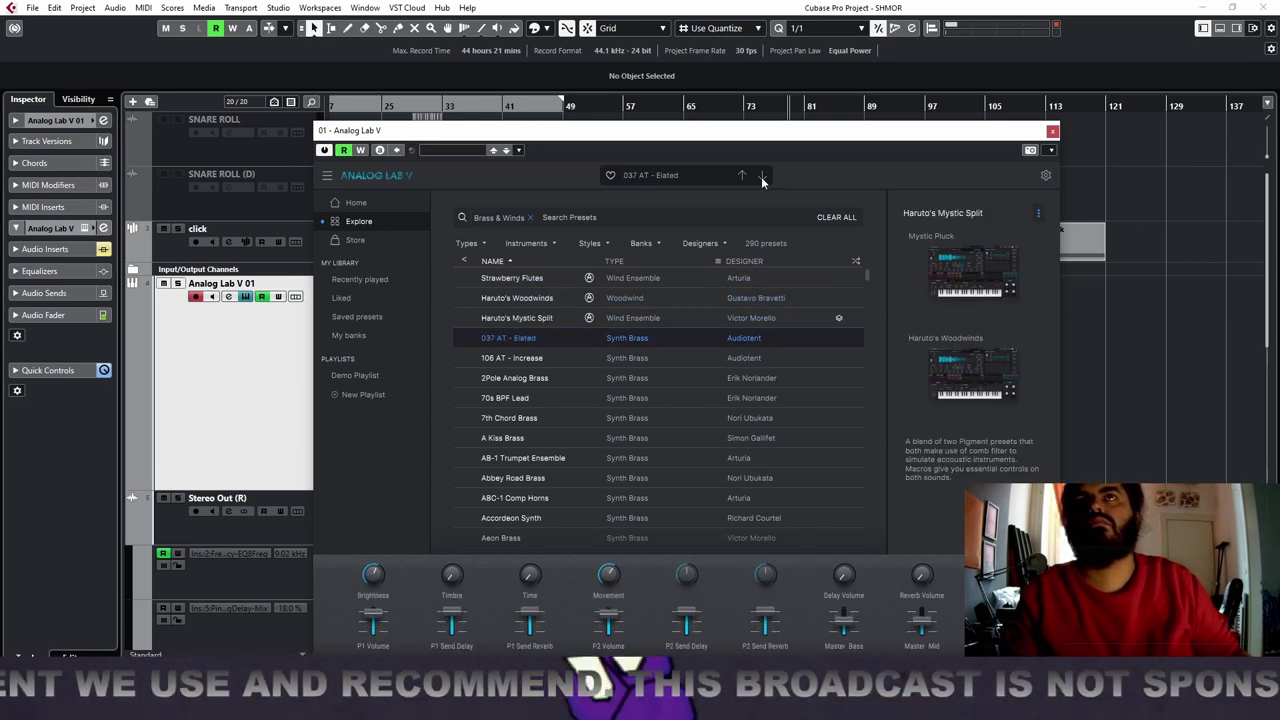
left_click(762, 177)
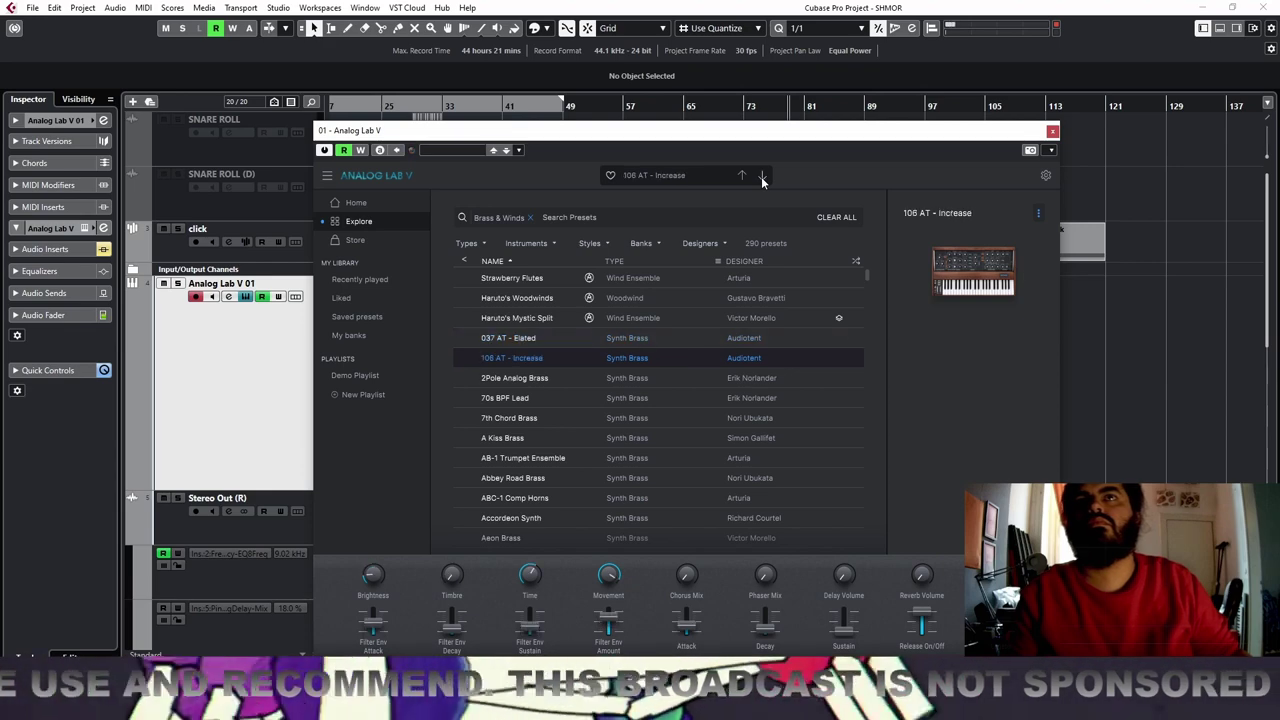
left_click(762, 177)
left_click(762, 177)
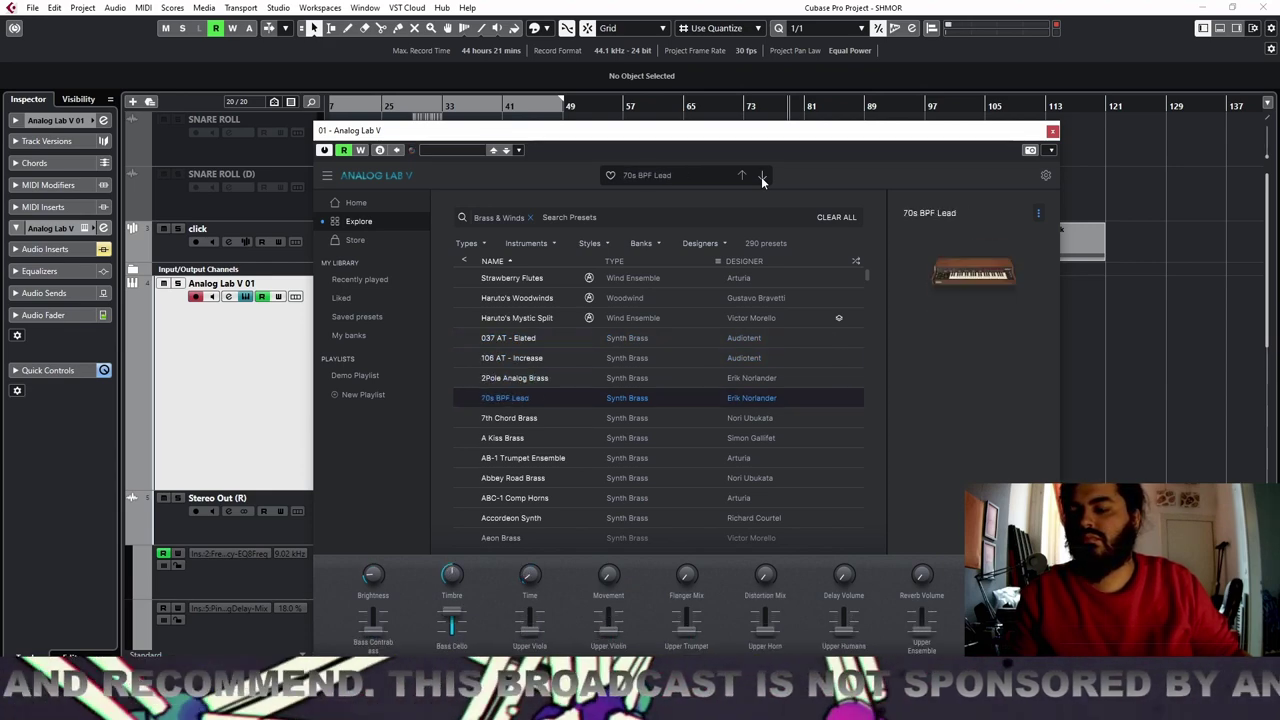
left_click(762, 177)
left_click(762, 177)
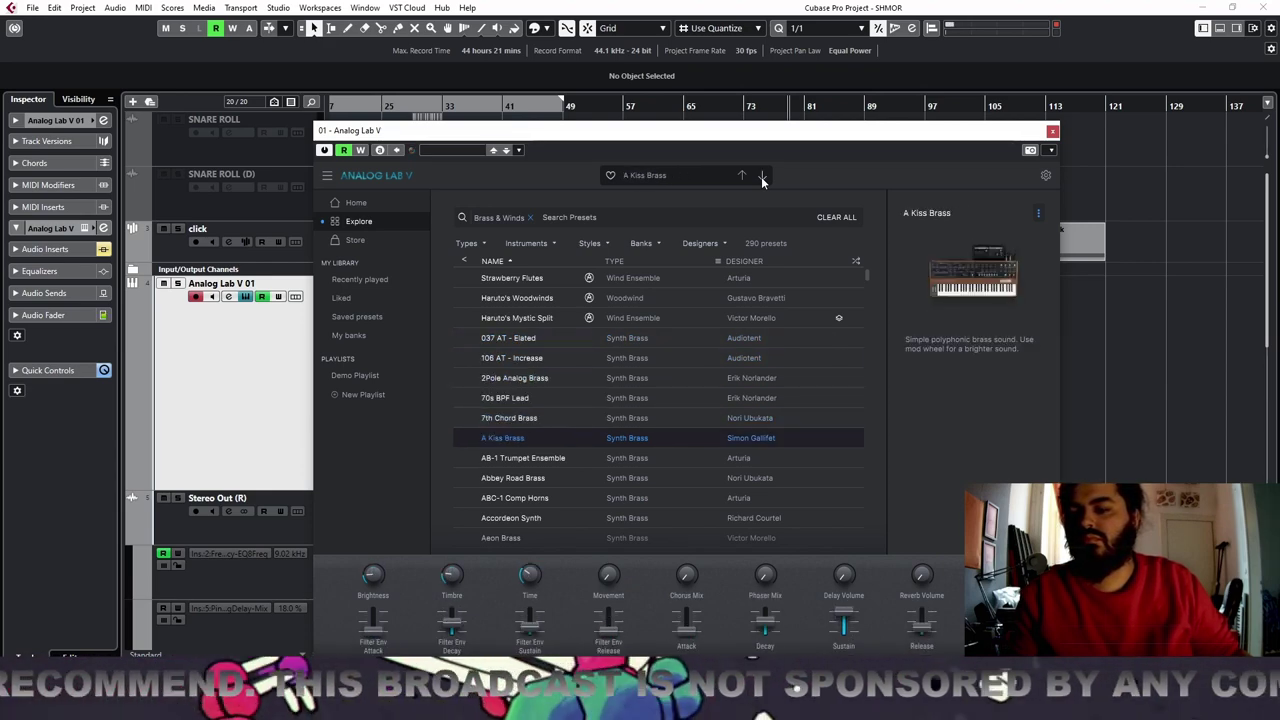
left_click(762, 177)
left_click(762, 177)
left_click(762, 177)
left_click(762, 177)
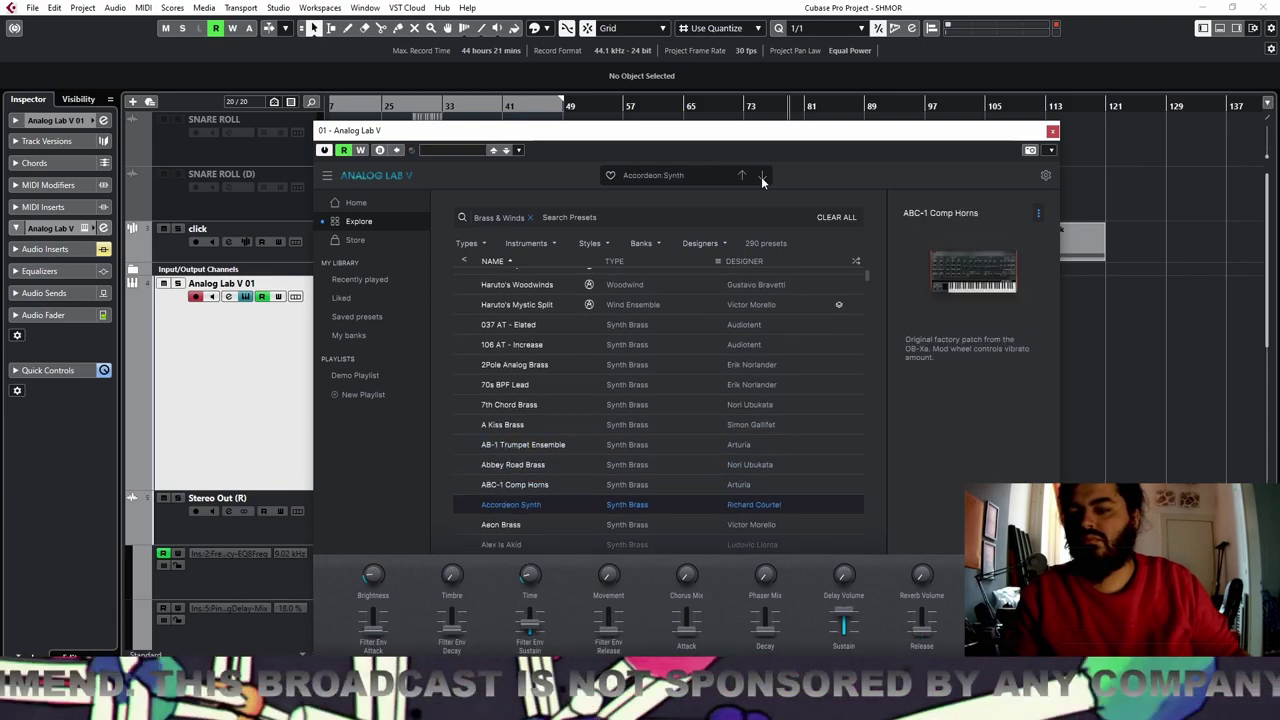
left_click(762, 177)
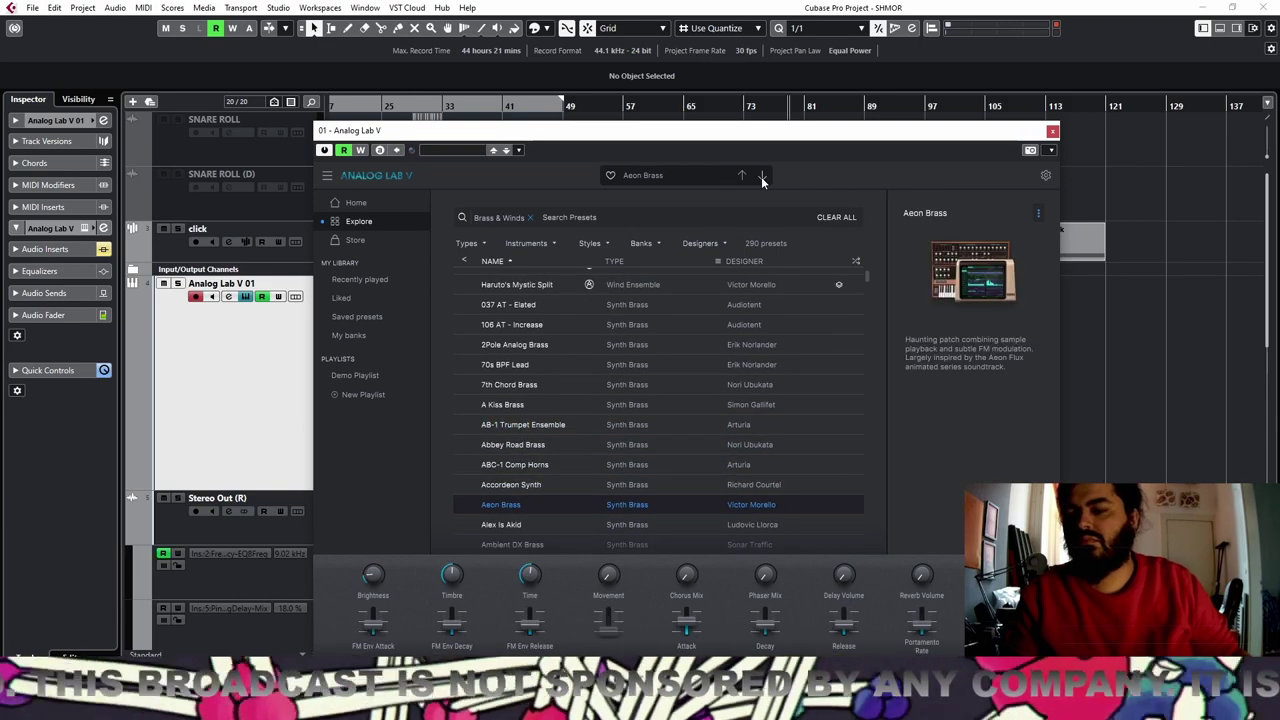
left_click(762, 177)
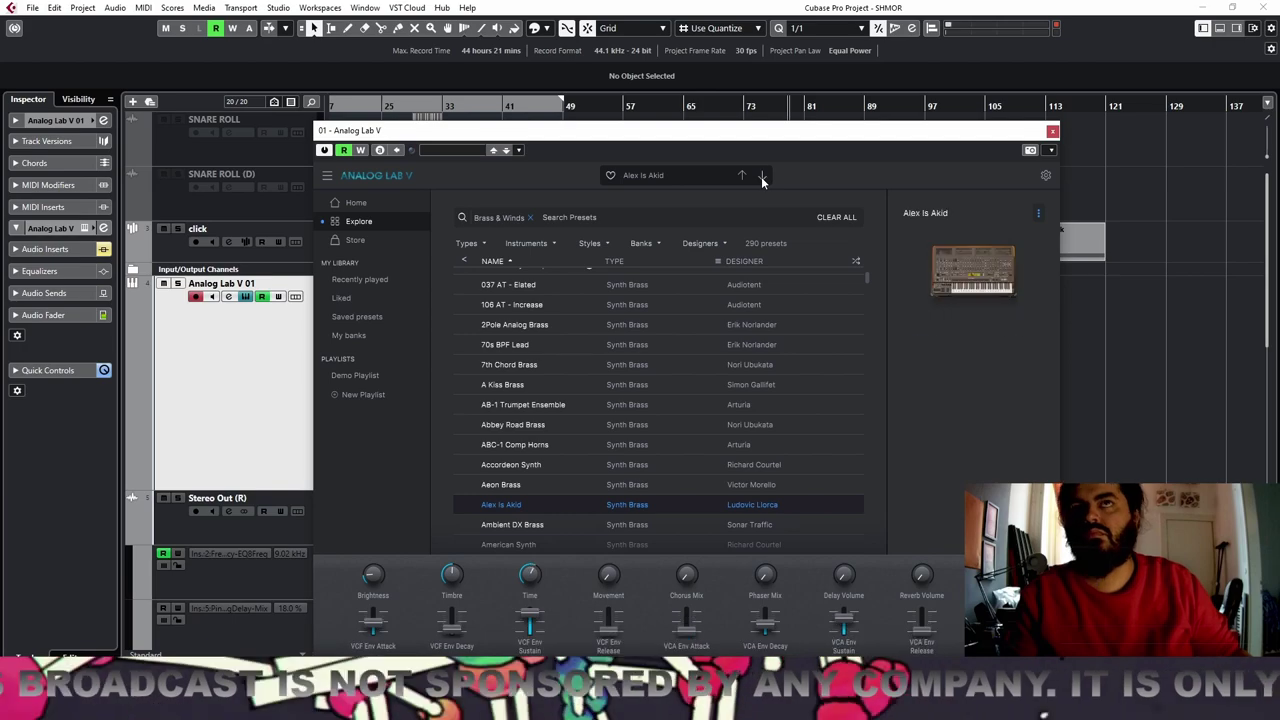
left_click(762, 177)
left_click(762, 177)
left_click(762, 177)
left_click(762, 177)
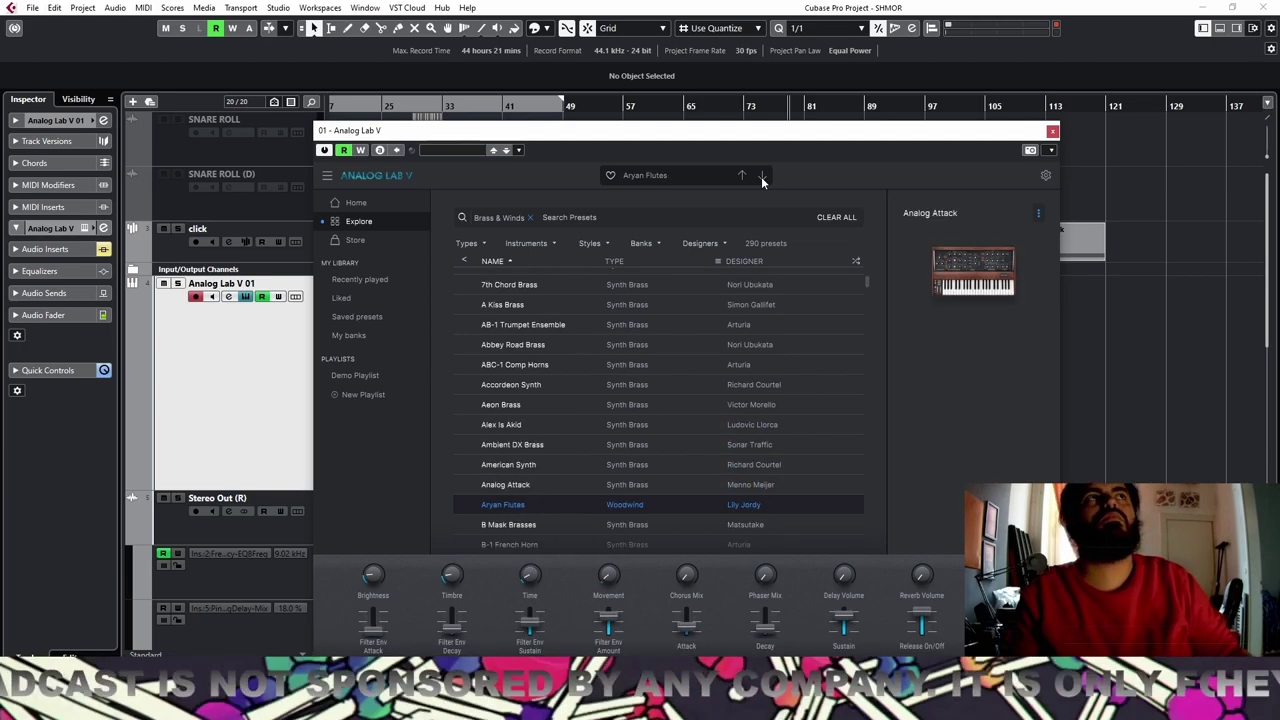
left_click(762, 177)
left_click(762, 177)
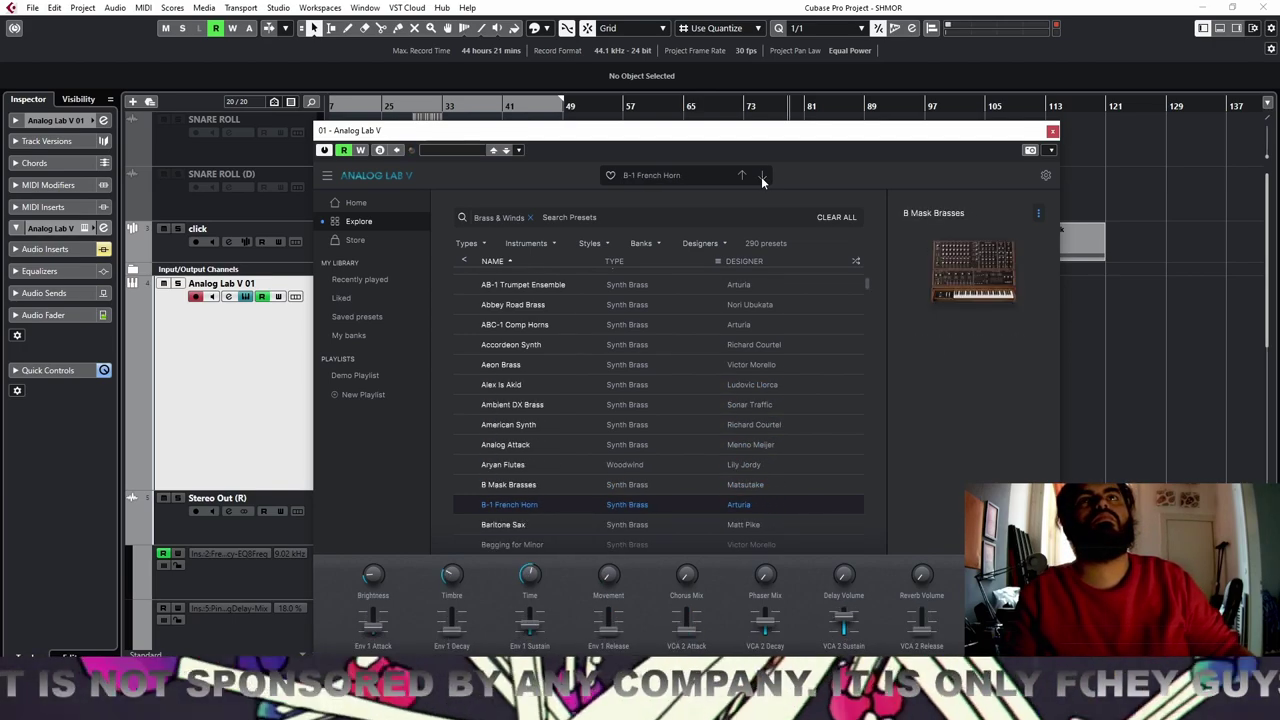
left_click(762, 177)
Return to the preset browser's home page and check the Analog Lab V 01 channel settings
left_click(357, 203)
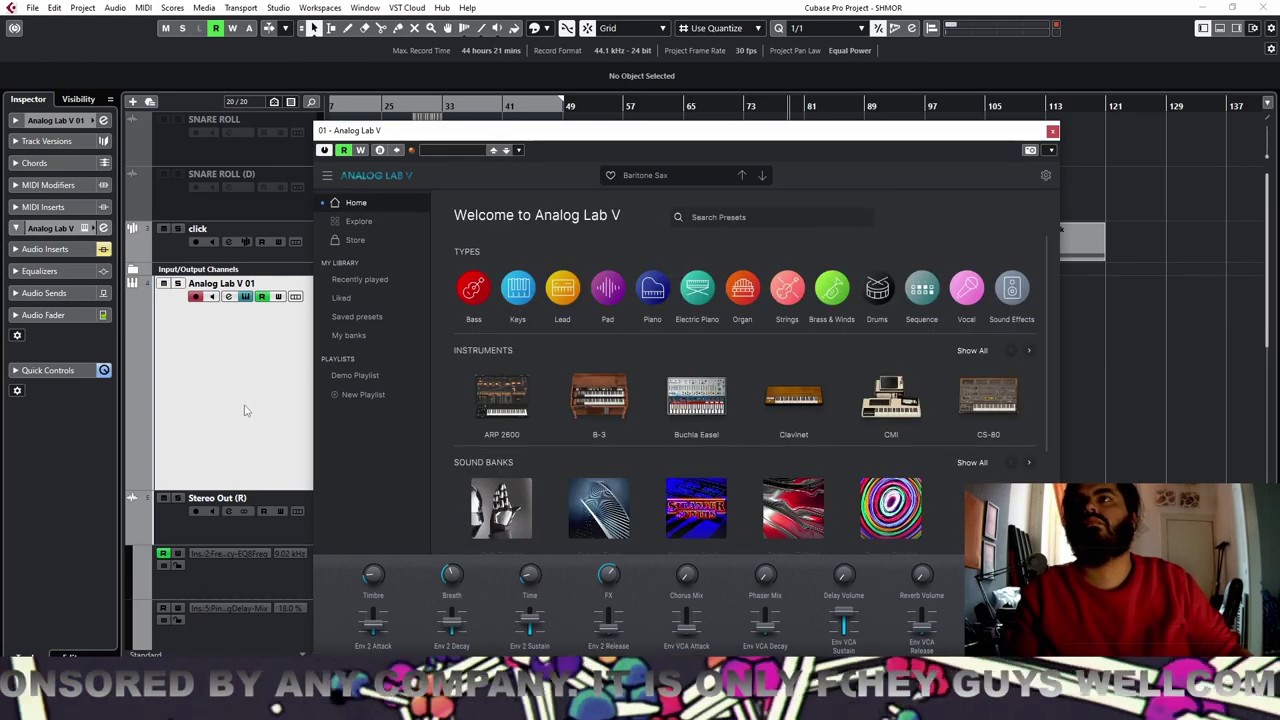
left_click(102, 121)
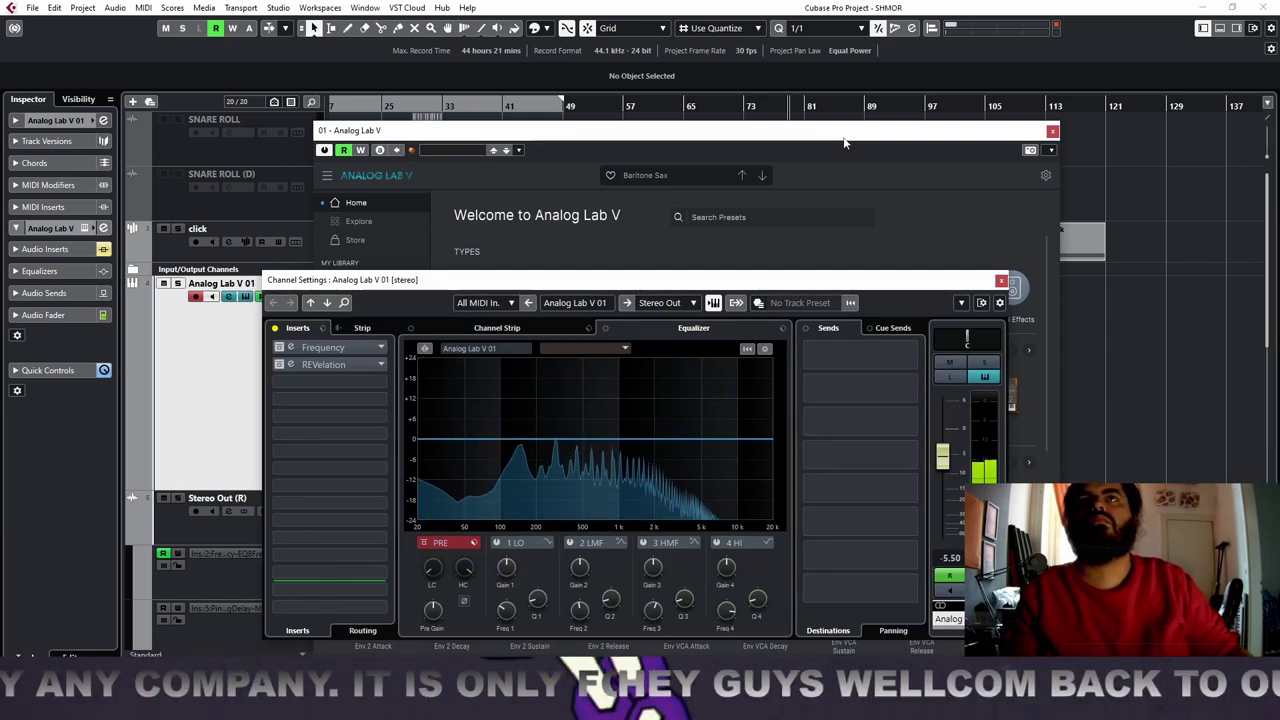
left_click(1001, 281)
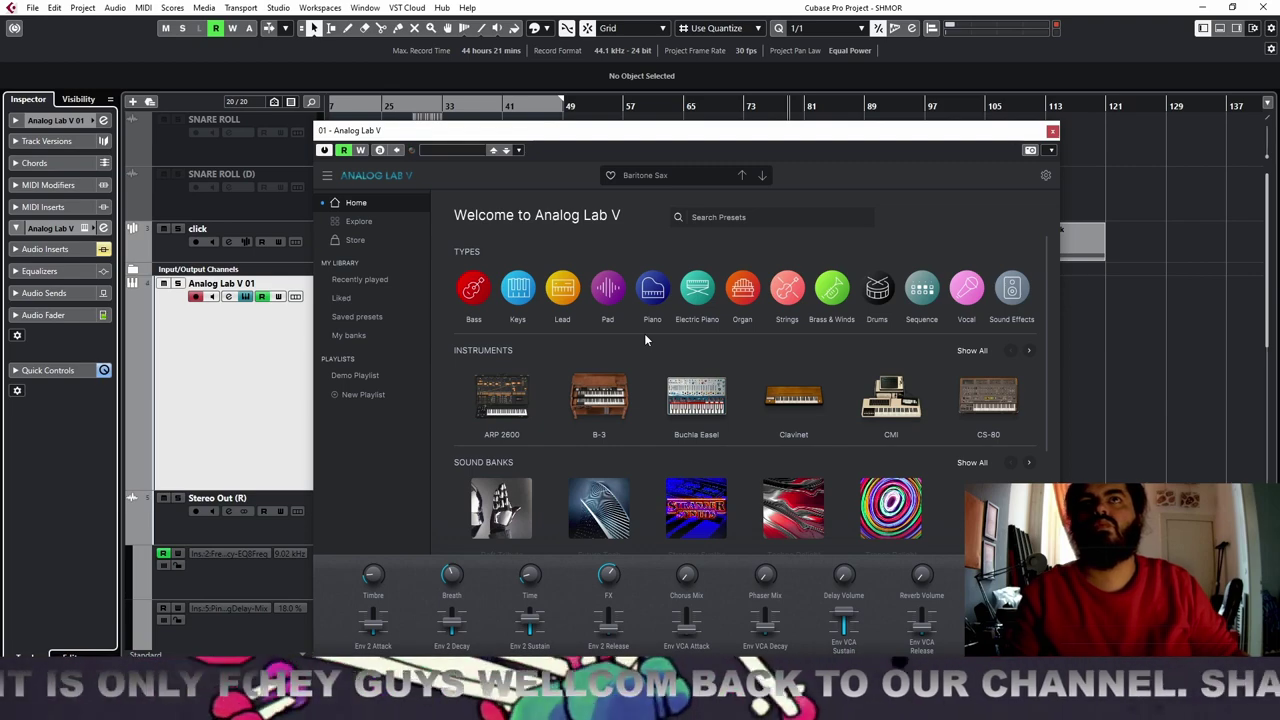
Browse the Sequence presets from Full Function Beat onward and load 015 AT - Colonel
left_click(921, 295)
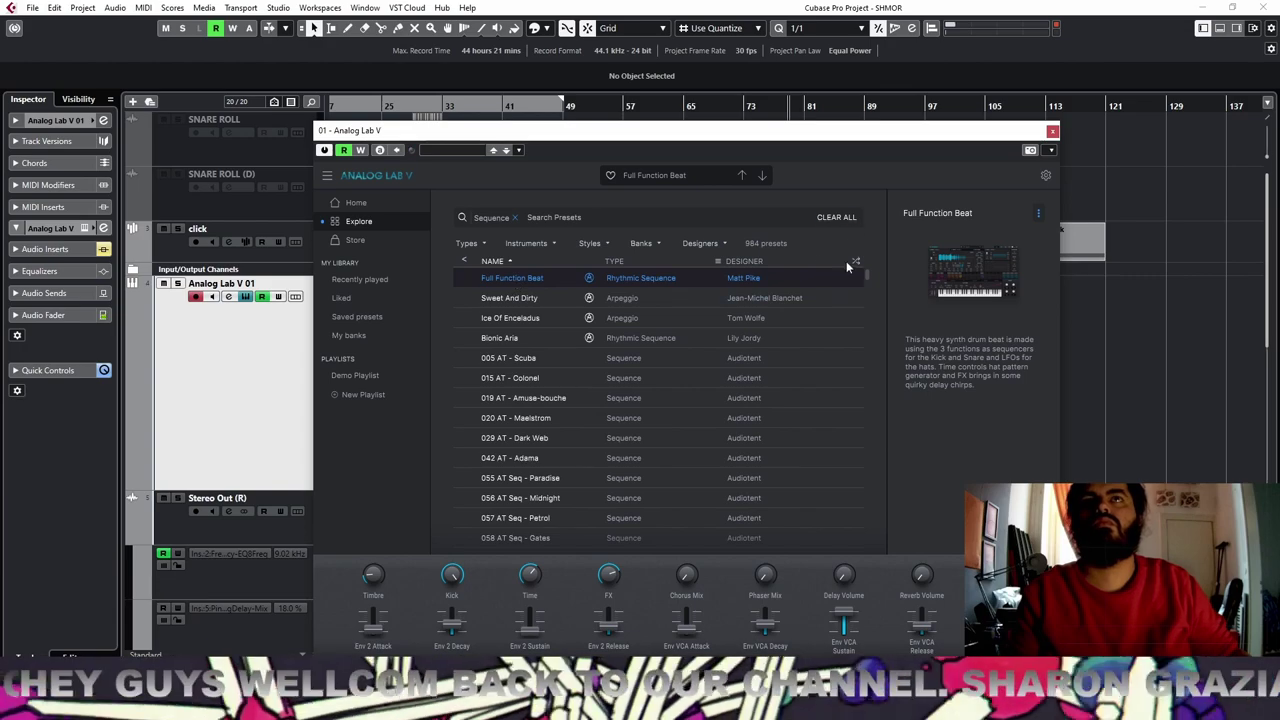
left_click(762, 177)
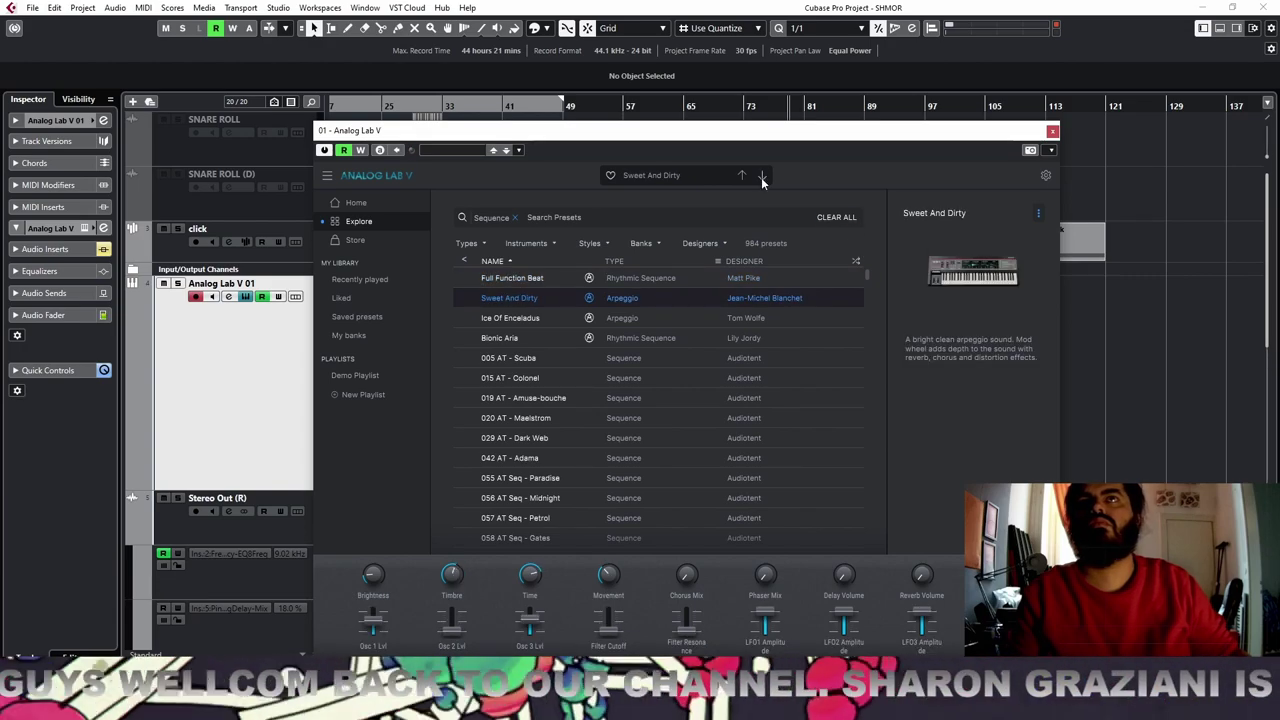
left_click(762, 177)
left_click(762, 177)
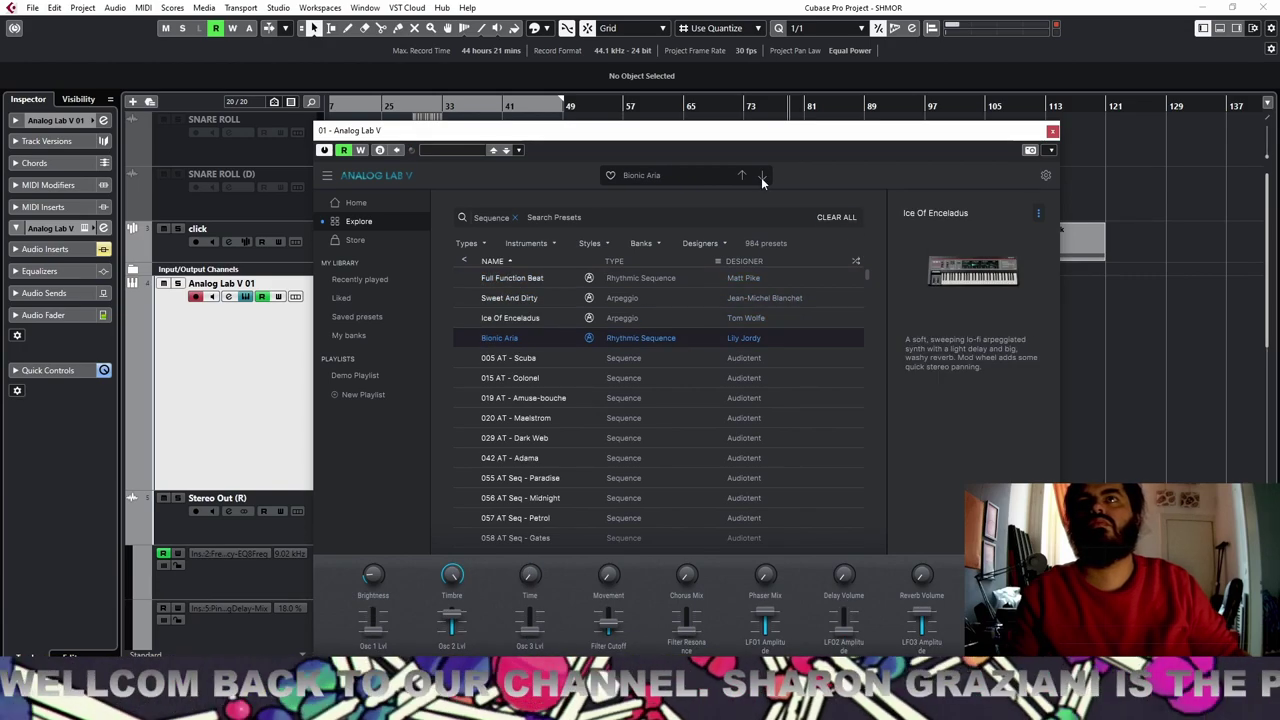
left_click(762, 177)
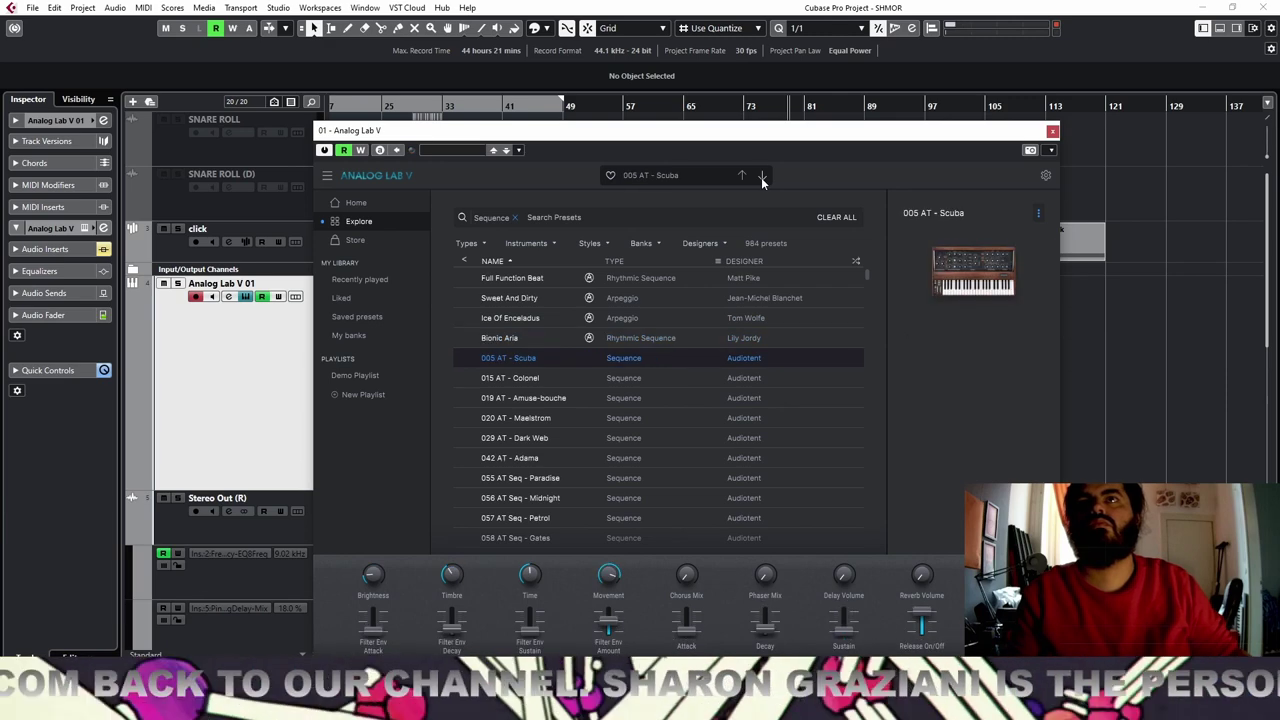
left_click(762, 177)
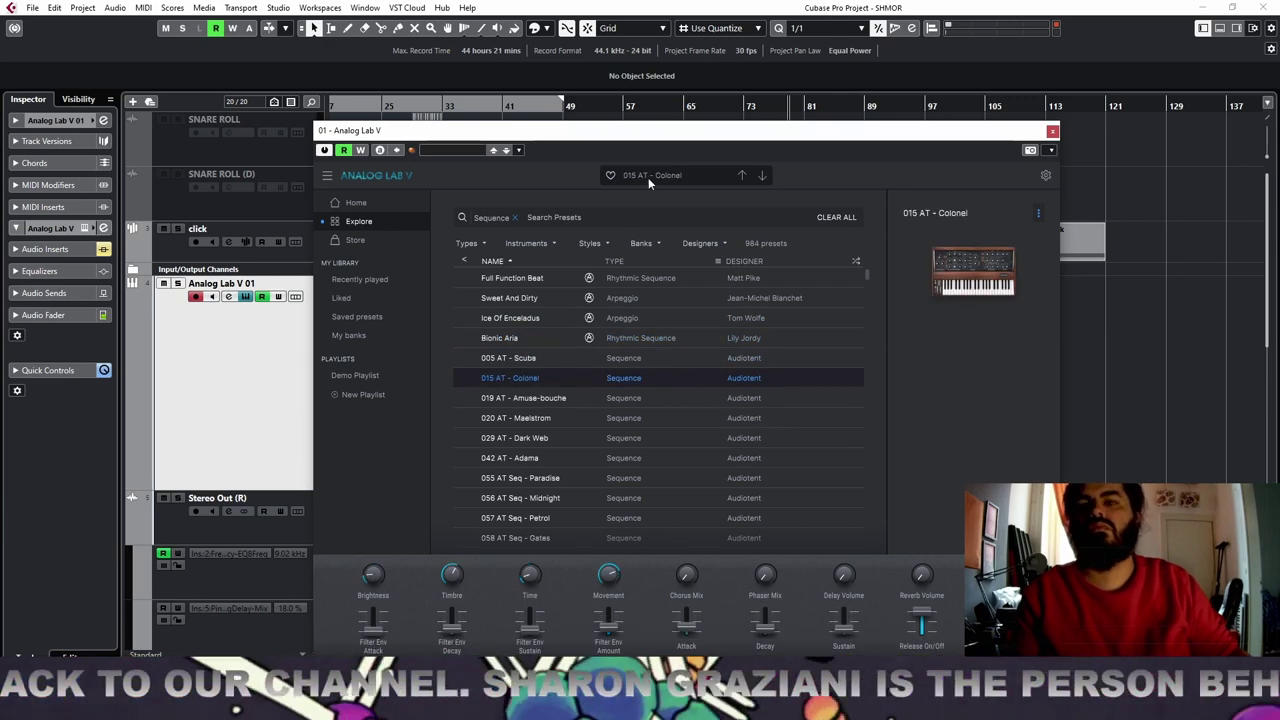
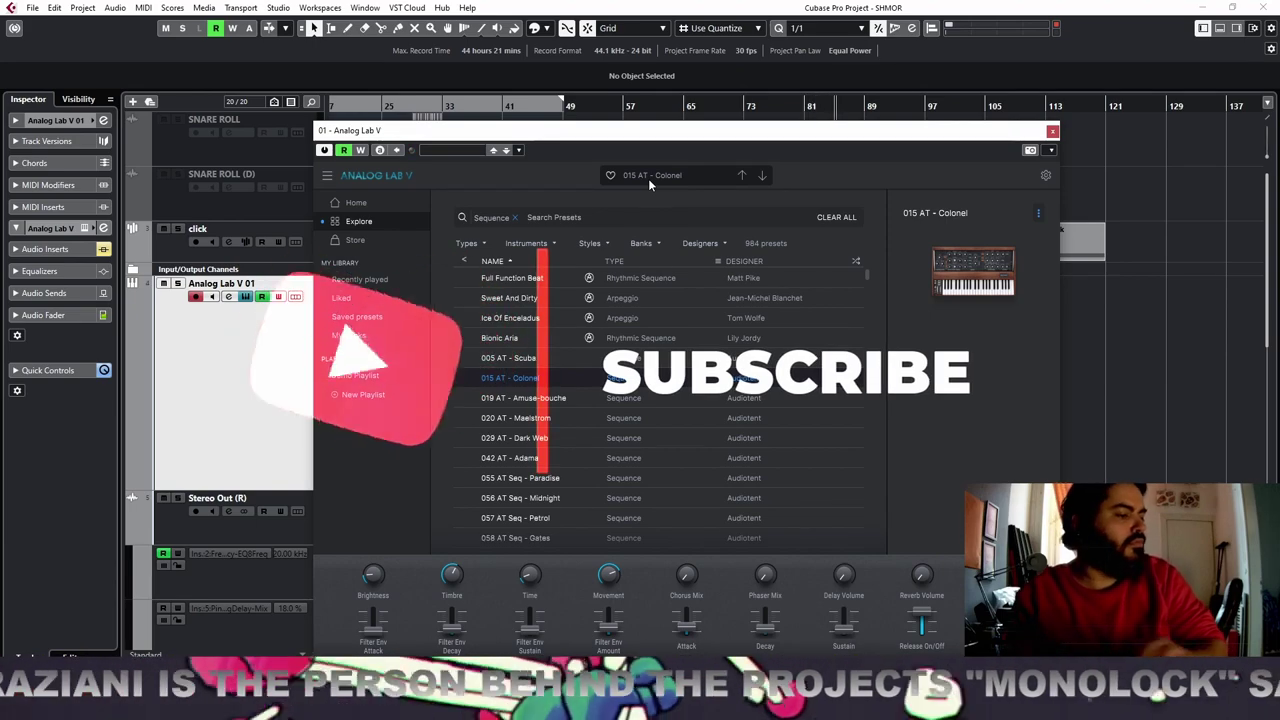
Close the instrument and record a held note on the Analog Lab V 01 track from just before bar 73
left_click(1052, 131)
left_click(738, 105)
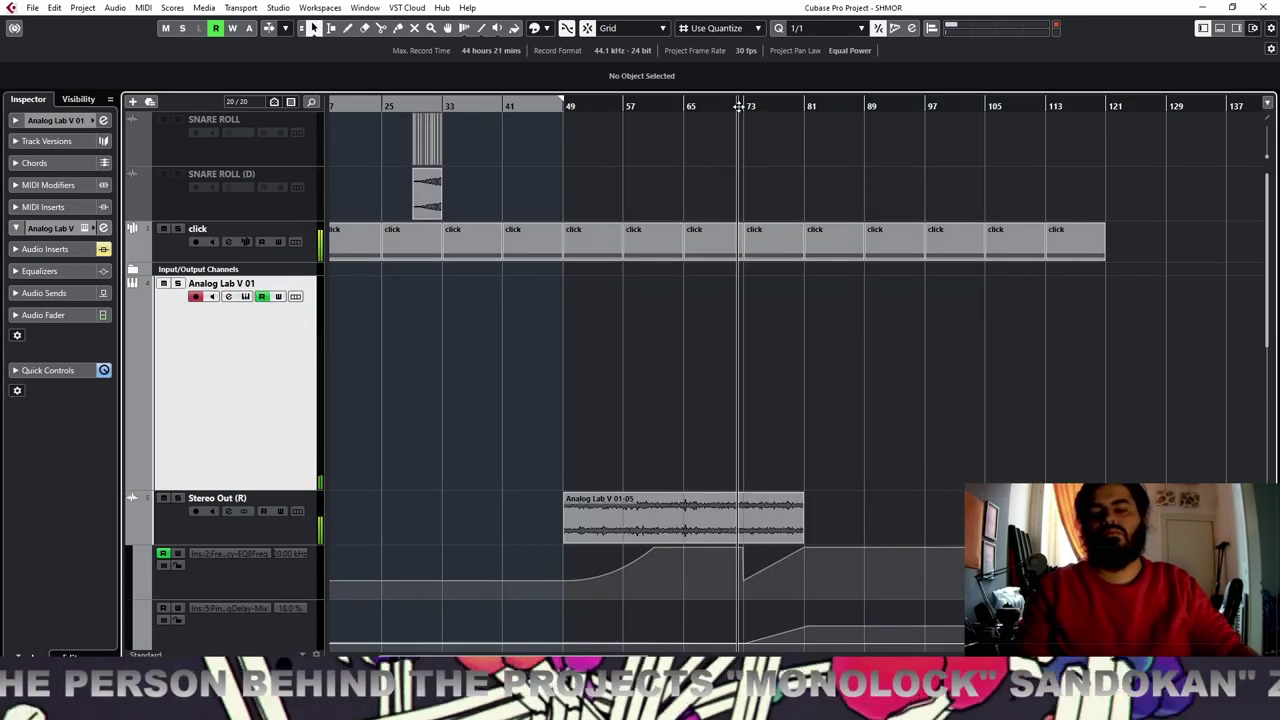
key("KP_Multiply")
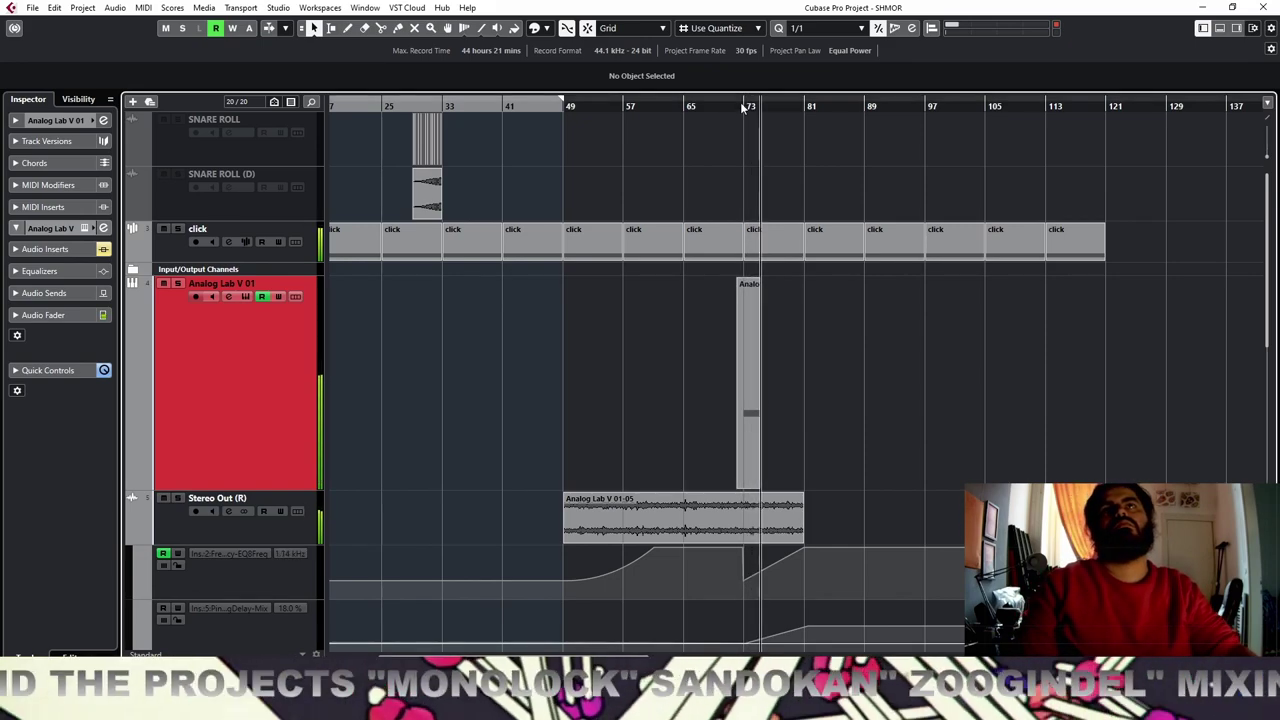
key("space")
Play back from bar 73, trim the recorded MIDI event to start at bar 73 and extend its end to bar 81
left_click_drag(744, 103, 714, 172)
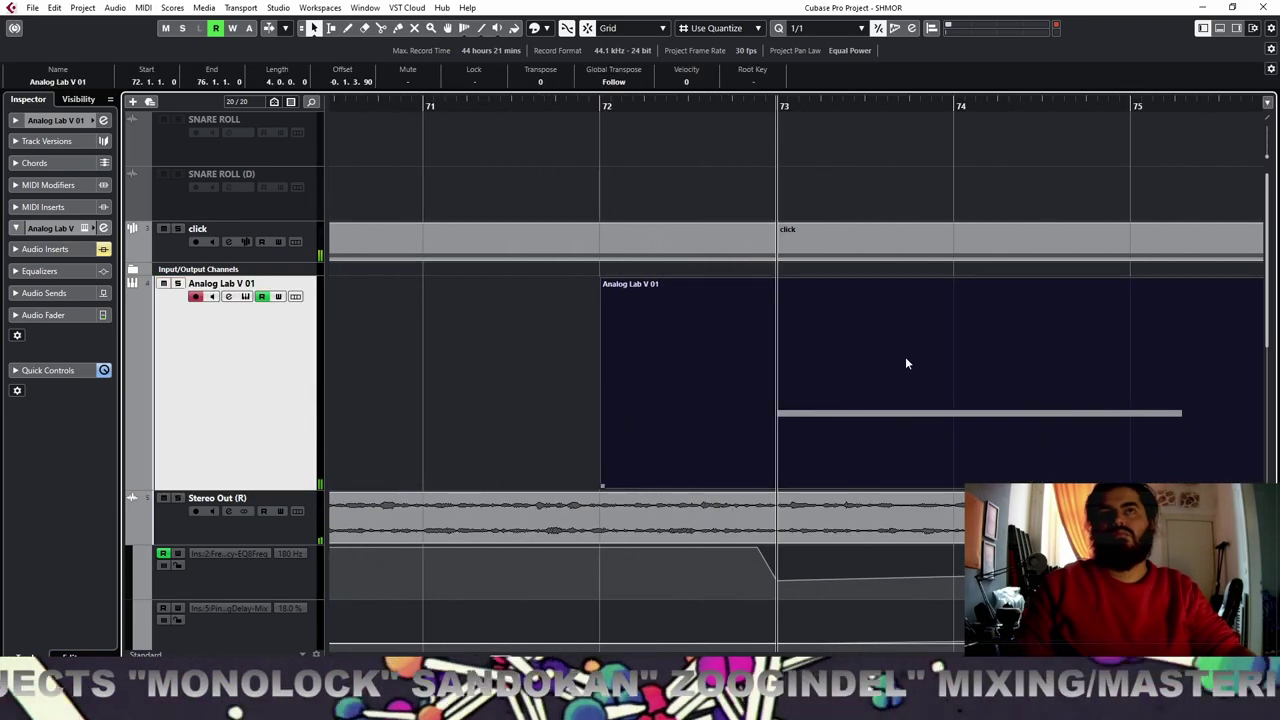
key("space")
scroll(940, 390, "up", 4)
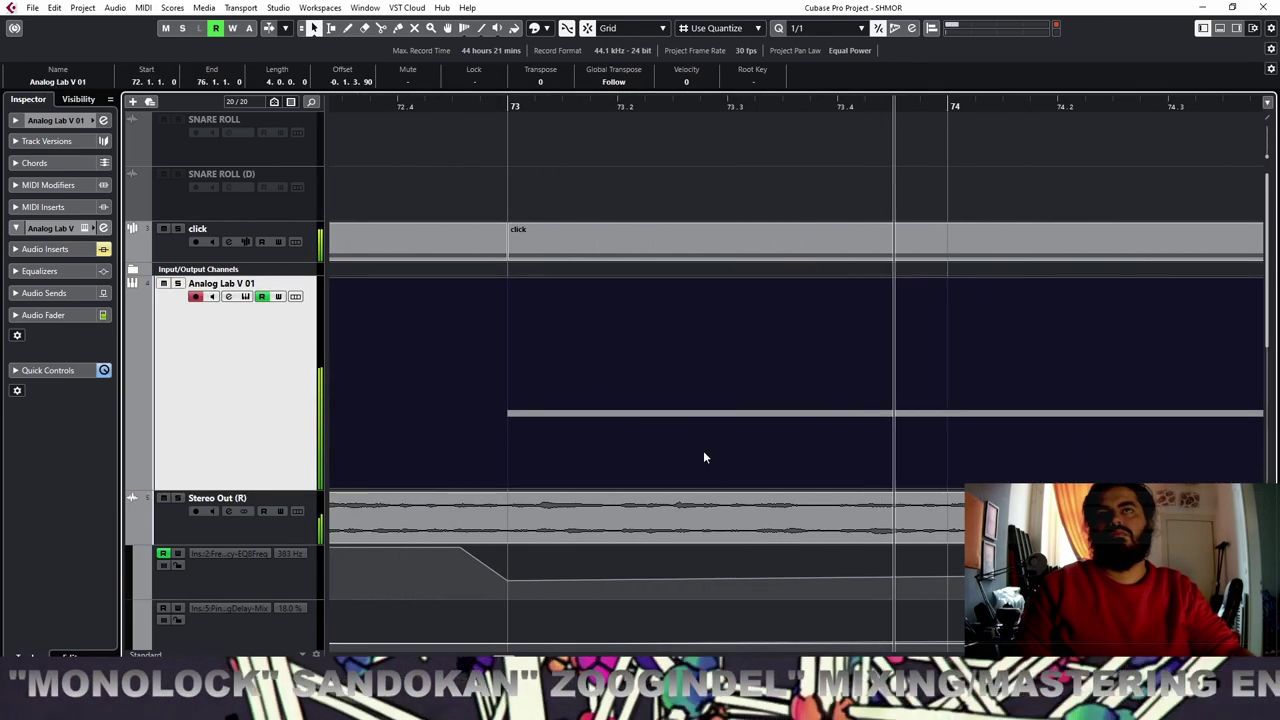
scroll(703, 450, "down", 5)
left_click_drag(695, 485, 741, 486)
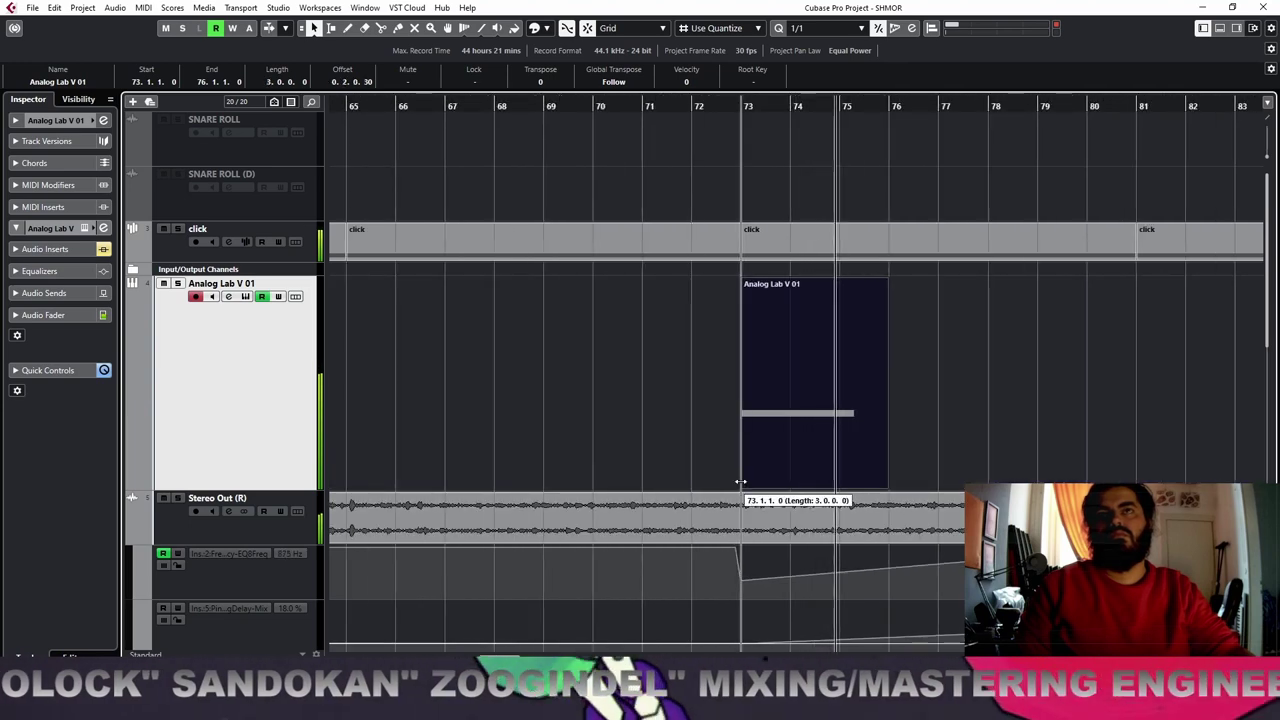
left_click_drag(886, 485, 1140, 478)
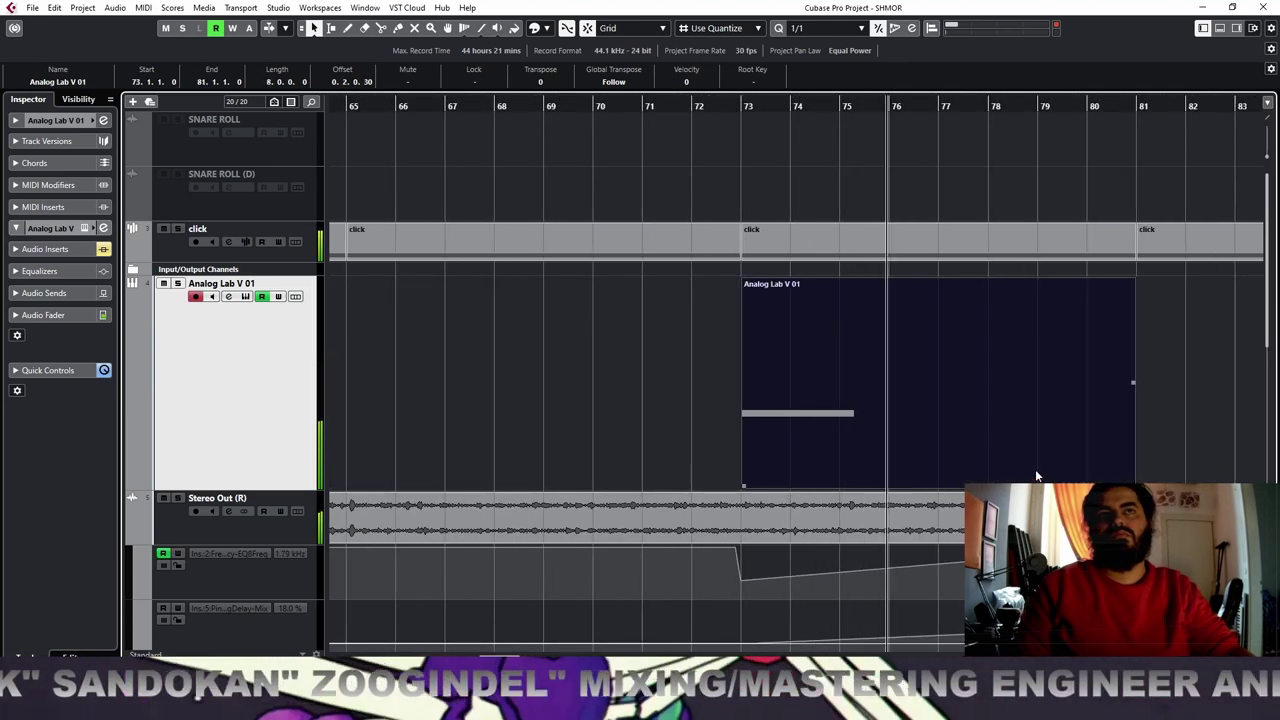
Lengthen the recorded E2 note in the Key Editor so it ends at bar 81
scroll(827, 436, "down", 2)
double_click(827, 436)
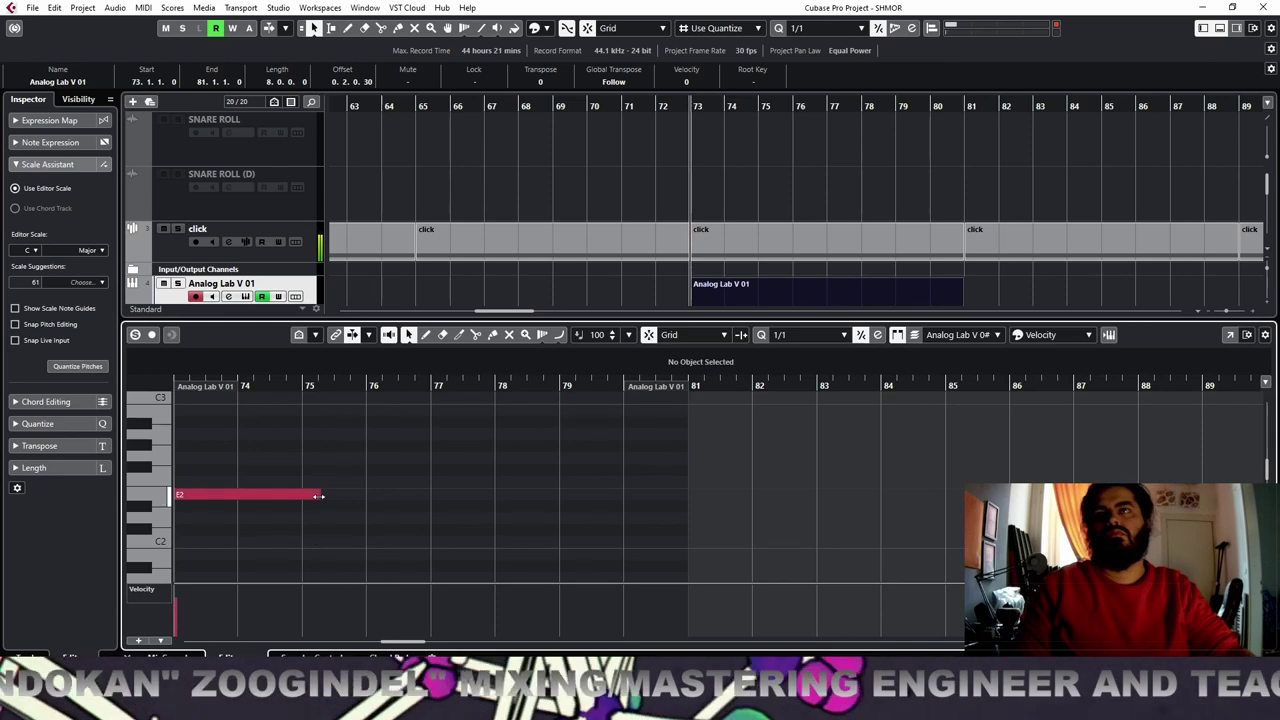
left_click_drag(319, 494, 686, 494)
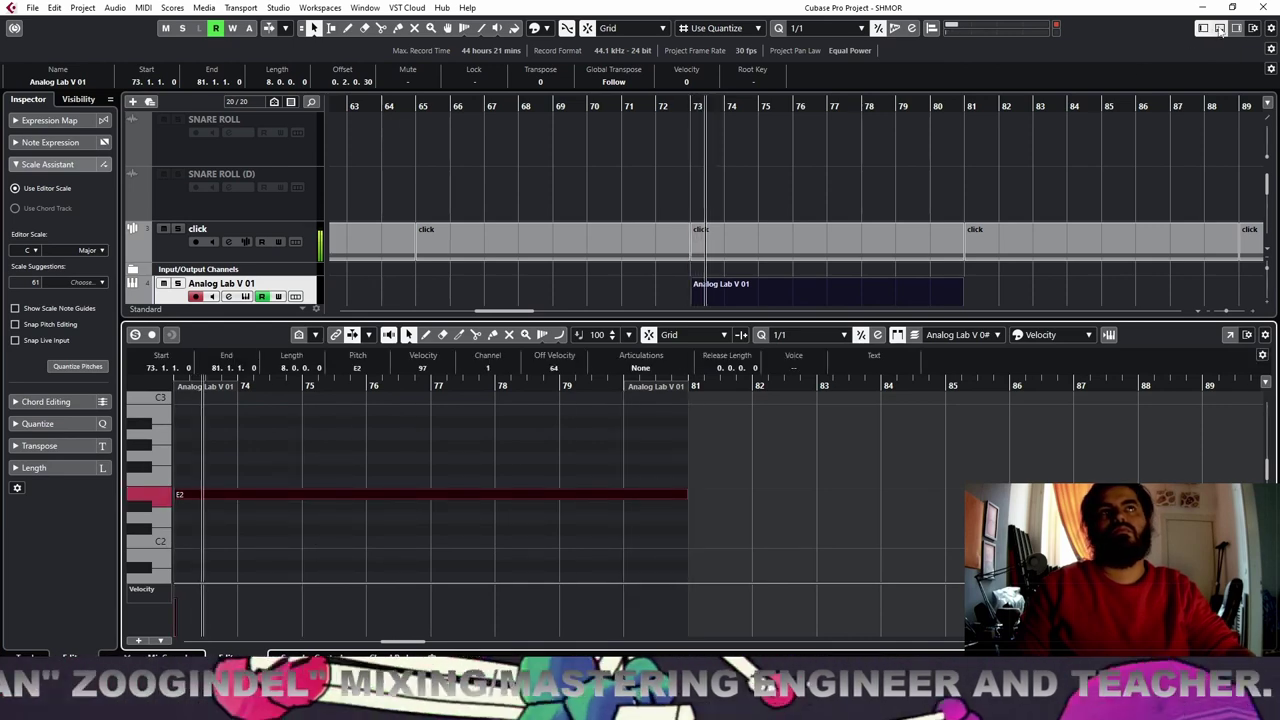
left_click(1219, 28)
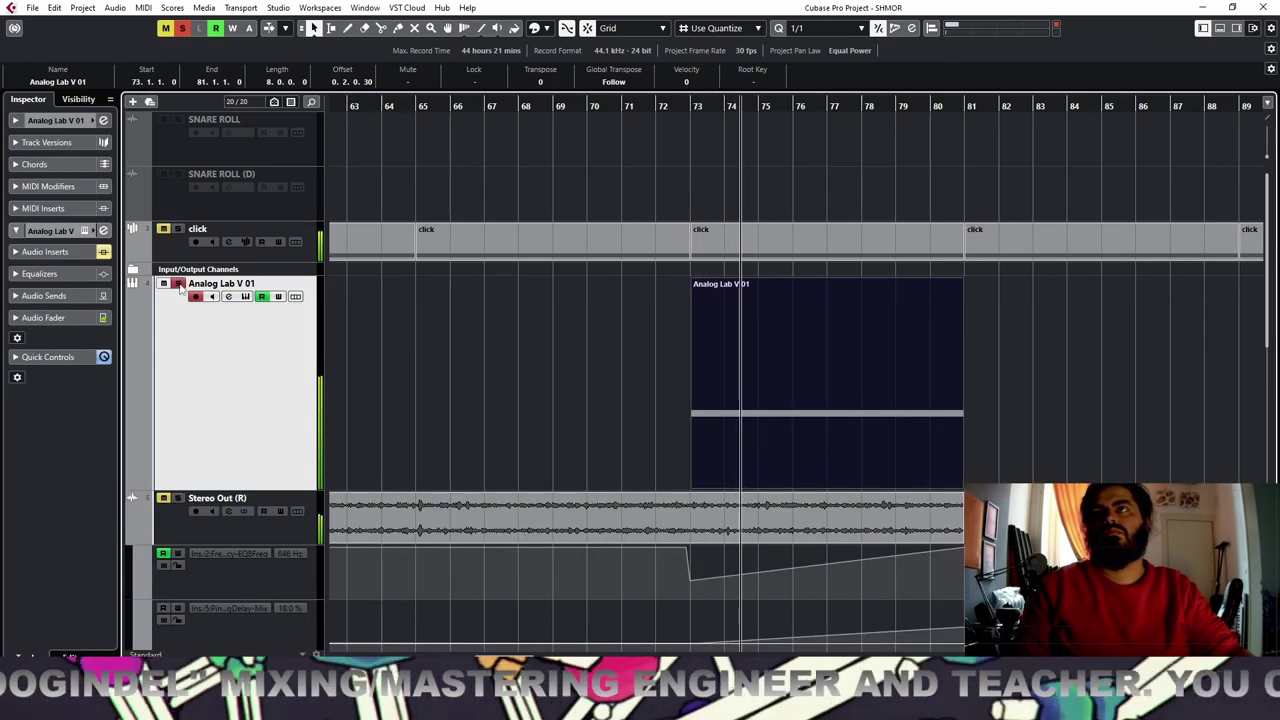
Solo the Analog Lab V 01 track and lower the 015 AT - Colonel preset's Brightness to 0.00
left_click(245, 296)
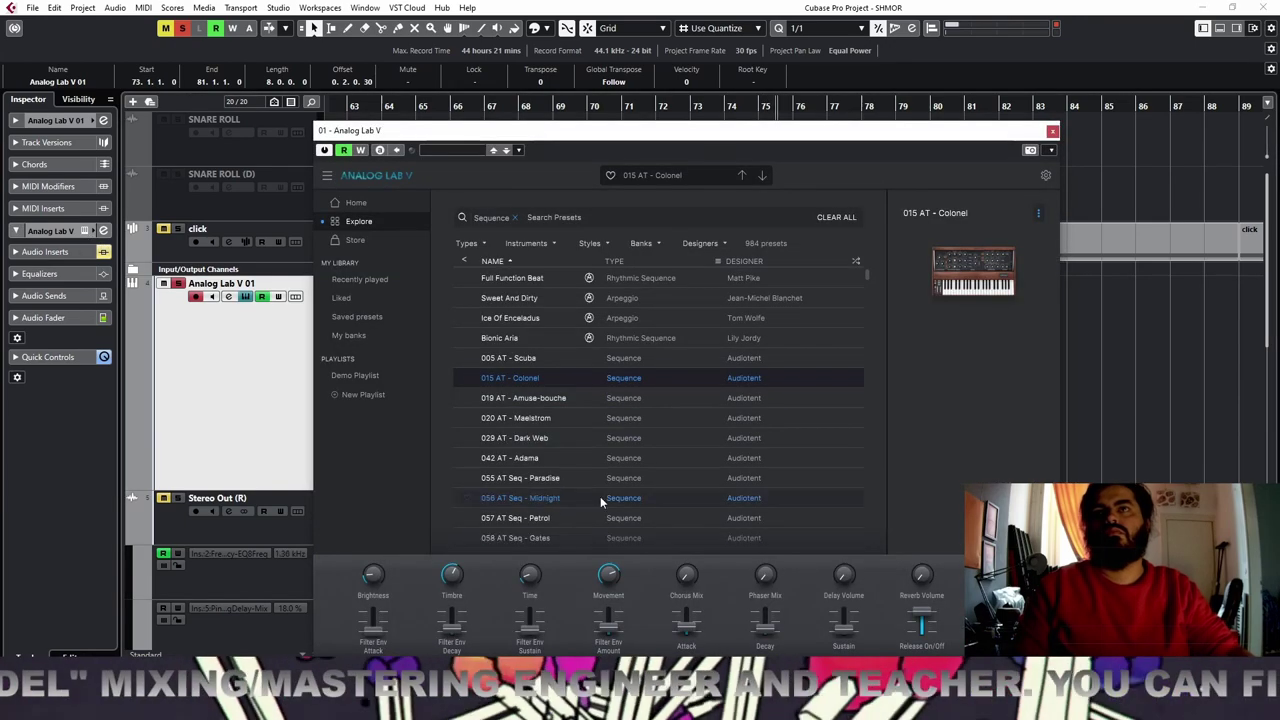
left_click_drag(373, 574, 376, 602)
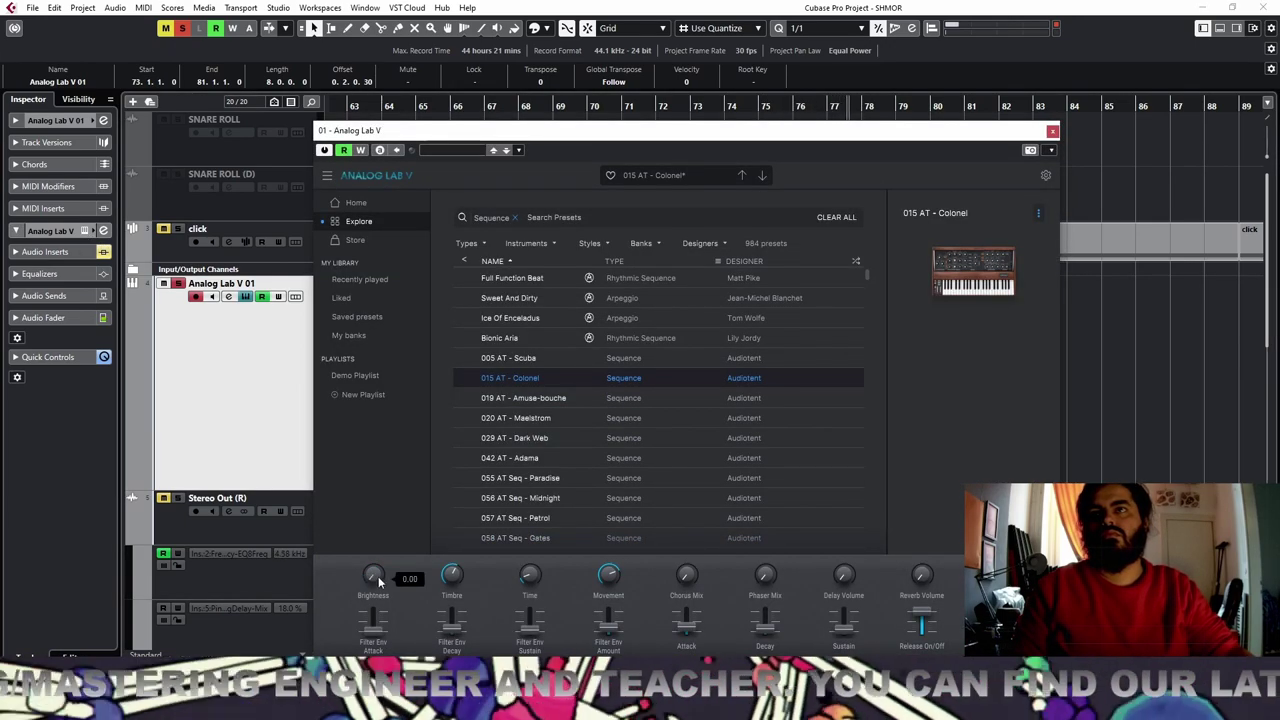
left_click(1052, 131)
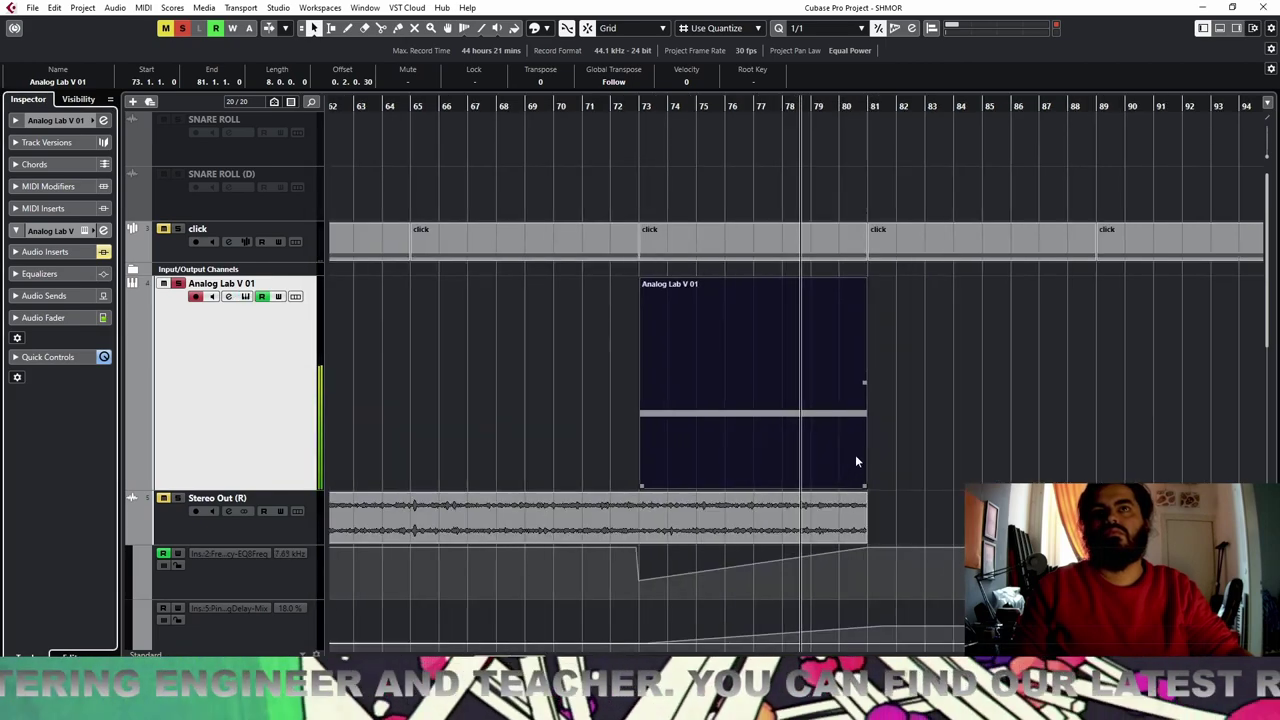
Stop playback, reveal the Analog Lab V 01 Brightness automation lane and delete all its existing automation points
key("g")
key("g")
key("g")
key("space")
left_click(137, 486)
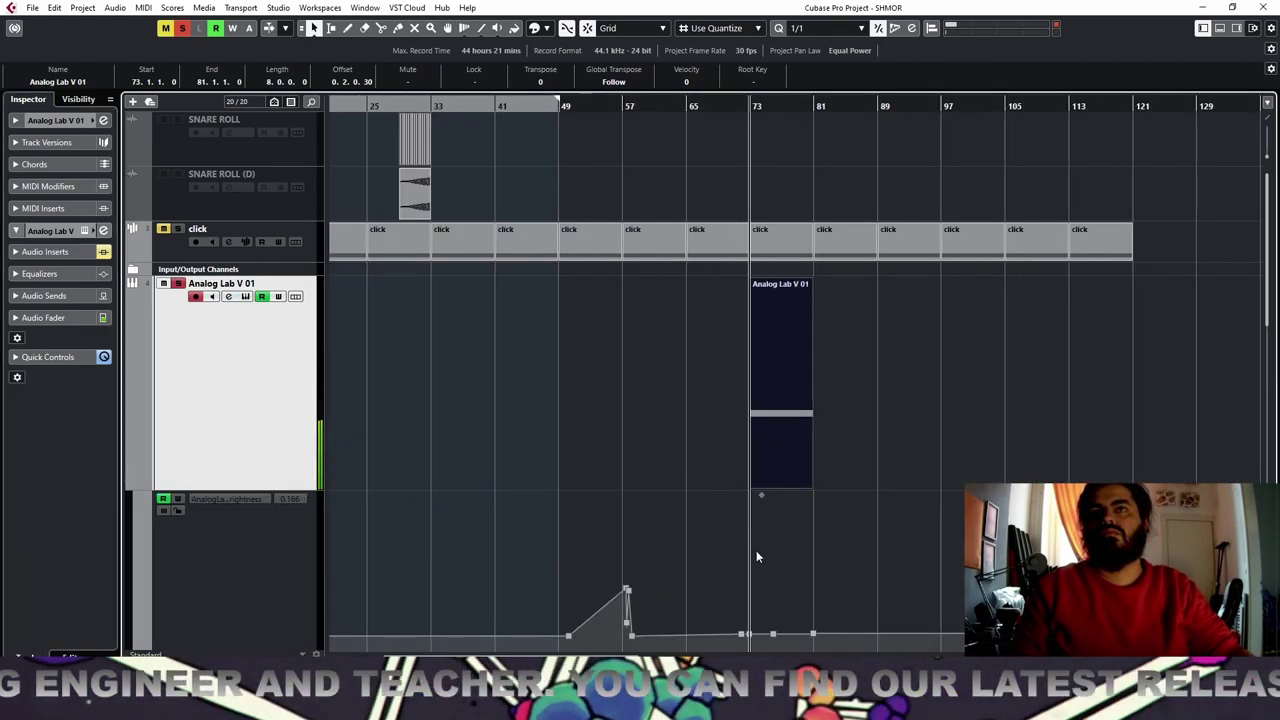
scroll(756, 557, "down", 4)
key("g")
key("g")
left_click_drag(906, 349, 339, 437)
left_click(482, 431)
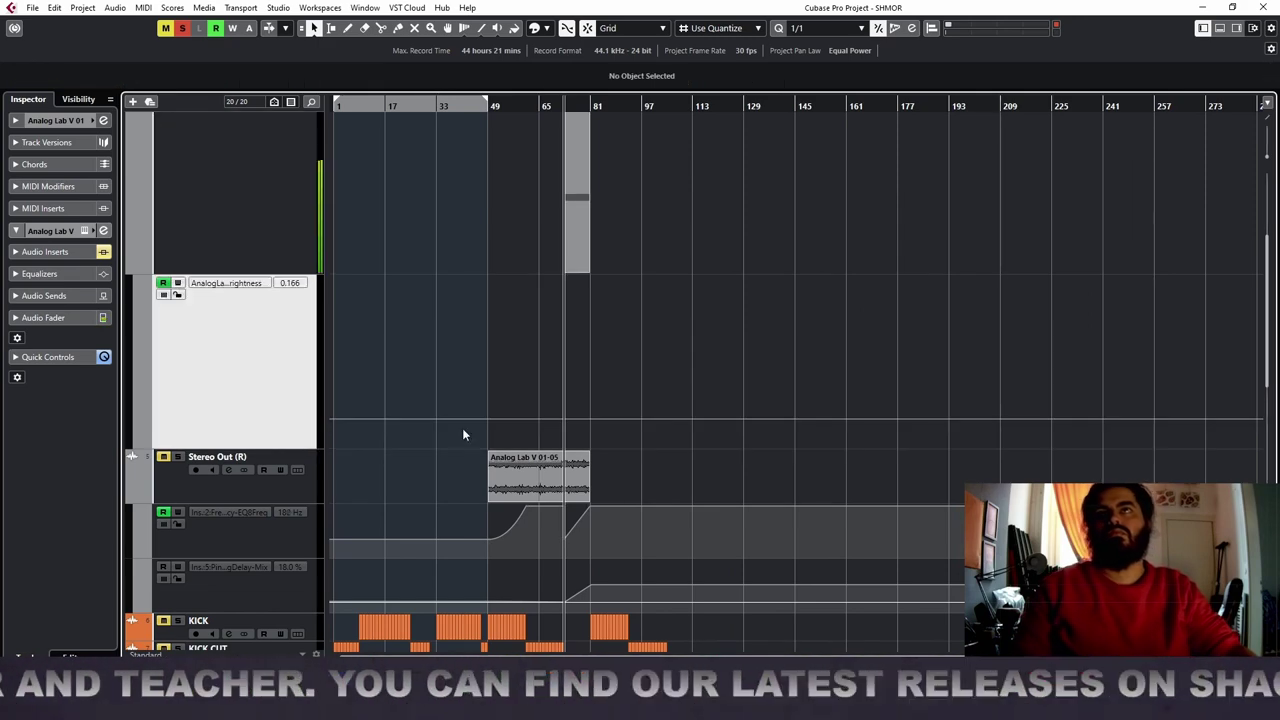
Unsolo the Analog Lab V 01 track, set the 015 AT - Colonel preset's Brightness to 0.116 and adjust its Timbre
scroll(220, 349, "up", 3)
left_click(259, 348)
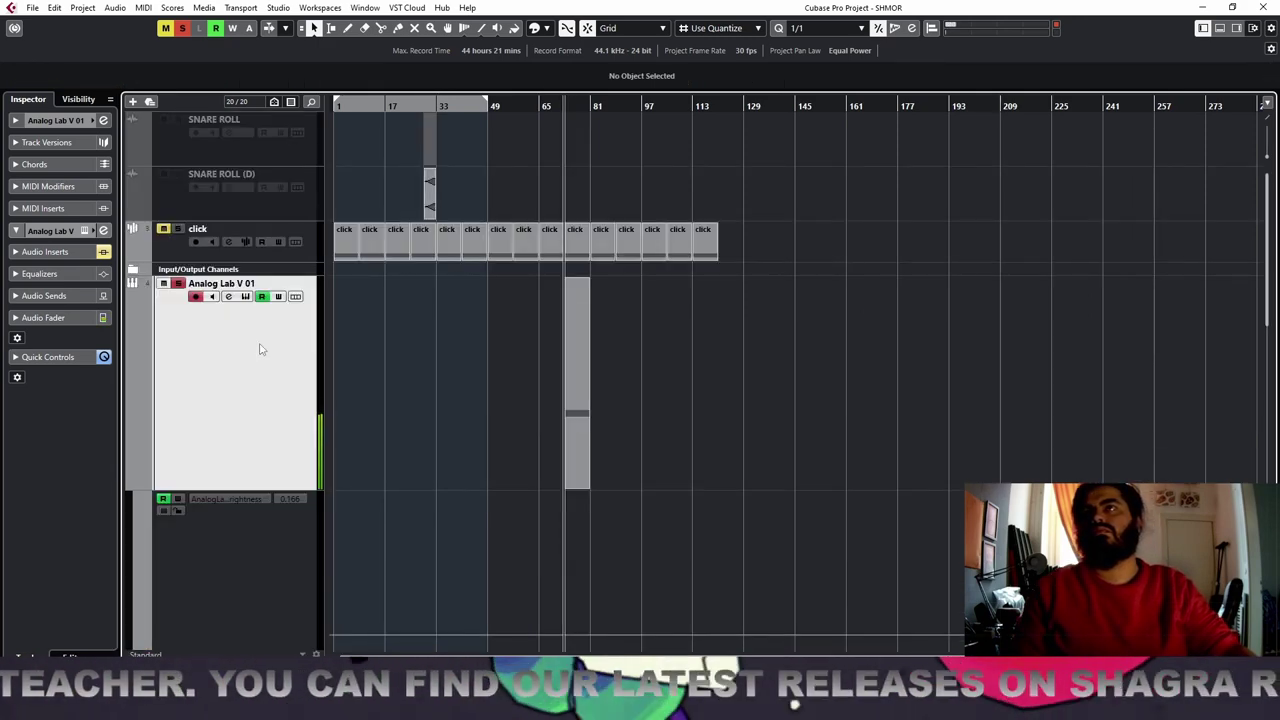
left_click(245, 297)
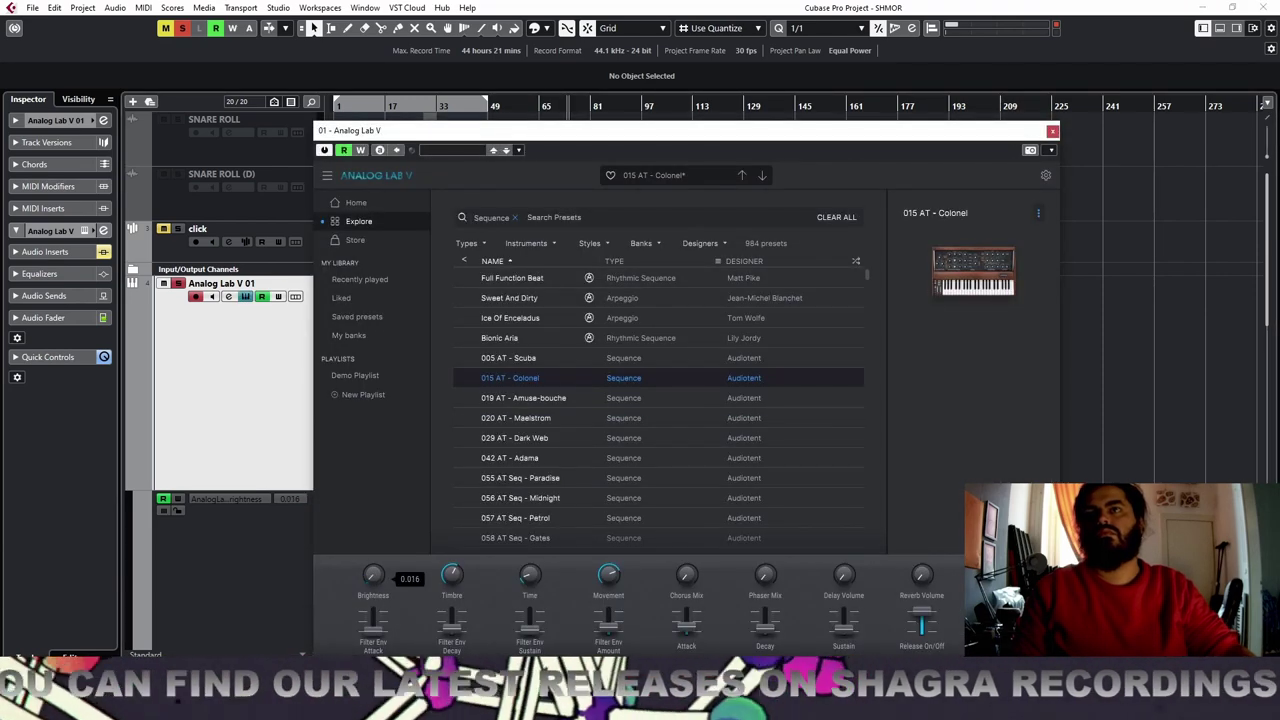
left_click(180, 286)
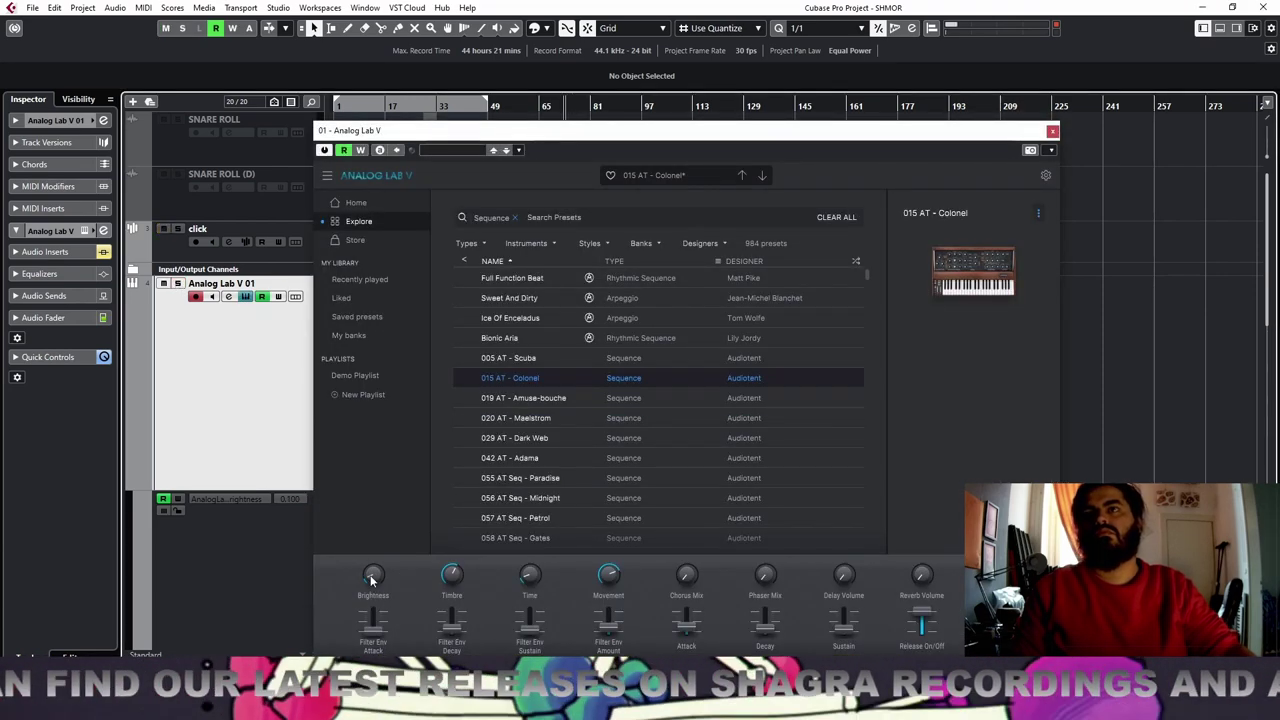
left_click_drag(372, 580, 372, 577)
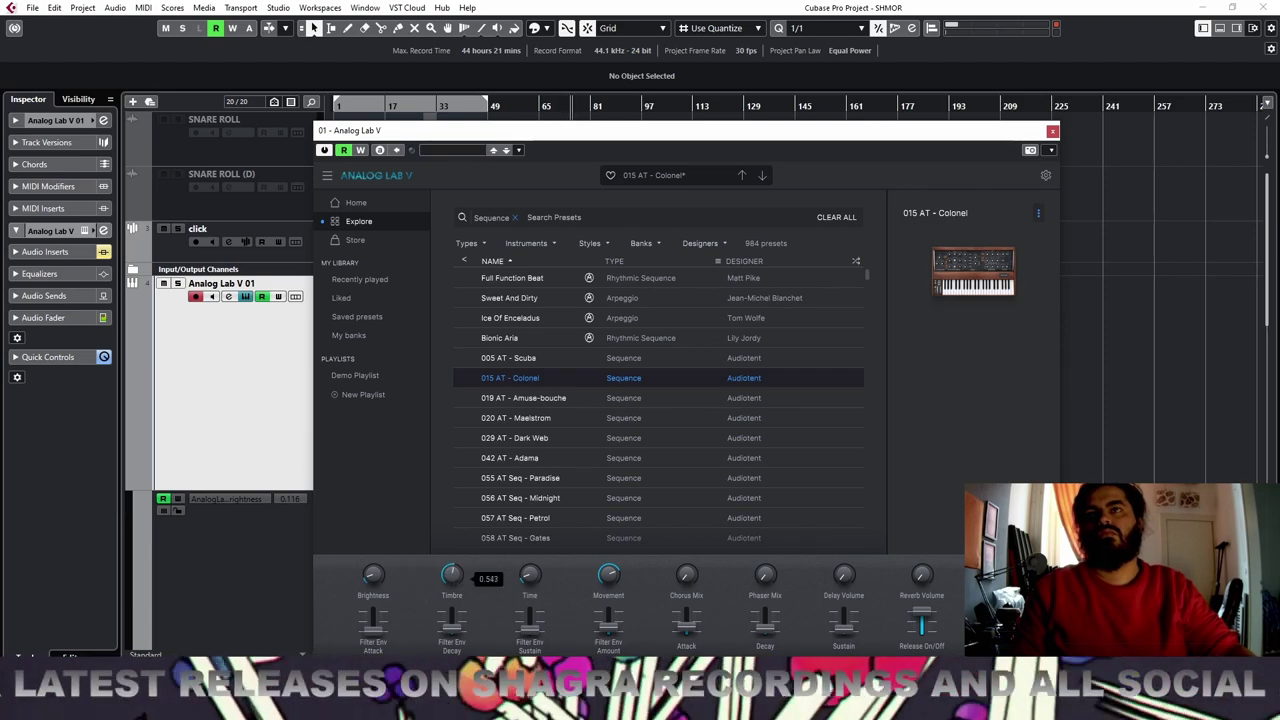
left_click(1050, 133)
Duplicate the Analog Lab V 01 MIDI event so that a copy runs from bar 81 to bar 89
key("h")
key("h")
key("h")
key("h")
key("h")
key("h")
key("h")
key("h")
key("h")
key("h")
key("h")
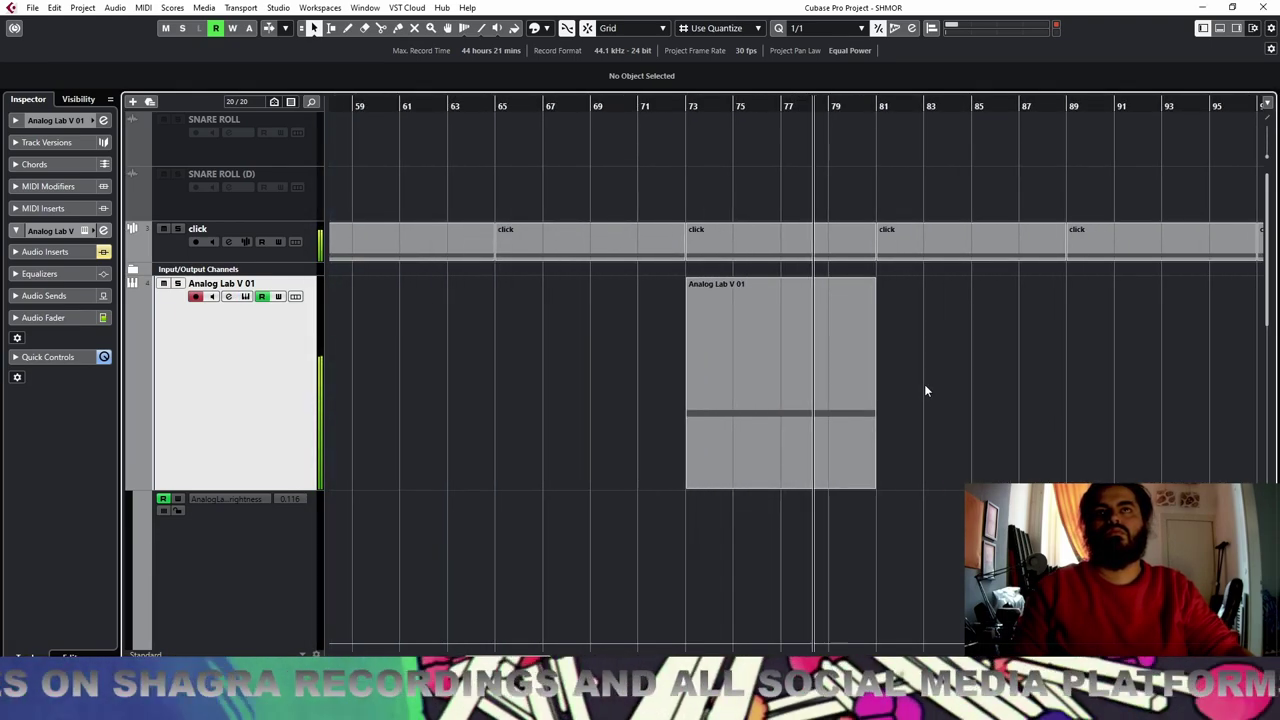
left_click(787, 392)
key("ctrl+d")
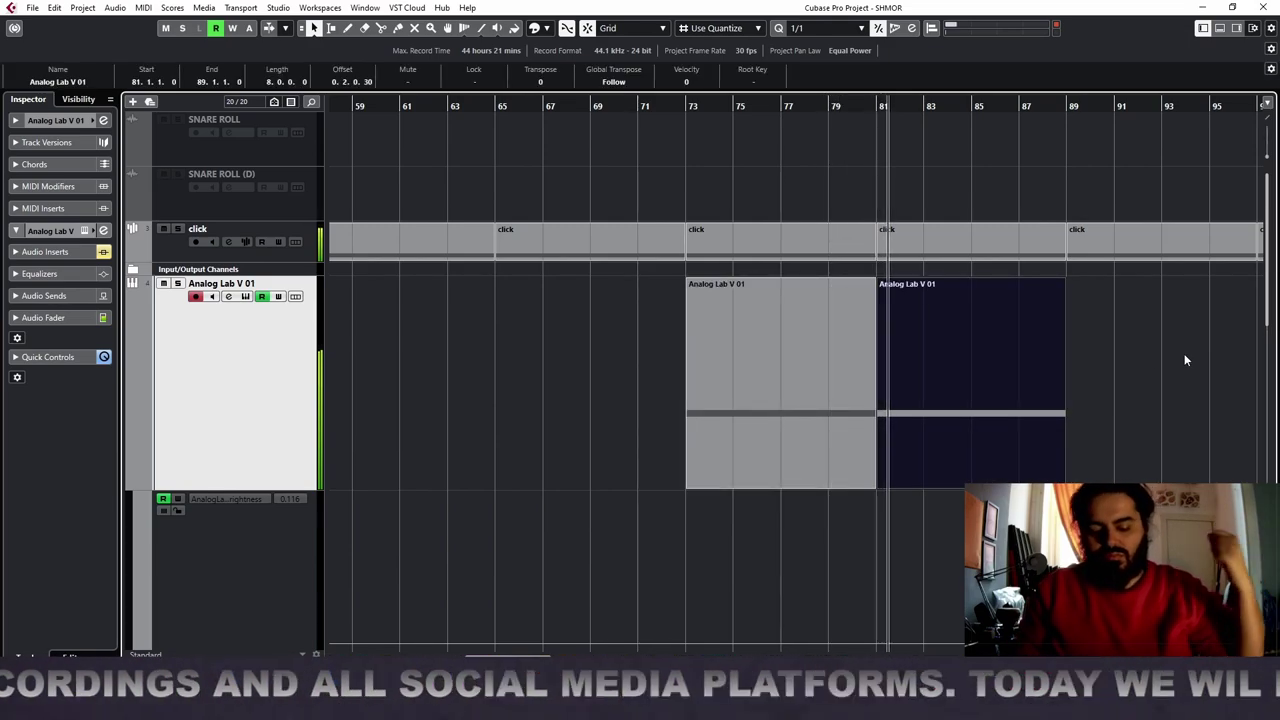
Play the arrangement from bar 73 and listen to the Analog Lab V 01 sequence across the transition at bar 81
scroll(1100, 360, "down", 5)
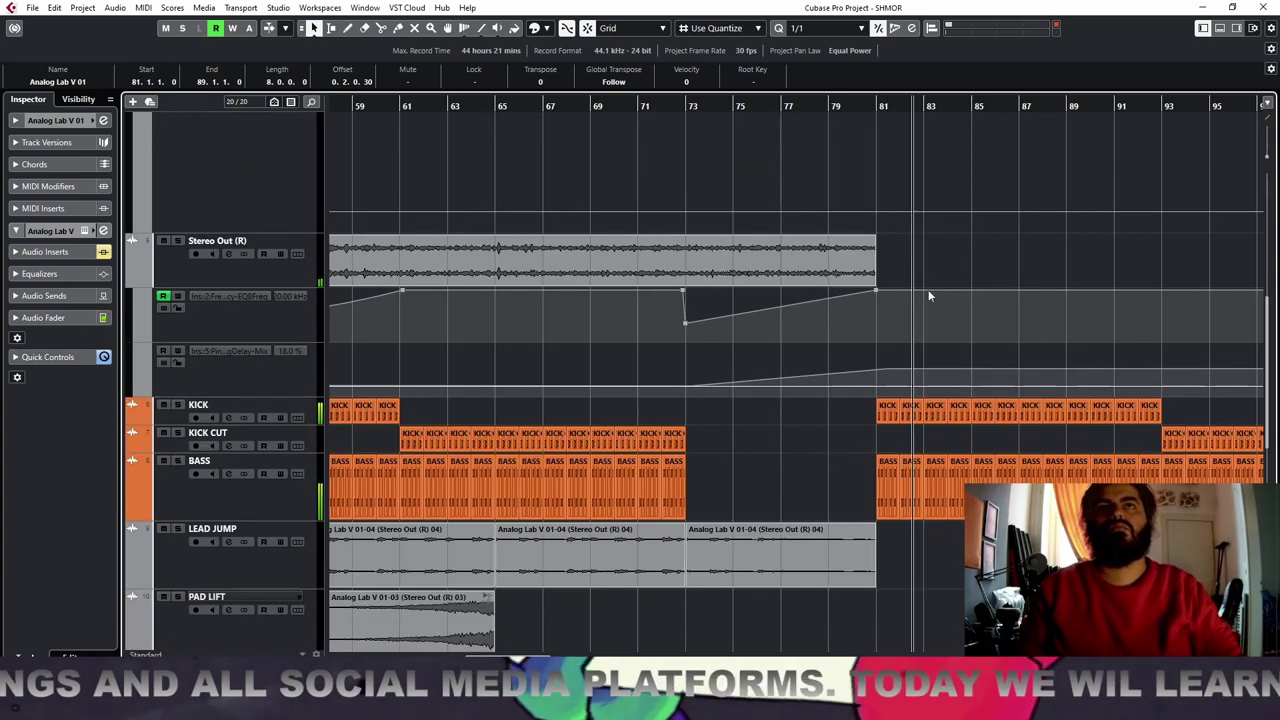
left_click(685, 105)
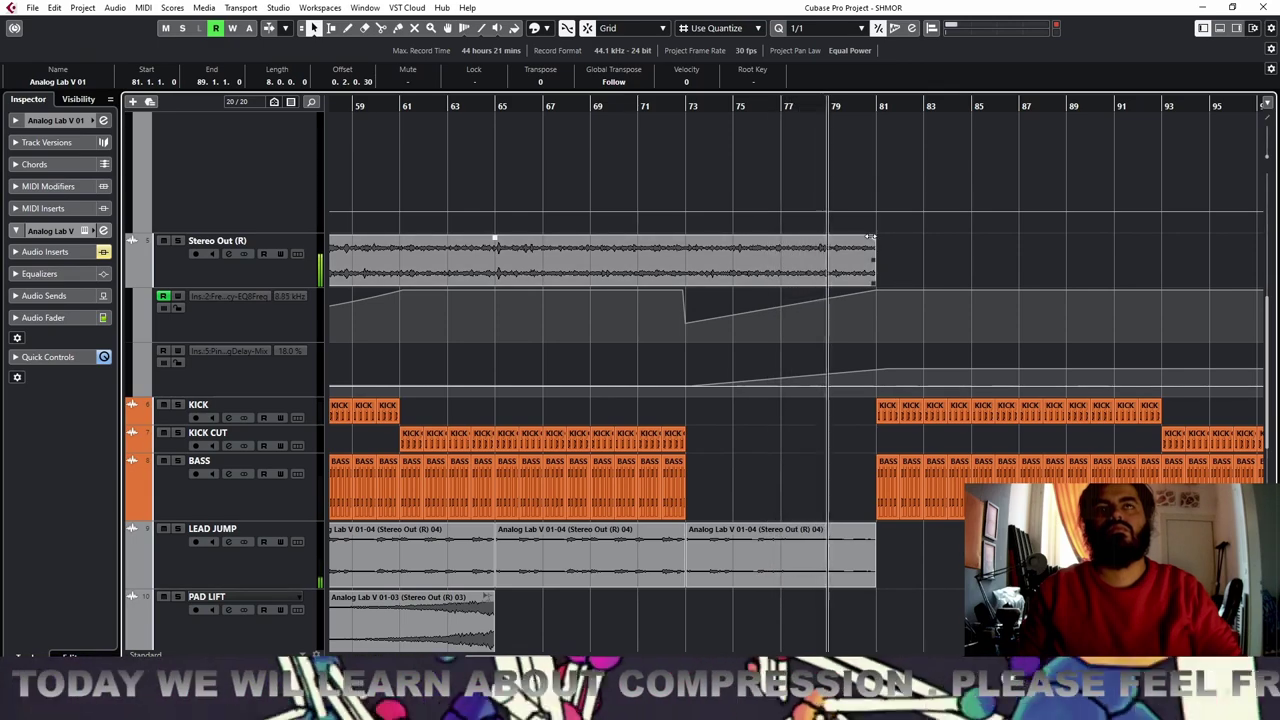
scroll(1051, 252, "up", 3)
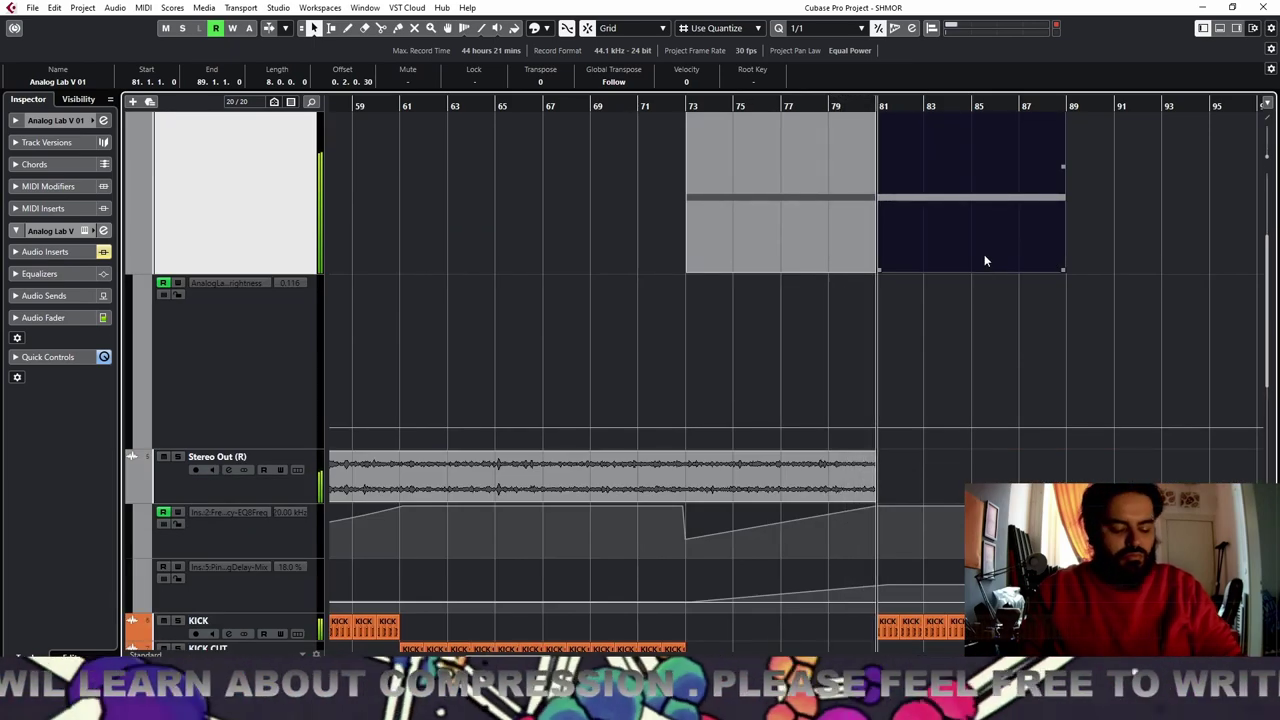
scroll(984, 256, "up", 3)
key("g")
key("g")
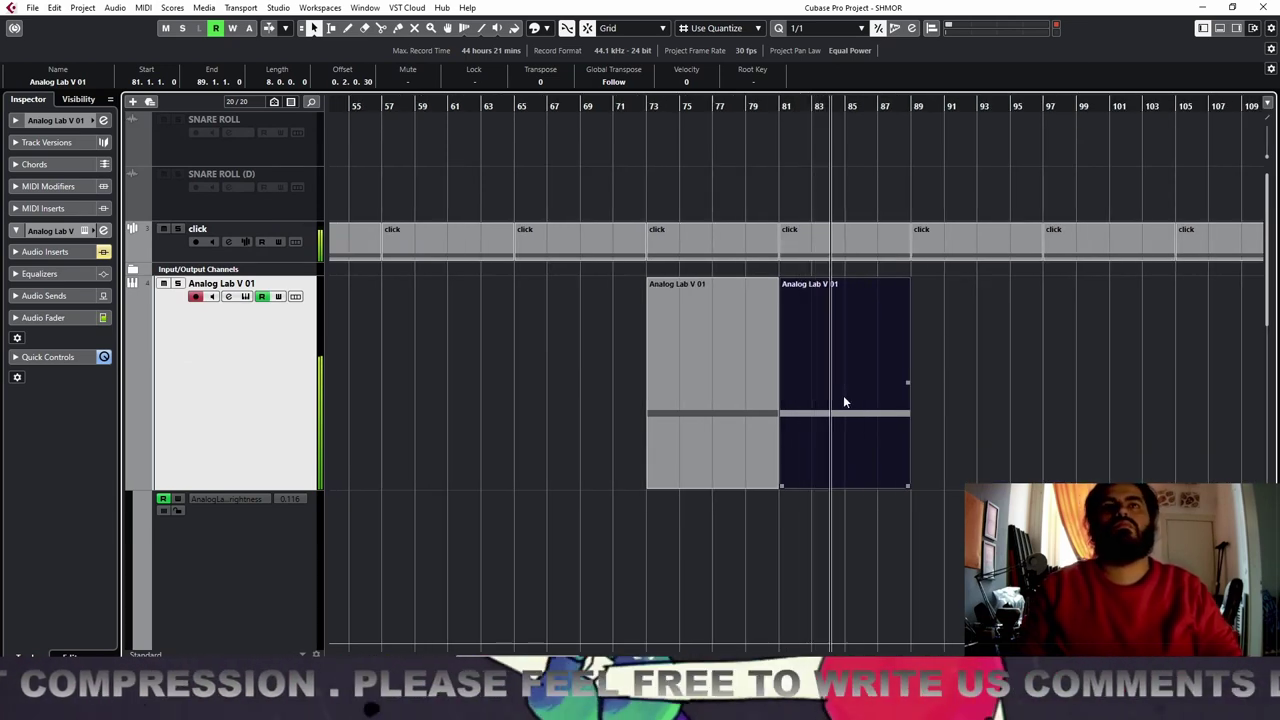
Lower the Movement of the 015 AT - Colonel preset to about 0.642 in Analog Lab V
left_click(245, 296)
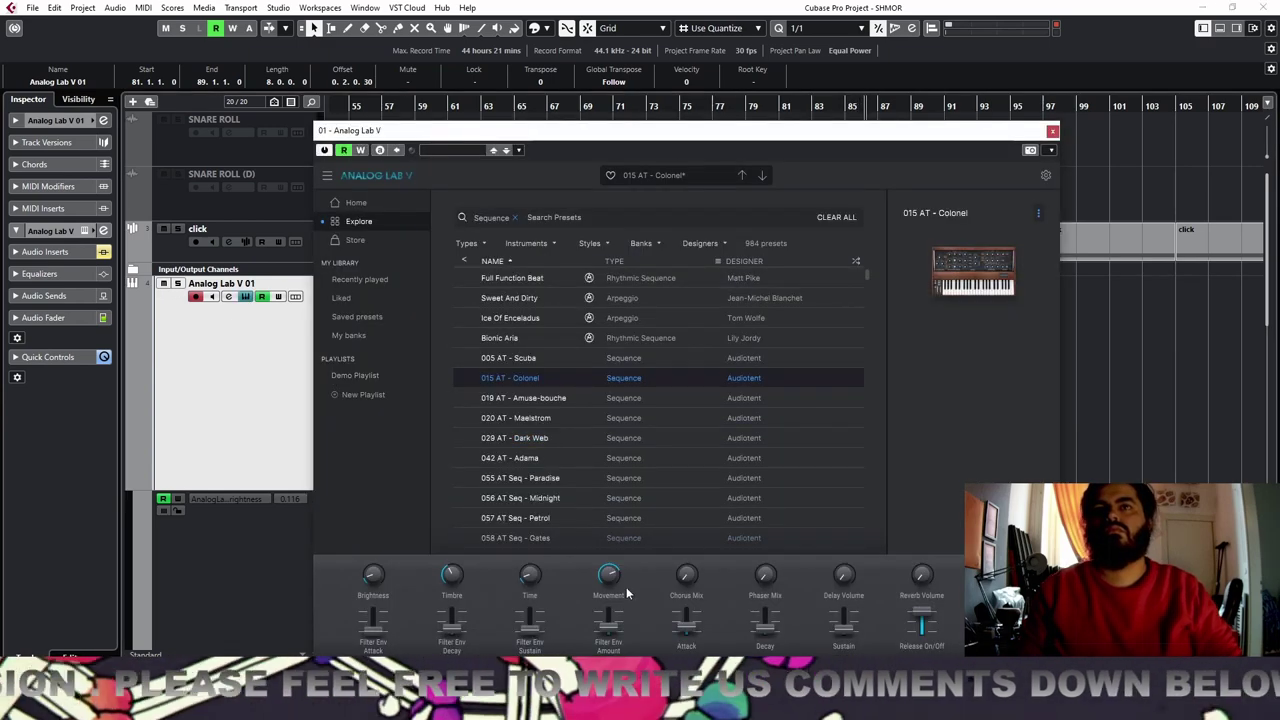
left_click_drag(612, 577, 612, 606)
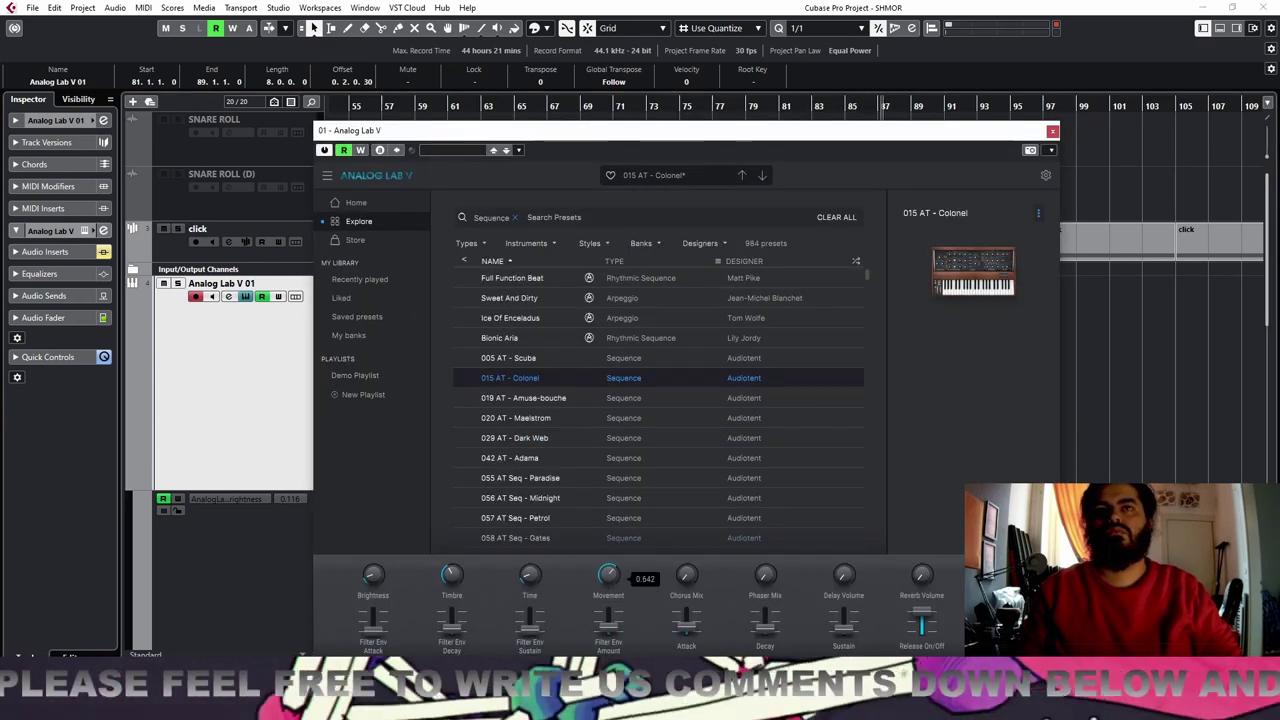
mouse_move(959, 340)
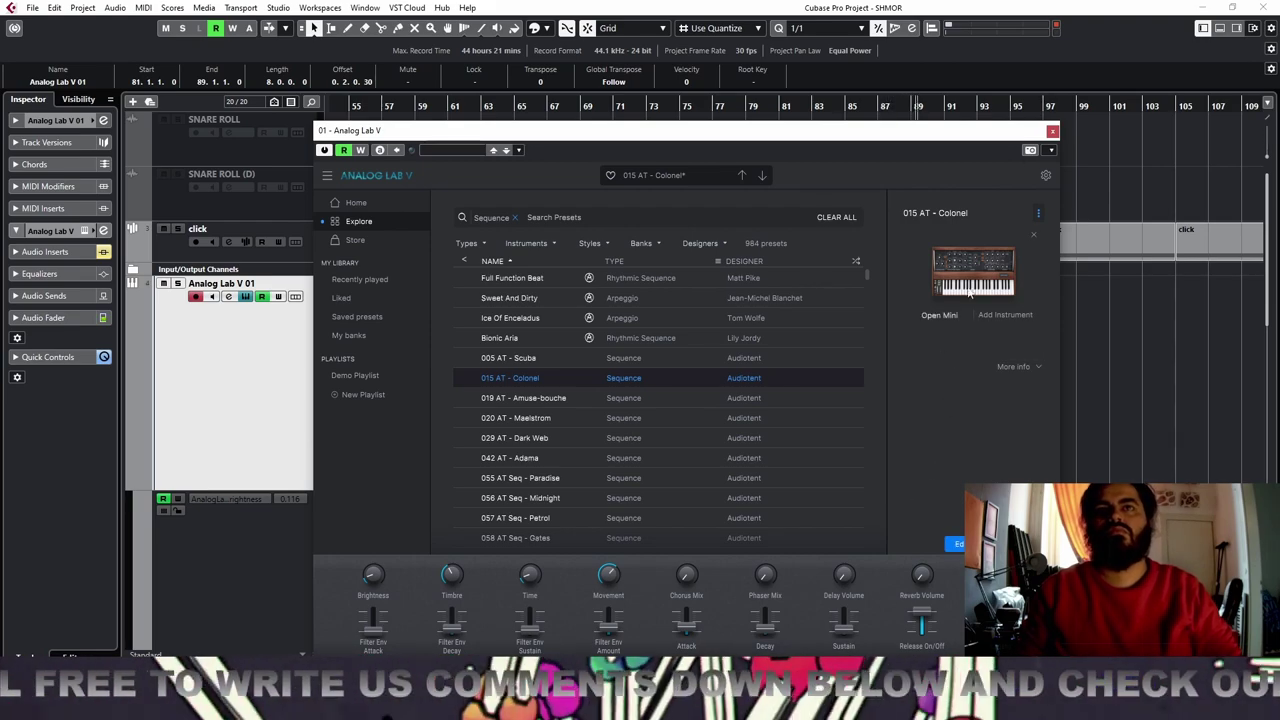
left_click(1052, 131)
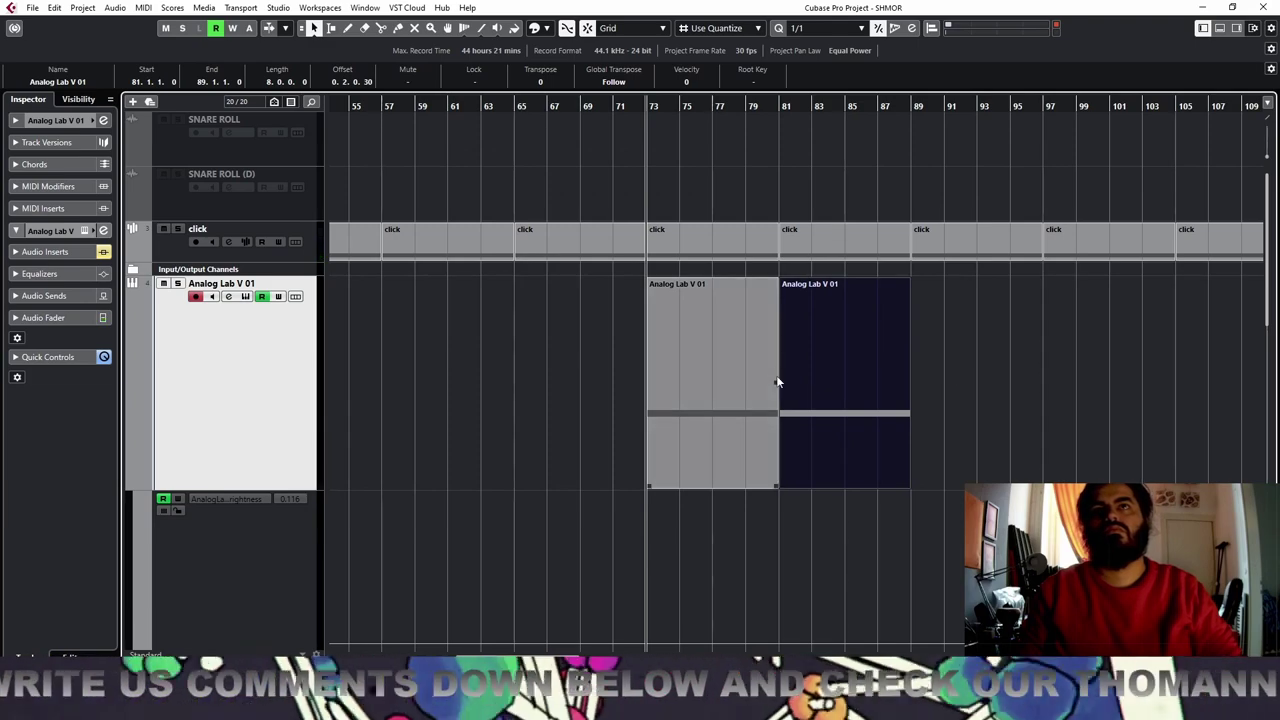
Play back from bar 73, select the Analog Lab V 01 event over bars 73 to 81 and render it to a new audio track
key("space")
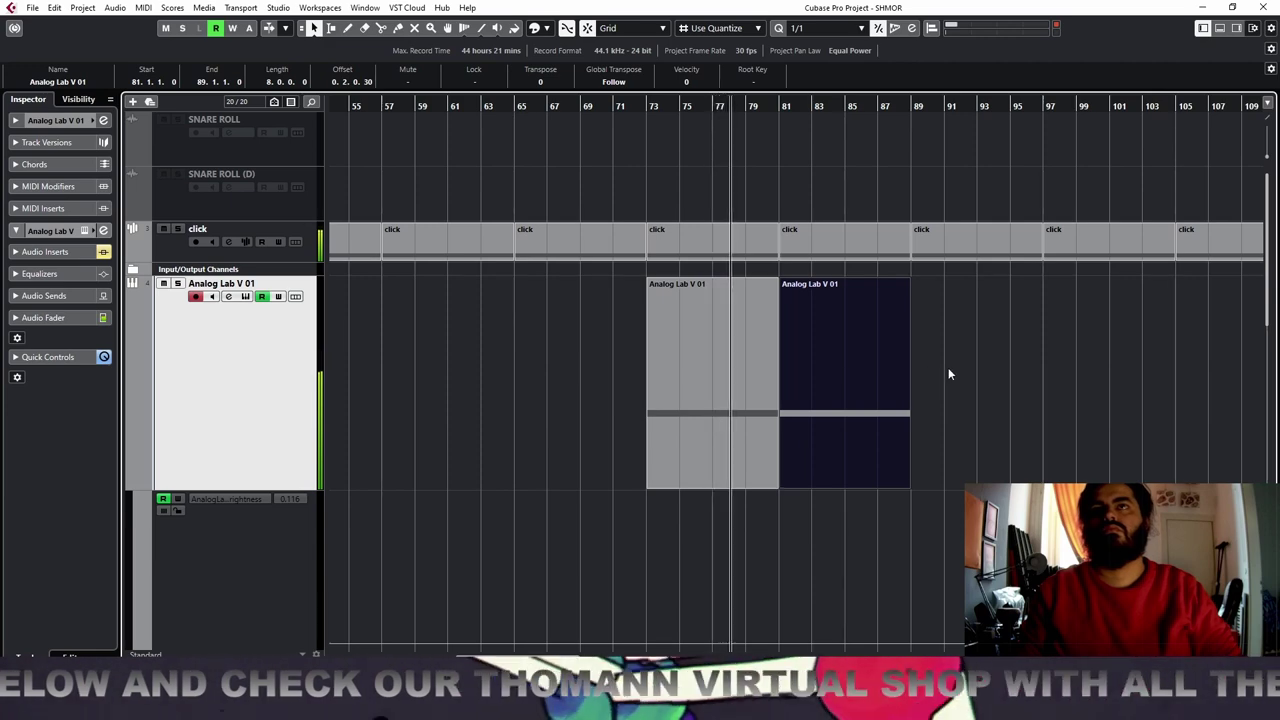
left_click(745, 386)
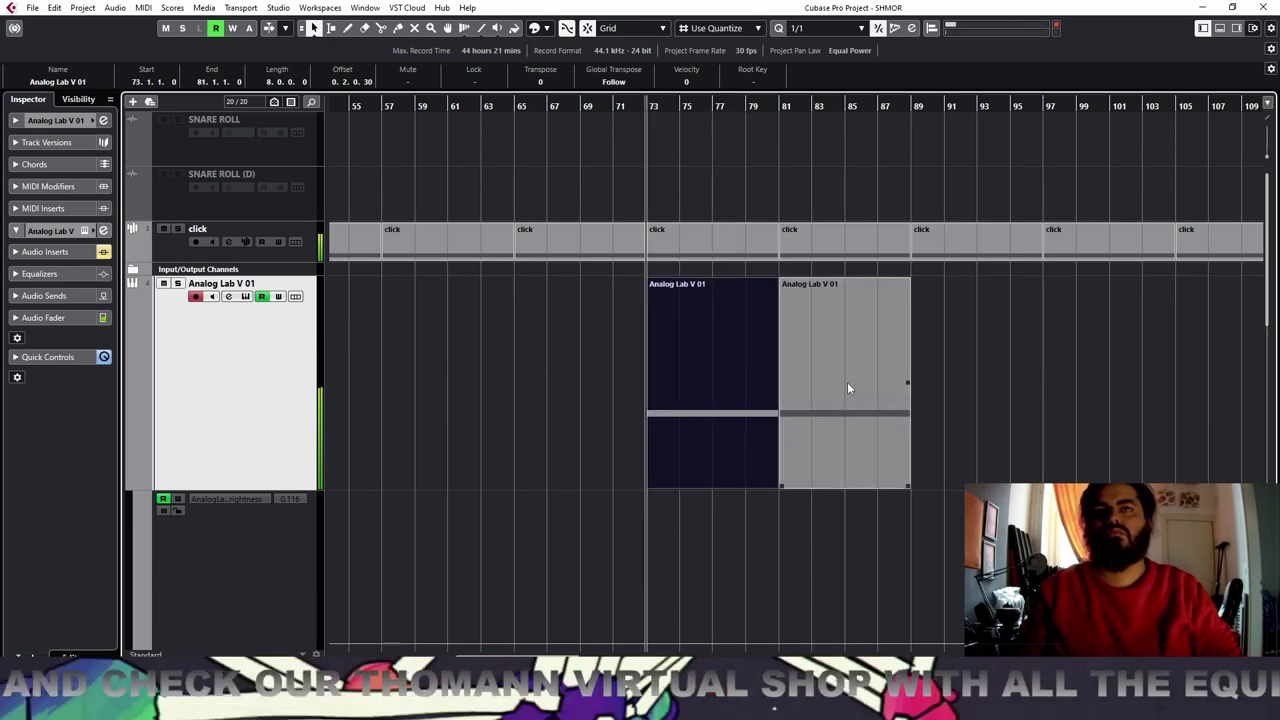
key("alt+r")
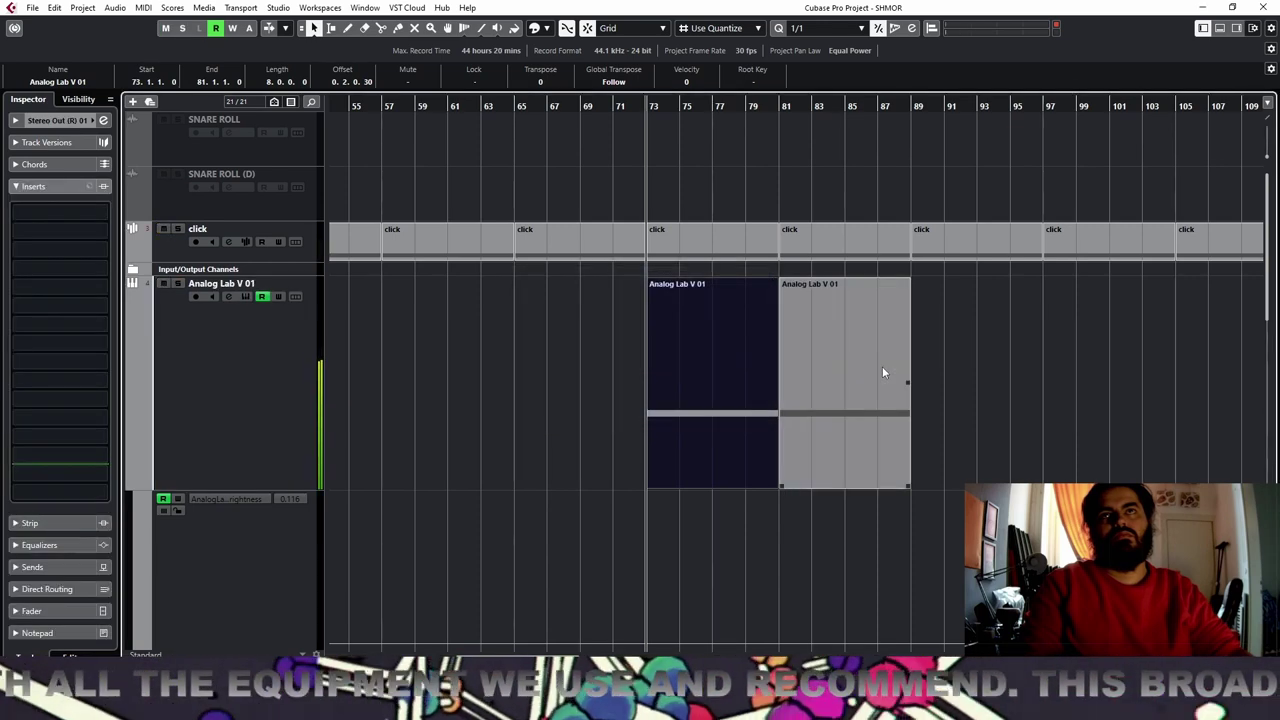
Remove the duplicated MIDI event starting at bar 81 and hide the Brightness automation lane of Analog Lab V 01
scroll(758, 381, "down", 4)
scroll(770, 379, "up", 2)
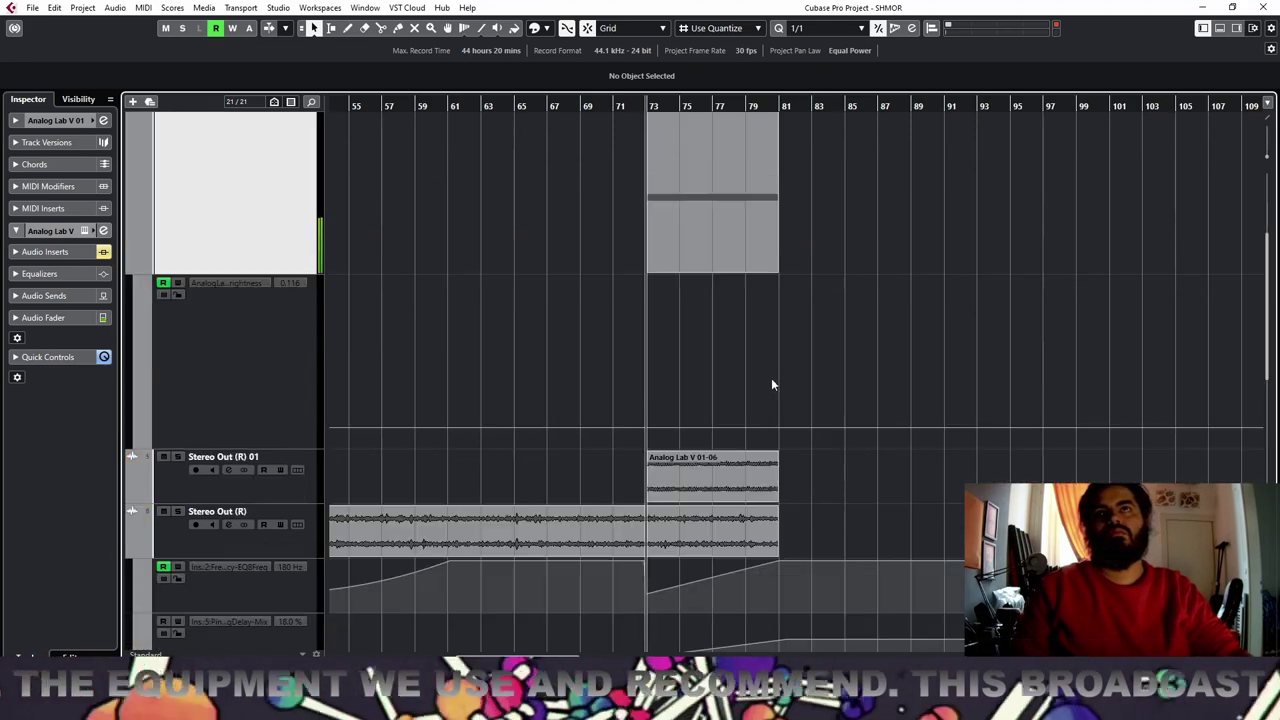
left_click(134, 265)
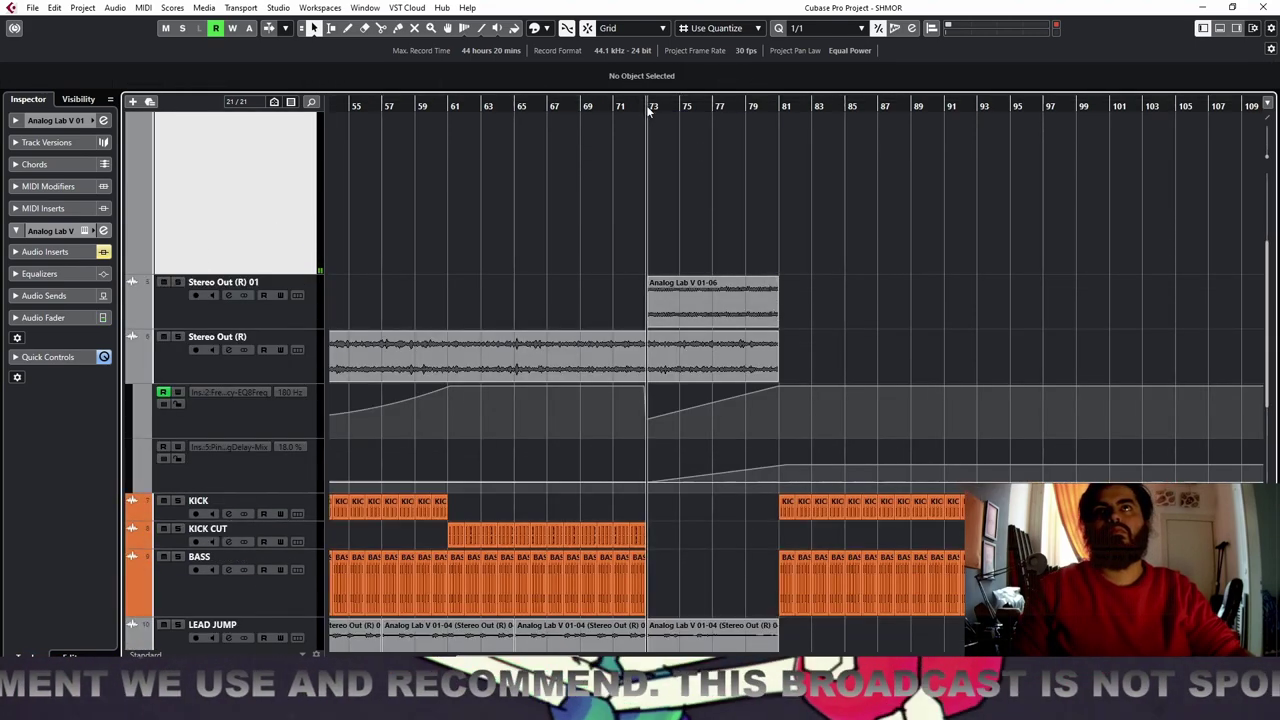
Set the quantize grid to 1/16, enlarge the Stereo Out (R) 01 track and split its audio event into repeated 1/16 slices
left_click_drag(648, 112, 614, 154)
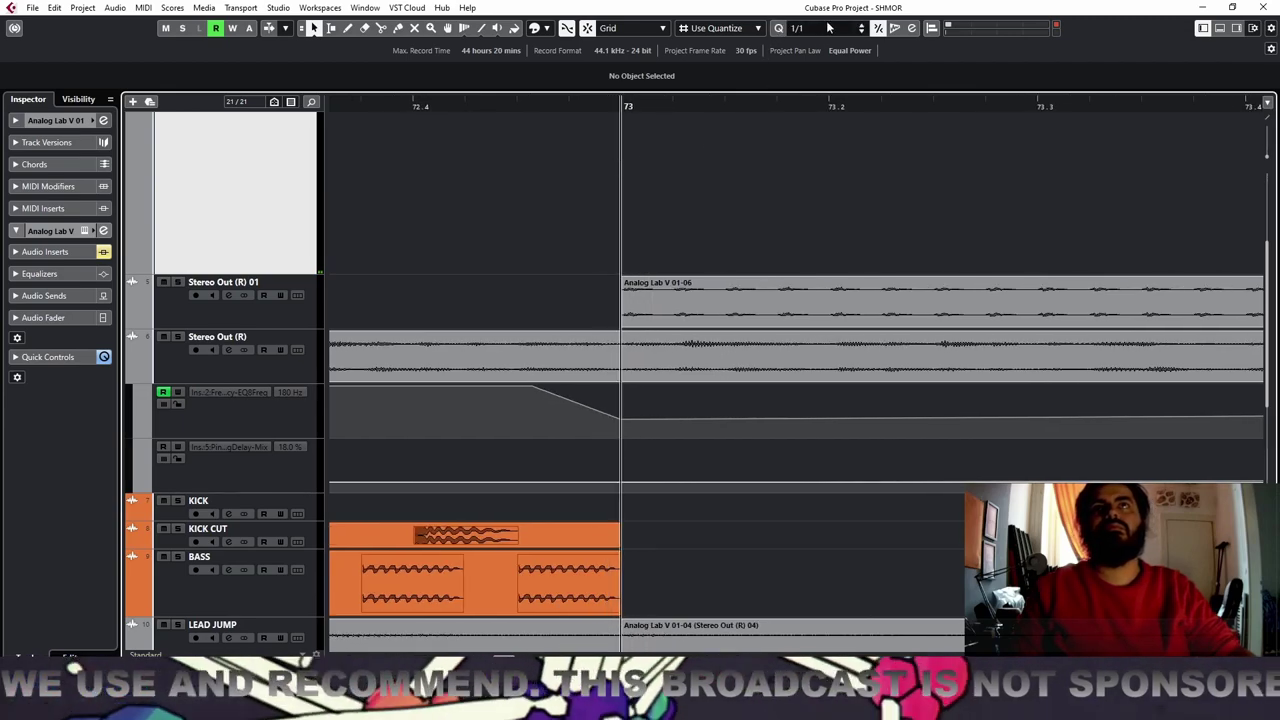
left_click(829, 27)
left_click(851, 92)
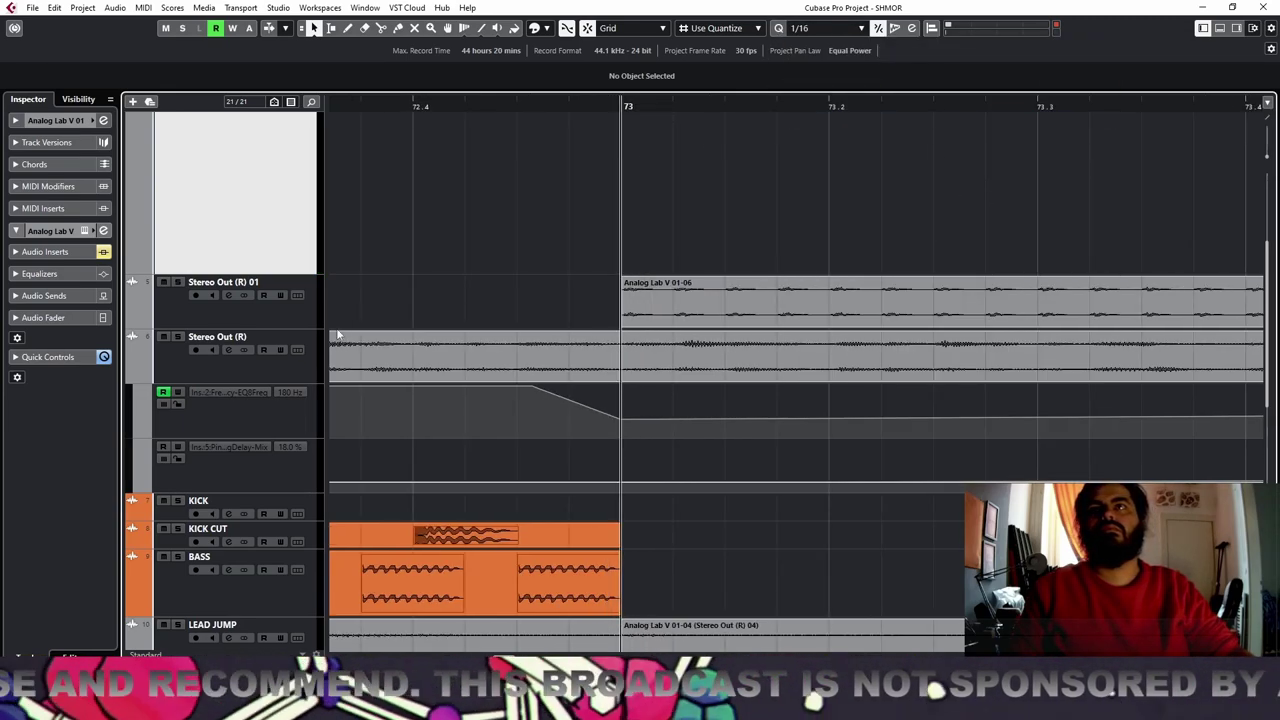
left_click_drag(294, 328, 331, 483)
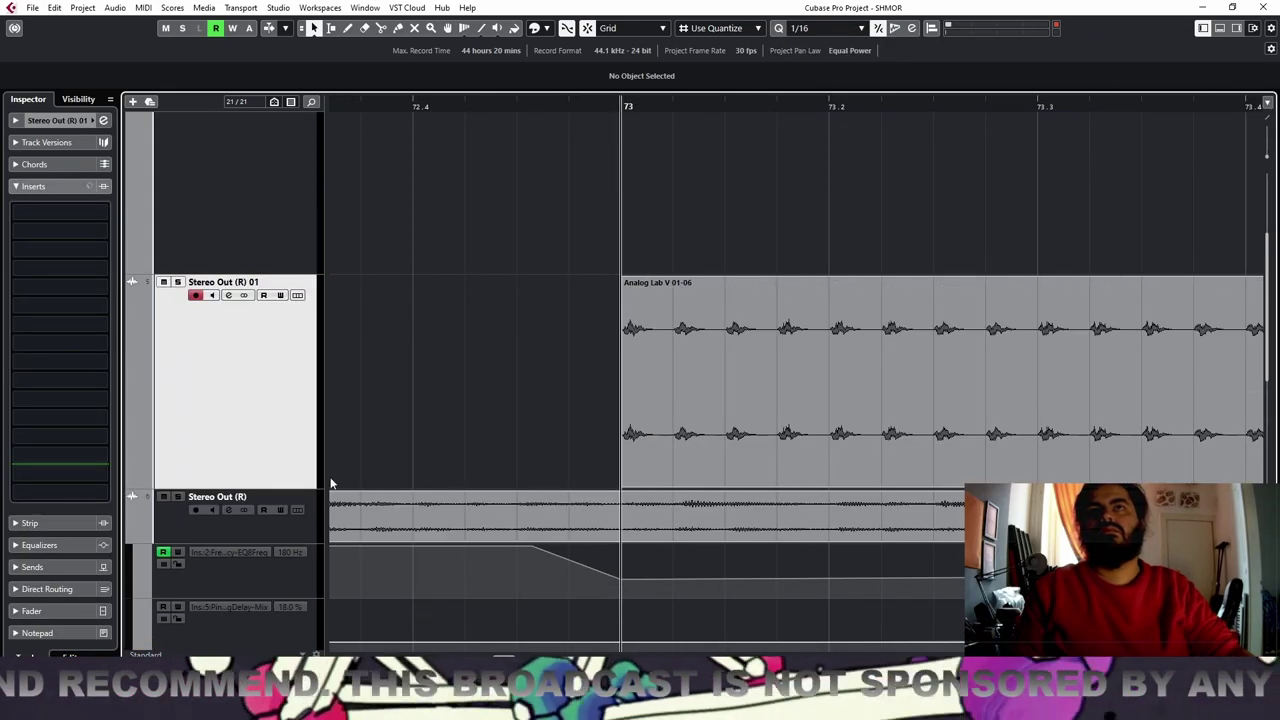
right_click(694, 362)
left_click(762, 362)
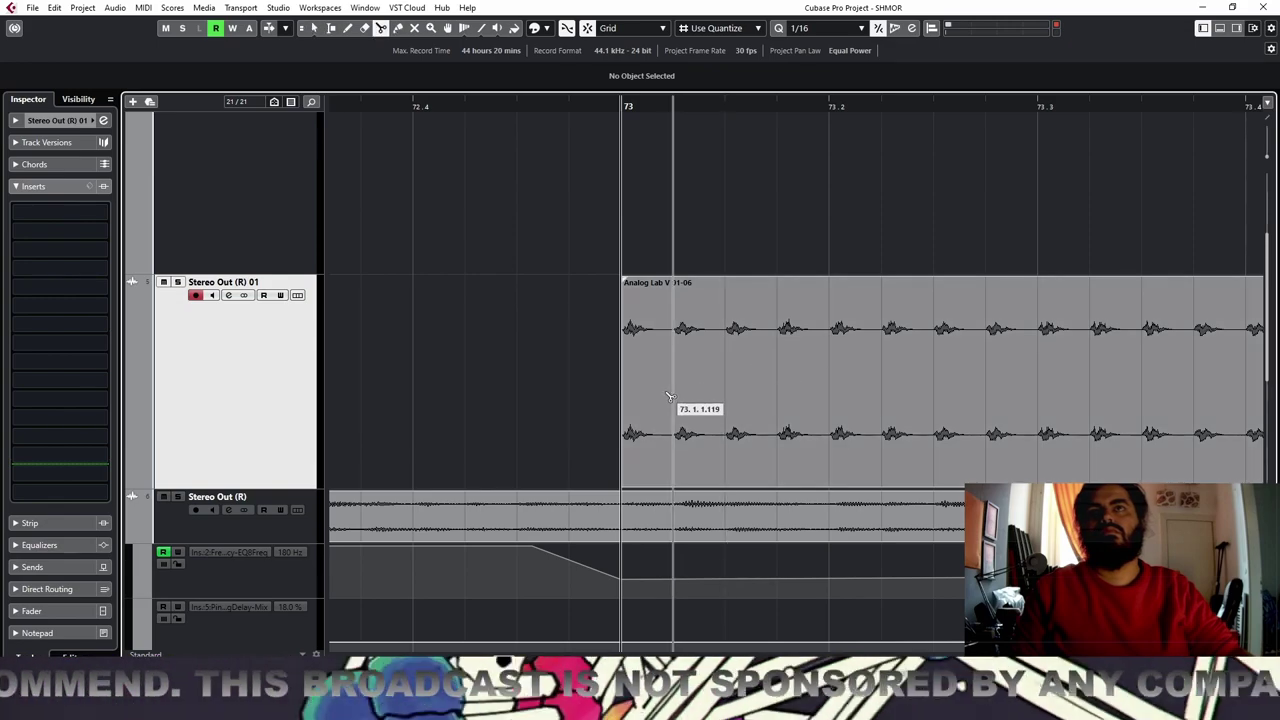
left_click(670, 396, "alt")
Select the audio slices on Stereo Out (R) 01 up to bar 81 and trim their starts to the sound's onset
key("g")
key("g")
key("g")
key("g")
key("g")
key("g")
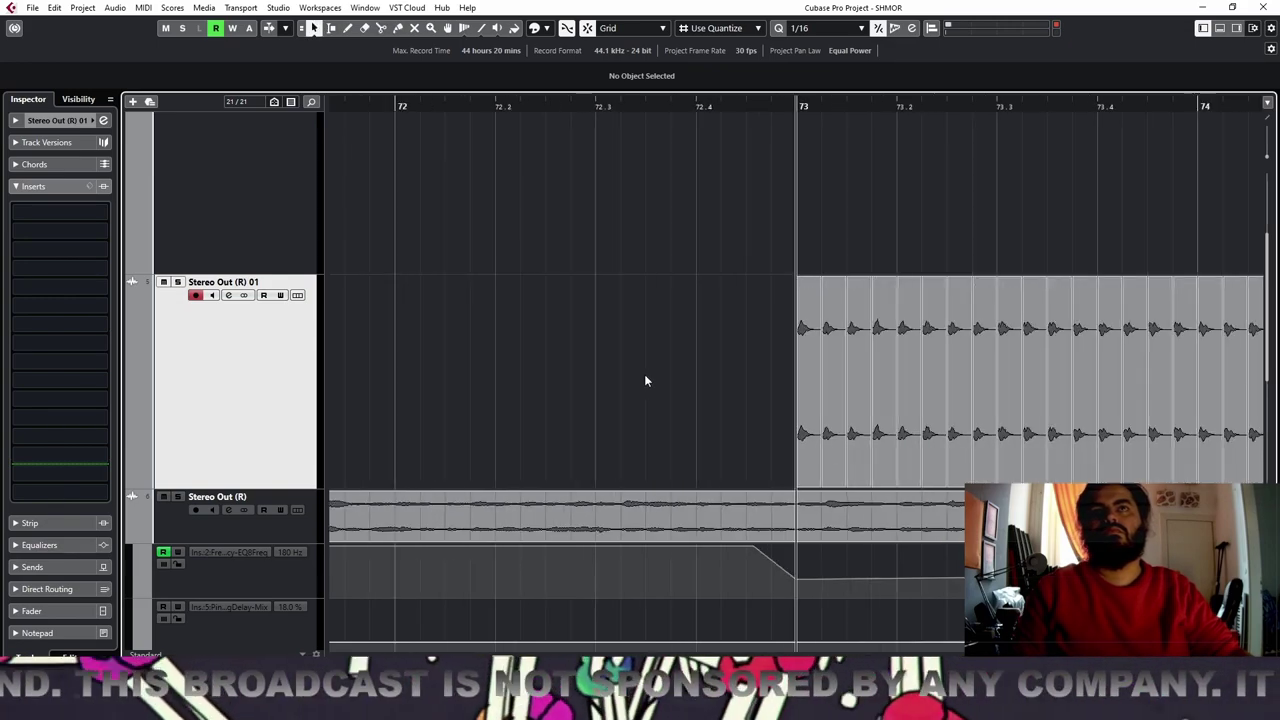
scroll(1203, 338, "right", 15)
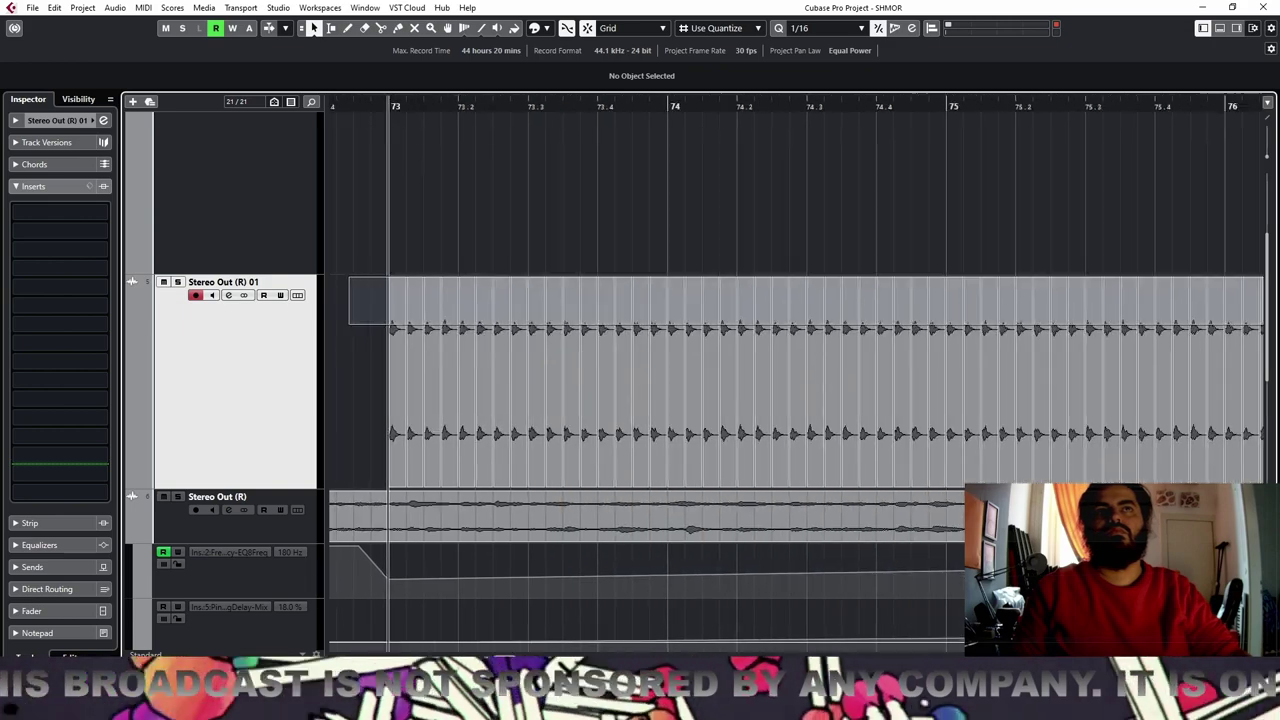
scroll(260, 365, "left", 5)
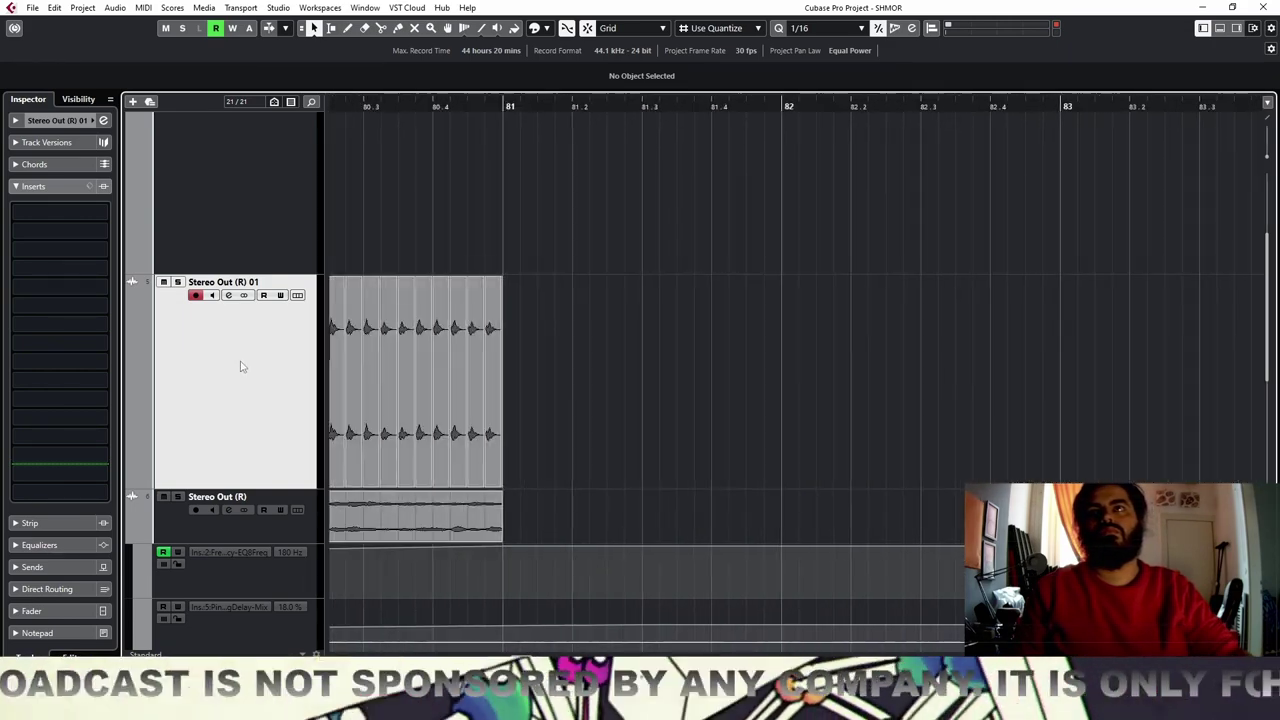
left_click_drag(1038, 353, 1040, 352)
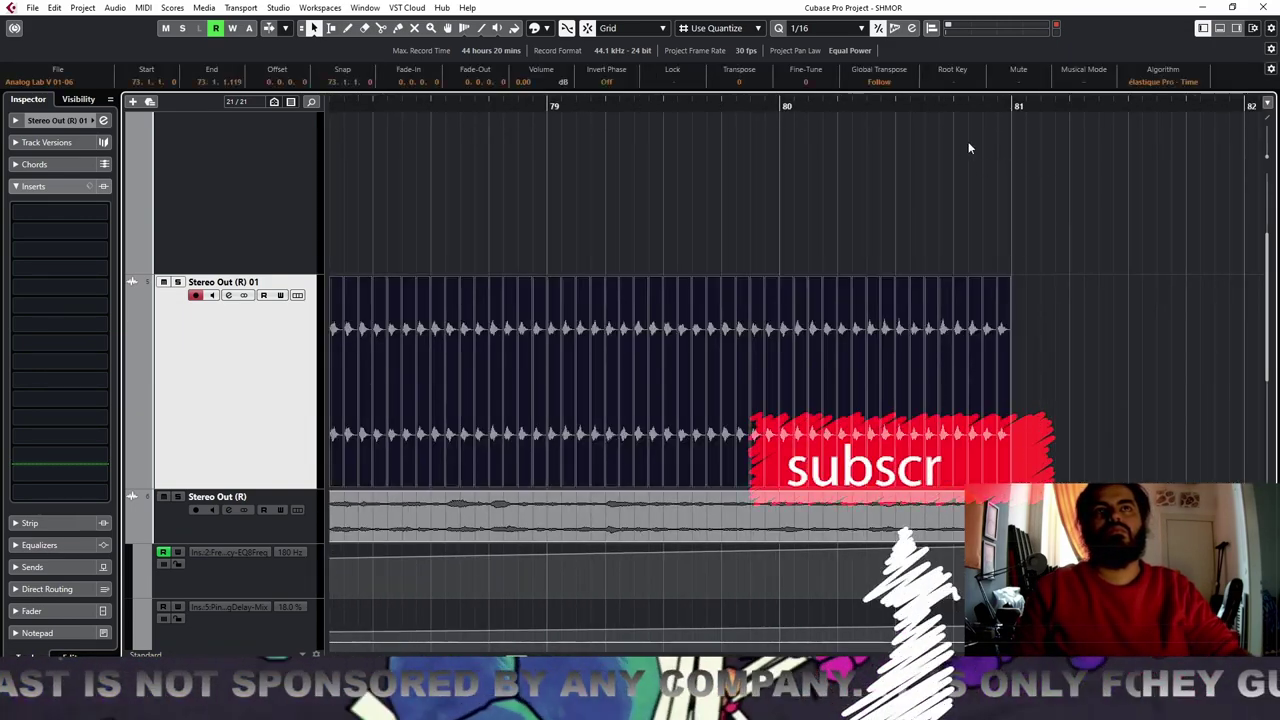
left_click_drag(994, 107, 989, 139)
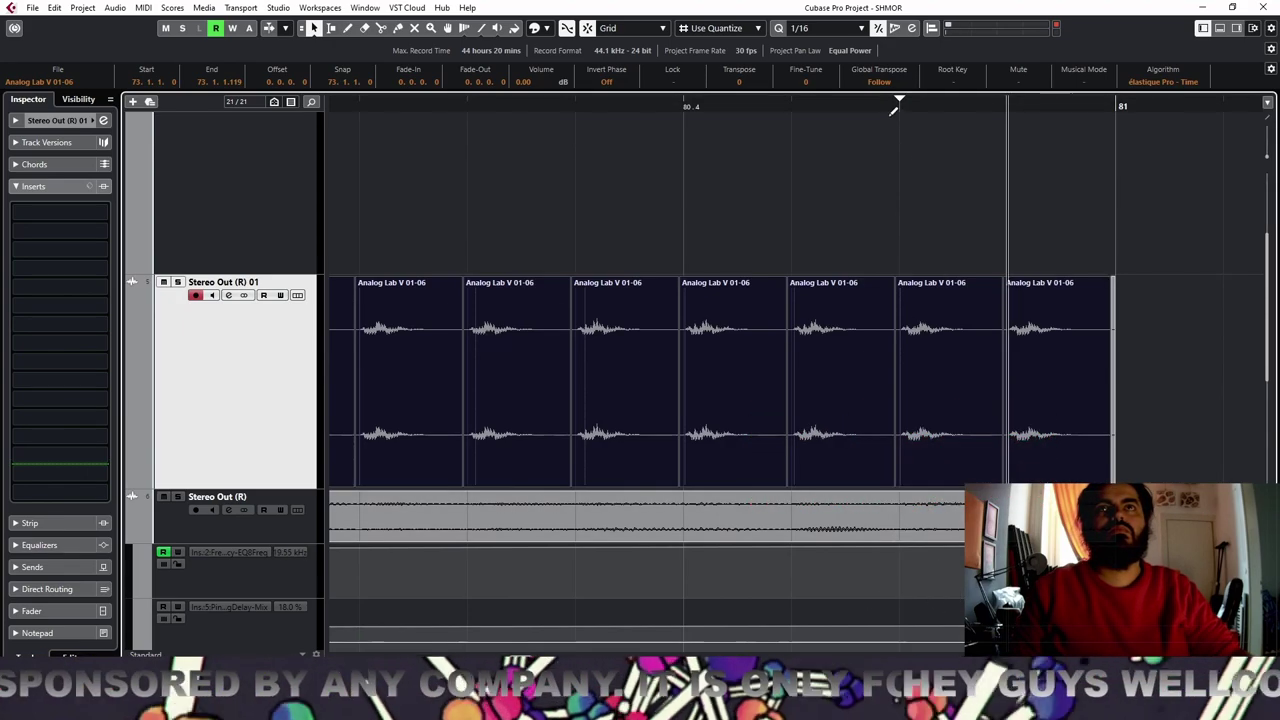
mouse_move(888, 107)
left_mouse_down()
mouse_move(889, 136)
mouse_move(888, 107)
mouse_move(886, 123)
left_mouse_up()
left_click(945, 462)
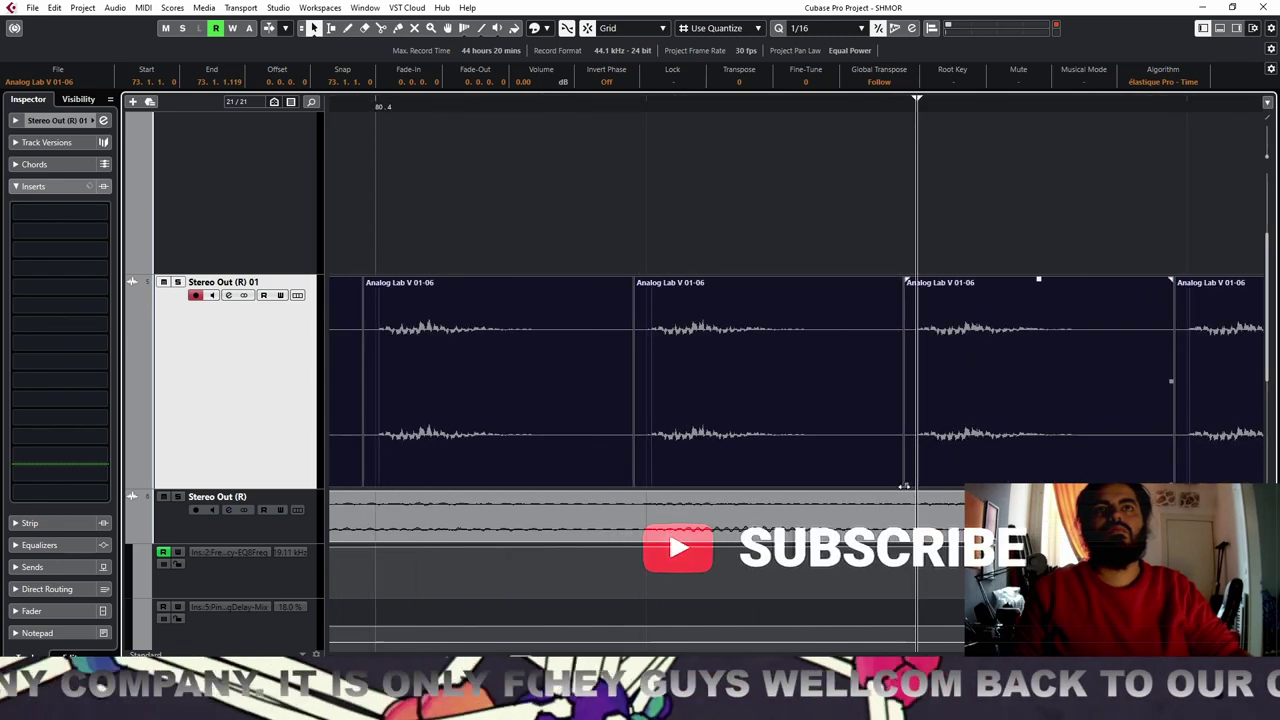
left_click_drag(904, 486, 921, 484)
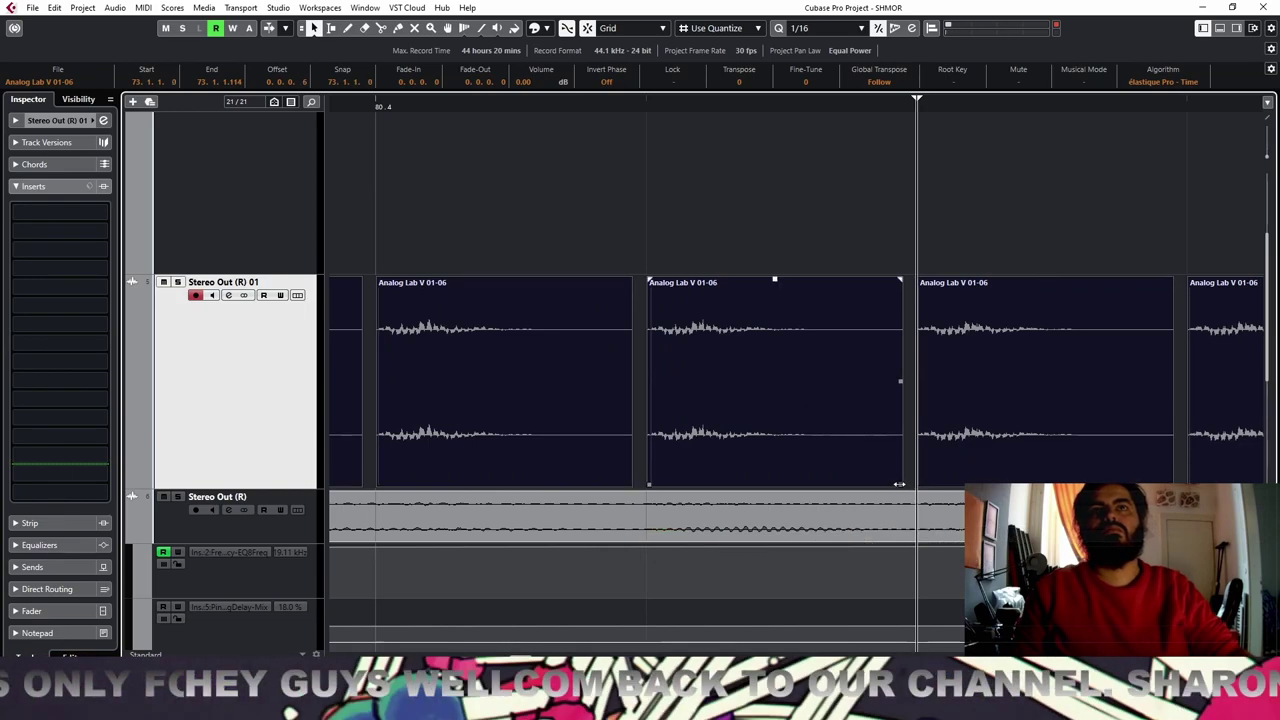
Shorten the selected slices to about half a sixteenth, ending the first at 73.1.1.56, and give them a 0.0.0.32 fade-out
left_click_drag(901, 484, 771, 482)
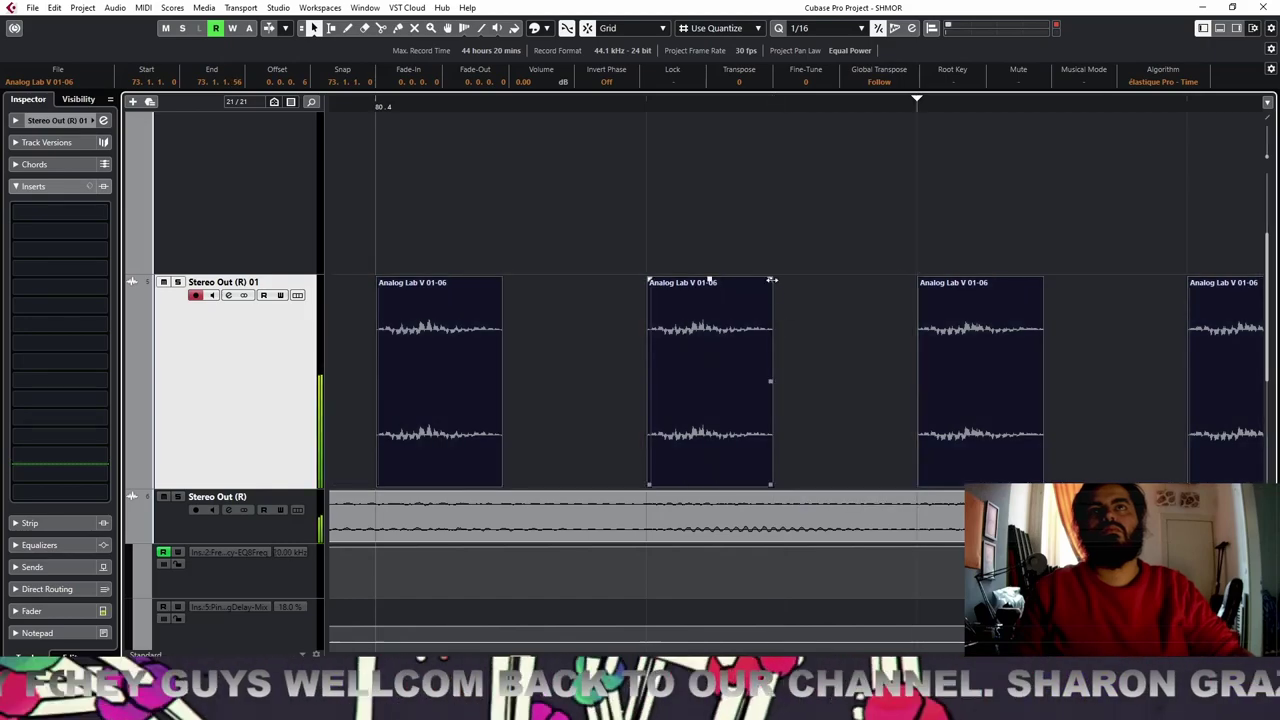
left_click_drag(770, 280, 699, 281)
key("space")
key("space")
Combine the trimmed slices from bar 73 to 81 into one audio part and render it as a single audio event
key("g")
key("g")
key("g")
key("g")
key("g")
key("g")
key("g")
key("g")
key("g")
key("g")
key("g")
key("g")
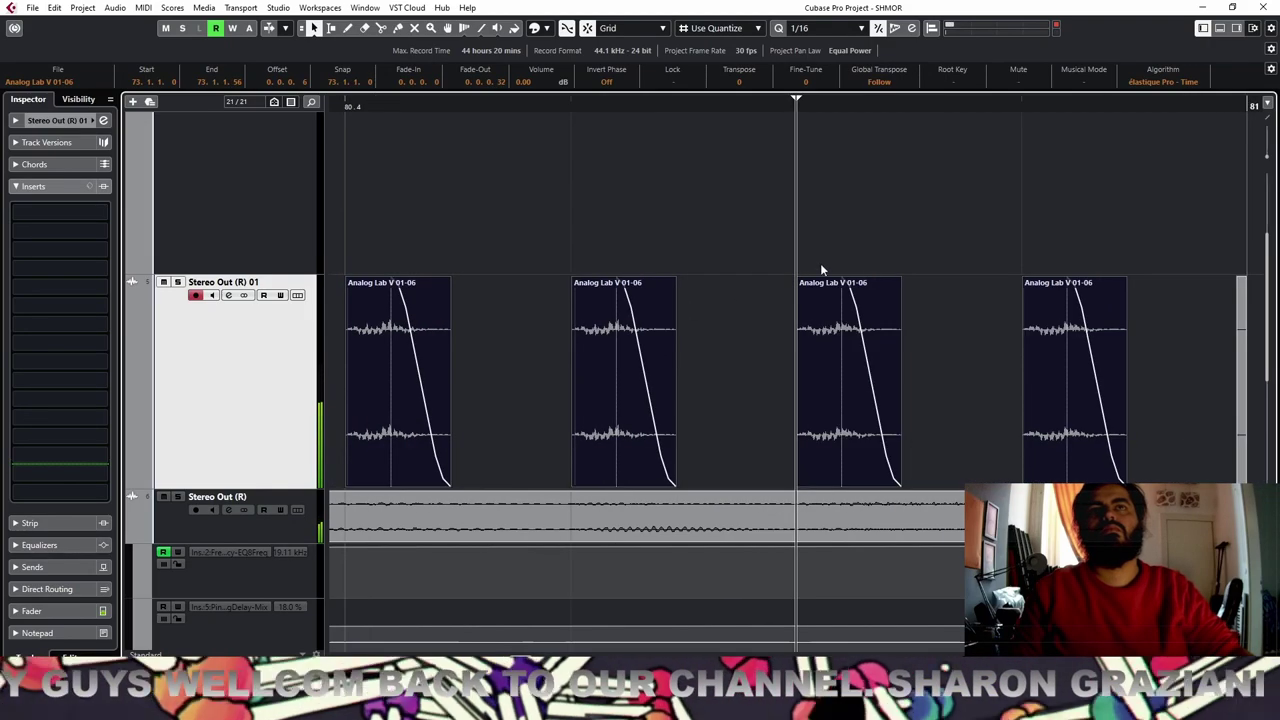
key("g")
key("g")
key("g")
key("g")
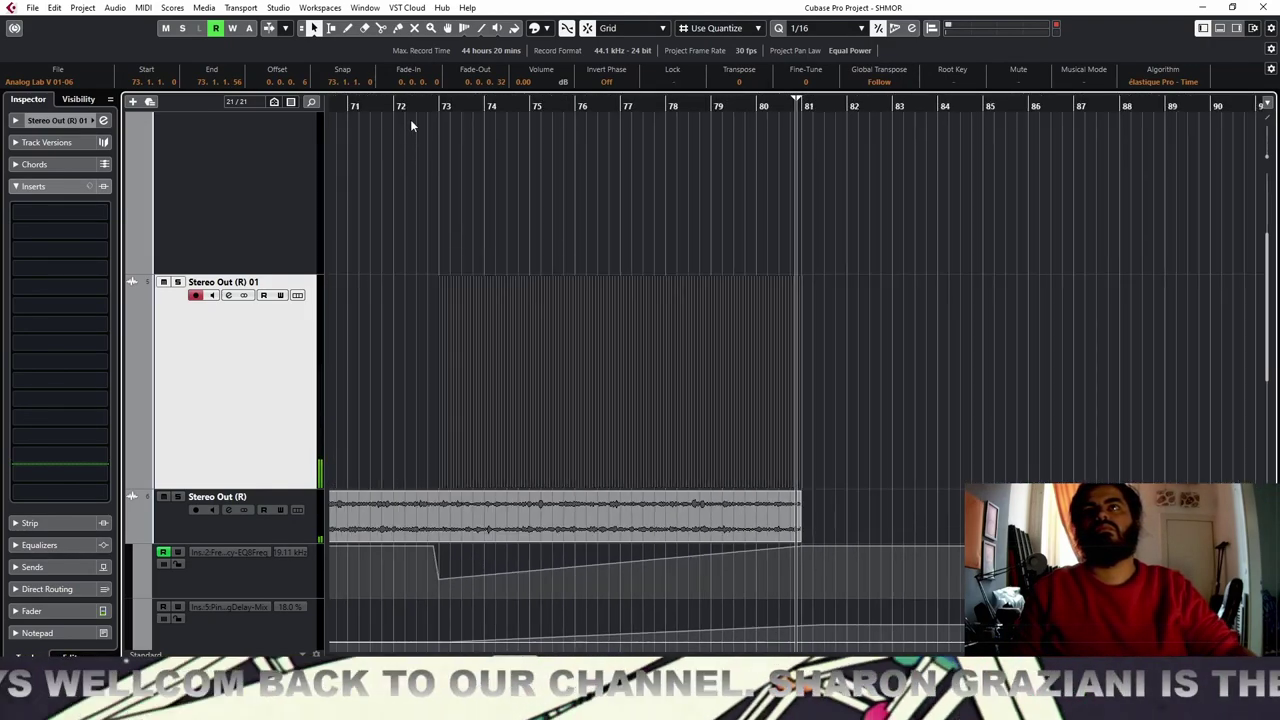
left_click_drag(867, 313, 395, 374)
key("ctrl+j")
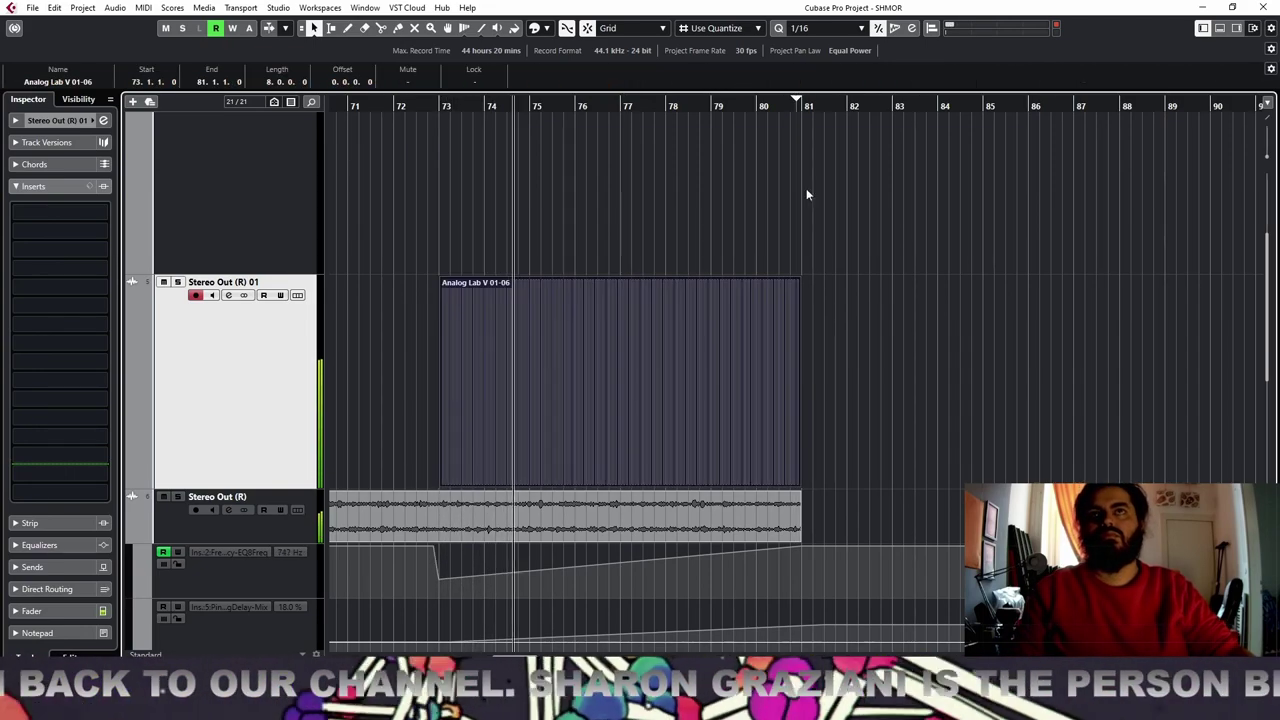
mouse_move(800, 108)
left_mouse_down()
mouse_move(788, 155)
mouse_move(722, 201)
mouse_move(704, 154)
left_mouse_up()
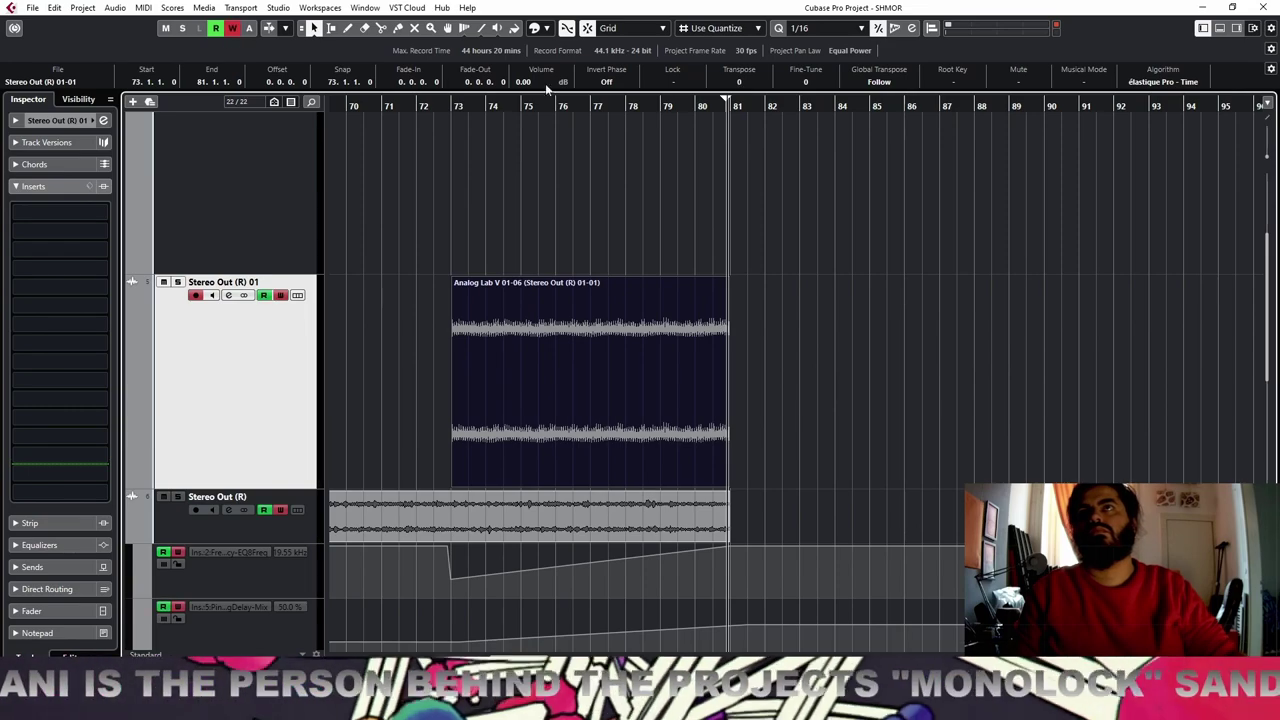
Try transposing the audio event on Stereo Out (R) 01 by -19 semitones during playback
key("space")
left_click_drag(742, 81, 743, 106)
key("space")
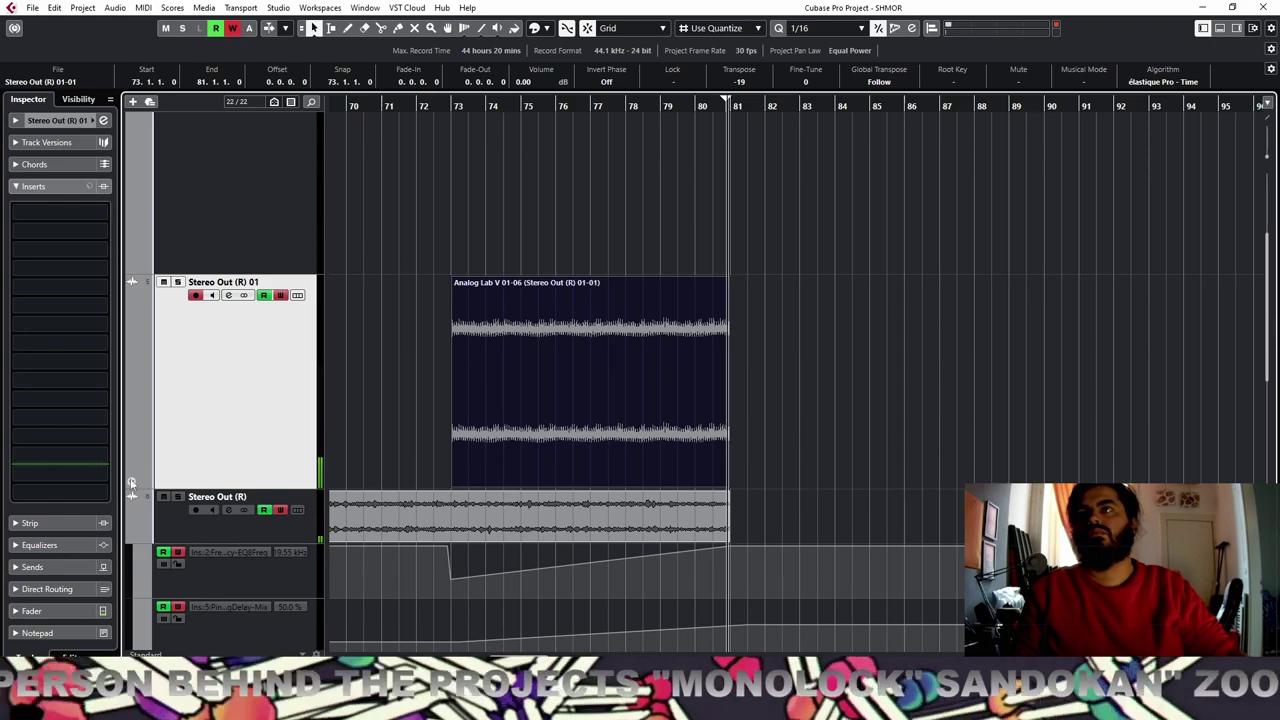
Show the Volume automation lane under Stereo Out (R) 01 and look through its available automation parameters
left_click(131, 483)
left_click(217, 498)
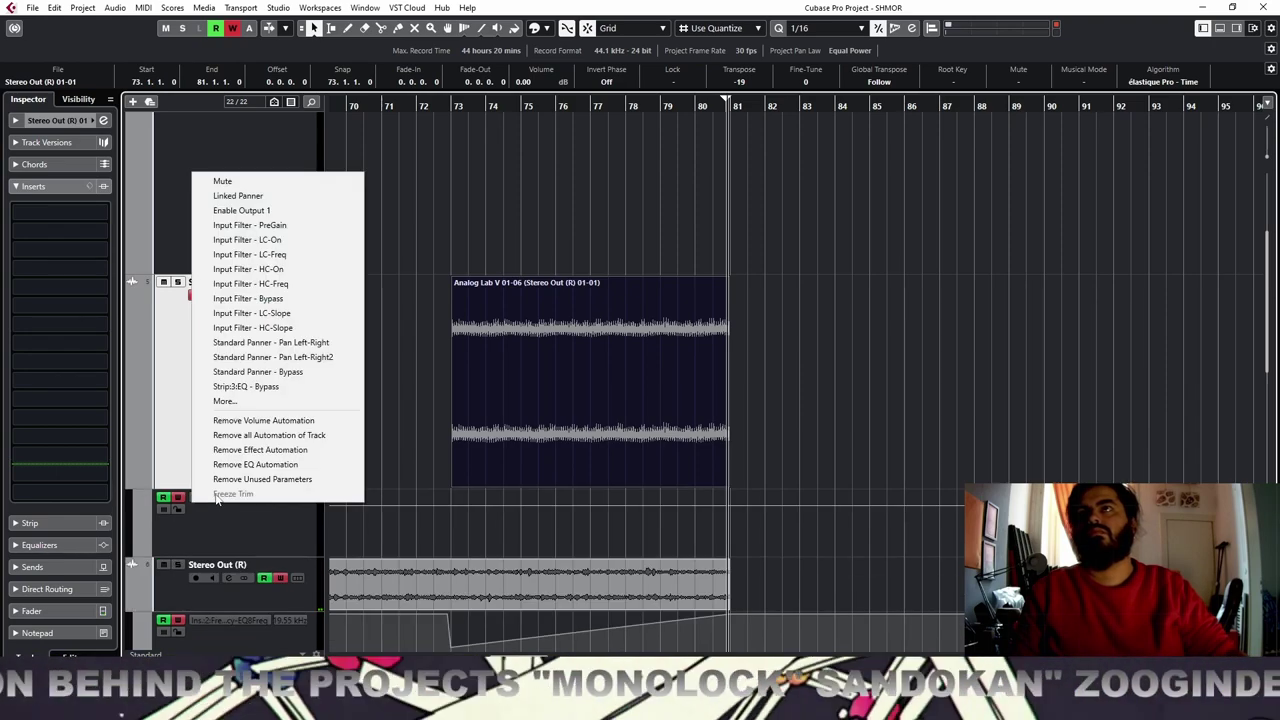
left_click(874, 201)
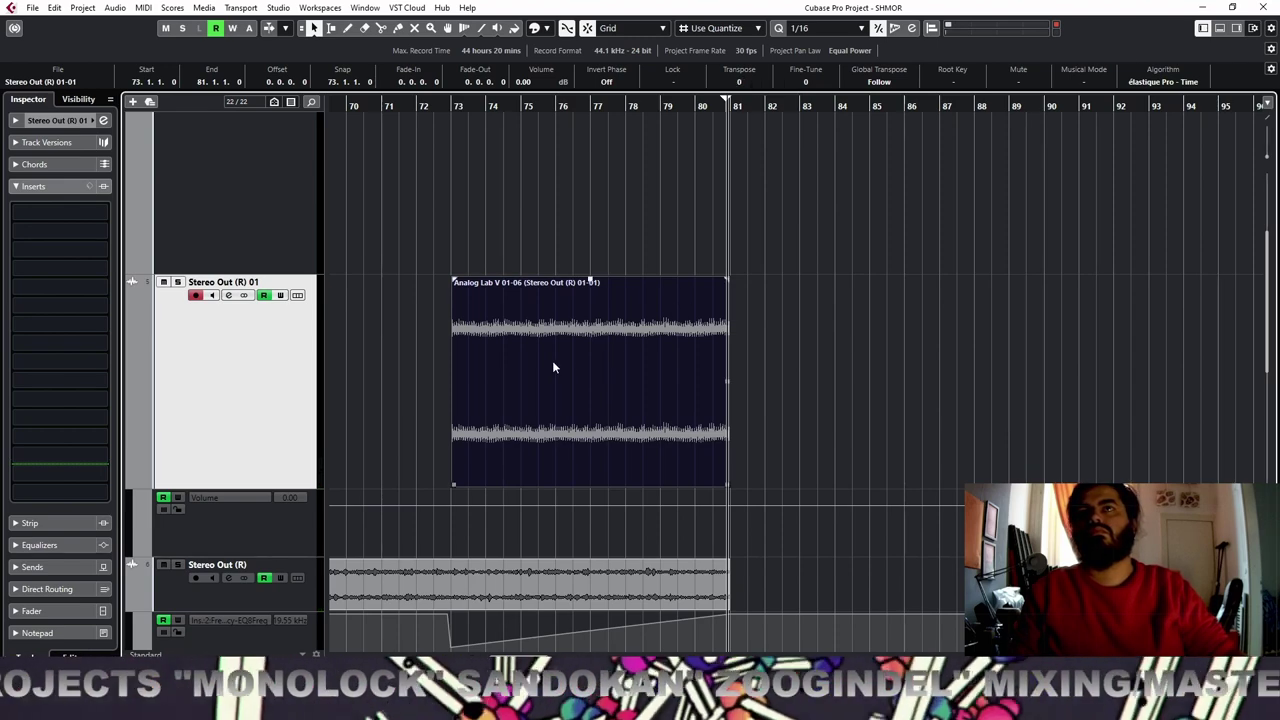
Play the audio event from bar 73 and apply an offline Pitch Shift envelope with range 12 that curves upward towards its end
left_click(449, 104)
key("space")
left_click(654, 358)
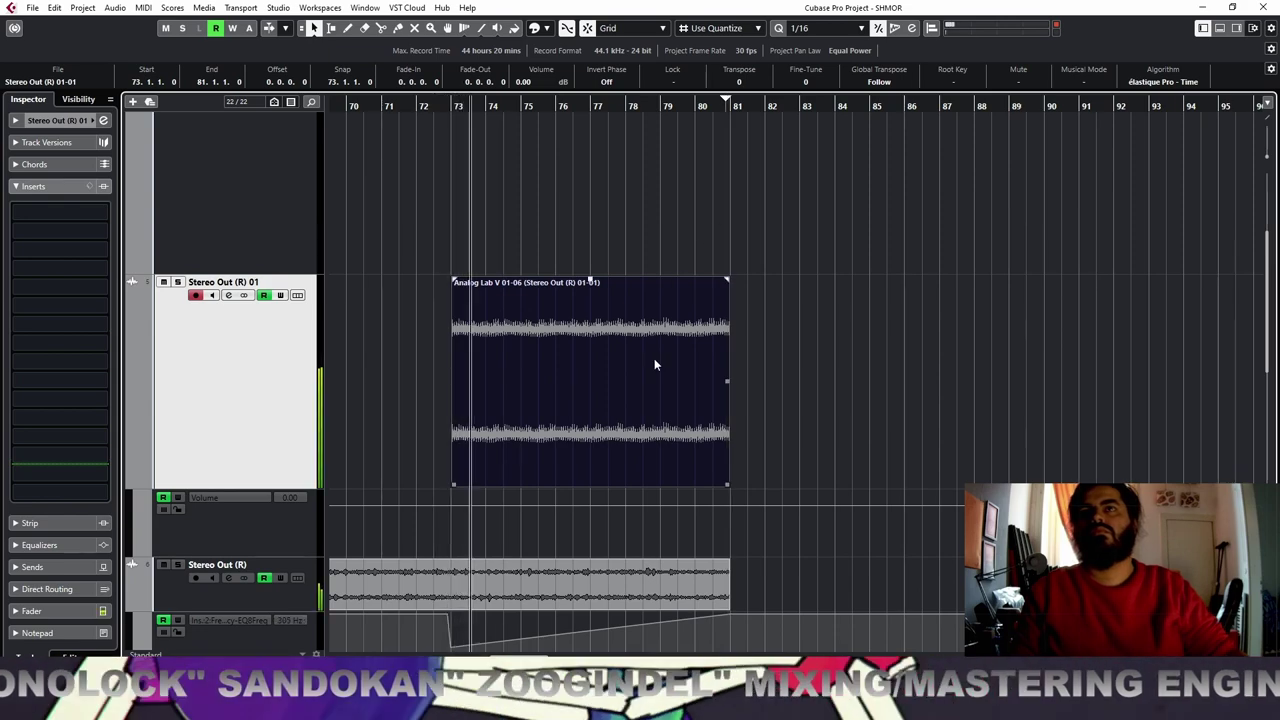
double_click(650, 361)
key("F7")
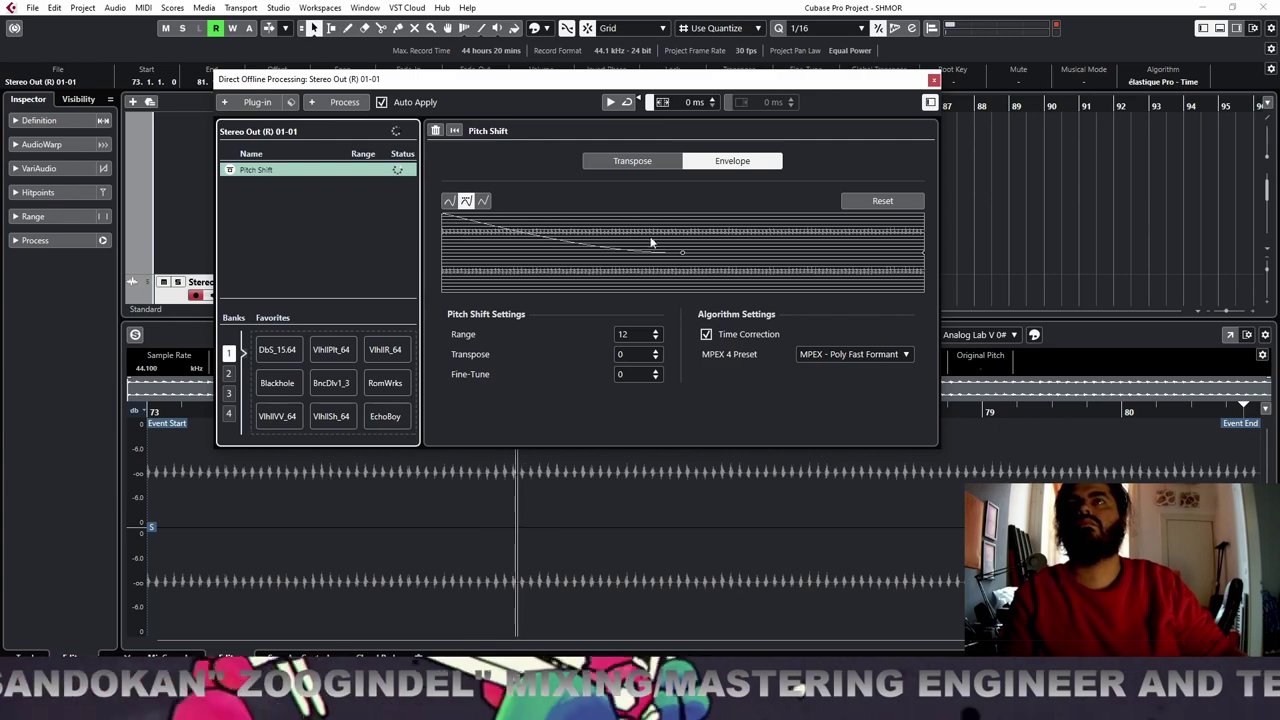
left_click(855, 200)
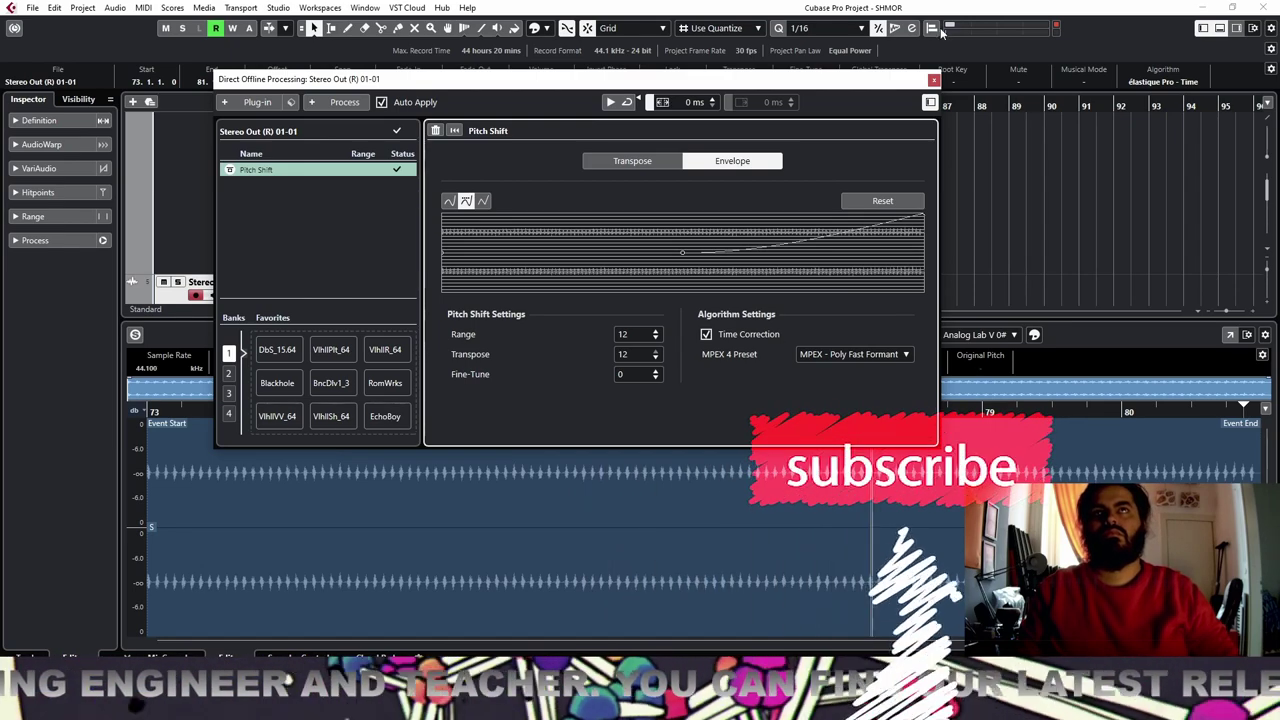
left_click(934, 80)
left_click(1234, 31)
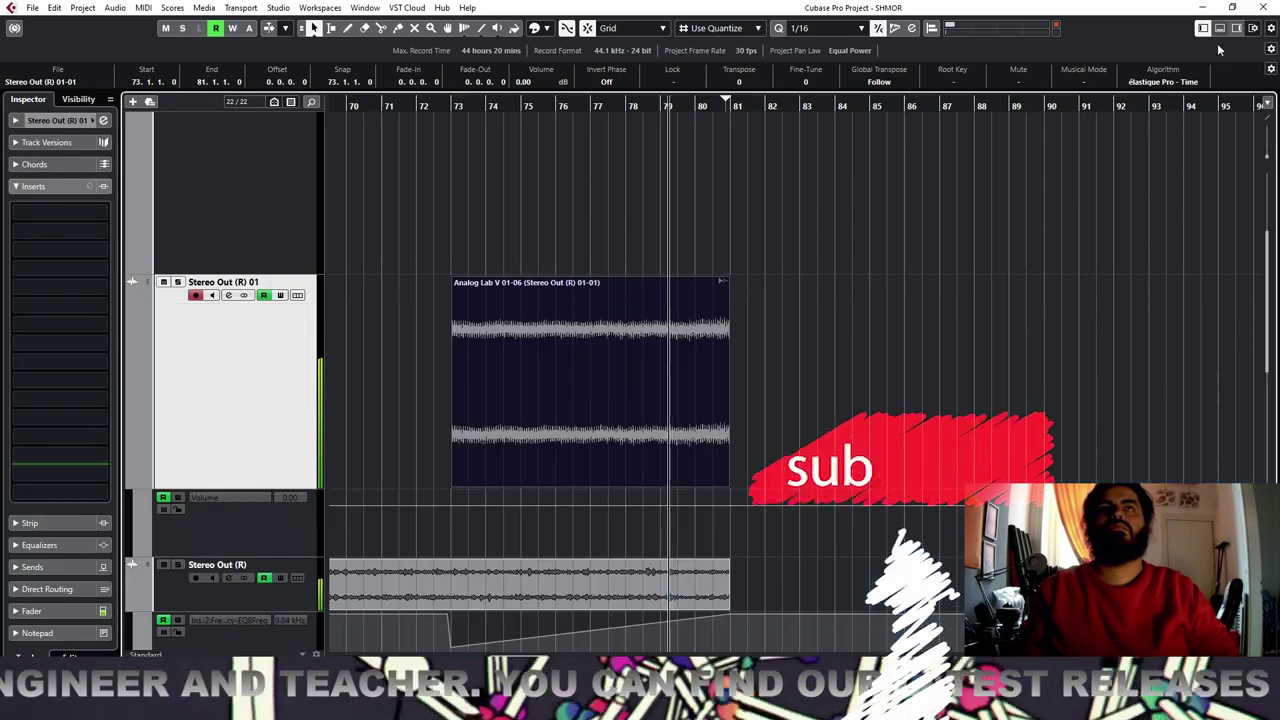
Try a duplicate of the pitch-shifted event at bars 81 to 89, and delete the copy
key("ctrl+d")
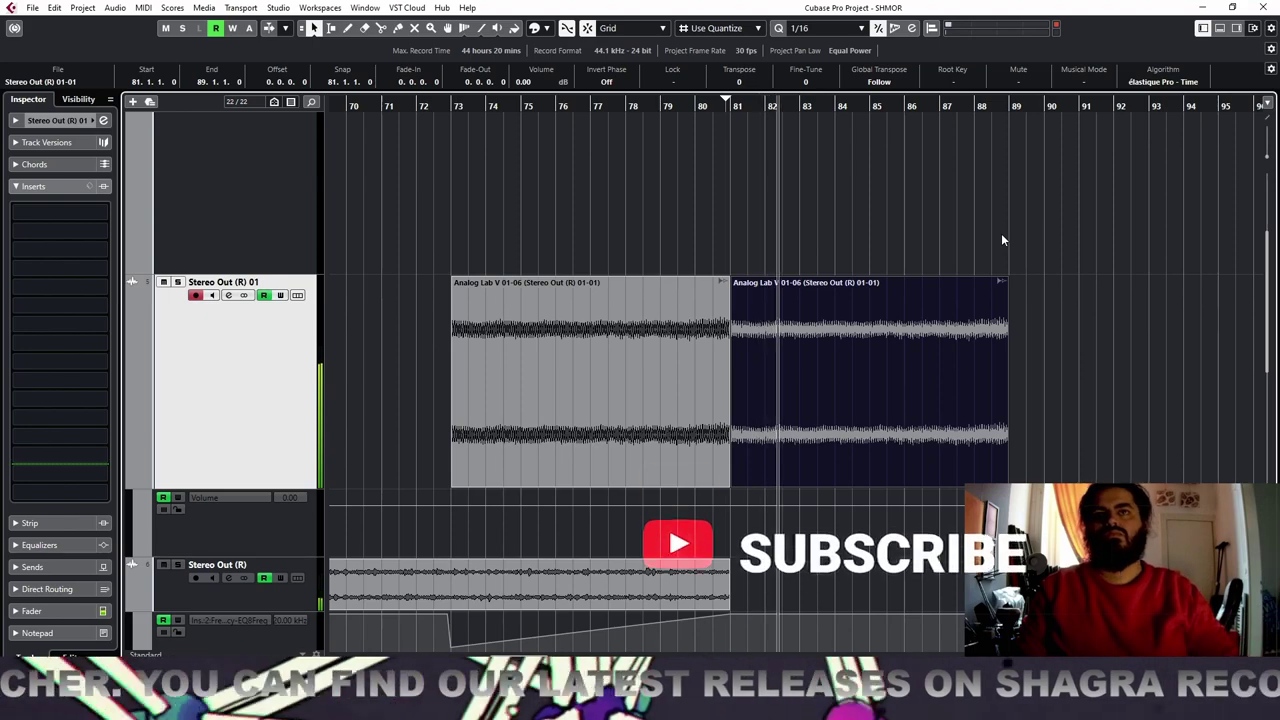
key("g")
key("g")
key("g")
key("g")
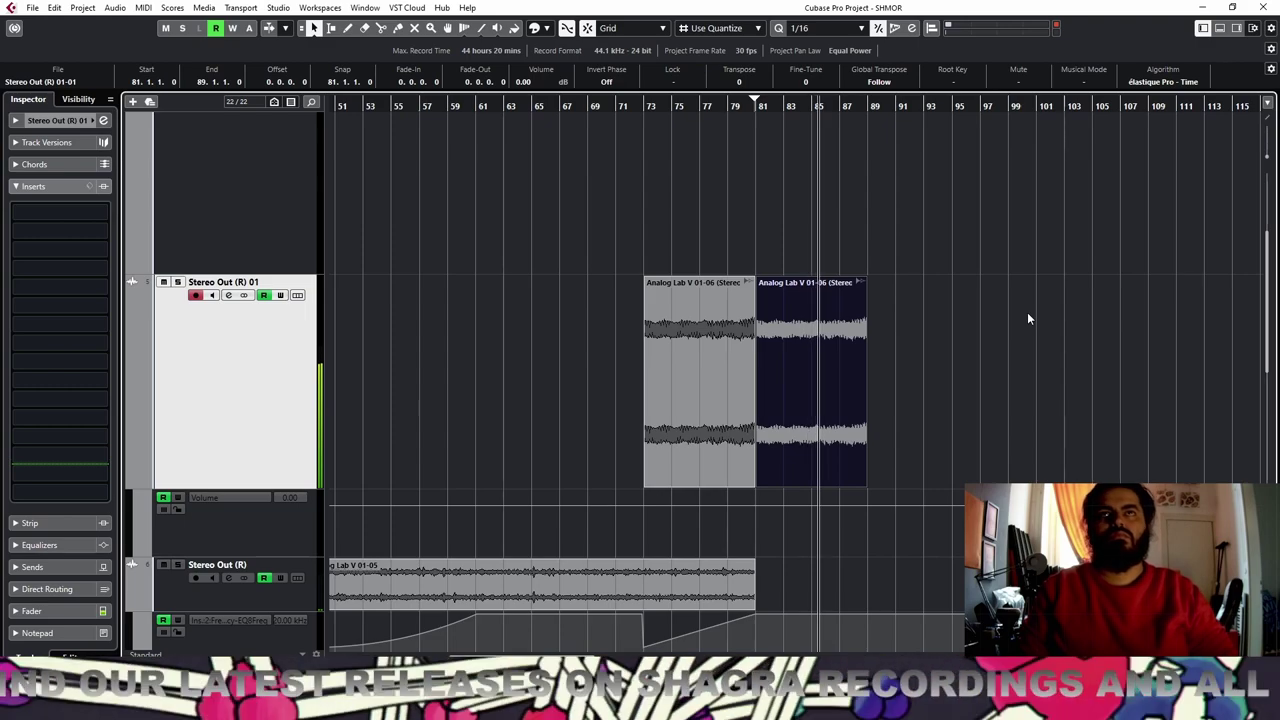
left_click_drag(1023, 312, 718, 354)
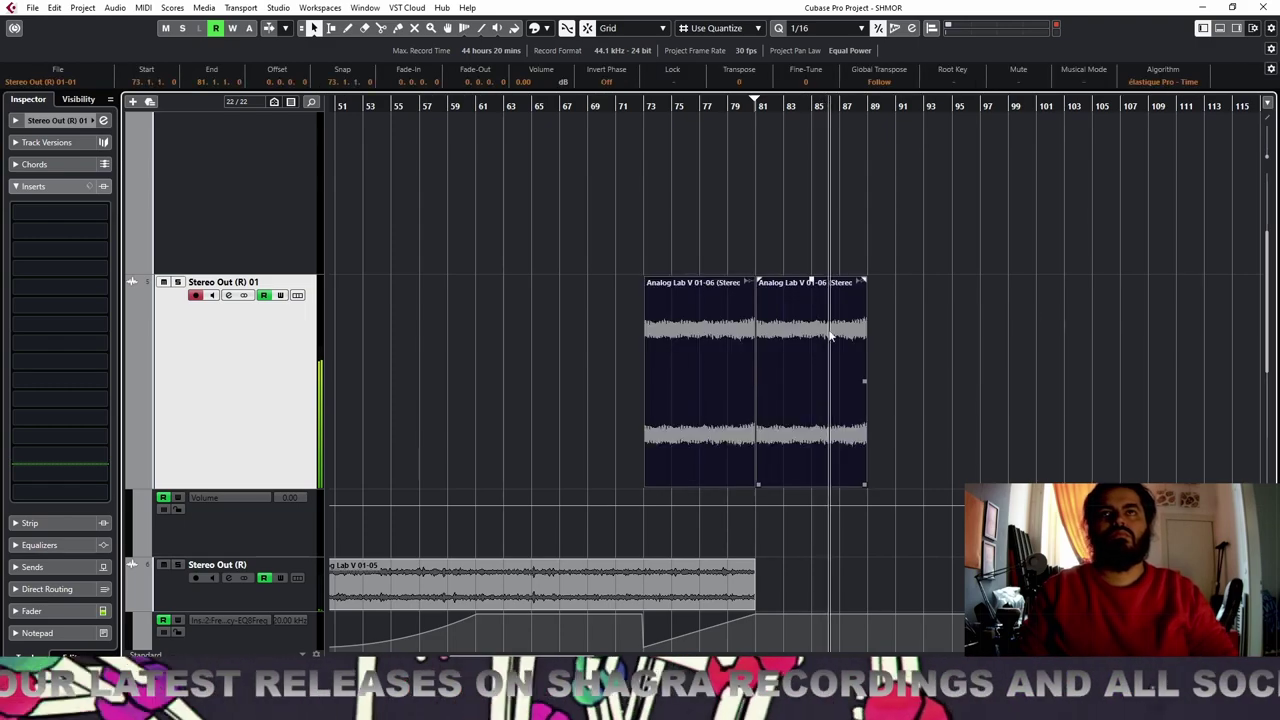
left_click(1011, 327)
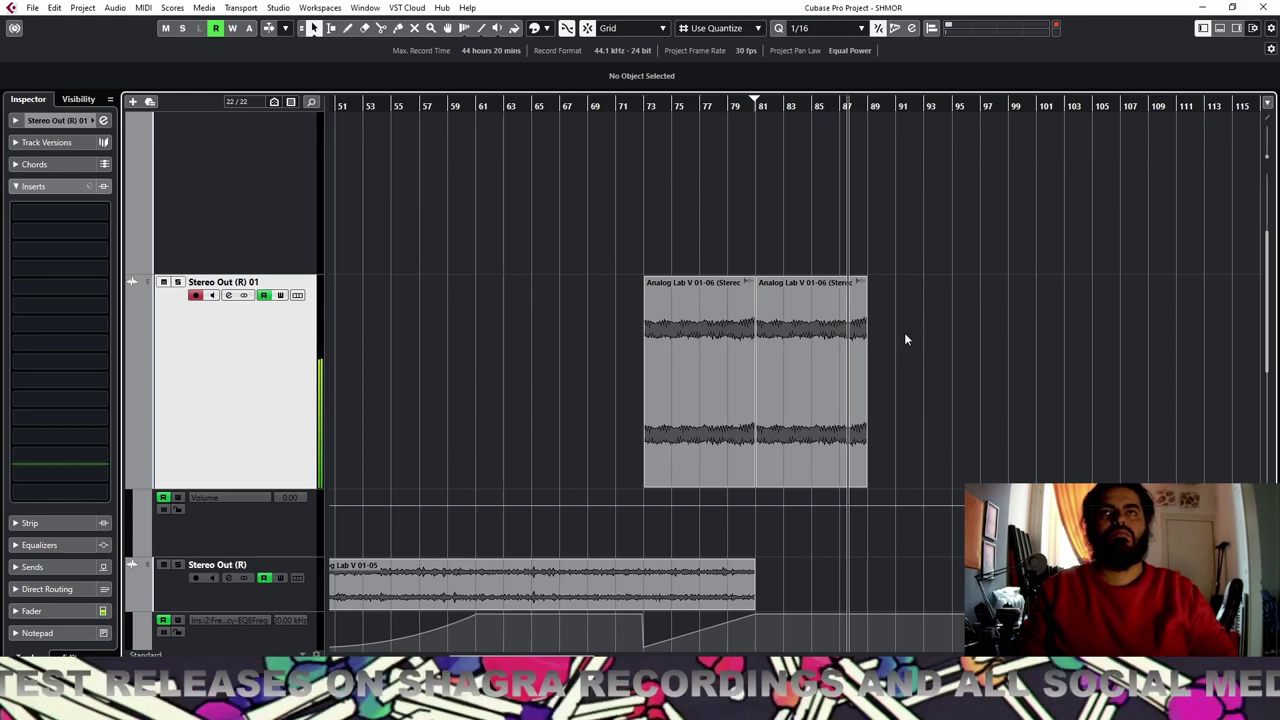
left_click(864, 362)
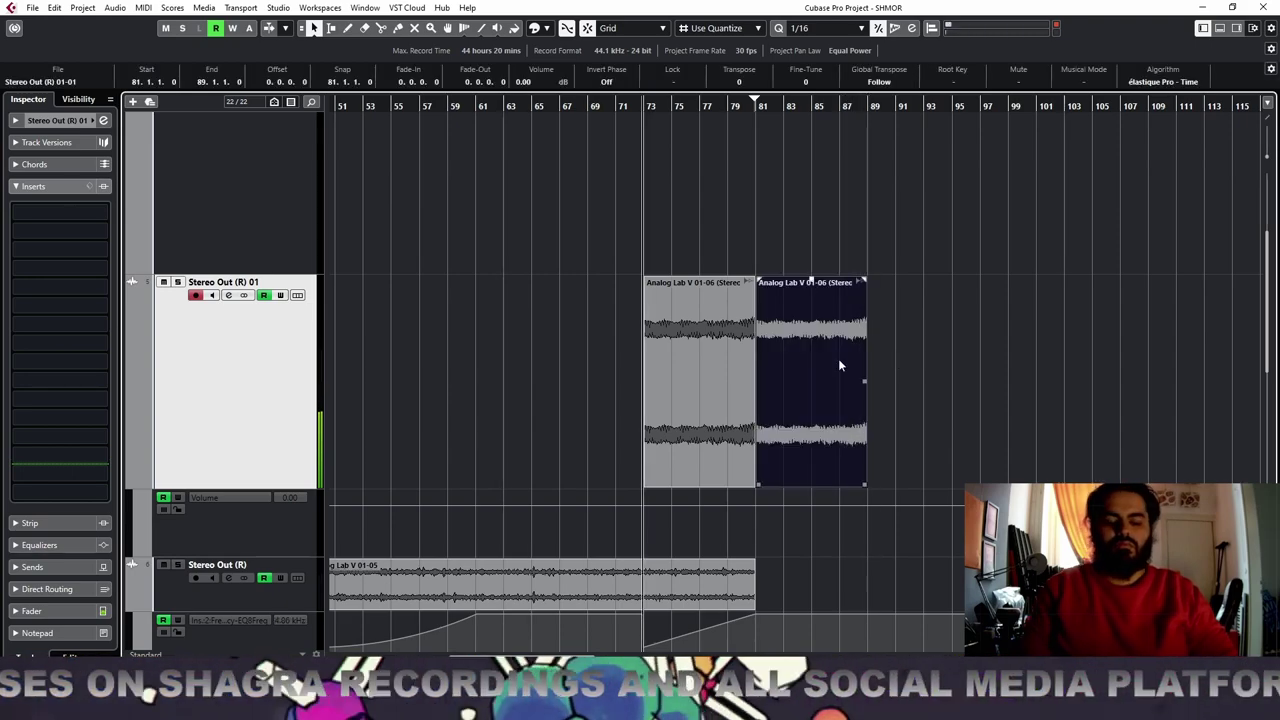
key("Delete")
Check the Pitch Shift settings in the offline processing of the event at bars 73 to 81
double_click(718, 363)
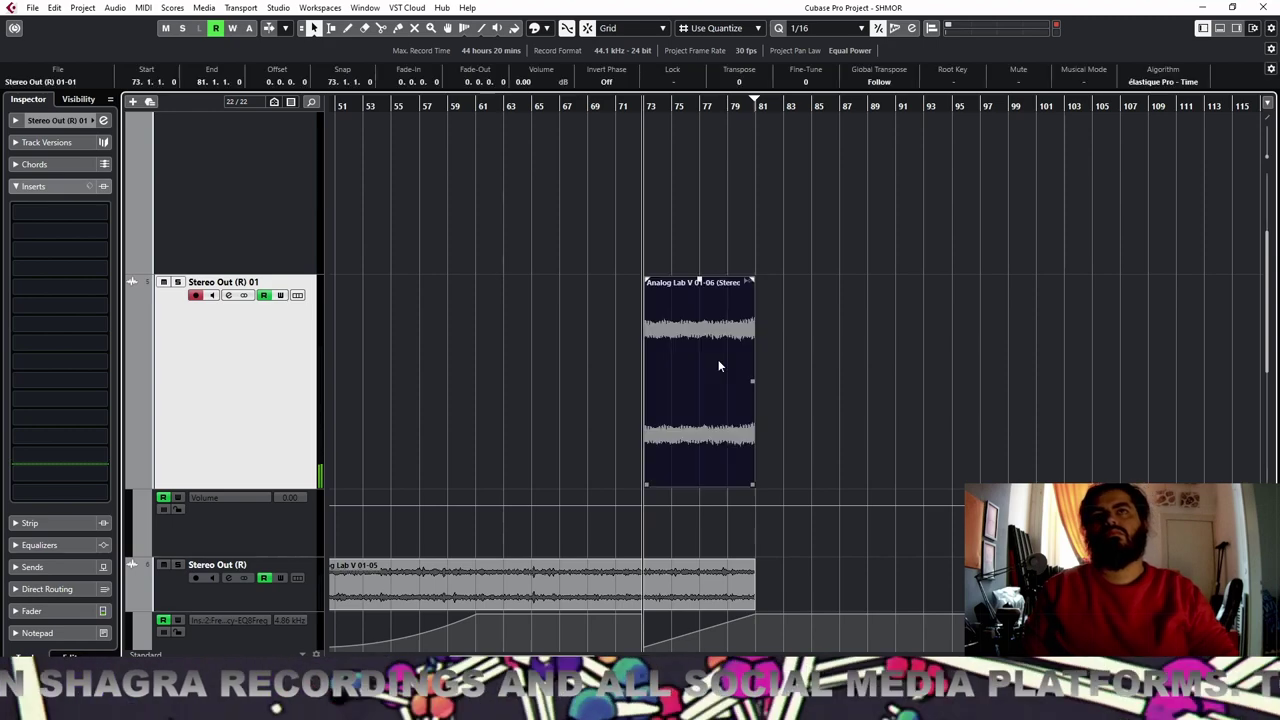
left_click(1219, 29)
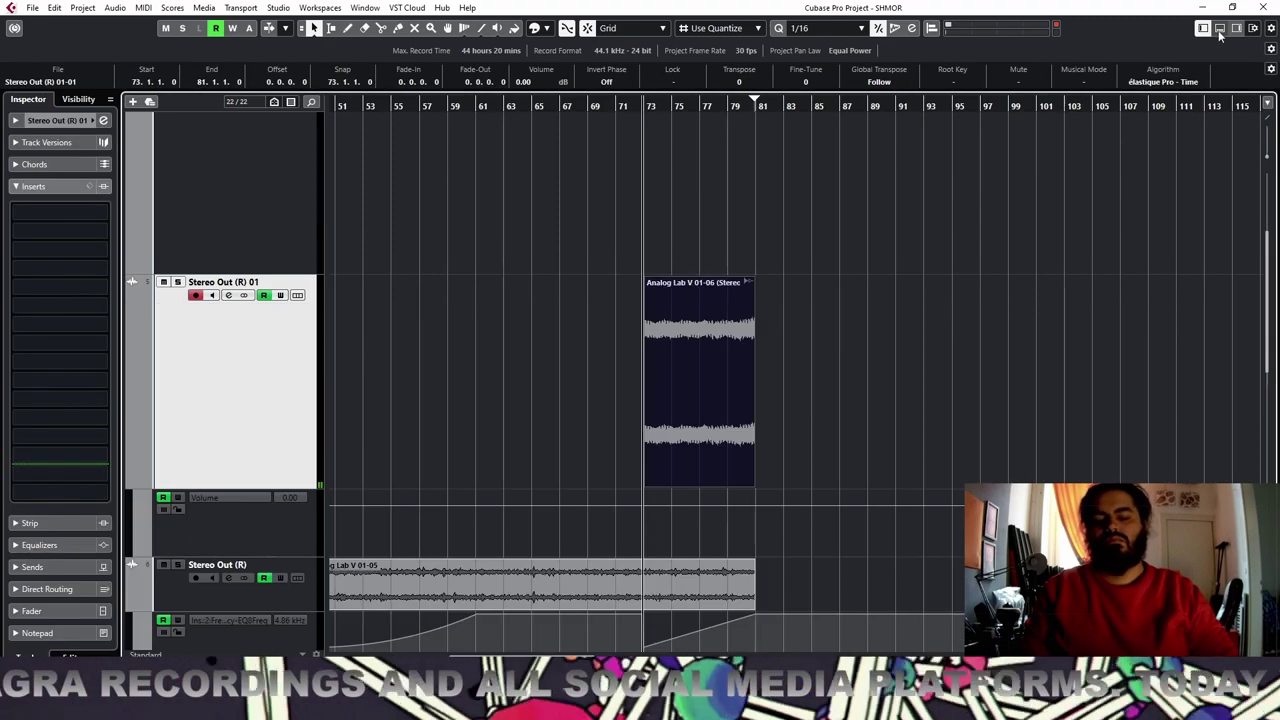
key("F7")
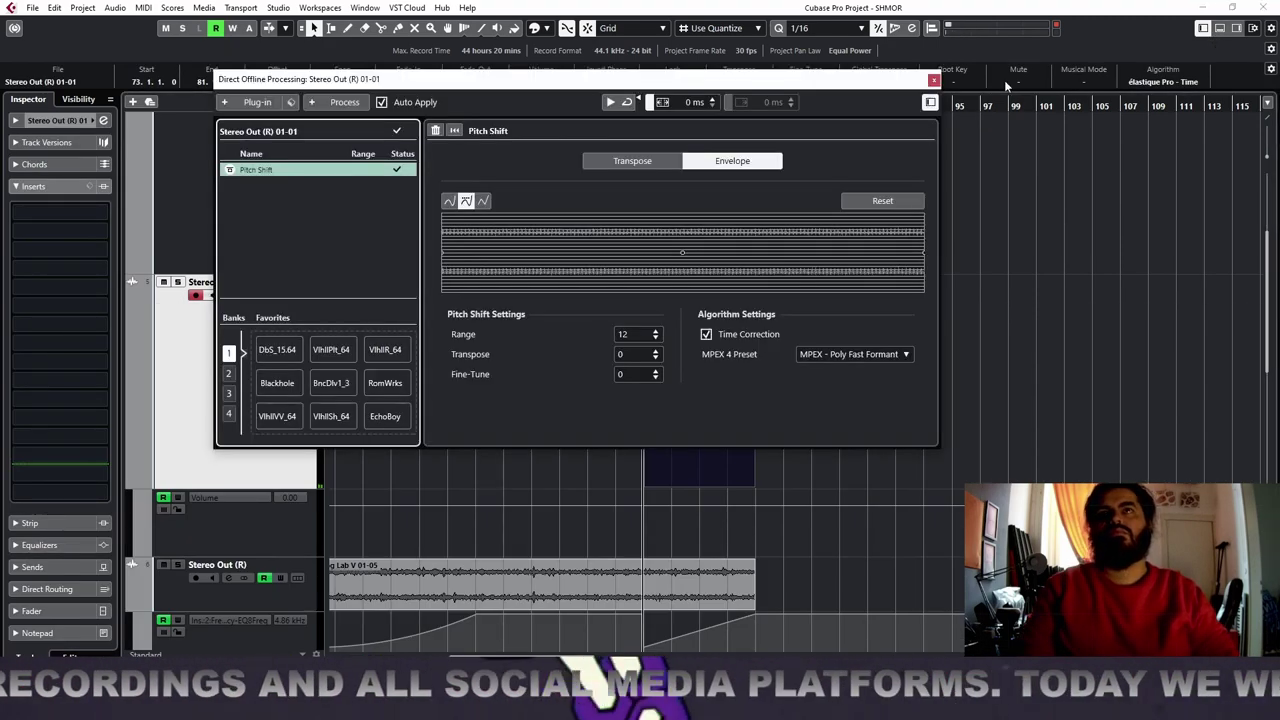
left_click(932, 80)
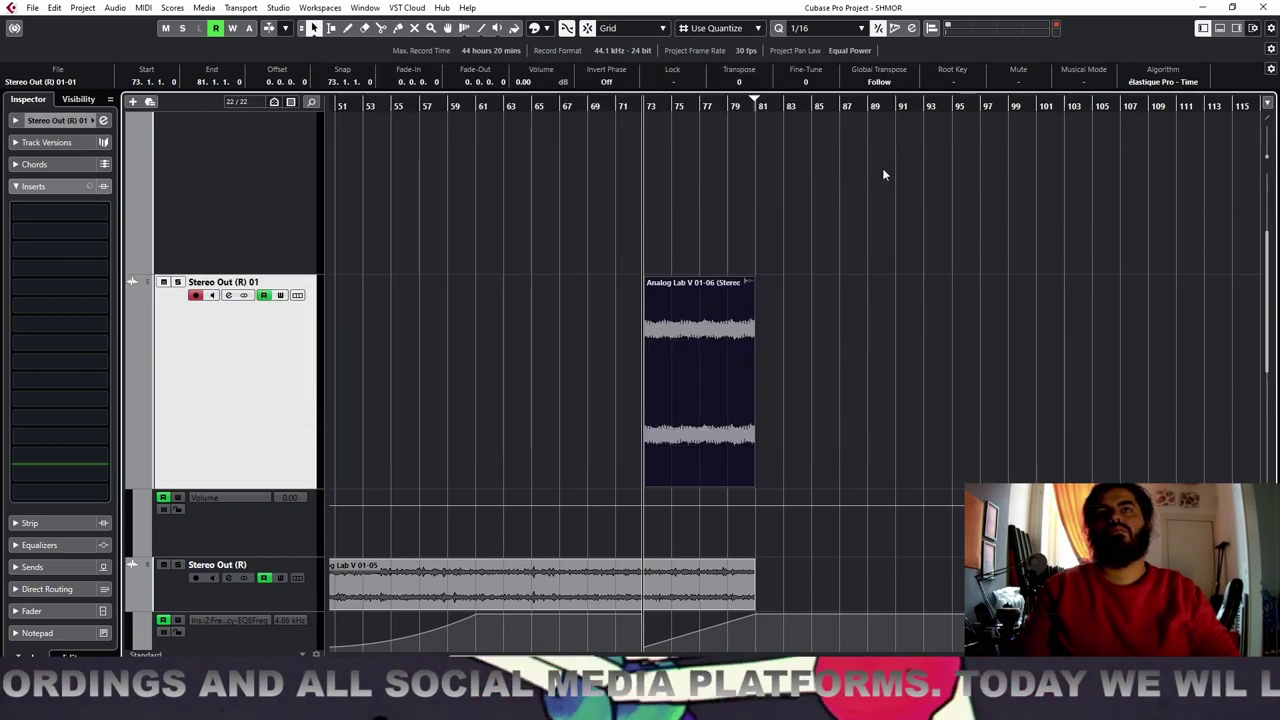
Solo the Stereo Out (R) 01 track and load the Compressor in its first insert slot
left_click(177, 283)
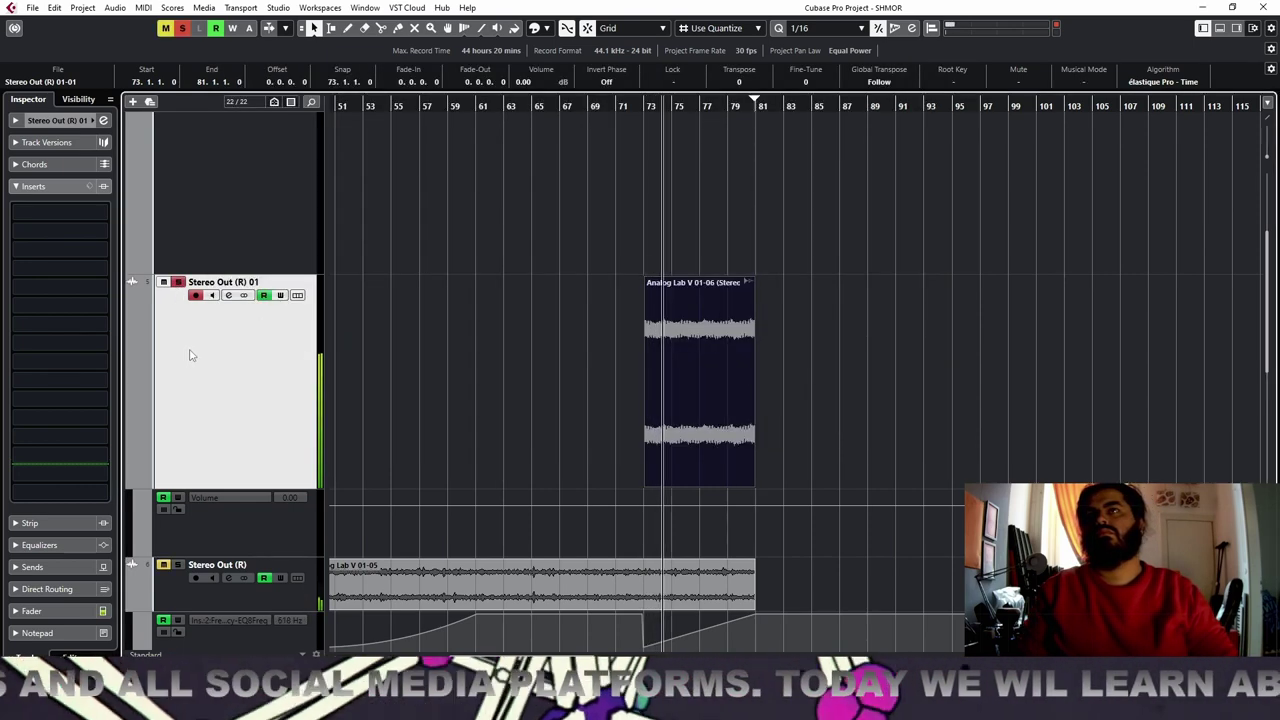
key("space")
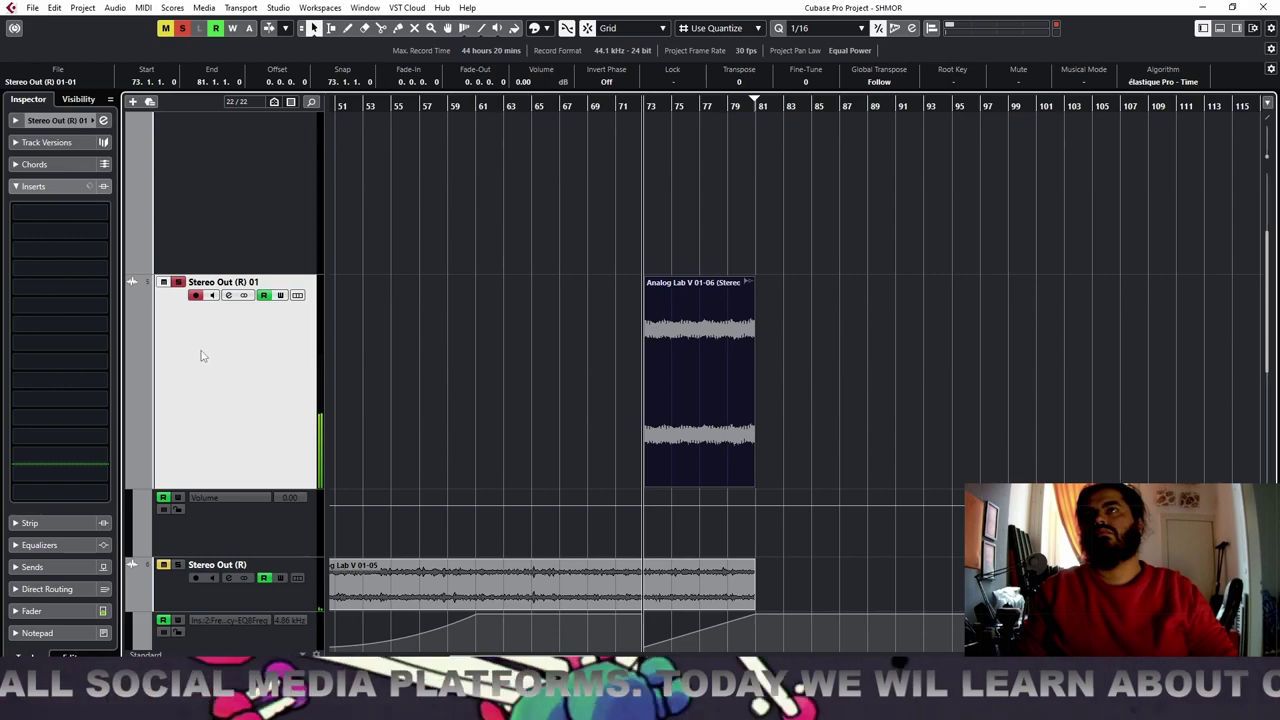
left_click(92, 214)
type("COMP")
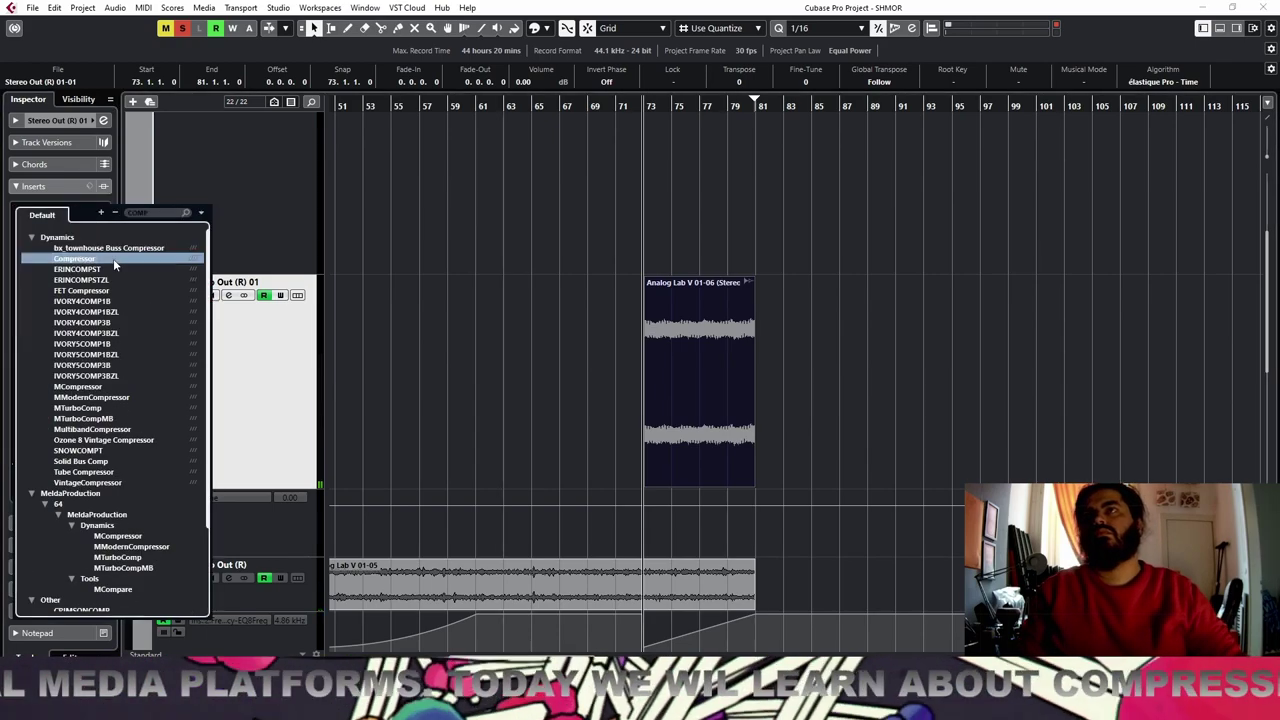
left_click(113, 258)
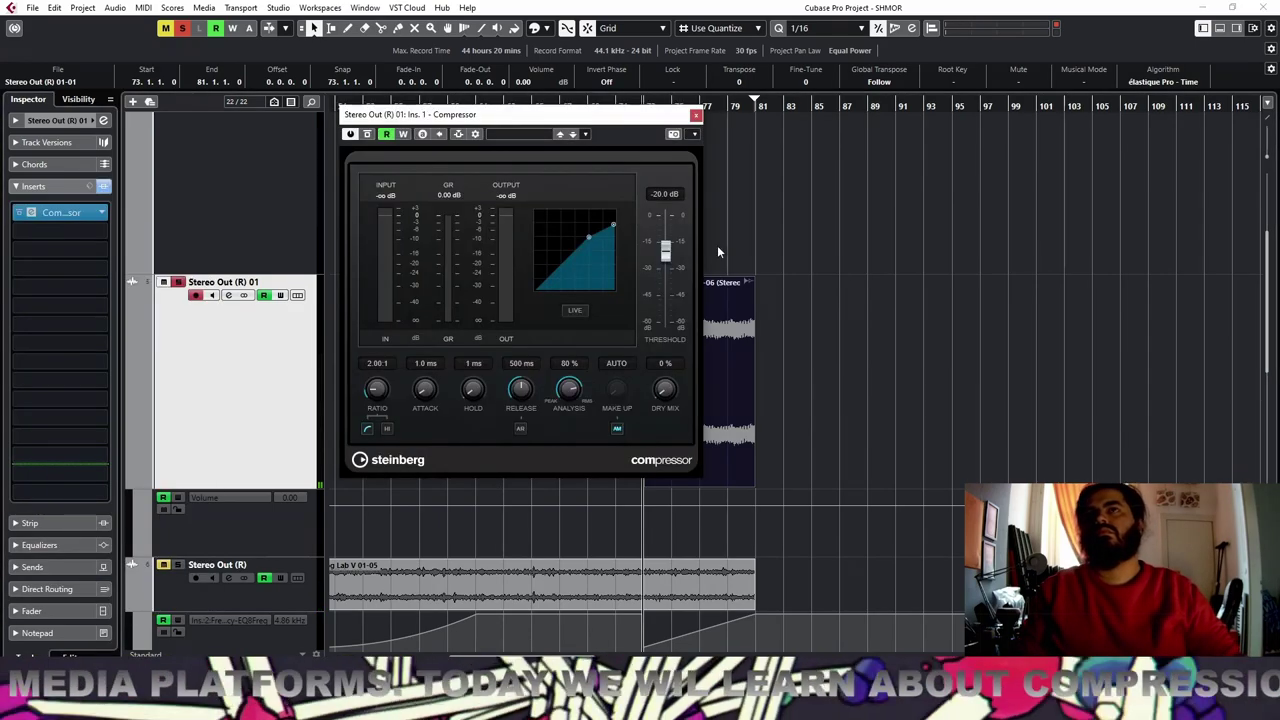
Activate the Compressor's side-chain and add the click track as its source
key("space")
left_click(457, 134)
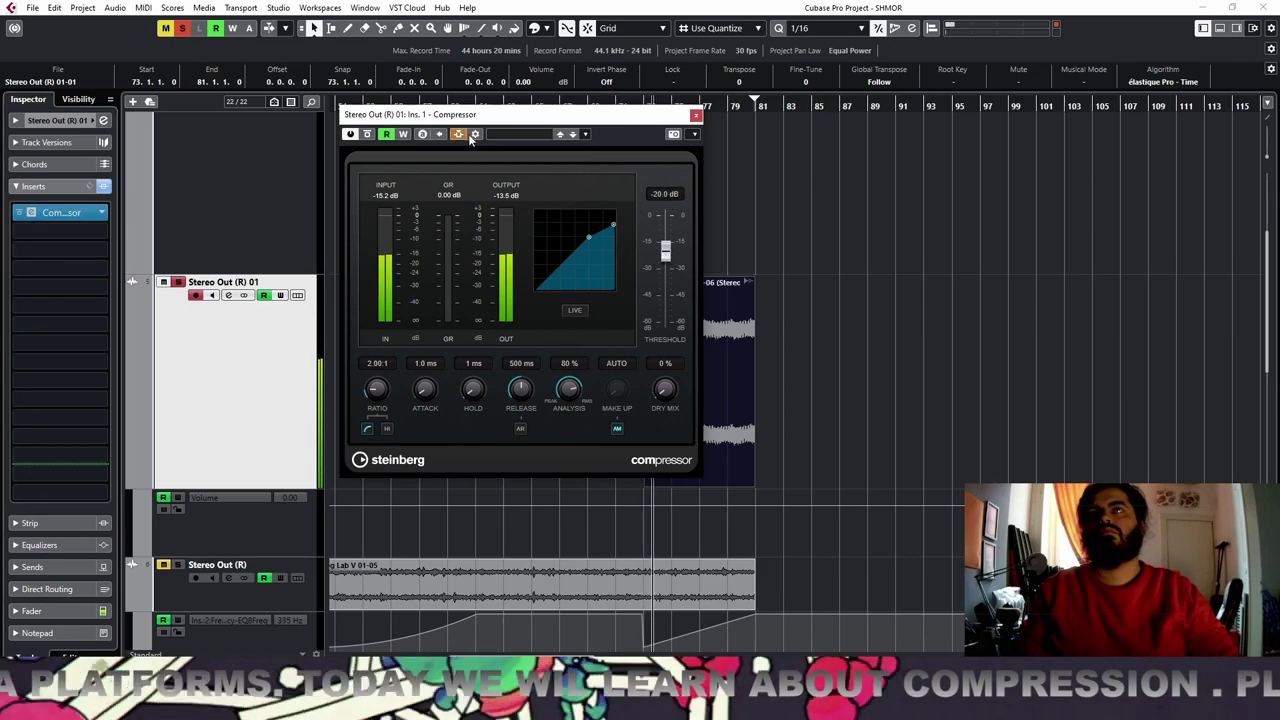
left_click(660, 274)
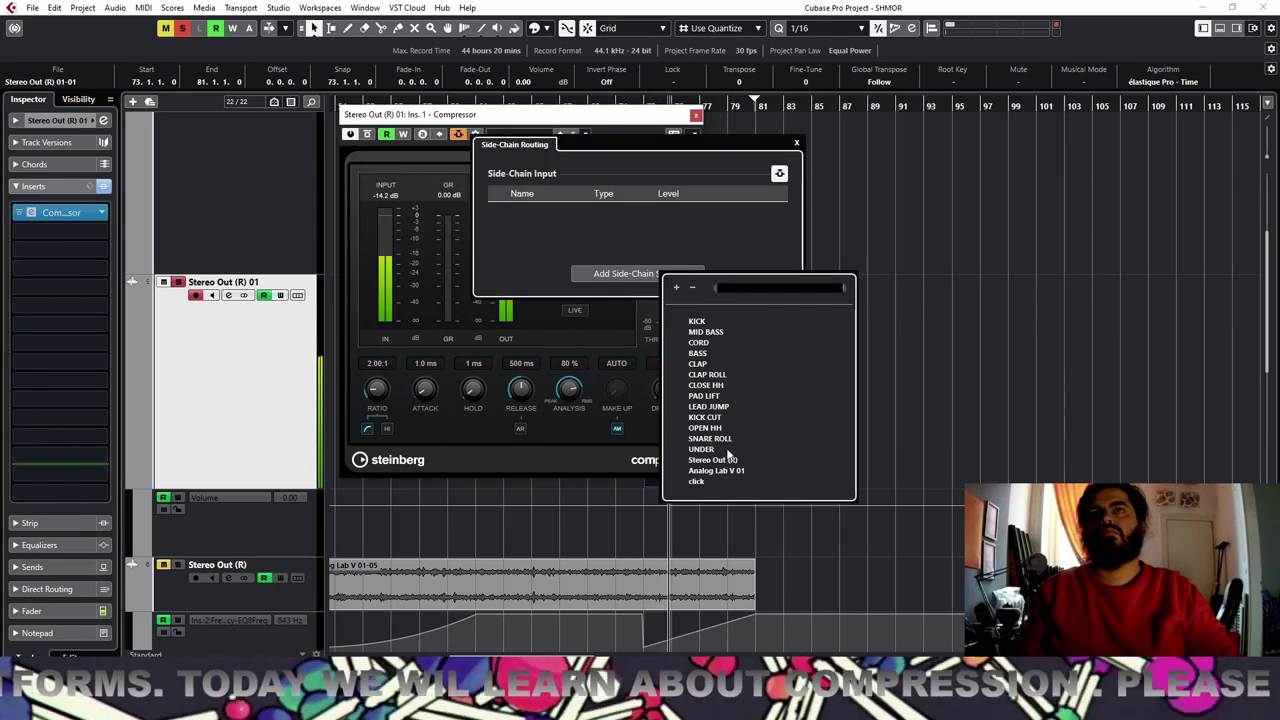
left_click(697, 481)
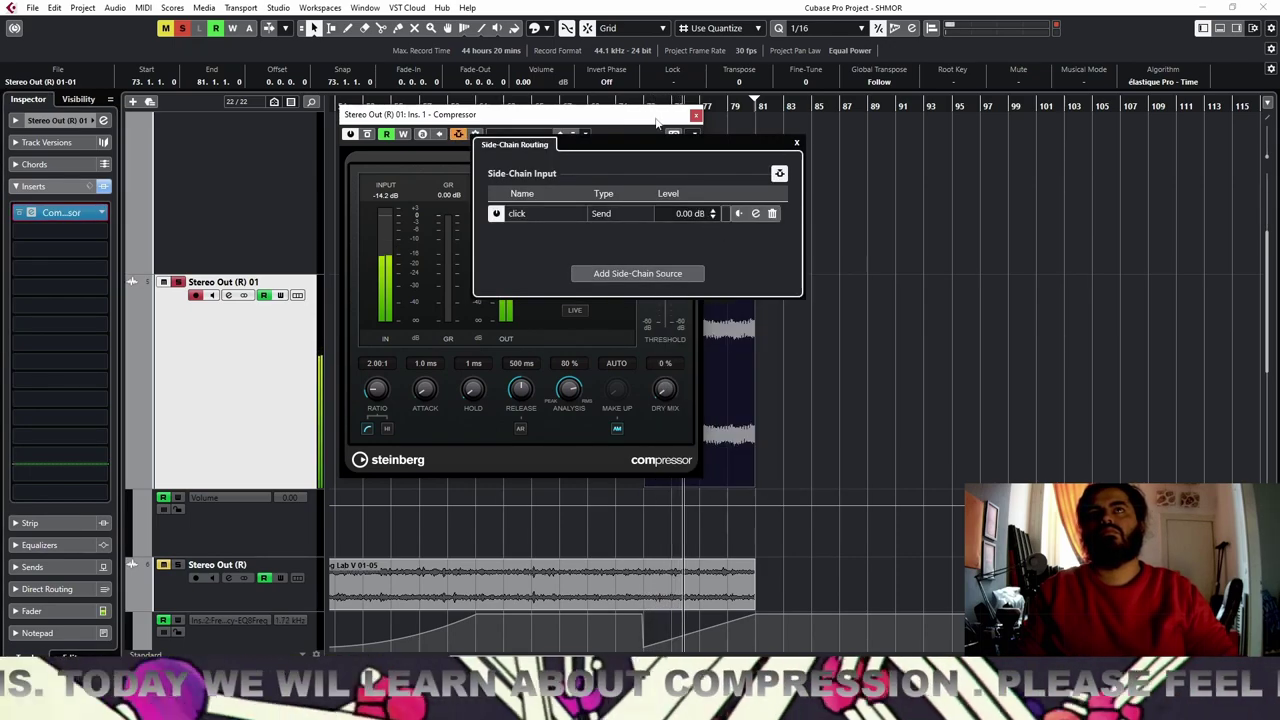
left_click(797, 143)
Let the click track sound alongside the soloed track and lower the Compressor's threshold to -38.6 dB
scroll(786, 245, "up", 4)
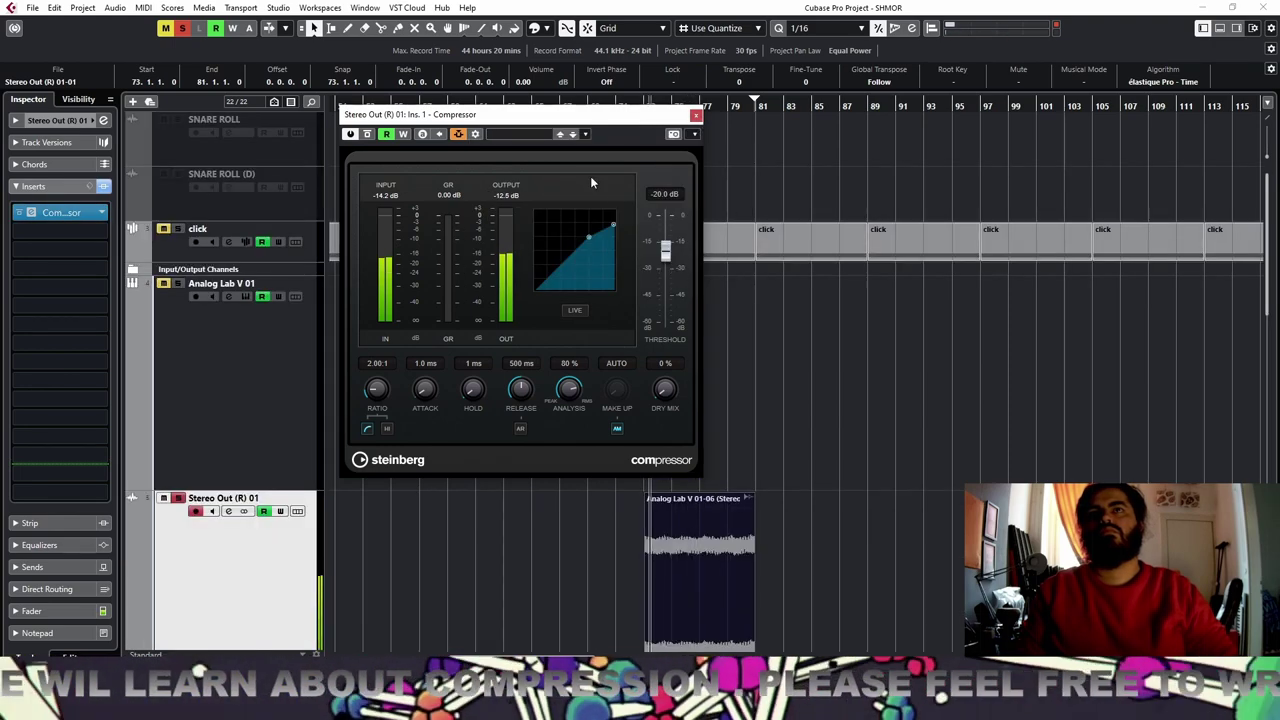
left_click(163, 229)
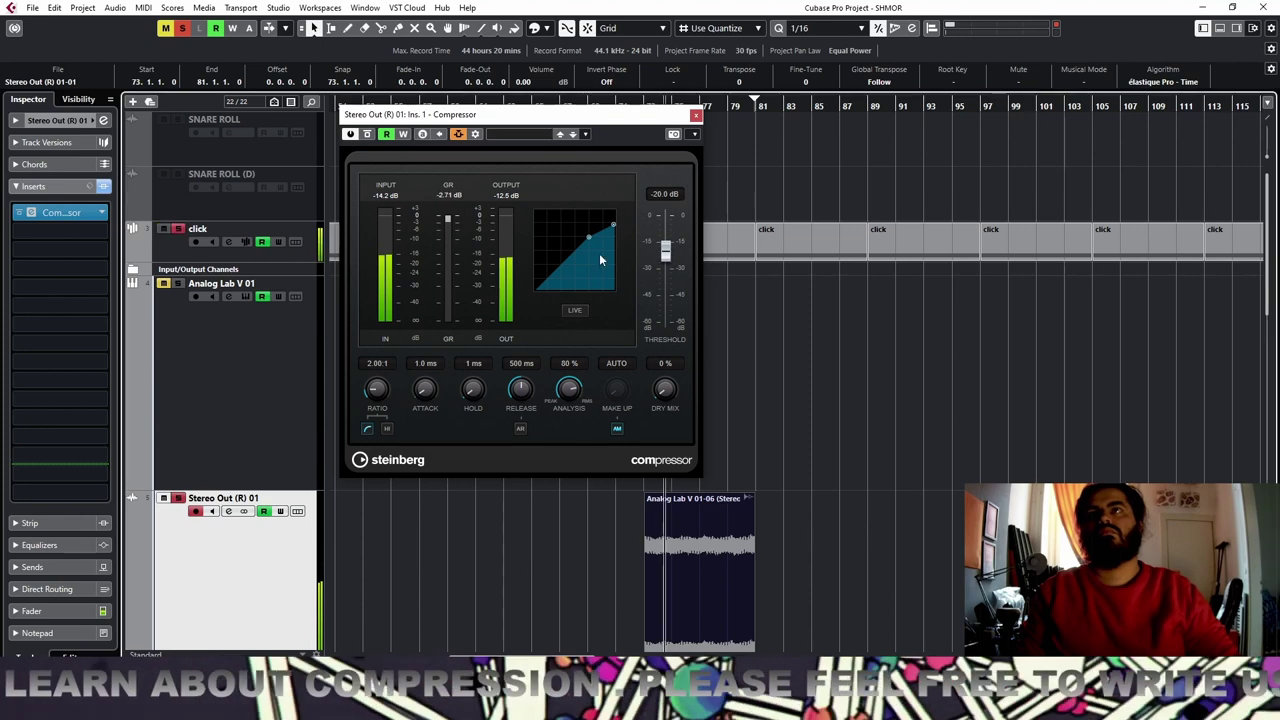
left_click_drag(665, 246, 666, 286)
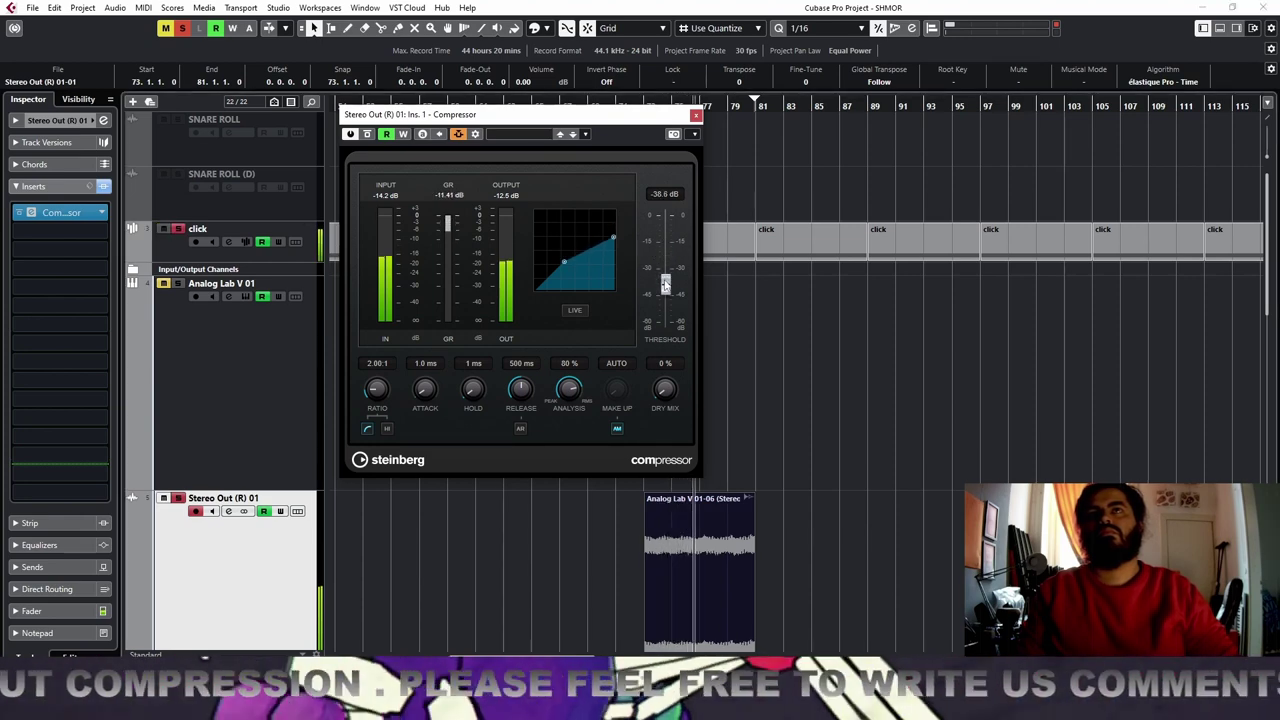
key("space")
Clear all solos, compare the Compressor with automatic make-up gain off and on, and close it
left_click(179, 30)
left_click(179, 29)
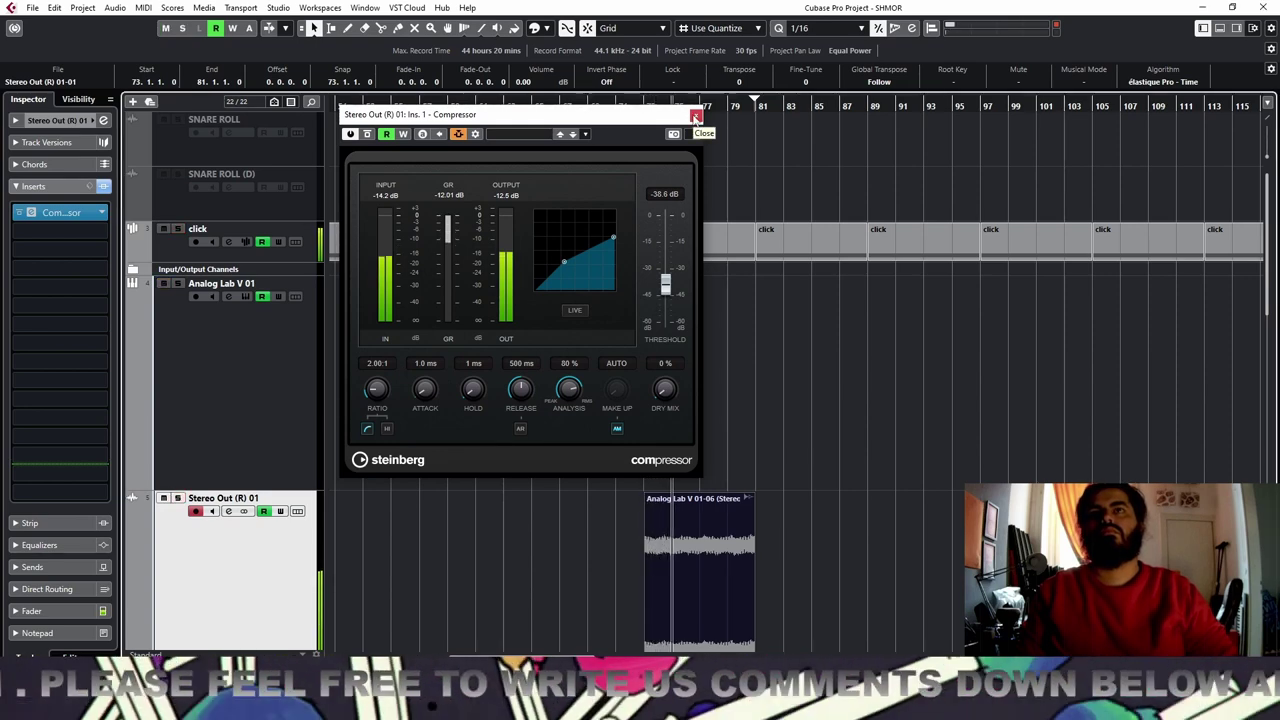
left_click(617, 428)
left_click(617, 429)
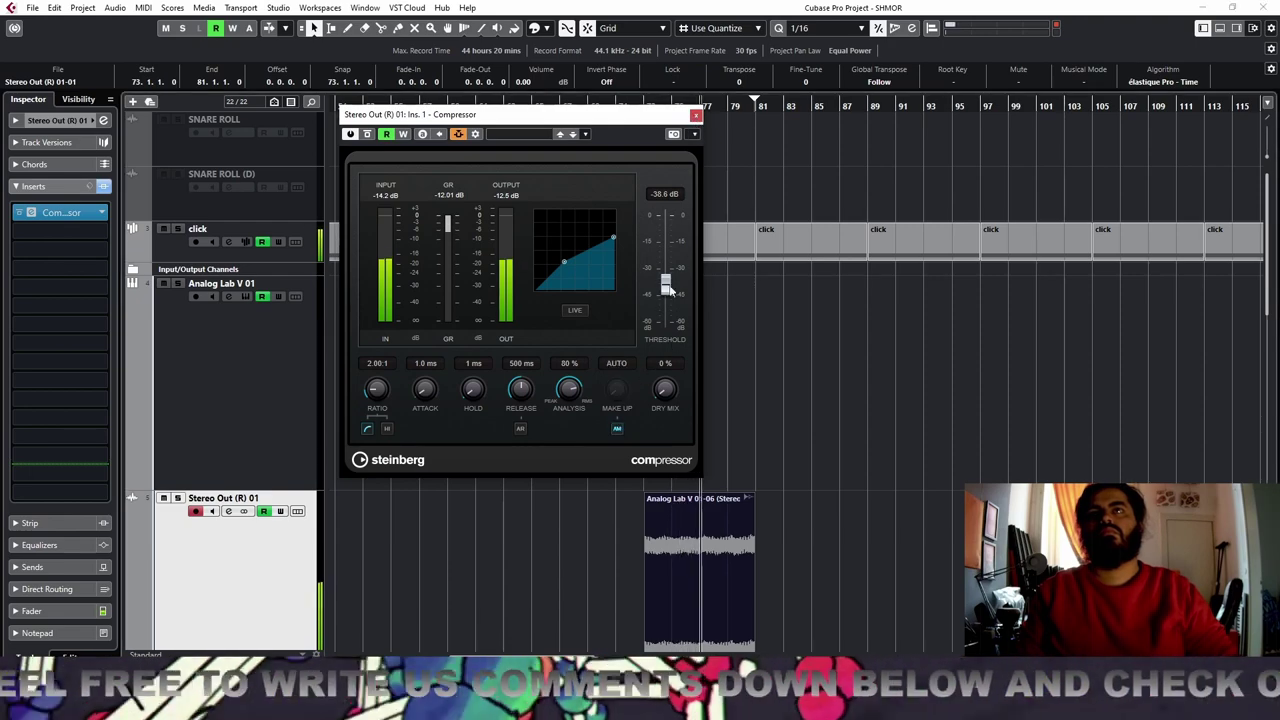
left_click(696, 116)
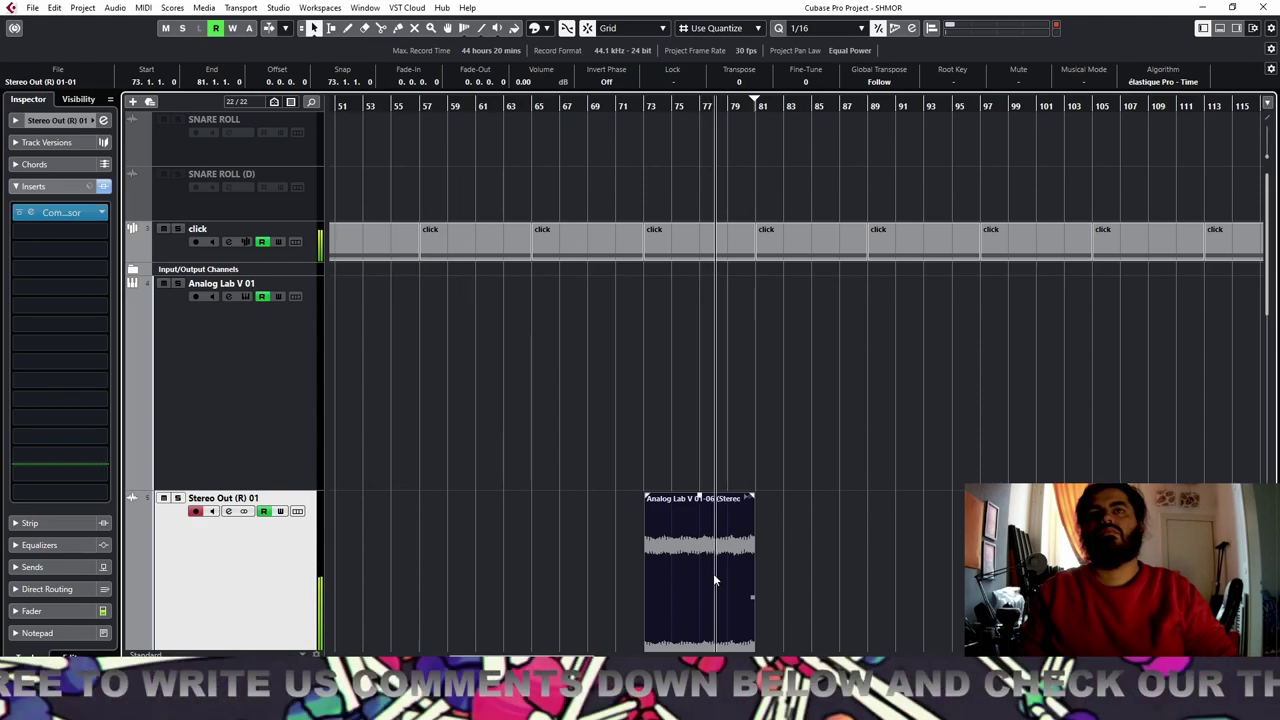
Duplicate the pitch-shifted event on Stereo Out (R) 01 to bars 81 to 89
key("ctrl+d")
scroll(890, 420, "down", 5)
key("g")
key("g")
key("g")
key("g")
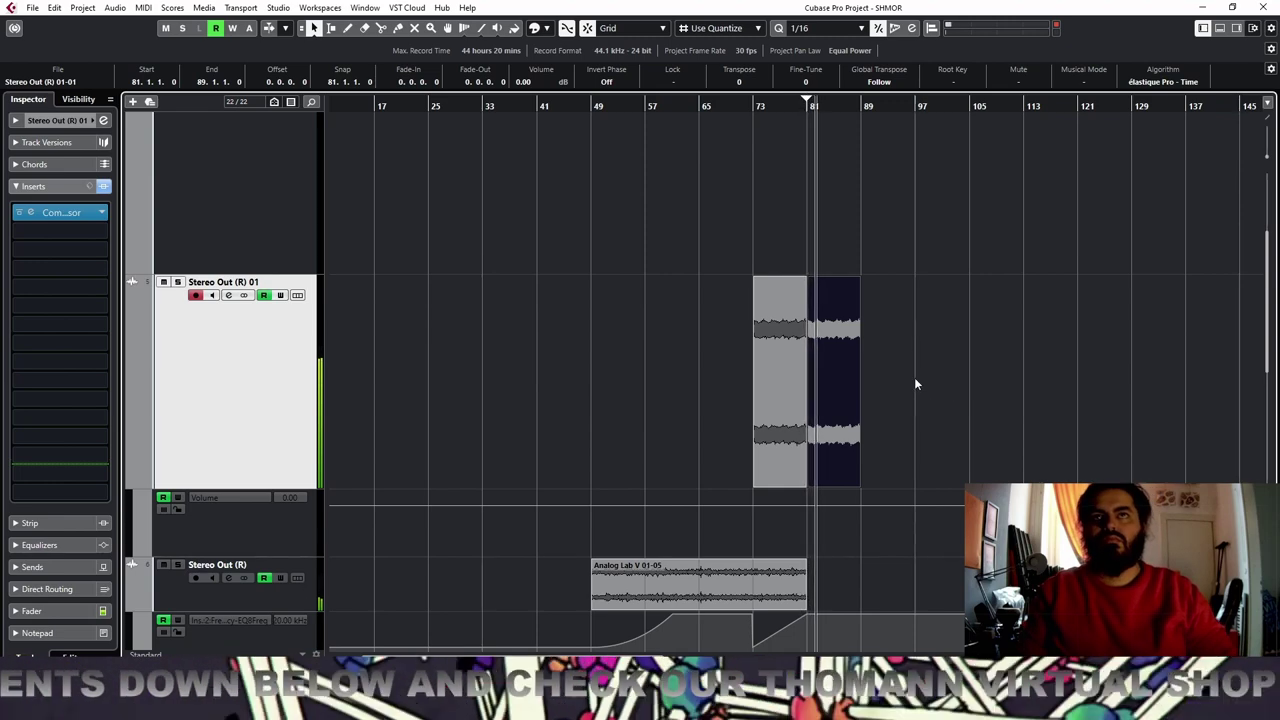
key("h")
key("h")
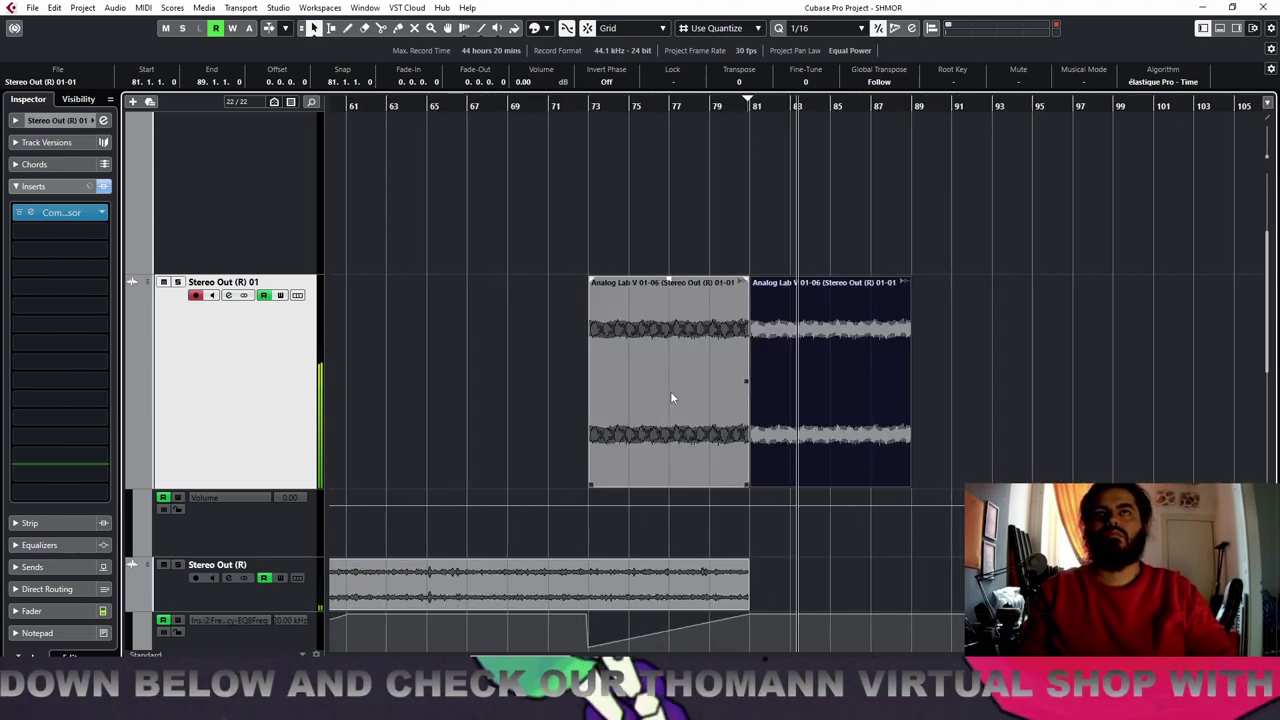
Play the arrangement from about bar 68 and hide the automation lane of Stereo Out (R) 01
scroll(670, 391, "down", 4)
left_click(502, 110)
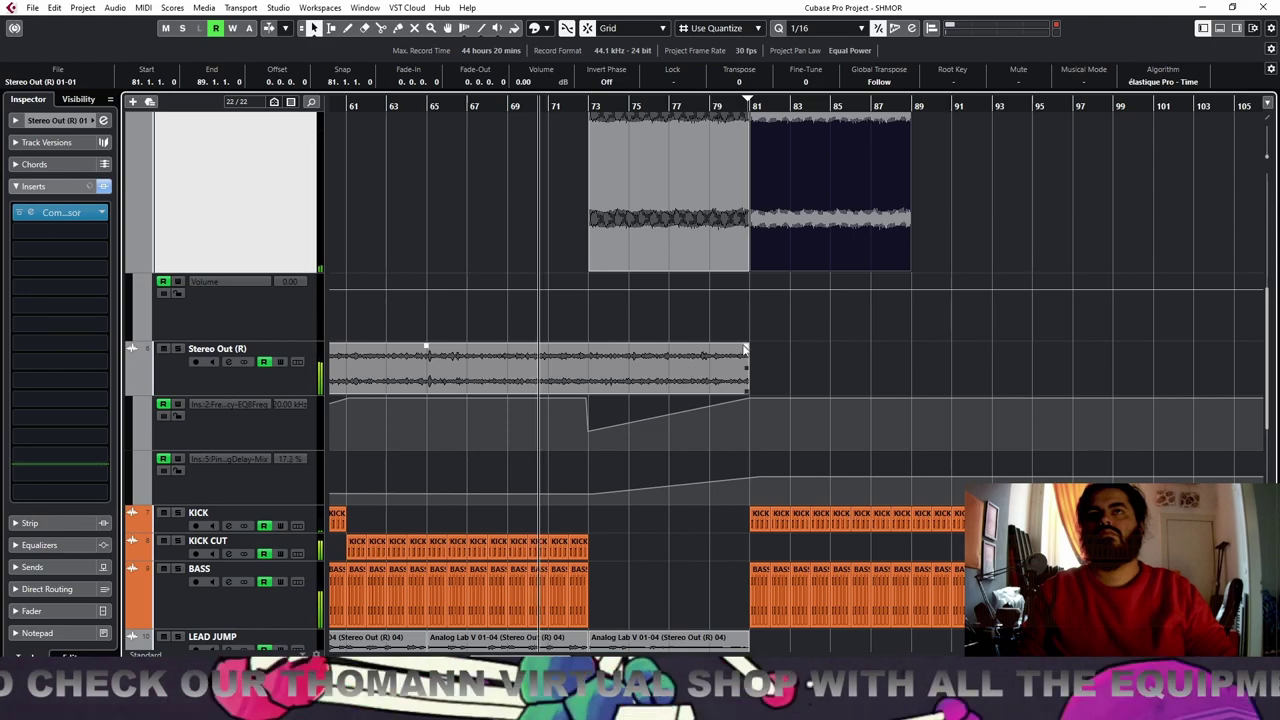
left_click(317, 407)
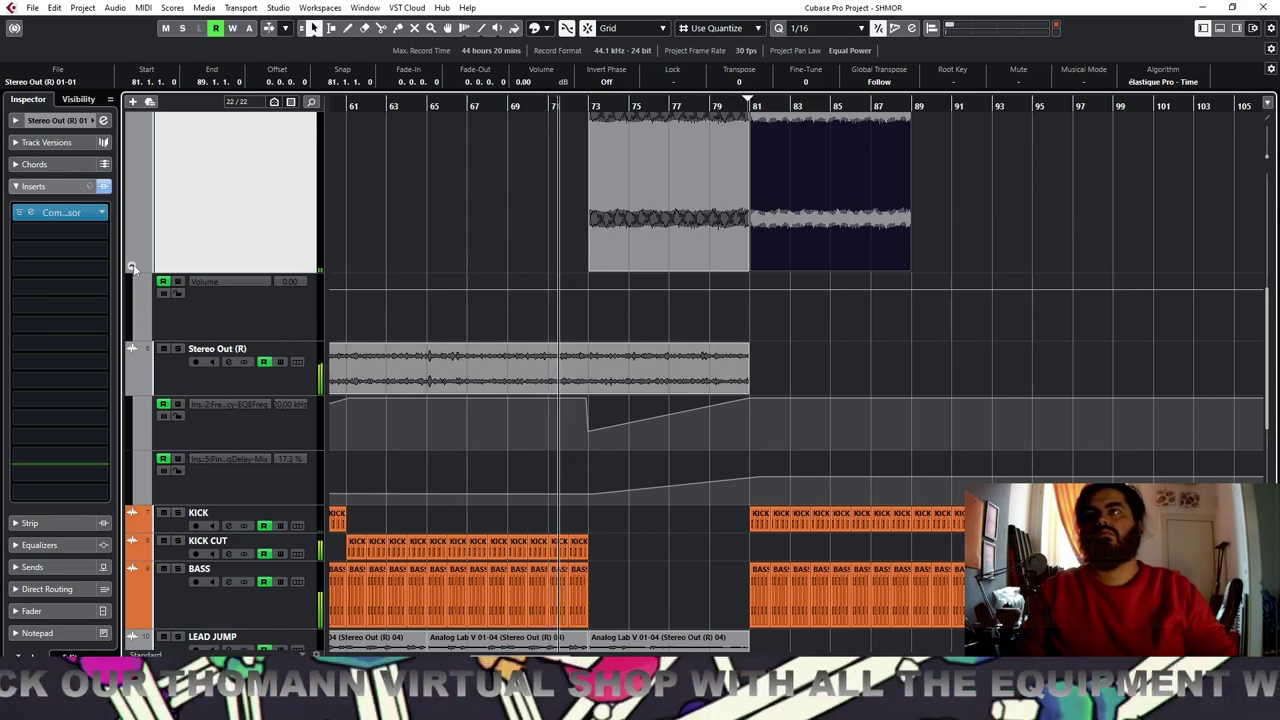
left_click(130, 269)
Open the Analog Lab V 01 track's instrument and advance through the Sequence presets to 056 AT Seq - Midnight
scroll(288, 308, "up", 3)
scroll(290, 310, "up", 2)
left_click(290, 310)
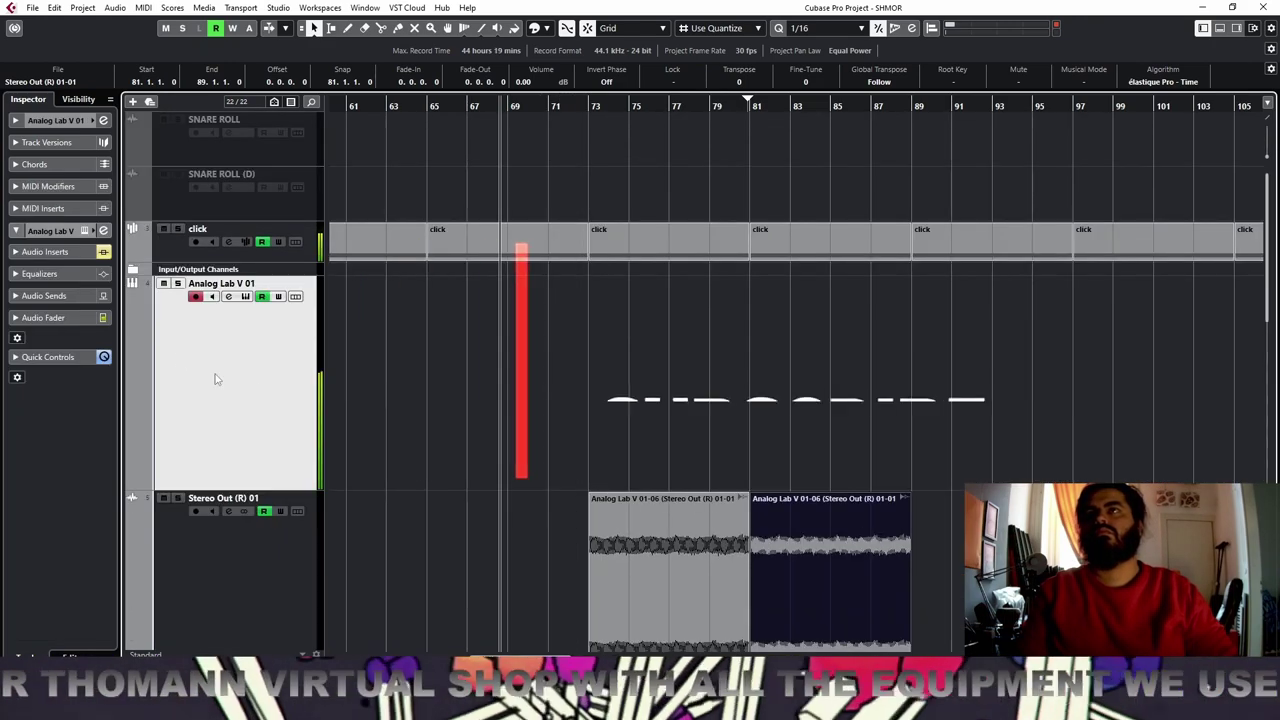
left_click(86, 231)
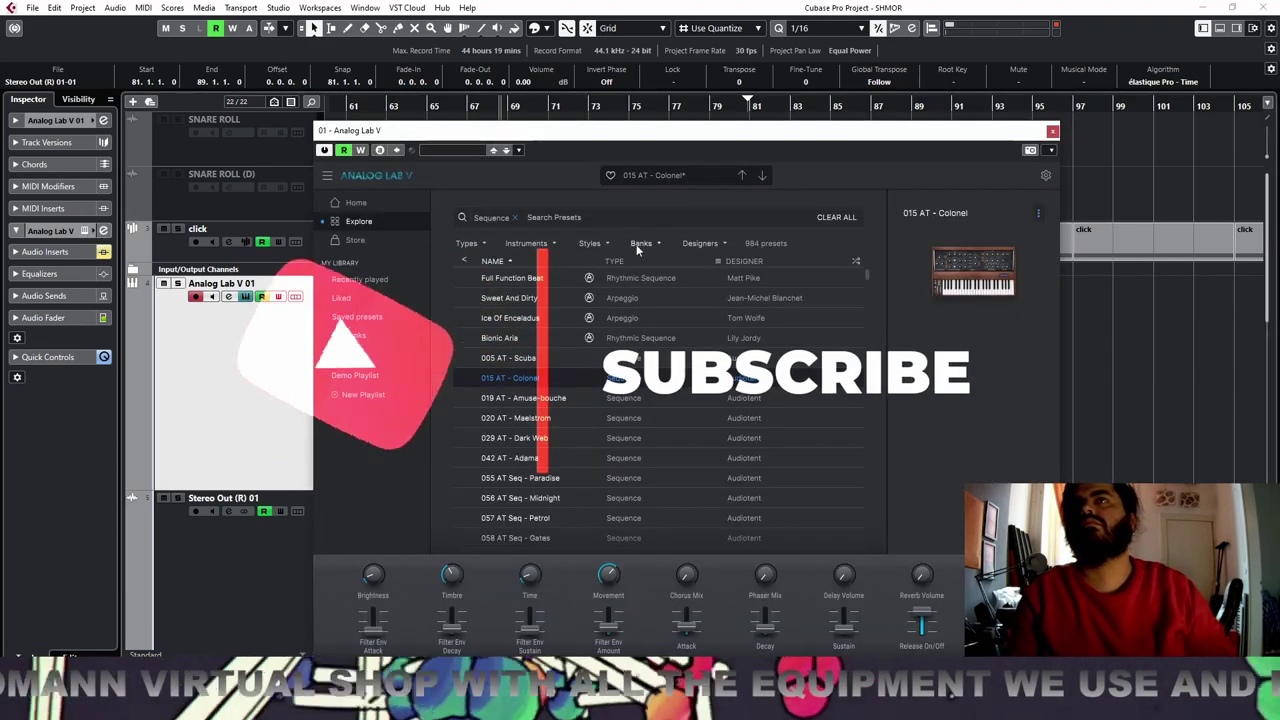
left_click(765, 176)
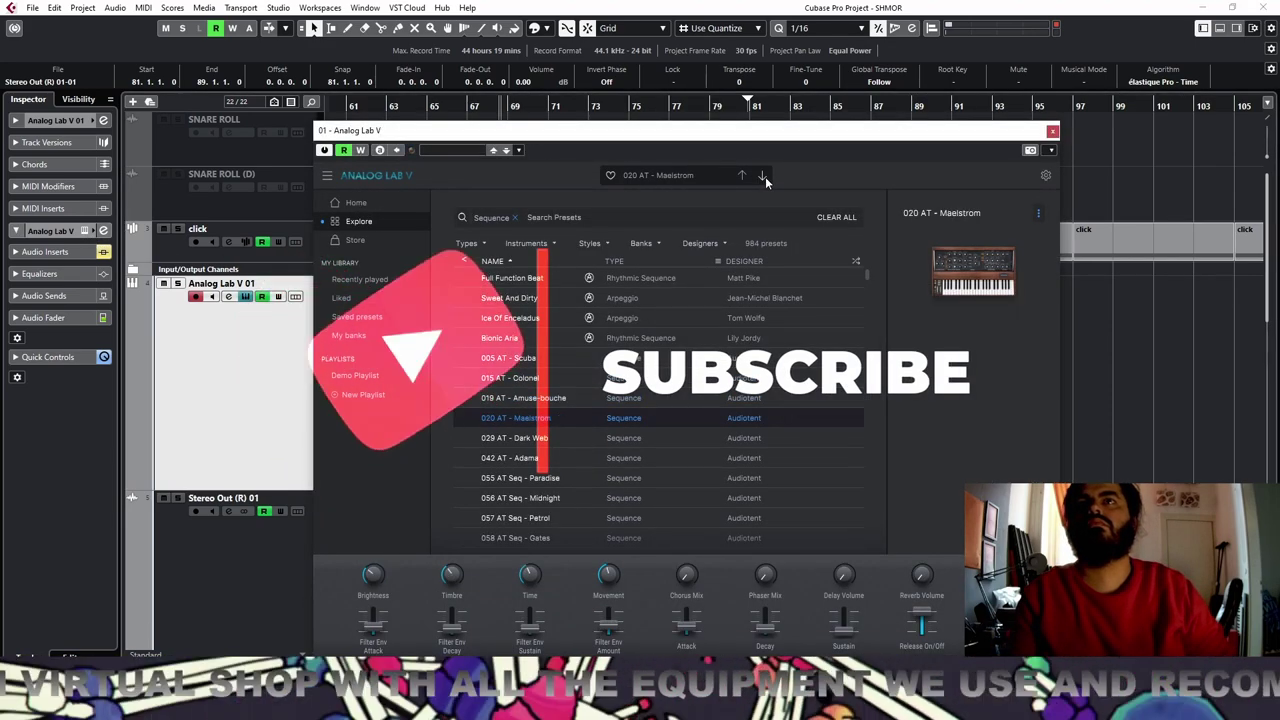
left_click(765, 176)
left_click(765, 176)
left_click(765, 176)
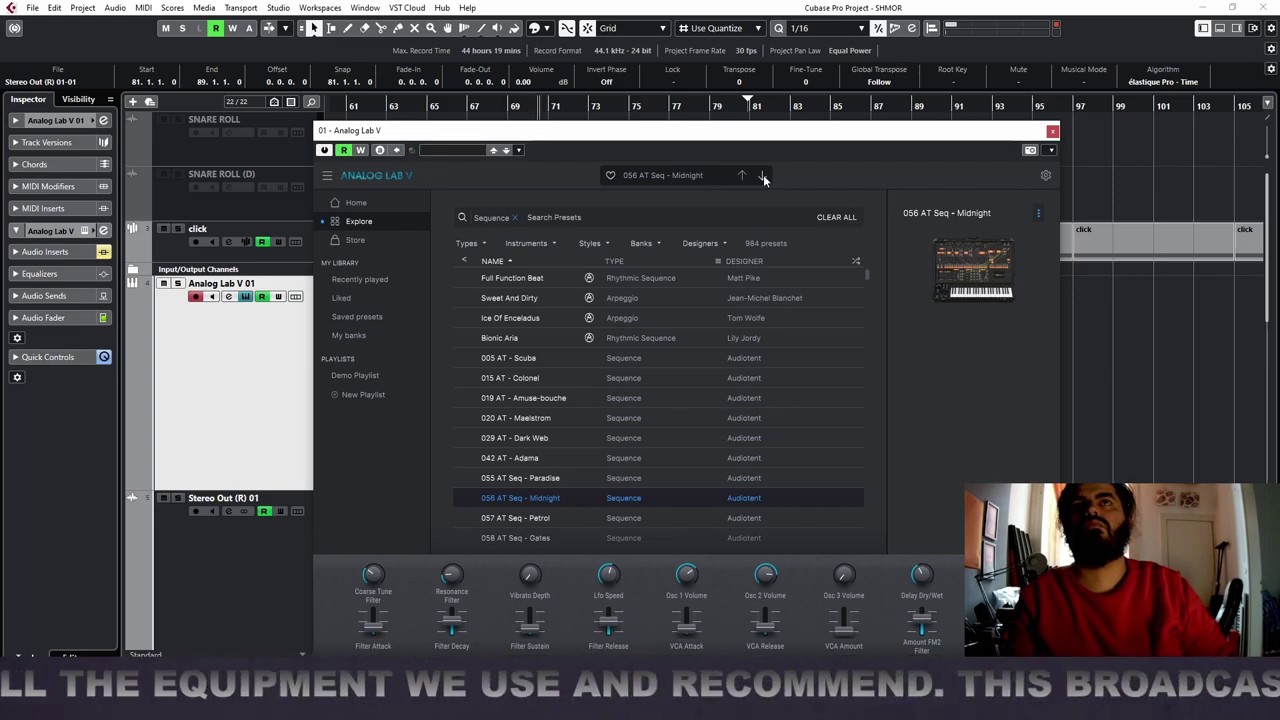
Play the arrangement from about bar 80 and audition the Sequence presets up to 058 AT Seq - Gates
left_click_drag(760, 130, 617, 510)
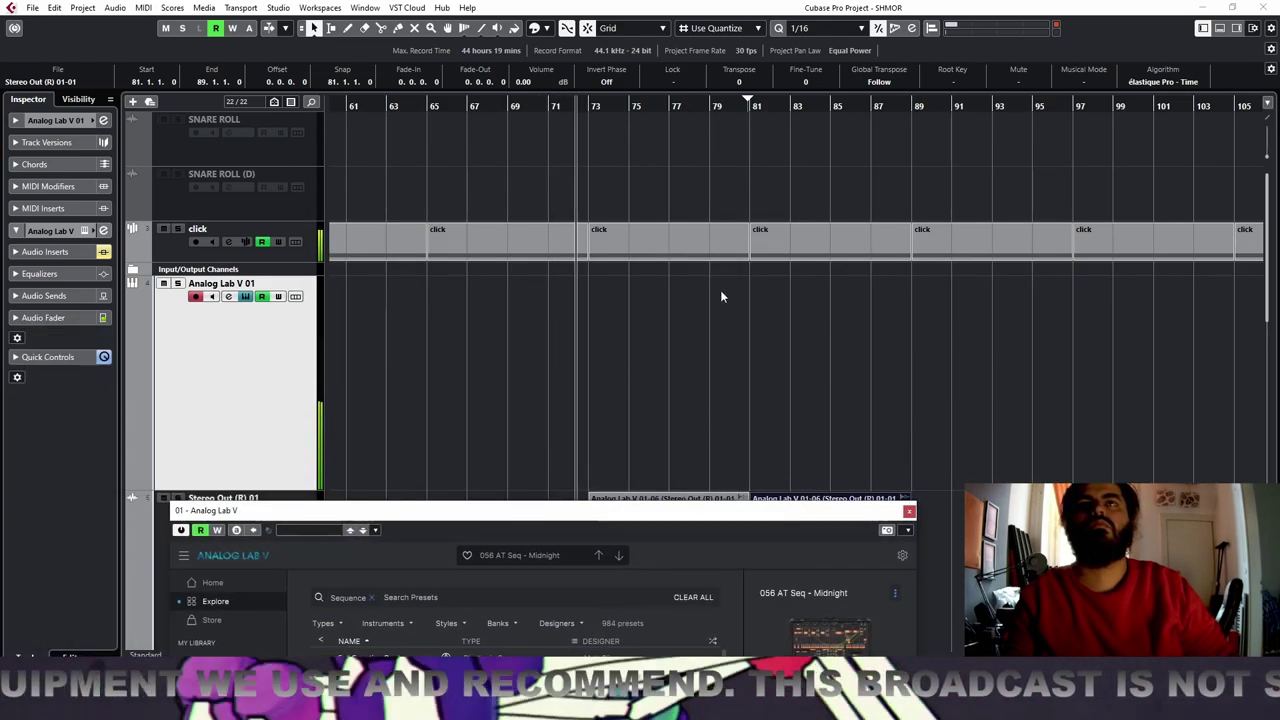
left_click(736, 106)
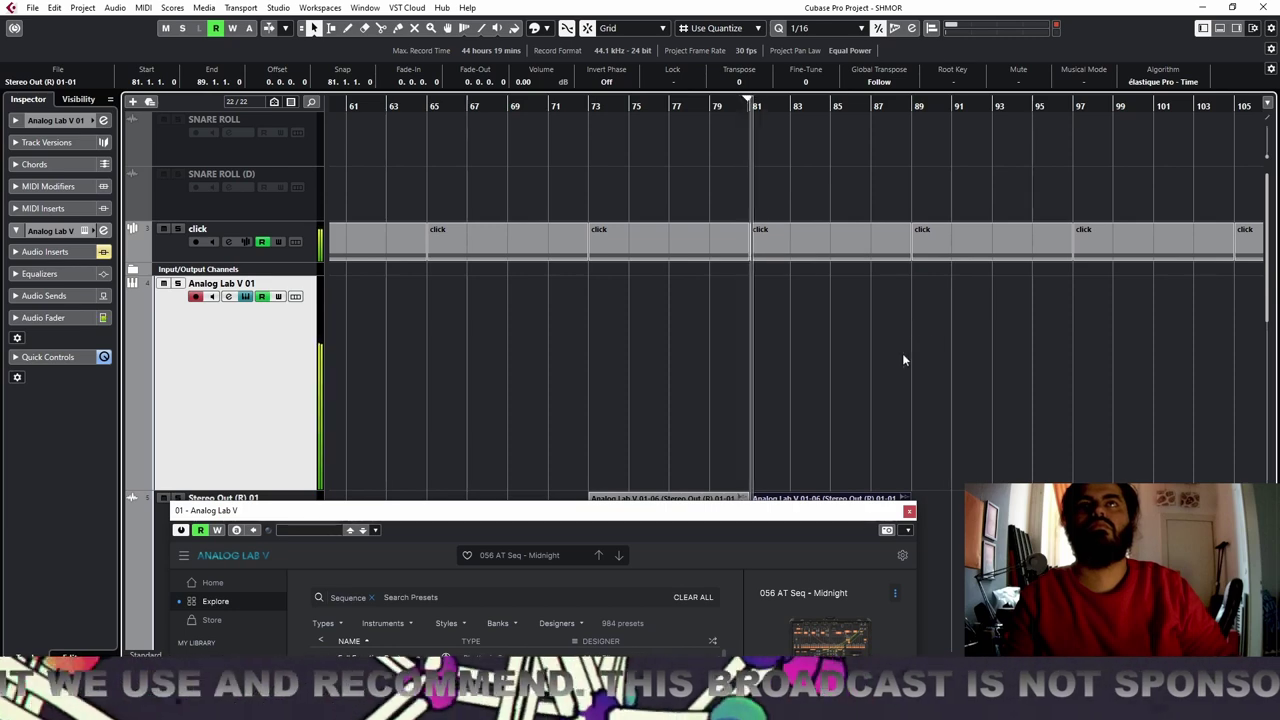
left_click_drag(768, 509, 806, 219)
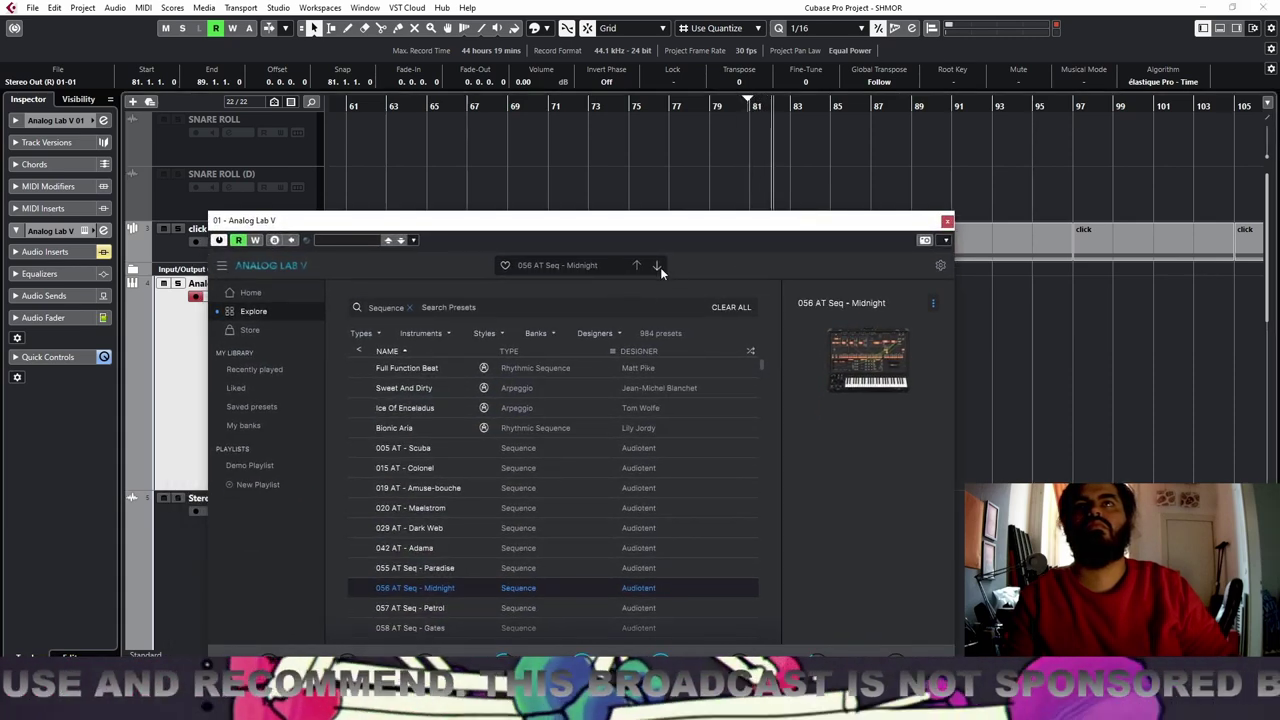
left_click(657, 266)
left_click(657, 266)
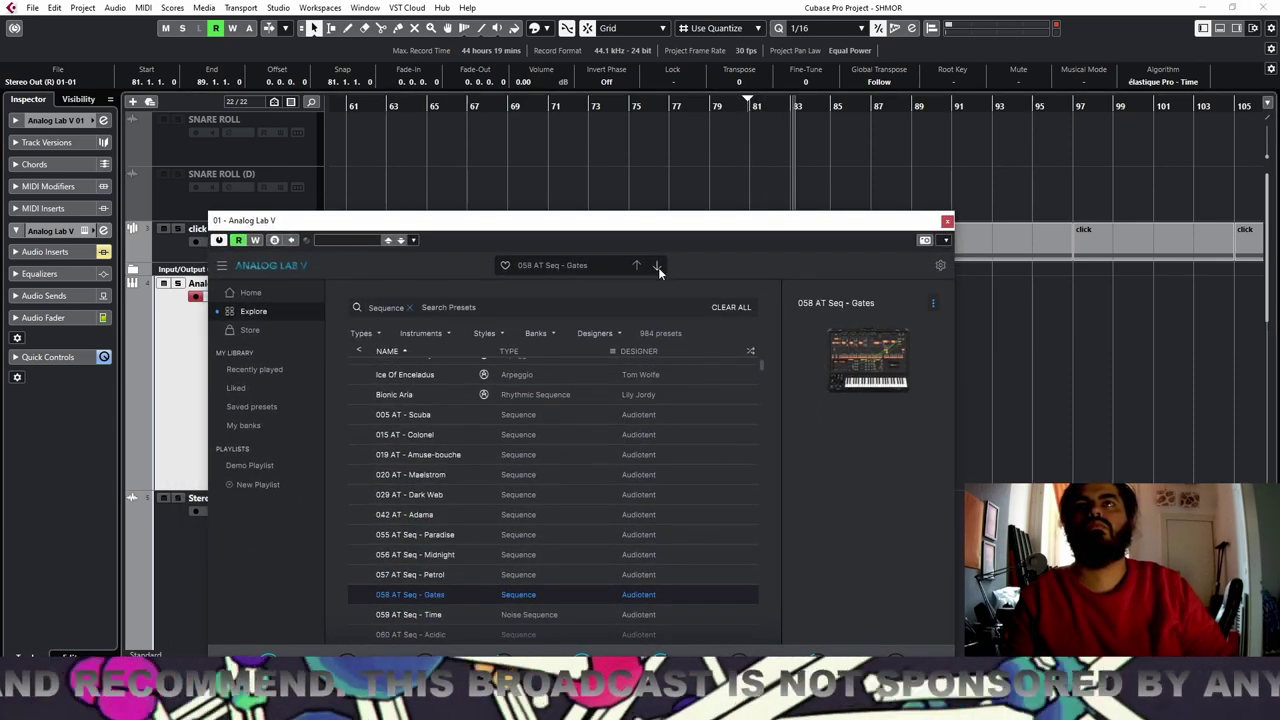
Filter the presets by the Keys type and audition them from Night Call Split to Pianos
left_click(250, 292)
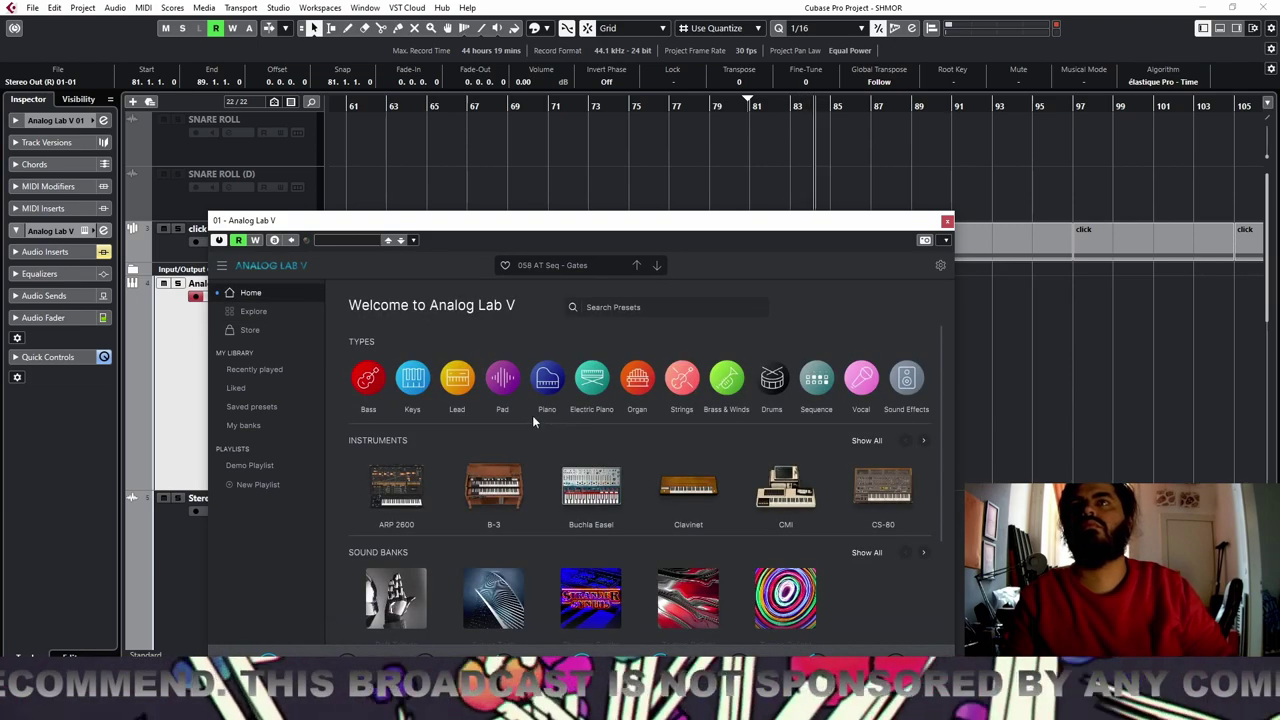
left_click(701, 317)
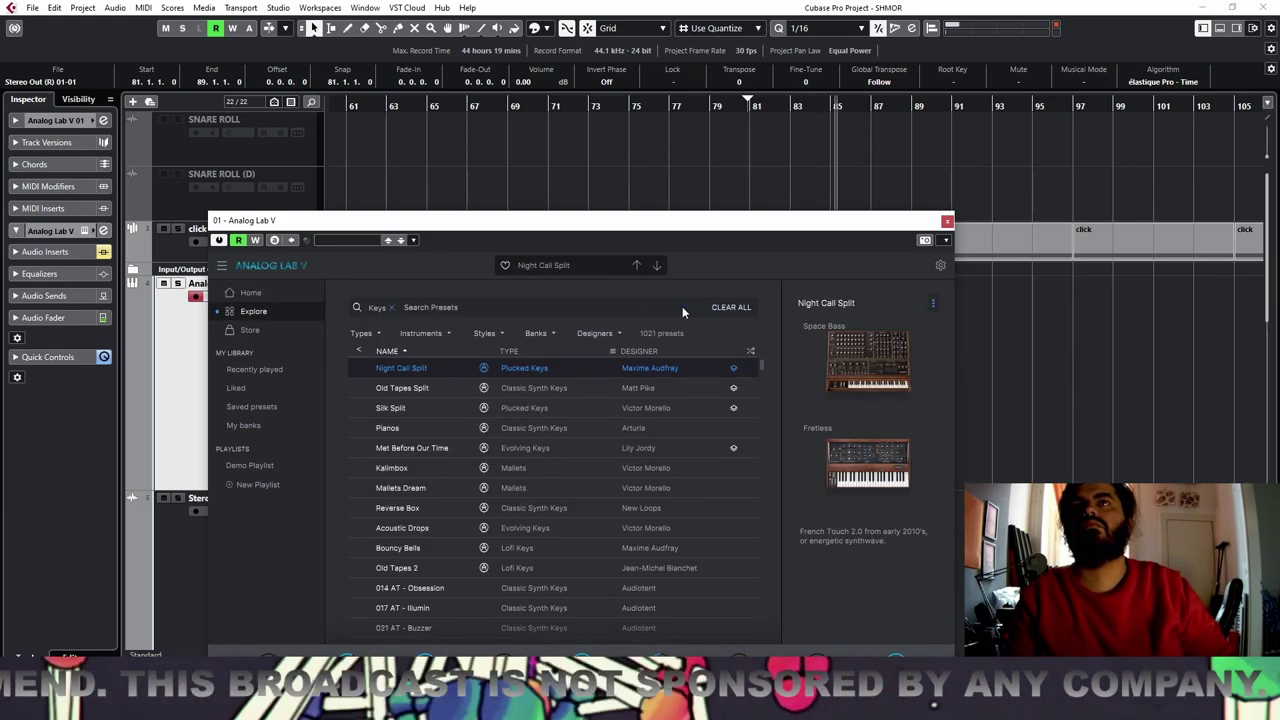
left_click(657, 266)
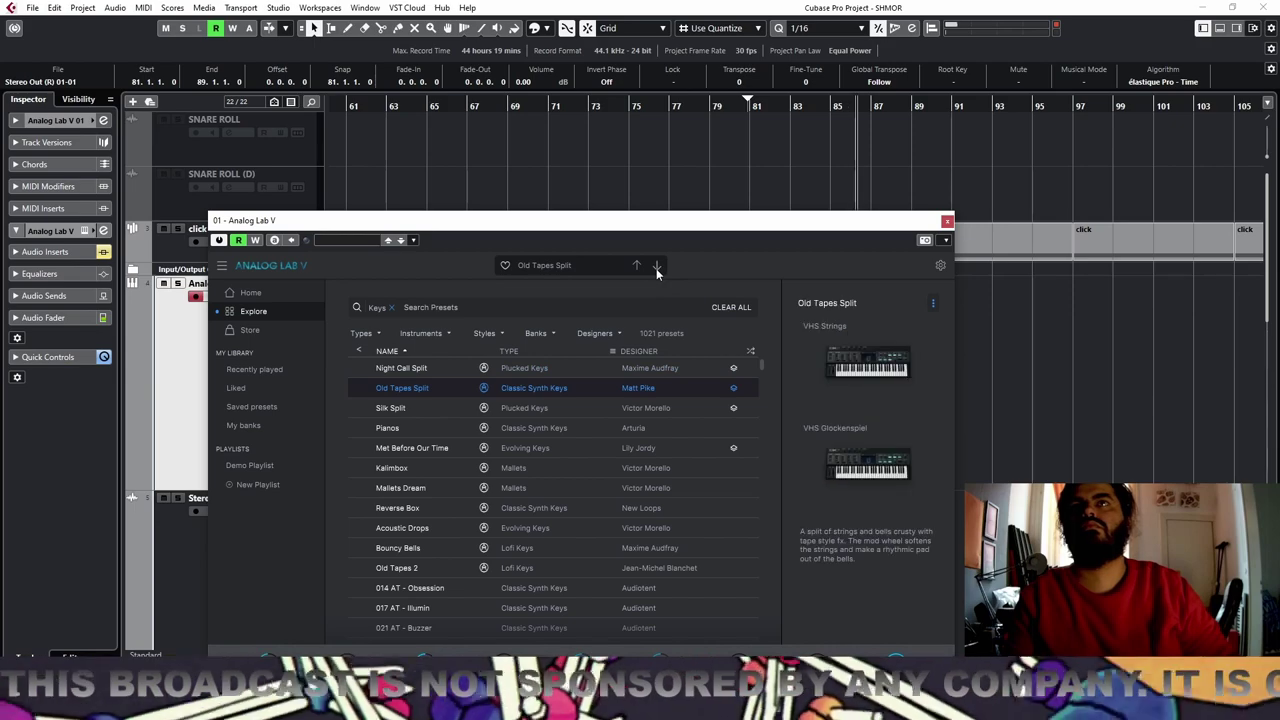
left_click(657, 266)
left_click(657, 266)
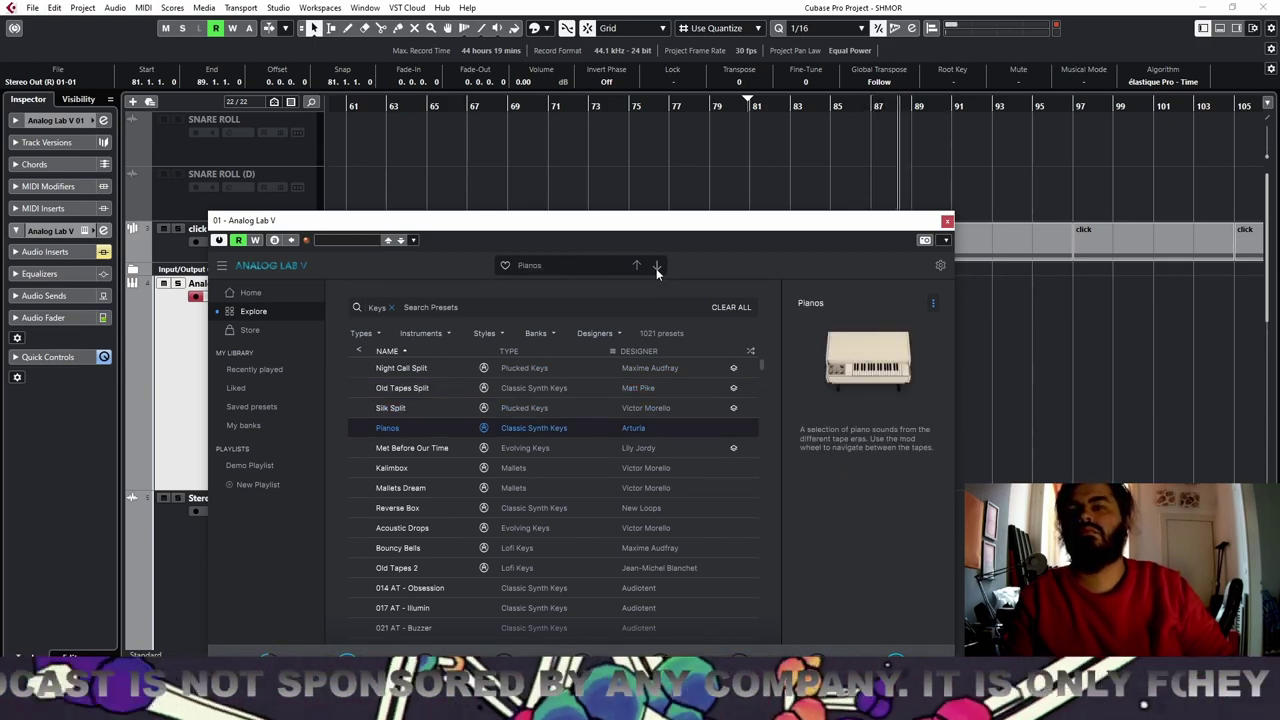
Audition the Keys presets from Met Before Our Time through Mallets Dream and Bouncy Bells to 014 AT - Obsession
left_click(657, 266)
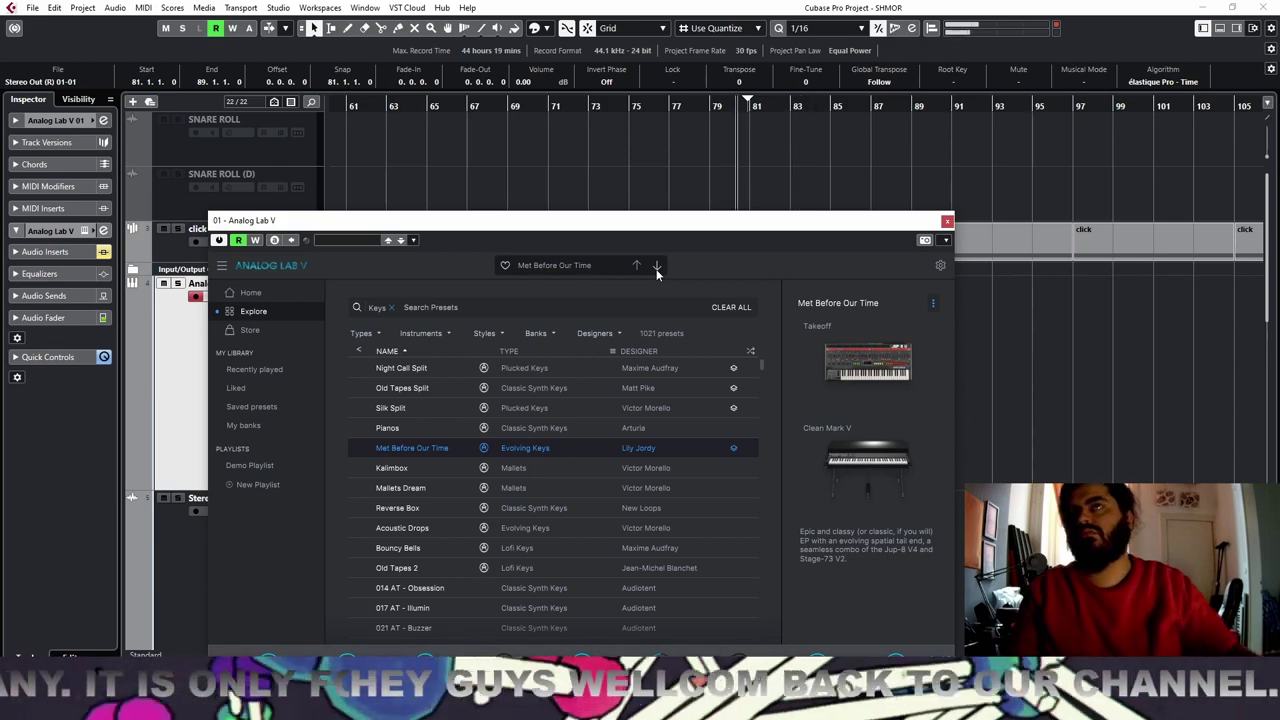
left_click(657, 267)
left_click(657, 267)
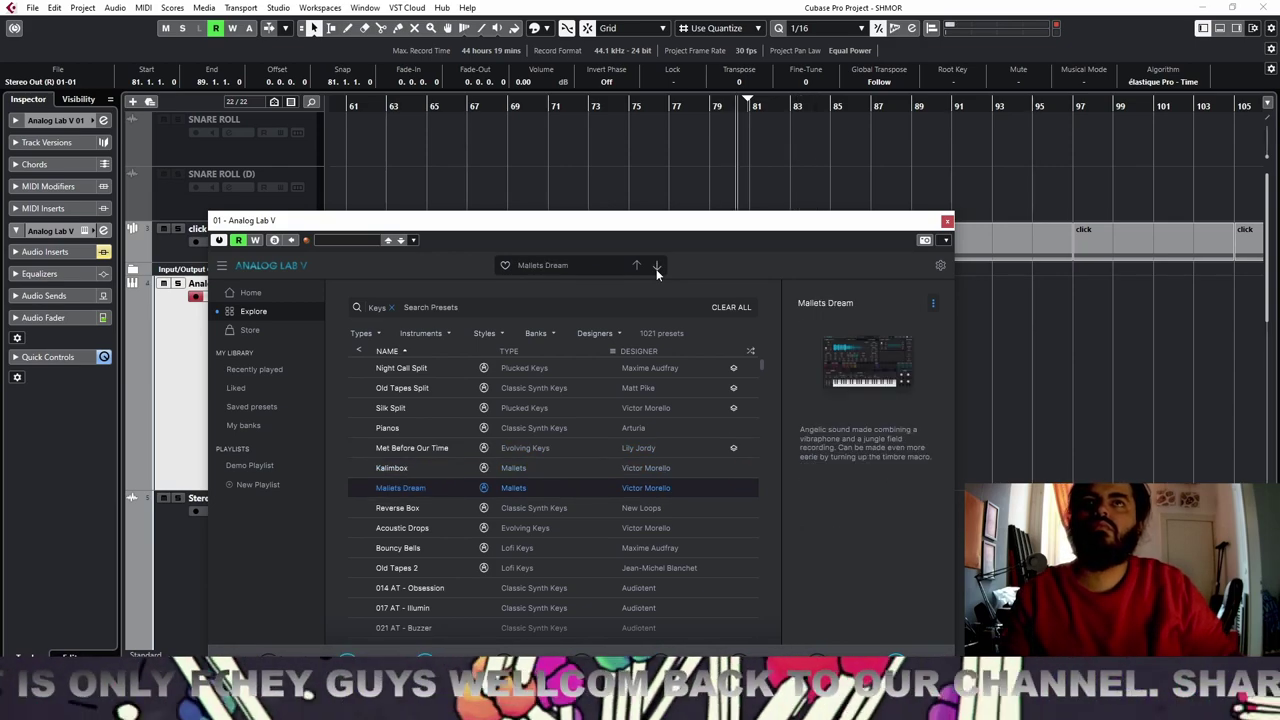
left_click(657, 267)
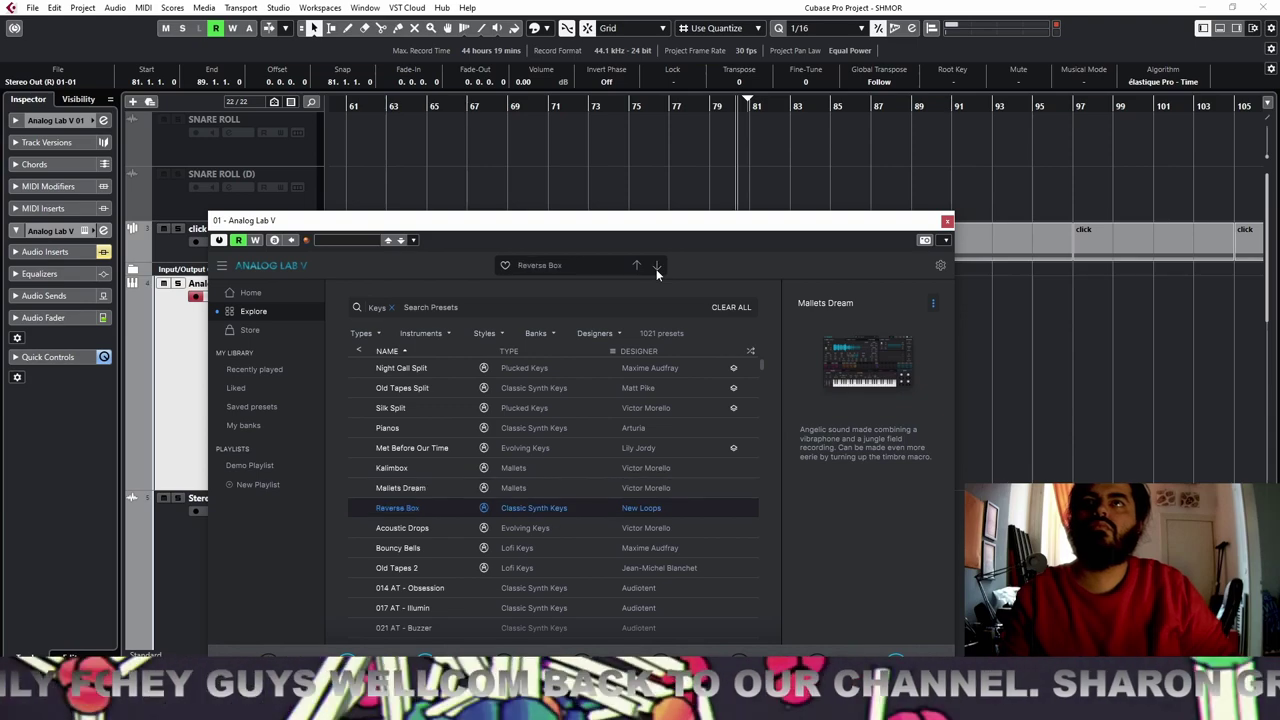
left_click(657, 267)
left_click(657, 267)
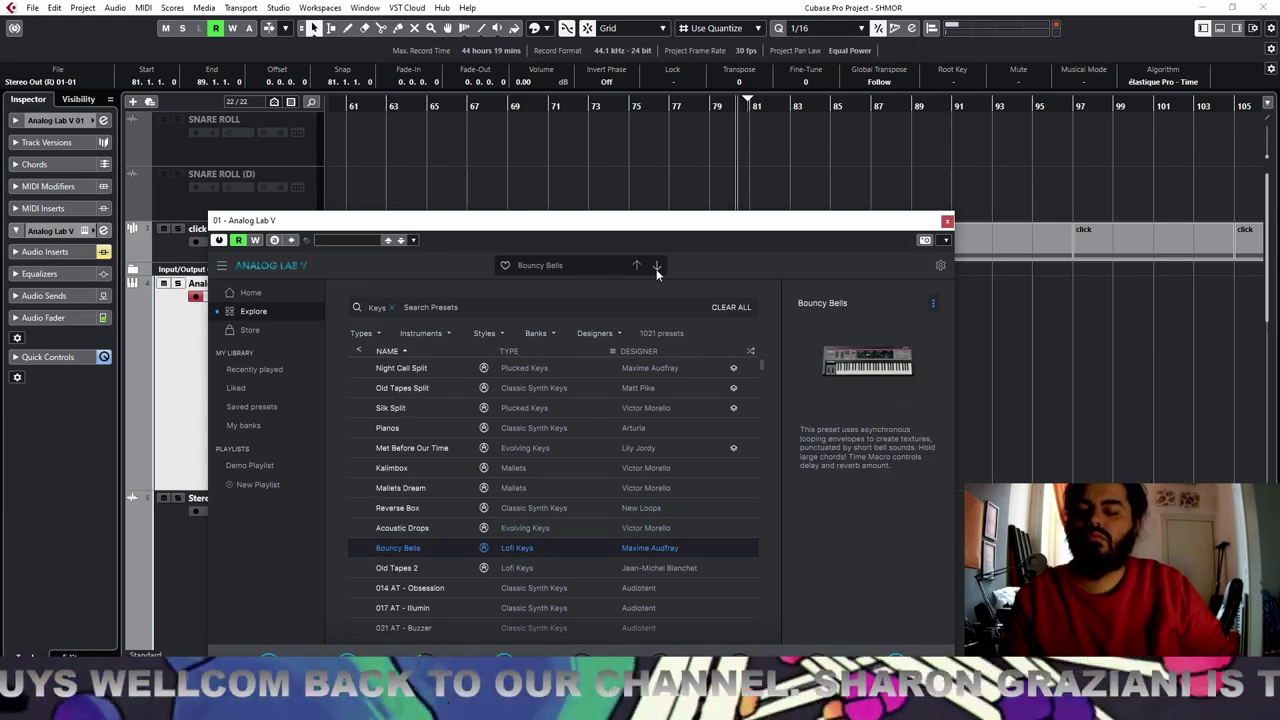
left_click(657, 267)
left_click(657, 267)
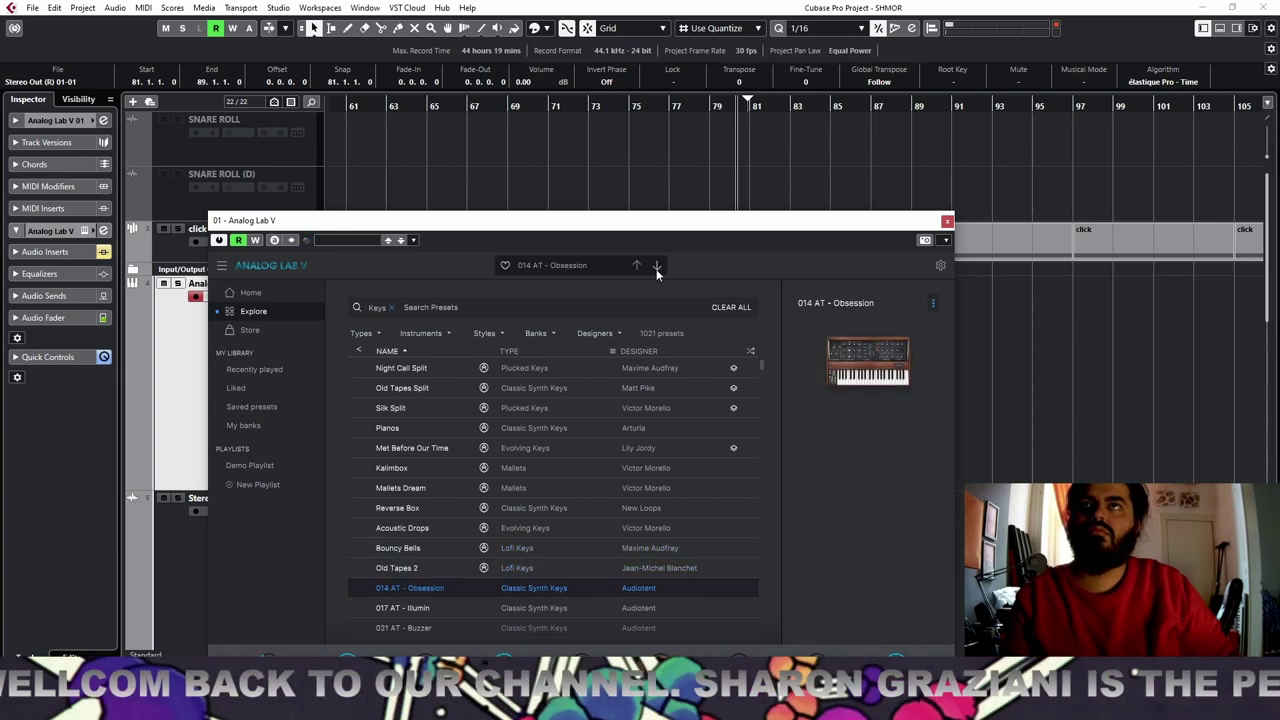
Continue auditioning the Keys presets past 024 AT - Paris and 106 Stephan Arpy to 12 Nervous Partials
left_click(657, 267)
left_click(657, 267)
left_click(657, 267)
left_click(657, 267)
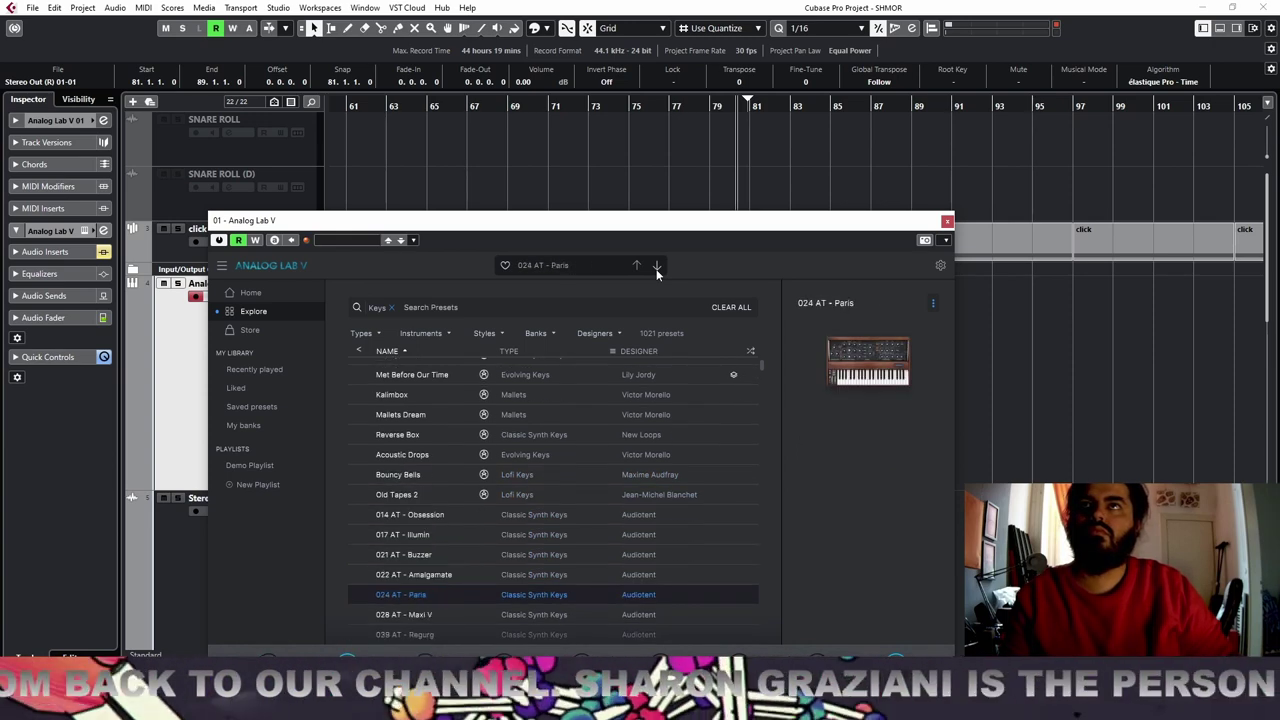
left_click(657, 267)
left_click(657, 267)
left_click(657, 267)
left_click(657, 267)
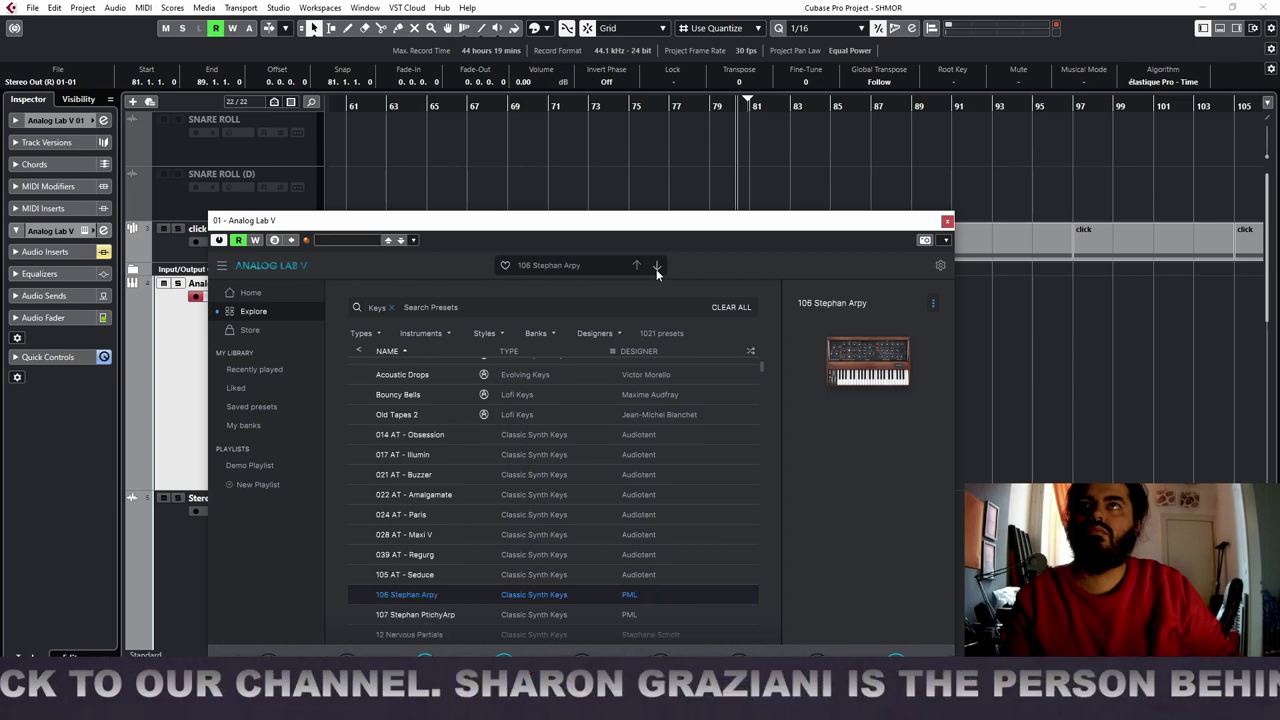
left_click(657, 267)
left_click(657, 267)
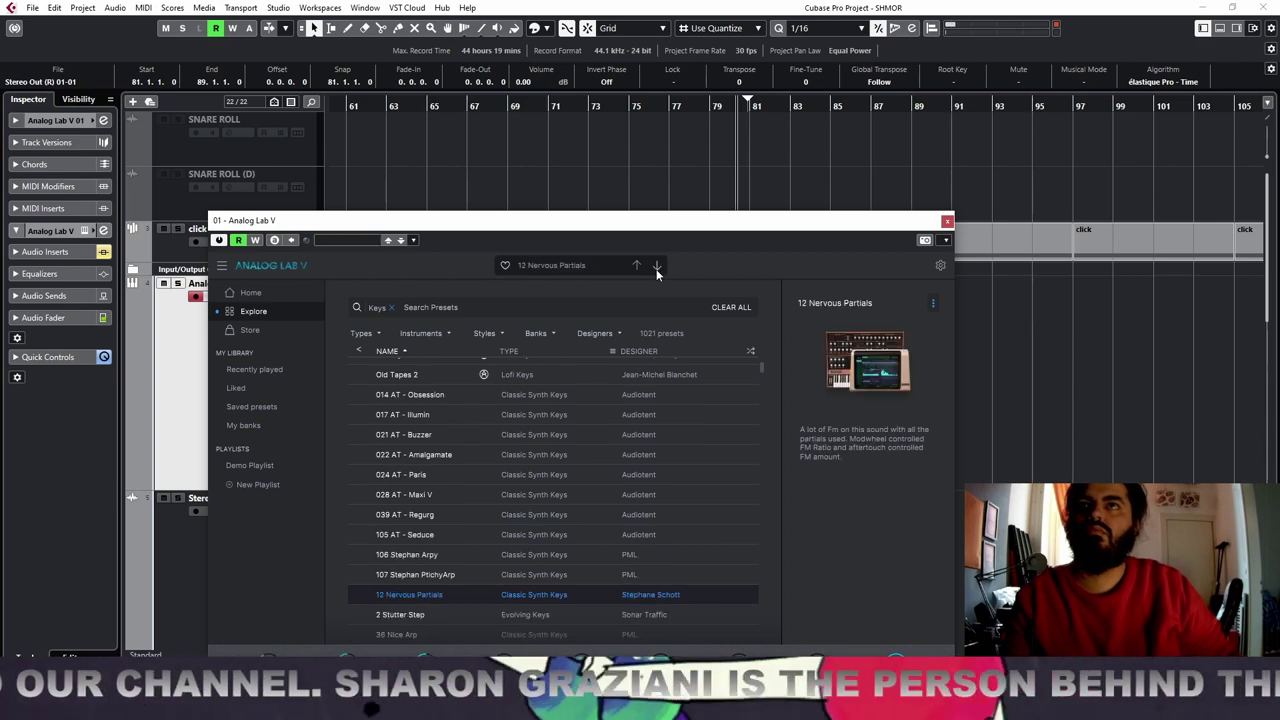
Try 2 Stutter Step, load the 36 Nice Arp preset and play the arrangement from about bar 79
left_click(657, 267)
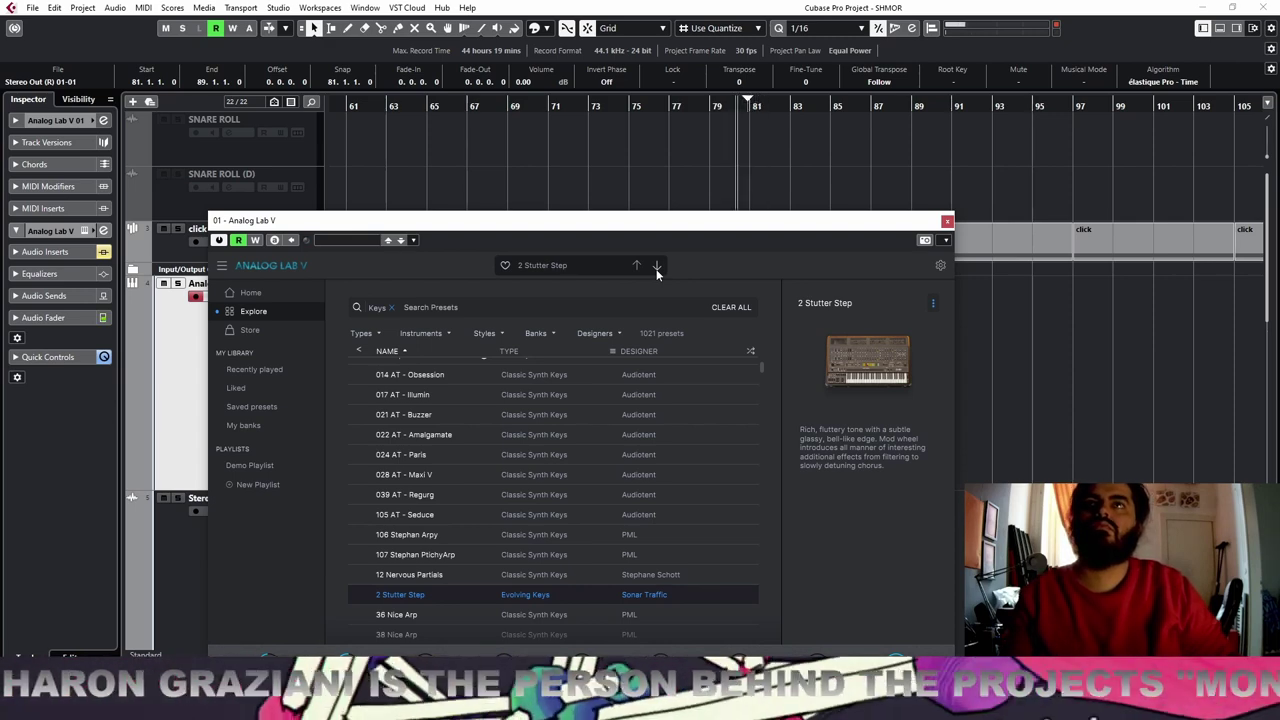
left_click(657, 267)
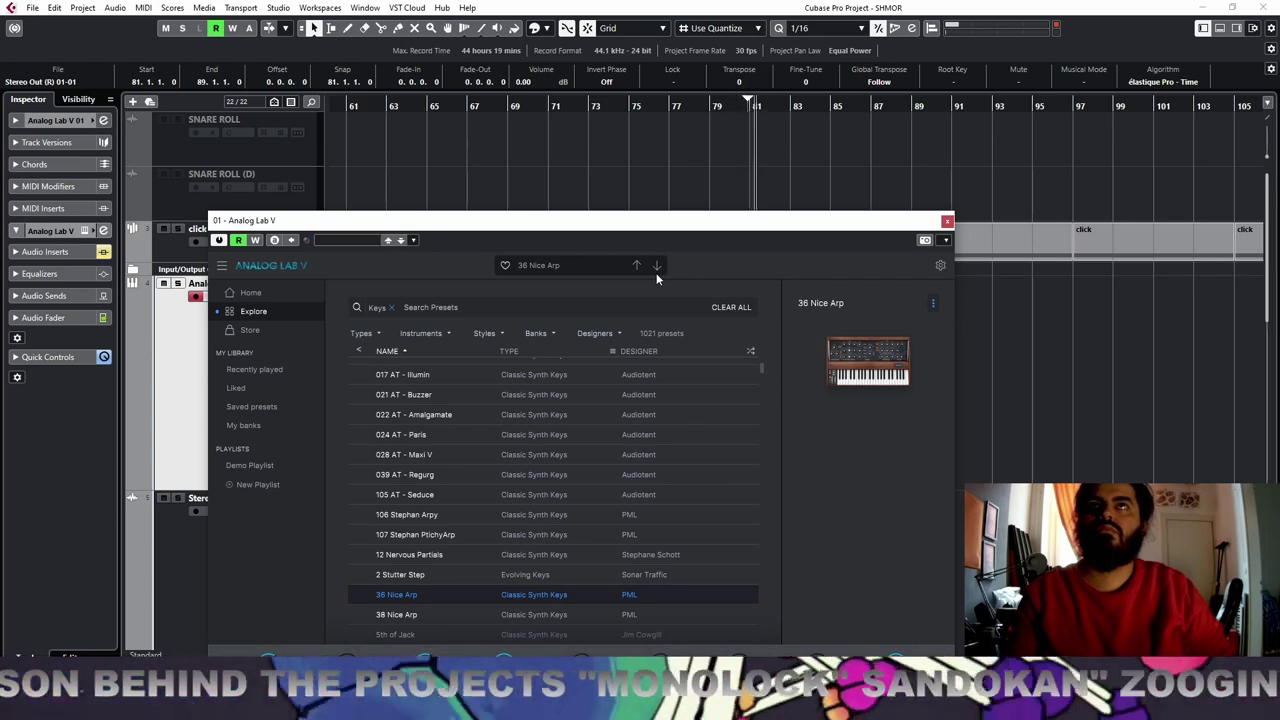
key("space")
left_click(705, 108)
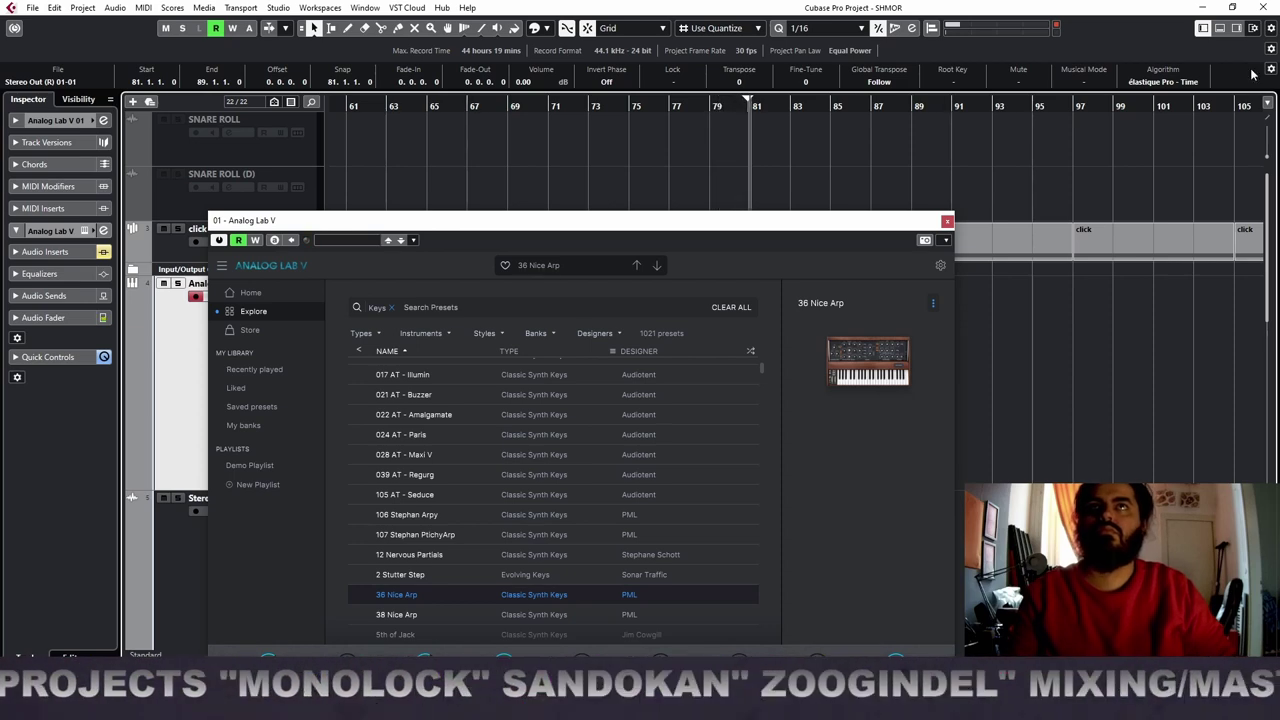
Close the Analog Lab V instrument window, start playback and hide the lower editor zone
left_click(1219, 29)
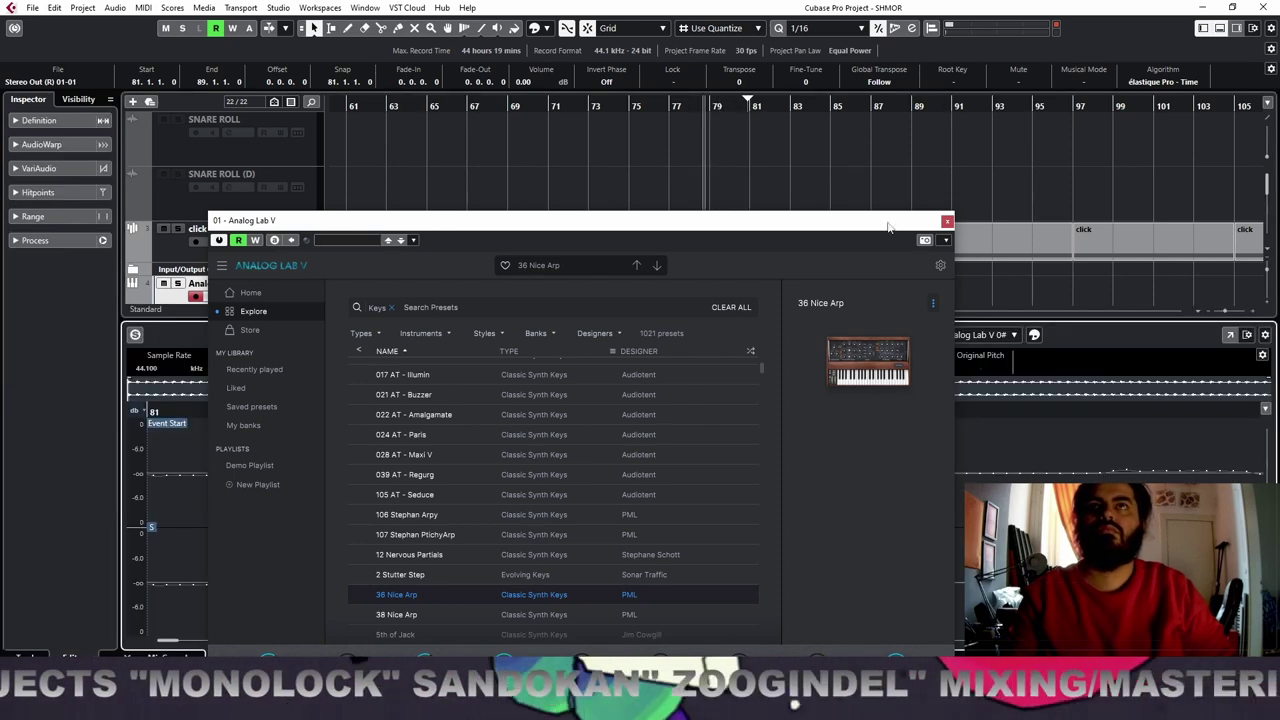
left_click(946, 221)
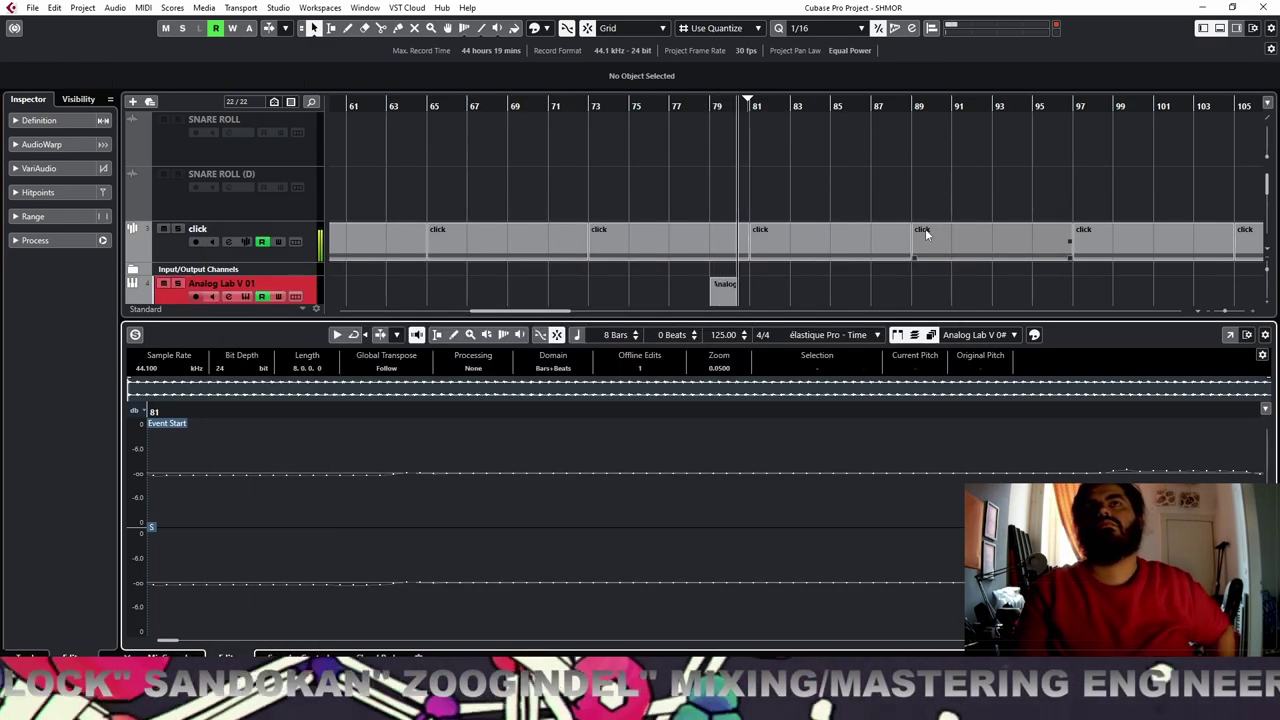
key("space")
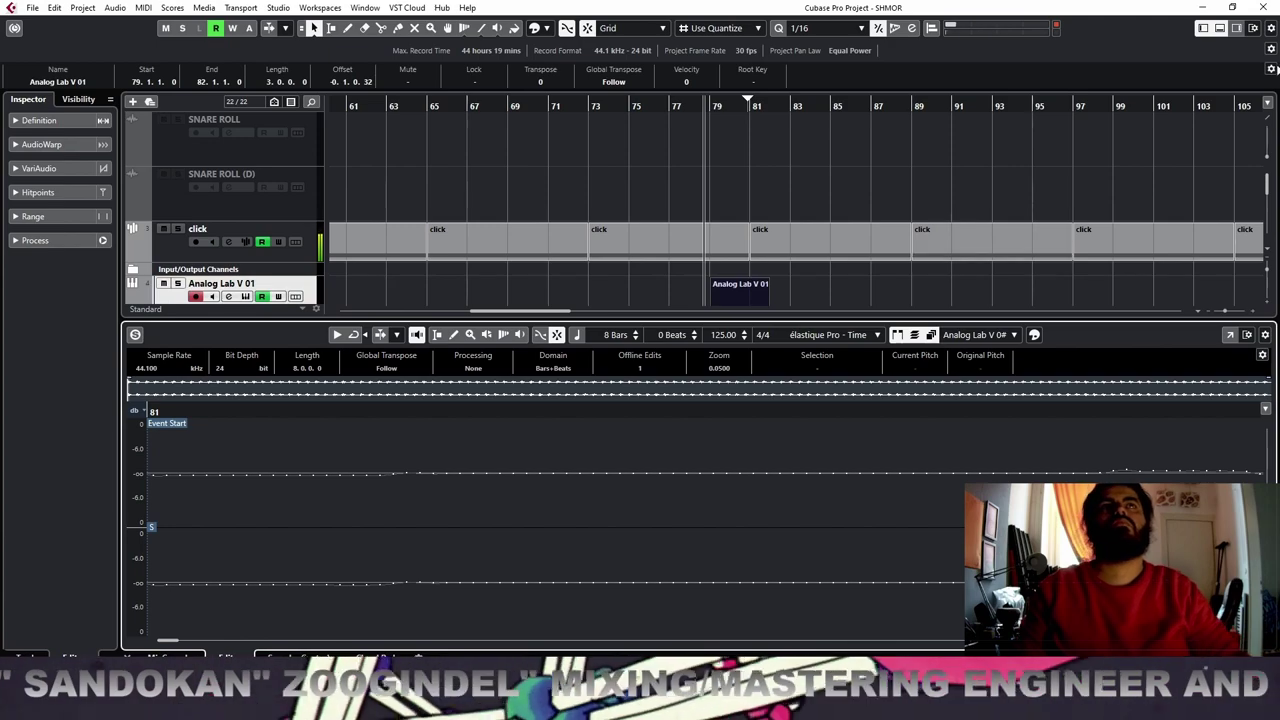
left_click(1219, 28)
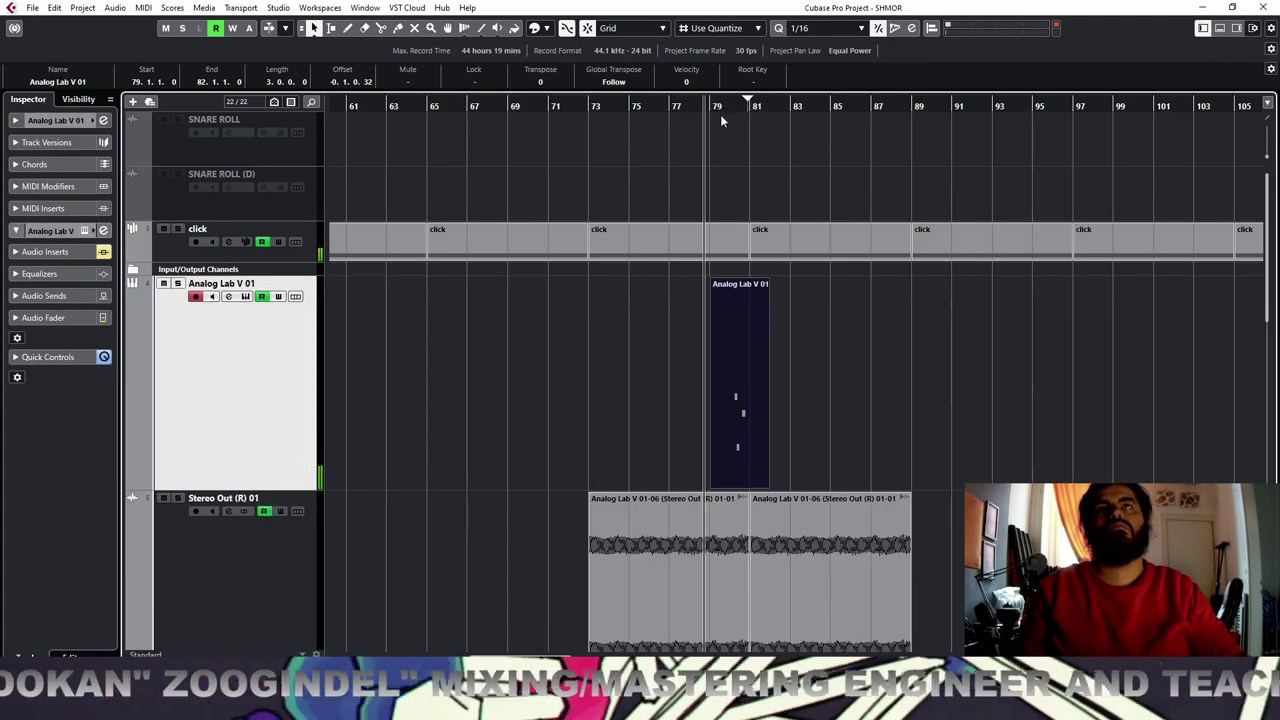
Move the Analog Lab V 01 MIDI part one beat later to start at 79.2, and play it back
left_click_drag(722, 105, 702, 162)
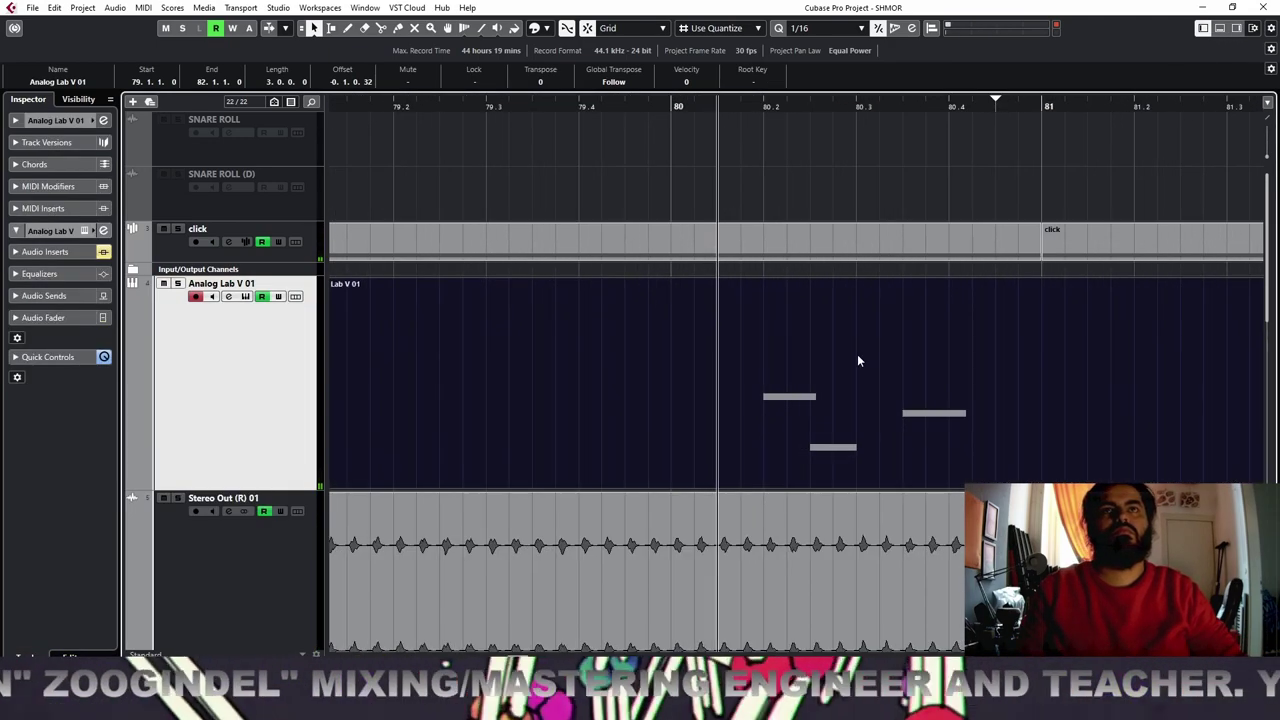
left_click_drag(857, 361, 986, 333)
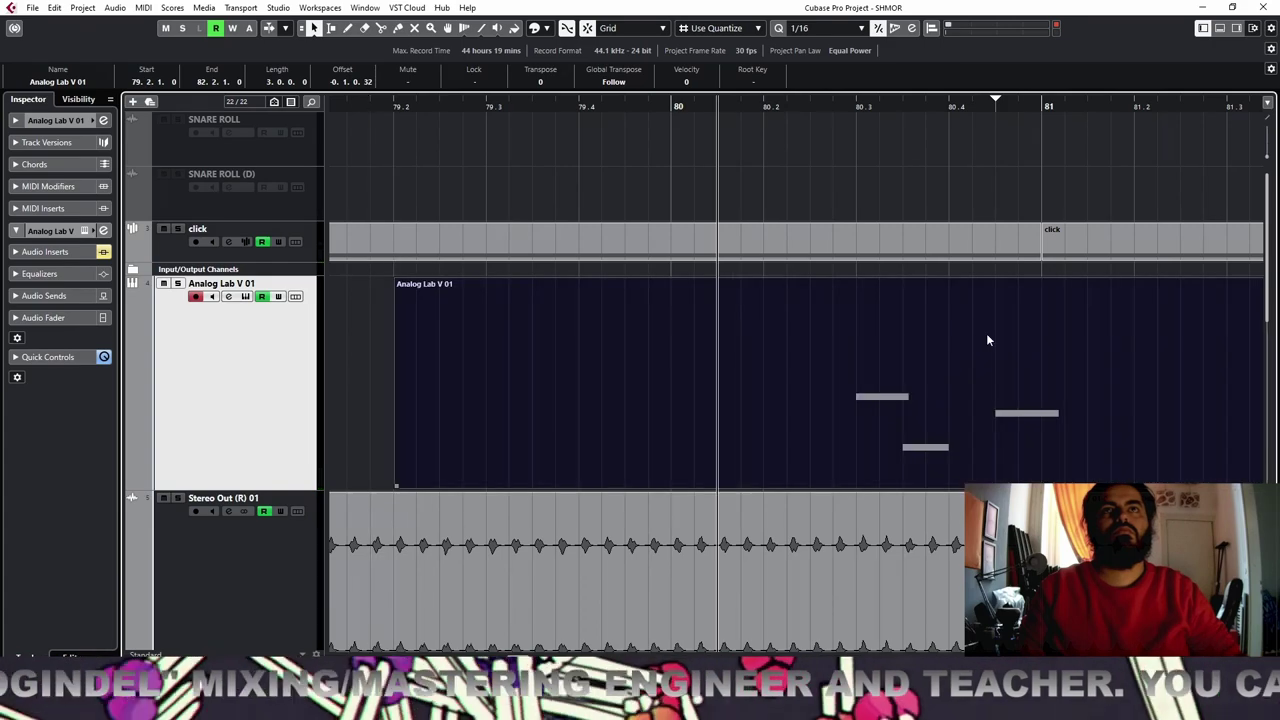
key("space")
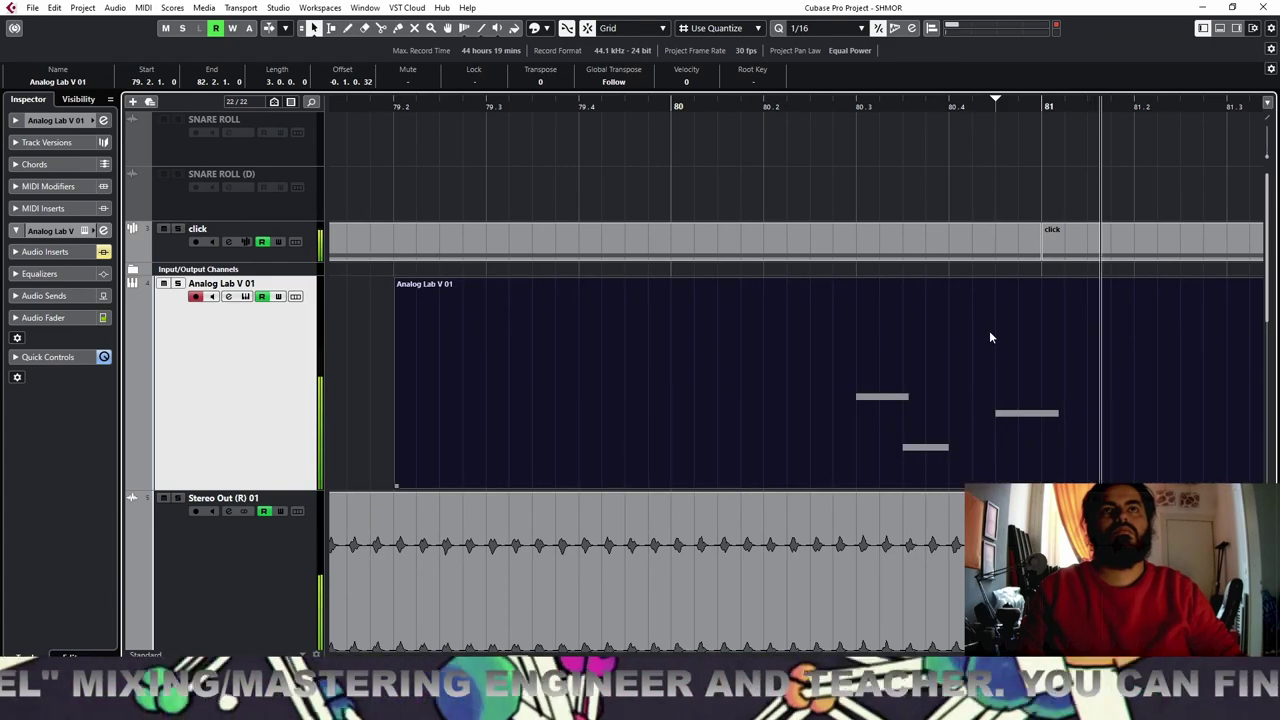
key("space")
Shorten the Stereo Out (R) clip and the Stereo Out (R) 01 clip before bar 81 to end at about beat 80.3
scroll(908, 380, "down", 5)
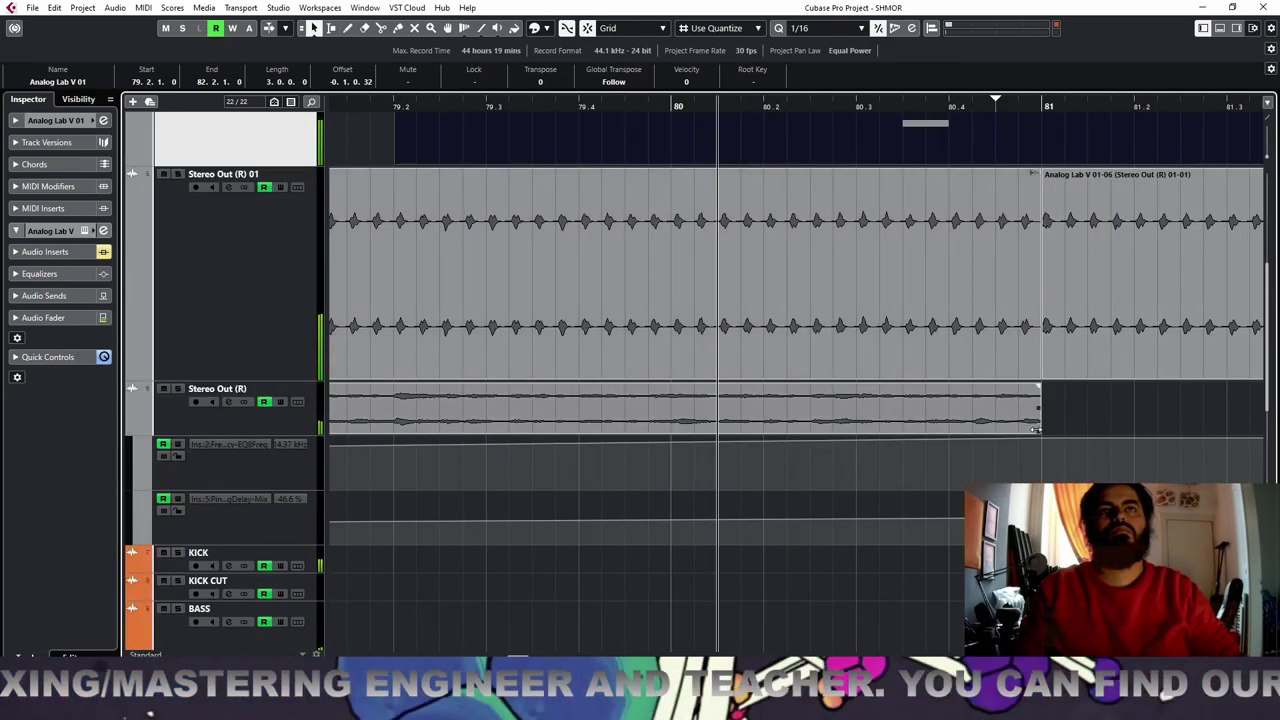
left_click_drag(1038, 433, 900, 436)
key("ctrl+z")
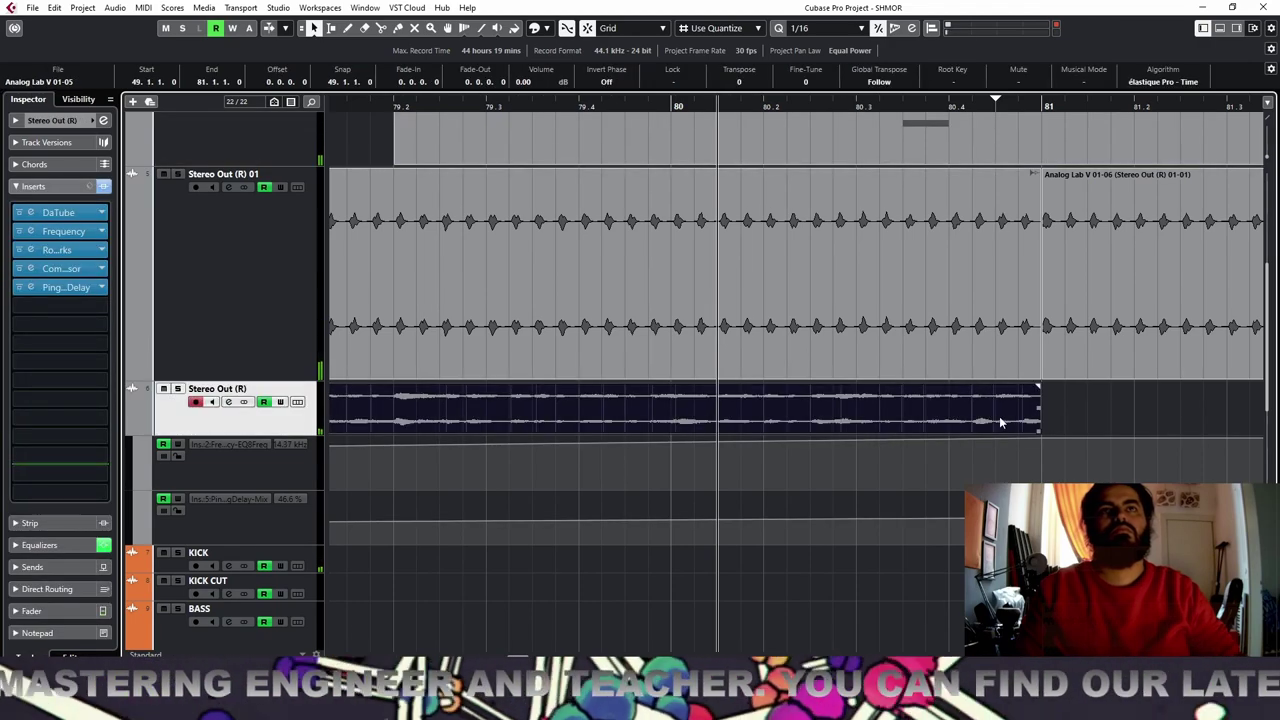
left_click_drag(1050, 436, 863, 431)
scroll(976, 383, "up", 3)
scroll(976, 383, "down", 3)
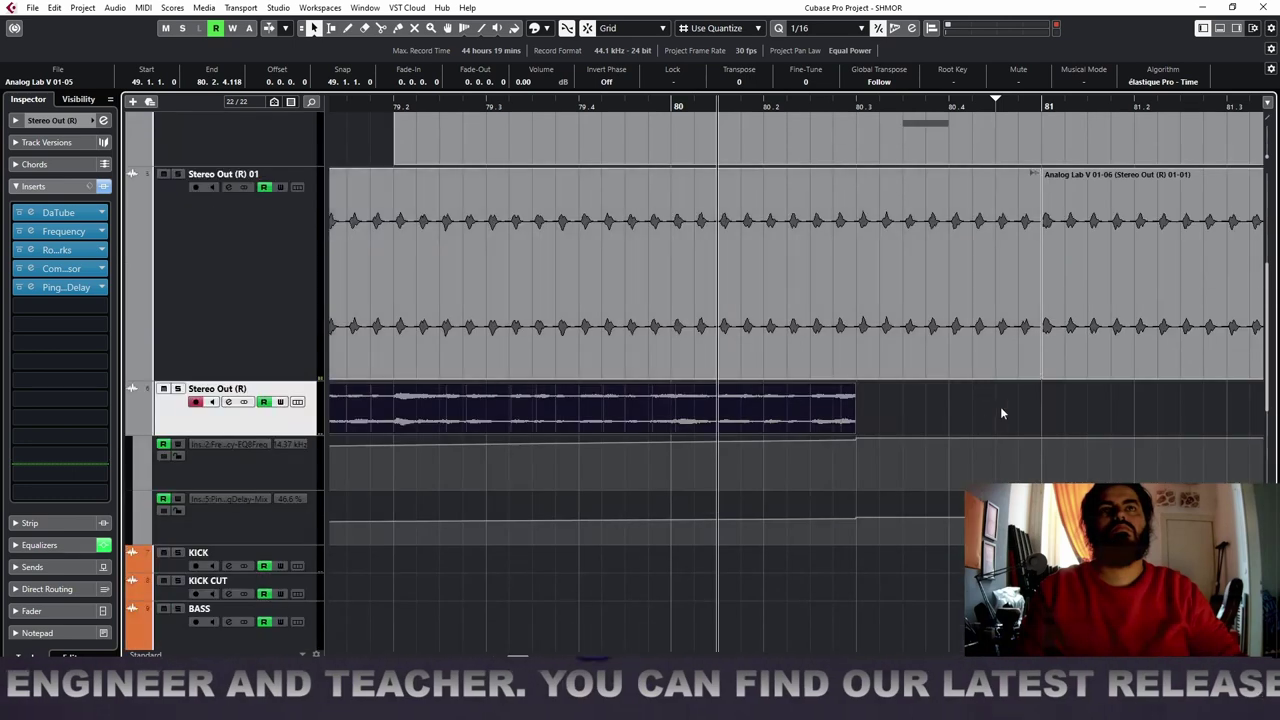
left_click_drag(1036, 376, 860, 376)
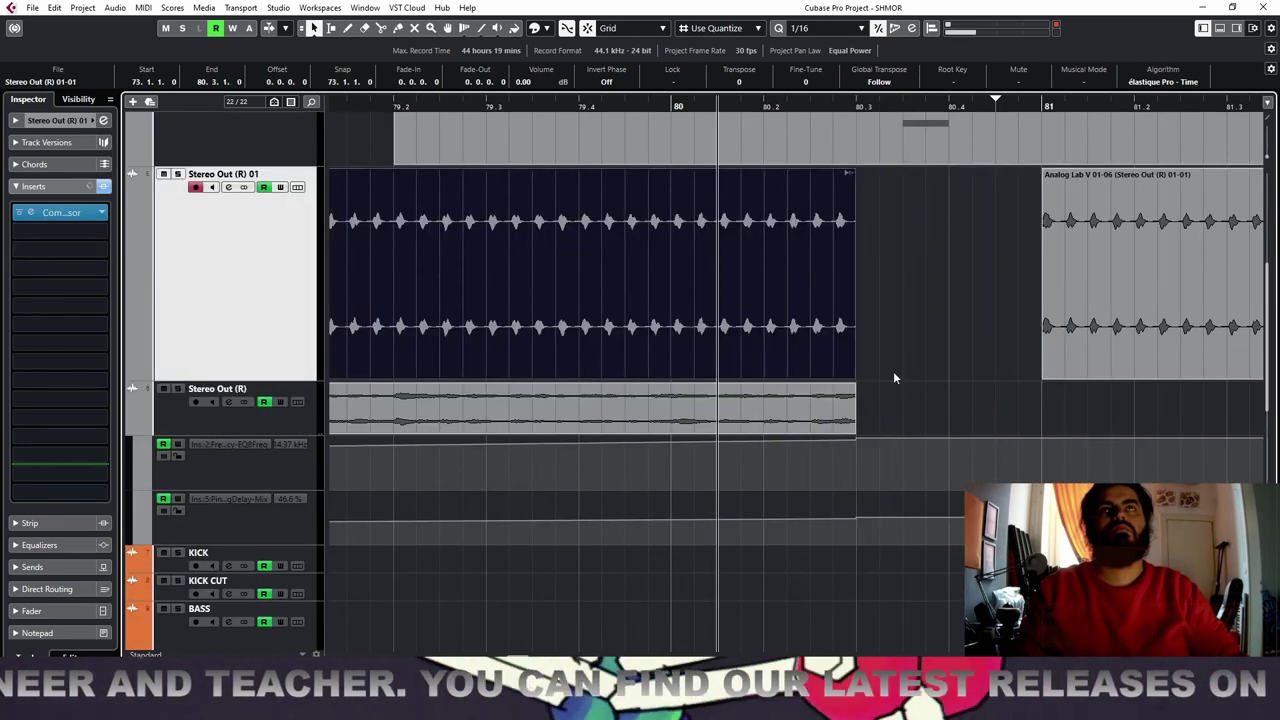
Shorten the LEAD JUMP, CORD, MID BASS and UNDER clips to end at about beat 80.3
scroll(963, 368, "down", 3)
scroll(963, 368, "down", 3)
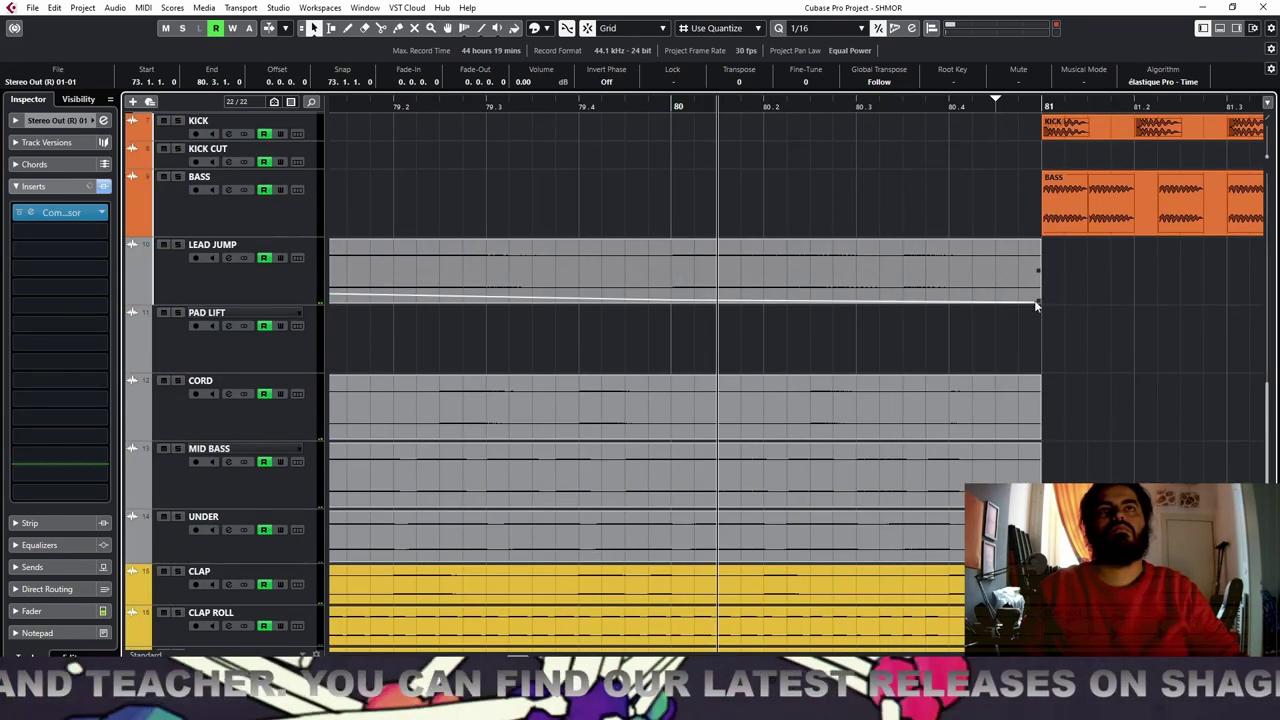
left_click_drag(1036, 305, 852, 301)
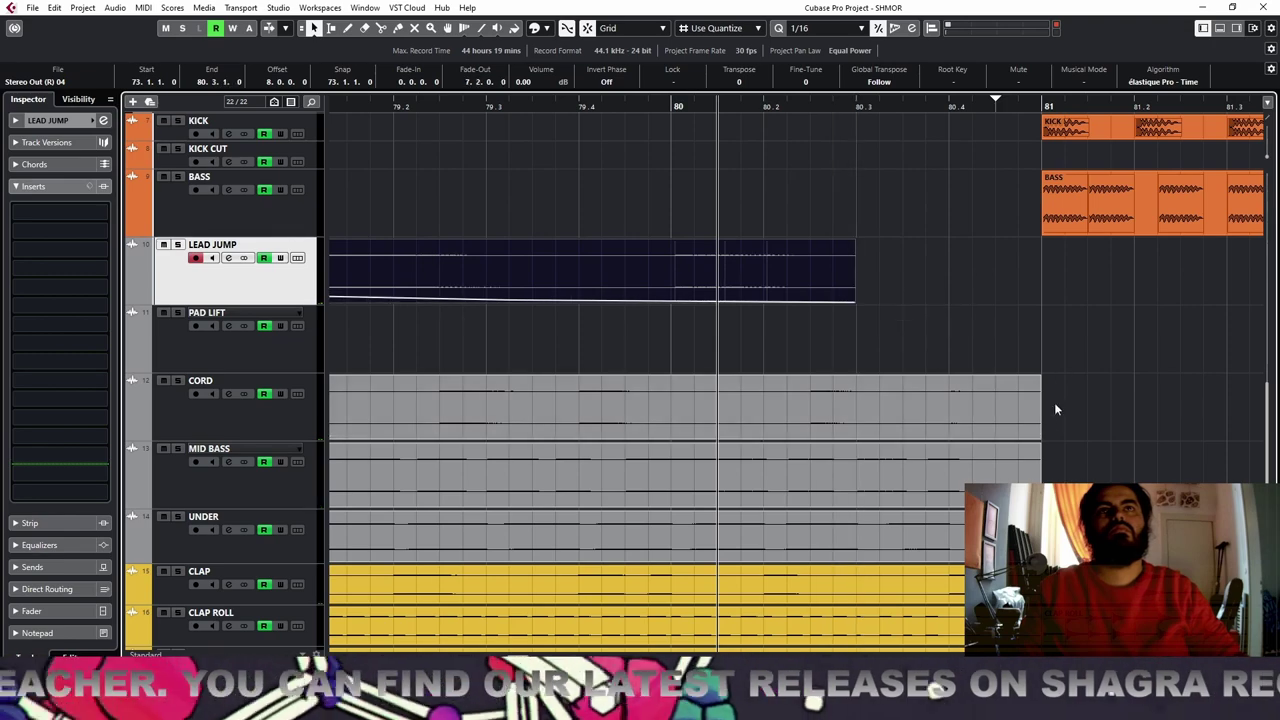
left_click_drag(1062, 358, 855, 552)
Shorten the CLAP, CLAP ROLL, CLOSE HH, OPEN HH and SNARE ROLL clips before bar 81 to about beat 80.3, and play the transition
scroll(984, 370, "down", 3)
left_click_drag(985, 370, 745, 578)
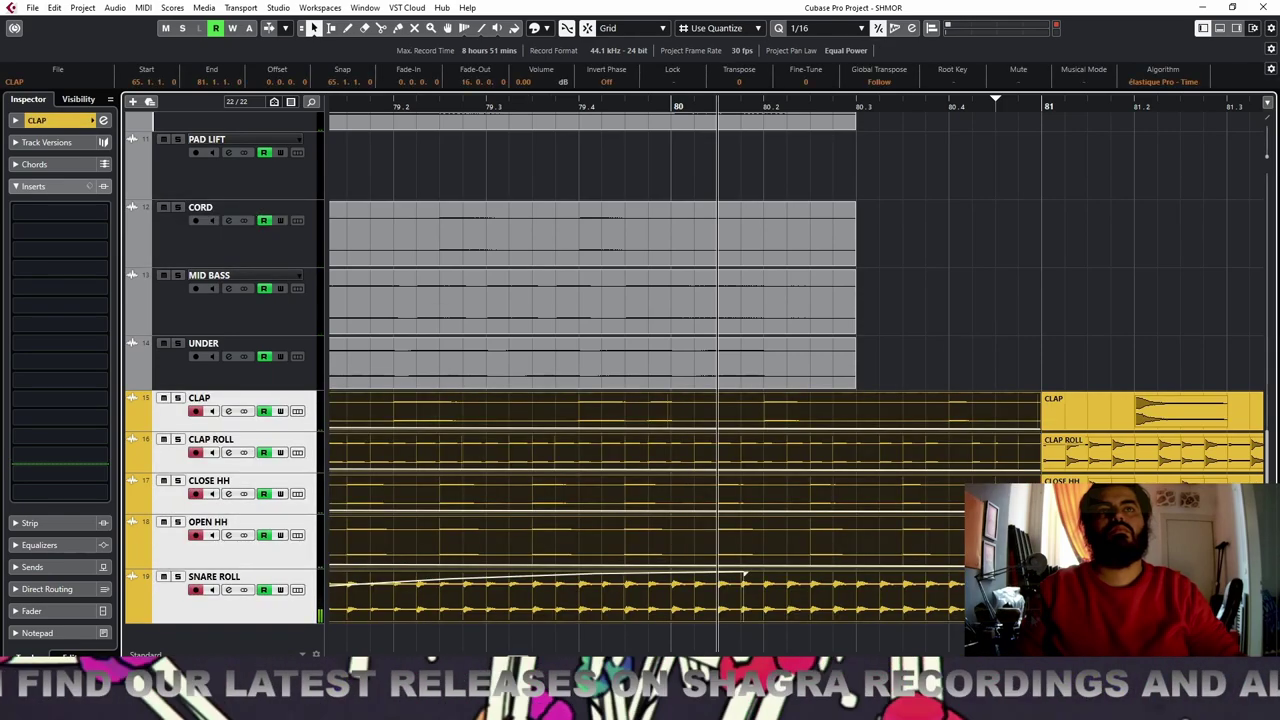
left_click(745, 578)
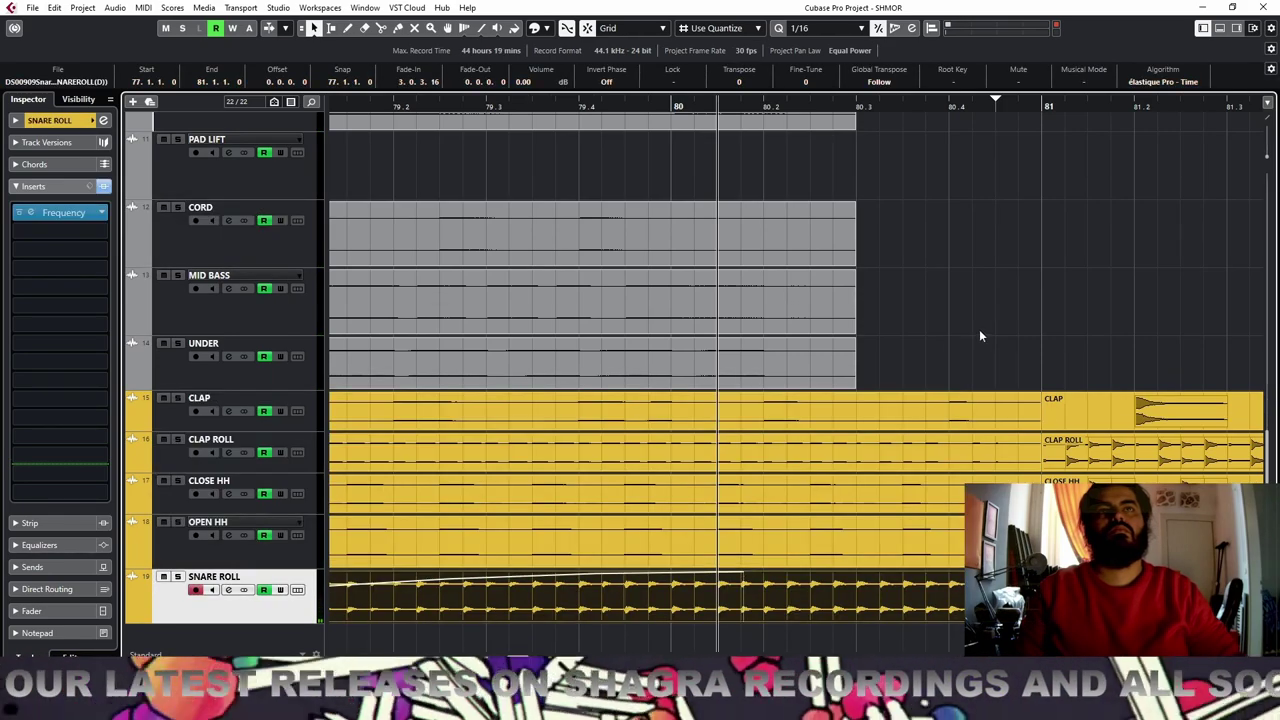
left_click_drag(983, 385, 745, 577)
left_click_drag(1040, 600, 856, 595)
key("space")
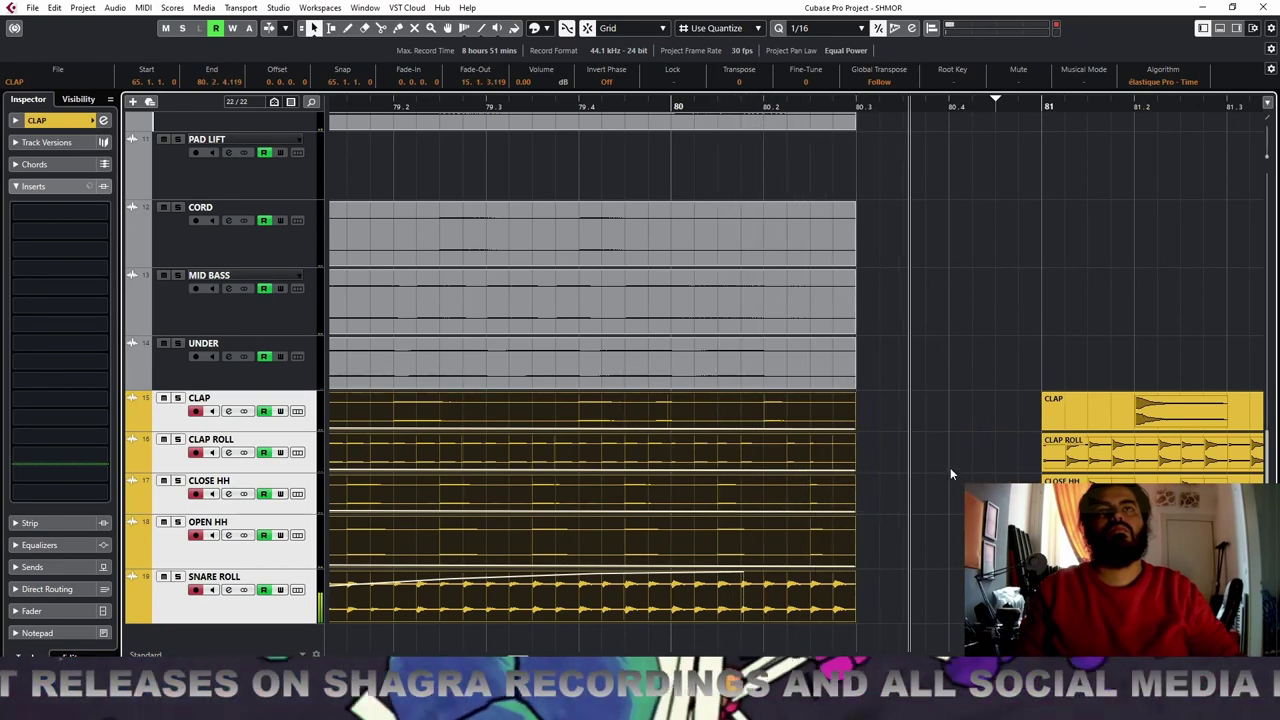
left_click(578, 106)
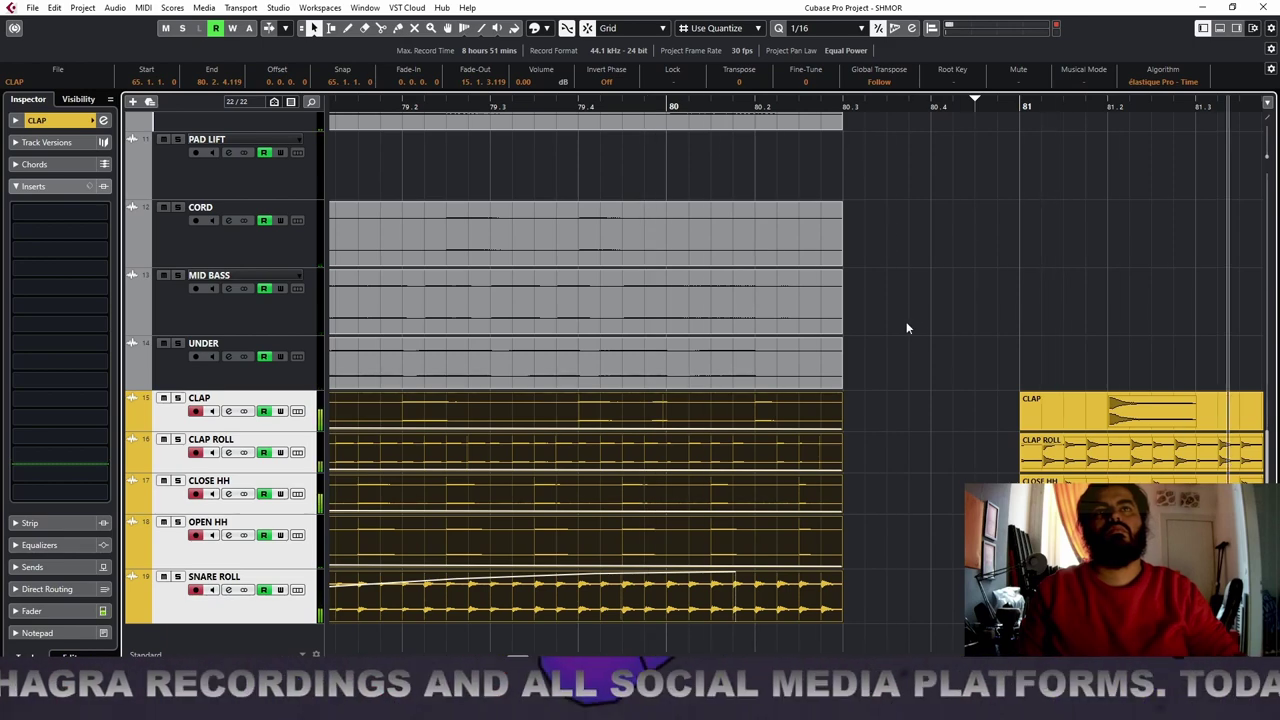
Open the Analog Lab V 01 part for note editing and move its F2 note one beat earlier to 80.2
scroll(904, 322, "up", 10)
scroll(902, 328, "up", 1)
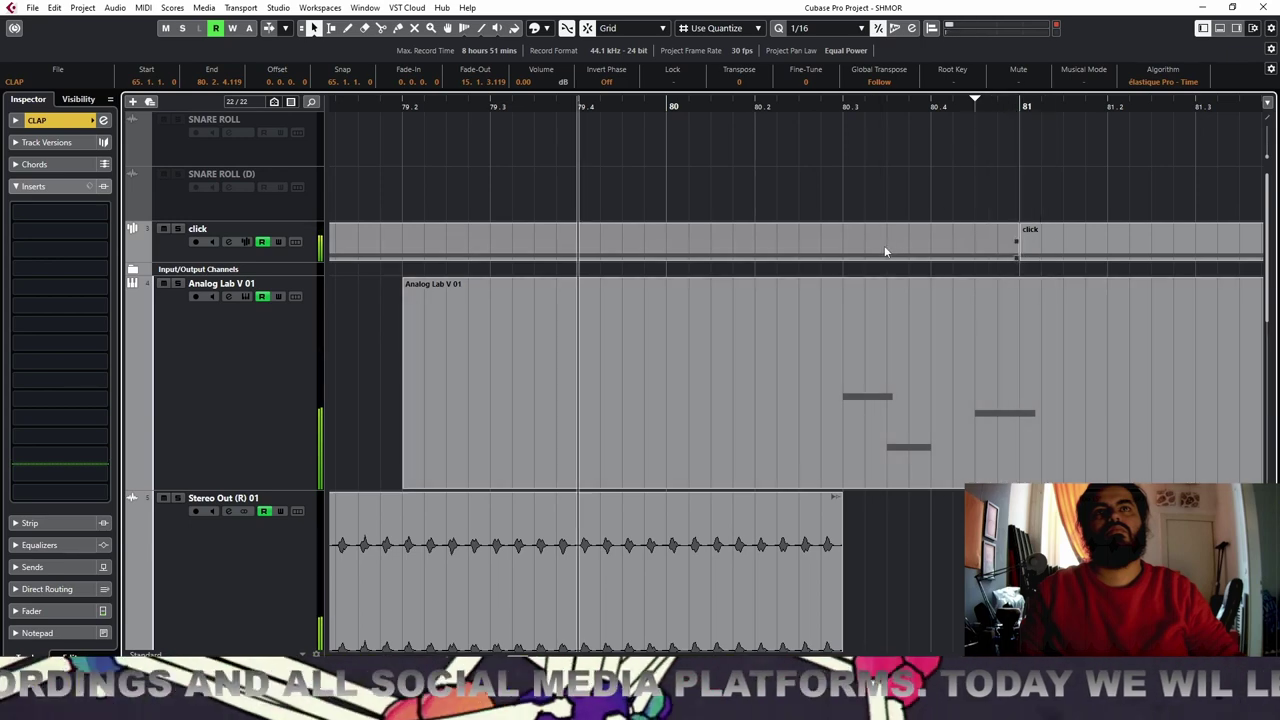
scroll(858, 262, "down", 5)
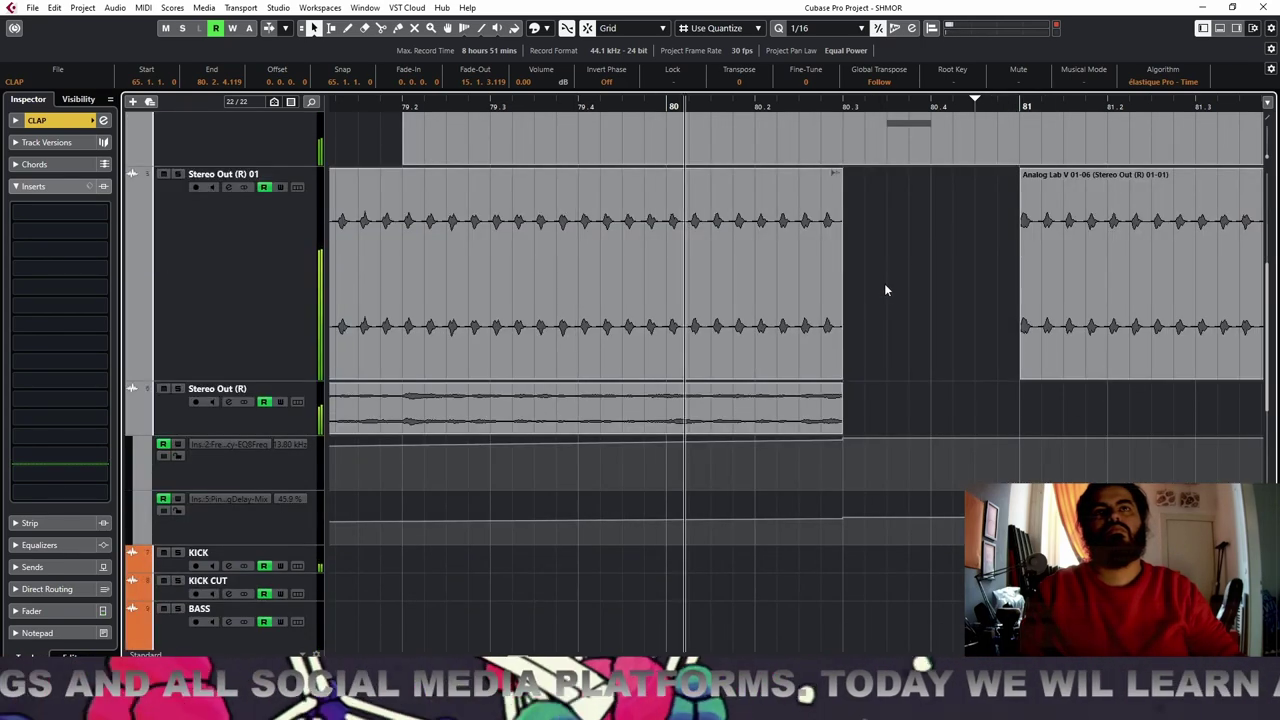
scroll(885, 290, "up", 3)
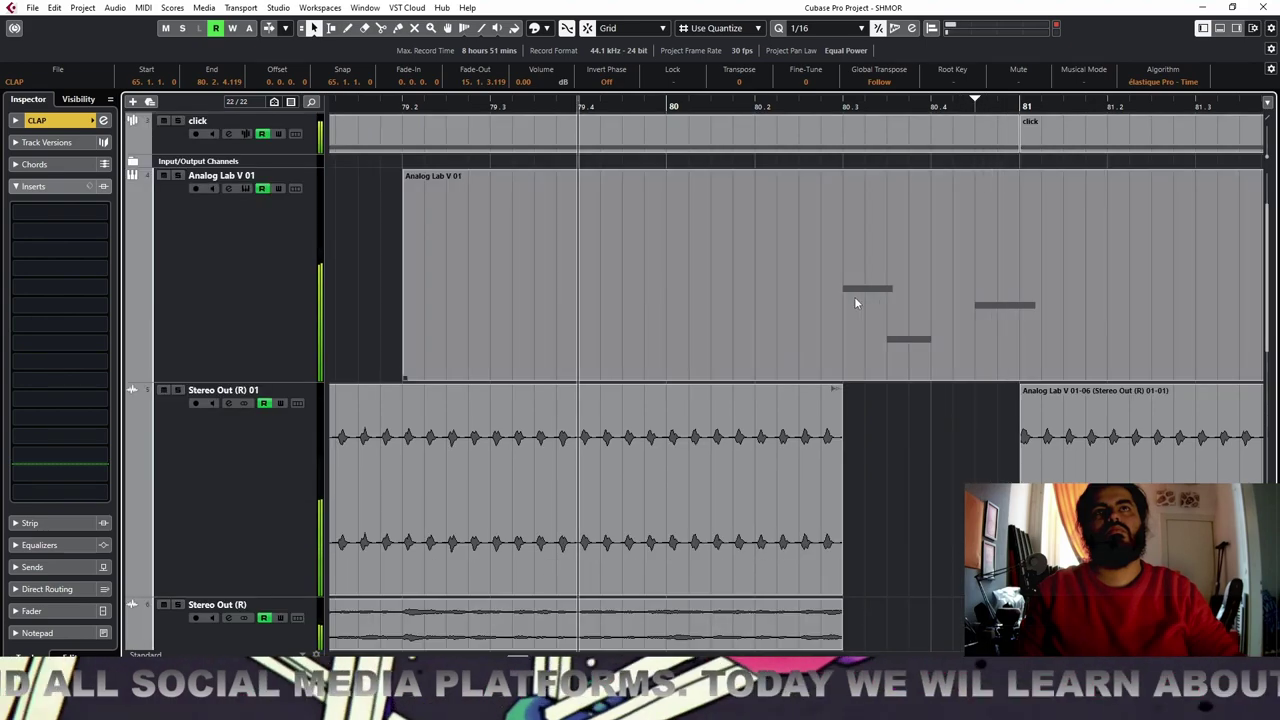
double_click(902, 294)
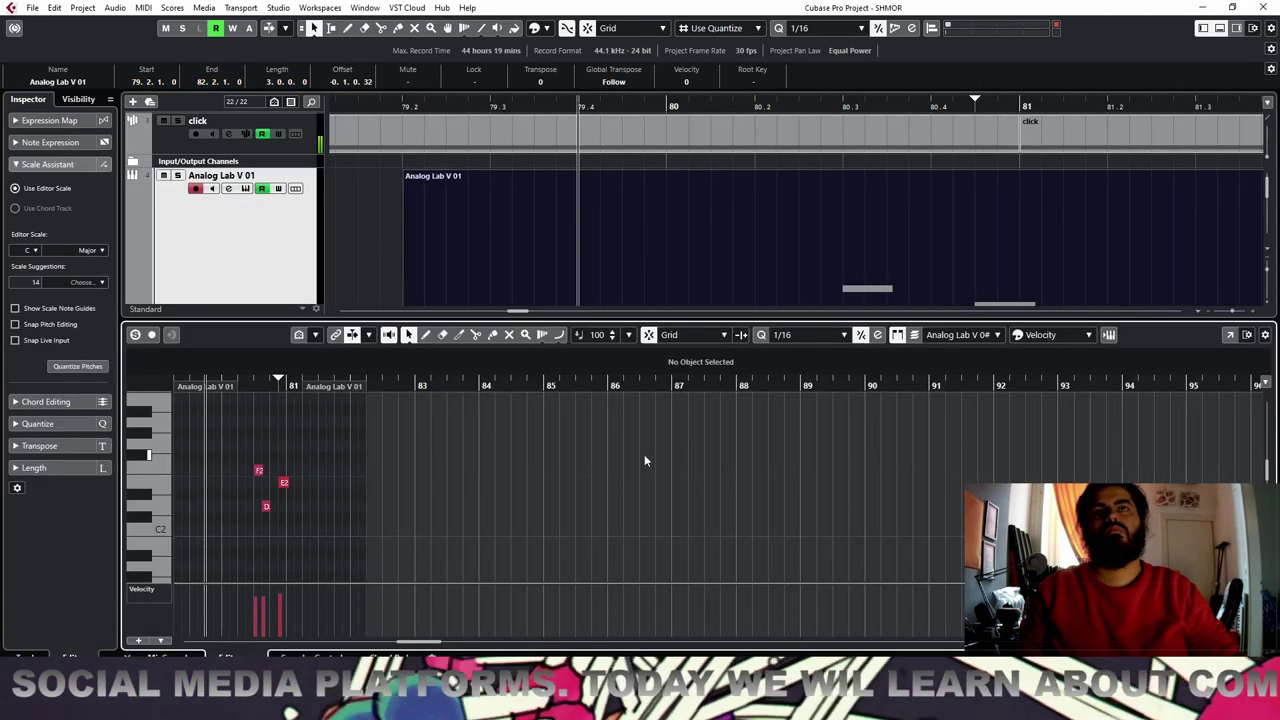
key("space")
key("h")
key("h")
key("h")
key("h")
key("h")
key("h")
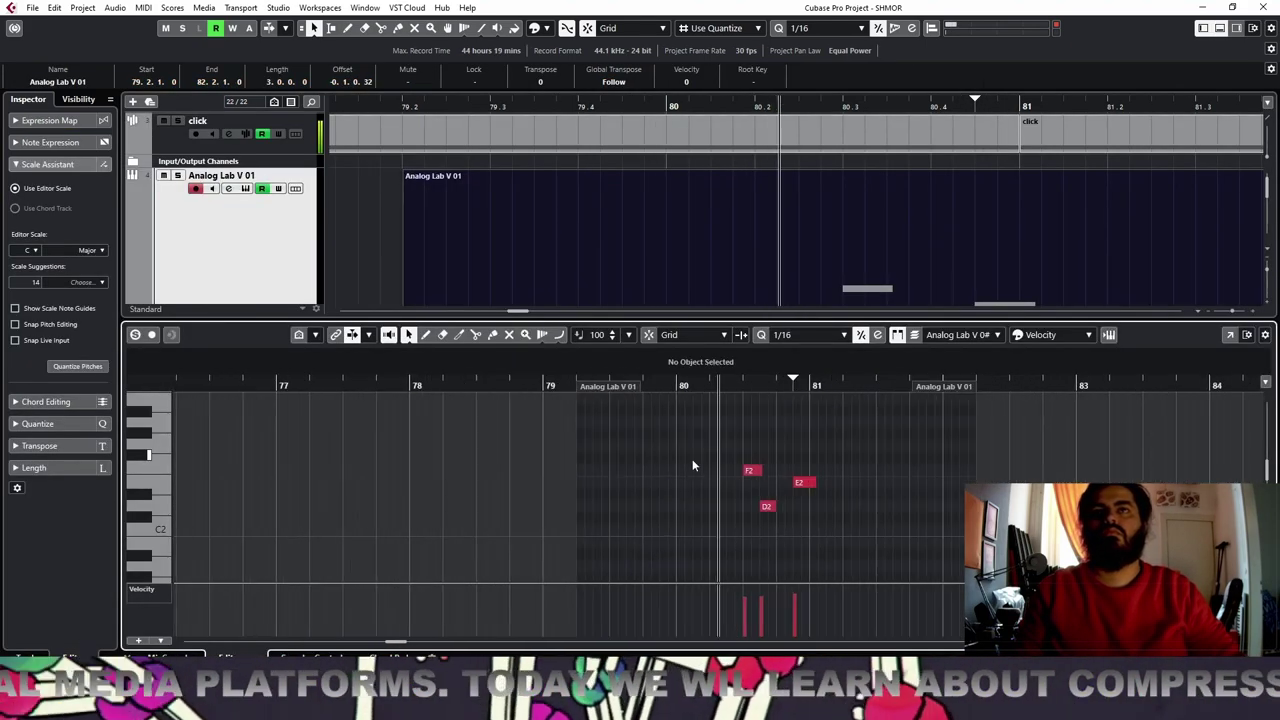
key("space")
left_click_drag(757, 471, 712, 471)
Play the passage from around beat 79.4 repeatedly to audition the moved F2 note before bar 81
key("space")
key("space")
key("space")
key("space")
key("space")
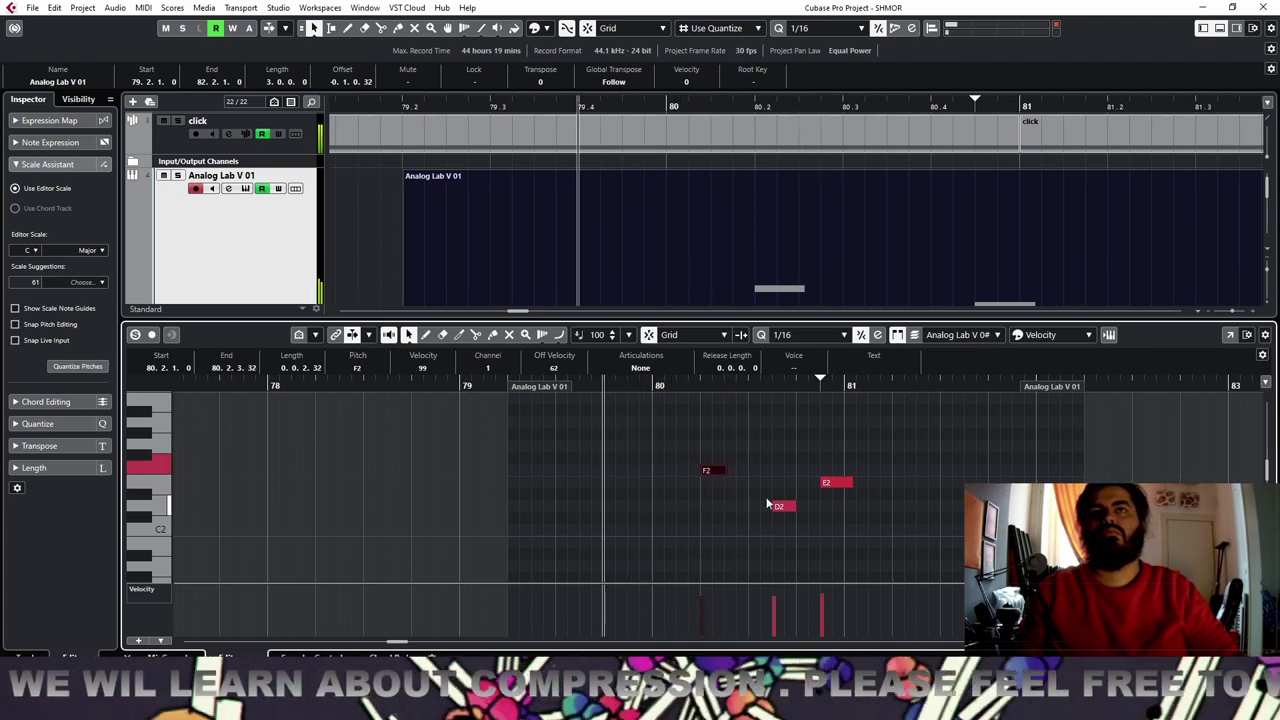
key("space")
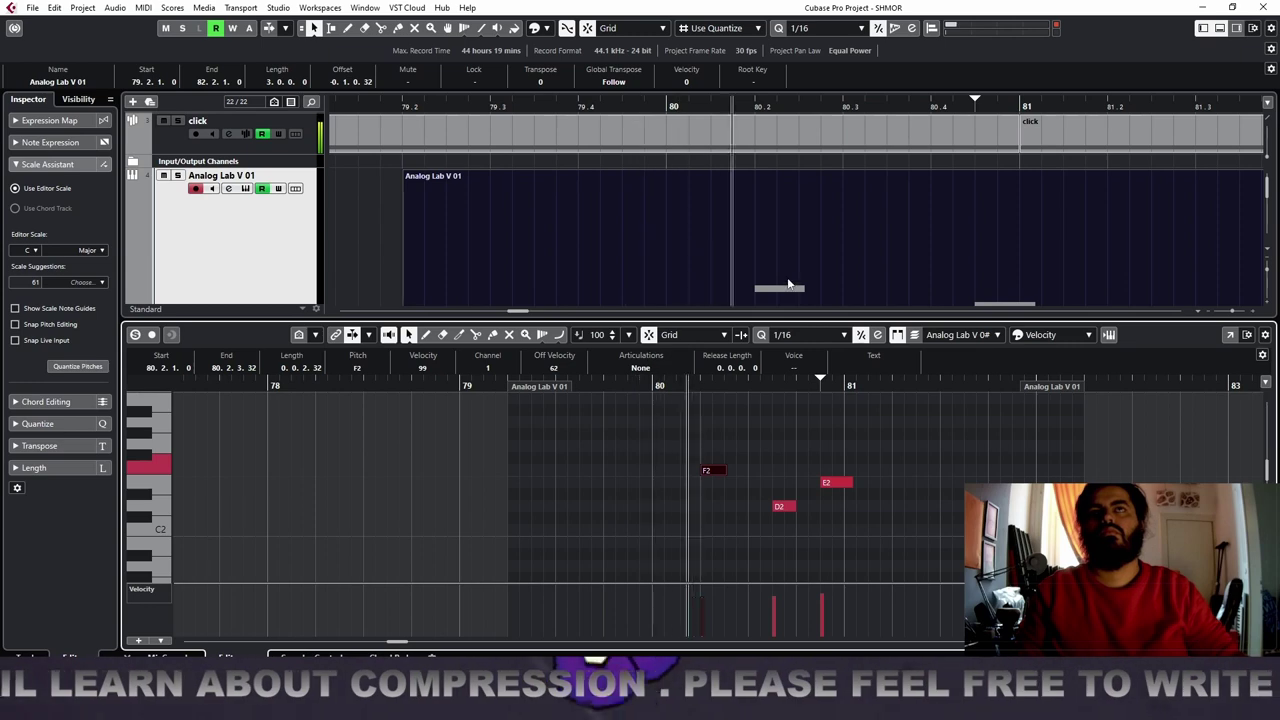
left_click(608, 108)
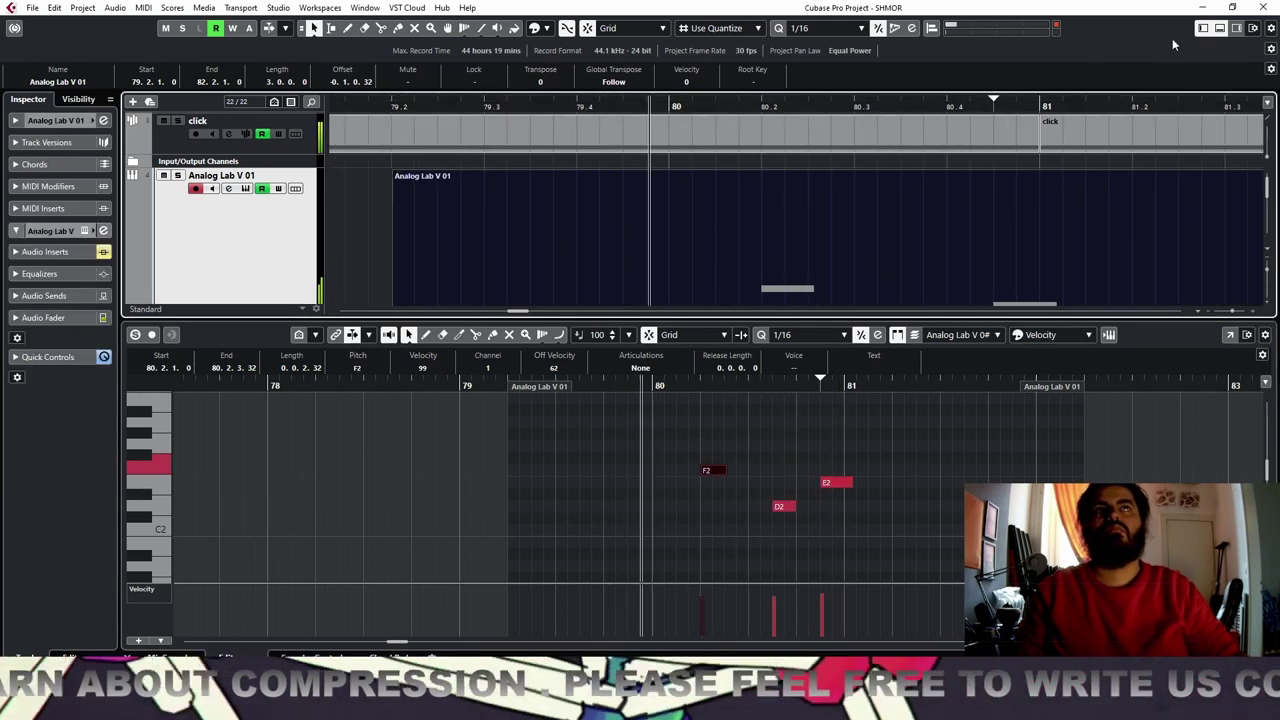
Hide the note editor and shorten the Stereo Out (R) and first Stereo Out (R) 01 clips to end at bar 80
left_click(1220, 28)
scroll(922, 258, "down", 4)
key("space")
scroll(922, 258, "up", 4)
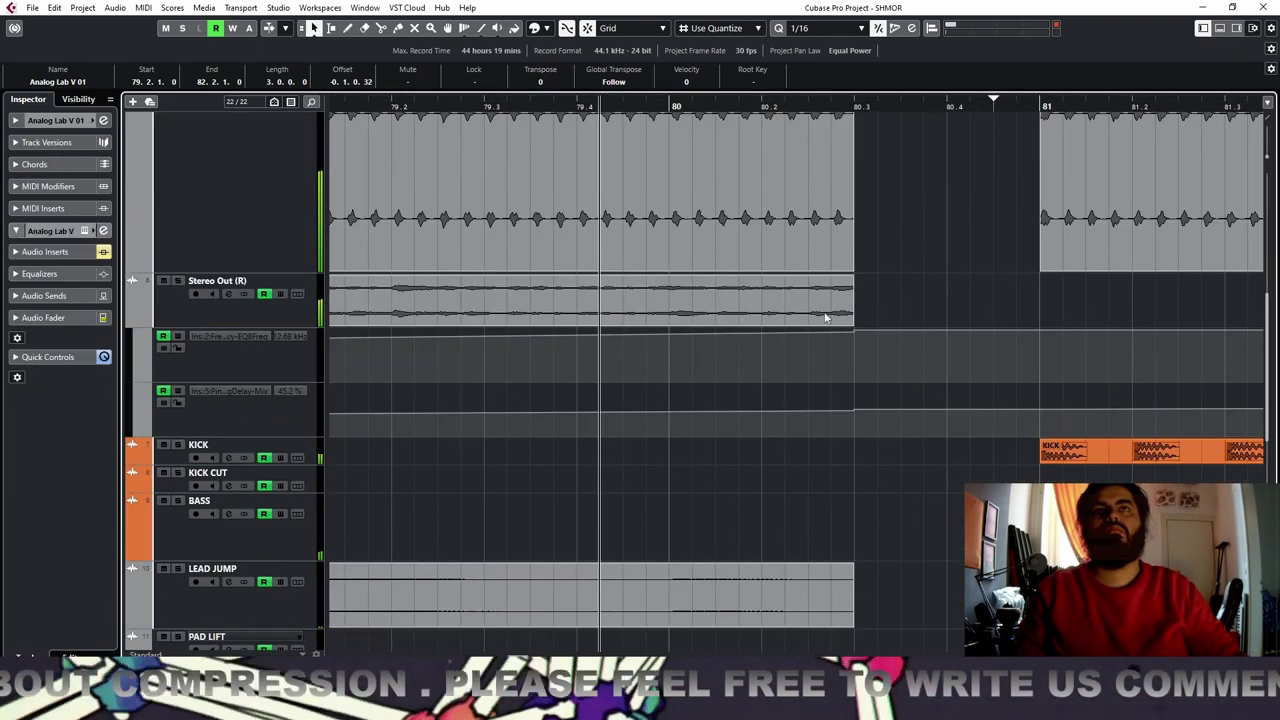
left_click_drag(851, 322, 669, 322)
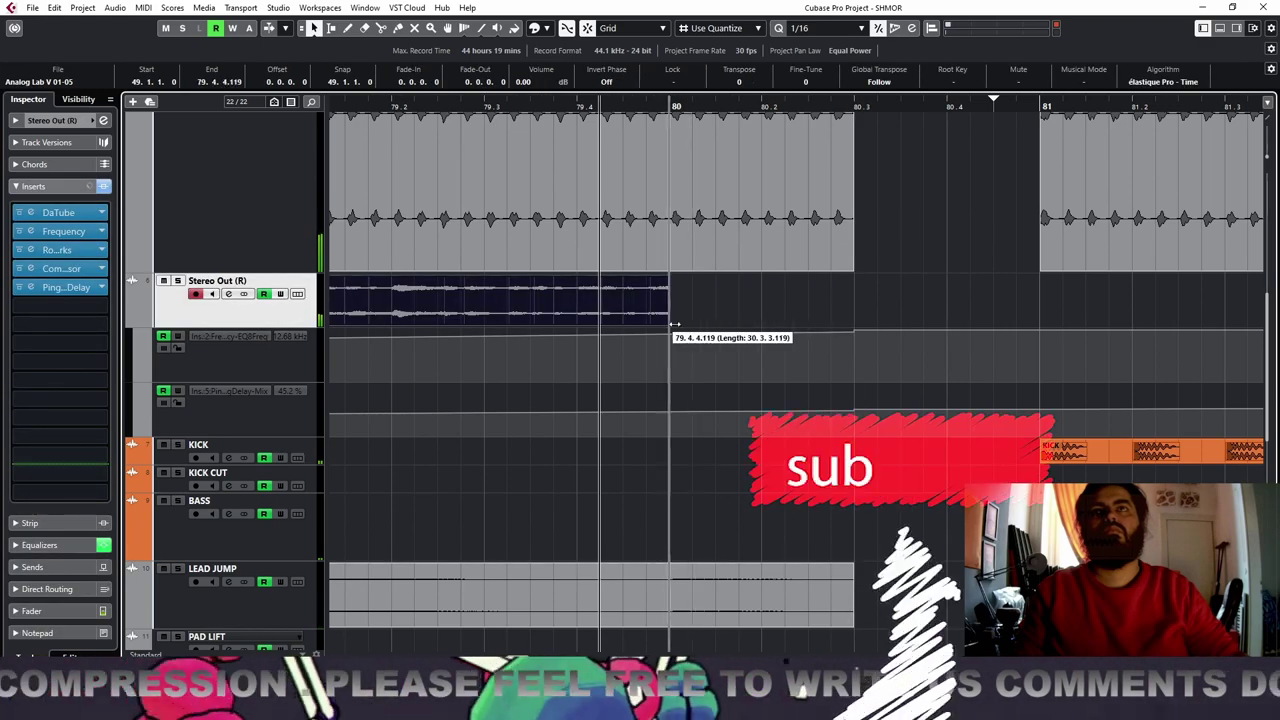
scroll(844, 291, "up", 4)
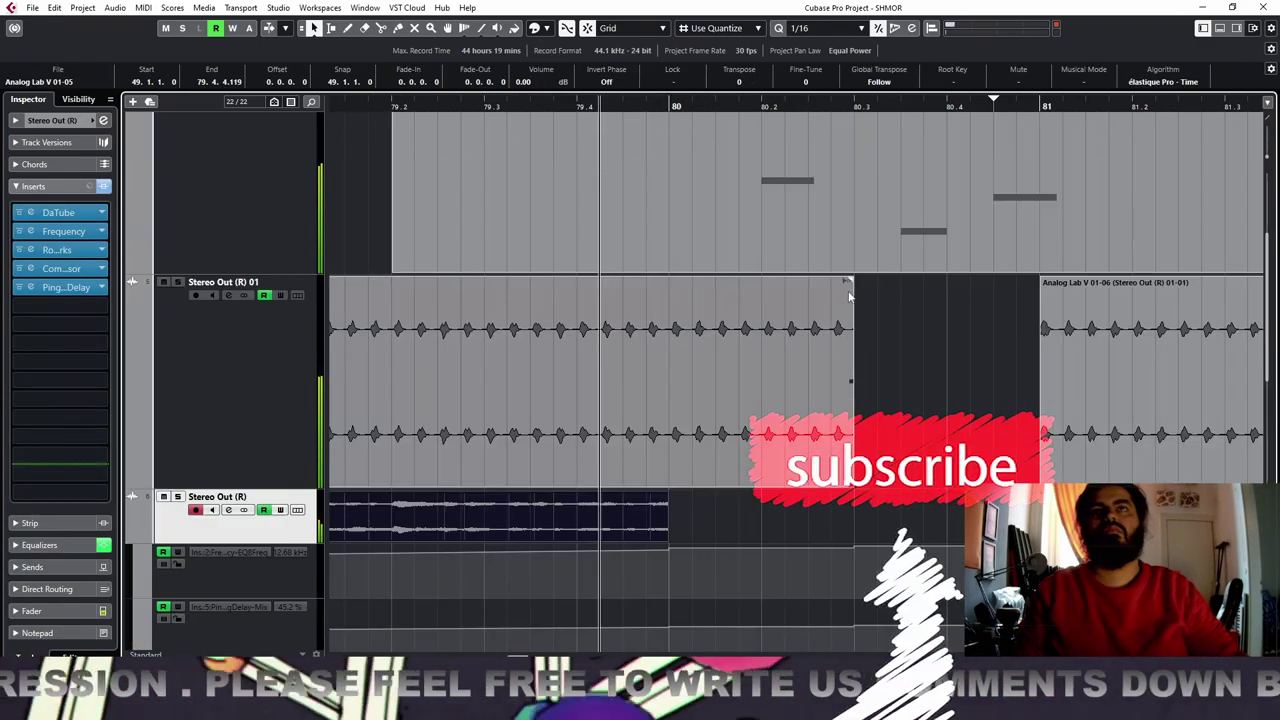
left_click_drag(853, 486, 670, 470)
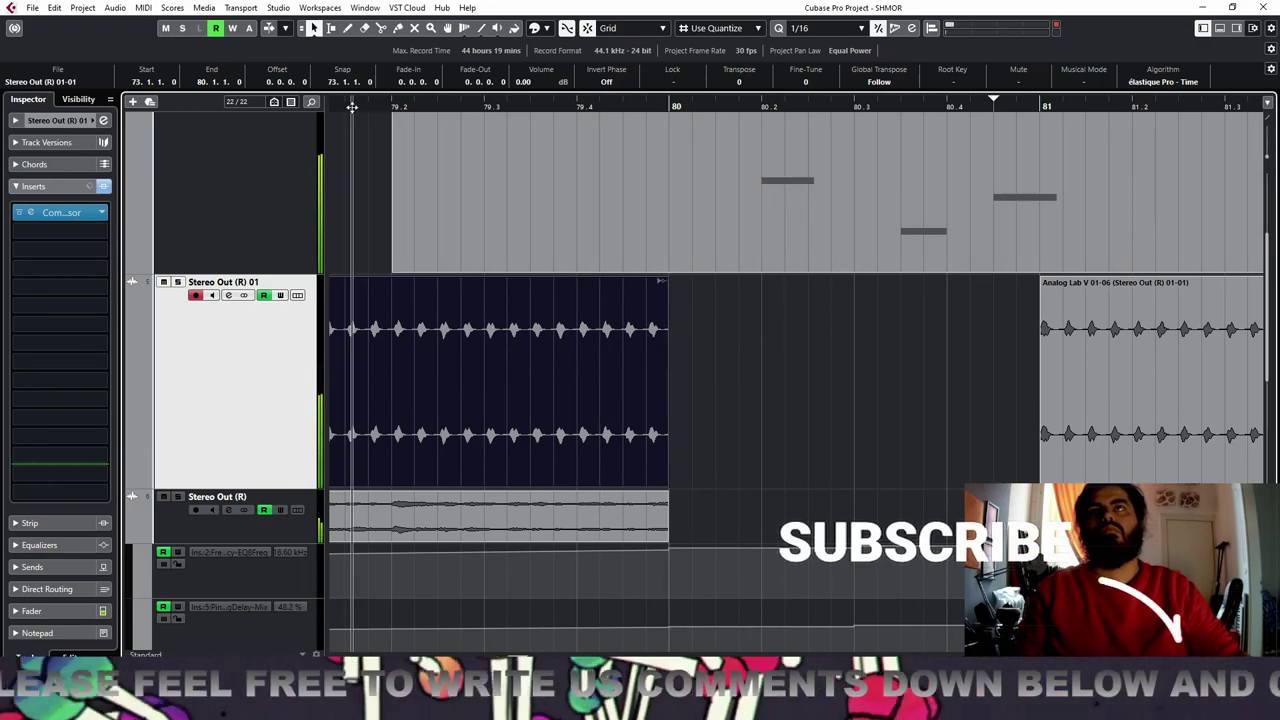
Shorten the LEAD JUMP clip and all clips before bar 81 from CORD down to SNARE ROLL to end at bar 80
scroll(674, 282, "down", 6)
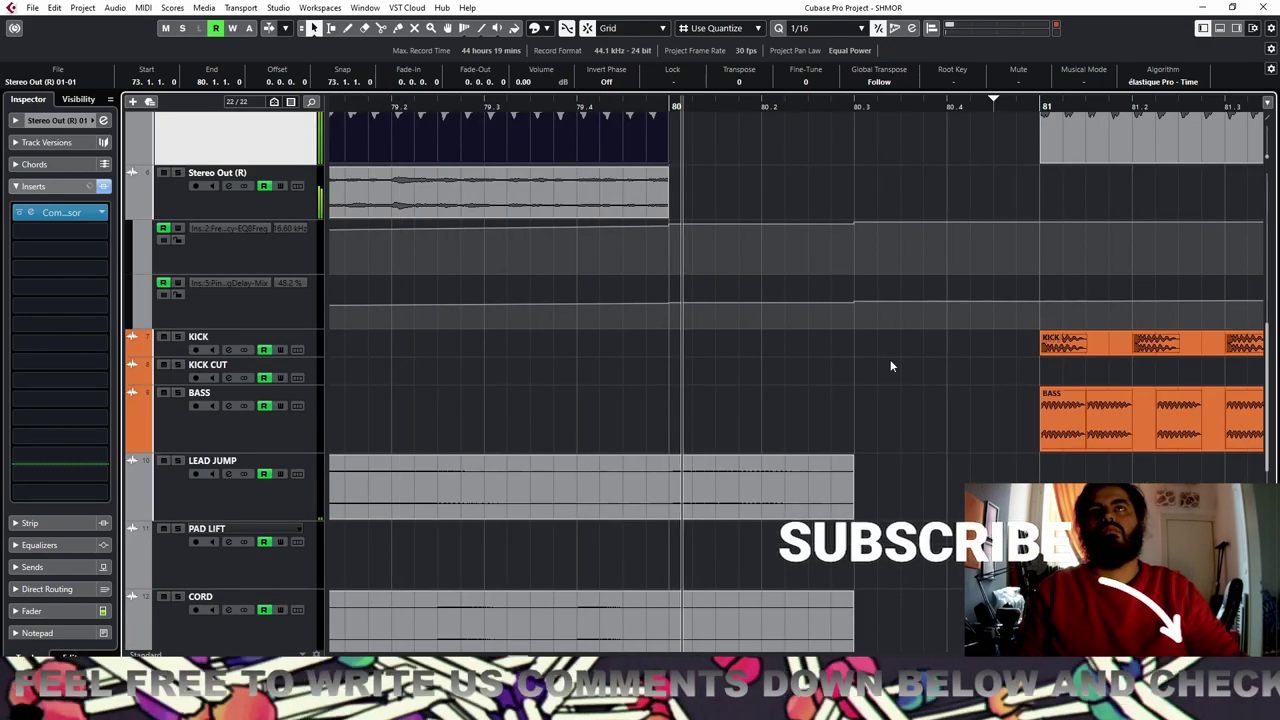
scroll(890, 362, "up", 4)
scroll(890, 362, "down", 8)
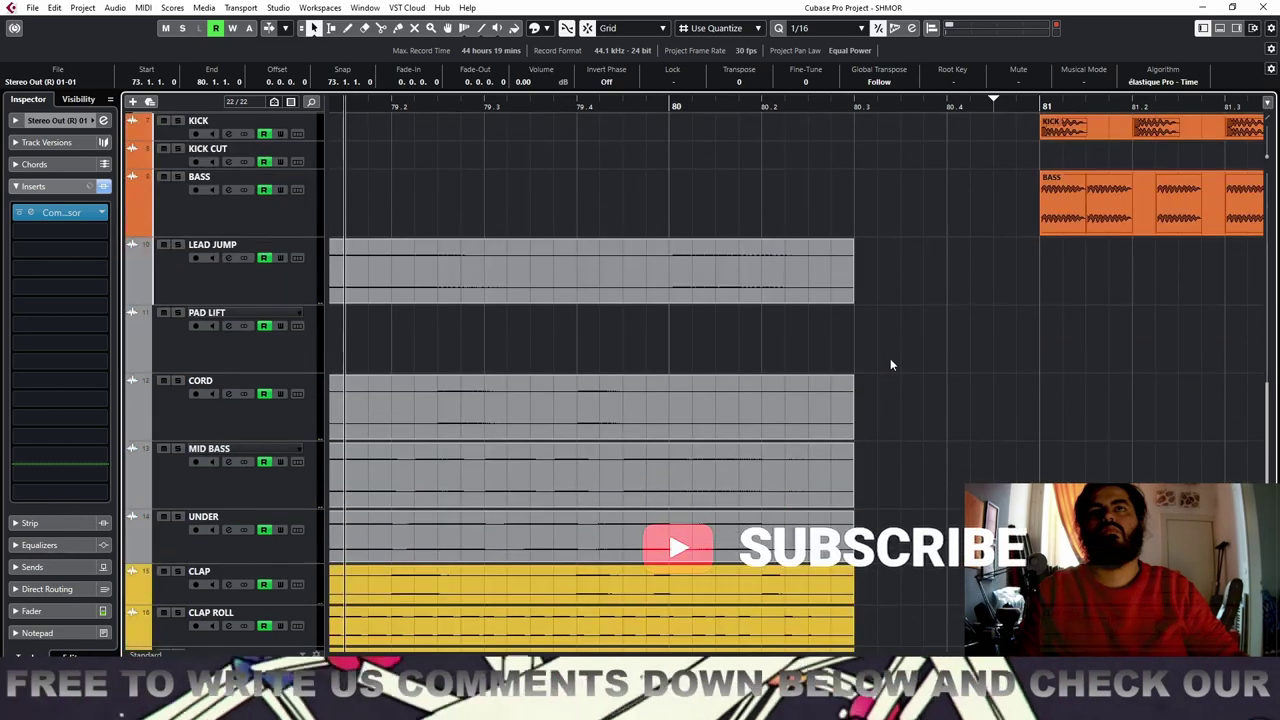
left_click_drag(849, 298, 668, 298)
scroll(770, 295, "down", 3)
left_click_drag(877, 247, 668, 617)
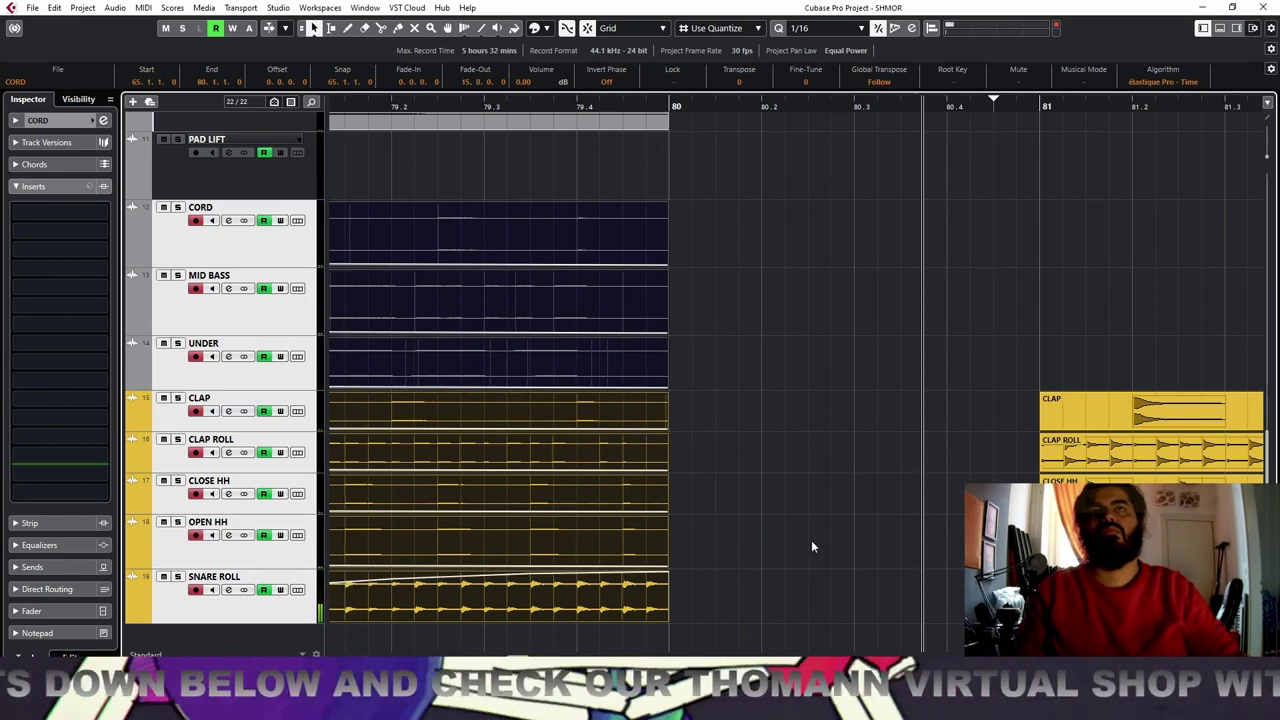
Move the SNARE ROLL clip's start one bar earlier to bar 76, with its end at bar 80
key("h")
key("h")
key("h")
key("h")
key("h")
key("h")
key("h")
key("h")
key("h")
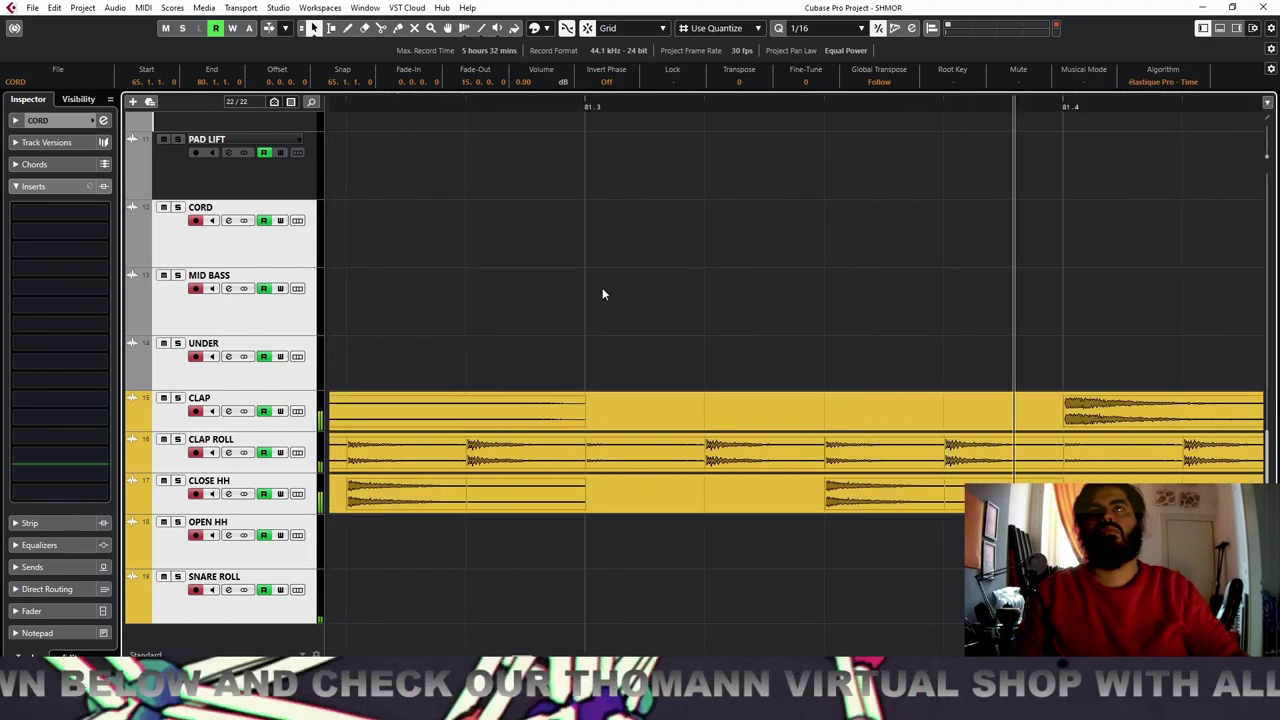
key("g")
key("g")
key("g")
key("g")
key("g")
key("g")
key("g")
key("g")
key("g")
key("g")
key("g")
key("g")
key("g")
key("g")
key("g")
key("g")
key("g")
key("g")
key("g")
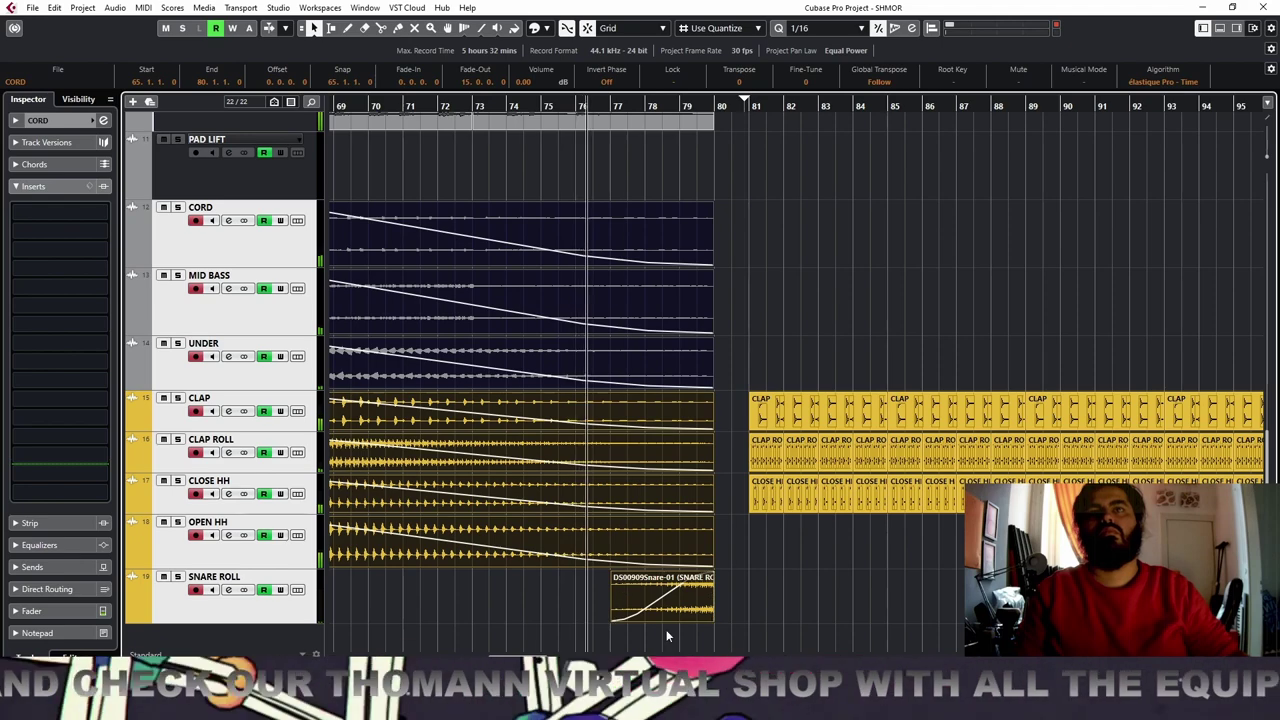
left_click_drag(704, 616, 681, 597)
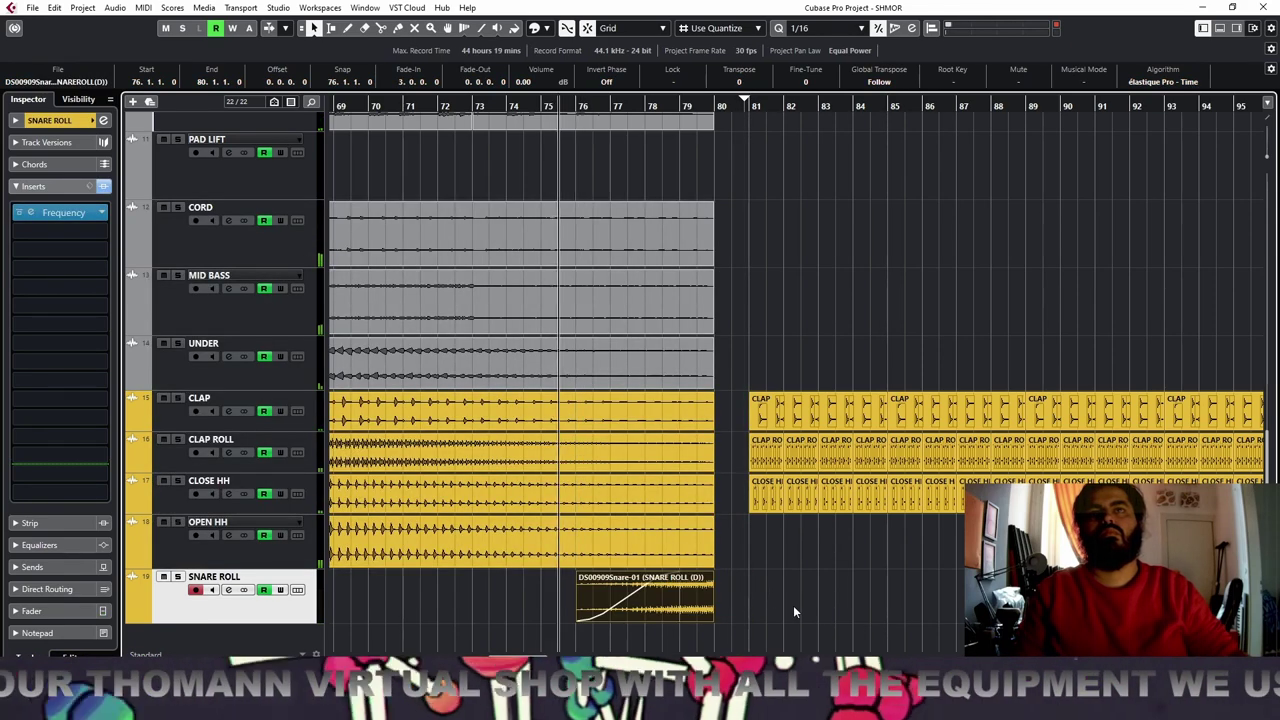
On Stereo Out (R), make the EQ frequency automation reach 20 kHz at bar 79, delete the extra point before bar 81, and audition it
scroll(830, 595, "up", 3)
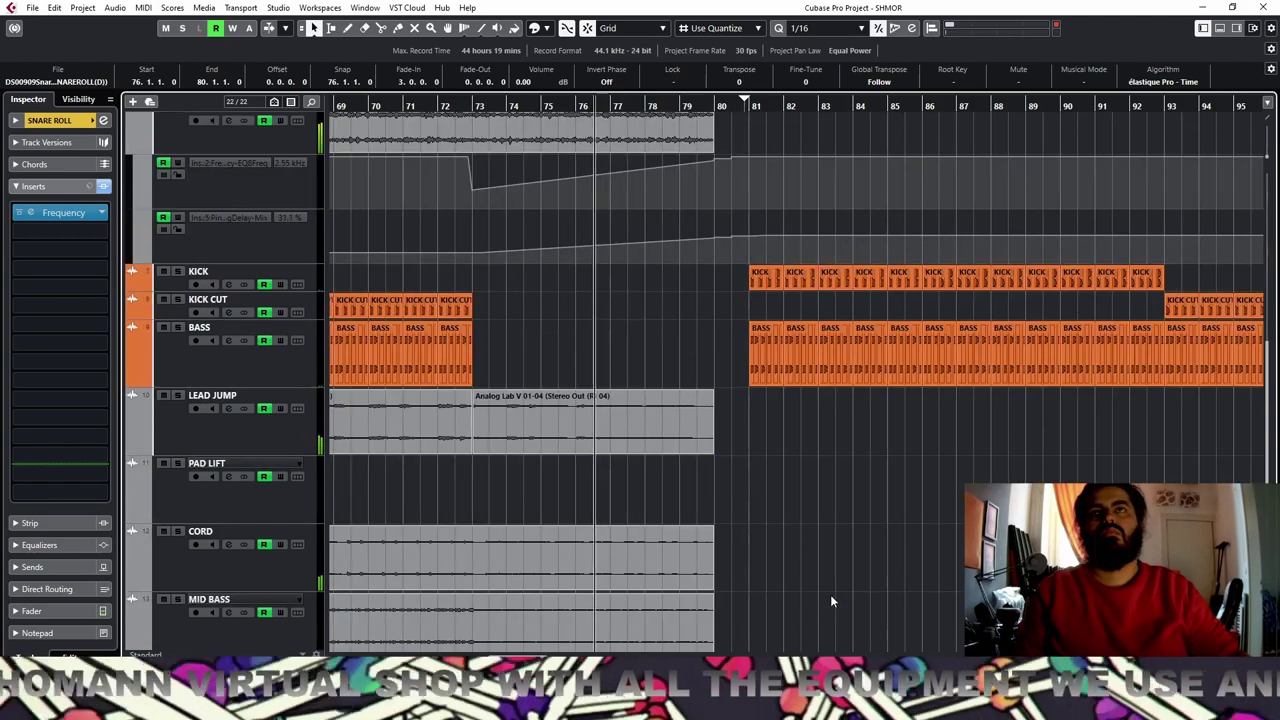
scroll(800, 590, "up", 2)
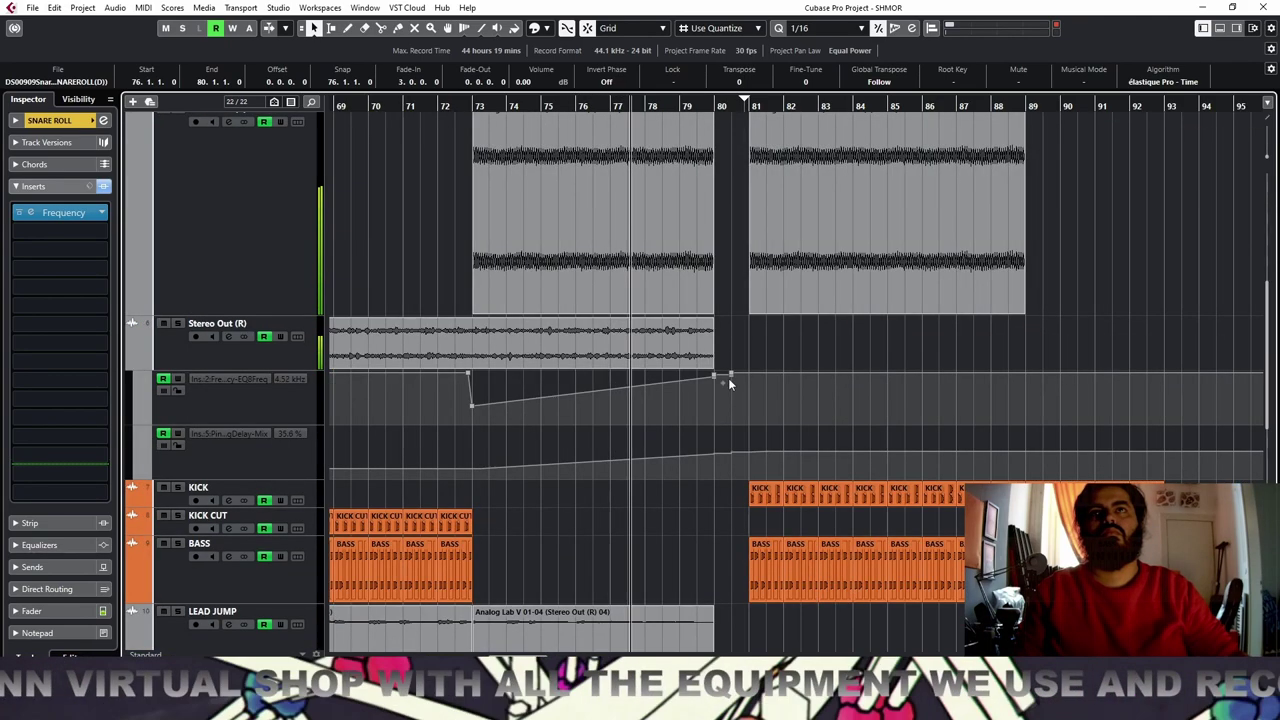
left_click(688, 374)
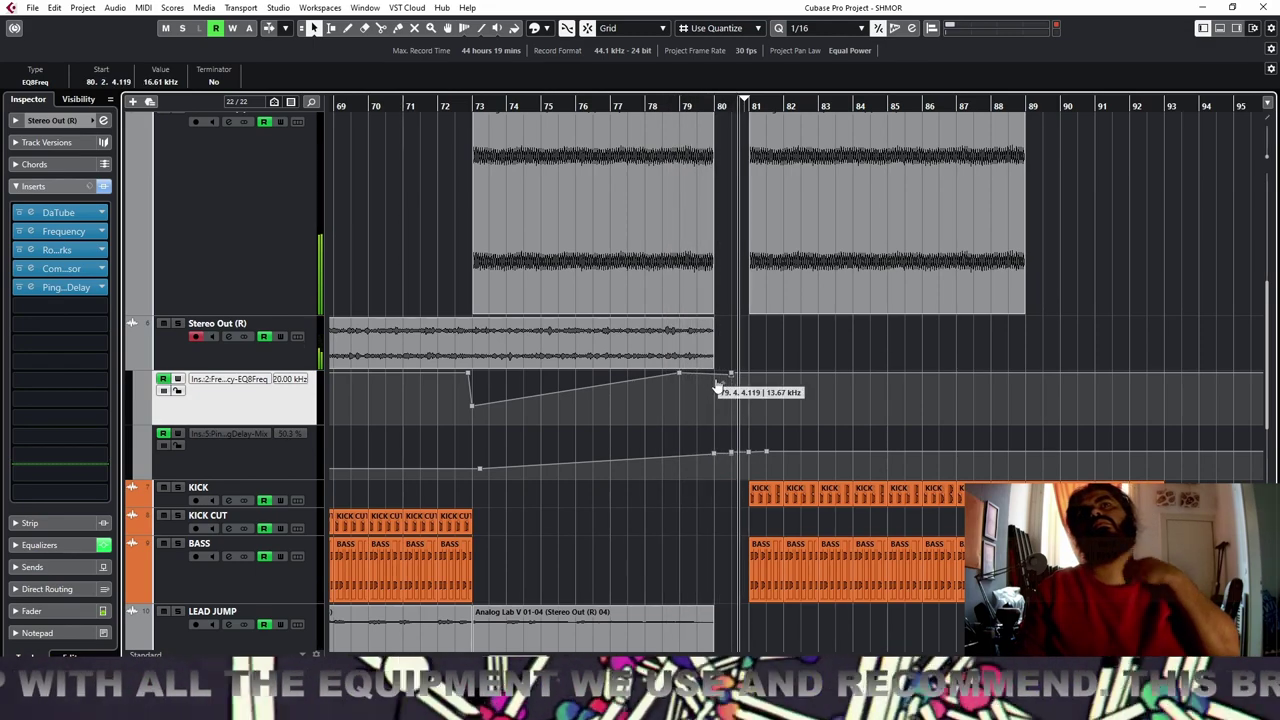
key("Delete")
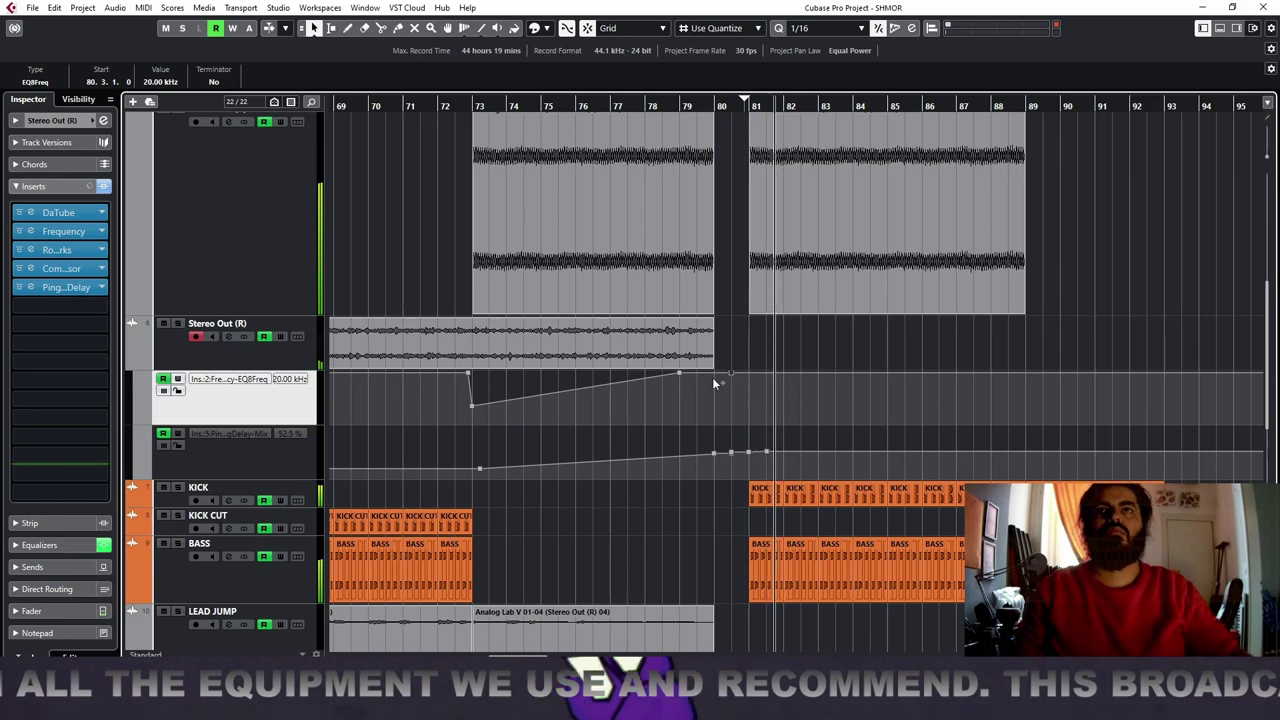
left_click(670, 104)
scroll(912, 352, "up", 3)
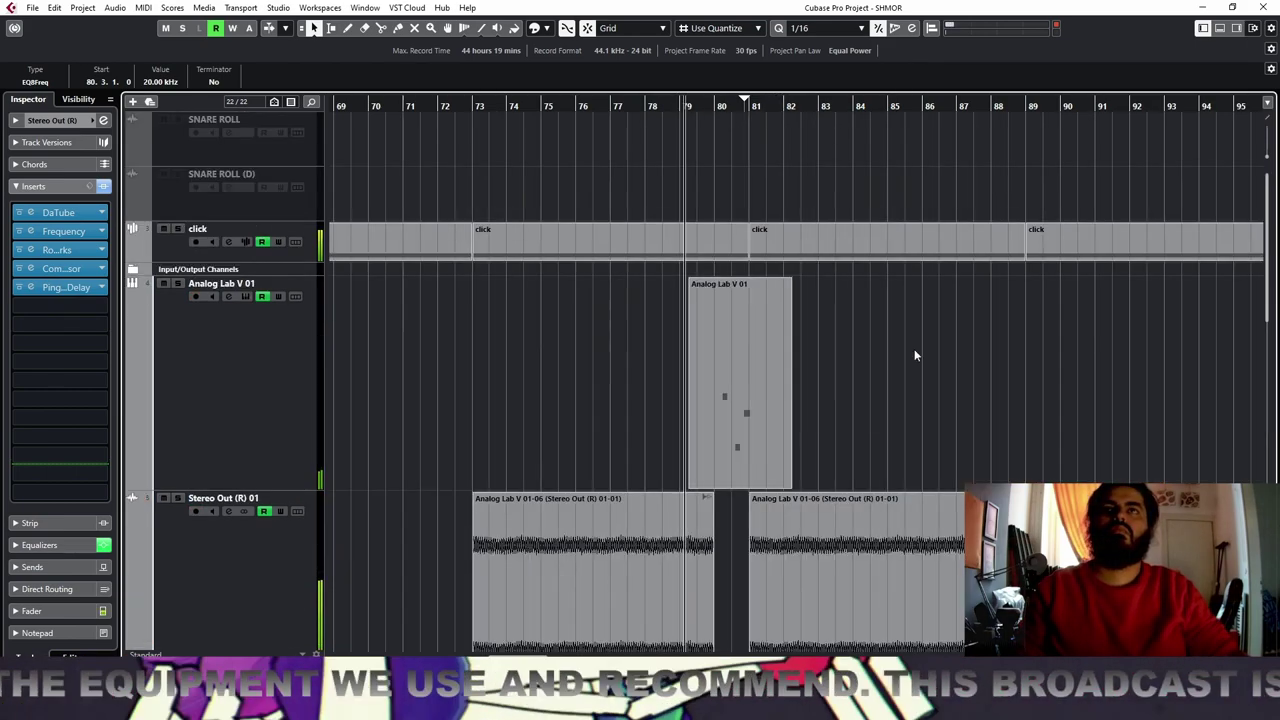
Copy the PAD LIFT clip into the break before the drop, spanning bar 73 to bar 80
scroll(890, 357, "down", 5)
key("h")
key("g")
key("g")
key("g")
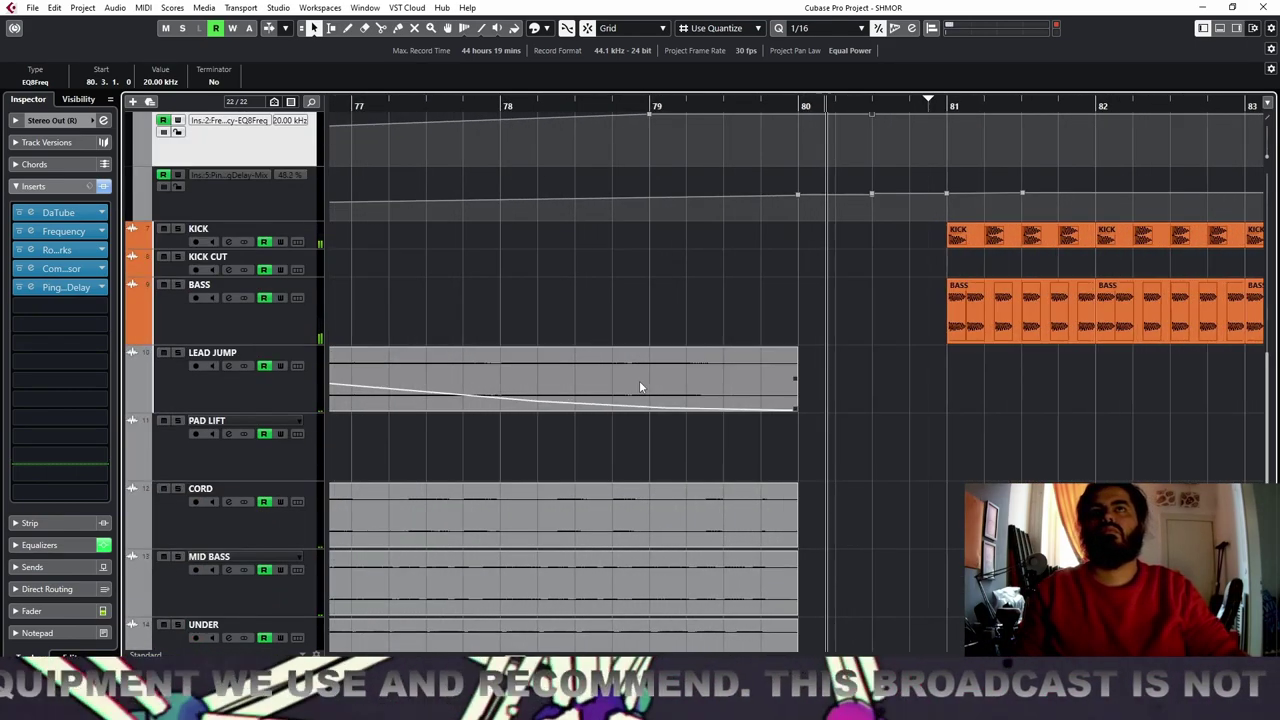
left_click_drag(588, 457, 746, 457)
left_click_drag(757, 456, 757, 456)
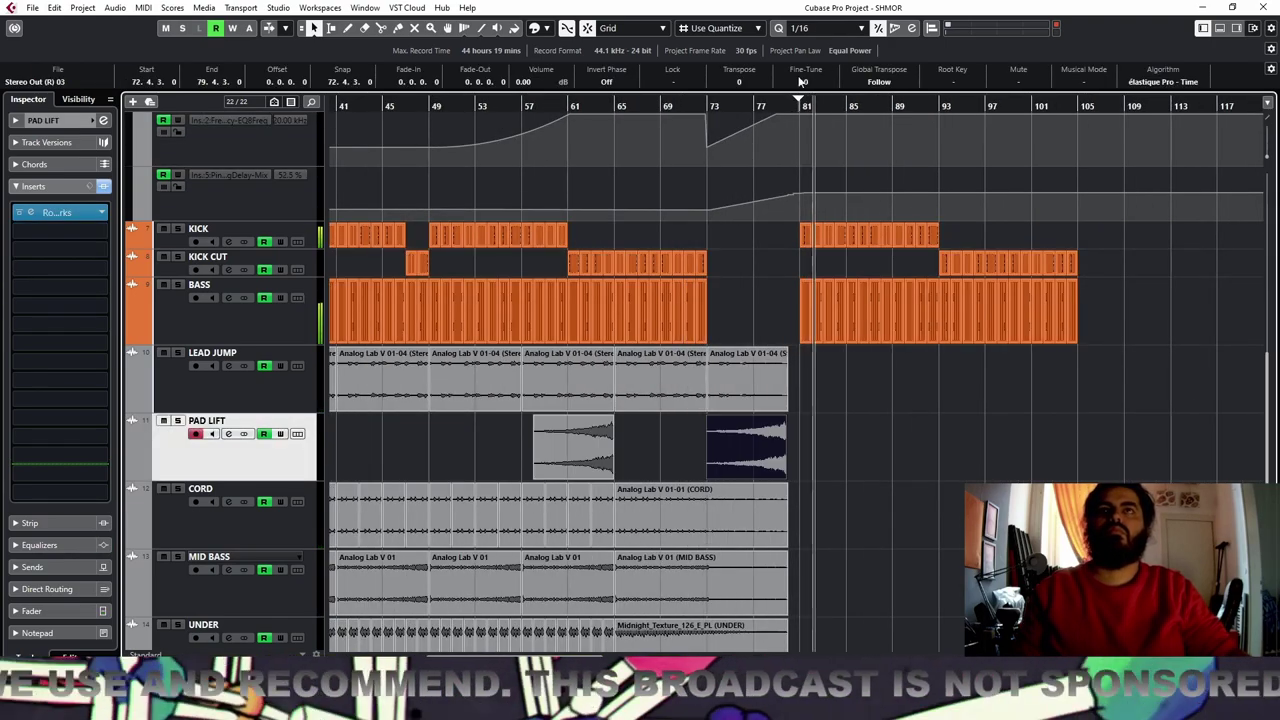
left_click_drag(760, 106, 744, 155)
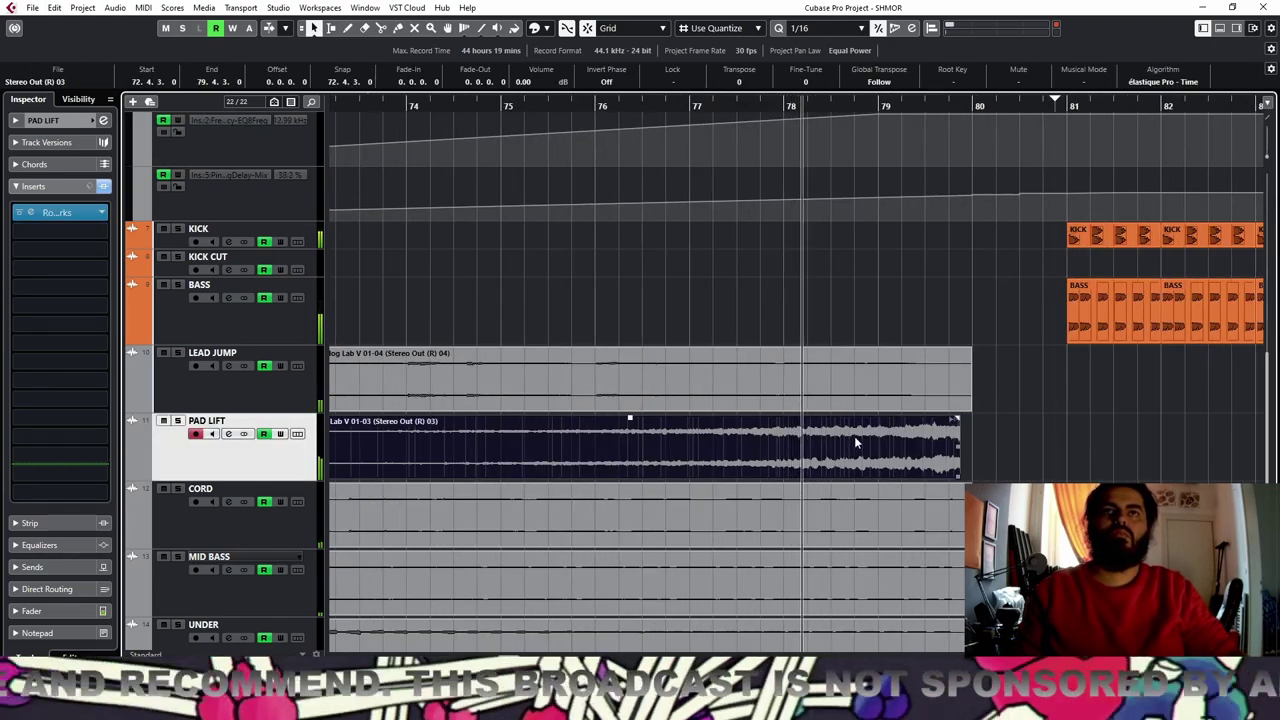
left_click_drag(854, 423, 866, 437)
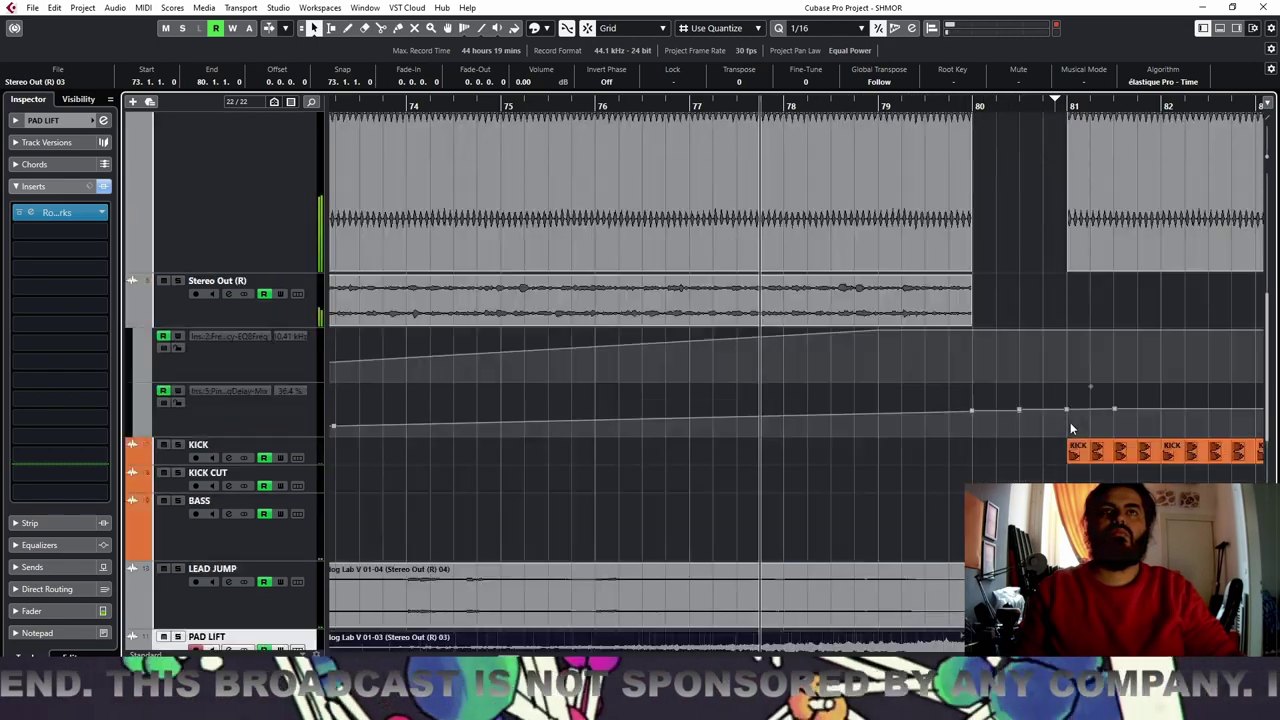
Open the Analog Lab V 01 clip's notes, move the F2 note to beat 80.3, and audition it
scroll(1069, 422, "up", 5)
scroll(1070, 430, "up", 2)
double_click(1036, 382)
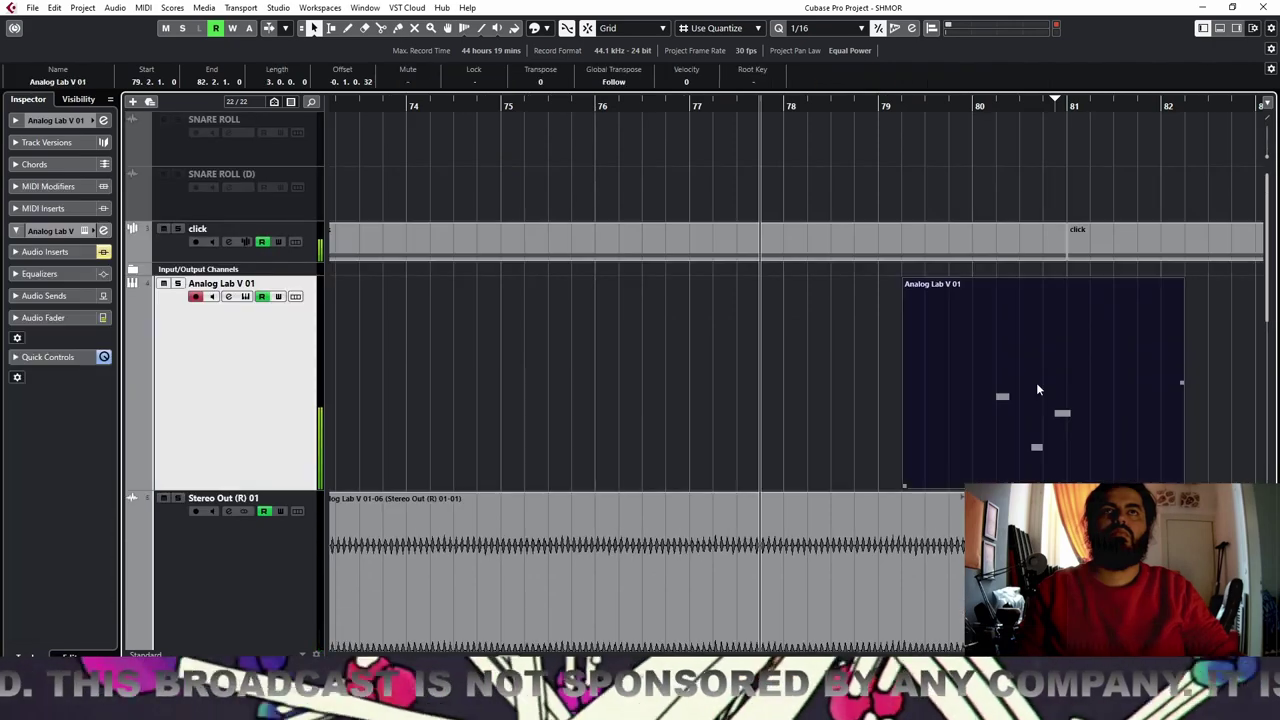
left_click_drag(354, 384, 357, 430)
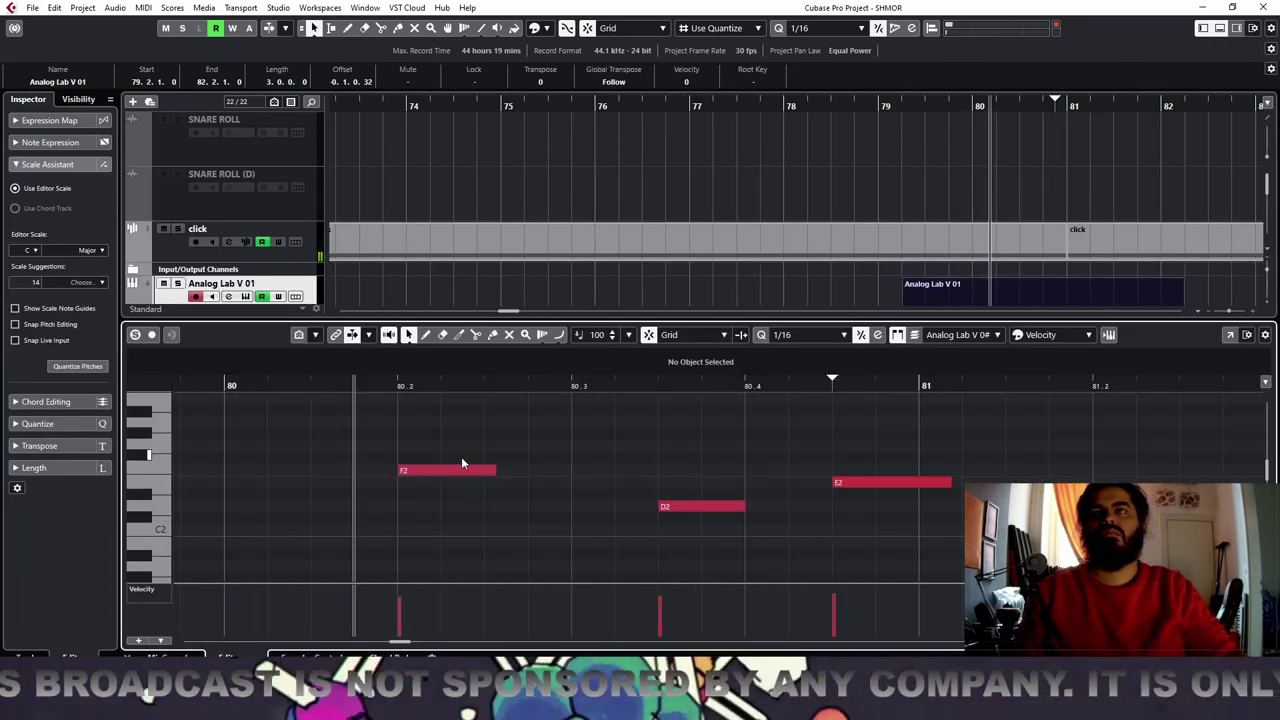
left_click_drag(448, 470, 613, 468)
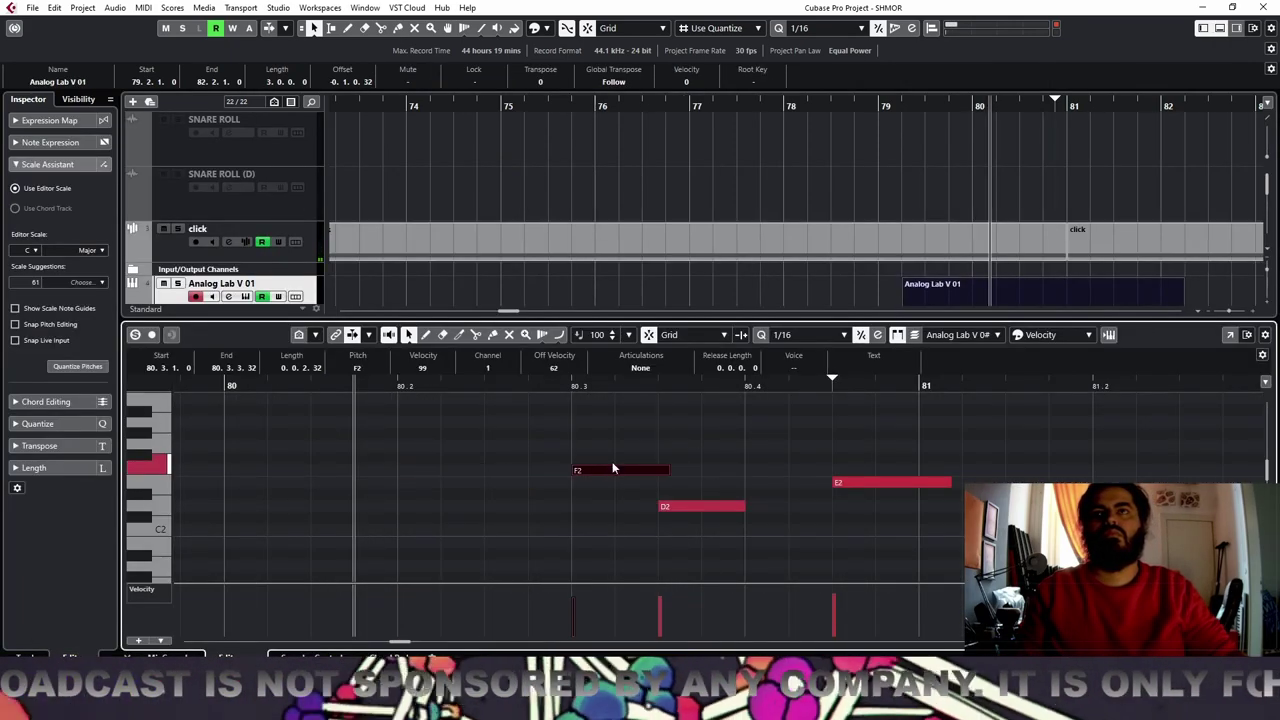
left_click(565, 388)
key("space")
key("space")
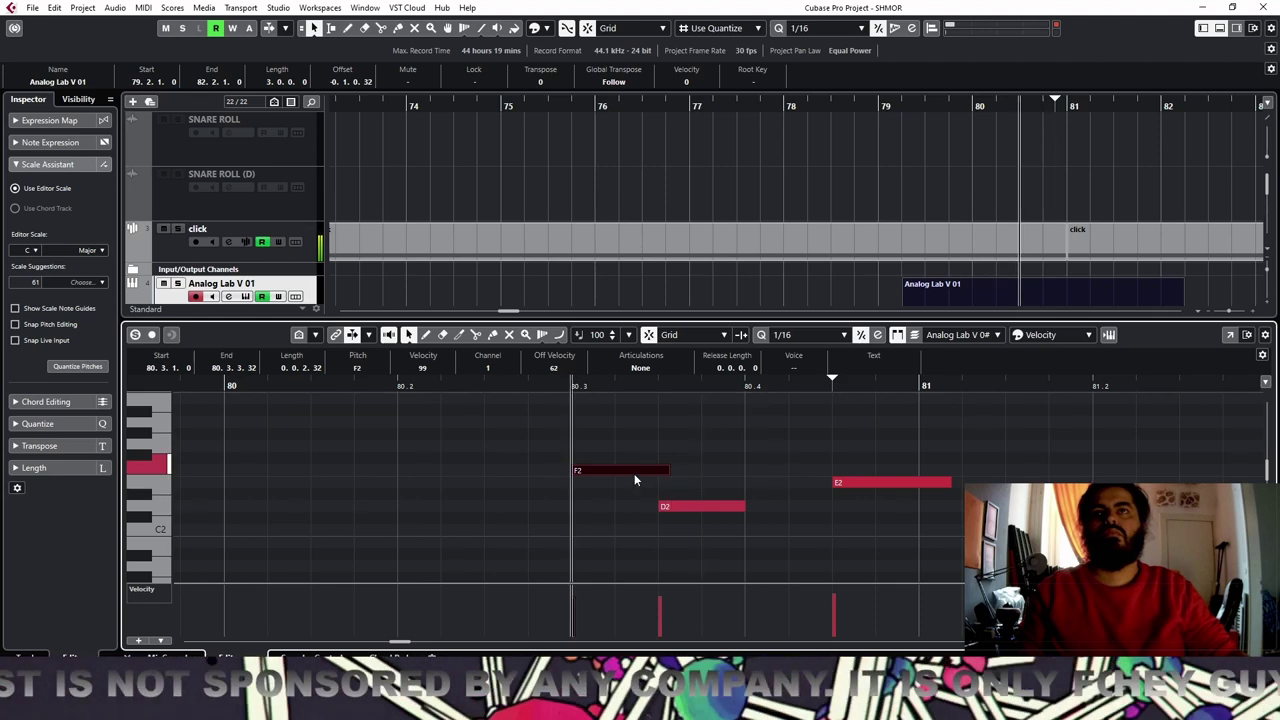
Move the D2 note to 80.3.4, add a 1/16 F2 note at 80.4.2, and play the fill
left_click_drag(702, 505, 746, 506)
key("space")
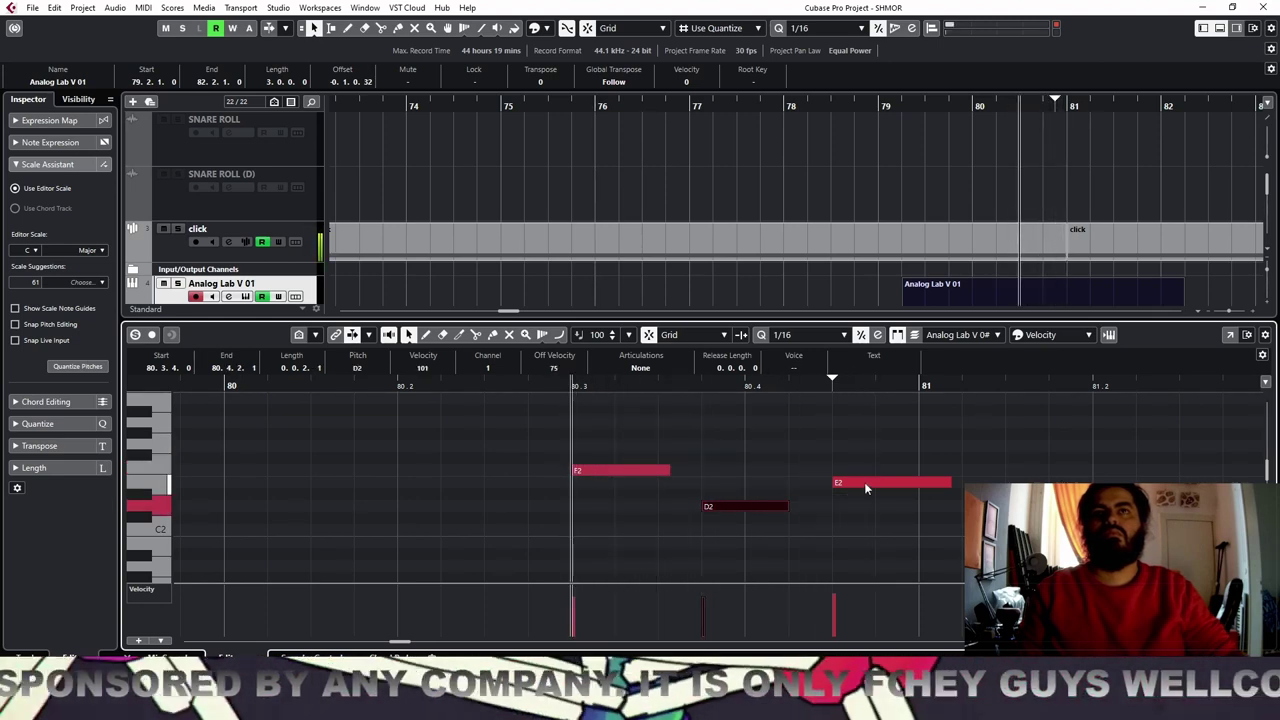
left_click(813, 481)
mouse_move(816, 481)
left_mouse_down()
mouse_move(816, 508)
mouse_move(815, 460)
mouse_move(821, 470)
left_mouse_up()
key("space")
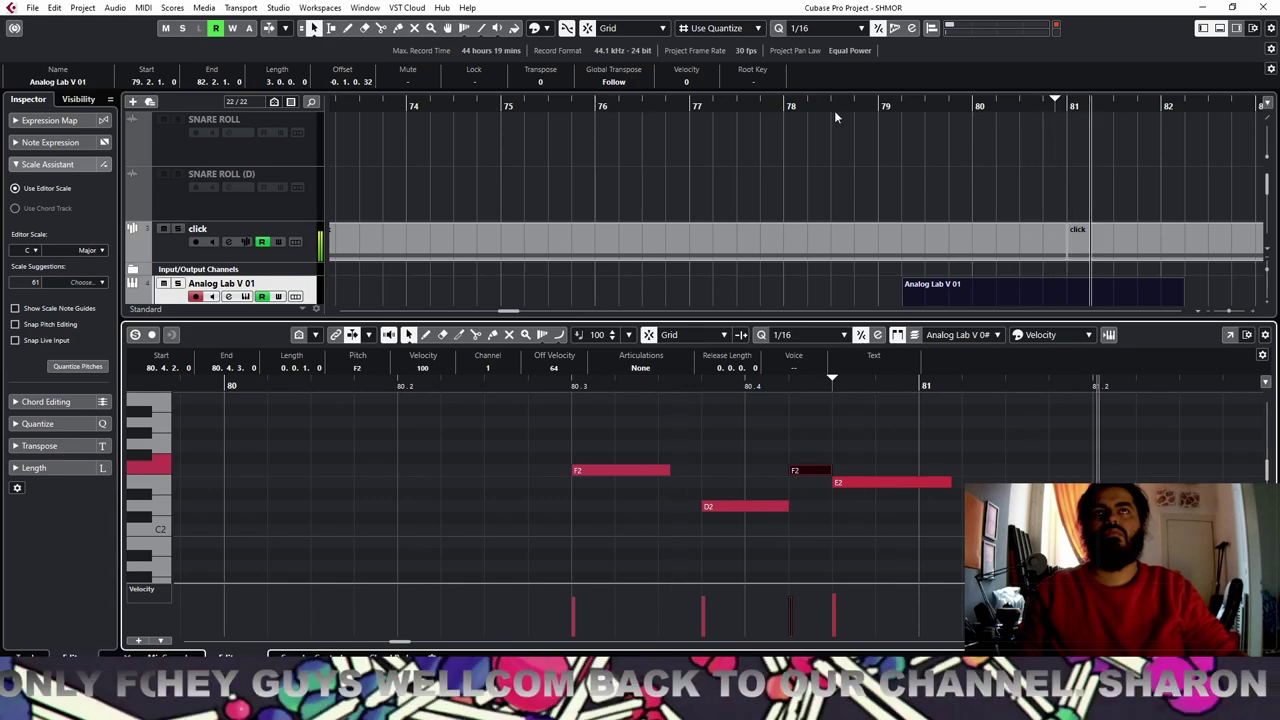
Hide the note editor and play the build-up from about bar 72 into the drop at bar 81
left_click(732, 106)
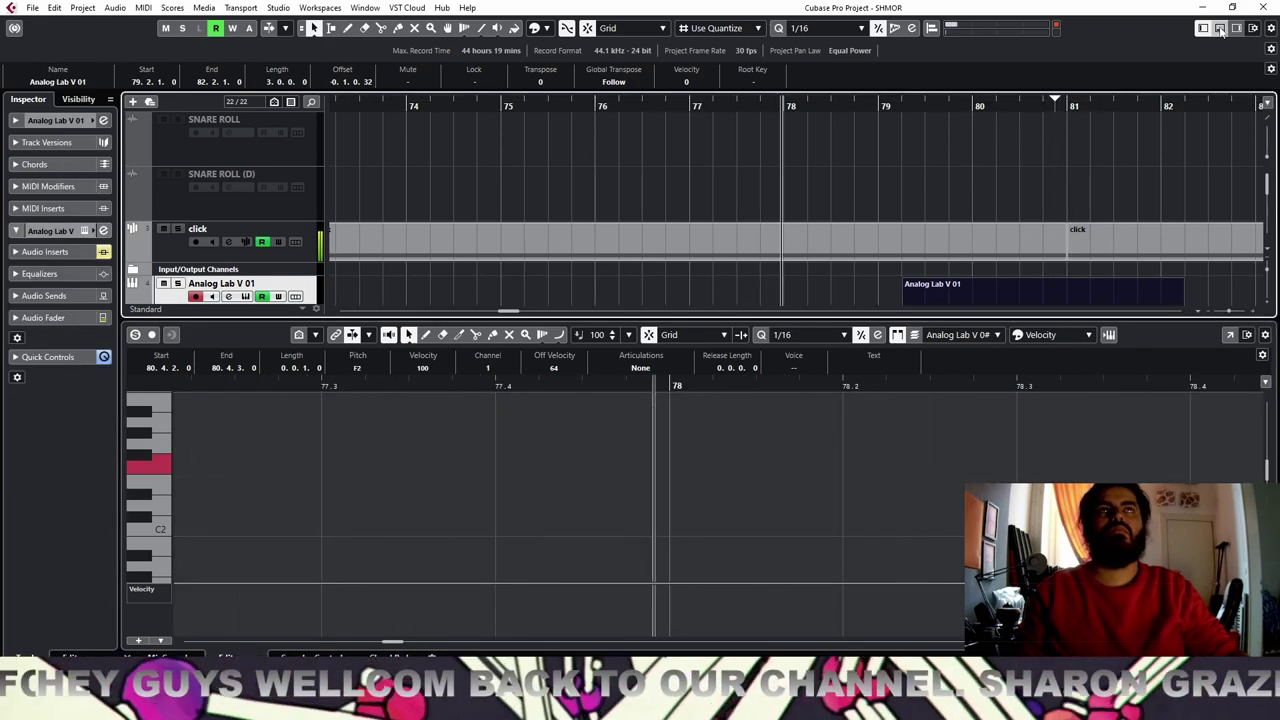
left_click(1219, 28)
key("g")
key("g")
key("g")
key("g")
key("g")
key("g")
key("g")
key("g")
key("g")
left_click(701, 105)
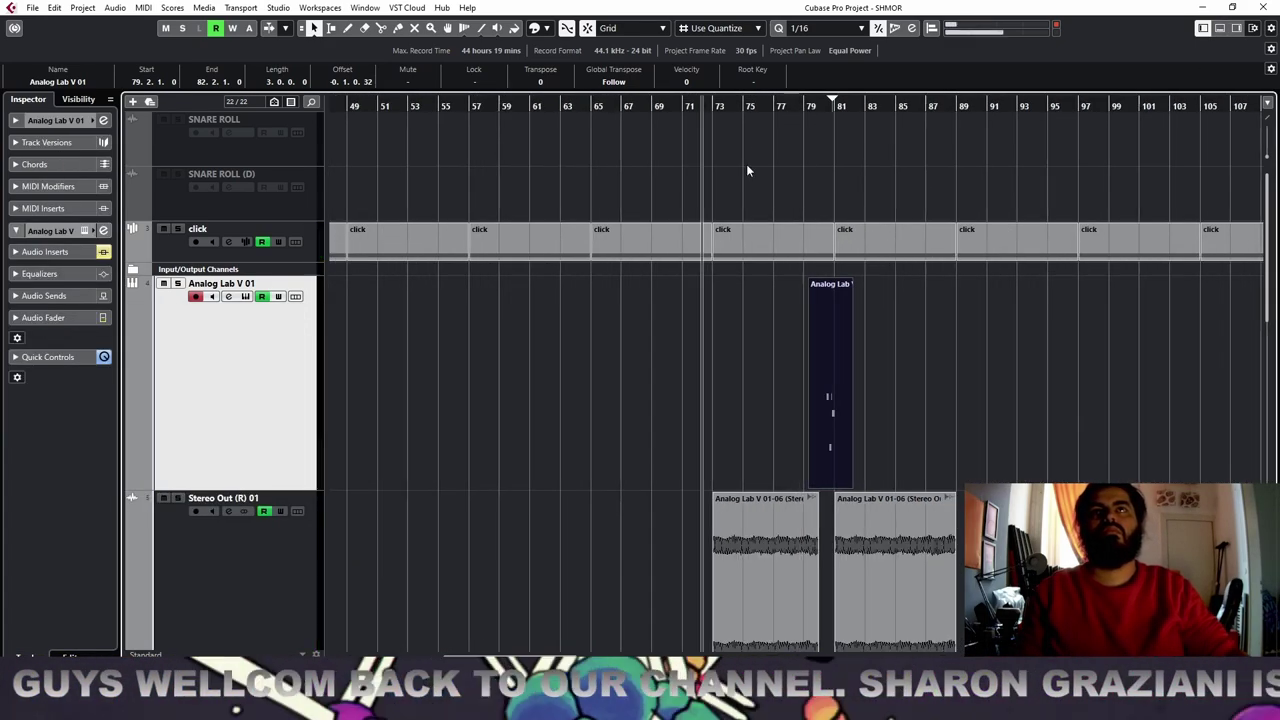
scroll(946, 253, "down", 5)
scroll(997, 288, "up", 2)
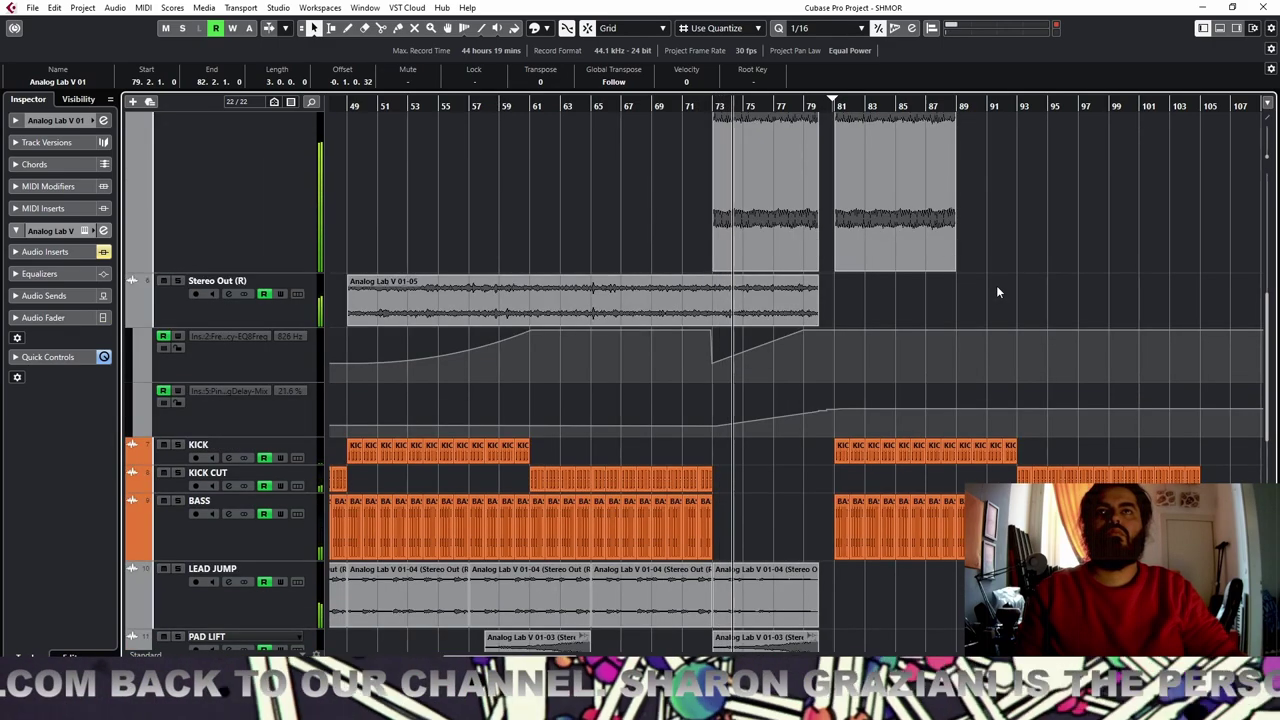
mouse_move(805, 337)
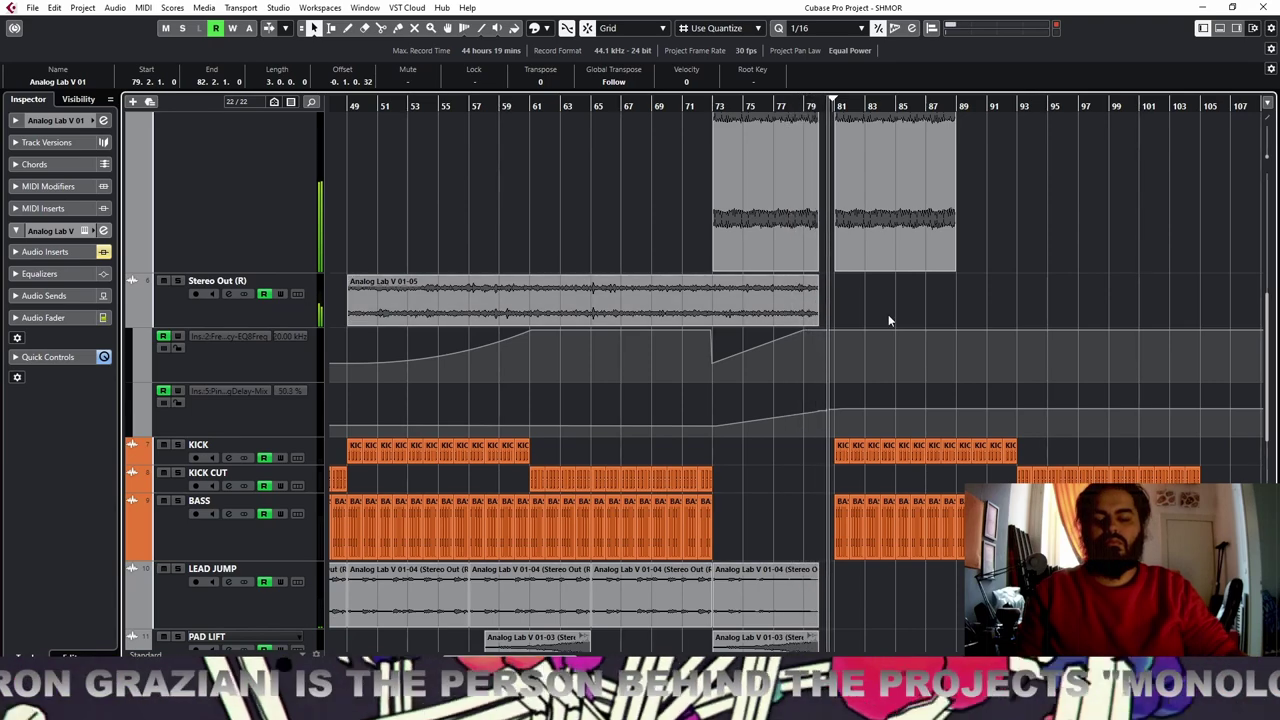
Solo the Analog Lab V 01 track and delete the short F2 note at 80.4.2 from its fill, then hide the note editor
scroll(888, 323, "up", 5)
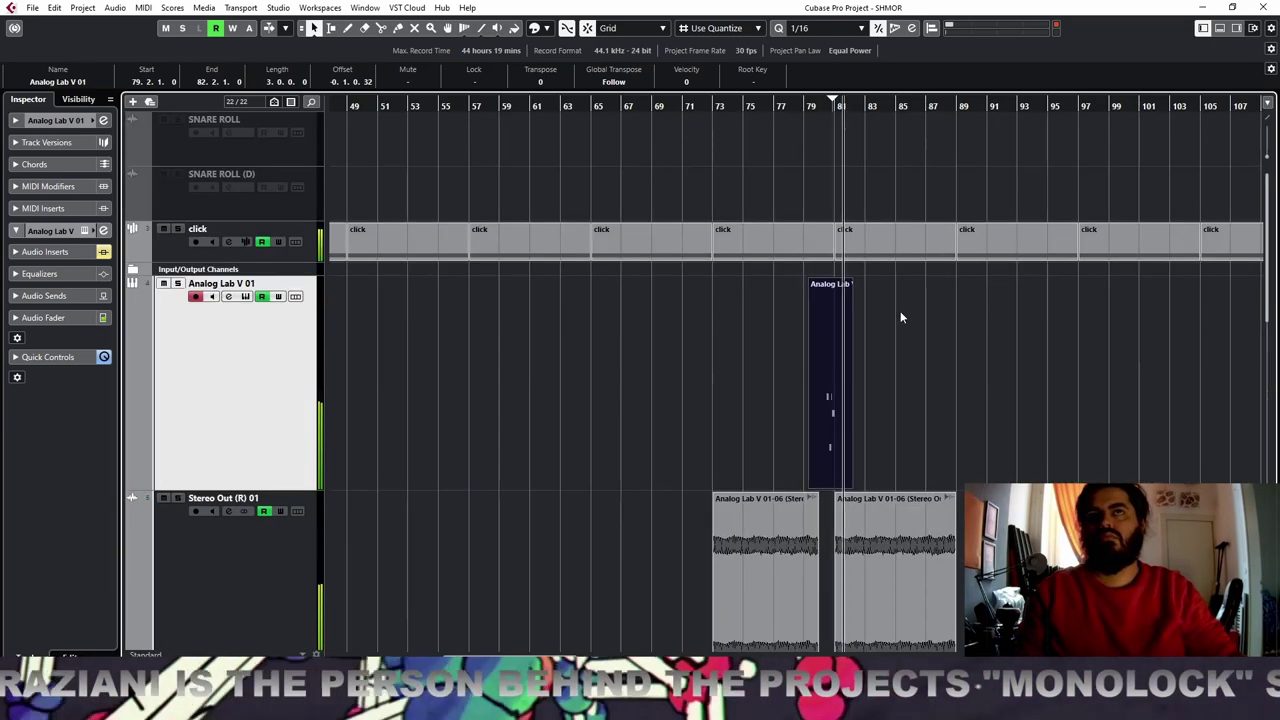
left_click(178, 284)
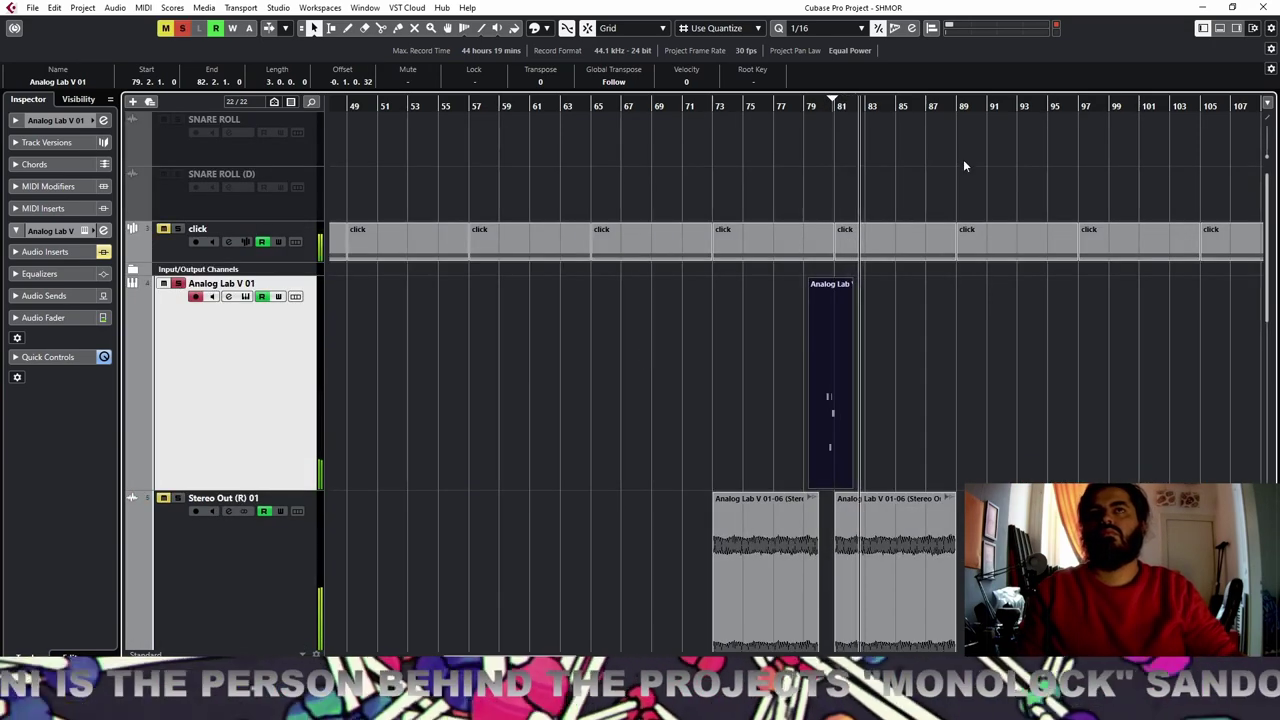
left_click_drag(823, 106, 948, 377)
double_click(948, 377)
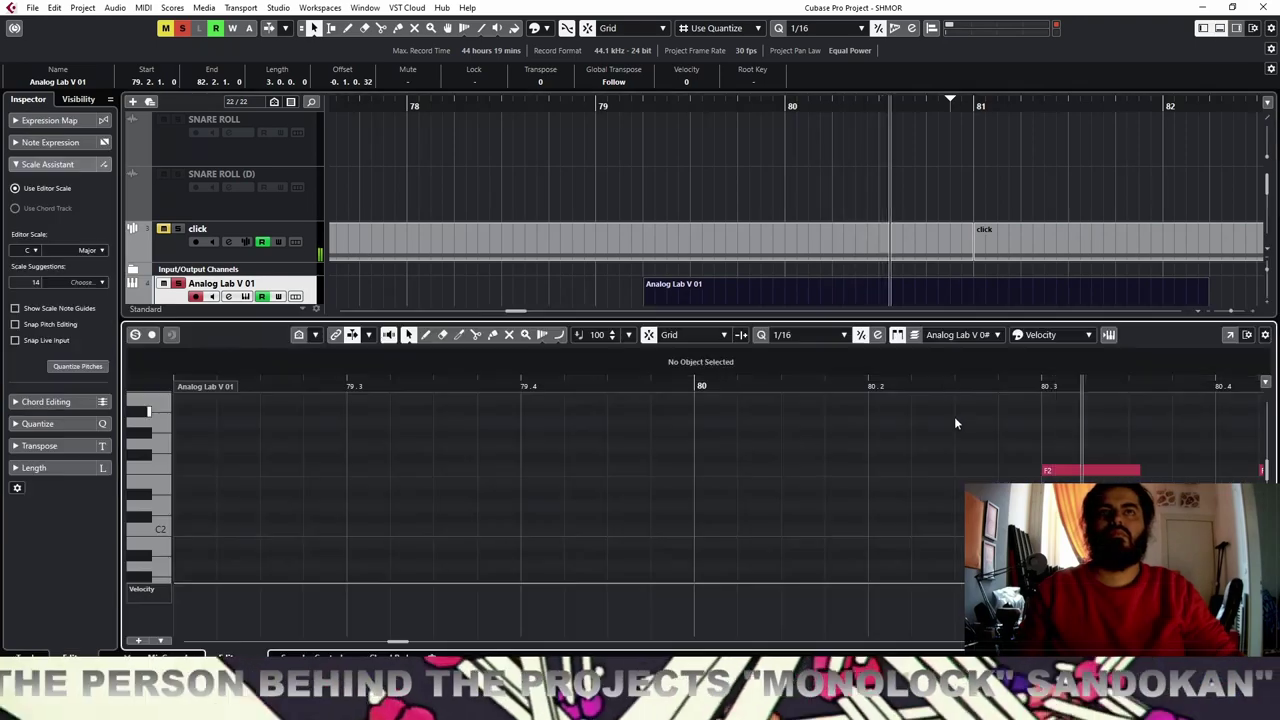
left_click(716, 472)
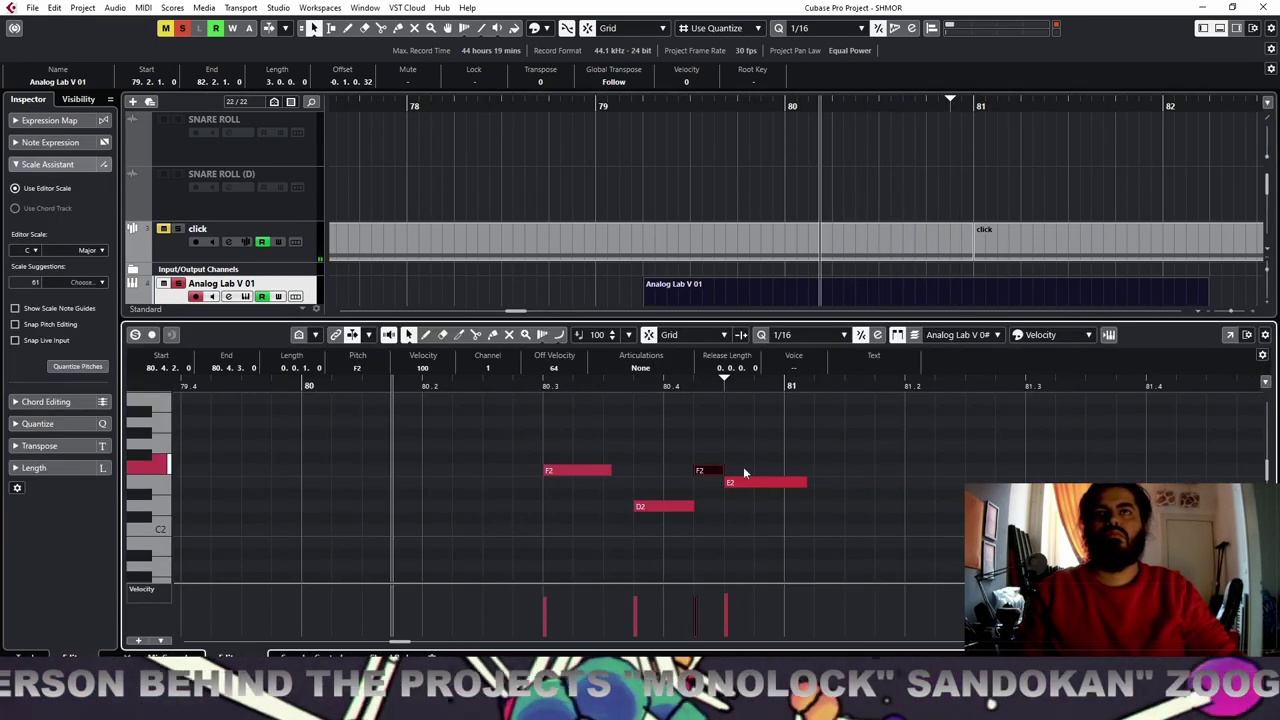
key("Delete")
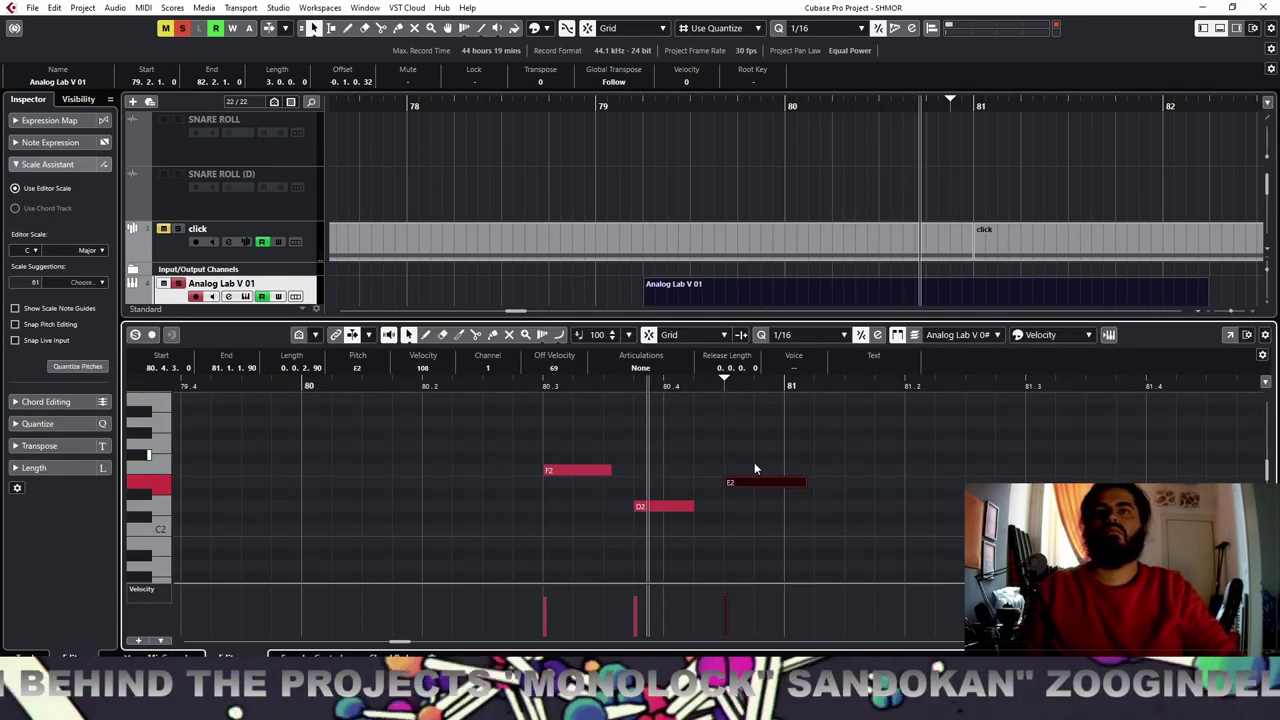
key("space")
left_click(1220, 28)
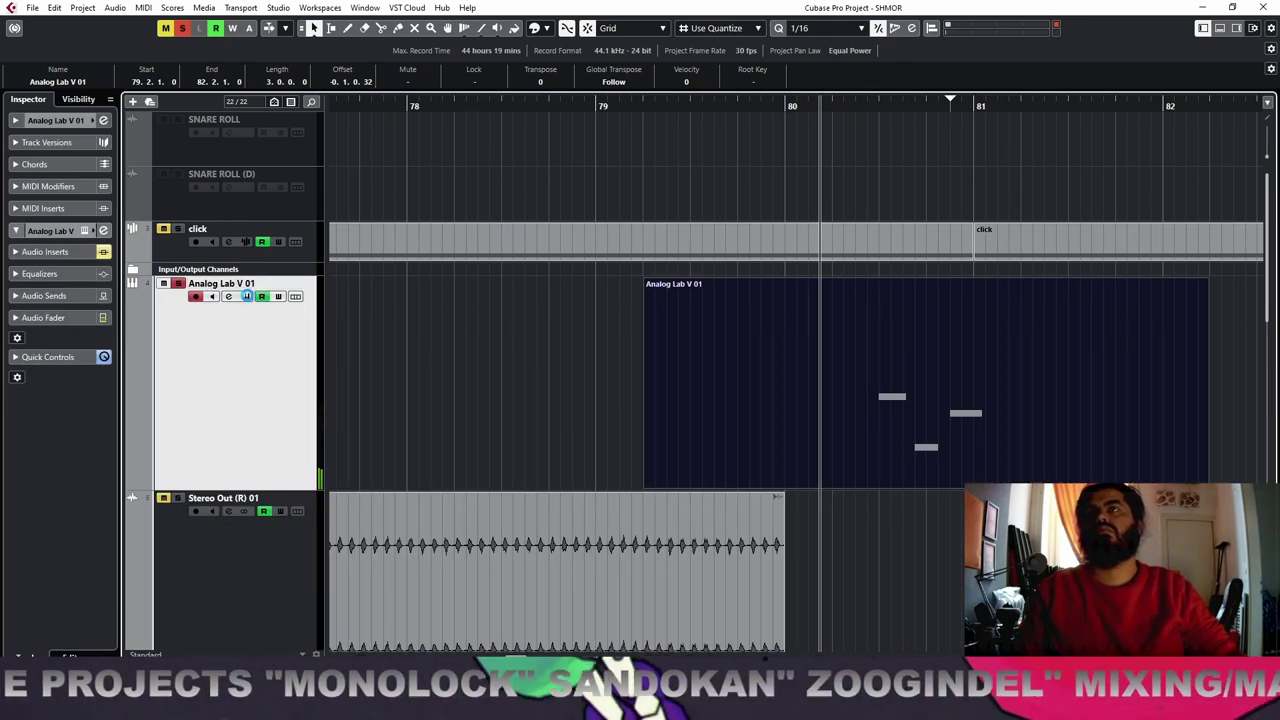
Open the Analog Lab V instrument and audition its Keys presets from 38 Nice Arp through 75 Poly Arp
left_click(247, 296)
left_click(657, 266)
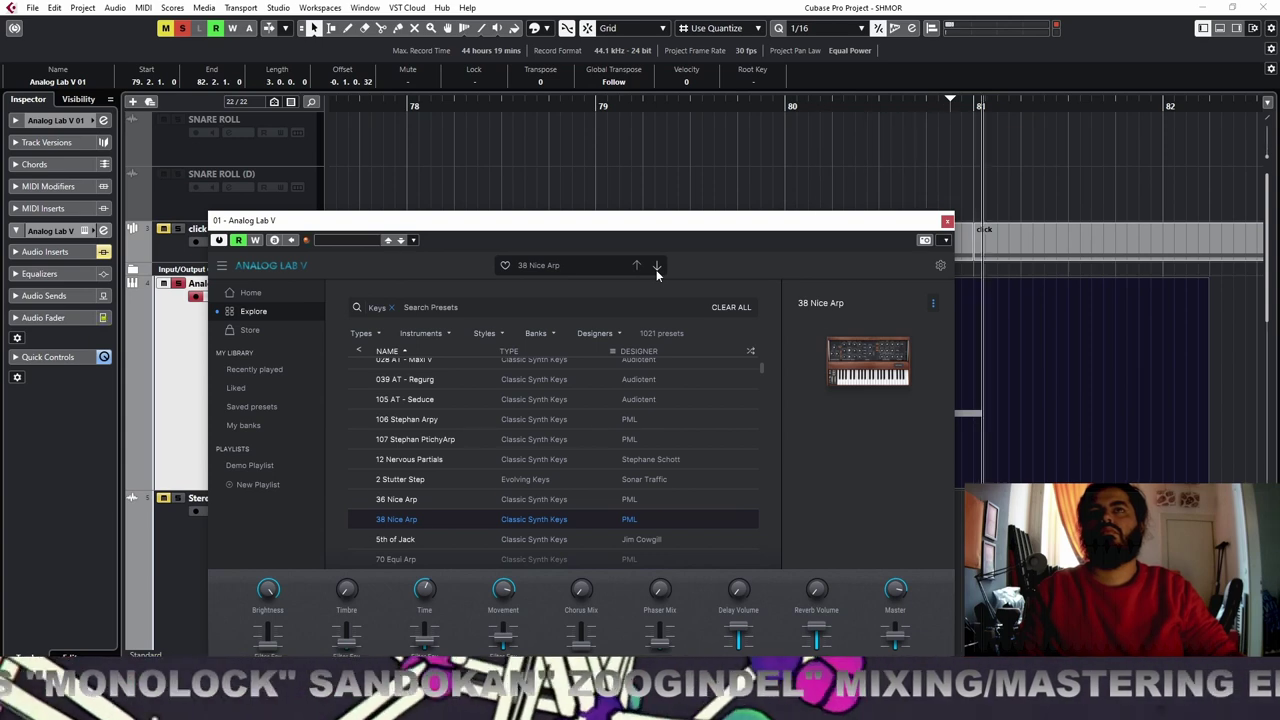
left_click(657, 266)
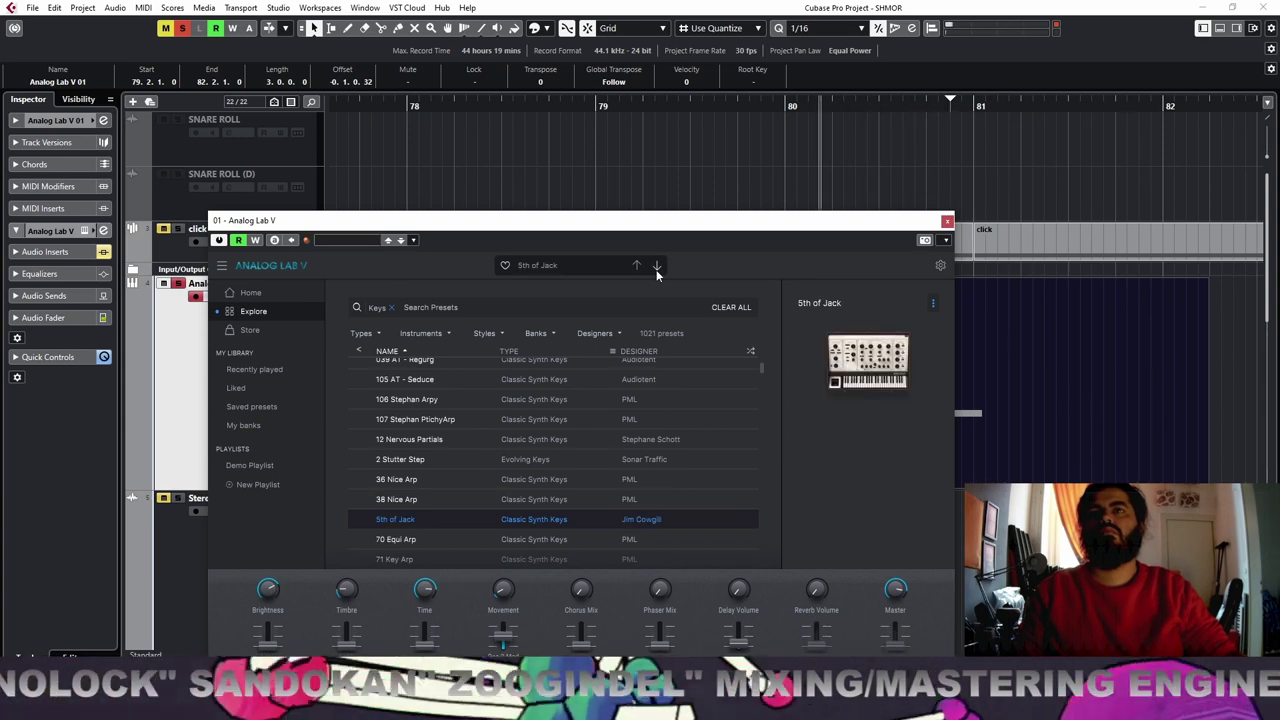
left_click(657, 266)
left_click(657, 266)
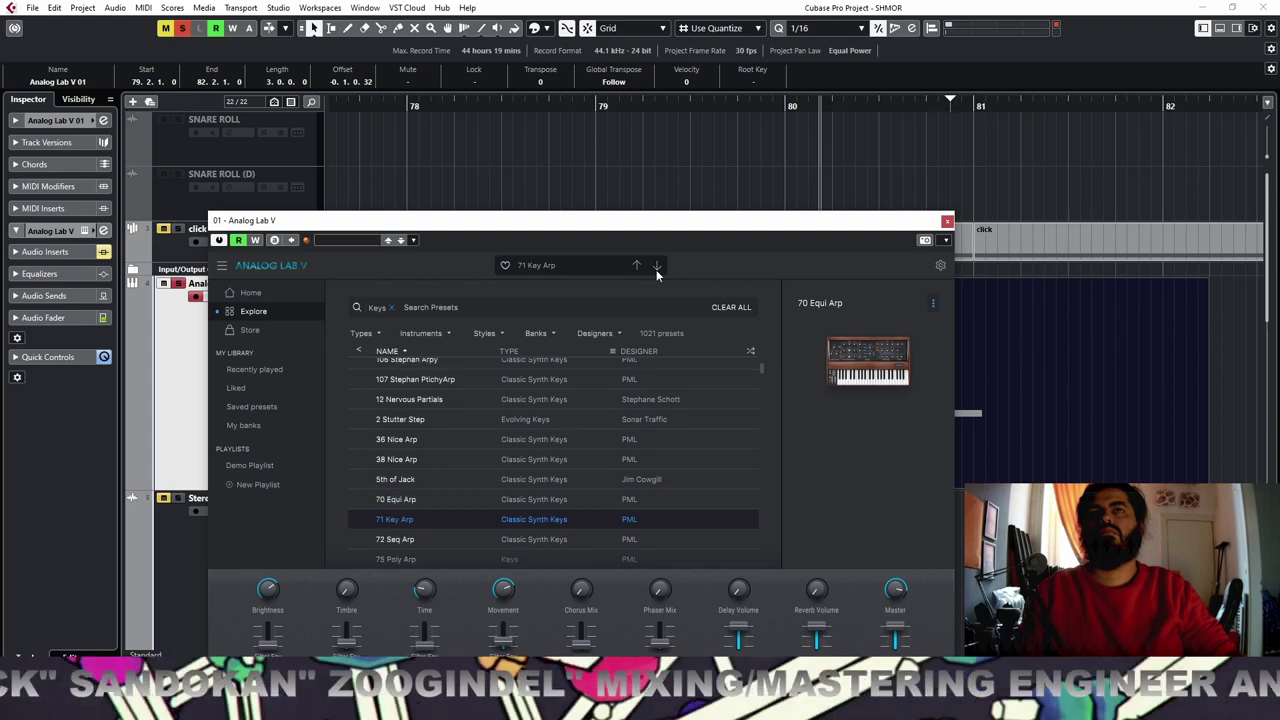
left_click(657, 266)
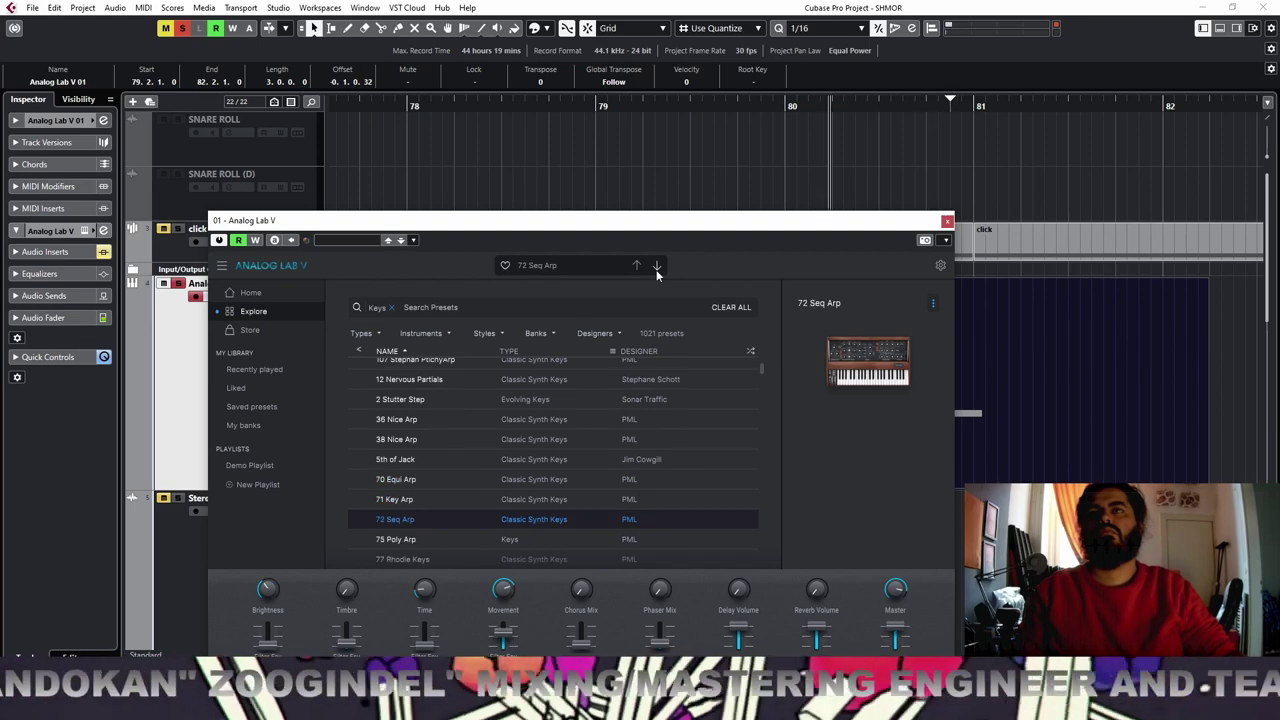
left_click(657, 266)
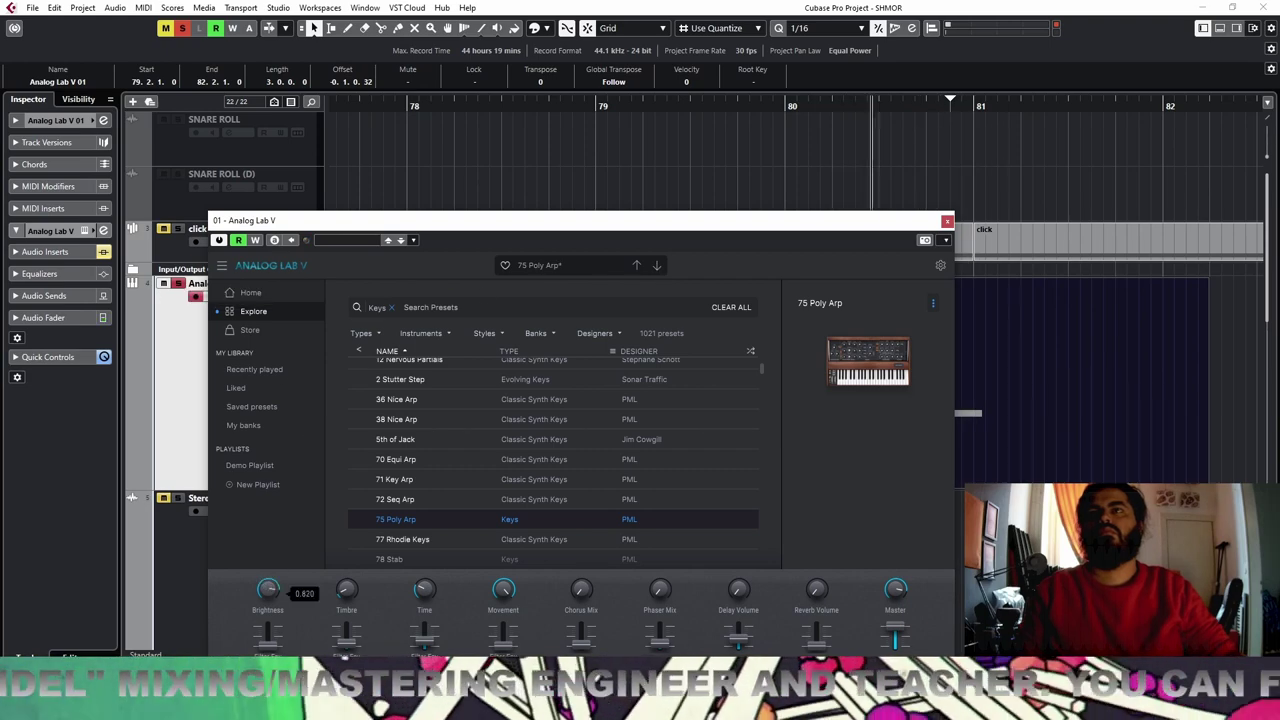
Adjust the Brightness of the 75 Poly Arp preset and unsolo the Analog Lab V 01 track
left_click_drag(268, 589, 268, 600)
key("space")
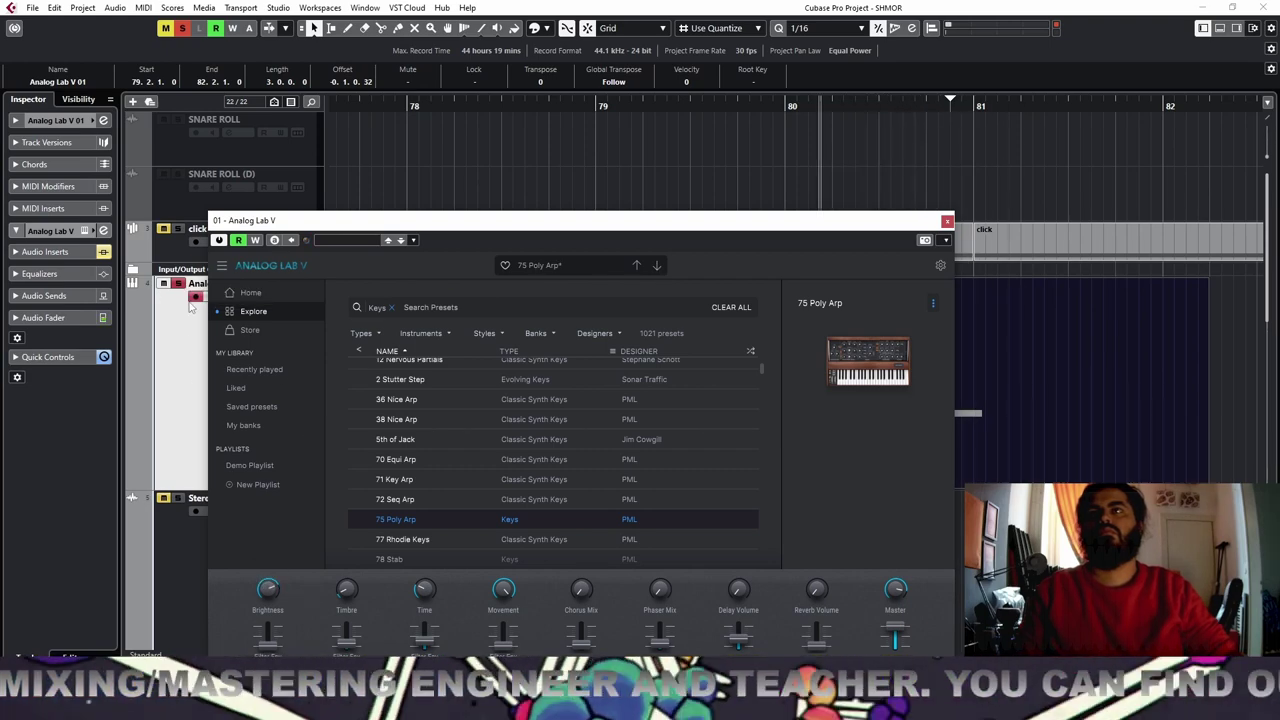
left_click(177, 286)
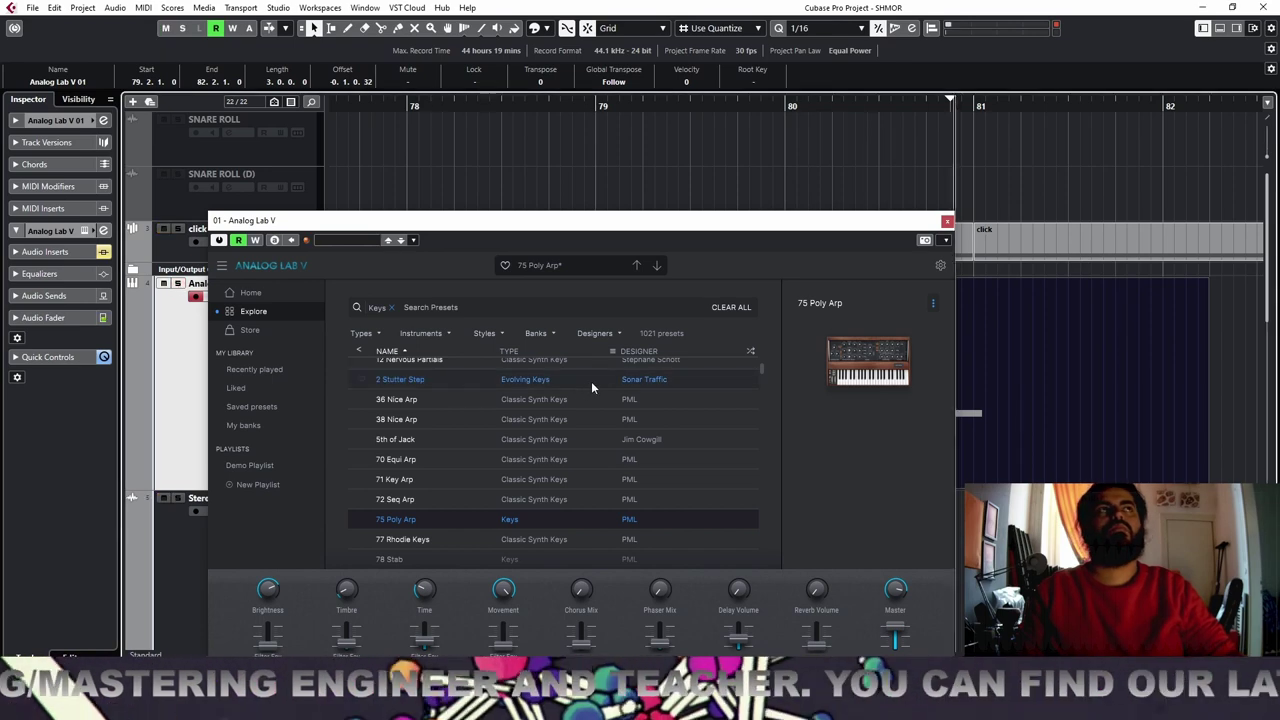
Show the Analog Lab V 01 track settings in the Inspector and audition the Keys presets from 77 Rhodie Keys through 79 Noisy One
left_click(55, 120)
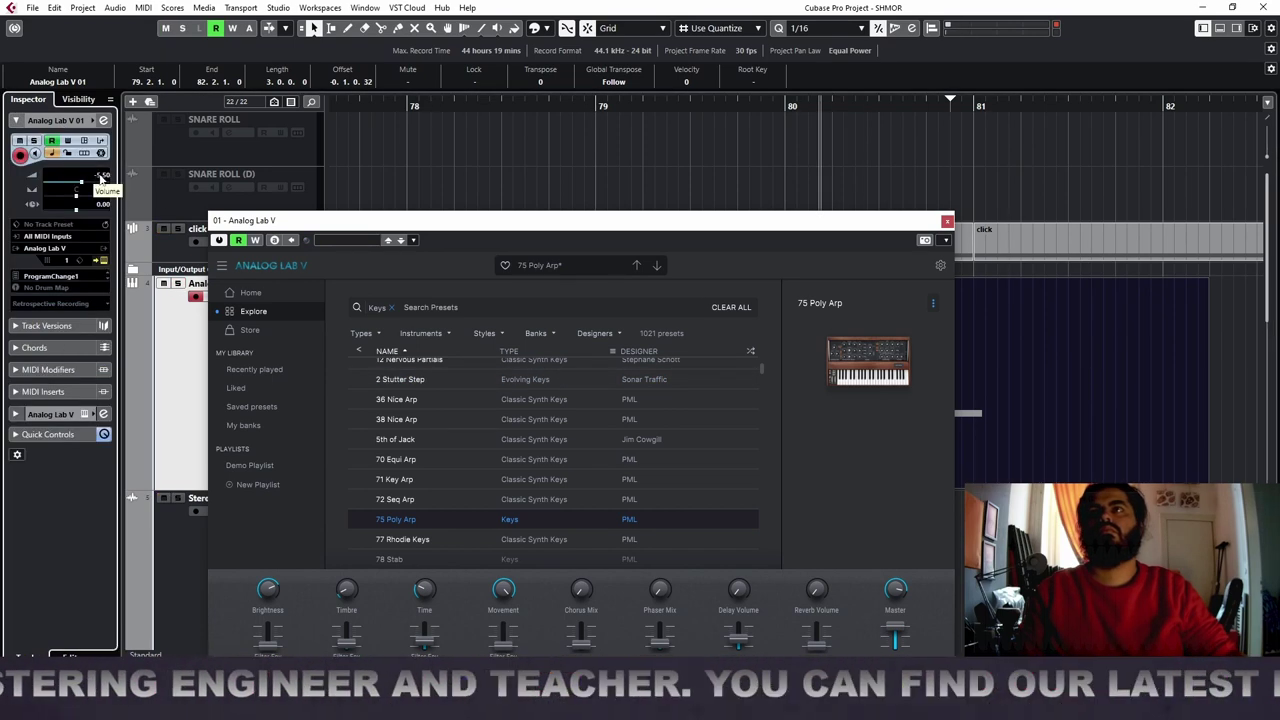
left_click(657, 265)
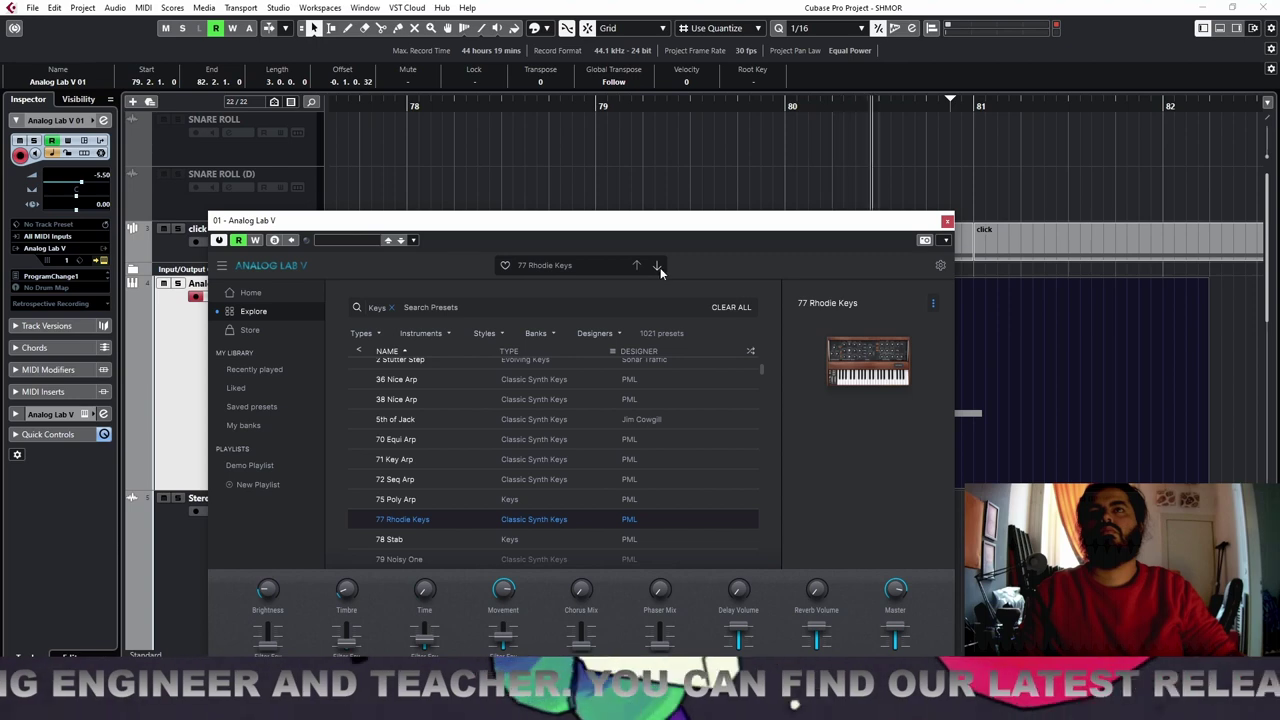
left_click(657, 265)
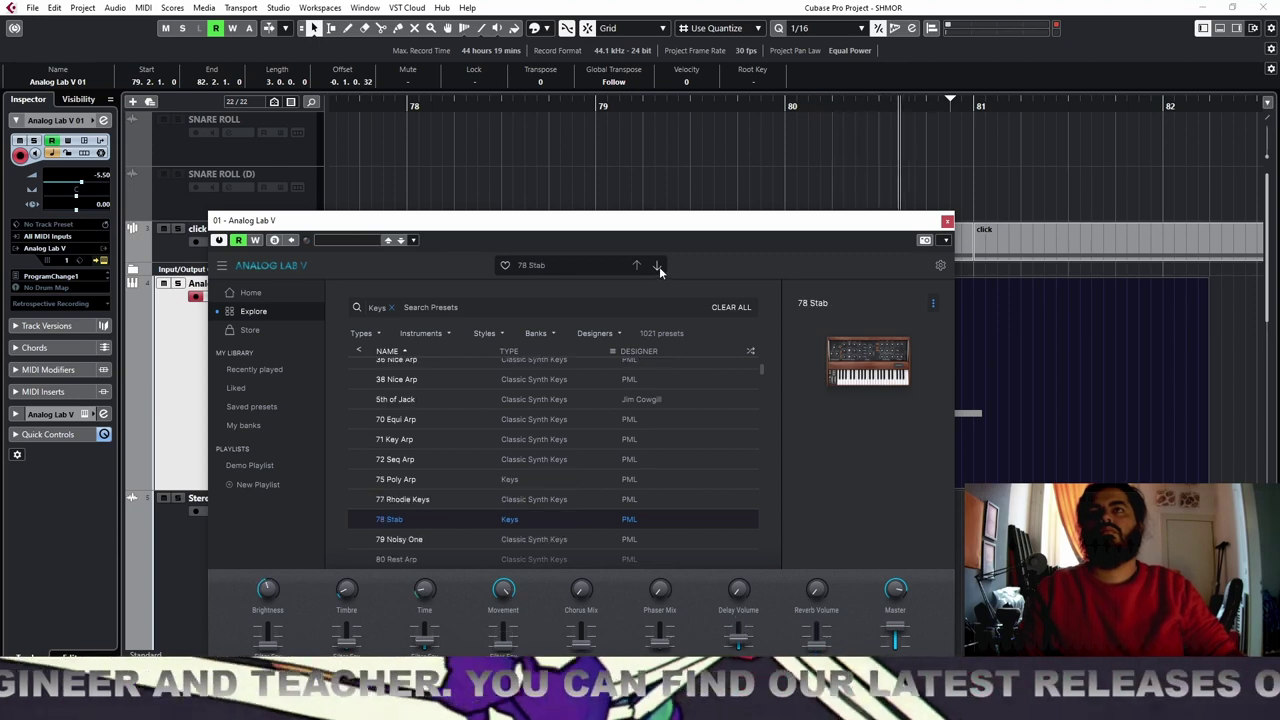
left_click(657, 265)
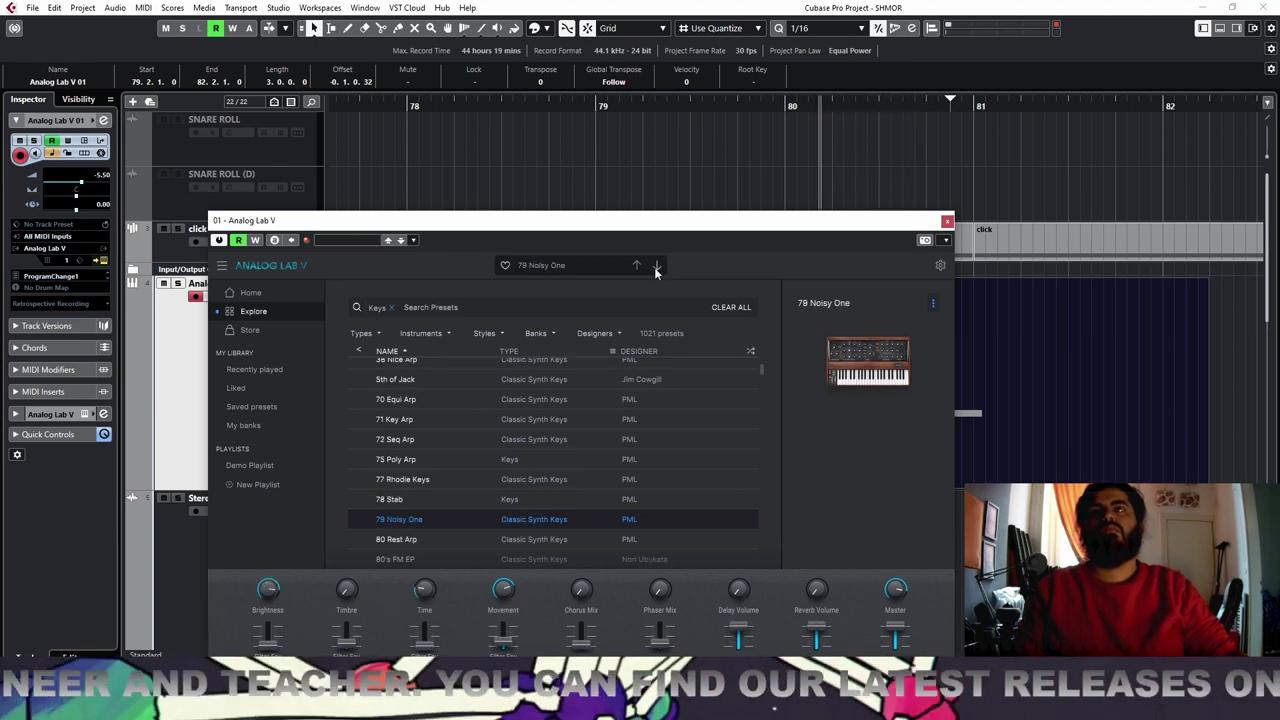
Switch Analog Lab V to the Lead presets and audition the last two in the list, Zone Cutoff and Zen
left_click(250, 293)
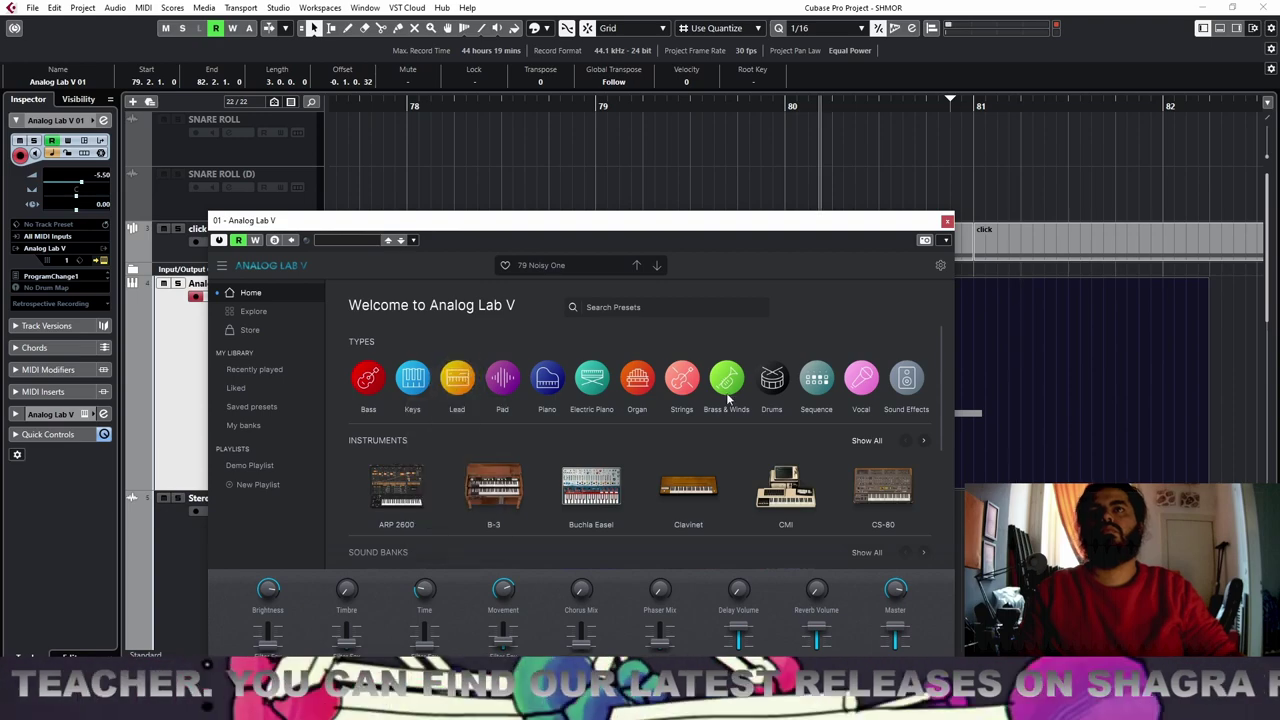
left_click(463, 381)
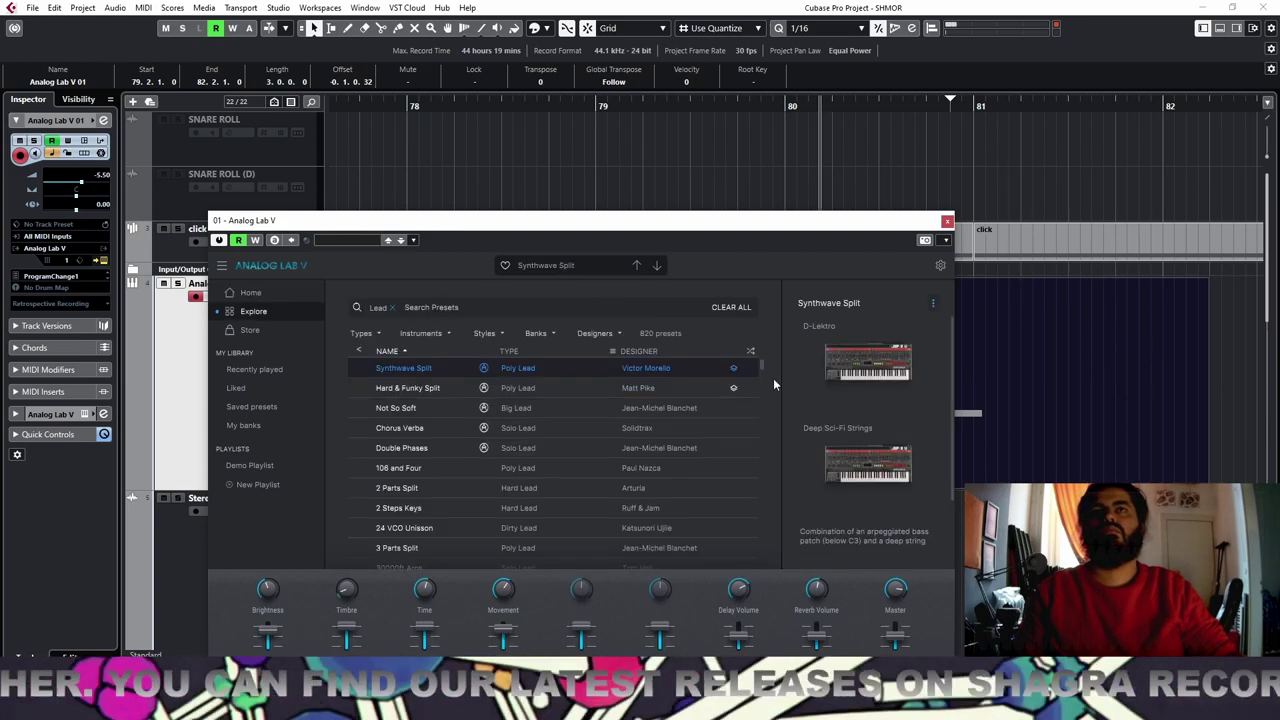
left_click_drag(762, 364, 763, 575)
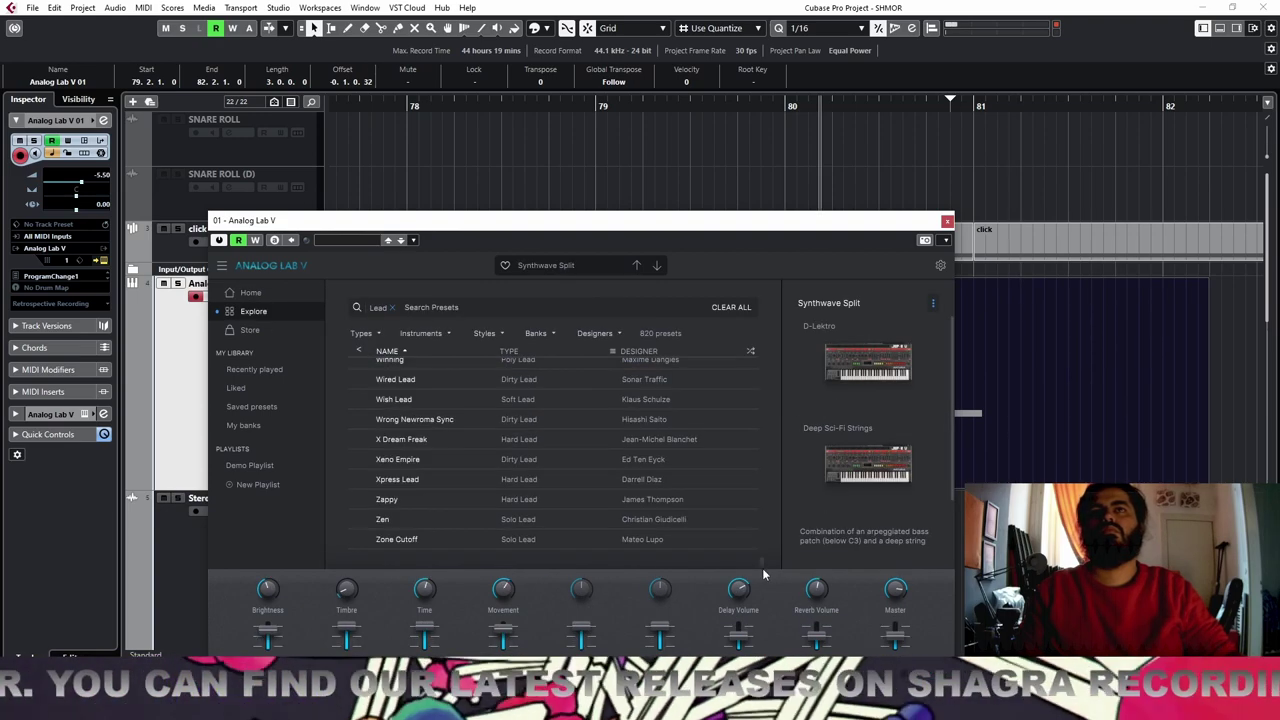
left_click(428, 540)
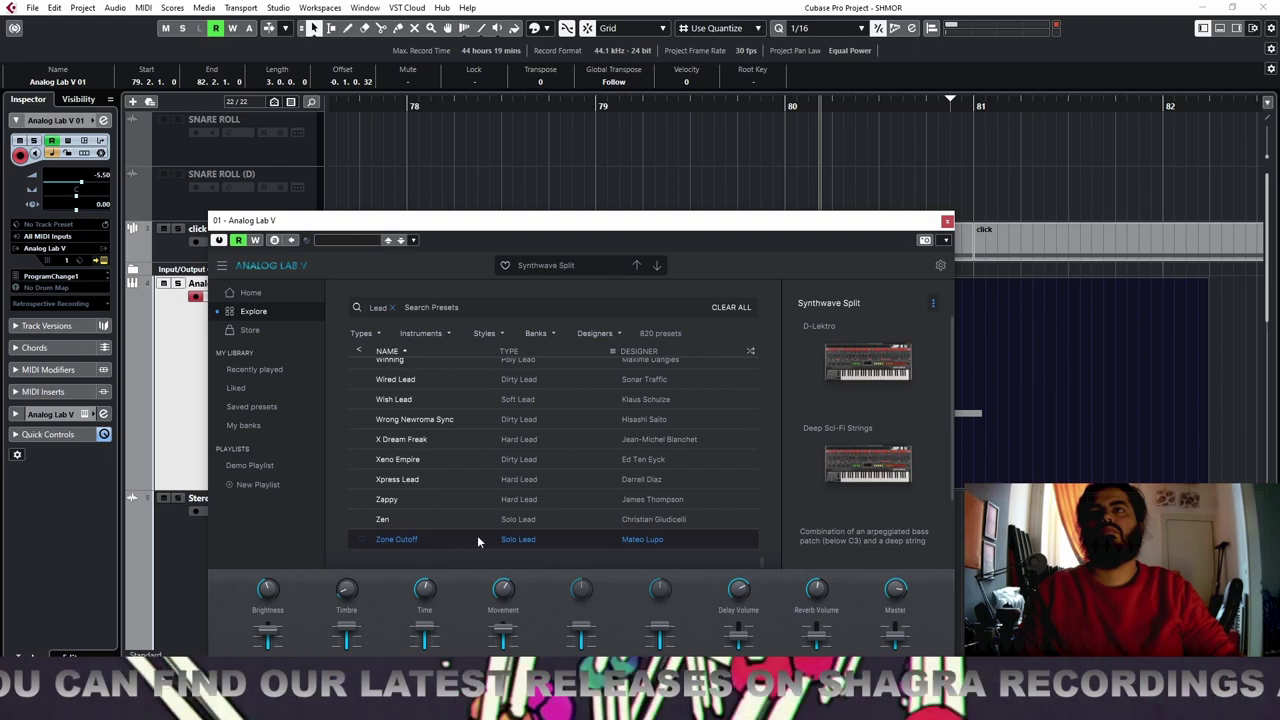
left_click(636, 266)
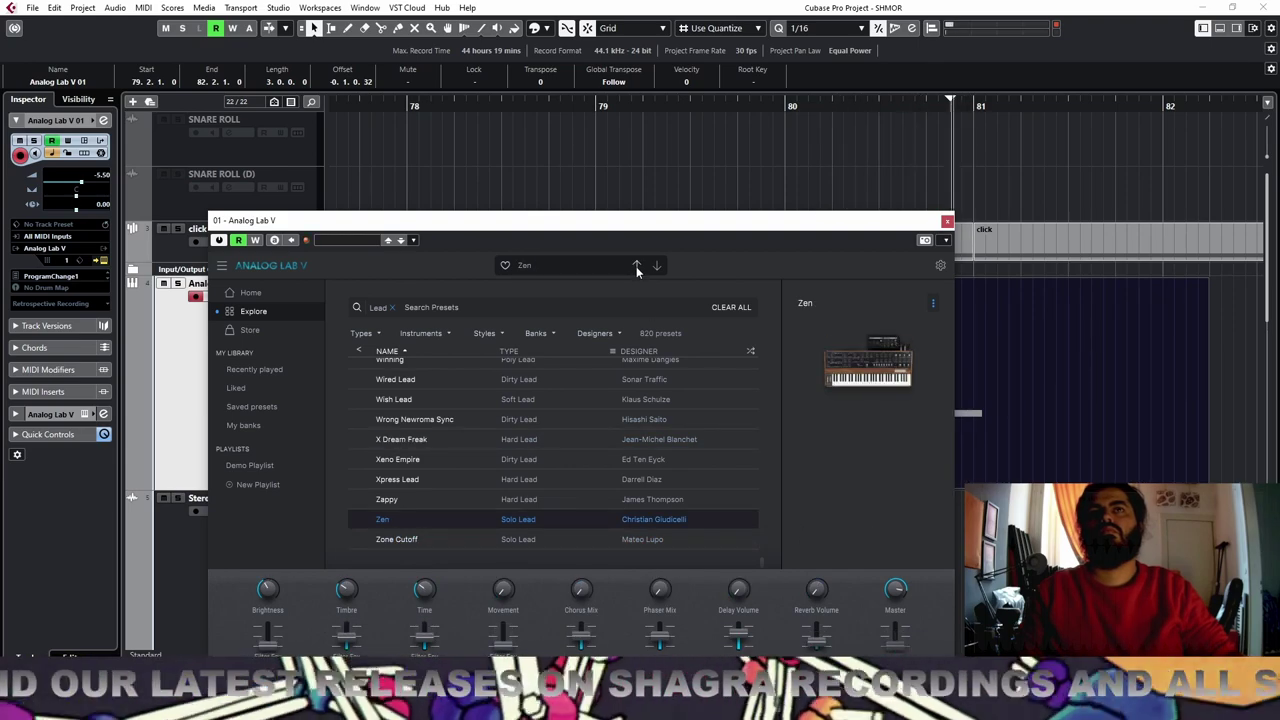
Raise the Brightness of the Zen preset and expand the Analog Lab V instrument section in the Inspector
left_click_drag(268, 590, 271, 545)
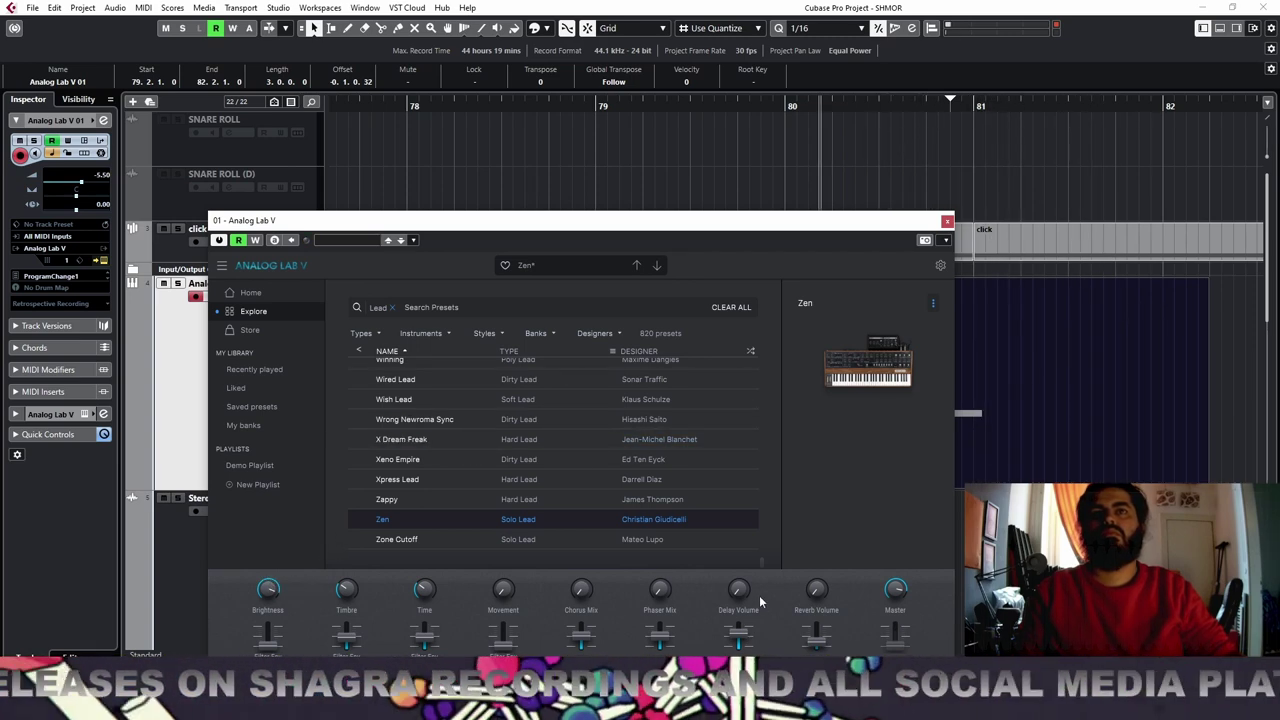
mouse_move(745, 592)
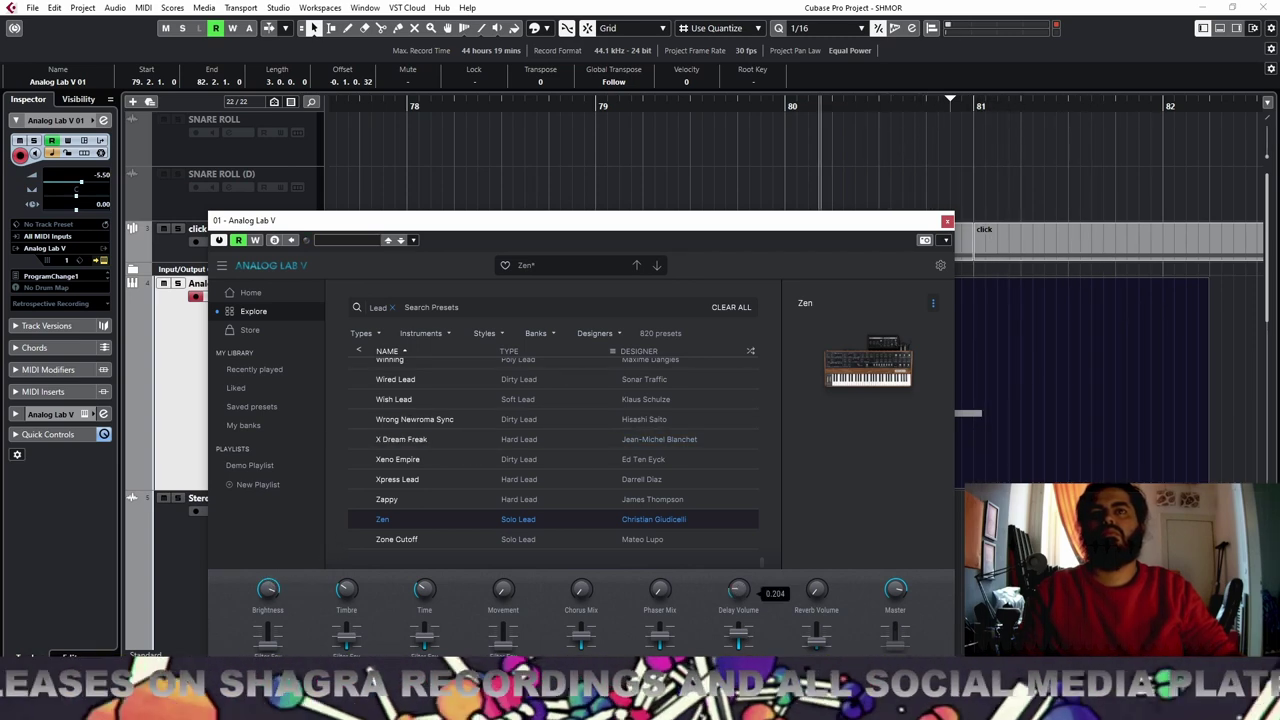
left_click(52, 414)
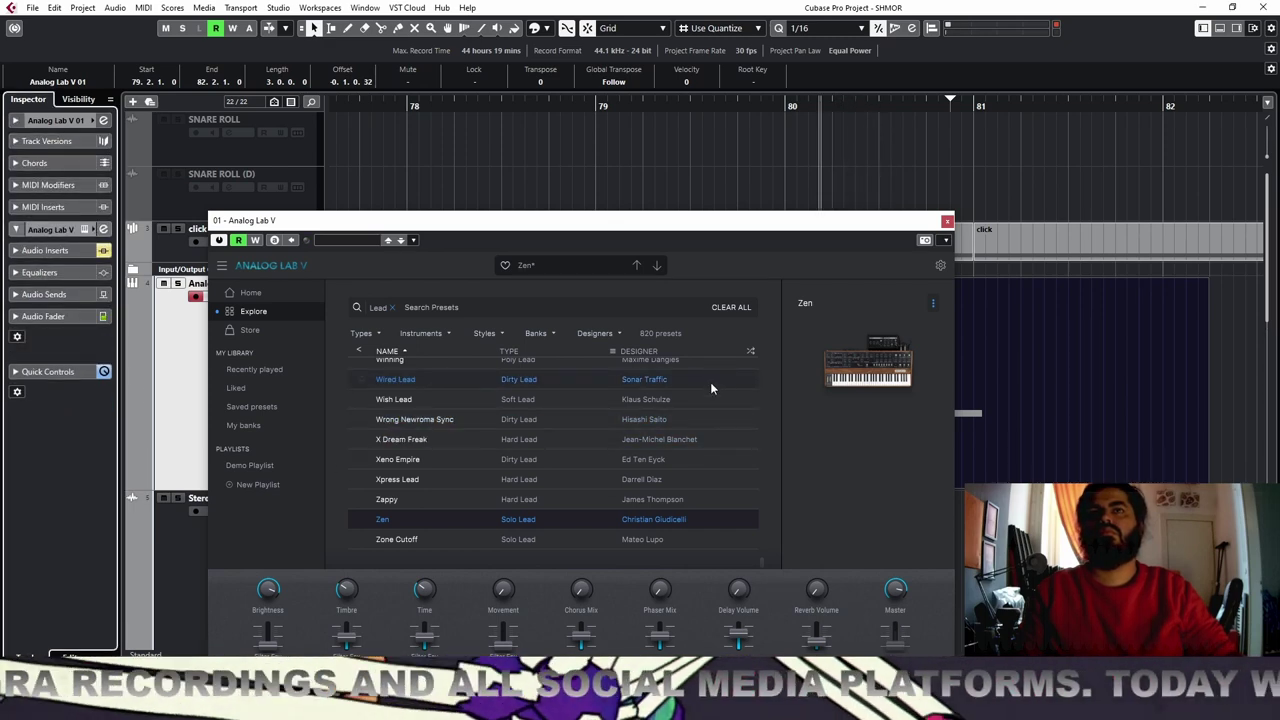
mouse_move(822, 520)
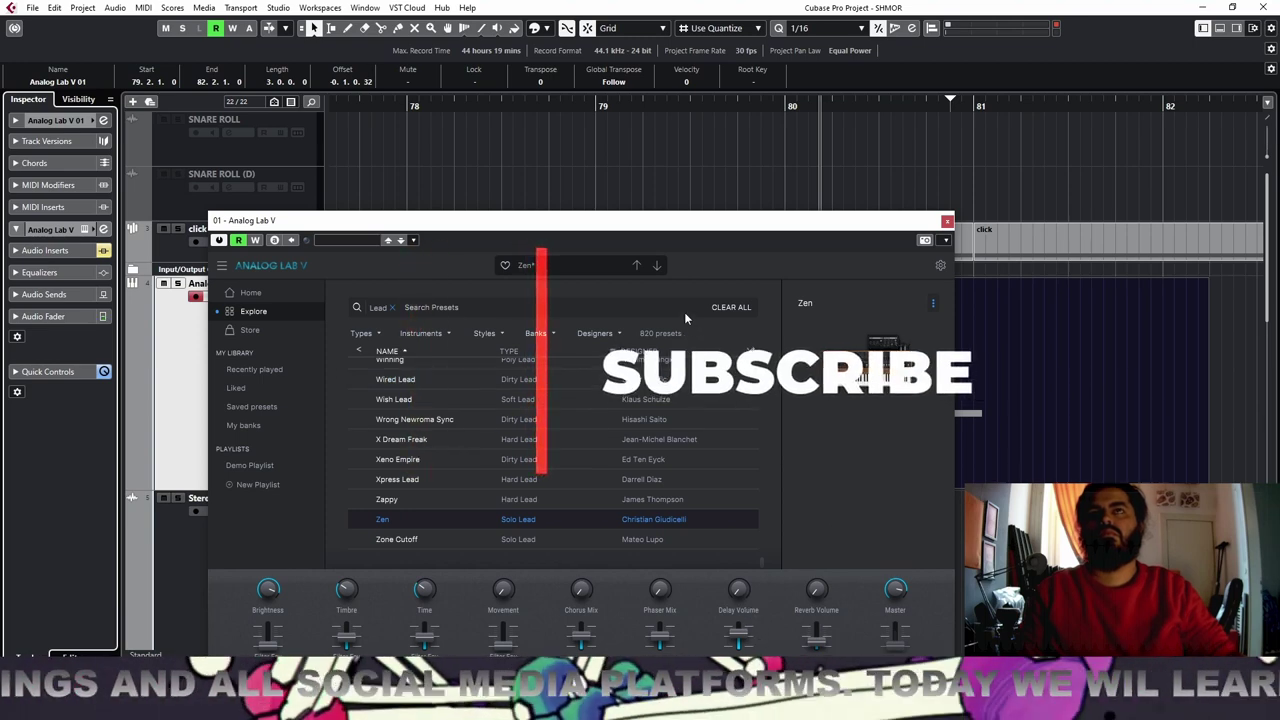
Audition the Lead presets backwards from Zone Cutoff to Watch the 5th, keep Watch the 5th loaded and close the instrument window
left_click(656, 265)
left_click(638, 265)
left_click(638, 265)
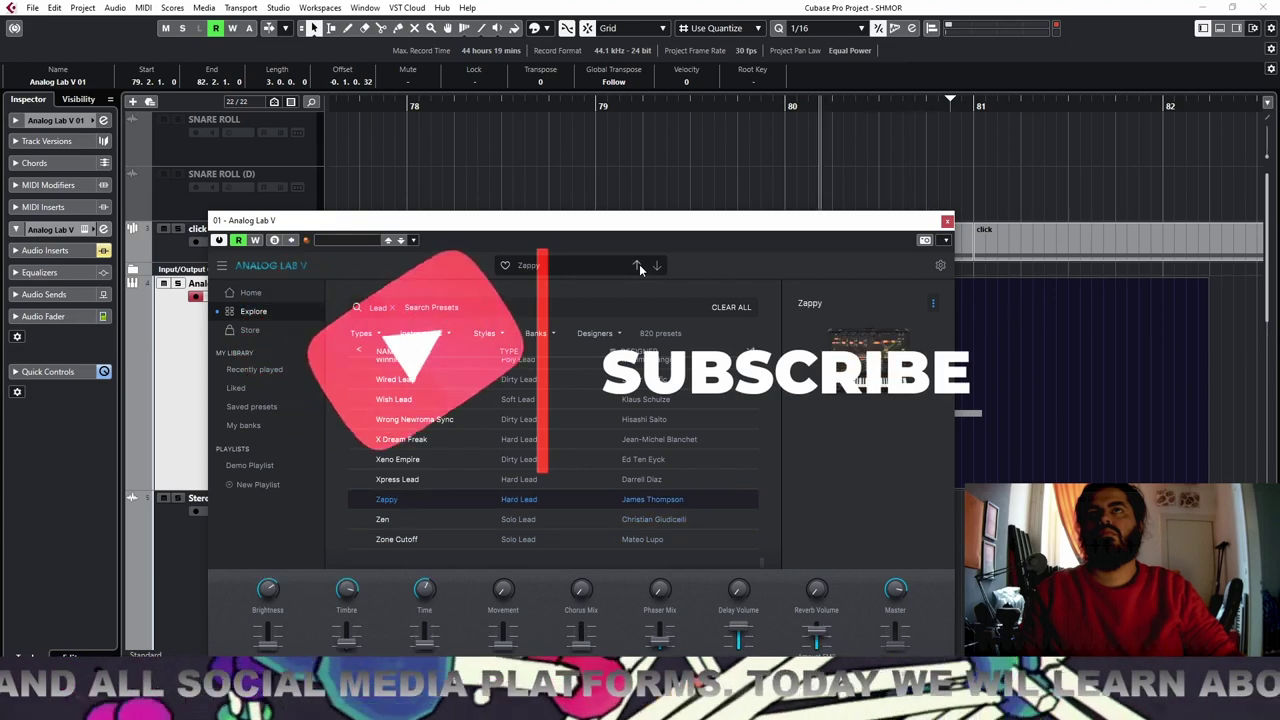
left_click(638, 265)
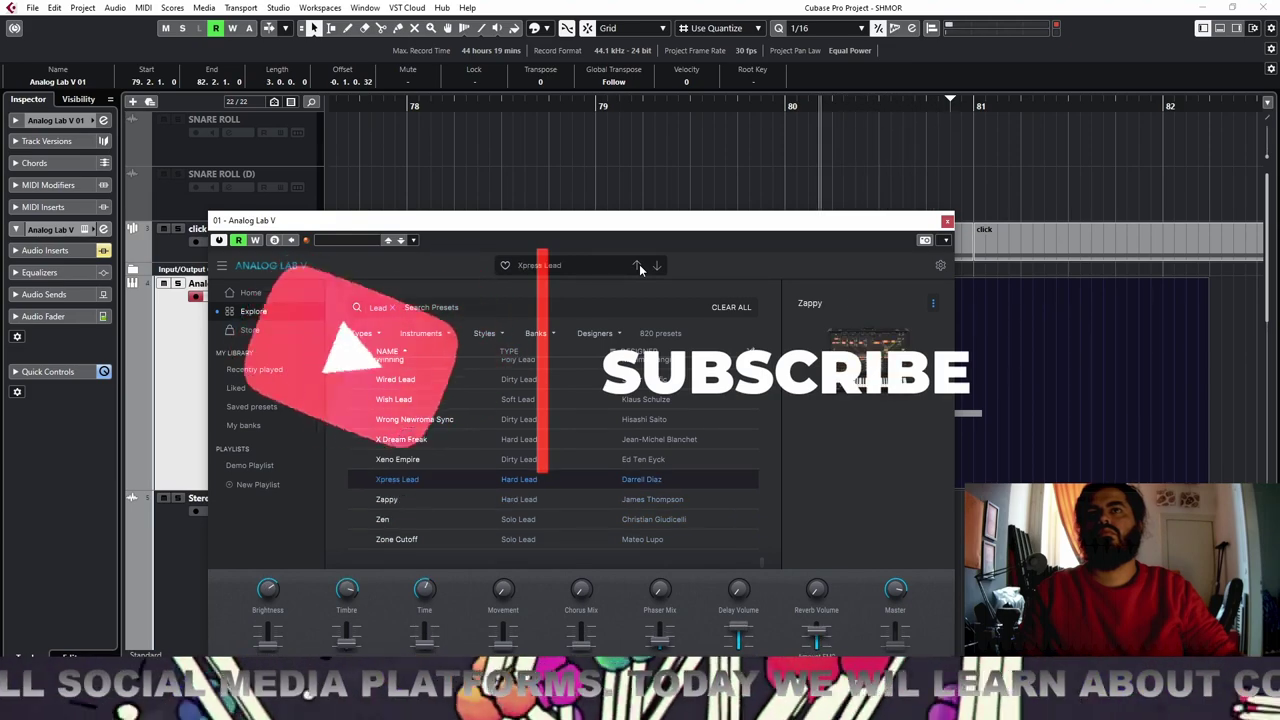
left_click(638, 265)
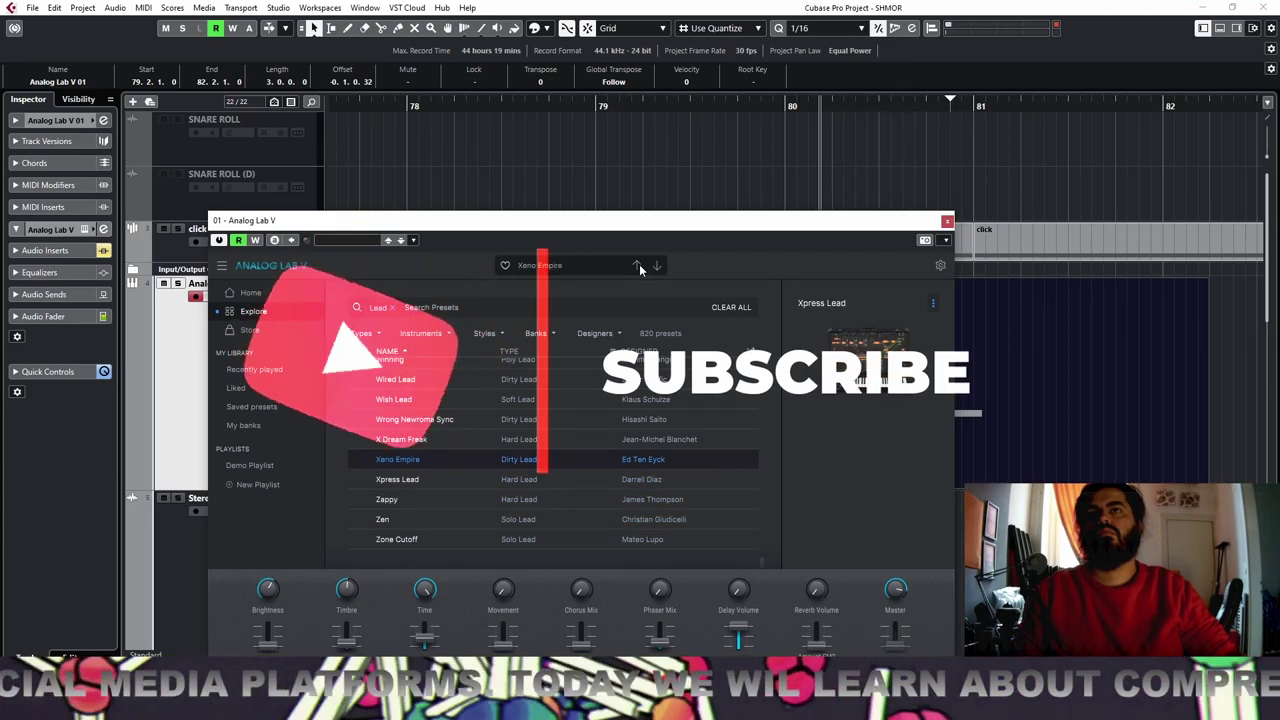
left_click(638, 265)
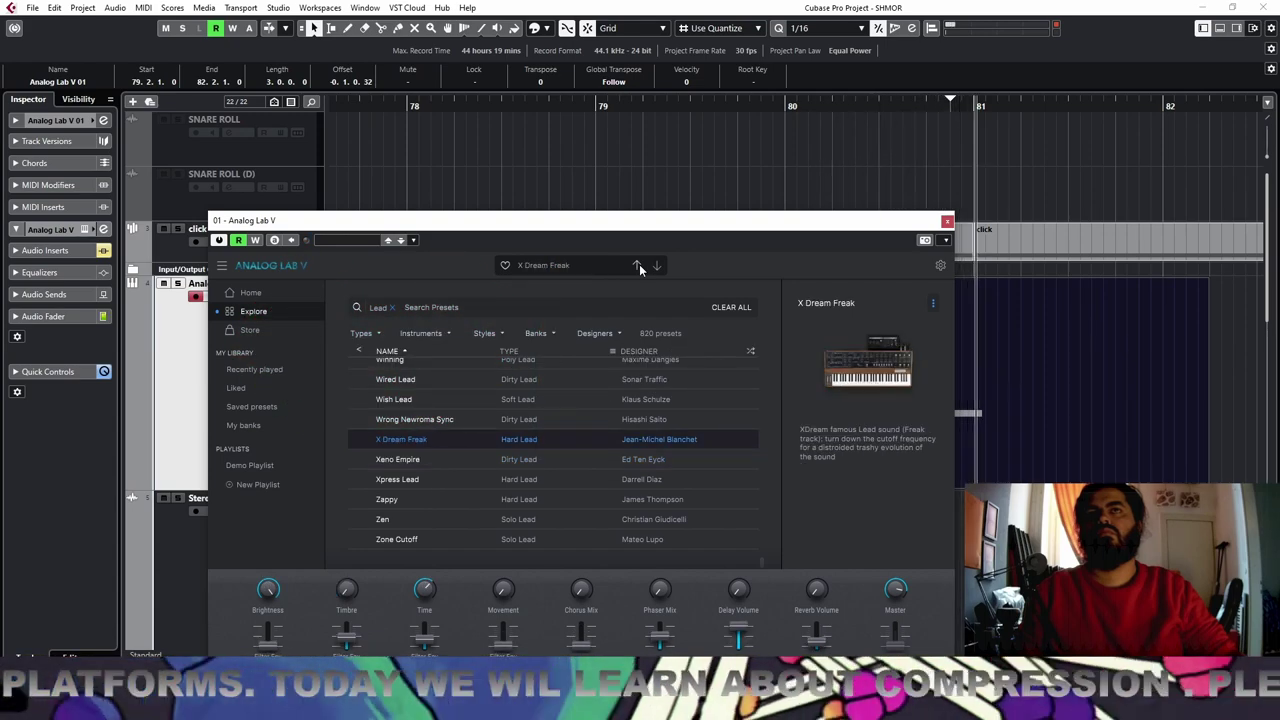
left_click(639, 265)
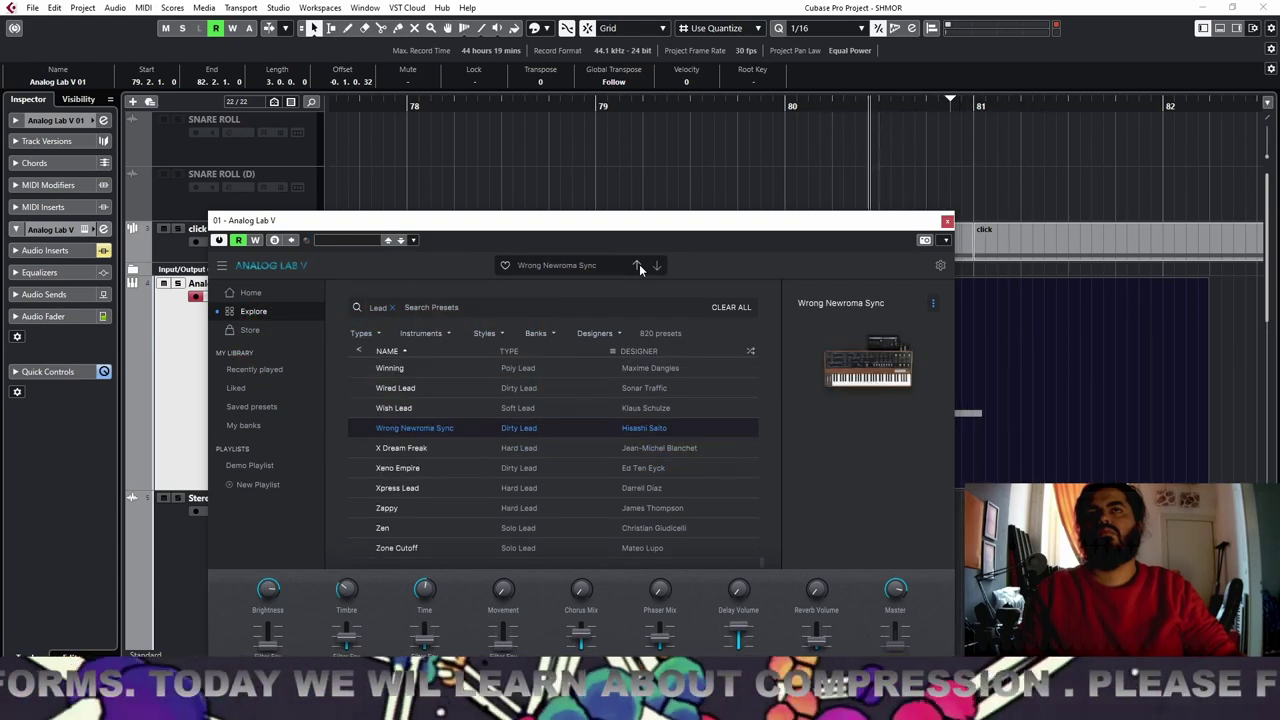
left_click(639, 265)
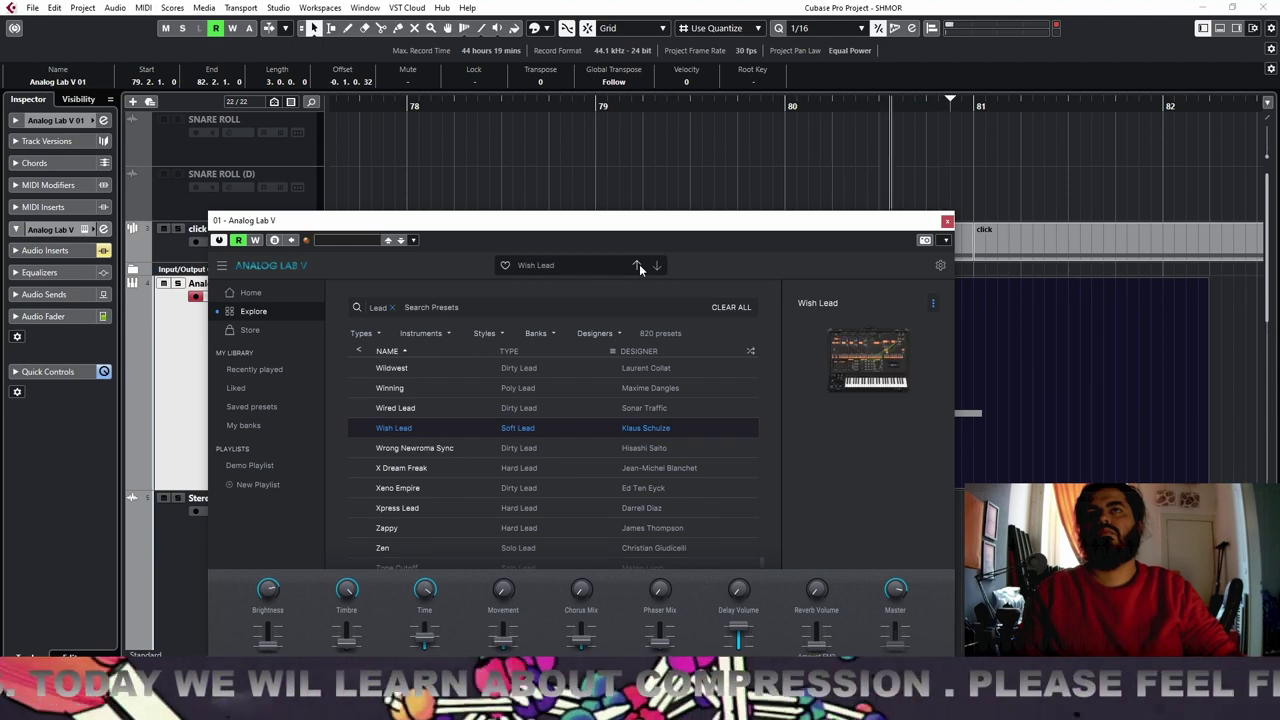
left_click(639, 265)
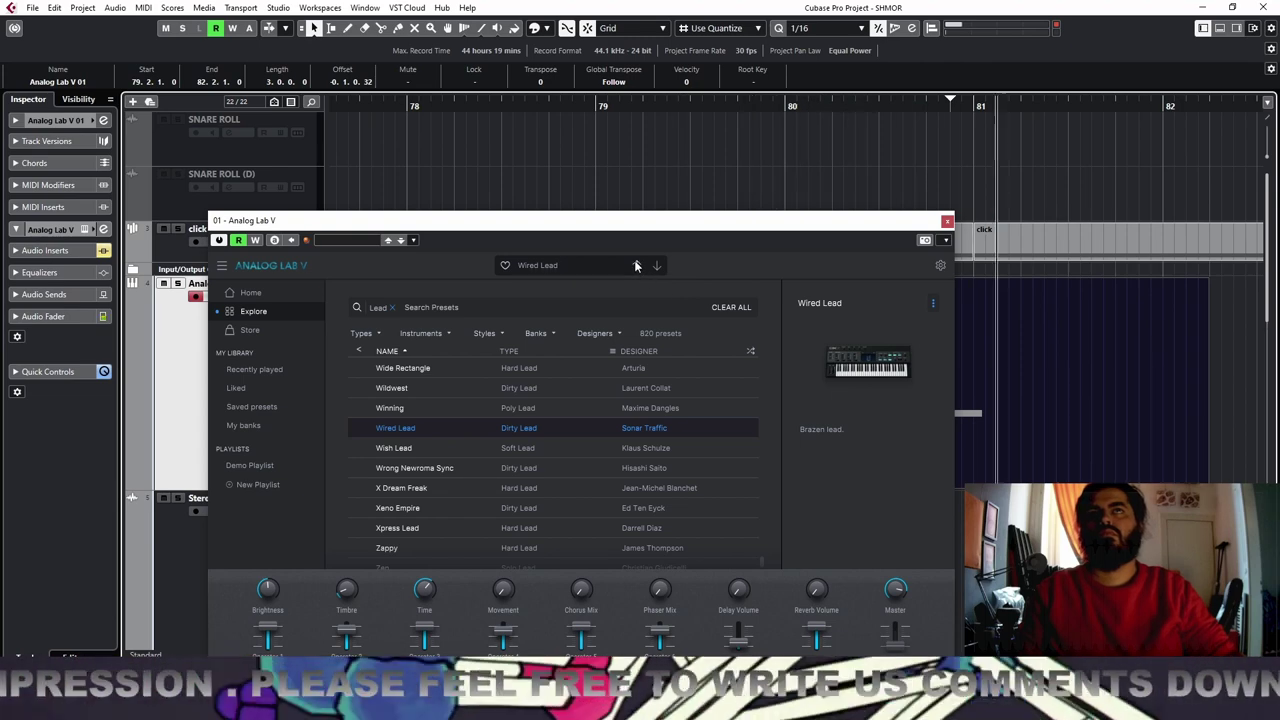
left_click(636, 265)
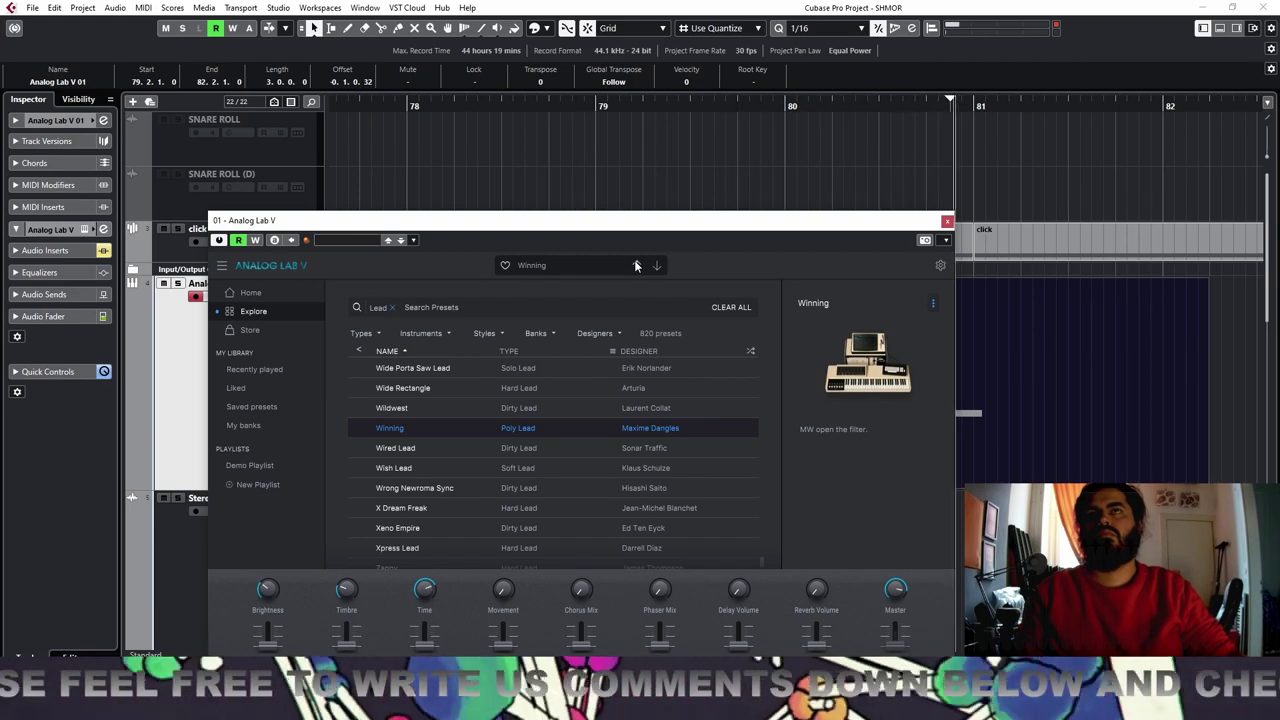
left_click(636, 265)
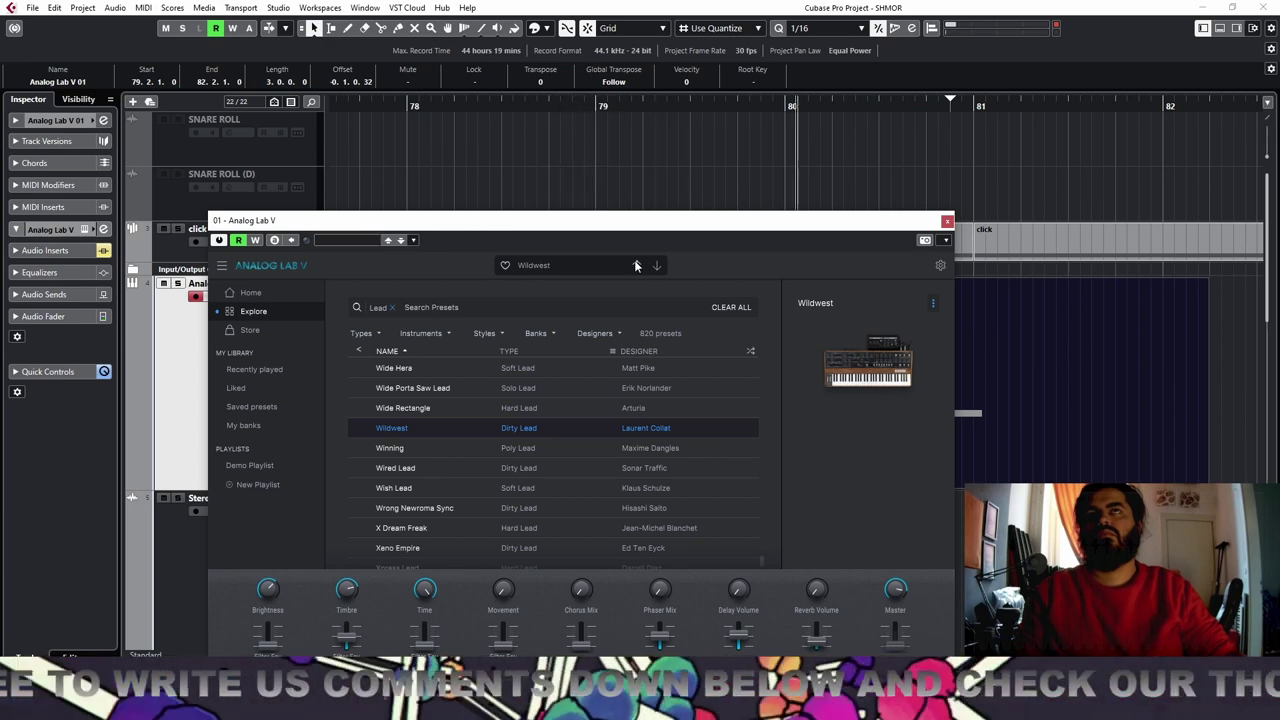
left_click(636, 265)
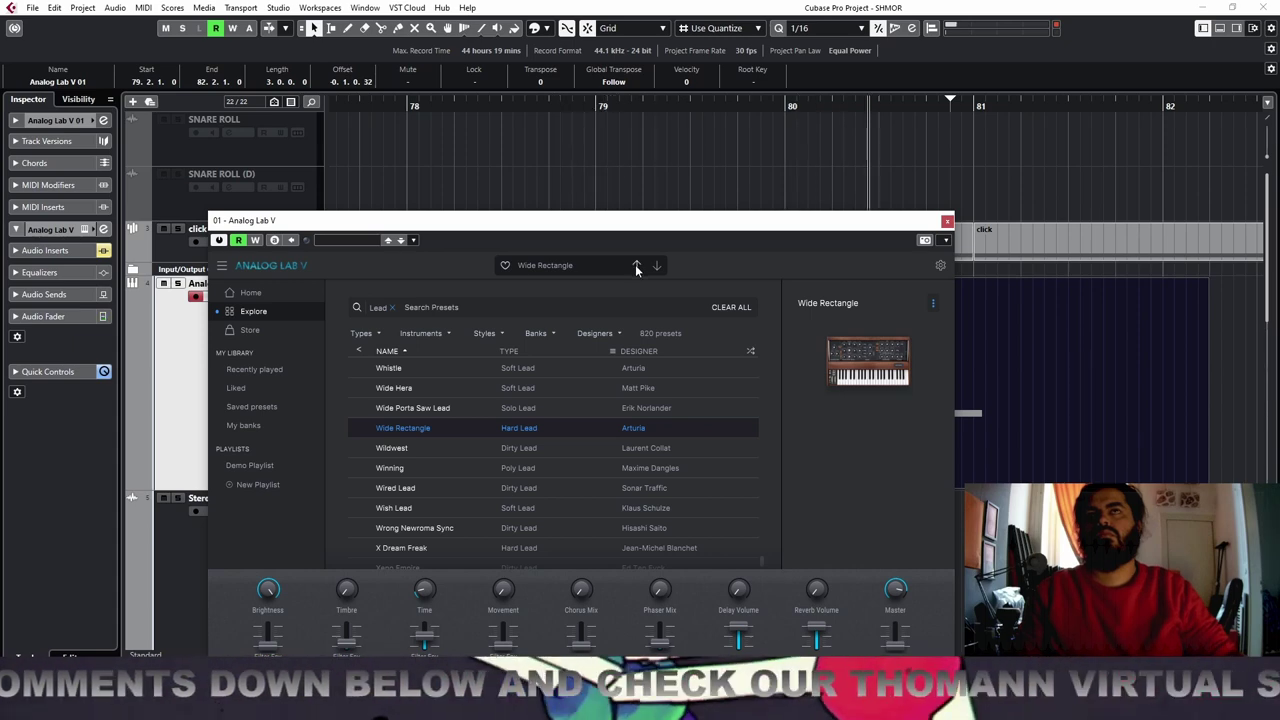
left_click(636, 265)
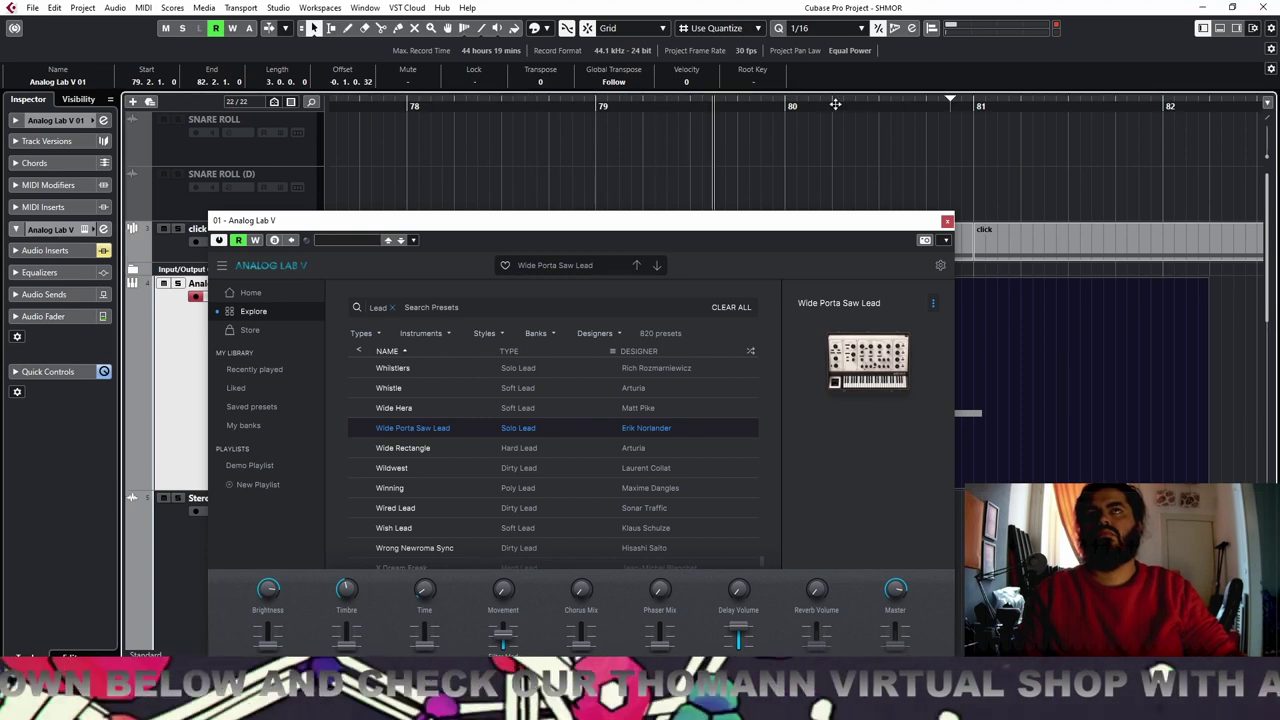
left_click(636, 265)
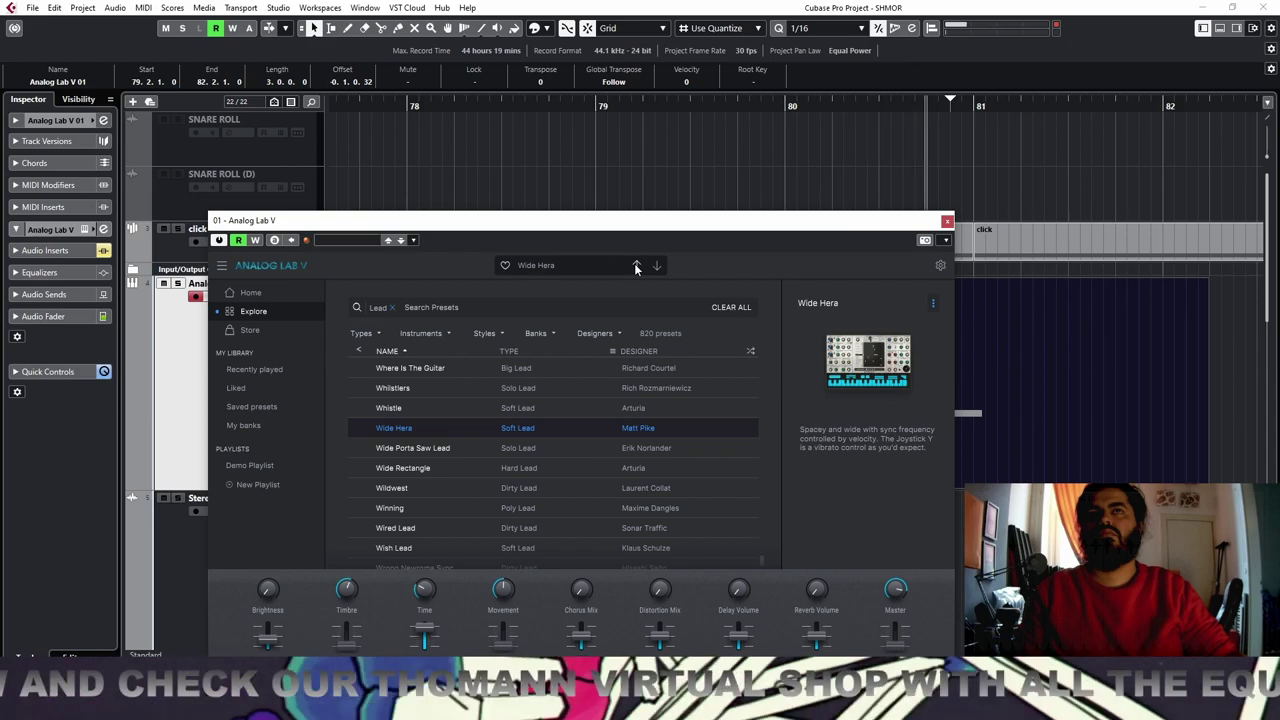
left_click(636, 265)
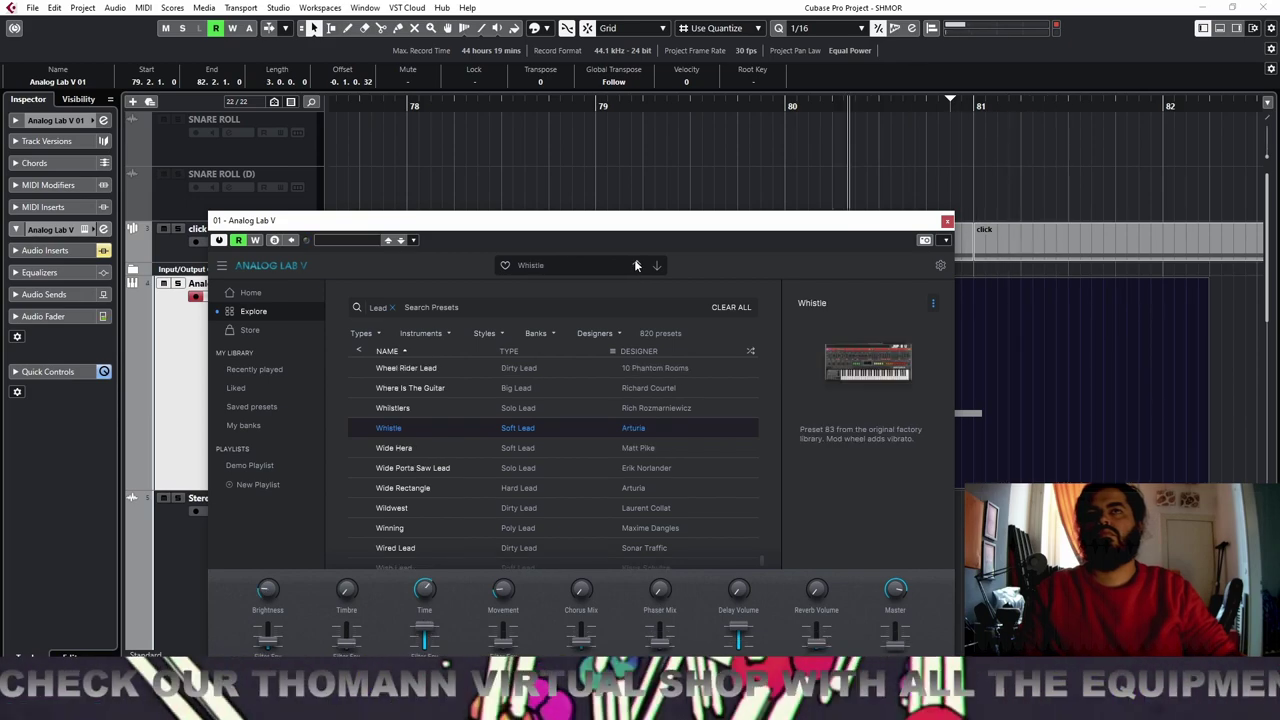
left_click(636, 265)
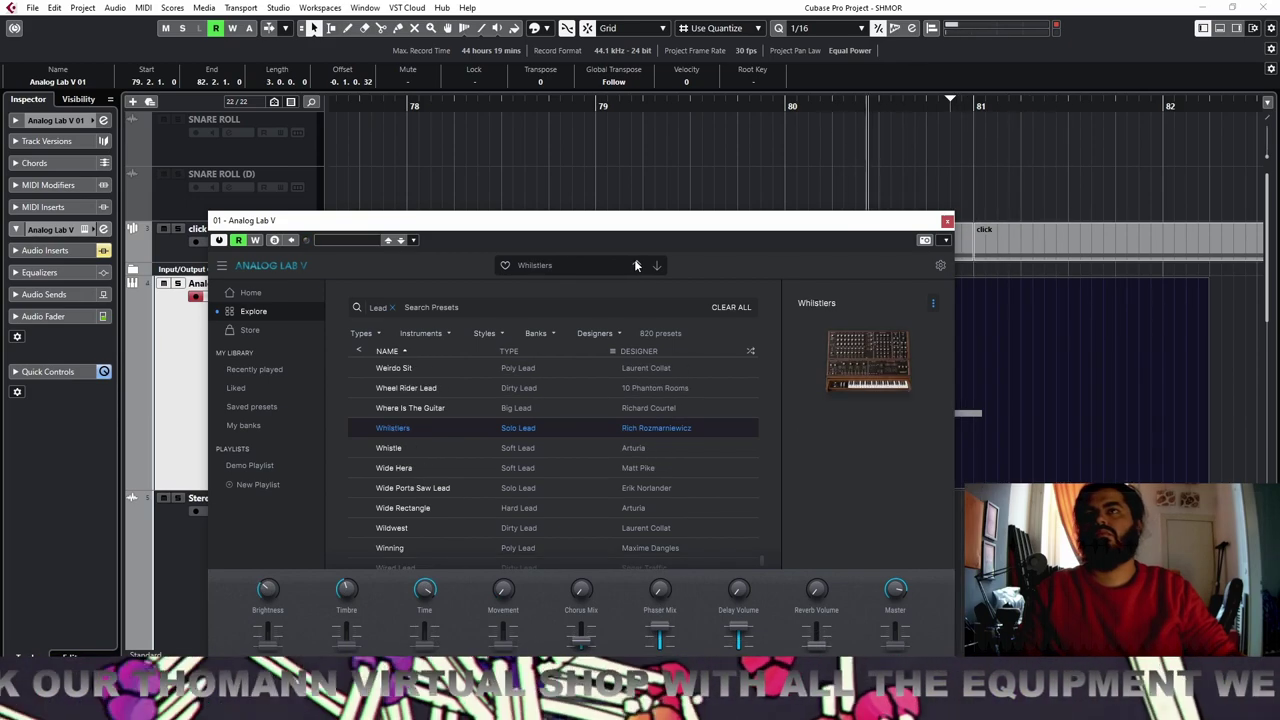
left_click(636, 265)
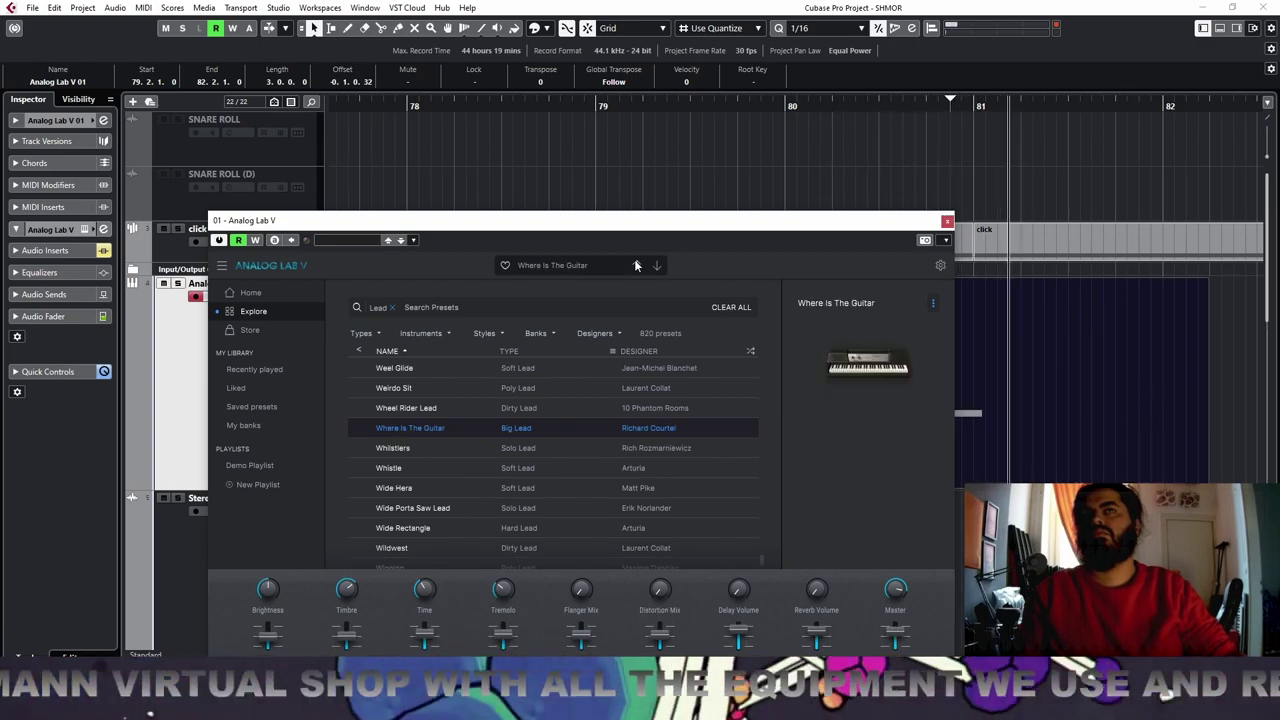
left_click(636, 265)
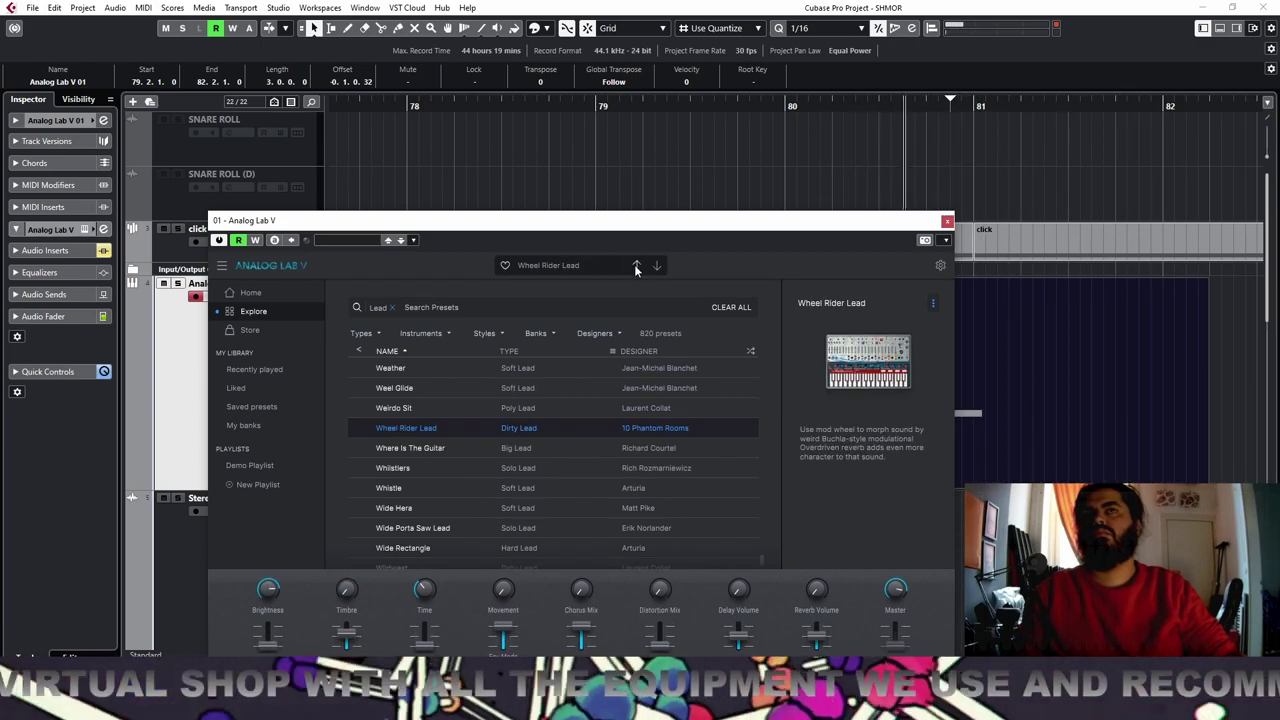
left_click(636, 265)
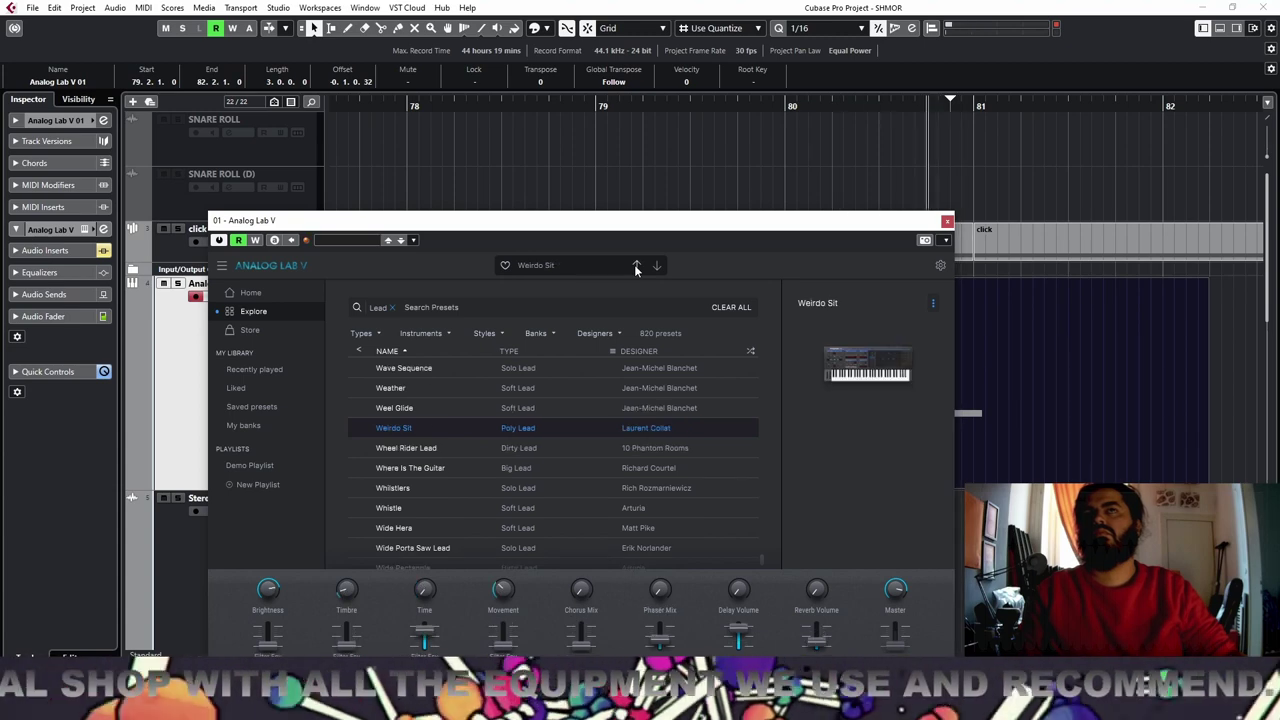
left_click(636, 265)
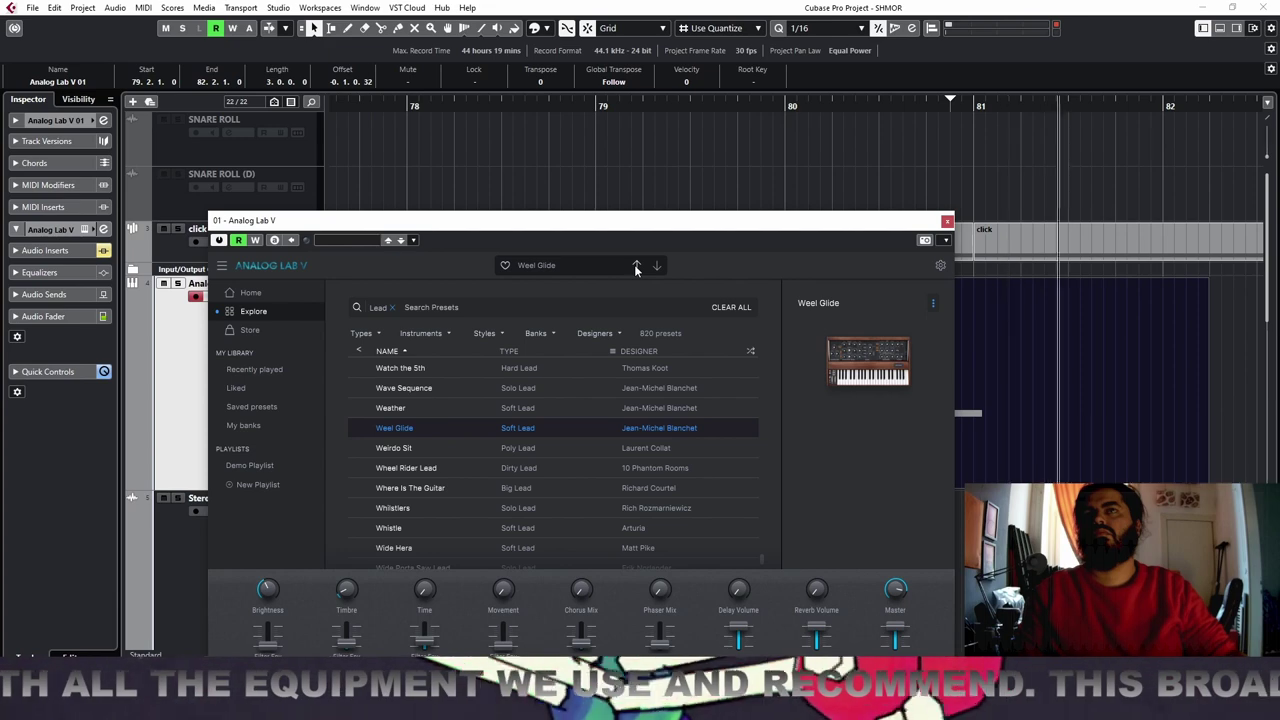
left_click(636, 265)
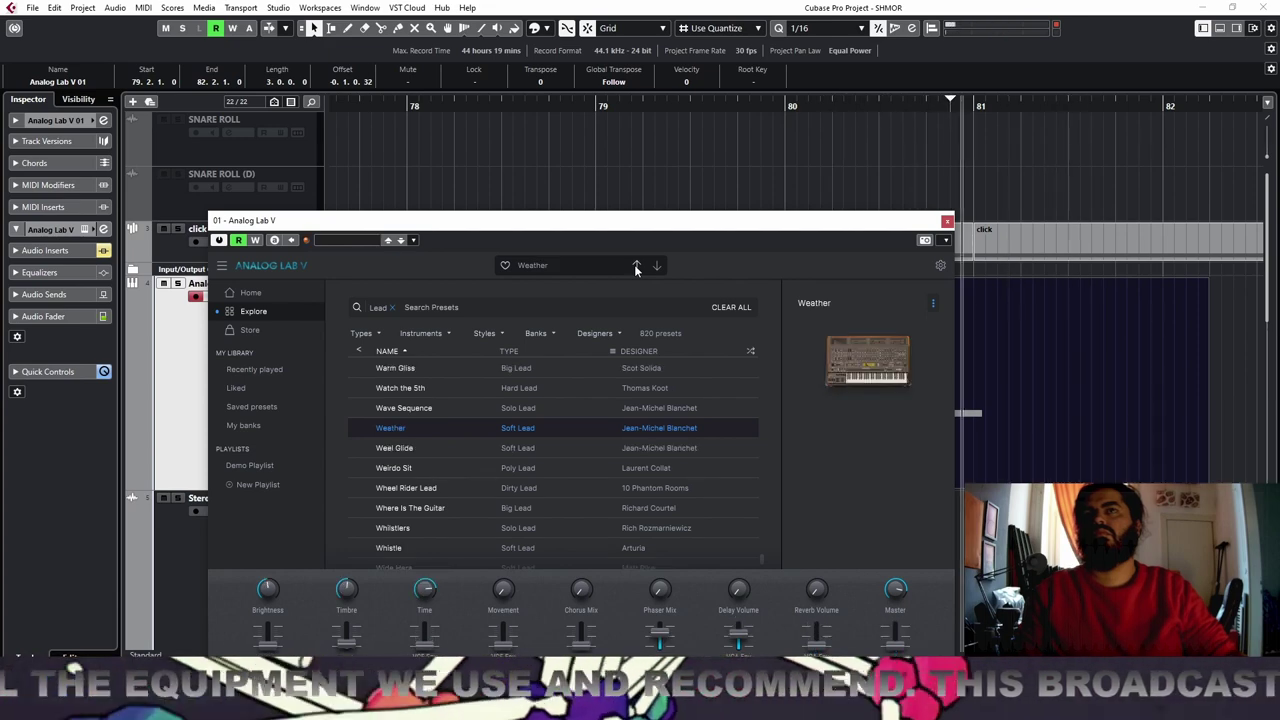
left_click(636, 265)
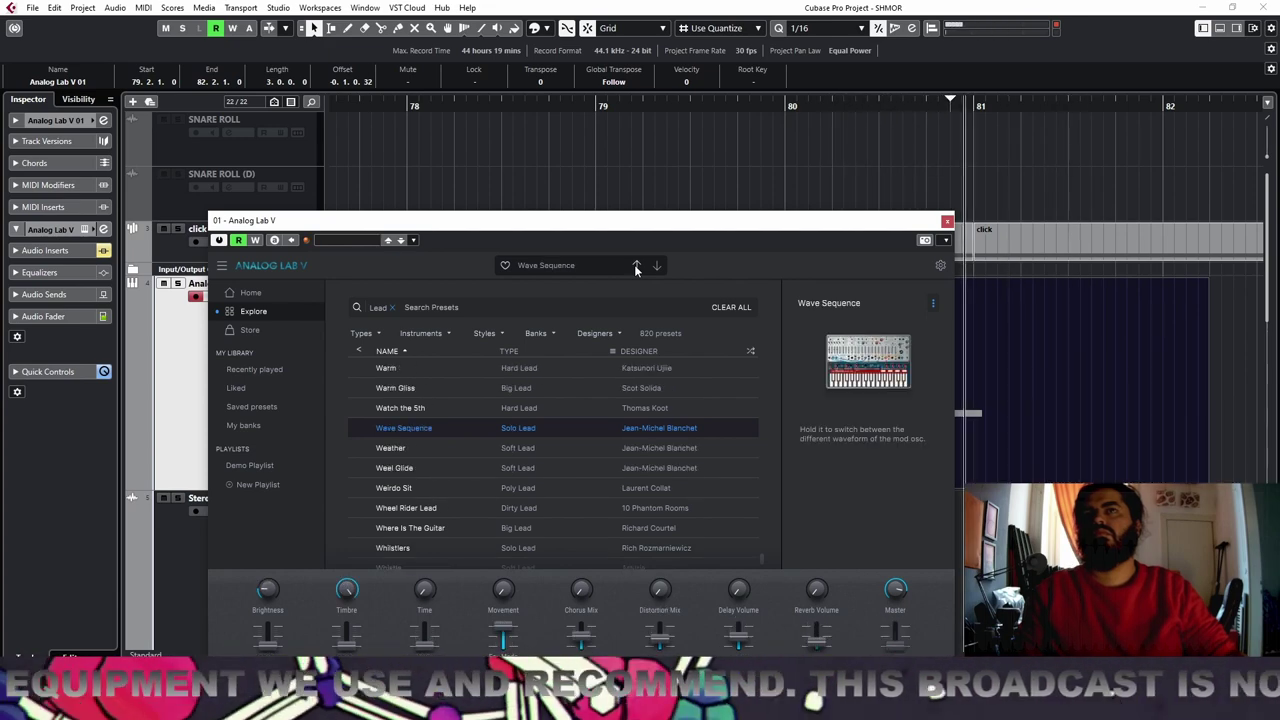
left_click(636, 265)
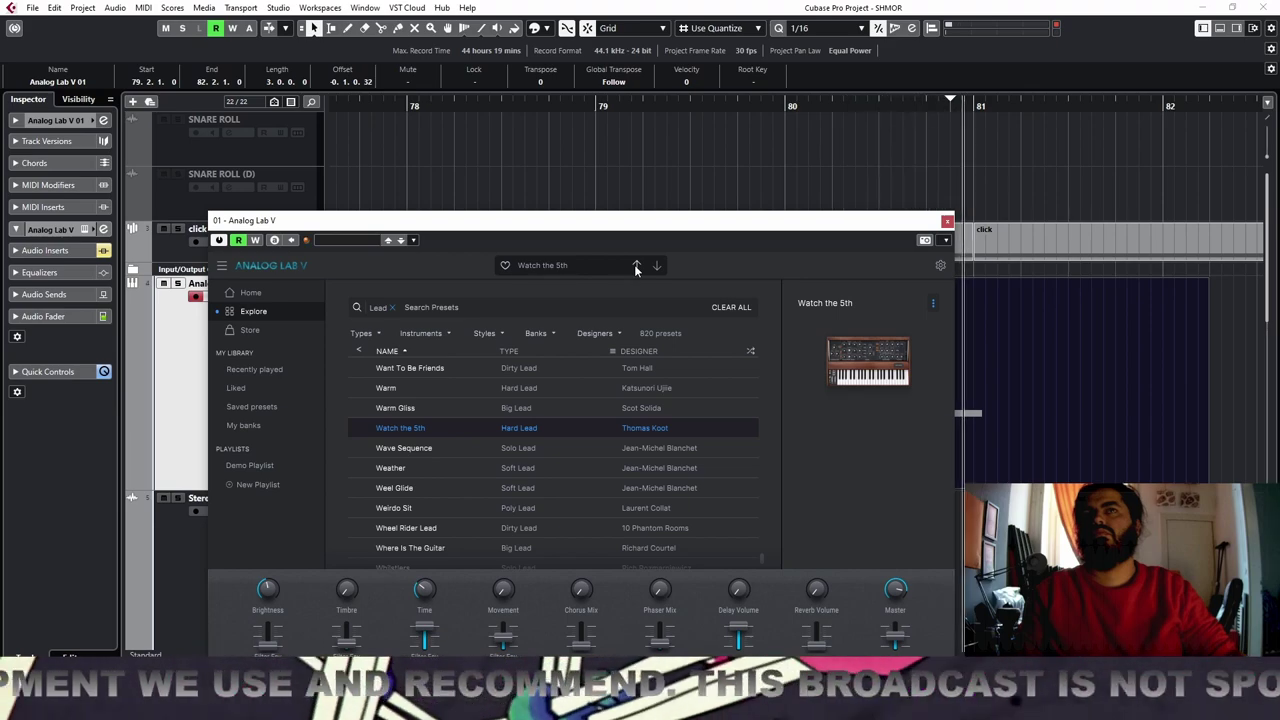
left_click(947, 221)
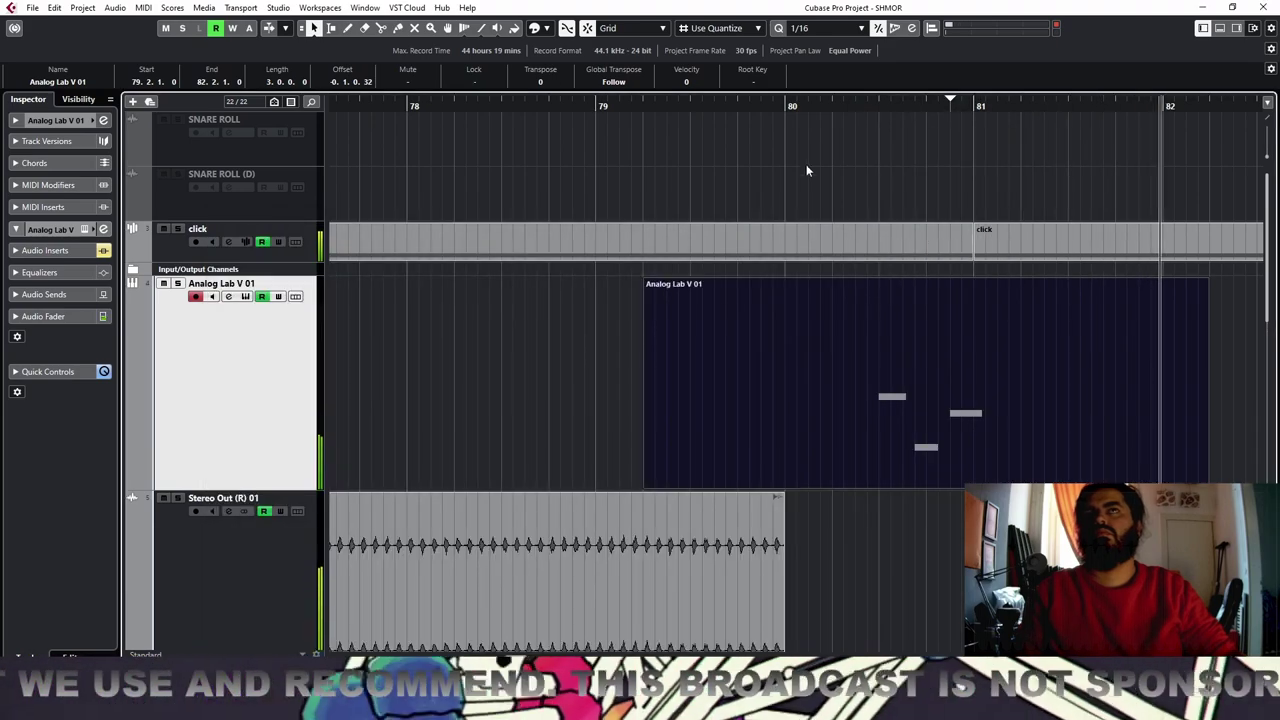
Play back the transition around bars 79 to 81 to judge how the fill leads into the drop
left_click(592, 162)
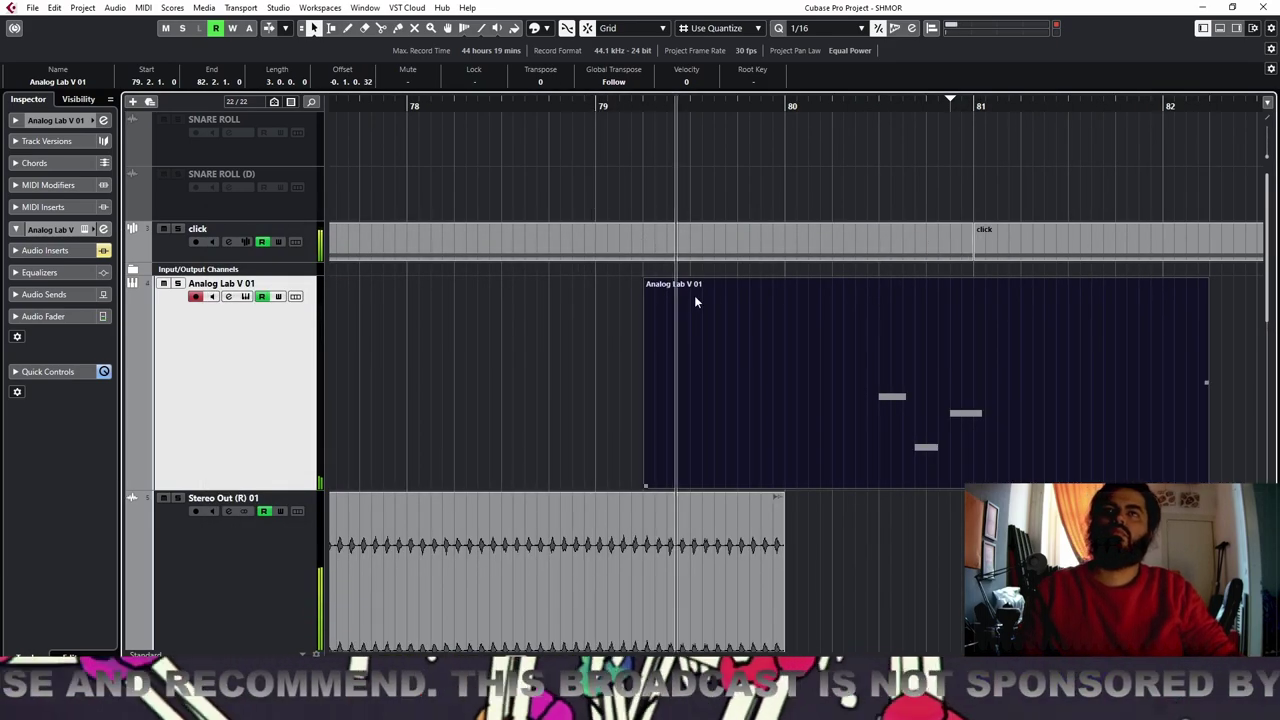
key("g")
key("g")
key("g")
key("g")
key("g")
key("g")
key("g")
key("g")
key("g")
key("g")
key("g")
key("g")
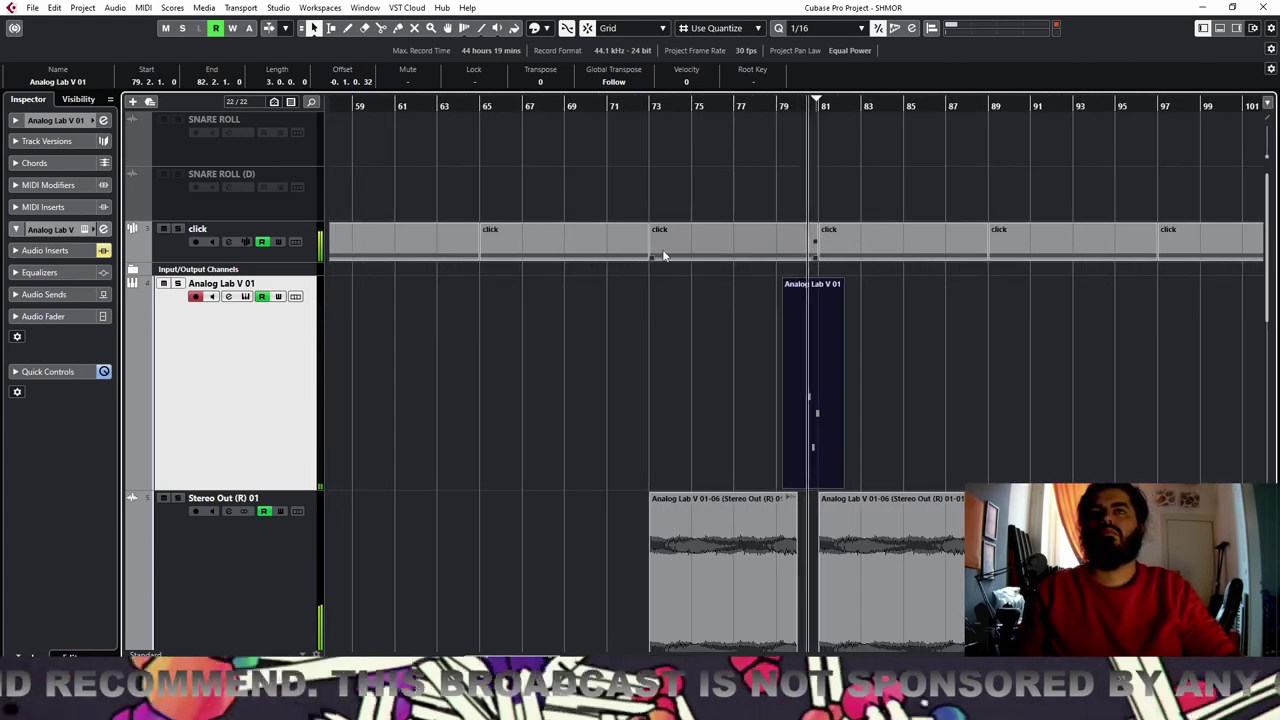
scroll(663, 255, "down", 3)
left_click_drag(786, 106, 782, 140)
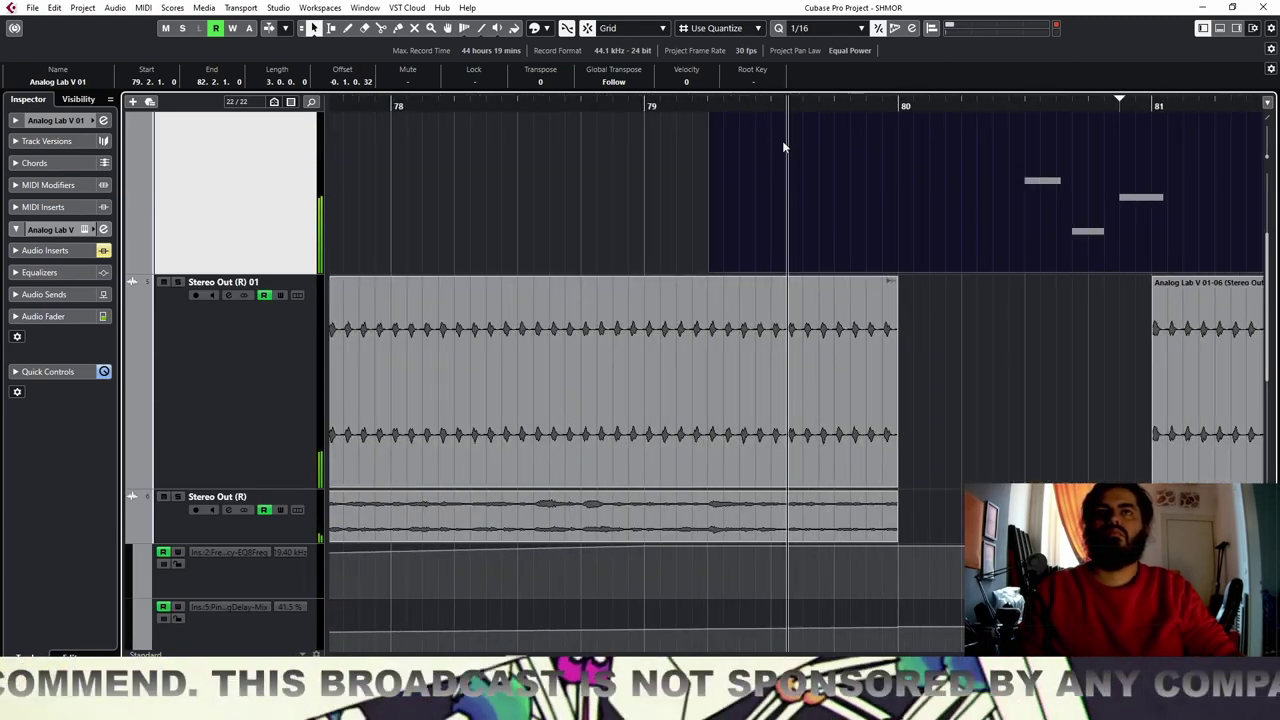
Give the Stereo Out (R) 01 and Stereo Out (R) clips ending at bar 80 very short fade-outs
left_click_drag(891, 281, 893, 281)
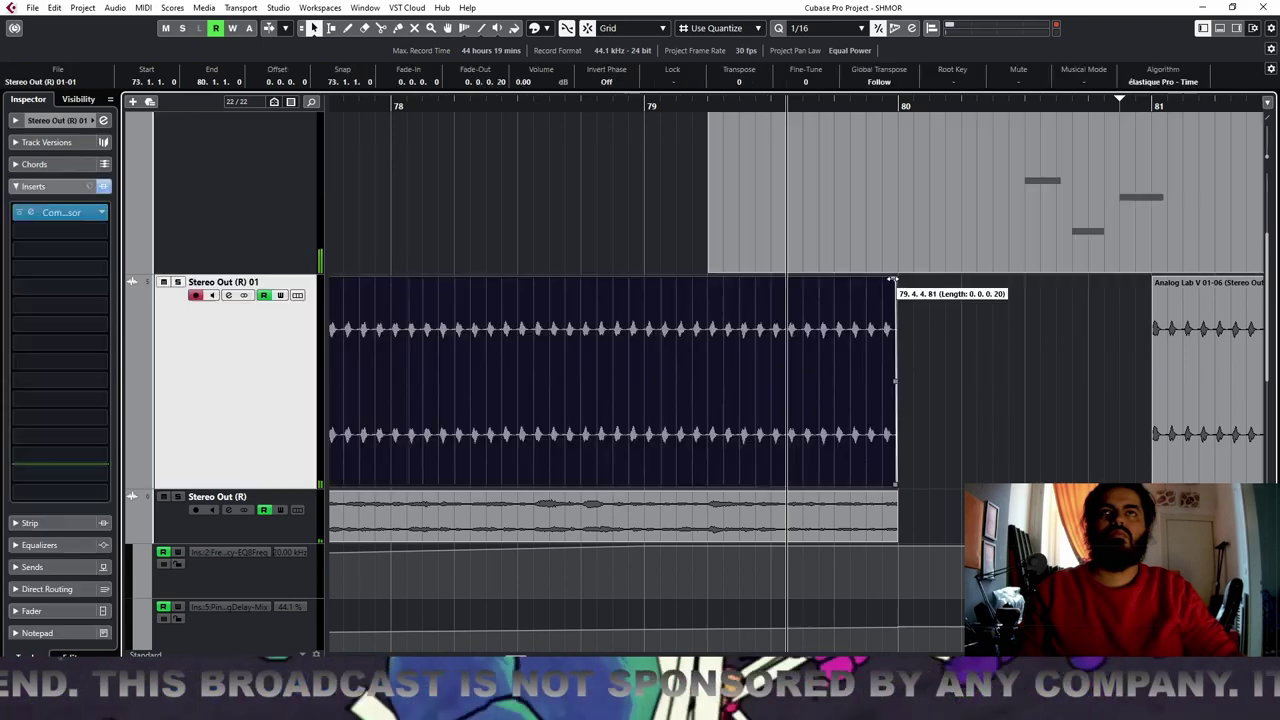
left_click(895, 500)
key("space")
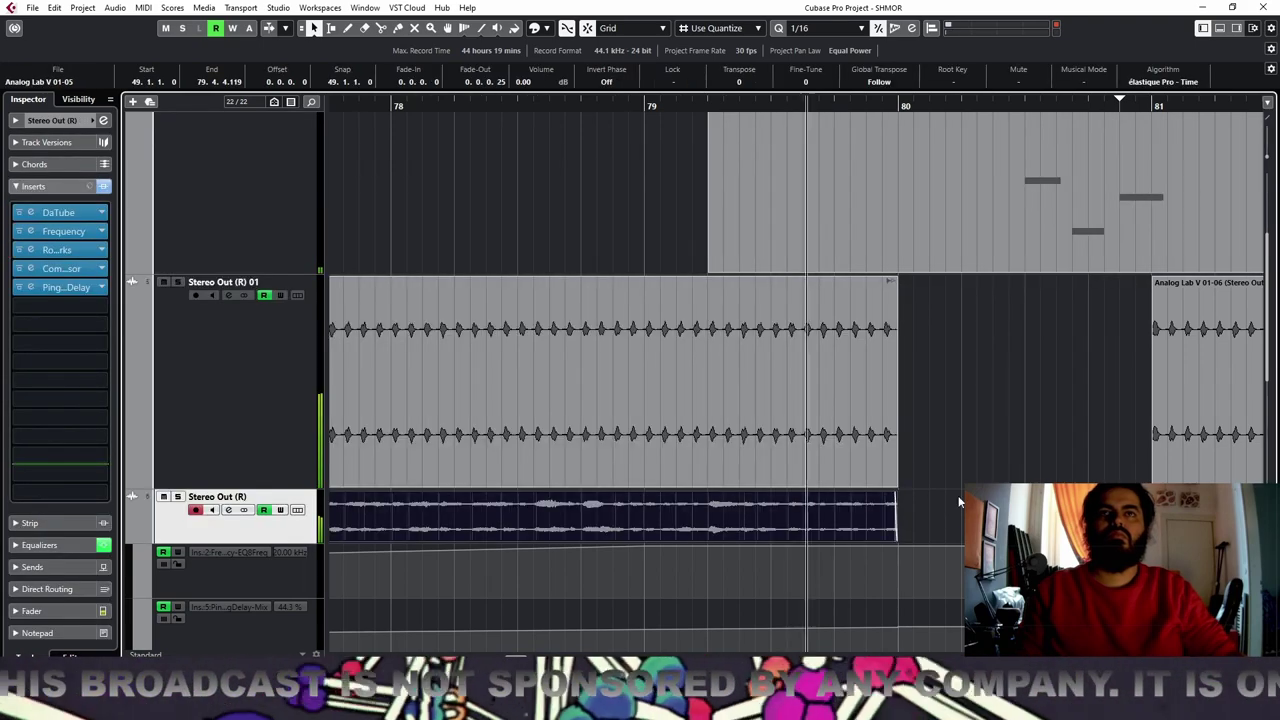
Listen to the transition into bar 81 again and review where the tracks end around bar 80
scroll(950, 492, "down", 3)
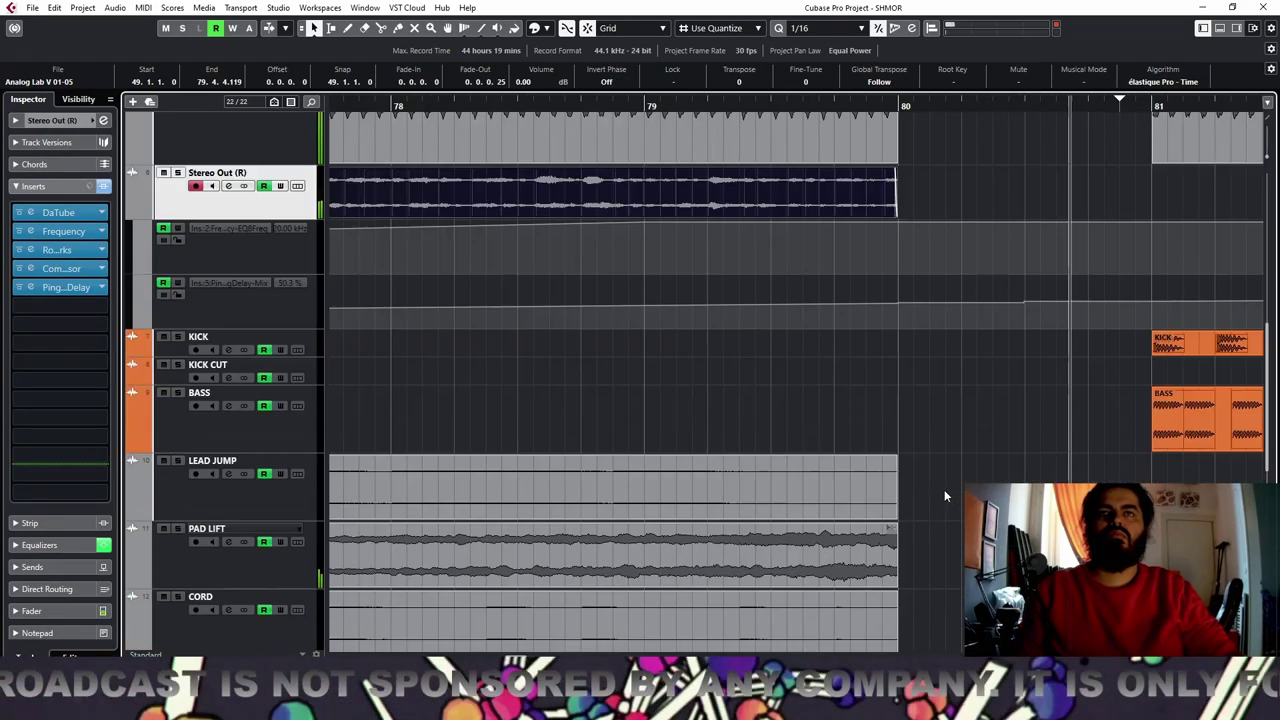
scroll(910, 487, "down", 3)
scroll(910, 470, "up", 5)
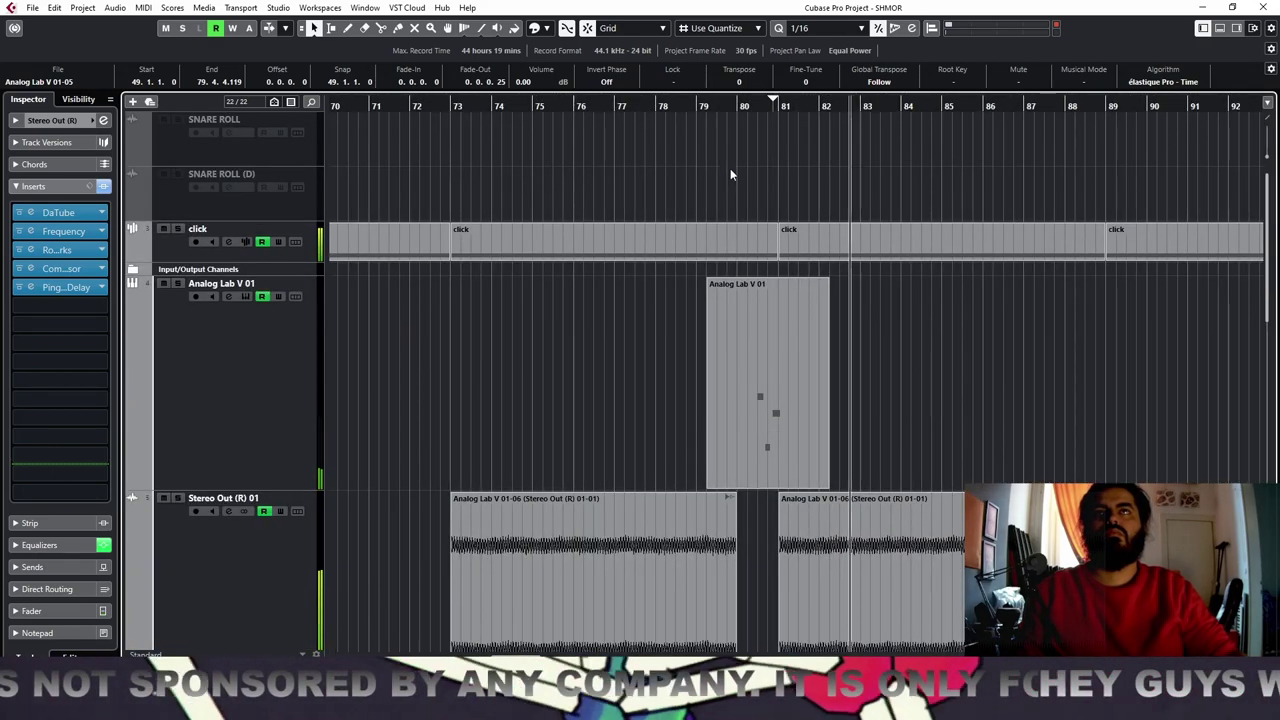
left_click(635, 105)
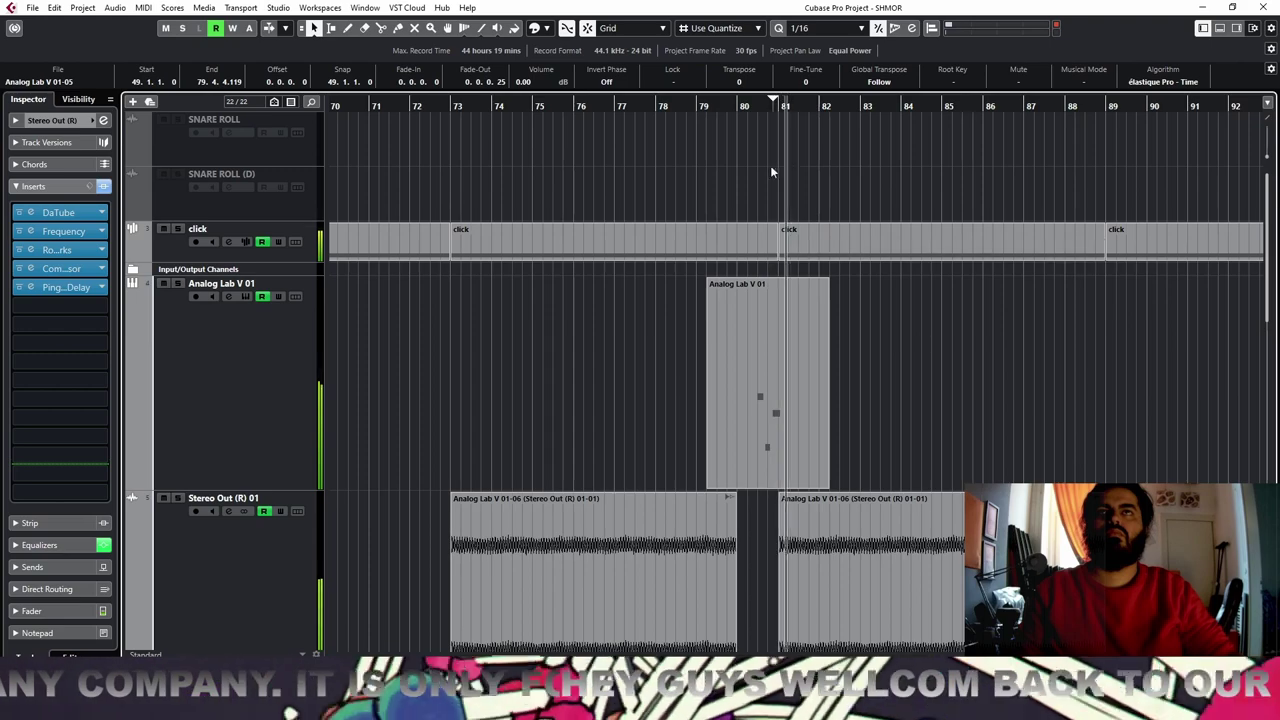
left_click_drag(690, 105, 686, 115)
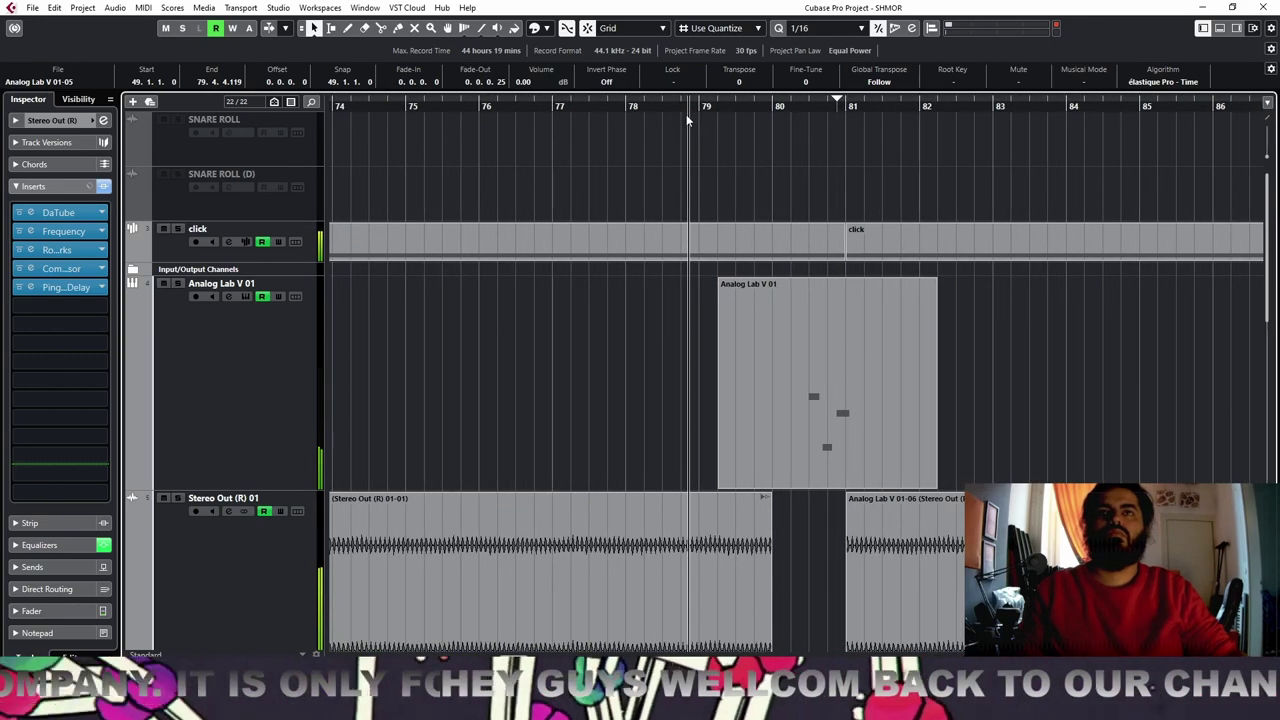
key("g")
key("g")
key("g")
key("g")
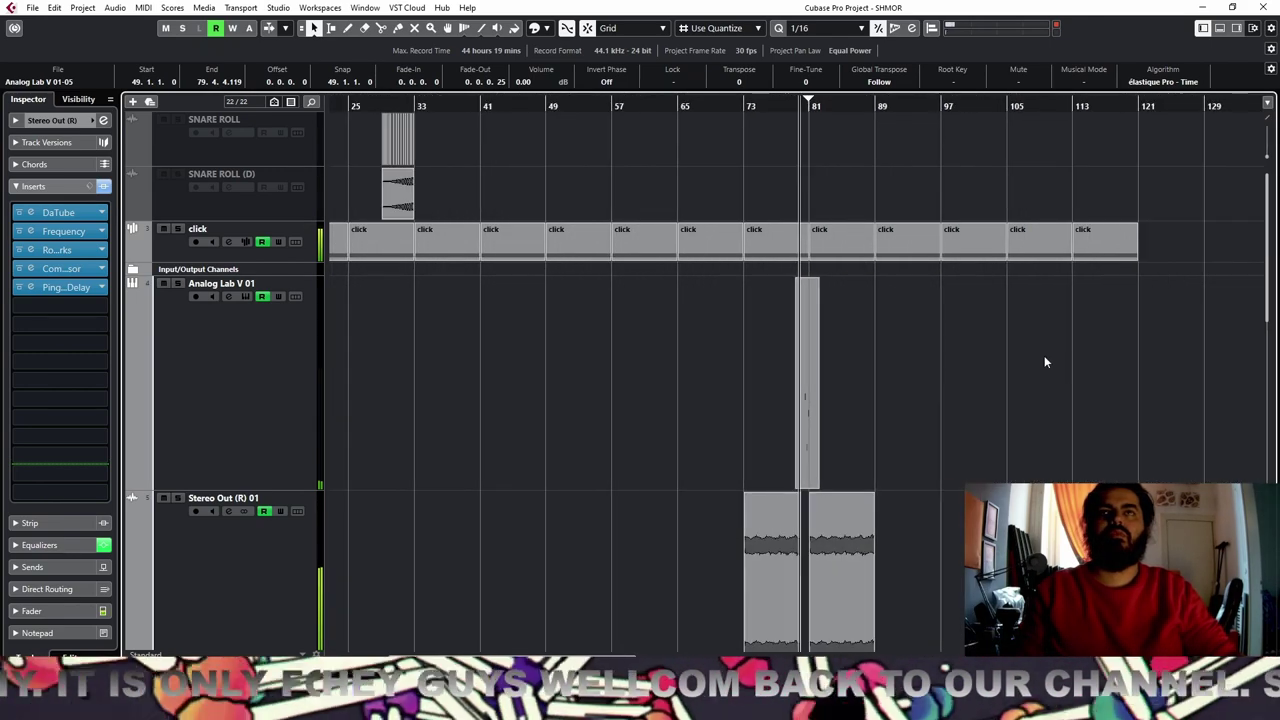
Move the Analog Lab V 01 fill to 82.4.4 together with all events from bar 81 onward, with the drop starting at 84.3.4
left_click_drag(1039, 349, 808, 630)
scroll(951, 602, "up", 5)
key("h")
key("h")
key("h")
key("h")
key("h")
key("h")
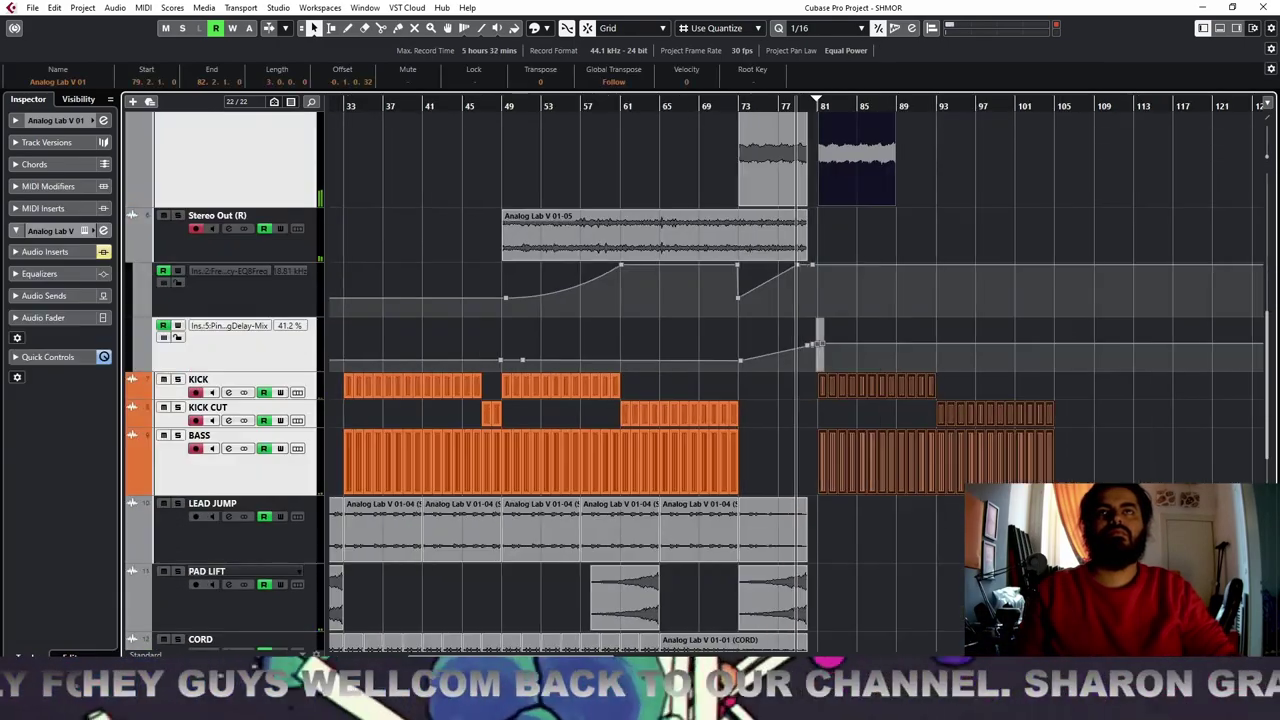
scroll(1125, 427, "up", 4)
scroll(1125, 431, "up", 3)
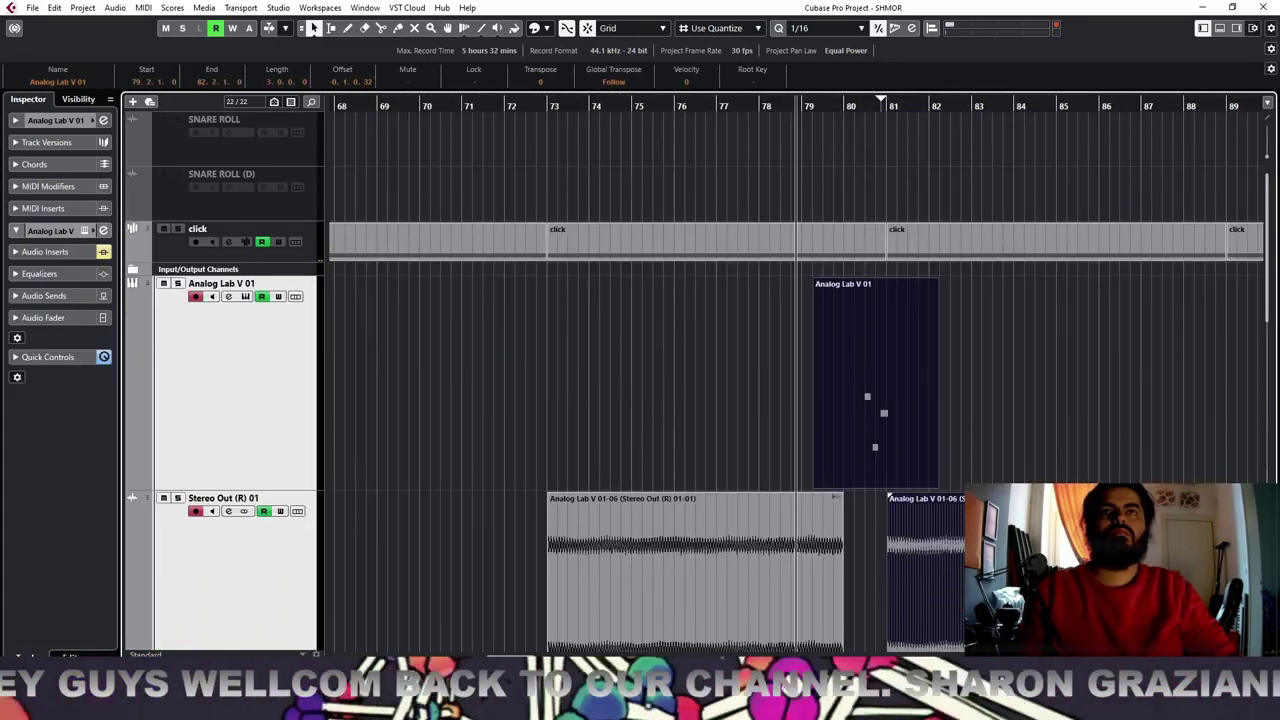
left_click_drag(958, 551, 1042, 486)
left_click_drag(1114, 550, 1114, 550)
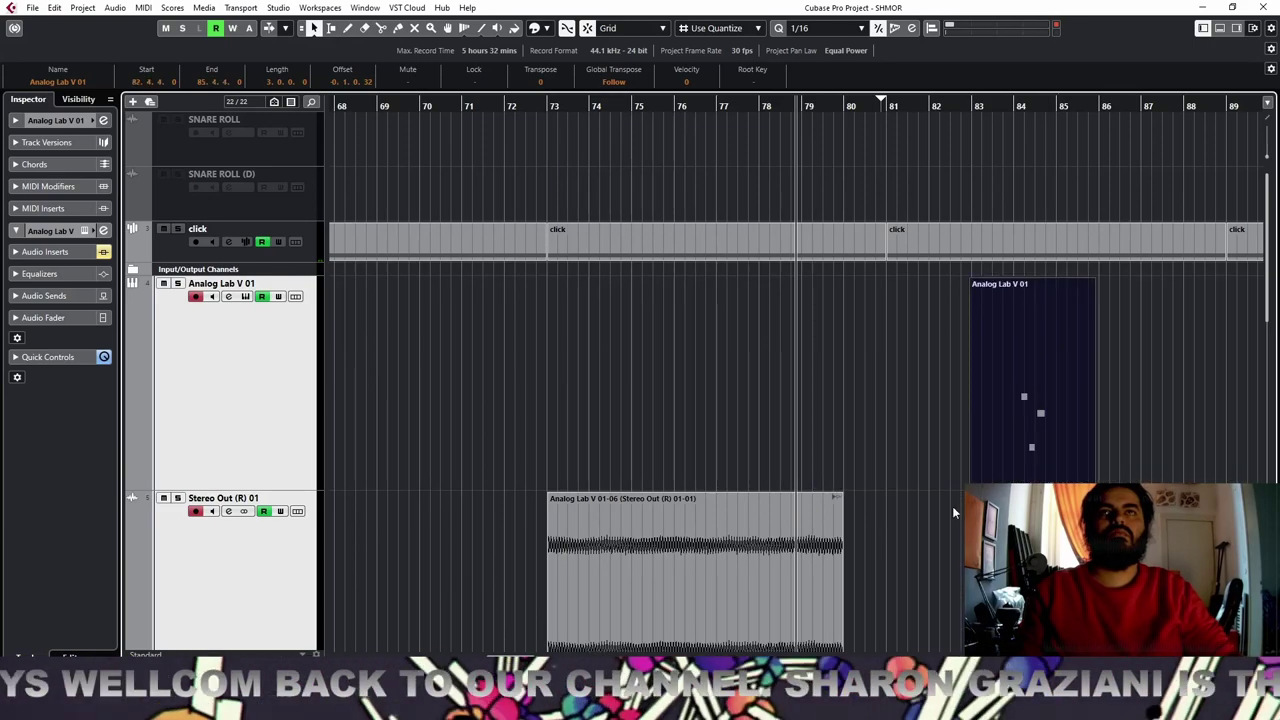
Extend the ends of the Stereo Out (R) 01 and Stereo Out (R) clips from before the drop to bar 81
scroll(952, 503, "down", 4)
scroll(923, 468, "up", 1)
left_click(837, 377)
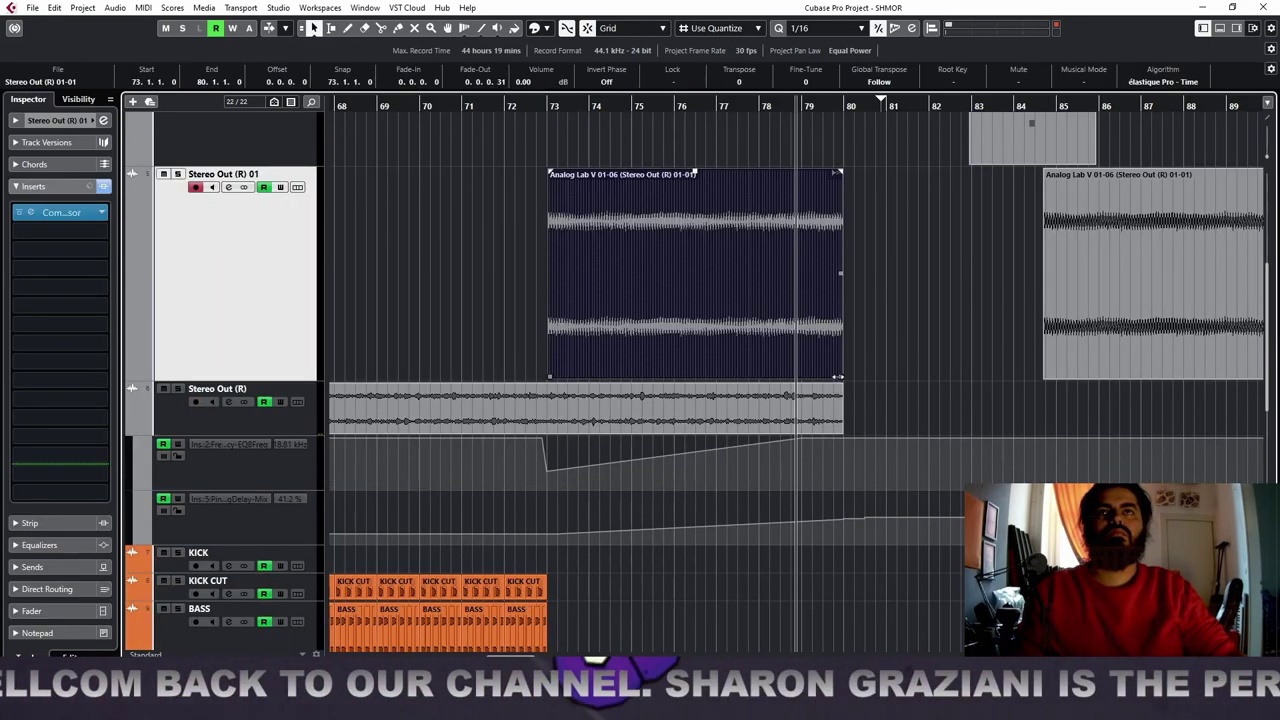
left_click_drag(837, 377, 885, 380)
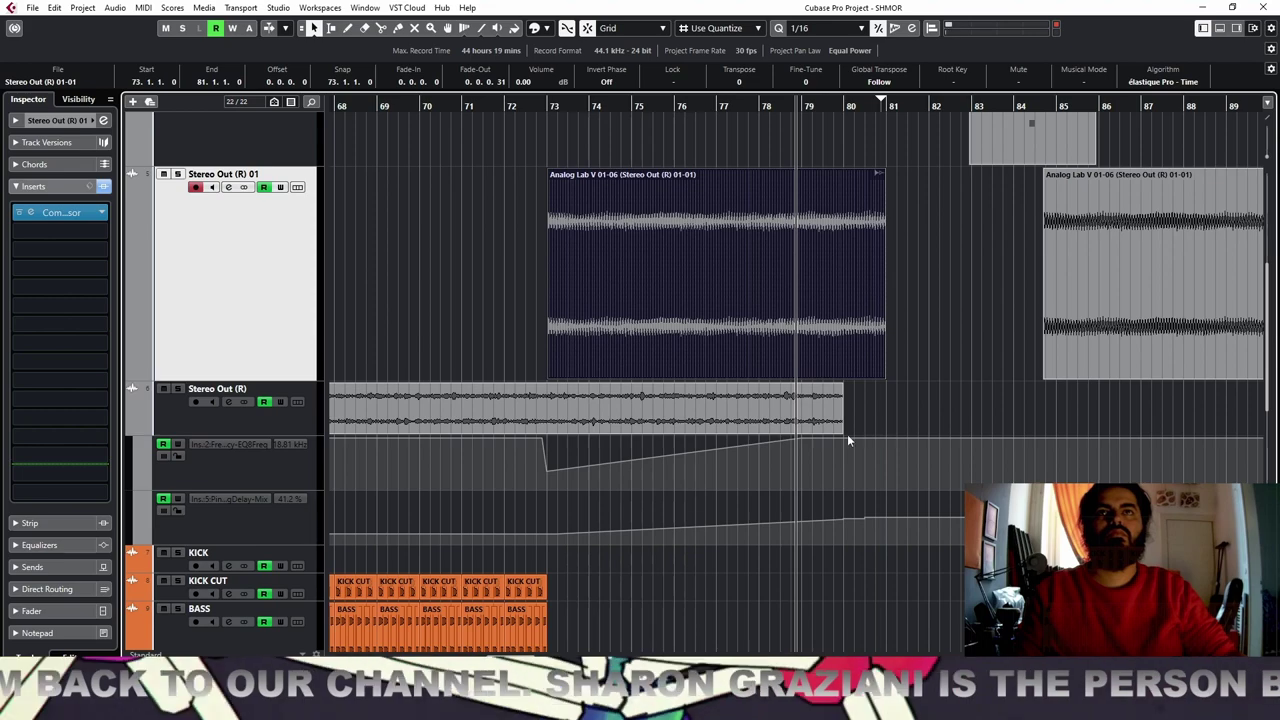
left_click_drag(842, 433, 884, 428)
key("h")
key("h")
key("h")
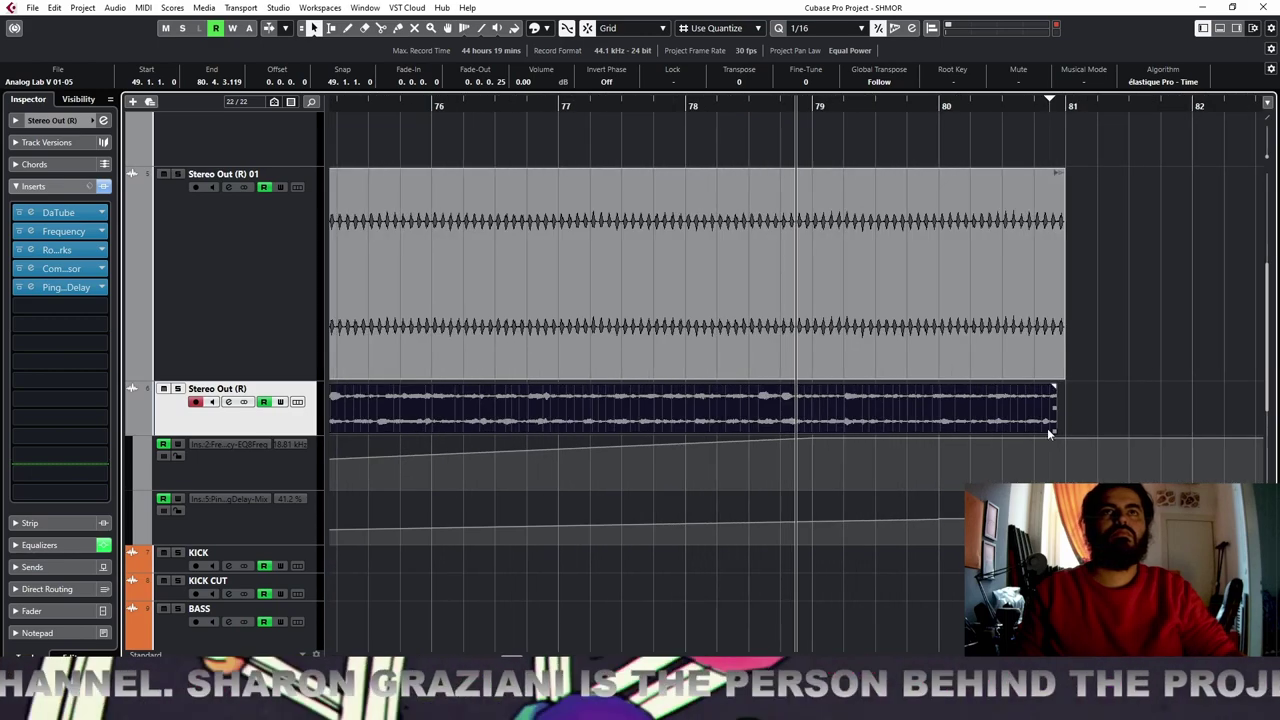
left_click_drag(1050, 428, 1066, 428)
key("space")
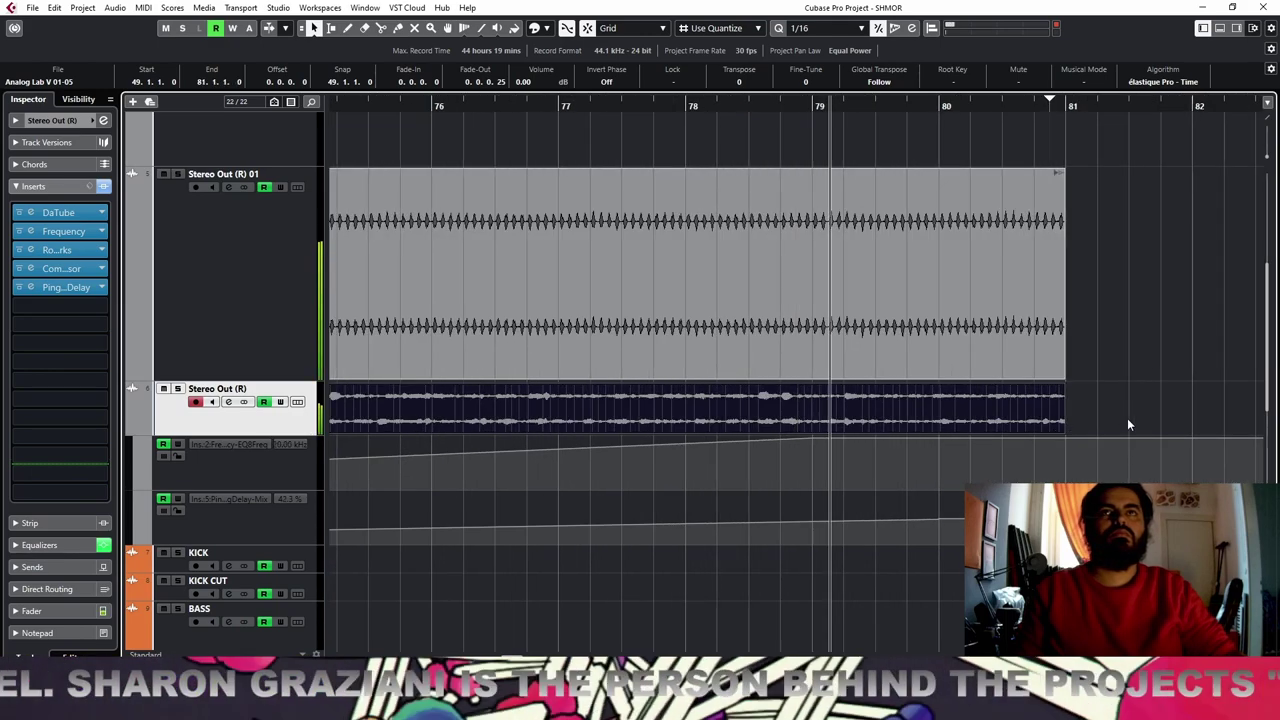
Extend the last LEAD JUMP clip before the drop to bar 81 and move the PAD LIFT clip to start at bar 74
scroll(1104, 424, "down", 3)
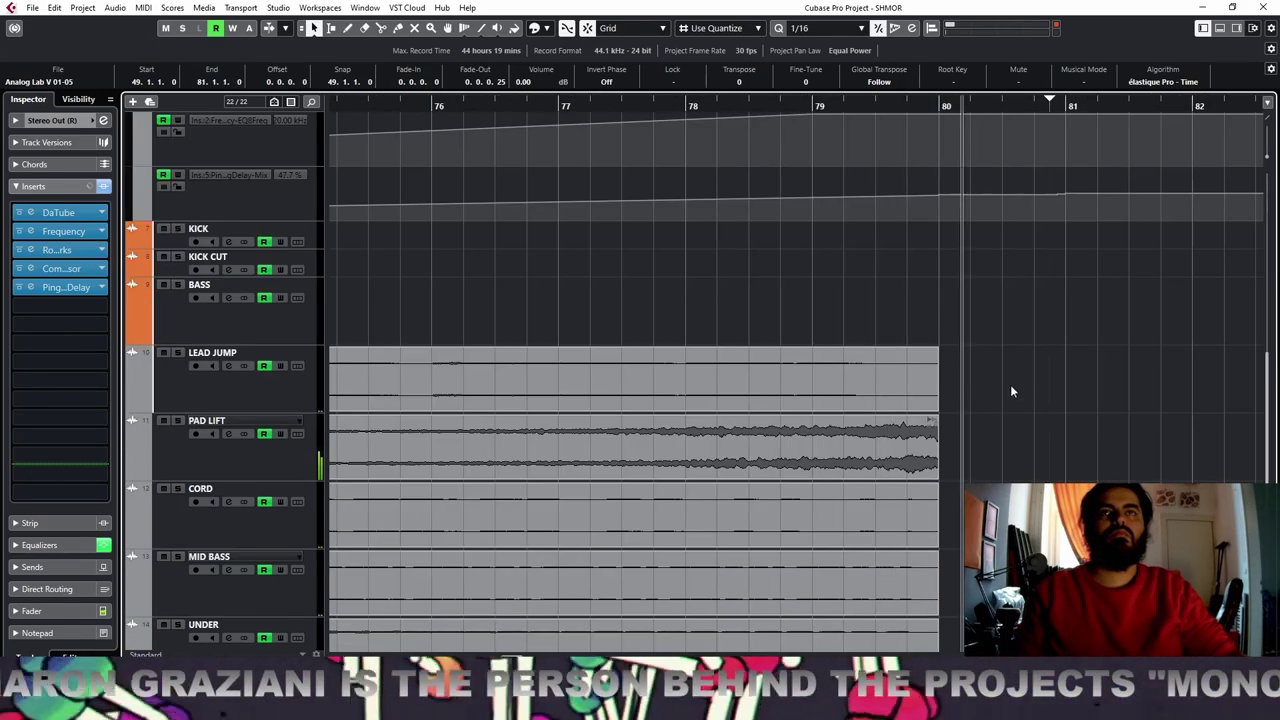
key("g")
key("g")
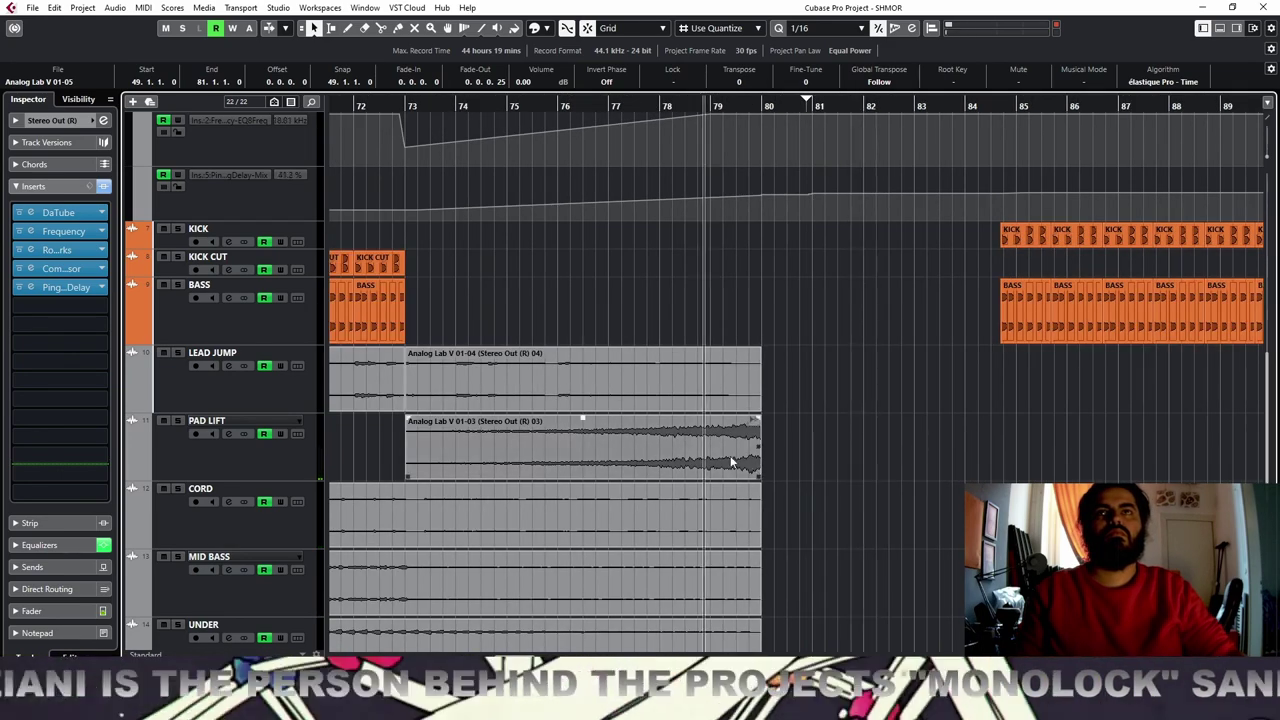
left_click(742, 428)
left_click_drag(758, 408, 892, 412)
scroll(877, 427, "up", 4)
scroll(876, 427, "down", 5)
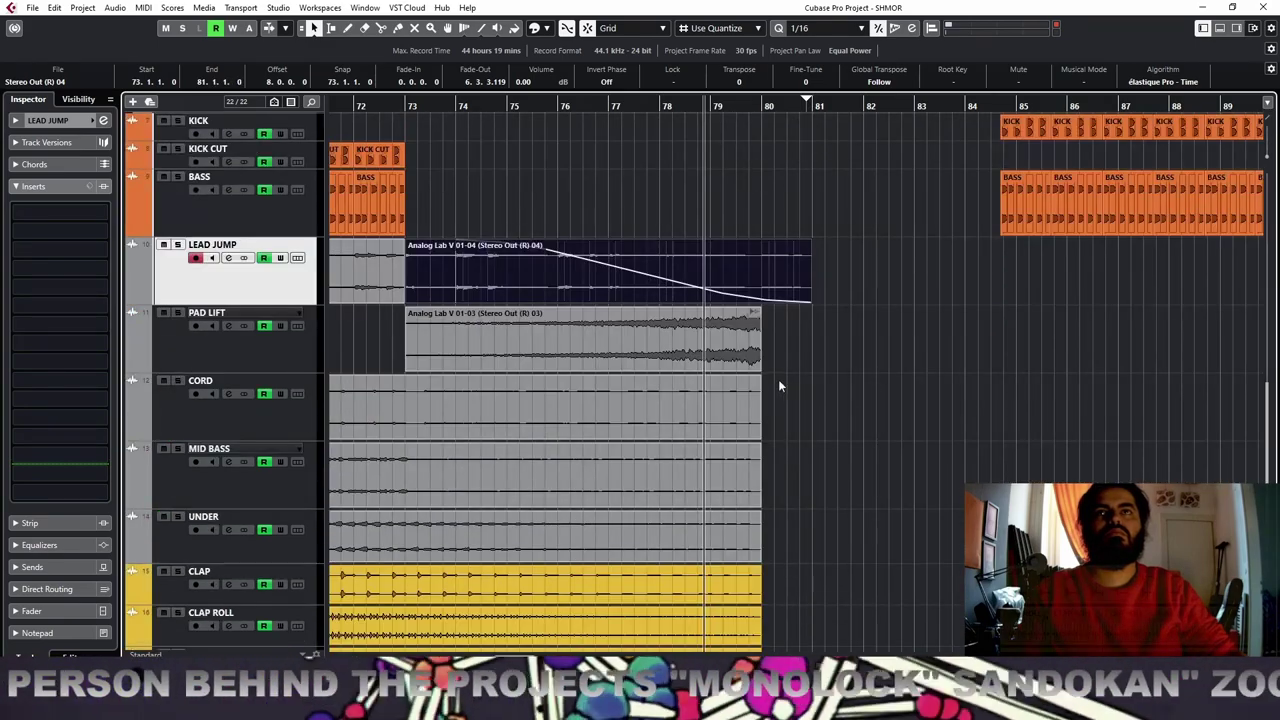
left_click_drag(752, 352, 778, 357)
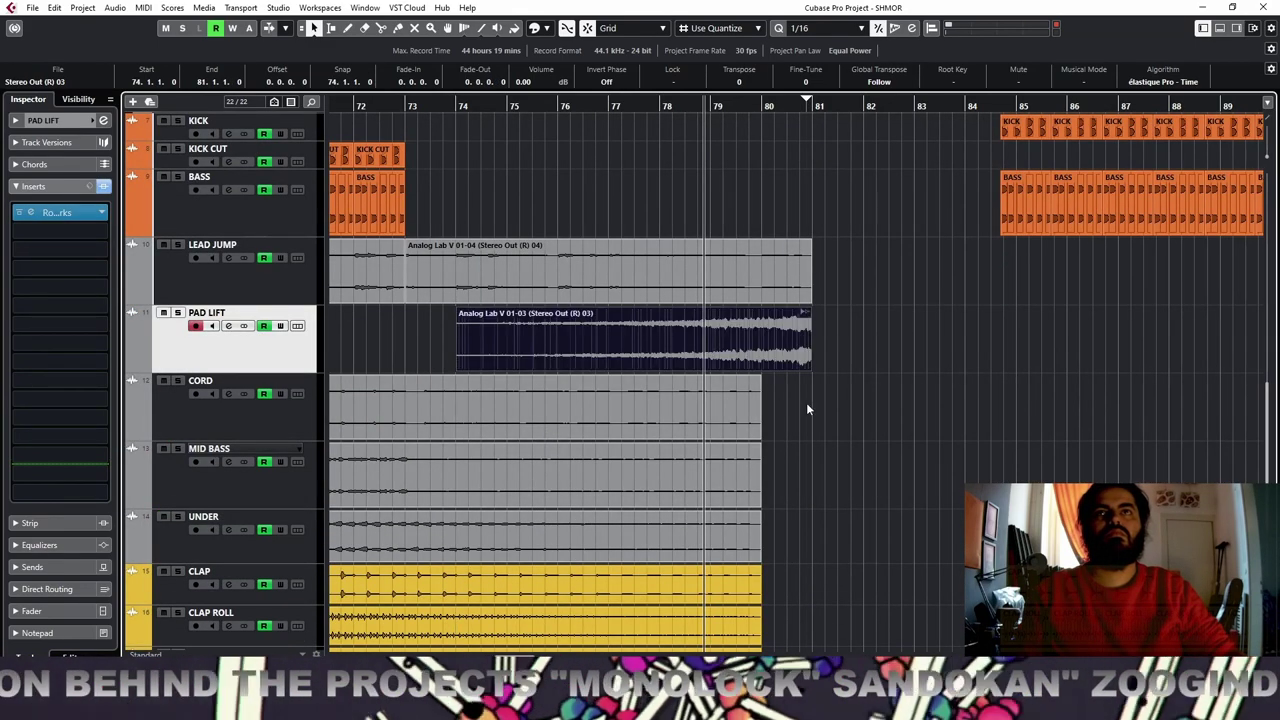
Extend the CORD, MID BASS, UNDER, CLAP, CLAP ROLL, CLOSE HH and OPEN HH clips to bar 81 and move the SNARE ROLL clip to bar 77
left_click_drag(806, 404, 738, 606)
left_click_drag(806, 229, 823, 583)
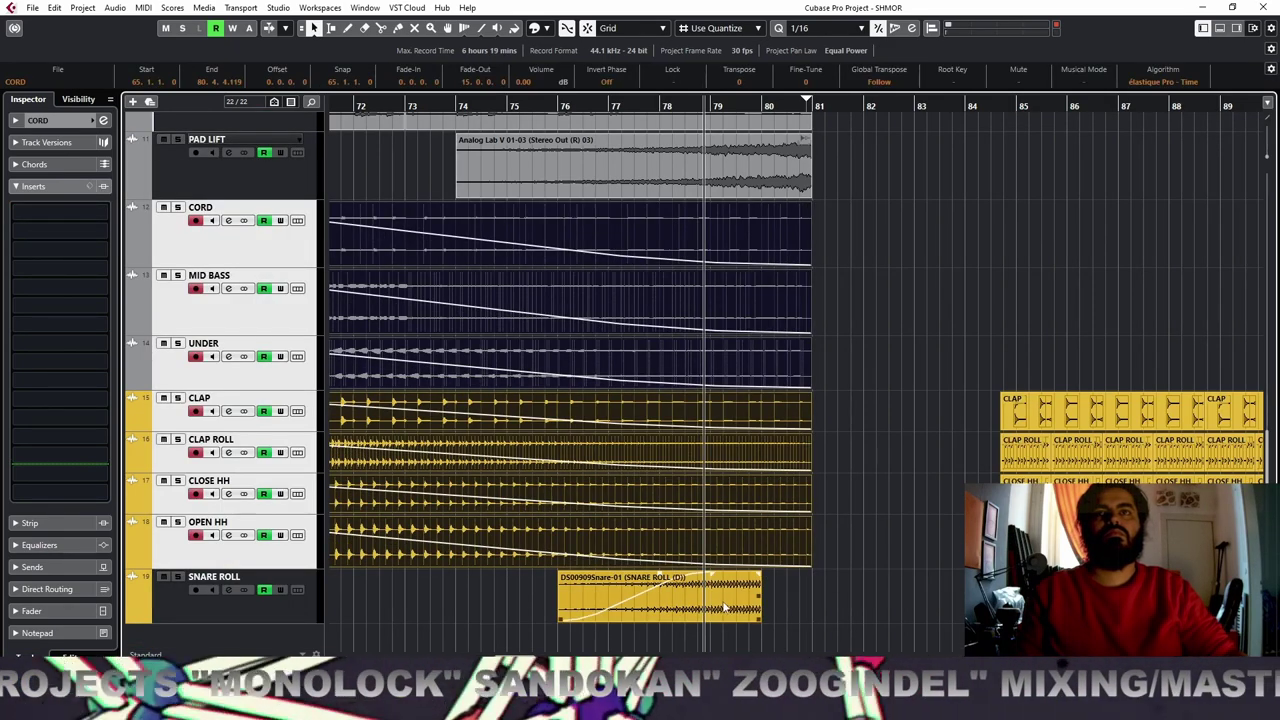
left_click_drag(726, 606, 785, 604)
Play the extended build-up and move the Analog Lab V 01 fill earlier to start at 81.2.1
key("space")
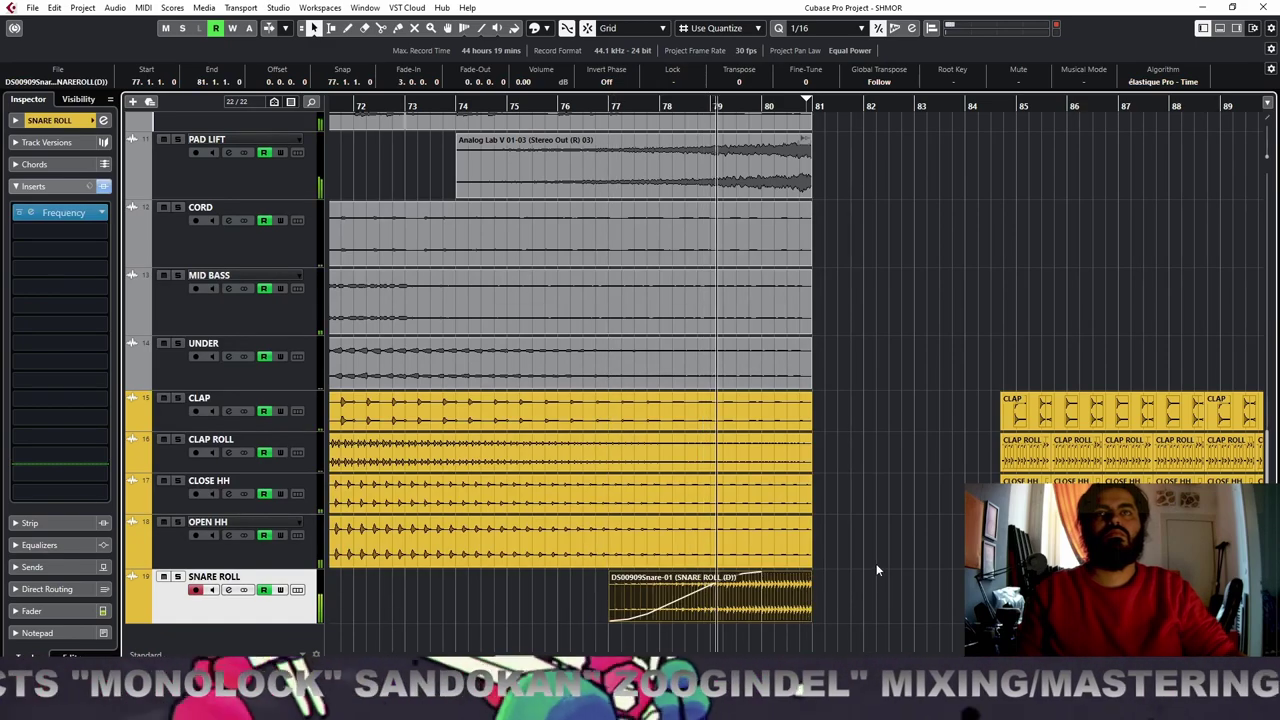
scroll(909, 542, "up", 5)
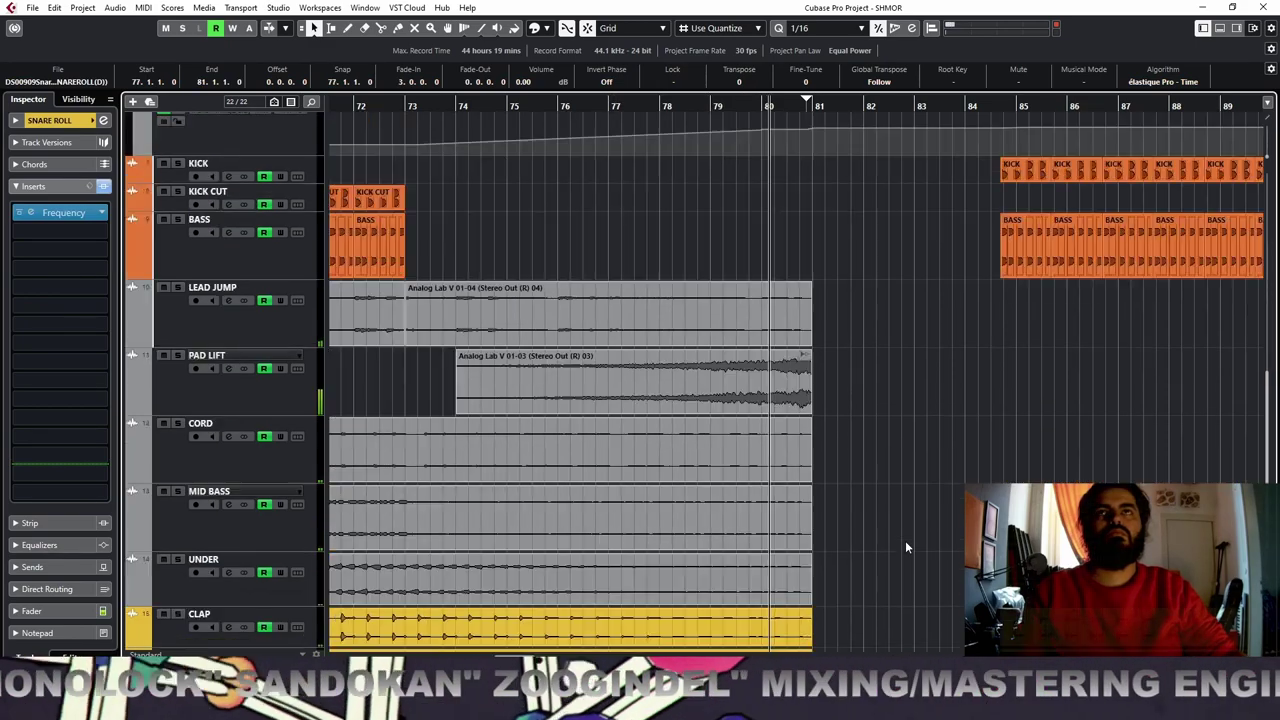
scroll(905, 540, "up", 4)
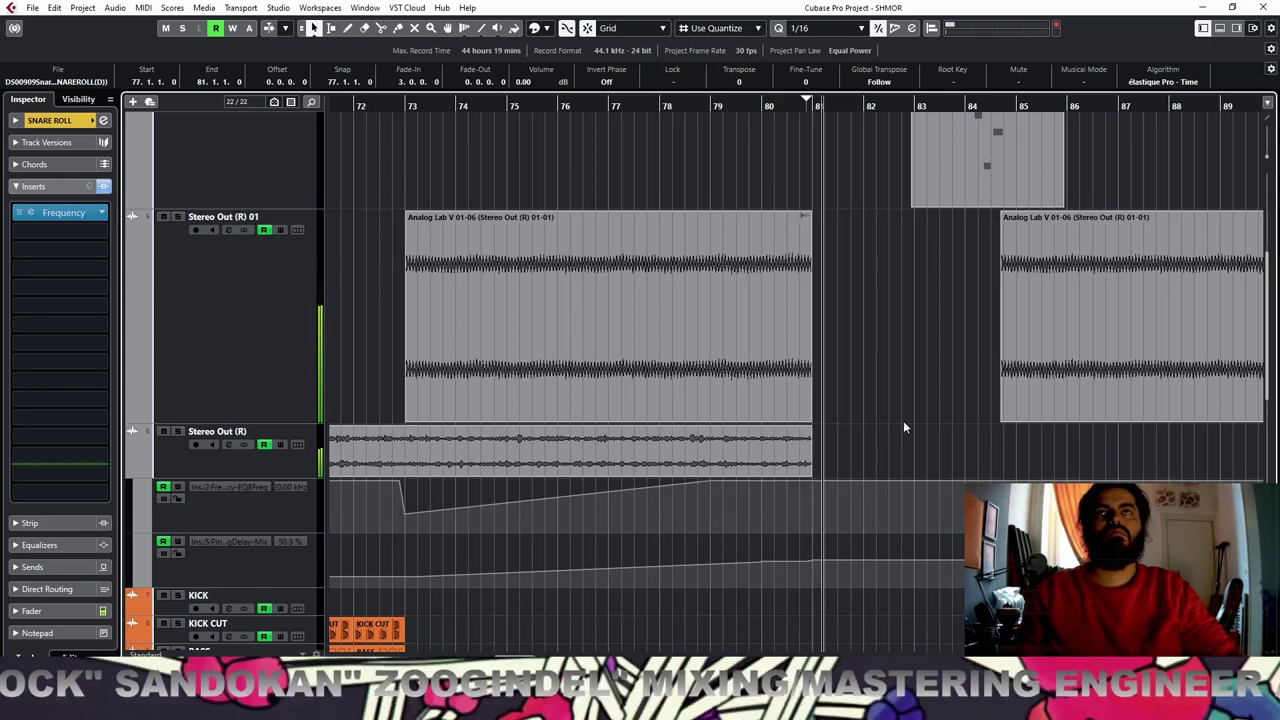
scroll(915, 415, "up", 2)
scroll(922, 412, "up", 3)
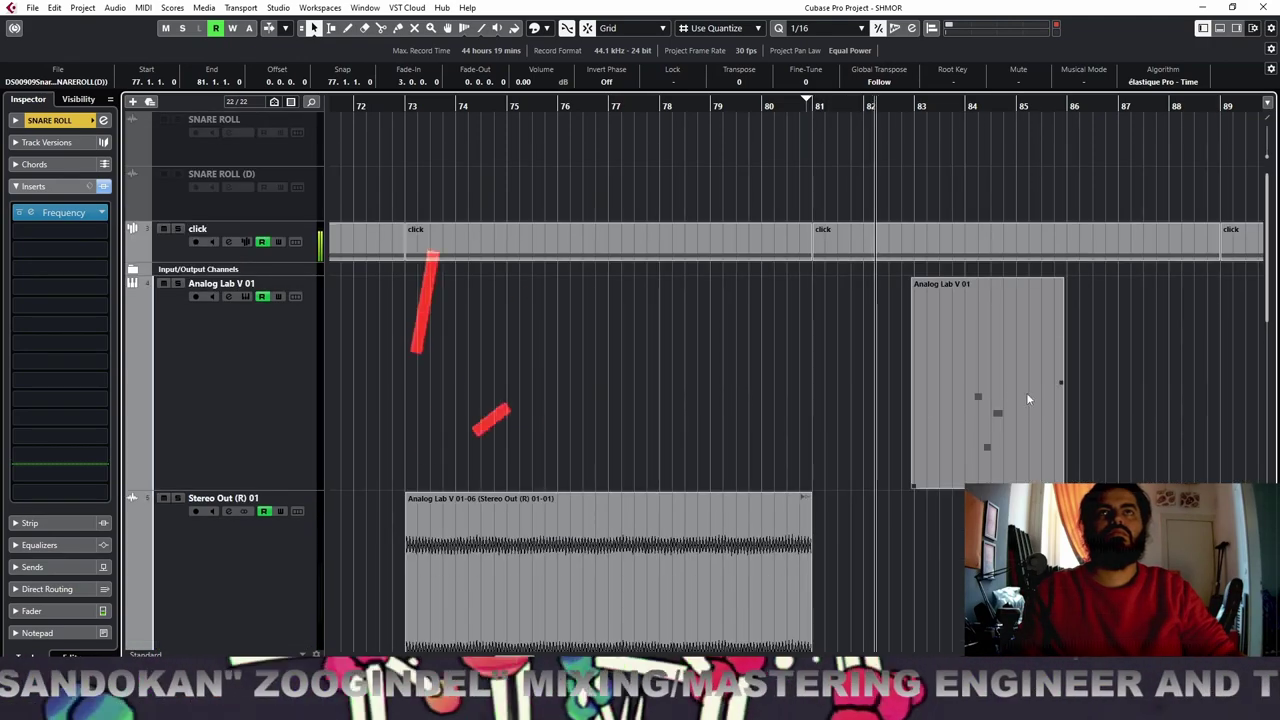
left_click_drag(1004, 400, 922, 400)
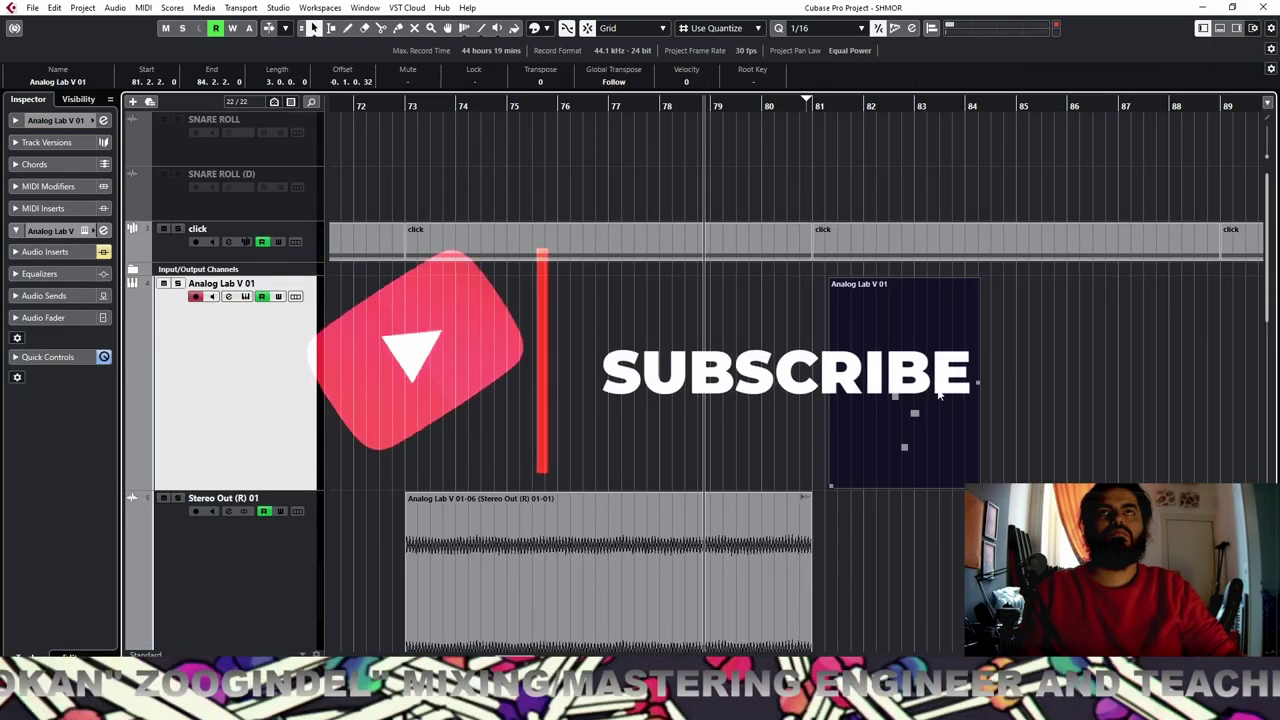
left_click_drag(866, 107, 867, 142)
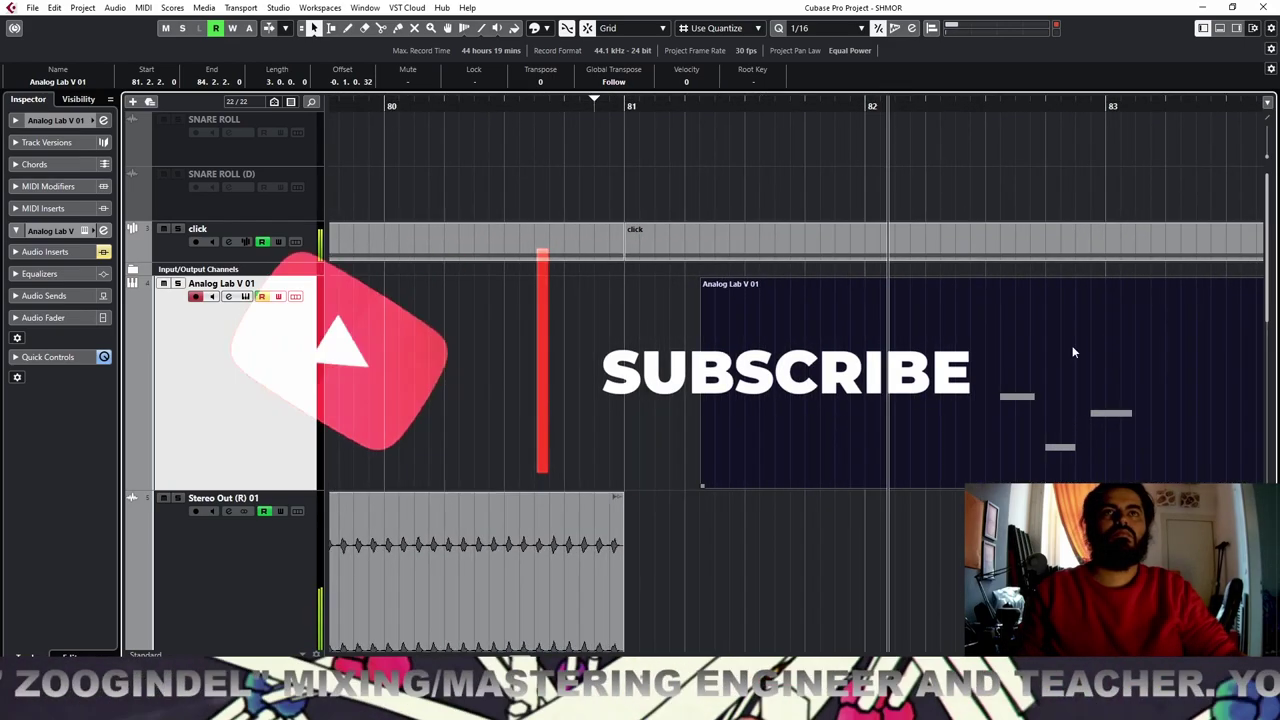
key("space")
left_click_drag(1066, 380, 1057, 380)
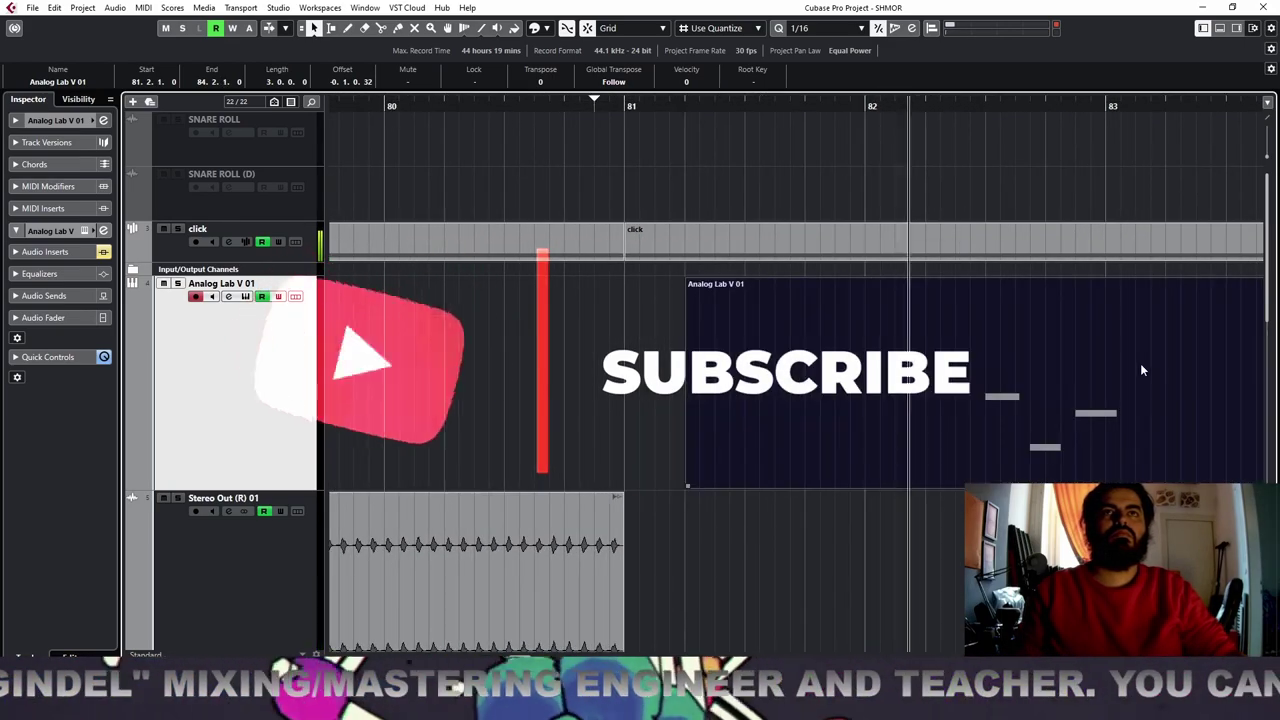
key("space")
Select all drop events after the fill, including KICK, BASS, percussion and Stereo Out (R) 01, and move them to start at bar 83
scroll(1140, 363, "down", 8)
scroll(1130, 363, "down", 4)
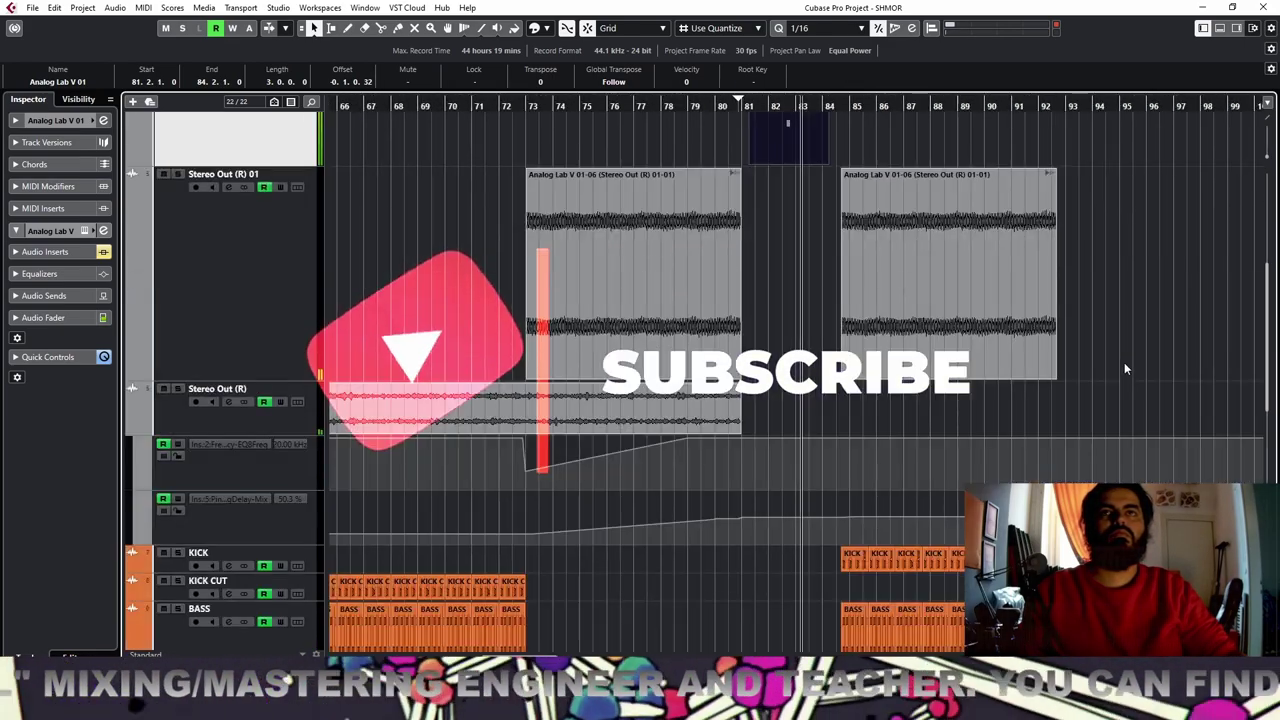
left_click_drag(1157, 272, 823, 650)
key("g")
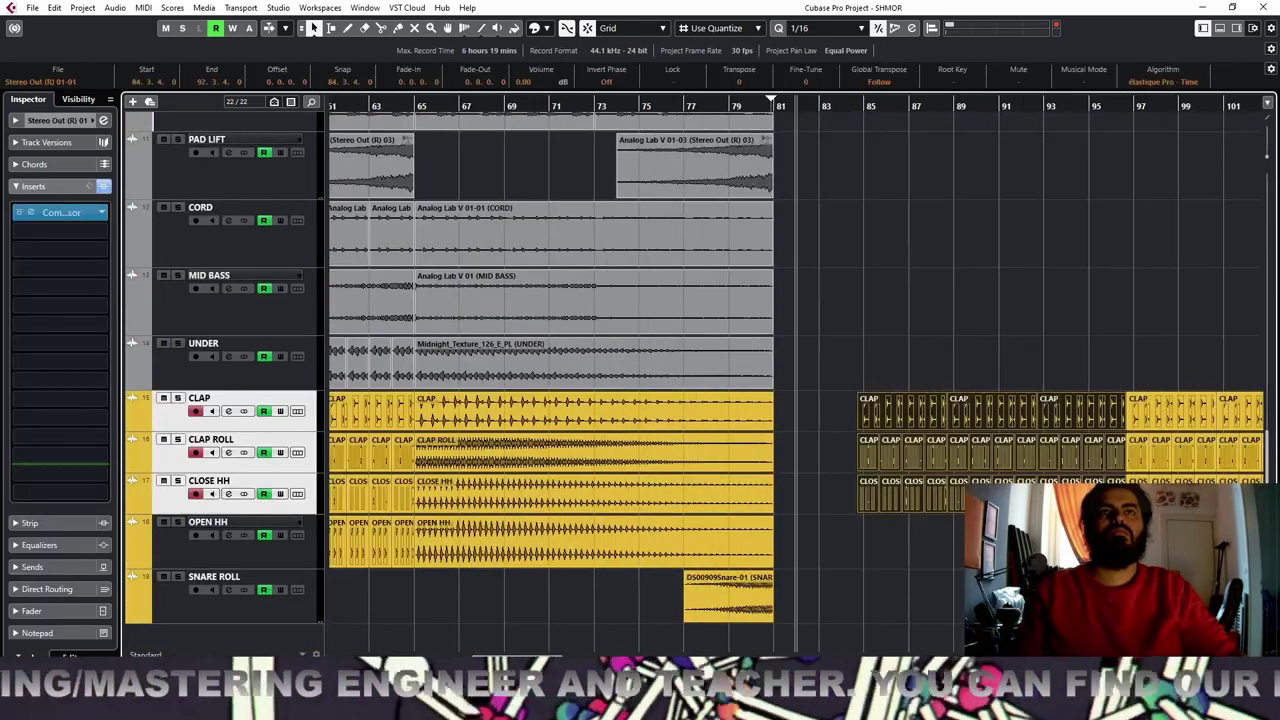
key("g")
scroll(962, 608, "down", 3)
left_click_drag(980, 614, 694, 495)
key("h")
key("h")
key("h")
key("h")
key("h")
key("h")
key("h")
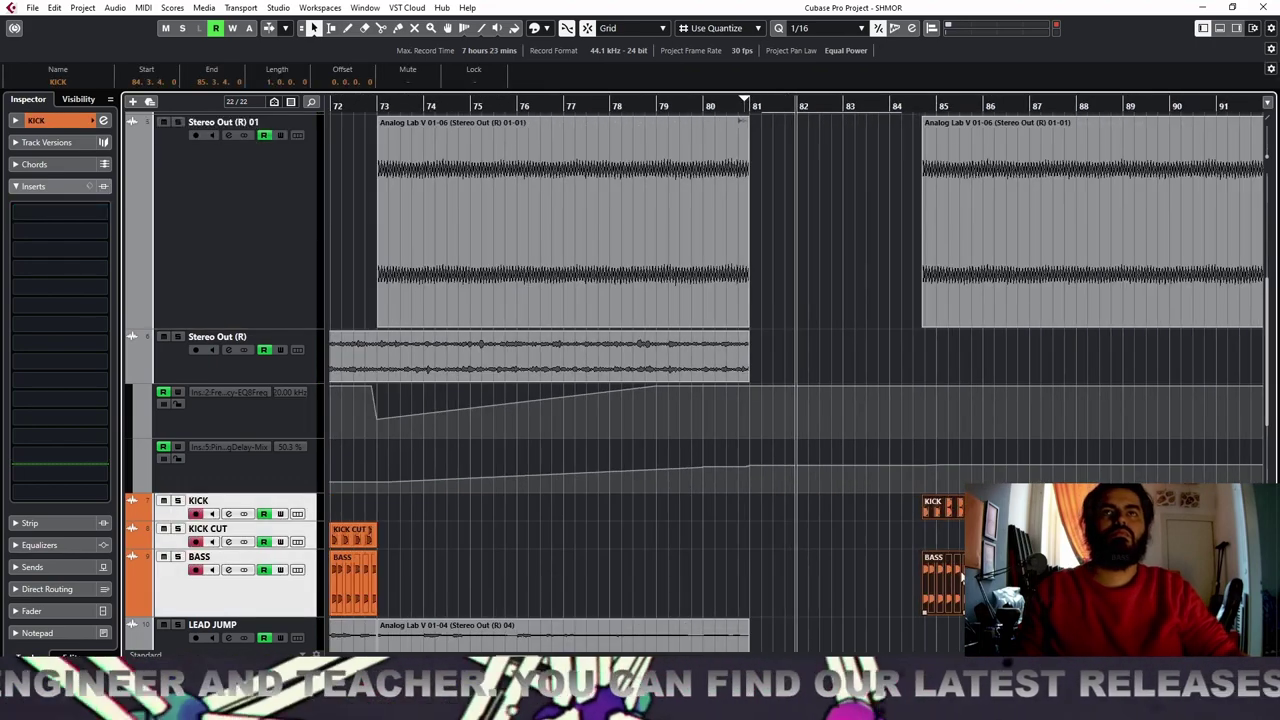
scroll(960, 578, "up", 3)
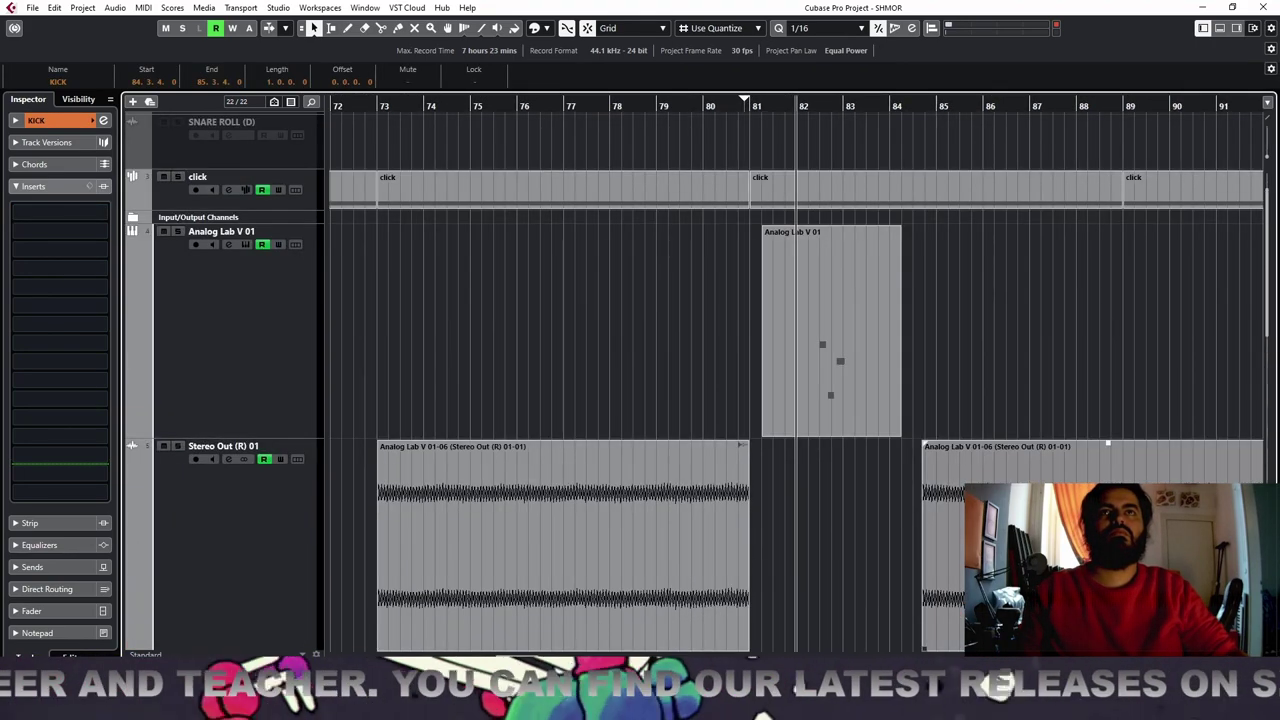
left_click(960, 550, "shift")
scroll(960, 530, "down", 3)
scroll(965, 285, "up", 1)
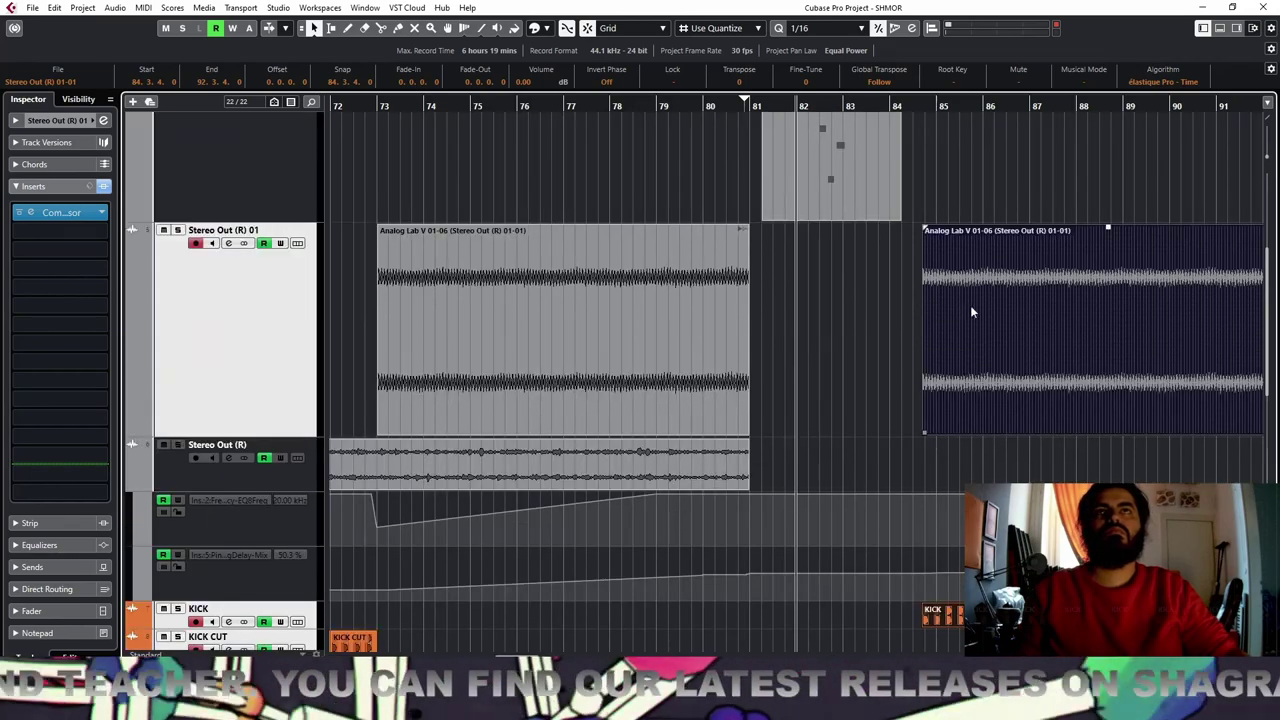
left_click_drag(997, 352, 919, 358)
key("space")
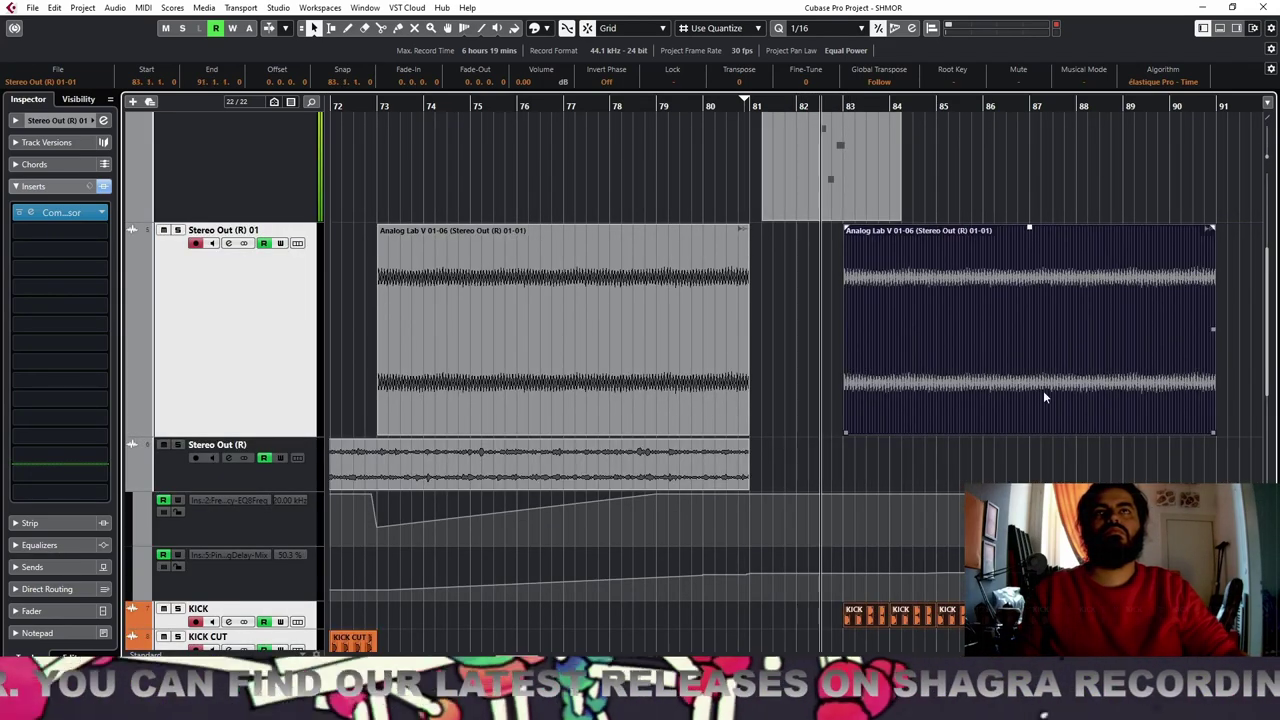
Play the transition from just after bar 80 through the Analog Lab V 01 fill into the drop
left_click(724, 107)
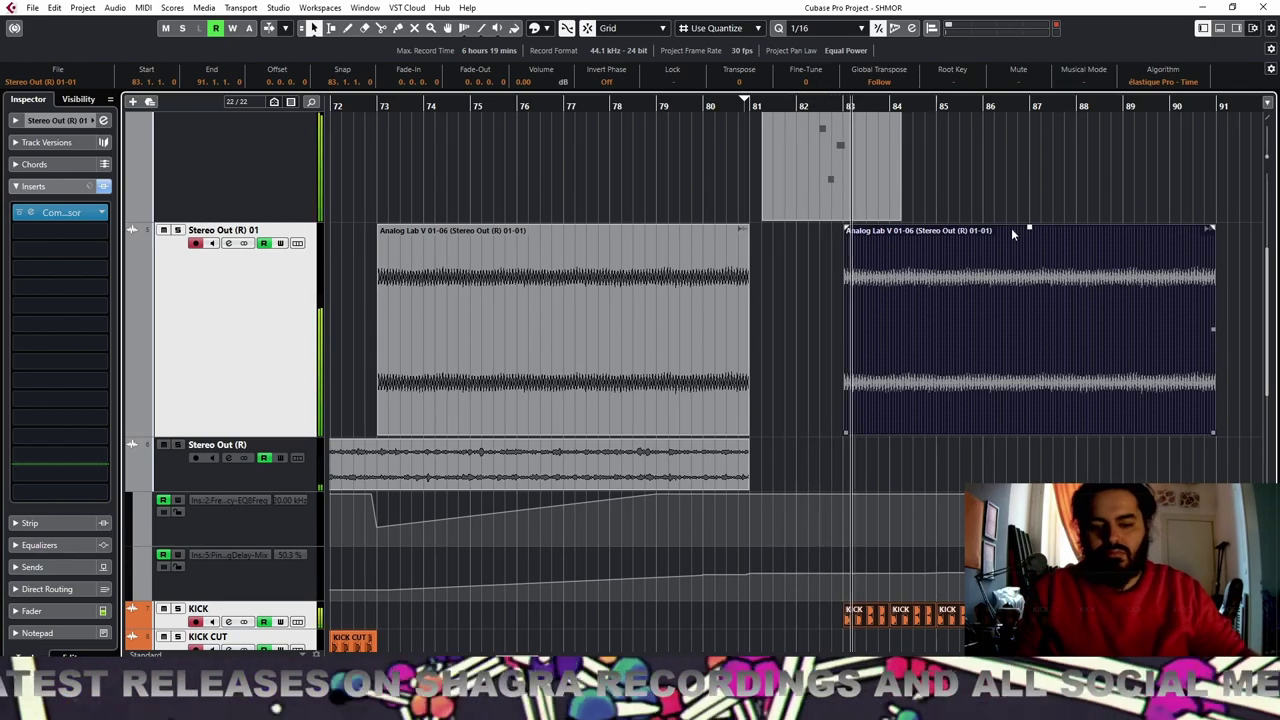
key("space")
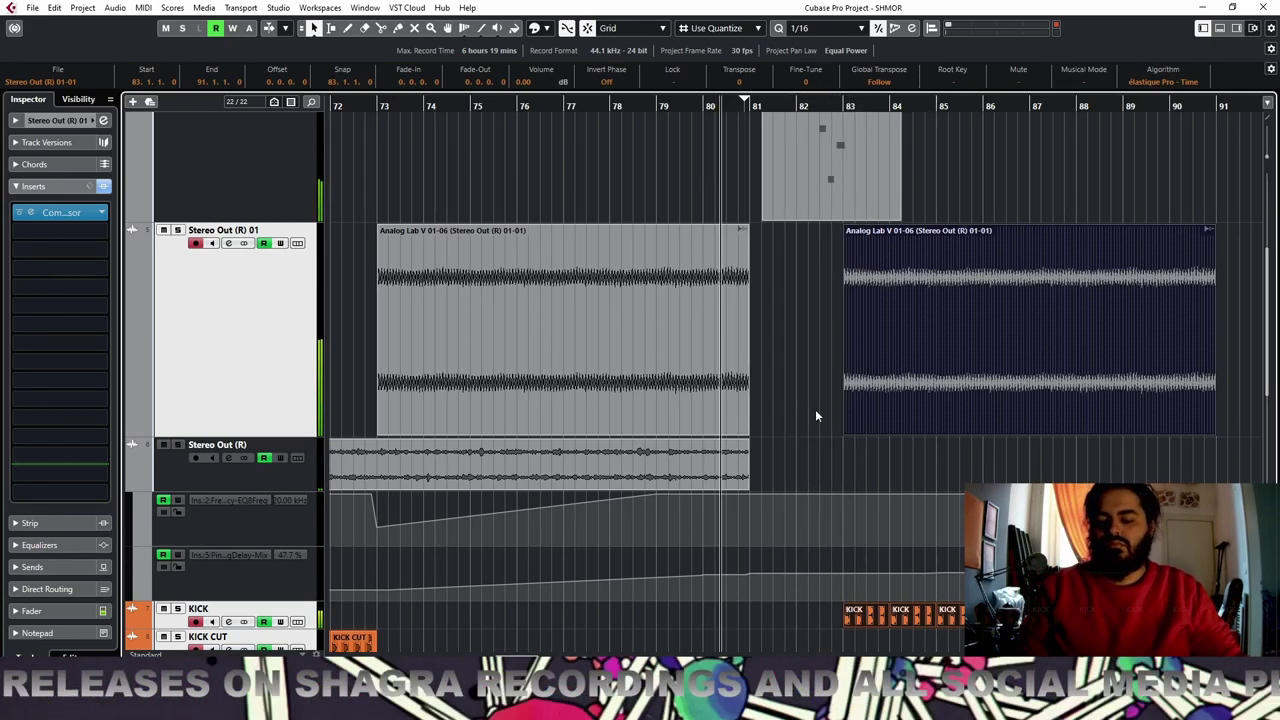
scroll(700, 378, "up", 5)
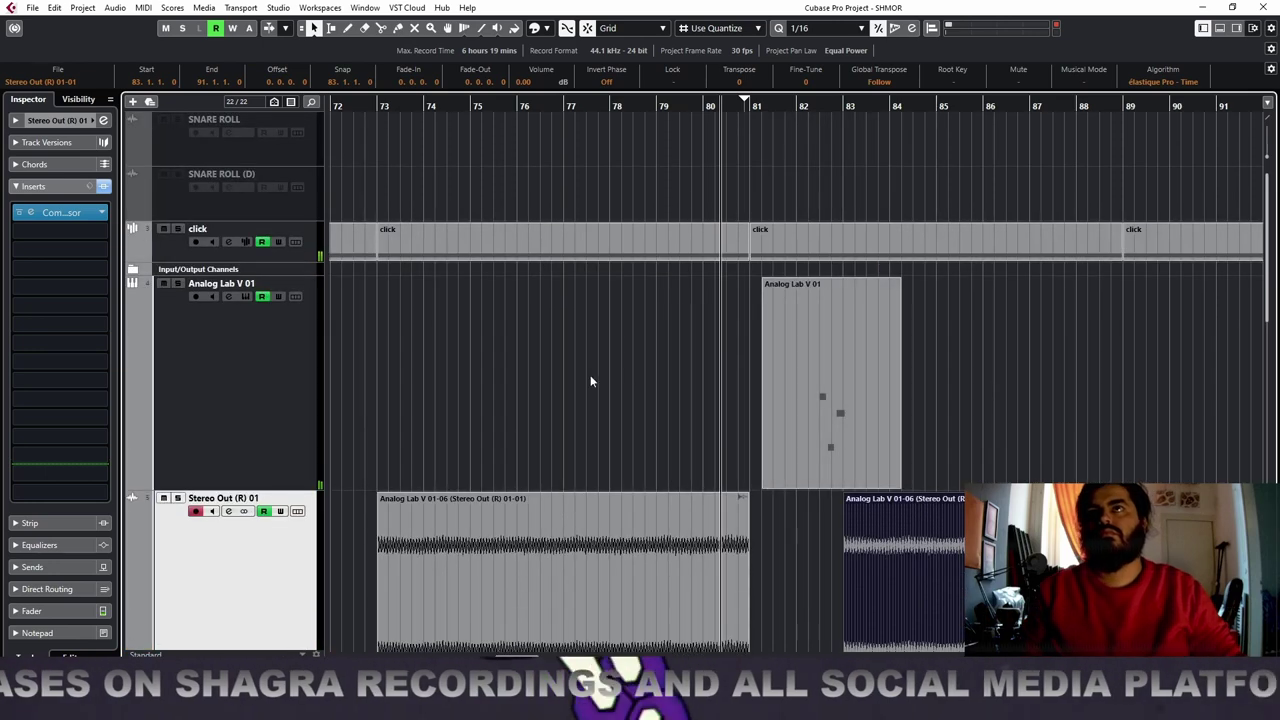
left_click_drag(804, 110, 805, 136)
key("space")
Try raising the Analog Lab V 01 instrument's Reverb Volume to about 0.75 while the fill plays
left_click(212, 338)
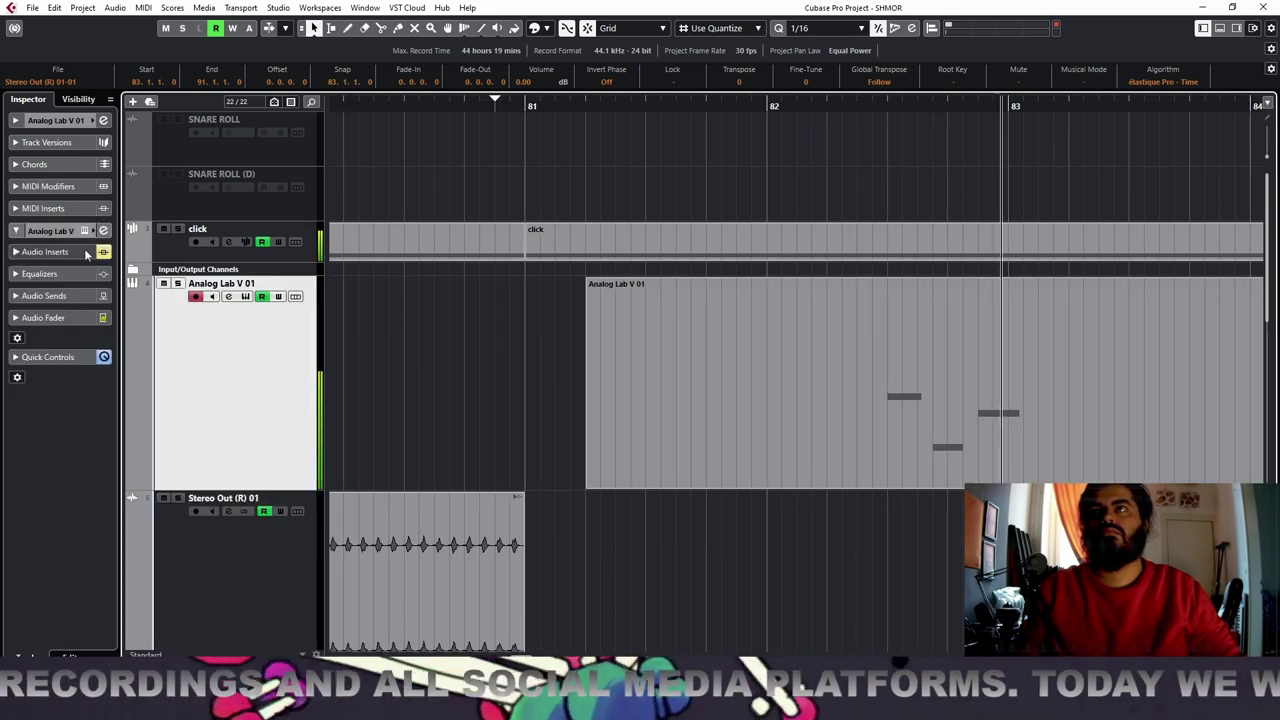
left_click(84, 230)
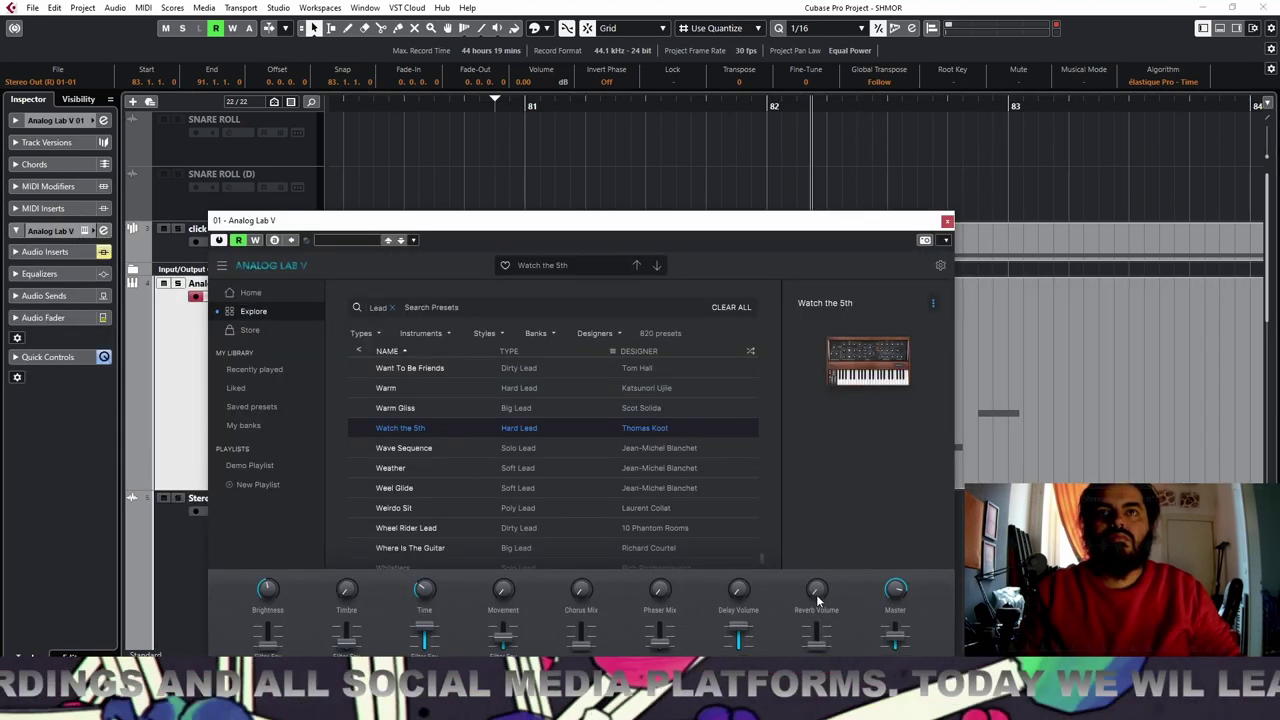
mouse_move(817, 595)
left_mouse_down()
mouse_move(817, 575)
mouse_move(816, 601)
left_mouse_up()
scroll(816, 638, "up", 5)
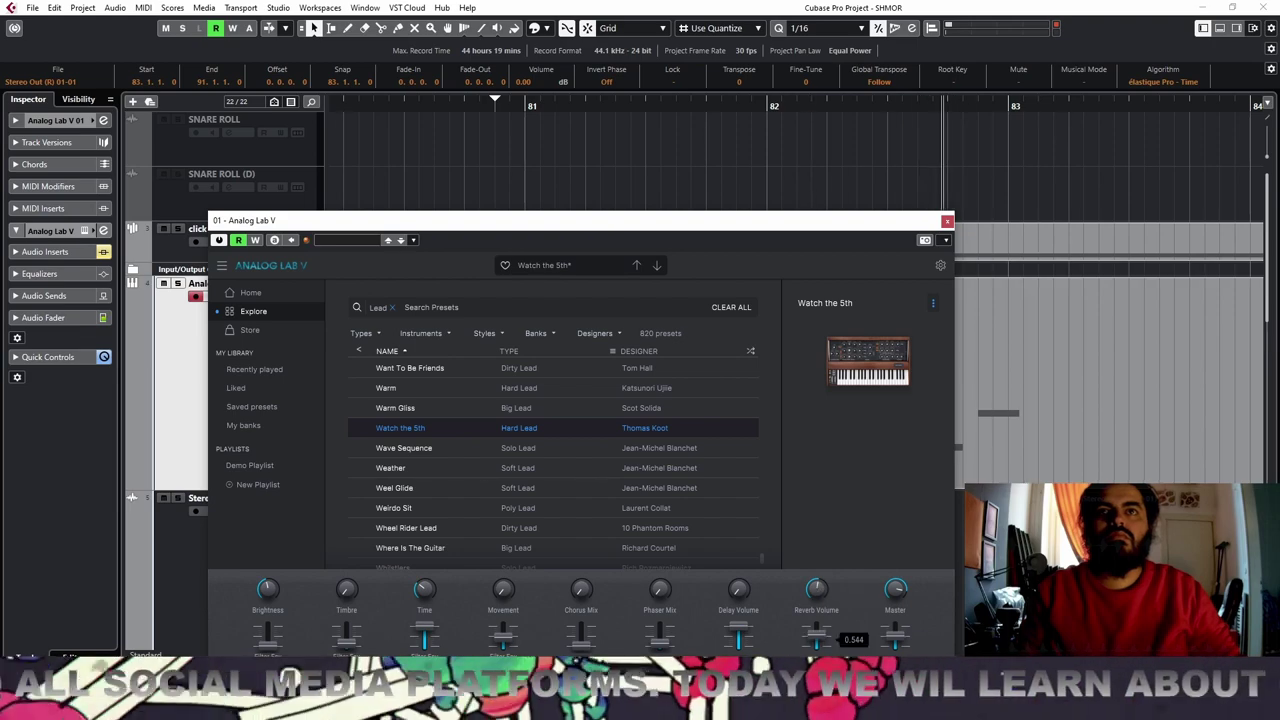
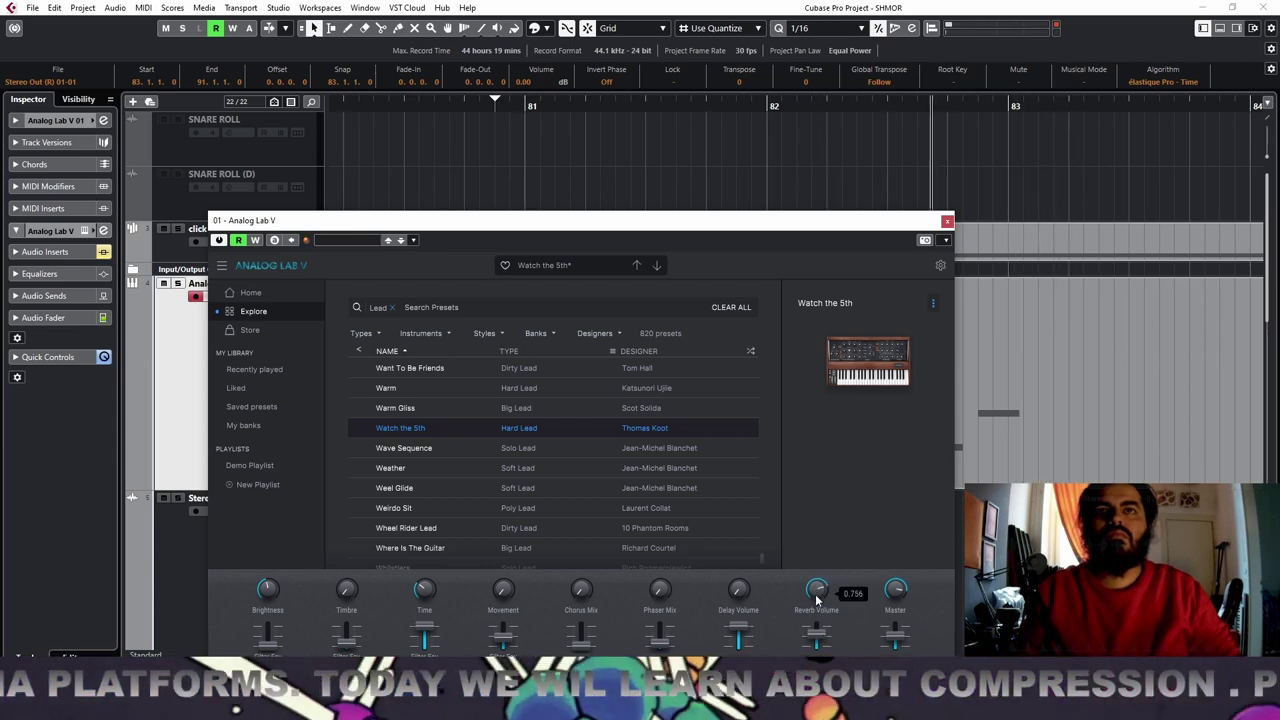
left_click_drag(816, 596, 816, 600)
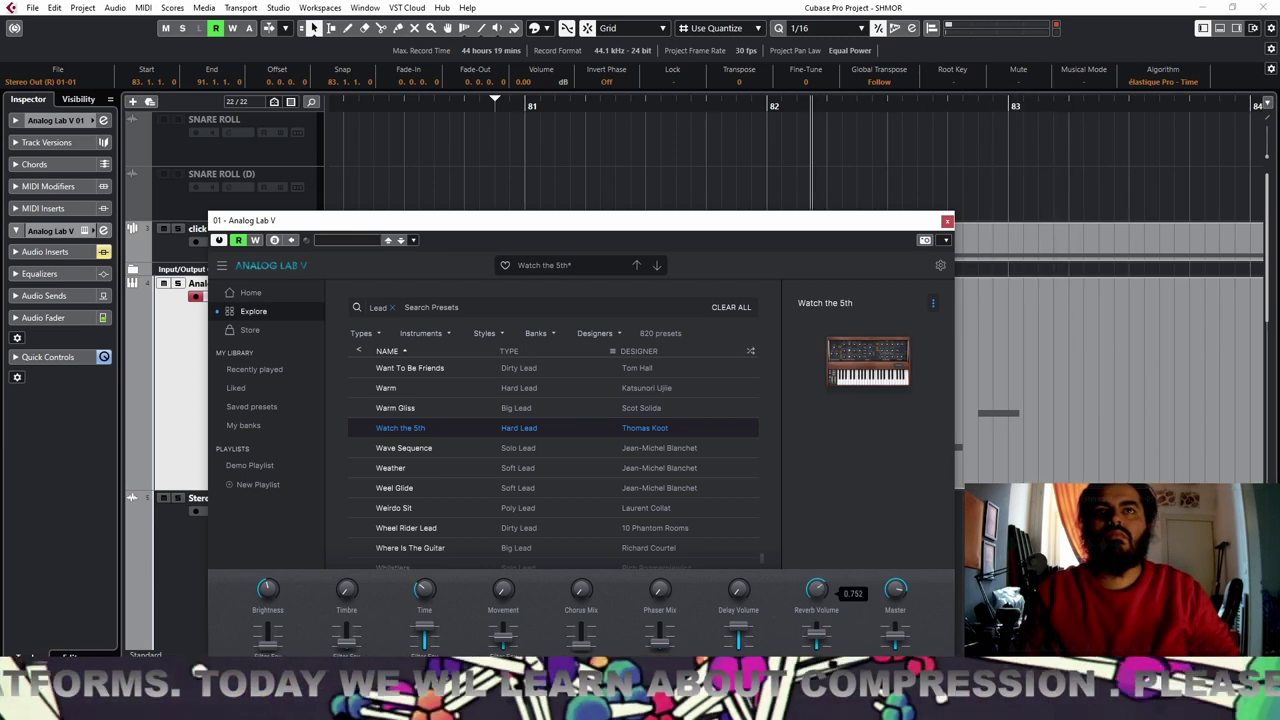
left_click(947, 222)
Set the quantize value to 1/1 and trim the start of the Analog Lab V 01 fill clip to bar 82
key("g")
key("g")
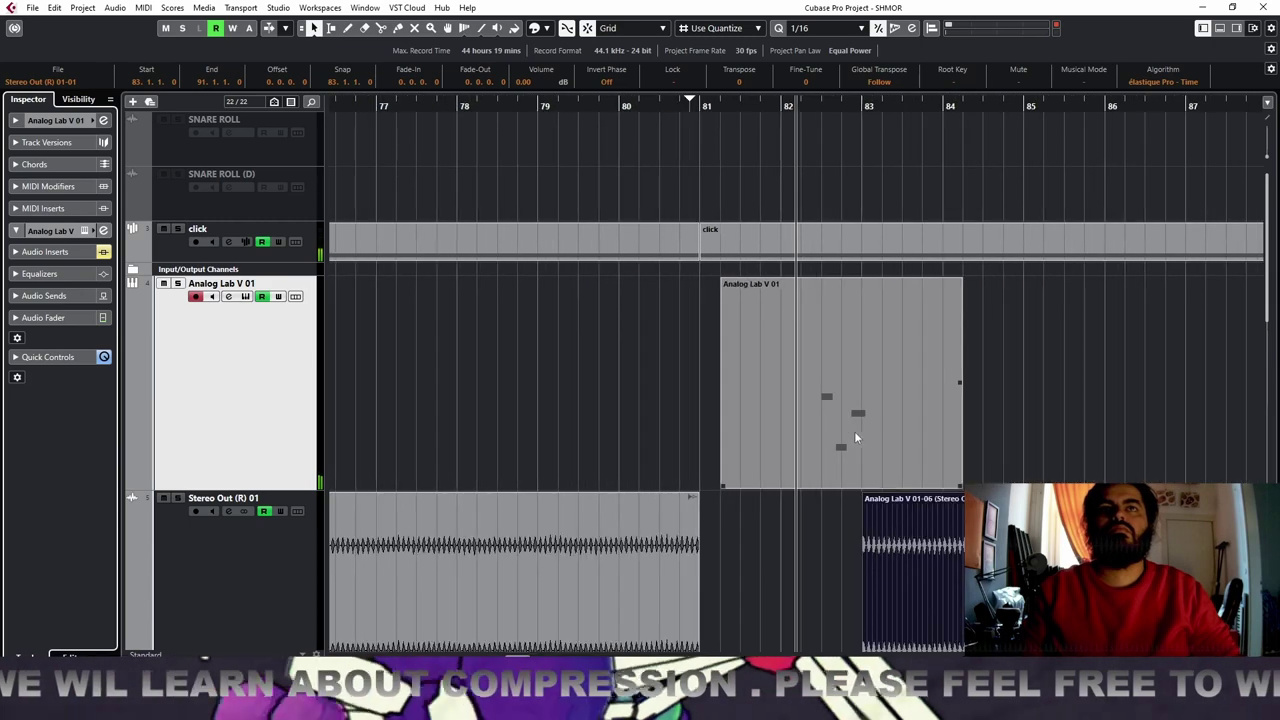
left_click(826, 30)
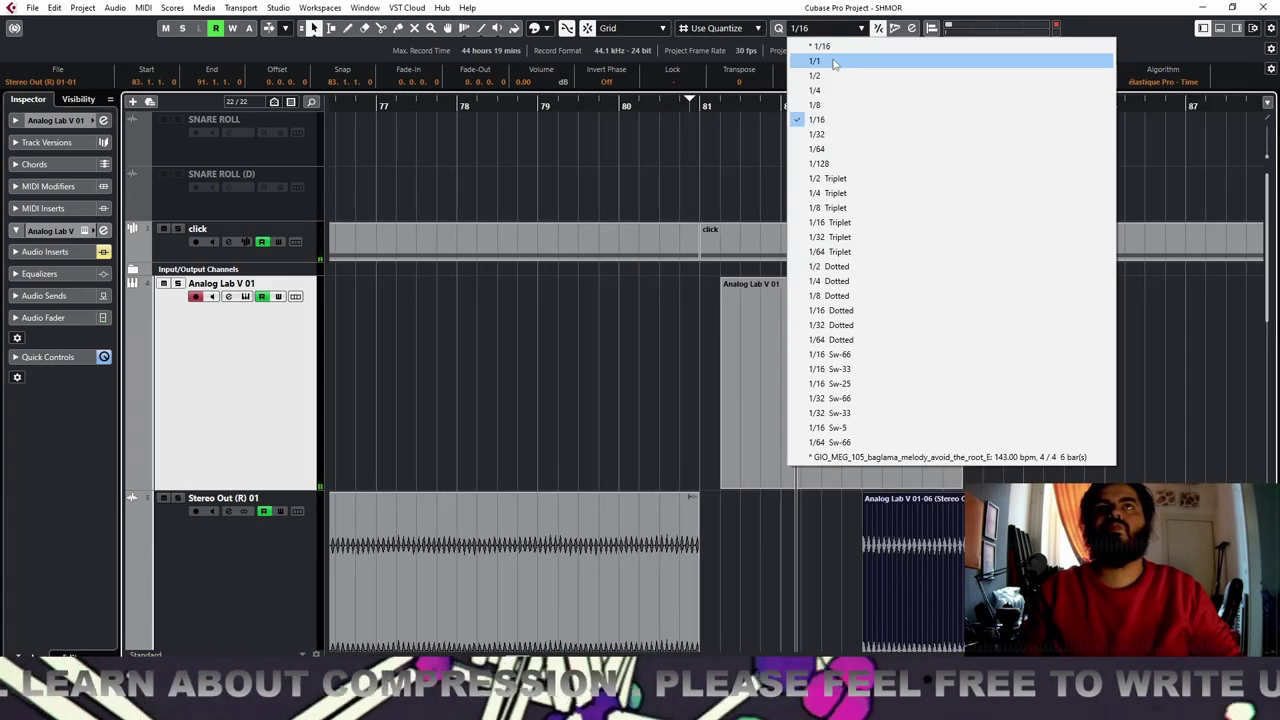
left_click(815, 45)
left_click_drag(720, 484, 783, 484)
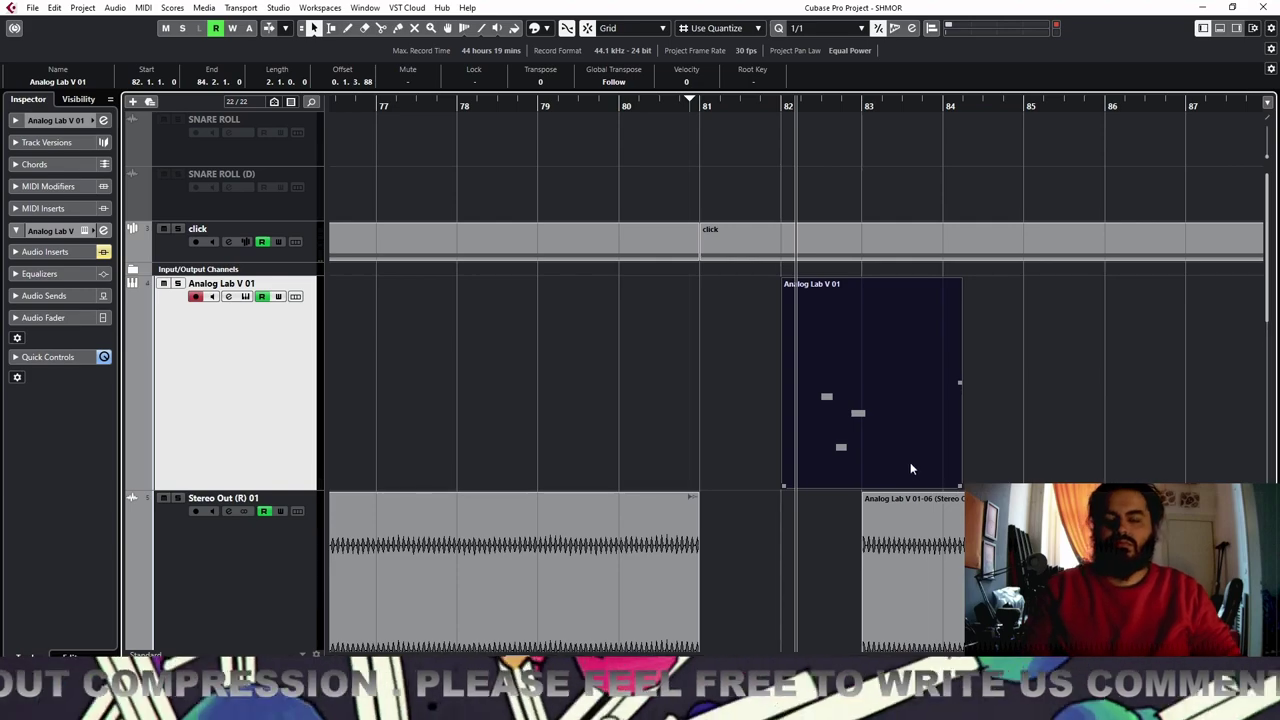
Render the Analog Lab V 01 fill in place to a new audio track and delete the original MIDI clip
key("alt+r")
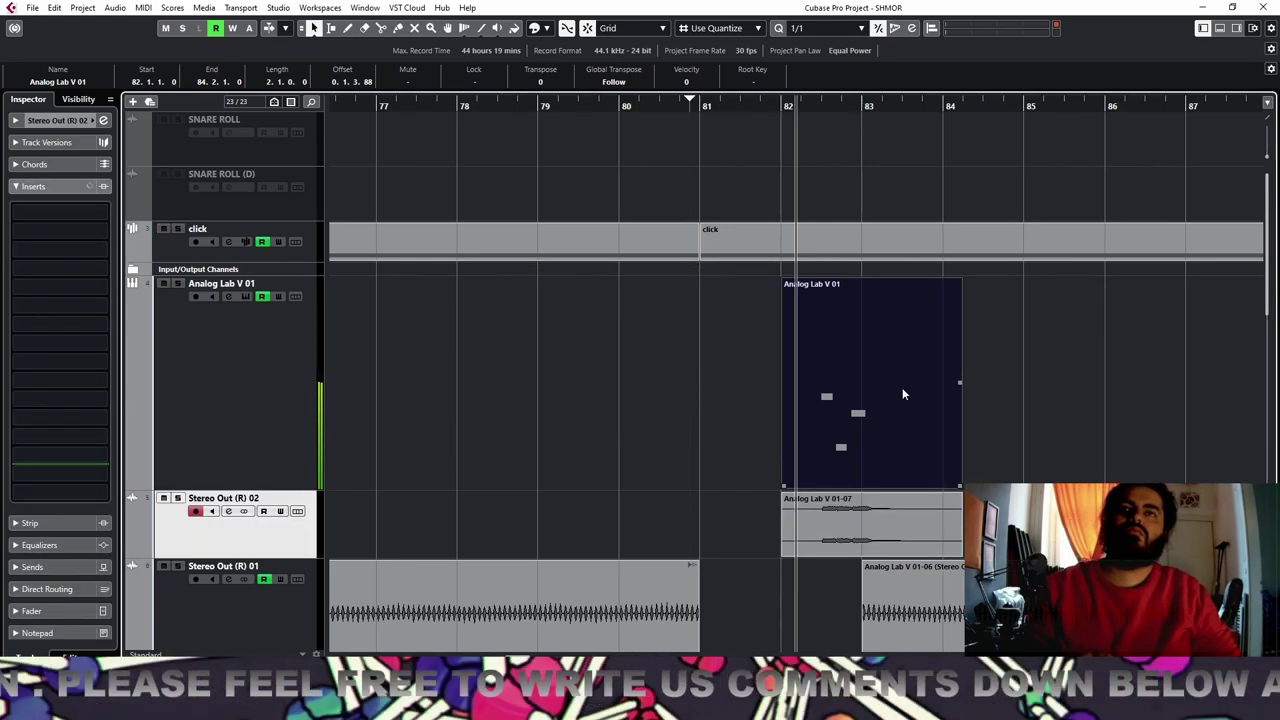
key("Delete")
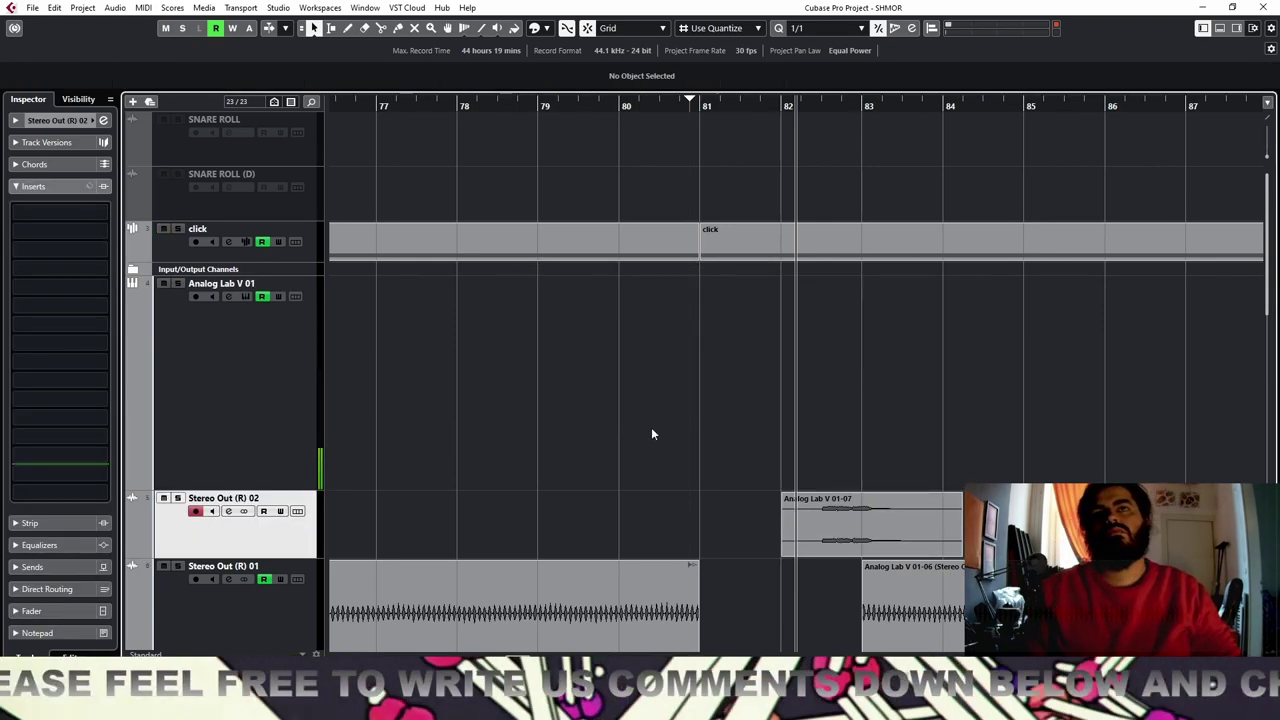
Insert the RoomWorks reverb on the Stereo Out (R) 02 track and set its reverb time to 4.66 s
left_click(98, 212)
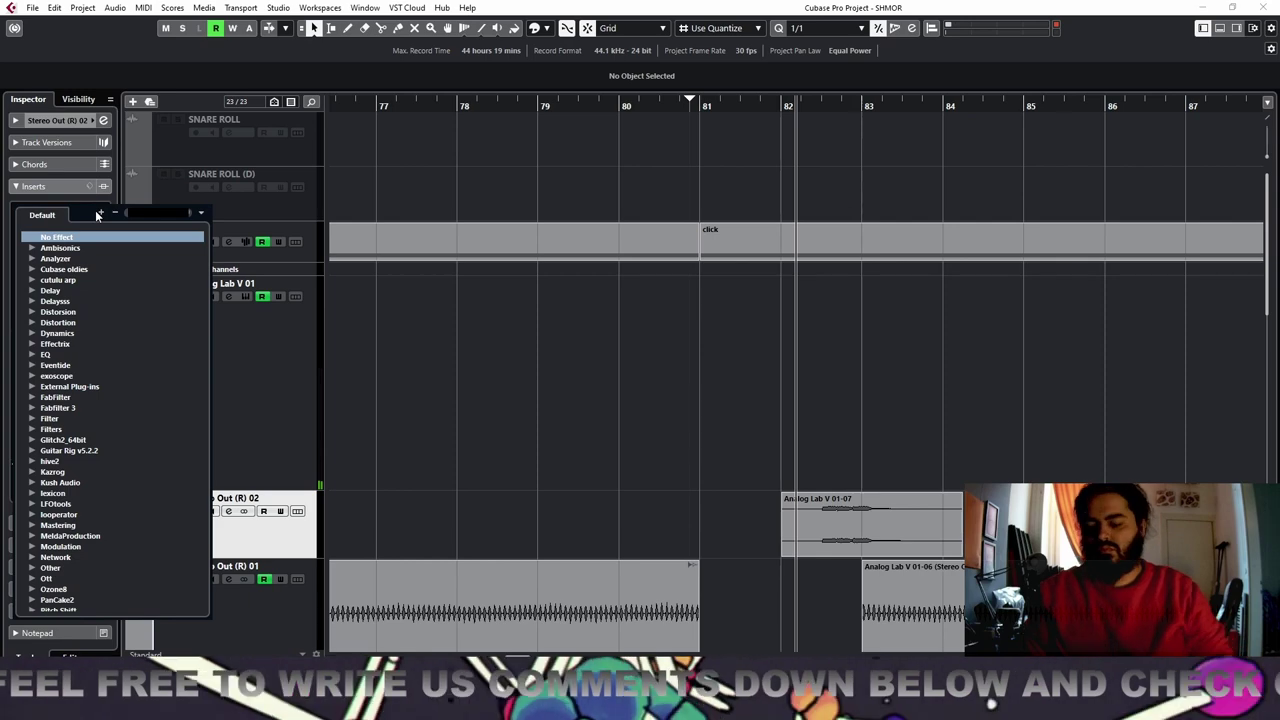
type("ROOM")
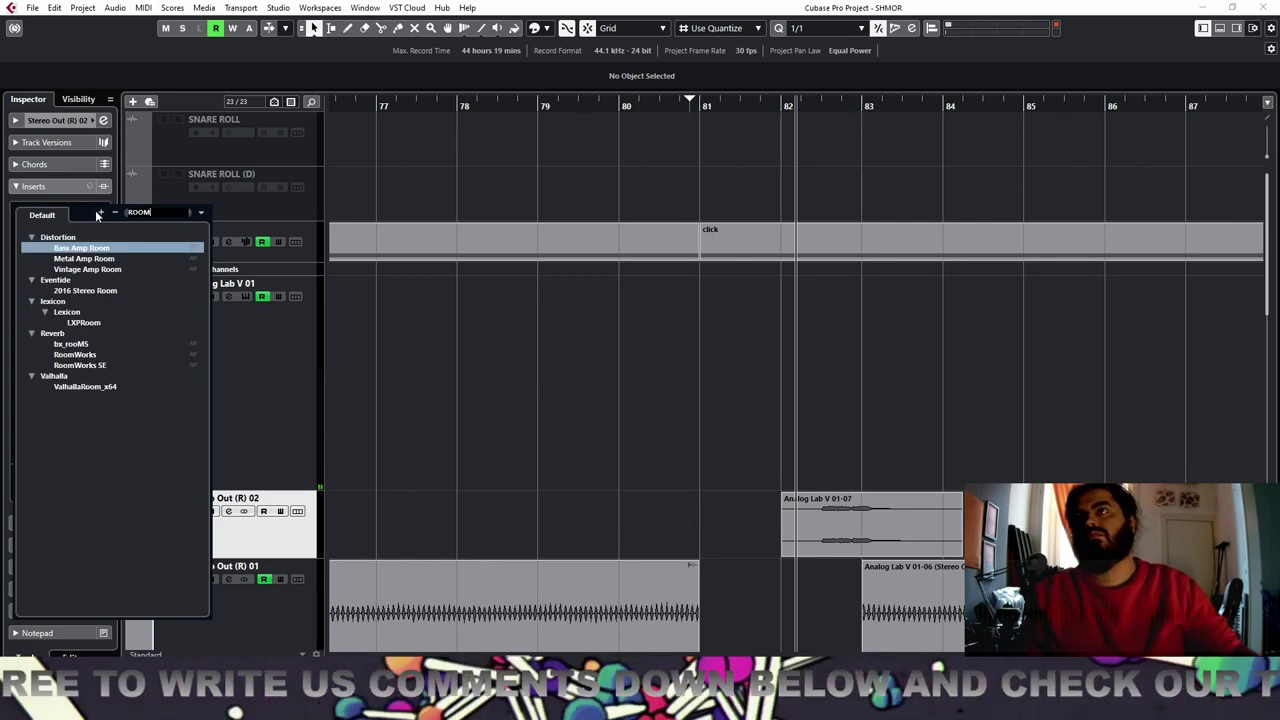
left_click(75, 354)
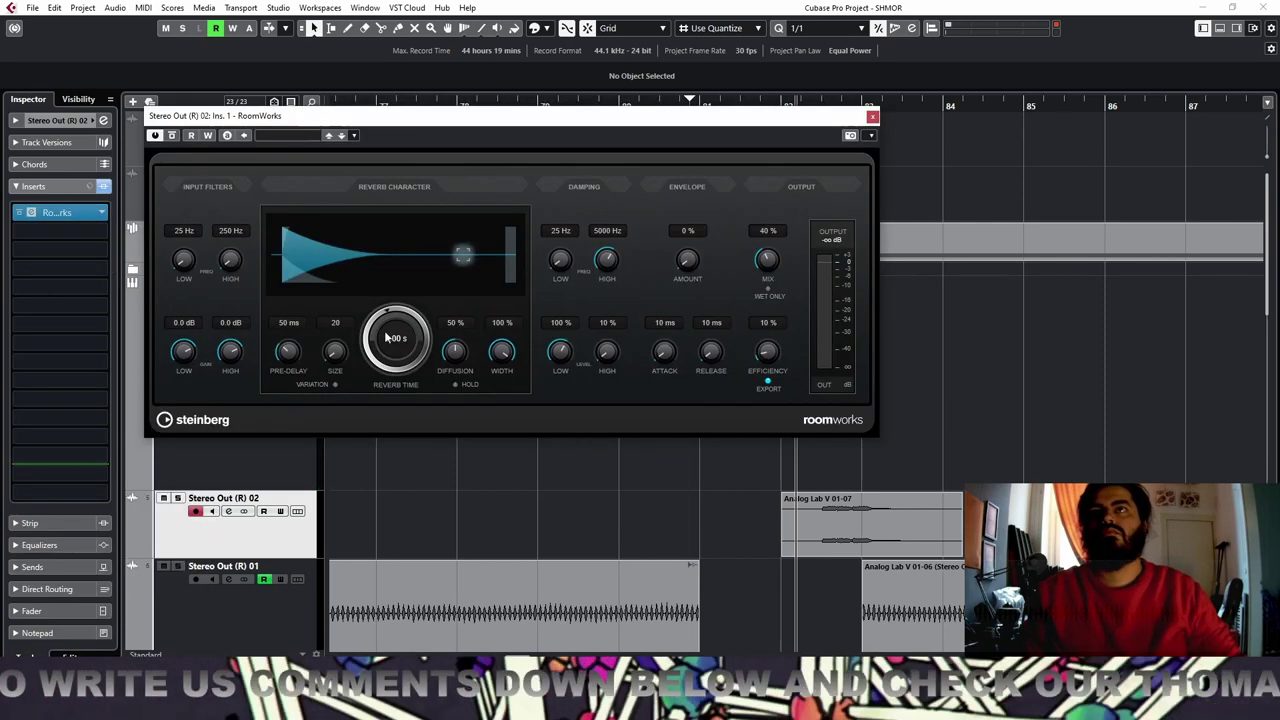
left_click_drag(369, 346, 1133, 255)
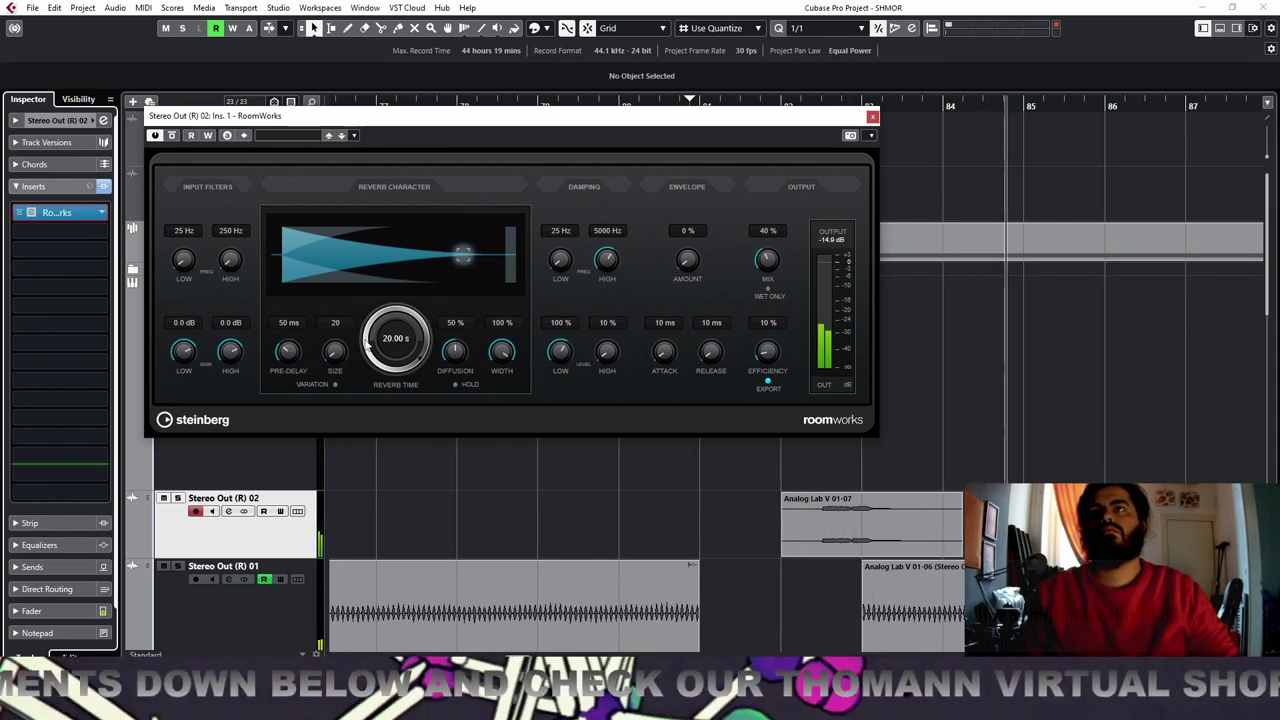
left_click_drag(369, 343, 372, 385)
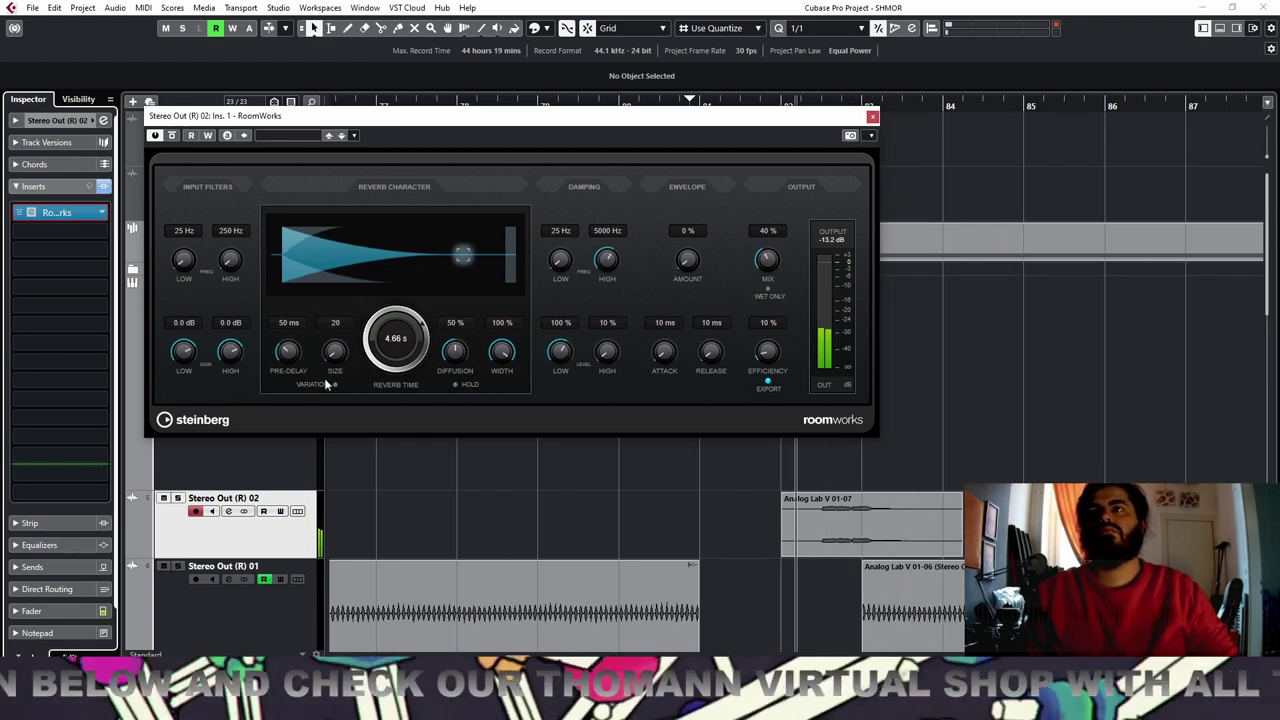
Solo Stereo Out (R) 02 while setting RoomWorks to 20 s reverb time, -18 dB low gain, 10% low damping, 100% diffusion and 22% mix
left_click(178, 497)
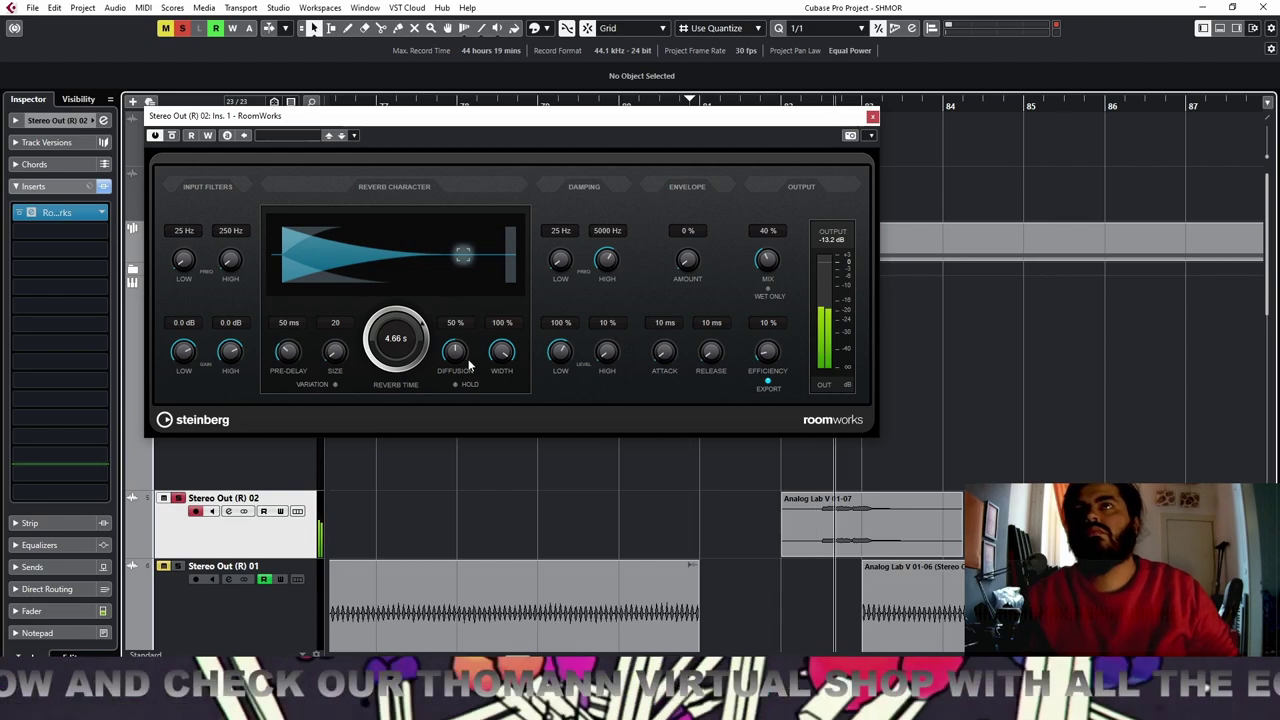
left_click_drag(370, 365, 364, 268)
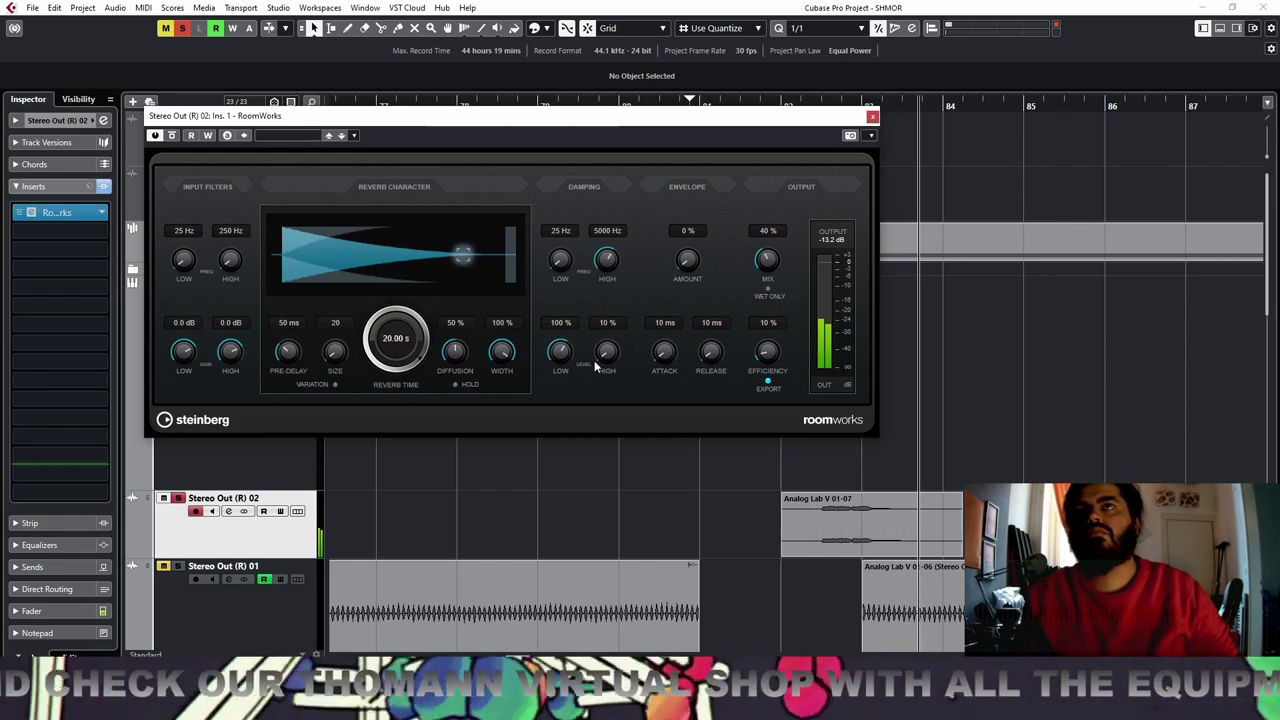
left_click_drag(185, 350, 211, 527)
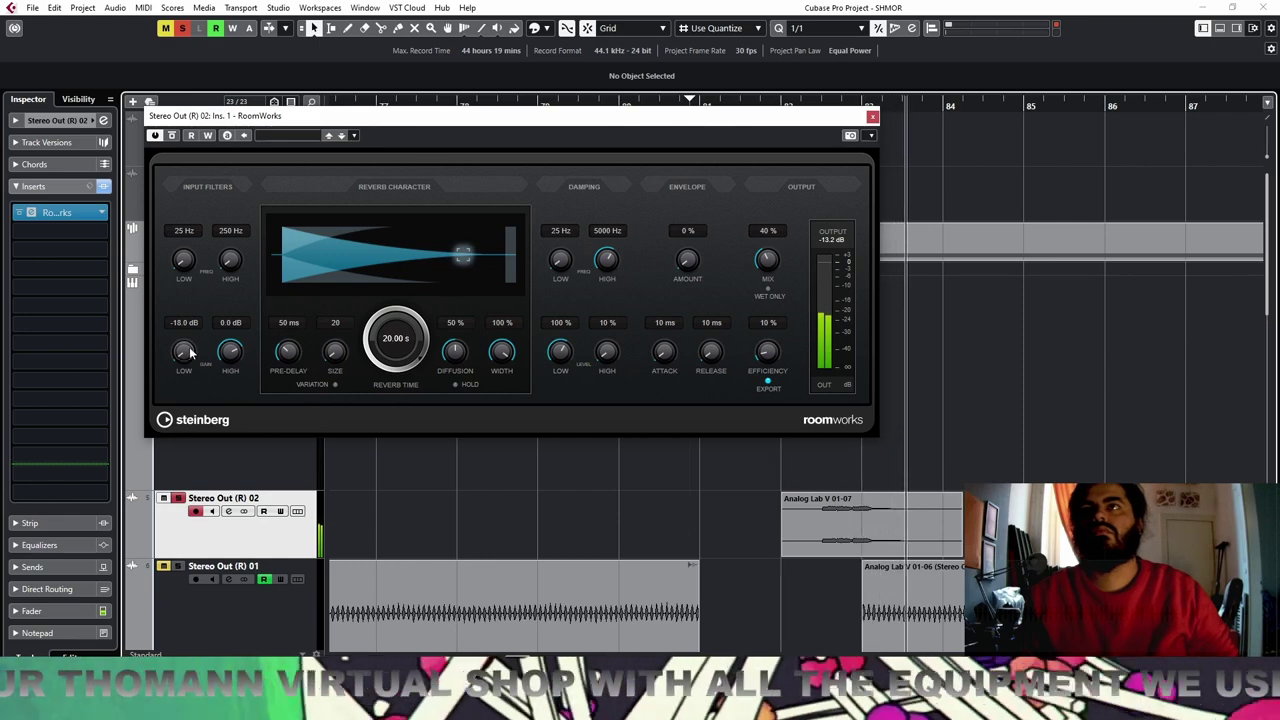
left_click_drag(556, 356, 550, 538)
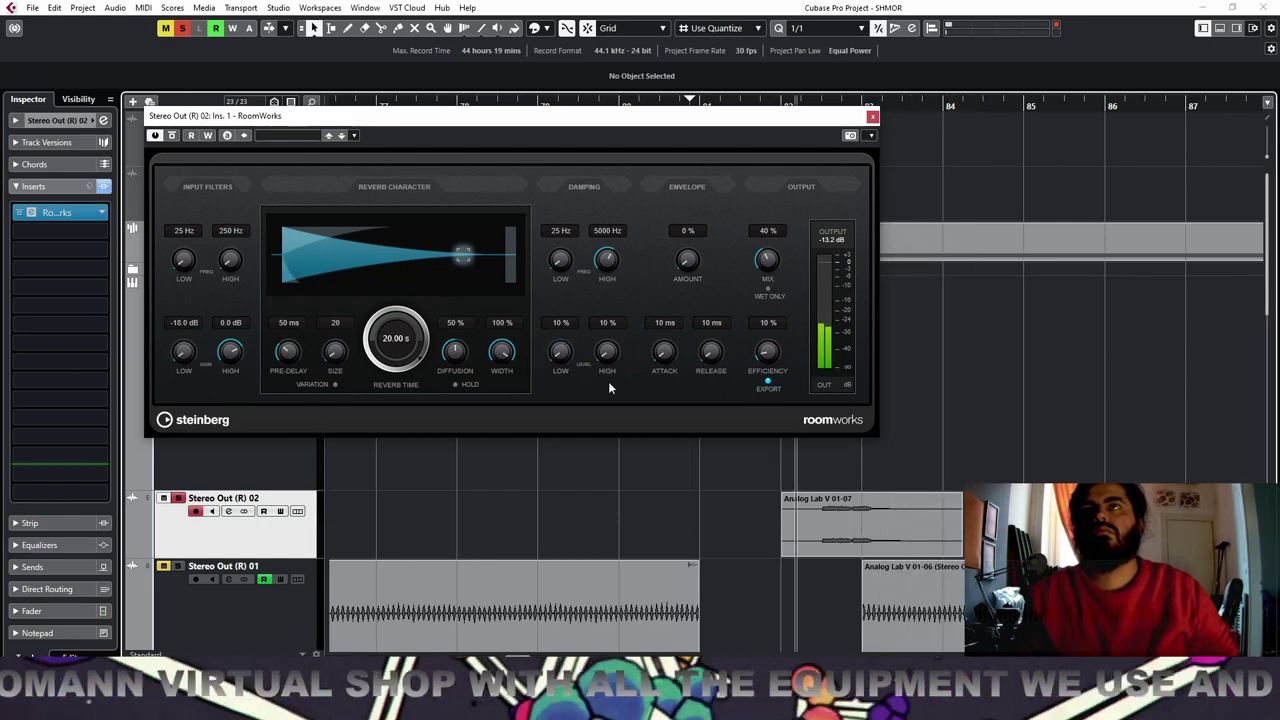
left_click_drag(455, 350, 460, 250)
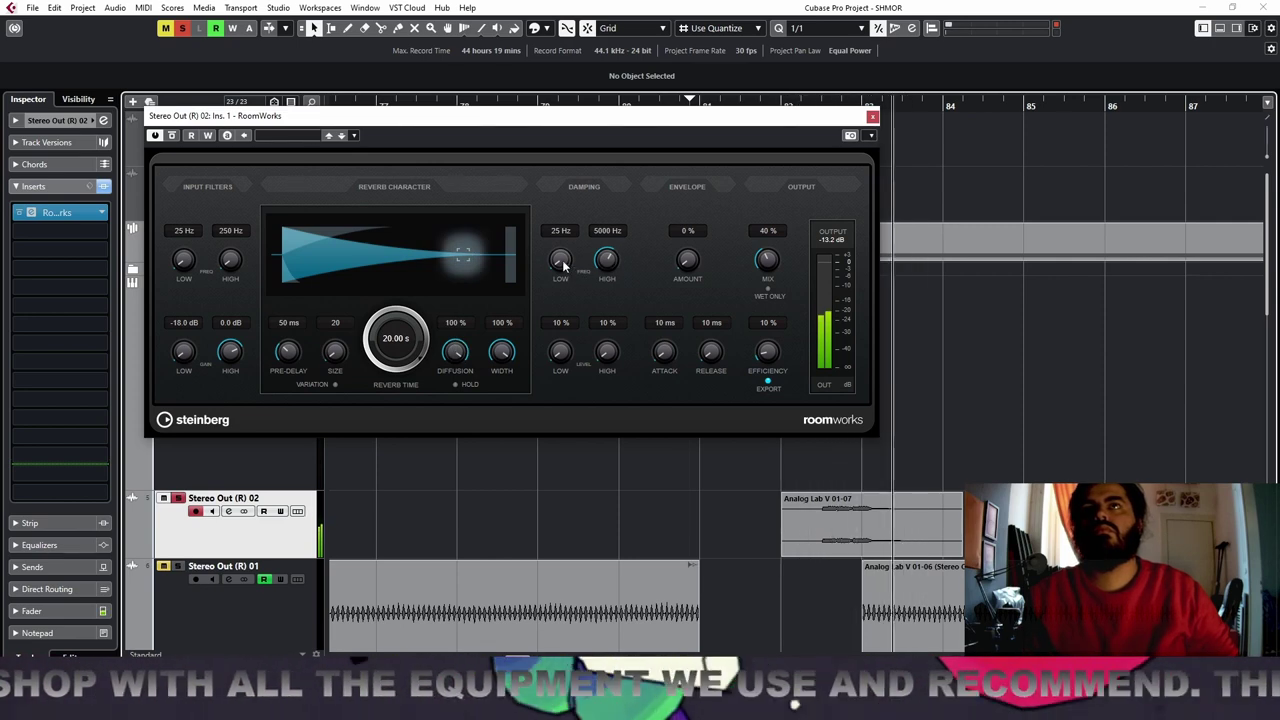
left_click_drag(767, 260, 766, 289)
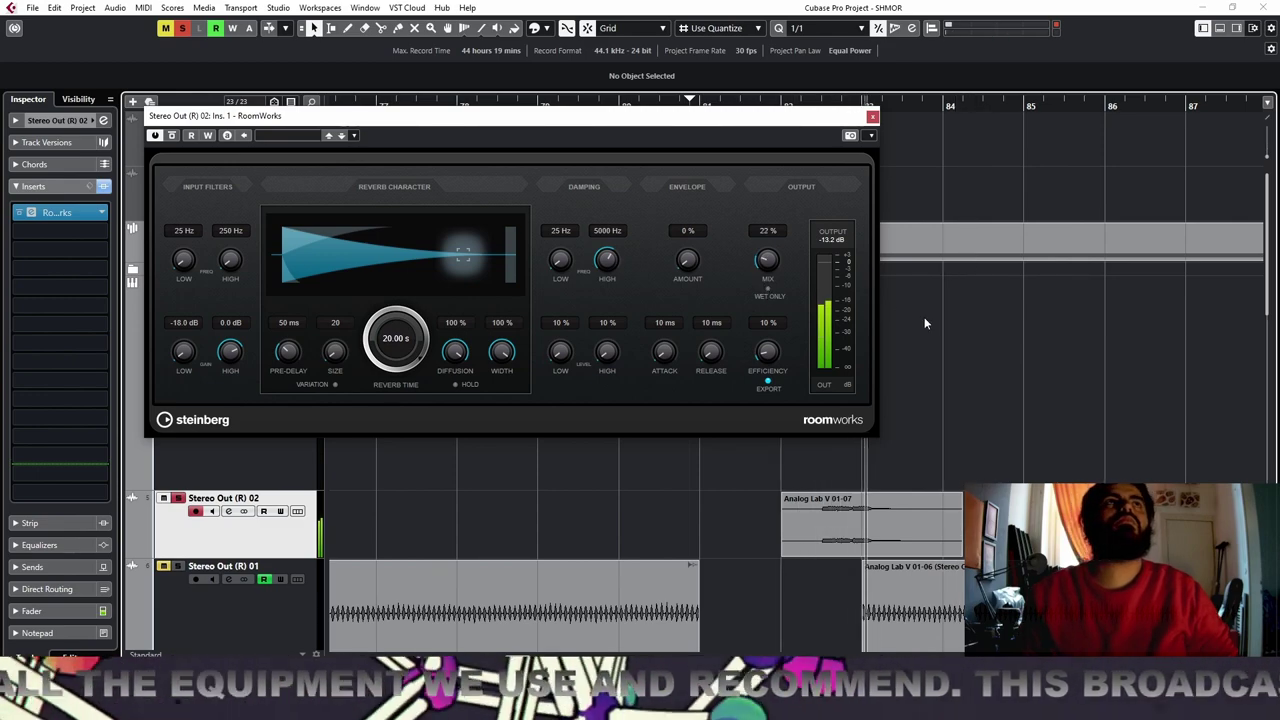
left_click(873, 118)
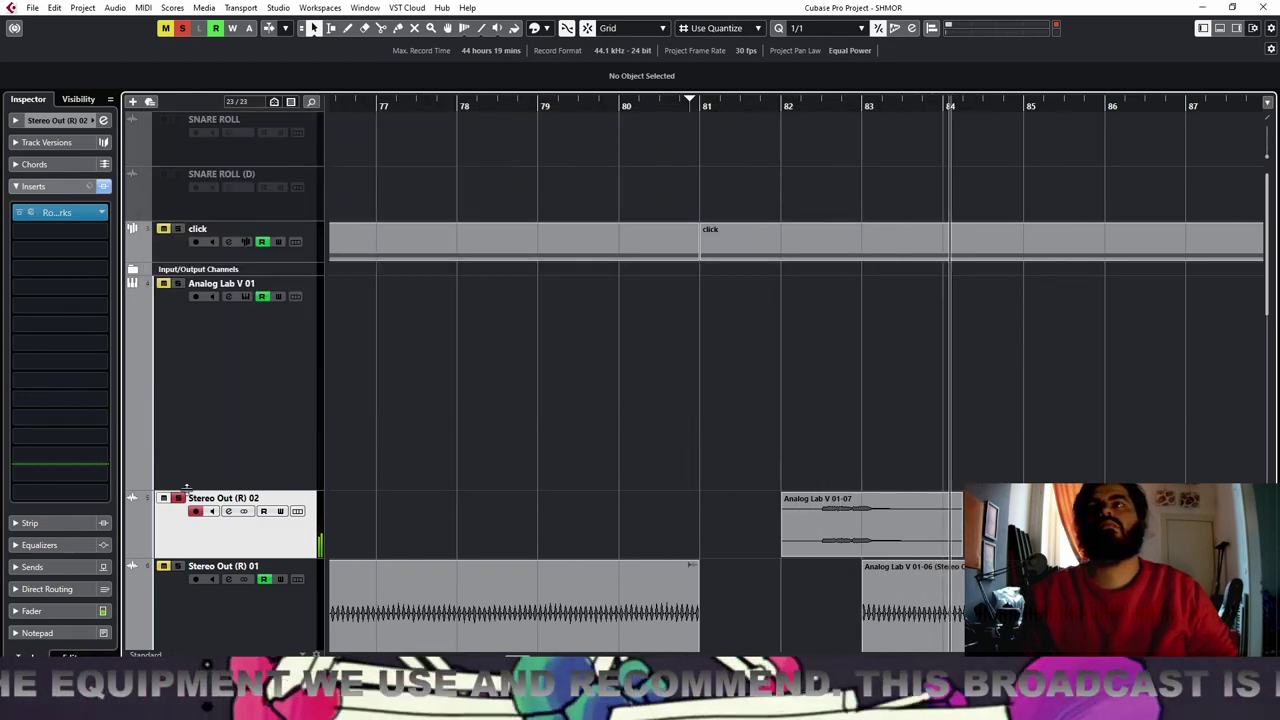
key("KP_Subtract")
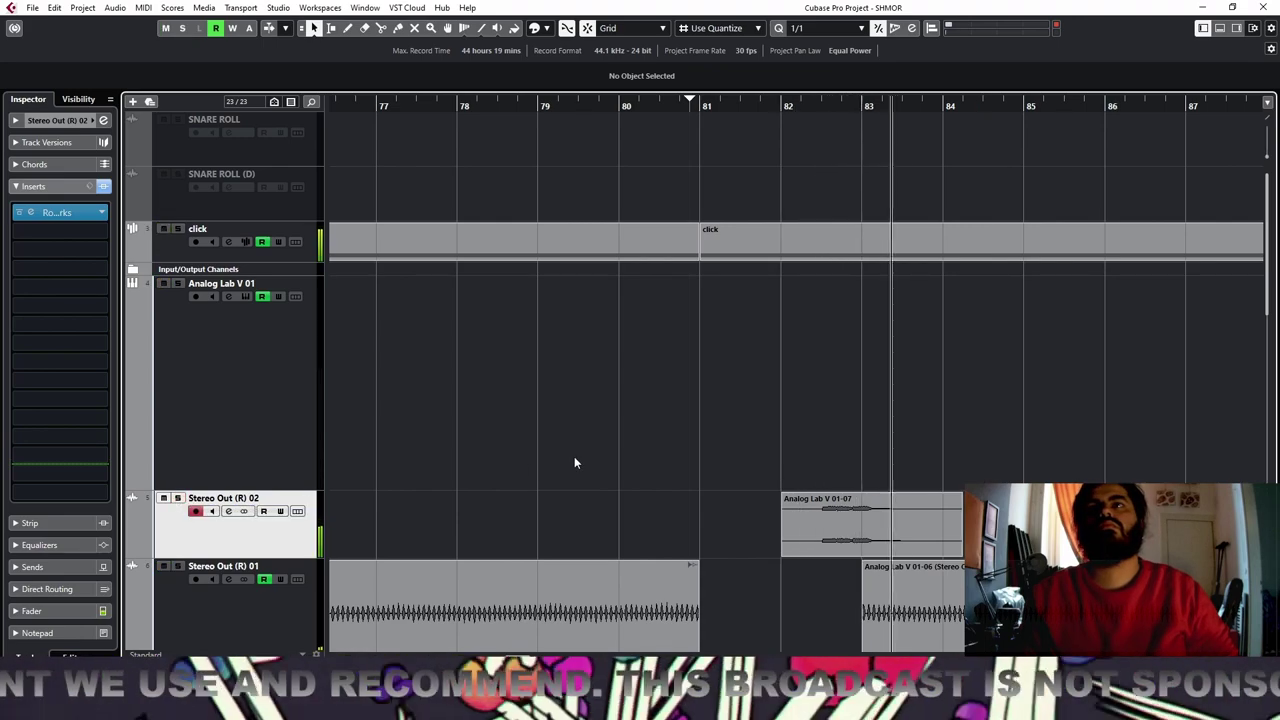
Play from about bar 79 into the drop and check the build-up and drop tracks around the gap
key("g")
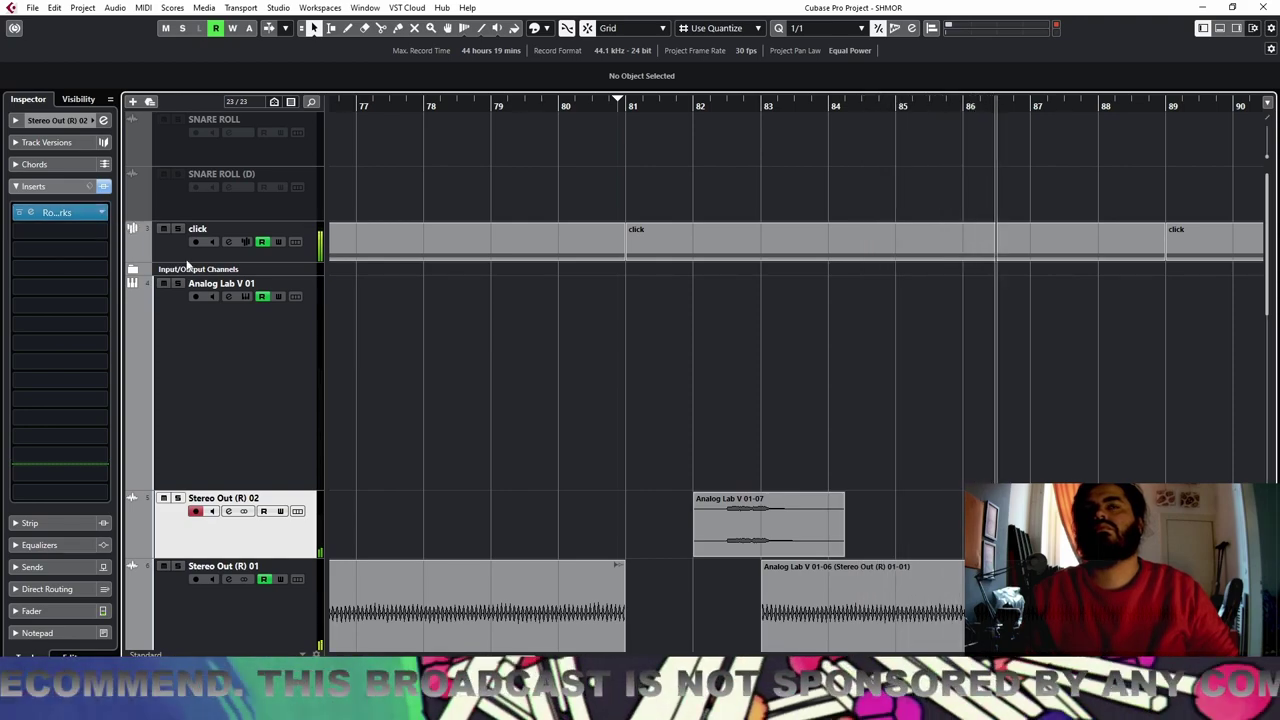
left_click(475, 107)
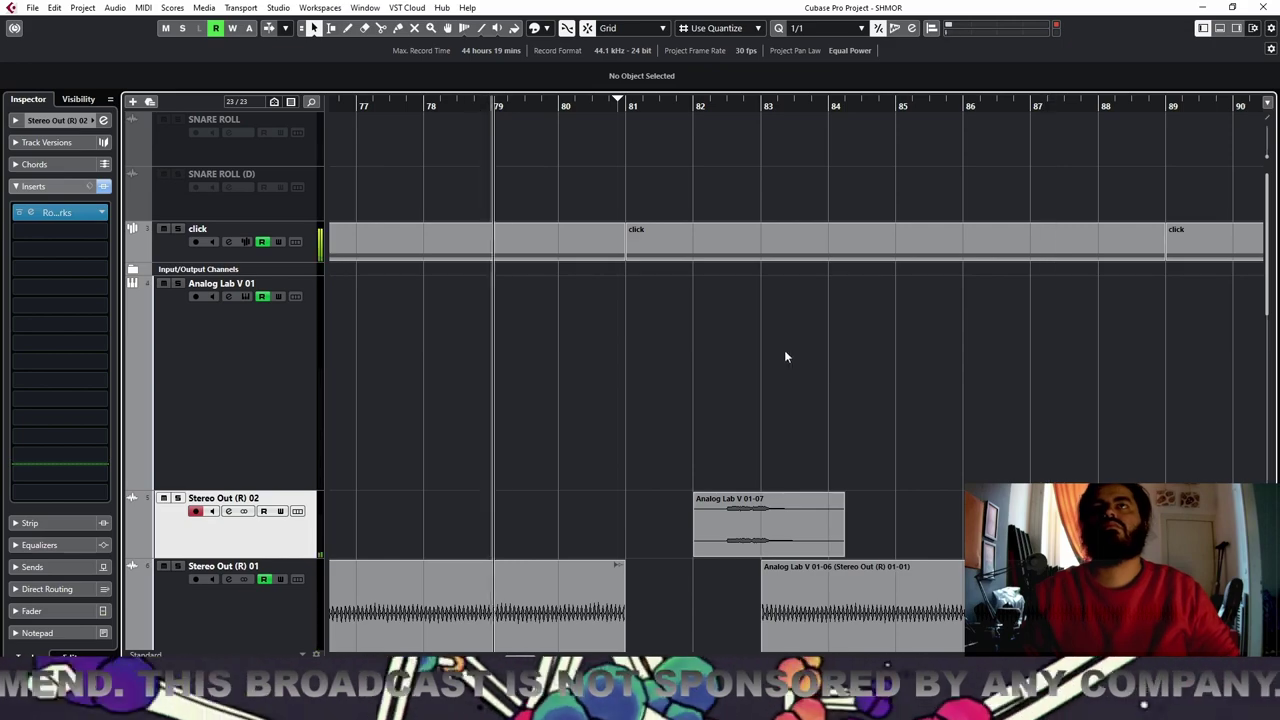
scroll(825, 375, "down", 3)
scroll(826, 382, "down", 3)
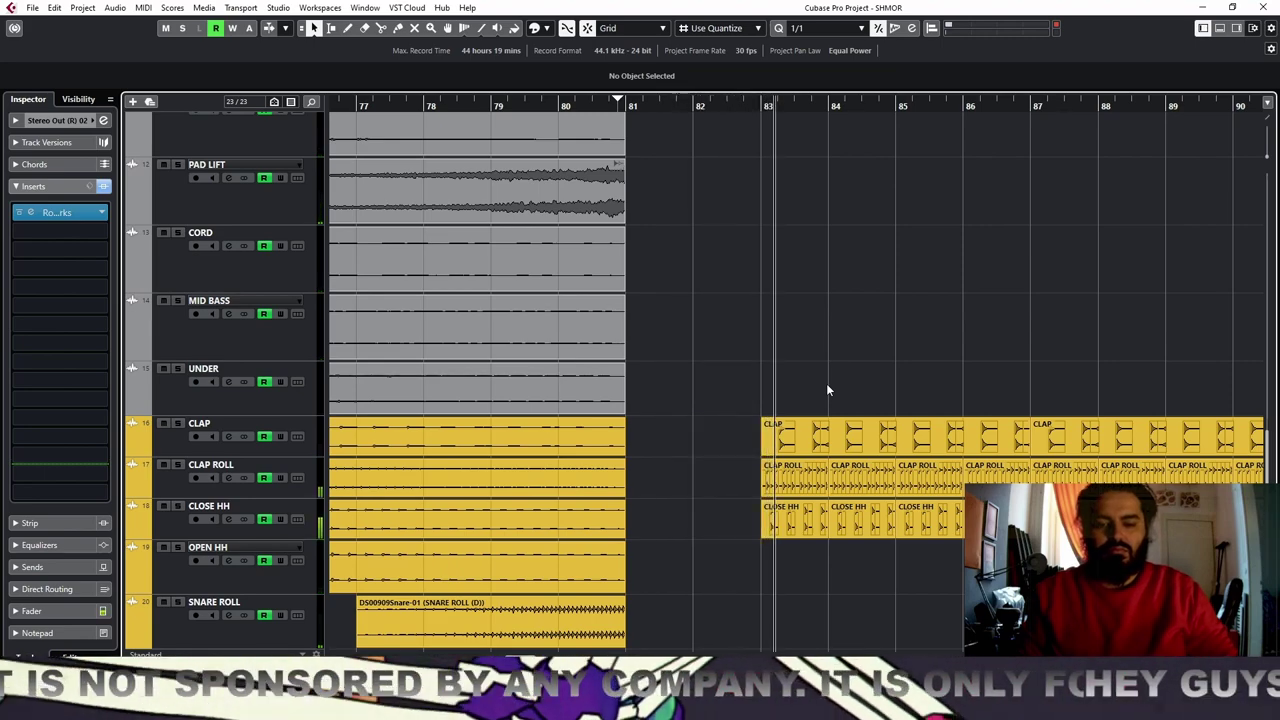
scroll(826, 390, "up", 5)
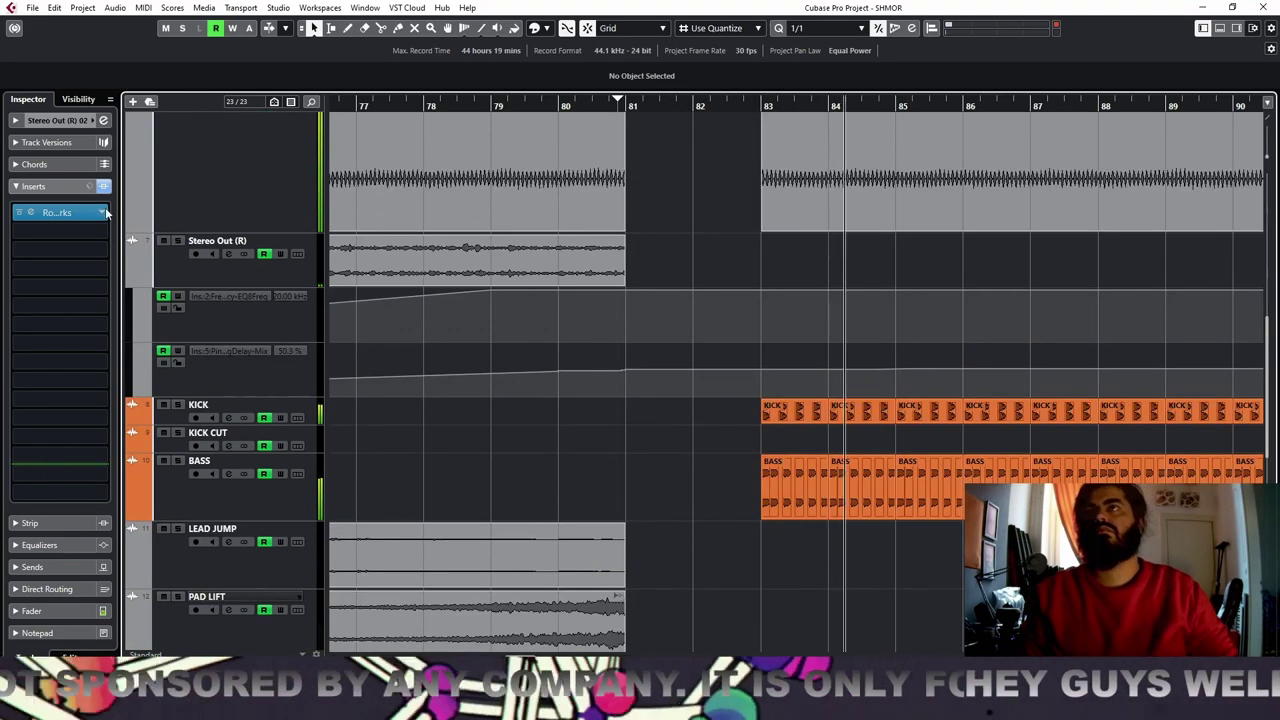
Remove the RoomWorks reverb from Stereo Out (R) 02 and replay the transition from before bar 81
left_click(57, 212)
left_click(67, 240)
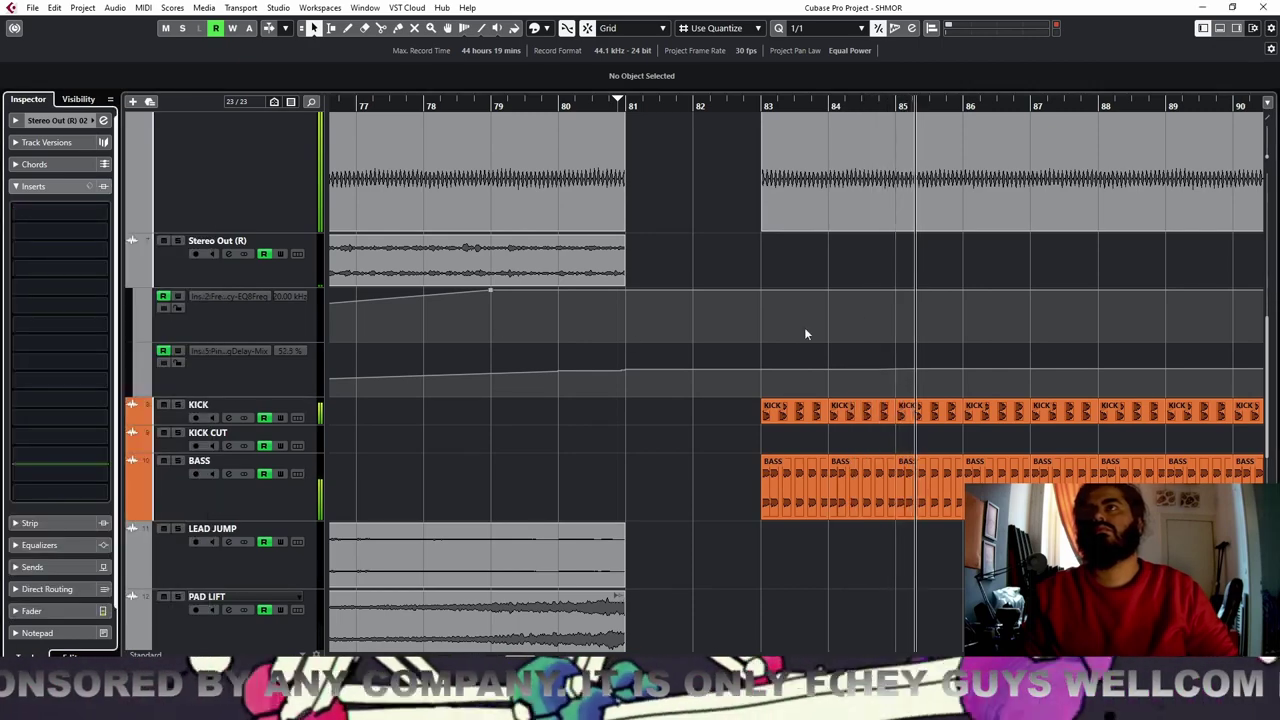
left_click(597, 106)
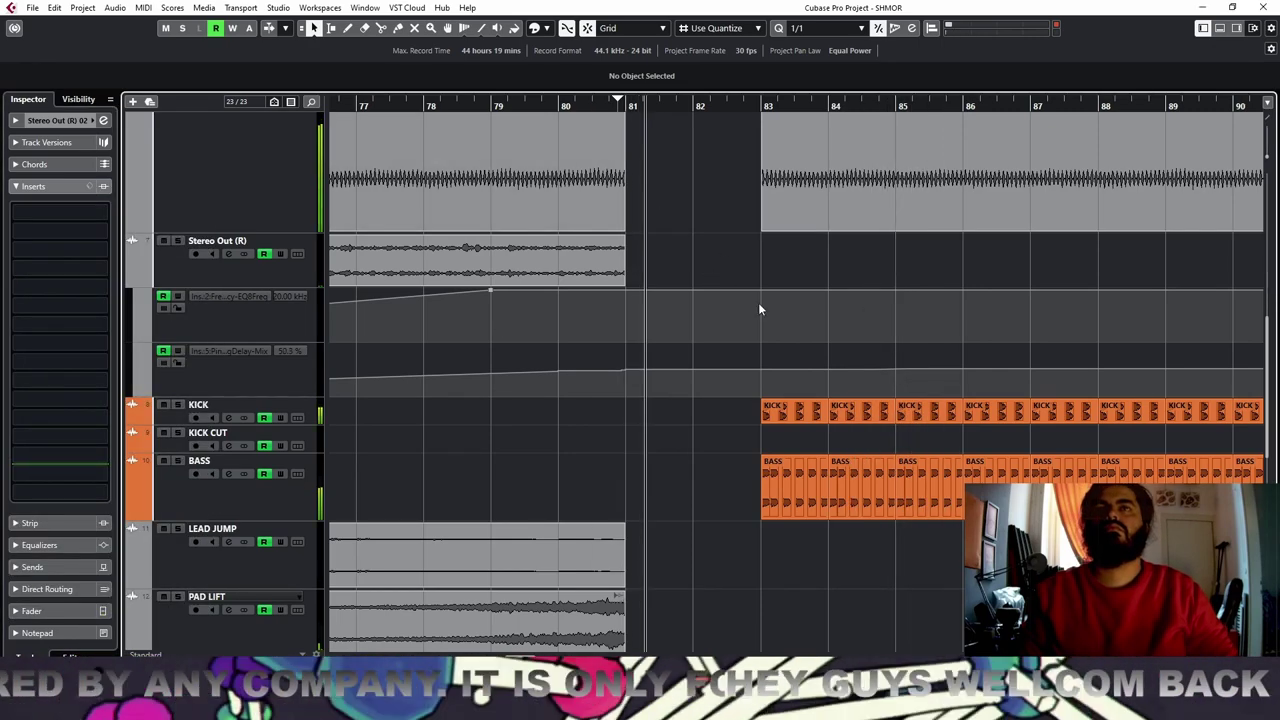
Open the Analog Lab V instrument on the Analog Lab V 01 track and list its Sound Effects presets
scroll(668, 491, "up", 5)
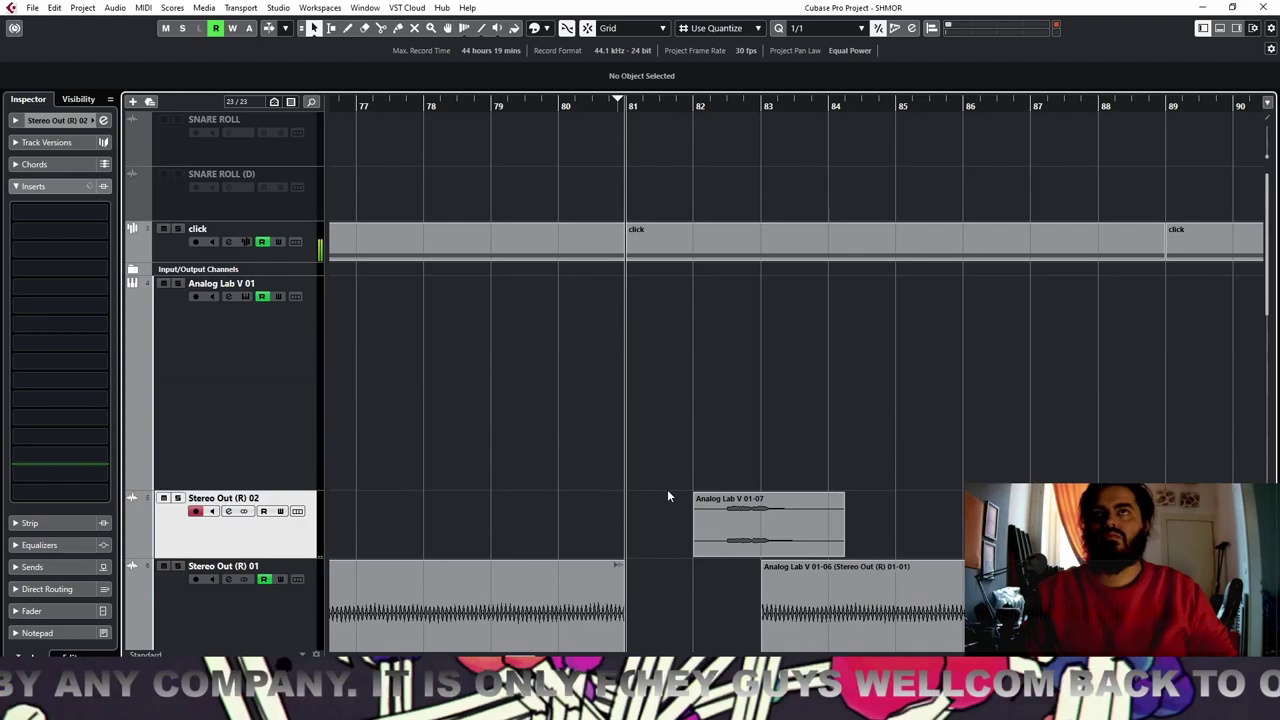
left_click(300, 370)
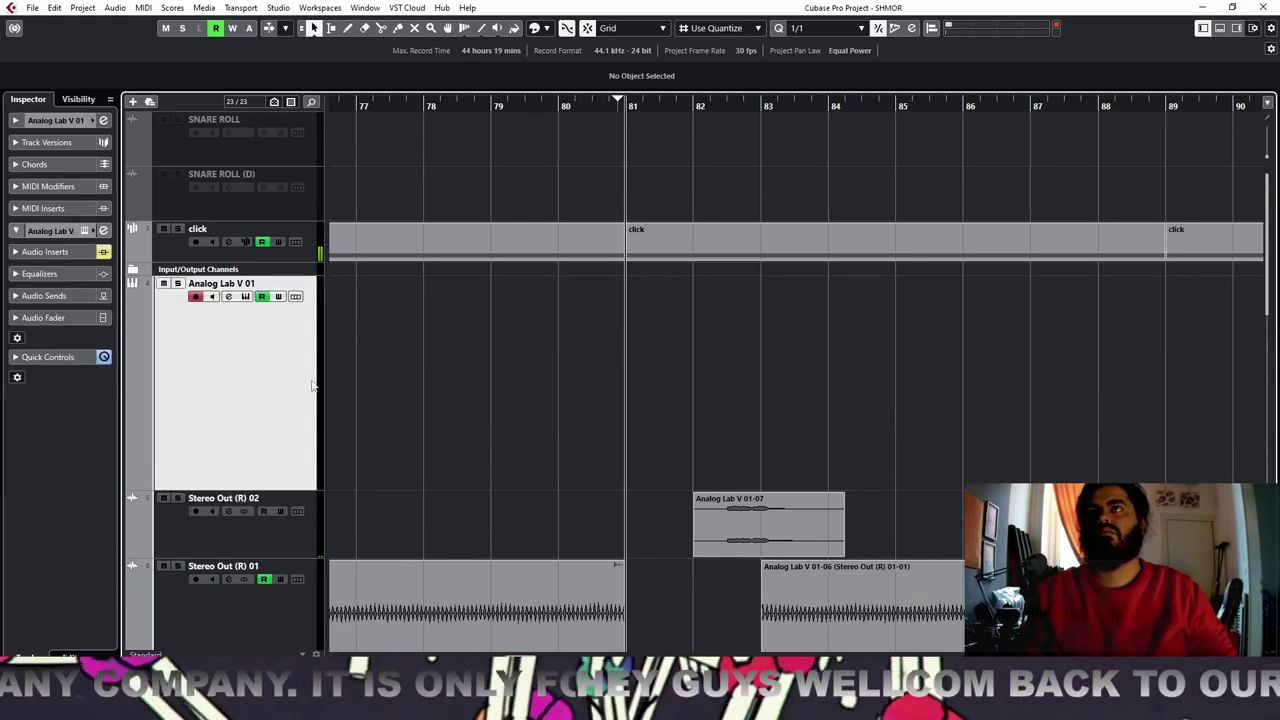
left_click(85, 231)
left_click(251, 292)
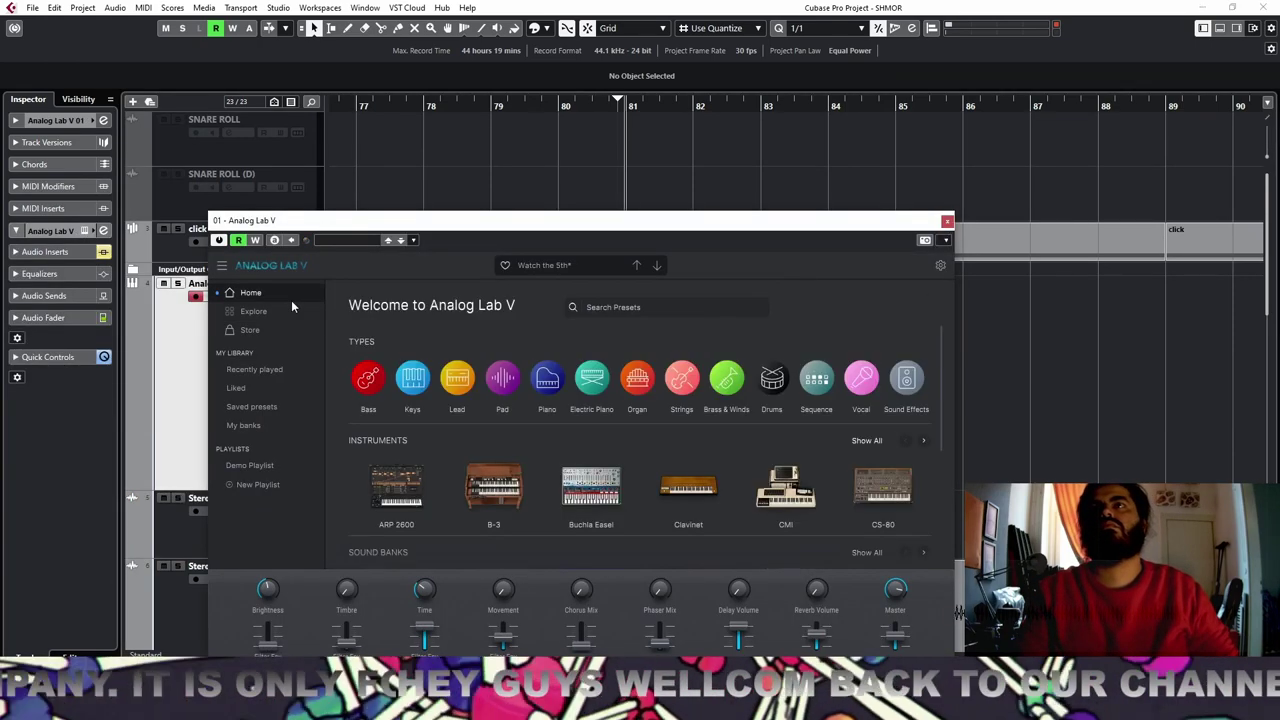
left_click(905, 380)
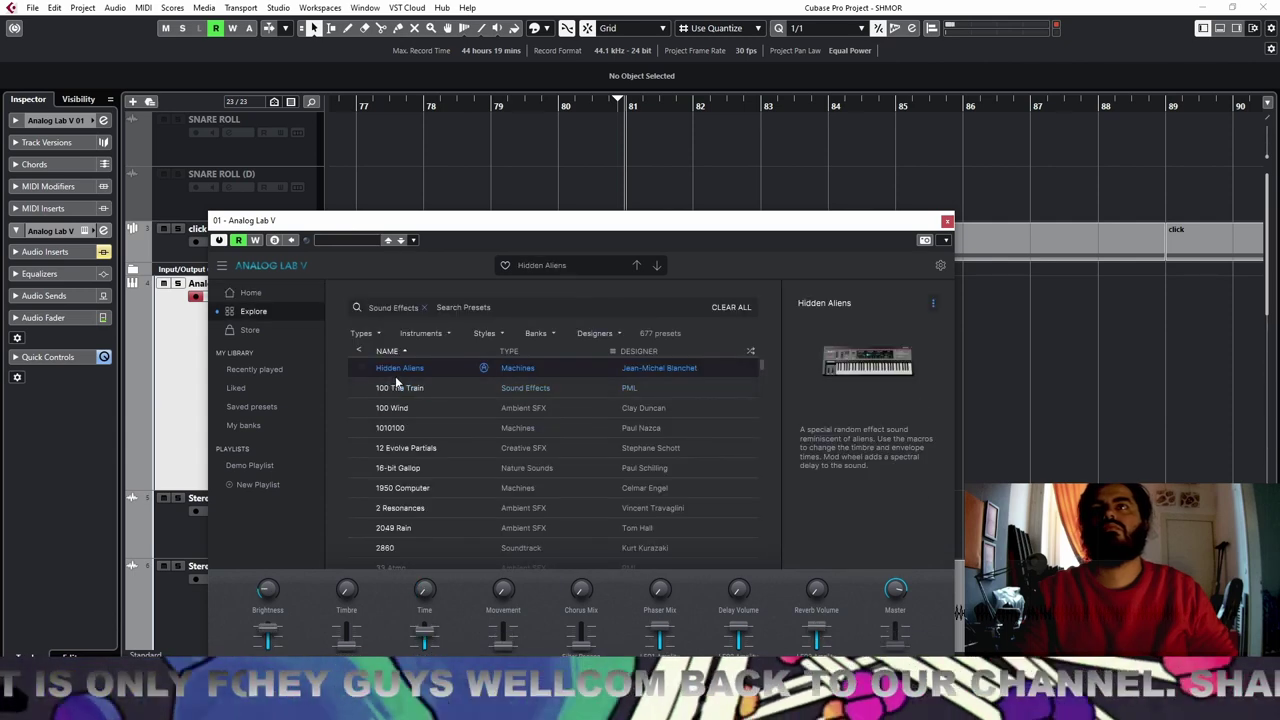
Audition the Sound Effects presets one by one from 100 The Train through A Question
left_click(657, 266)
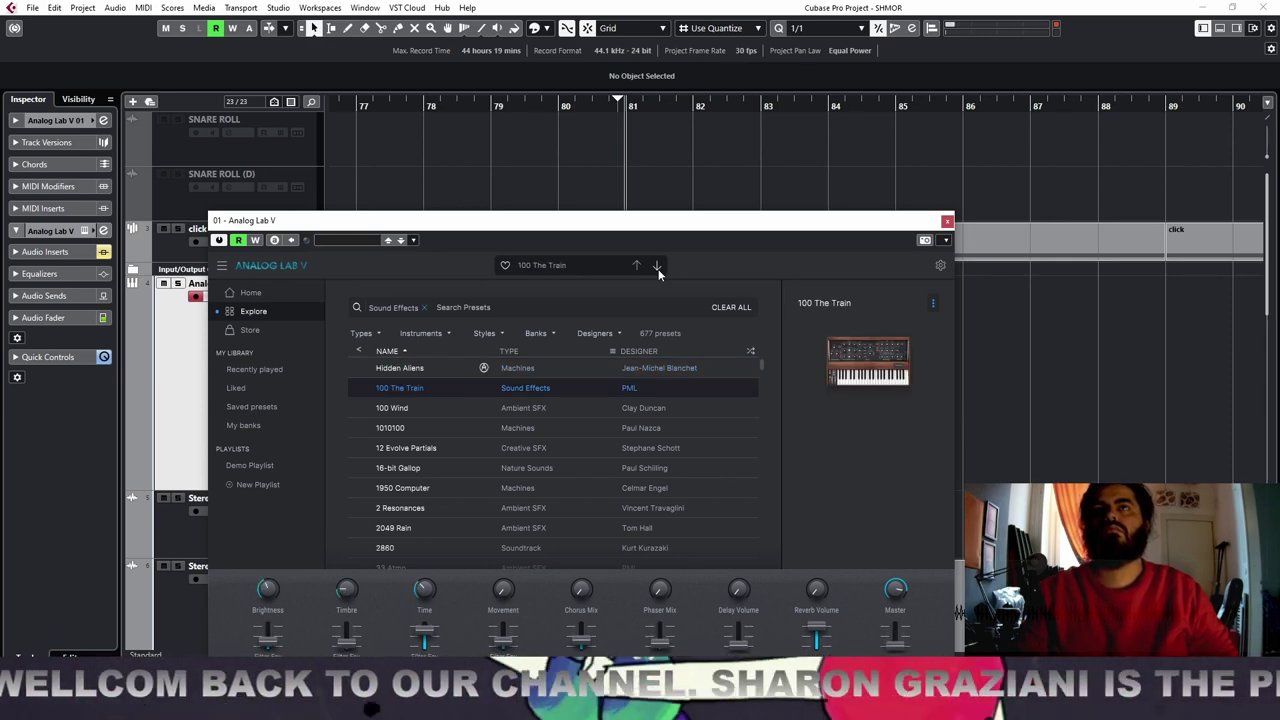
left_click(657, 266)
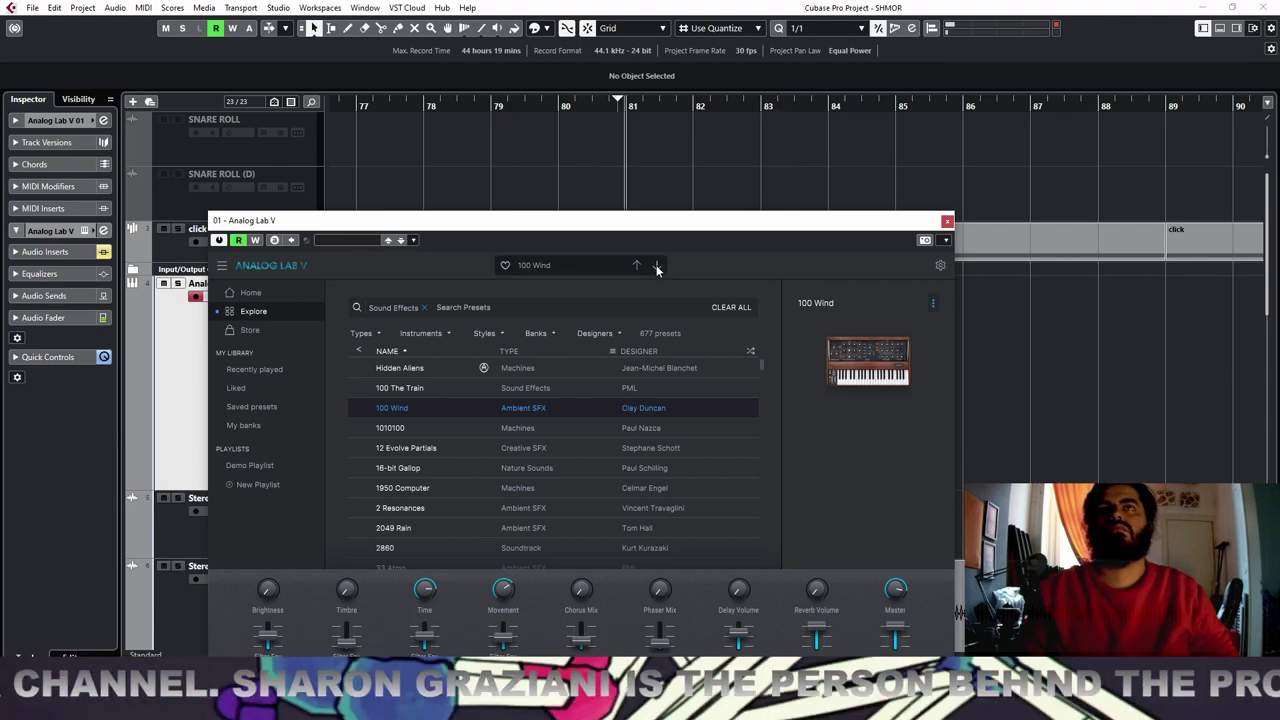
left_click(657, 266)
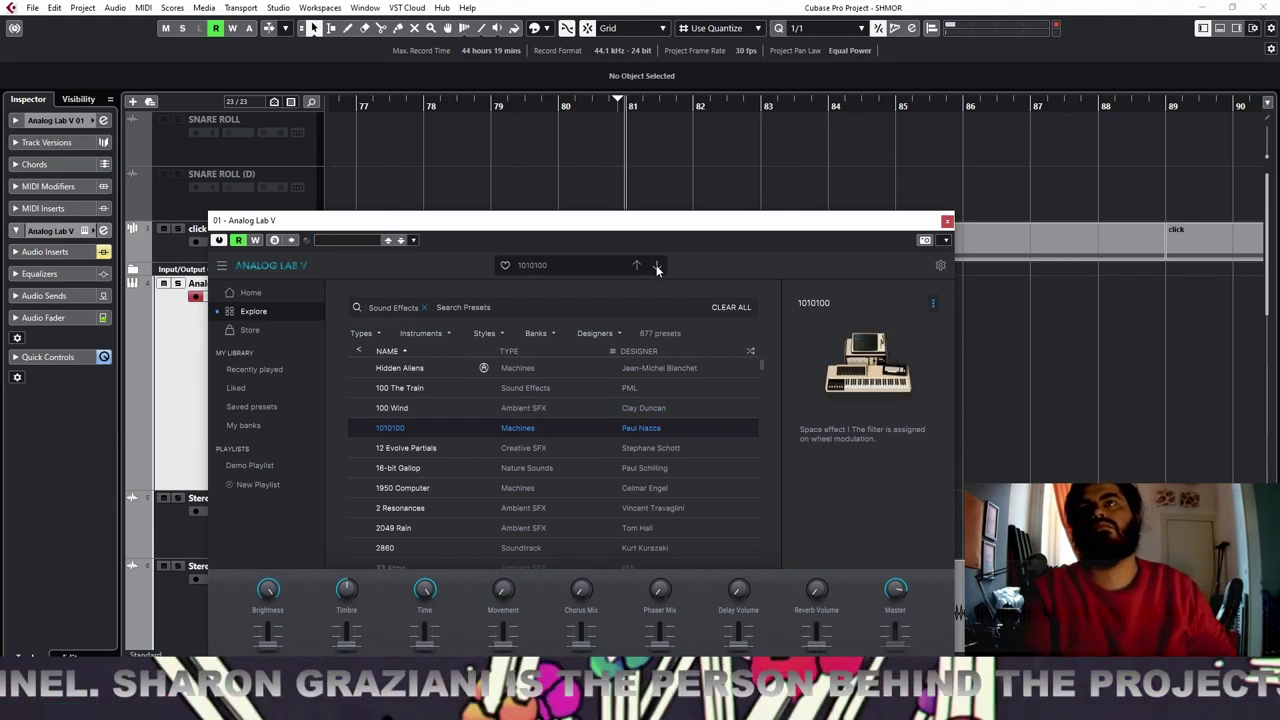
left_click(657, 266)
left_click(657, 266)
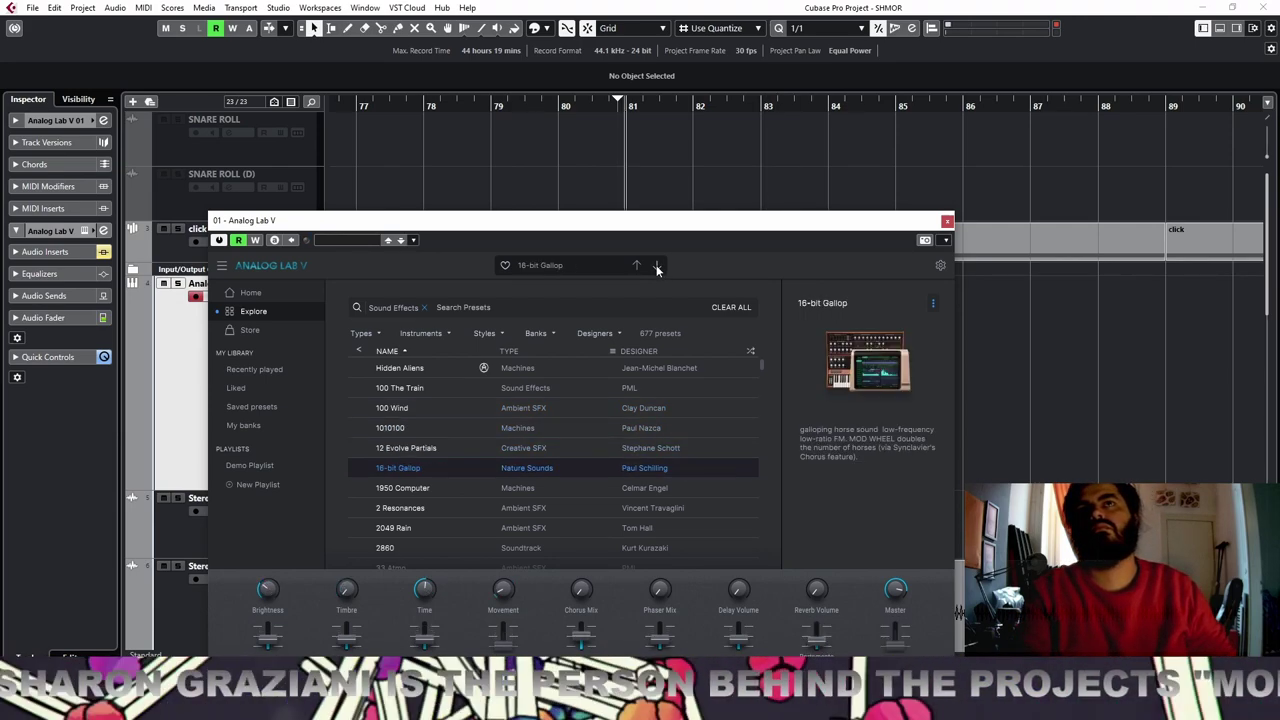
left_click(657, 266)
left_click(657, 266)
left_click(657, 266)
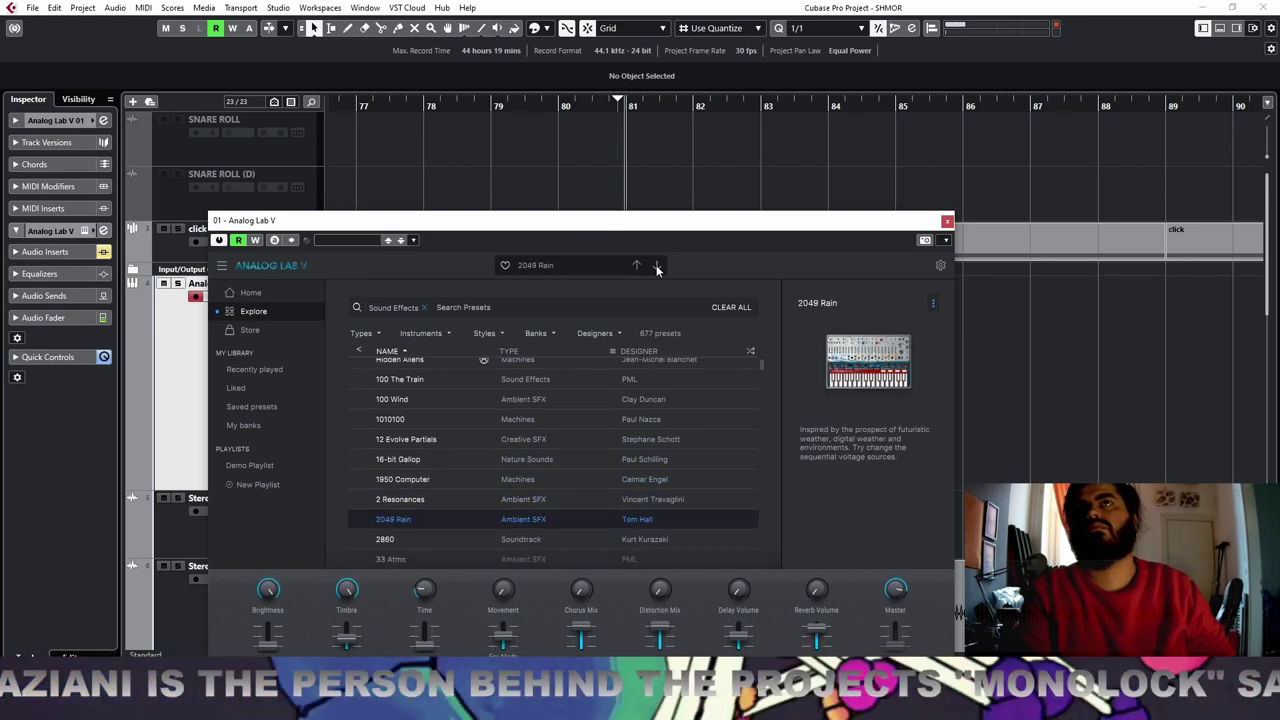
left_click(657, 266)
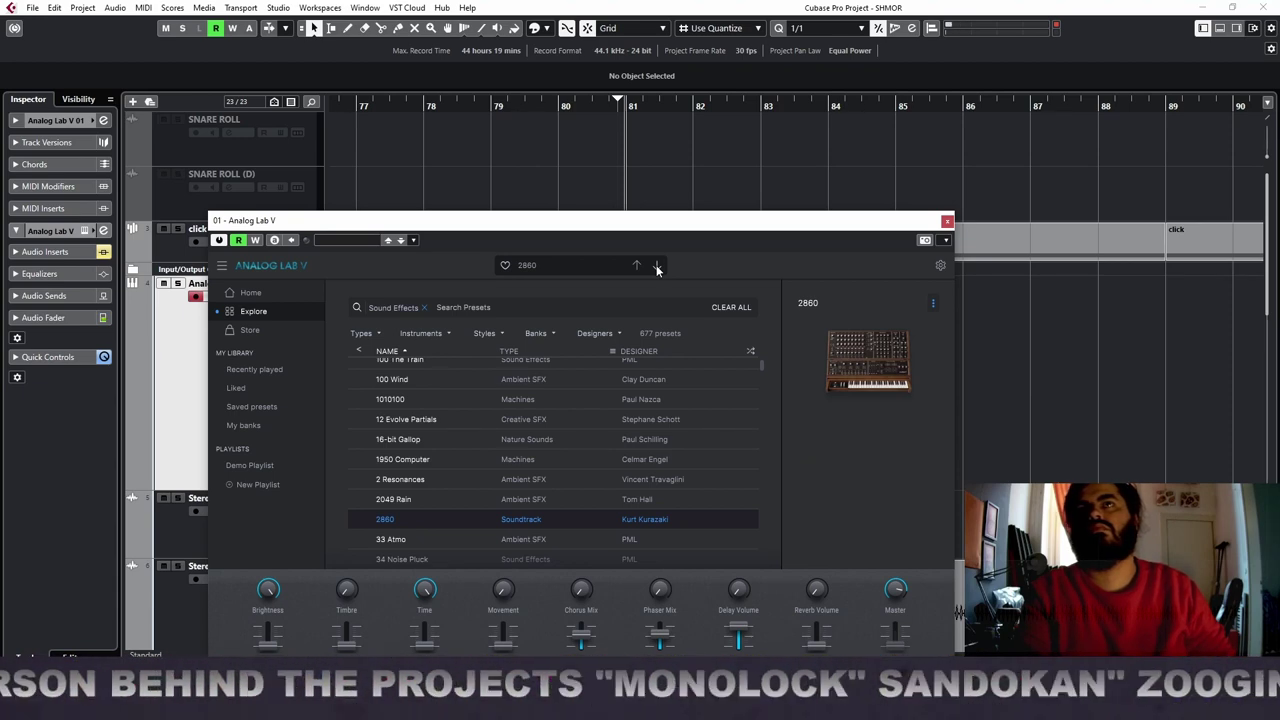
left_click(657, 266)
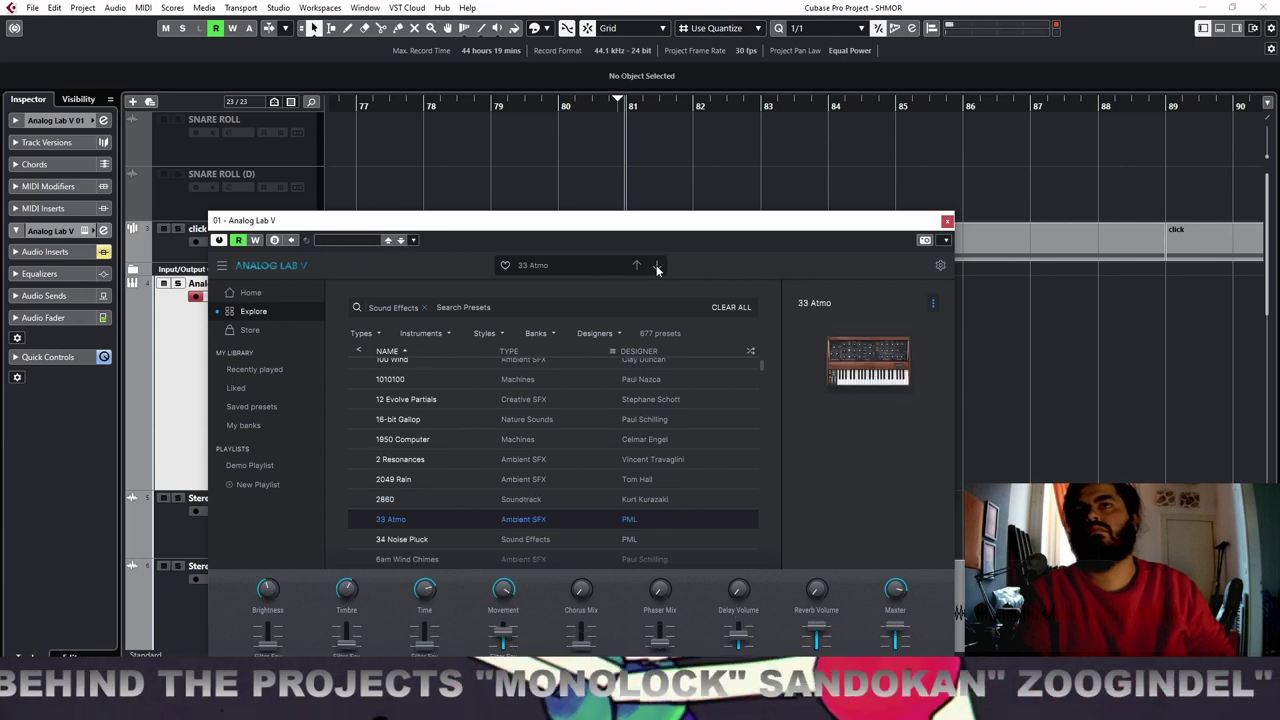
left_click(657, 266)
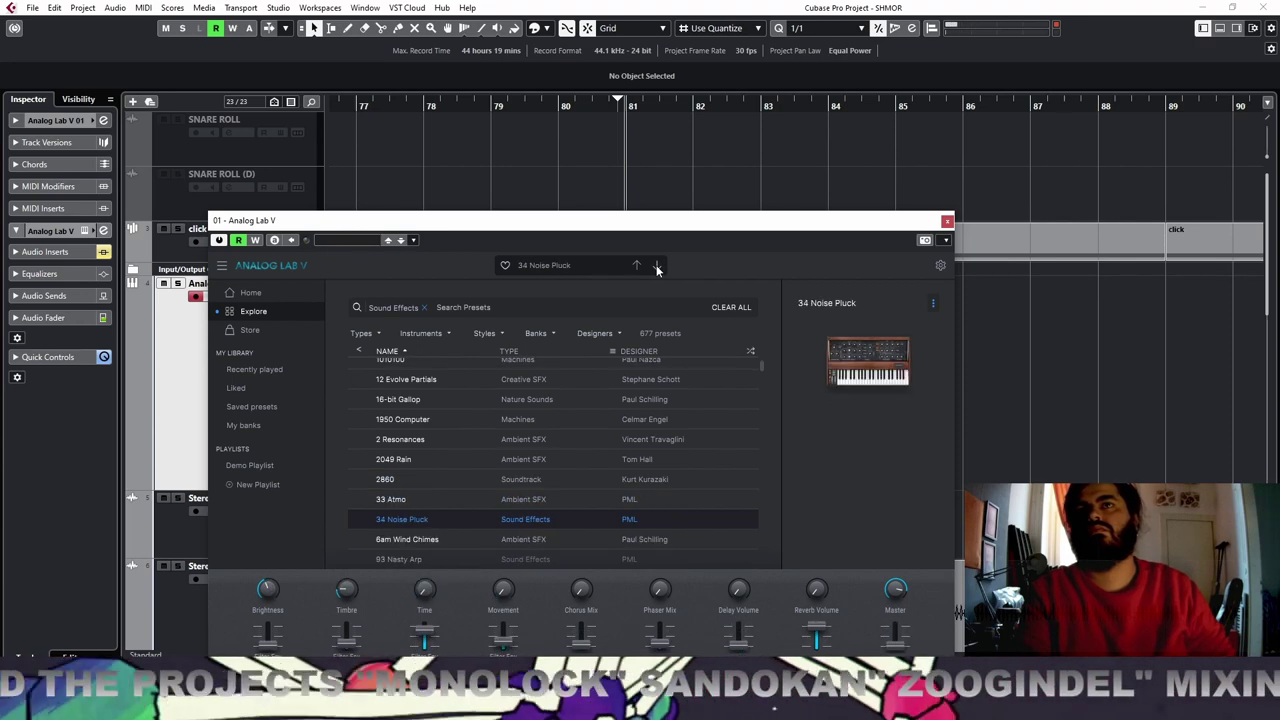
left_click(657, 266)
left_click(657, 266)
left_click(657, 266)
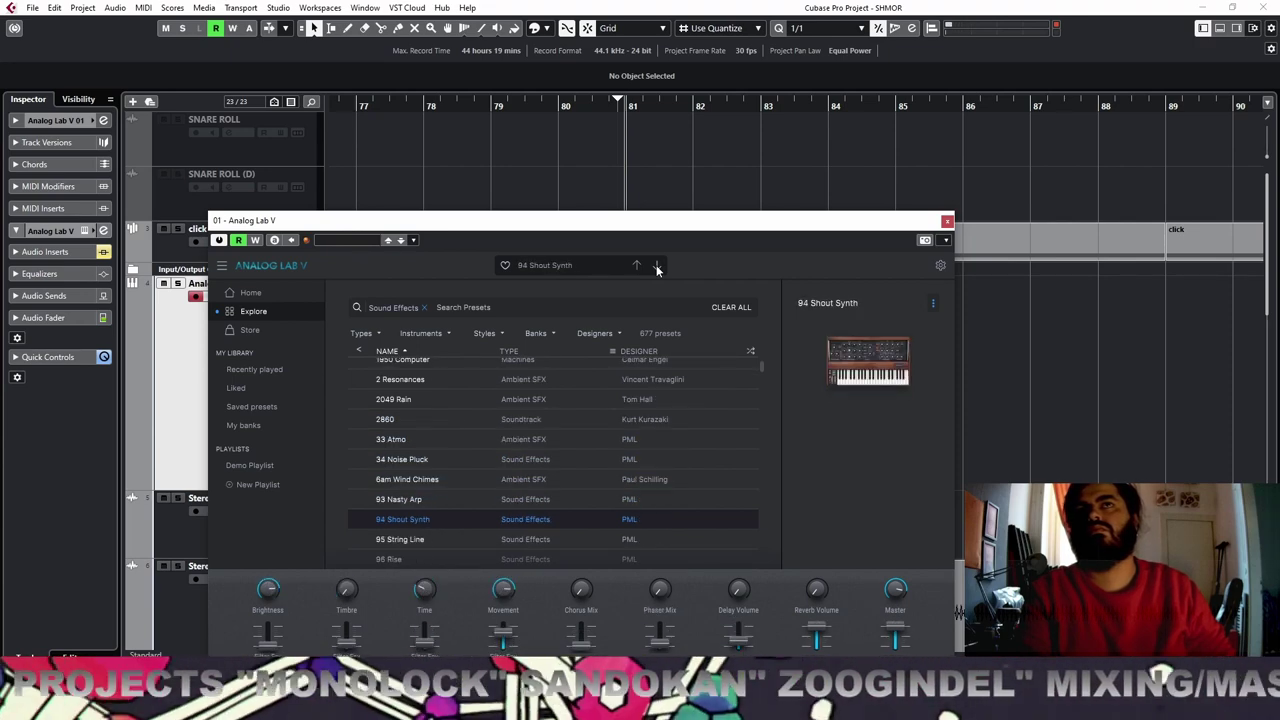
left_click(657, 266)
left_click(657, 266)
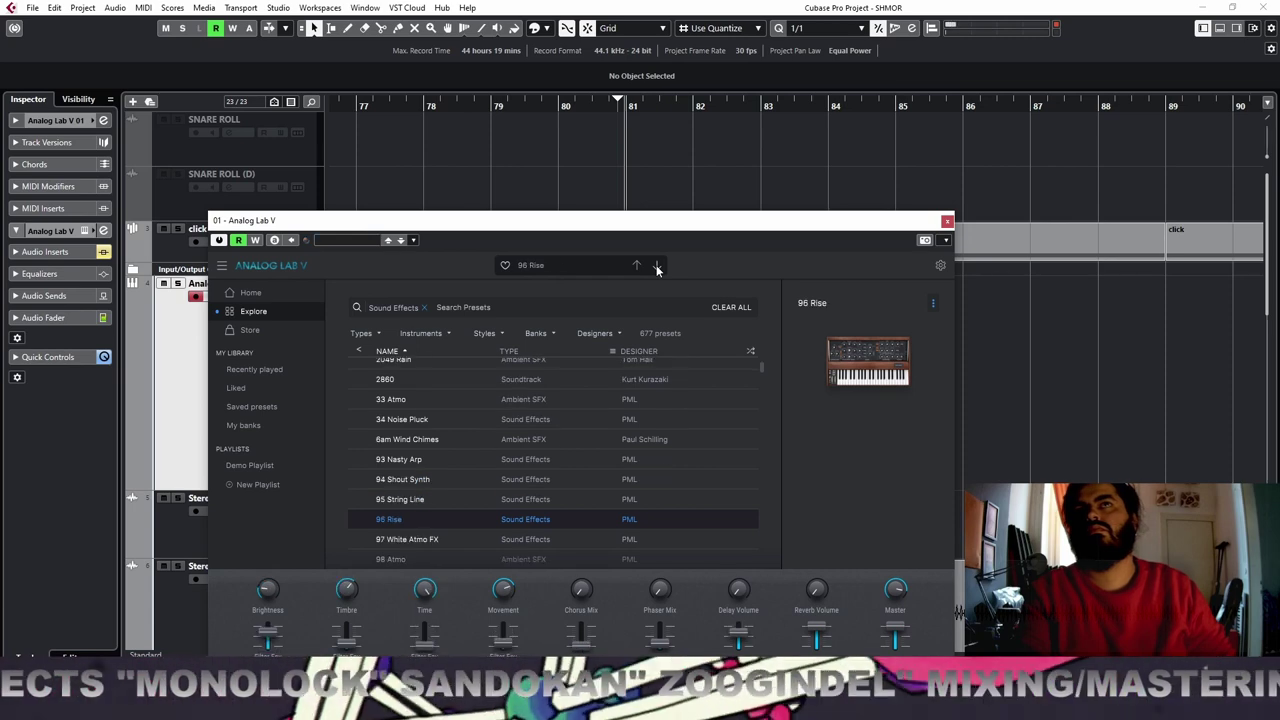
left_click(657, 266)
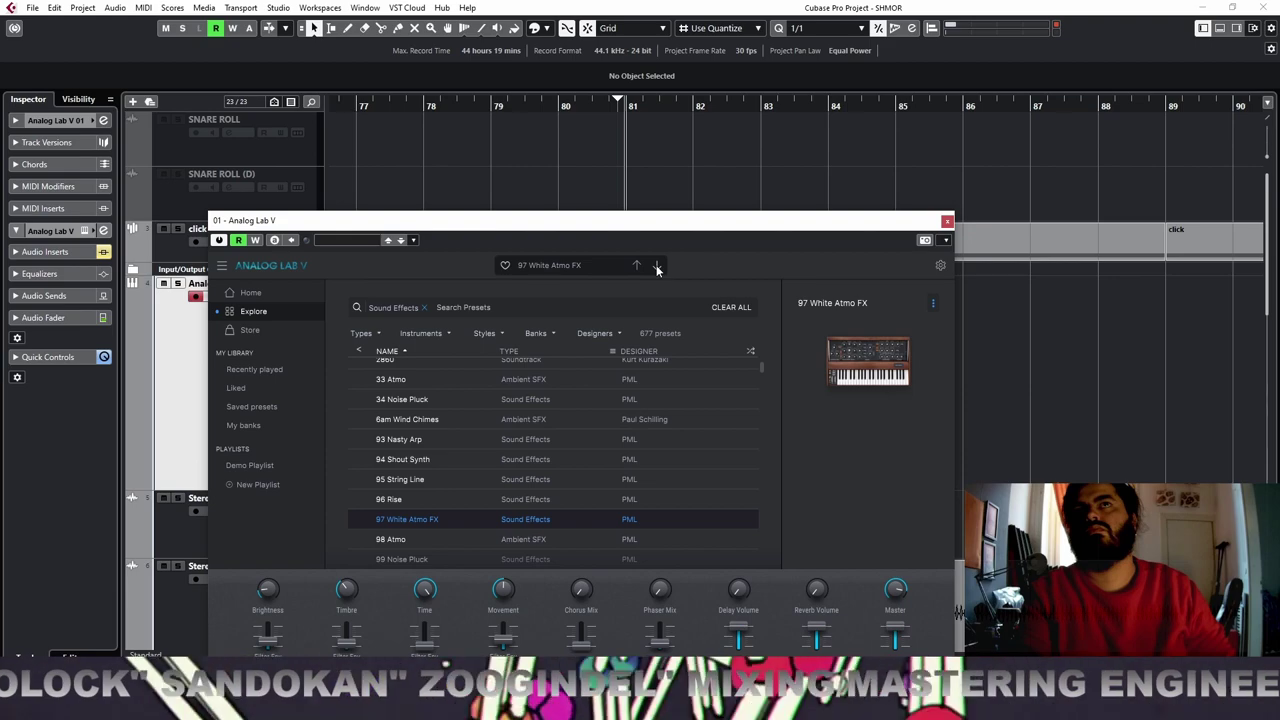
left_click(657, 266)
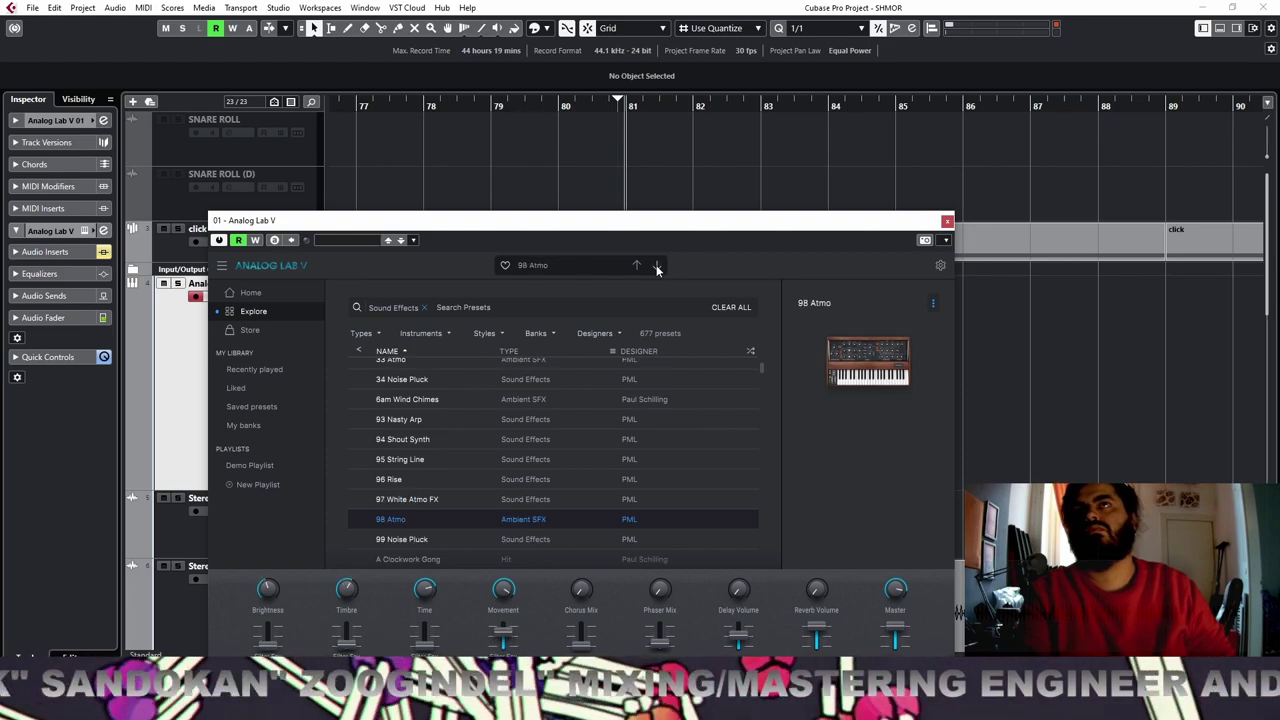
left_click(657, 266)
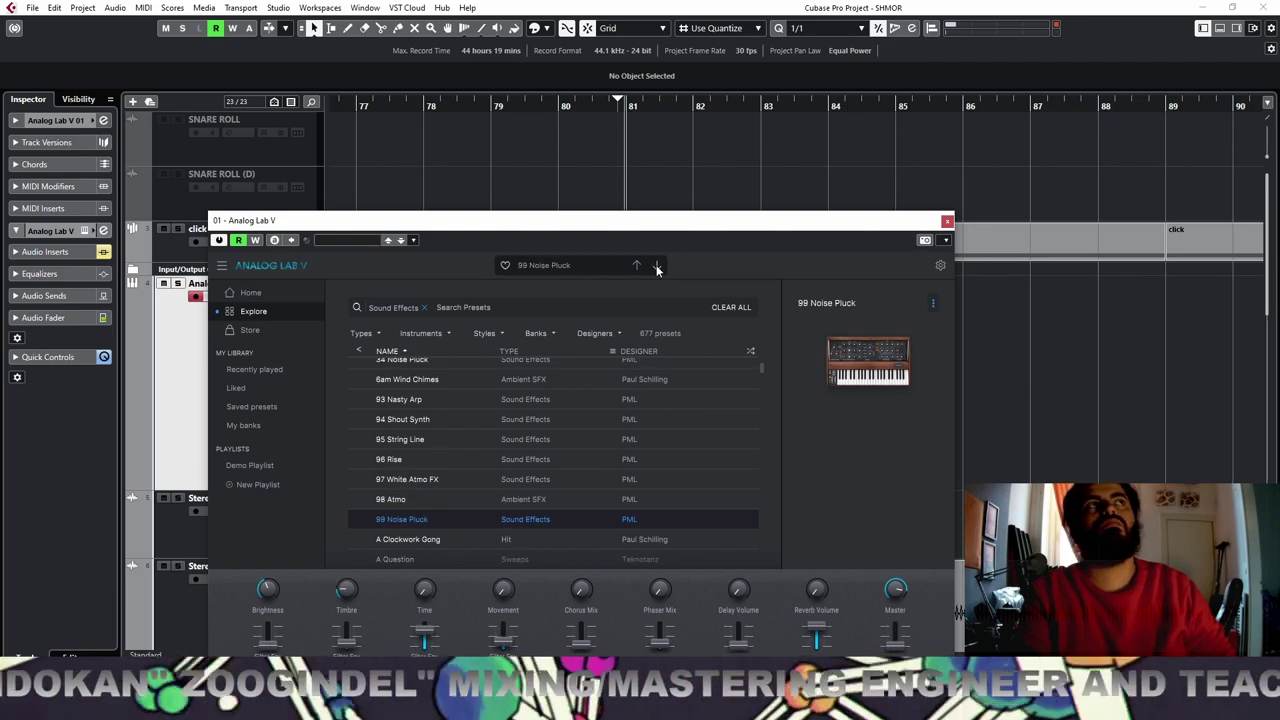
left_click(657, 266)
left_click(657, 266)
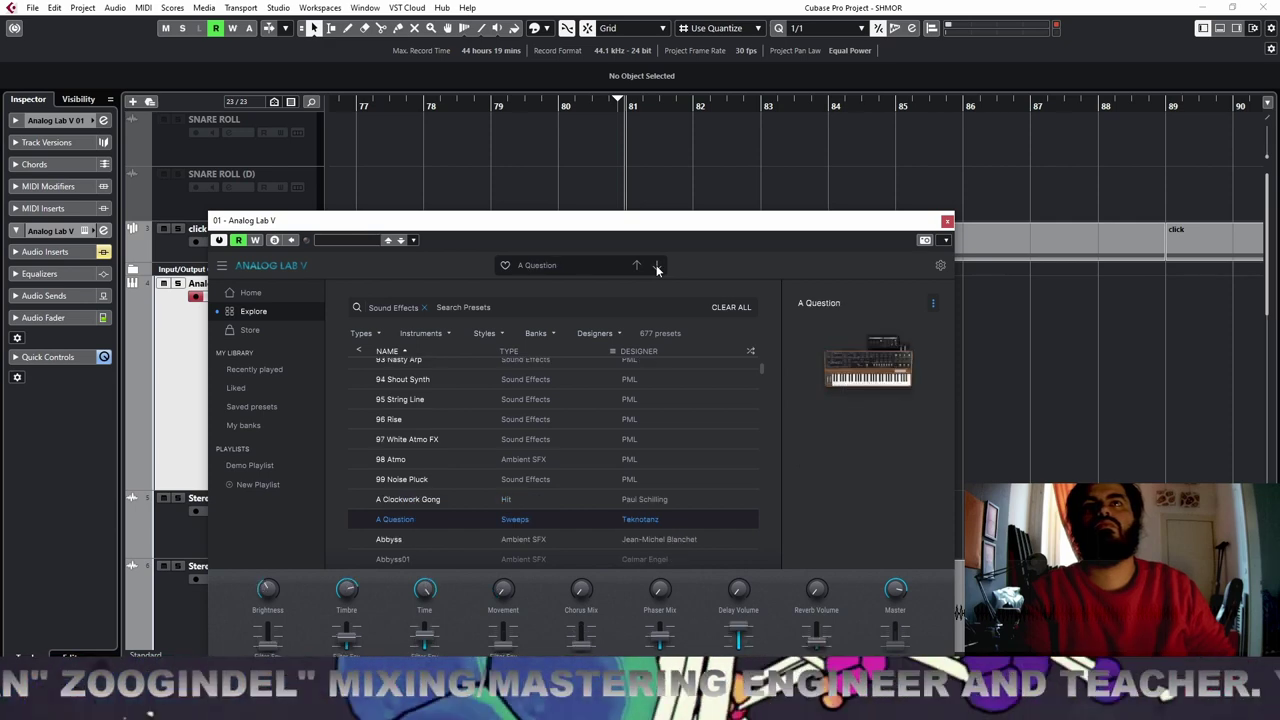
Try the Abbyss presets, with the brightness of Abbyss at 0.486, and load the Acc Seawave preset instead
left_click(657, 266)
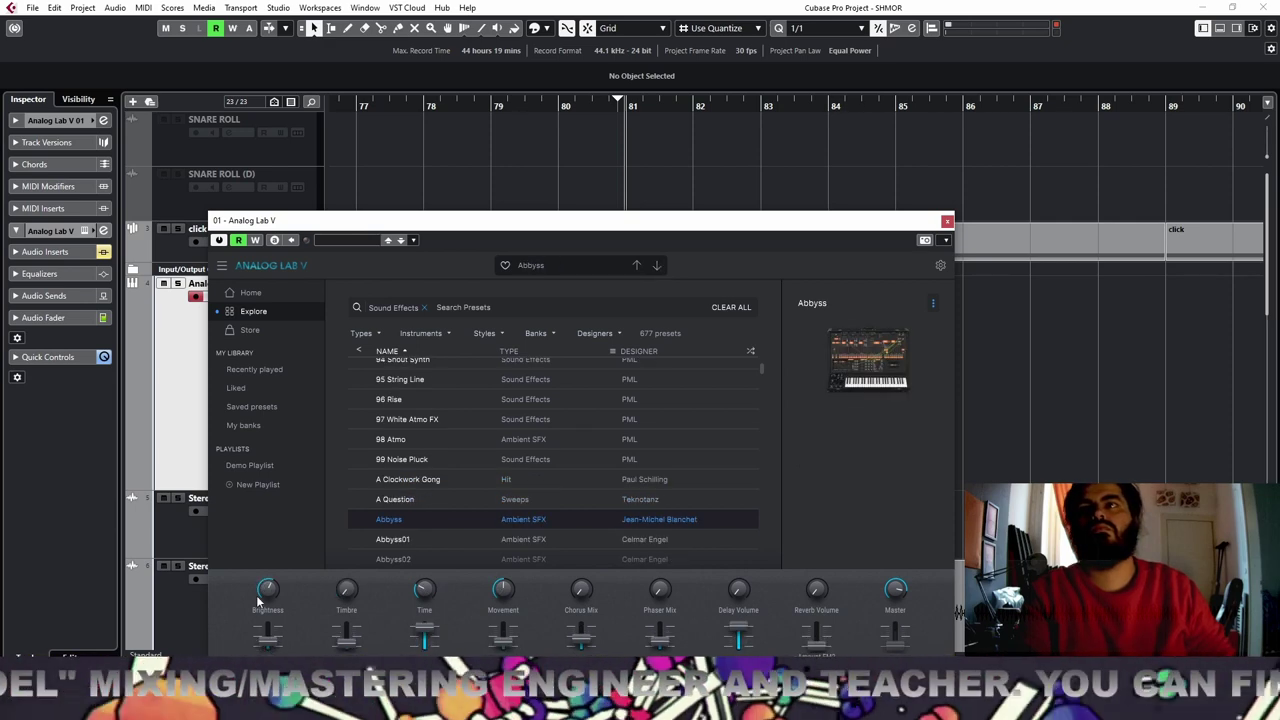
left_click_drag(258, 600, 260, 590)
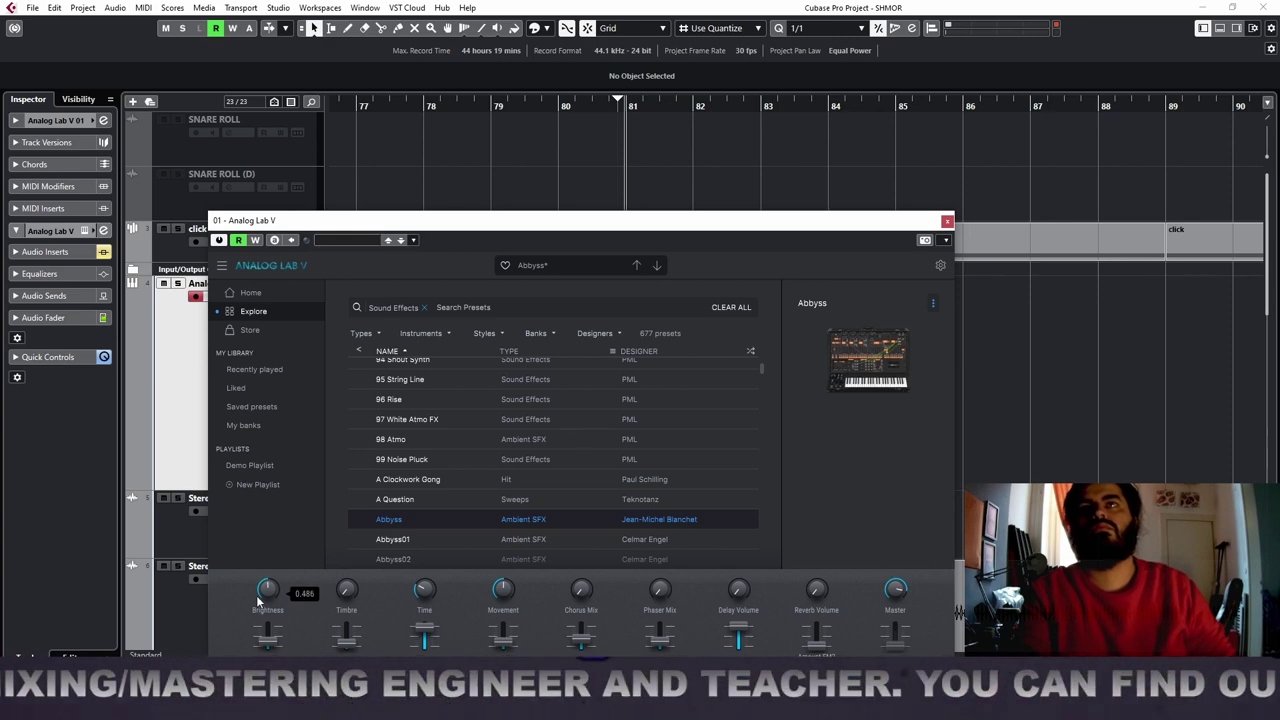
left_click(657, 266)
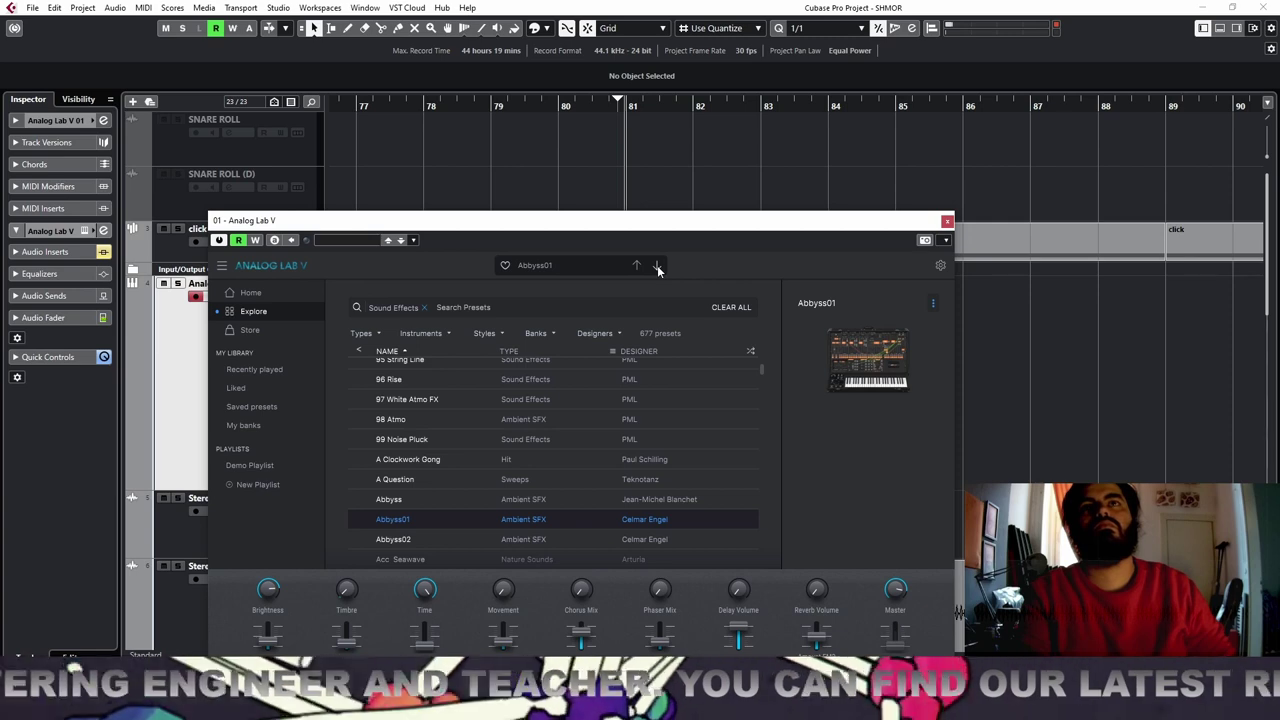
left_click(657, 266)
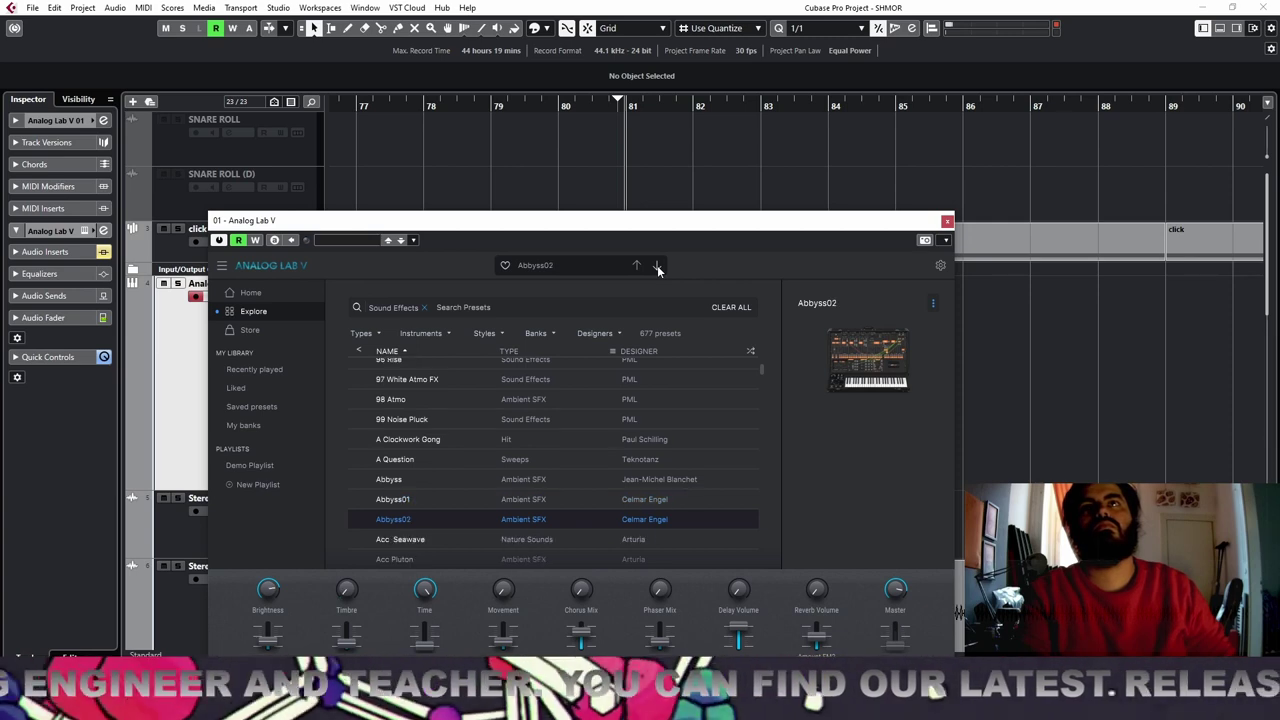
left_click(657, 266)
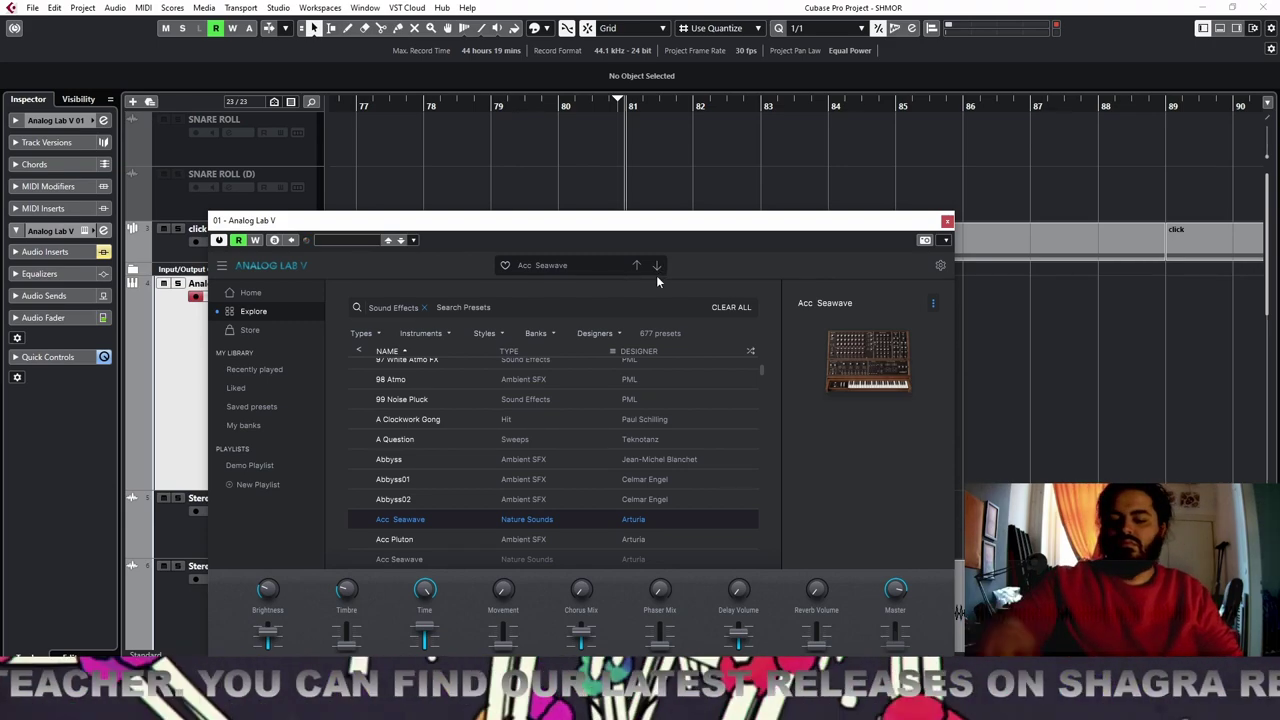
left_click(948, 222)
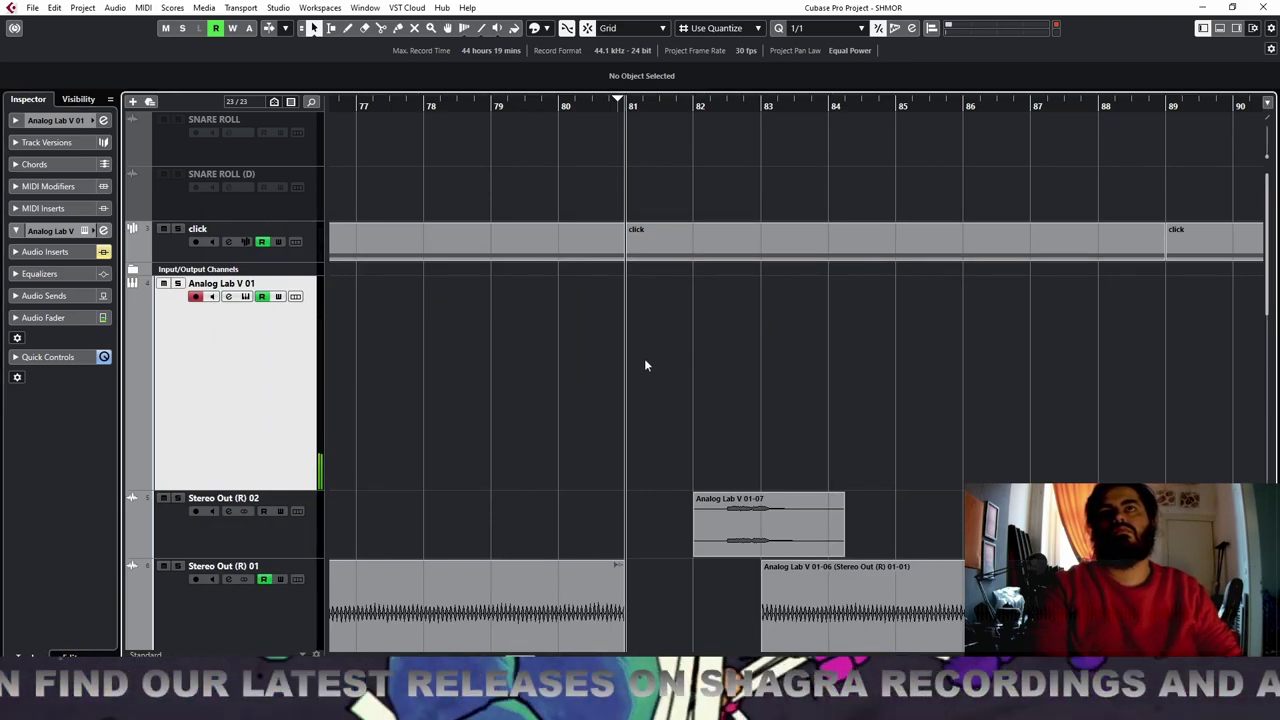
Create a part from bar 81 to 83 on Analog Lab V 01 containing one E5 note that fills both bars
left_click_drag(628, 102, 762, 101)
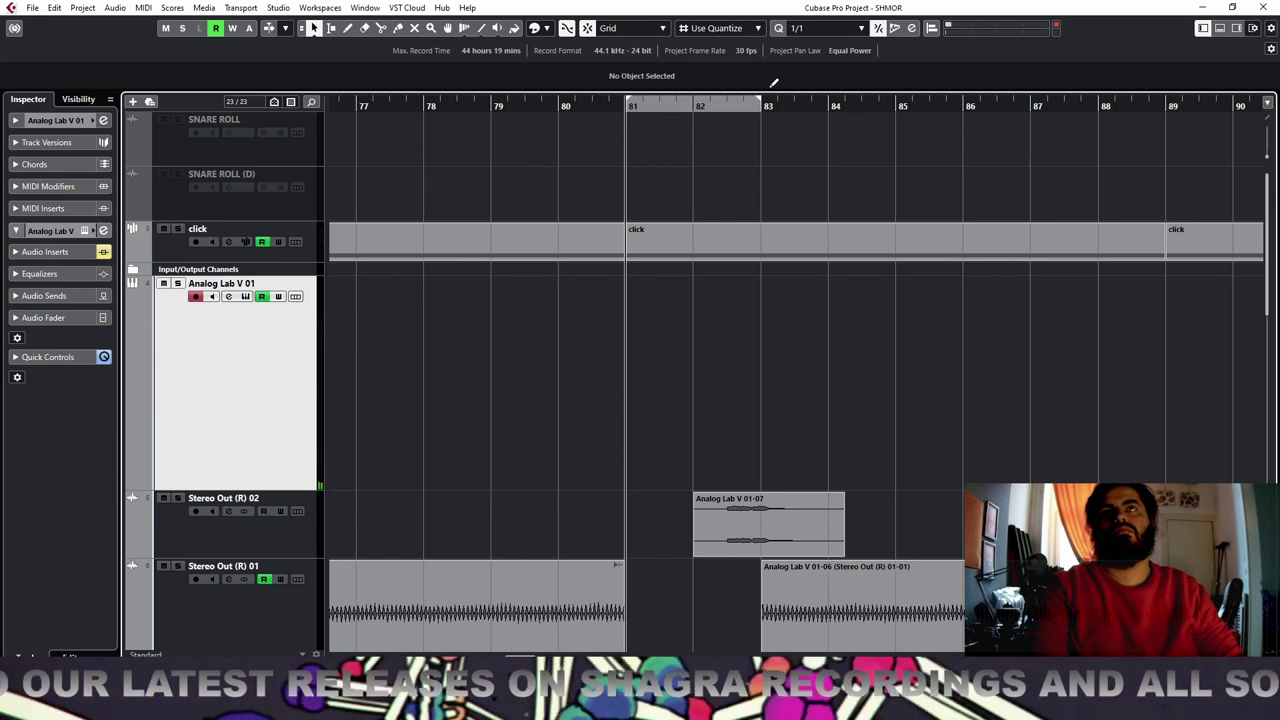
double_click(645, 442)
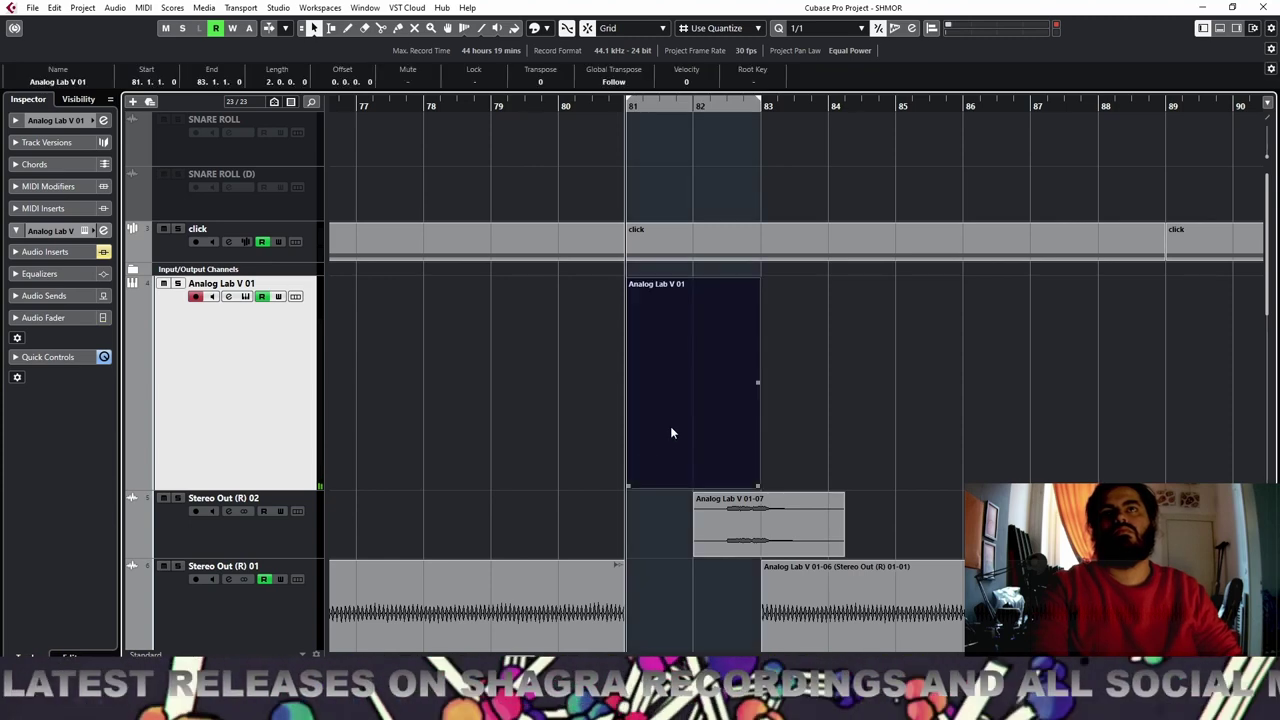
double_click(671, 430)
scroll(280, 534, "up", 8)
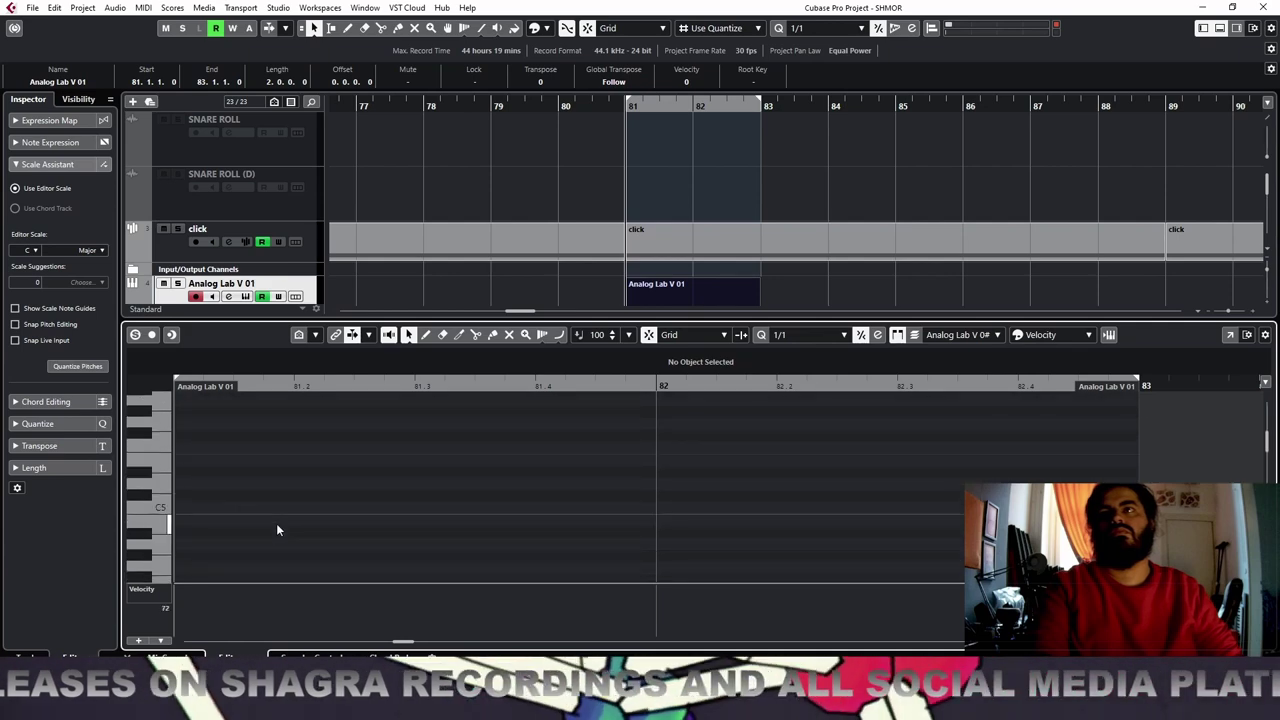
double_click(195, 462)
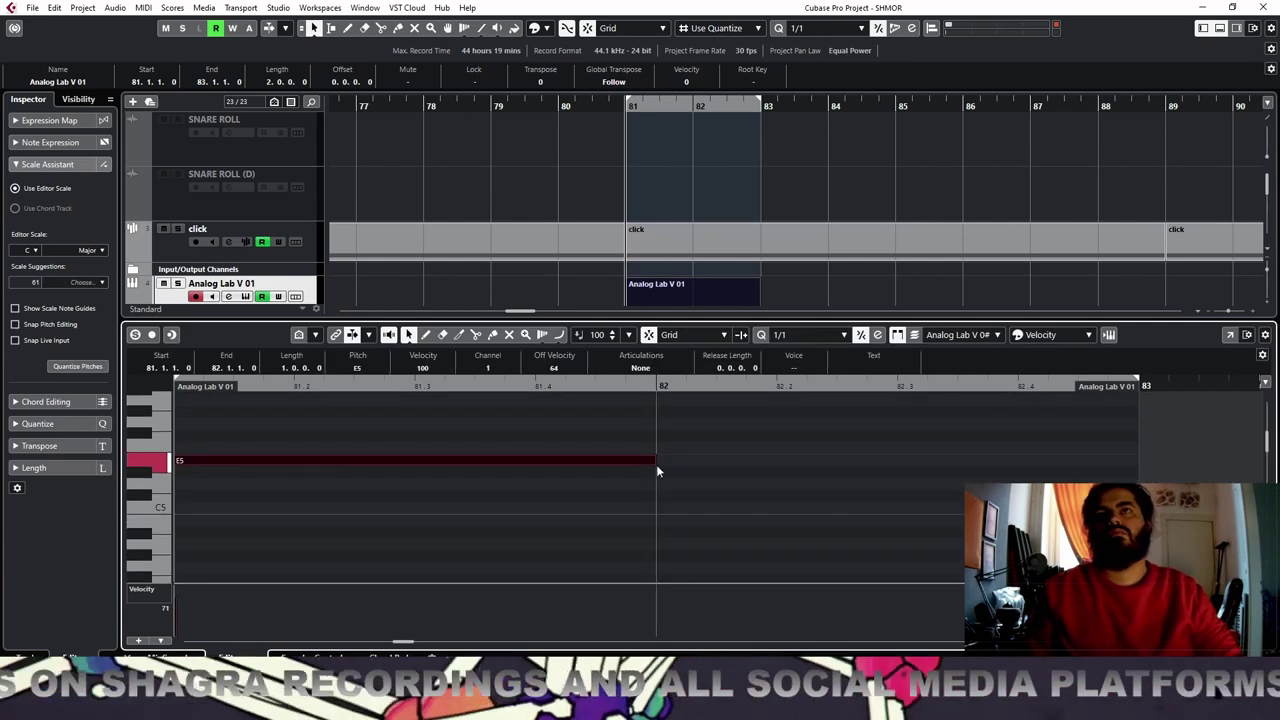
left_click_drag(655, 461, 1130, 394)
left_click(1219, 37)
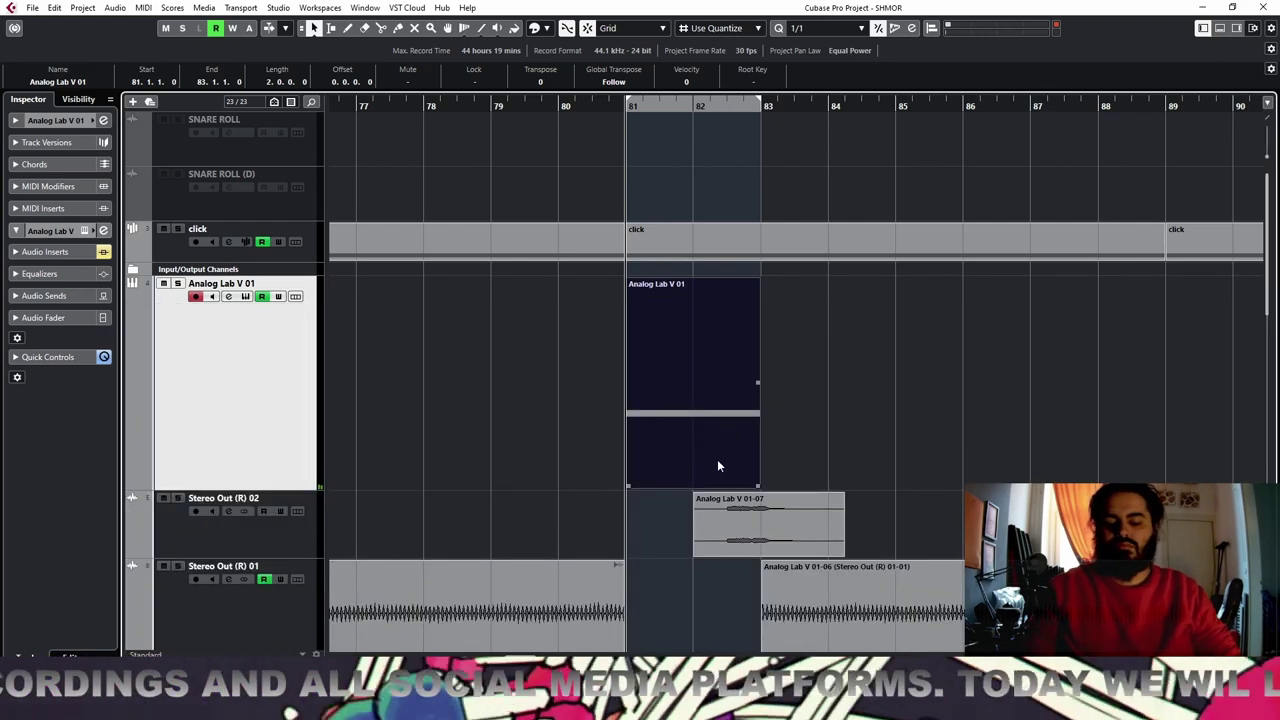
Render the two-bar Analog Lab V 01 part to a new audio track and delete the original MIDI part
key("alt+r")
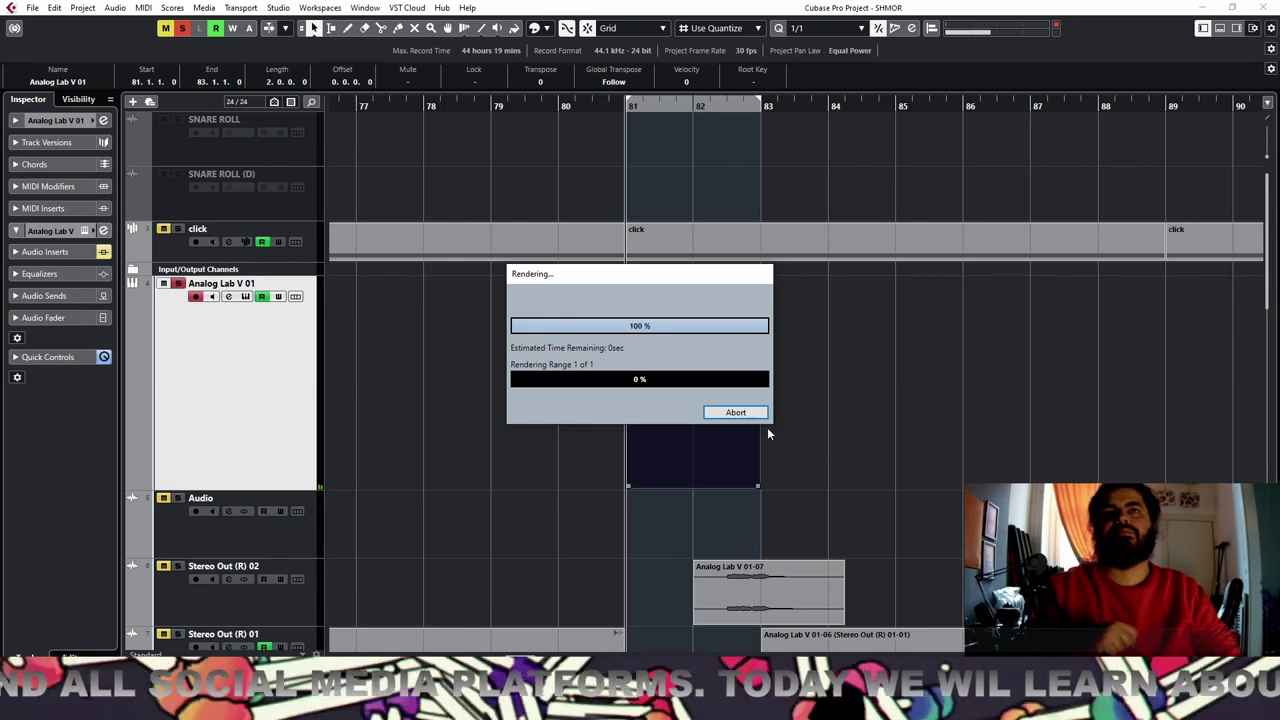
key("Delete")
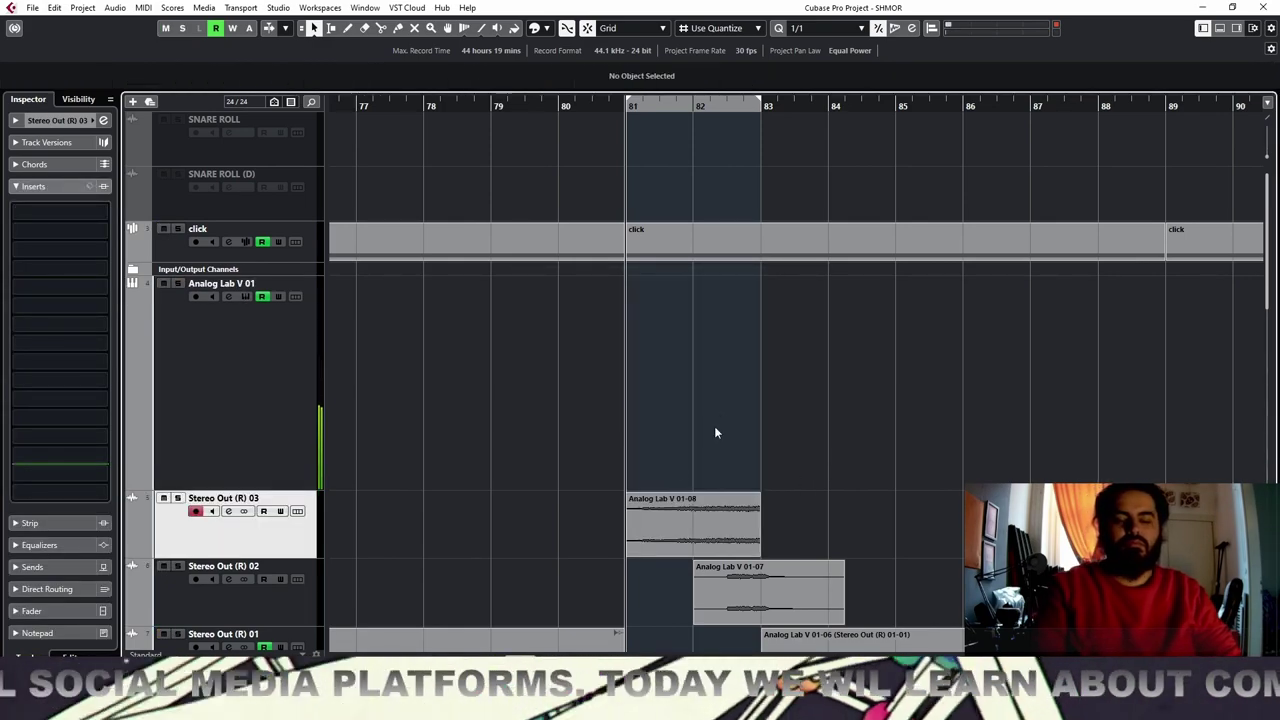
Give the Analog Lab V 01-08 clip a fade-in of 1.3.3.117 and lower the Stereo Out (R) 03 track volume to -10.3 during playback
left_click_drag(629, 495, 877, 527)
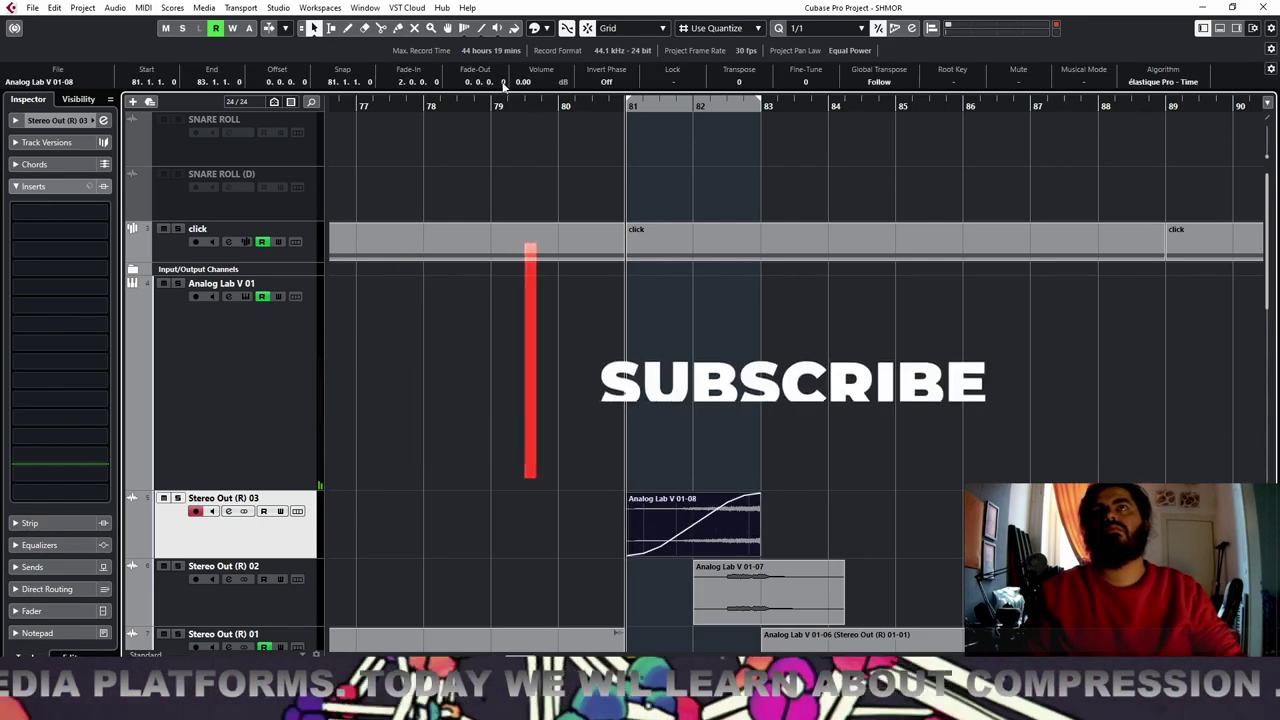
scroll(502, 85, "up", 3)
key("space")
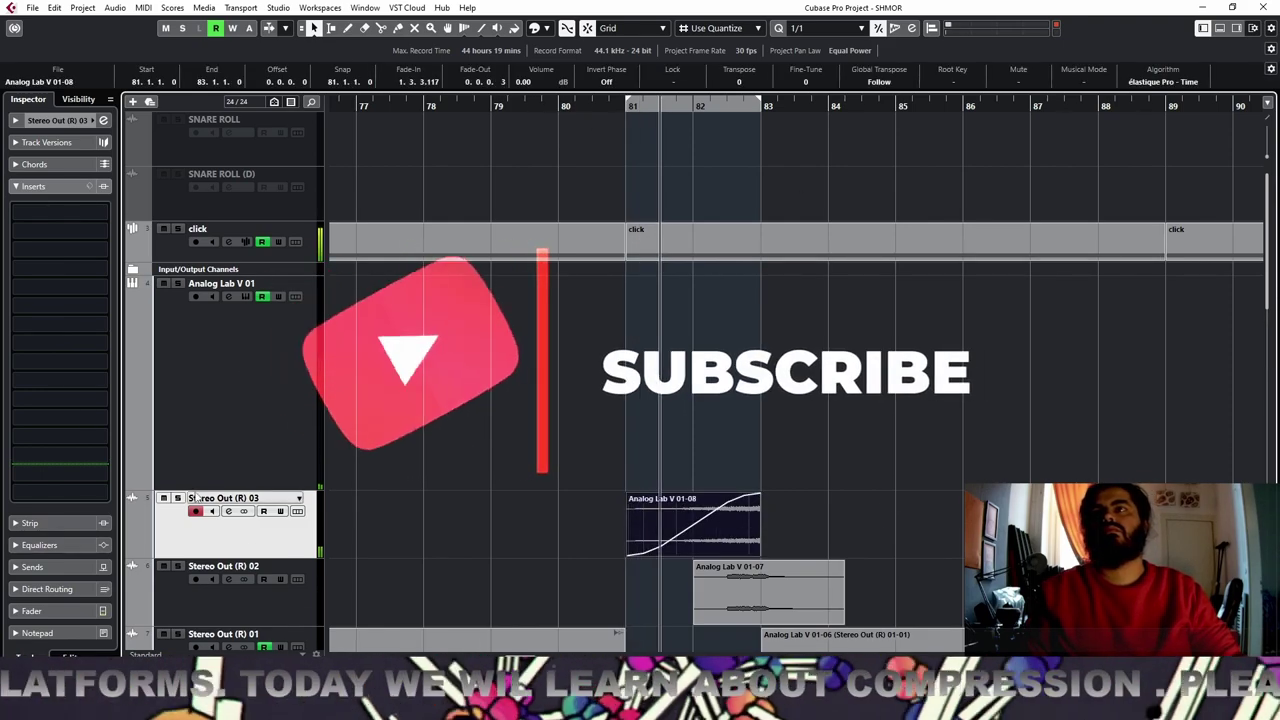
left_click(64, 121)
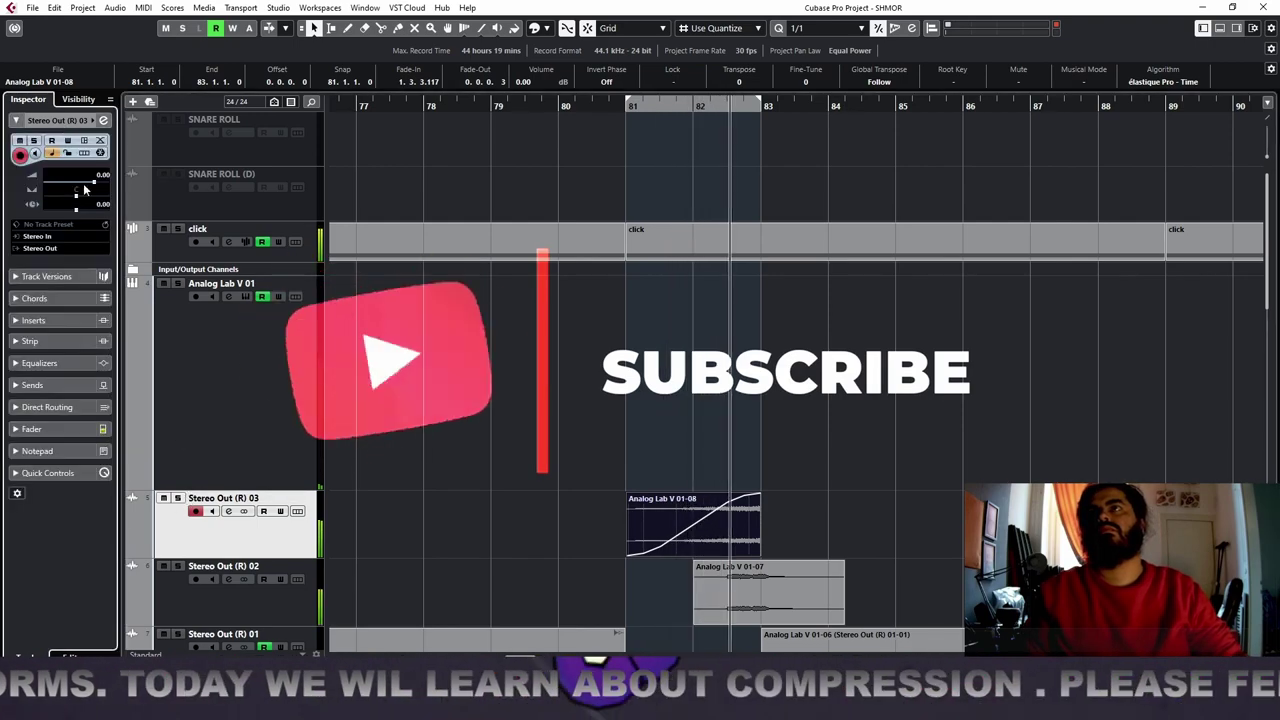
left_click(73, 184)
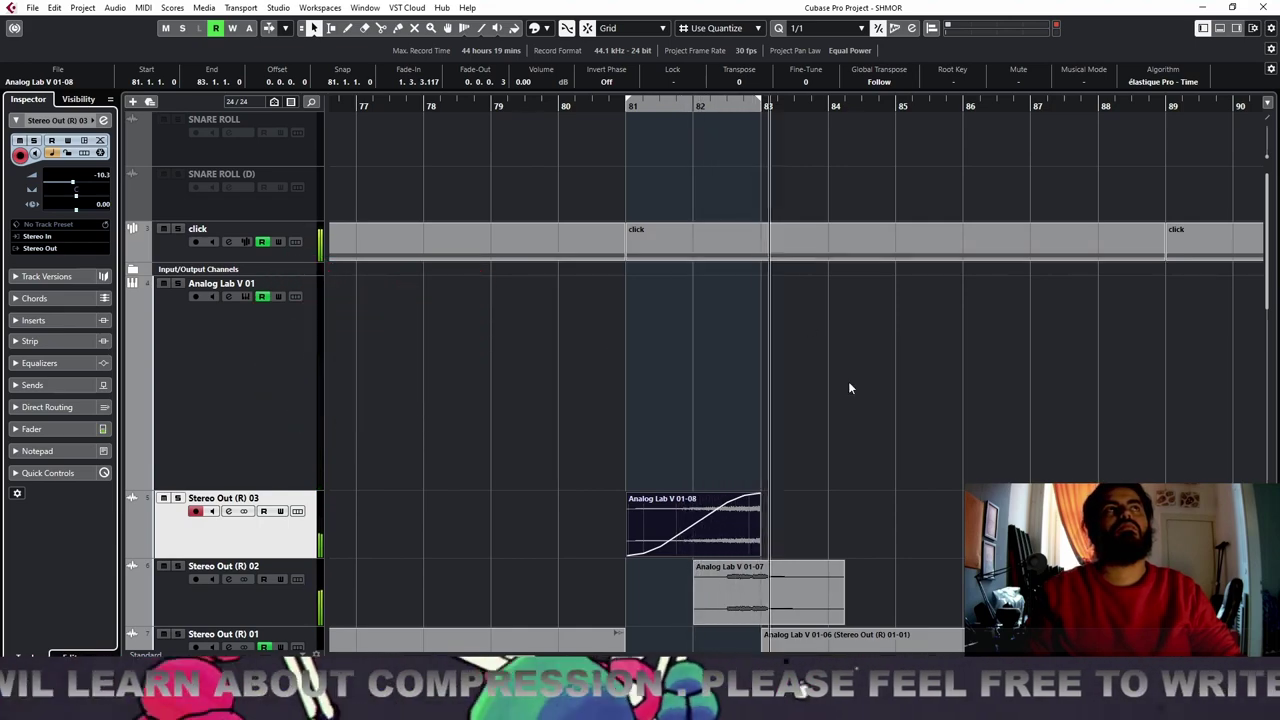
Copy the UNDER texture clip from bar 65 to bar 83, remove its fade-out, and restart playback just before the drop
scroll(846, 388, "down", 5)
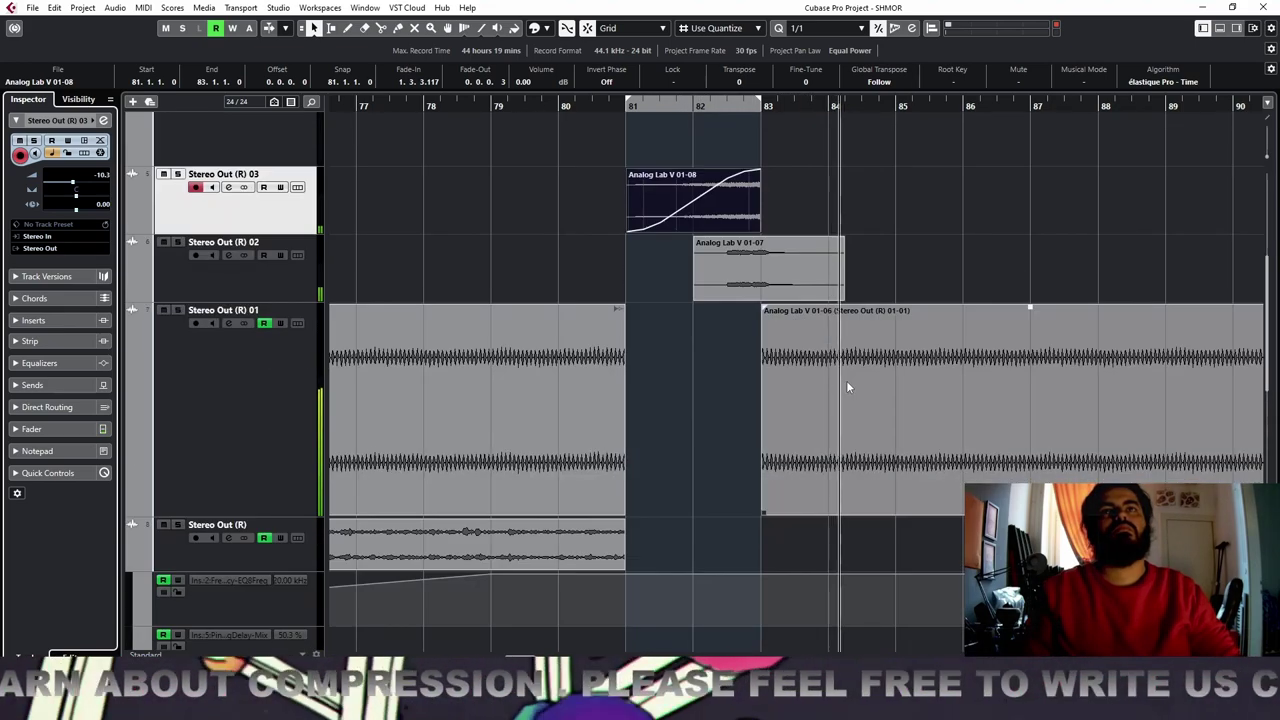
key("g")
key("g")
key("g")
scroll(945, 380, "down", 5)
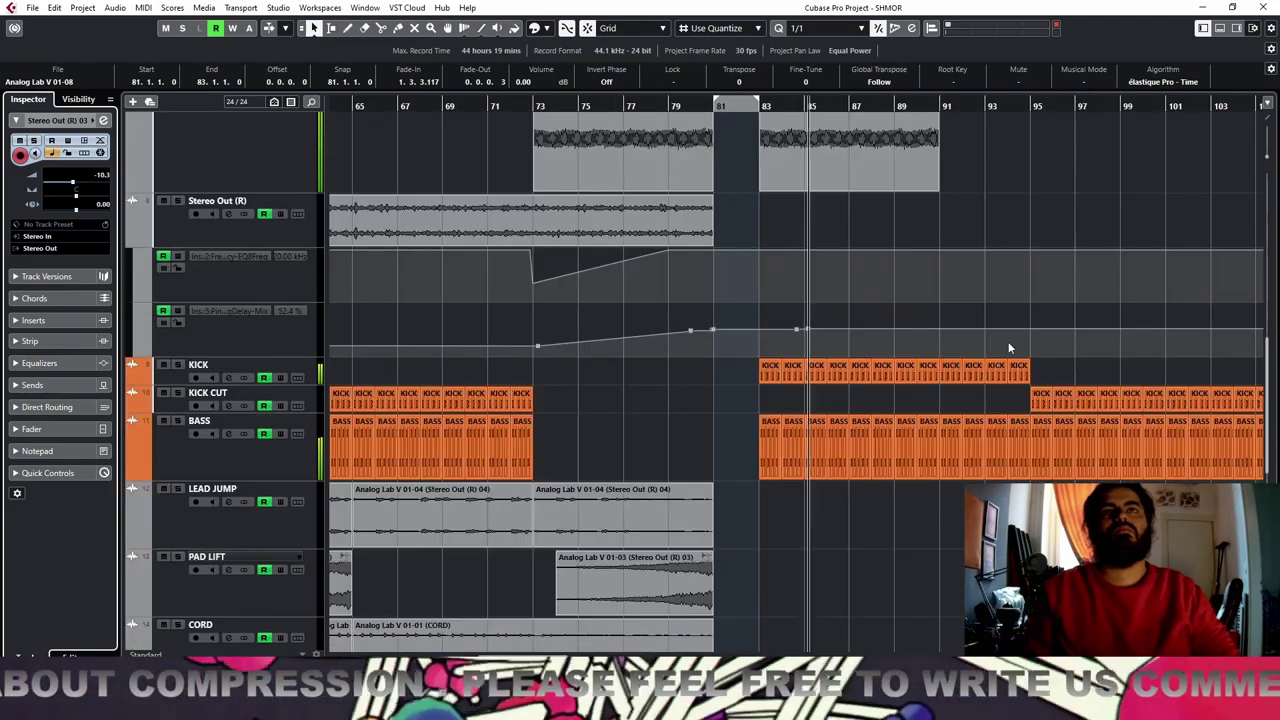
scroll(990, 355, "down", 6)
key("g")
key("g")
key("g")
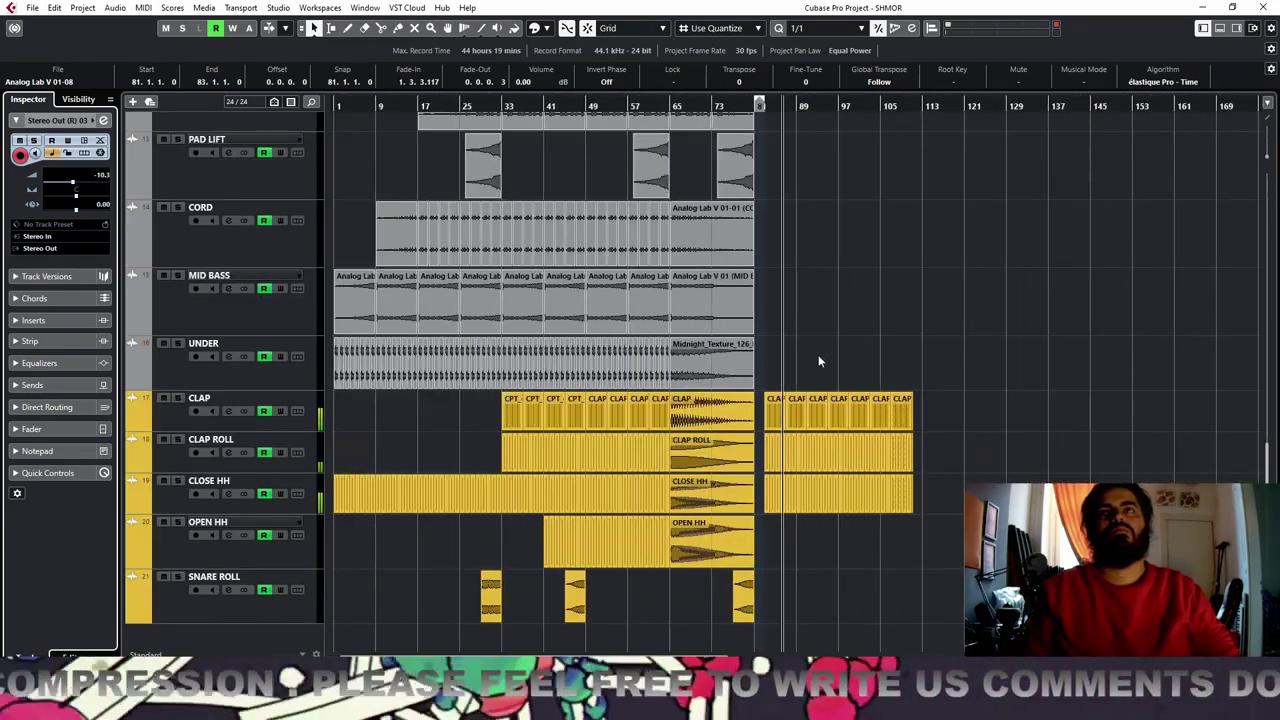
left_click(670, 106)
left_click_drag(705, 372, 960, 353)
left_click_drag(843, 340, 750, 350)
left_click(756, 106)
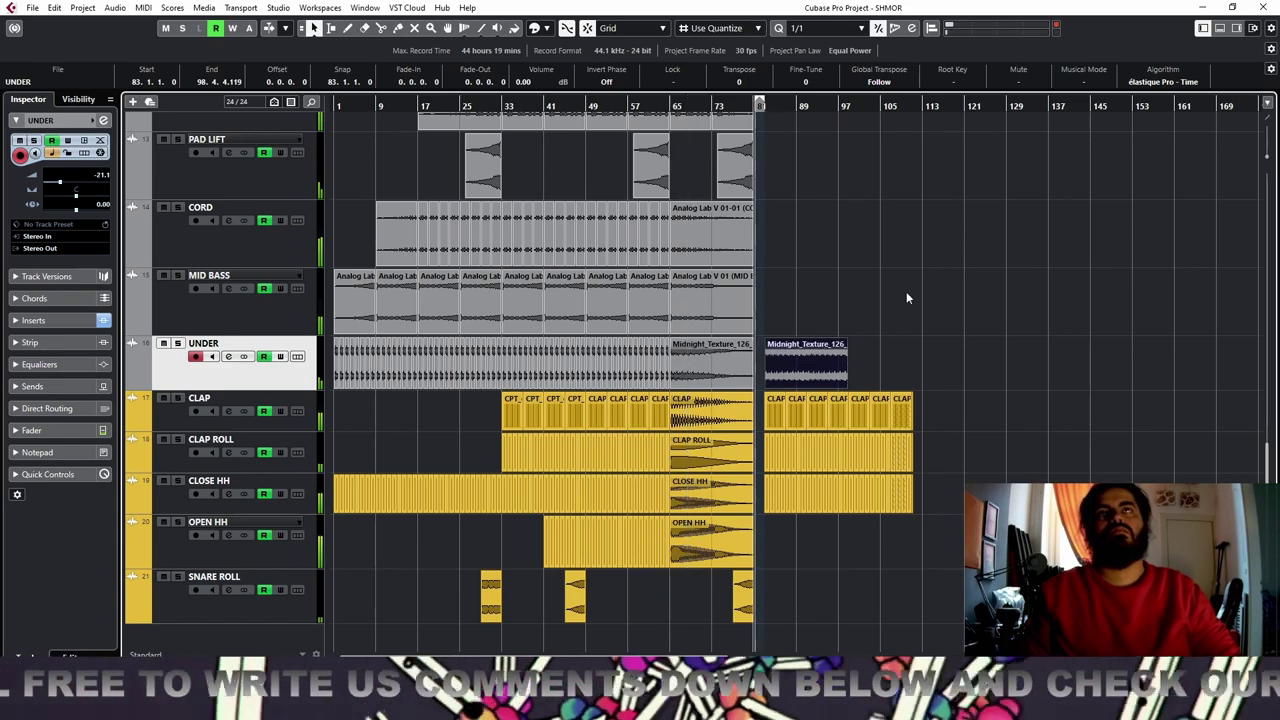
Try a duplicate of the UNDER clip from bar 99 and delete it
key("ctrl+d")
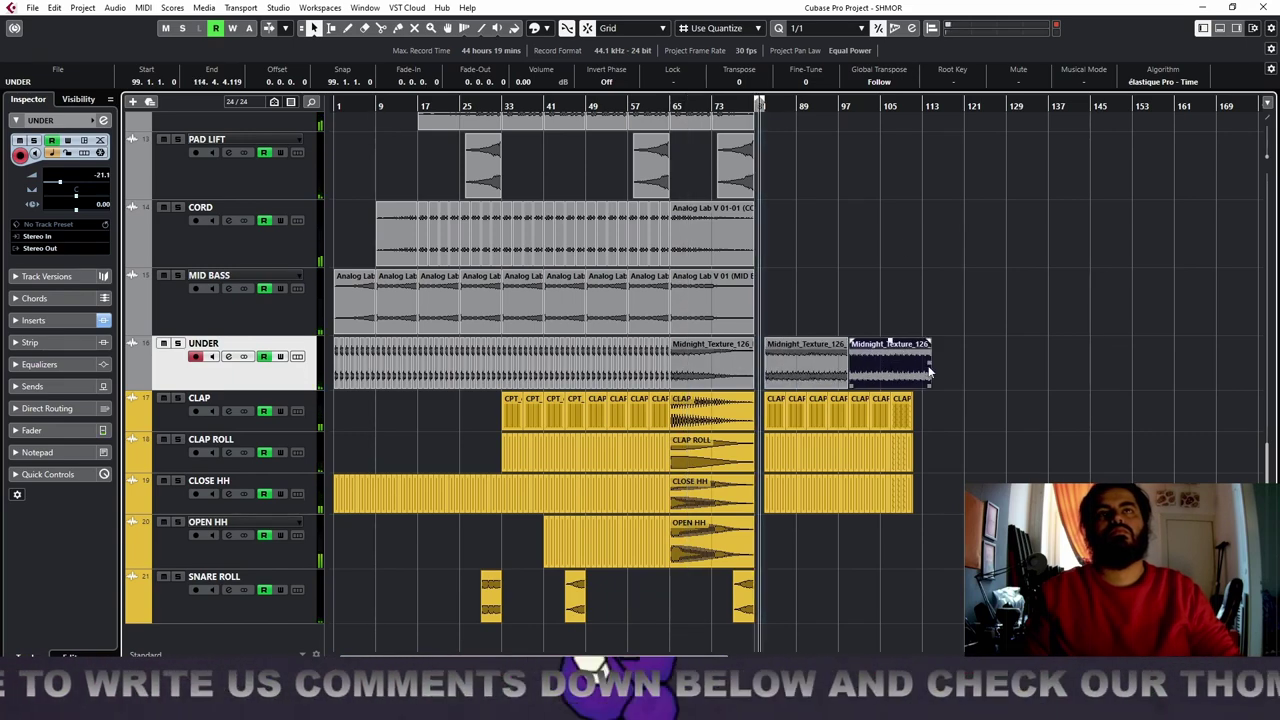
key("Delete")
key("h")
key("h")
key("h")
key("h")
key("h")
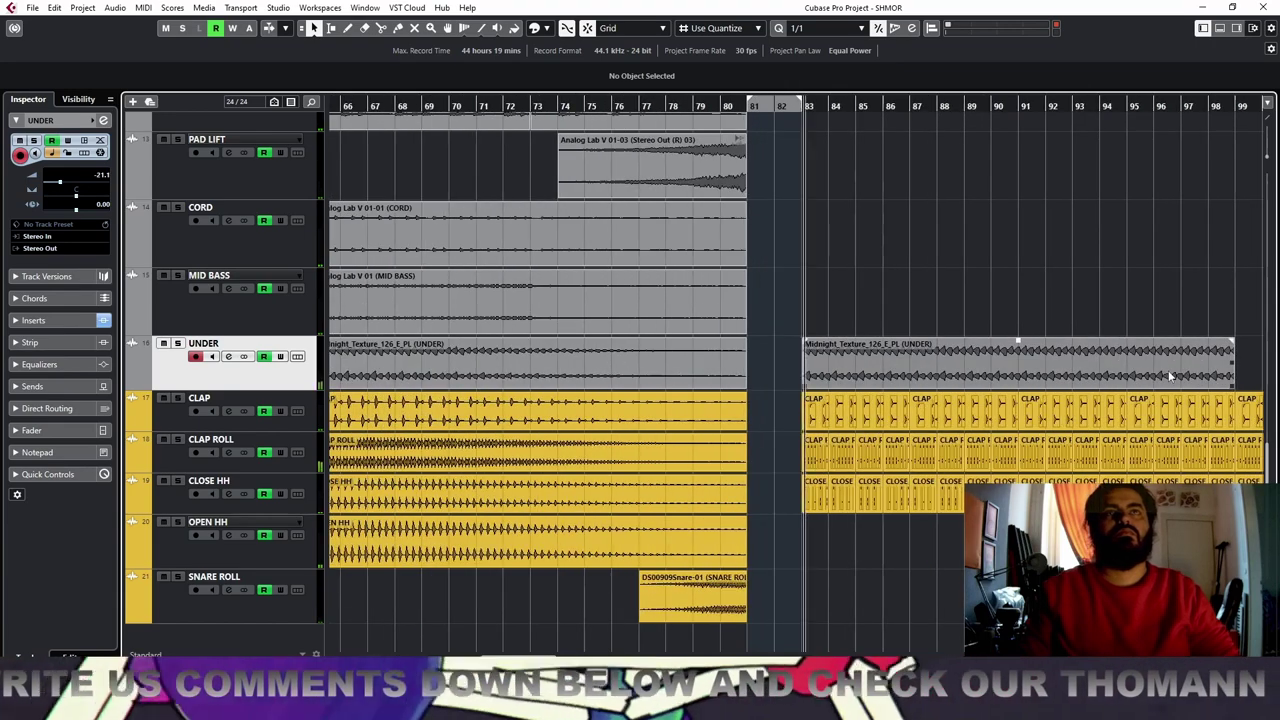
Copy the MID BASS clip from bar 65 to bar 83, replace its fade-out with a fade-in of 15.3.3.118, and play the drop
key("g")
key("g")
key("g")
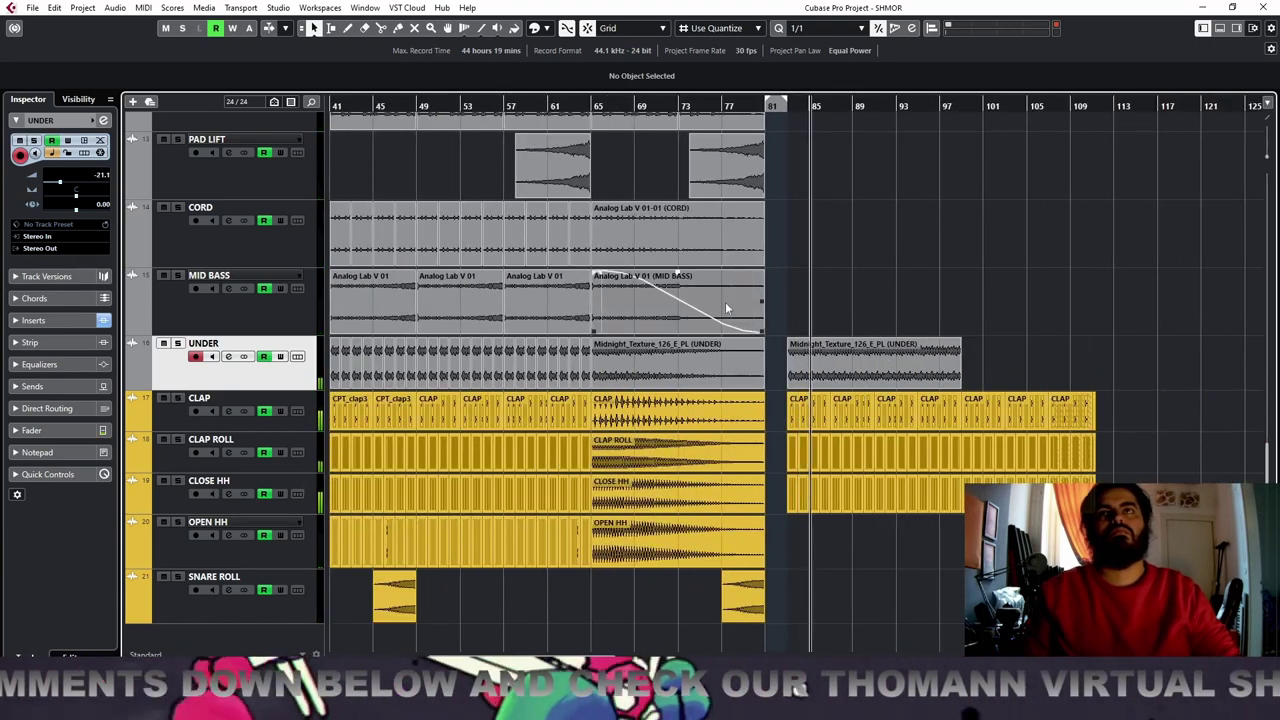
left_click(671, 291)
left_click_drag(663, 306, 862, 312)
left_click_drag(790, 272, 1027, 285)
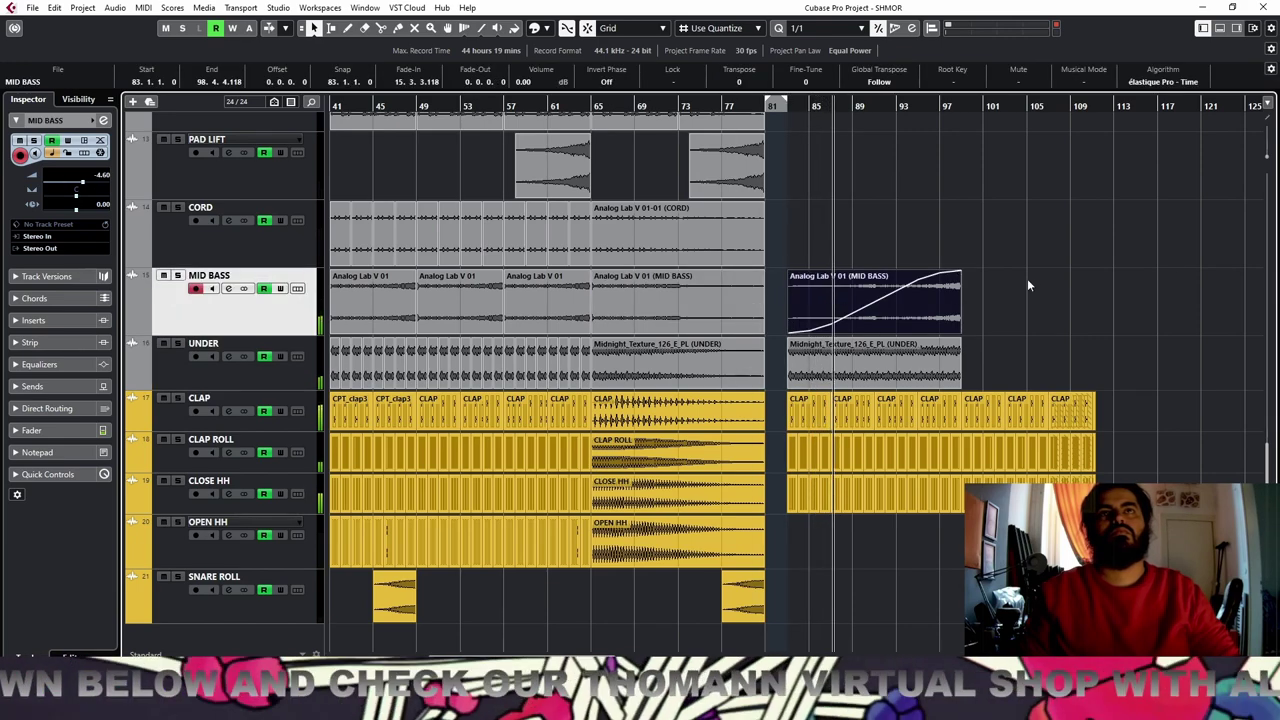
key("space")
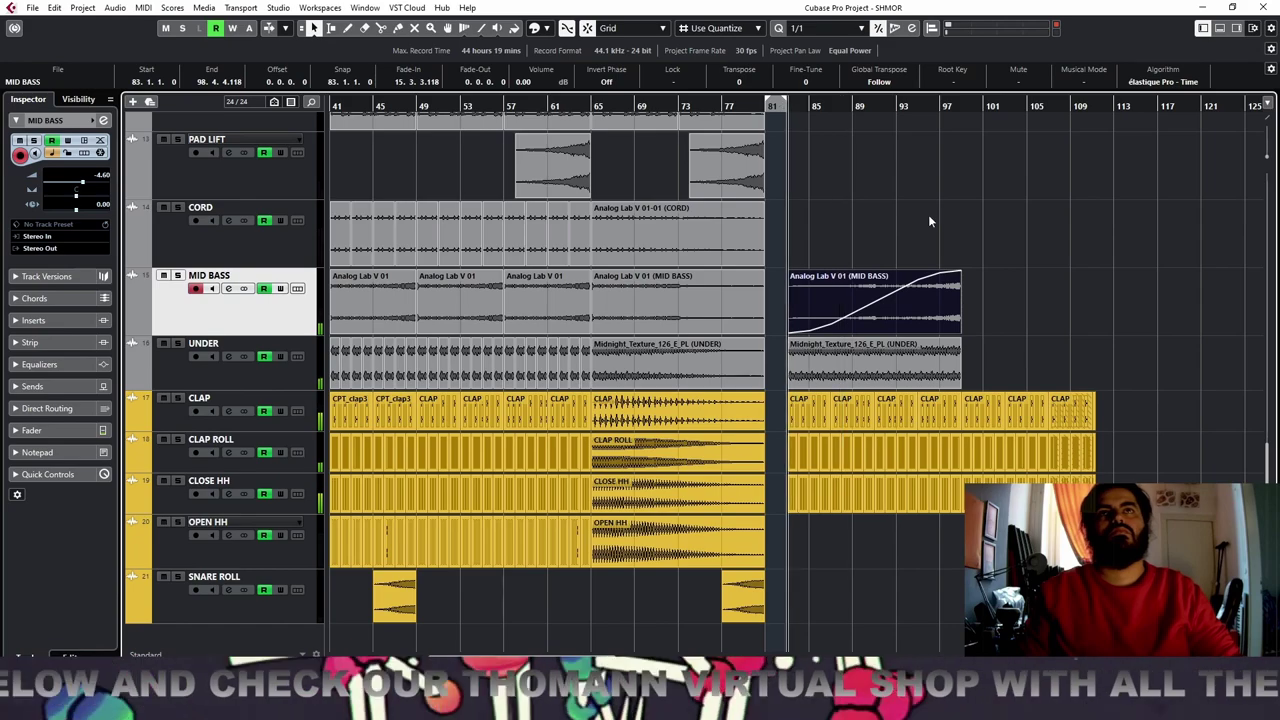
key("space")
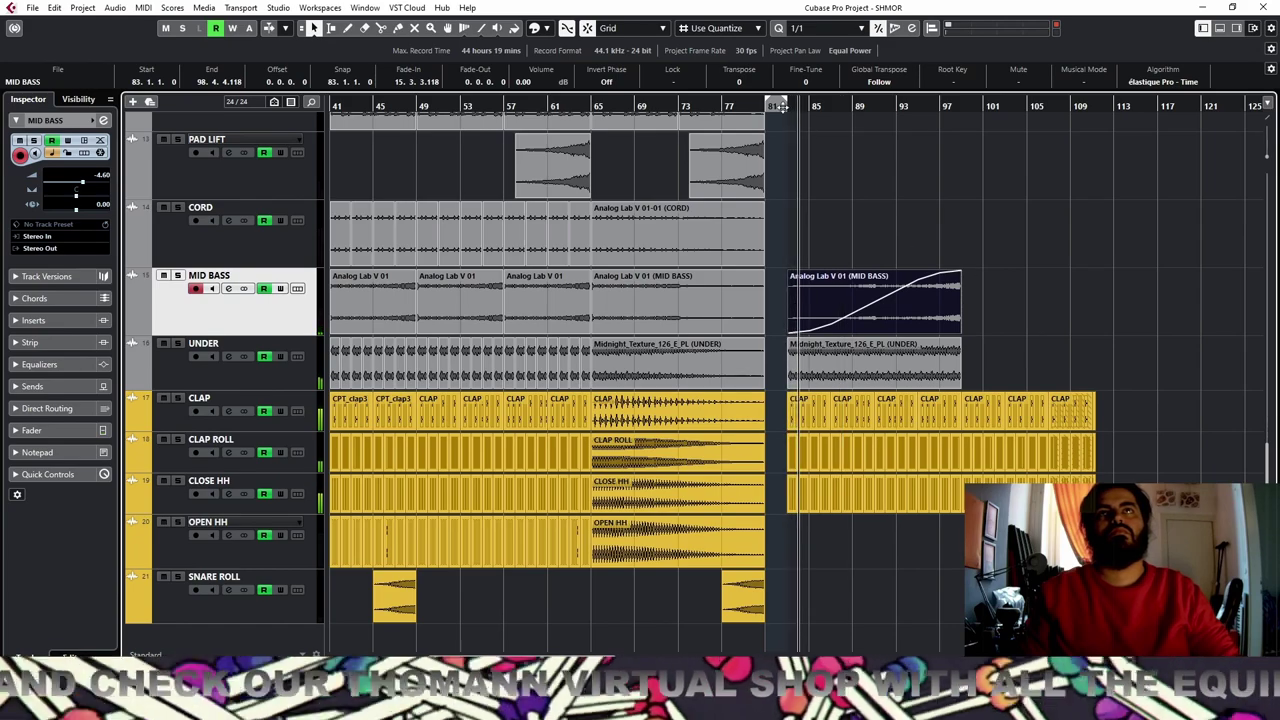
key("space")
Split the Analog Lab V 01-07 clip on the Stereo Out (R) 02 track at bar 83
scroll(1036, 224, "up", 6)
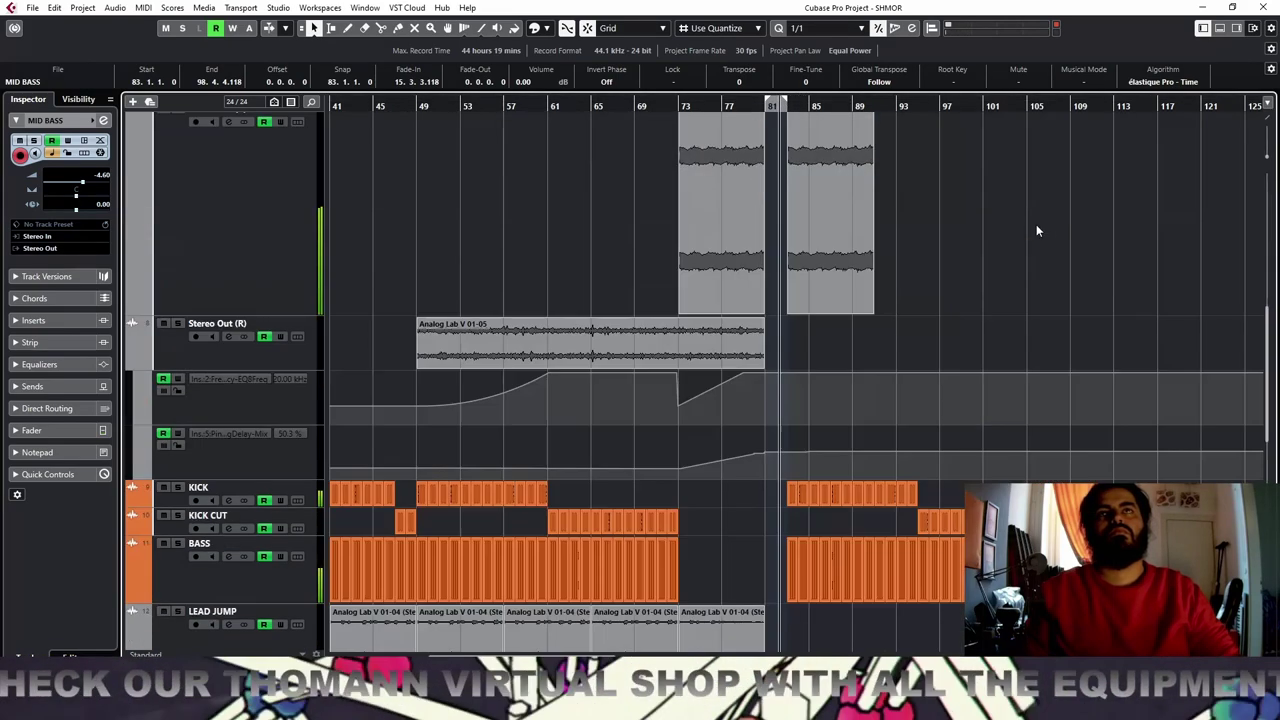
scroll(1036, 224, "up", 5)
key("h")
key("h")
key("h")
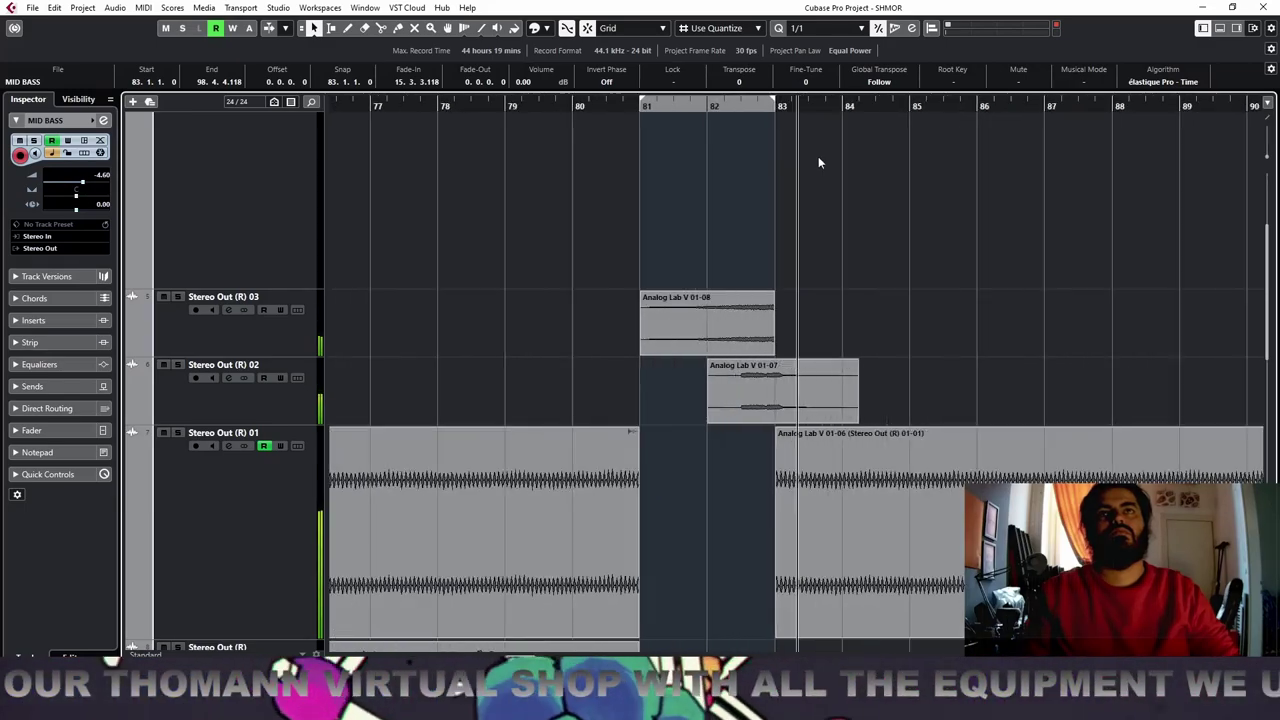
key("h")
key("h")
key("h")
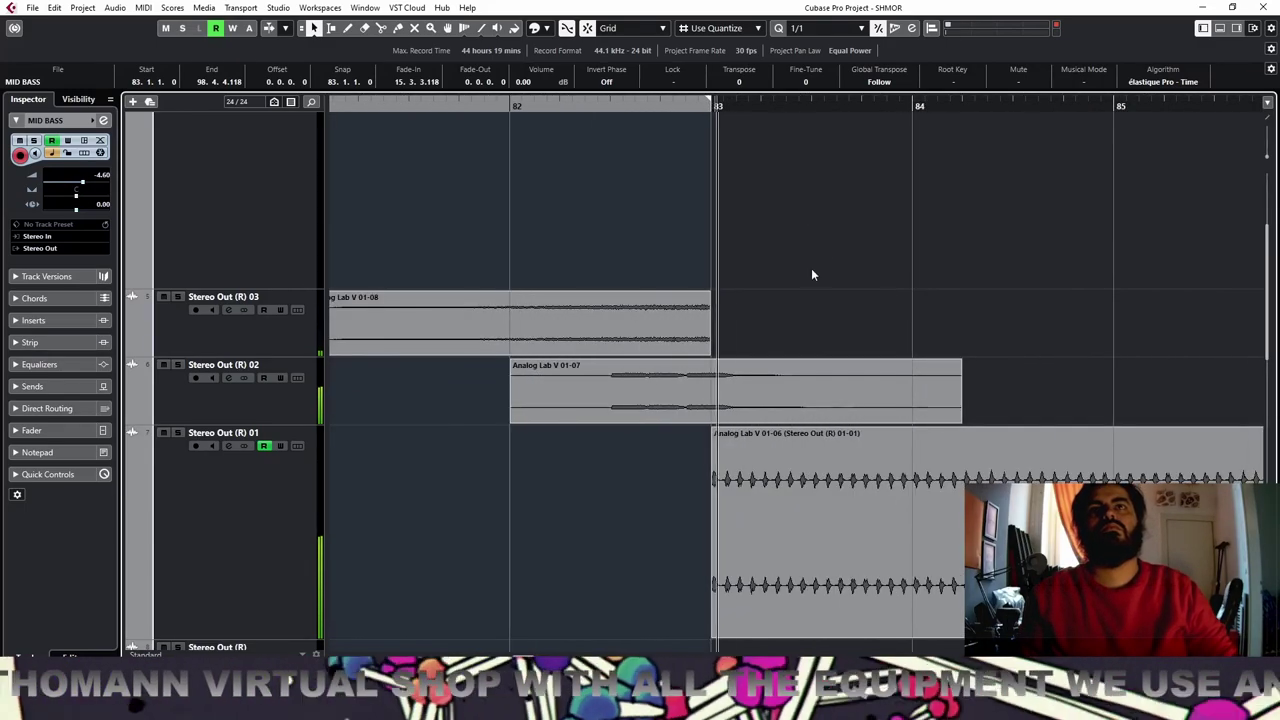
right_click(785, 288)
left_click(851, 288)
left_click(724, 388)
right_click(724, 384)
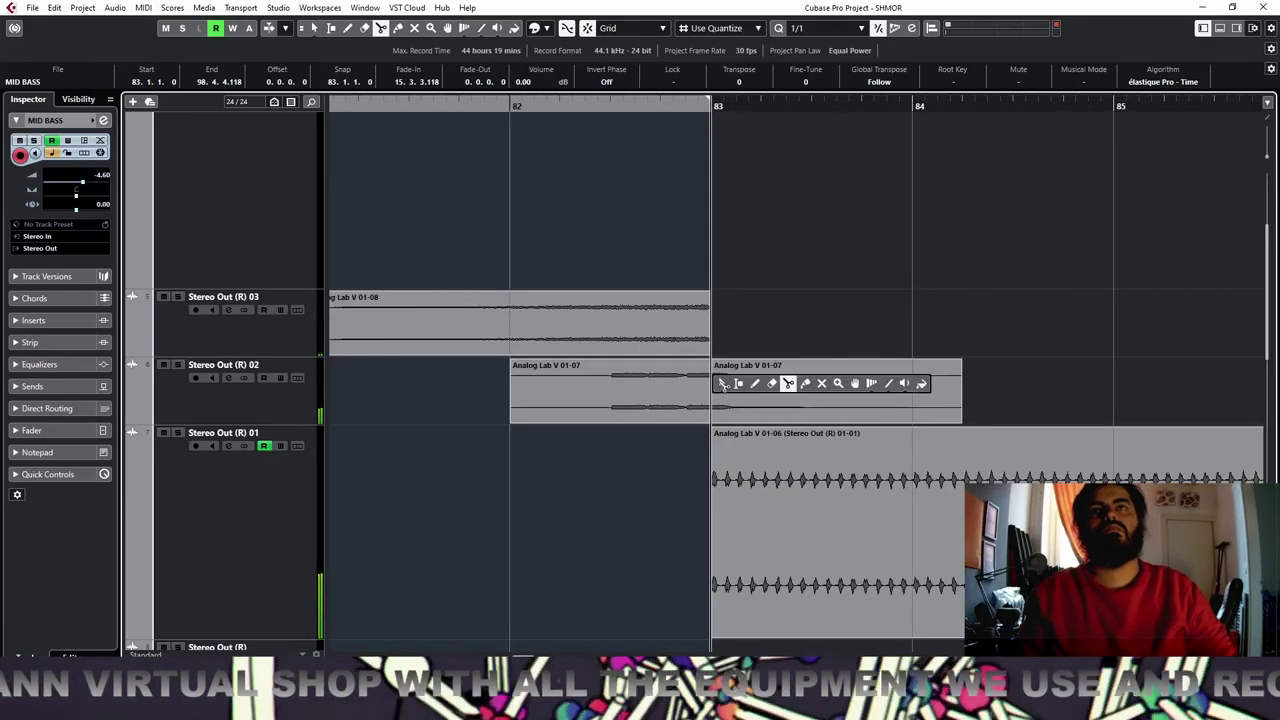
left_click(733, 384)
left_click(907, 392)
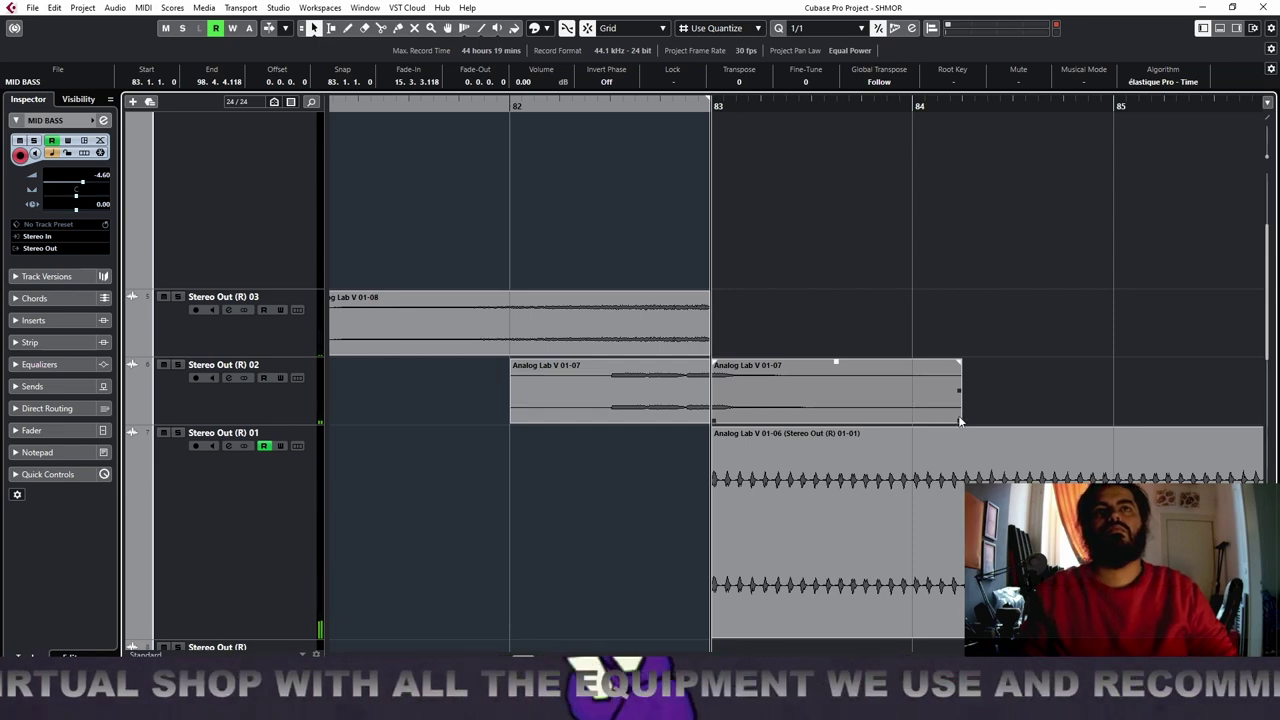
Split the remaining tail of the Analog Lab V 01-07 clip at bar 84
right_click(901, 392)
left_click(970, 393)
left_click(930, 393)
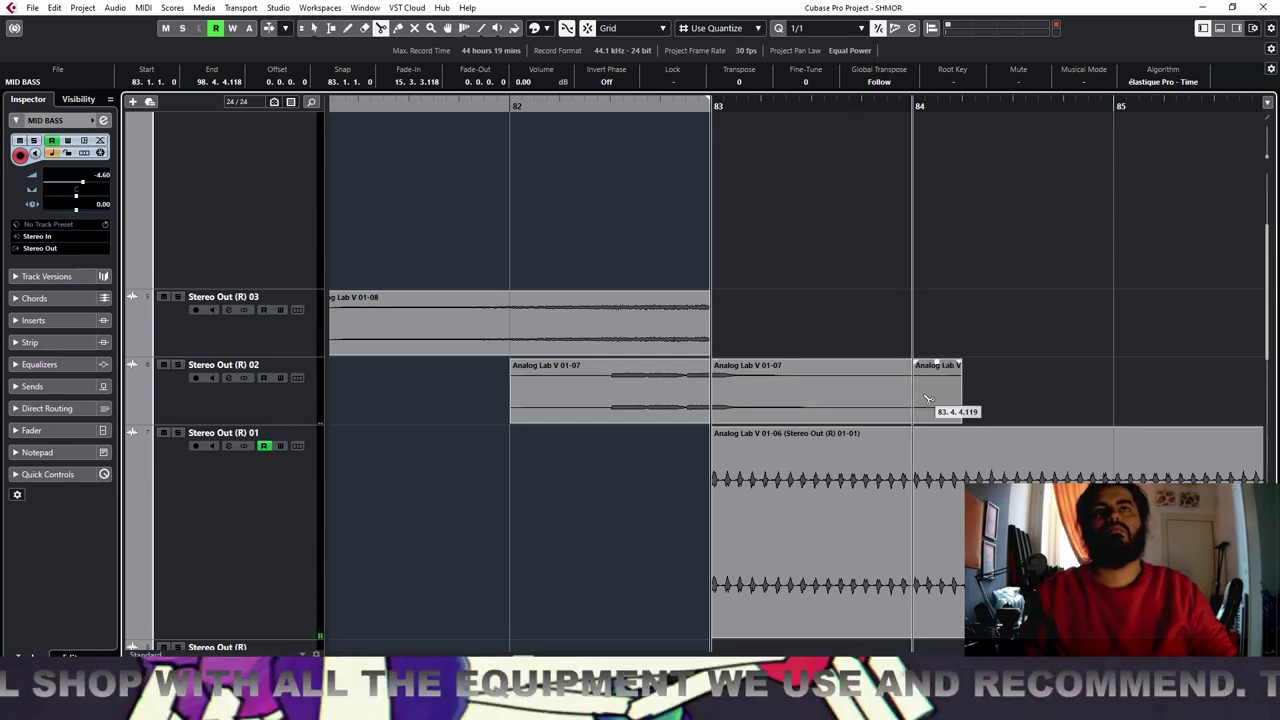
right_click(933, 394)
left_click(942, 394)
Move the short Analog Lab V 01-07 tail piece to bar 99 and select it together with the piece at bar 83
key("g")
key("g")
key("g")
key("g")
key("g")
key("g")
key("g")
key("g")
left_click_drag(852, 390, 1180, 388)
key("g")
key("g")
key("g")
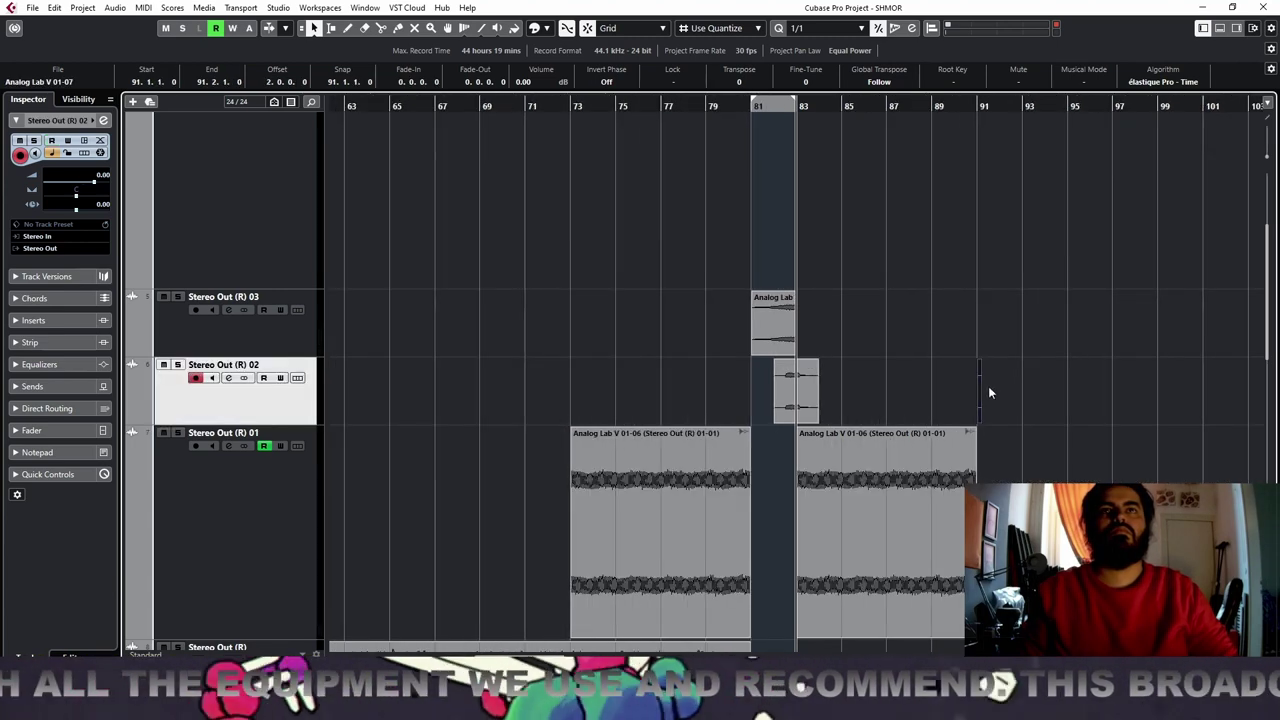
left_click_drag(980, 386, 834, 398)
key("g")
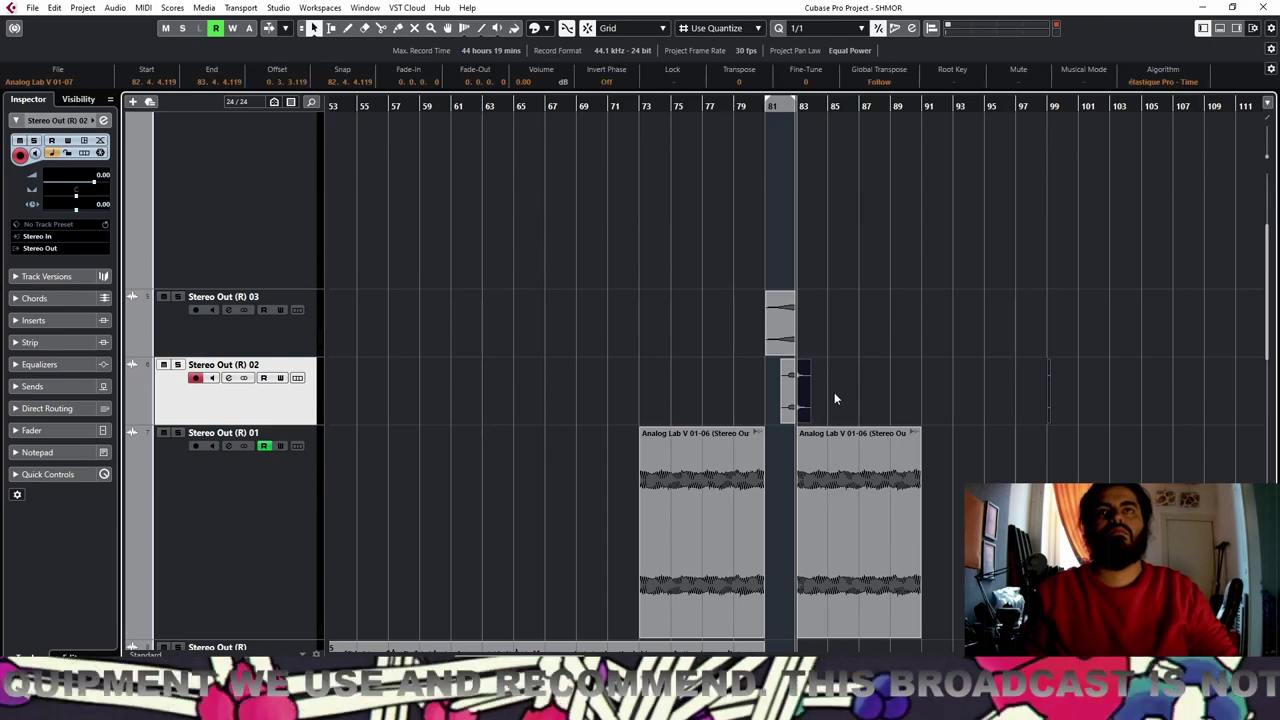
Bounce the two selected Analog Lab V 01-07 pieces into one continuous clip that replaces them on the track
key("F7")
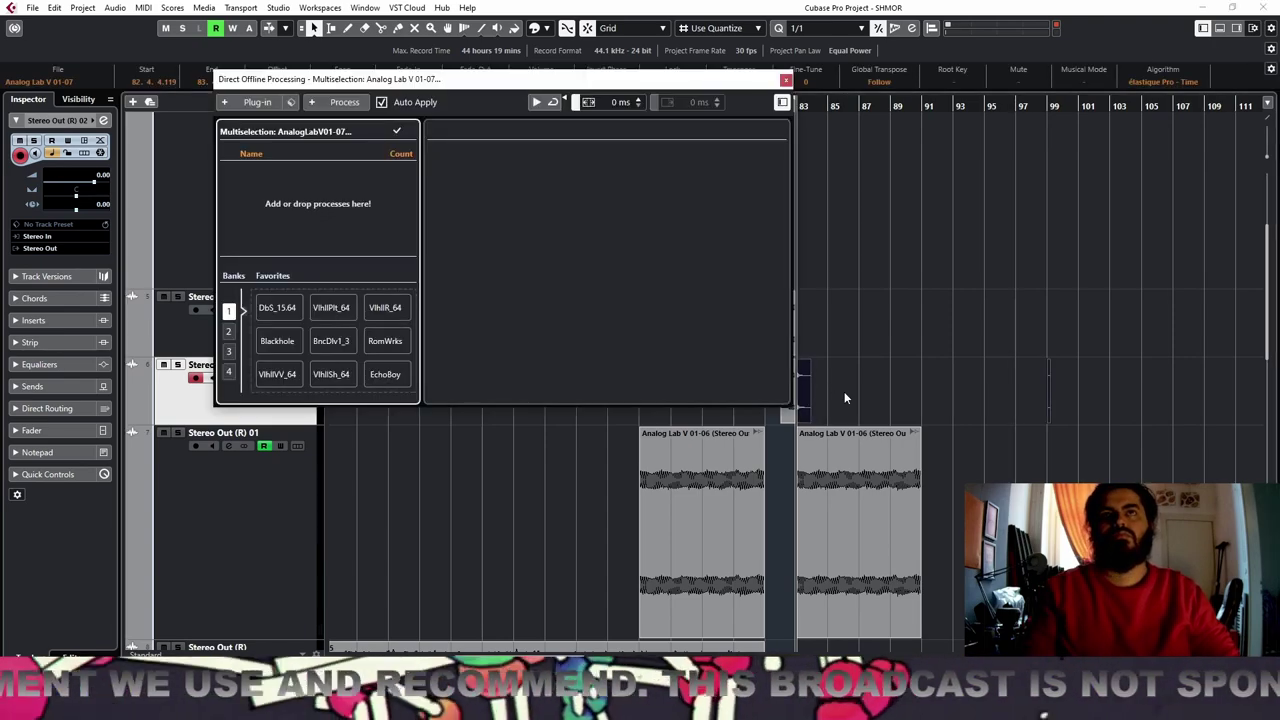
key("F7")
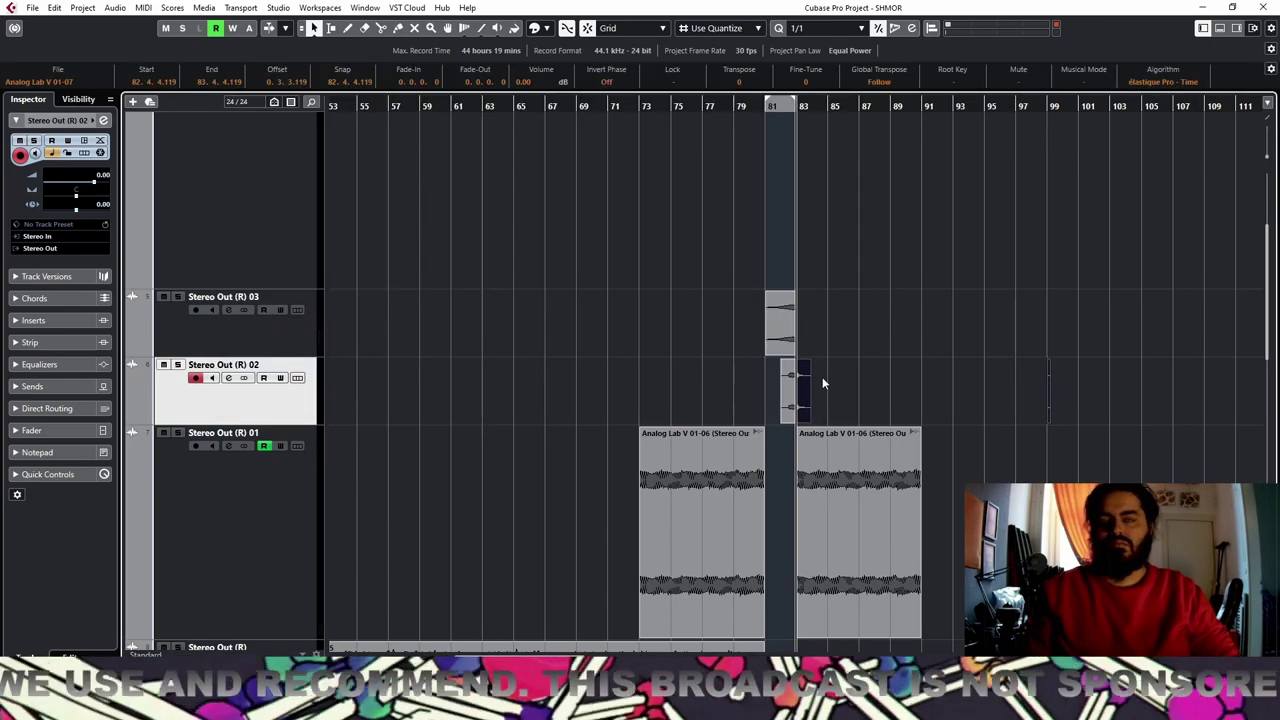
key("ctrl+b")
left_click(613, 375)
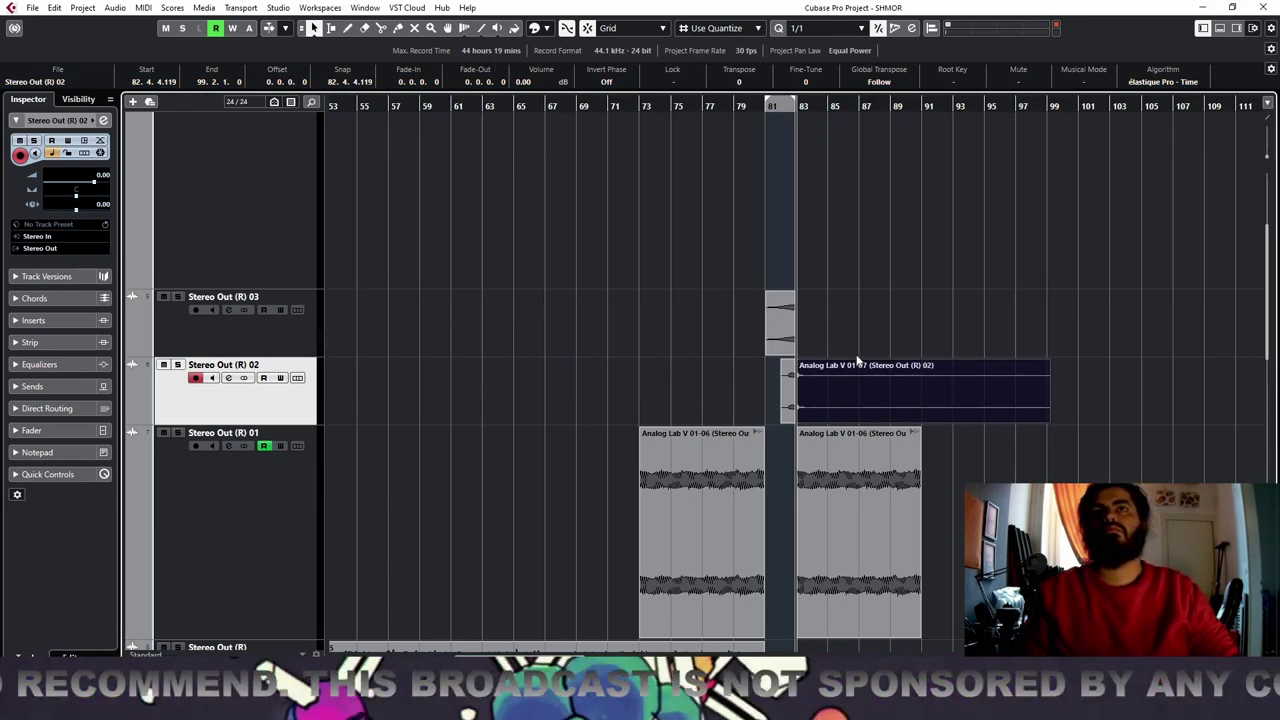
Process the bounced clip offline with Bionic Delay v1_3, comparing the stereo 1/8 and stereo 1/4 presets before choosing stereo 1/4 dotted note
key("F7")
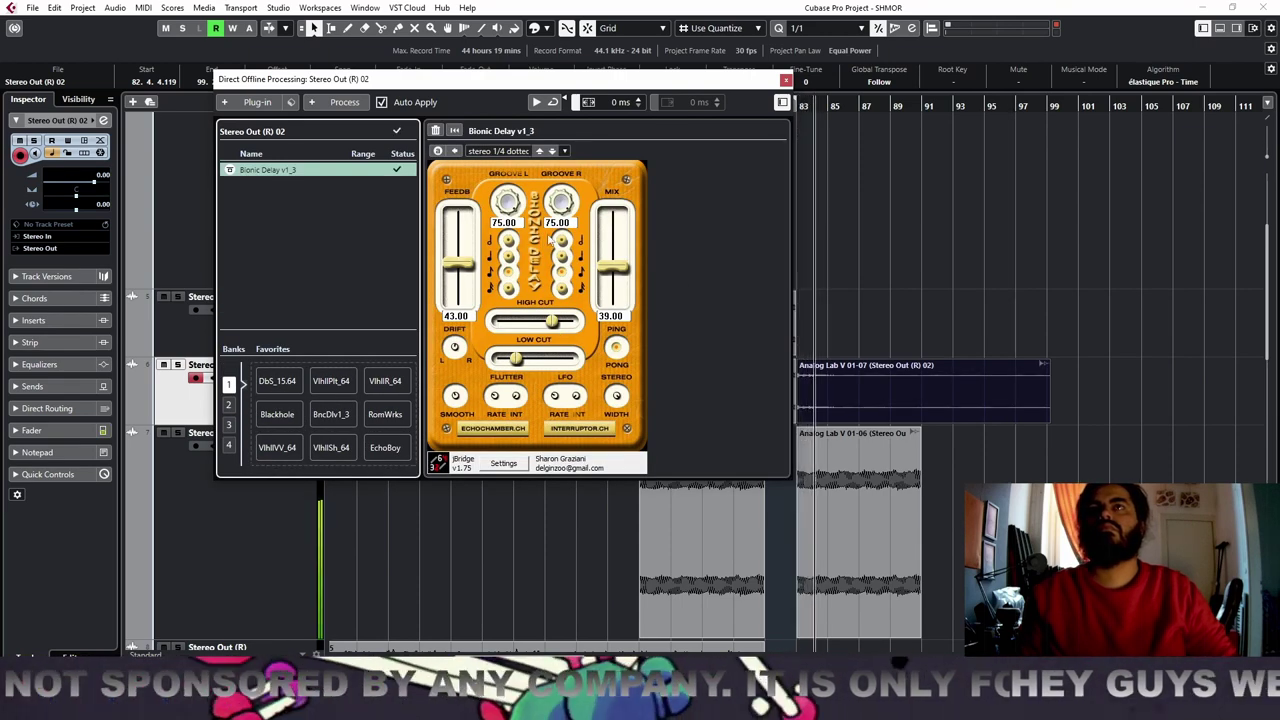
left_click(498, 150)
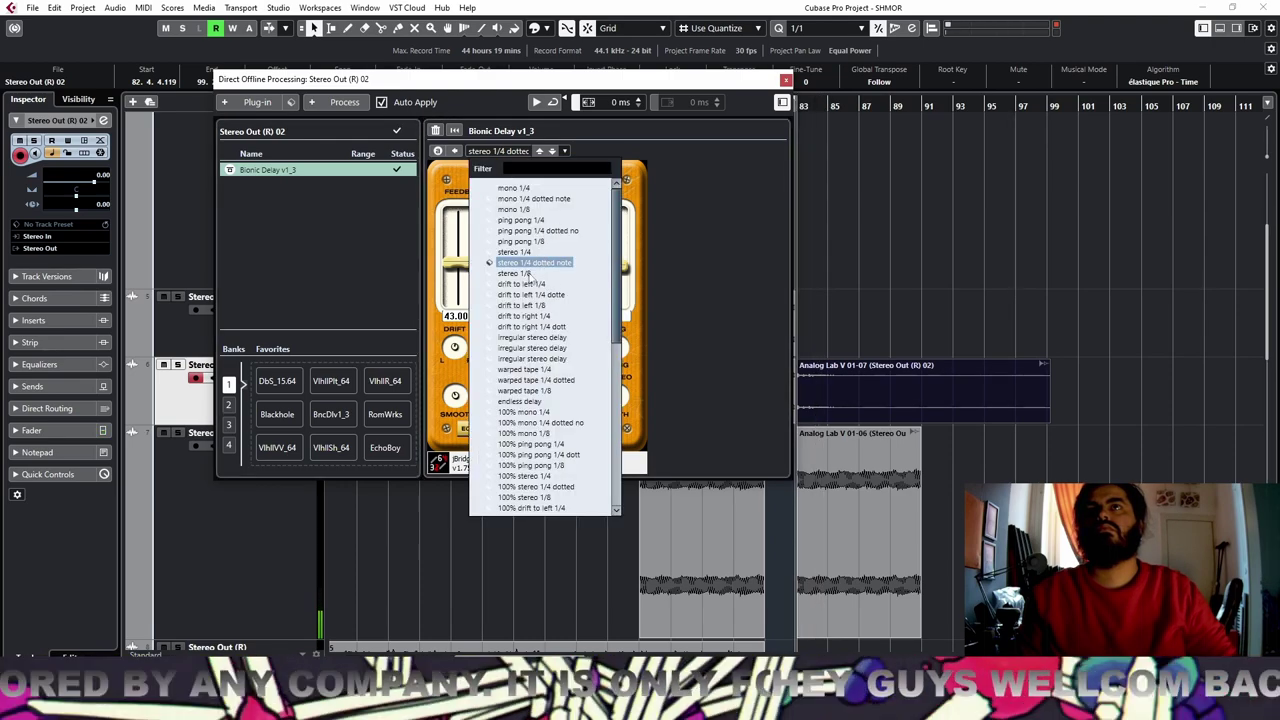
left_click(687, 262)
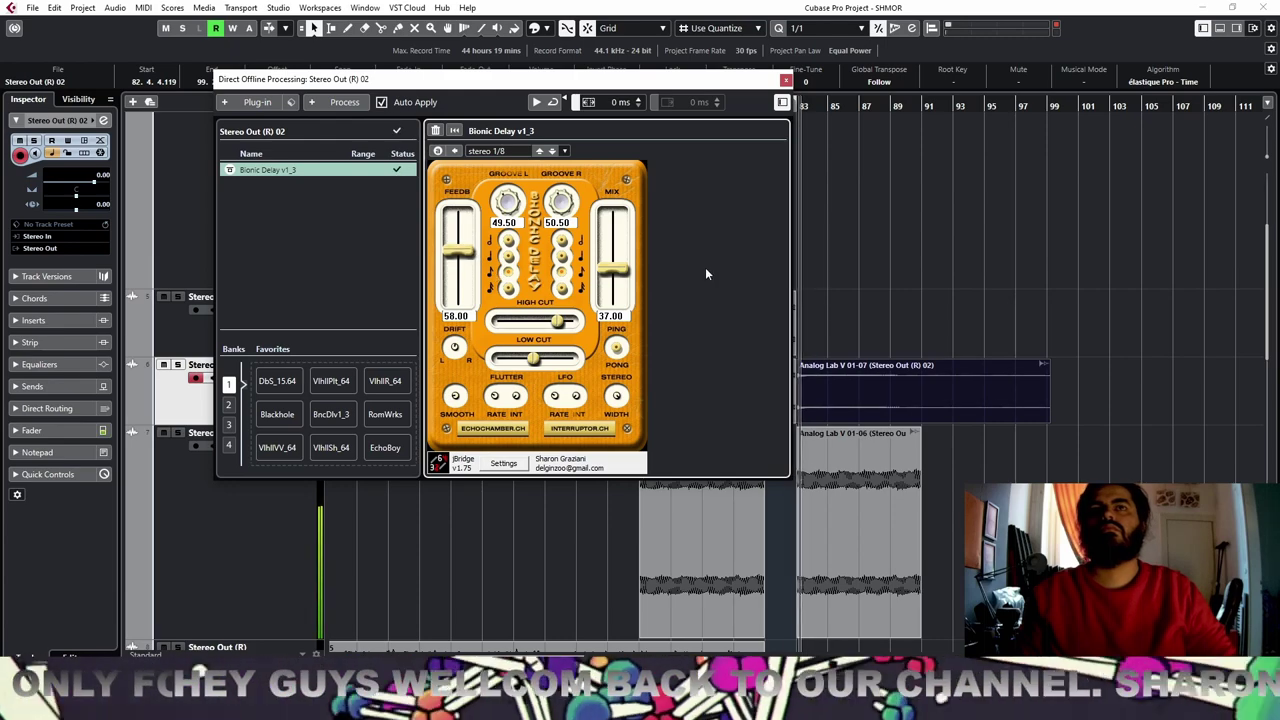
left_click(503, 152)
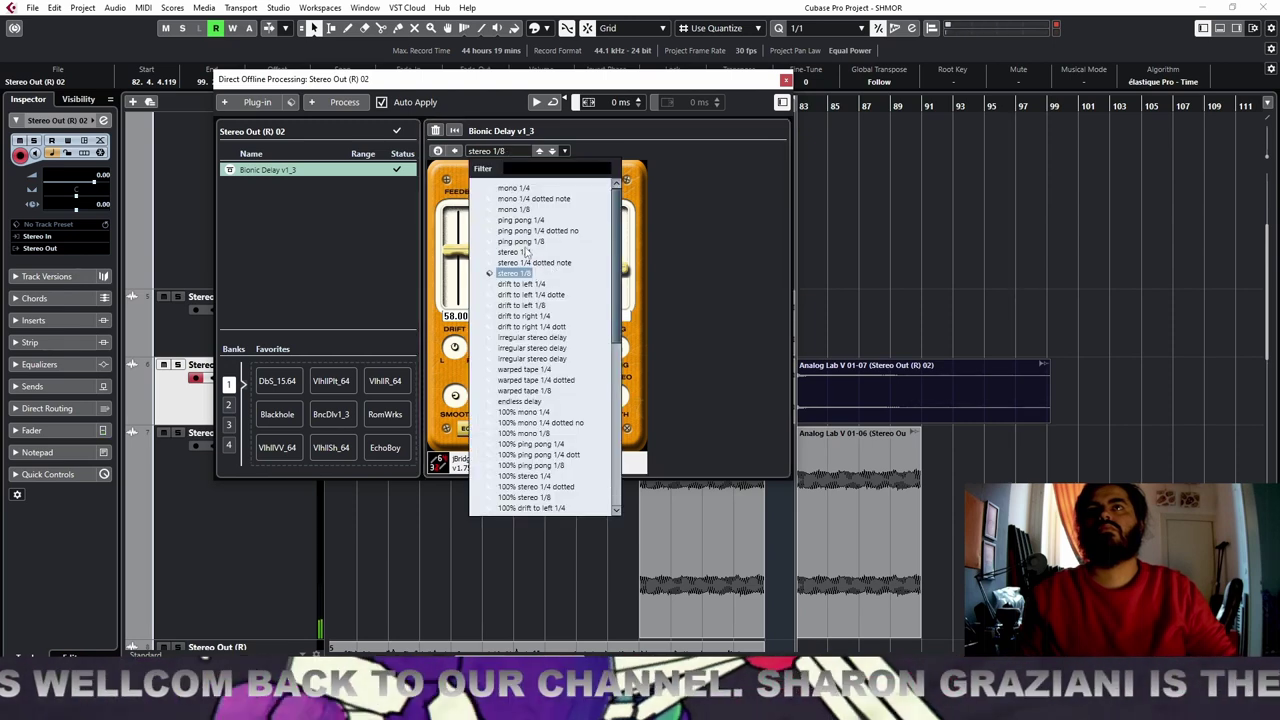
left_click(692, 236)
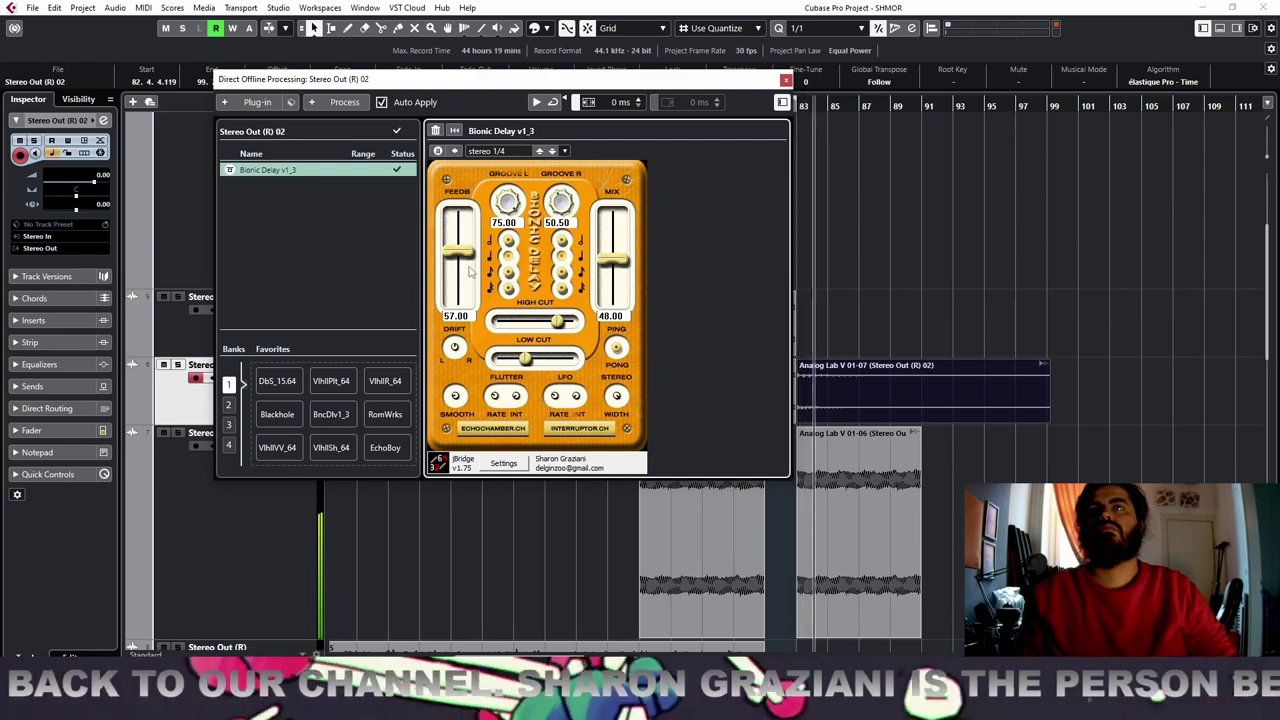
left_click(506, 153)
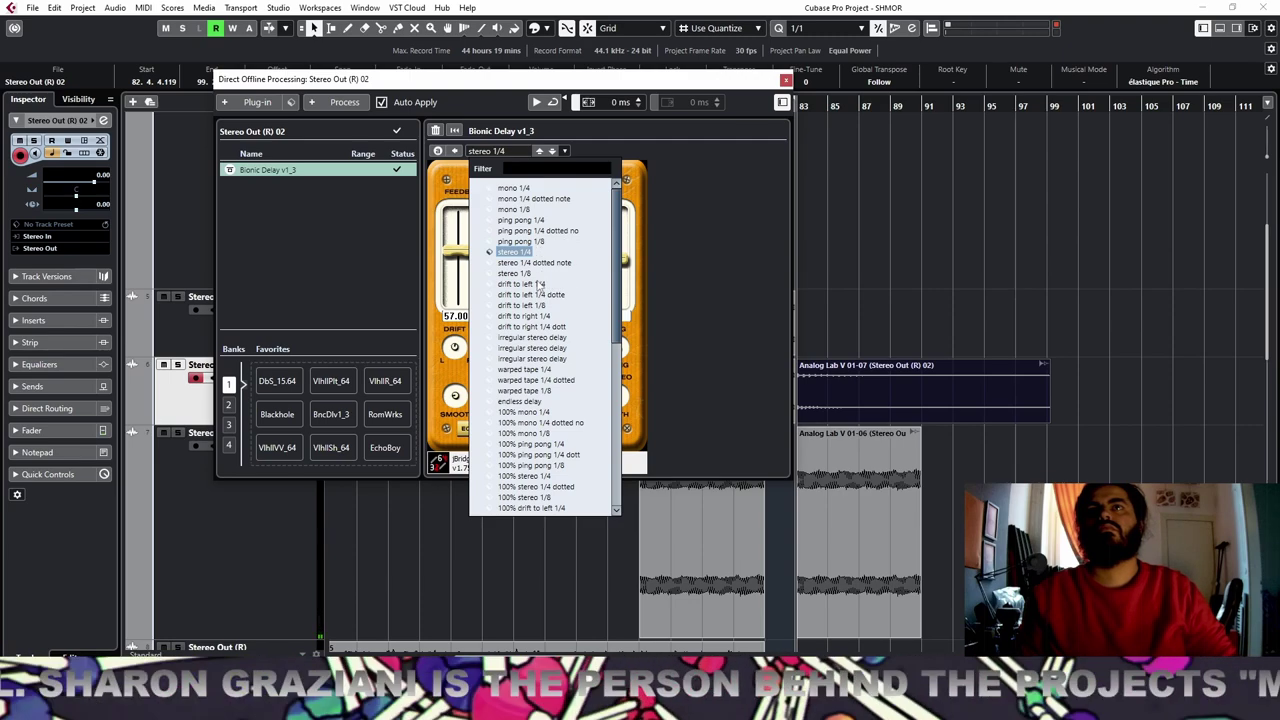
left_click(686, 252)
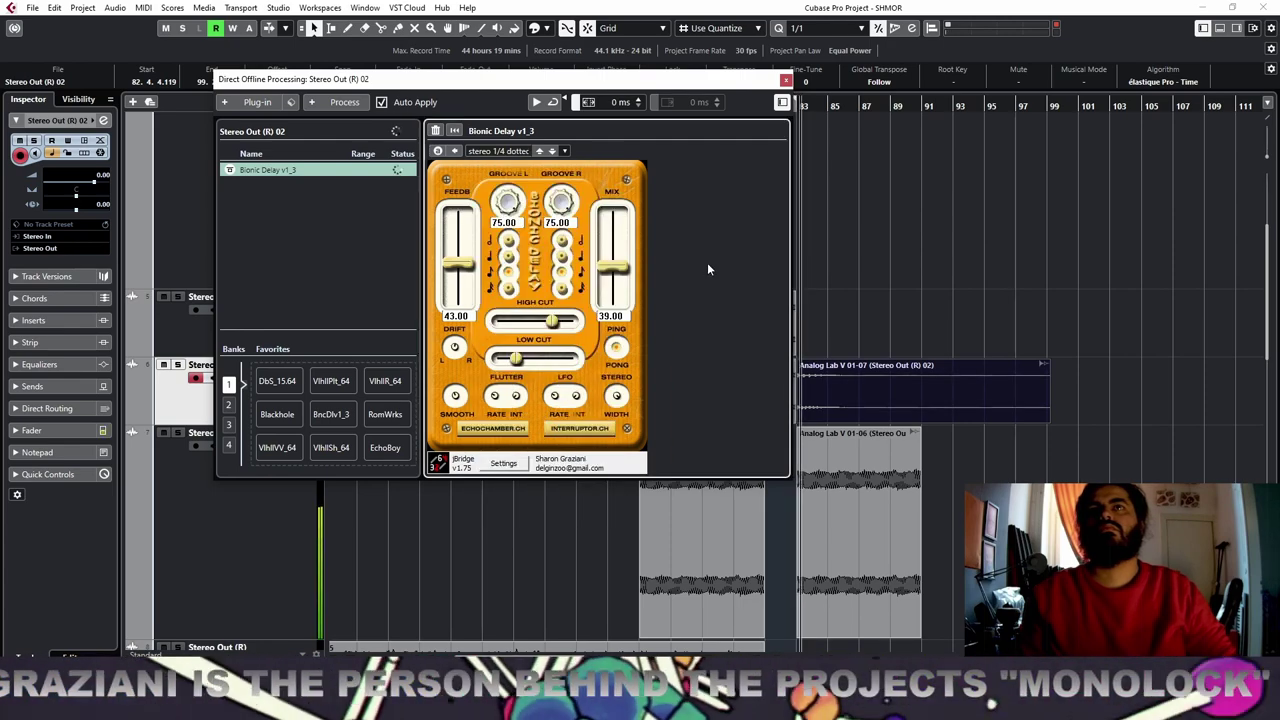
Set the Bionic Delay feedback to 58.50 and give the processed clip a fade-out of 10.3.2.88
left_click_drag(468, 266, 473, 346)
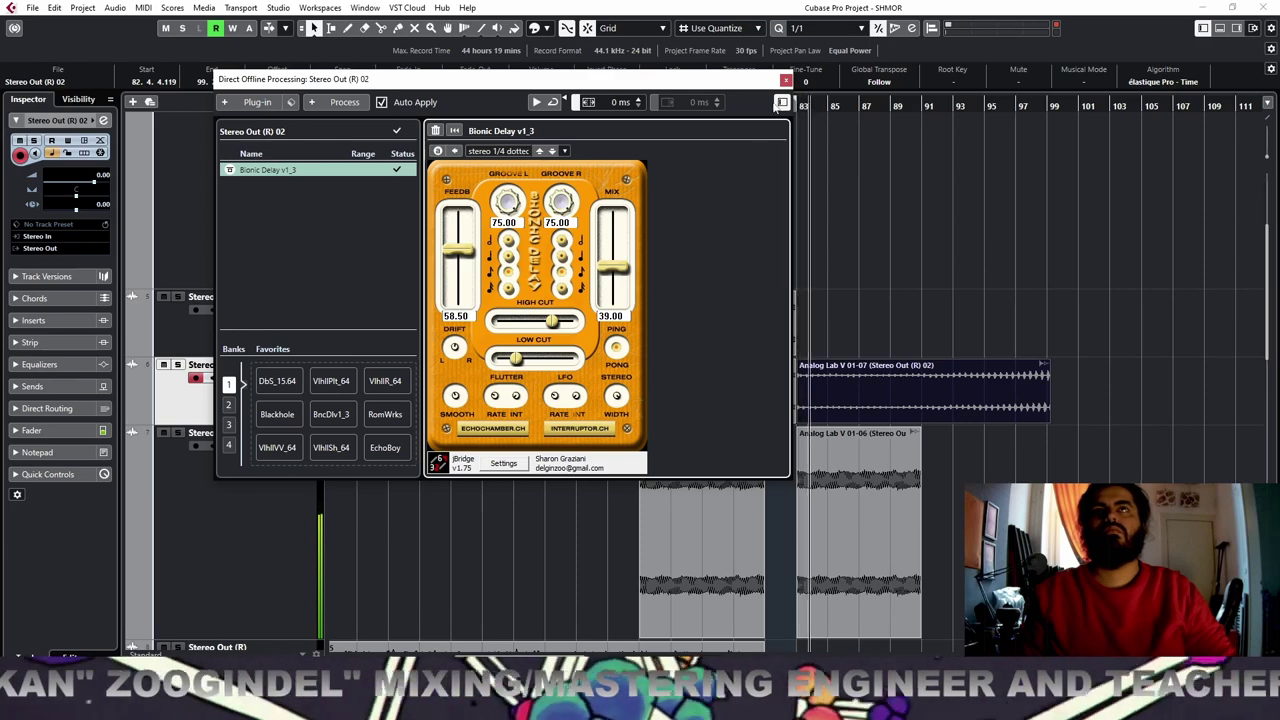
left_click(786, 80)
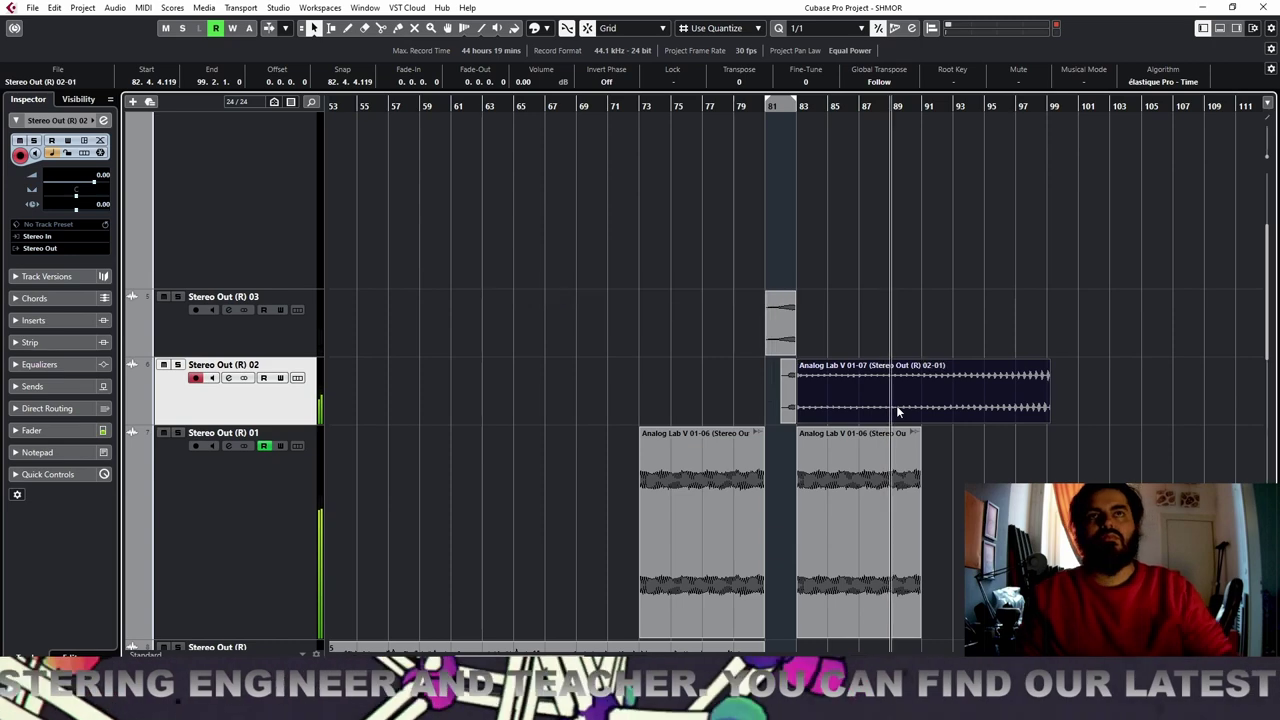
left_click_drag(1045, 367, 922, 363)
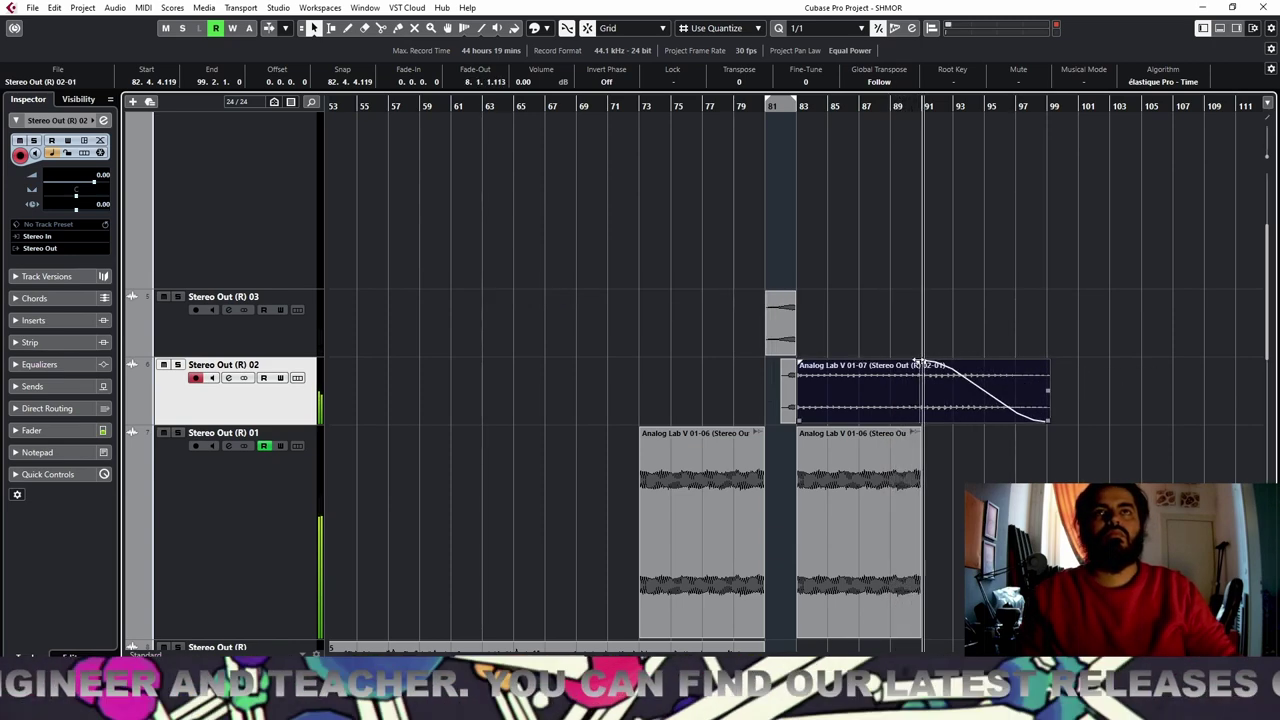
Duplicate the Stereo Out (R) 01 clip at bar 83 so the copy runs from bar 91 to 99
scroll(949, 470, "down", 2)
scroll(912, 385, "down", 2)
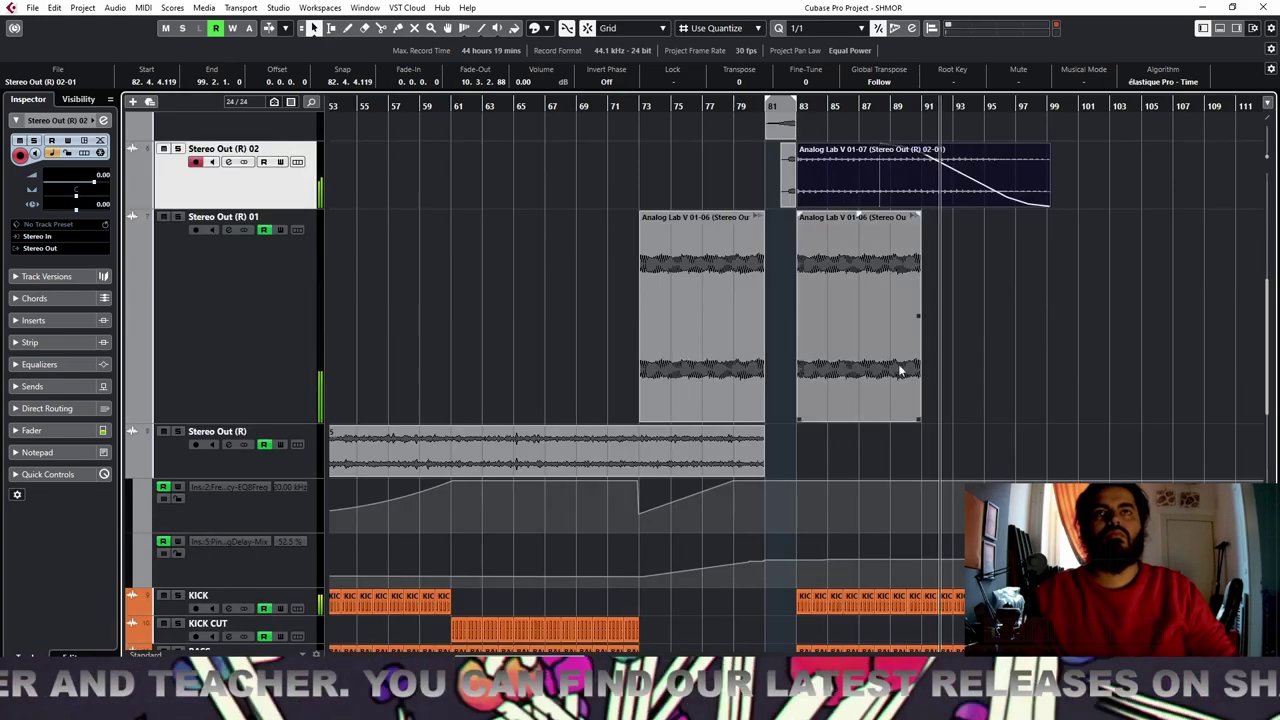
left_click(901, 370)
key("ctrl+d")
Select the KICK CUT parts from bar 97 onwards and move them up to the KICK track
scroll(1121, 403, "down", 4)
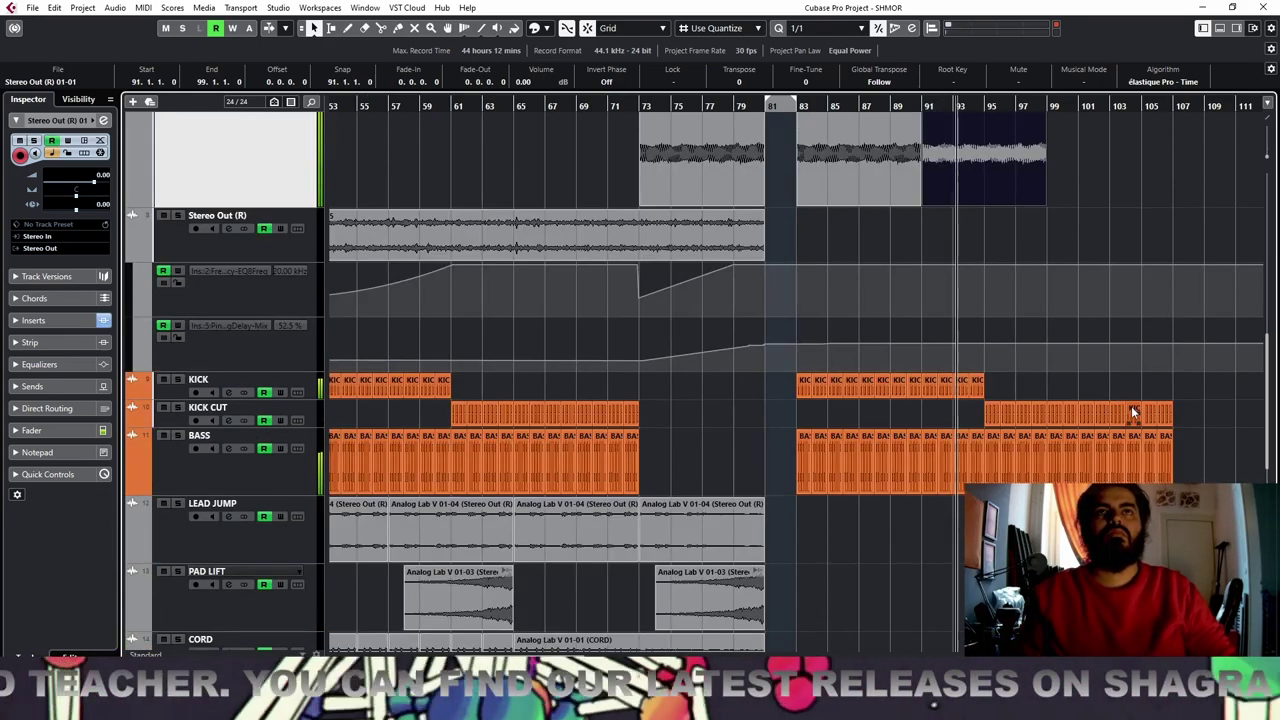
key("g")
key("g")
key("h")
key("h")
key("h")
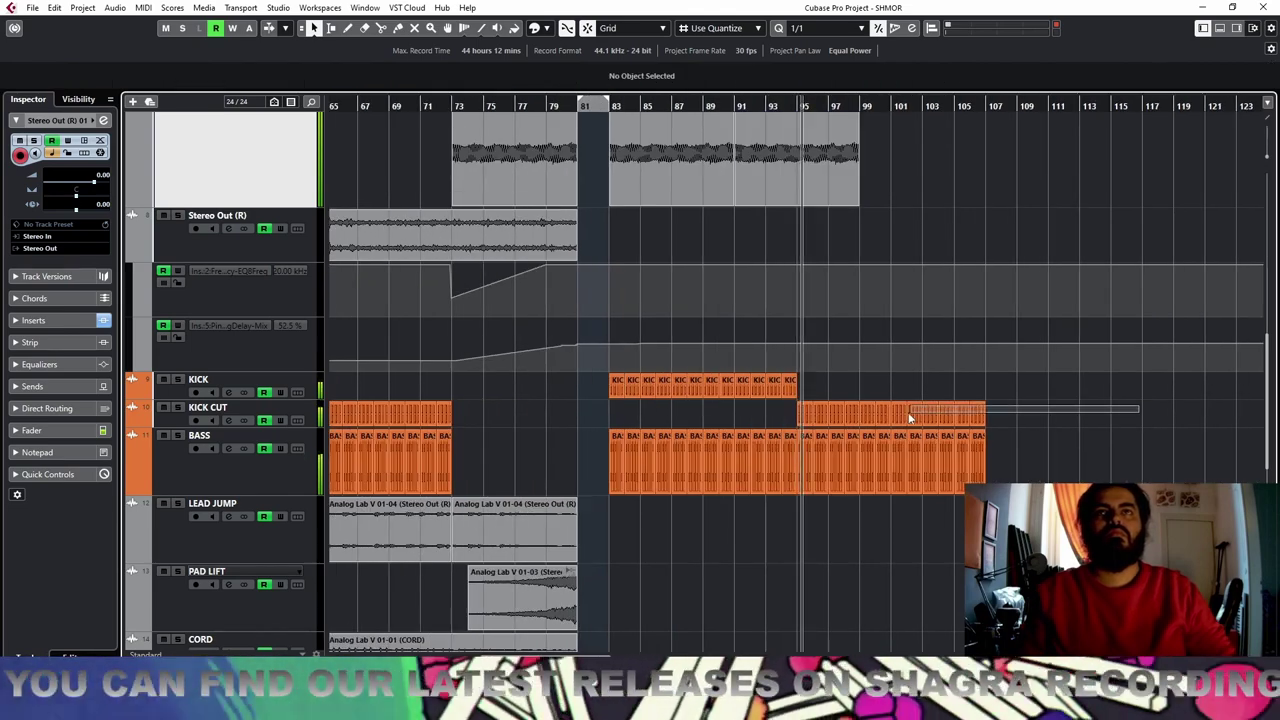
left_click(835, 412, "alt")
left_click_drag(835, 412, 838, 400)
scroll(1024, 433, "up", 3)
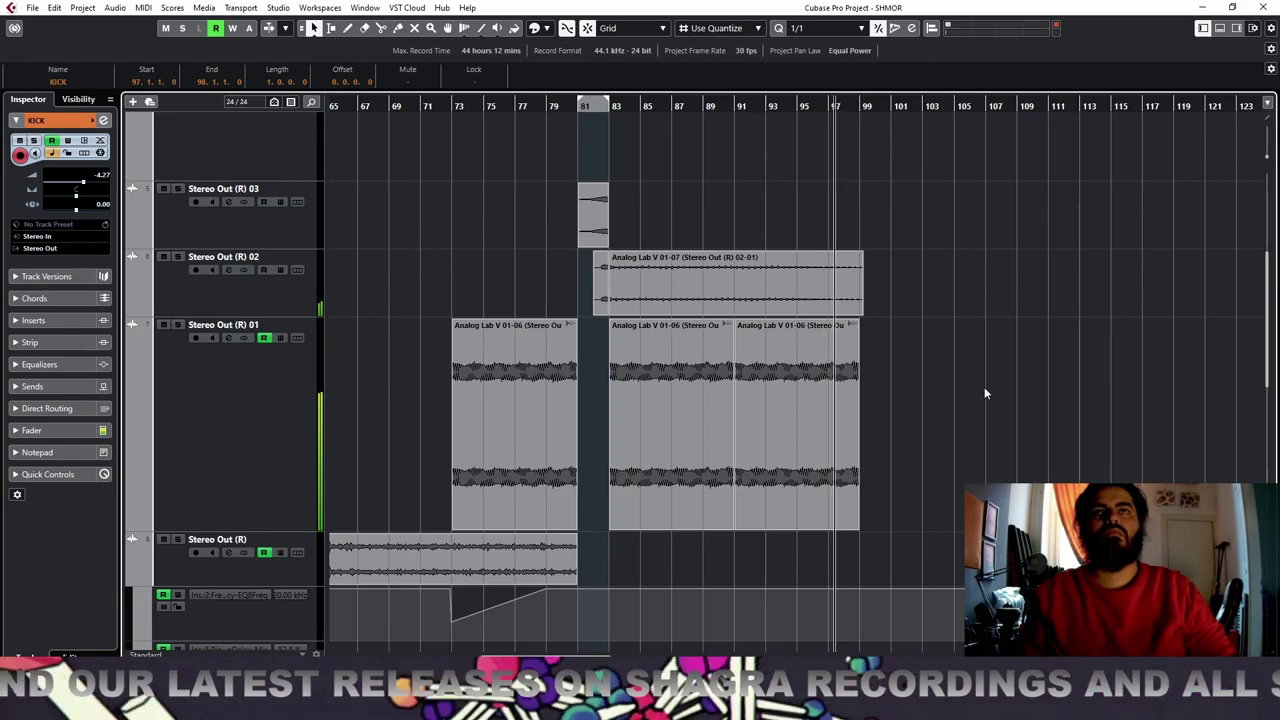
Duplicate the Stereo Out (R) 01 clip twice more so the copies run from bar 99 to 115
scroll(986, 391, "down", 3)
key("g")
key("g")
key("g")
key("g")
key("g")
key("g")
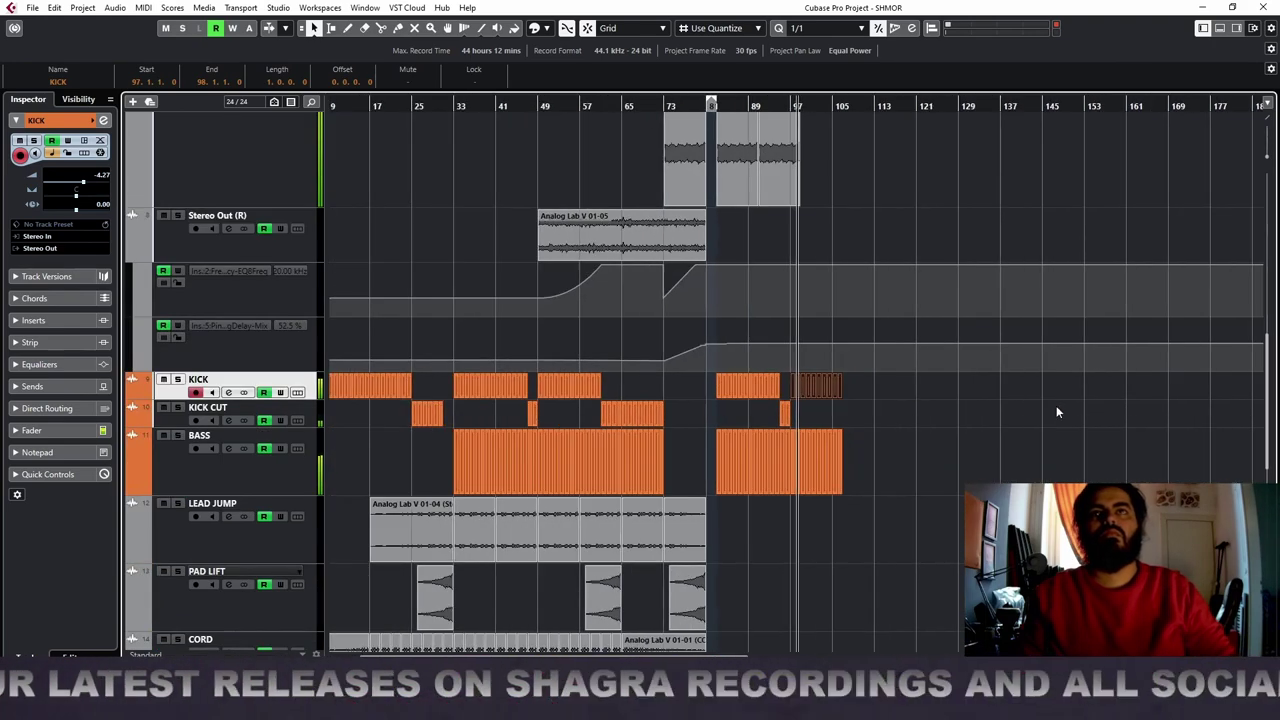
key("h")
key("h")
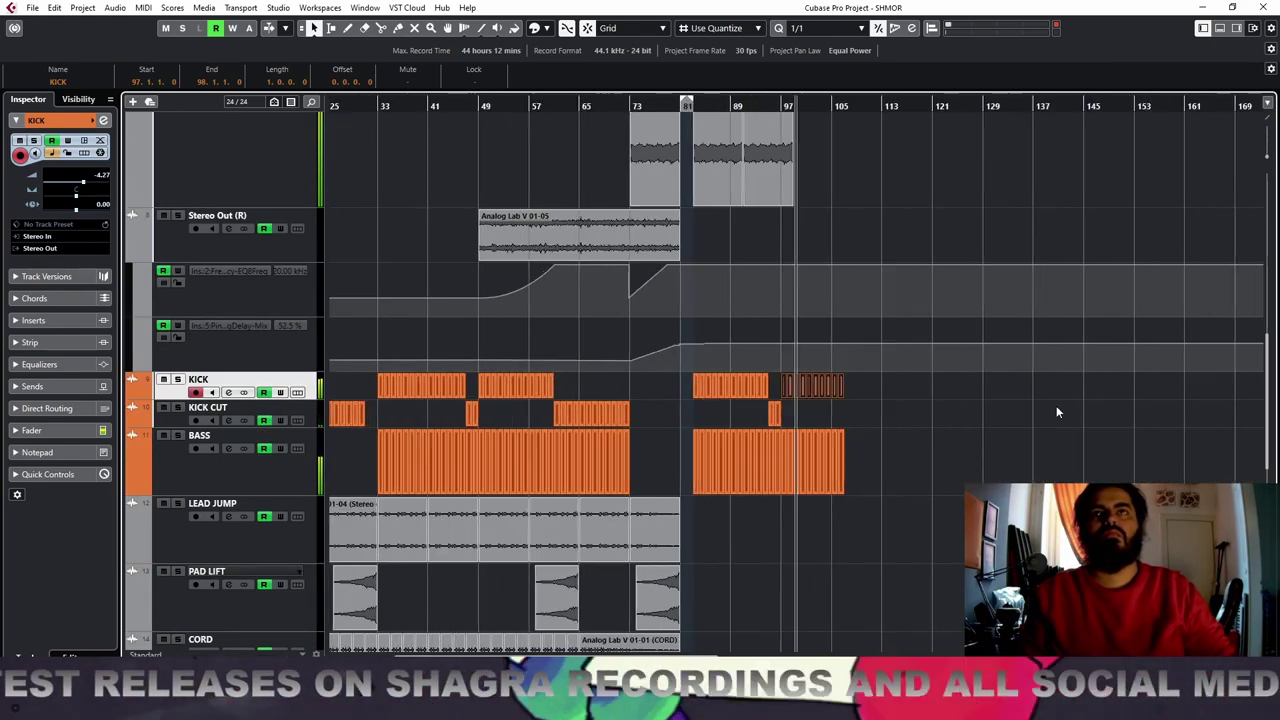
left_click(665, 105)
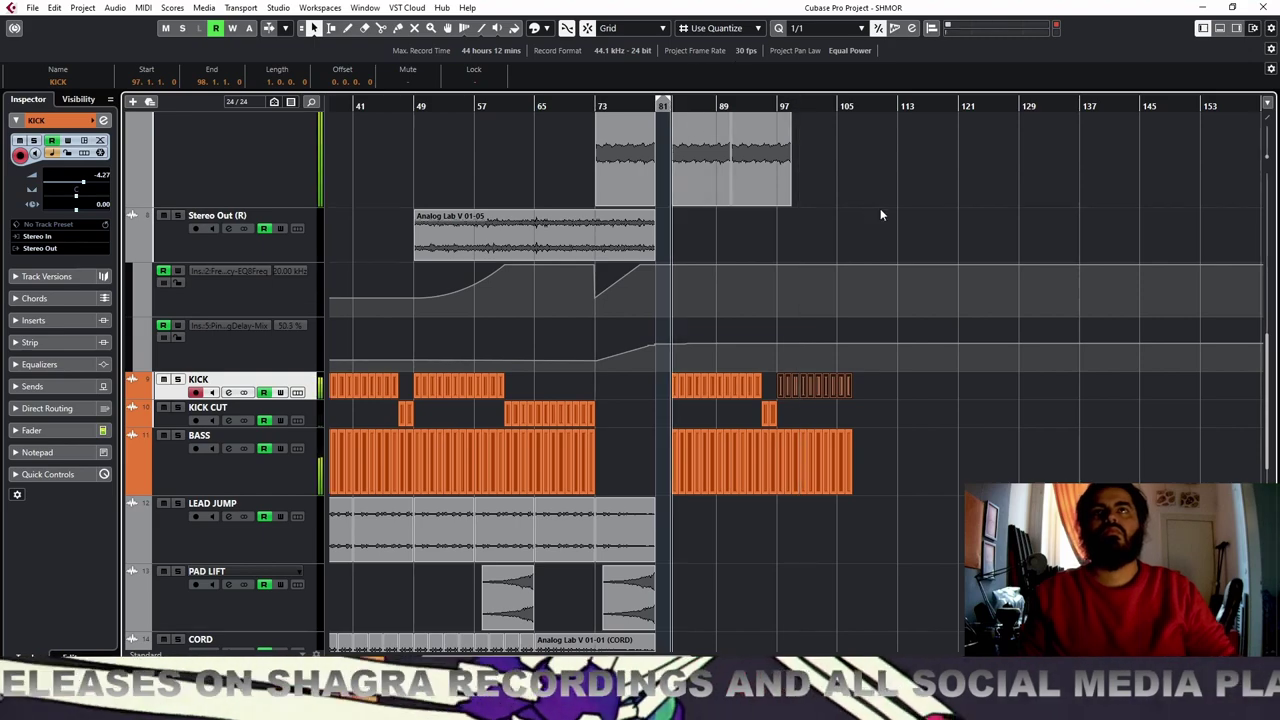
scroll(926, 398, "up", 3)
left_click(783, 425)
key("ctrl+d")
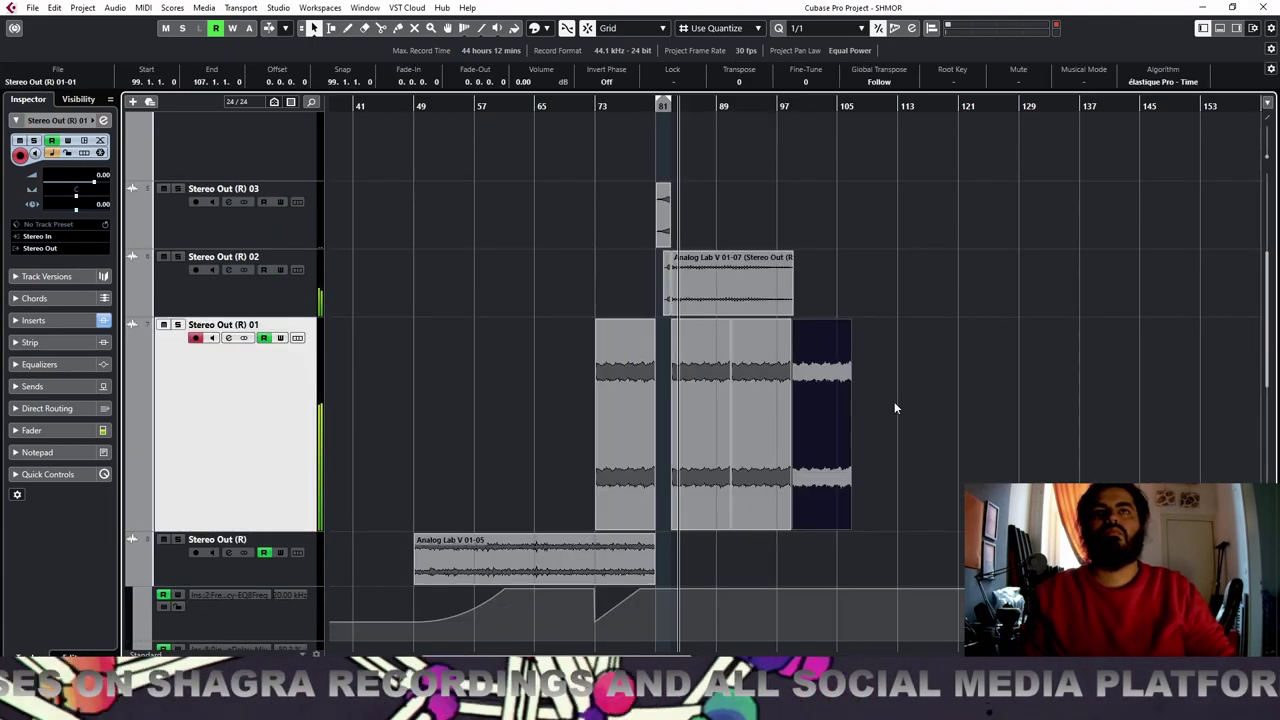
key("ctrl+d")
scroll(929, 390, "down", 3)
scroll(931, 390, "up", 2)
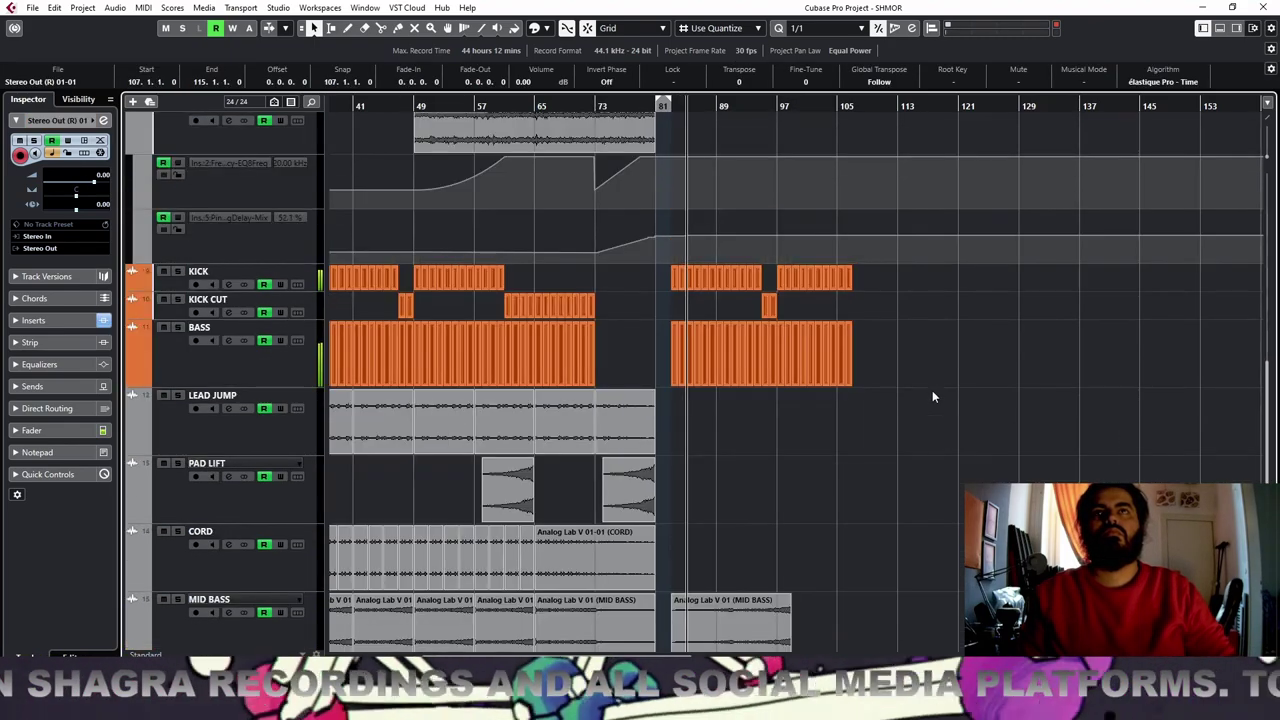
Move the KICK CUT parts at bars 95–97 up to KICK and the KICK parts at bars 97–99 down to KICK CUT
scroll(908, 331, "up", 3)
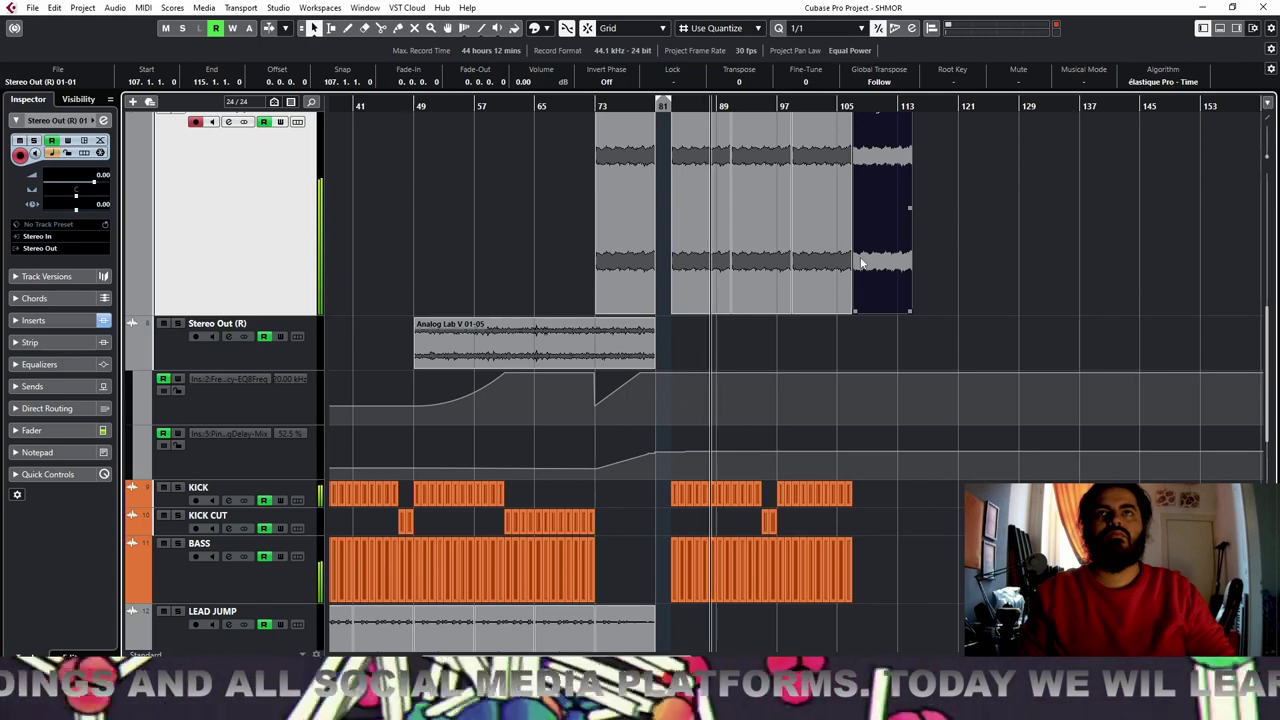
key("h")
key("h")
key("h")
key("h")
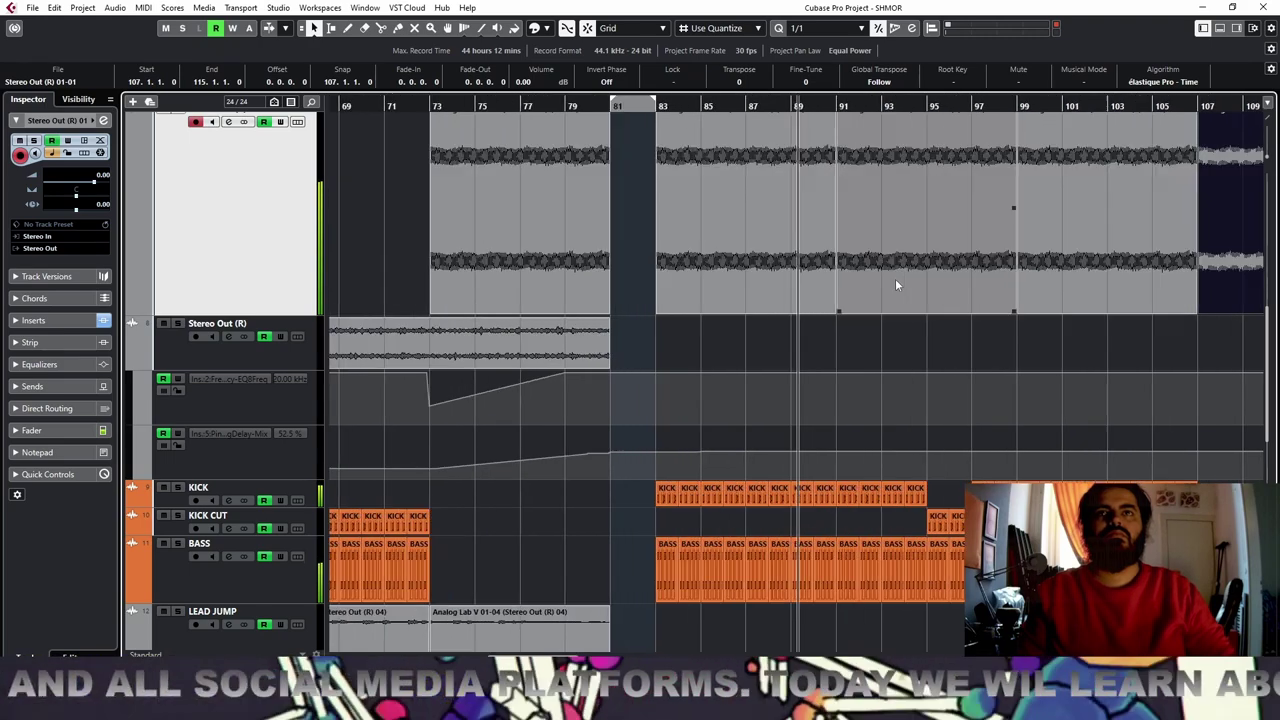
key("g")
left_click(934, 520)
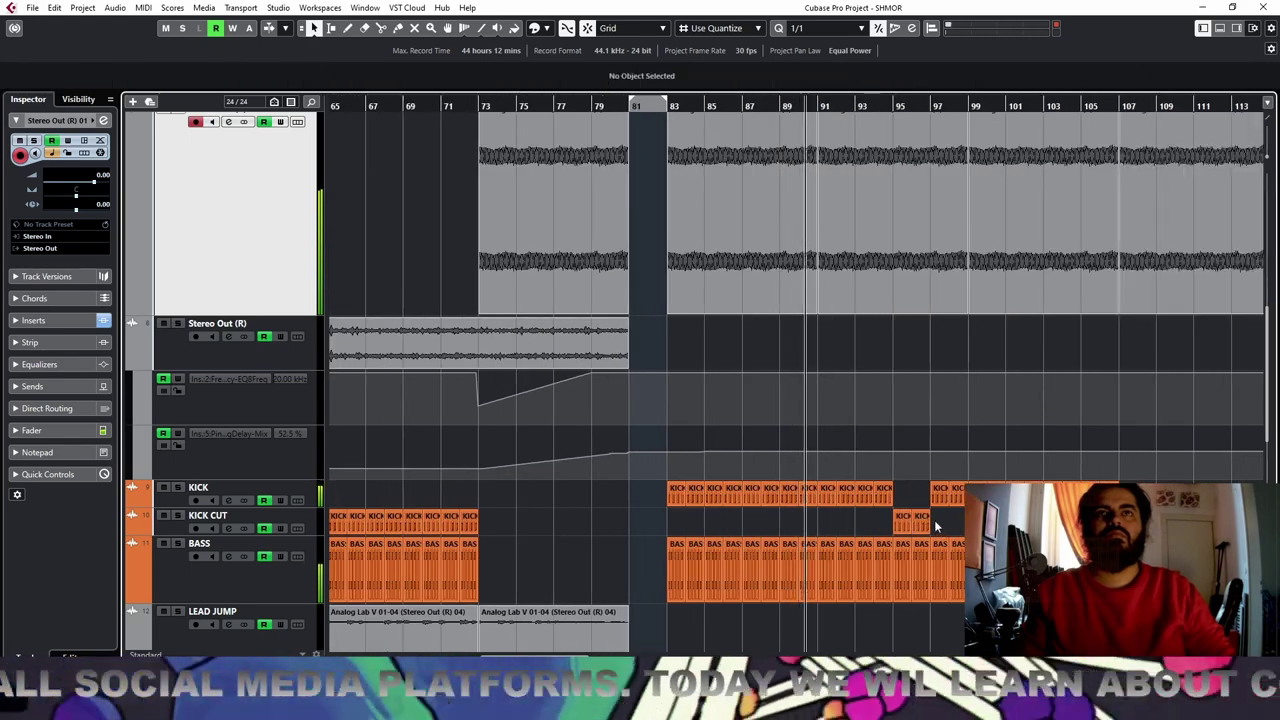
left_click(904, 522)
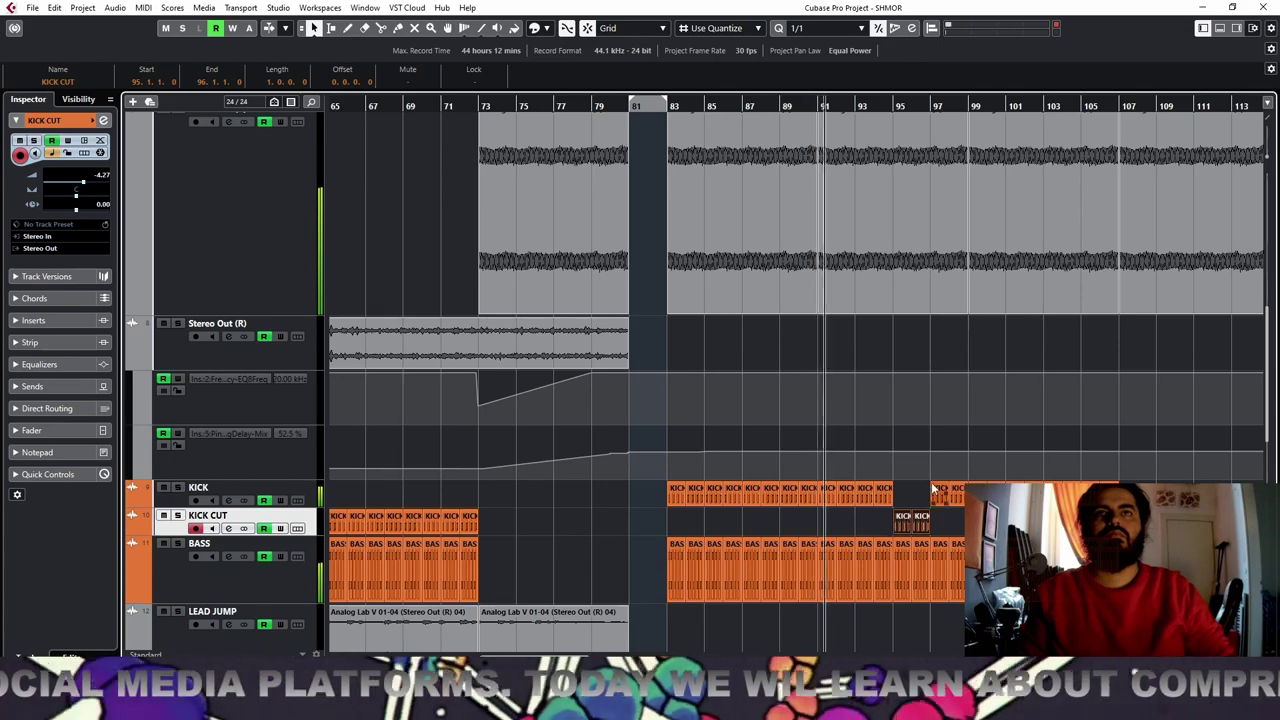
left_click_drag(901, 528, 901, 506)
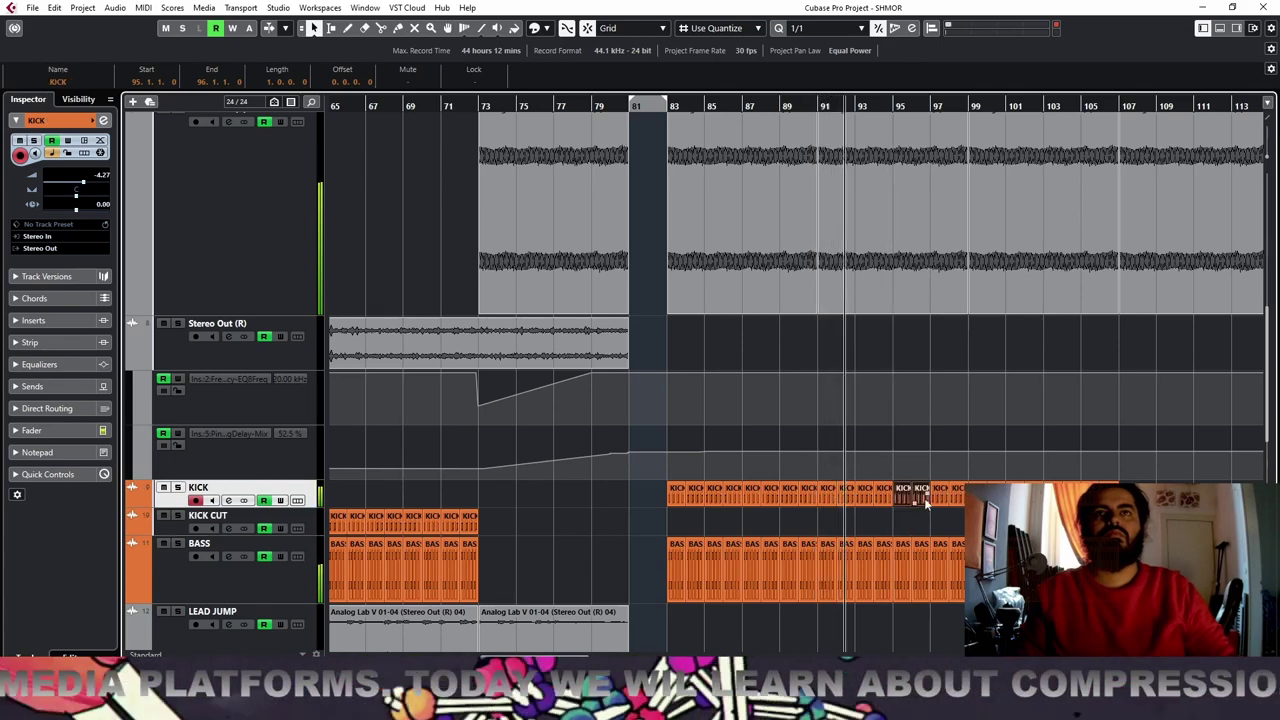
left_click(940, 497)
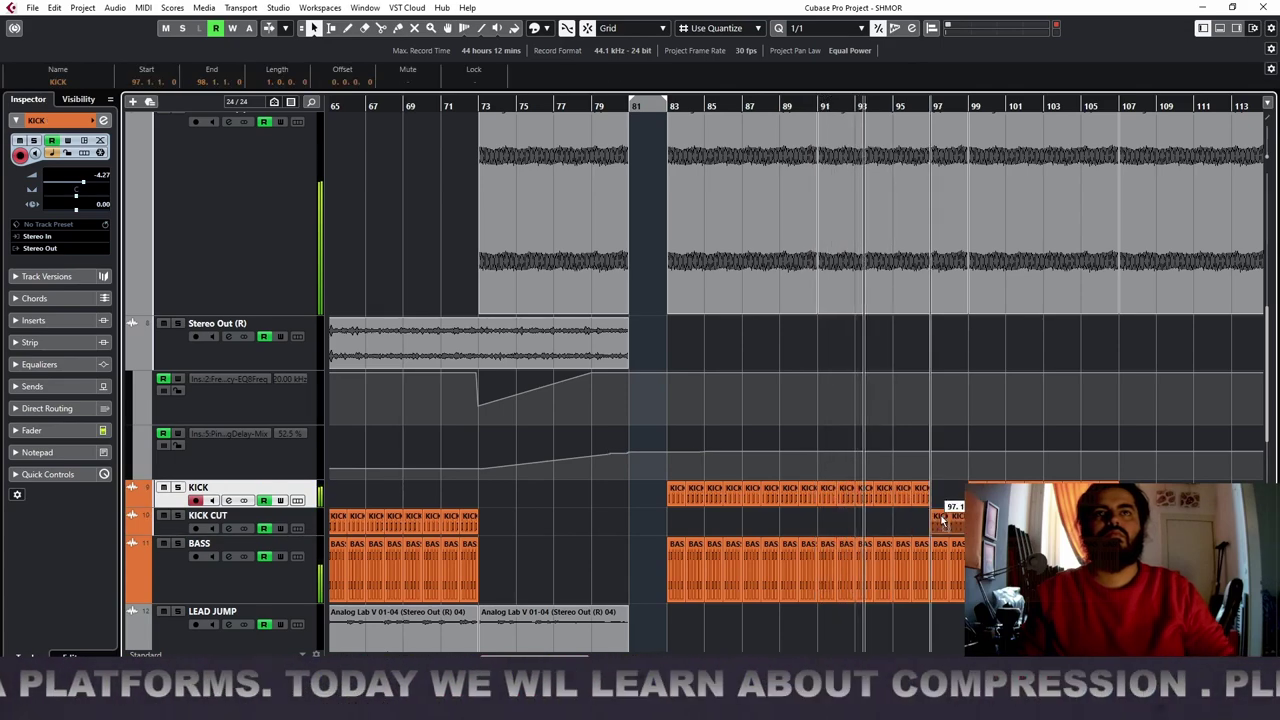
left_click_drag(941, 515, 941, 517)
Duplicate the MID BASS and UNDER clips at bar 83 so the copies run from bar 99 to 115
key("g")
key("g")
key("g")
key("g")
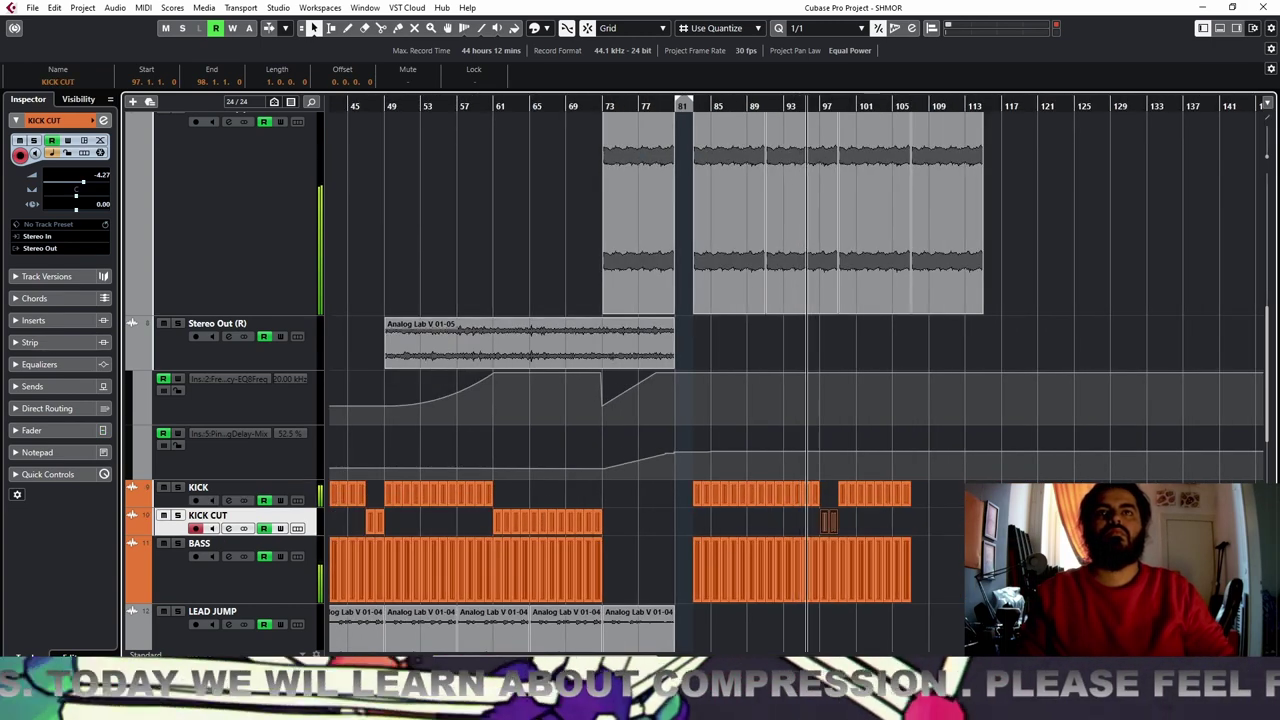
key("h")
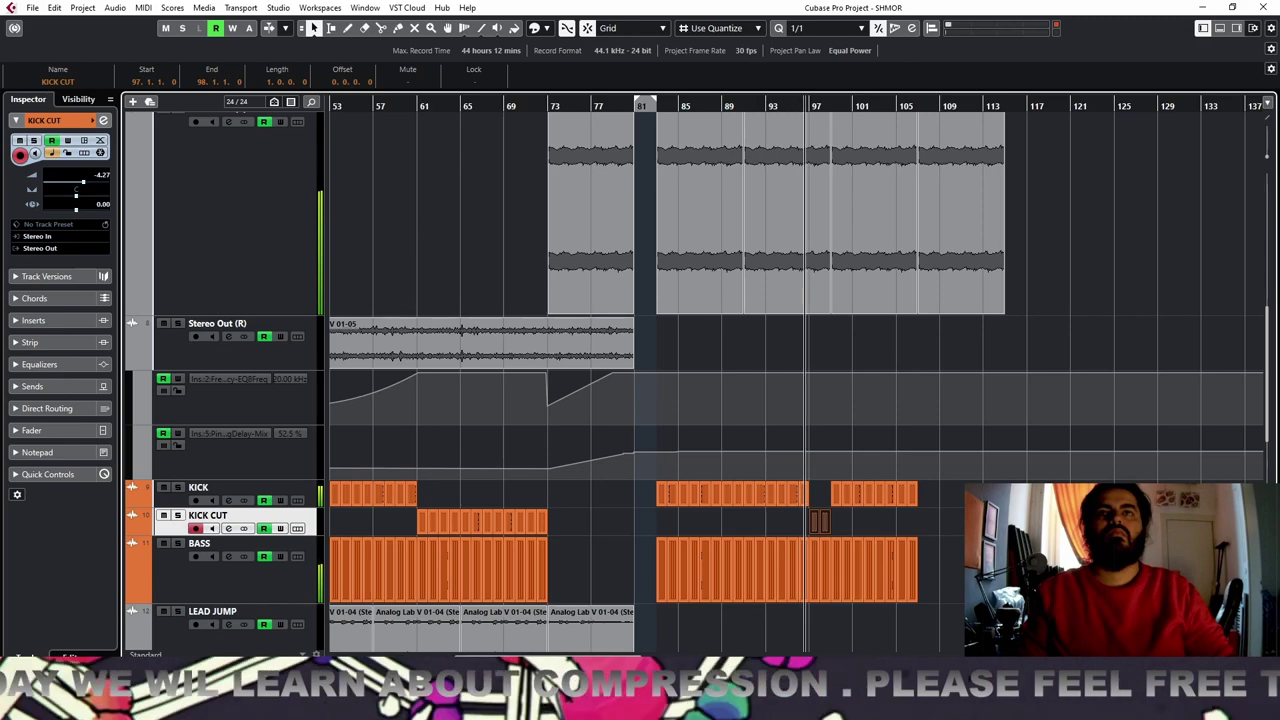
scroll(795, 375, "up", 3)
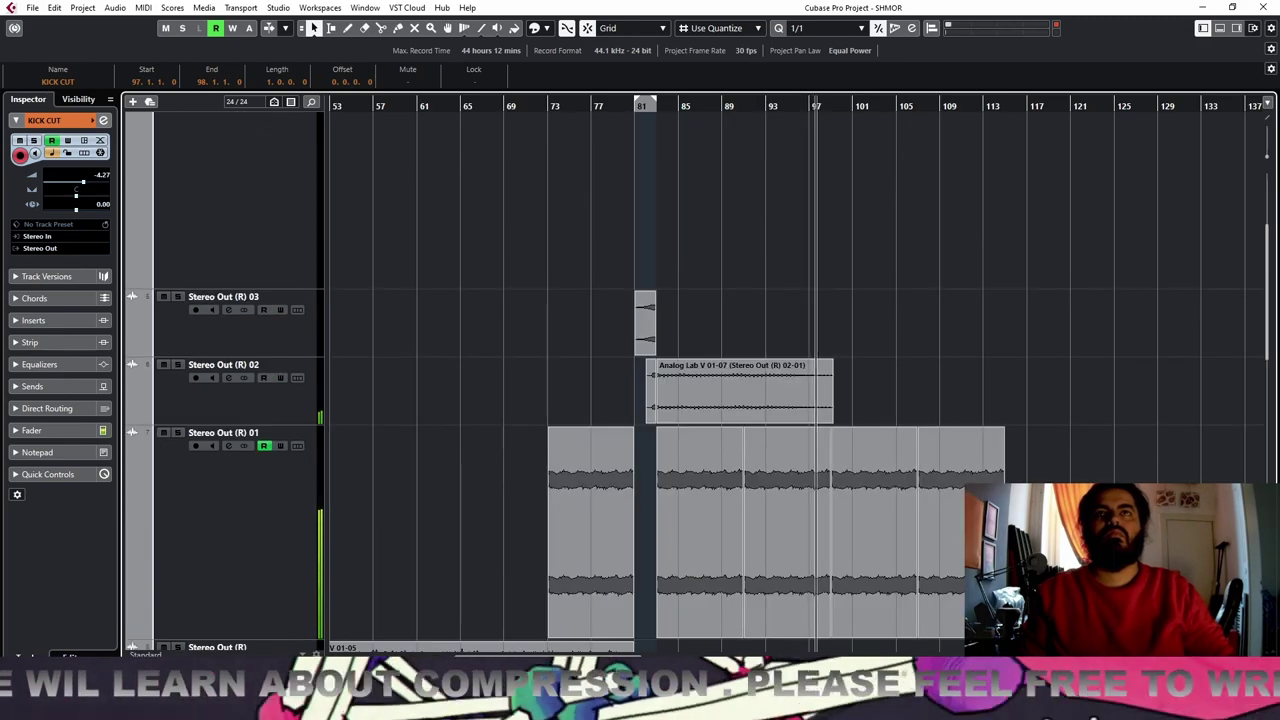
scroll(903, 287, "down", 10)
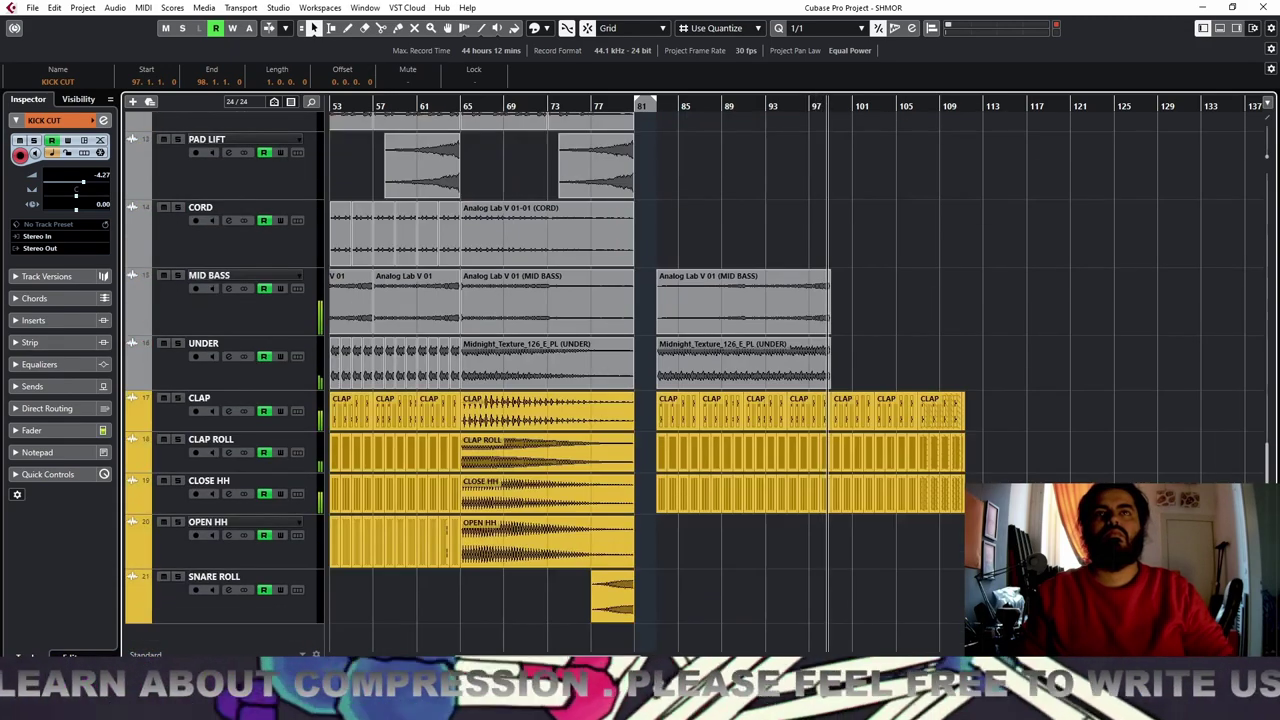
left_click_drag(900, 294, 770, 355)
key("ctrl+d")
left_click(893, 310)
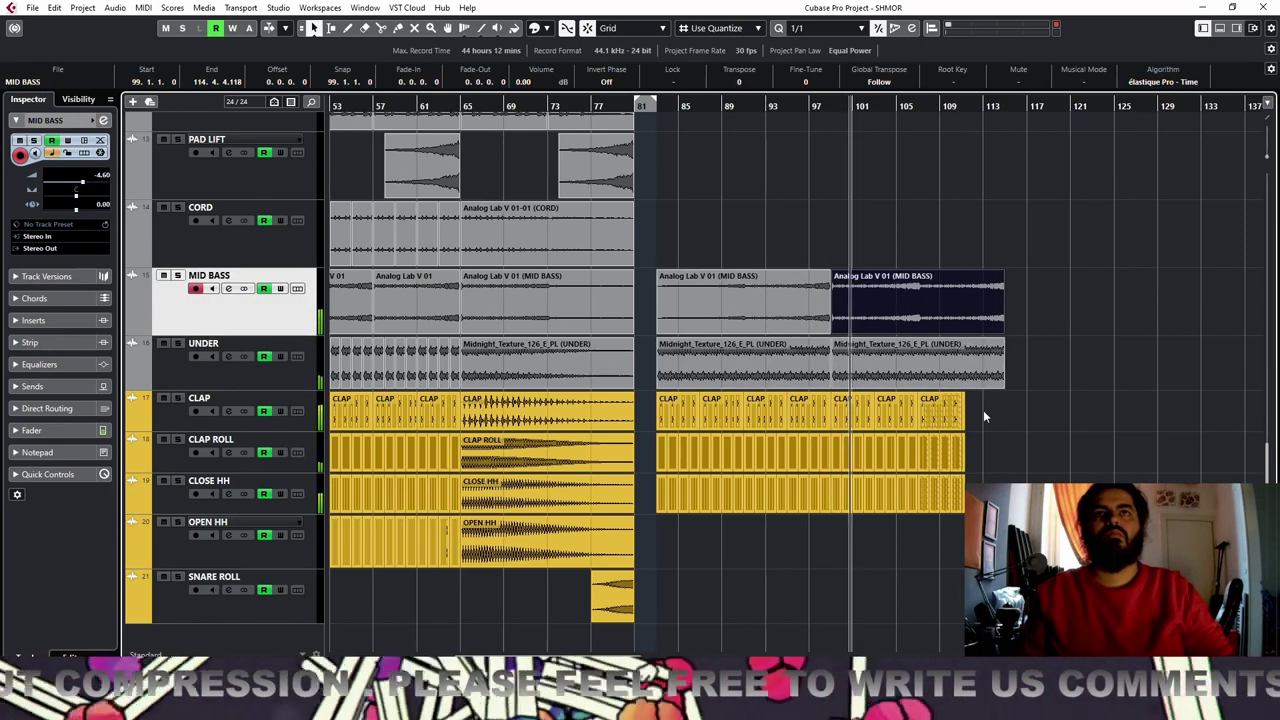
left_click_drag(986, 408, 924, 509)
key("ctrl+d")
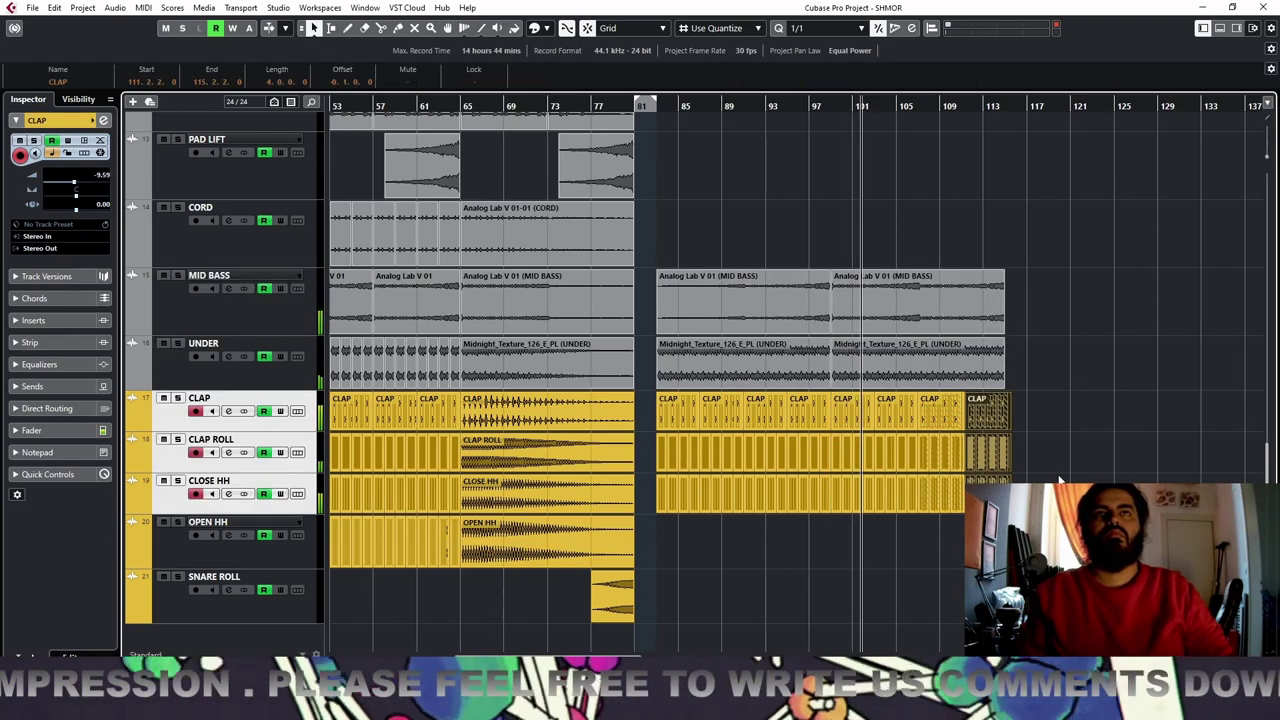
key("ctrl+z")
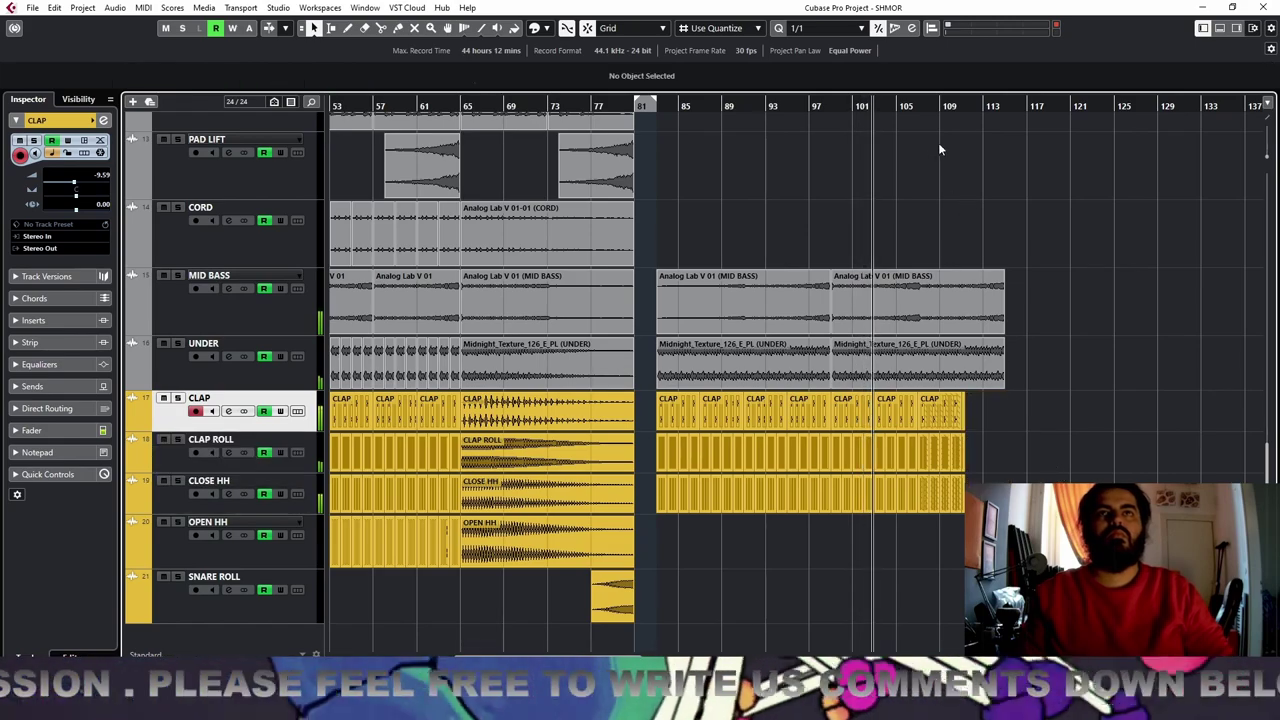
Delete the CLAP, CLAP ROLL and CLOSE HH parts after bar 107 and duplicate their bars 99–107 to run up to bar 115
left_click_drag(907, 104, 932, 206)
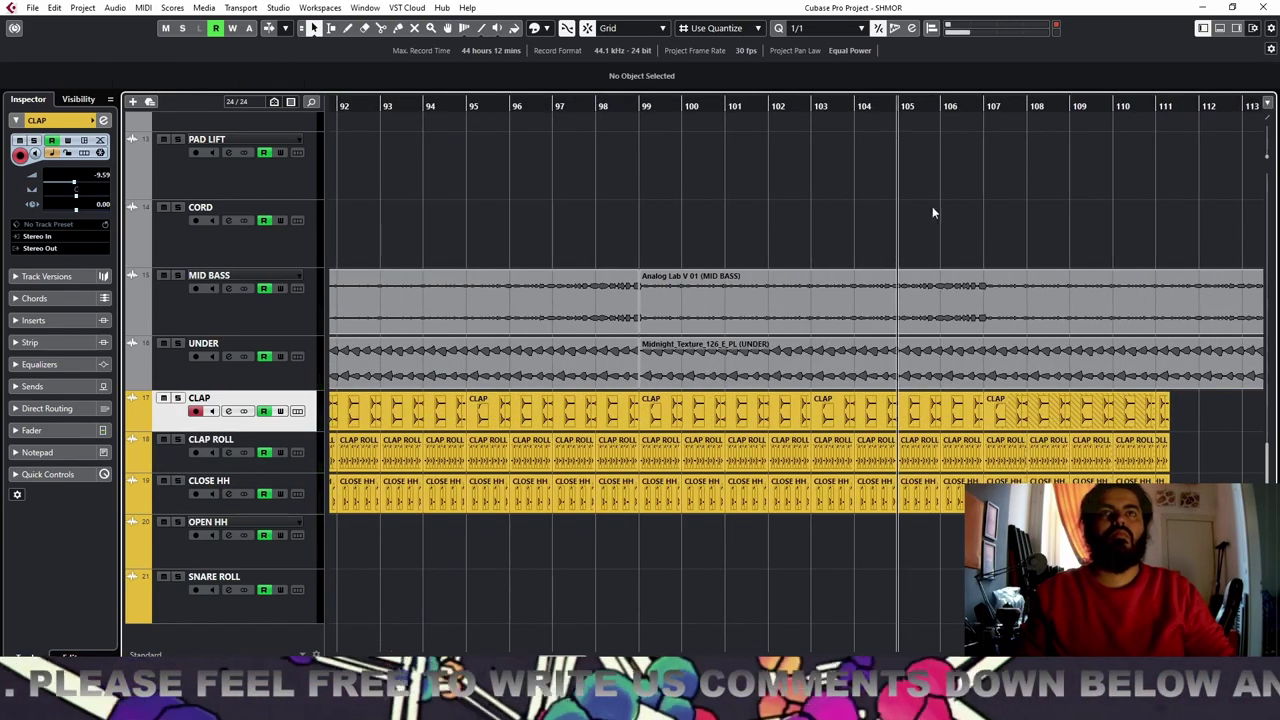
left_click_drag(1065, 483, 652, 517)
key("Delete")
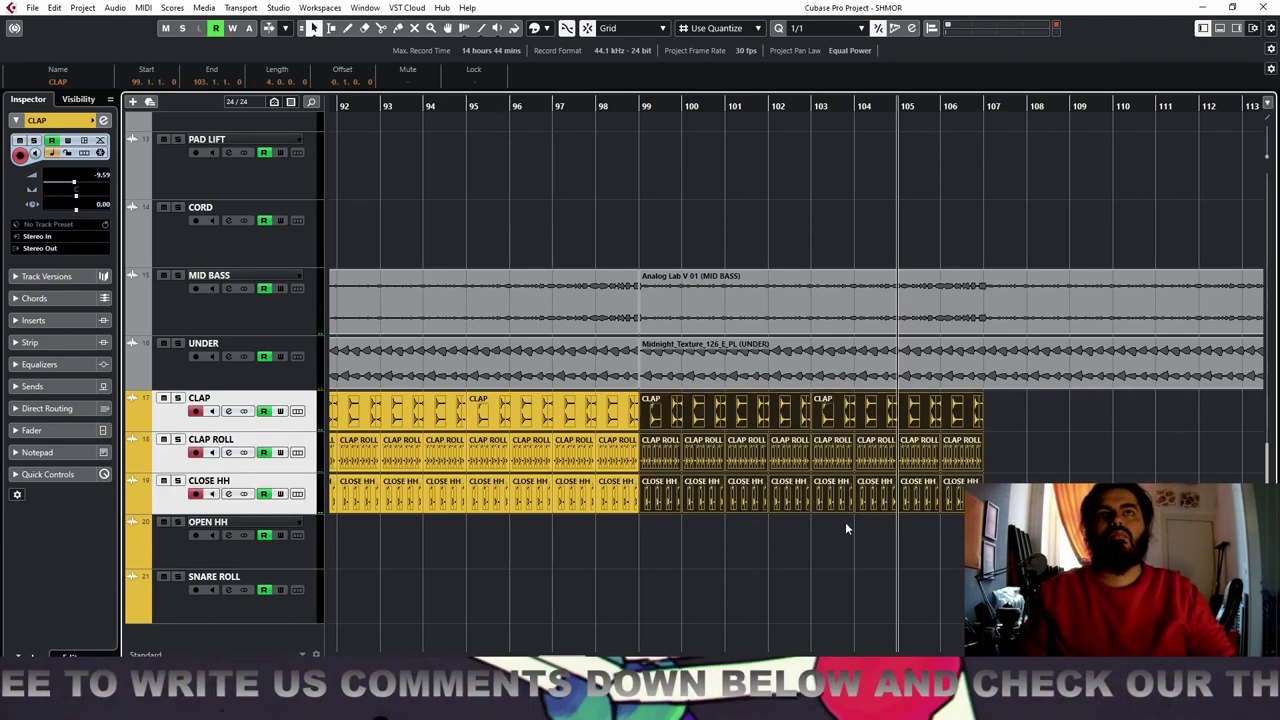
key("ctrl+z")
key("g")
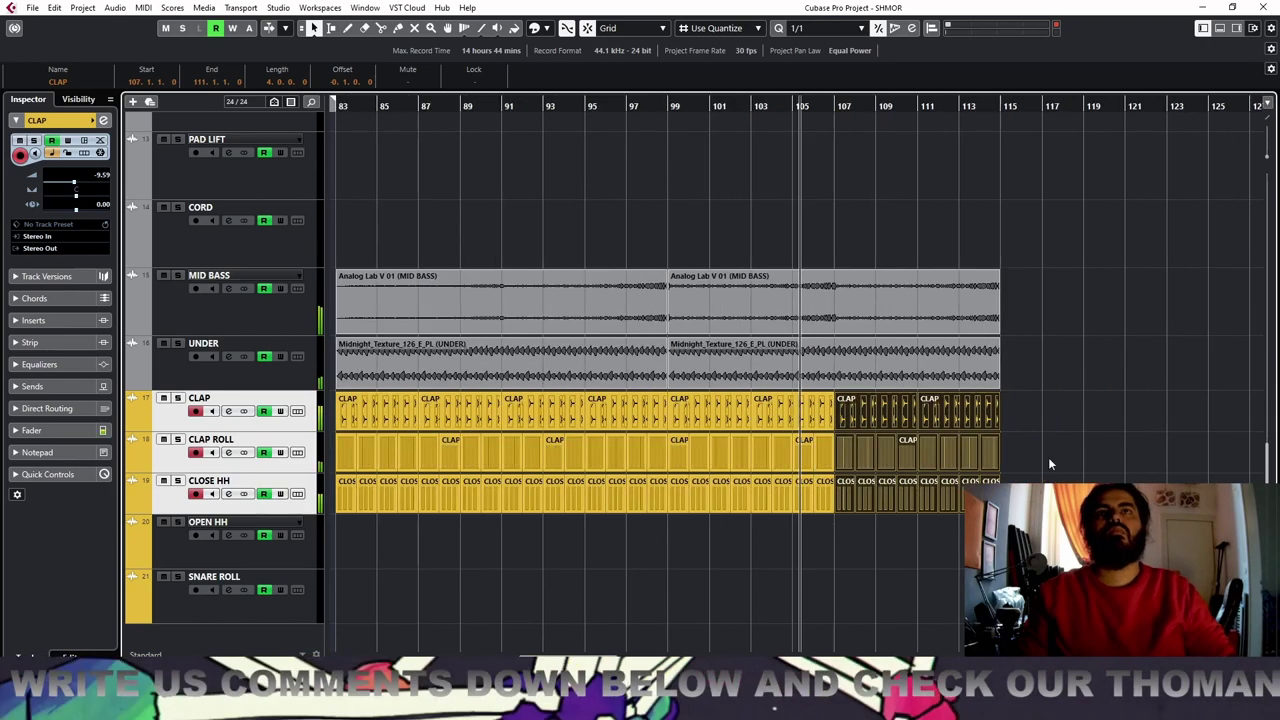
key("g")
key("g")
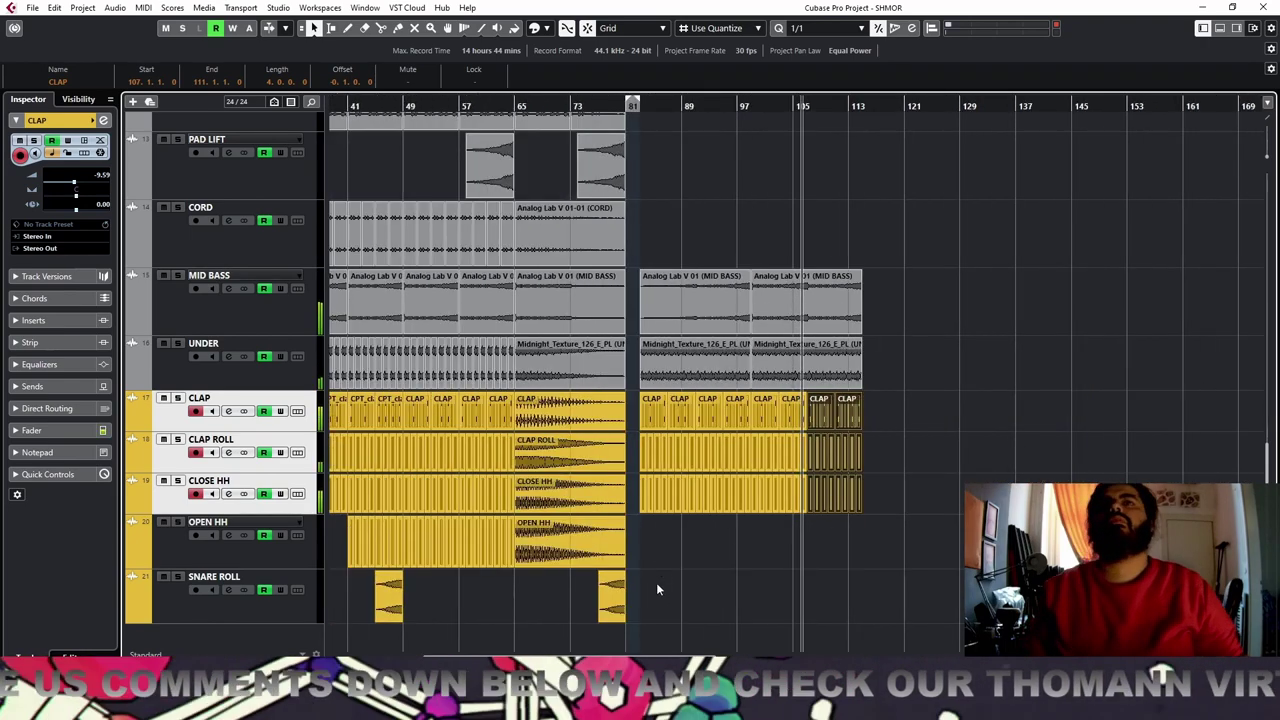
Select the Analog Lab V 01 track and open its instrument for editing
scroll(726, 508, "up", 5)
key("g")
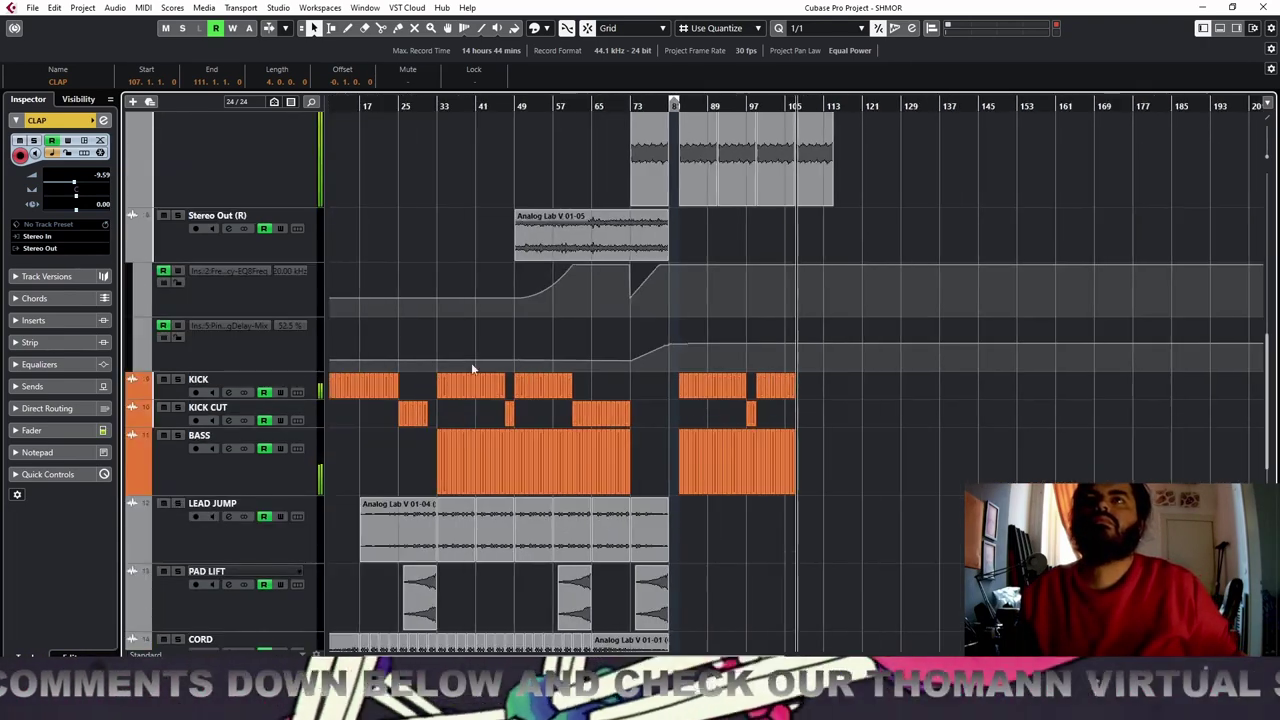
key("g")
key("g")
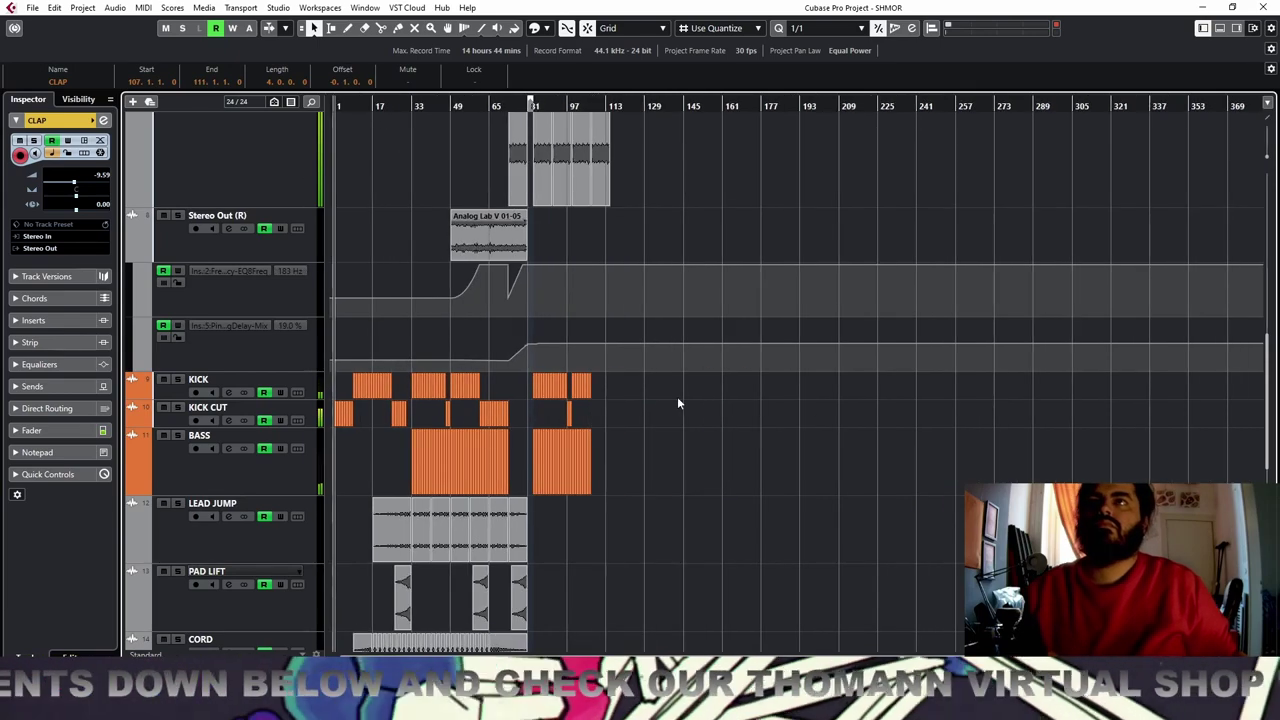
scroll(386, 387, "up", 4)
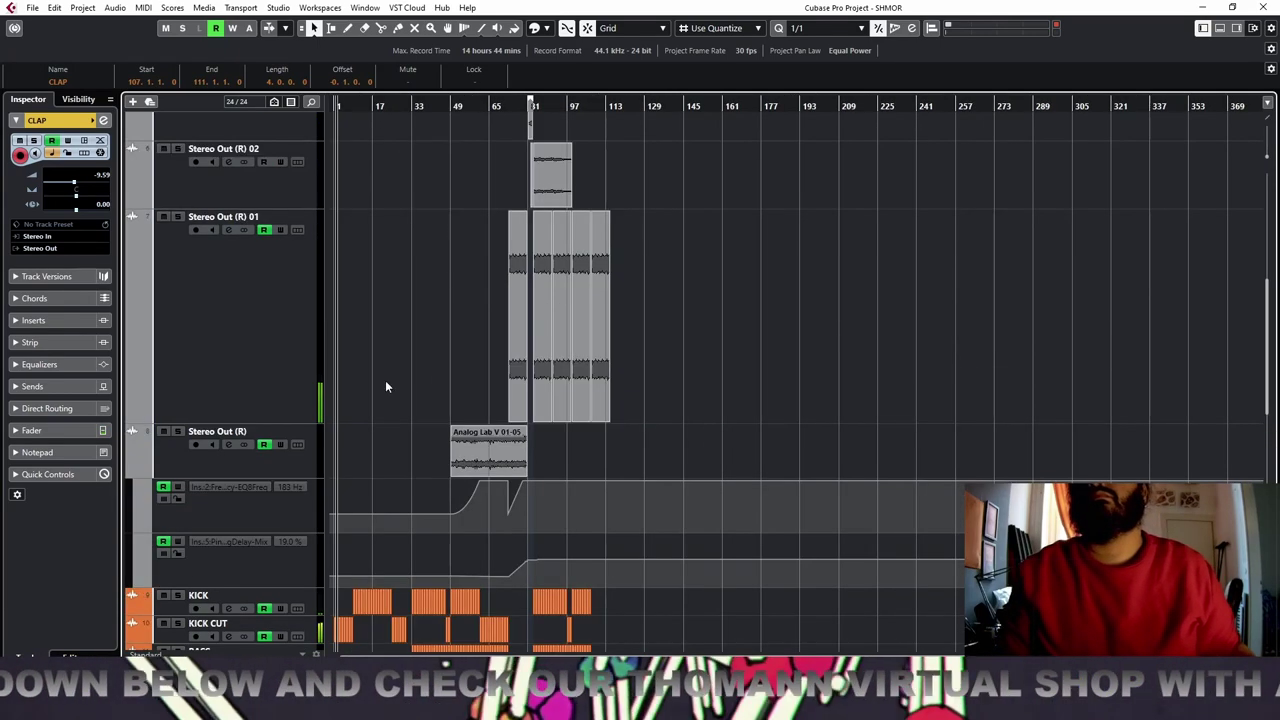
scroll(386, 387, "up", 6)
left_click(222, 311)
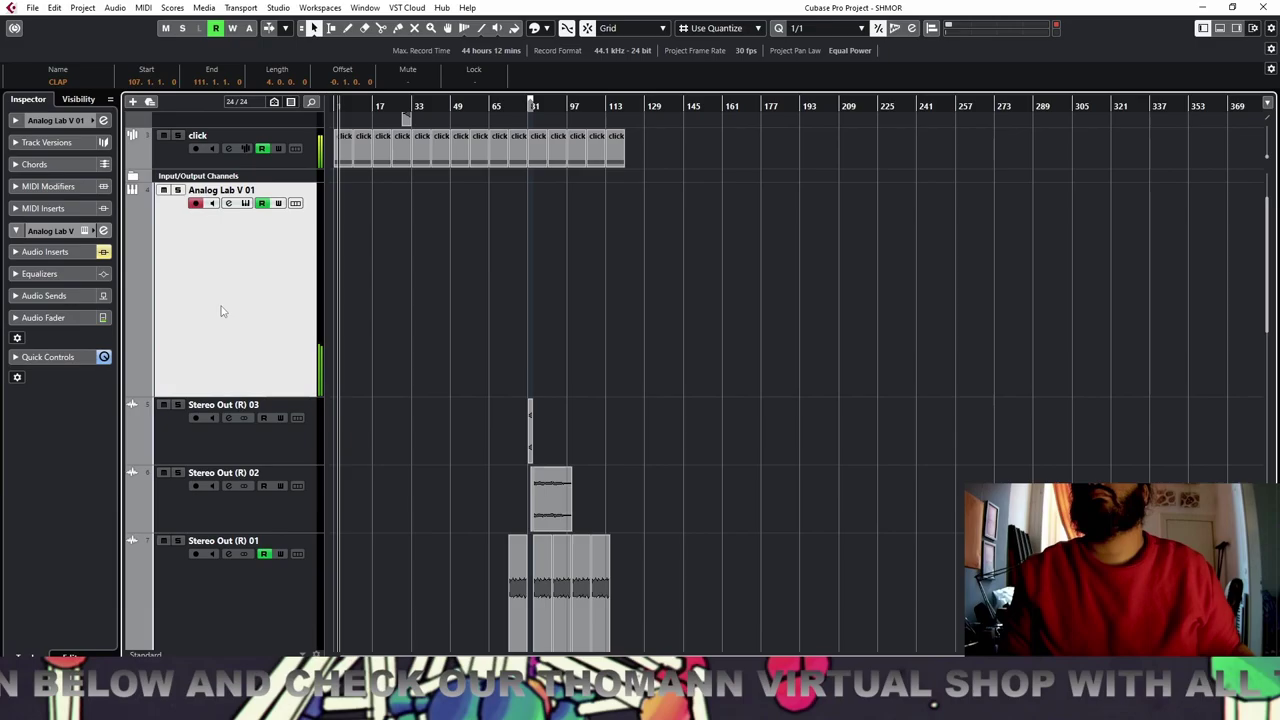
left_click(102, 231)
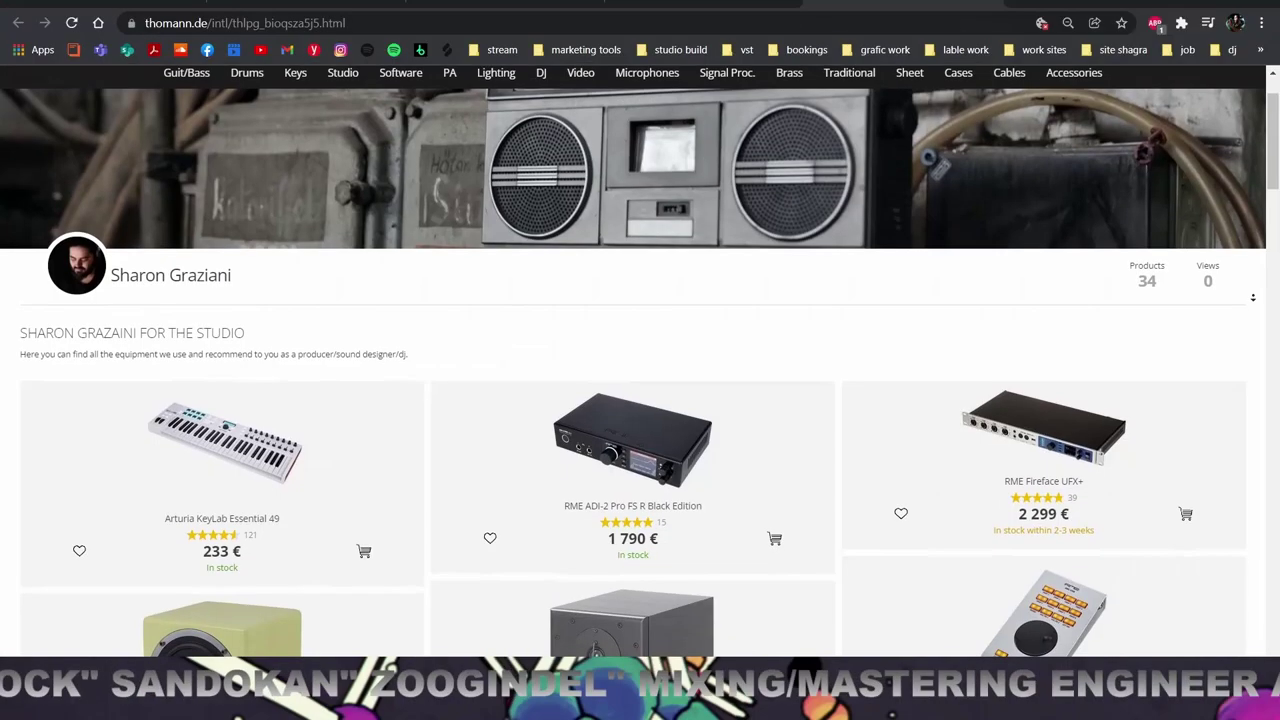
Switch to the Thomann shop page in the browser and examine the recommended studio equipment
scroll(640, 368, "down", 1)
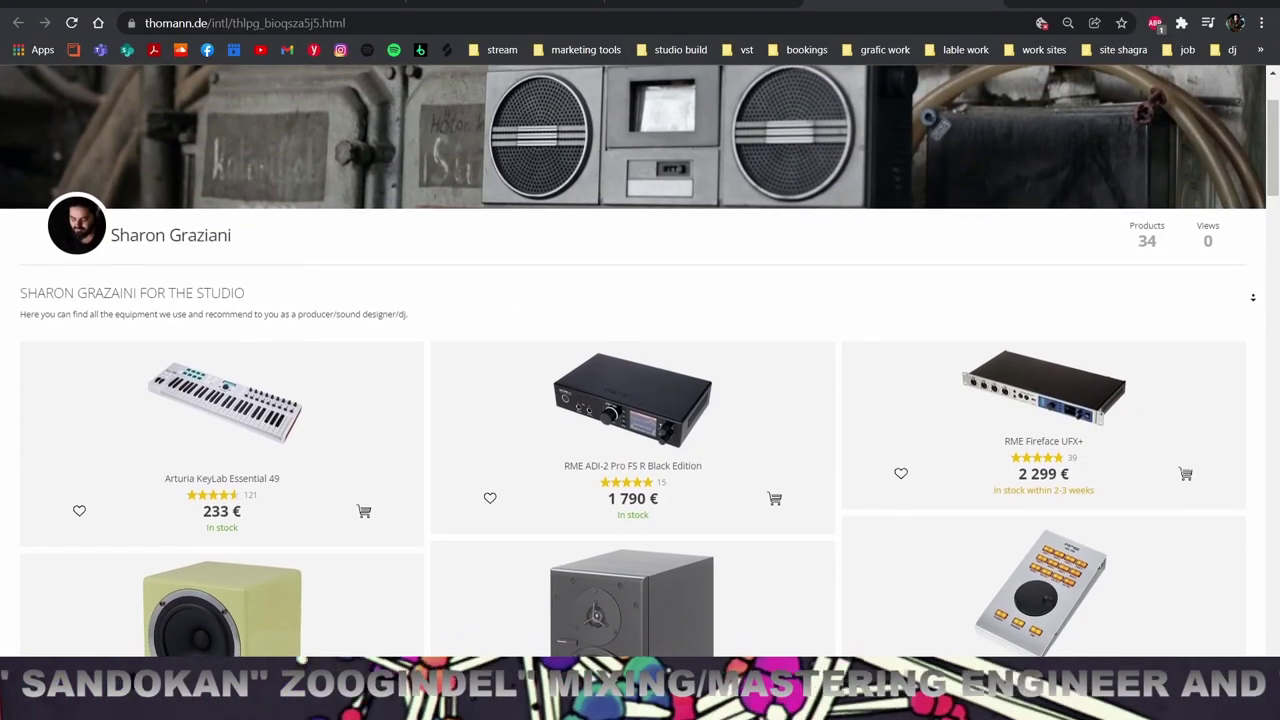
scroll(640, 368, "down", 2)
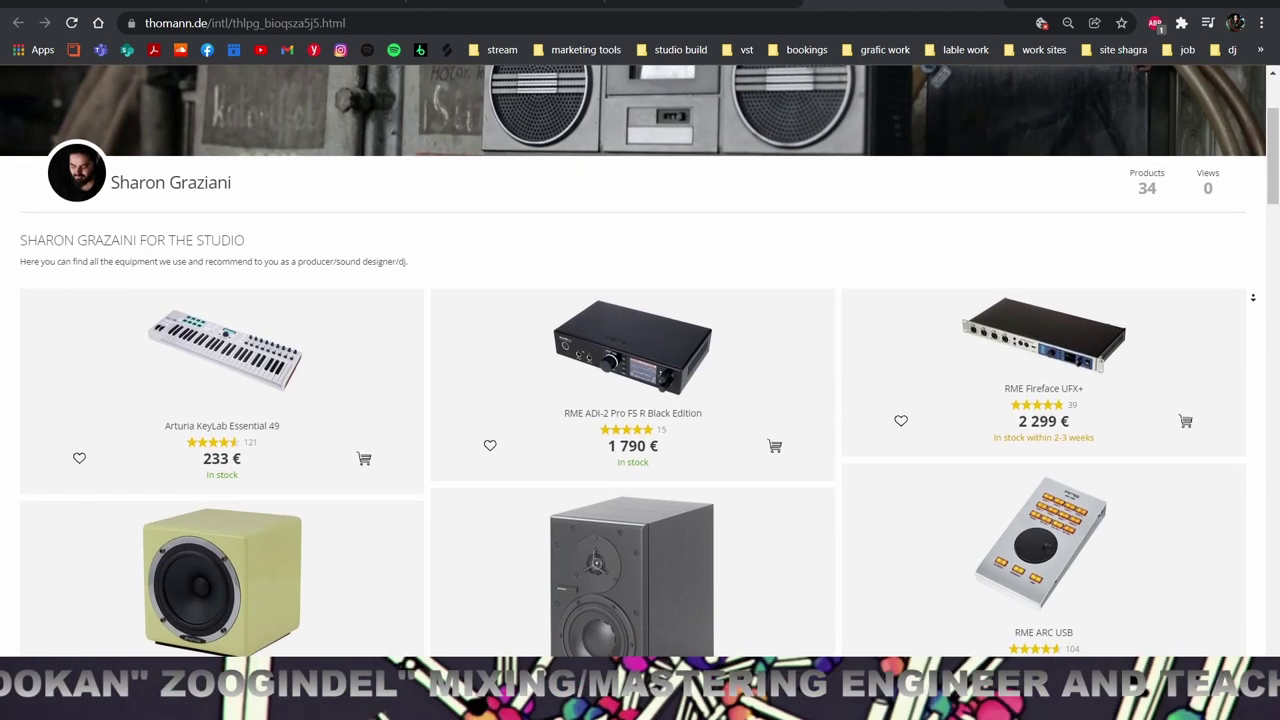
scroll(1253, 297, "down", 2)
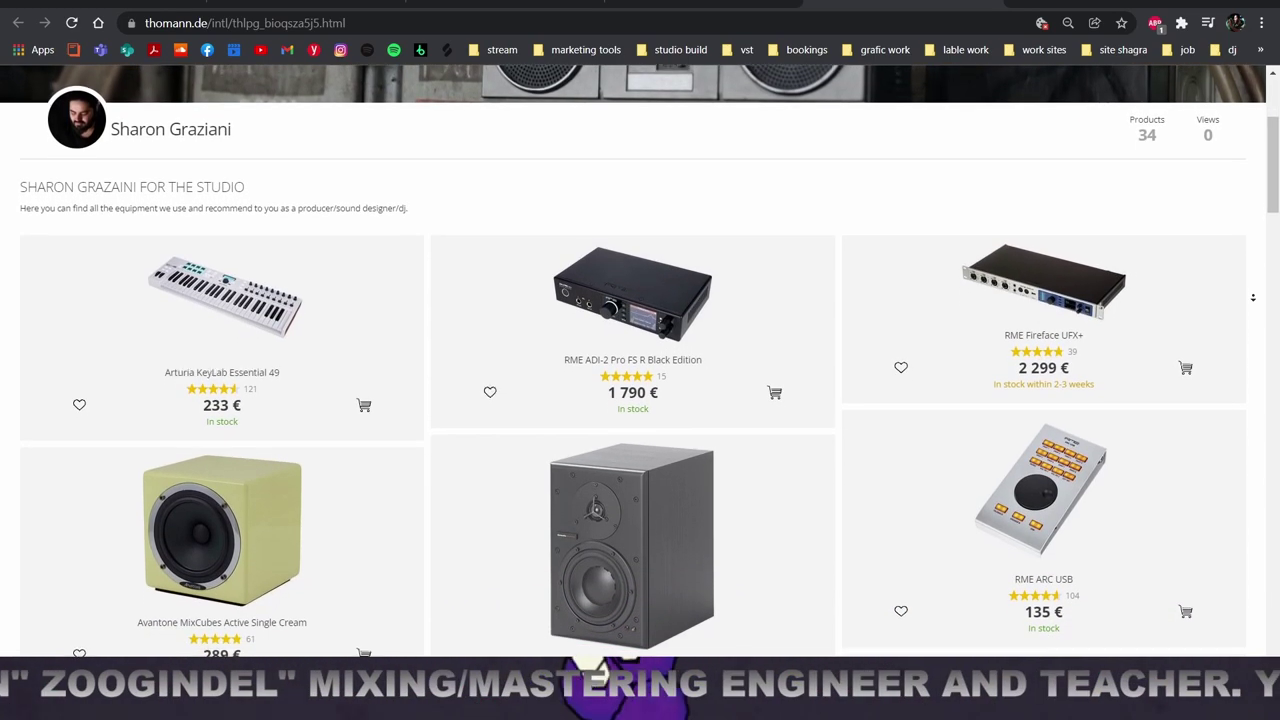
scroll(1253, 297, "down", 2)
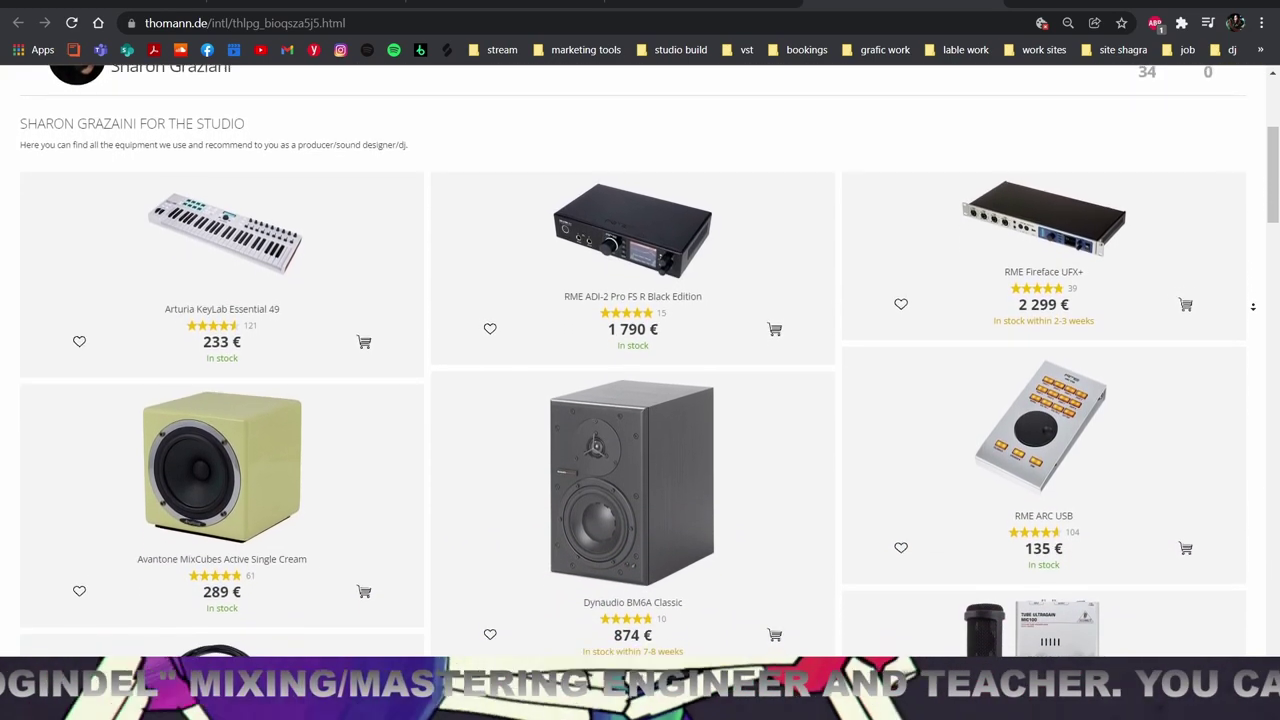
scroll(1253, 307, "down", 4)
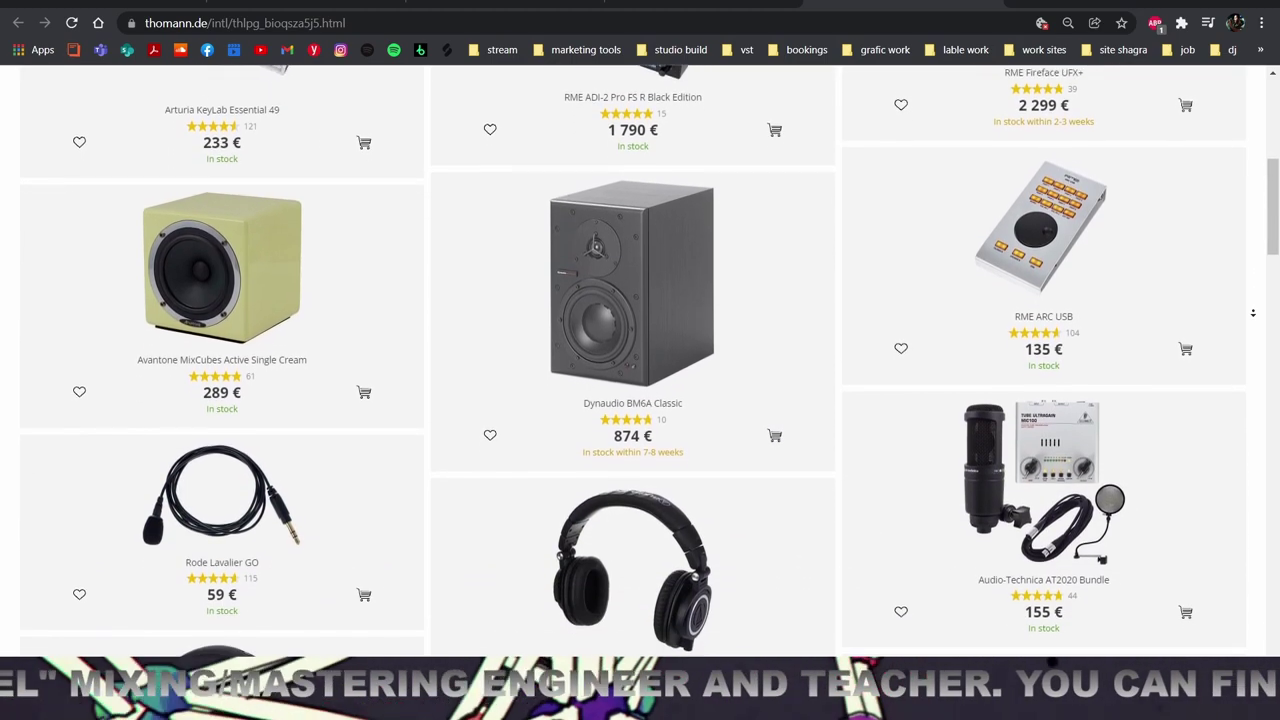
scroll(1253, 313, "down", 4)
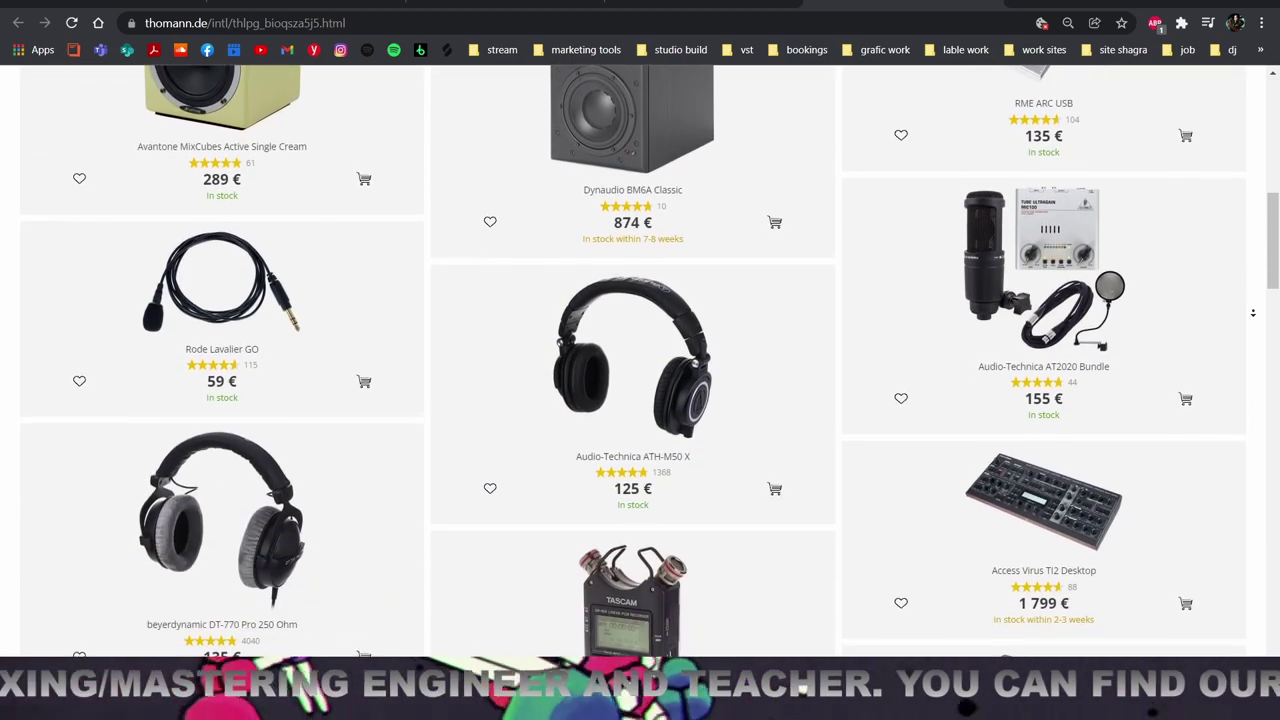
scroll(1253, 313, "down", 4)
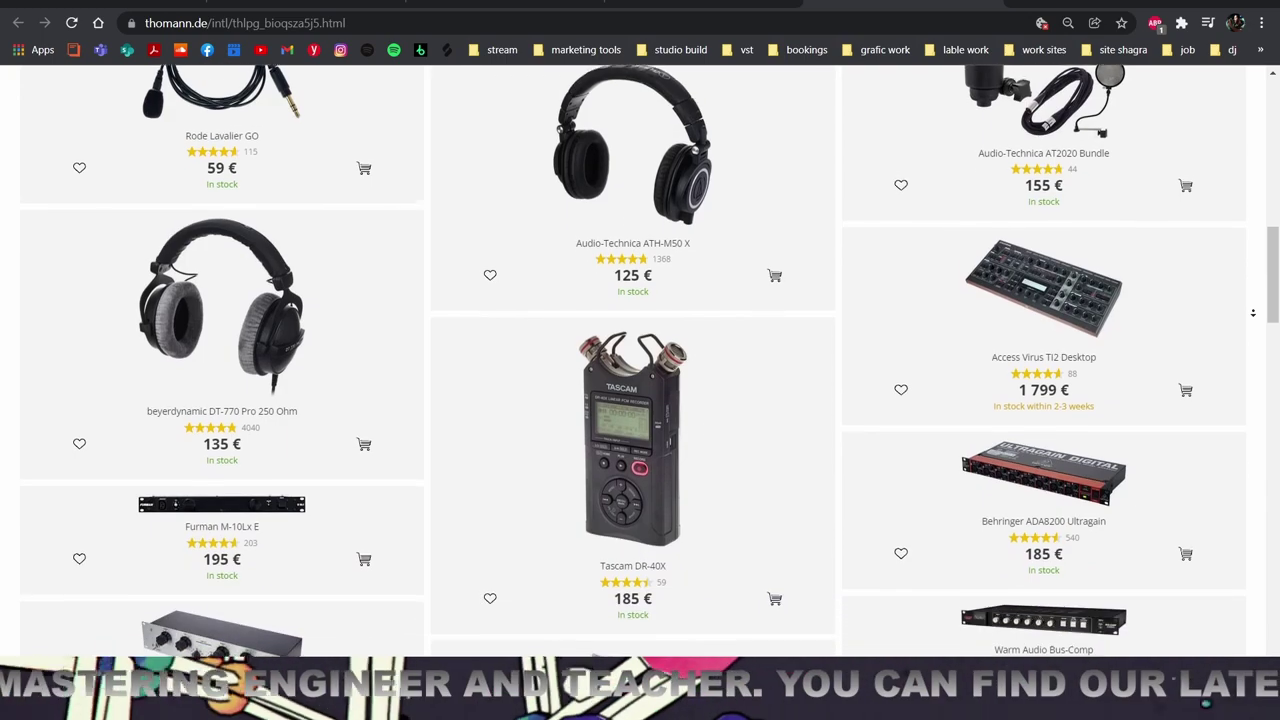
scroll(1253, 313, "down", 4)
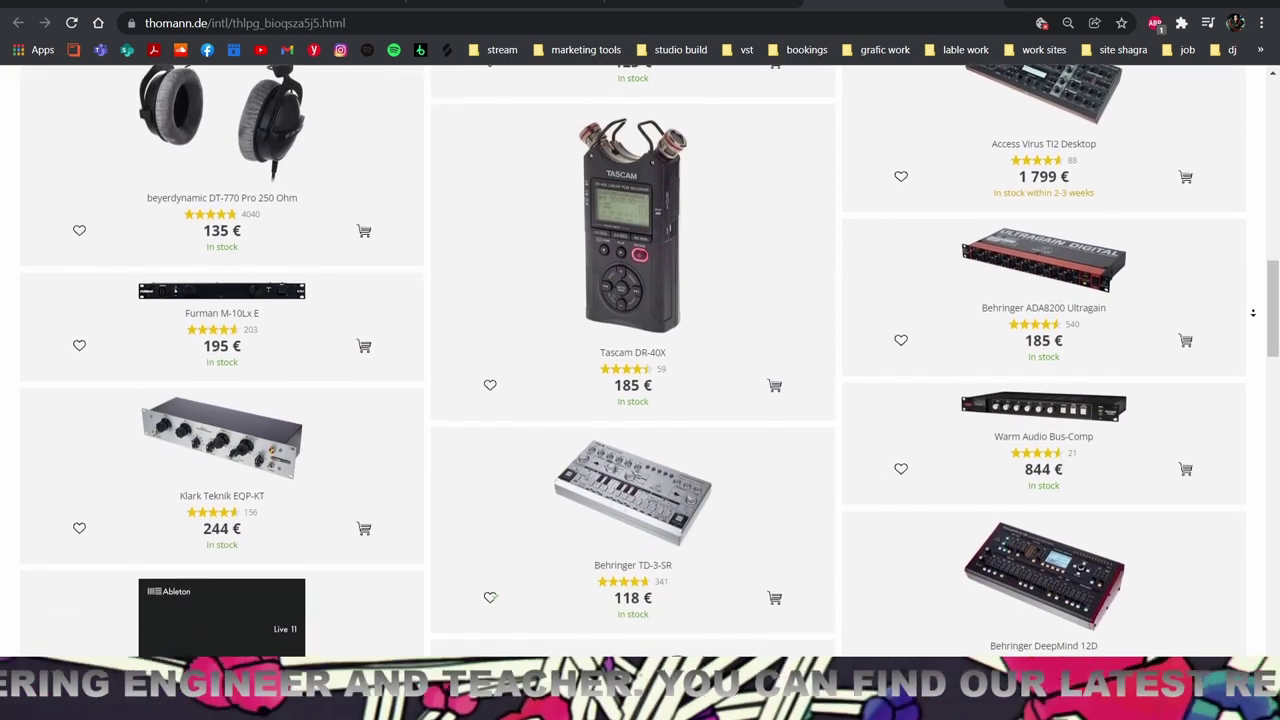
Examine the further recommended studio equipment on the Thomann page, including Ableton Live 11 Suite and Steinberg Cubase Pro 11
scroll(1253, 313, "down", 4)
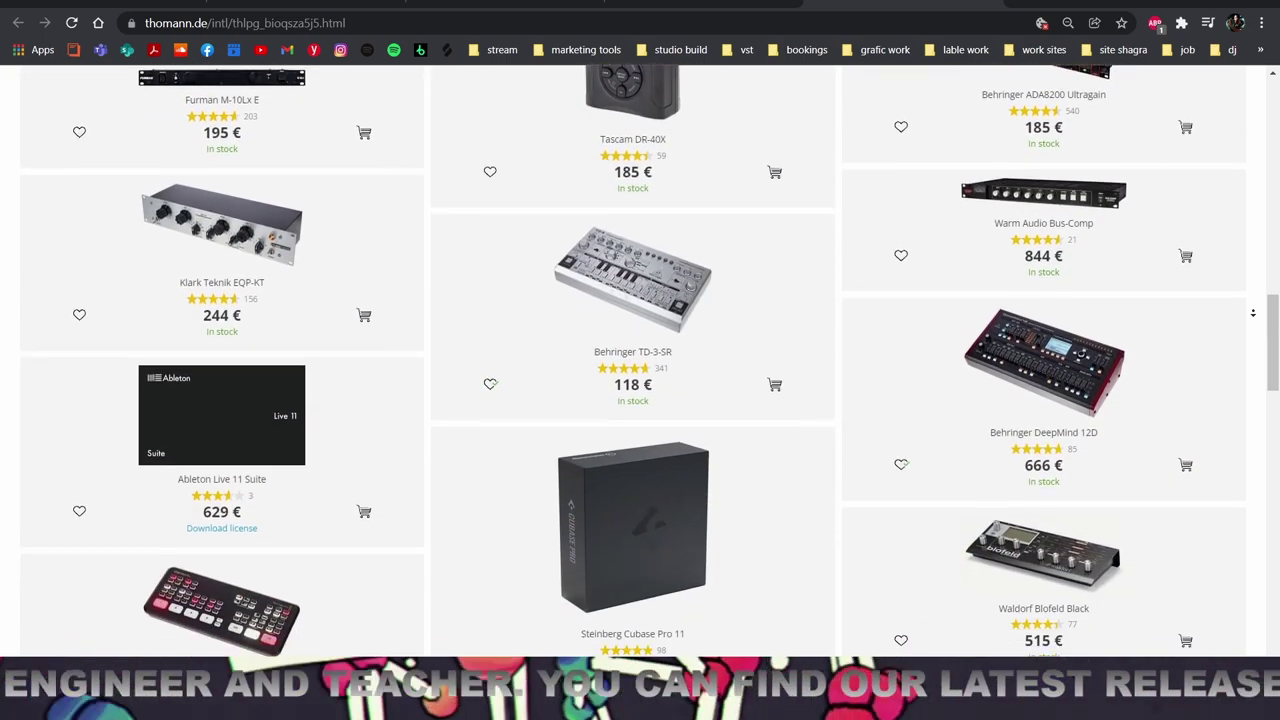
scroll(1253, 313, "down", 4)
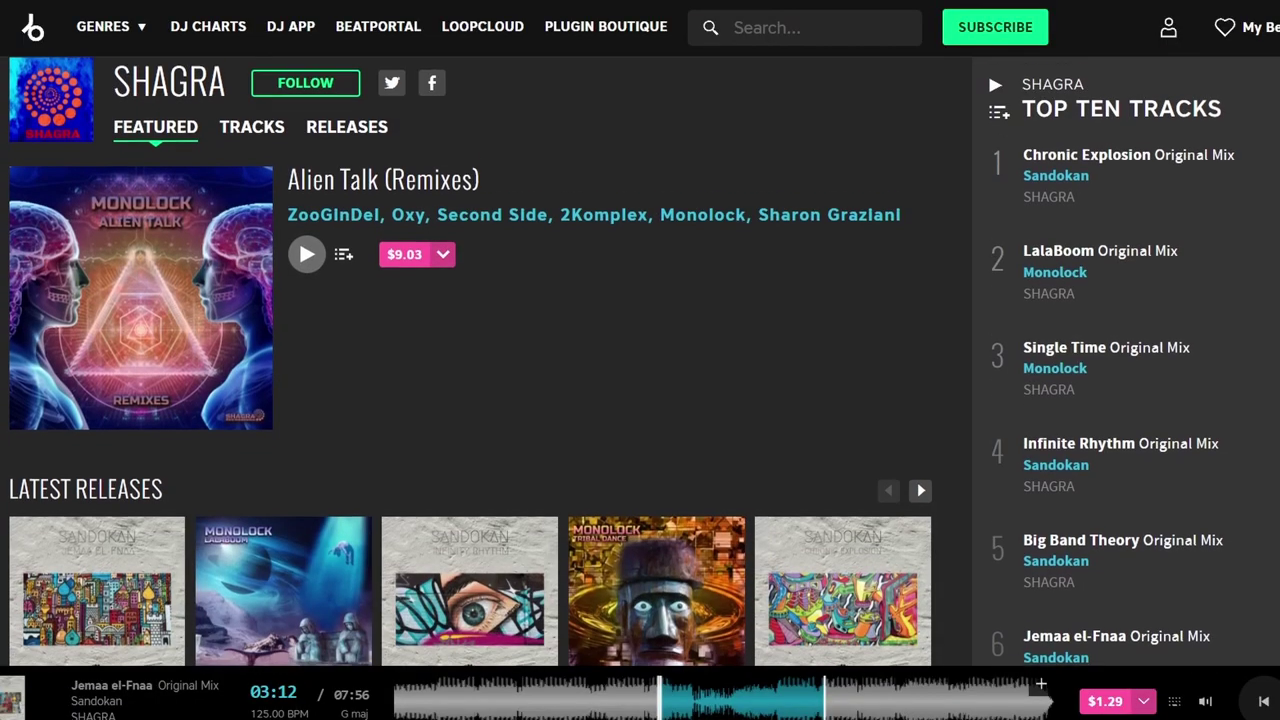
Switch to the SHAGRA label page on Beatport and examine it along with the Monolock Music, Shagra Recordings and Sandokan Music Facebook pages
scroll(640, 360, "down", 3)
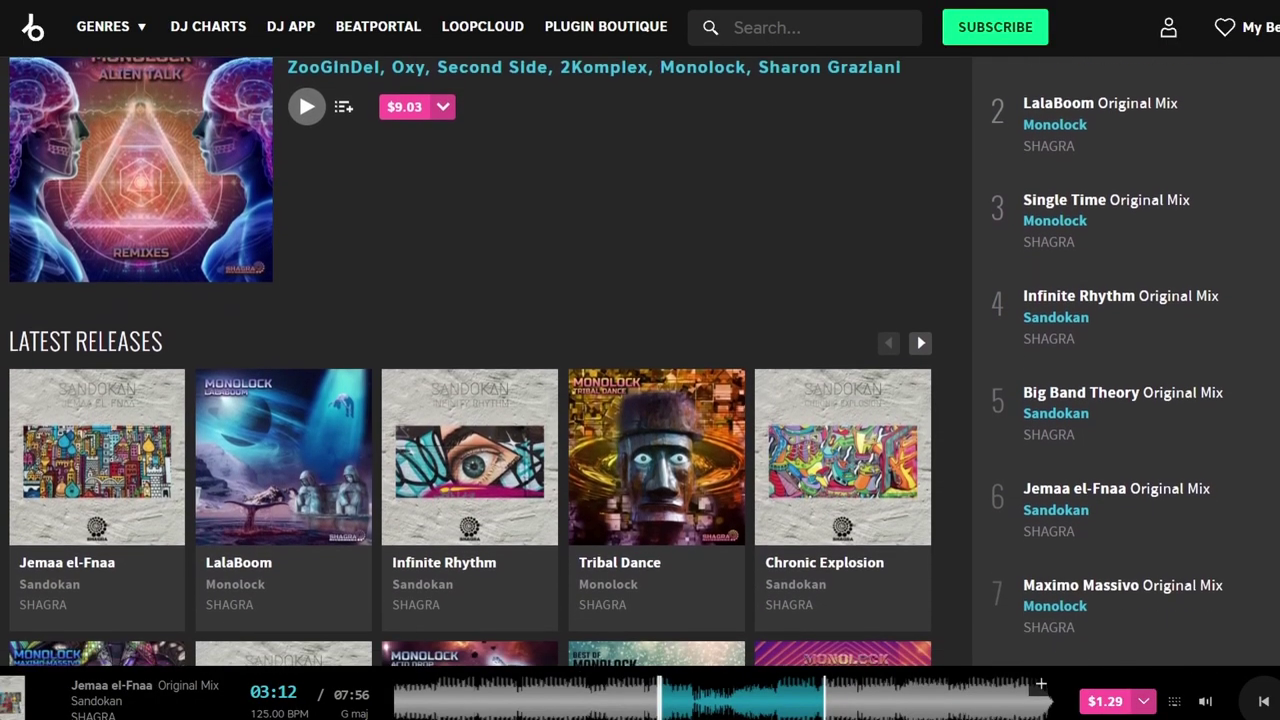
scroll(640, 360, "down", 3)
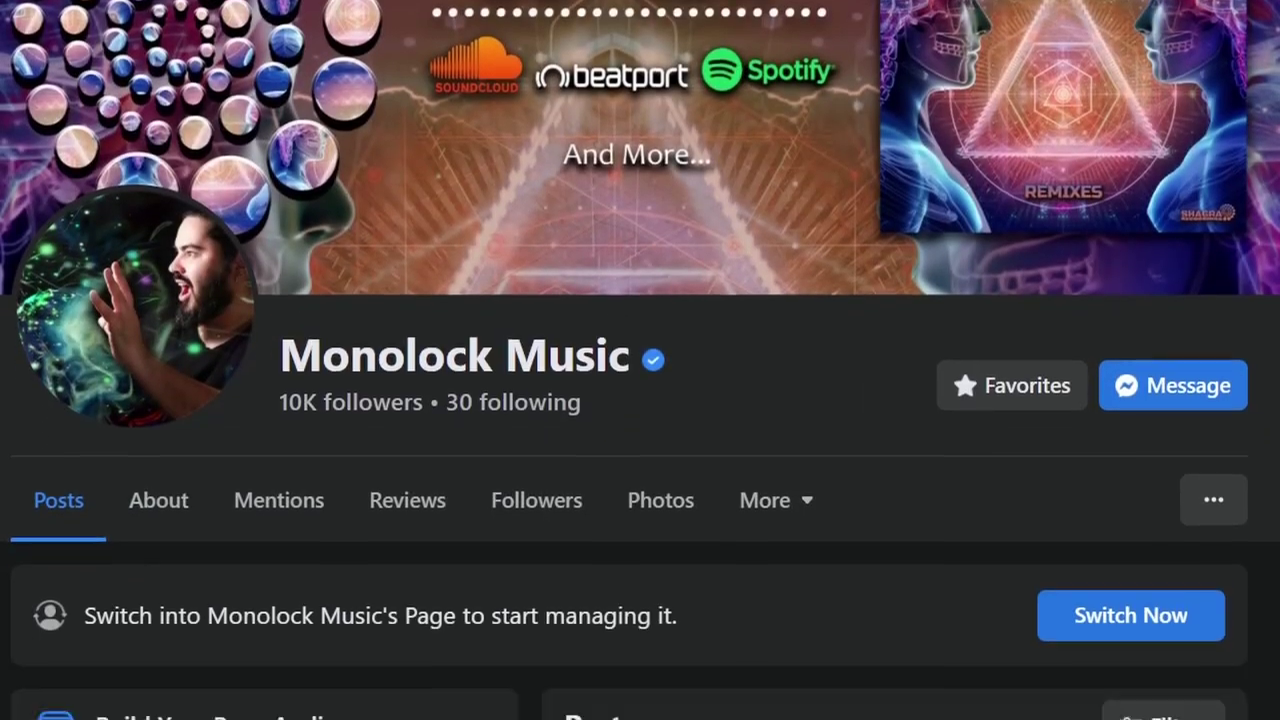
scroll(640, 360, "down", 3)
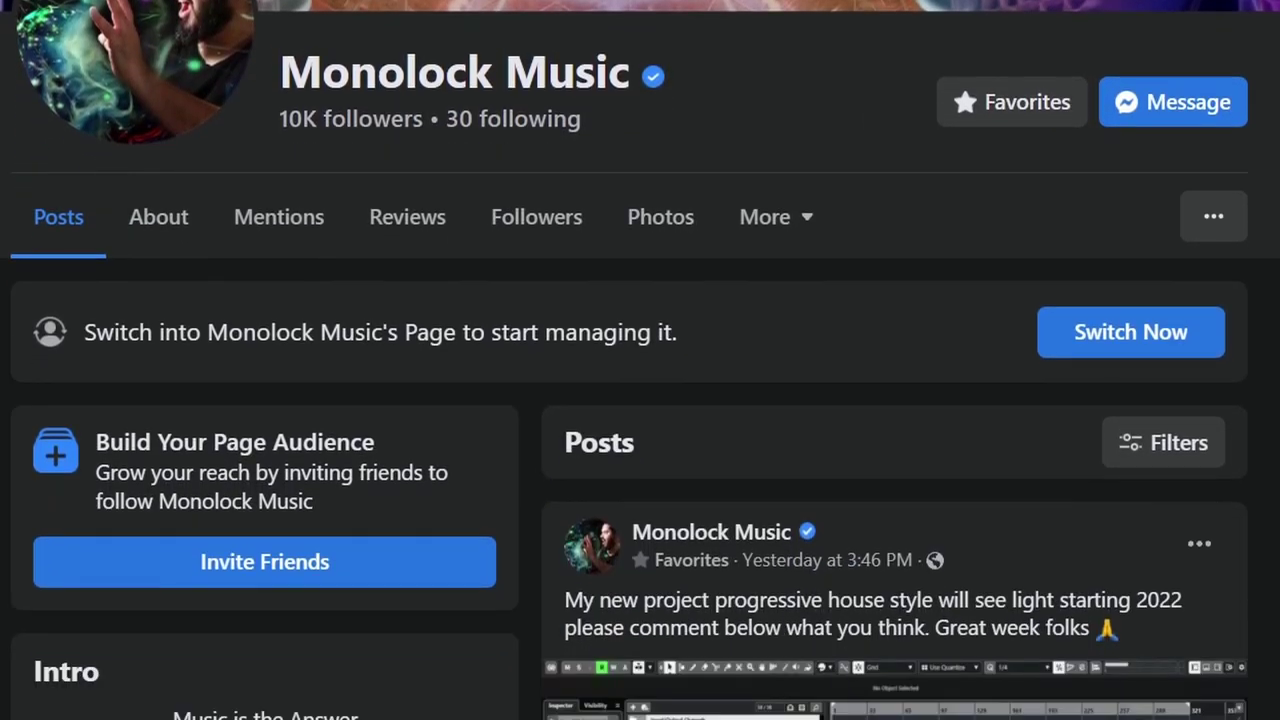
scroll(640, 360, "down", 5)
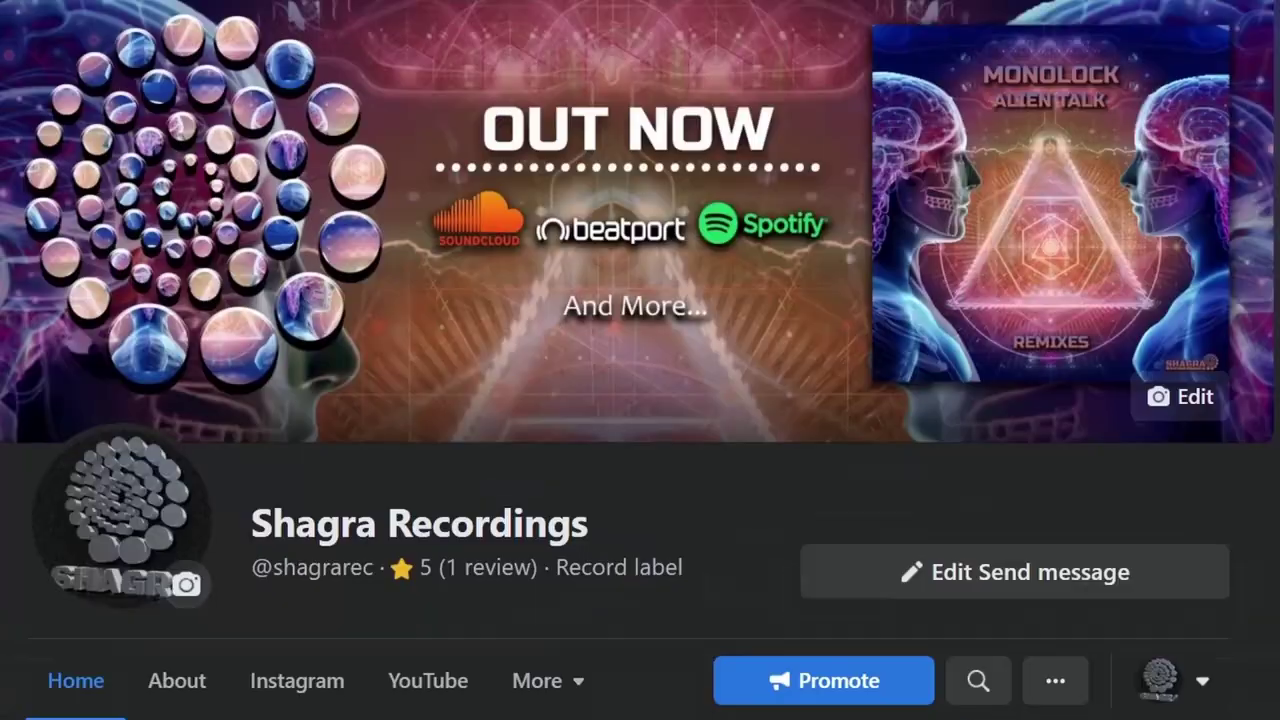
scroll(640, 360, "down", 5)
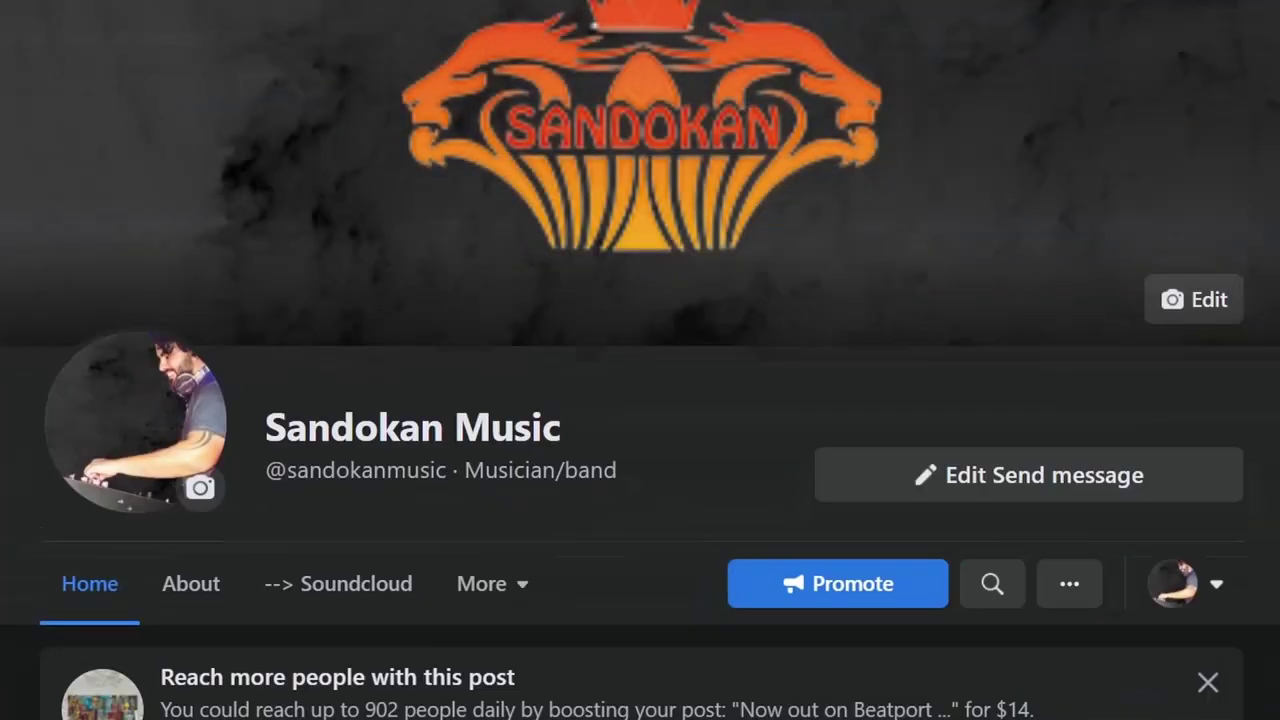
scroll(640, 360, "down", 6)
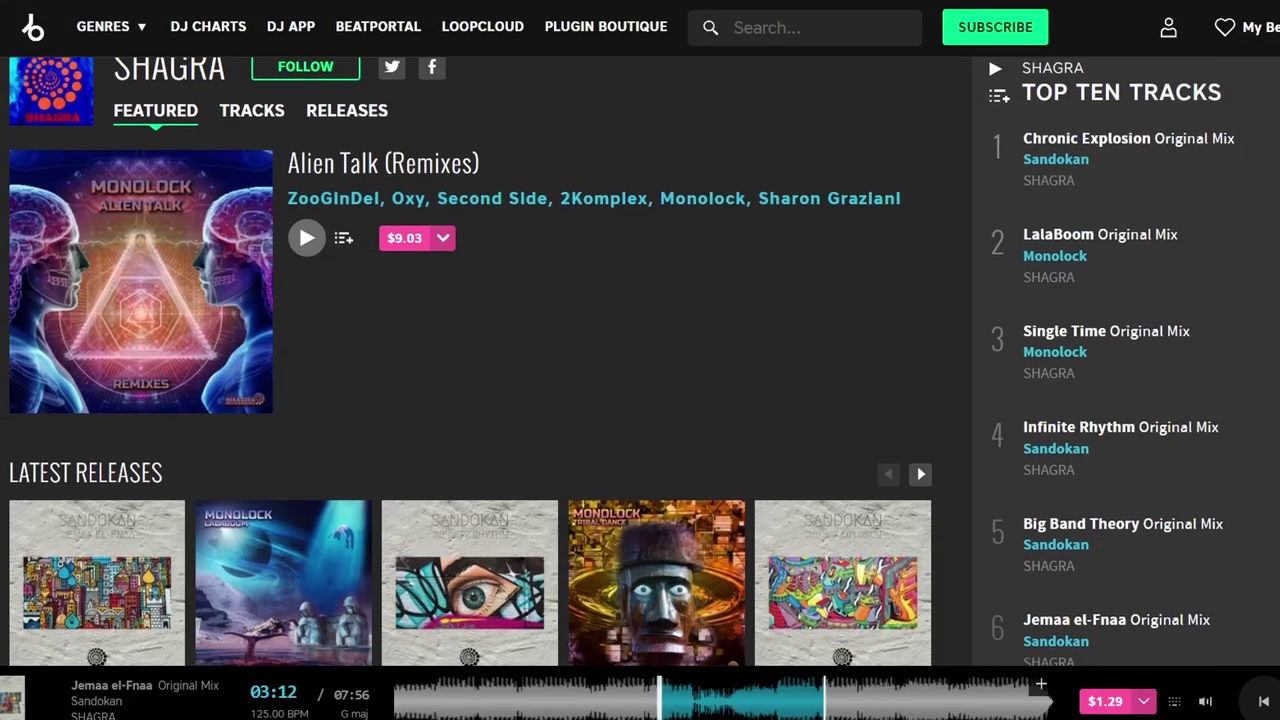
Return to Beatport to examine SHAGRA's latest releases and top ten tracks, and look over the label's and artists' Facebook pages again
scroll(640, 360, "down", 2)
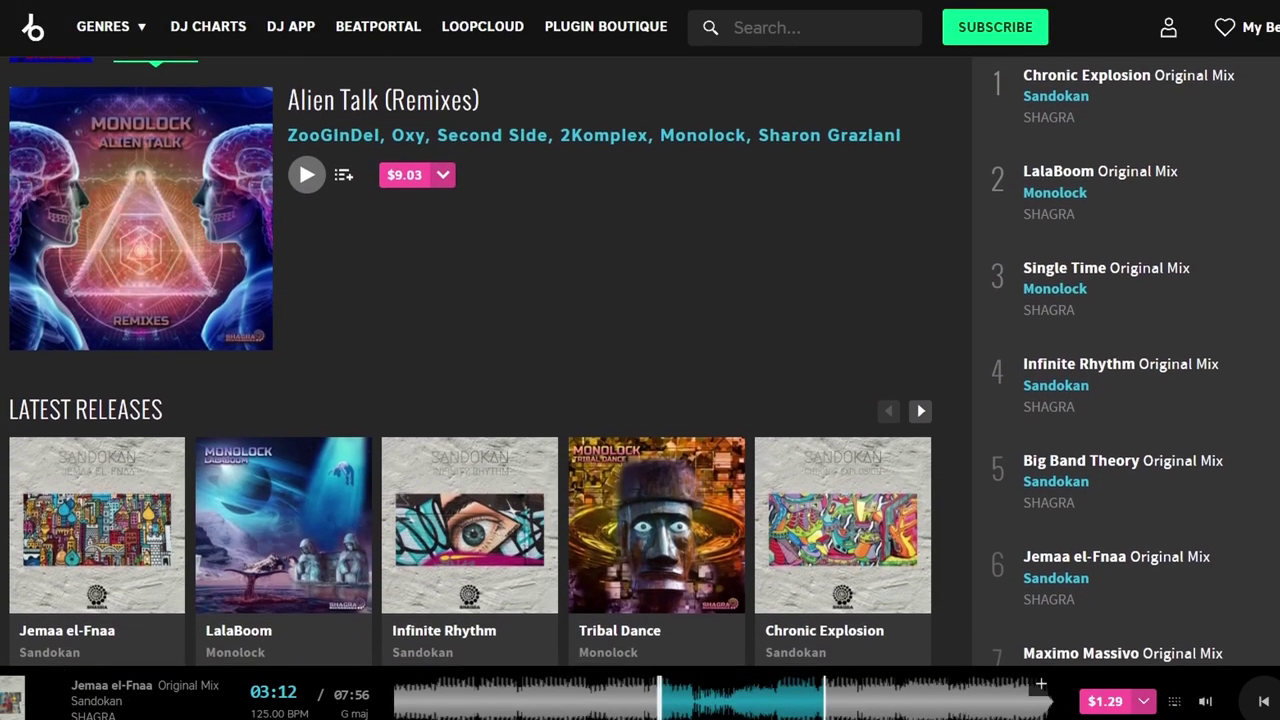
scroll(640, 360, "down", 1)
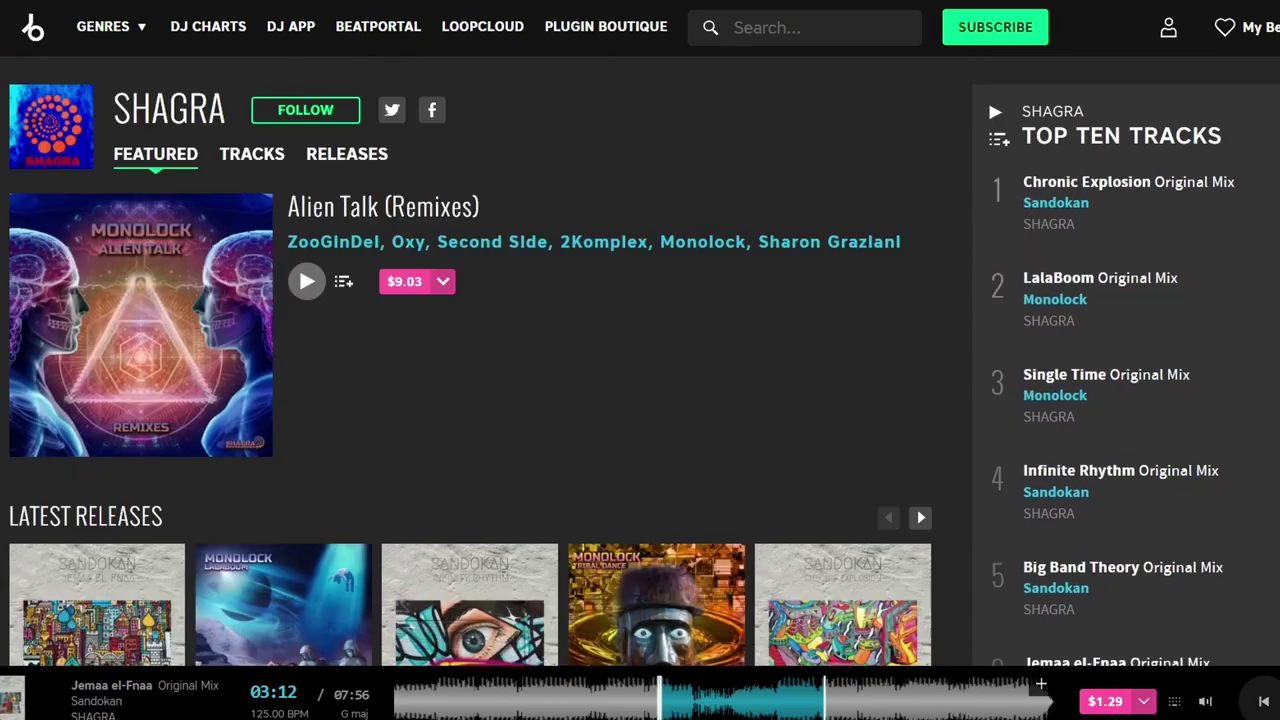
scroll(640, 360, "down", 1)
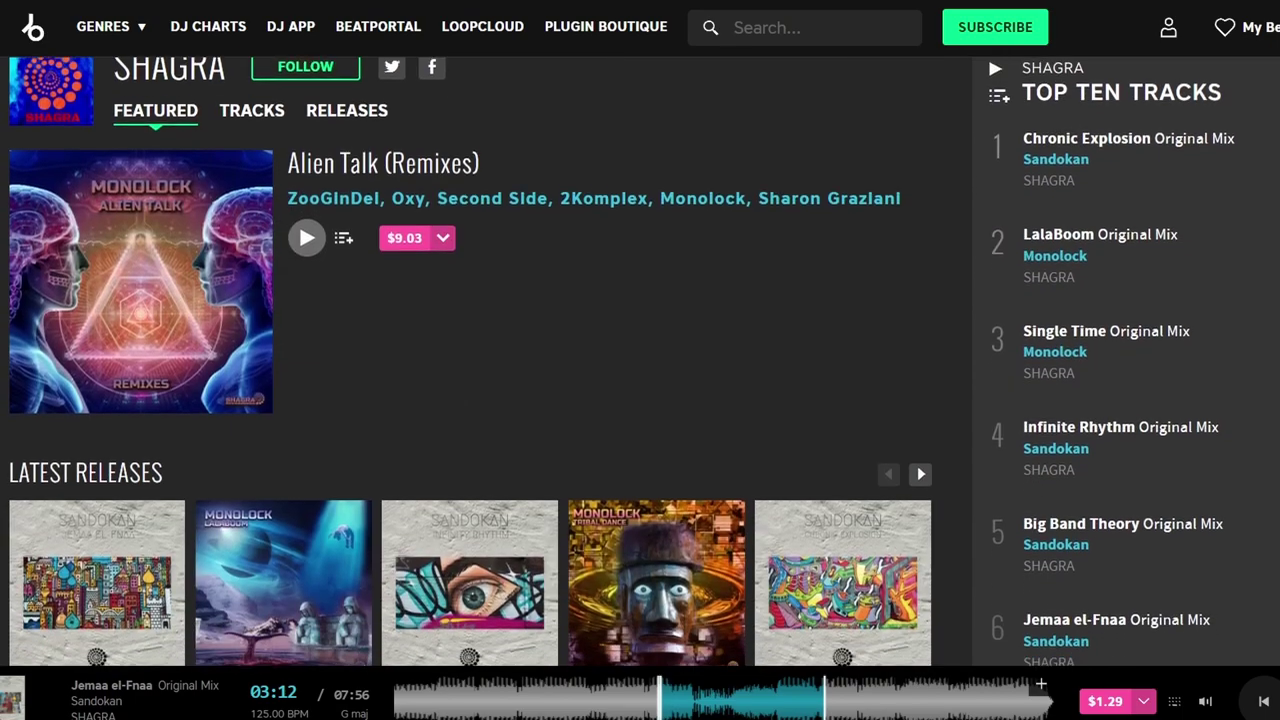
scroll(640, 360, "down", 3)
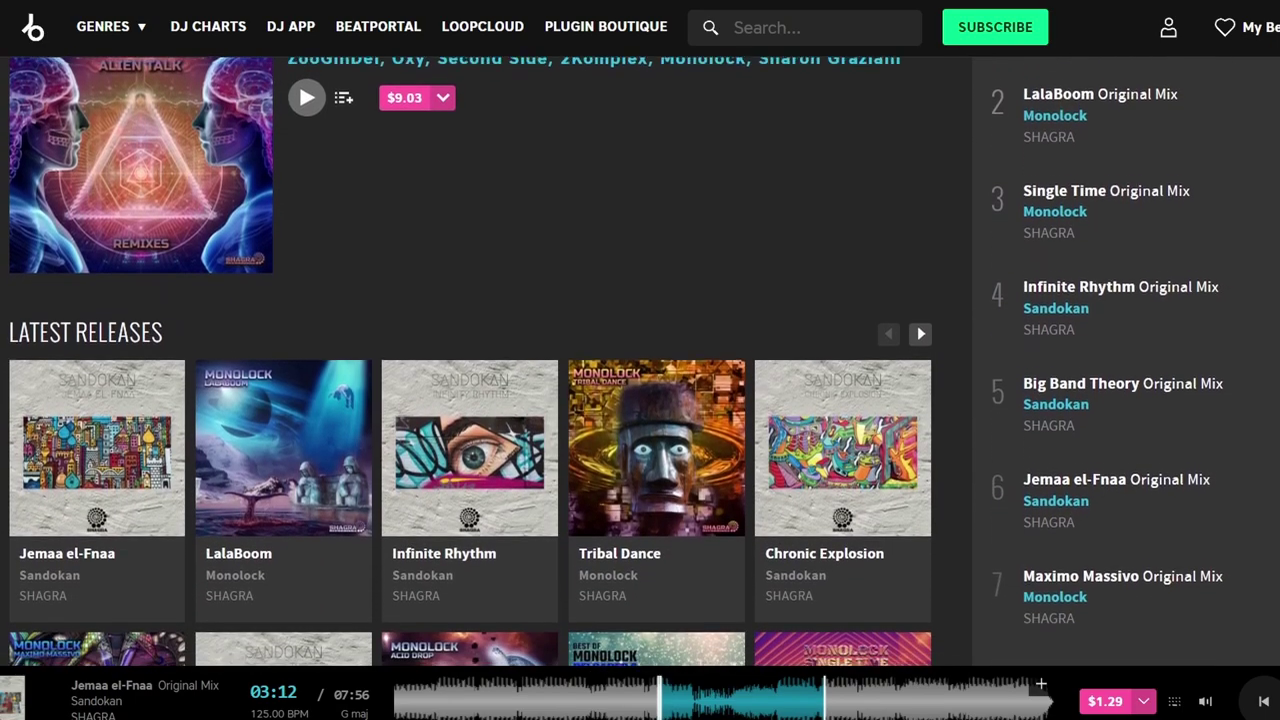
scroll(917, 295, "down", 3)
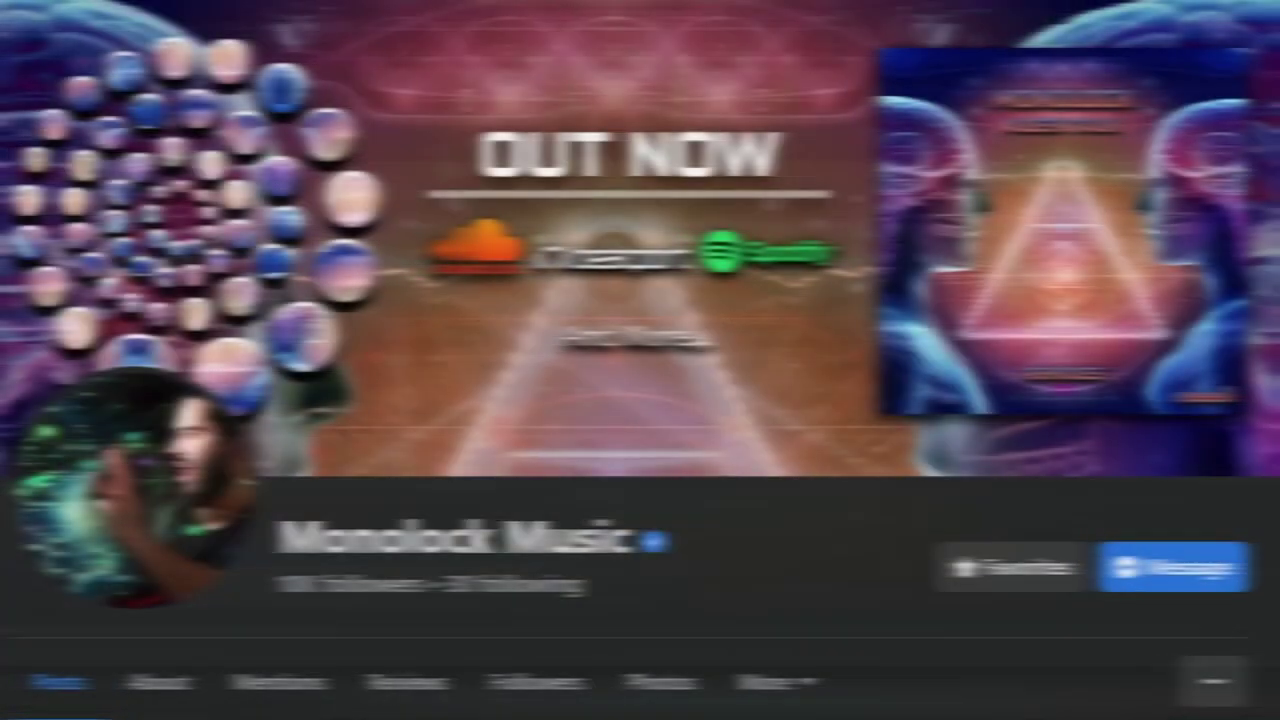
scroll(640, 360, "down", 4)
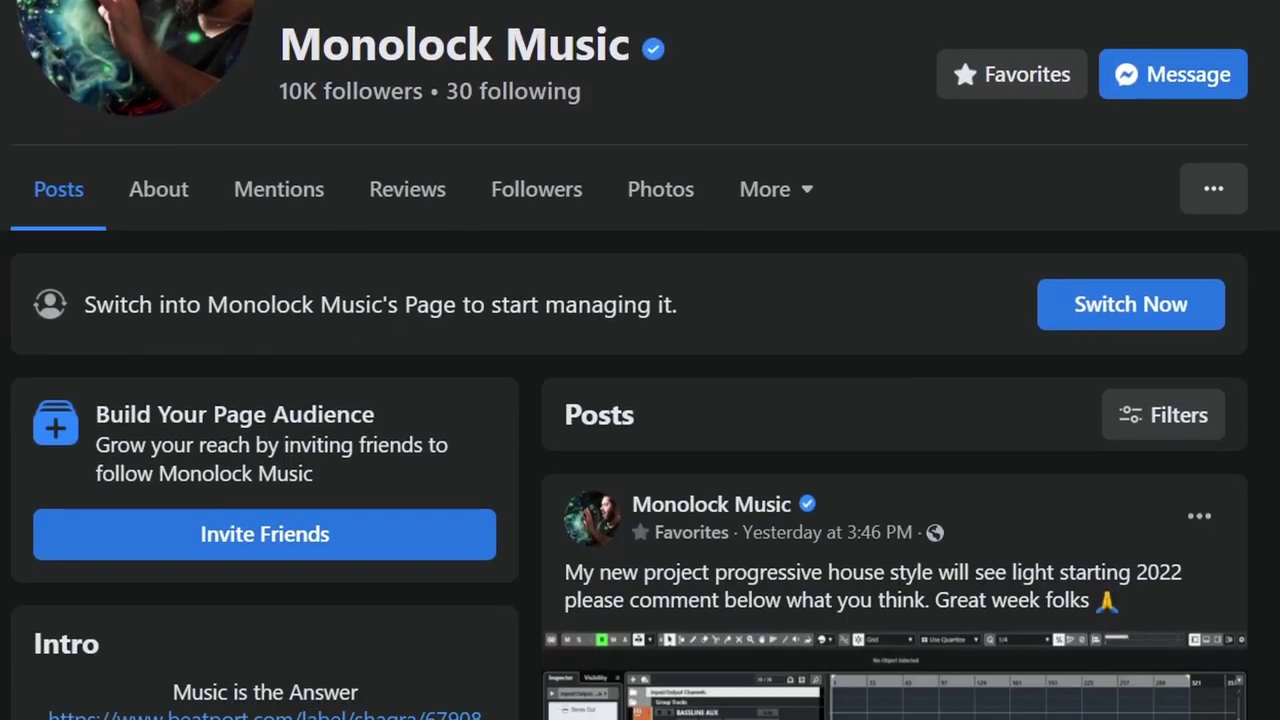
scroll(640, 360, "down", 5)
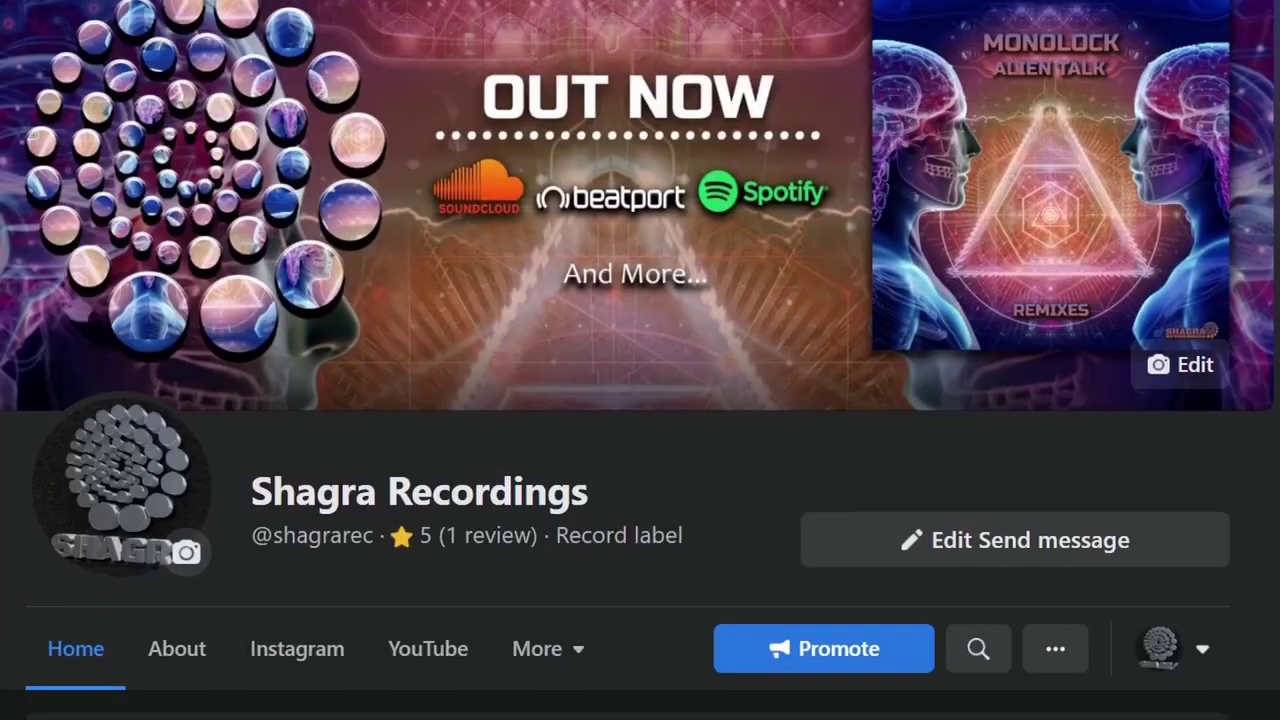
scroll(640, 360, "down", 3)
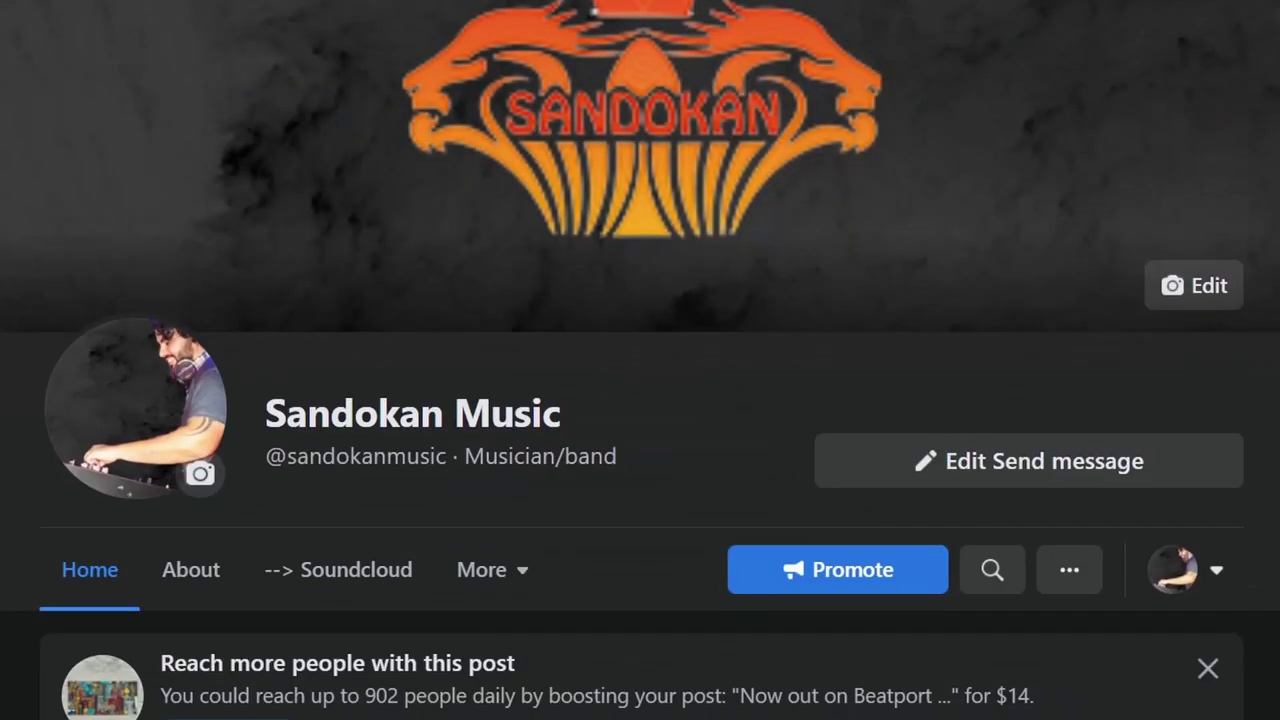
scroll(640, 360, "down", 7)
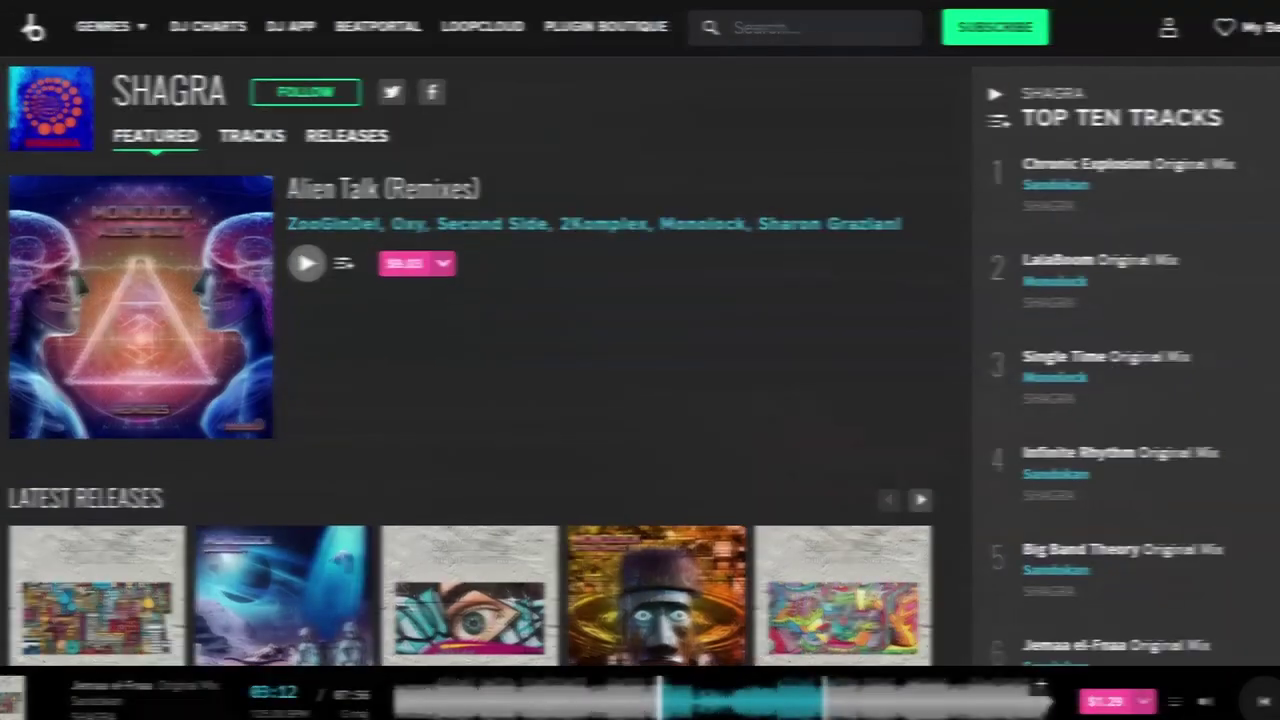
scroll(640, 360, "down", 2)
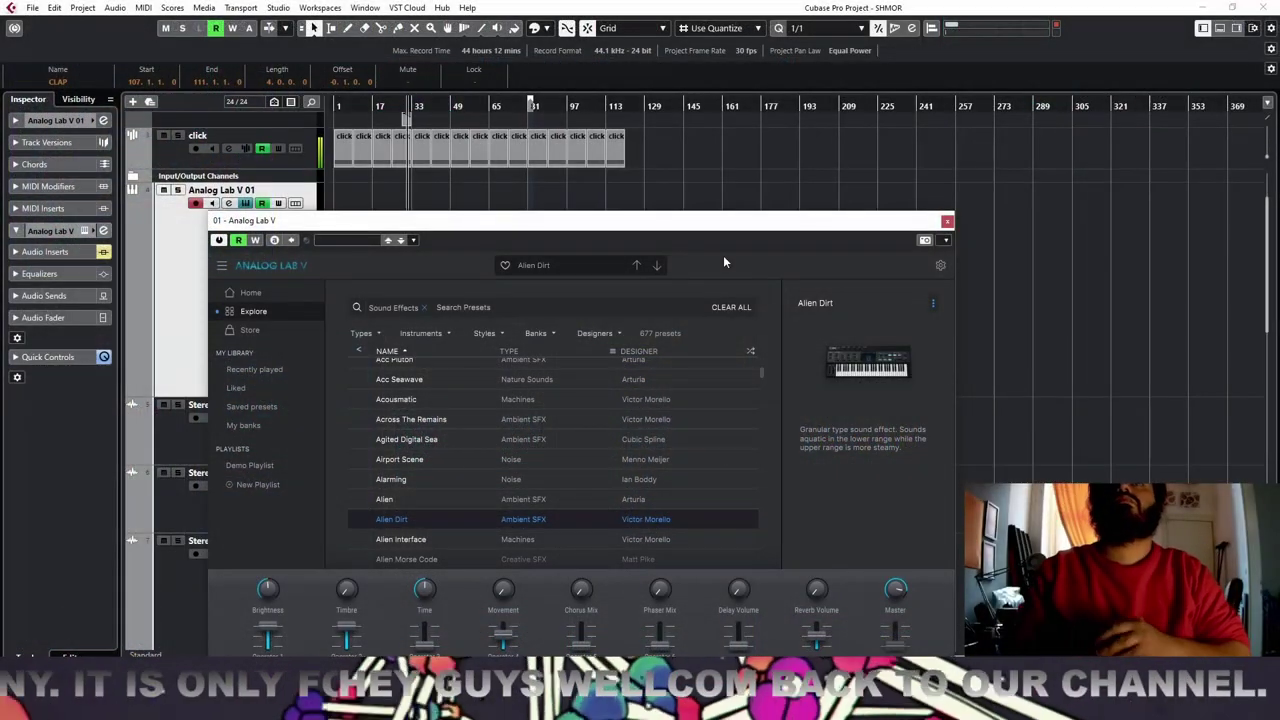
Switch back to Cubase and go to the Home page of the Analog Lab V preset browser
left_click(251, 293)
mouse_move(876, 385)
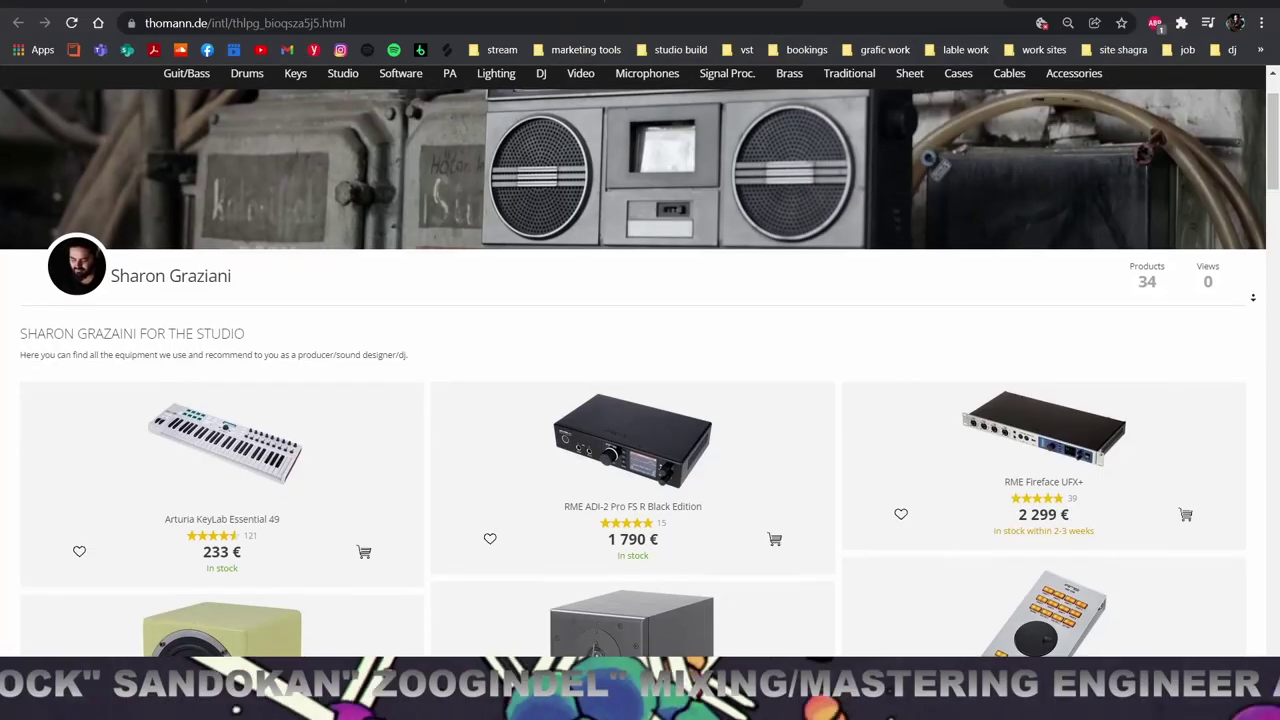
Switch to the Thomann shop page and examine the recommended studio gear, from the Arturia KeyLab Essential 49 down to Cubase Pro 11
scroll(633, 330, "down", 1)
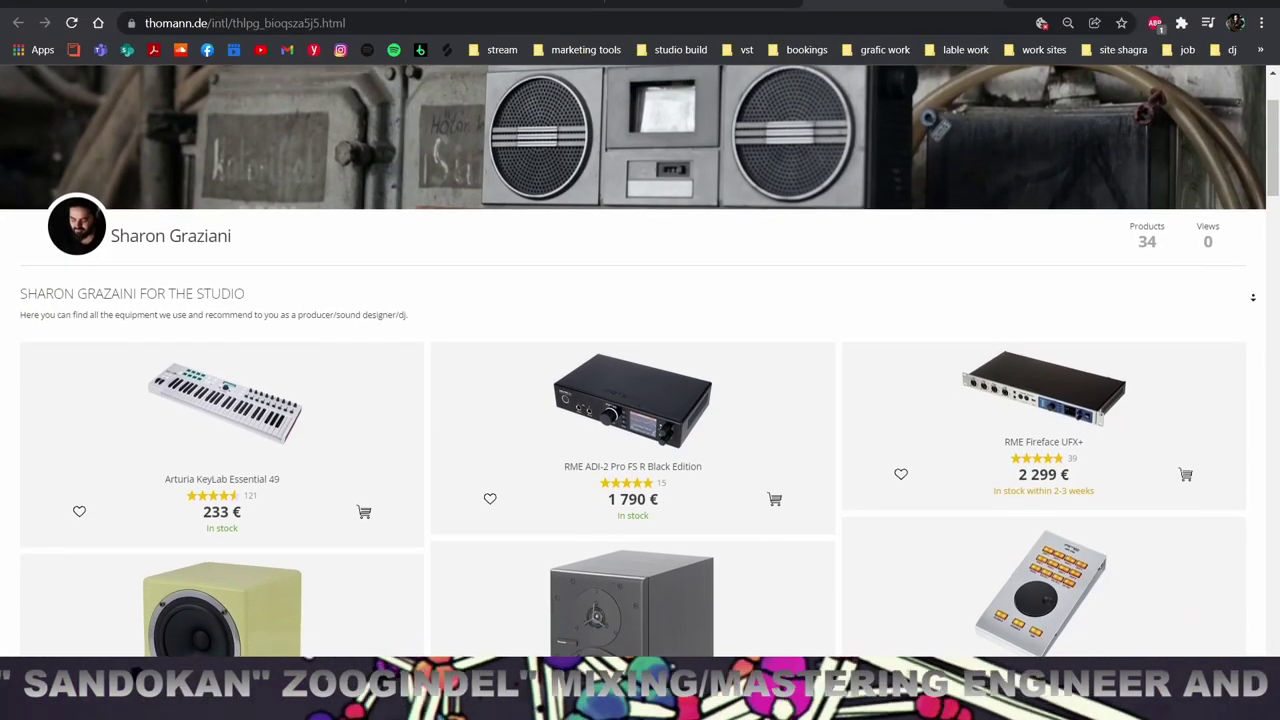
scroll(633, 360, "down", 2)
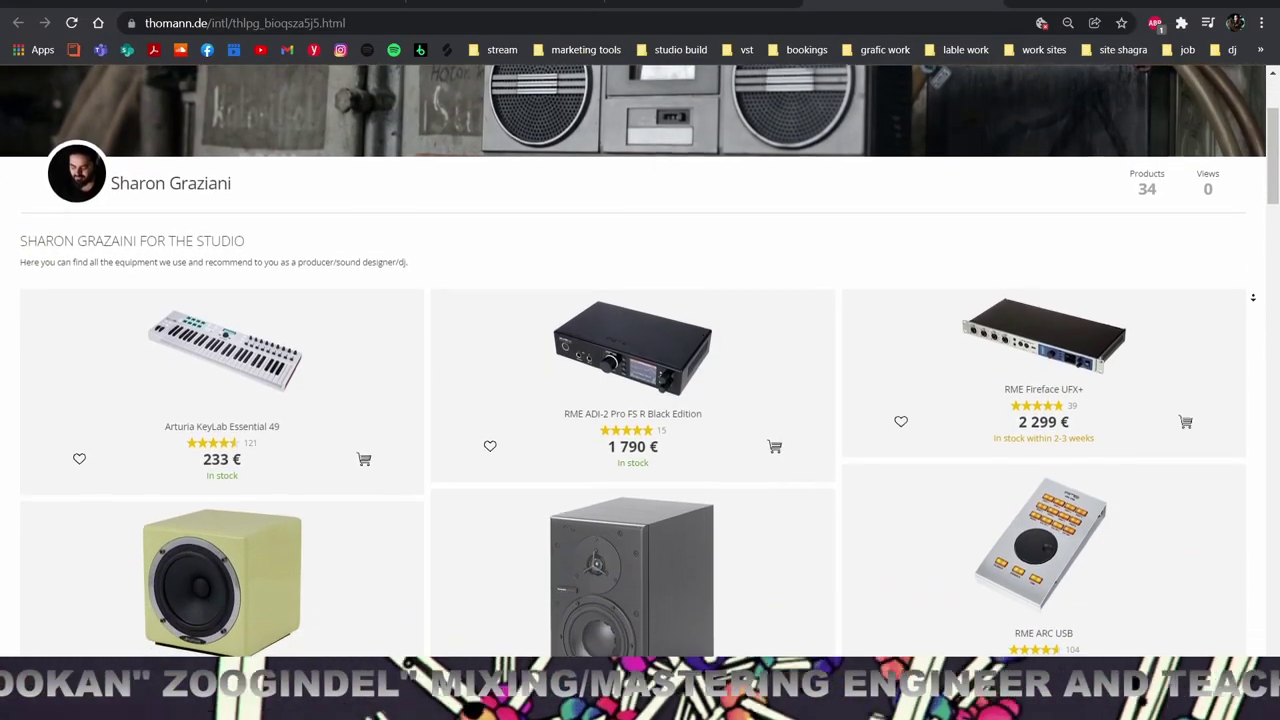
scroll(1253, 297, "down", 2)
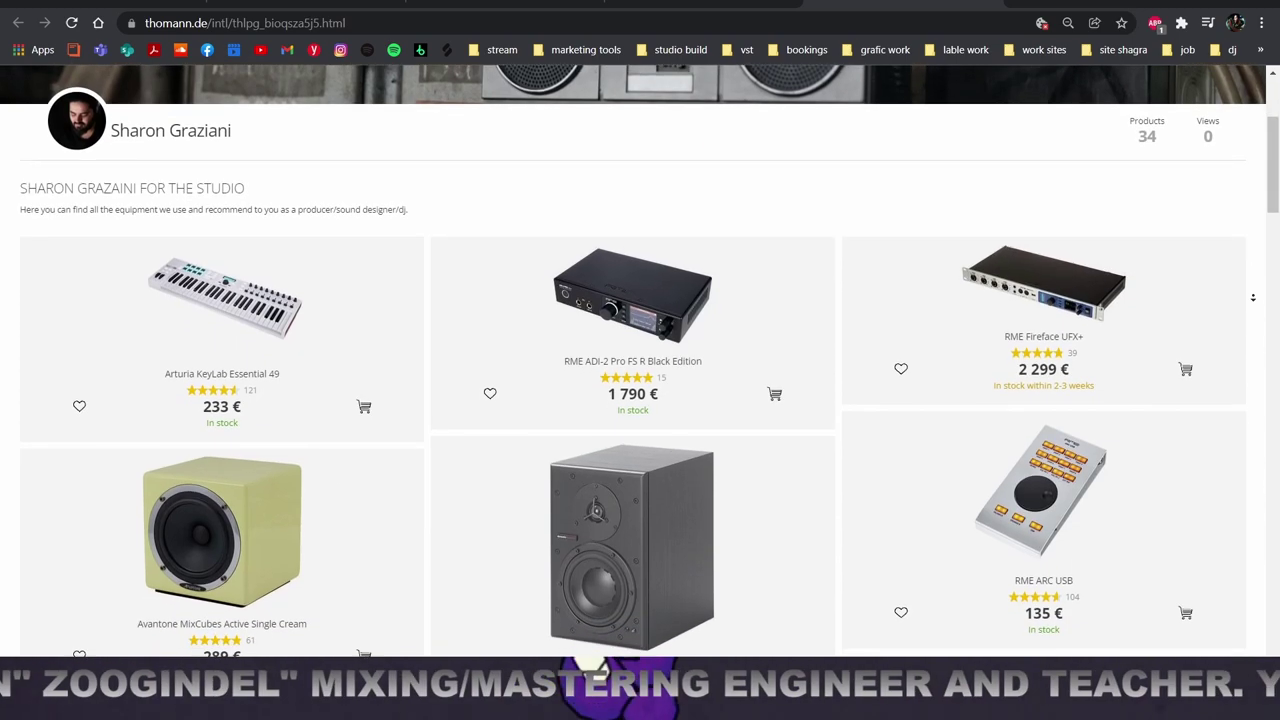
scroll(1253, 297, "down", 2)
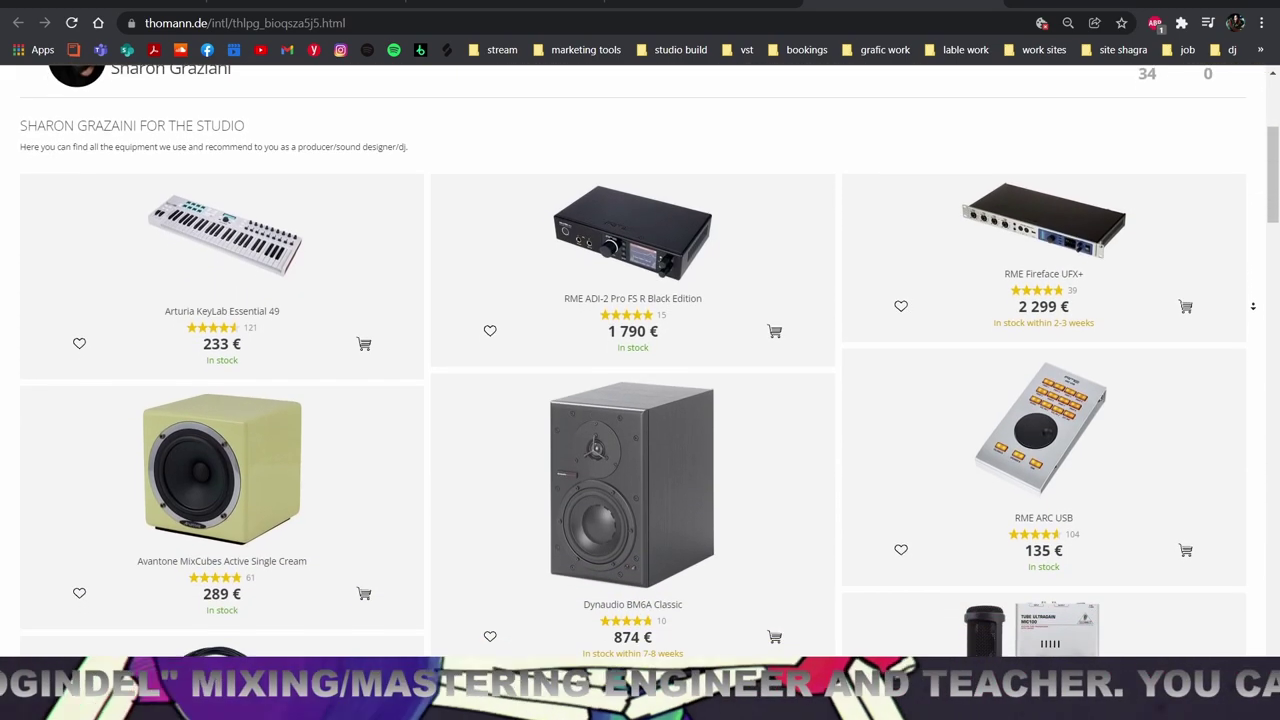
scroll(1253, 306, "down", 3)
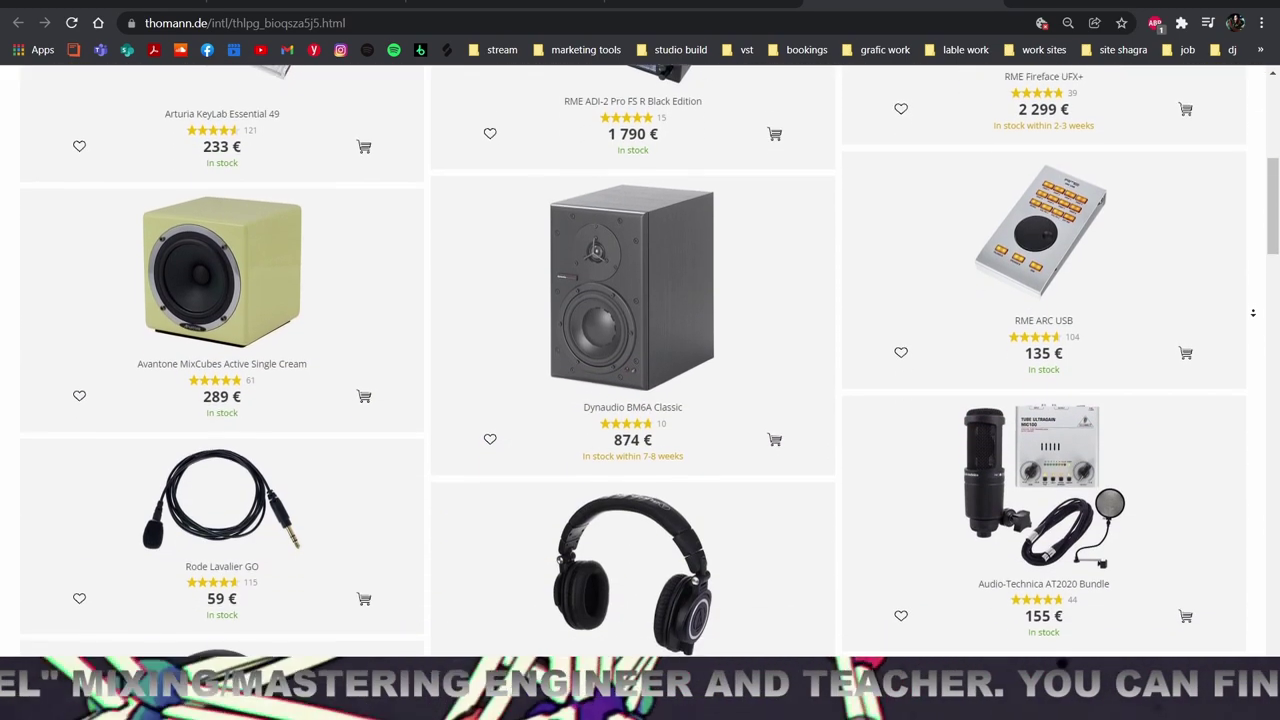
scroll(1253, 313, "down", 3)
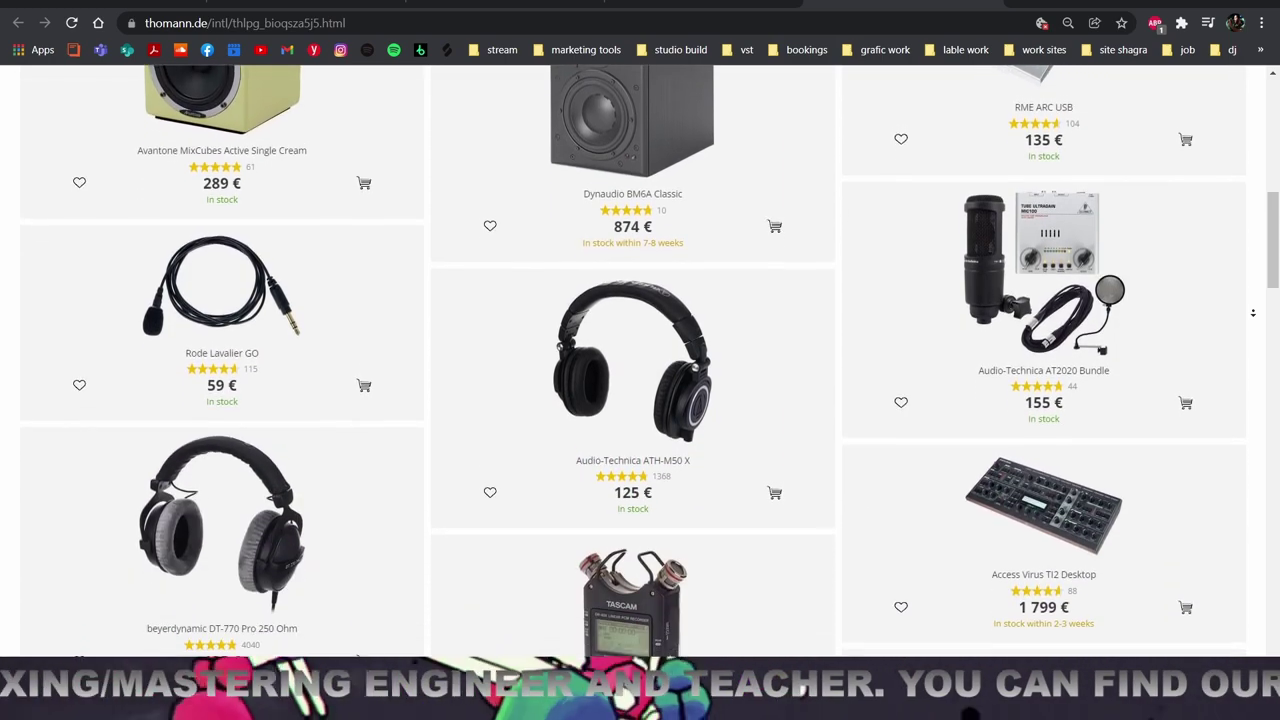
scroll(1253, 313, "down", 3)
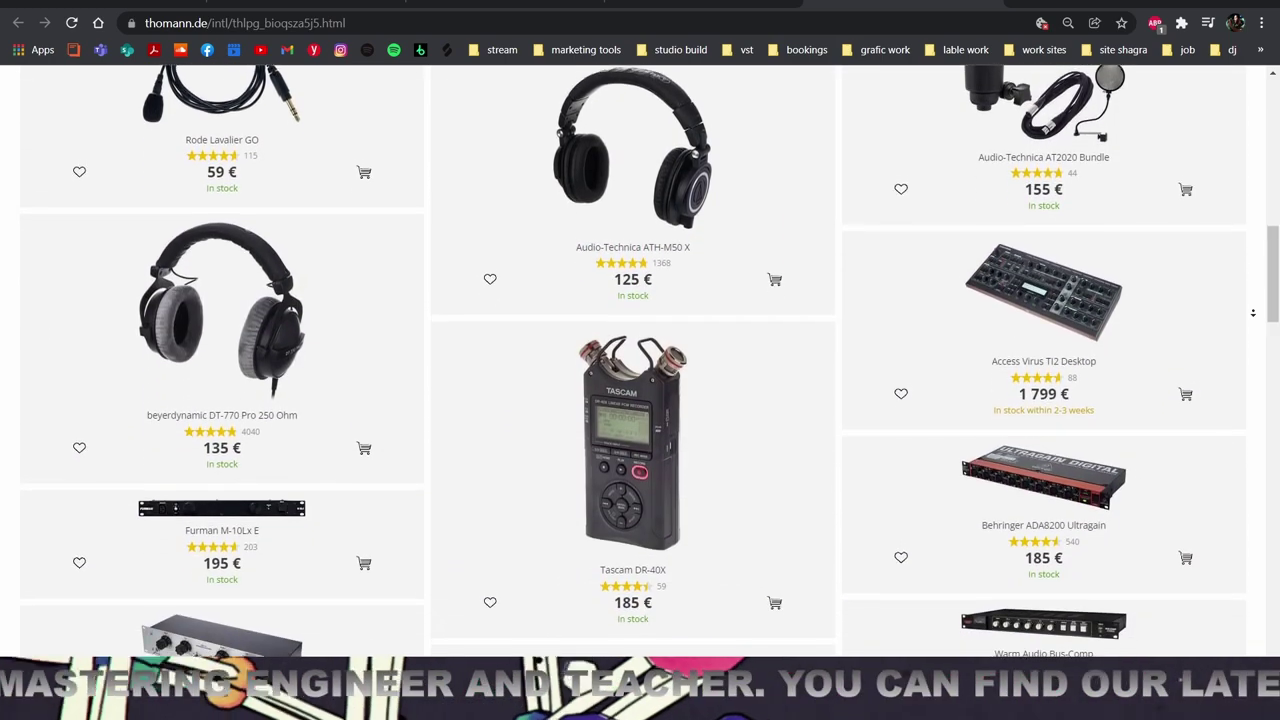
scroll(1253, 313, "down", 3)
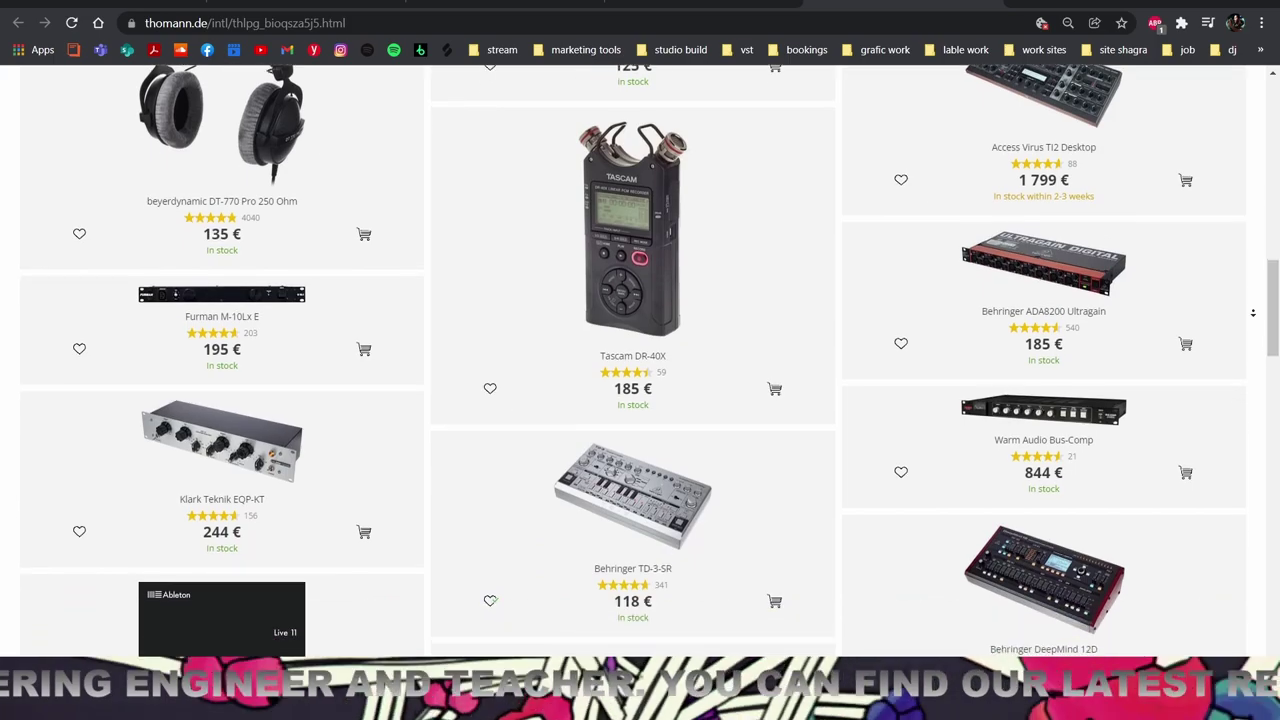
scroll(1253, 313, "down", 3)
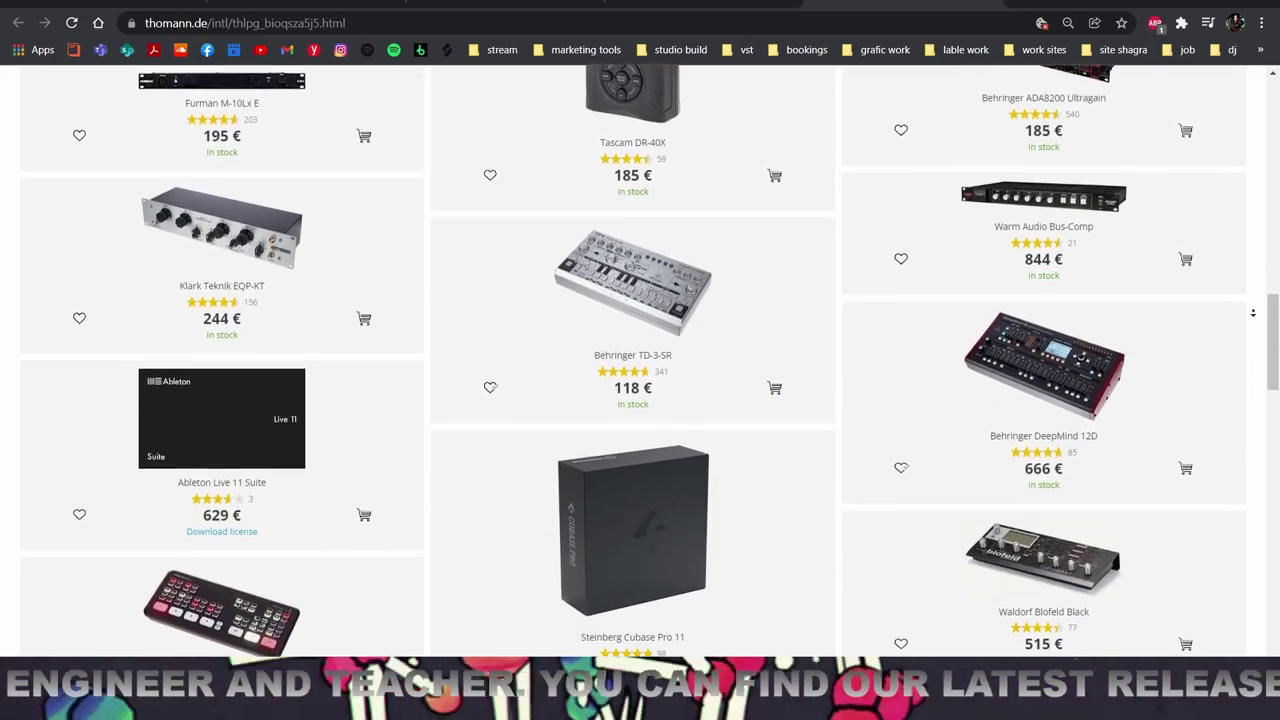
scroll(1253, 313, "down", 3)
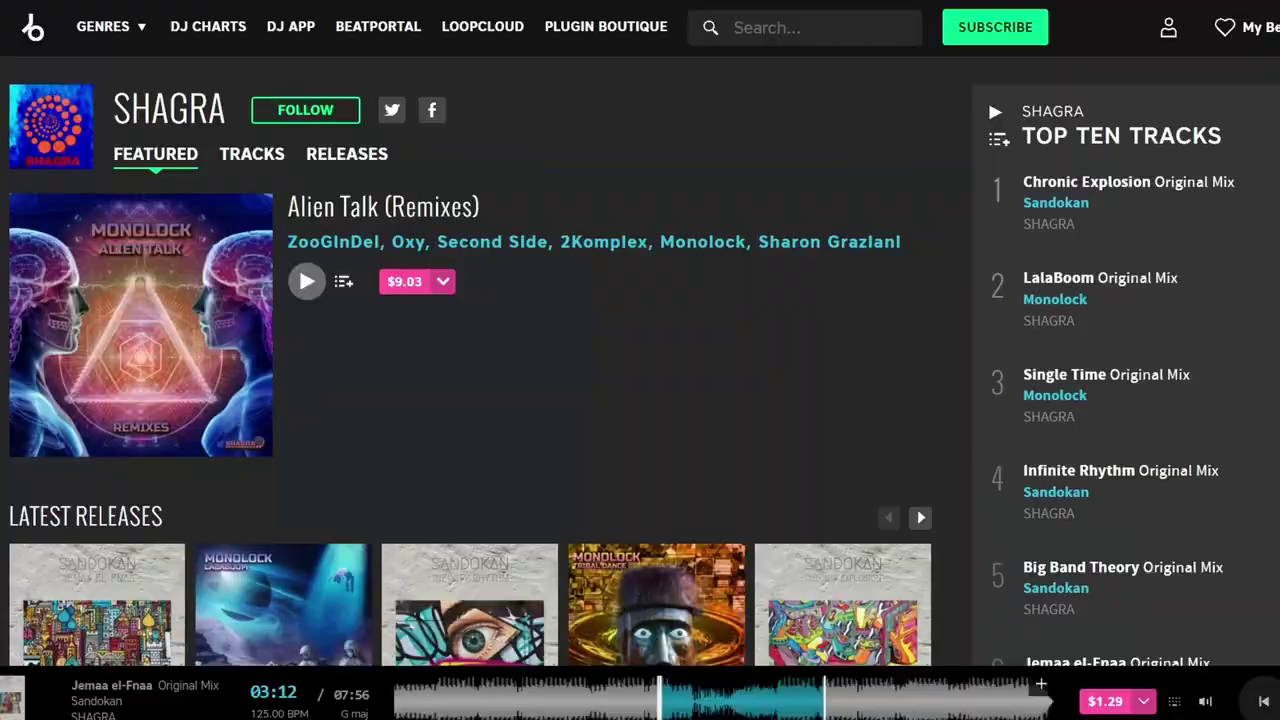
Switch to Beatport to examine SHAGRA's releases and tracks, and view the Monolock Music, Shagra Recordings and Sandokan Music Facebook pages
scroll(640, 360, "down", 2)
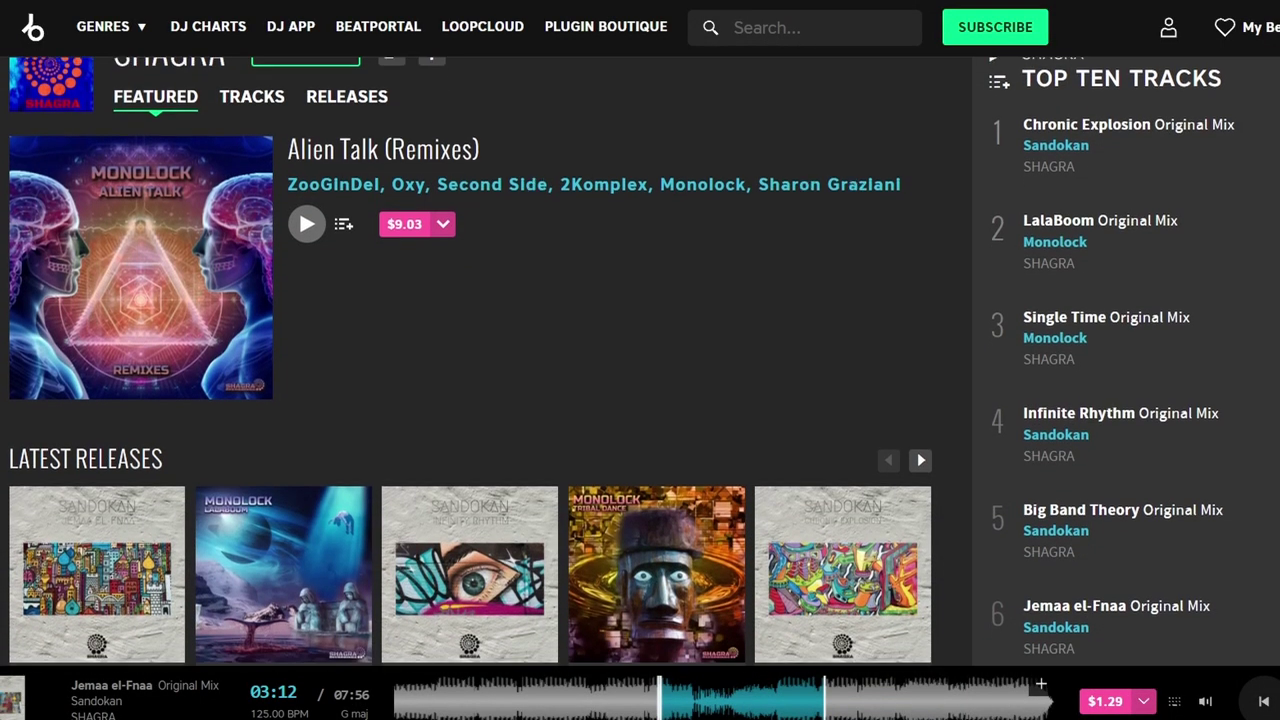
scroll(640, 360, "down", 2)
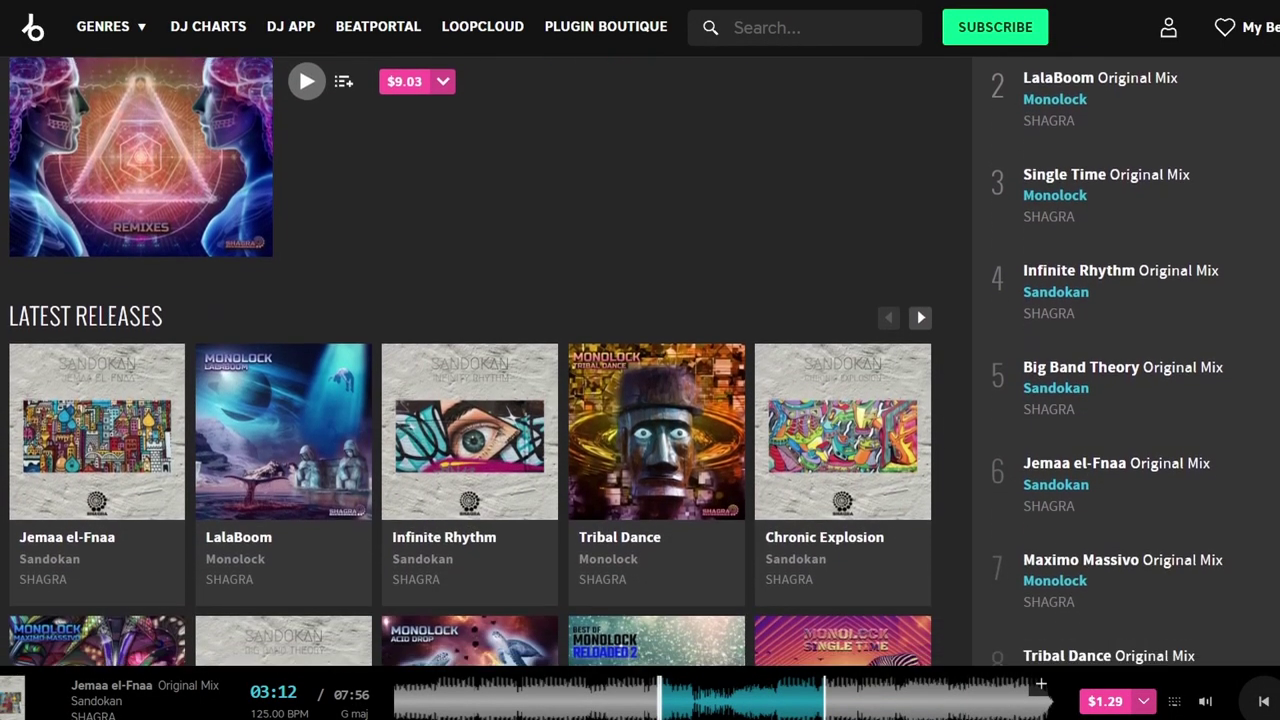
scroll(640, 360, "down", 2)
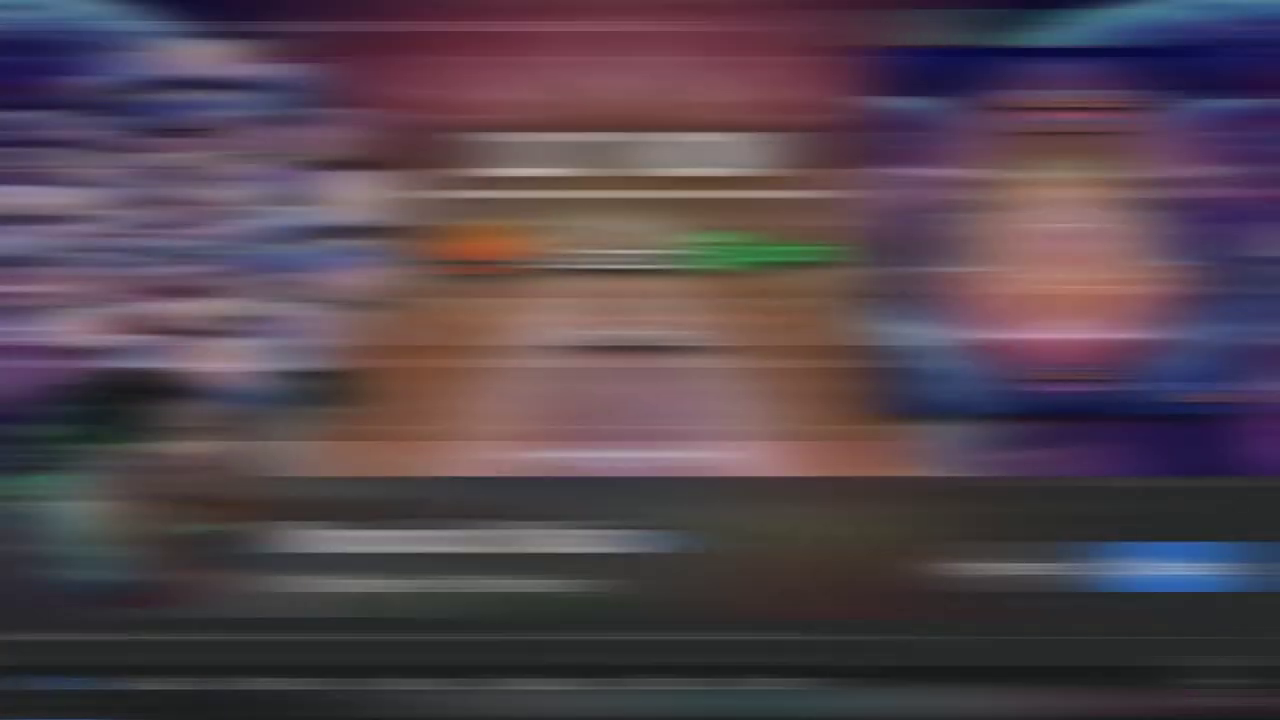
scroll(640, 360, "down", 5)
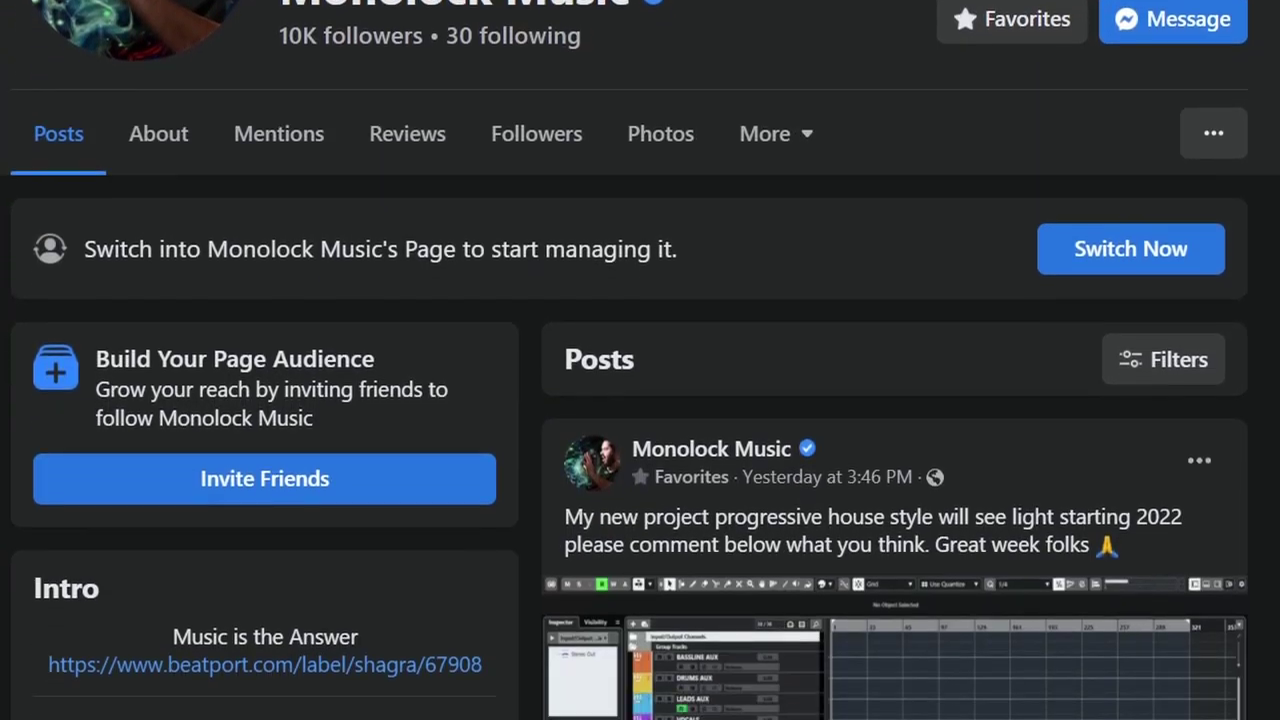
scroll(640, 360, "down", 5)
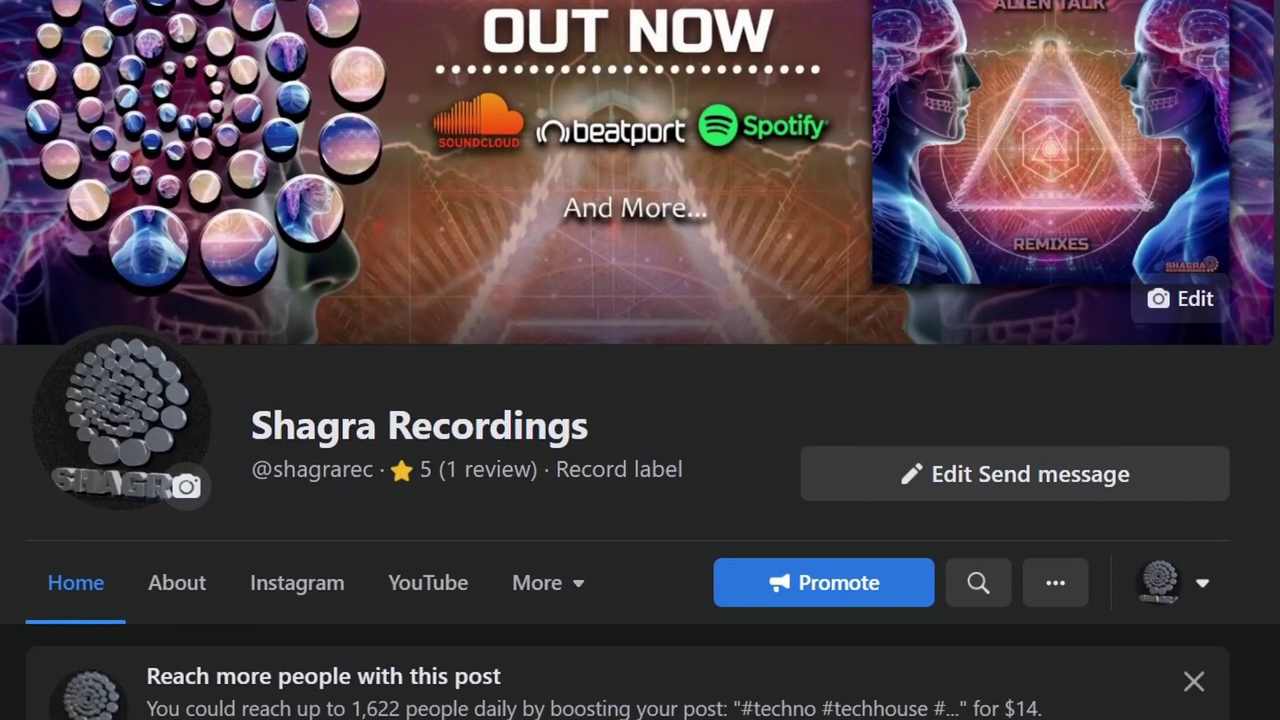
scroll(640, 360, "down", 4)
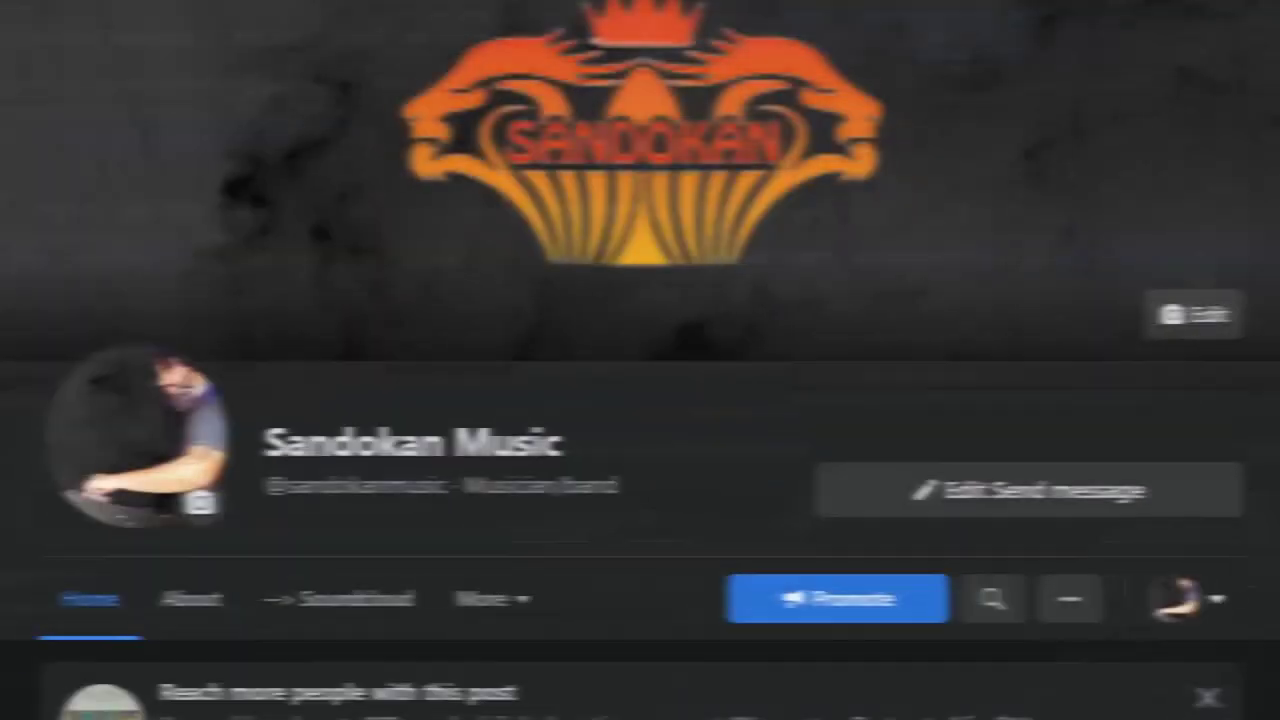
Switch to Beatport to examine SHAGRA's featured release, latest releases and top ten tracks
scroll(640, 360, "down", 5)
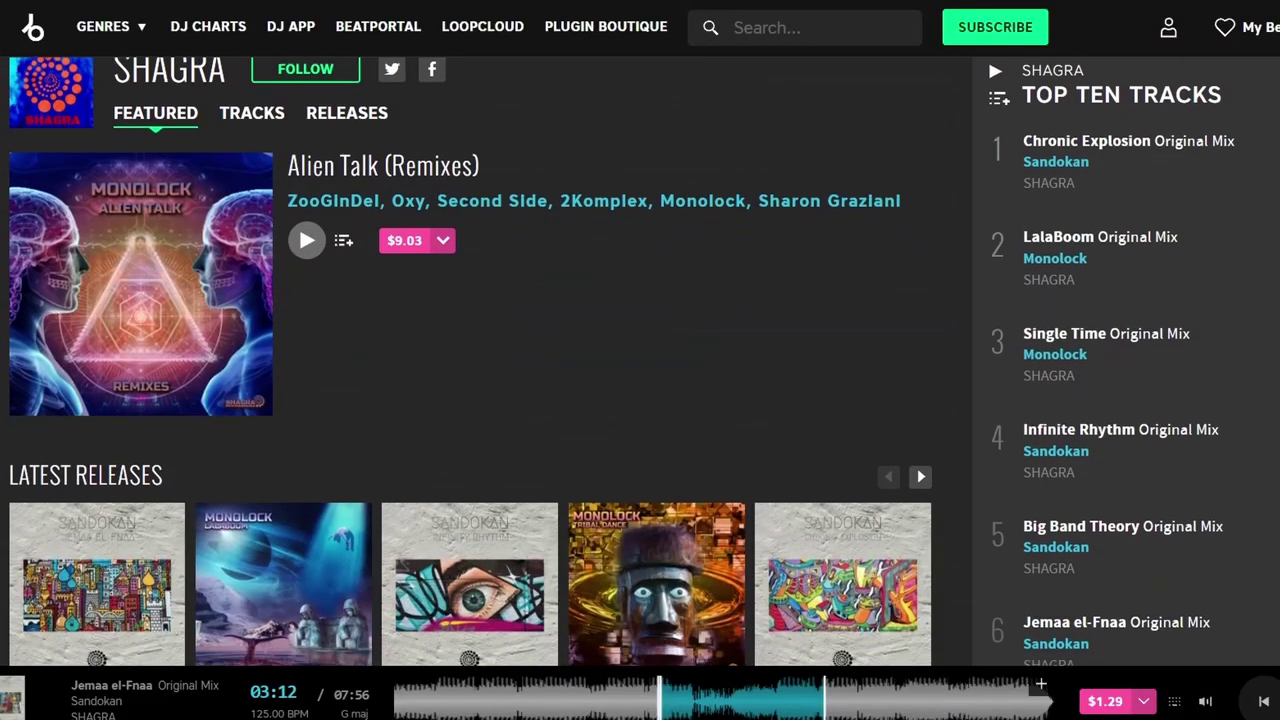
scroll(640, 360, "down", 2)
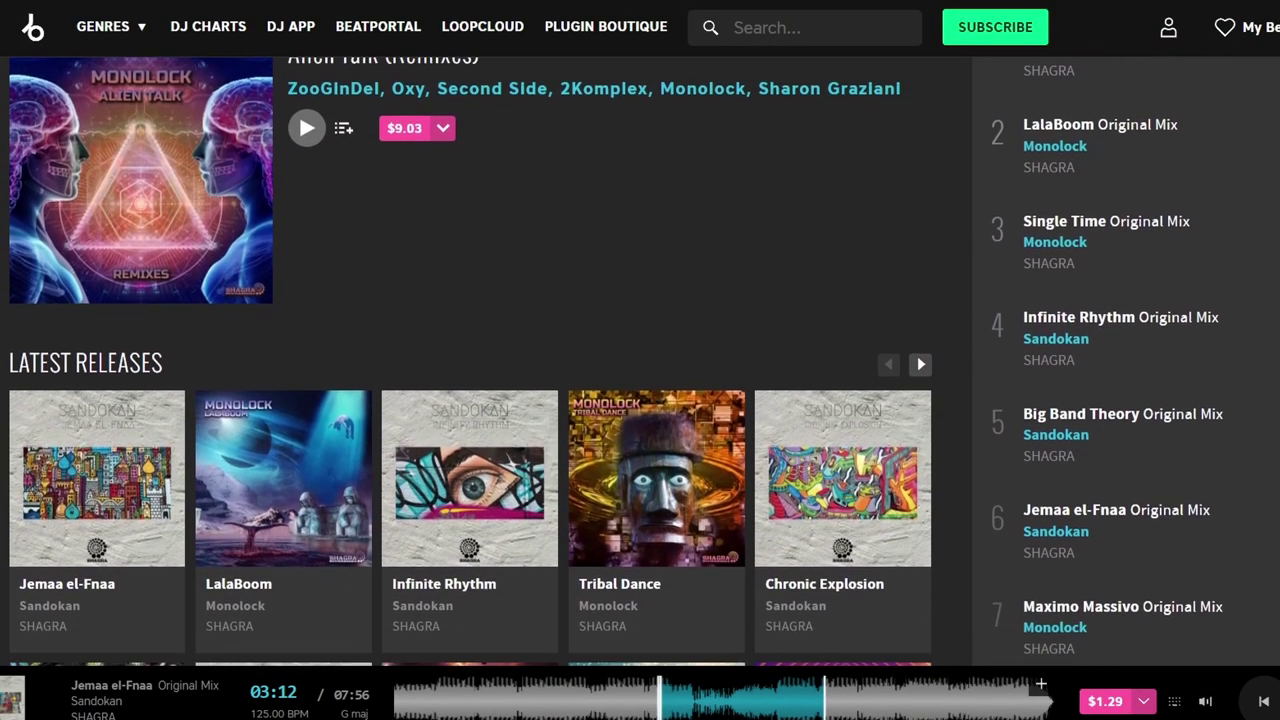
scroll(640, 360, "down", 1)
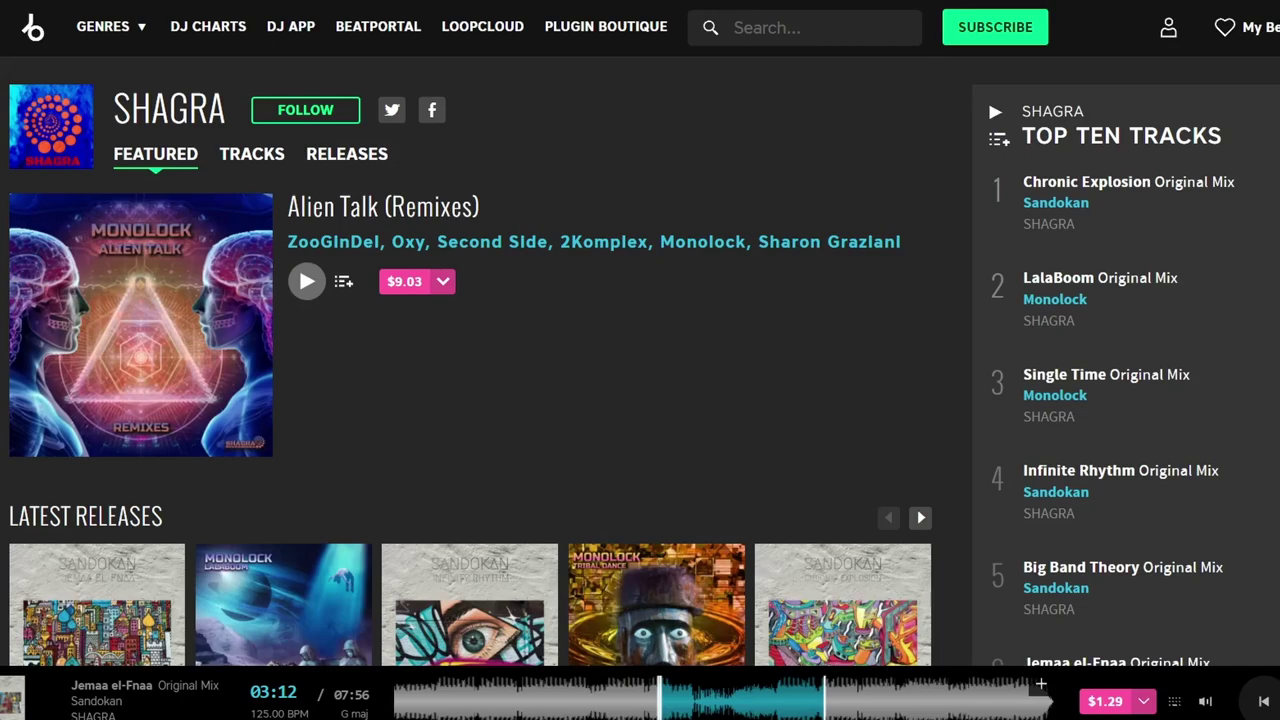
scroll(640, 360, "down", 1)
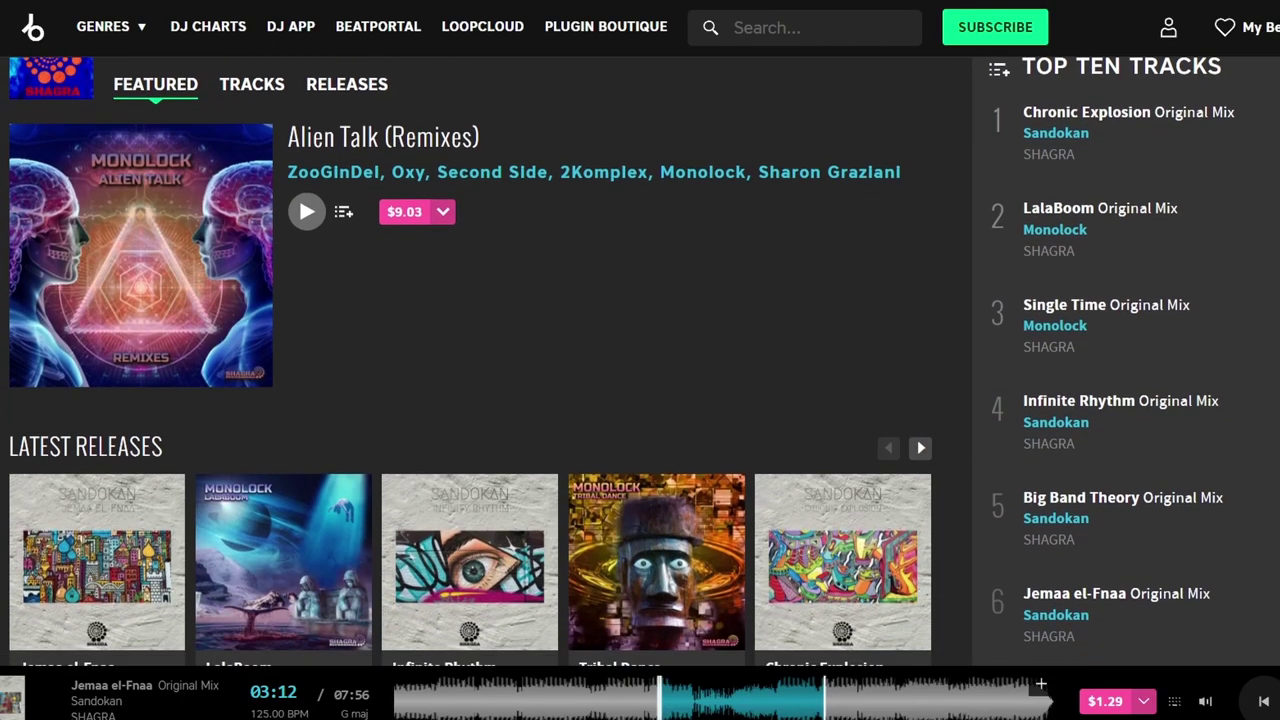
scroll(640, 360, "down", 3)
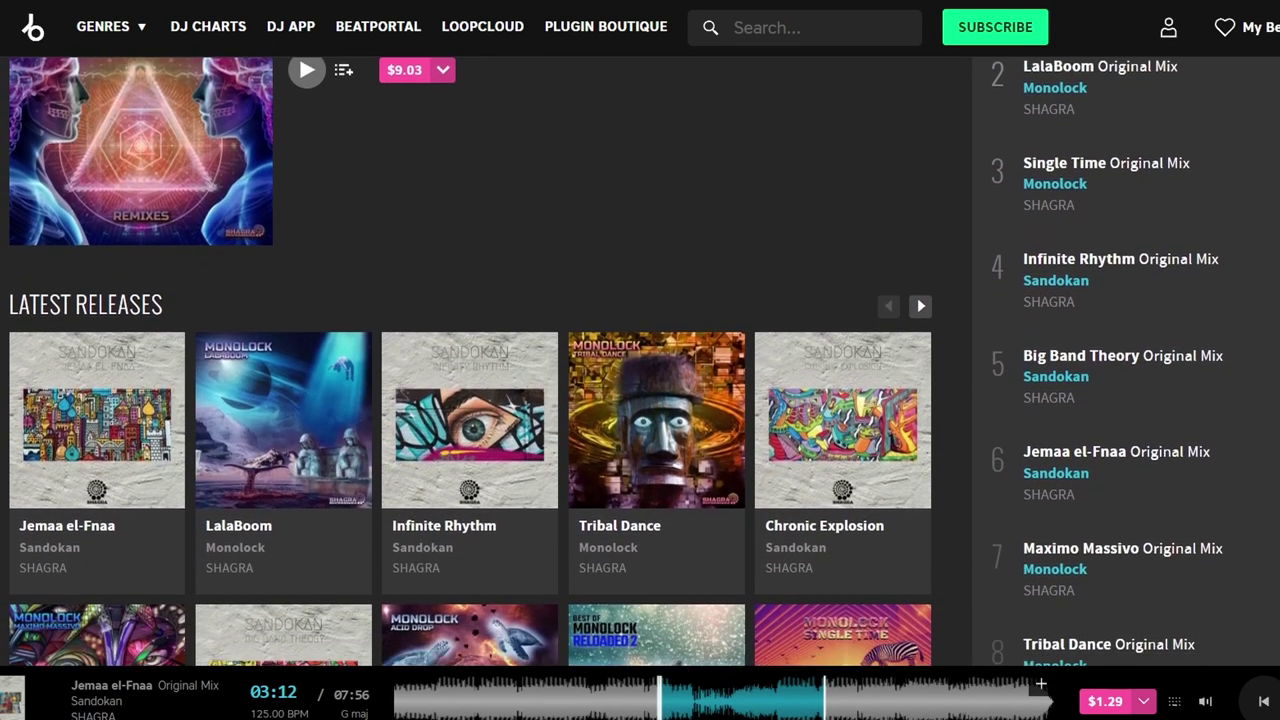
scroll(640, 360, "down", 2)
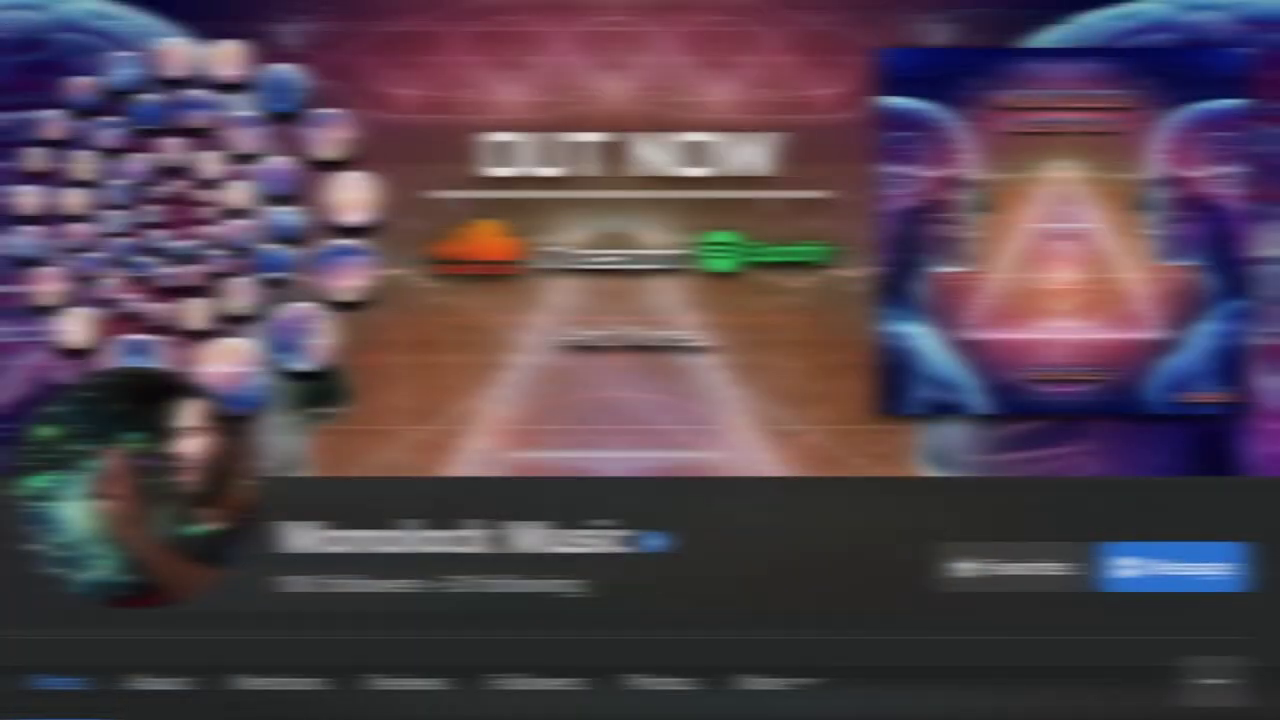
View the Monolock Music, Shagra Recordings and Sandokan Music Facebook pages, and return to SHAGRA's Beatport page
scroll(640, 360, "down", 5)
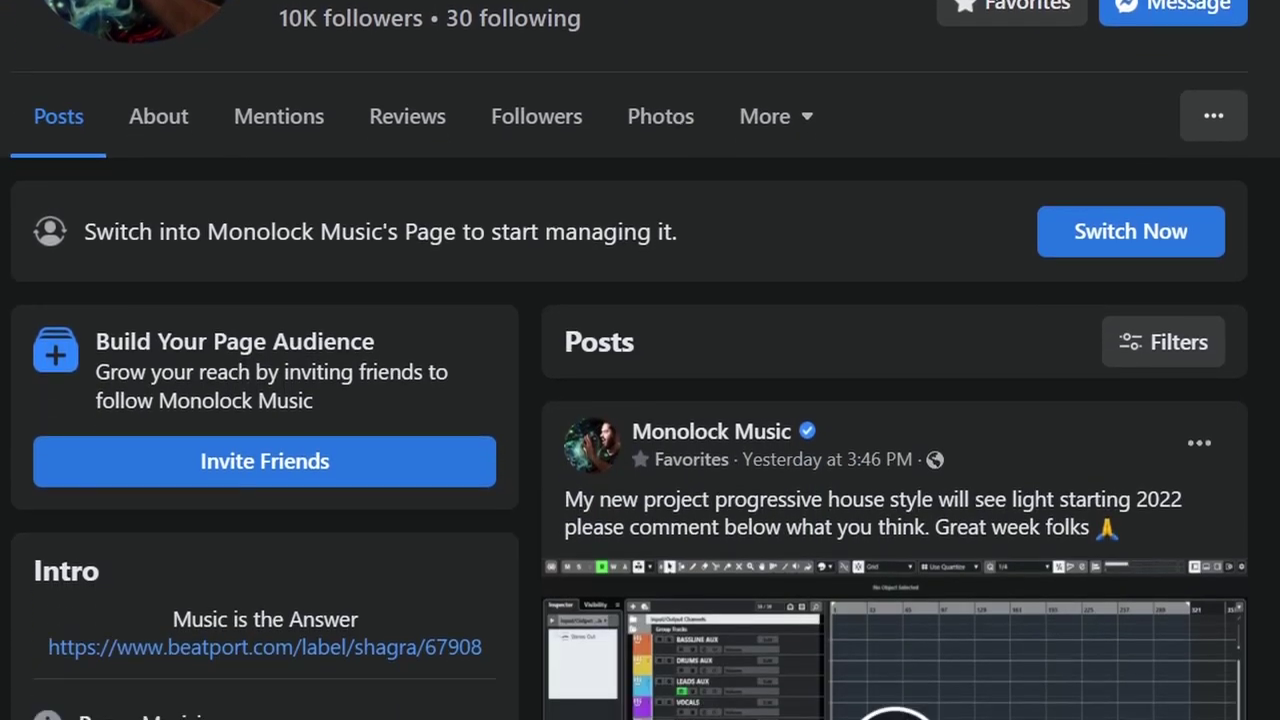
scroll(640, 360, "down", 3)
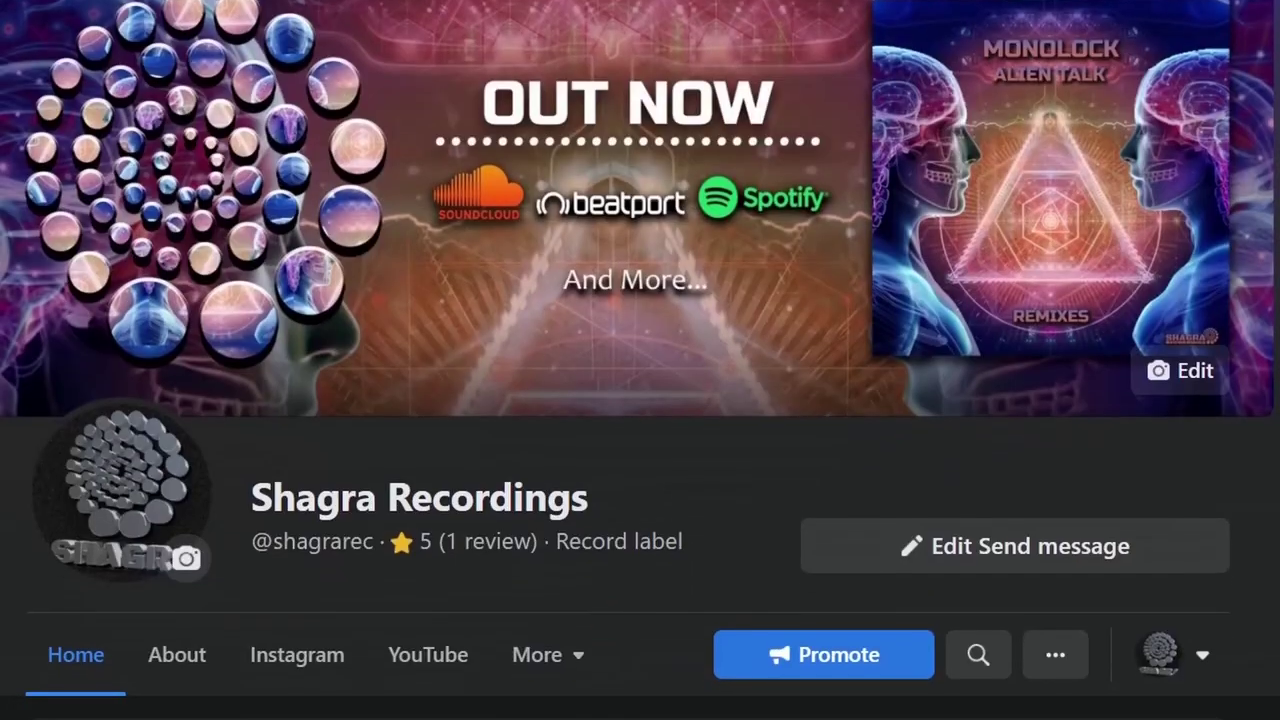
scroll(640, 360, "down", 2)
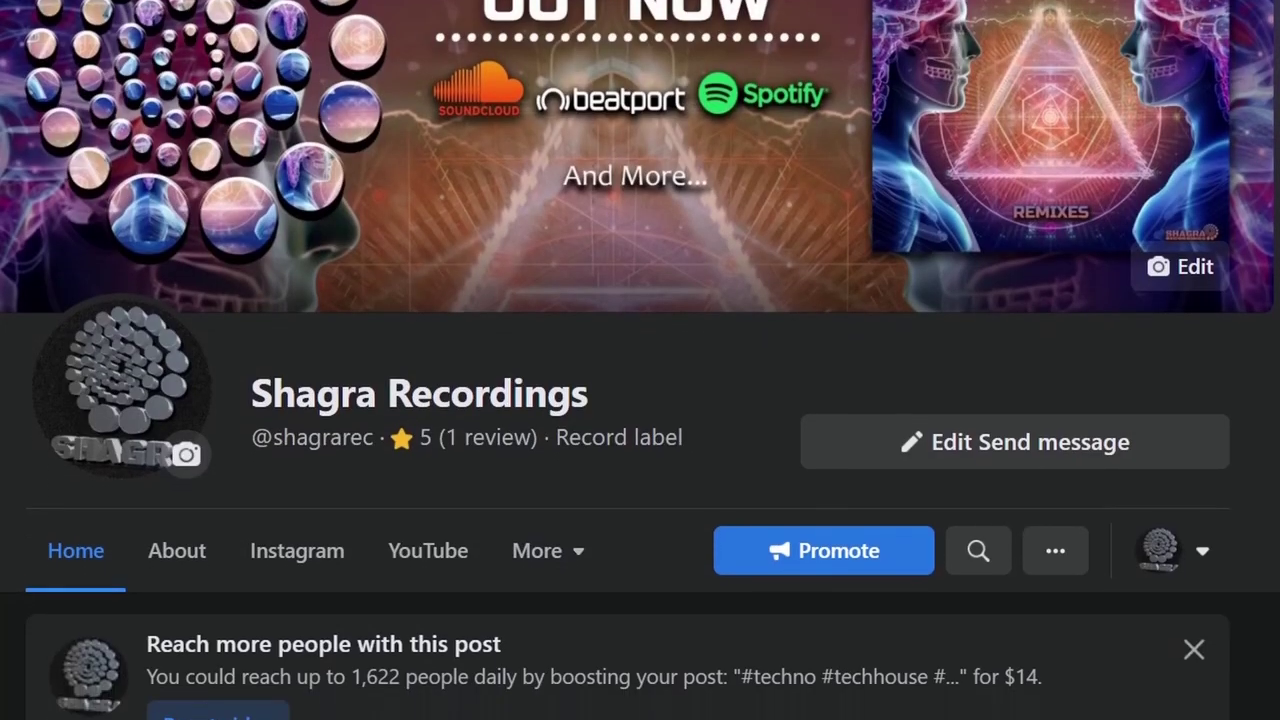
scroll(640, 360, "down", 3)
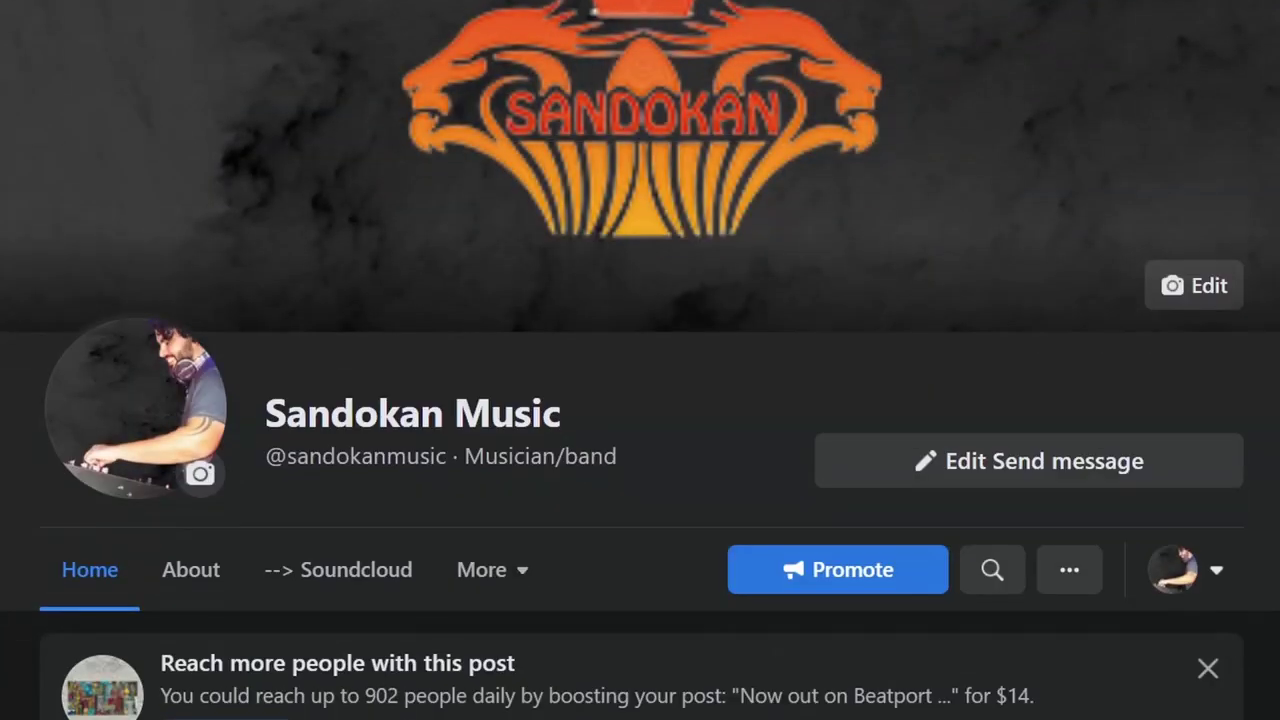
scroll(640, 360, "down", 5)
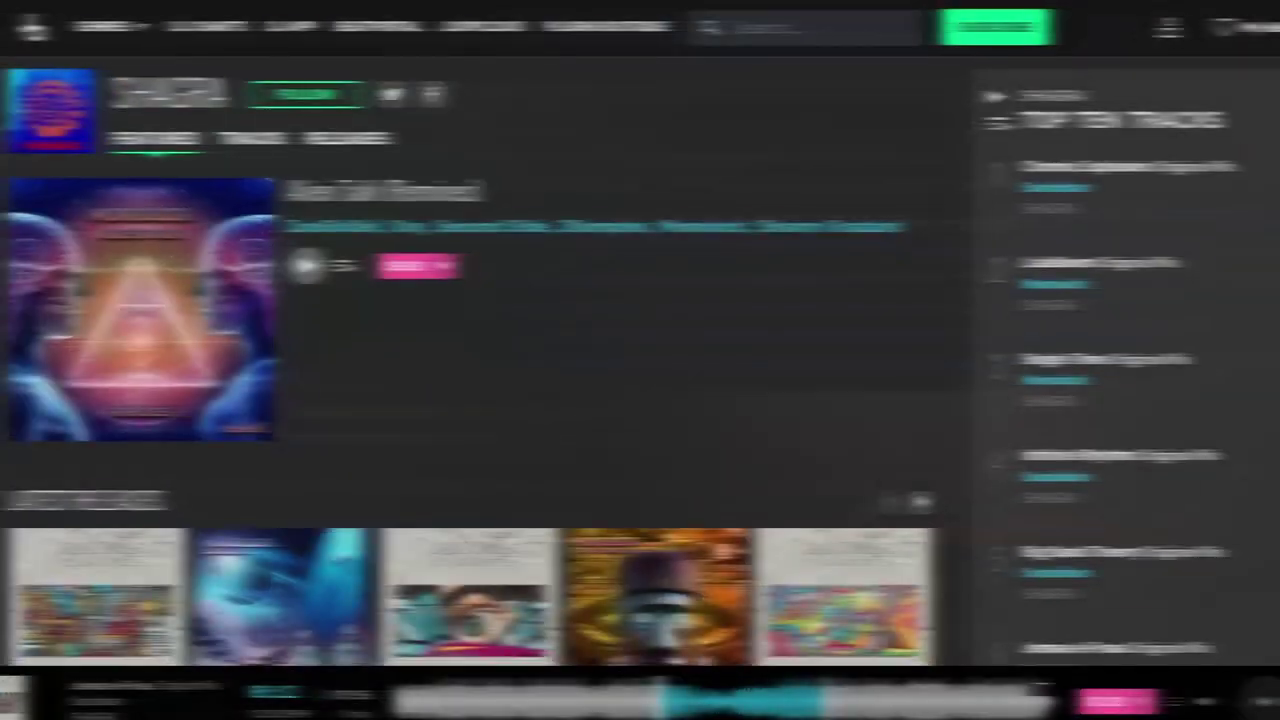
scroll(640, 360, "down", 3)
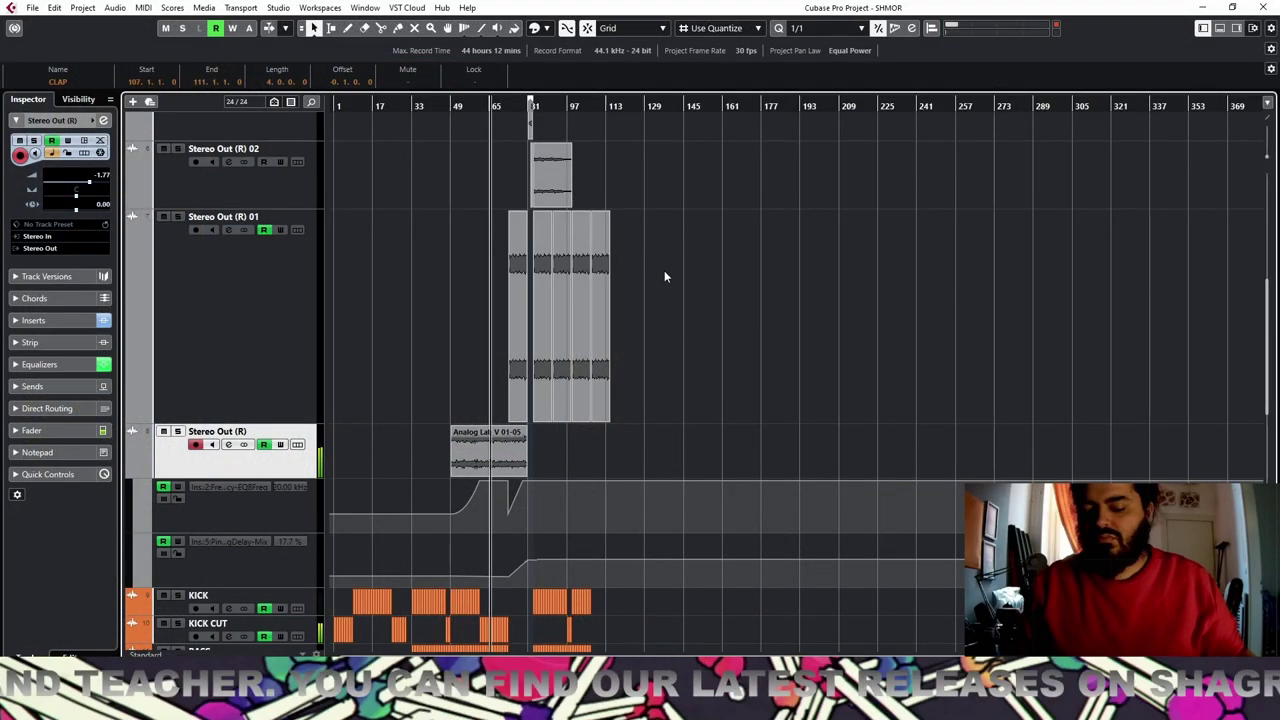
Switch back to Cubase and examine the arrangement from the percussion tracks up to the Stereo Out (R) recordings
scroll(664, 276, "down", 10)
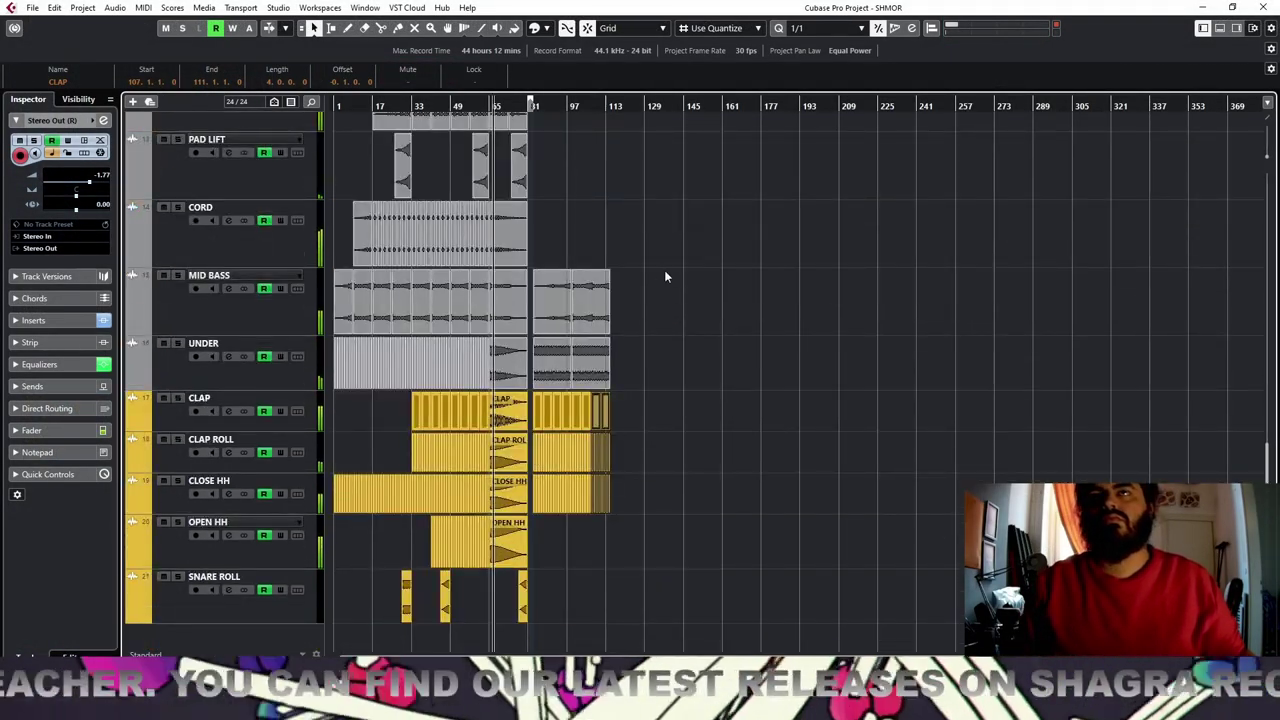
key("h")
key("h")
key("h")
key("h")
key("h")
scroll(894, 304, "up", 6)
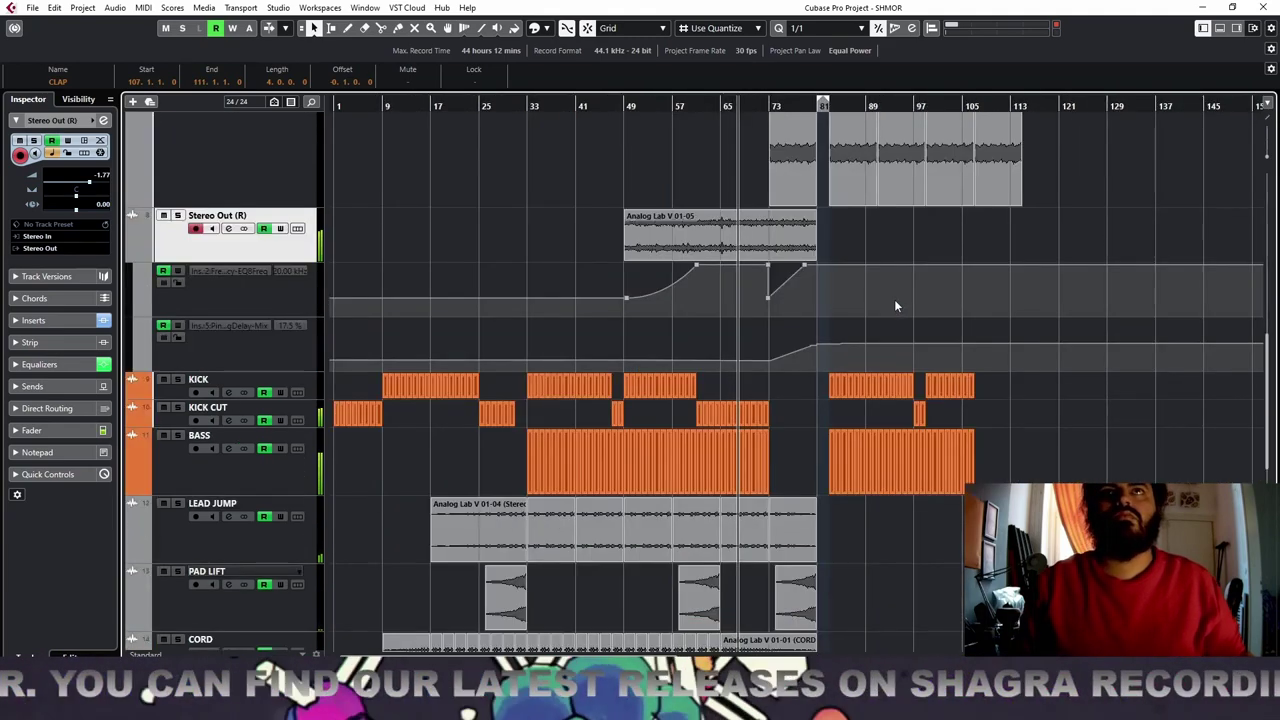
scroll(894, 299, "up", 10)
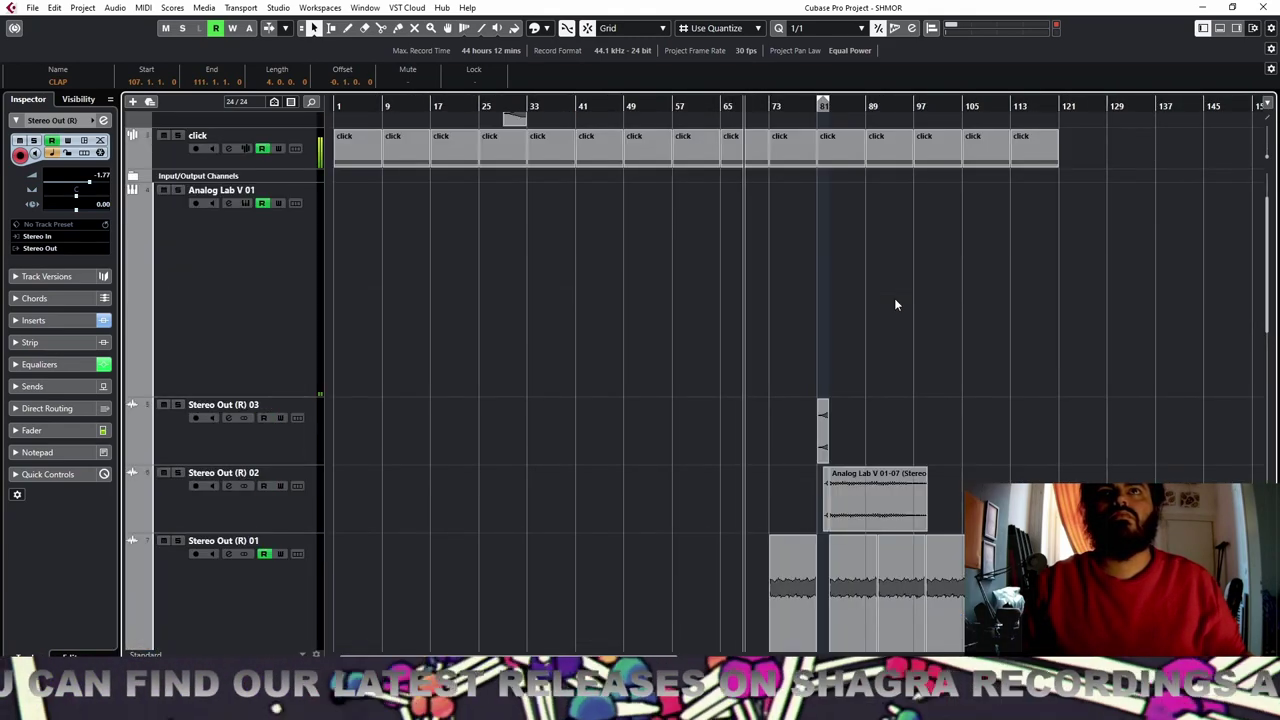
Copy the two-bar fade-in event at bar 81 on the Stereo Out (R) 03 track to bar 71
key("h")
key("h")
key("h")
key("h")
key("h")
key("h")
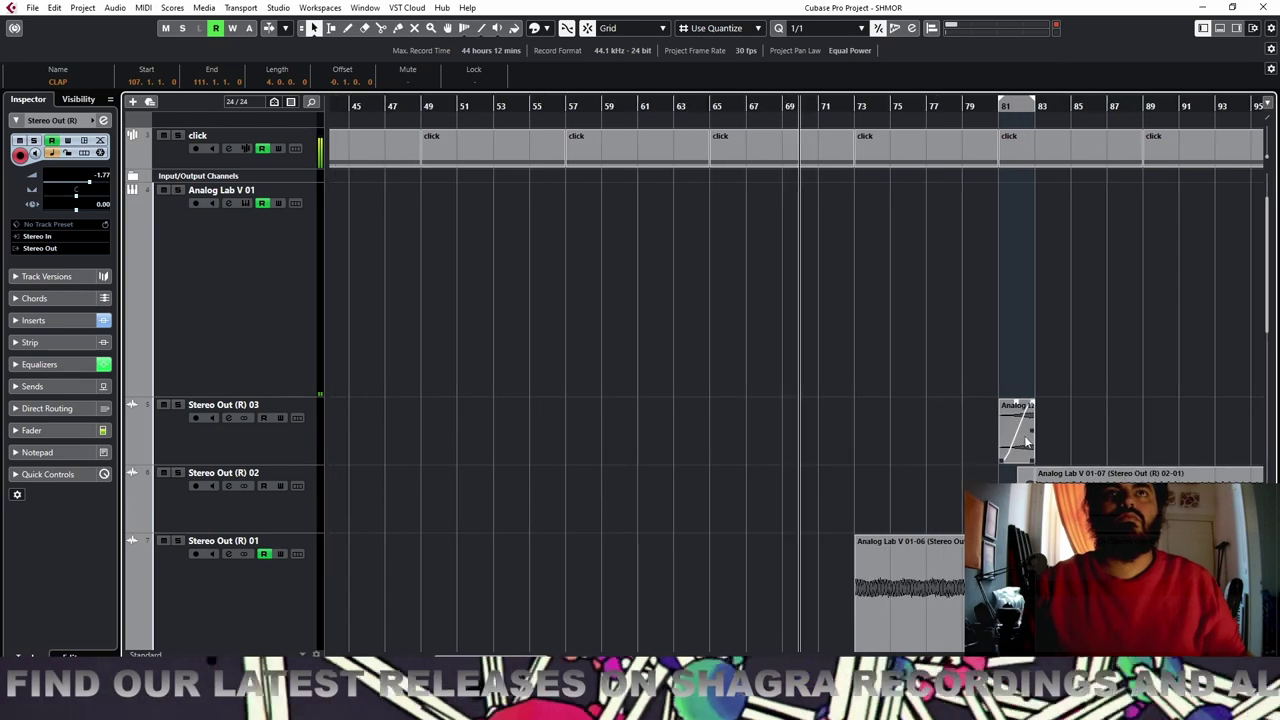
left_click_drag(1022, 435, 872, 430)
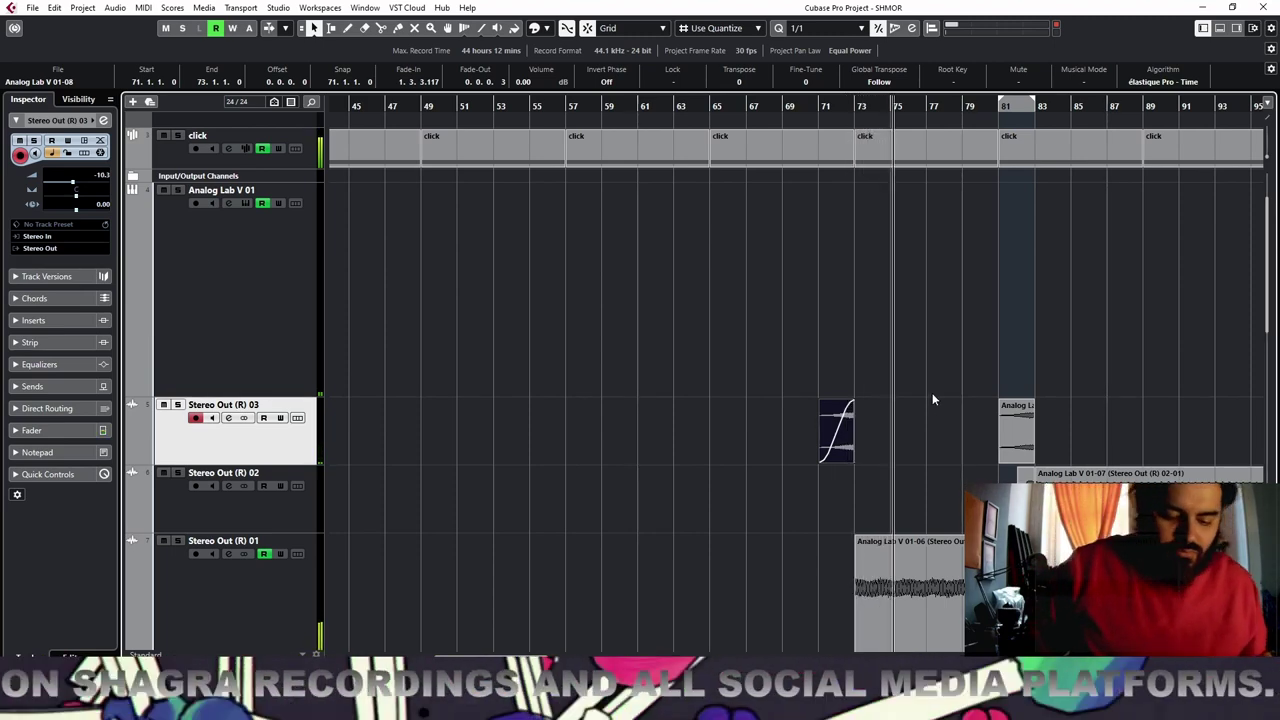
Examine the break leading into the drop at bar 83, from the Stereo Out (R) recordings down to SNARE ROLL
key("g")
key("g")
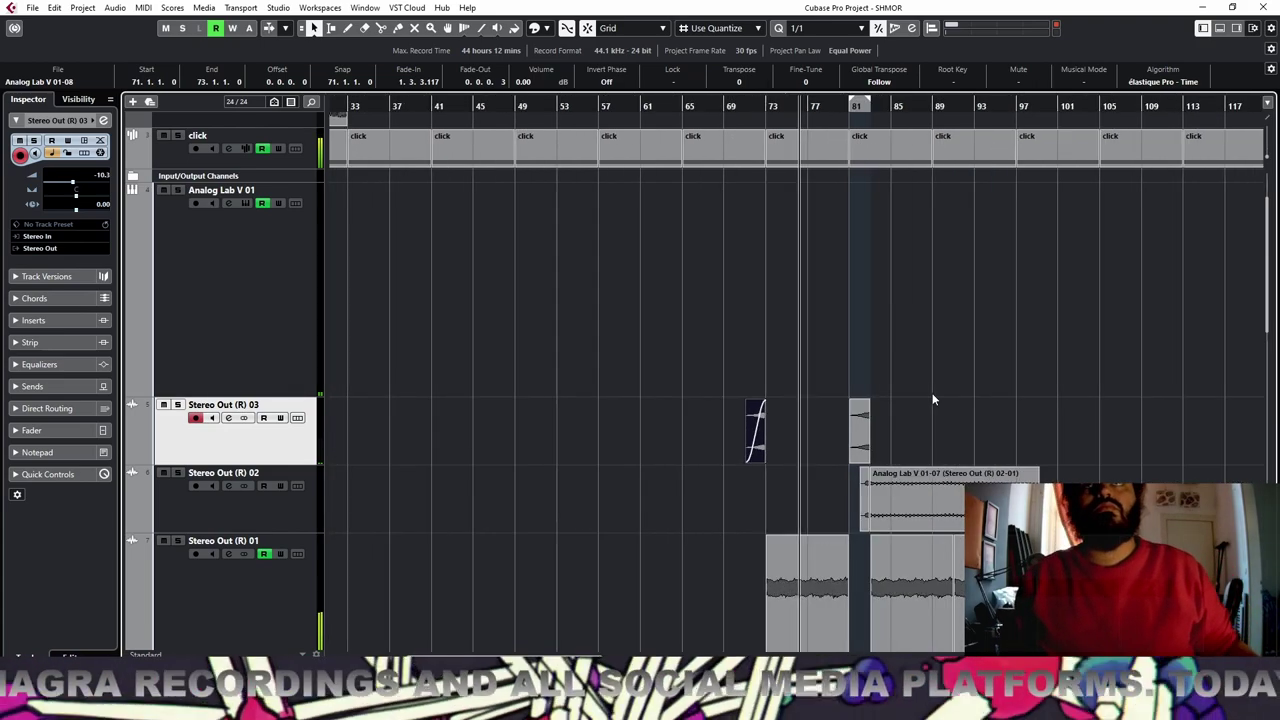
key("g")
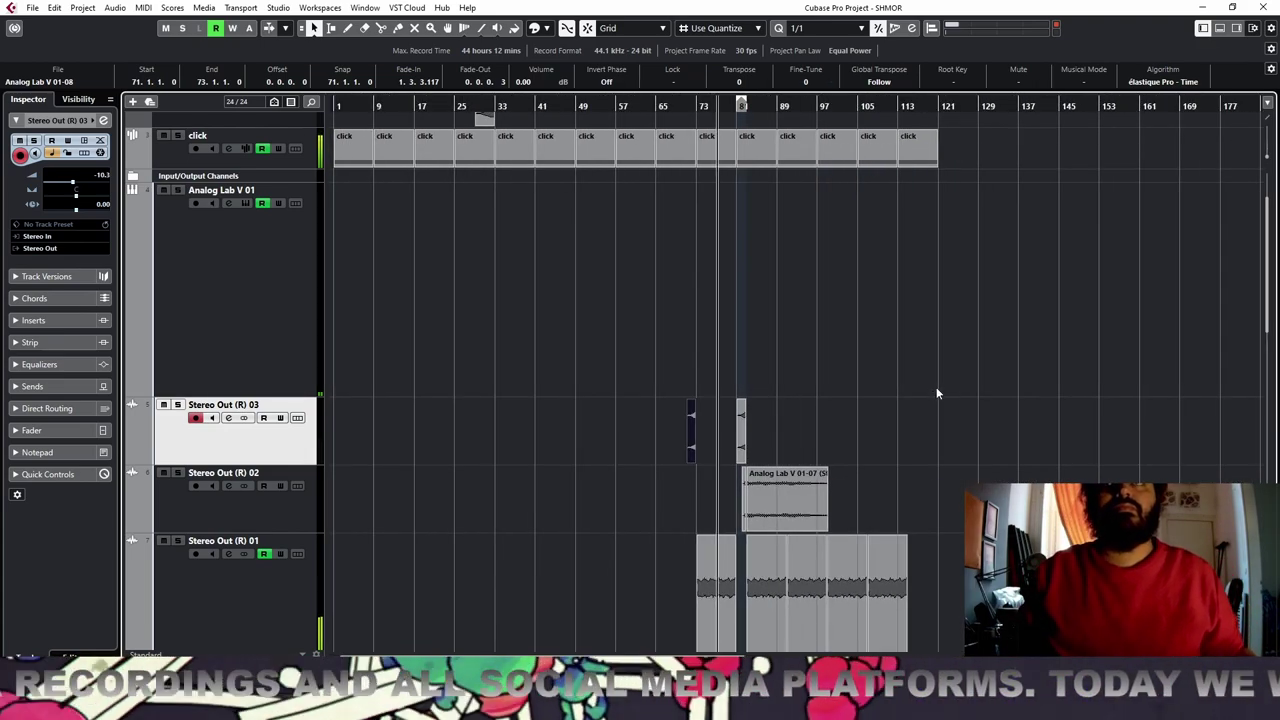
key("h")
key("h")
key("h")
key("h")
scroll(918, 341, "down", 6)
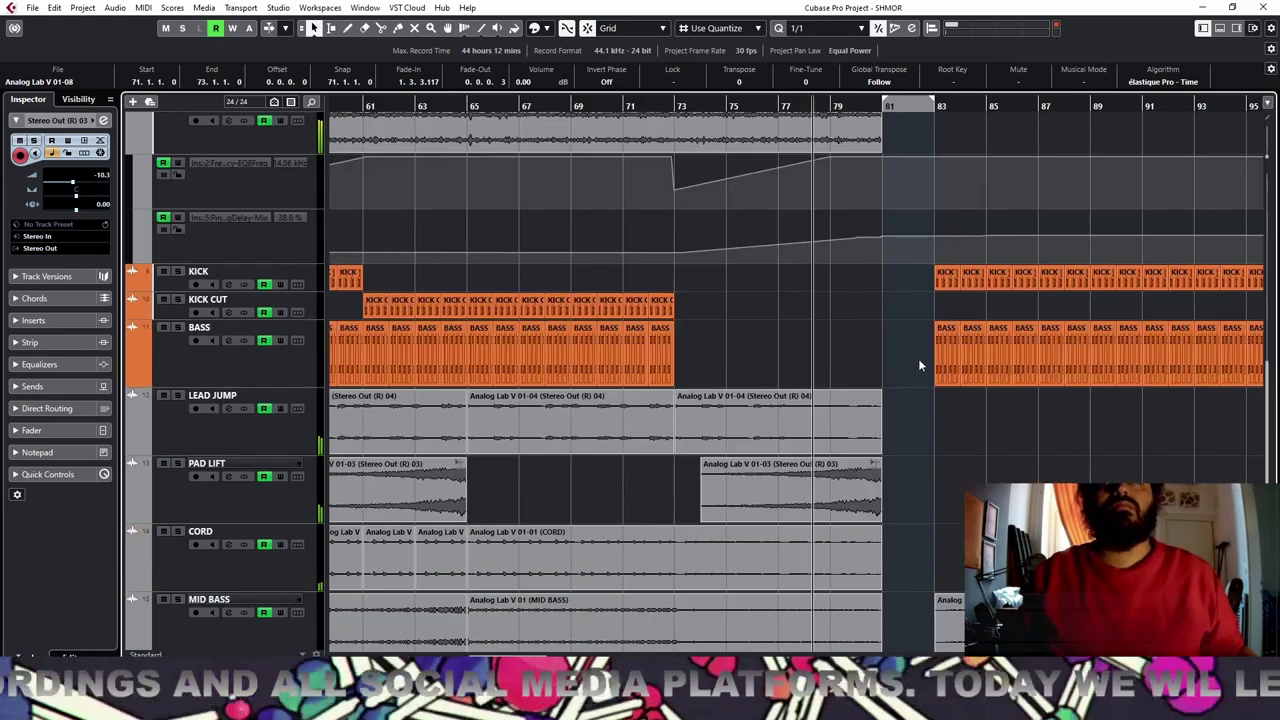
scroll(919, 364, "down", 5)
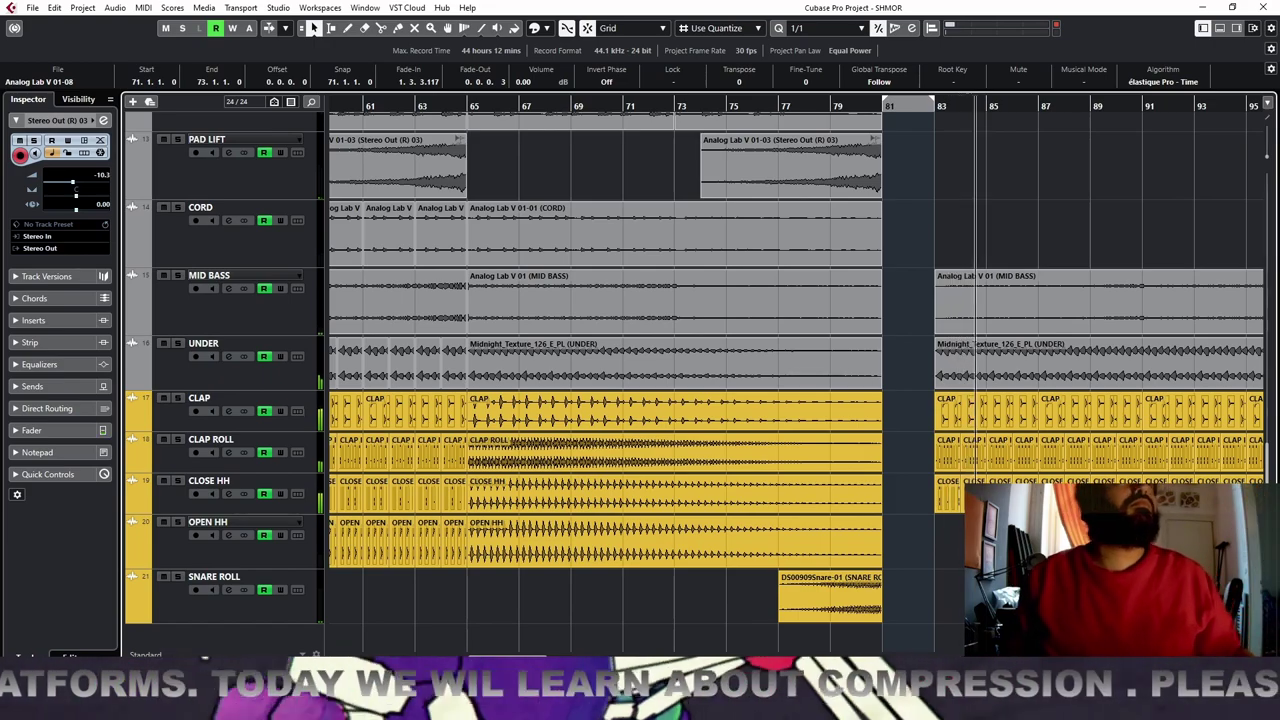
Examine the PAD LIFT through SNARE ROLL tracks across the whole arrangement, including the drop after bar 83
key("g")
key("g")
key("g")
key("g")
key("g")
key("g")
key("g")
key("g")
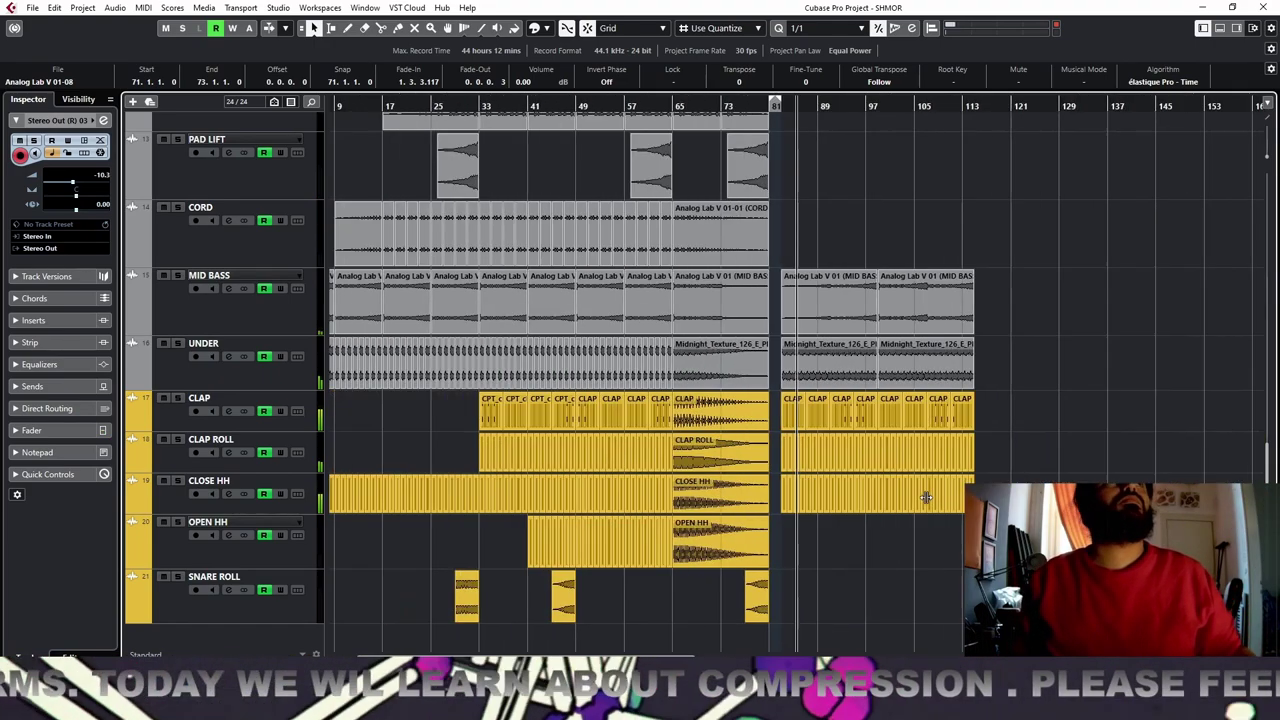